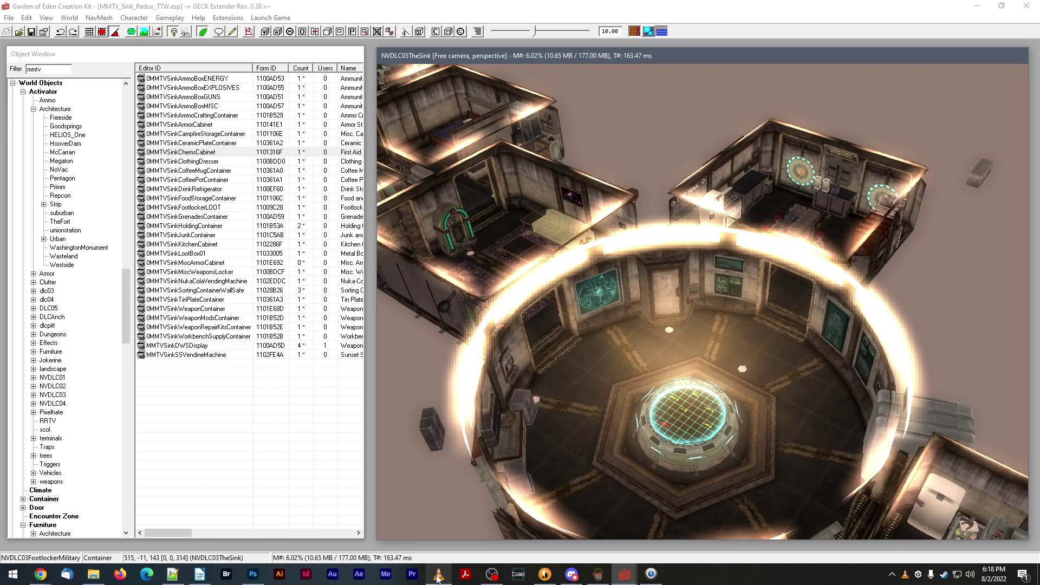
pyautogui.click(439, 574)
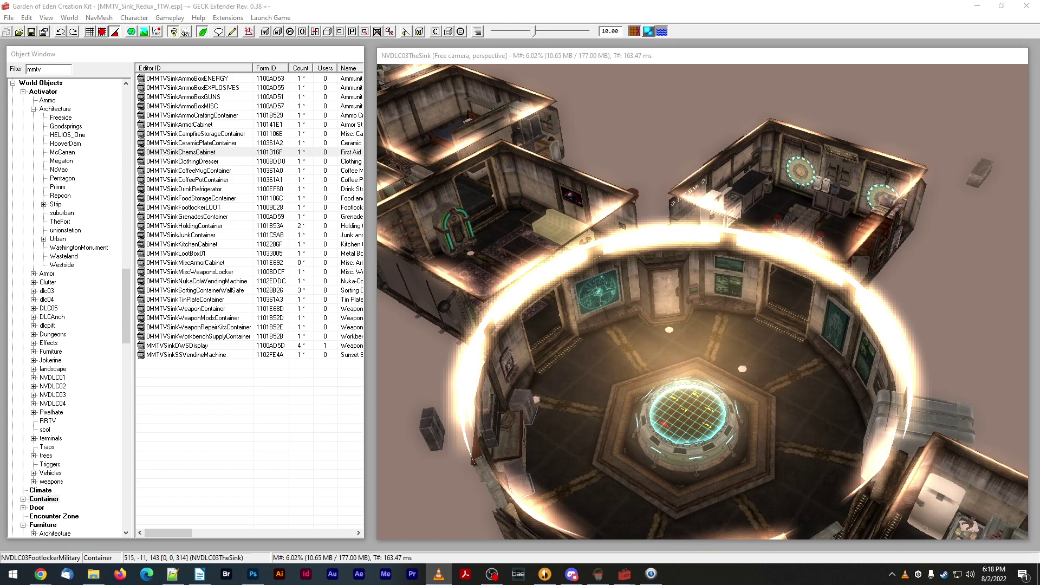
pyautogui.click(417, 278)
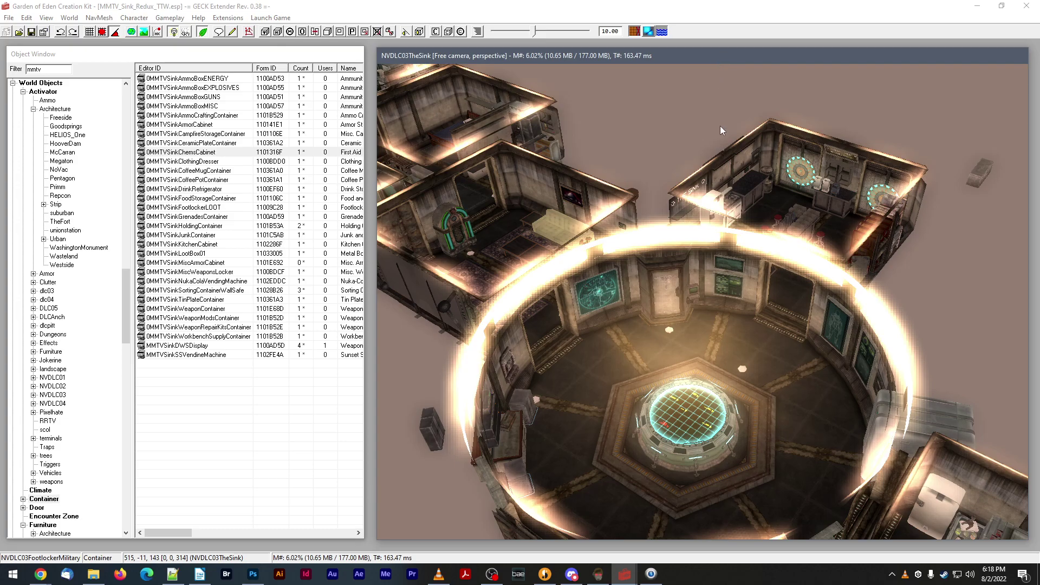
# - Switch the Sink cell to the top view and examine the room layout from the central hub to the bedroom and adjoining rooms
pyautogui.scroll(-2, 757, 300)
pyautogui.keyDown('shift'); pyautogui.moveTo(754, 297); pyautogui.dragTo(667, 239, button='middle'); pyautogui.keyUp('shift')
pyautogui.press('t')
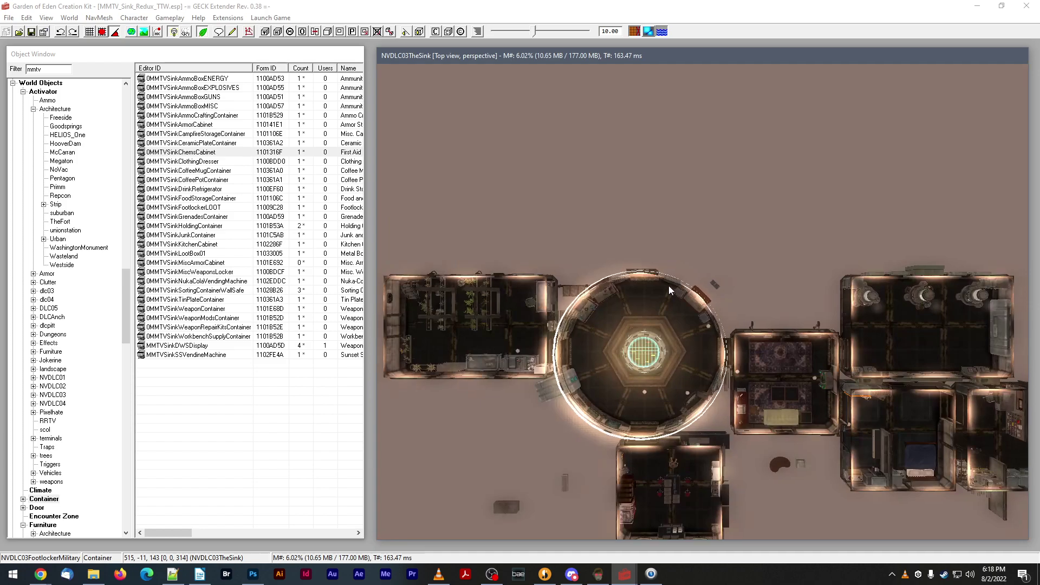
pyautogui.scroll(1, 669, 286)
pyautogui.moveTo(669, 286); pyautogui.dragTo(620, 213, button='middle')
pyautogui.scroll(-1, 664, 281)
pyautogui.scroll(2, 581, 225)
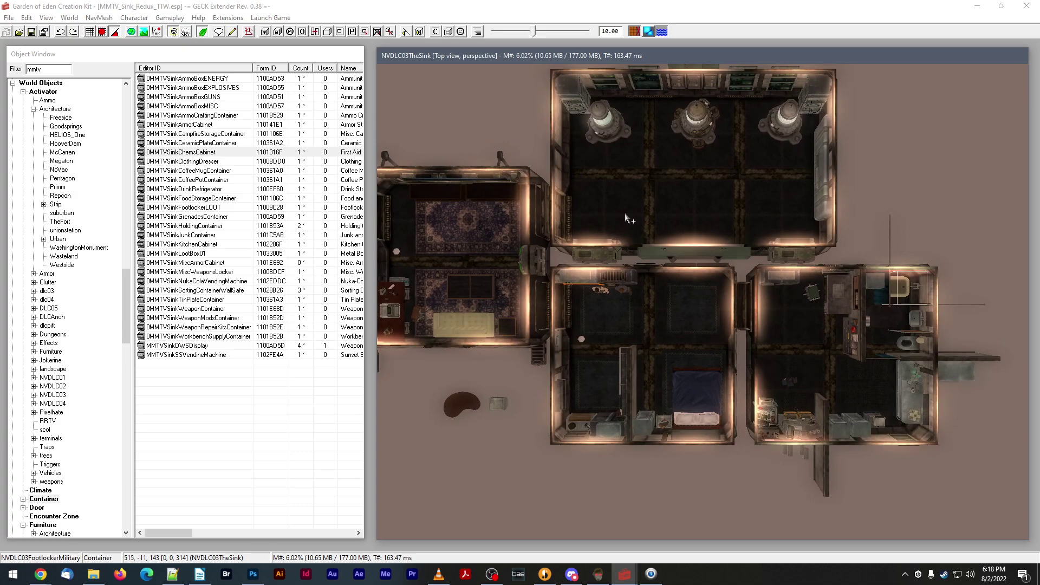
pyautogui.moveTo(635, 328); pyautogui.dragTo(659, 339, button='middle')
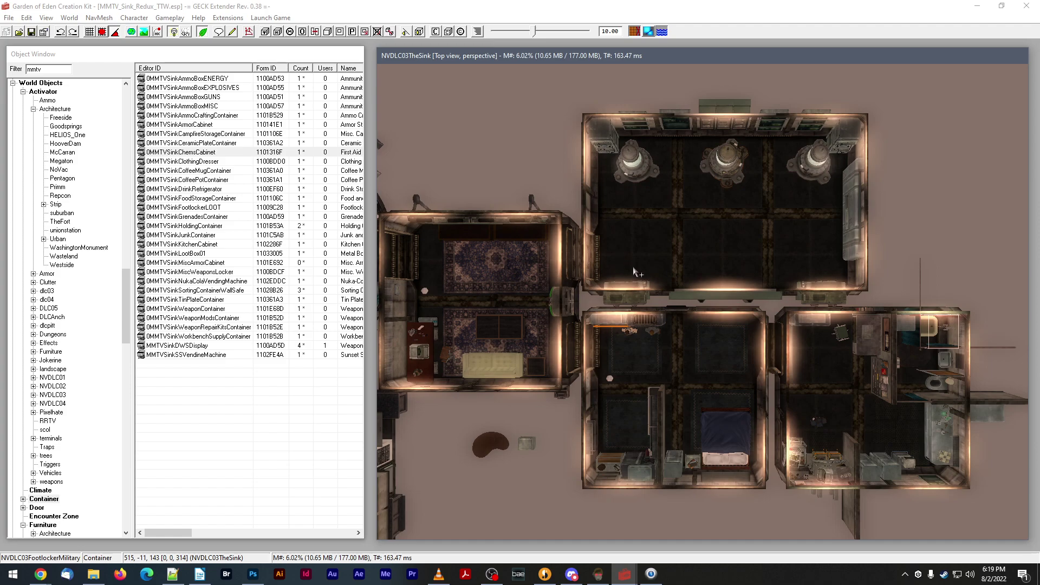
pyautogui.moveTo(818, 454); pyautogui.dragTo(746, 394, button='middle')
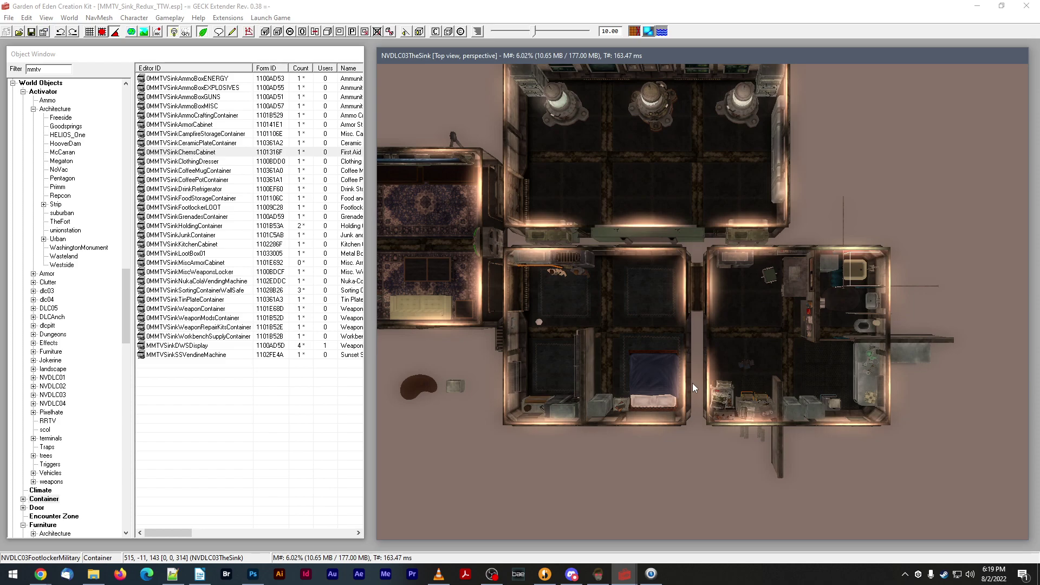
# - Examine the bedroom with its weapon display and the neighbouring workshop room from an angled view
pyautogui.keyDown('shift'); pyautogui.moveTo(693, 382); pyautogui.dragTo(689, 364, button='middle'); pyautogui.keyUp('shift')
pyautogui.scroll(5, 688, 362)
pyautogui.scroll(-5, 644, 252)
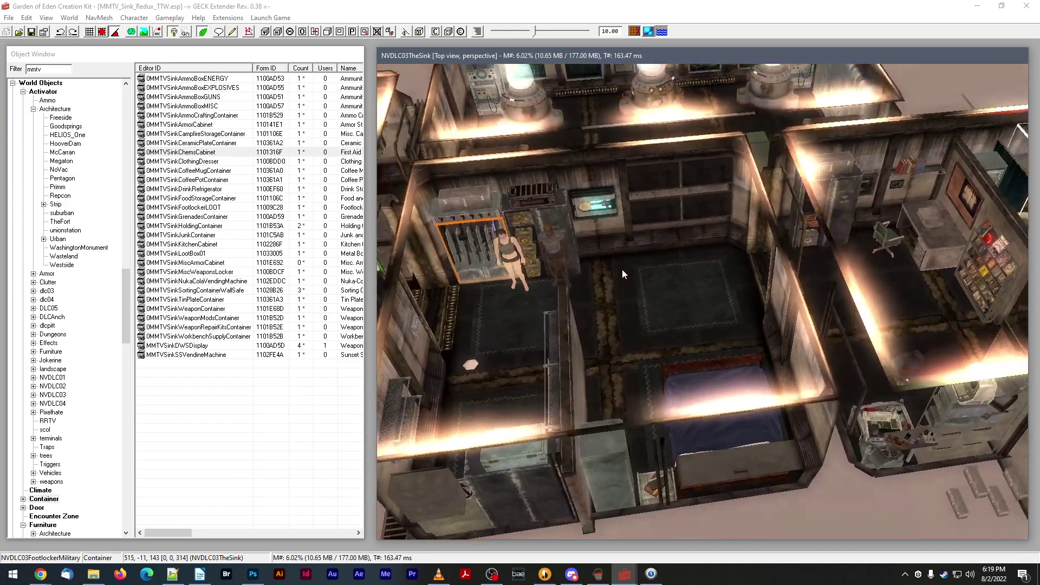
pyautogui.moveTo(623, 270); pyautogui.dragTo(626, 236, button='middle')
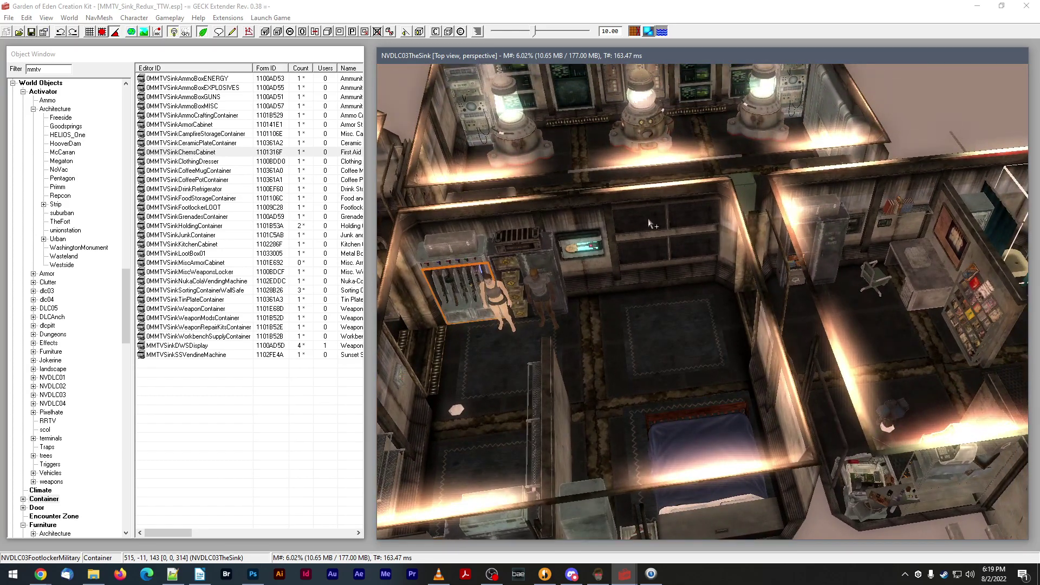
pyautogui.moveTo(692, 252); pyautogui.dragTo(645, 290, button='middle')
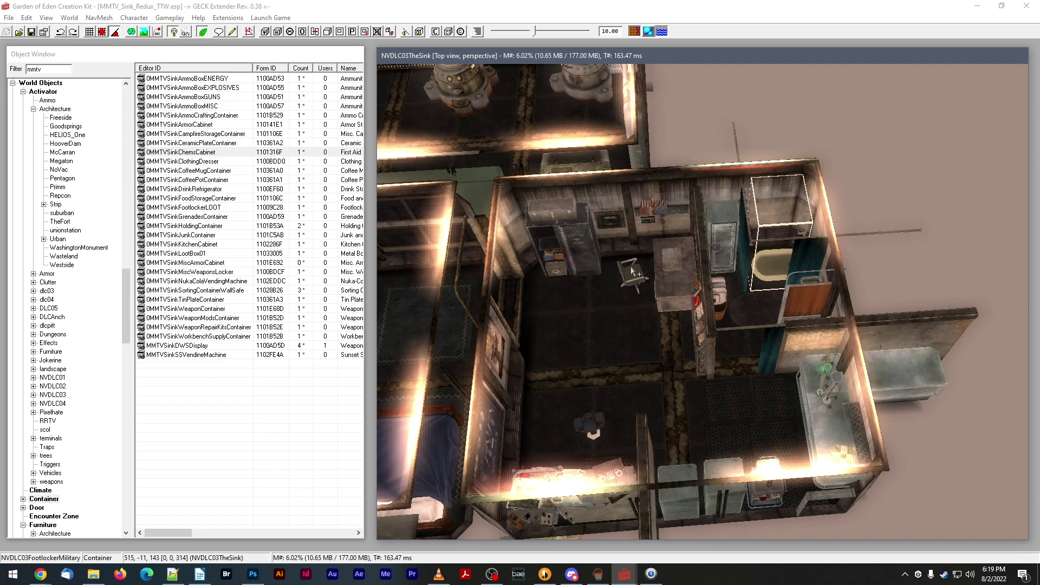
# - Examine Muggy's workshop corner with its lockers, container shelves, calendar and workbench up close
pyautogui.keyDown('shift'); pyautogui.moveTo(586, 424); pyautogui.dragTo(751, 321, button='middle'); pyautogui.keyUp('shift')
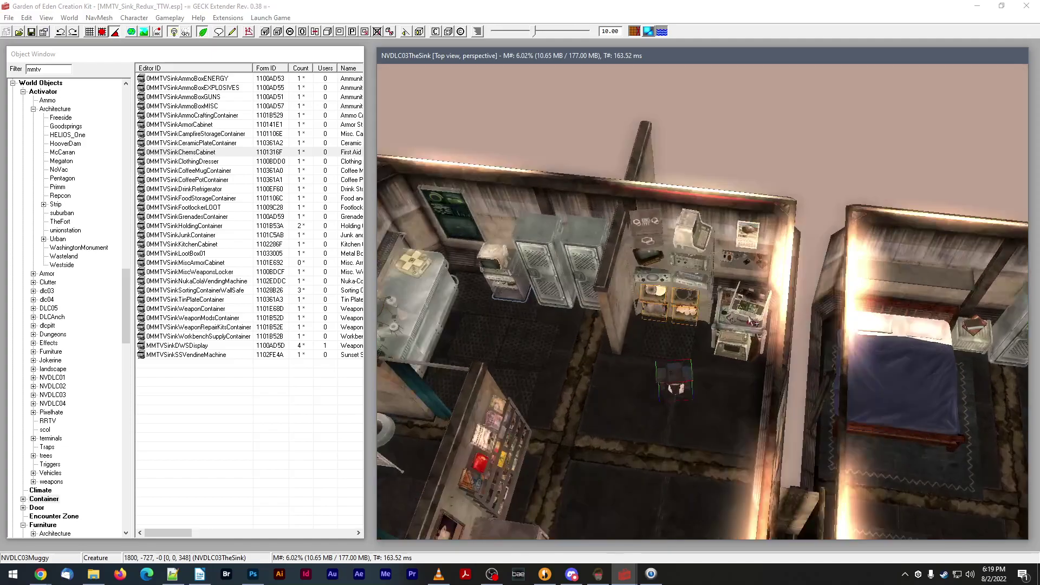
pyautogui.scroll(5, 753, 322)
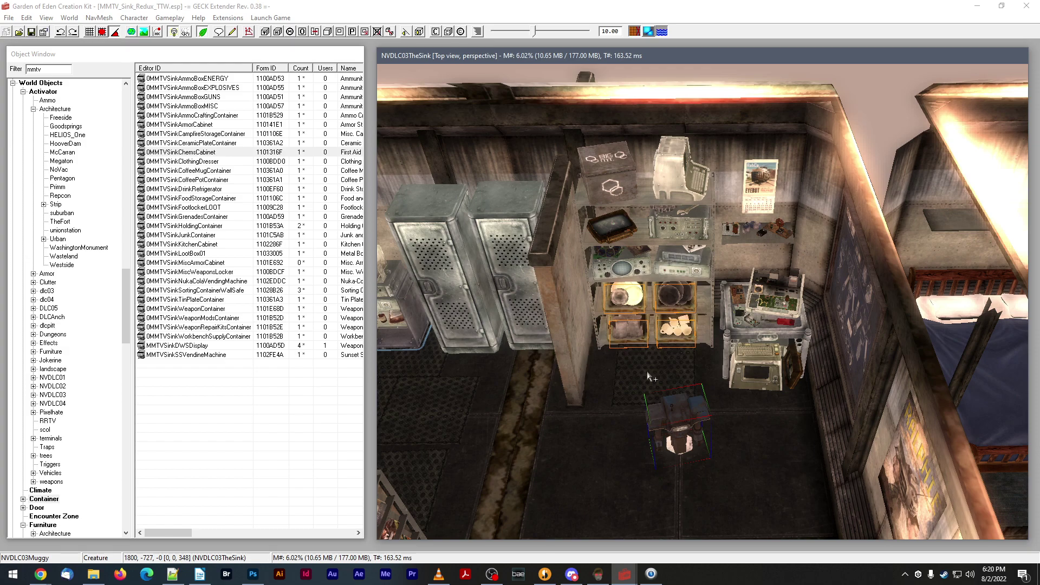
pyautogui.moveTo(700, 299); pyautogui.dragTo(694, 298, button='middle')
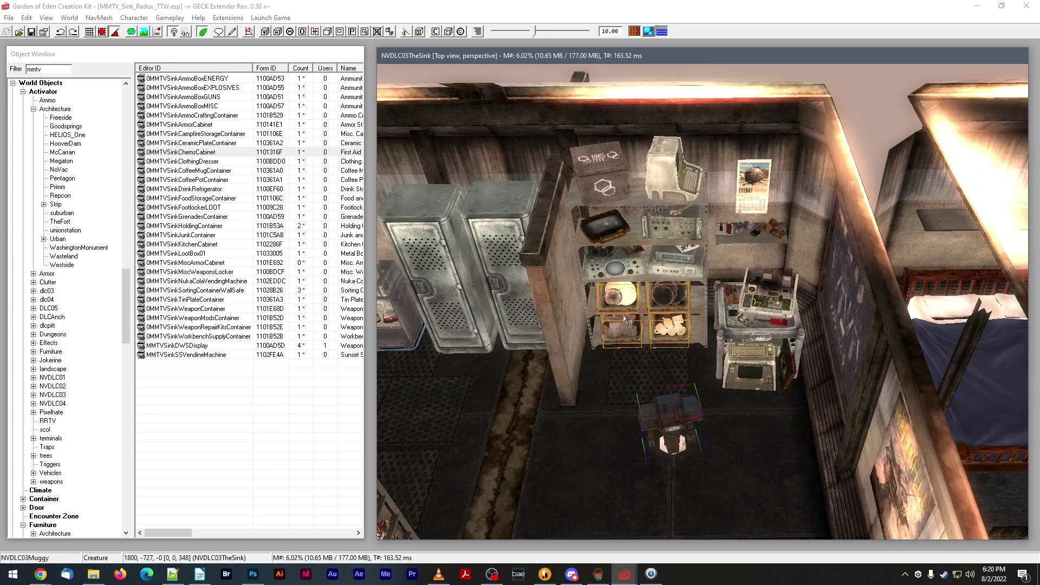
pyautogui.scroll(-5, 626, 319)
pyautogui.keyDown('shift'); pyautogui.moveTo(625, 319); pyautogui.dragTo(692, 324, button='middle'); pyautogui.keyUp('shift')
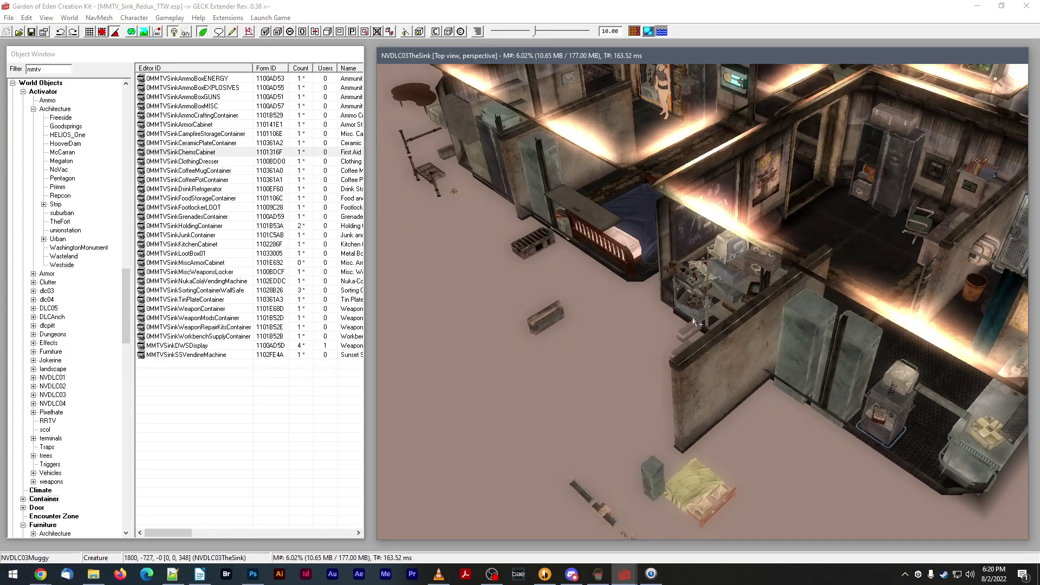
pyautogui.keyDown('shift'); pyautogui.moveTo(757, 434); pyautogui.dragTo(735, 437, button='middle'); pyautogui.keyUp('shift')
pyautogui.moveTo(776, 372); pyautogui.dragTo(720, 362, button='middle')
pyautogui.scroll(4, 680, 358)
pyautogui.scroll(3, 719, 362)
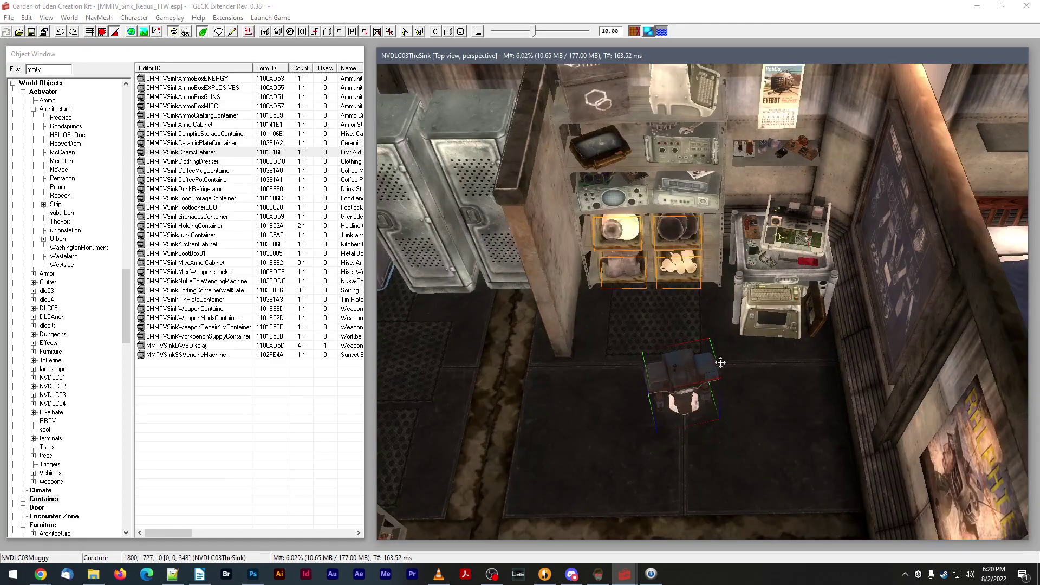
pyautogui.scroll(-2, 720, 362)
pyautogui.scroll(1, 721, 365)
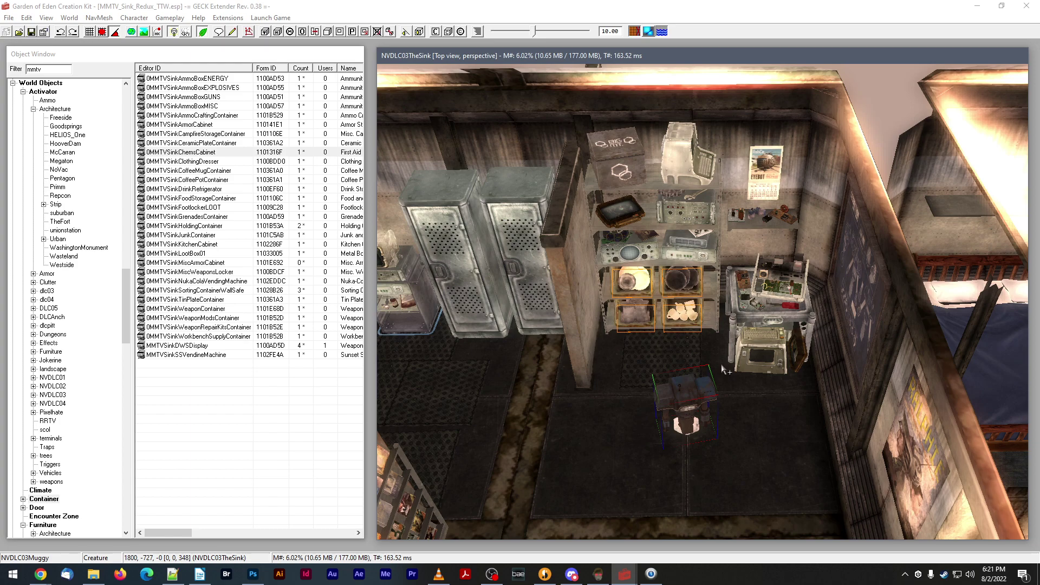
pyautogui.scroll(-3, 725, 370)
pyautogui.scroll(4, 726, 370)
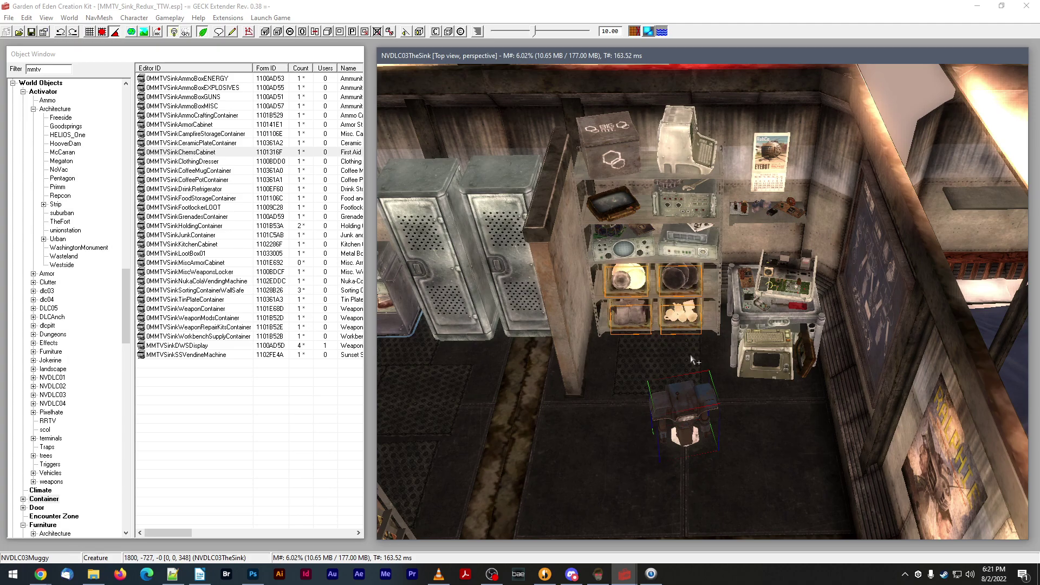
# - Examine the chemistry counter, the desk area and the skill book rack, and select the science skill book on the rack
pyautogui.press('Left')
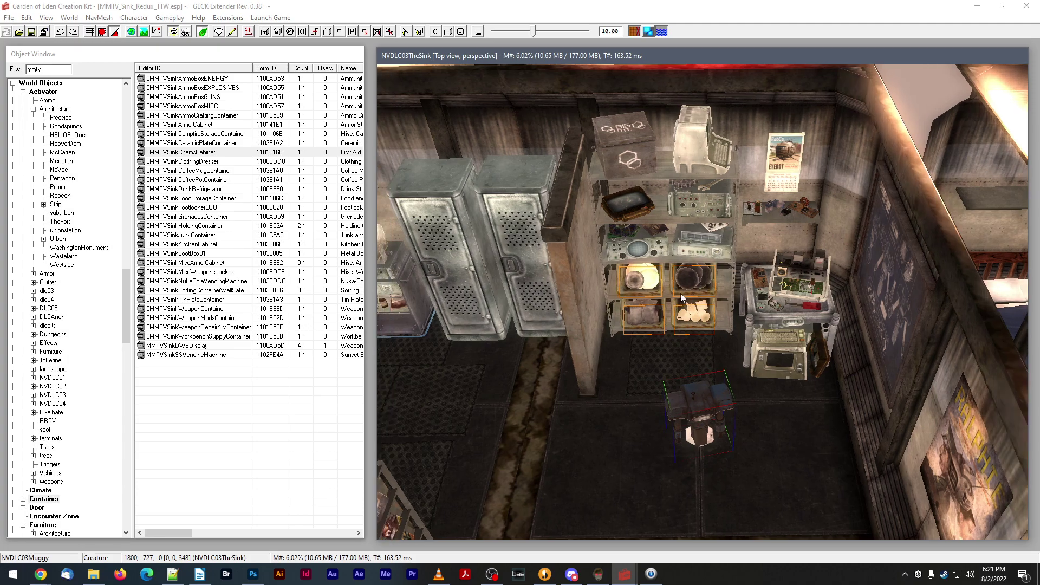
pyautogui.moveTo(681, 293)
pyautogui.keyDown('shift'); pyautogui.mouseDown(button='middle')
pyautogui.moveTo(673, 288)
pyautogui.moveTo(696, 284)
pyautogui.mouseUp(button='middle'); pyautogui.keyUp('shift')
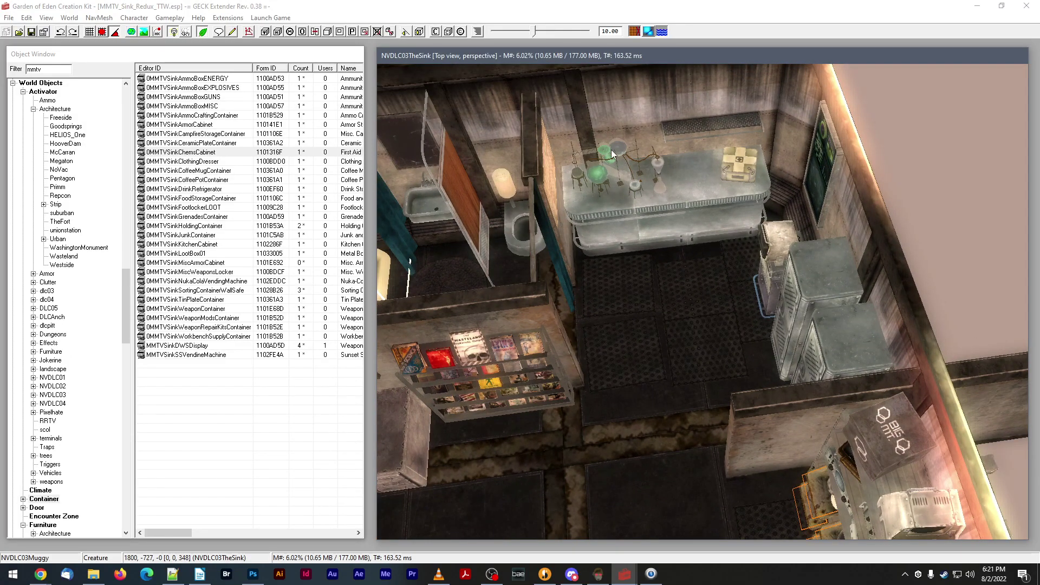
pyautogui.moveTo(607, 167); pyautogui.dragTo(584, 292, button='middle')
pyautogui.keyDown('shift'); pyautogui.moveTo(634, 307); pyautogui.dragTo(684, 319, button='middle'); pyautogui.keyUp('shift')
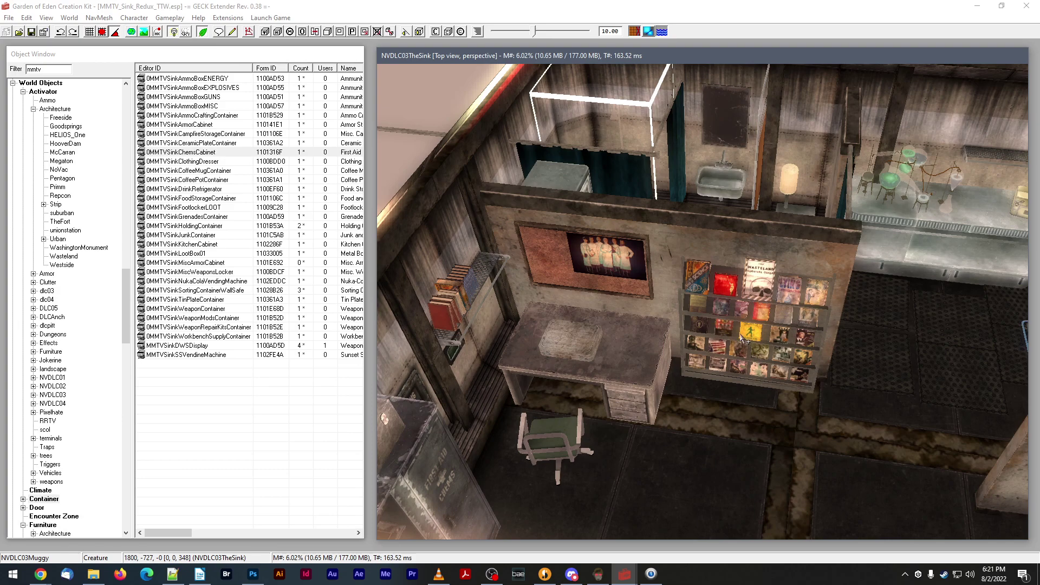
pyautogui.moveTo(742, 334); pyautogui.dragTo(692, 306, button='middle')
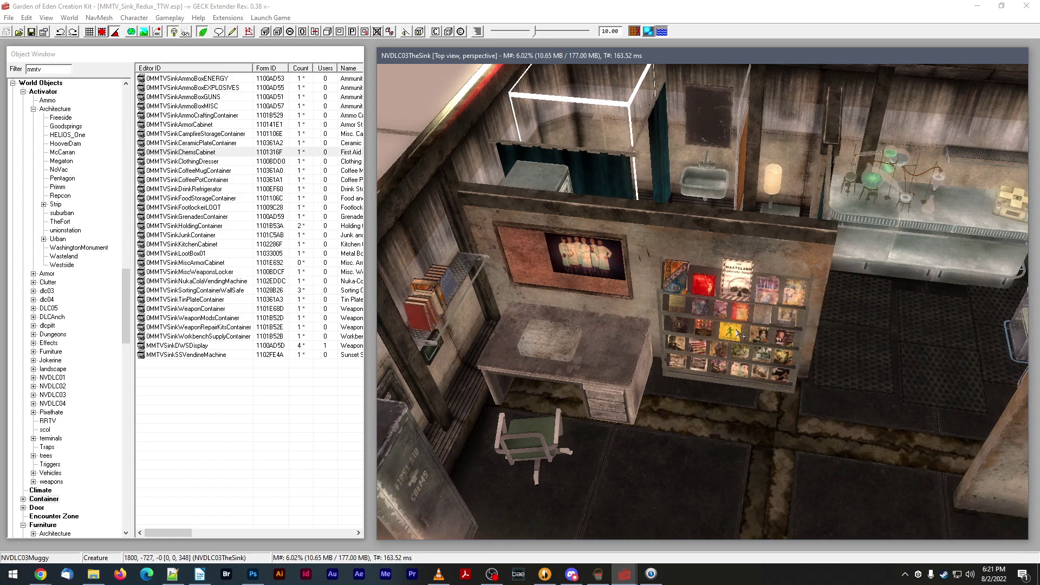
pyautogui.click(682, 286)
pyautogui.keyDown('shift'); pyautogui.moveTo(682, 285); pyautogui.dragTo(694, 287, button='middle'); pyautogui.keyUp('shift')
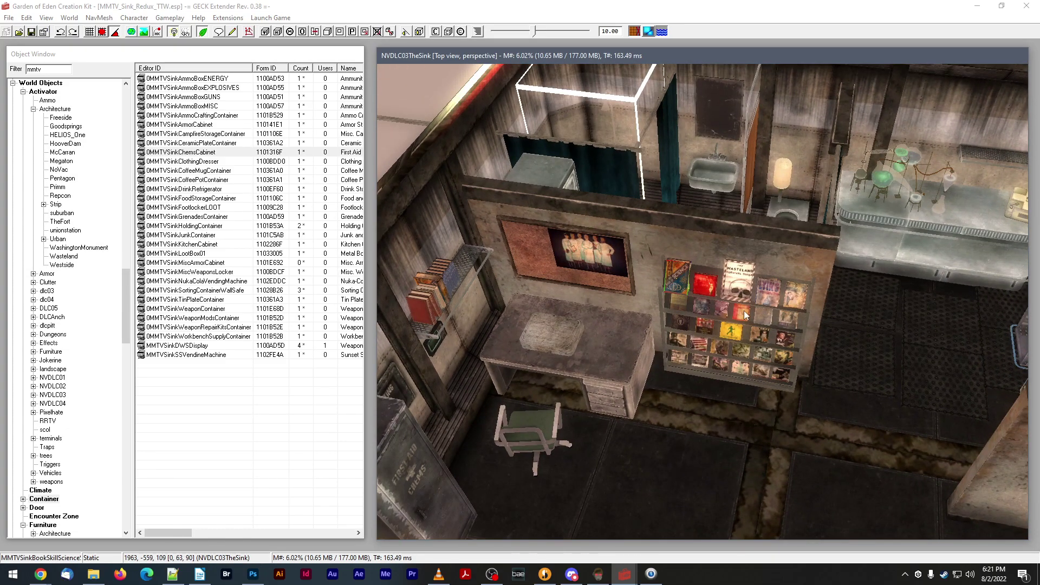
# - Examine the bathroom with its shower stall, curtains, sink, mirror and toilet from several angles
pyautogui.keyDown('shift'); pyautogui.moveTo(722, 325); pyautogui.dragTo(780, 250, button='middle'); pyautogui.keyUp('shift')
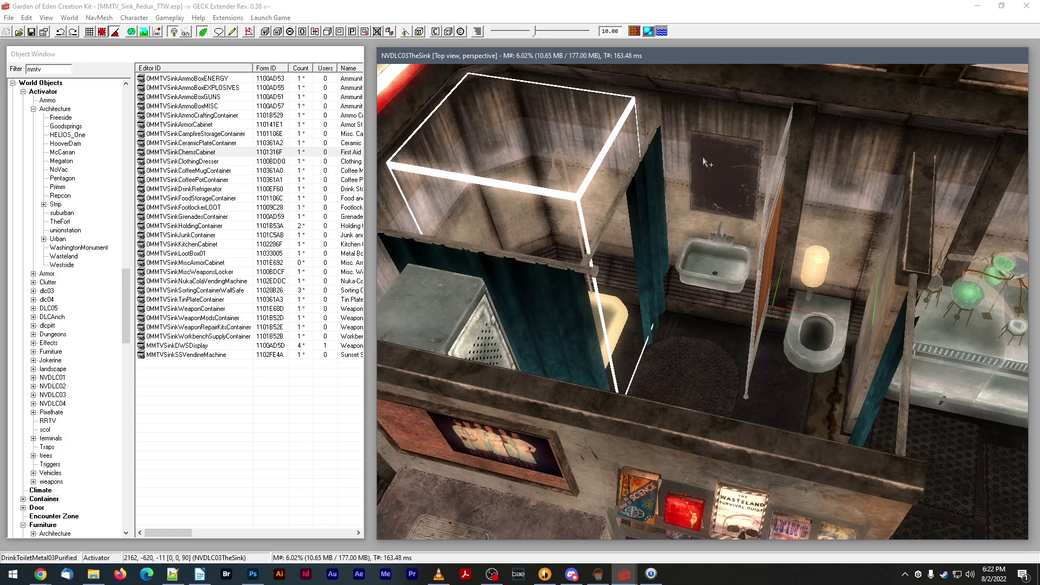
pyautogui.keyDown('shift'); pyautogui.moveTo(713, 165); pyautogui.dragTo(713, 167, button='middle'); pyautogui.keyUp('shift')
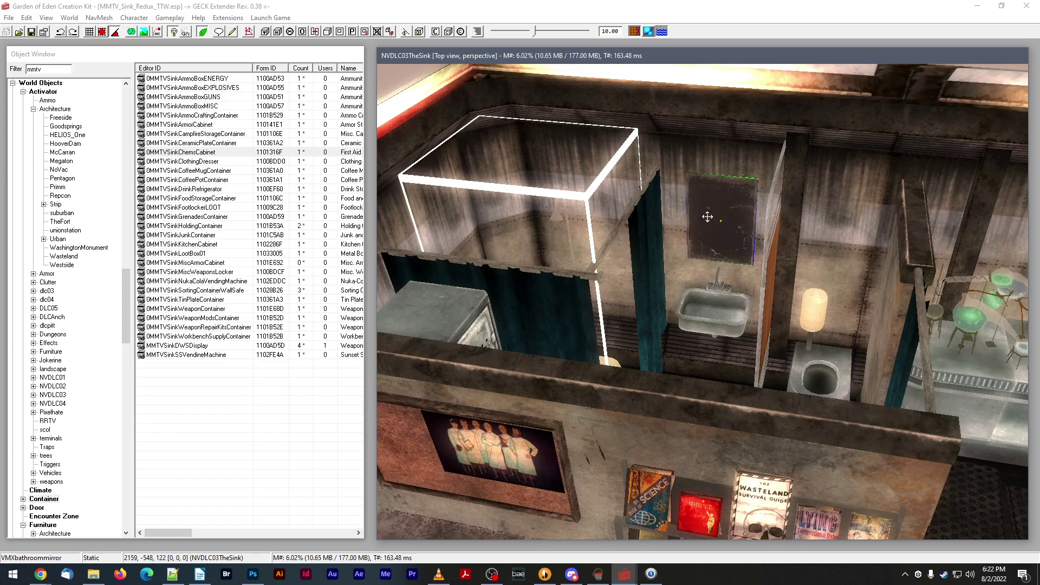
pyautogui.keyDown('shift'); pyautogui.moveTo(677, 230); pyautogui.dragTo(672, 237, button='middle'); pyautogui.keyUp('shift')
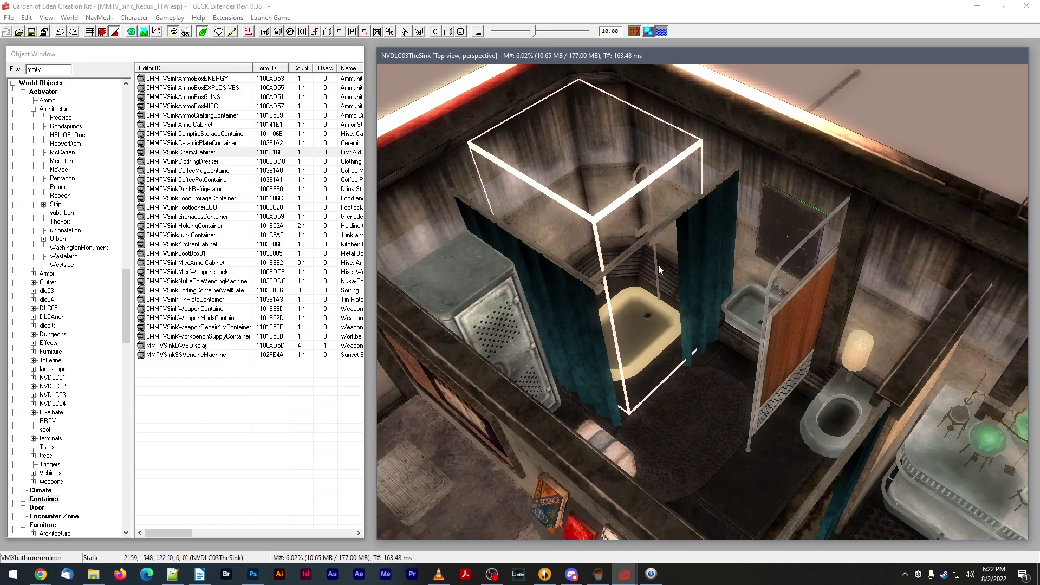
pyautogui.keyDown('shift'); pyautogui.moveTo(631, 190); pyautogui.dragTo(630, 188, button='middle'); pyautogui.keyUp('shift')
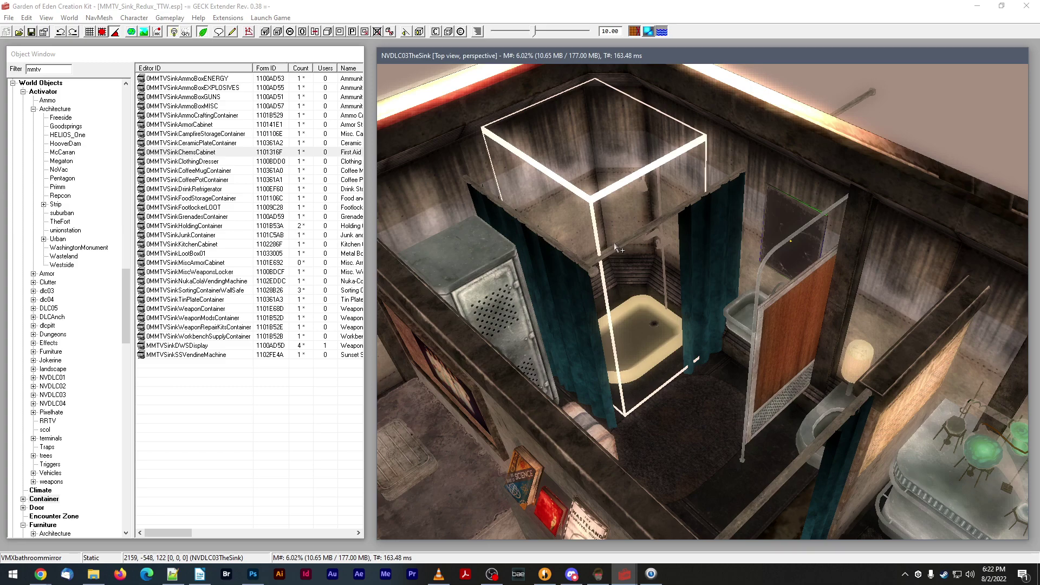
pyautogui.moveTo(615, 247); pyautogui.dragTo(717, 261, button='middle')
pyautogui.scroll(-3, 717, 261)
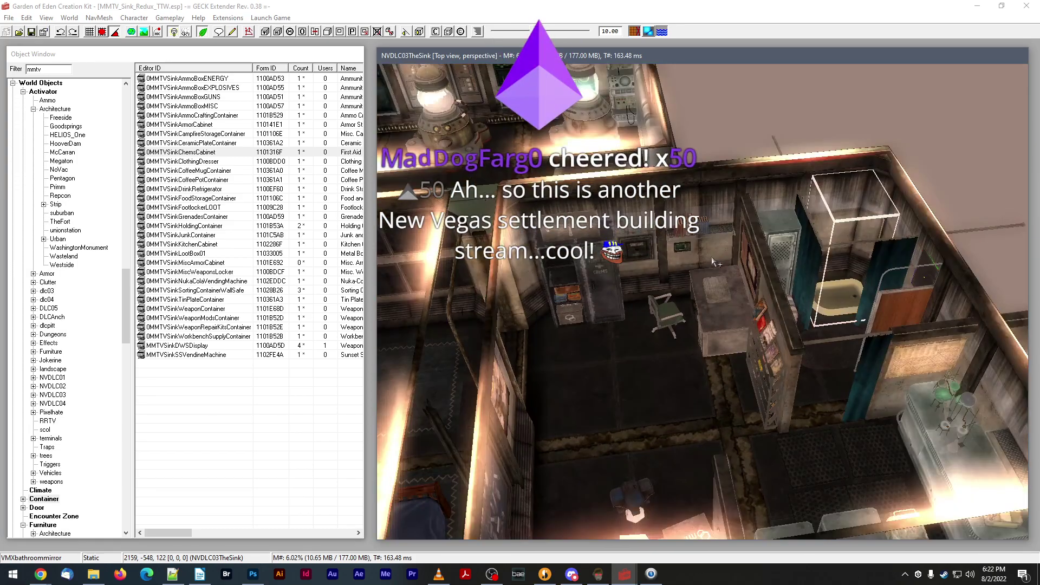
# - Inspect the First Aid Chems cabinet up close and select the cabinet, its Mentats static and its Fixer static in turn
pyautogui.scroll(3, 641, 244)
pyautogui.moveTo(641, 243); pyautogui.dragTo(774, 260, button='middle')
pyautogui.scroll(4, 628, 242)
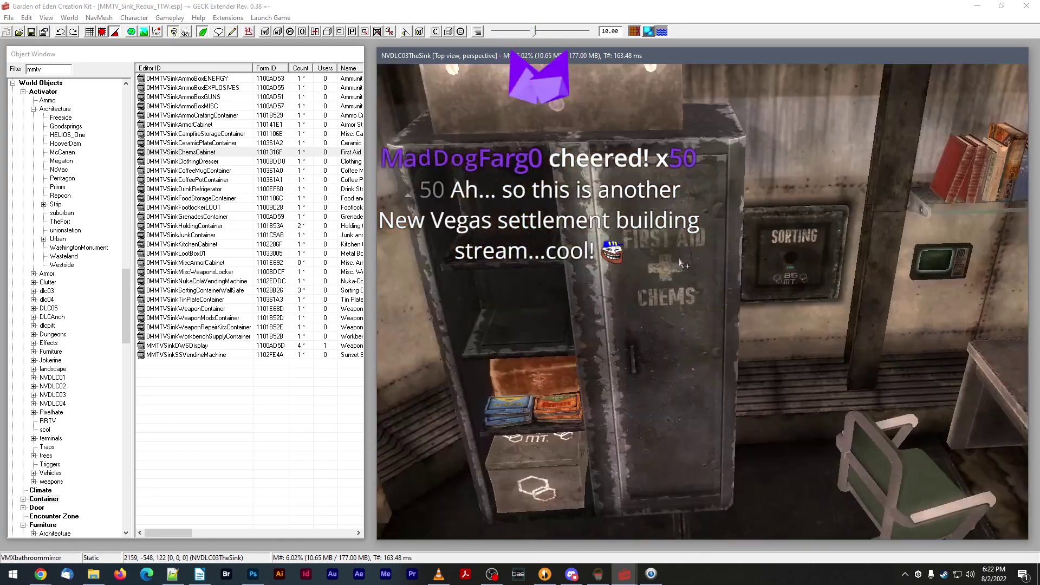
pyautogui.scroll(-2, 627, 242)
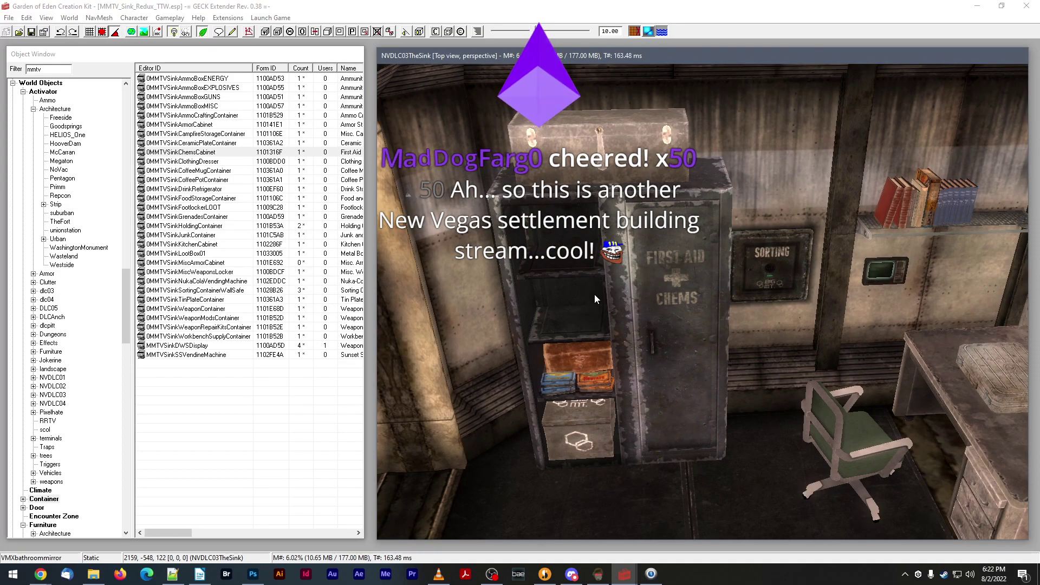
pyautogui.press('d')
pyautogui.click(573, 327)
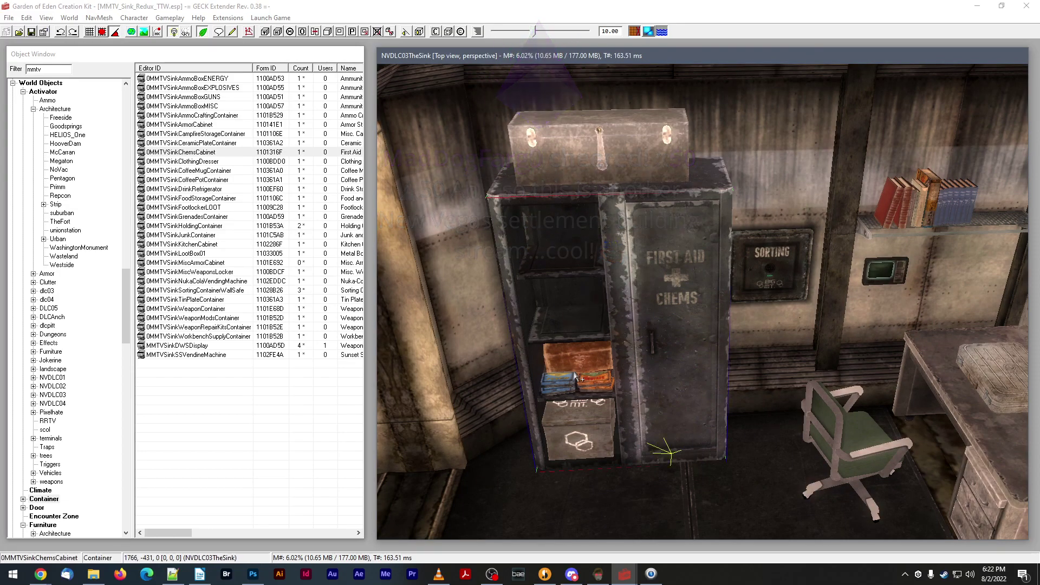
pyautogui.press('d')
pyautogui.moveTo(574, 410); pyautogui.dragTo(574, 371, button='middle')
pyautogui.click(574, 369)
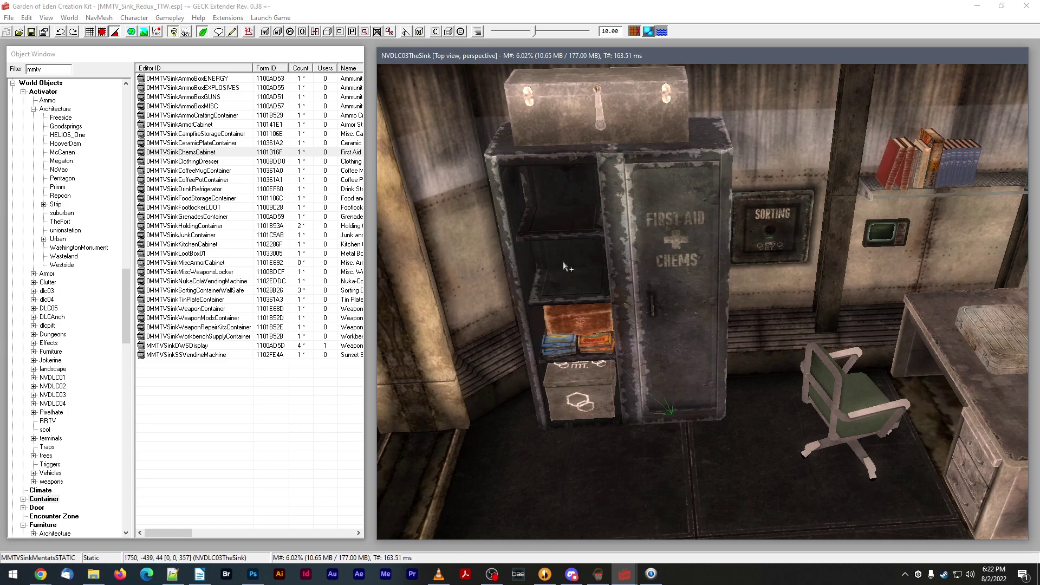
pyautogui.click(566, 343)
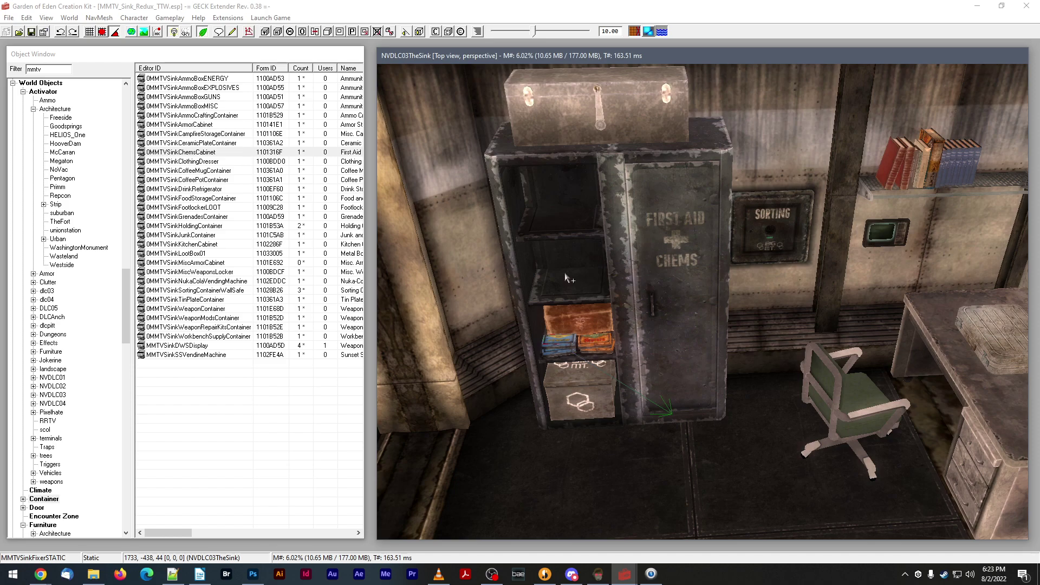
# - Select the First Aid Chems cabinet and display the editor markers around it
pyautogui.scroll(-4, 687, 303)
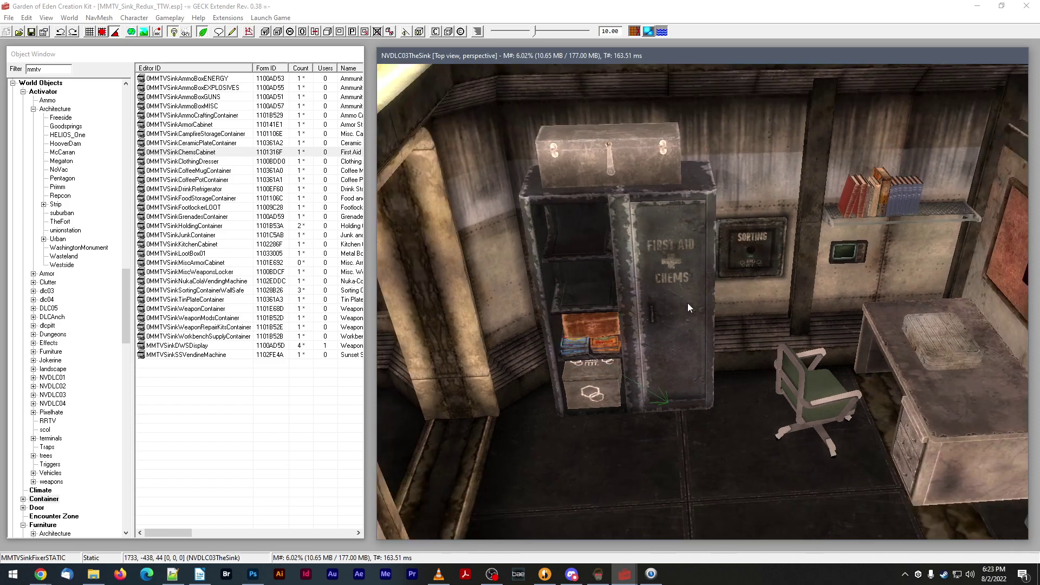
pyautogui.scroll(5, 687, 304)
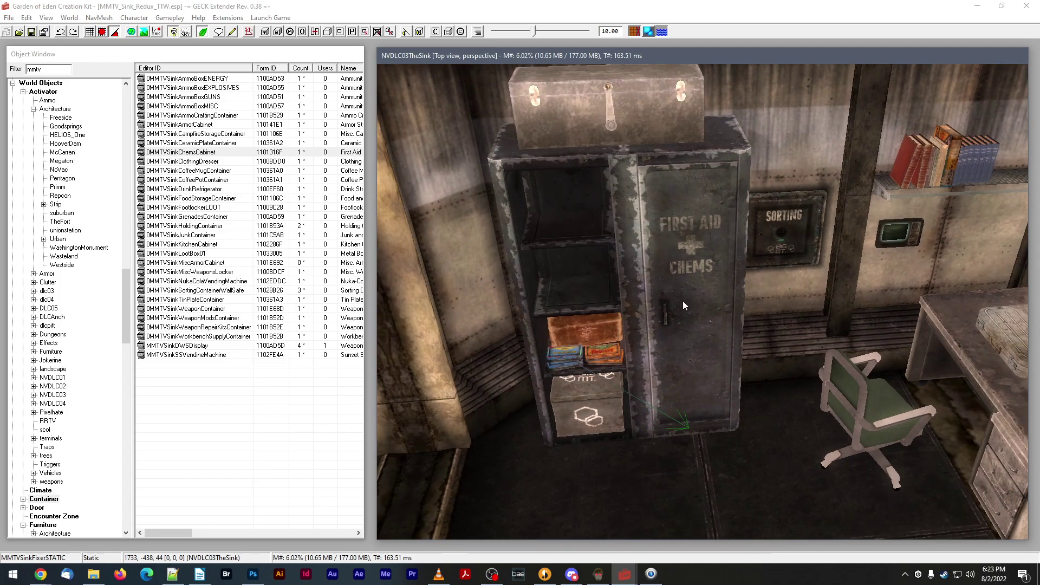
pyautogui.click(612, 334)
pyautogui.click(554, 295)
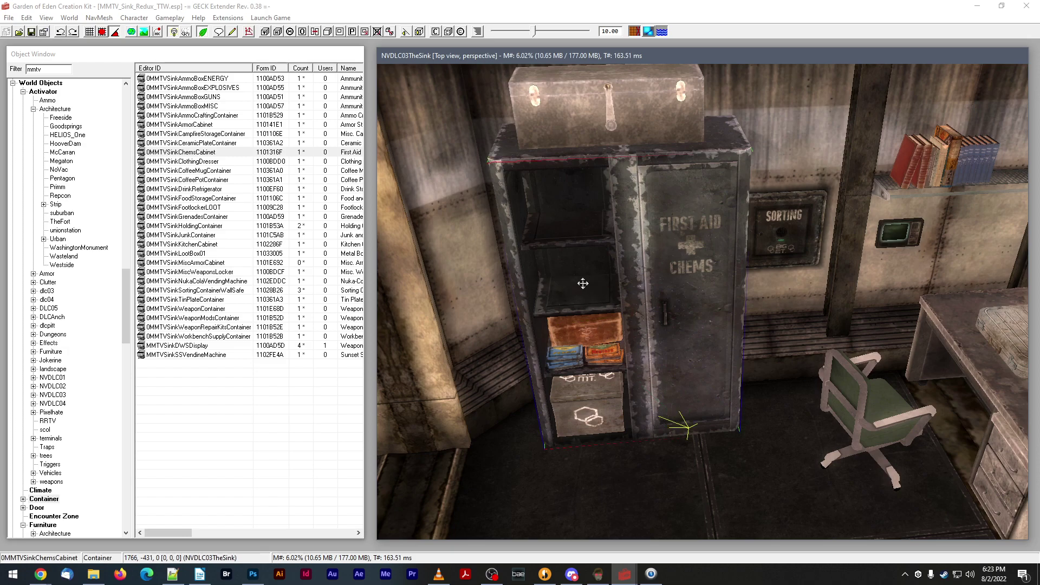
pyautogui.press('m')
pyautogui.keyDown('shift'); pyautogui.moveTo(704, 429); pyautogui.dragTo(655, 342, button='middle'); pyautogui.keyUp('shift')
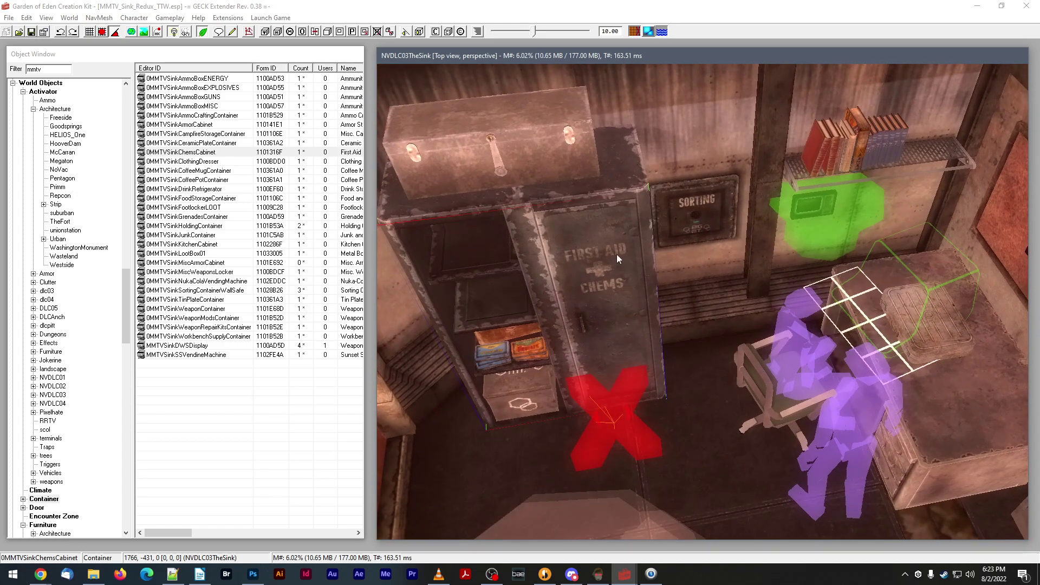
# - Examine the First Aid Chems cabinet and the surrounding wall from the front and at a wider angle
pyautogui.scroll(4, 550, 339)
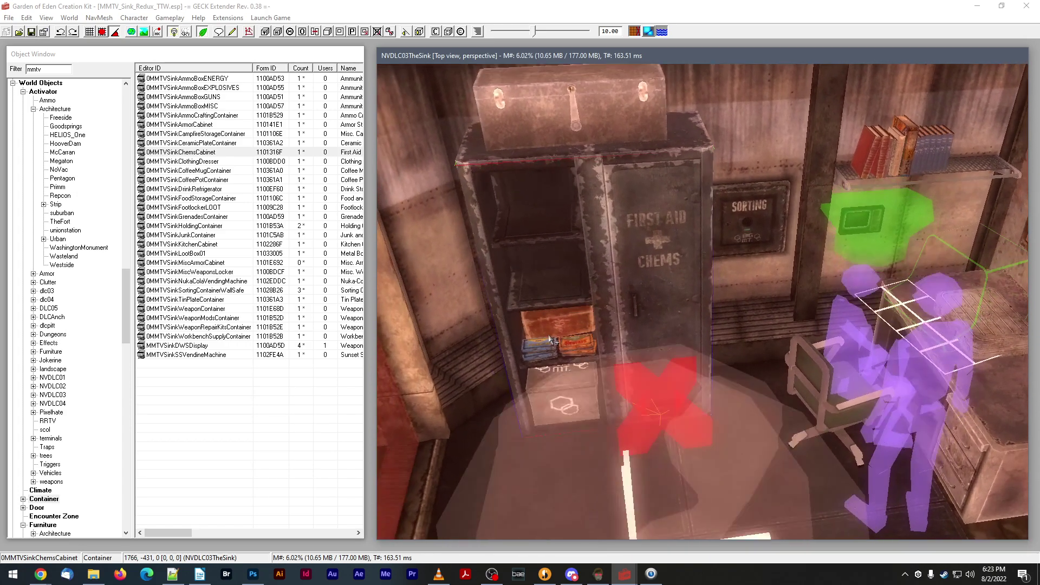
pyautogui.keyDown('shift'); pyautogui.moveTo(548, 335); pyautogui.dragTo(624, 351, button='middle'); pyautogui.keyUp('shift')
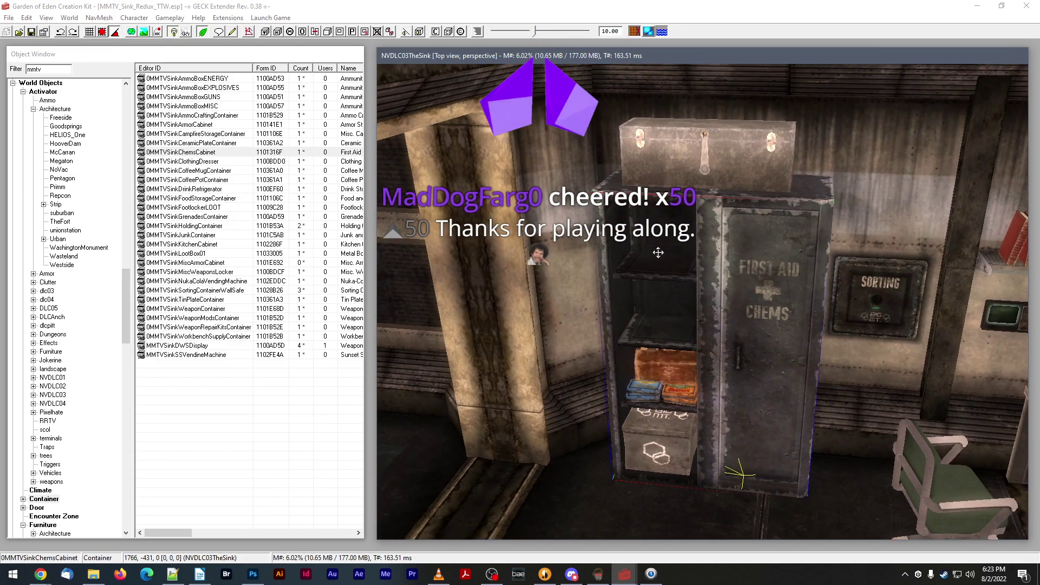
pyautogui.scroll(-3, 658, 252)
pyautogui.keyDown('shift'); pyautogui.moveTo(658, 253); pyautogui.dragTo(733, 257, button='middle'); pyautogui.keyUp('shift')
pyautogui.scroll(-2, 779, 269)
pyautogui.scroll(3, 778, 266)
# - Select the double coffee table in front of the sofa and shift it along the rug to X position 895
pyautogui.click(775, 262)
pyautogui.click(694, 346)
pyautogui.scroll(2, 695, 346)
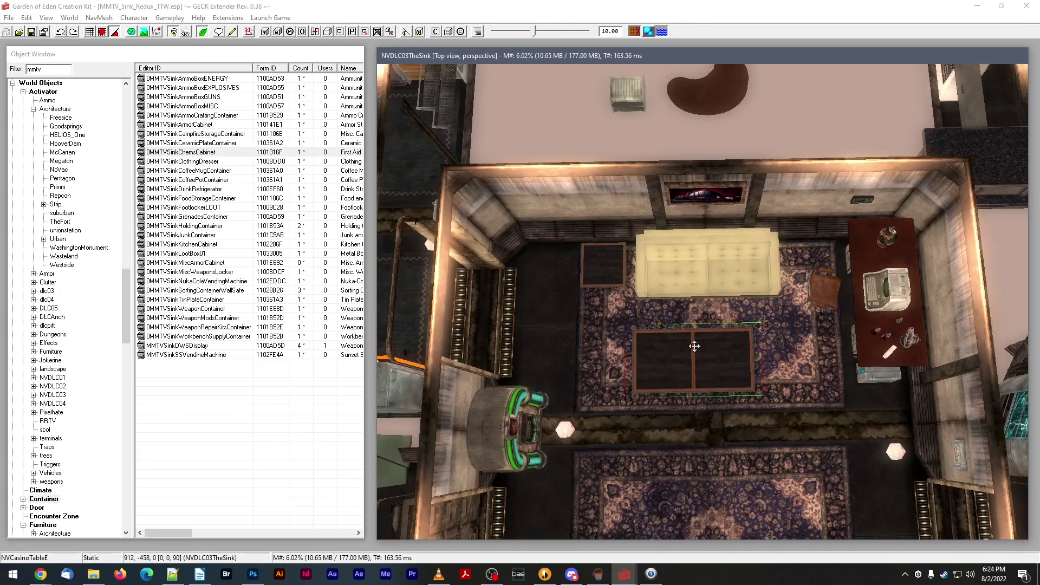
pyautogui.moveTo(692, 346); pyautogui.dragTo(701, 346)
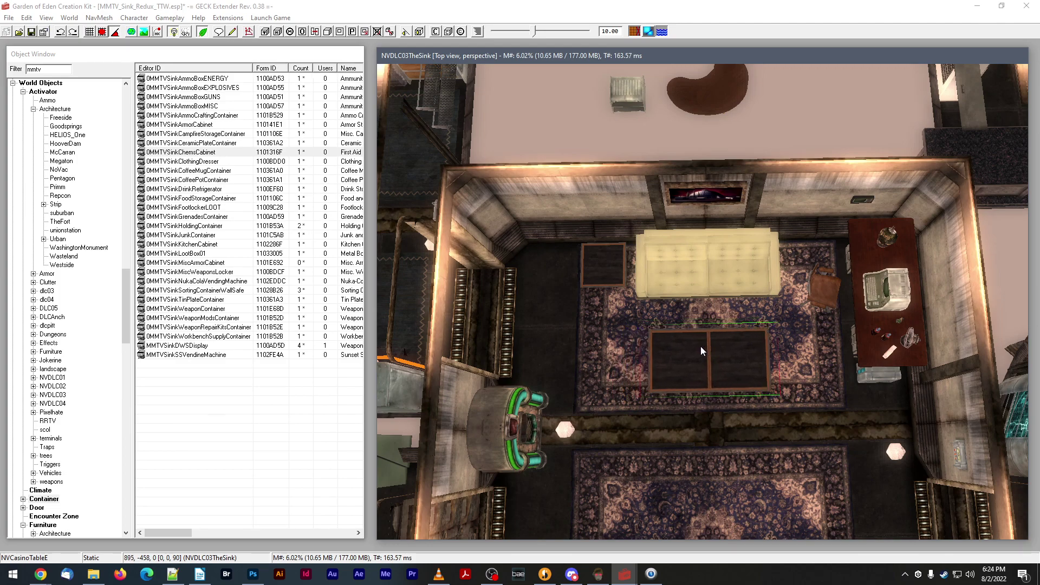
# - Survey the neighbouring rooms from above and select the partition wall between the bed and the armor area
pyautogui.scroll(-2, 700, 346)
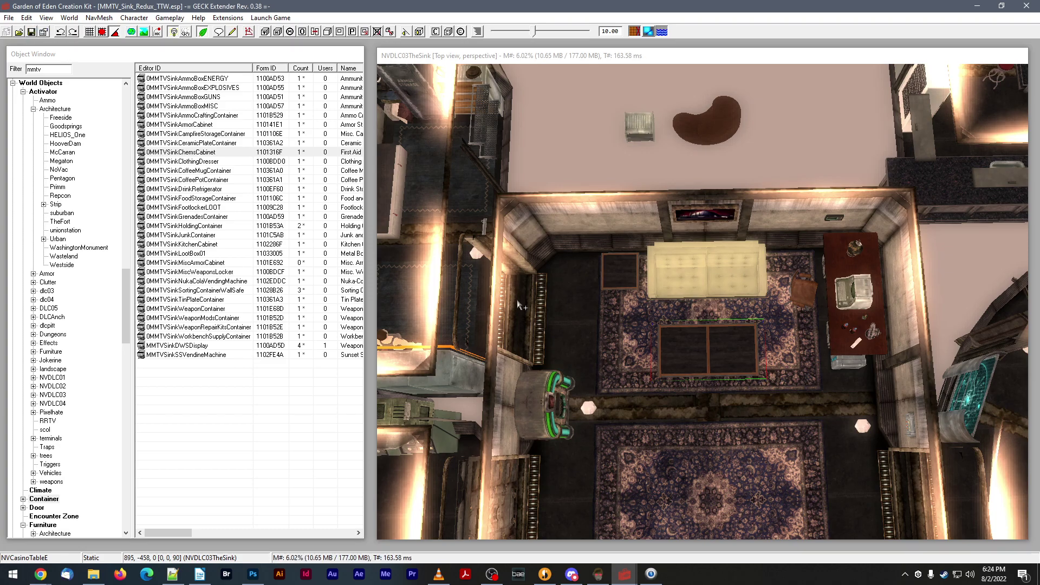
pyautogui.scroll(-4, 606, 329)
pyautogui.moveTo(606, 330); pyautogui.dragTo(746, 325, button='middle')
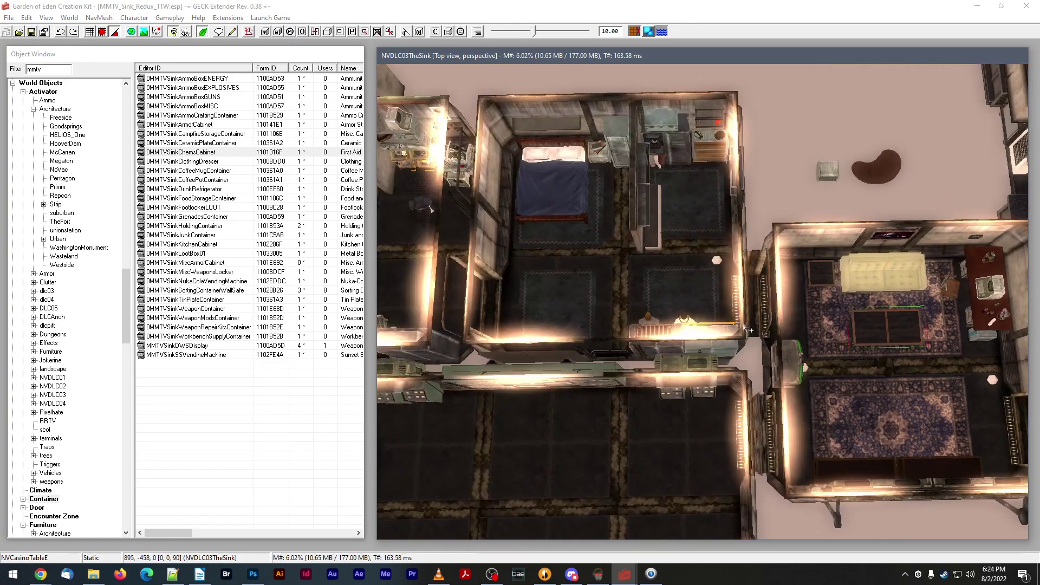
pyautogui.moveTo(558, 179); pyautogui.dragTo(749, 210, button='middle')
pyautogui.moveTo(682, 262); pyautogui.dragTo(521, 259, button='middle')
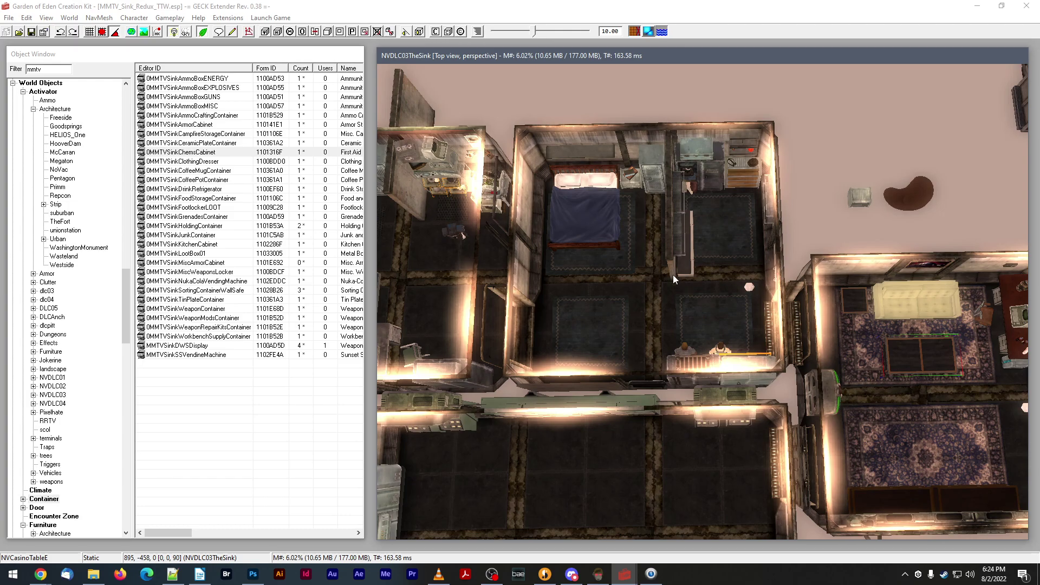
pyautogui.scroll(4, 672, 272)
pyautogui.moveTo(678, 285); pyautogui.dragTo(676, 311, button='middle')
pyautogui.click(638, 286)
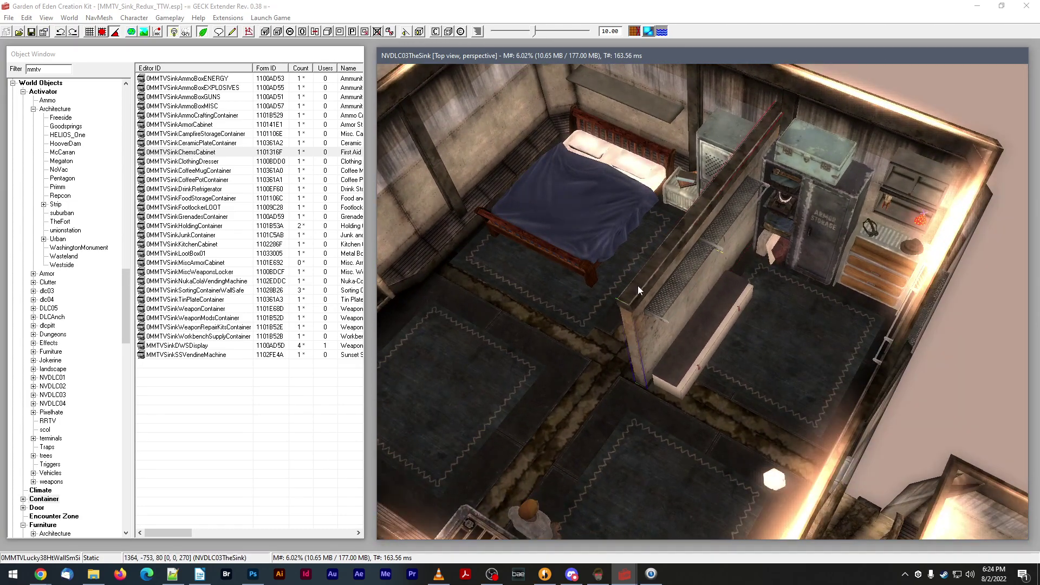
# - Examine the Armor Storage cabinet, the dresser and the wall shelves behind the bedroom partition
pyautogui.moveTo(692, 247)
pyautogui.keyDown('shift'); pyautogui.mouseDown(button='middle')
pyautogui.moveTo(669, 266)
pyautogui.moveTo(684, 261)
pyautogui.mouseUp(button='middle'); pyautogui.keyUp('shift')
pyautogui.moveTo(601, 277); pyautogui.dragTo(557, 281, button='middle')
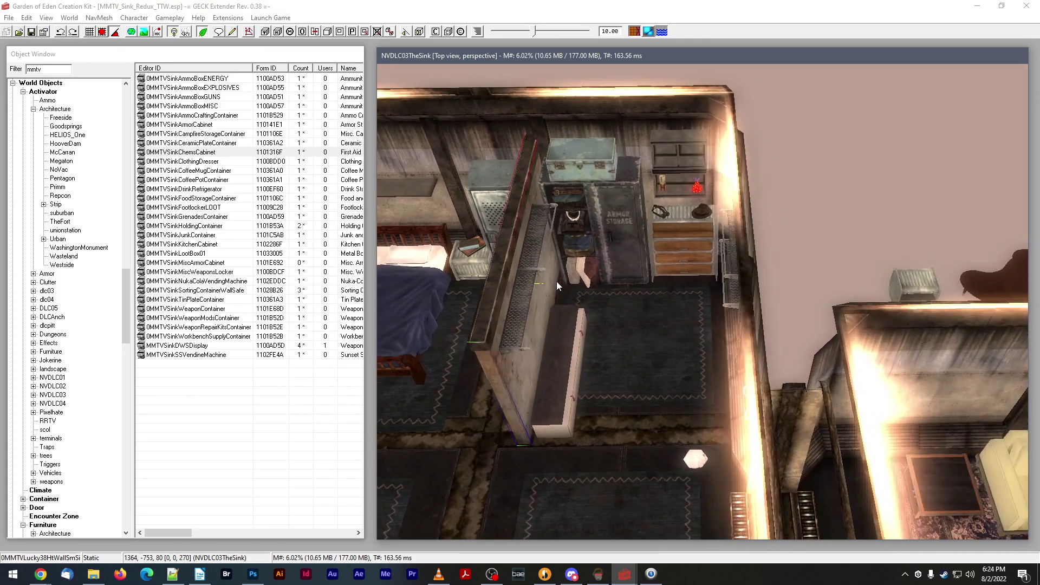
pyautogui.moveTo(636, 261); pyautogui.dragTo(645, 295, button='middle')
pyautogui.scroll(2, 646, 302)
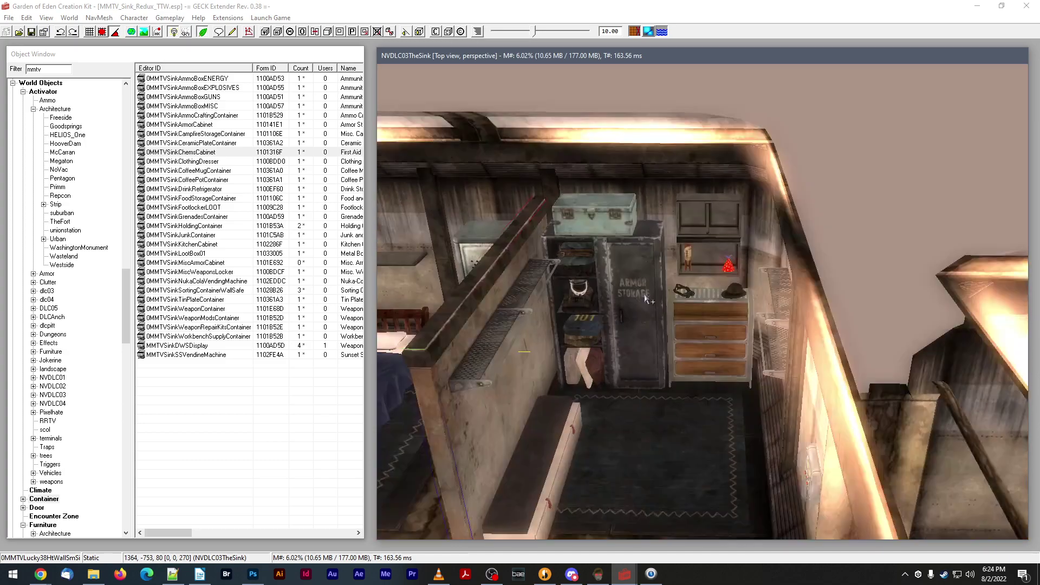
pyautogui.scroll(2, 647, 291)
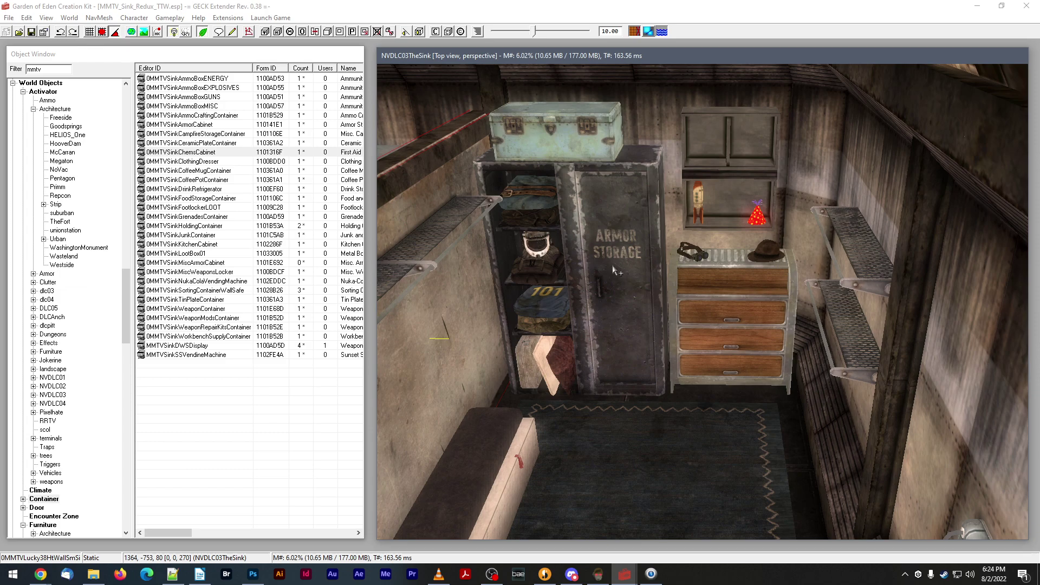
# - Select the underarmor static and the metal helmet static in the Armor Storage cabinet, and examine them up close
pyautogui.click(543, 243)
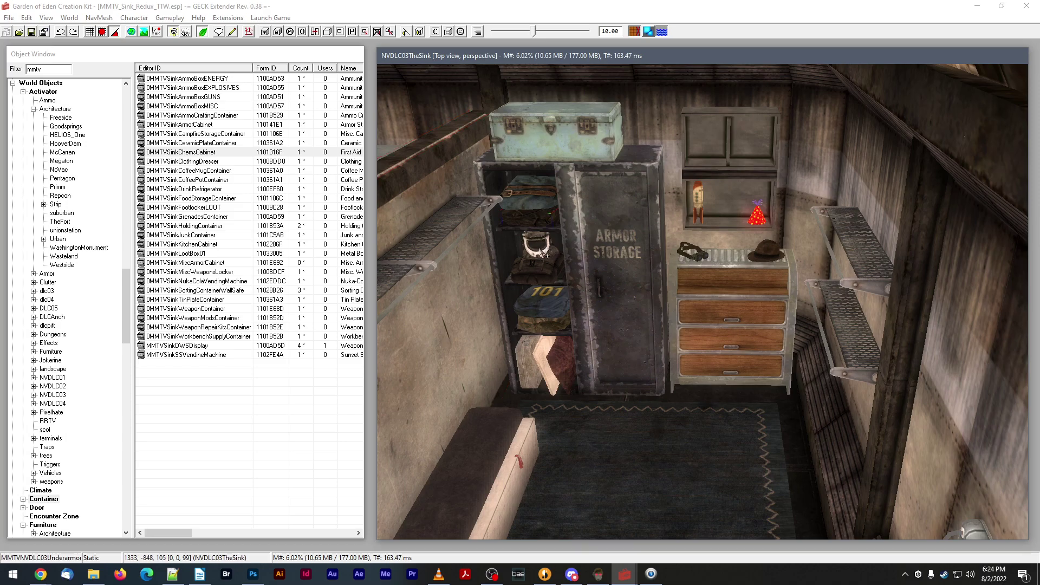
pyautogui.click(534, 238)
pyautogui.scroll(-5, 616, 277)
pyautogui.keyDown('shift'); pyautogui.moveTo(616, 277); pyautogui.dragTo(686, 274, button='middle'); pyautogui.keyUp('shift')
pyautogui.scroll(8, 687, 274)
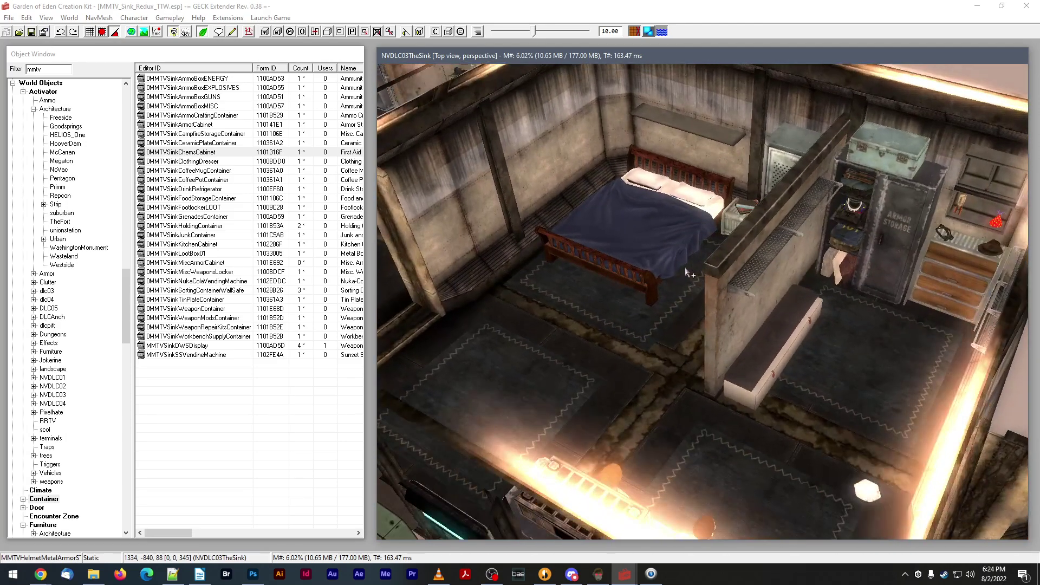
pyautogui.scroll(-3, 638, 304)
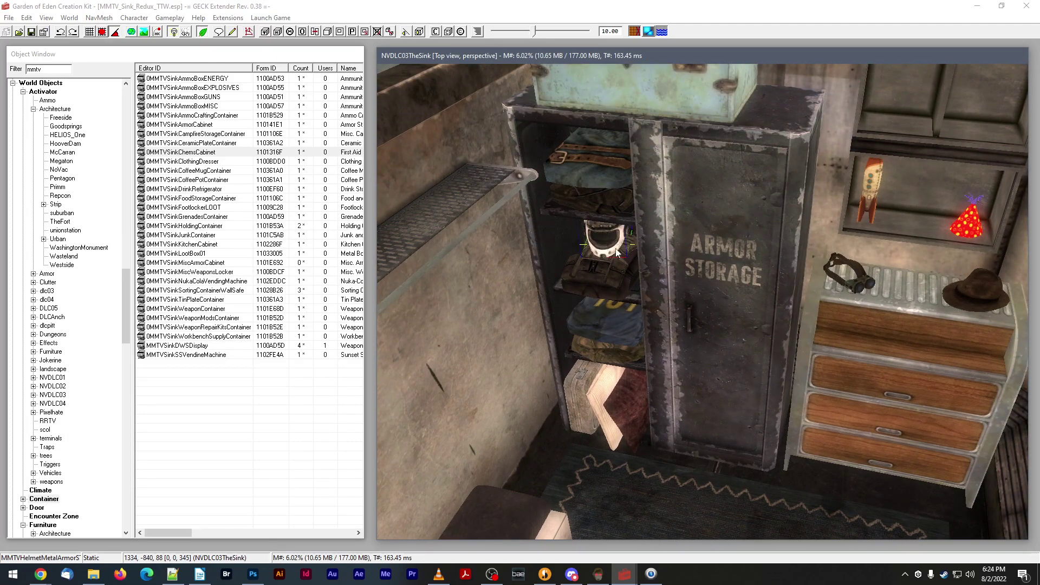
# - Remove the two NPCs standing in front of the weapon rack and the Misc. Weapons locker from the view
pyautogui.scroll(-4, 647, 256)
pyautogui.keyDown('shift'); pyautogui.moveTo(648, 254); pyautogui.dragTo(669, 290, button='middle'); pyautogui.keyUp('shift')
pyautogui.scroll(3, 677, 290)
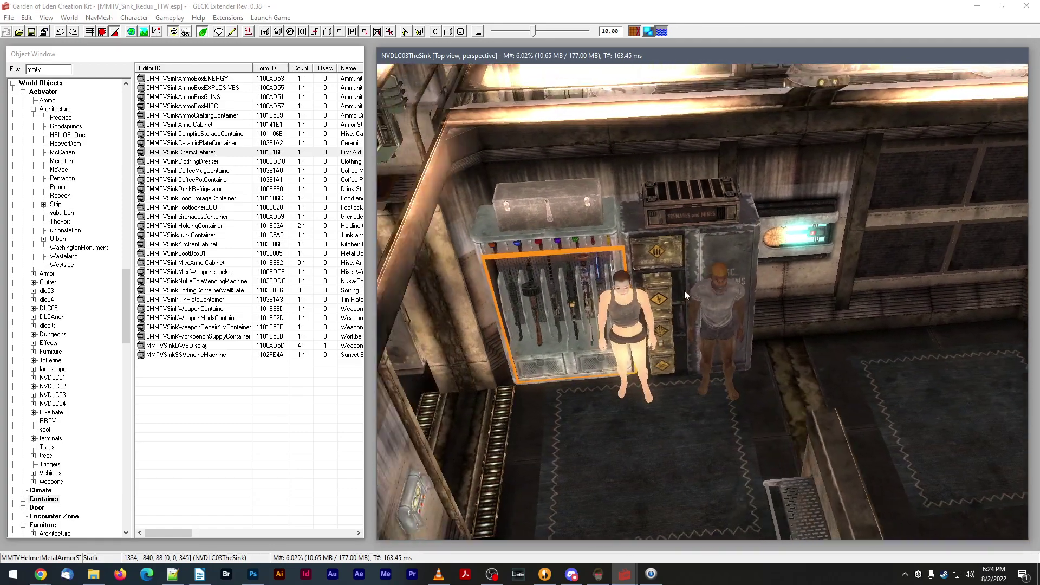
pyautogui.click(610, 292)
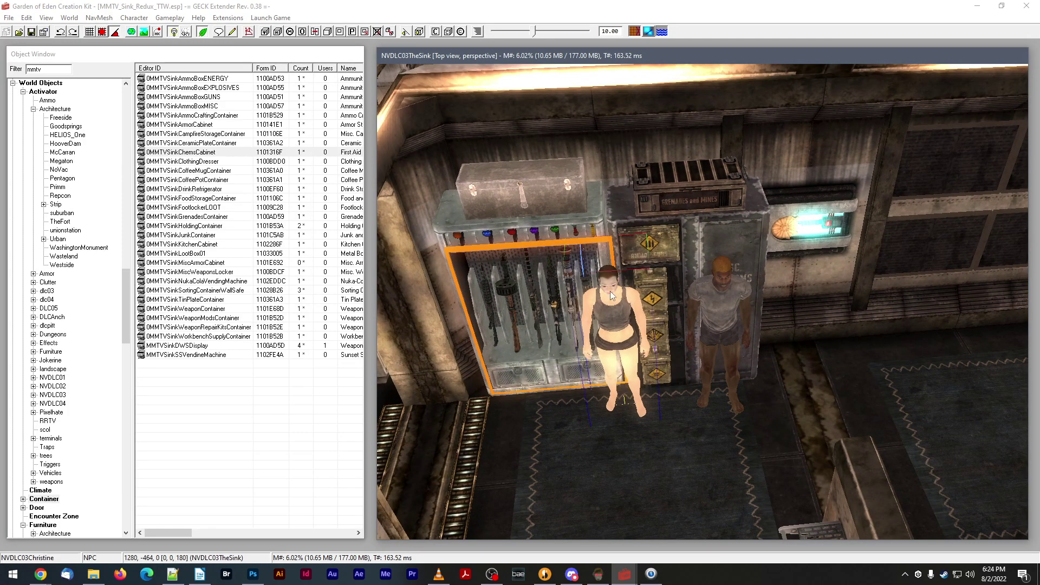
pyautogui.scroll(4, 610, 291)
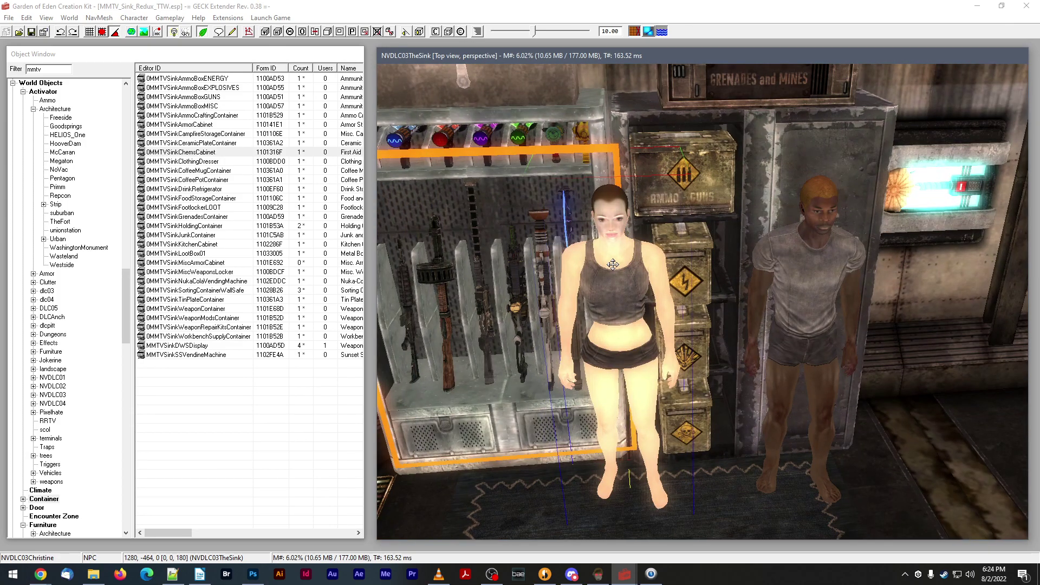
pyautogui.press('q')
pyautogui.press('1')
pyautogui.click(823, 208)
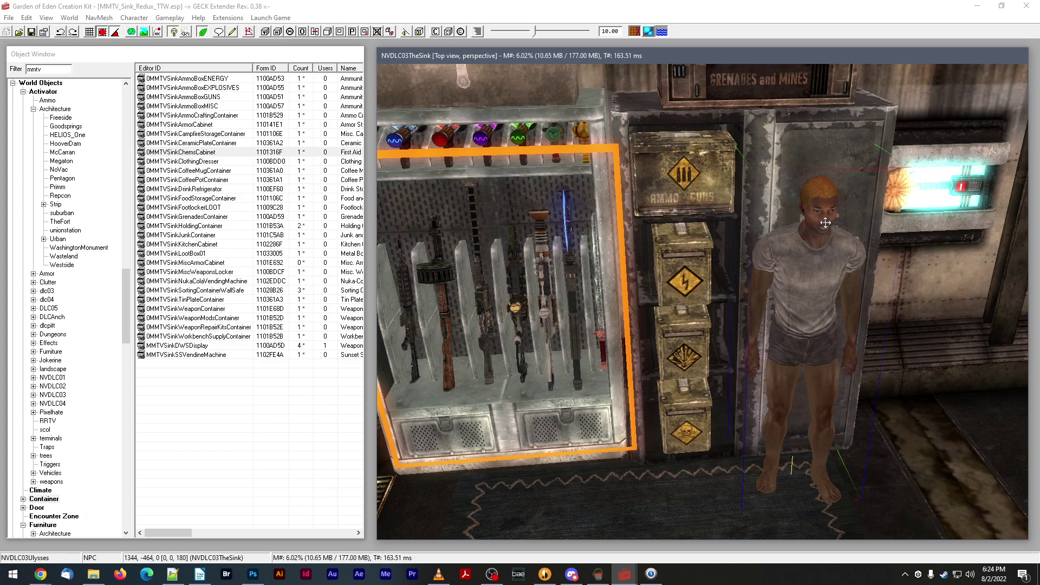
pyautogui.press('Delete')
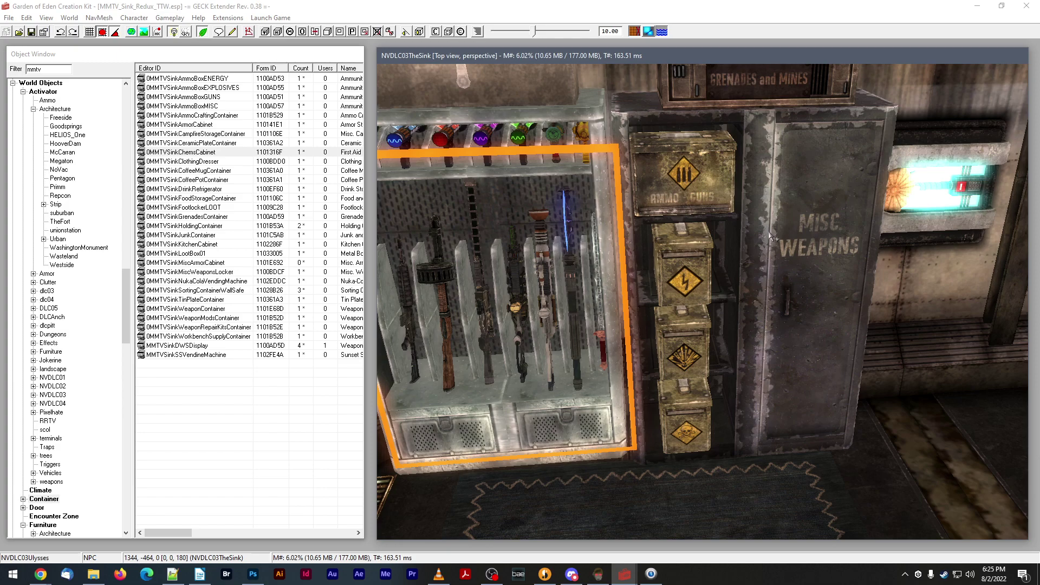
# - Examine the Misc. Weapons locker and select the Ammo: Guns box on its upper shelf
pyautogui.scroll(1, 812, 229)
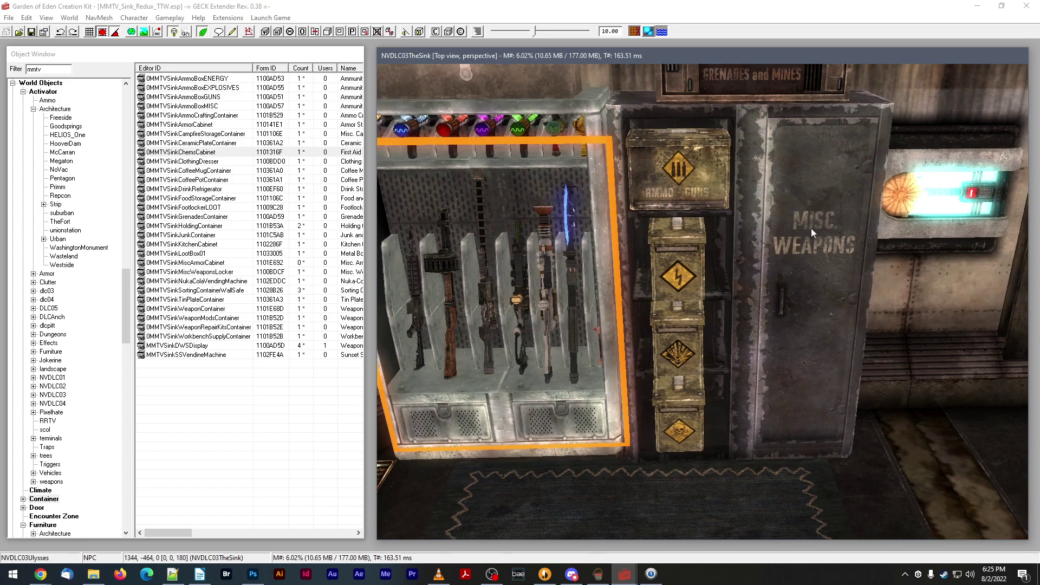
pyautogui.click(667, 173)
pyautogui.scroll(1, 666, 174)
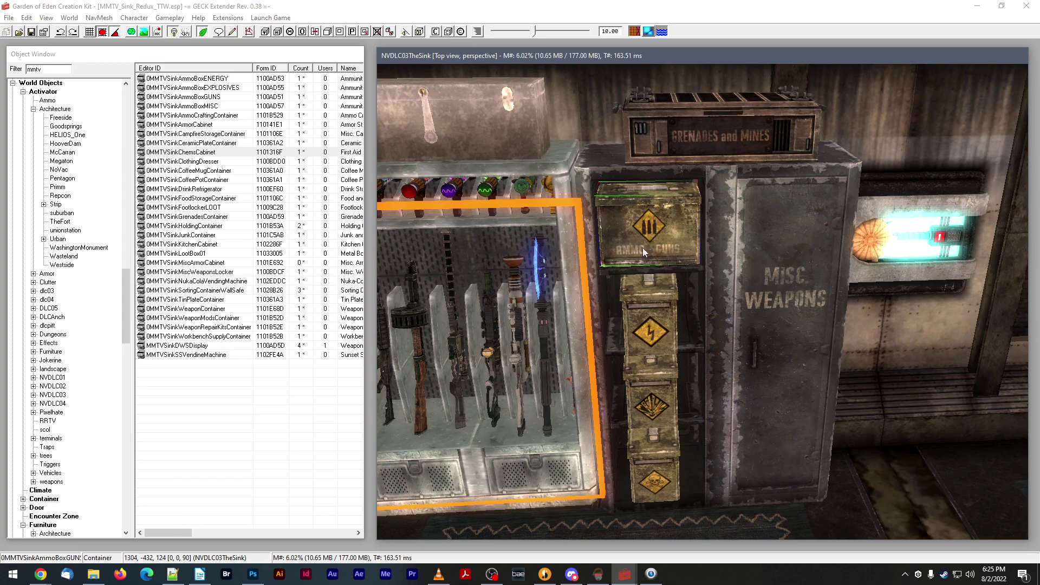
pyautogui.click(644, 323)
pyautogui.keyDown('shift'); pyautogui.moveTo(644, 319); pyautogui.dragTo(645, 316, button='middle'); pyautogui.keyUp('shift')
pyautogui.moveTo(645, 314); pyautogui.dragTo(629, 314)
pyautogui.hotkey('ctrl', 'z')
pyautogui.press('q')
pyautogui.keyDown('shift'); pyautogui.moveTo(630, 314); pyautogui.dragTo(629, 314, button='middle'); pyautogui.keyUp('shift')
pyautogui.moveTo(629, 314); pyautogui.dragTo(638, 319)
pyautogui.keyDown('shift'); pyautogui.moveTo(638, 315); pyautogui.dragTo(639, 309, button='middle'); pyautogui.keyUp('shift')
pyautogui.click(638, 310)
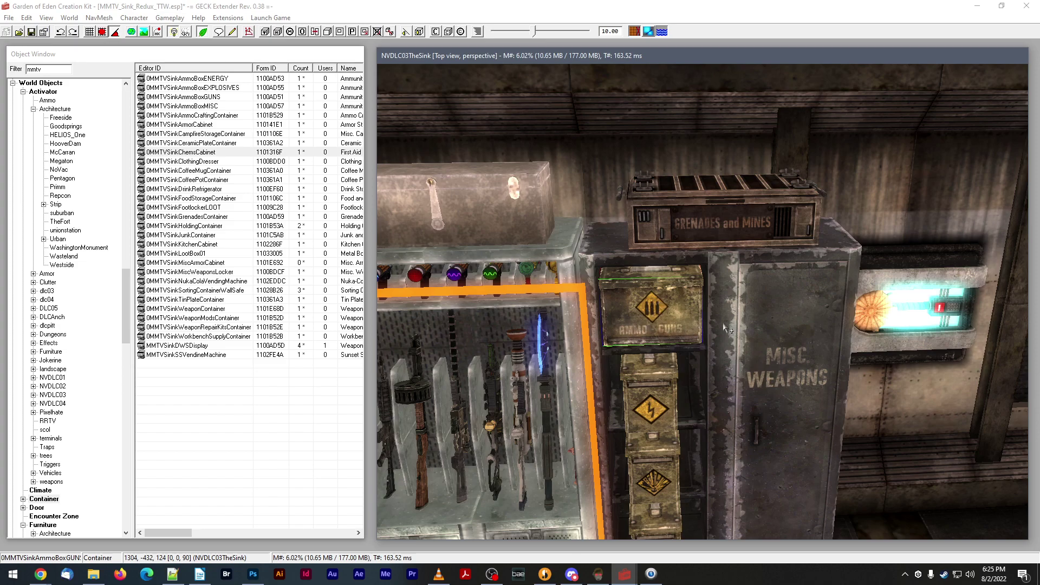
# - Examine the ammo boxes and the weapon rack, and select the weapon storage activator framing the rack
pyautogui.moveTo(735, 396); pyautogui.dragTo(727, 366, button='middle')
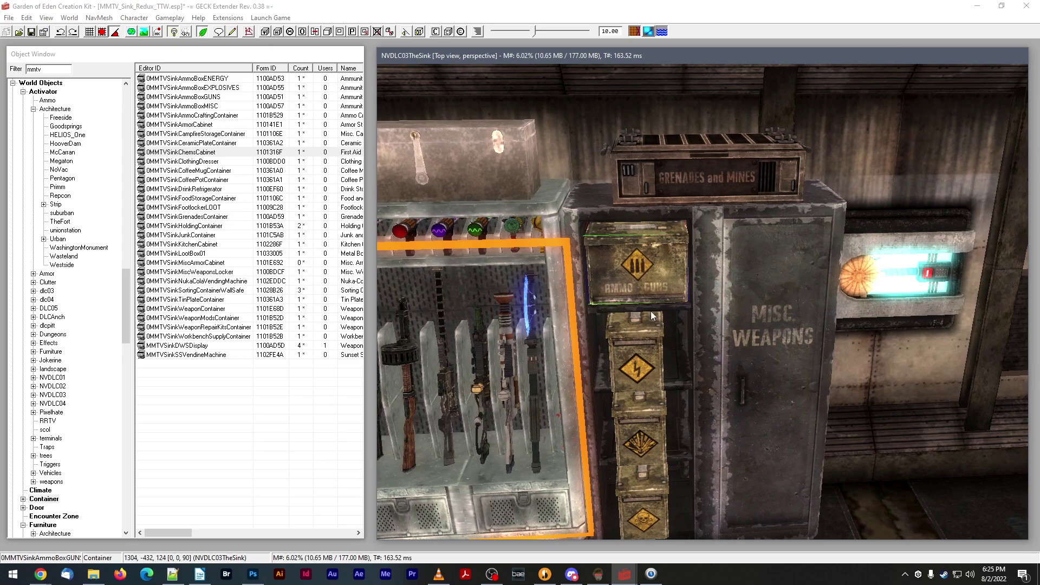
pyautogui.moveTo(658, 320); pyautogui.dragTo(627, 330, button='middle')
pyautogui.click(630, 331)
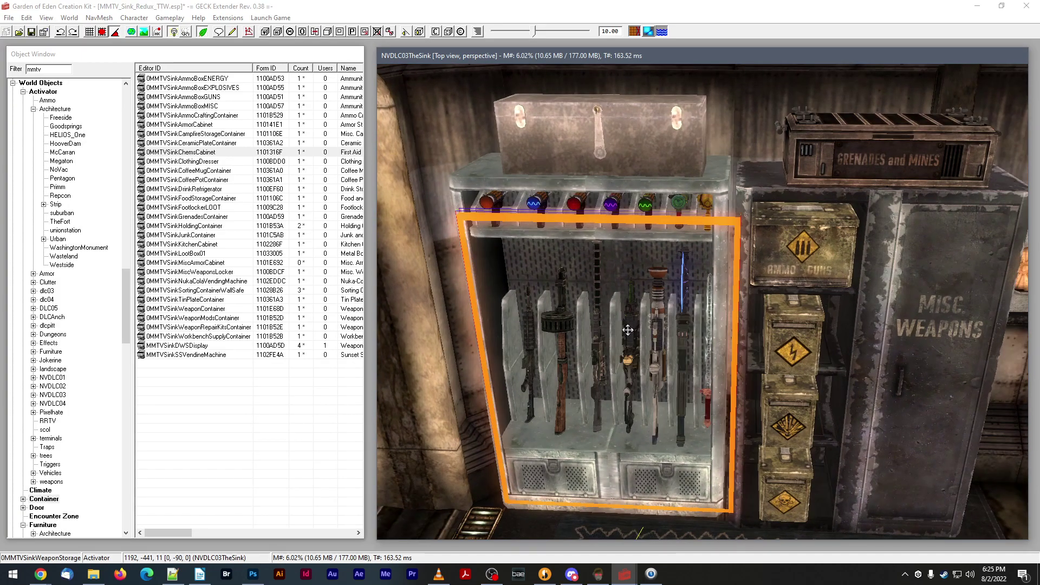
pyautogui.keyDown('shift'); pyautogui.moveTo(639, 289); pyautogui.dragTo(618, 327, button='middle'); pyautogui.keyUp('shift')
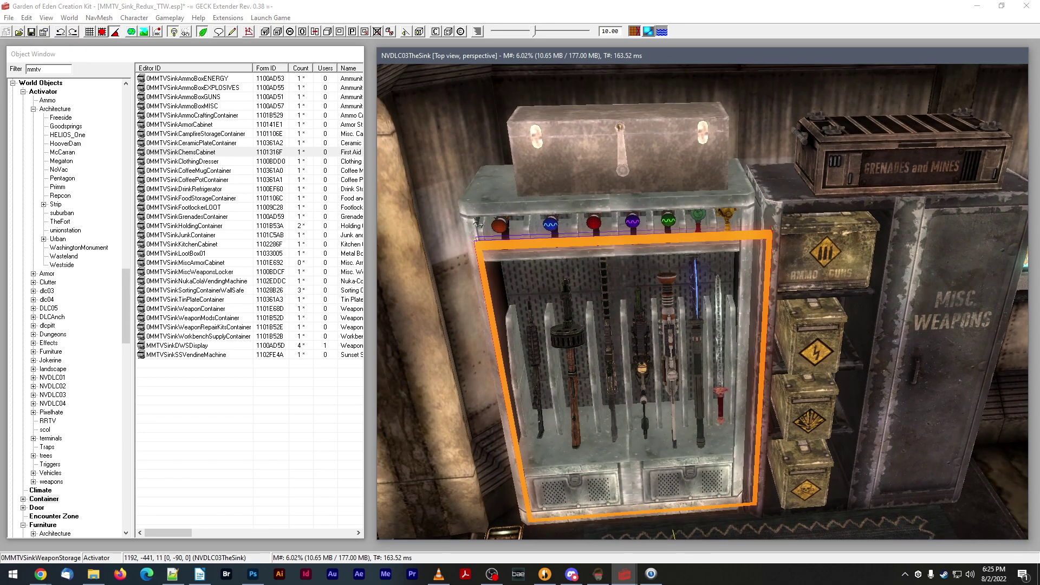
# - Select the sonic emitter static and the Captain's Sidearm static on the shelf above the weapon rack for inspection
pyautogui.click(553, 224)
pyautogui.keyDown('shift'); pyautogui.moveTo(553, 224); pyautogui.dragTo(564, 222, button='middle'); pyautogui.keyUp('shift')
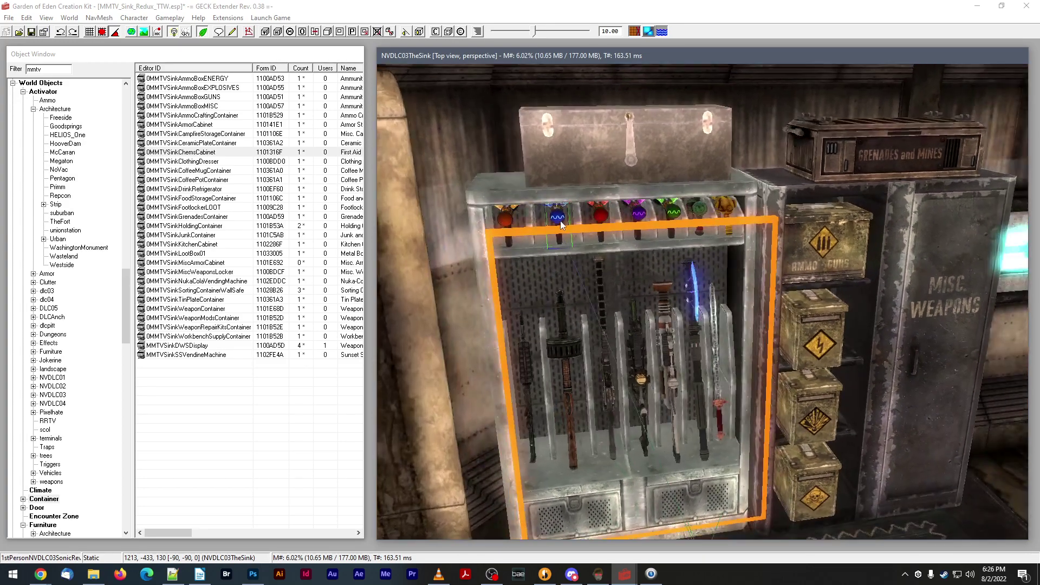
pyautogui.click(712, 218)
pyautogui.moveTo(712, 217)
pyautogui.keyDown('shift'); pyautogui.mouseDown(button='middle')
pyautogui.moveTo(701, 209)
pyautogui.moveTo(728, 210)
pyautogui.mouseUp(button='middle'); pyautogui.keyUp('shift')
pyautogui.click(734, 211)
pyautogui.scroll(-5, 731, 207)
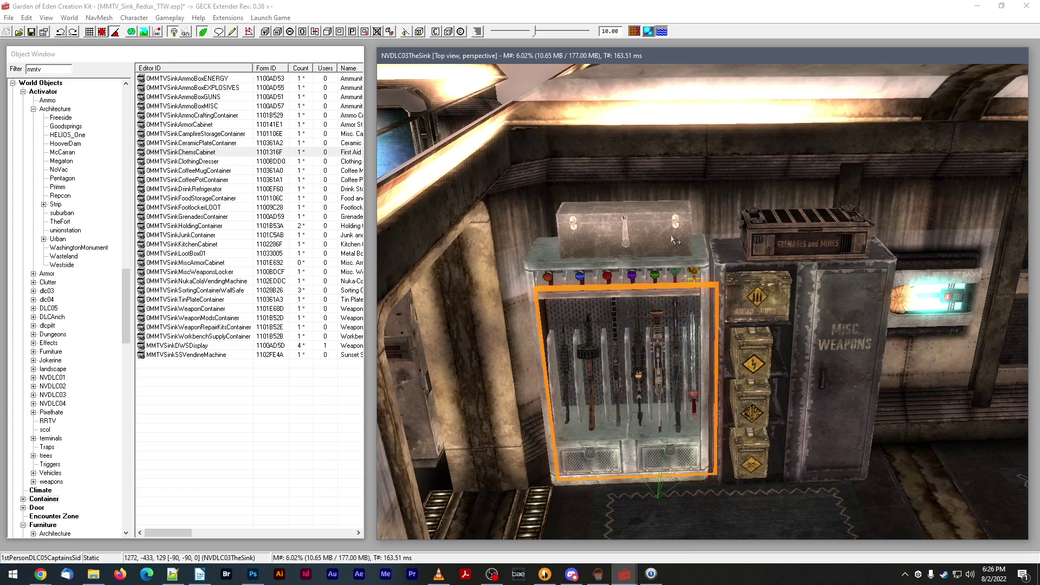
# - Examine the living area with its sofa, coffee table, side table, rug and wall painting
pyautogui.scroll(-10, 674, 239)
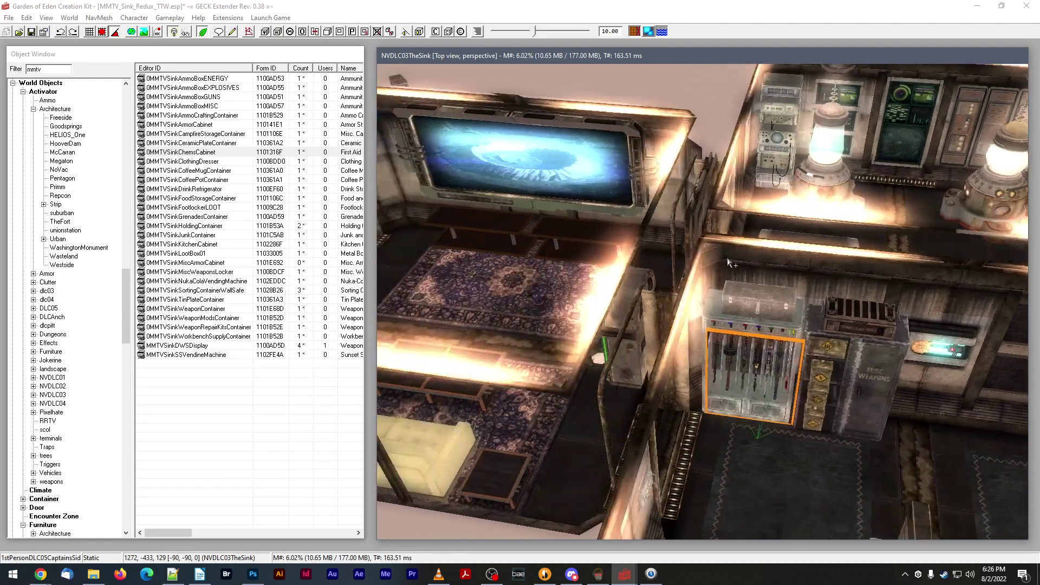
pyautogui.keyDown('shift'); pyautogui.moveTo(727, 262); pyautogui.dragTo(741, 262, button='middle'); pyautogui.keyUp('shift')
pyautogui.keyDown('shift'); pyautogui.moveTo(664, 265); pyautogui.dragTo(738, 271, button='middle'); pyautogui.keyUp('shift')
pyautogui.scroll(-5, 688, 258)
pyautogui.scroll(6, 758, 273)
pyautogui.scroll(4, 734, 274)
pyautogui.scroll(-2, 734, 274)
pyautogui.scroll(-1, 737, 279)
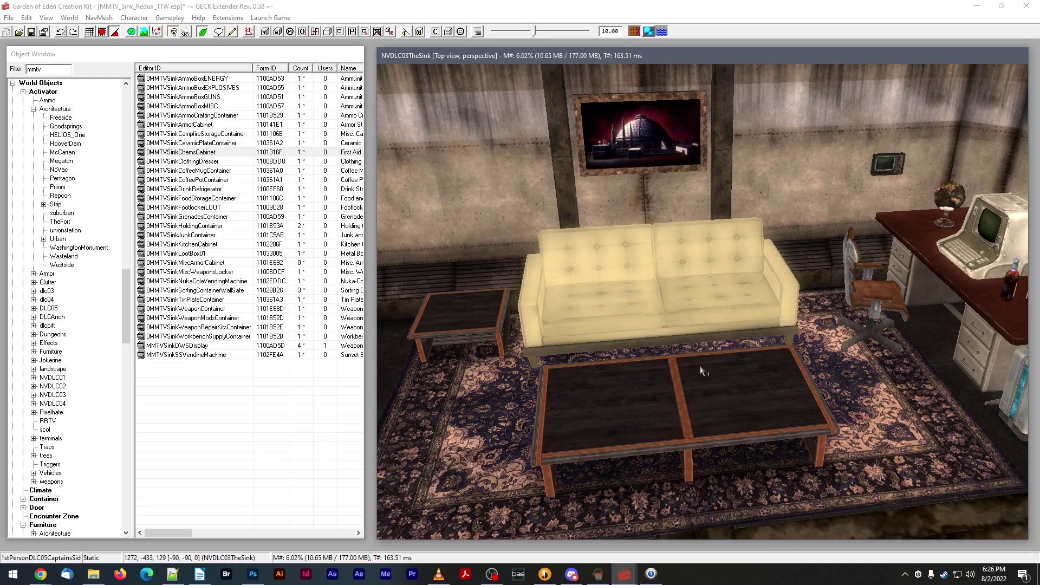
# - Select the dome painting above the sofa and examine it up close
pyautogui.click(466, 308)
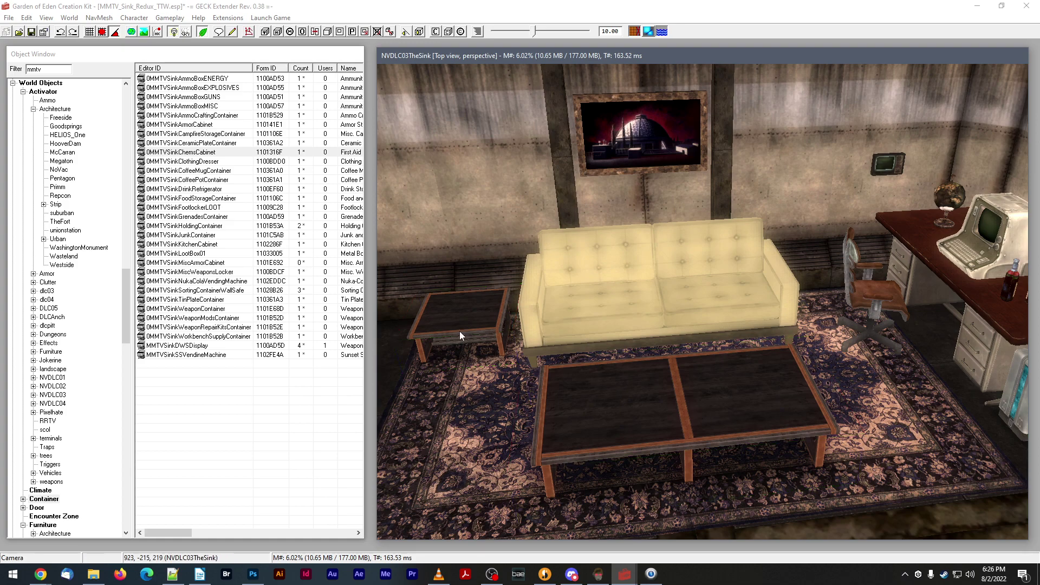
pyautogui.moveTo(625, 347); pyautogui.dragTo(626, 360, button='middle')
pyautogui.click(649, 268)
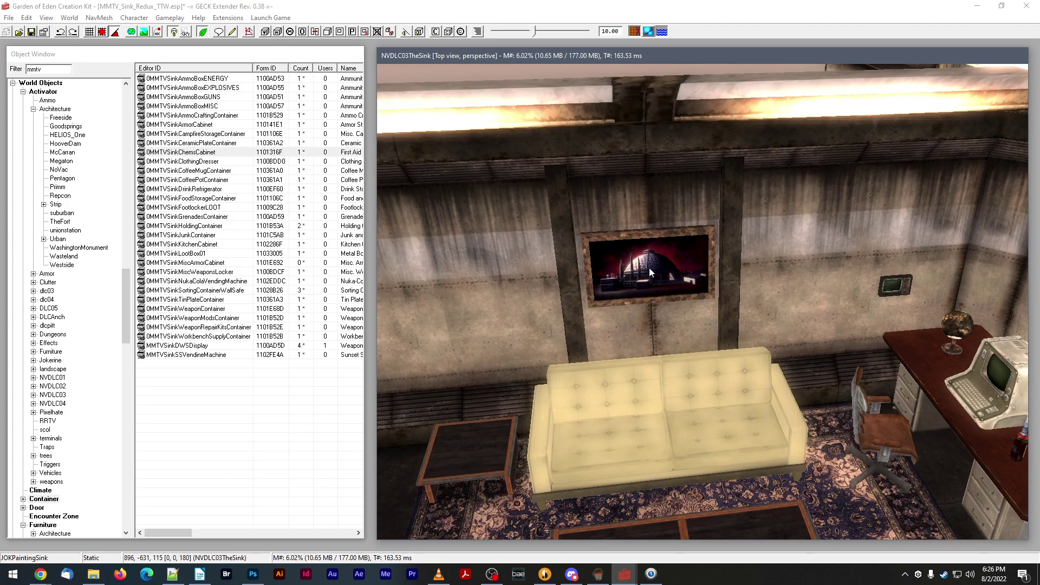
pyautogui.scroll(4, 649, 268)
pyautogui.scroll(2, 642, 260)
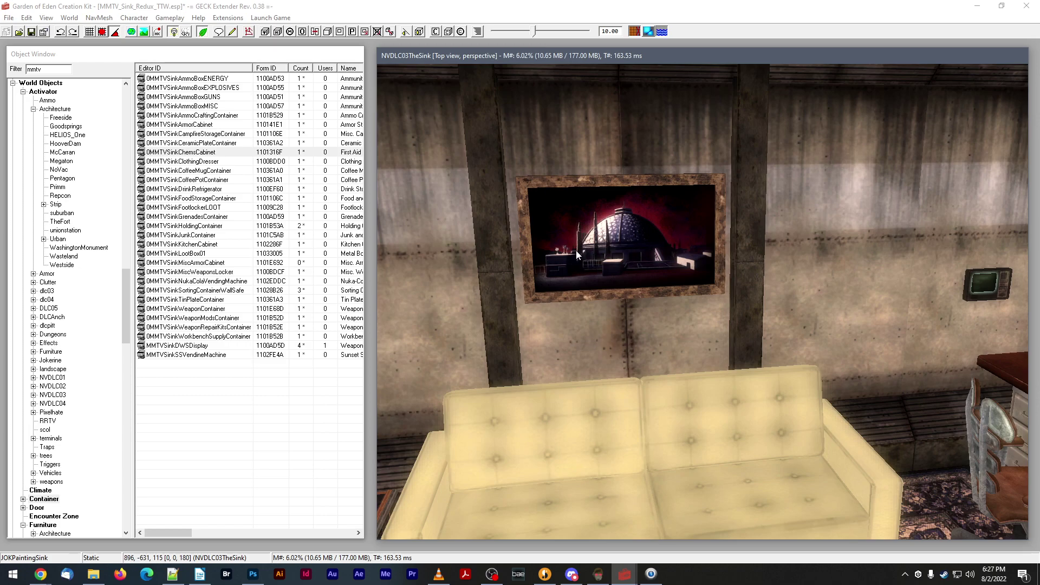
# - Examine the computer desk corner and the crafting workbenches, and select the workbench cabinet below the ammo crafting supplies
pyautogui.moveTo(620, 255)
pyautogui.mouseDown(button='middle')
pyautogui.moveTo(577, 252)
pyautogui.moveTo(668, 252)
pyautogui.moveTo(707, 274)
pyautogui.moveTo(761, 272)
pyautogui.mouseUp(button='middle')
pyautogui.scroll(-2, 629, 257)
pyautogui.scroll(-2, 672, 259)
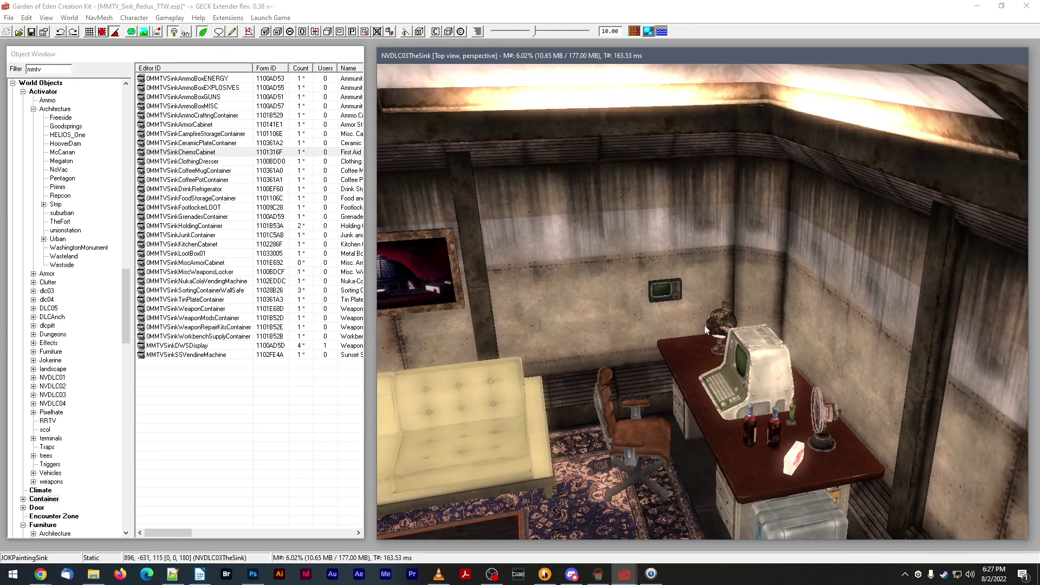
pyautogui.moveTo(704, 325); pyautogui.dragTo(803, 295, button='middle')
pyautogui.scroll(8, 801, 293)
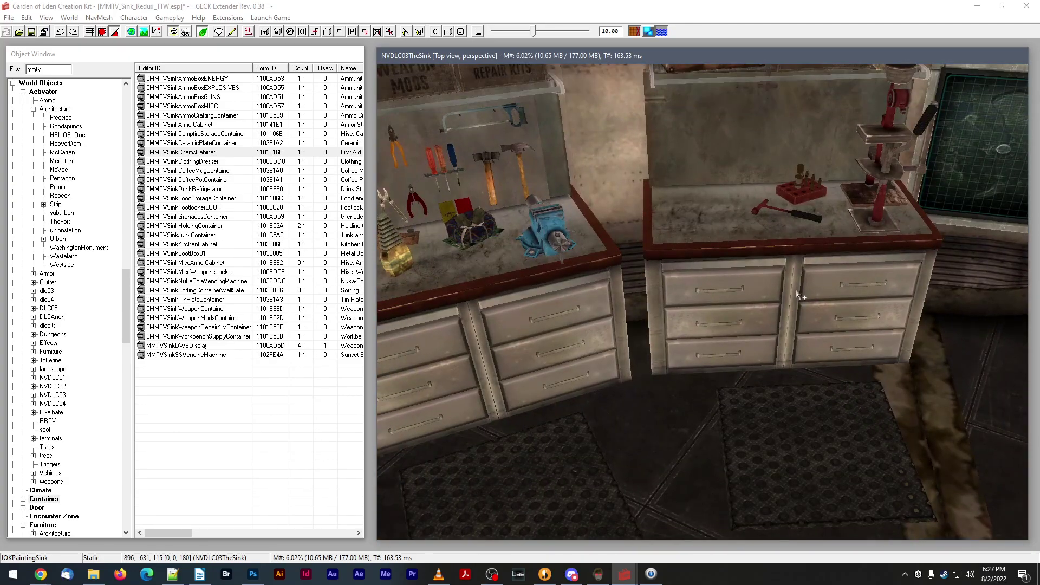
pyautogui.scroll(-4, 795, 288)
pyautogui.click(795, 288)
pyautogui.scroll(-2, 791, 285)
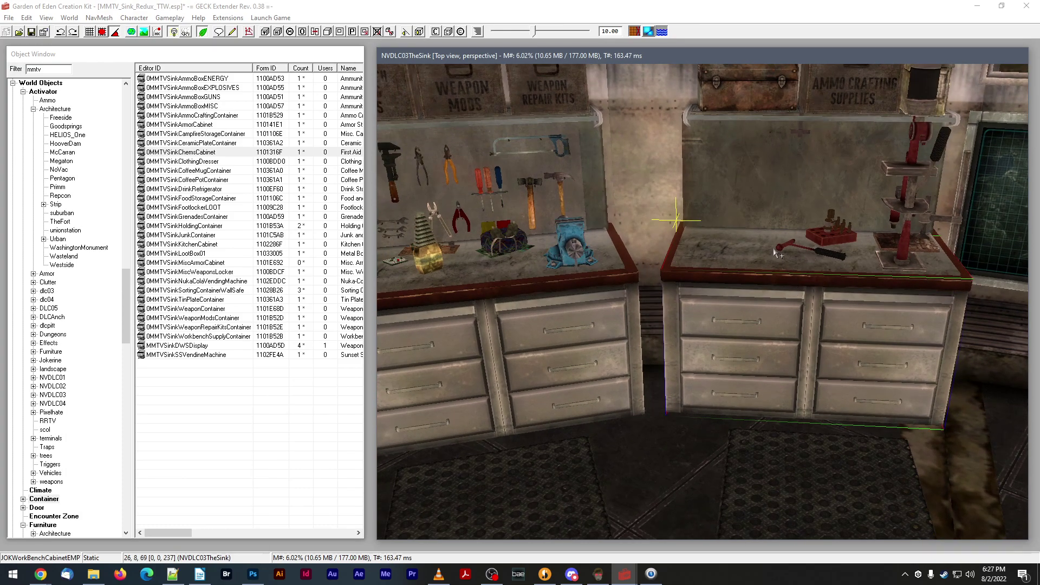
# - Select the workbench activator and examine the two crafting workbenches with their wall tools, shelves and supply boxes
pyautogui.scroll(-3, 780, 252)
pyautogui.click(645, 273)
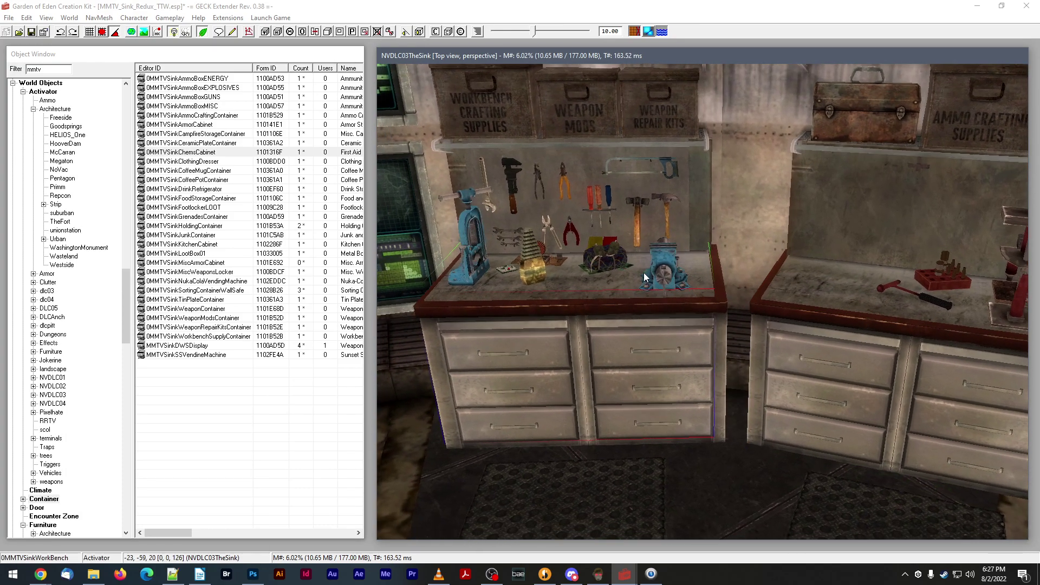
pyautogui.scroll(-3, 645, 276)
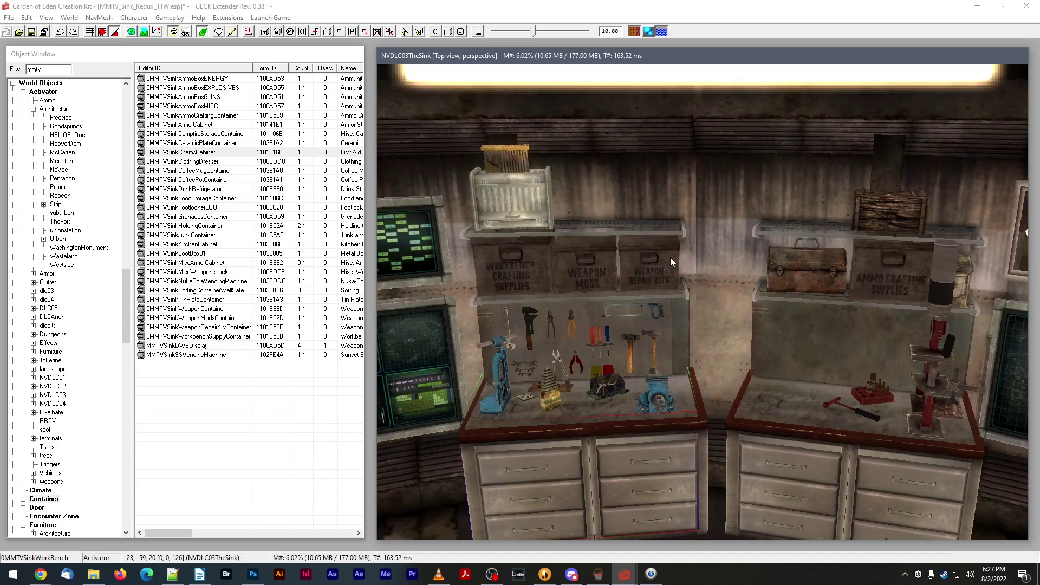
pyautogui.moveTo(671, 258); pyautogui.dragTo(781, 184, button='middle')
pyautogui.keyDown('shift'); pyautogui.moveTo(765, 247); pyautogui.dragTo(734, 277, button='middle'); pyautogui.keyUp('shift')
# - Examine the kitchen room with its vending machines, central island, counters and appliances
pyautogui.scroll(-4, 648, 241)
pyautogui.scroll(7, 791, 257)
pyautogui.scroll(-6, 792, 256)
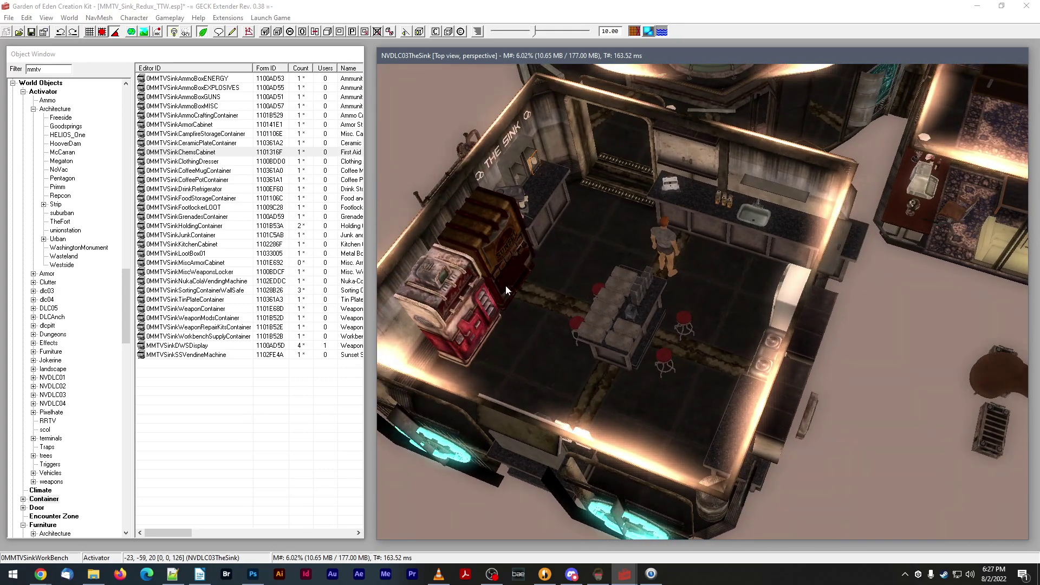
pyautogui.keyDown('shift'); pyautogui.moveTo(506, 286); pyautogui.dragTo(490, 324, button='middle'); pyautogui.keyUp('shift')
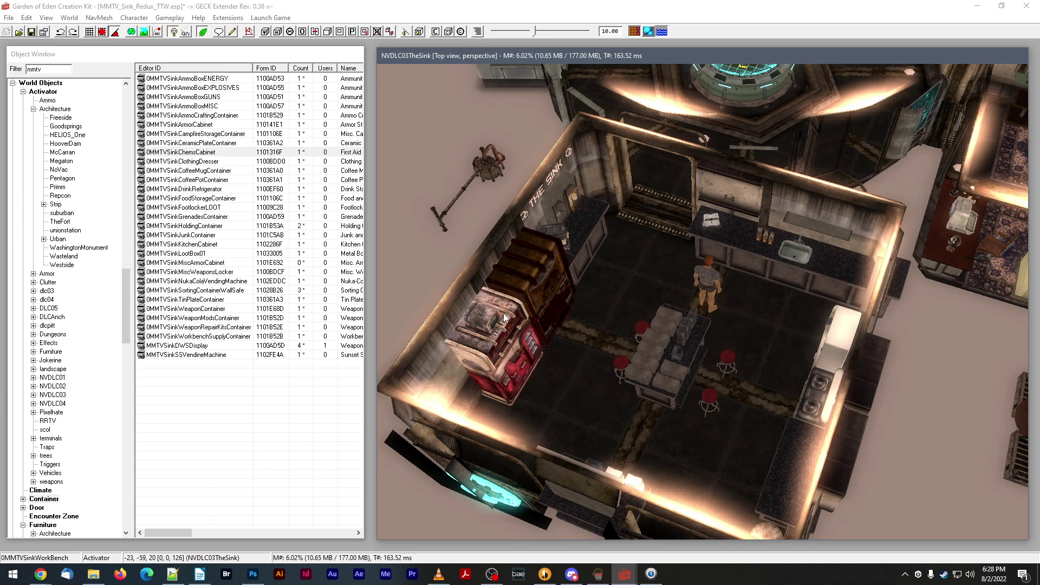
pyautogui.scroll(3, 659, 299)
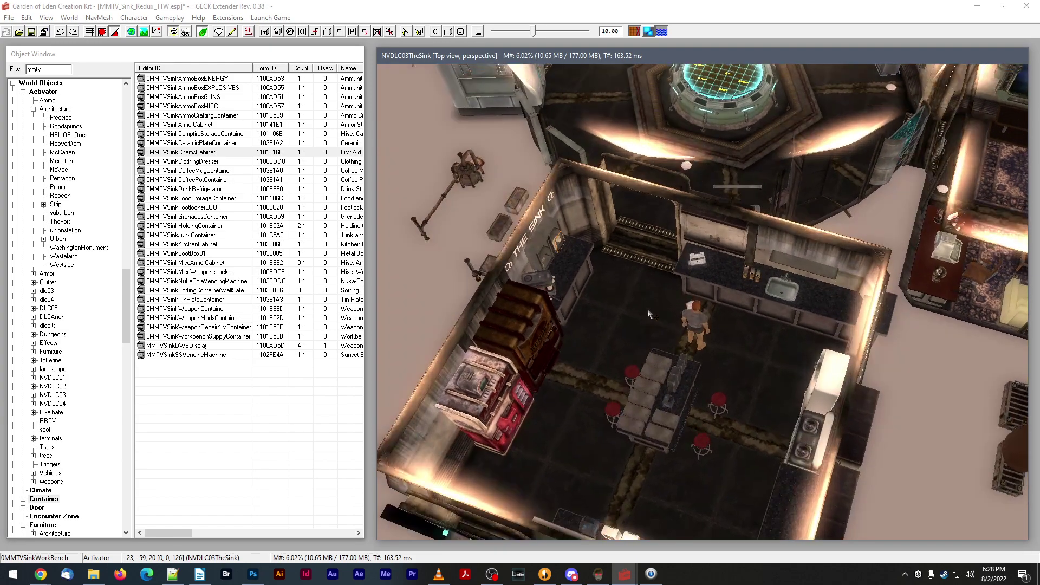
pyautogui.scroll(3, 649, 315)
# - Select the toaster talking activator beneath the THE SINK wall sign and examine the counter with its mugs and wall cupboard
pyautogui.press('d')
pyautogui.keyDown('shift'); pyautogui.moveTo(650, 316); pyautogui.dragTo(678, 284, button='middle'); pyautogui.keyUp('shift')
pyautogui.click(644, 305)
pyautogui.moveTo(644, 305)
pyautogui.keyDown('shift'); pyautogui.mouseDown(button='middle')
pyautogui.moveTo(640, 274)
pyautogui.moveTo(675, 286)
pyautogui.moveTo(657, 288)
pyautogui.mouseUp(button='middle'); pyautogui.keyUp('shift')
pyautogui.scroll(3, 658, 287)
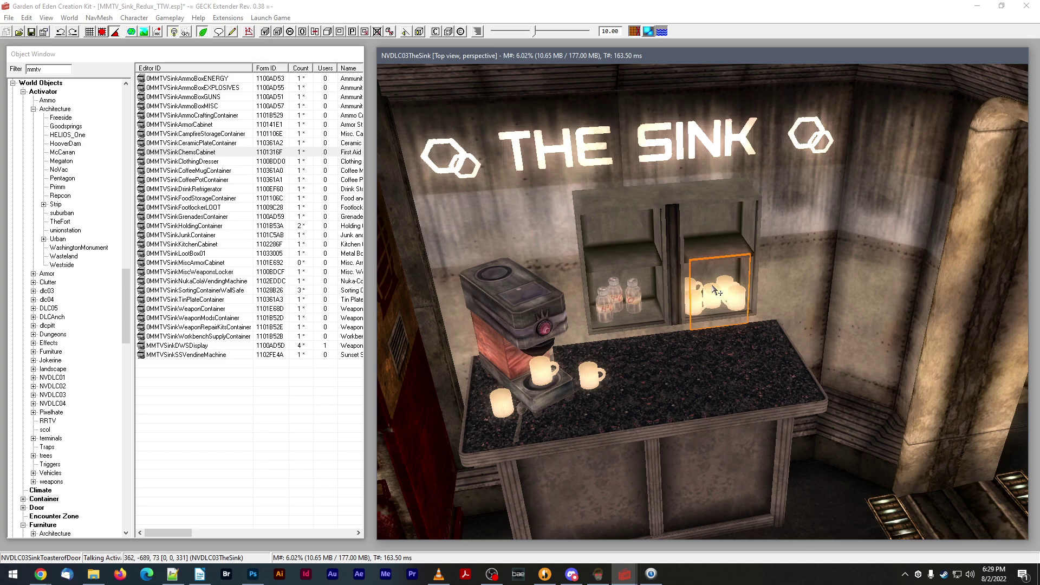
pyautogui.scroll(-3, 714, 290)
pyautogui.moveTo(714, 290)
pyautogui.mouseDown(button='middle')
pyautogui.moveTo(673, 306)
pyautogui.moveTo(711, 295)
pyautogui.mouseUp(button='middle')
pyautogui.scroll(-4, 712, 295)
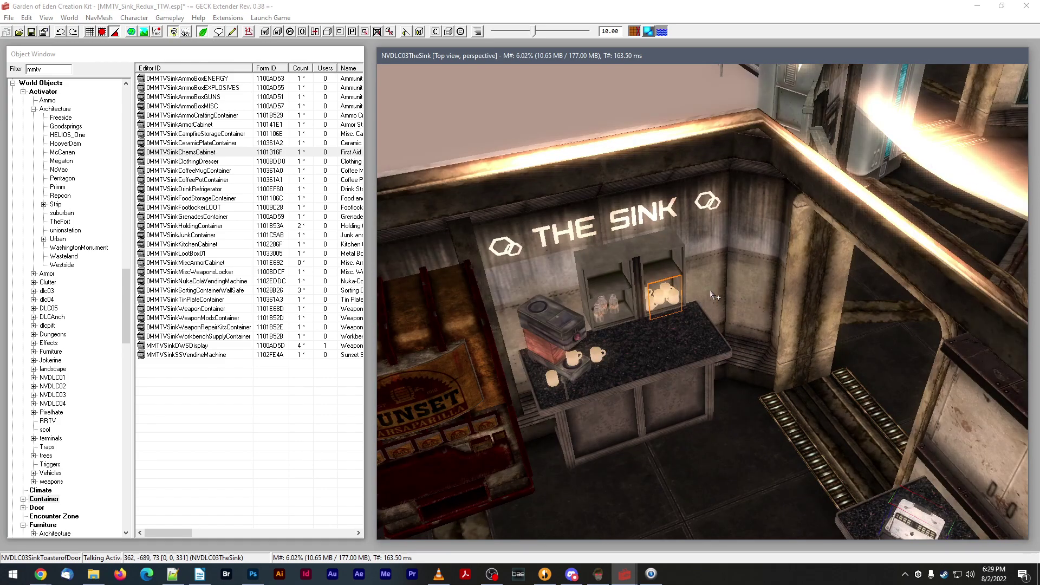
pyautogui.scroll(3, 683, 308)
# - Examine the hydroponics room with its lab tables, planters, stepladder and cleaning tools
pyautogui.moveTo(665, 310)
pyautogui.keyDown('shift'); pyautogui.mouseDown(button='middle')
pyautogui.moveTo(690, 325)
pyautogui.moveTo(666, 308)
pyautogui.mouseUp(button='middle'); pyautogui.keyUp('shift')
pyautogui.moveTo(759, 313)
pyautogui.keyDown('shift'); pyautogui.mouseDown(button='middle')
pyautogui.moveTo(736, 352)
pyautogui.moveTo(842, 335)
pyautogui.moveTo(746, 324)
pyautogui.mouseUp(button='middle'); pyautogui.keyUp('shift')
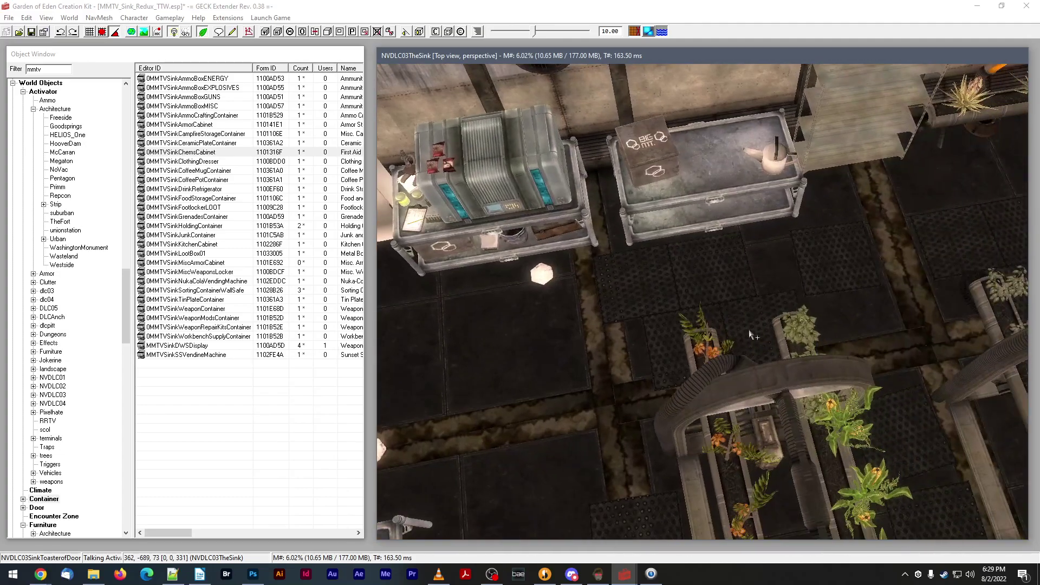
pyautogui.scroll(-3, 791, 364)
pyautogui.moveTo(786, 365); pyautogui.dragTo(754, 328, button='middle')
pyautogui.scroll(-5, 757, 328)
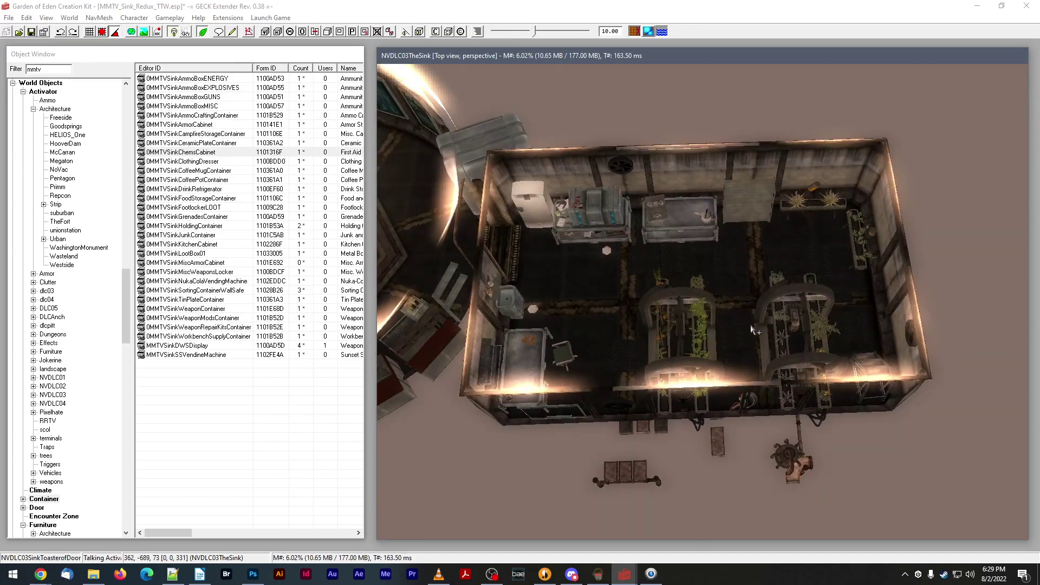
pyautogui.scroll(2, 669, 201)
pyautogui.keyDown('shift'); pyautogui.moveTo(702, 156); pyautogui.dragTo(819, 319, button='middle'); pyautogui.keyUp('shift')
pyautogui.scroll(2, 803, 237)
pyautogui.scroll(2, 812, 276)
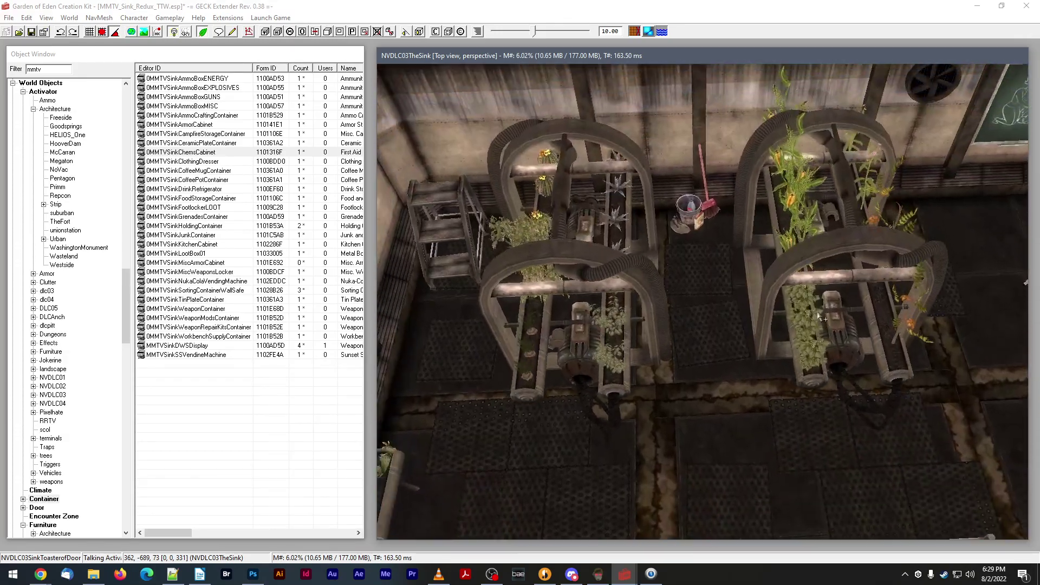
pyautogui.scroll(-1, 775, 278)
pyautogui.moveTo(775, 278); pyautogui.dragTo(779, 280, button='middle')
pyautogui.scroll(1, 779, 279)
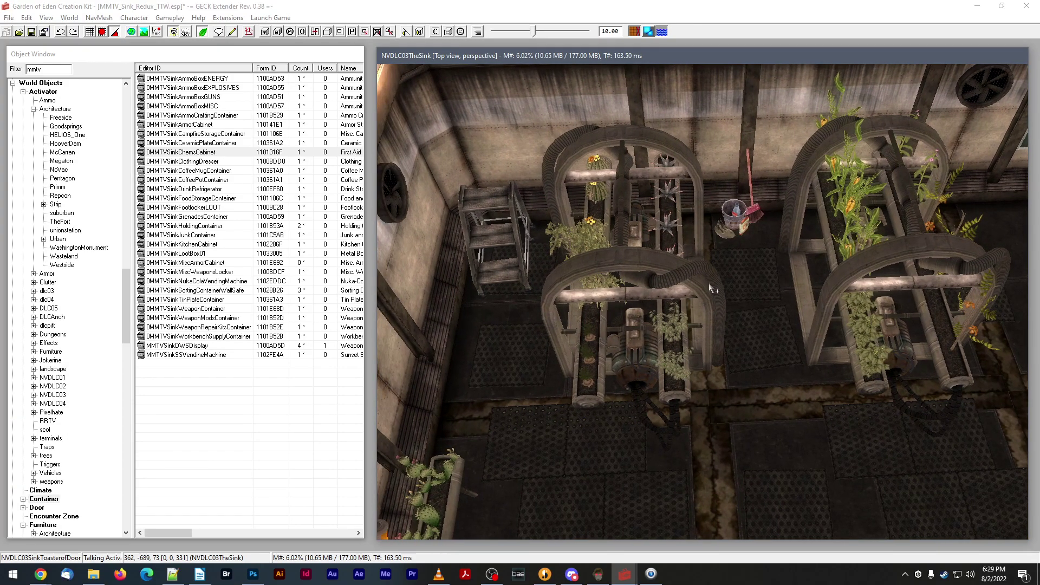
# - Select the hydroponic pod static near the corner and examine the plants growing in its troughs
pyautogui.keyDown('shift'); pyautogui.moveTo(709, 284); pyautogui.dragTo(681, 301, button='middle'); pyautogui.keyUp('shift')
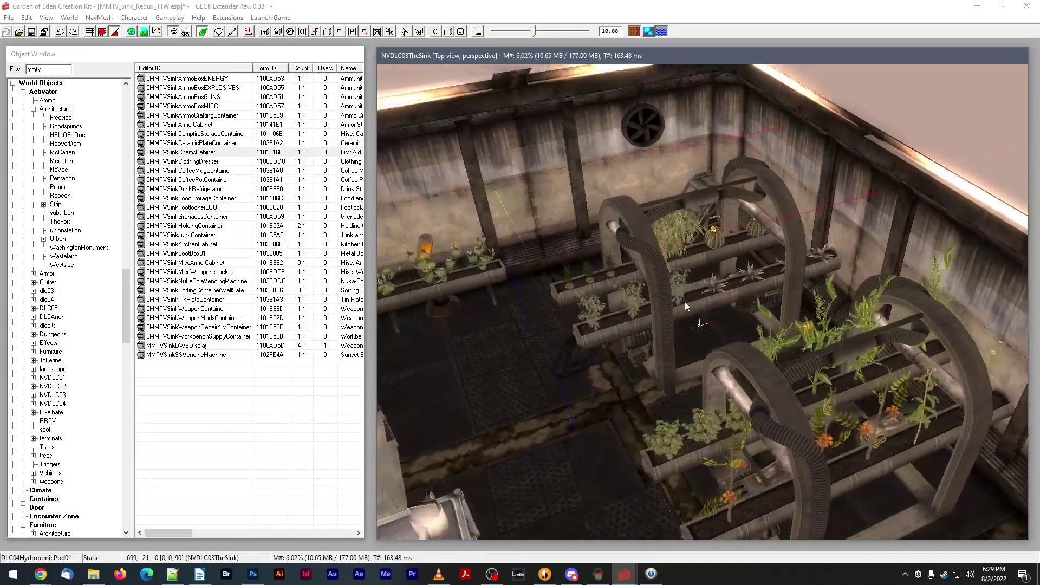
pyautogui.scroll(3, 683, 297)
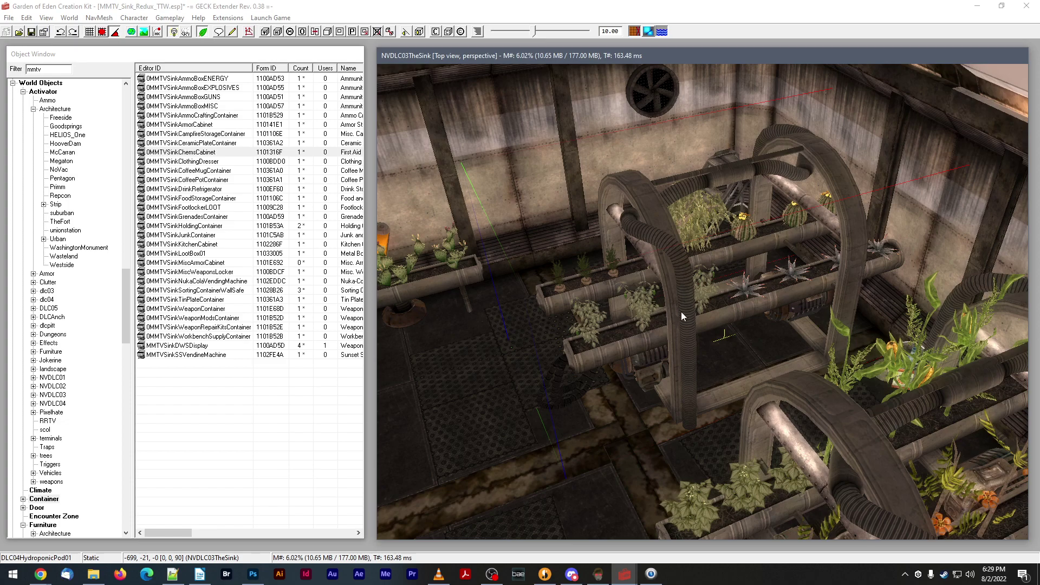
pyautogui.scroll(3, 694, 300)
pyautogui.scroll(-3, 694, 301)
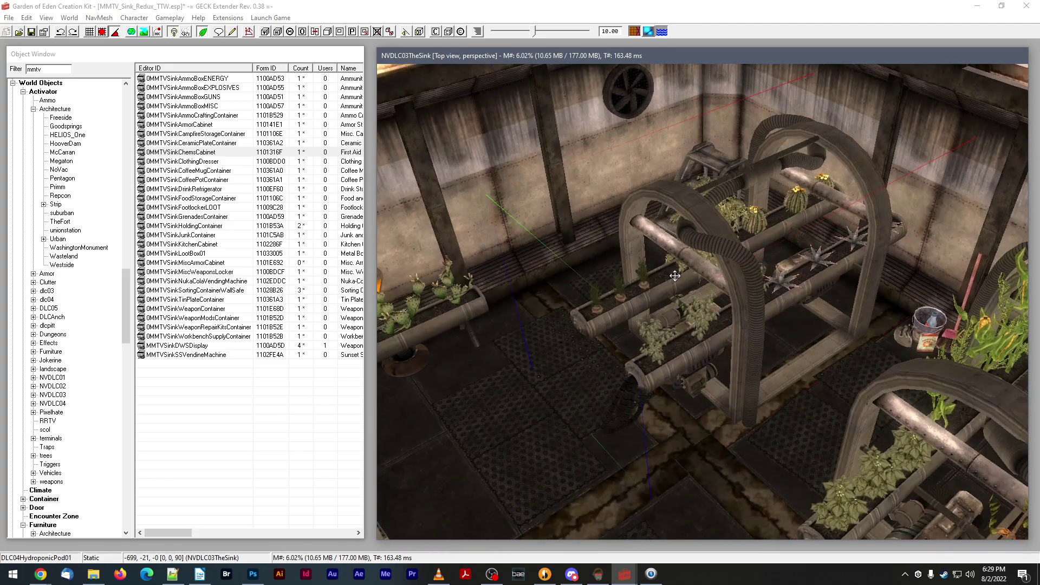
pyautogui.moveTo(674, 275); pyautogui.dragTo(732, 319, button='middle')
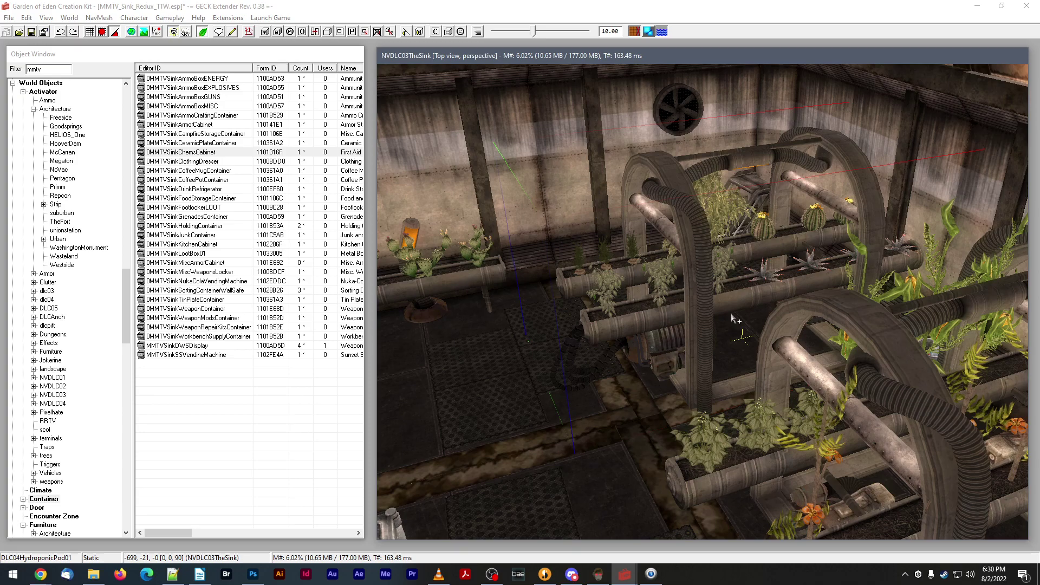
pyautogui.scroll(-4, 731, 322)
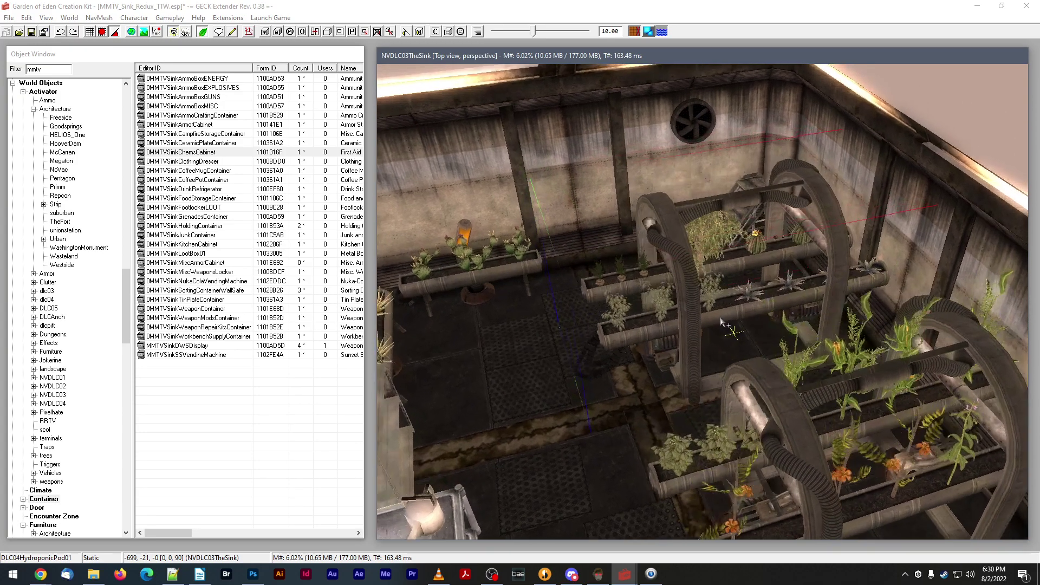
# - Select the Xander root and Nevada agave plants in the hydroponic planters and examine the surrounding plants
pyautogui.keyDown('shift'); pyautogui.moveTo(728, 326); pyautogui.dragTo(789, 440, button='middle'); pyautogui.keyUp('shift')
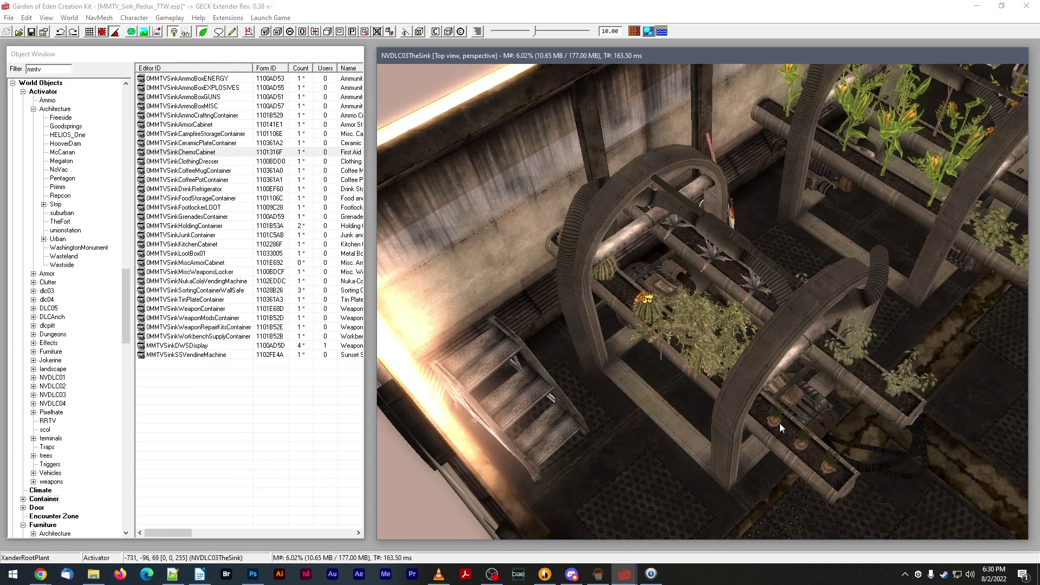
pyautogui.keyDown('shift'); pyautogui.moveTo(778, 424); pyautogui.dragTo(671, 369, button='middle'); pyautogui.keyUp('shift')
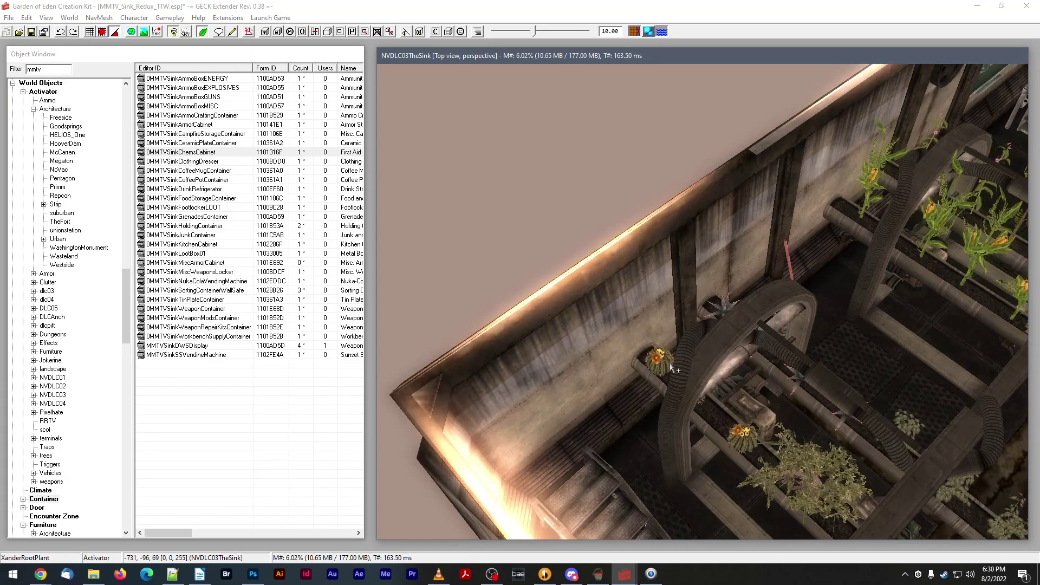
pyautogui.click(665, 360)
pyautogui.moveTo(735, 337); pyautogui.dragTo(692, 361, button='middle')
pyautogui.click(752, 237)
pyautogui.scroll(-2, 687, 320)
pyautogui.moveTo(687, 321)
pyautogui.mouseDown(button='middle')
pyautogui.moveTo(680, 294)
pyautogui.moveTo(661, 297)
pyautogui.moveTo(770, 269)
pyautogui.moveTo(645, 279)
pyautogui.moveTo(736, 286)
pyautogui.moveTo(696, 339)
pyautogui.mouseUp(button='middle')
pyautogui.click(713, 278)
pyautogui.scroll(-2, 711, 278)
pyautogui.scroll(1, 716, 275)
pyautogui.scroll(-3, 763, 267)
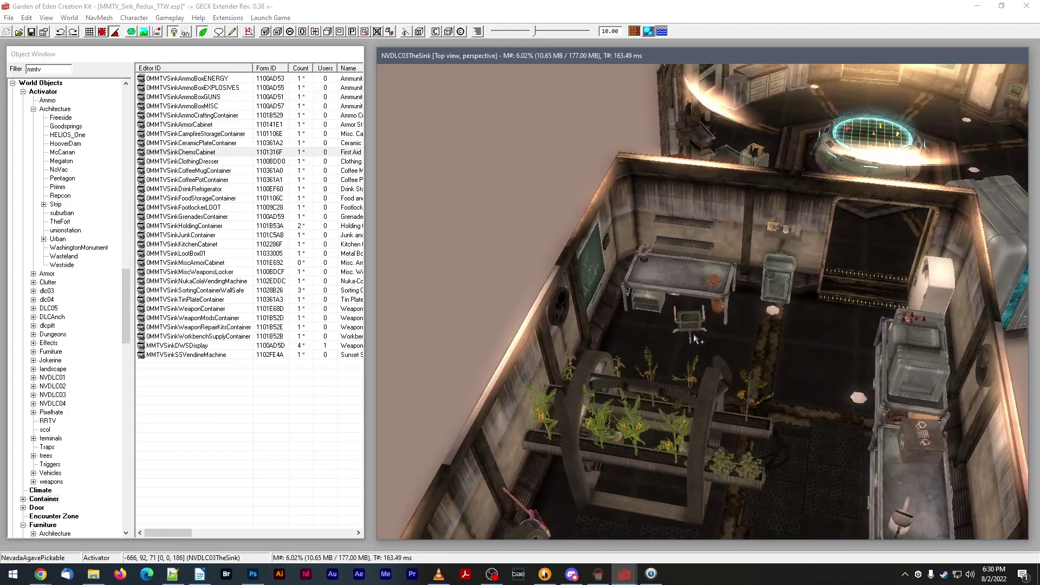
# - Select the Sink talking activator beside the lab table and examine the basin and the shelf above it
pyautogui.scroll(5, 675, 297)
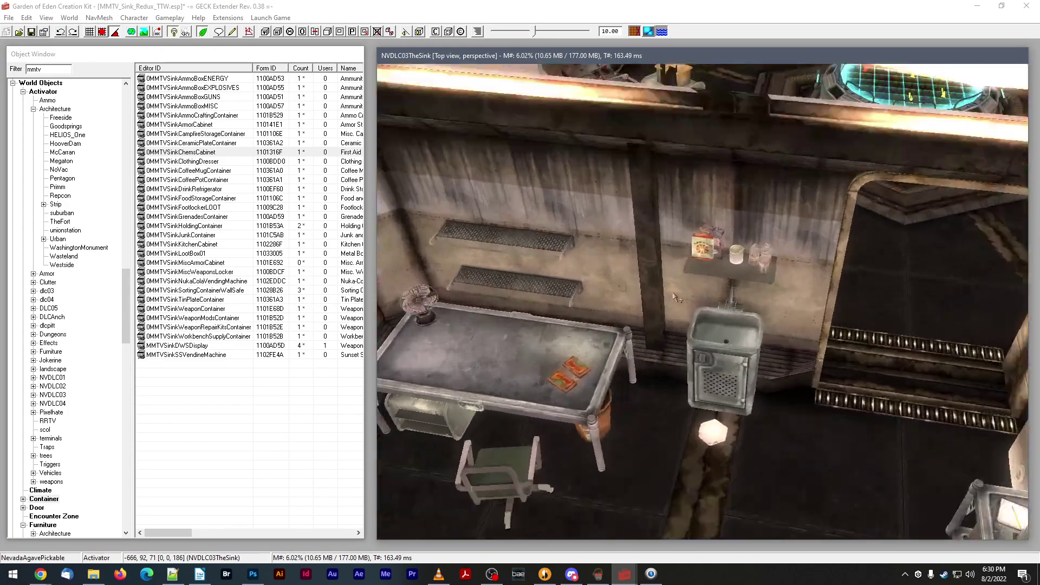
pyautogui.scroll(1, 674, 294)
pyautogui.click(731, 326)
pyautogui.keyDown('shift'); pyautogui.moveTo(732, 327); pyautogui.dragTo(723, 345, button='middle'); pyautogui.keyUp('shift')
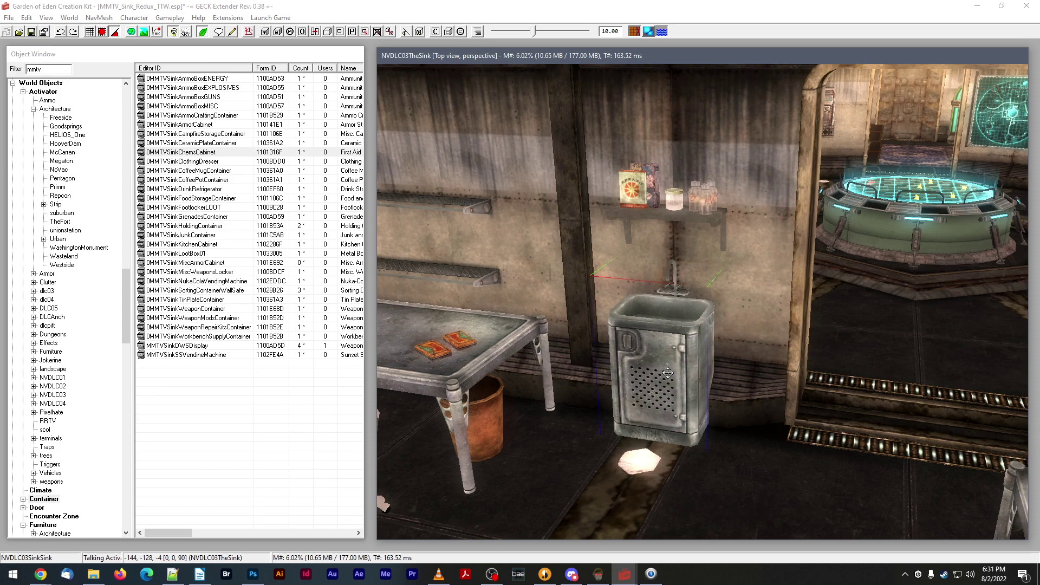
pyautogui.moveTo(751, 351); pyautogui.dragTo(745, 356, button='middle')
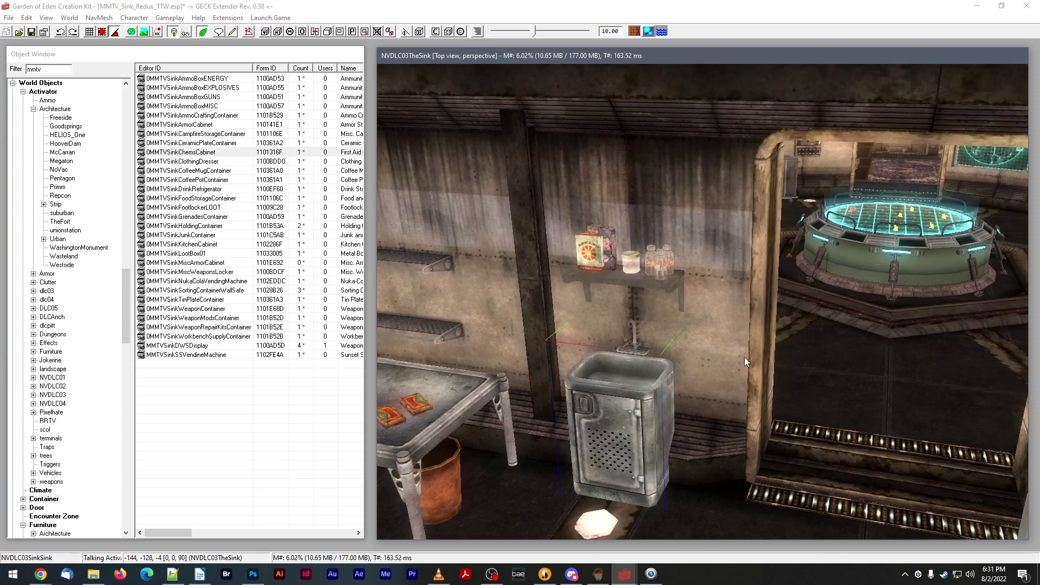
pyautogui.moveTo(780, 324); pyautogui.dragTo(739, 287, button='middle')
# - Select the TTWTestWeaponsExplosive and TestQAMisc containers on the kitchen island for inspection
pyautogui.scroll(2, 782, 320)
pyautogui.moveTo(661, 352); pyautogui.dragTo(619, 371, button='middle')
pyautogui.scroll(4, 704, 296)
pyautogui.scroll(3, 699, 285)
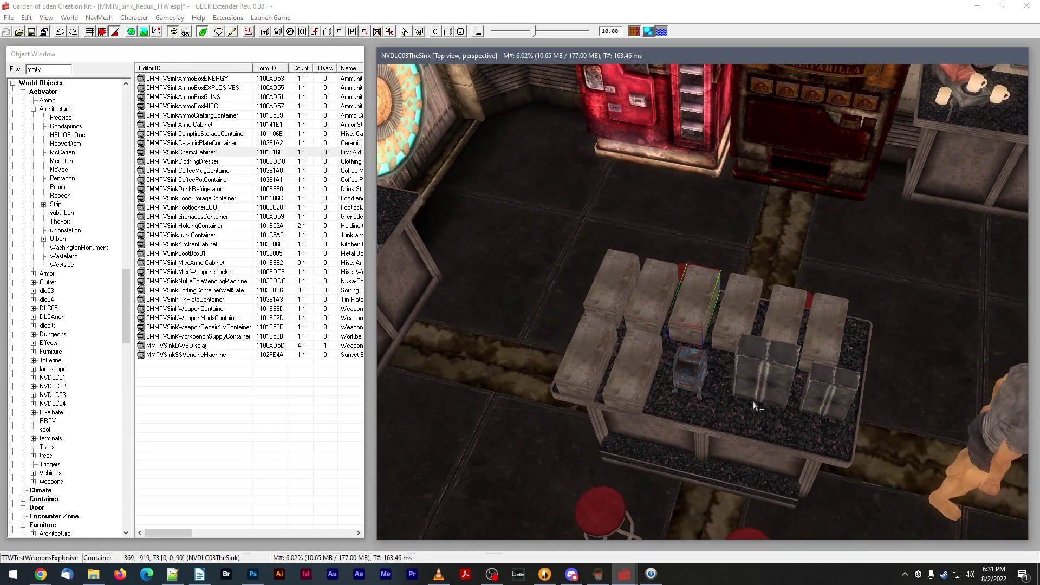
pyautogui.click(689, 367)
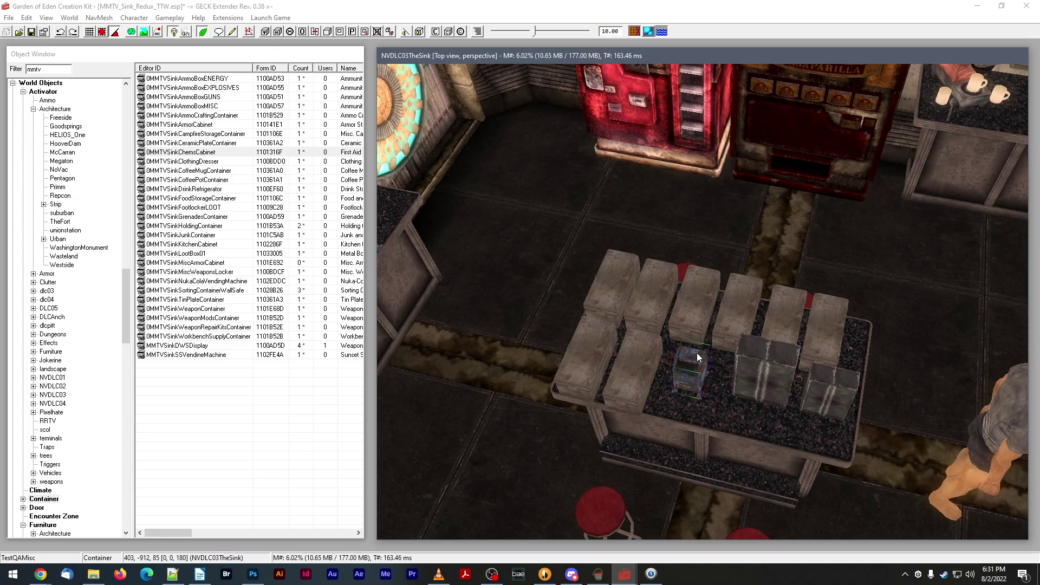
pyautogui.moveTo(697, 353)
pyautogui.mouseDown(button='middle')
pyautogui.moveTo(705, 355)
pyautogui.moveTo(677, 350)
pyautogui.mouseUp(button='middle')
# - Select the Grenades and Mines container above the lockers and examine the weapon rack, ammo boxes and Misc Weapons locker around it
pyautogui.keyDown('shift'); pyautogui.moveTo(880, 320); pyautogui.dragTo(769, 295, button='middle'); pyautogui.keyUp('shift')
pyautogui.moveTo(752, 290); pyautogui.dragTo(754, 291, button='middle')
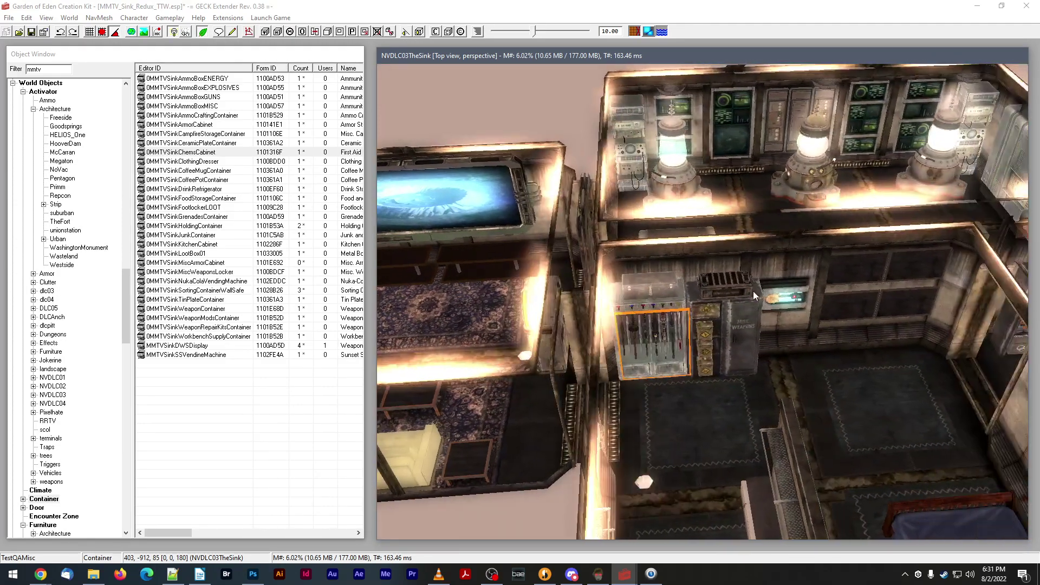
pyautogui.scroll(3, 751, 293)
pyautogui.click(716, 282)
pyautogui.press('shift')
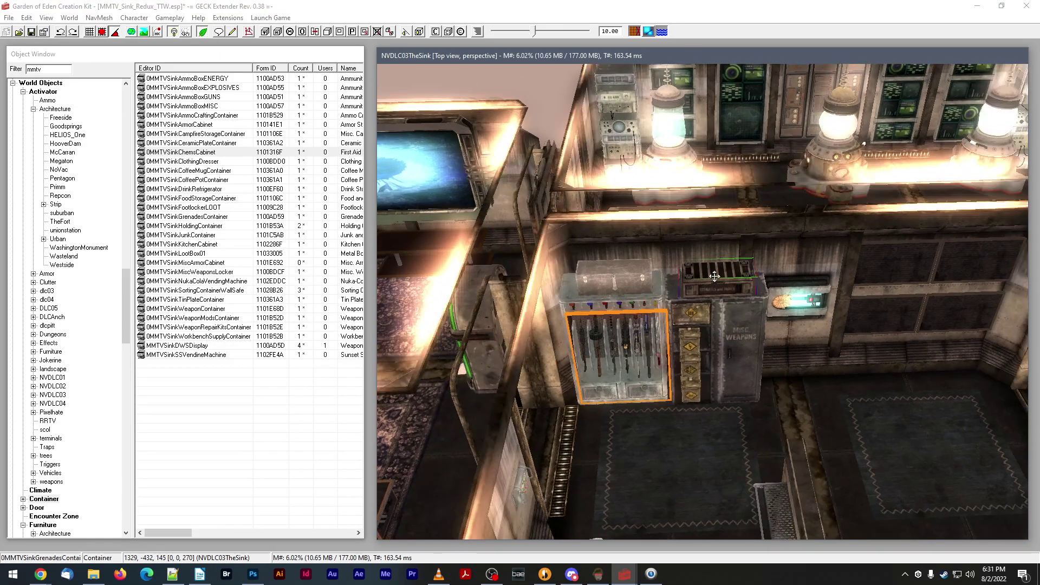
pyautogui.scroll(3, 714, 272)
pyautogui.scroll(1, 715, 272)
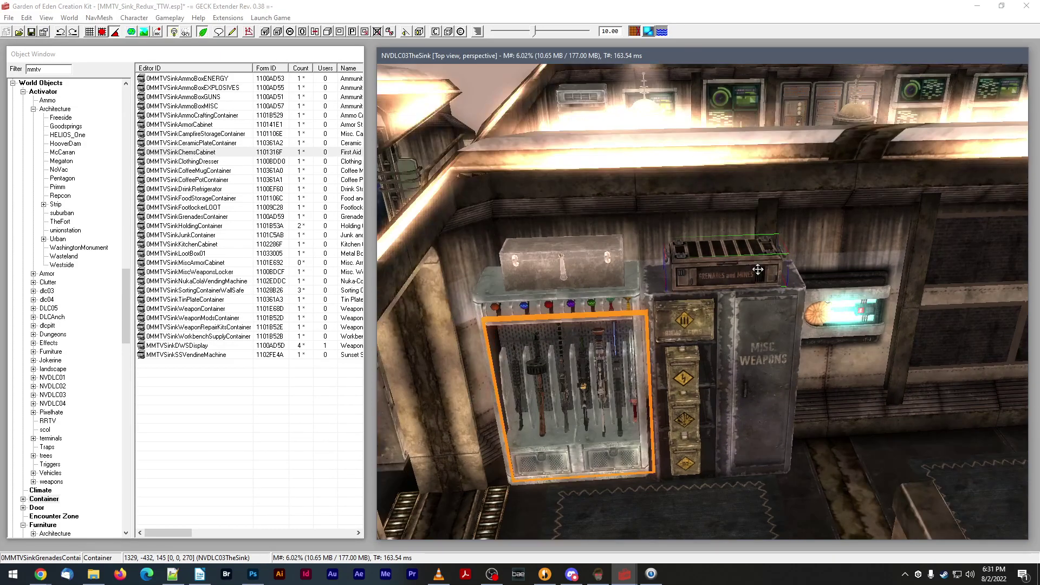
pyautogui.scroll(-4, 757, 270)
pyautogui.press('shift')
pyautogui.scroll(3, 748, 278)
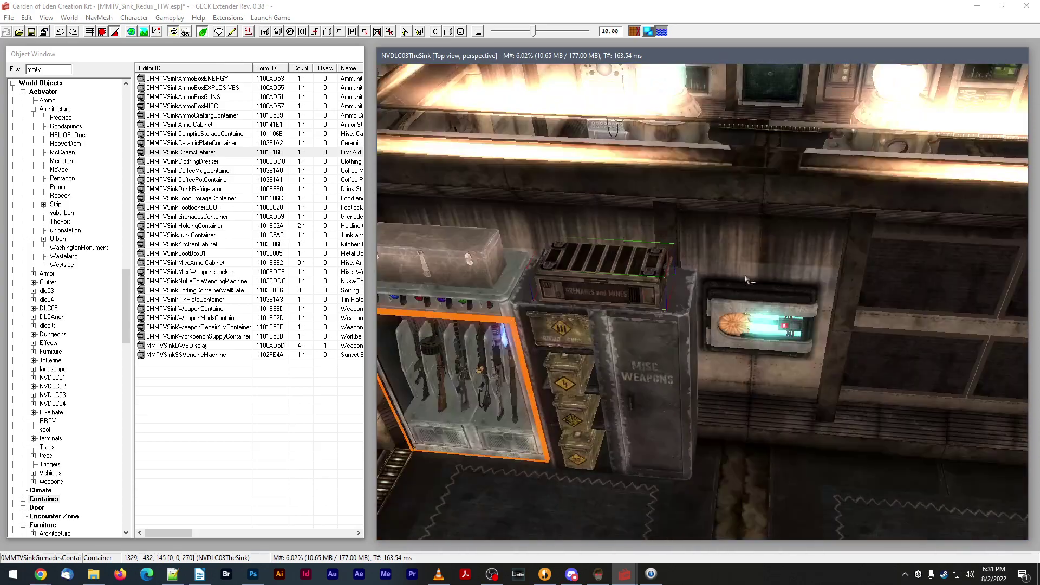
pyautogui.press('shift')
pyautogui.scroll(4, 761, 262)
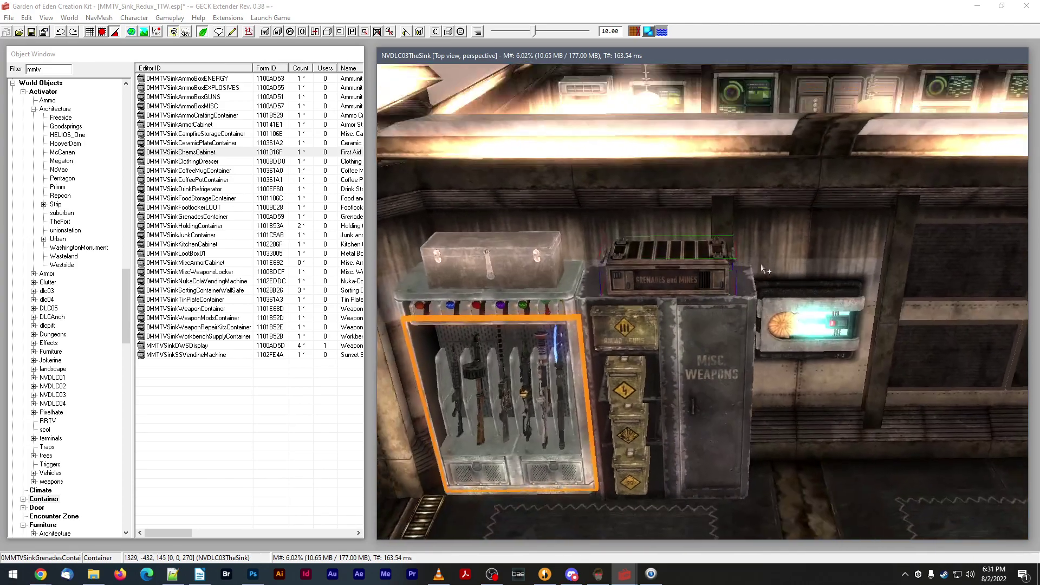
pyautogui.press('shift')
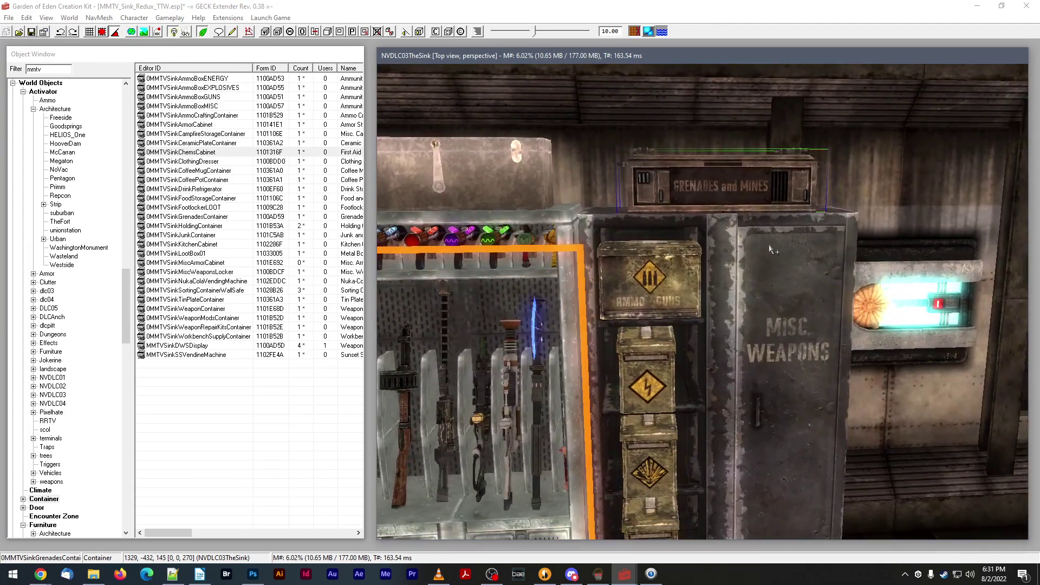
# - Select the guns ammo box and the Captain's Sidearm static, examining the weapon rack and its upper shelf up close
pyautogui.moveTo(677, 345); pyautogui.dragTo(668, 242, button='middle')
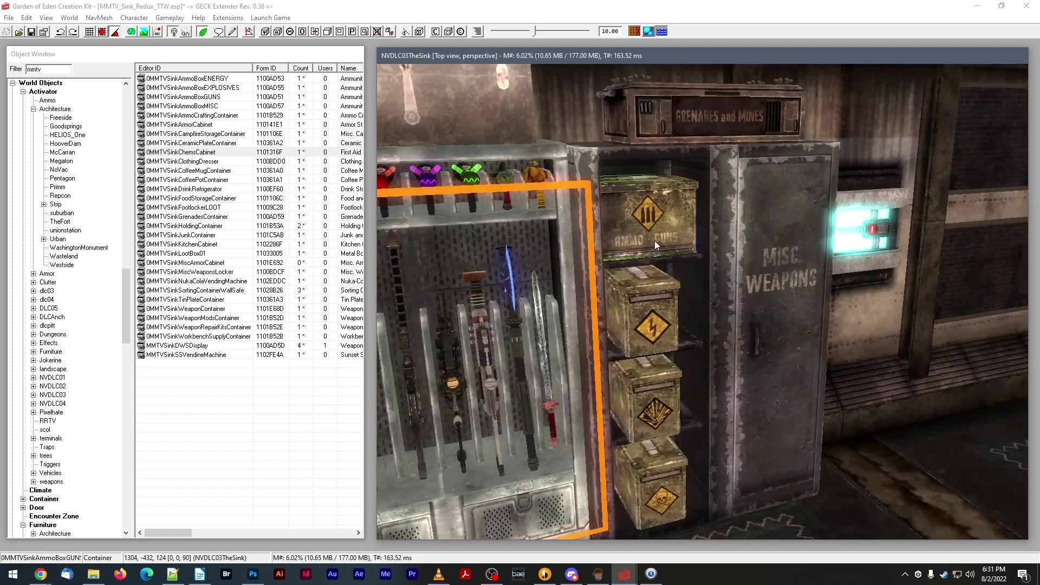
pyautogui.click(645, 242)
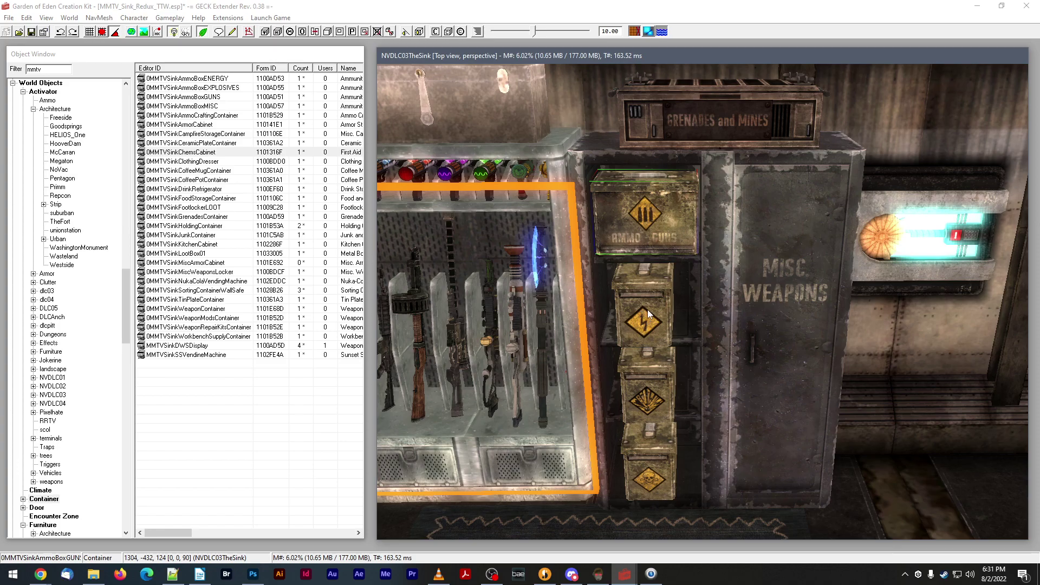
pyautogui.scroll(5, 648, 310)
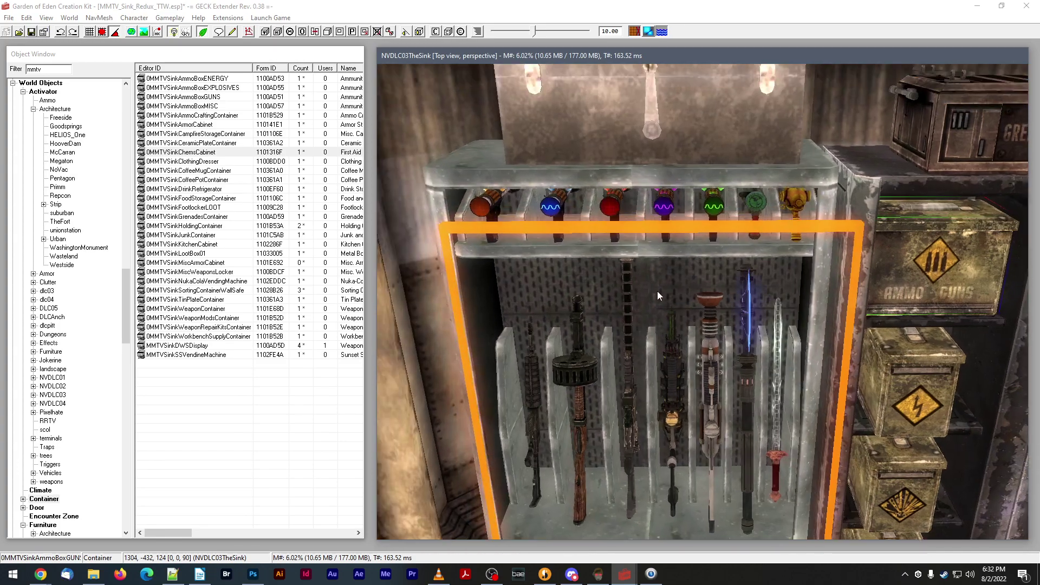
pyautogui.keyDown('shift'); pyautogui.moveTo(544, 216); pyautogui.dragTo(669, 214, button='middle'); pyautogui.keyUp('shift')
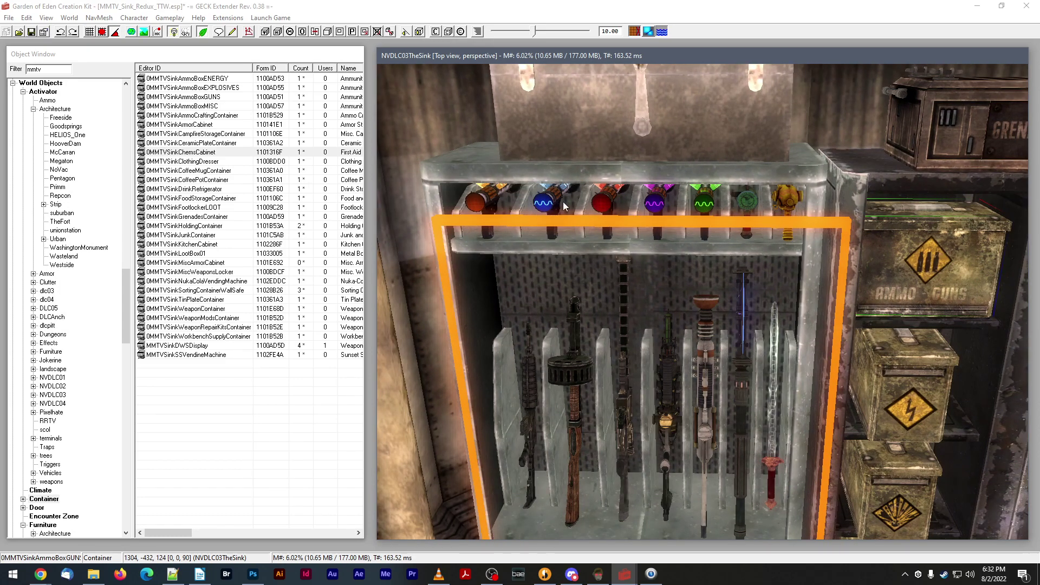
pyautogui.keyDown('shift'); pyautogui.moveTo(744, 199); pyautogui.dragTo(787, 186, button='middle'); pyautogui.keyUp('shift')
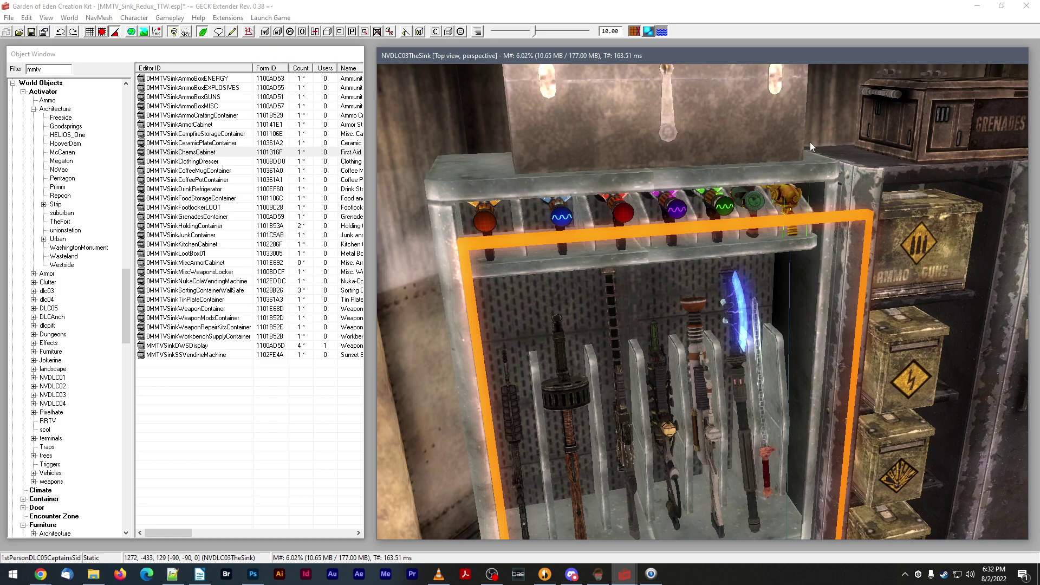
# - Select the guns ammo box on the locker shelf and examine it with the ammo boxes stacked below
pyautogui.scroll(-5, 751, 248)
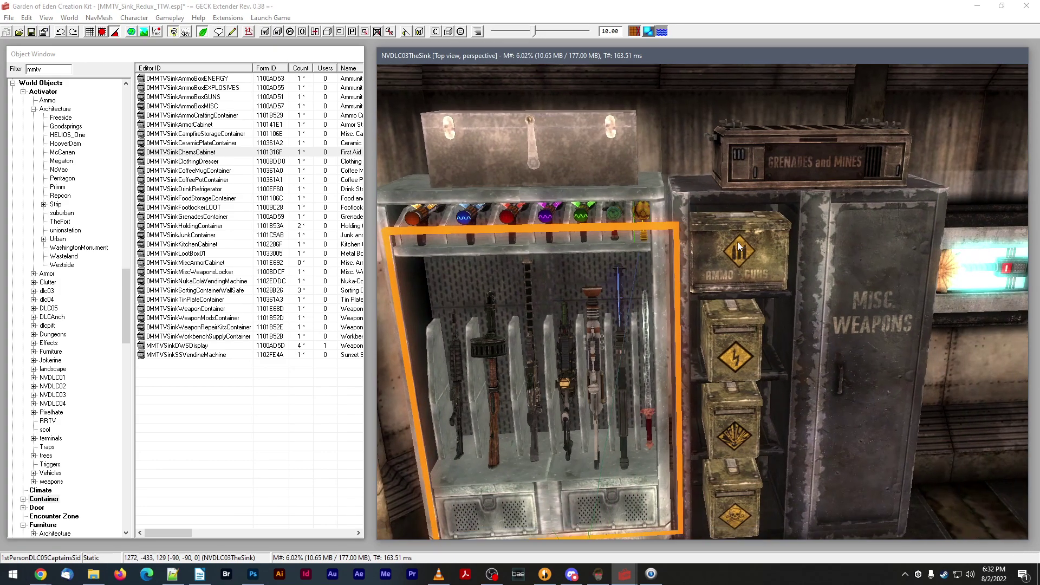
pyautogui.scroll(-2, 737, 242)
pyautogui.click(706, 231)
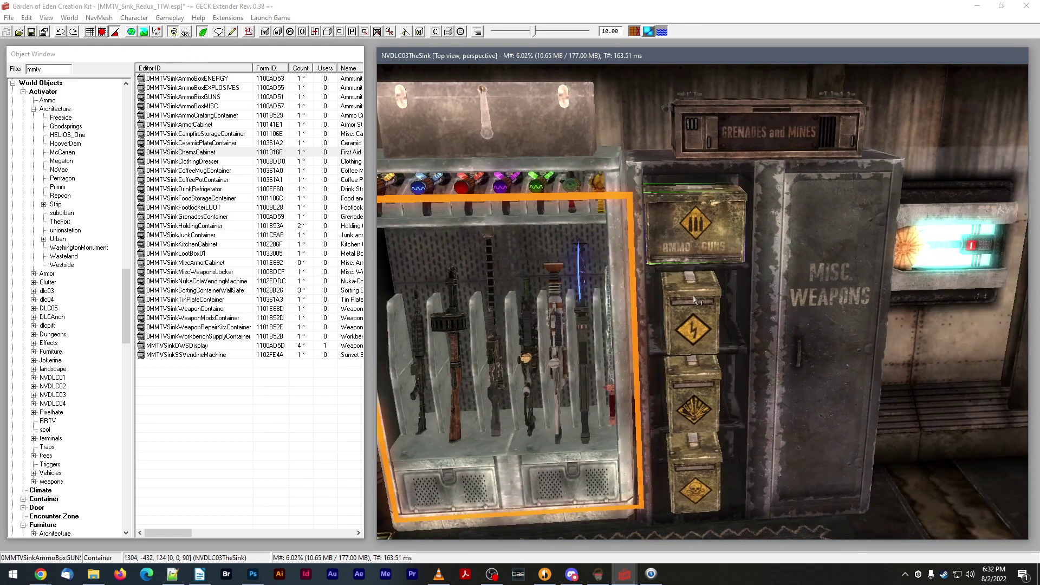
pyautogui.click(695, 299)
pyautogui.click(693, 239)
# - Switch to Photoshop and compare the Guns, Energy, Explosives and Misc ammo container textures
pyautogui.click(252, 574)
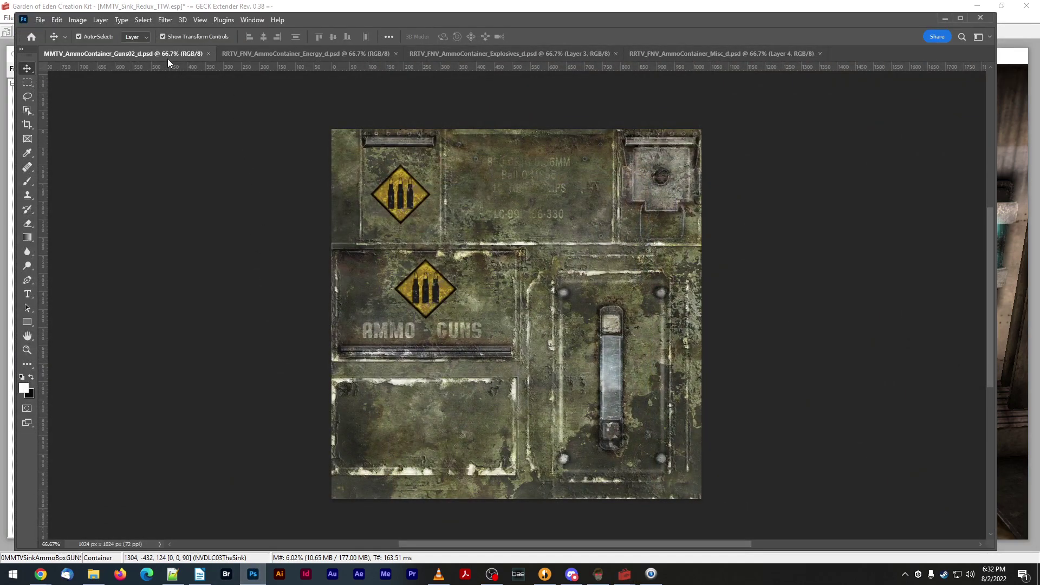
pyautogui.click(281, 55)
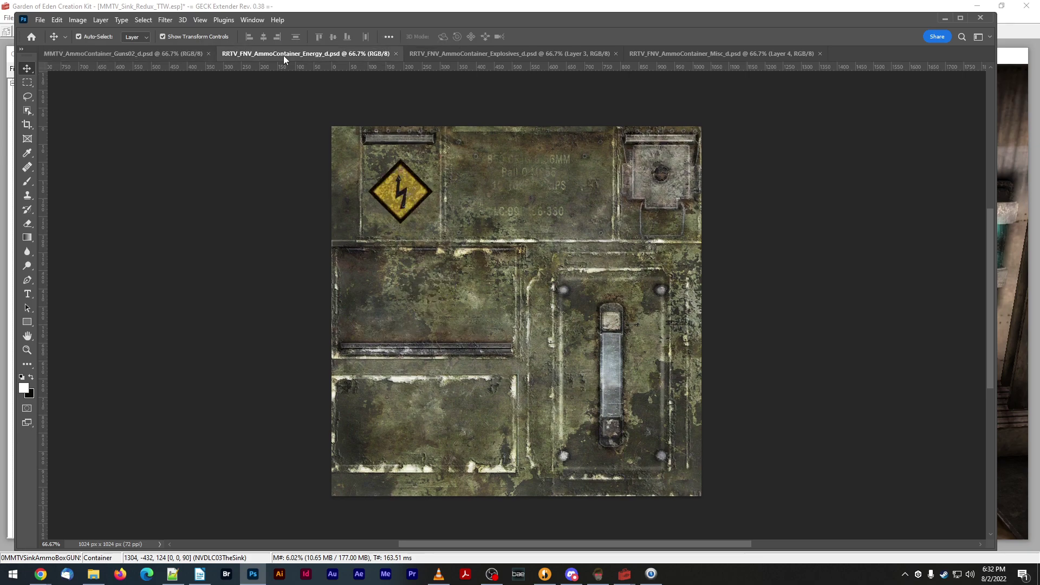
pyautogui.click(447, 56)
pyautogui.click(693, 55)
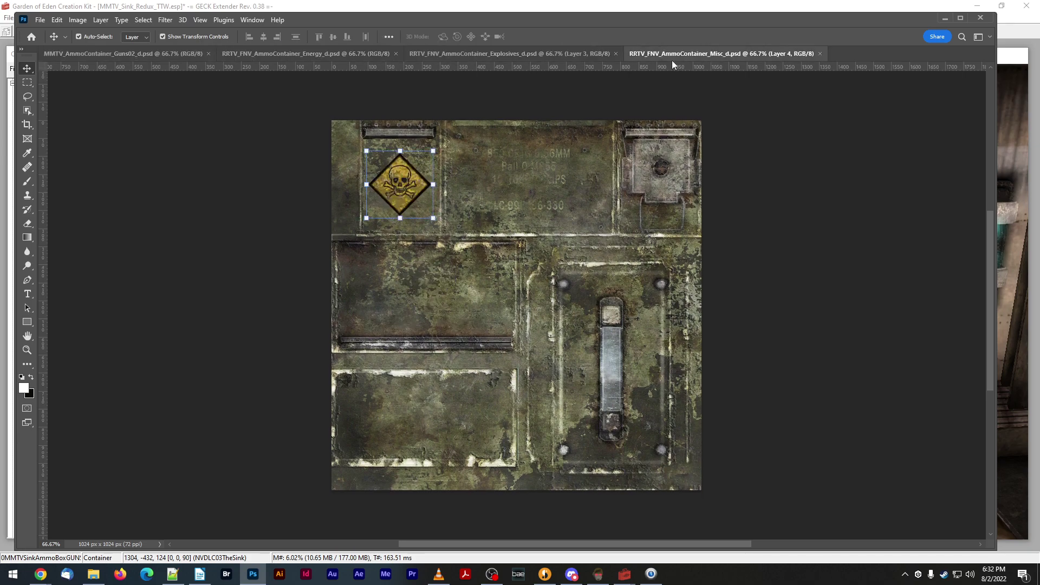
pyautogui.click(313, 57)
pyautogui.click(477, 51)
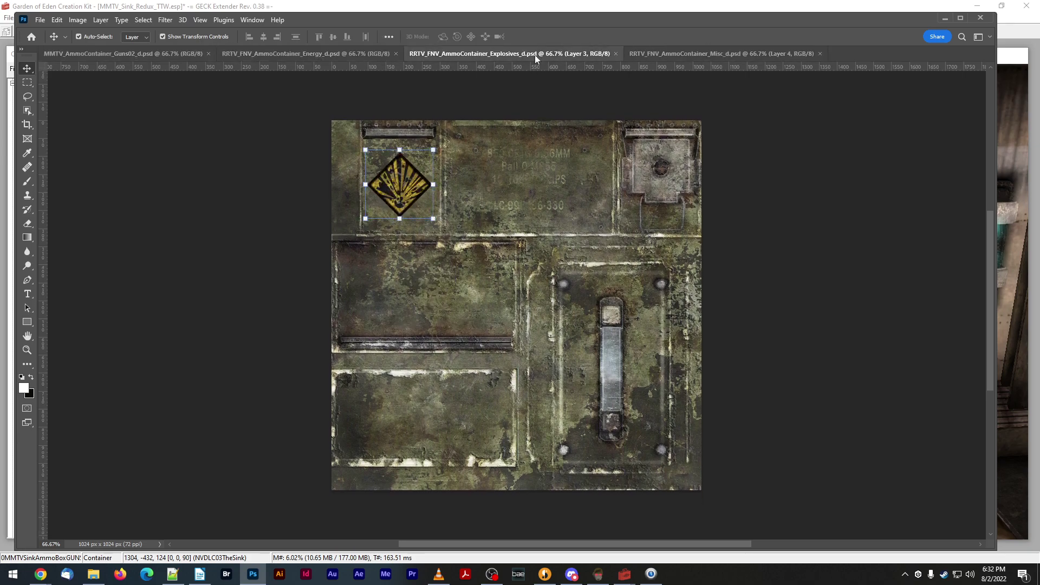
pyautogui.click(729, 55)
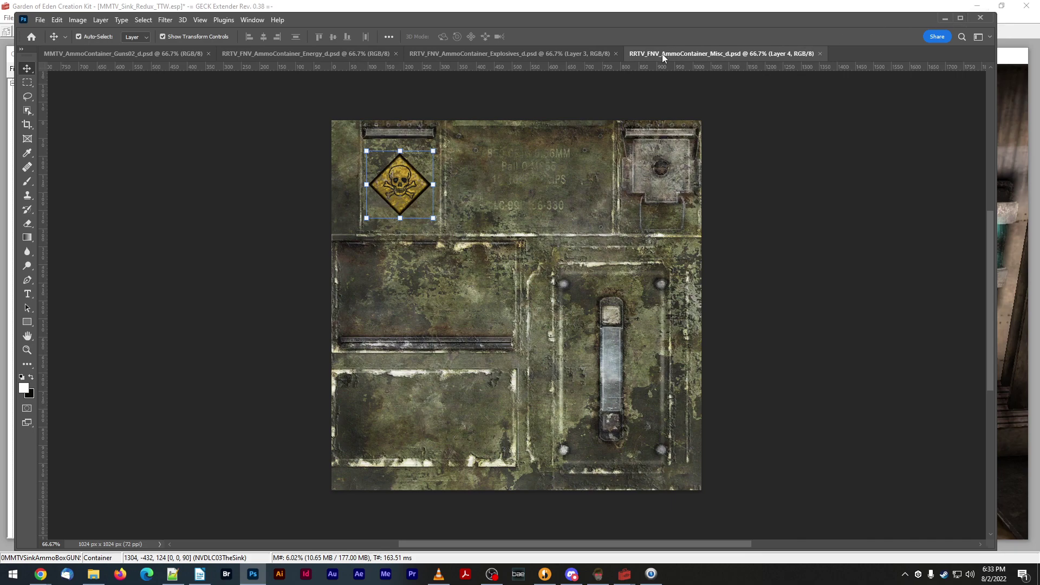
pyautogui.click(125, 51)
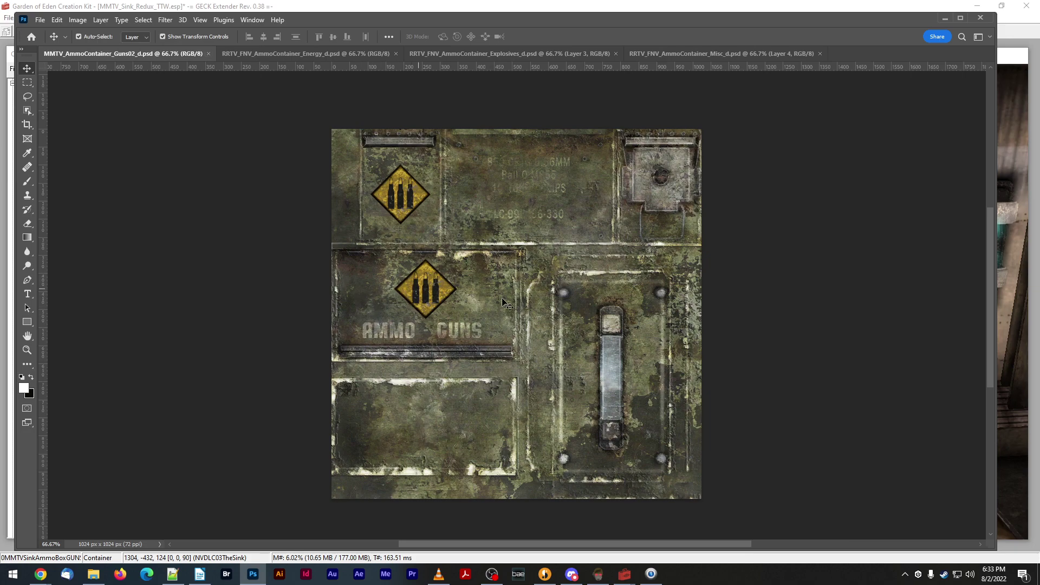
pyautogui.click(289, 53)
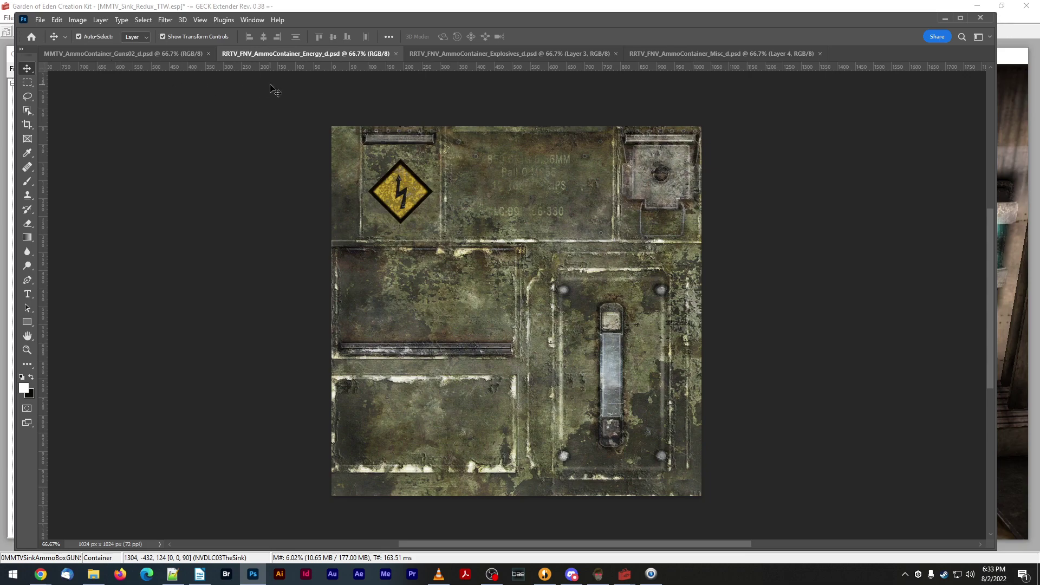
pyautogui.click(98, 54)
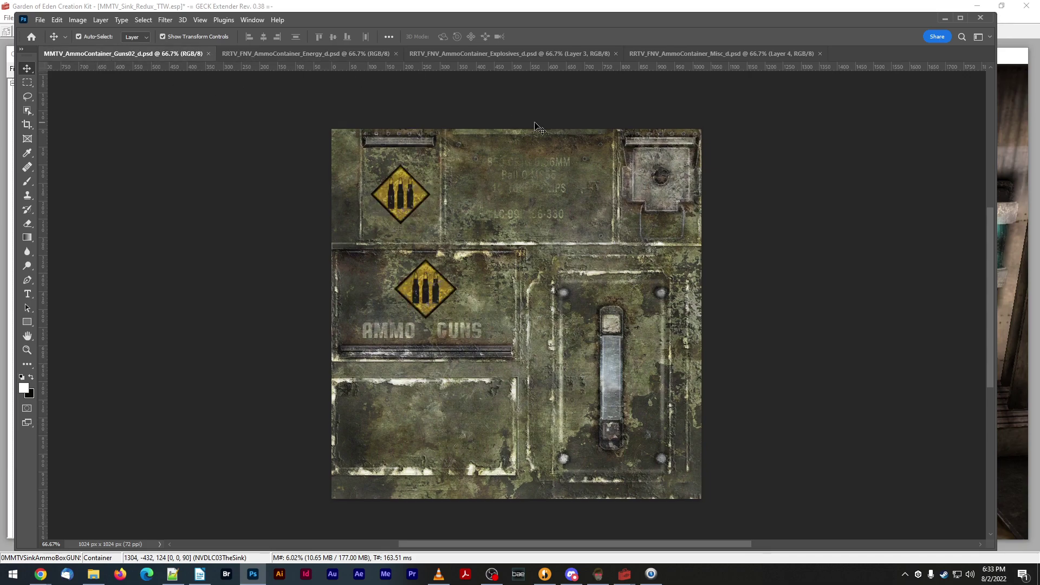
# - Copy the lightning sign from RRTV_FNV_AmmoContainer_Energy_d.psd into MMTV_AmmoContainer_Guns02_d.psd, place it over the front bullet sign, and show the layers
pyautogui.click(379, 54)
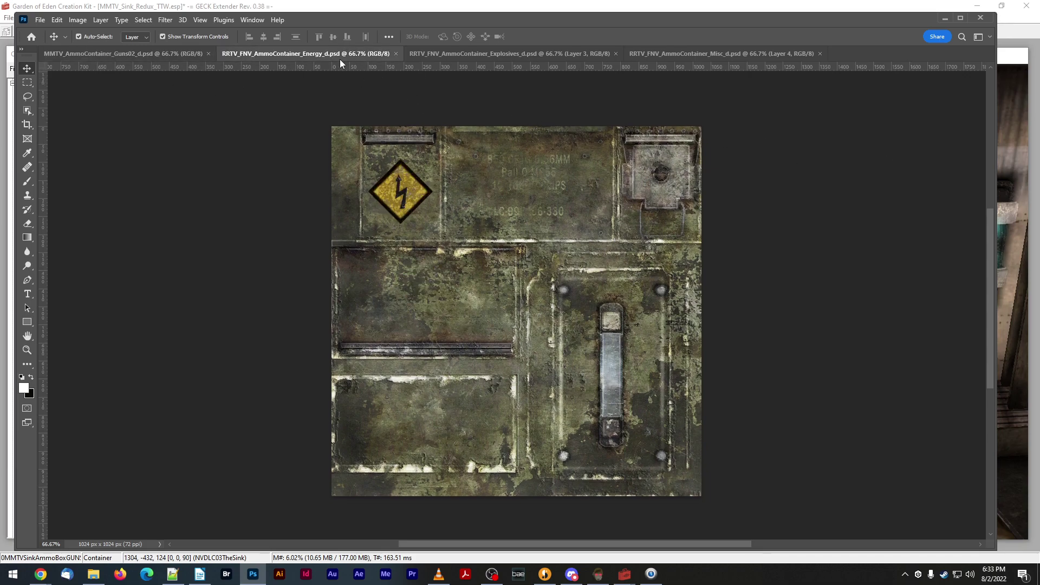
pyautogui.moveTo(401, 188); pyautogui.dragTo(522, 289)
pyautogui.keyDown('alt'); pyautogui.scroll(3, 428, 289); pyautogui.keyUp('alt')
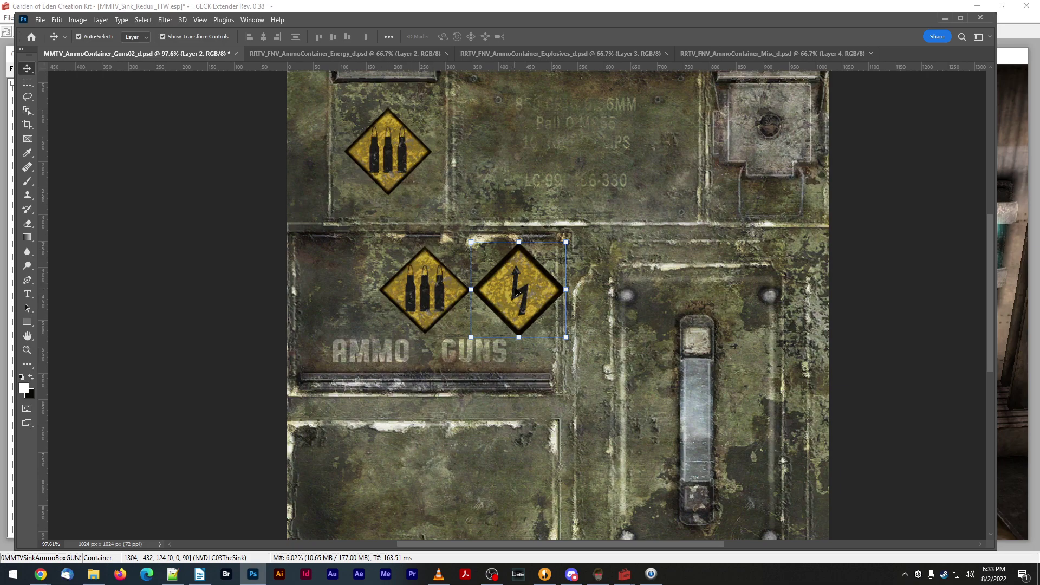
pyautogui.moveTo(519, 290); pyautogui.dragTo(423, 293)
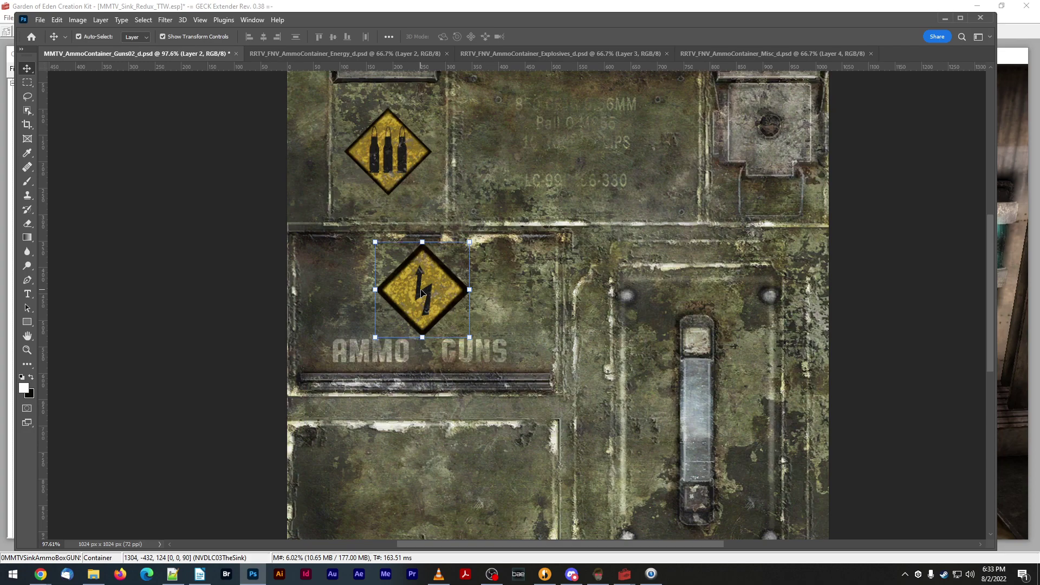
pyautogui.press('Right')
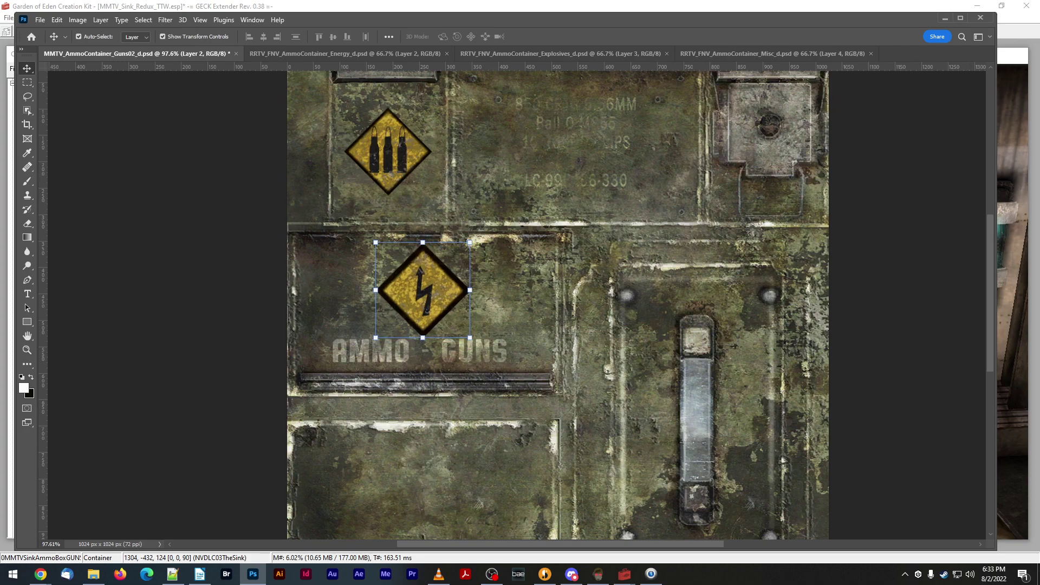
pyautogui.press('F7')
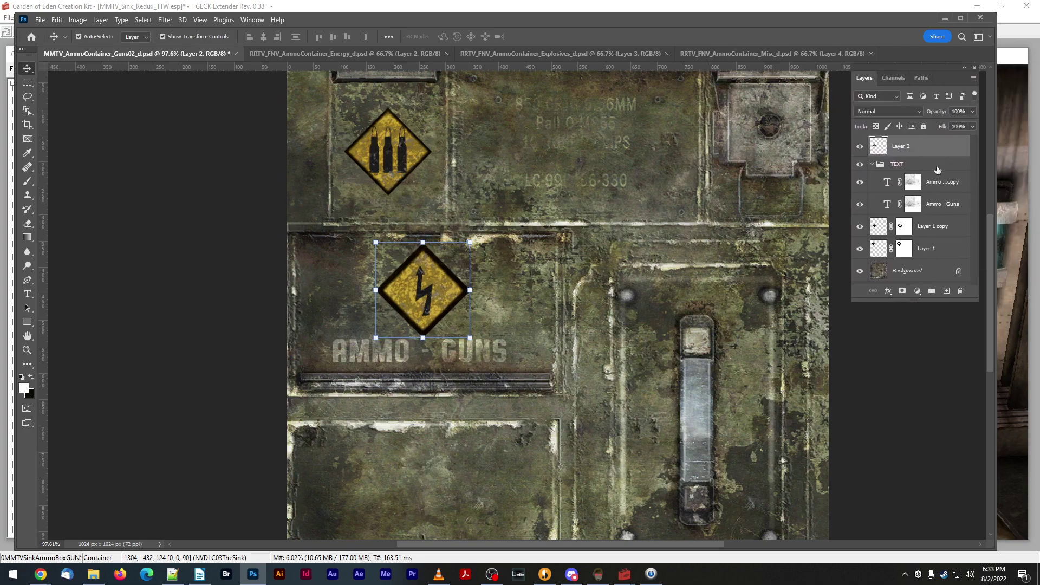
pyautogui.moveTo(902, 233); pyautogui.dragTo(903, 150)
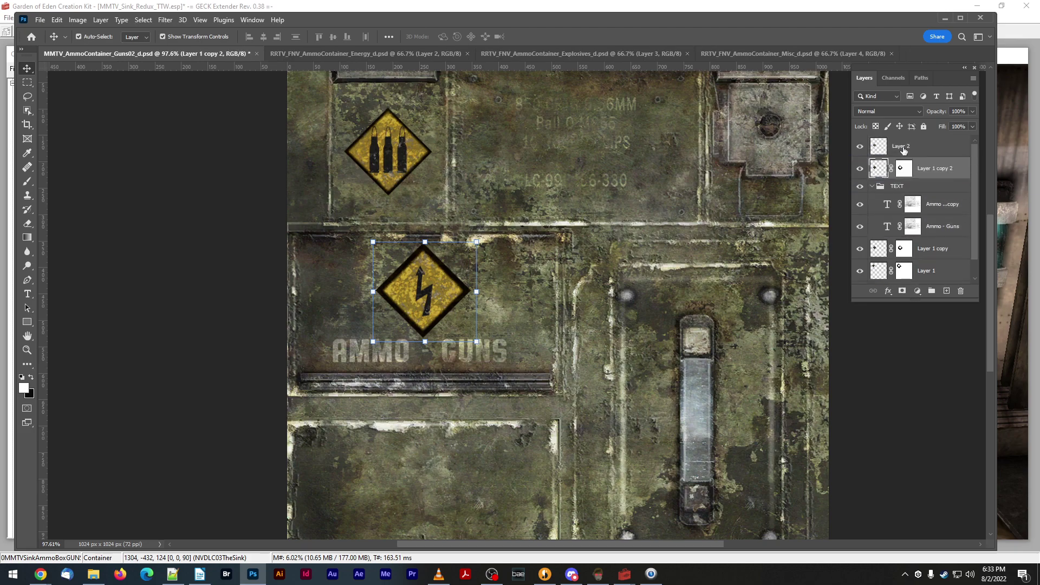
pyautogui.hotkey('ctrl', 'z')
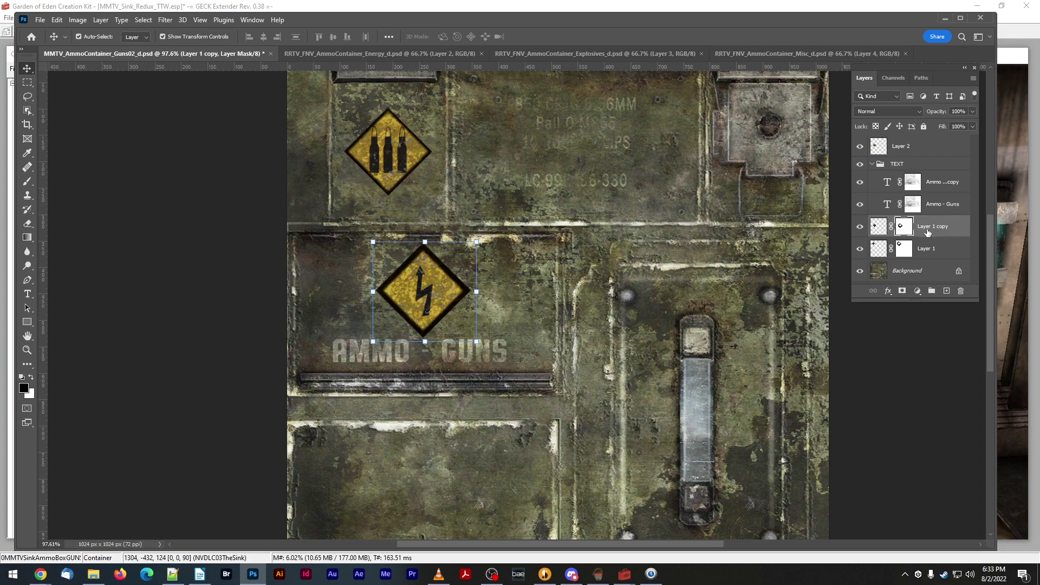
pyautogui.keyDown('alt'); pyautogui.click(902, 229); pyautogui.keyUp('alt')
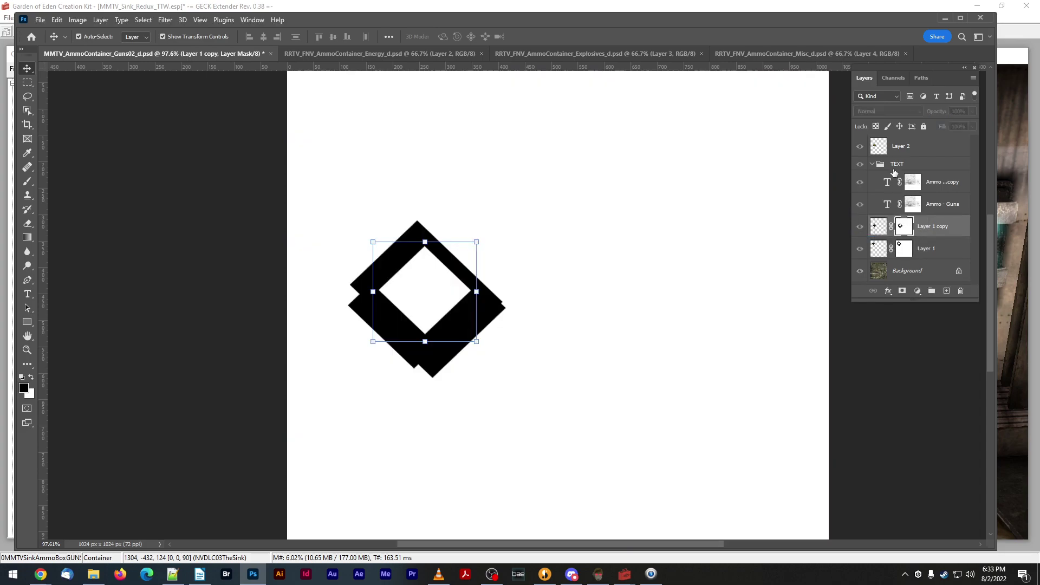
pyautogui.hotkey('ctrl', 'z')
pyautogui.hotkey('ctrl', 'z')
# - Select Layer 2 and move its lightning sign onto the bullet sign above the AMMO - GUNS lettering
pyautogui.click(865, 150)
pyautogui.click(864, 150)
pyautogui.click(921, 147)
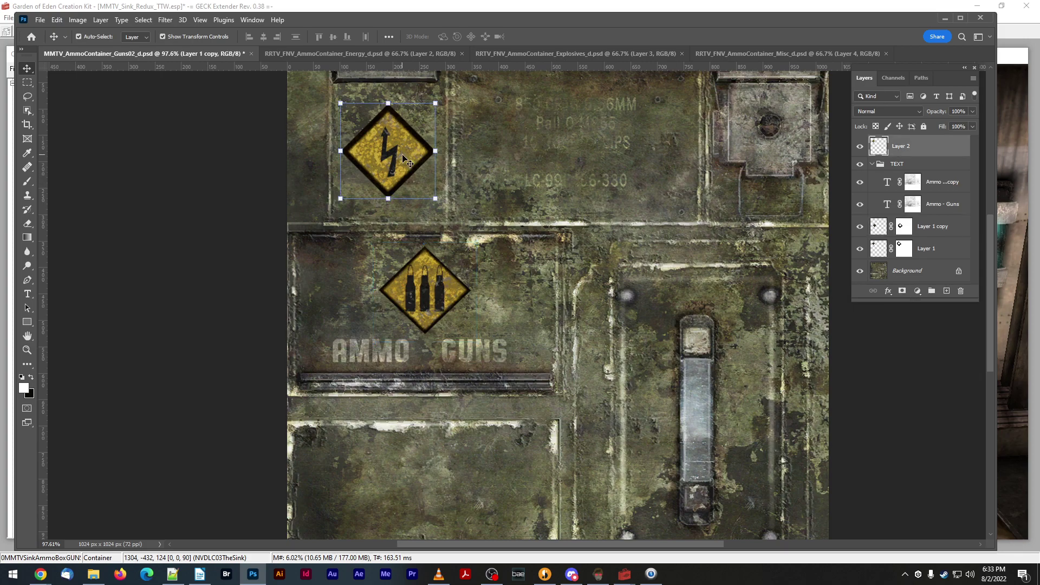
pyautogui.moveTo(422, 176); pyautogui.dragTo(445, 295)
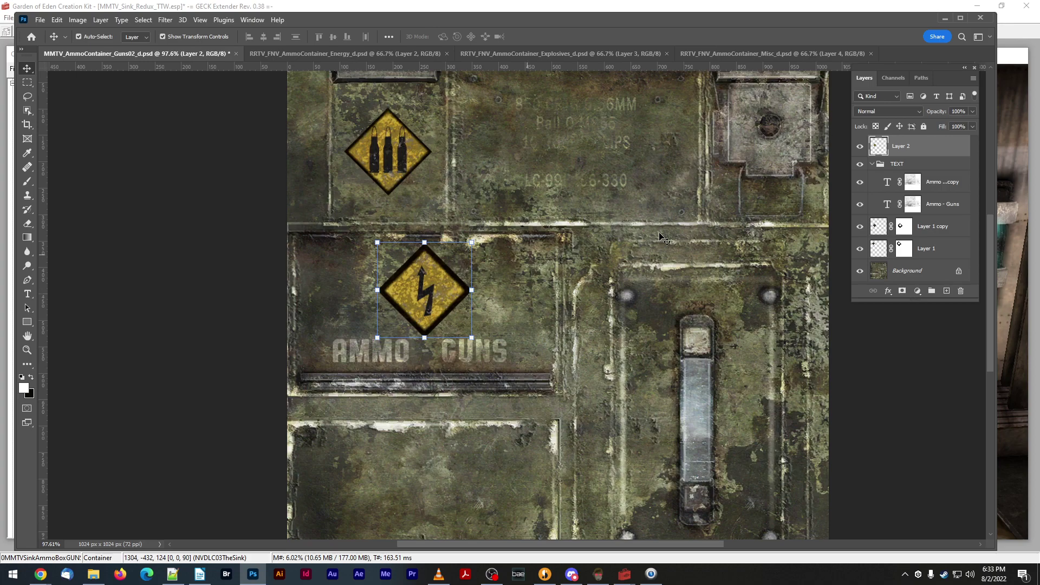
# - Copy the layer mask of Layer 1 copy onto Layer 2 and nudge the lightning sign slightly left
pyautogui.click(901, 227)
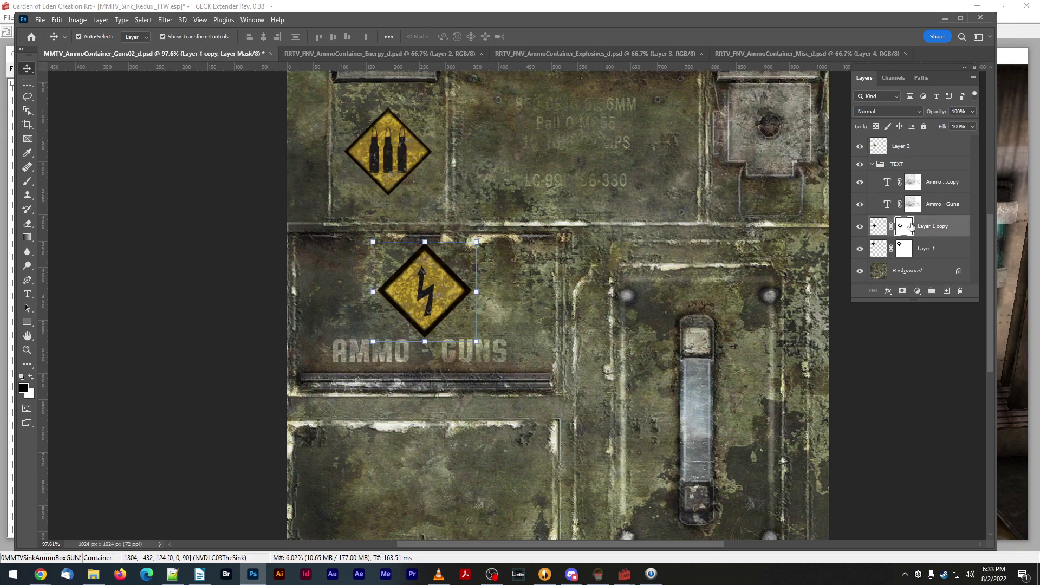
pyautogui.keyDown('alt'); pyautogui.moveTo(911, 227); pyautogui.dragTo(903, 146); pyautogui.keyUp('alt')
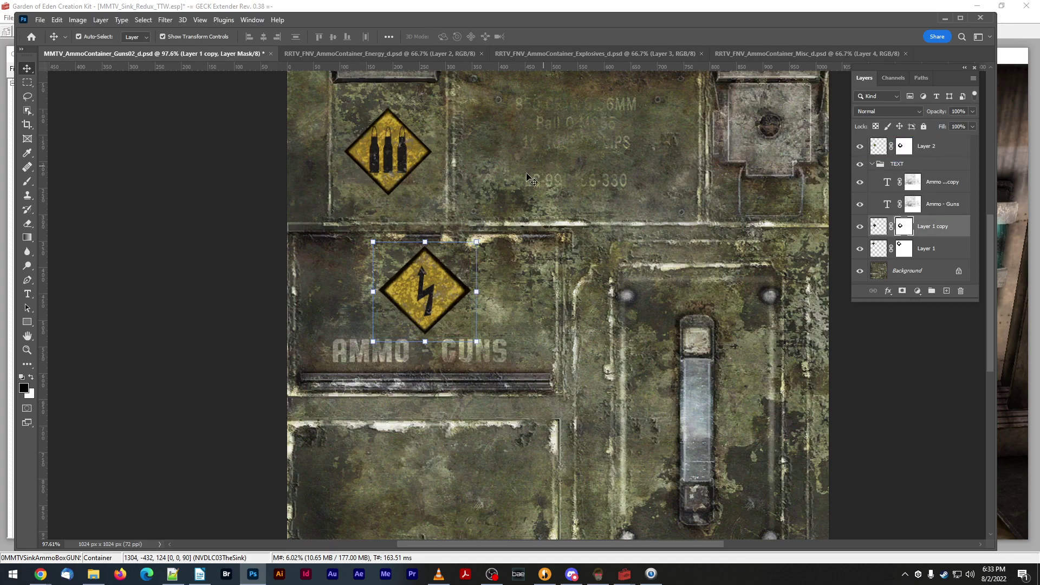
pyautogui.click(431, 275)
pyautogui.press('Left')
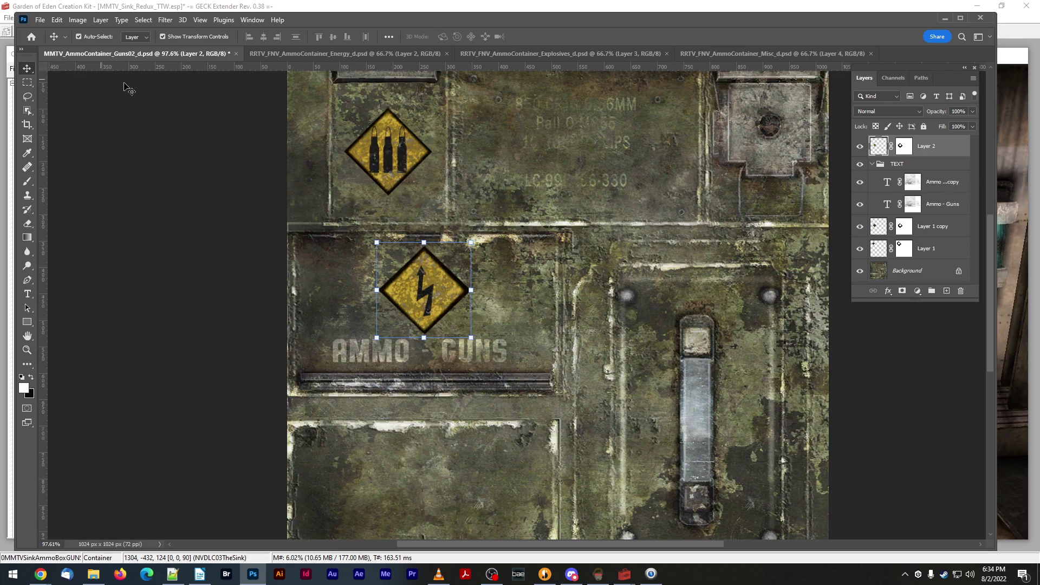
# - Save the document as MMTV_AmmoContainer_Energy02_d.psd, replacing the existing file
pyautogui.click(40, 20)
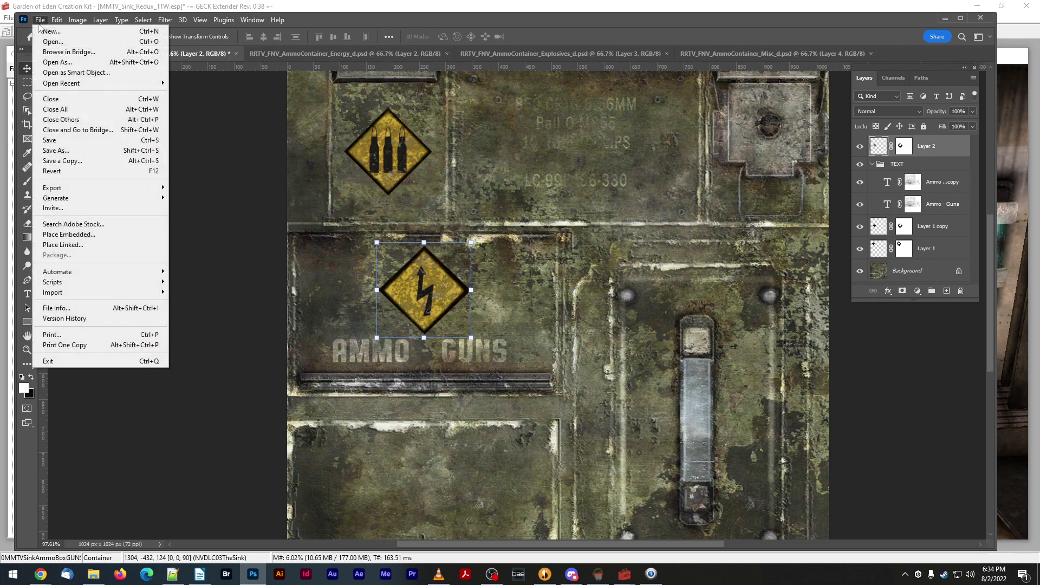
pyautogui.click(69, 153)
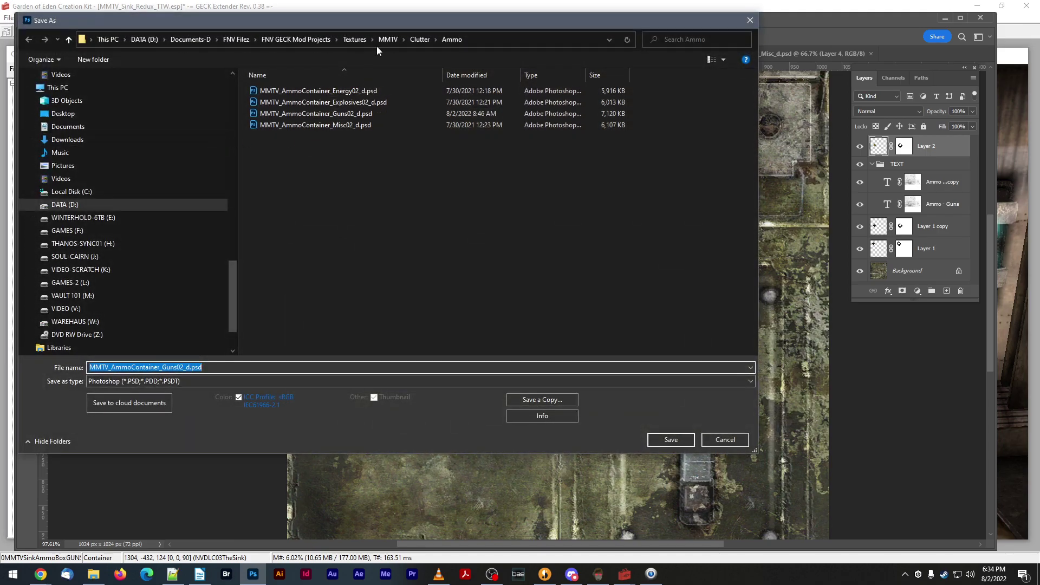
pyautogui.click(308, 90)
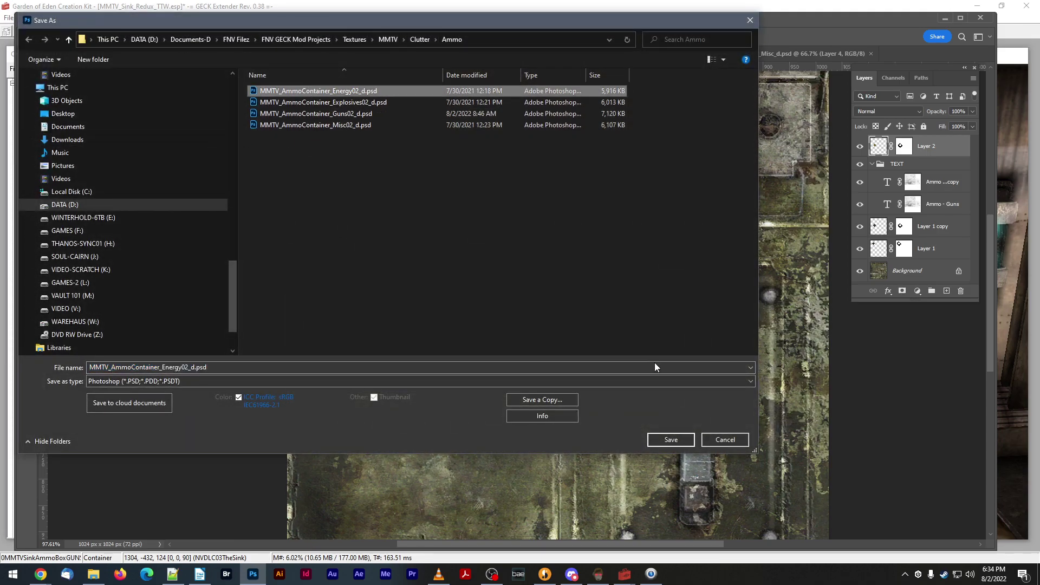
pyautogui.click(670, 439)
pyautogui.click(550, 288)
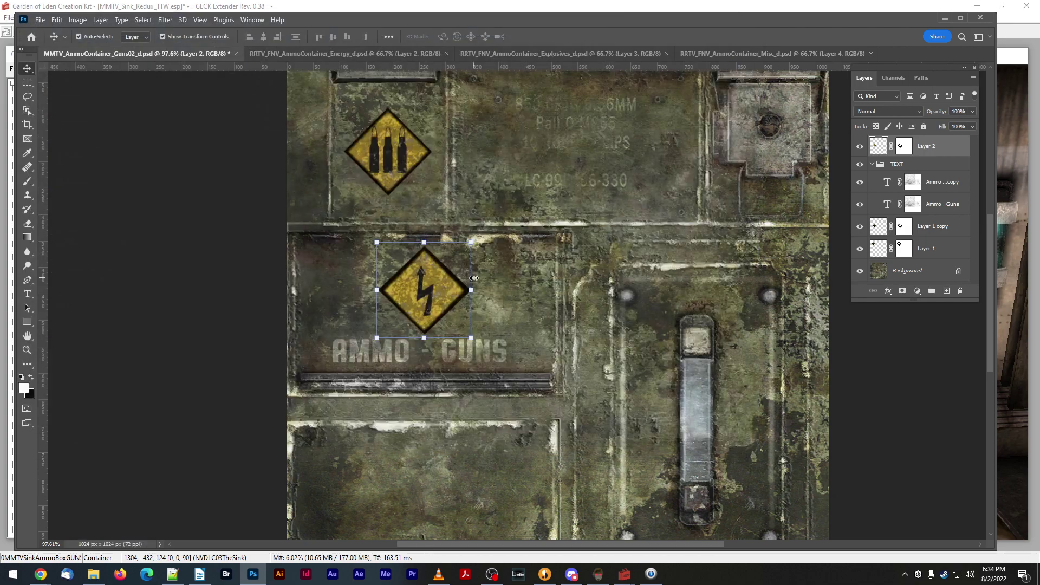
# - In the upper Ammo - Guns copy text layer, replace the word Guns with "en"
pyautogui.click(933, 187)
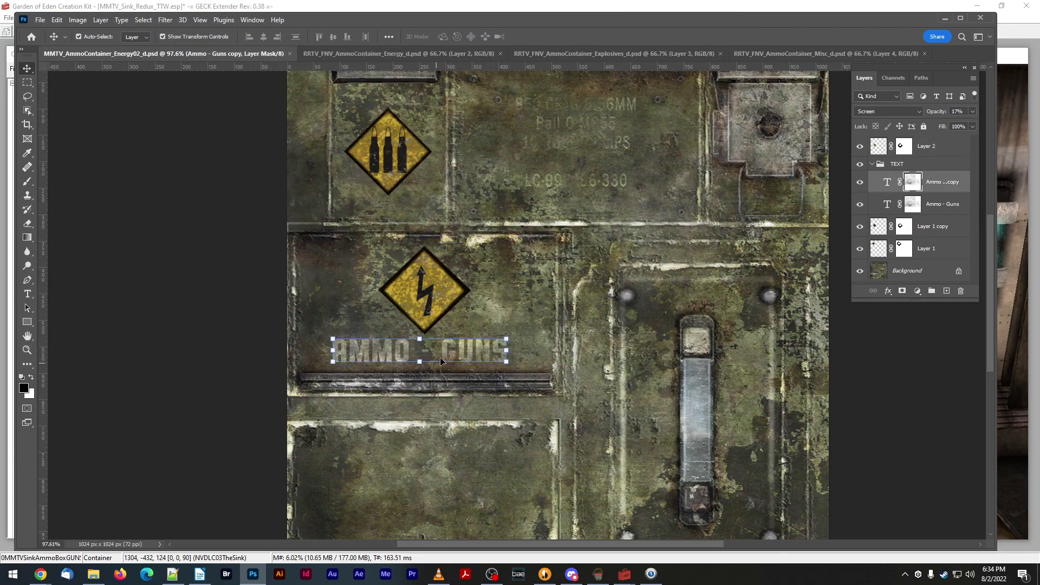
pyautogui.doubleClick(441, 358)
pyautogui.moveTo(508, 349); pyautogui.dragTo(541, 345)
pyautogui.write('Ene')
pyautogui.press('BackSpace')
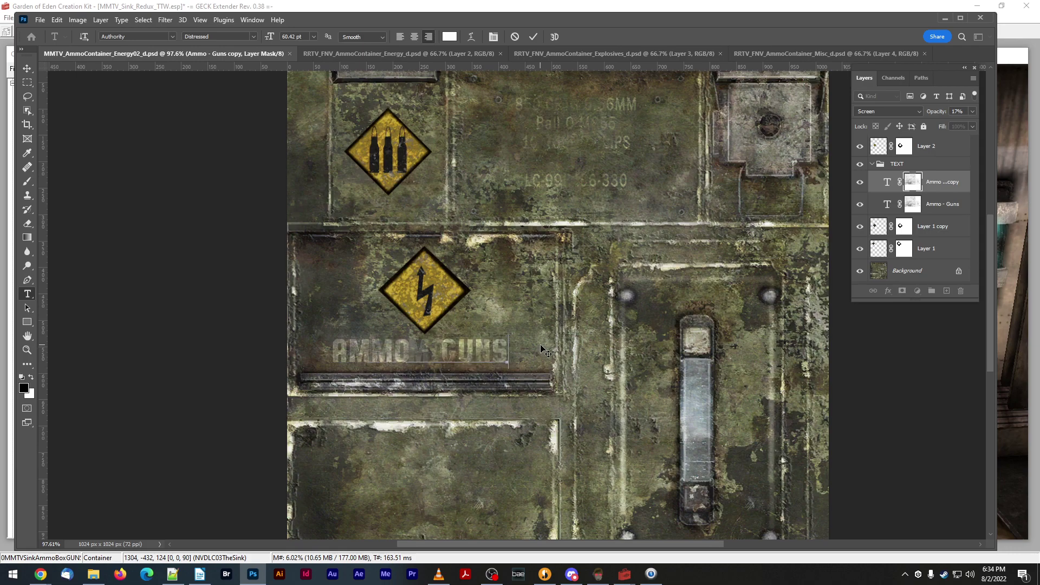
# - Hide the original Ammo - Guns text layer and set the edited text layer's opacity to 100%
pyautogui.click(861, 204)
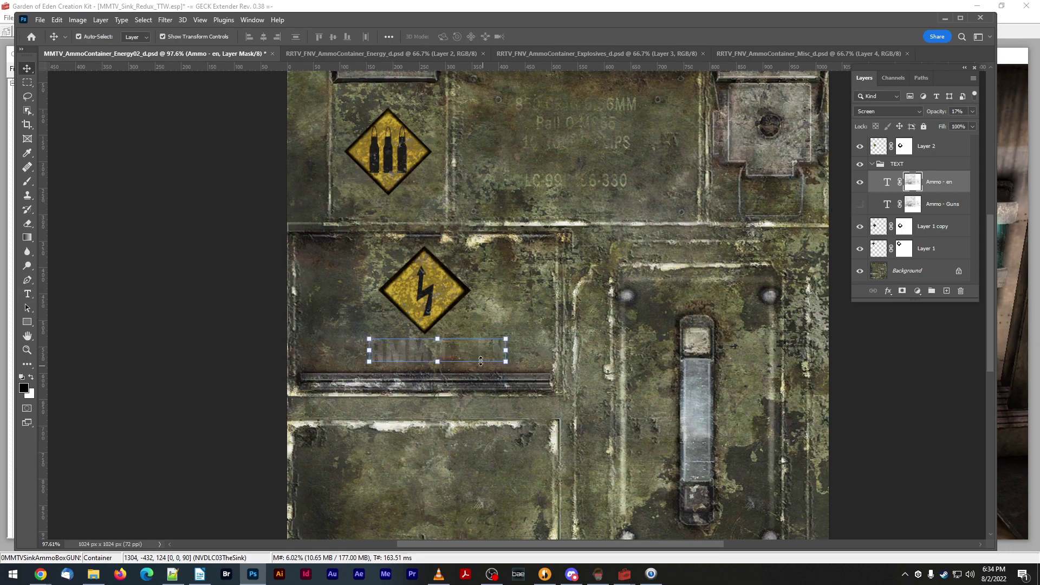
pyautogui.click(957, 111)
pyautogui.write('100')
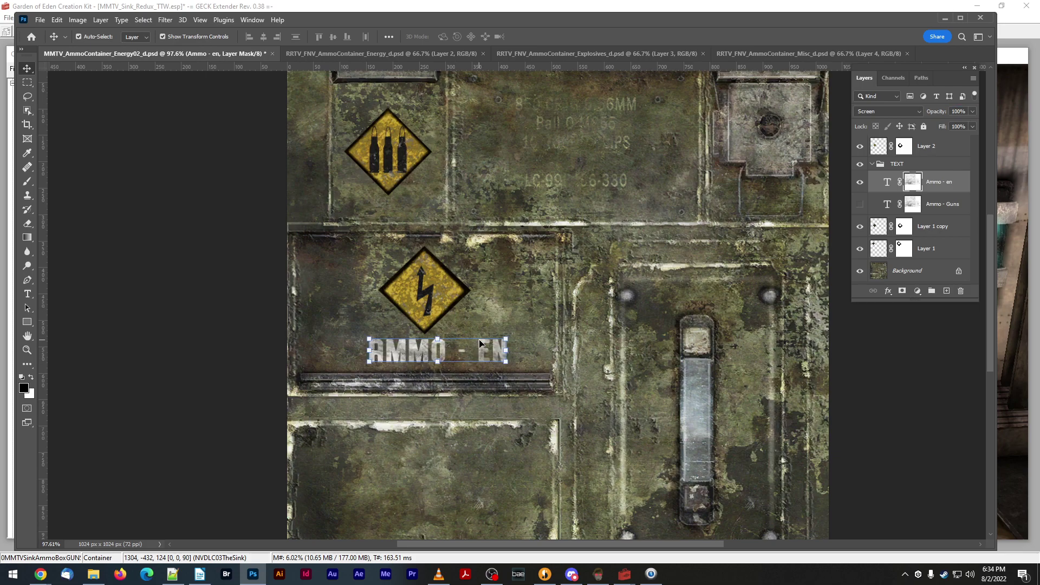
# - Complete the label text to read "Ammo - energy" and return to the Move tool
pyautogui.doubleClick(479, 343)
pyautogui.write('ER')
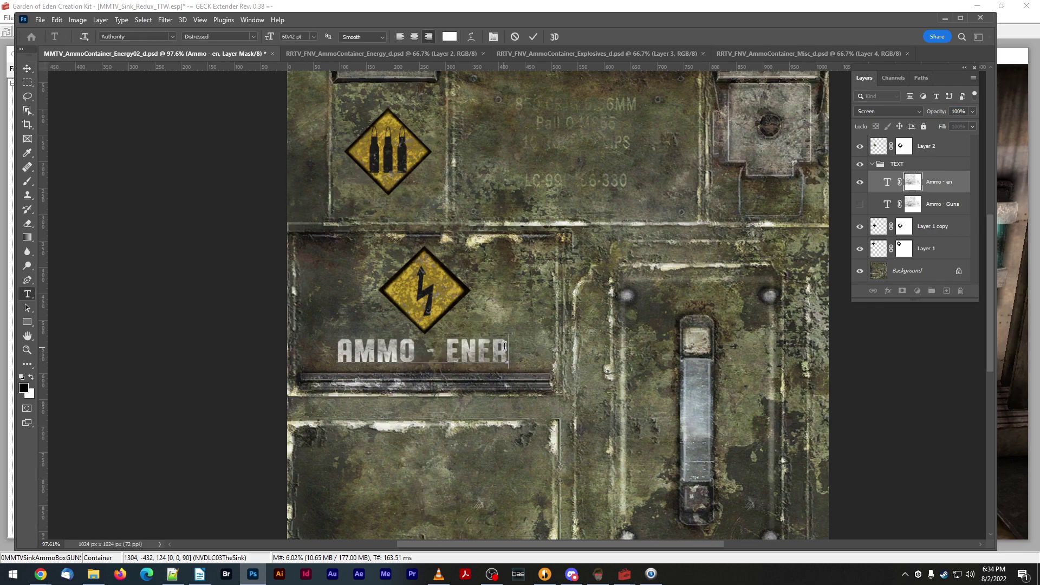
pyautogui.write('GU')
pyautogui.press('BackSpace')
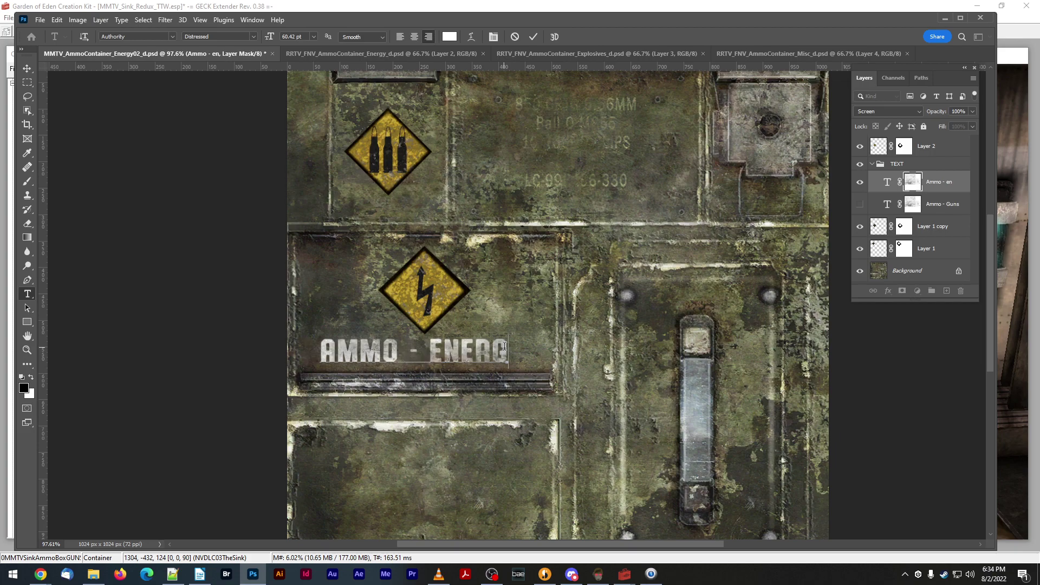
pyautogui.write('Y')
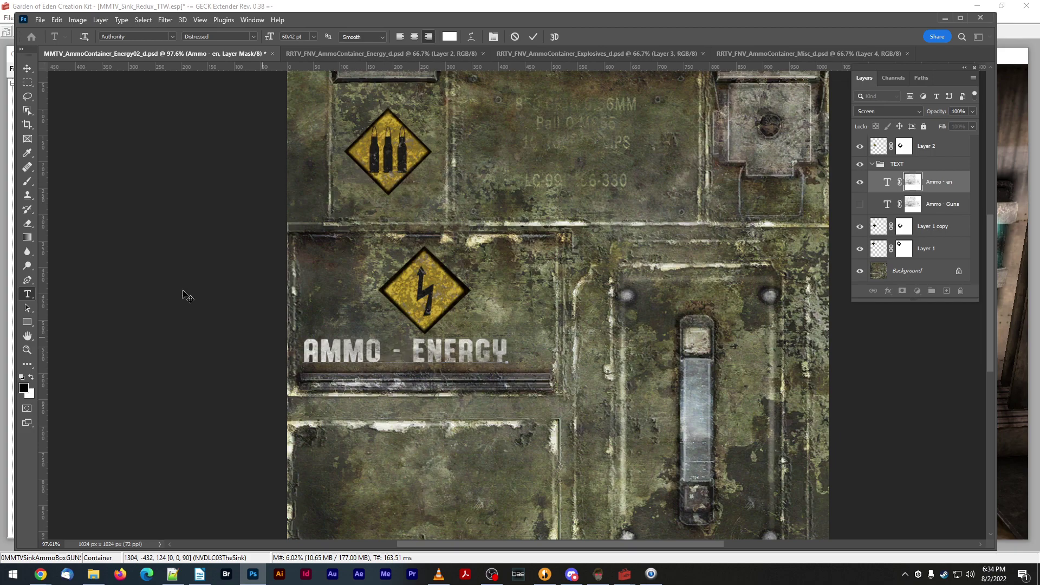
pyautogui.click(27, 68)
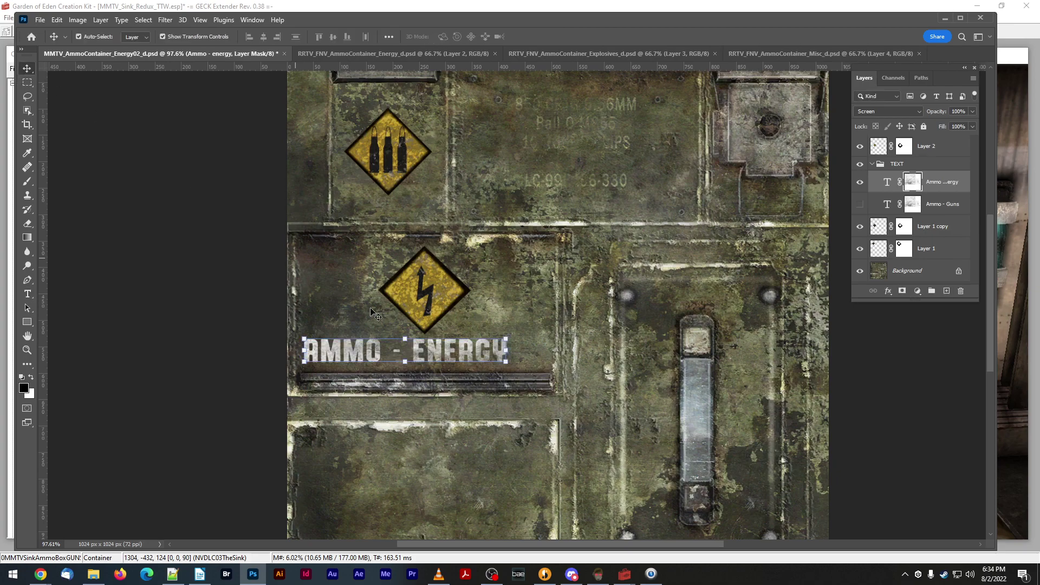
# - Nudge the "Ammo - energy" text layer right so it starts at the original Guns label's starting point
pyautogui.press('Right')
pyautogui.press('Right')
pyautogui.press('Right')
pyautogui.press('Right')
pyautogui.press('Right')
pyautogui.press('Right')
pyautogui.press('Right')
pyautogui.press('Right')
pyautogui.press('Right')
pyautogui.press('Right')
pyautogui.press('Right')
pyautogui.press('Right')
pyautogui.press('Right')
pyautogui.press('Right')
pyautogui.press('Right')
pyautogui.press('Right')
pyautogui.press('Right')
pyautogui.press('Right')
pyautogui.press('Right')
pyautogui.press('Right')
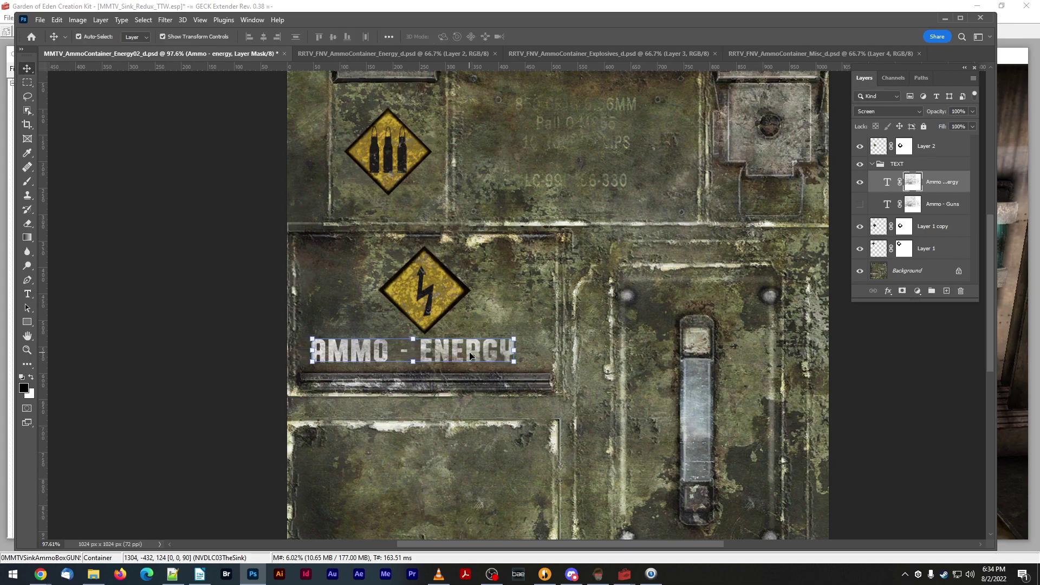
pyautogui.press('Right')
pyautogui.press('Right')
pyautogui.press('Right')
pyautogui.press('Right')
pyautogui.press('Right')
pyautogui.press('Right')
pyautogui.press('Right')
pyautogui.press('Right')
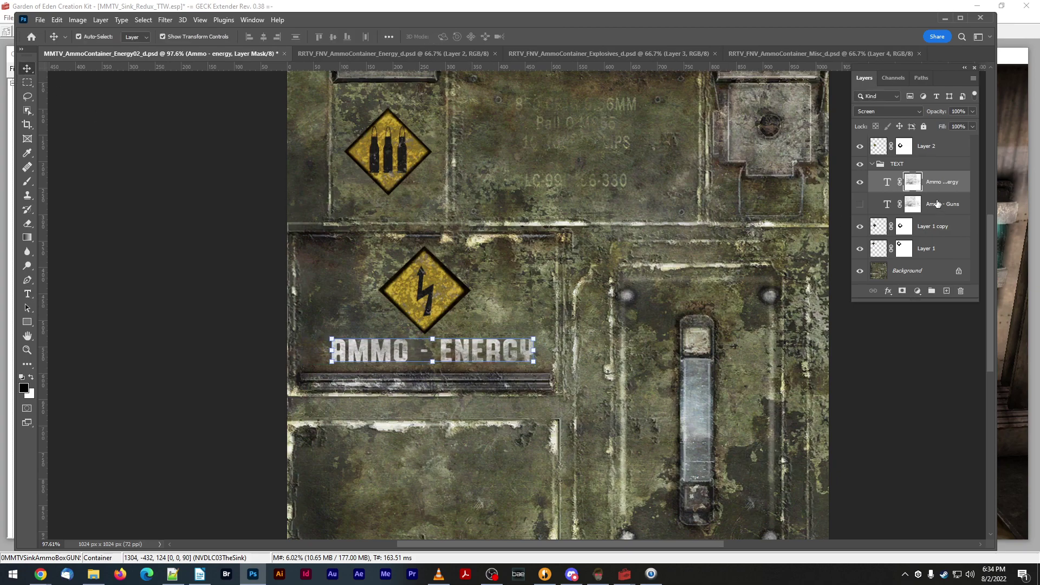
# - Hide the energy text layer, show the original Ammo - Guns layer, and replace its word "Guns" with "ENERGY"
pyautogui.click(860, 182)
pyautogui.click(859, 204)
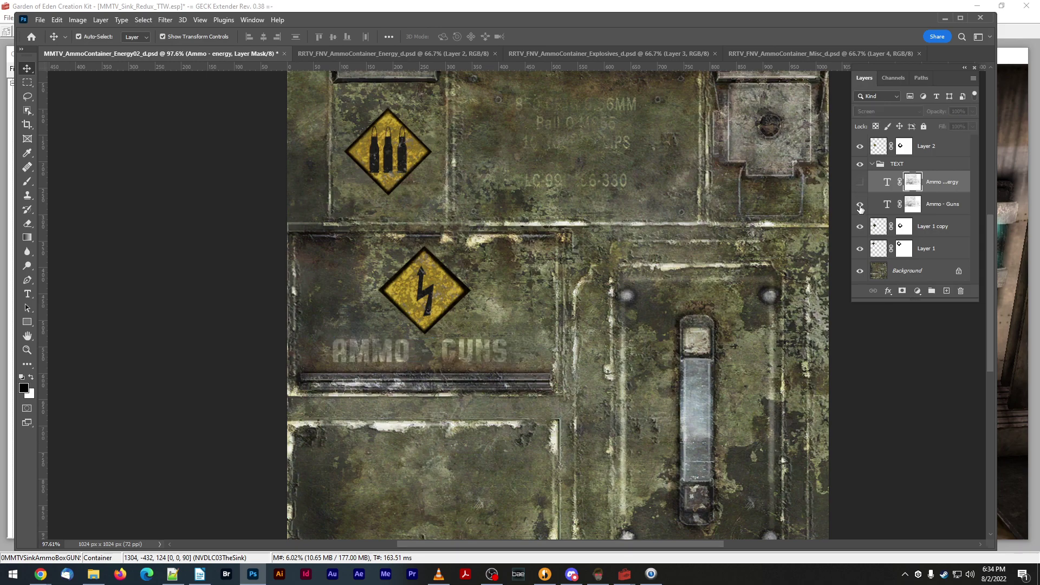
pyautogui.doubleClick(455, 349)
pyautogui.doubleClick(443, 349)
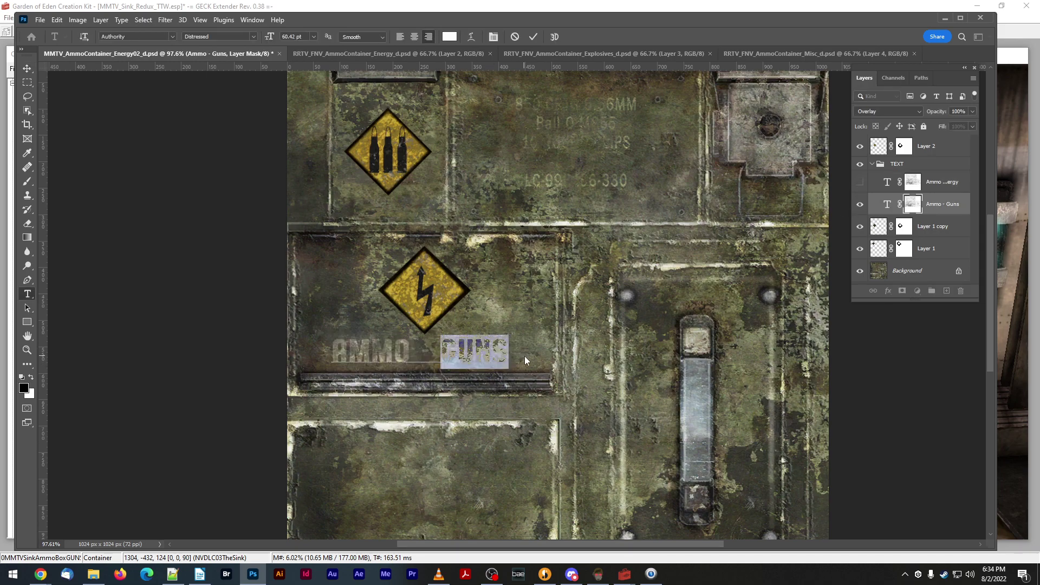
pyautogui.write('ENERGY')
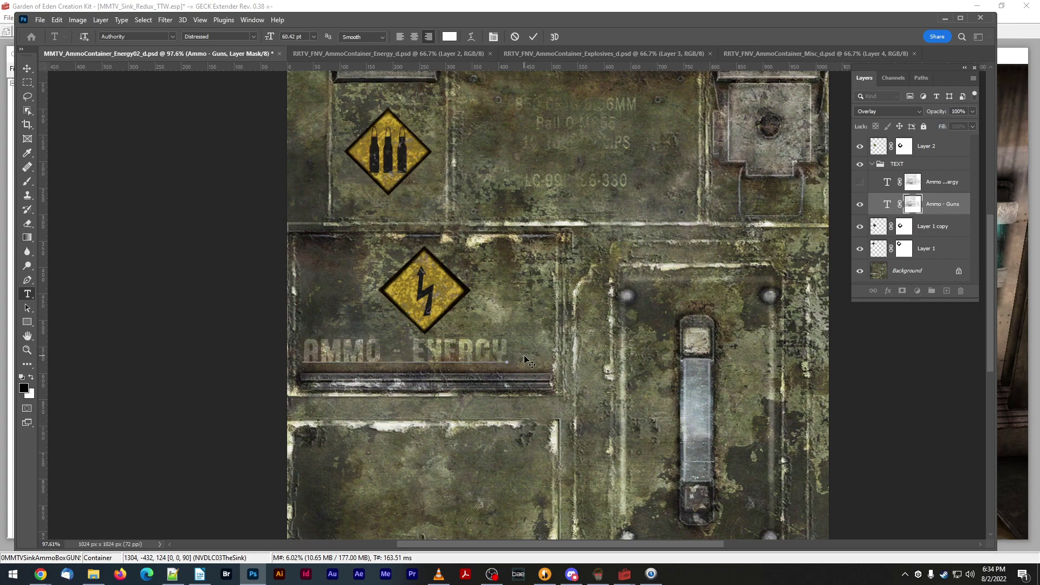
pyautogui.click(26, 68)
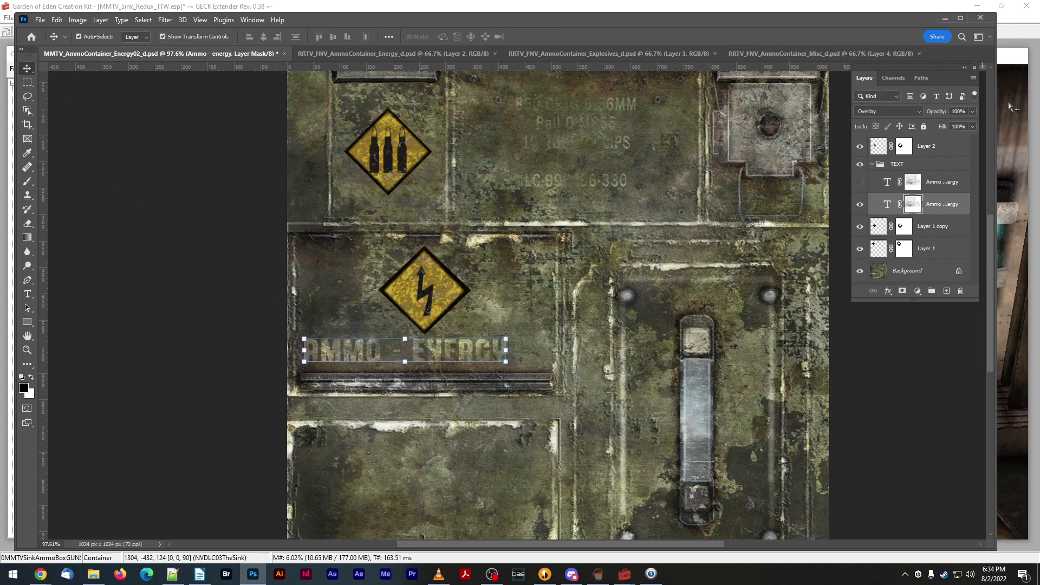
# - Show the upper energy text layer again and align both text layers on their horizontal centers
pyautogui.click(859, 182)
pyautogui.keyDown('shift'); pyautogui.click(941, 182); pyautogui.keyUp('shift')
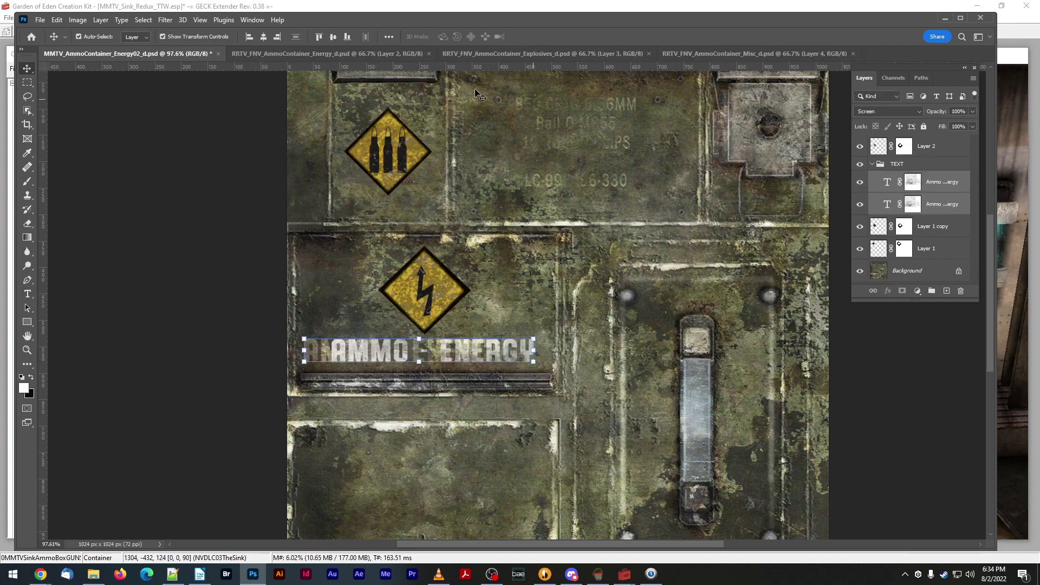
pyautogui.click(264, 37)
# - Nudge both aligned energy text layers right together, below the lightning symbol
pyautogui.press('Right')
pyautogui.press('Right')
pyautogui.press('Right')
pyautogui.press('Right')
pyautogui.press('Right')
pyautogui.press('Right')
pyautogui.press('Right')
pyautogui.press('Right')
pyautogui.press('Right')
pyautogui.press('Right')
pyautogui.press('Right')
pyautogui.press('Right')
pyautogui.press('Right')
pyautogui.press('Right')
pyautogui.press('Right')
pyautogui.press('Right')
pyautogui.press('Right')
pyautogui.press('Right')
pyautogui.press('Right')
pyautogui.press('Right')
pyautogui.press('Right')
pyautogui.press('Right')
pyautogui.press('Right')
pyautogui.press('Right')
pyautogui.press('Right')
pyautogui.press('Right')
pyautogui.press('Right')
pyautogui.press('Right')
pyautogui.press('Right')
pyautogui.press('Right')
pyautogui.press('Right')
pyautogui.press('Right')
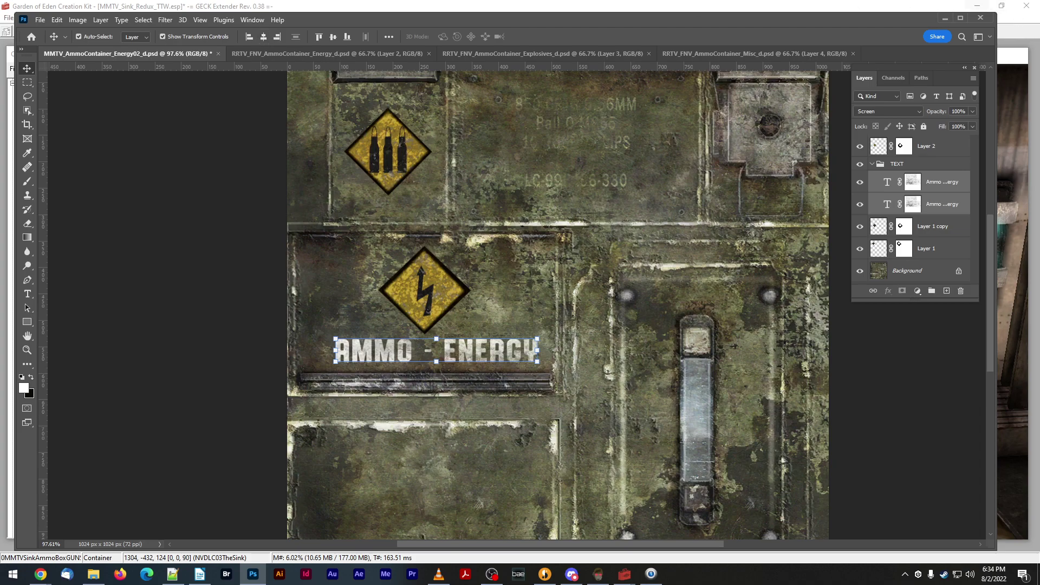
# - Set the upper energy text layer's opacity to 17% and save the document
pyautogui.click(940, 181)
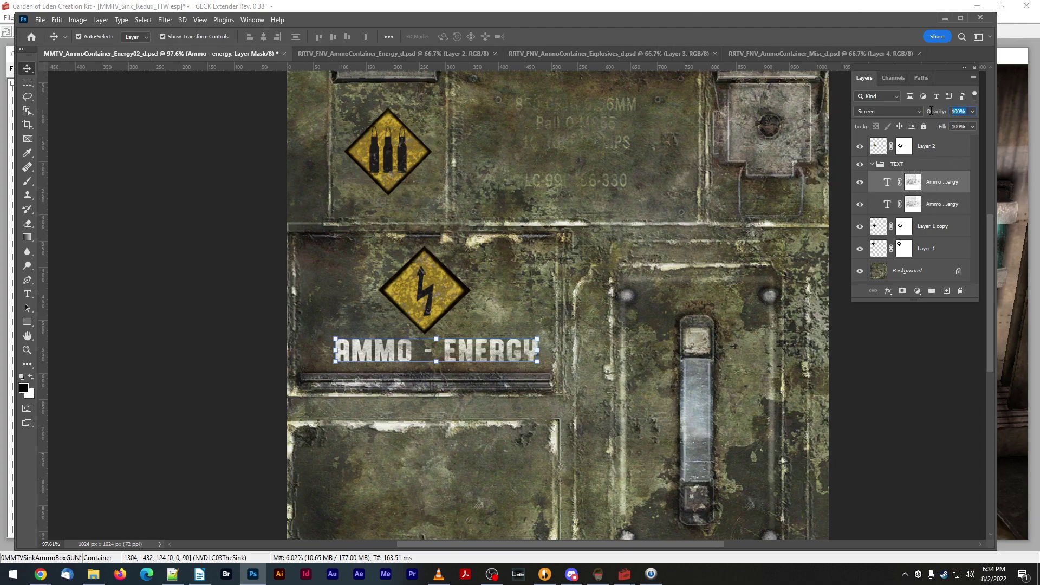
pyautogui.write('7')
pyautogui.press('BackSpace')
pyautogui.write('17')
pyautogui.press('Return')
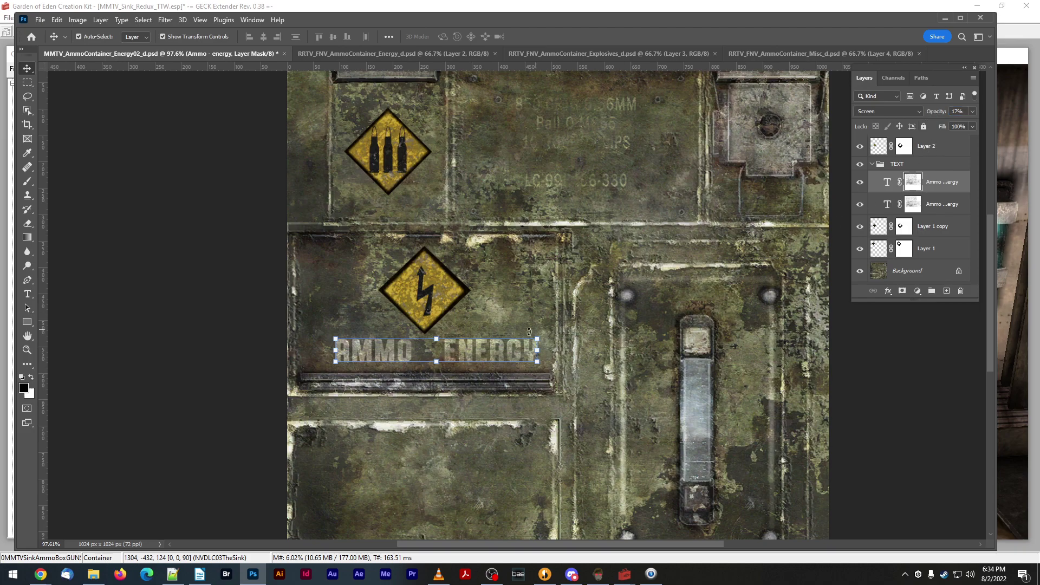
pyautogui.hotkey('ctrl', 't')
pyautogui.press('Return')
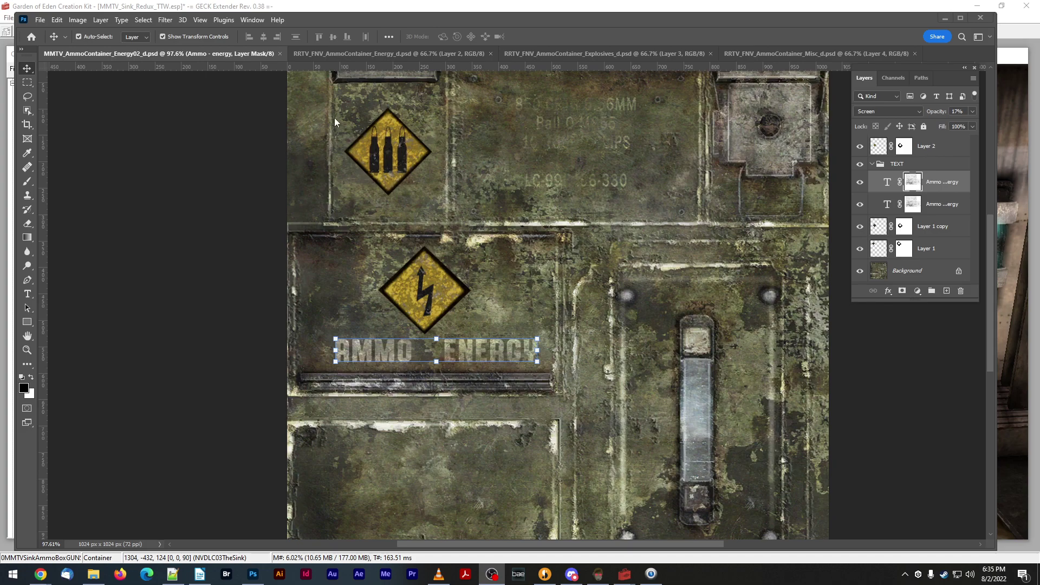
# - In the Energy02 document, nudge both energy text layers slightly left to centre them beneath the lightning symbol
pyautogui.click(352, 57)
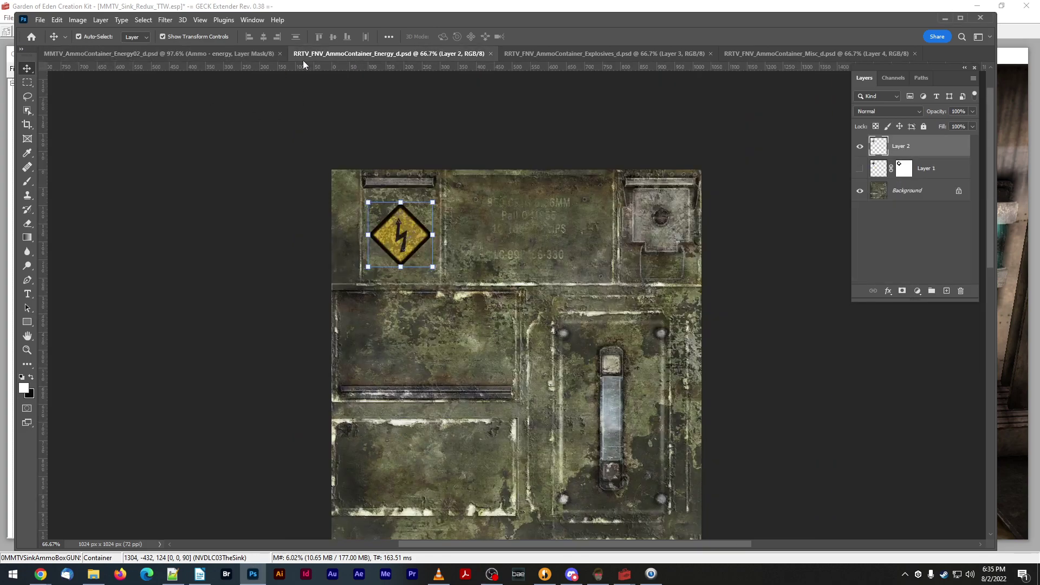
pyautogui.click(164, 57)
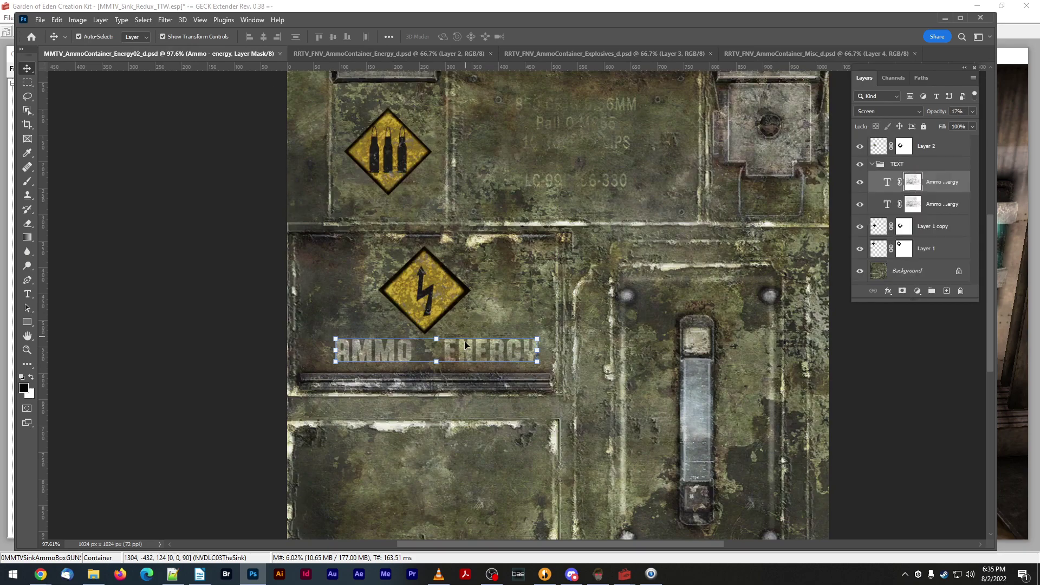
pyautogui.keyDown('shift'); pyautogui.click(931, 207); pyautogui.keyUp('shift')
pyautogui.press('Left')
pyautogui.press('Left')
pyautogui.press('Left')
pyautogui.press('Left')
pyautogui.press('Left')
pyautogui.press('Left')
pyautogui.press('Left')
pyautogui.press('Left')
pyautogui.press('Left')
pyautogui.press('Left')
pyautogui.press('Left')
pyautogui.press('Left')
pyautogui.press('Left')
pyautogui.press('Left')
pyautogui.press('Left')
pyautogui.press('Left')
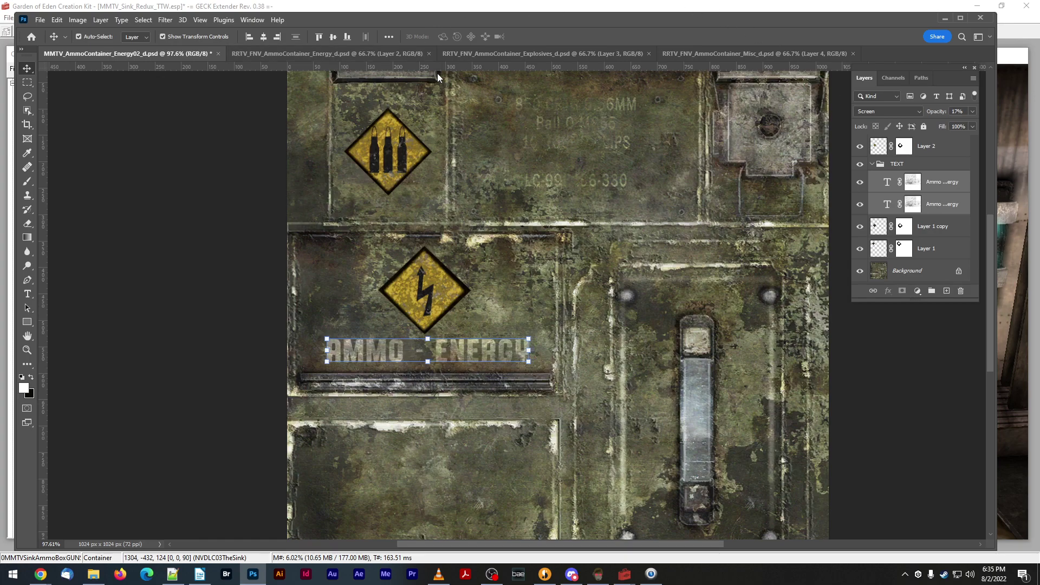
# - Try to align the lightning symbol and the energy label on their horizontal centers
pyautogui.click(880, 147)
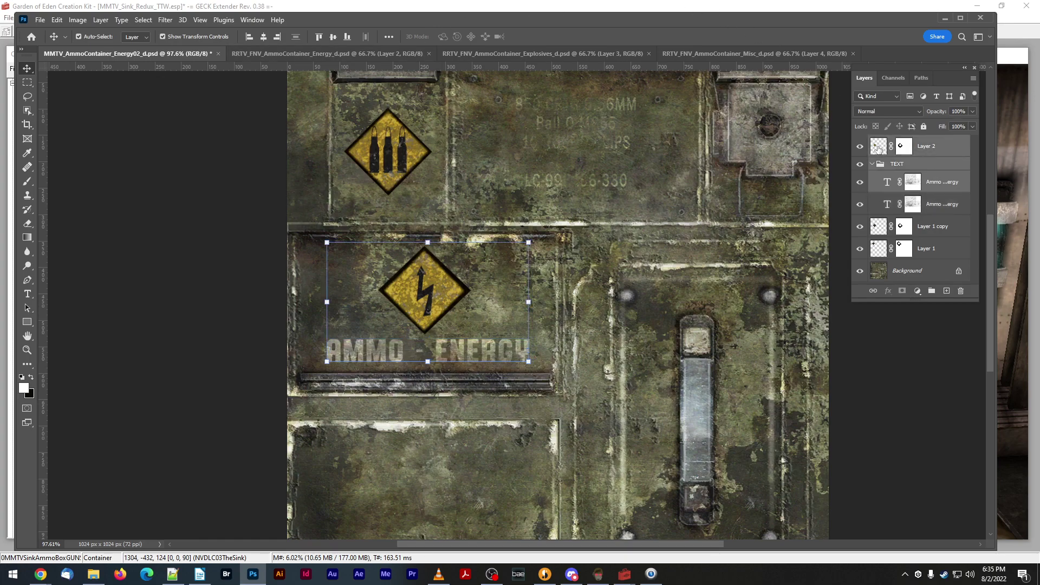
pyautogui.click(264, 37)
pyautogui.click(264, 37)
# - Hide Layer 1 copy and select Layer 1, which holds the upper bullets symbol
pyautogui.click(859, 226)
pyautogui.click(860, 248)
pyautogui.click(860, 249)
pyautogui.click(934, 251)
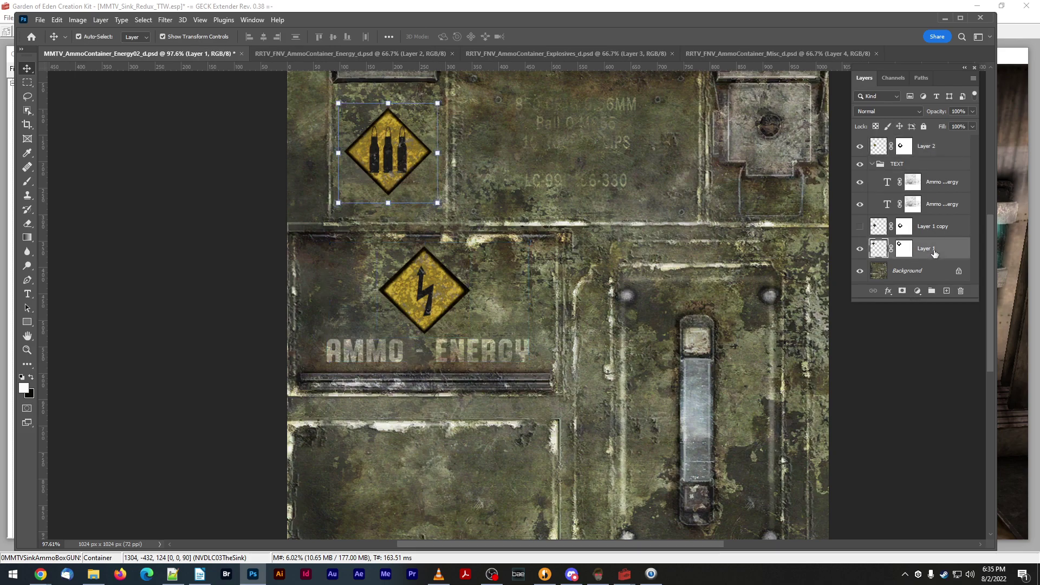
# - Duplicate the Layer 2 lightning symbol and place the copy over the bullets symbol in the upper panel
pyautogui.click(457, 300)
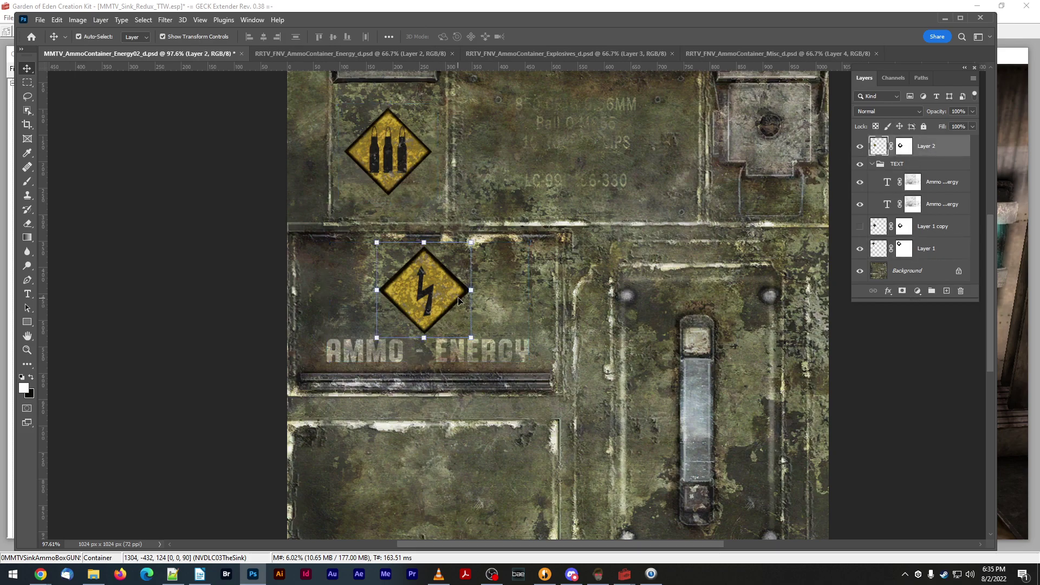
pyautogui.moveTo(880, 149); pyautogui.dragTo(945, 291)
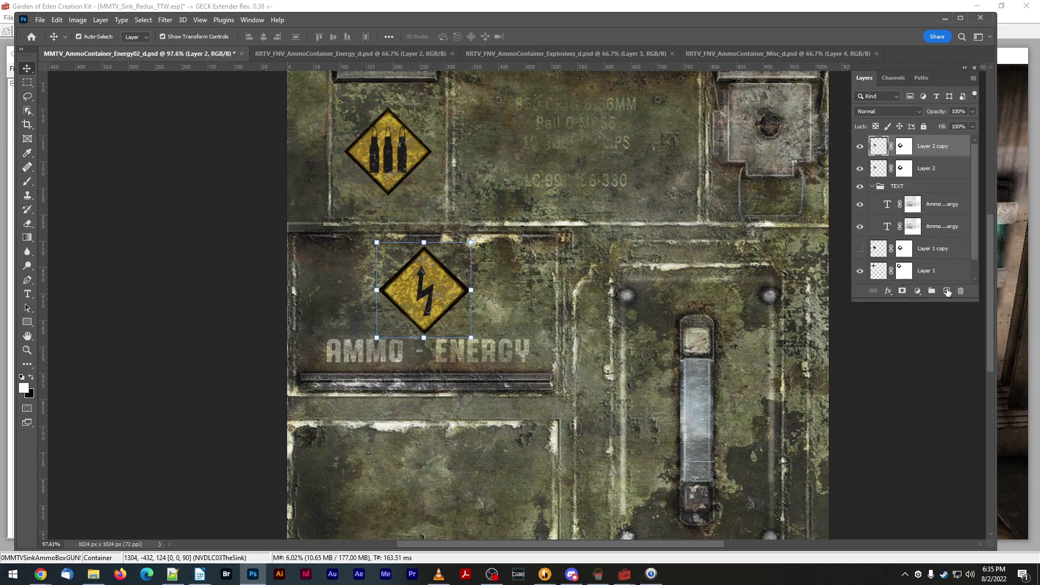
pyautogui.moveTo(441, 281); pyautogui.dragTo(404, 140)
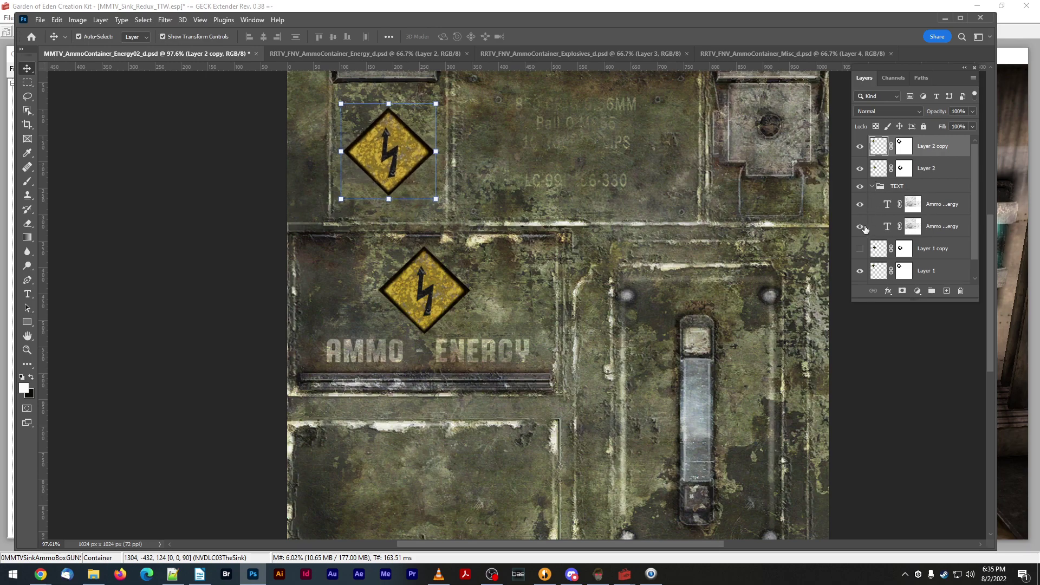
# - Check both lightning symbol layers, hide the bullets symbol on Layer 1, and save the document
pyautogui.click(859, 169)
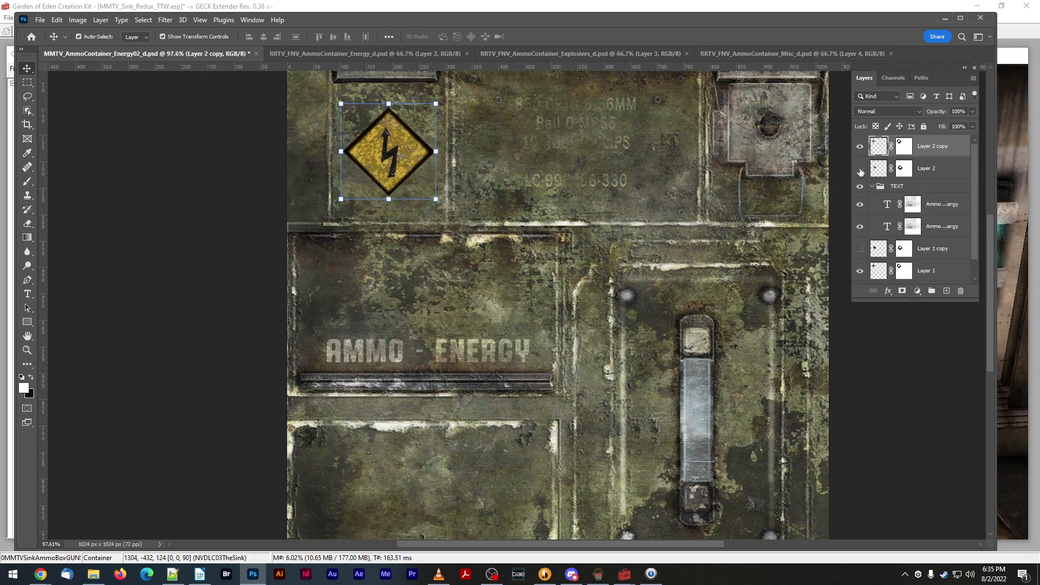
pyautogui.click(860, 169)
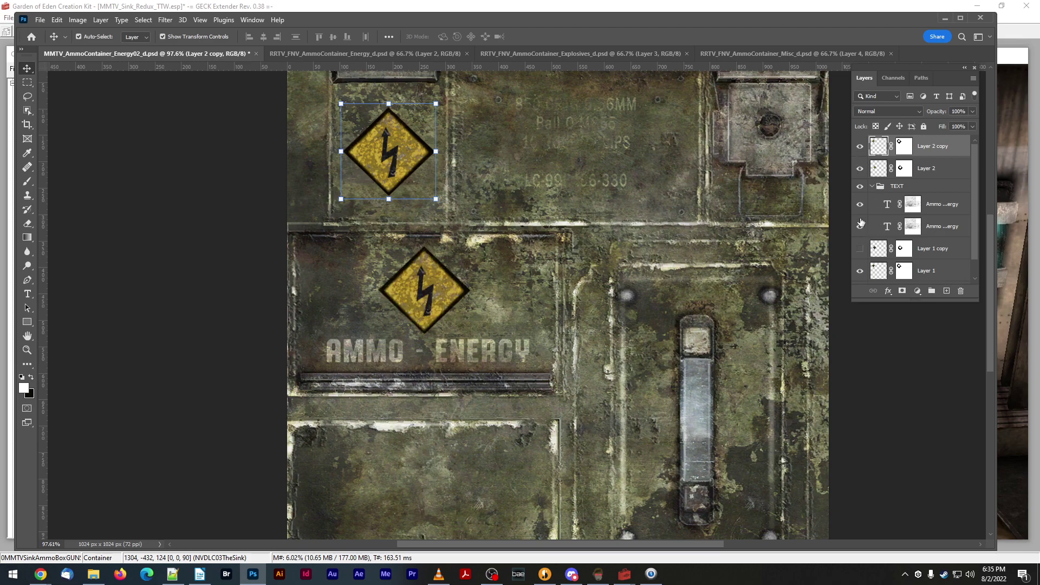
pyautogui.click(860, 147)
pyautogui.click(859, 147)
pyautogui.click(929, 168)
pyautogui.click(941, 250)
pyautogui.click(859, 270)
pyautogui.keyDown('alt'); pyautogui.scroll(-2, 460, 221); pyautogui.keyUp('alt')
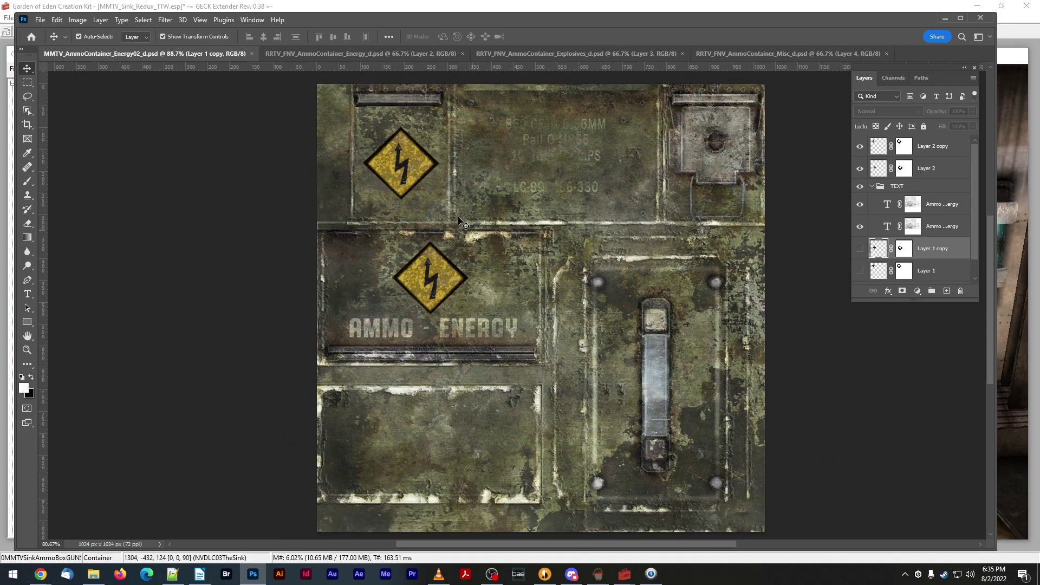
pyautogui.keyDown('alt'); pyautogui.scroll(-1, 460, 221); pyautogui.keyUp('alt')
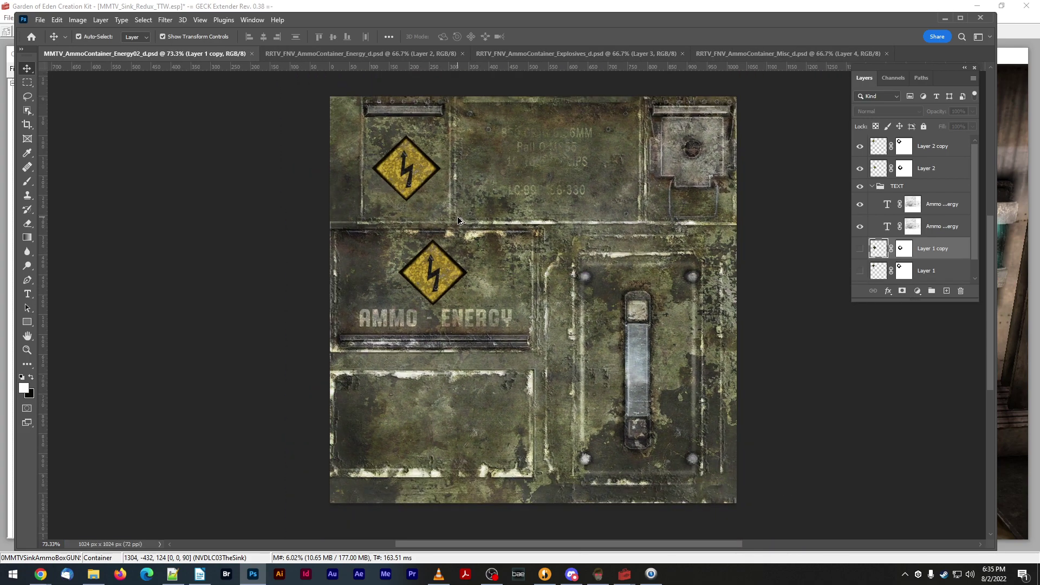
# - Start saving a copy in Intel Texture Works DDS format, named MMTV_AmmoContainer_Energy02_d.dds
pyautogui.click(41, 20)
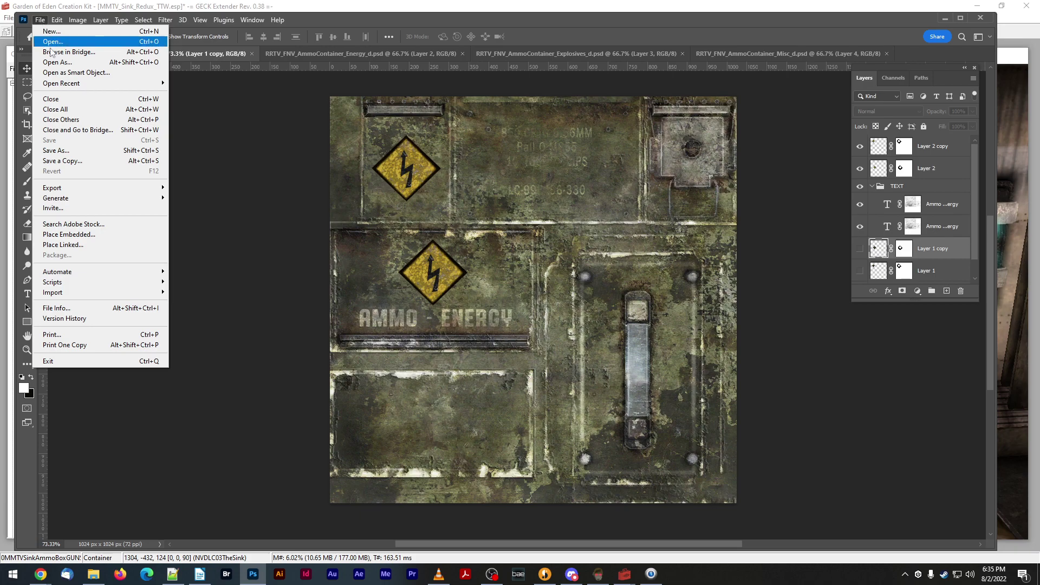
pyautogui.click(65, 160)
pyautogui.click(166, 382)
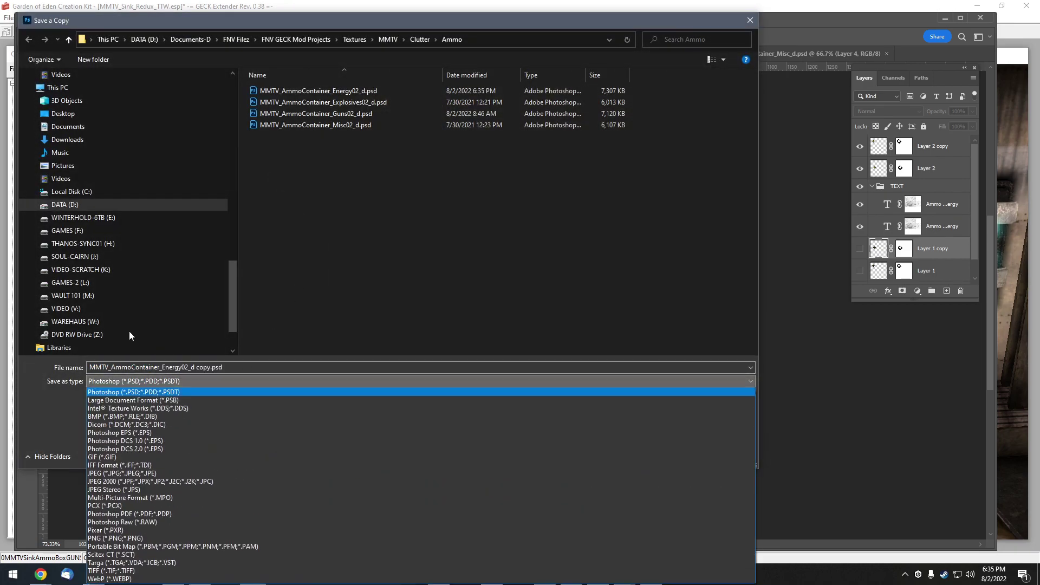
pyautogui.click(150, 408)
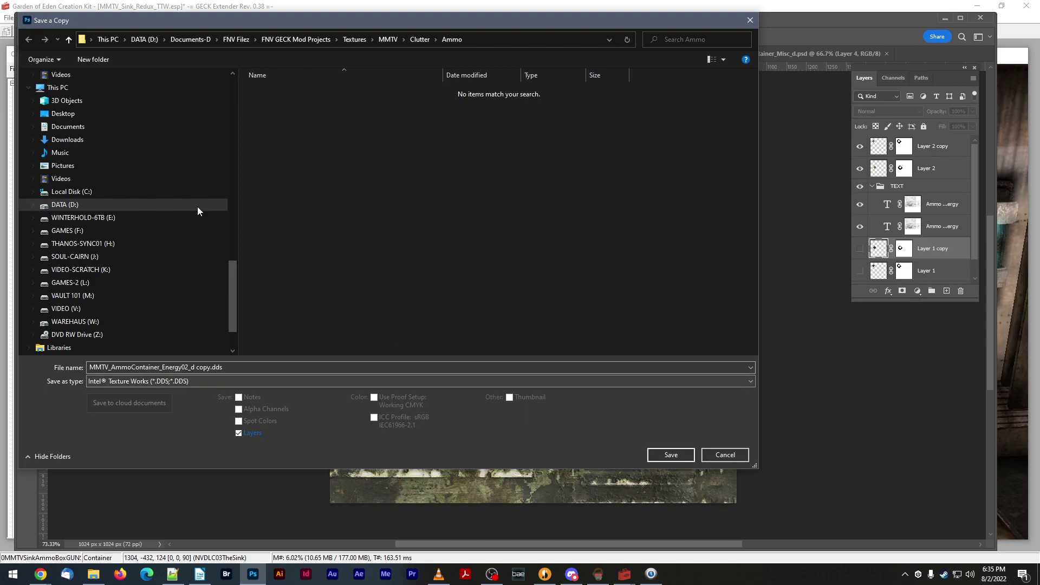
pyautogui.click(136, 367)
pyautogui.click(210, 367)
pyautogui.press('BackSpace')
# - Save the DDS copy into the MMTV Sink Redux - DEV mod's Textures\MMTV\Clutter\Ammo folder
pyautogui.moveTo(232, 326); pyautogui.dragTo(236, 215)
pyautogui.scroll(1, 60, 217)
pyautogui.click(57, 218)
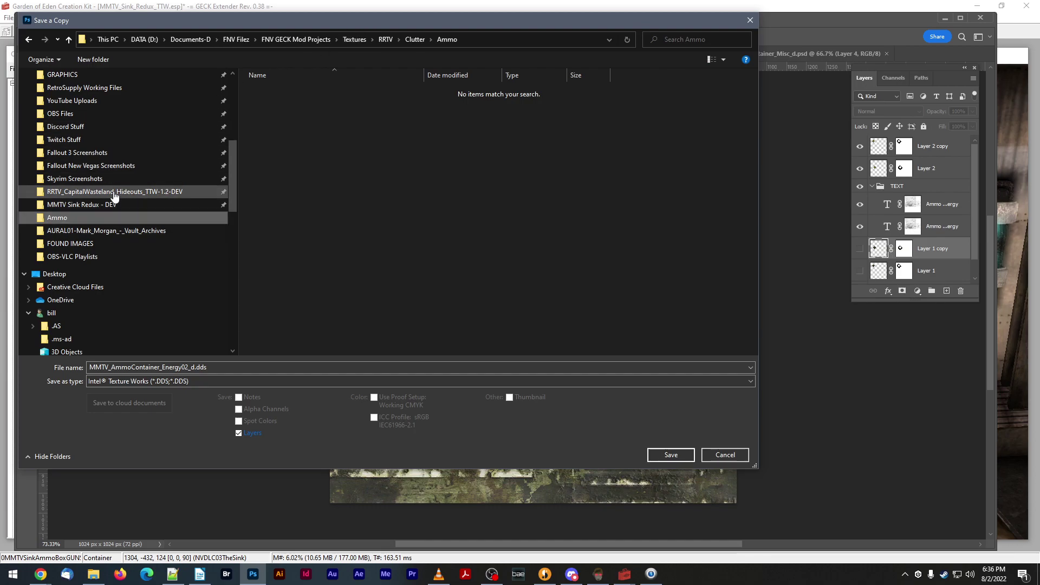
pyautogui.click(104, 211)
pyautogui.doubleClick(274, 125)
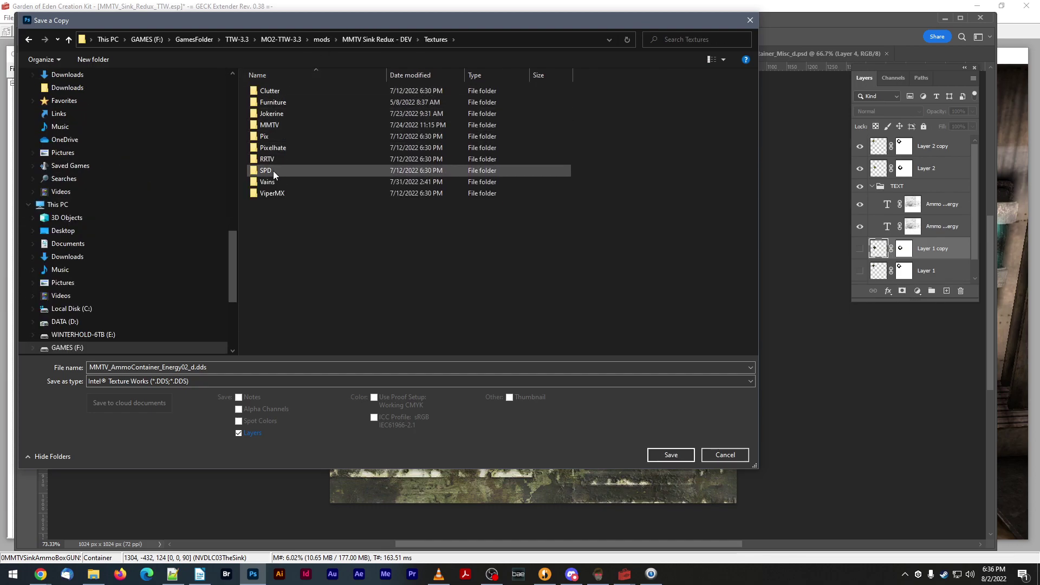
pyautogui.doubleClick(274, 126)
pyautogui.doubleClick(279, 91)
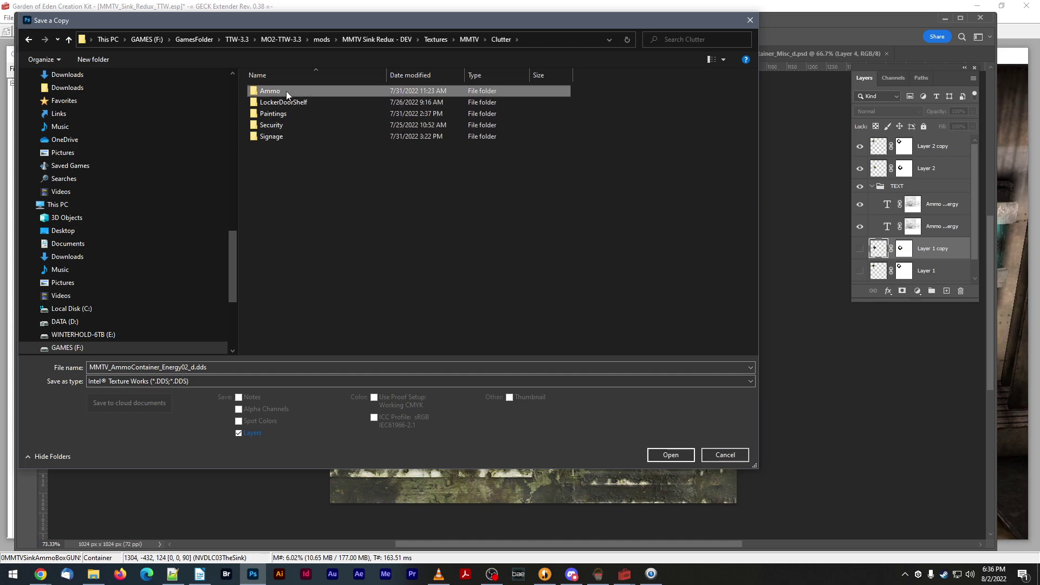
pyautogui.doubleClick(286, 91)
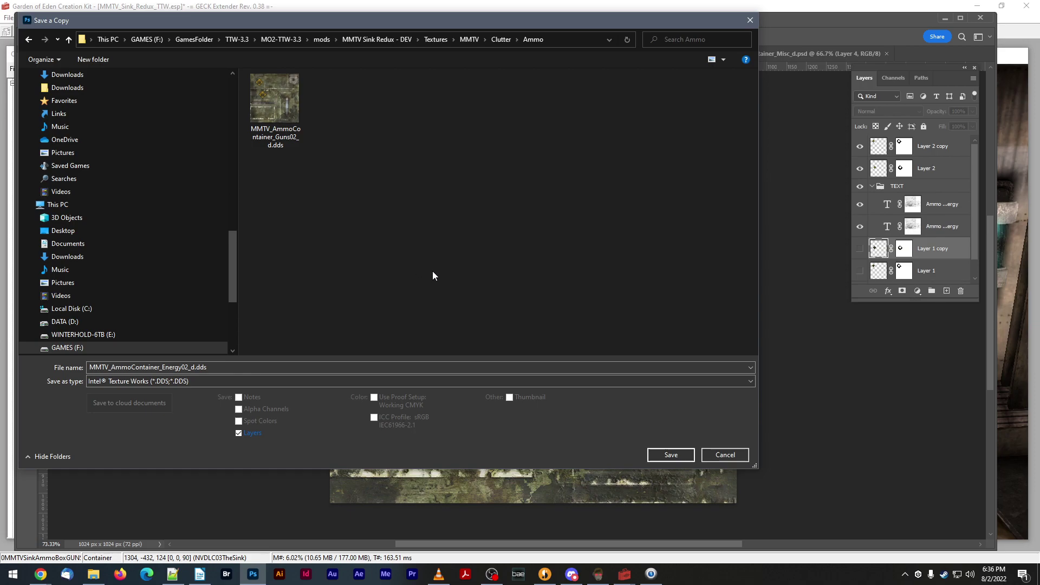
pyautogui.click(671, 454)
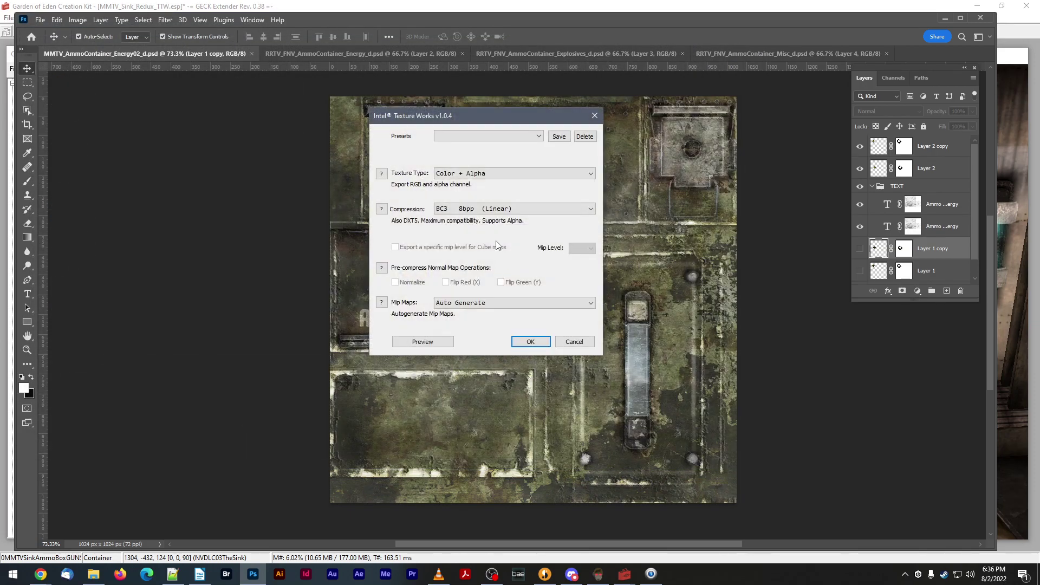
# - Export the DDS with texture type Color, BC1 4bpp (Linear) compression and auto-generated mip maps
pyautogui.click(483, 173)
pyautogui.click(477, 184)
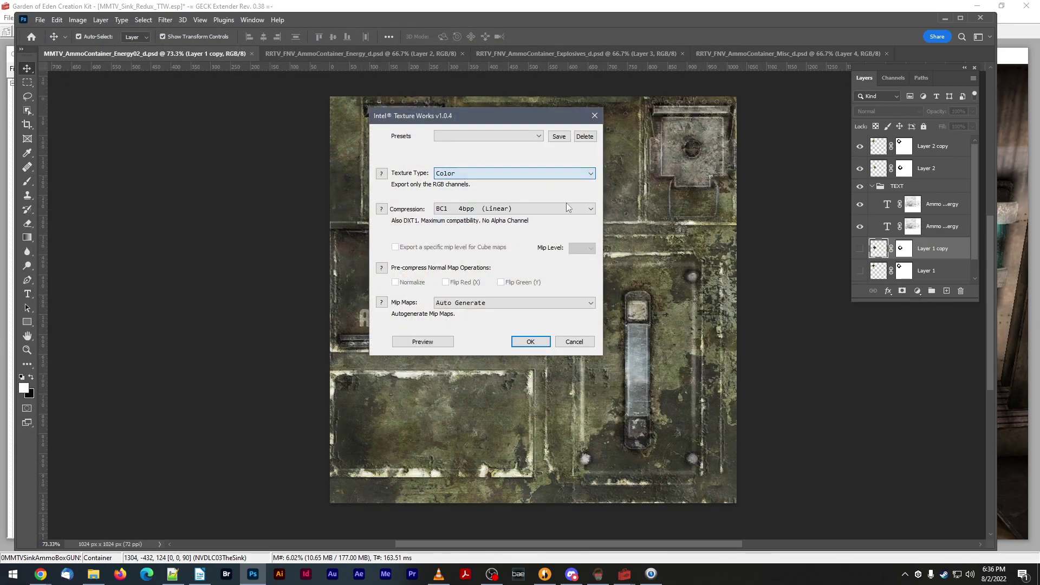
pyautogui.click(530, 342)
# - Deselect the layers and close the RRTV_FNV_AmmoContainer_Energy_d.psd document
pyautogui.click(223, 90)
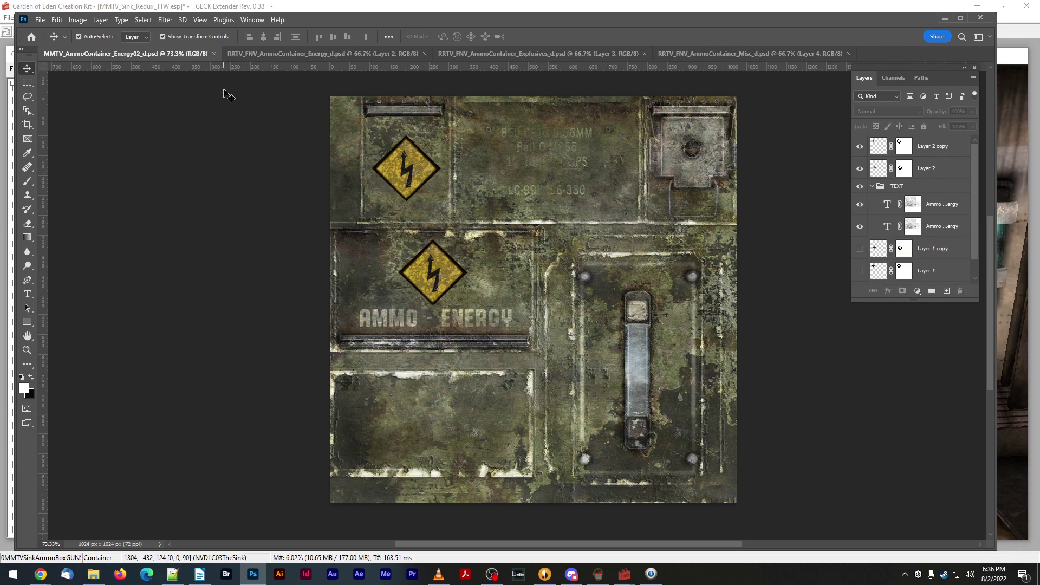
pyautogui.click(281, 55)
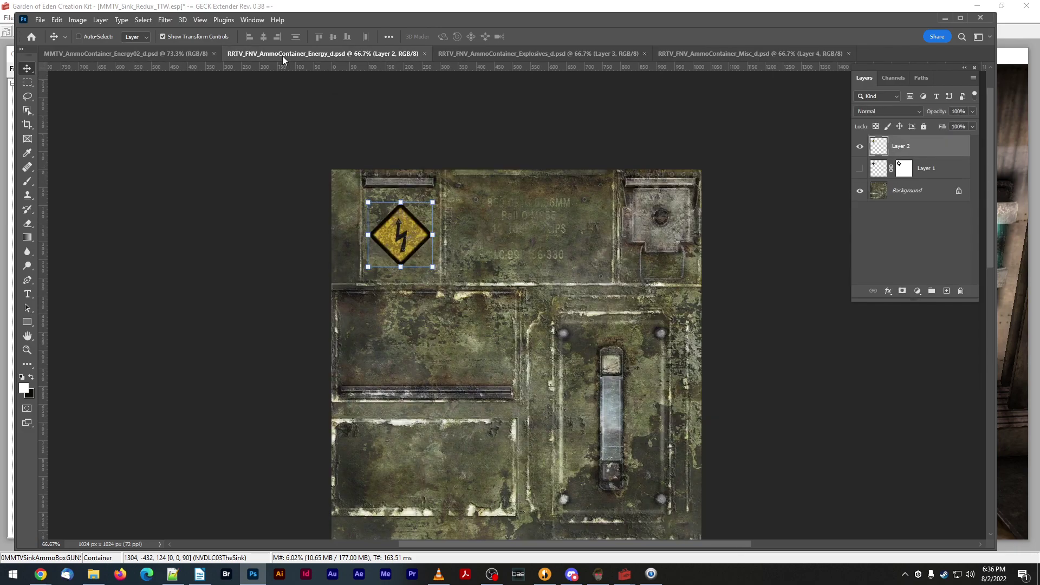
pyautogui.click(425, 54)
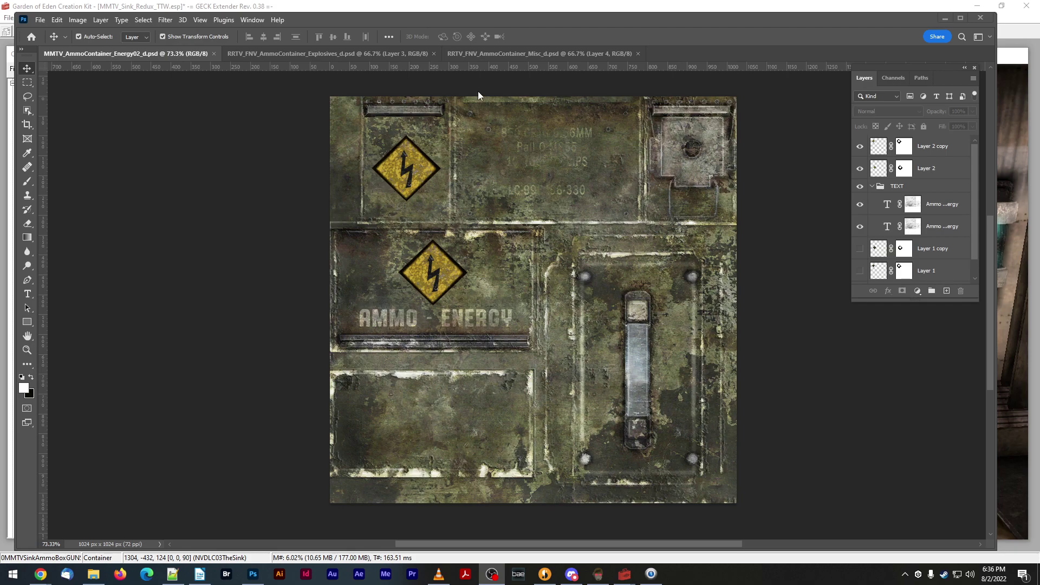
# - Save the Energy document as MMTV_AmmoContainer_Explosives02_d.psd in the Ammo folder, replacing the existing file
pyautogui.click(297, 53)
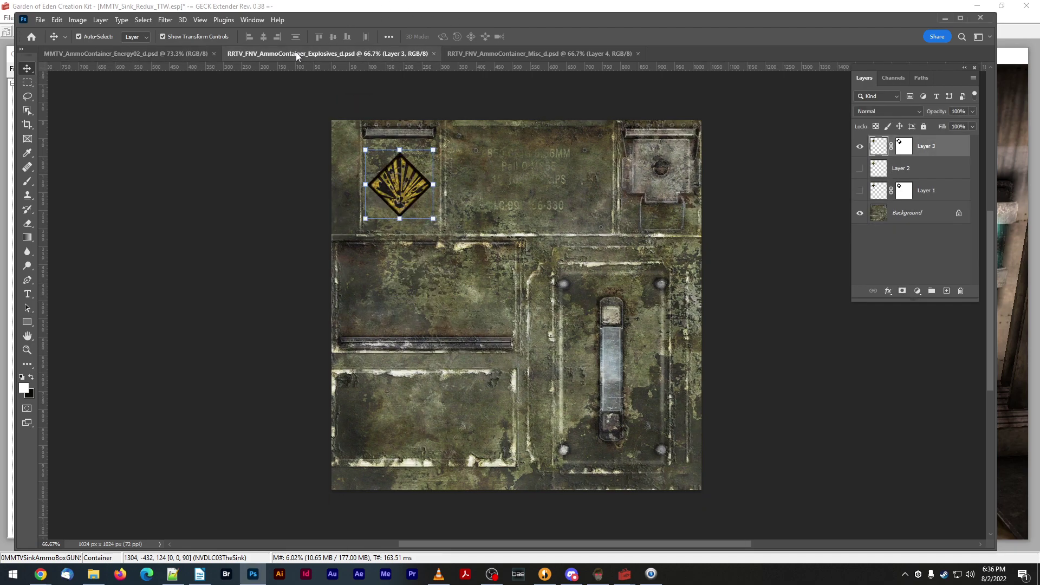
pyautogui.click(149, 57)
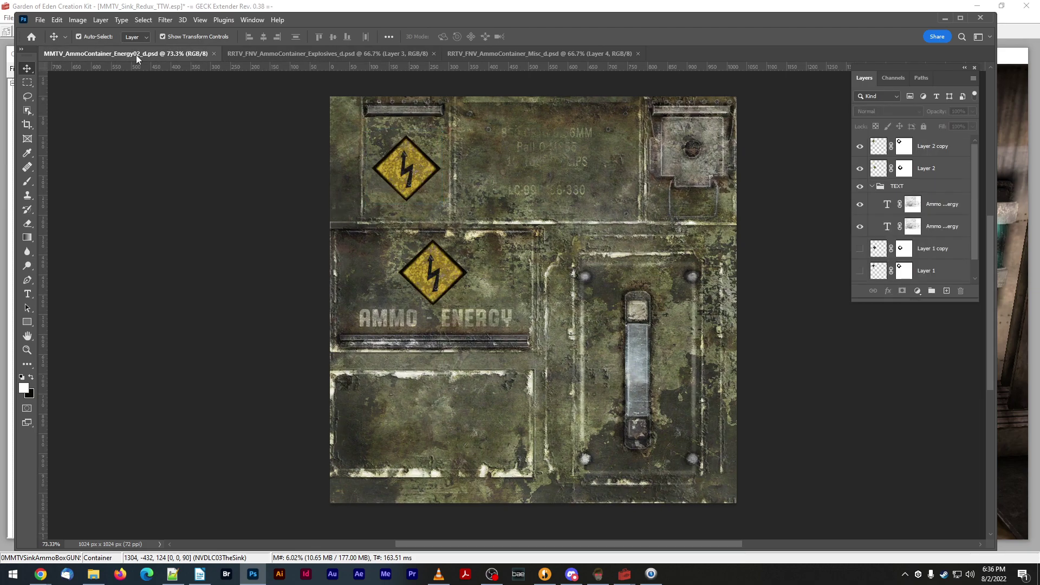
pyautogui.click(39, 20)
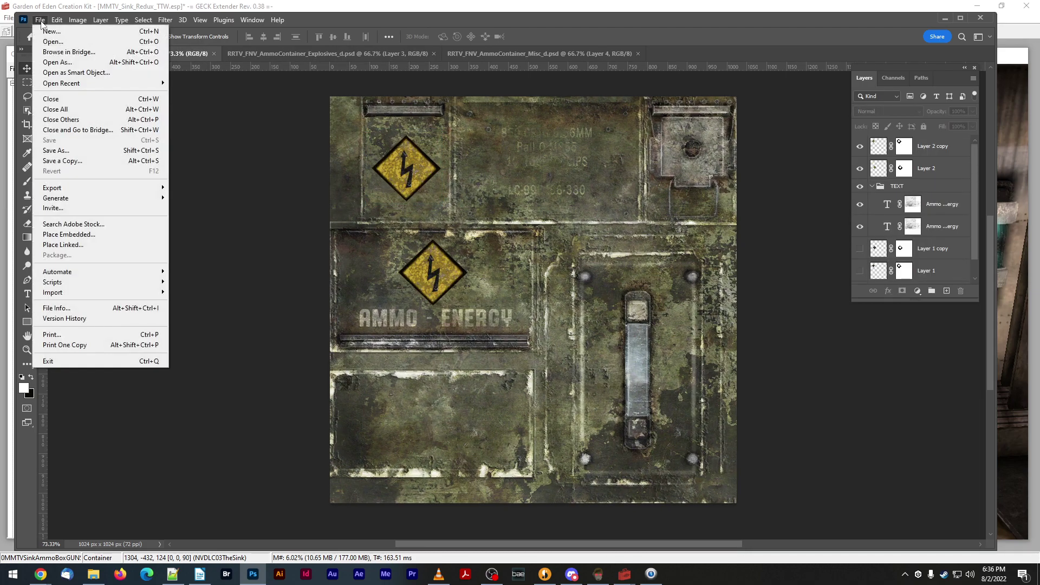
pyautogui.click(50, 151)
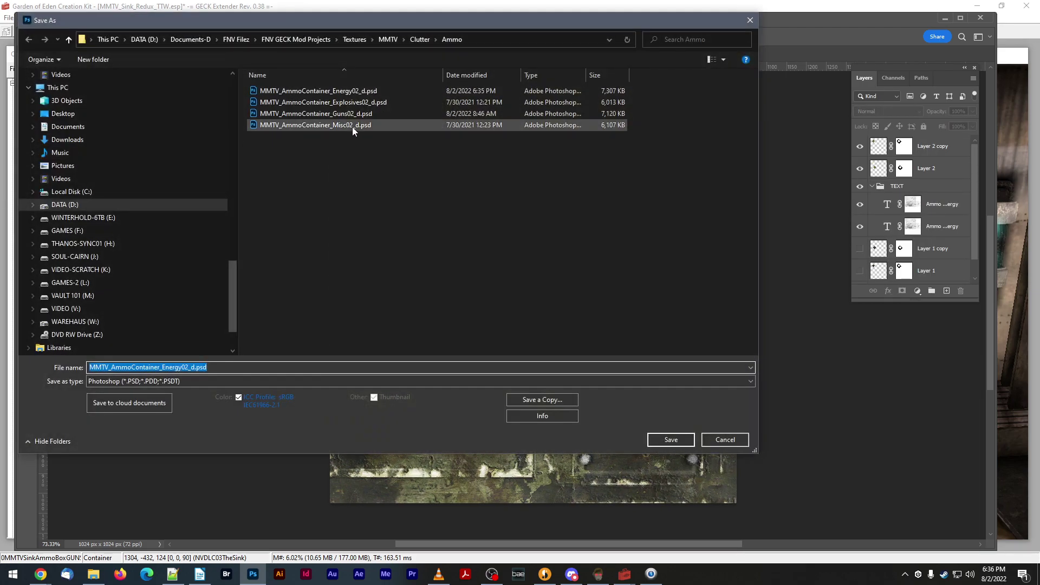
pyautogui.click(366, 103)
pyautogui.click(658, 440)
pyautogui.click(557, 294)
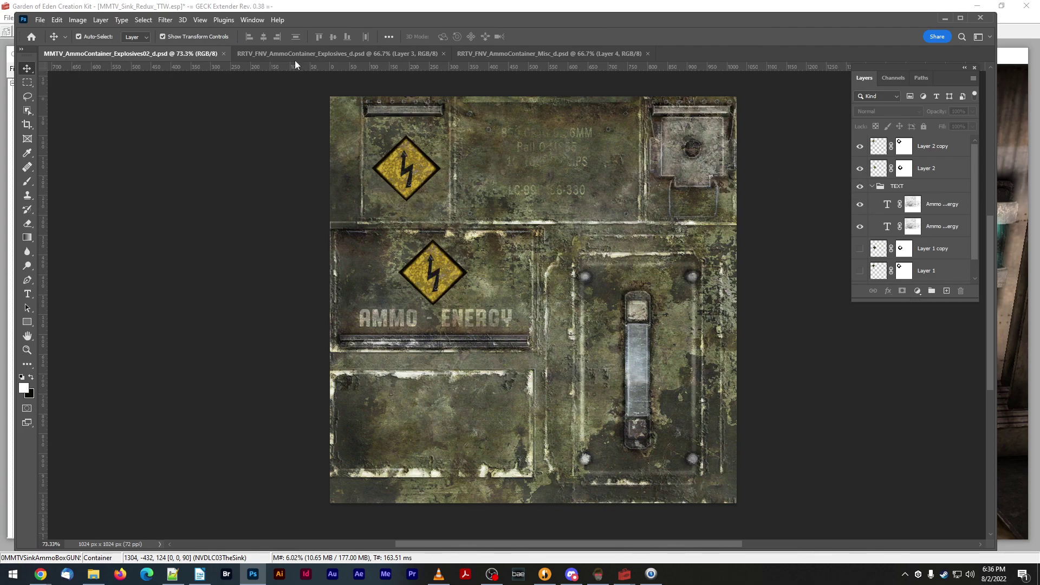
# - Copy the explosives diamond from RRTV_FNV_AmmoContainer_Explosives_d.psd onto the upper lightning symbol, and duplicate it over the lower lightning symbol
pyautogui.click(263, 49)
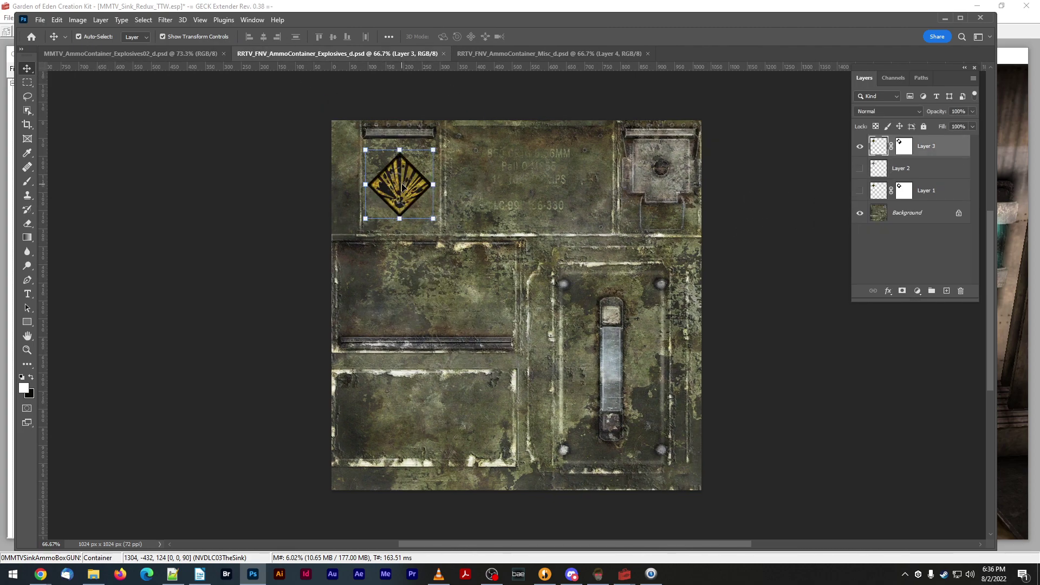
pyautogui.click(196, 54)
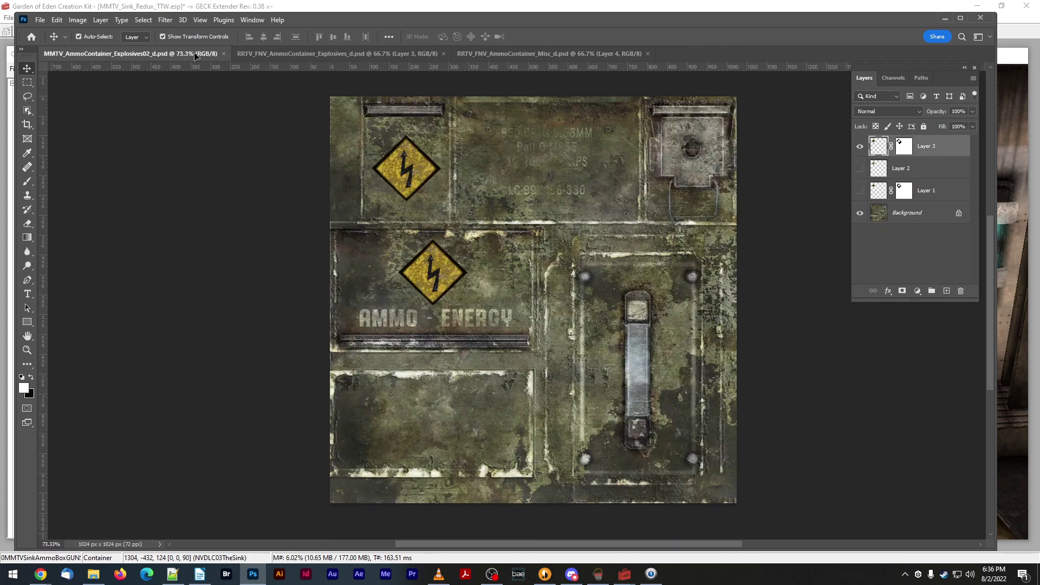
pyautogui.moveTo(408, 233); pyautogui.dragTo(404, 171)
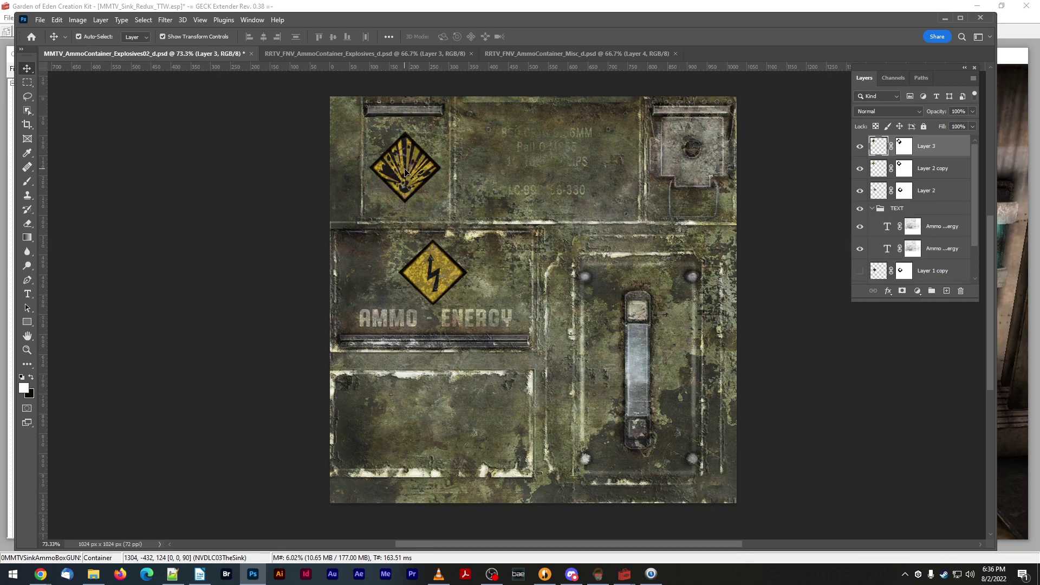
pyautogui.moveTo(927, 146); pyautogui.dragTo(946, 291)
pyautogui.moveTo(411, 159); pyautogui.dragTo(439, 263)
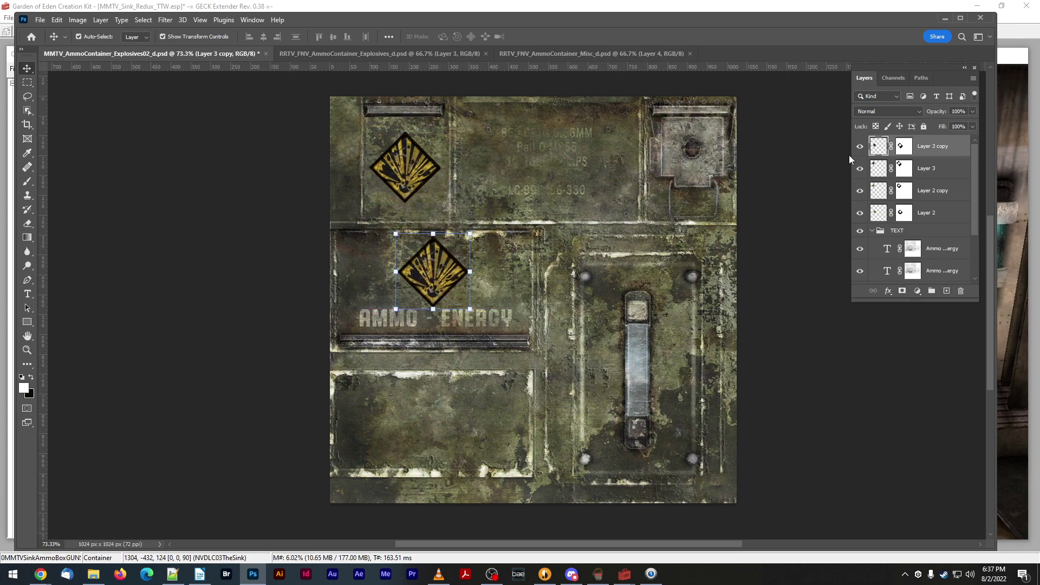
# - Hide the two lightning symbol layers, Layer 2 copy and Layer 2
pyautogui.click(859, 169)
pyautogui.click(860, 169)
pyautogui.click(859, 191)
# - Hide the Overlay text layer and set the Screen text layer's opacity to 100%
pyautogui.click(942, 254)
pyautogui.click(913, 270)
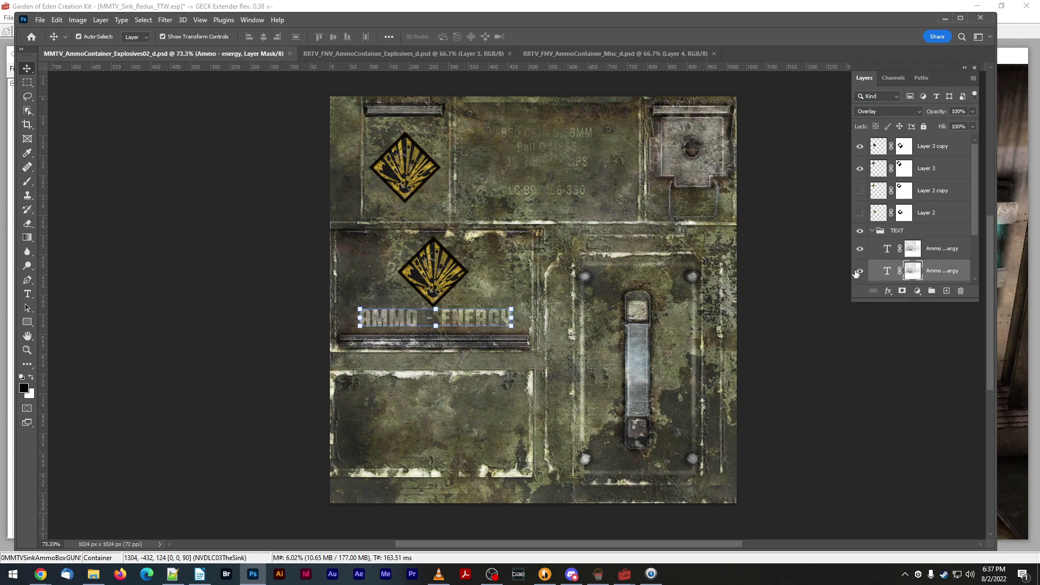
pyautogui.click(859, 271)
pyautogui.click(949, 254)
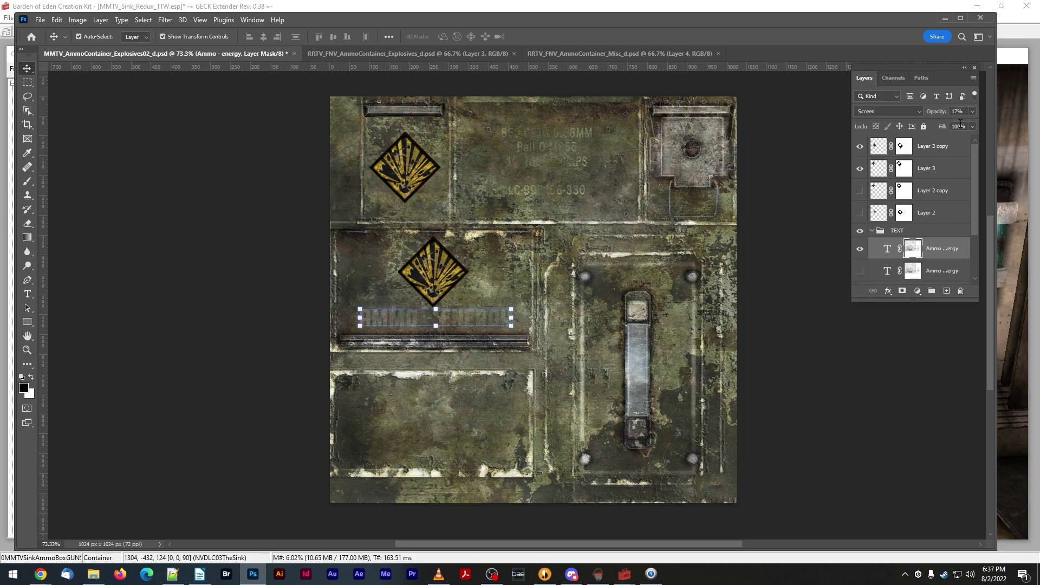
pyautogui.write('100')
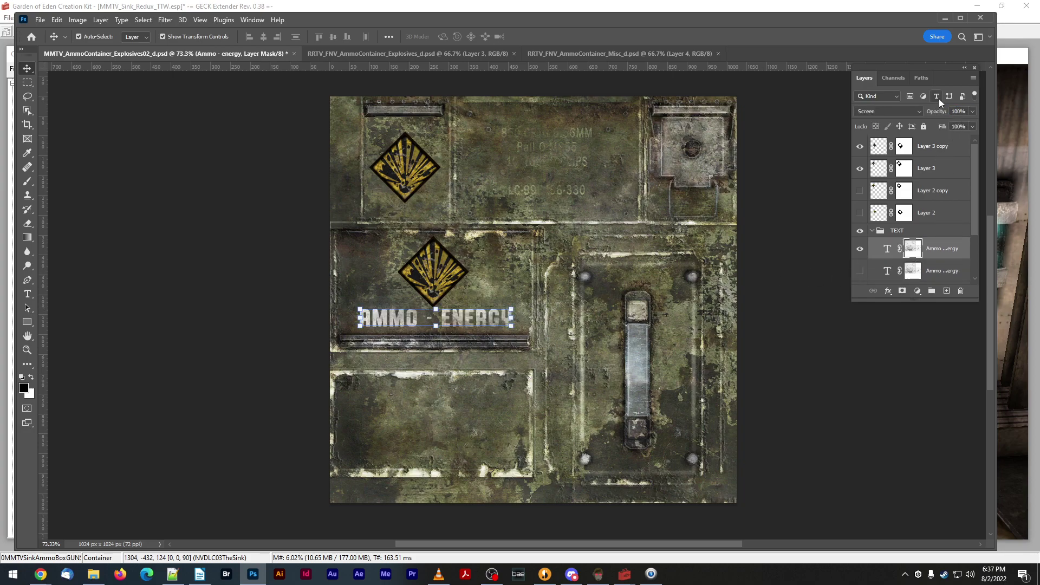
pyautogui.press('Return')
# - Change the word after the dash in the Screen text layer so the label reads "Ammo - explosives"
pyautogui.doubleClick(469, 319)
pyautogui.moveTo(452, 319); pyautogui.dragTo(523, 326)
pyautogui.write('xplosiv')
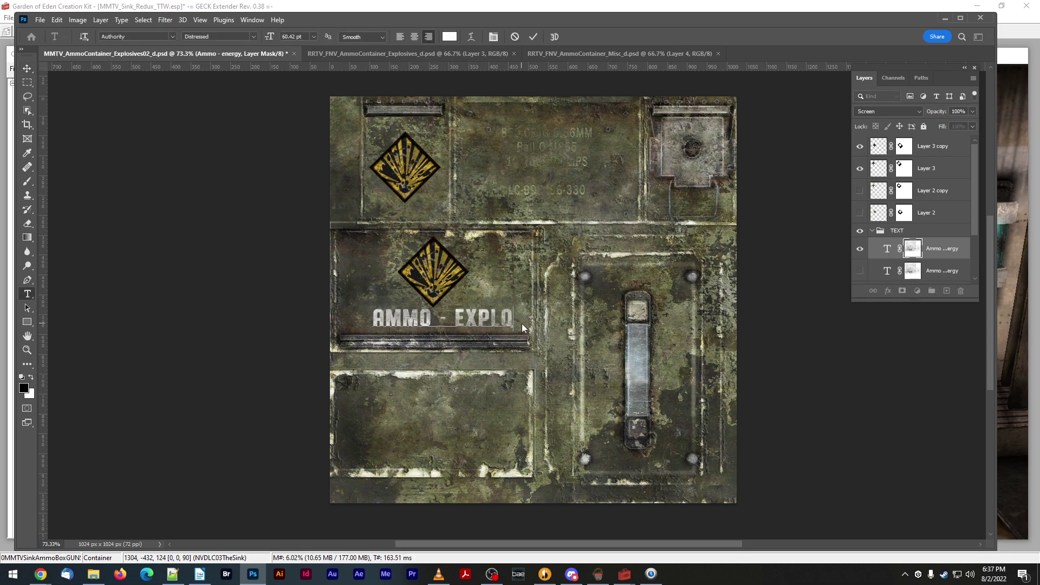
pyautogui.write('es')
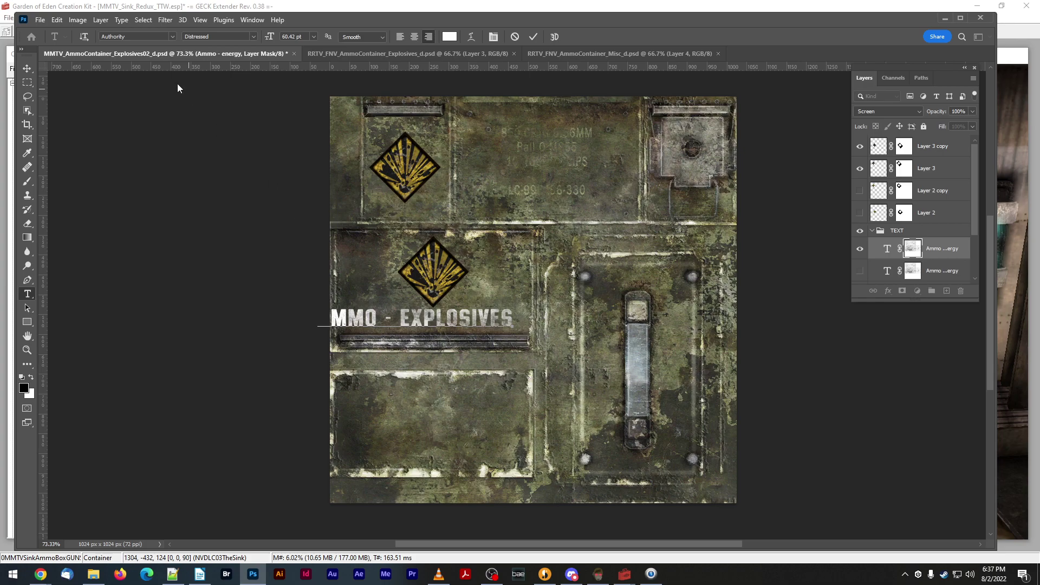
pyautogui.click(27, 69)
# - Move the explosives label onto the panel and scale it down to fit beneath the lower diamond
pyautogui.moveTo(452, 316); pyautogui.dragTo(470, 321)
pyautogui.hotkey('ctrl', 't')
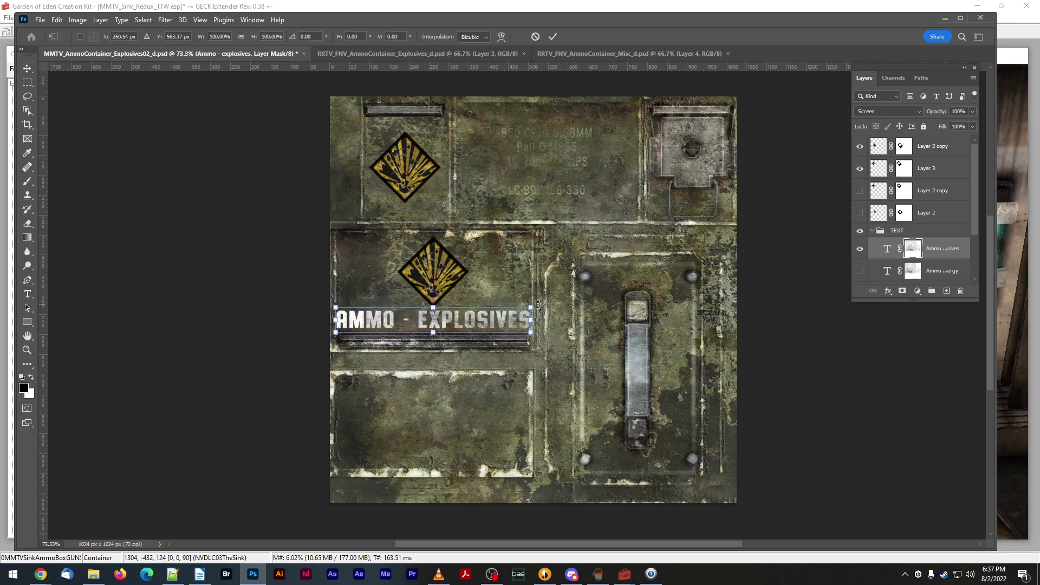
pyautogui.moveTo(533, 305); pyautogui.dragTo(465, 319)
pyautogui.press('Return')
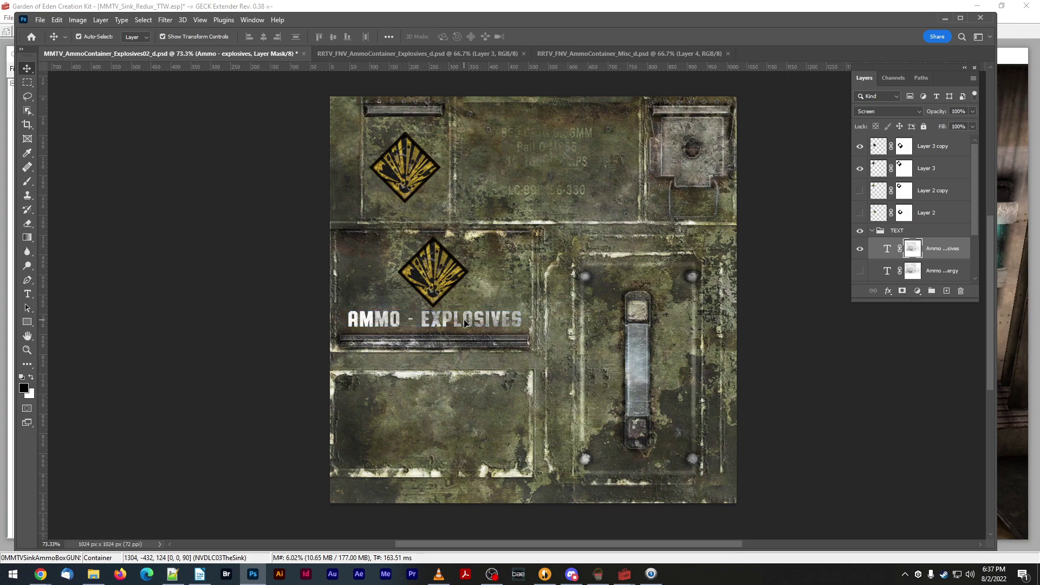
# - Copy the "Ammo - explosives" text, hide the Screen text layer, and replace the text of the redisplayed Overlay layer with it
pyautogui.doubleClick(464, 318)
pyautogui.hotkey('ctrl', 'c')
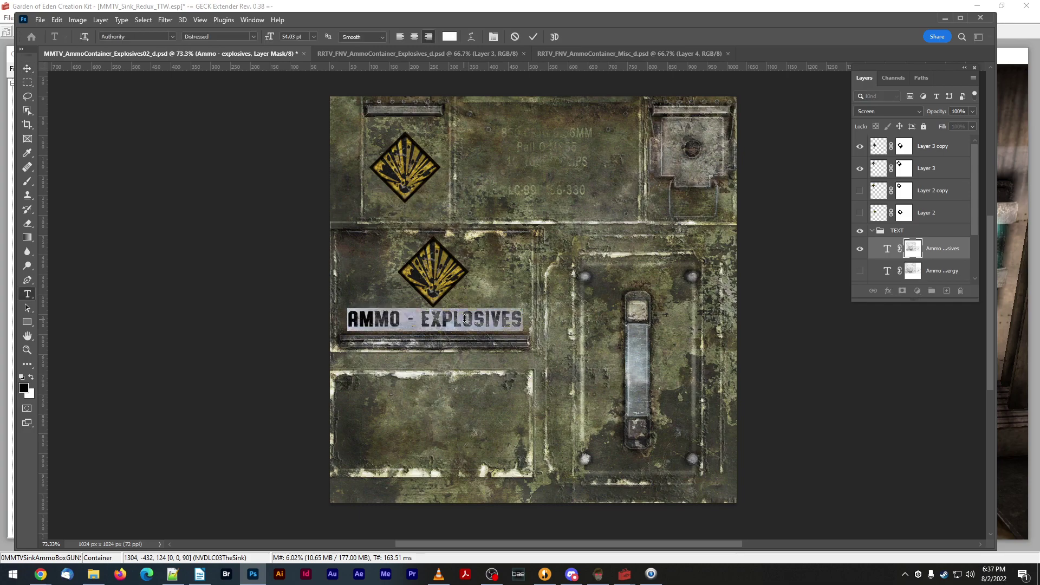
pyautogui.click(860, 249)
pyautogui.click(859, 271)
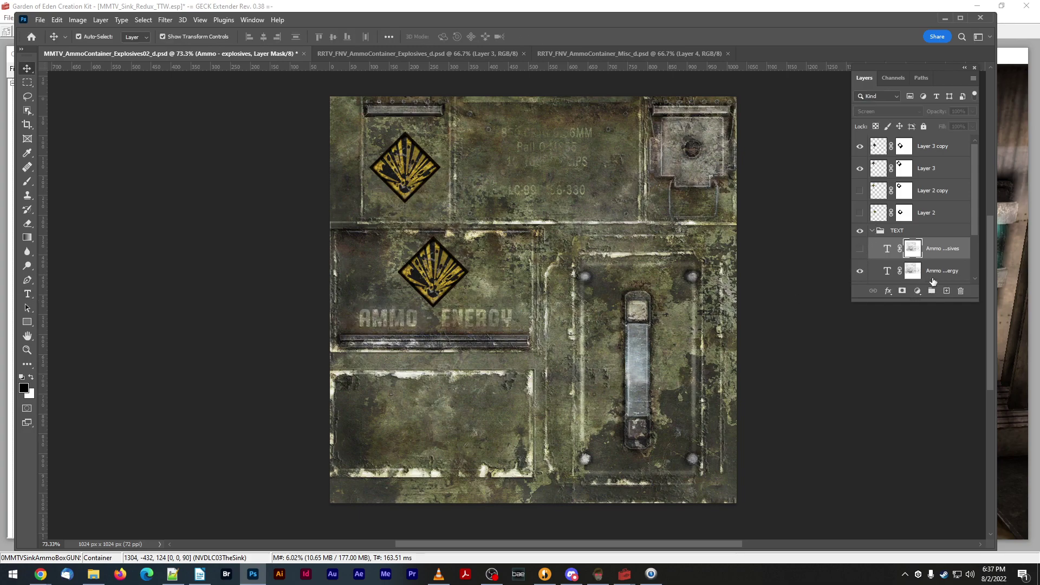
pyautogui.click(933, 278)
pyautogui.doubleClick(481, 324)
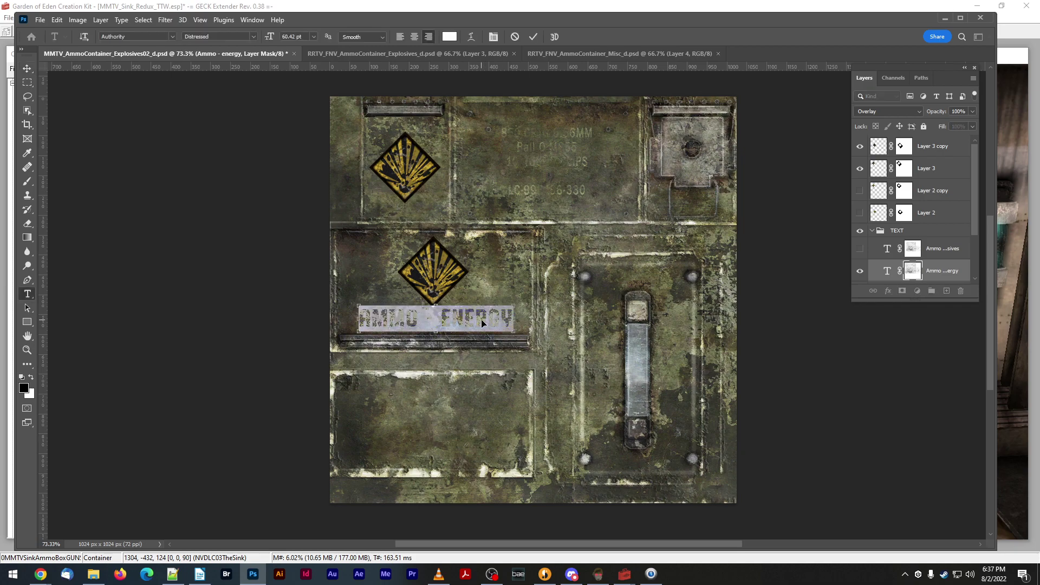
pyautogui.hotkey('ctrl', 'v')
# - Scale the Overlay text layer down to match the size of the Screen text layer
pyautogui.click(941, 253)
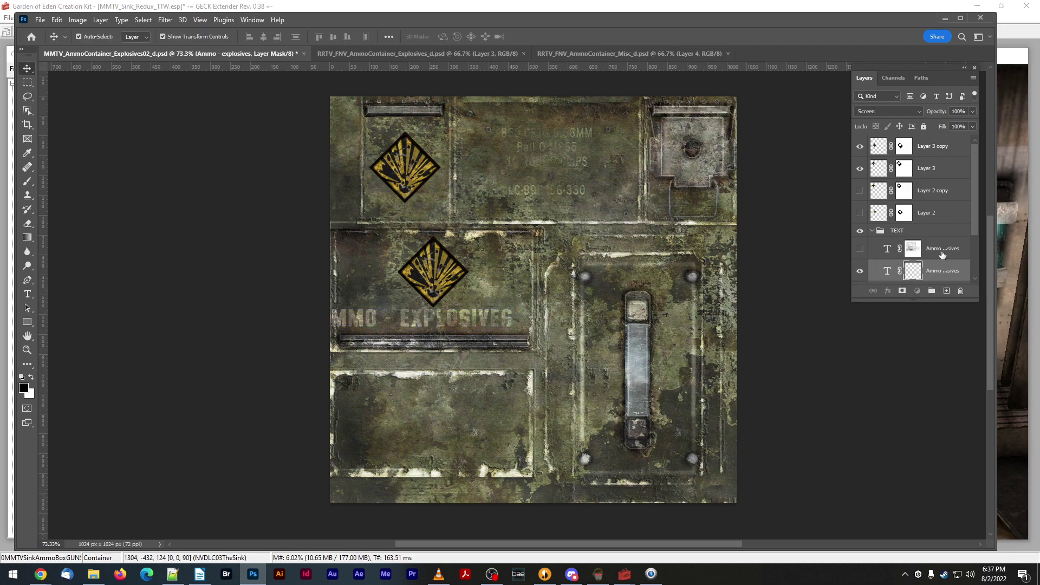
pyautogui.click(943, 249)
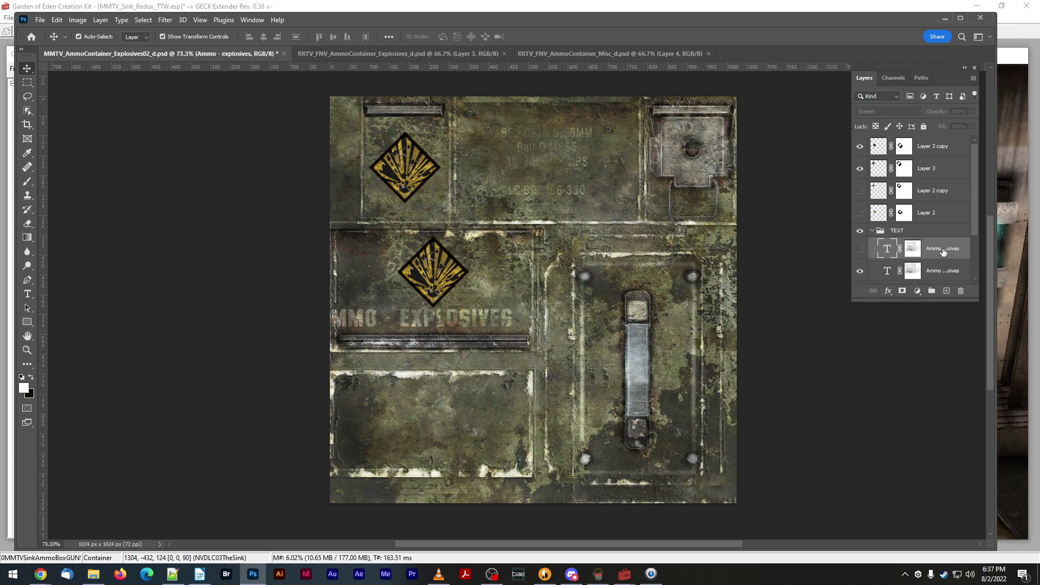
pyautogui.click(912, 270)
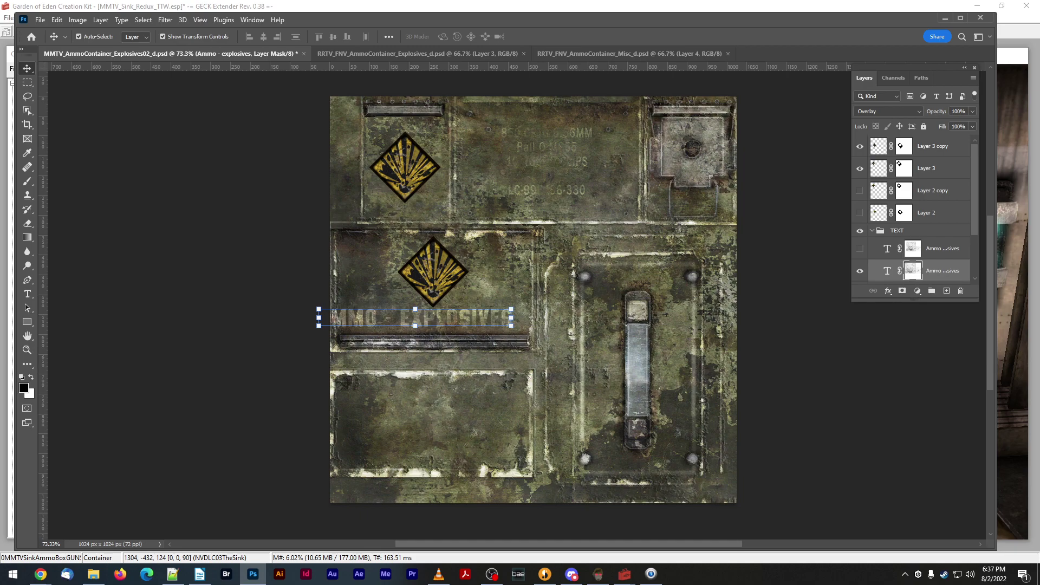
pyautogui.hotkey('ctrl', 'z')
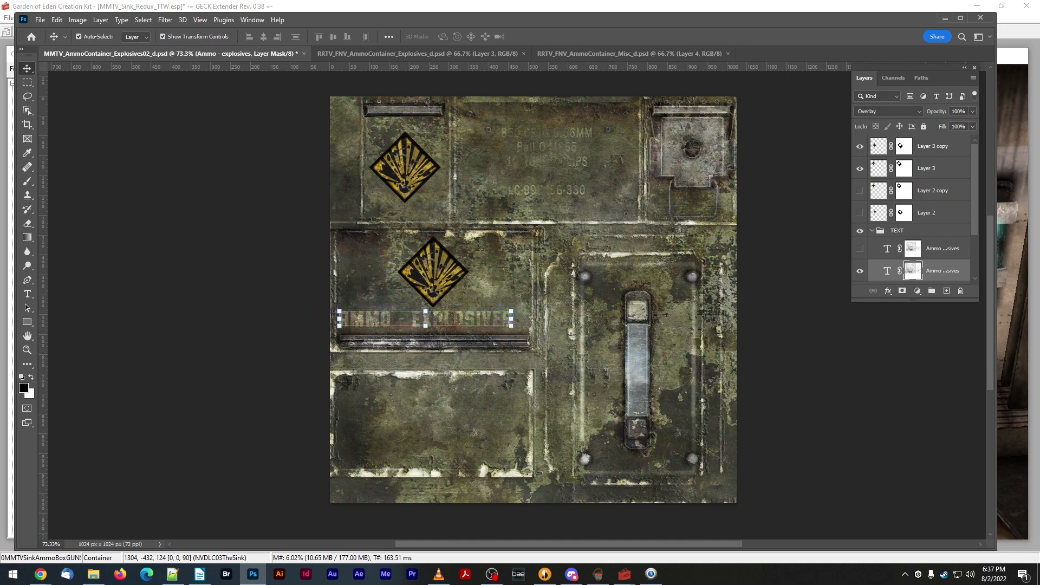
# - Show the Screen text layer again and set its opacity to 17%
pyautogui.click(946, 252)
pyautogui.click(939, 269)
pyautogui.click(938, 252)
pyautogui.click(860, 249)
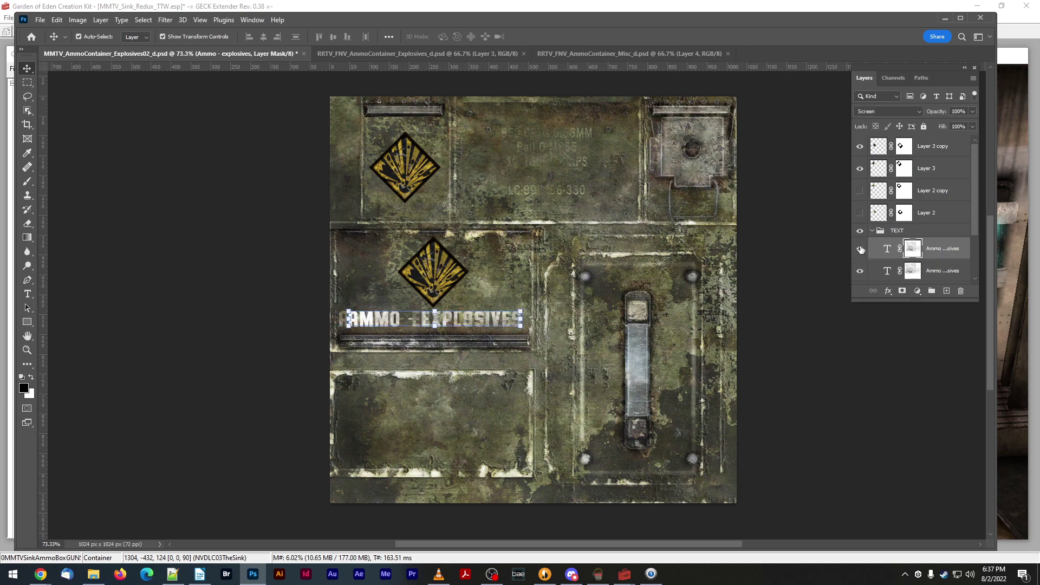
pyautogui.click(964, 112)
pyautogui.write('17')
pyautogui.press('Return')
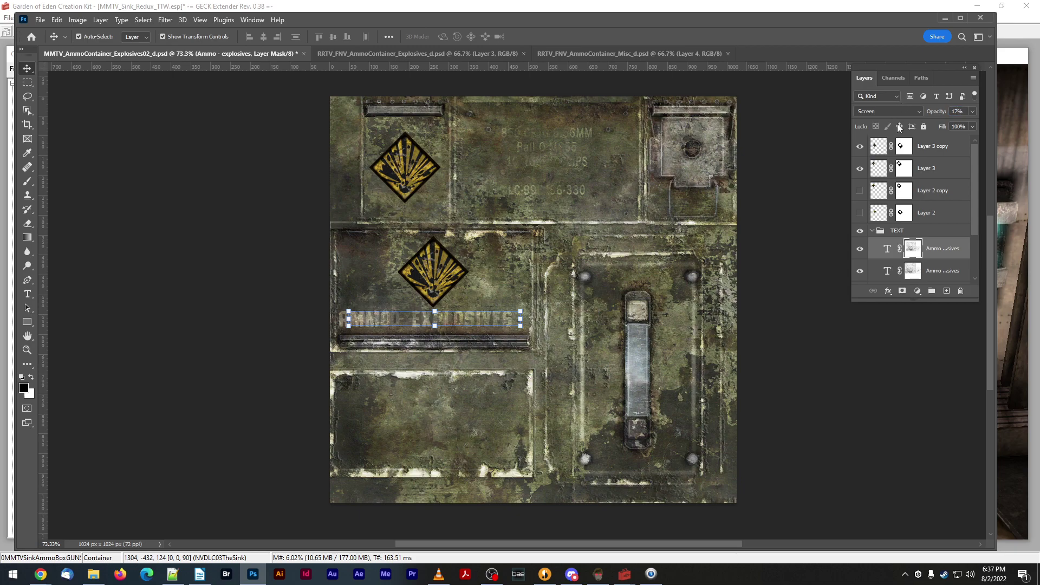
# - Align both text layers on their horizontal centres and nudge them right until centred beneath the lower diamond
pyautogui.keyDown('shift'); pyautogui.click(931, 280); pyautogui.keyUp('shift')
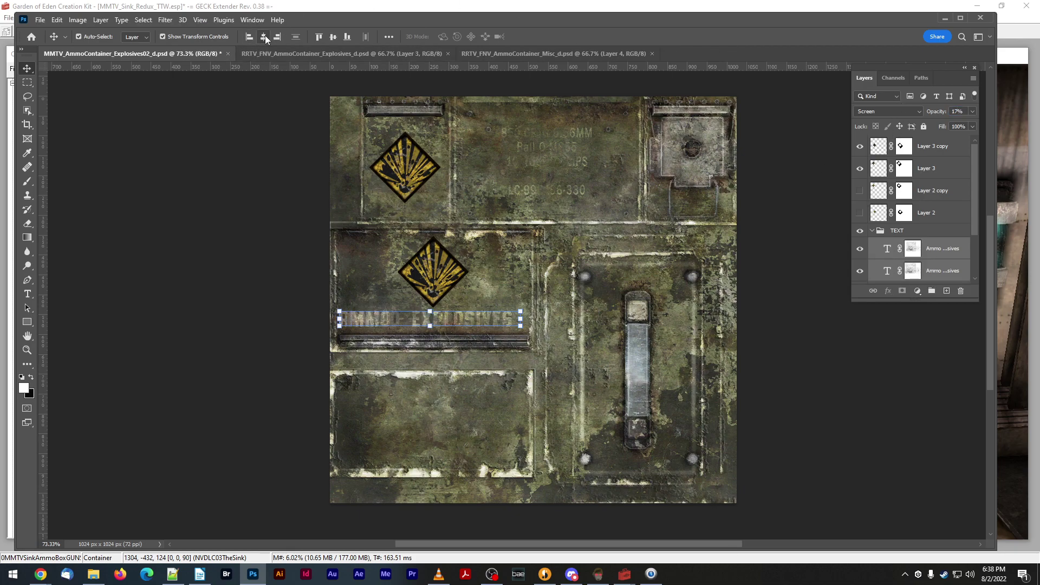
pyautogui.click(265, 35)
pyautogui.press('Right')
pyautogui.press('Right')
pyautogui.press('Right')
pyautogui.press('Right')
pyautogui.press('Right')
pyautogui.press('Right')
pyautogui.press('Right')
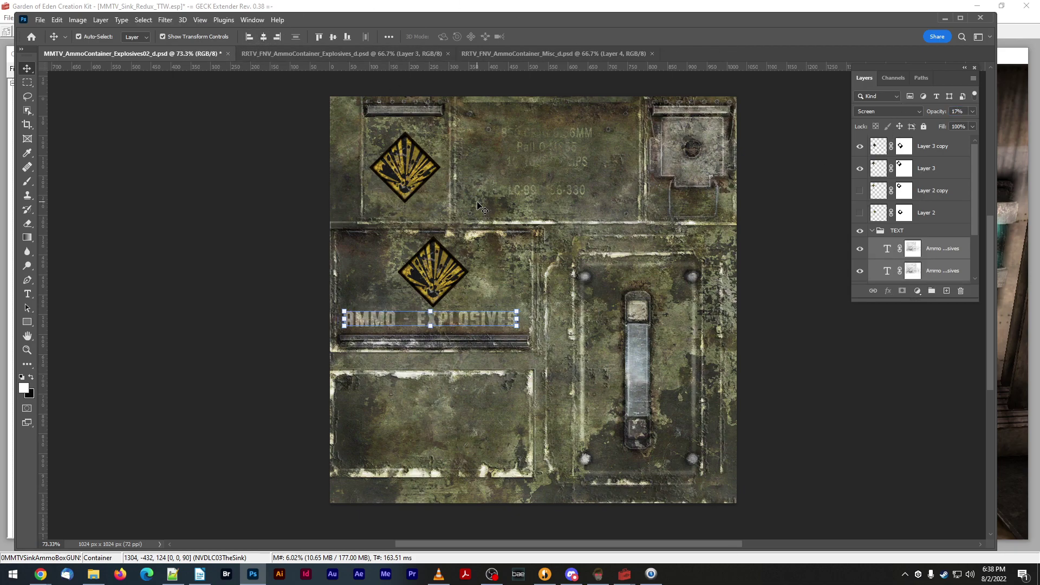
pyautogui.press('Right')
pyautogui.press('Right')
pyautogui.press('Right')
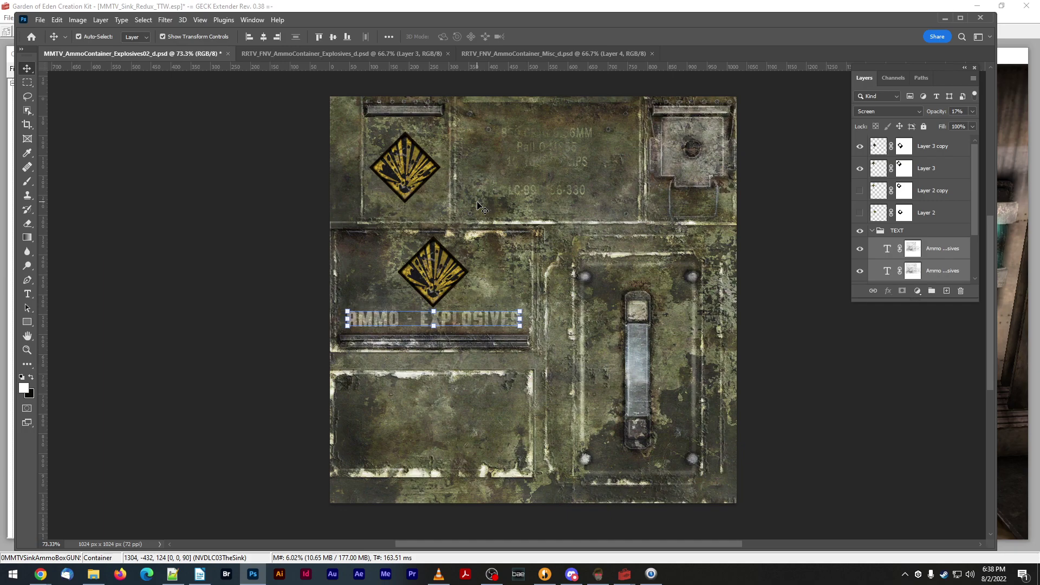
pyautogui.press('Right')
pyautogui.press('Right')
# - Deselect the text layers and save the Explosives document
pyautogui.keyDown('ctrl'); pyautogui.click(477, 202); pyautogui.keyUp('ctrl')
pyautogui.hotkey('ctrl', 's')
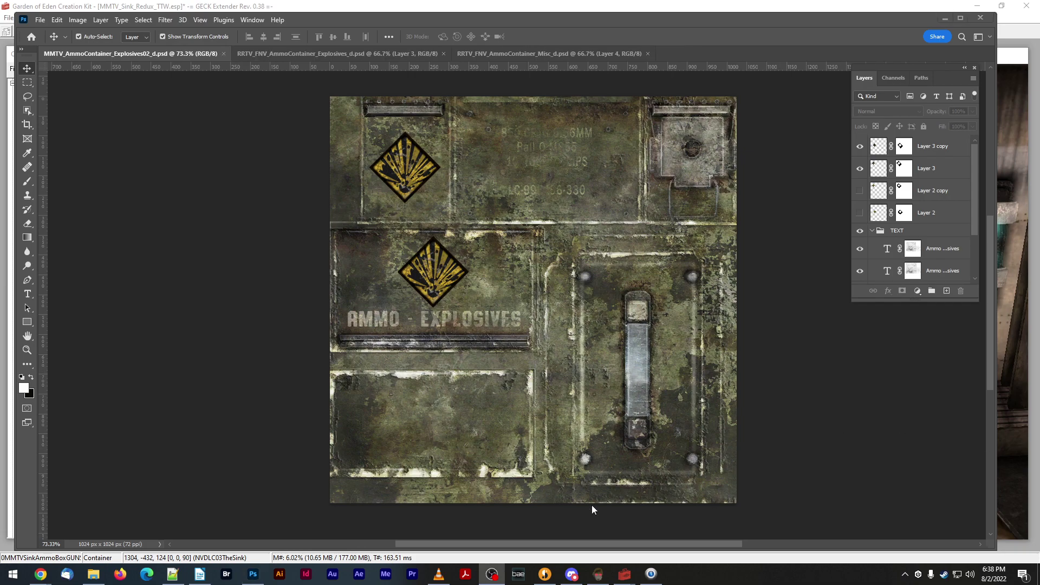
# - Switch to the GECK and check the energy ammo box's reference and base object, leaving both unchanged
pyautogui.click(645, 528)
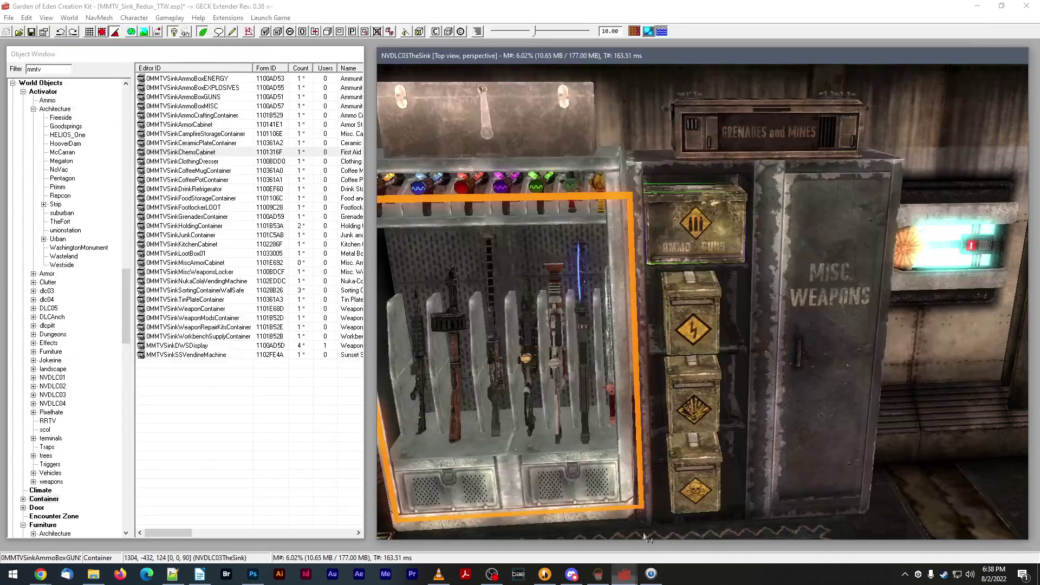
pyautogui.doubleClick(680, 301)
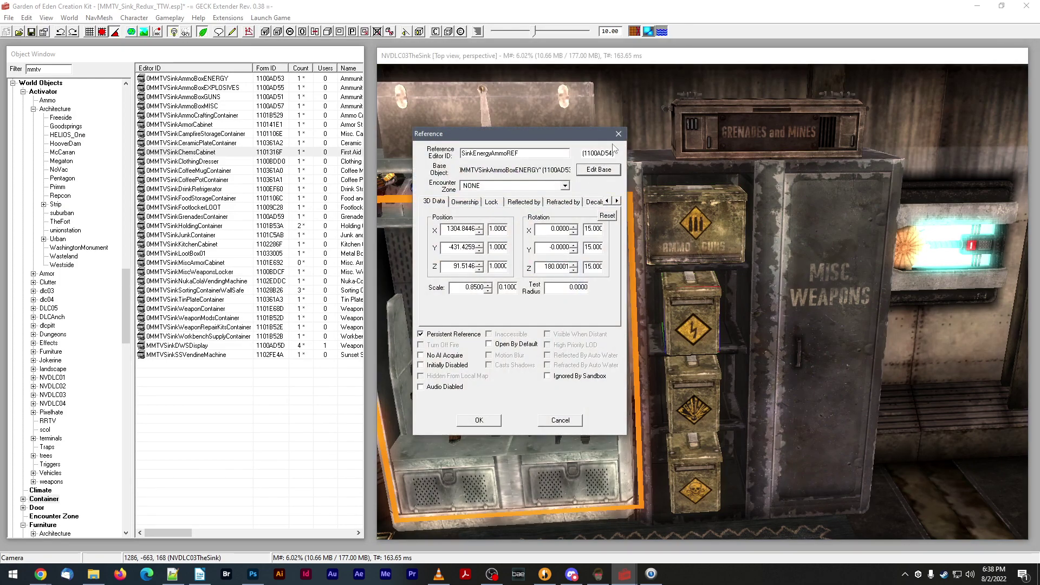
pyautogui.click(607, 172)
pyautogui.click(635, 383)
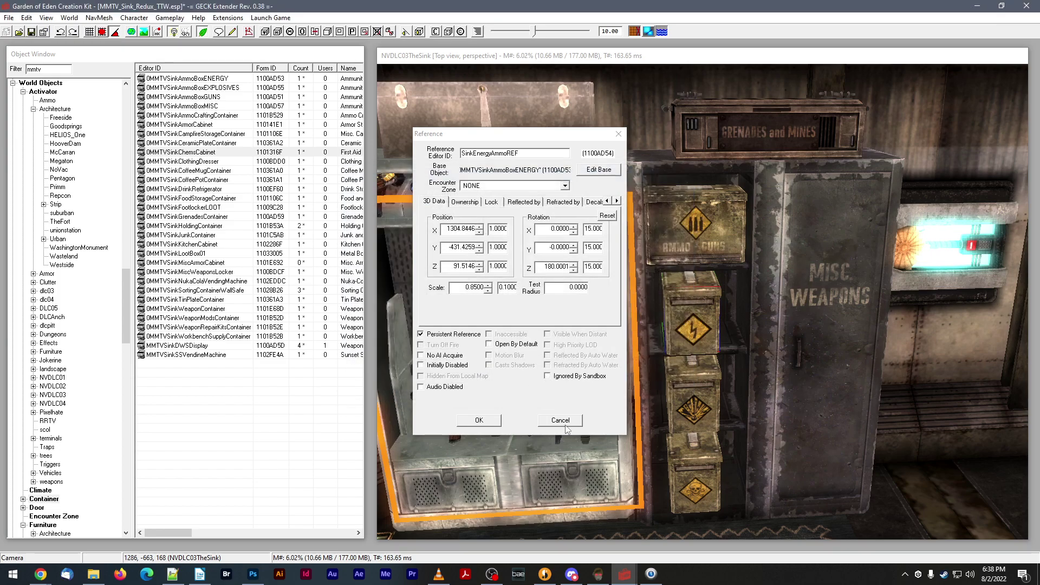
pyautogui.click(563, 422)
# - Check the explosives ammo box's reference and base object, leaving both unchanged
pyautogui.doubleClick(678, 383)
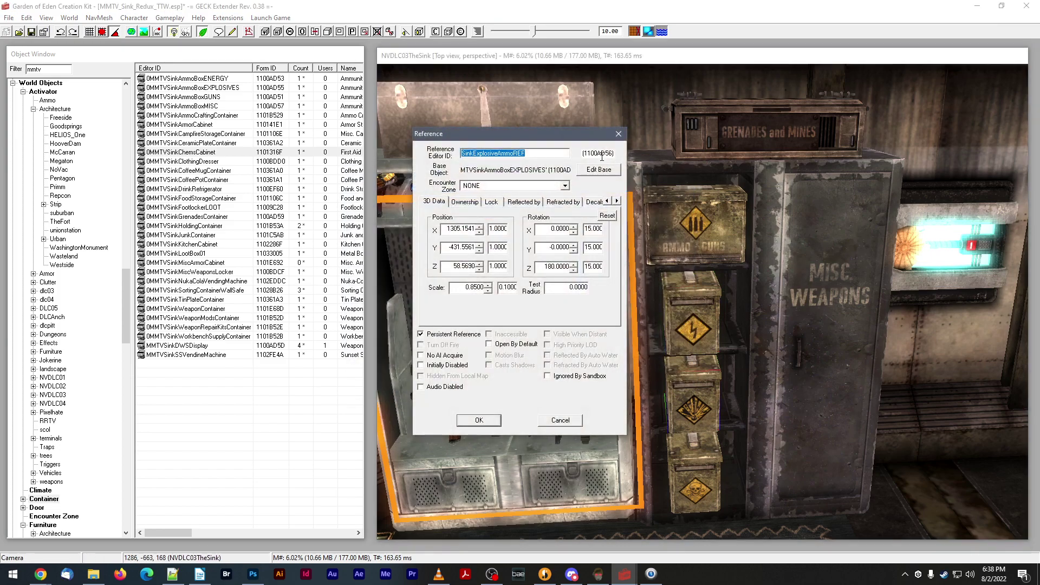
pyautogui.click(427, 172)
pyautogui.click(550, 383)
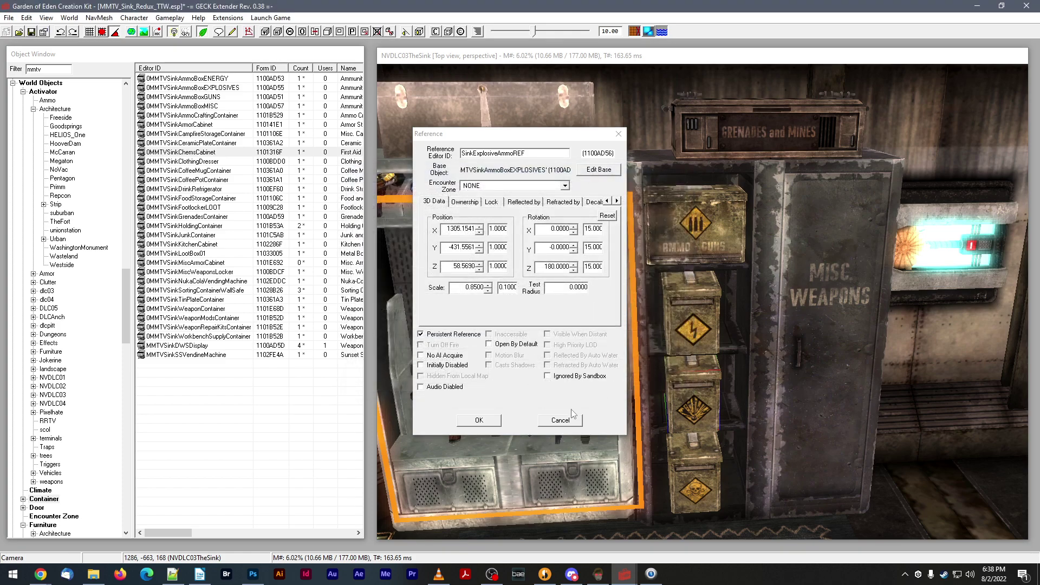
pyautogui.click(575, 420)
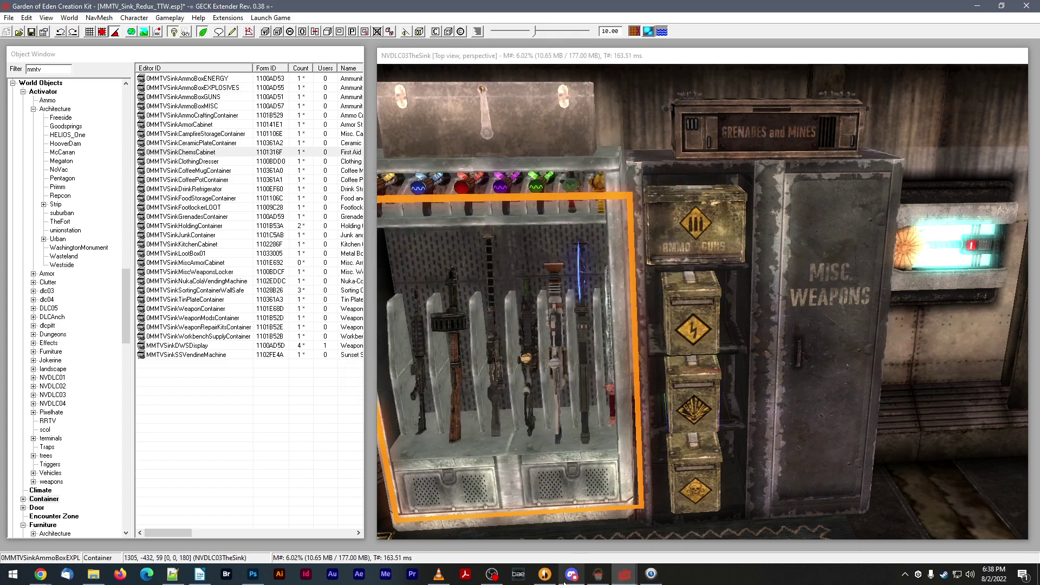
# - Switch to Photoshop and shorten the upper text layer's wording to "Ammo - explosive" in the Explosives document
pyautogui.click(253, 574)
pyautogui.click(504, 323)
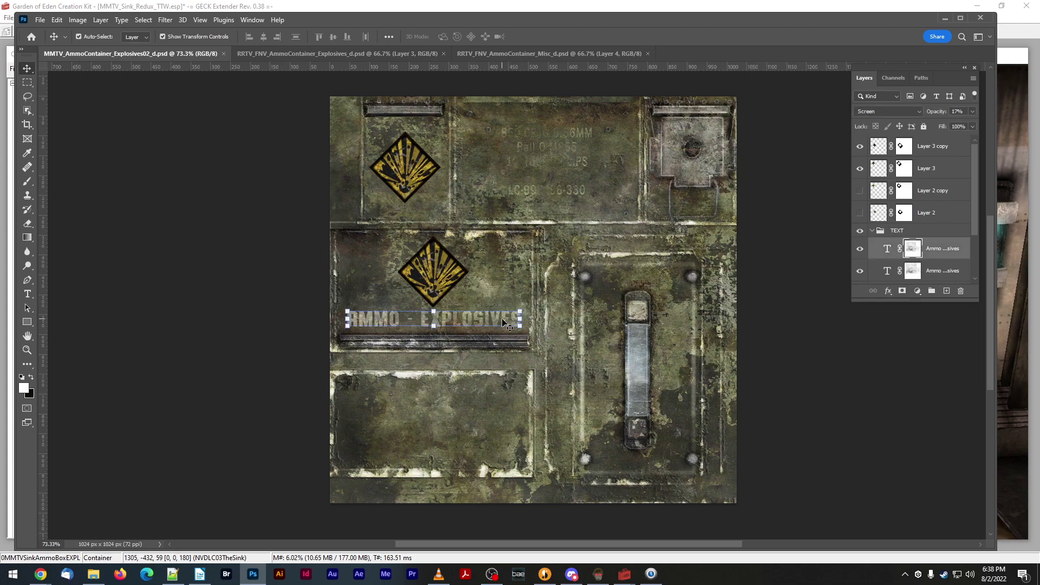
pyautogui.doubleClick(504, 323)
pyautogui.moveTo(510, 318); pyautogui.dragTo(520, 317)
pyautogui.press('BackSpace')
pyautogui.hotkey('ctrl', 'Return')
pyautogui.press('v')
# - Change the lower text layer's wording to "Ammo - explosive", hiding the upper text layer while editing it
pyautogui.click(930, 272)
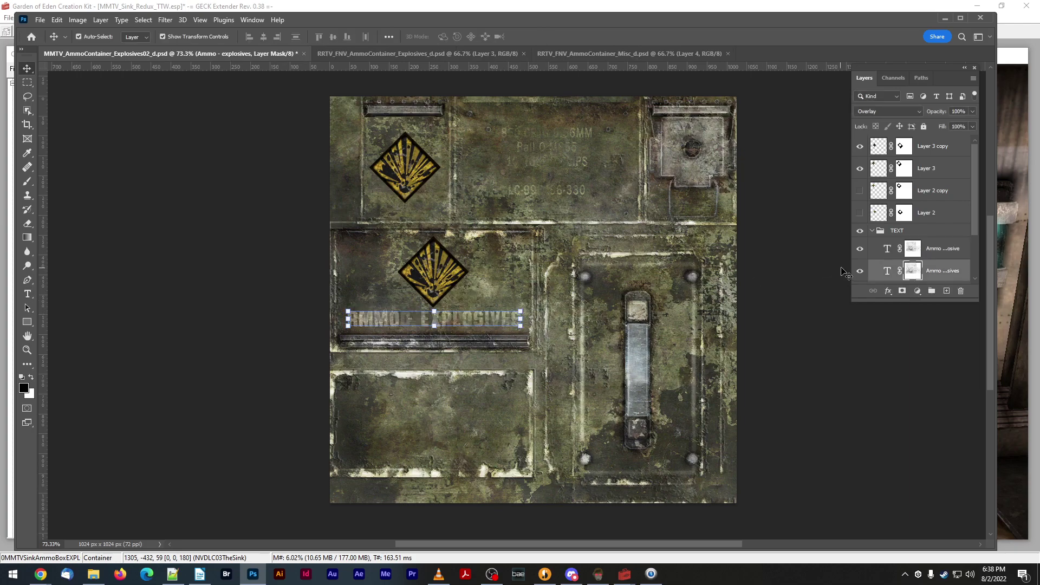
pyautogui.click(860, 248)
pyautogui.doubleClick(498, 323)
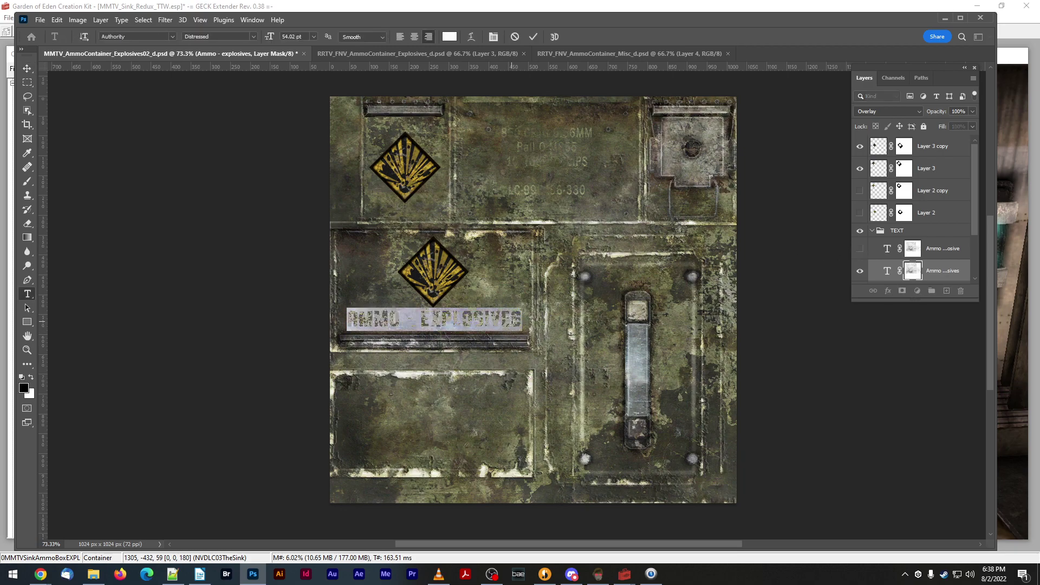
pyautogui.click(937, 252)
pyautogui.press('v')
pyautogui.click(859, 248)
# - Nudge both text layers left until they are centred beneath the lower diamond, and save the Explosives document
pyautogui.keyDown('shift'); pyautogui.click(910, 265); pyautogui.keyUp('shift')
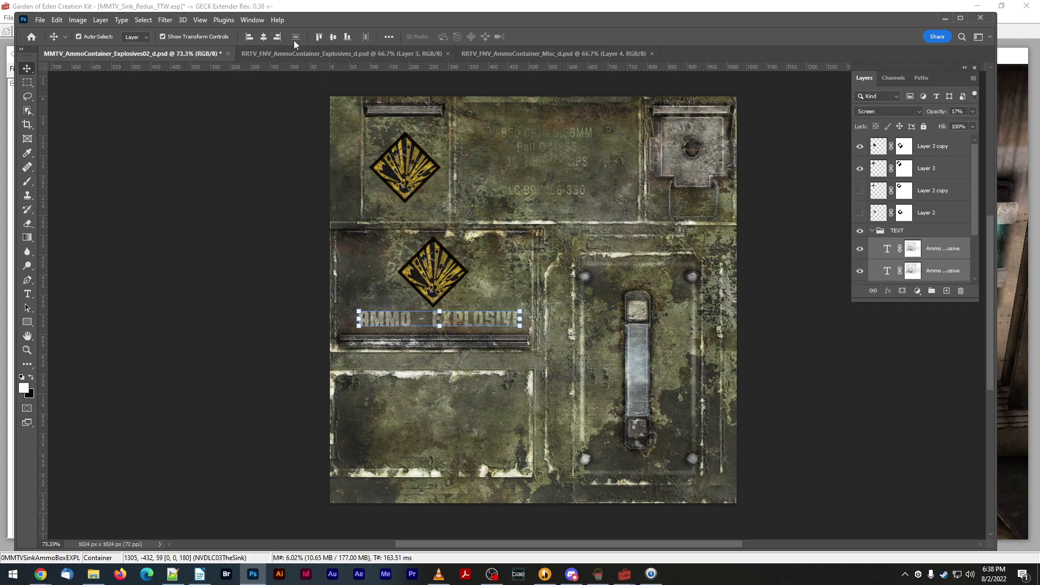
pyautogui.press('Left')
pyautogui.press('Left')
pyautogui.press('Left')
pyautogui.press('Left')
pyautogui.press('Left')
pyautogui.press('Left')
pyautogui.press('Left')
pyautogui.press('Left')
pyautogui.press('Left')
pyautogui.press('Left')
pyautogui.press('Left')
pyautogui.press('Left')
pyautogui.press('Left')
pyautogui.press('Left')
pyautogui.press('Left')
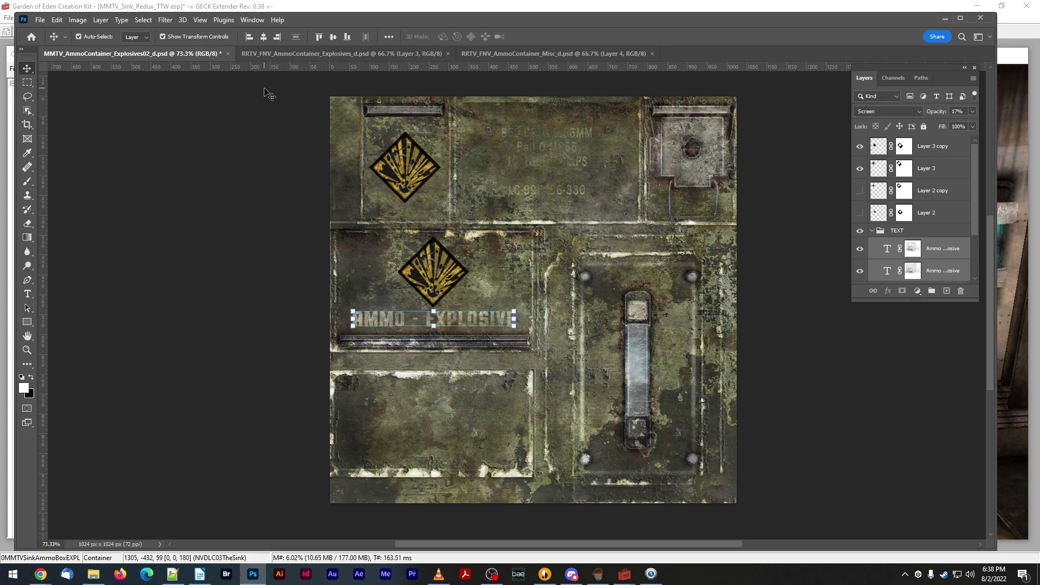
pyautogui.hotkey('ctrl', 's')
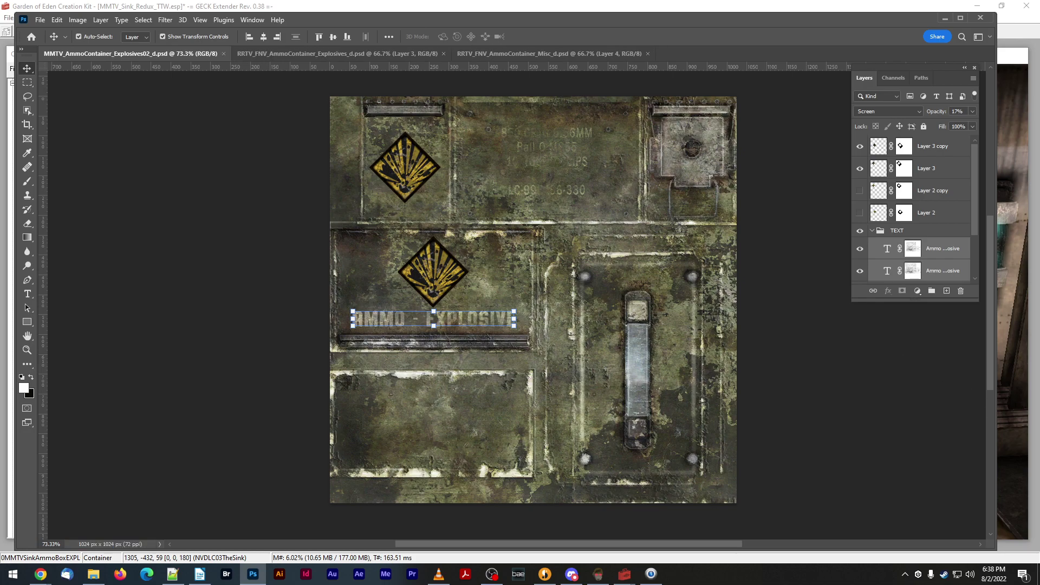
# - Examine the blend mode and opacity of the upper and lower text layers
pyautogui.hotkey('alt', 'Tab')
pyautogui.hotkey('alt', 'Tab')
pyautogui.hotkey('alt', ']')
pyautogui.click(939, 250)
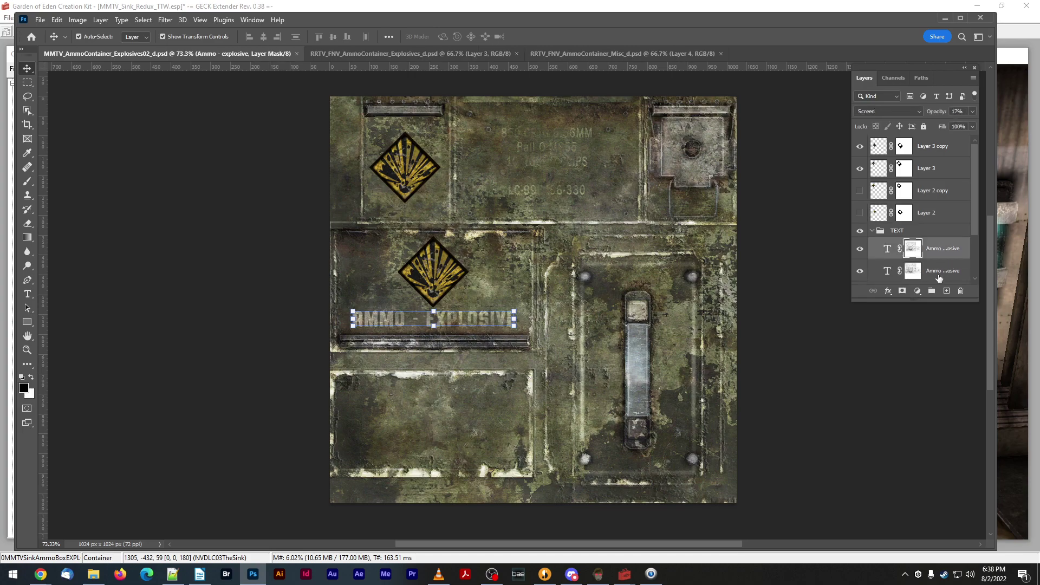
pyautogui.hotkey('alt', '[')
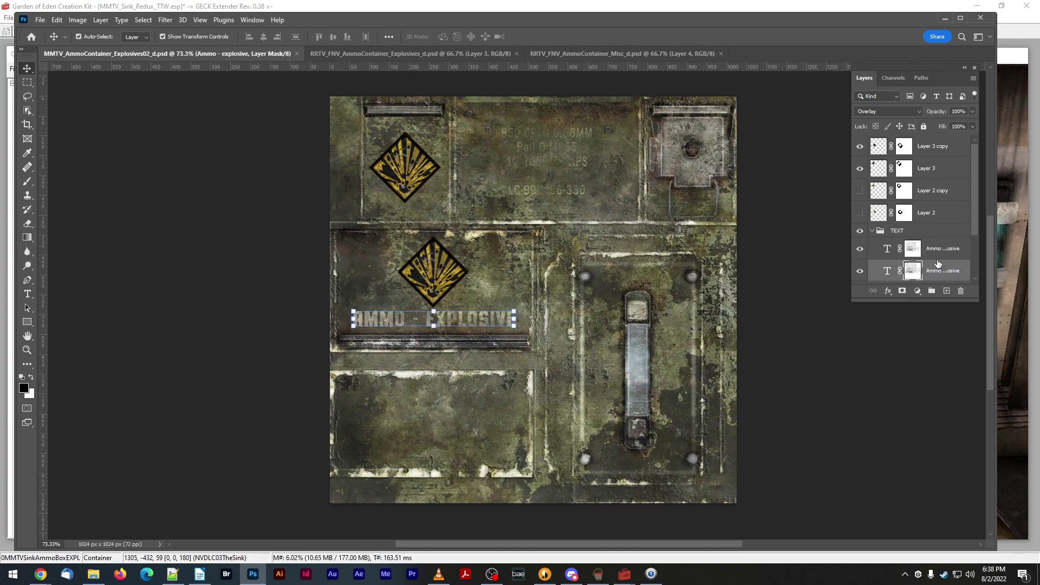
pyautogui.click(938, 249)
# - Toggle the upper text layer's visibility to examine what each text layer contributes to the label
pyautogui.click(860, 250)
pyautogui.click(946, 274)
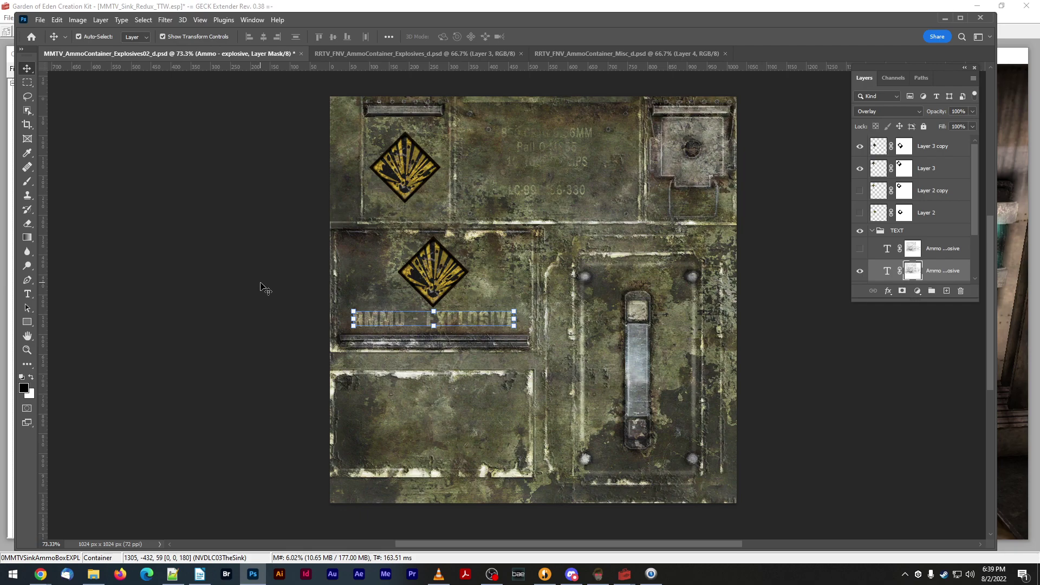
pyautogui.click(941, 250)
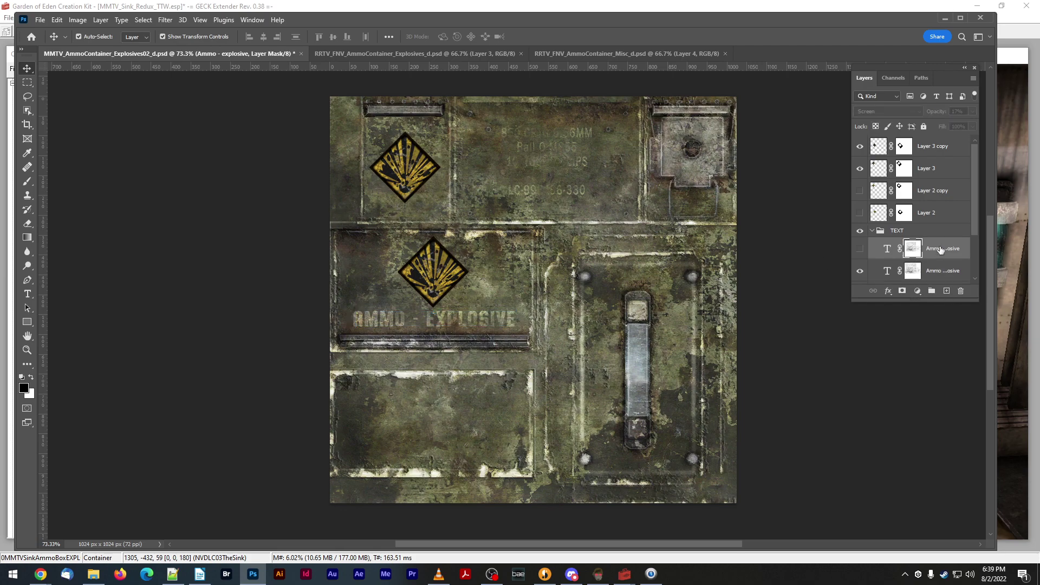
pyautogui.click(859, 250)
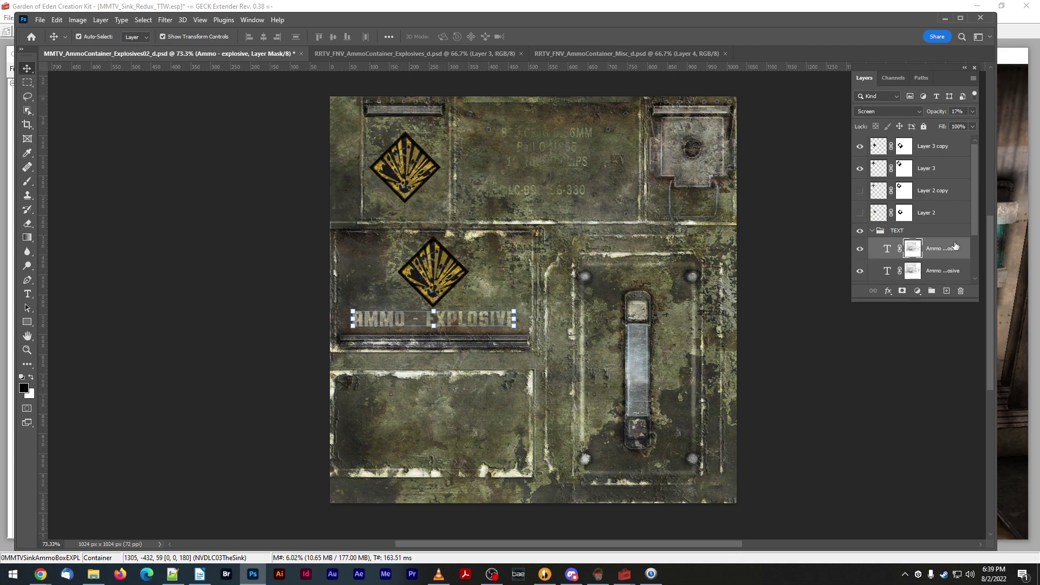
pyautogui.click(859, 250)
pyautogui.click(860, 250)
pyautogui.click(859, 250)
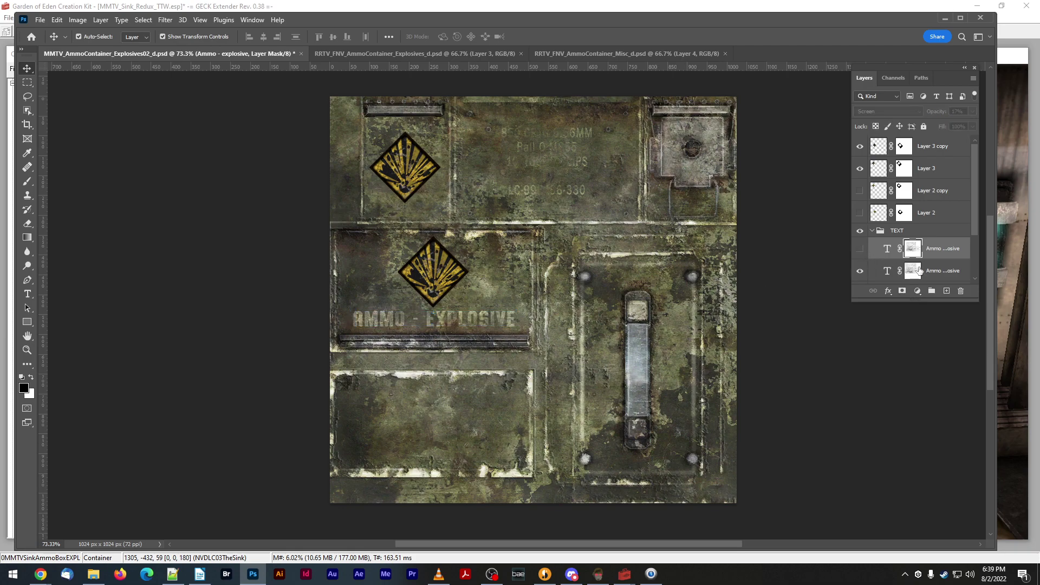
pyautogui.click(943, 272)
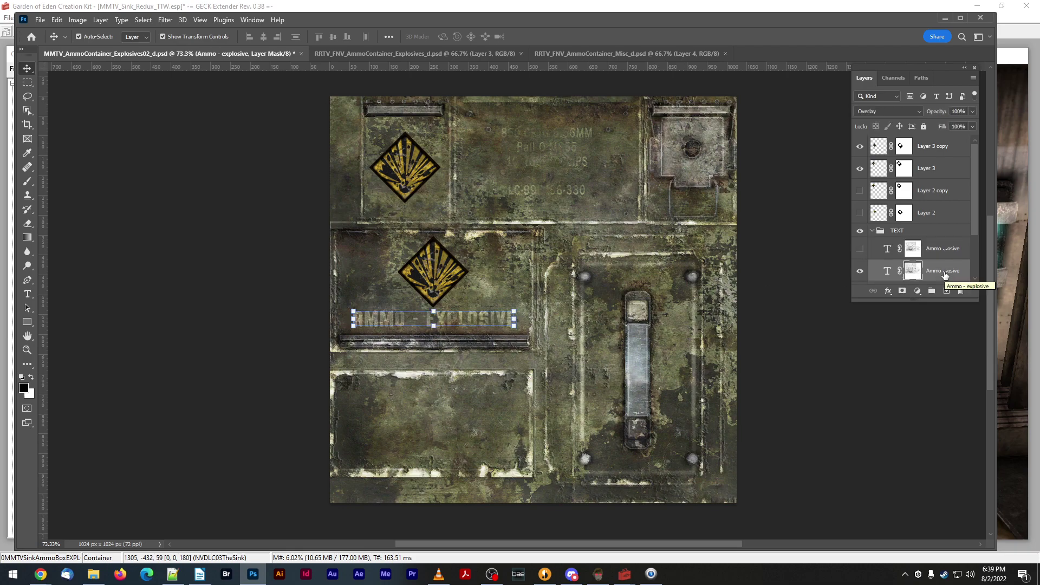
# - Try the Screen blend mode on the lower text layer, compare it with the upper one, and return it to Overlay
pyautogui.click(917, 112)
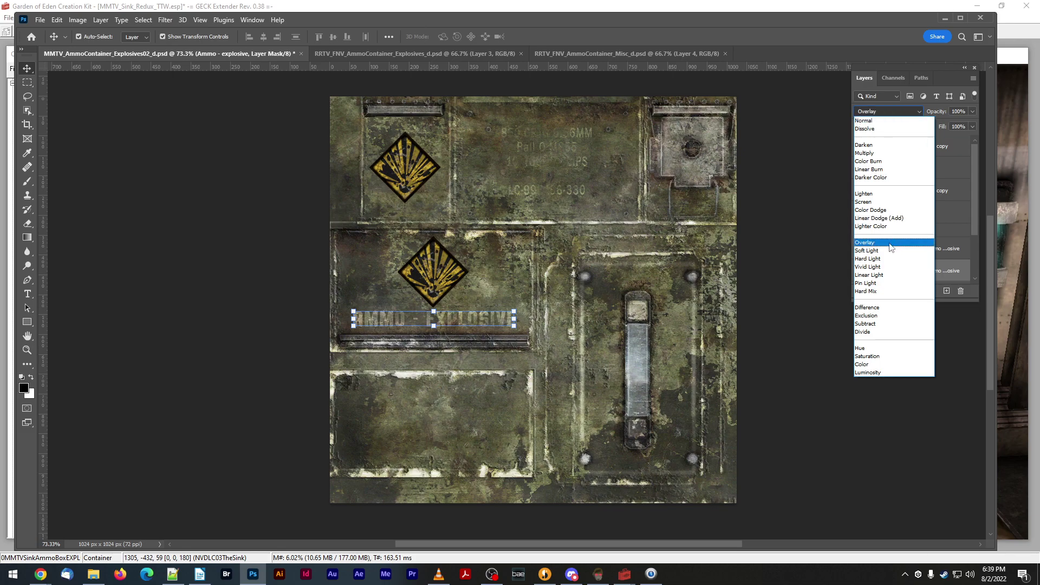
pyautogui.click(876, 202)
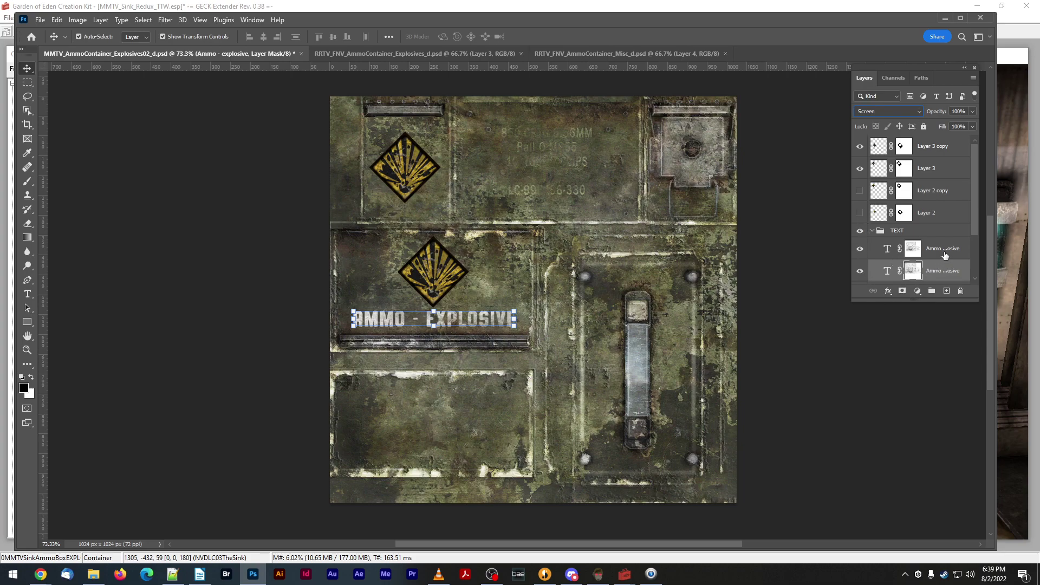
pyautogui.click(945, 255)
pyautogui.click(946, 276)
pyautogui.click(948, 249)
pyautogui.click(944, 276)
pyautogui.click(919, 111)
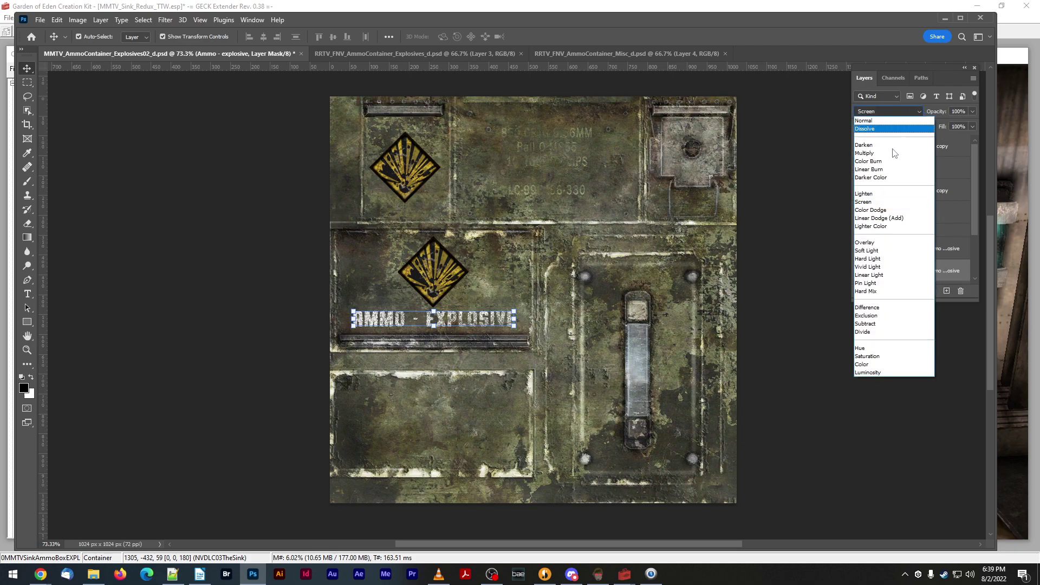
pyautogui.click(871, 244)
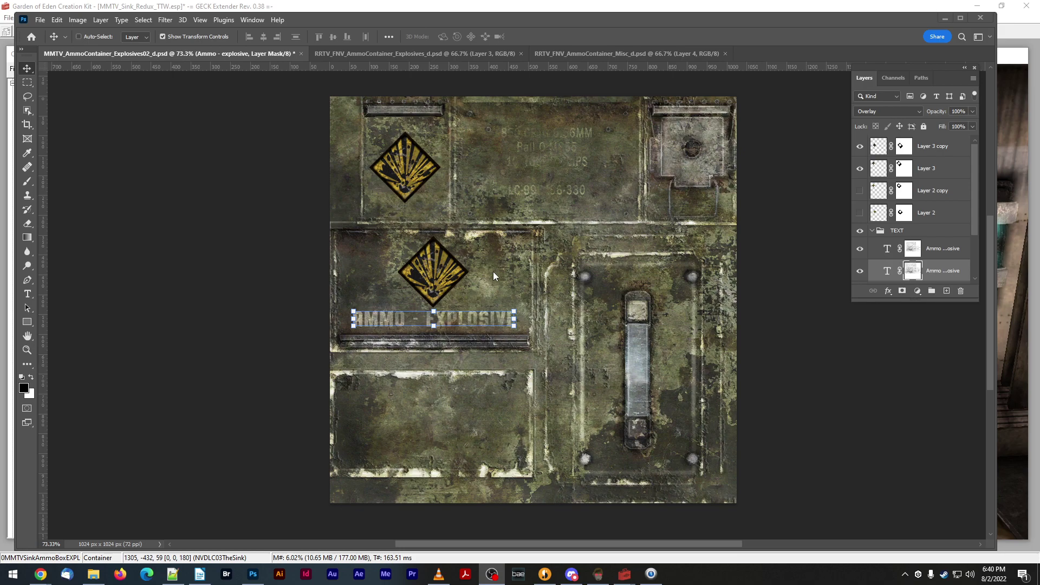
# - Compare the label with the lower text layer hidden and shown, and inspect the lettering up close
pyautogui.click(858, 278)
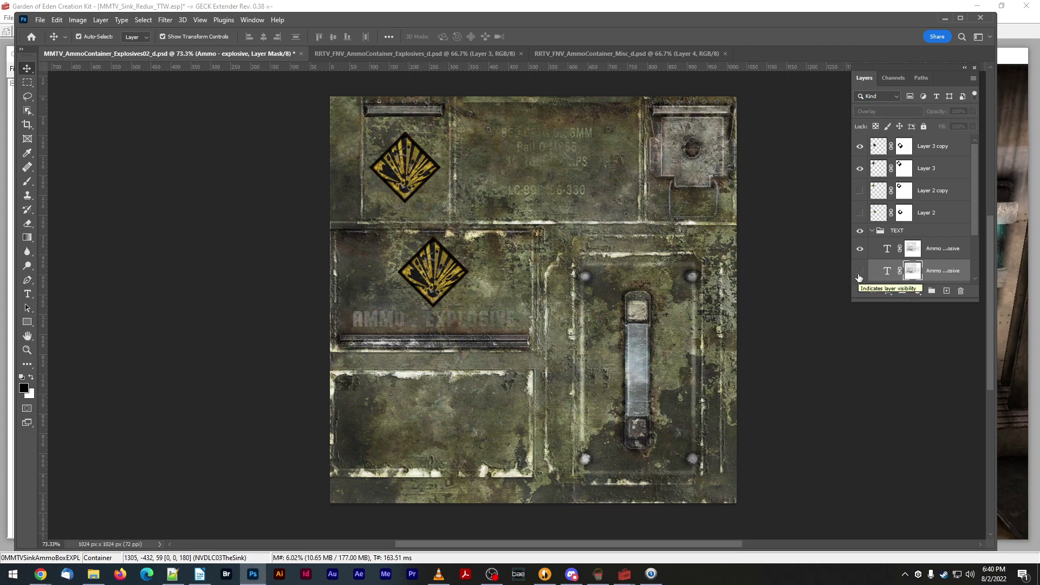
pyautogui.click(858, 278)
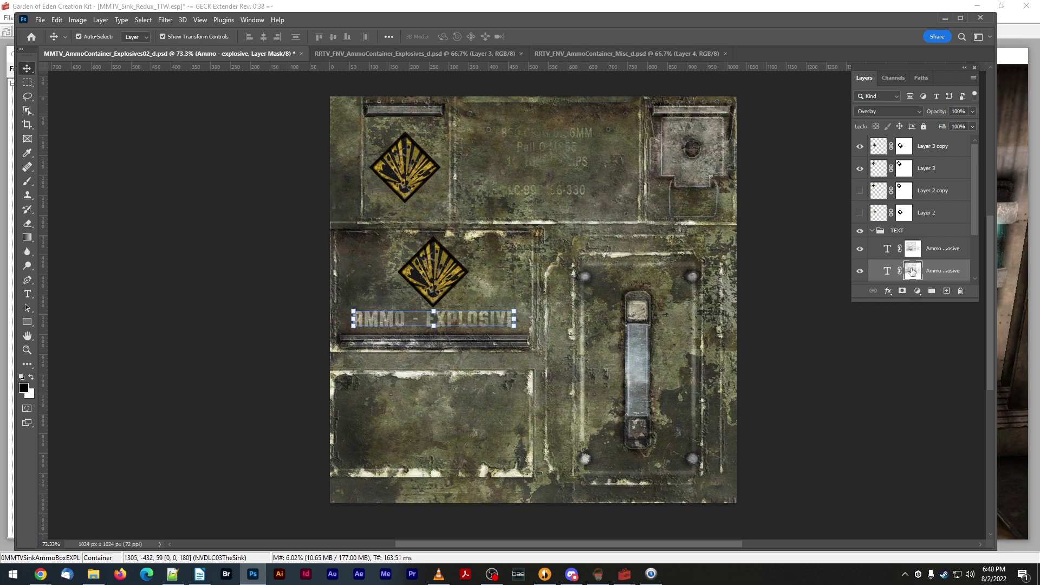
pyautogui.keyDown('alt'); pyautogui.scroll(4, 456, 276); pyautogui.keyUp('alt')
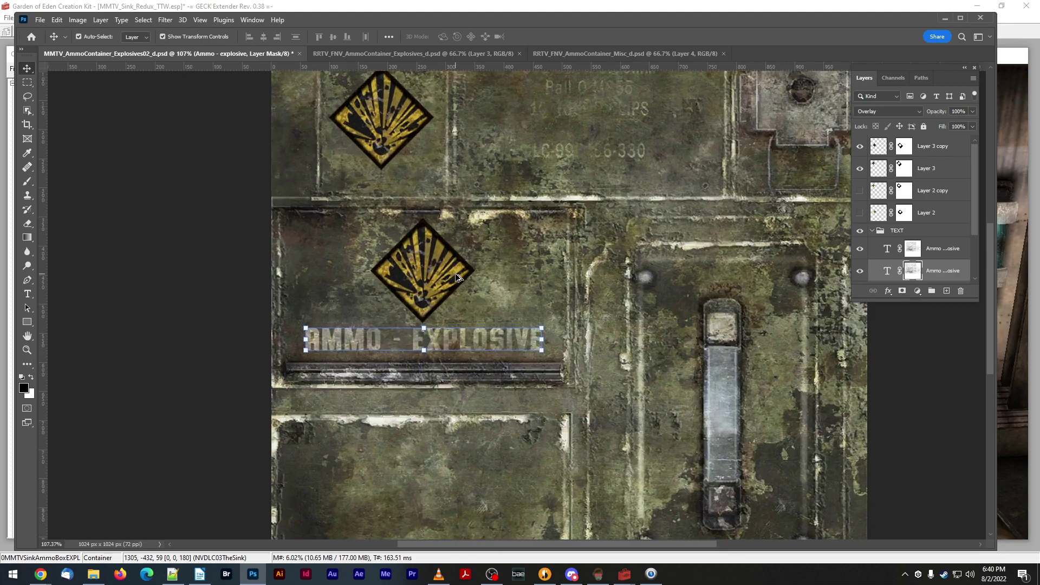
pyautogui.keyDown('alt'); pyautogui.scroll(-3, 456, 277); pyautogui.keyUp('alt')
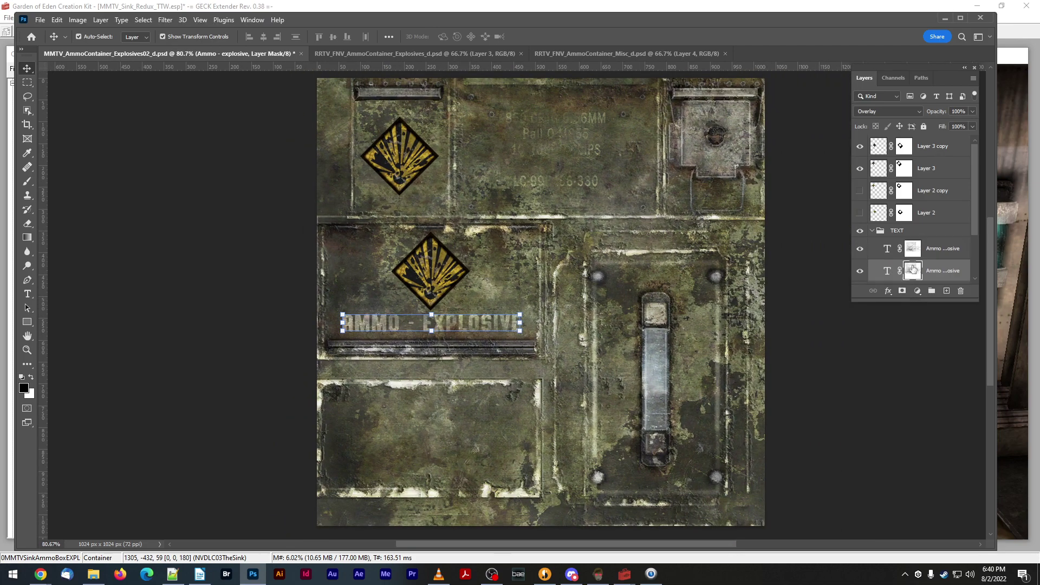
# - Disable the layer masks on both text layers to compare the unworn lettering, and re-enable both masks
pyautogui.rightClick(913, 272)
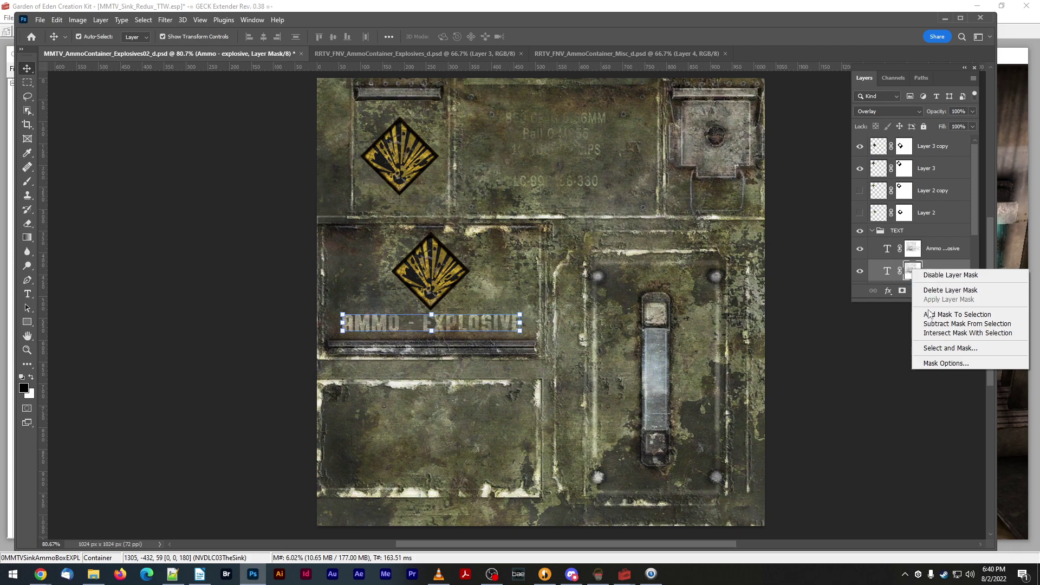
pyautogui.click(950, 275)
pyautogui.rightClick(912, 249)
pyautogui.click(924, 251)
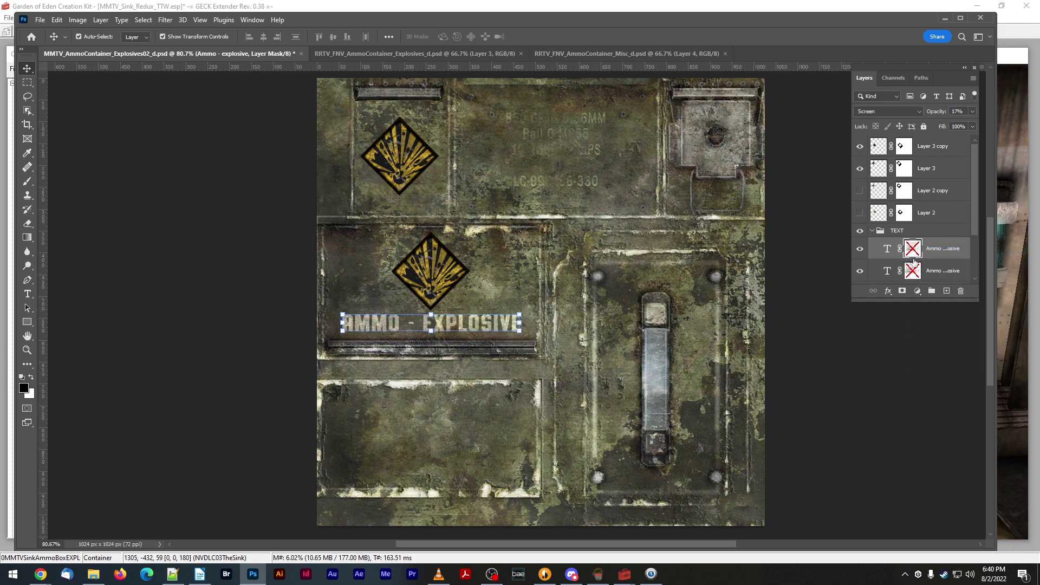
pyautogui.keyDown('shift'); pyautogui.click(912, 249); pyautogui.keyUp('shift')
pyautogui.keyDown('shift'); pyautogui.click(912, 271); pyautogui.keyUp('shift')
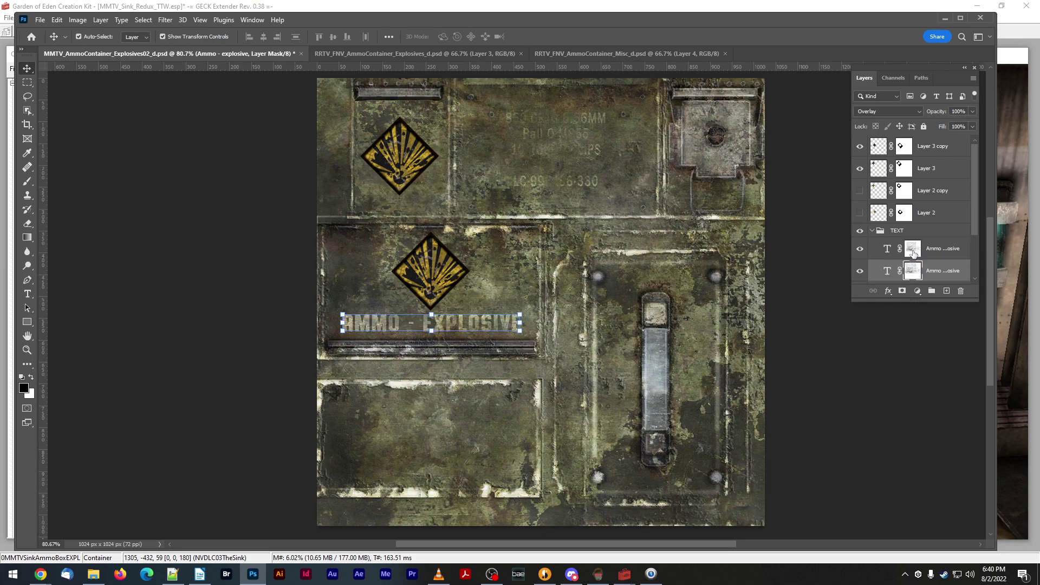
# - Preview the upper text layer's mask as a red overlay, turn the overlay off, and save the Explosives document
pyautogui.click(913, 252)
pyautogui.keyDown('alt'); pyautogui.keyDown('shift'); pyautogui.click(914, 251); pyautogui.keyUp('shift'); pyautogui.keyUp('alt')
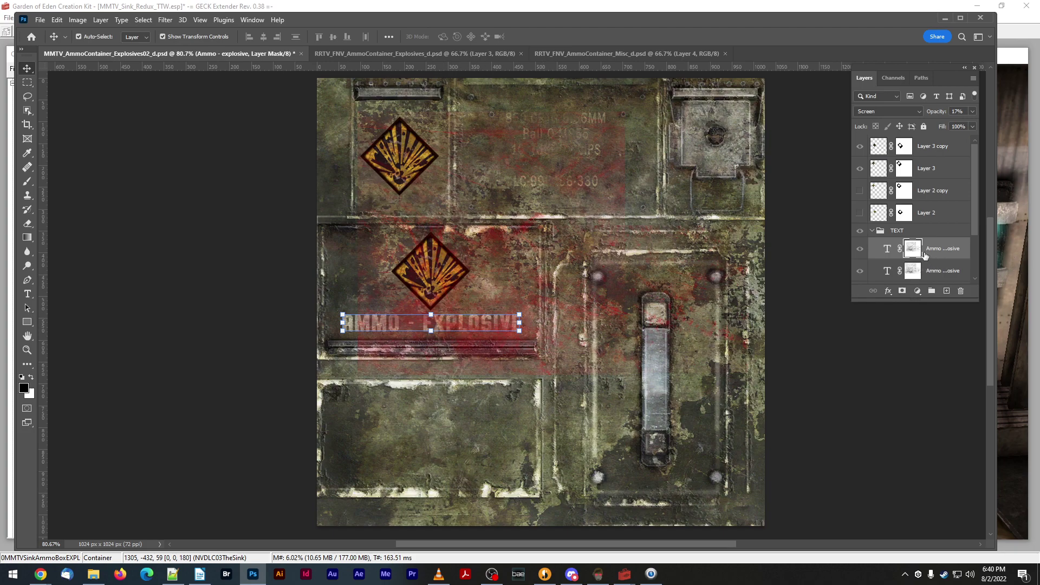
pyautogui.press('\\')
pyautogui.hotkey('ctrl', 's')
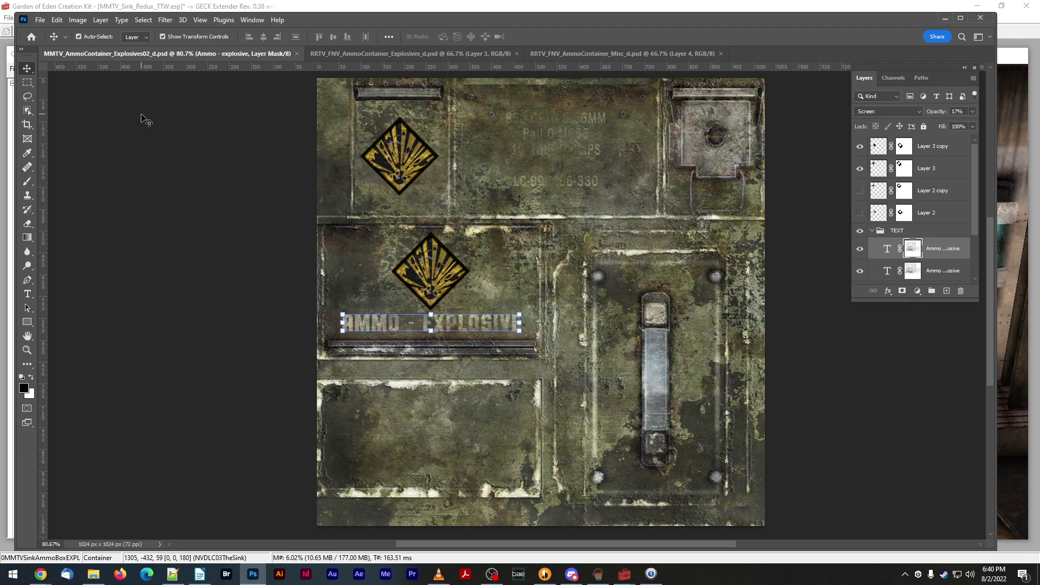
# - Start saving a copy in Intel Texture Works DDS format, named MMTV_AmmoContainer_Explosives02_d.dds
pyautogui.click(39, 19)
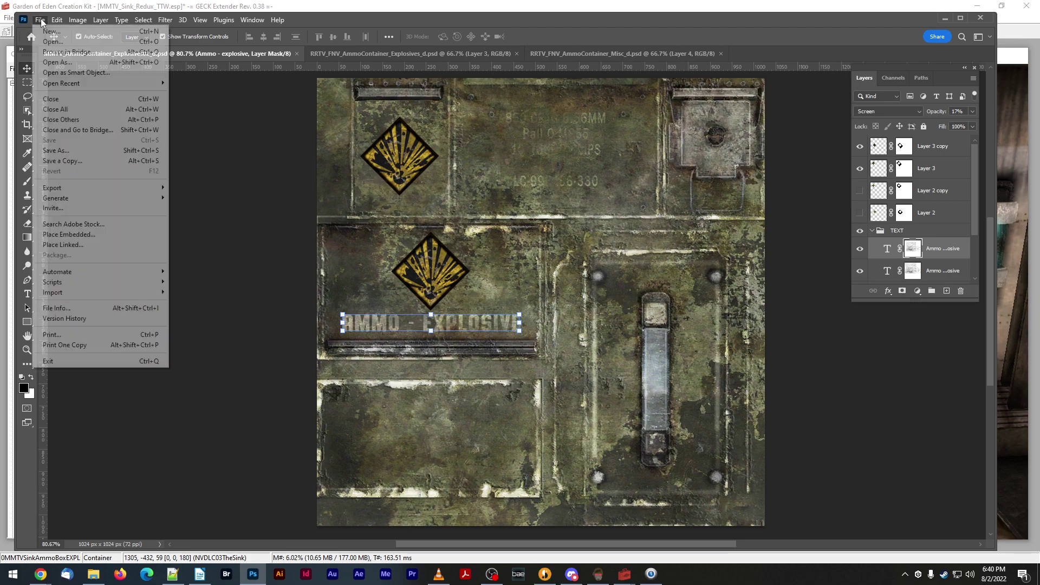
pyautogui.click(62, 160)
pyautogui.click(194, 381)
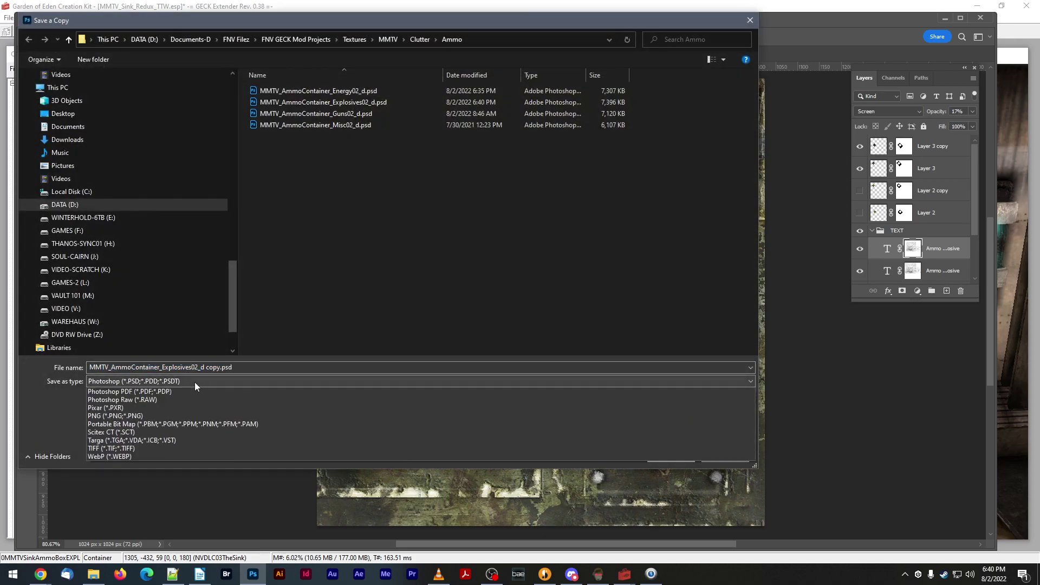
pyautogui.click(171, 404)
pyautogui.click(196, 381)
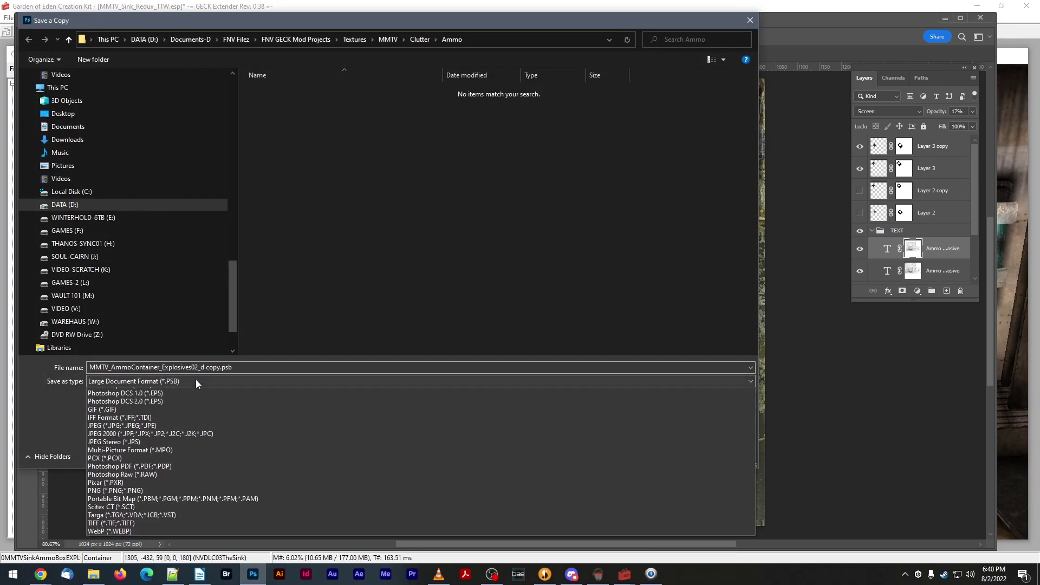
pyautogui.click(159, 409)
pyautogui.click(220, 367)
pyautogui.press('BackSpace')
pyautogui.press('BackSpace')
# - Set the copy's destination to Textures > MMTV > Clutter > Ammo in the MMTV Sink Redux - DEV mod folder
pyautogui.moveTo(229, 330); pyautogui.dragTo(233, 196)
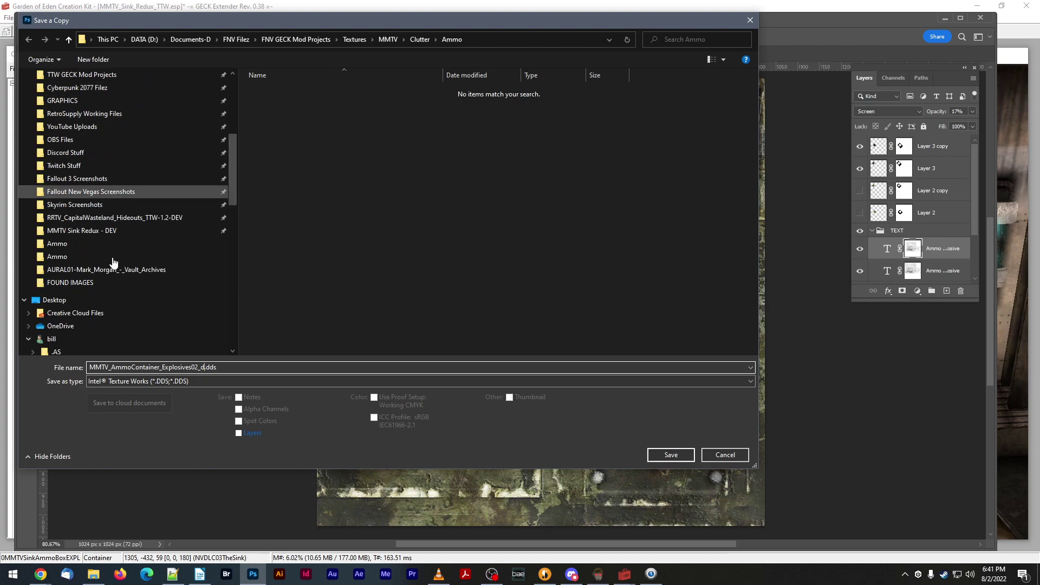
pyautogui.scroll(-2, 114, 264)
pyautogui.click(83, 180)
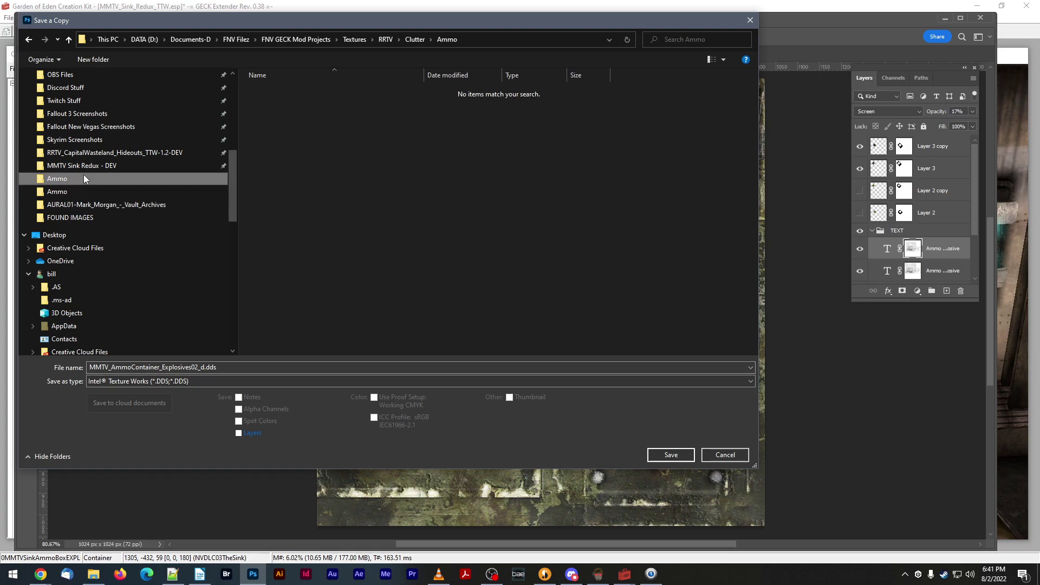
pyautogui.click(85, 192)
pyautogui.scroll(1, 103, 184)
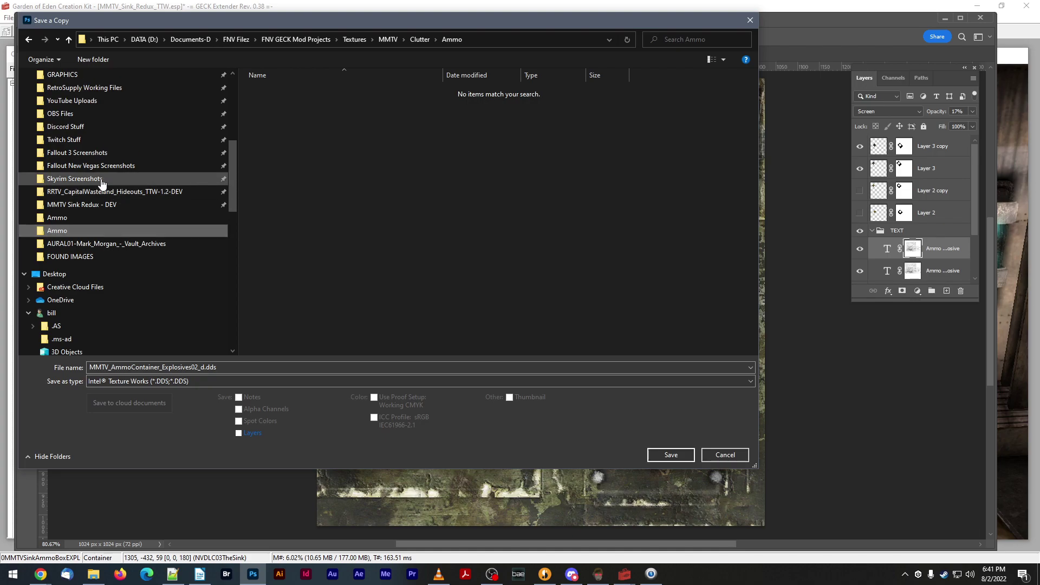
pyautogui.click(87, 205)
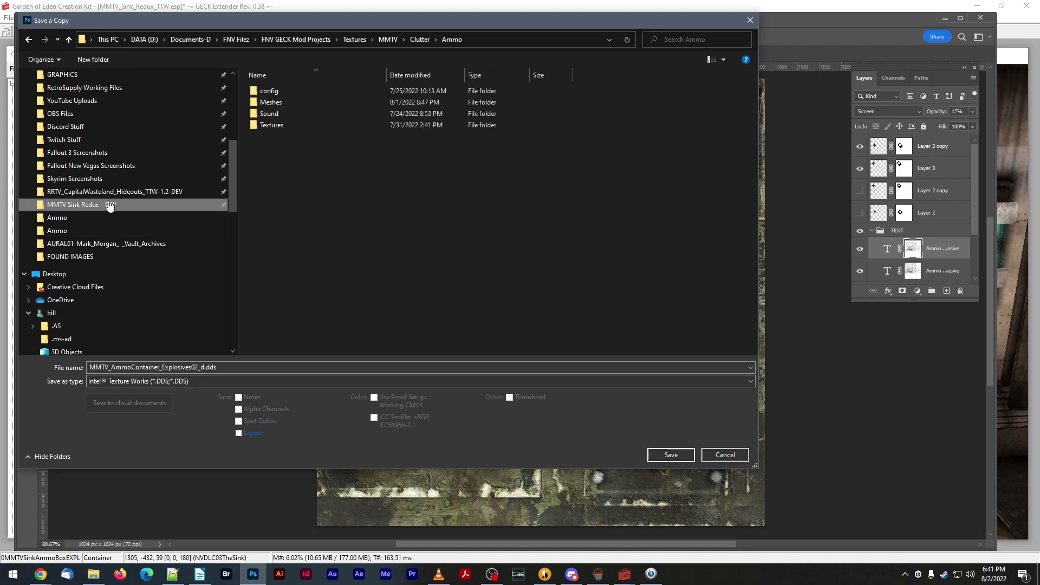
pyautogui.doubleClick(276, 128)
pyautogui.doubleClick(274, 125)
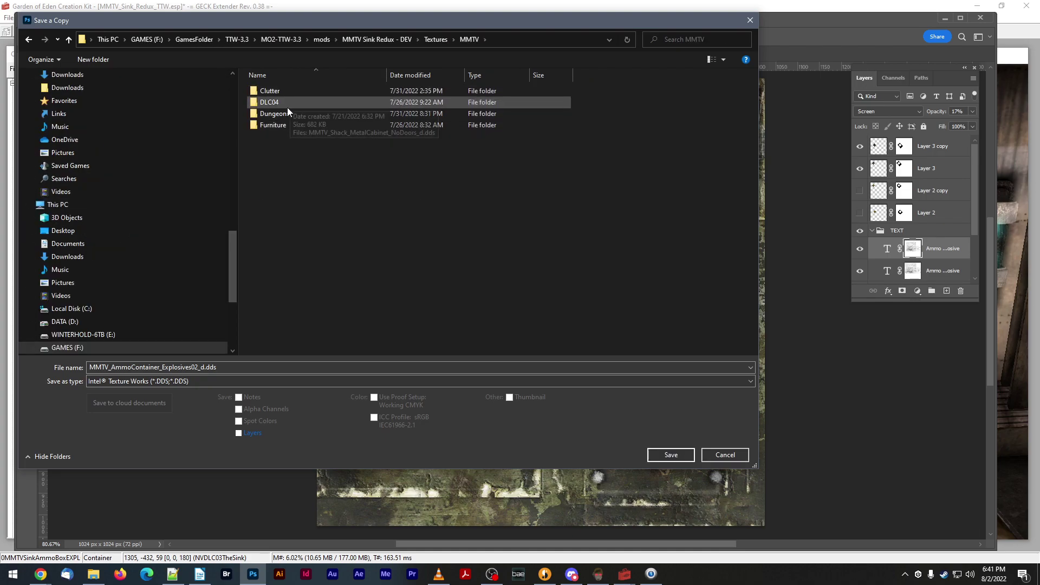
pyautogui.doubleClick(279, 89)
pyautogui.doubleClick(280, 89)
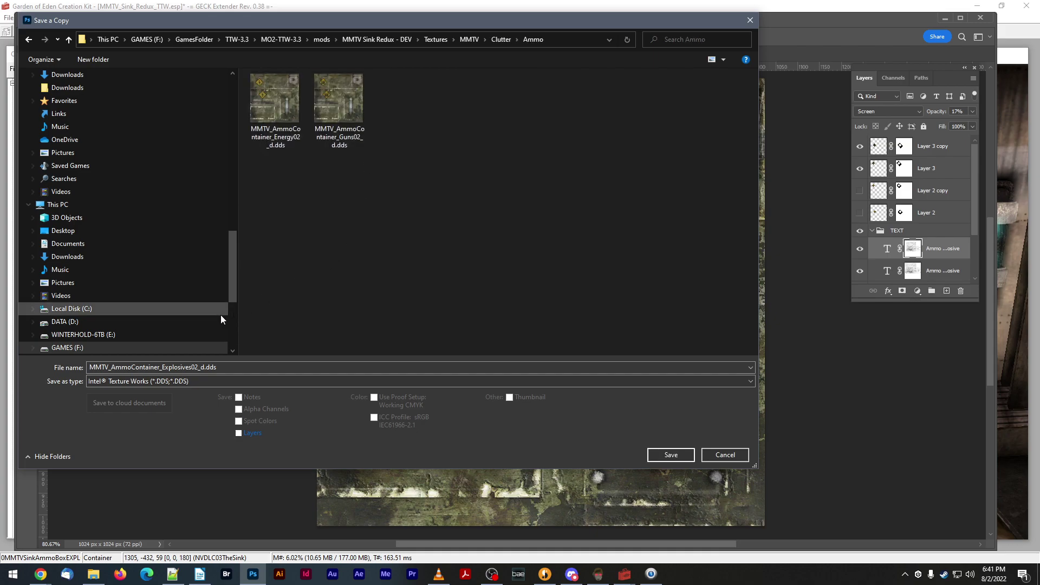
# - Export the Explosives DDS as a Color texture with BC1 4bpp (Linear) compression and auto-generated mip maps, and close the RRTV Explosives document
pyautogui.click(675, 457)
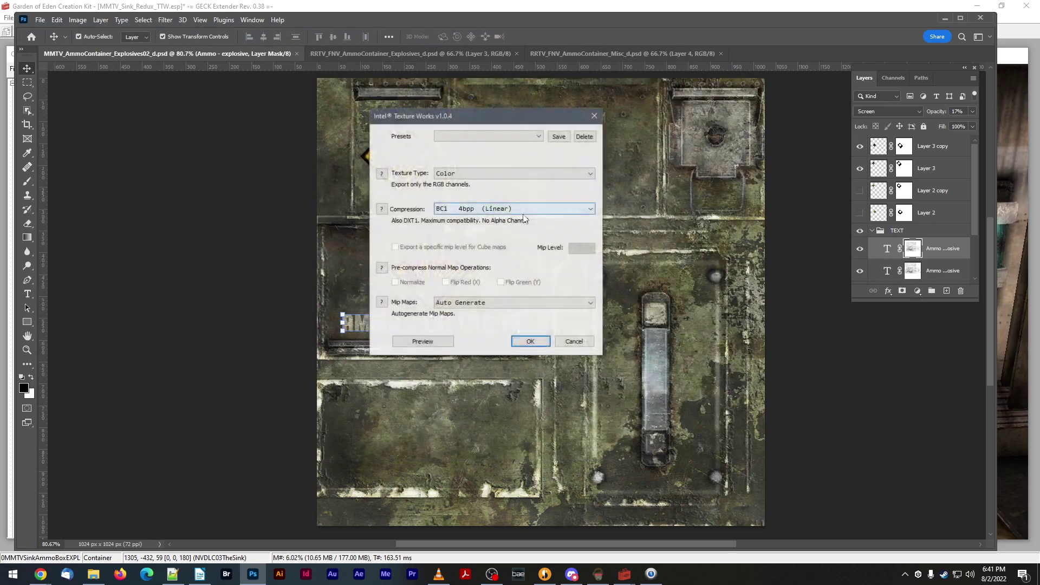
pyautogui.click(530, 341)
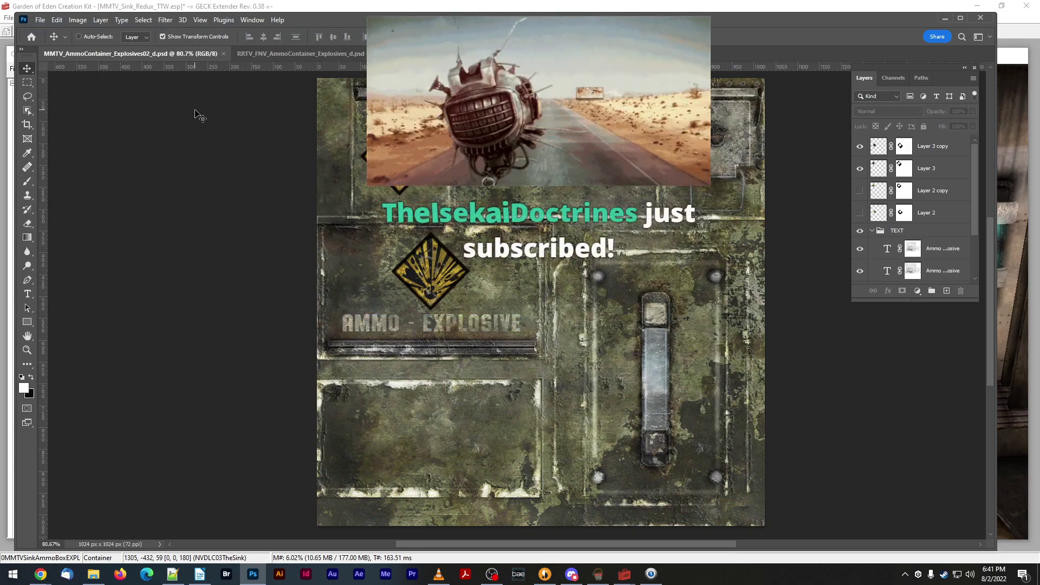
pyautogui.click(307, 57)
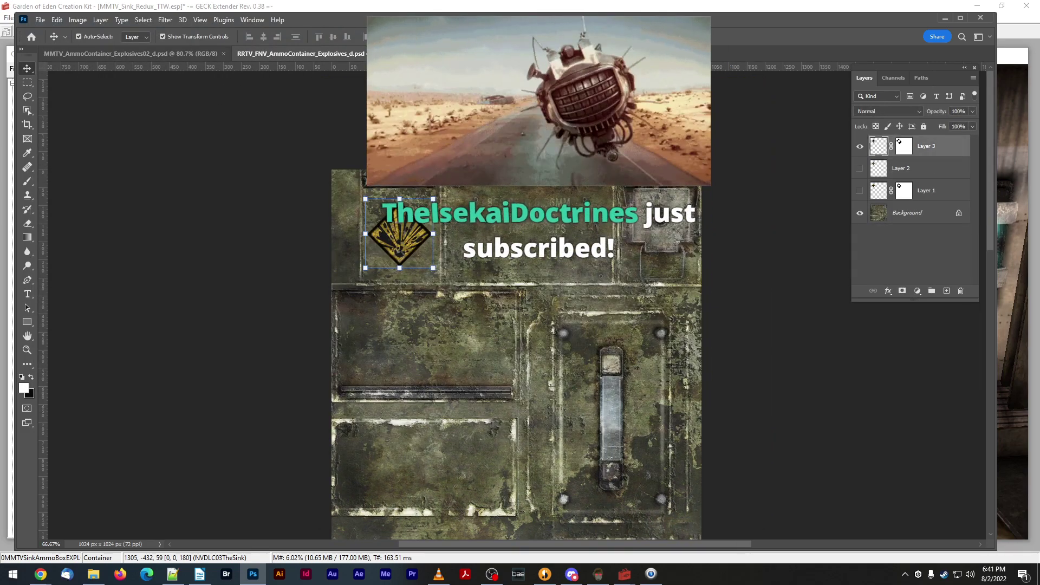
pyautogui.click(125, 54)
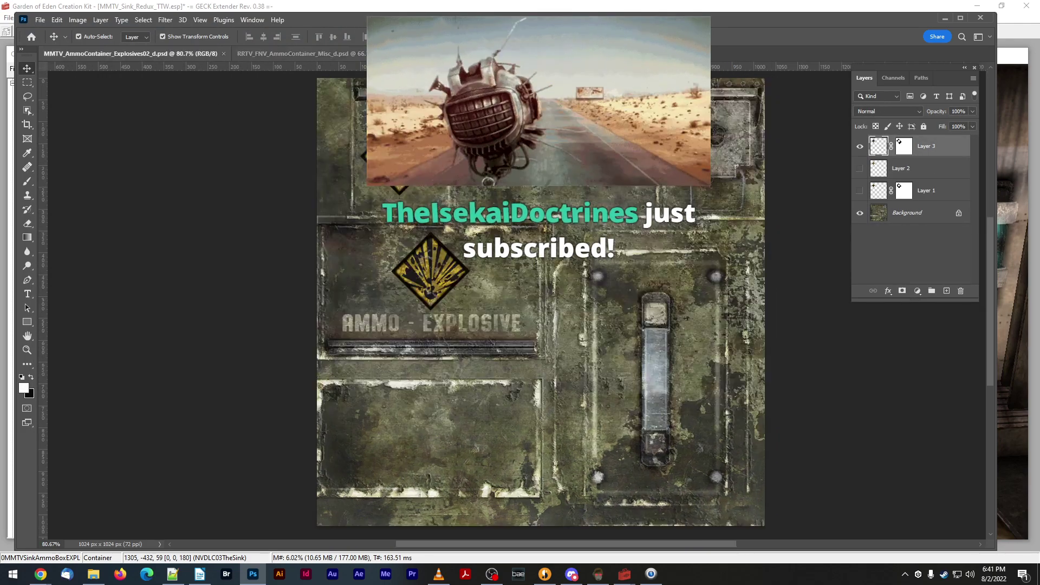
pyautogui.click(40, 20)
pyautogui.click(39, 20)
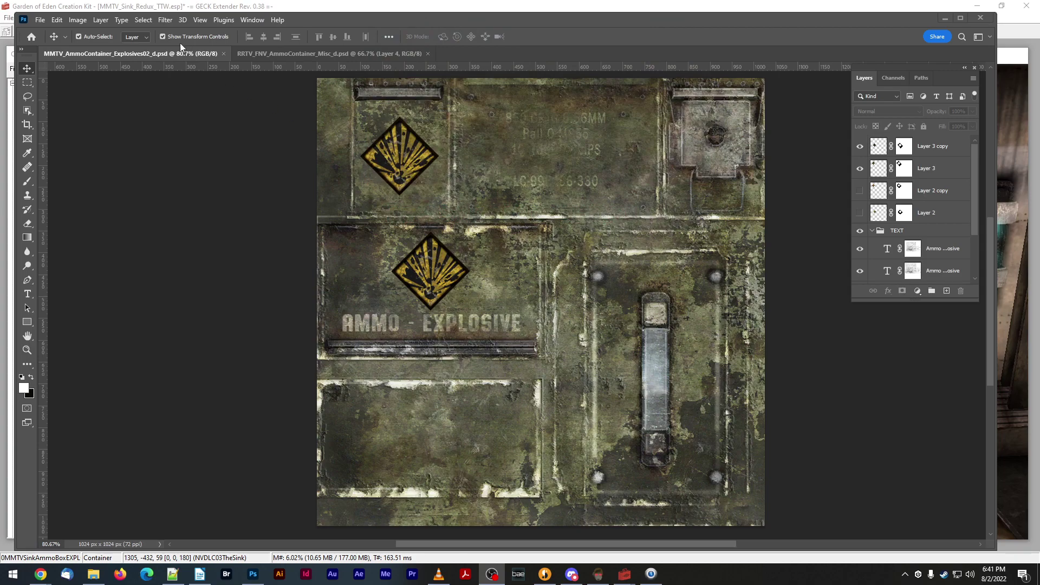
pyautogui.click(39, 20)
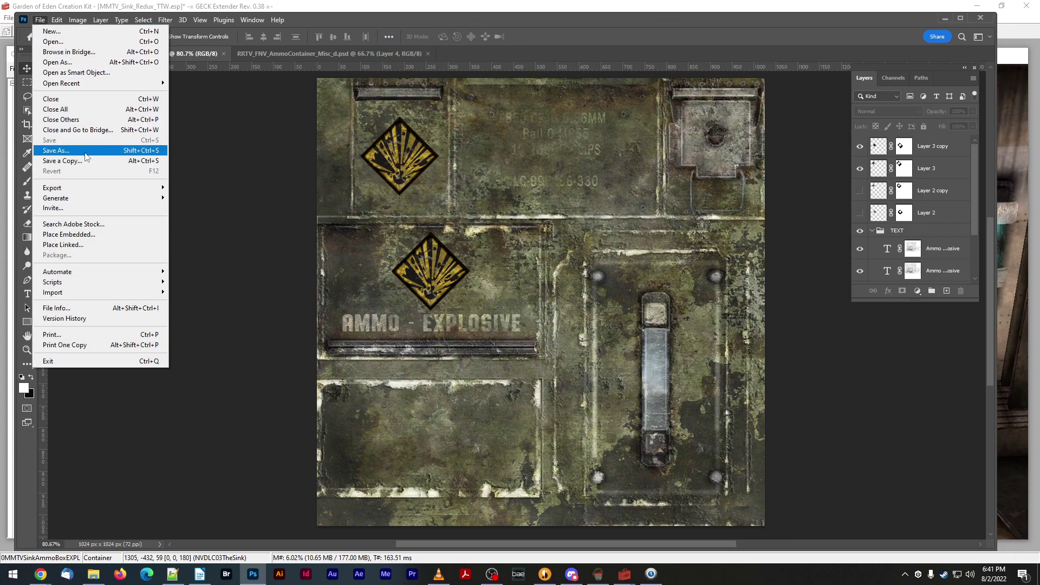
pyautogui.click(56, 151)
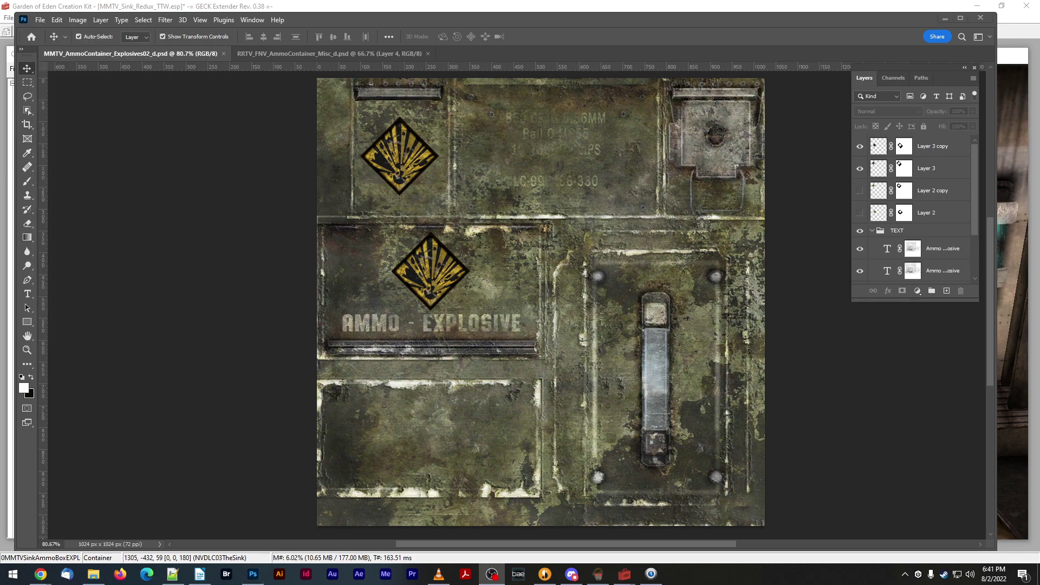
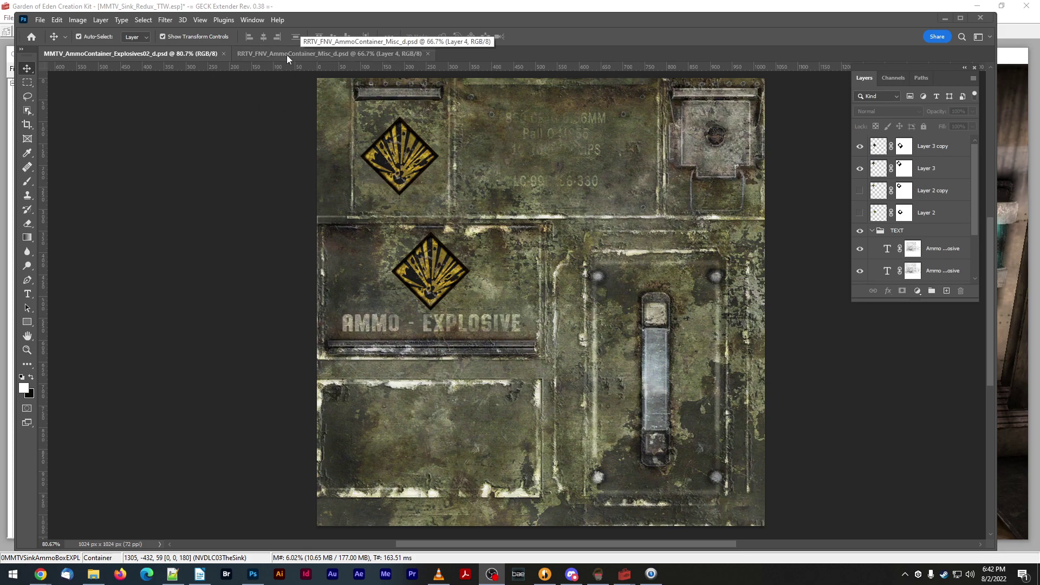
# - Save the Explosives document as MMTV_AmmoContainer_Misc02_d.psd in the Ammo project folder, replacing the existing file
pyautogui.click(122, 52)
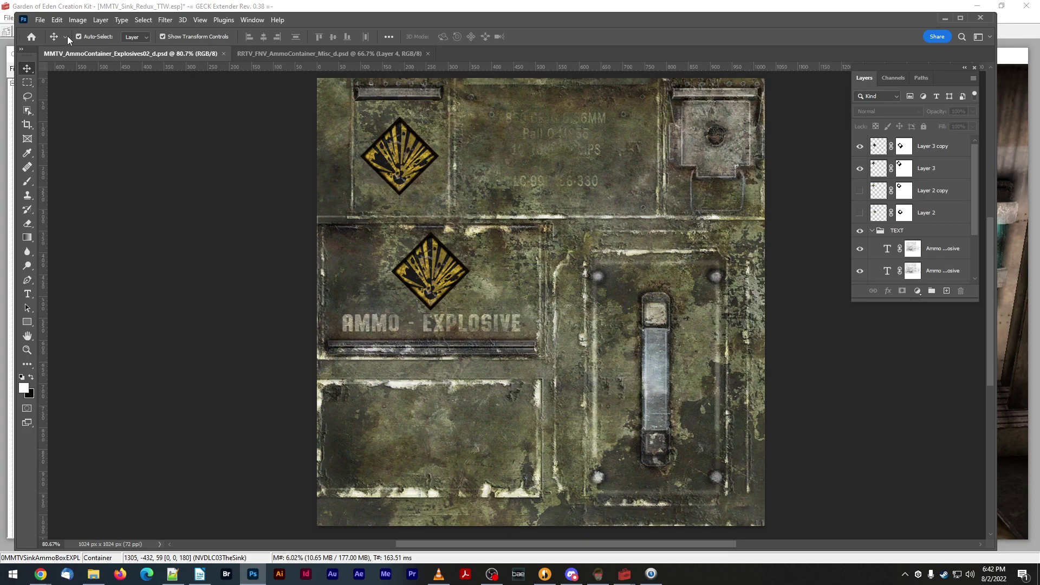
pyautogui.click(40, 20)
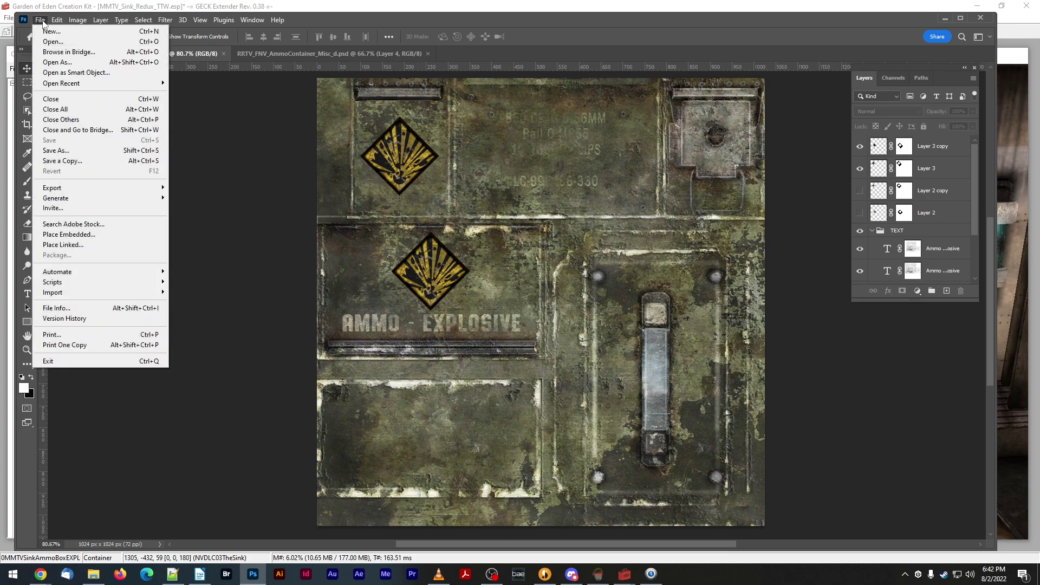
pyautogui.click(65, 162)
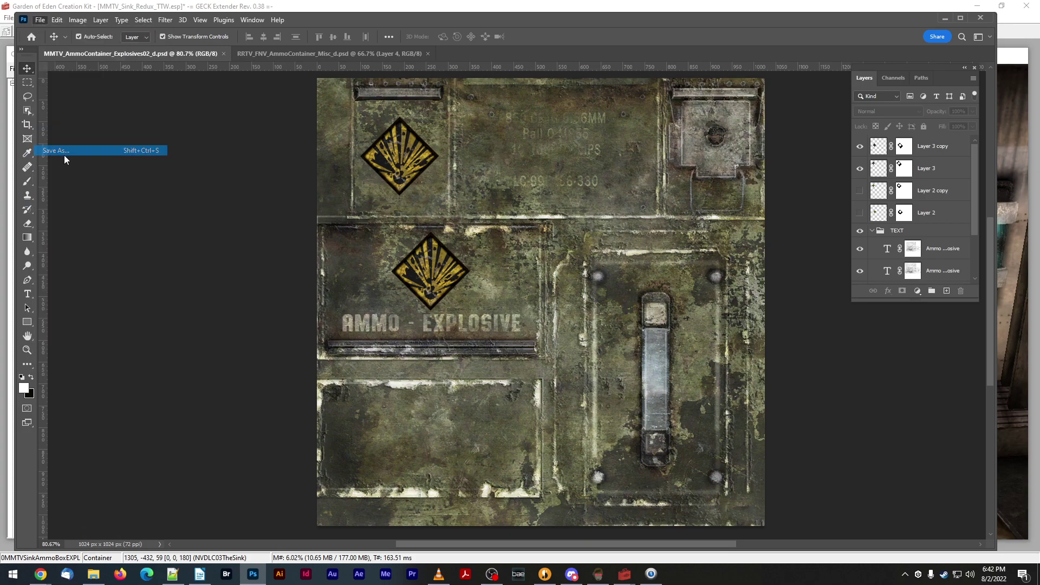
pyautogui.click(305, 125)
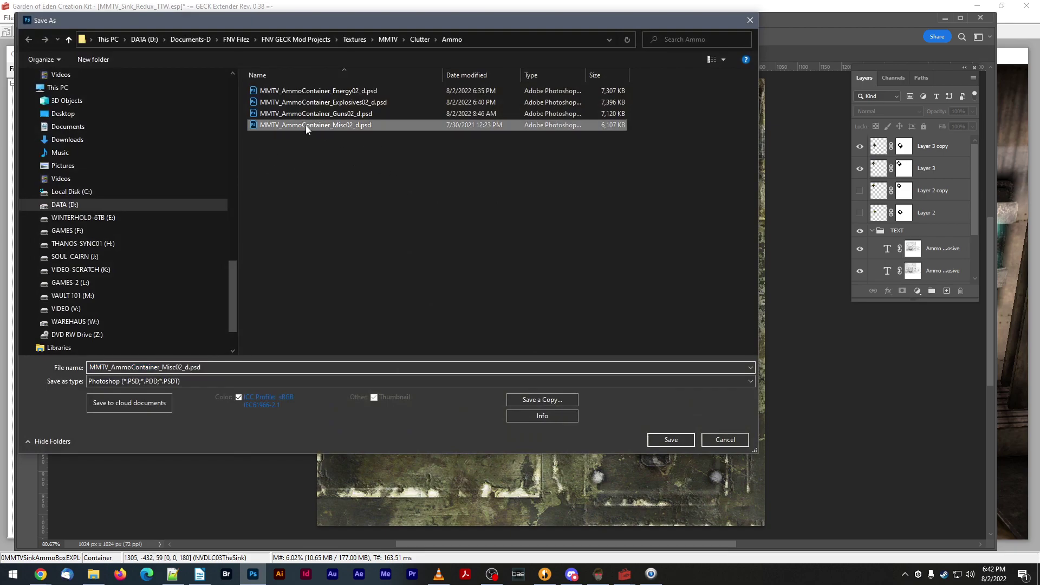
pyautogui.click(670, 440)
pyautogui.click(547, 291)
# - Copy the skull emblem from the RRTV Misc document into Misc02, and place a duplicate of it over the lower explosive emblem
pyautogui.click(313, 56)
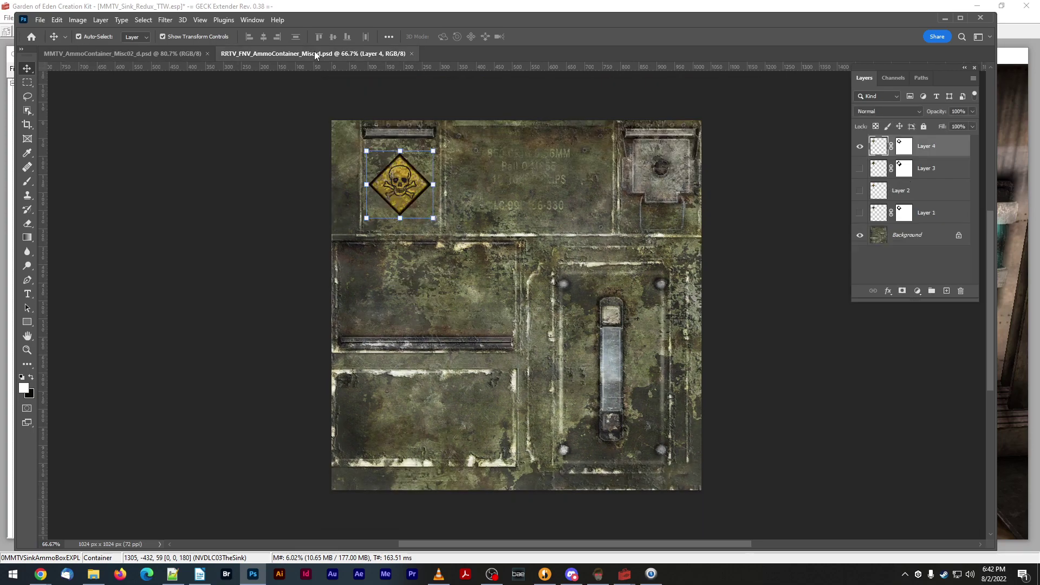
pyautogui.moveTo(412, 190); pyautogui.dragTo(393, 163)
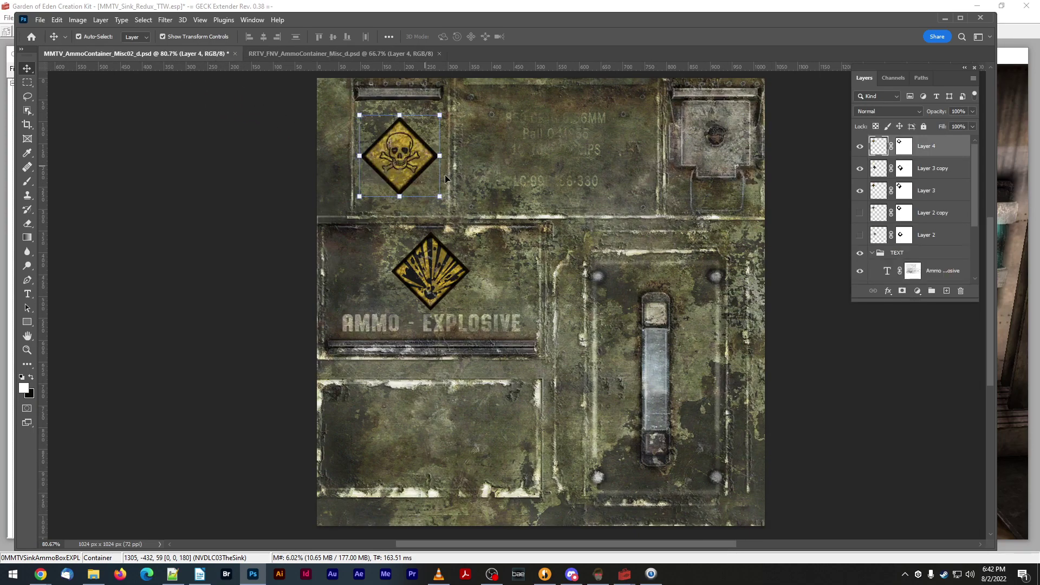
pyautogui.moveTo(904, 159); pyautogui.dragTo(947, 290)
pyautogui.moveTo(383, 149); pyautogui.dragTo(415, 266)
# - Hide Layer 3 and Layer 3 copy with the explosive emblems, fine-adjust the lower skull emblem, and save the document
pyautogui.click(860, 213)
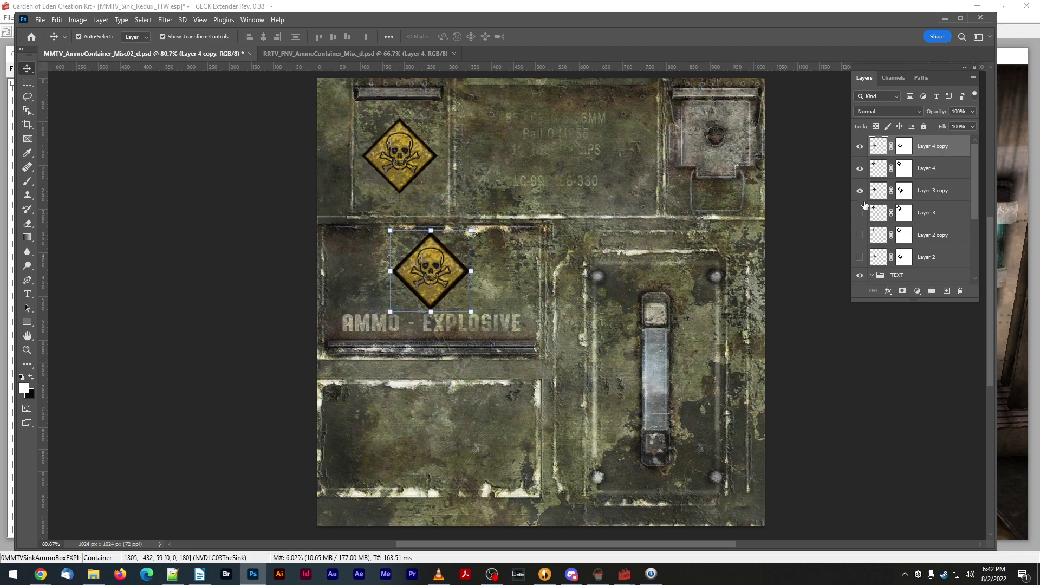
pyautogui.click(860, 190)
pyautogui.moveTo(430, 270); pyautogui.dragTo(429, 270)
pyautogui.hotkey('ctrl', 's')
# - Delete the hidden Layer 1 and Layer 1 copy from the Misc02 document
pyautogui.scroll(-3, 924, 216)
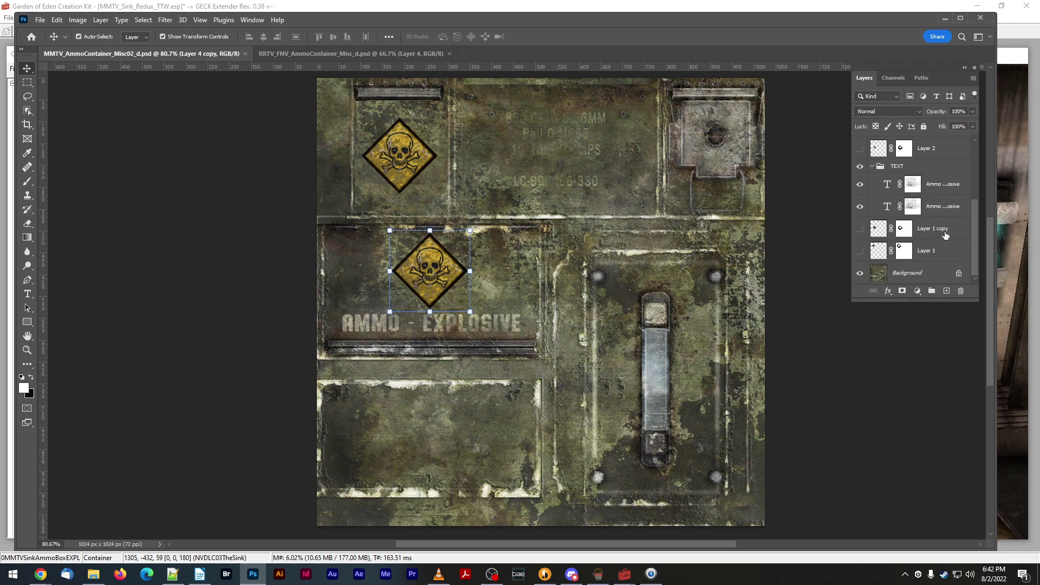
pyautogui.click(932, 228)
pyautogui.keyDown('shift'); pyautogui.click(926, 251); pyautogui.keyUp('shift')
pyautogui.moveTo(926, 251); pyautogui.dragTo(960, 290)
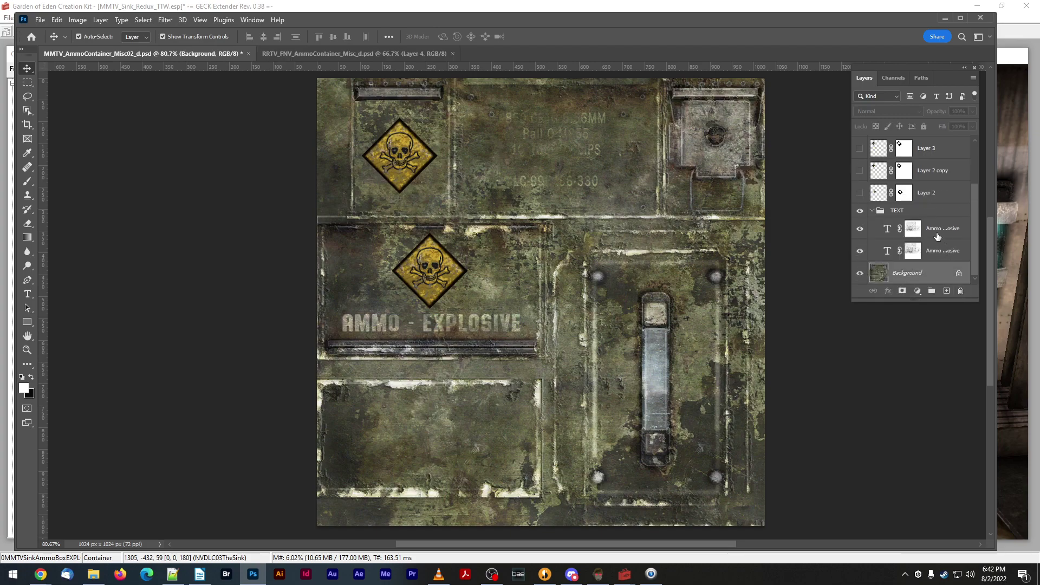
# - Change the upper text layer's lettering from EXPLOSIVE to MISC, and hide the lower text layer
pyautogui.click(936, 232)
pyautogui.click(945, 250)
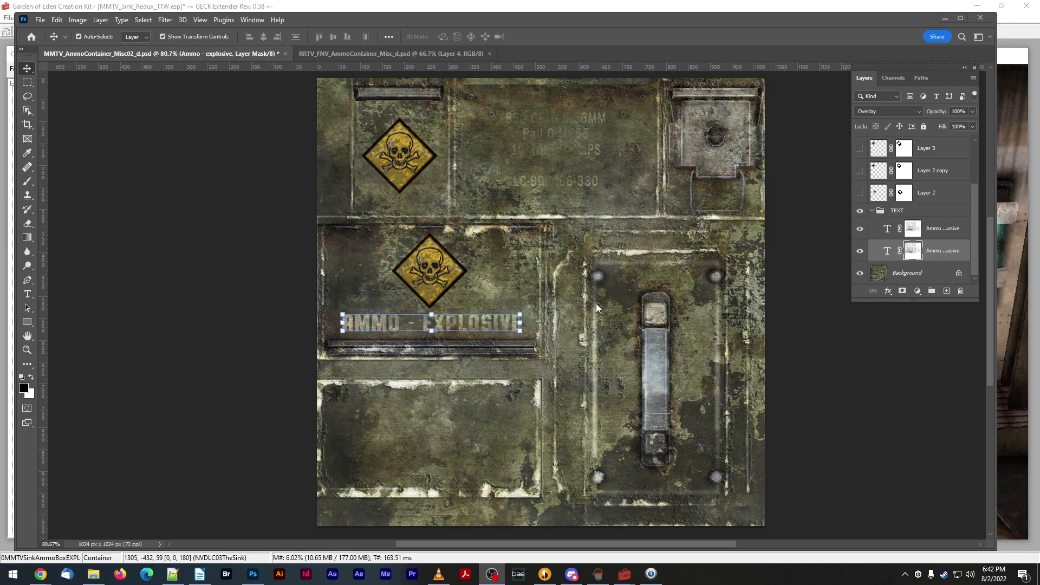
pyautogui.doubleClick(459, 327)
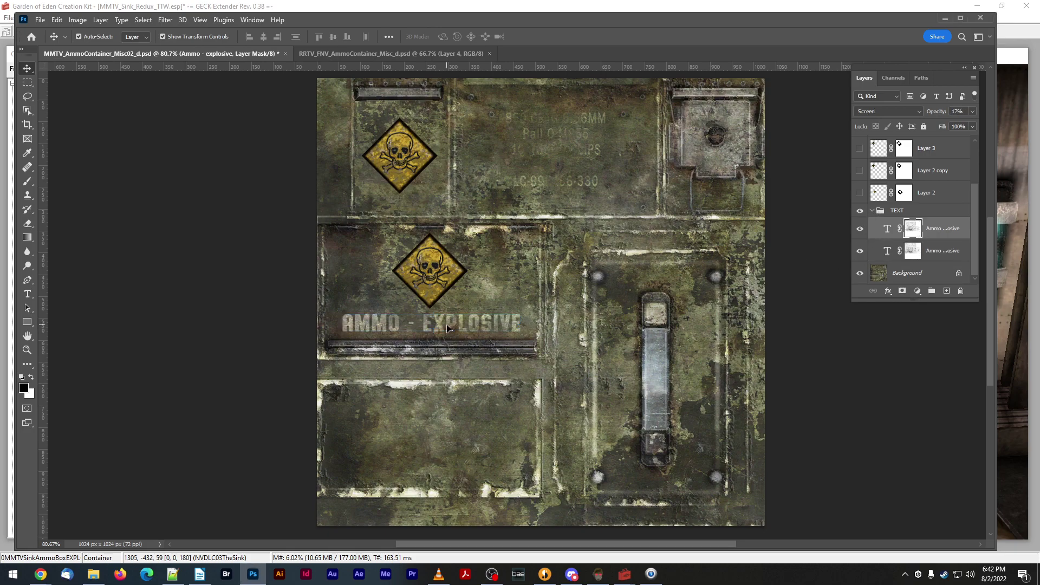
pyautogui.moveTo(422, 324); pyautogui.dragTo(554, 324)
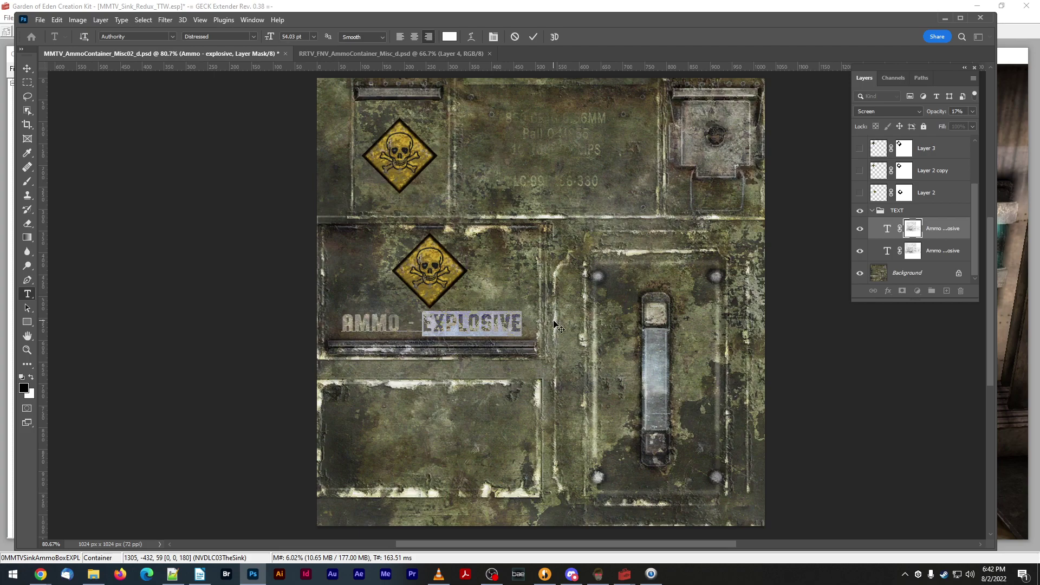
pyautogui.click(553, 325)
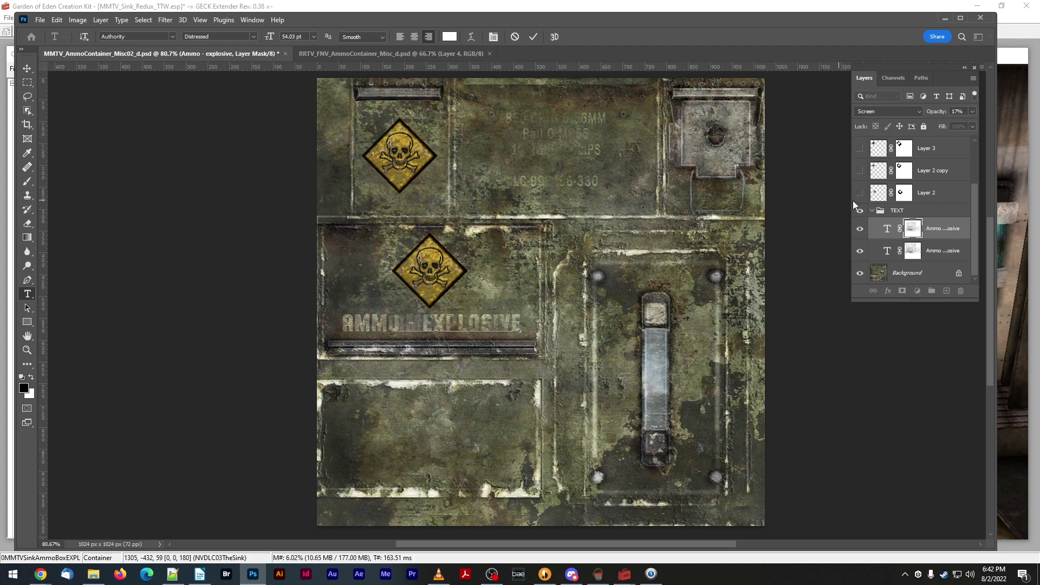
pyautogui.click(859, 250)
pyautogui.press('v')
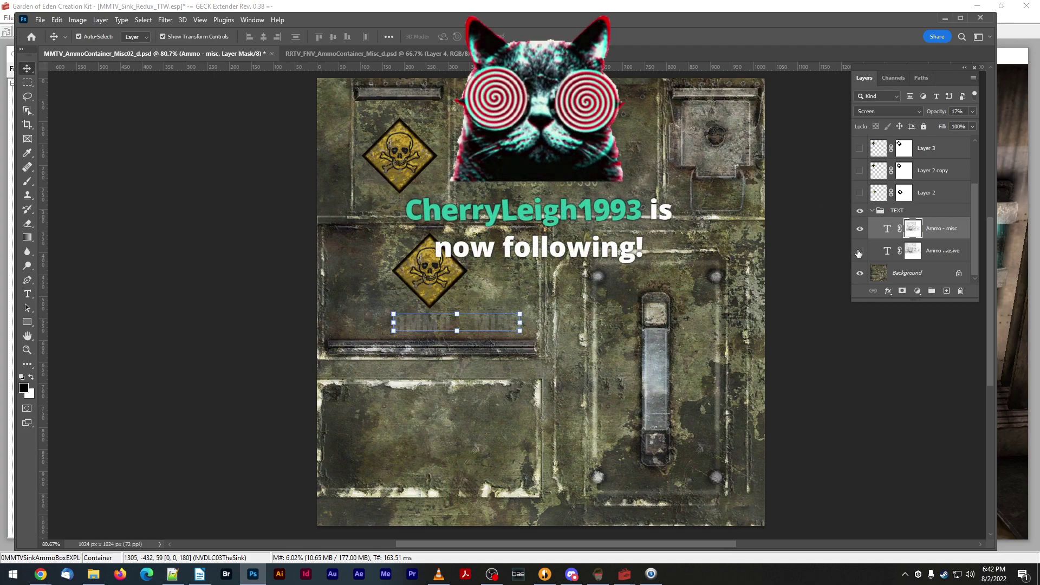
# - Set the upper text layer's opacity to 100%
pyautogui.click(934, 110)
pyautogui.write('100')
pyautogui.press('Return')
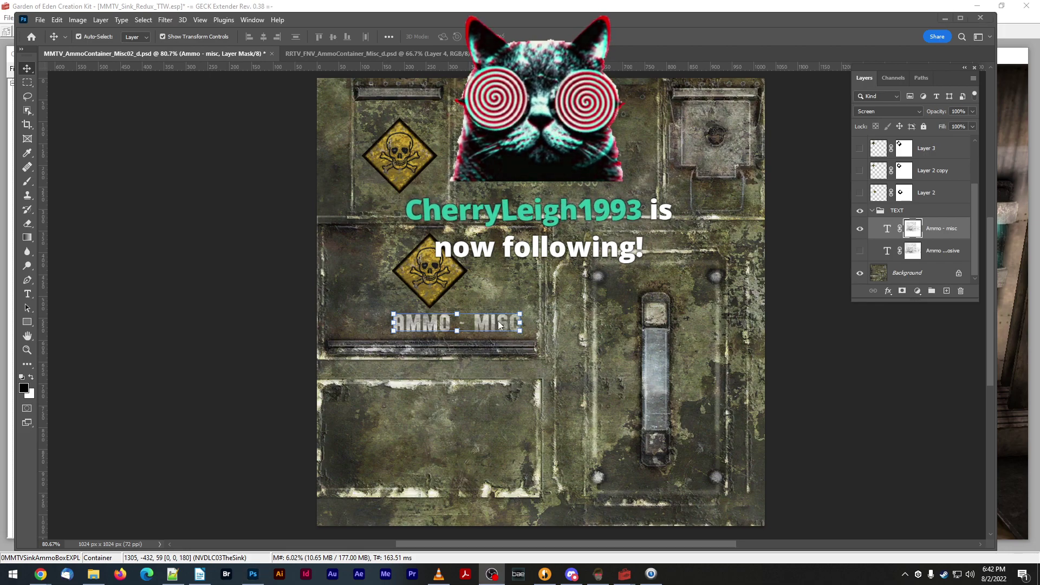
# - Hide the upper text layer, show the lower one, and replace EXPLOSIVE with MISC in its lettering
pyautogui.click(860, 228)
pyautogui.click(860, 251)
pyautogui.click(943, 250)
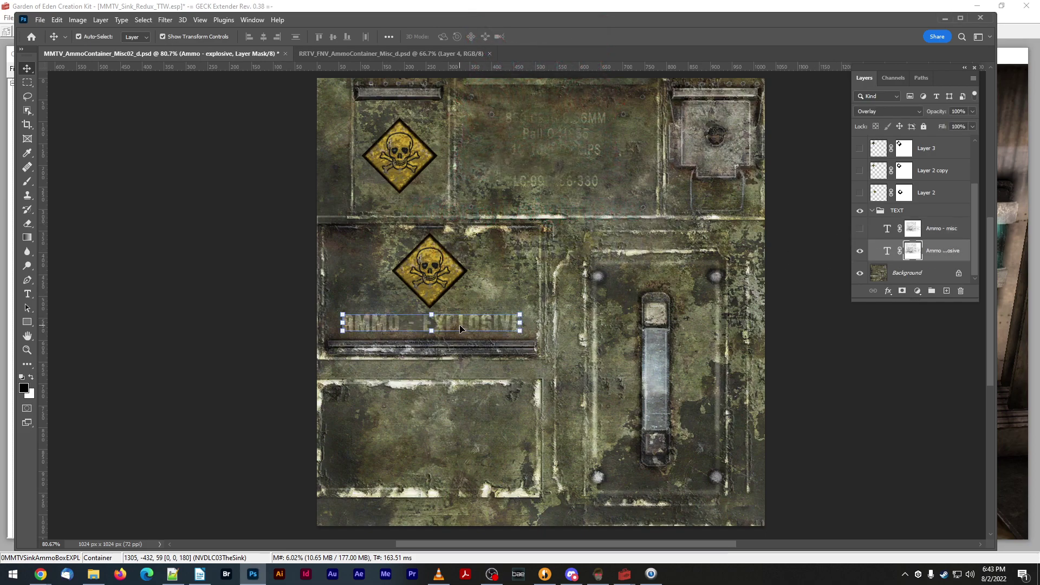
pyautogui.doubleClick(460, 329)
pyautogui.moveTo(424, 325); pyautogui.dragTo(542, 328)
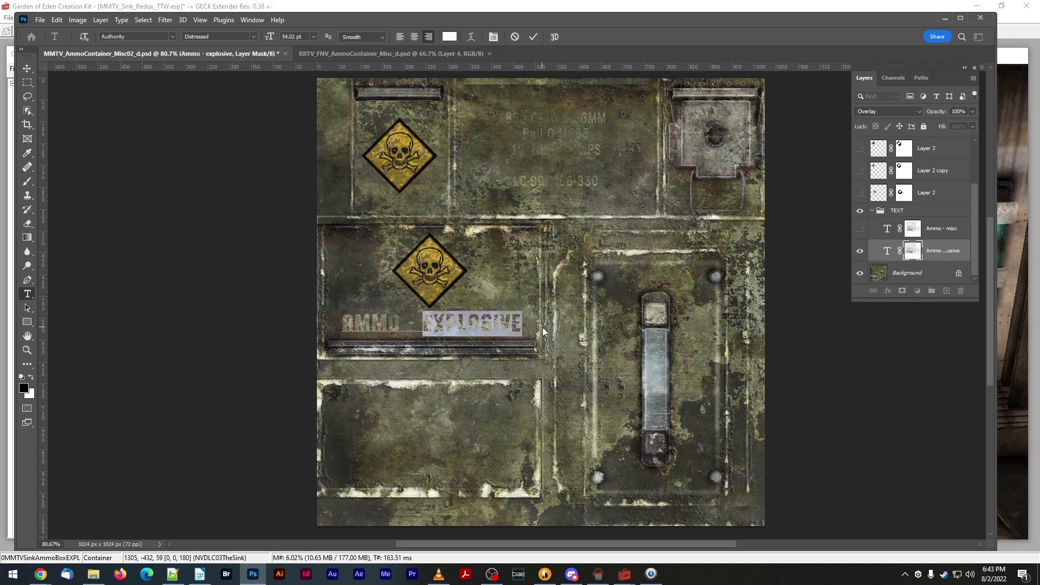
pyautogui.write('MISC')
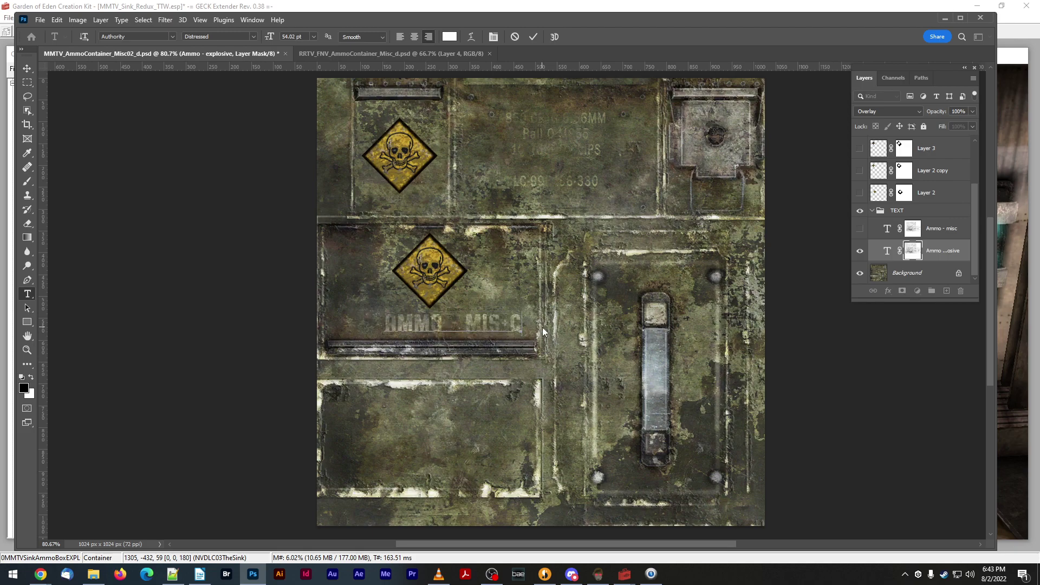
# - Show the upper Ammo - misc text layer and set its opacity to 17%
pyautogui.click(859, 232)
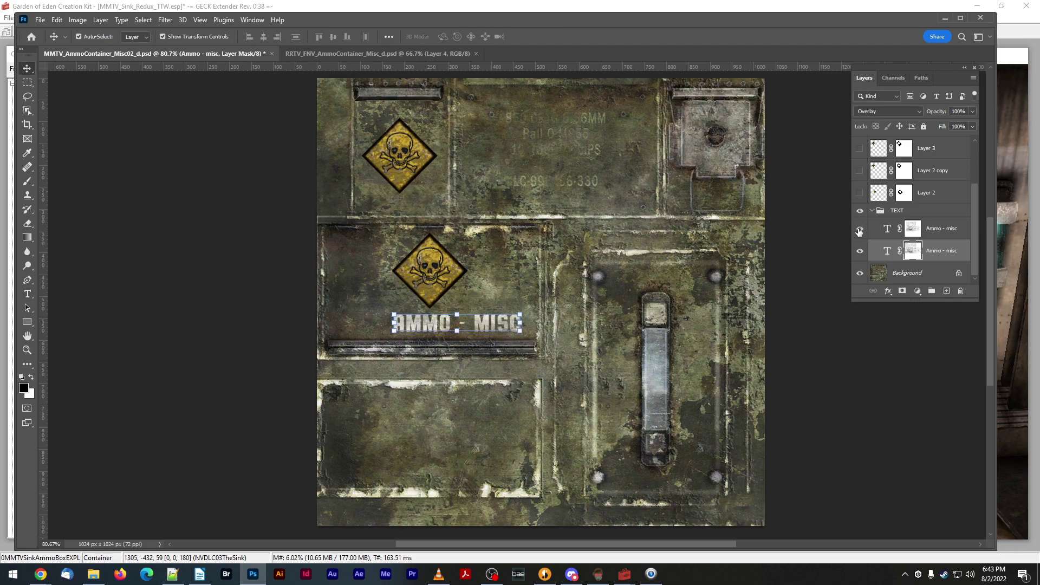
pyautogui.click(946, 233)
pyautogui.click(952, 113)
pyautogui.write('17')
pyautogui.press('Return')
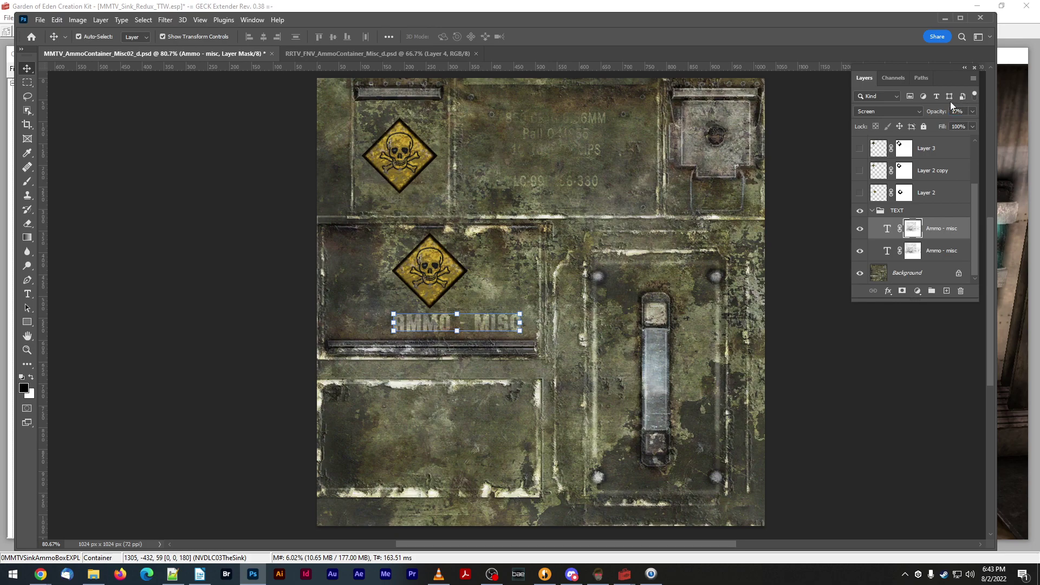
# - Move both AMMO - MISC text layers left beneath the lower skull emblem, and align the emblem and text on their horizontal centers
pyautogui.keyDown('shift'); pyautogui.click(872, 249); pyautogui.keyUp('shift')
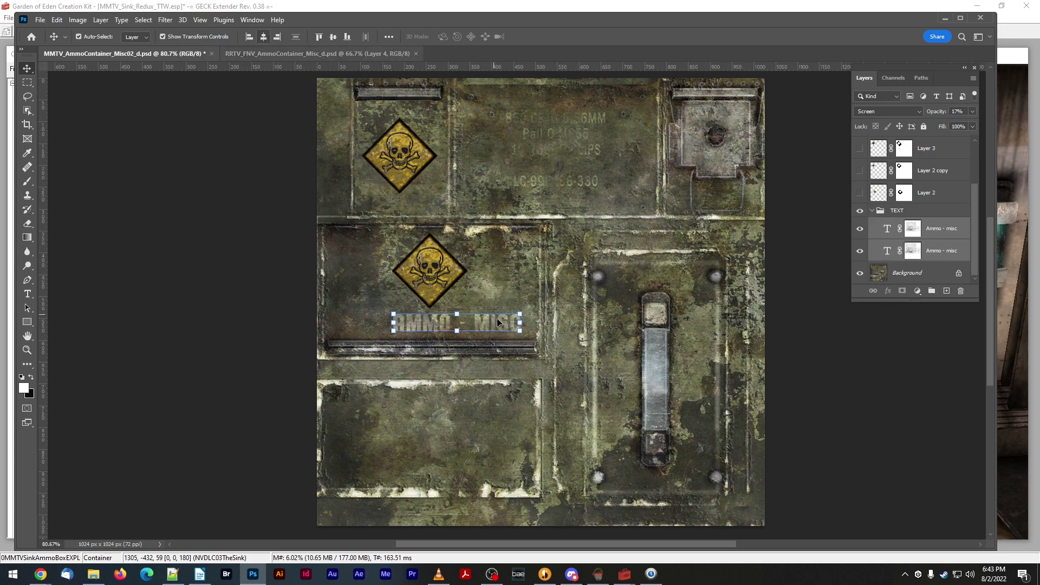
pyautogui.moveTo(499, 324); pyautogui.dragTo(463, 322)
pyautogui.scroll(3, 931, 186)
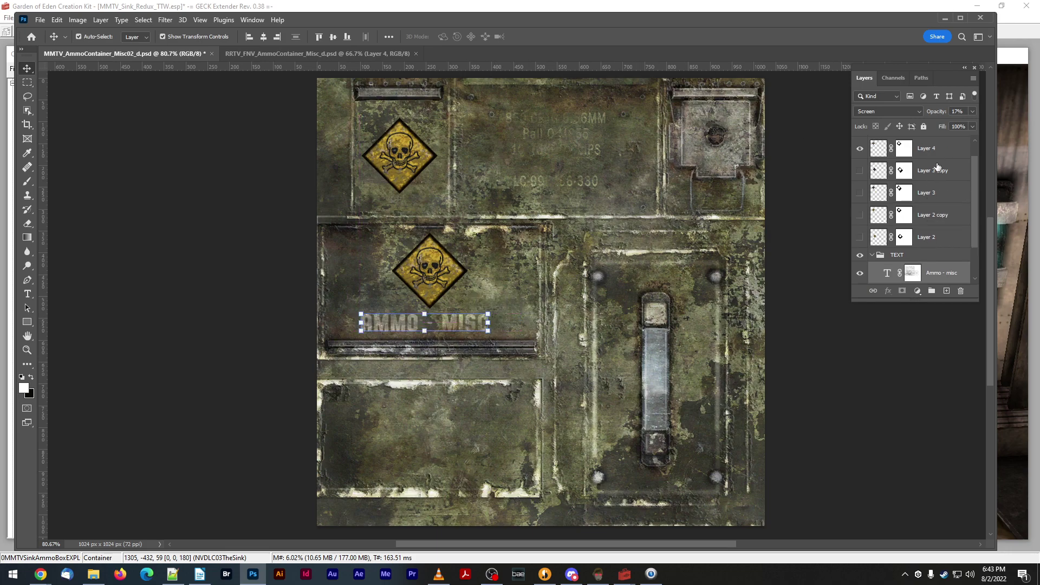
pyautogui.click(935, 172)
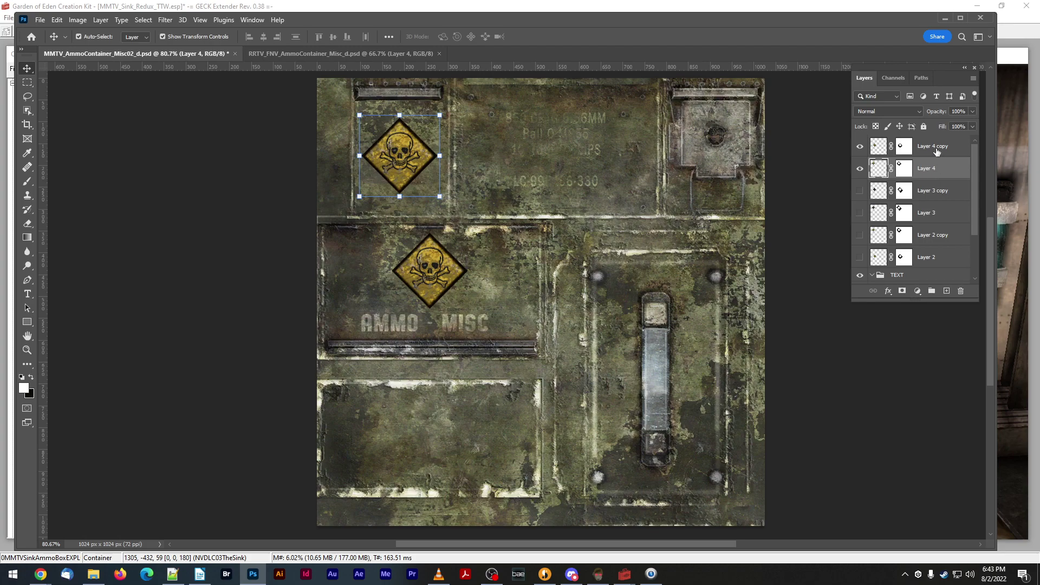
pyautogui.click(933, 153)
pyautogui.scroll(-3, 935, 162)
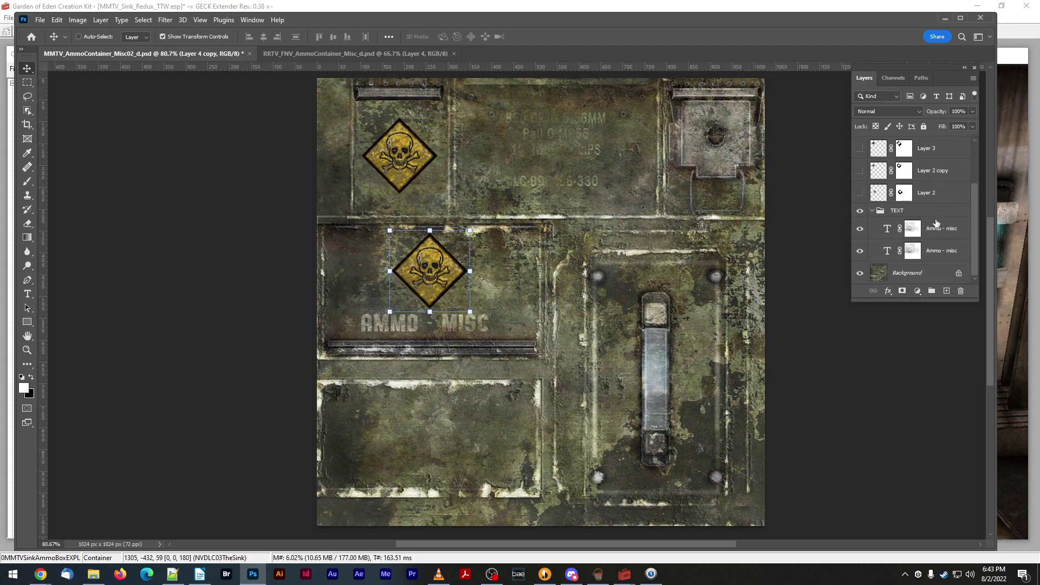
pyautogui.keyDown('ctrl'); pyautogui.click(937, 228); pyautogui.keyUp('ctrl')
pyautogui.keyDown('ctrl'); pyautogui.click(938, 251); pyautogui.keyUp('ctrl')
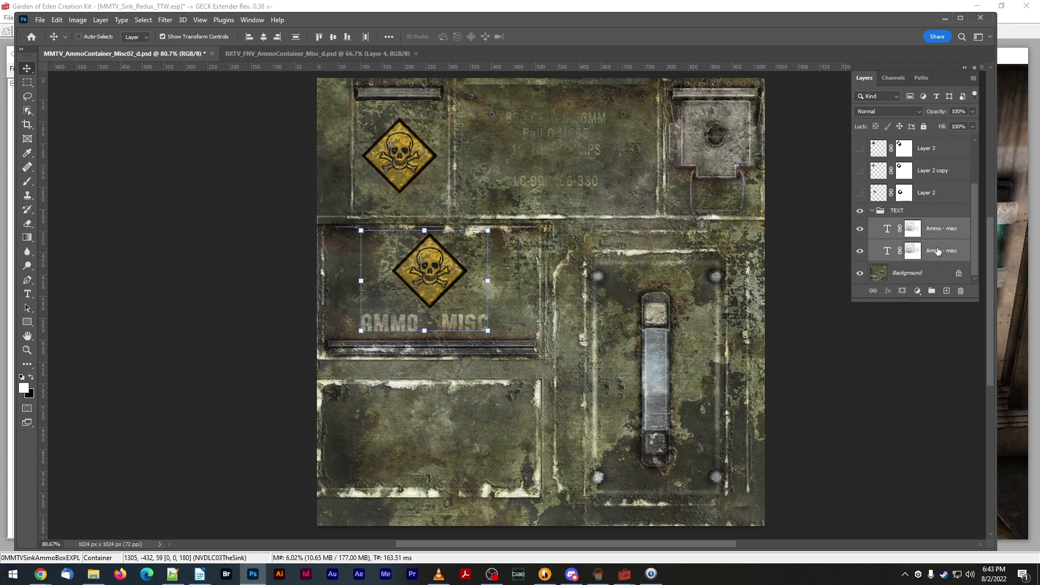
pyautogui.click(263, 37)
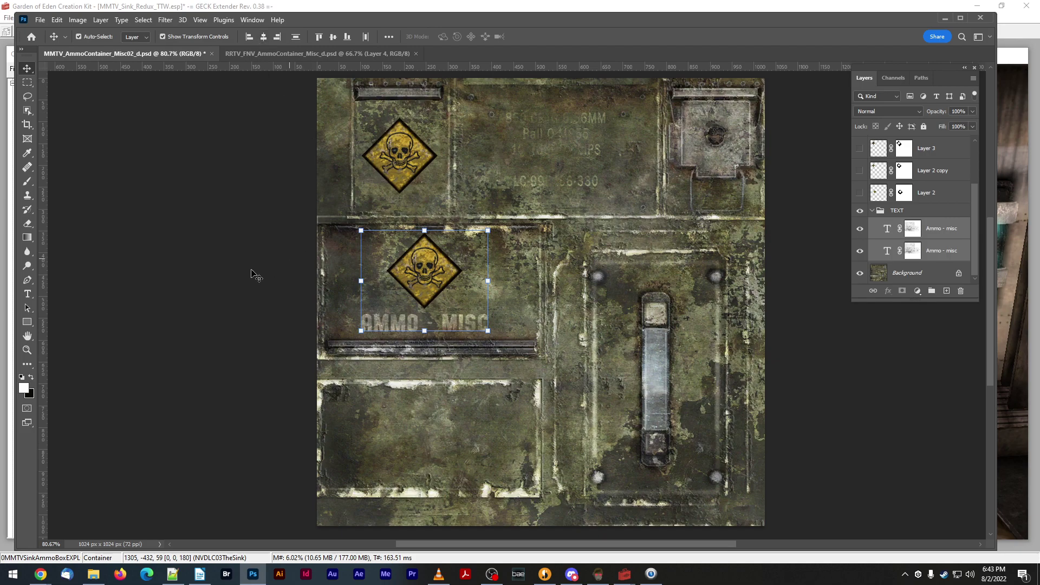
# - Nudge the lower skull emblem slightly to the right above the AMMO - MISC lettering
pyautogui.click(424, 281)
pyautogui.press('Right')
pyautogui.press('Right')
pyautogui.press('Right')
pyautogui.press('Right')
pyautogui.press('Right')
pyautogui.press('Right')
pyautogui.press('Right')
pyautogui.press('Right')
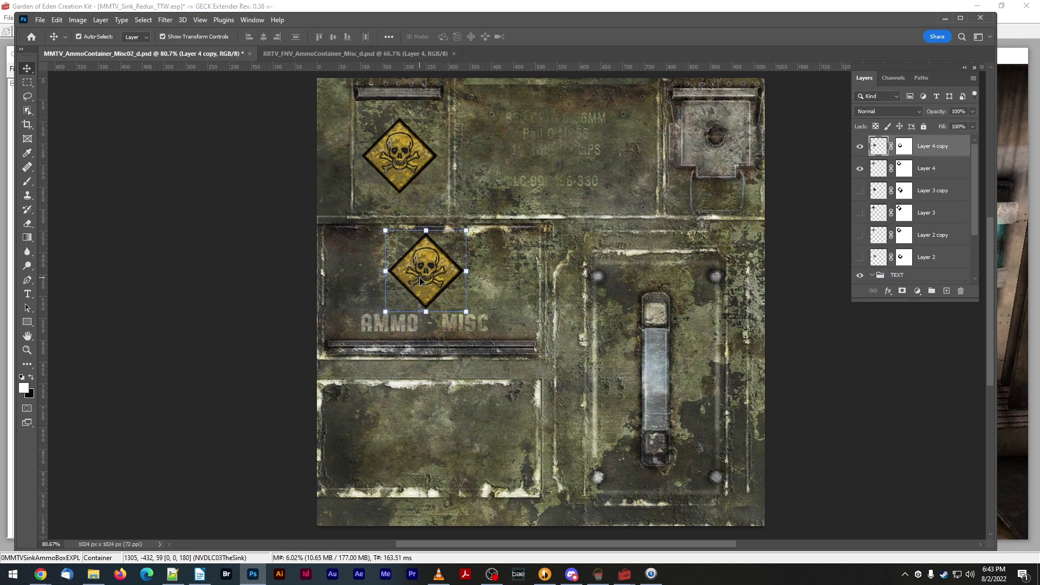
# - Fine-tune the horizontal position of the lower skull emblem above the AMMO - MISC lettering
pyautogui.press('Left')
pyautogui.press('Right')
pyautogui.press('Left')
pyautogui.press('Right')
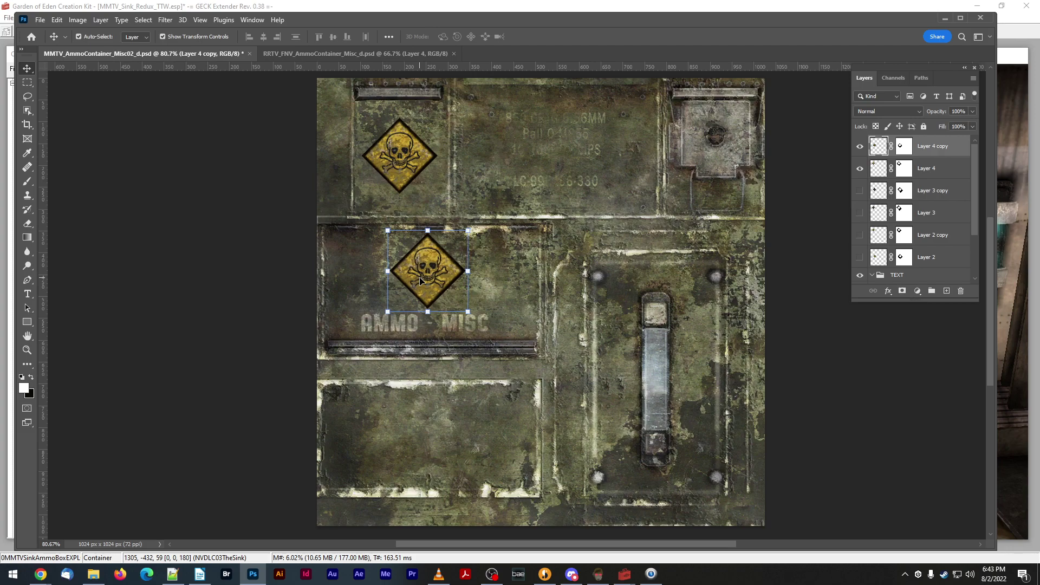
# - Deselect all layers, save MMTV_AmmoContainer_Misc02_d.psd and close the RRTV_FNV_AmmoContainer_Misc_d.psd document
pyautogui.press('super')
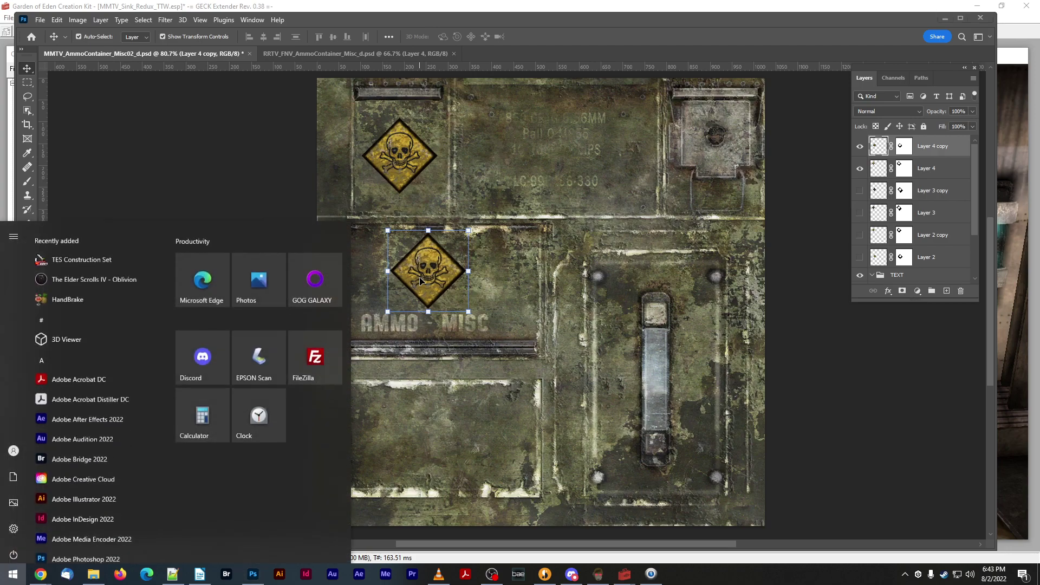
pyautogui.click(244, 168)
pyautogui.hotkey('ctrl', 's')
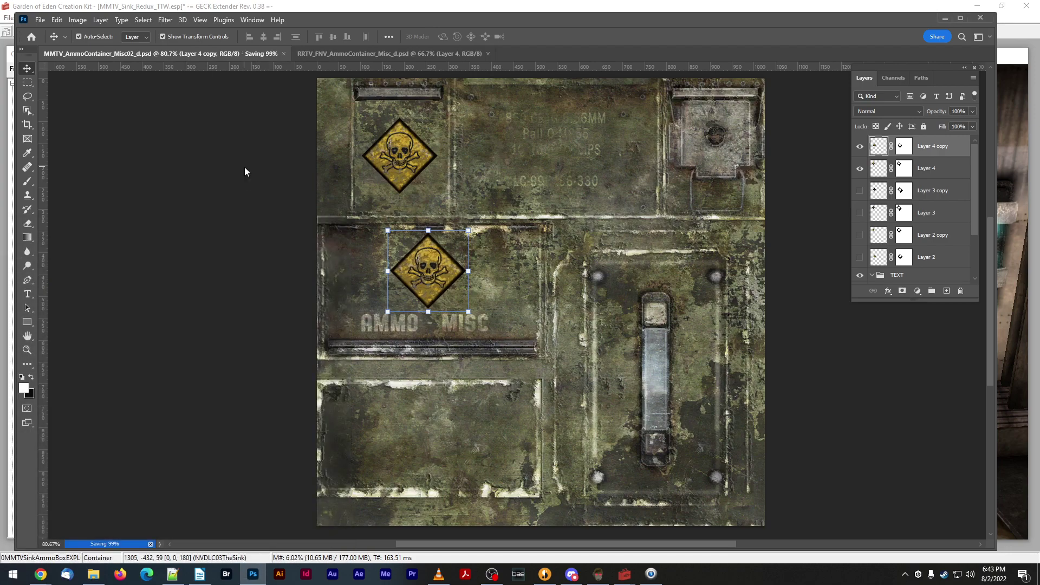
pyautogui.hotkey('ctrl', 'z')
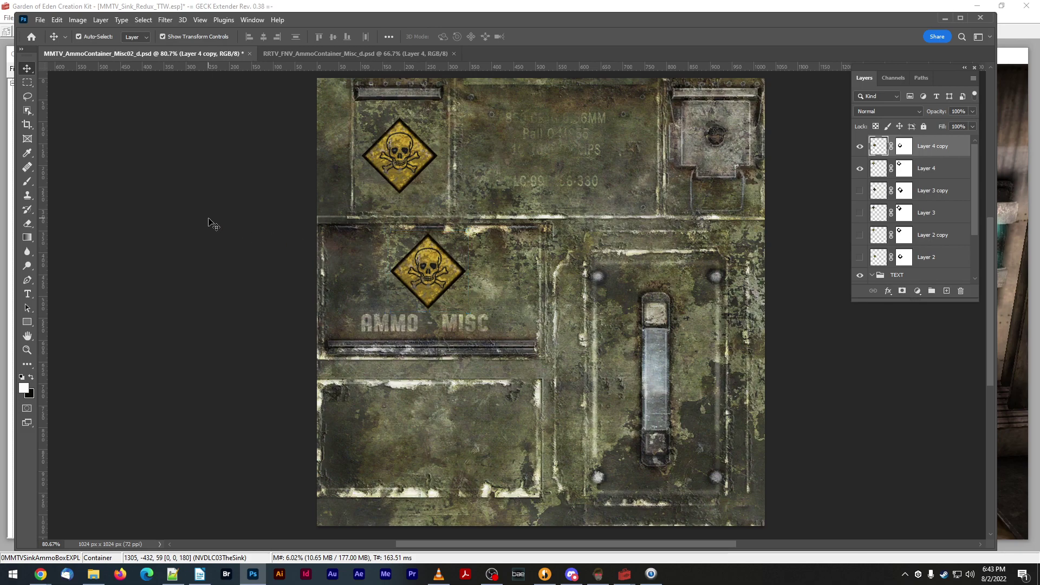
pyautogui.keyDown('ctrl'); pyautogui.click(209, 219); pyautogui.keyUp('ctrl')
pyautogui.hotkey('ctrl', 's')
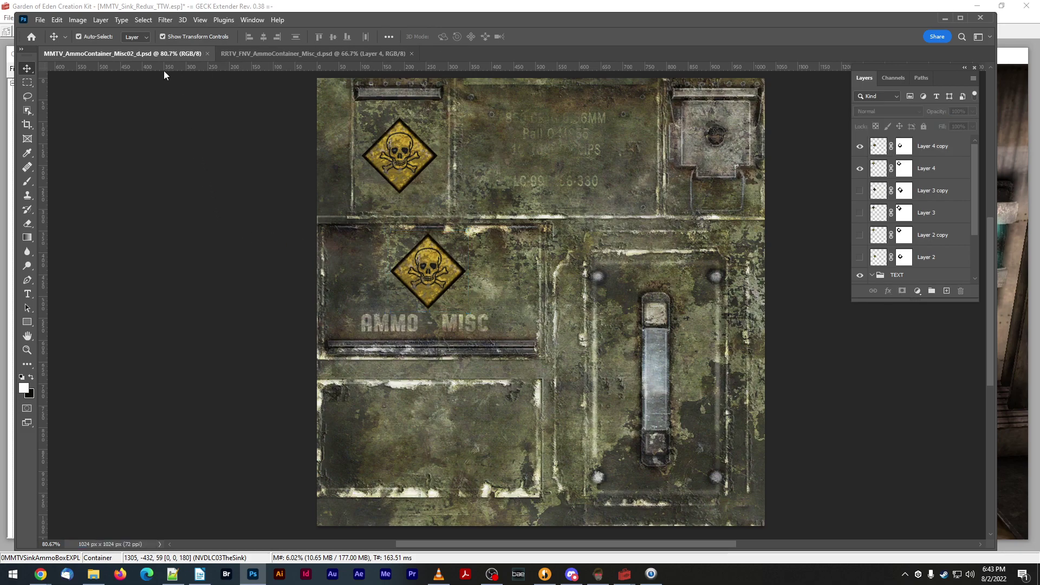
pyautogui.click(325, 54)
pyautogui.click(412, 53)
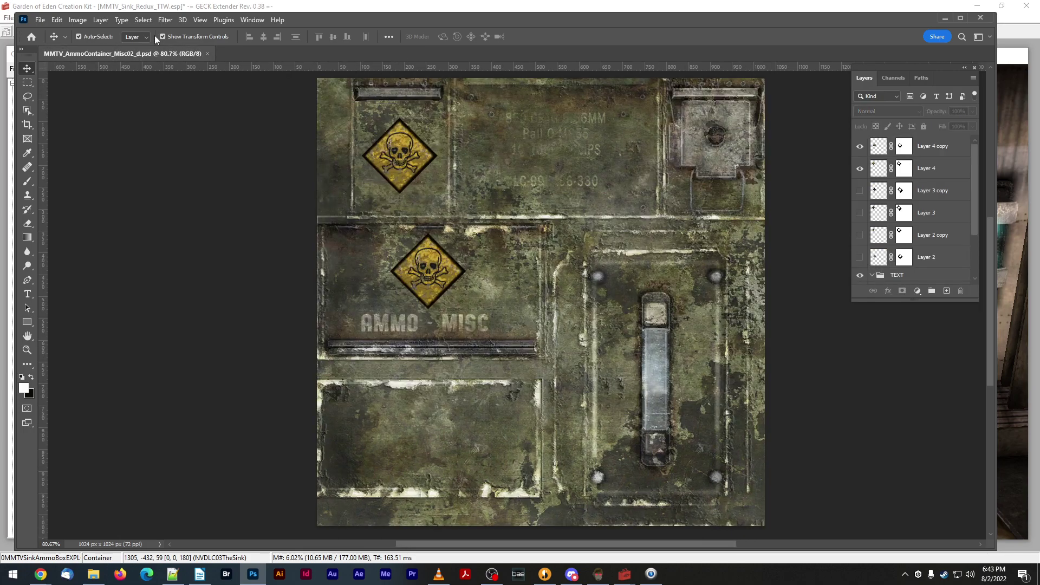
# - Set up a saved copy without layers in Intel Texture Works DDS format, named MMTV_AmmoContainer_Misc02_d.dds
pyautogui.click(42, 22)
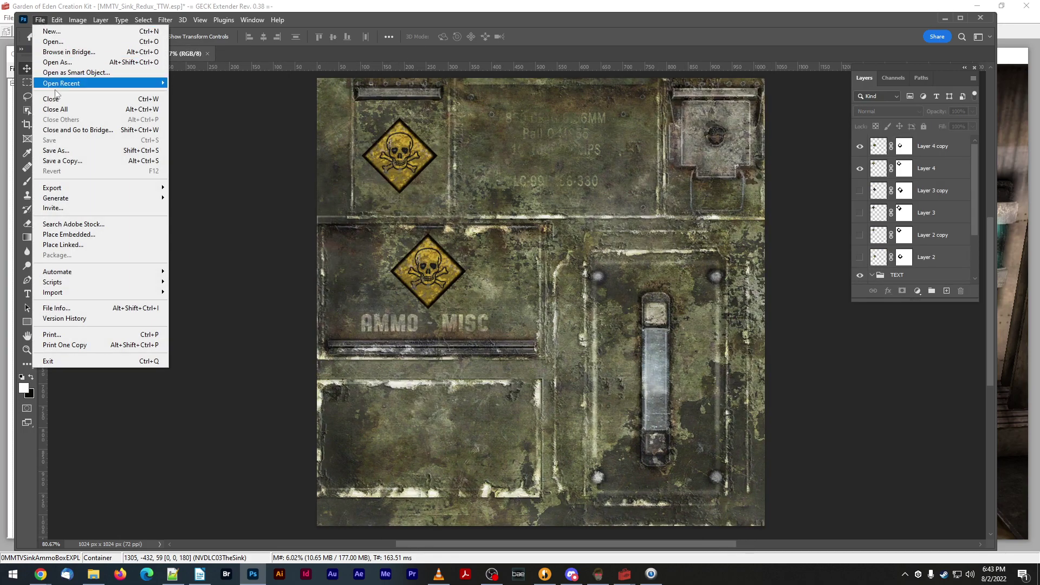
pyautogui.click(62, 161)
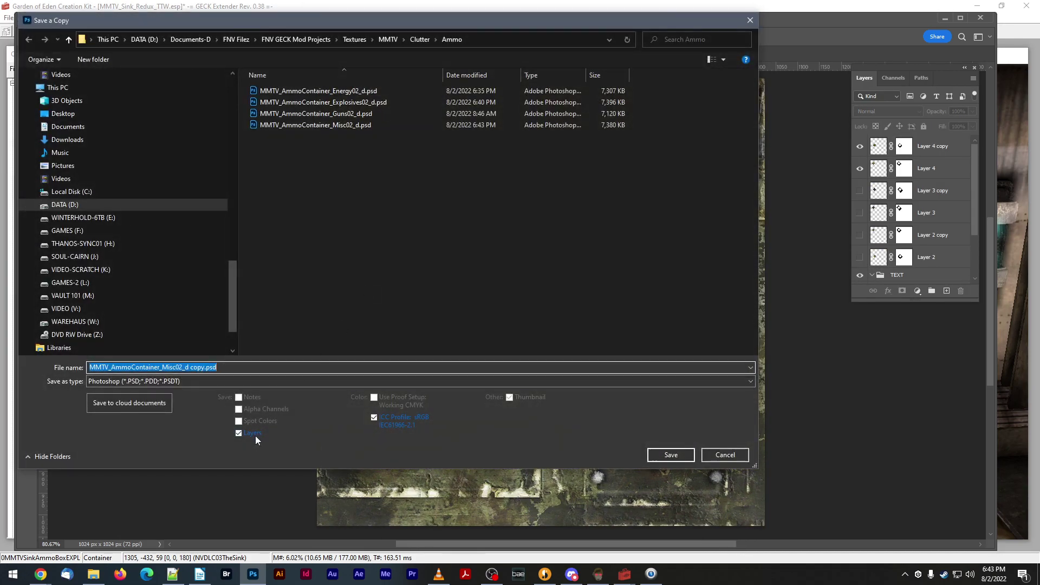
pyautogui.click(238, 434)
pyautogui.click(176, 381)
pyautogui.click(162, 399)
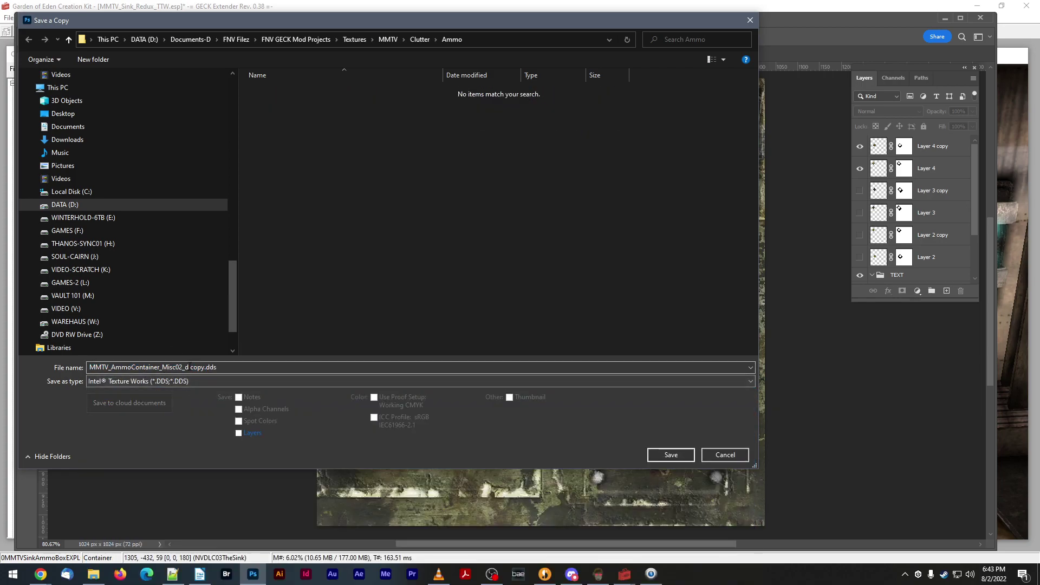
pyautogui.moveTo(189, 368); pyautogui.dragTo(204, 367)
pyautogui.press('BackSpace')
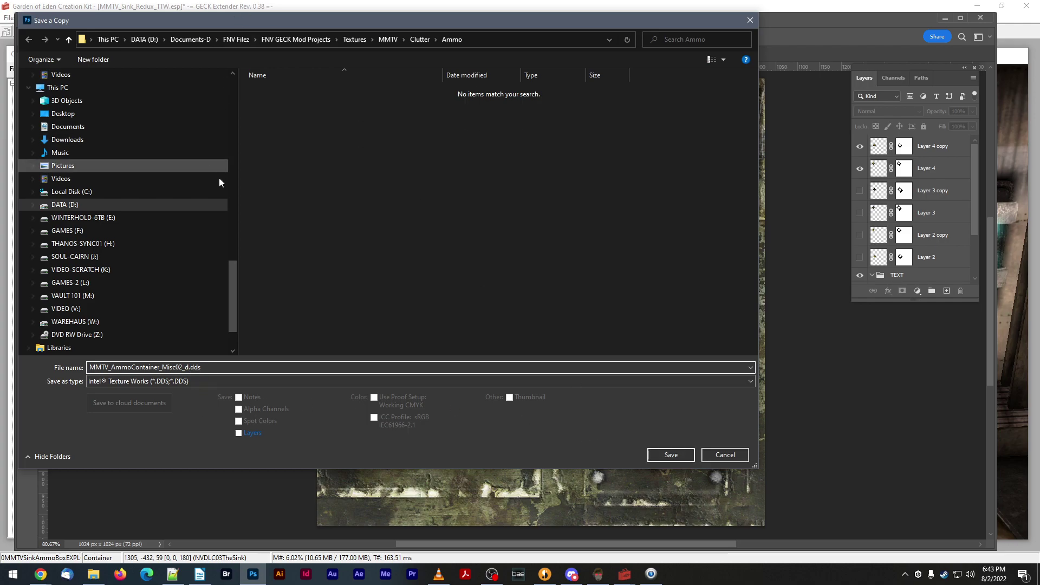
# - Save the DDS copy into the MMTV Sink Redux - DEV mod's Textures\MMTV\Clutter\Ammo folder, accepting the texture export options
pyautogui.moveTo(233, 278); pyautogui.dragTo(234, 225)
pyautogui.scroll(5, 93, 171)
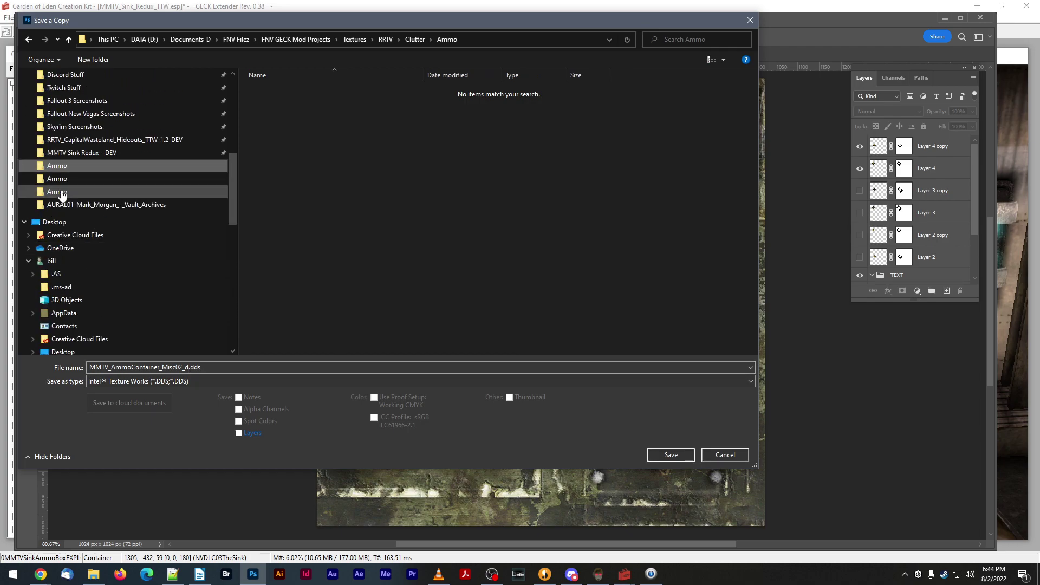
pyautogui.click(59, 192)
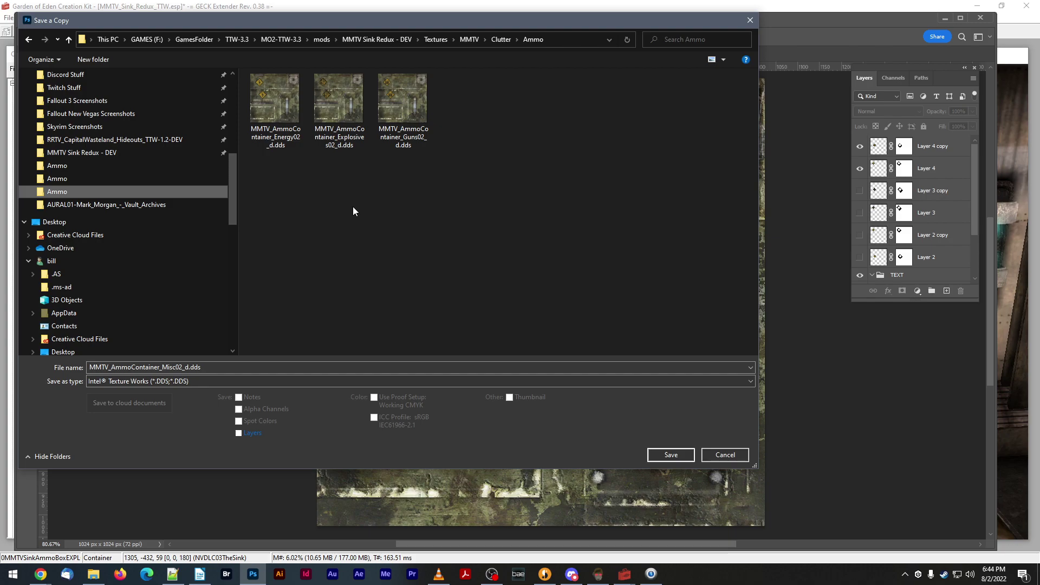
pyautogui.click(673, 454)
pyautogui.click(529, 339)
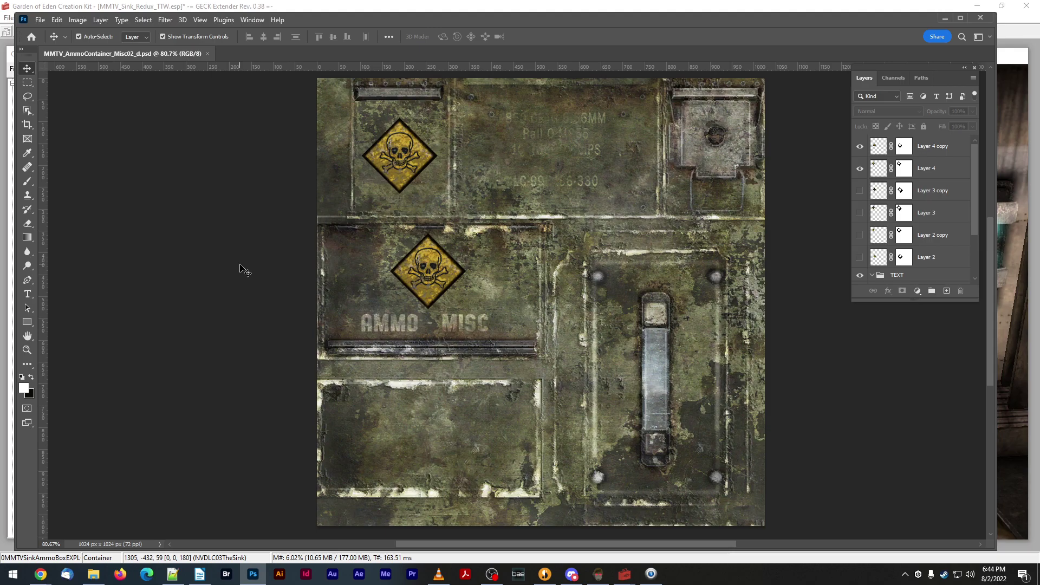
# - Switch to Mod Organizer, unlock and maximize it, and run Explore Virtual Folder
pyautogui.click(943, 20)
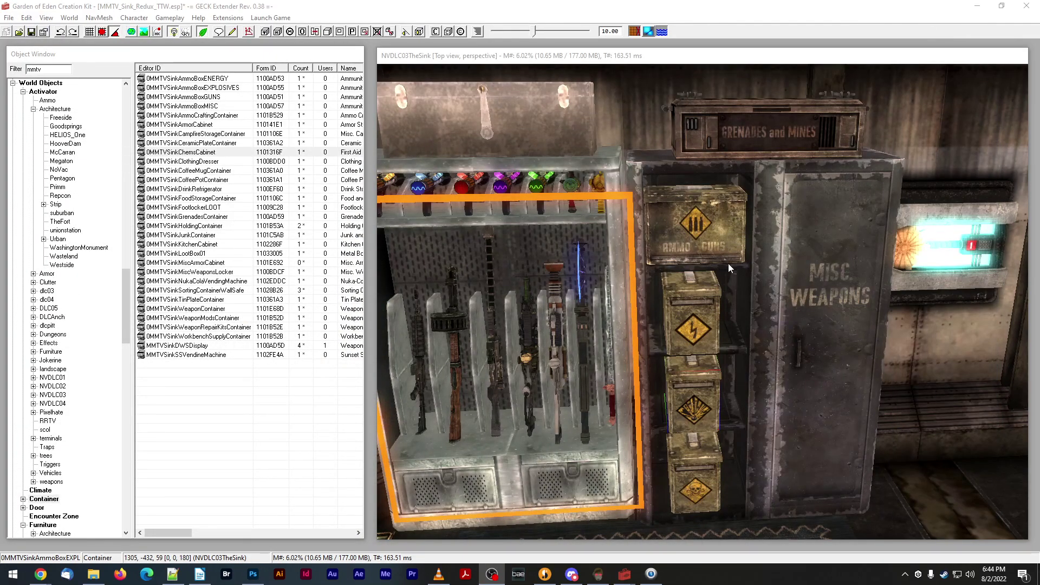
pyautogui.click(598, 574)
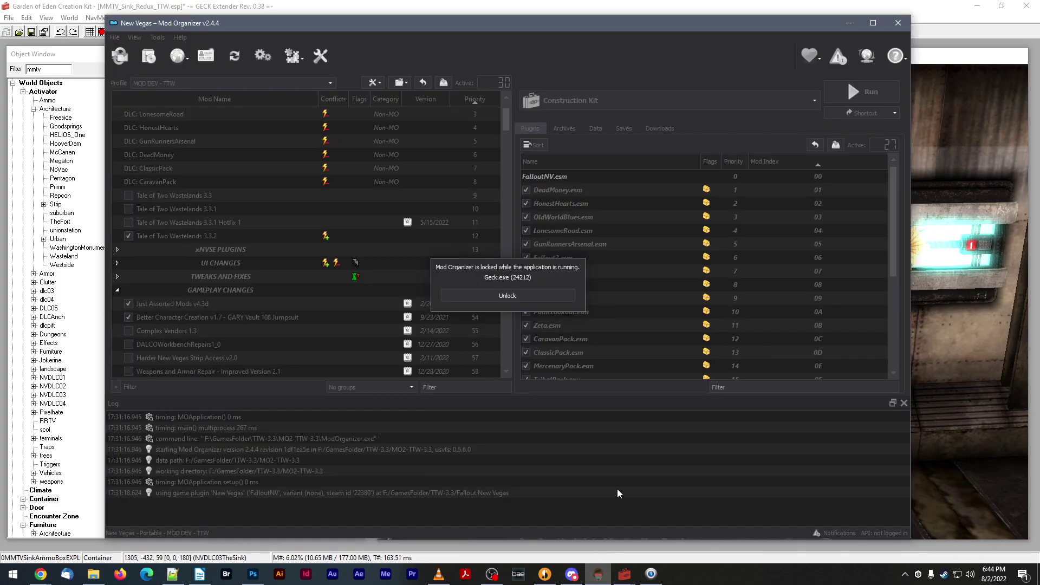
pyautogui.click(469, 293)
pyautogui.click(873, 24)
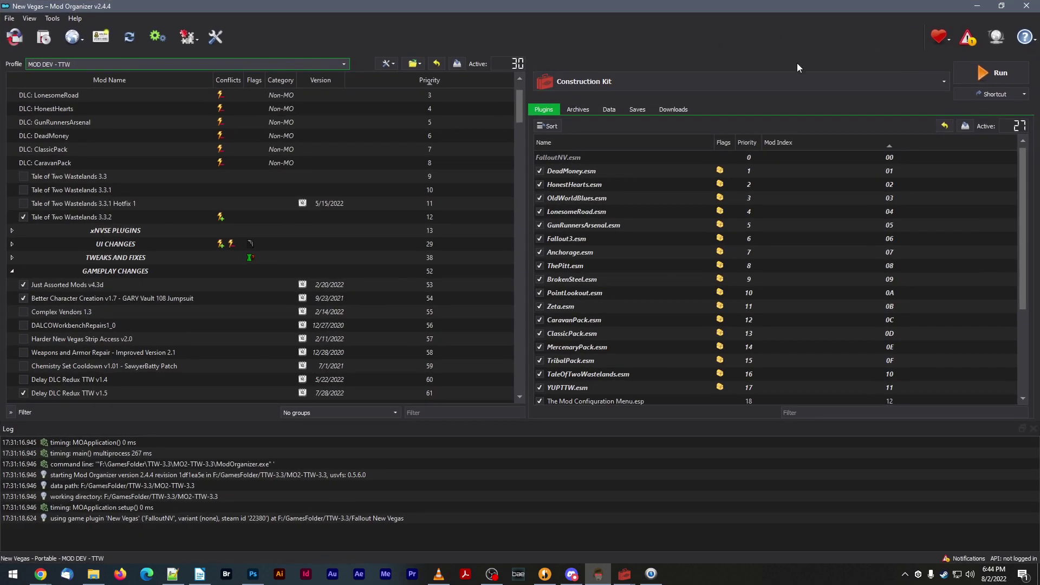
pyautogui.click(623, 81)
pyautogui.click(554, 276)
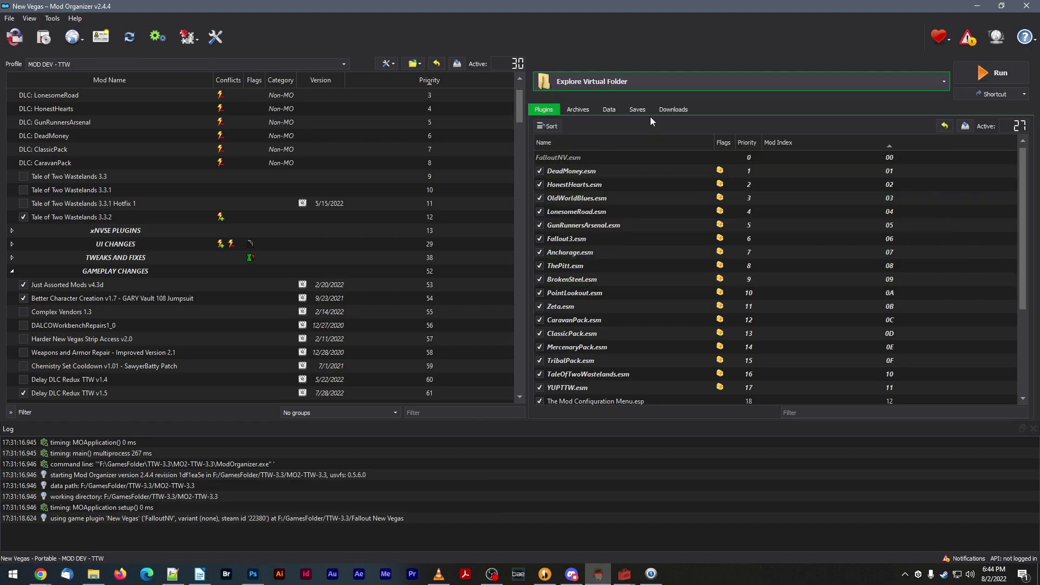
pyautogui.click(975, 75)
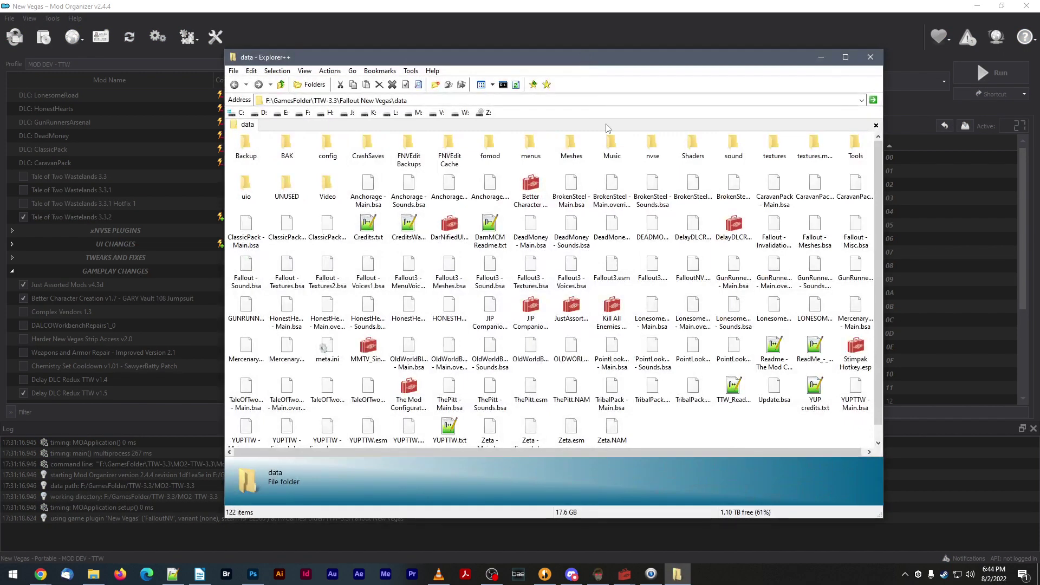
# - Open the Meshes\MMTV\Clutter\Ammo folder in the virtual data folder, listing files in details view with a wider name column
pyautogui.doubleClick(569, 143)
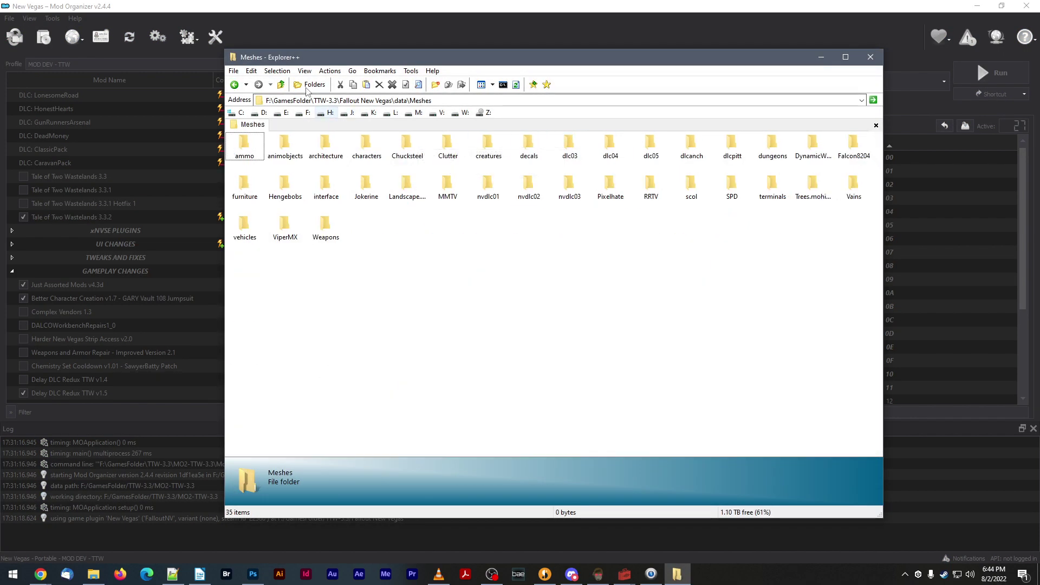
pyautogui.click(305, 71)
pyautogui.click(318, 182)
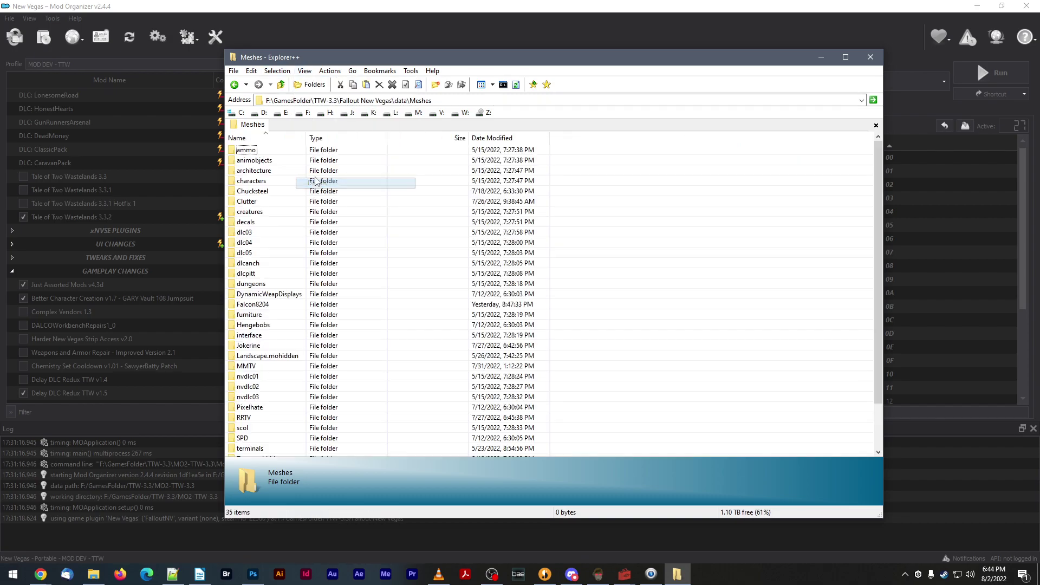
pyautogui.moveTo(307, 138); pyautogui.dragTo(376, 140)
pyautogui.doubleClick(246, 365)
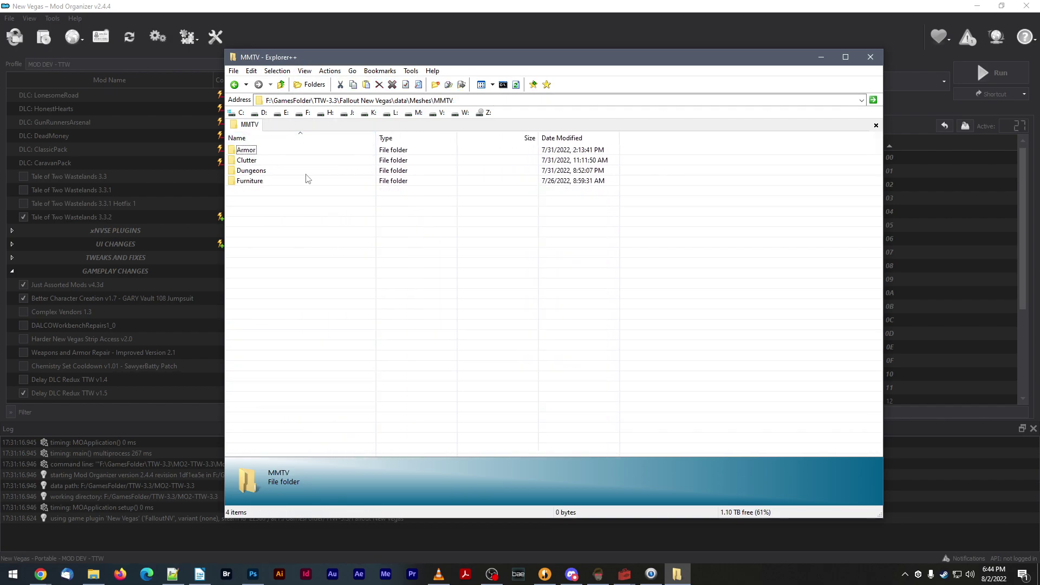
pyautogui.doubleClick(251, 150)
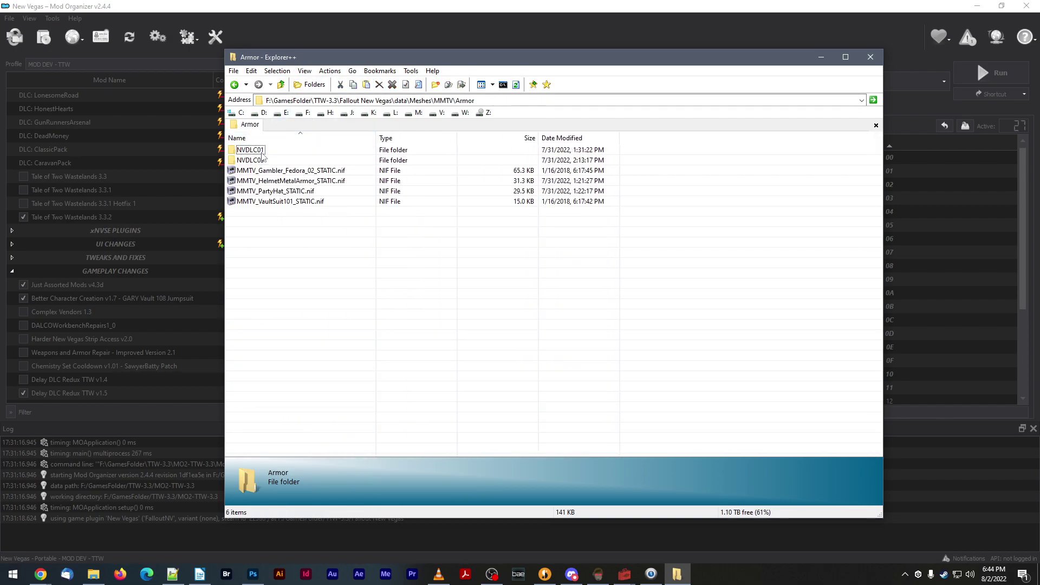
pyautogui.click(235, 84)
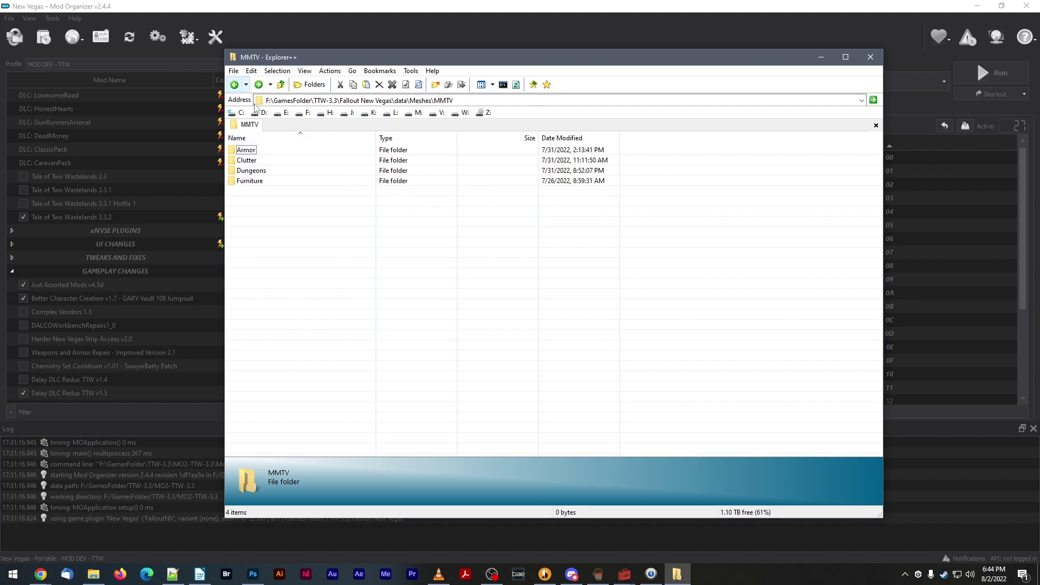
pyautogui.doubleClick(260, 160)
pyautogui.doubleClick(267, 149)
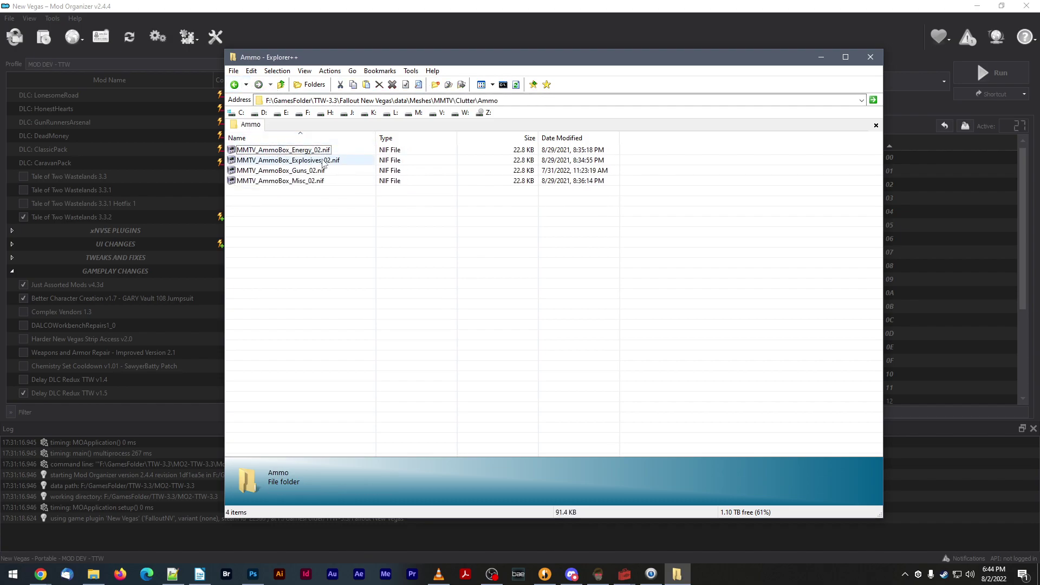
# - Open MMTV_AmmoBox_Energy_02.nif in NifSkope and expand the box body's NiTriStrips down to its BSShaderTextureSet
pyautogui.doubleClick(295, 150)
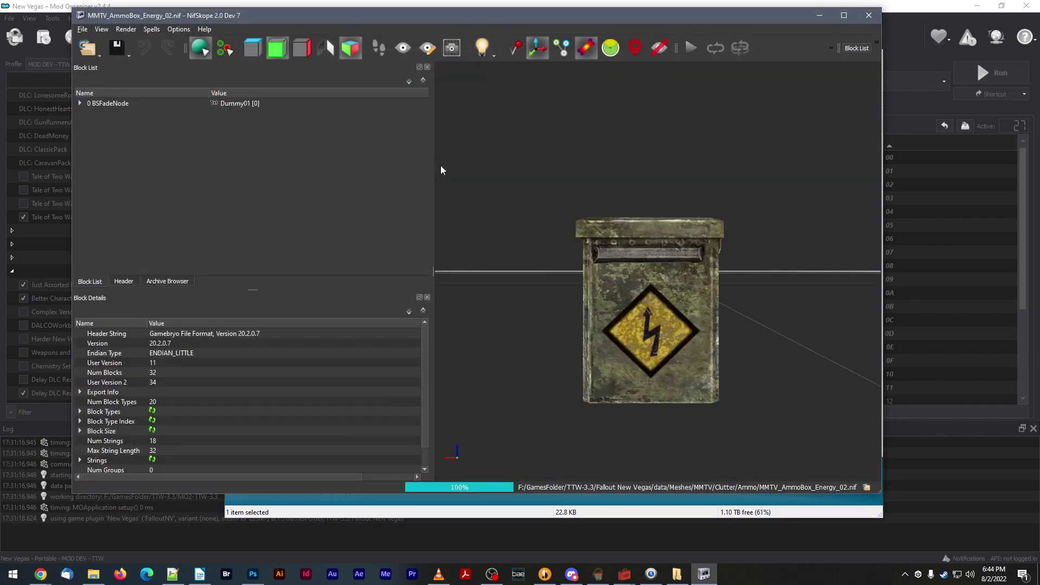
pyautogui.click(554, 276)
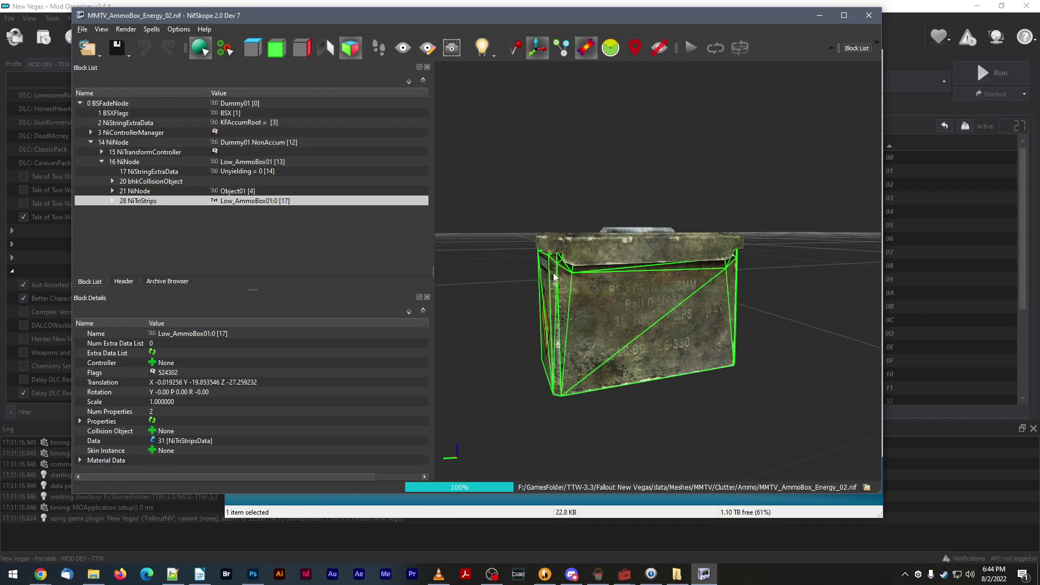
pyautogui.click(112, 201)
pyautogui.click(123, 220)
pyautogui.click(193, 231)
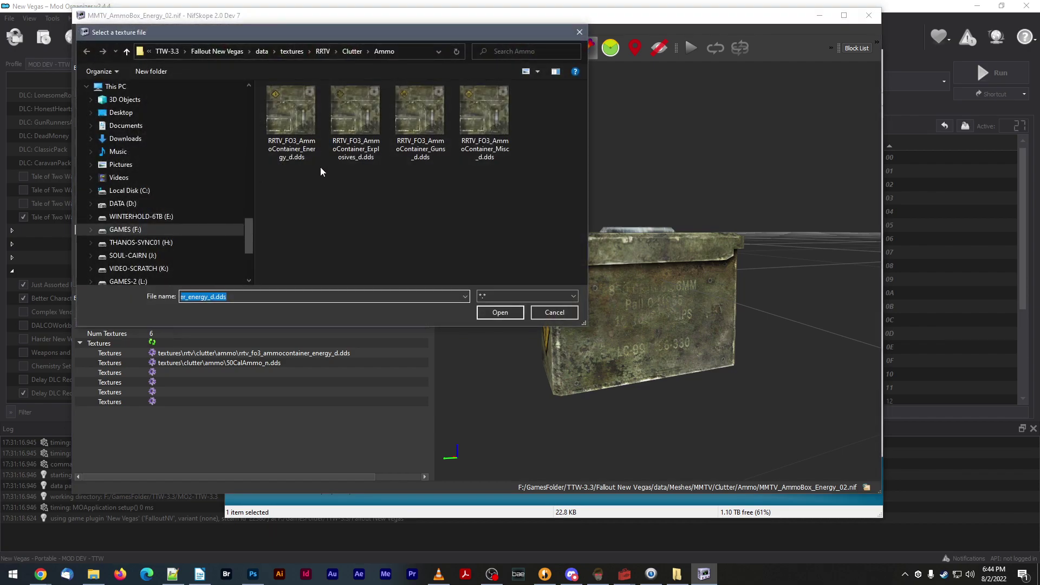
# - Set the box body's first texture to MMTV_AmmoContainer_Energy02_d.dds from textures\MMTV\Clutter\Ammo
pyautogui.doubleClick(305, 142)
pyautogui.moveTo(697, 281); pyautogui.dragTo(549, 287)
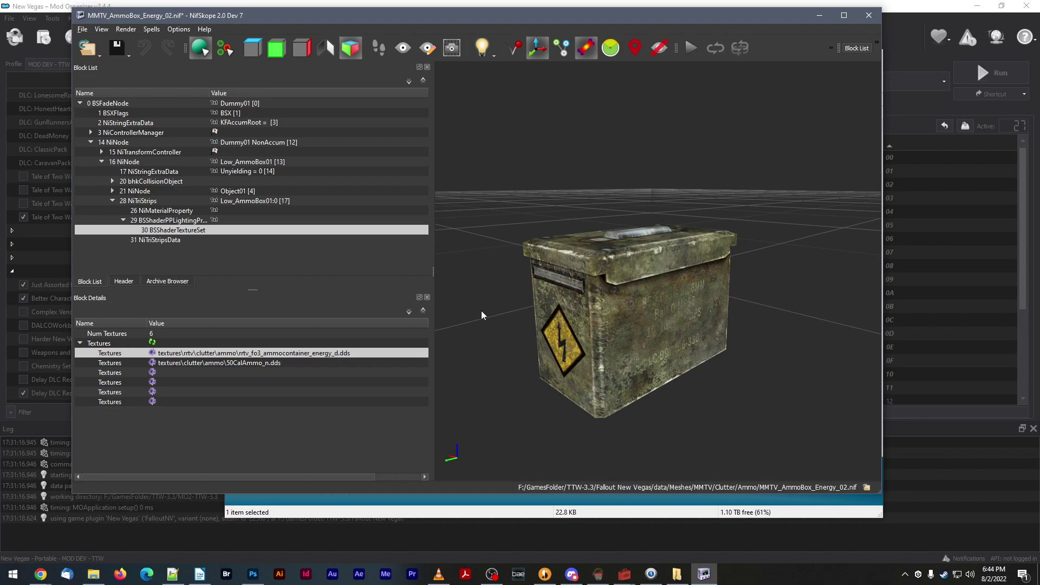
pyautogui.click(152, 353)
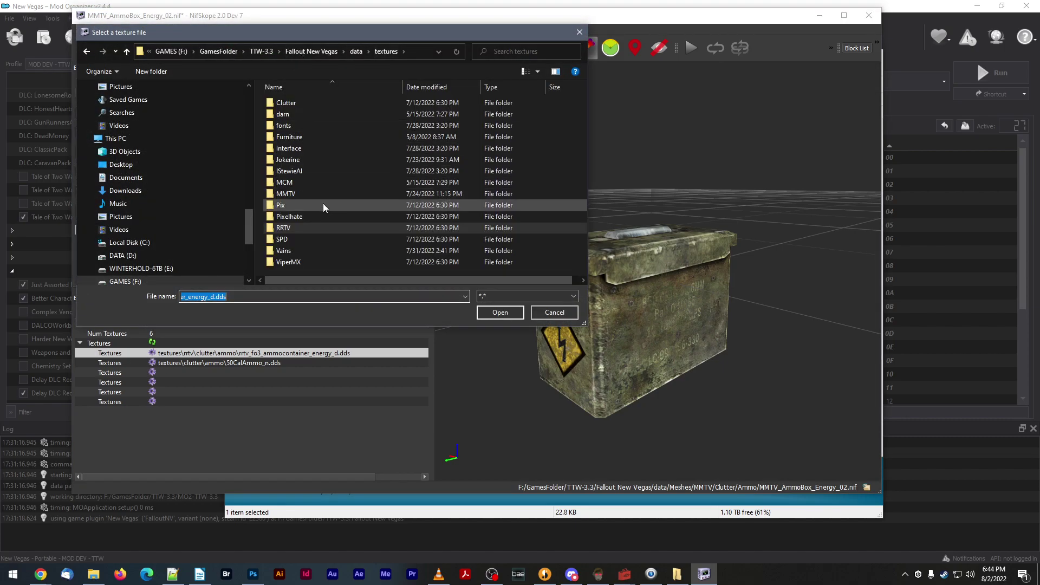
pyautogui.doubleClick(296, 194)
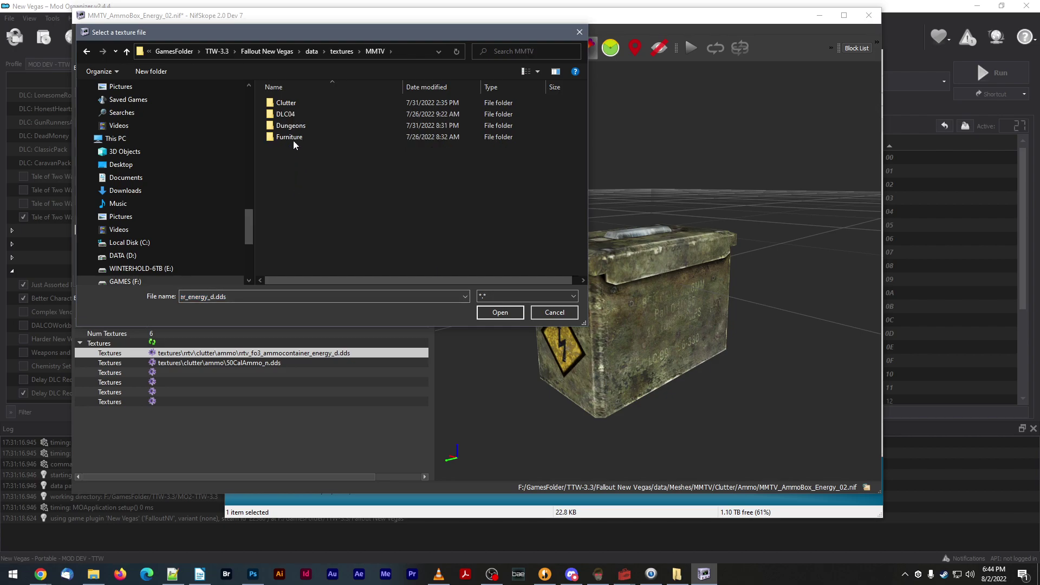
pyautogui.doubleClick(287, 103)
pyautogui.doubleClick(312, 107)
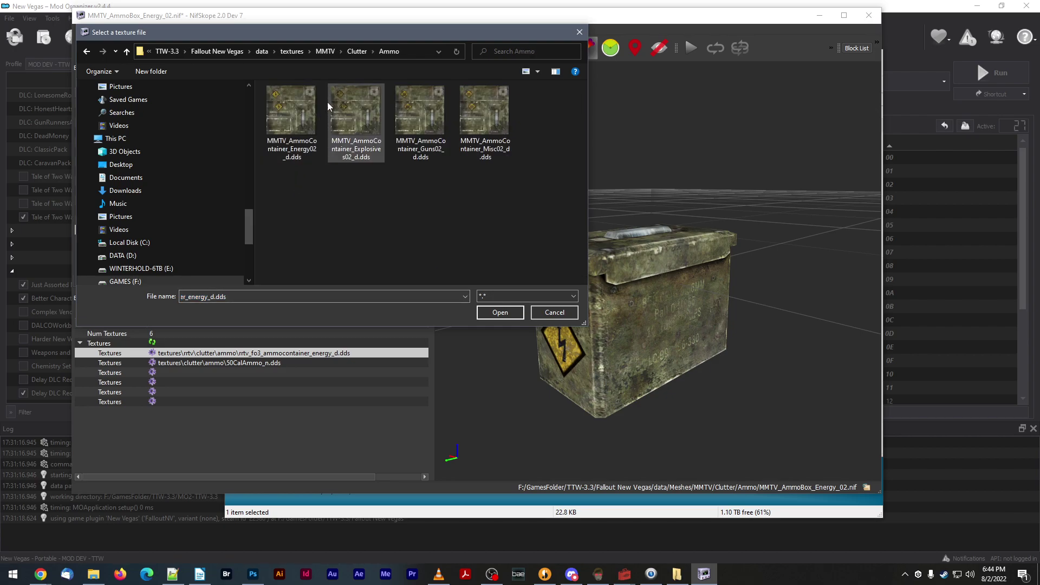
pyautogui.doubleClick(300, 122)
# - Inspect the lettered side of the energy ammo box, save MMTV_AmmoBox_Energy_02.nif and close it
pyautogui.moveTo(563, 210); pyautogui.dragTo(584, 198)
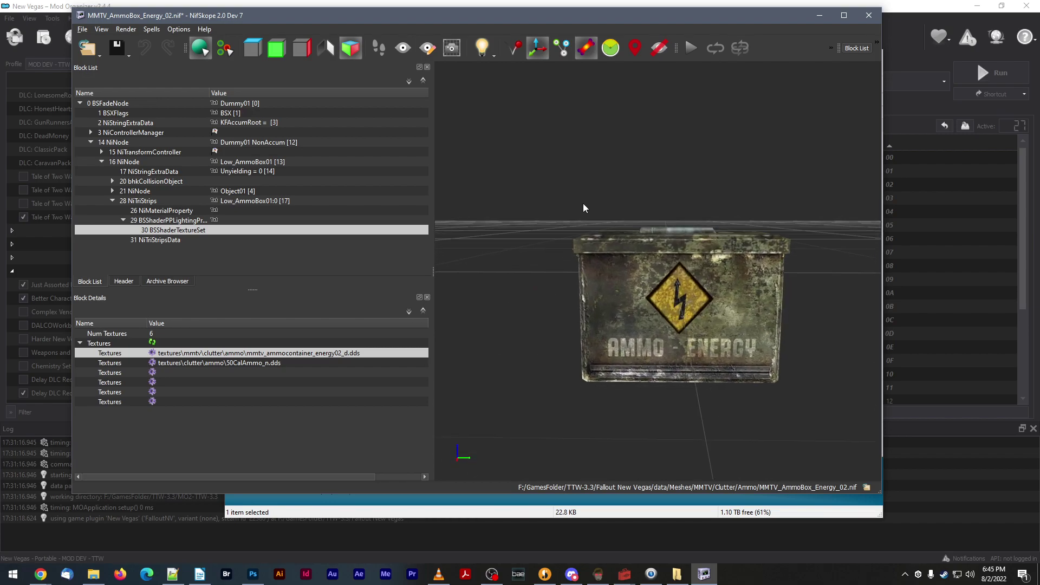
pyautogui.moveTo(547, 217); pyautogui.dragTo(563, 206)
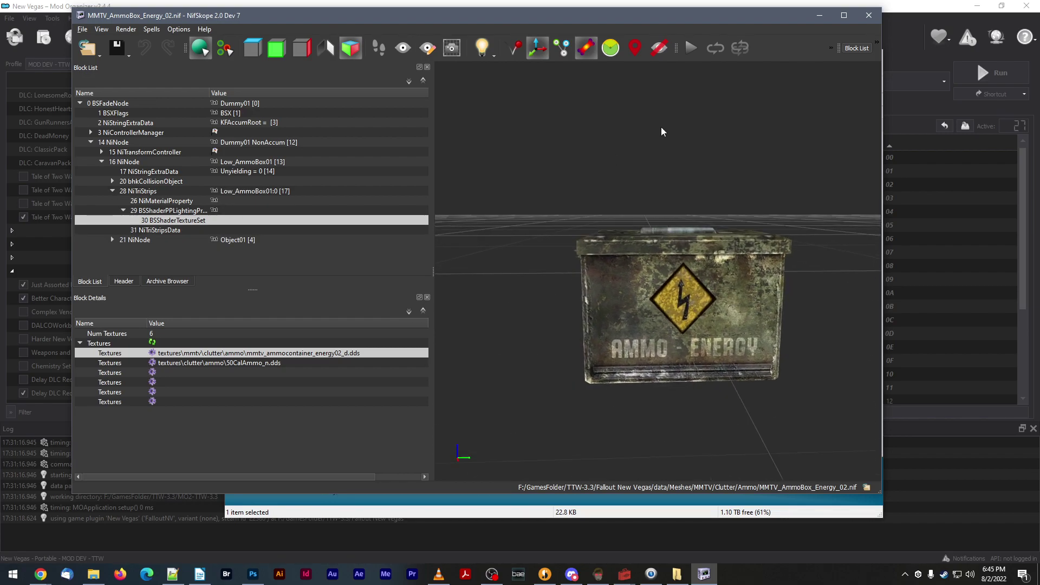
pyautogui.click(868, 15)
# - Open MMTV_AmmoBox_Explosives_02.nif in NifSkope and expand the box body's NiTriStrips down to its BSShaderTextureSet
pyautogui.doubleClick(292, 160)
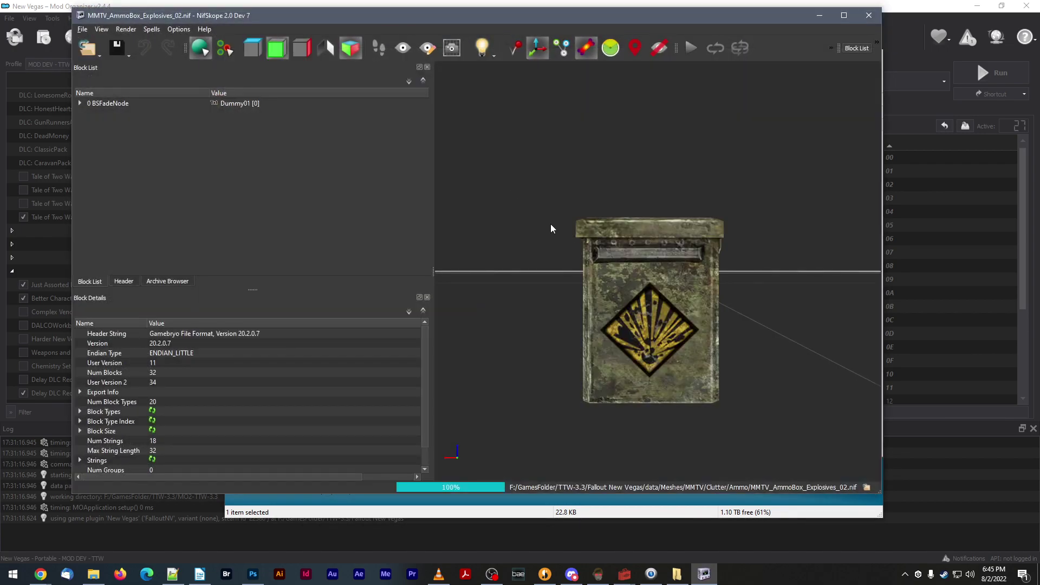
pyautogui.moveTo(550, 223); pyautogui.dragTo(630, 267)
pyautogui.scroll(2, 613, 228)
pyautogui.click(630, 267)
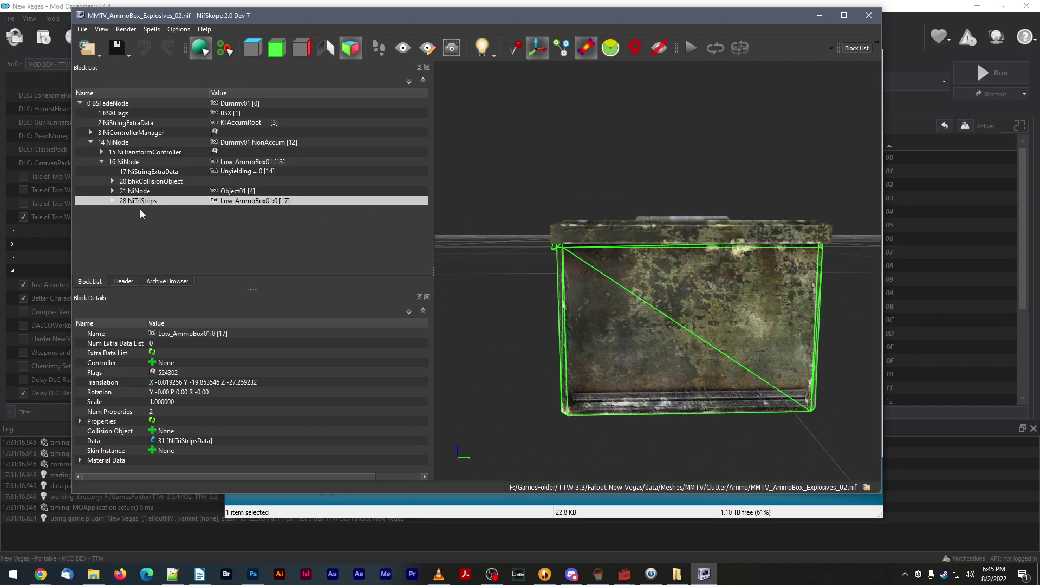
pyautogui.click(112, 200)
pyautogui.click(118, 222)
pyautogui.click(124, 221)
pyautogui.click(173, 230)
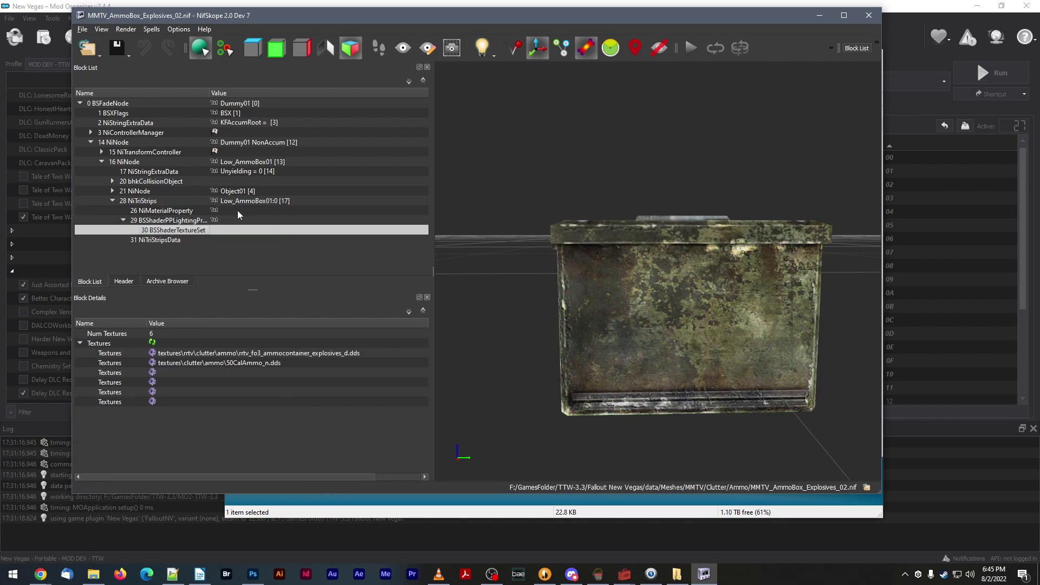
# - Assign RRTV_FO3_AmmoContainer_Explosives_d.dds from textures\RRTV\Clutter\Ammo as the explosives box body's first texture
pyautogui.doubleClick(202, 353)
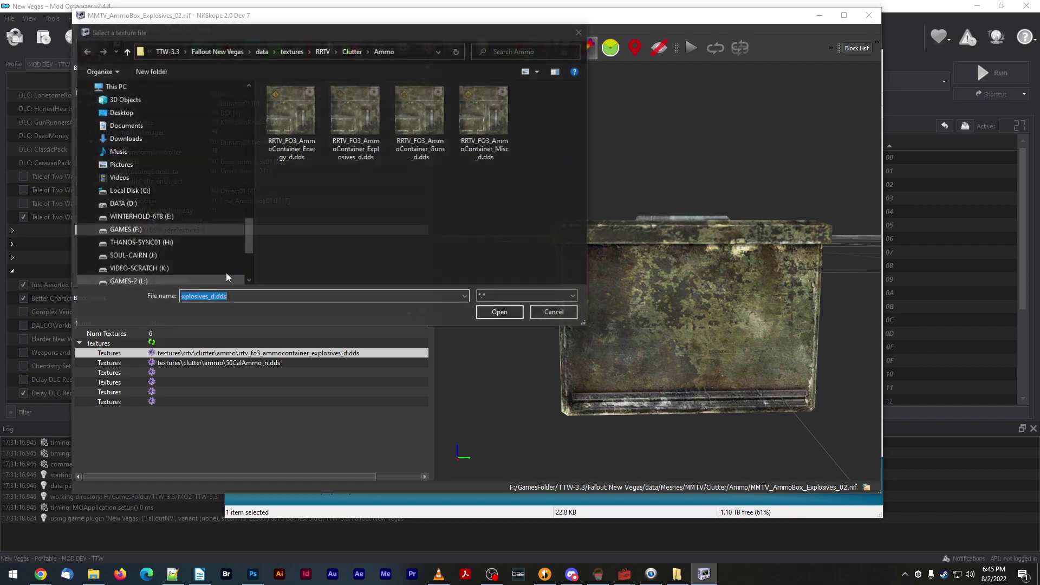
pyautogui.click(355, 116)
pyautogui.doubleClick(355, 116)
pyautogui.moveTo(601, 246); pyautogui.dragTo(302, 224)
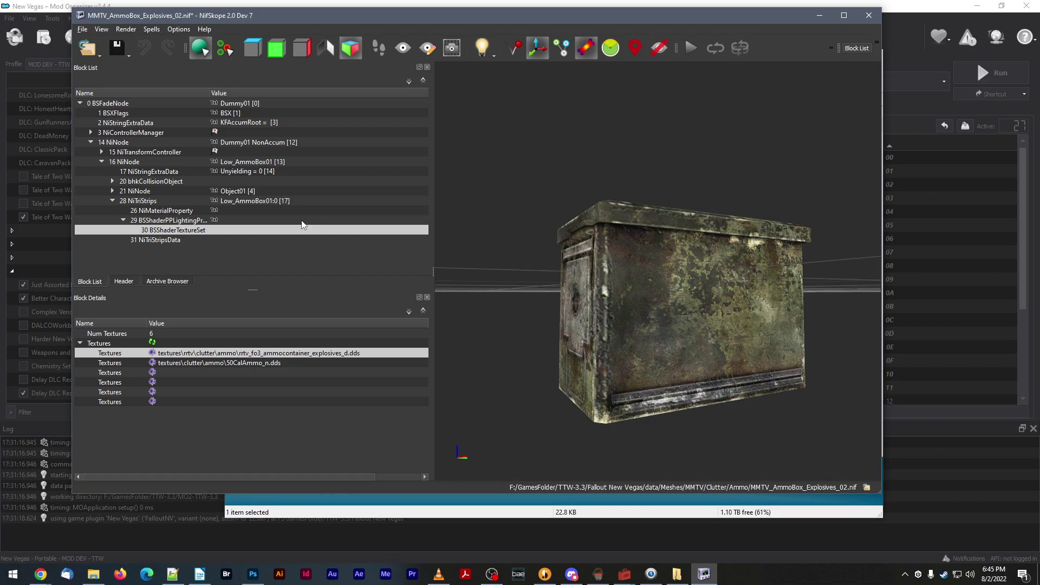
# - Set the explosives box body's first texture to MMTV_AmmoContainer_Explosives02_d.dds from textures\MMTV\Clutter\Ammo
pyautogui.click(153, 354)
pyautogui.click(296, 55)
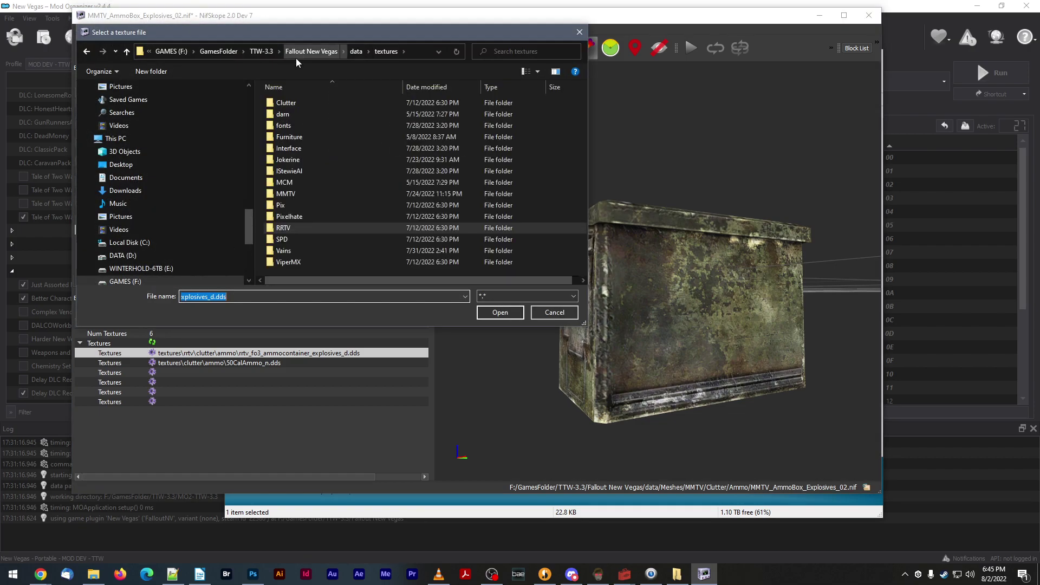
pyautogui.doubleClick(284, 194)
pyautogui.doubleClick(301, 104)
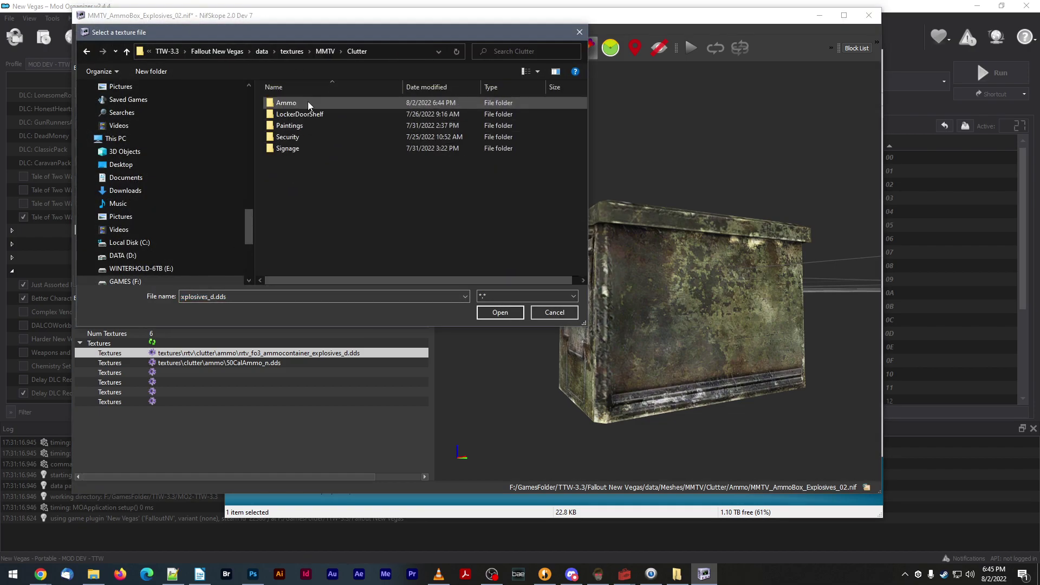
pyautogui.doubleClick(307, 104)
pyautogui.doubleClick(361, 122)
# - Inspect the lettered side of the explosives ammo box, save MMTV_AmmoBox_Explosives_02.nif and close it
pyautogui.moveTo(608, 234); pyautogui.dragTo(559, 254)
pyautogui.click(618, 259)
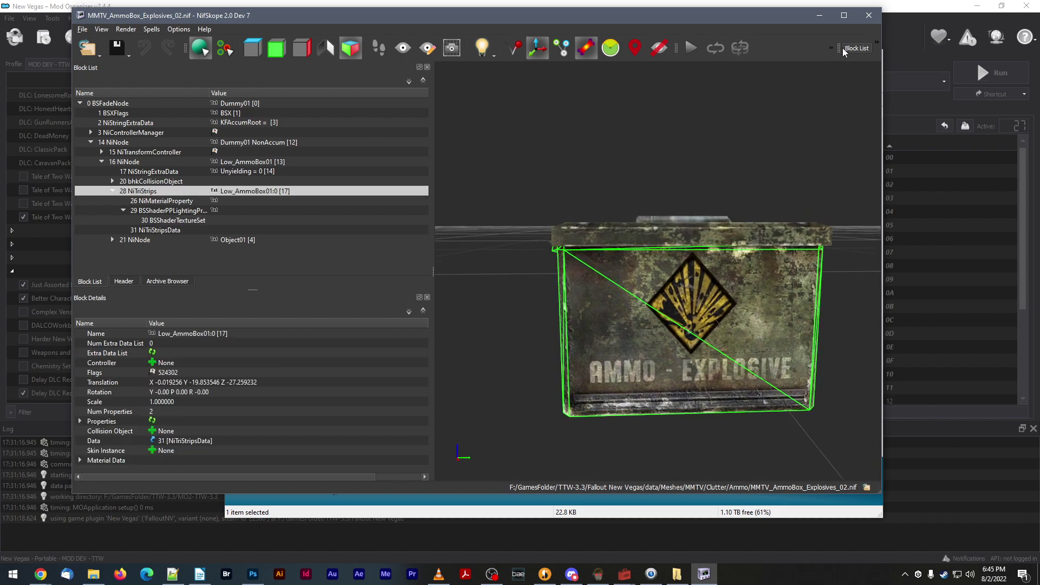
pyautogui.click(868, 16)
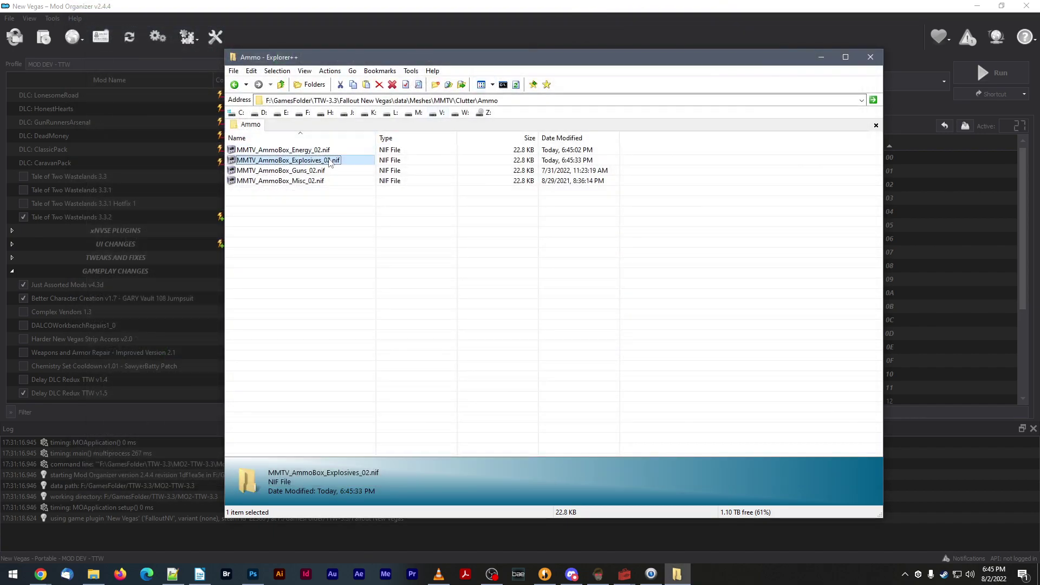
# - Open MMTV_AmmoBox_Misc_02.nif in NifSkope and expand the box body's NiTriStrips down to its BSShaderTextureSet
pyautogui.click(305, 182)
pyautogui.doubleClick(305, 182)
pyautogui.moveTo(488, 233); pyautogui.dragTo(688, 245)
pyautogui.click(688, 247)
pyautogui.click(112, 201)
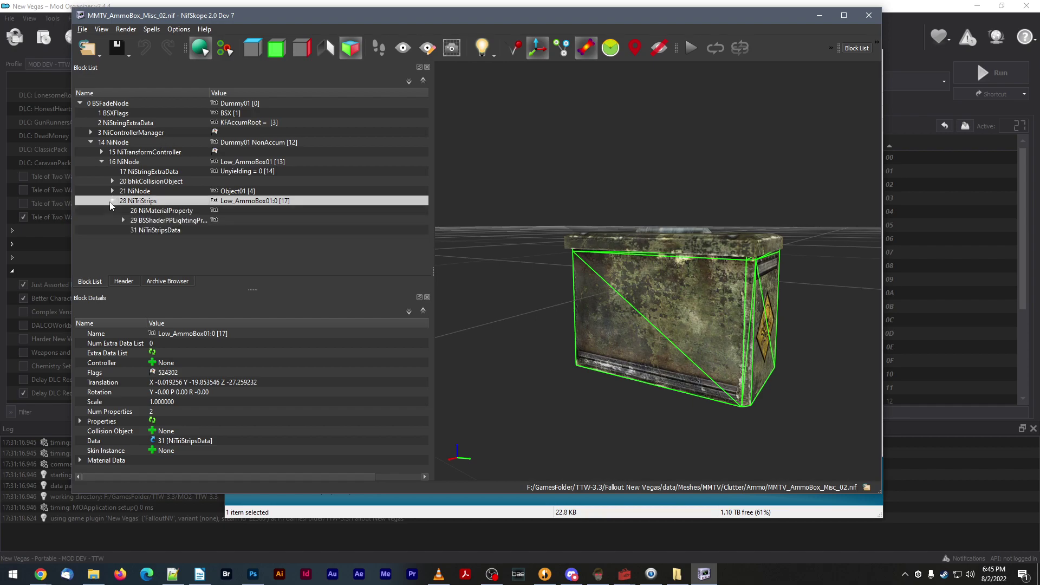
pyautogui.click(123, 220)
pyautogui.click(176, 231)
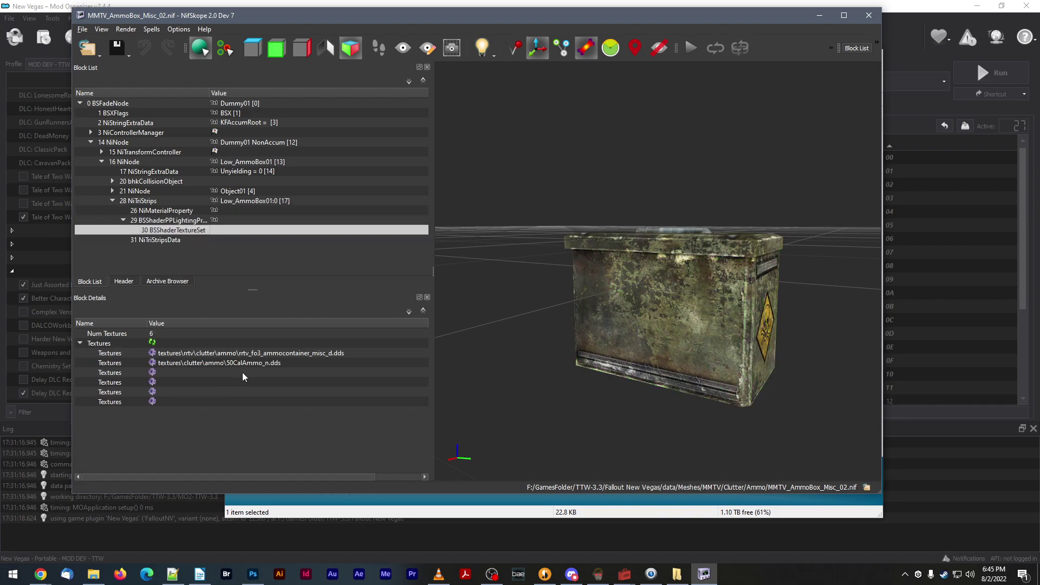
# - Set the misc box body's first texture to MMTV_AmmoContainer_Misc02_d.dds from textures\MMTV\Clutter\Ammo
pyautogui.click(152, 353)
pyautogui.click(295, 52)
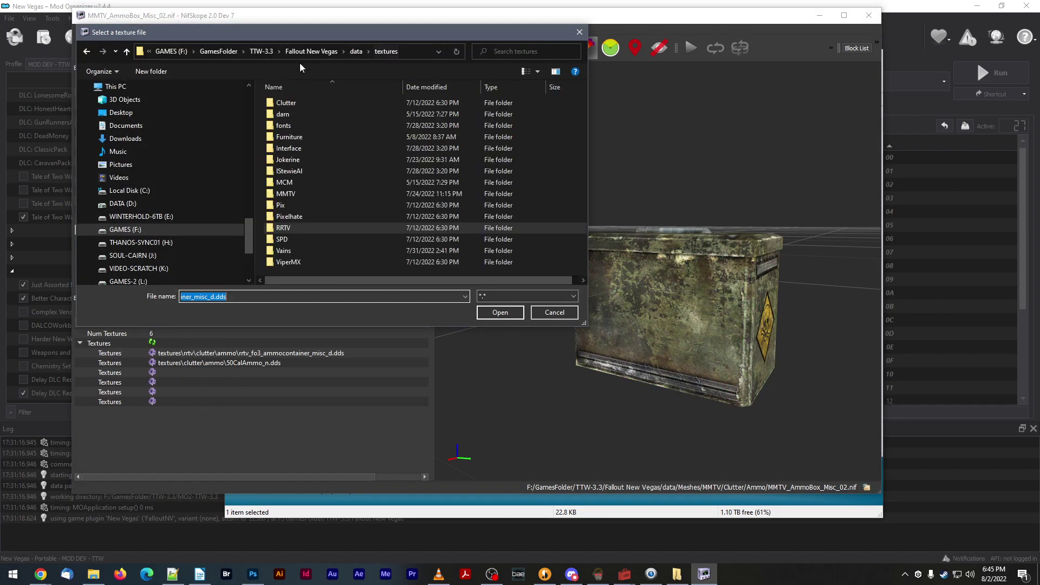
pyautogui.doubleClick(285, 194)
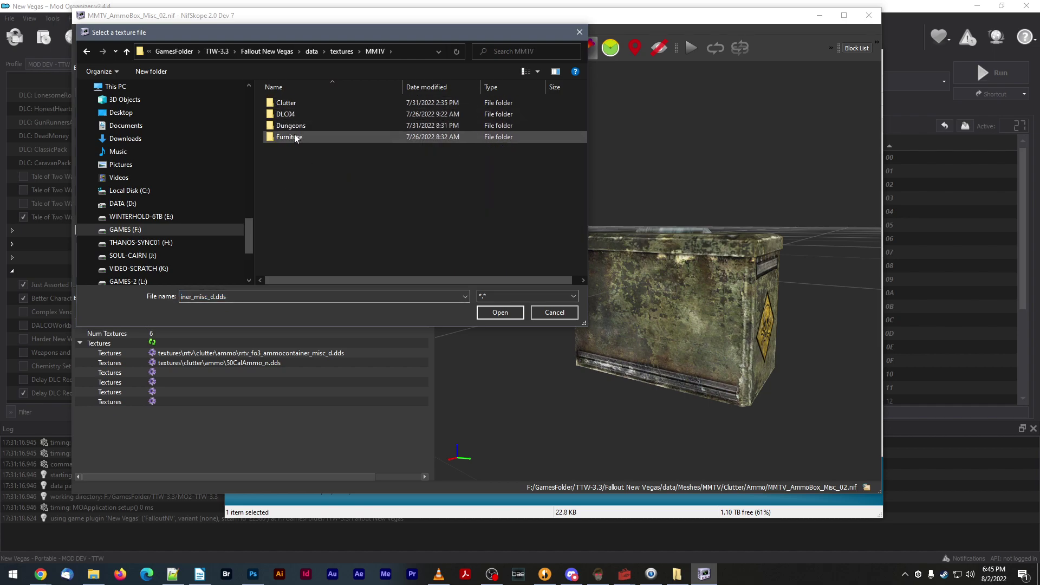
pyautogui.doubleClick(282, 103)
pyautogui.doubleClick(283, 102)
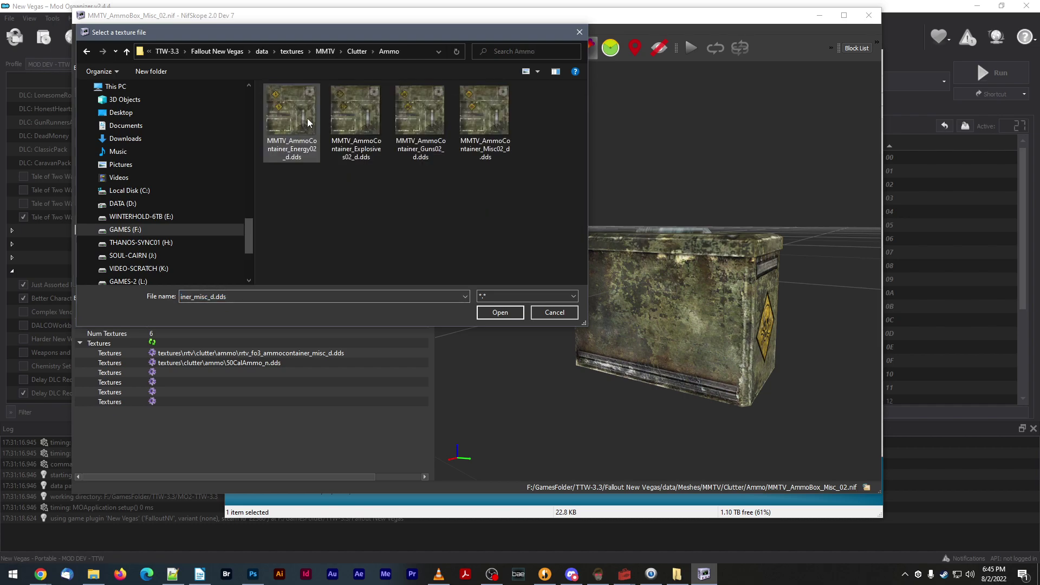
pyautogui.doubleClick(472, 123)
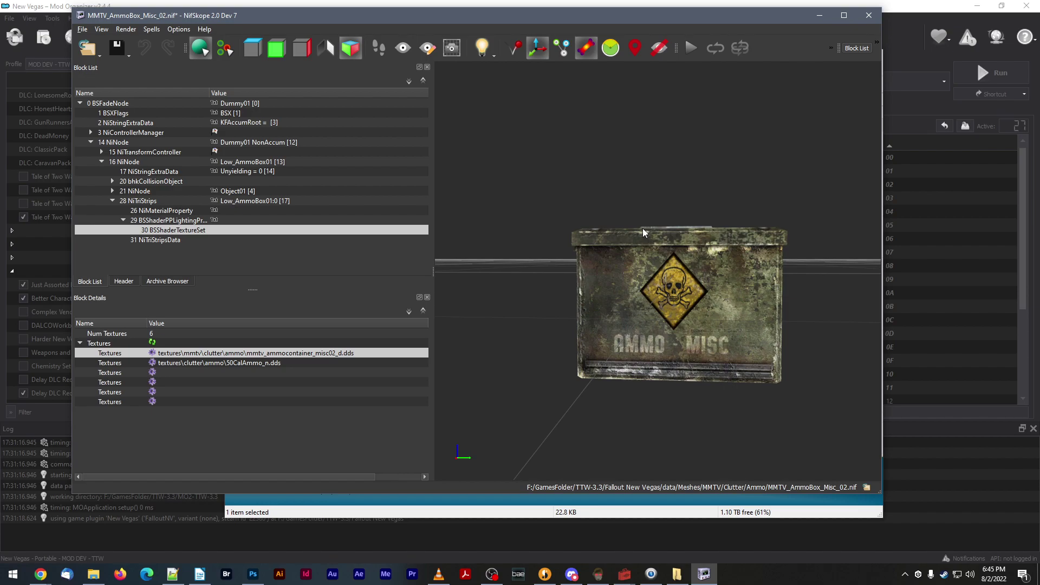
# - Save MMTV_AmmoBox_Misc_02.nif, check the box's lettered side and close the file
pyautogui.hotkey('ctrl', 's')
pyautogui.moveTo(643, 229)
pyautogui.mouseDown()
pyautogui.moveTo(626, 223)
pyautogui.moveTo(649, 233)
pyautogui.mouseUp()
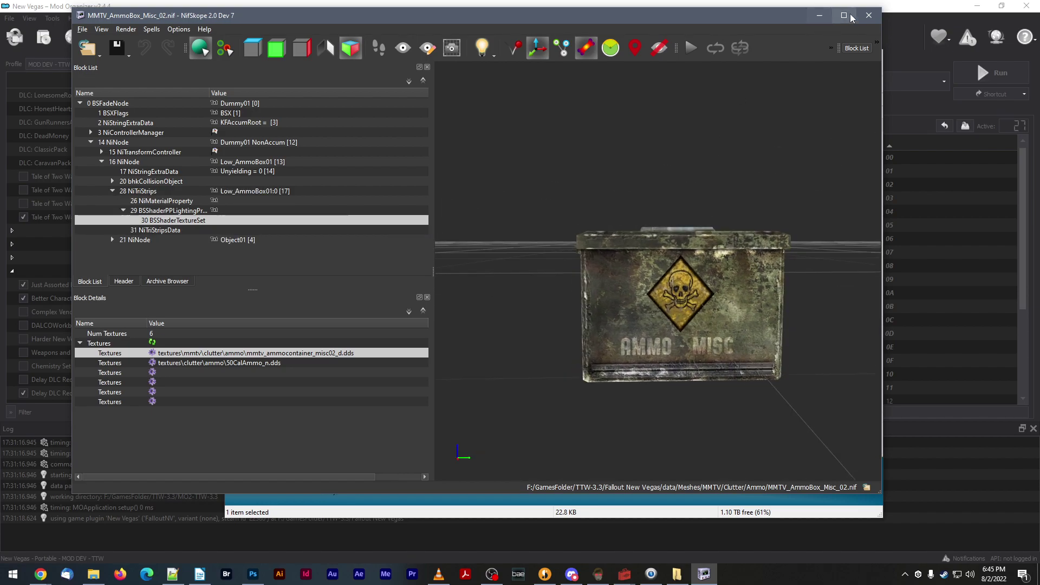
pyautogui.click(868, 15)
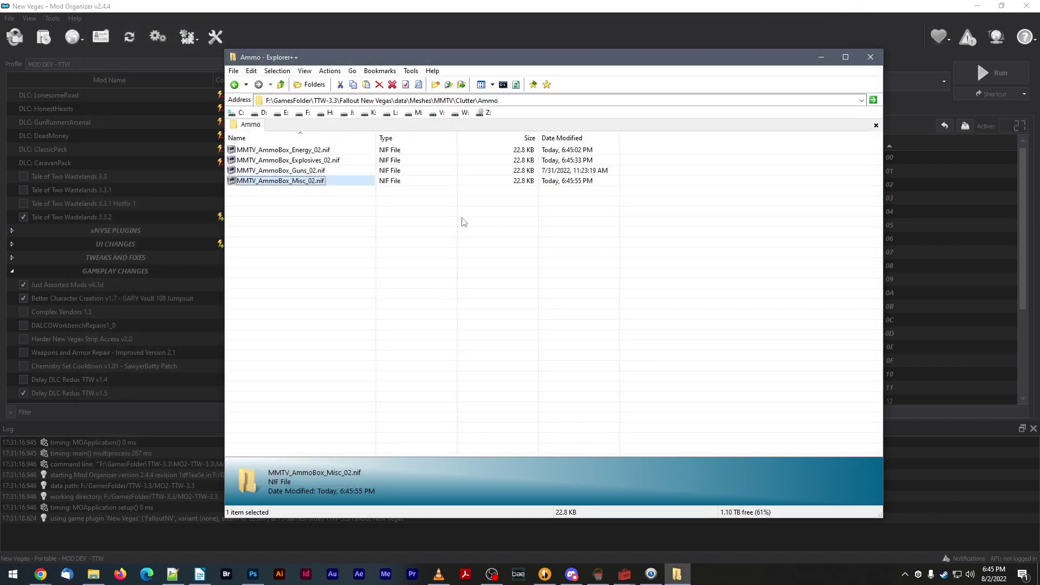
# - Refresh the Ammo meshes folder listing, check the files' modification dates and close Explorer++ to return to Mod Organizer
pyautogui.rightClick(463, 222)
pyautogui.click(505, 258)
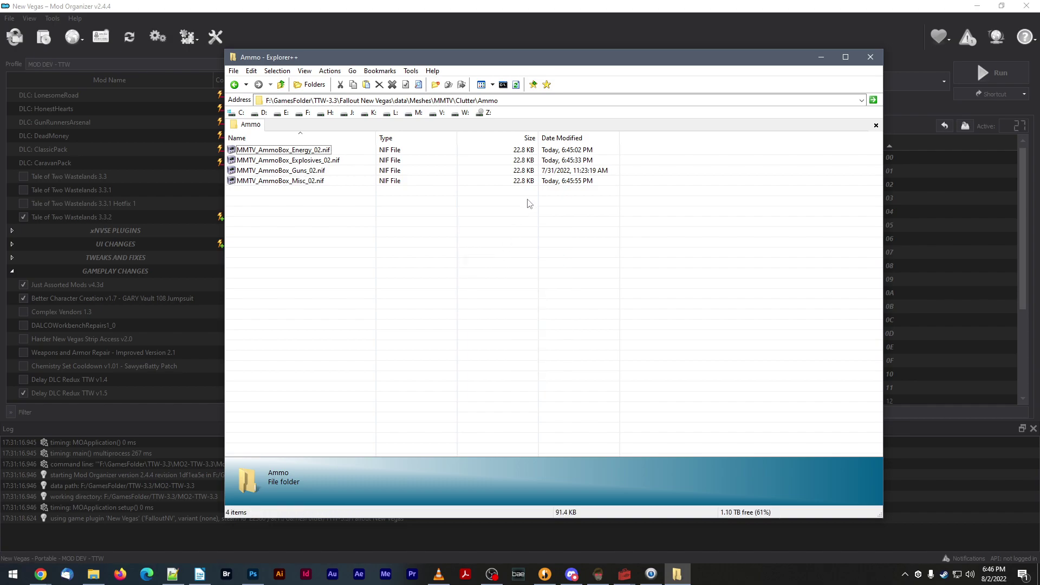
pyautogui.click(311, 171)
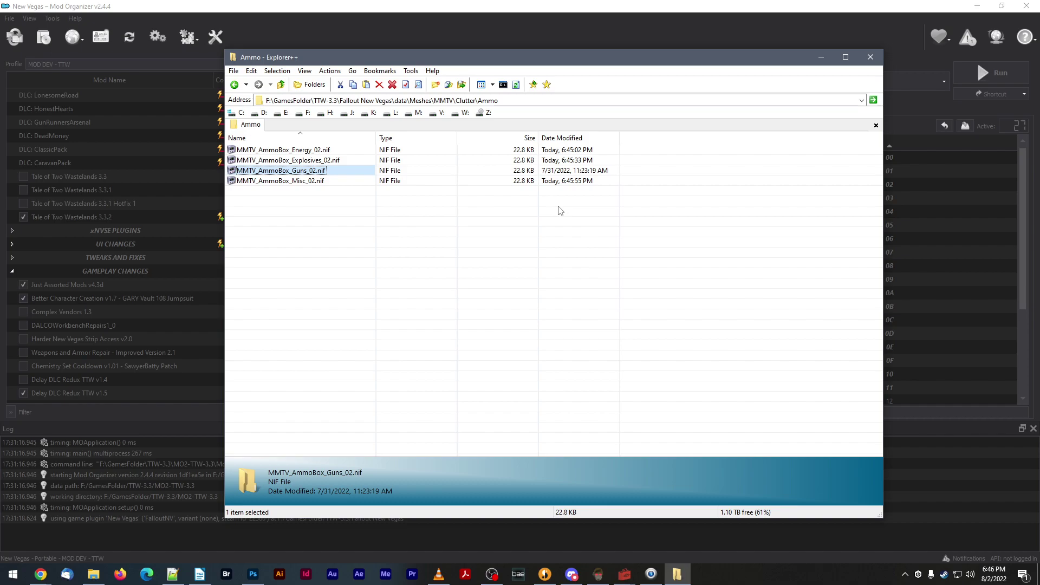
pyautogui.click(560, 174)
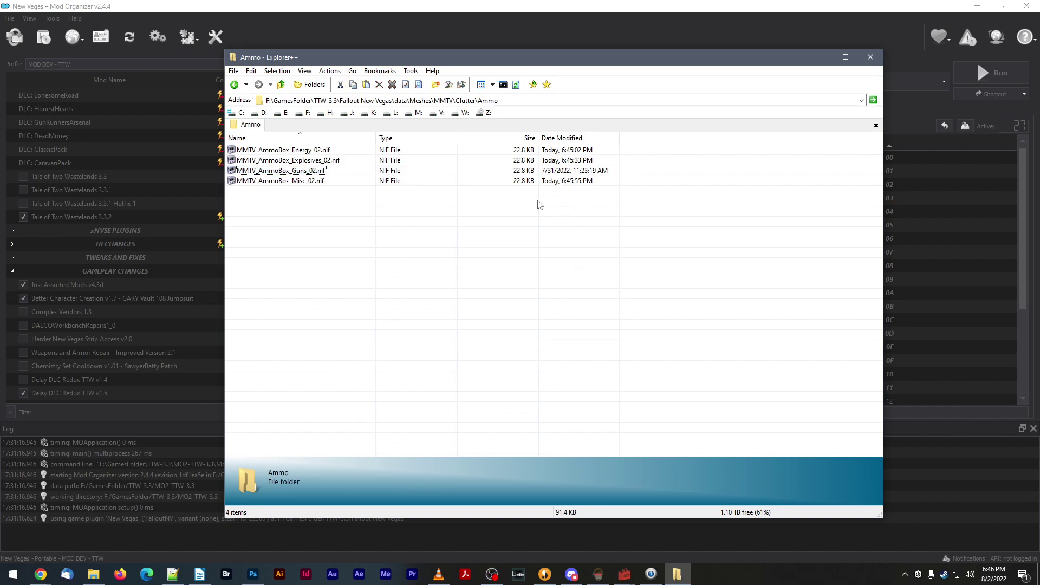
pyautogui.click(873, 54)
pyautogui.click(723, 73)
pyautogui.click(596, 127)
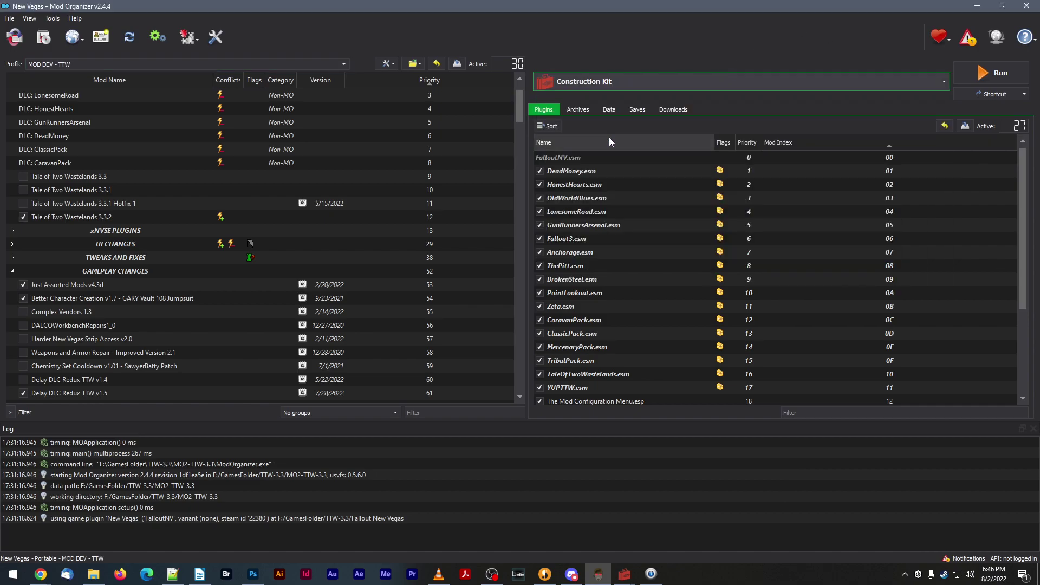
# - Switch to the Garden of Eden Creation Kit, select the energy ammo box in the Sink's locker and save the plugin
pyautogui.moveTo(624, 573)
pyautogui.click(629, 537)
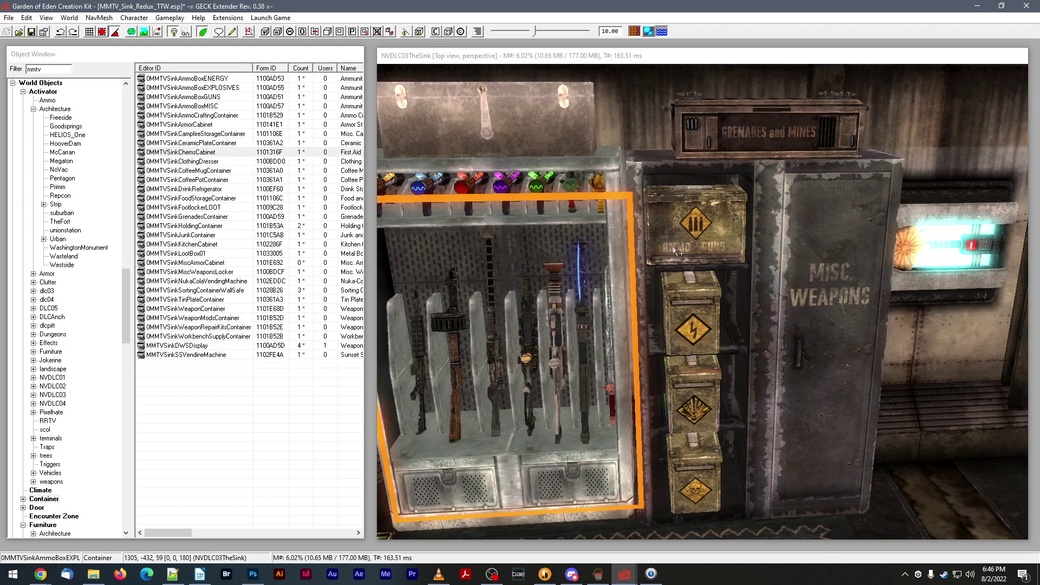
pyautogui.scroll(3, 691, 234)
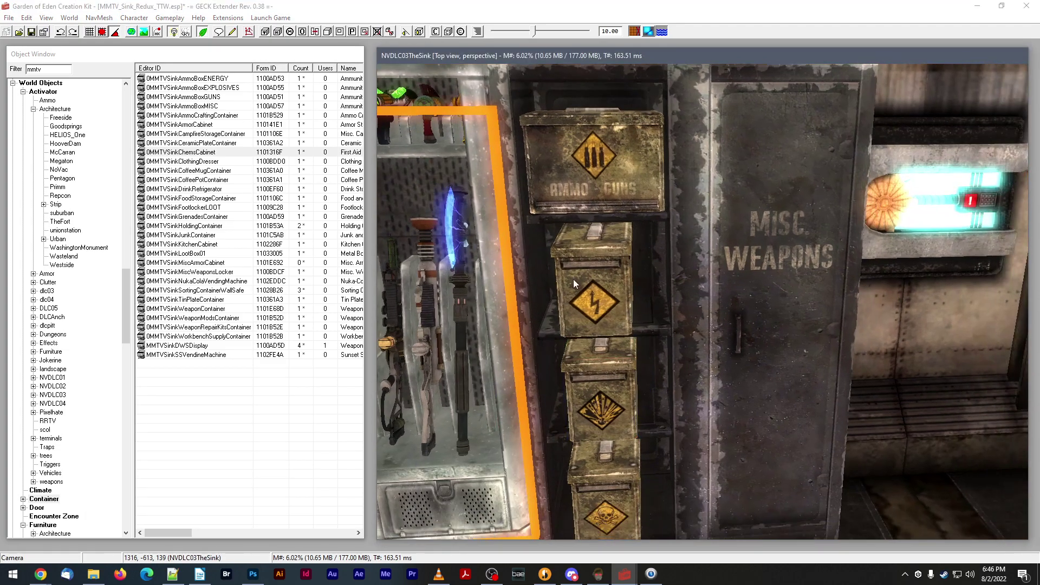
pyautogui.click(578, 278)
pyautogui.scroll(1, 578, 277)
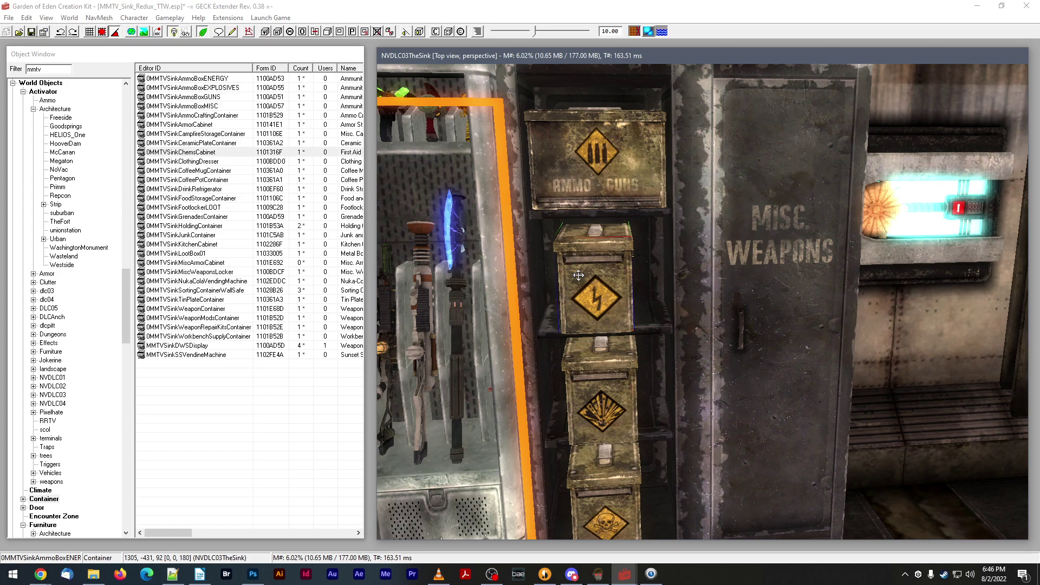
pyautogui.click(32, 32)
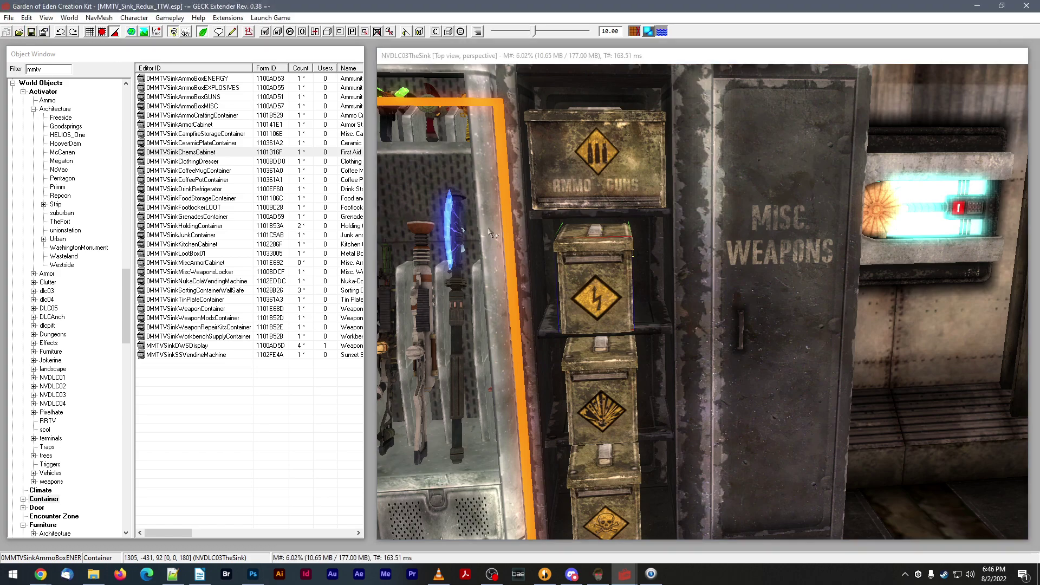
pyautogui.moveTo(605, 278)
pyautogui.keyDown('shift'); pyautogui.mouseDown(button='middle')
pyautogui.moveTo(596, 276)
pyautogui.moveTo(615, 276)
pyautogui.moveTo(604, 277)
pyautogui.mouseUp(button='middle'); pyautogui.keyUp('shift')
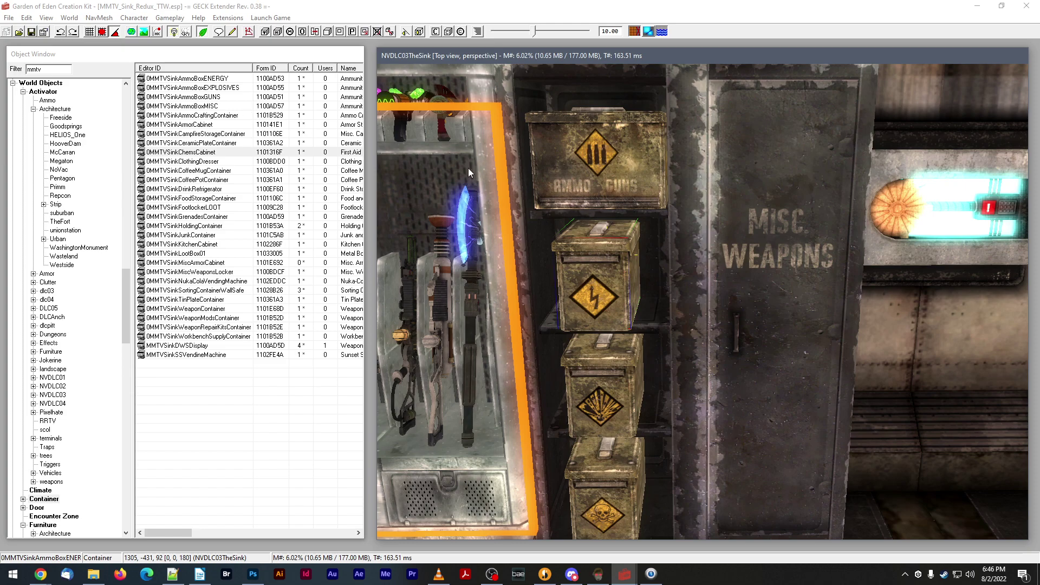
# - Open the properties of the 0MMTVSinkAmmoBoxENERGY container and reposition its dialog
pyautogui.click(227, 79)
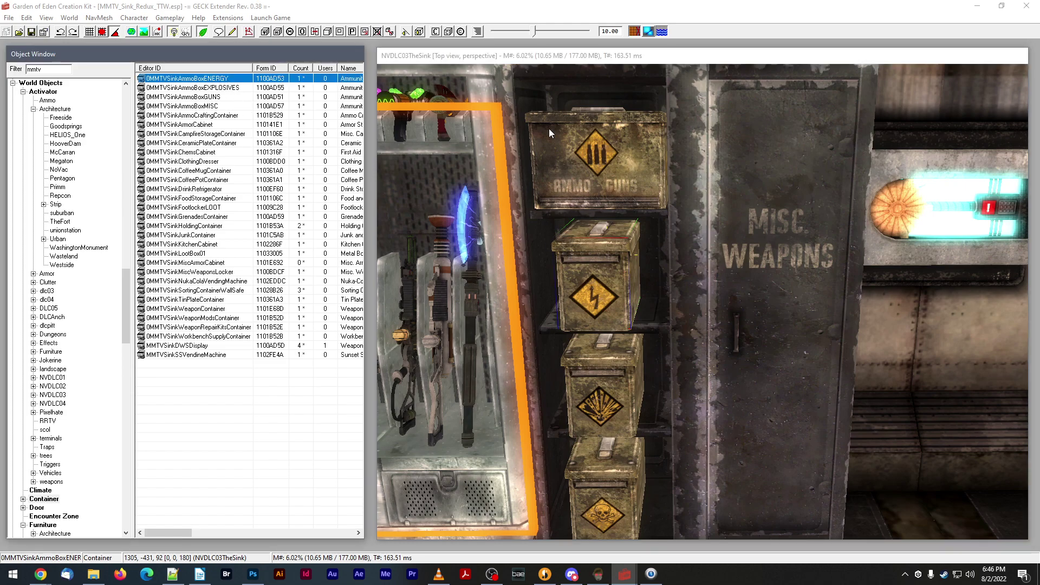
pyautogui.press('Return')
pyautogui.moveTo(521, 170)
pyautogui.mouseDown()
pyautogui.moveTo(471, 157)
pyautogui.moveTo(509, 158)
pyautogui.mouseUp()
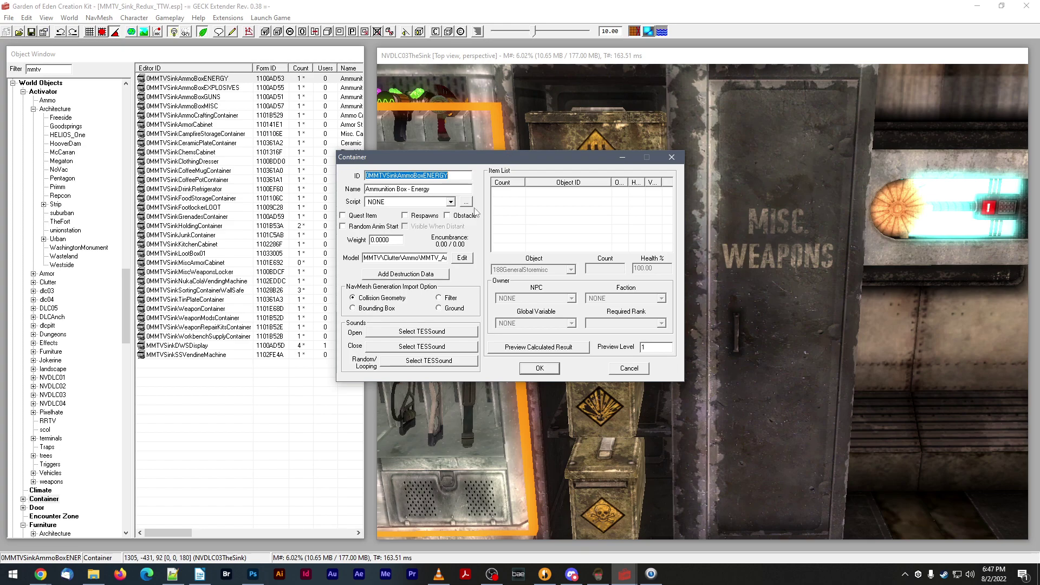
pyautogui.moveTo(508, 154)
pyautogui.mouseDown()
pyautogui.moveTo(522, 150)
pyautogui.moveTo(495, 152)
pyautogui.mouseUp()
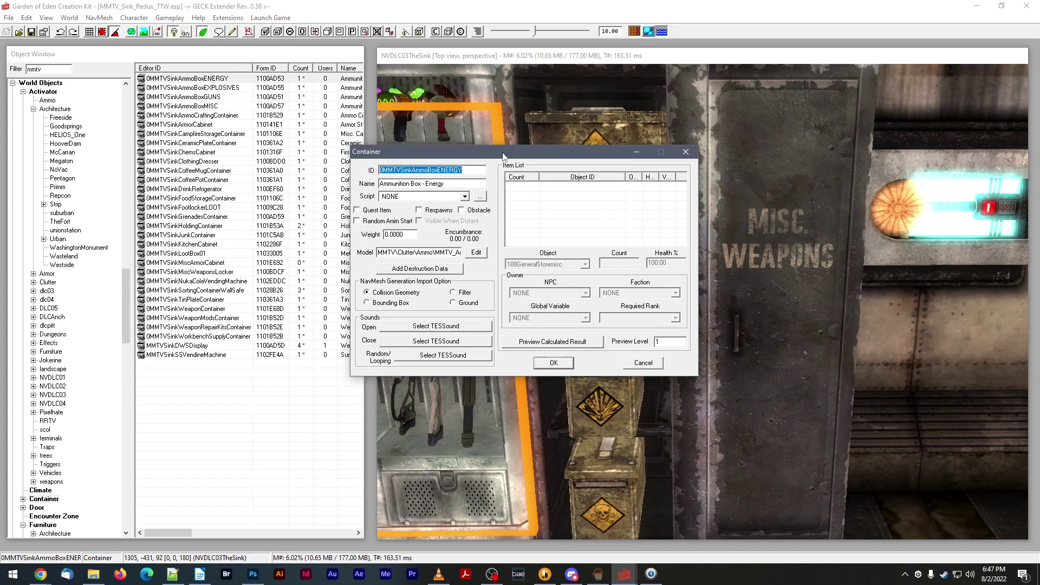
# - Set the energy container's model to MMTV_AmmoBox_Energy_02.nif from Meshes\MMTV\Clutter\Ammo and accept the changes
pyautogui.click(483, 257)
pyautogui.click(485, 207)
pyautogui.scroll(-6, 536, 298)
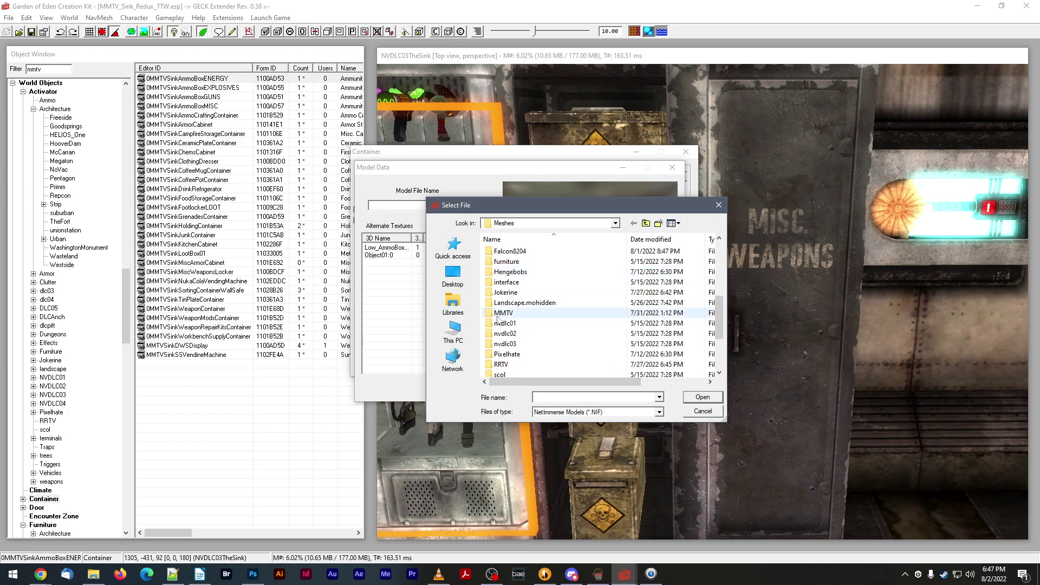
pyautogui.doubleClick(501, 313)
pyautogui.click(506, 253)
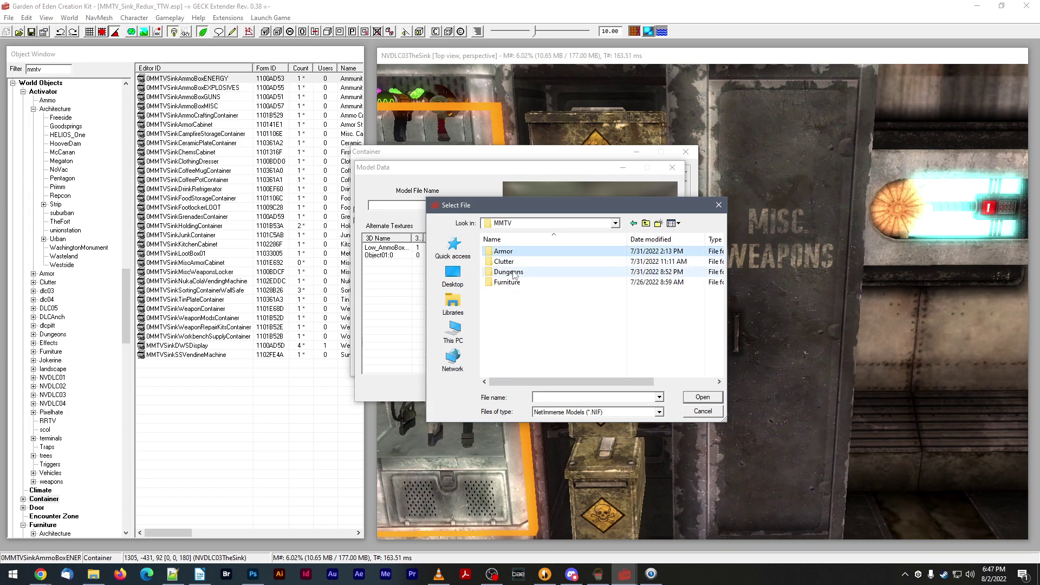
pyautogui.doubleClick(503, 251)
pyautogui.doubleClick(516, 252)
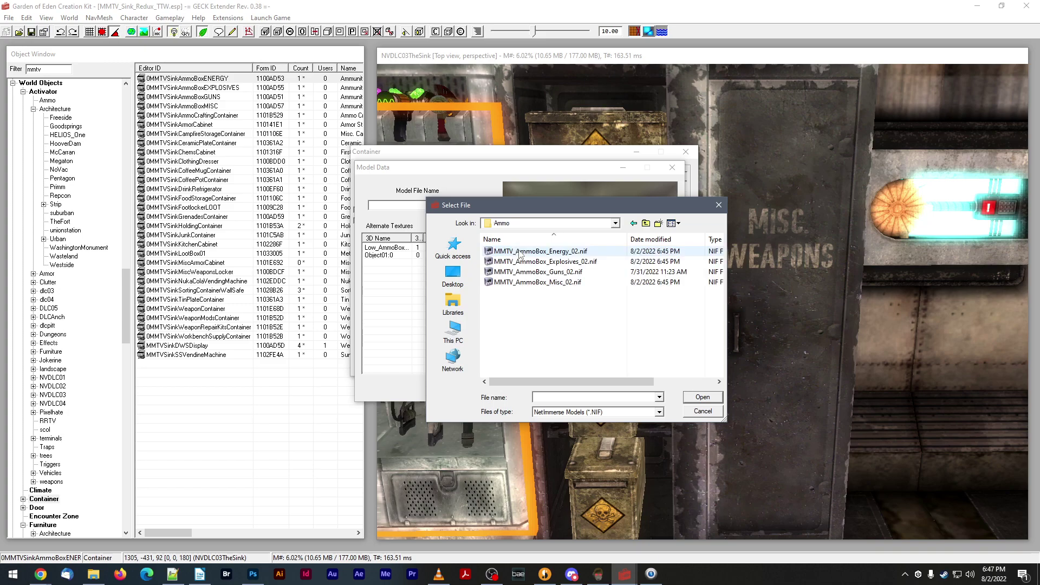
pyautogui.moveTo(535, 210); pyautogui.dragTo(607, 224)
pyautogui.doubleClick(616, 262)
pyautogui.moveTo(616, 263); pyautogui.dragTo(671, 282)
pyautogui.click(518, 388)
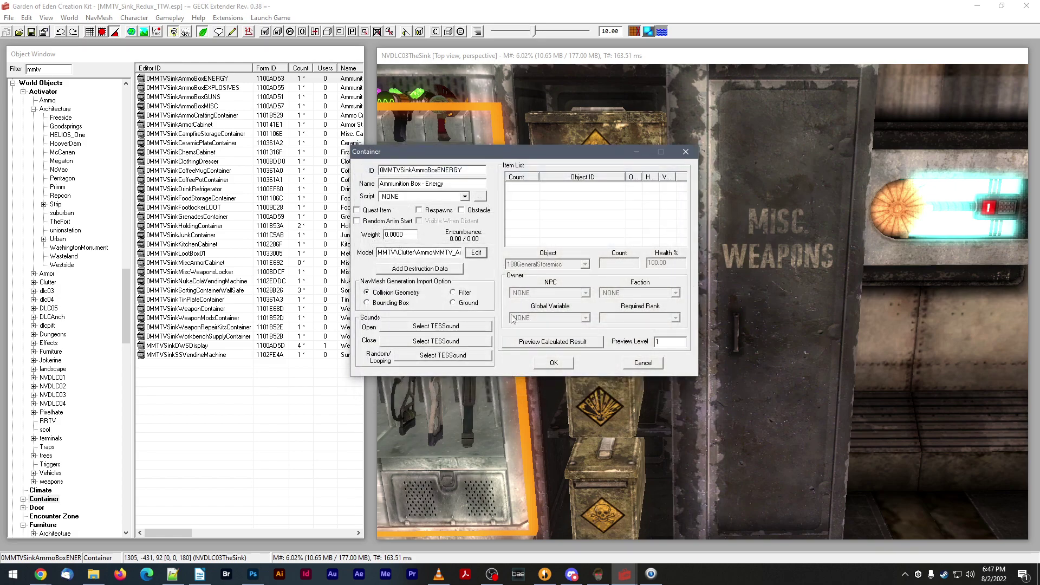
pyautogui.click(550, 363)
# - Rotate the placed energy ammo box to 90 degrees about its vertical axis and preview the 0MMTVSinkAmmoBoxENERGY container
pyautogui.moveTo(584, 284)
pyautogui.mouseDown(button='right')
pyautogui.moveTo(595, 285)
pyautogui.moveTo(548, 287)
pyautogui.moveTo(589, 291)
pyautogui.mouseUp(button='right')
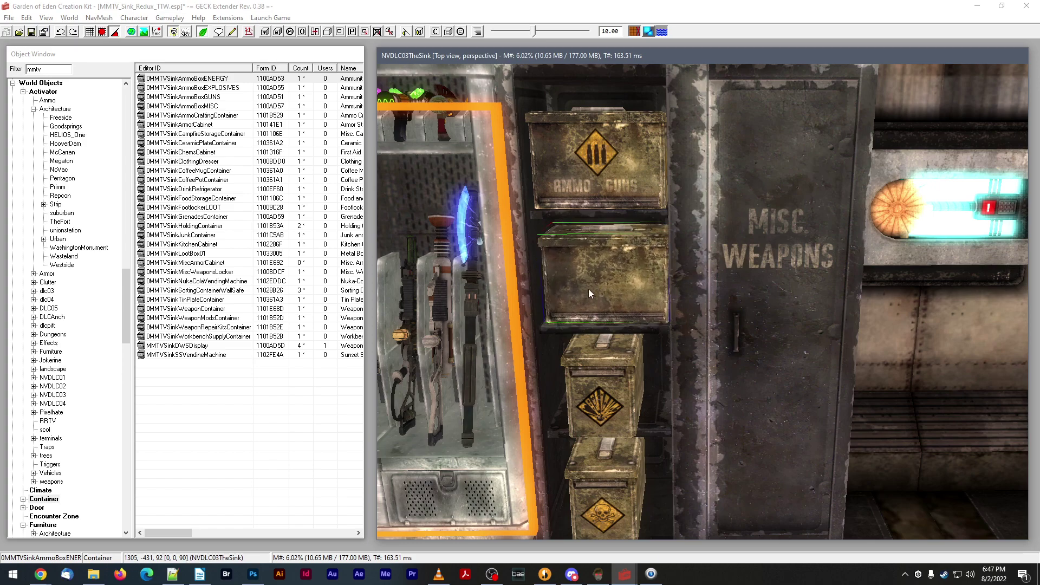
pyautogui.rightClick(213, 78)
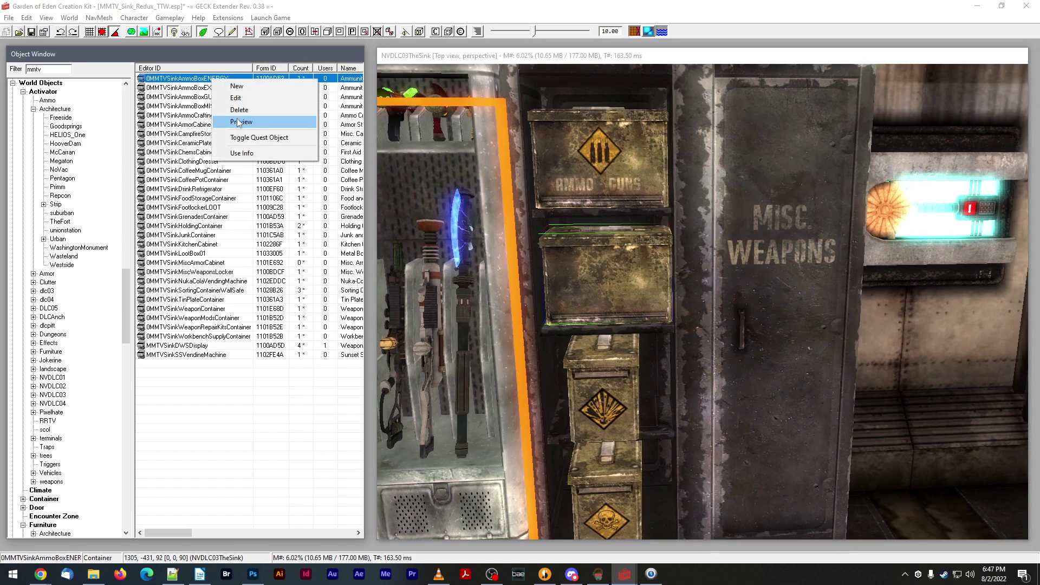
pyautogui.click(239, 122)
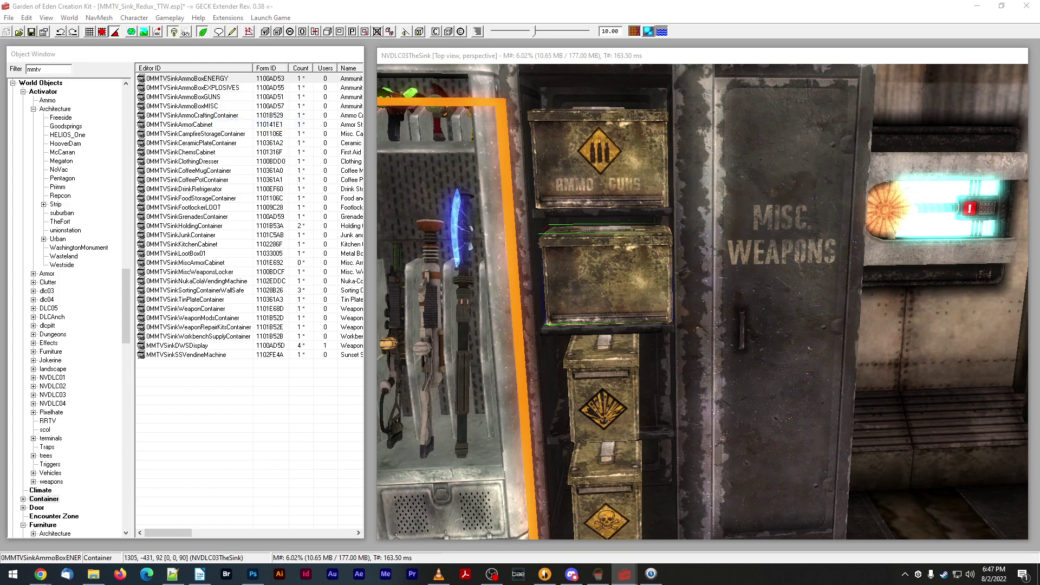
# - Set the model of the 0MMTVSinkAmmoBoxENERGY container to MMTV_AmmoBox_Energy_02.nif from the MMTV\Clutter\Ammo mesh folder
pyautogui.click(224, 79)
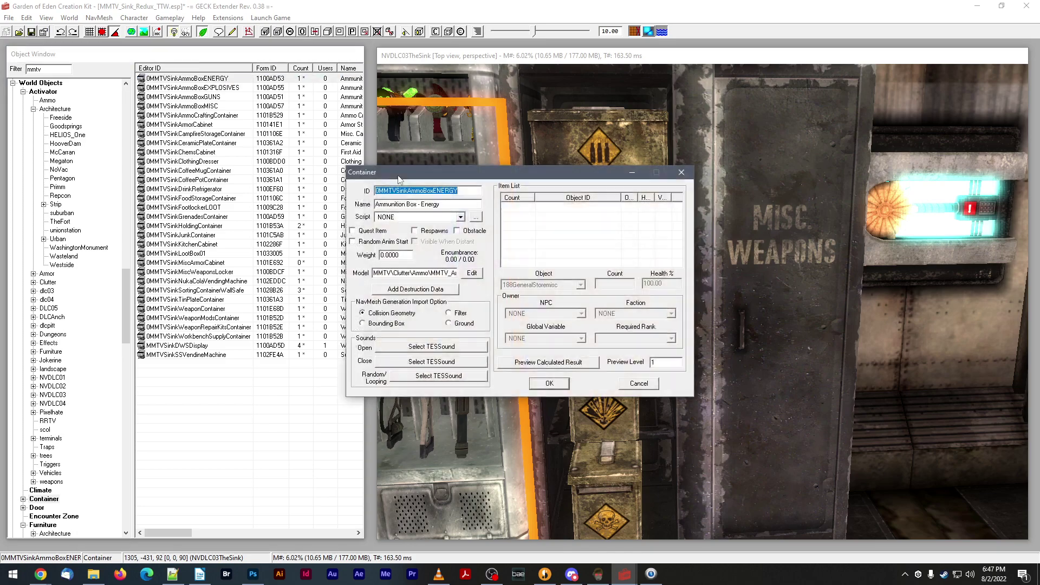
pyautogui.click(472, 273)
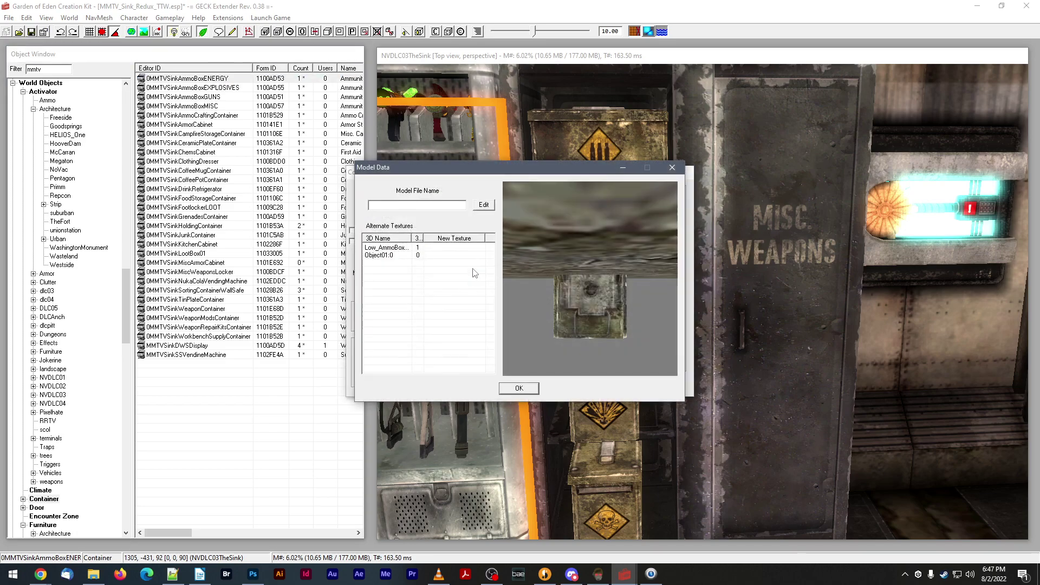
pyautogui.click(483, 205)
pyautogui.doubleClick(584, 304)
pyautogui.moveTo(635, 210); pyautogui.dragTo(530, 192)
pyautogui.click(607, 205)
pyautogui.doubleClick(477, 357)
pyautogui.doubleClick(487, 243)
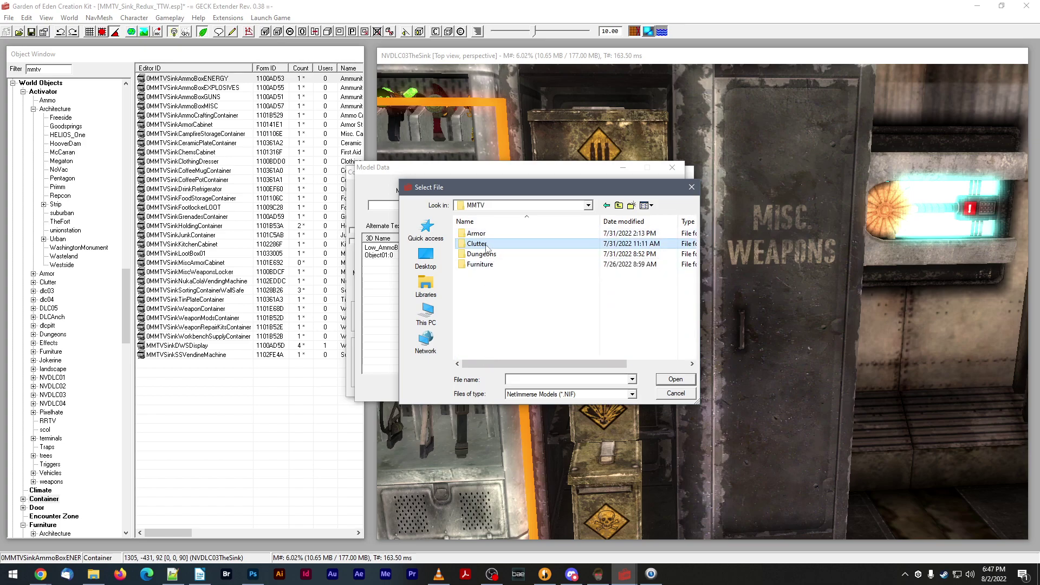
pyautogui.doubleClick(487, 241)
pyautogui.doubleClick(496, 236)
pyautogui.click(512, 387)
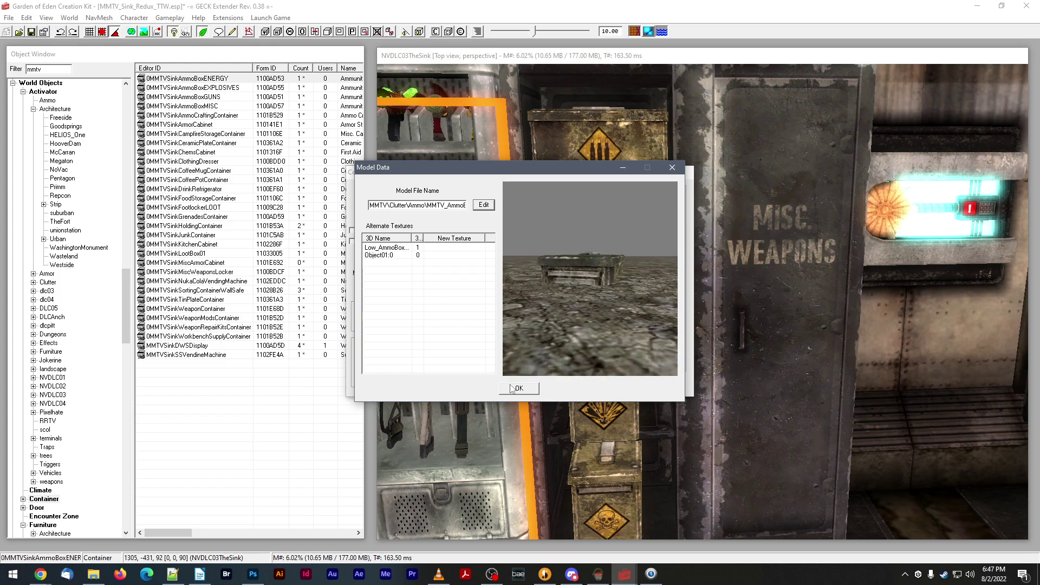
pyautogui.click(548, 385)
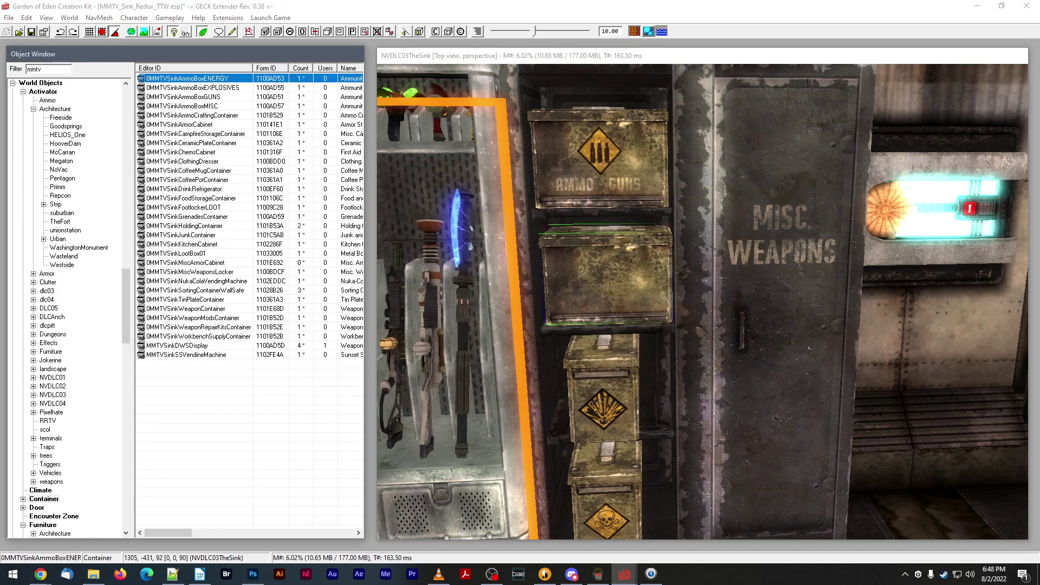
# - Reload the rendered cell and delete the two NPCs standing in front of the ammo shelves and weapons locker
pyautogui.click(449, 58)
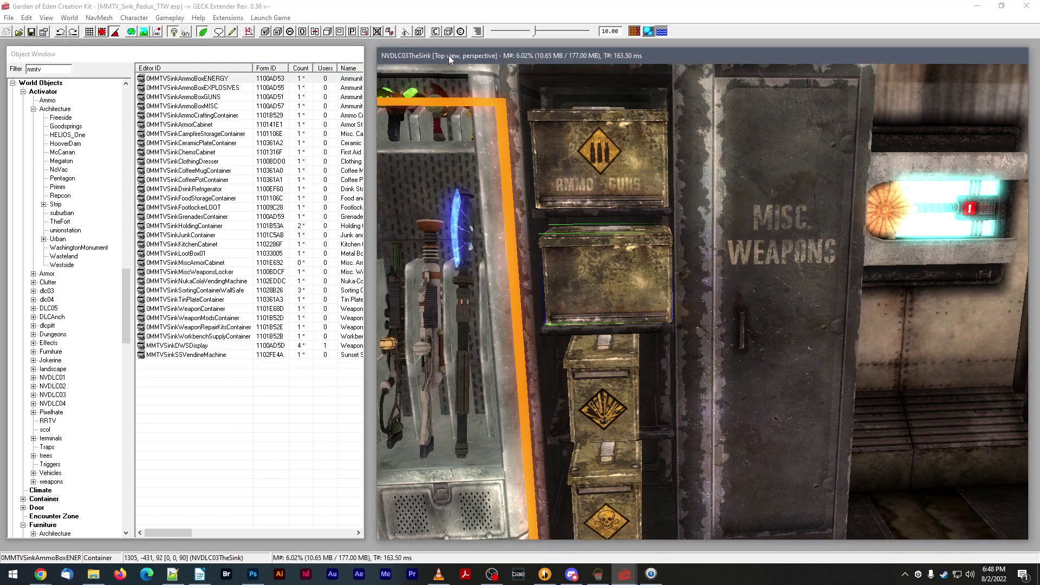
pyautogui.press('F5')
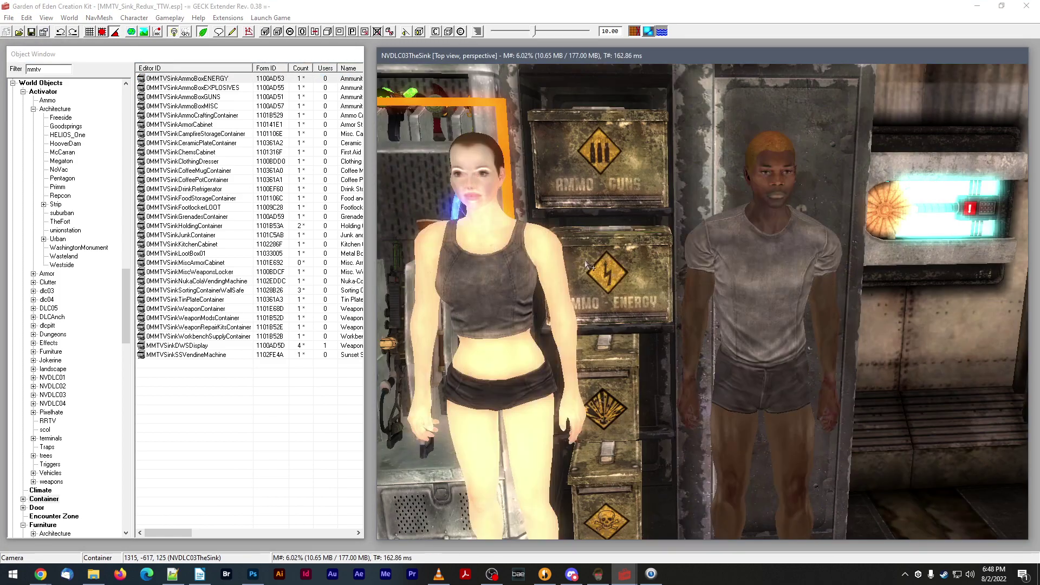
pyautogui.click(583, 262)
pyautogui.press('shift')
pyautogui.press('shift')
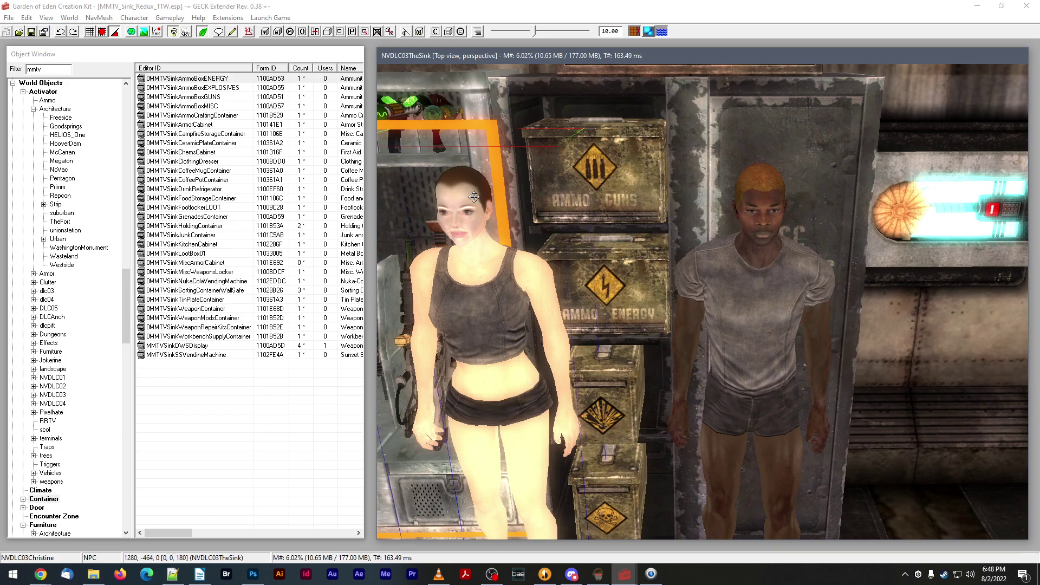
pyautogui.press('Delete')
pyautogui.click(768, 189)
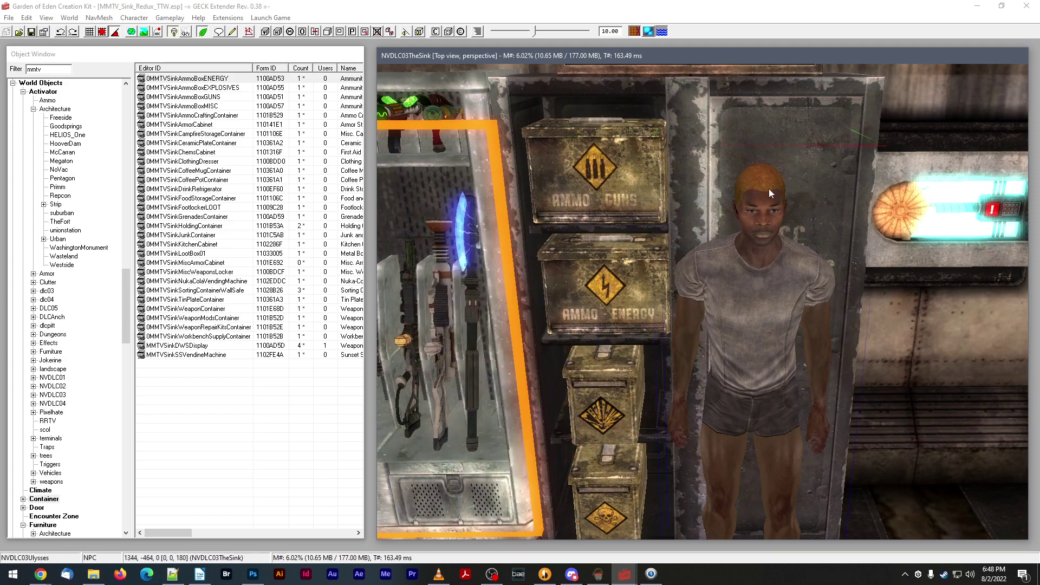
pyautogui.press('Delete')
pyautogui.press('shift')
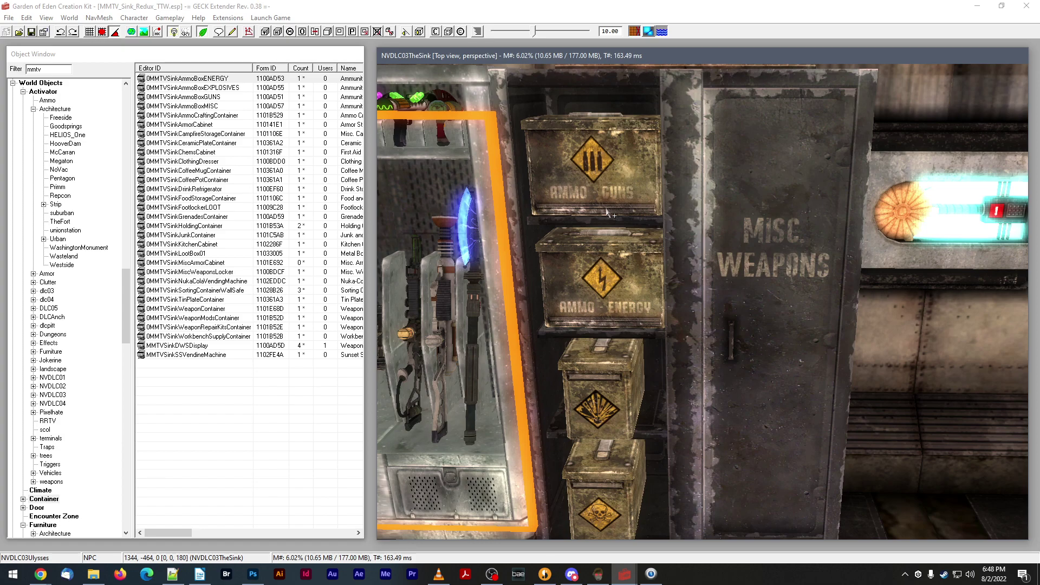
# - Select the energy ammo box on the shelf and inspect its front from a slightly different angle
pyautogui.click(610, 261)
pyautogui.scroll(-2, 610, 258)
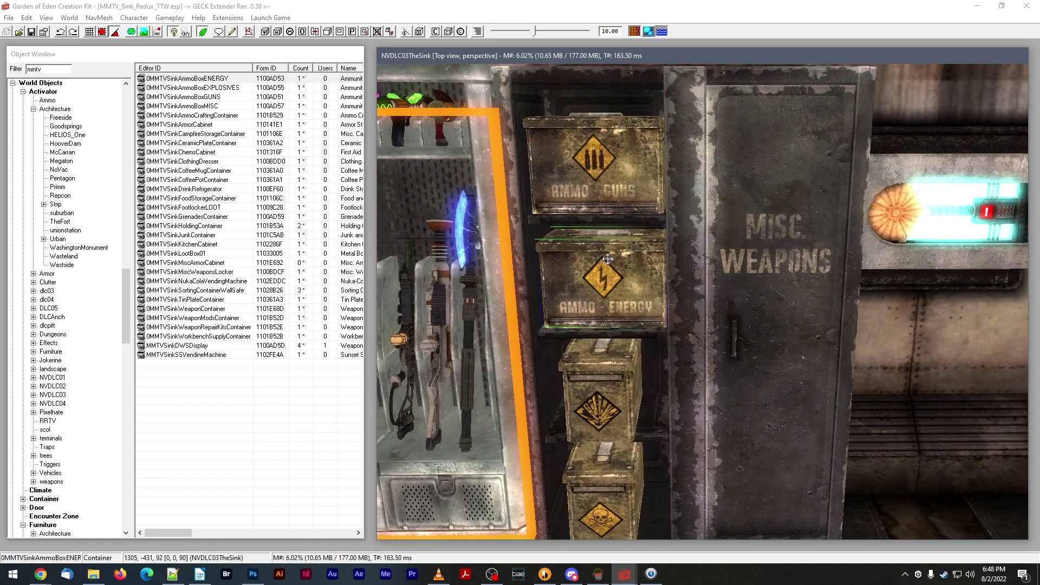
pyautogui.keyDown('shift'); pyautogui.moveTo(610, 258); pyautogui.dragTo(607, 261, button='middle'); pyautogui.keyUp('shift')
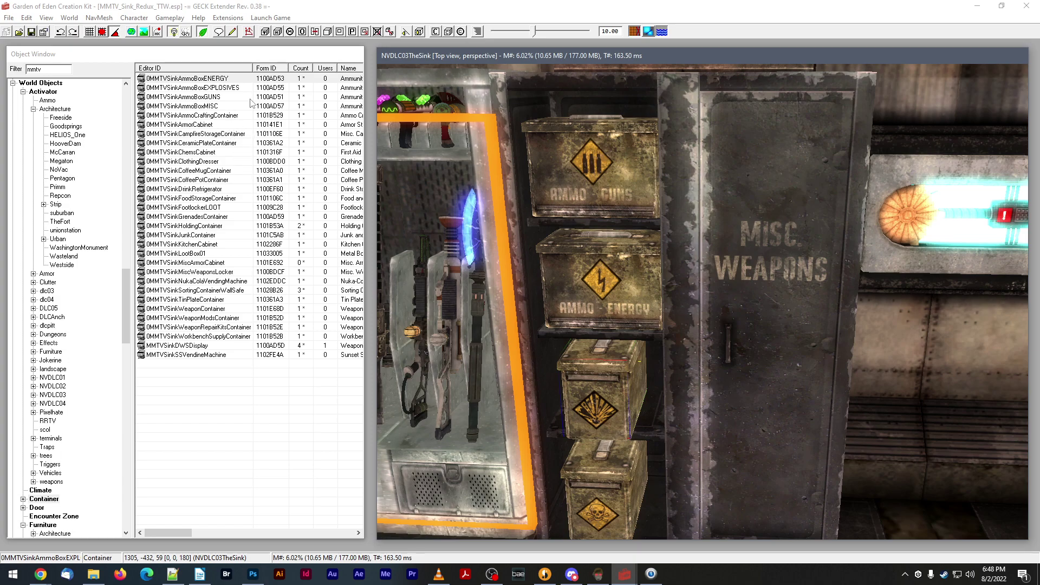
pyautogui.click(227, 106)
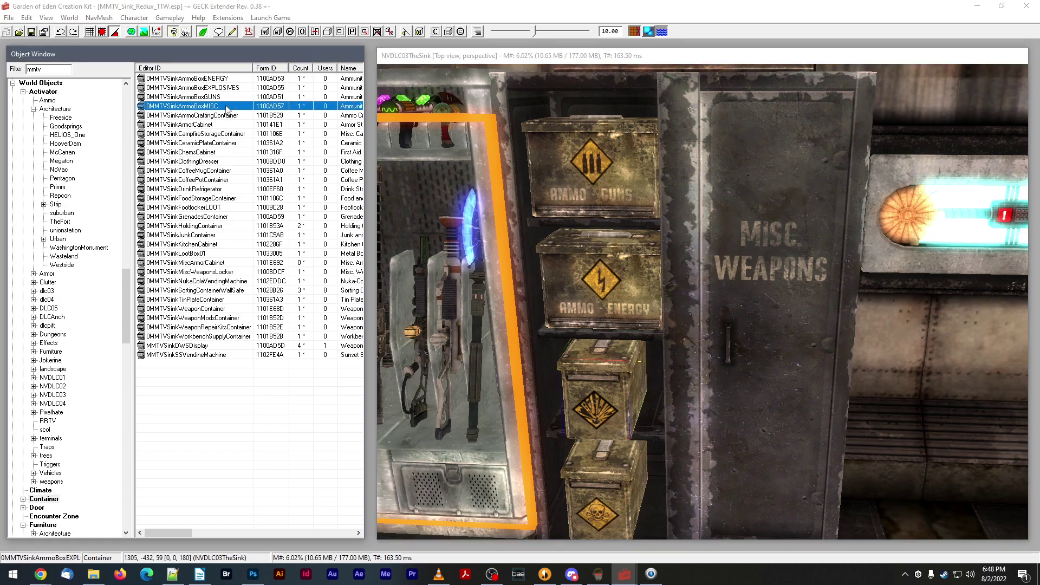
pyautogui.doubleClick(226, 107)
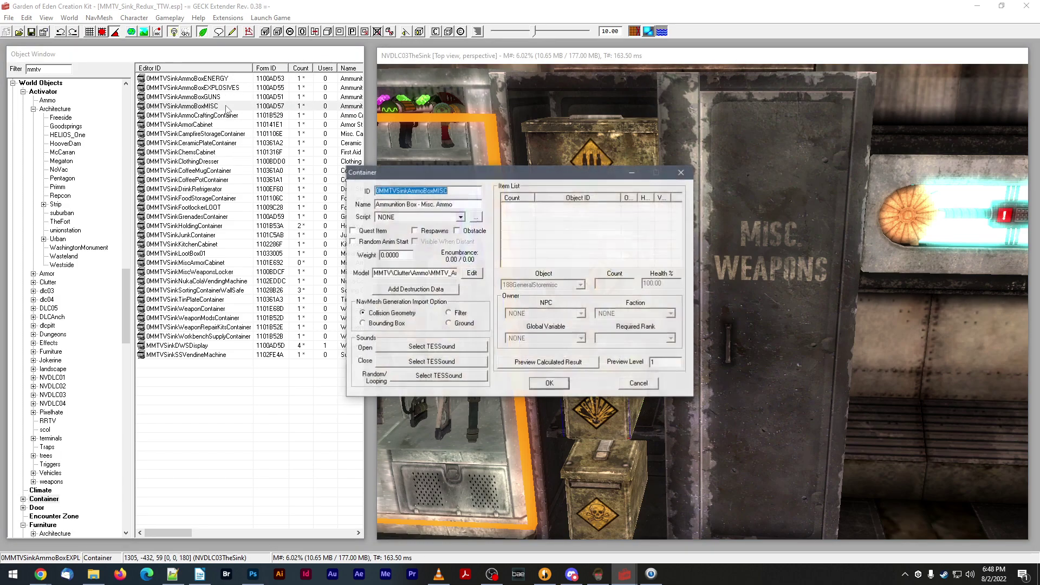
pyautogui.click(644, 384)
# - Set the model of the 0MMTVSinkAmmoBoxEXPLOSIVES container to MMTV_AmmoBox_Explosives_02.nif from the MMTV\Clutter\Ammo mesh folder
pyautogui.click(224, 89)
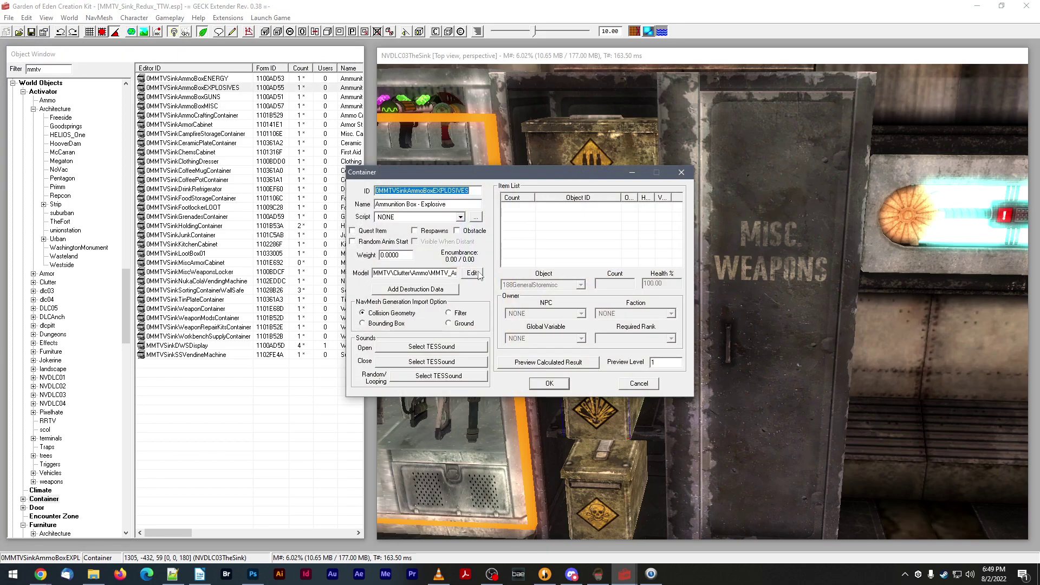
pyautogui.click(478, 272)
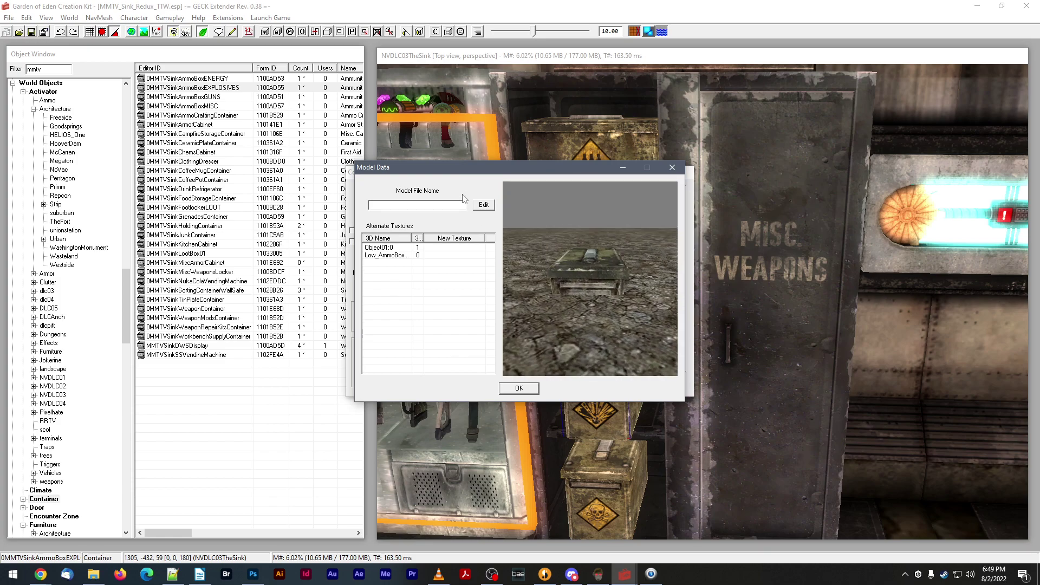
pyautogui.click(483, 205)
pyautogui.scroll(-10, 542, 270)
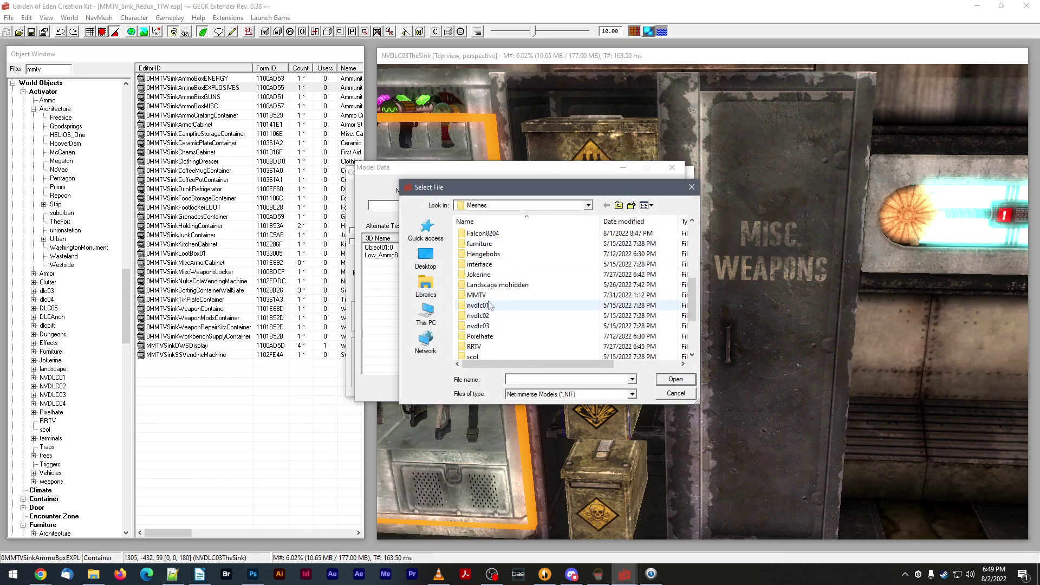
pyautogui.doubleClick(490, 302)
pyautogui.doubleClick(494, 243)
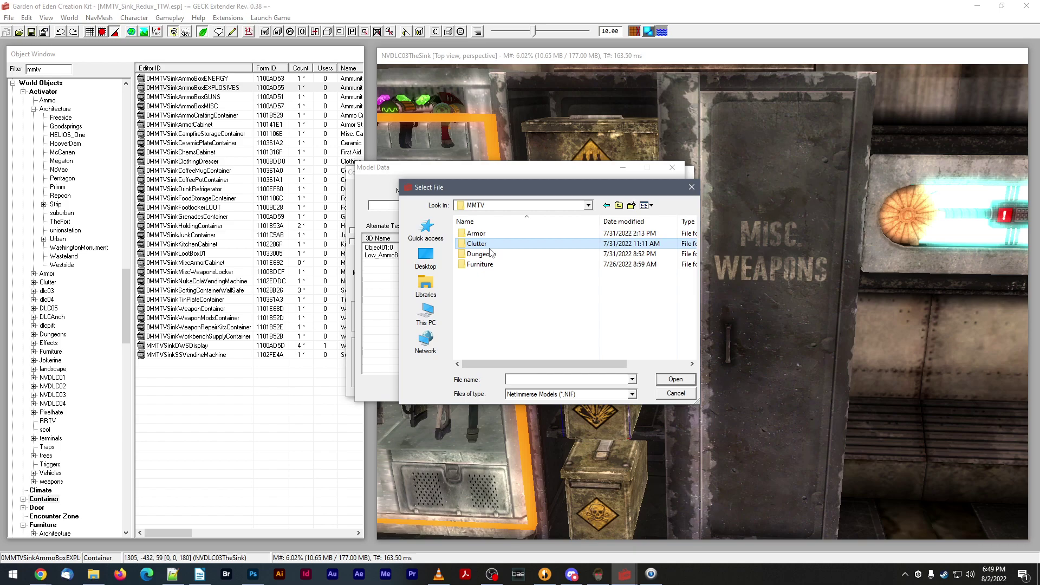
pyautogui.doubleClick(496, 236)
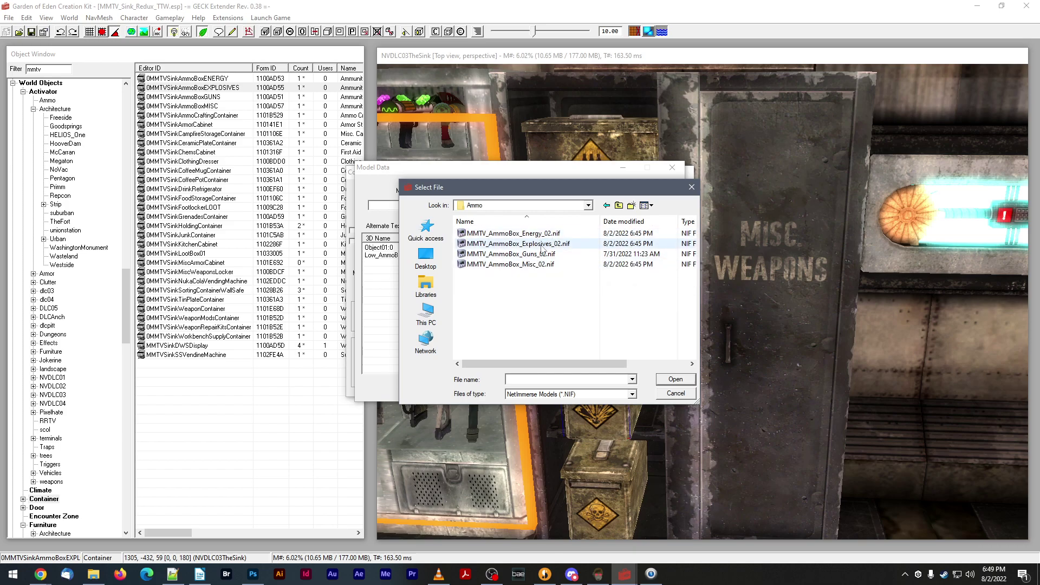
pyautogui.doubleClick(540, 245)
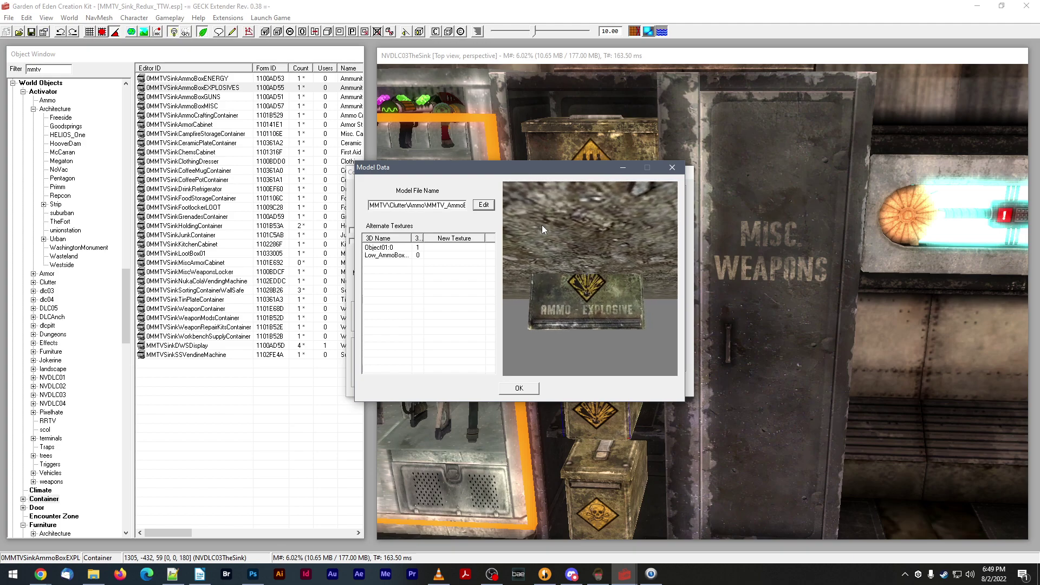
pyautogui.click(512, 389)
pyautogui.click(547, 384)
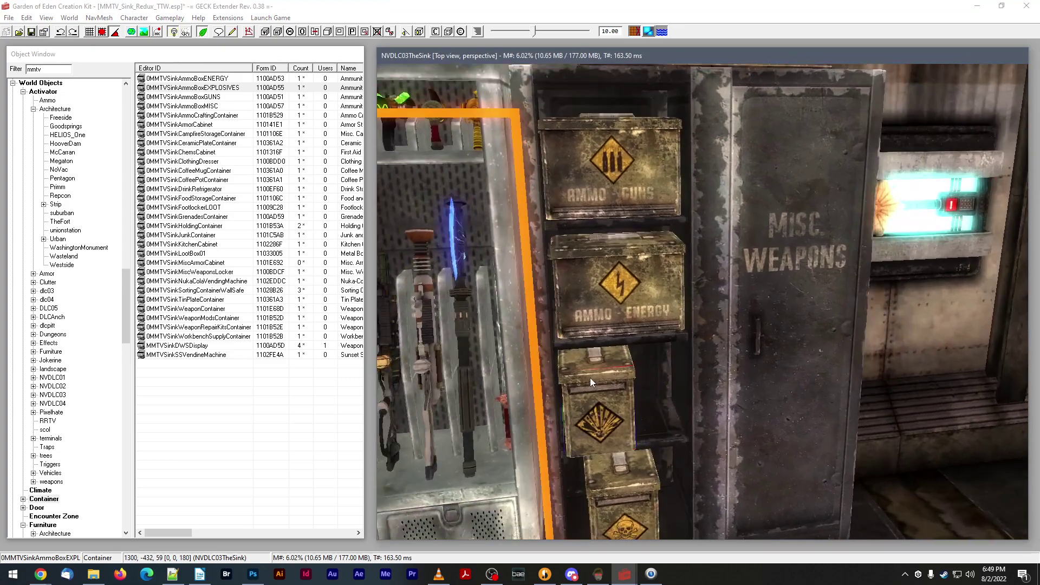
# - Shift the explosive ammo box sideways in its shelf slot to X 1305 and save the plugin
pyautogui.moveTo(589, 378); pyautogui.dragTo(591, 378, button='right')
pyautogui.moveTo(591, 378); pyautogui.dragTo(605, 378)
pyautogui.keyDown('shift'); pyautogui.moveTo(606, 378); pyautogui.dragTo(591, 371, button='middle'); pyautogui.keyUp('shift')
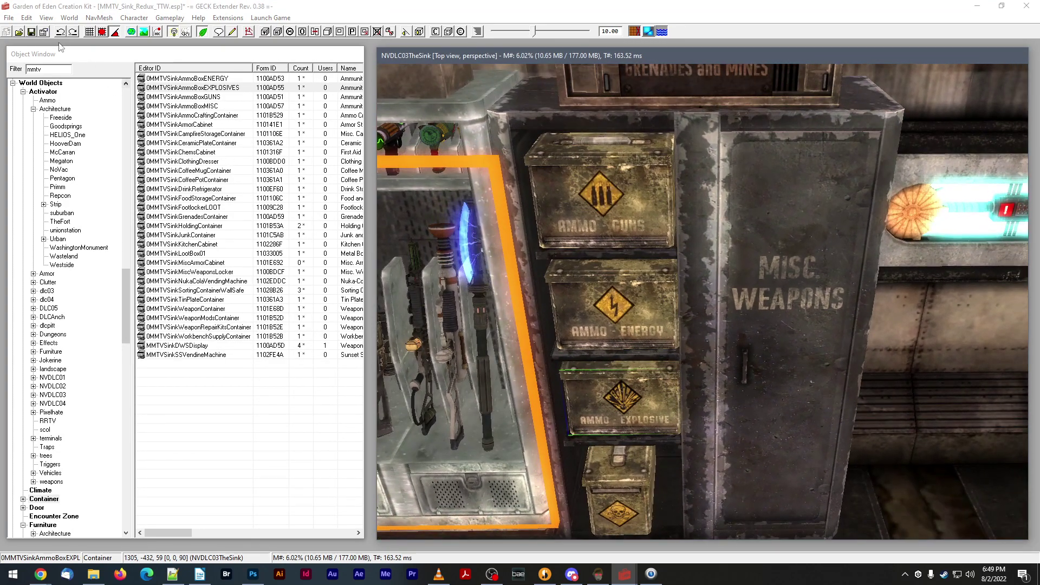
pyautogui.click(33, 29)
# - Set the model of the 0MMTVSinkAmmoBoxMISC container to MMTV_AmmoBox_Misc_02.nif from the MMTV\Clutter\Ammo mesh folder
pyautogui.click(216, 106)
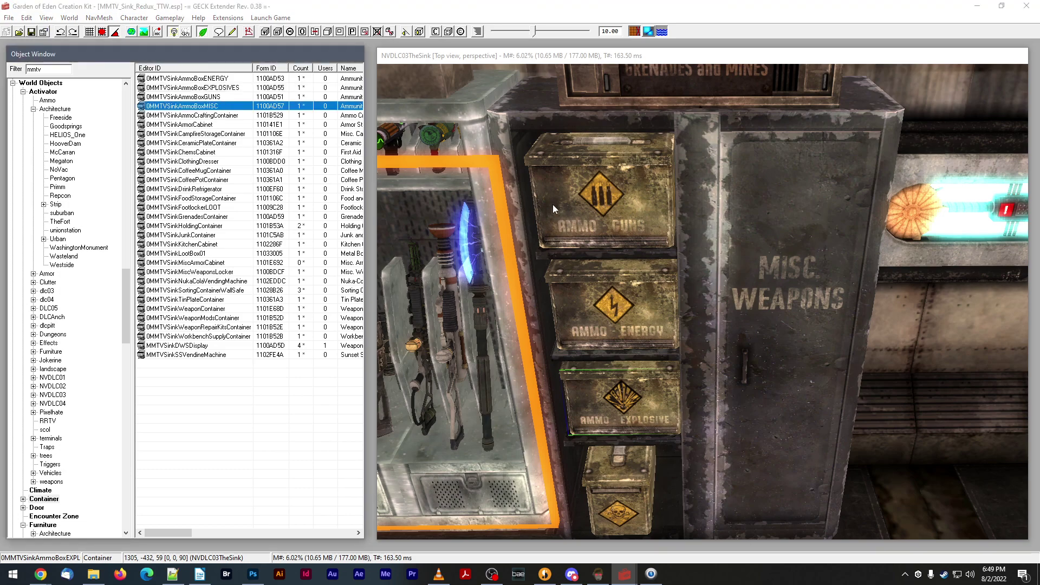
pyautogui.press('Return')
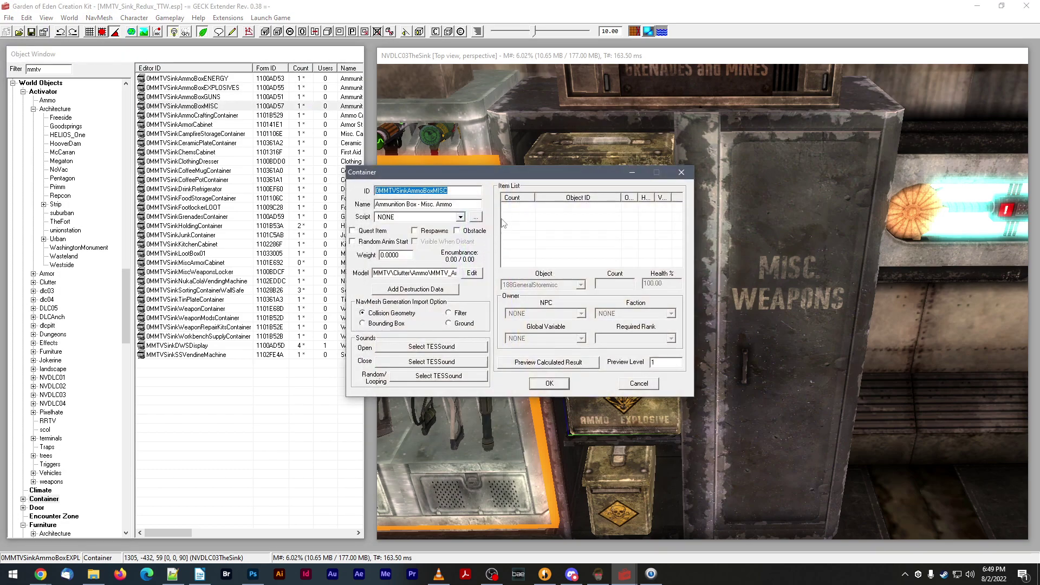
pyautogui.click(472, 273)
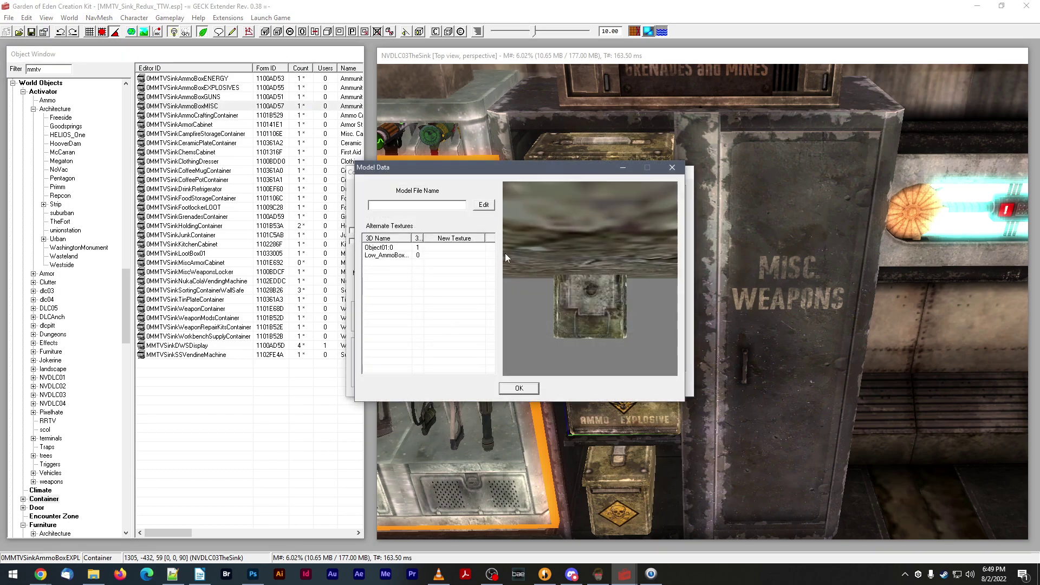
pyautogui.click(494, 212)
pyautogui.doubleClick(499, 325)
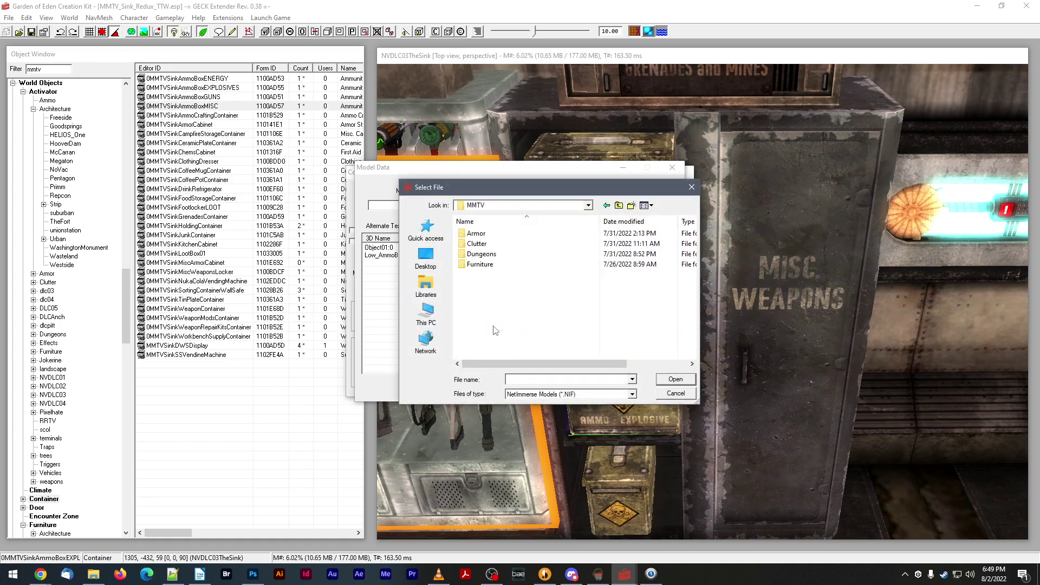
pyautogui.doubleClick(494, 254)
pyautogui.doubleClick(497, 236)
pyautogui.doubleClick(490, 264)
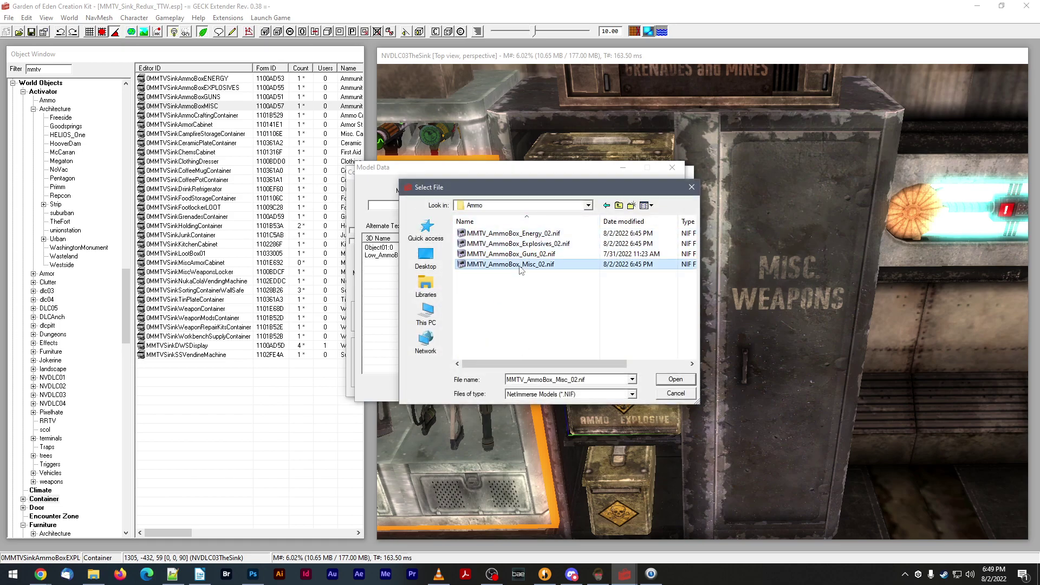
pyautogui.moveTo(660, 287); pyautogui.dragTo(487, 277)
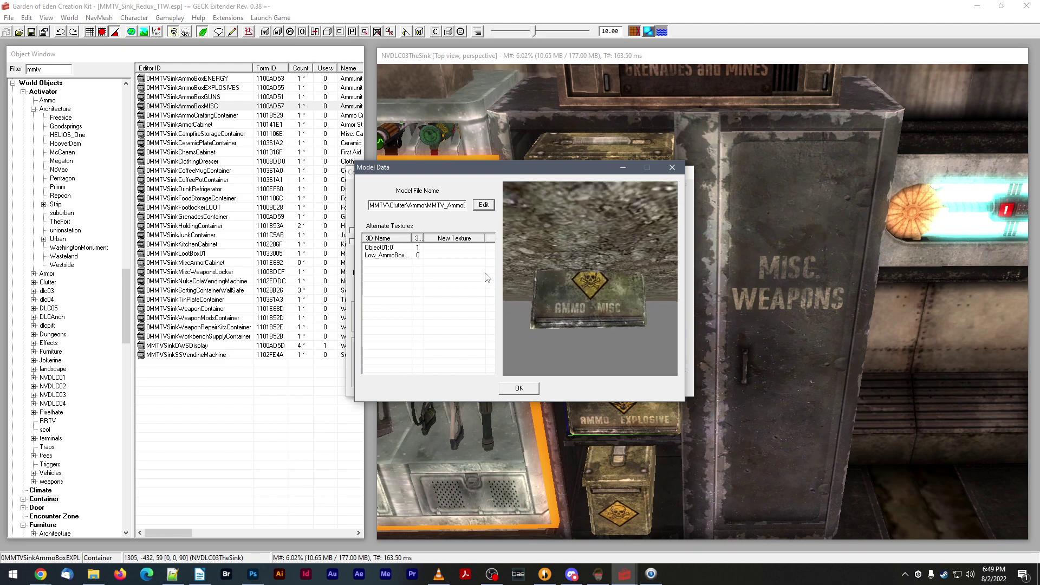
pyautogui.click(518, 389)
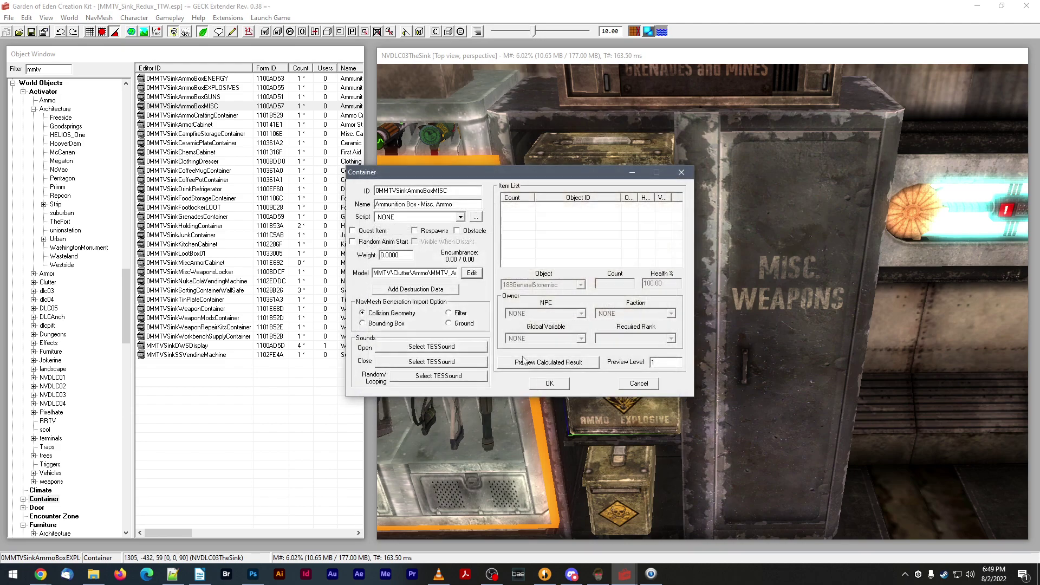
pyautogui.click(547, 386)
# - Align the explosive and misc ammo boxes in their shelf slots with labels facing outward, the misc box at 90 degrees Z rotation
pyautogui.click(632, 337)
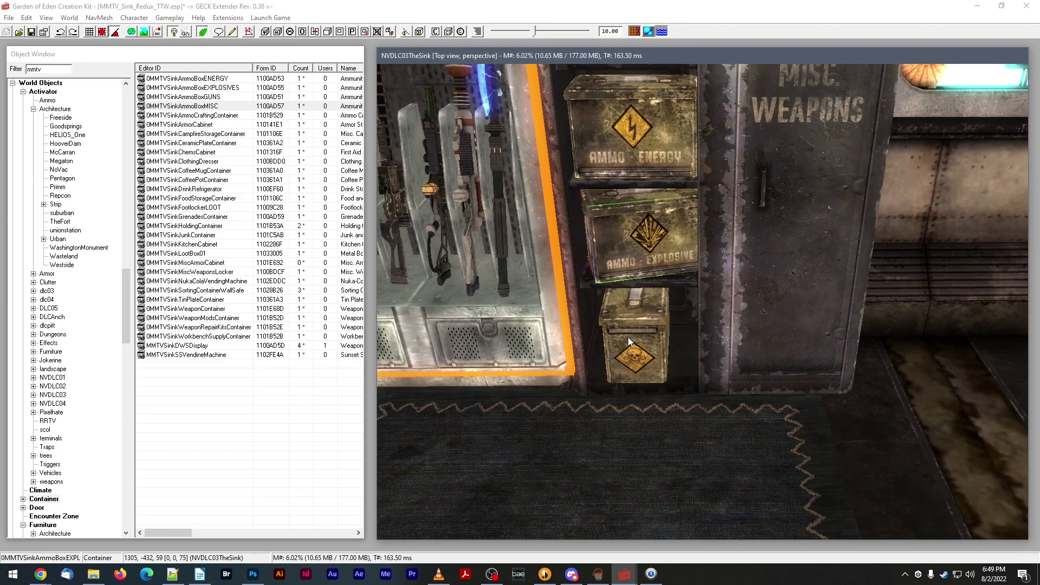
pyautogui.moveTo(631, 330); pyautogui.dragTo(647, 332, button='right')
pyautogui.keyDown('shift'); pyautogui.moveTo(641, 326); pyautogui.dragTo(642, 320, button='middle'); pyautogui.keyUp('shift')
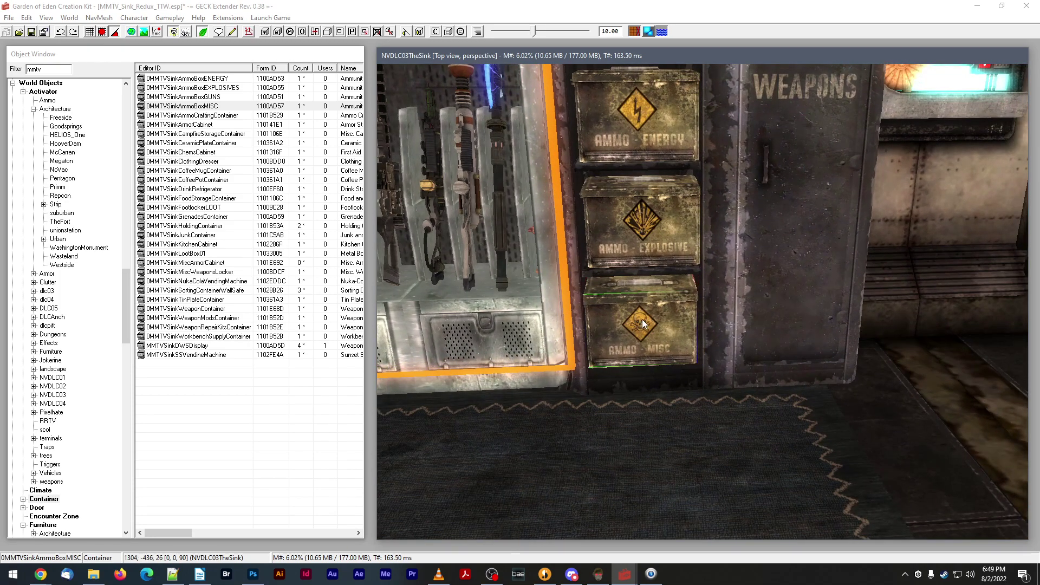
pyautogui.moveTo(642, 320); pyautogui.dragTo(644, 323)
pyautogui.moveTo(643, 321)
pyautogui.mouseDown(button='middle')
pyautogui.moveTo(626, 332)
pyautogui.moveTo(647, 330)
pyautogui.mouseUp(button='middle')
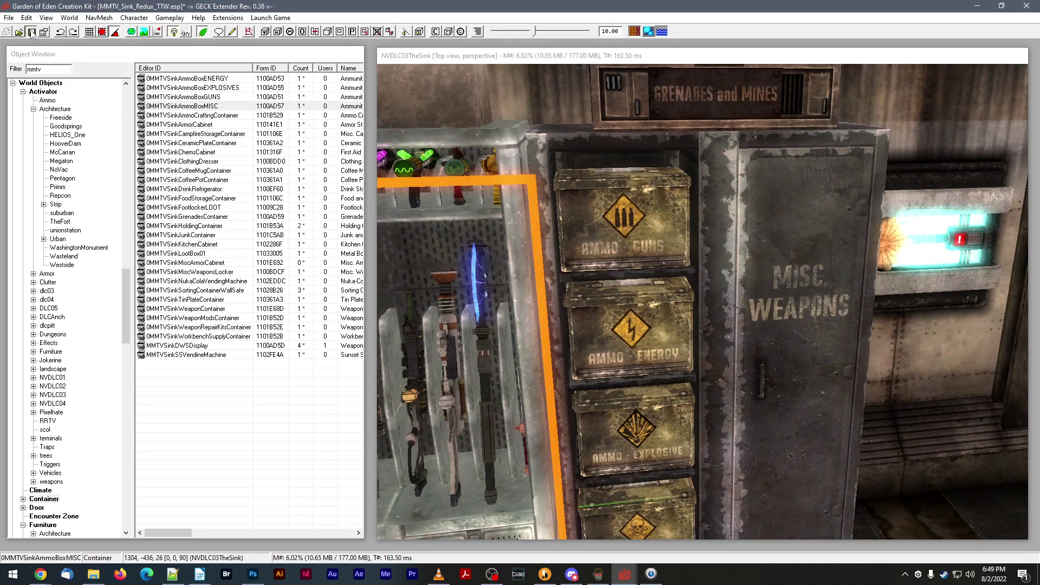
# - Examine the four labelled ammo boxes on the shelves up close and from farther back to check their placement
pyautogui.keyDown('shift'); pyautogui.moveTo(549, 208); pyautogui.dragTo(686, 239, button='middle'); pyautogui.keyUp('shift')
pyautogui.scroll(2, 622, 268)
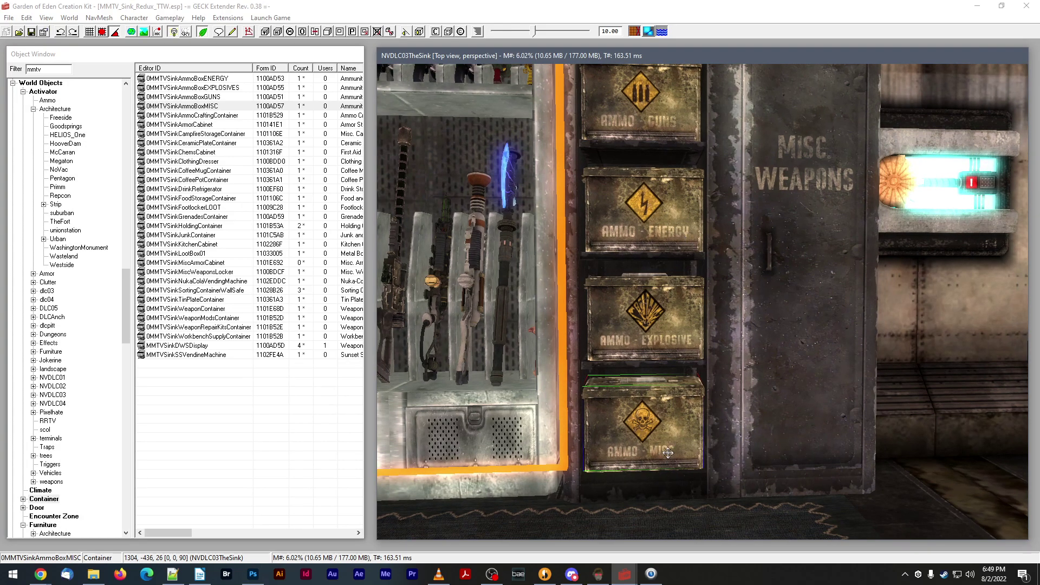
pyautogui.keyDown('shift'); pyautogui.moveTo(685, 424); pyautogui.dragTo(697, 397, button='middle'); pyautogui.keyUp('shift')
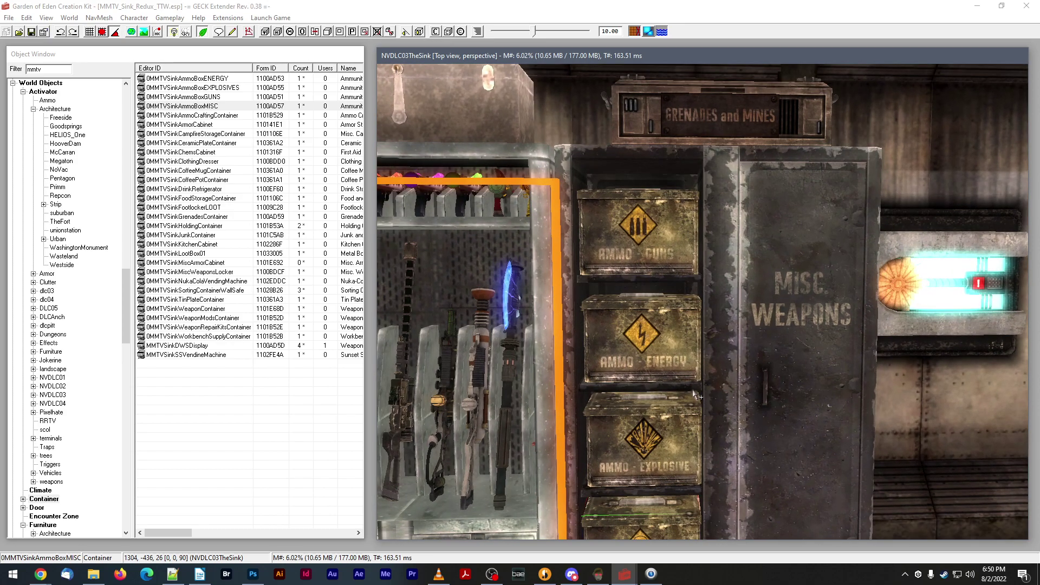
pyautogui.scroll(-2, 670, 379)
pyautogui.moveTo(692, 349)
pyautogui.keyDown('shift'); pyautogui.mouseDown(button='middle')
pyautogui.moveTo(664, 351)
pyautogui.moveTo(697, 356)
pyautogui.mouseUp(button='middle'); pyautogui.keyUp('shift')
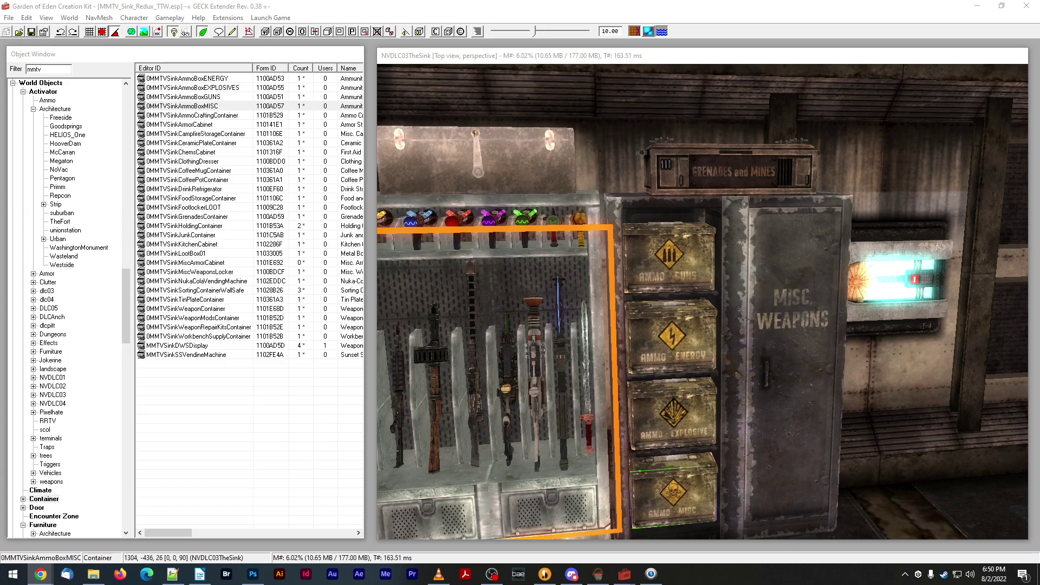
# - Save the plugin with the aligned ammo boxes
pyautogui.scroll(5, 671, 352)
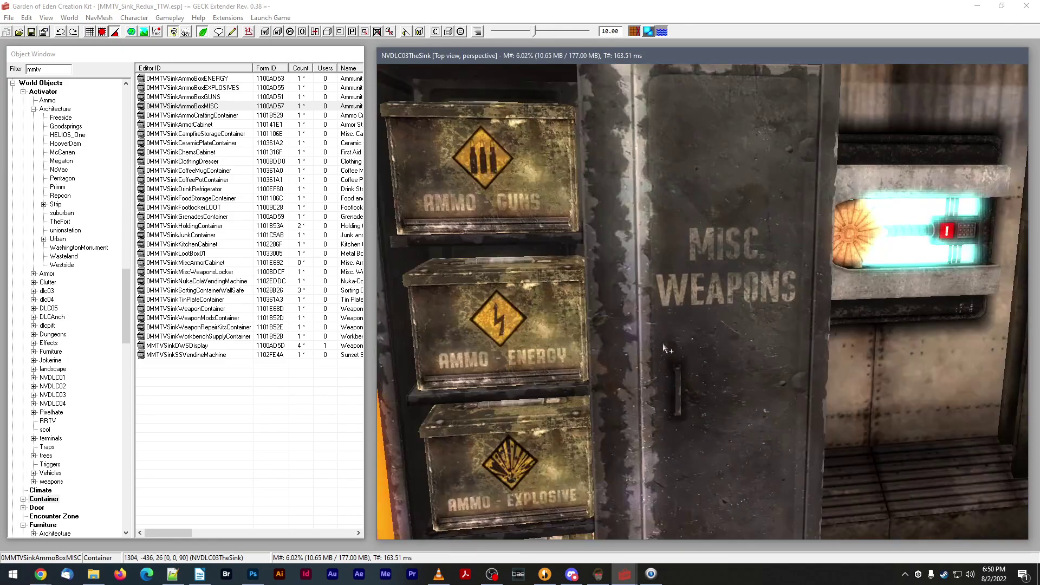
pyautogui.scroll(2, 660, 348)
pyautogui.click(32, 33)
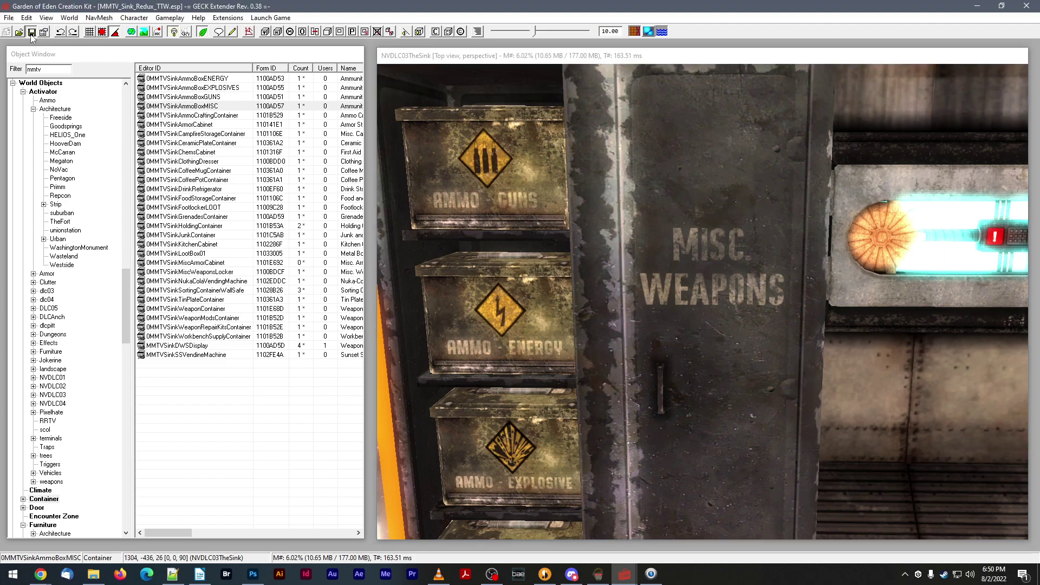
# - Examine the labelled ammo boxes together with the misc weapons locker and the adjoining weapon display from several distances and angles
pyautogui.moveTo(574, 248); pyautogui.dragTo(581, 252, button='middle')
pyautogui.click(570, 201)
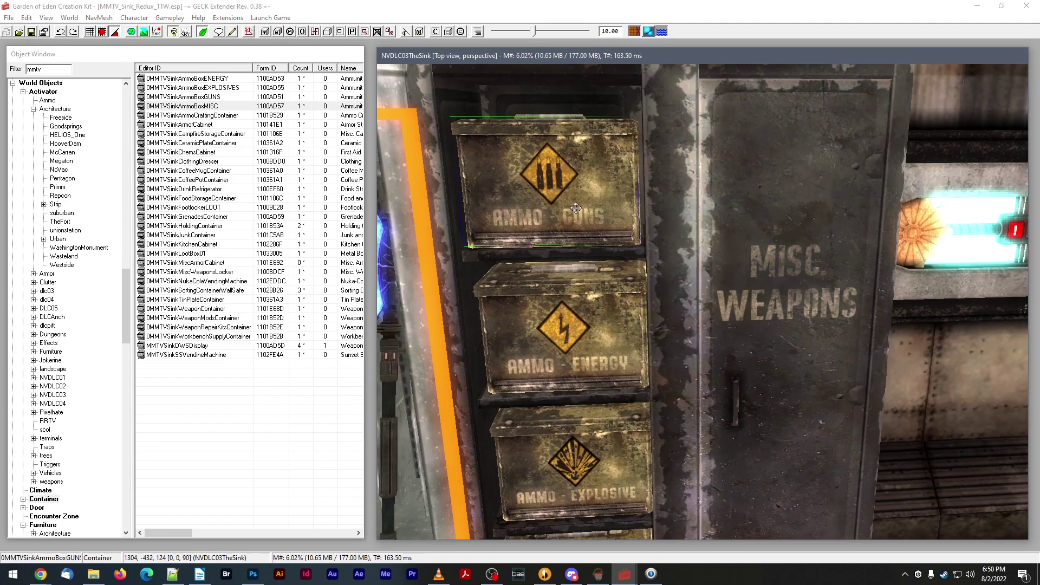
pyautogui.scroll(-3, 590, 228)
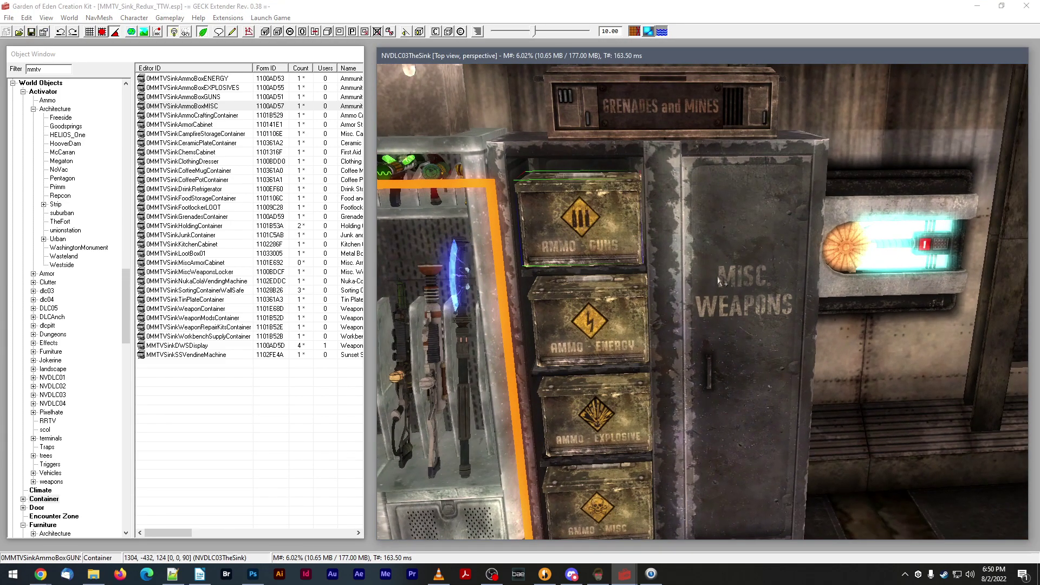
pyautogui.scroll(-3, 719, 281)
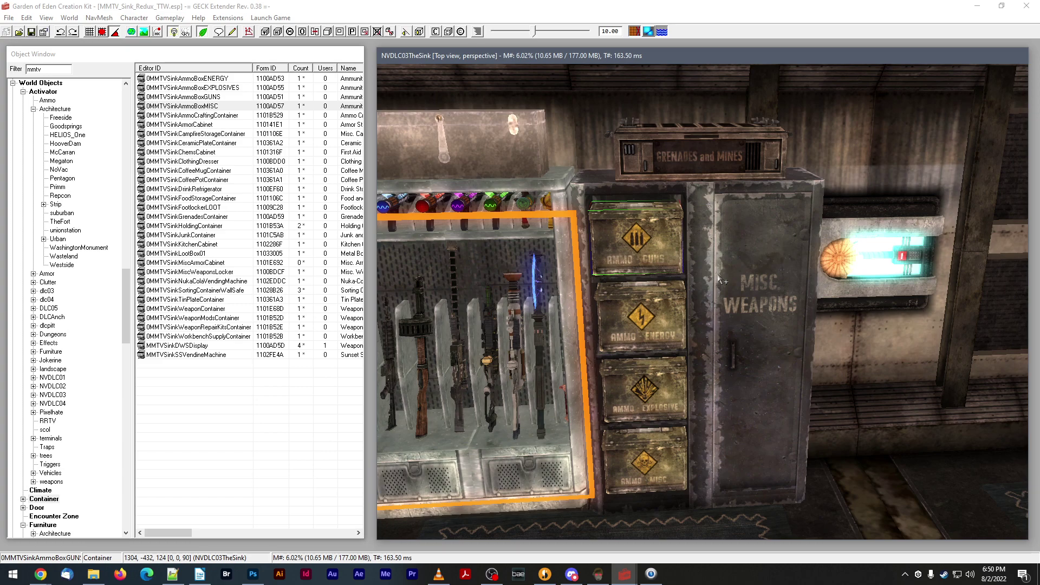
pyautogui.click(721, 281)
pyautogui.scroll(4, 727, 290)
pyautogui.scroll(-3, 727, 292)
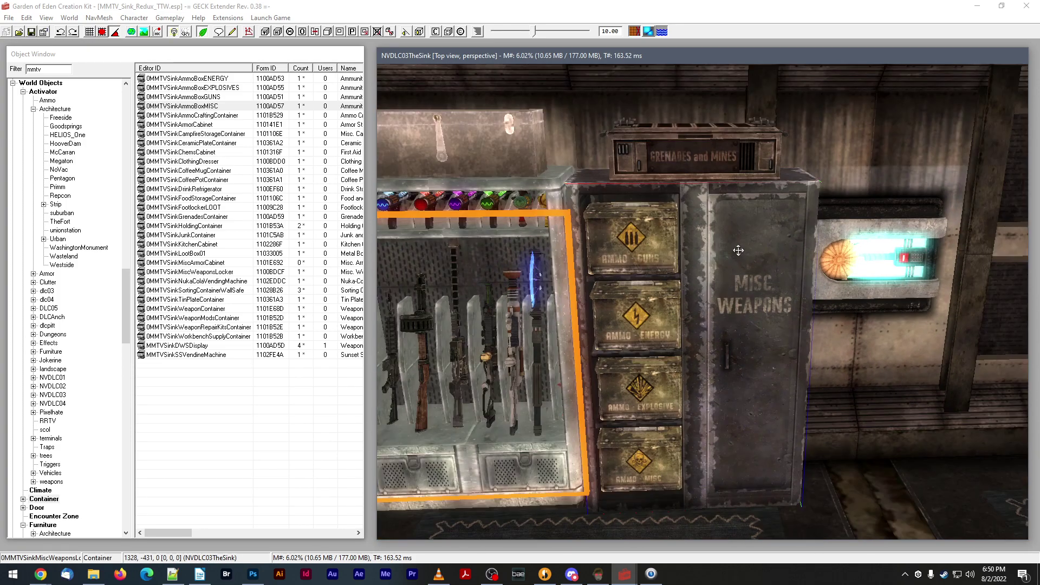
pyautogui.scroll(2, 738, 260)
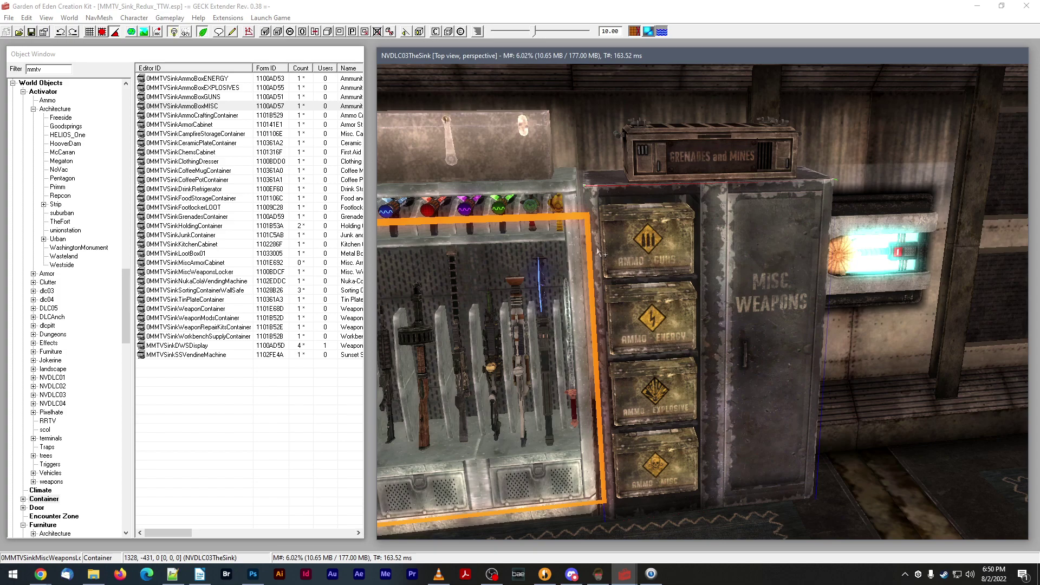
pyautogui.scroll(4, 775, 275)
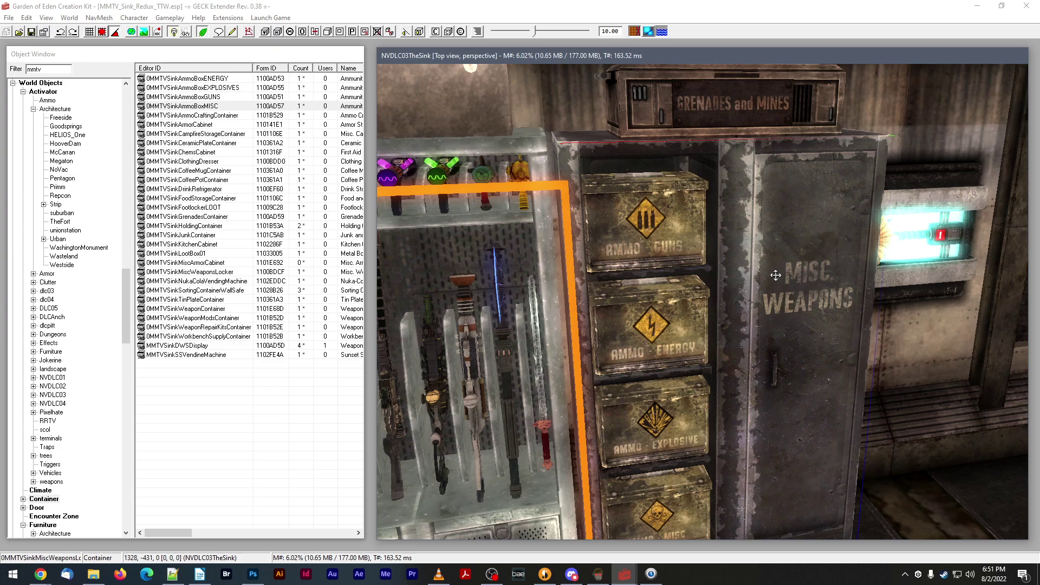
pyautogui.scroll(-5, 775, 275)
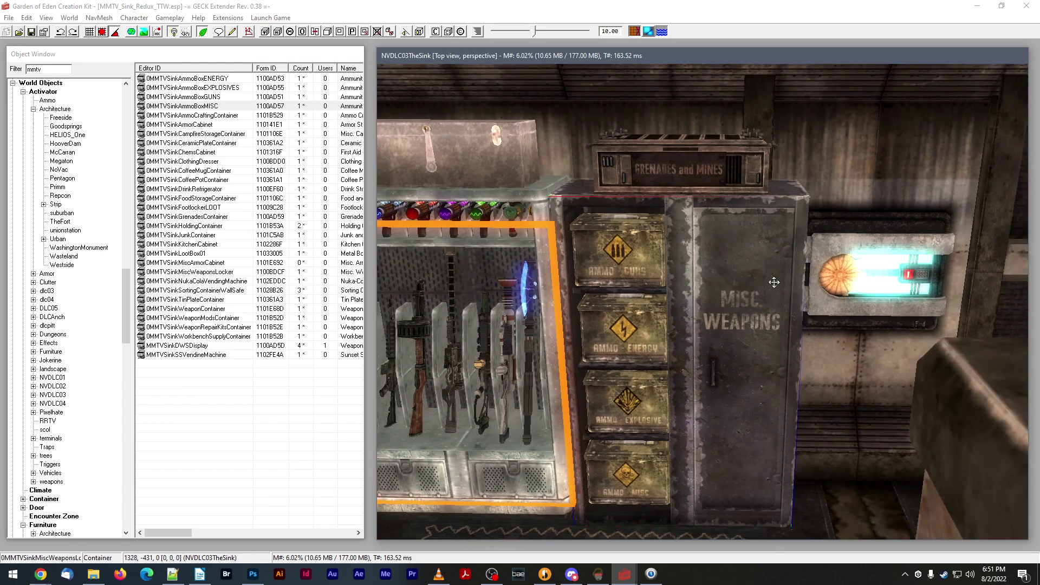
pyautogui.scroll(-3, 721, 275)
pyautogui.moveTo(715, 277)
pyautogui.keyDown('shift'); pyautogui.mouseDown(button='middle')
pyautogui.moveTo(812, 258)
pyautogui.moveTo(726, 267)
pyautogui.mouseUp(button='middle'); pyautogui.keyUp('shift')
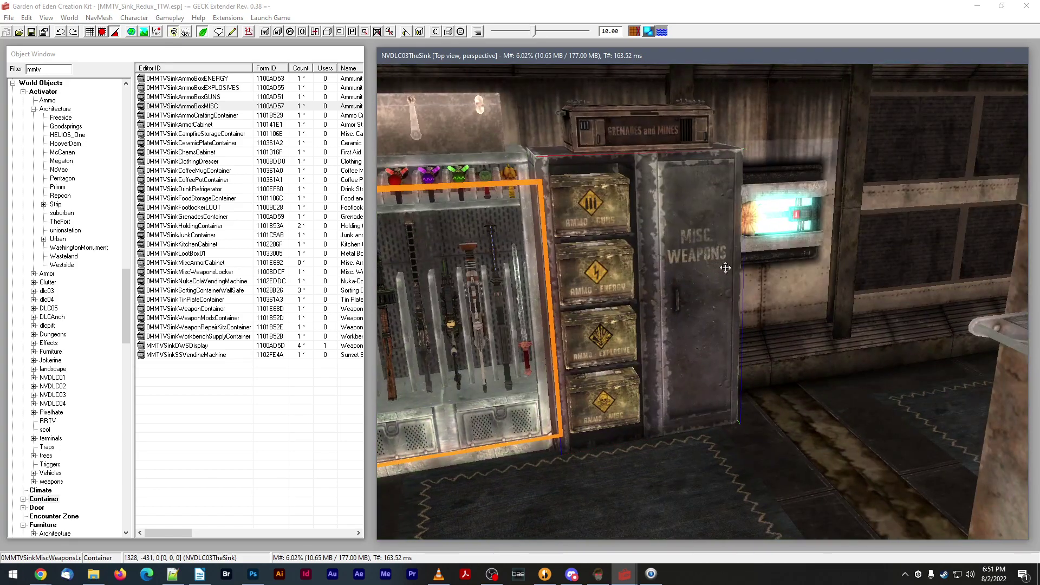
pyautogui.keyDown('shift'); pyautogui.moveTo(681, 334); pyautogui.dragTo(716, 325, button='middle'); pyautogui.keyUp('shift')
# - Look over the Sink's rooms from above, including the carpeted study and the bedroom with its bench
pyautogui.scroll(-8, 762, 319)
pyautogui.scroll(-4, 801, 335)
pyautogui.scroll(2, 697, 338)
pyautogui.scroll(2, 697, 338)
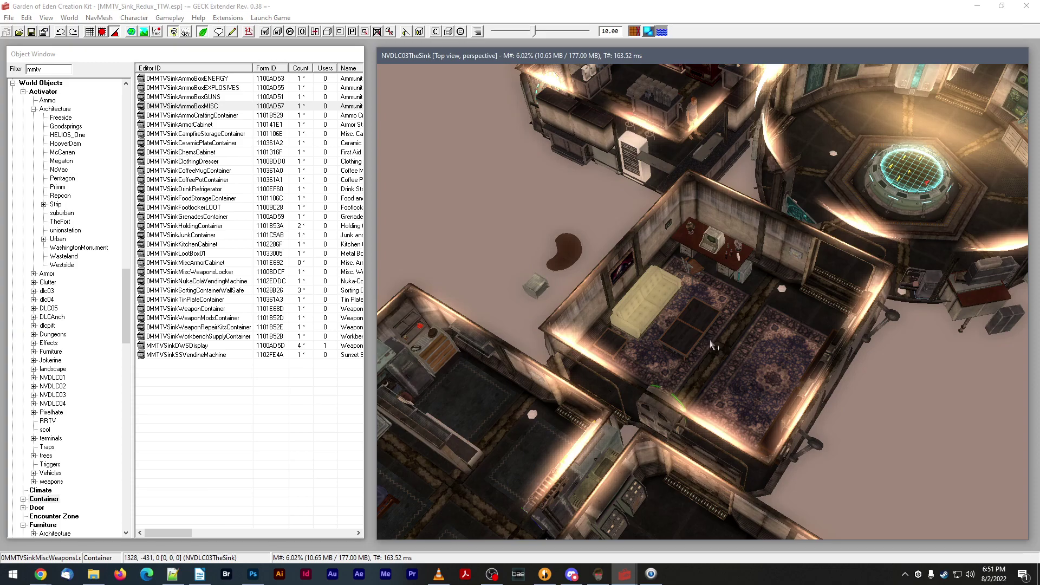
pyautogui.scroll(5, 693, 365)
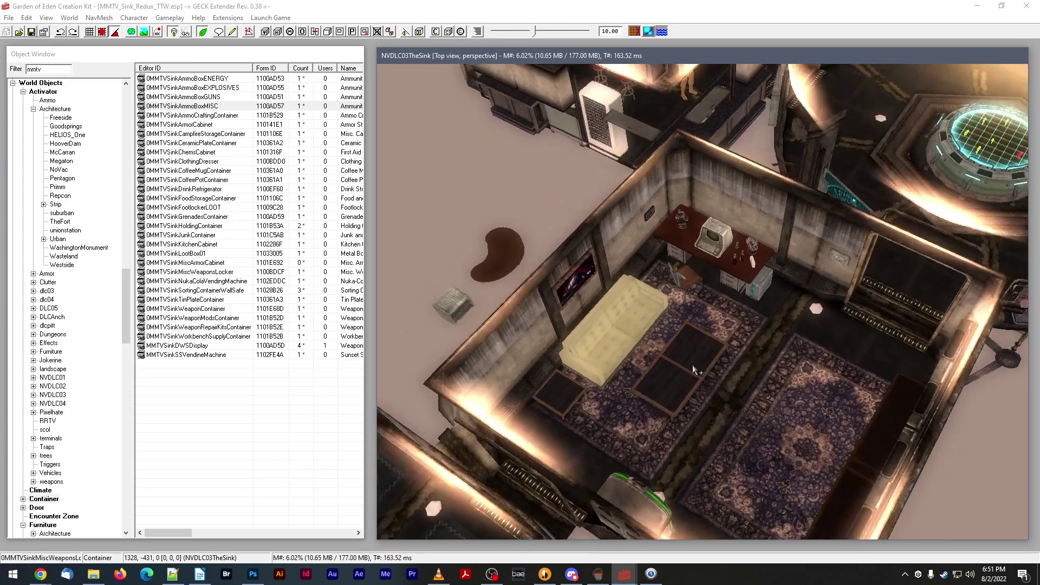
pyautogui.keyDown('shift'); pyautogui.moveTo(692, 365); pyautogui.dragTo(795, 348, button='middle'); pyautogui.keyUp('shift')
pyautogui.scroll(5, 796, 352)
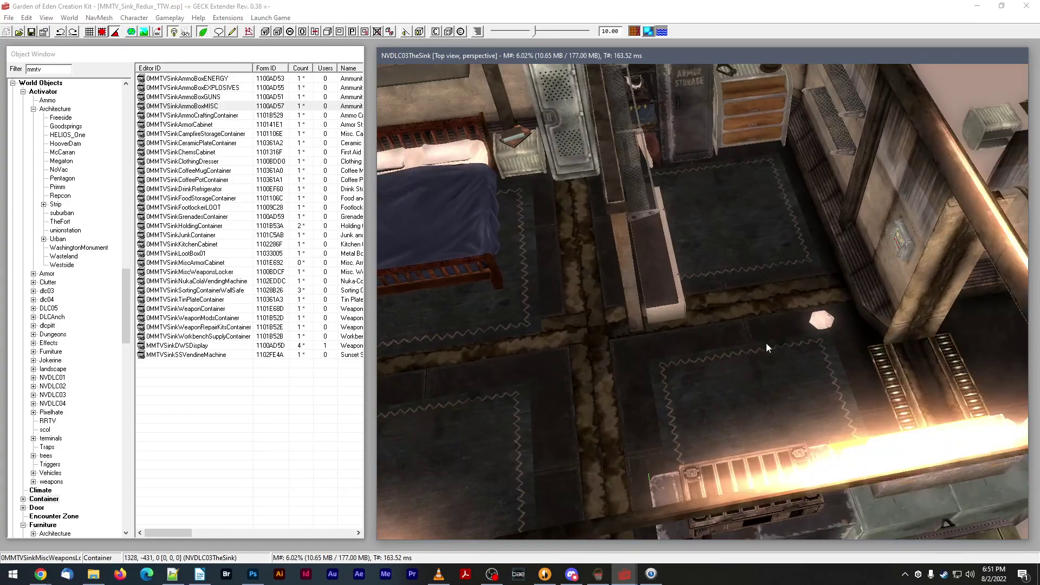
pyautogui.click(658, 308)
pyautogui.scroll(-3, 658, 308)
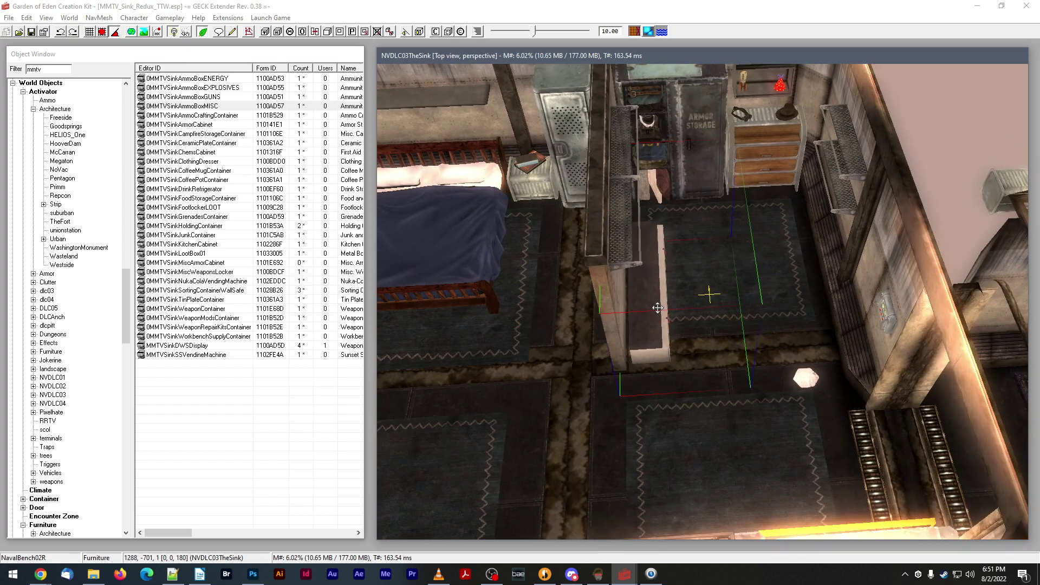
pyautogui.scroll(-10, 660, 309)
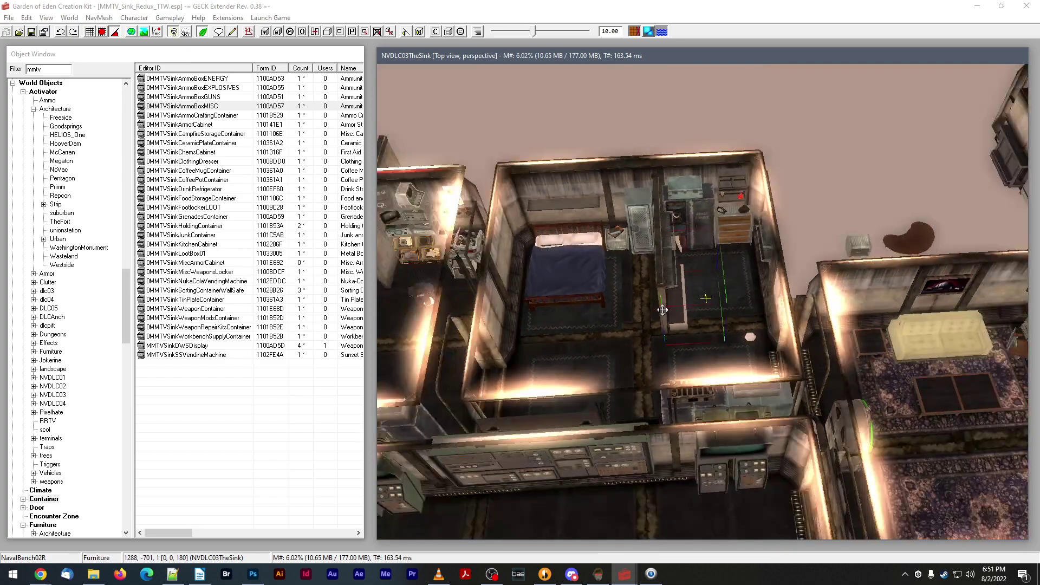
# - Examine the workshop corner around Muggy, with its scrap shelves and workbench, and the desk beside the magazine rack
pyautogui.scroll(10, 670, 312)
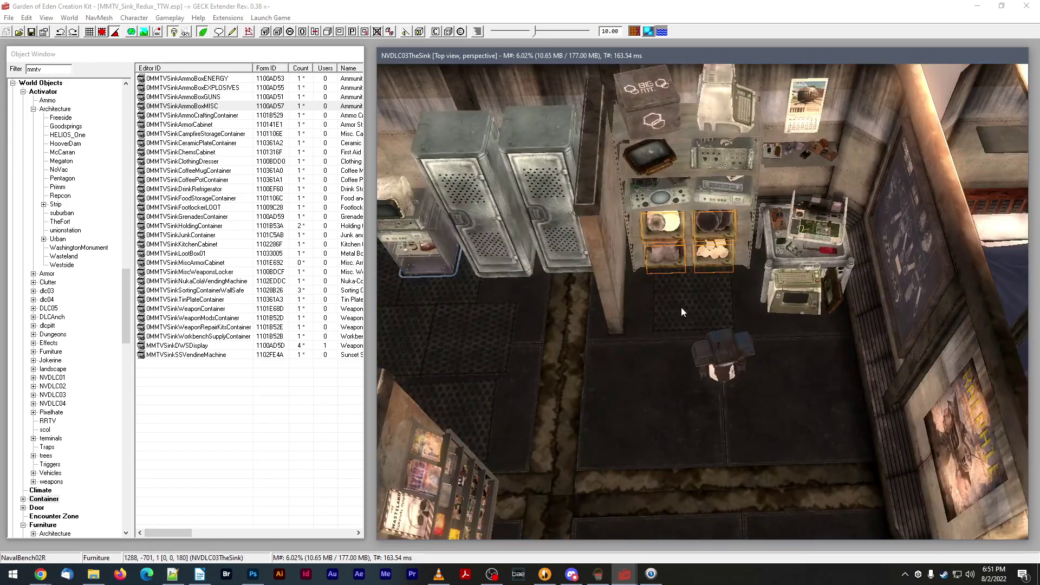
pyautogui.click(720, 346)
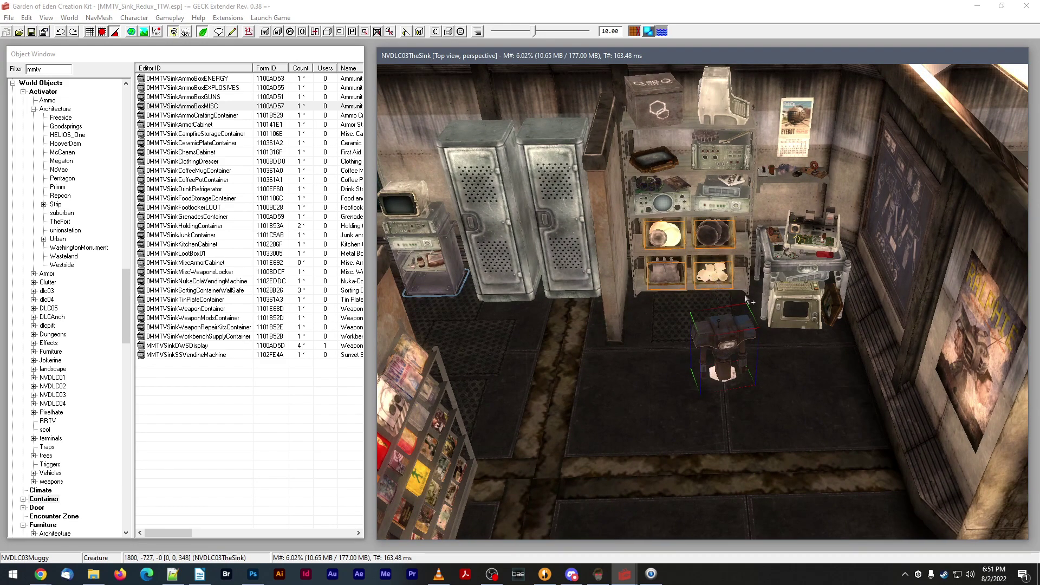
pyautogui.keyDown('shift'); pyautogui.moveTo(744, 294); pyautogui.dragTo(711, 292, button='middle'); pyautogui.keyUp('shift')
pyautogui.scroll(3, 711, 292)
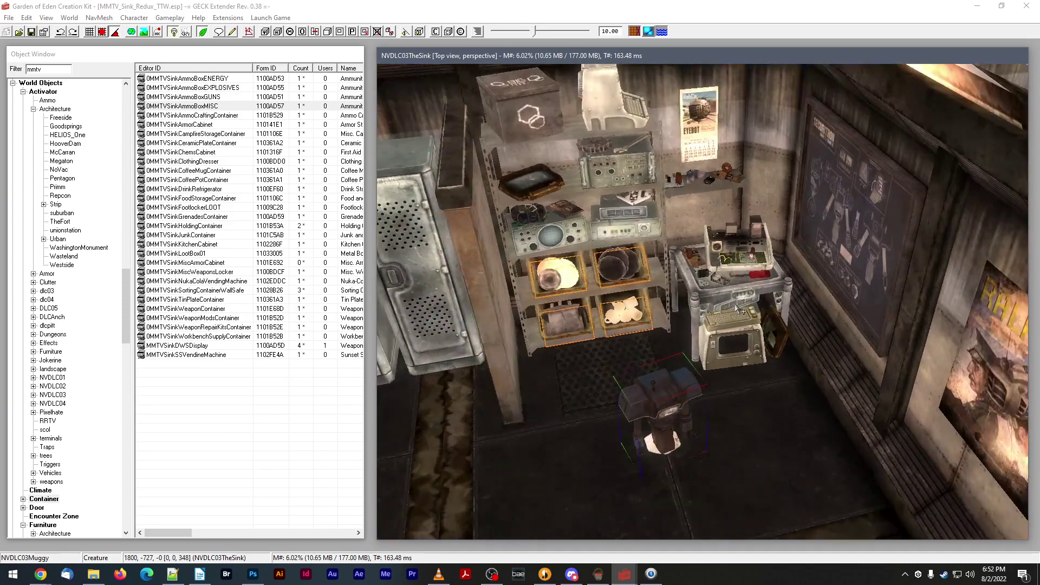
pyautogui.scroll(2, 737, 305)
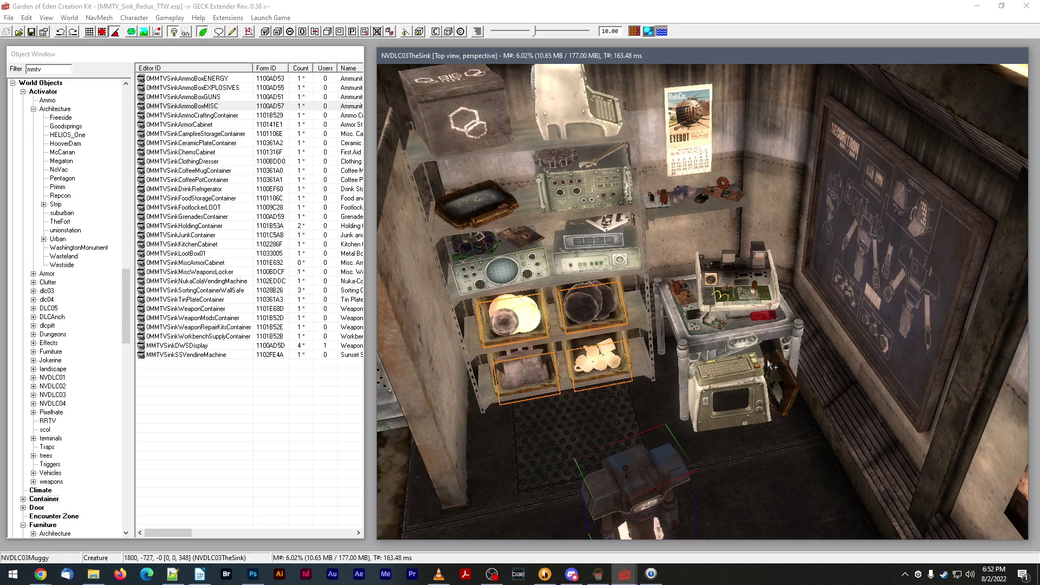
pyautogui.scroll(-2, 709, 298)
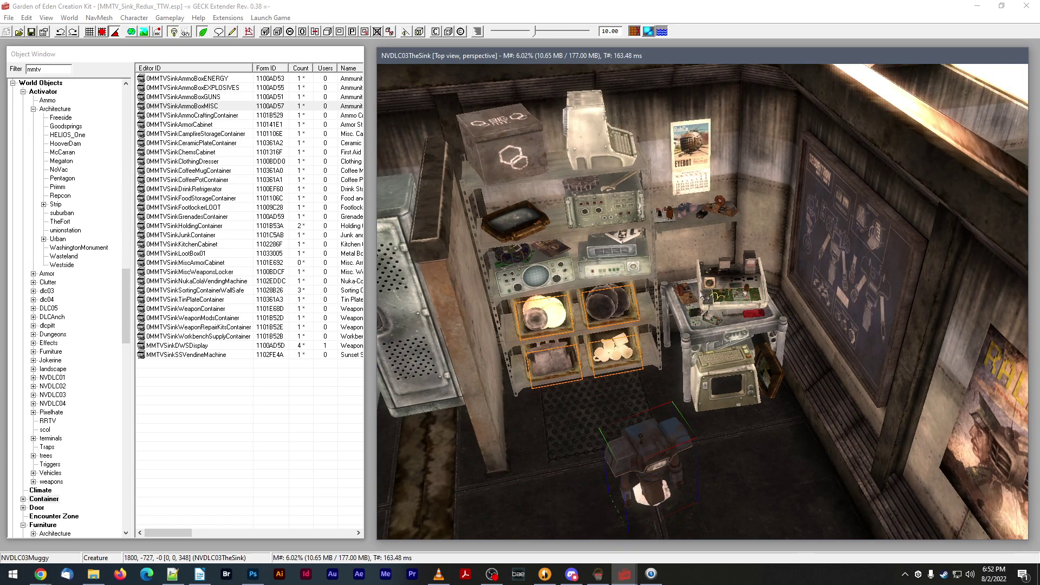
pyautogui.keyDown('shift'); pyautogui.moveTo(705, 296); pyautogui.dragTo(736, 301, button='middle'); pyautogui.keyUp('shift')
pyautogui.scroll(4, 753, 326)
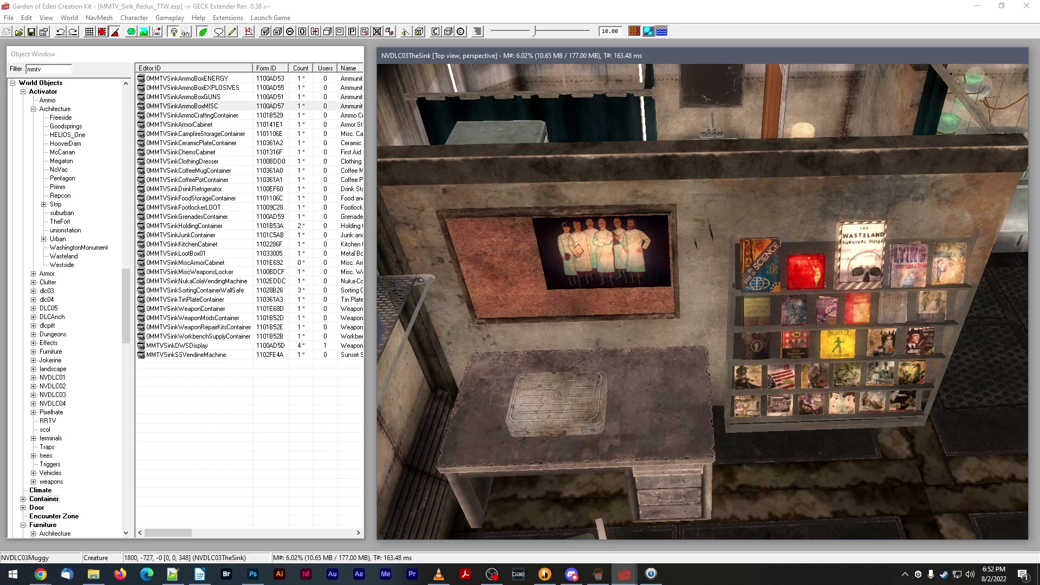
# - Filter the object list by PIX and list the matching Static objects
pyautogui.doubleClick(33, 69)
pyautogui.write('PlX')
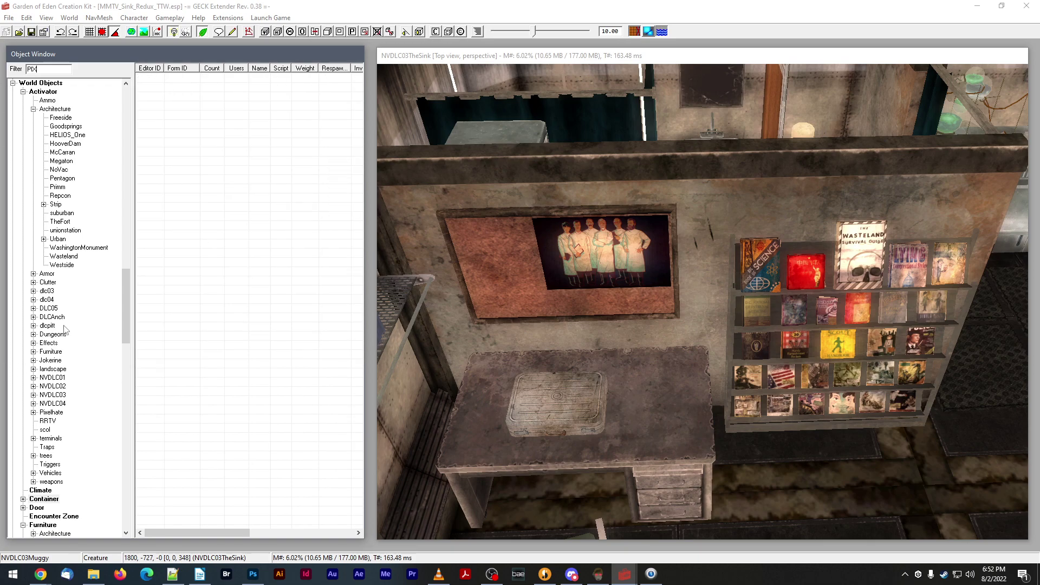
pyautogui.scroll(-2, 52, 473)
pyautogui.scroll(-10, 52, 472)
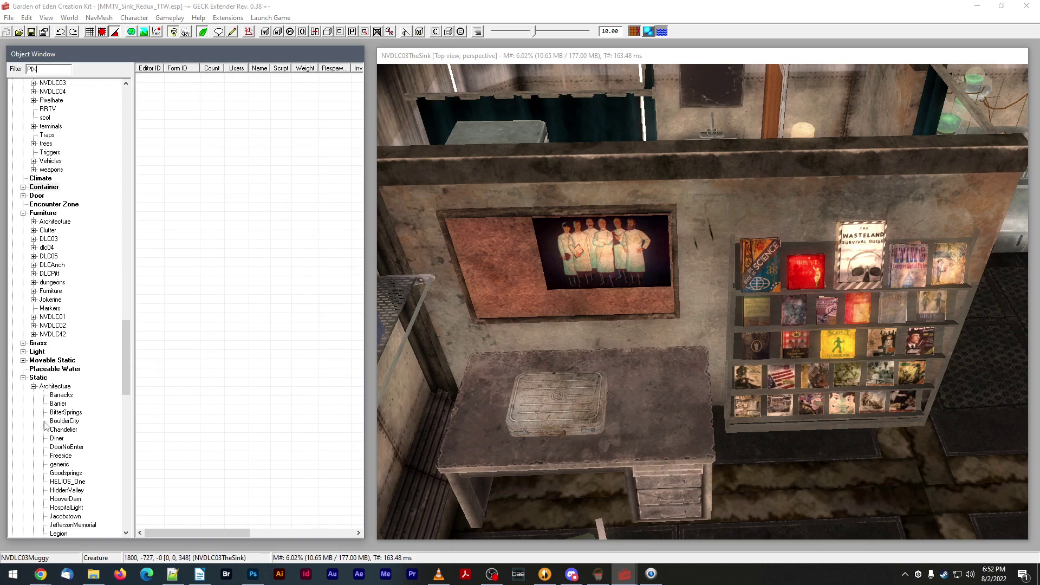
pyautogui.click(41, 378)
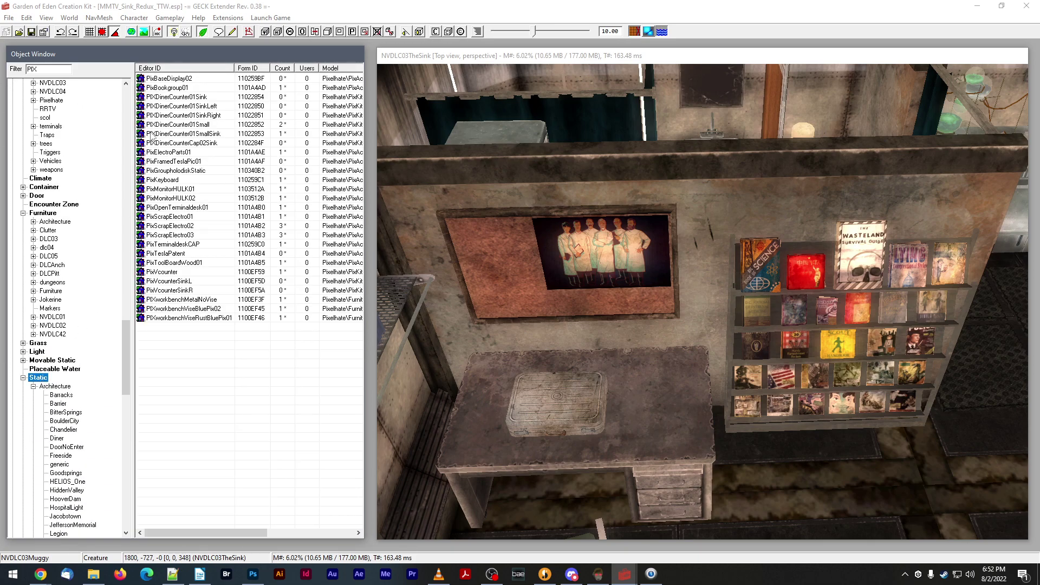
# - Preview the PixTeslaPatent static with the ground plane turned off, examining the patent sheet from slightly different angles
pyautogui.click(177, 162)
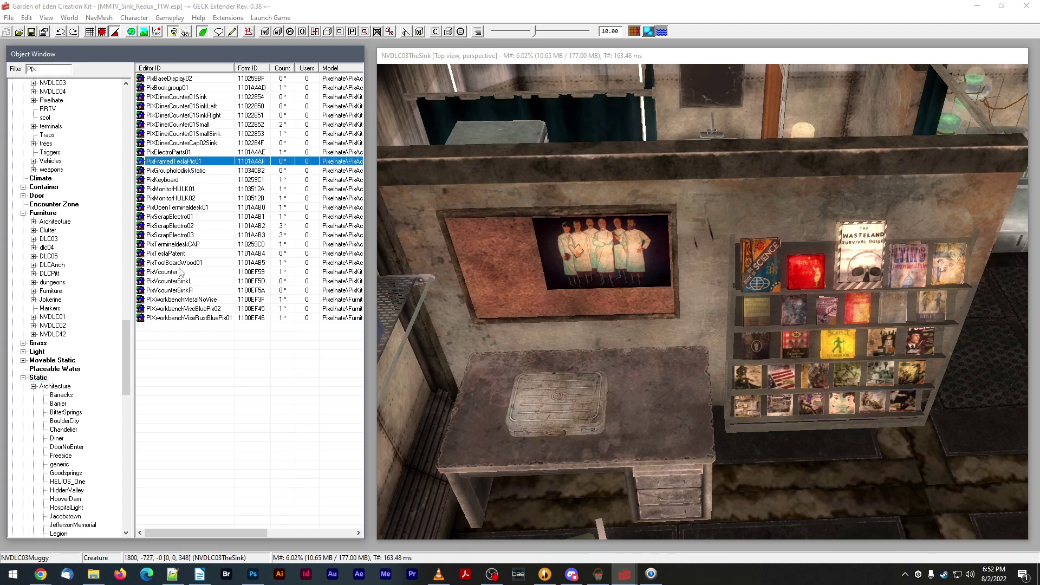
pyautogui.click(179, 253)
pyautogui.rightClick(179, 253)
pyautogui.click(209, 294)
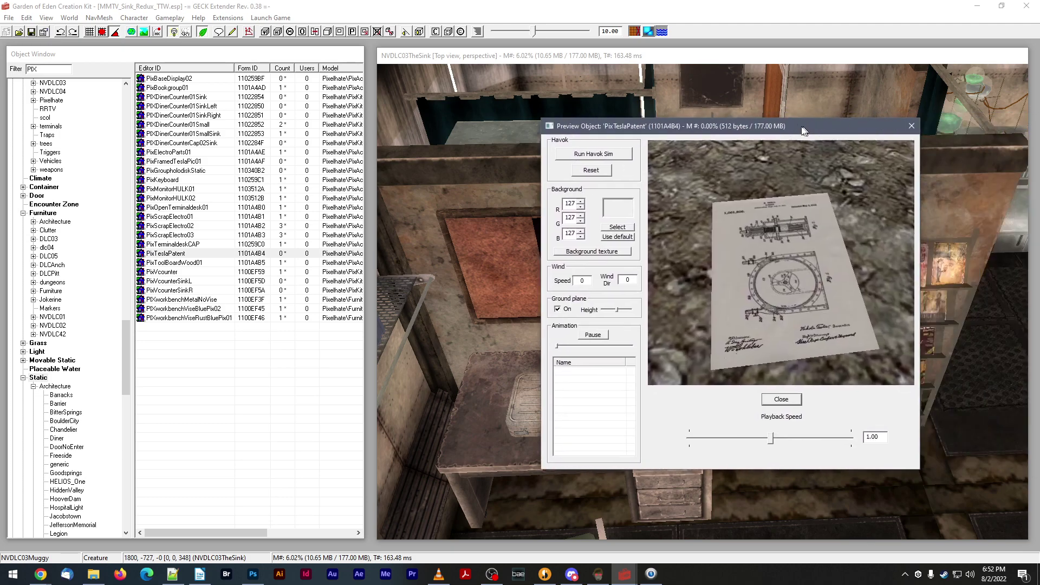
pyautogui.click(445, 309)
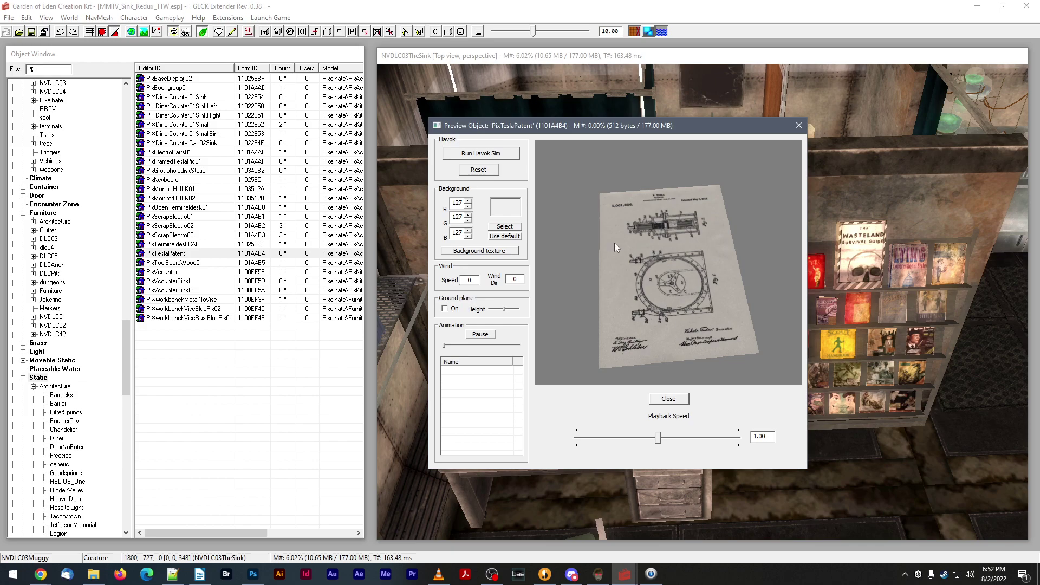
pyautogui.moveTo(658, 288)
pyautogui.mouseDown()
pyautogui.moveTo(659, 272)
pyautogui.moveTo(660, 284)
pyautogui.mouseUp()
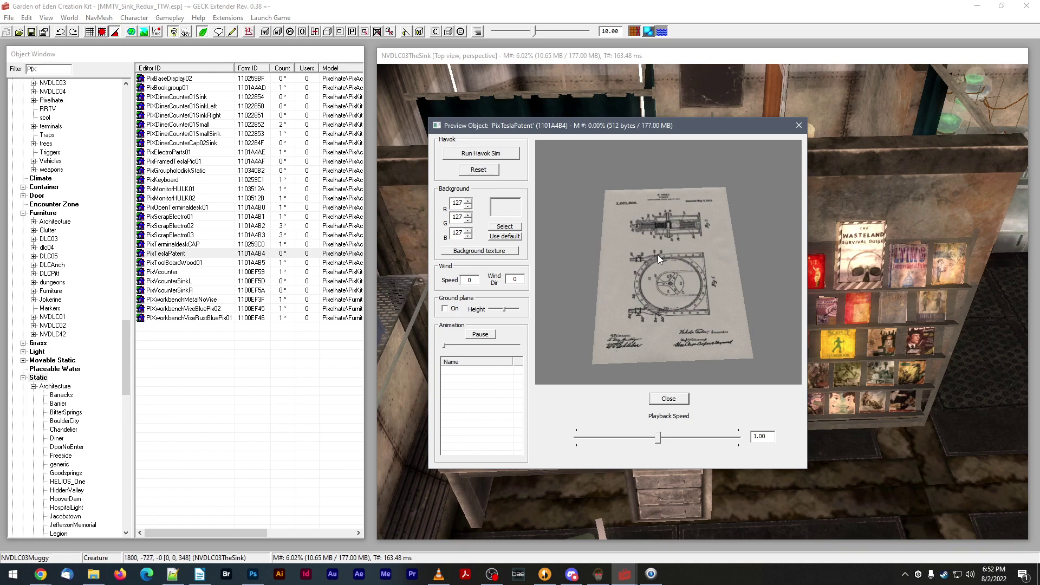
pyautogui.moveTo(658, 259); pyautogui.dragTo(652, 248)
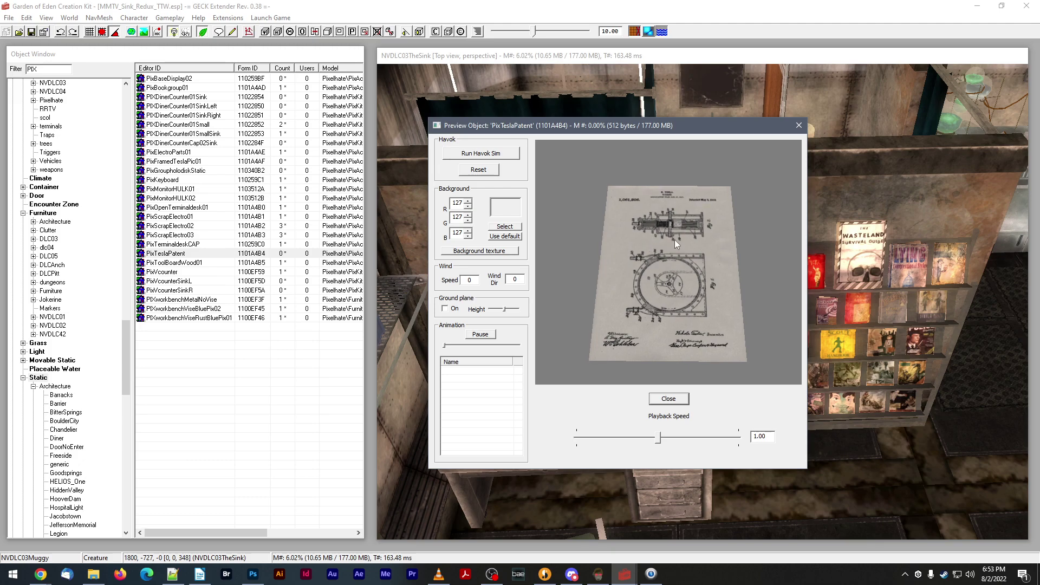
pyautogui.click(798, 126)
# - Examine the medical console beside the lockers and the Pong terminal on the study desk
pyautogui.moveTo(675, 203); pyautogui.dragTo(672, 198, button='middle')
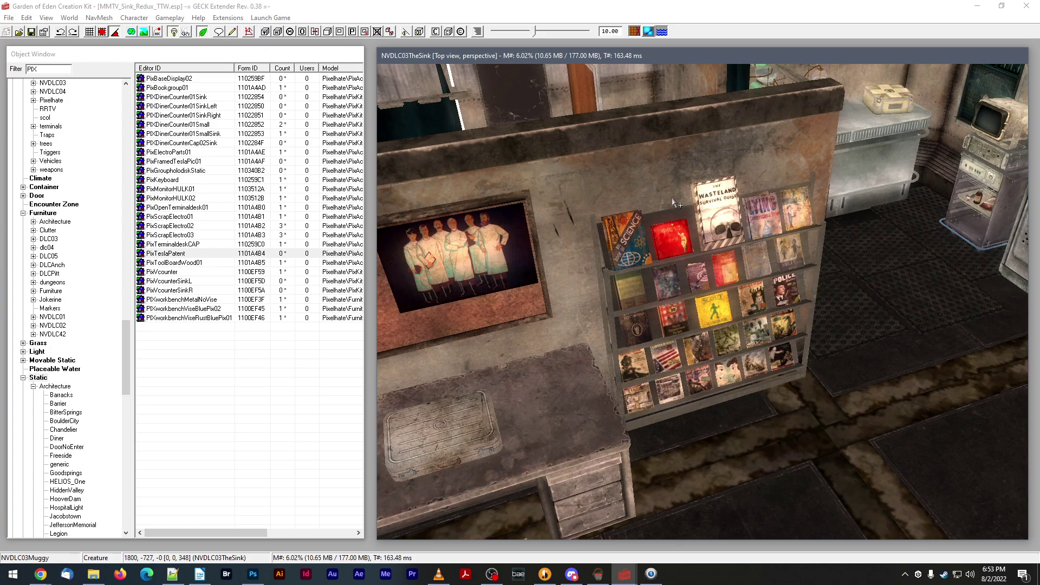
pyautogui.moveTo(673, 202); pyautogui.dragTo(656, 247, button='middle')
pyautogui.scroll(10, 659, 246)
pyautogui.scroll(-8, 662, 233)
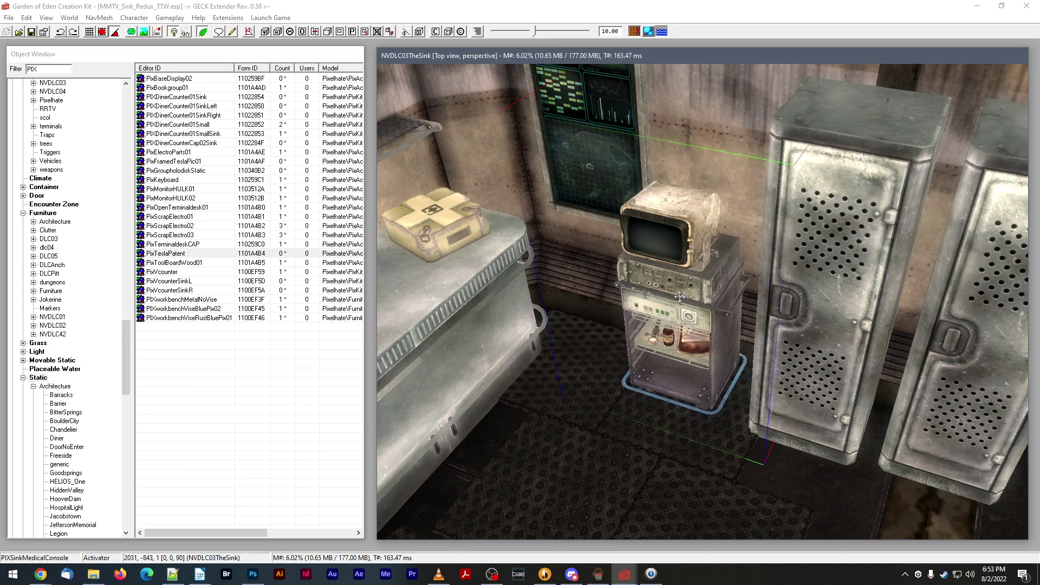
pyautogui.keyDown('shift'); pyautogui.moveTo(682, 273); pyautogui.dragTo(681, 272, button='middle'); pyautogui.keyUp('shift')
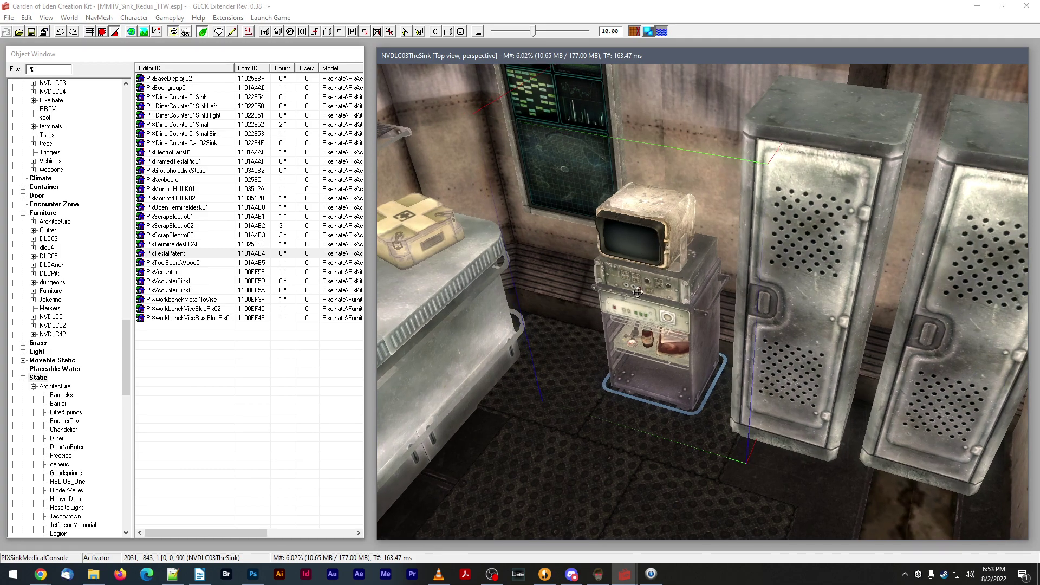
pyautogui.keyDown('shift'); pyautogui.moveTo(698, 266); pyautogui.dragTo(766, 246, button='middle'); pyautogui.keyUp('shift')
pyautogui.keyDown('shift'); pyautogui.moveTo(819, 218); pyautogui.dragTo(656, 238, button='middle'); pyautogui.keyUp('shift')
pyautogui.scroll(4, 801, 228)
pyautogui.scroll(-3, 794, 225)
pyautogui.click(648, 247)
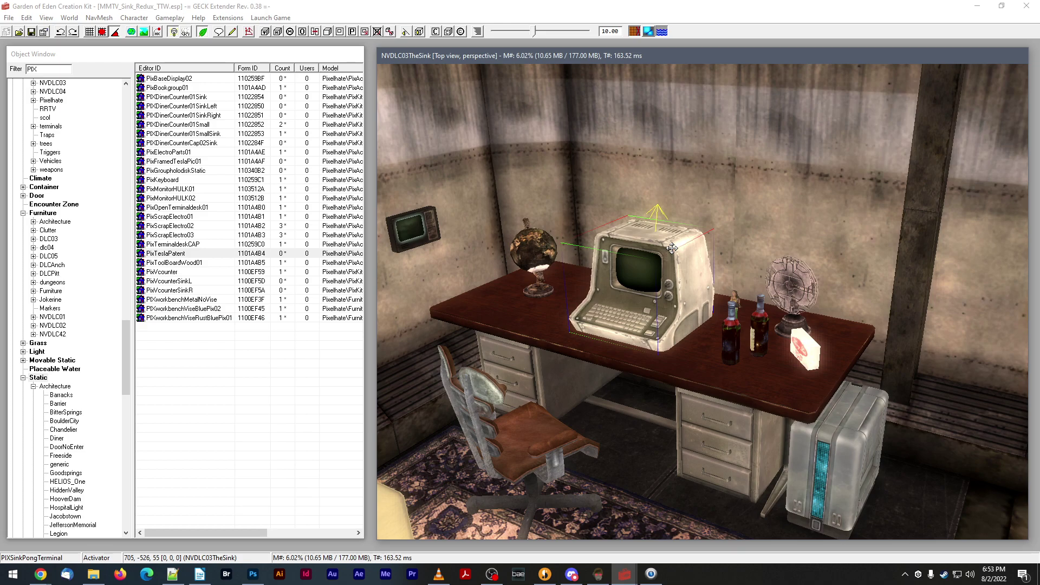
# - Inspect the armor storage locker's shelves, selecting the folded scientist clothing and the metal armor helmet
pyautogui.moveTo(672, 248)
pyautogui.keyDown('shift'); pyautogui.mouseDown(button='middle')
pyautogui.moveTo(655, 246)
pyautogui.moveTo(635, 268)
pyautogui.moveTo(645, 242)
pyautogui.moveTo(564, 234)
pyautogui.moveTo(612, 227)
pyautogui.moveTo(644, 238)
pyautogui.mouseUp(button='middle'); pyautogui.keyUp('shift')
pyautogui.scroll(-5, 645, 242)
pyautogui.scroll(4, 605, 228)
pyautogui.scroll(3, 605, 225)
pyautogui.click(649, 243)
pyautogui.click(630, 199)
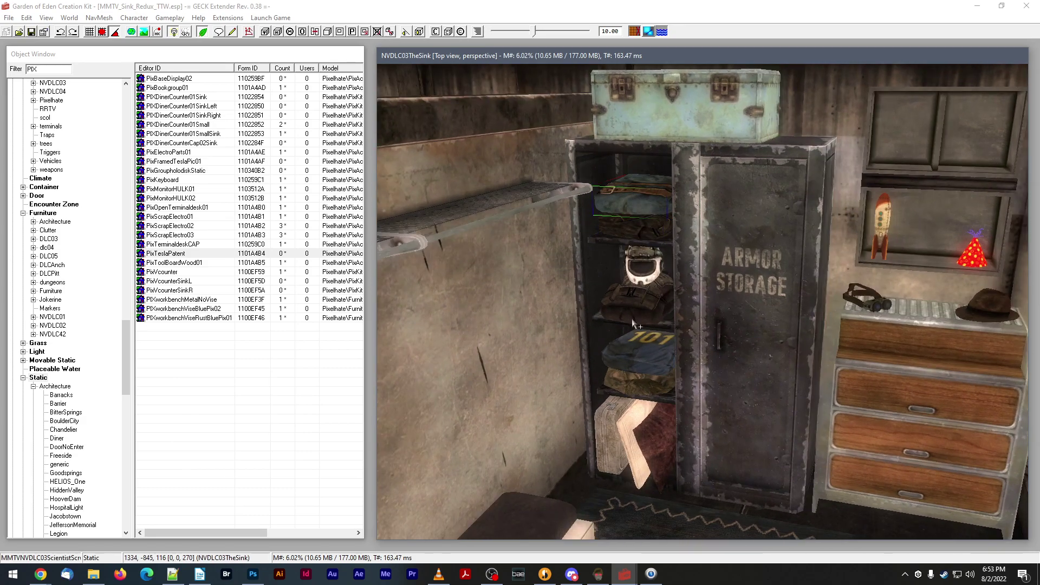
pyautogui.click(659, 272)
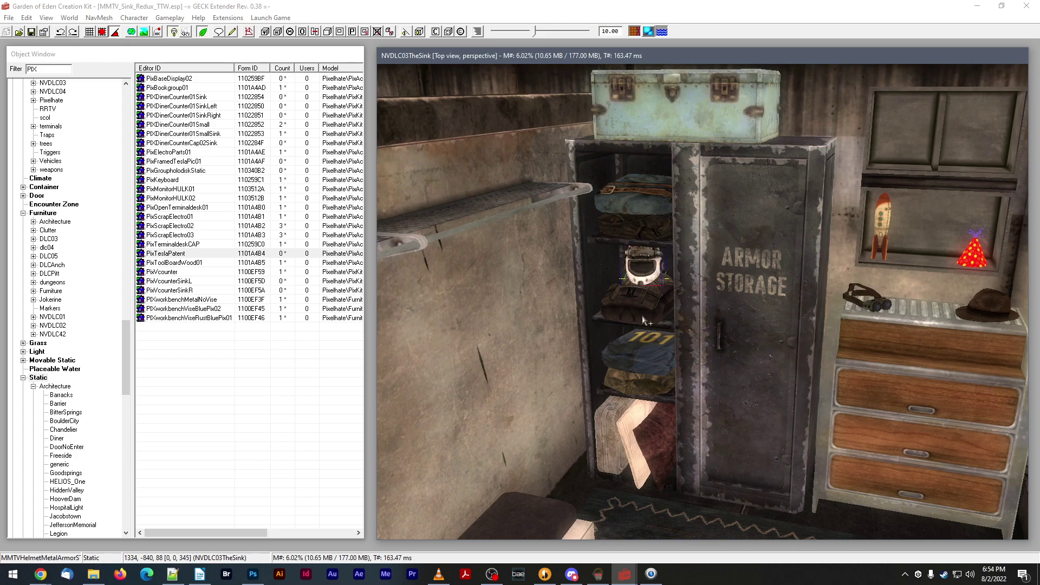
# - Examine the armor storage locker's shelves up close, viewing the metal armor helmet and folded clothing from several angles
pyautogui.moveTo(643, 313); pyautogui.dragTo(653, 286, button='middle')
pyautogui.scroll(4, 650, 281)
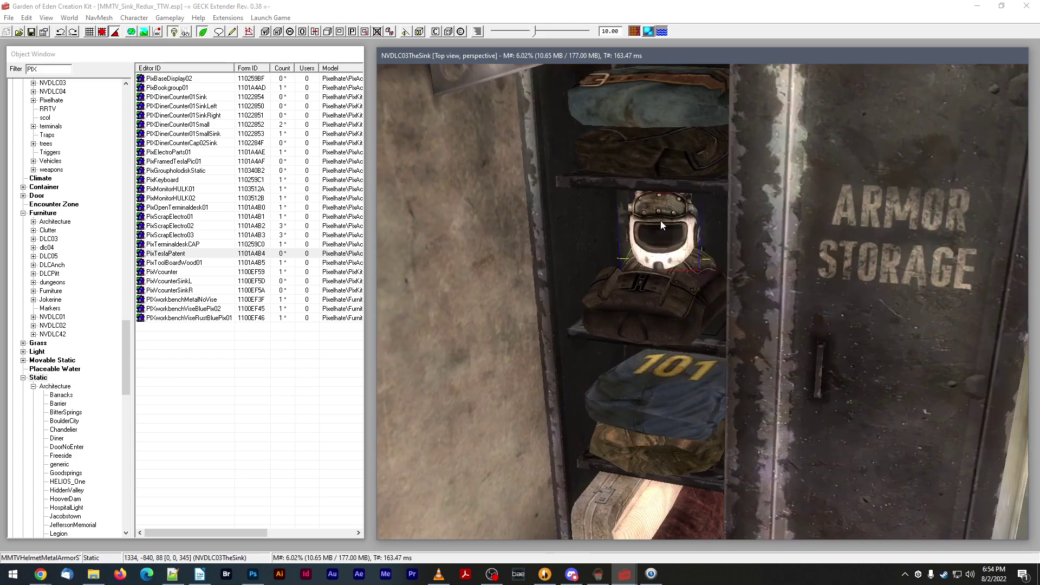
pyautogui.scroll(-3, 660, 220)
pyautogui.moveTo(675, 246)
pyautogui.keyDown('shift'); pyautogui.mouseDown(button='middle')
pyautogui.moveTo(672, 225)
pyautogui.moveTo(671, 242)
pyautogui.mouseUp(button='middle'); pyautogui.keyUp('shift')
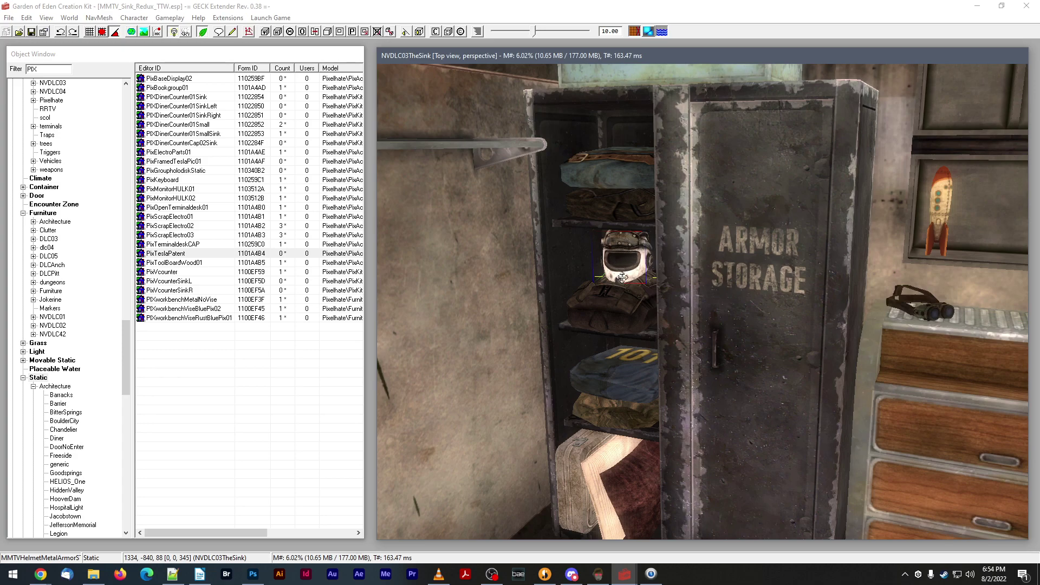
pyautogui.keyDown('shift'); pyautogui.moveTo(635, 271); pyautogui.dragTo(639, 266, button='middle'); pyautogui.keyUp('shift')
pyautogui.keyDown('shift'); pyautogui.moveTo(641, 362); pyautogui.dragTo(634, 388, button='middle'); pyautogui.keyUp('shift')
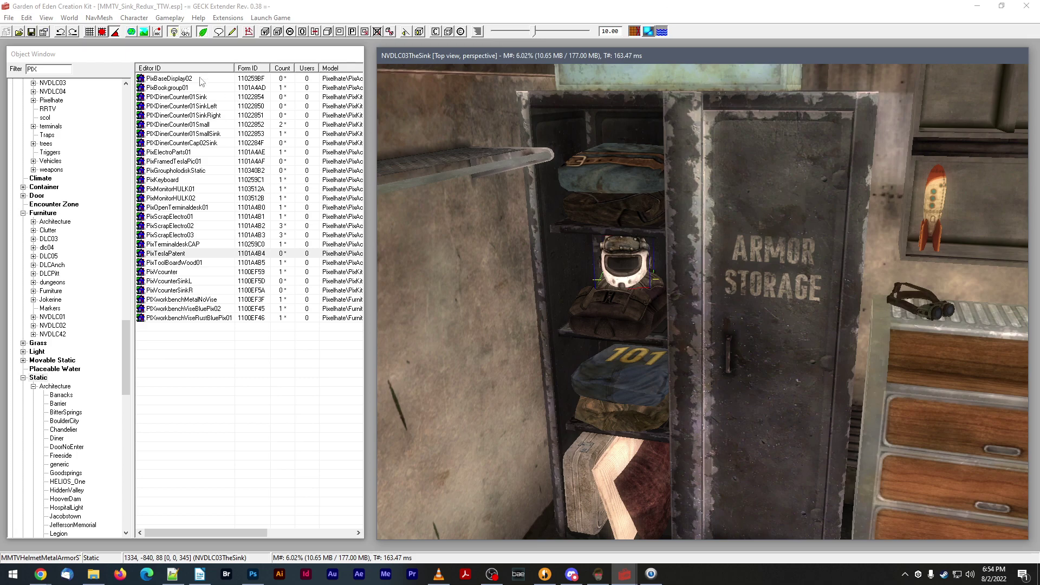
pyautogui.click(57, 70)
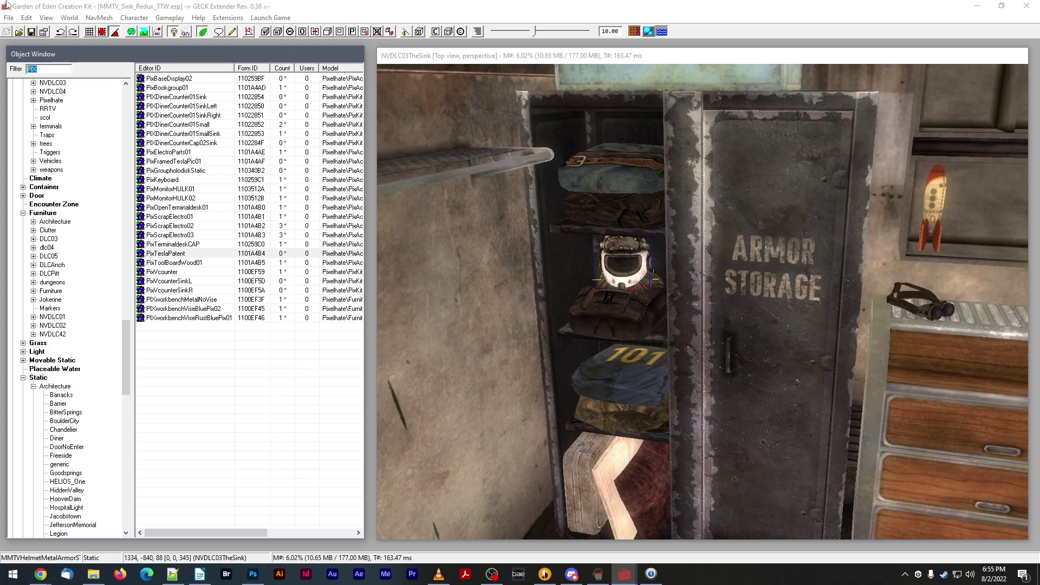
pyautogui.moveTo(463, 57); pyautogui.dragTo(462, 58)
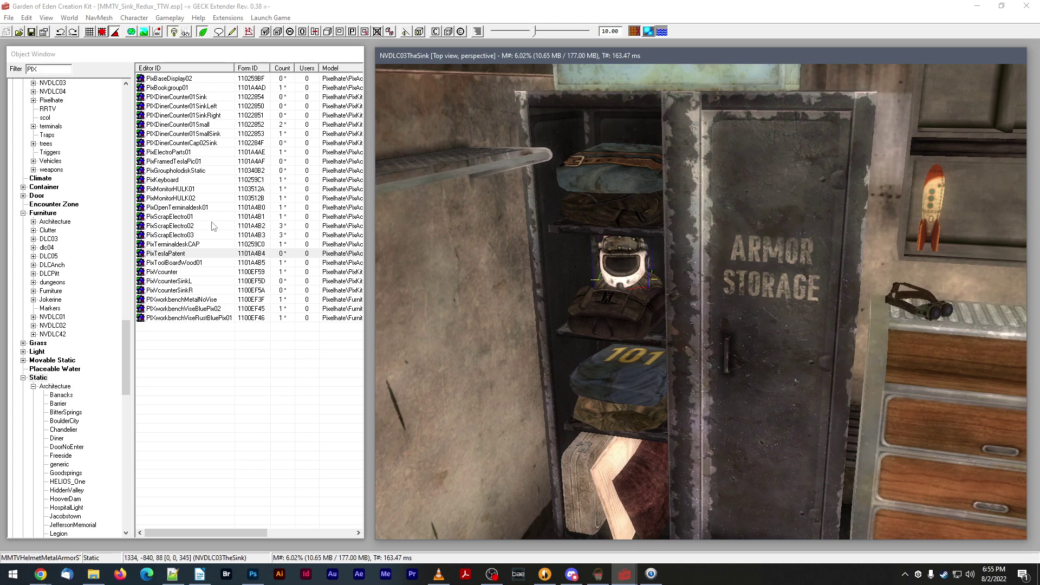
pyautogui.moveTo(679, 223); pyautogui.dragTo(659, 226, button='middle')
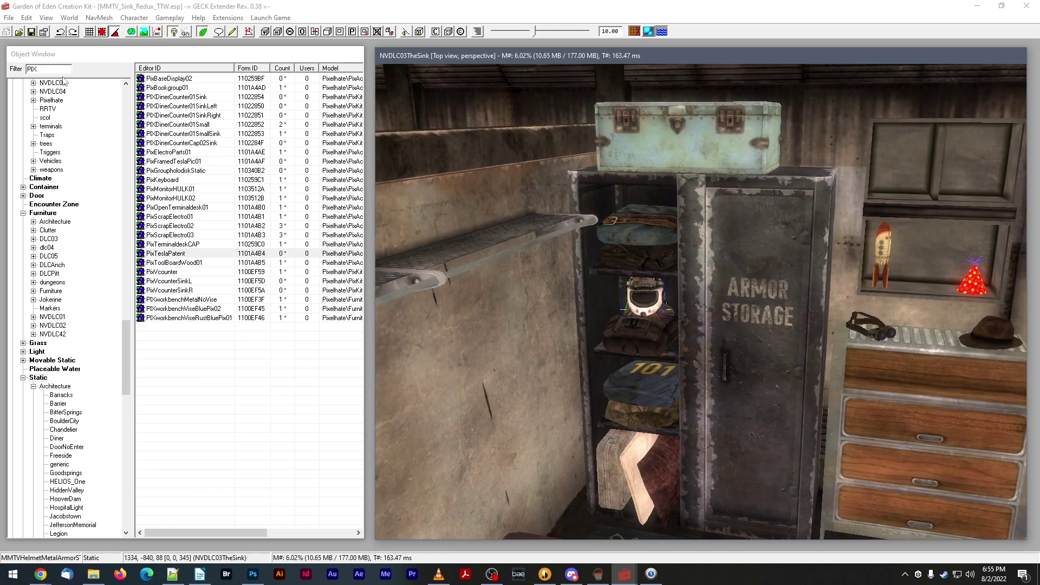
# - Filter the Static objects by XMARKE and place an XMarker at the armor storage locker
pyautogui.click(32, 69)
pyautogui.press('BackSpace')
pyautogui.press('BackSpace')
pyautogui.write('MARKE')
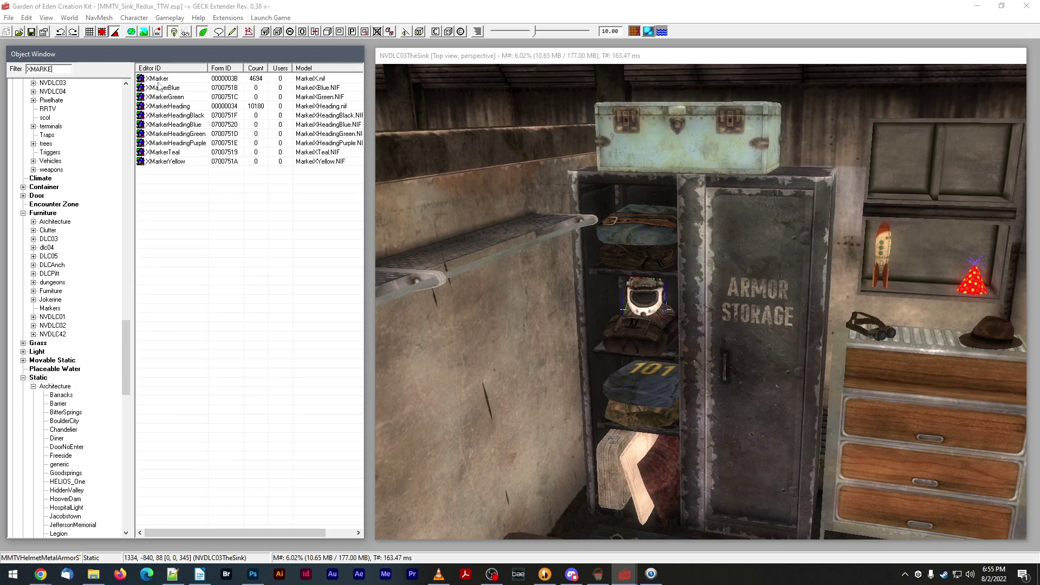
pyautogui.scroll(-3, 539, 174)
pyautogui.moveTo(540, 173); pyautogui.dragTo(504, 172, button='middle')
pyautogui.moveTo(162, 79)
pyautogui.mouseDown()
pyautogui.moveTo(496, 210)
pyautogui.moveTo(655, 321)
pyautogui.mouseUp()
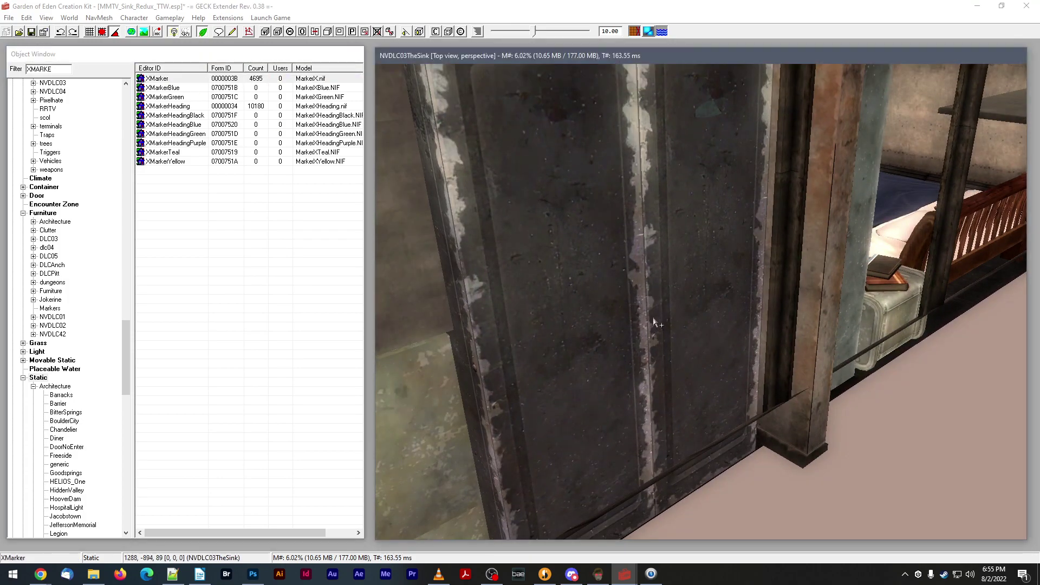
pyautogui.scroll(-3, 668, 308)
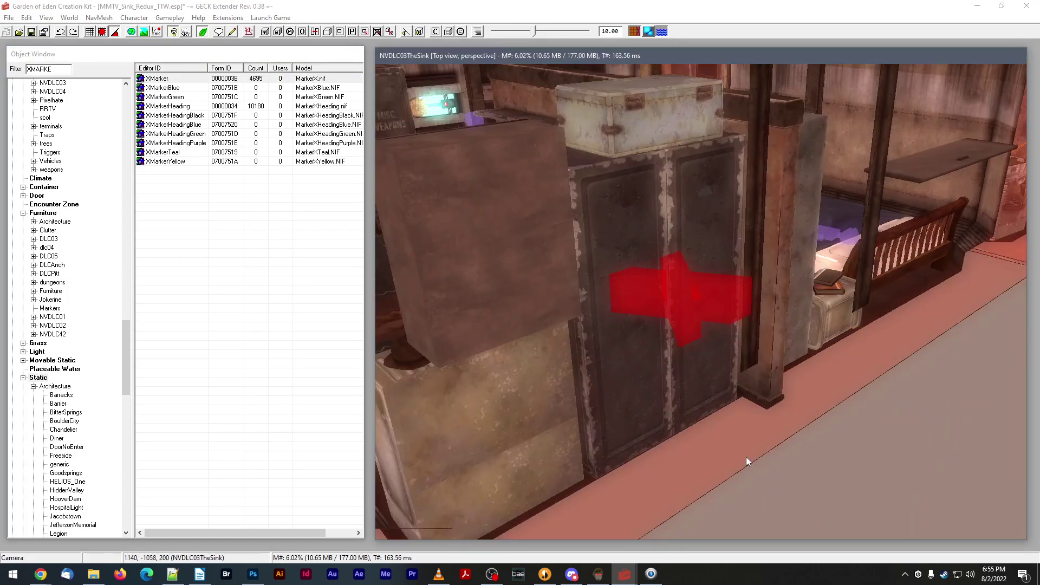
# - Move the new XMarker out into the empty space behind the armor storage locker, clear of the wall
pyautogui.click(677, 302)
pyautogui.moveTo(677, 302); pyautogui.dragTo(709, 317, button='middle')
pyautogui.moveTo(709, 317); pyautogui.dragTo(733, 352)
pyautogui.moveTo(733, 352); pyautogui.dragTo(745, 336, button='middle')
pyautogui.moveTo(745, 337); pyautogui.dragTo(747, 326)
pyautogui.moveTo(747, 326)
pyautogui.mouseDown(button='middle')
pyautogui.moveTo(729, 333)
pyautogui.moveTo(737, 330)
pyautogui.mouseUp(button='middle')
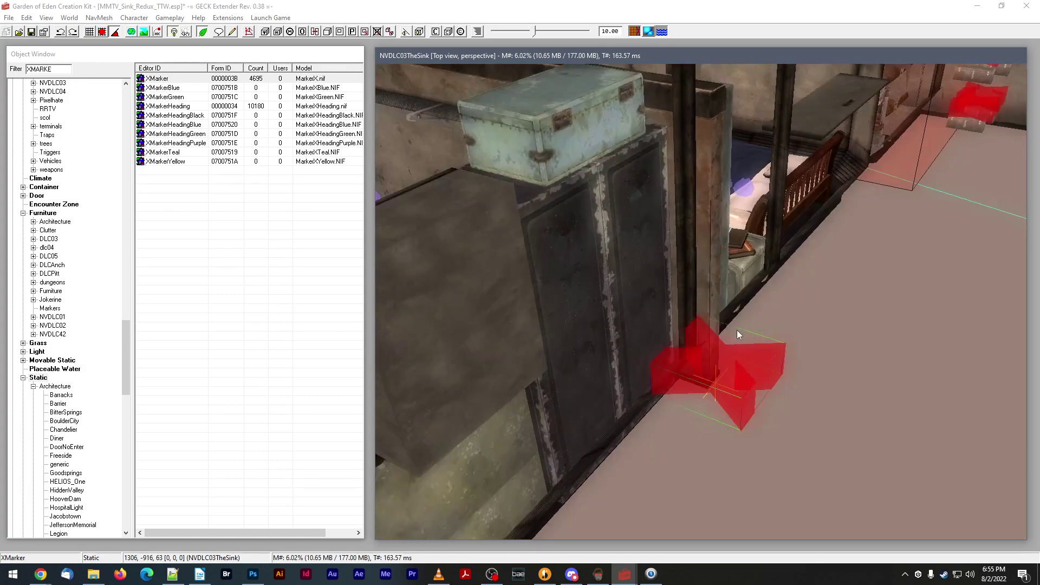
# - Give the XMarker the reference editor ID SinkArmorClutterREF and make it initially disabled
pyautogui.doubleClick(731, 358)
pyautogui.write('sINKaRMOR')
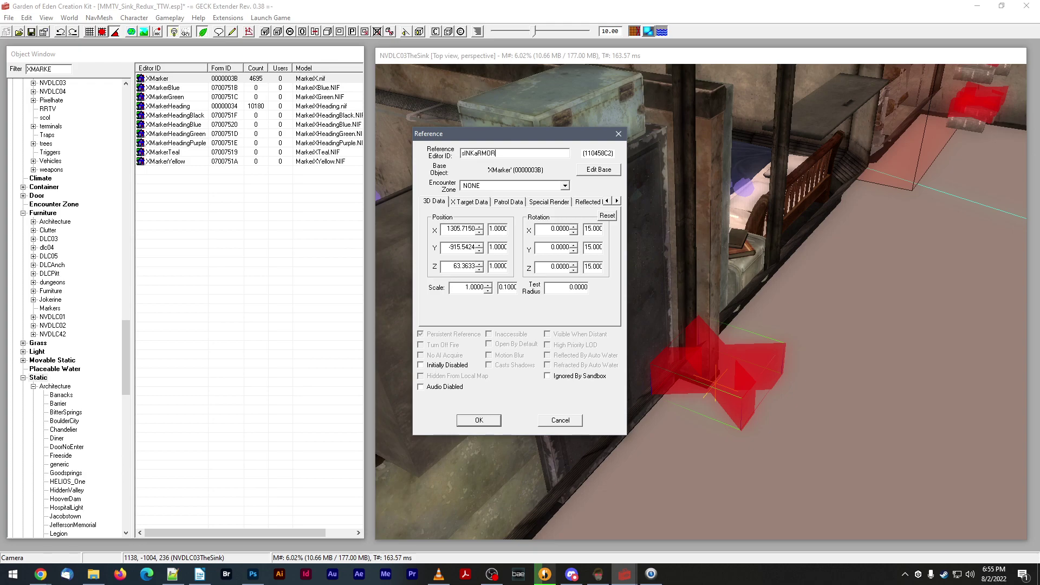
pyautogui.press('BackSpace')
pyautogui.press('BackSpace')
pyautogui.press('BackSpace')
pyautogui.press('BackSpace')
pyautogui.press('BackSpace')
pyautogui.press('BackSpace')
pyautogui.press('BackSpace')
pyautogui.press('BackSpace')
pyautogui.press('BackSpace')
pyautogui.write('SinkArm')
pyautogui.write('orCX')
pyautogui.write('utterREF')
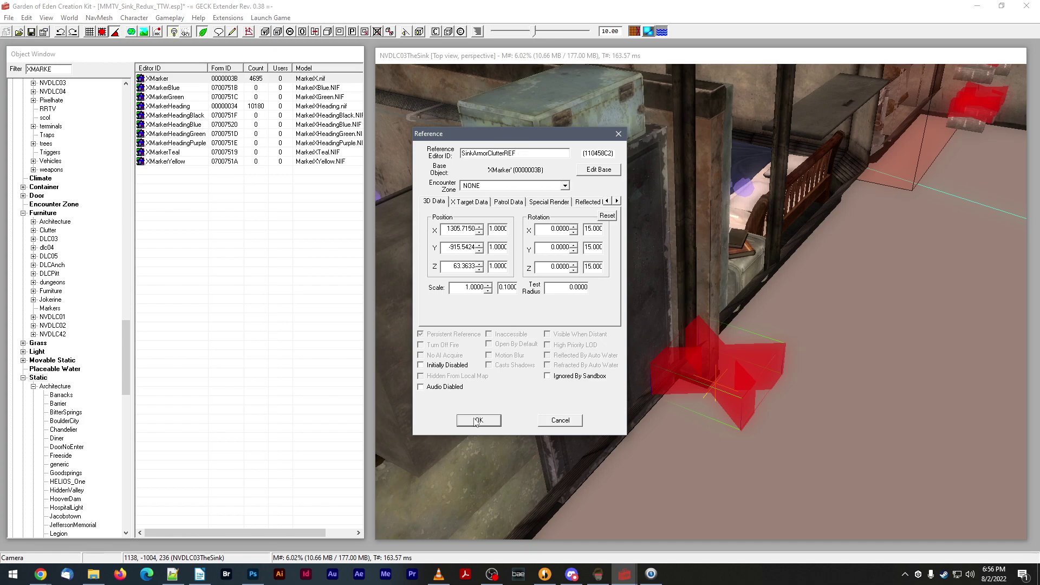
pyautogui.click(421, 365)
pyautogui.click(479, 421)
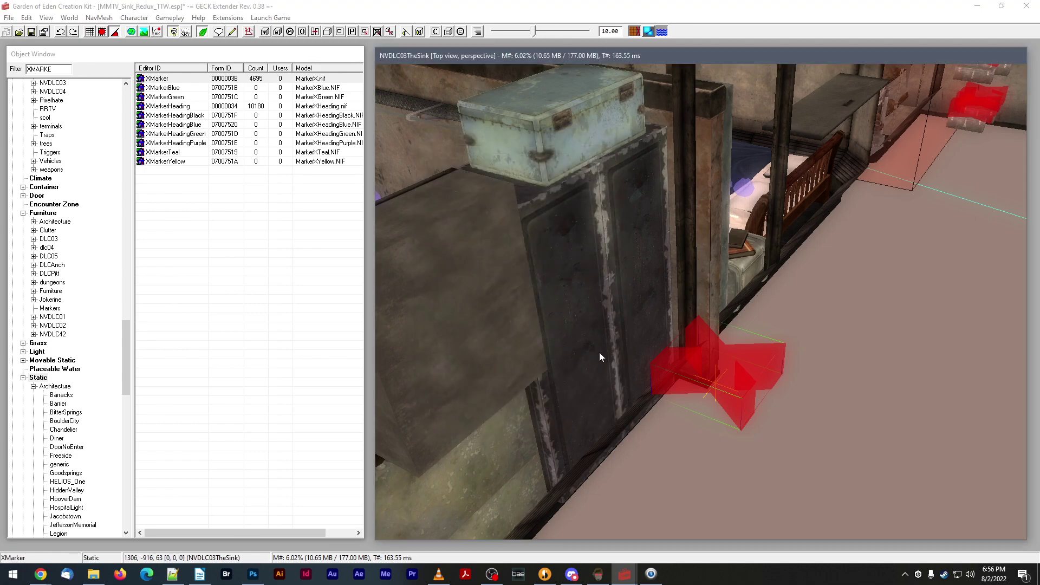
# - Select the scientist scrubs, metal armor helmet, underarmor, stealth suit and Vault 101 suit in the armor locker together
pyautogui.scroll(3, 600, 352)
pyautogui.moveTo(696, 378); pyautogui.dragTo(752, 363)
pyautogui.keyDown('shift'); pyautogui.moveTo(753, 363); pyautogui.dragTo(693, 351, button='middle'); pyautogui.keyUp('shift')
pyautogui.scroll(-3, 731, 368)
pyautogui.scroll(3, 694, 342)
pyautogui.click(611, 273)
pyautogui.keyDown('shift'); pyautogui.moveTo(611, 272); pyautogui.dragTo(616, 304, button='middle'); pyautogui.keyUp('shift')
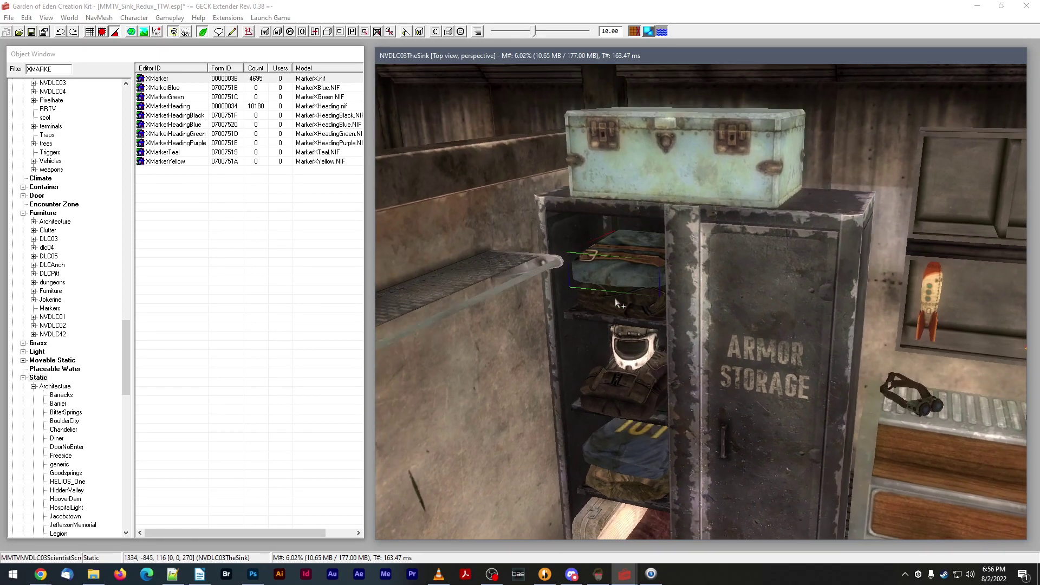
pyautogui.keyDown('ctrl'); pyautogui.click(620, 359); pyautogui.keyUp('ctrl')
pyautogui.keyDown('ctrl'); pyautogui.click(621, 392); pyautogui.keyUp('ctrl')
pyautogui.moveTo(621, 392); pyautogui.dragTo(626, 354, button='middle')
pyautogui.keyDown('ctrl'); pyautogui.click(623, 352); pyautogui.keyUp('ctrl')
pyautogui.moveTo(626, 306)
pyautogui.keyDown('shift'); pyautogui.mouseDown(button='middle')
pyautogui.moveTo(599, 302)
pyautogui.moveTo(681, 262)
pyautogui.moveTo(615, 296)
pyautogui.mouseUp(button='middle'); pyautogui.keyUp('shift')
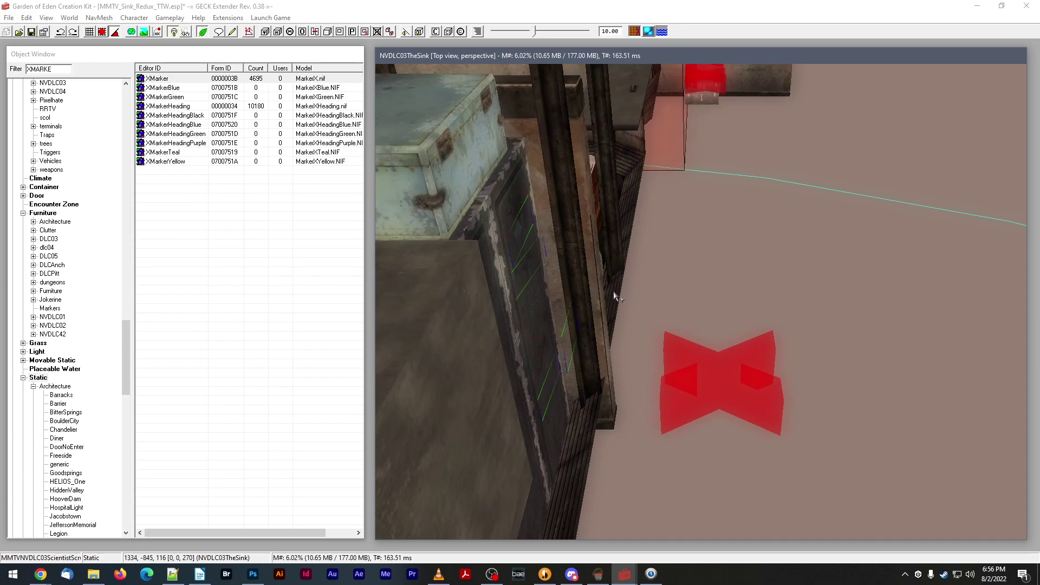
# - Set the XMarker behind the locker as enable parent of the selected clothing and helmet, and save the plugin
pyautogui.press('-')
pyautogui.moveTo(502, 71); pyautogui.dragTo(200, 61)
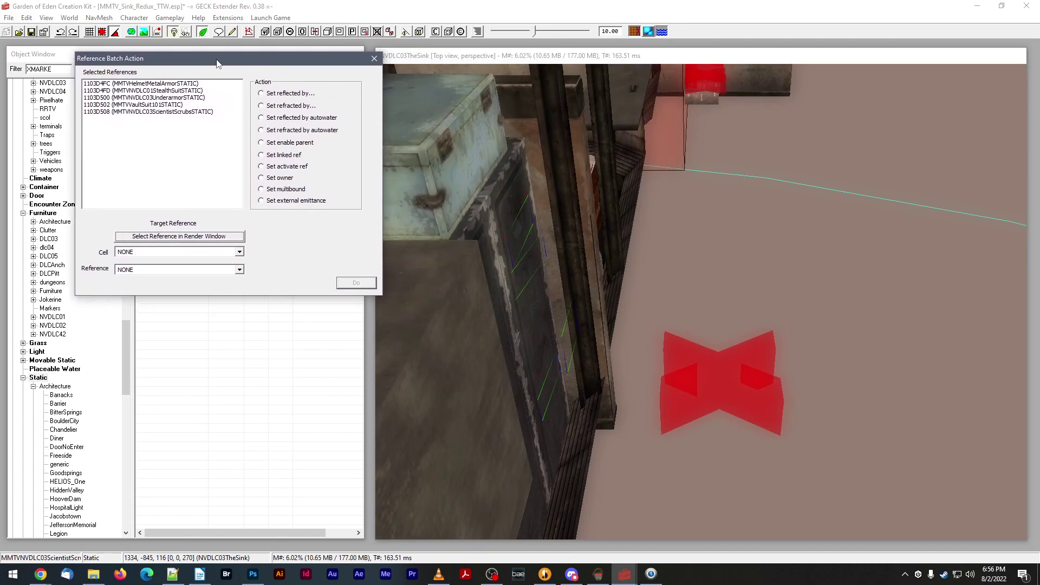
pyautogui.click(261, 142)
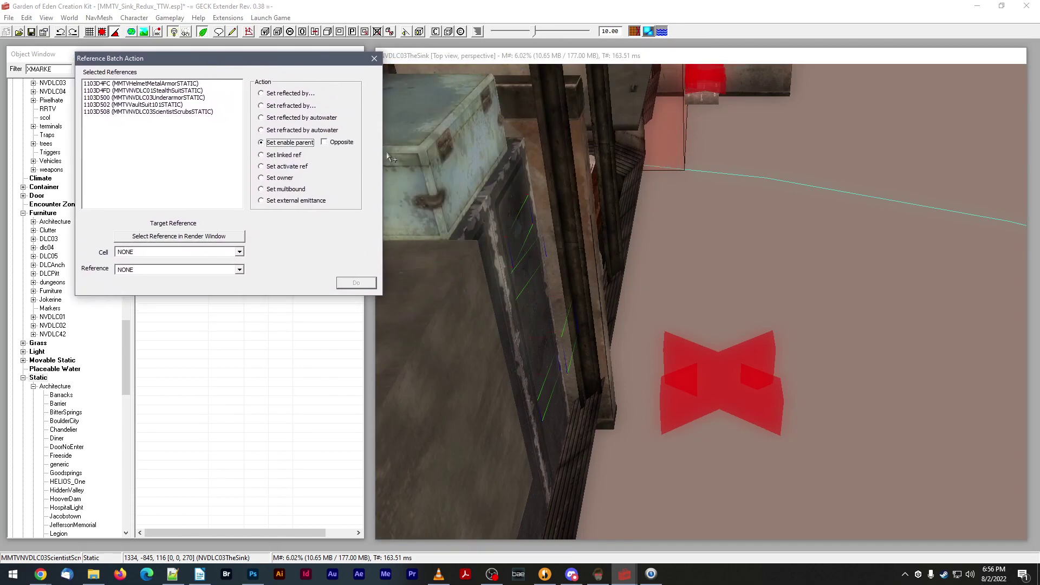
pyautogui.click(216, 238)
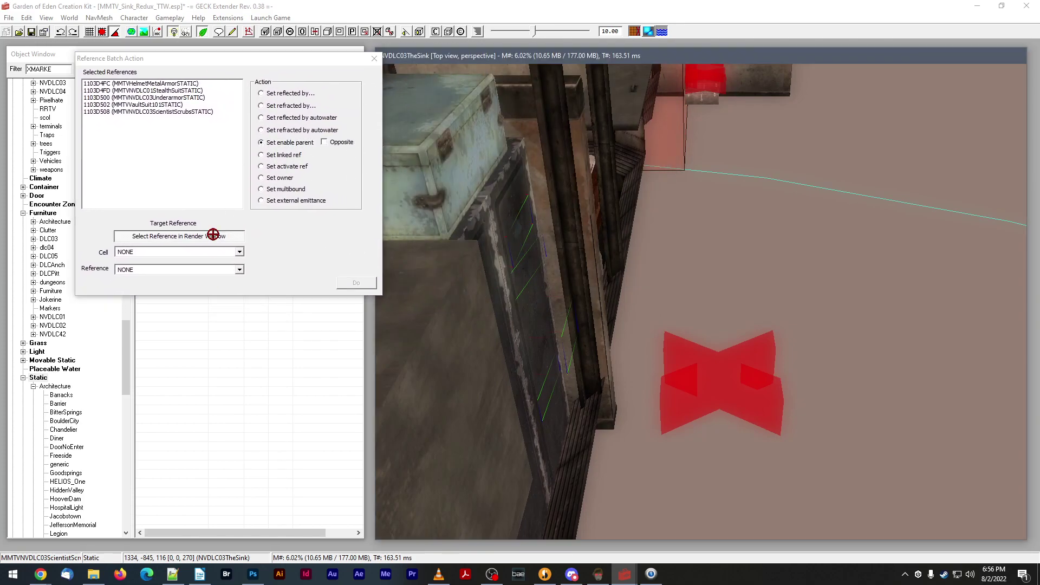
pyautogui.click(710, 361)
pyautogui.click(356, 282)
pyautogui.moveTo(636, 303); pyautogui.dragTo(697, 290, button='middle')
pyautogui.click(35, 32)
# - Check the armor storage locker's reference properties and close them without changes
pyautogui.click(679, 255)
pyautogui.moveTo(680, 254)
pyautogui.mouseDown(button='middle')
pyautogui.moveTo(598, 271)
pyautogui.moveTo(720, 239)
pyautogui.moveTo(714, 262)
pyautogui.mouseUp(button='middle')
pyautogui.click(667, 250)
pyautogui.click(715, 262)
pyautogui.doubleClick(522, 197)
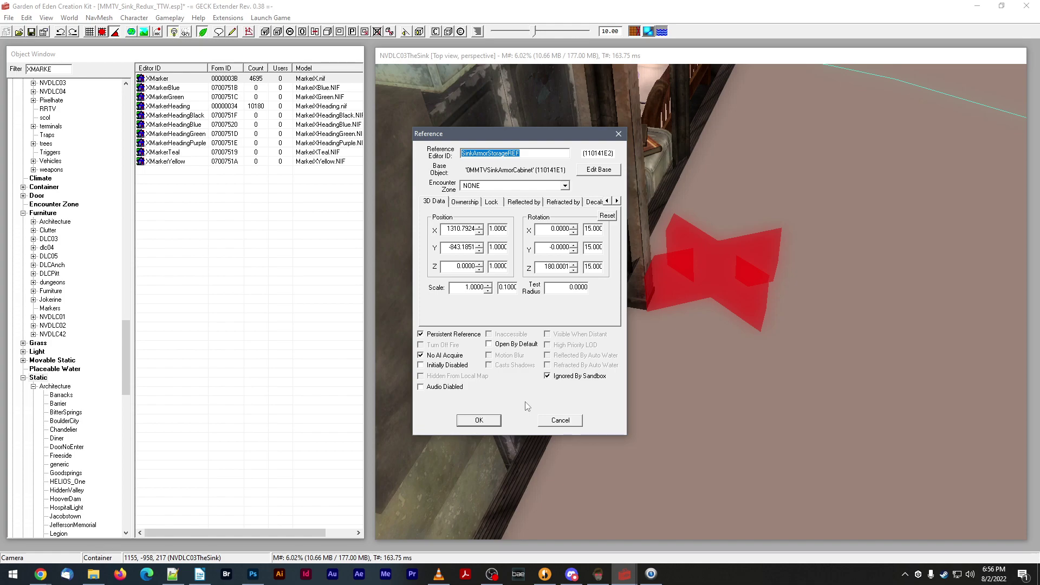
pyautogui.click(548, 423)
pyautogui.moveTo(603, 396); pyautogui.dragTo(665, 392, button='middle')
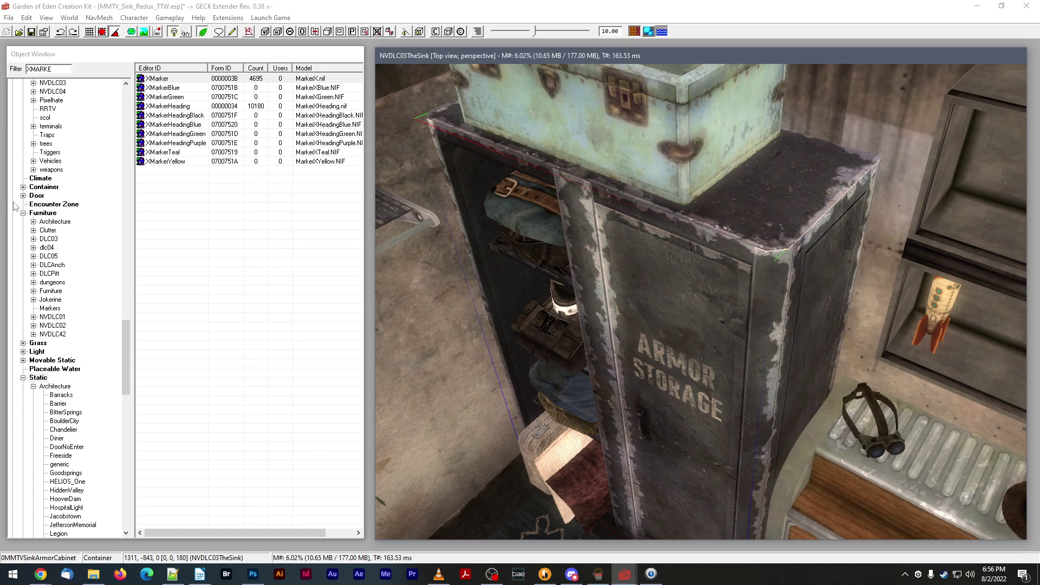
# - Filter the Container objects by mmt, and open 0MMTVSinkArmorCabinet to preview its model
pyautogui.click(48, 188)
pyautogui.doubleClick(57, 69)
pyautogui.write('mmt')
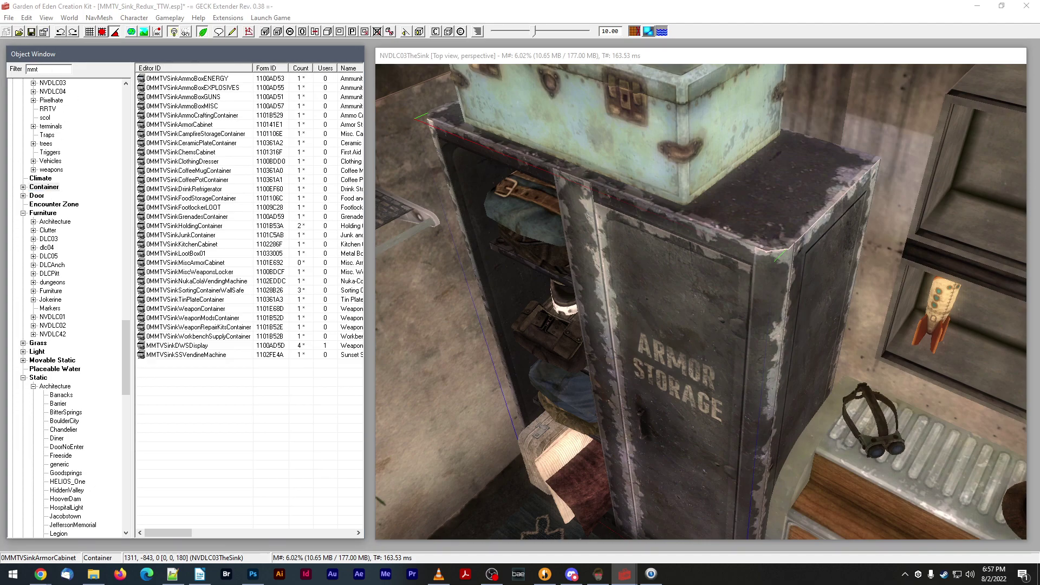
pyautogui.click(191, 124)
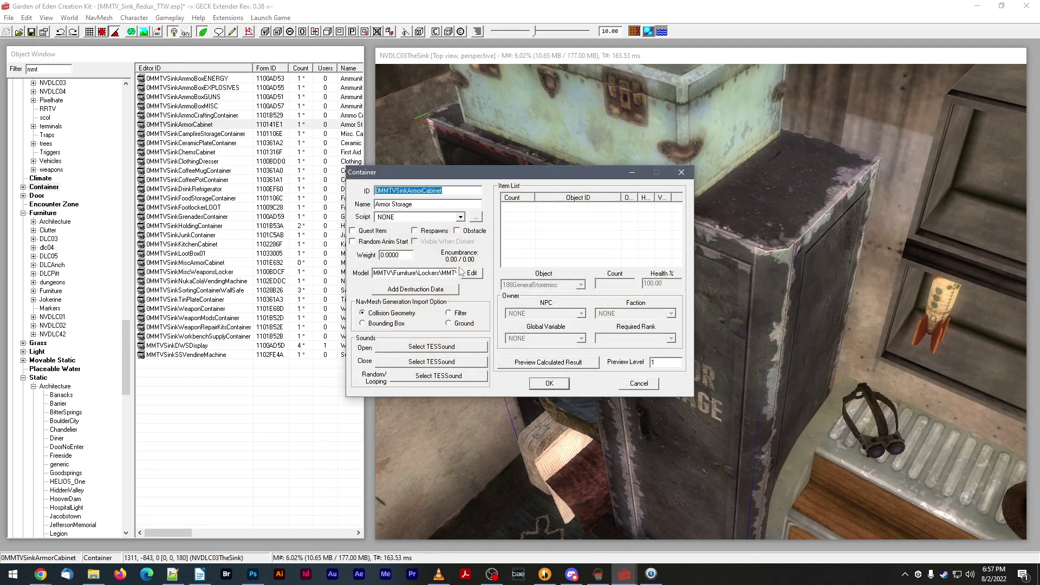
pyautogui.click(472, 272)
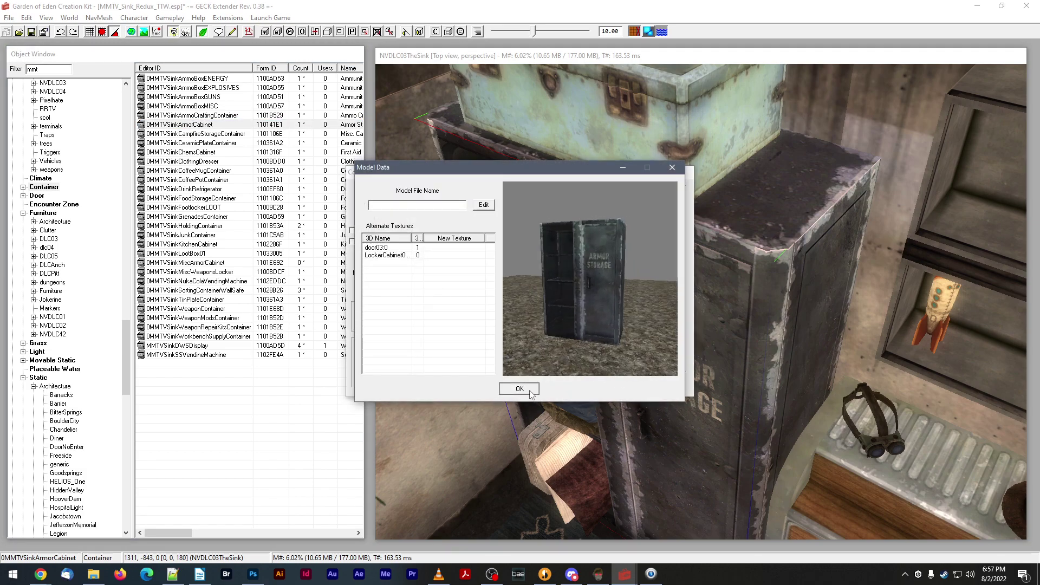
pyautogui.click(521, 387)
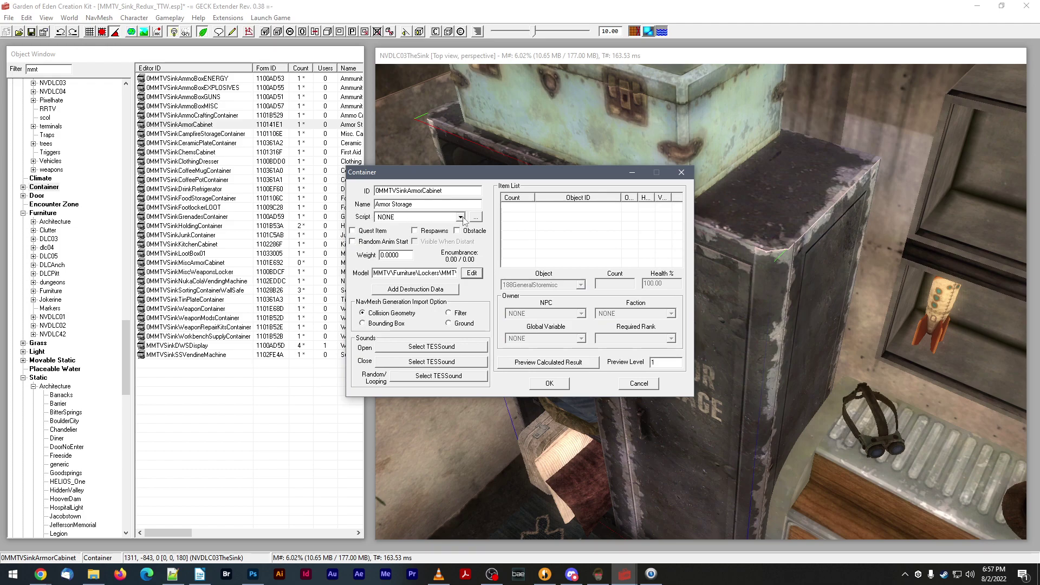
# - Assign MMTVSINKEnableLinkedMarkerRefScript to the Armor Storage container and save the plugin
pyautogui.click(442, 216)
pyautogui.write('mm')
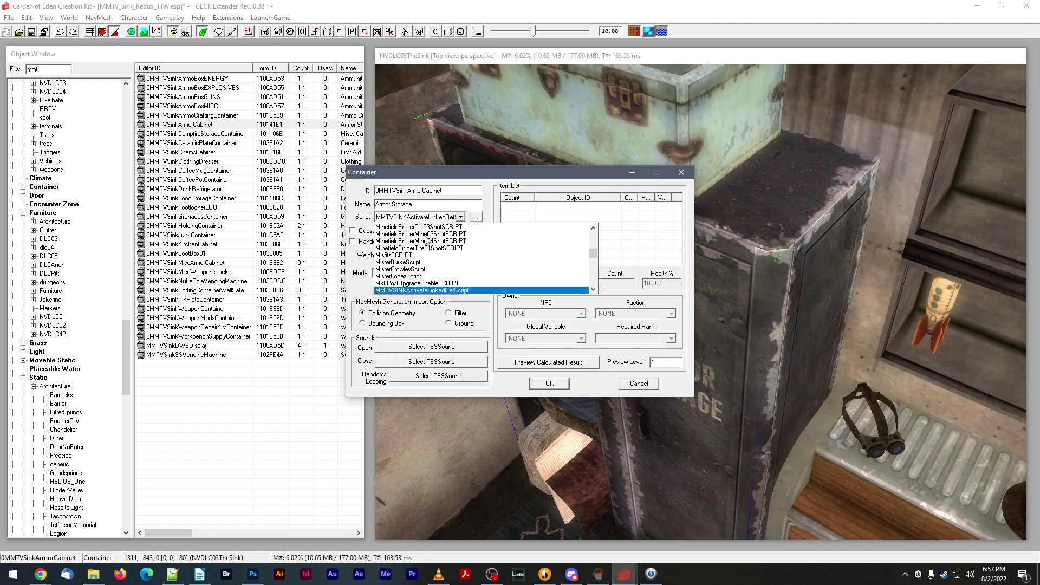
pyautogui.scroll(-2, 456, 266)
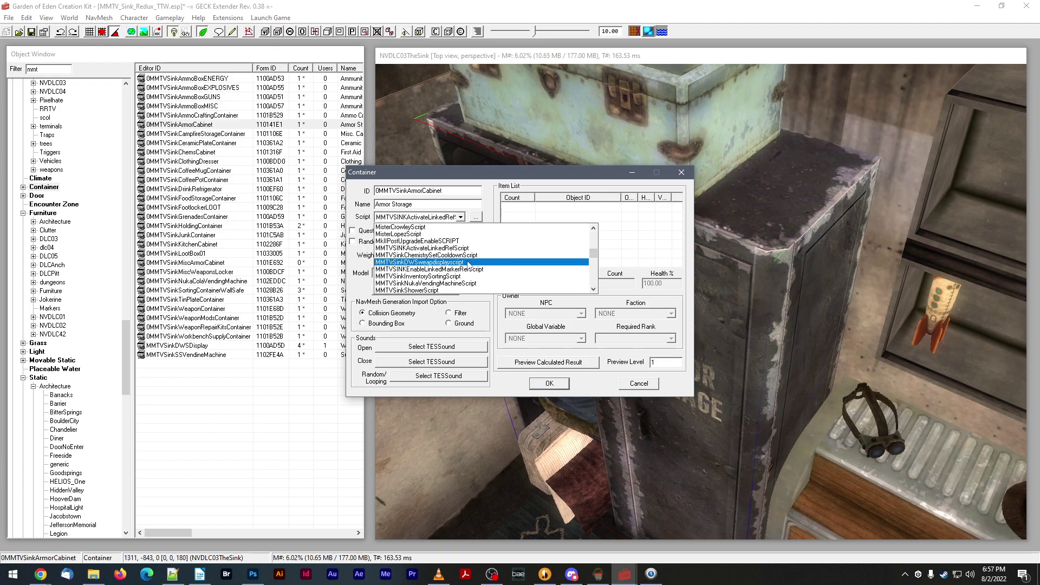
pyautogui.click(434, 270)
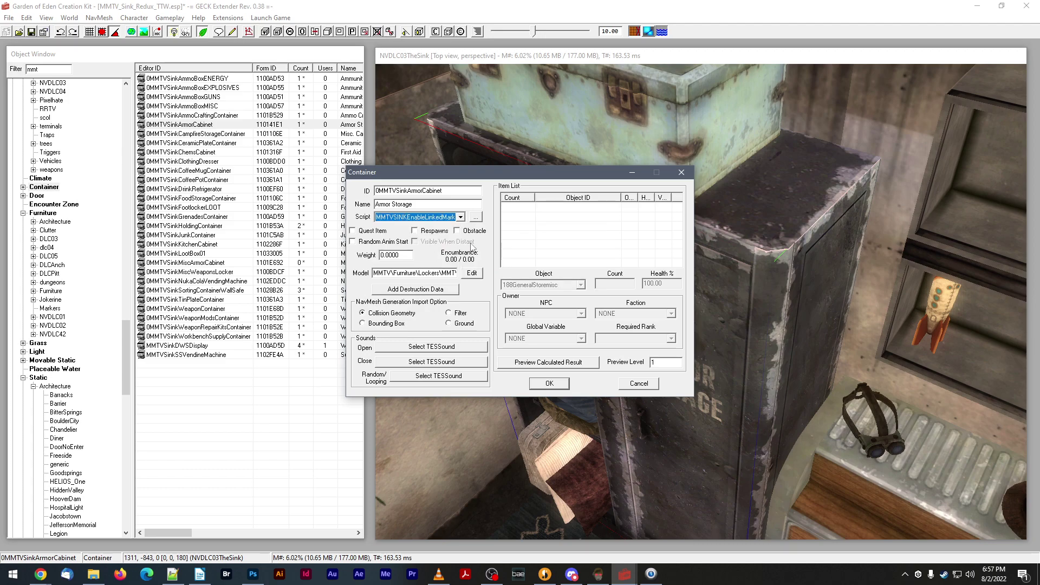
pyautogui.click(545, 383)
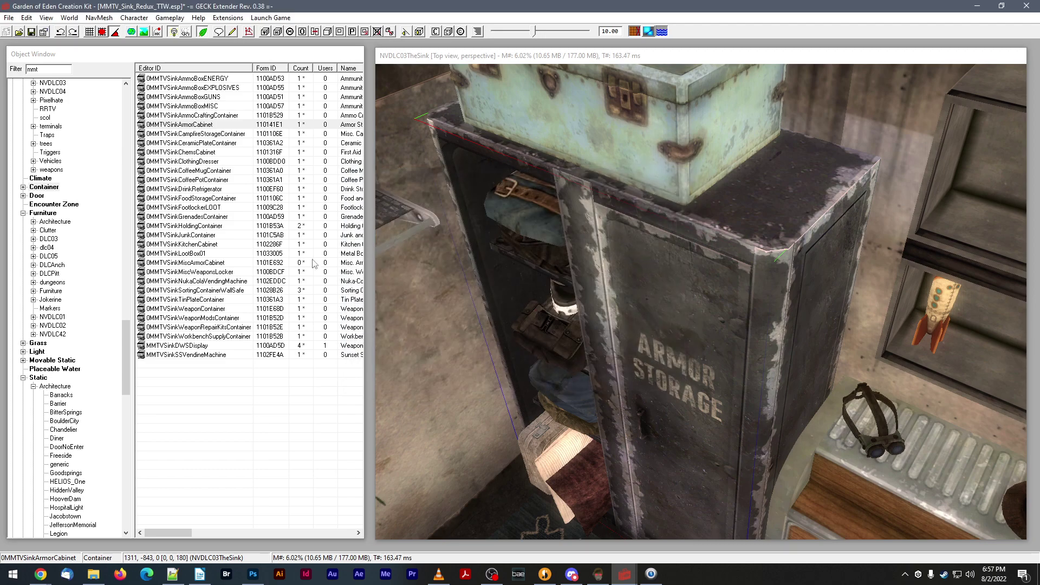
pyautogui.click(19, 31)
# - Open MMTVSINKEnableLinkedMarkerRefScript.gek from the plugin's scripts folder in Notepad++ and examine its onClose block
pyautogui.click(746, 394)
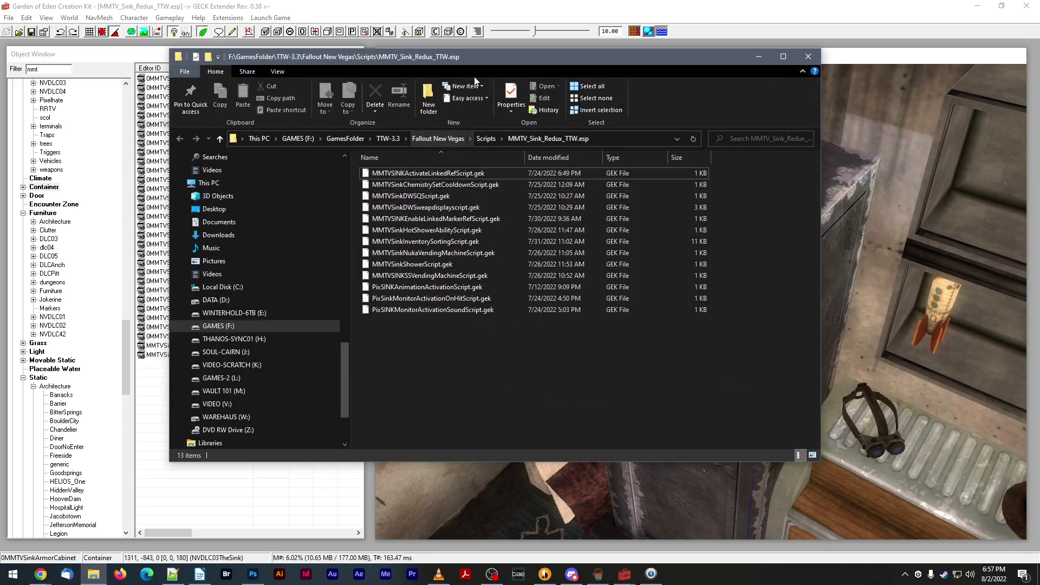
pyautogui.moveTo(474, 56); pyautogui.dragTo(493, 92)
pyautogui.click(435, 257)
pyautogui.rightClick(435, 257)
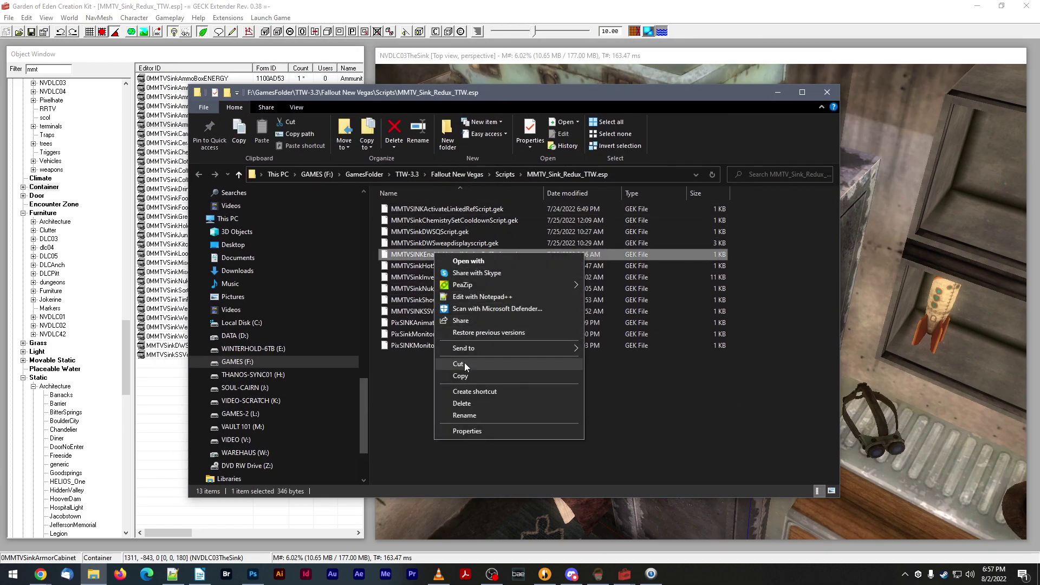
pyautogui.click(472, 296)
pyautogui.moveTo(360, 24); pyautogui.dragTo(549, 38)
pyautogui.click(355, 158)
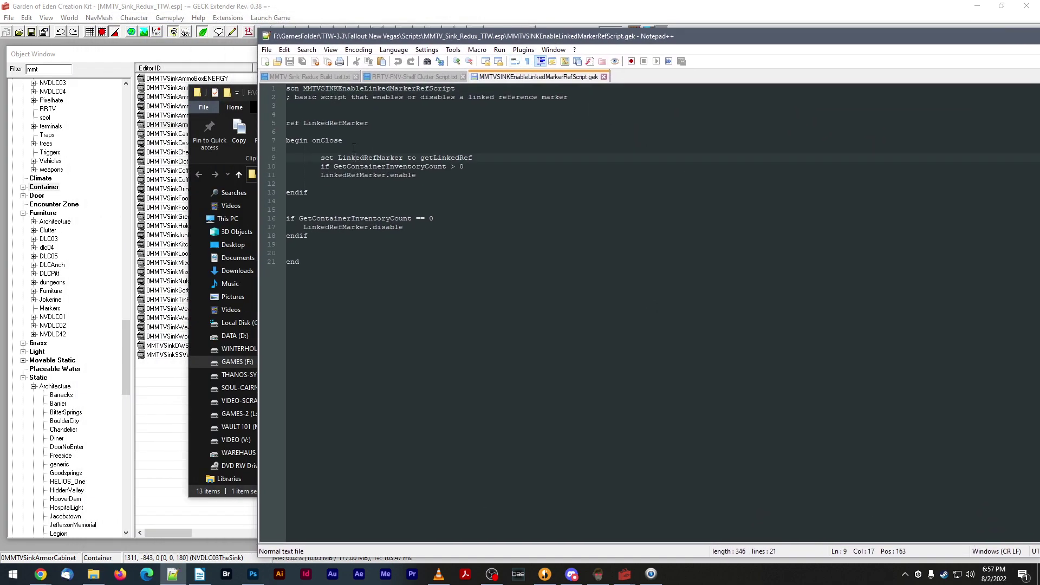
pyautogui.click(349, 132)
pyautogui.click(373, 158)
pyautogui.click(362, 157)
# - Close the script and Notepad++, put away the scripts folder, and return to viewing the armor storage locker
pyautogui.click(603, 76)
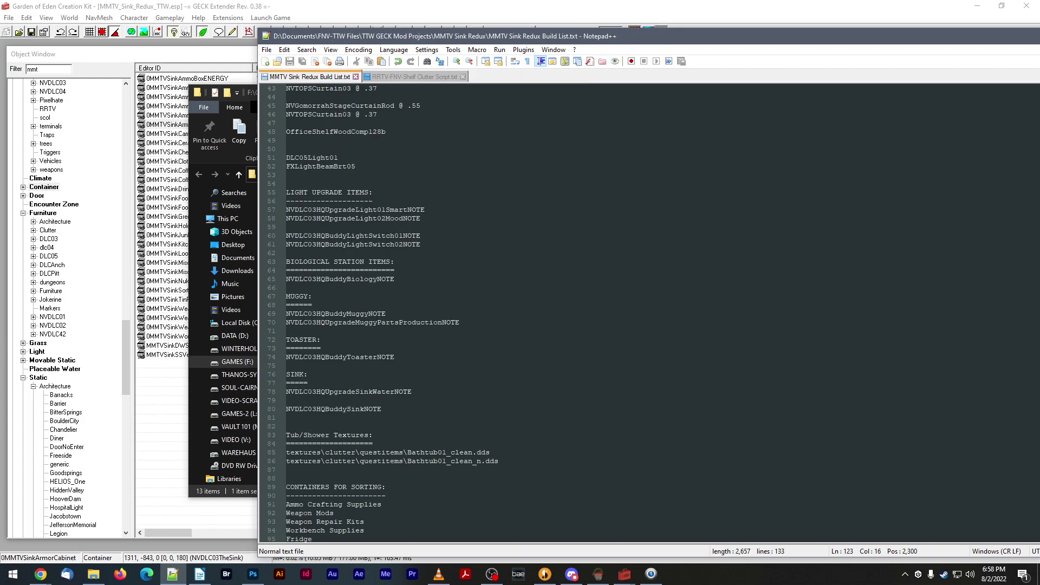
pyautogui.click(1039, 36)
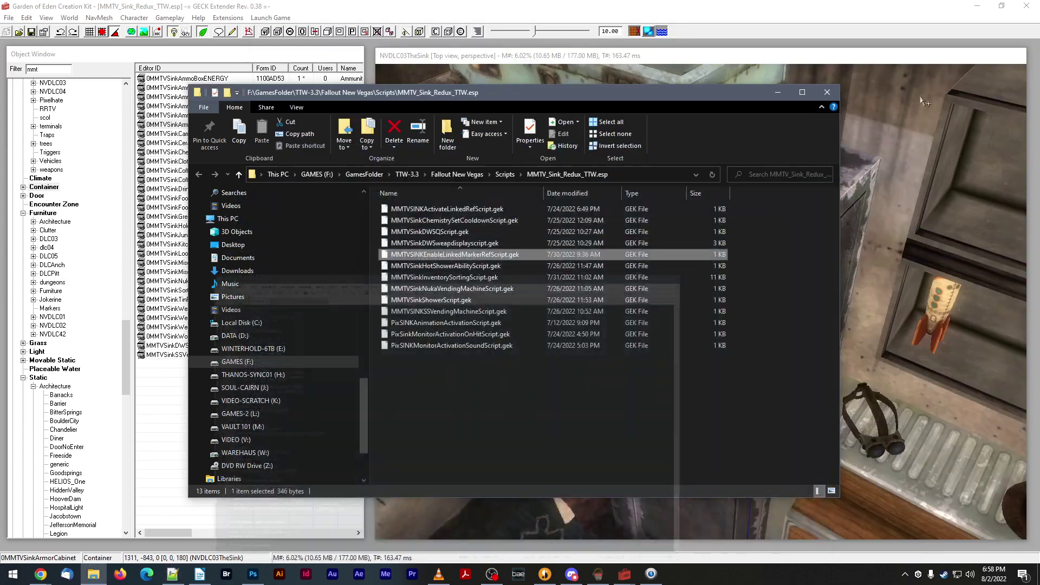
pyautogui.click(777, 93)
pyautogui.moveTo(703, 200); pyautogui.dragTo(657, 209, button='middle')
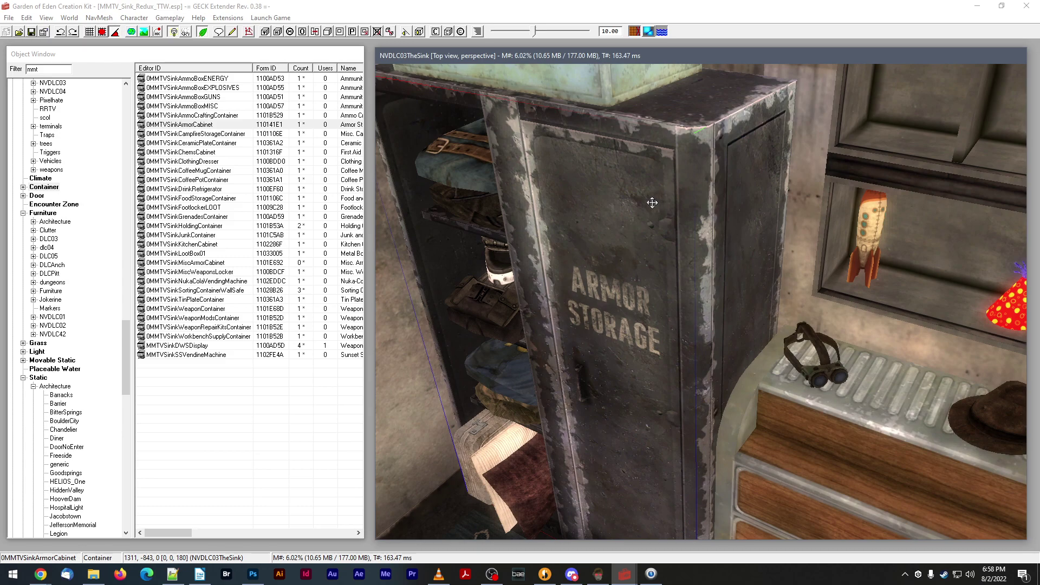
pyautogui.moveTo(659, 199); pyautogui.dragTo(649, 200, button='middle')
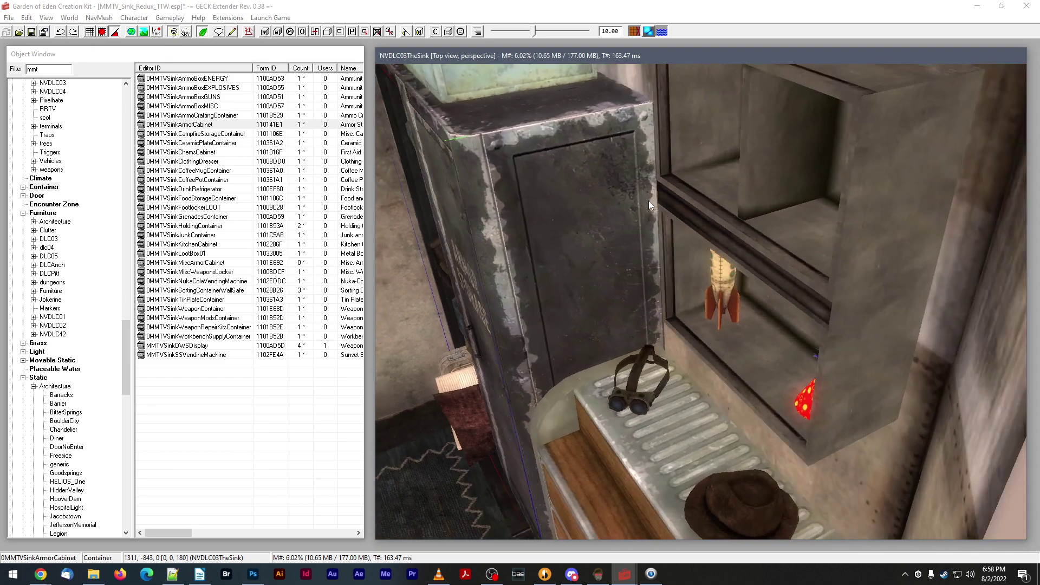
# - Link the SinkArmorStorageREF locker reference to the XMarker below the floor beside the locker, and accept the reference settings
pyautogui.scroll(-3, 649, 201)
pyautogui.scroll(3, 648, 204)
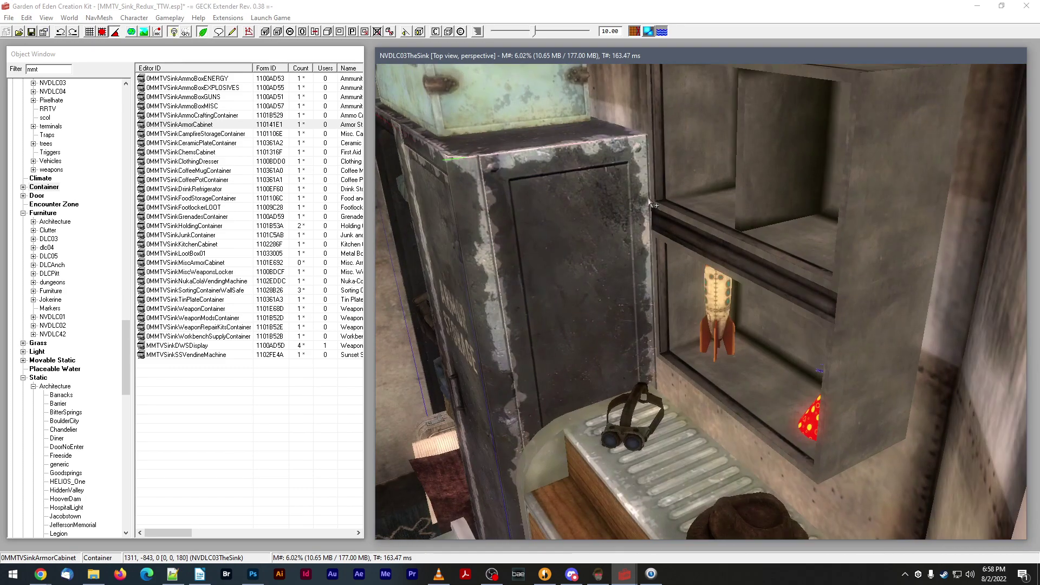
pyautogui.doubleClick(574, 203)
pyautogui.moveTo(533, 129); pyautogui.dragTo(131, 134)
pyautogui.scroll(-3, 641, 239)
pyautogui.keyDown('shift'); pyautogui.moveTo(640, 236); pyautogui.dragTo(599, 229, button='middle'); pyautogui.keyUp('shift')
pyautogui.scroll(1, 599, 229)
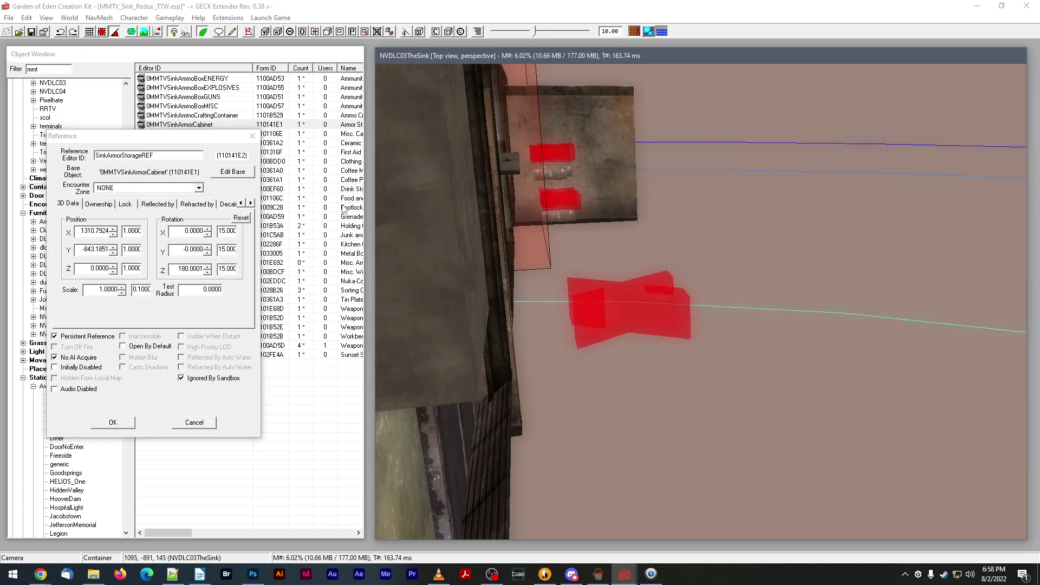
pyautogui.click(251, 203)
pyautogui.click(251, 203)
pyautogui.click(251, 203)
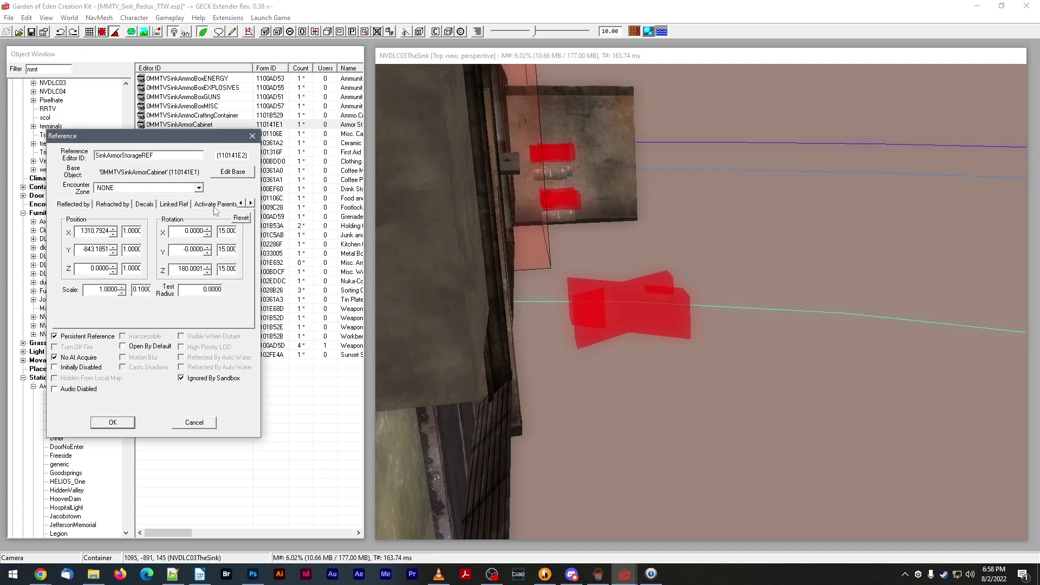
pyautogui.click(169, 205)
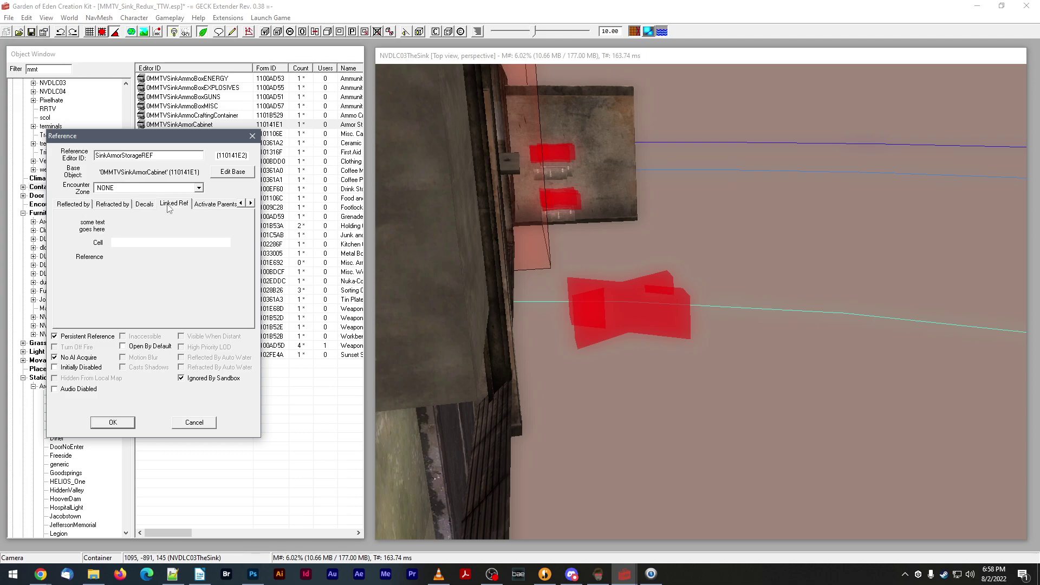
pyautogui.click(180, 225)
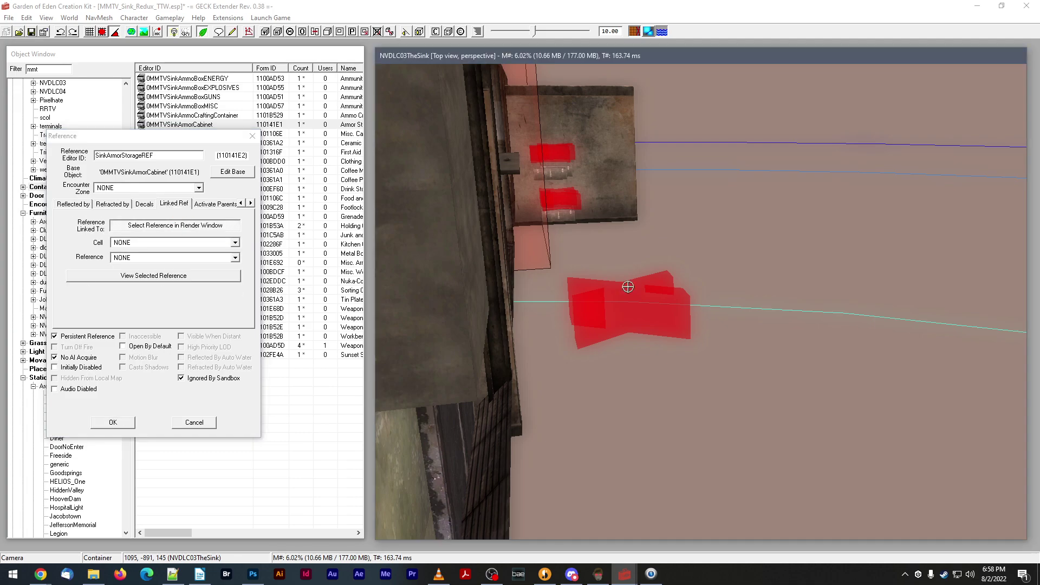
pyautogui.click(655, 302)
pyautogui.click(112, 422)
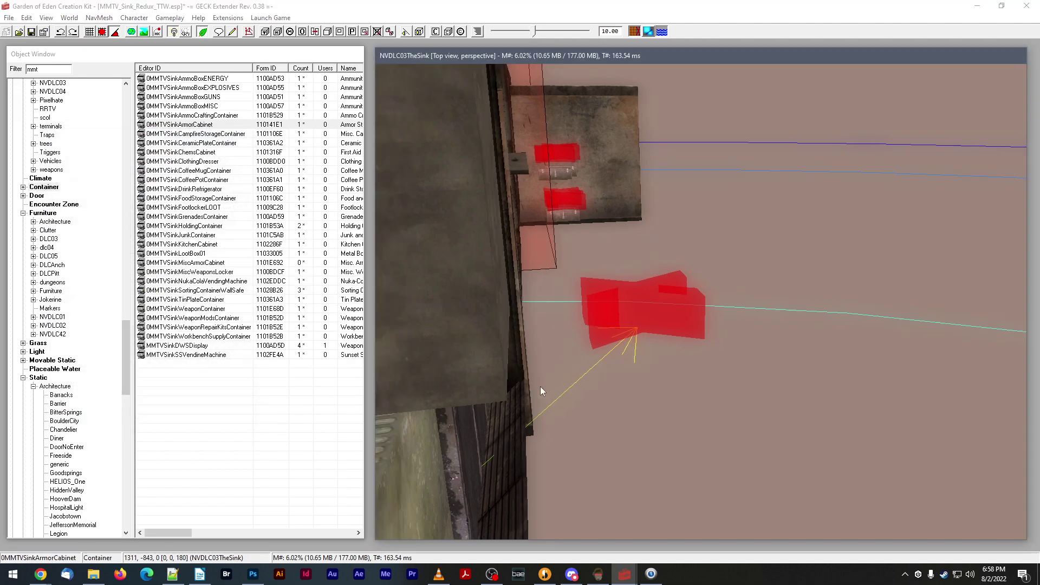
# - Inspect the locker's link to the XMarker and the clutter displayed on the locker's open shelves
pyautogui.scroll(5, 533, 388)
pyautogui.moveTo(538, 382)
pyautogui.keyDown('shift'); pyautogui.mouseDown(button='middle')
pyautogui.moveTo(572, 386)
pyautogui.moveTo(595, 338)
pyautogui.moveTo(579, 340)
pyautogui.mouseUp(button='middle'); pyautogui.keyUp('shift')
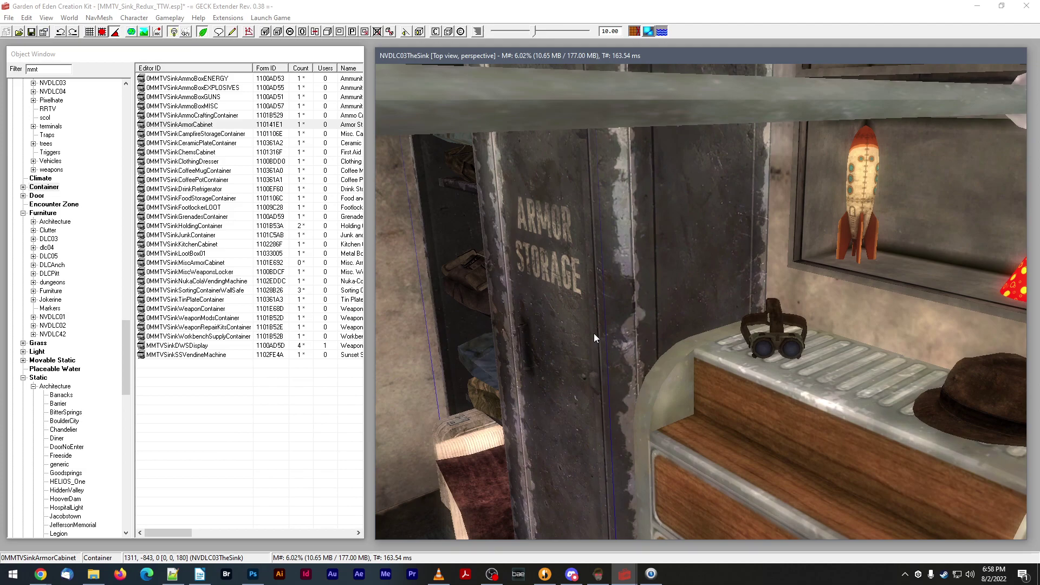
pyautogui.click(684, 303)
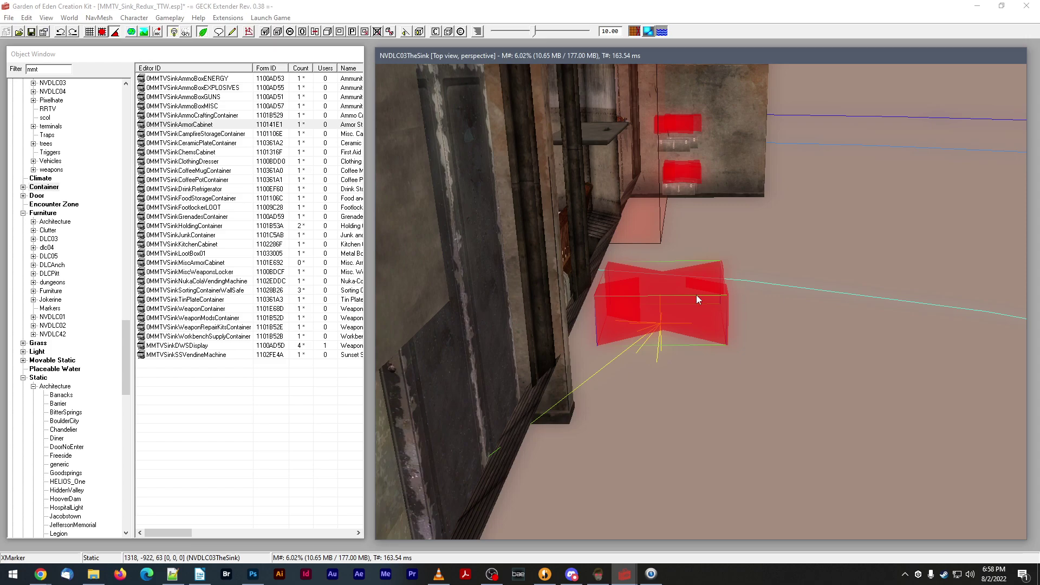
pyautogui.keyDown('shift'); pyautogui.moveTo(690, 290); pyautogui.dragTo(544, 250, button='middle'); pyautogui.keyUp('shift')
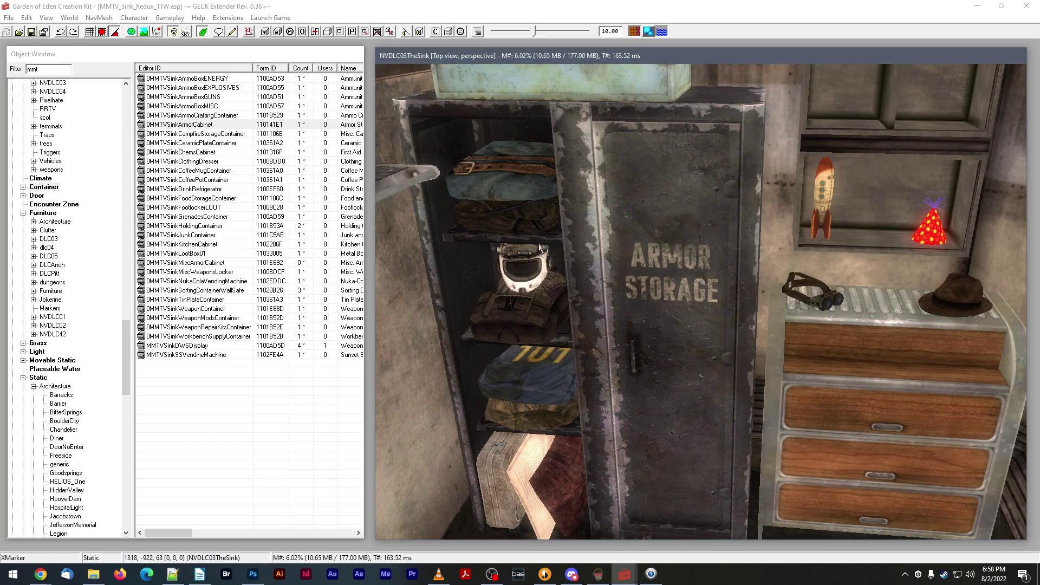
# - Open MMTVSinkInventorySortingScript.gek from the MMTV_Sink_Redux_TTW.esp scripts folder in Notepad++
pyautogui.click(173, 574)
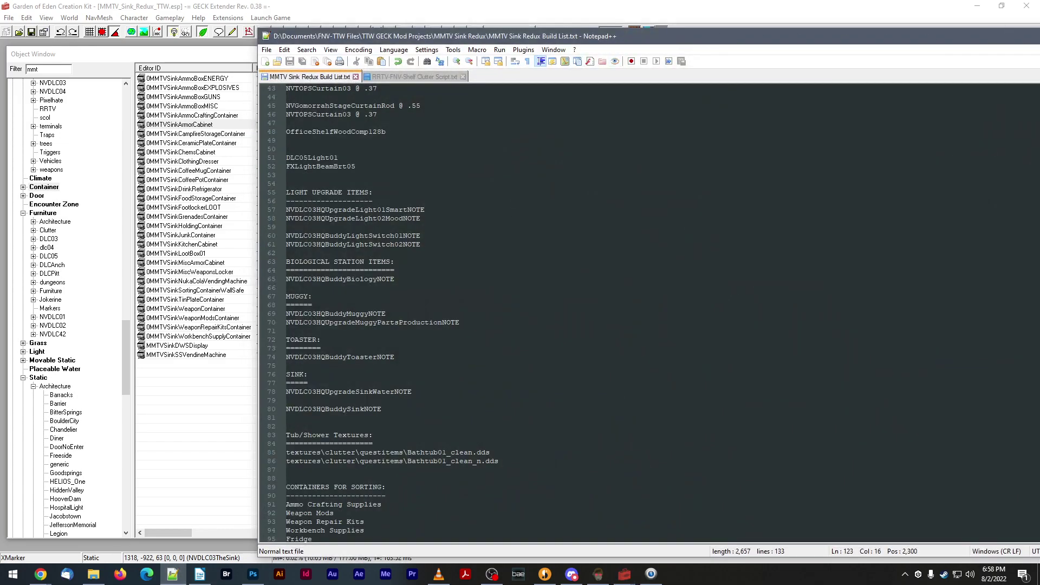
pyautogui.hotkey('alt', 'Tab')
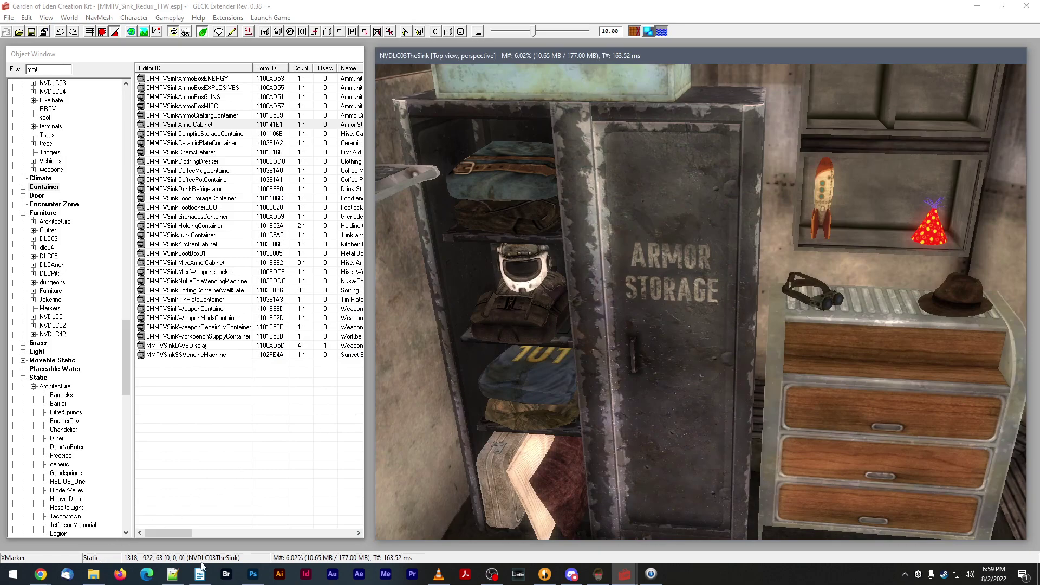
pyautogui.moveTo(171, 576)
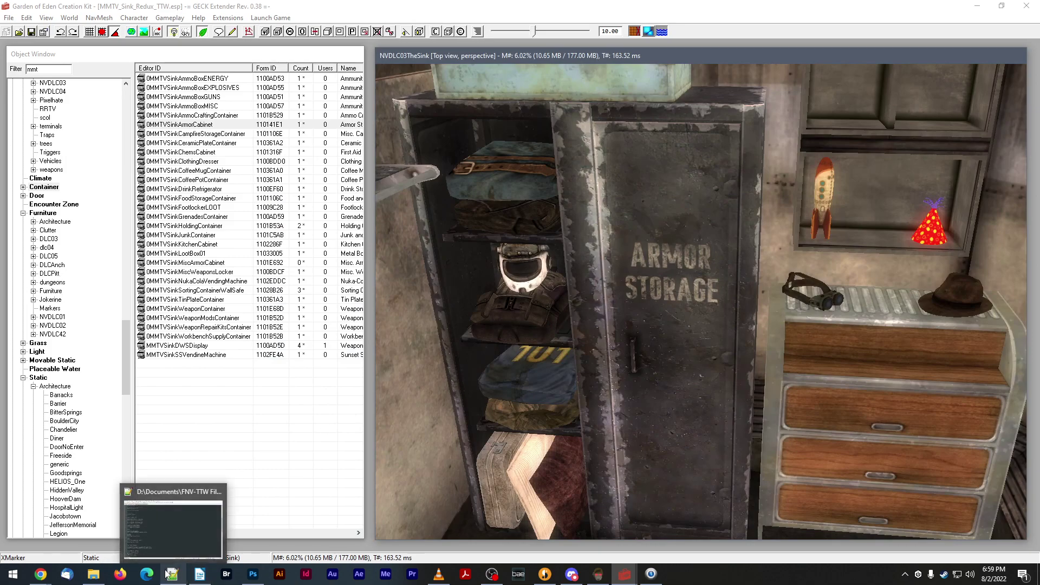
pyautogui.moveTo(98, 576)
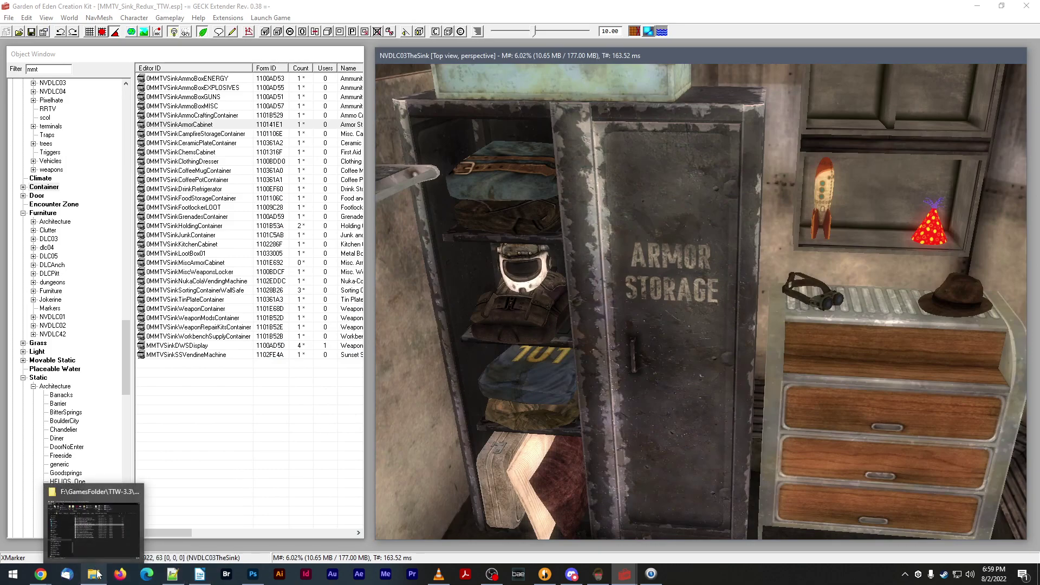
pyautogui.click(93, 525)
pyautogui.moveTo(493, 94); pyautogui.dragTo(442, 97)
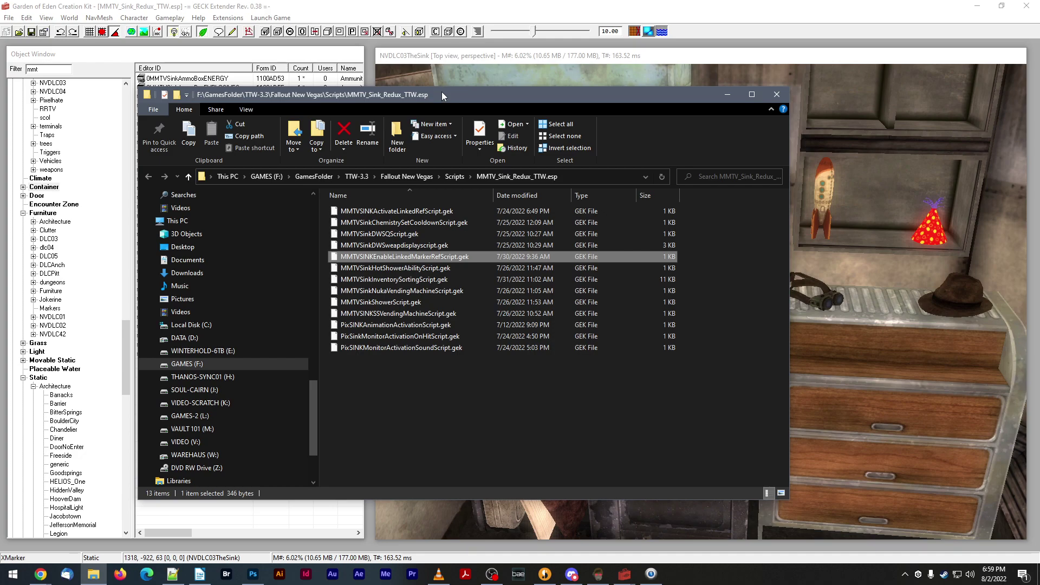
pyautogui.moveTo(441, 95); pyautogui.dragTo(431, 92)
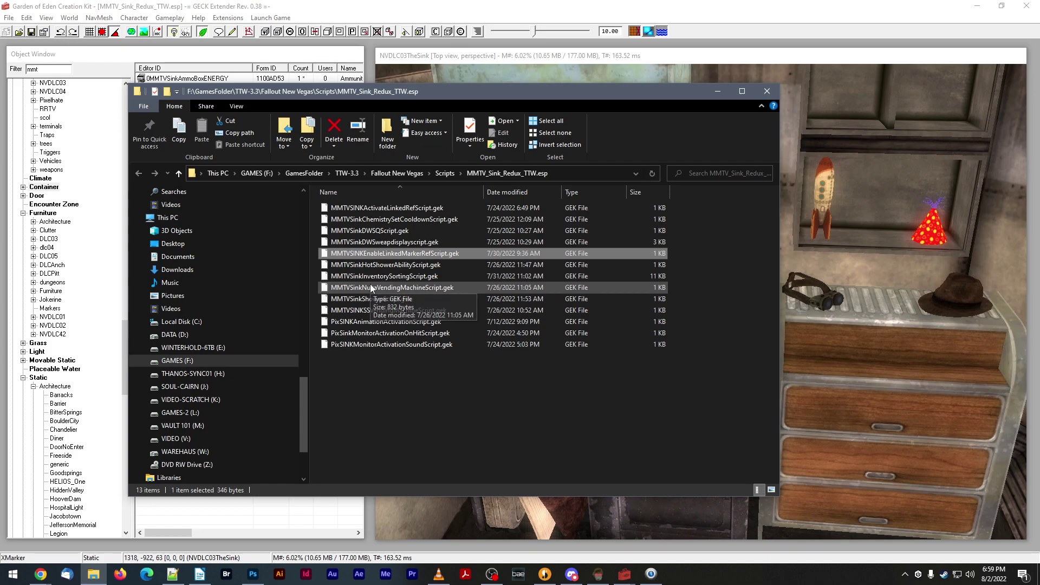
pyautogui.click(369, 355)
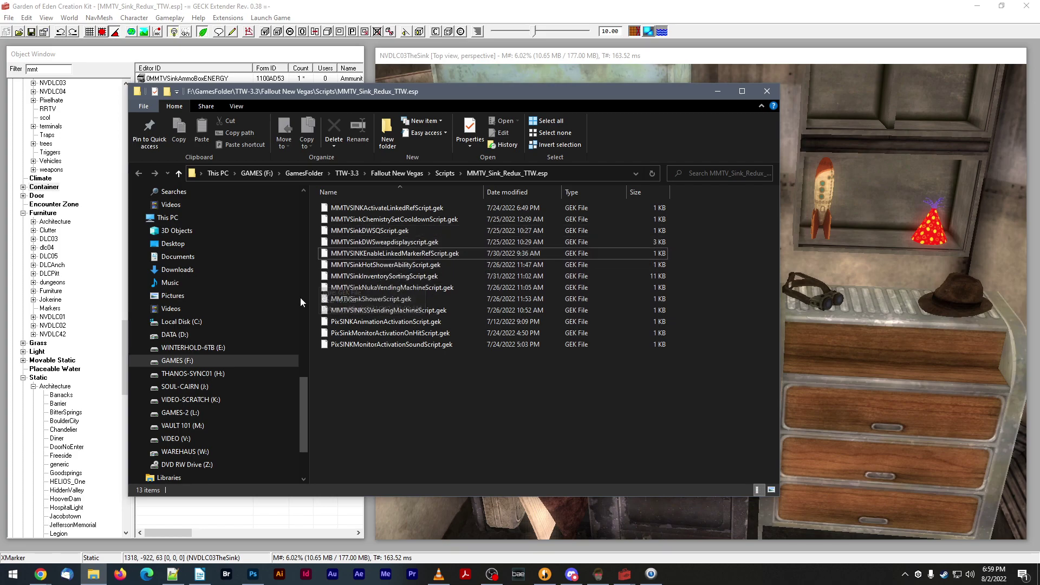
pyautogui.rightClick(422, 279)
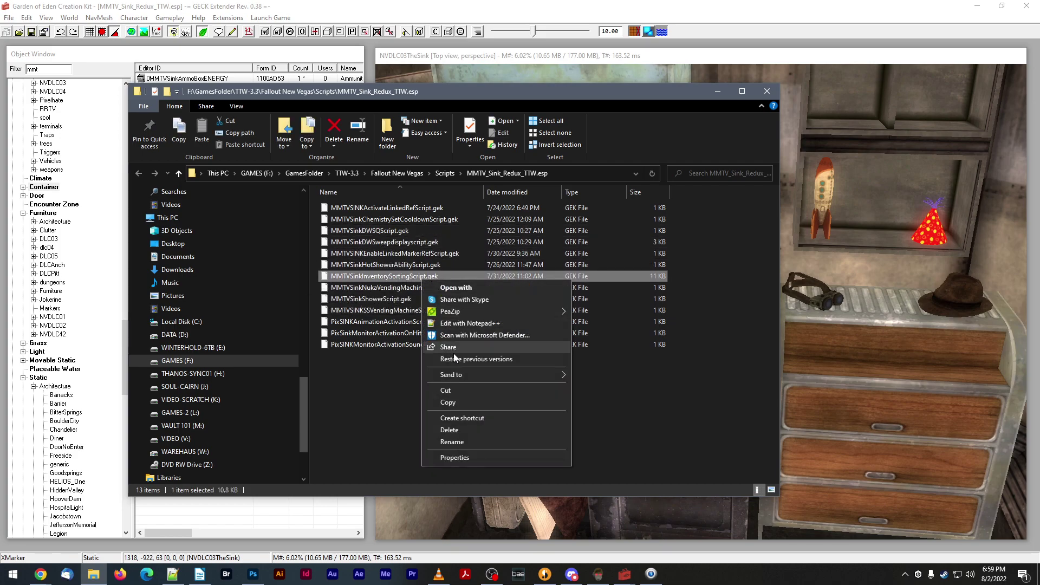
pyautogui.click(458, 326)
# - Copy the Return PreWar Money block, including its comment line, near the end of the sorting script
pyautogui.scroll(-20, 460, 319)
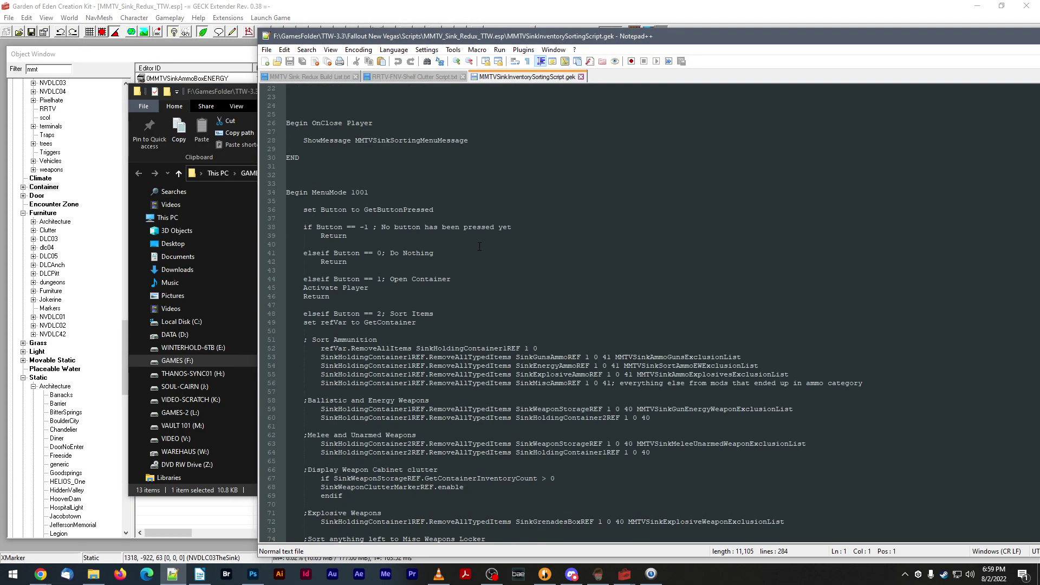
pyautogui.scroll(-20, 479, 253)
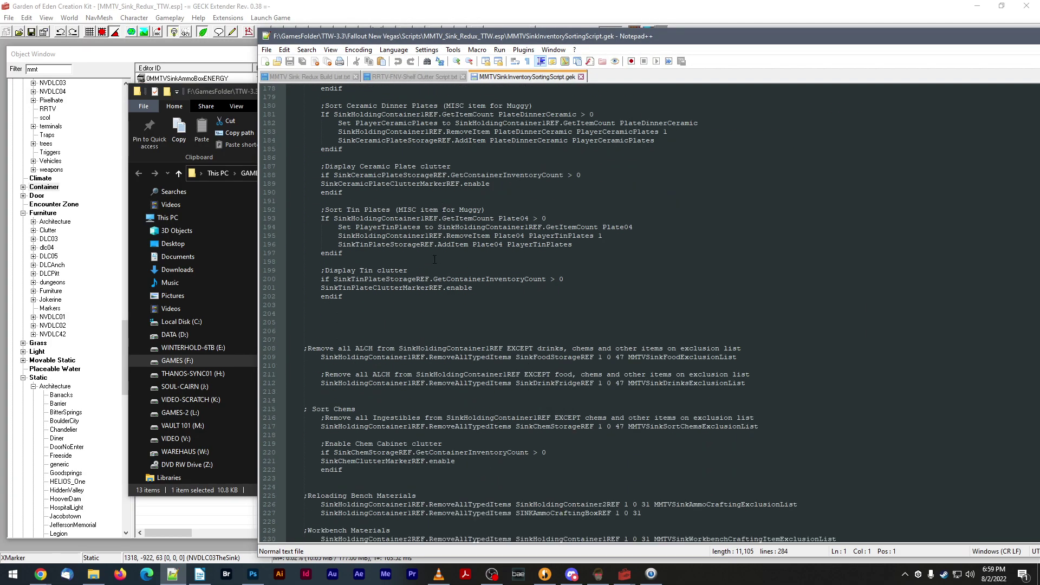
pyautogui.scroll(-5, 399, 270)
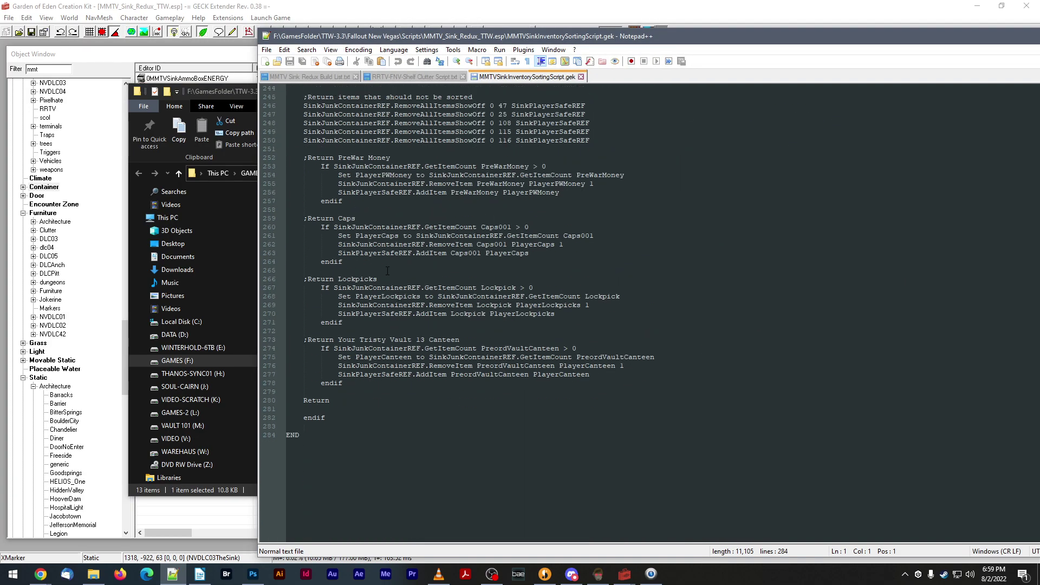
pyautogui.scroll(1, 387, 270)
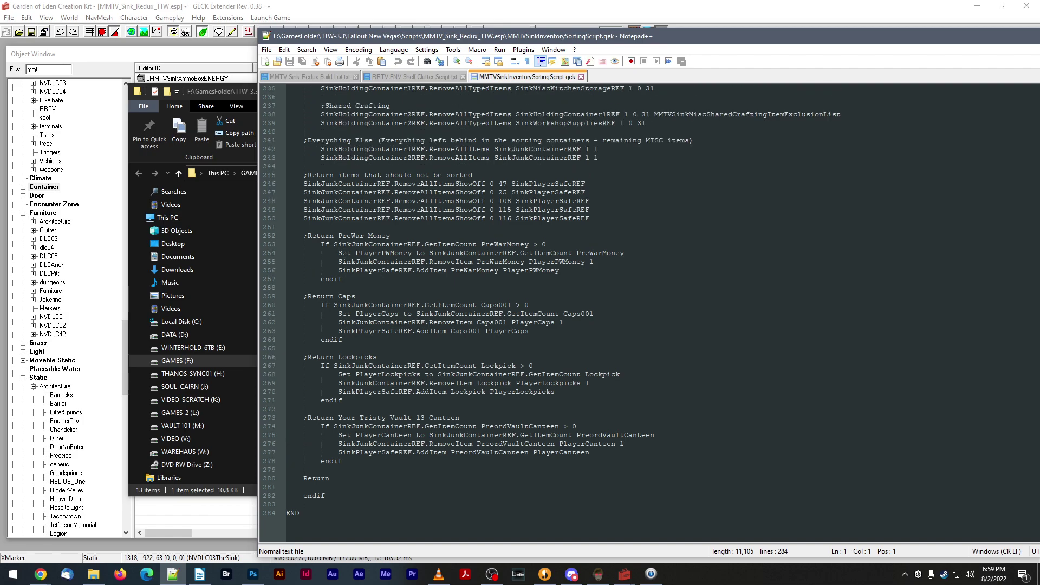
pyautogui.moveTo(322, 246); pyautogui.dragTo(351, 279)
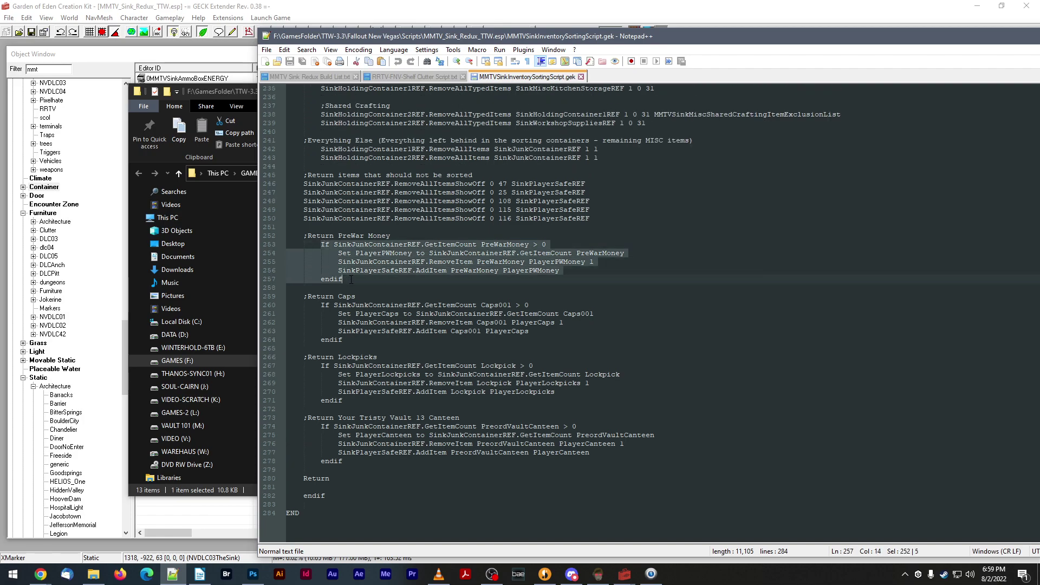
pyautogui.moveTo(304, 236); pyautogui.dragTo(352, 278)
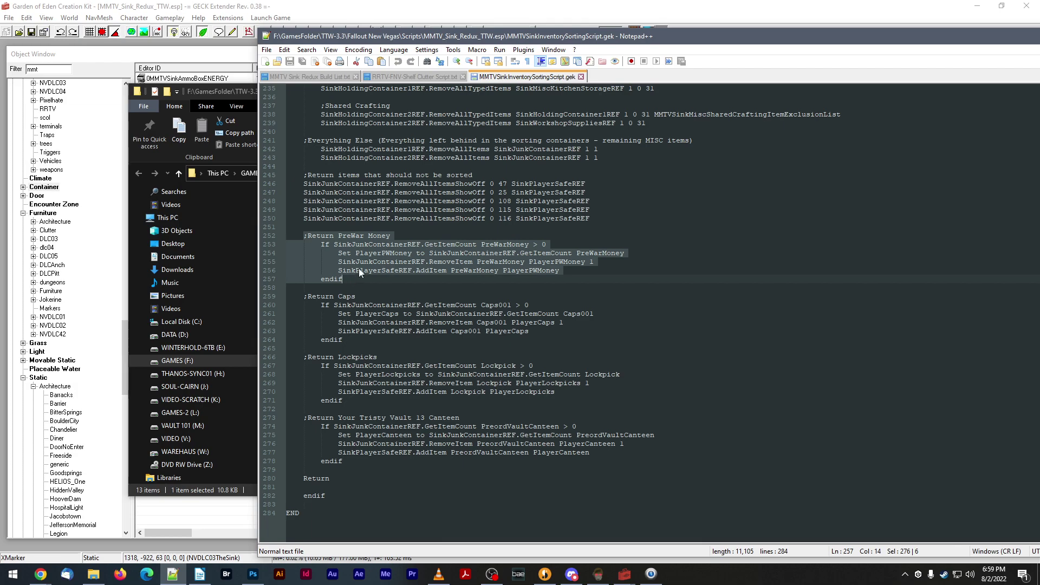
# - Add blank lines after the armor section's "Sort whatever is left" code, try the copied PreWar Money block there, and undo the paste
pyautogui.scroll(20, 359, 268)
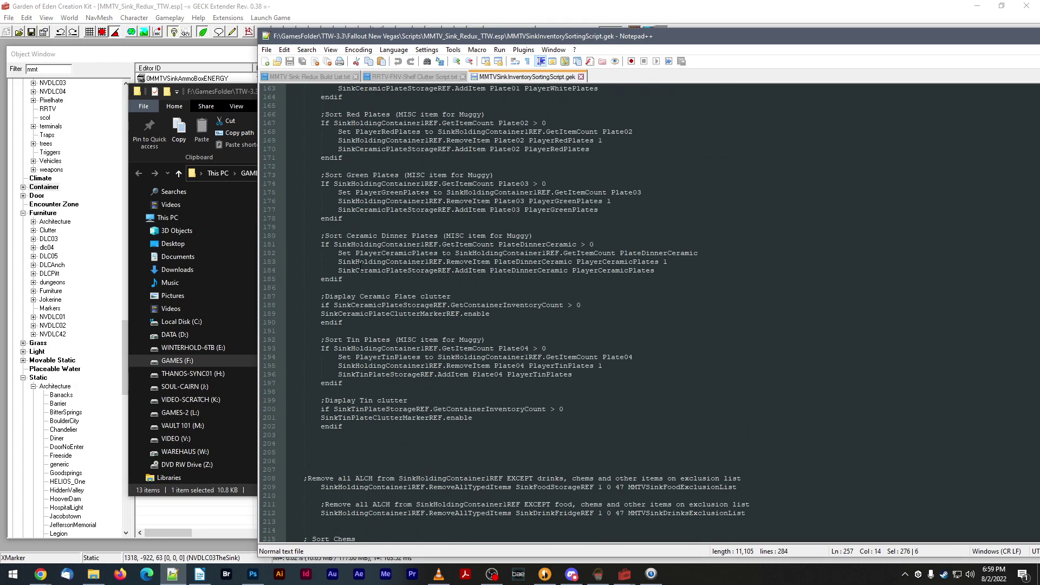
pyautogui.scroll(20, 359, 265)
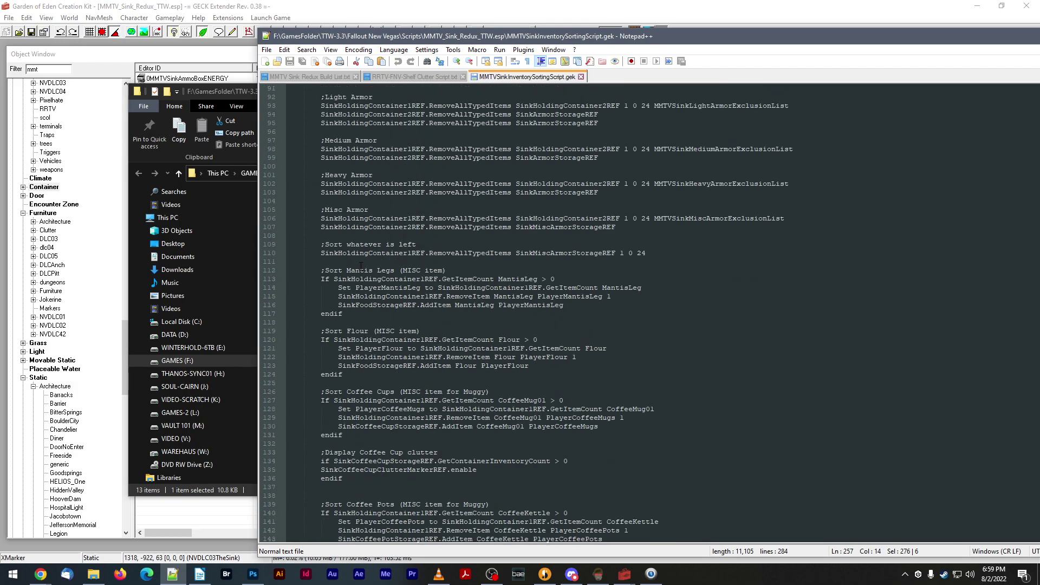
pyautogui.scroll(1, 360, 266)
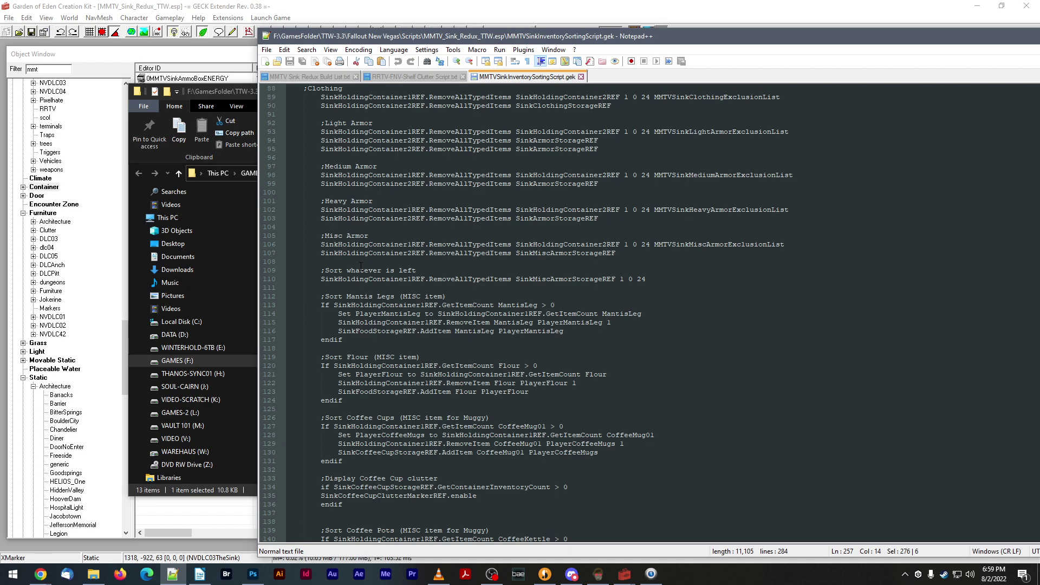
pyautogui.scroll(2, 360, 266)
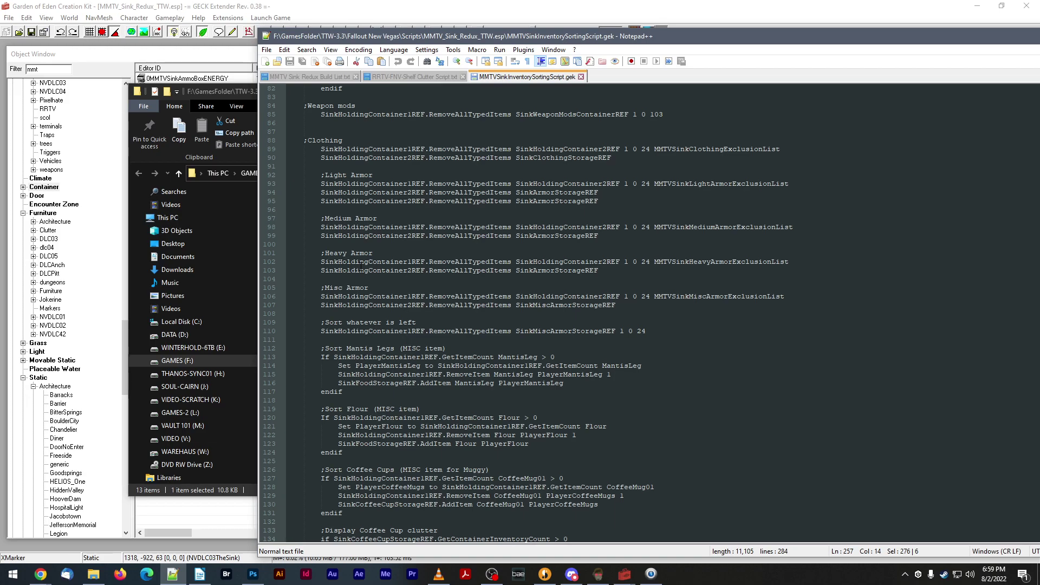
pyautogui.scroll(2, 323, 140)
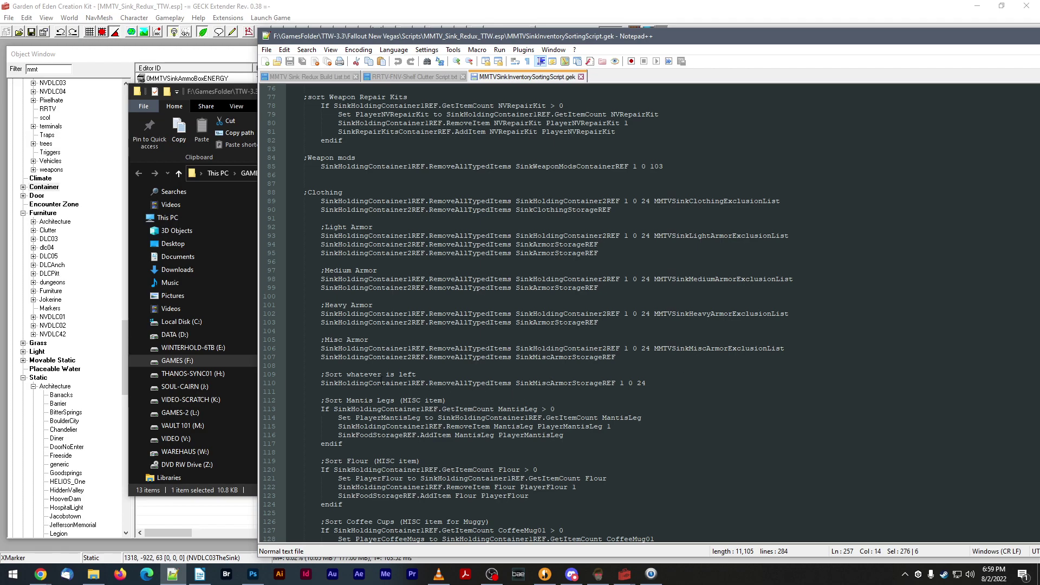
pyautogui.click(678, 384)
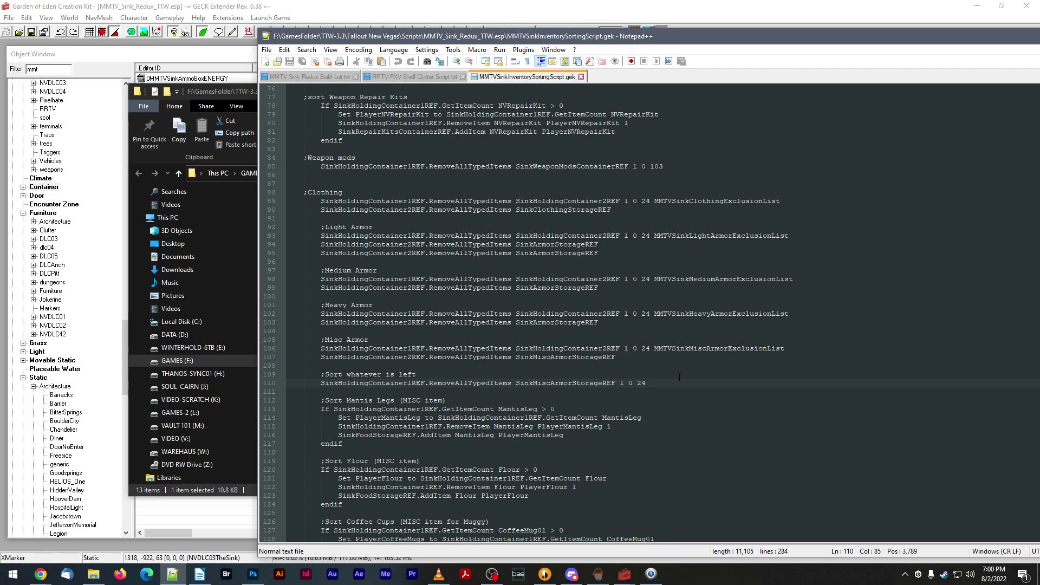
pyautogui.press('Return')
pyautogui.press('Return')
pyautogui.press('Return')
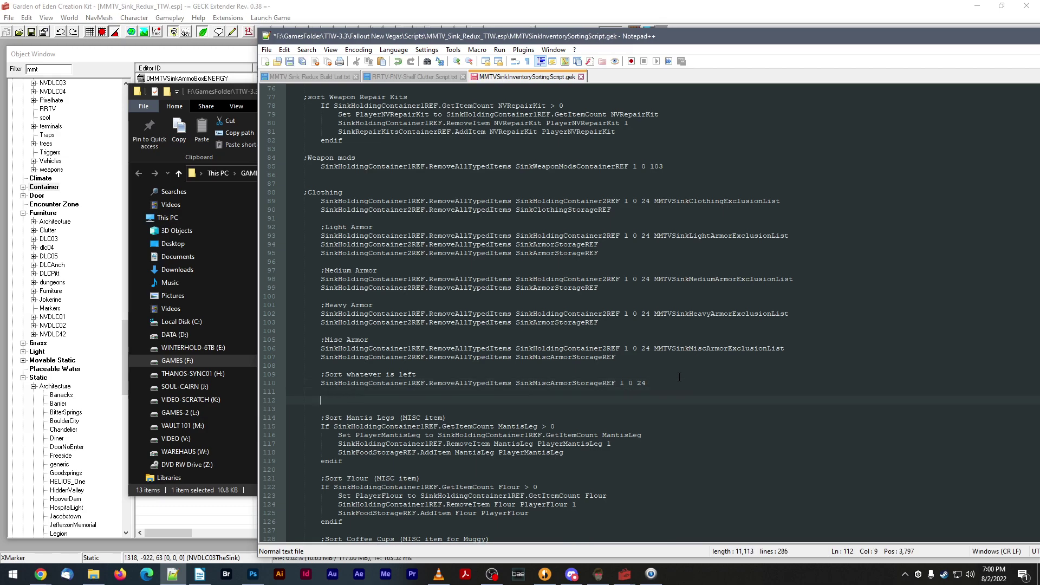
pyautogui.press('Up')
pyautogui.hotkey('ctrl', 'v')
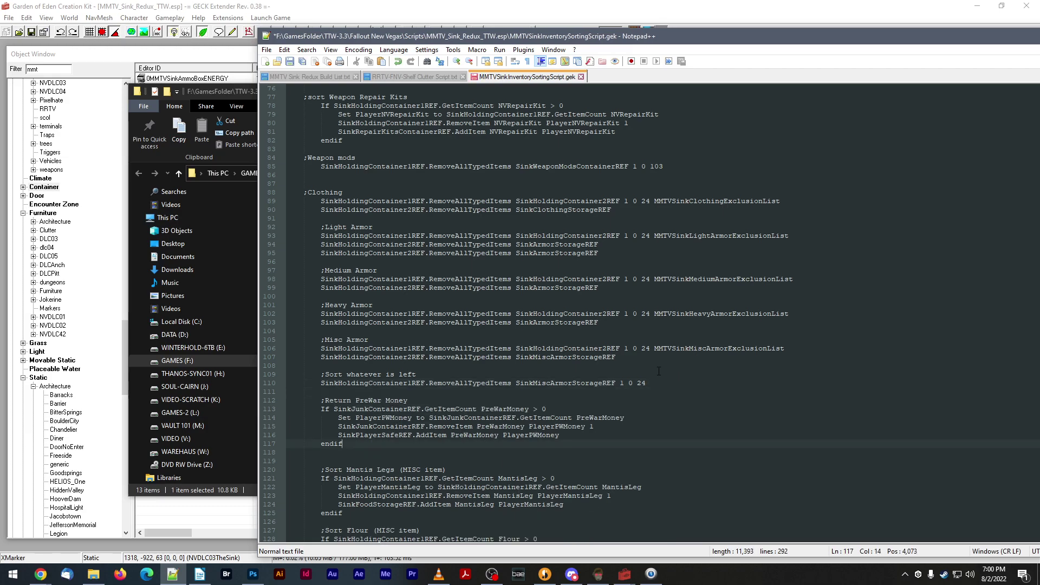
pyautogui.hotkey('ctrl', 'z')
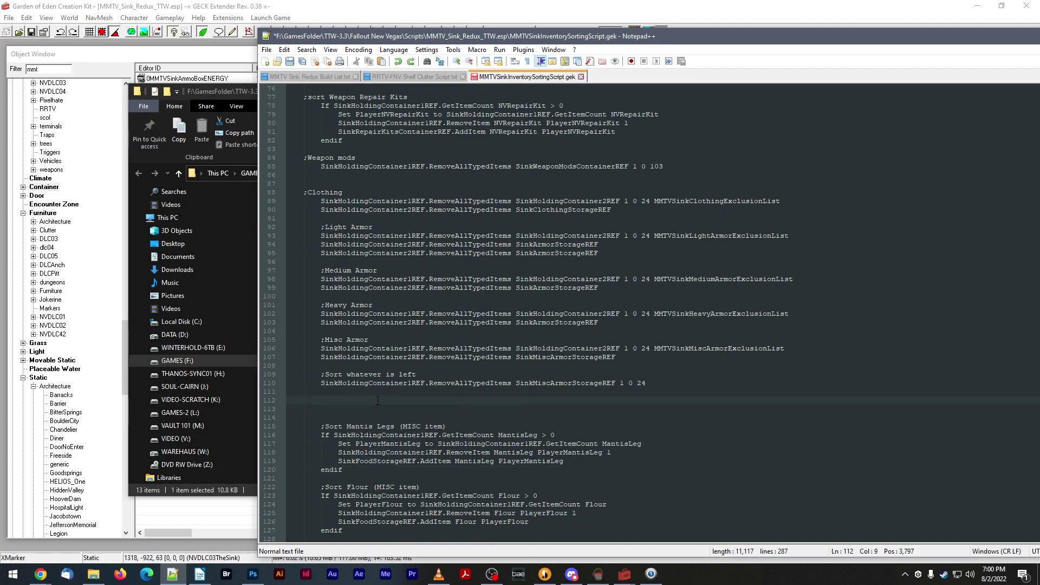
# - Copy the "Enable Chem Cabinet clutter" block, from its comment line through endif, in the Sort Chems section of the sorting script
pyautogui.scroll(-19, 385, 400)
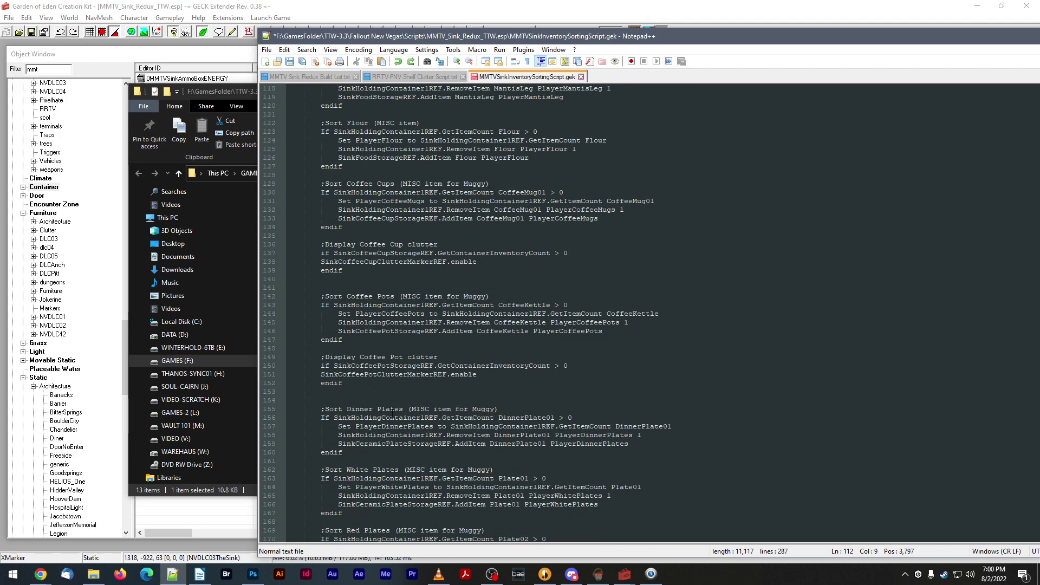
pyautogui.scroll(-20, 392, 413)
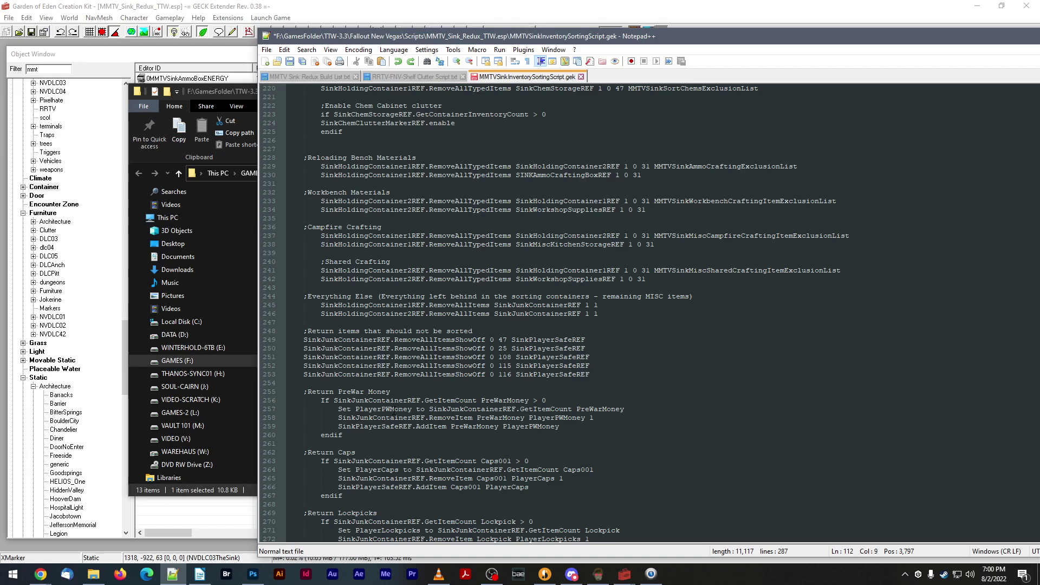
pyautogui.scroll(-7, 394, 410)
pyautogui.scroll(6, 394, 409)
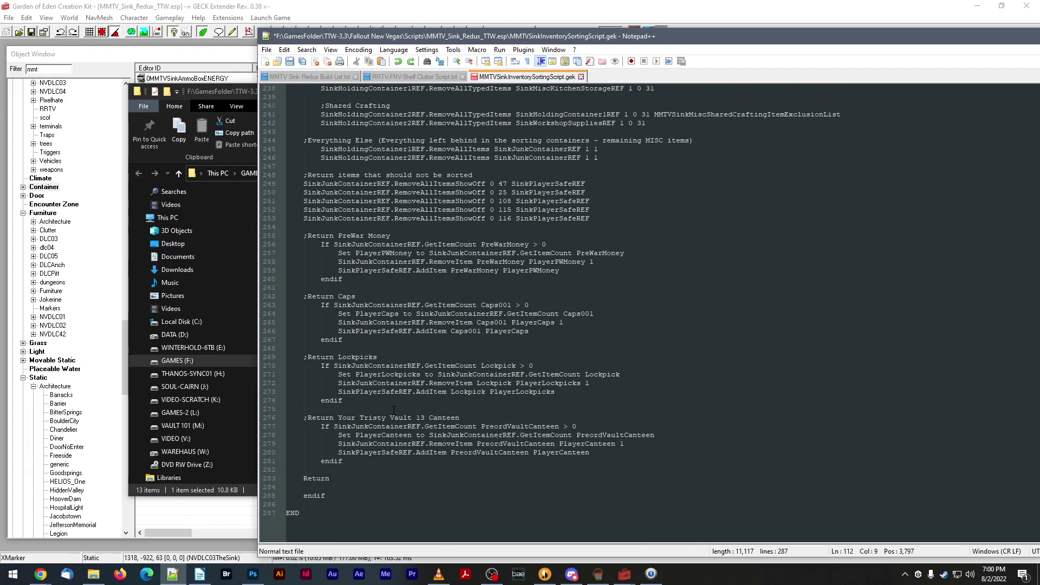
pyautogui.scroll(9, 393, 410)
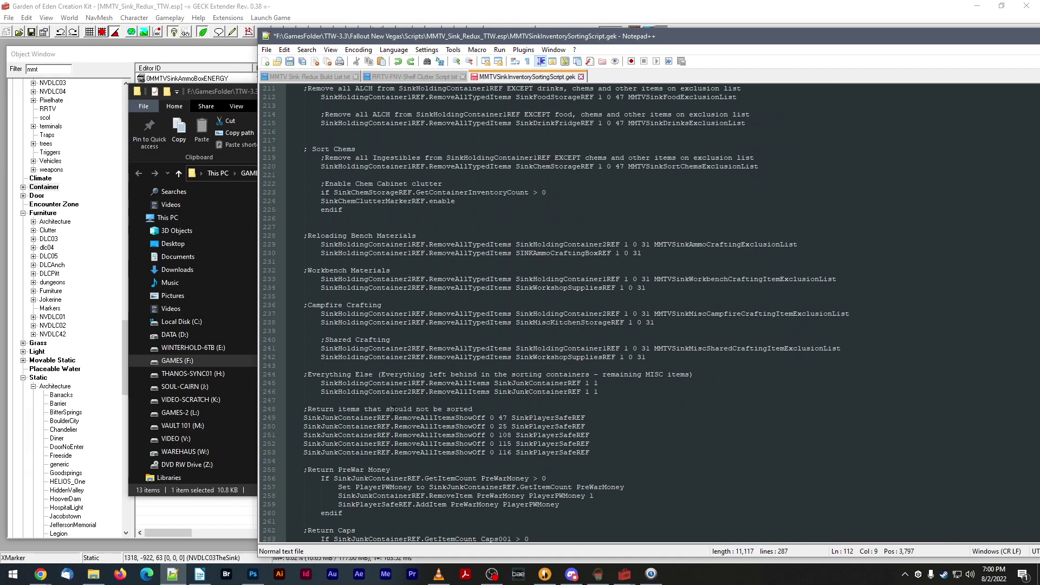
pyautogui.scroll(5, 394, 410)
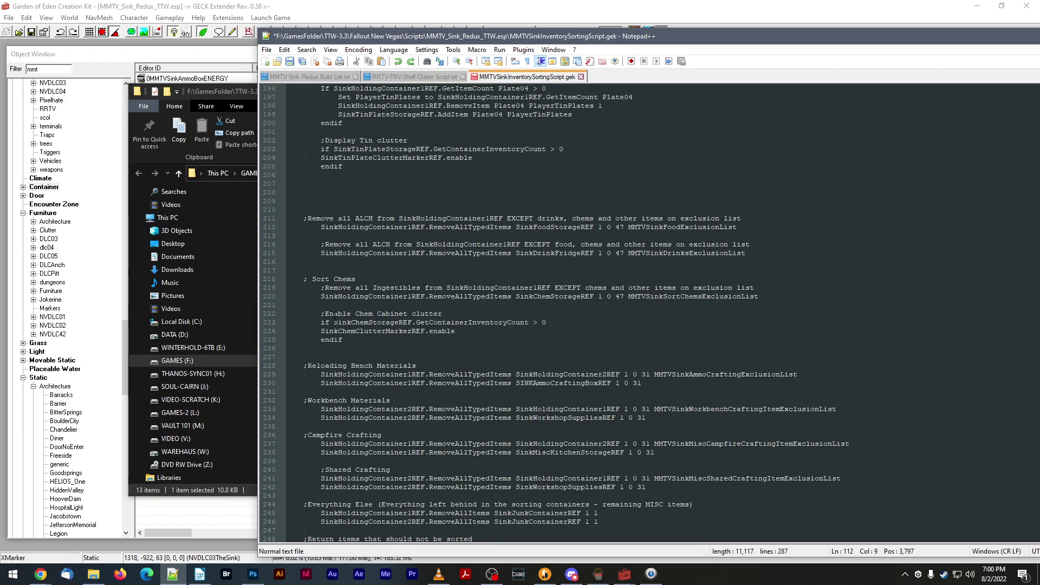
pyautogui.moveTo(321, 315); pyautogui.dragTo(345, 339)
pyautogui.hotkey('ctrl', 'c')
# - Paste the clutter block below the armor section's "Sort whatever is left" code and change "Chem" to "Armor" in its comment
pyautogui.scroll(20, 405, 335)
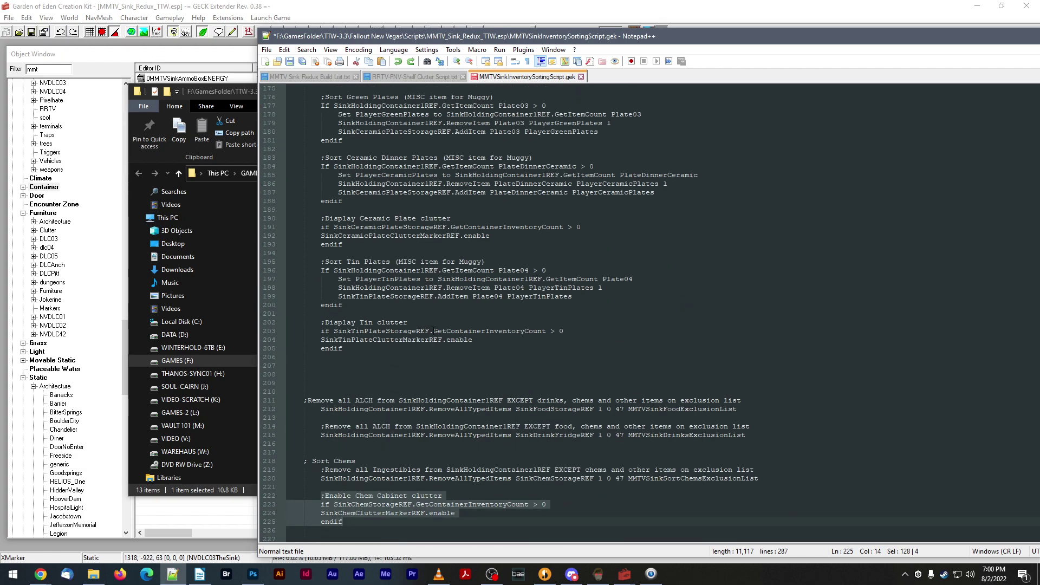
pyautogui.scroll(1, 433, 331)
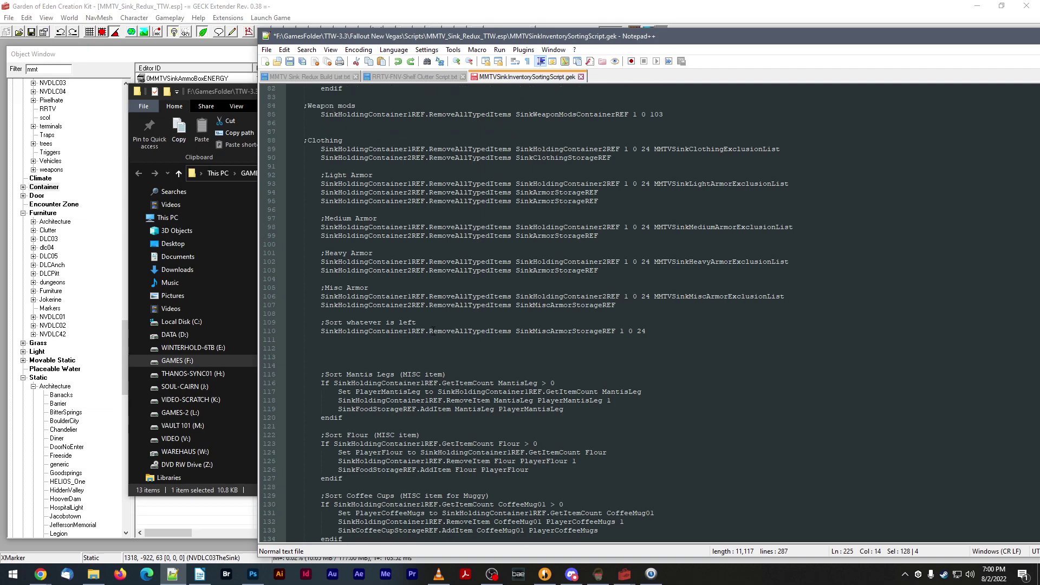
pyautogui.click(357, 348)
pyautogui.hotkey('ctrl', 'v')
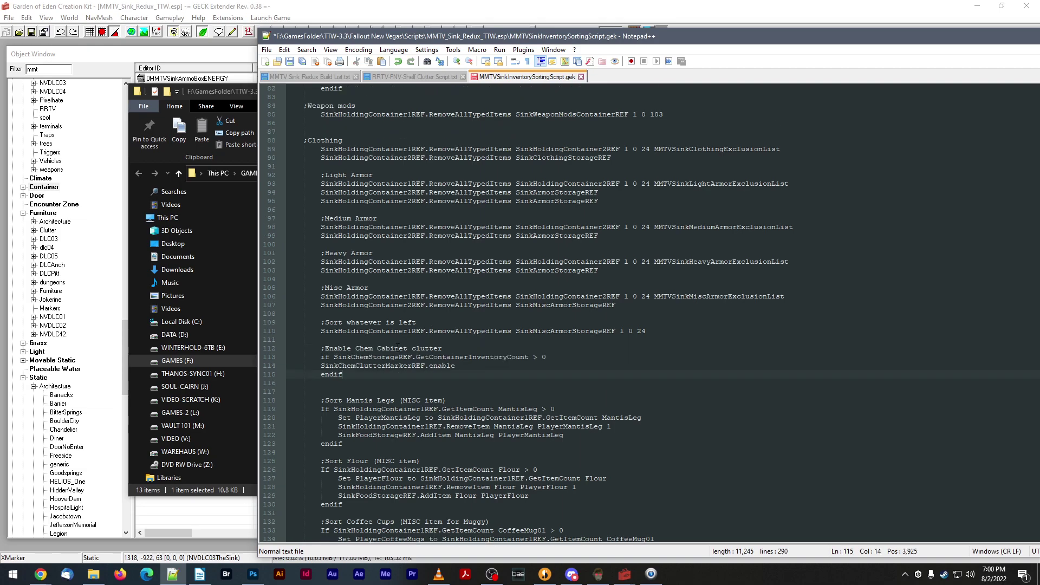
pyautogui.moveTo(355, 348); pyautogui.dragTo(374, 348)
pyautogui.write('Armor')
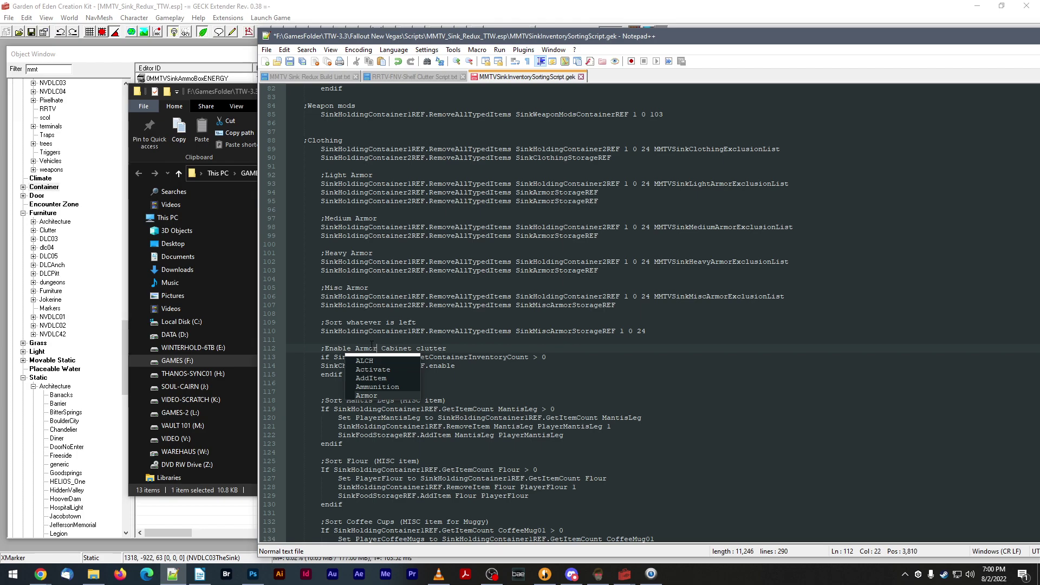
# - Replace SinkChemStorageREF in the new block's if condition with SinkArmorStorageREF, copied from the Heavy Armor lines
pyautogui.click(412, 306)
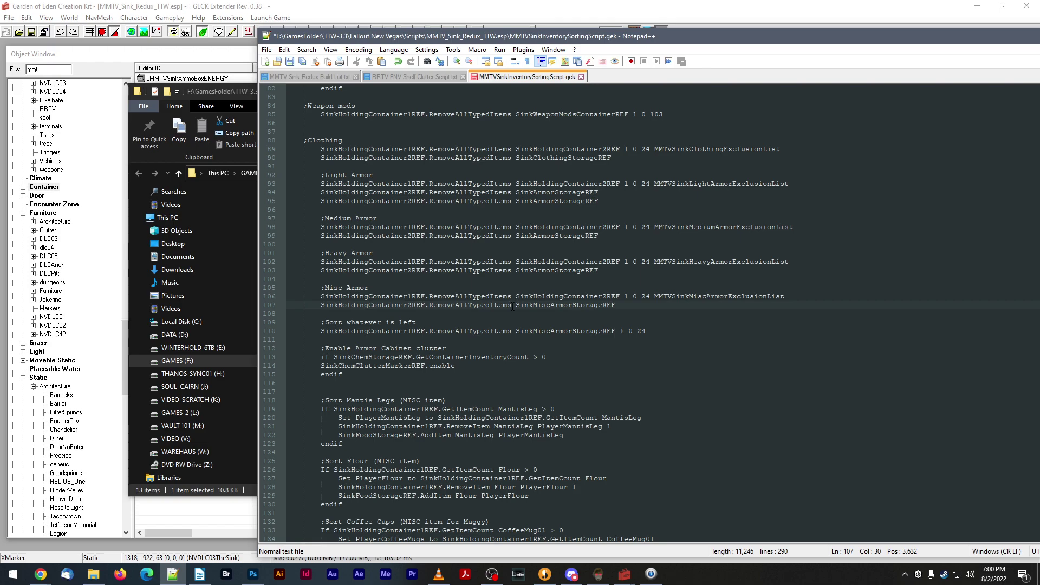
pyautogui.moveTo(516, 270); pyautogui.dragTo(598, 270)
pyautogui.hotkey('ctrl', 'c')
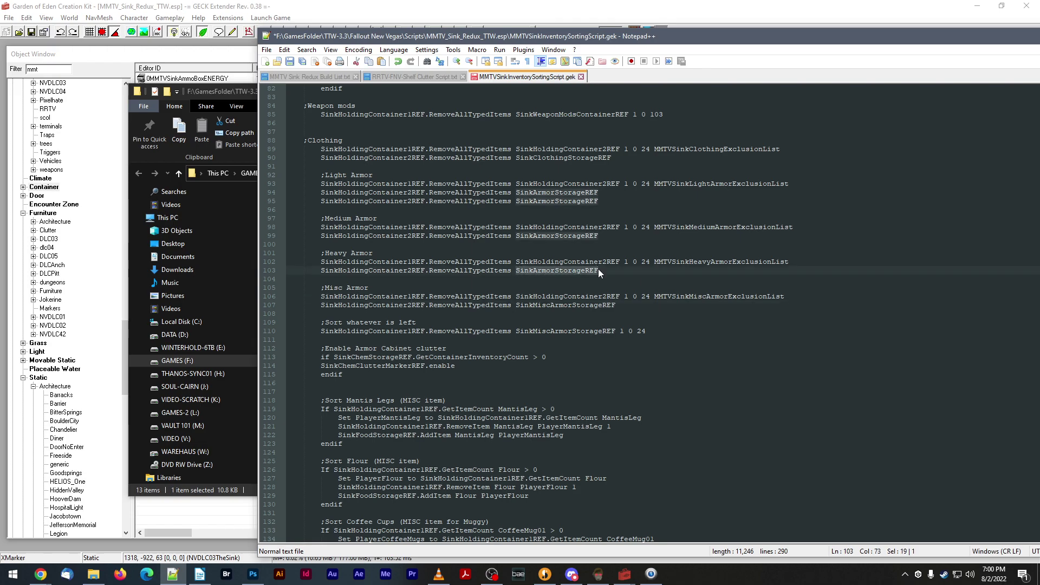
pyautogui.moveTo(333, 357); pyautogui.dragTo(413, 357)
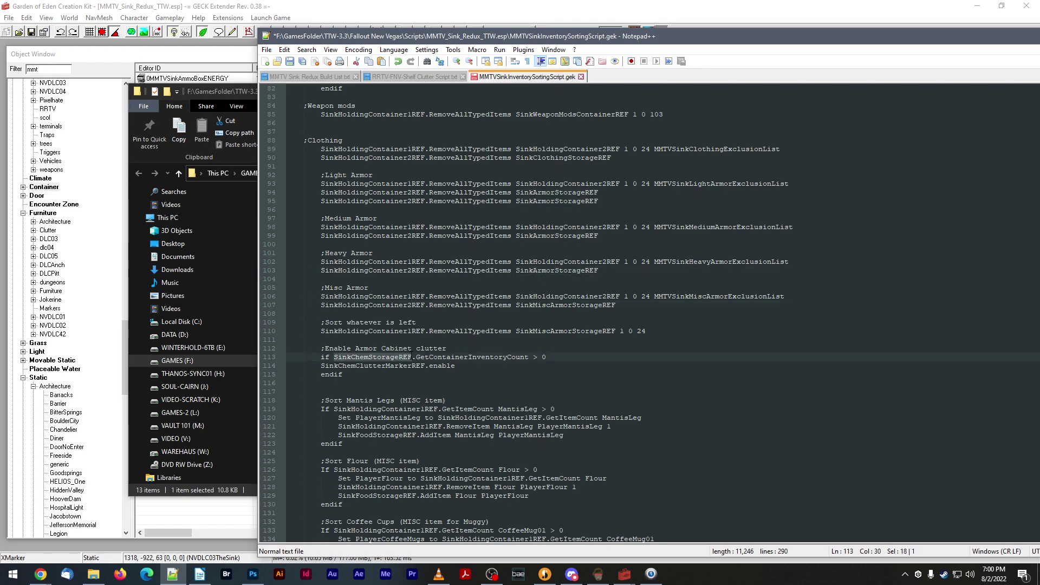
pyautogui.hotkey('ctrl', 'v')
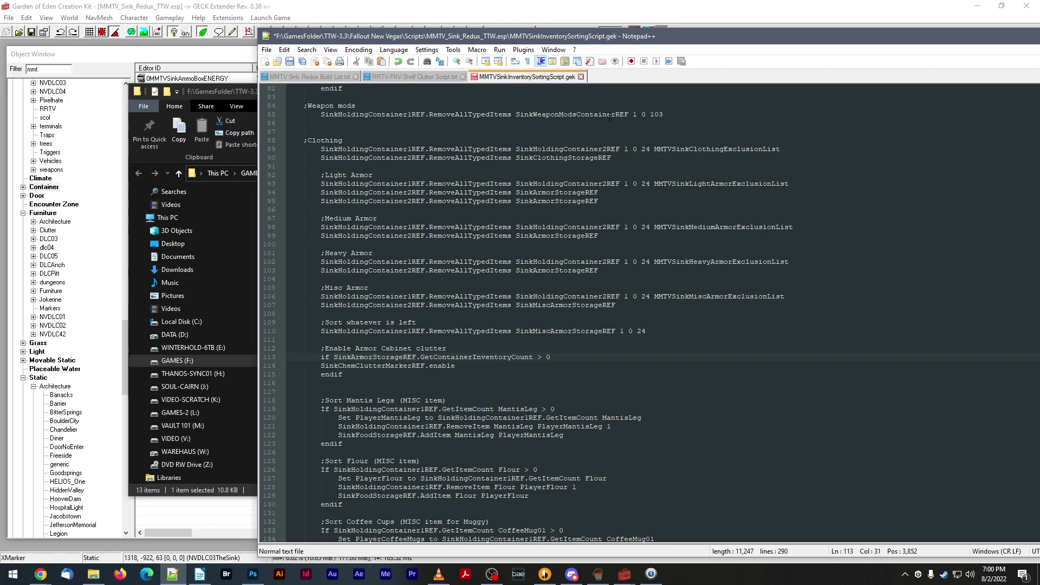
# - Switch to the GECK and copy the armor clutter XMarker's reference editor ID, SinkArmorClutterREF, leaving the reference unchanged
pyautogui.moveTo(685, 39); pyautogui.dragTo(358, 46)
pyautogui.scroll(-1, 755, 262)
pyautogui.click(844, 280)
pyautogui.keyDown('shift'); pyautogui.moveTo(843, 278); pyautogui.dragTo(789, 301, button='middle'); pyautogui.keyUp('shift')
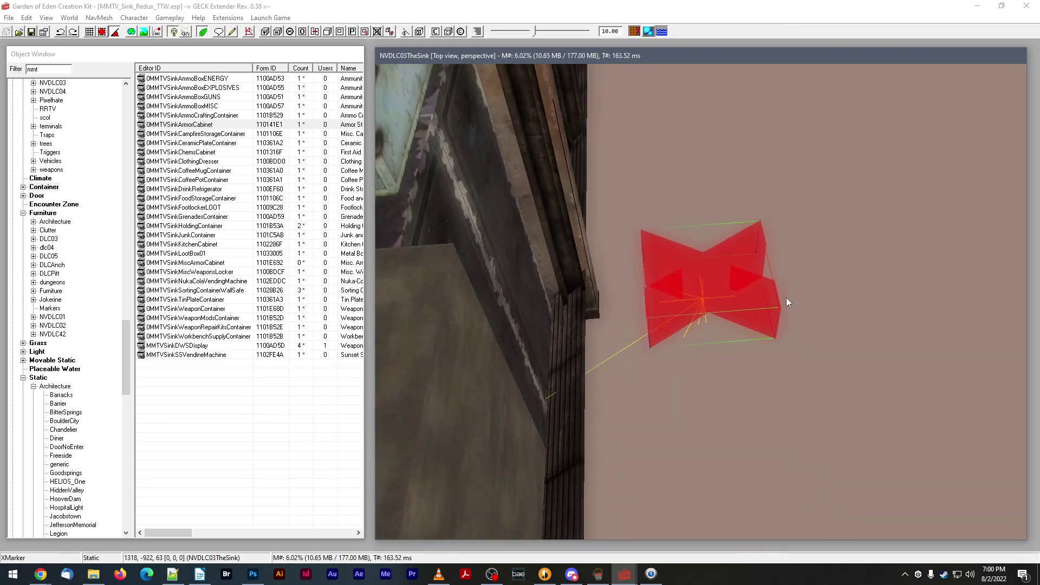
pyautogui.doubleClick(737, 258)
pyautogui.moveTo(519, 154); pyautogui.dragTo(455, 156)
pyautogui.hotkey('ctrl', 'c')
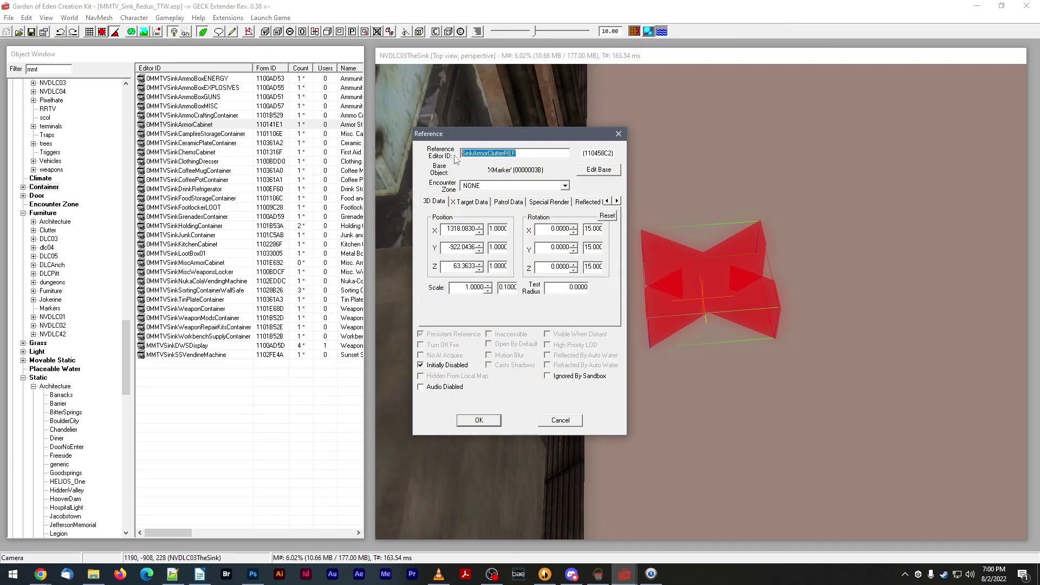
pyautogui.click(542, 423)
# - In Notepad++, replace SinkChemClutterMarkerREF in the armor block's enable line with SinkArmorClutterREF and save the script
pyautogui.click(172, 574)
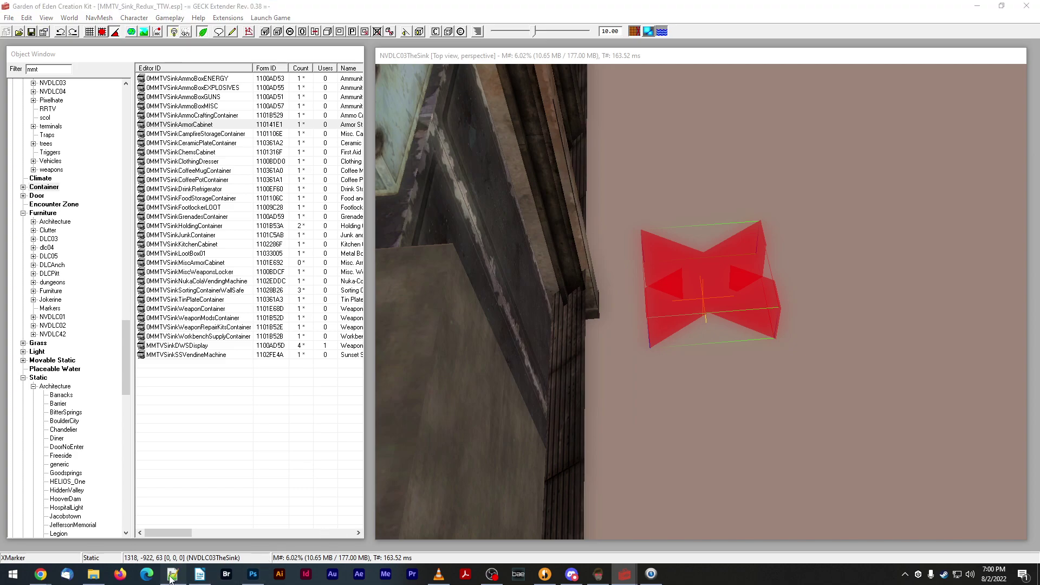
pyautogui.moveTo(261, 40); pyautogui.dragTo(496, 24)
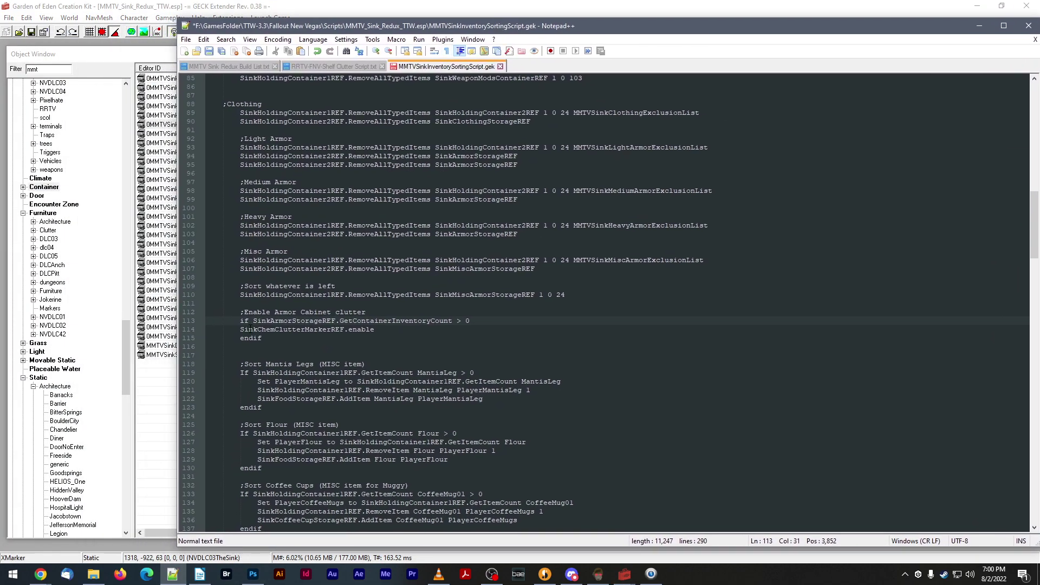
pyautogui.moveTo(240, 330); pyautogui.dragTo(339, 330)
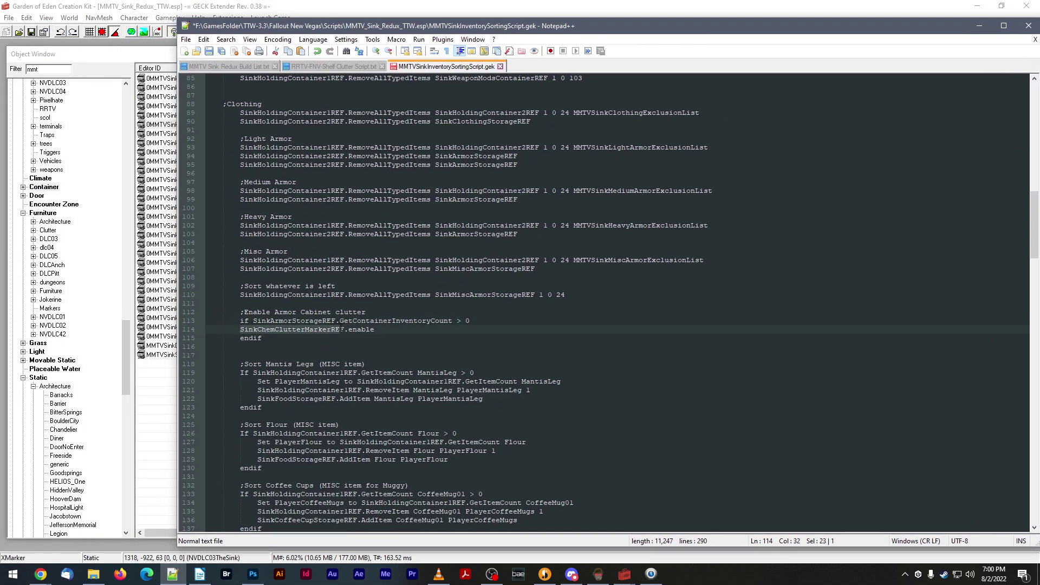
pyautogui.hotkey('ctrl', 'v')
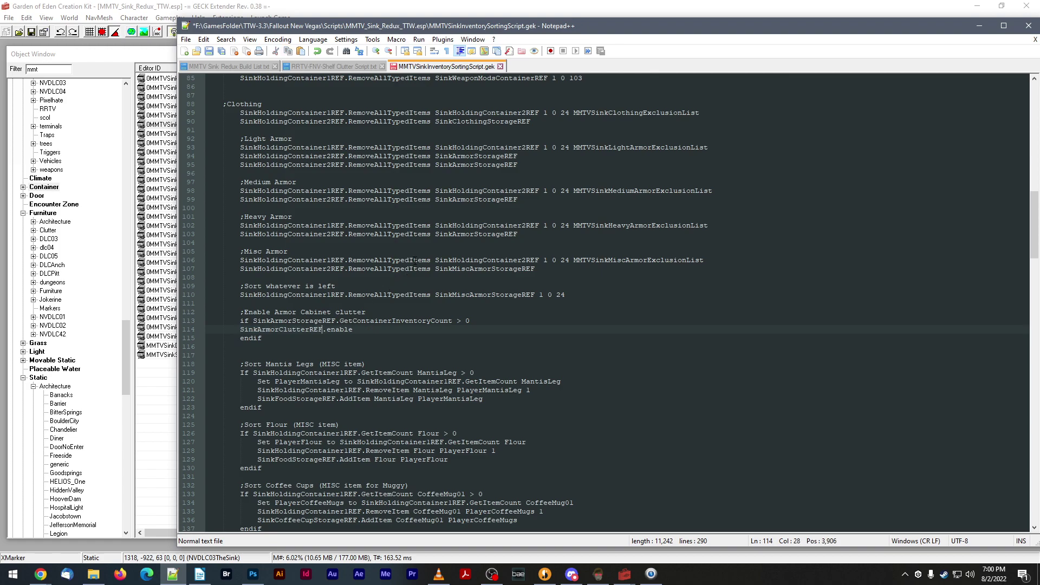
pyautogui.hotkey('ctrl', 's')
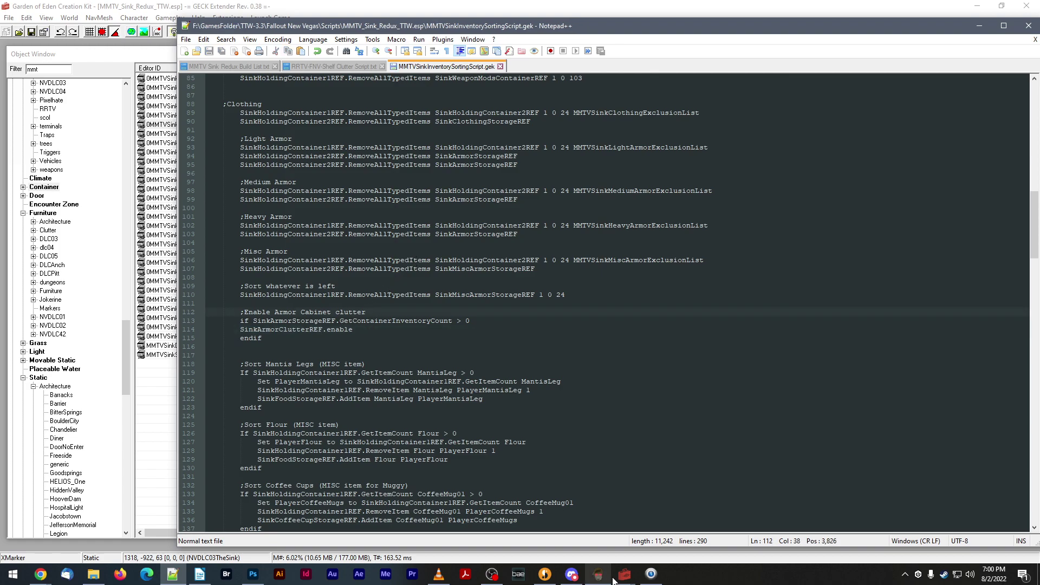
# - Check the latest entries in the GECK's Message Log for script compile errors
pyautogui.moveTo(624, 574)
pyautogui.click(568, 534)
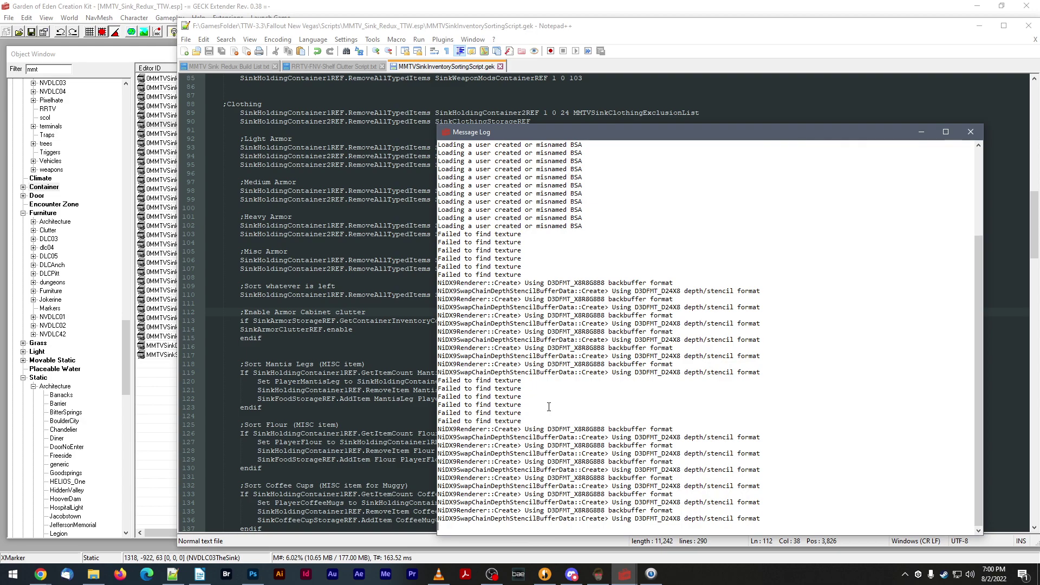
pyautogui.click(363, 340)
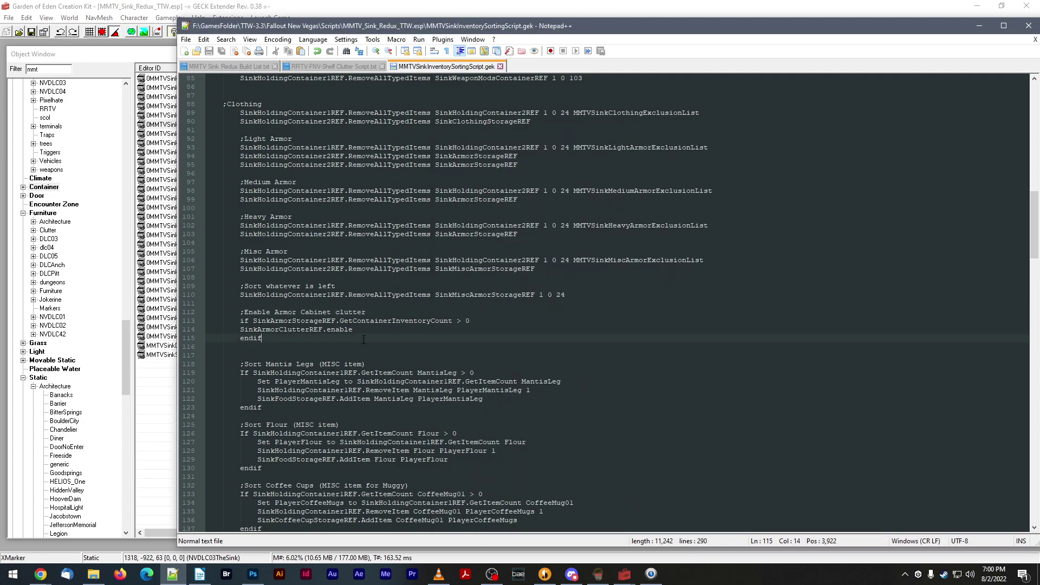
pyautogui.click(624, 574)
pyautogui.click(573, 515)
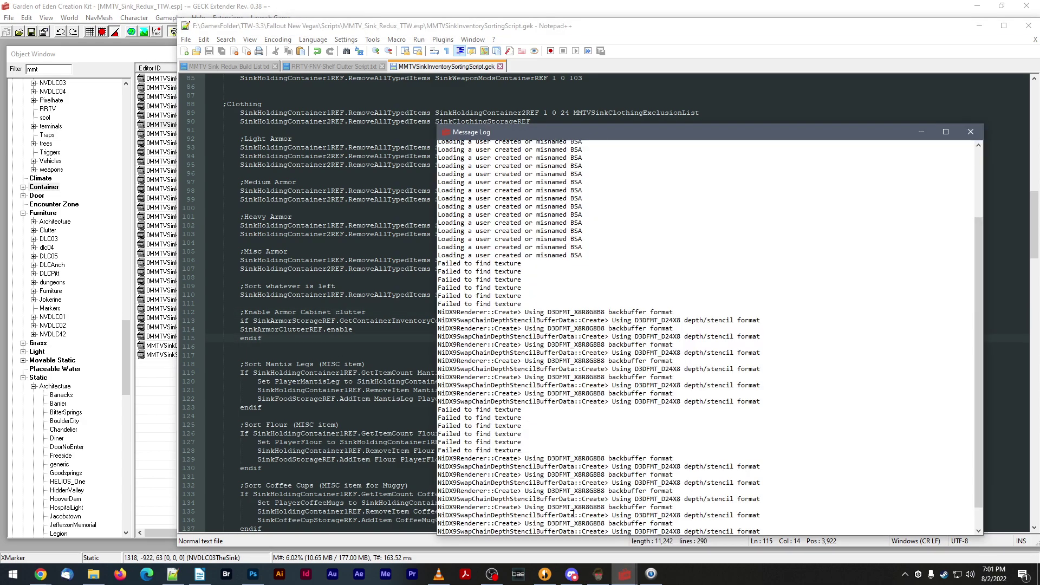
pyautogui.scroll(-1, 584, 416)
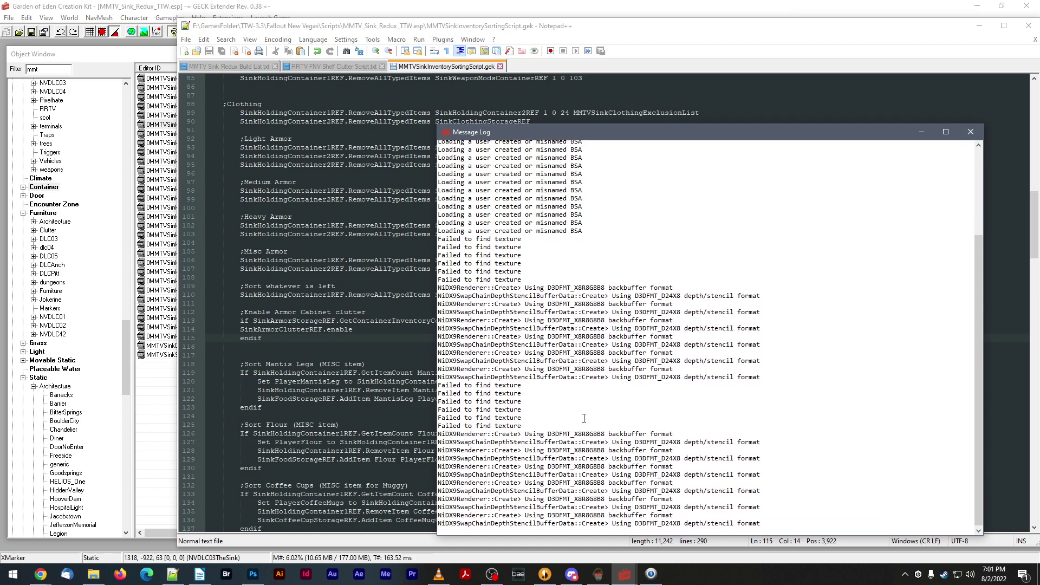
pyautogui.click(357, 302)
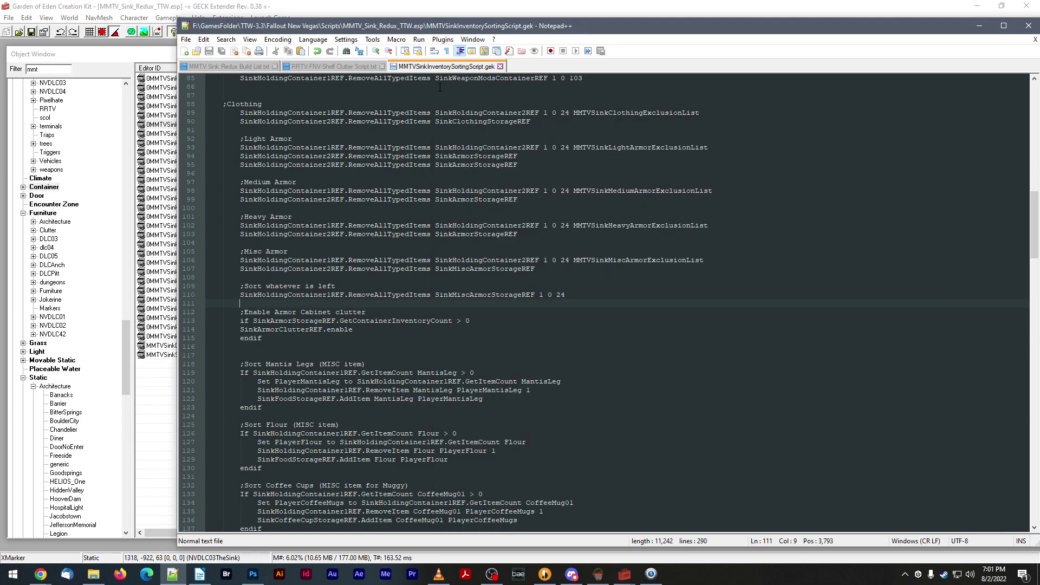
# - Close the sorting script and Notepad++, and save the MMTV_Sink_Redux_TTW.esp plugin in the GECK
pyautogui.click(500, 66)
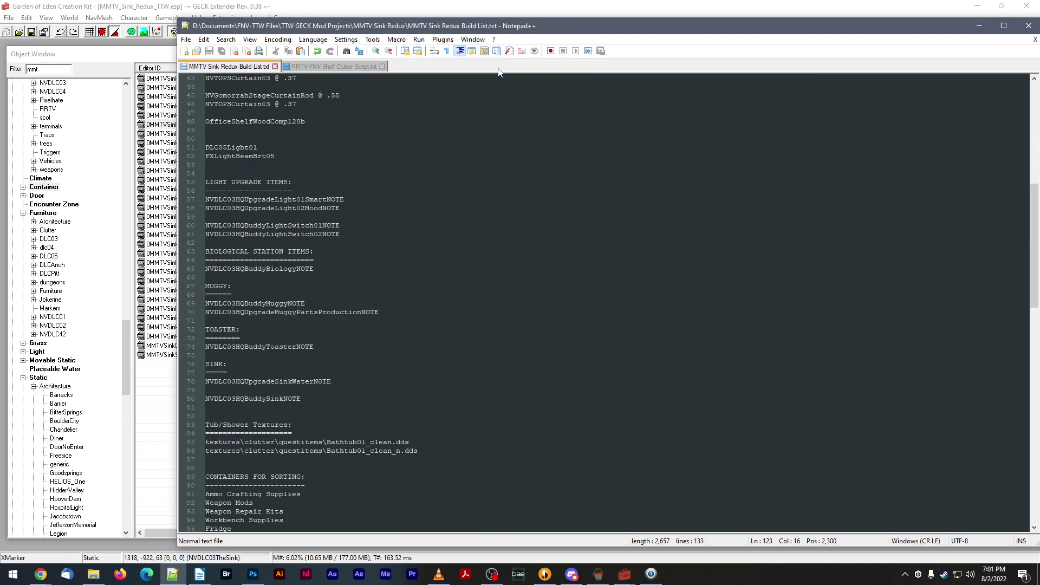
pyautogui.click(1028, 25)
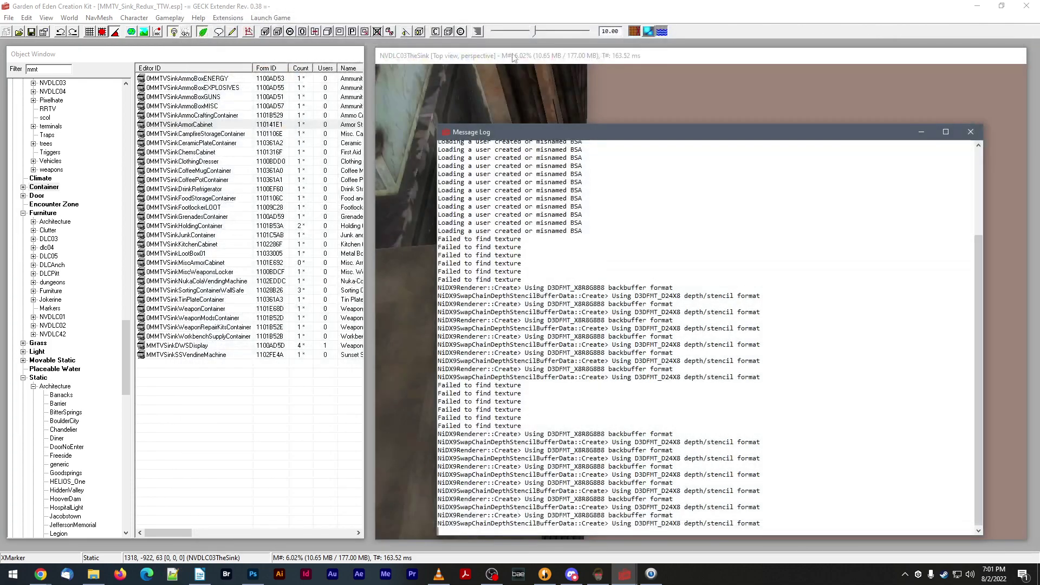
pyautogui.click(31, 34)
# - Examine the Armor Storage locker and the clutter on its open shelves in the render window
pyautogui.click(484, 56)
pyautogui.scroll(-5, 592, 207)
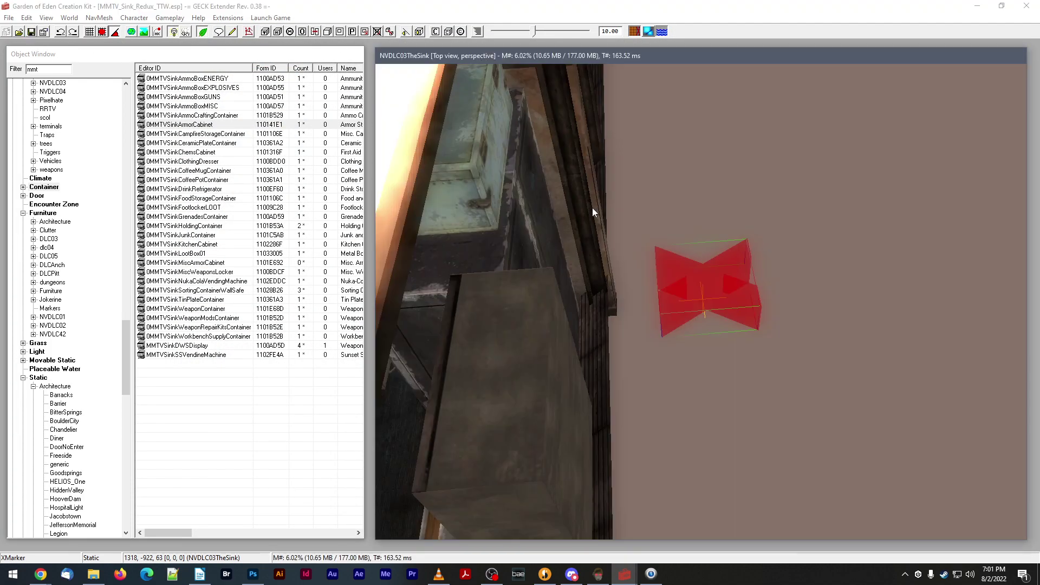
pyautogui.moveTo(606, 213)
pyautogui.keyDown('shift'); pyautogui.mouseDown(button='middle')
pyautogui.moveTo(638, 203)
pyautogui.moveTo(643, 188)
pyautogui.moveTo(590, 253)
pyautogui.mouseUp(button='middle'); pyautogui.keyUp('shift')
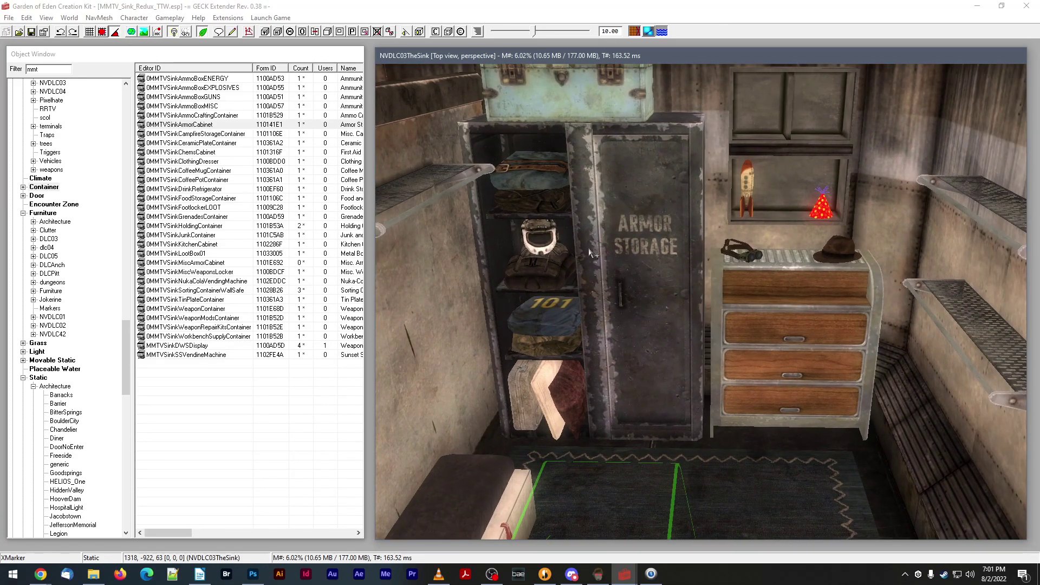
pyautogui.click(627, 563)
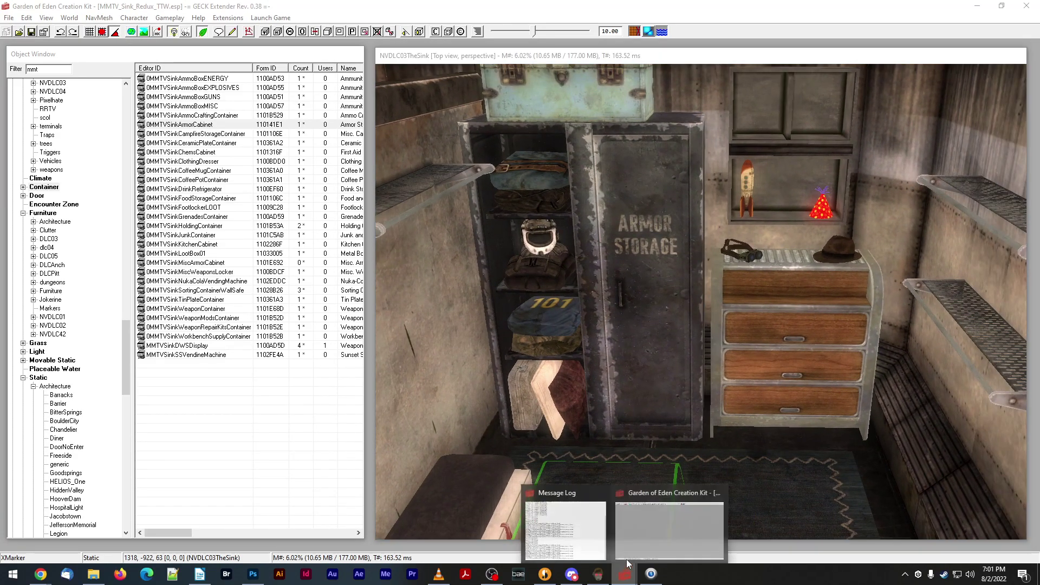
pyautogui.click(644, 538)
pyautogui.keyDown('shift'); pyautogui.moveTo(635, 362); pyautogui.dragTo(628, 349, button='middle'); pyautogui.keyUp('shift')
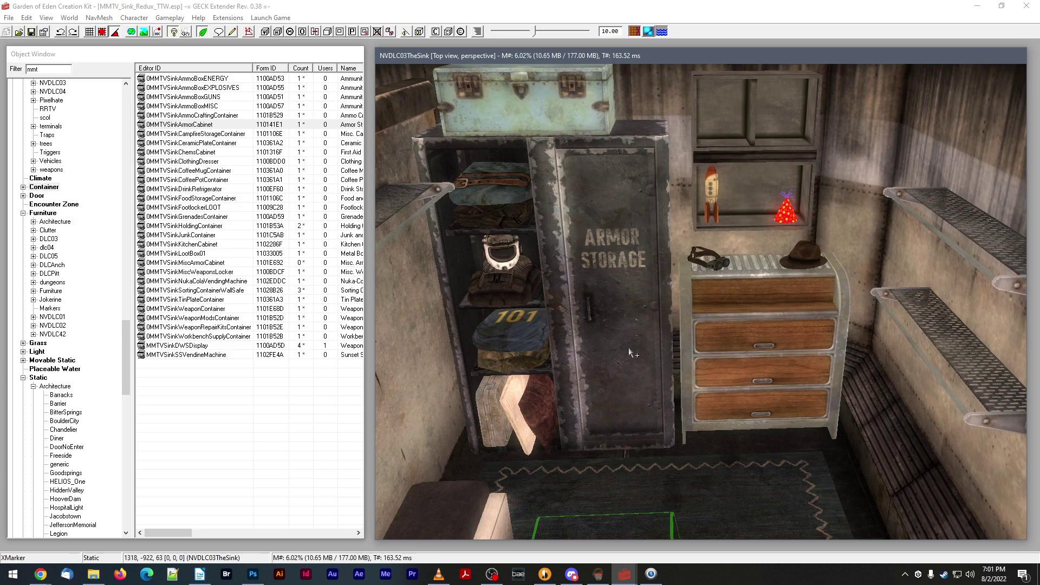
# - Switch to Mod Organizer and run the Tale of Two Wastelands executable
pyautogui.click(598, 576)
pyautogui.click(634, 86)
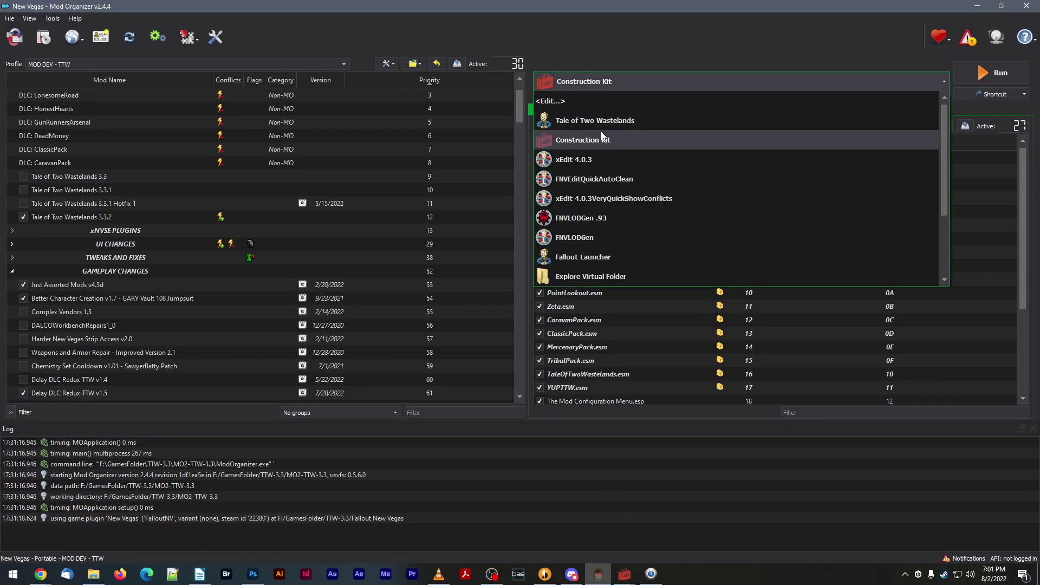
pyautogui.click(600, 122)
pyautogui.click(999, 74)
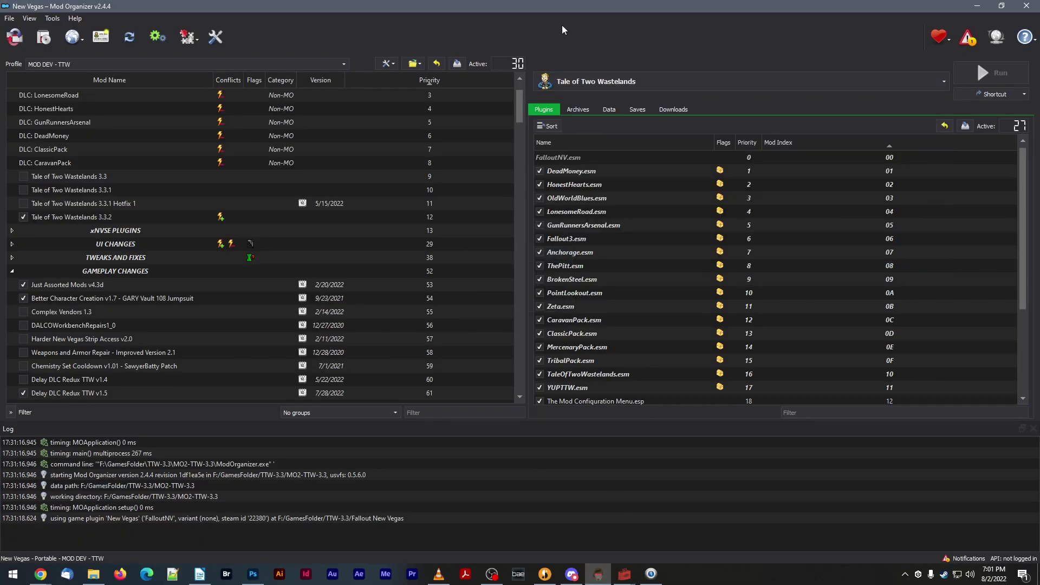
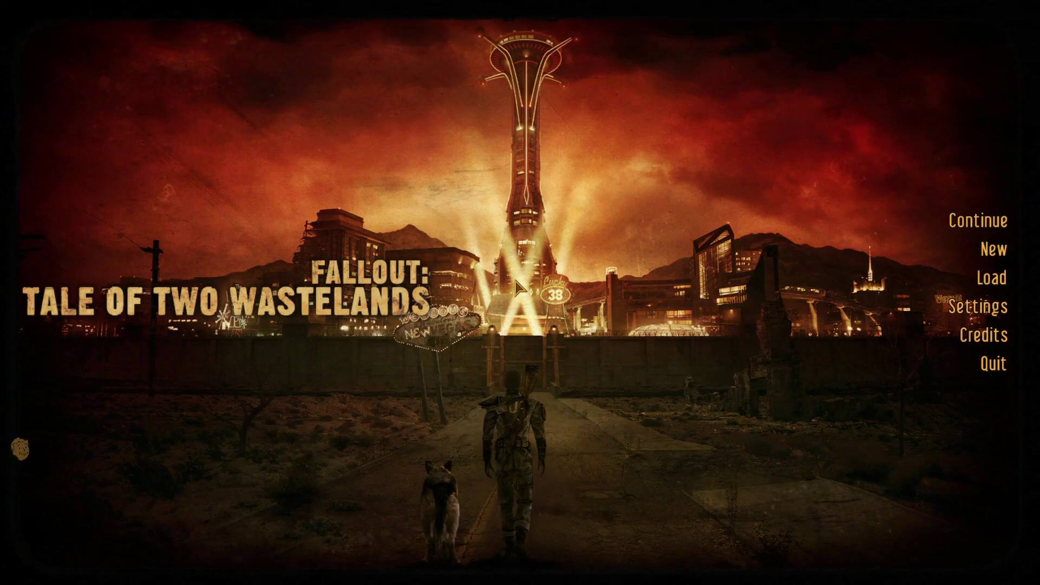
# - Teleport to The Sink with the console command coc nvdlc03tl and walk to the Armor container
pyautogui.press('`')
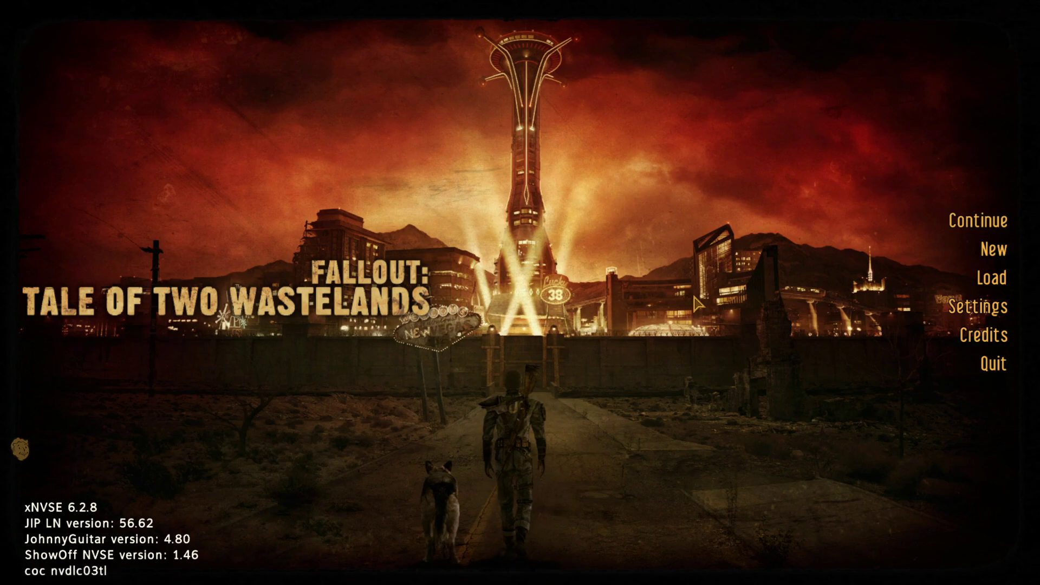
pyautogui.press('Return')
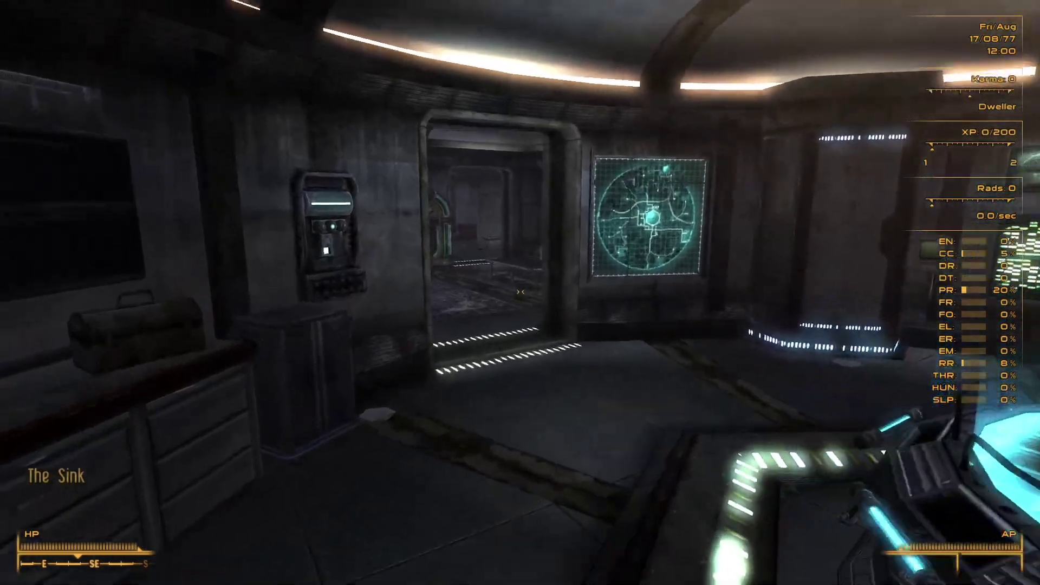
pyautogui.press('w')
pyautogui.press('w')
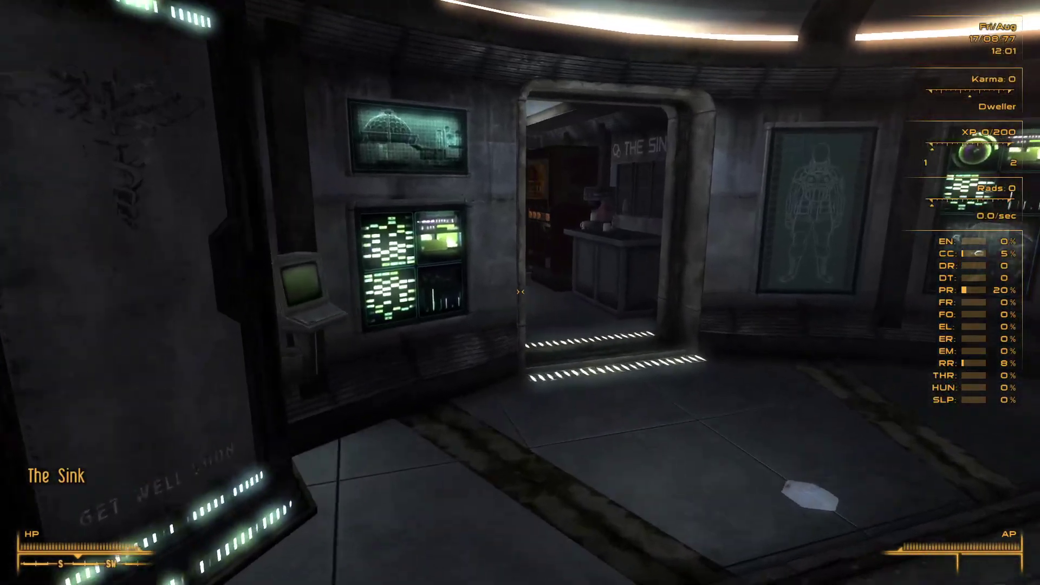
pyautogui.press('w')
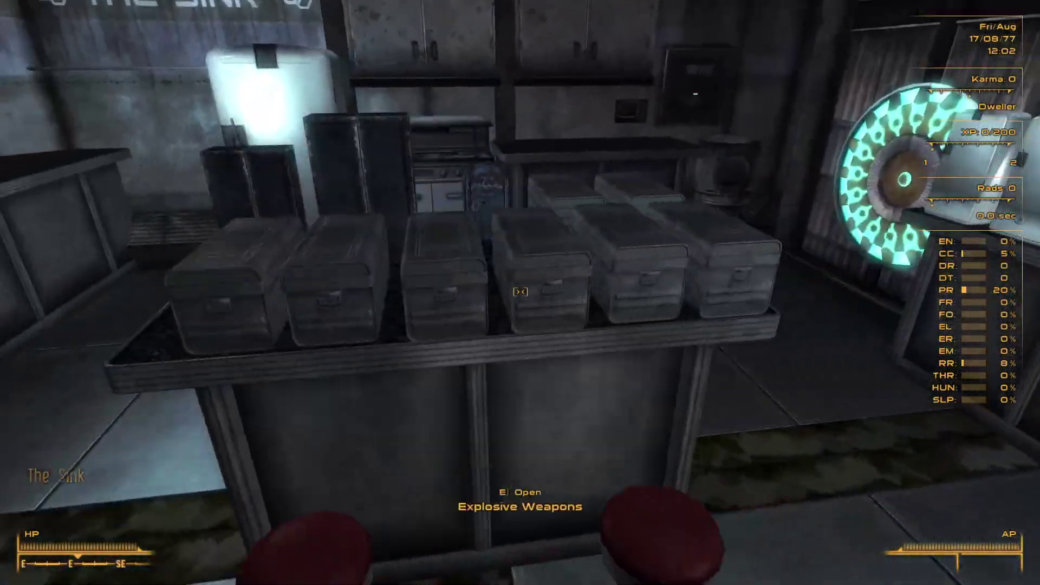
pyautogui.press('w')
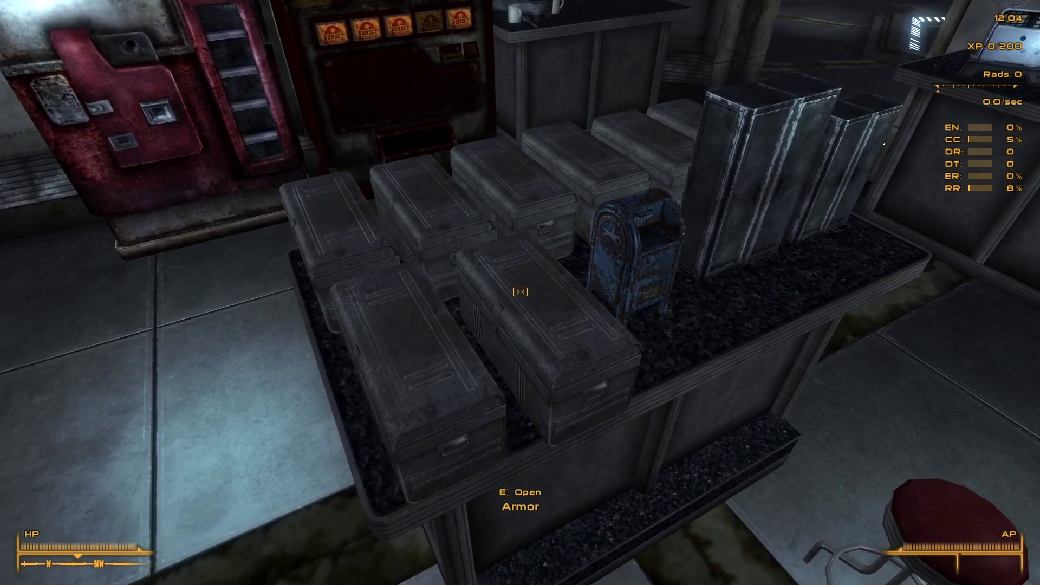
# - Take the thirteen items from Armor of the 87th Tribe through Ballcap with Glasses out of the Armor container
pyautogui.press('e')
pyautogui.tripleClick(797, 242)
pyautogui.tripleClick(796, 242)
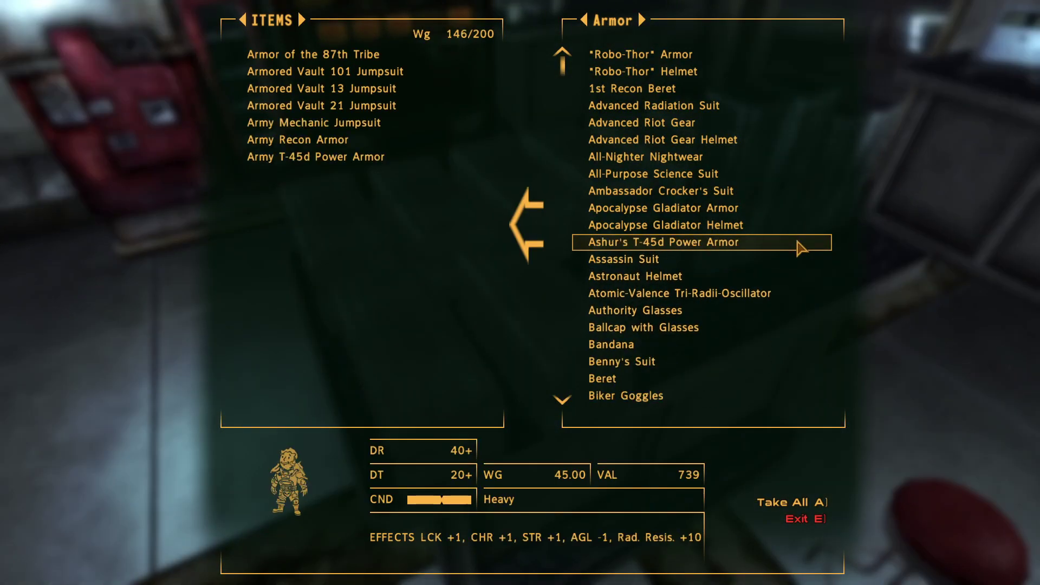
pyautogui.tripleClick(797, 242)
pyautogui.tripleClick(797, 242)
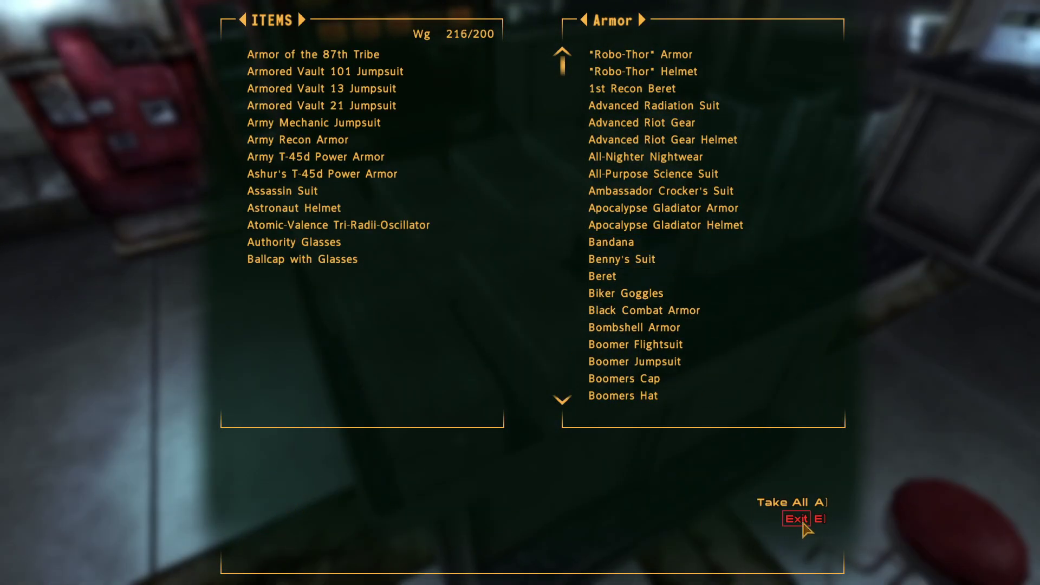
# - Take a Brotherhood T-45d Power Helmet and a Chinese Stealth Armor from the Armor container
pyautogui.scroll(-10, 755, 329)
pyautogui.scroll(2, 761, 145)
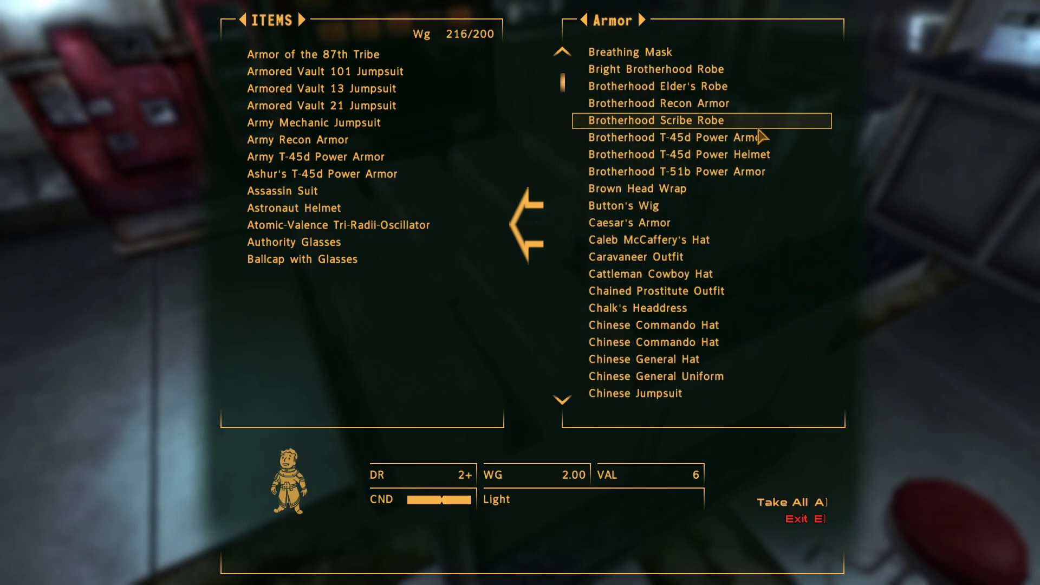
pyautogui.click(748, 156)
pyautogui.scroll(-3, 734, 323)
pyautogui.click(739, 339)
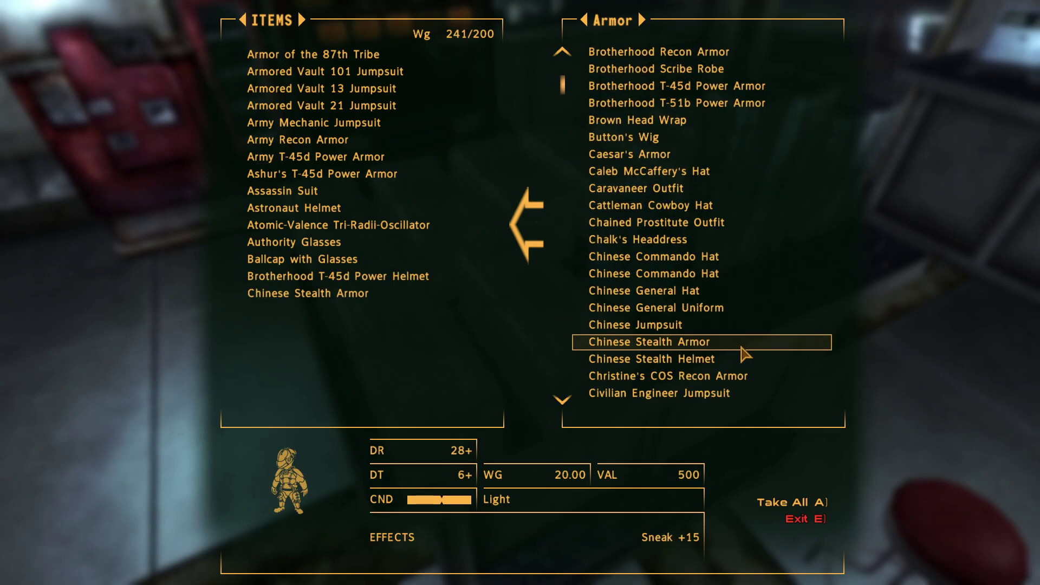
# - Take the Dirty Pre-War Businesswear, Casualwear, Parkstroller Outfit, Relaxedwear and Spring Outfit, and close the Armor container
pyautogui.scroll(-6, 742, 348)
pyautogui.scroll(-13, 743, 353)
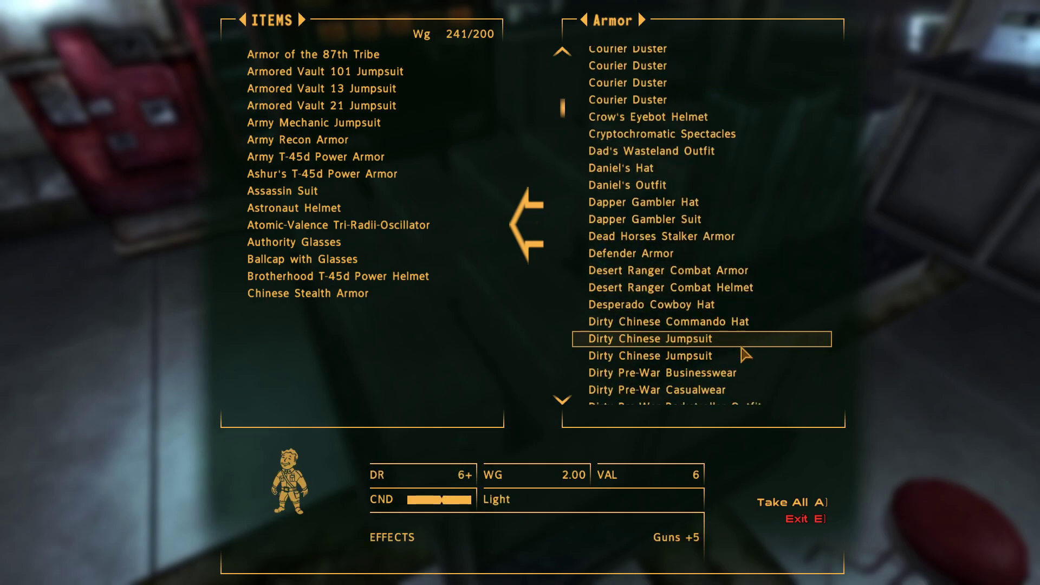
pyautogui.click(775, 153)
pyautogui.click(776, 153)
pyautogui.click(775, 153)
pyautogui.click(775, 153)
pyautogui.click(776, 152)
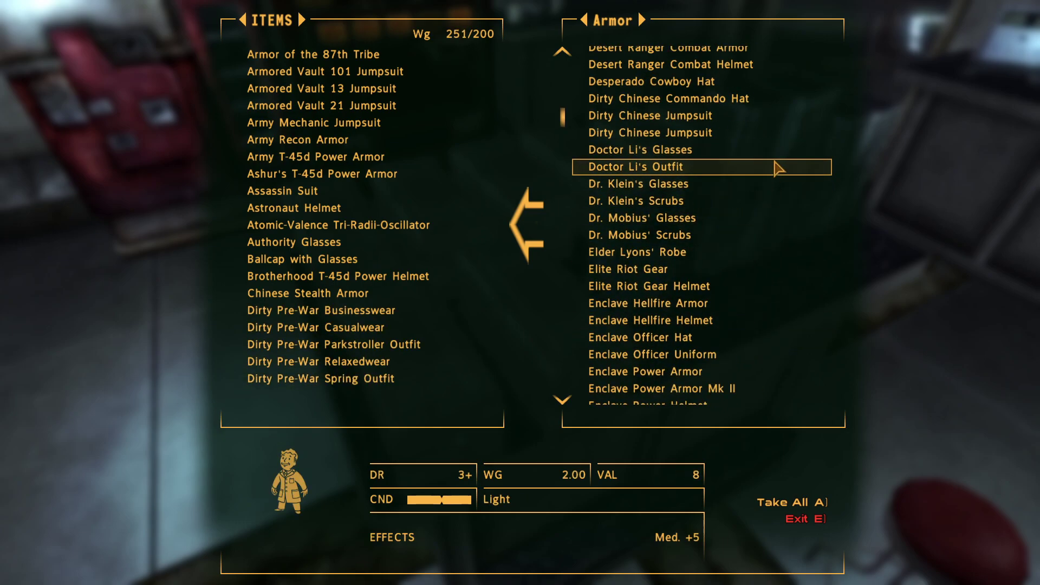
pyautogui.click(794, 519)
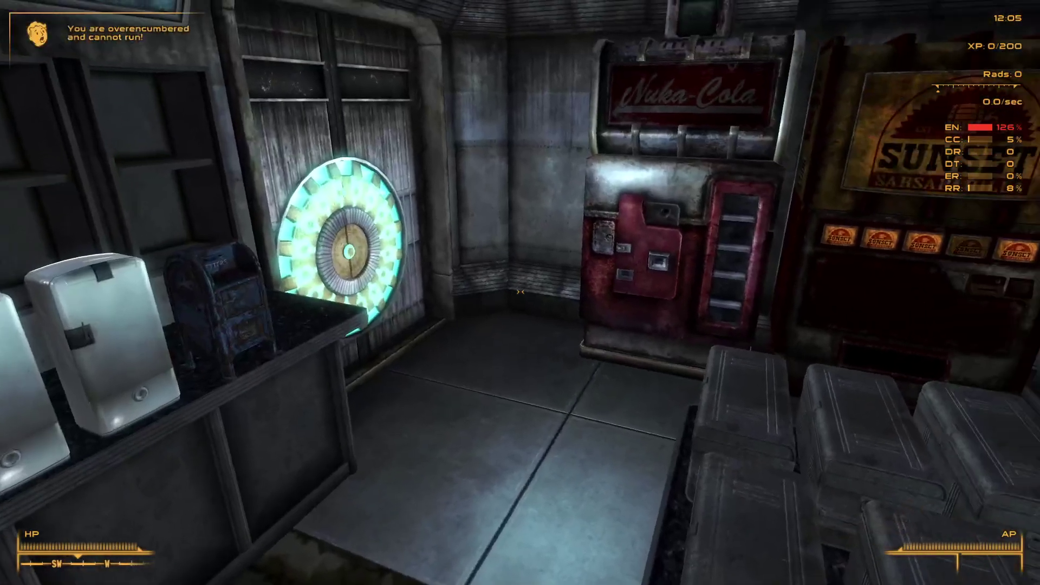
# - Walk through the Sink to the Misc. Weapons locker and examine its ammunition boxes and weapon rack
pyautogui.press('w')
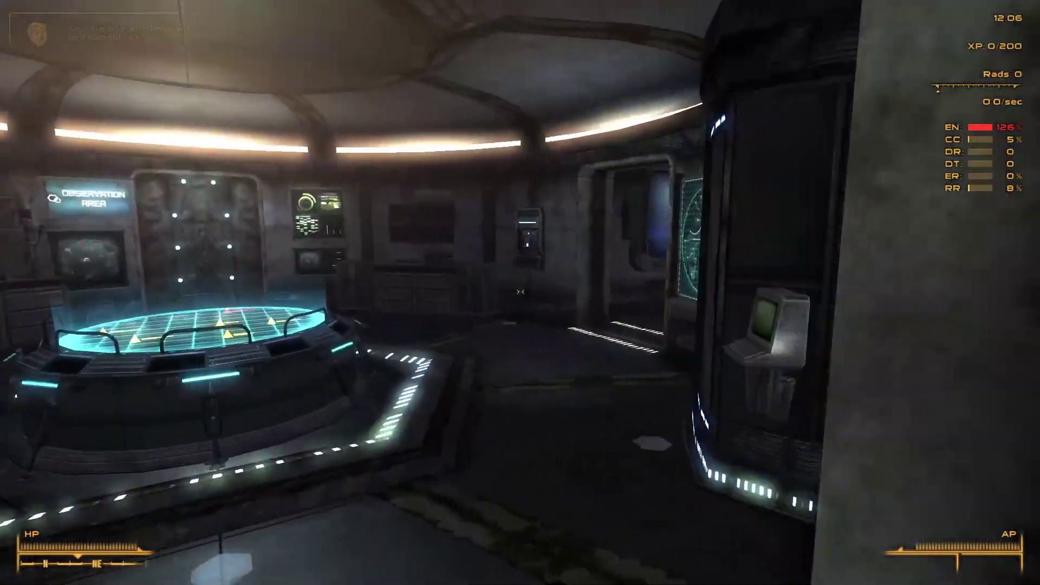
pyautogui.press('w')
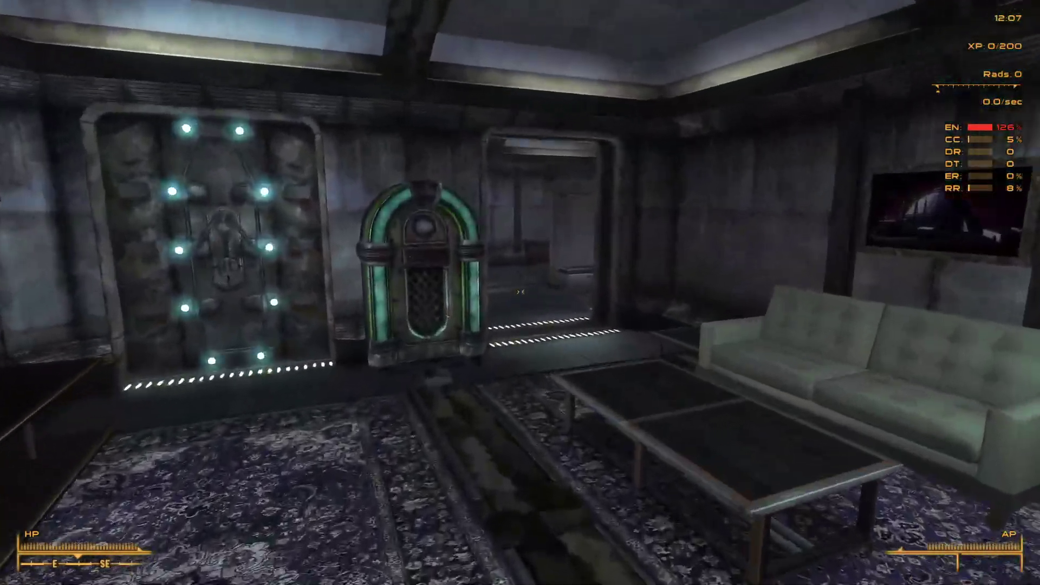
pyautogui.press('w')
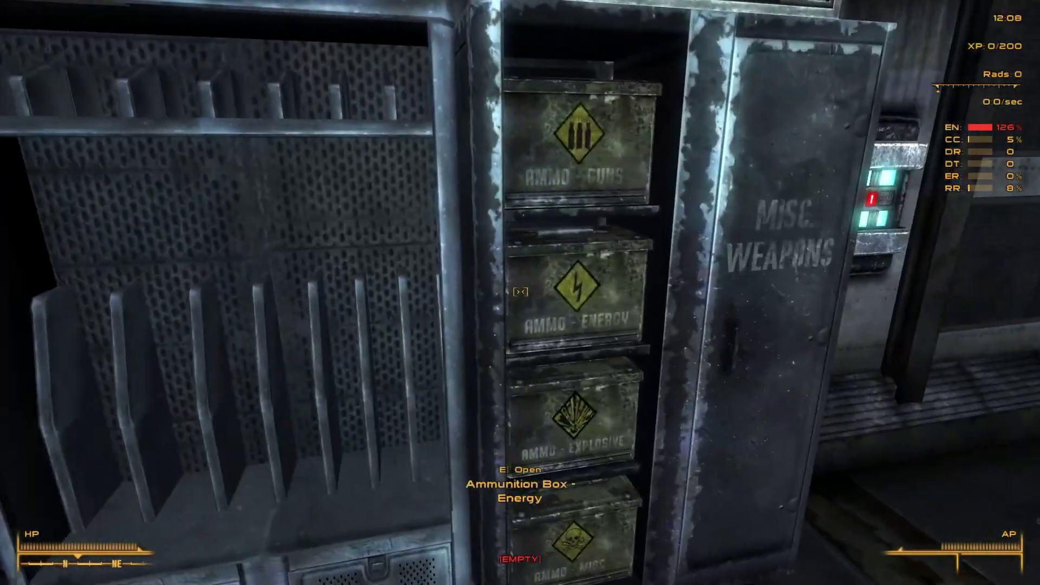
pyautogui.press('s')
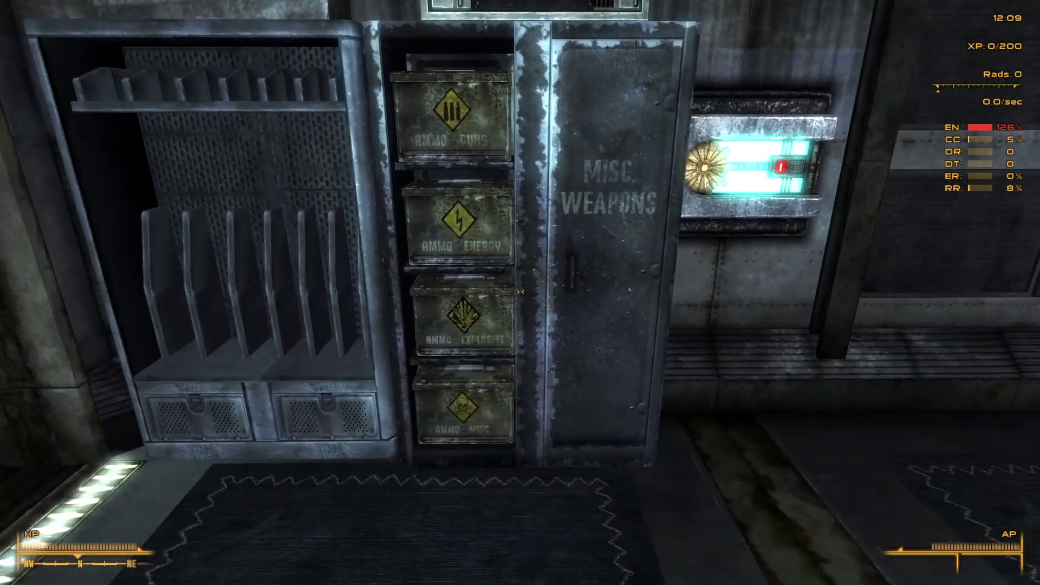
pyautogui.press('w')
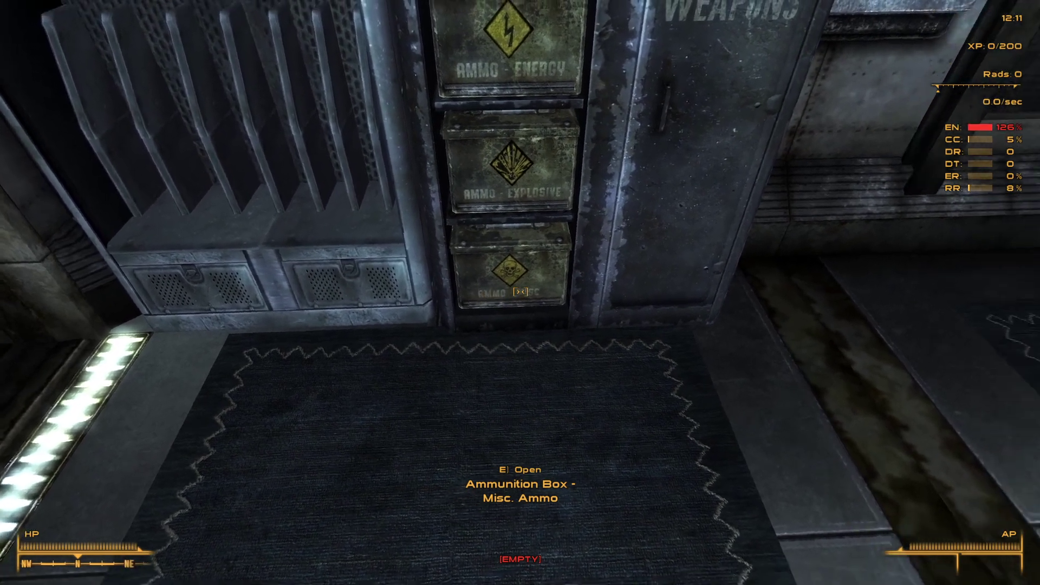
pyautogui.press('s')
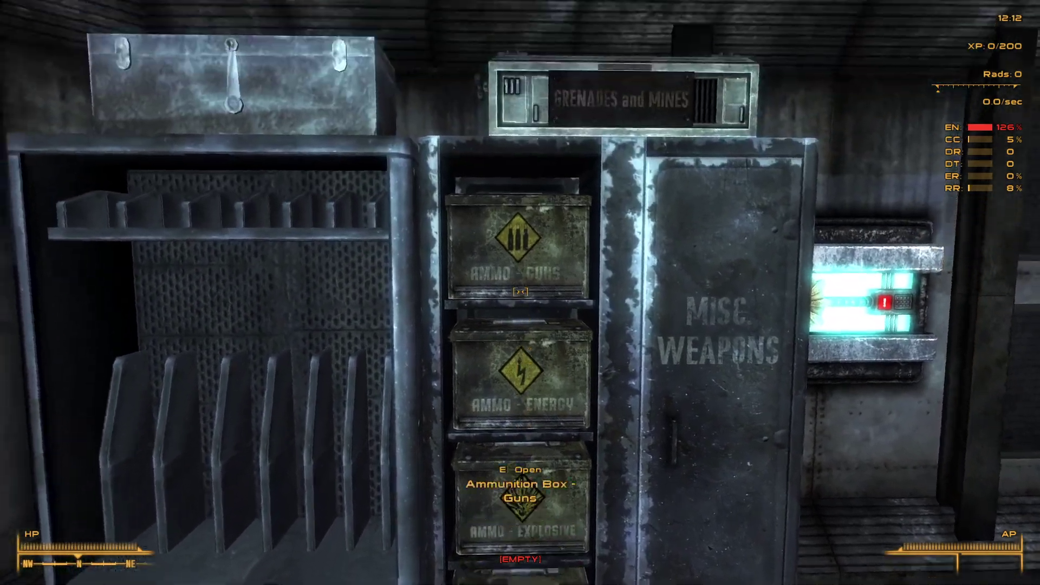
# - Store the Army Recon Armor in the Armor Storage locker and inspect the clutter on its shelves
pyautogui.press('w')
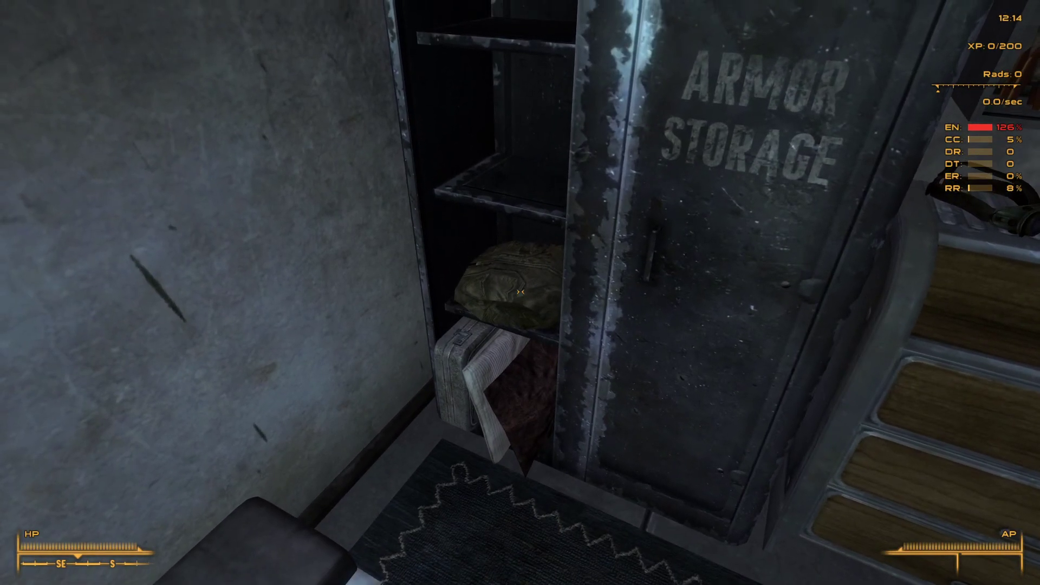
pyautogui.press('s')
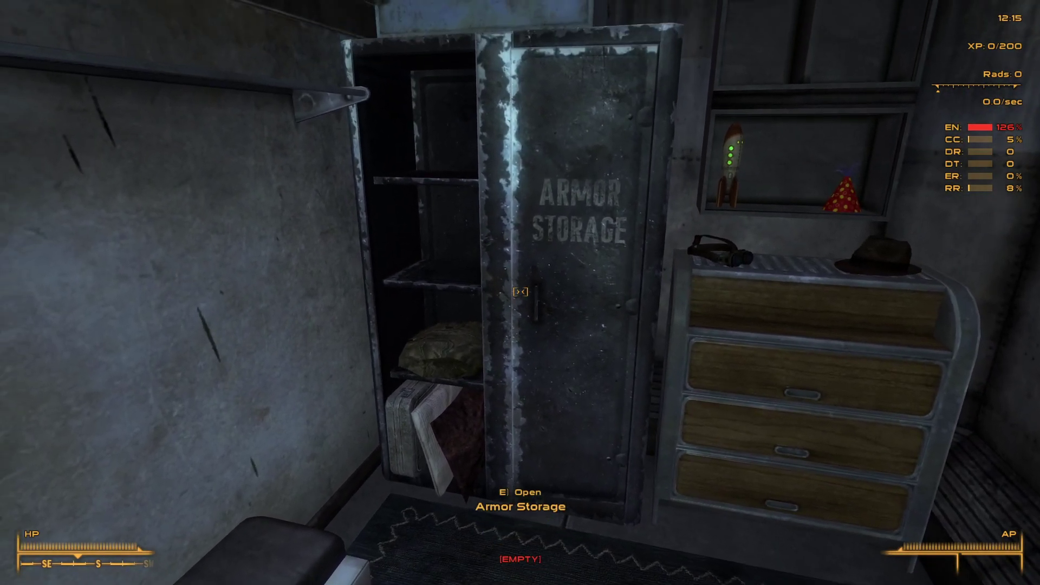
pyautogui.press('e')
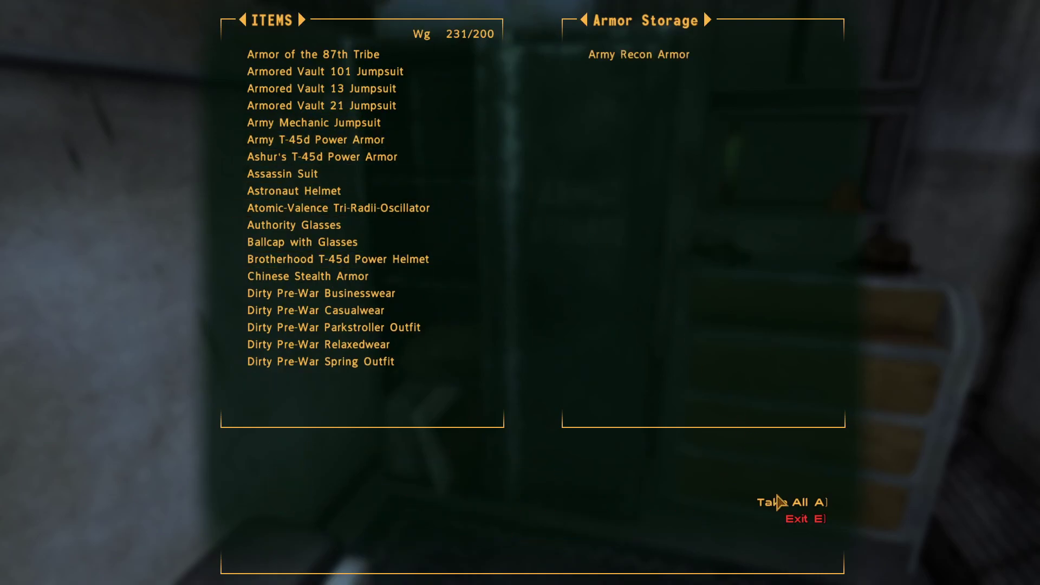
pyautogui.click(795, 519)
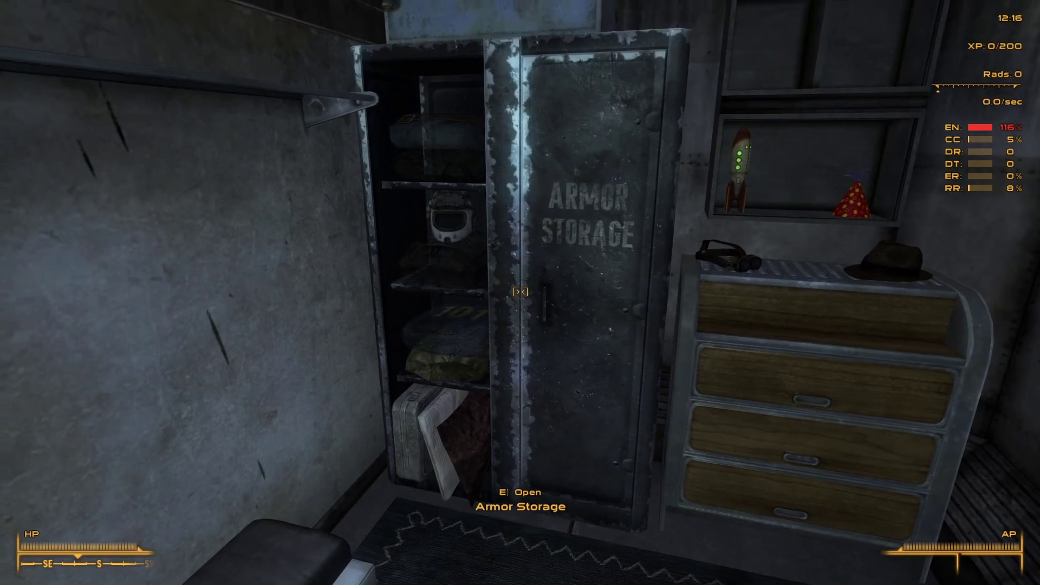
pyautogui.press('w')
pyautogui.press('s')
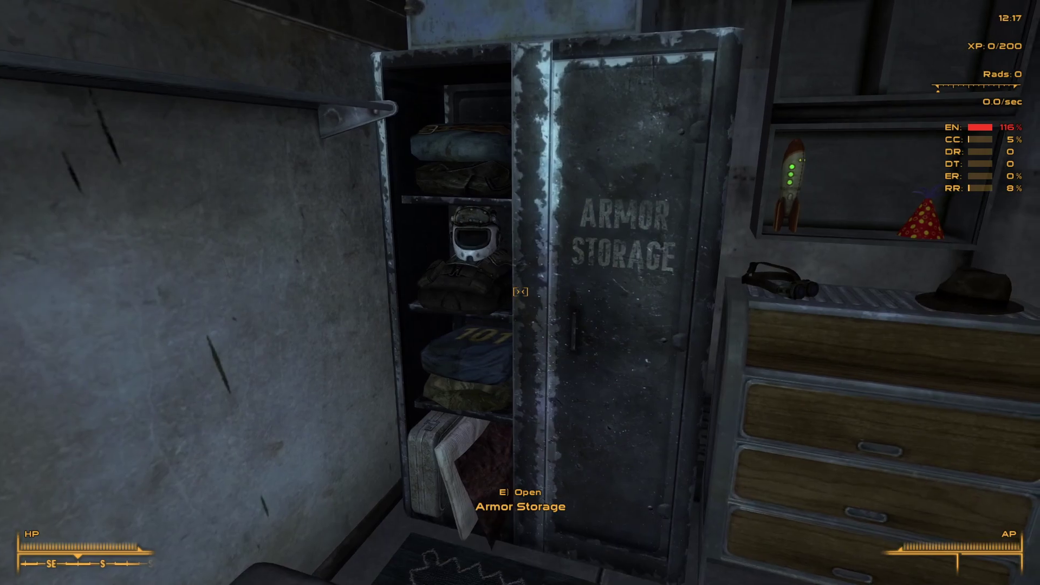
# - Take everything out of the Armor Storage locker and check which clutter remains on its shelves
pyautogui.press('e')
pyautogui.press('a')
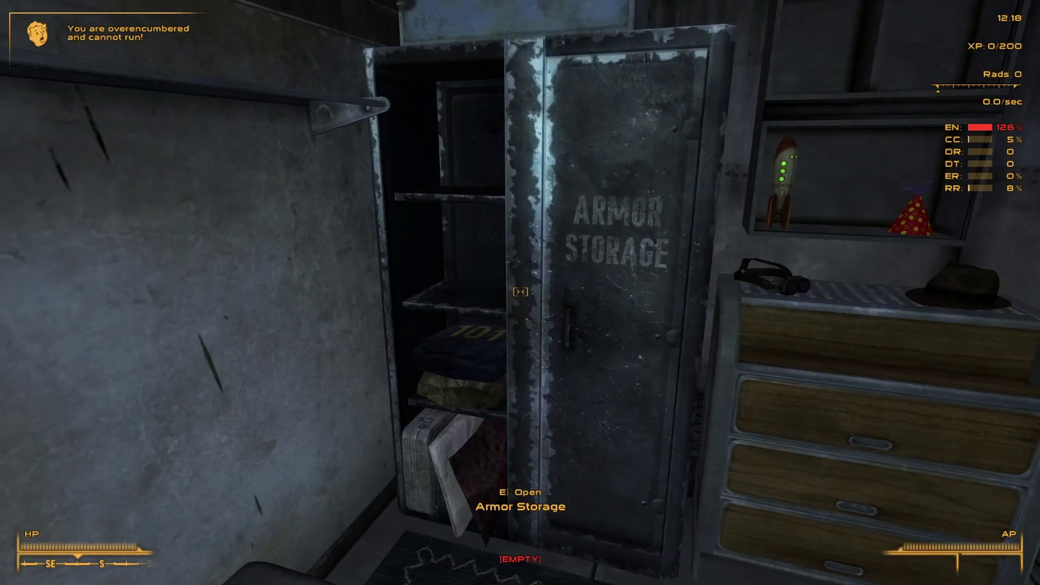
pyautogui.press('w')
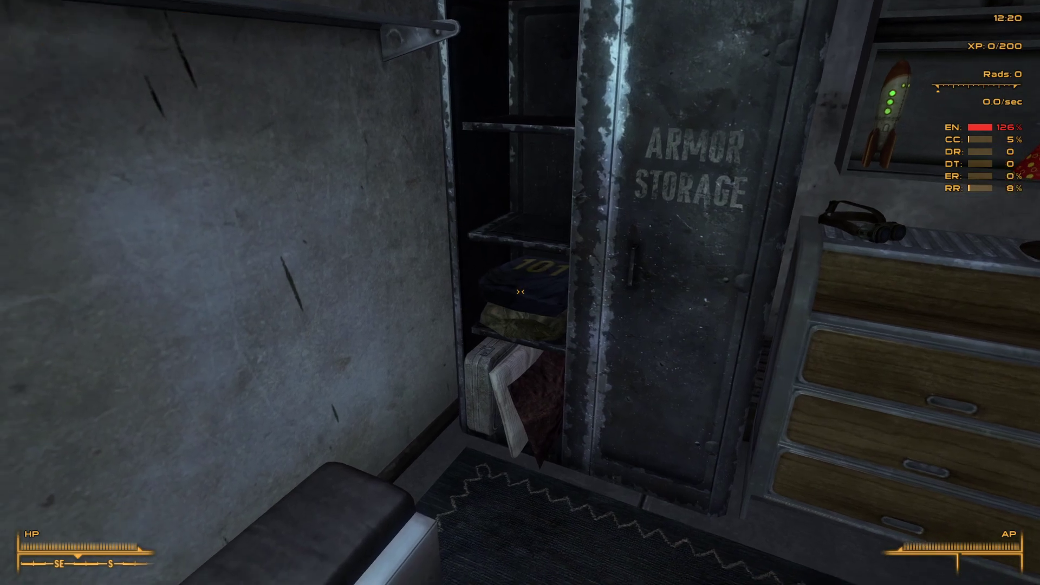
# - Store the Assassin Suit in the Armor Storage locker, check the shelf clutter, and take the suit back out
pyautogui.press('e')
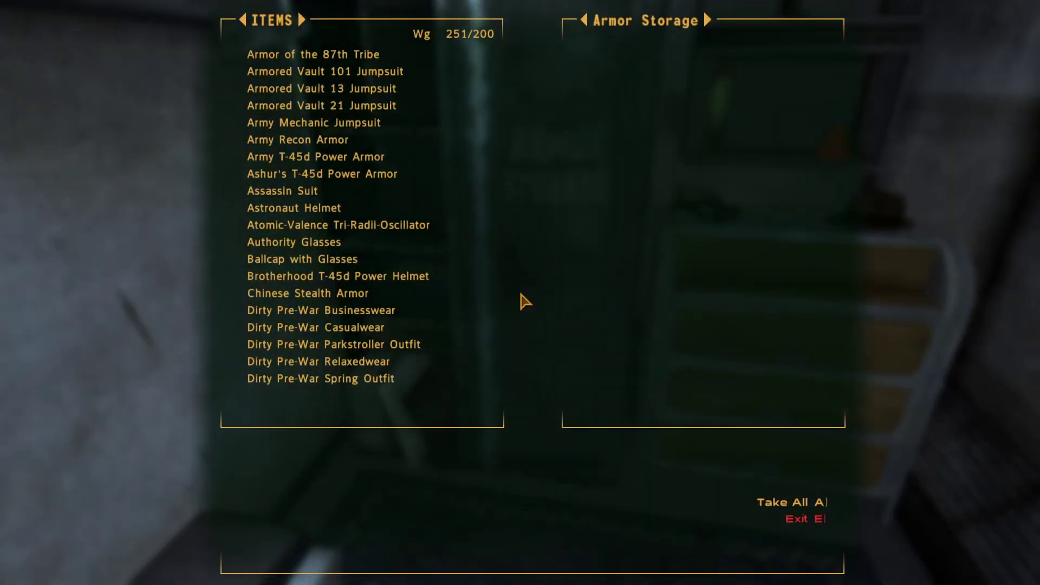
pyautogui.click(338, 194)
pyautogui.click(801, 520)
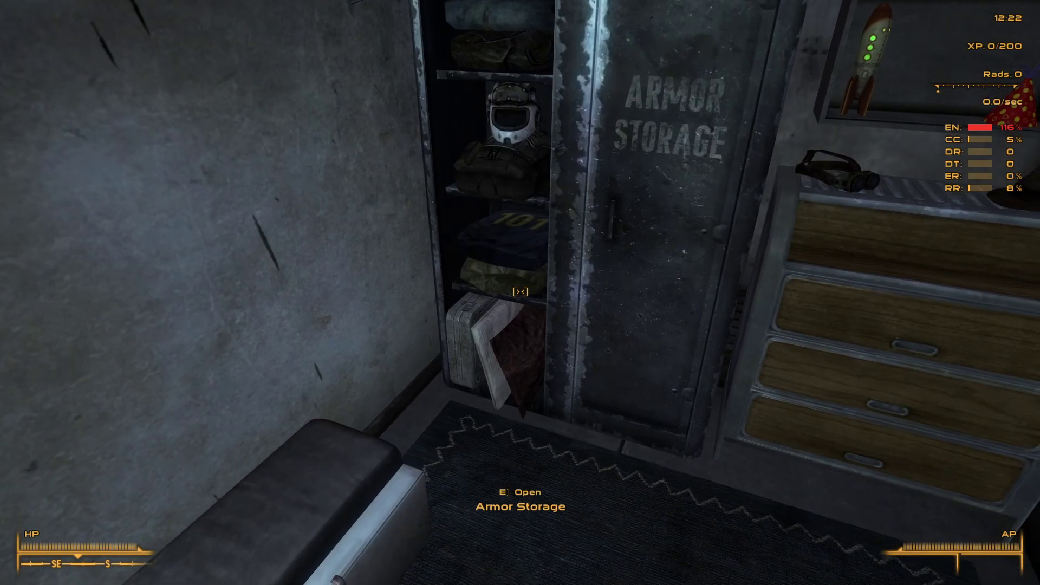
pyautogui.press('e')
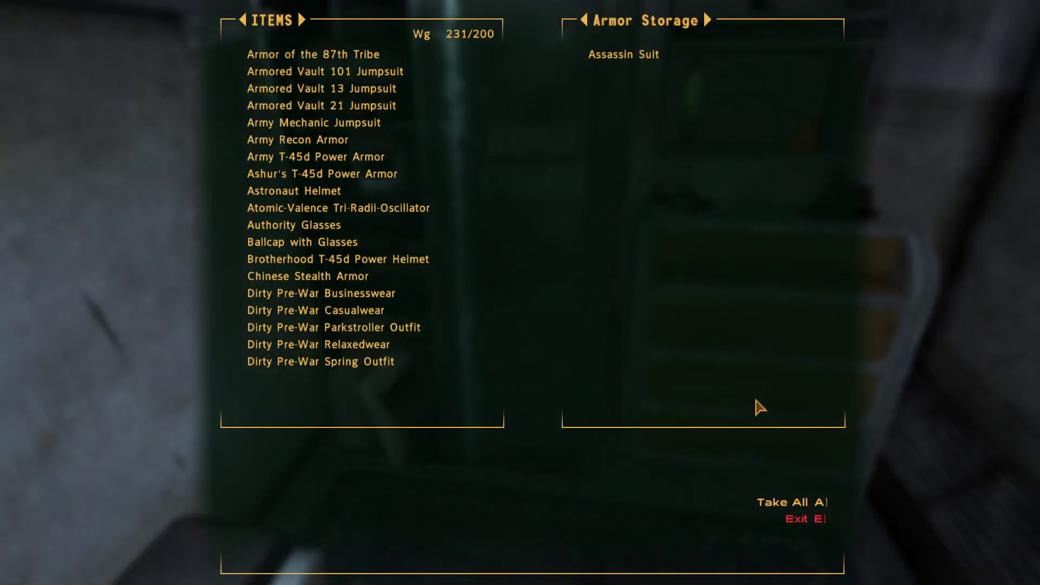
pyautogui.click(801, 504)
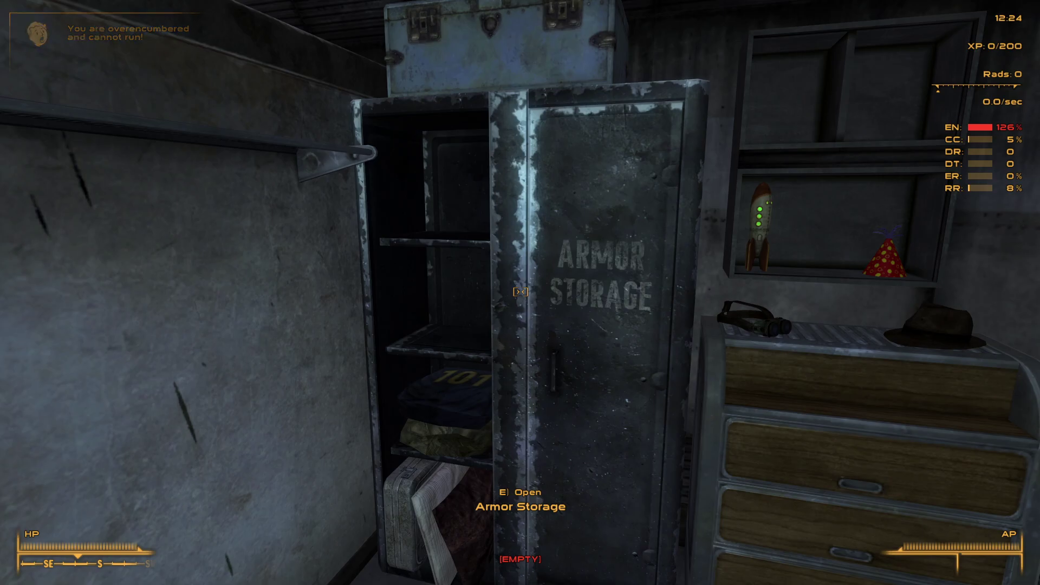
# - Go to the Sorting Container, choose to add or remove items, and transfer all the carried armor into it
pyautogui.press('w')
pyautogui.press('w')
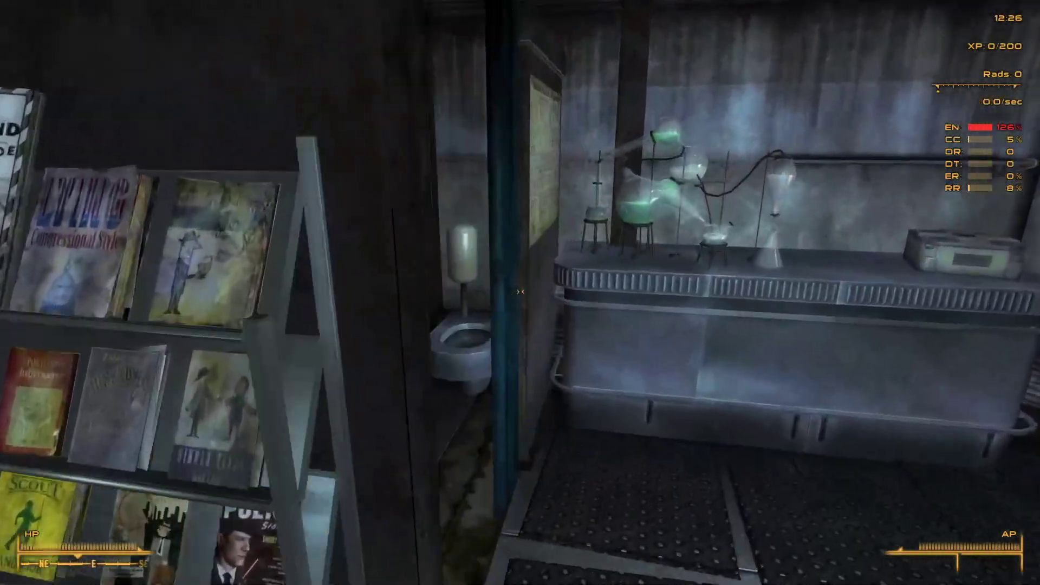
pyautogui.press('w')
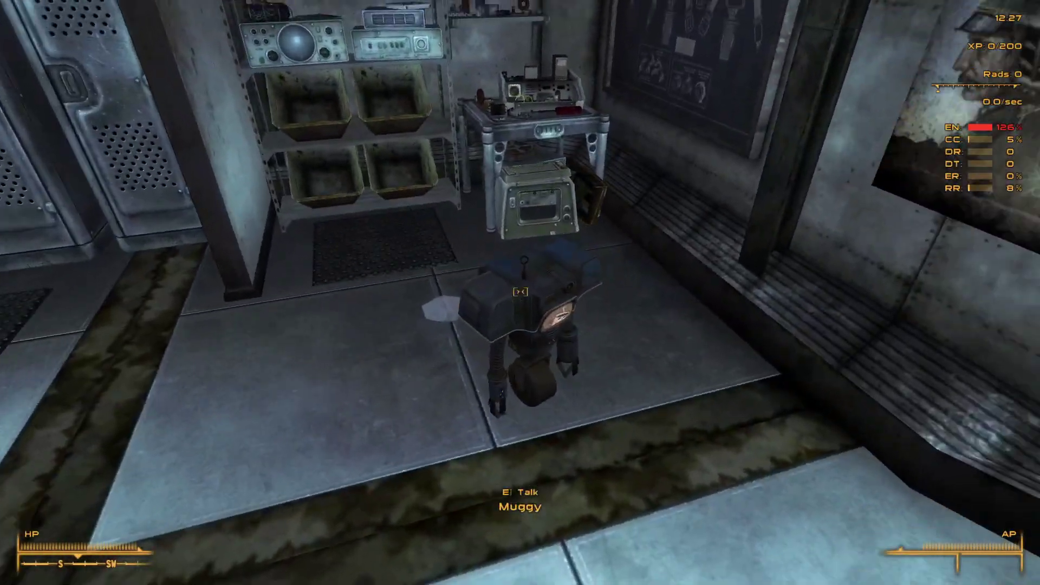
pyautogui.press('w')
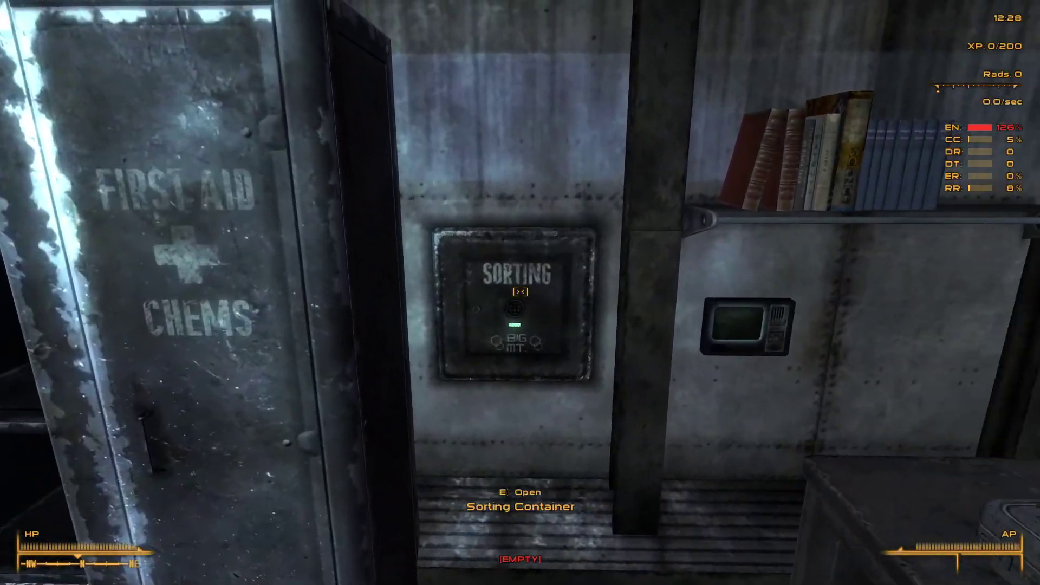
pyautogui.press('e')
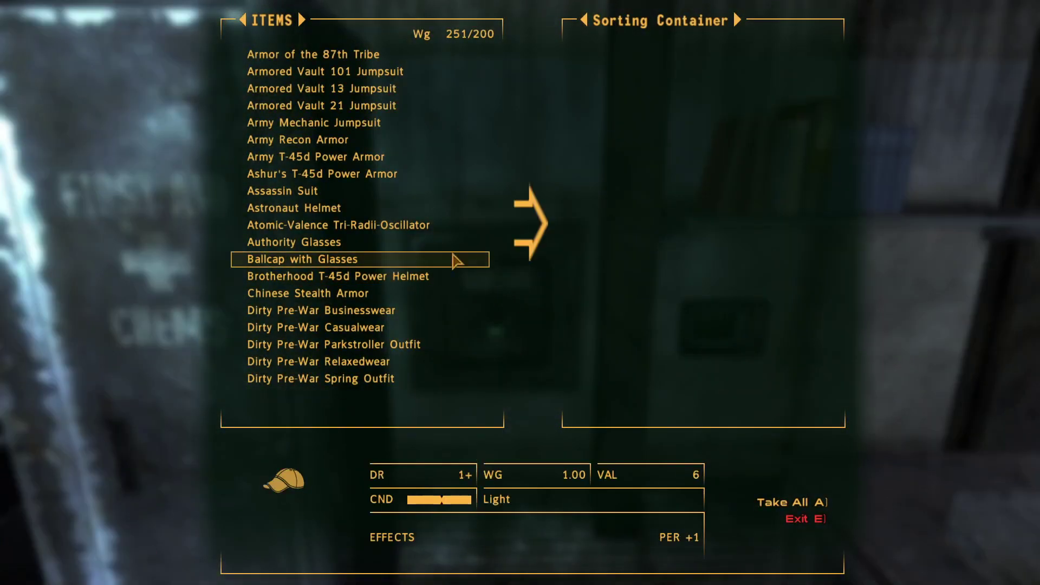
pyautogui.press('e')
pyautogui.press('e')
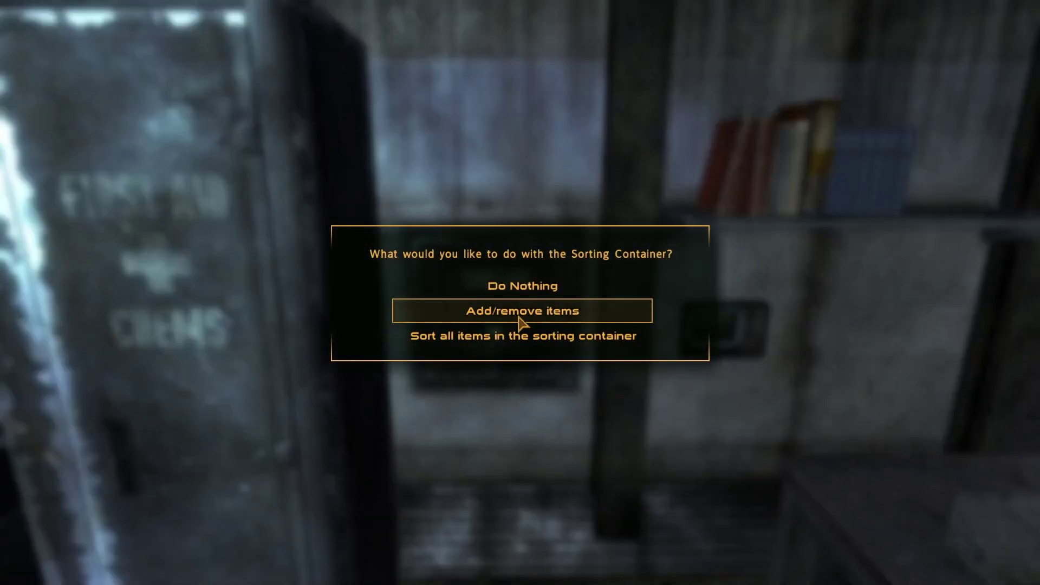
pyautogui.click(520, 311)
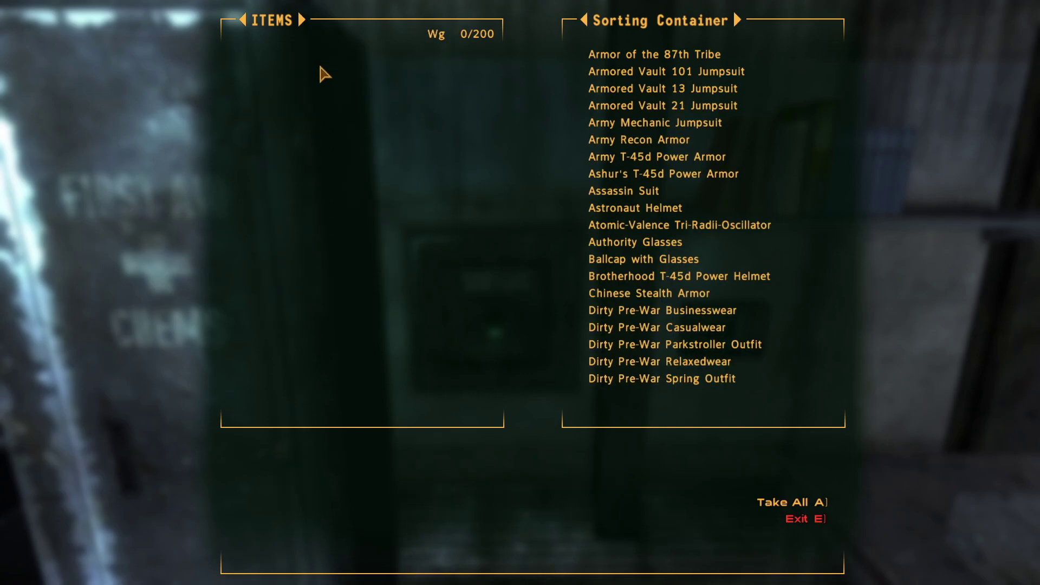
# - Leave the Sorting Container's inventory and choose to sort all items in the sorting container
pyautogui.click(800, 519)
pyautogui.press('e')
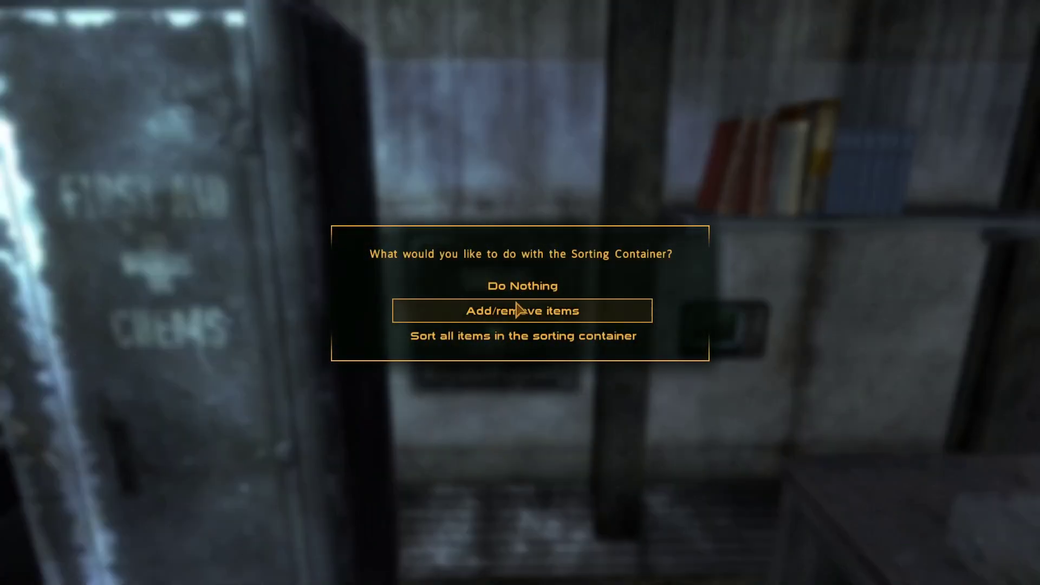
pyautogui.click(497, 340)
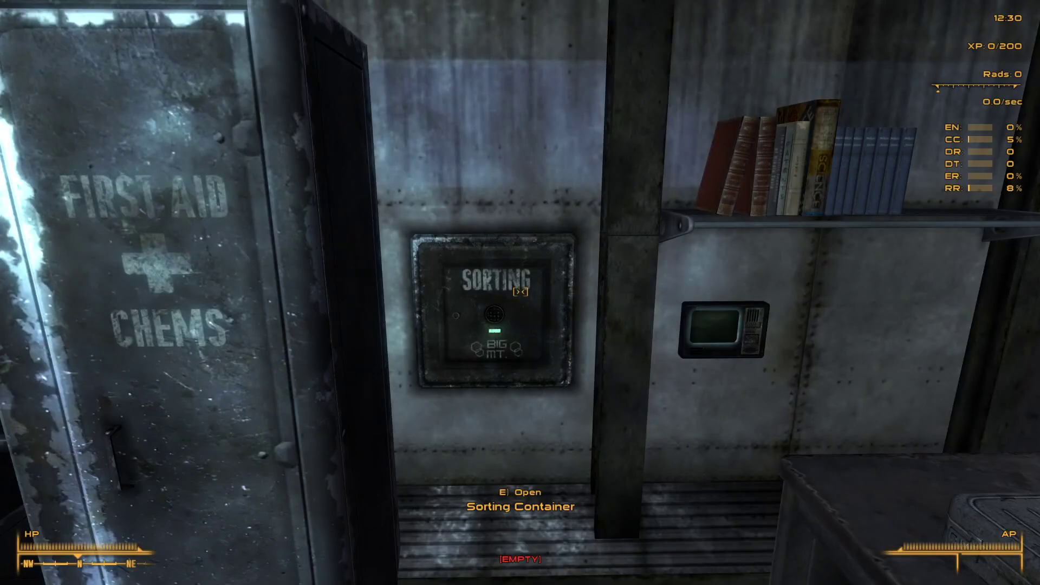
# - Check the contents of the Armor Storage locker and the Clothing Storage dresser, and inspect the locker's shelf clutter
pyautogui.press('w')
pyautogui.press('w')
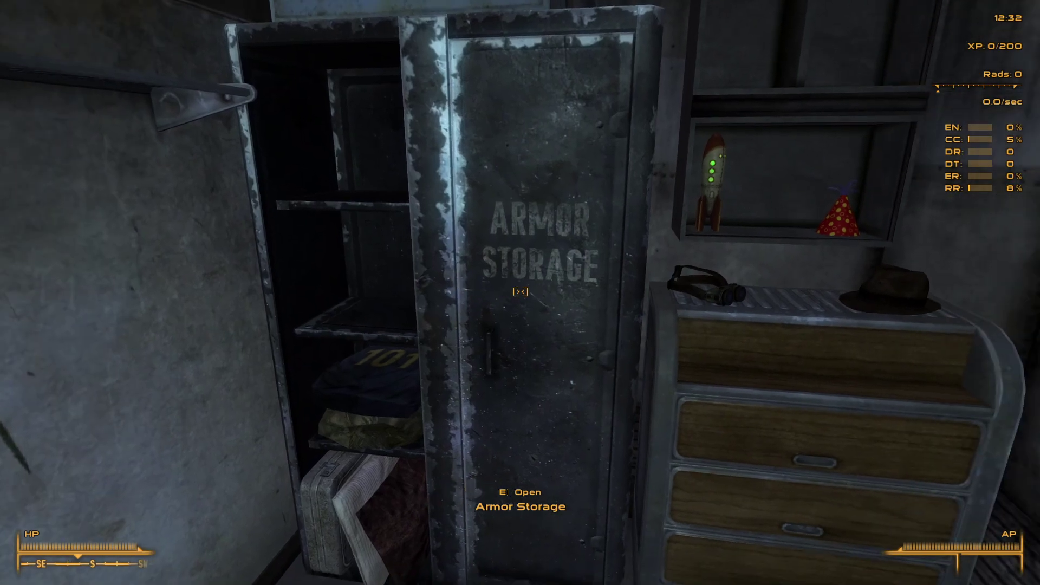
pyautogui.press('e')
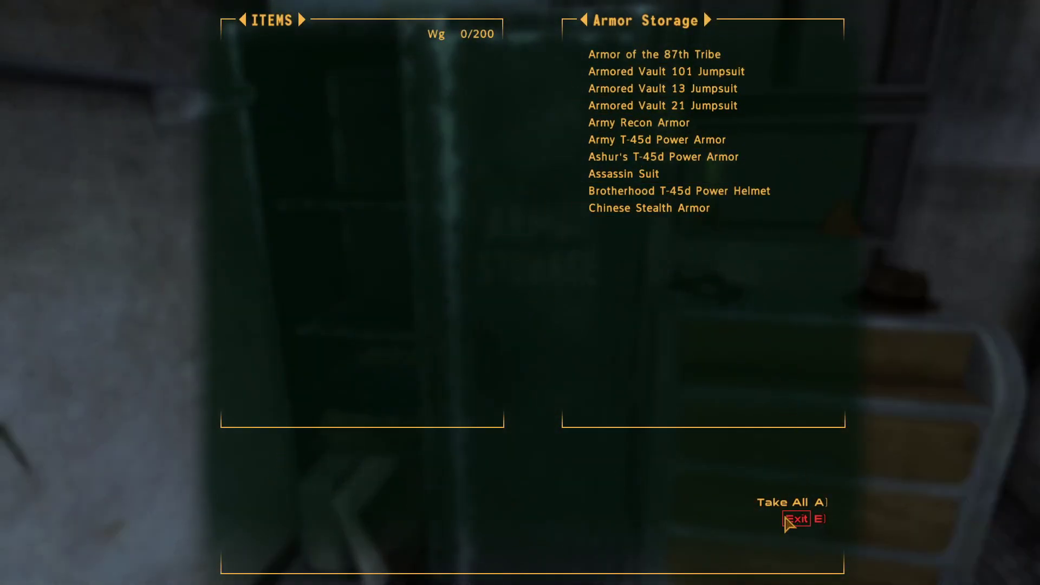
pyautogui.click(790, 531)
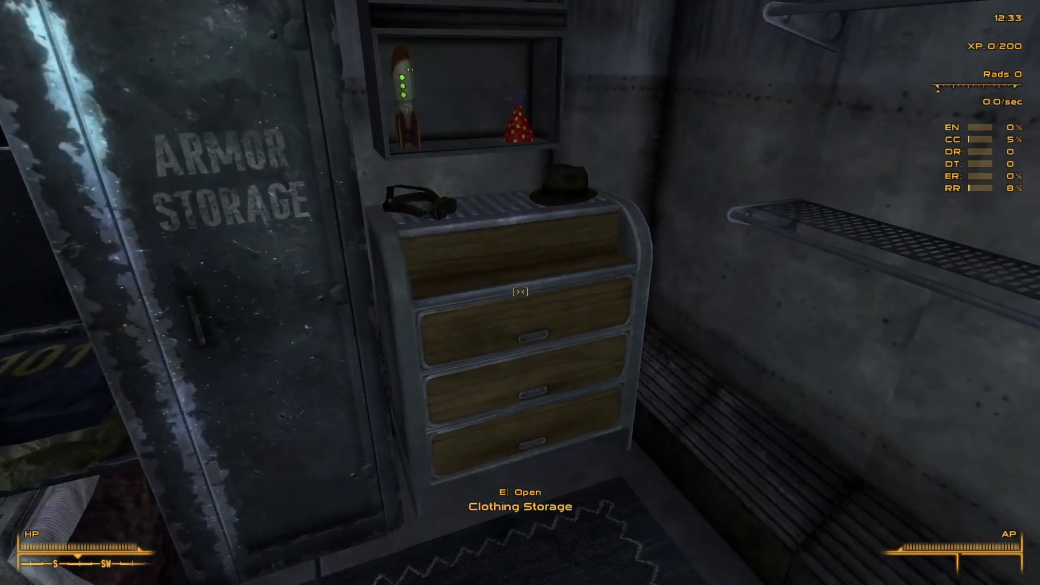
pyautogui.press('e')
pyautogui.press('e')
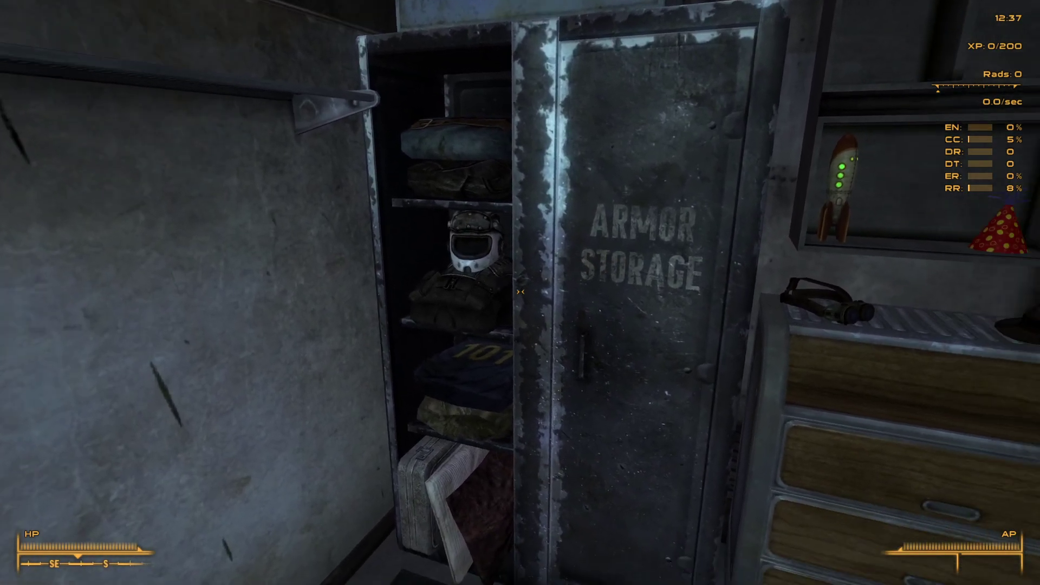
# - Take everything out of the Armor Storage locker and check the contents of the Clothing Storage dresser and the Trunk
pyautogui.press('e')
pyautogui.press('a')
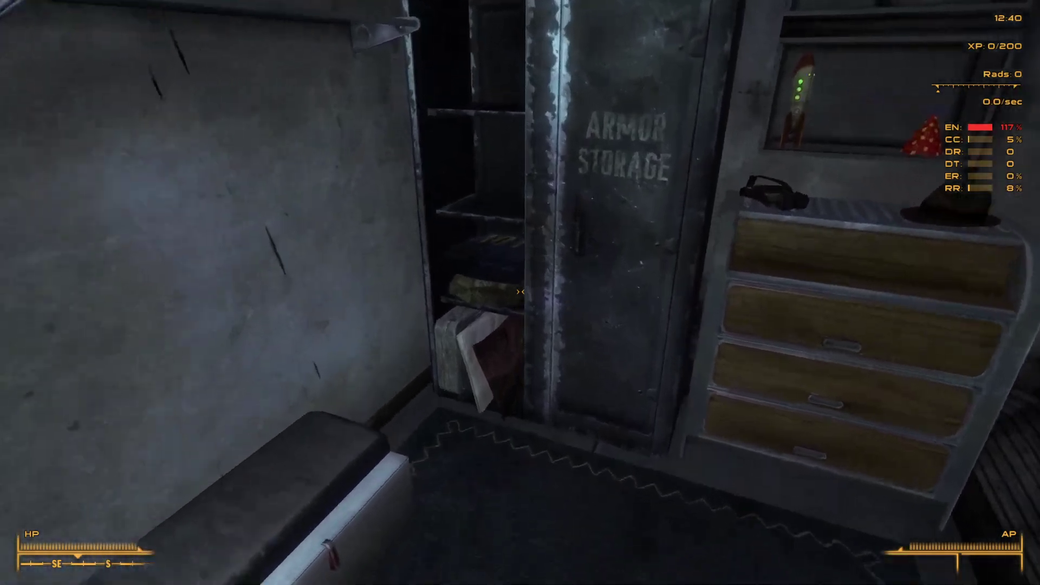
pyautogui.press('e')
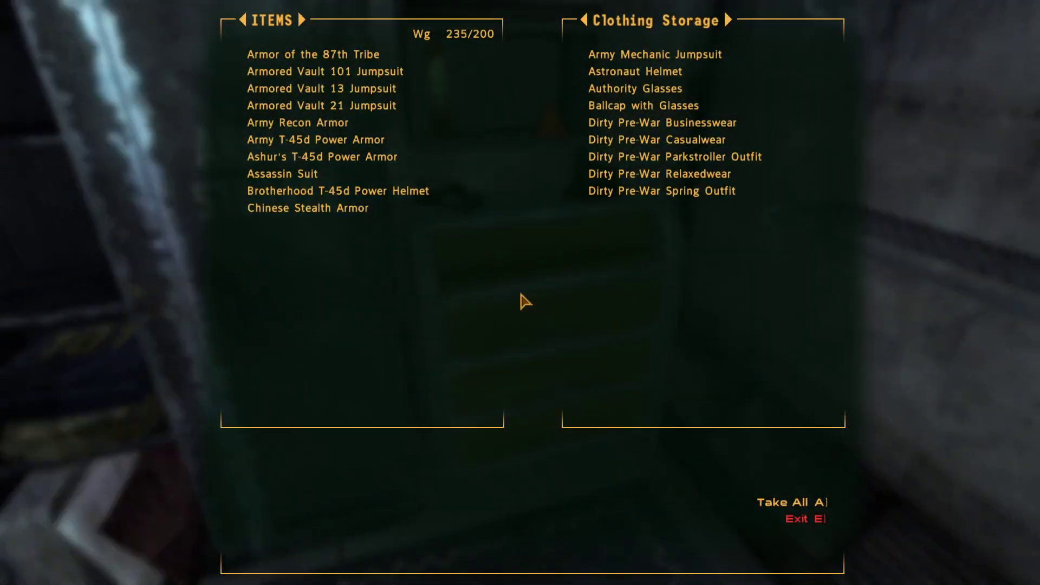
pyautogui.press('Tab')
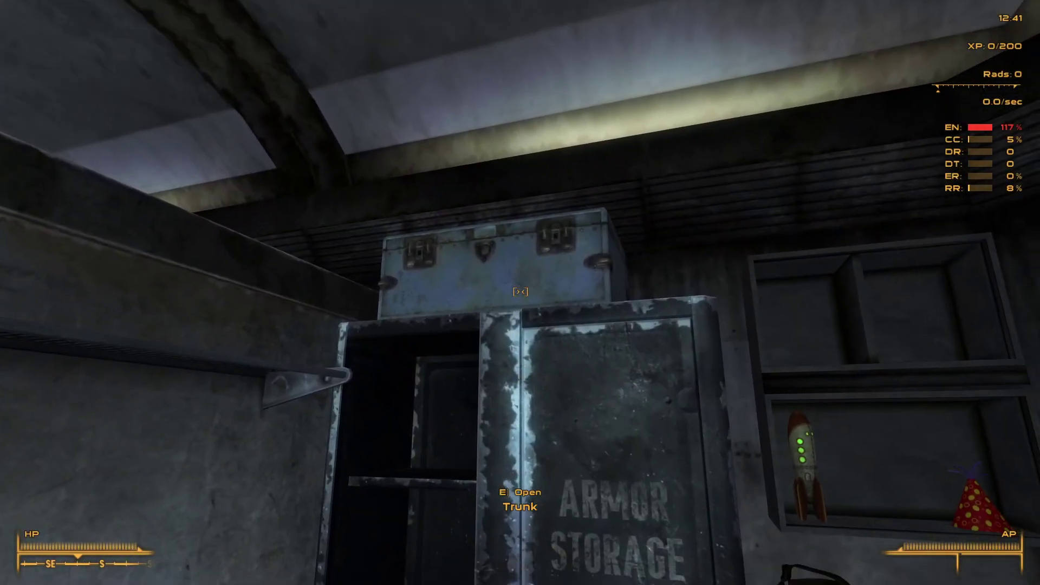
pyautogui.press('e')
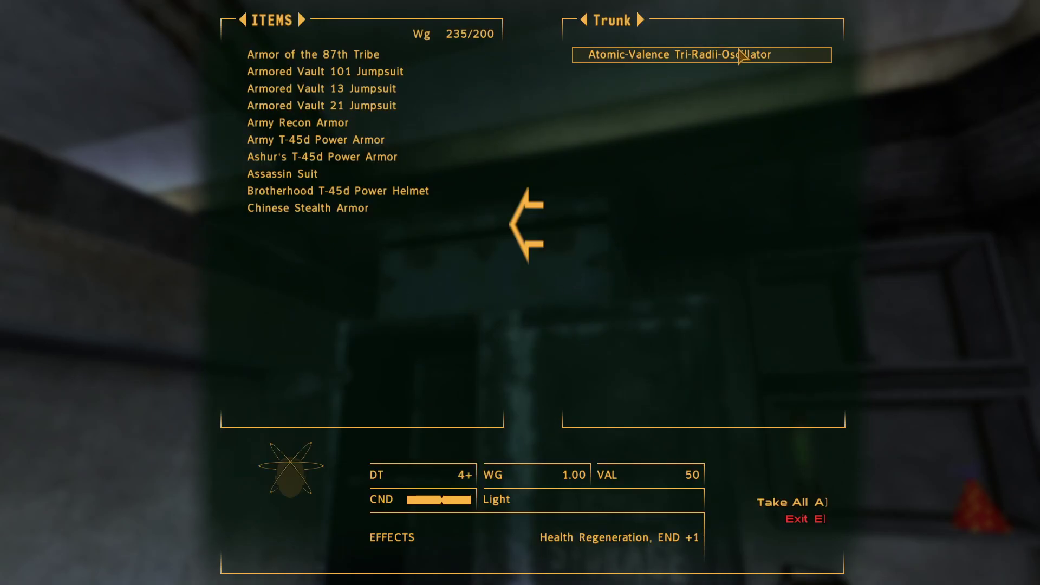
pyautogui.click(792, 518)
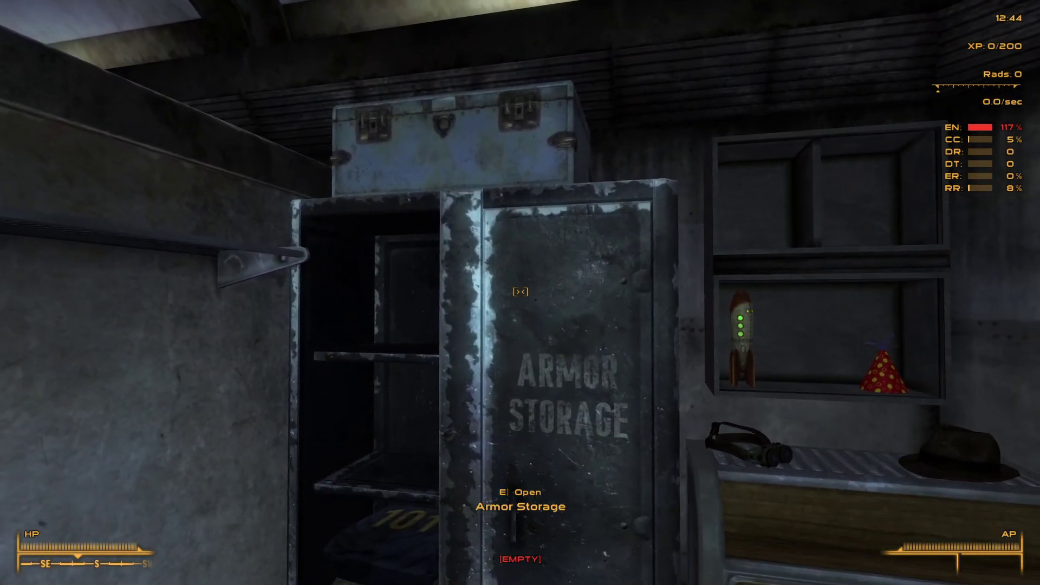
pyautogui.press('s')
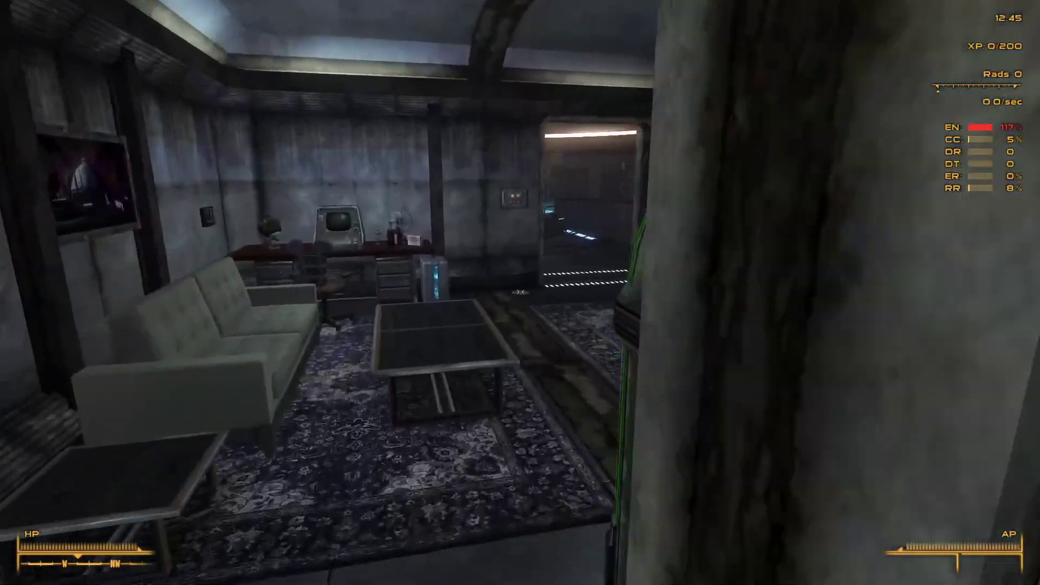
pyautogui.press('w')
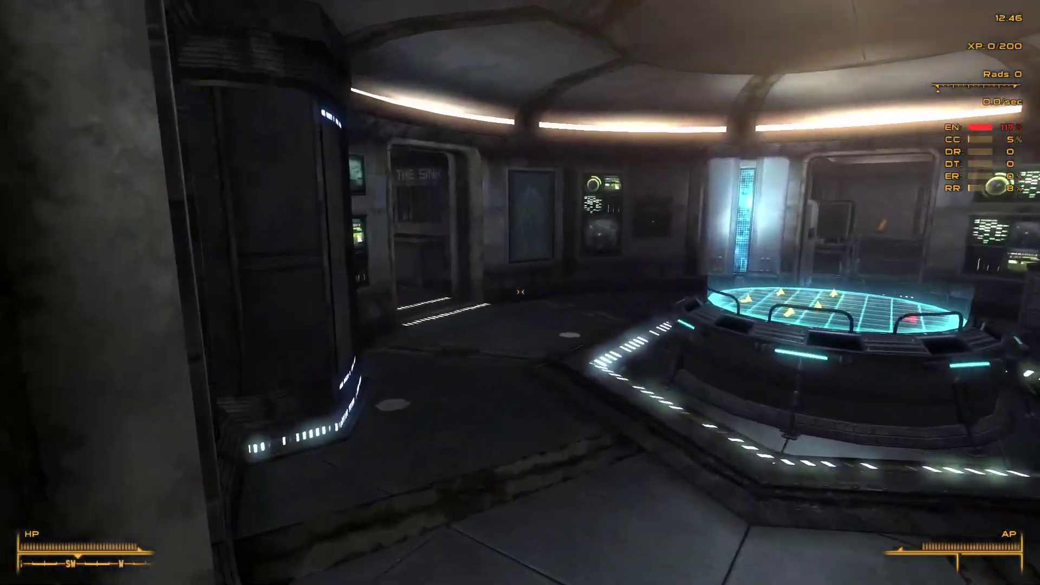
pyautogui.press('w')
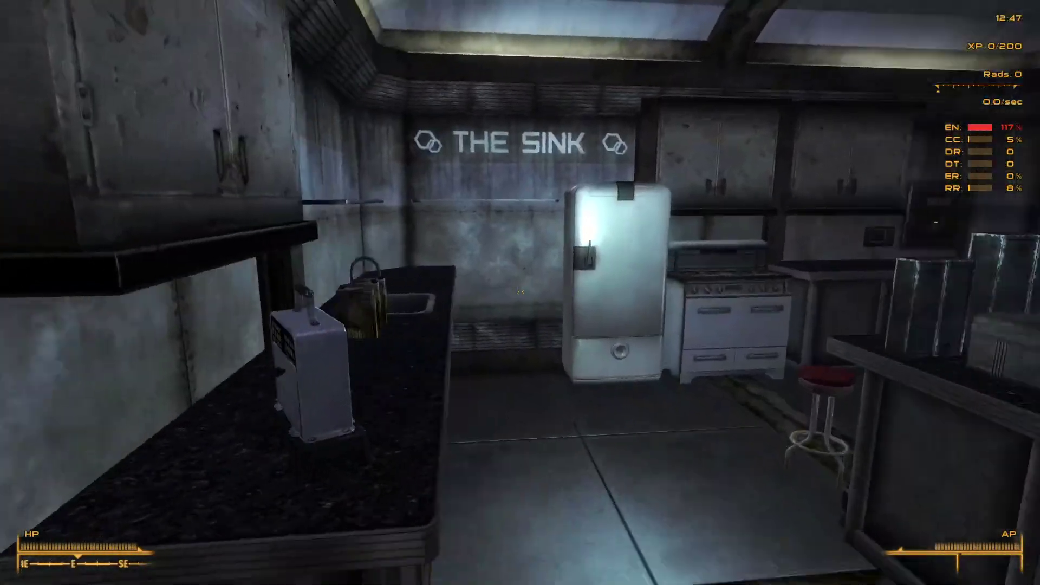
pyautogui.press('e')
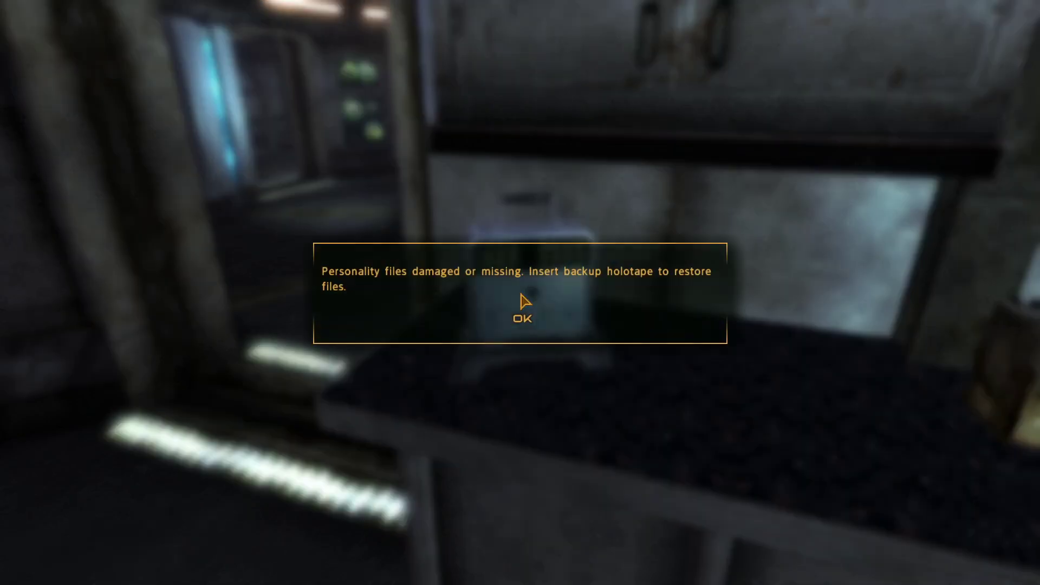
pyautogui.click(506, 322)
pyautogui.press('w')
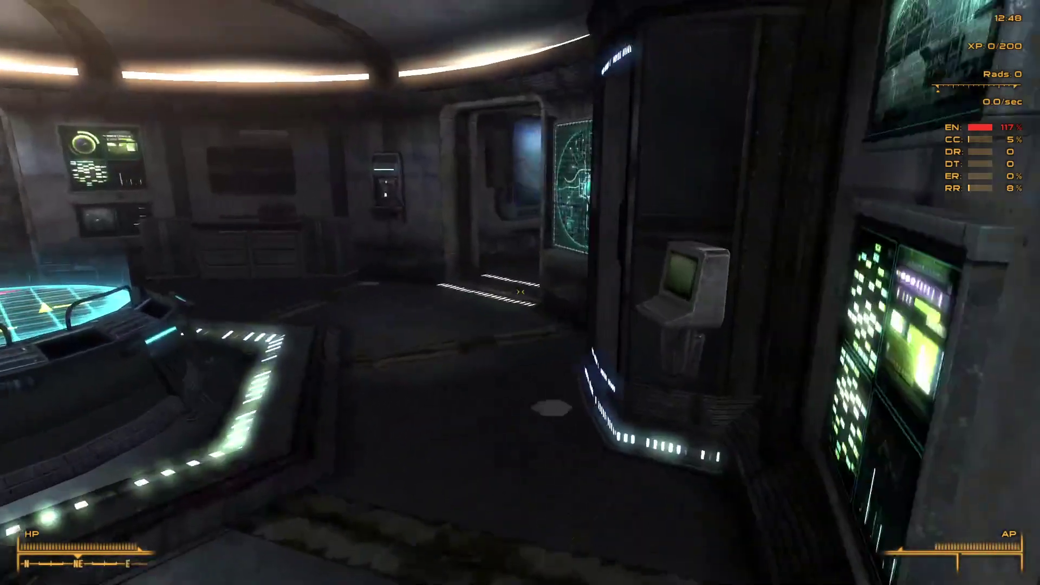
pyautogui.press('w')
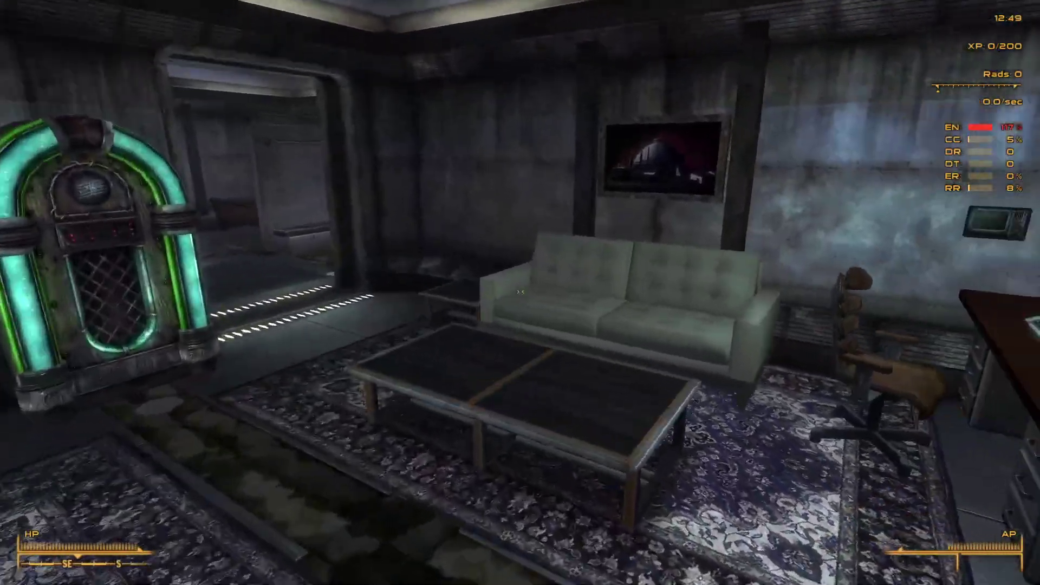
# - Quit the game with the console command qqq
pyautogui.press('`')
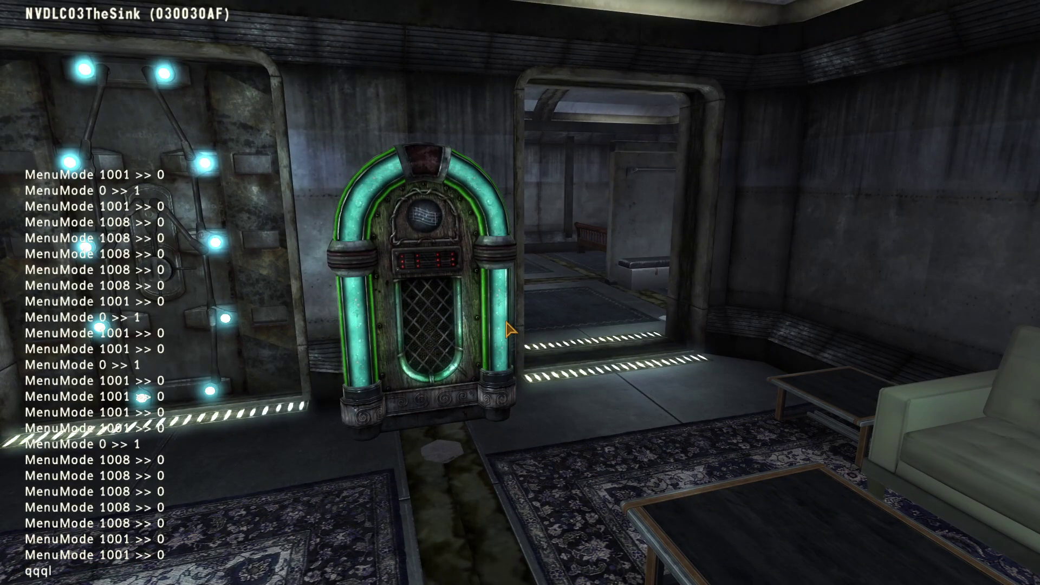
pyautogui.write('qqq')
pyautogui.press('Return')
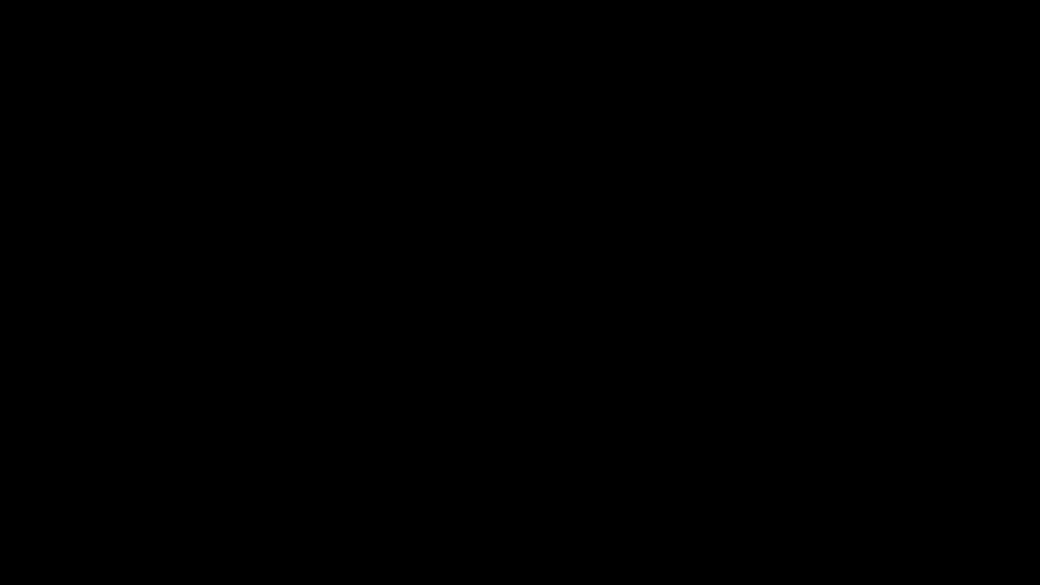
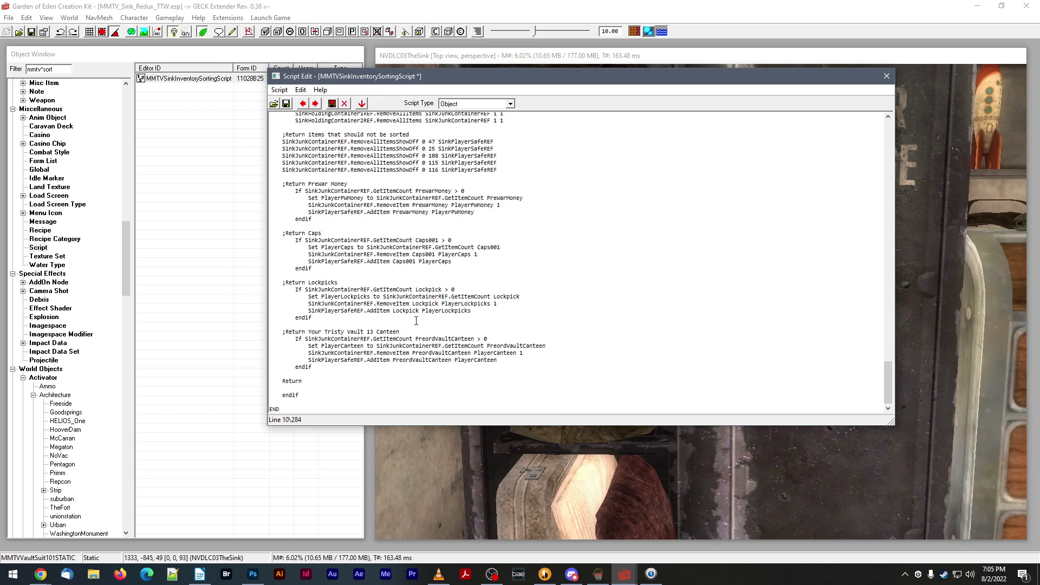
# - Examine MMTVSinkInventorySortingScript, focusing on the clothing and armor sorting sections and the blocks that display clutter
pyautogui.scroll(15, 416, 321)
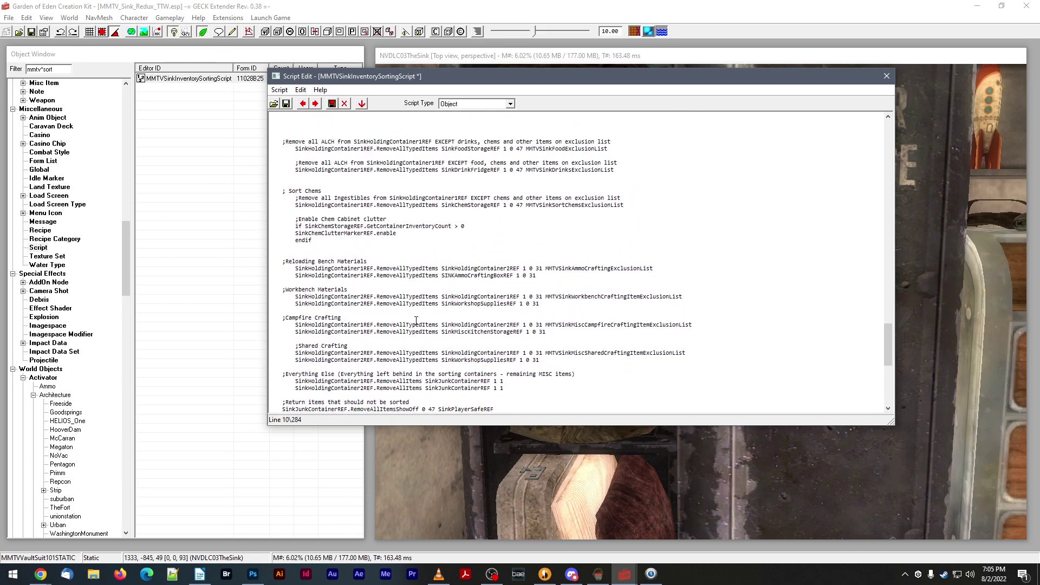
pyautogui.scroll(7, 416, 321)
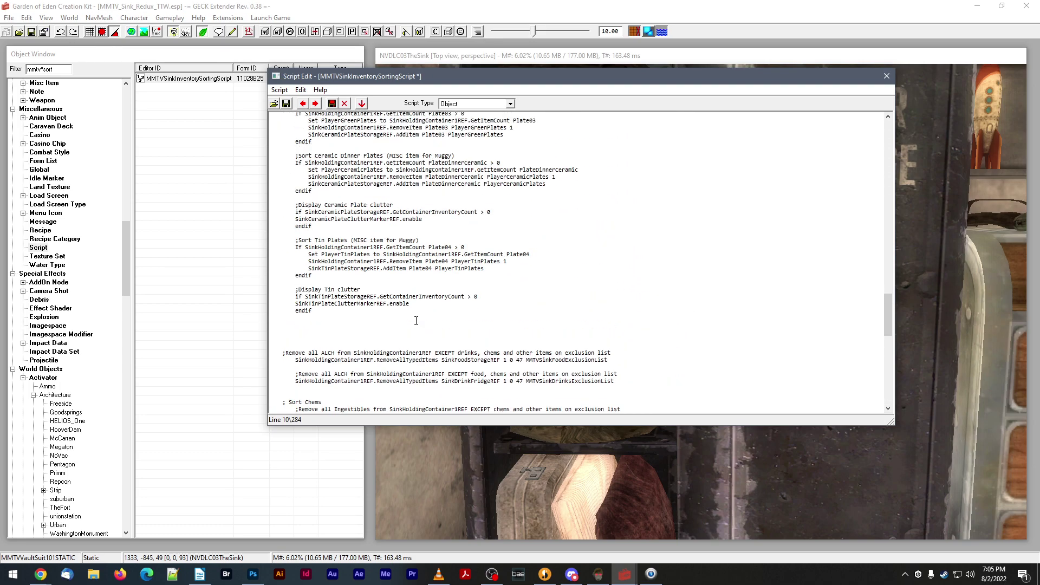
pyautogui.scroll(3, 416, 321)
pyautogui.scroll(20, 416, 320)
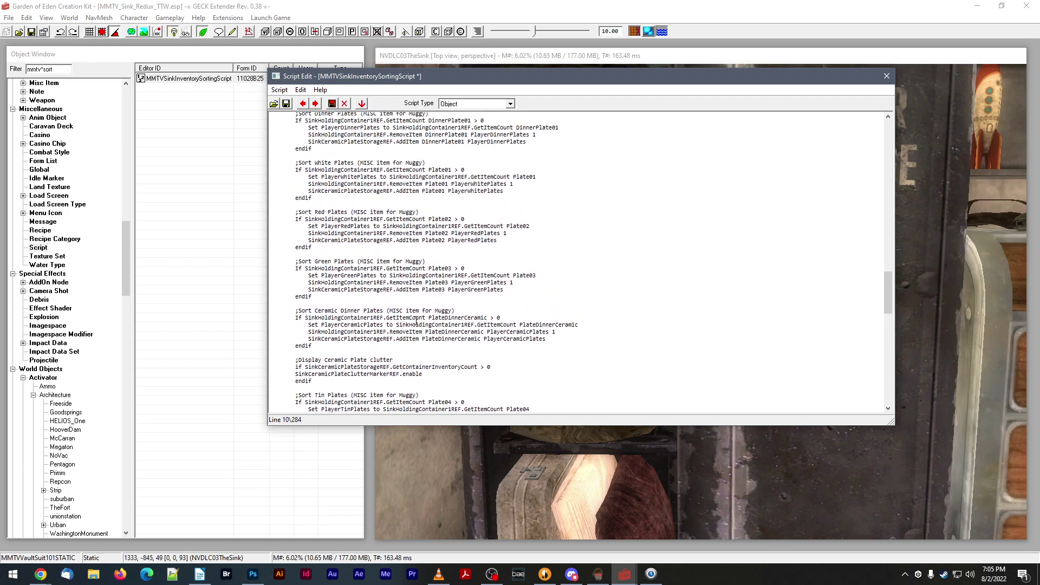
pyautogui.scroll(4, 416, 321)
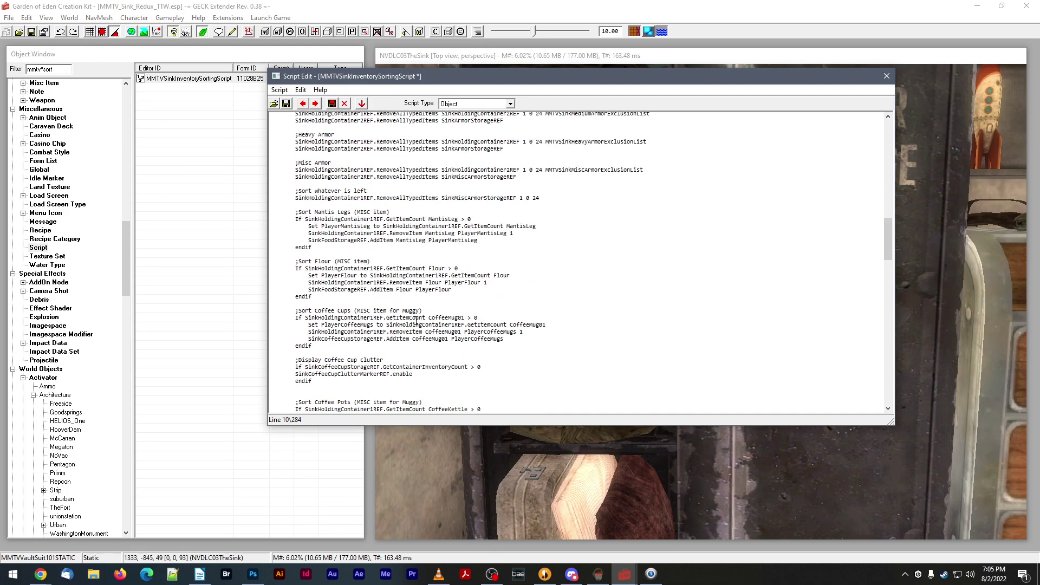
pyautogui.scroll(4, 417, 318)
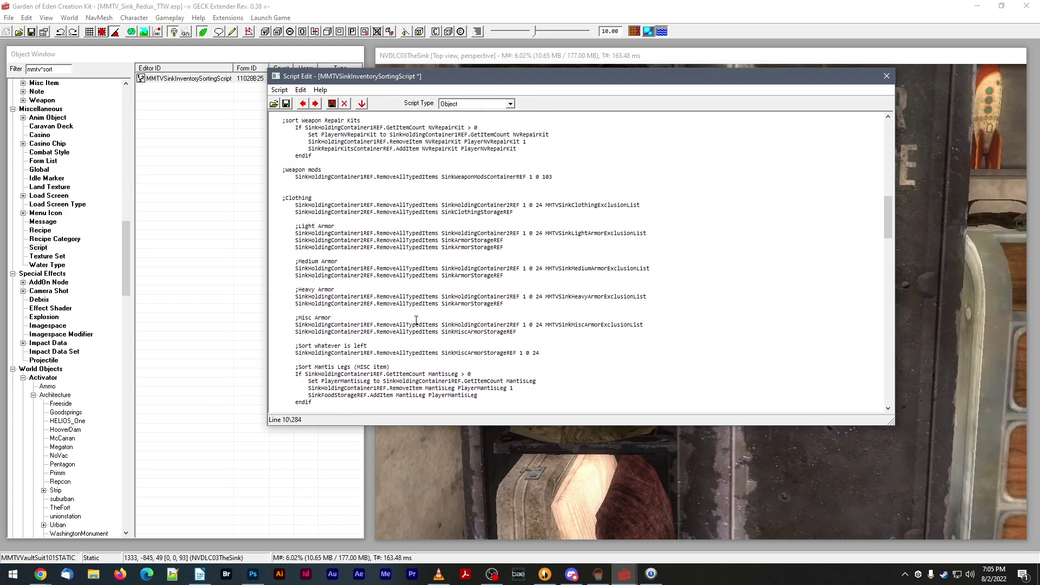
pyautogui.scroll(-2, 415, 321)
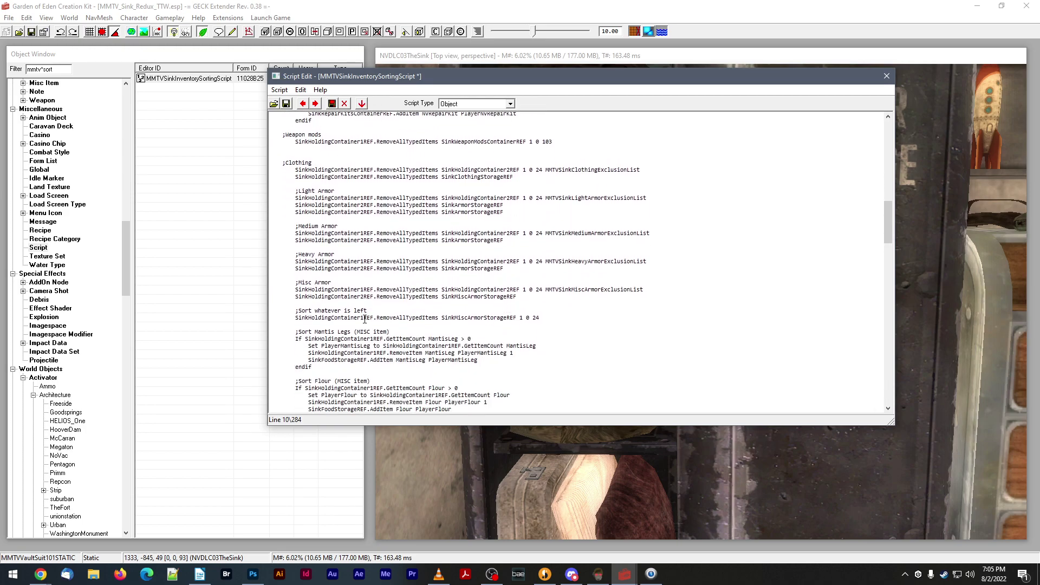
pyautogui.scroll(-11, 365, 320)
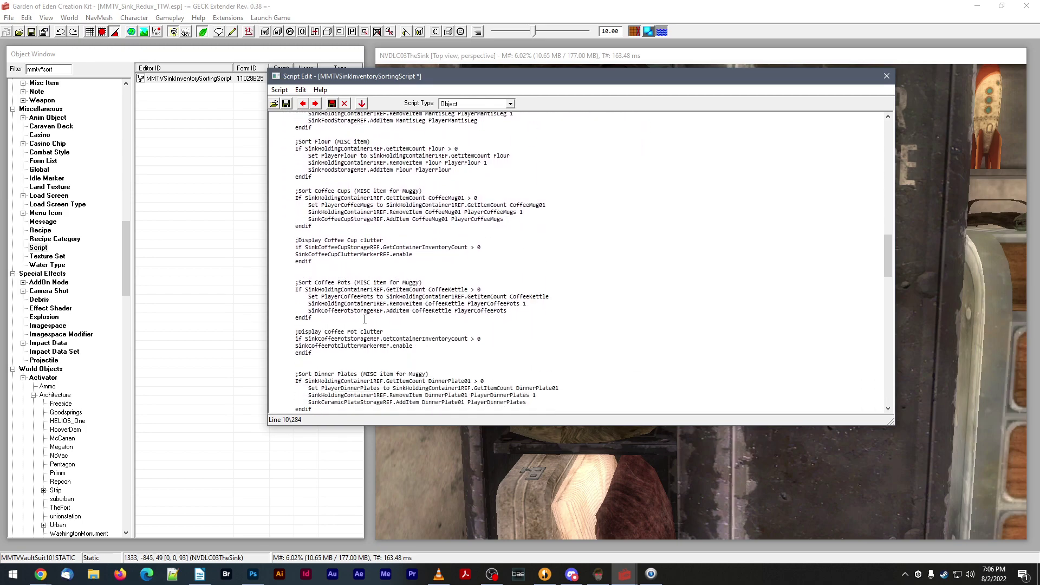
pyautogui.scroll(-10, 365, 320)
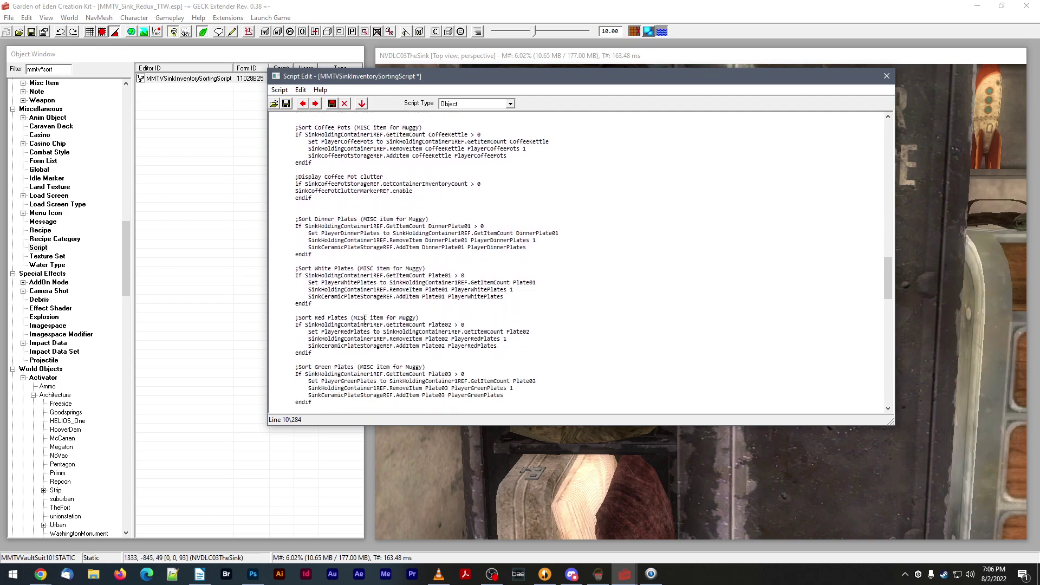
pyautogui.scroll(-10, 365, 320)
pyautogui.scroll(20, 365, 319)
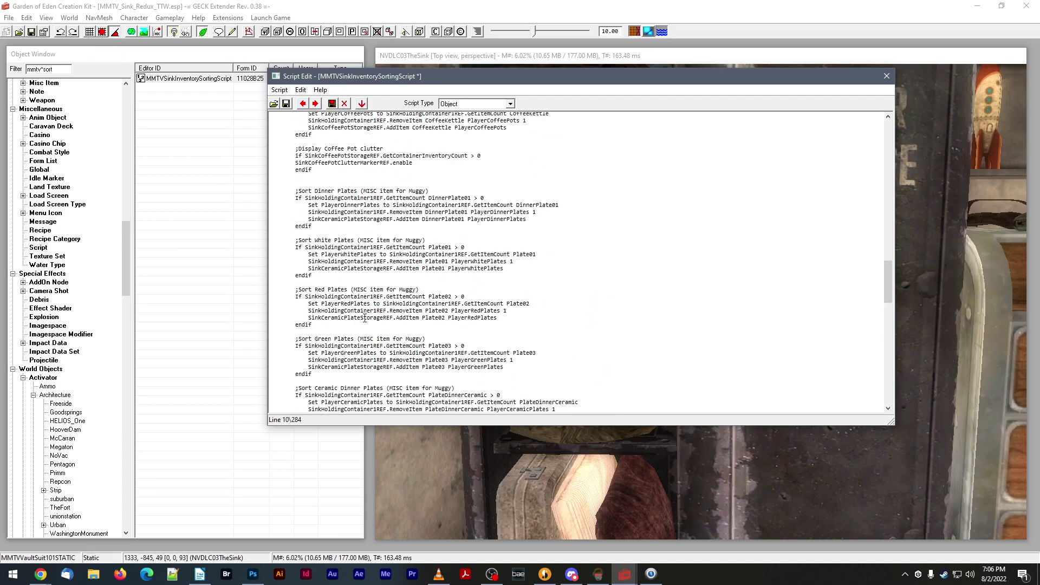
pyautogui.scroll(15, 364, 318)
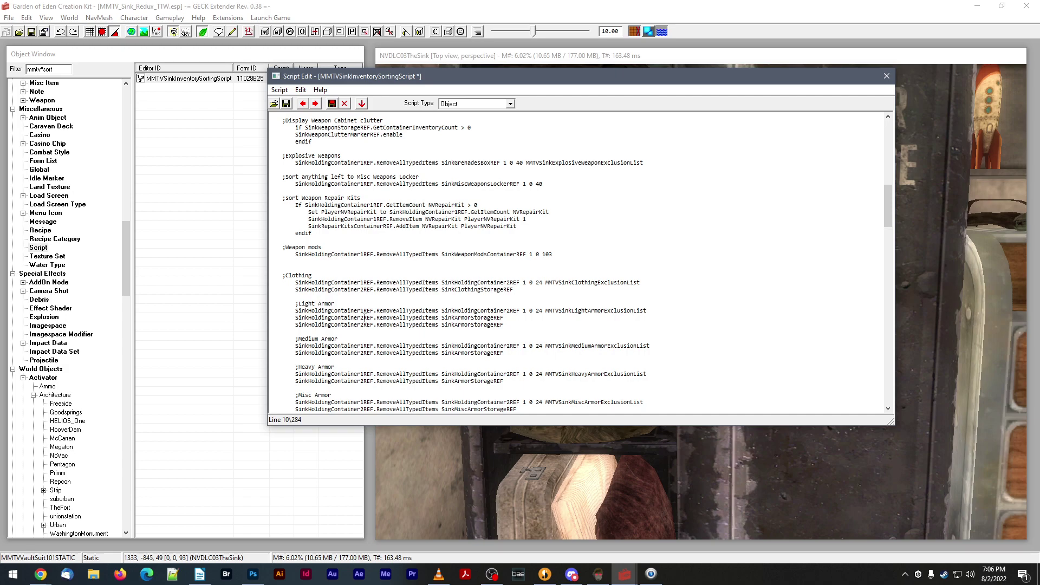
pyautogui.scroll(10, 365, 319)
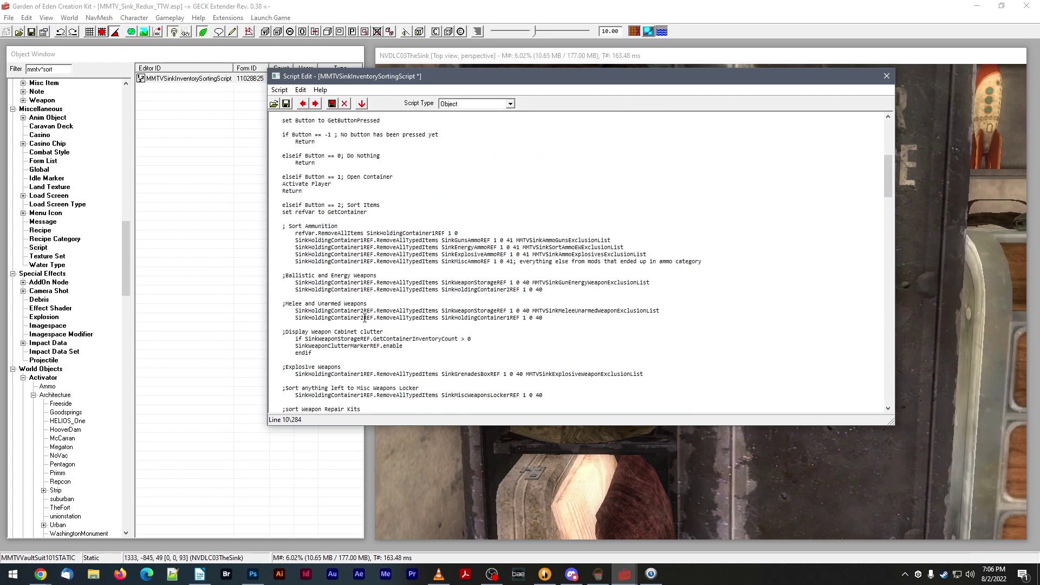
pyautogui.scroll(-12, 364, 318)
pyautogui.scroll(-5, 364, 318)
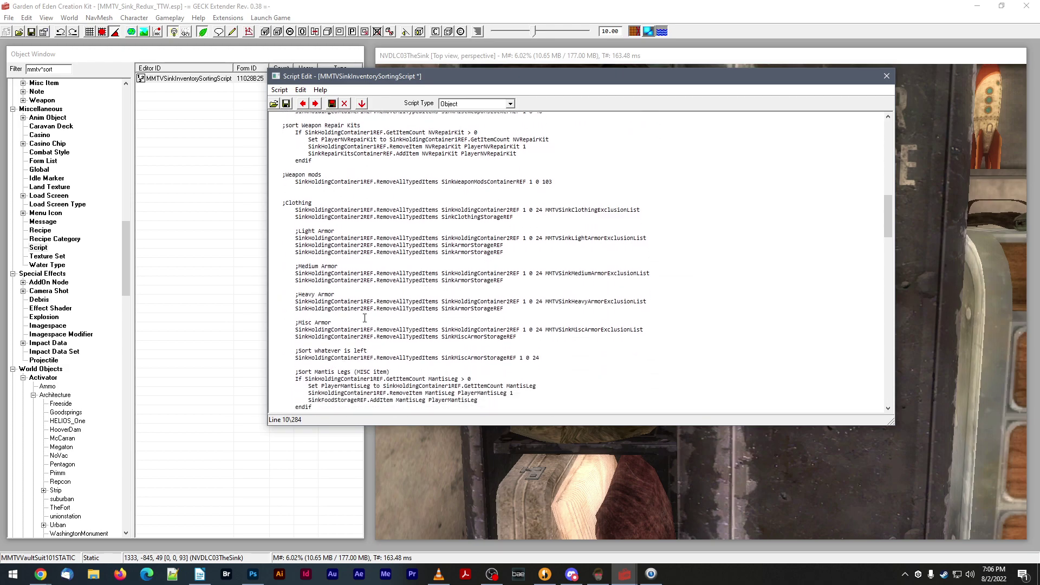
pyautogui.scroll(-1, 364, 318)
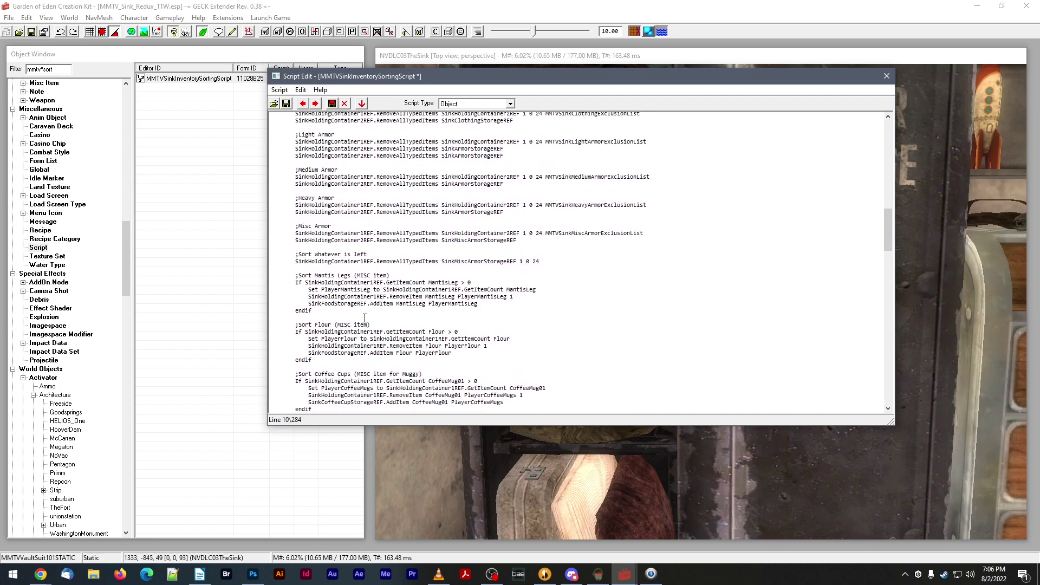
pyautogui.scroll(1, 364, 319)
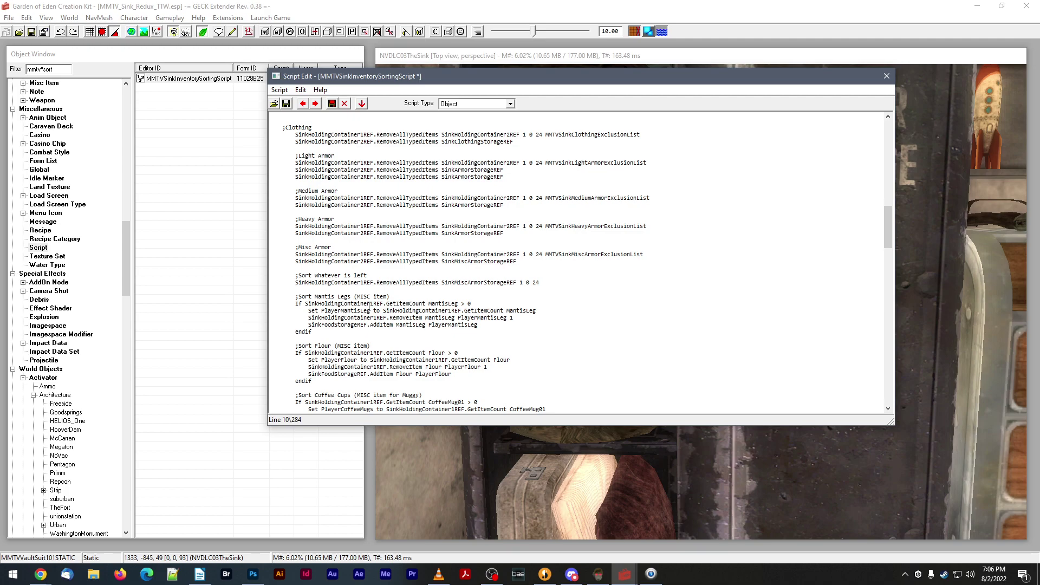
# - Switch to Mod Organizer and bring up the editor's Message Log window
pyautogui.click(598, 574)
pyautogui.moveTo(625, 573)
pyautogui.click(586, 525)
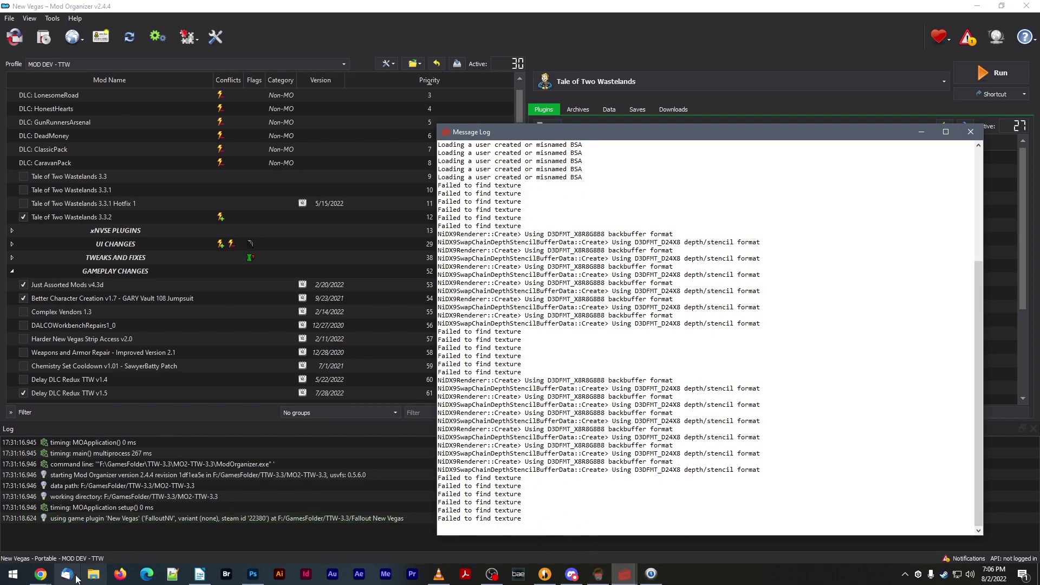
# - Open MMTVSinkInventorySortingScript.gek from the Fallout New Vegas Scripts\MMTV_Sink_Redux_TTW.esp folder in Notepad++
pyautogui.click(93, 575)
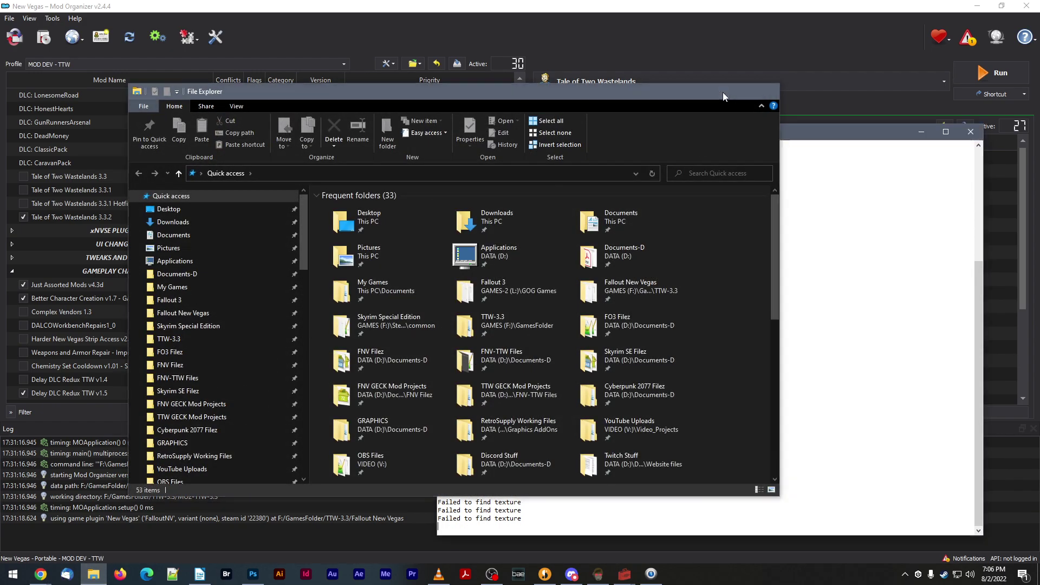
pyautogui.click(718, 91)
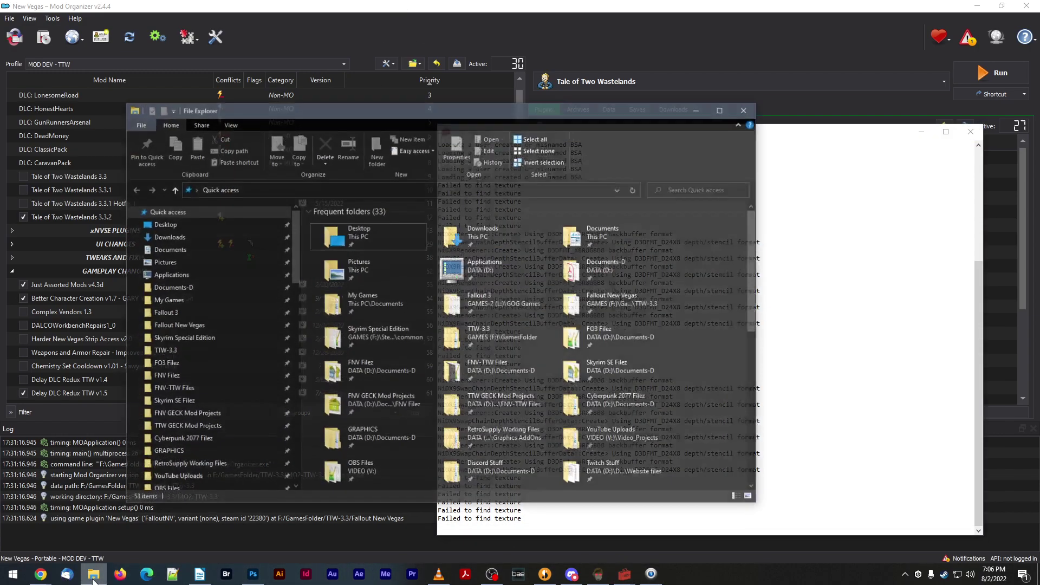
pyautogui.click(93, 575)
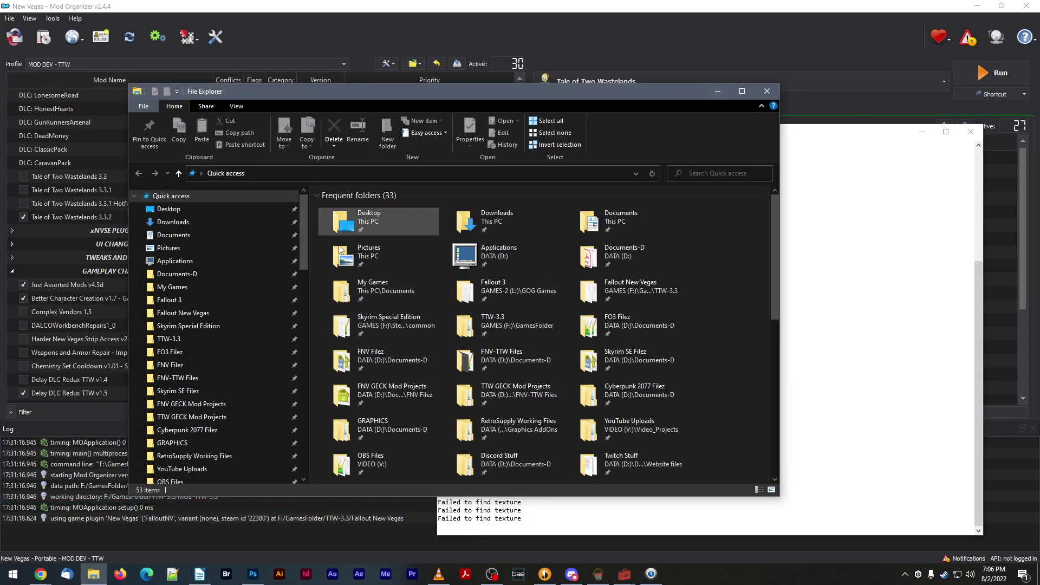
pyautogui.click(220, 313)
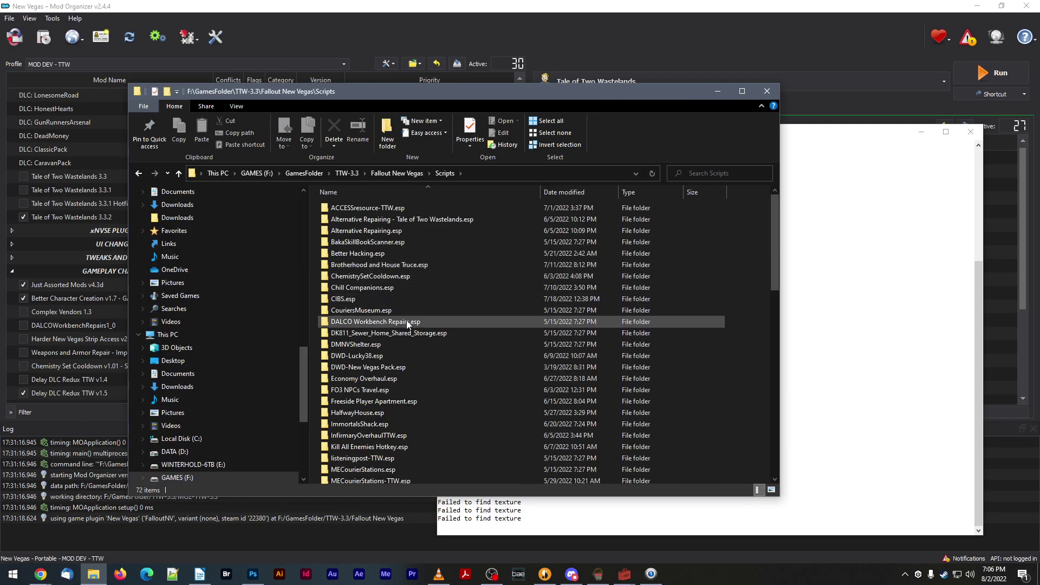
pyautogui.scroll(-4, 397, 367)
pyautogui.scroll(-1, 397, 366)
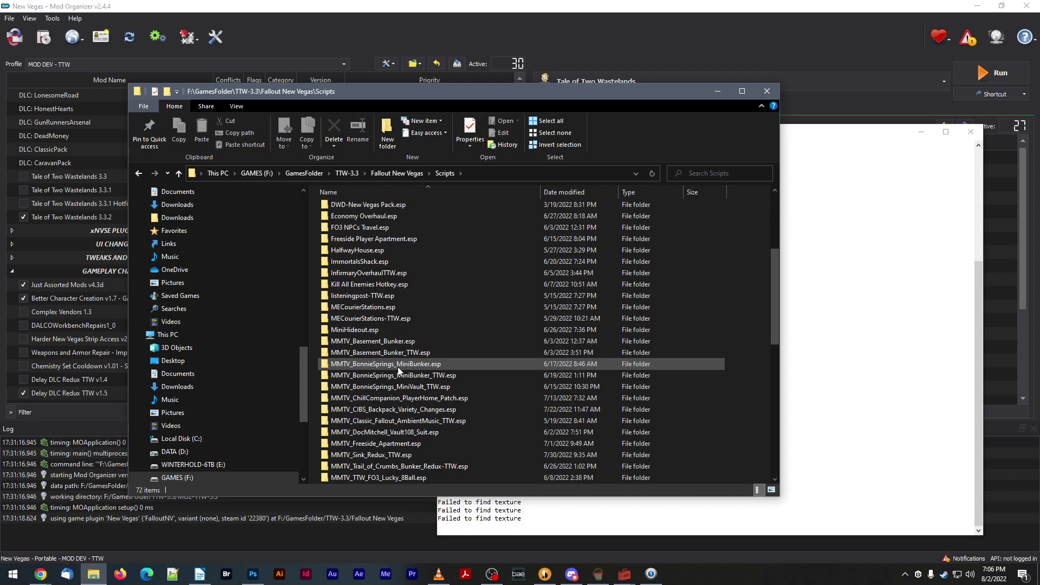
pyautogui.scroll(-3, 398, 368)
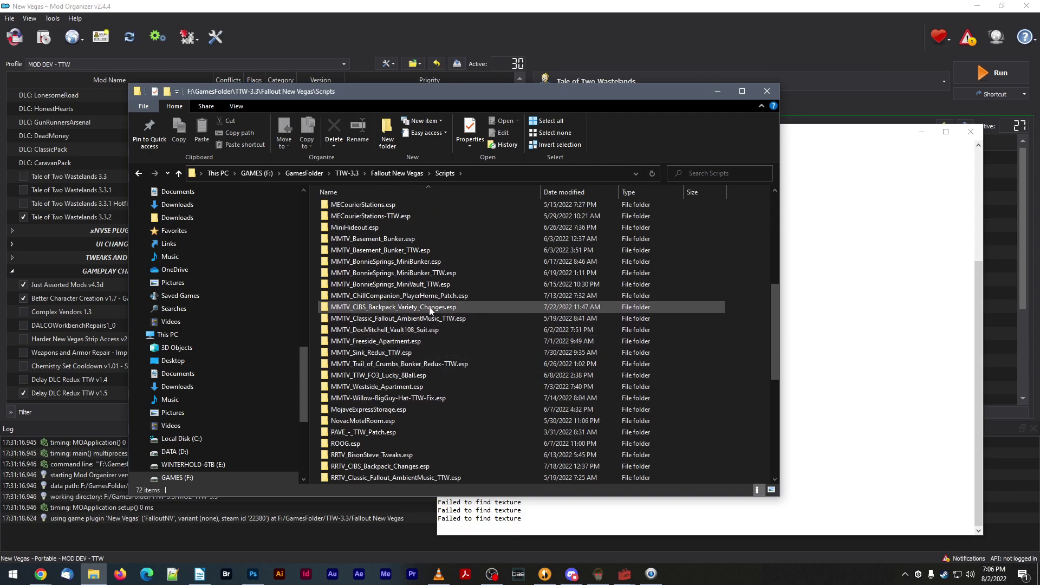
pyautogui.doubleClick(411, 353)
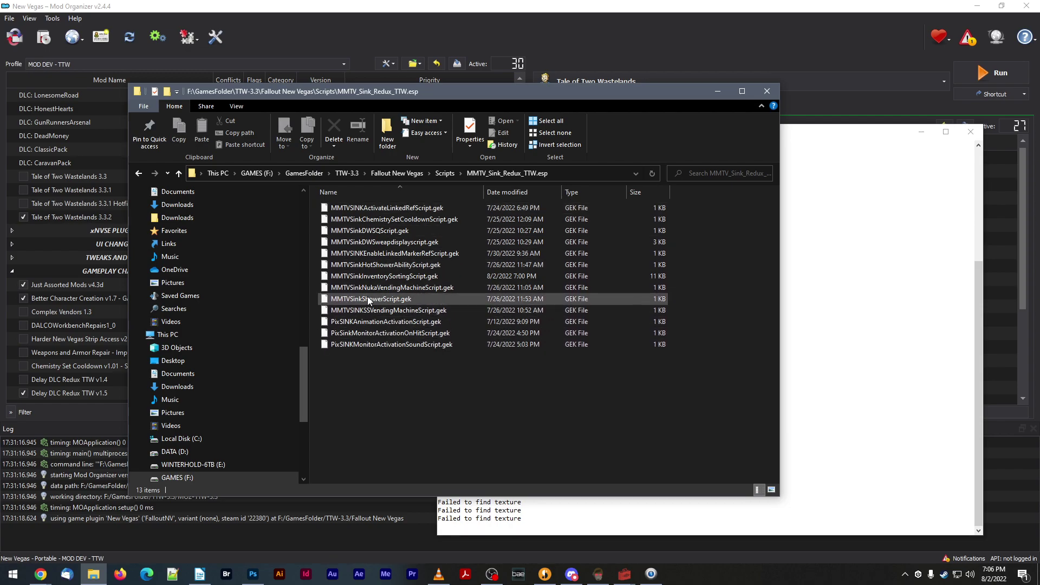
pyautogui.rightClick(371, 276)
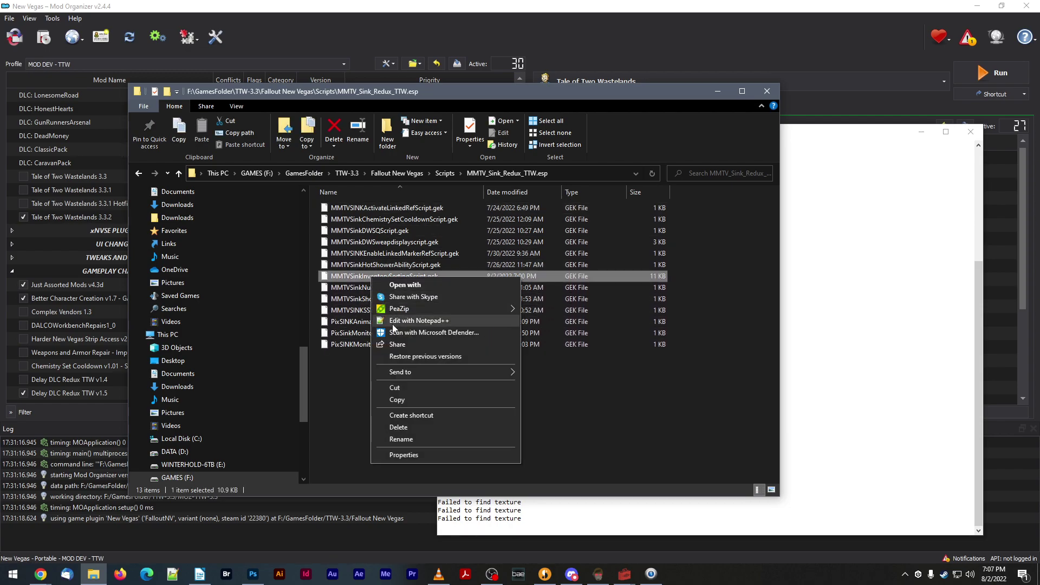
pyautogui.click(411, 320)
# - Copy the four-line "Enable Armor Cabinet clutter" block from the script backup
pyautogui.scroll(-20, 397, 332)
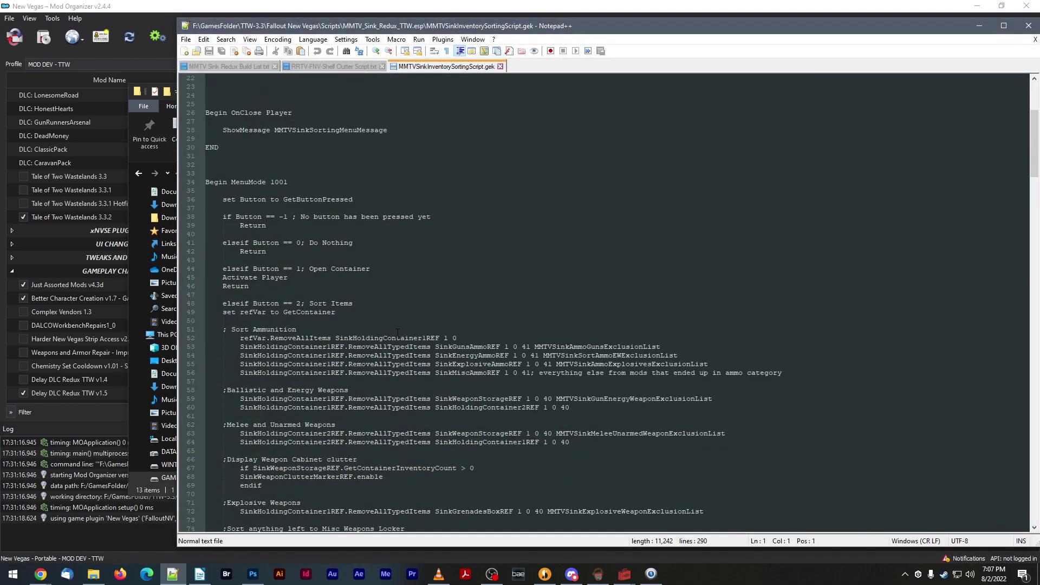
pyautogui.scroll(-7, 398, 332)
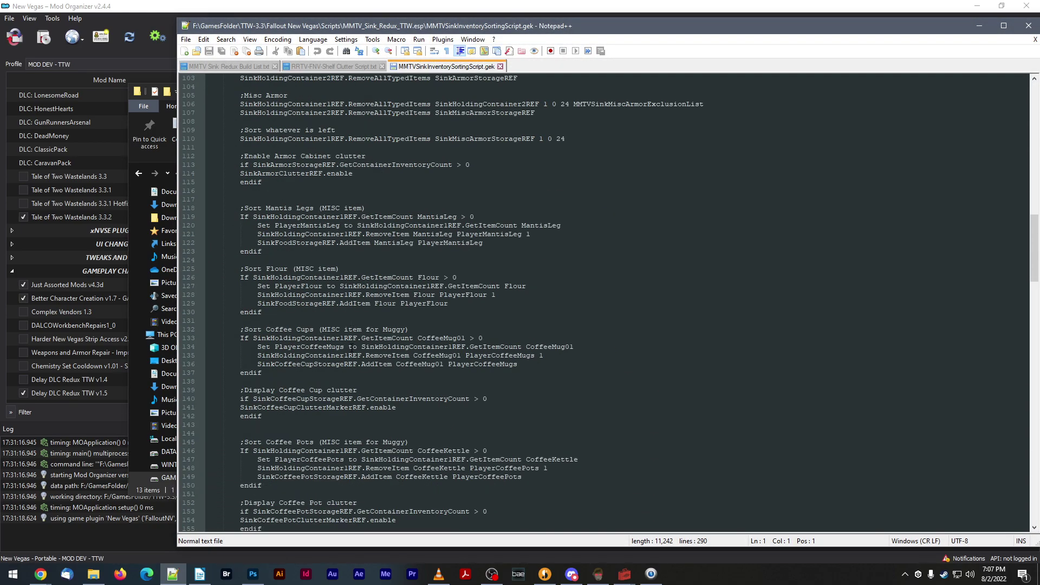
pyautogui.scroll(-12, 347, 335)
pyautogui.scroll(20, 346, 336)
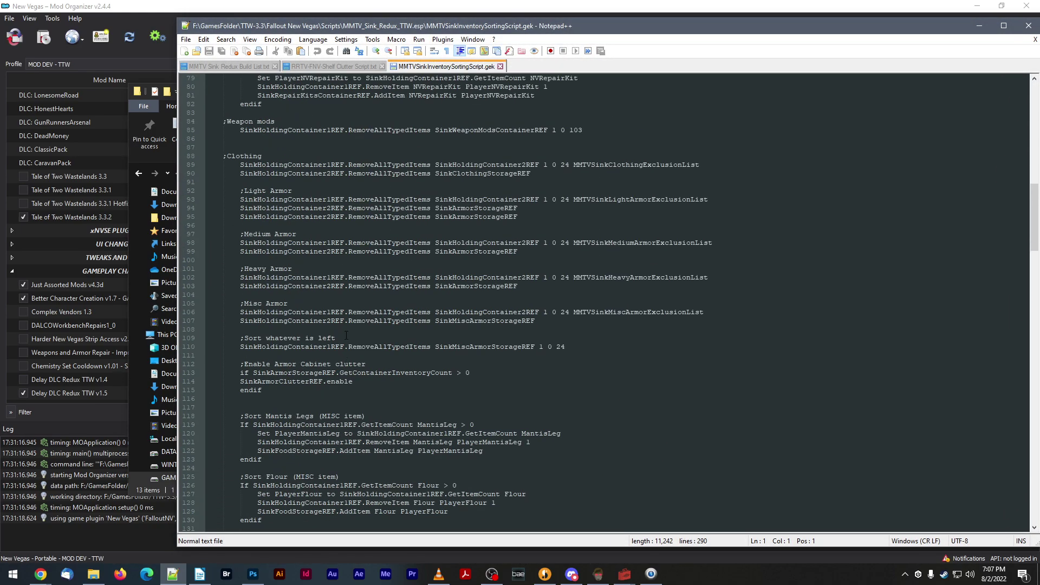
pyautogui.moveTo(240, 364); pyautogui.dragTo(268, 390)
pyautogui.hotkey('ctrl', 'c')
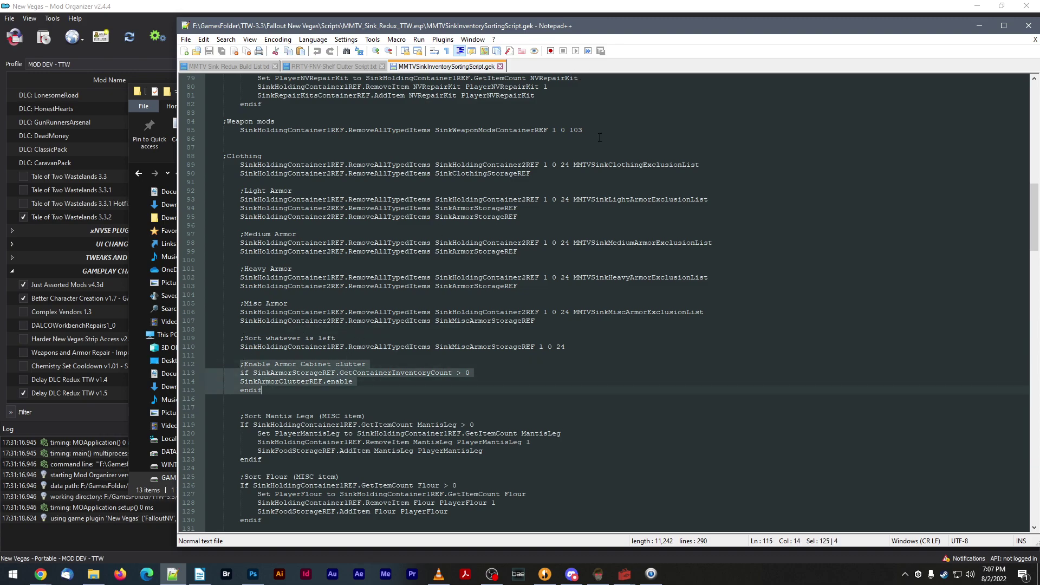
# - Switch to the GECK, paste the armor clutter block below the "Sort whatever is left" lines, then save and close the script
pyautogui.moveTo(622, 566)
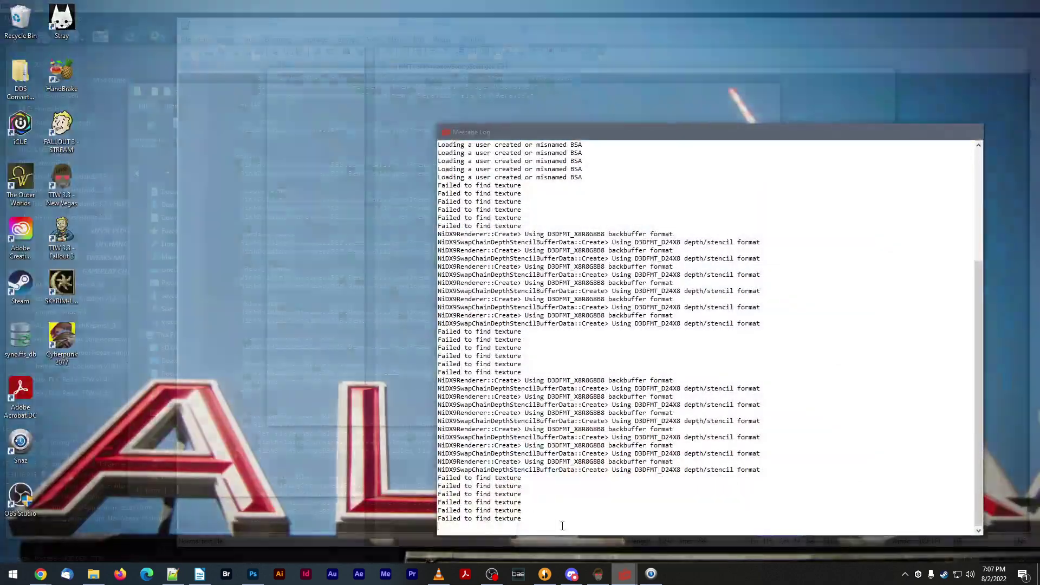
pyautogui.click(622, 520)
pyautogui.click(623, 577)
pyautogui.click(650, 534)
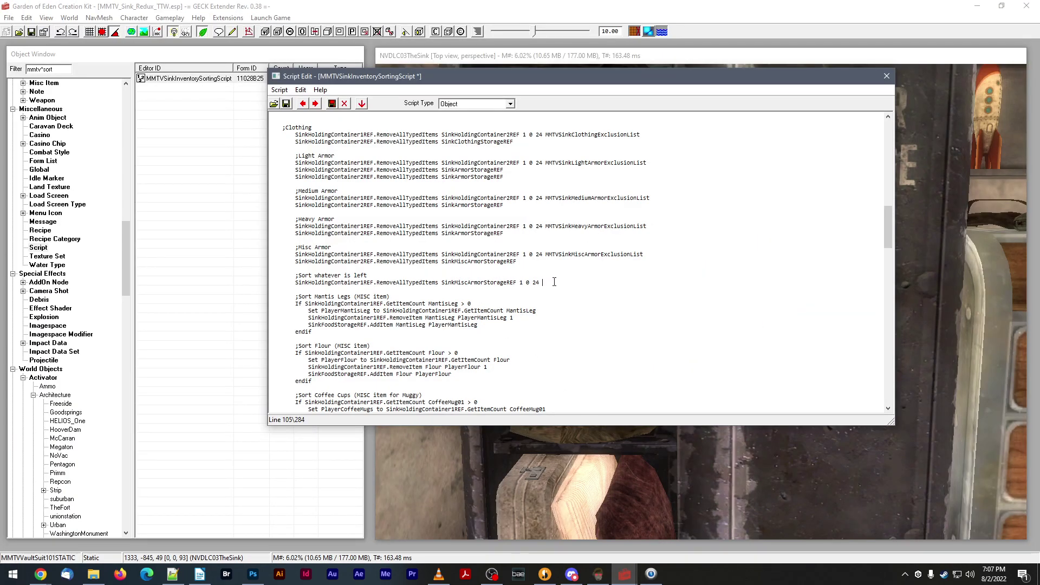
pyautogui.press('Return')
pyautogui.press('Return')
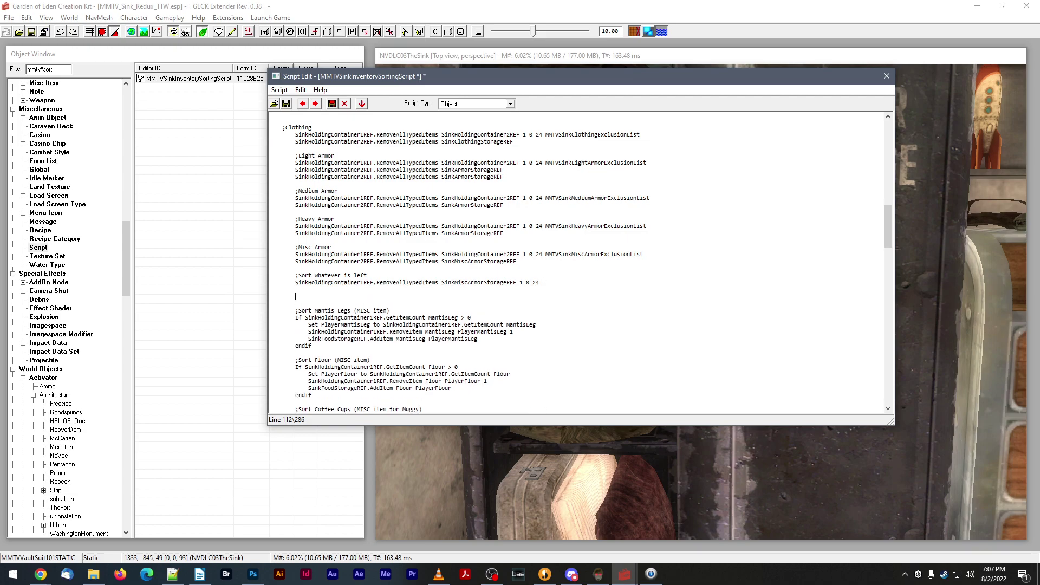
pyautogui.hotkey('ctrl', 'v')
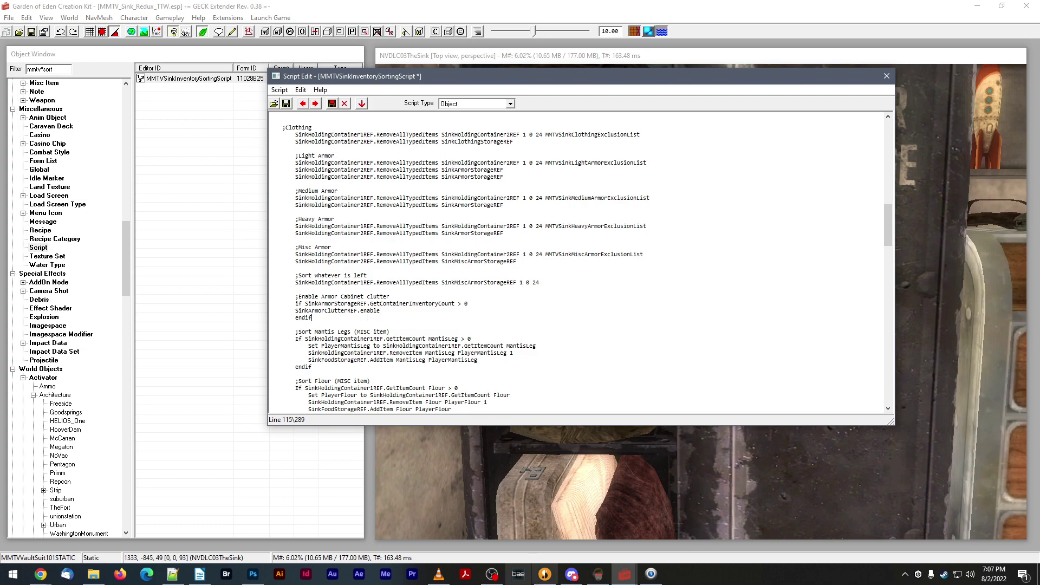
pyautogui.click(625, 574)
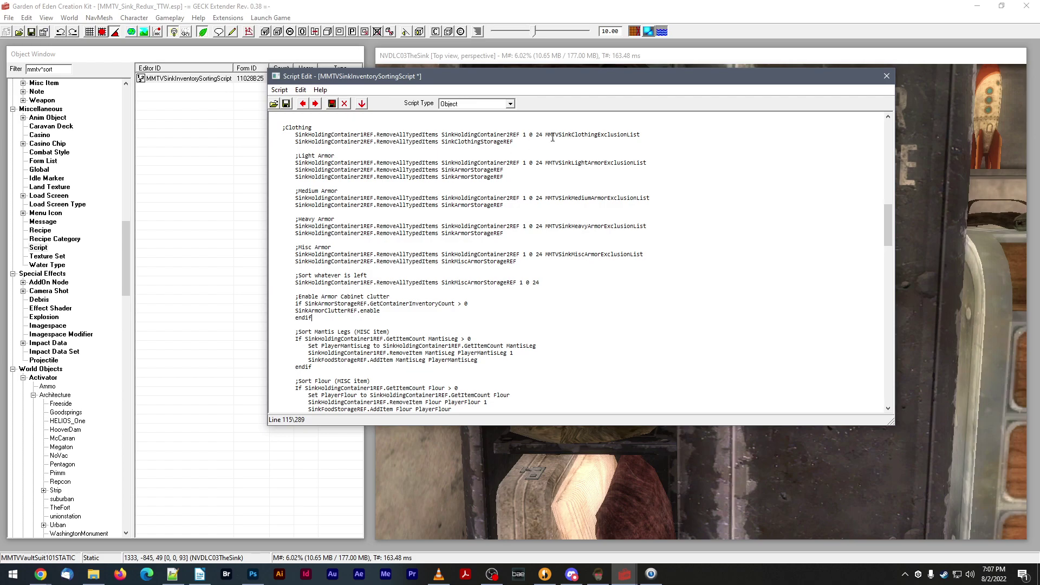
pyautogui.click(886, 77)
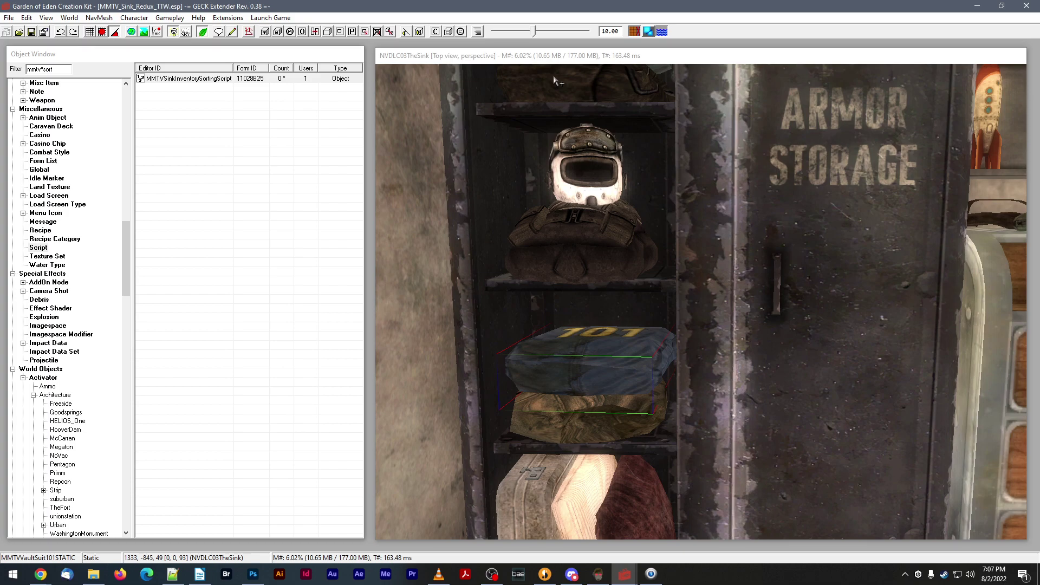
pyautogui.click(114, 64)
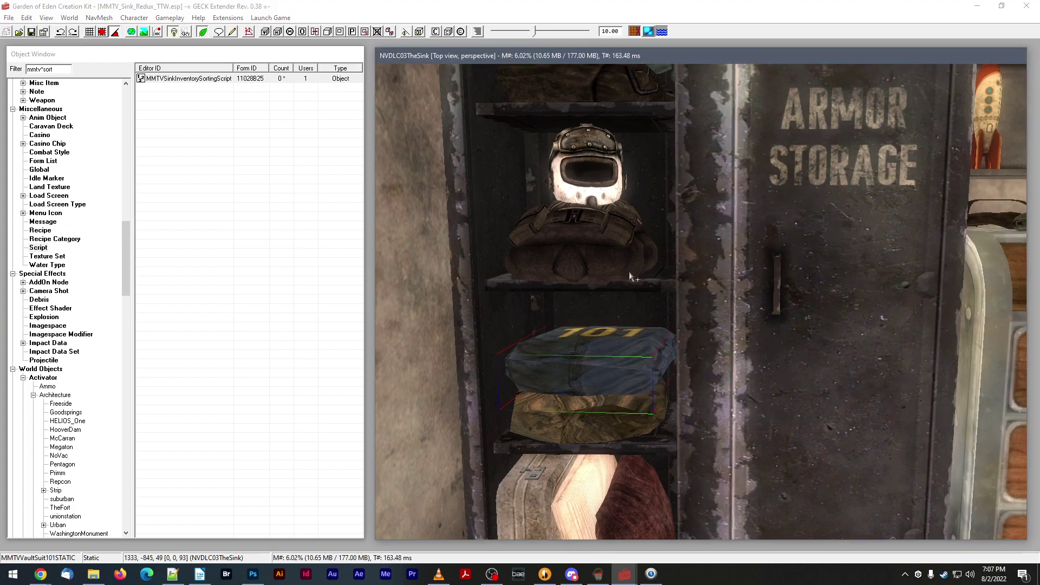
pyautogui.keyDown('shift'); pyautogui.moveTo(629, 272); pyautogui.dragTo(625, 275, button='middle'); pyautogui.keyUp('shift')
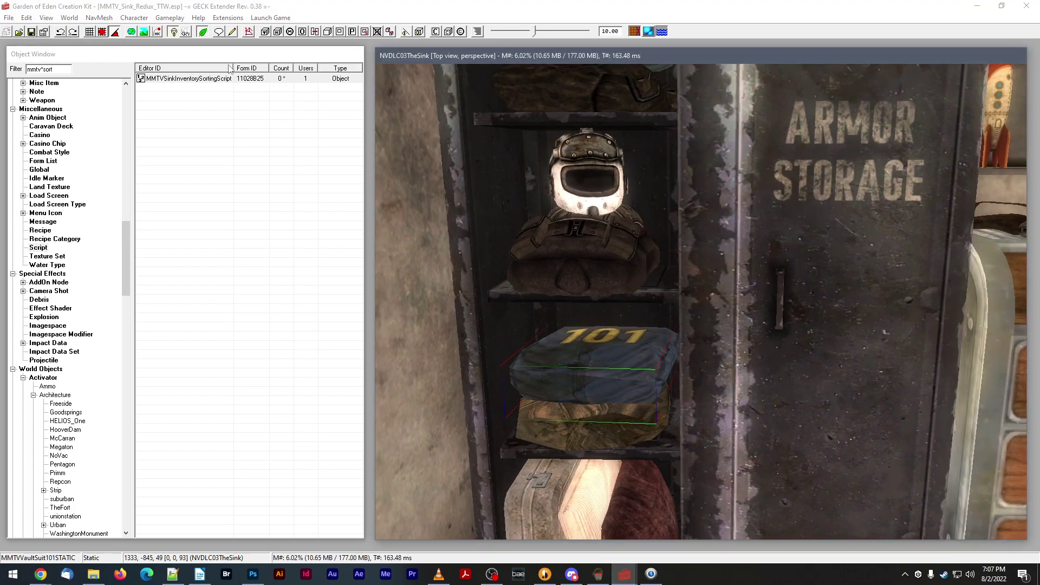
pyautogui.click(216, 79)
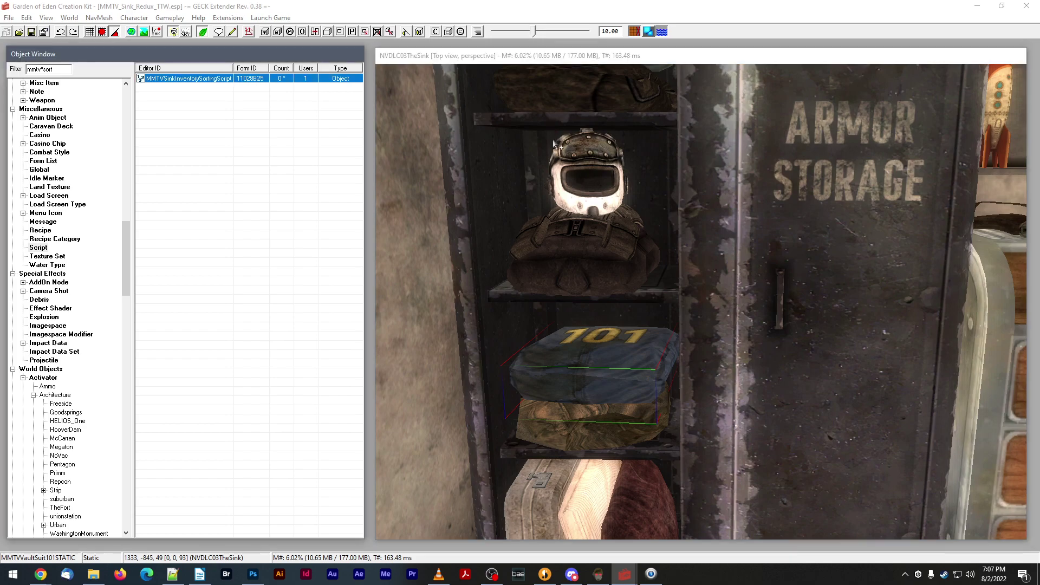
pyautogui.click(574, 232)
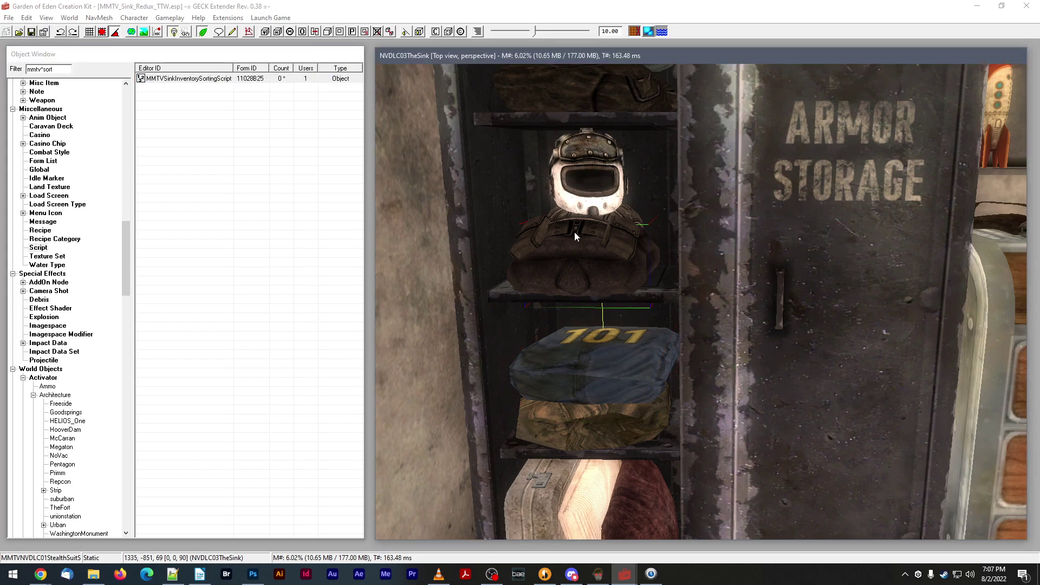
pyautogui.click(584, 213)
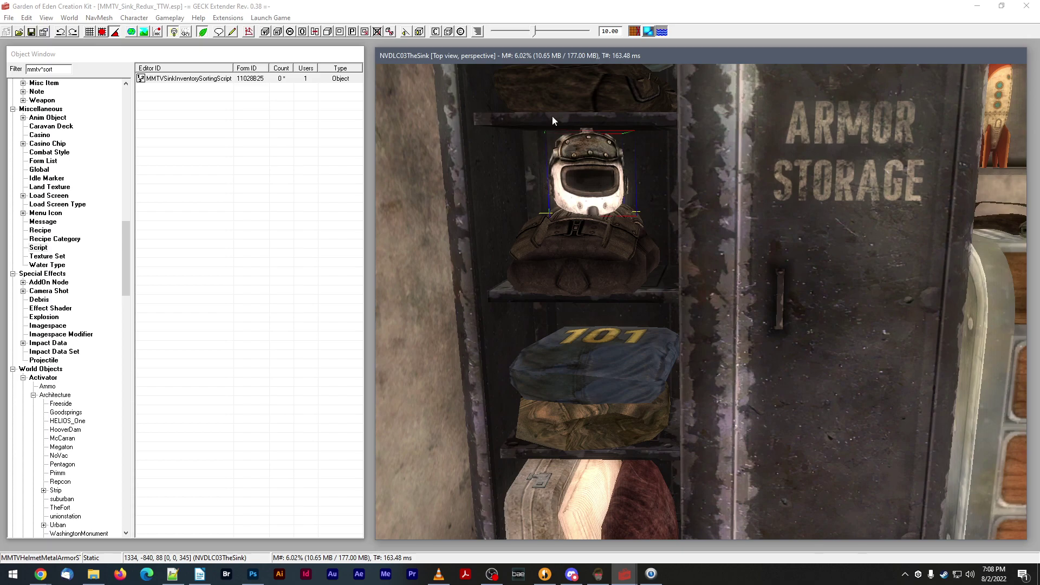
pyautogui.moveTo(634, 578)
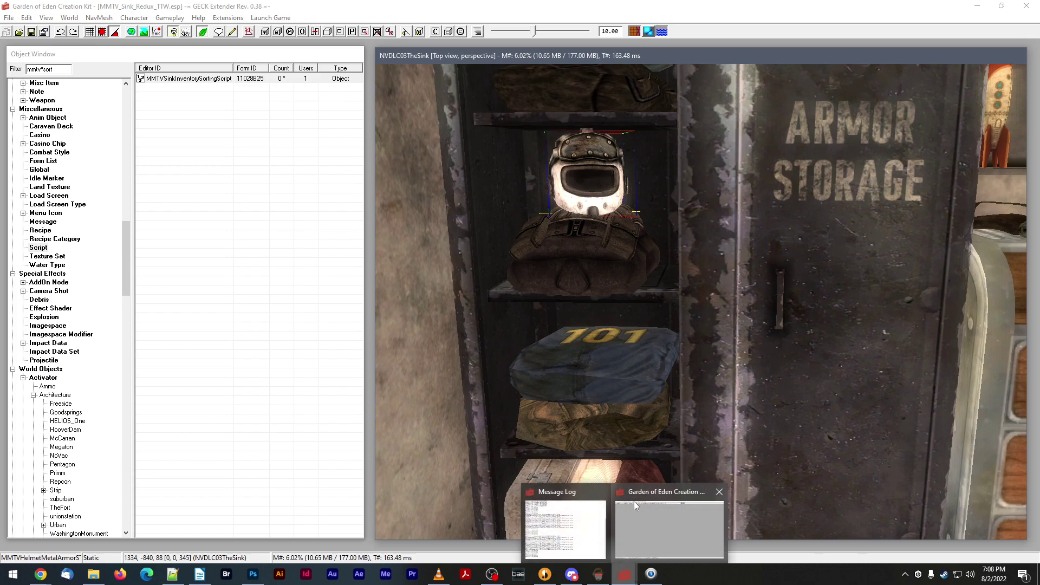
# - Check the Enable Parent setting of the folded Lobo jumpsuit on the armor locker's shelf
pyautogui.click(626, 372)
pyautogui.scroll(3, 626, 373)
pyautogui.keyDown('shift'); pyautogui.moveTo(617, 367); pyautogui.dragTo(627, 378, button='middle'); pyautogui.keyUp('shift')
pyautogui.doubleClick(627, 378)
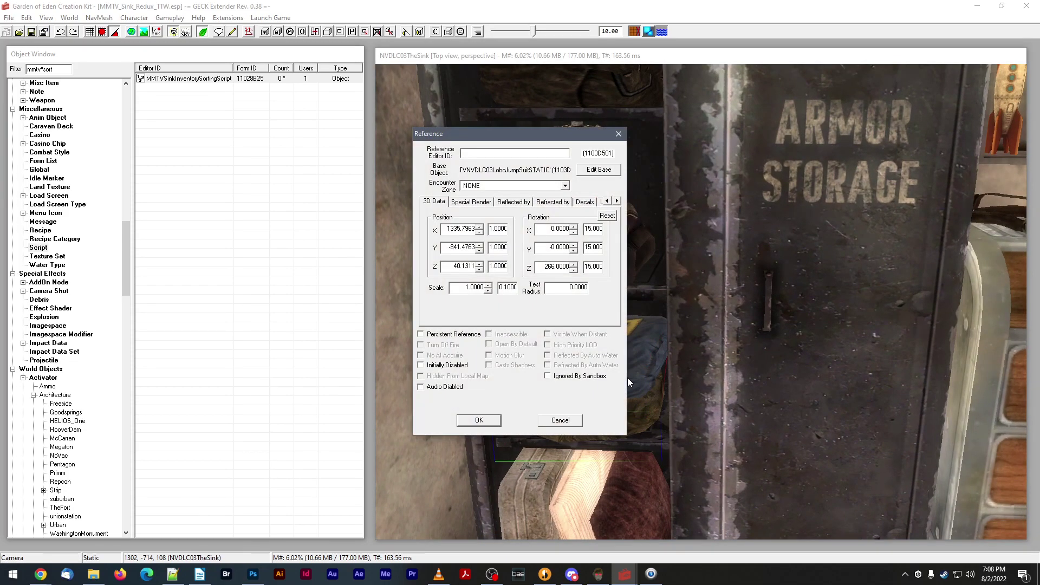
pyautogui.click(616, 201)
pyautogui.click(617, 200)
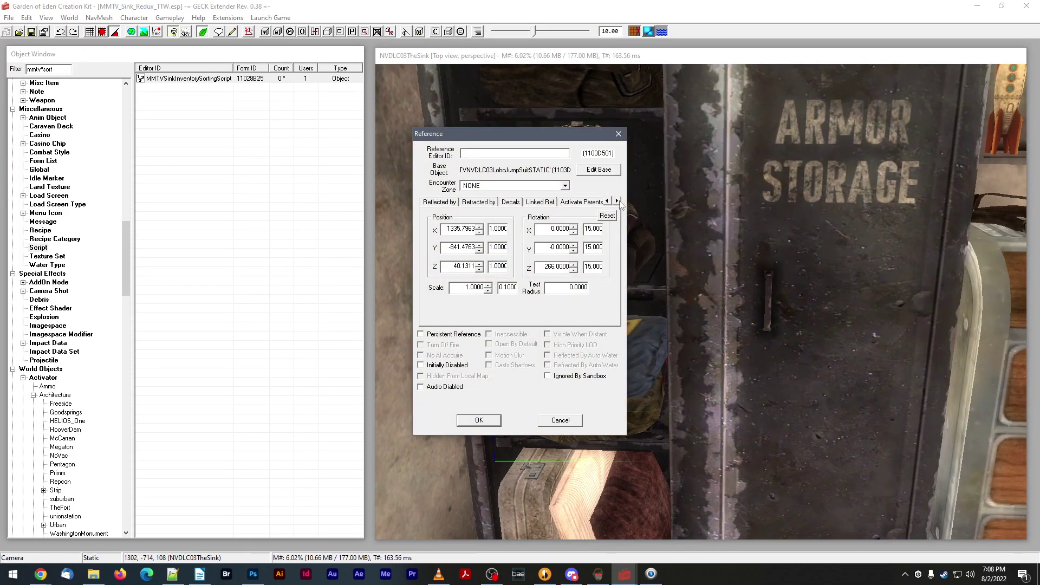
pyautogui.click(617, 201)
pyautogui.click(616, 201)
pyautogui.click(561, 206)
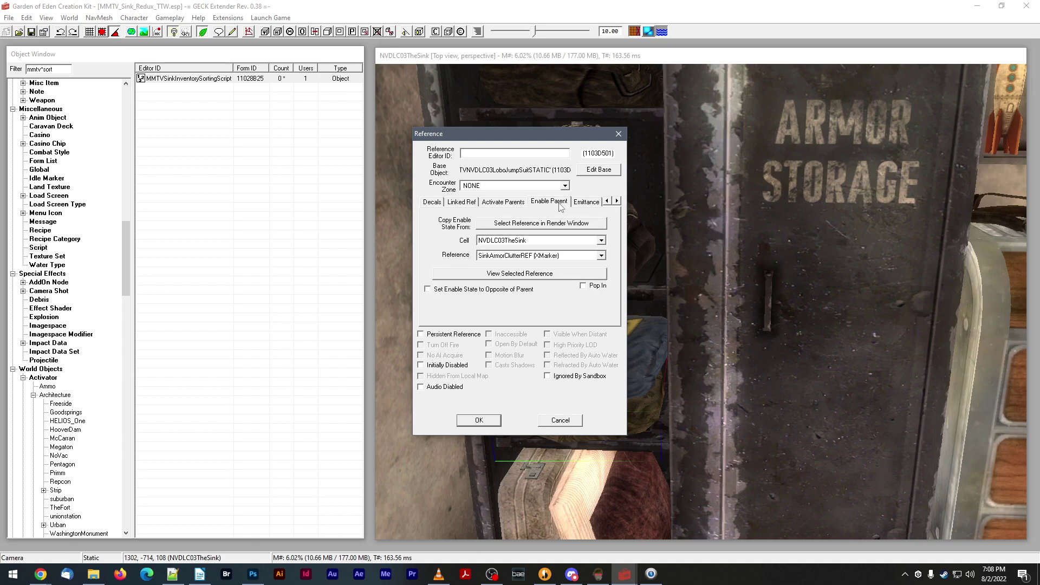
pyautogui.click(490, 418)
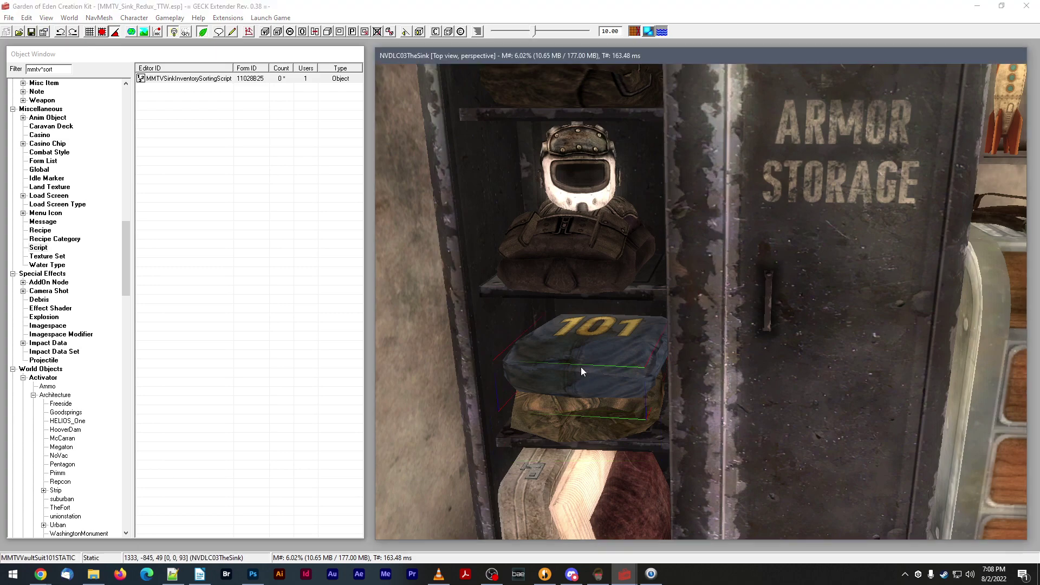
# - Save the plugin, switch to Mod Organizer and launch Tale of Two Wastelands
pyautogui.click(581, 366)
pyautogui.click(31, 33)
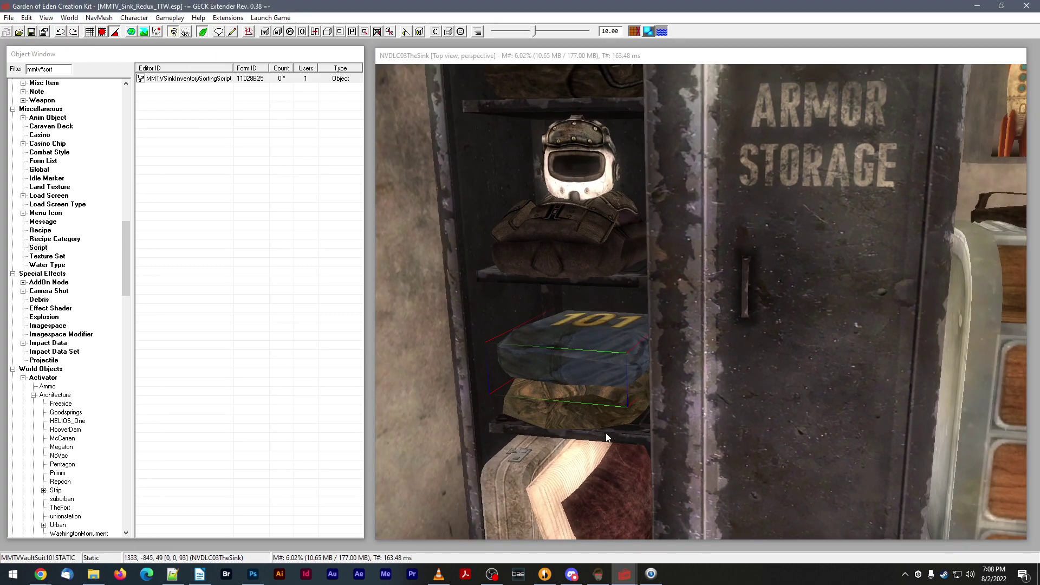
pyautogui.click(598, 574)
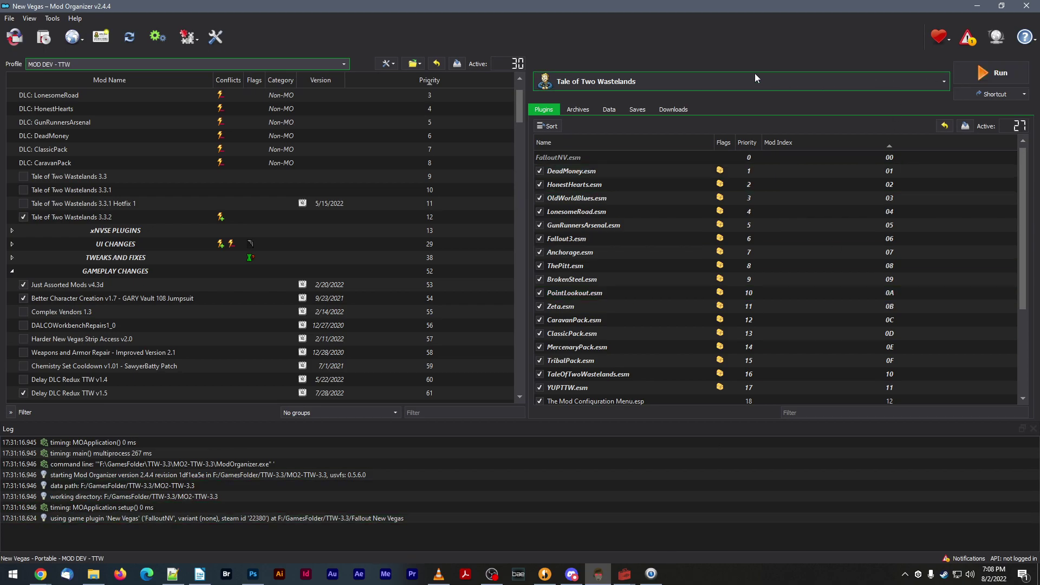
pyautogui.click(981, 74)
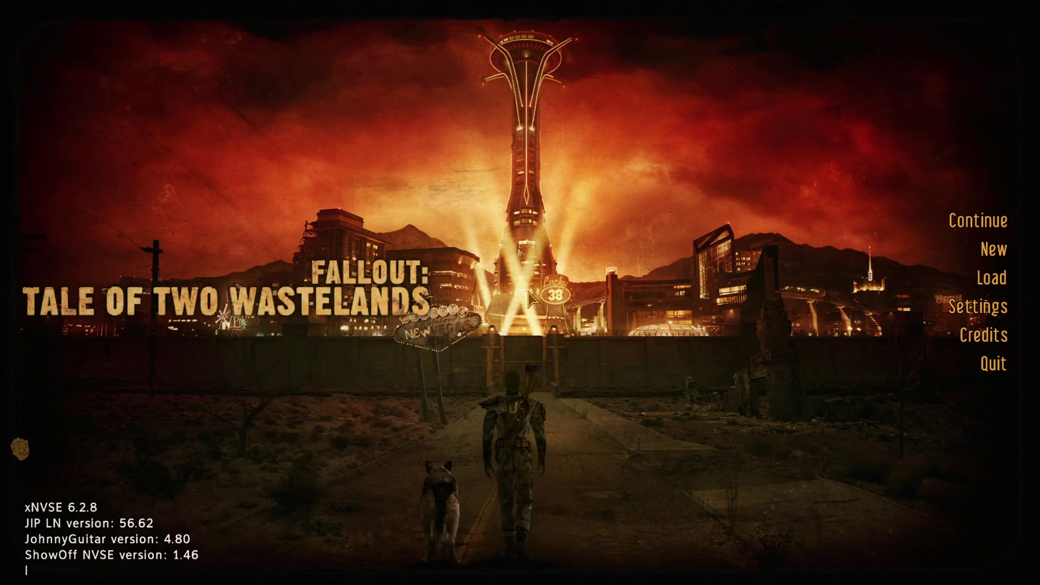
# - Teleport to the Sink with the console command coc nvdlc03thesink and walk to the Explosive Weapons container
pyautogui.write('coc nvdlc03thes')
pyautogui.write('ink')
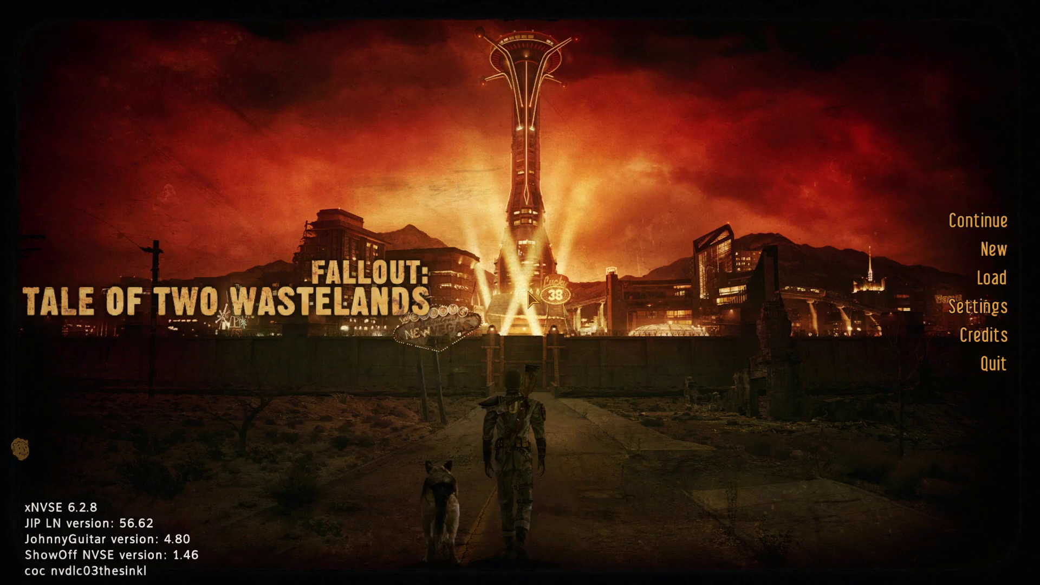
pyautogui.press('Return')
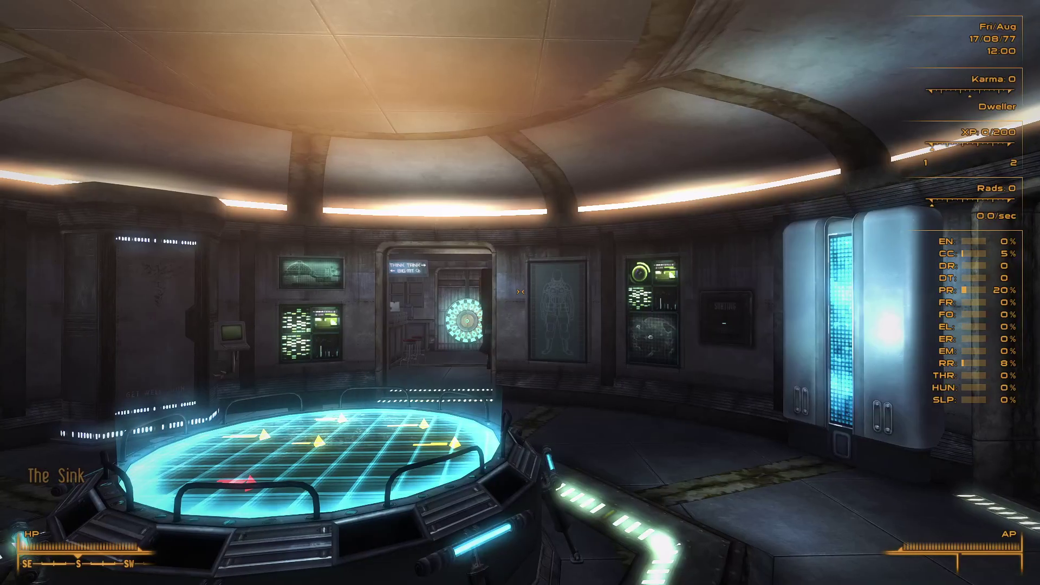
pyautogui.press('w')
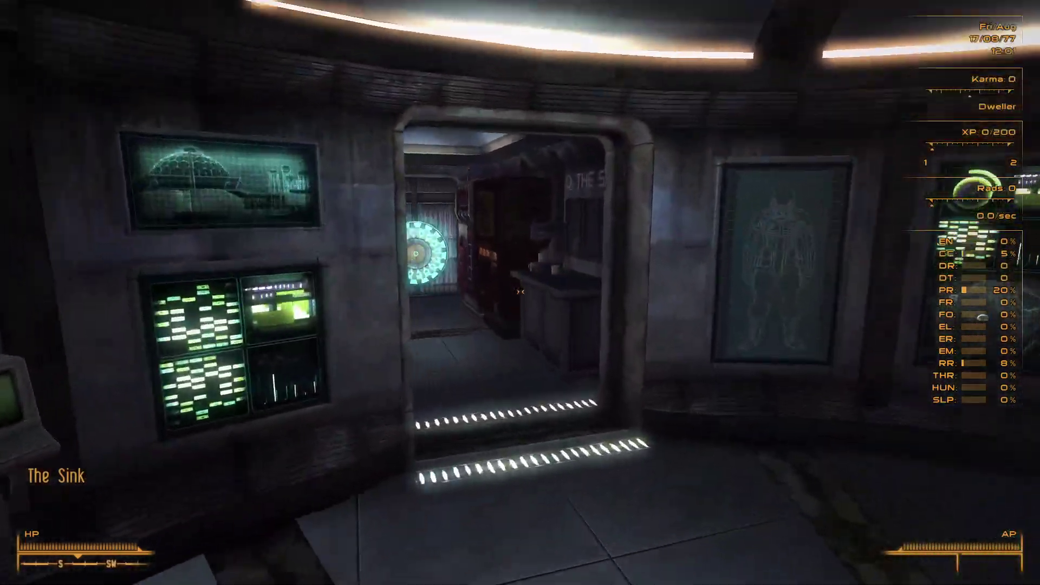
pyautogui.press('d')
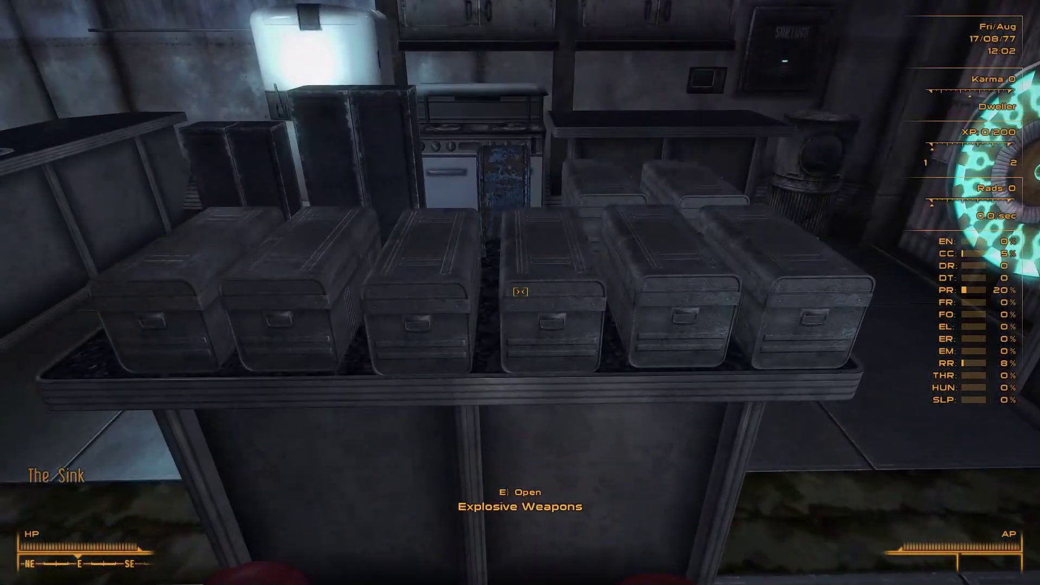
# - Take the Armored Vault 101 Jumpsuit, Army T-45d Power Armor, and several Boomer and Chinese pieces from the Armor container
pyautogui.press('s')
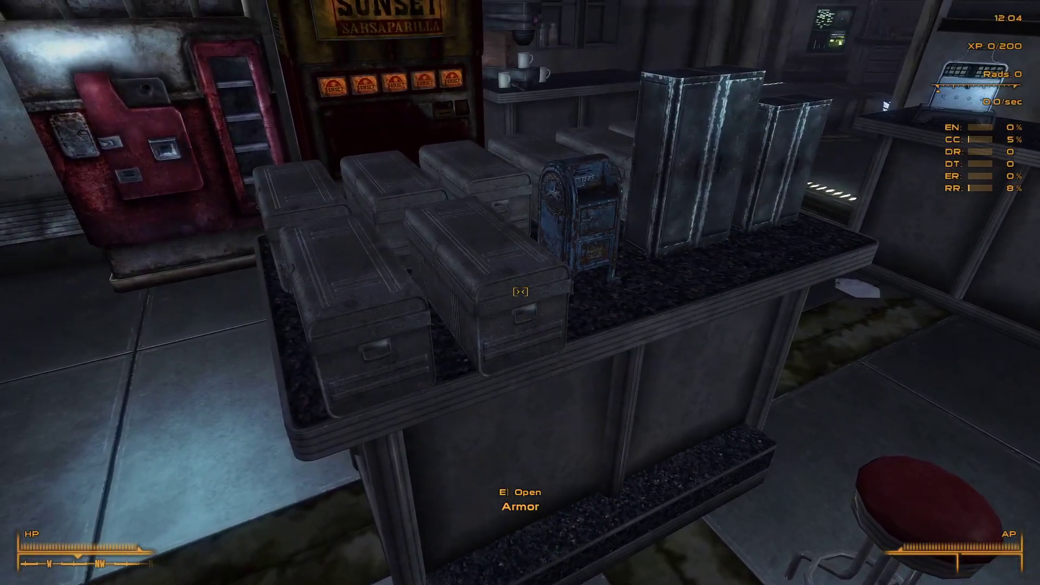
pyautogui.press('e')
pyautogui.click(765, 247)
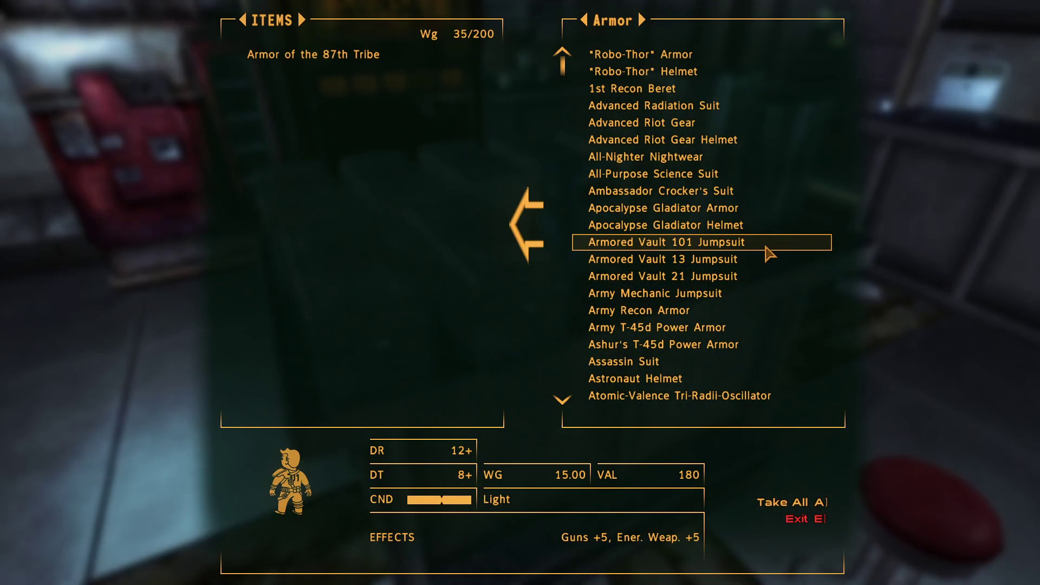
pyautogui.click(725, 361)
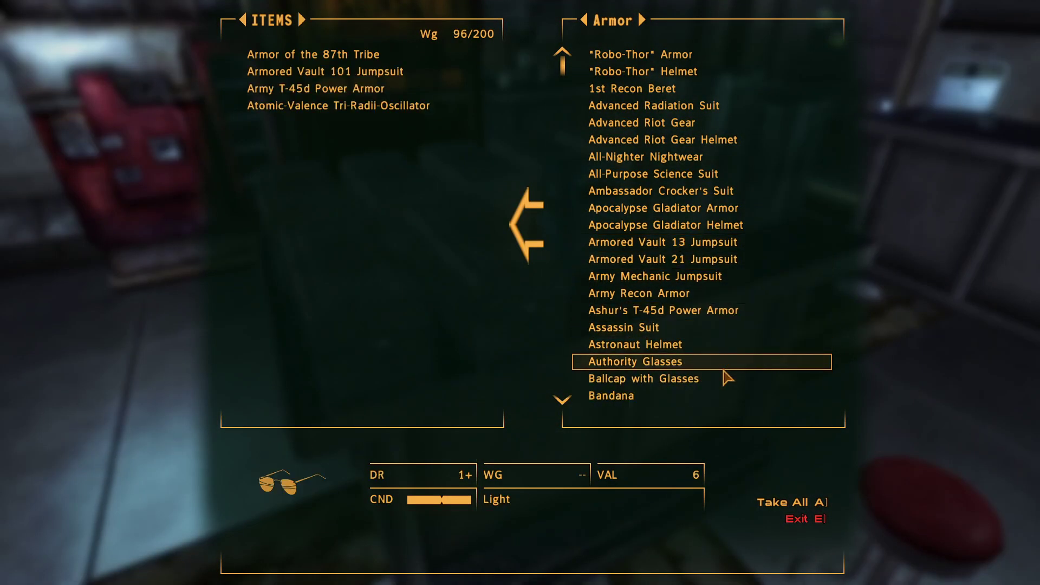
pyautogui.scroll(-4, 725, 368)
pyautogui.scroll(-6, 763, 336)
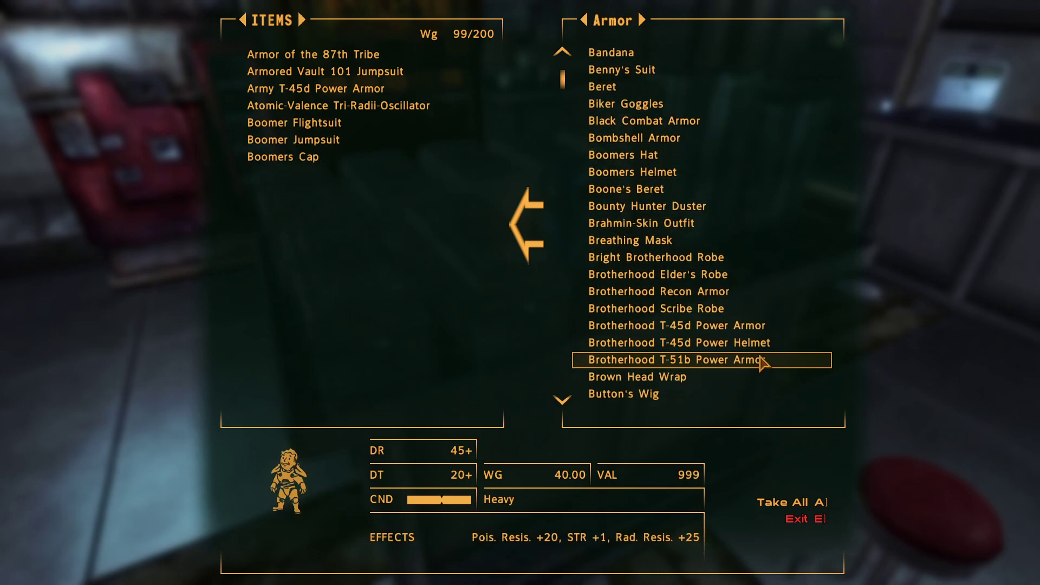
pyautogui.click(759, 352)
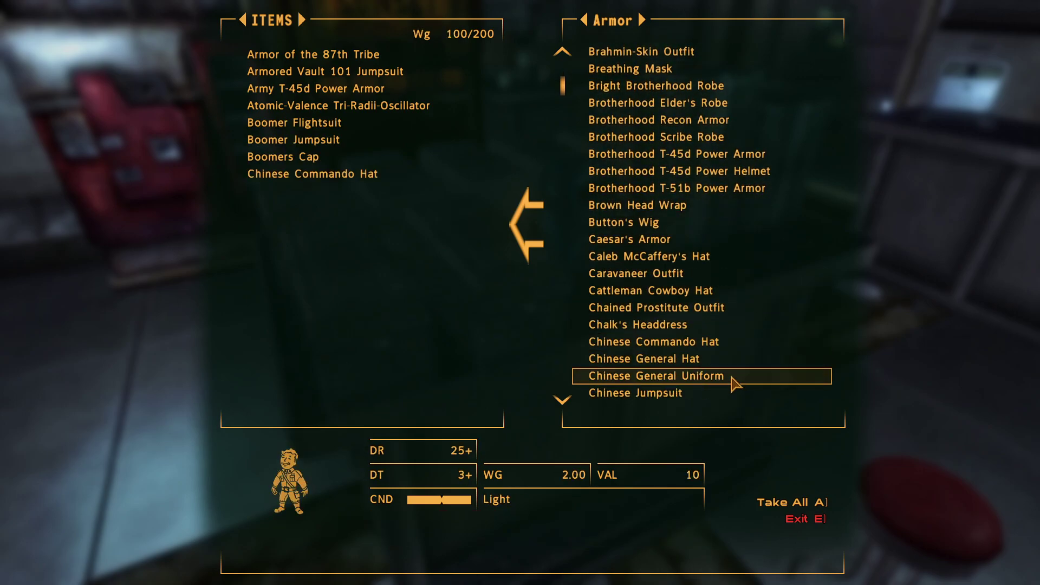
pyautogui.click(794, 521)
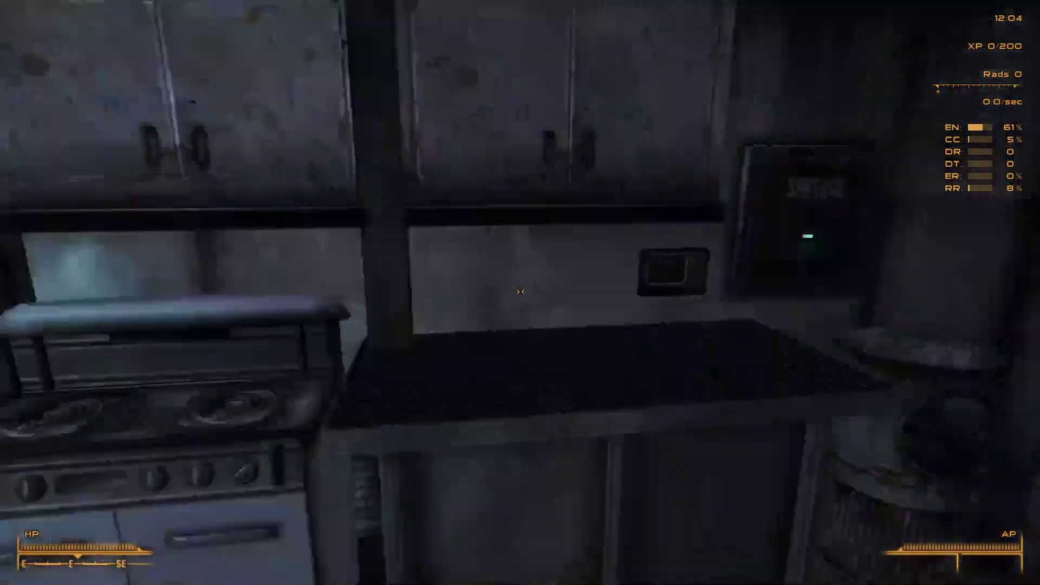
# - Walk through the Sink, past the Sorting Container, to the Armor Storage locker in the bedroom
pyautogui.press('w')
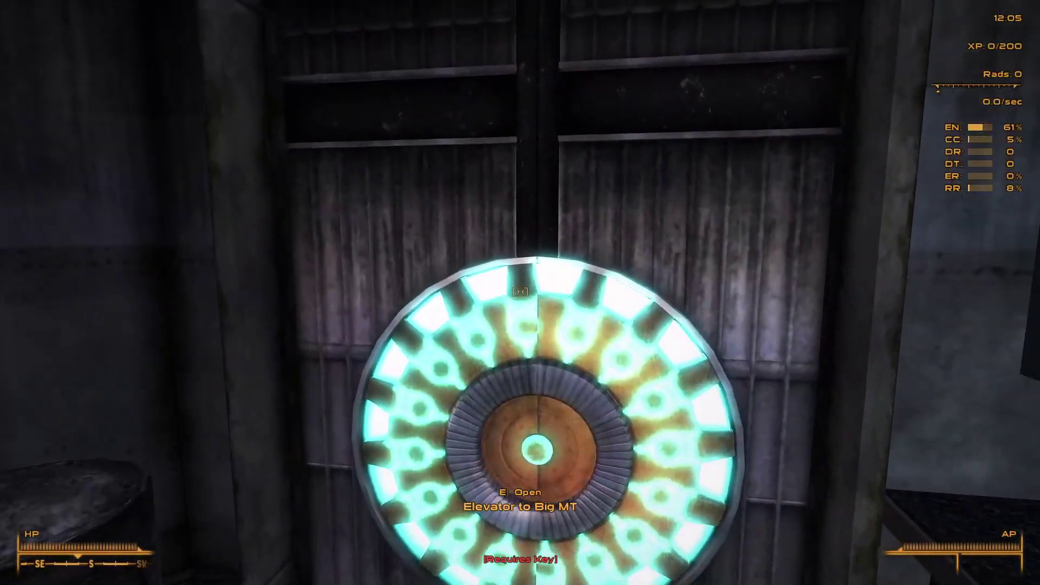
pyautogui.press('w')
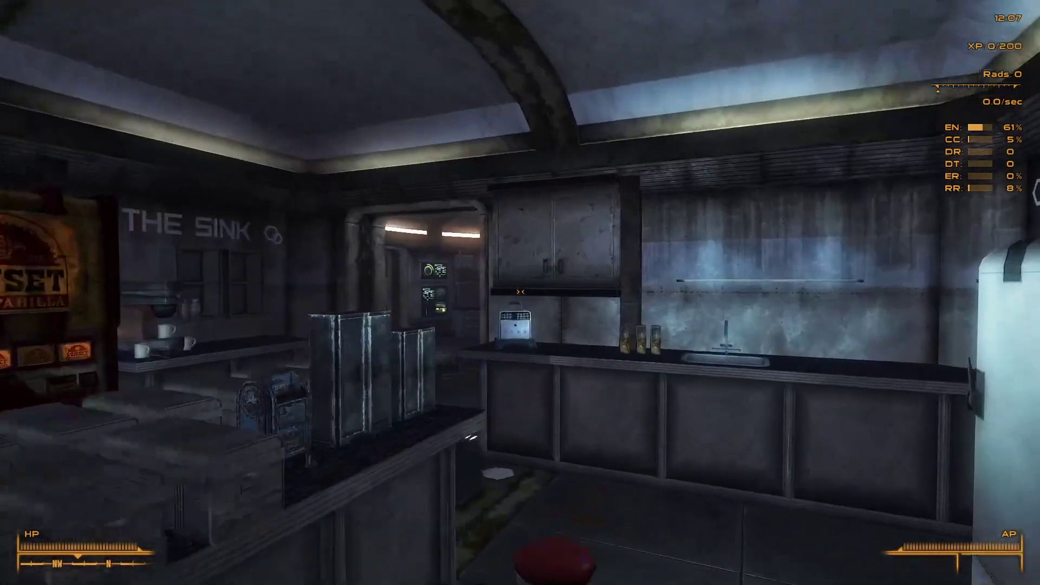
pyautogui.press('w')
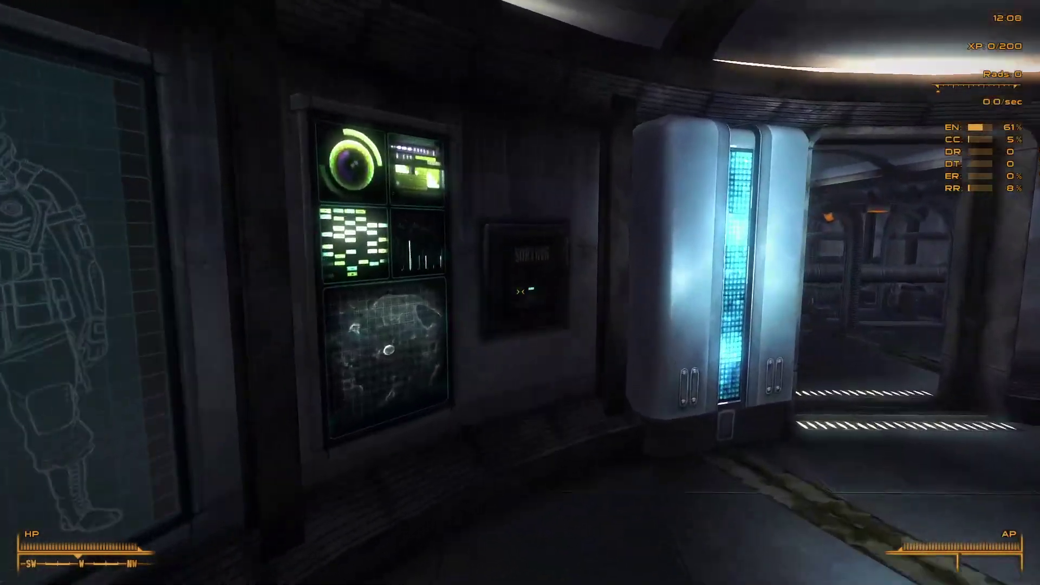
pyautogui.press('w')
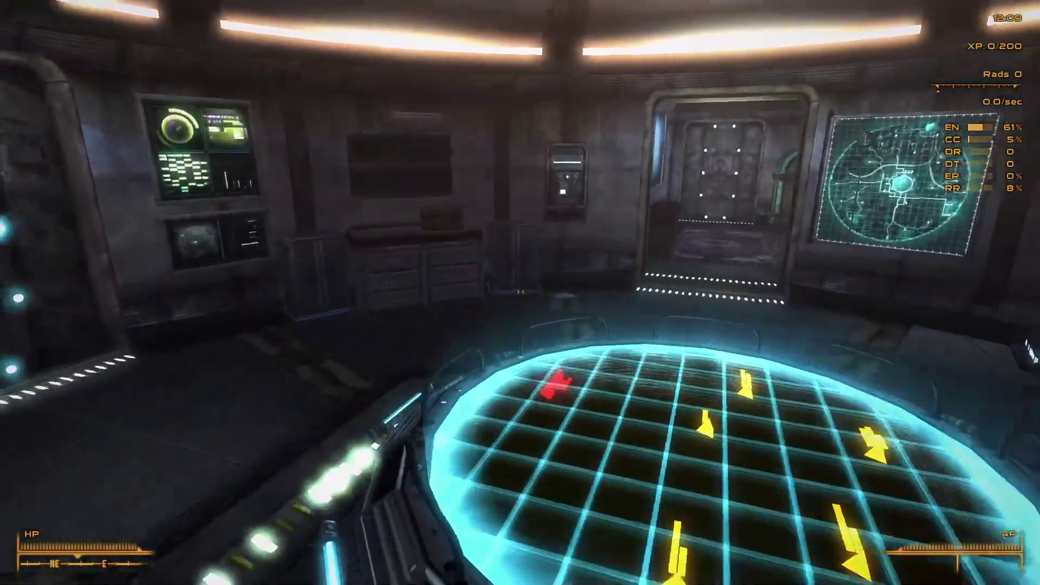
pyautogui.press('w')
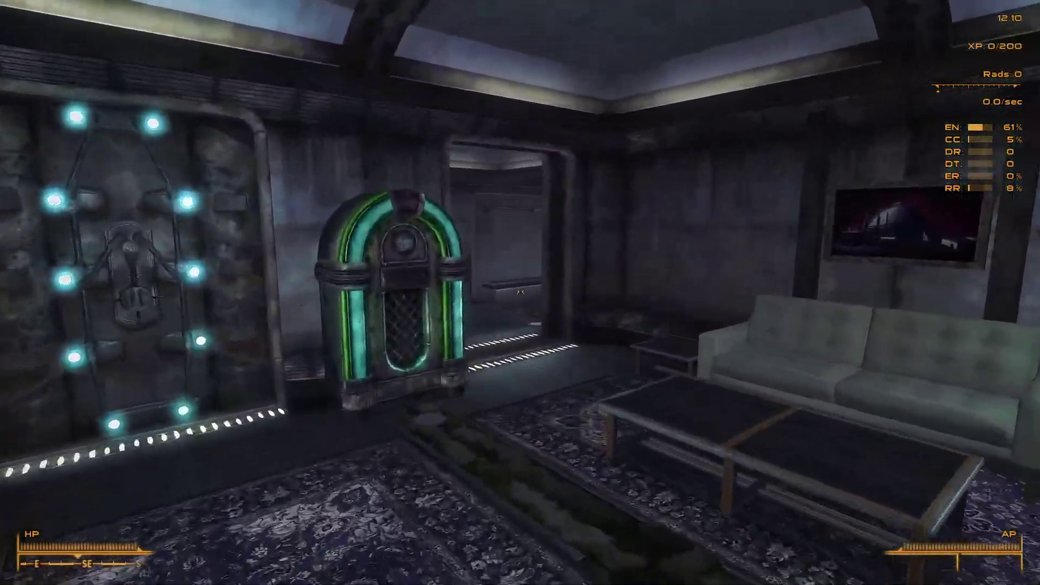
pyautogui.press('w')
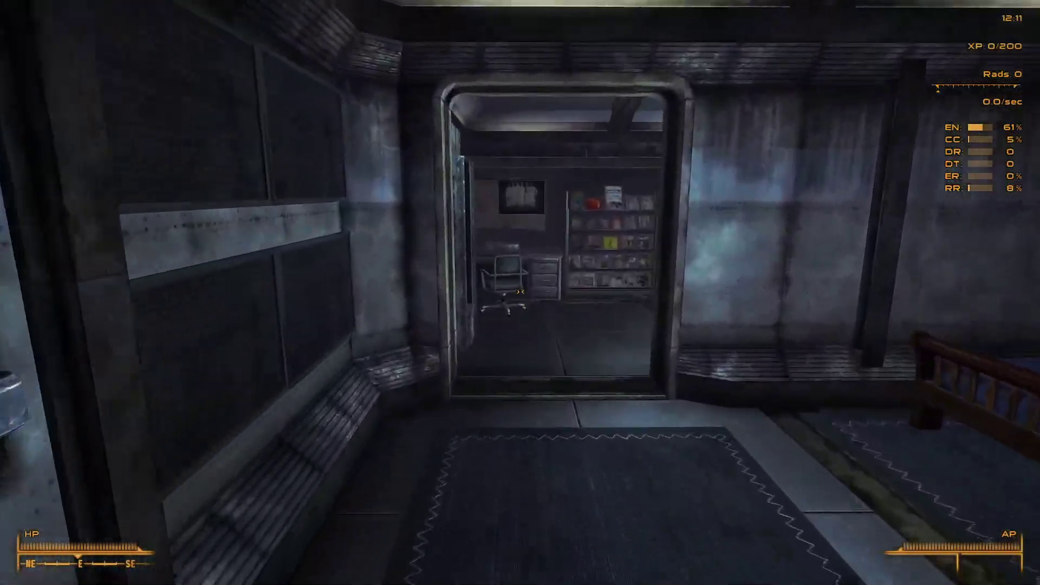
pyautogui.press('w')
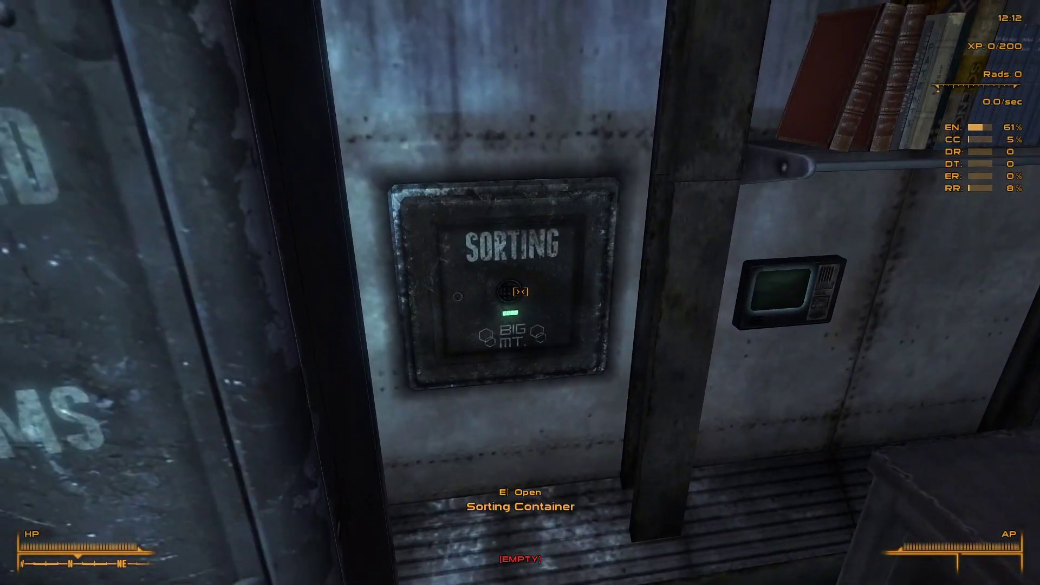
pyautogui.press('w')
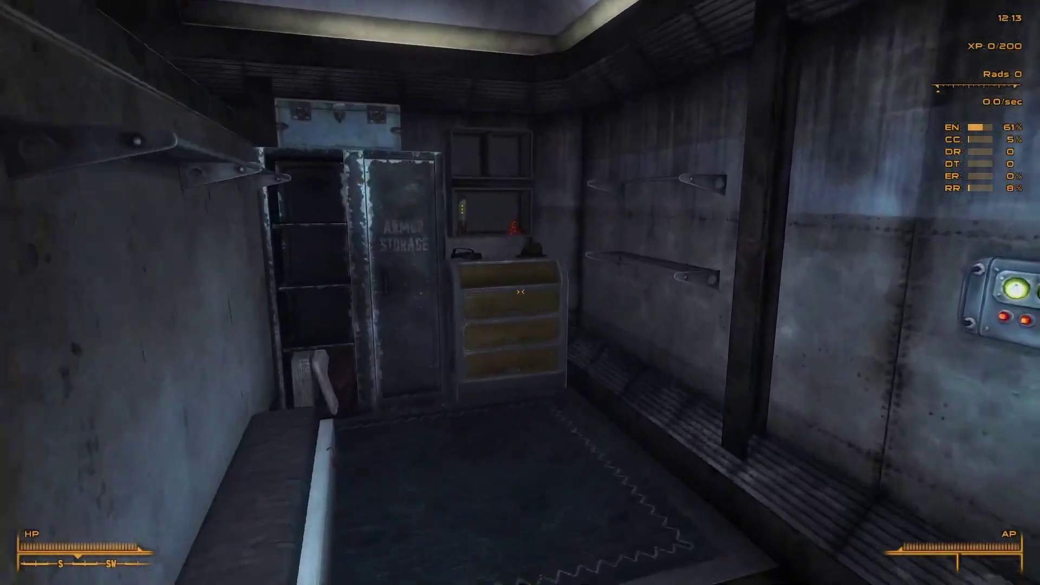
pyautogui.press('w')
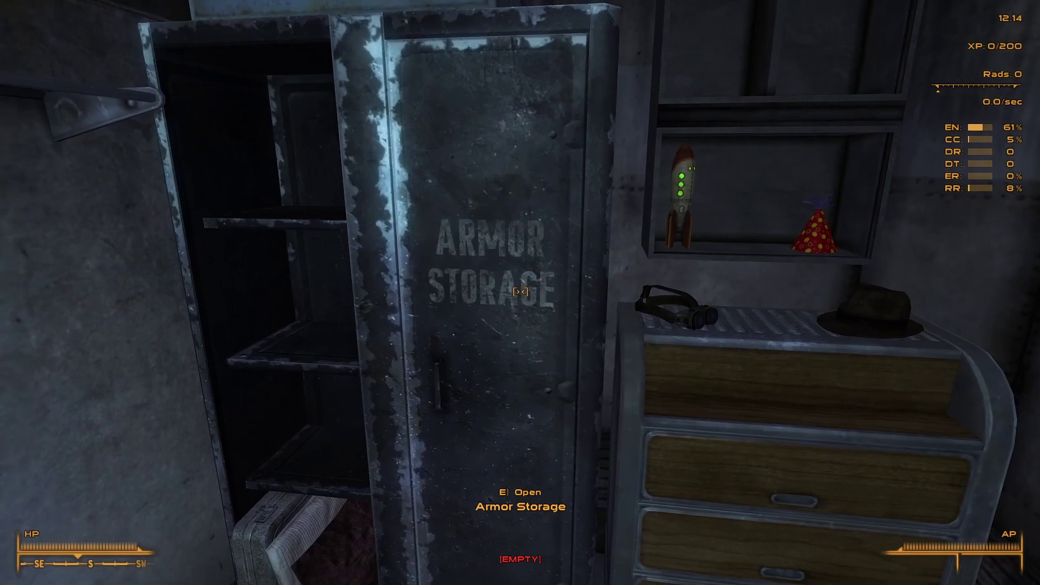
# - Store the Boomers Cap in the Armor Storage locker, close it and look at the clutter on its shelves
pyautogui.press('e')
pyautogui.click(366, 158)
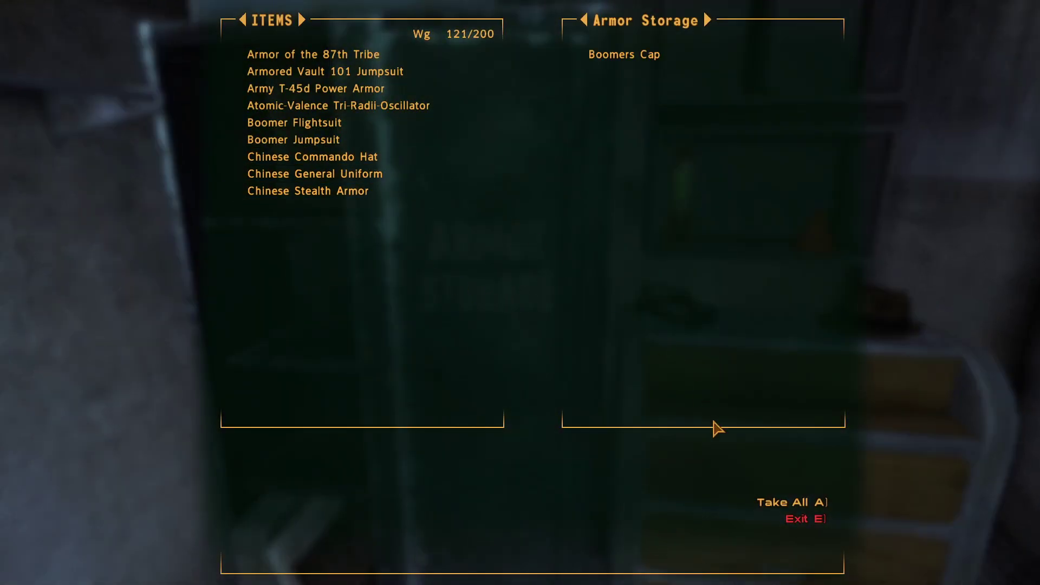
pyautogui.click(797, 520)
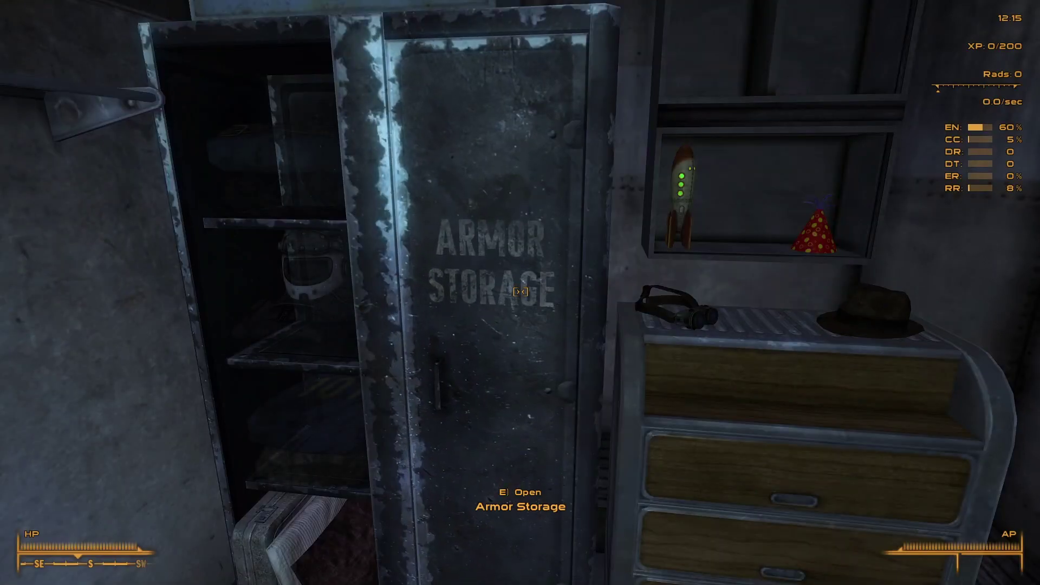
pyautogui.press('w')
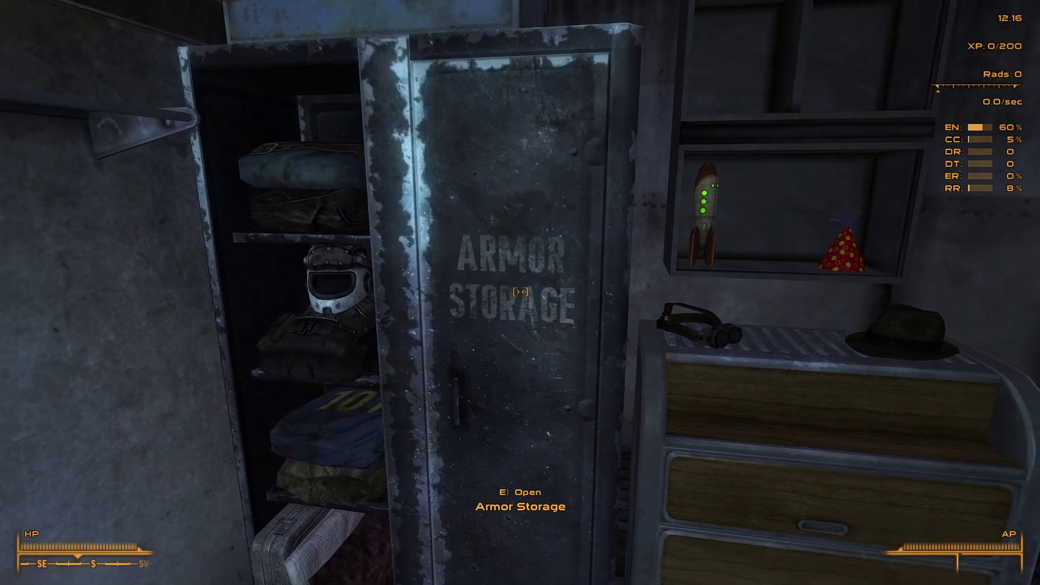
# - Take everything out of the Armor Storage locker and inspect its shelves from close up and farther back
pyautogui.press('e')
pyautogui.press('a')
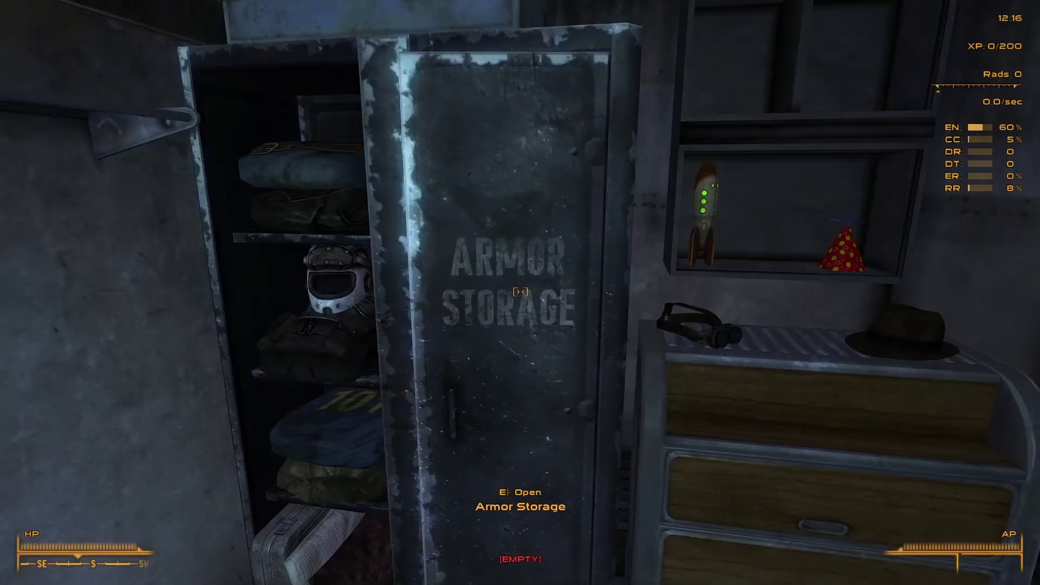
pyautogui.press('w')
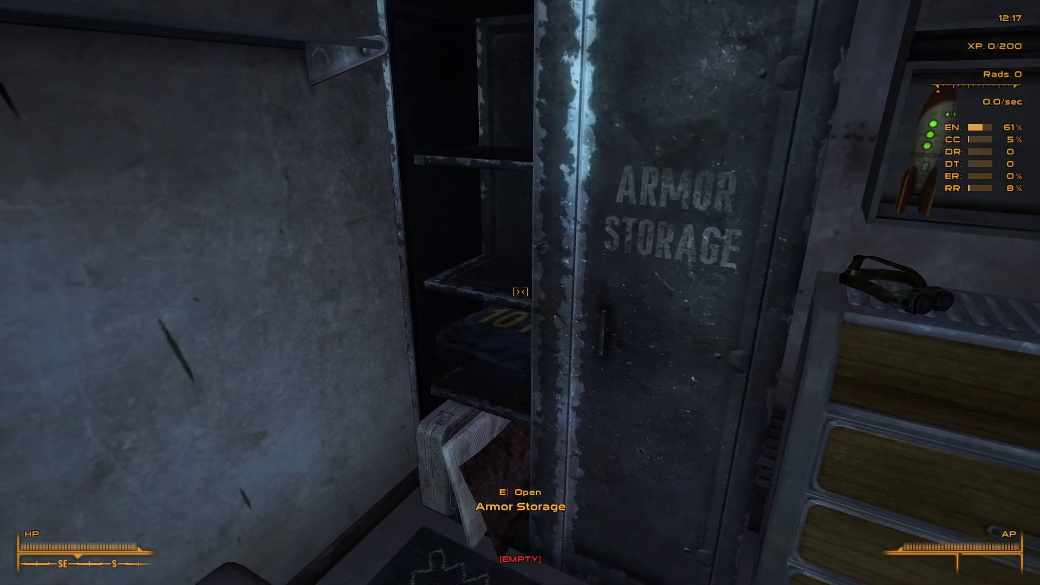
pyautogui.press('s')
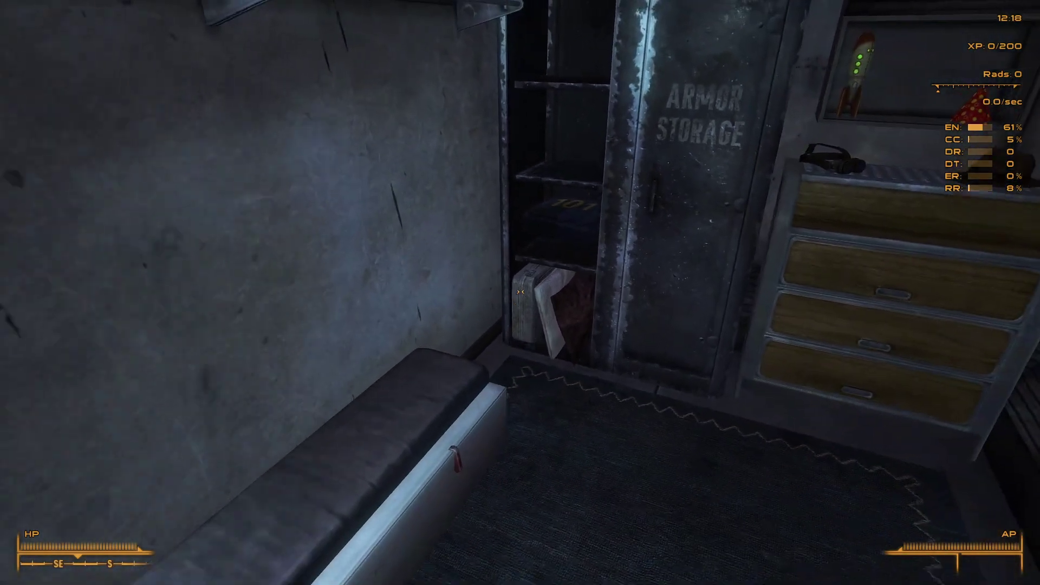
pyautogui.press('w')
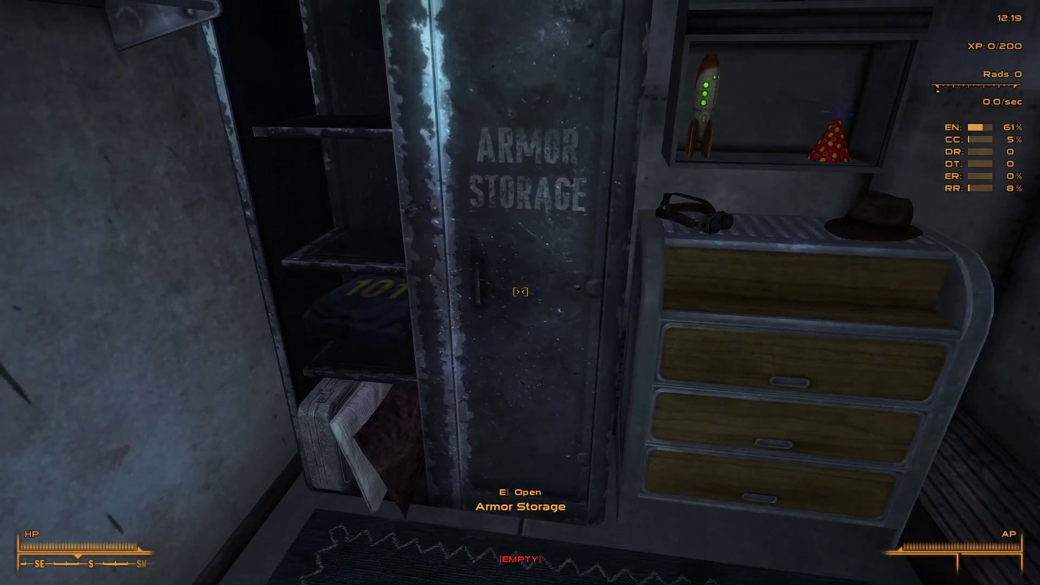
# - Store the Boomer Flightsuit in the Armor Storage locker, check the shelves, and empty the locker again
pyautogui.press('e')
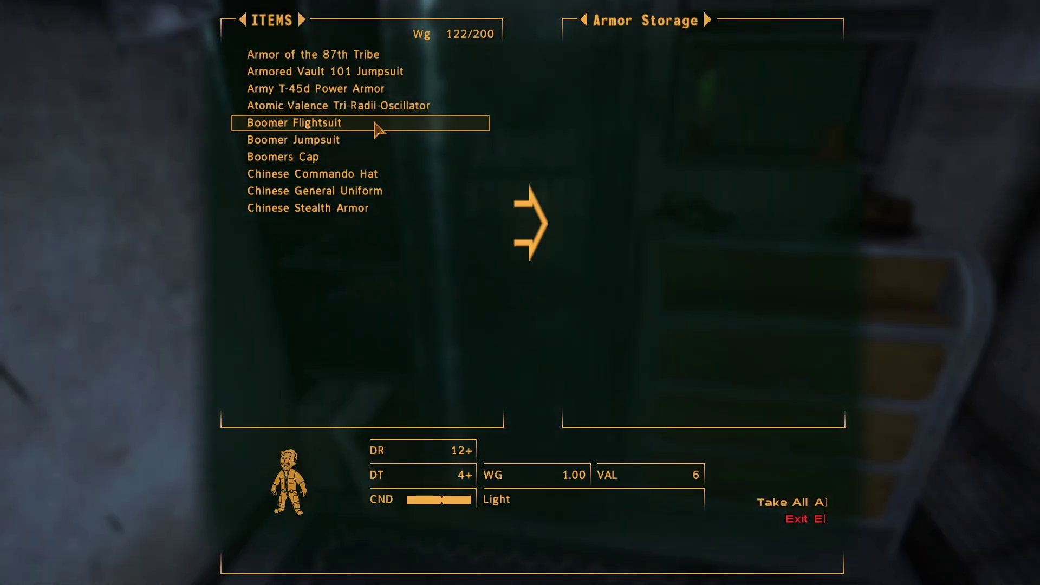
pyautogui.click(379, 124)
pyautogui.click(793, 520)
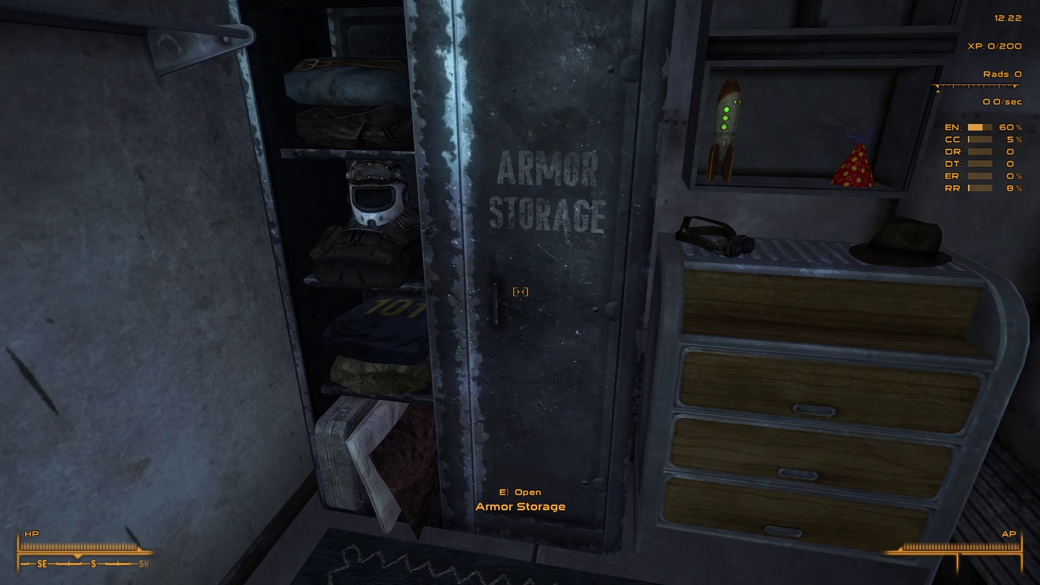
pyautogui.press('e')
pyautogui.press('a')
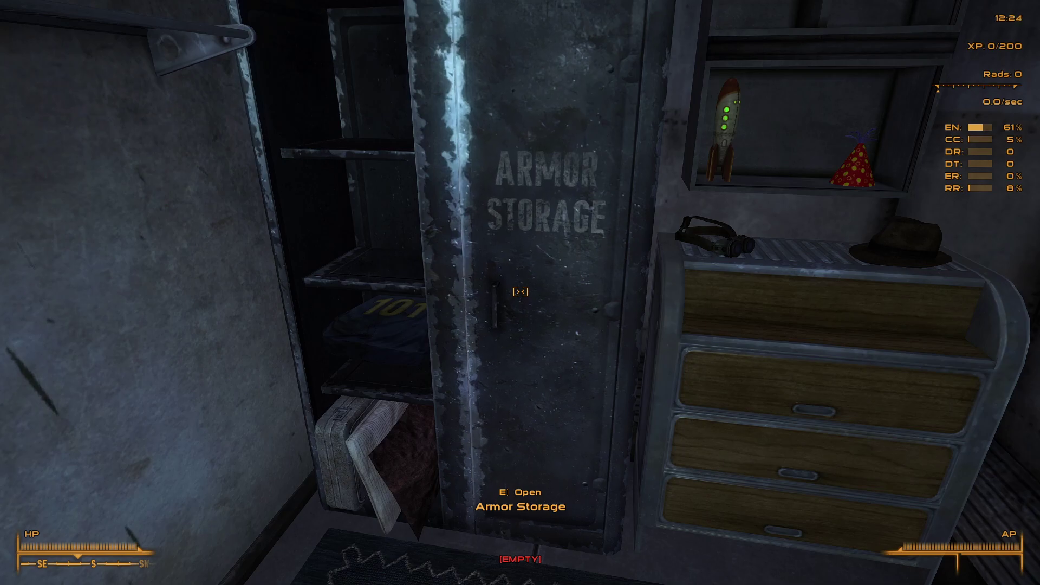
# - Store the Boomer Flightsuit and Army T-45d Power Armor in the locker, check the shelf clutter, and take both back
pyautogui.press('e')
pyautogui.click(342, 126)
pyautogui.click(360, 89)
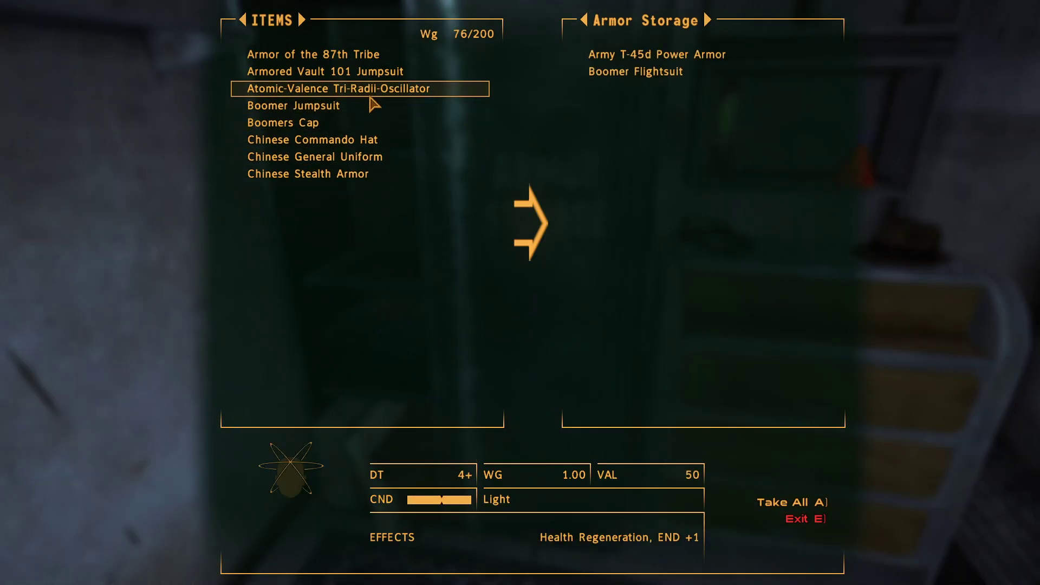
pyautogui.click(795, 519)
pyautogui.press('s')
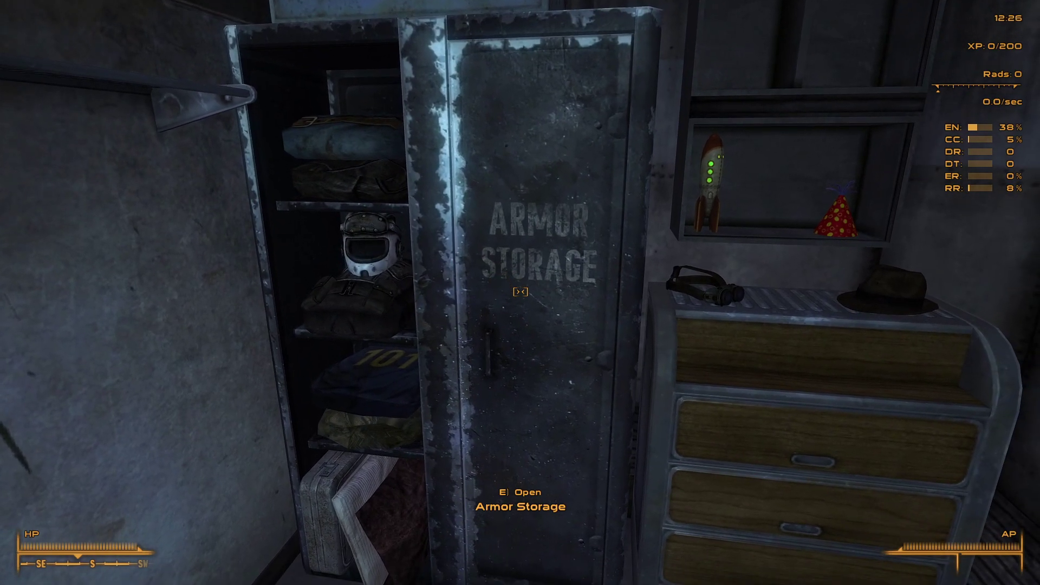
pyautogui.press('e')
pyautogui.press('a')
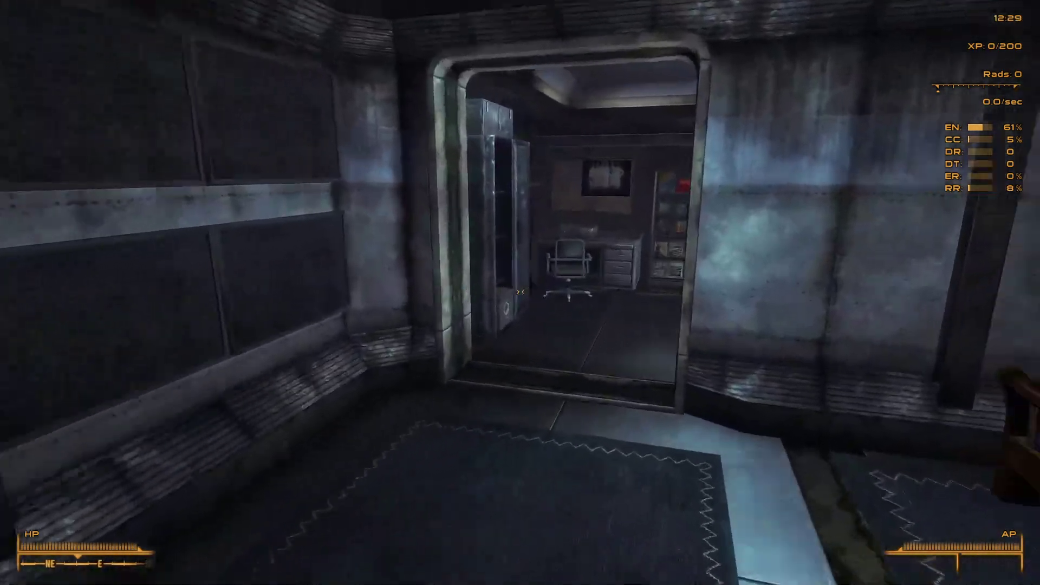
# - Put all carried armor into the Sorting Container and sort all items in it
pyautogui.press('w')
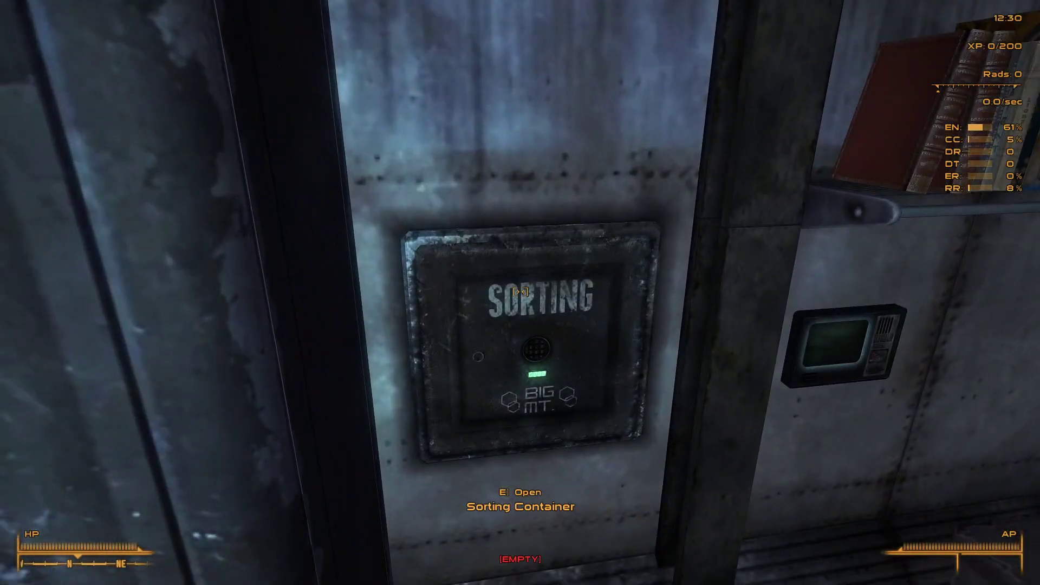
pyautogui.press('e')
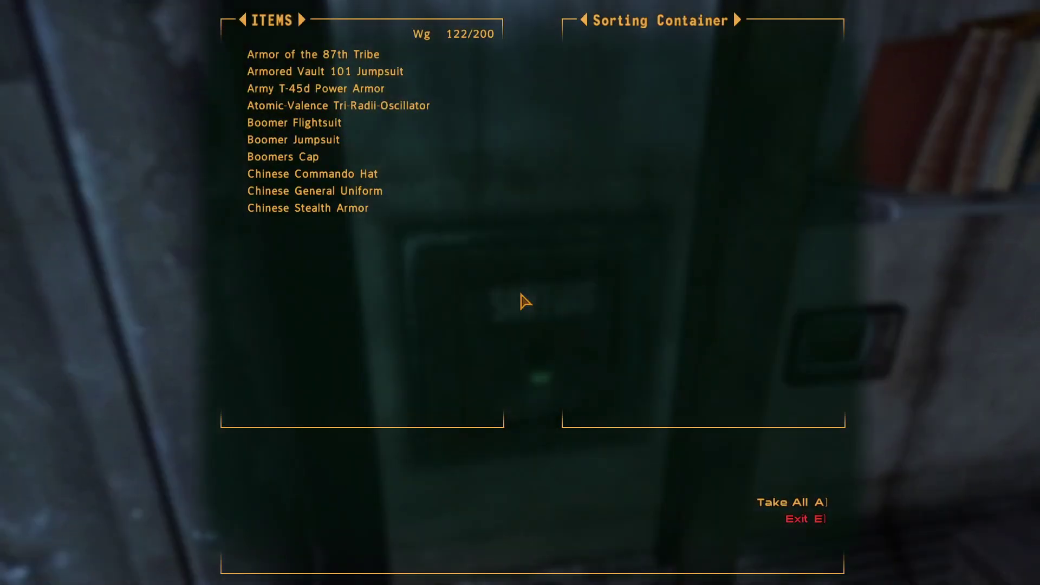
pyautogui.tripleClick(362, 64)
pyautogui.tripleClick(363, 64)
pyautogui.tripleClick(363, 64)
pyautogui.click(363, 64)
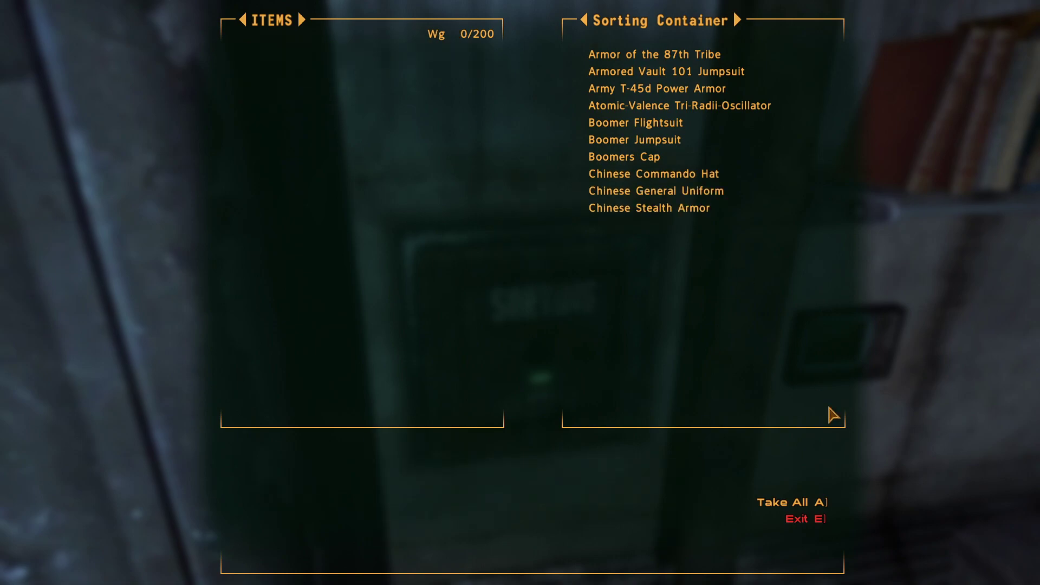
pyautogui.click(795, 519)
pyautogui.press('e')
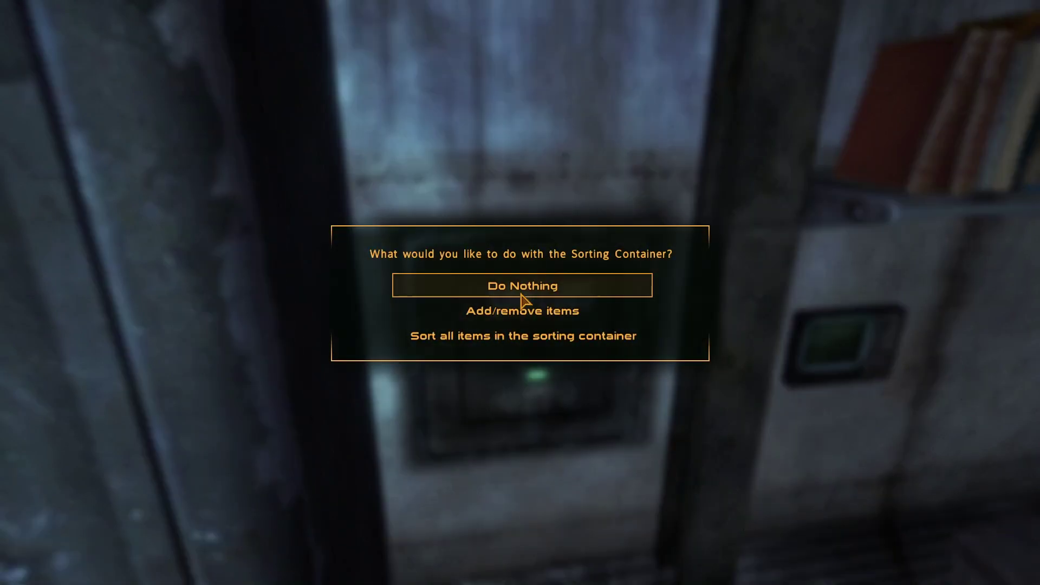
pyautogui.click(501, 343)
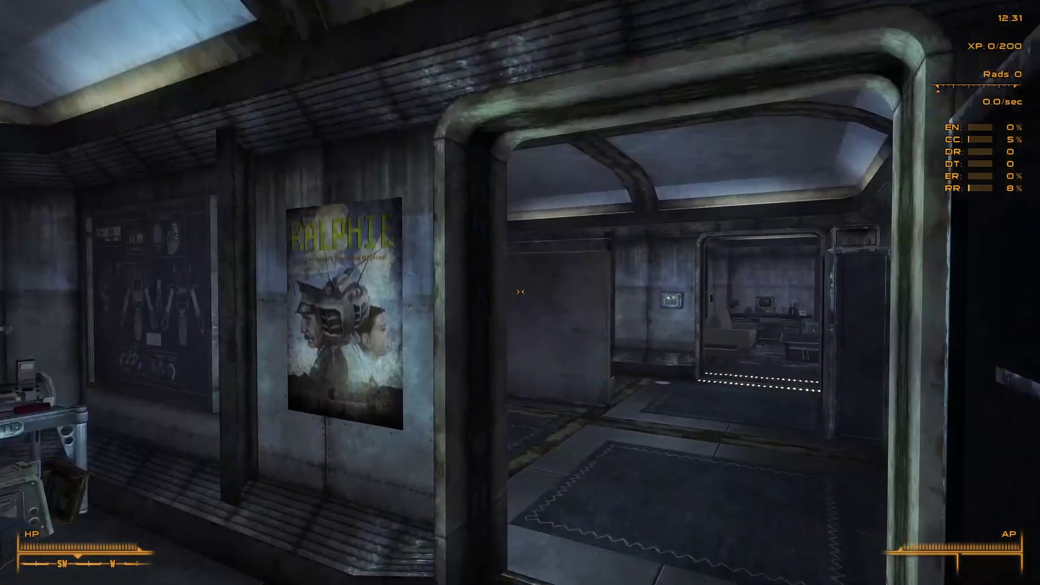
# - Return to the Armor Storage locker, check its shelf clutter after sorting, and take all the armor out
pyautogui.press('w')
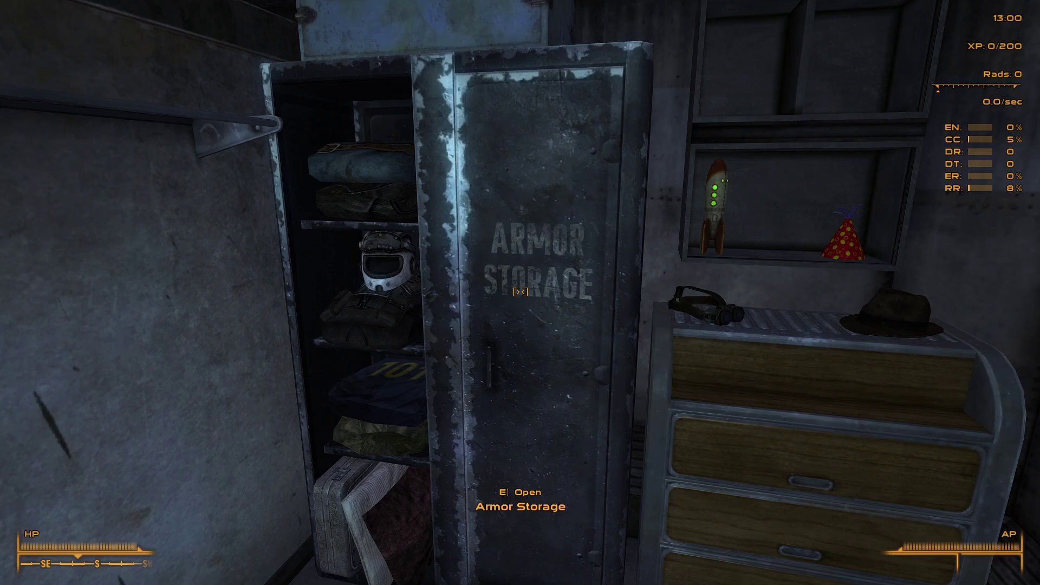
pyautogui.press('e')
pyautogui.press('a')
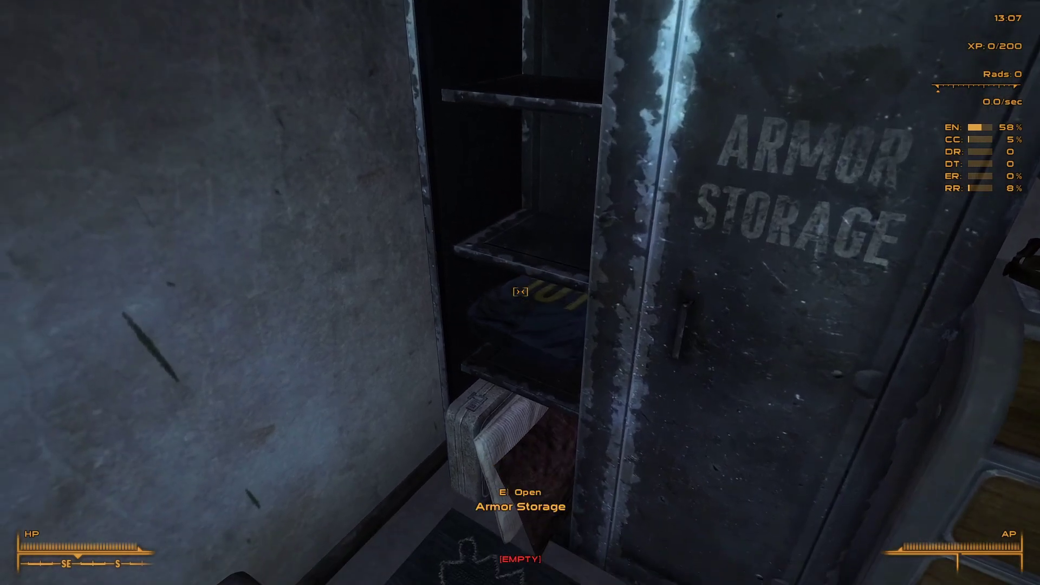
# - Return to the Sorting Container, put all four carried armor pieces into it, and run the sort on everything
pyautogui.press('s')
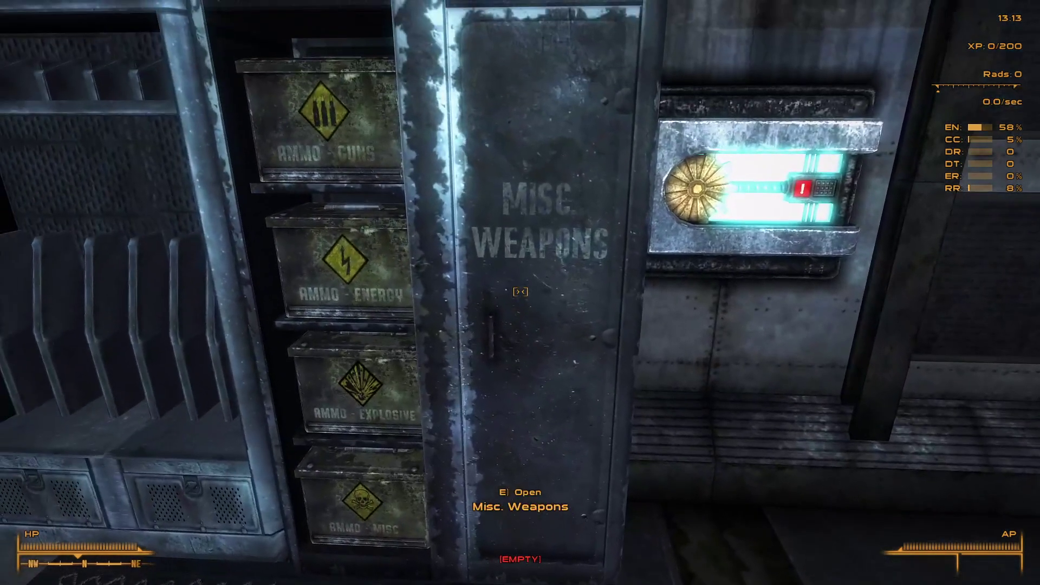
pyautogui.press('s')
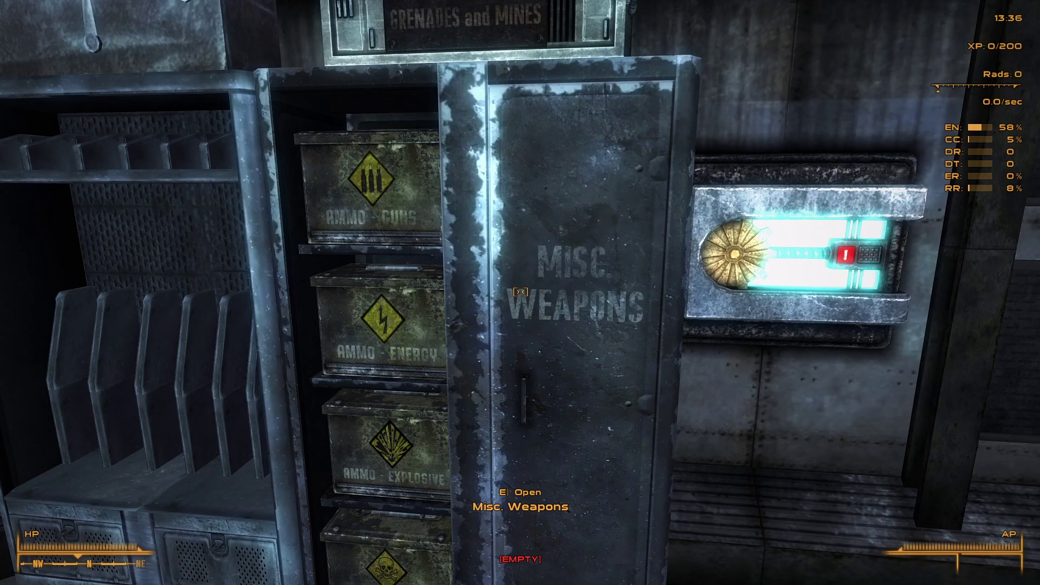
pyautogui.press('w')
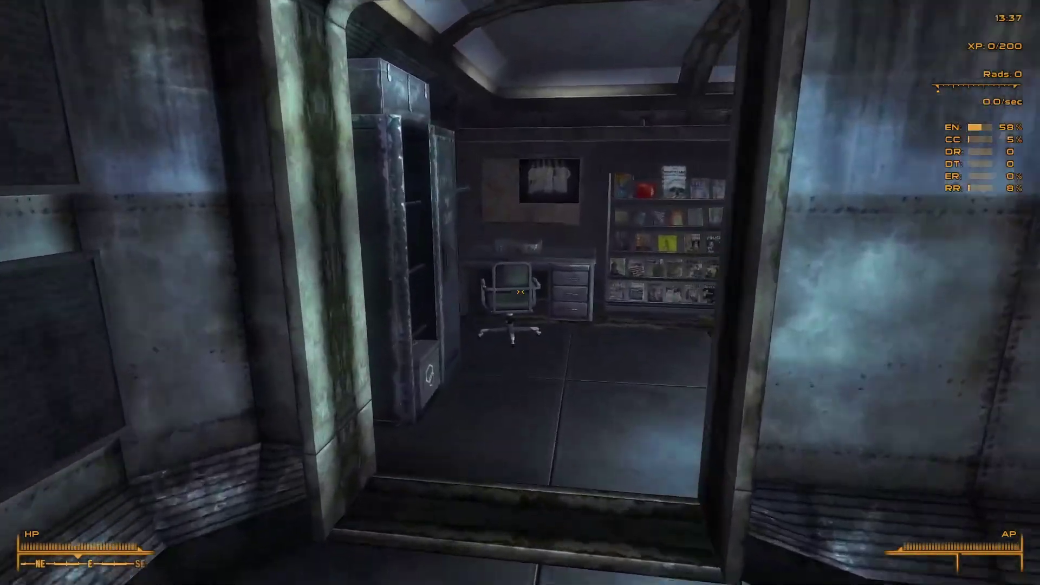
pyautogui.press('w')
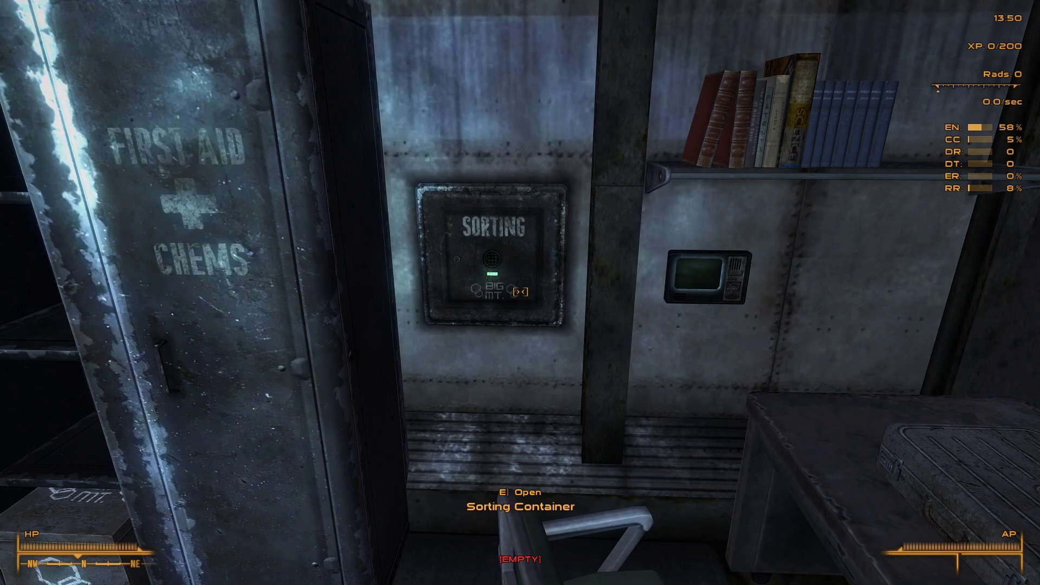
pyautogui.press('e')
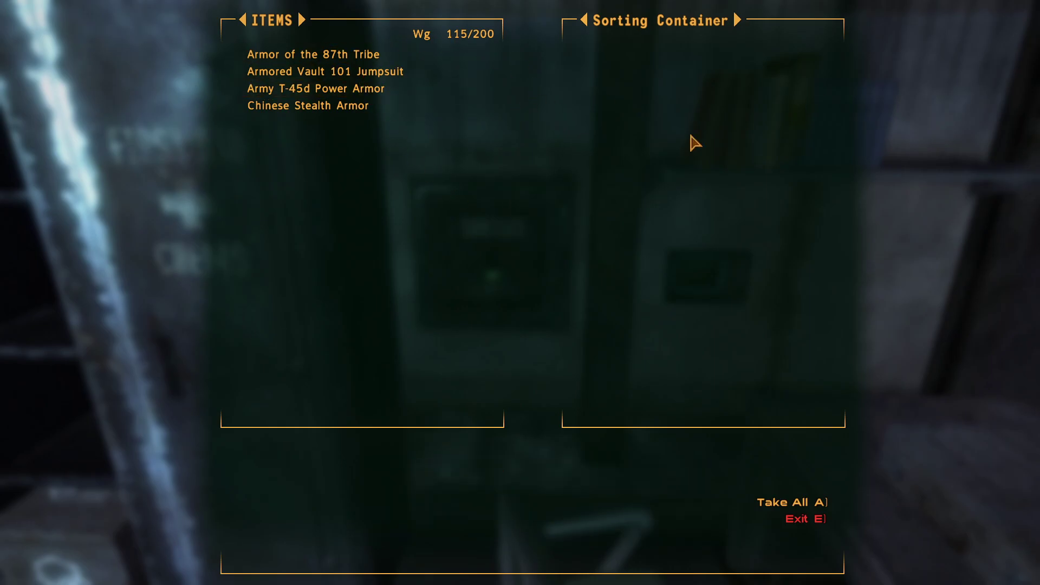
pyautogui.click(353, 54)
pyautogui.click(353, 54)
pyautogui.click(352, 55)
pyautogui.click(352, 54)
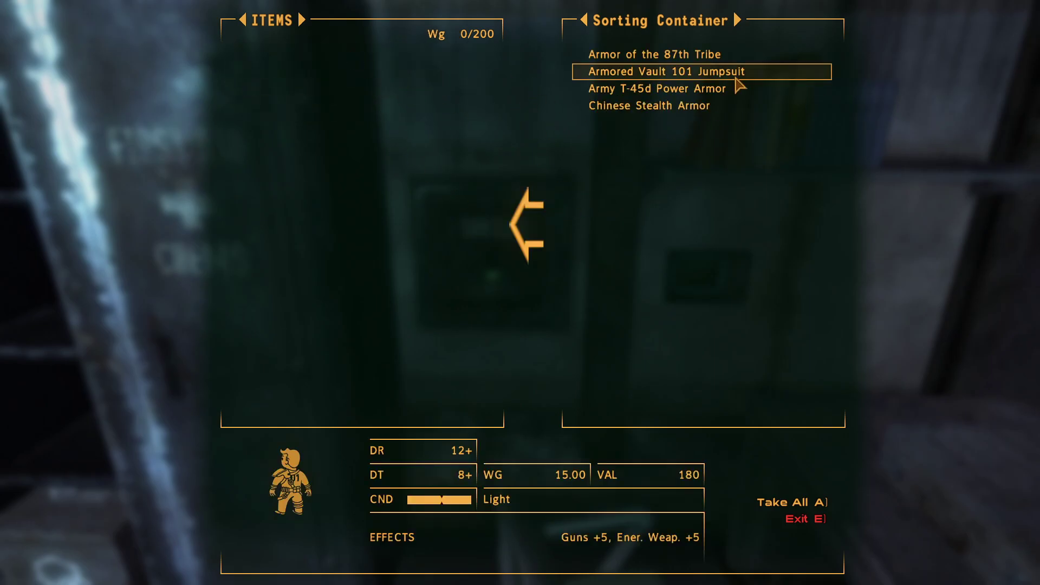
pyautogui.click(795, 517)
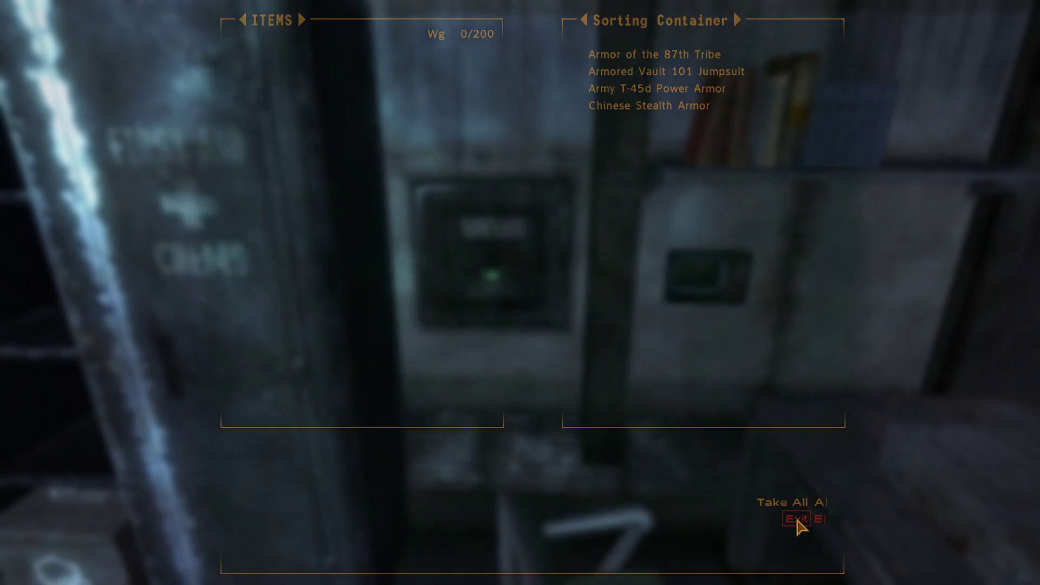
pyautogui.click(512, 346)
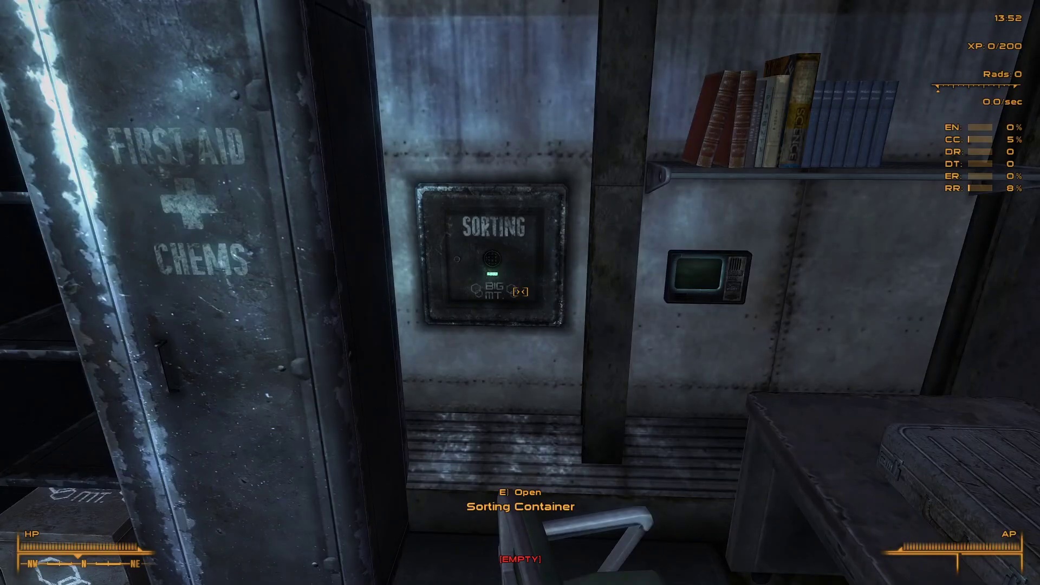
# - Walk back to the Armor Storage locker and check its shelf clutter after the sort
pyautogui.press('w')
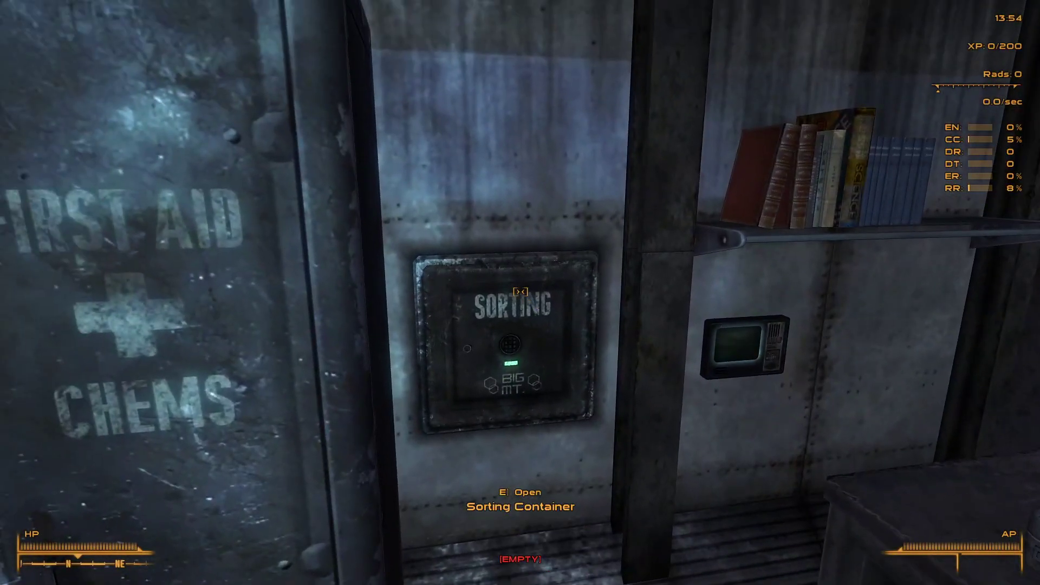
pyautogui.press('w')
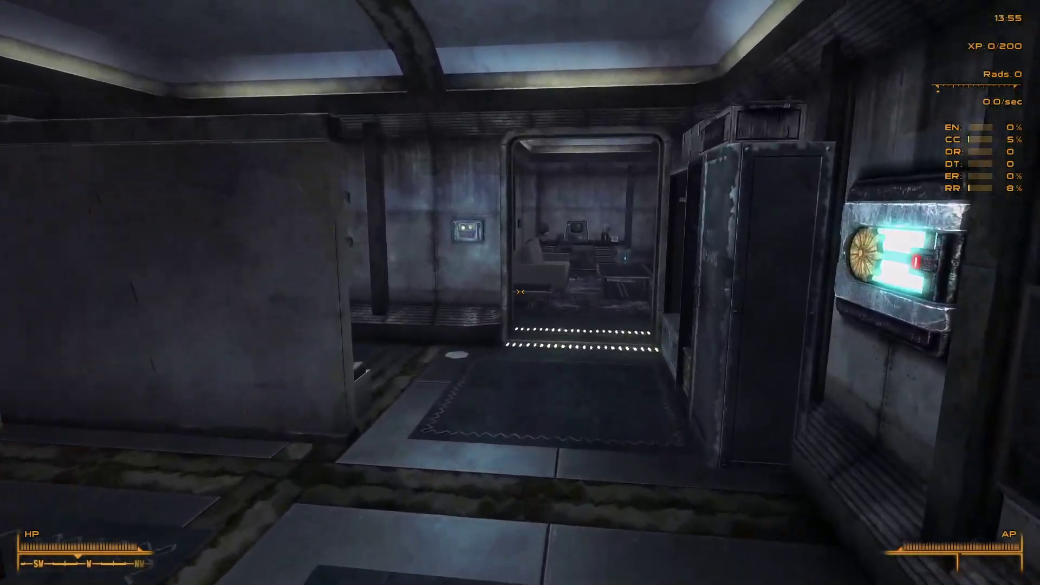
pyautogui.press('w')
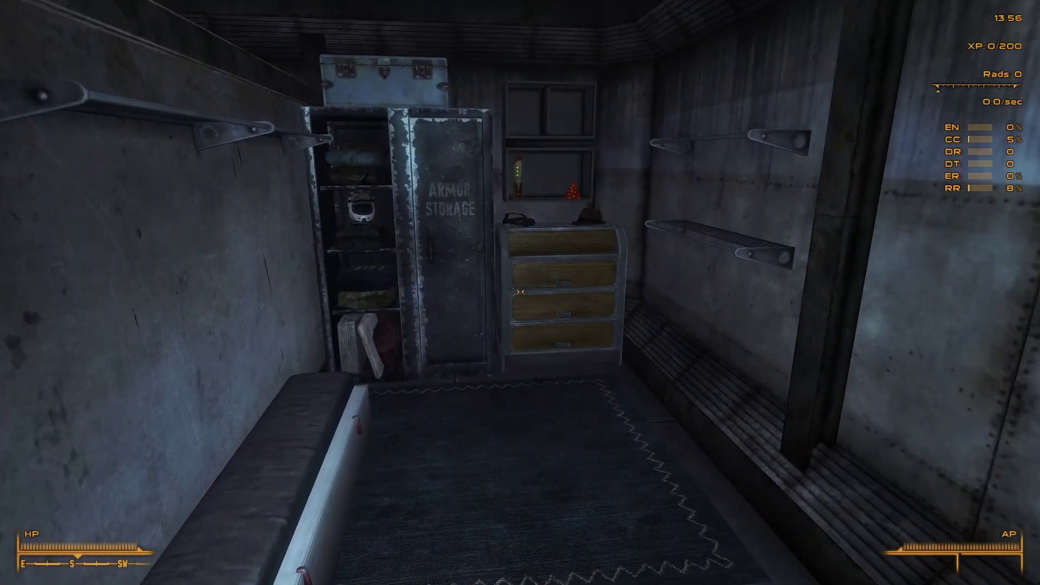
# - Walk through the Sink's storage room, lounge, central hub and kitchen, examining the storage containers along the way
pyautogui.press('w')
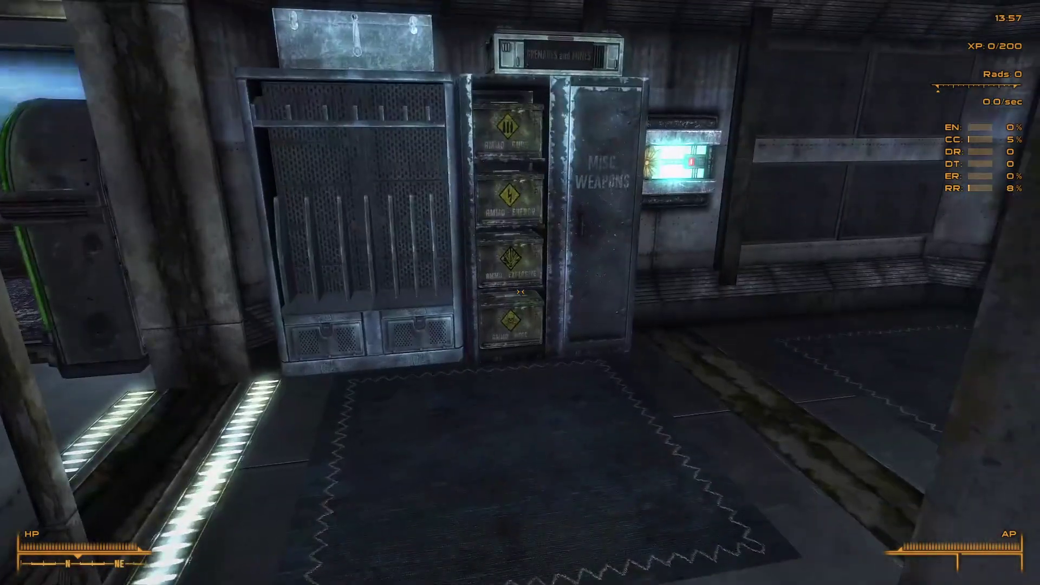
pyautogui.press('w')
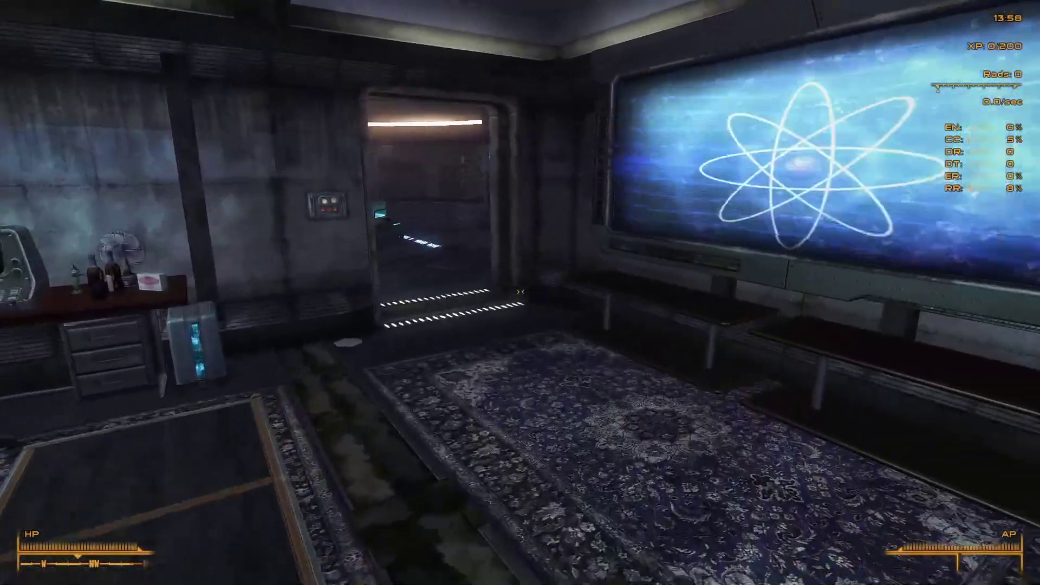
pyautogui.press('w')
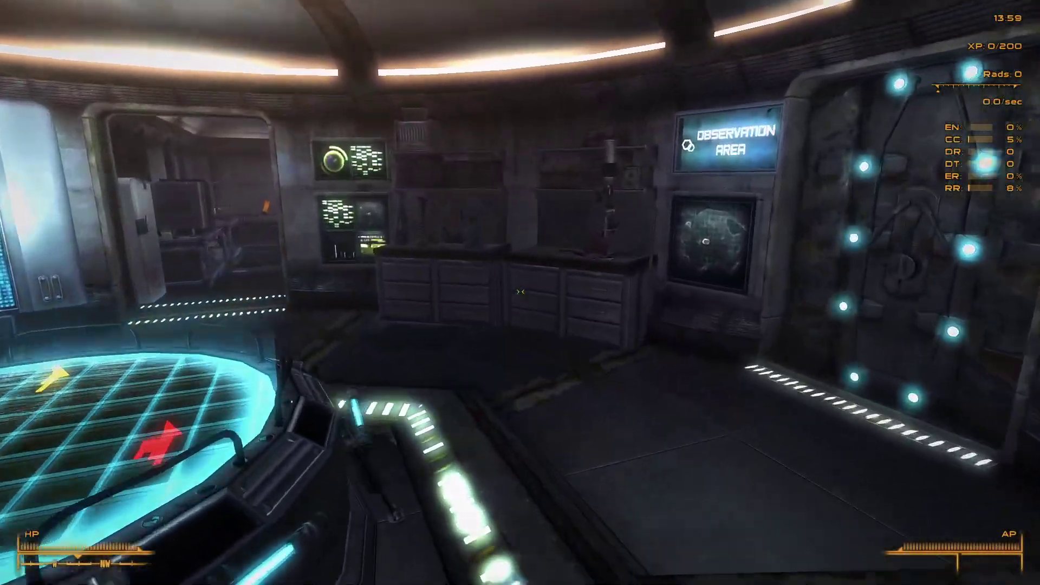
pyautogui.press('w')
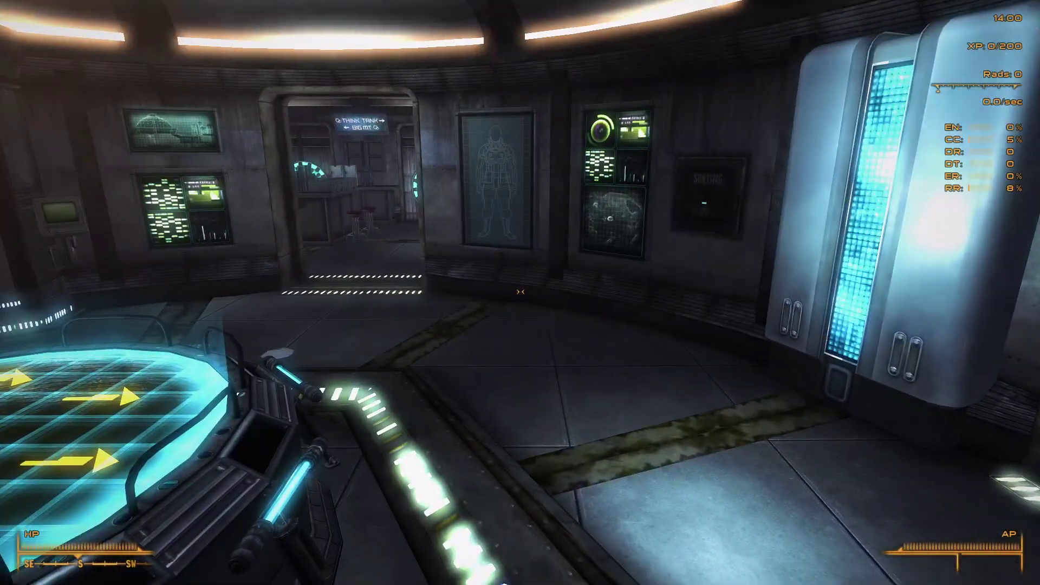
pyautogui.press('w')
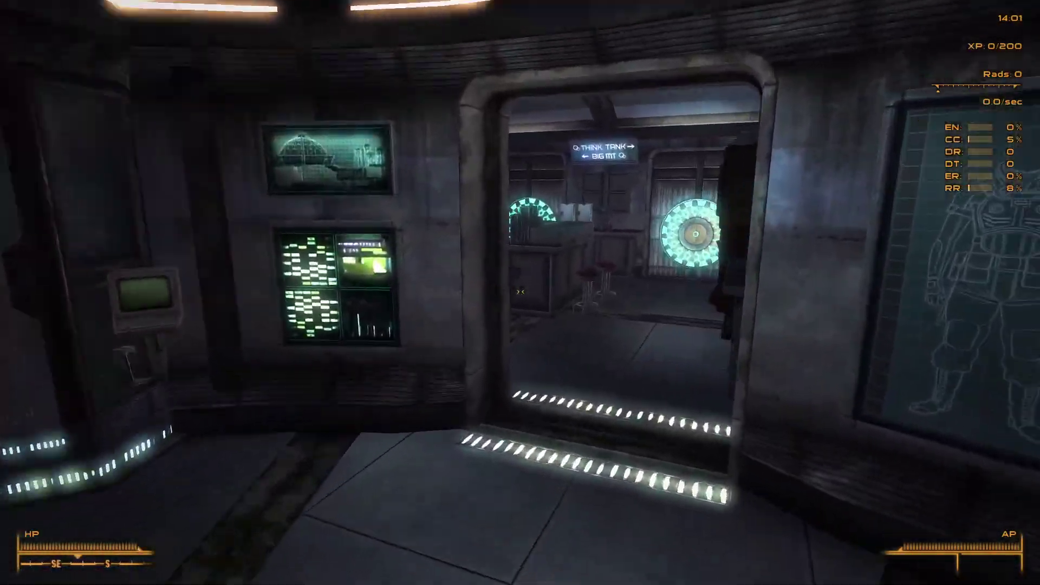
pyautogui.press('w')
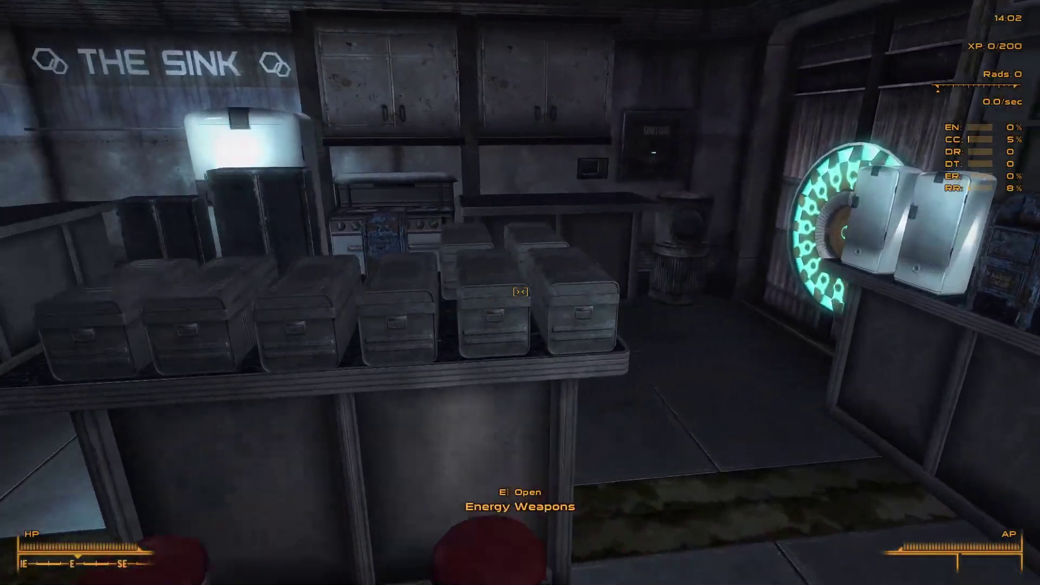
pyautogui.press('w')
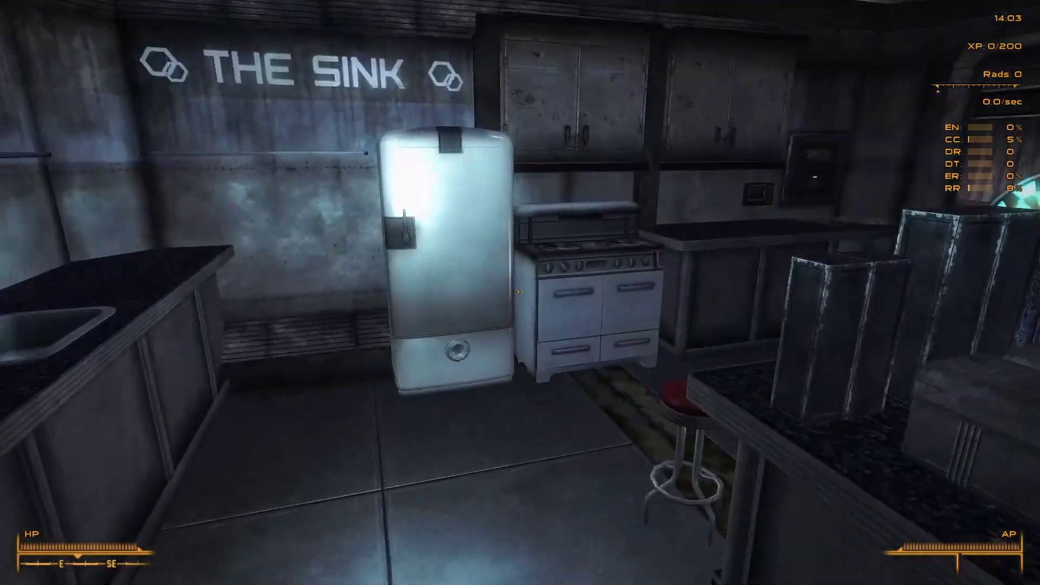
pyautogui.press('w')
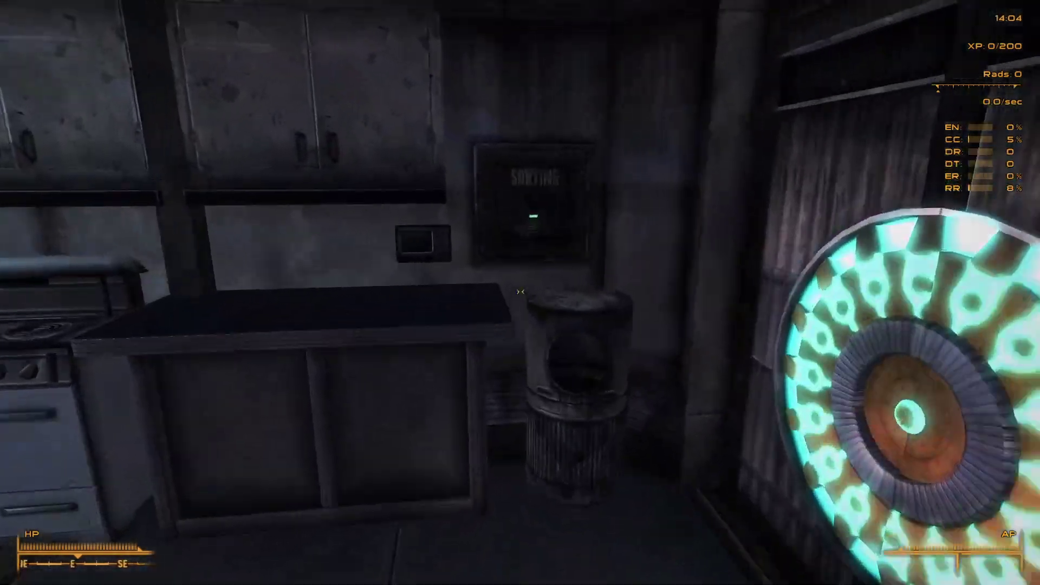
pyautogui.press('s')
pyautogui.press('w')
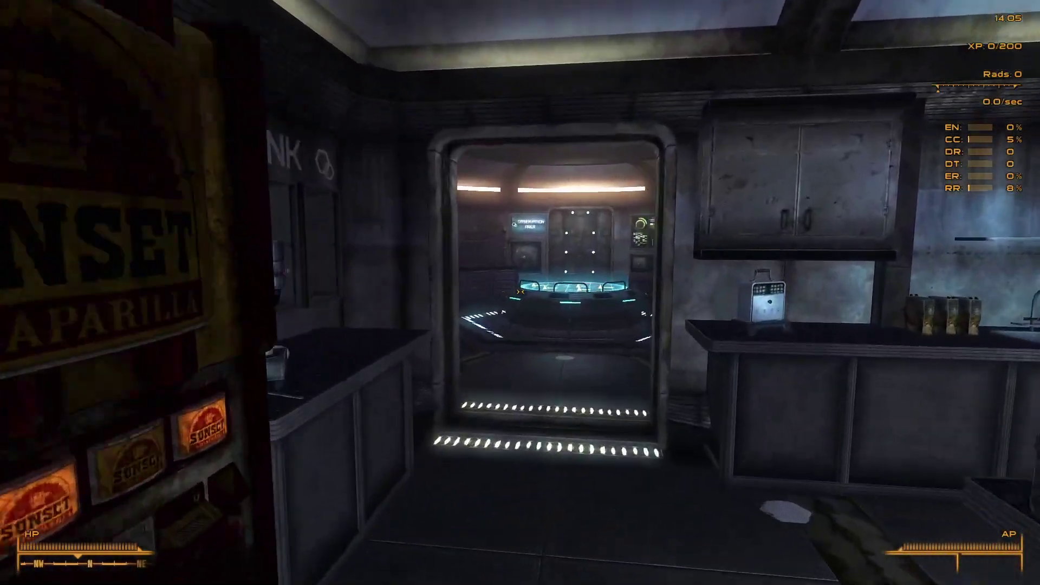
pyautogui.press('w')
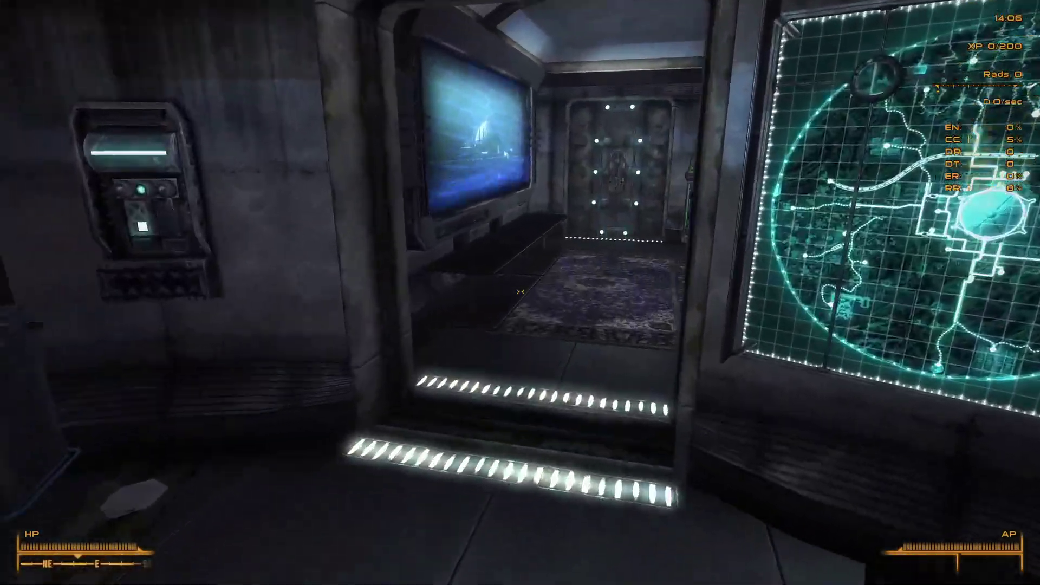
pyautogui.press('w')
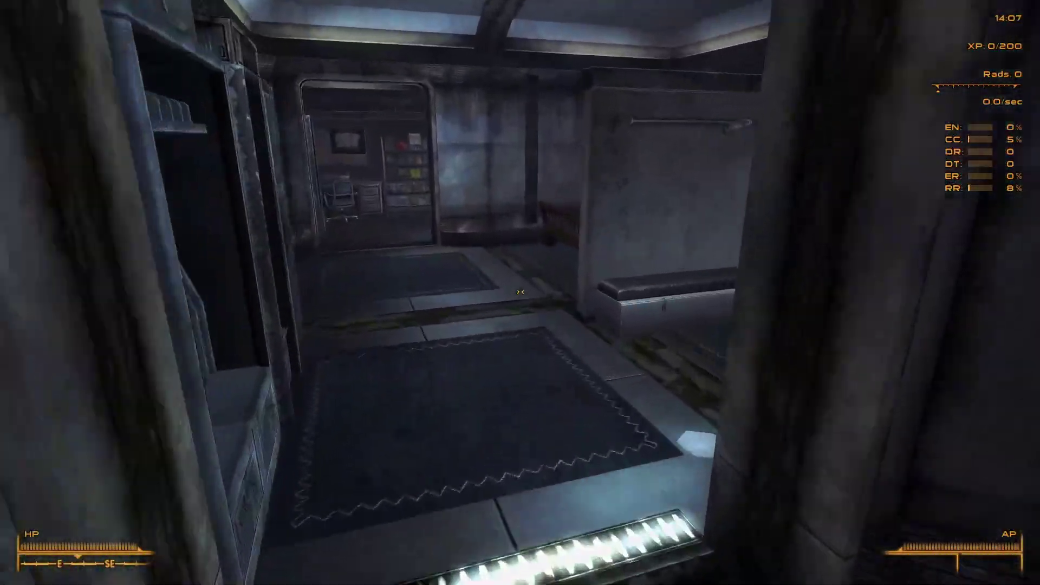
pyautogui.press('w')
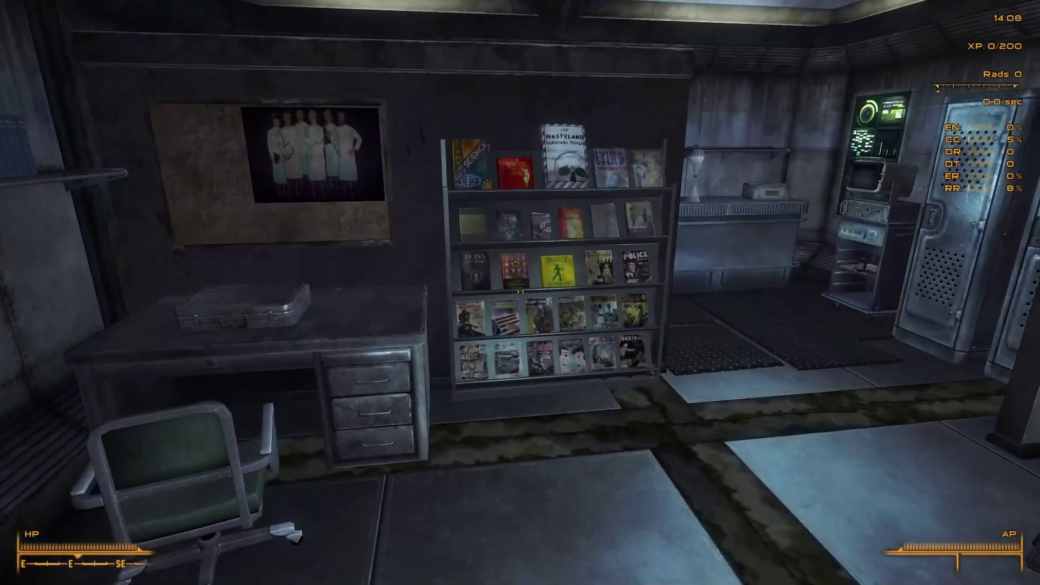
# - Quit the game and switch back to the Sink cell in the GECK
pyautogui.press('`')
pyautogui.press('`')
pyautogui.press('`')
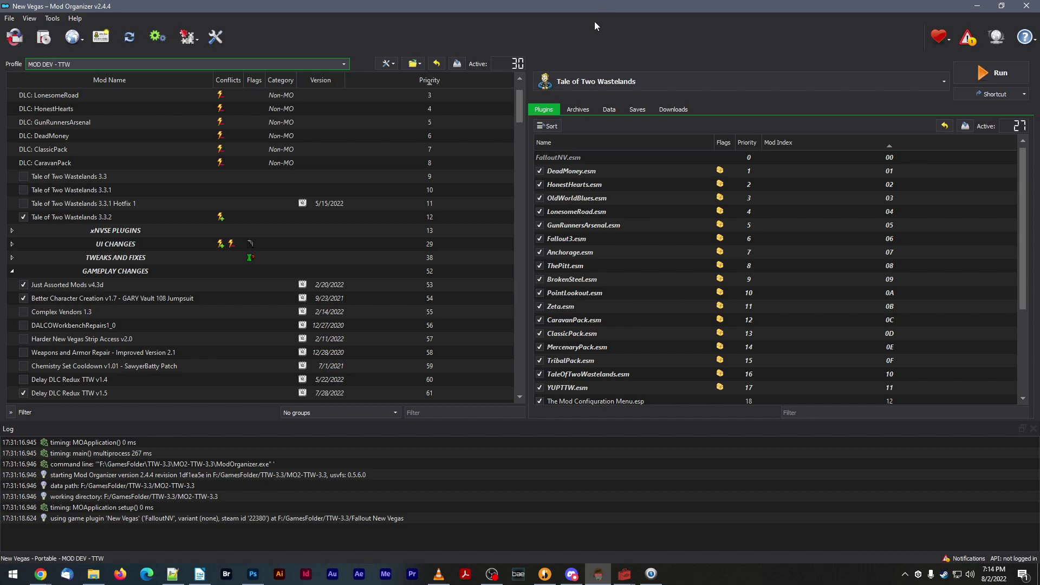
pyautogui.moveTo(623, 575)
pyautogui.click(671, 536)
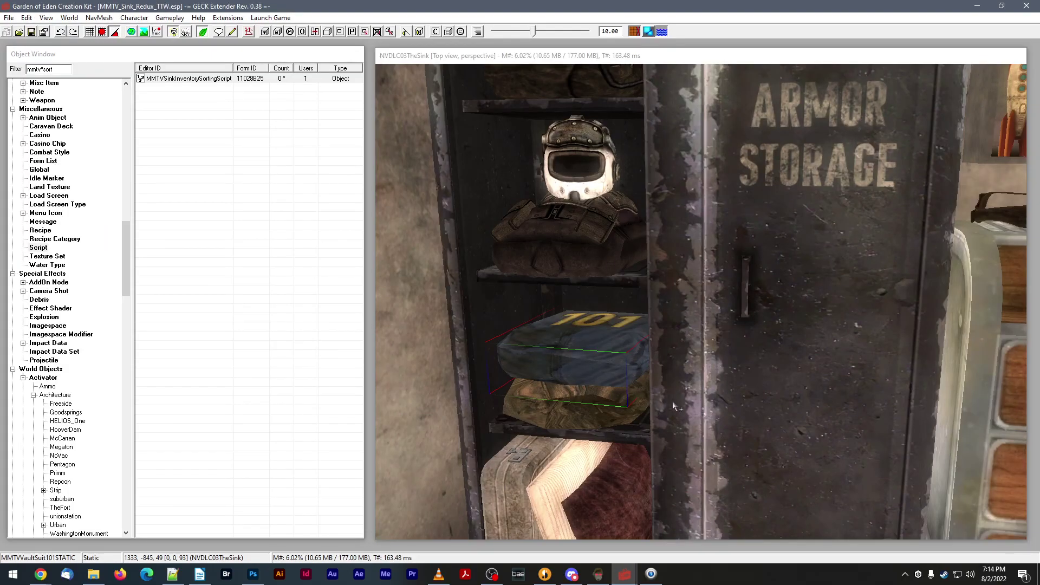
# - Inspect the reference properties of the folded Vault 101 suit in the Armor Storage locker and close them without changes
pyautogui.click(619, 371)
pyautogui.keyDown('shift'); pyautogui.moveTo(619, 369); pyautogui.dragTo(582, 353, button='middle'); pyautogui.keyUp('shift')
pyautogui.click(619, 352)
pyautogui.doubleClick(605, 349)
pyautogui.click(560, 420)
pyautogui.doubleClick(582, 353)
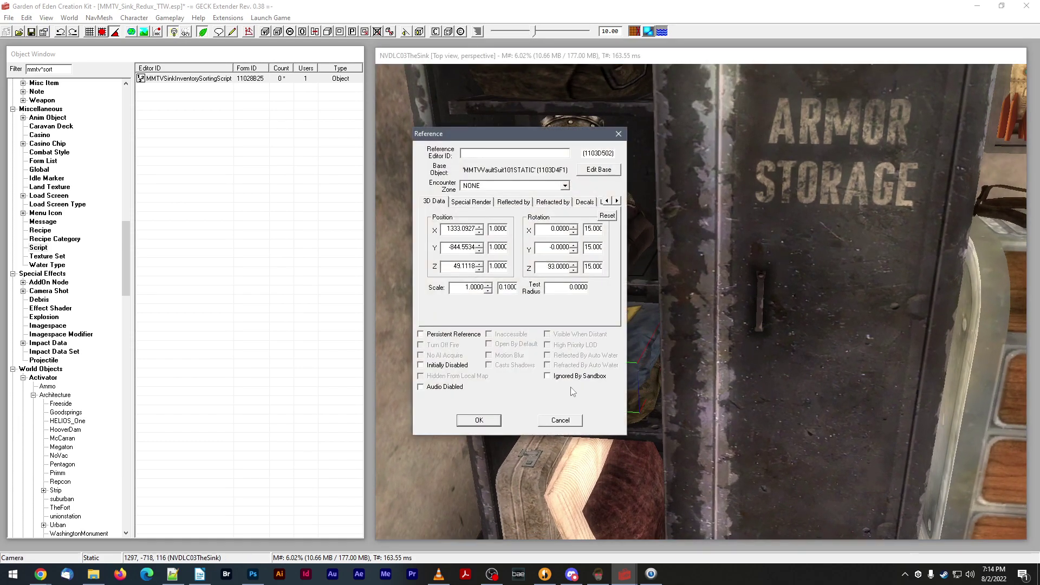
pyautogui.click(561, 421)
pyautogui.moveTo(622, 363)
pyautogui.keyDown('shift'); pyautogui.mouseDown(button='middle')
pyautogui.moveTo(629, 353)
pyautogui.moveTo(620, 366)
pyautogui.mouseUp(button='middle'); pyautogui.keyUp('shift')
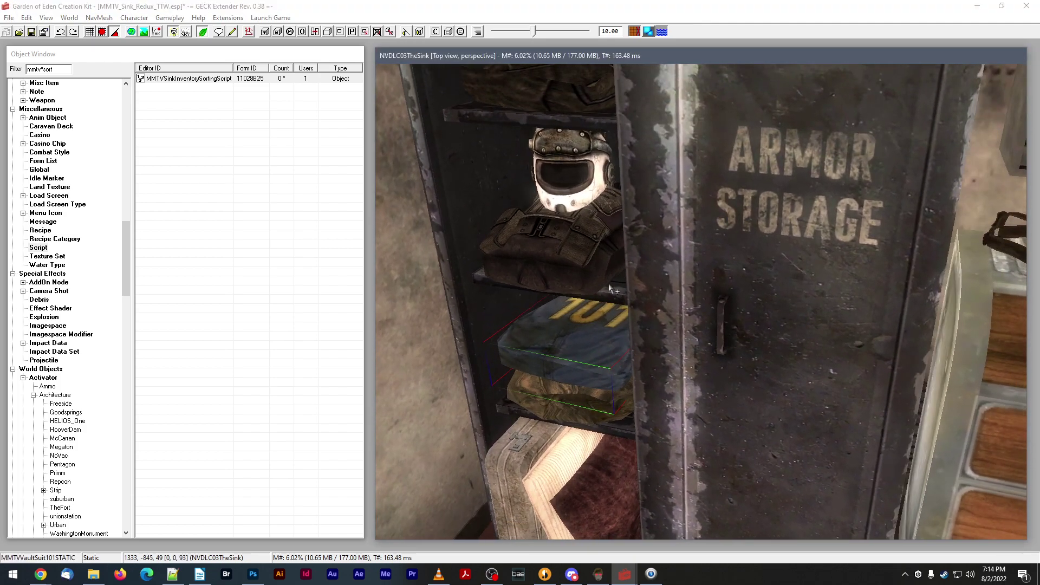
# - Select the helmet in the Armor Storage locker and examine how the clutter is arranged on the shelves
pyautogui.click(560, 151)
pyautogui.scroll(-5, 571, 198)
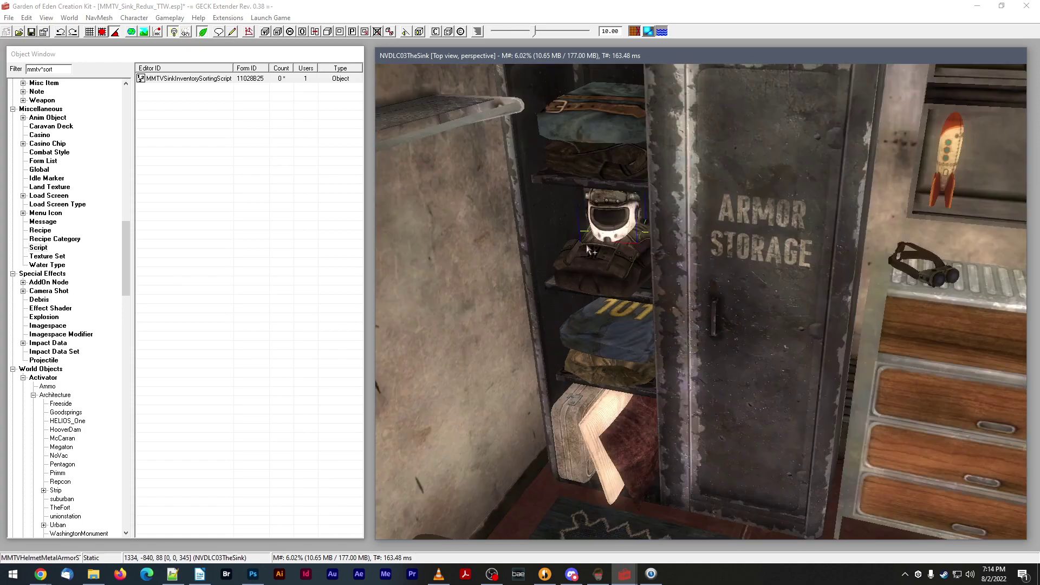
pyautogui.scroll(3, 689, 306)
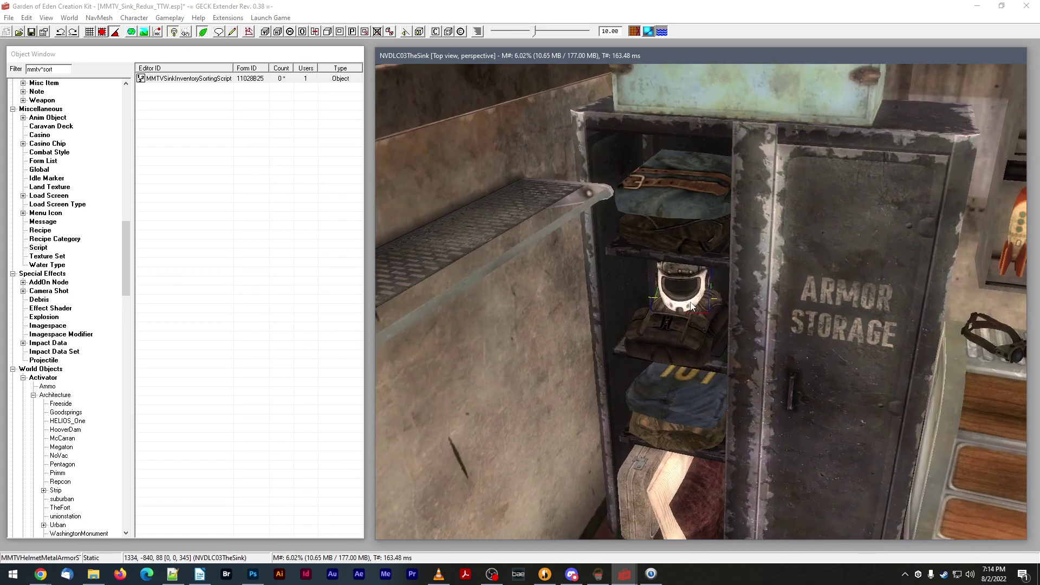
pyautogui.scroll(2, 687, 291)
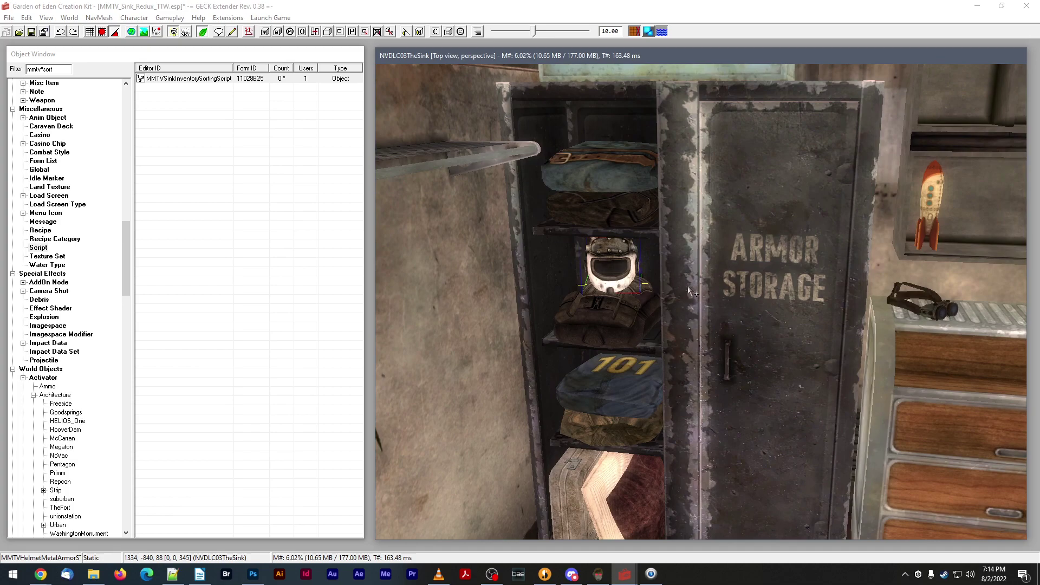
pyautogui.scroll(-3, 688, 287)
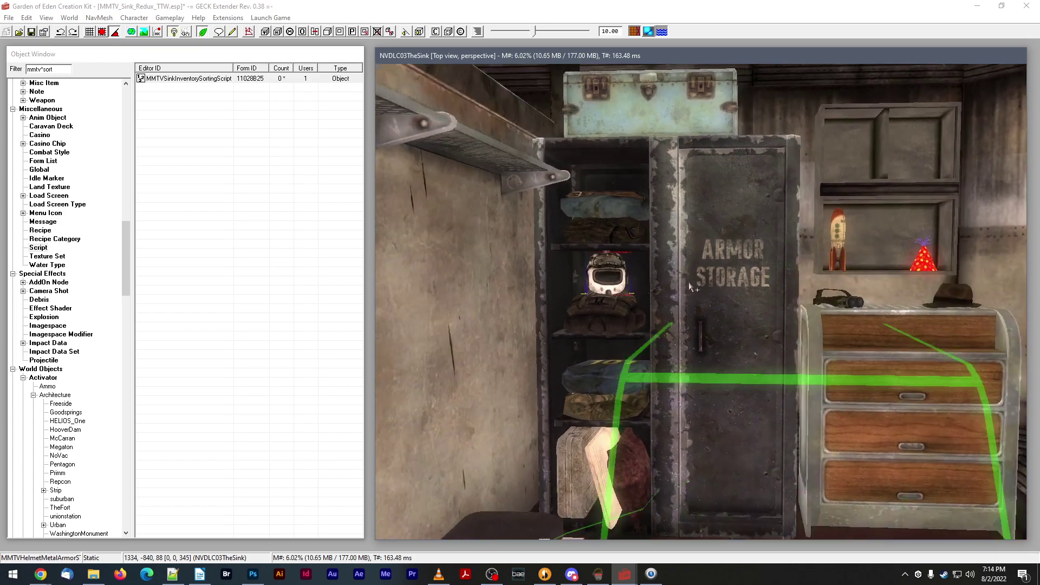
pyautogui.scroll(3, 687, 284)
pyautogui.keyDown('shift'); pyautogui.moveTo(684, 289); pyautogui.dragTo(692, 290, button='middle'); pyautogui.keyUp('shift')
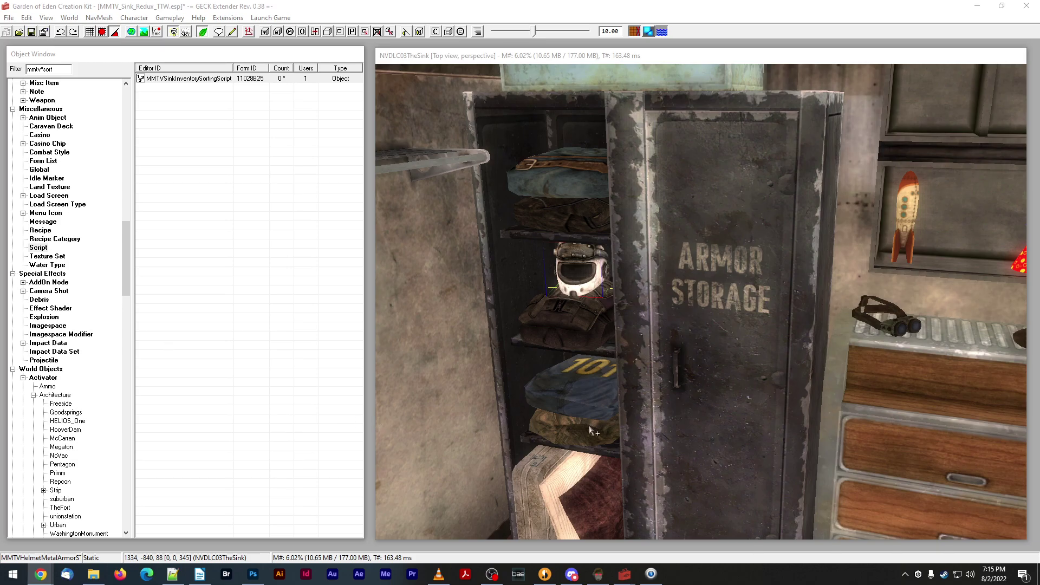
# - Go to the First Aid and Chems locker, select the red XMarker beside it, and examine the clutter linked to it
pyautogui.keyDown('shift'); pyautogui.moveTo(591, 427); pyautogui.dragTo(537, 431, button='middle'); pyautogui.keyUp('shift')
pyautogui.scroll(-4, 550, 470)
pyautogui.scroll(6, 536, 432)
pyautogui.scroll(3, 537, 431)
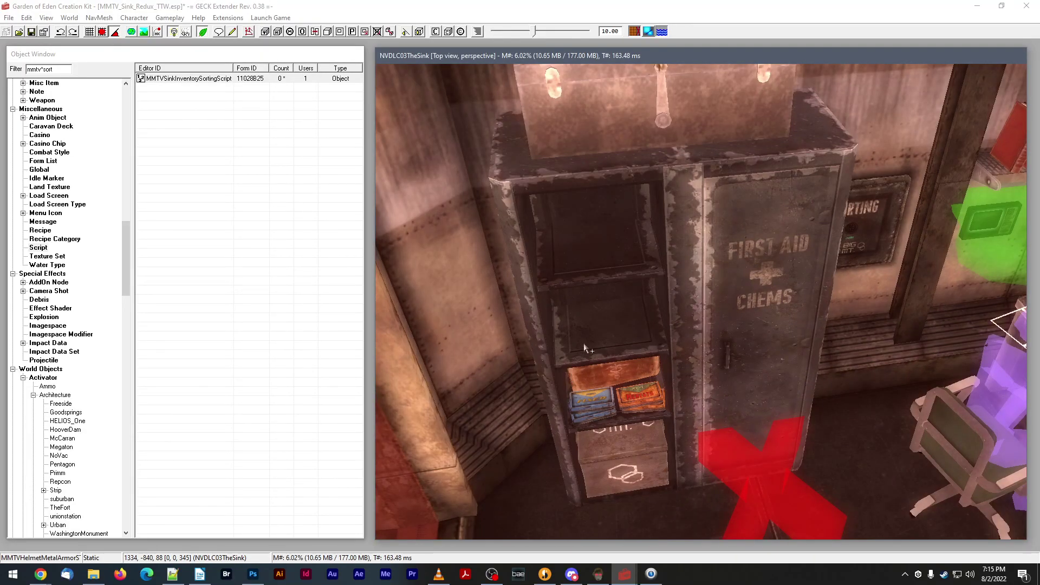
pyautogui.scroll(5, 582, 336)
pyautogui.moveTo(584, 335)
pyautogui.keyDown('shift'); pyautogui.mouseDown(button='middle')
pyautogui.moveTo(585, 325)
pyautogui.moveTo(640, 352)
pyautogui.mouseUp(button='middle'); pyautogui.keyUp('shift')
pyautogui.click(711, 384)
pyautogui.keyDown('shift'); pyautogui.moveTo(711, 384); pyautogui.dragTo(714, 386, button='middle'); pyautogui.keyUp('shift')
pyautogui.moveTo(714, 385); pyautogui.dragTo(812, 408)
pyautogui.keyDown('shift'); pyautogui.moveTo(766, 401); pyautogui.dragTo(766, 400, button='middle'); pyautogui.keyUp('shift')
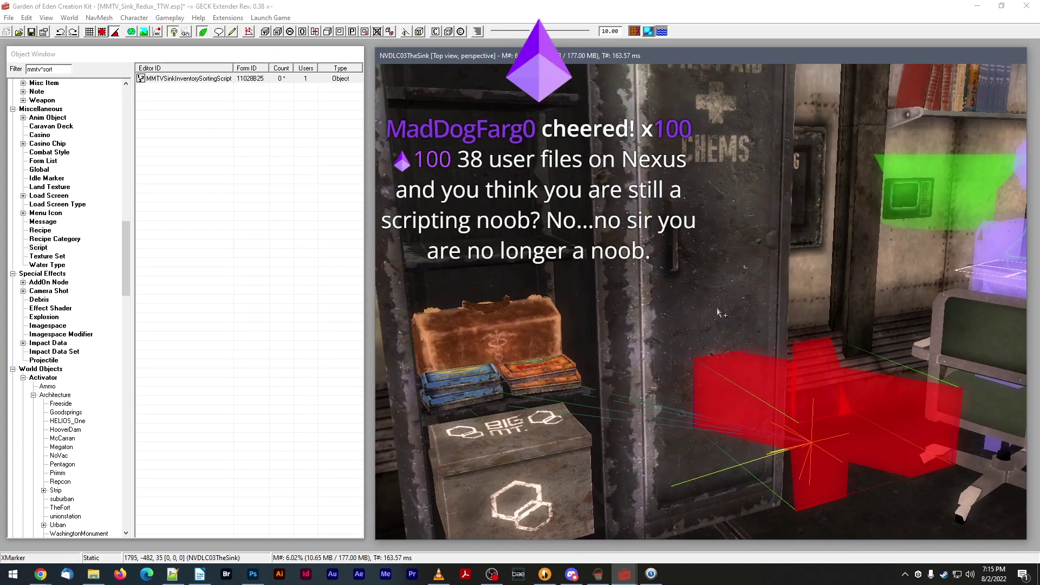
pyautogui.keyDown('shift'); pyautogui.moveTo(720, 301); pyautogui.dragTo(720, 307, button='middle'); pyautogui.keyUp('shift')
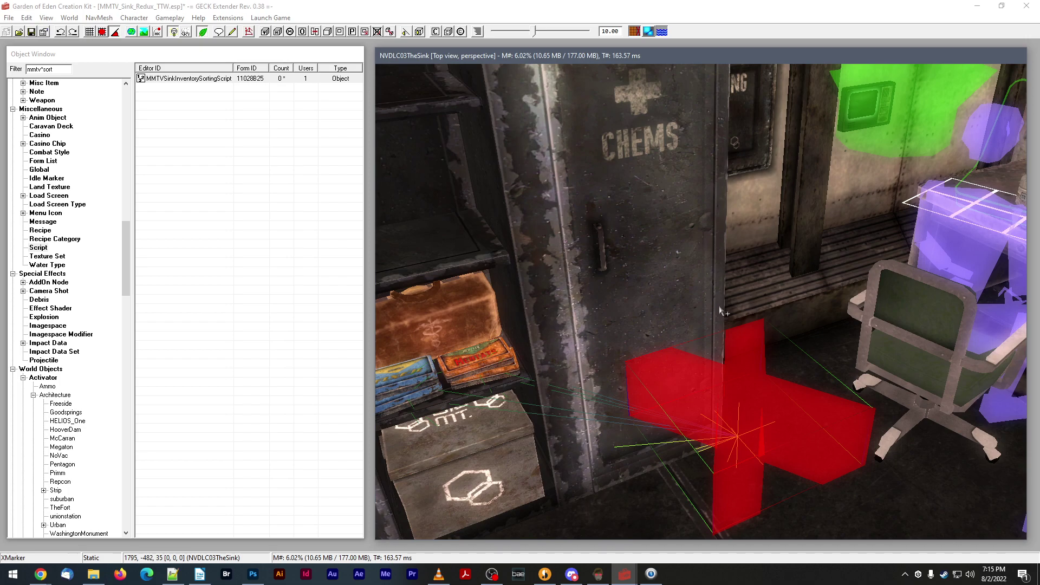
# - Clear the Object Window filter and return to the clutter in the First Aid and Chems locker
pyautogui.click(66, 73)
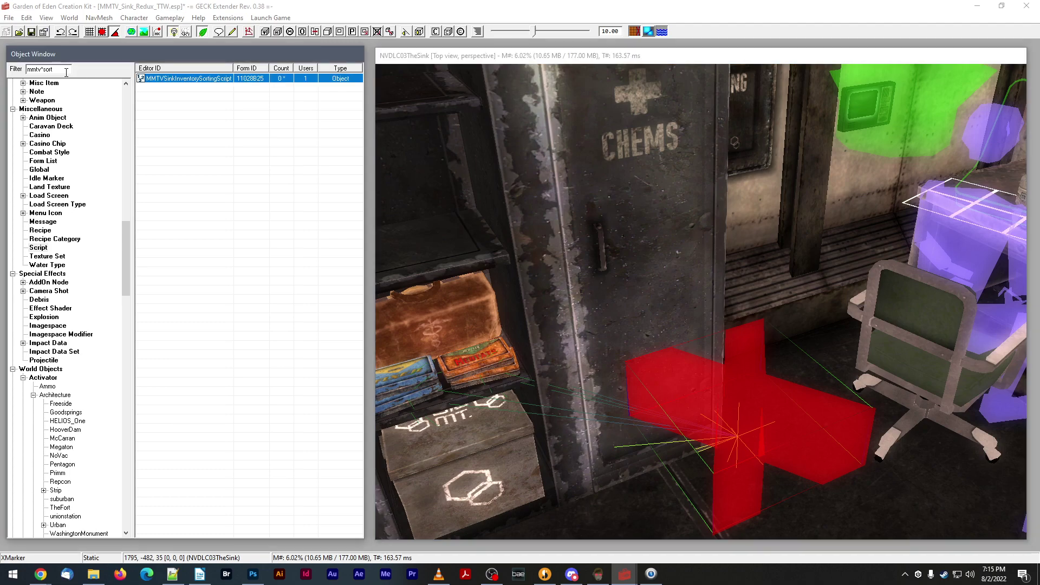
pyautogui.moveTo(67, 72); pyautogui.dragTo(26, 70)
pyautogui.press('BackSpace')
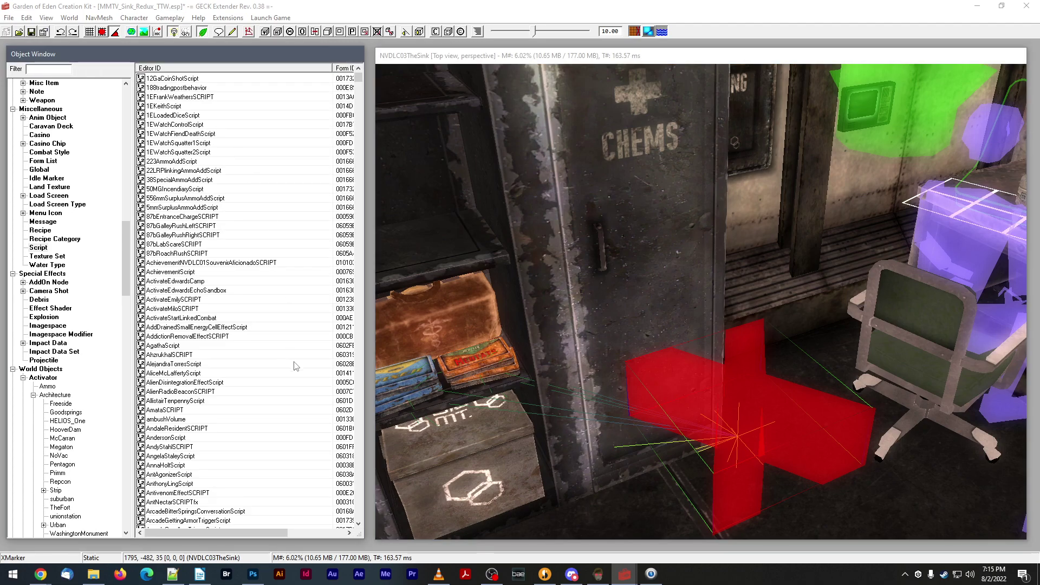
pyautogui.keyDown('shift'); pyautogui.moveTo(493, 381); pyautogui.dragTo(514, 371, button='middle'); pyautogui.keyUp('shift')
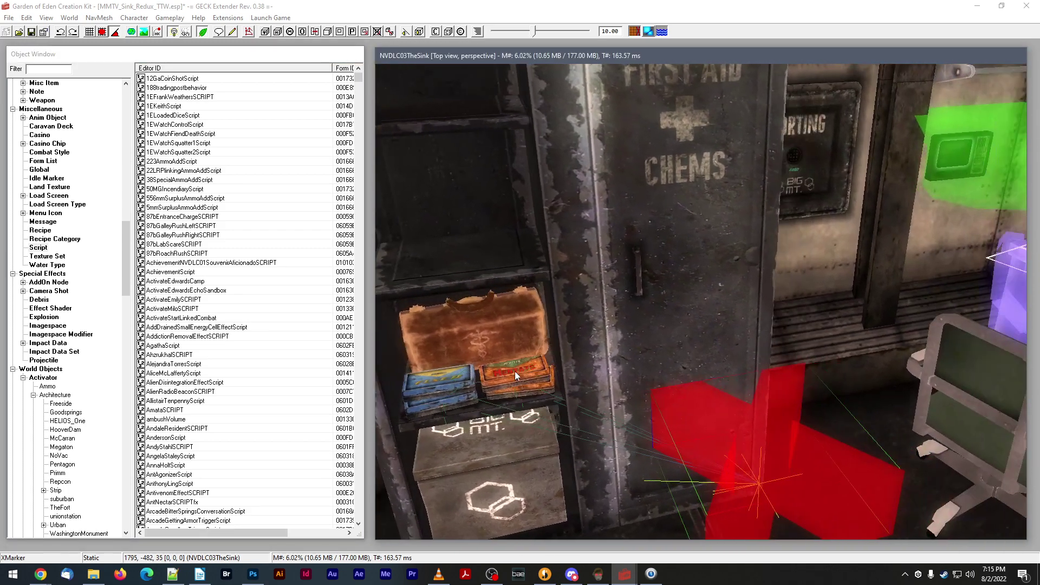
# - Inspect the chems cabinet's reference and base container settings, then leave them without making changes
pyautogui.click(614, 232)
pyautogui.keyDown('shift'); pyautogui.moveTo(614, 233); pyautogui.dragTo(600, 232, button='middle'); pyautogui.keyUp('shift')
pyautogui.doubleClick(596, 219)
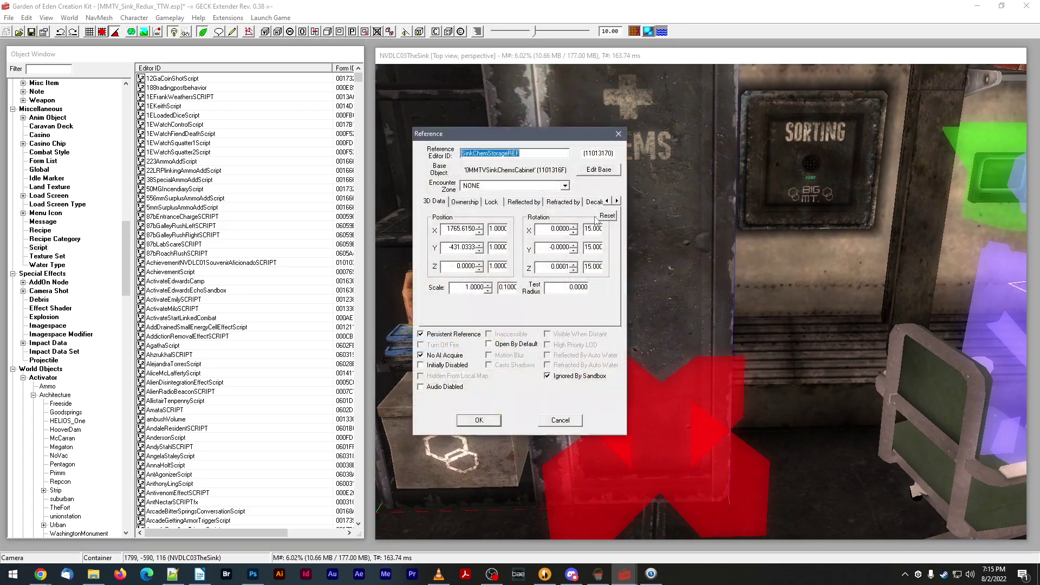
pyautogui.click(603, 172)
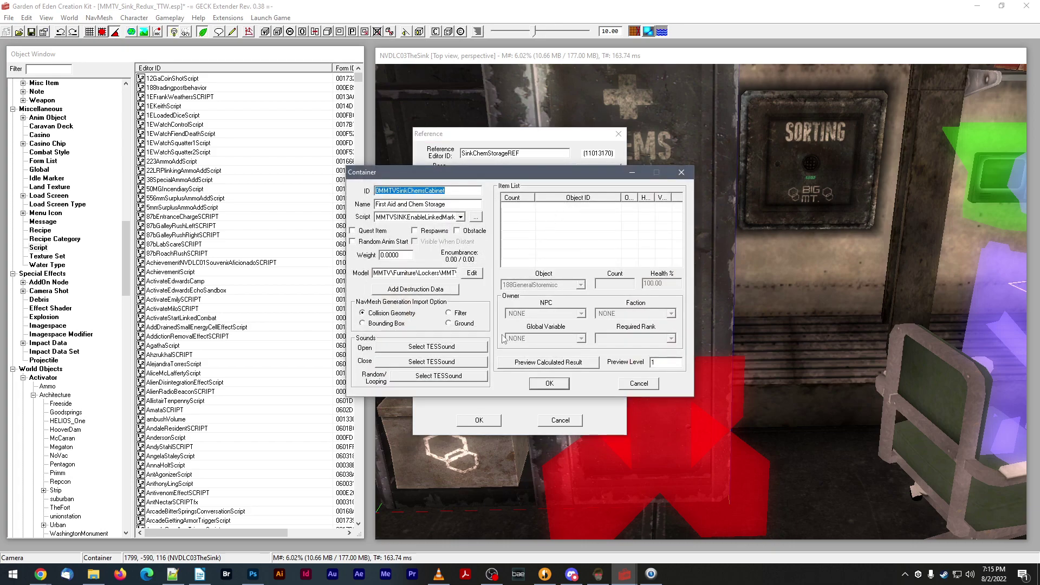
pyautogui.click(639, 383)
pyautogui.click(502, 418)
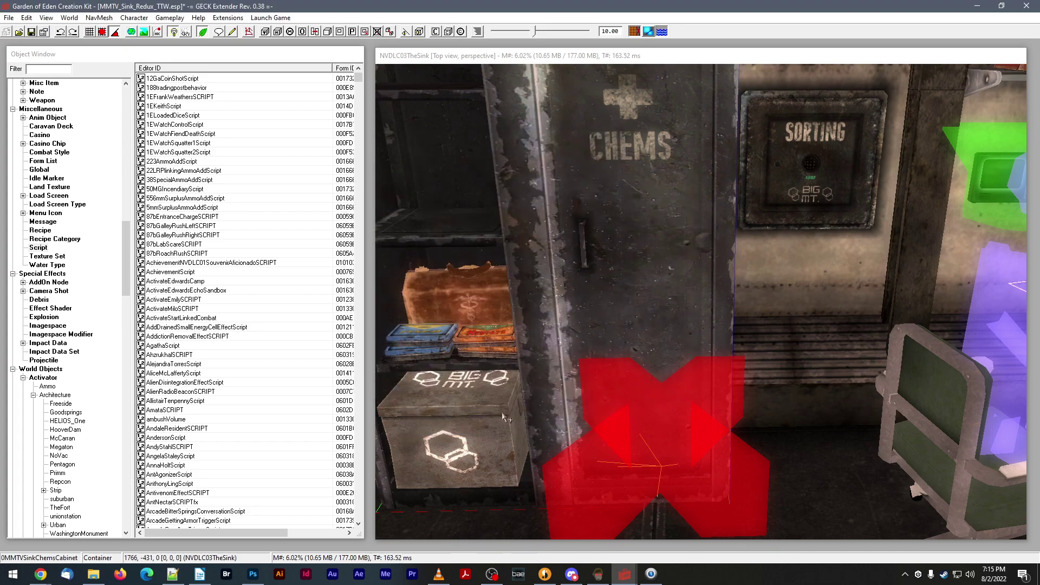
# - Open MMTVSinkInventorySortingScript.gek from the scripts folder in Notepad++ and reload its latest version from disk
pyautogui.click(93, 574)
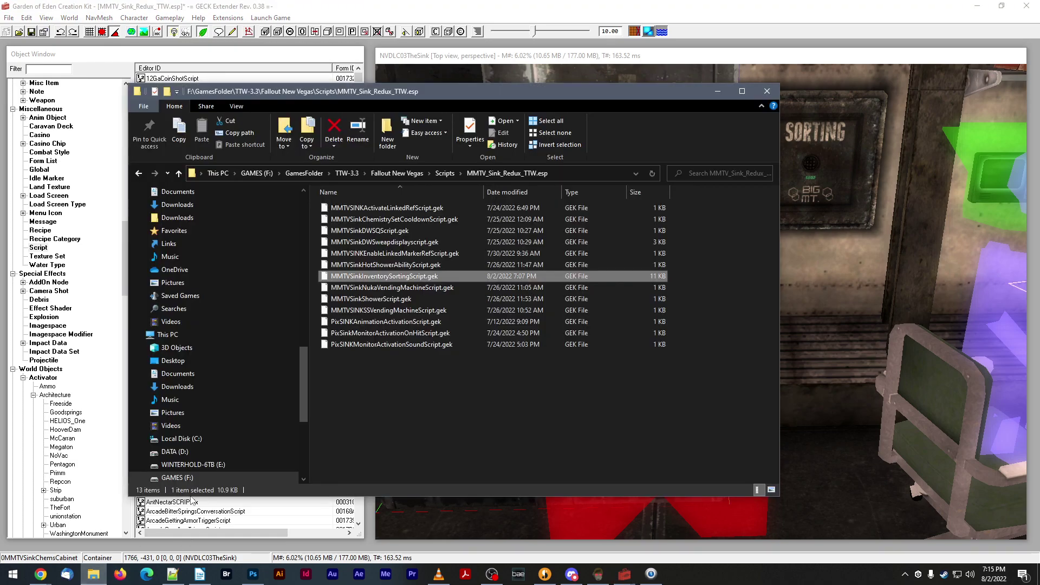
pyautogui.rightClick(402, 277)
pyautogui.click(460, 317)
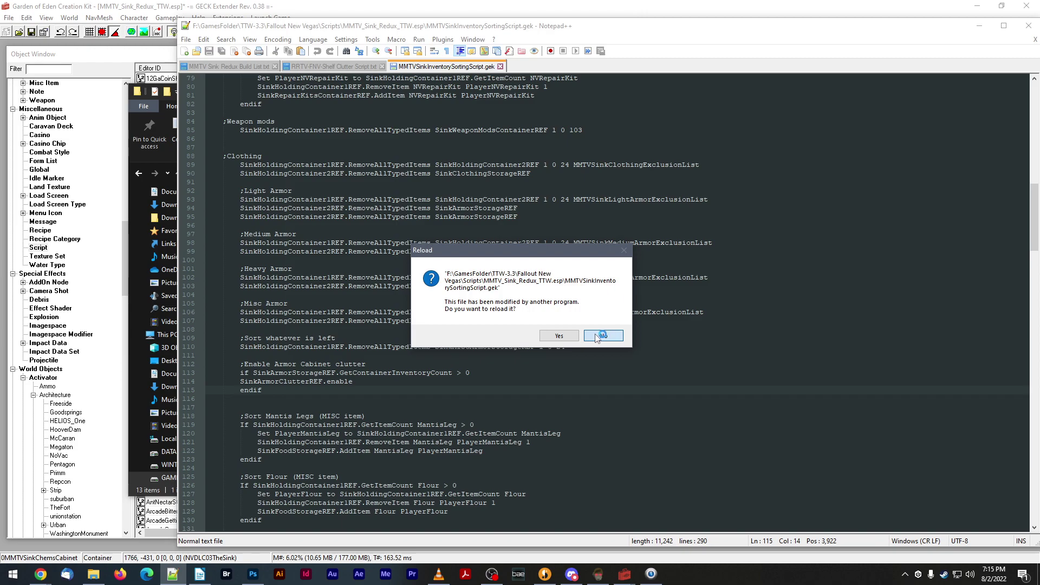
pyautogui.click(559, 335)
pyautogui.click(296, 373)
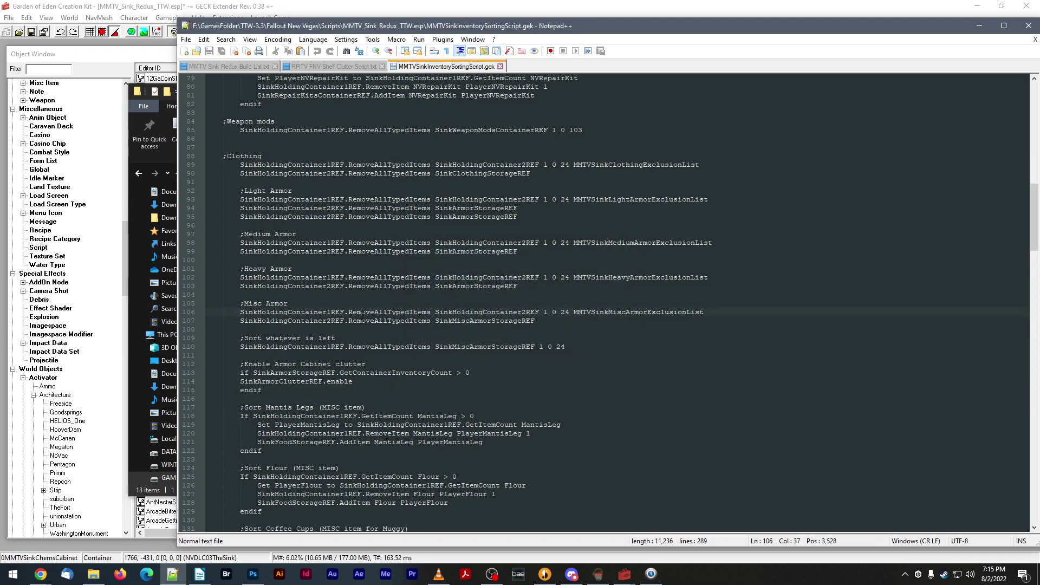
# - Review the sorting script's clutter-enabling sections through the Chem Cabinet part, then close the script and return to the GECK
pyautogui.scroll(10, 297, 373)
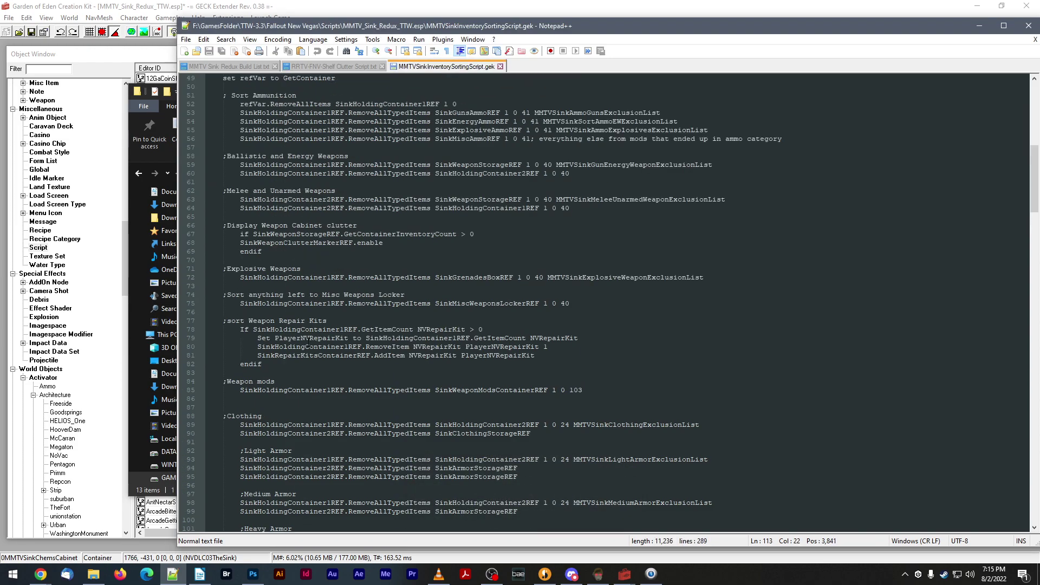
pyautogui.scroll(-16, 296, 373)
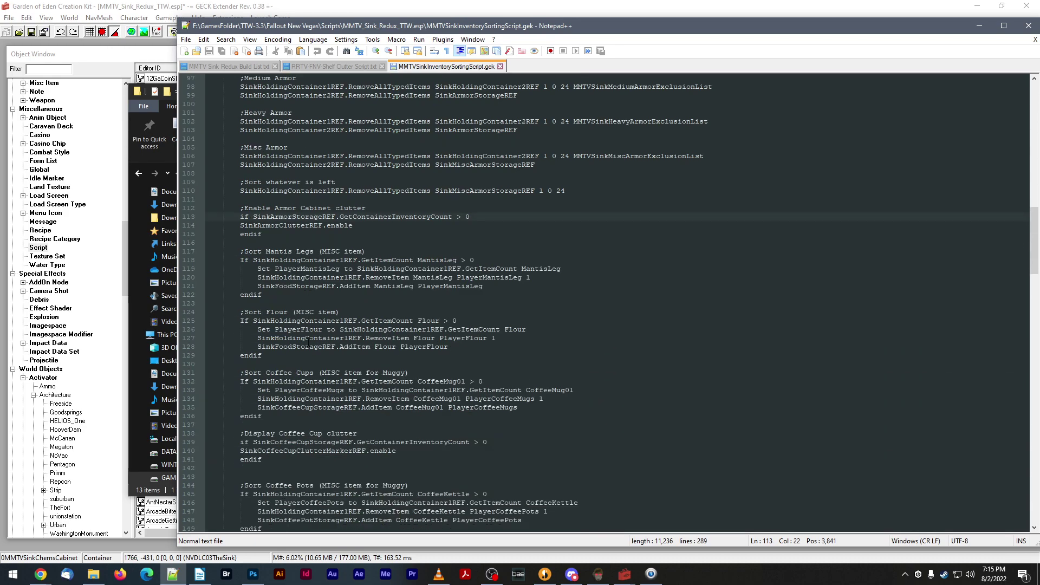
pyautogui.scroll(-16, 307, 343)
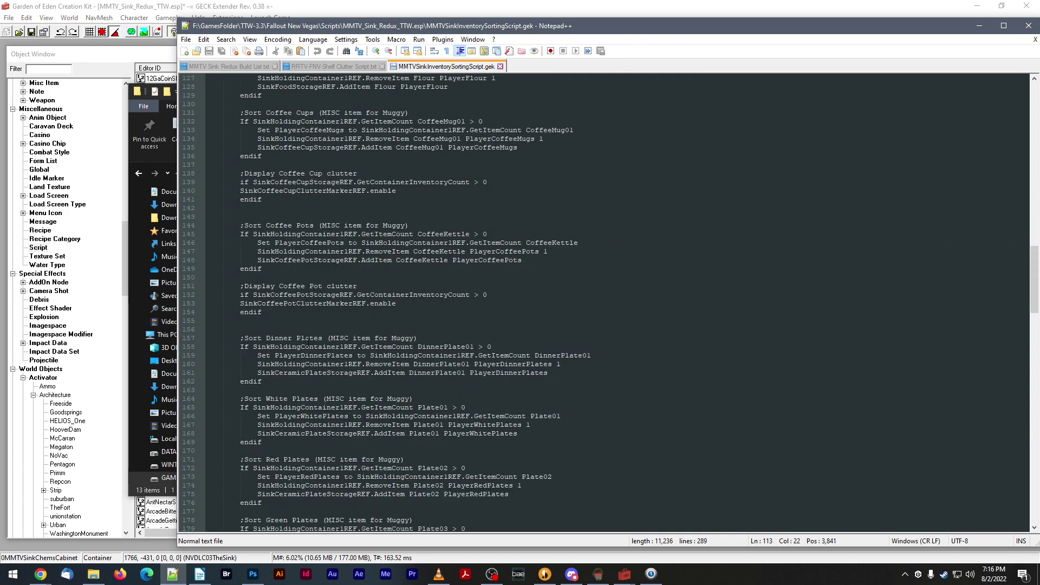
pyautogui.scroll(-18, 307, 343)
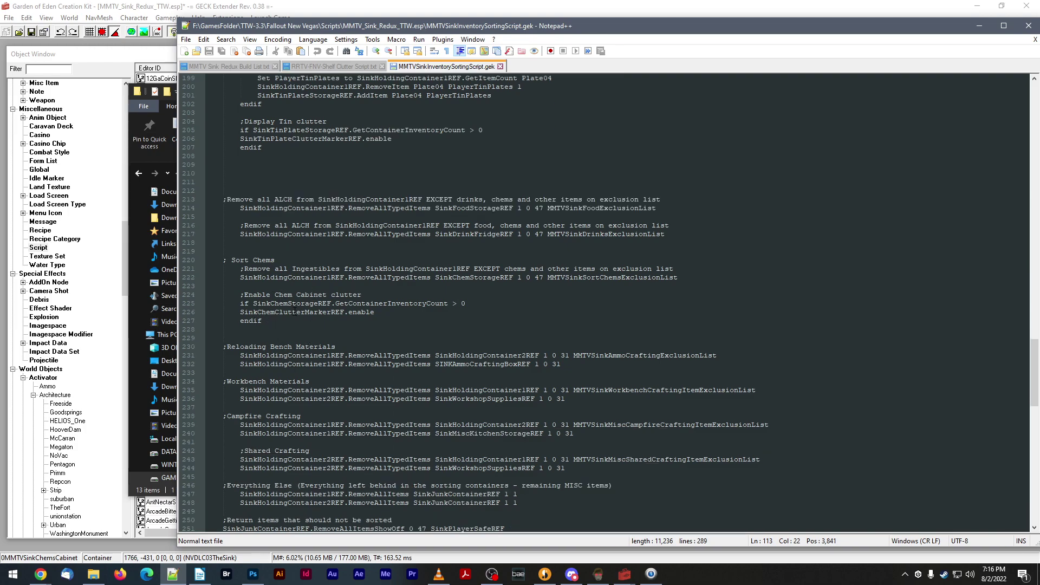
pyautogui.click(500, 66)
pyautogui.click(978, 26)
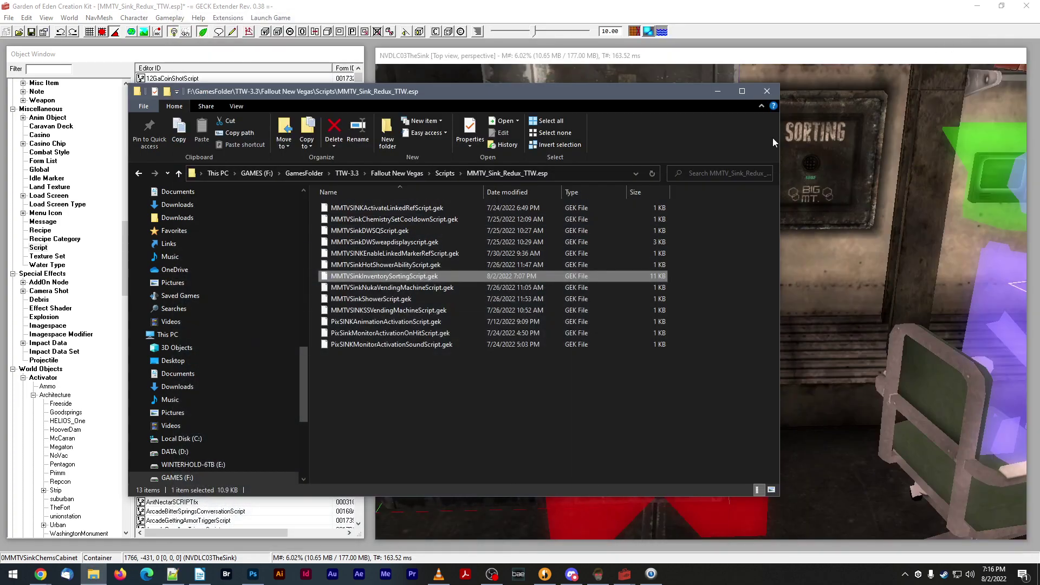
pyautogui.click(718, 91)
# - Examine the red XMarker beside the chems cabinet, its linked clutter and the cabinet's open shelves
pyautogui.moveTo(648, 164); pyautogui.dragTo(643, 162, button='middle')
pyautogui.click(756, 344)
pyautogui.press('shift')
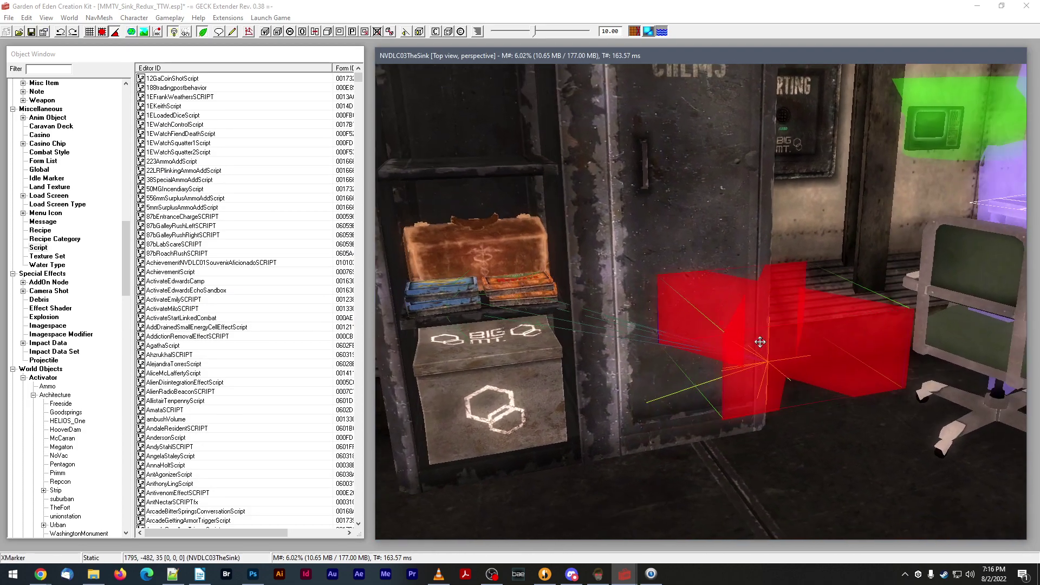
pyautogui.moveTo(759, 334)
pyautogui.mouseDown()
pyautogui.moveTo(771, 318)
pyautogui.moveTo(740, 317)
pyautogui.moveTo(765, 324)
pyautogui.moveTo(752, 326)
pyautogui.mouseUp()
pyautogui.press('shift')
pyautogui.press('shift')
pyautogui.press('shift')
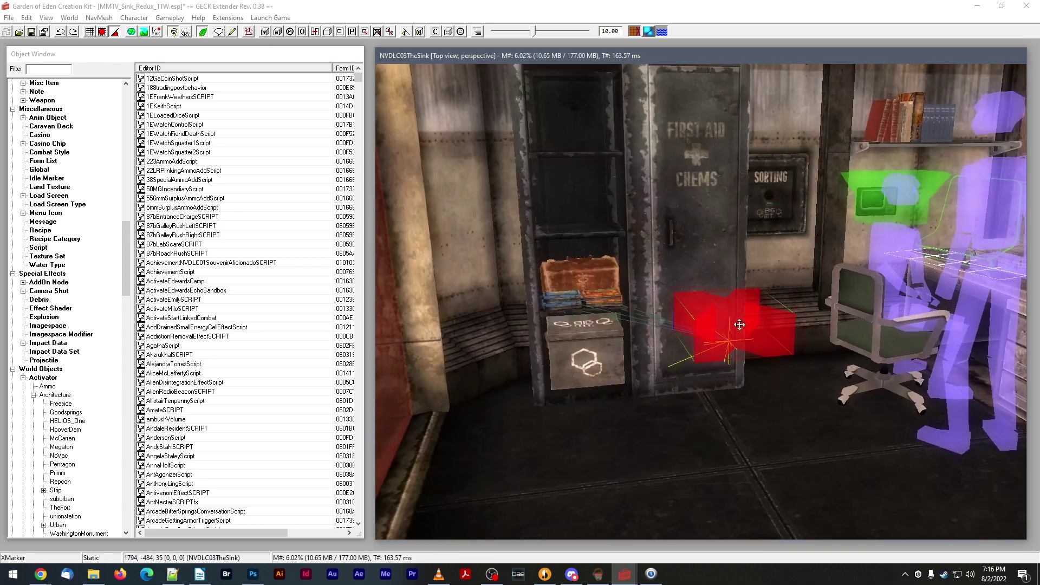
pyautogui.press('shift')
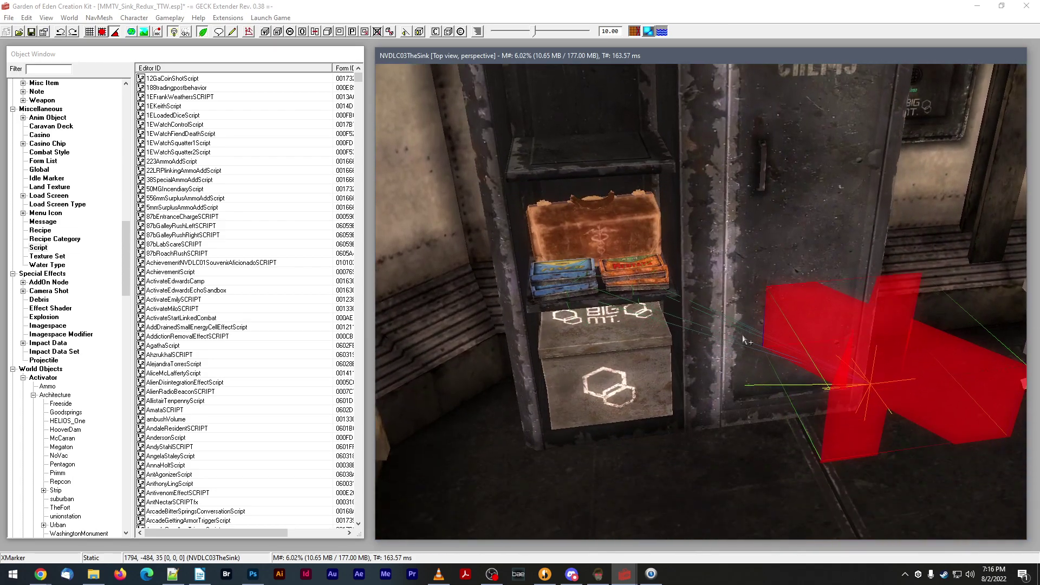
pyautogui.press('shift')
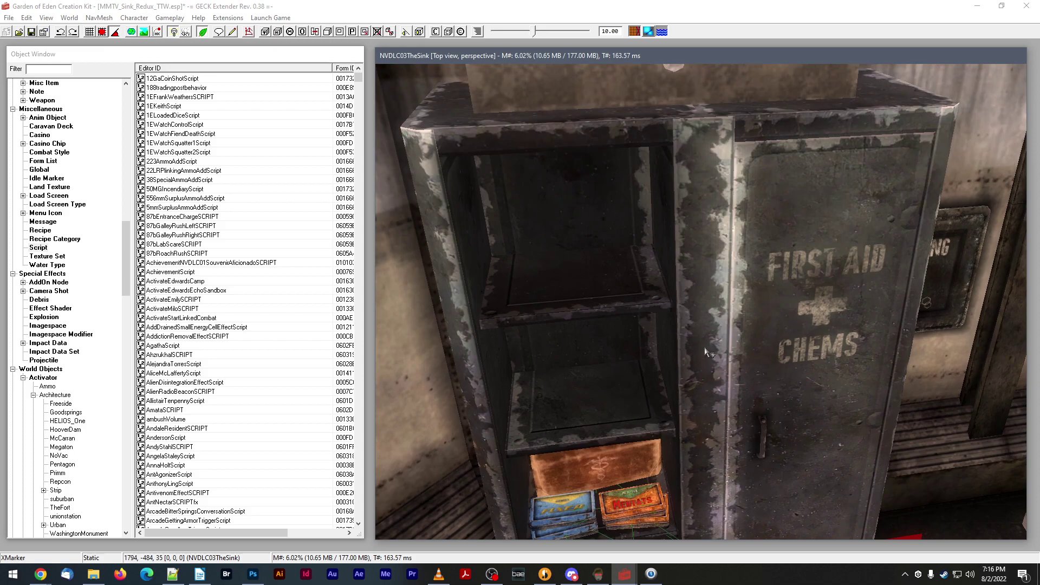
# - Filter the objects by mmtv*static and list the Static category
pyautogui.click(48, 67)
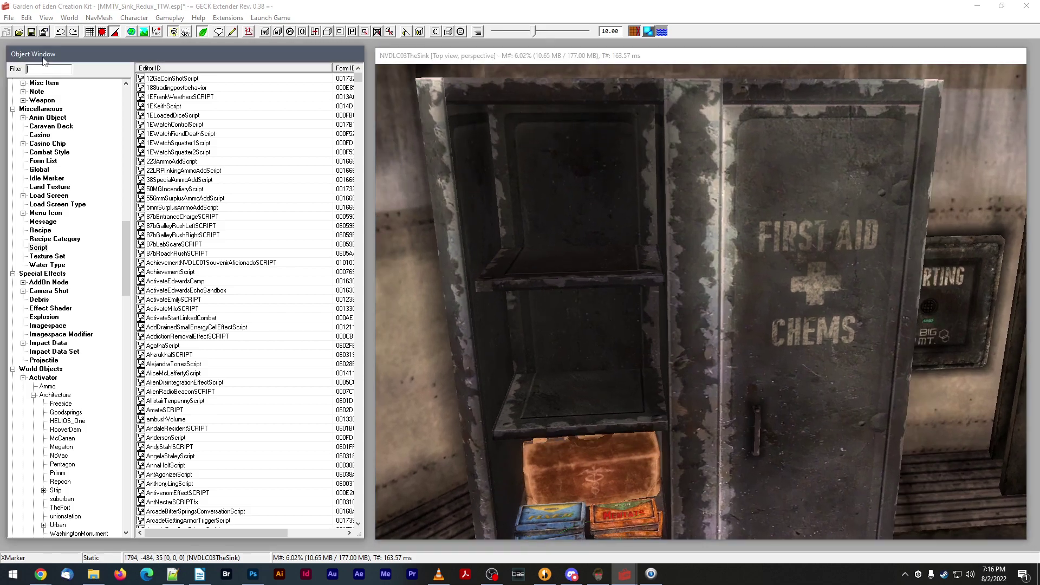
pyautogui.write('mmtv')
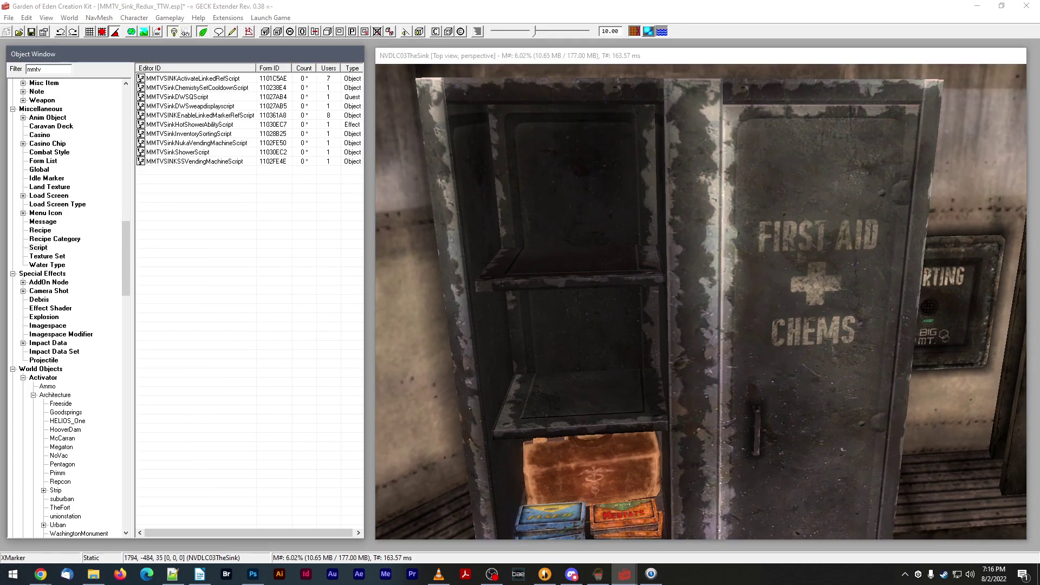
pyautogui.write('*')
pyautogui.scroll(-16, 67, 373)
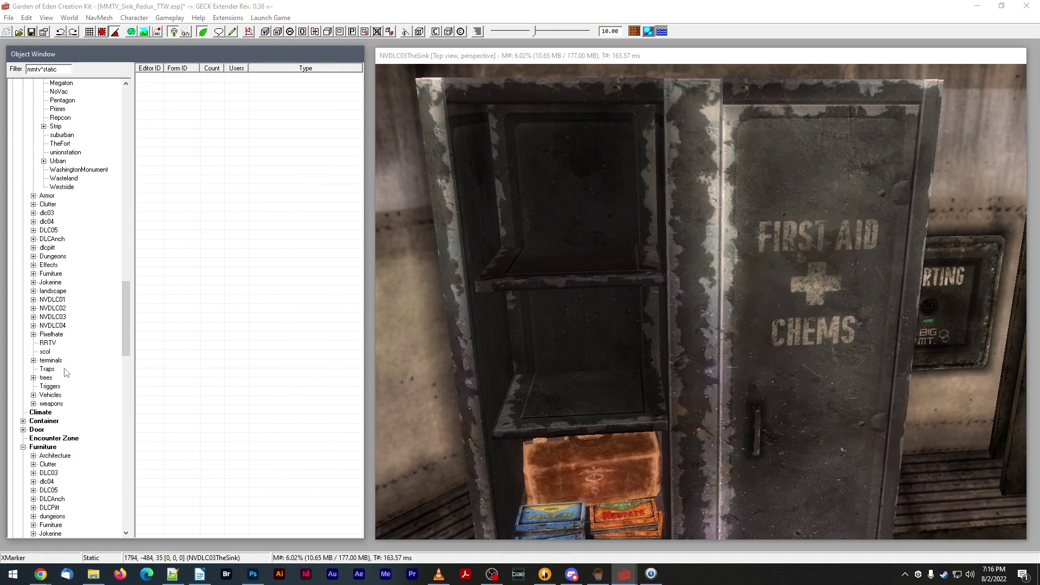
pyautogui.scroll(-7, 47, 379)
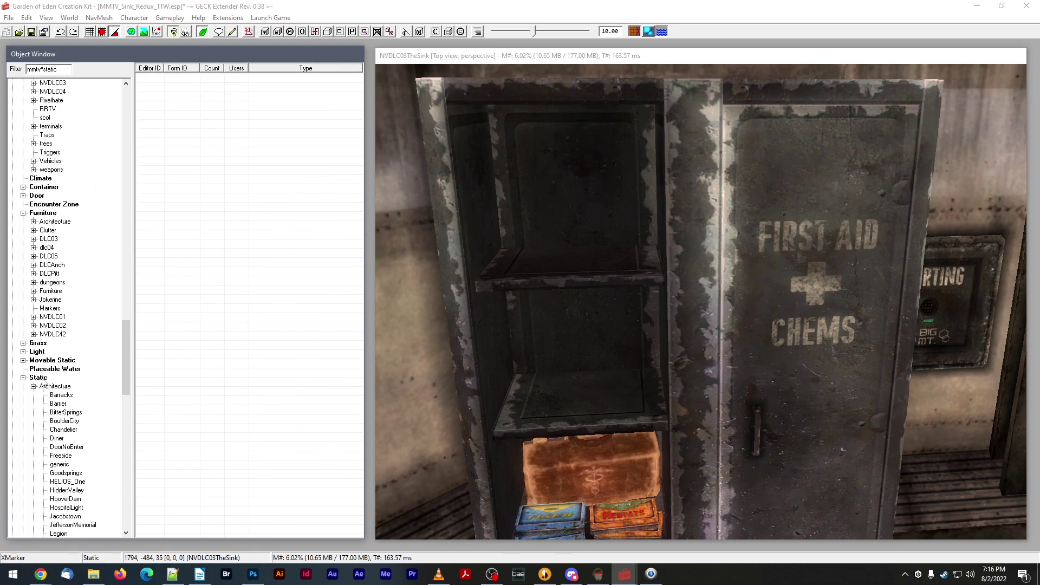
pyautogui.click(39, 378)
# - Examine the cabinet's empty shelves and look through the custom MMTV statics for suitable medical clutter
pyautogui.moveTo(409, 342); pyautogui.dragTo(458, 339, button='middle')
pyautogui.scroll(3, 591, 397)
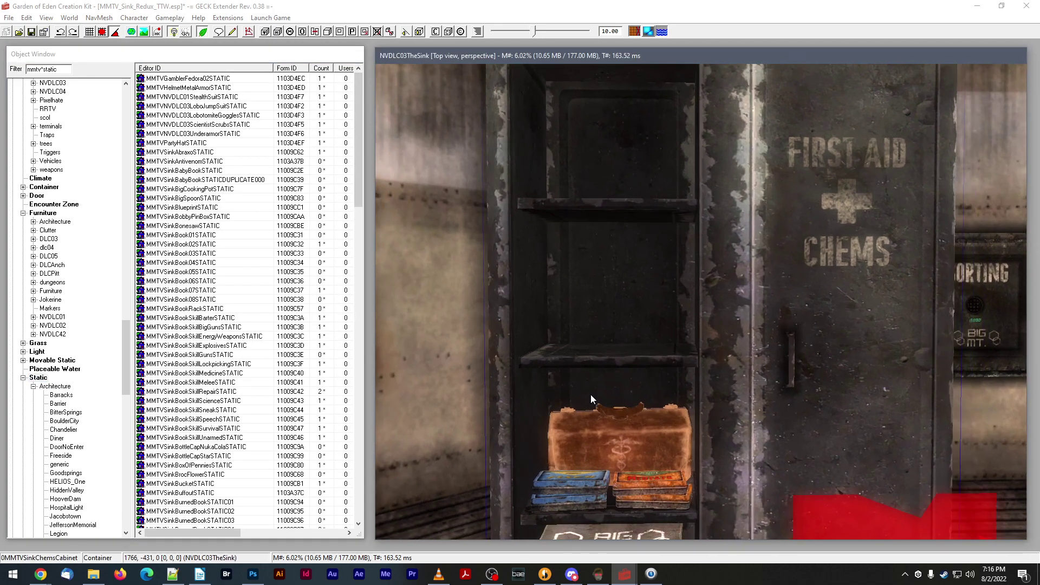
pyautogui.scroll(-2, 616, 395)
pyautogui.moveTo(621, 375); pyautogui.dragTo(598, 320, button='middle')
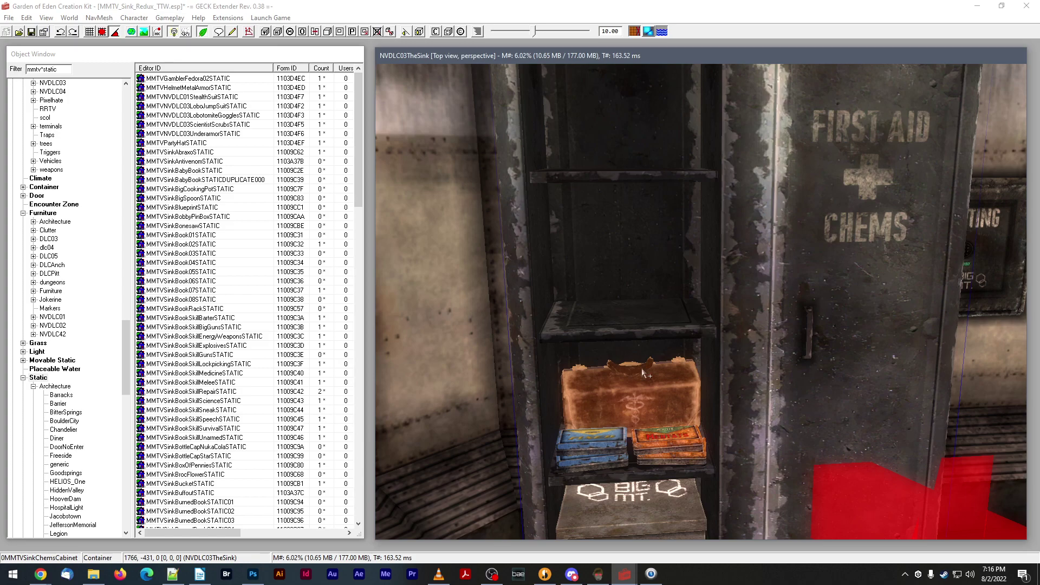
pyautogui.scroll(-3, 628, 384)
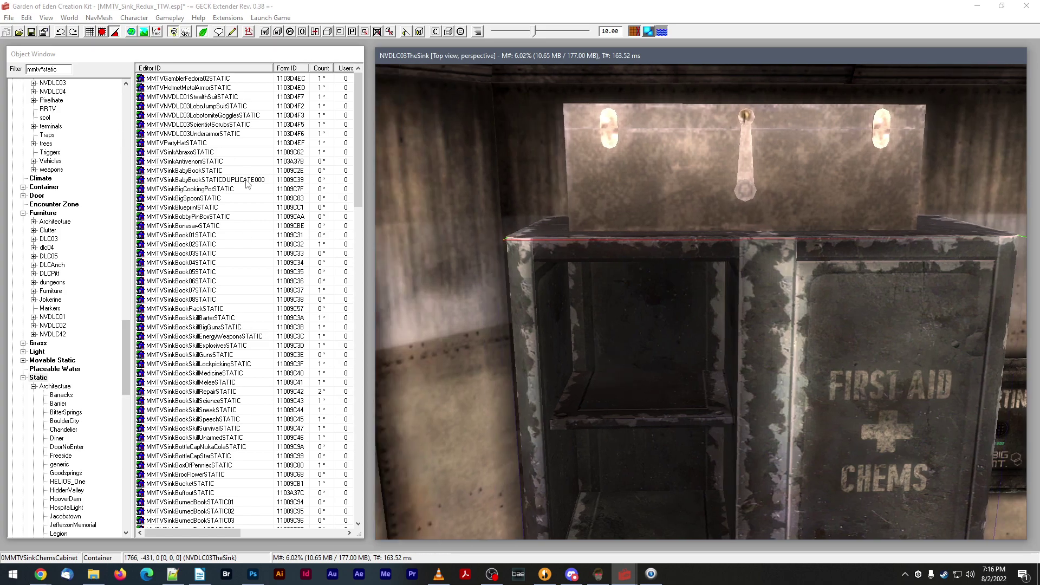
pyautogui.scroll(-20, 229, 279)
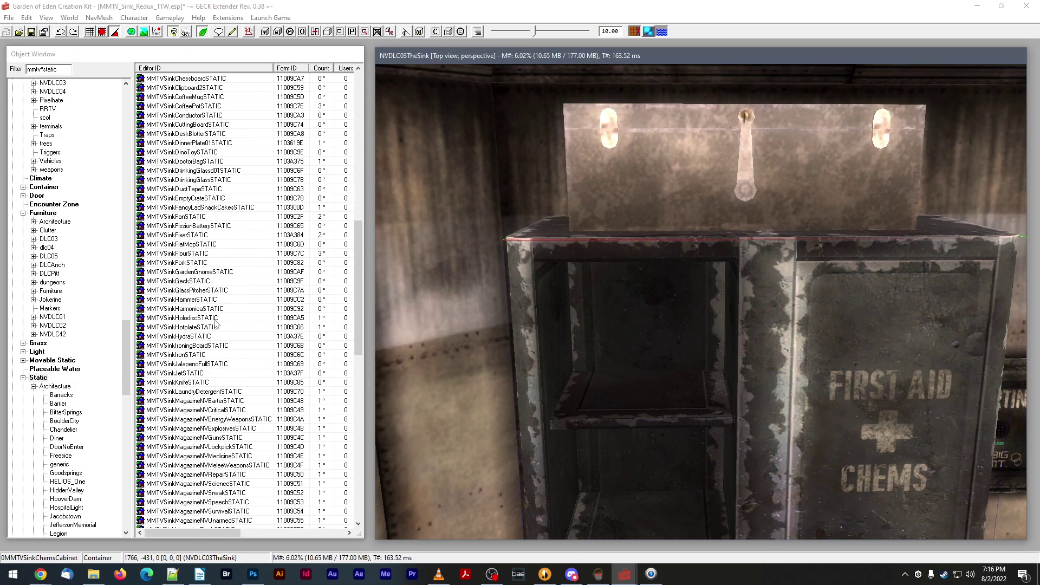
pyautogui.scroll(-9, 219, 336)
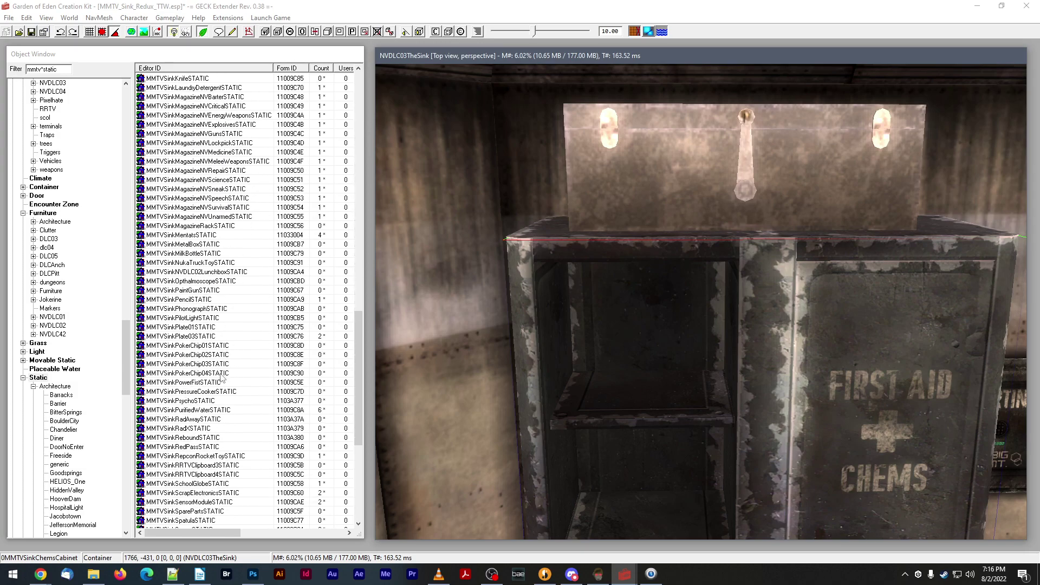
pyautogui.scroll(-5, 219, 424)
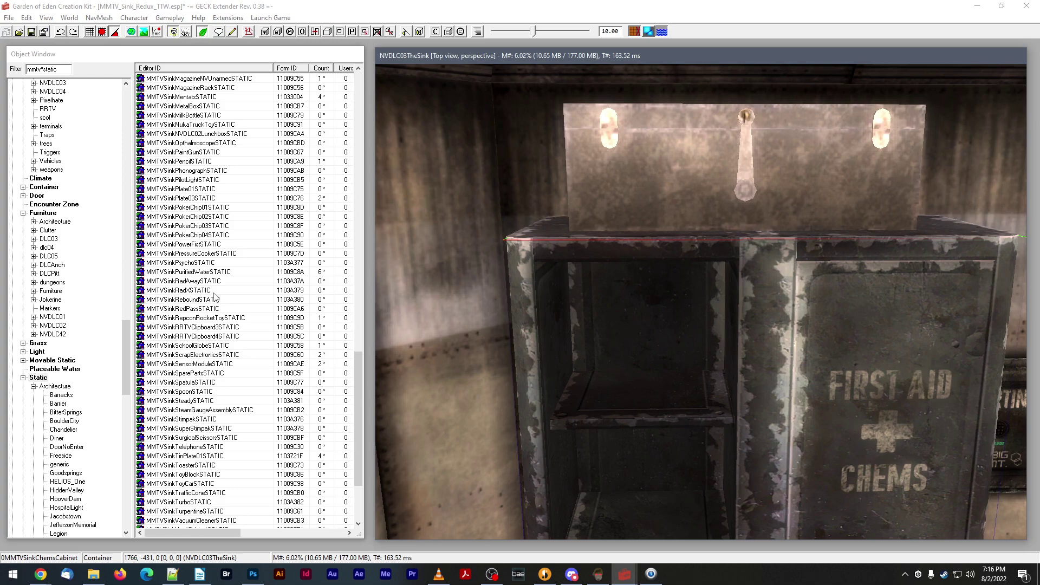
pyautogui.scroll(1, 214, 282)
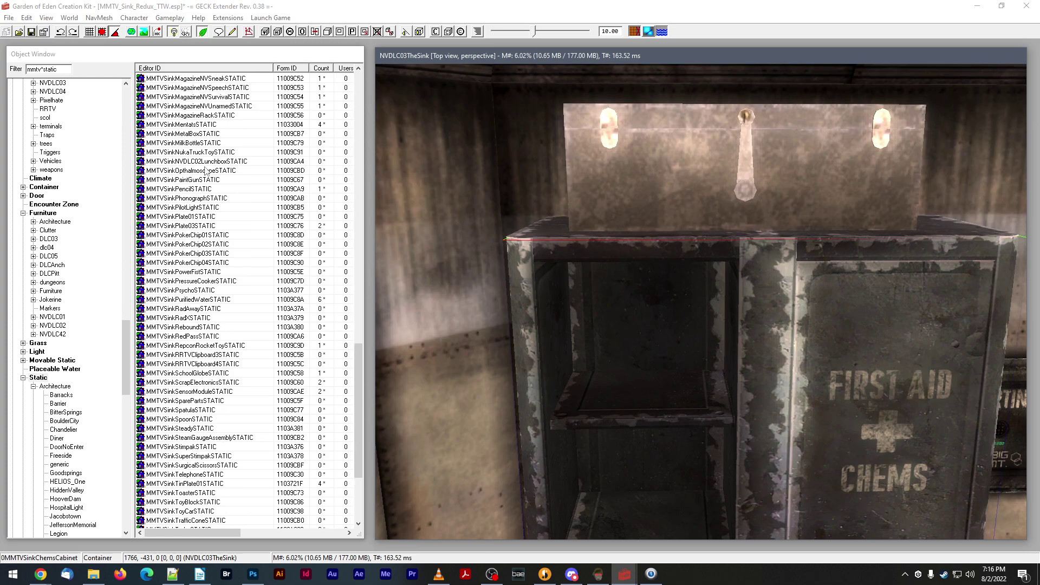
# - Replace the static object filter with micro to search for a microscope
pyautogui.click(59, 68)
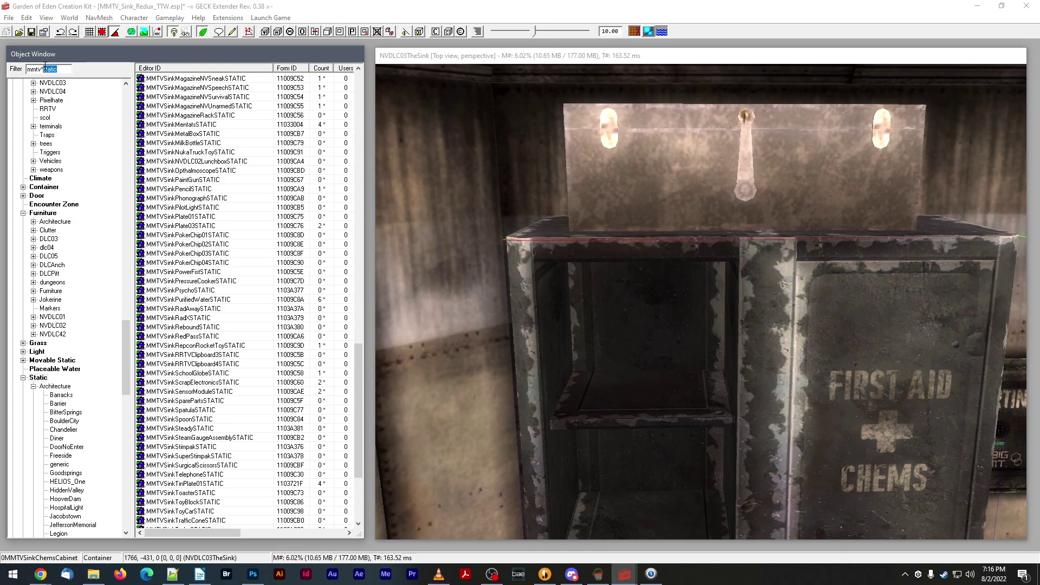
pyautogui.write('nis')
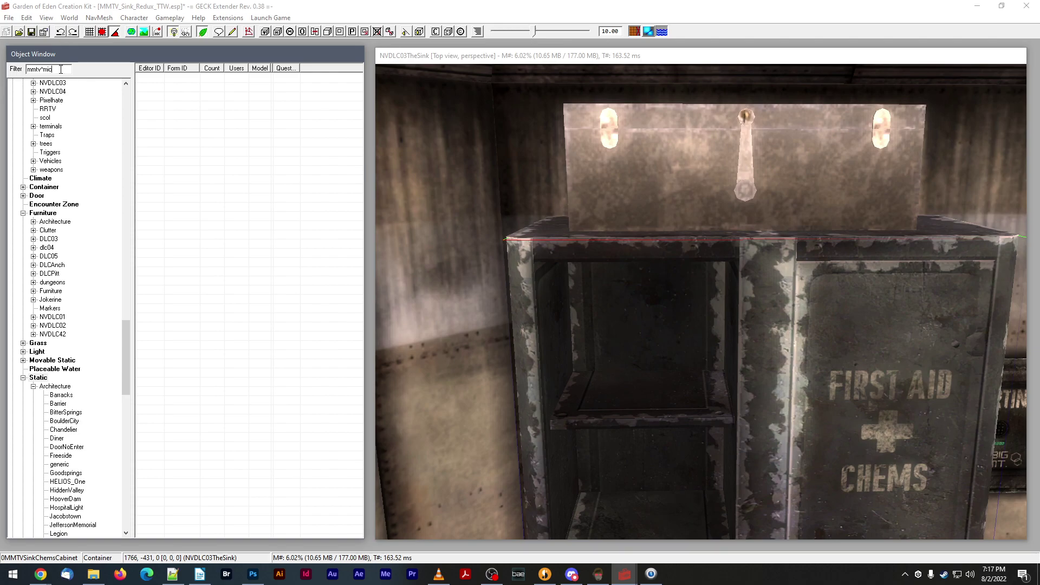
pyautogui.moveTo(43, 69); pyautogui.dragTo(23, 69)
pyautogui.write('micro')
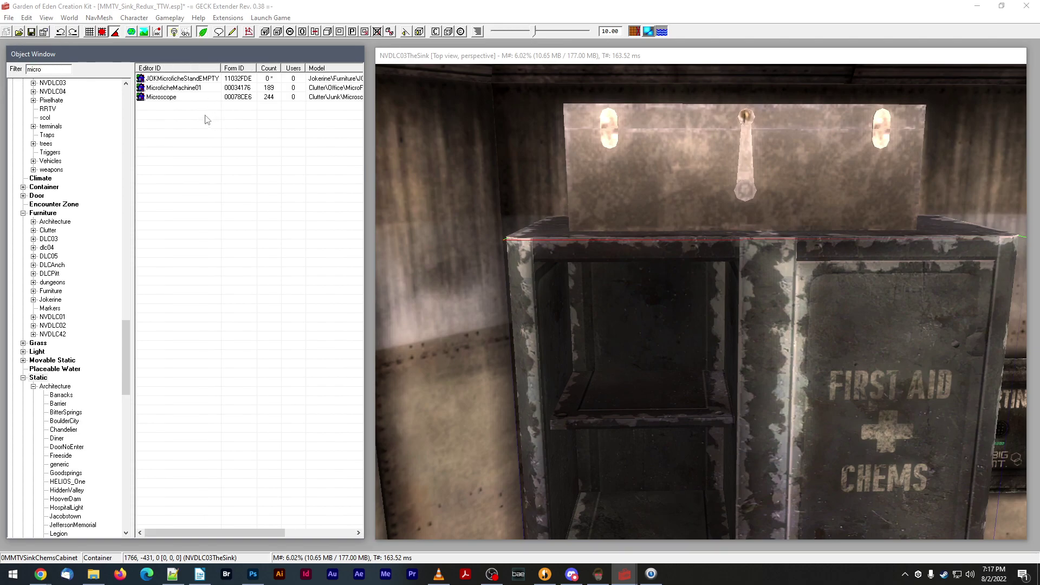
# - Inspect the Microscope static's properties and leave them without making changes
pyautogui.click(182, 80)
pyautogui.click(164, 98)
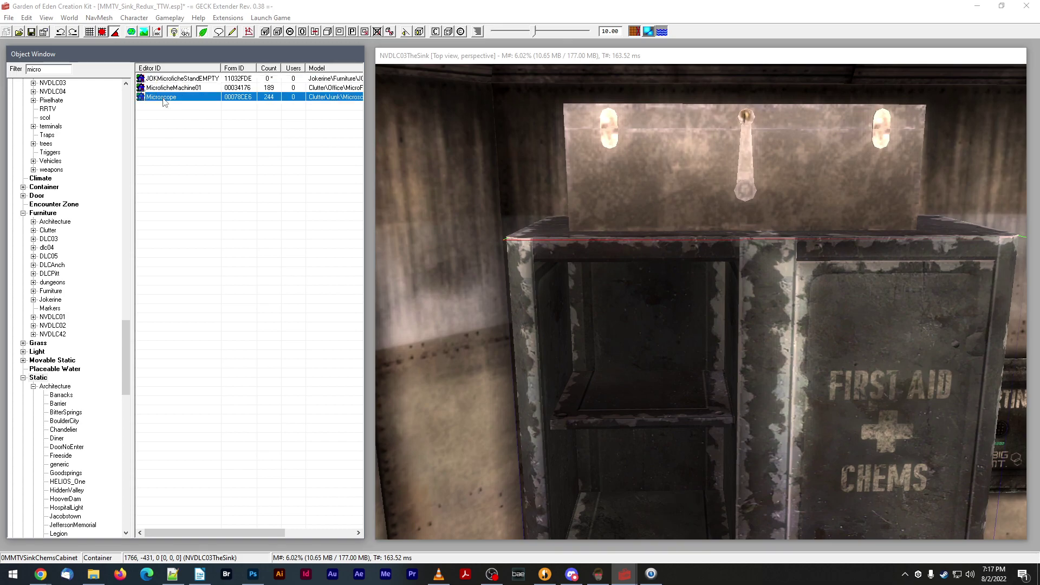
pyautogui.doubleClick(160, 98)
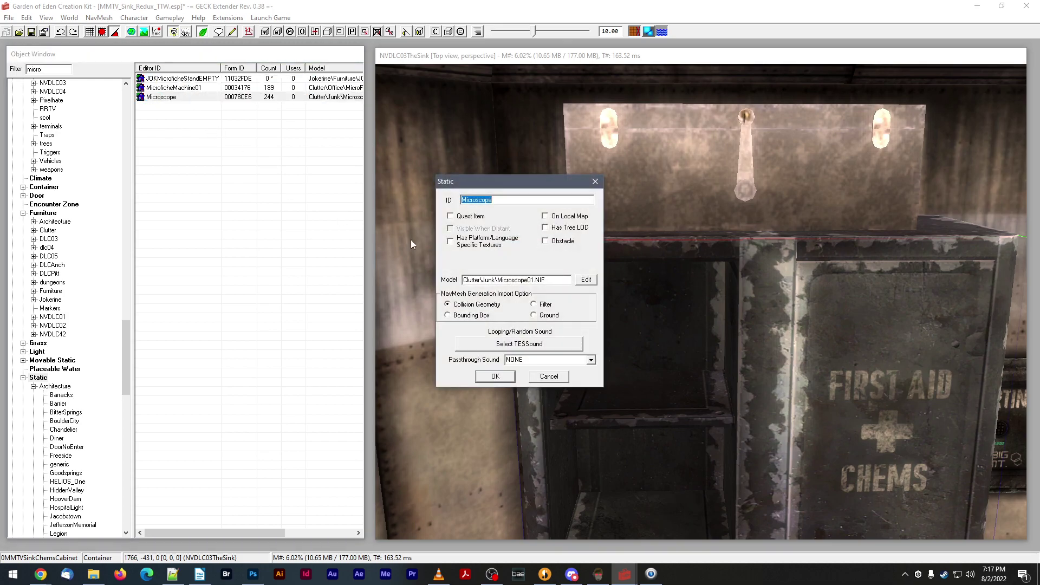
pyautogui.click(552, 376)
# - Place a Microscope static in the cabinet's top compartment and raise it above the shelf
pyautogui.scroll(10, 557, 365)
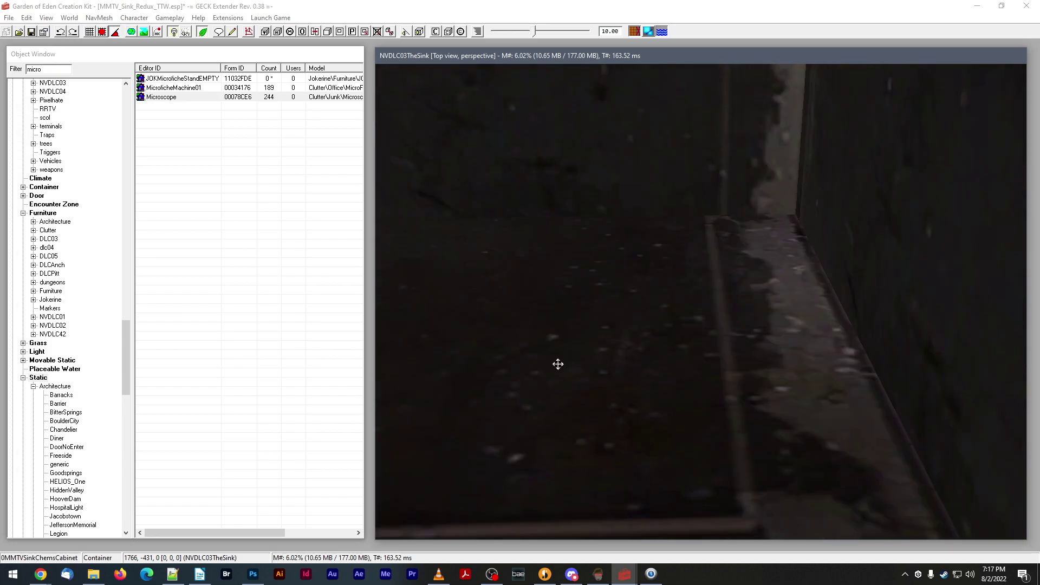
pyautogui.scroll(-5, 558, 364)
pyautogui.moveTo(160, 98); pyautogui.dragTo(566, 273)
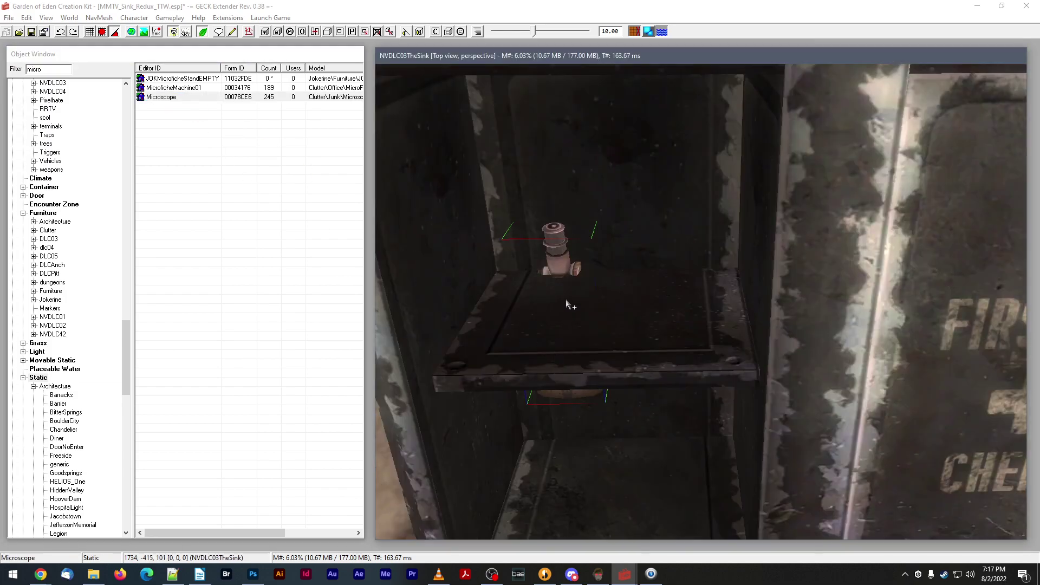
pyautogui.moveTo(552, 221); pyautogui.dragTo(538, 157)
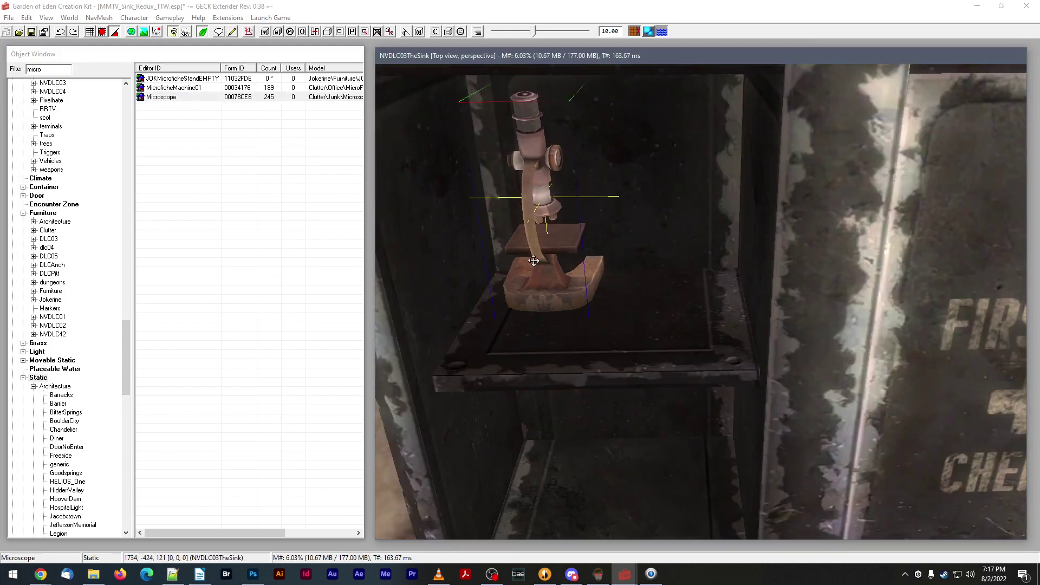
# - Rotate the microscope to 150 degrees about Z, trying a drop to the surface below and undoing it
pyautogui.moveTo(528, 256); pyautogui.dragTo(499, 255, button='right')
pyautogui.press('f')
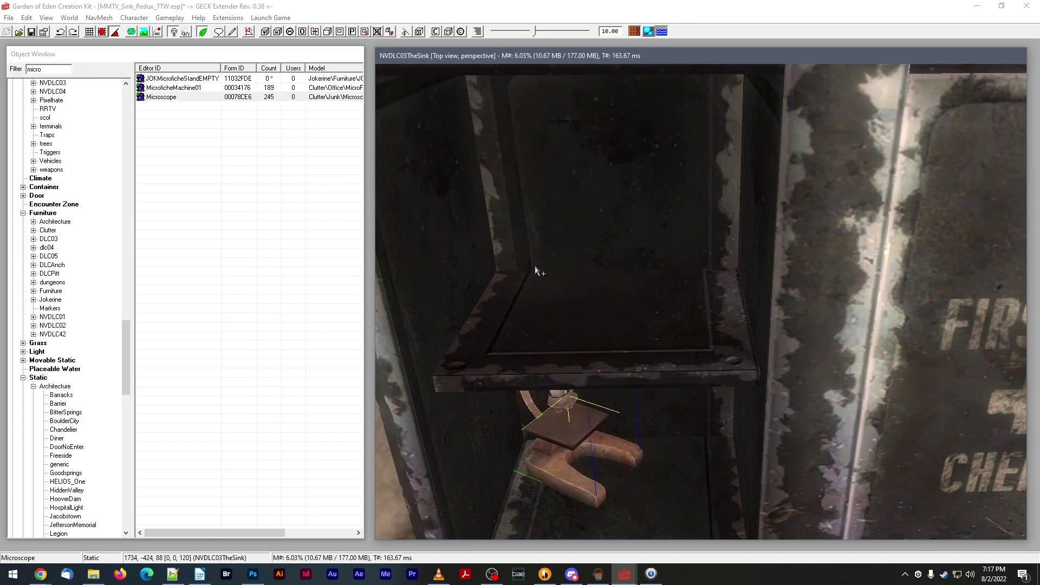
pyautogui.hotkey('ctrl', 'z')
pyautogui.moveTo(535, 261); pyautogui.dragTo(515, 193)
pyautogui.moveTo(536, 229); pyautogui.dragTo(539, 256, button='right')
pyautogui.hotkey('ctrl', 'z')
pyautogui.click(540, 253)
# - Shift the microscope into position on the left side of the cabinet's top shelf
pyautogui.moveTo(538, 255)
pyautogui.keyDown('shift'); pyautogui.mouseDown(button='middle')
pyautogui.moveTo(540, 245)
pyautogui.moveTo(540, 261)
pyautogui.mouseUp(button='middle'); pyautogui.keyUp('shift')
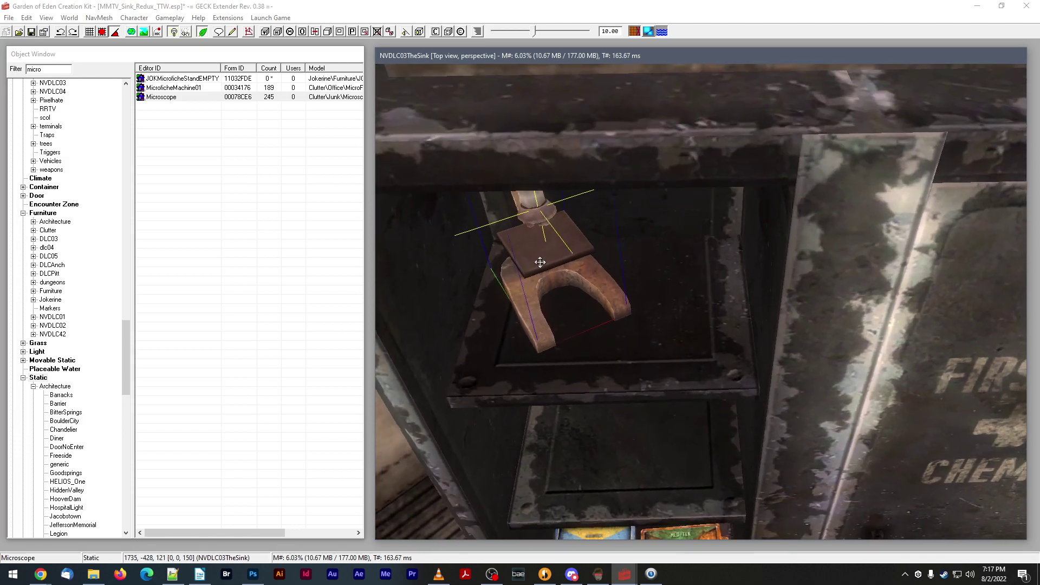
pyautogui.moveTo(540, 260); pyautogui.dragTo(529, 251)
pyautogui.moveTo(529, 251)
pyautogui.keyDown('shift'); pyautogui.mouseDown(button='middle')
pyautogui.moveTo(516, 225)
pyautogui.moveTo(531, 233)
pyautogui.moveTo(531, 249)
pyautogui.mouseUp(button='middle'); pyautogui.keyUp('shift')
pyautogui.moveTo(531, 249); pyautogui.dragTo(530, 251)
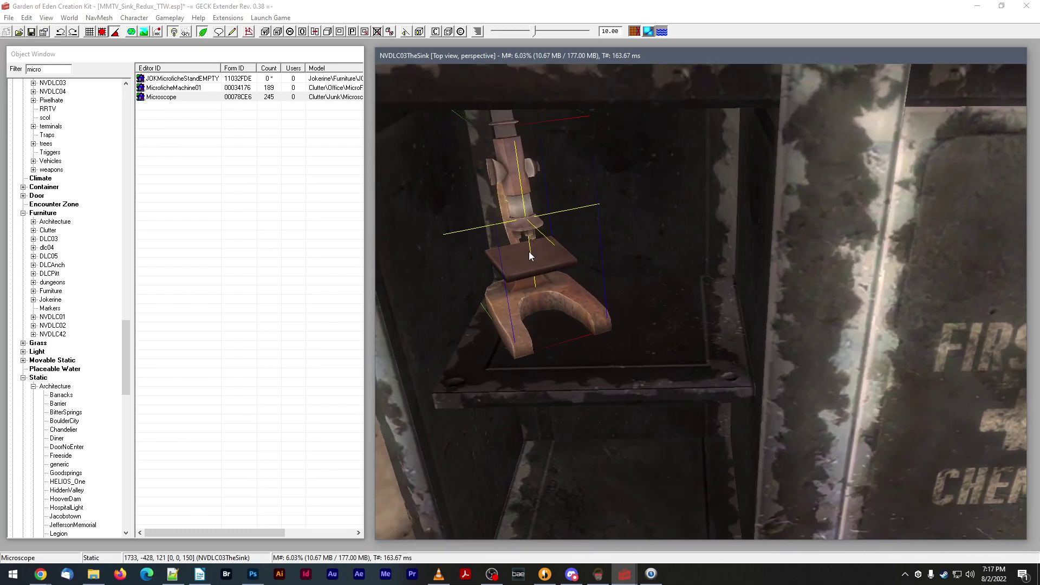
pyautogui.moveTo(529, 251)
pyautogui.keyDown('shift'); pyautogui.mouseDown(button='middle')
pyautogui.moveTo(526, 239)
pyautogui.moveTo(532, 251)
pyautogui.mouseUp(button='middle'); pyautogui.keyUp('shift')
# - Replace the static object filter with jar
pyautogui.click(42, 56)
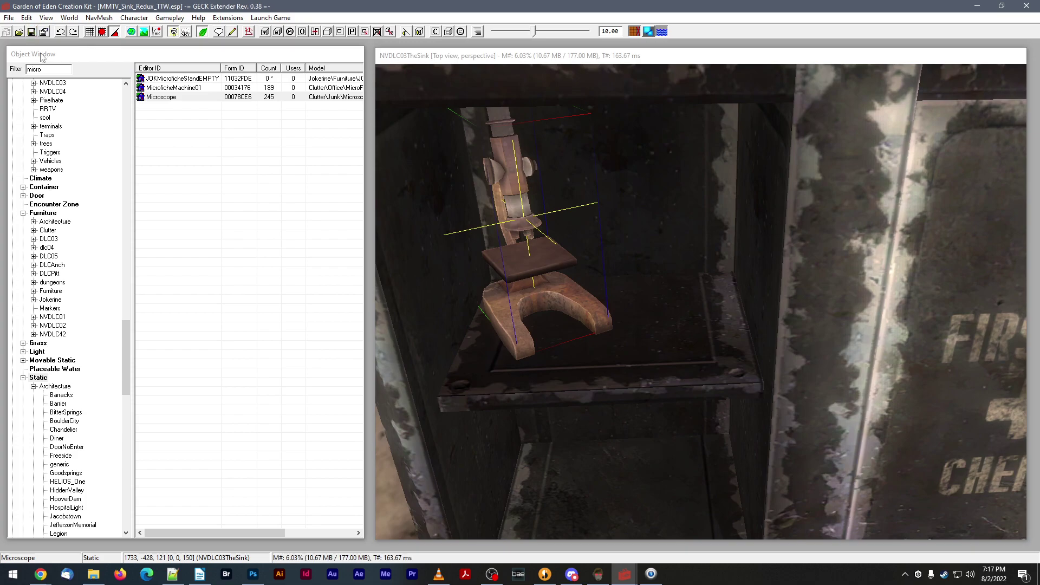
pyautogui.click(46, 66)
pyautogui.doubleClick(46, 67)
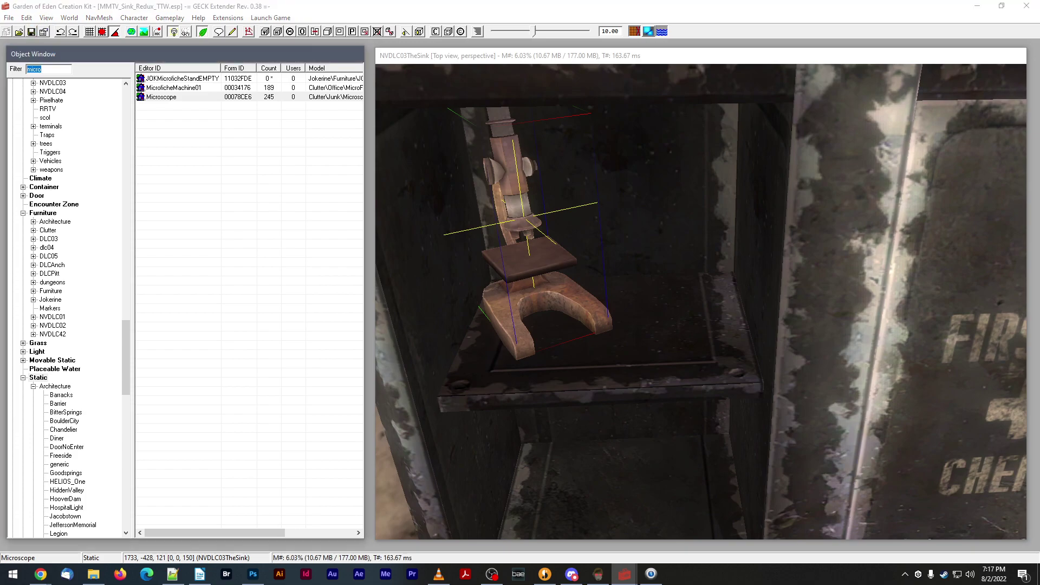
pyautogui.write('jar')
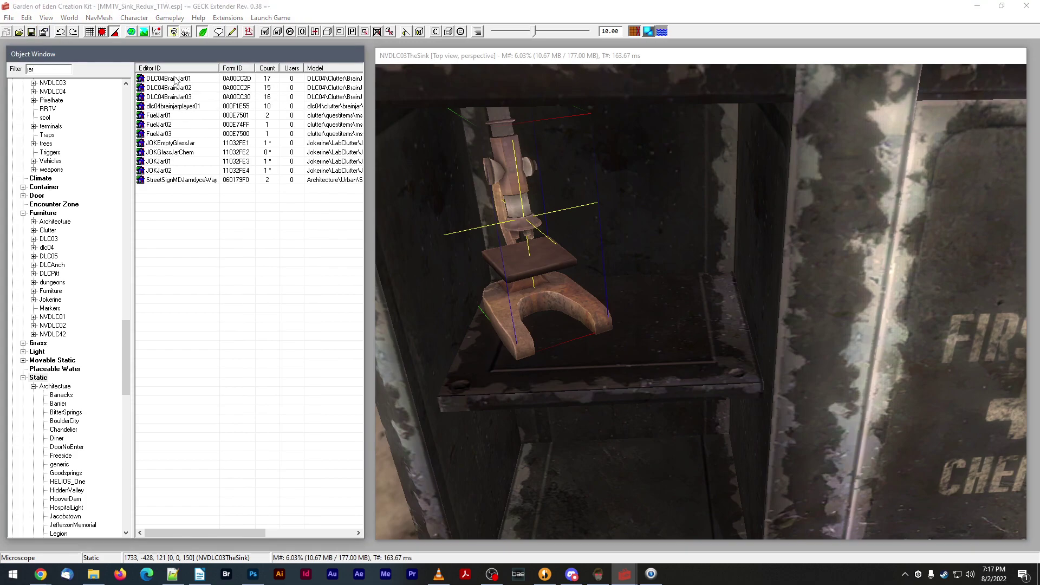
# - Preview the DLC04BrainJar01 and DLC04BrainJar02 statics and rotate each model to inspect its contents
pyautogui.click(175, 80)
pyautogui.rightClick(175, 80)
pyautogui.click(188, 119)
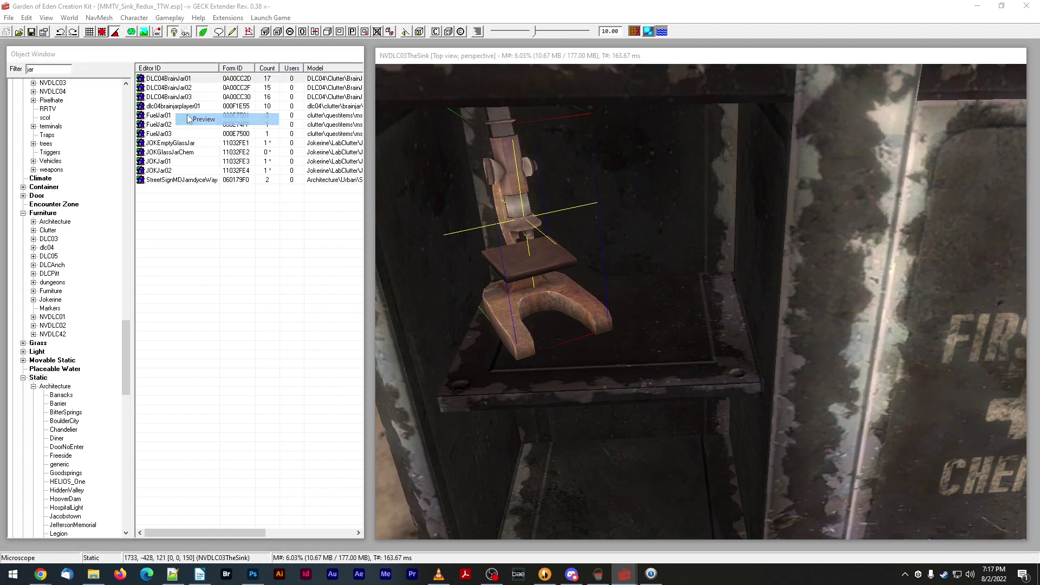
pyautogui.moveTo(620, 210); pyautogui.dragTo(714, 167)
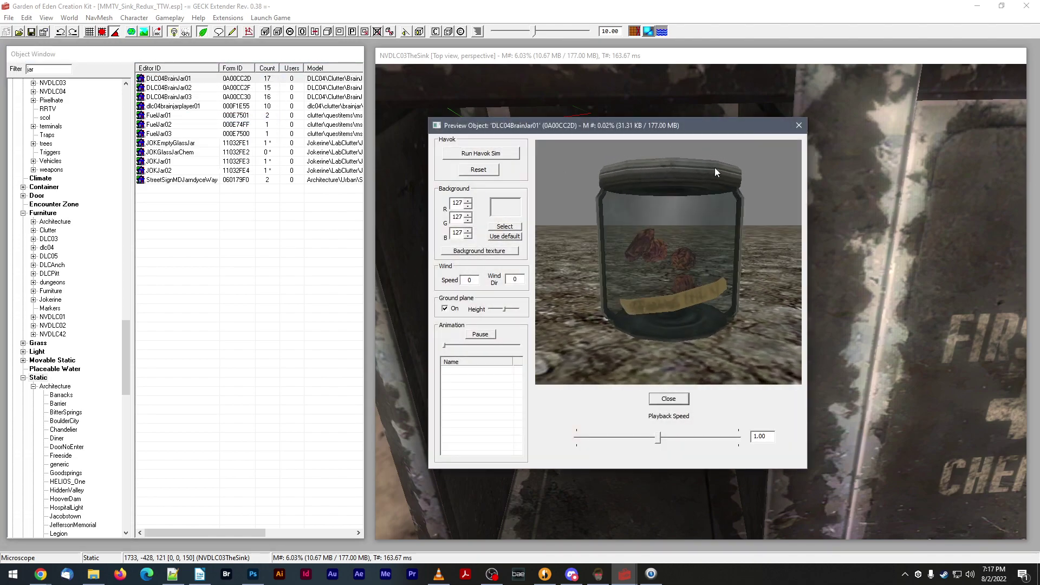
pyautogui.click(798, 125)
pyautogui.click(191, 88)
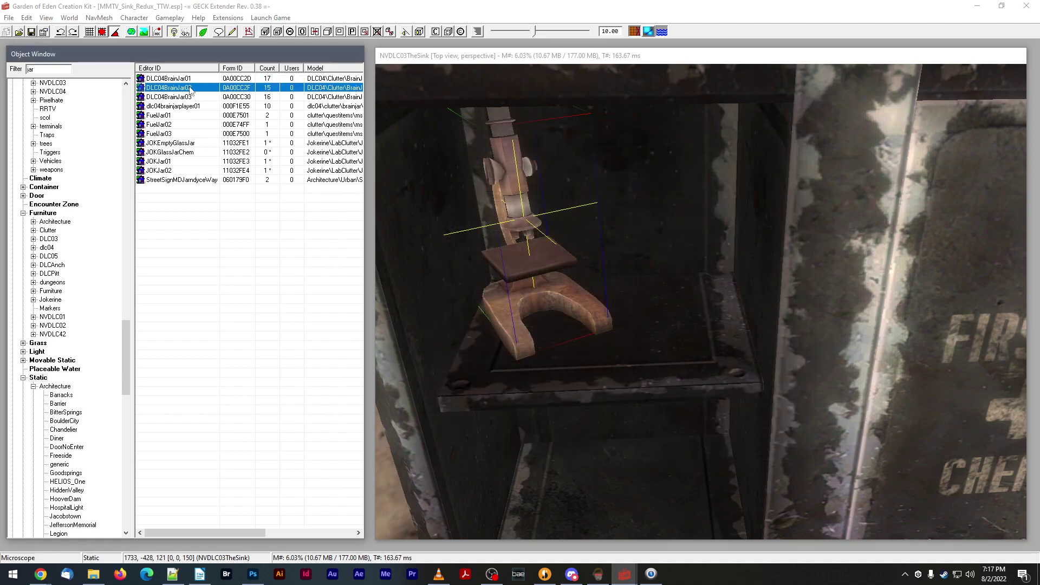
pyautogui.rightClick(191, 87)
pyautogui.click(217, 130)
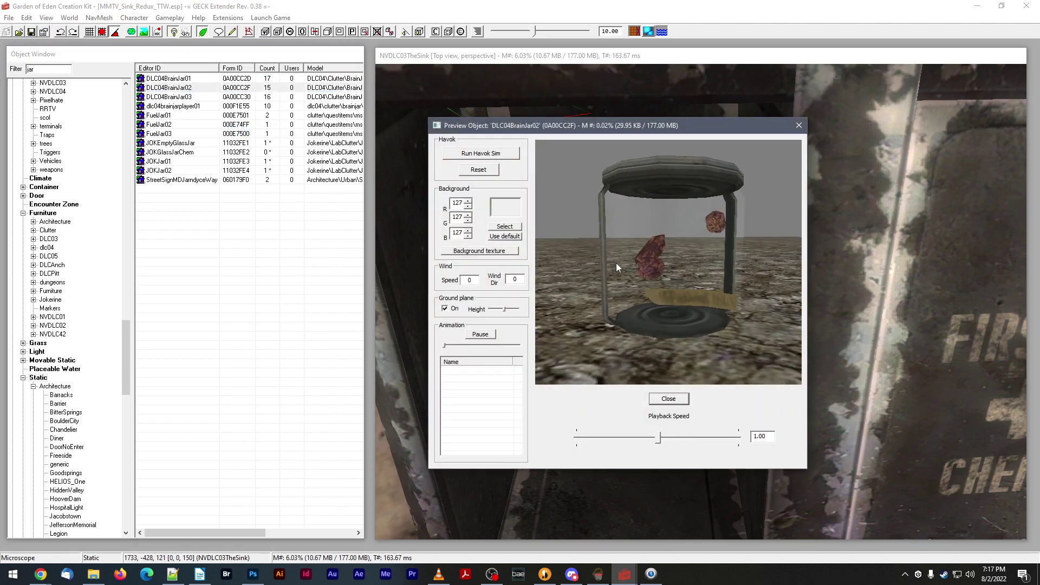
pyautogui.moveTo(630, 259); pyautogui.dragTo(621, 259)
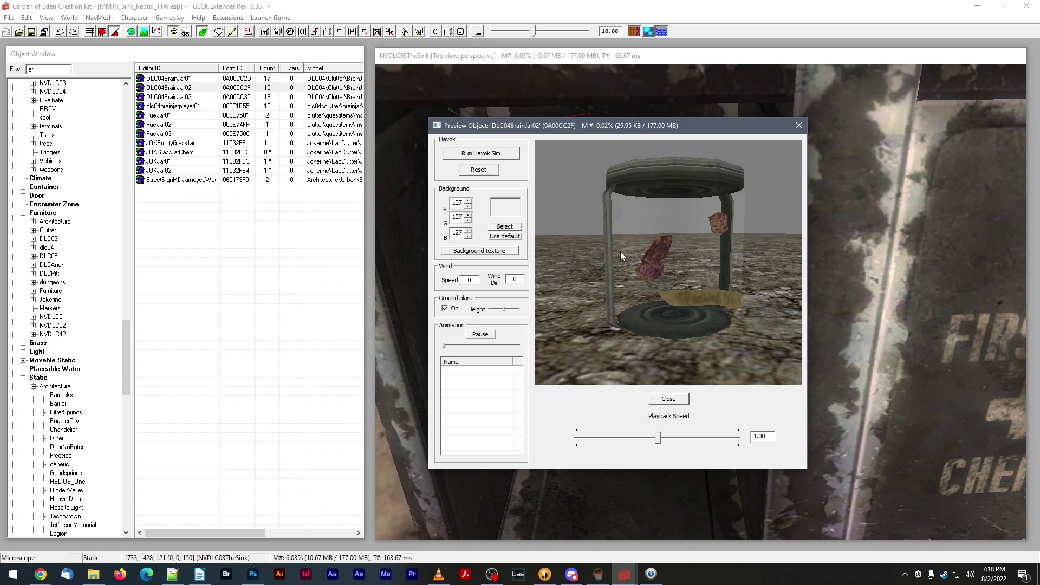
# - Preview the DLC04BrainJar03 and dlc04brainjarplayer01 statics for comparison and leave the preview
pyautogui.click(170, 97)
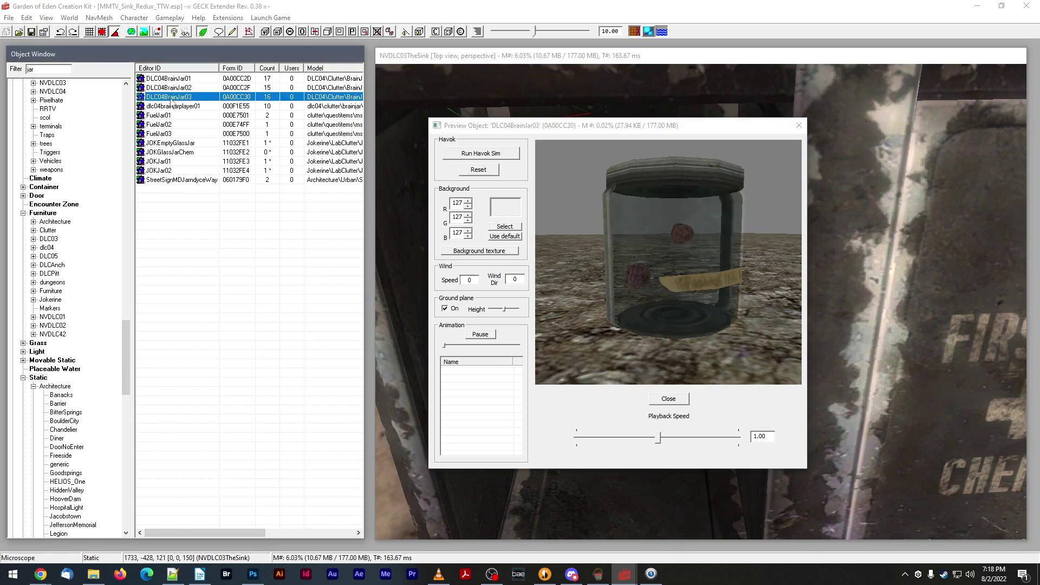
pyautogui.moveTo(735, 284); pyautogui.dragTo(689, 276)
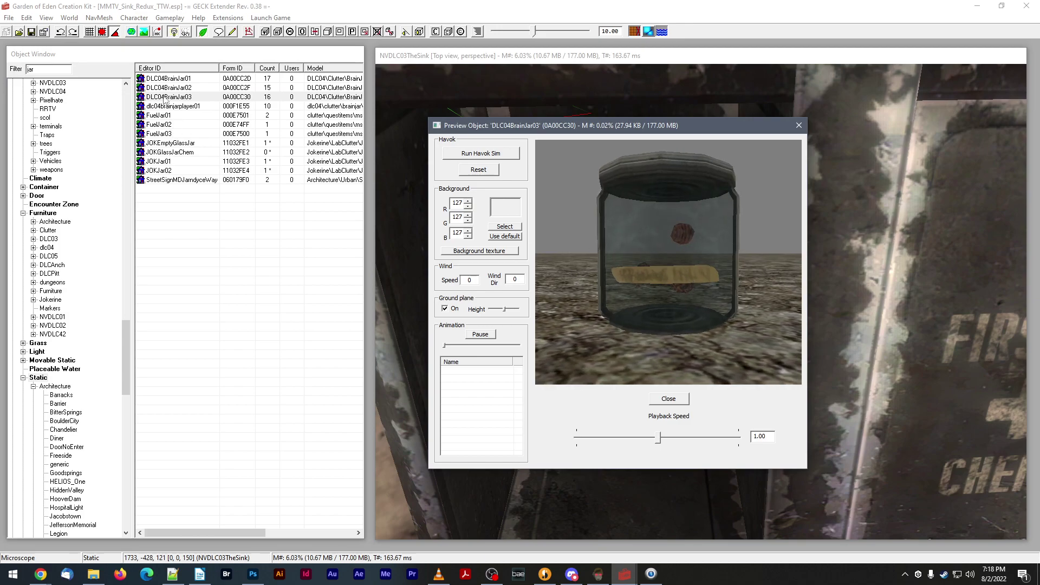
pyautogui.click(169, 88)
pyautogui.click(171, 107)
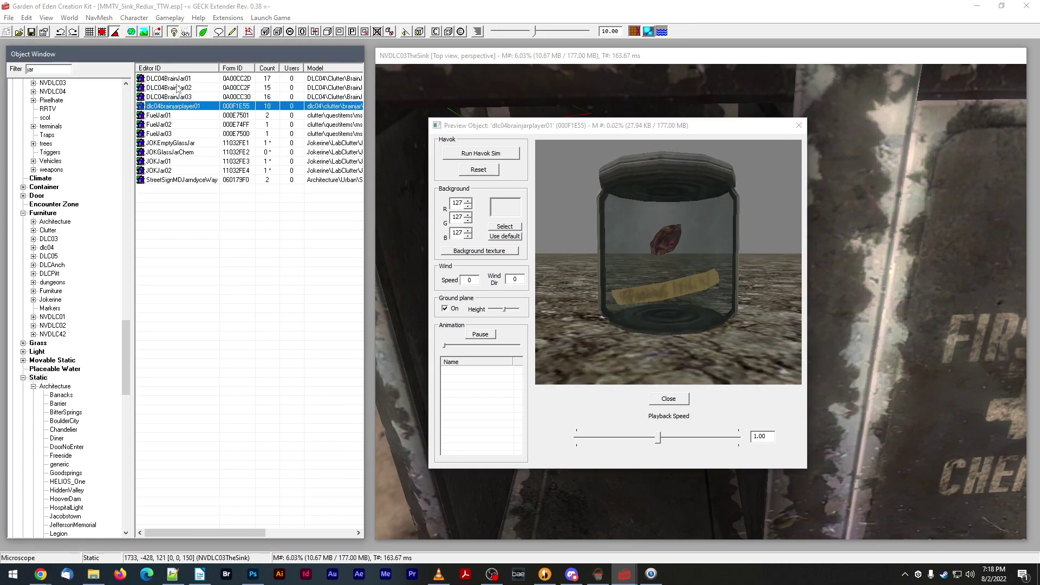
pyautogui.moveTo(615, 228); pyautogui.dragTo(668, 232)
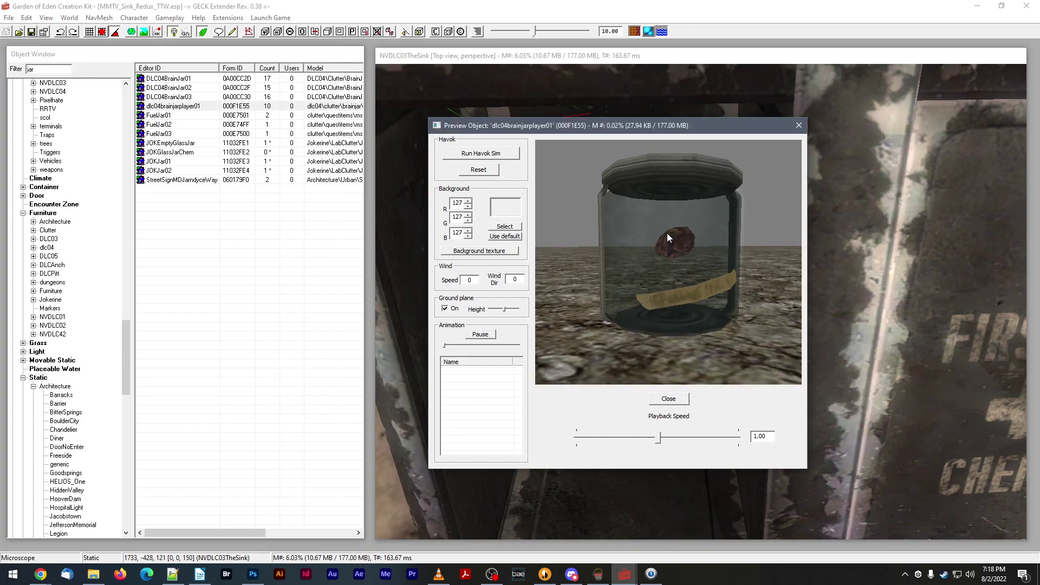
pyautogui.click(201, 78)
pyautogui.click(798, 126)
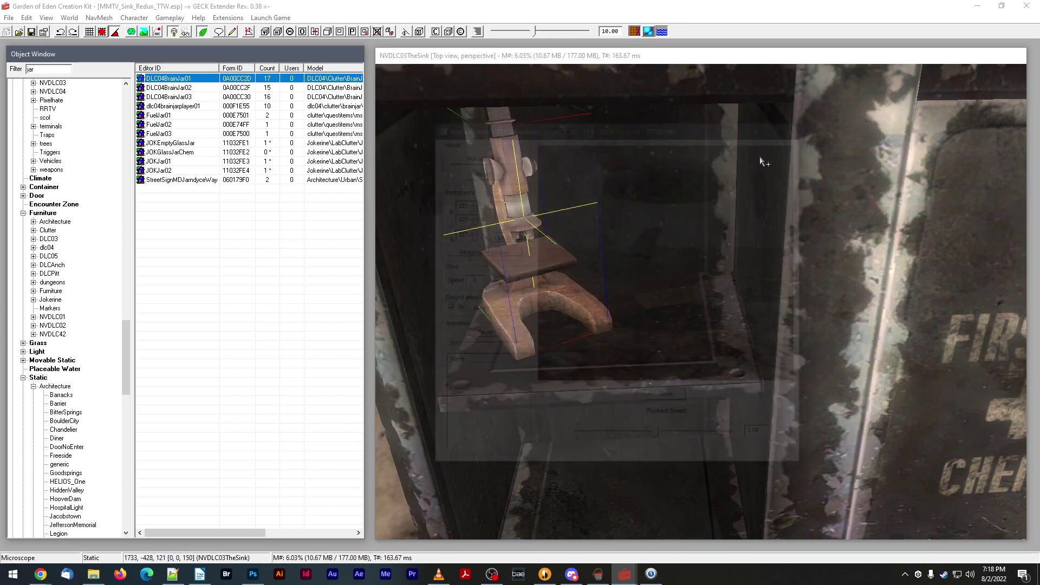
# - Place DLC04BrainJar01 beside the microscope, rotate it 15 degrees about Z and settle it on the top shelf
pyautogui.click(532, 250)
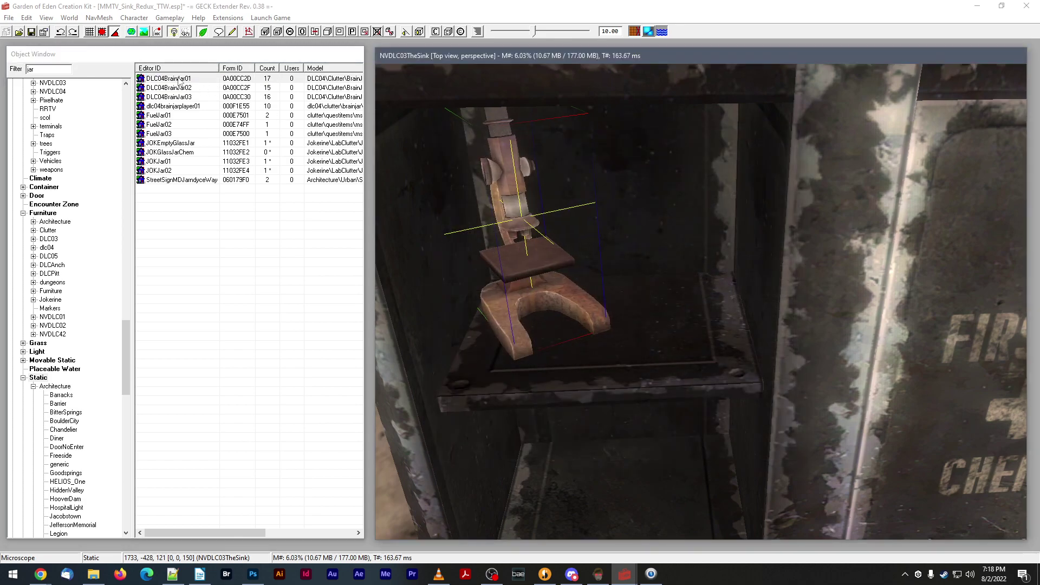
pyautogui.moveTo(179, 78); pyautogui.dragTo(647, 247)
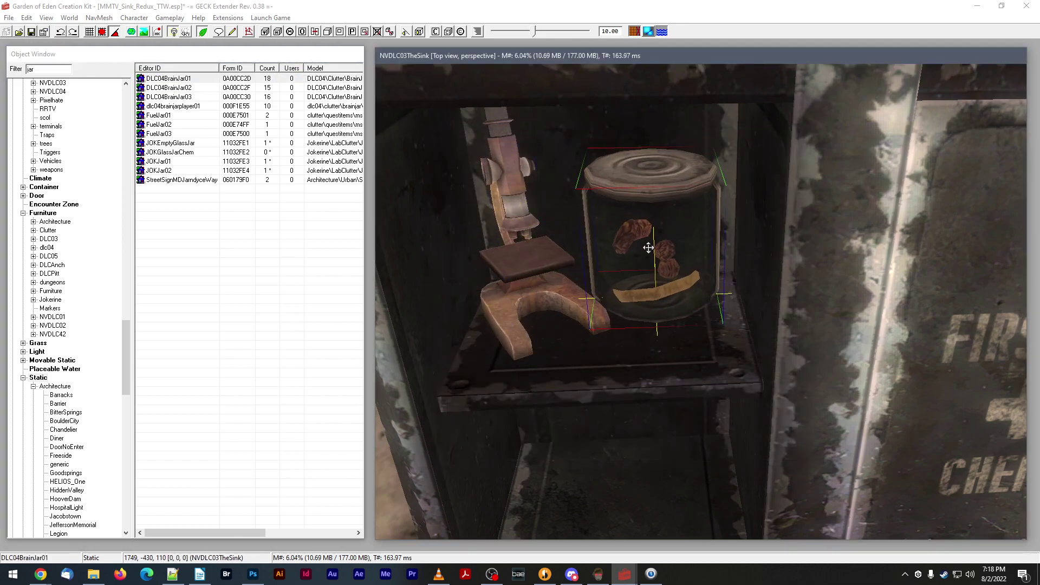
pyautogui.moveTo(648, 246); pyautogui.dragTo(638, 250, button='right')
pyautogui.moveTo(638, 250); pyautogui.dragTo(657, 259)
pyautogui.press('f')
pyautogui.keyDown('shift'); pyautogui.moveTo(657, 259); pyautogui.dragTo(676, 287, button='middle'); pyautogui.keyUp('shift')
pyautogui.moveTo(676, 287); pyautogui.dragTo(678, 287, button='right')
pyautogui.moveTo(678, 287)
pyautogui.keyDown('shift'); pyautogui.mouseDown(button='middle')
pyautogui.moveTo(691, 295)
pyautogui.moveTo(688, 263)
pyautogui.moveTo(673, 297)
pyautogui.mouseUp(button='middle'); pyautogui.keyUp('shift')
# - Nudge the microscope and the brain jar farther back on the top shelf and check the arrangement
pyautogui.click(510, 264)
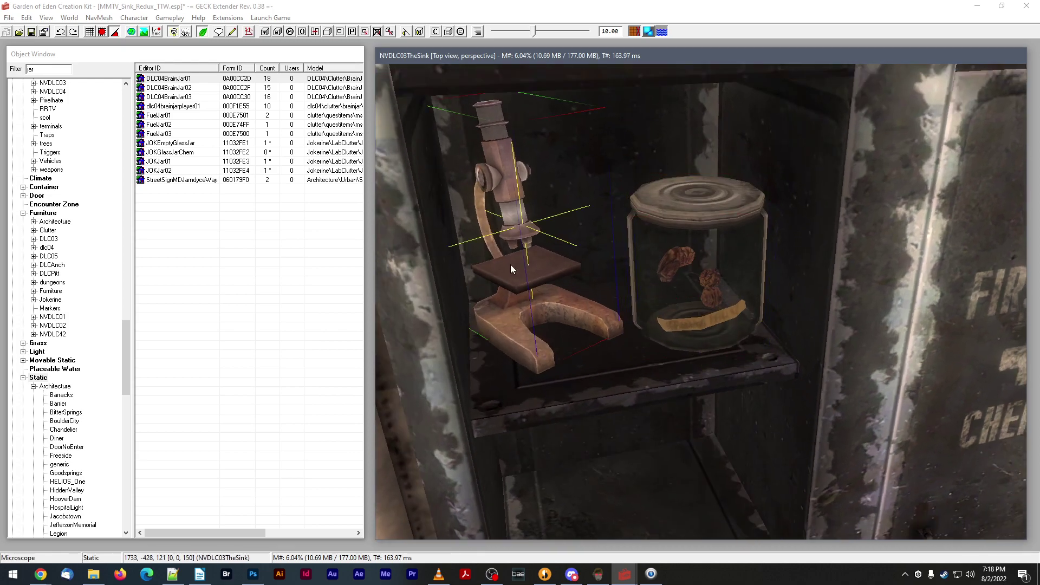
pyautogui.keyDown('shift'); pyautogui.moveTo(510, 264); pyautogui.dragTo(509, 262, button='middle'); pyautogui.keyUp('shift')
pyautogui.moveTo(509, 262); pyautogui.dragTo(510, 254)
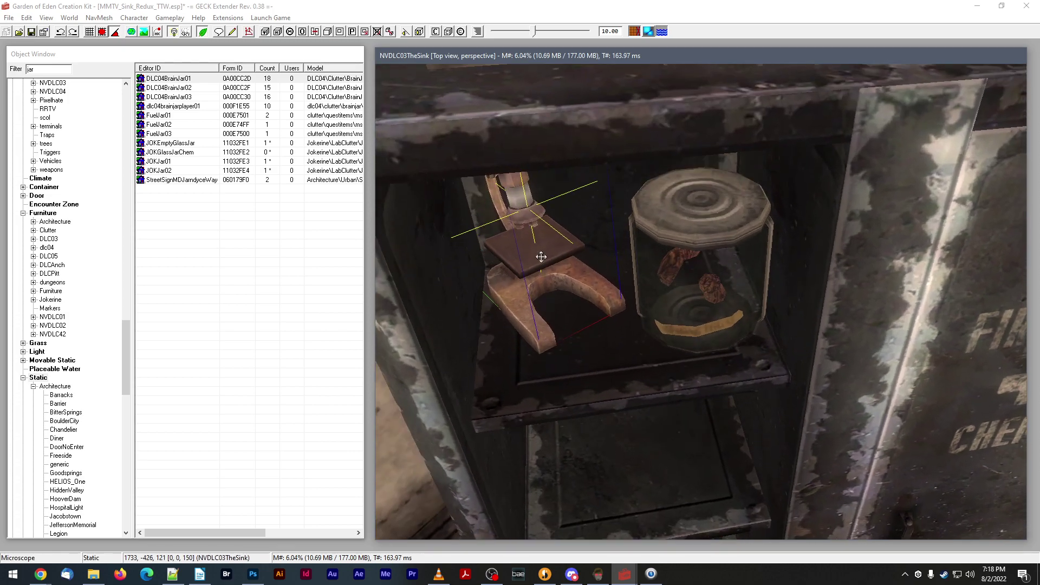
pyautogui.click(694, 271)
pyautogui.moveTo(694, 271); pyautogui.dragTo(691, 251)
pyautogui.keyDown('shift'); pyautogui.moveTo(691, 250); pyautogui.dragTo(683, 222, button='middle'); pyautogui.keyUp('shift')
pyautogui.scroll(-5, 688, 239)
pyautogui.scroll(4, 685, 235)
pyautogui.scroll(3, 684, 228)
pyautogui.scroll(-5, 684, 225)
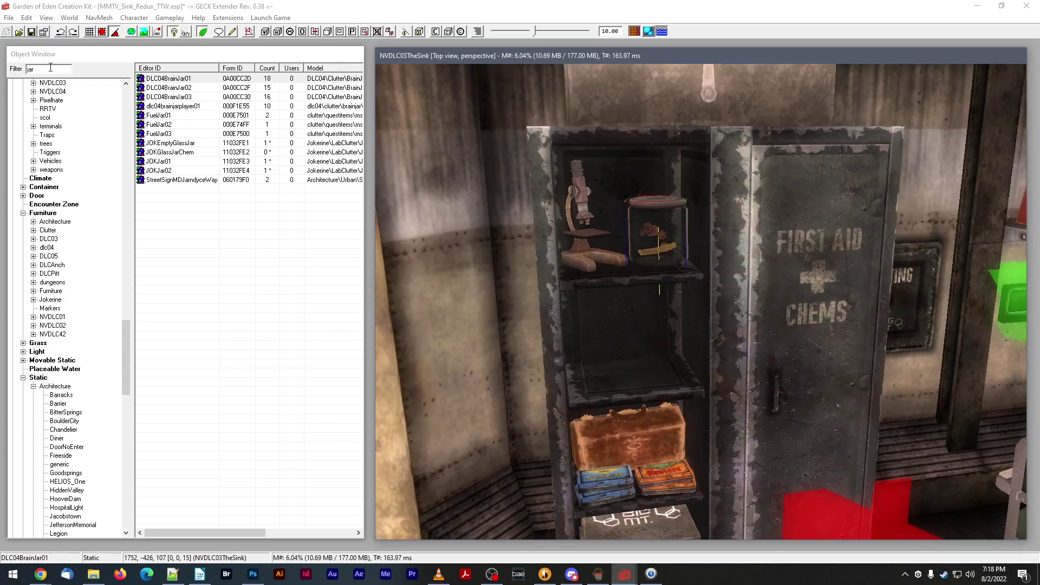
# - Change the object filter to mmtv*static and list the Static category
pyautogui.click(50, 67)
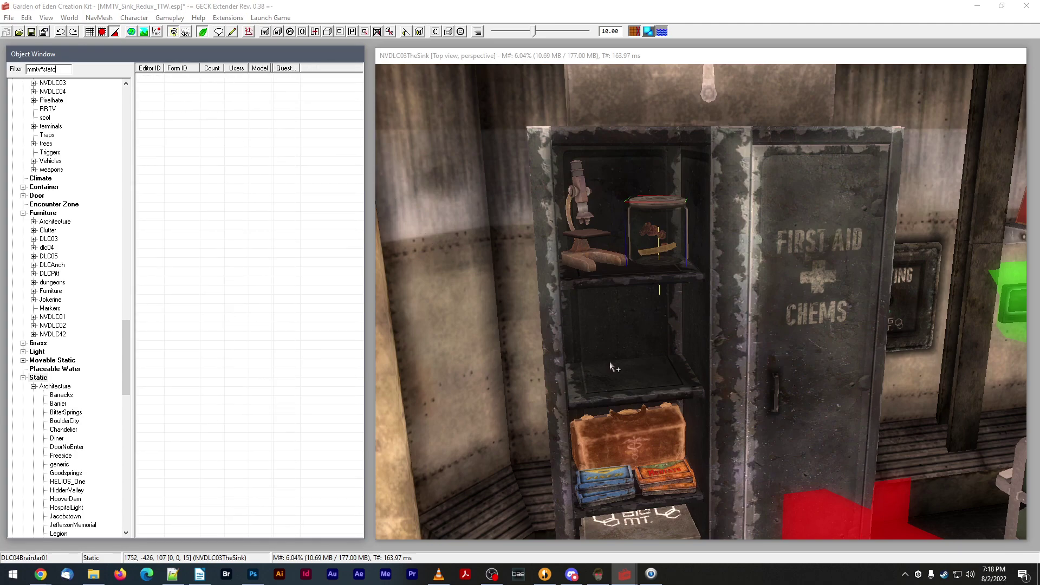
pyautogui.click(657, 464)
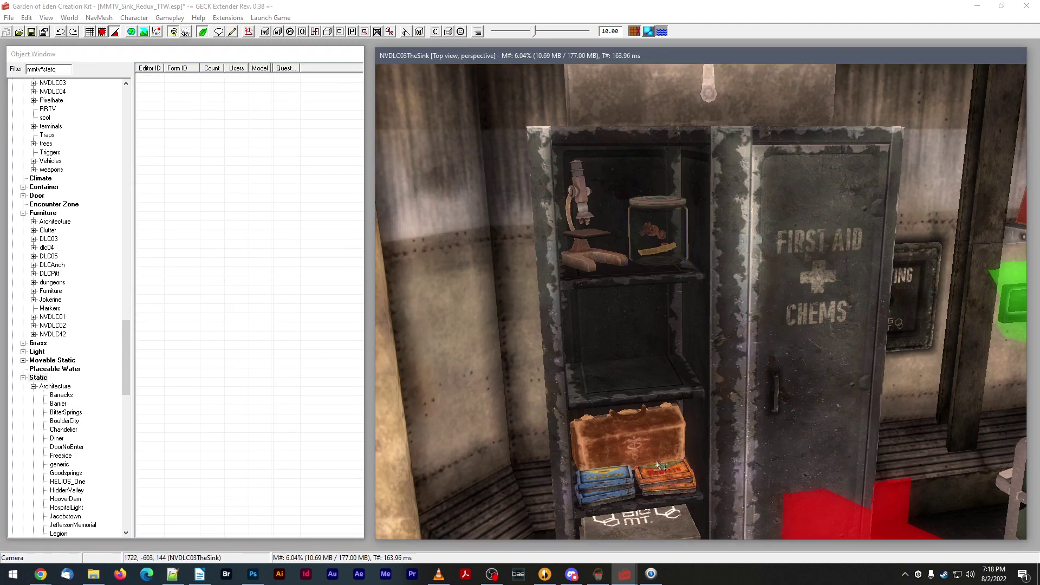
pyautogui.click(33, 32)
pyautogui.click(39, 378)
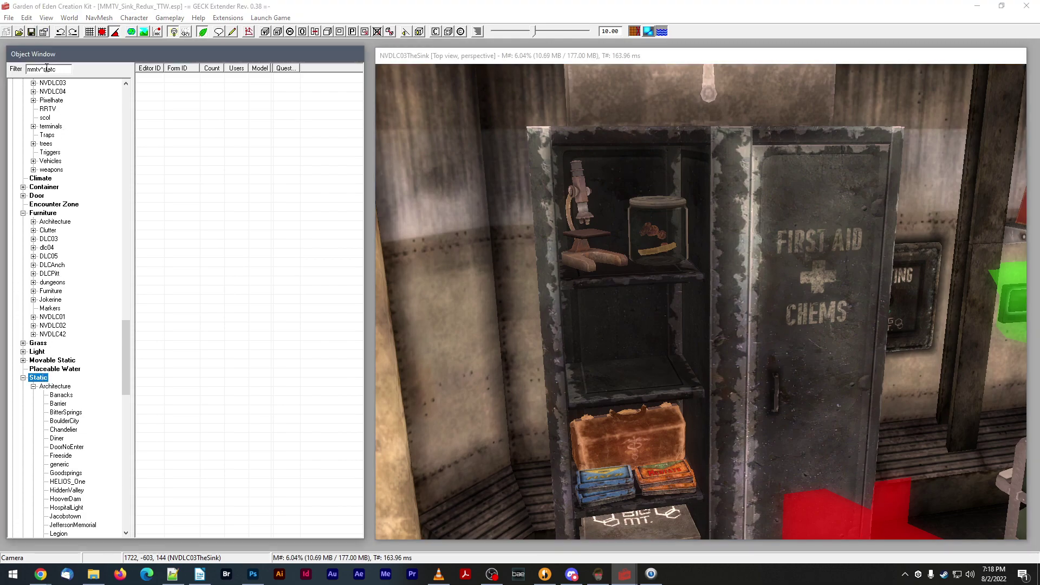
pyautogui.click(59, 71)
# - Place MMTVSinkHydraSTATIC on the empty middle shelf and turn it roughly upright
pyautogui.scroll(6, 517, 305)
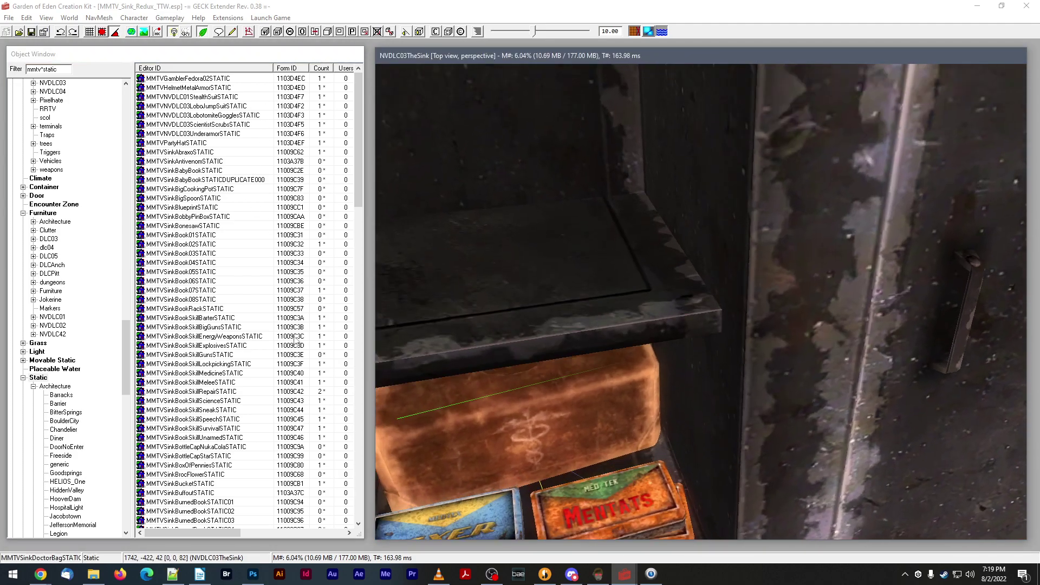
pyautogui.scroll(-9, 233, 379)
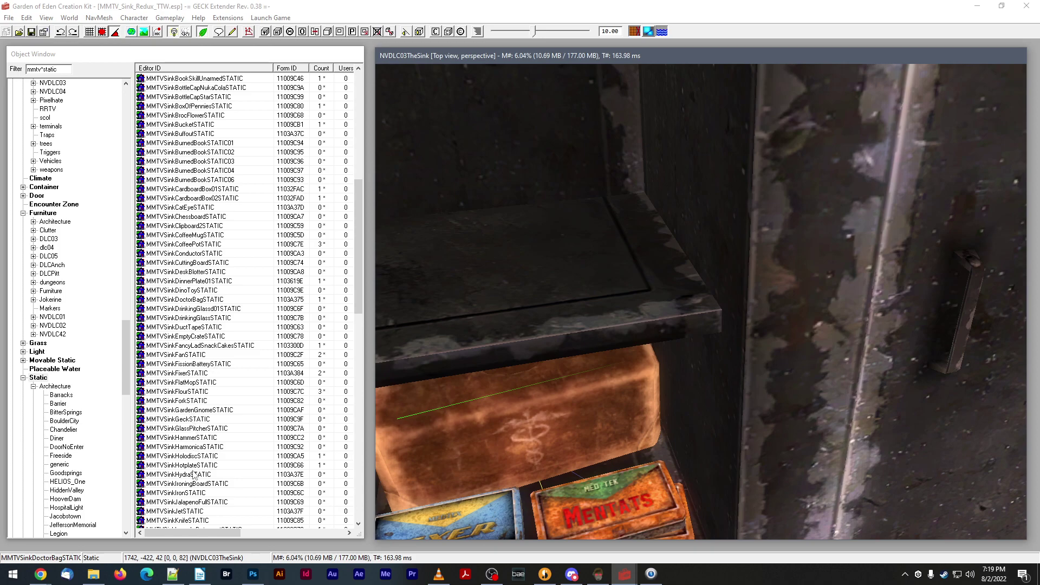
pyautogui.moveTo(195, 474); pyautogui.dragTo(509, 219)
pyautogui.scroll(-3, 510, 220)
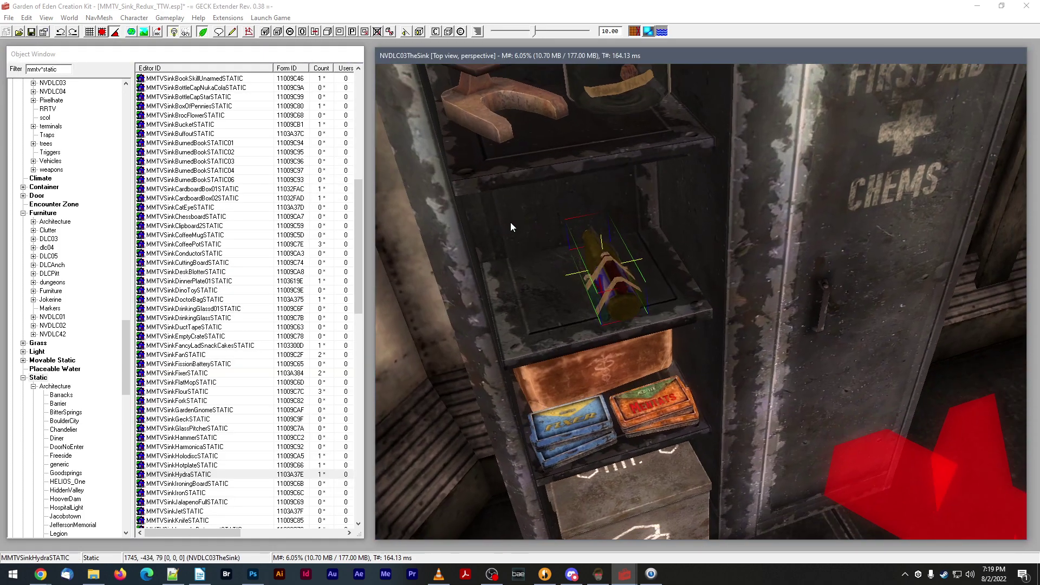
pyautogui.moveTo(622, 282); pyautogui.dragTo(626, 303, button='right')
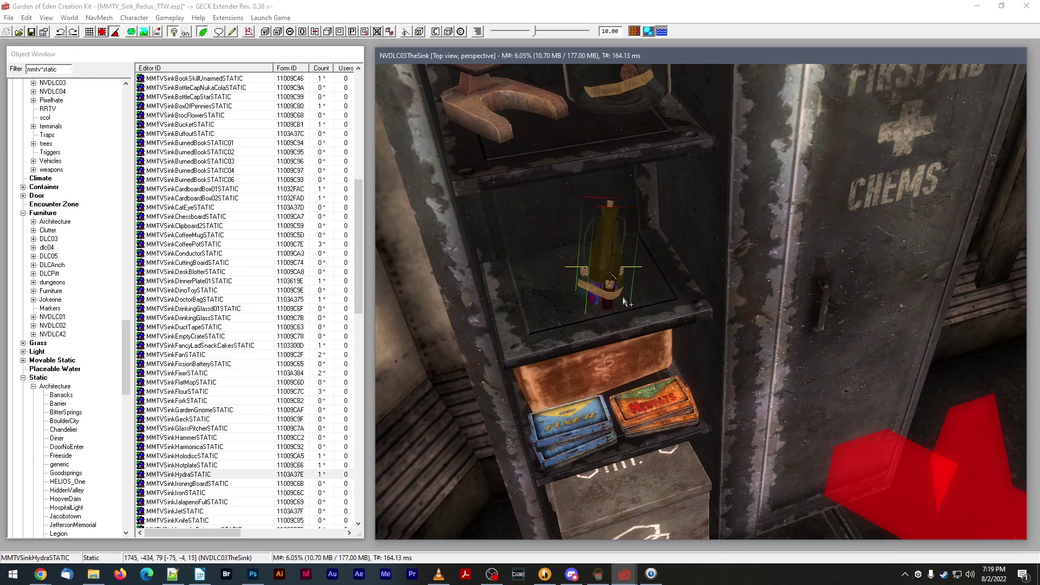
pyautogui.moveTo(602, 266); pyautogui.dragTo(605, 269, button='right')
# - In the Hydra's reference properties, set the X rotation to -90 and Y to 0, both with increments of 5
pyautogui.doubleClick(597, 248)
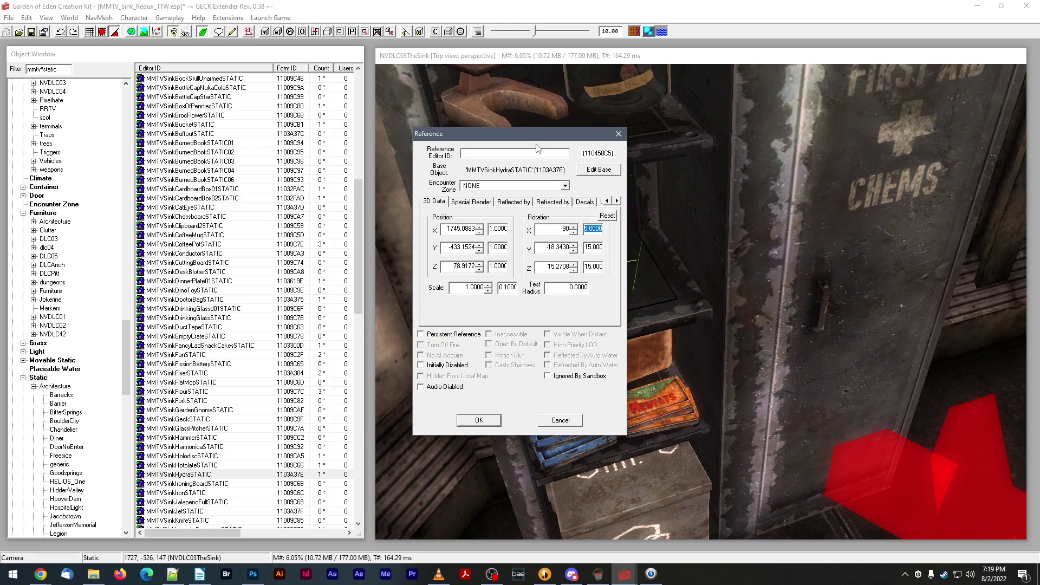
pyautogui.moveTo(536, 135); pyautogui.dragTo(387, 134)
pyautogui.press('Tab')
pyautogui.write('0')
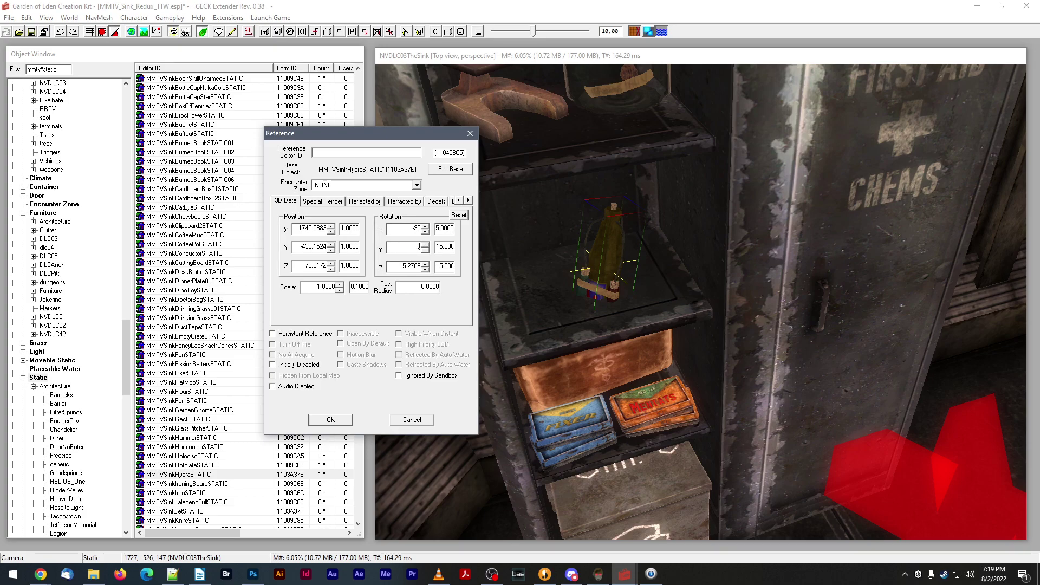
pyautogui.press('Tab')
pyautogui.write('5')
pyautogui.press('Tab')
# - Set the Hydra's Z rotation to 0 with an increment of 5
pyautogui.hotkey('shift', 'Tab')
pyautogui.hotkey('shift', 'Tab')
pyautogui.hotkey('shift', 'Tab')
pyautogui.hotkey('shift', 'Tab')
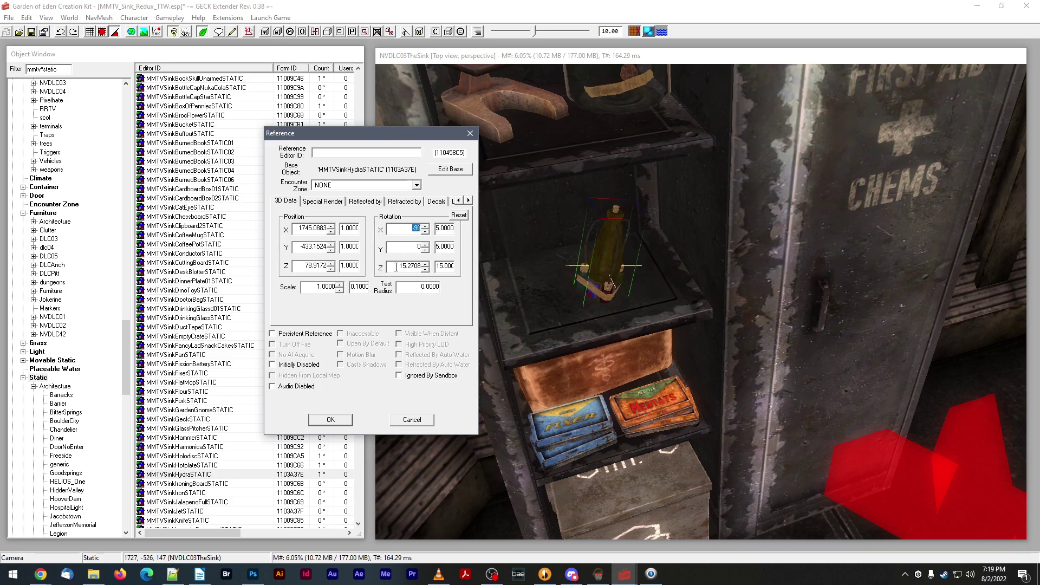
pyautogui.doubleClick(406, 266)
pyautogui.write('0')
pyautogui.press('Tab')
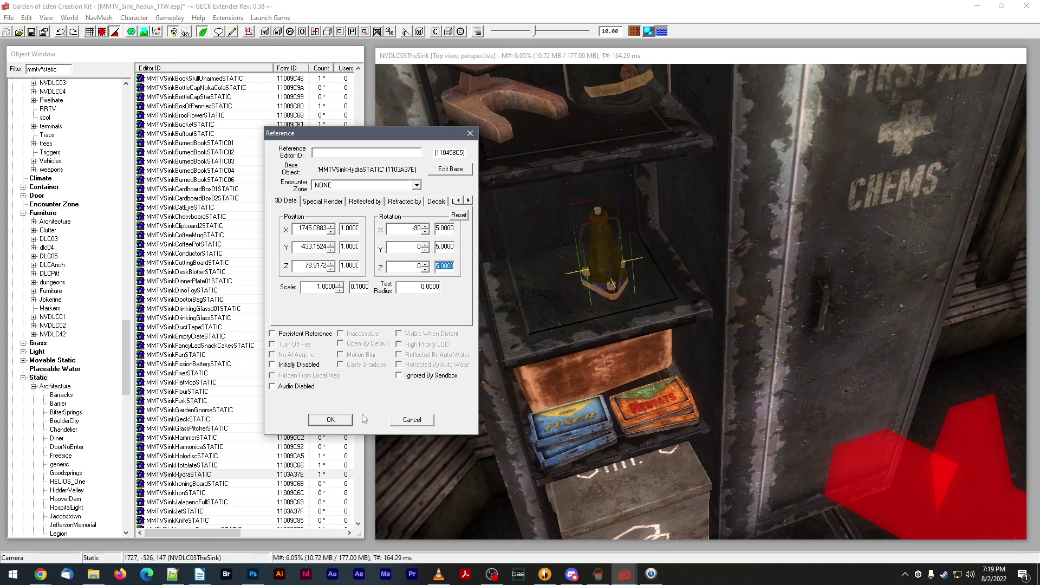
# - Accept the Hydra's rotation, raise it above the middle shelf, turn it and stand it in the shelf's back left corner
pyautogui.click(346, 421)
pyautogui.keyDown('shift'); pyautogui.moveTo(605, 258); pyautogui.dragTo(605, 249, button='middle'); pyautogui.keyUp('shift')
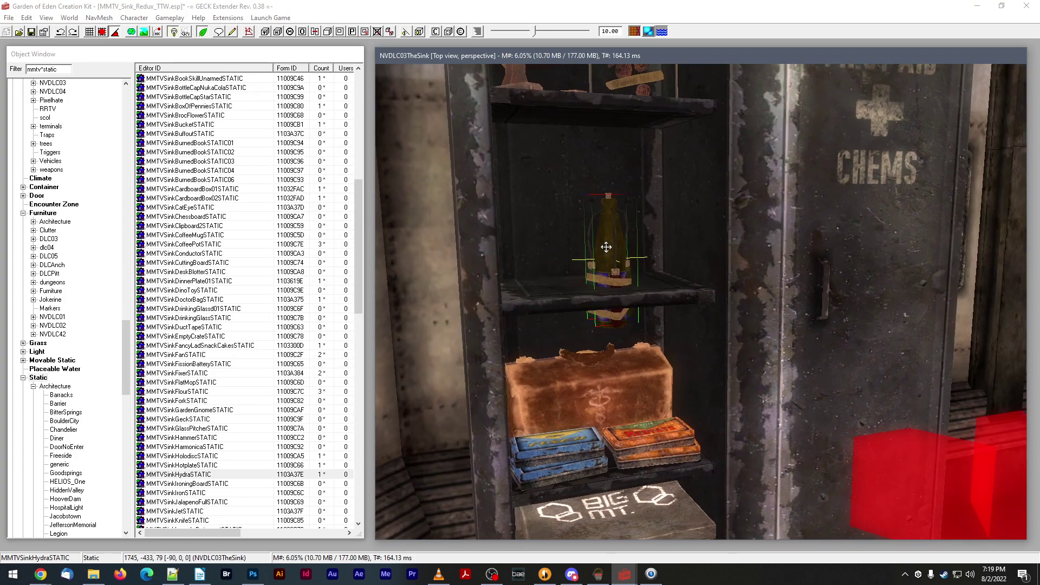
pyautogui.moveTo(606, 247); pyautogui.dragTo(606, 206)
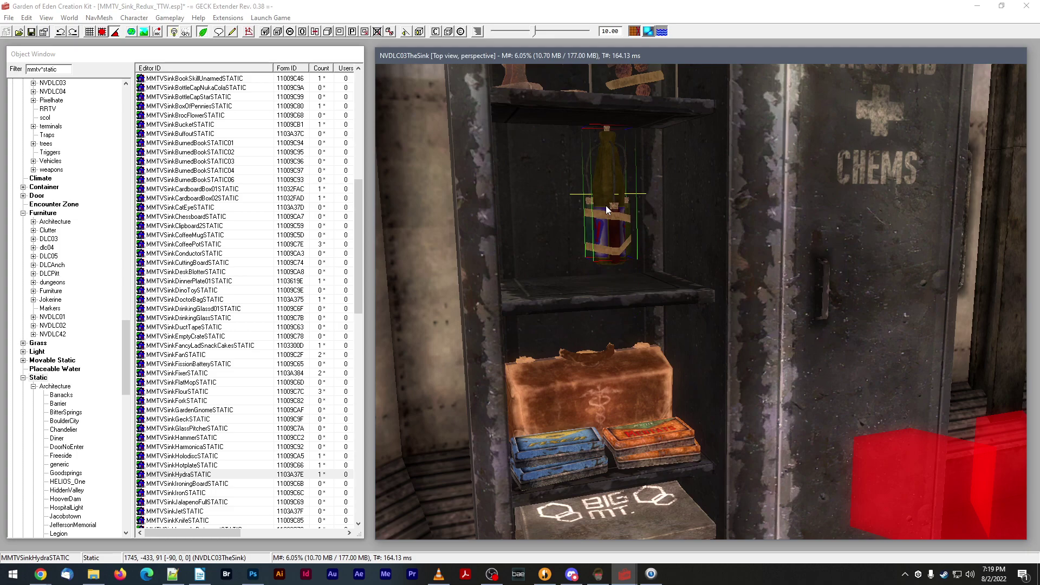
pyautogui.keyDown('shift'); pyautogui.moveTo(606, 206); pyautogui.dragTo(605, 215, button='middle'); pyautogui.keyUp('shift')
pyautogui.moveTo(606, 216); pyautogui.dragTo(622, 231, button='right')
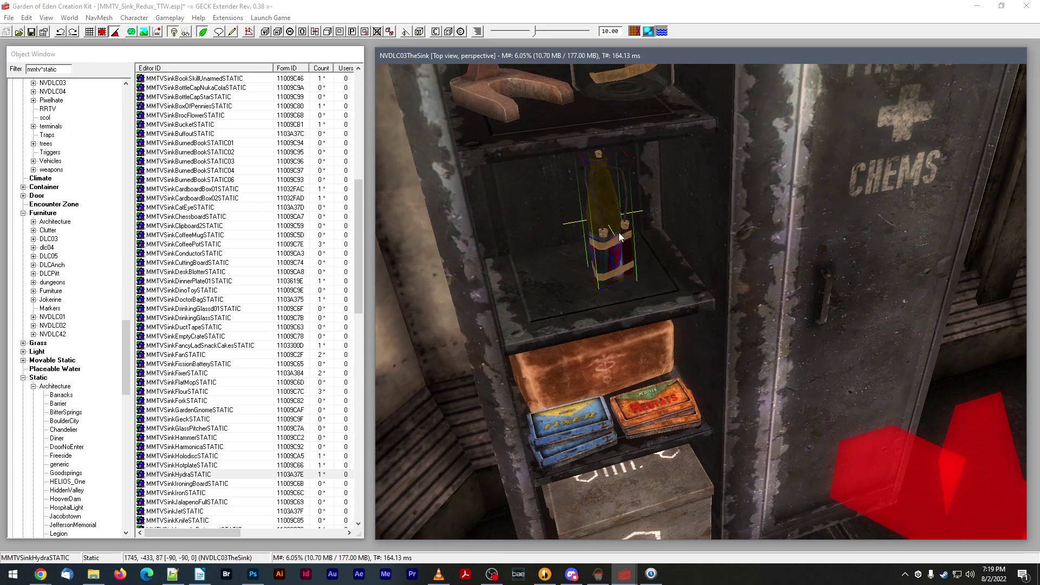
pyautogui.moveTo(618, 232); pyautogui.dragTo(528, 219)
# - Place a second Hydra beside the first on the middle shelf, turn it to a different angle, and save the plugin
pyautogui.moveTo(529, 219)
pyautogui.keyDown('shift'); pyautogui.mouseDown(button='middle')
pyautogui.moveTo(520, 206)
pyautogui.moveTo(533, 212)
pyautogui.mouseUp(button='middle'); pyautogui.keyUp('shift')
pyautogui.moveTo(534, 212); pyautogui.dragTo(583, 221)
pyautogui.click(537, 211)
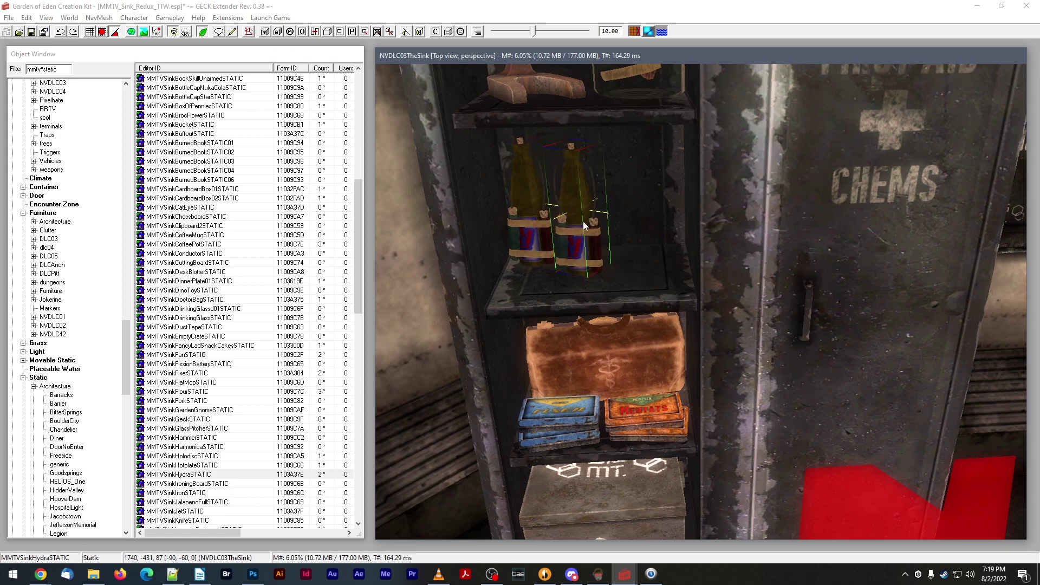
pyautogui.moveTo(588, 222)
pyautogui.mouseDown(button='right')
pyautogui.moveTo(577, 225)
pyautogui.moveTo(589, 213)
pyautogui.mouseUp(button='right')
pyautogui.moveTo(589, 214); pyautogui.dragTo(580, 228, button='middle')
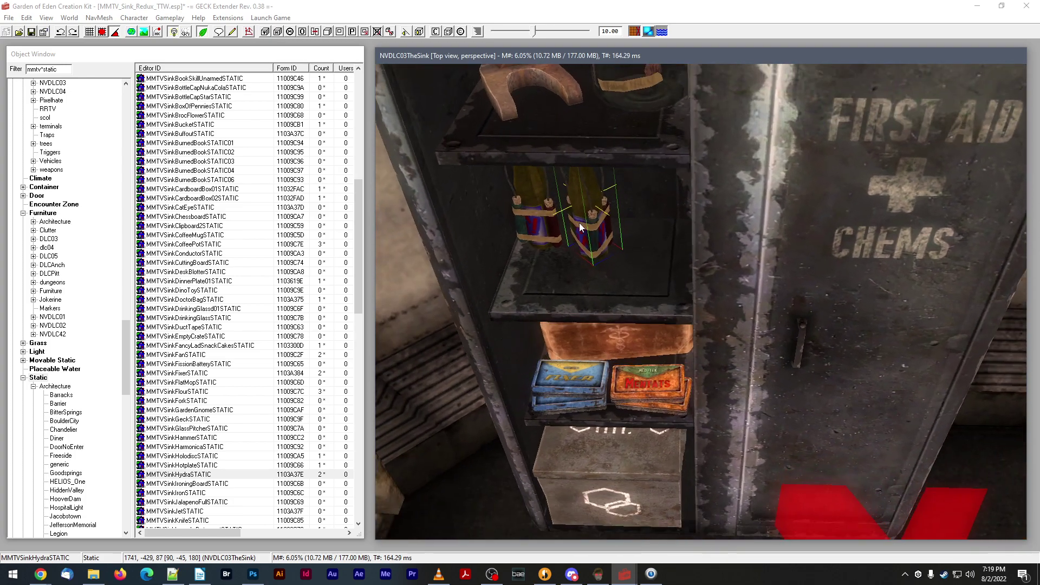
pyautogui.click(46, 55)
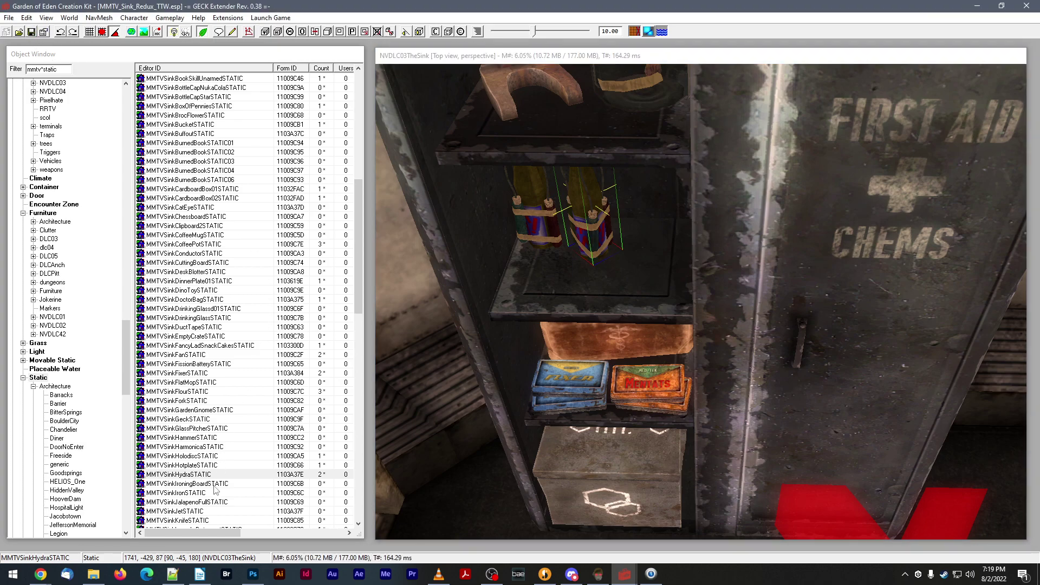
# - Place MMTVSinkCatEyeSTATIC in the cabinet's middle compartment and drop it onto the shelf
pyautogui.scroll(13, 208, 353)
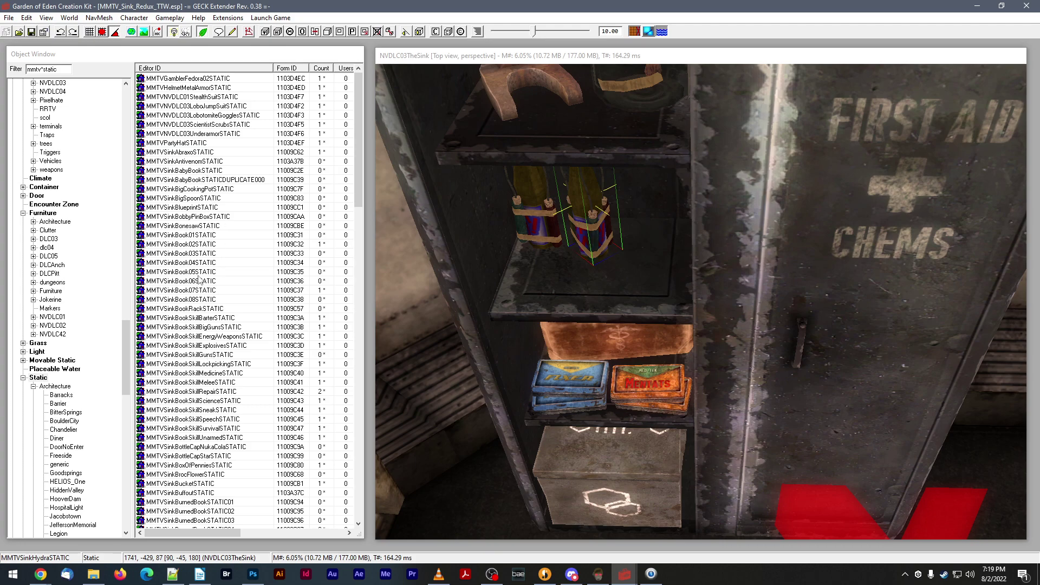
pyautogui.scroll(-4, 207, 310)
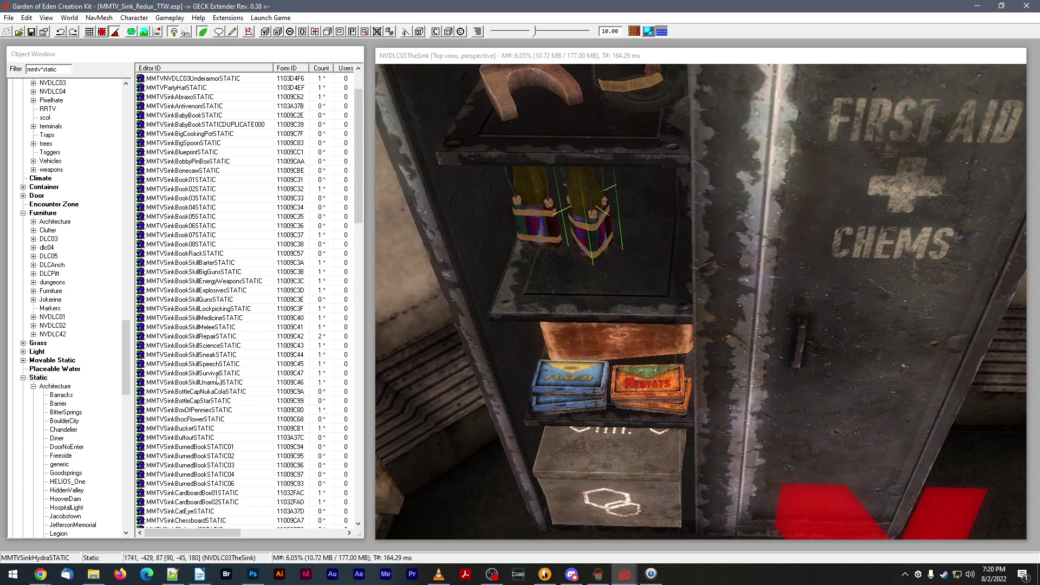
pyautogui.scroll(-3, 217, 379)
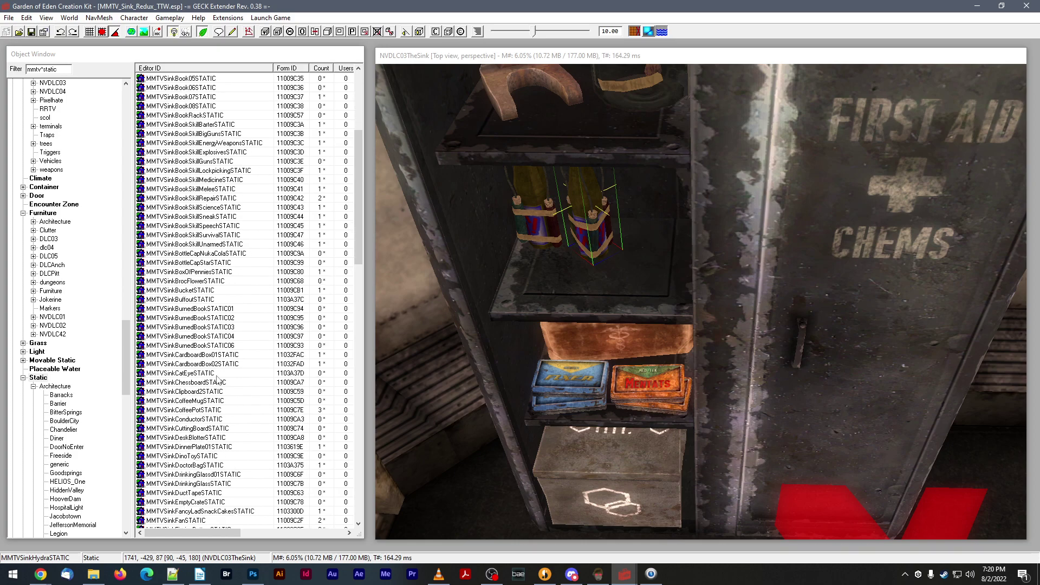
pyautogui.moveTo(215, 376); pyautogui.dragTo(525, 234)
pyautogui.scroll(3, 583, 259)
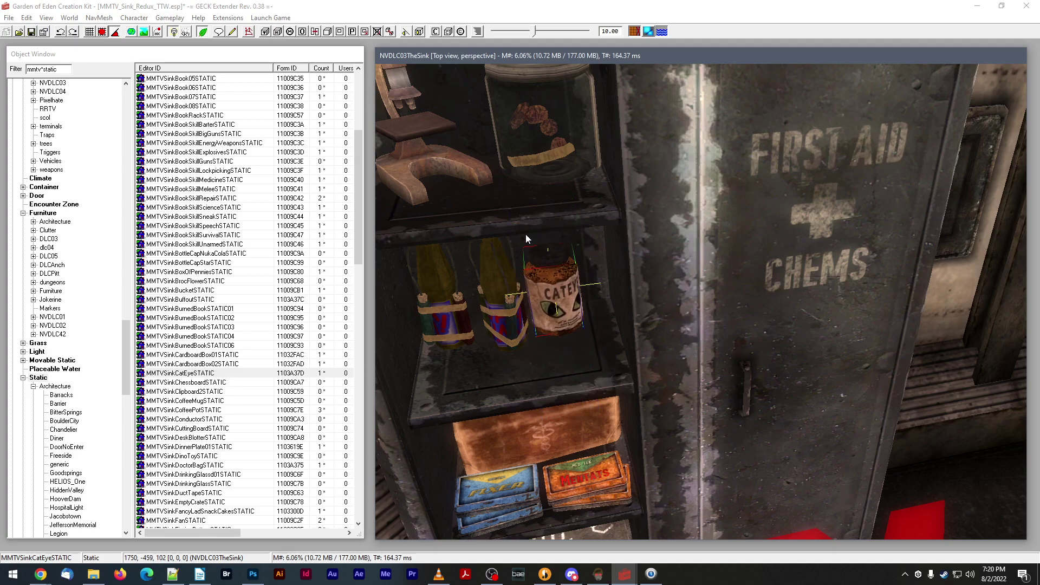
pyautogui.scroll(-1, 529, 253)
pyautogui.moveTo(541, 277); pyautogui.dragTo(532, 219)
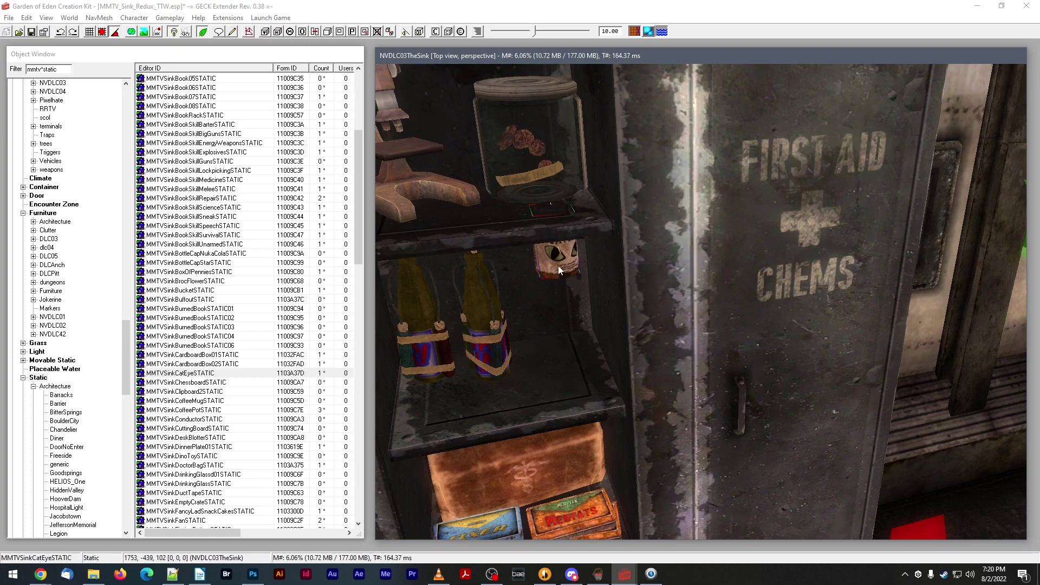
pyautogui.press('f')
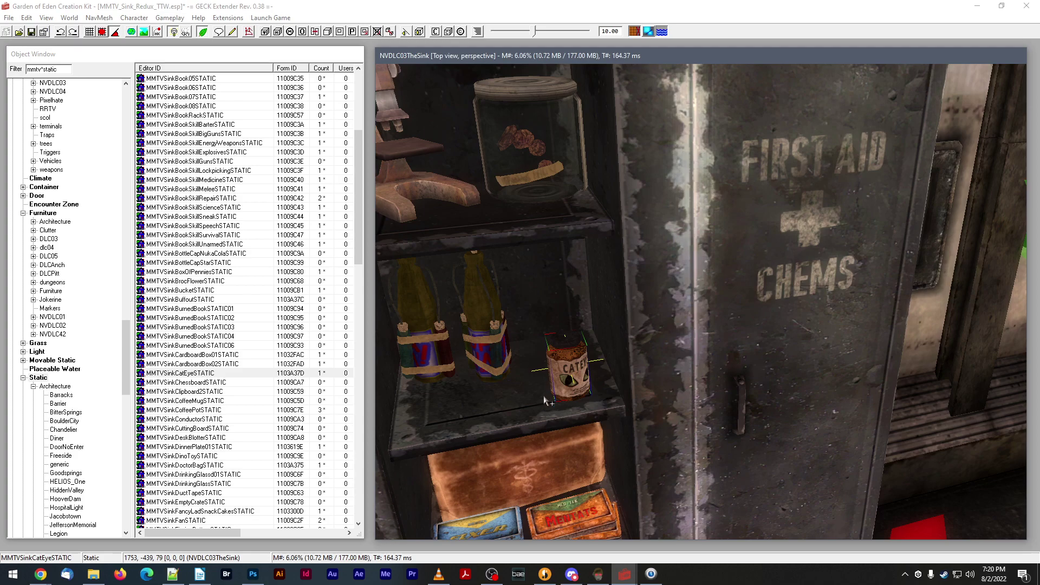
# - Move the CatEye jar to the shelf's front left corner, turn it to a Z rotation of -30, and save the plugin
pyautogui.moveTo(567, 372); pyautogui.dragTo(521, 376)
pyautogui.keyDown('shift'); pyautogui.moveTo(522, 372); pyautogui.dragTo(595, 373, button='middle'); pyautogui.keyUp('shift')
pyautogui.moveTo(605, 355)
pyautogui.mouseDown()
pyautogui.moveTo(606, 340)
pyautogui.moveTo(606, 351)
pyautogui.mouseUp()
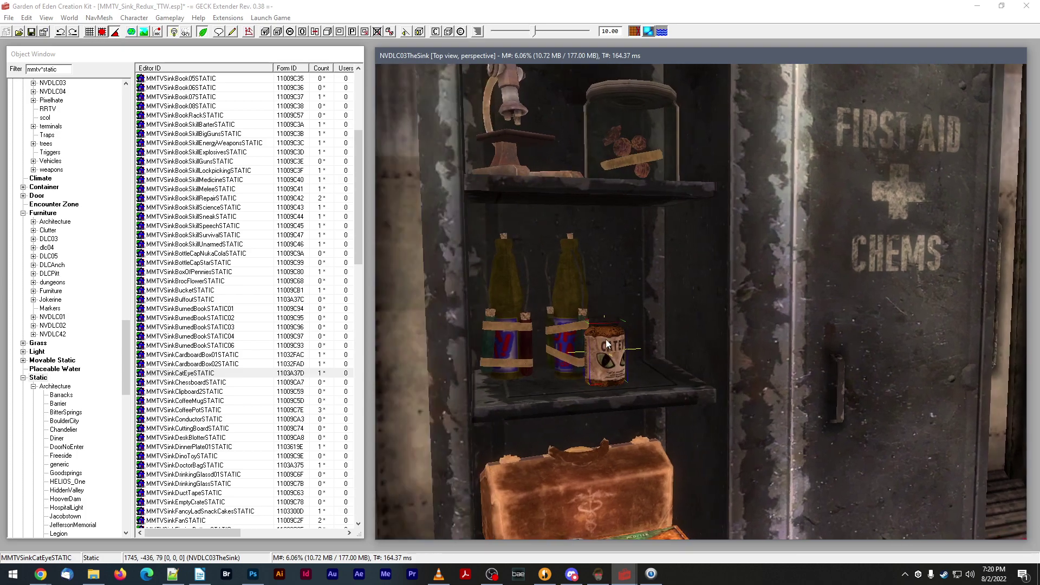
pyautogui.keyDown('shift'); pyautogui.moveTo(606, 351); pyautogui.dragTo(599, 347, button='middle'); pyautogui.keyUp('shift')
pyautogui.moveTo(601, 357); pyautogui.dragTo(613, 355, button='right')
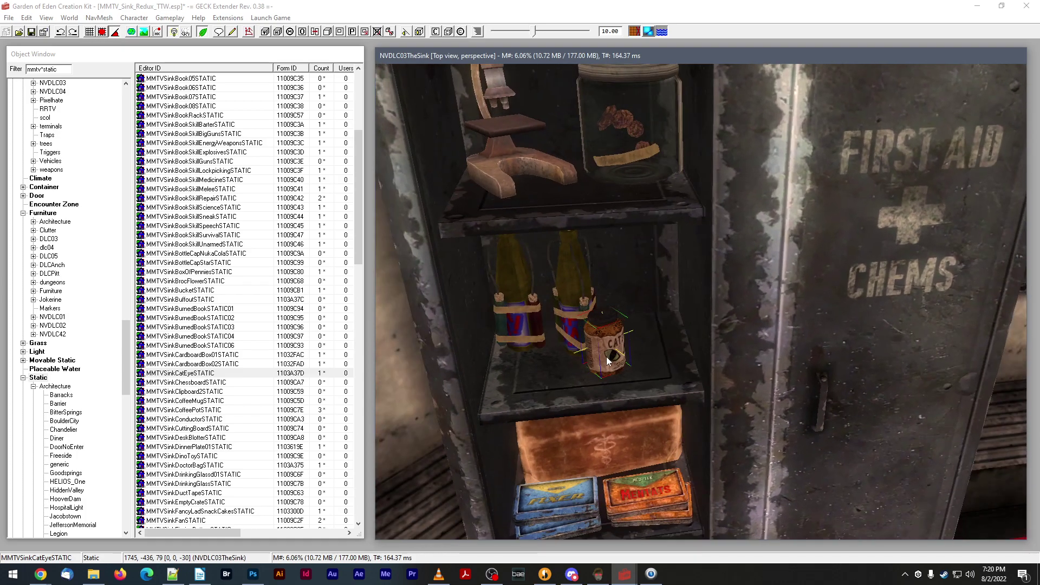
pyautogui.moveTo(610, 356); pyautogui.dragTo(531, 360)
pyautogui.keyDown('shift'); pyautogui.moveTo(532, 360); pyautogui.dragTo(524, 336, button='middle'); pyautogui.keyUp('shift')
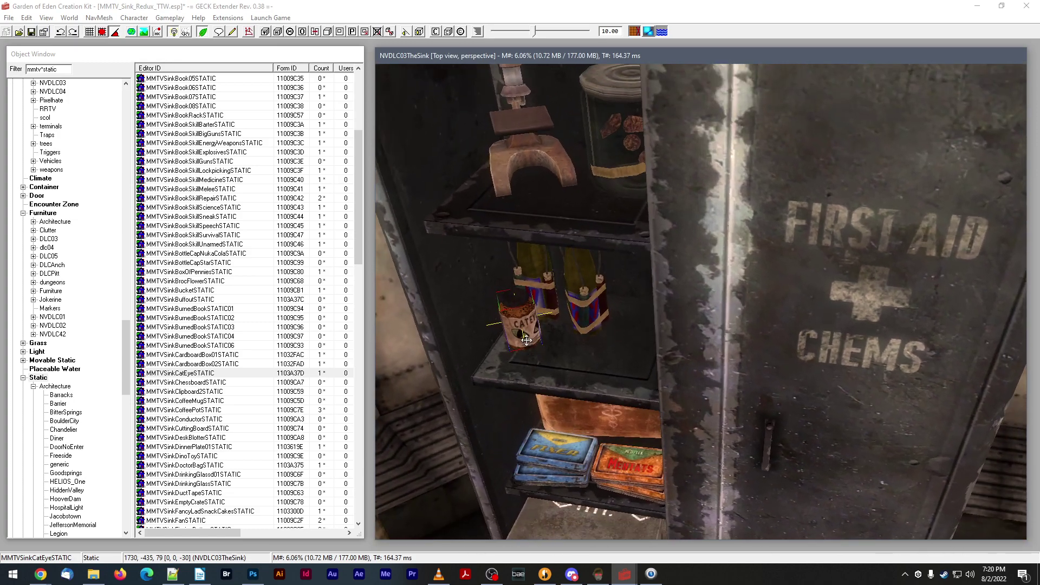
pyautogui.moveTo(523, 337); pyautogui.dragTo(522, 341)
pyautogui.keyDown('shift'); pyautogui.moveTo(523, 342); pyautogui.dragTo(519, 335, button='middle'); pyautogui.keyUp('shift')
pyautogui.moveTo(519, 334); pyautogui.dragTo(518, 334)
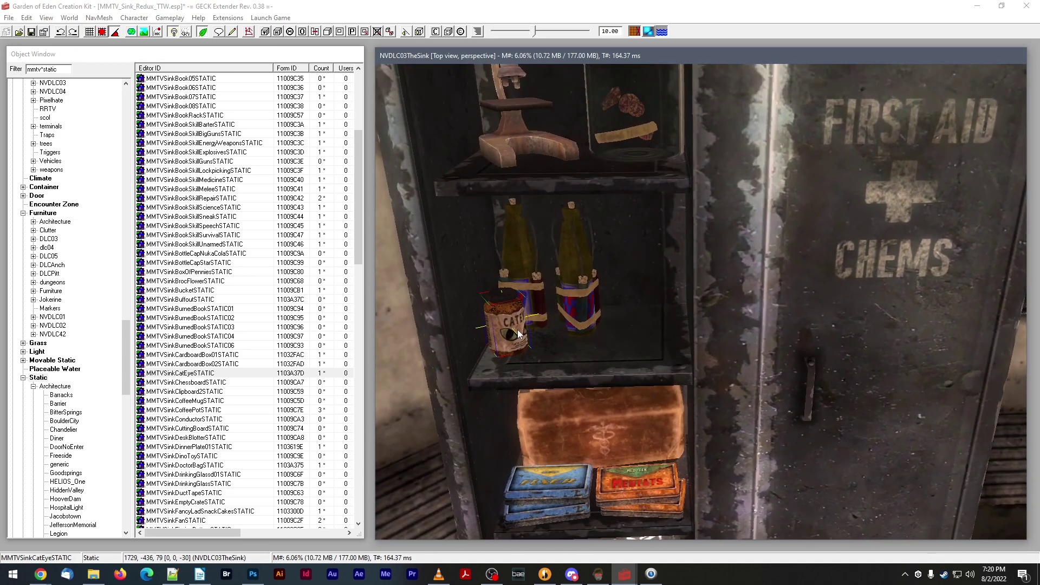
pyautogui.keyDown('shift'); pyautogui.moveTo(518, 334); pyautogui.dragTo(519, 330, button='middle'); pyautogui.keyUp('shift')
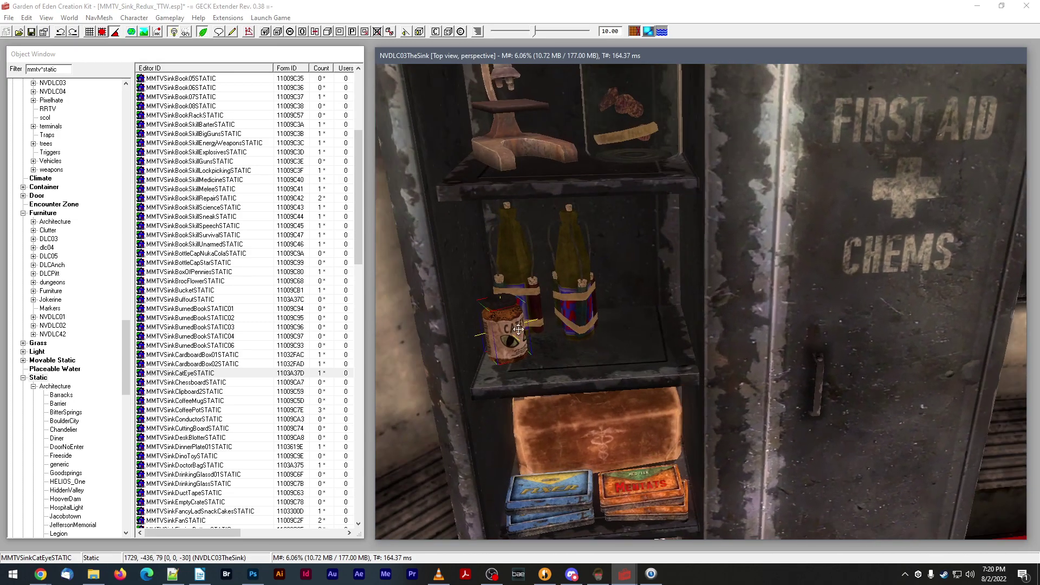
pyautogui.click(33, 32)
# - Turn the CatEye jar to a Z rotation of -15 and save the plugin
pyautogui.click(494, 304)
pyautogui.scroll(3, 549, 336)
pyautogui.scroll(-3, 549, 333)
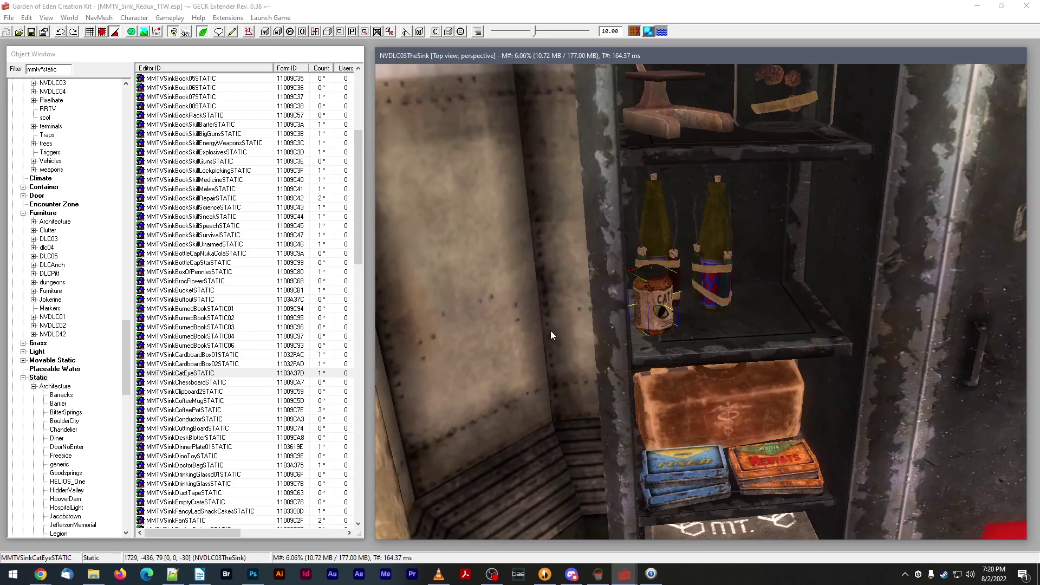
pyautogui.moveTo(550, 330); pyautogui.dragTo(544, 327, button='right')
pyautogui.scroll(5, 546, 328)
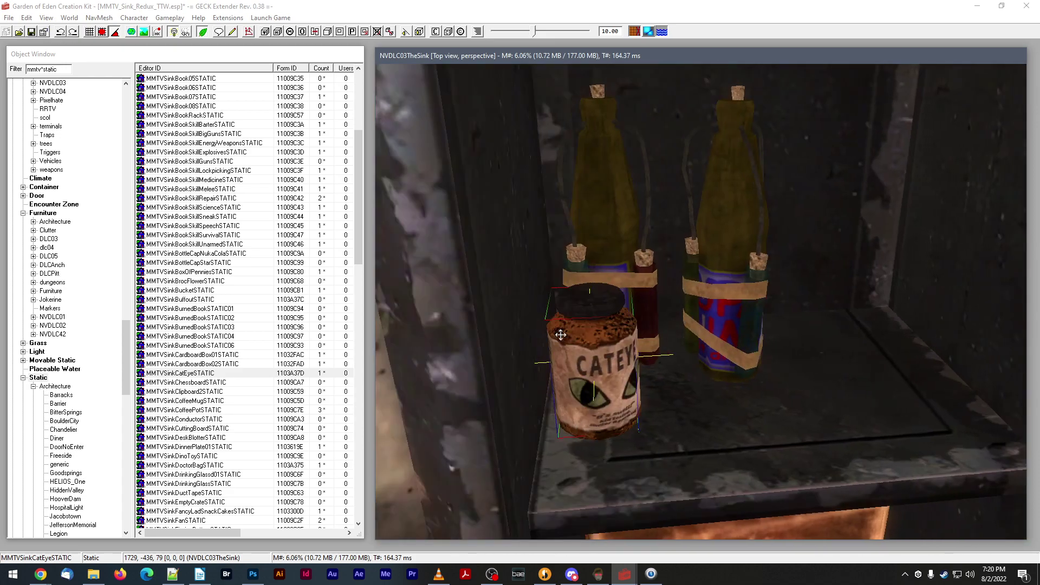
pyautogui.moveTo(584, 349); pyautogui.dragTo(588, 349, button='right')
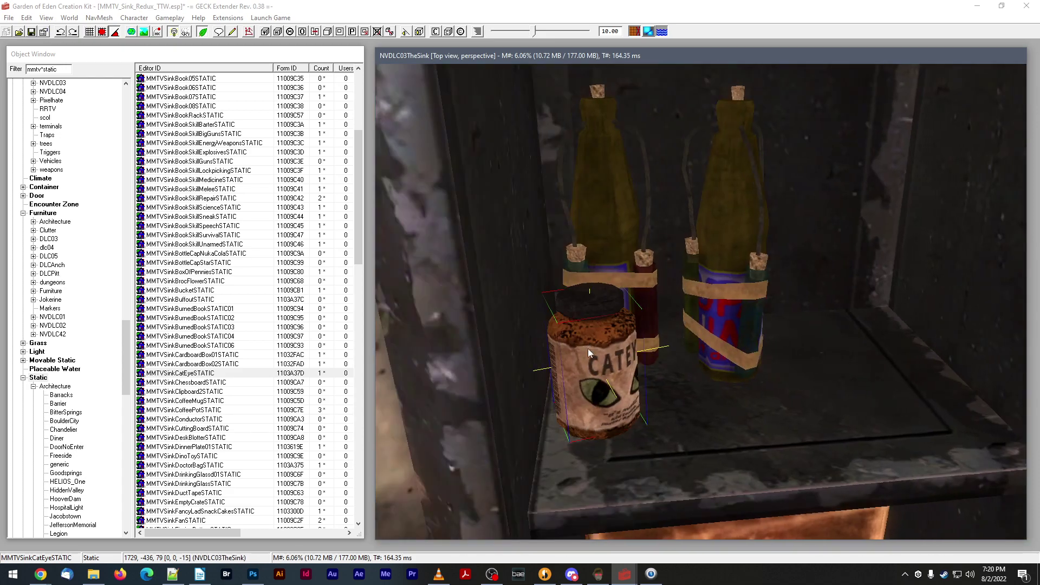
pyautogui.scroll(-1, 579, 342)
pyautogui.keyDown('shift'); pyautogui.moveTo(579, 342); pyautogui.dragTo(582, 343, button='middle'); pyautogui.keyUp('shift')
pyautogui.scroll(-4, 582, 343)
pyautogui.scroll(3, 583, 343)
pyautogui.scroll(-3, 582, 343)
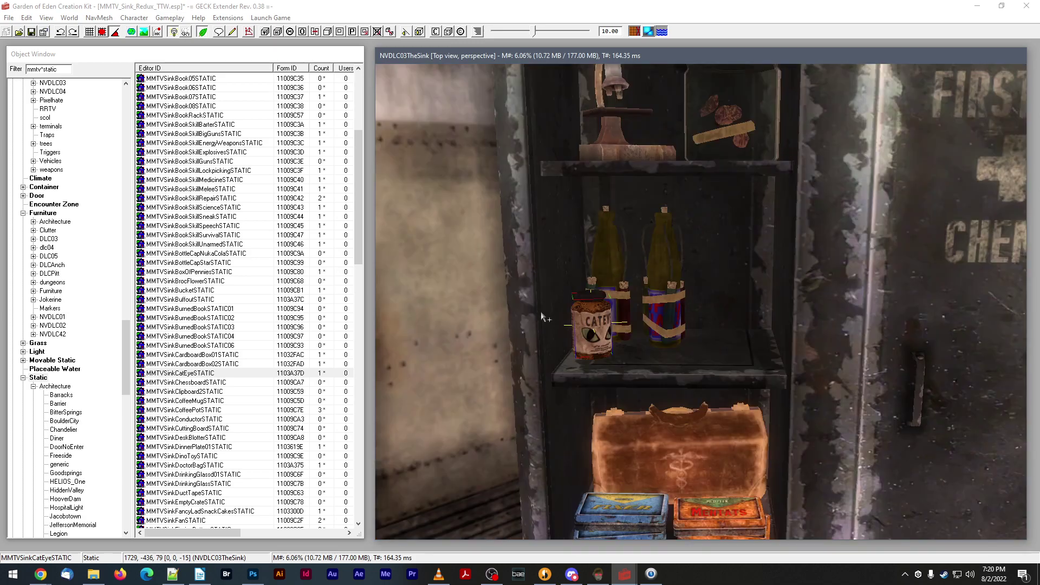
pyautogui.click(32, 34)
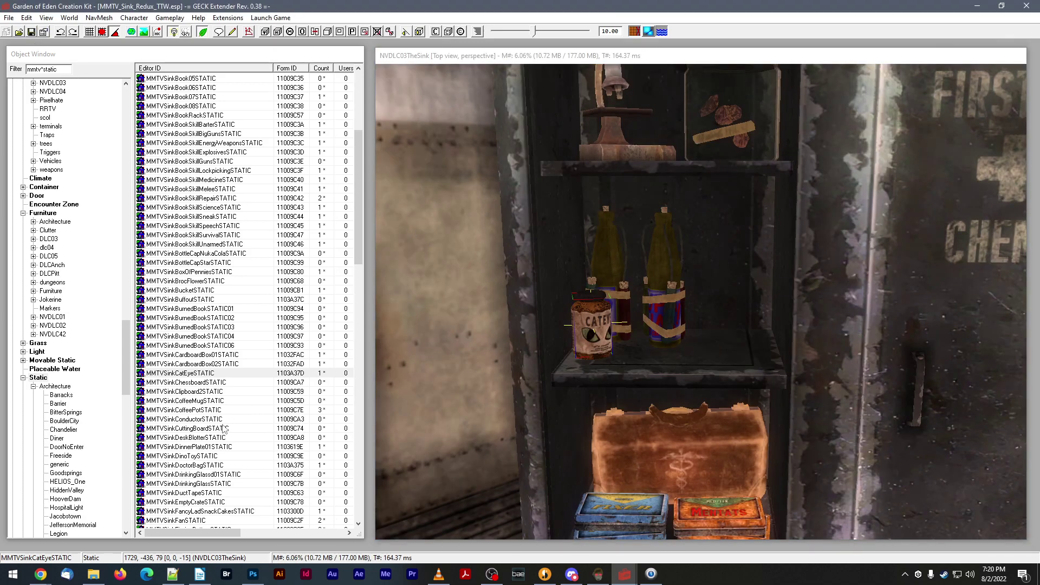
# - Find MMTVSinkRadXSTATIC in the static list, place it in the middle compartment and drop it onto the shelf
pyautogui.scroll(-2, 225, 444)
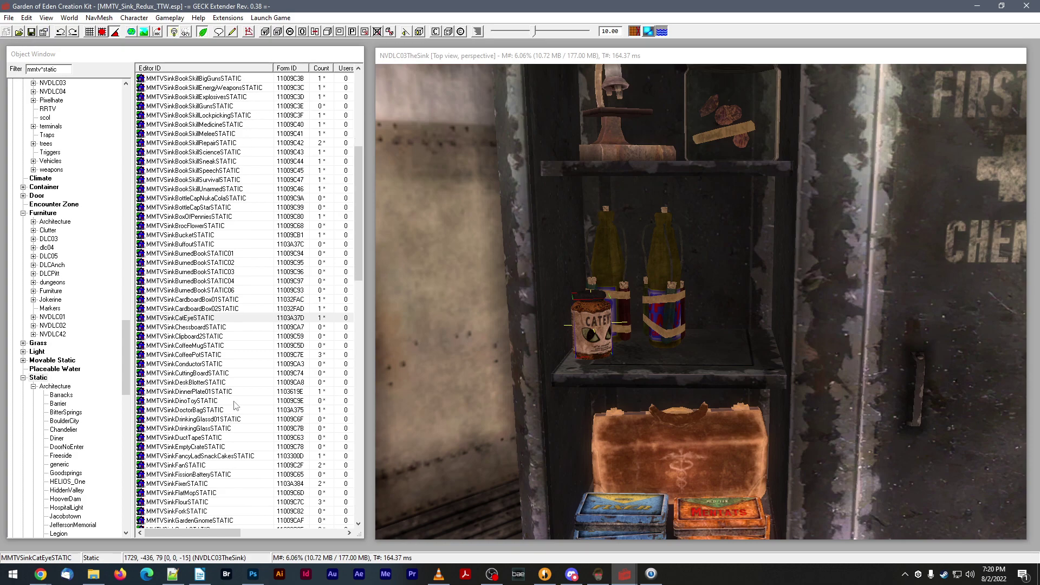
pyautogui.click(220, 409)
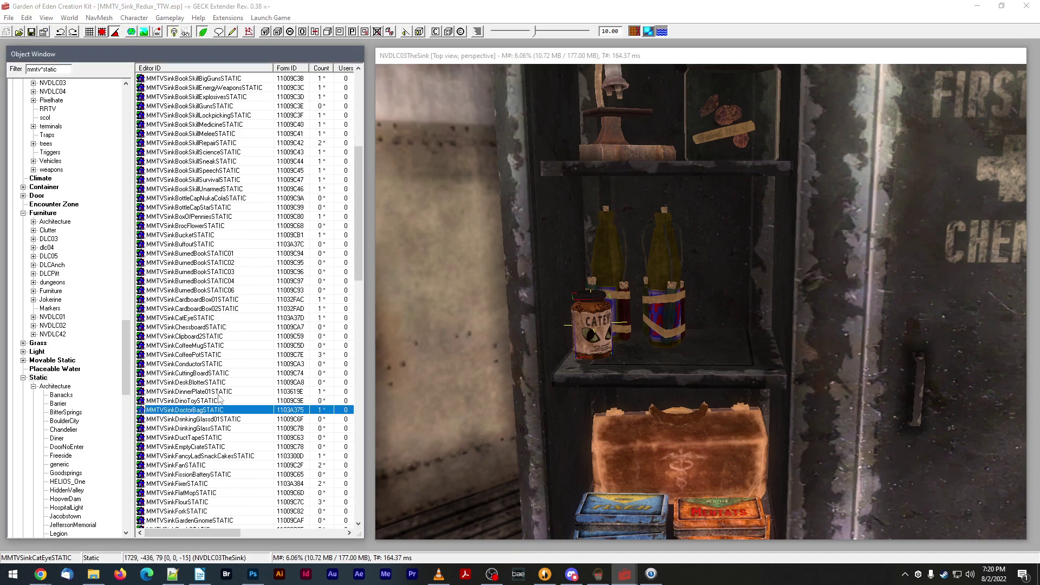
pyautogui.scroll(-2, 224, 430)
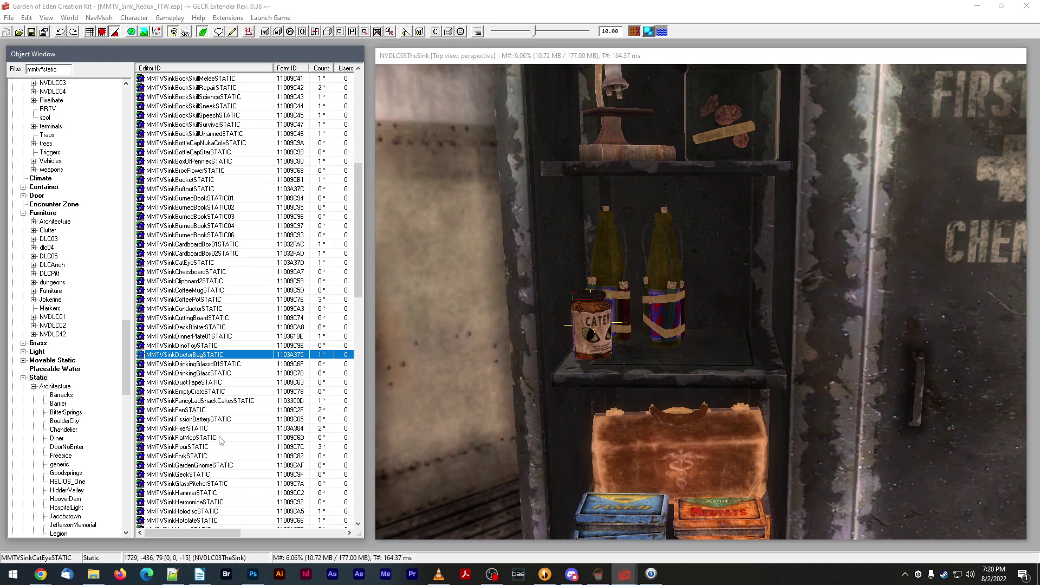
pyautogui.scroll(-2, 219, 438)
pyautogui.scroll(-2, 221, 442)
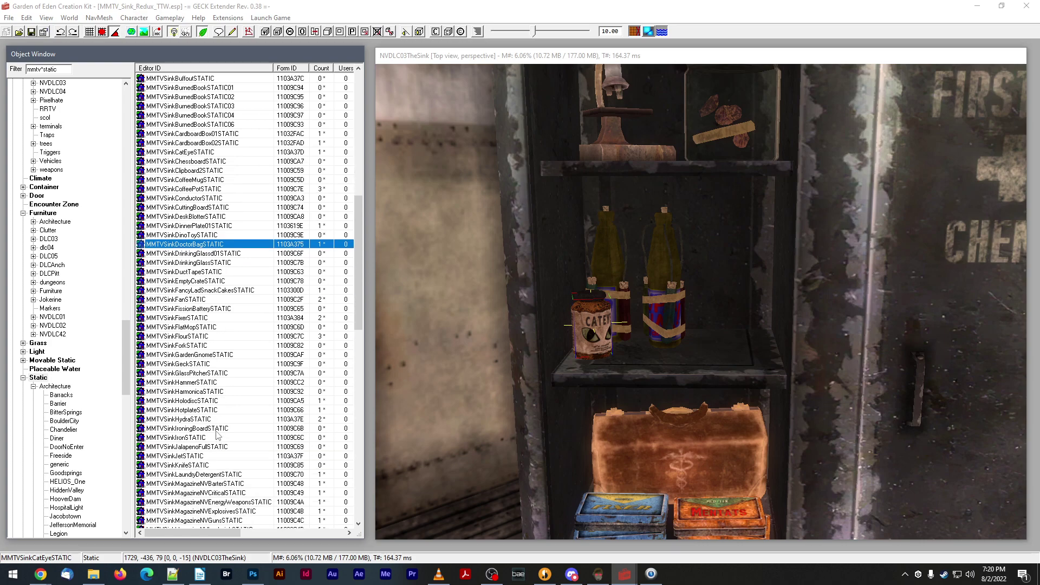
pyautogui.click(210, 420)
pyautogui.click(208, 457)
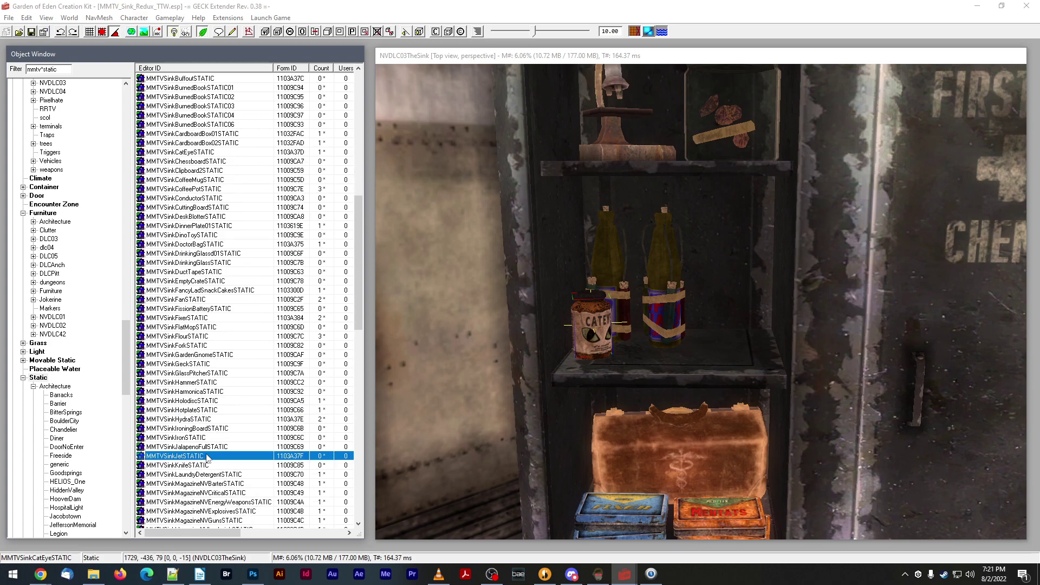
pyautogui.scroll(-9, 209, 458)
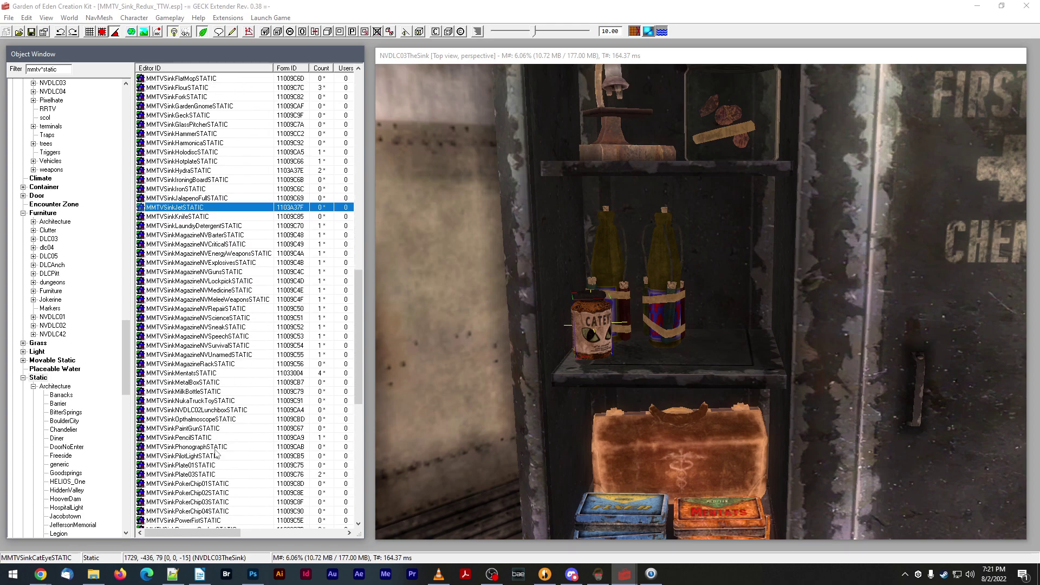
pyautogui.scroll(-4, 215, 452)
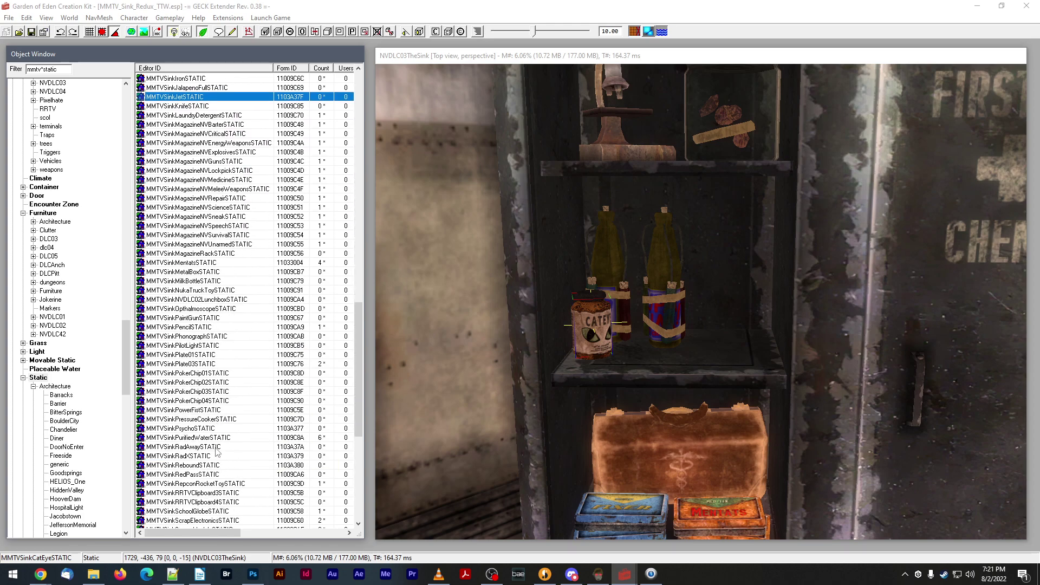
pyautogui.moveTo(203, 456); pyautogui.dragTo(407, 424)
pyautogui.moveTo(665, 343); pyautogui.dragTo(693, 263)
pyautogui.keyDown('shift'); pyautogui.moveTo(694, 263); pyautogui.dragTo(706, 278, button='middle'); pyautogui.keyUp('shift')
pyautogui.moveTo(688, 271); pyautogui.dragTo(603, 136)
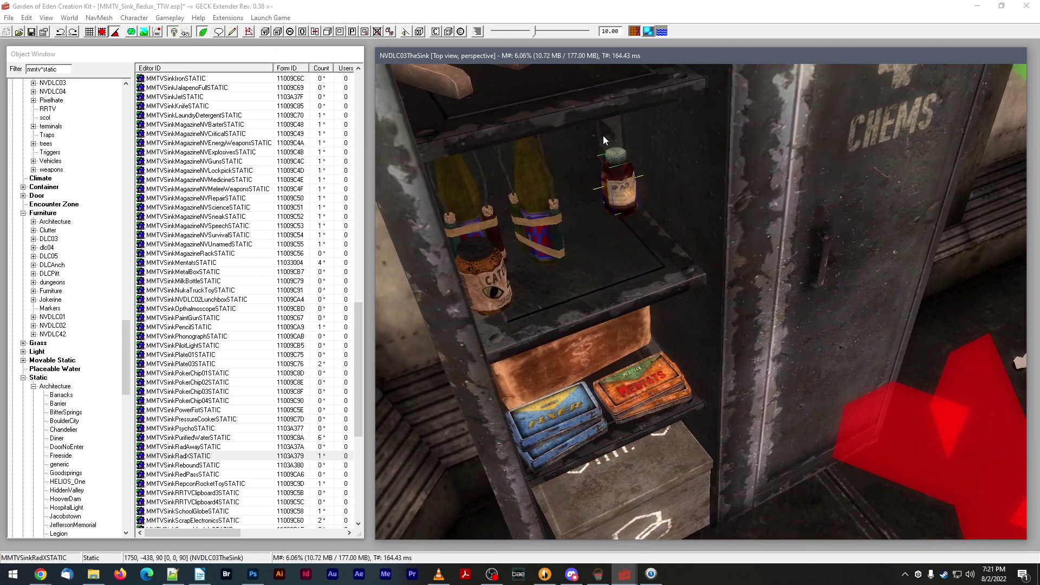
pyautogui.press('f')
# - Turn the Rad-X bottle to a Z rotation of 120 and move it beside the CatEye jar, in front of the second Hydra
pyautogui.keyDown('shift'); pyautogui.moveTo(603, 135); pyautogui.dragTo(629, 264, button='middle'); pyautogui.keyUp('shift')
pyautogui.moveTo(635, 396); pyautogui.dragTo(604, 330)
pyautogui.moveTo(603, 330); pyautogui.dragTo(606, 355, button='right')
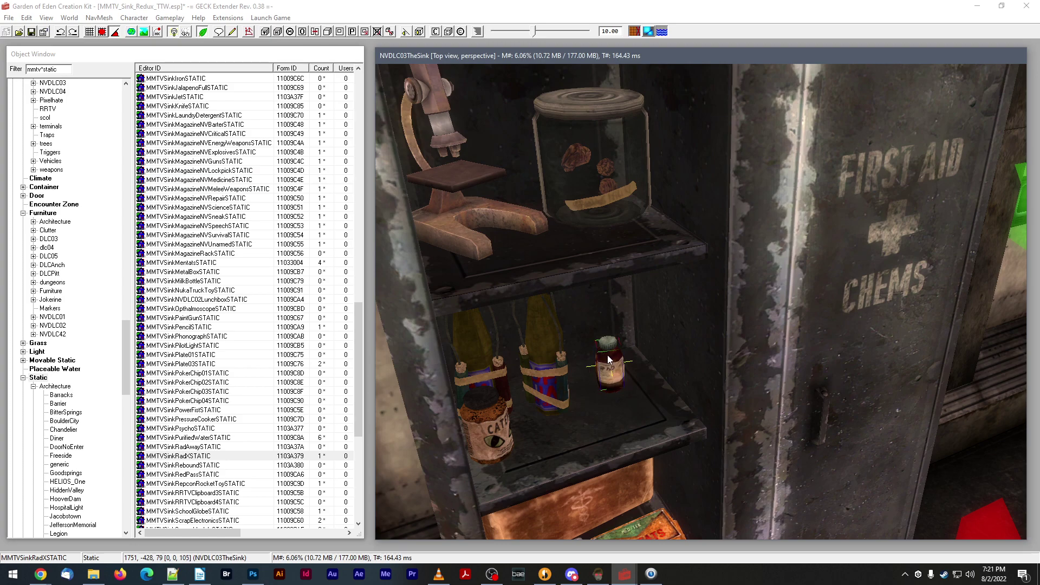
pyautogui.moveTo(605, 349); pyautogui.dragTo(611, 342, button='middle')
pyautogui.moveTo(612, 343); pyautogui.dragTo(557, 412)
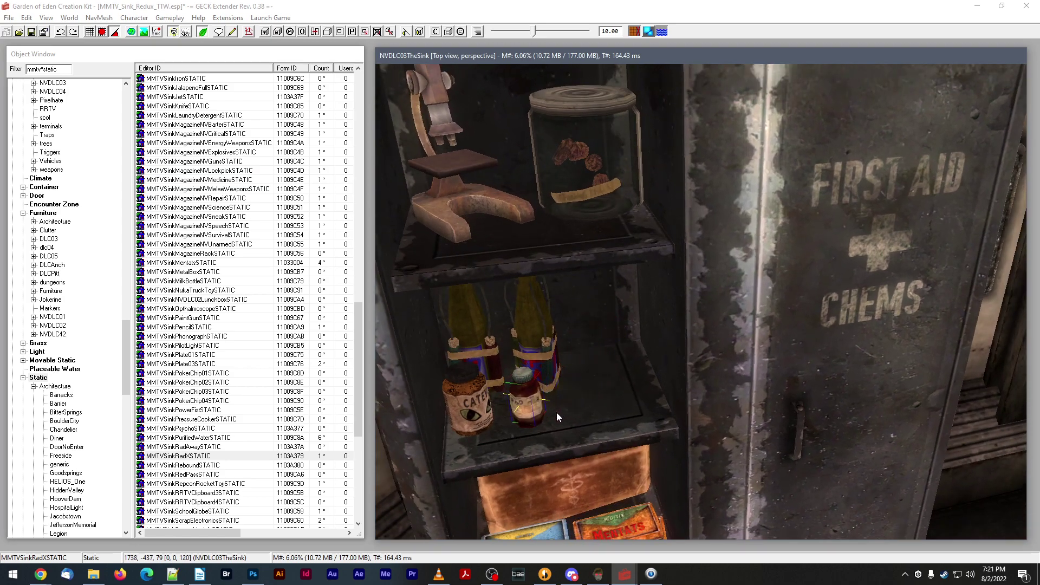
# - Duplicate the Rad-X bottle, set the copy just beside the first, and turn it to a Z rotation of 75
pyautogui.press('d')
pyautogui.click(534, 398)
pyautogui.hotkey('ctrl', 'd')
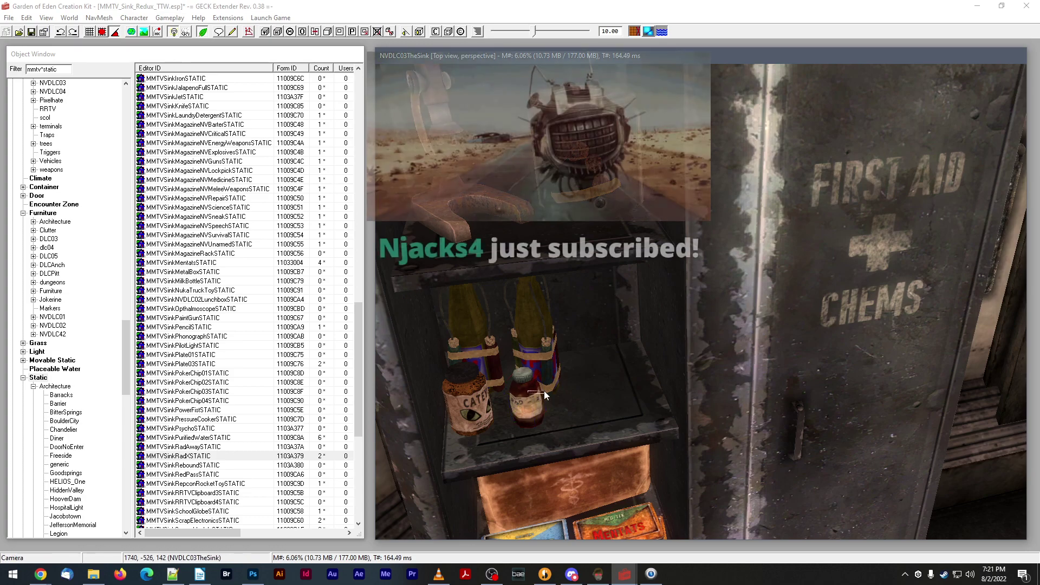
pyautogui.moveTo(536, 396); pyautogui.dragTo(566, 389)
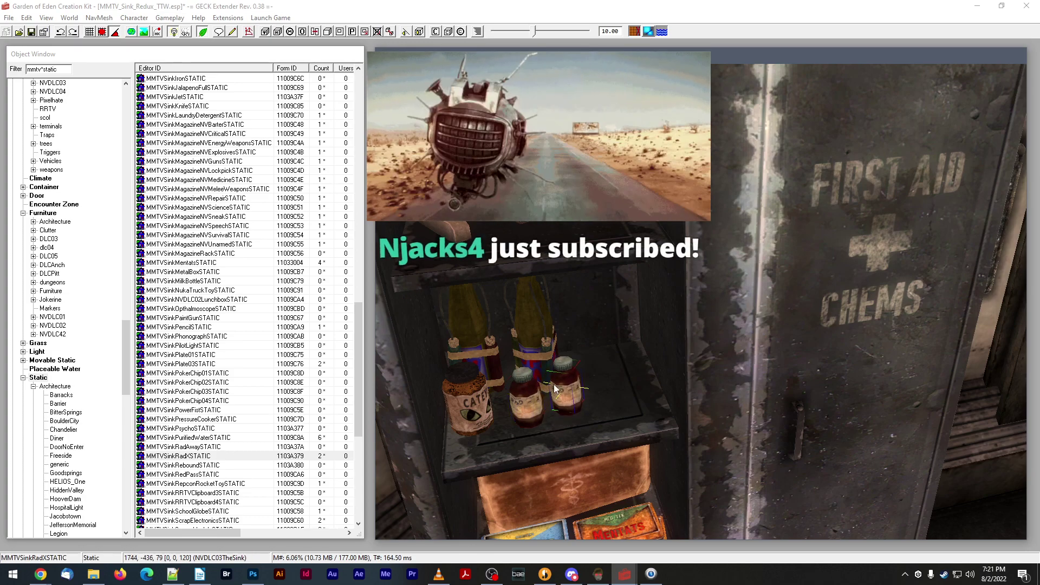
pyautogui.moveTo(560, 385); pyautogui.dragTo(565, 385, button='right')
pyautogui.moveTo(564, 383); pyautogui.dragTo(564, 378)
pyautogui.keyDown('shift'); pyautogui.moveTo(564, 379); pyautogui.dragTo(578, 410, button='middle'); pyautogui.keyUp('shift')
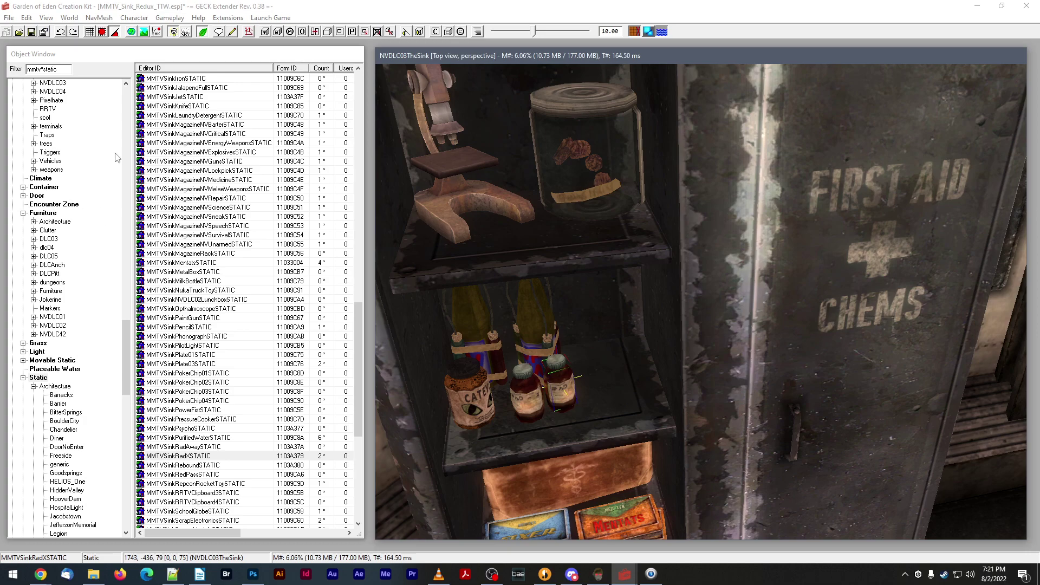
# - Save the plugin and preview the MMTVSinkReboundSTATIC model from several angles with the ground plane turned off
pyautogui.click(31, 32)
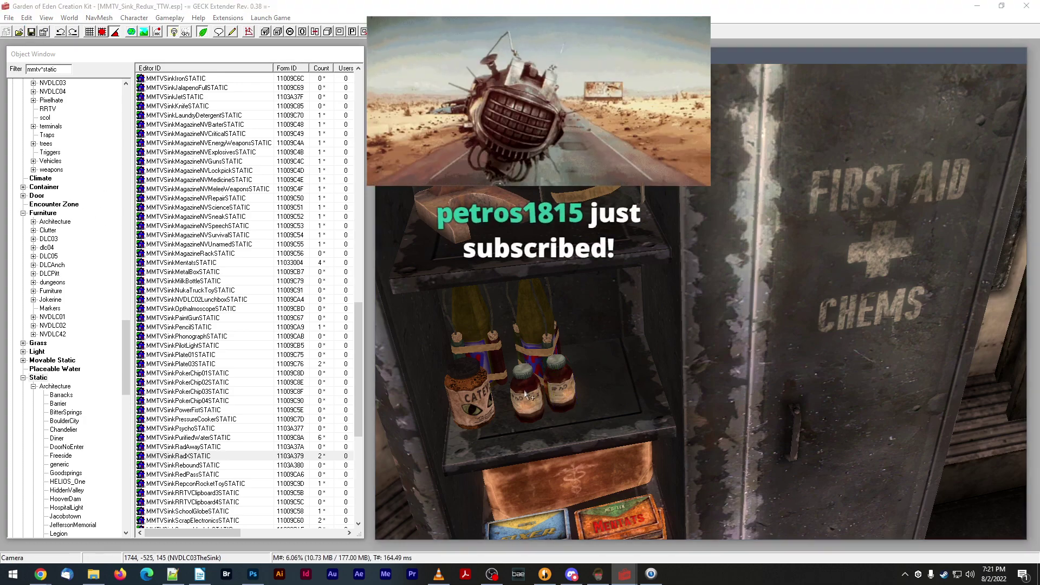
pyautogui.click(524, 390)
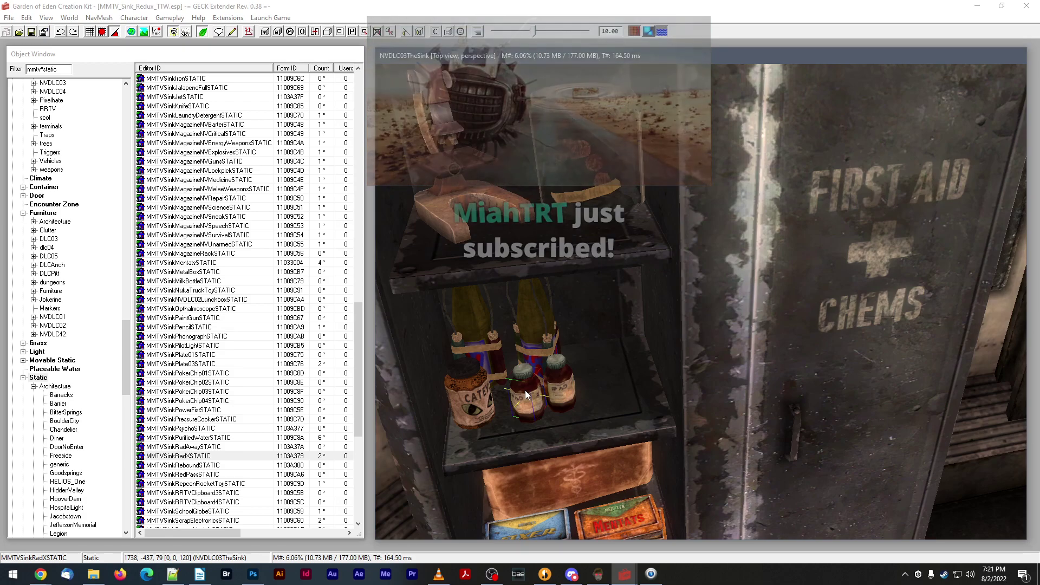
pyautogui.scroll(-1, 209, 459)
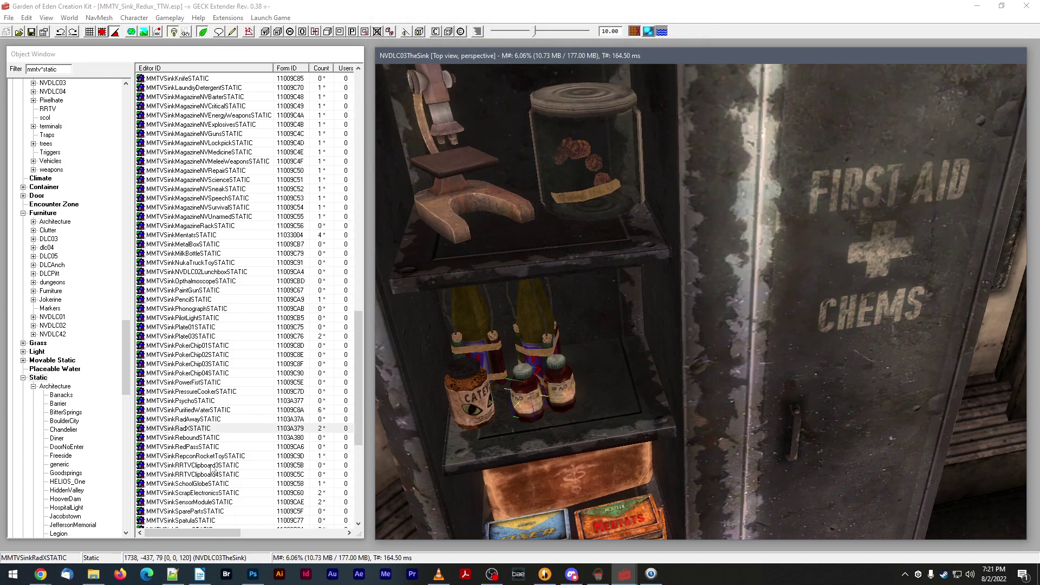
pyautogui.rightClick(207, 439)
pyautogui.click(227, 480)
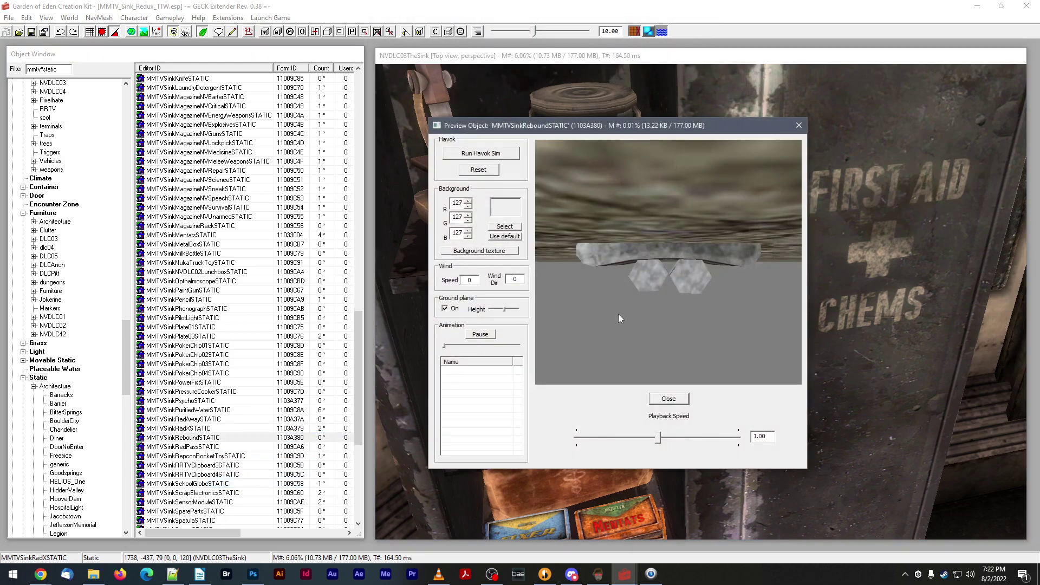
pyautogui.moveTo(618, 313); pyautogui.dragTo(651, 350)
pyautogui.click(445, 308)
pyautogui.moveTo(612, 313); pyautogui.dragTo(625, 281)
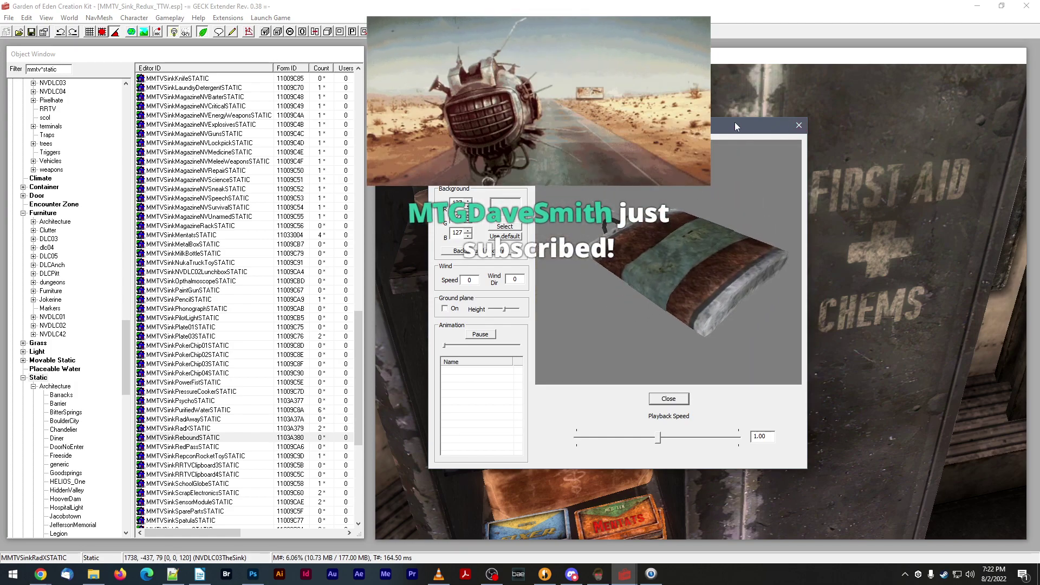
pyautogui.click(798, 125)
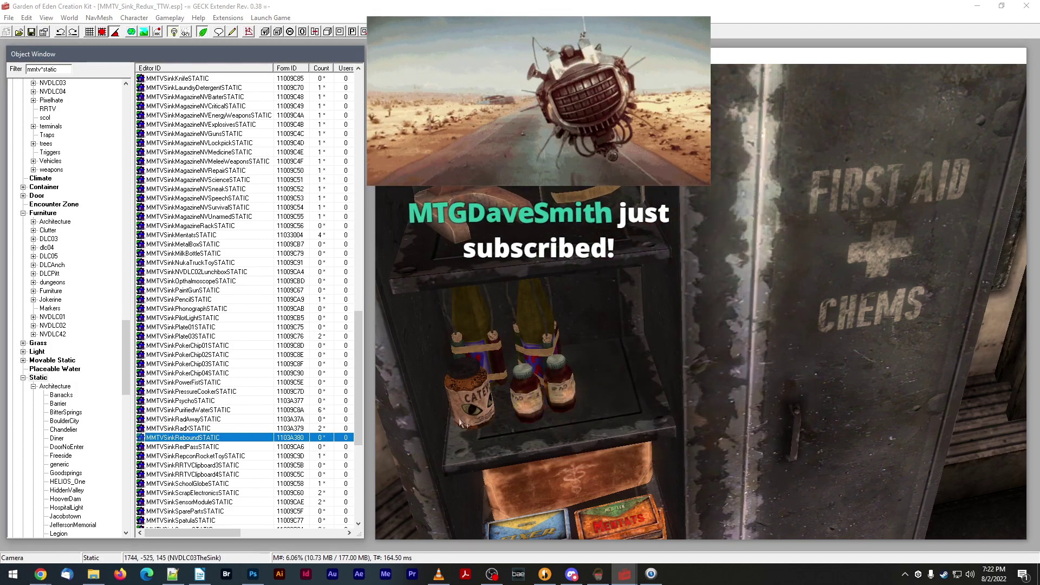
# - Place MMTVSinkReboundSTATIC on the middle shelf past the Rad-X bottles, flipped to an X rotation of 180 and a Z rotation of -15
pyautogui.moveTo(461, 421); pyautogui.dragTo(570, 349)
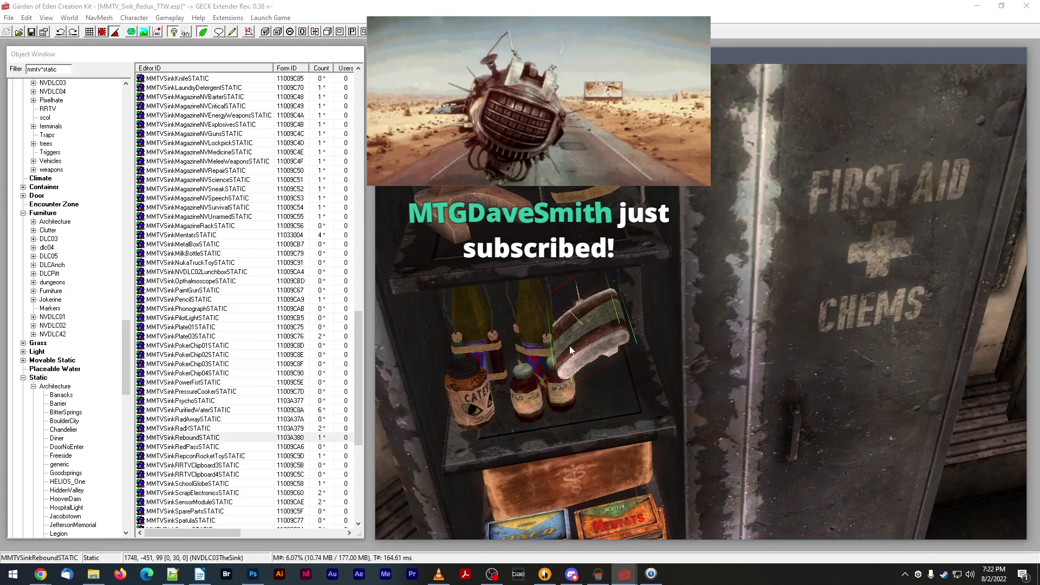
pyautogui.moveTo(570, 349); pyautogui.dragTo(437, 446, button='right')
pyautogui.moveTo(591, 326)
pyautogui.mouseDown()
pyautogui.moveTo(624, 448)
pyautogui.moveTo(605, 313)
pyautogui.mouseUp()
pyautogui.scroll(-3, 600, 300)
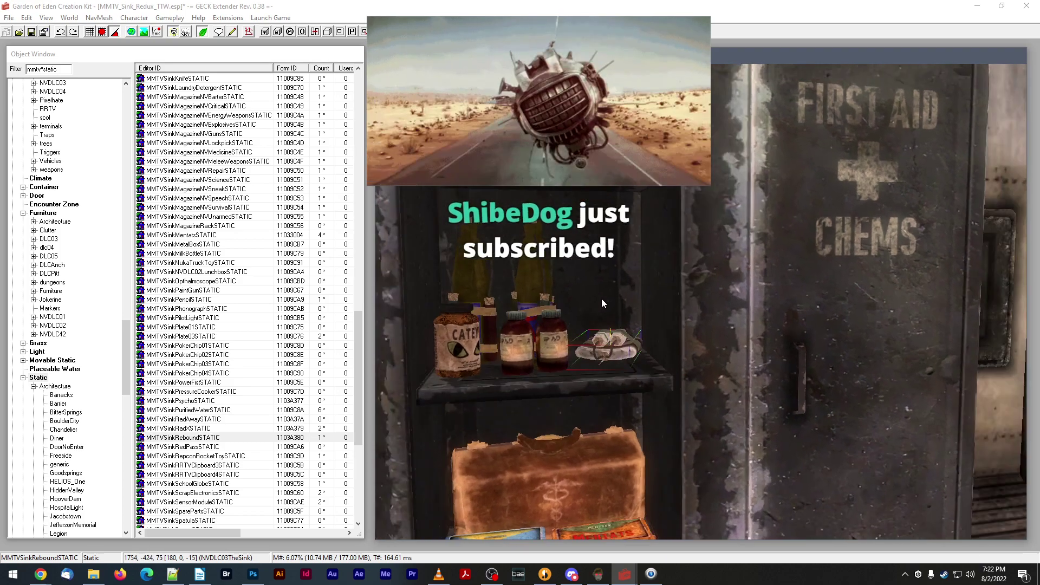
pyautogui.keyDown('shift'); pyautogui.moveTo(601, 298); pyautogui.dragTo(603, 343, button='middle'); pyautogui.keyUp('shift')
# - Delete the second Hydra standing behind the Rad-X bottles on the middle shelf
pyautogui.click(537, 408)
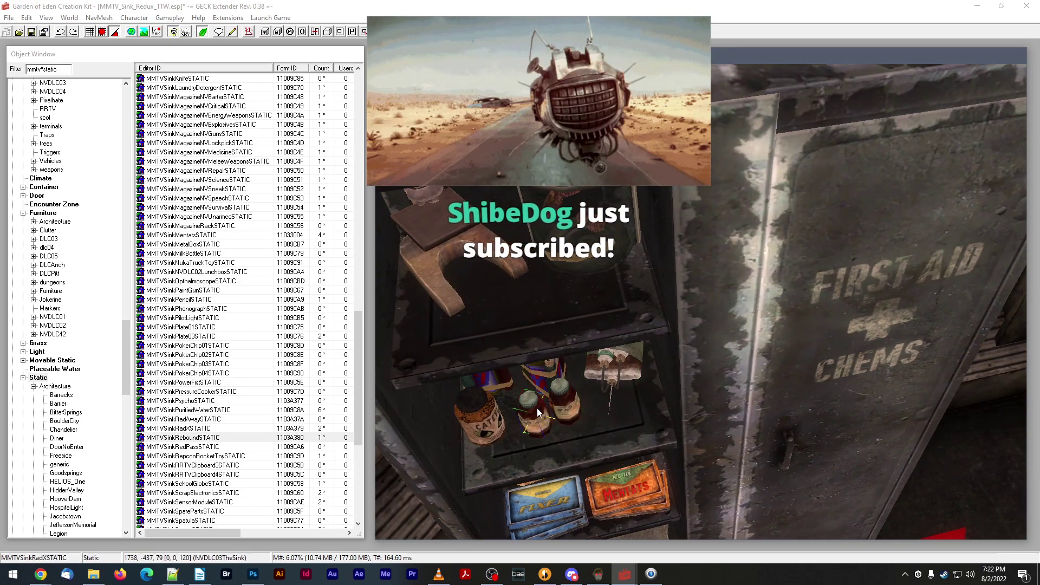
pyautogui.keyDown('shift'); pyautogui.moveTo(539, 413); pyautogui.dragTo(535, 339, button='middle'); pyautogui.keyUp('shift')
pyautogui.click(535, 339)
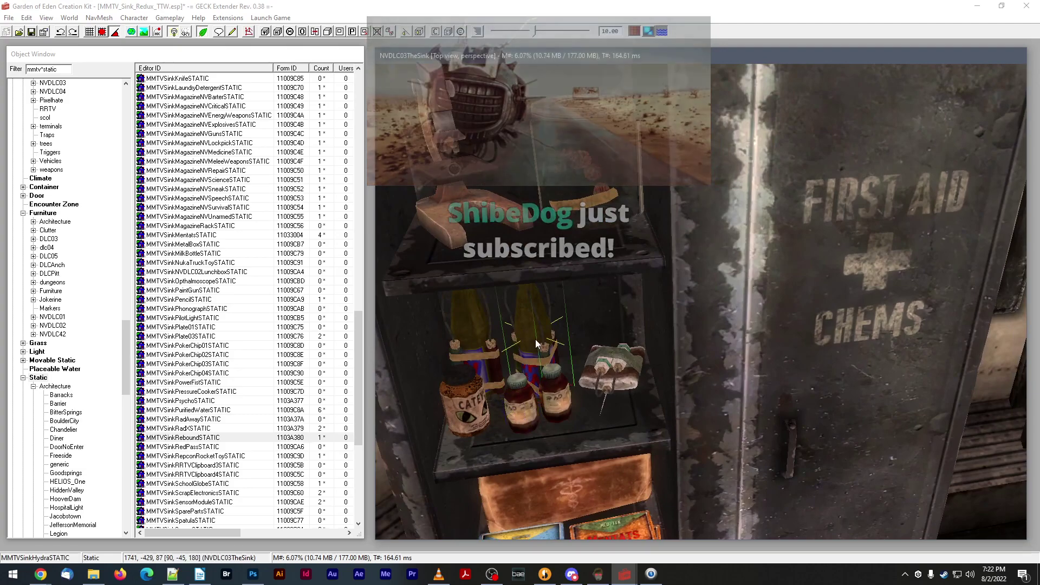
pyautogui.press('Delete')
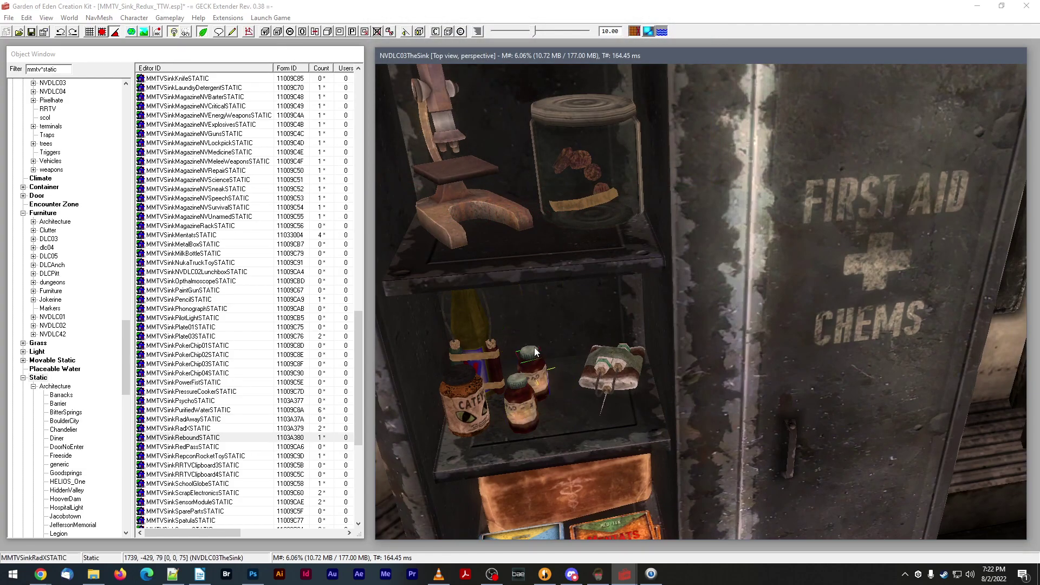
# - Line up the two Rad-X bottles one behind the other next to the CatEye jar, filling the deleted Hydra's spot
pyautogui.press('d')
pyautogui.click(524, 400)
pyautogui.press('shift')
pyautogui.moveTo(517, 403); pyautogui.dragTo(528, 397)
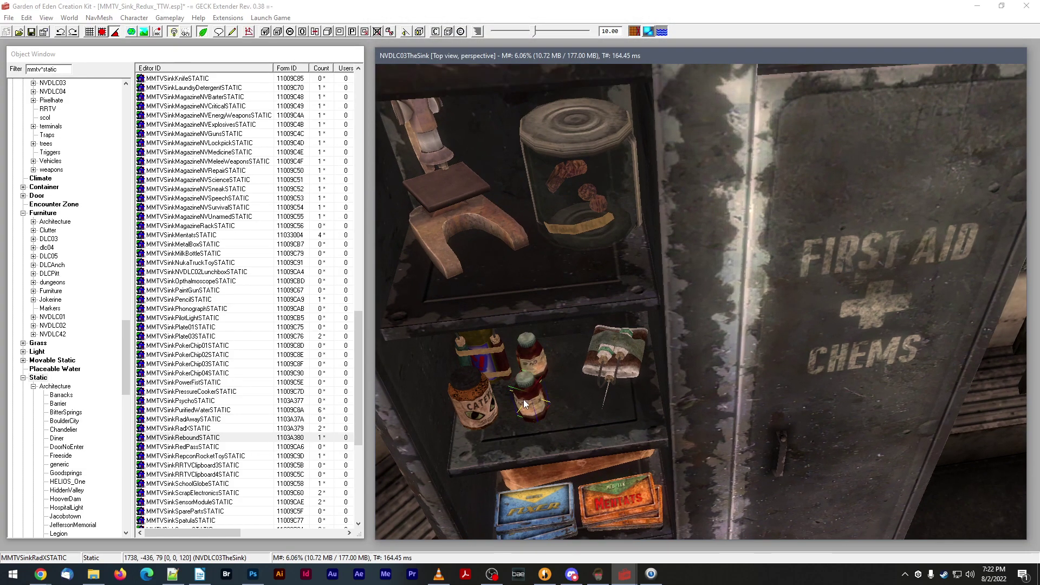
pyautogui.press('d')
pyautogui.moveTo(531, 353); pyautogui.dragTo(527, 334)
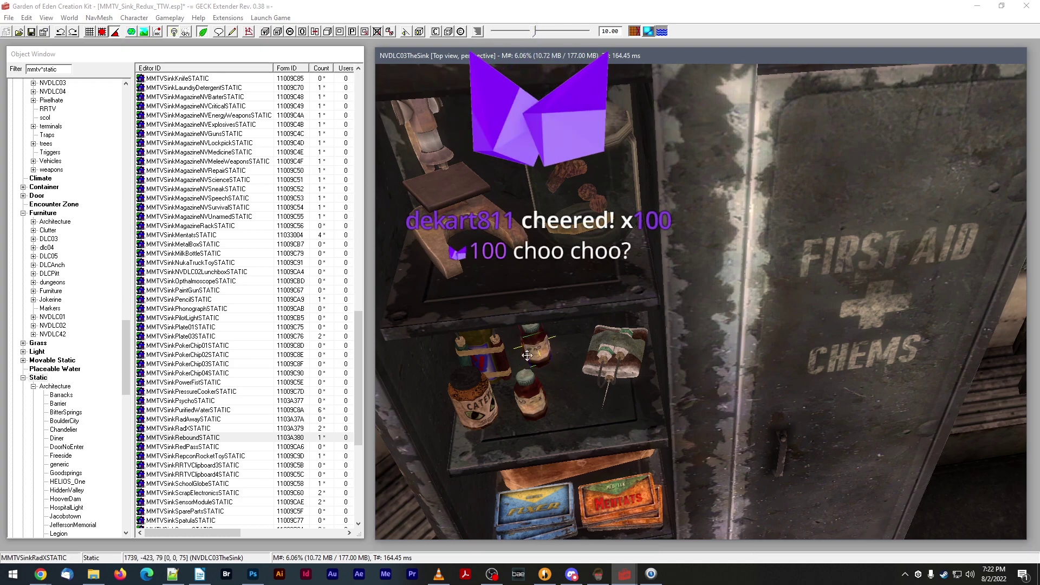
pyautogui.click(527, 381)
pyautogui.moveTo(527, 381); pyautogui.dragTo(525, 363)
pyautogui.press('shift')
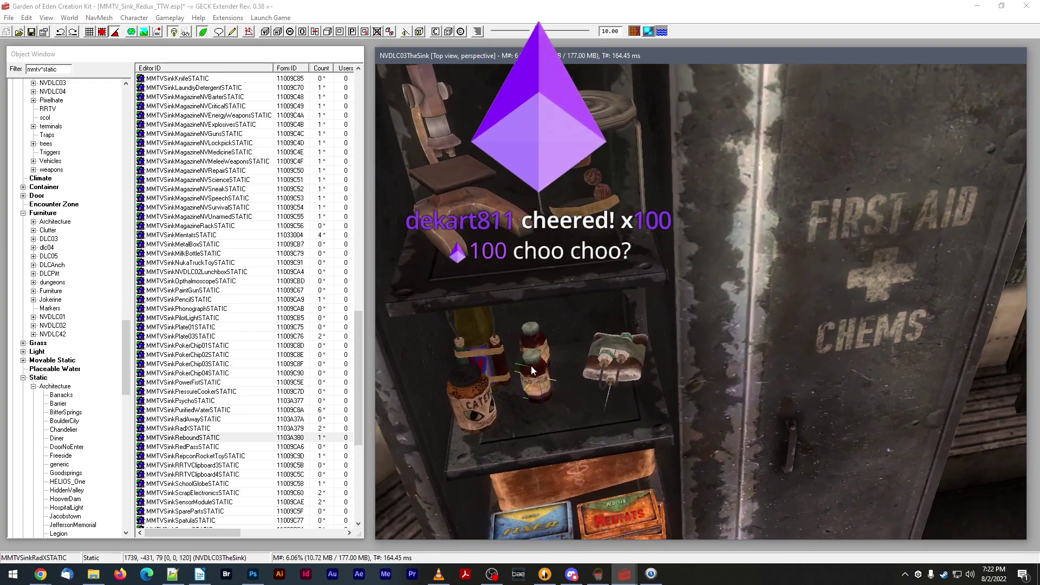
pyautogui.press('shift')
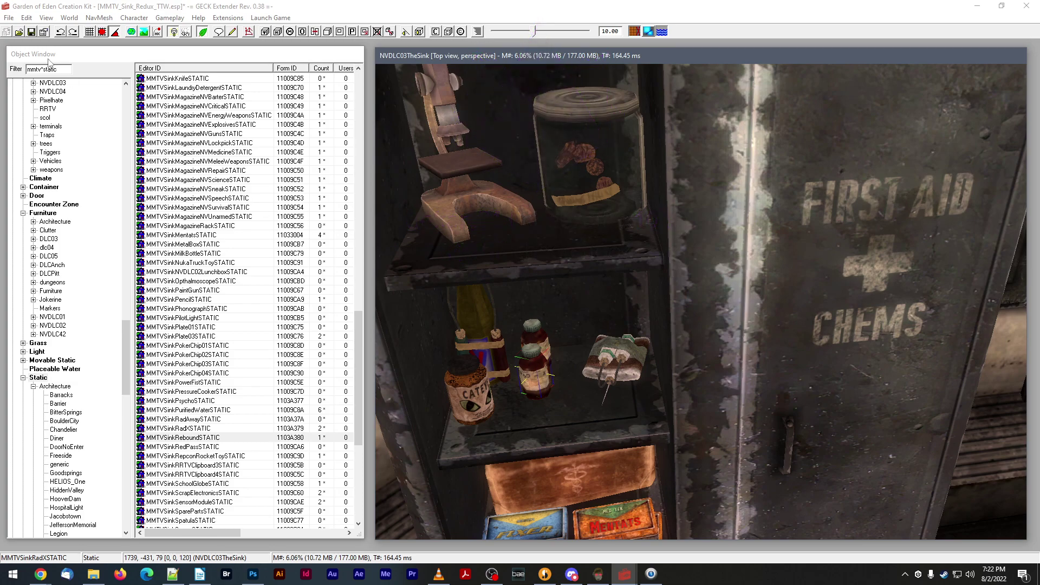
# - Turn the Rebound to a Z rotation of 45, move it closer to the Rad-X bottles and save the plugin
pyautogui.click(623, 358)
pyautogui.keyDown('shift'); pyautogui.moveTo(623, 359); pyautogui.dragTo(623, 359, button='middle'); pyautogui.keyUp('shift')
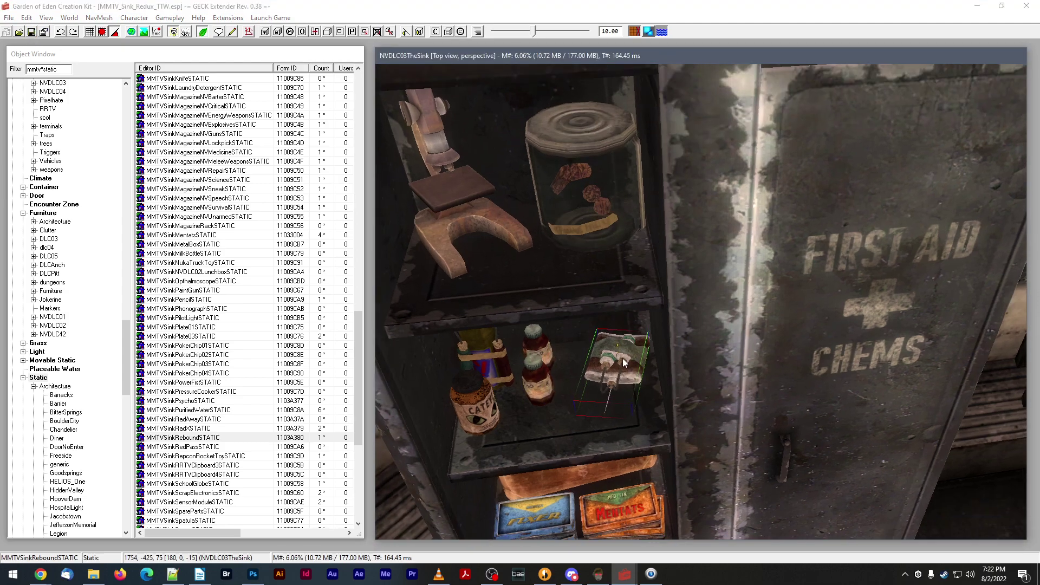
pyautogui.moveTo(623, 358); pyautogui.dragTo(619, 358, button='right')
pyautogui.keyDown('shift'); pyautogui.moveTo(619, 359); pyautogui.dragTo(622, 362, button='middle'); pyautogui.keyUp('shift')
pyautogui.moveTo(622, 362); pyautogui.dragTo(605, 362, button='right')
pyautogui.moveTo(605, 362)
pyautogui.keyDown('shift'); pyautogui.mouseDown(button='middle')
pyautogui.moveTo(605, 341)
pyautogui.moveTo(604, 362)
pyautogui.mouseUp(button='middle'); pyautogui.keyUp('shift')
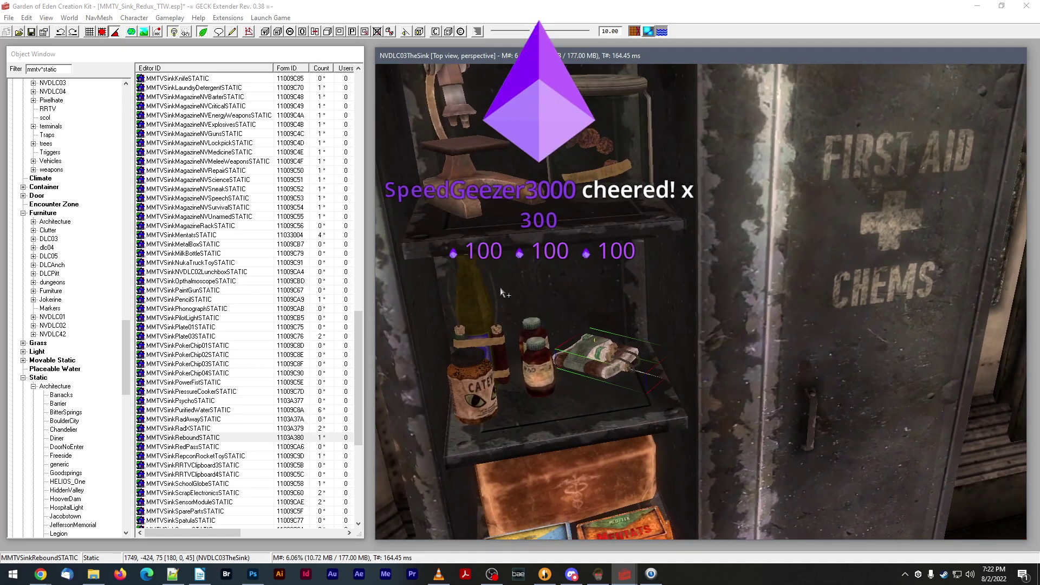
pyautogui.hotkey('ctrl', 's')
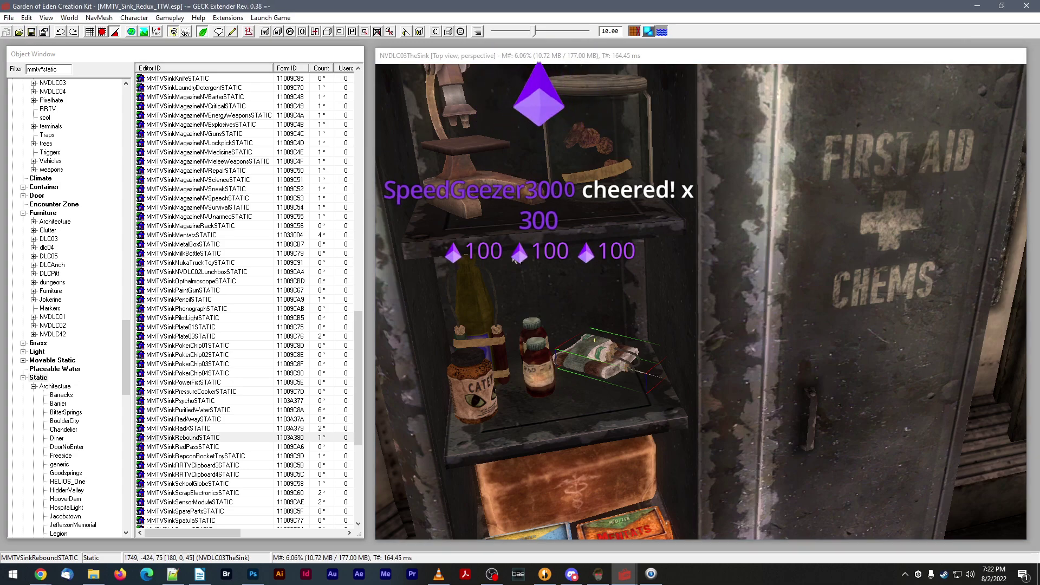
# - Shift the front Rad-X bottle toward the CatEye jar, nudge the rear one the same way and save the plugin
pyautogui.click(599, 376)
pyautogui.moveTo(599, 376)
pyautogui.keyDown('shift'); pyautogui.mouseDown(button='middle')
pyautogui.moveTo(599, 363)
pyautogui.moveTo(584, 371)
pyautogui.mouseUp(button='middle'); pyautogui.keyUp('shift')
pyautogui.click(533, 357)
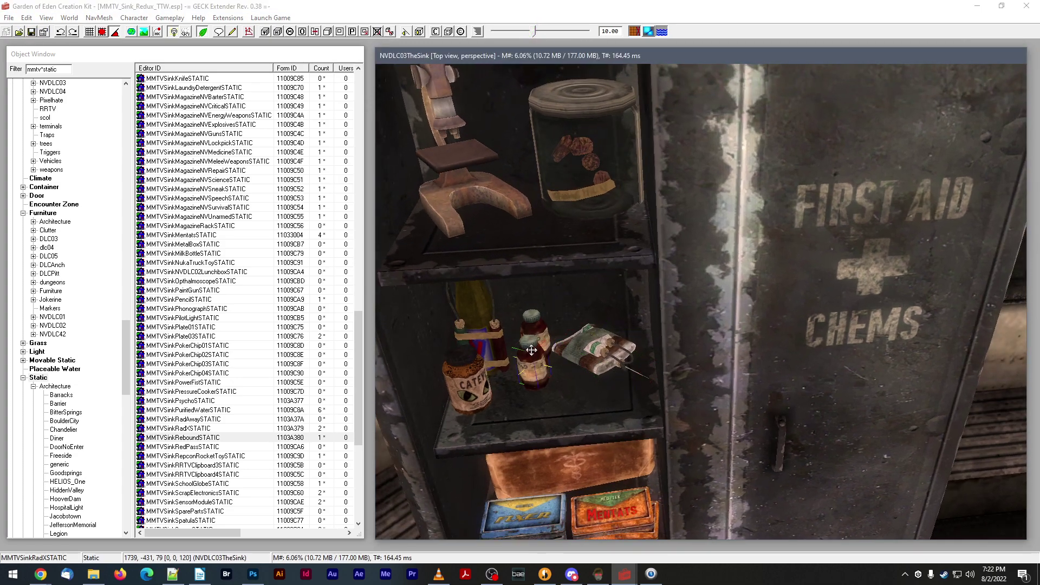
pyautogui.moveTo(533, 357); pyautogui.dragTo(527, 349)
pyautogui.keyDown('shift'); pyautogui.moveTo(527, 349); pyautogui.dragTo(530, 342, button='middle'); pyautogui.keyUp('shift')
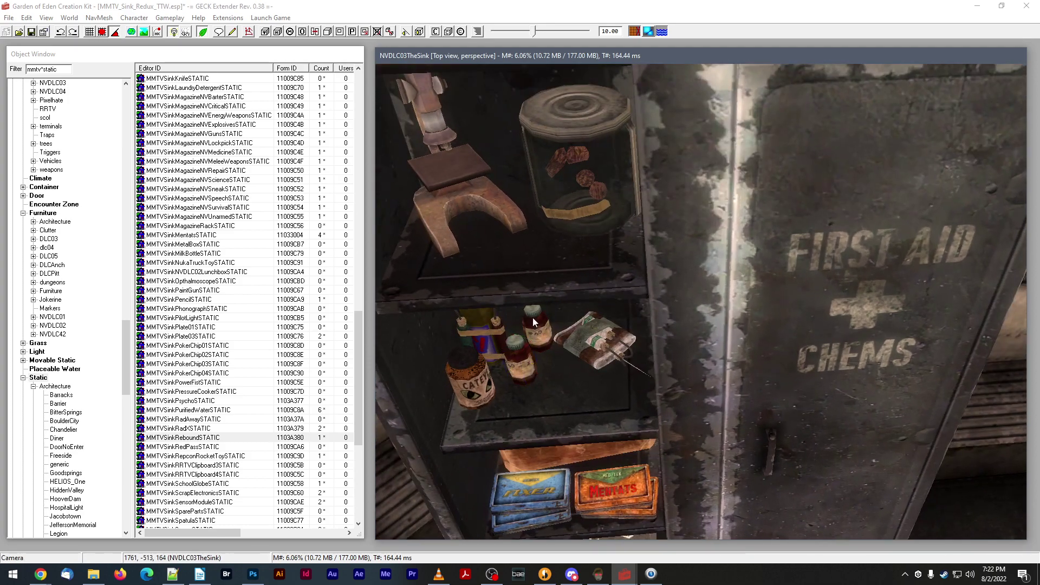
pyautogui.click(532, 317)
pyautogui.moveTo(533, 315); pyautogui.dragTo(531, 316)
pyautogui.keyDown('shift'); pyautogui.moveTo(530, 316); pyautogui.dragTo(525, 299, button='middle'); pyautogui.keyUp('shift')
pyautogui.click(31, 33)
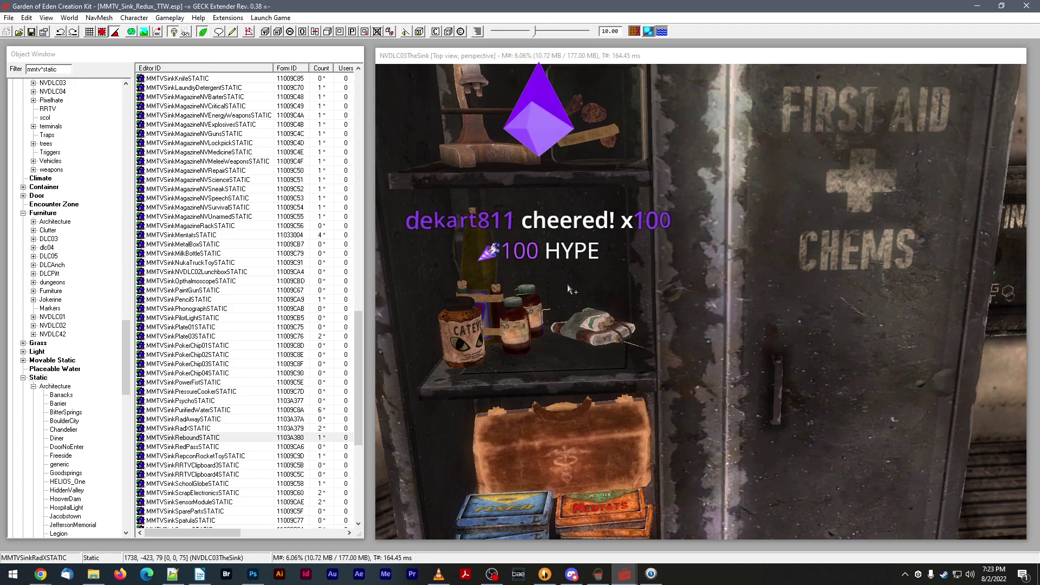
# - Move the RadAway bag slightly away from the Rad-X bottles, in front of the Rebound, and save the plugin
pyautogui.click(587, 328)
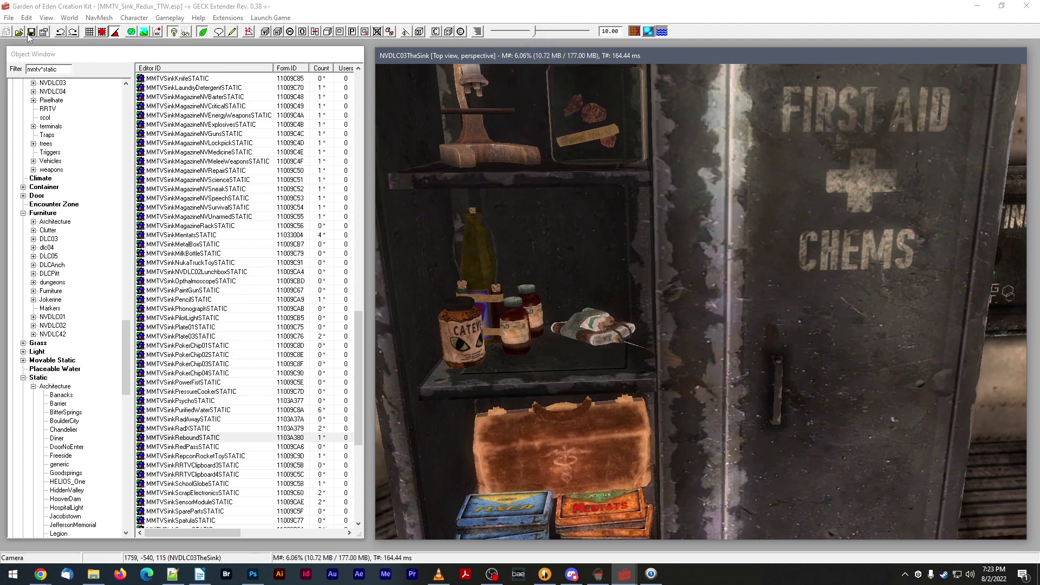
pyautogui.moveTo(448, 265); pyautogui.dragTo(635, 404, button='middle')
pyautogui.click(636, 400)
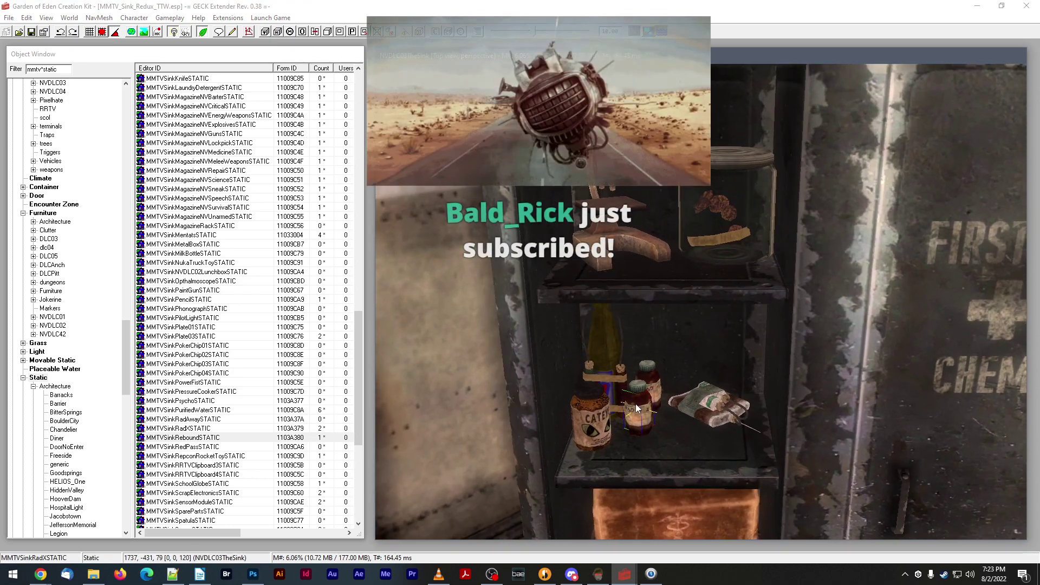
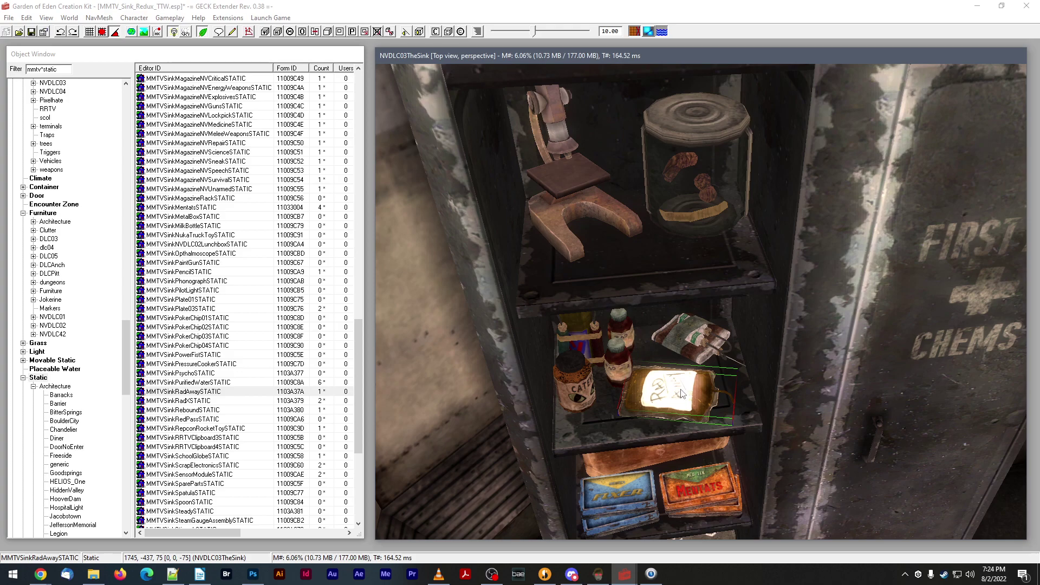
pyautogui.moveTo(682, 393); pyautogui.dragTo(684, 377)
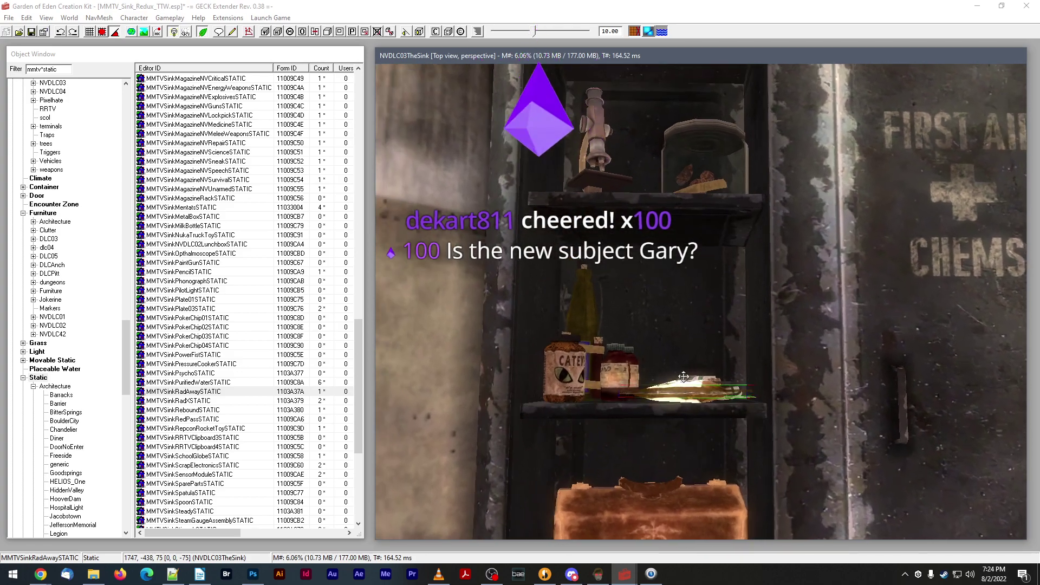
pyautogui.keyDown('shift'); pyautogui.moveTo(683, 377); pyautogui.dragTo(699, 384, button='middle'); pyautogui.keyUp('shift')
pyautogui.scroll(2, 701, 386)
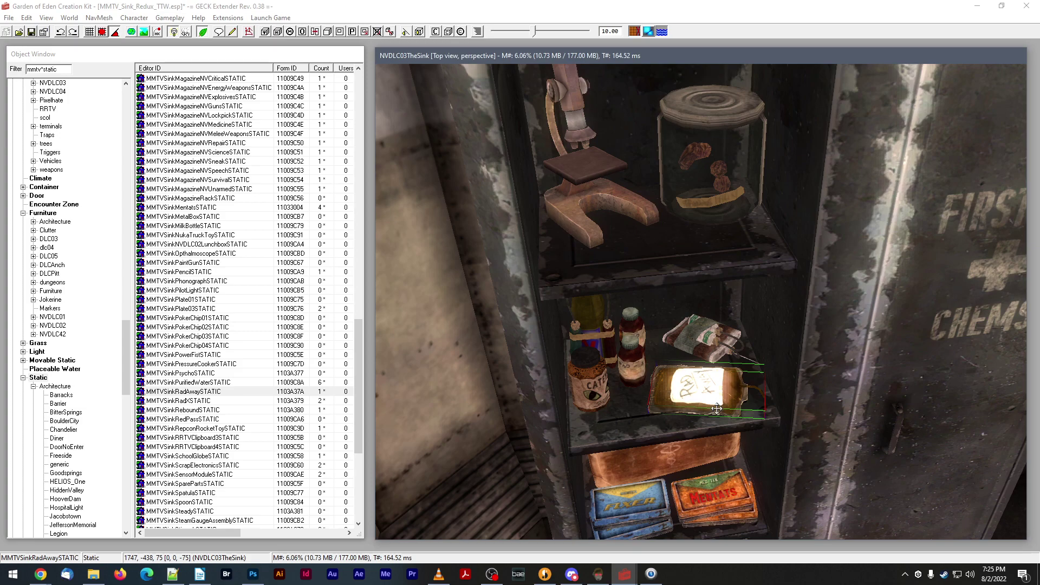
pyautogui.click(32, 32)
pyautogui.click(508, 57)
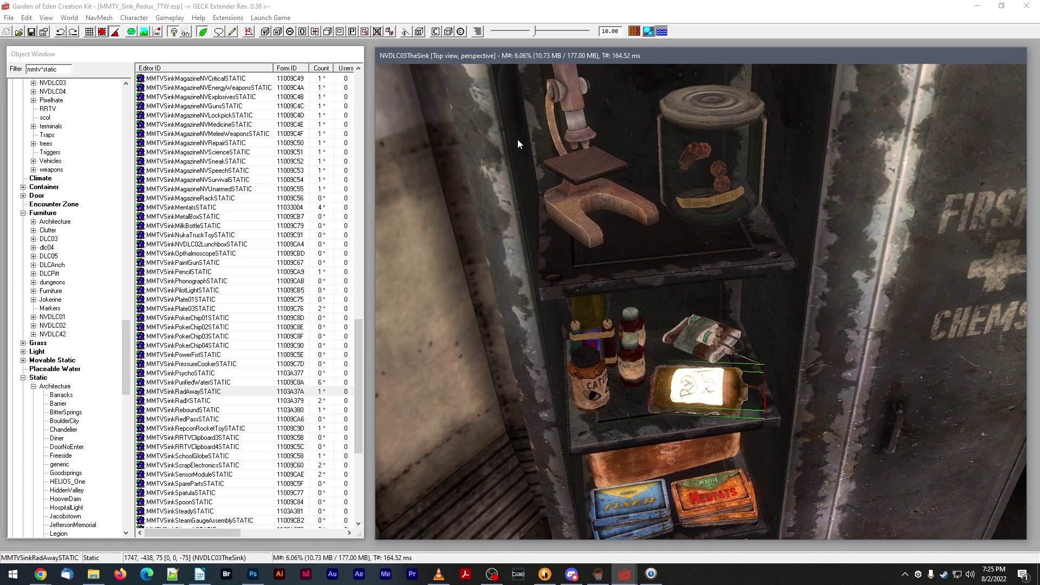
# - Set the Rebound's Z rotation to 55 in its reference properties, with a rotation increment of 1
pyautogui.scroll(3, 716, 359)
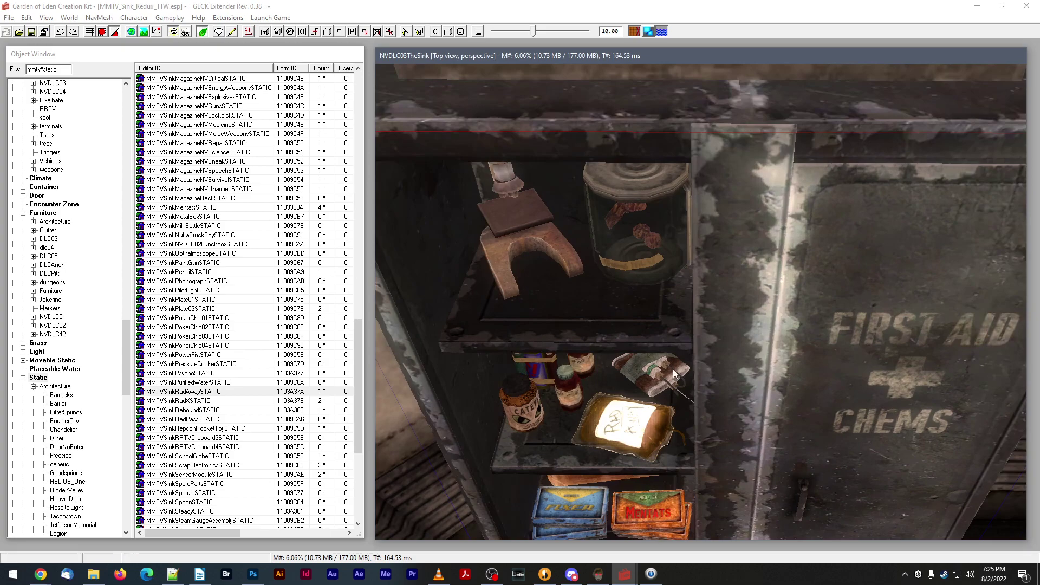
pyautogui.scroll(-2, 674, 371)
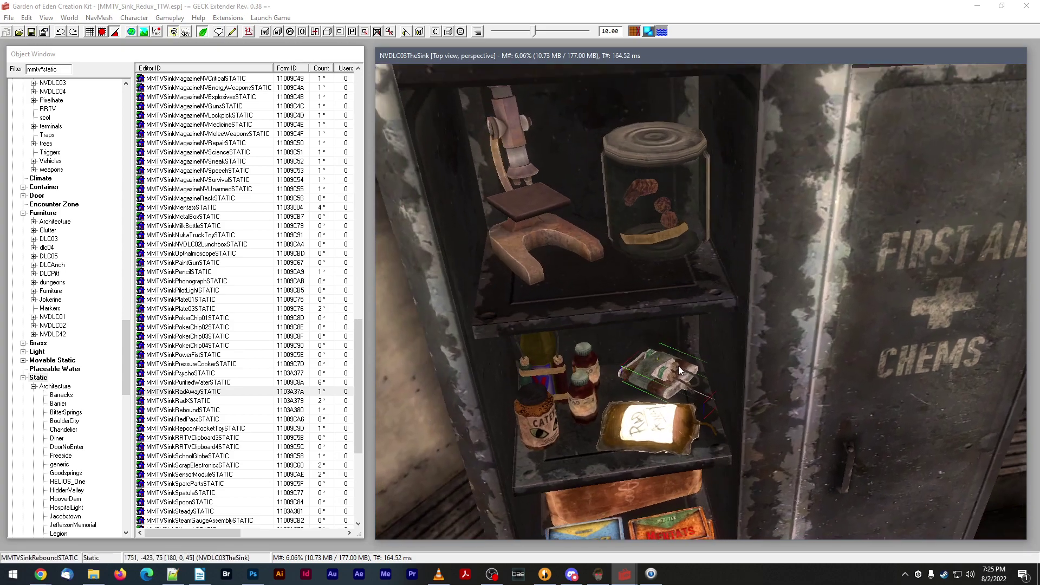
pyautogui.doubleClick(677, 367)
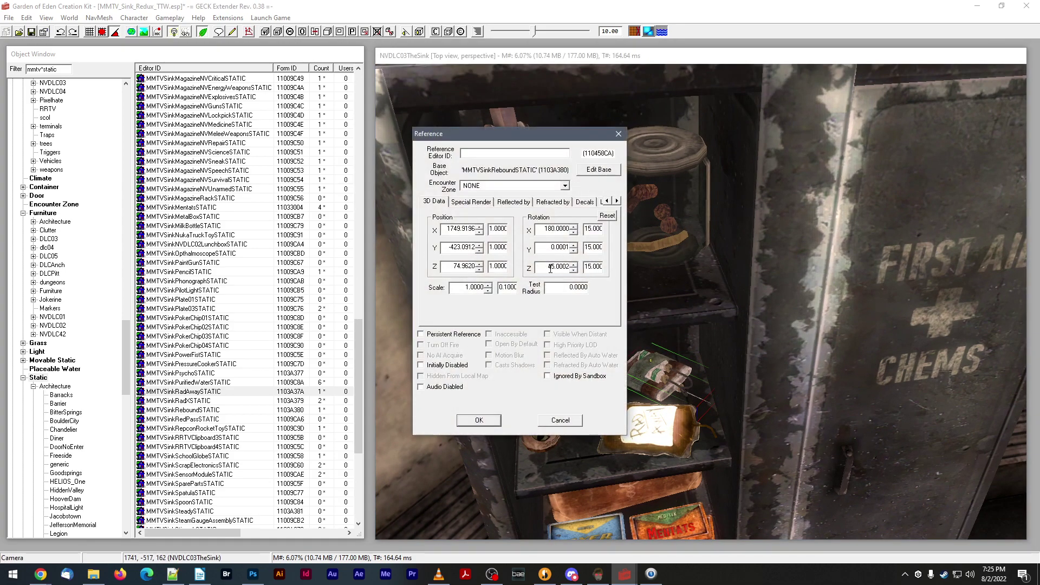
pyautogui.doubleClick(547, 268)
pyautogui.write('45')
pyautogui.press('Tab')
pyautogui.write('1')
pyautogui.click(574, 264)
pyautogui.click(574, 264)
pyautogui.click(574, 264)
pyautogui.click(574, 265)
pyautogui.click(574, 264)
pyautogui.click(574, 264)
pyautogui.click(574, 264)
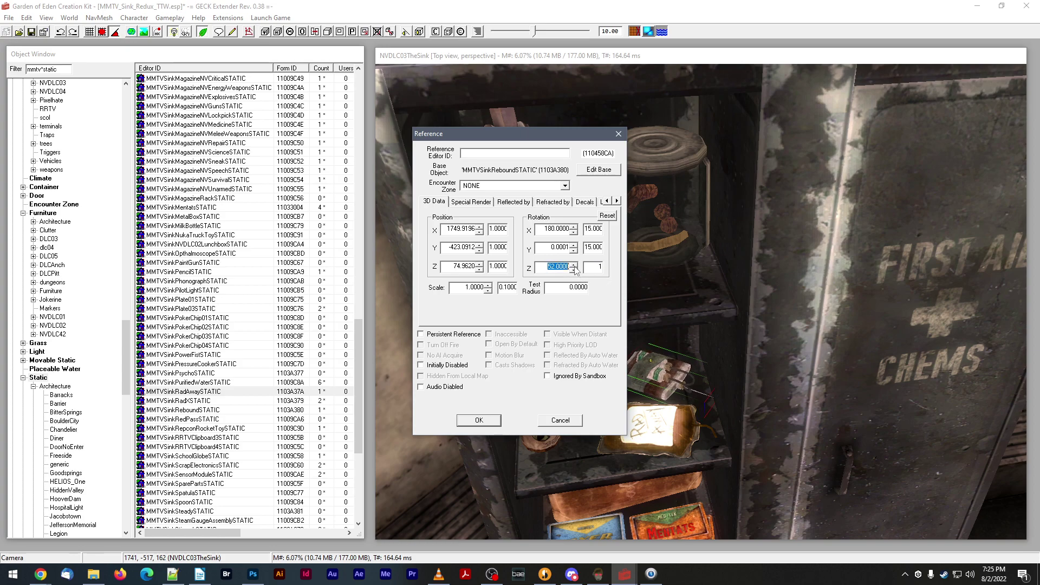
pyautogui.click(574, 264)
pyautogui.click(575, 265)
pyautogui.click(574, 265)
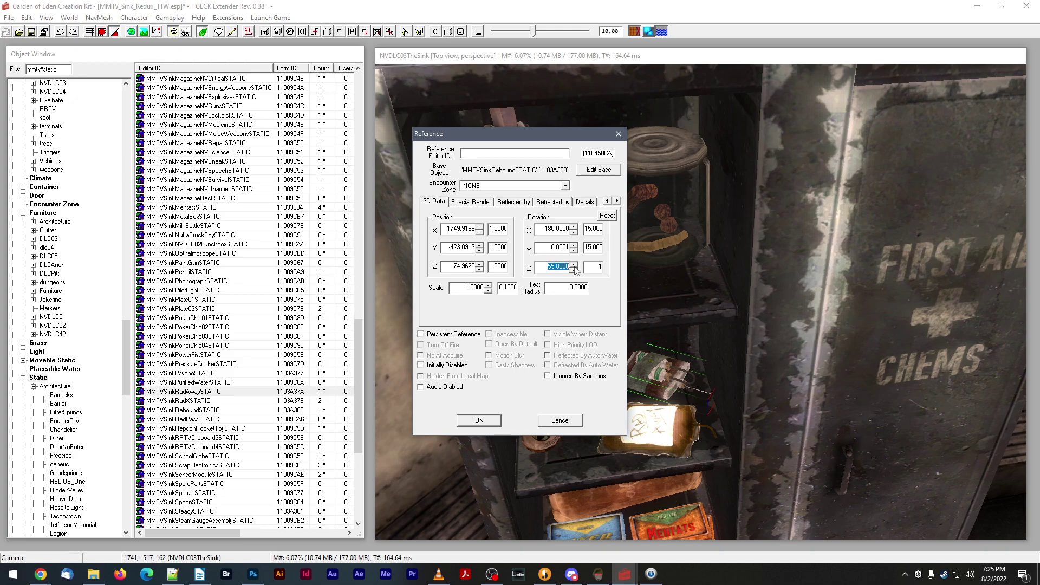
pyautogui.press('Return')
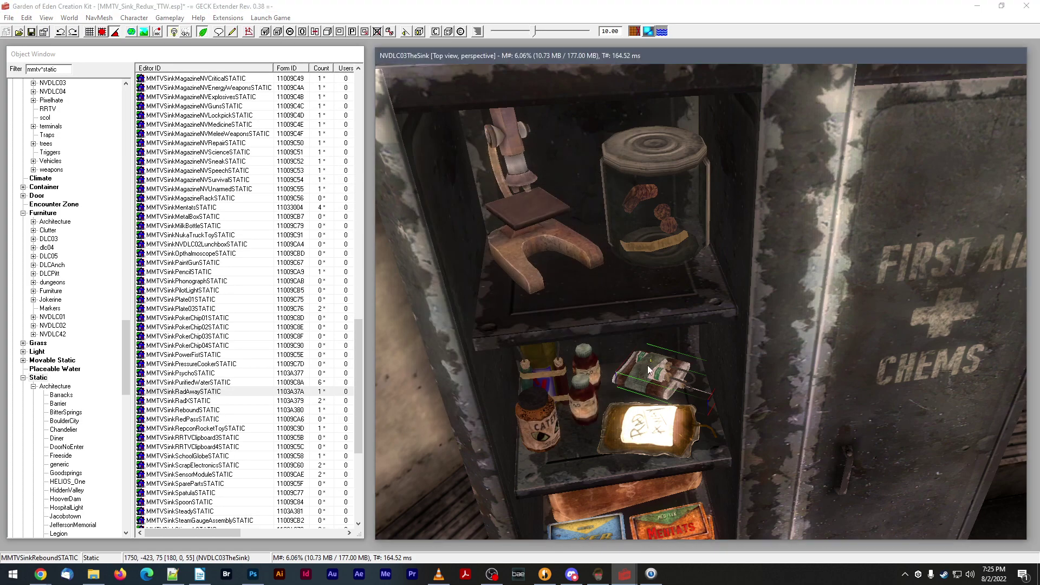
# - Nudge the Rebound slightly on its shelf and set its scale to 0.9 in its reference properties
pyautogui.moveTo(650, 367); pyautogui.dragTo(646, 367)
pyautogui.press('shift')
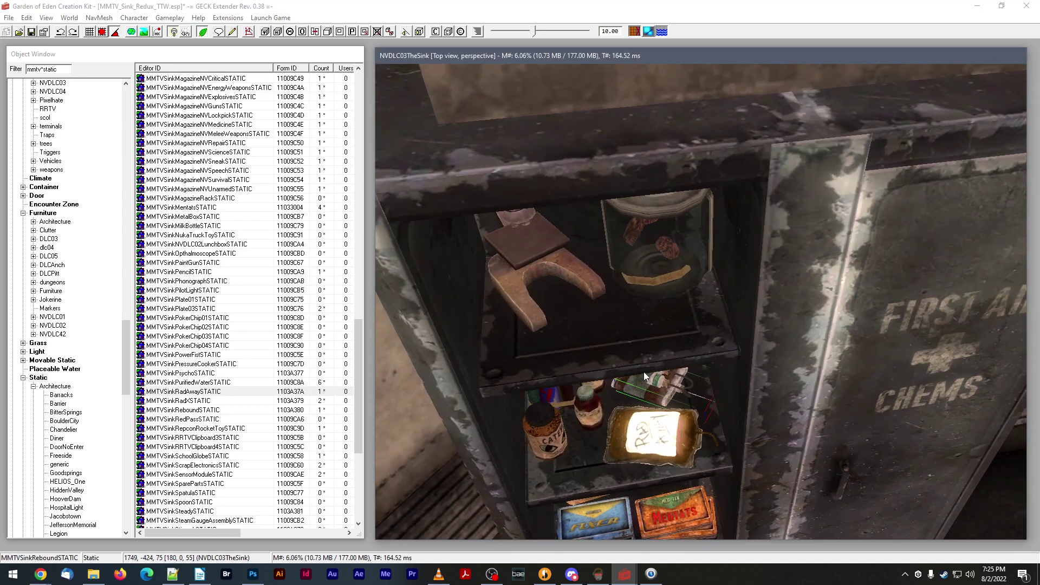
pyautogui.press('d')
pyautogui.doubleClick(647, 373)
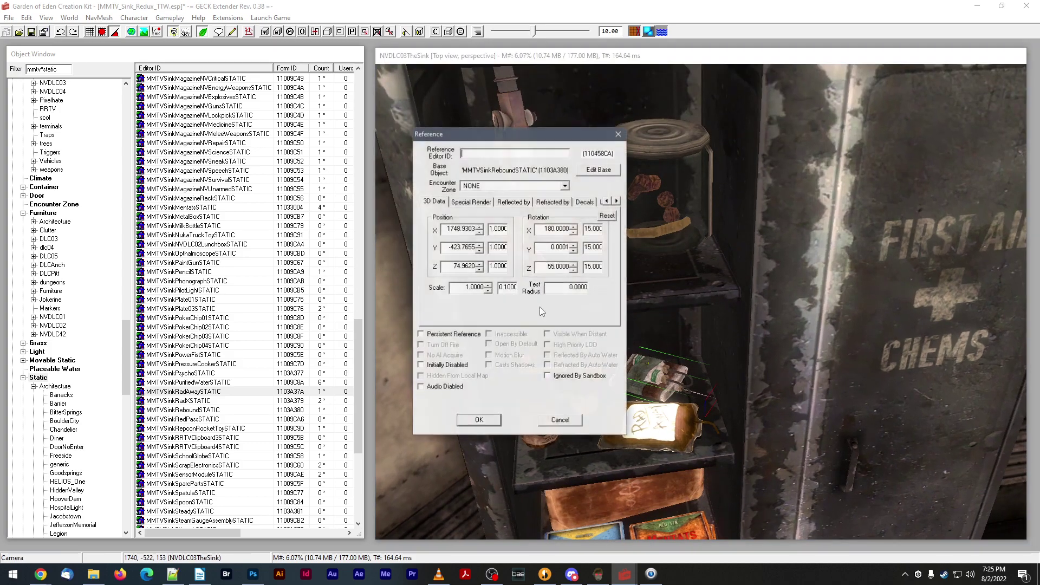
pyautogui.doubleClick(466, 288)
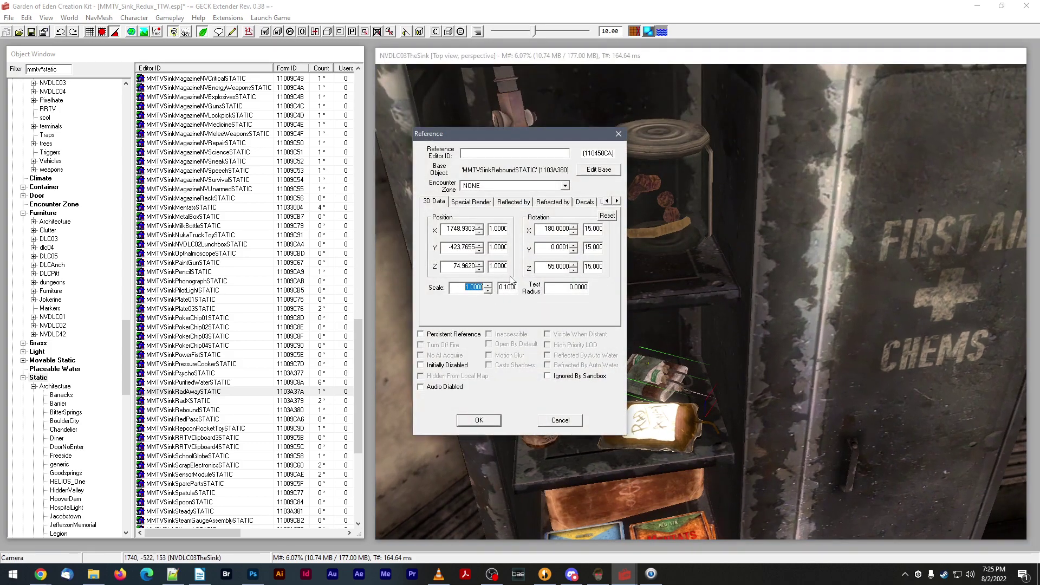
pyautogui.write('0.9')
pyautogui.press('Tab')
pyautogui.click(471, 420)
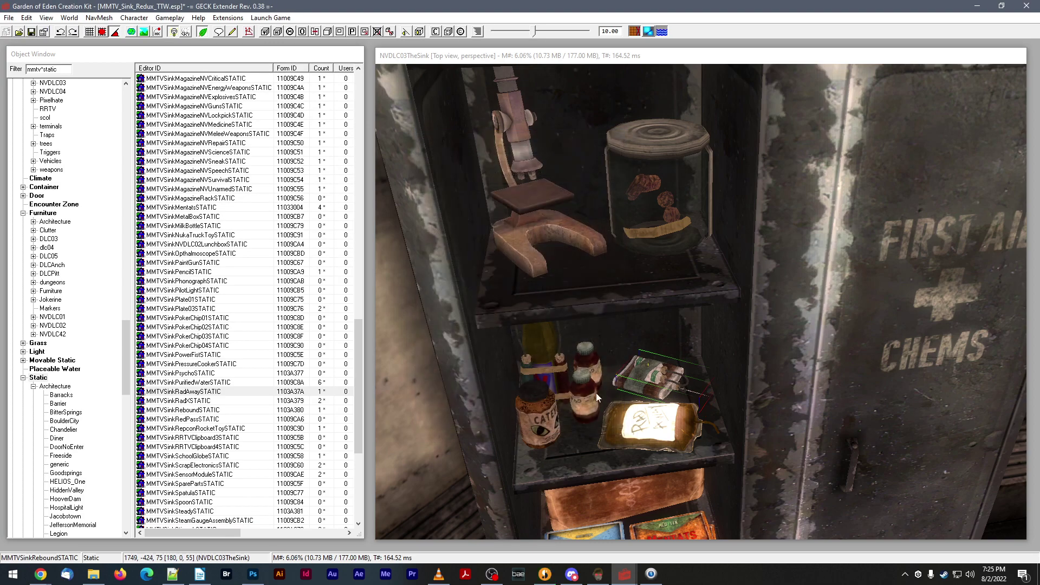
# - Increase the Rebound's Z rotation in increments of 1 until it lies roughly parallel to the RadAway bag
pyautogui.press('shift')
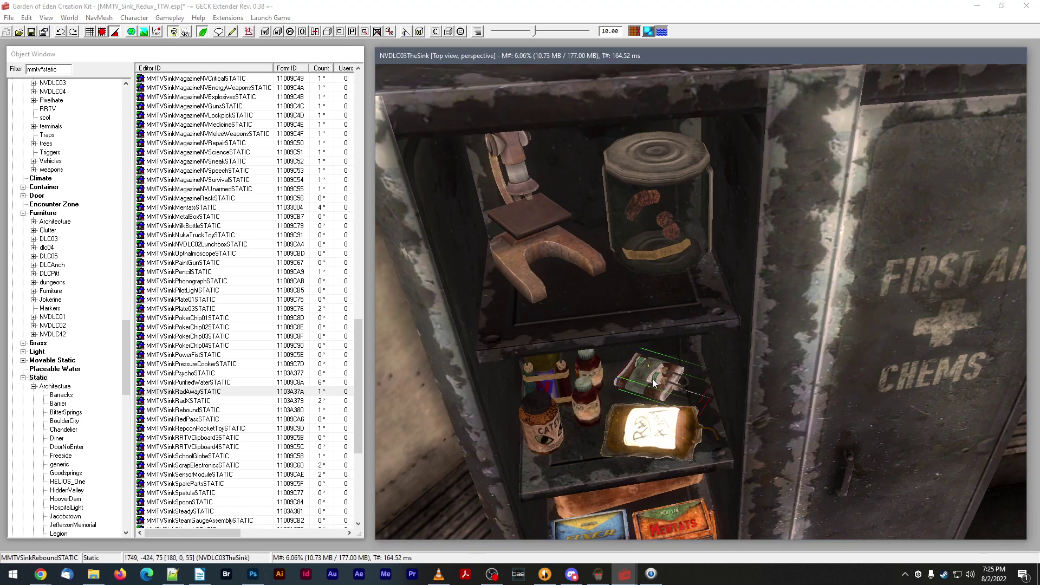
pyautogui.doubleClick(653, 379)
pyautogui.doubleClick(592, 267)
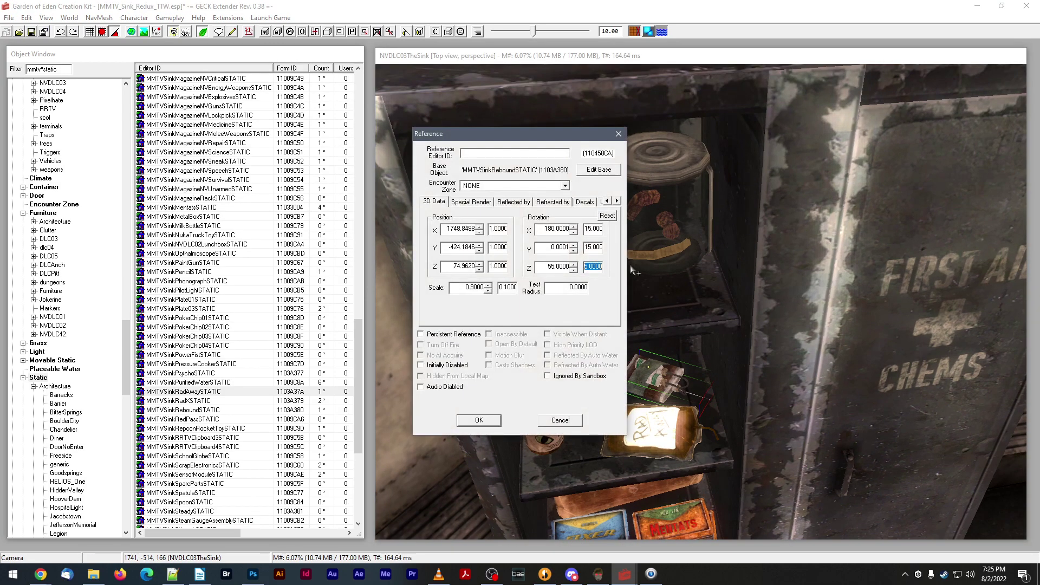
pyautogui.write('1')
pyautogui.click(574, 264)
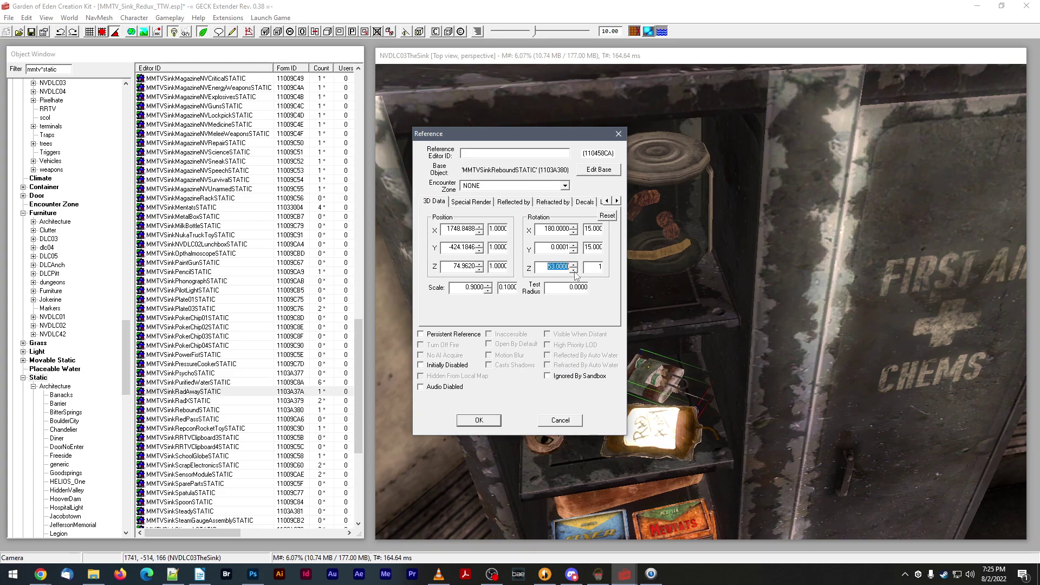
pyautogui.click(574, 263)
pyautogui.click(574, 263)
pyautogui.click(575, 263)
pyautogui.click(575, 264)
pyautogui.click(575, 264)
pyautogui.click(575, 264)
pyautogui.click(575, 264)
pyautogui.click(576, 264)
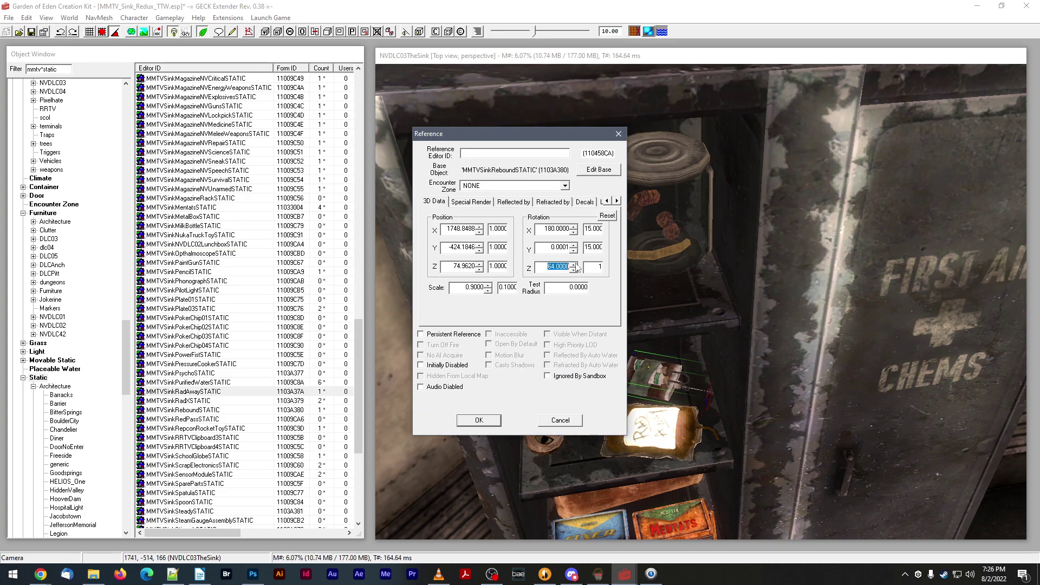
pyautogui.click(575, 264)
pyautogui.click(575, 264)
pyautogui.click(487, 419)
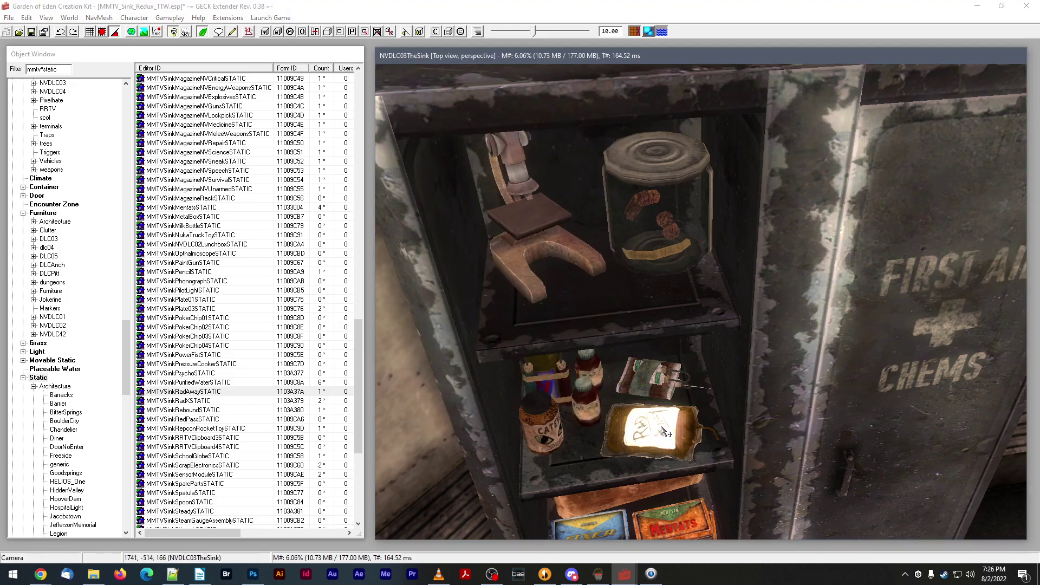
# - Nudge the RadAway bag slightly in front of the Rebound
pyautogui.moveTo(666, 424); pyautogui.dragTo(665, 436)
pyautogui.moveTo(665, 436)
pyautogui.mouseDown(button='right')
pyautogui.moveTo(628, 437)
pyautogui.moveTo(677, 428)
pyautogui.mouseUp(button='right')
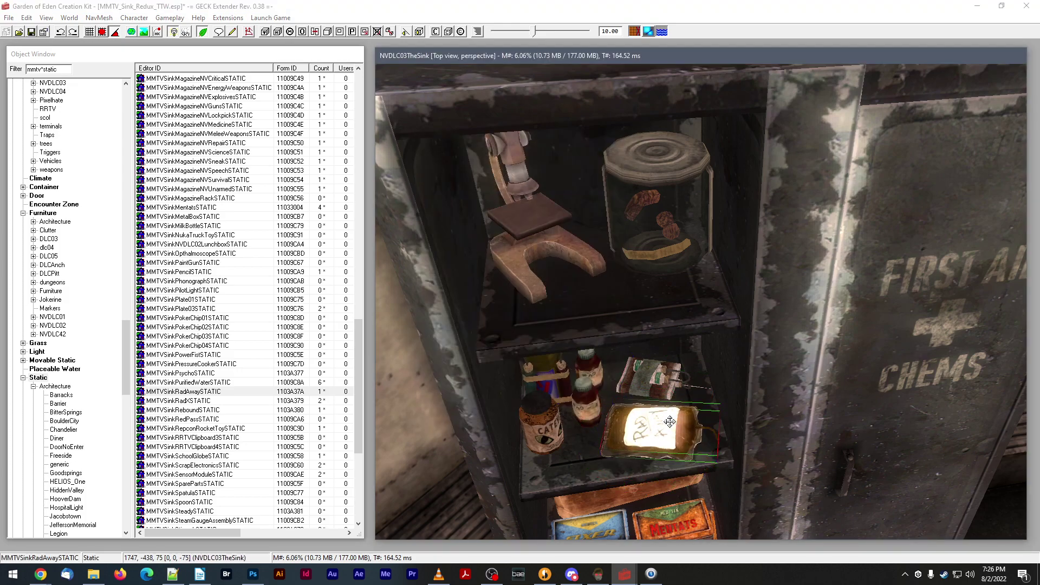
pyautogui.keyDown('shift'); pyautogui.moveTo(672, 419); pyautogui.dragTo(669, 428, button='middle'); pyautogui.keyUp('shift')
pyautogui.moveTo(669, 428); pyautogui.dragTo(665, 426)
pyautogui.moveTo(666, 430)
pyautogui.keyDown('shift'); pyautogui.mouseDown(button='middle')
pyautogui.moveTo(672, 405)
pyautogui.moveTo(661, 425)
pyautogui.mouseUp(button='middle'); pyautogui.keyUp('shift')
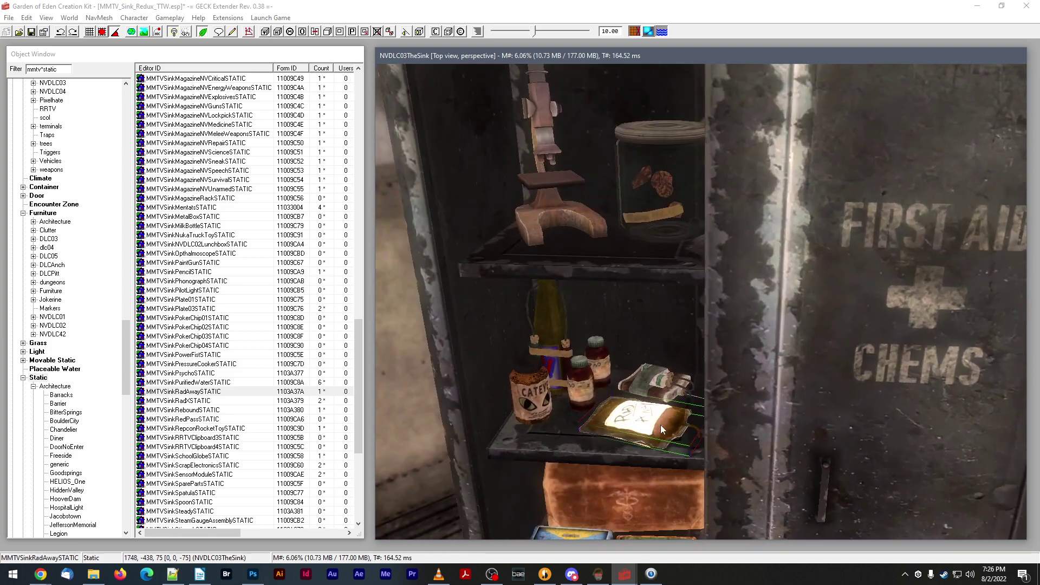
# - Adjust the spacing of the two Rad-X bottles, shifting the front one away from the CatEye jar
pyautogui.click(599, 352)
pyautogui.moveTo(601, 356); pyautogui.dragTo(588, 377)
pyautogui.click(586, 381)
pyautogui.keyDown('shift'); pyautogui.moveTo(590, 377); pyautogui.dragTo(468, 358, button='middle'); pyautogui.keyUp('shift')
# - Place MMTVSinkBuffoutSTATIC in the cabinet and delete the CatEye jar it replaces
pyautogui.click(564, 415)
pyautogui.scroll(16, 234, 263)
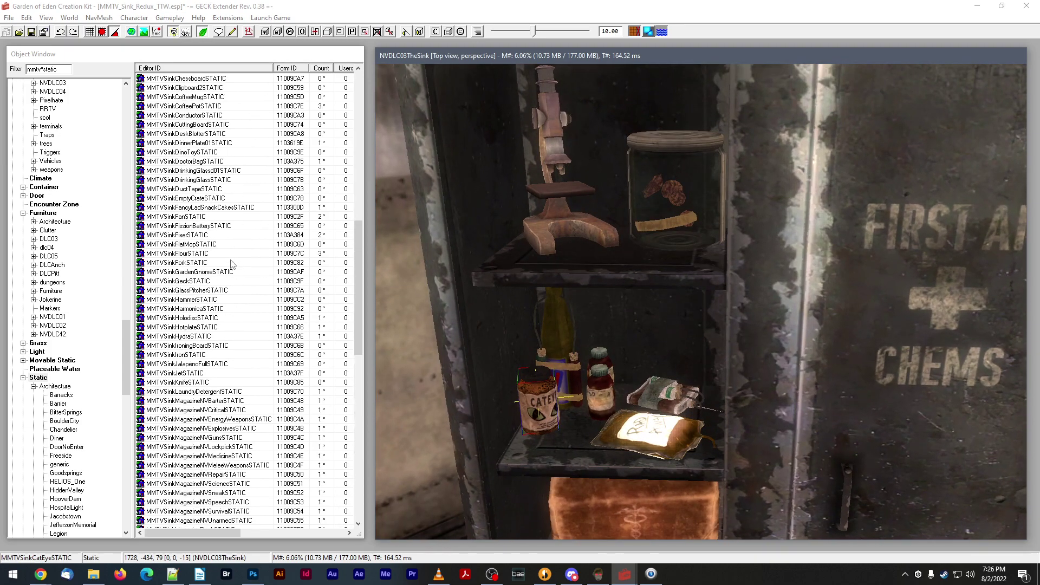
pyautogui.scroll(2, 233, 264)
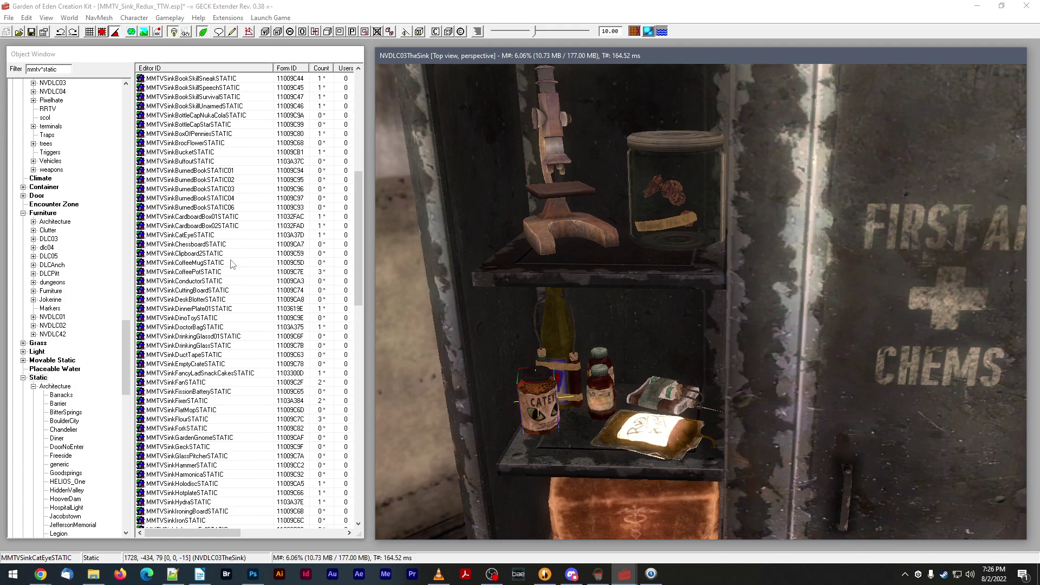
pyautogui.moveTo(187, 161); pyautogui.dragTo(571, 351)
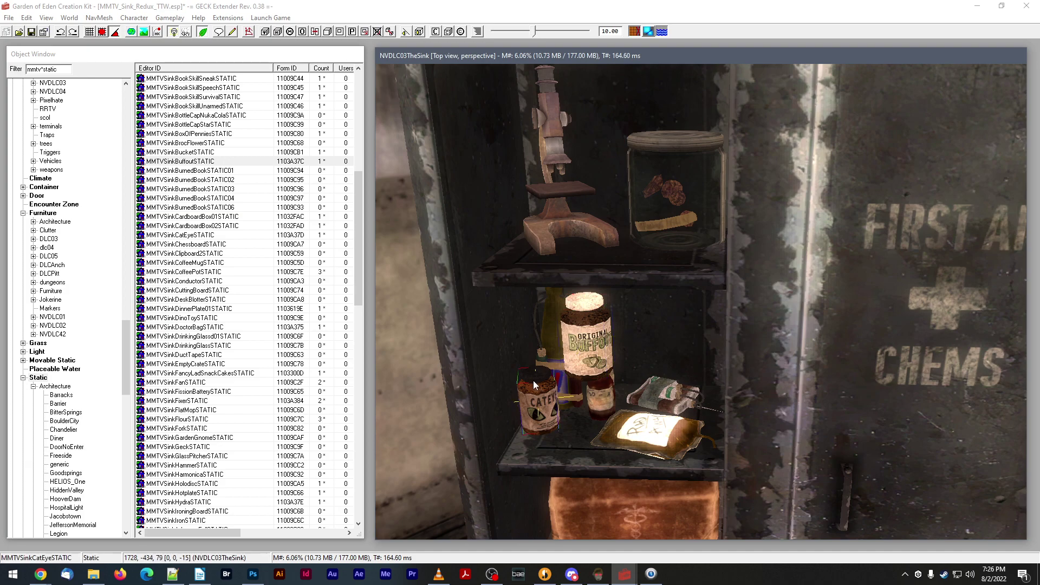
pyautogui.press('Delete')
# - Move the Buffout jar down onto the Rad-X shelf, at the front corner where the CatEye jar stood
pyautogui.click(581, 334)
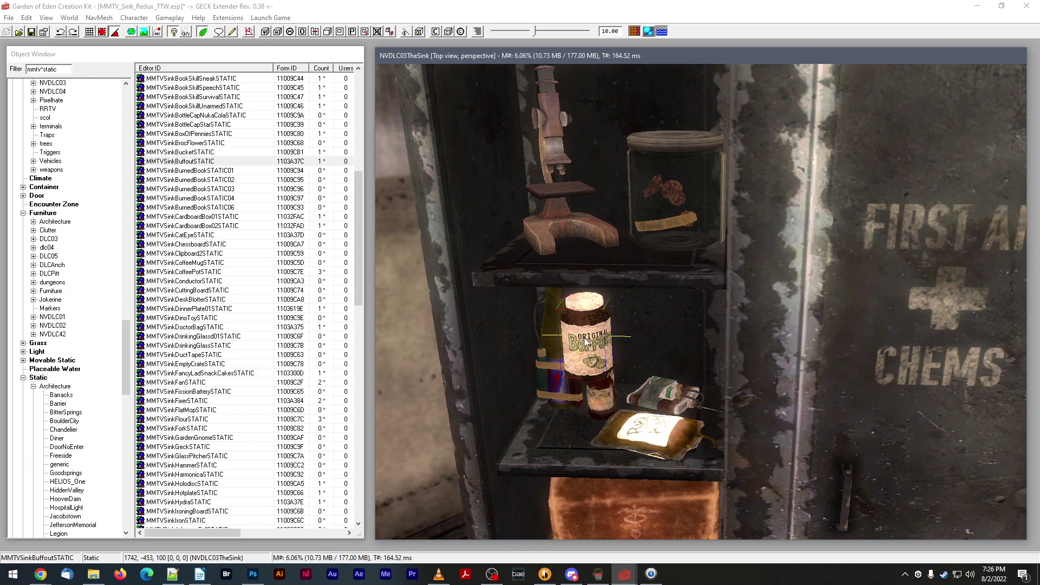
pyautogui.moveTo(583, 337); pyautogui.dragTo(553, 370)
pyautogui.scroll(-2, 552, 370)
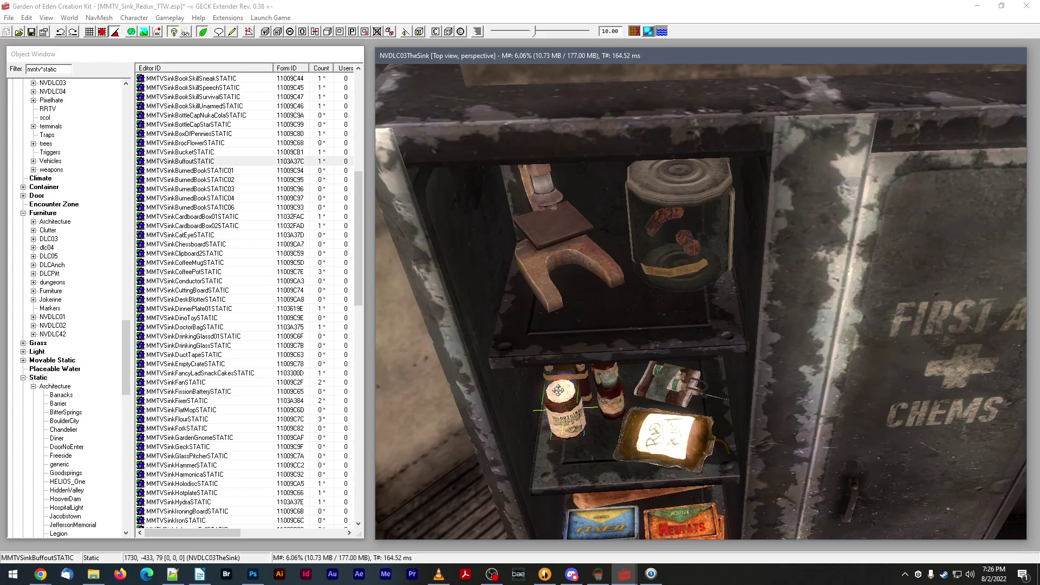
pyautogui.scroll(3, 560, 394)
pyautogui.moveTo(558, 388); pyautogui.dragTo(557, 394)
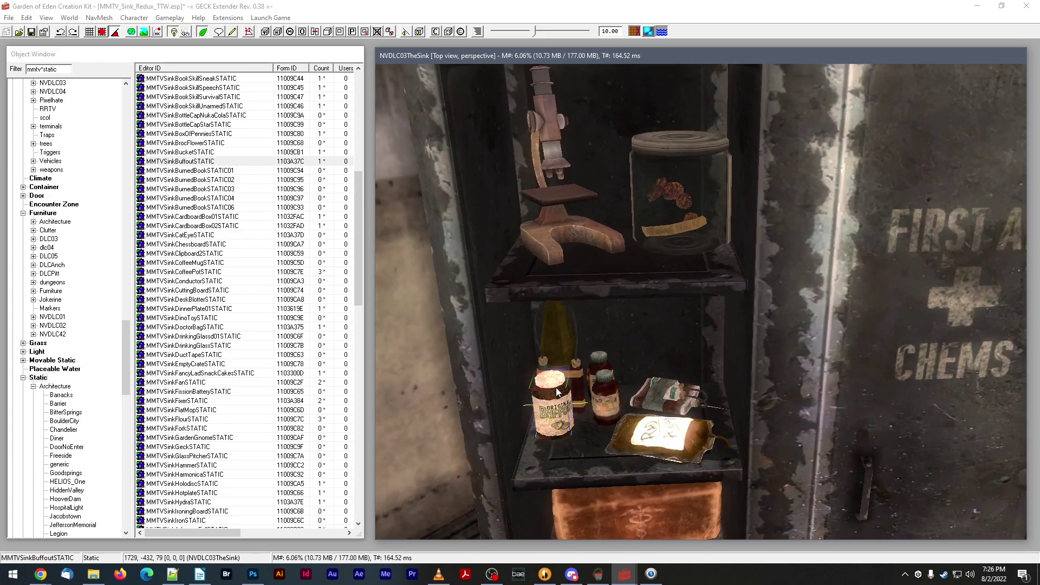
# - Fine-tune the Buffout jar's position beside the Rad-X bottles and save the plugin
pyautogui.moveTo(555, 391)
pyautogui.keyDown('shift'); pyautogui.mouseDown(button='middle')
pyautogui.moveTo(560, 402)
pyautogui.moveTo(542, 378)
pyautogui.mouseUp(button='middle'); pyautogui.keyUp('shift')
pyautogui.moveTo(540, 362); pyautogui.dragTo(538, 366)
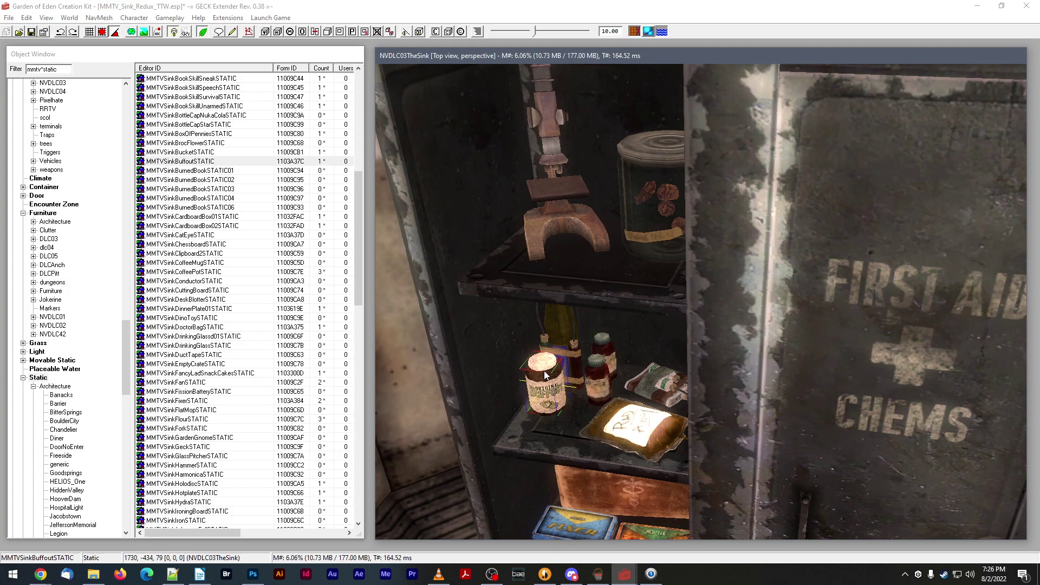
pyautogui.keyDown('shift'); pyautogui.moveTo(538, 366); pyautogui.dragTo(548, 386, button='middle'); pyautogui.keyUp('shift')
pyautogui.moveTo(548, 385); pyautogui.dragTo(547, 383)
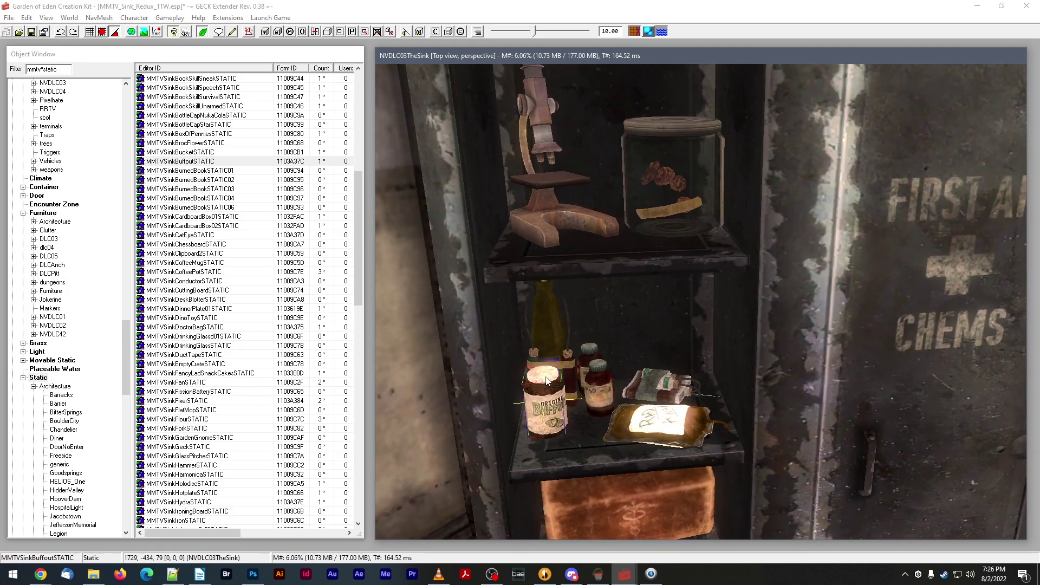
pyautogui.keyDown('shift'); pyautogui.moveTo(546, 384); pyautogui.dragTo(537, 369, button='middle'); pyautogui.keyUp('shift')
pyautogui.moveTo(537, 369); pyautogui.dragTo(538, 370)
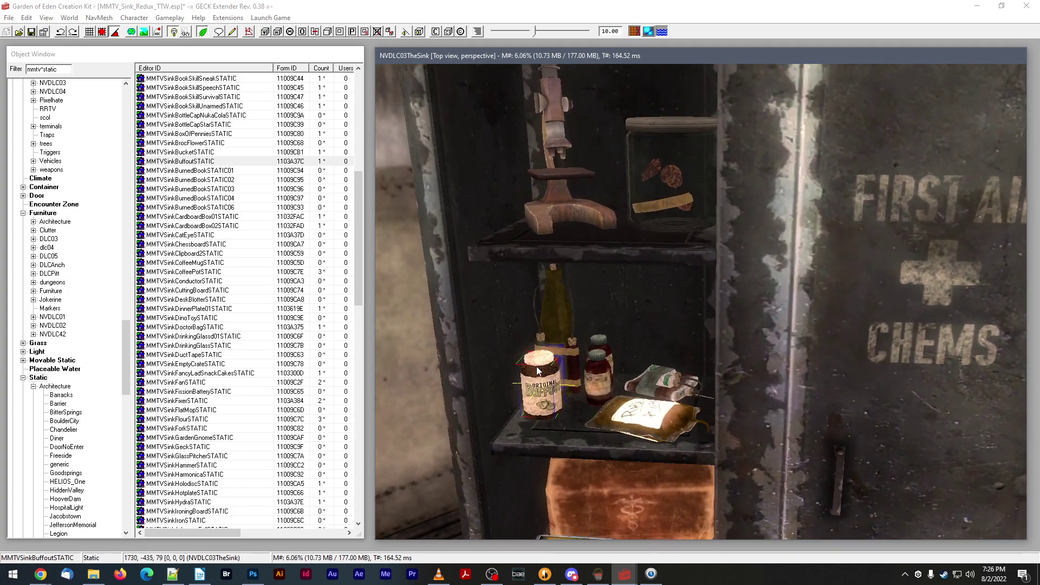
pyautogui.keyDown('shift'); pyautogui.moveTo(538, 371); pyautogui.dragTo(541, 379, button='middle'); pyautogui.keyUp('shift')
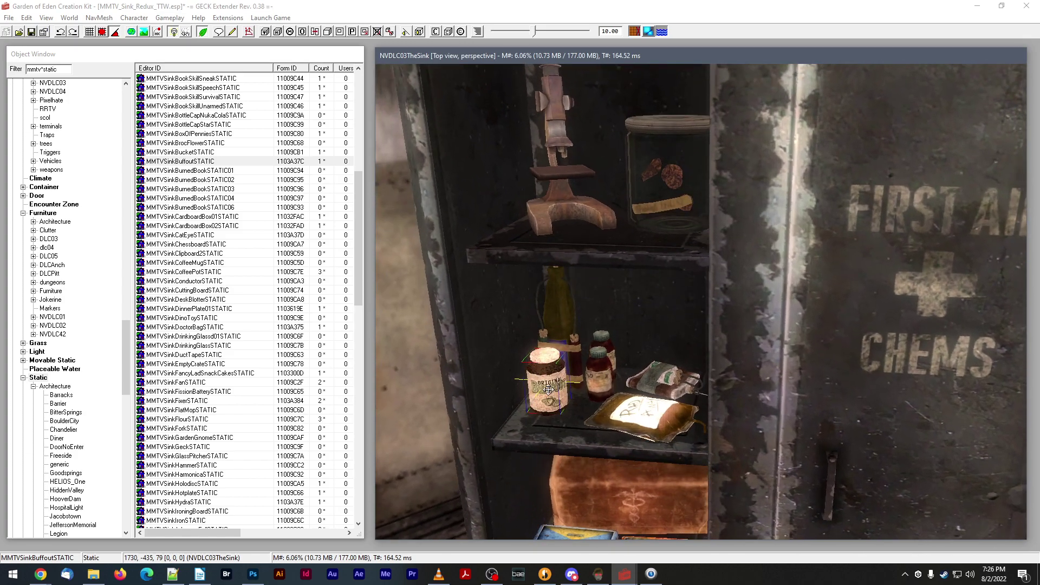
pyautogui.moveTo(550, 374)
pyautogui.keyDown('shift'); pyautogui.mouseDown(button='middle')
pyautogui.moveTo(545, 391)
pyautogui.moveTo(551, 373)
pyautogui.mouseUp(button='middle'); pyautogui.keyUp('shift')
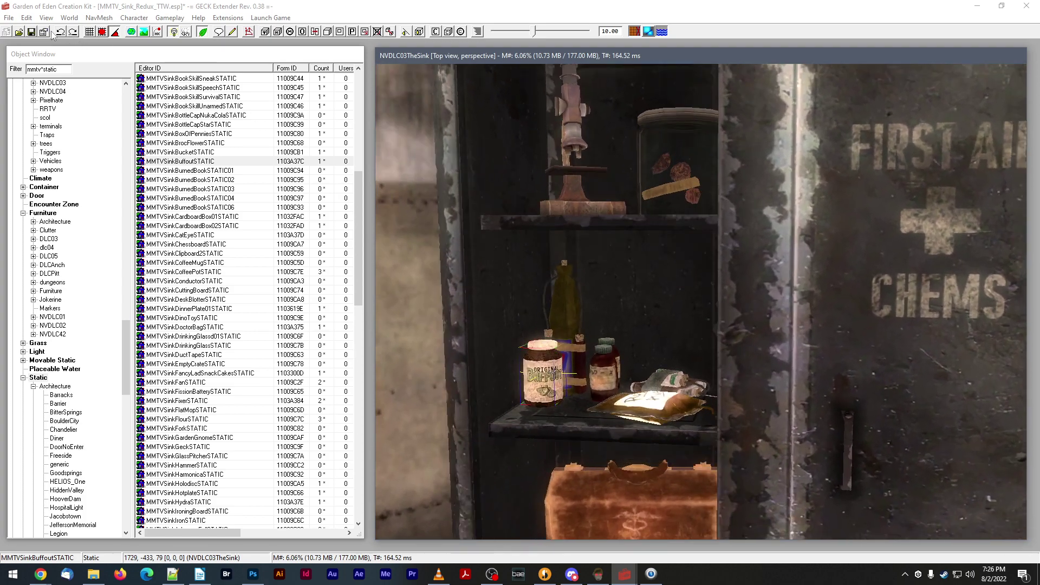
pyautogui.click(31, 30)
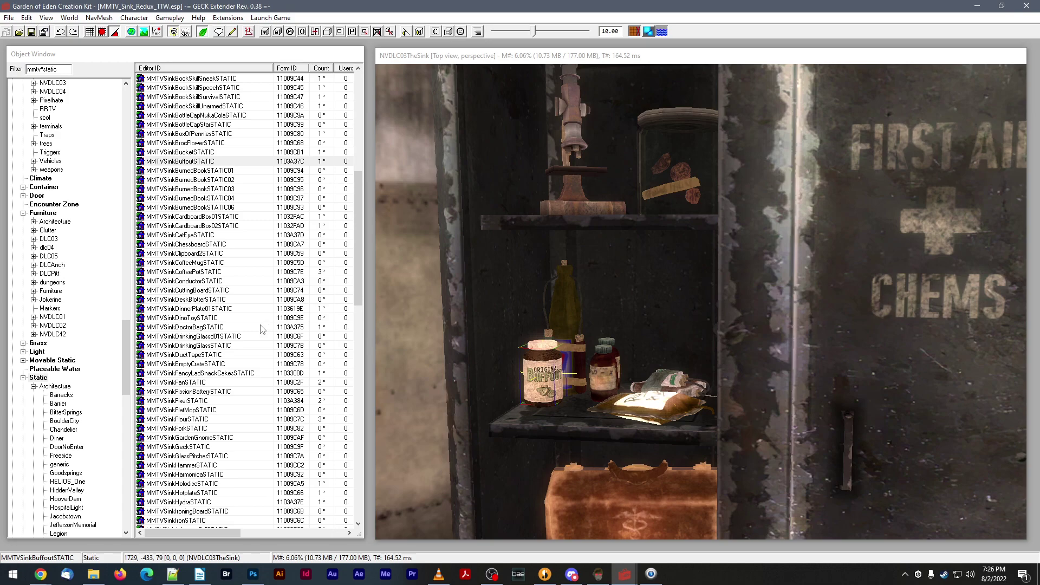
# - Filter the object list by mmtv*stimp to find the static stimpak objects
pyautogui.scroll(-1, 260, 330)
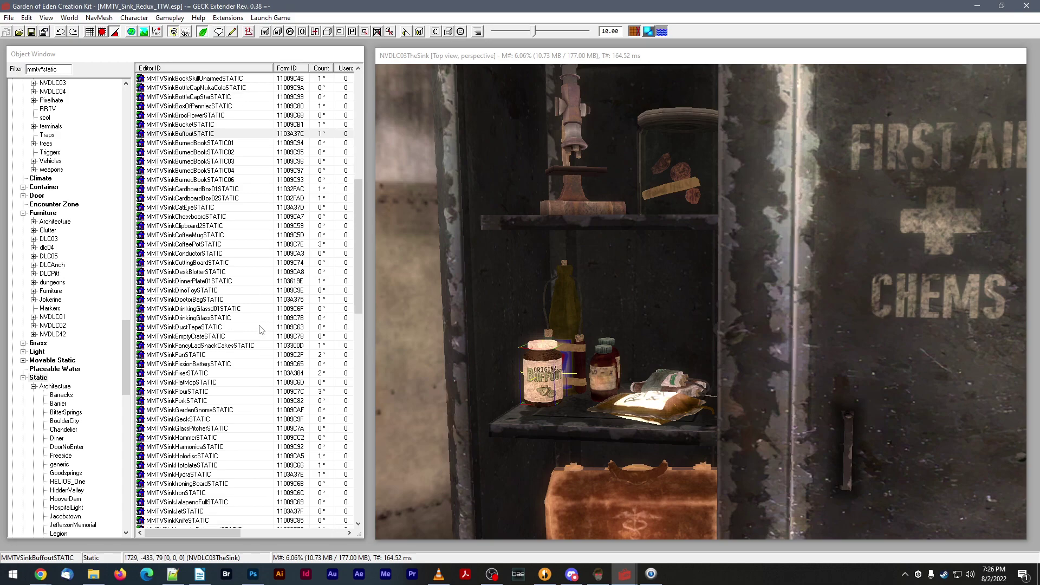
pyautogui.scroll(-3, 225, 348)
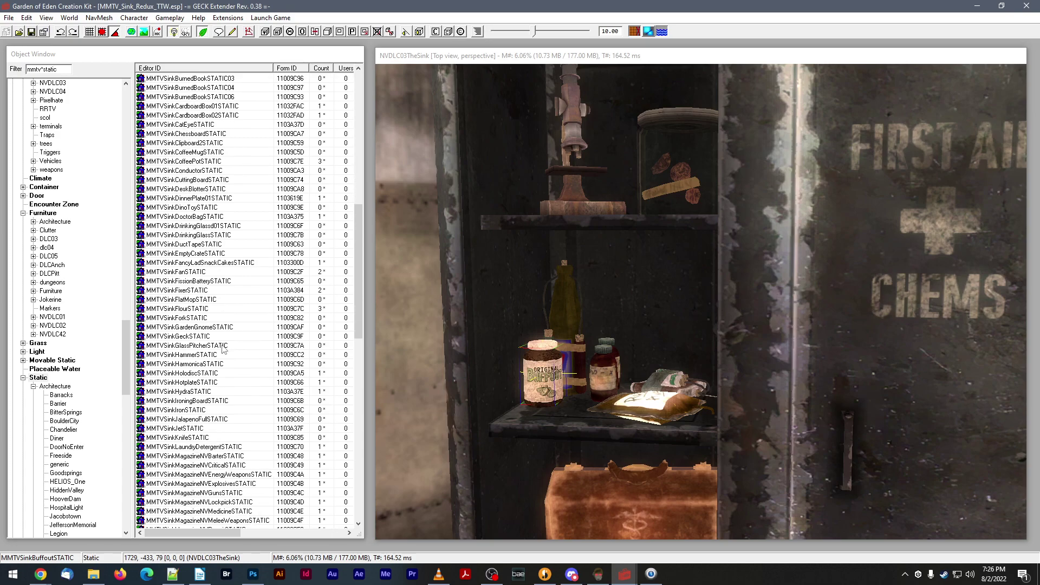
pyautogui.scroll(-8, 199, 436)
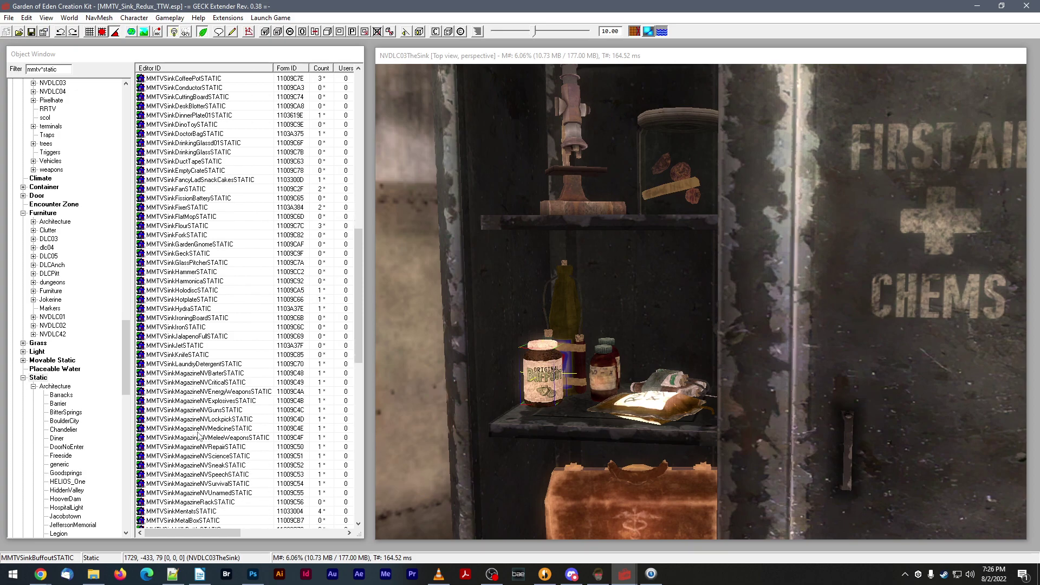
pyautogui.click(57, 70)
pyautogui.moveTo(50, 71); pyautogui.dragTo(48, 71)
pyautogui.write('i')
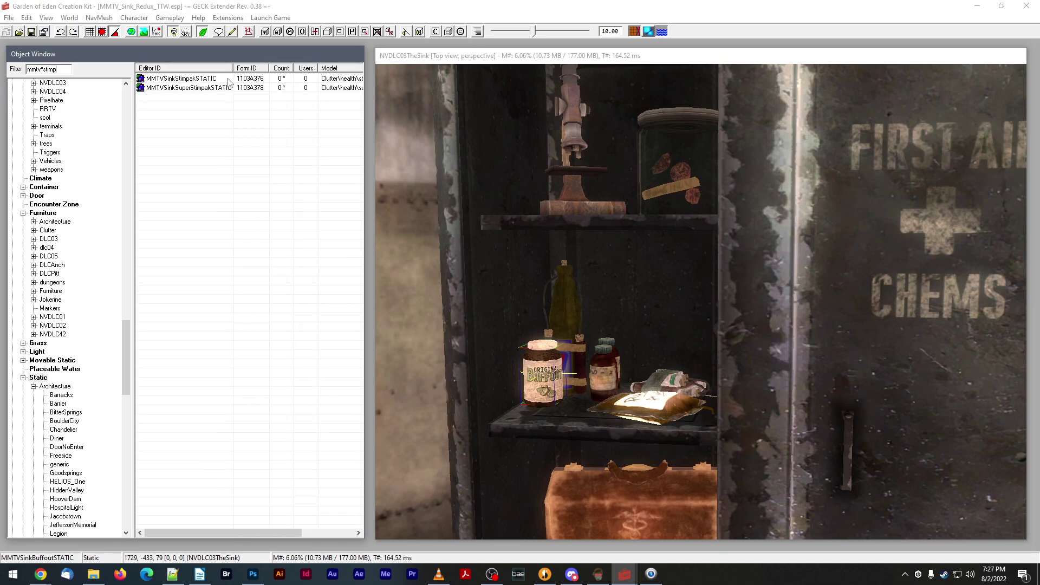
pyautogui.moveTo(194, 80); pyautogui.dragTo(544, 194)
pyautogui.keyDown('shift'); pyautogui.moveTo(543, 194); pyautogui.dragTo(546, 204, button='middle'); pyautogui.keyUp('shift')
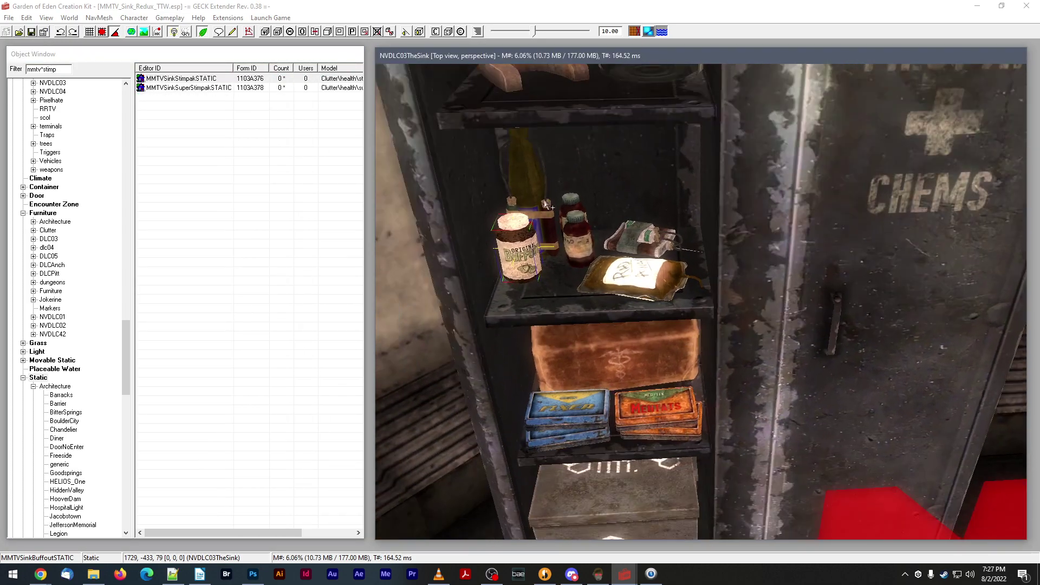
pyautogui.click(636, 285)
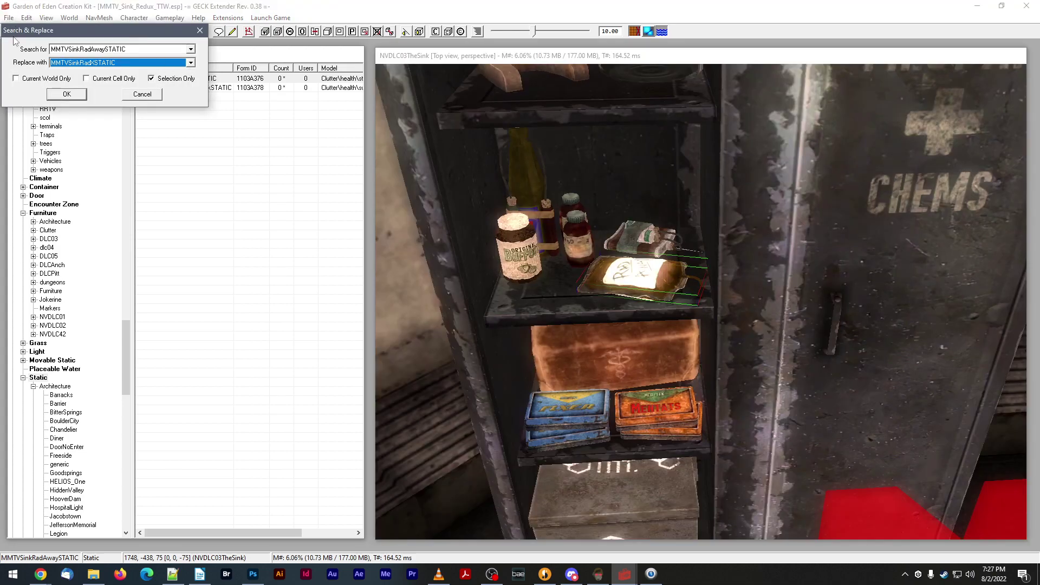
pyautogui.click(142, 96)
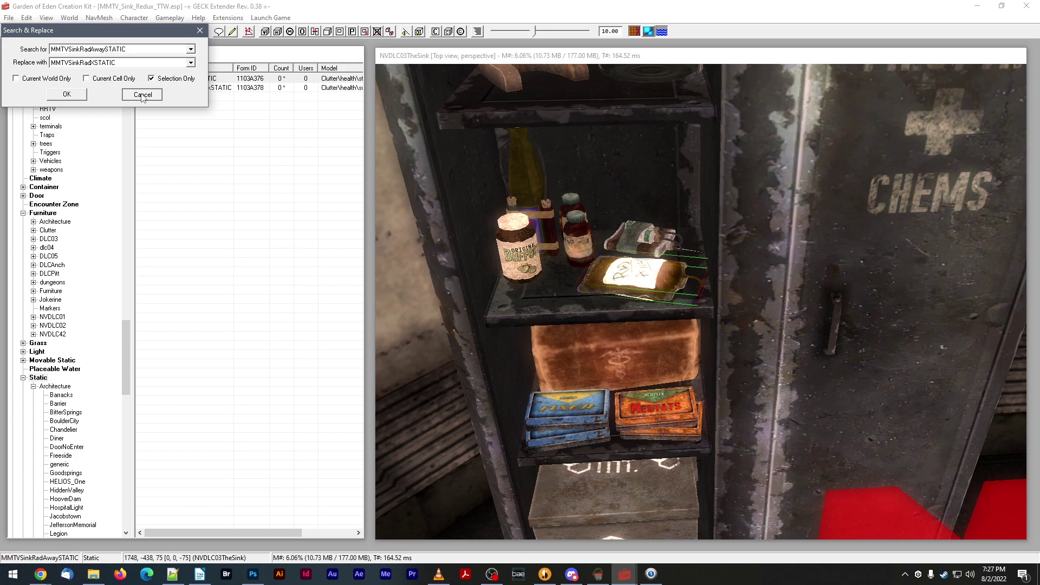
pyautogui.click(517, 253)
# - Examine the arrangement of items on the first aid cabinet's shelves from near and far
pyautogui.moveTo(516, 253); pyautogui.dragTo(525, 243, button='middle')
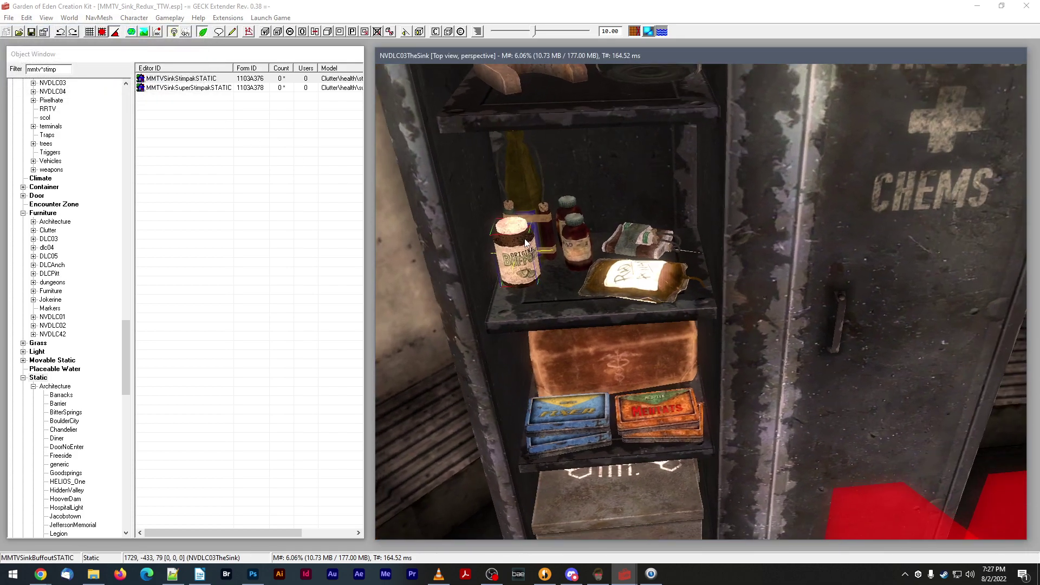
pyautogui.scroll(-5, 525, 239)
pyautogui.scroll(3, 525, 239)
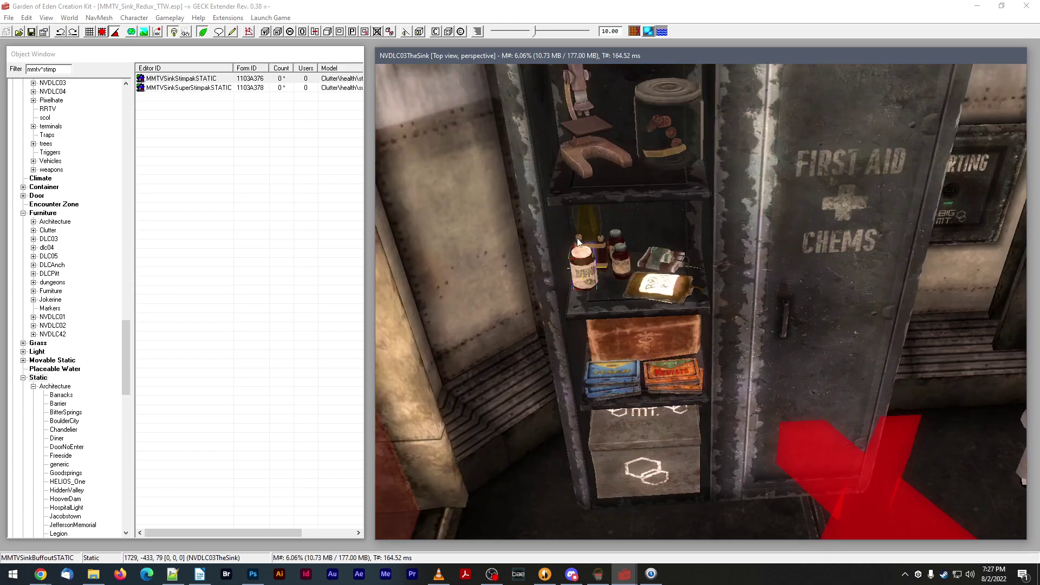
pyautogui.scroll(-2, 578, 241)
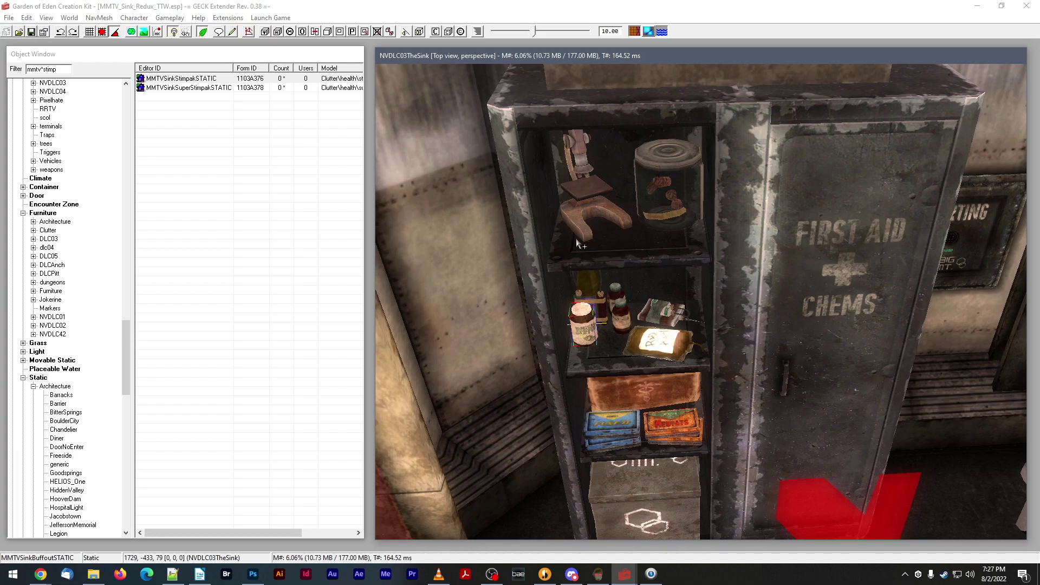
pyautogui.scroll(-3, 577, 244)
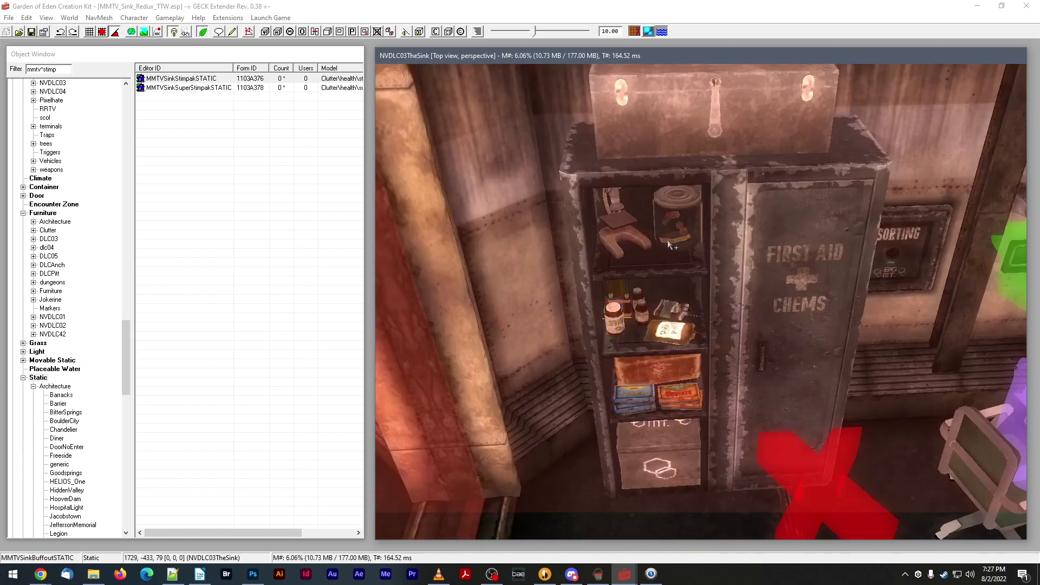
pyautogui.keyDown('shift'); pyautogui.moveTo(577, 244); pyautogui.dragTo(682, 241, button='middle'); pyautogui.keyUp('shift')
pyautogui.scroll(3, 678, 242)
pyautogui.scroll(4, 679, 242)
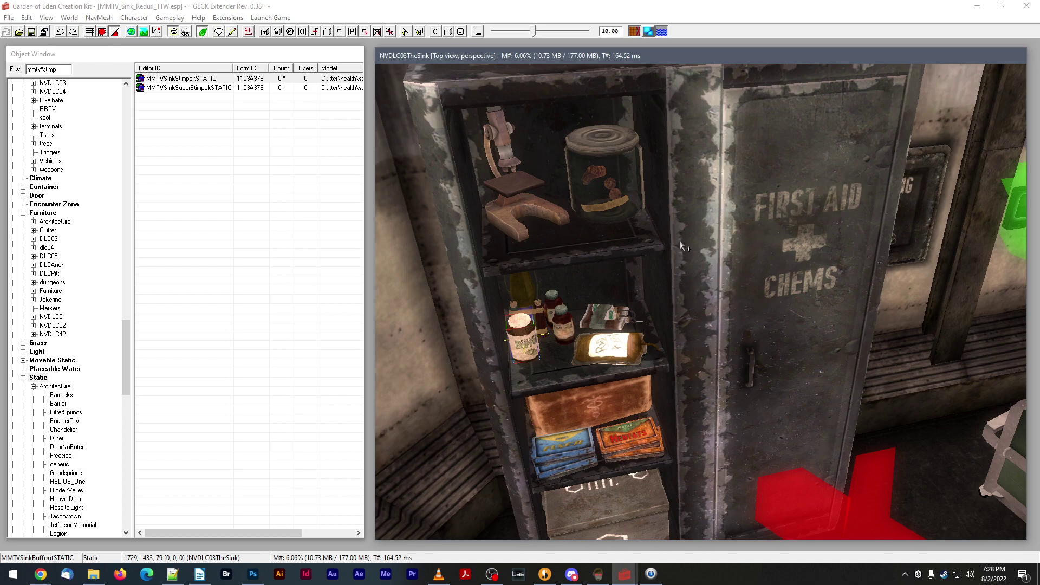
# - Place an MMTVSinkStimpakSTATIC in the first aid cabinet, at the front of the chem shelf near the Buffout jar
pyautogui.scroll(1, 689, 277)
pyautogui.click(678, 340)
pyautogui.scroll(5, 678, 340)
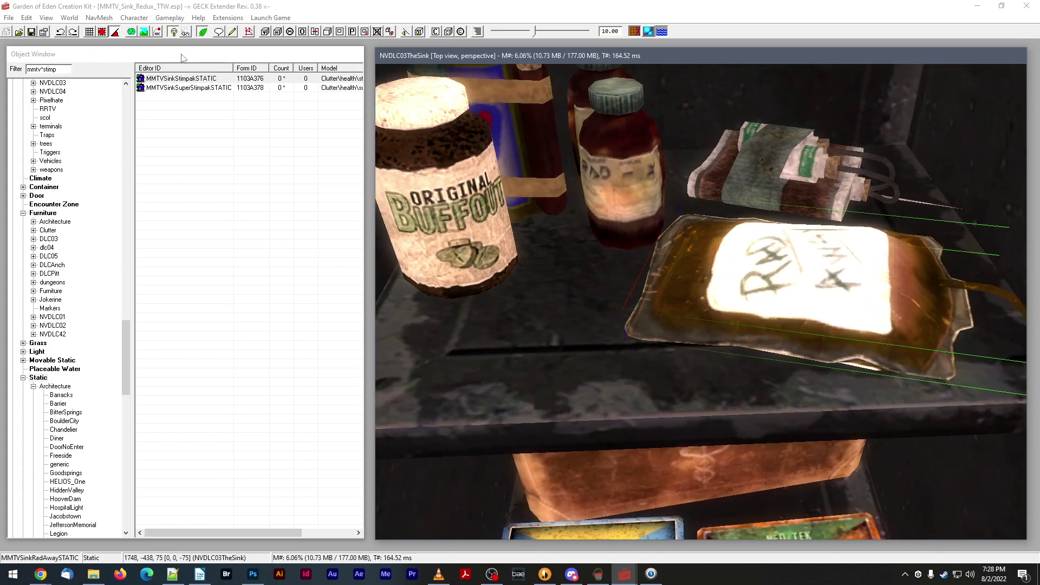
pyautogui.moveTo(176, 80); pyautogui.dragTo(484, 257)
pyautogui.scroll(-5, 561, 293)
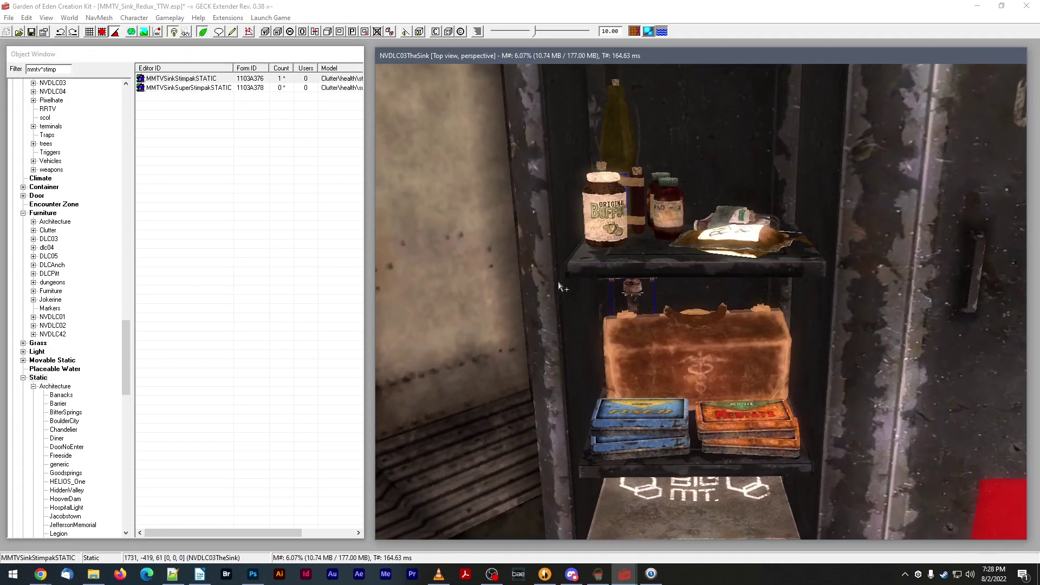
pyautogui.moveTo(625, 241); pyautogui.dragTo(612, 184)
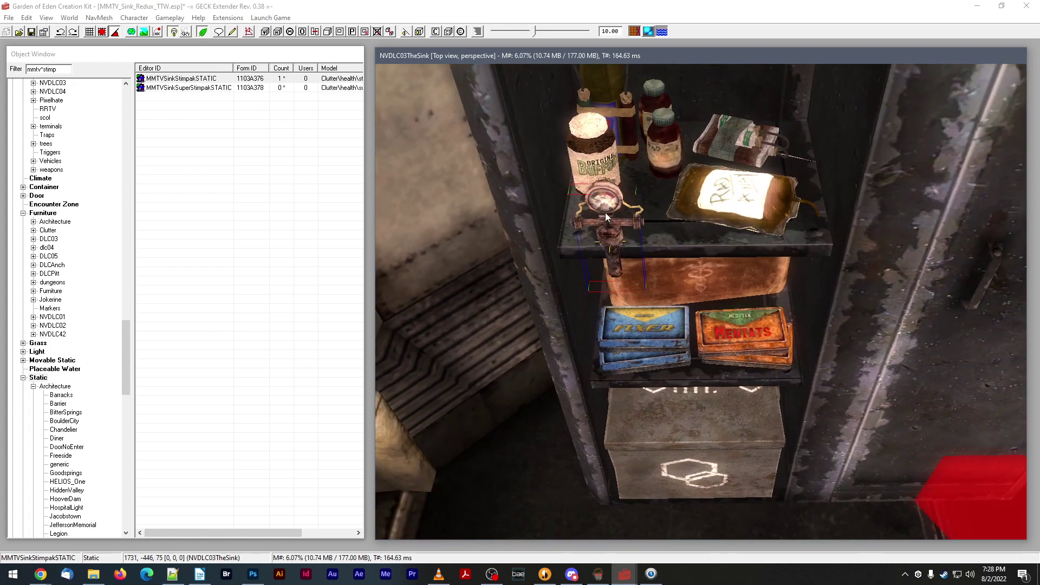
# - Lay the stimpak flat by rotating it 90 degrees about X, shift it inward, and turn it to -15 degrees about Y
pyautogui.moveTo(606, 209); pyautogui.dragTo(612, 197, button='right')
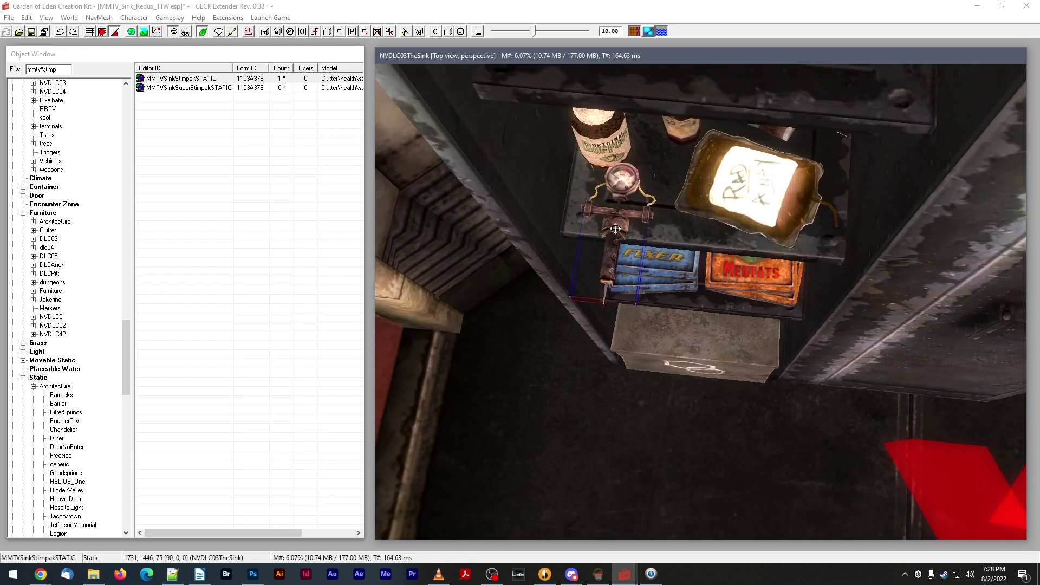
pyautogui.moveTo(615, 193); pyautogui.dragTo(637, 185)
pyautogui.keyDown('shift'); pyautogui.moveTo(638, 185); pyautogui.dragTo(634, 224, button='middle'); pyautogui.keyUp('shift')
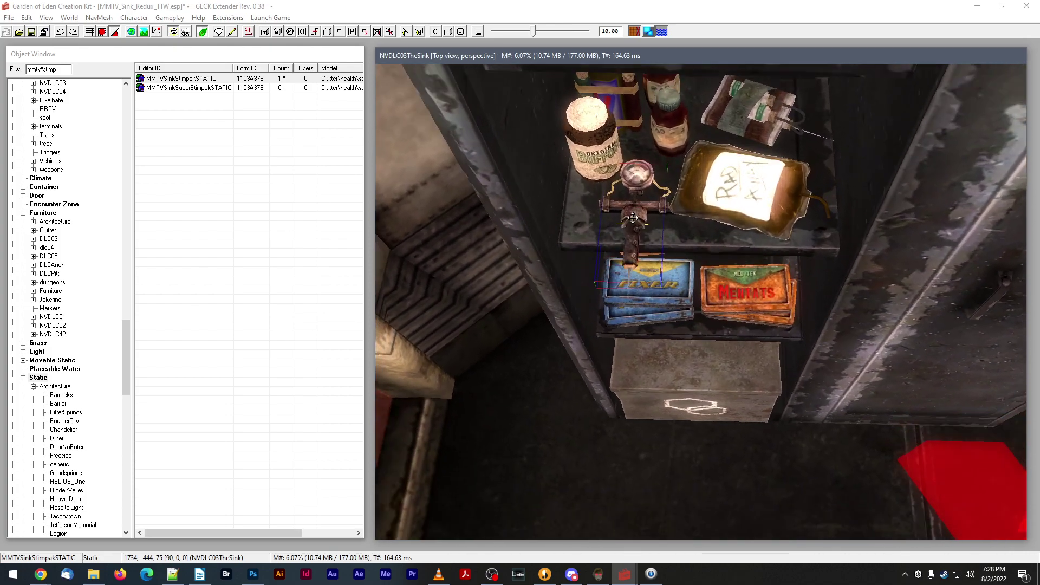
pyautogui.moveTo(634, 224)
pyautogui.mouseDown(button='right')
pyautogui.moveTo(613, 239)
pyautogui.moveTo(622, 234)
pyautogui.mouseUp(button='right')
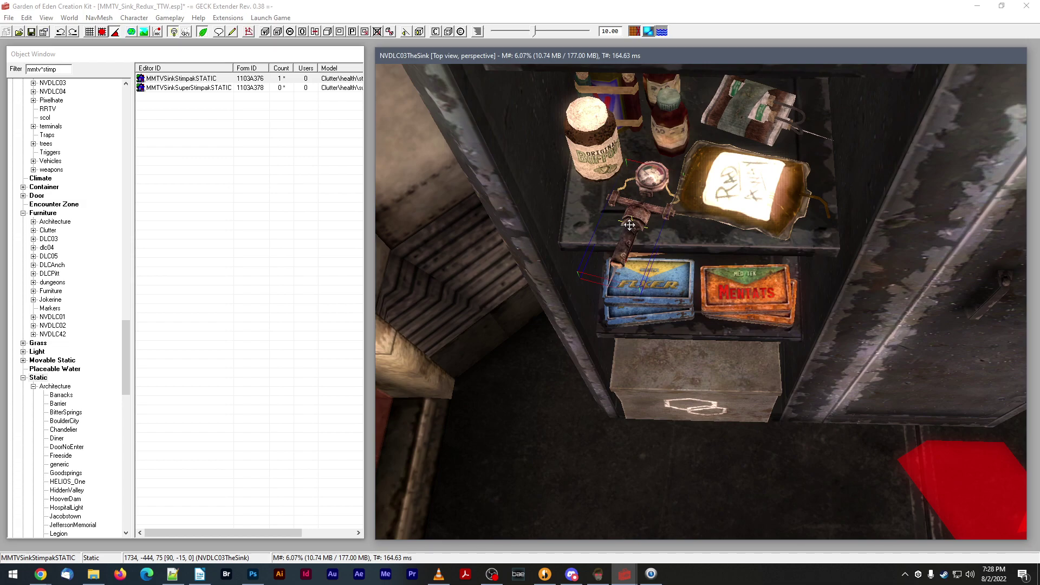
# - Position the stimpak on the chem shelf in the gap between the Buffout jar and the RadAway bag
pyautogui.moveTo(628, 218); pyautogui.dragTo(687, 255, button='middle')
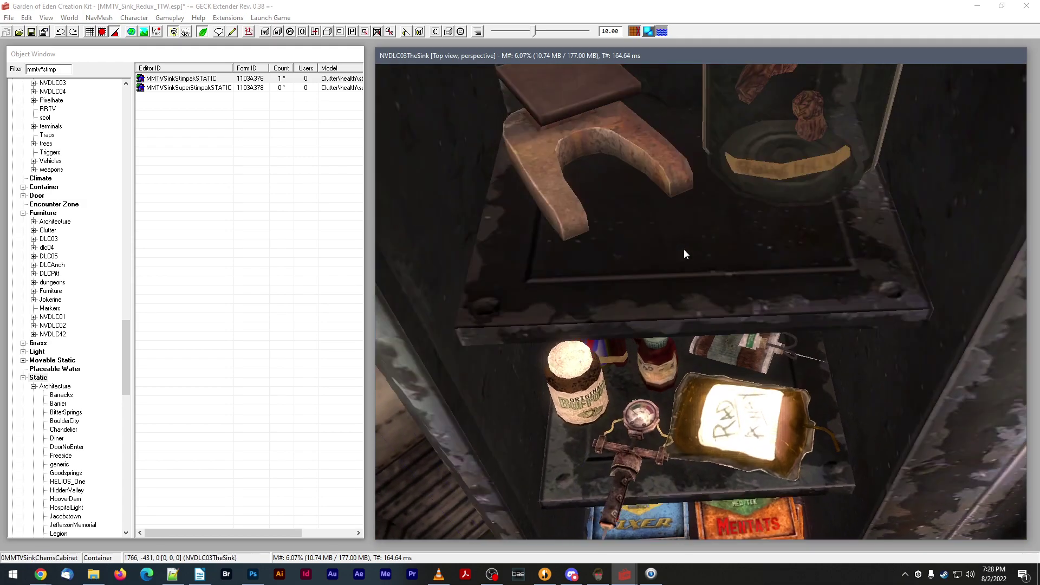
pyautogui.moveTo(678, 373); pyautogui.dragTo(681, 372, button='middle')
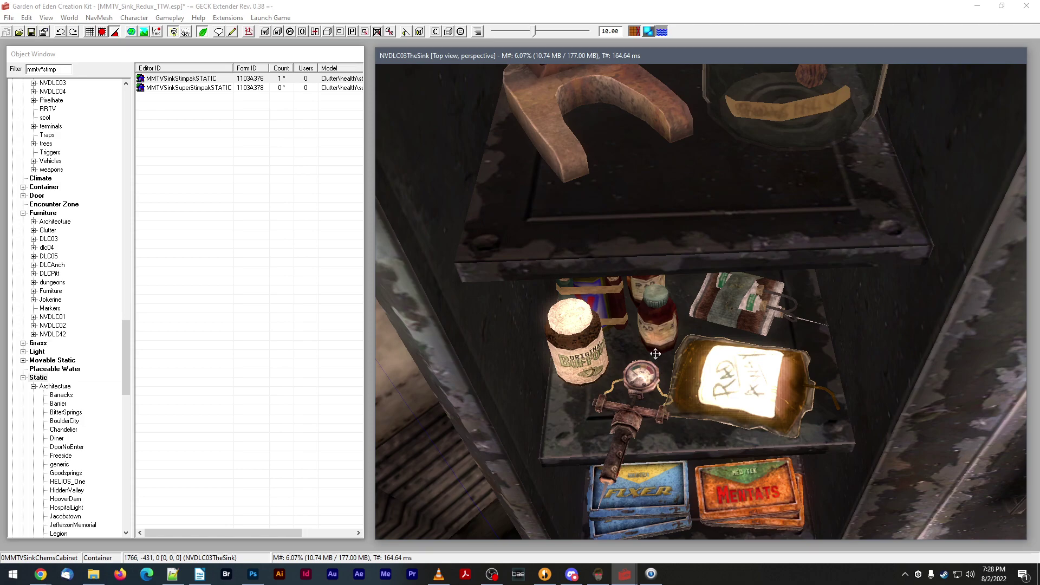
pyautogui.click(635, 395)
pyautogui.moveTo(635, 394); pyautogui.dragTo(640, 358)
pyautogui.press('shift')
# - Check the spacing around the Rad-X bottles and nudge the RadAway bag slightly beside the stimpak
pyautogui.click(664, 306)
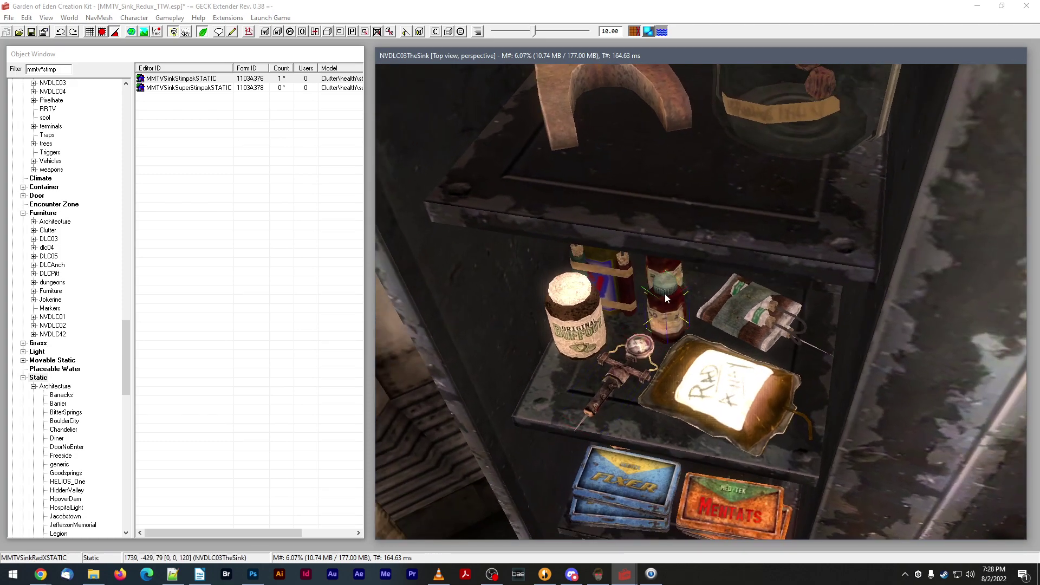
pyautogui.press('shift')
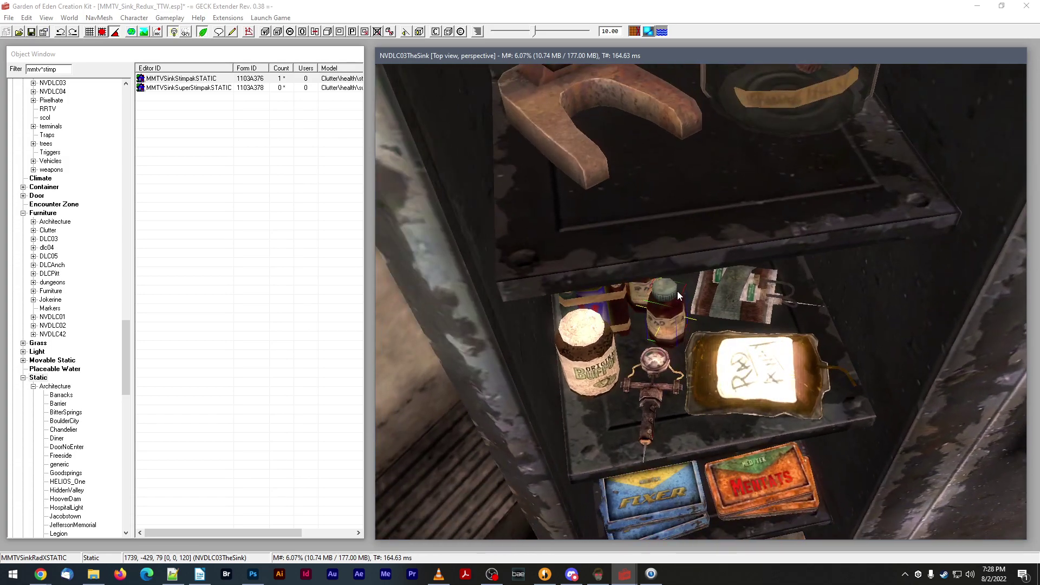
pyautogui.press('shift')
pyautogui.click(723, 387)
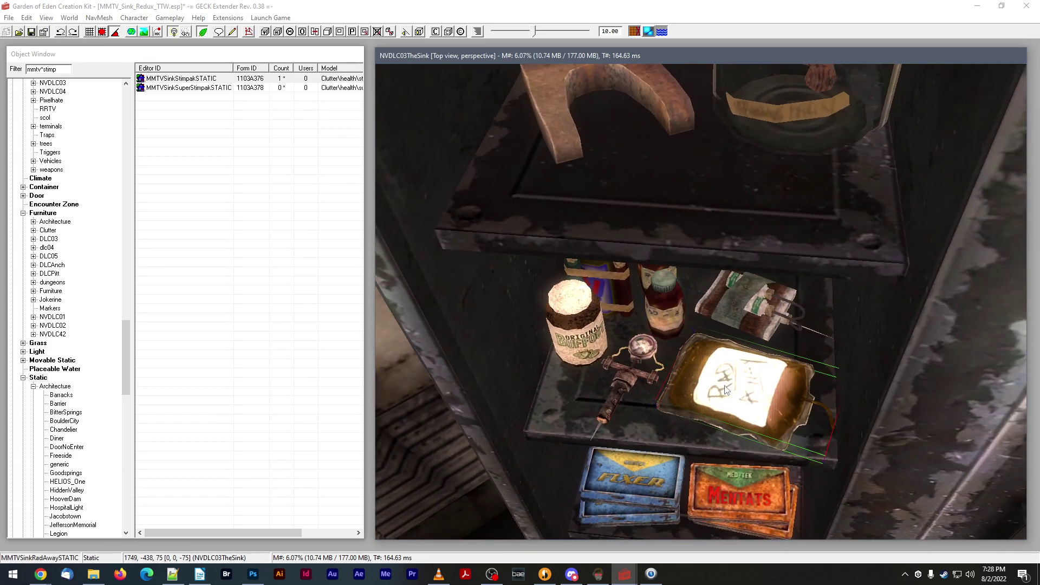
pyautogui.press('shift')
pyautogui.press('shift')
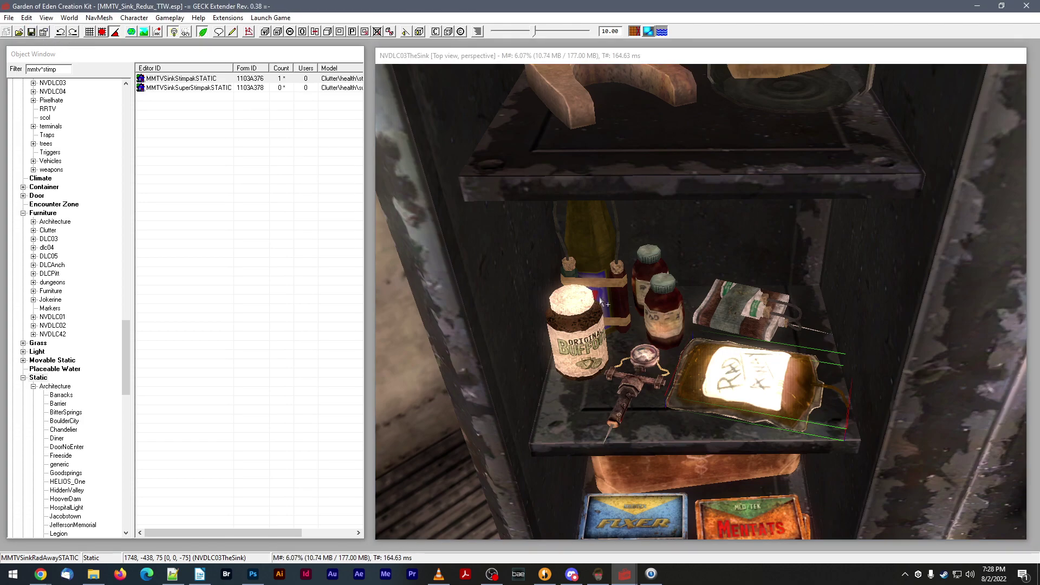
# - View the Sink's rooms from overhead and check the activator volumes that cover them
pyautogui.scroll(-10, 604, 303)
pyautogui.scroll(-5, 601, 302)
pyautogui.scroll(-3, 601, 298)
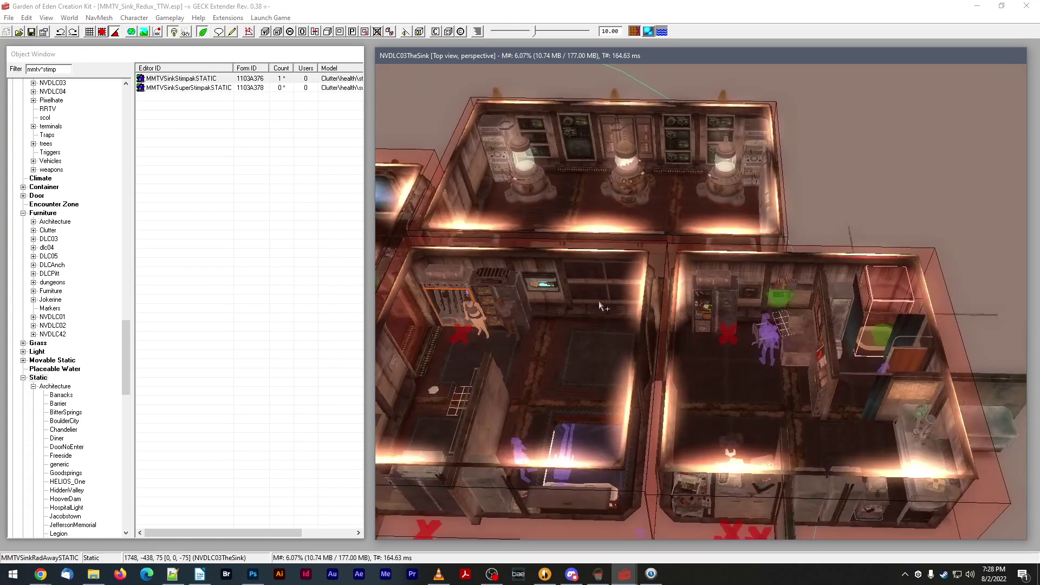
pyautogui.moveTo(593, 224); pyautogui.dragTo(606, 225, button='middle')
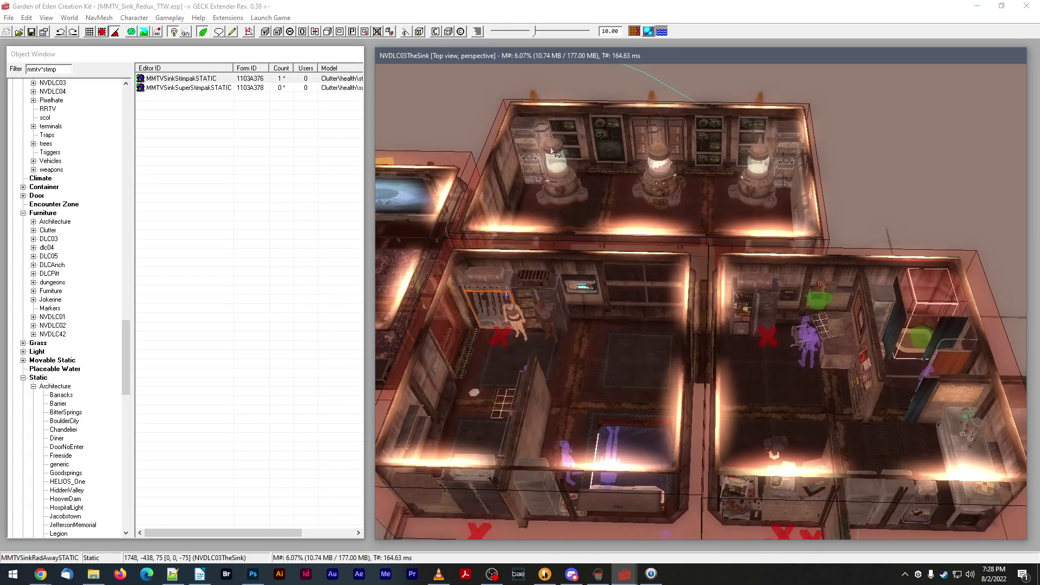
pyautogui.click(525, 338)
pyautogui.click(526, 337)
pyautogui.click(745, 291)
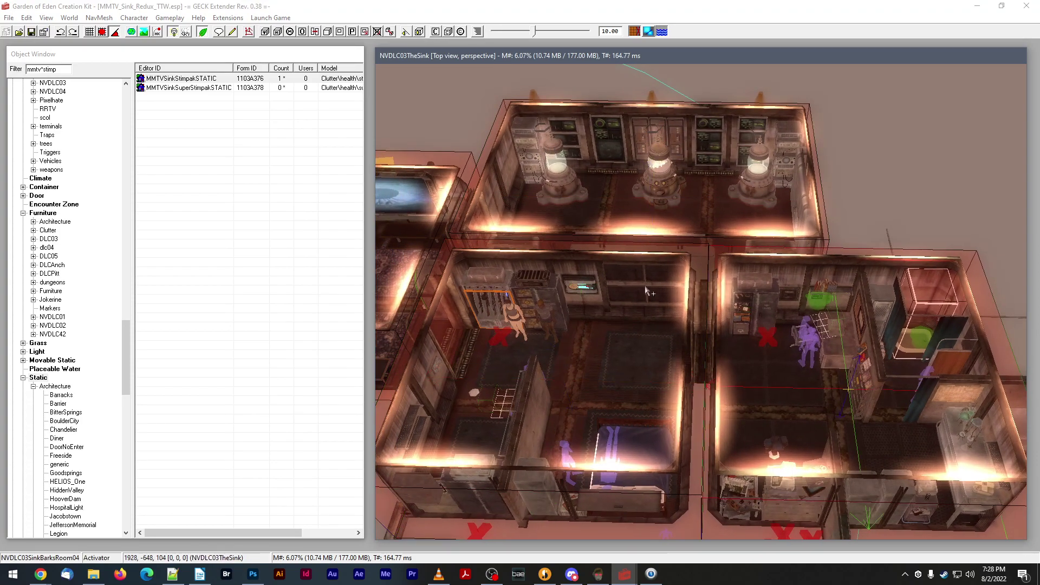
# - Hide the barks activator volumes covering the cabinet's room and the room next to it
pyautogui.moveTo(546, 282); pyautogui.dragTo(588, 298, button='middle')
pyautogui.scroll(-2, 630, 288)
pyautogui.click(499, 183)
pyautogui.click(504, 203)
pyautogui.scroll(2, 635, 312)
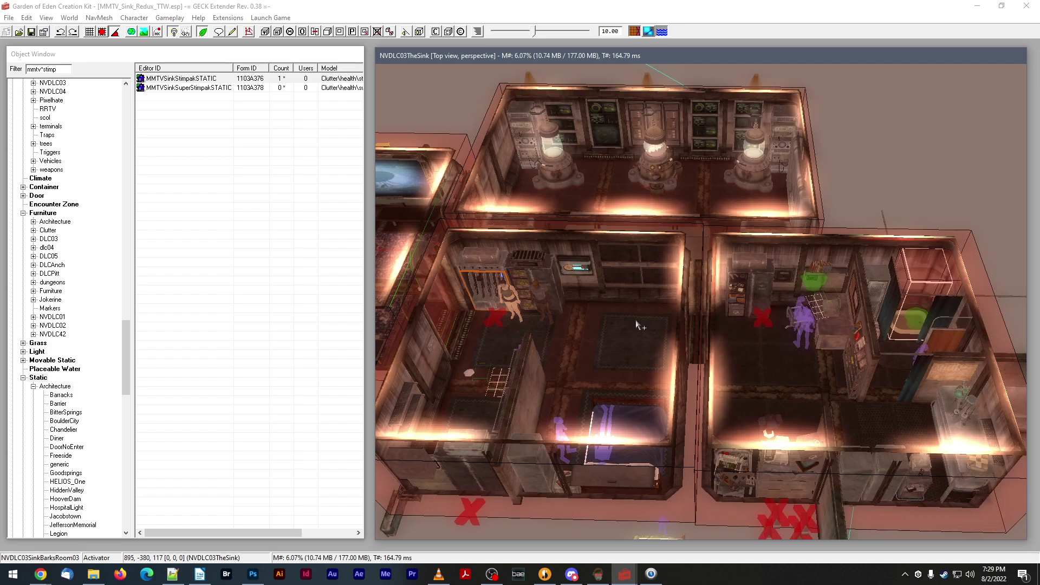
pyautogui.scroll(3, 647, 304)
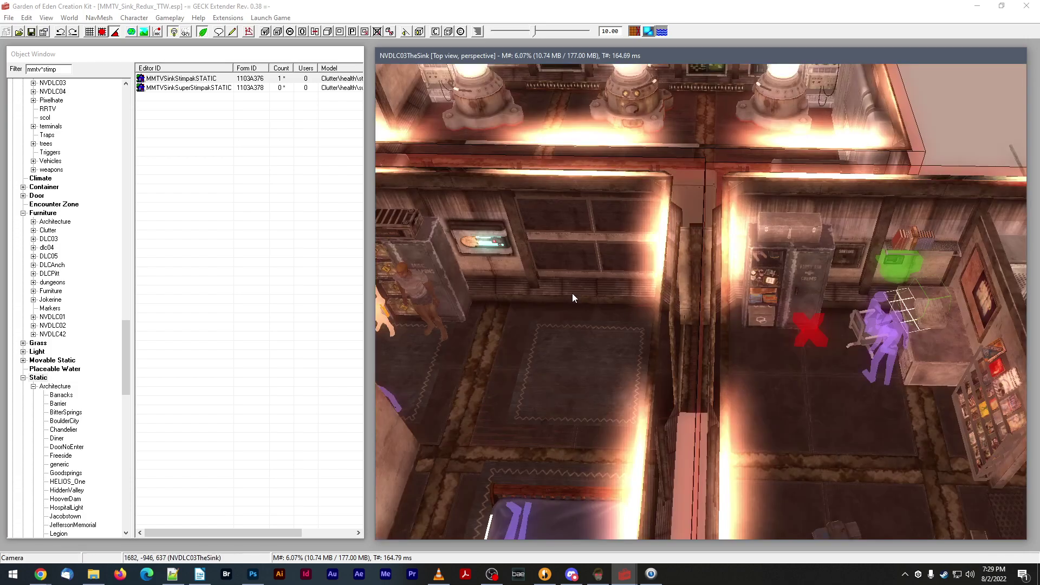
pyautogui.click(810, 310)
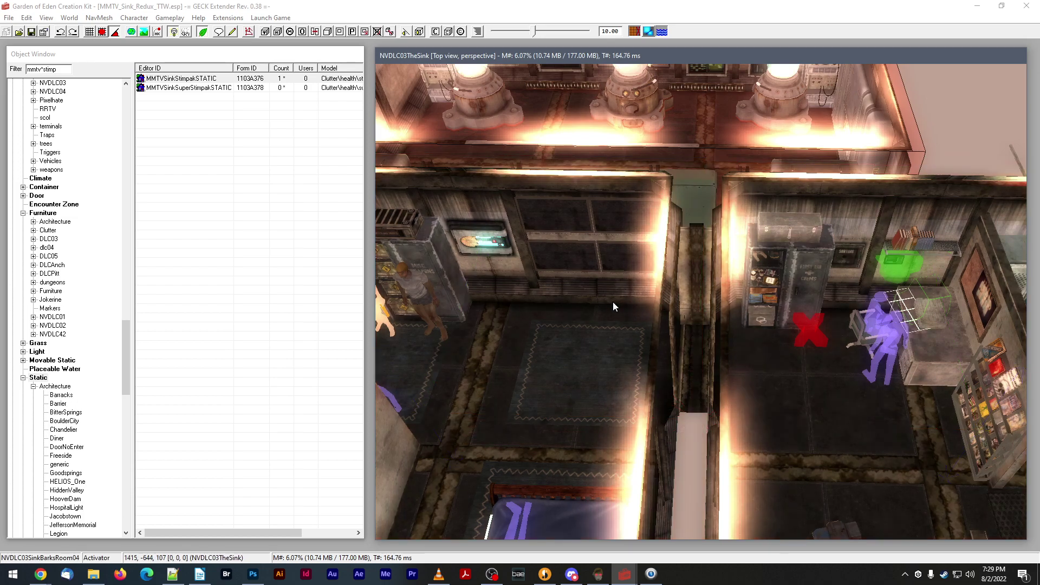
# - Nudge the Buffout jar slightly toward the cabinet's side wall on the chem shelf and save the plugin
pyautogui.scroll(5, 749, 339)
pyautogui.scroll(6, 740, 342)
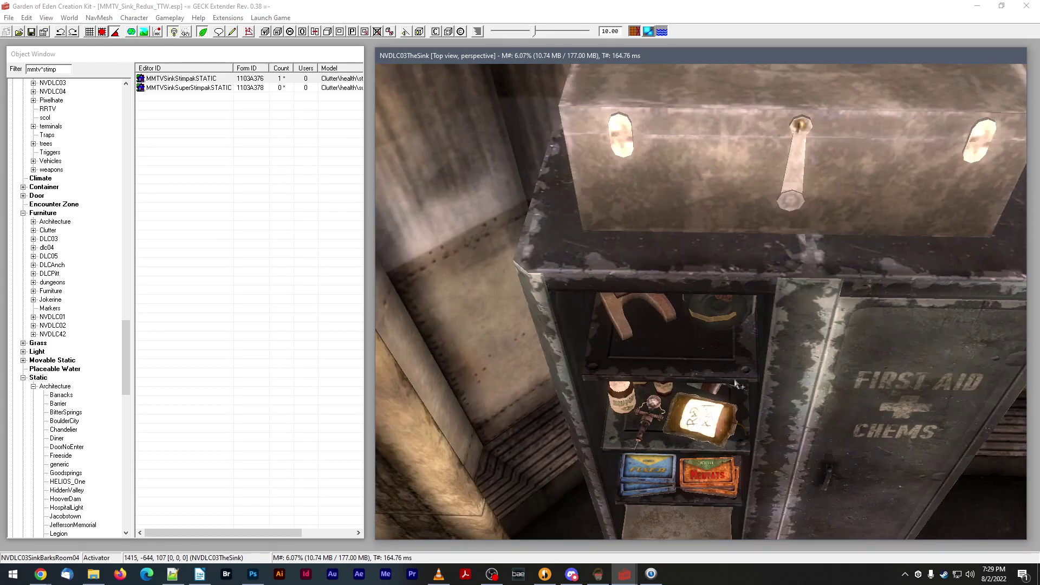
pyautogui.click(721, 421)
pyautogui.scroll(4, 707, 415)
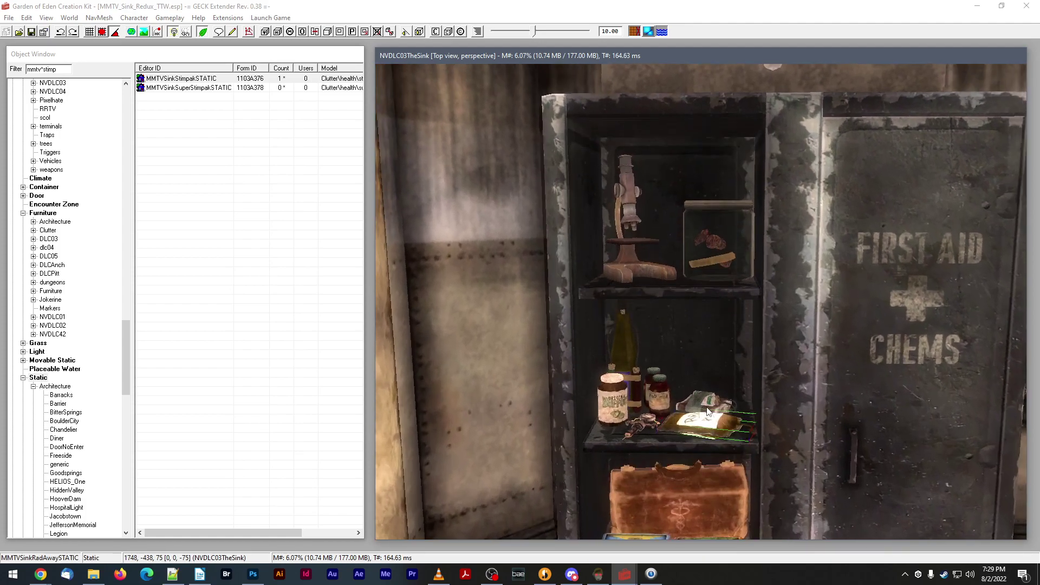
pyautogui.scroll(5, 707, 415)
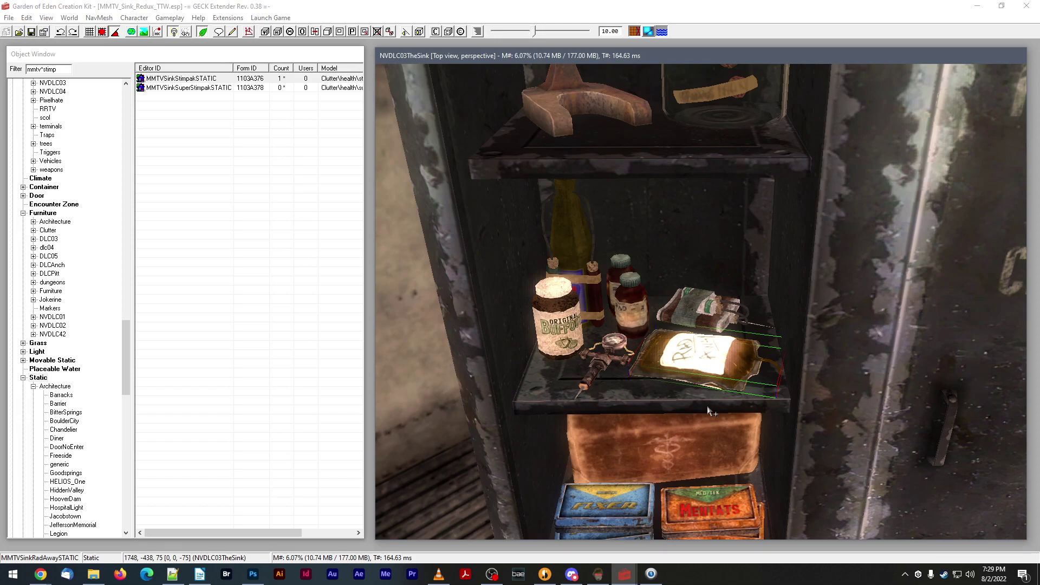
pyautogui.keyDown('shift'); pyautogui.moveTo(715, 391); pyautogui.dragTo(712, 354, button='middle'); pyautogui.keyUp('shift')
pyautogui.click(577, 318)
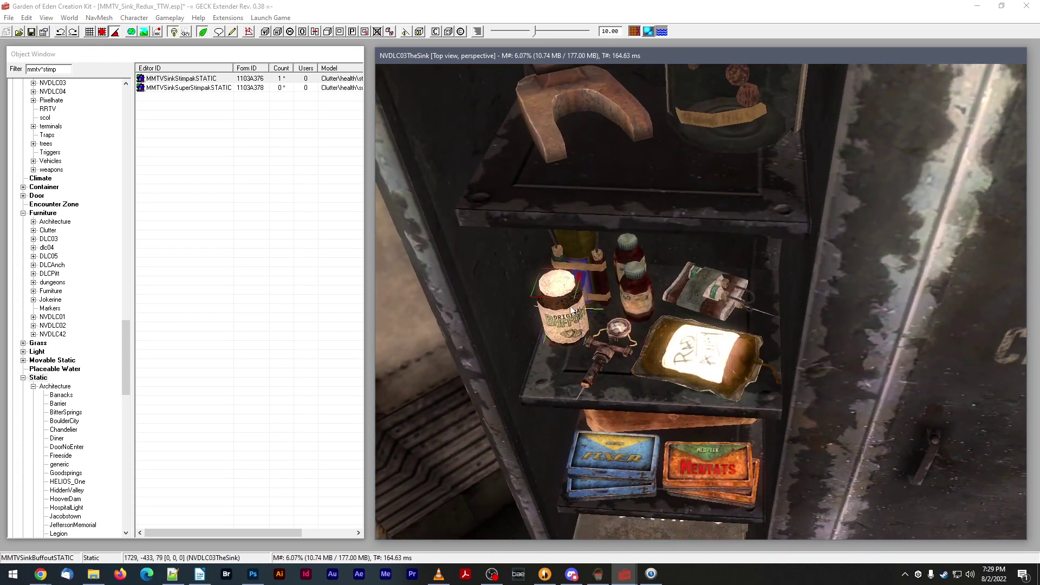
pyautogui.keyDown('shift'); pyautogui.moveTo(572, 310); pyautogui.dragTo(570, 313, button='middle'); pyautogui.keyUp('shift')
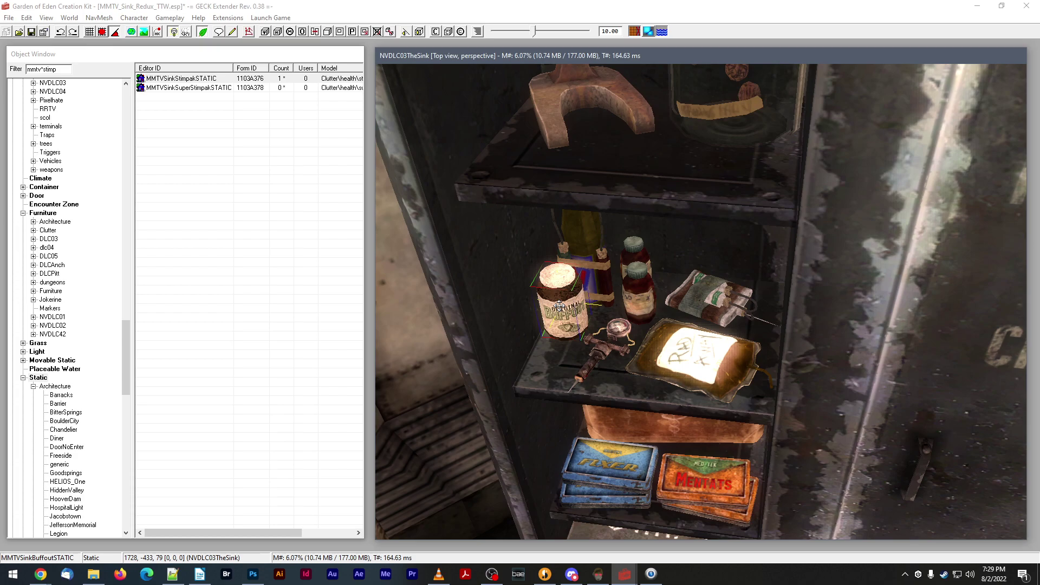
pyautogui.click(31, 32)
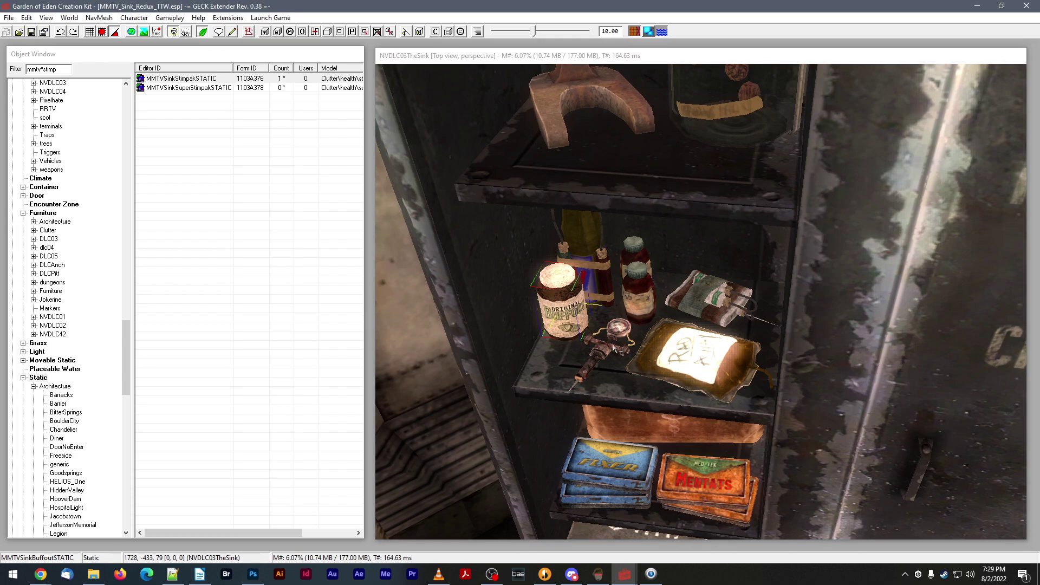
# - Adjust the RadAway bag's position slightly and check the cabinet's arrangement from near and far
pyautogui.click(670, 351)
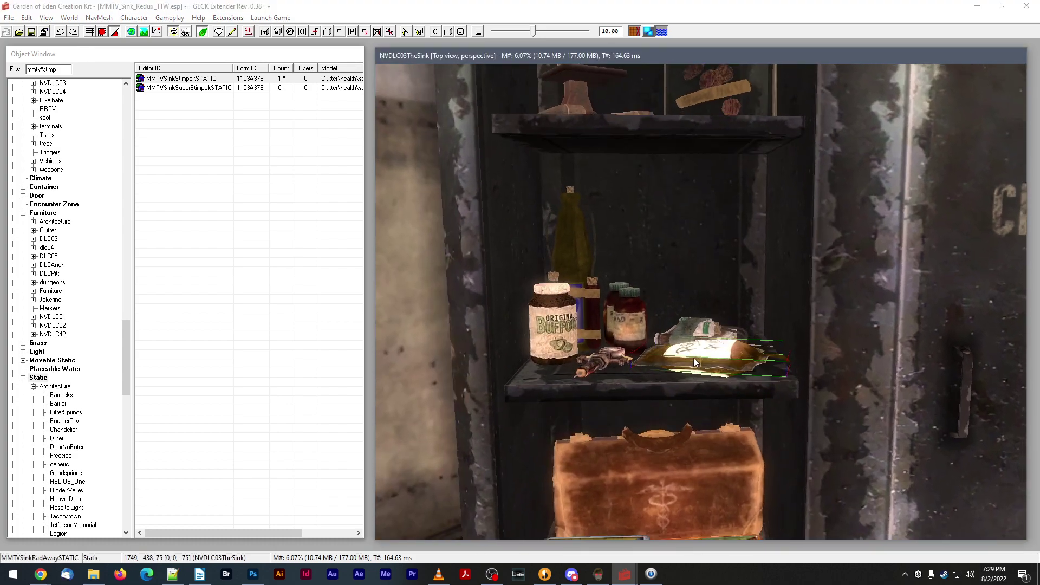
pyautogui.press('shift')
pyautogui.scroll(-5, 693, 369)
pyautogui.scroll(3, 693, 367)
pyautogui.press('shift')
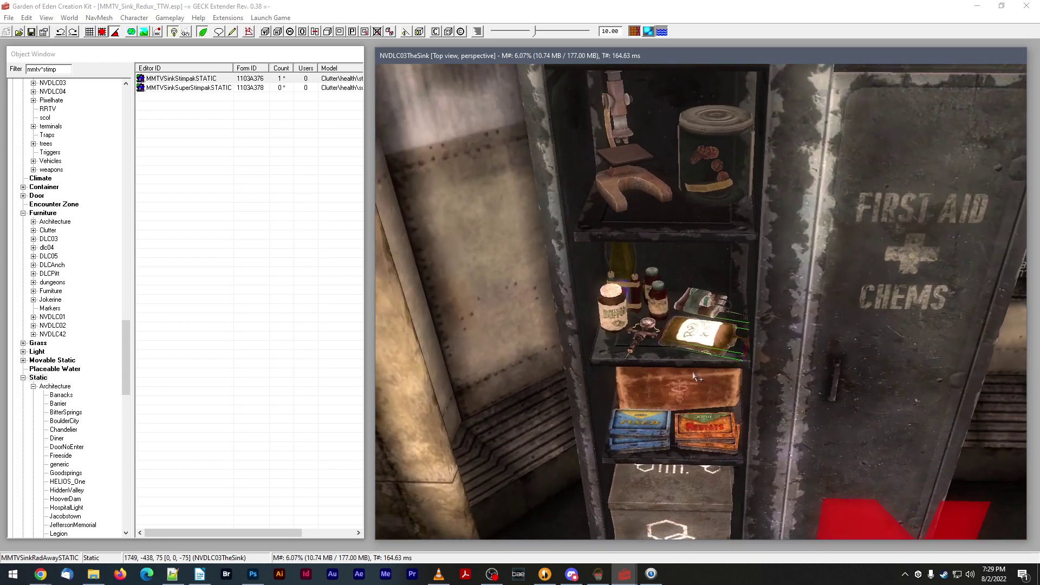
pyautogui.scroll(3, 694, 376)
# - Batch-set the XMarker by the cabinet as enable parent of the Hydra, Rad-X, Rebound, RadAway, Buffout and Stimpak statics
pyautogui.click(582, 278)
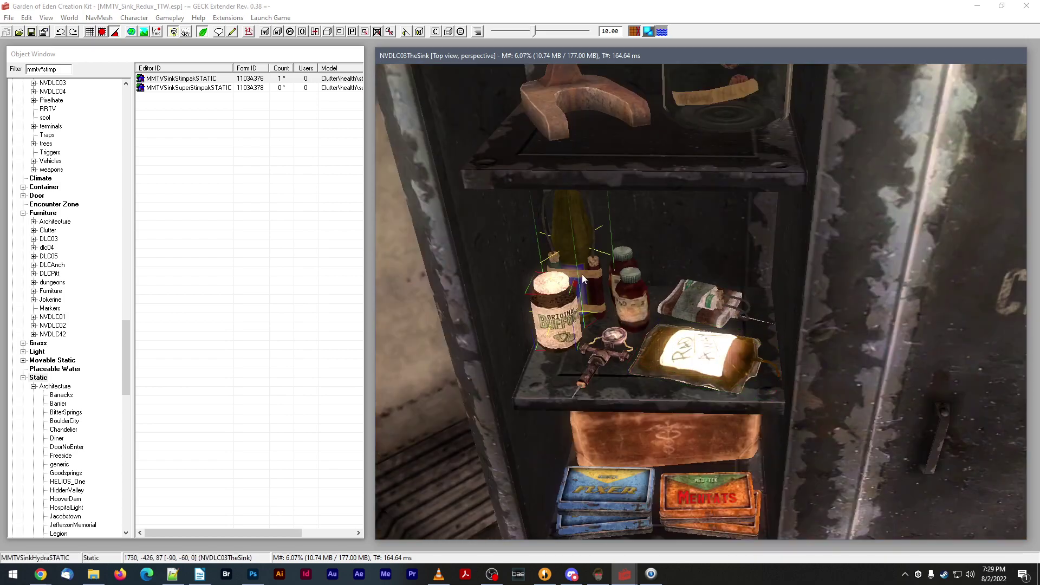
pyautogui.keyDown('ctrl'); pyautogui.click(623, 258); pyautogui.keyUp('ctrl')
pyautogui.keyDown('ctrl'); pyautogui.click(680, 293); pyautogui.keyUp('ctrl')
pyautogui.scroll(-3, 691, 355)
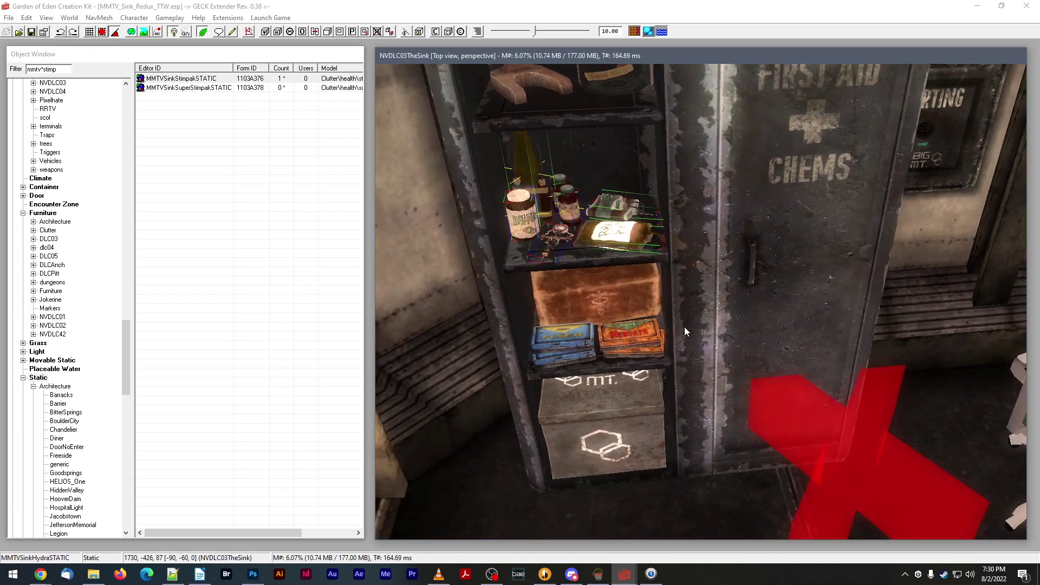
pyautogui.moveTo(684, 327); pyautogui.dragTo(681, 324, button='middle')
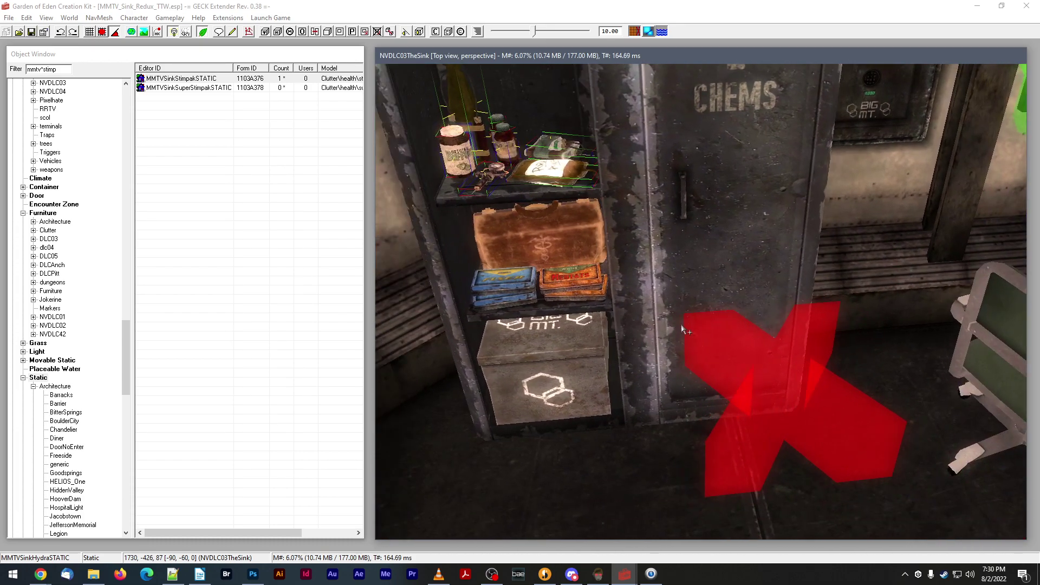
pyautogui.press('r')
pyautogui.click(527, 250)
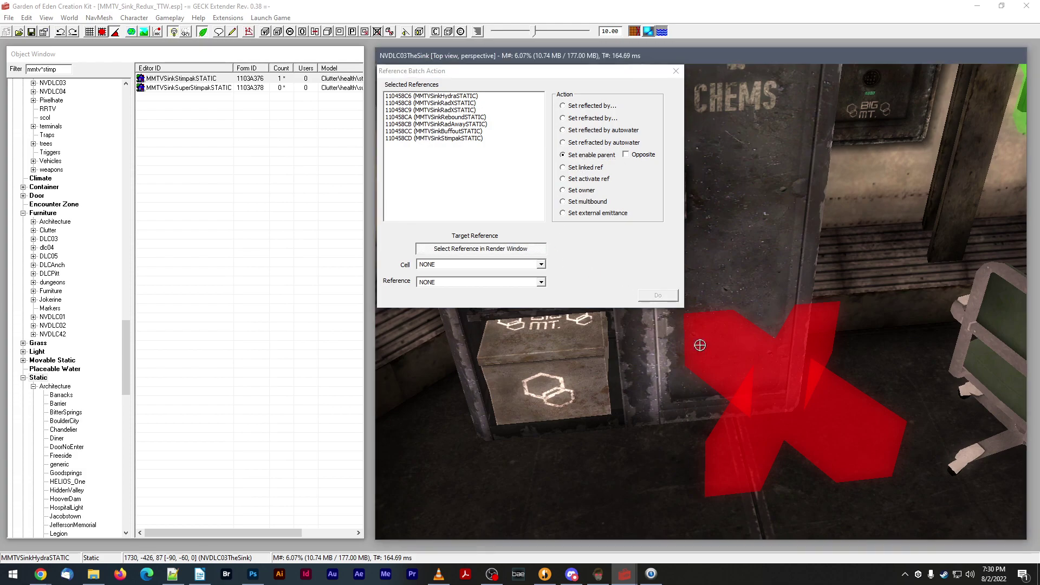
pyautogui.click(762, 371)
pyautogui.click(658, 295)
# - Move the enable-parent XMarker out of sight below the floor by the cabinet, to about Z -77, and save the plugin
pyautogui.scroll(3, 668, 293)
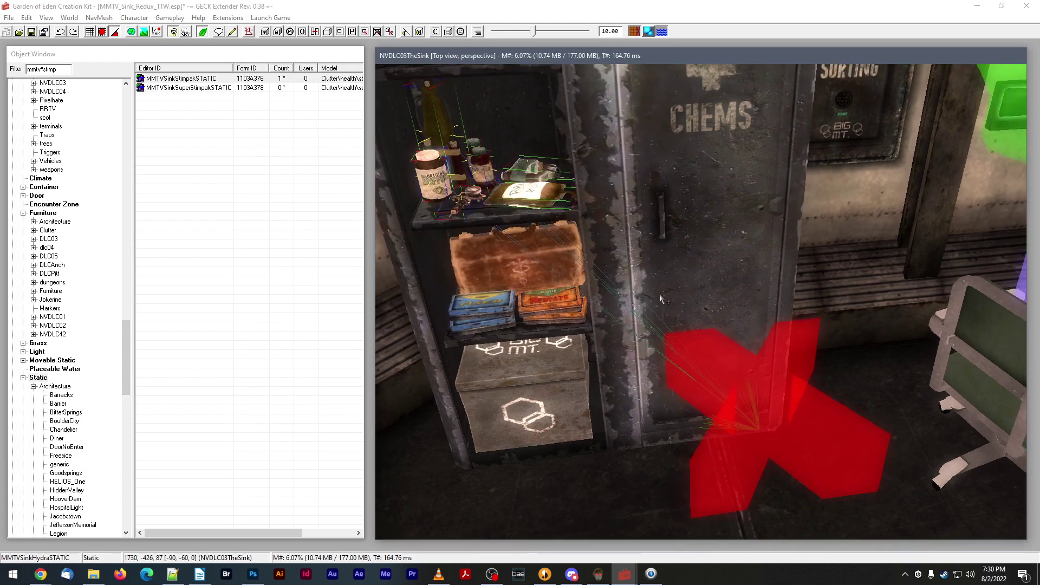
pyautogui.keyDown('shift'); pyautogui.moveTo(667, 293); pyautogui.dragTo(668, 290, button='middle'); pyautogui.keyUp('shift')
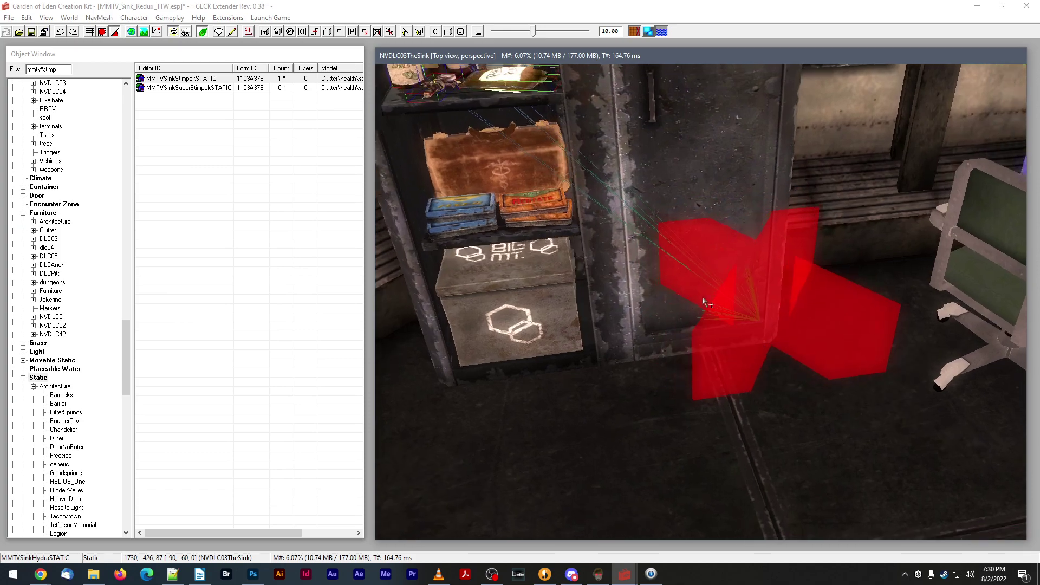
pyautogui.click(751, 299)
pyautogui.moveTo(751, 299); pyautogui.dragTo(635, 379)
pyautogui.keyDown('shift'); pyautogui.moveTo(702, 518); pyautogui.dragTo(705, 459, button='middle'); pyautogui.keyUp('shift')
pyautogui.moveTo(696, 224); pyautogui.dragTo(653, 469)
pyautogui.keyDown('shift'); pyautogui.moveTo(657, 347); pyautogui.dragTo(656, 375, button='middle'); pyautogui.keyUp('shift')
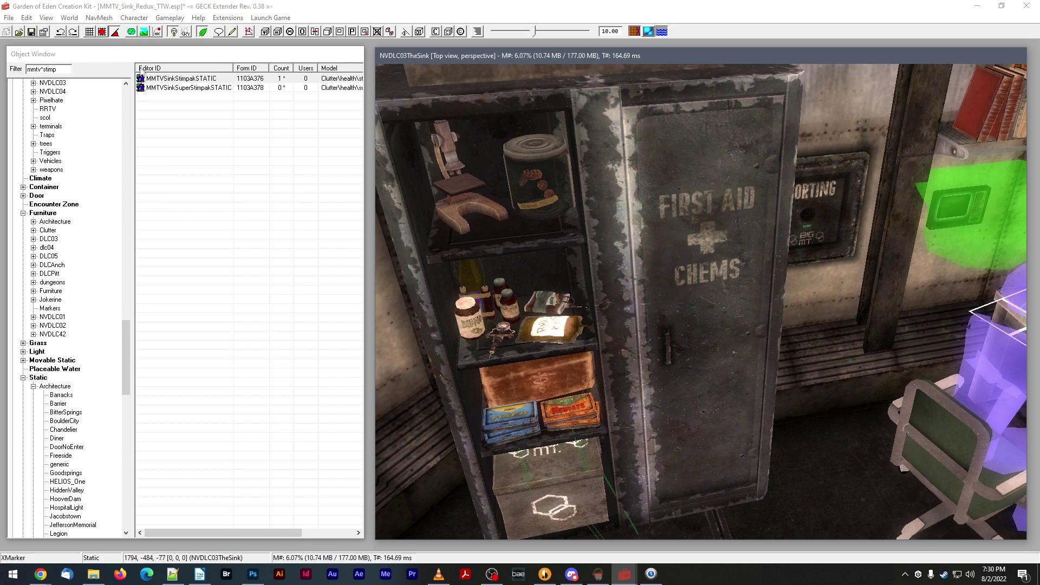
pyautogui.click(31, 32)
# - Select the RadAway bag on the chem shelf and examine its placement up close
pyautogui.scroll(3, 543, 336)
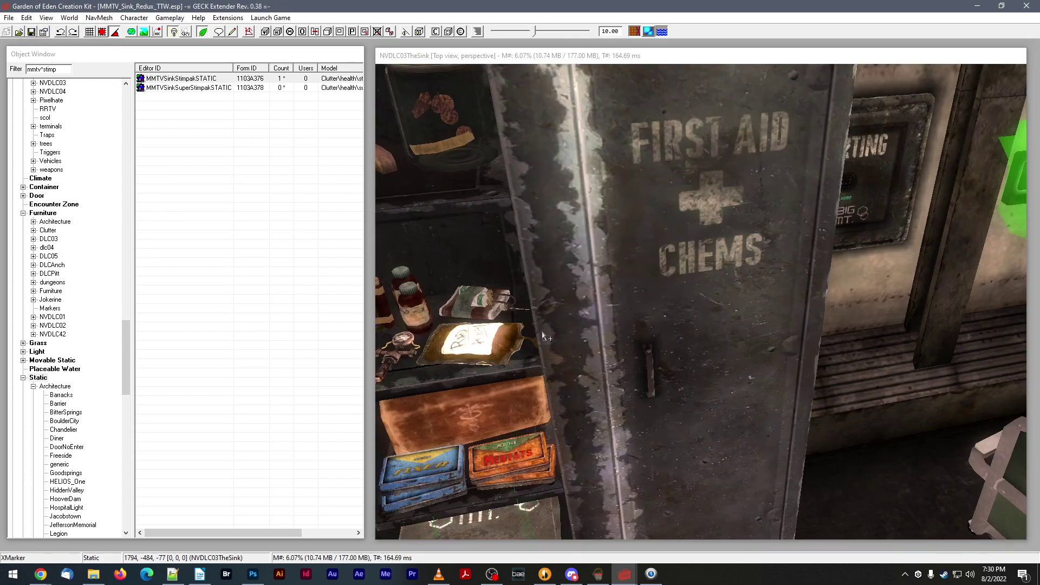
pyautogui.moveTo(543, 336); pyautogui.dragTo(656, 380, button='middle')
pyautogui.scroll(4, 656, 375)
pyautogui.click(656, 375)
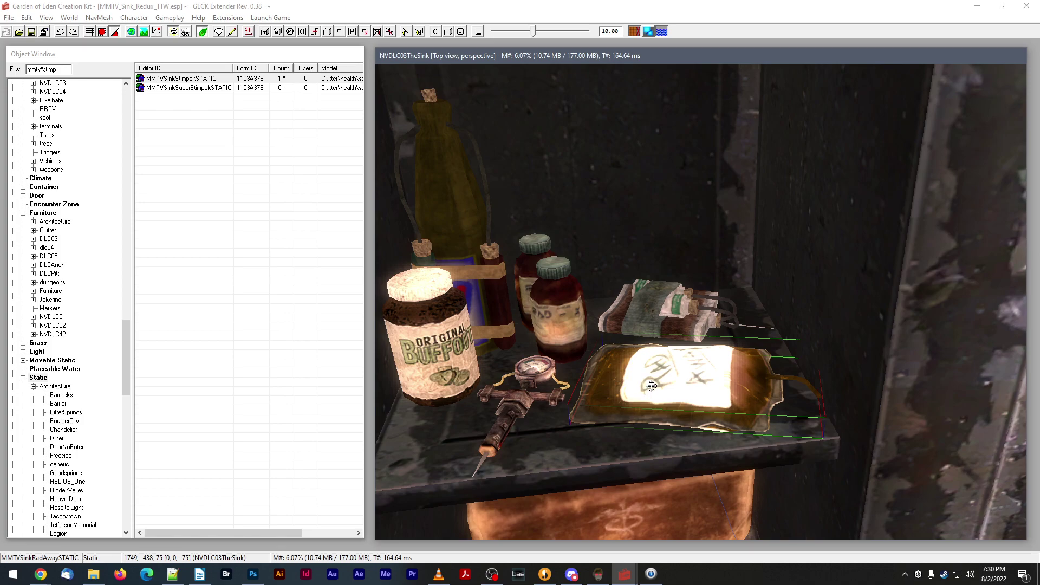
# - Examine the chem shelf and the whole first aid cabinet from several angles and distances
pyautogui.keyDown('shift'); pyautogui.moveTo(651, 388); pyautogui.dragTo(650, 391, button='middle'); pyautogui.keyUp('shift')
pyautogui.press('d')
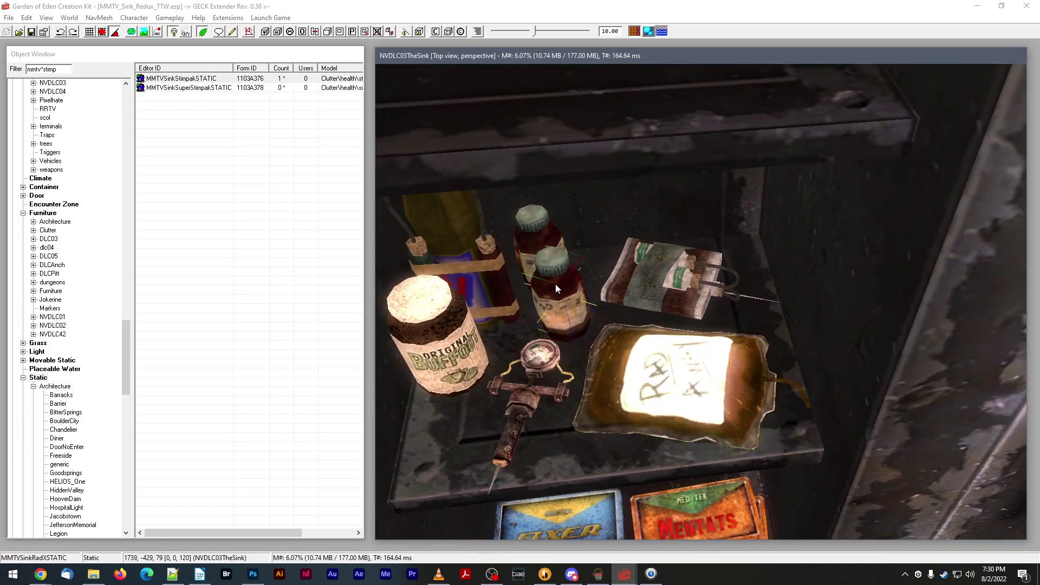
pyautogui.scroll(-5, 541, 222)
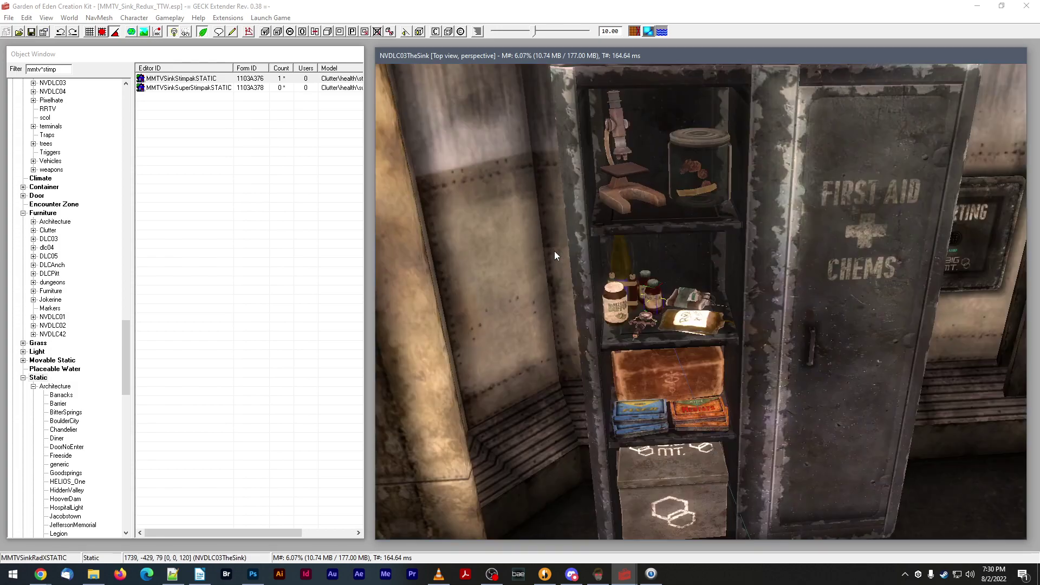
pyautogui.moveTo(704, 369); pyautogui.dragTo(707, 374, button='middle')
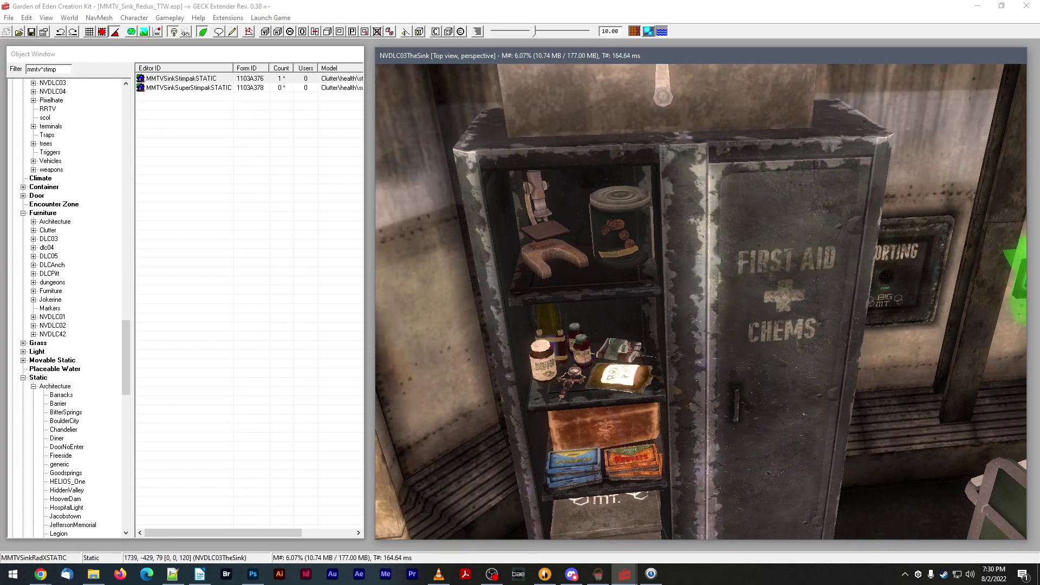
pyautogui.scroll(-3, 635, 336)
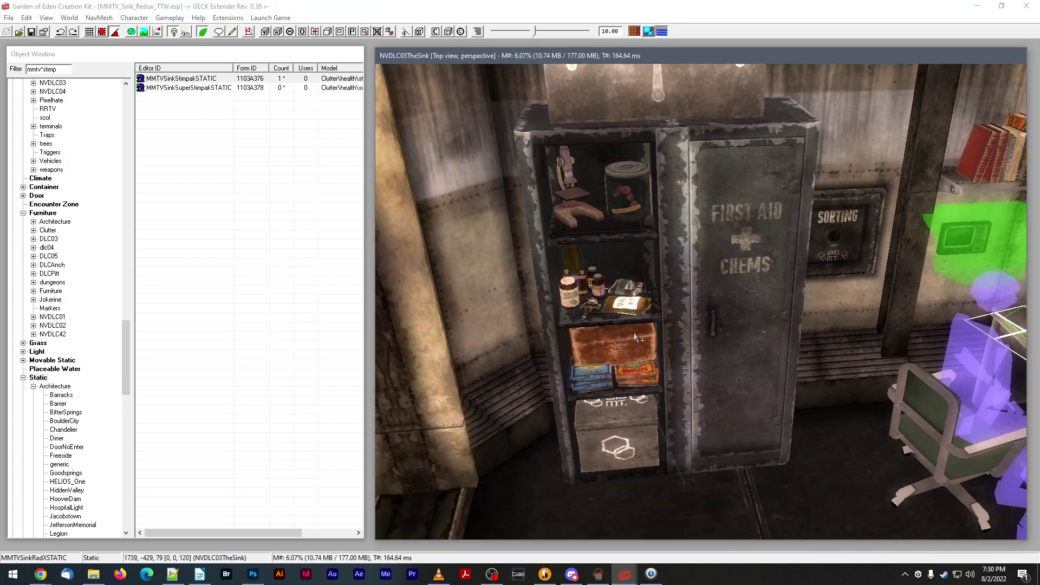
# - Launch Fallout: Tale of Two Wastelands and load the Sink with the console command coc nvdlc03thesink
pyautogui.click(598, 574)
pyautogui.click(1001, 74)
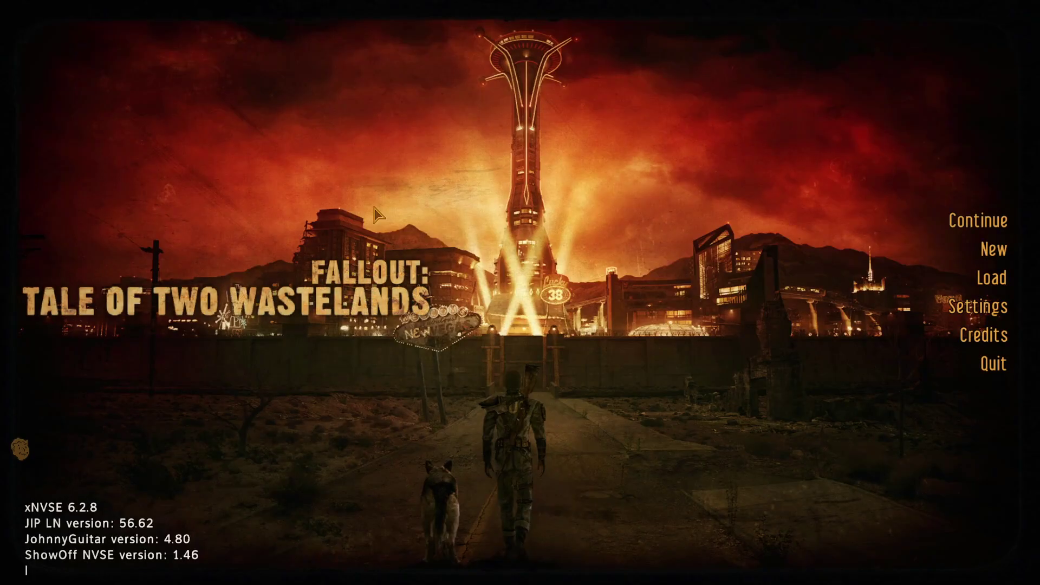
pyautogui.write('cocl')
pyautogui.write(' nvs')
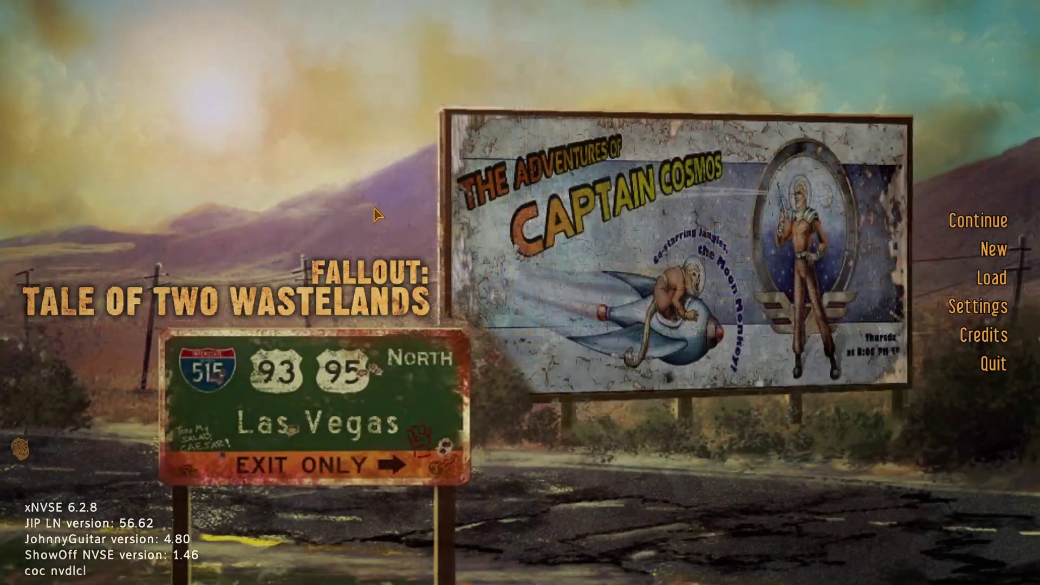
pyautogui.write('03thesink')
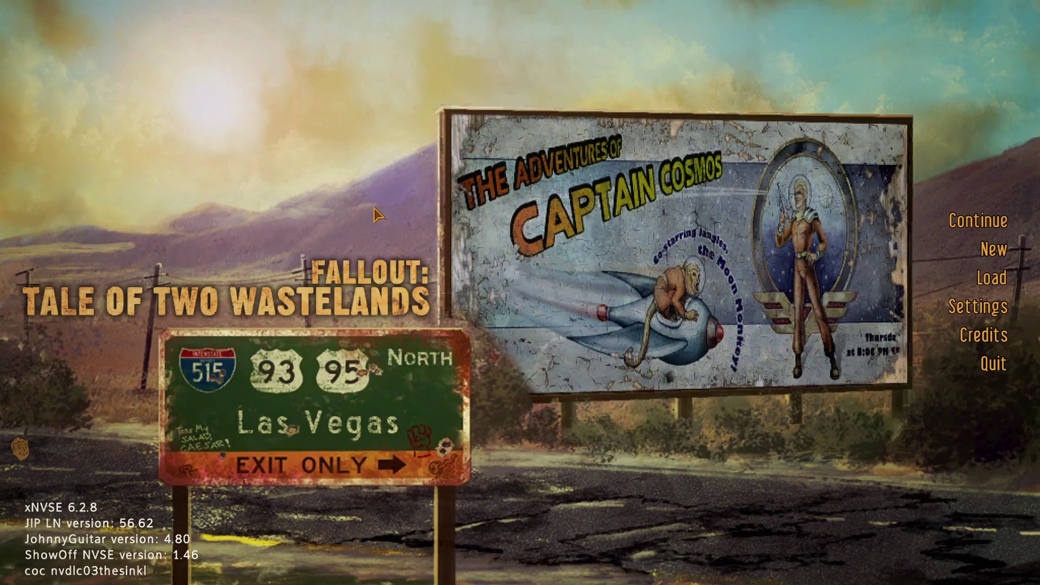
pyautogui.press('Return')
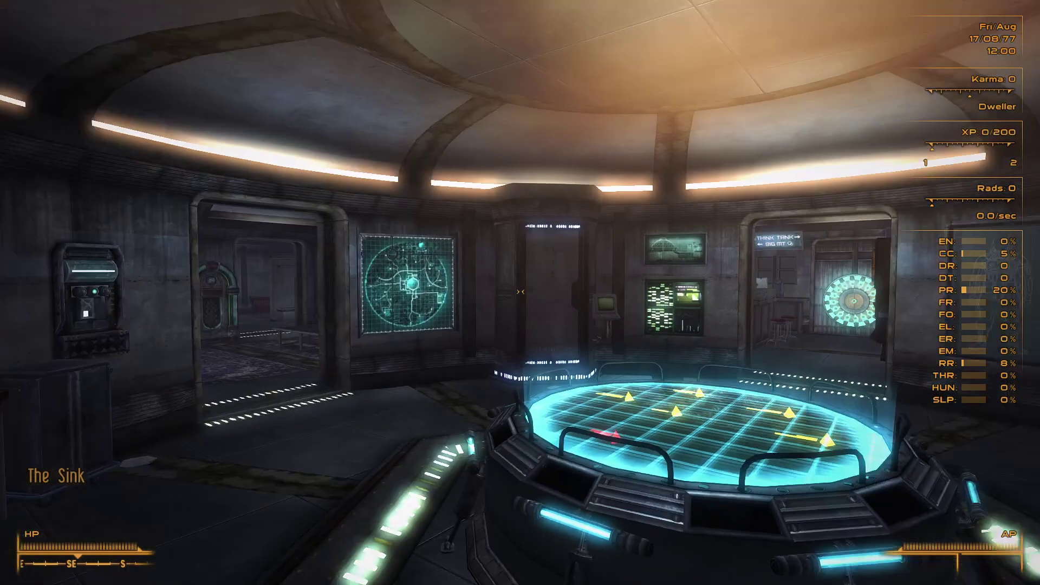
# - Walk to the Food, Poisons and Chems test container and take the Auto-Inject Stimpaks and Auto-Inject Super Stimpaks
pyautogui.press('w')
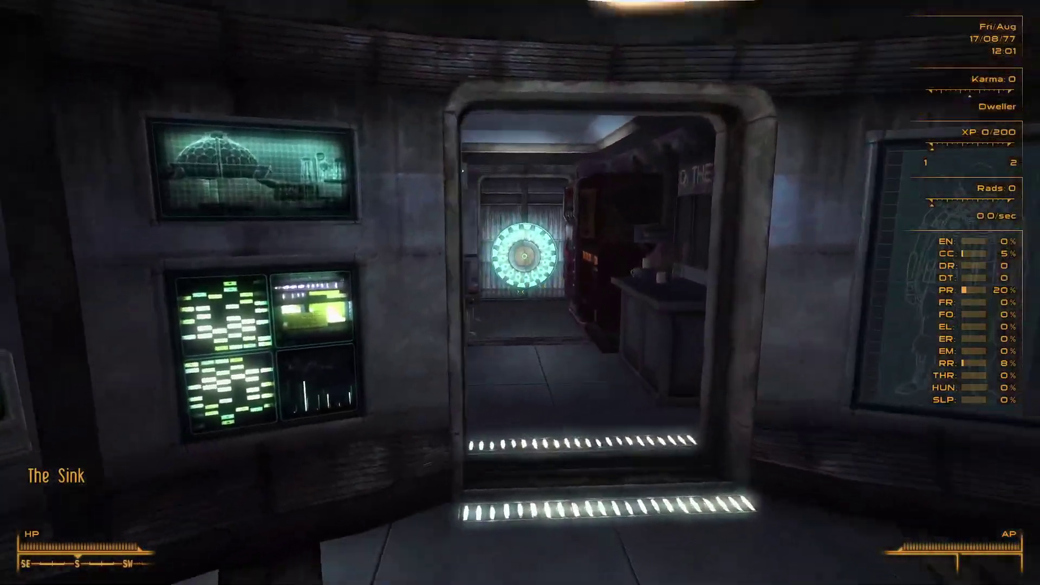
pyautogui.press('w')
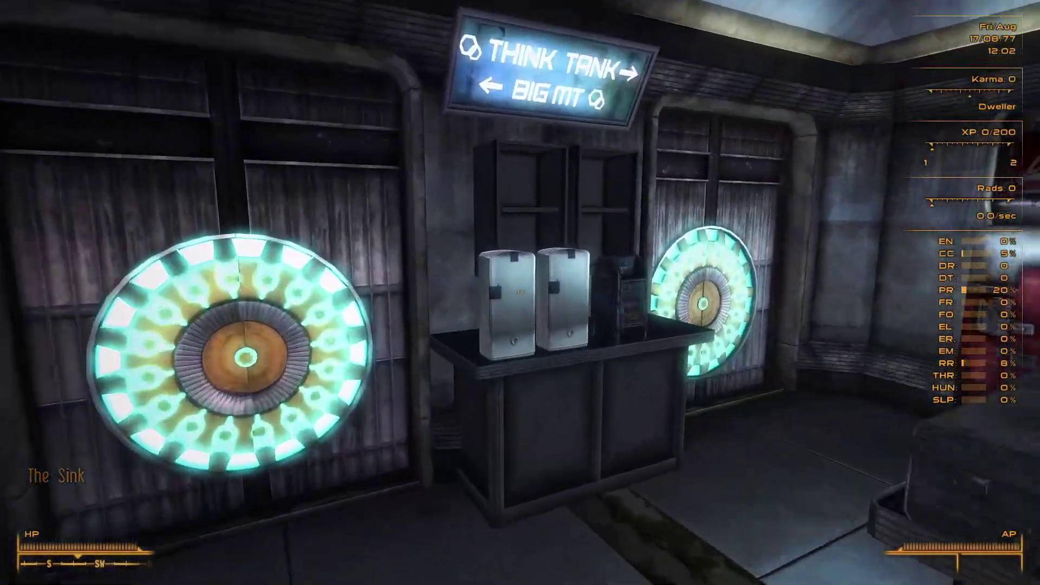
pyautogui.press('e')
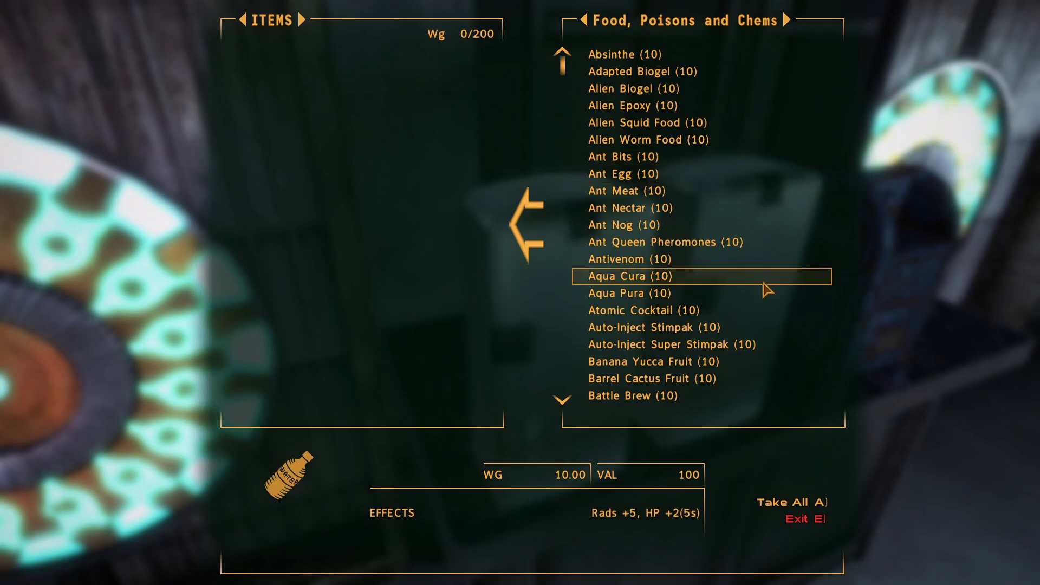
pyautogui.click(761, 334)
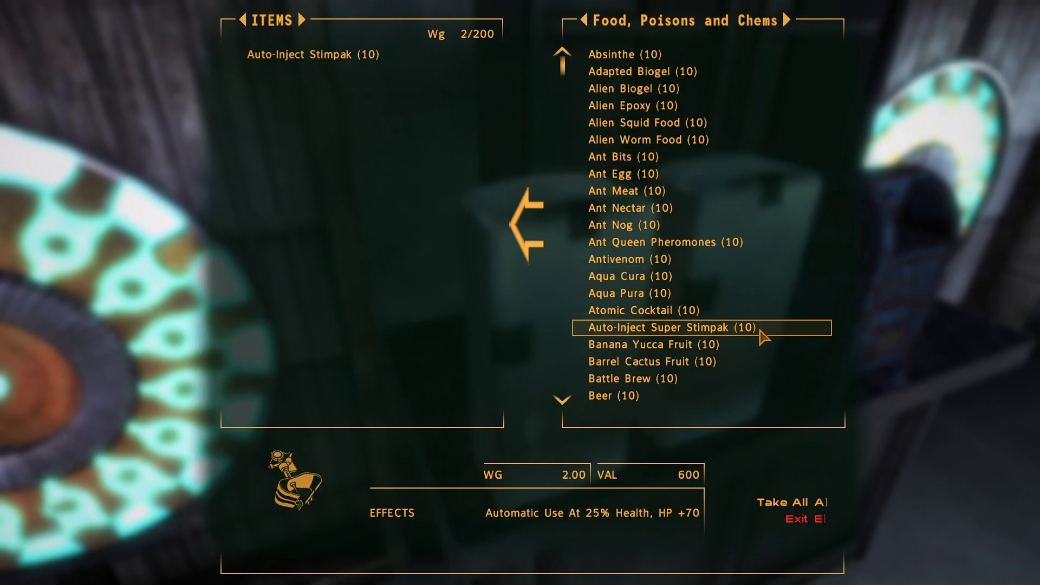
pyautogui.click(762, 336)
# - Take the Buffout and Cateye stacks from the Food, Poisons and Chems container
pyautogui.scroll(-20, 750, 363)
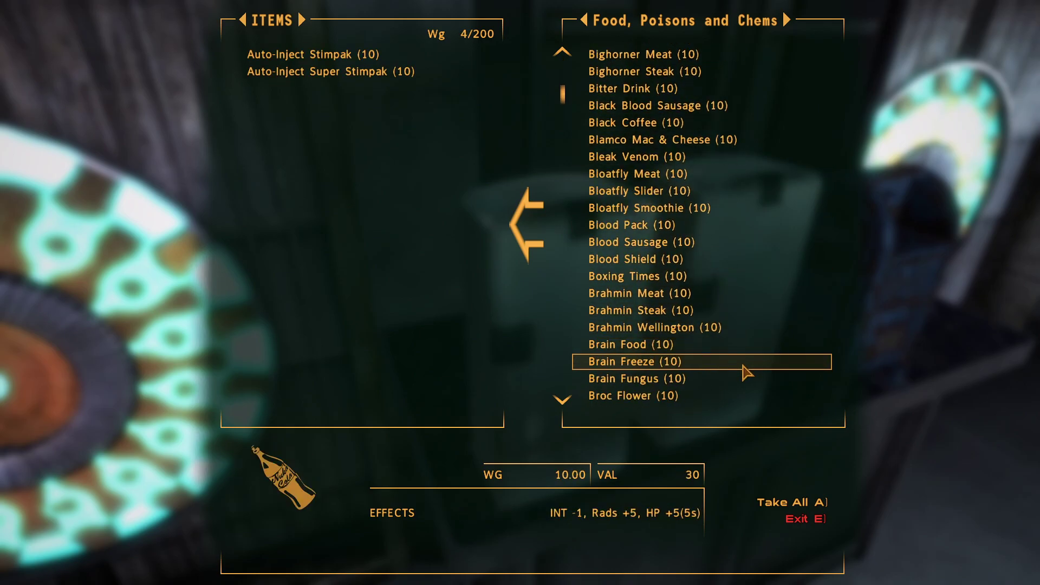
pyautogui.scroll(-7, 737, 346)
pyautogui.click(731, 328)
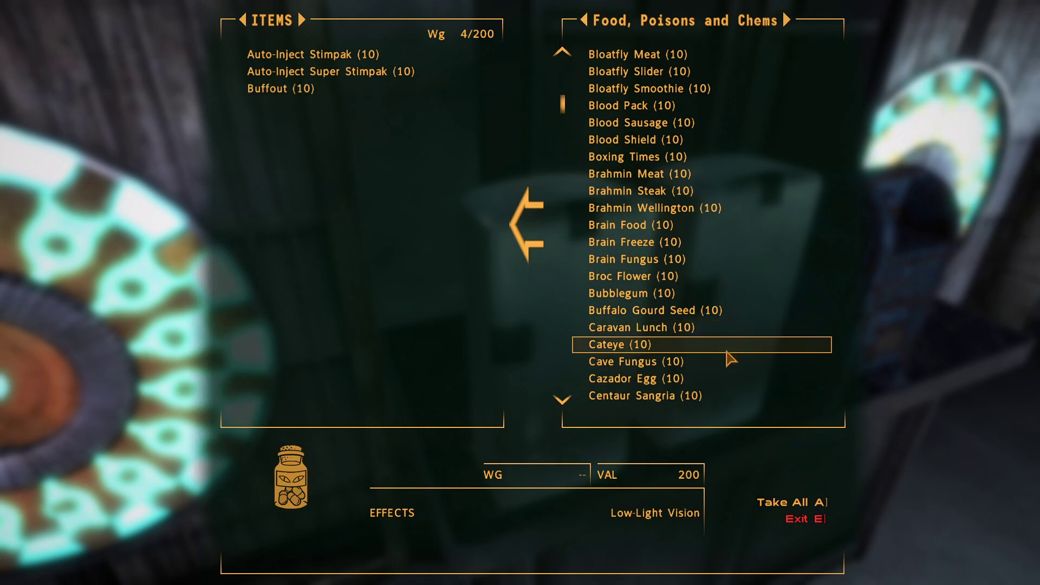
pyautogui.click(730, 349)
# - Filter the container's items by "stim" and take the regular Stimpak stack
pyautogui.scroll(-20, 726, 363)
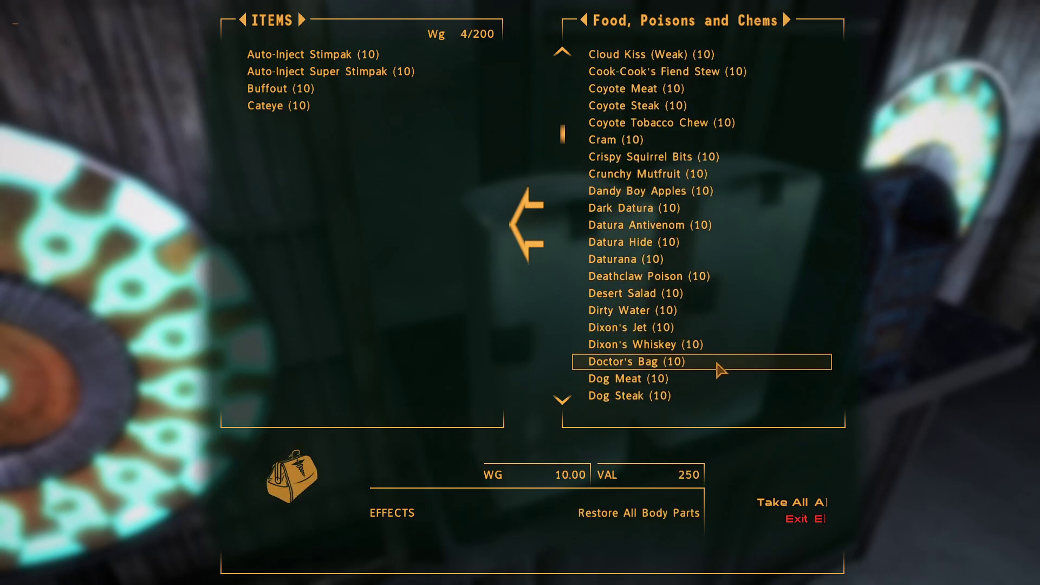
pyautogui.write('stin')
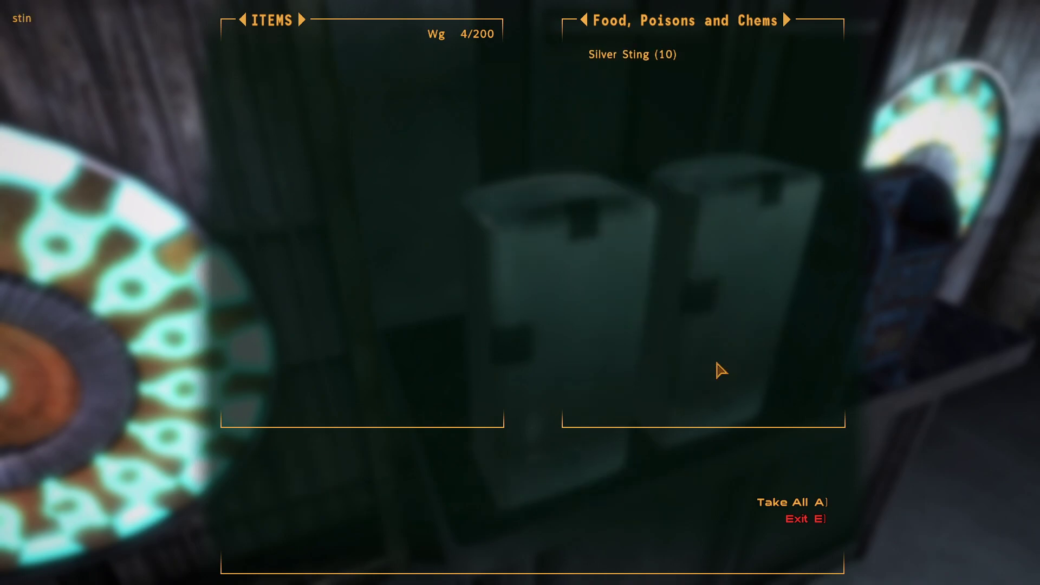
pyautogui.press('BackSpace')
pyautogui.write('m')
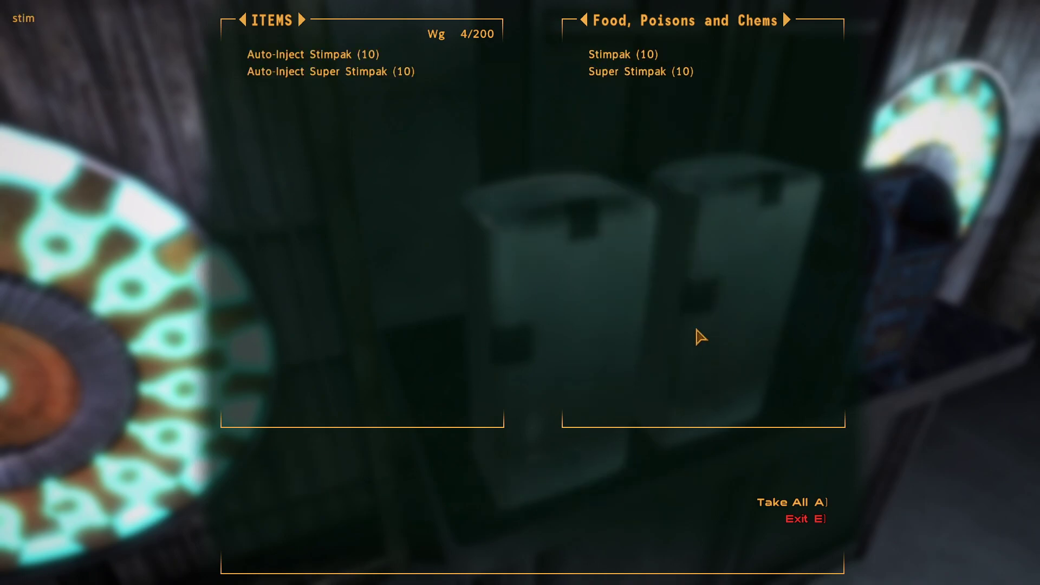
pyautogui.click(660, 54)
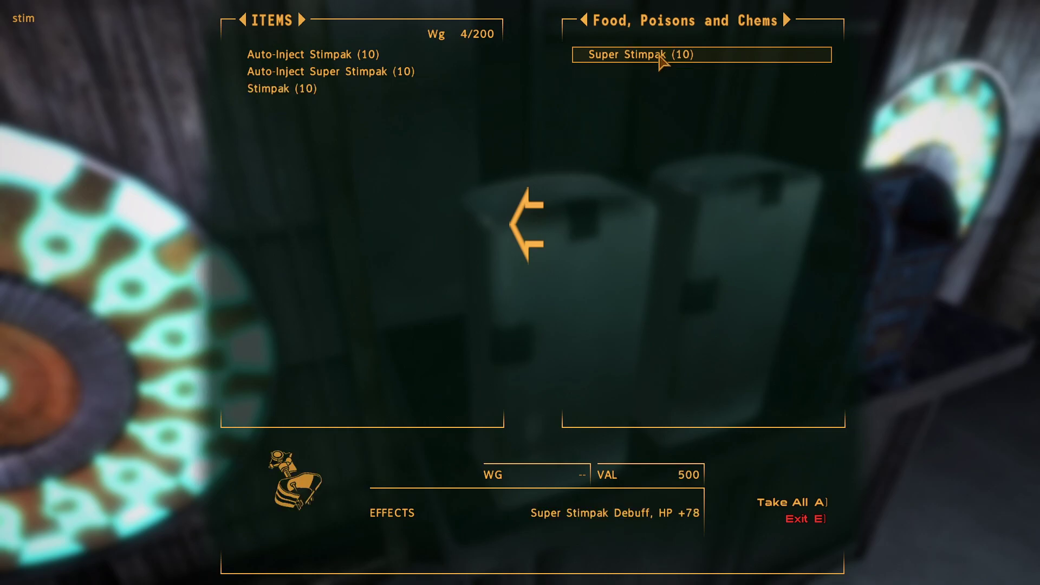
# - Filter the container's items by "rad", take the Rad-X, Irradiated YumYum Deviled Eggs and RadAway stacks, and close the container
pyautogui.press('BackSpace')
pyautogui.press('BackSpace')
pyautogui.press('BackSpace')
pyautogui.press('BackSpace')
pyautogui.write('rza')
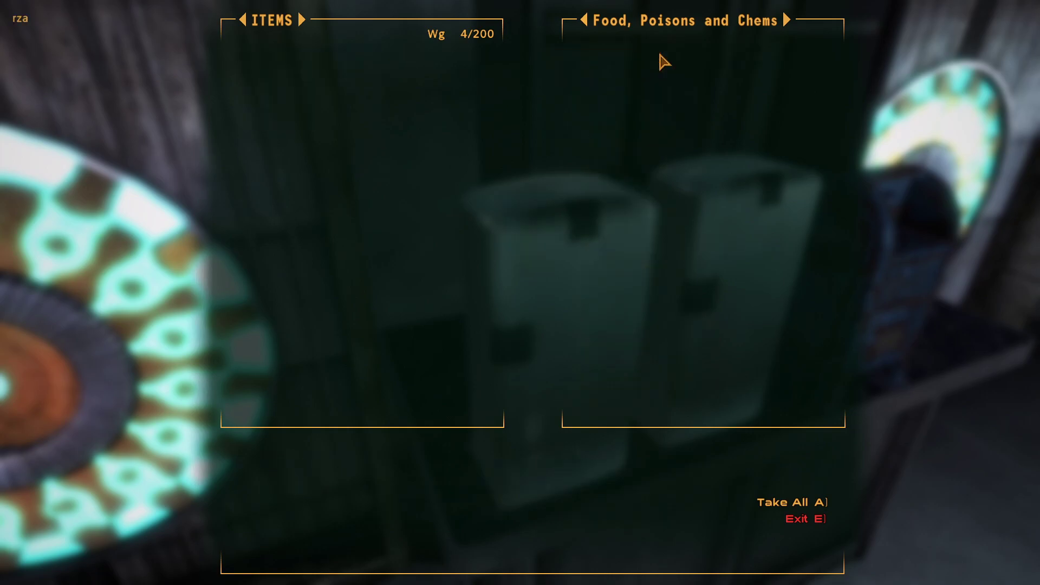
pyautogui.press('BackSpace')
pyautogui.write('a')
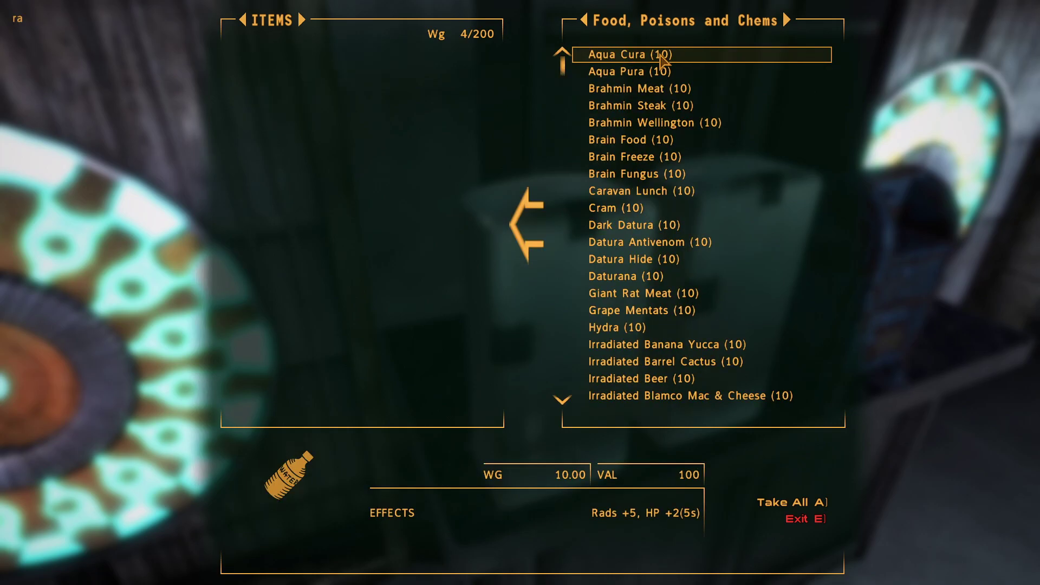
pyautogui.write('dd')
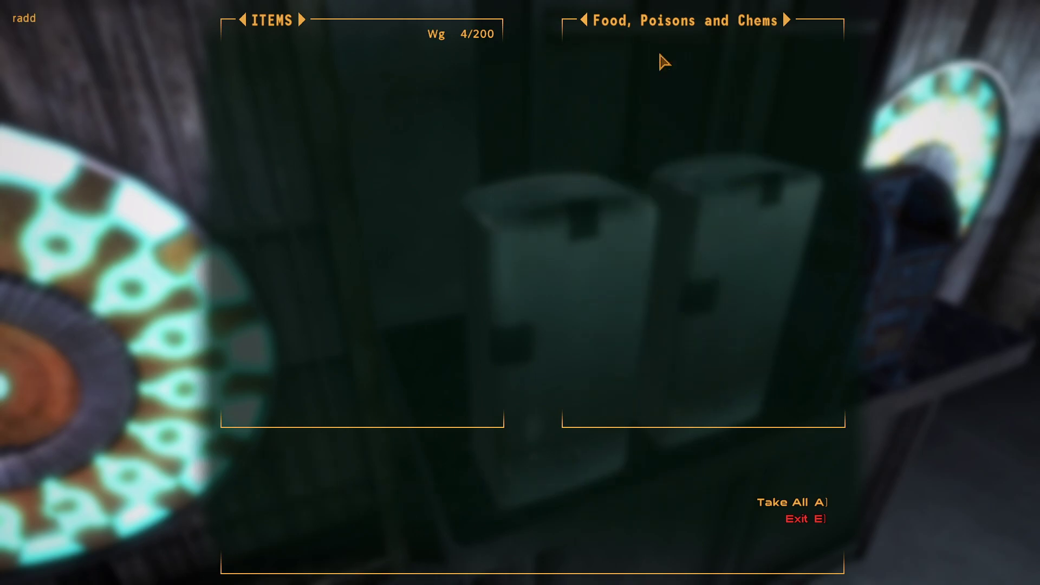
pyautogui.press('BackSpace')
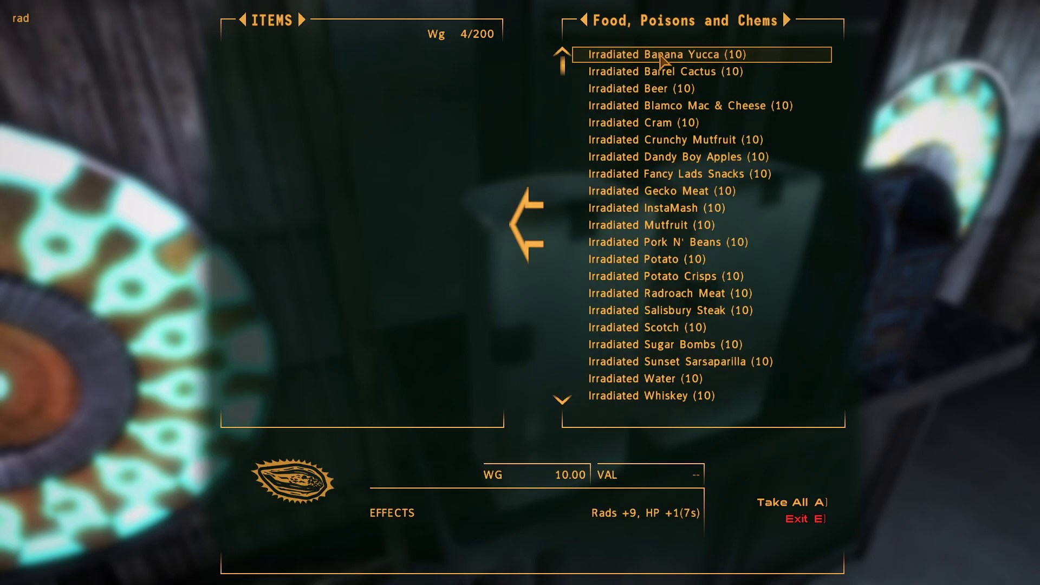
pyautogui.scroll(-5, 666, 271)
pyautogui.click(704, 350)
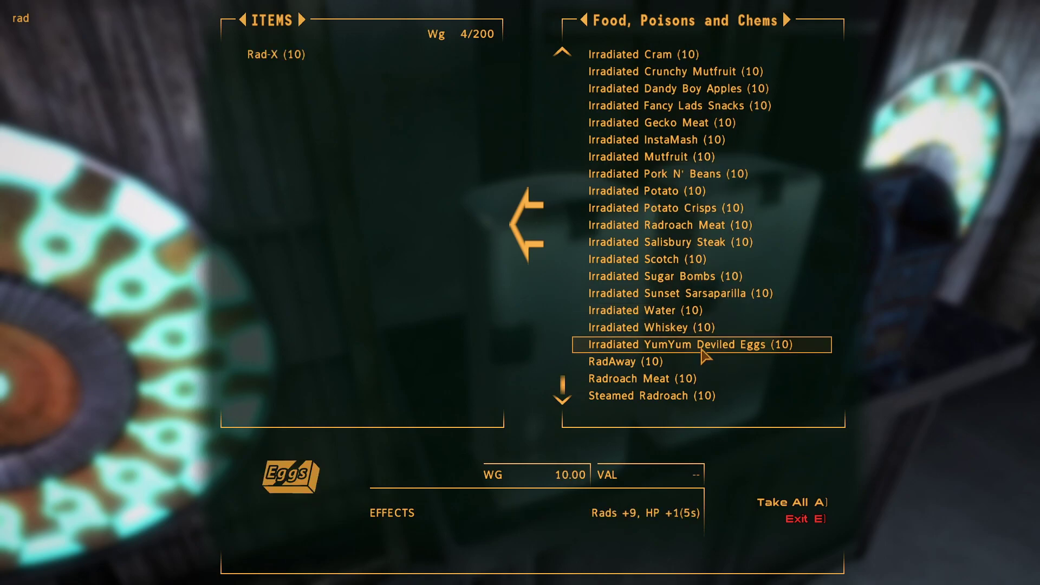
pyautogui.click(704, 351)
pyautogui.click(702, 360)
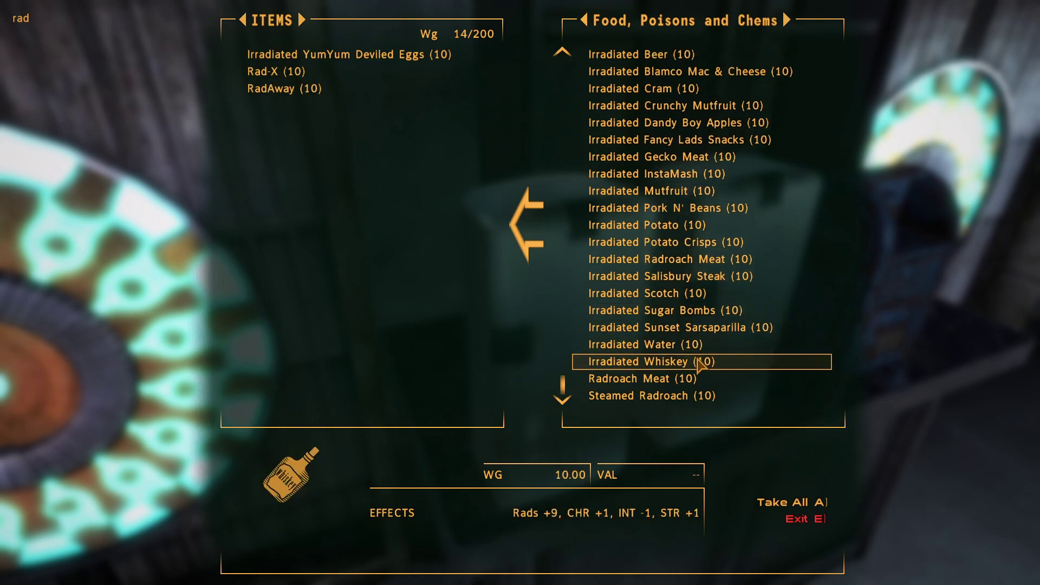
pyautogui.click(803, 519)
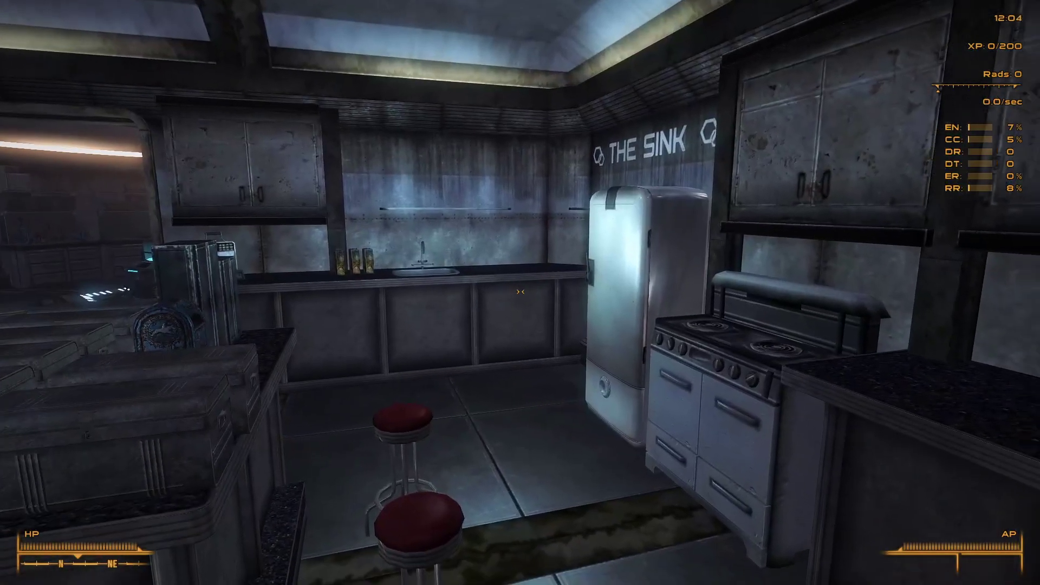
# - Walk from the kitchen through the Sink to the First Aid and Chems cabinet beside the Sorting panel
pyautogui.press('w')
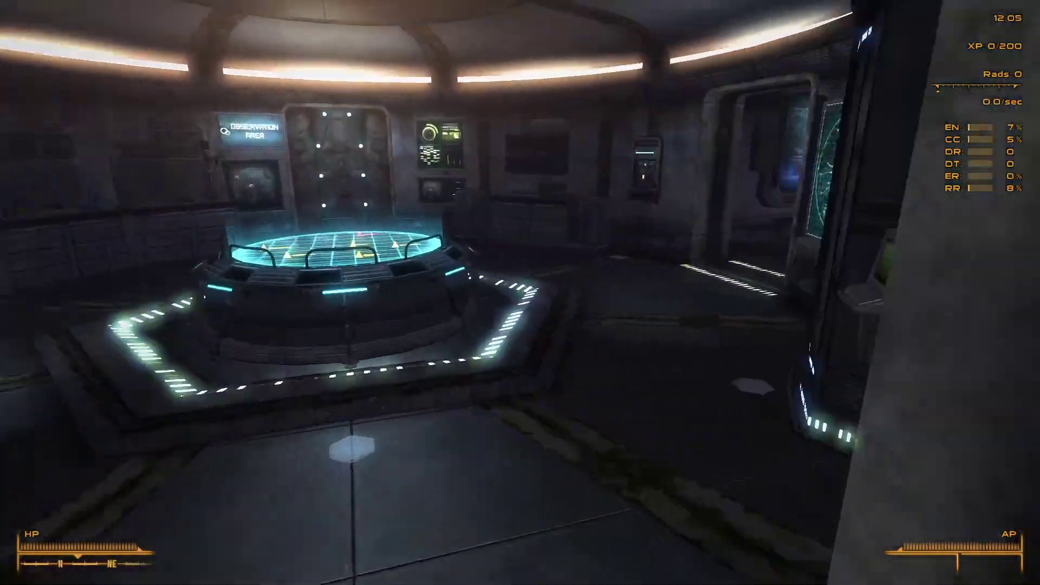
pyautogui.press('w')
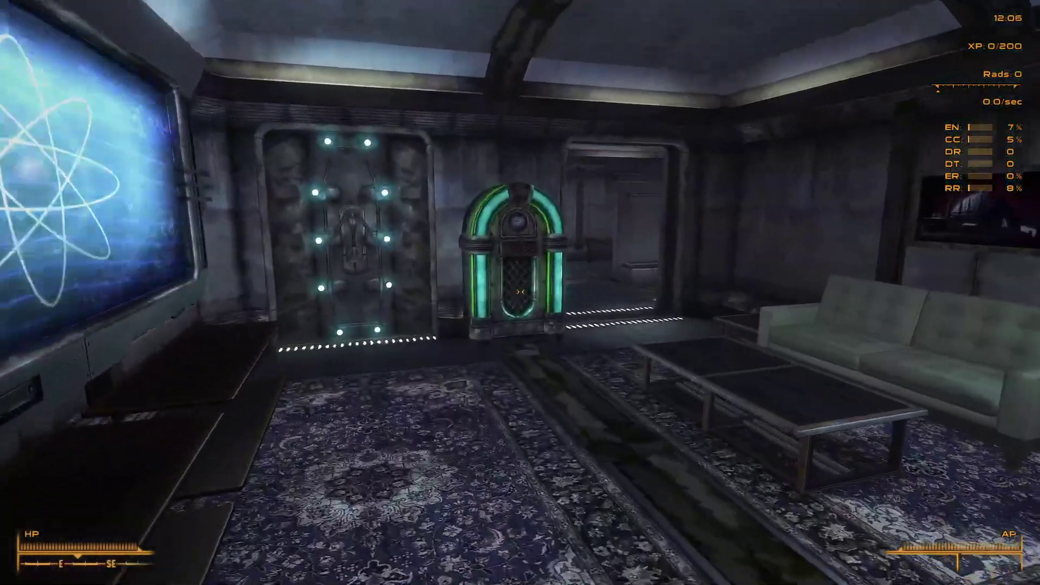
pyautogui.press('w')
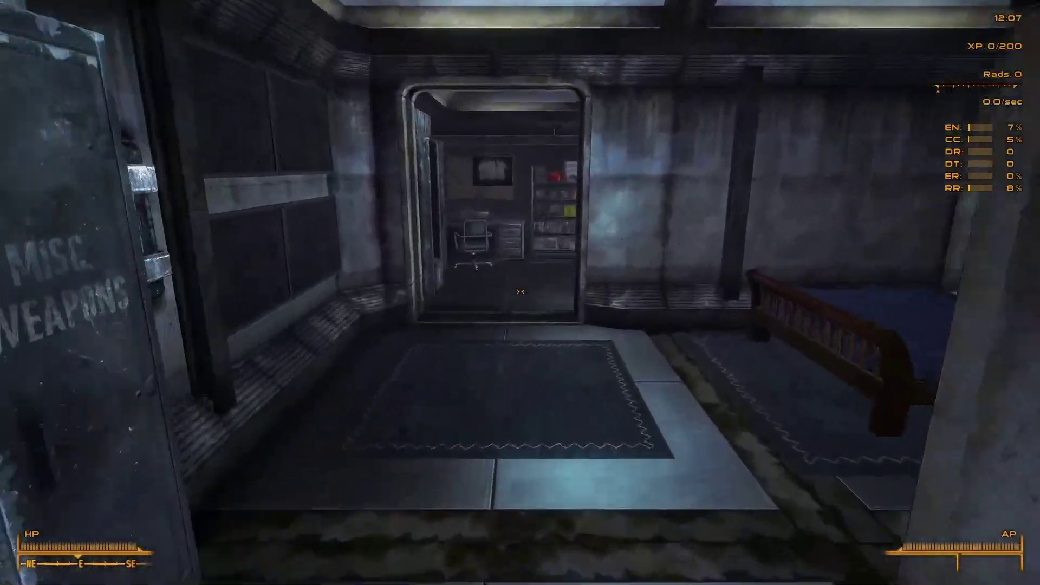
pyautogui.press('w')
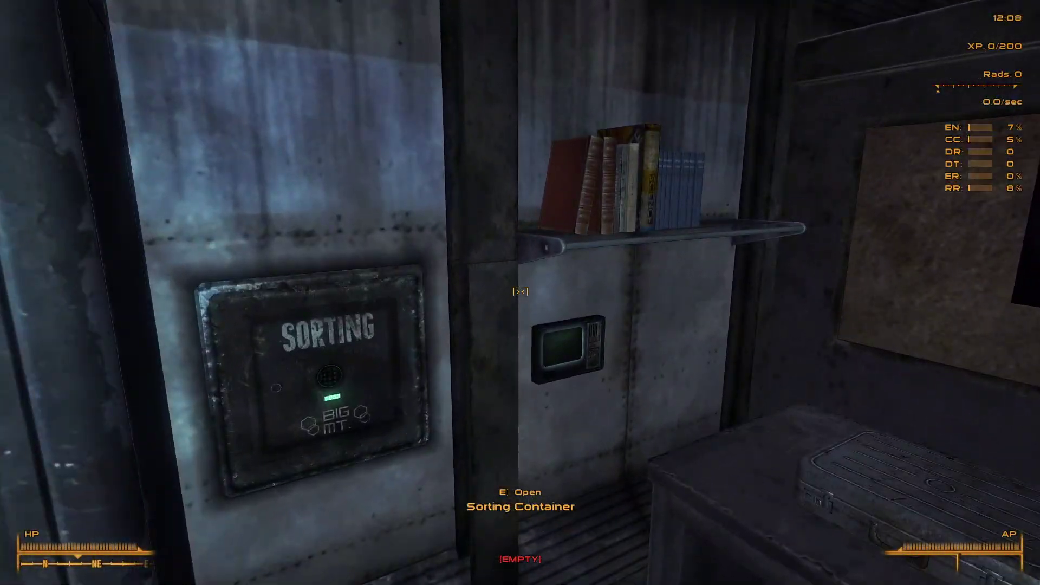
pyautogui.press('w')
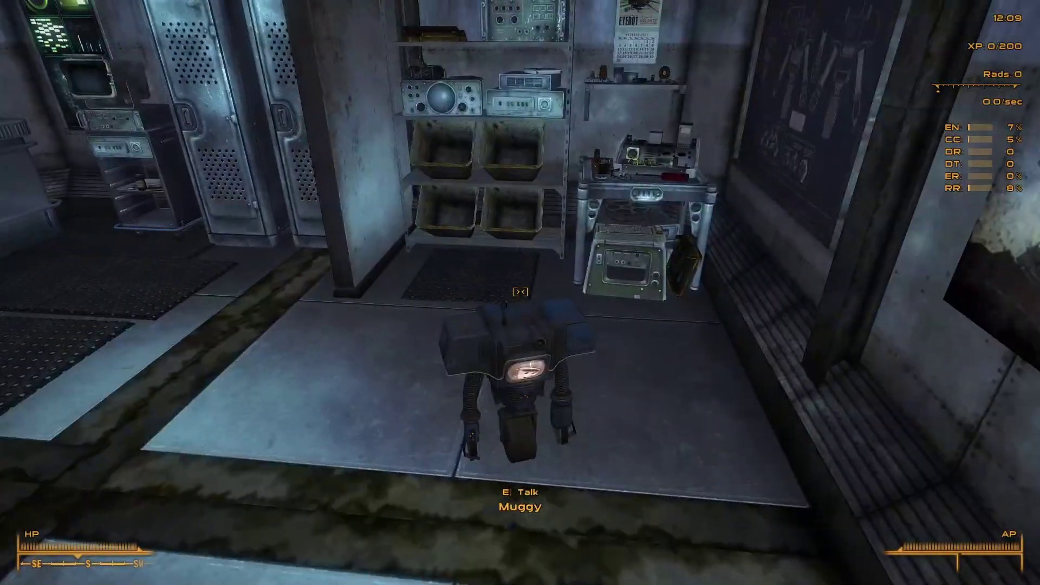
pyautogui.press('s')
pyautogui.press('w')
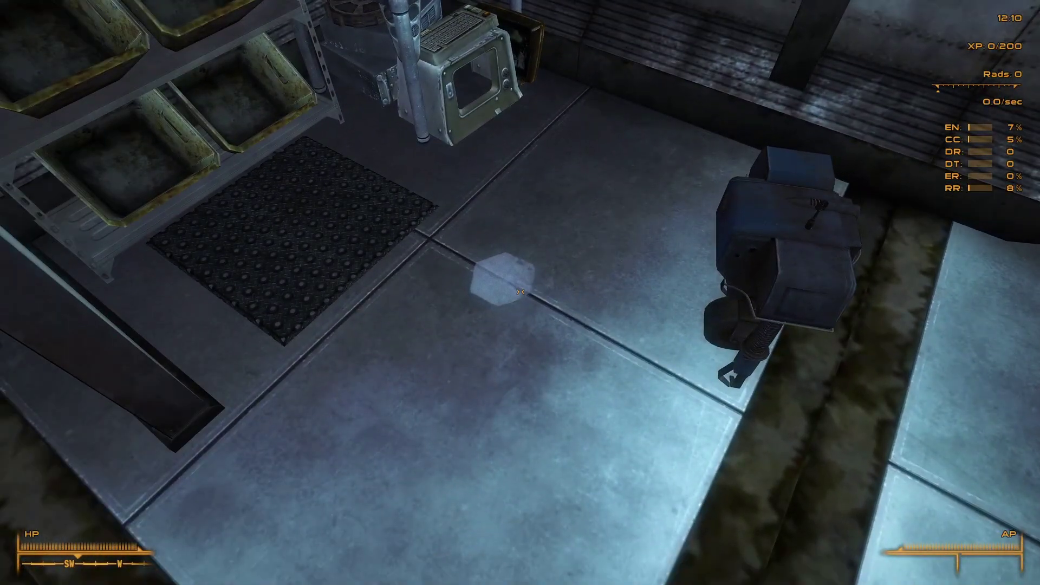
pyautogui.press('s')
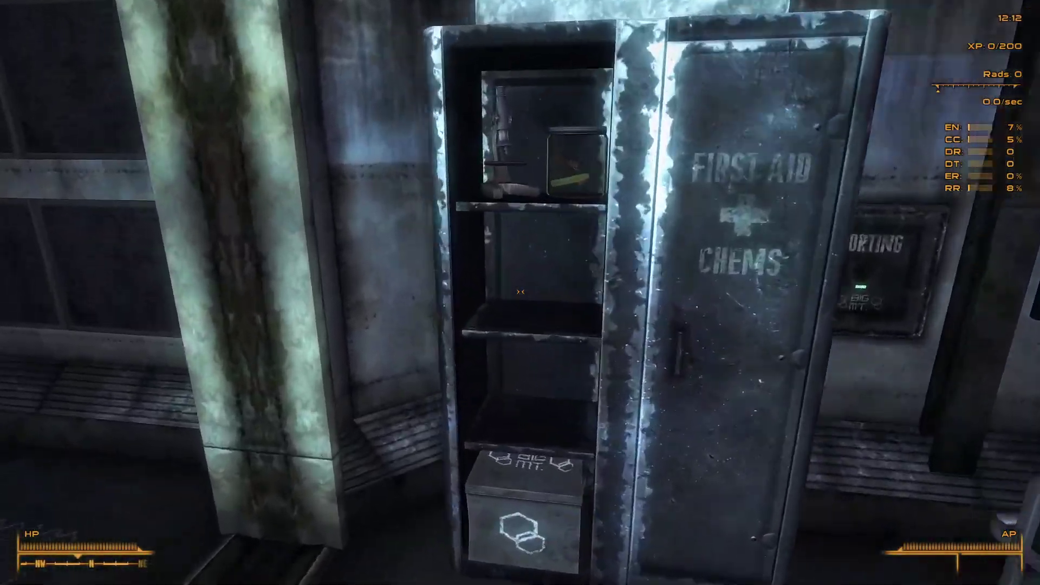
# - Examine the First Aid and Chems cabinet's shelves up close, including the microscope and the specimen jar
pyautogui.press('w')
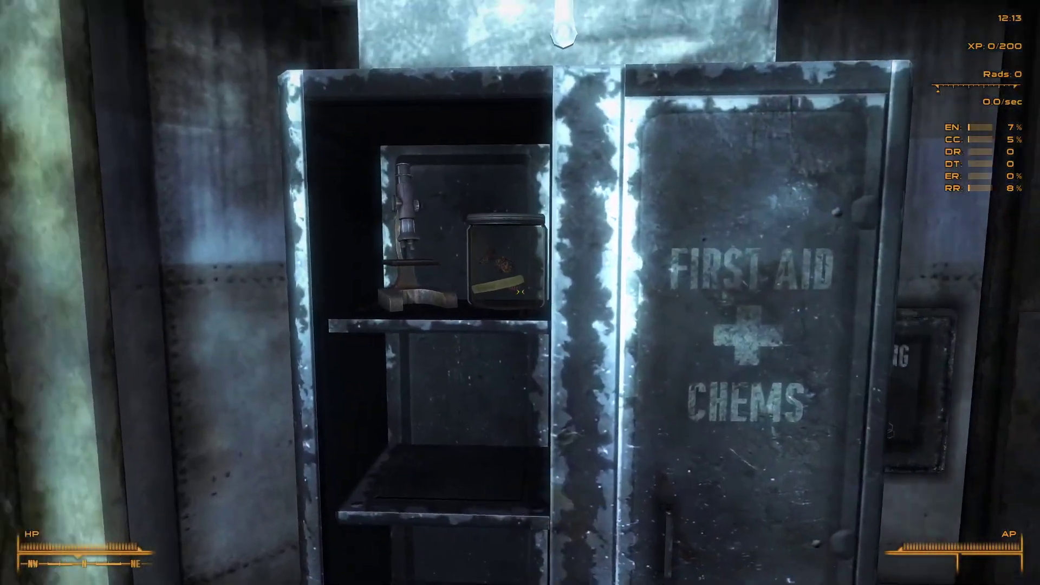
pyautogui.press('w')
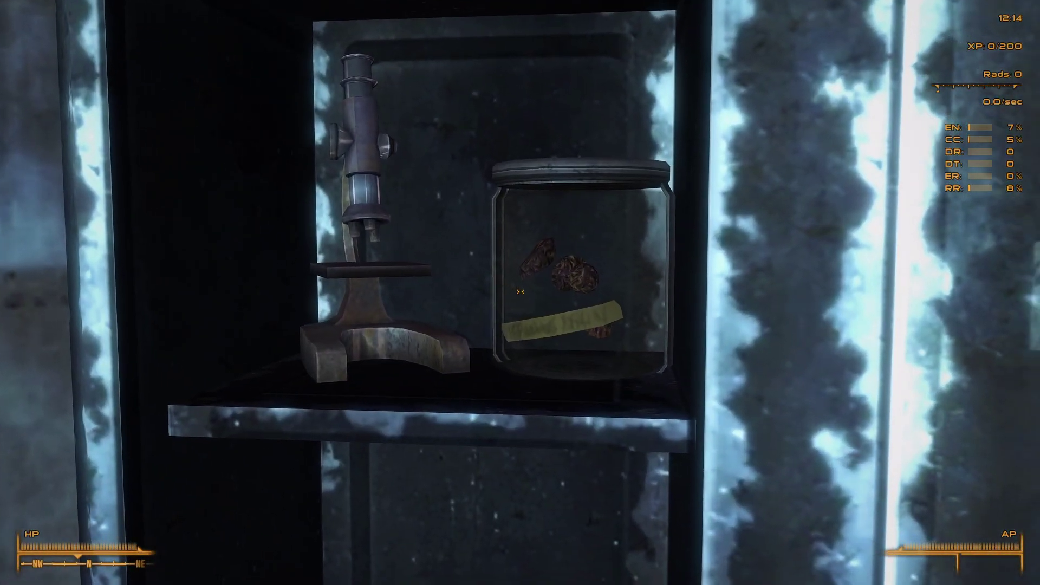
pyautogui.press('s')
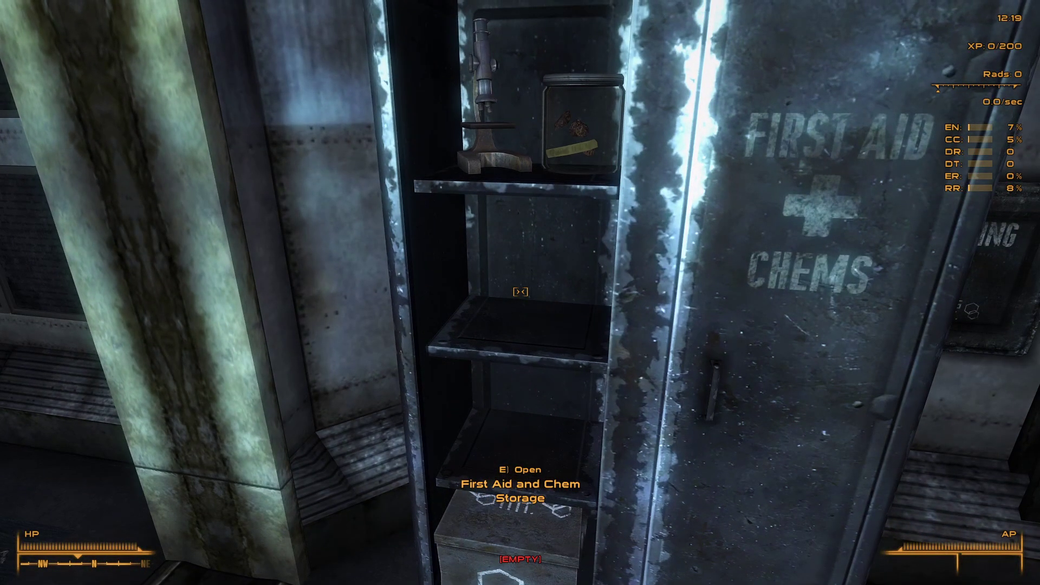
# - Store 5 Buffout in the First Aid and Chem Storage cabinet and close it
pyautogui.press('e')
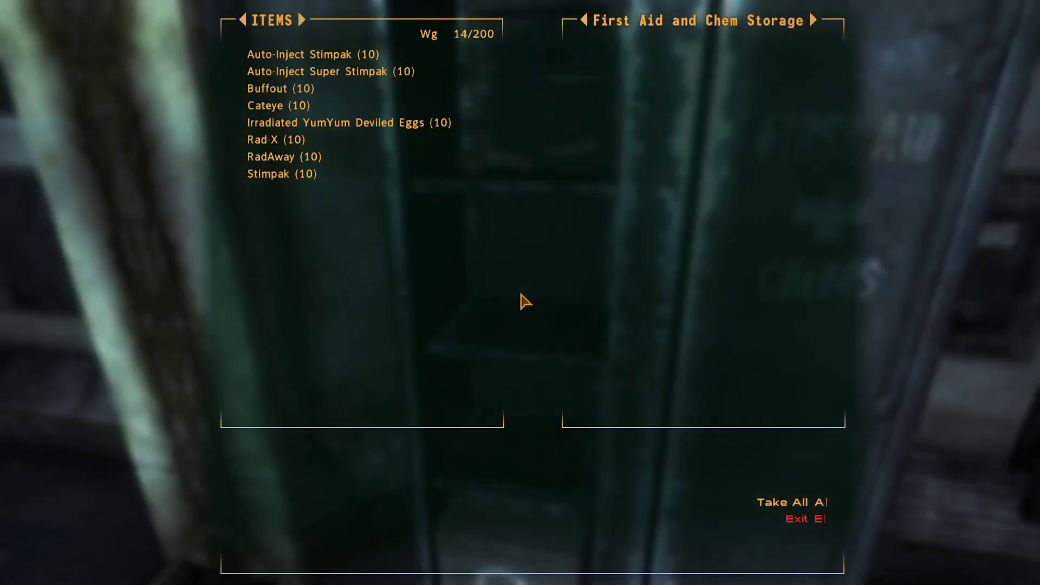
pyautogui.click(324, 93)
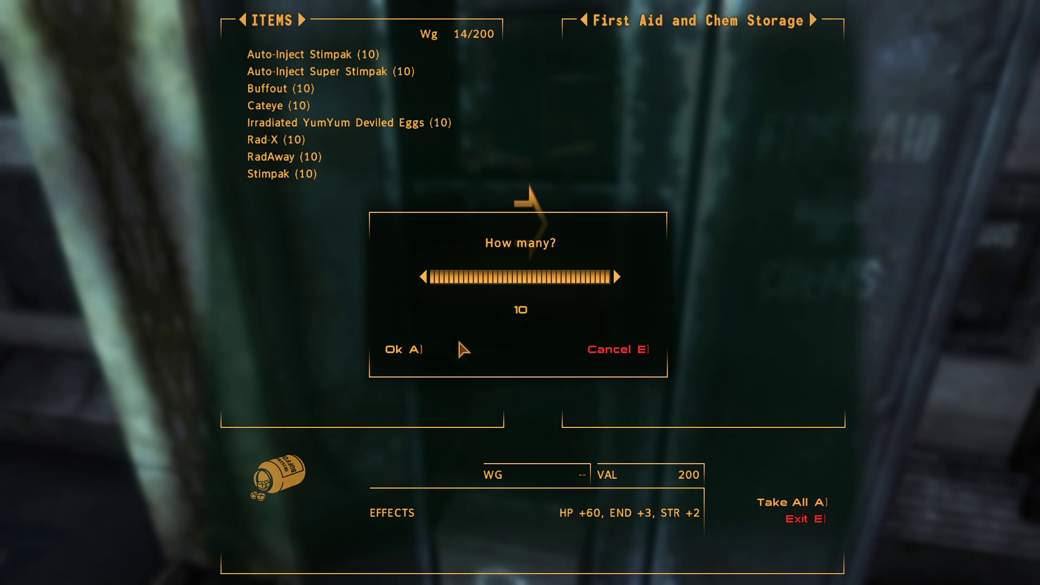
pyautogui.click(527, 282)
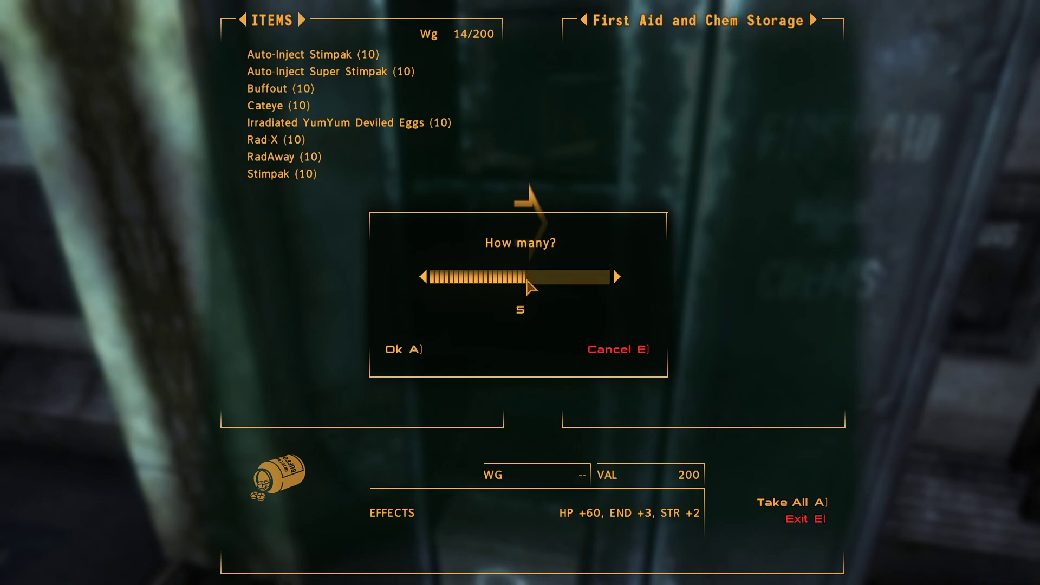
pyautogui.click(401, 351)
pyautogui.click(796, 518)
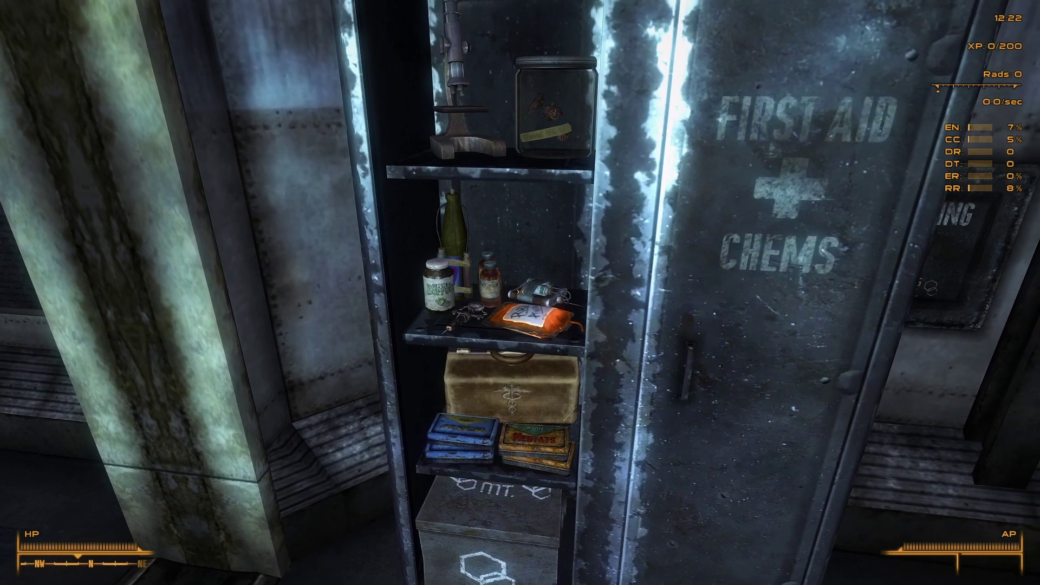
# - Take the Buffout back from the cabinet and move every carried chem and food stack into the Sorting Container
pyautogui.press('e')
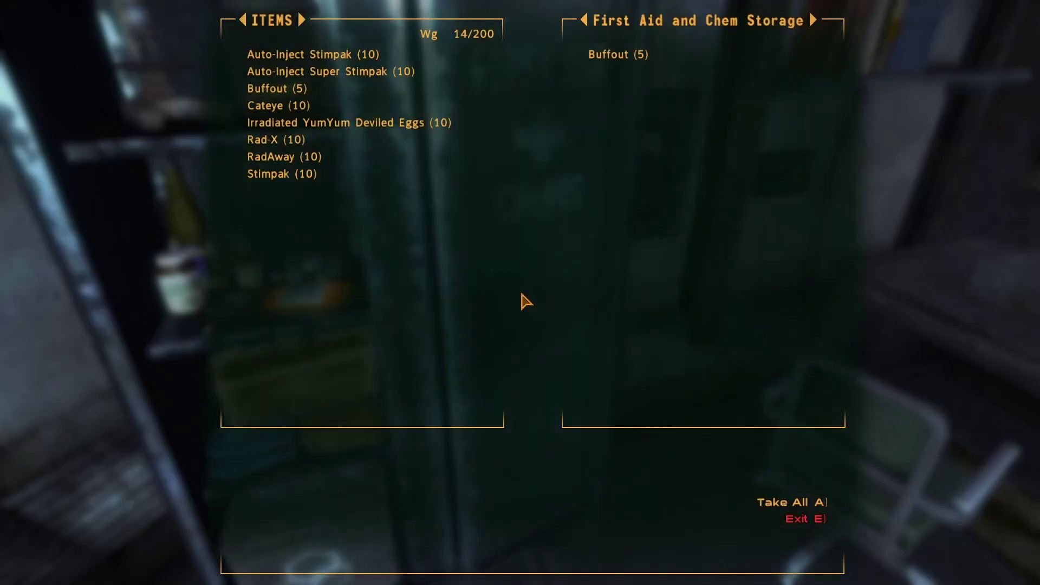
pyautogui.press('a')
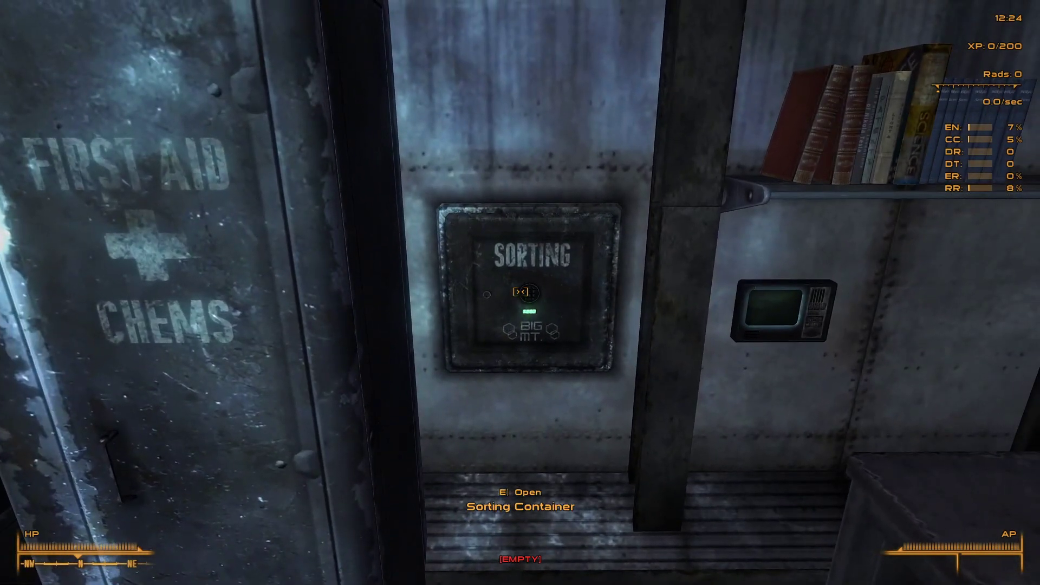
pyautogui.press('e')
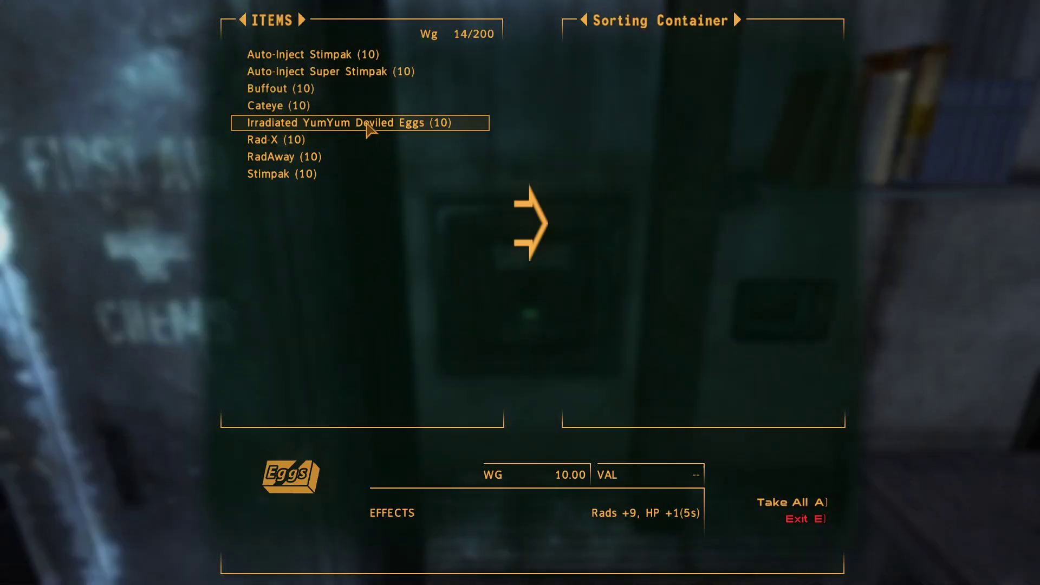
pyautogui.click(349, 56)
pyautogui.click(349, 59)
pyautogui.click(349, 60)
pyautogui.click(350, 60)
pyautogui.click(350, 59)
pyautogui.click(350, 59)
pyautogui.click(349, 59)
pyautogui.click(349, 59)
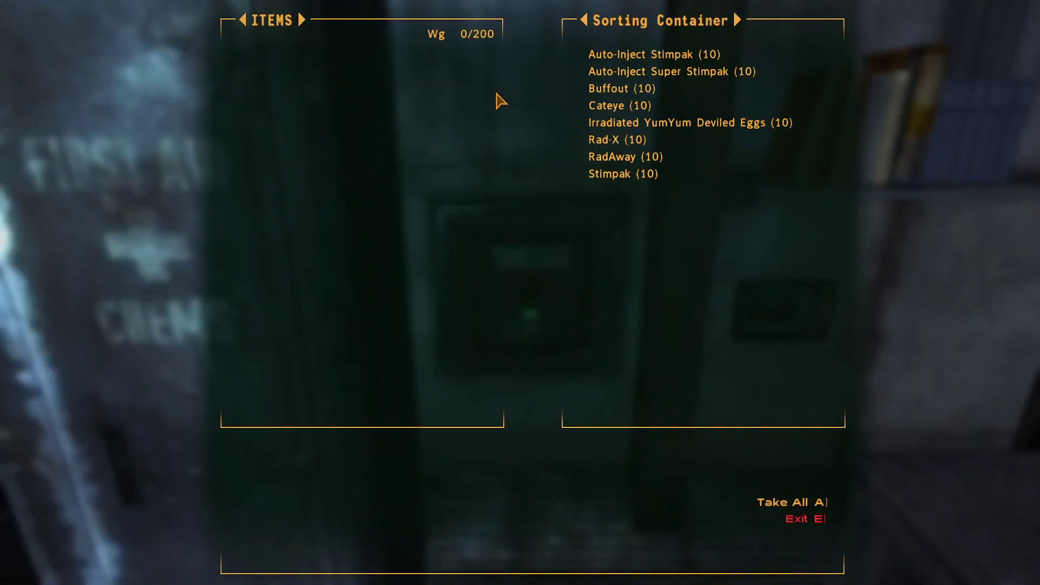
# - Close the Sorting Container, run the automatic sorting, and inspect the First Aid and Chems cabinet's shelves
pyautogui.click(798, 521)
pyautogui.press('e')
pyautogui.click(522, 335)
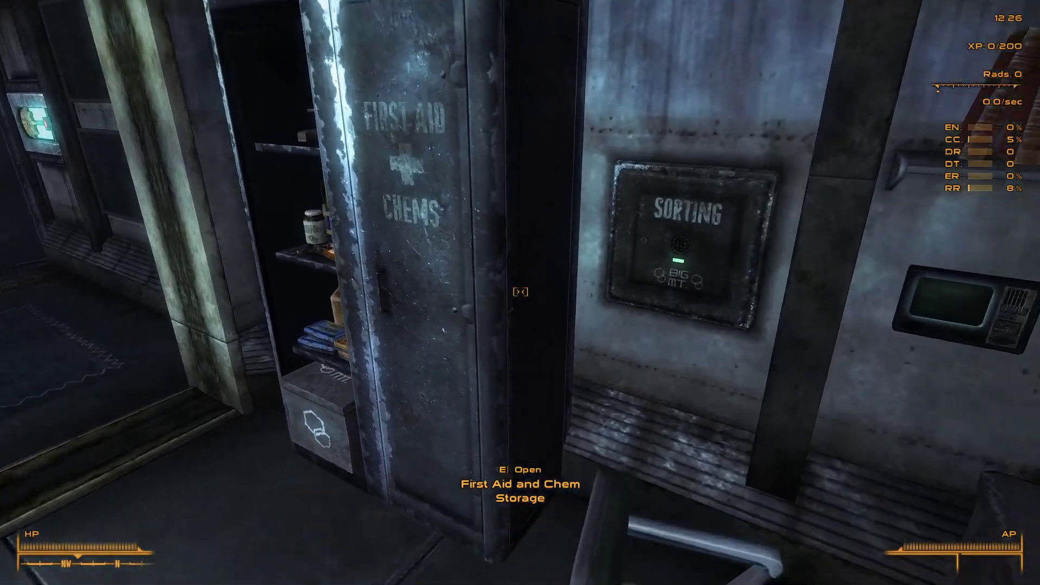
pyautogui.press('a')
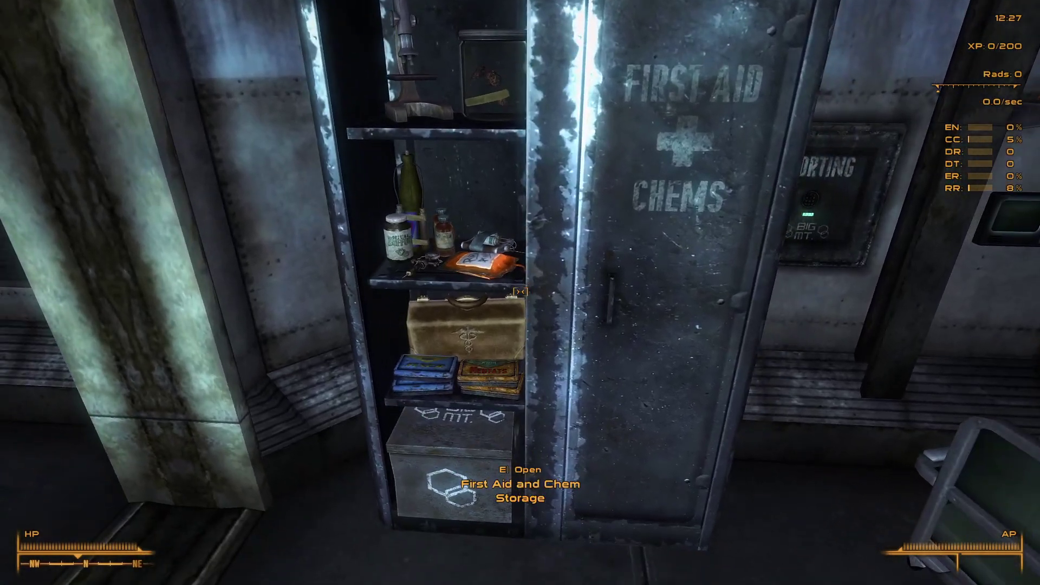
pyautogui.press('d')
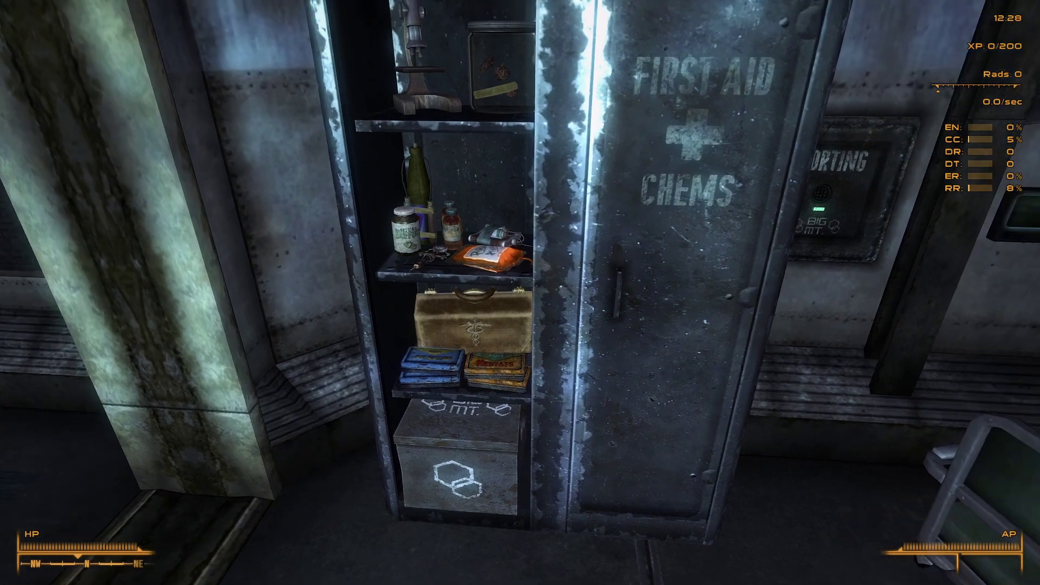
# - Take everything out of the First Aid and Chem Storage and put all the chem stacks back into the Sorting Container
pyautogui.press('e')
pyautogui.press('a')
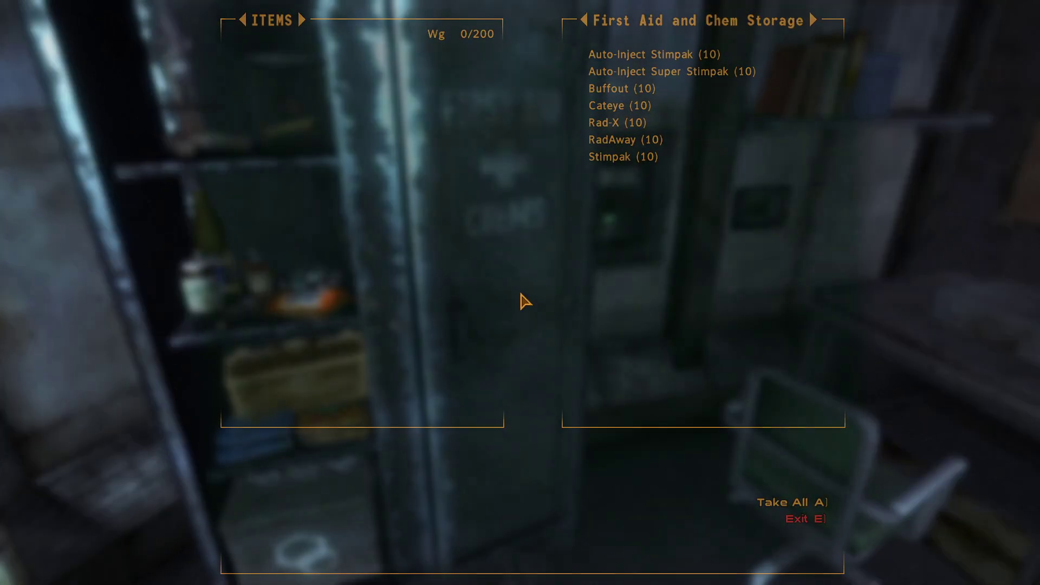
pyautogui.press('w')
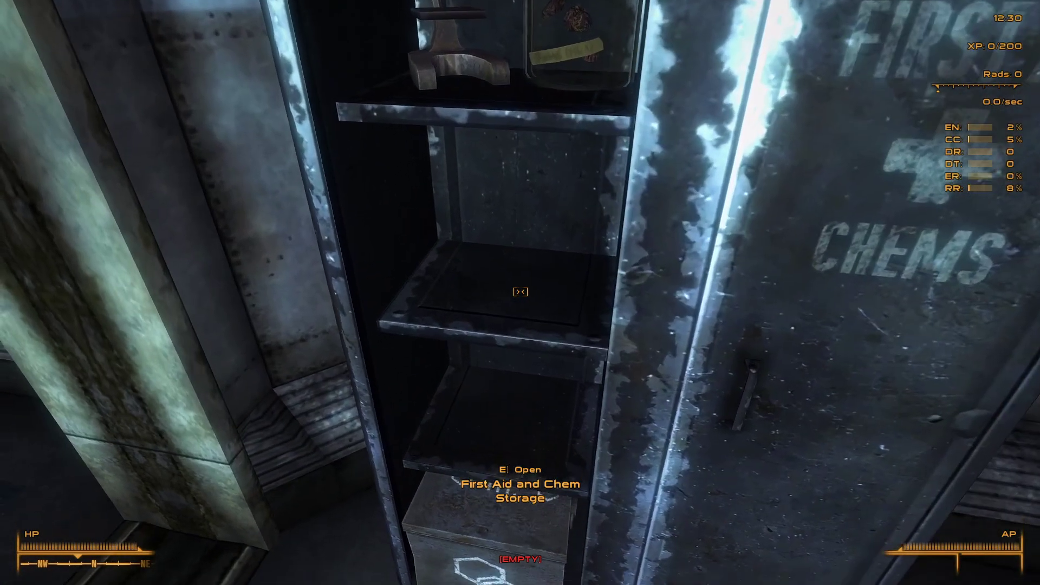
pyautogui.press('d')
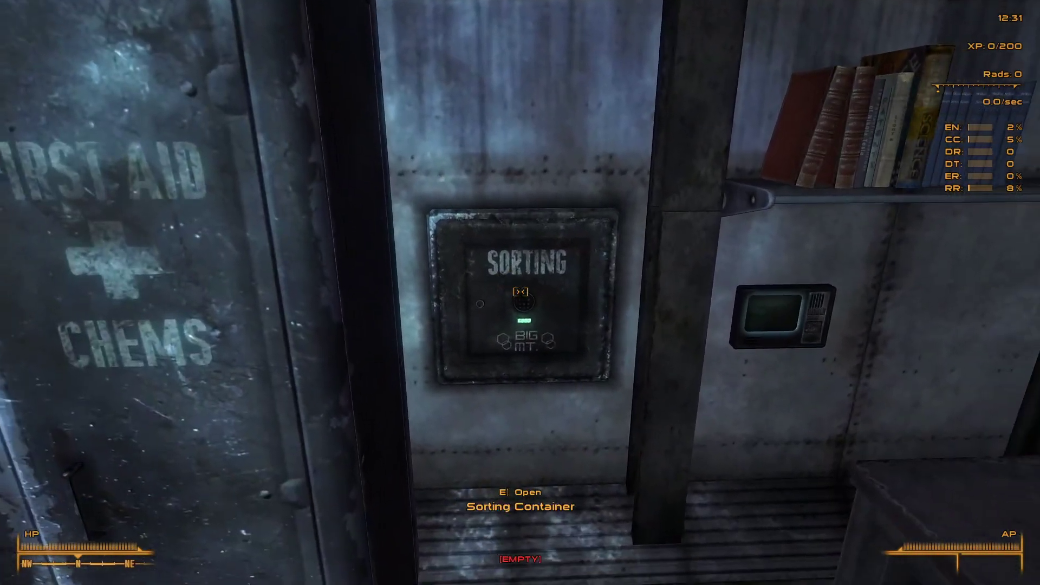
pyautogui.press('e')
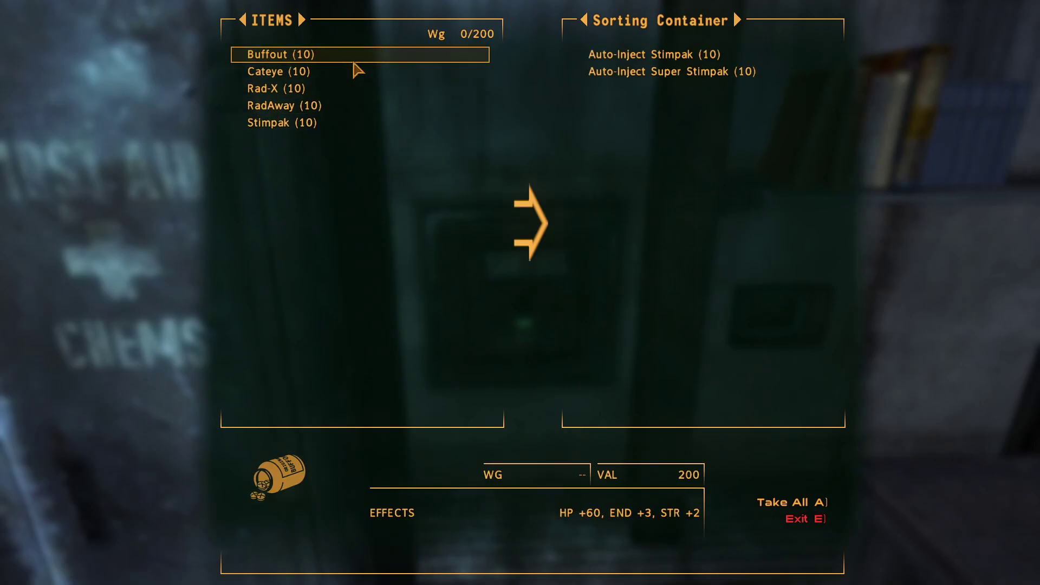
pyautogui.click(353, 62)
pyautogui.click(353, 61)
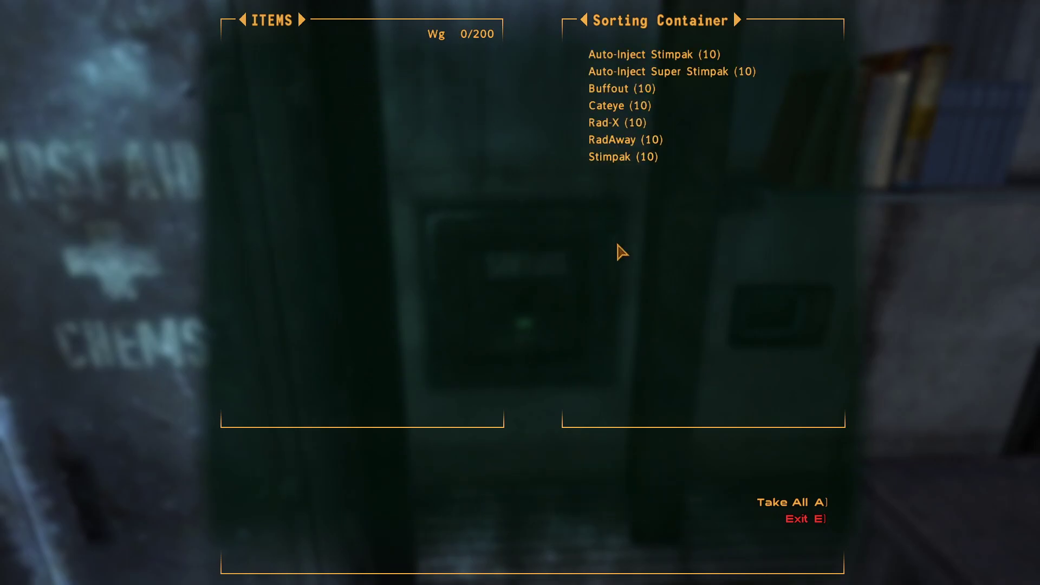
# - Close the Sorting Container and run the sorting again on the returned chems
pyautogui.click(796, 518)
pyautogui.press('e')
pyautogui.click(517, 336)
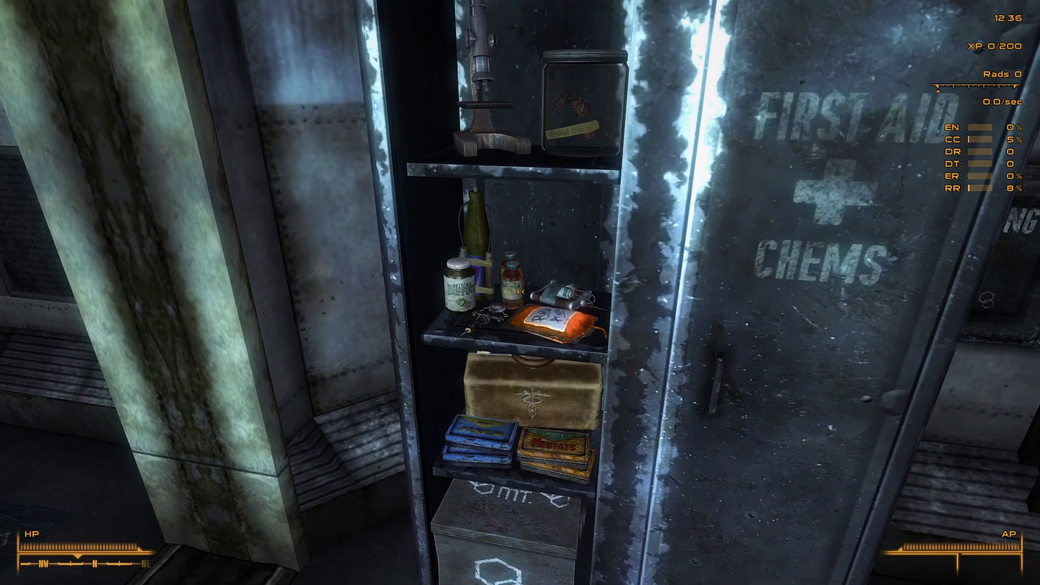
# - Check the Metal Box at the base of the First Aid and Chems cabinet
pyautogui.press('s')
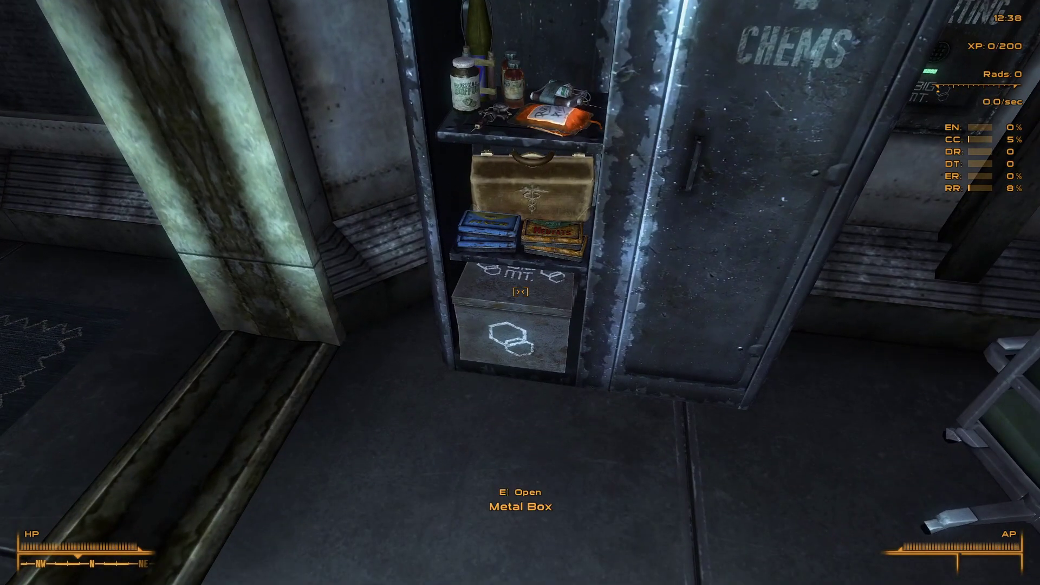
pyautogui.press('e')
pyautogui.press('Tab')
# - Walk through the Sink to the kitchen and check the contents of the Food and Ingredients cupboard
pyautogui.press('w')
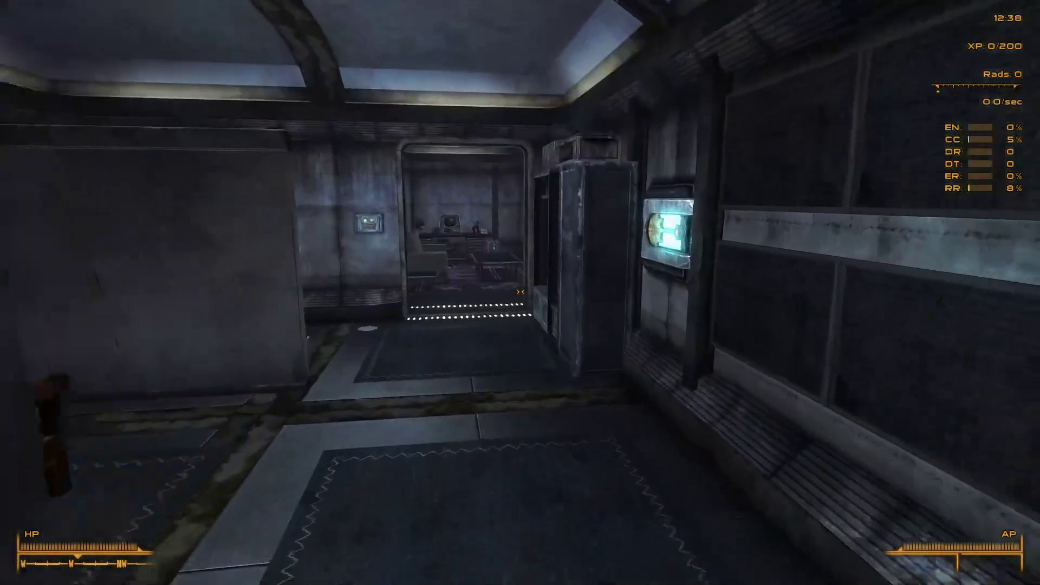
pyautogui.press('w')
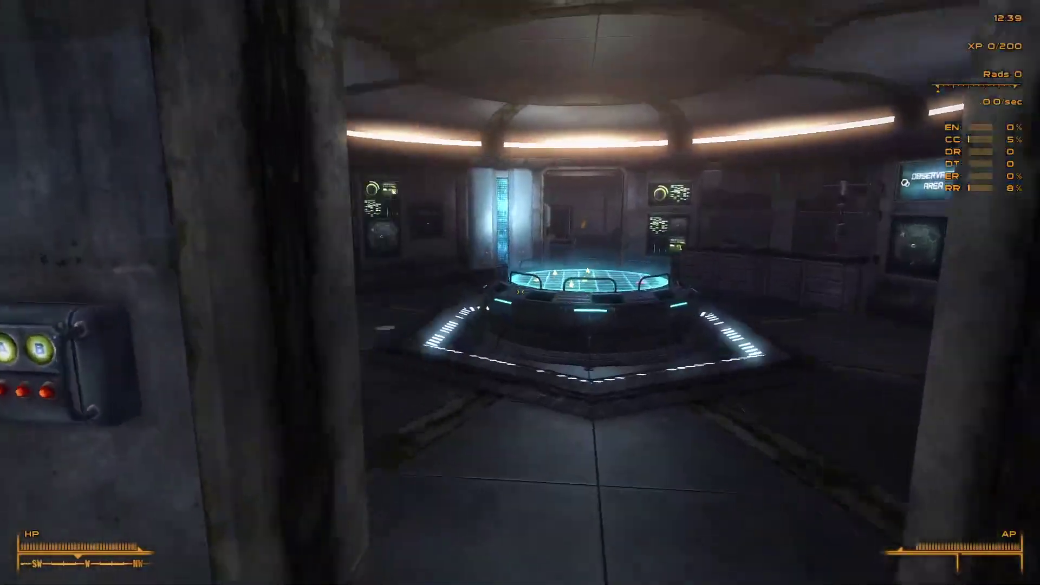
pyautogui.press('w')
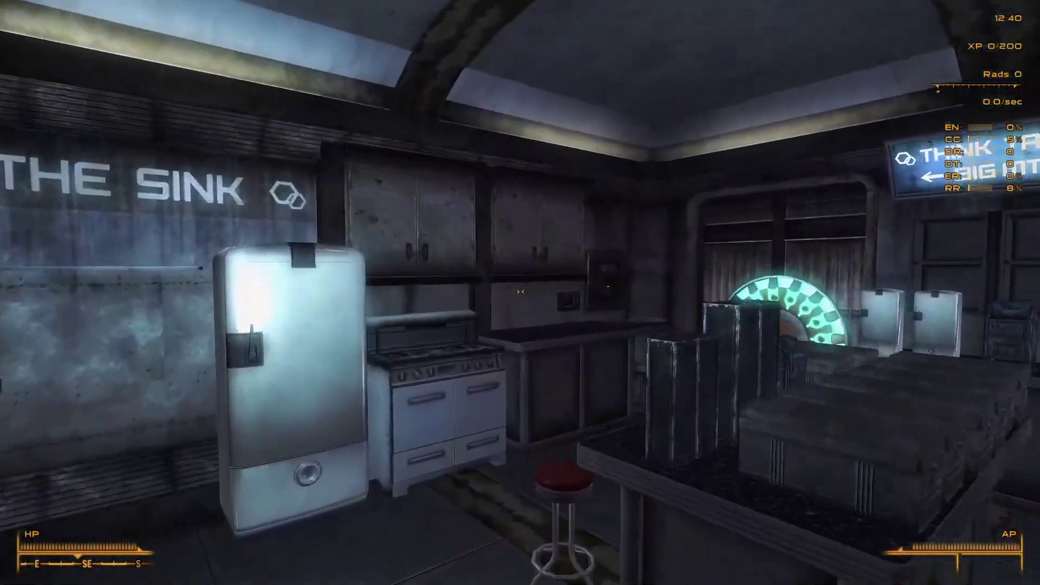
pyautogui.press('e')
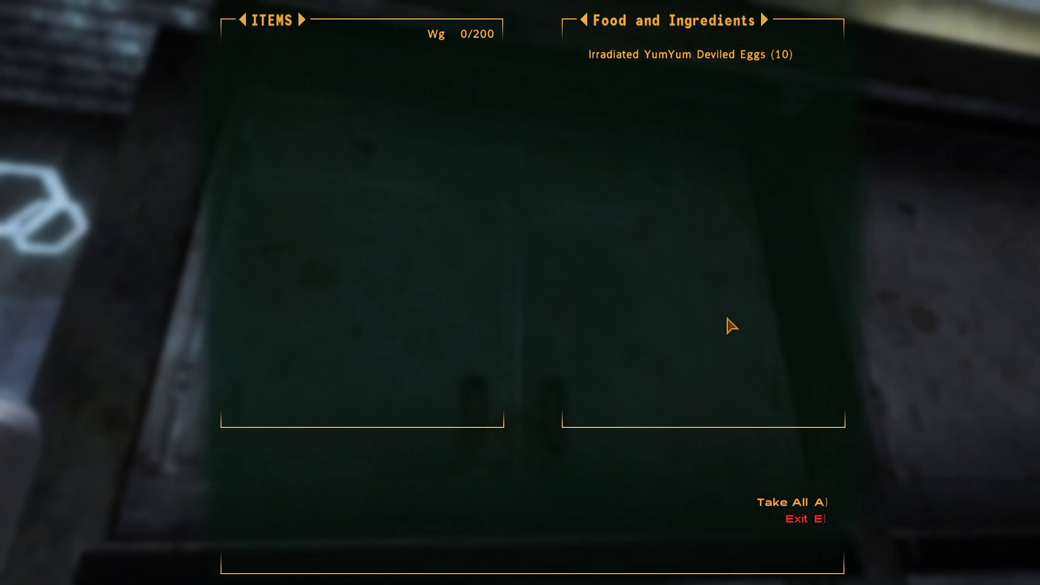
pyautogui.click(806, 522)
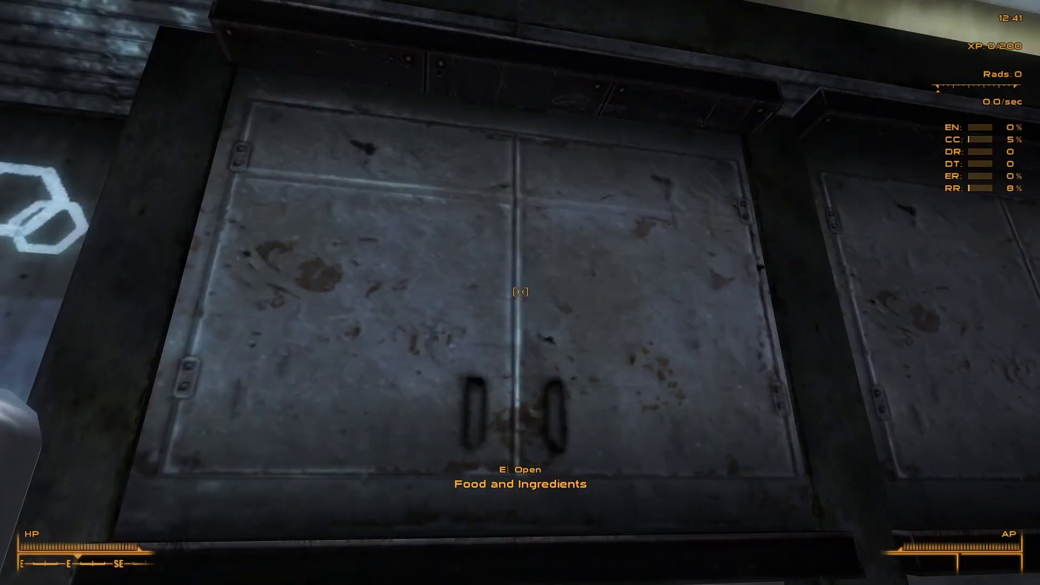
# - Check the contents of the Coffee Mugs cabinet above the counter and close it
pyautogui.press('w')
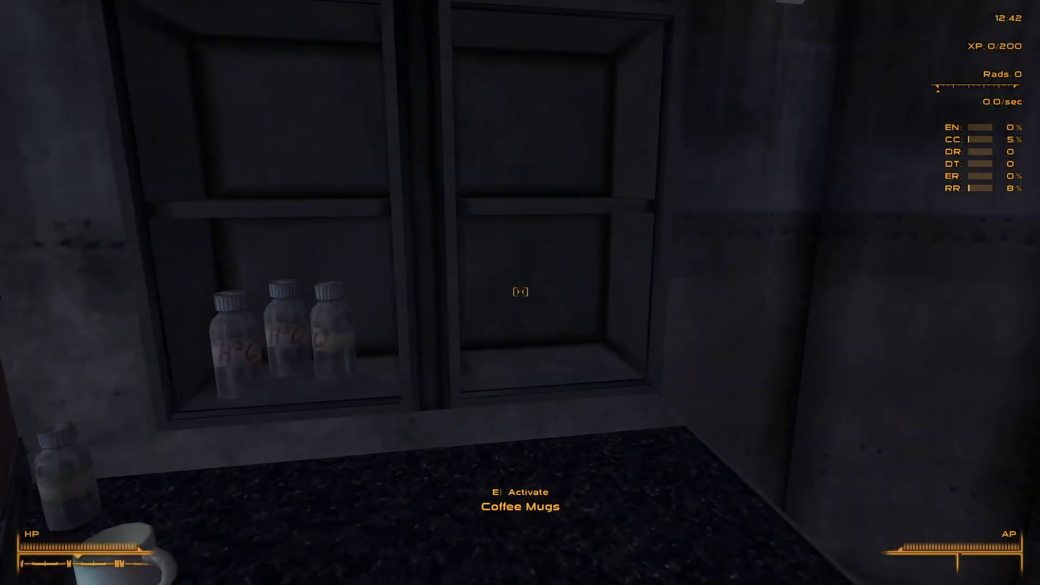
pyautogui.press('e')
pyautogui.press('e')
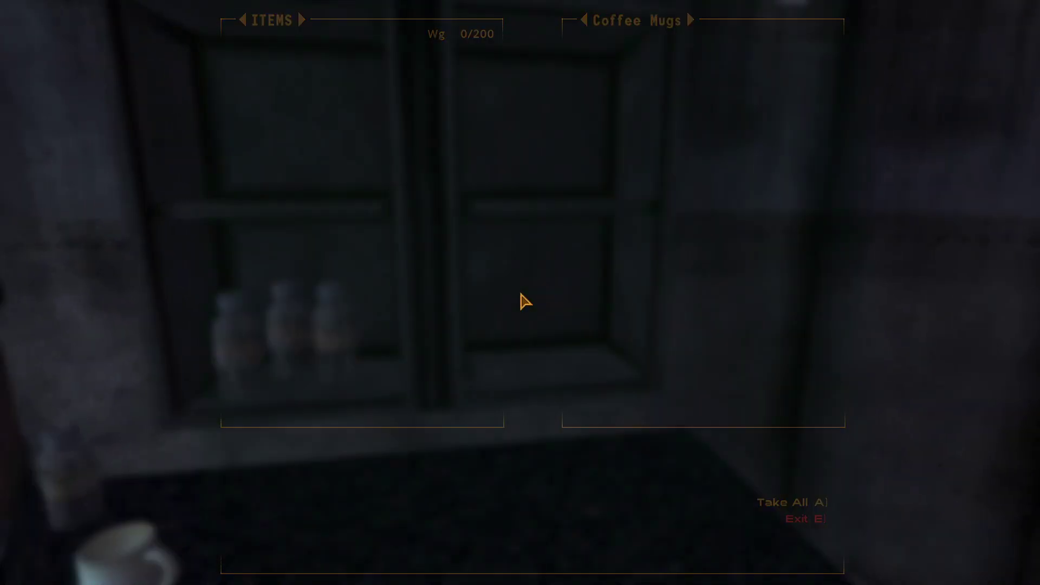
pyautogui.press('e')
pyautogui.press('e')
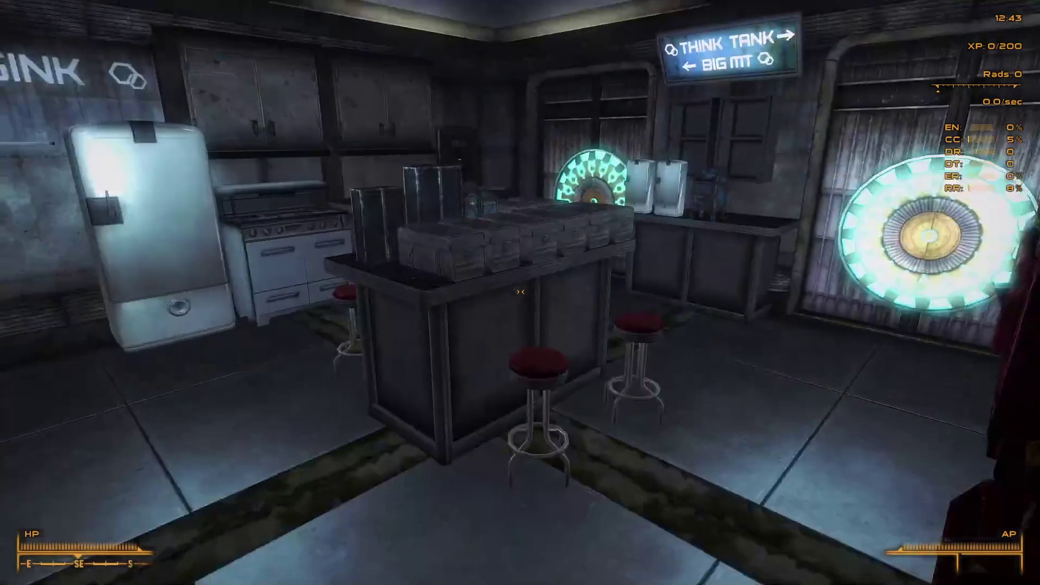
# - Go to the Muggy robot near the magazine rack, activate it, and dismiss its message
pyautogui.press('w')
pyautogui.press('Escape')
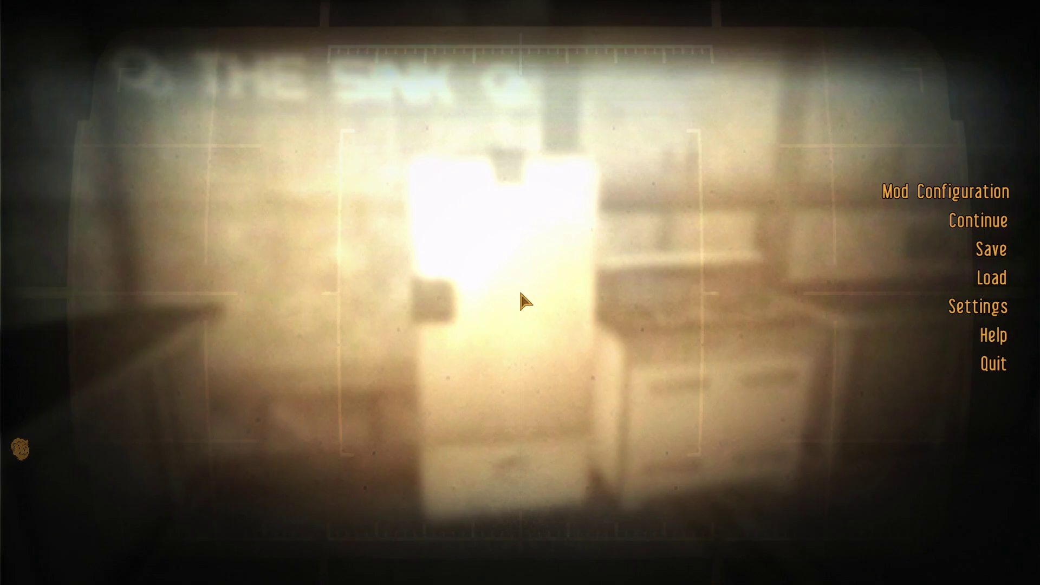
pyautogui.press('Escape')
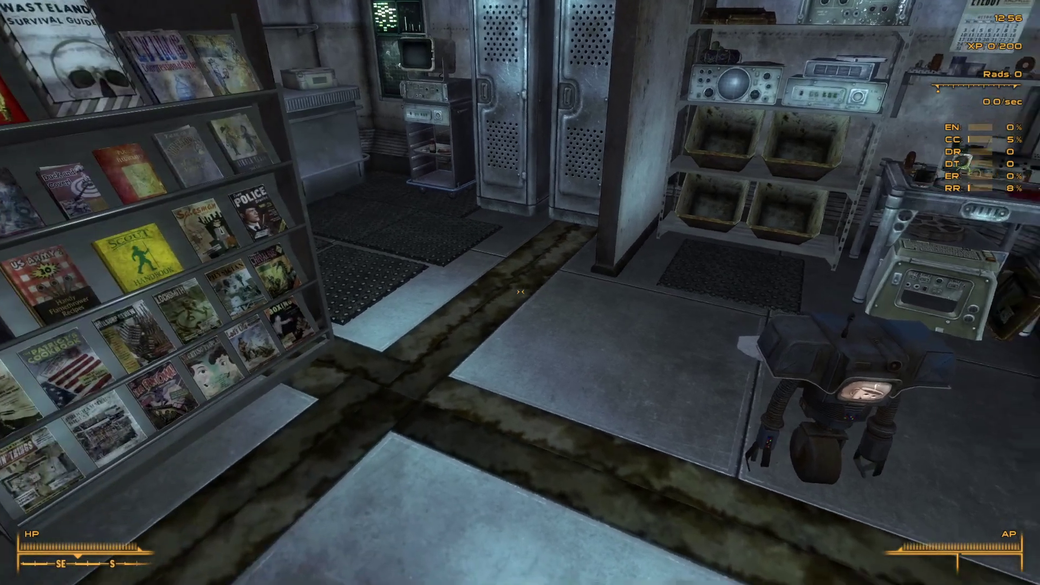
pyautogui.press('e')
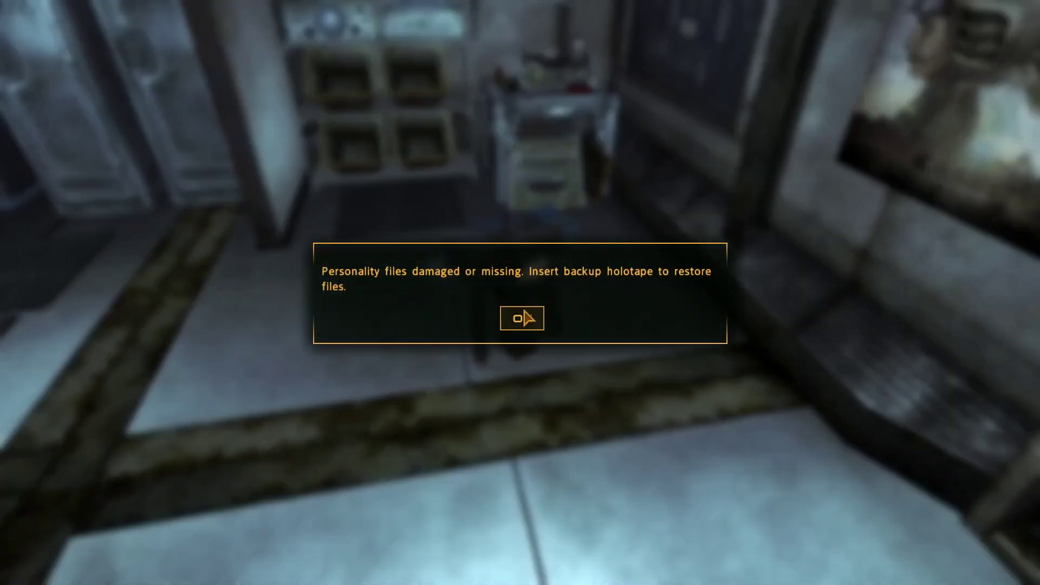
pyautogui.click(520, 316)
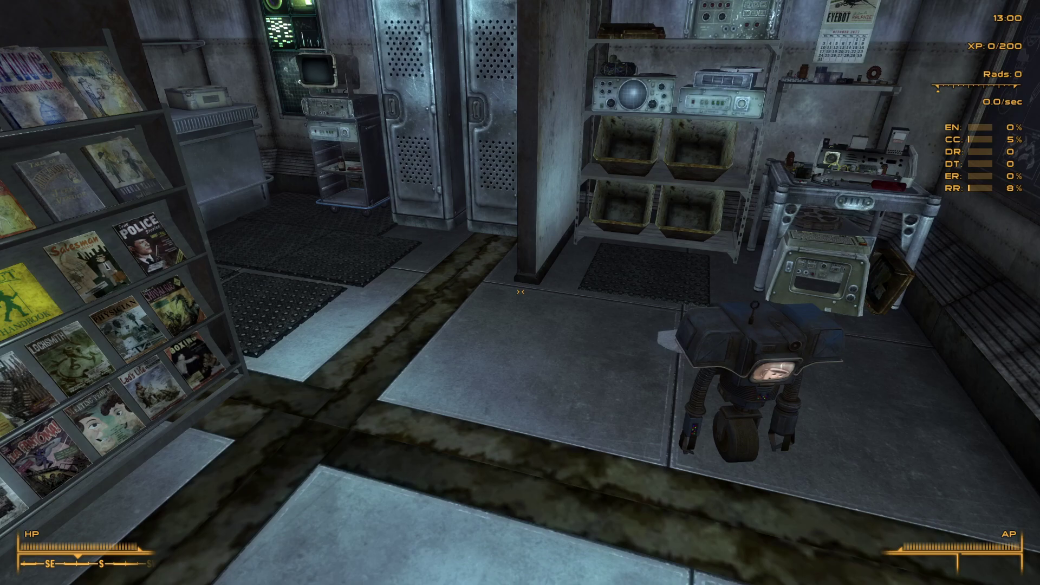
# - Add the Muggy personality note to the player with the console command player.additem NVDLC03HQBuddyMuggyNOTE
pyautogui.moveTo(520, 292)
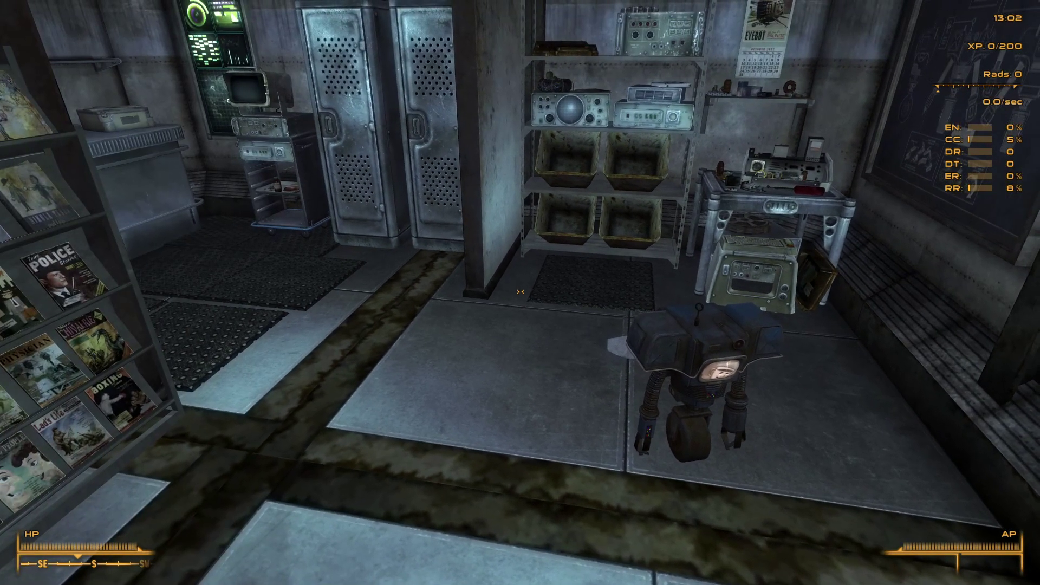
pyautogui.press('`')
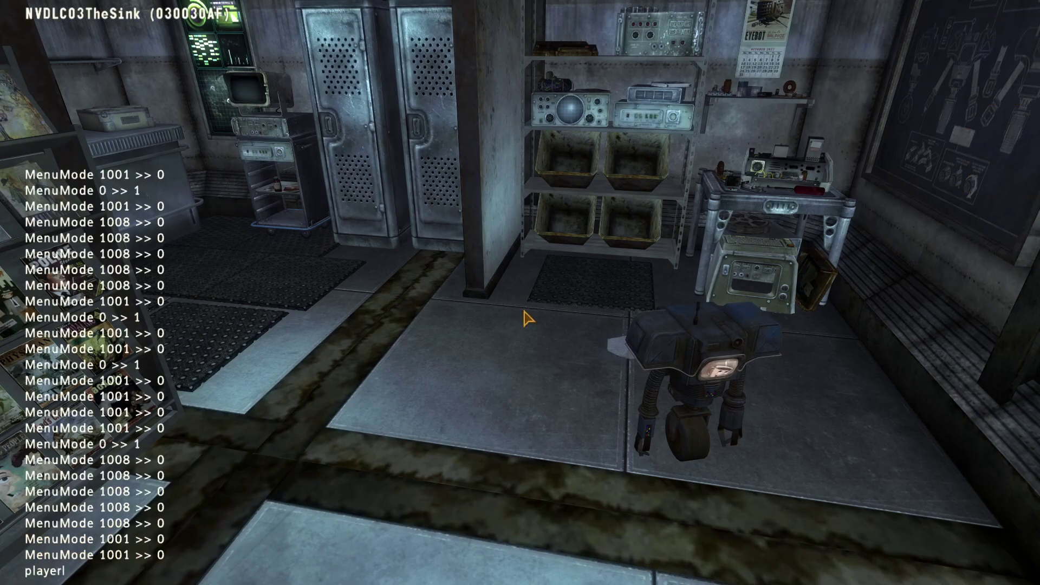
pyautogui.write('player.additem NVDLC03HQBuddyMuggyNOTE')
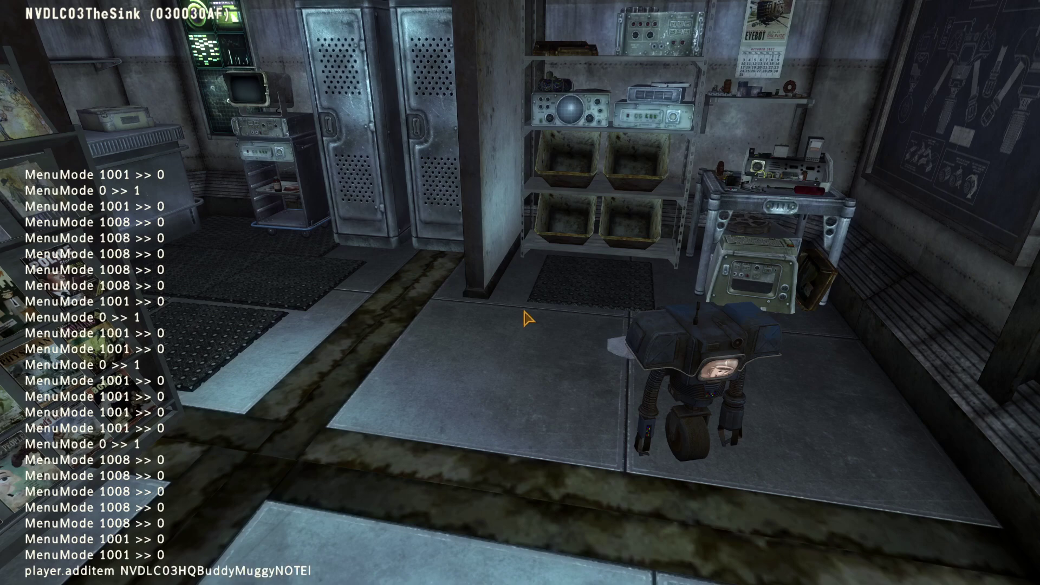
pyautogui.press('Return')
pyautogui.press('`')
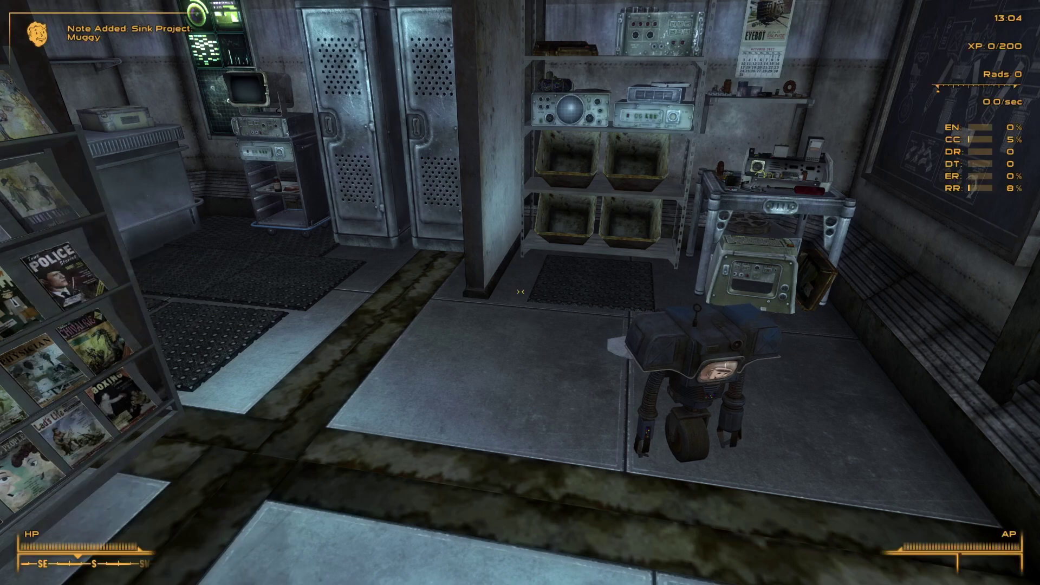
# - Talk to Muggy about why he wants mugs, his obsession, what he does with them and his other abilities, then end the conversation
pyautogui.press('w')
pyautogui.press('e')
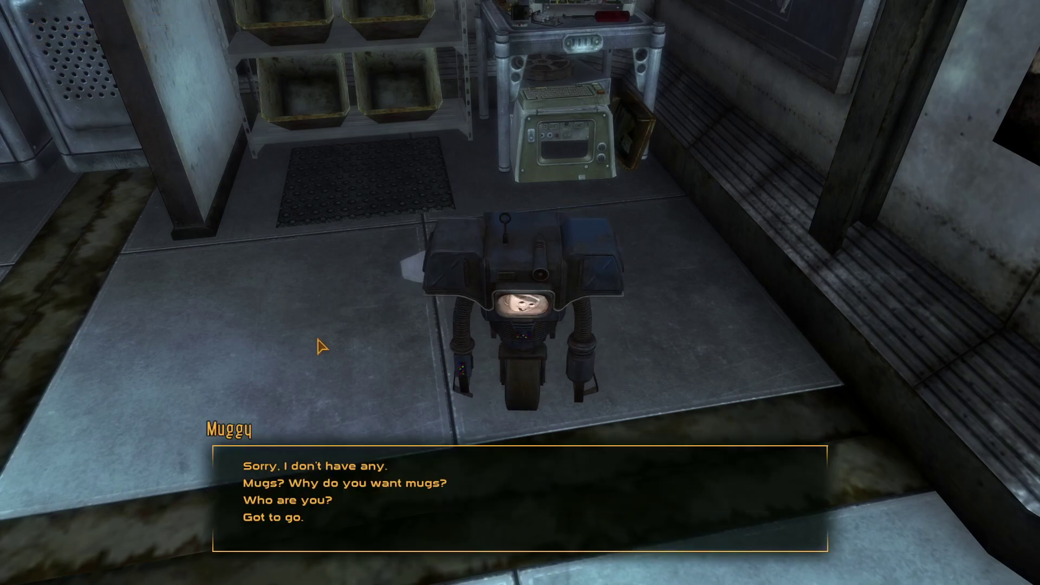
pyautogui.click(457, 489)
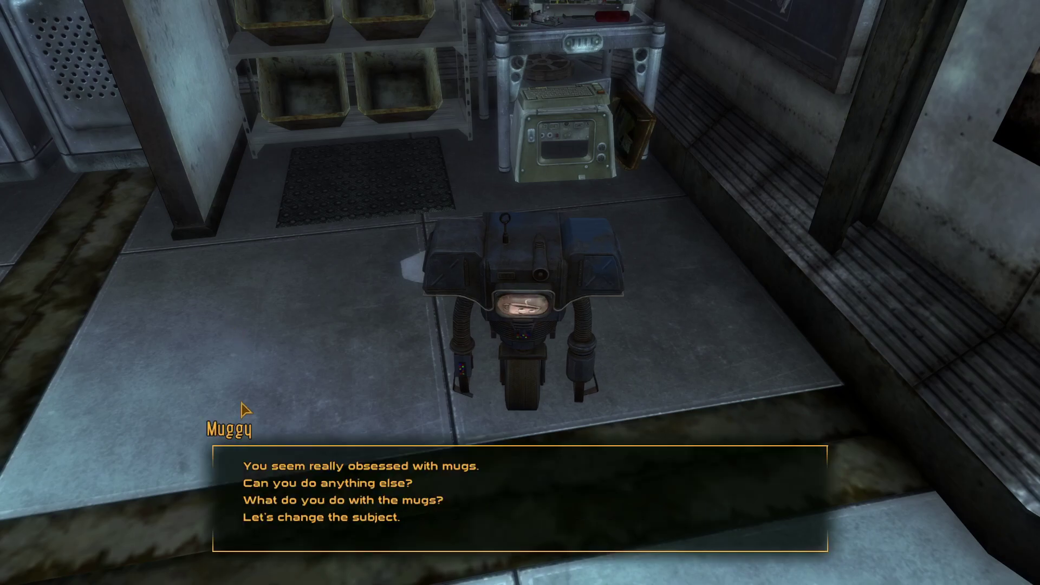
pyautogui.click(285, 469)
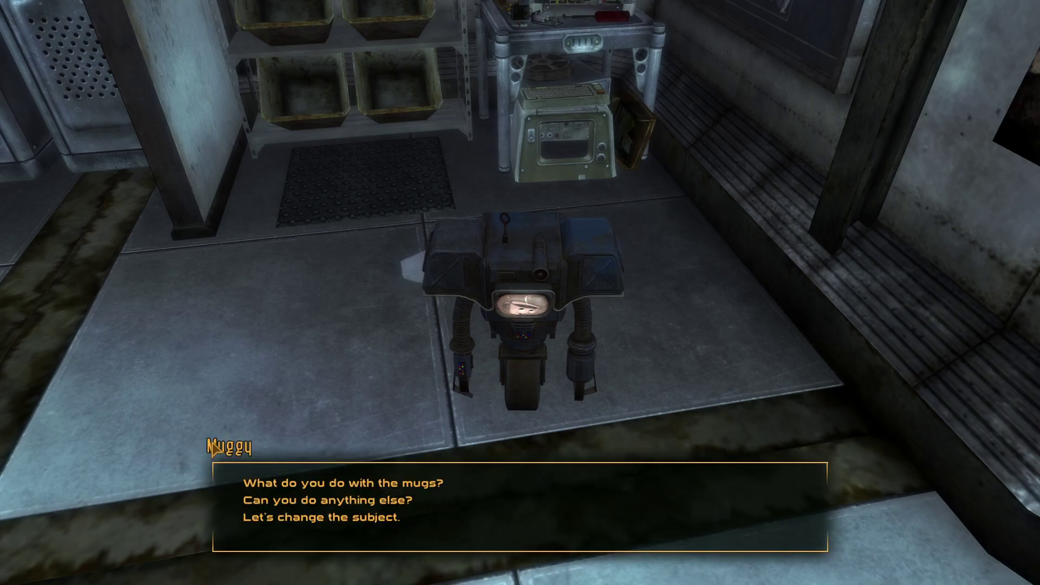
pyautogui.click(447, 485)
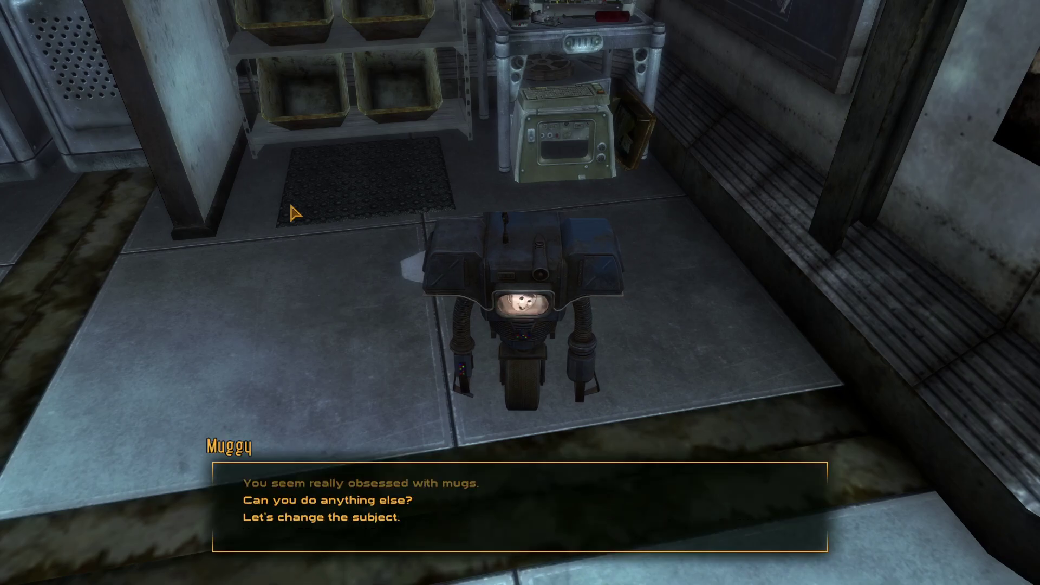
pyautogui.click(304, 498)
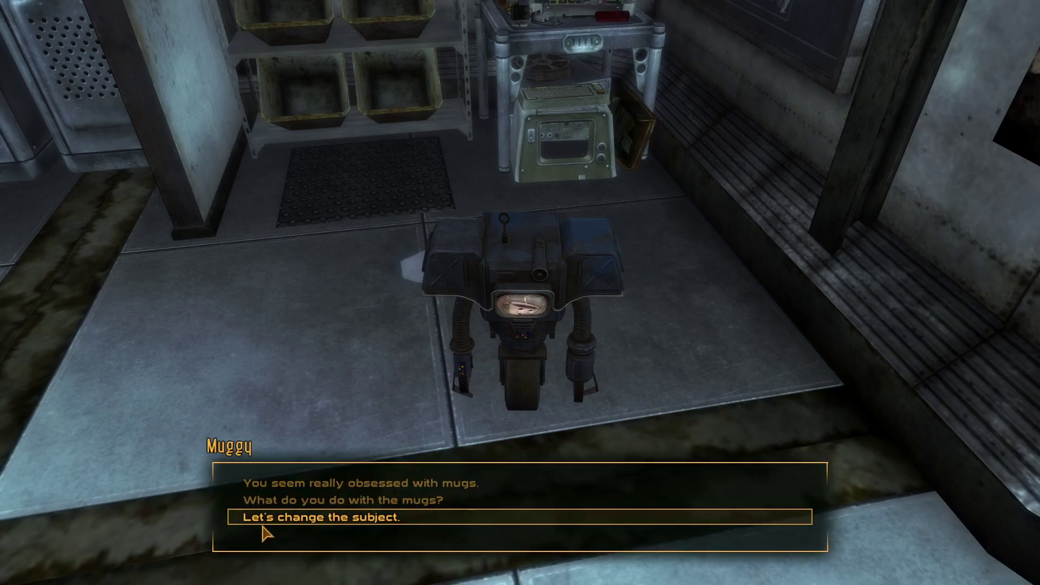
pyautogui.click(261, 521)
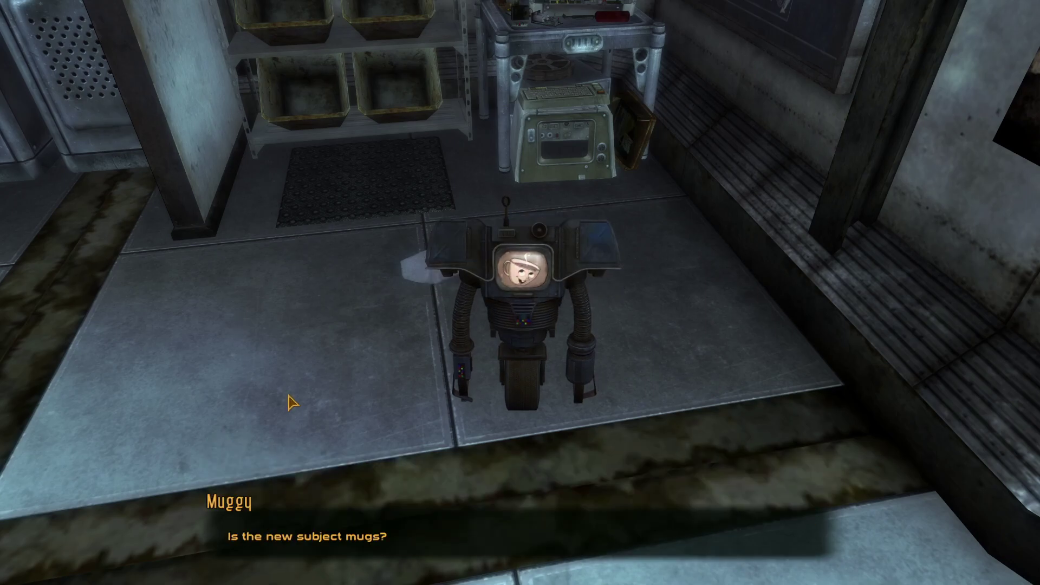
pyautogui.click(288, 523)
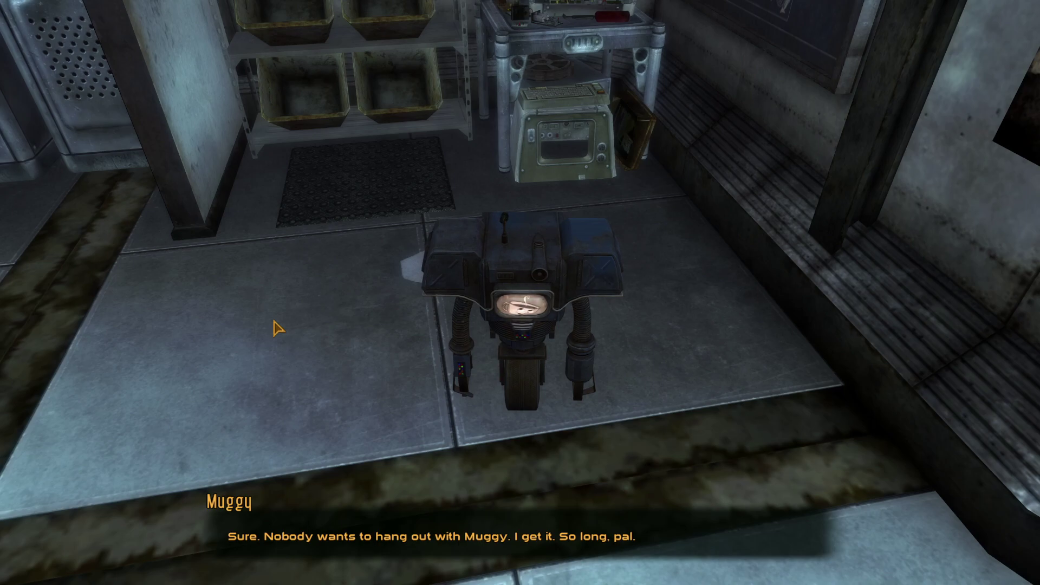
# - Return to the Sink kitchen, take the five coffee mugs from the Crafting Supplies container, and close it
pyautogui.press('w')
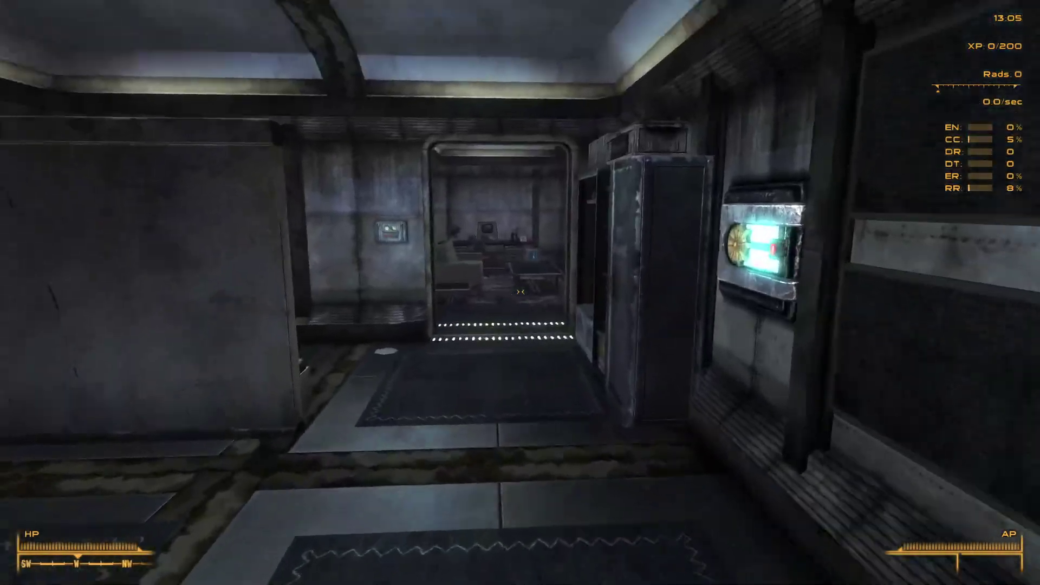
pyautogui.press('w')
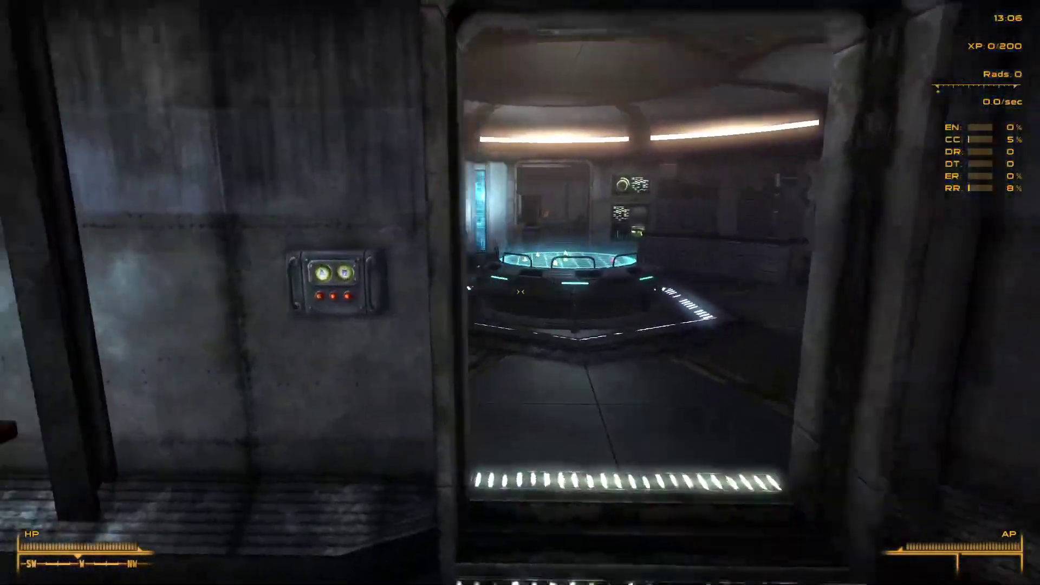
pyautogui.press('w')
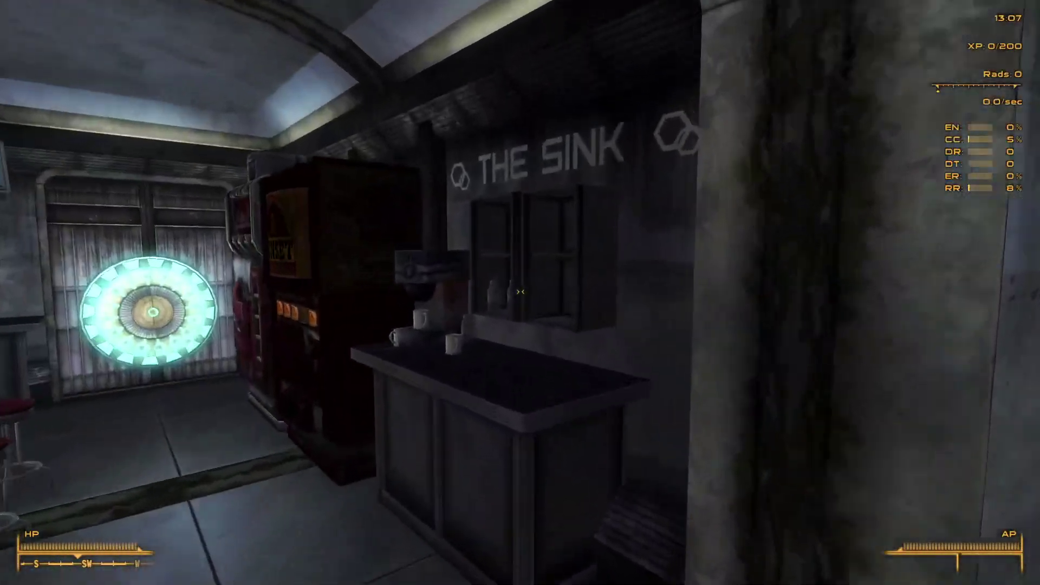
pyautogui.press('w')
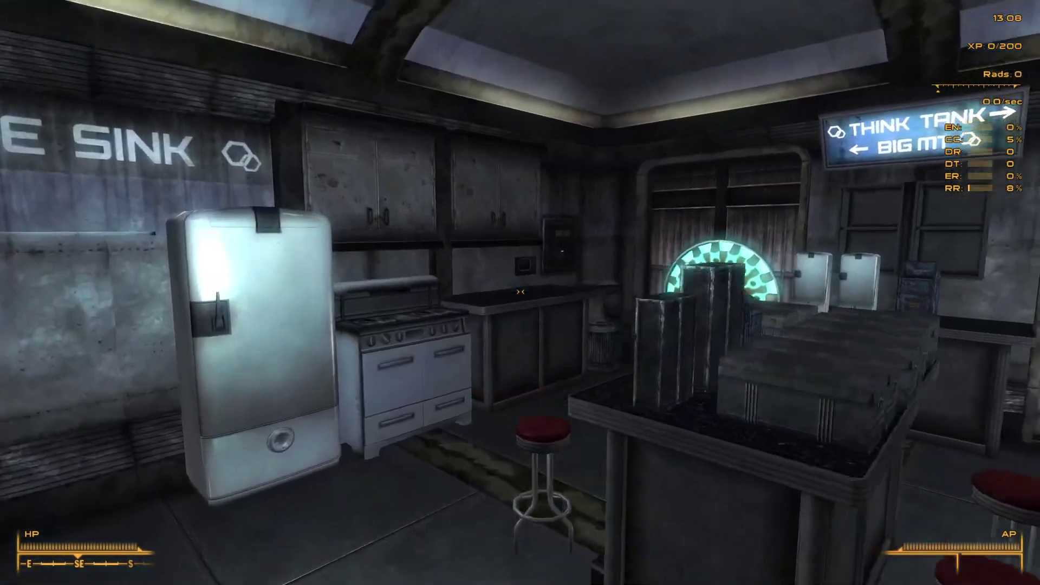
pyautogui.press('d')
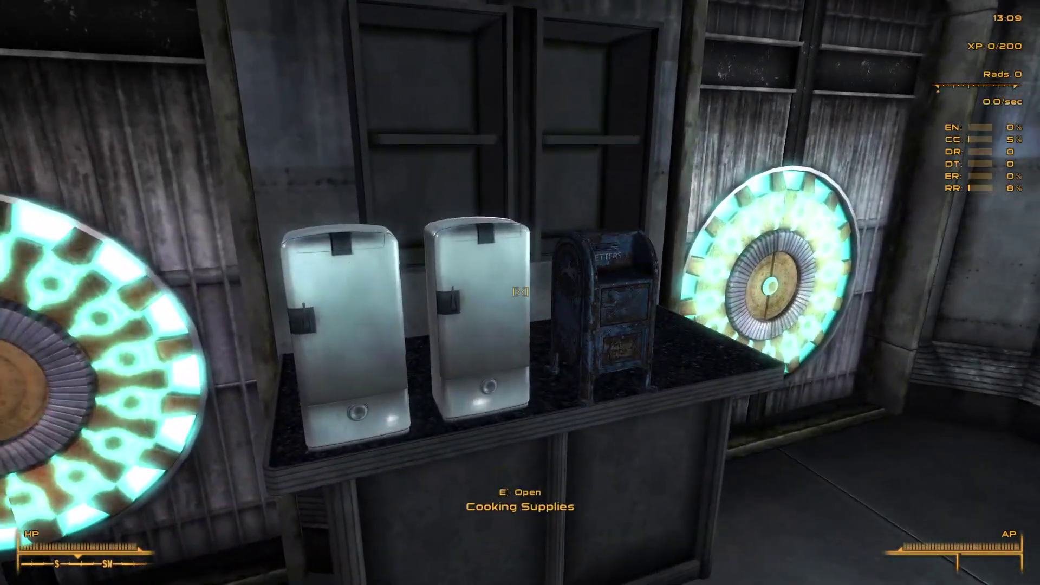
pyautogui.press('d')
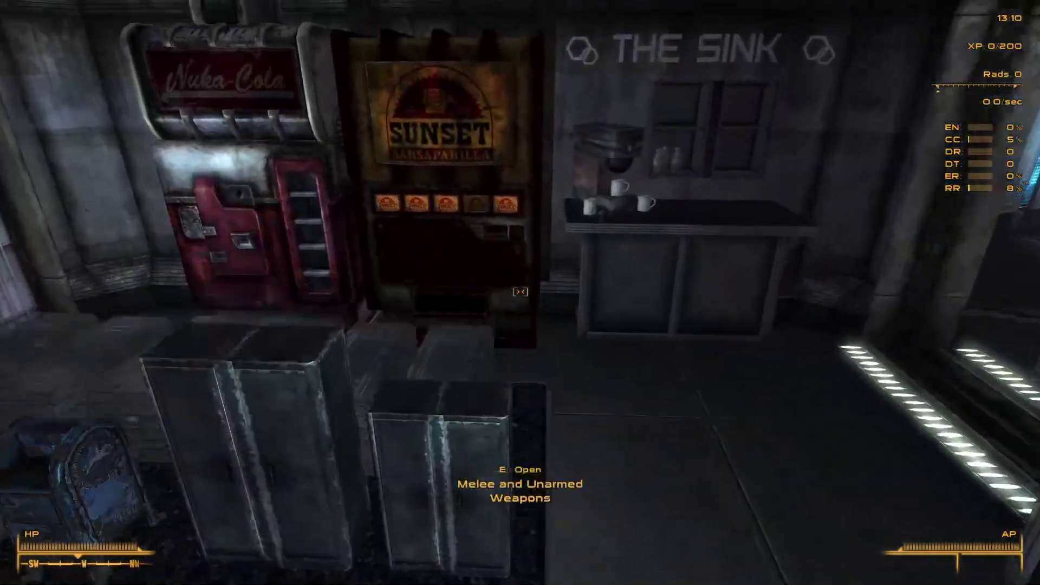
pyautogui.press('e')
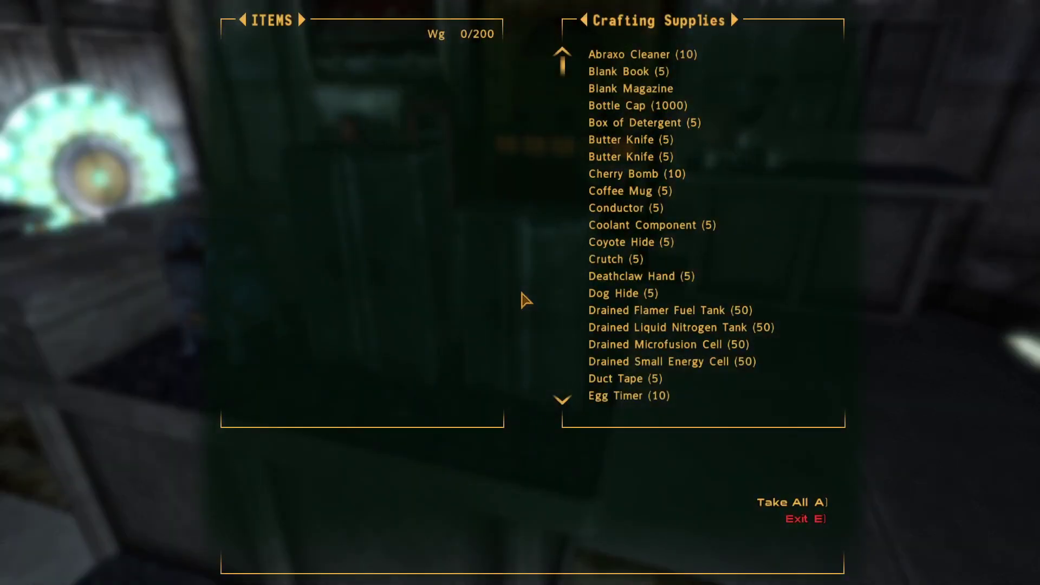
pyautogui.click(707, 196)
pyautogui.click(802, 520)
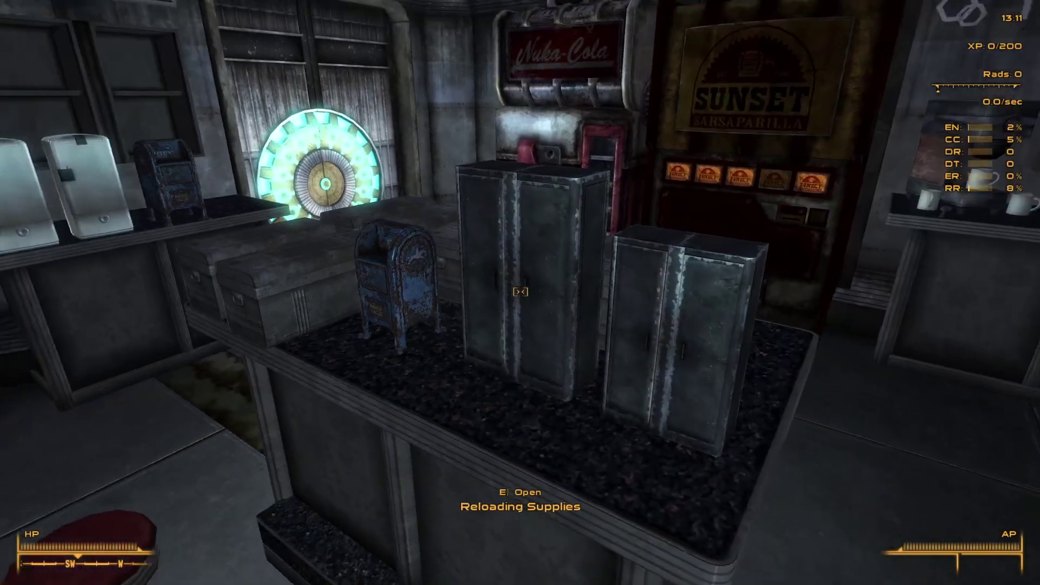
# - Open the All Misc Items container, filter it by "cof", and take the Coffee Mug and Coffee Pot
pyautogui.press('a')
pyautogui.press('e')
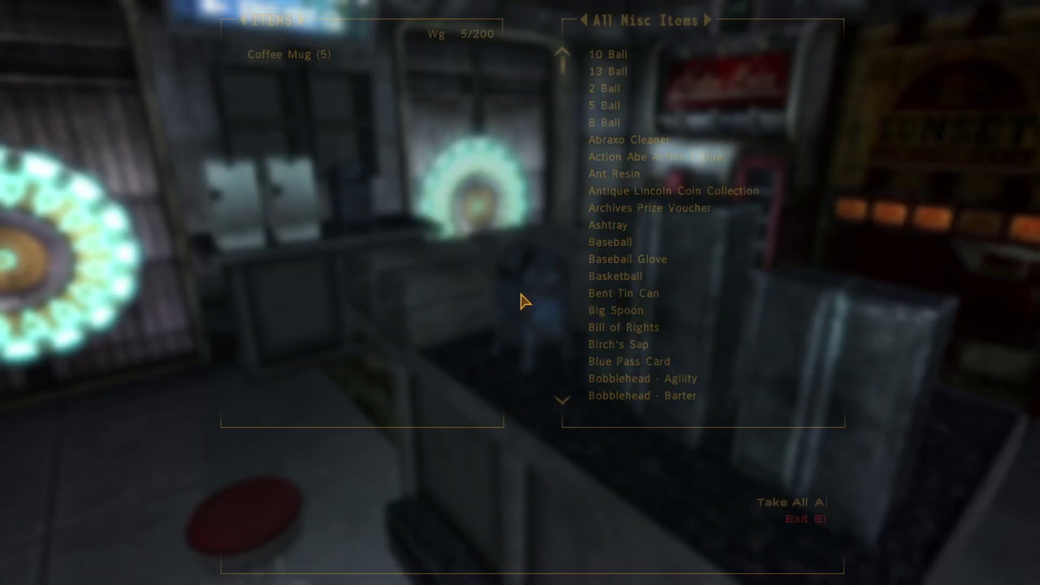
pyautogui.write('cofe')
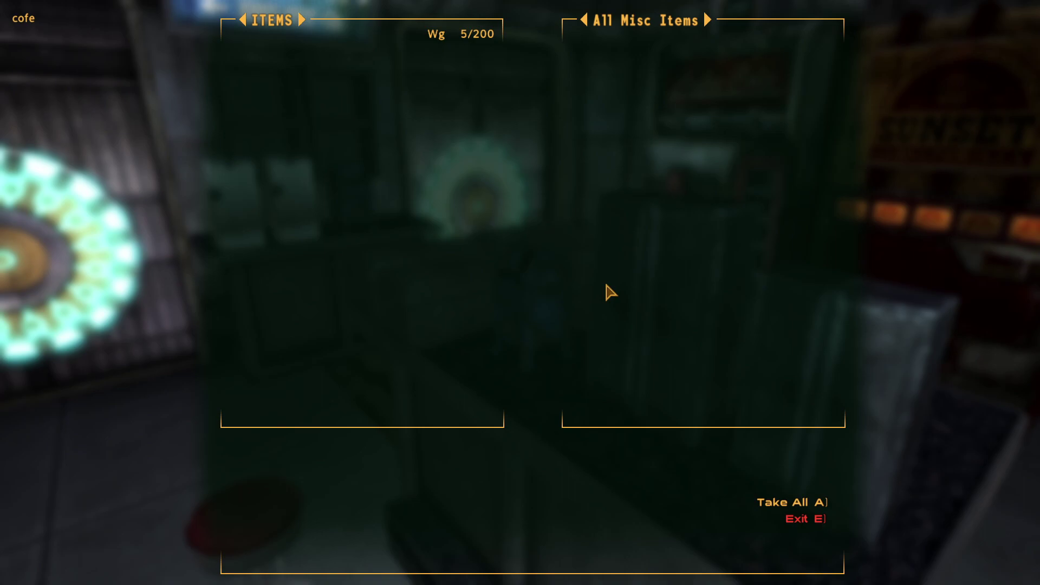
pyautogui.press('BackSpace')
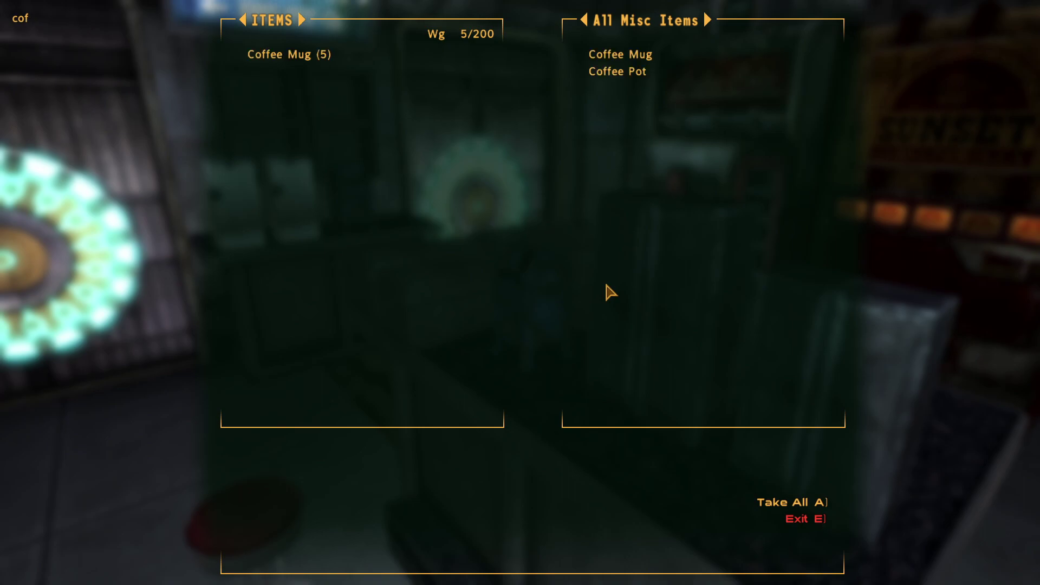
pyautogui.click(681, 52)
pyautogui.click(675, 54)
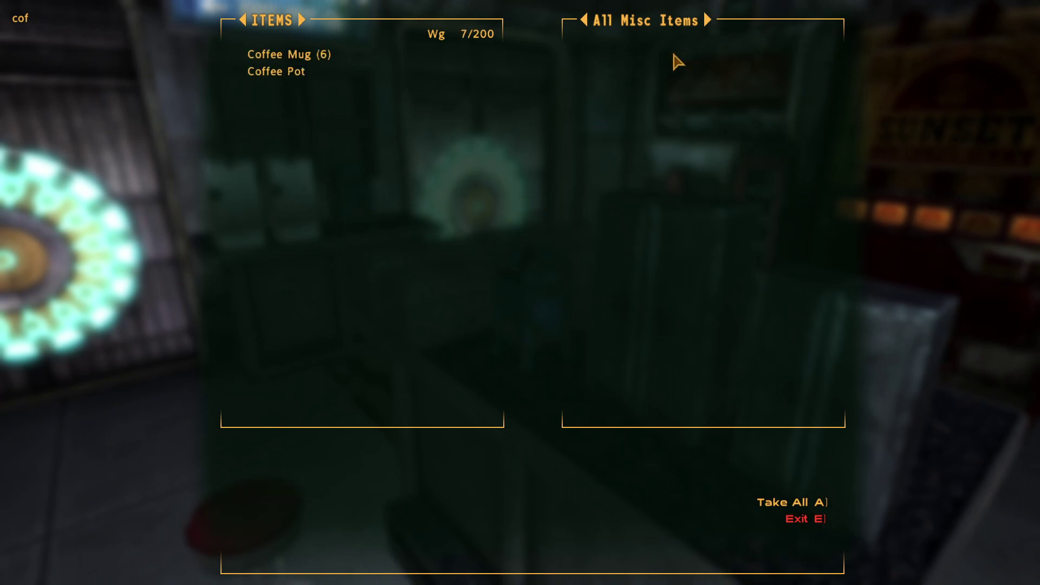
# - Filter the All Misc Items container by "plate", take all six kinds of plate, and close it
pyautogui.press('BackSpace')
pyautogui.press('BackSpace')
pyautogui.press('BackSpace')
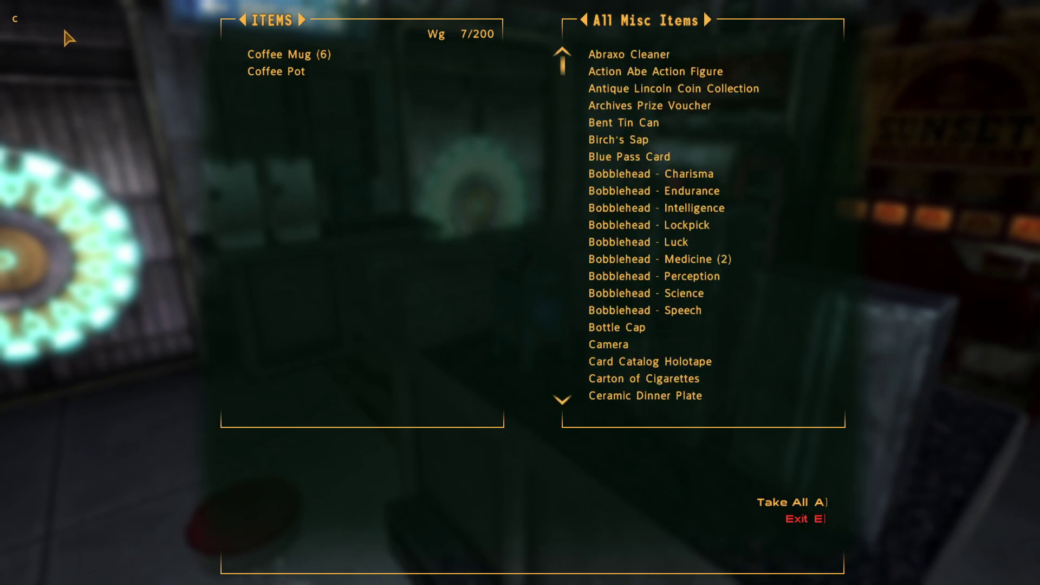
pyautogui.write('plate')
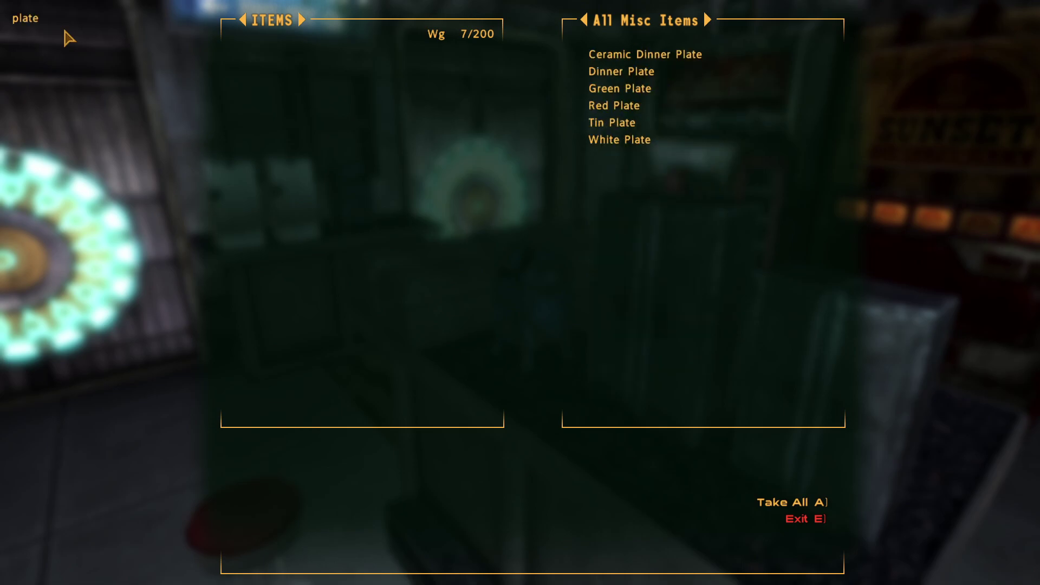
pyautogui.click(681, 61)
pyautogui.click(681, 61)
pyautogui.click(681, 61)
pyautogui.click(680, 61)
pyautogui.click(680, 60)
pyautogui.click(681, 61)
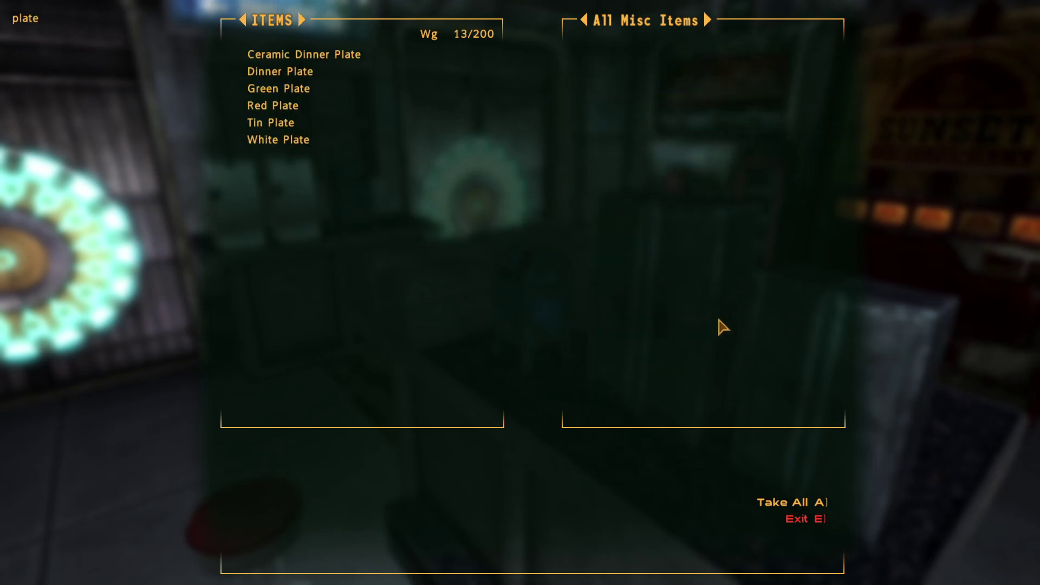
pyautogui.click(801, 519)
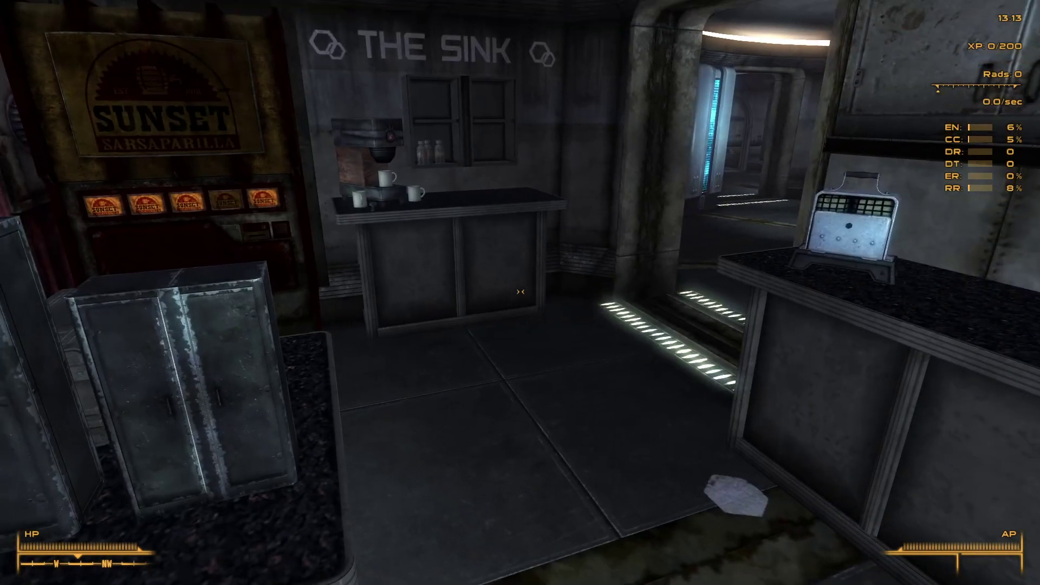
# - Review the collected mugs, pot and plates among the Misc items on the Pip-Boy, and close it
pyautogui.press('Tab')
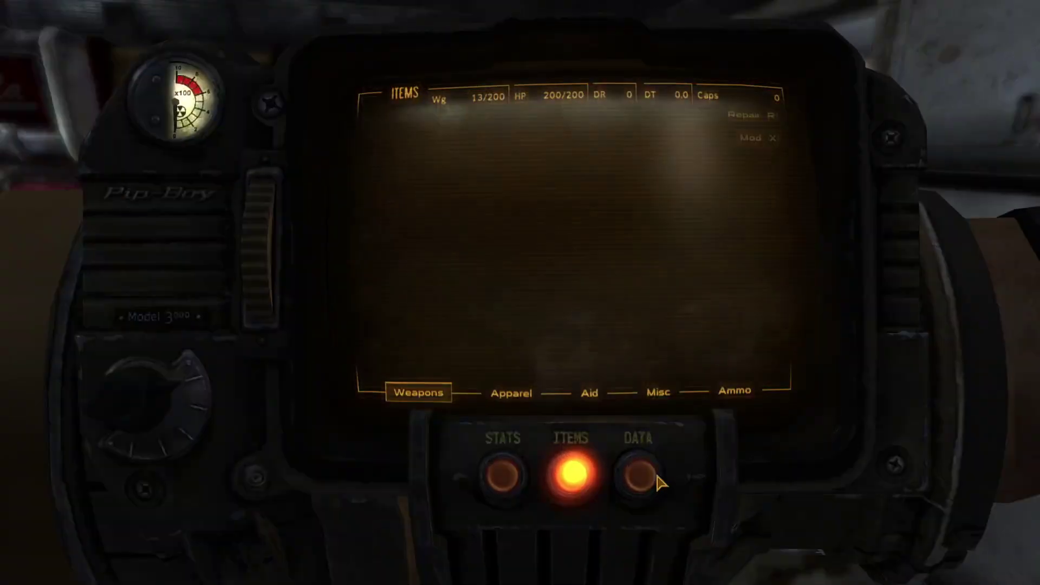
pyautogui.click(654, 395)
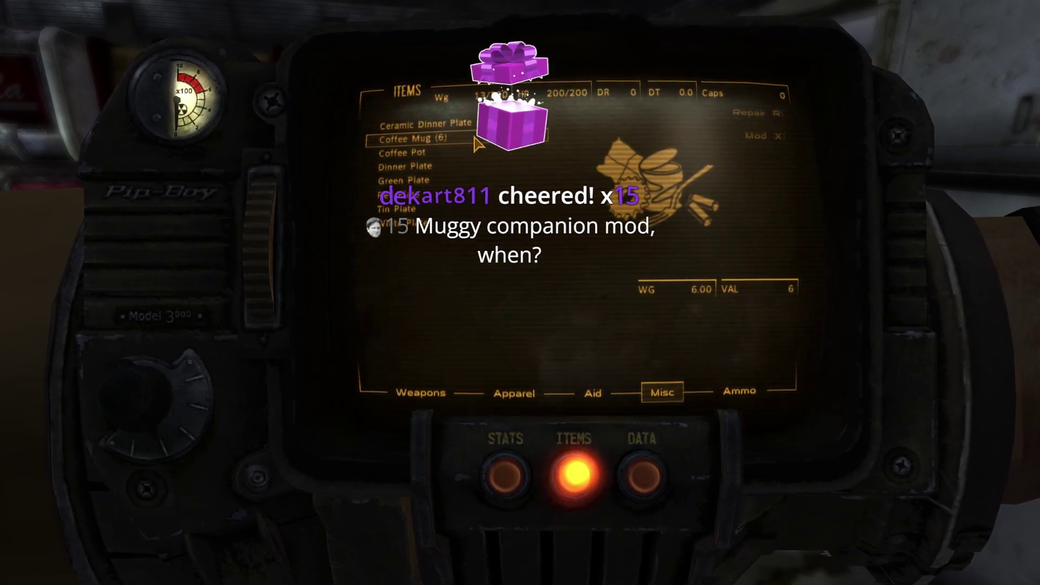
pyautogui.press('Tab')
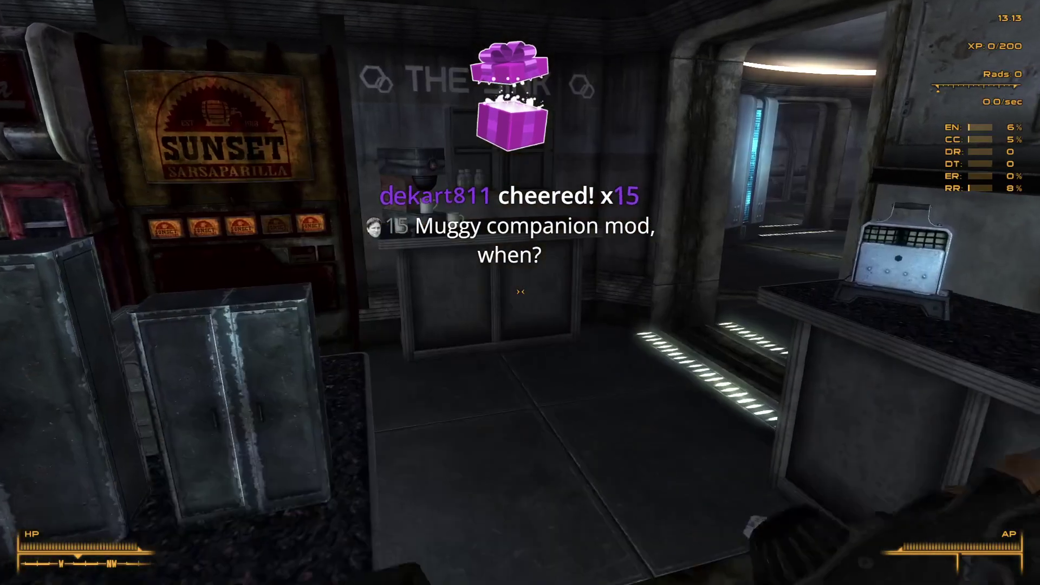
# - Deposit the six coffee mugs, the coffee pot and all the plates in the kitchen's Sorting Container and have them sorted
pyautogui.press('w')
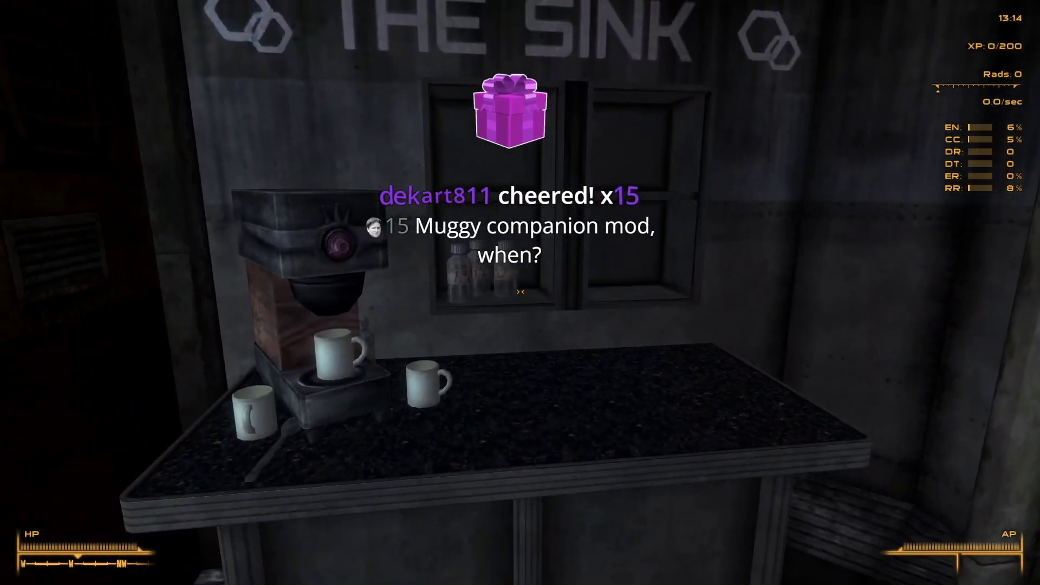
pyautogui.press('w')
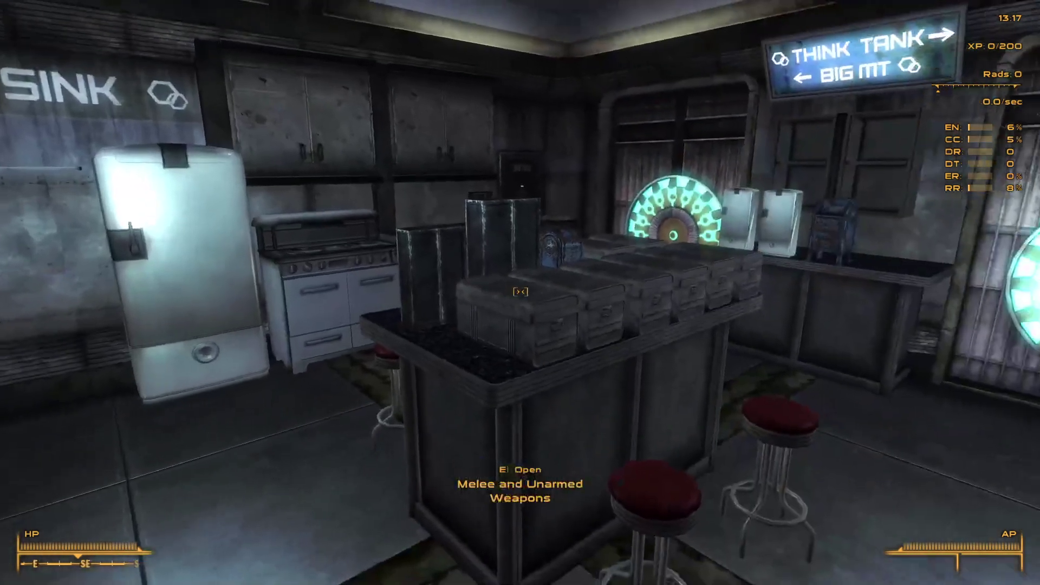
pyautogui.press('w')
pyautogui.press('w')
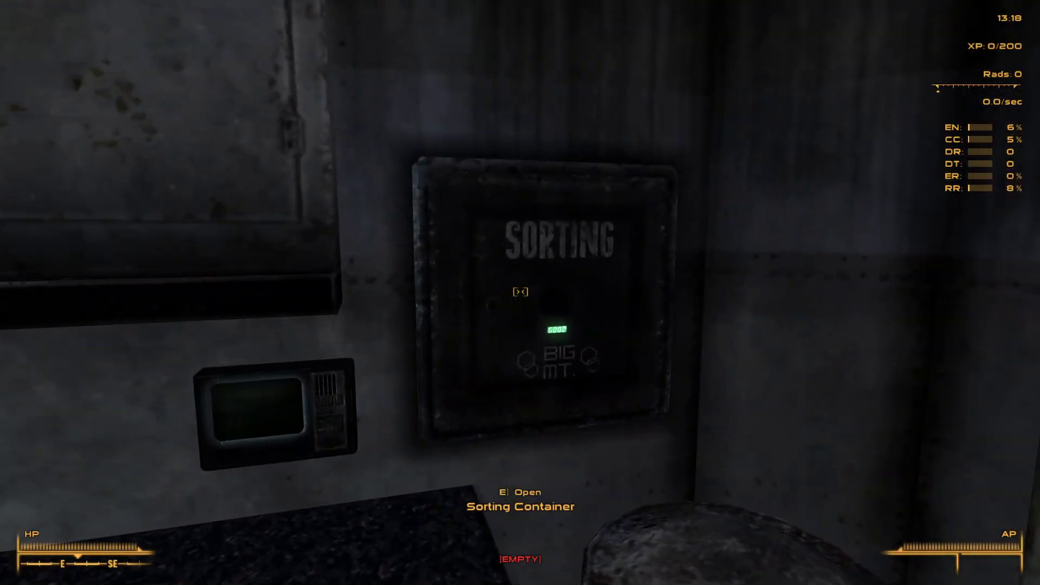
pyautogui.press('e')
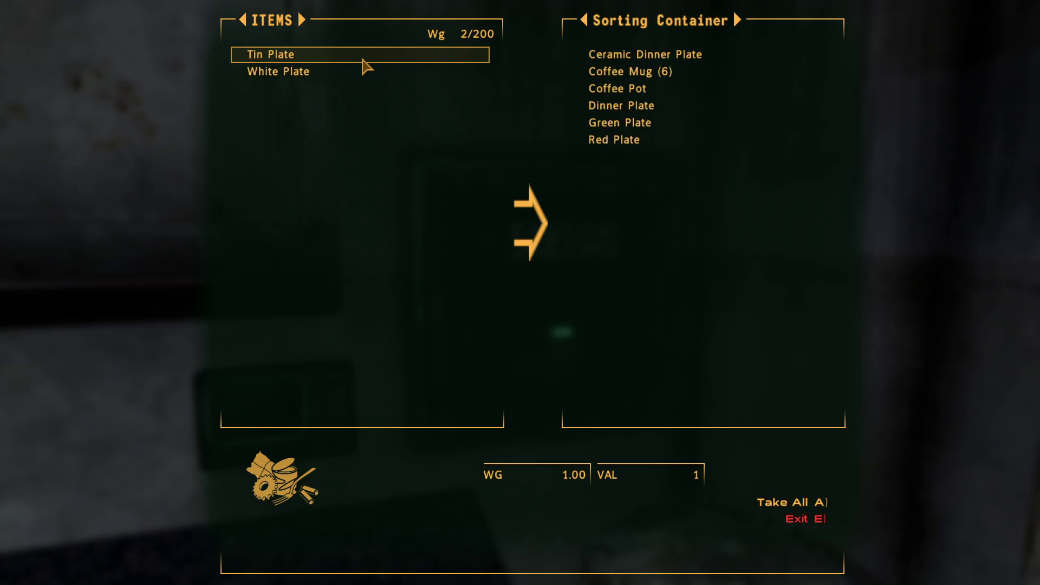
pyautogui.click(796, 518)
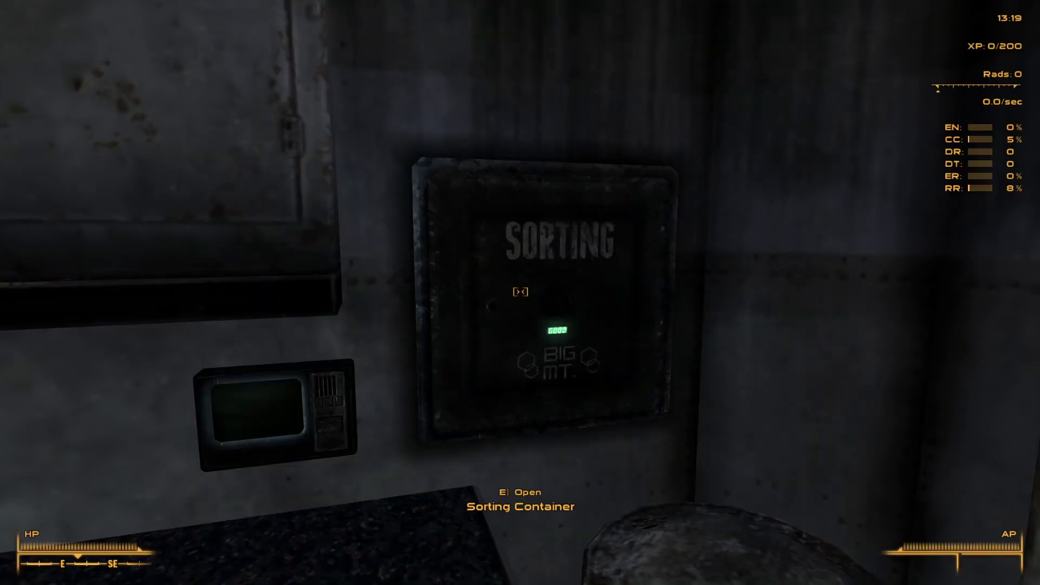
pyautogui.press('e')
pyautogui.click(509, 337)
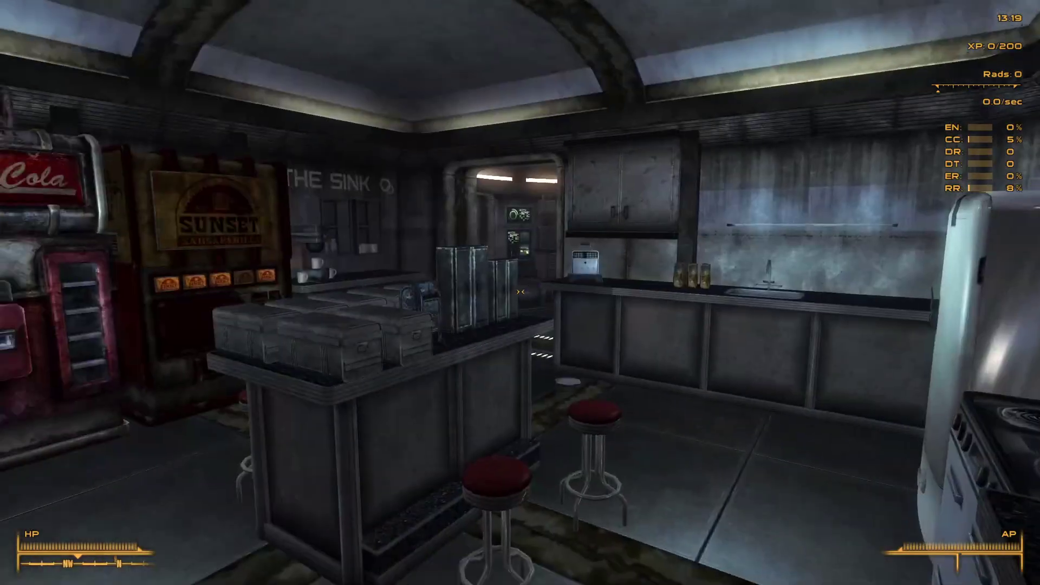
# - Go to the Coffee Mugs cabinet above the coffee machine counter and check its displayed mugs and contents
pyautogui.press('w')
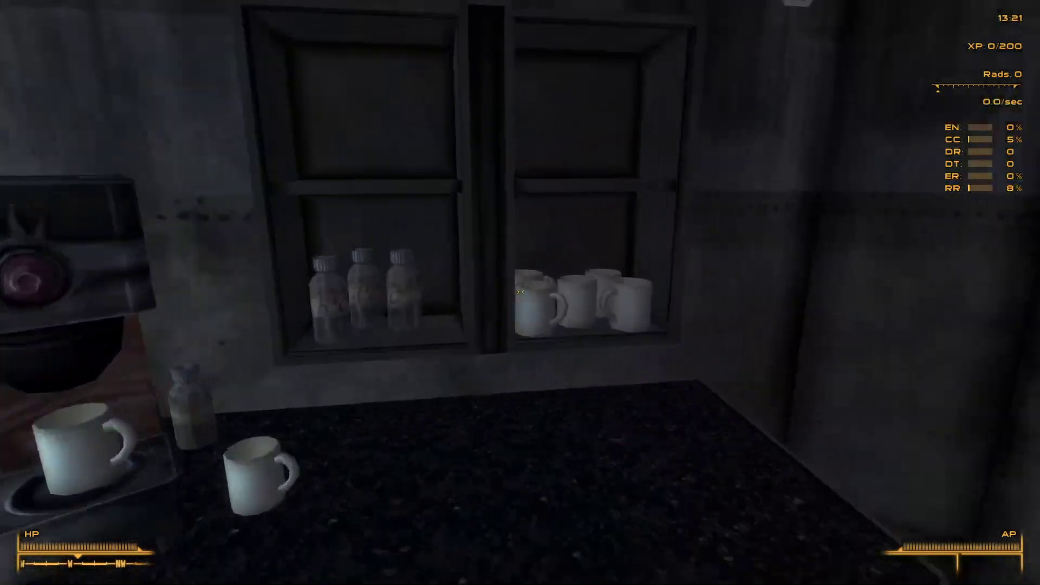
pyautogui.press('d')
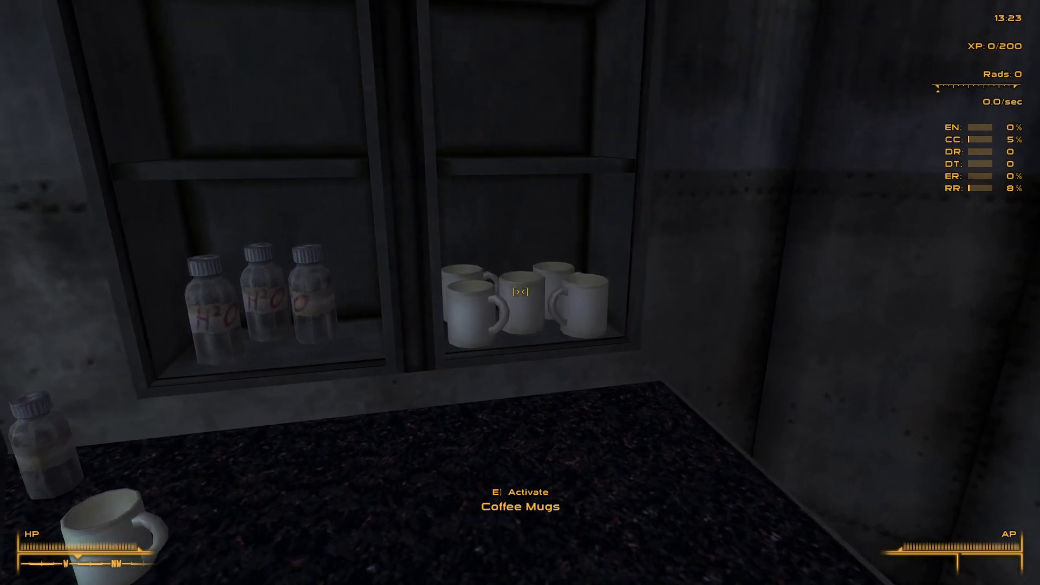
pyautogui.press('e')
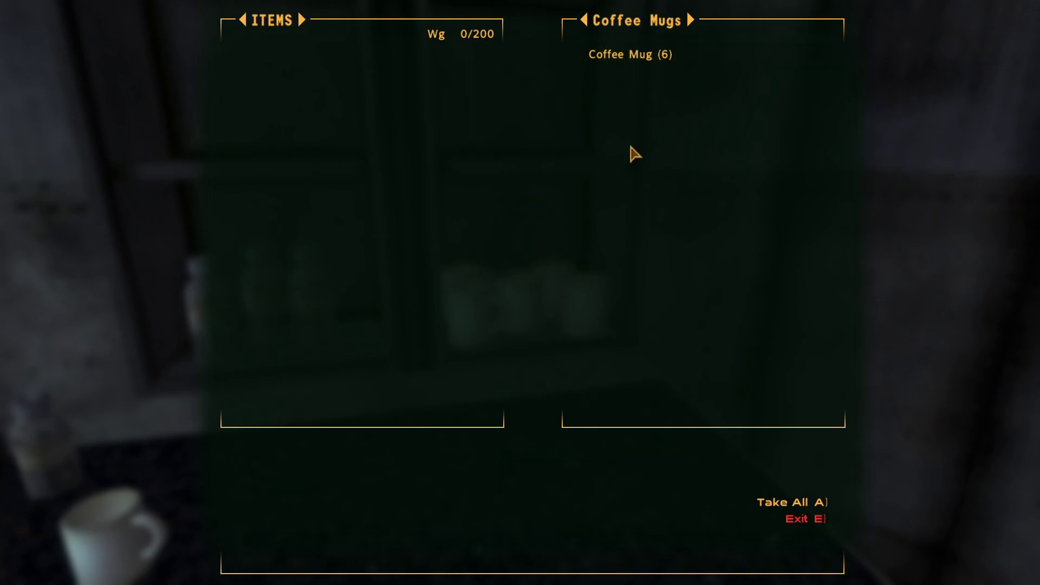
# - Close the kitchen's Coffee Mugs container and inspect the mugs displayed in the cabinet
pyautogui.click(788, 523)
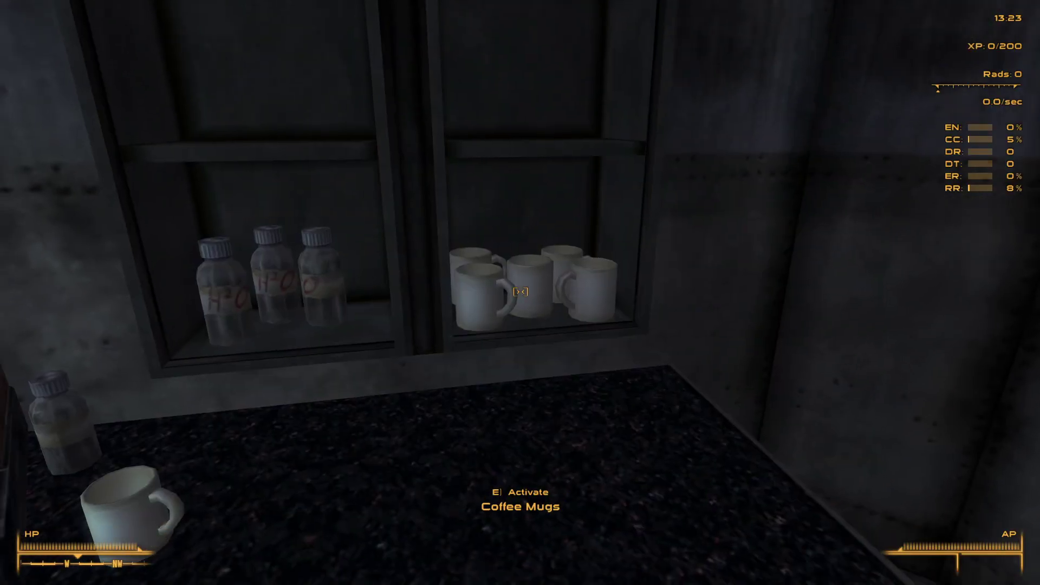
pyautogui.press('s')
pyautogui.press('w')
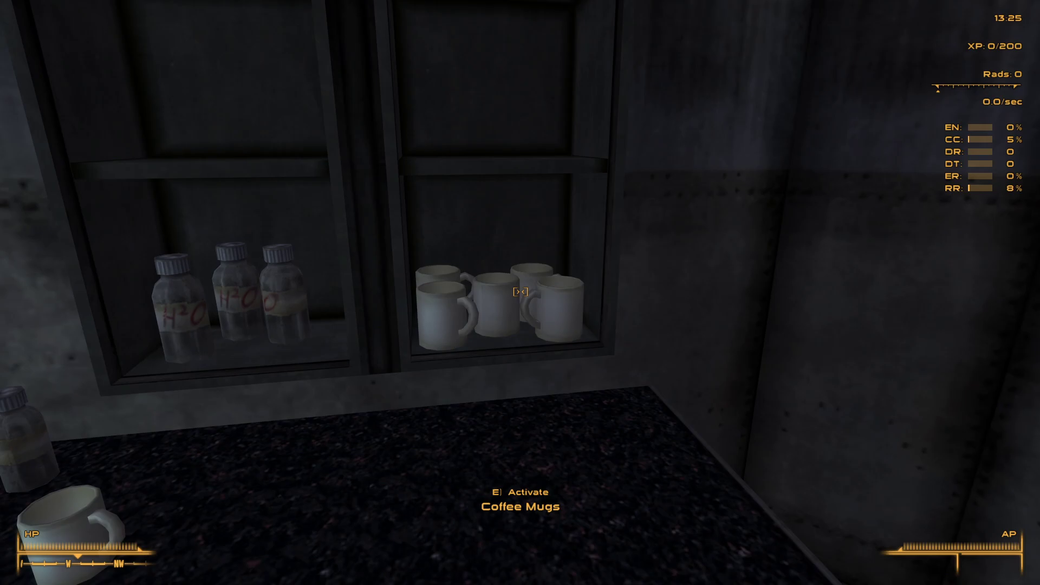
# - Go from the kitchen to the bedroom shelf holding the bins of plates, coffee pots and mugs
pyautogui.press('w')
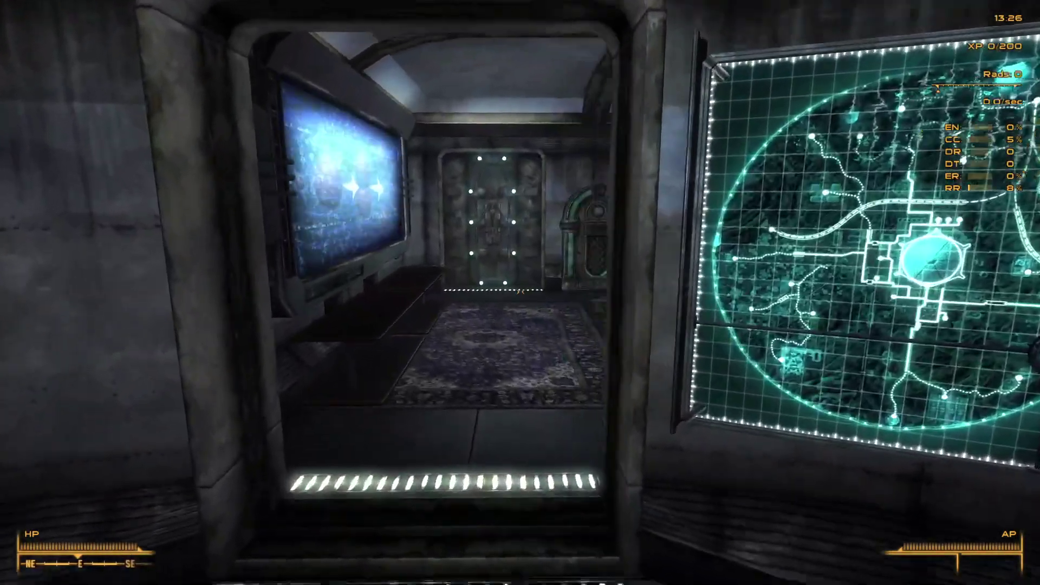
pyautogui.press('w')
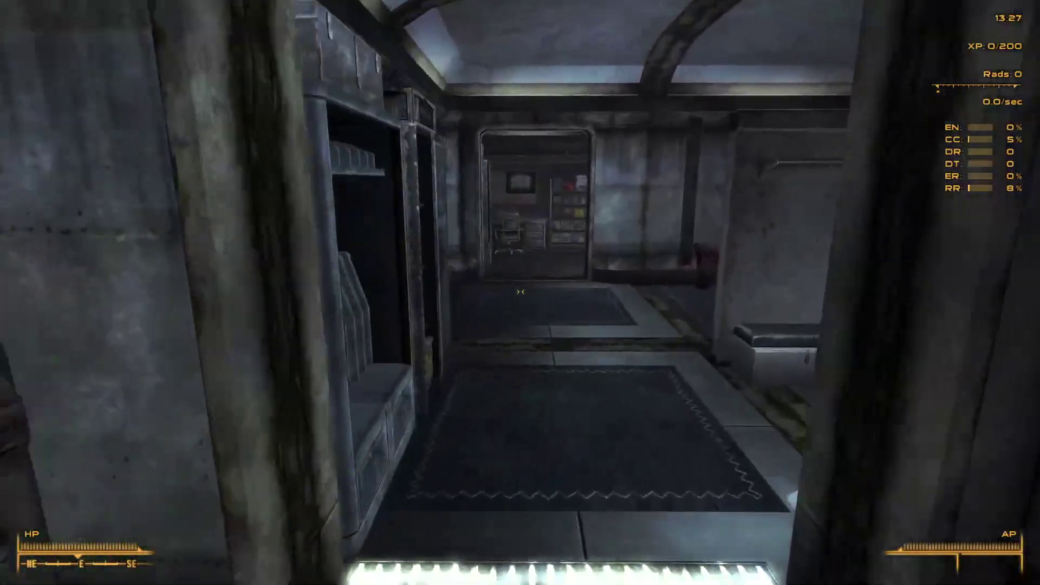
pyautogui.press('w')
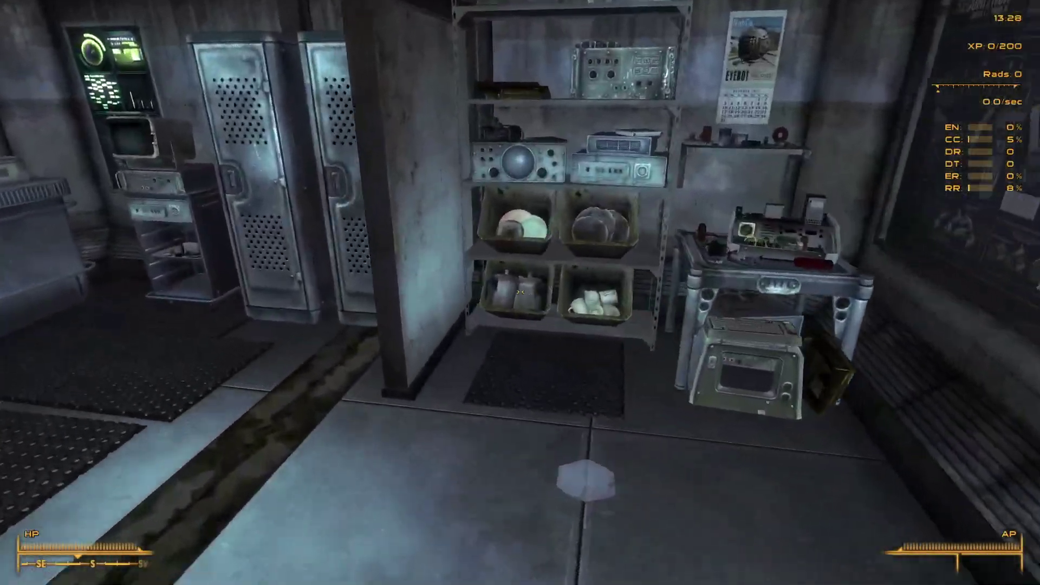
pyautogui.press('w')
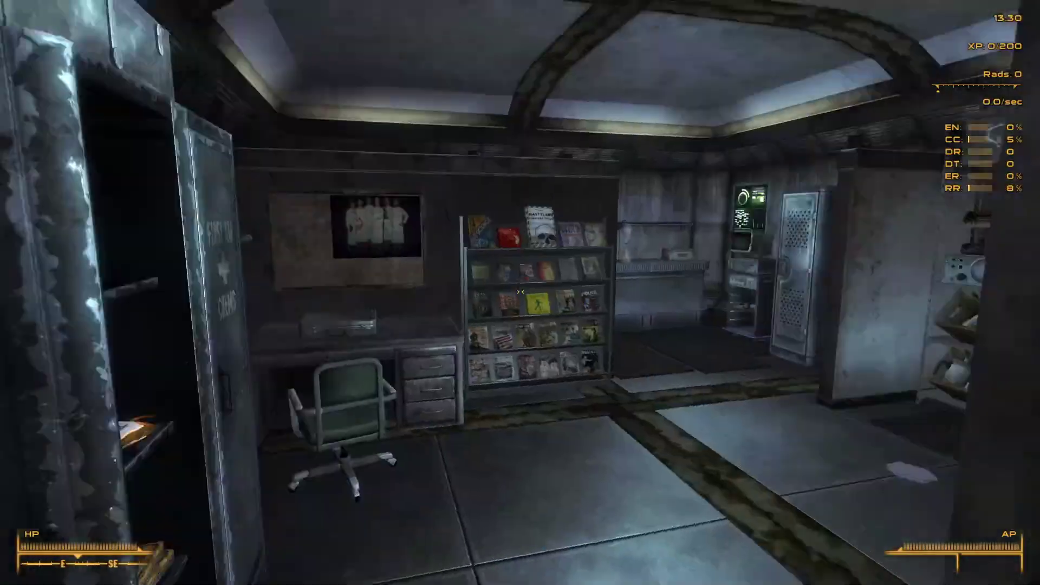
pyautogui.press('w')
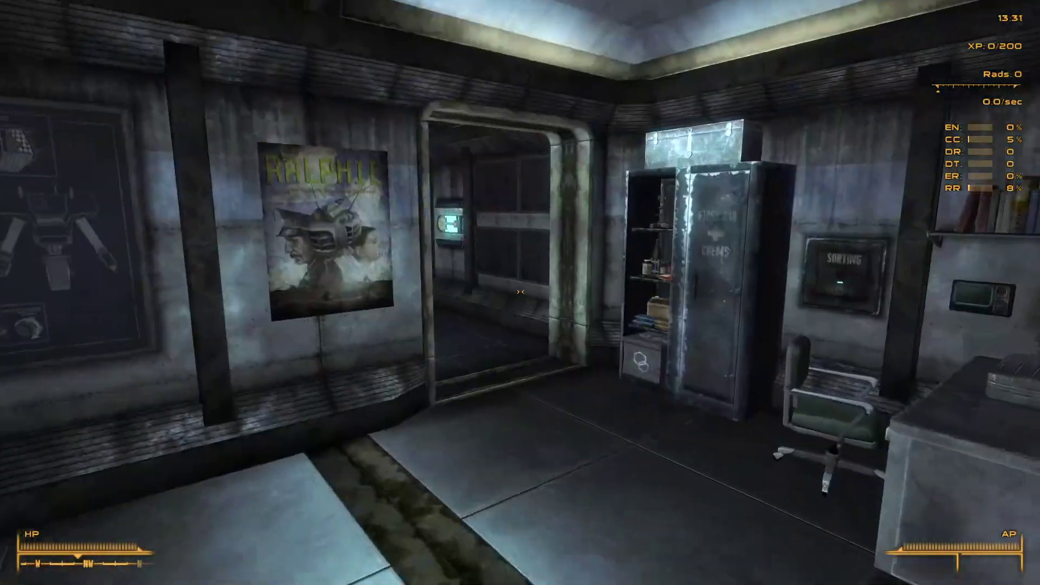
pyautogui.press('w')
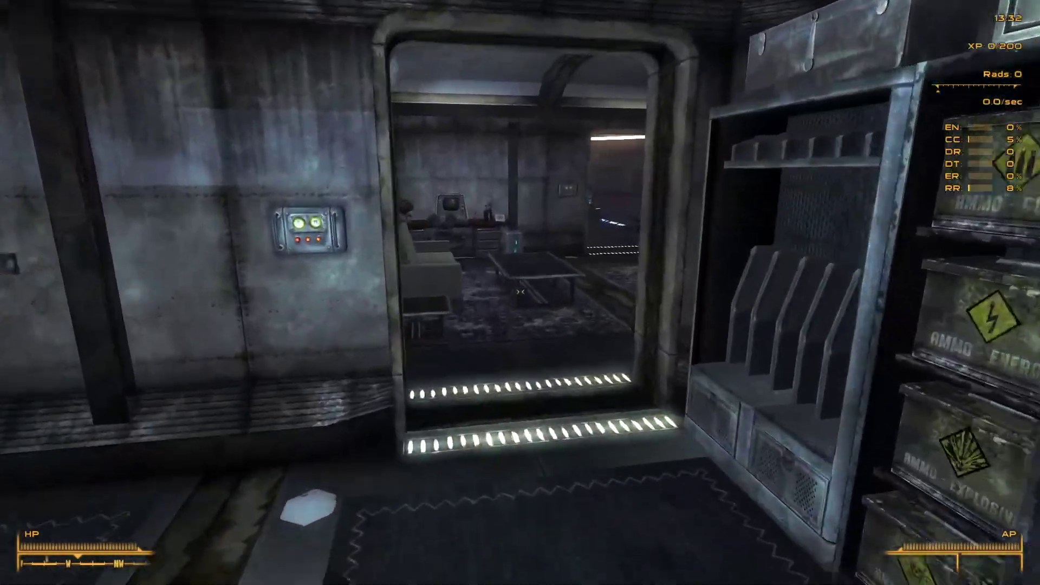
pyautogui.press('w')
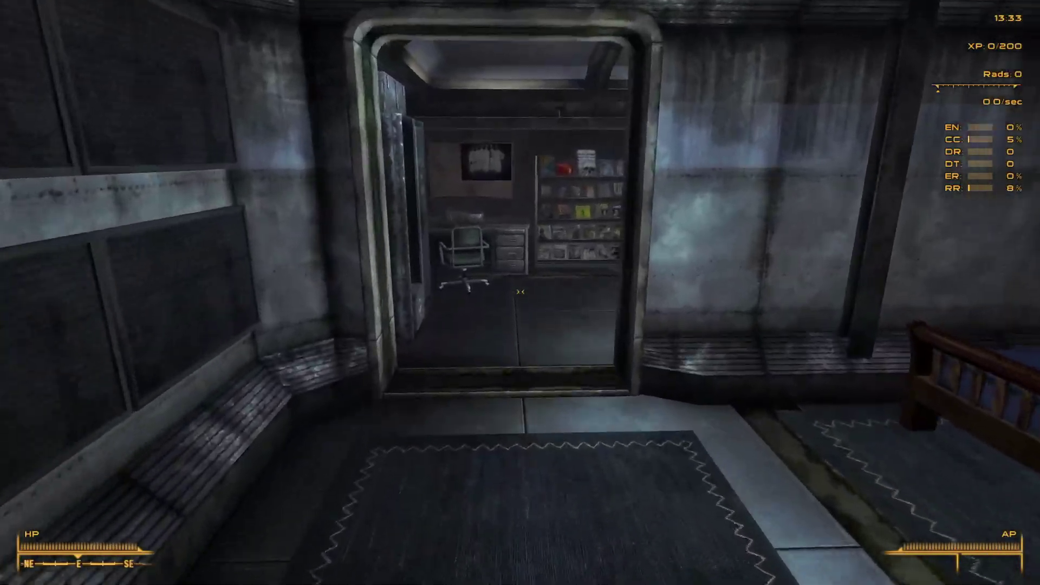
pyautogui.press('w')
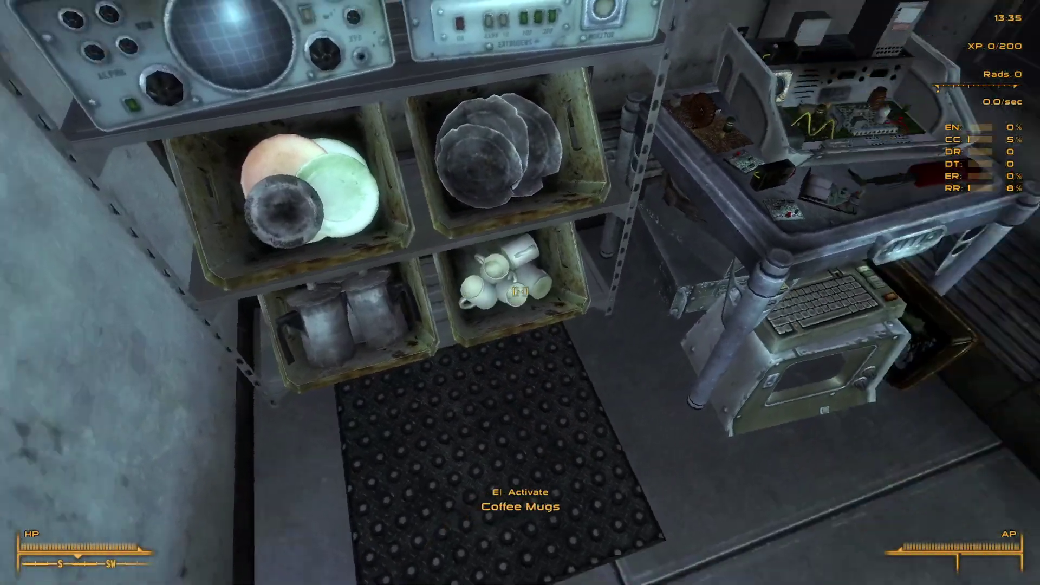
# - Check the contents of the shelf's Coffee Pots bin and Ceramic and Colored Plates bin, closing each one
pyautogui.press('e')
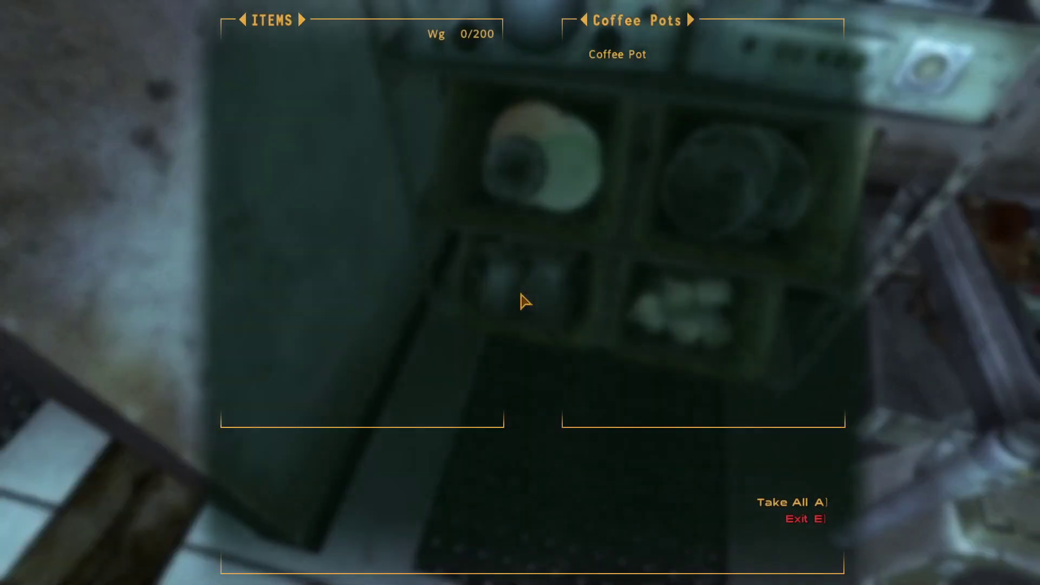
pyautogui.press('r')
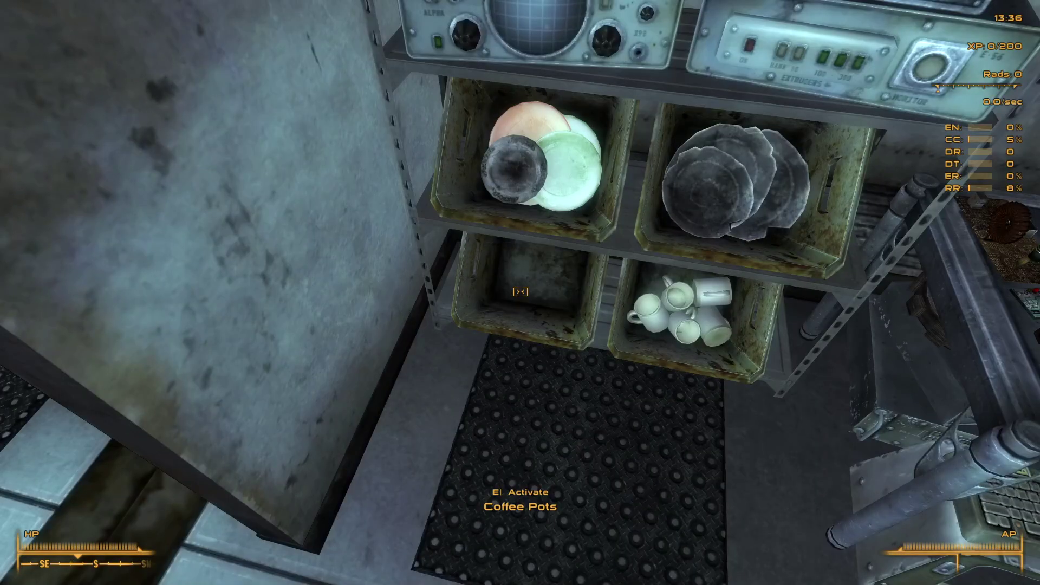
pyautogui.press('e')
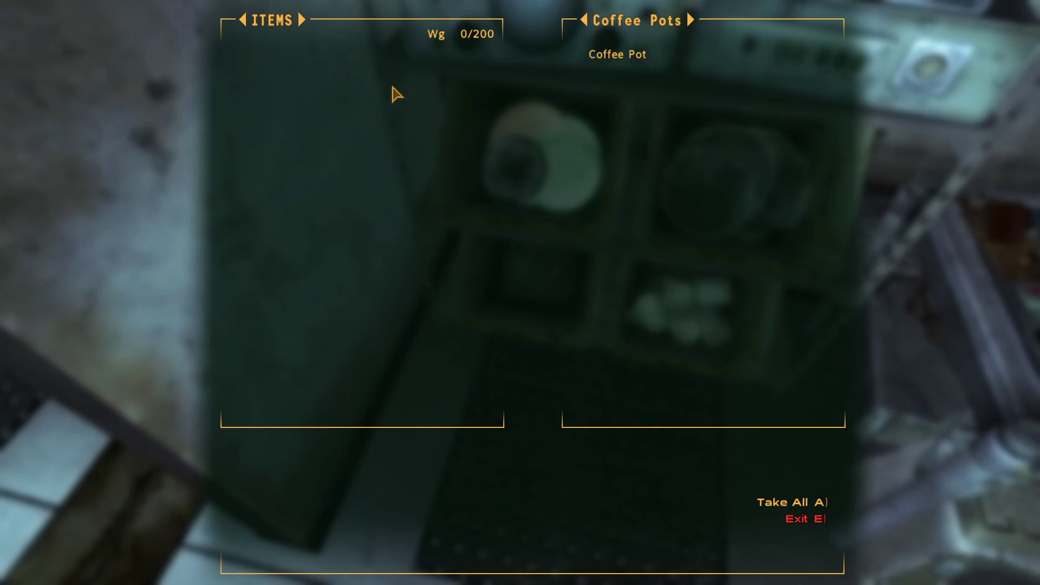
pyautogui.click(795, 519)
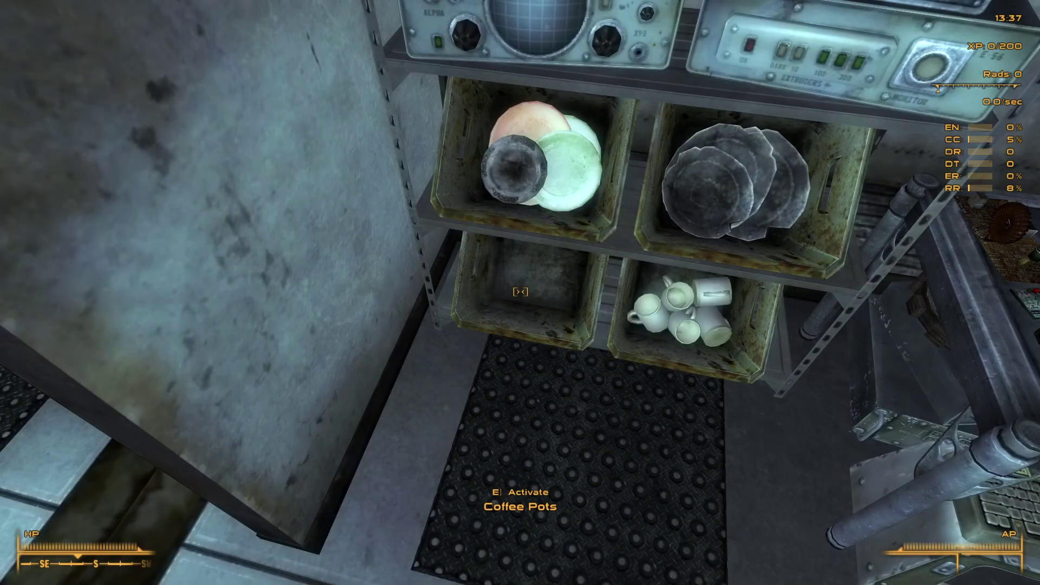
pyautogui.press('e')
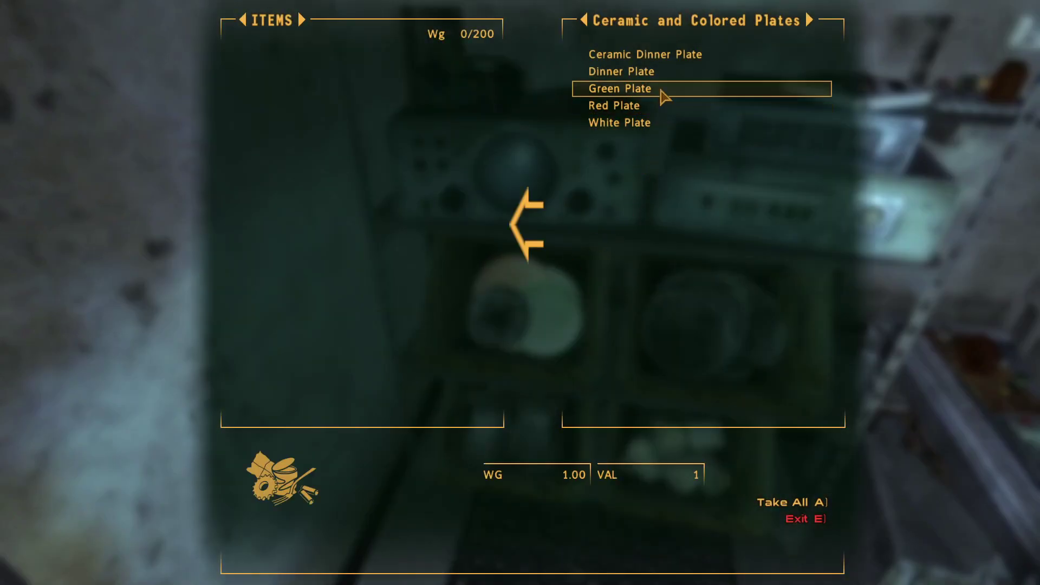
pyautogui.press('e')
# - Check the contents of the shelf's Tin Plates and Coffee Mugs bins, closing each one
pyautogui.press('e')
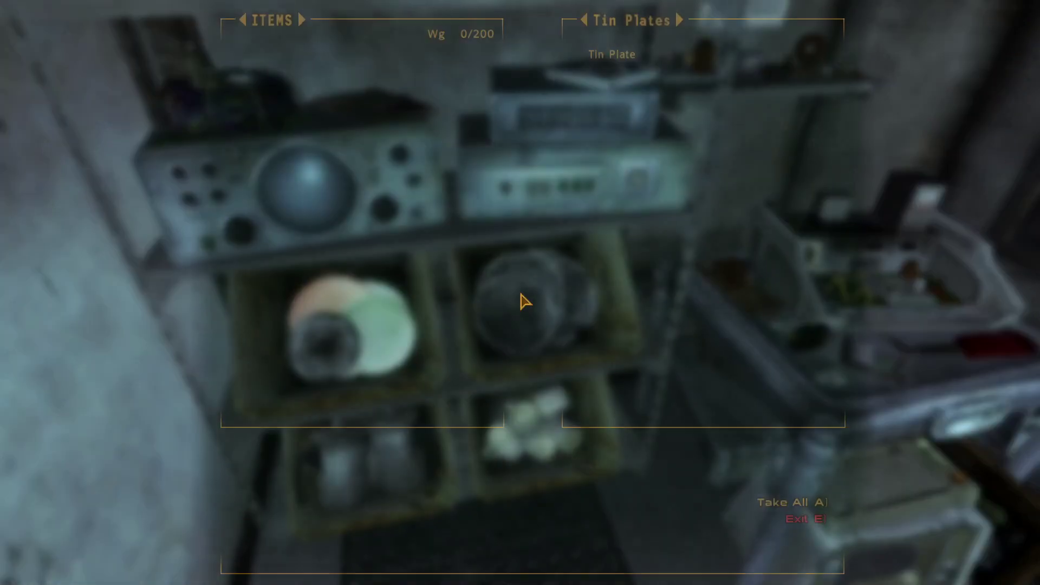
pyautogui.press('a')
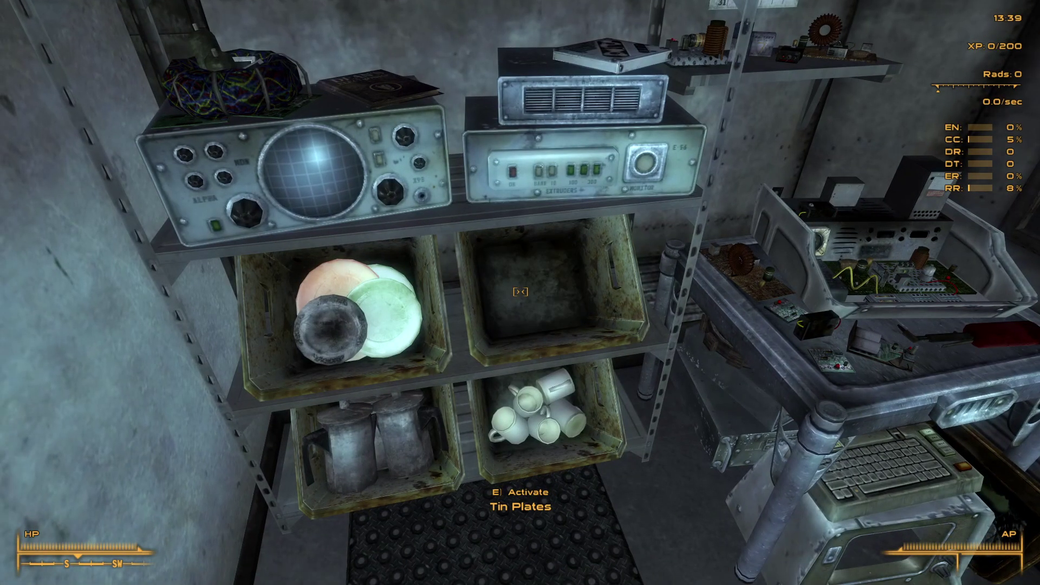
pyautogui.press('e')
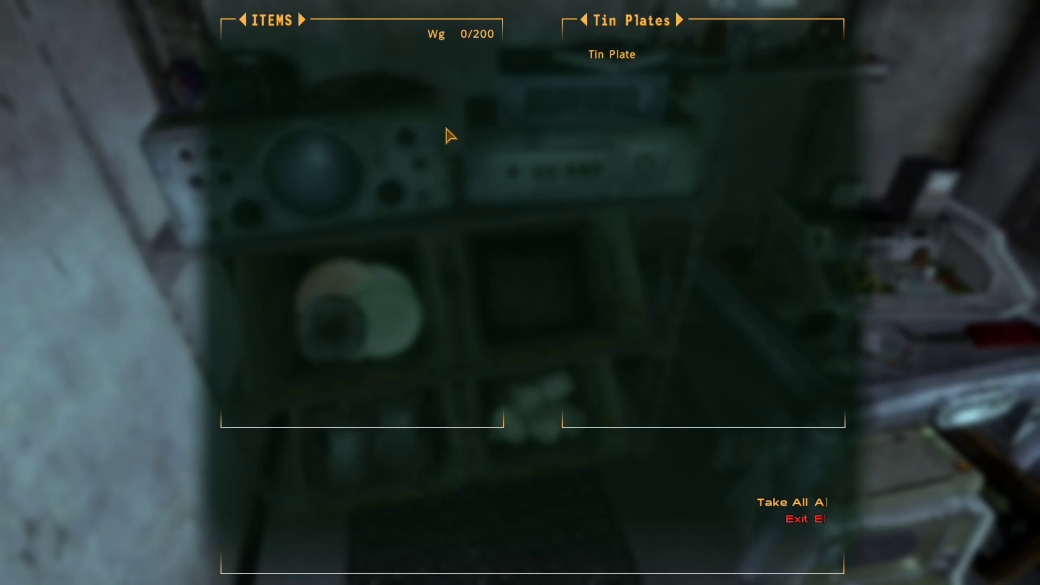
pyautogui.click(796, 519)
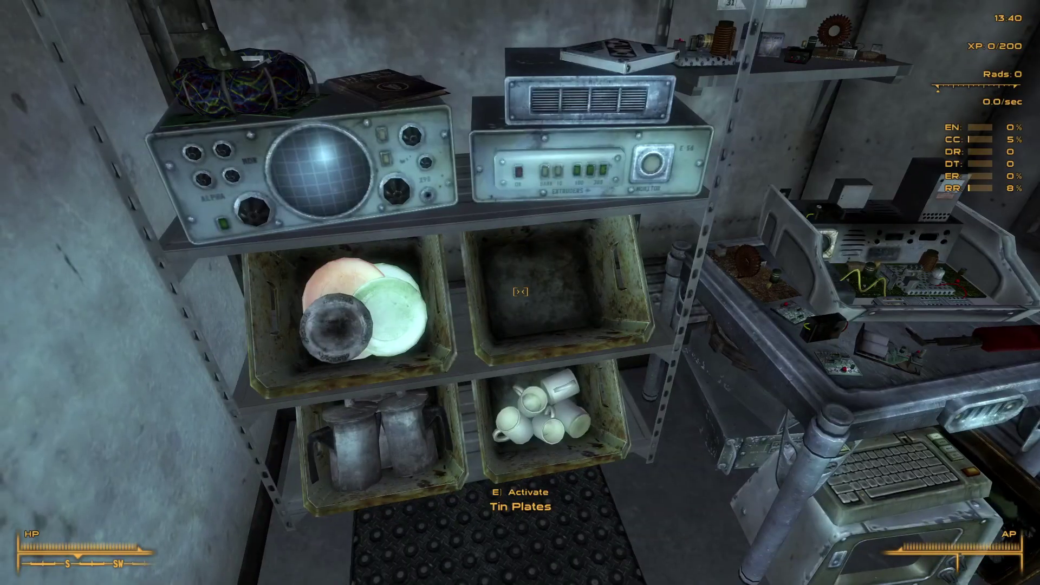
pyautogui.press('e')
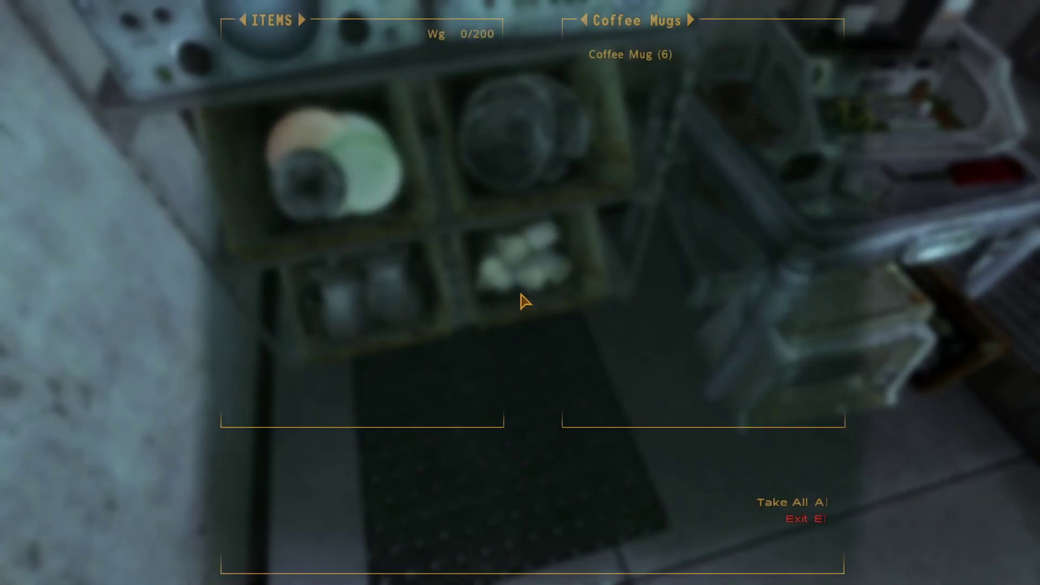
pyautogui.click(796, 519)
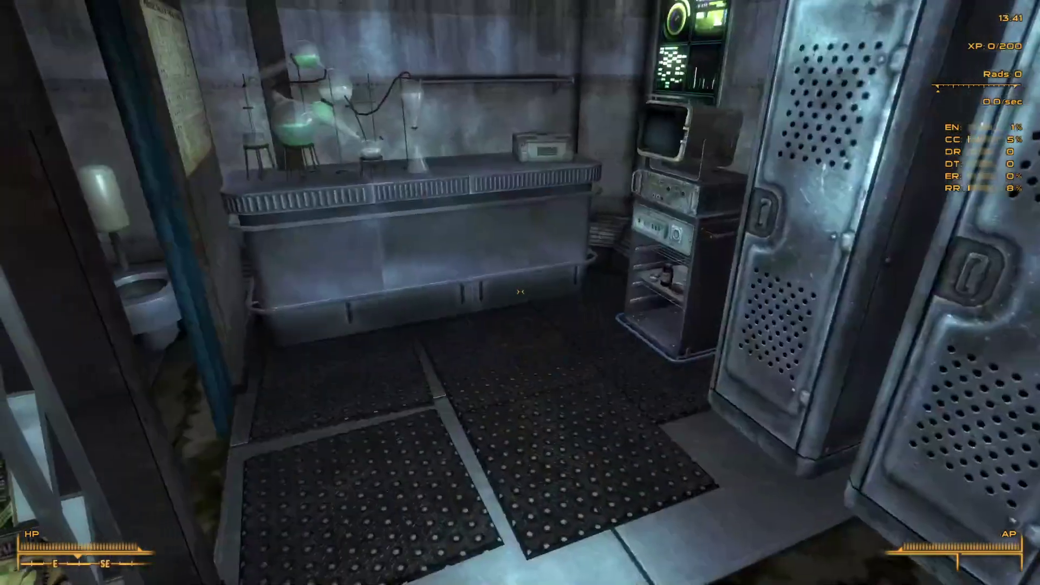
# - Return to Muggy in the main room, talk to him and have him process the coffee mugs and dishes
pyautogui.press('w')
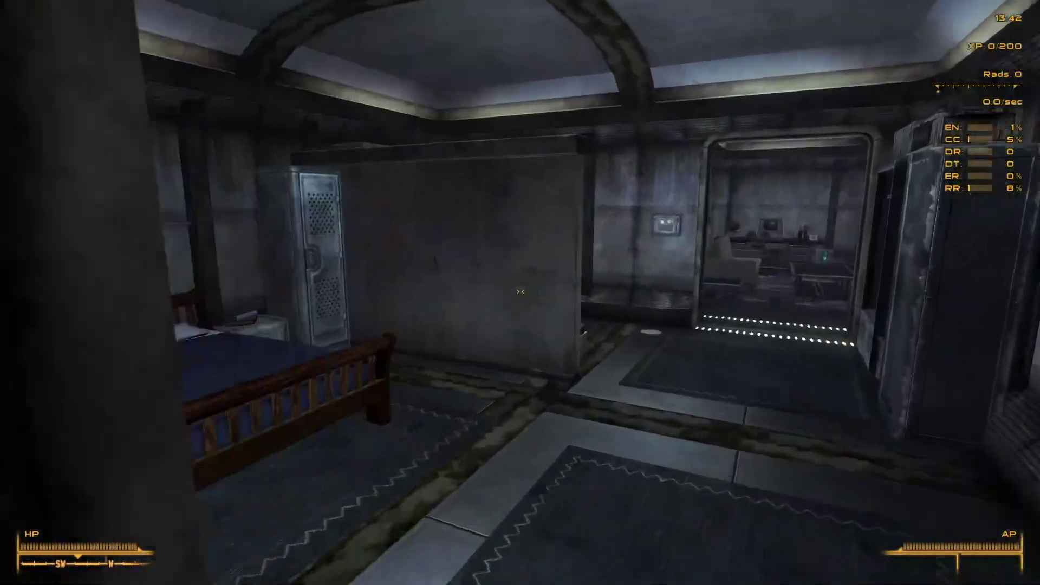
pyautogui.press('w')
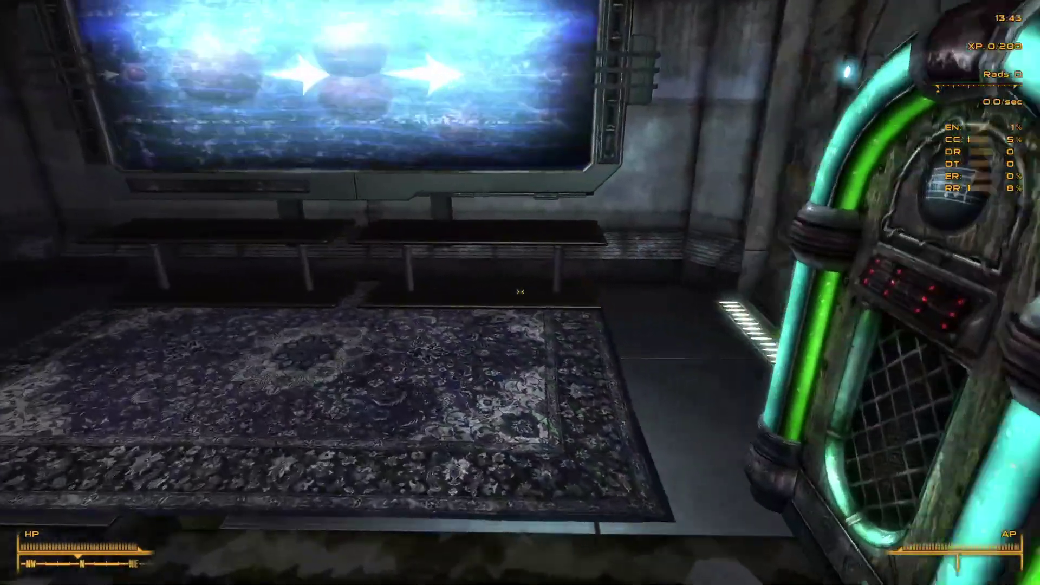
pyautogui.press('w')
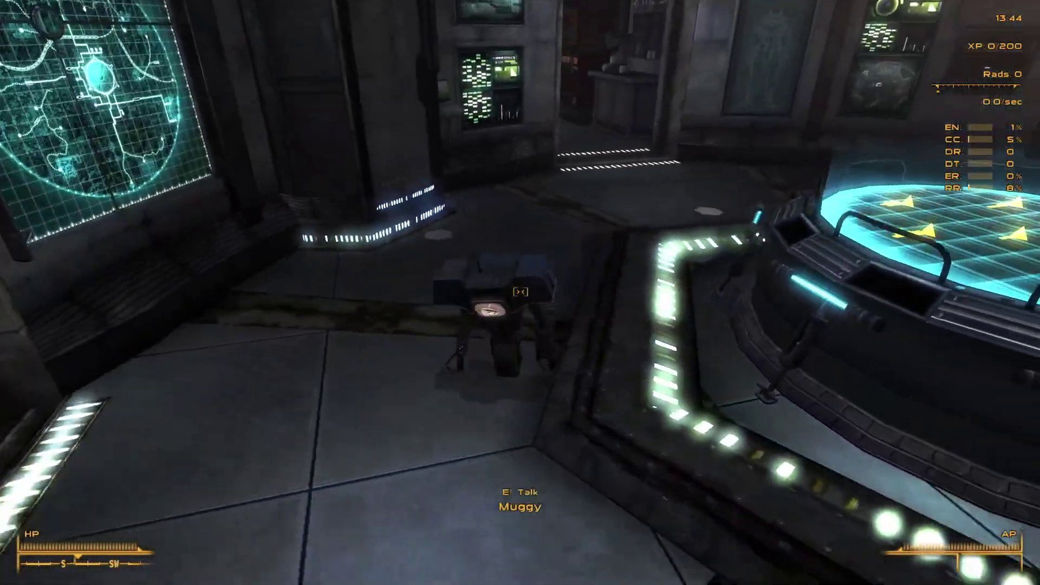
pyautogui.press('d')
pyautogui.press('e')
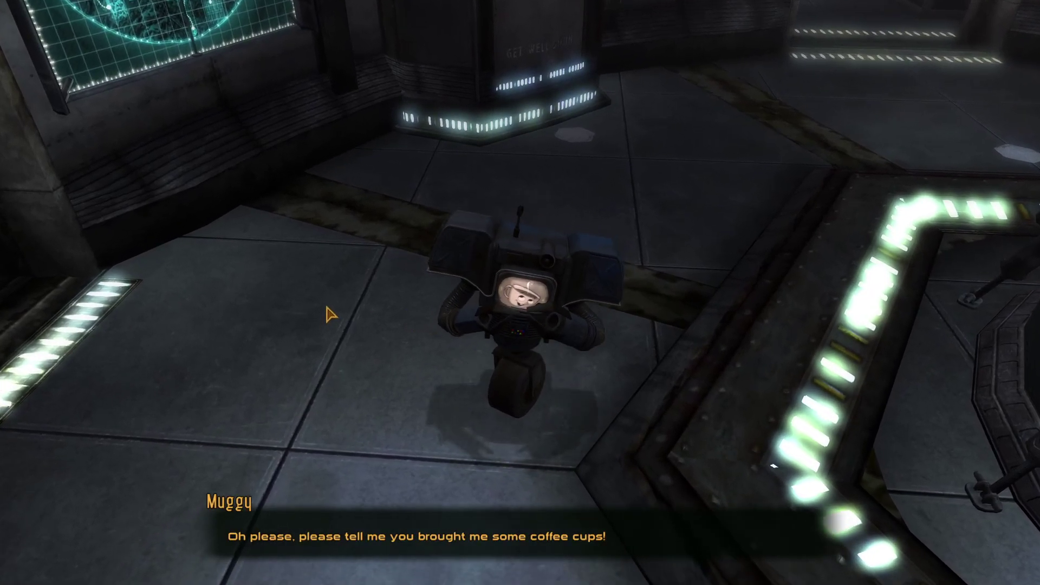
pyautogui.click(462, 468)
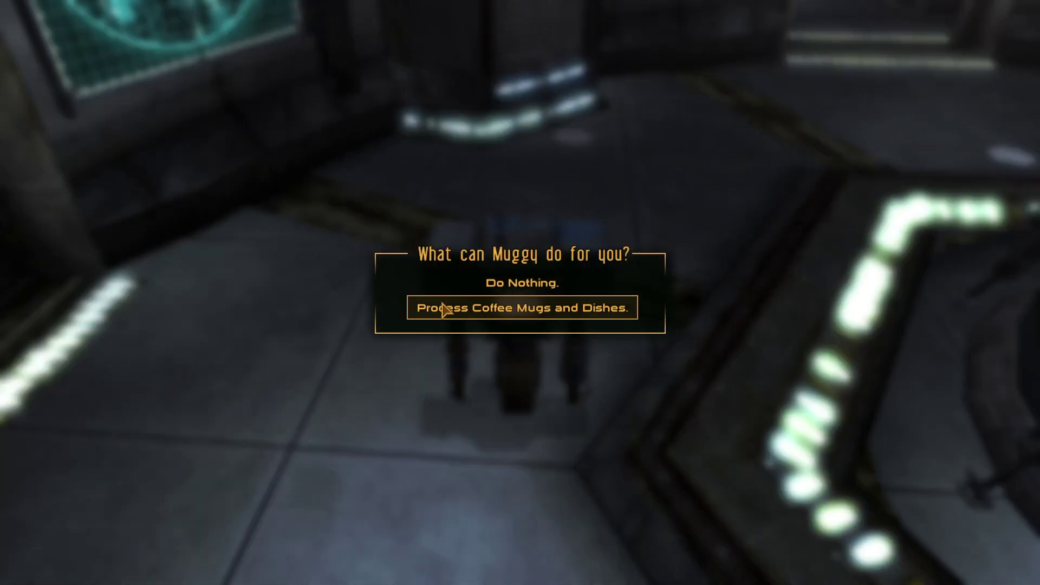
pyautogui.click(443, 308)
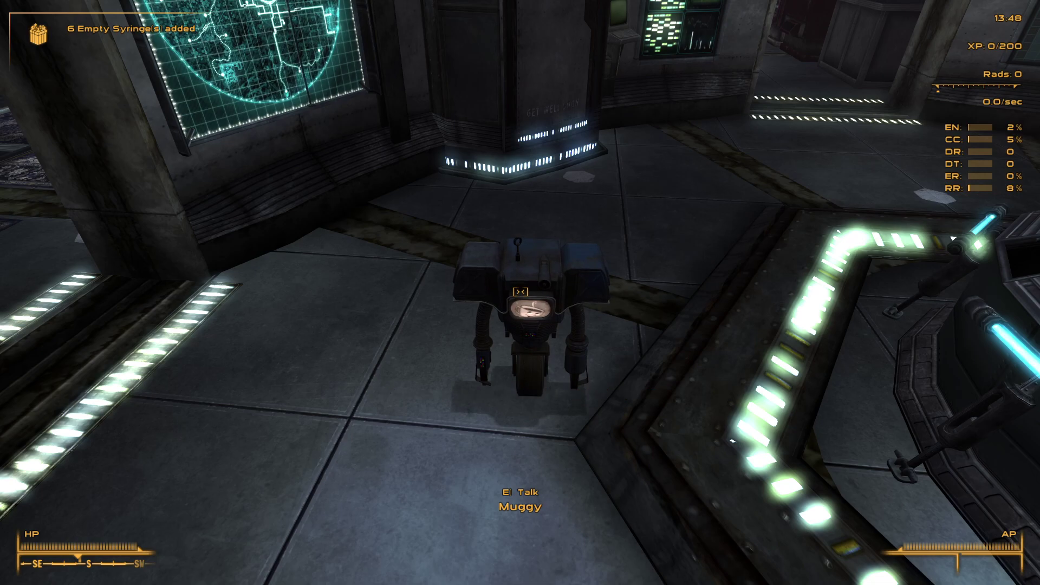
# - Go to the Junk and Misc. Items shelf, check its contents against the carried items, and close it
pyautogui.press('w')
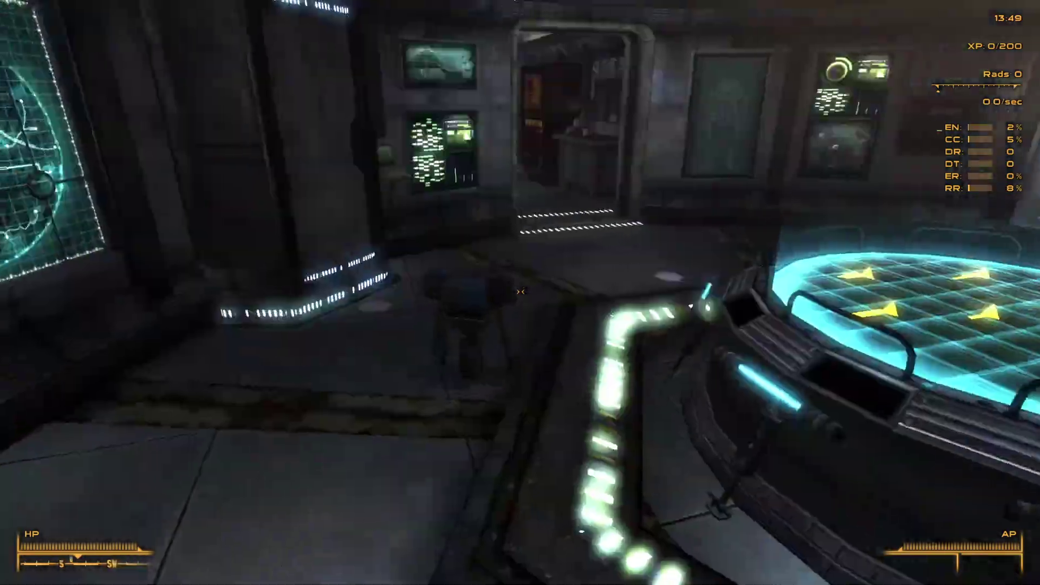
pyautogui.press('w')
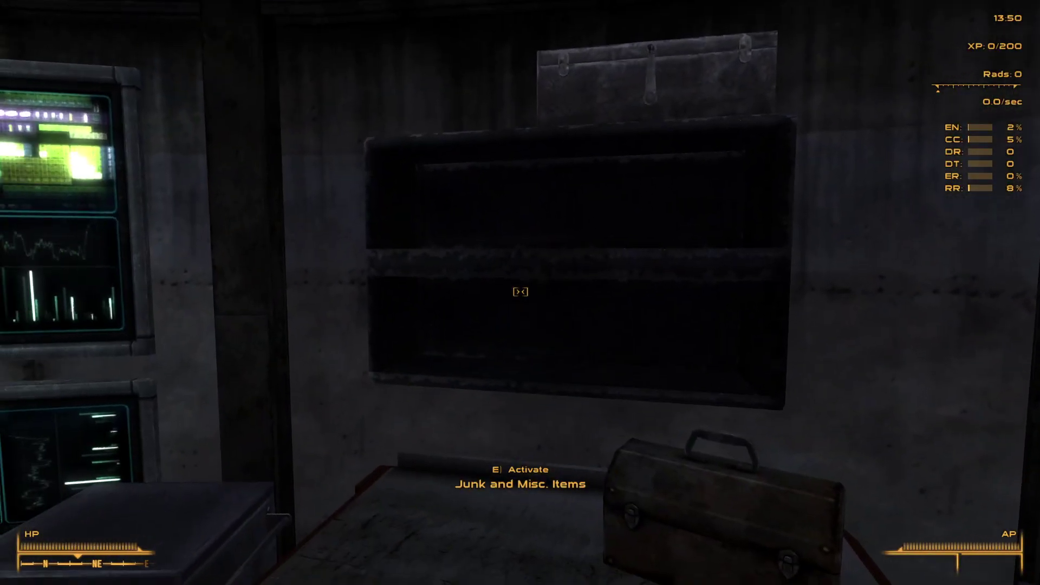
pyautogui.press('w')
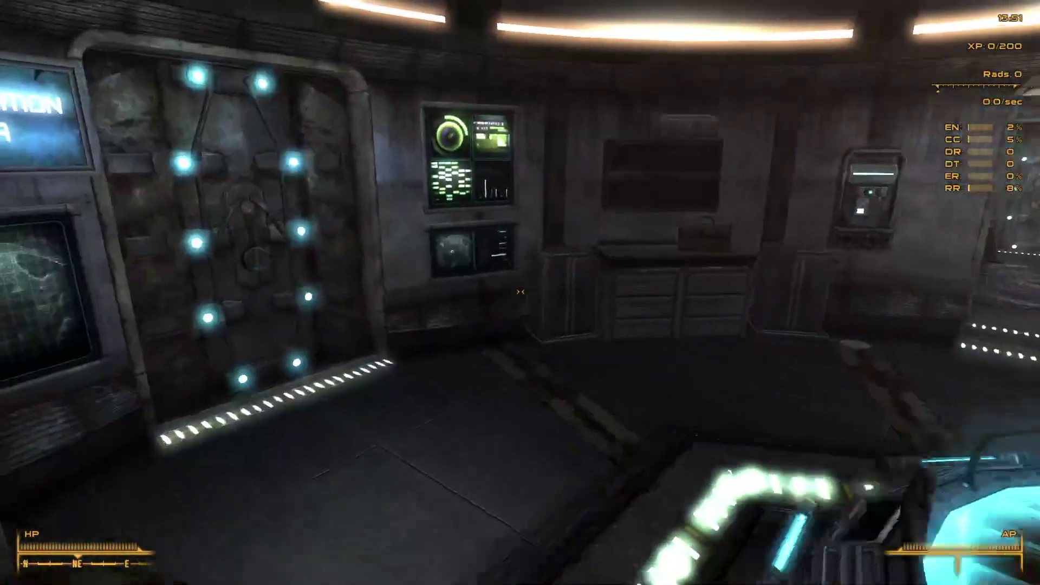
pyautogui.press('w')
pyautogui.press('e')
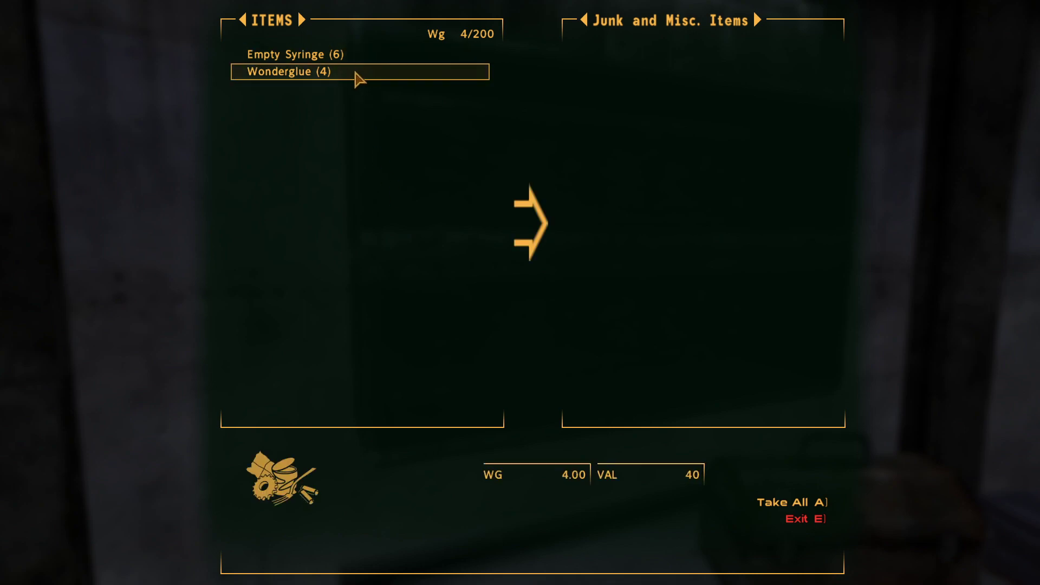
pyautogui.press('e')
pyautogui.moveTo(520, 292)
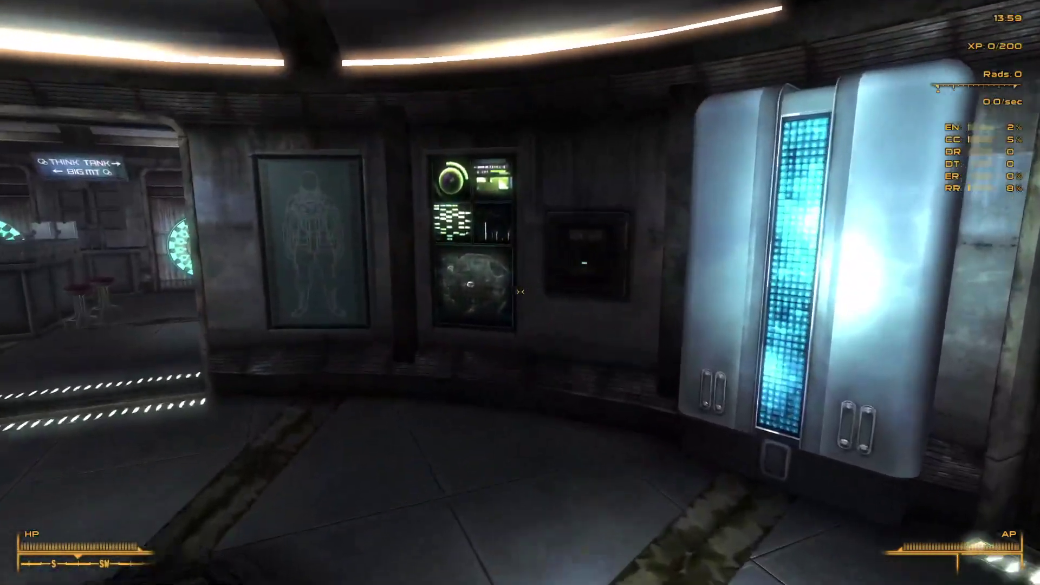
# - Deposit the six Empty Syringes and four Wonderglue in the main room's Sorting Container and have them sorted
pyautogui.press('w')
pyautogui.press('e')
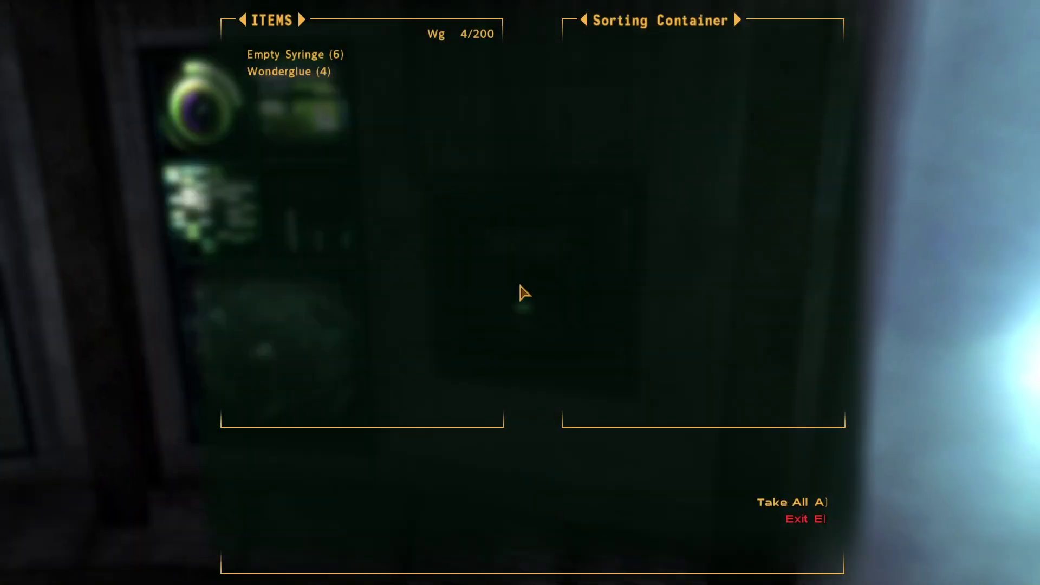
pyautogui.click(806, 518)
pyautogui.press('e')
pyautogui.click(518, 336)
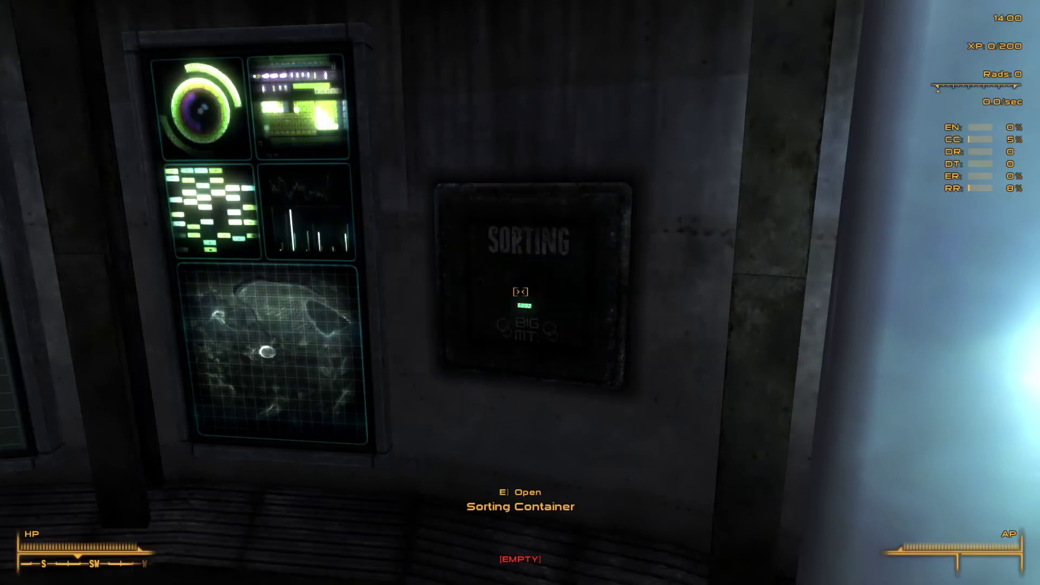
# - Recheck the Junk and Misc. Items shelf for the sorted syringes and Wonderglue, and close it
pyautogui.press('w')
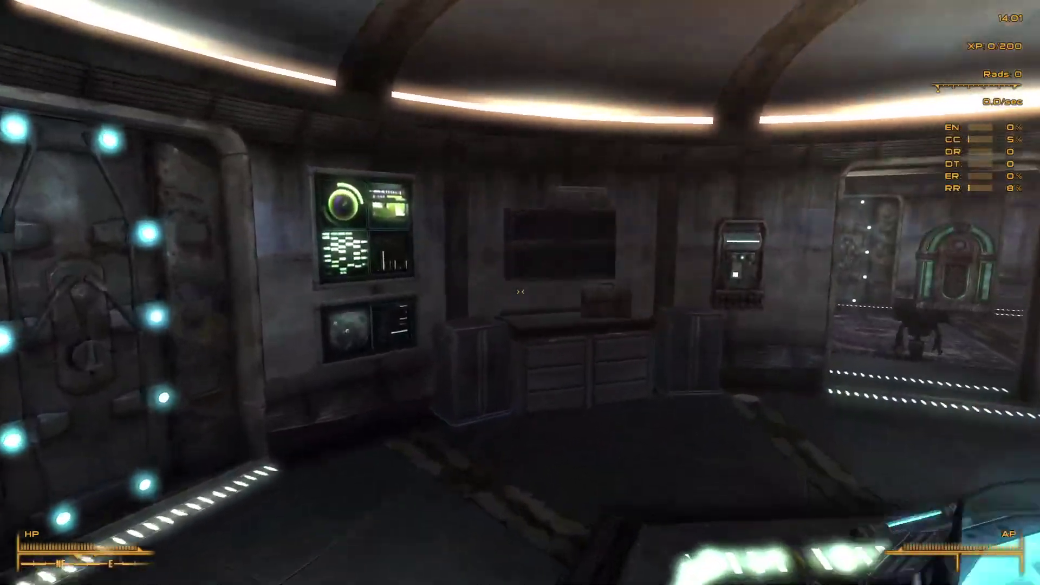
pyautogui.press('w')
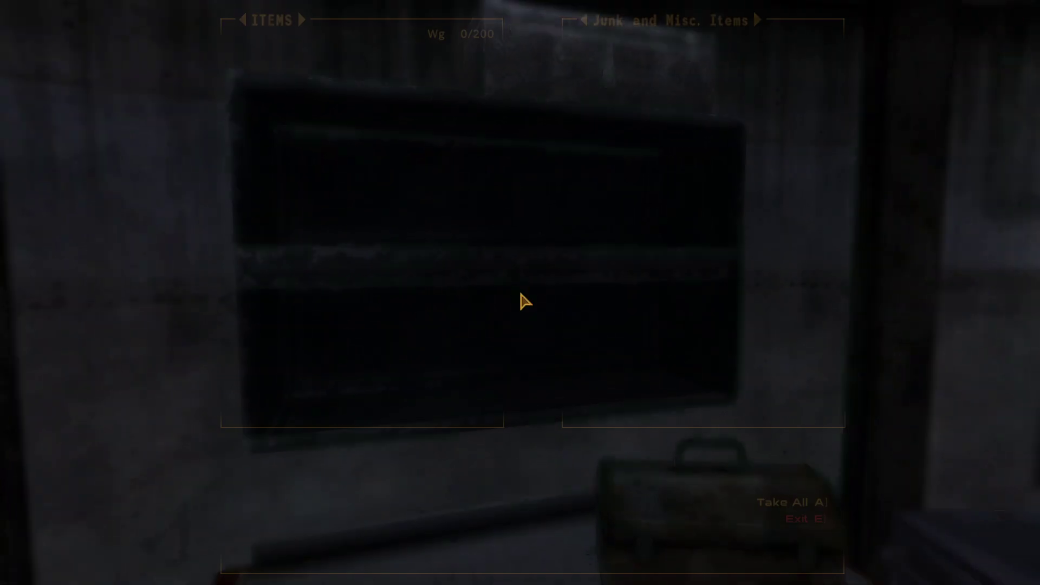
pyautogui.click(796, 519)
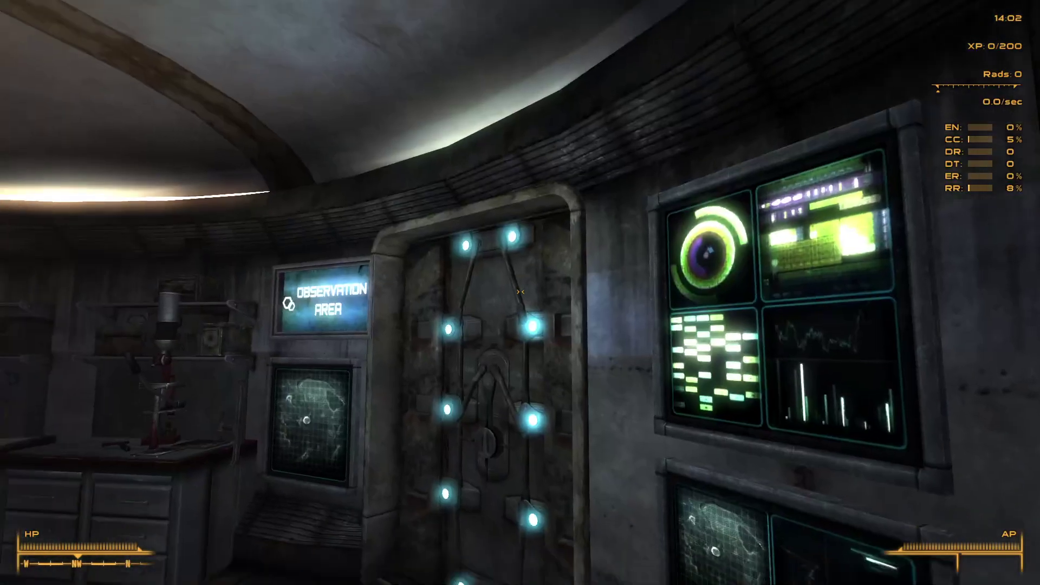
# - Go to the workbench area and look for the sorted syringes and Wonderglue in the Workbench Supplies container
pyautogui.press('w')
pyautogui.press('w')
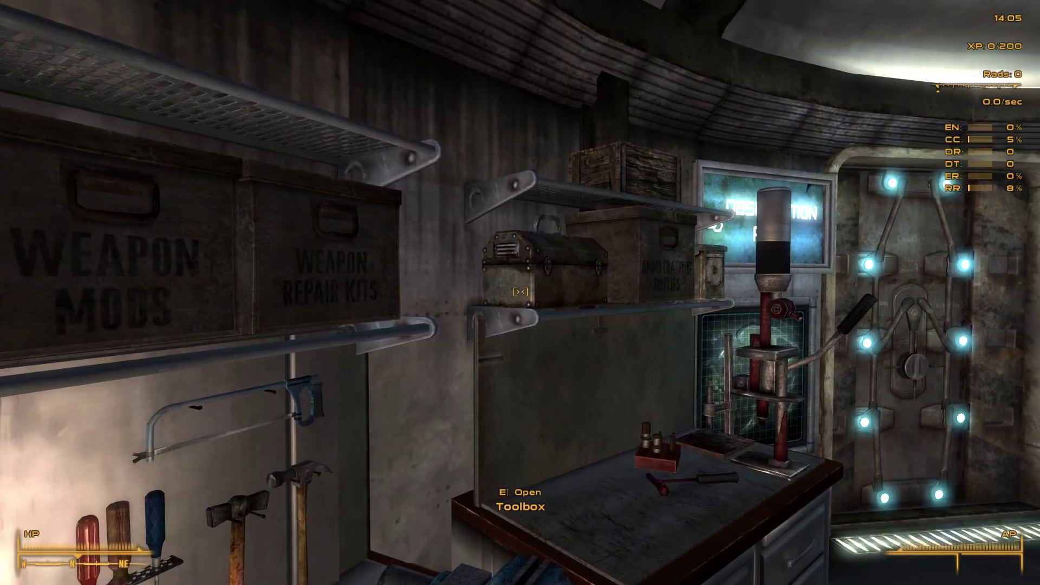
pyautogui.press('d')
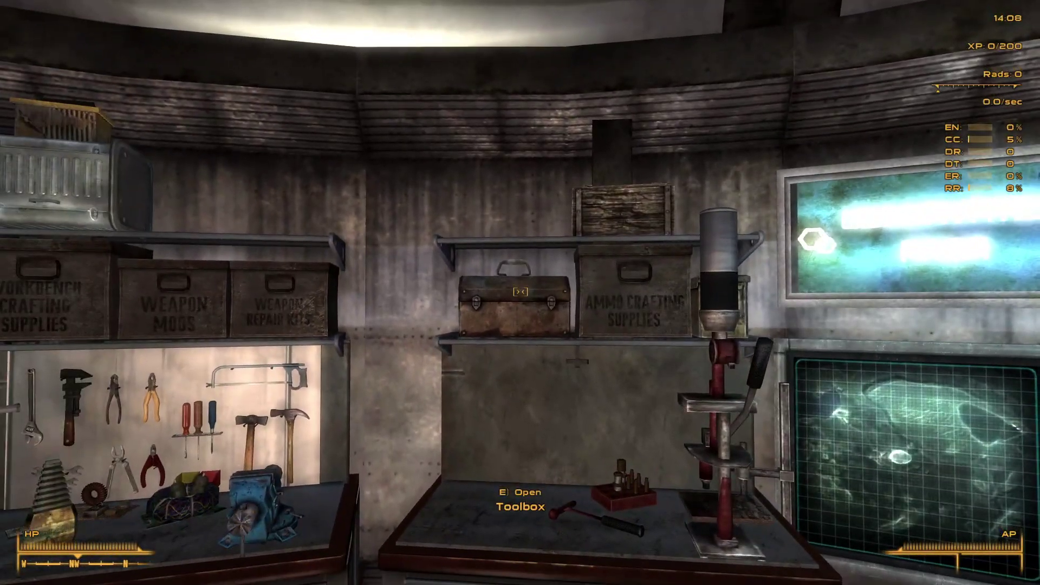
pyautogui.press('a')
pyautogui.press('w')
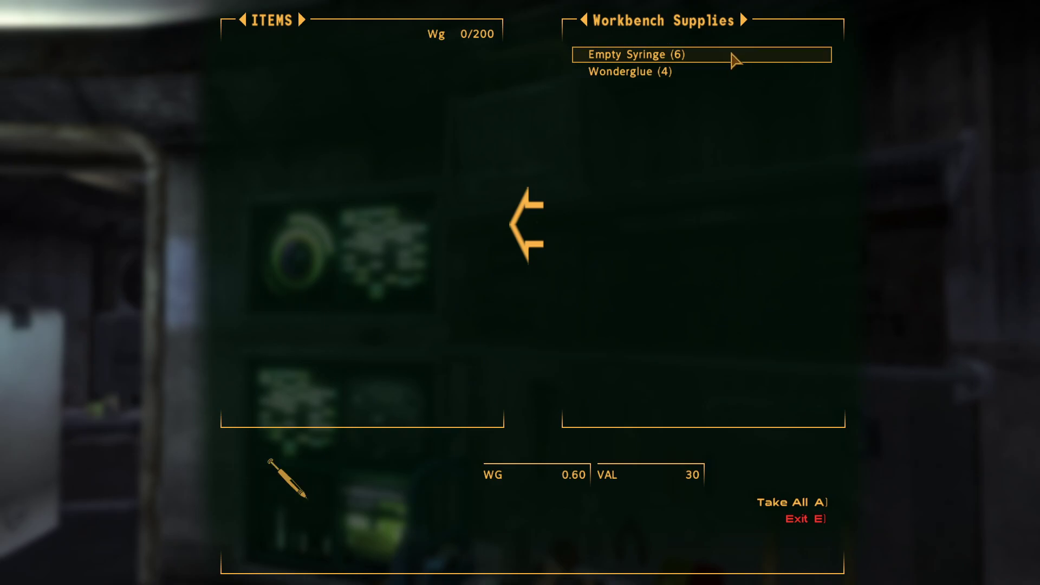
# - Leave the workbench supplies and take the electron charge packs, energy cells and microfusion cells from the Ammunition Box beside the reloading bench
pyautogui.click(795, 520)
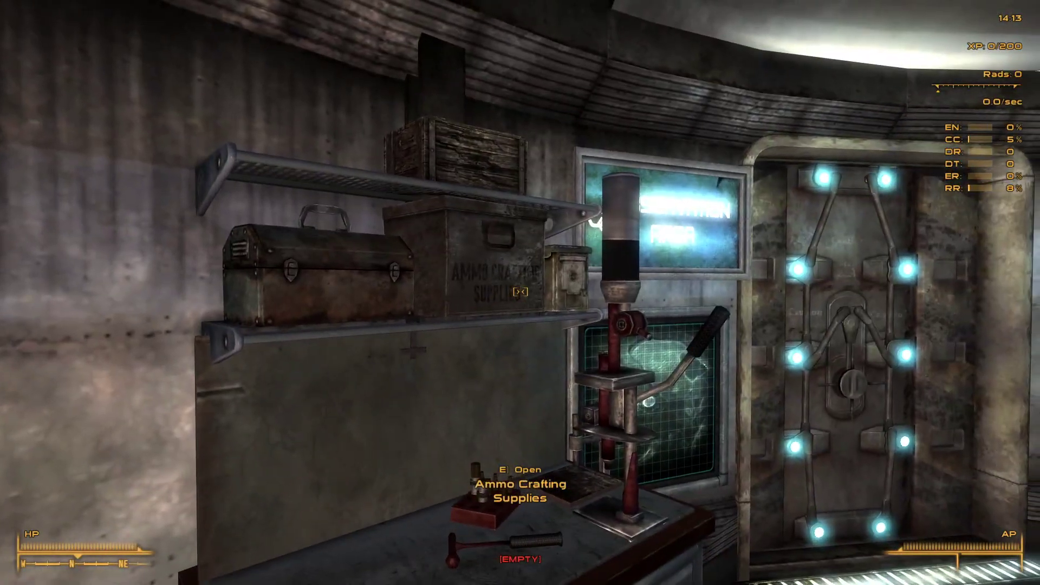
pyautogui.press('w')
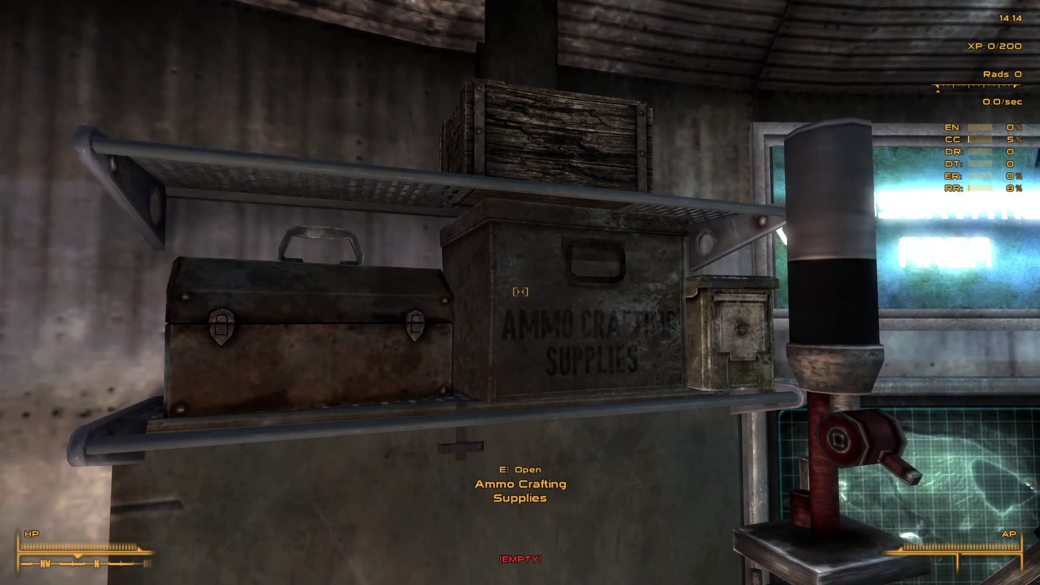
pyautogui.press('w')
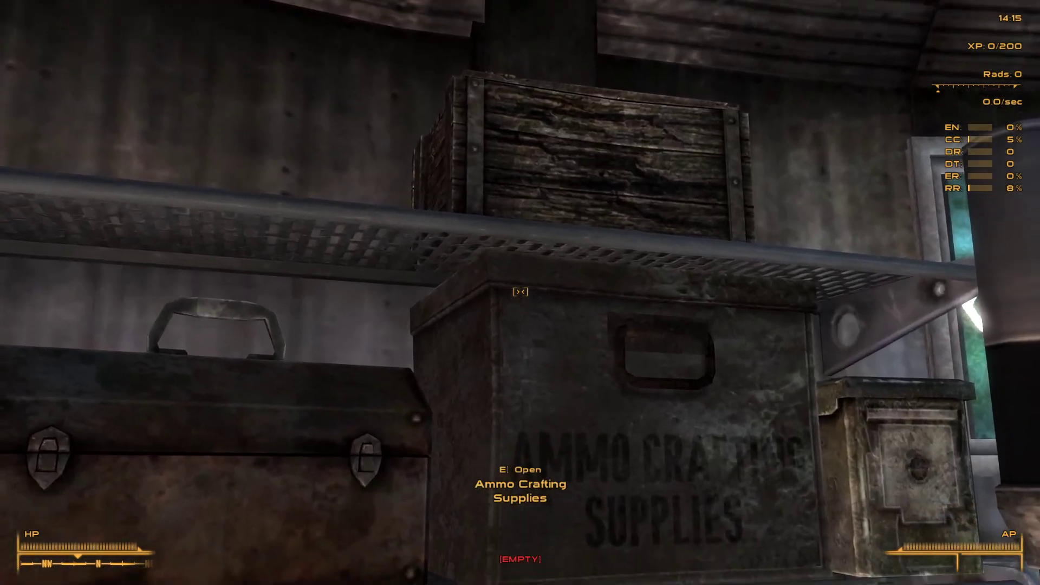
pyautogui.press('s')
pyautogui.press('w')
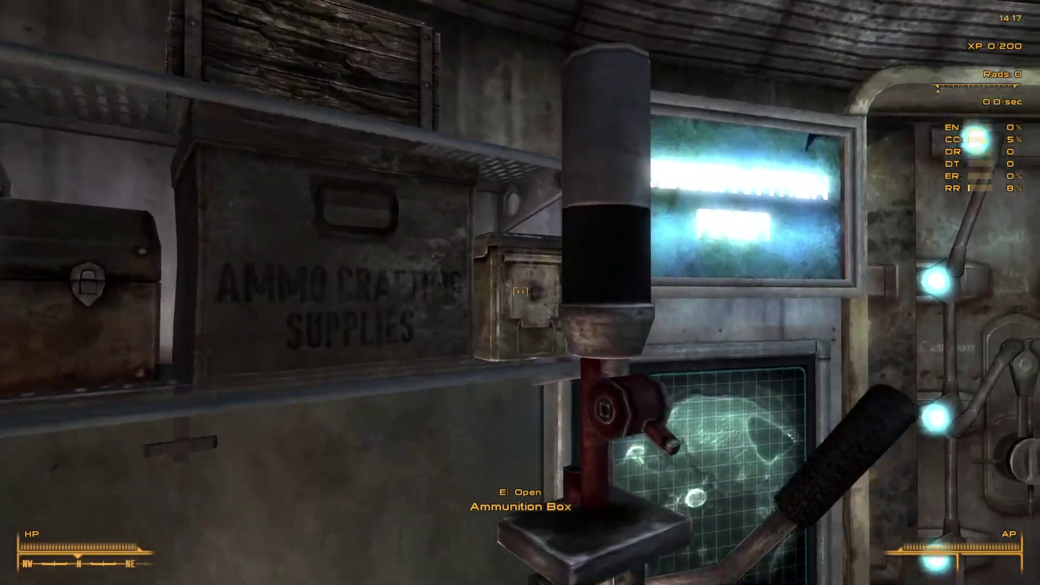
pyautogui.press('s')
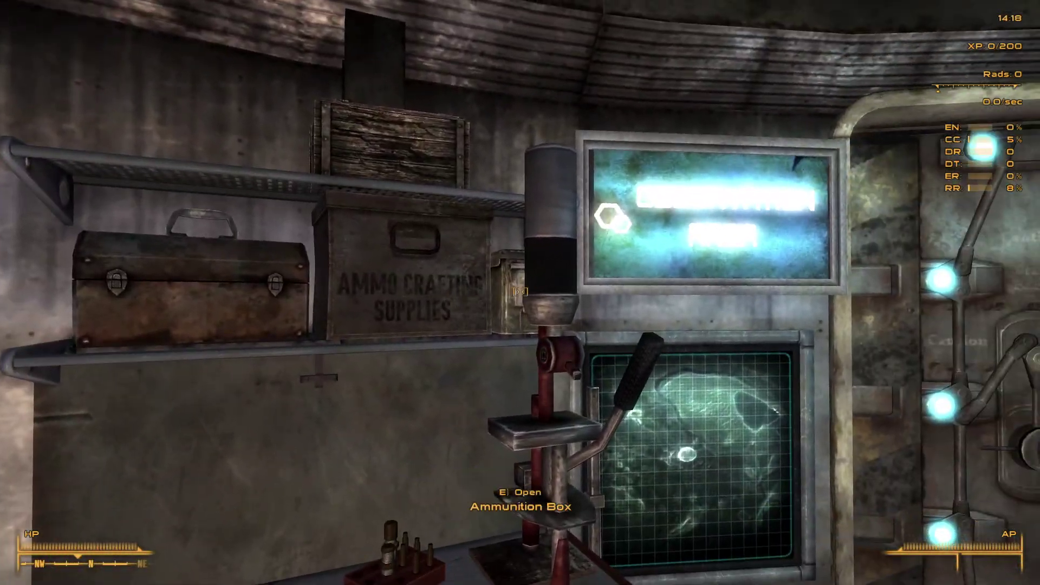
pyautogui.press('e')
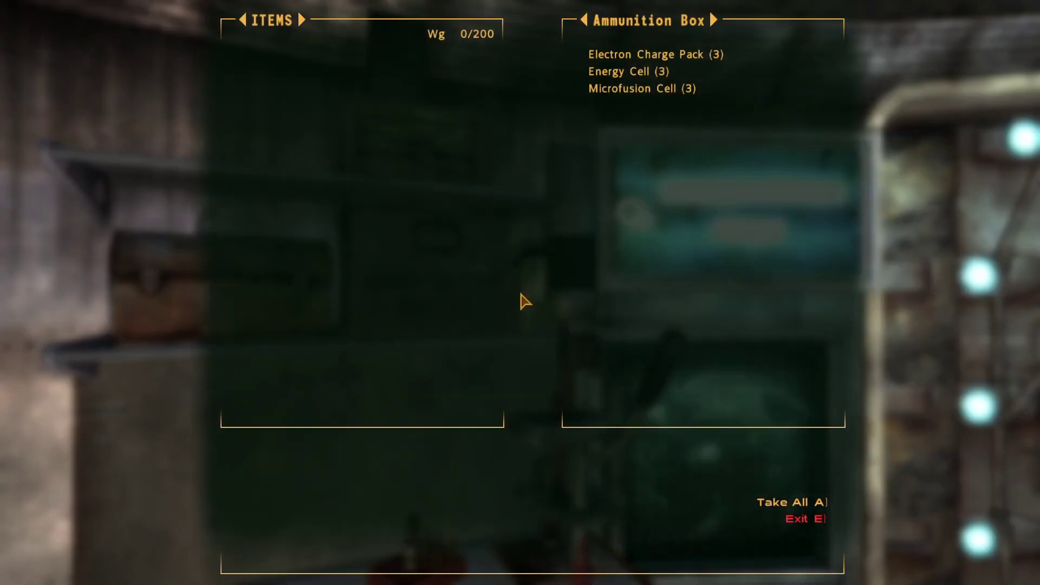
pyautogui.press('e')
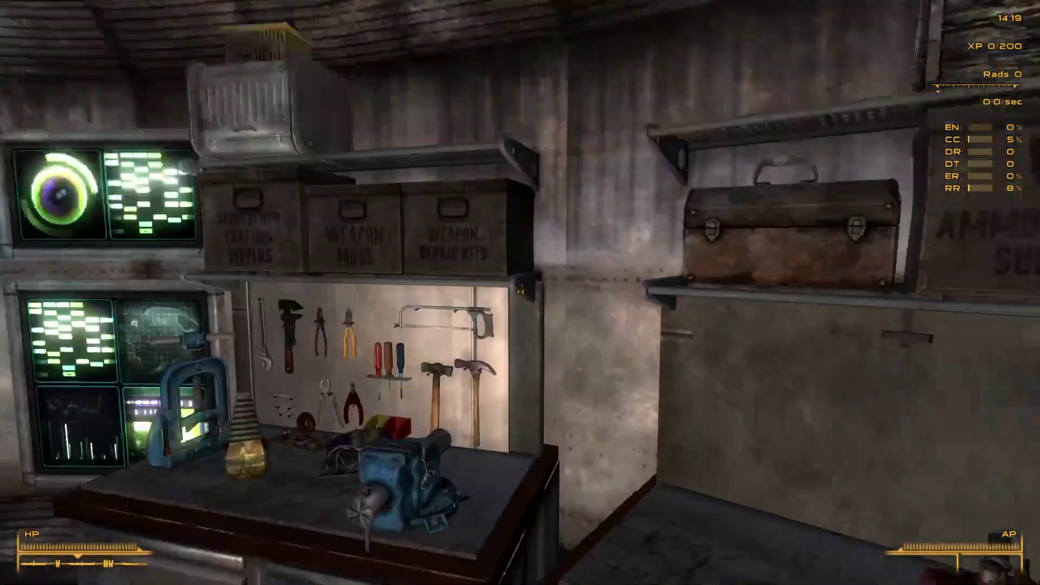
# - Check the carried items, go to the storage shelves, and take the green, red, white and tin plates from the plate bins
pyautogui.press('w')
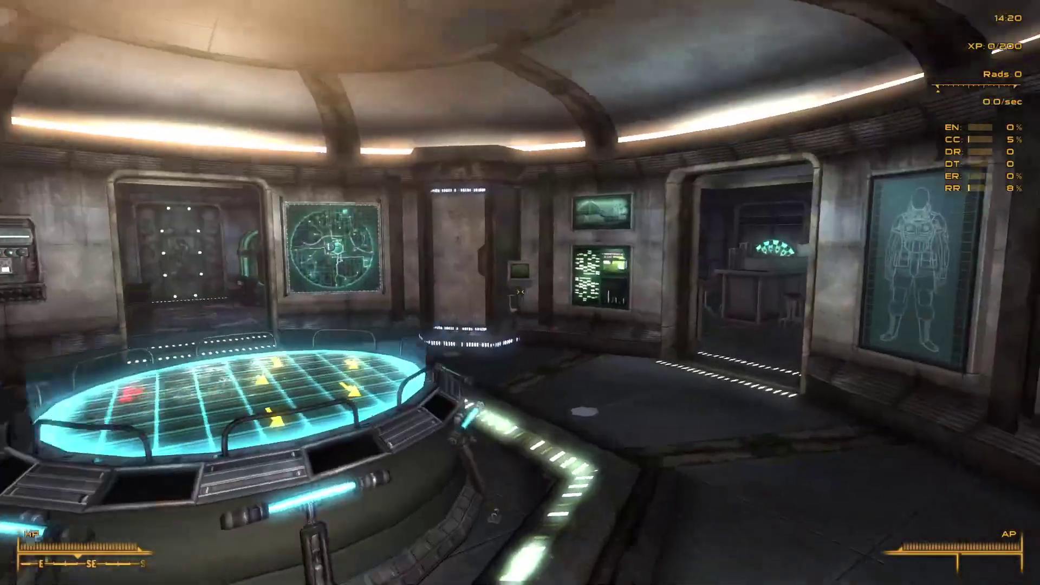
pyautogui.press('Tab')
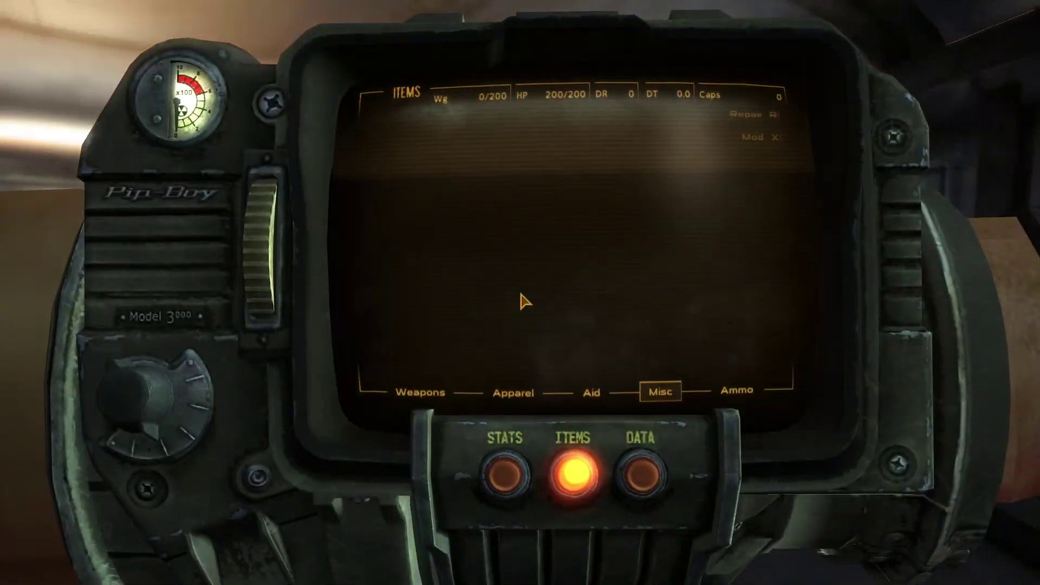
pyautogui.press('Tab')
pyautogui.press('w')
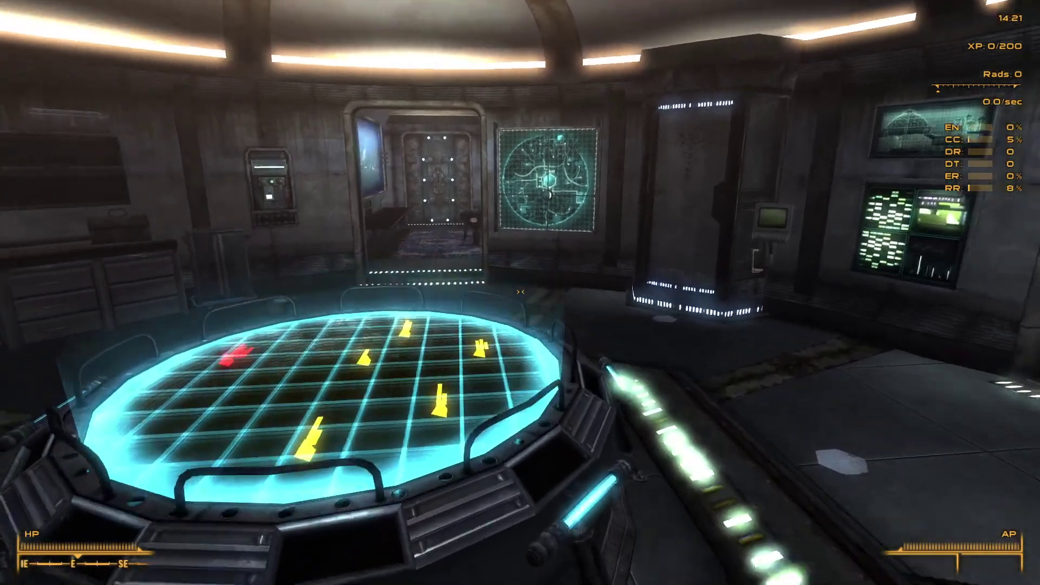
pyautogui.press('w')
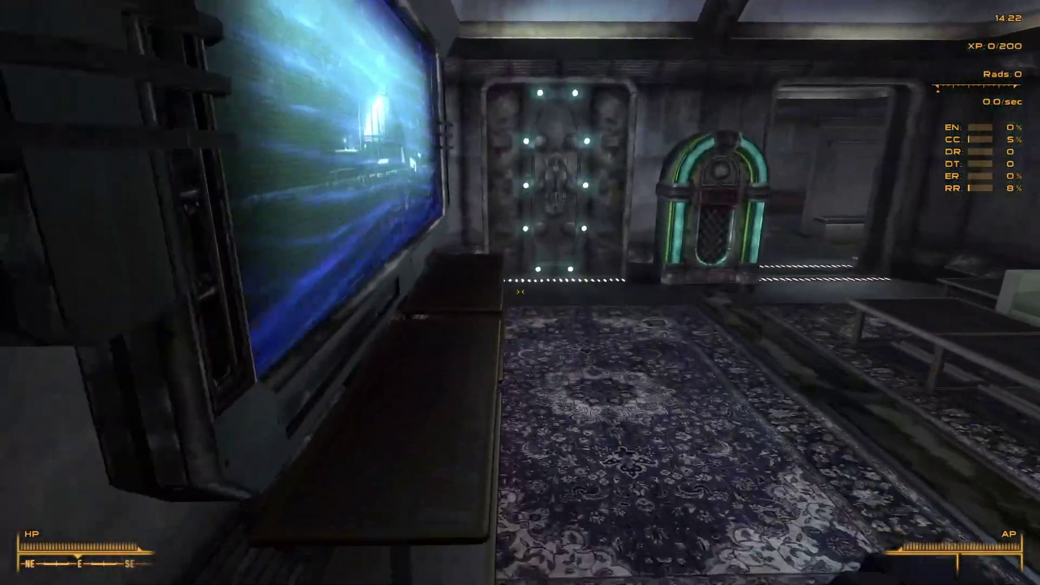
pyautogui.press('w')
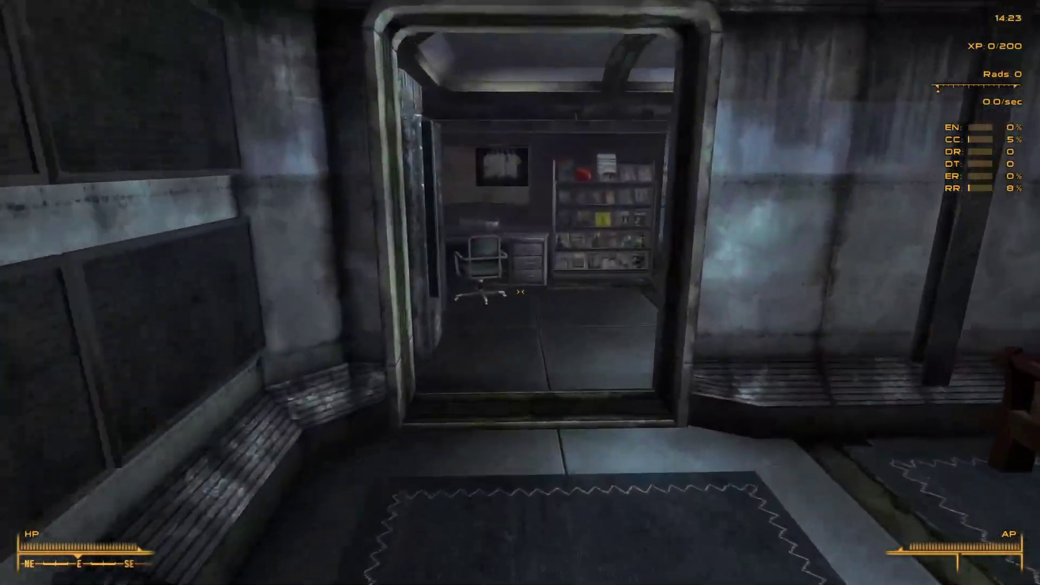
pyautogui.press('w')
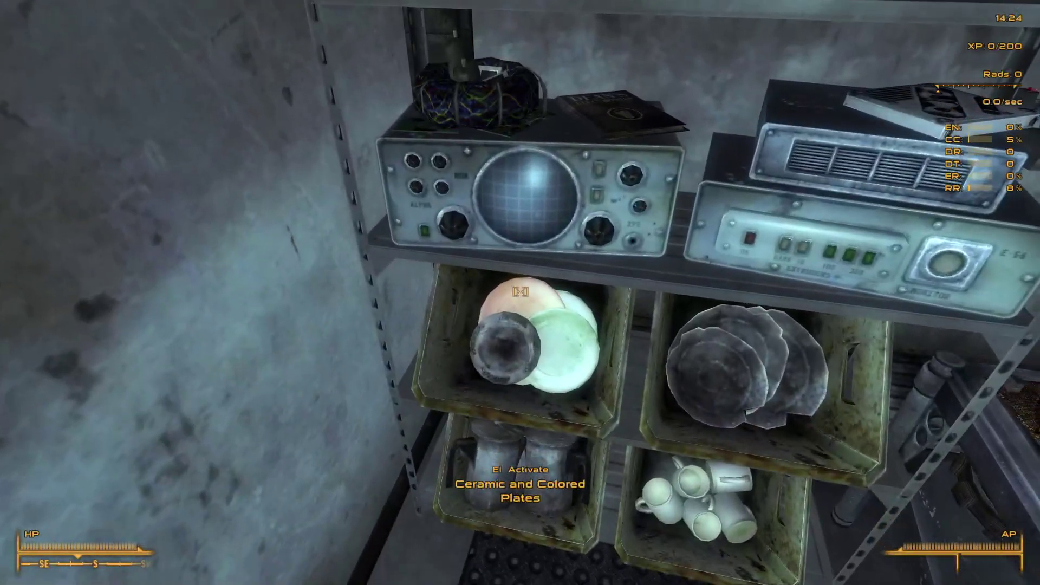
pyautogui.press('e')
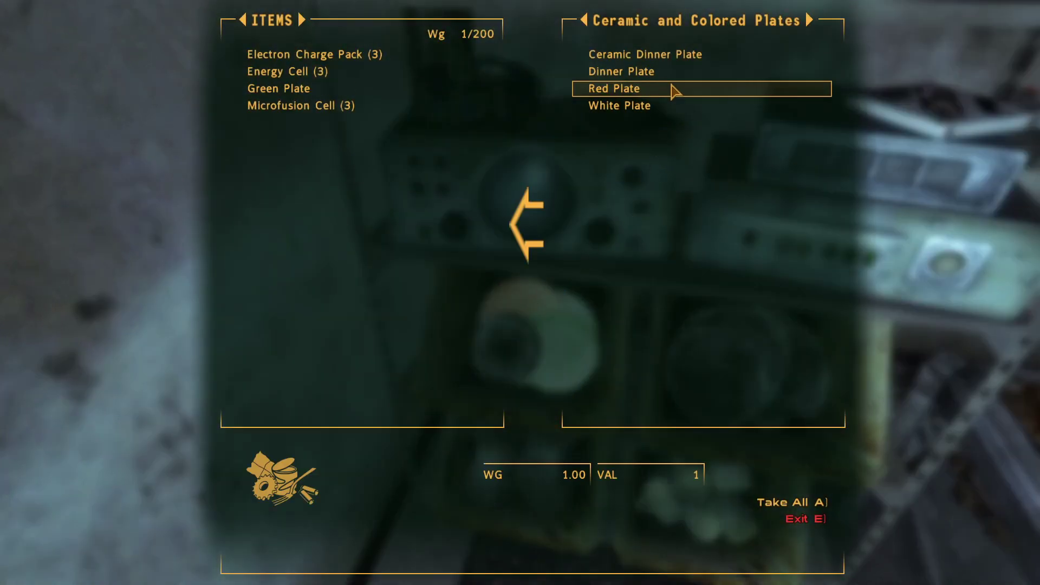
pyautogui.press('e')
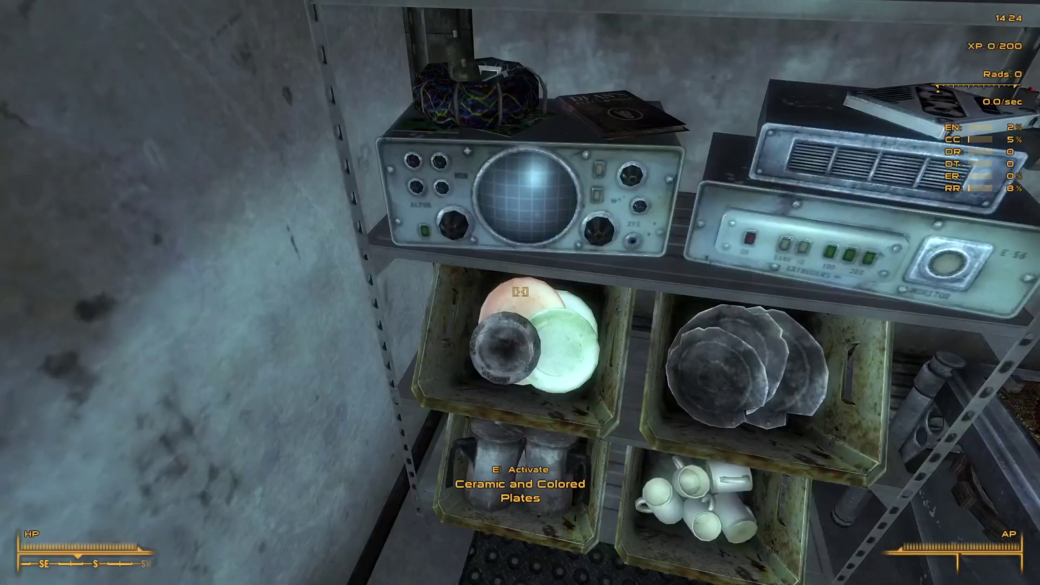
pyautogui.press('e')
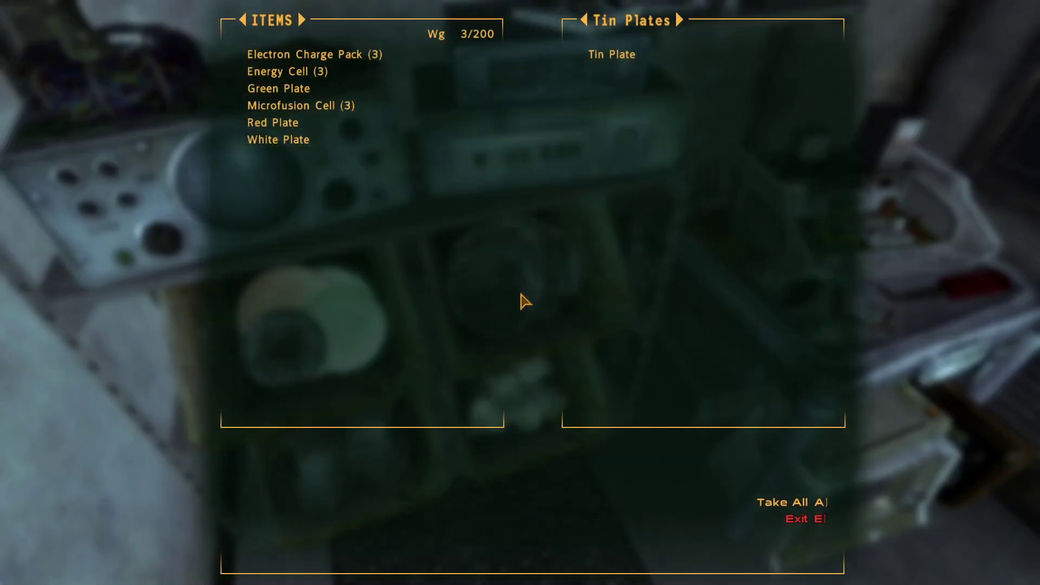
pyautogui.press('e')
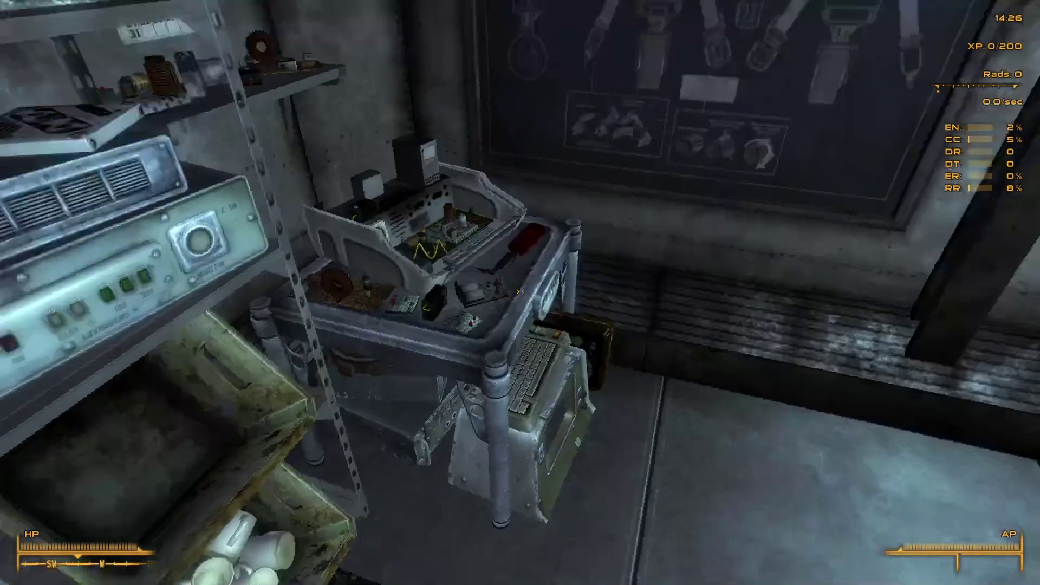
# - Find Muggy, offer it whatever it wants, and have it process the coffee mugs and dishes
pyautogui.press('s')
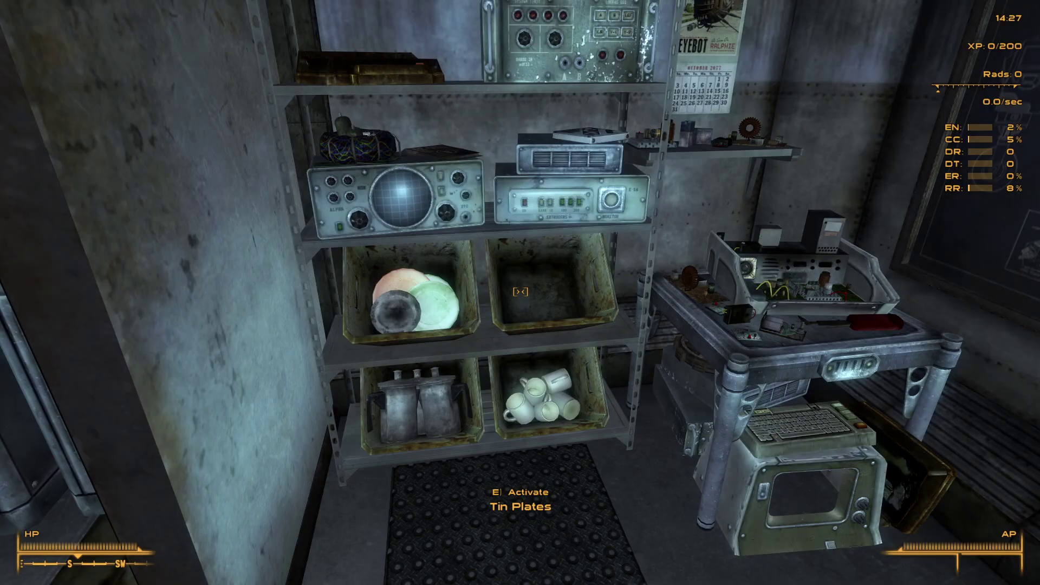
pyautogui.press('w')
pyautogui.press('w')
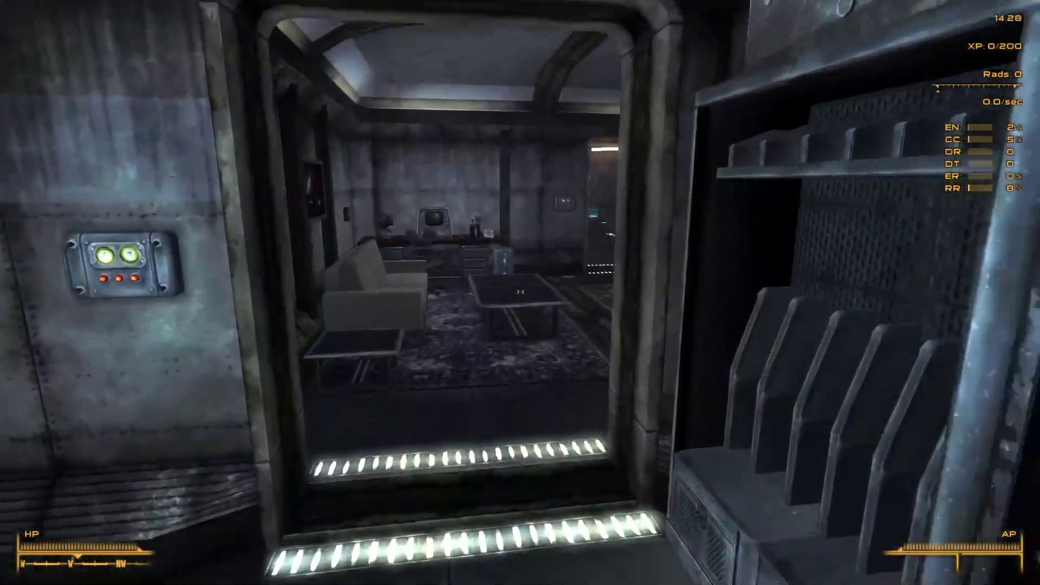
pyautogui.press('w')
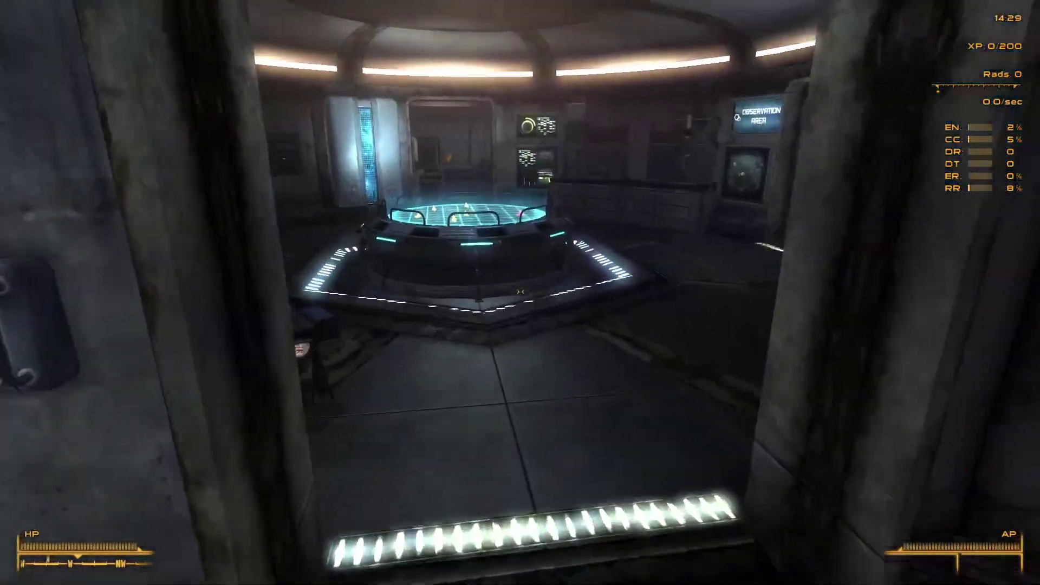
pyautogui.press('e')
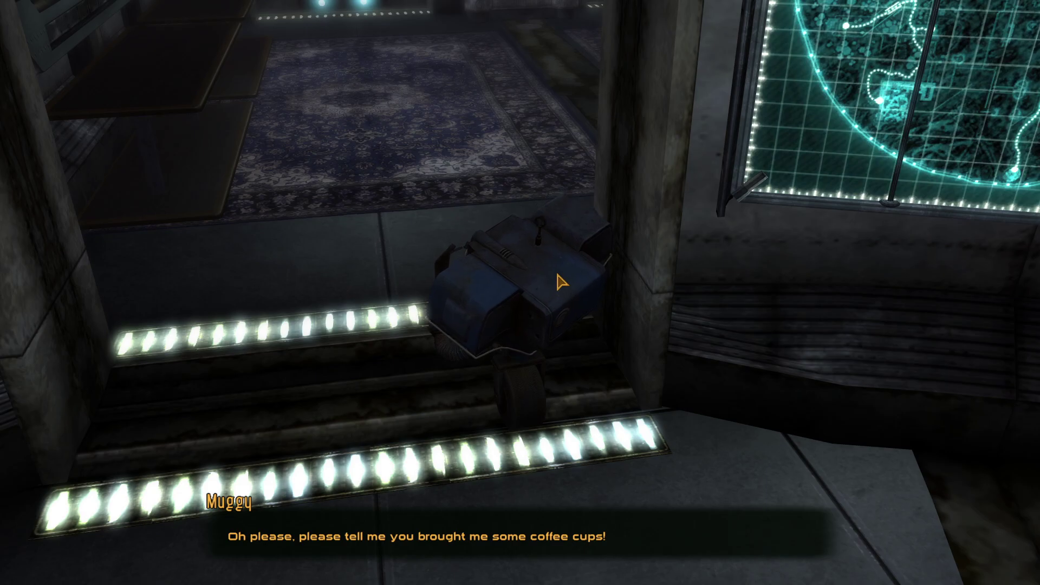
pyautogui.click(254, 545)
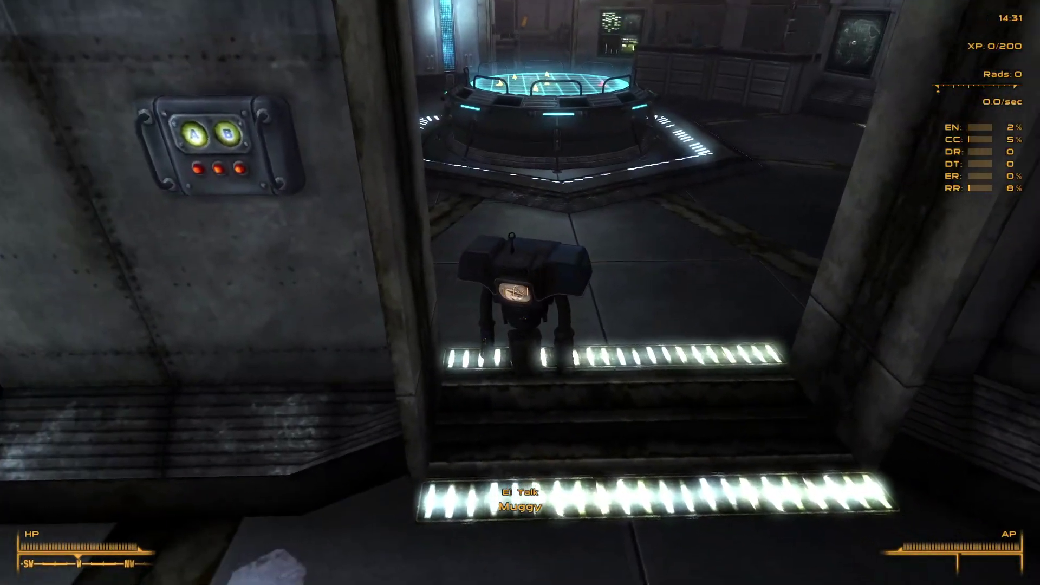
pyautogui.press('e')
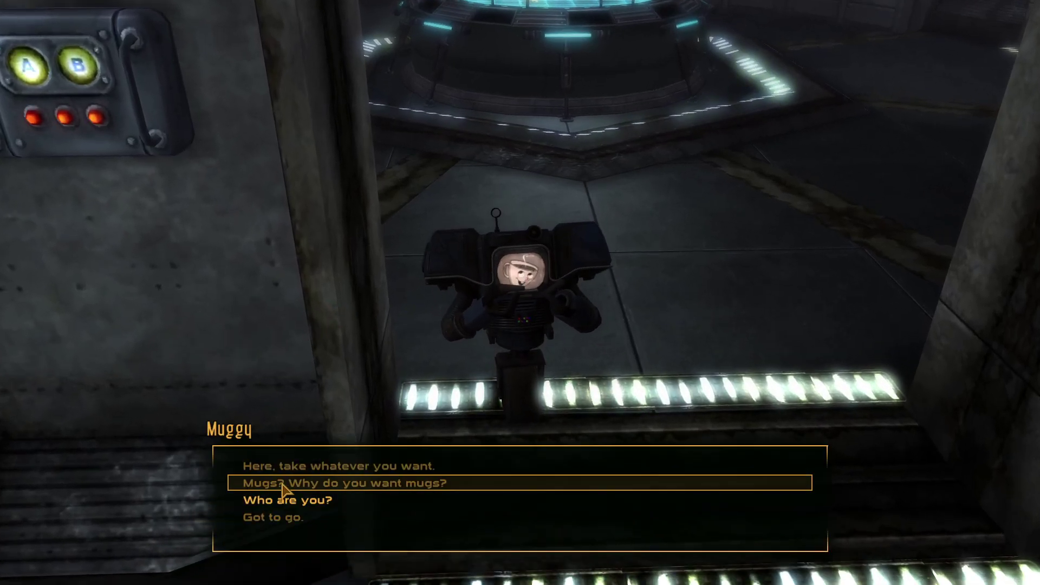
pyautogui.click(347, 465)
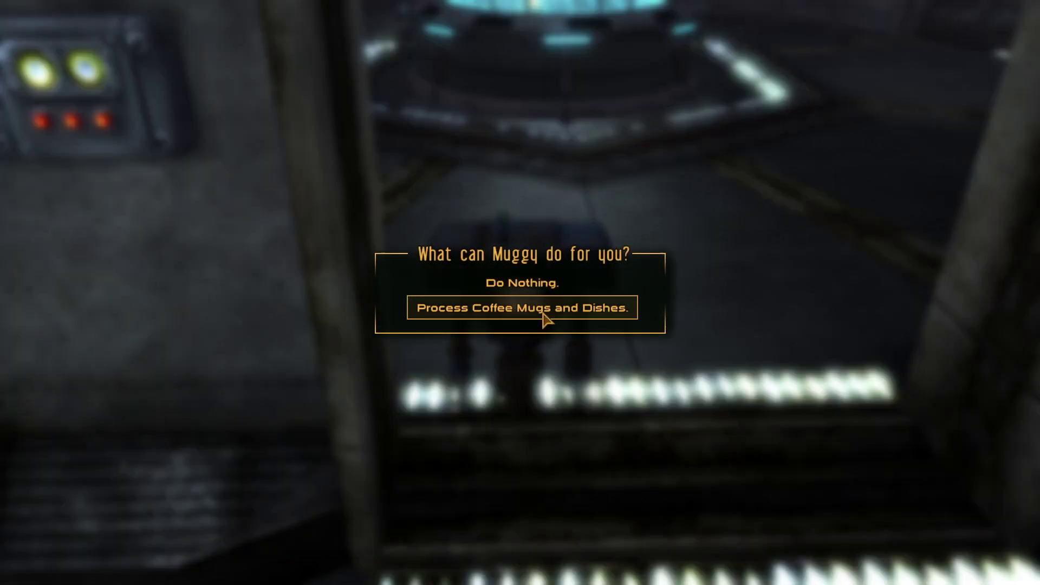
pyautogui.click(542, 313)
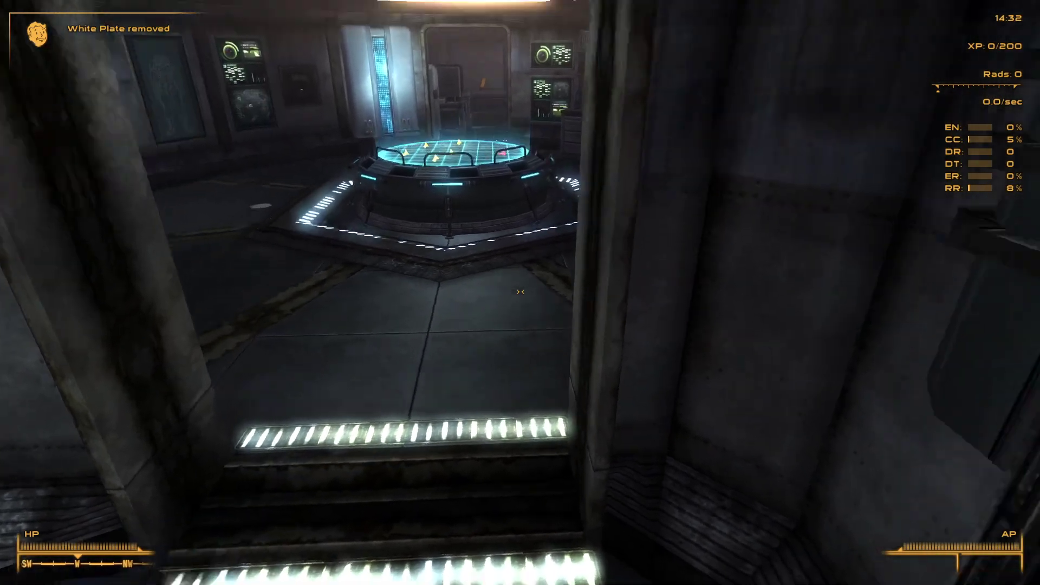
# - Put the magnum cases, energy ammunition, lead and pistol powder into the Sorting Container and sort all items in it
pyautogui.press('w')
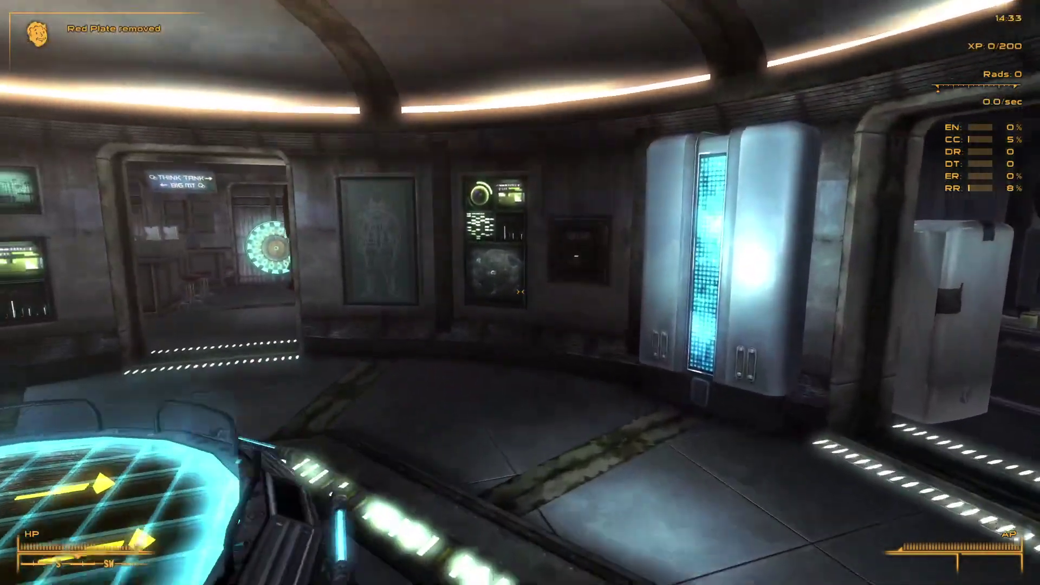
pyautogui.press('w')
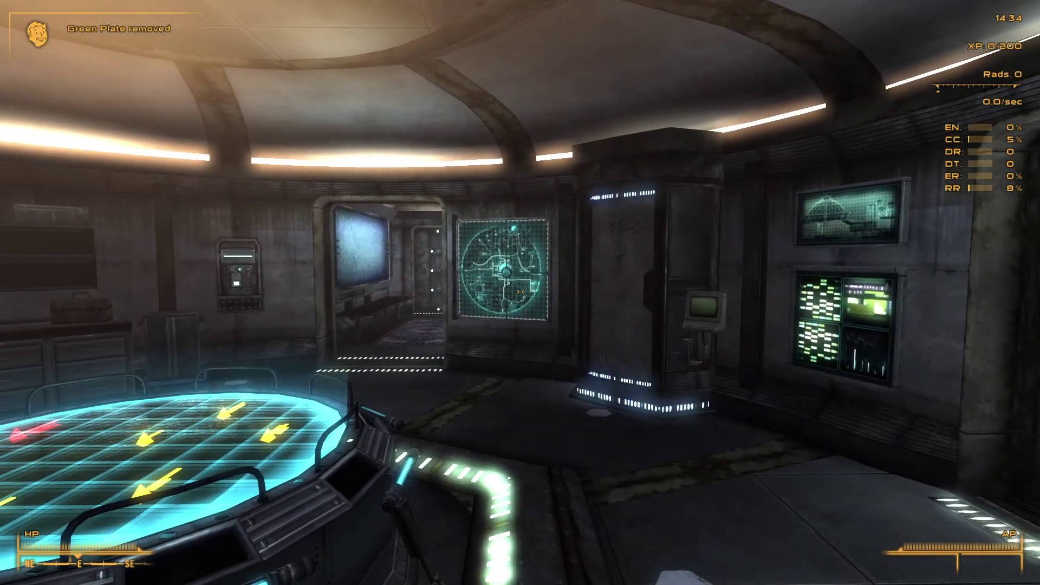
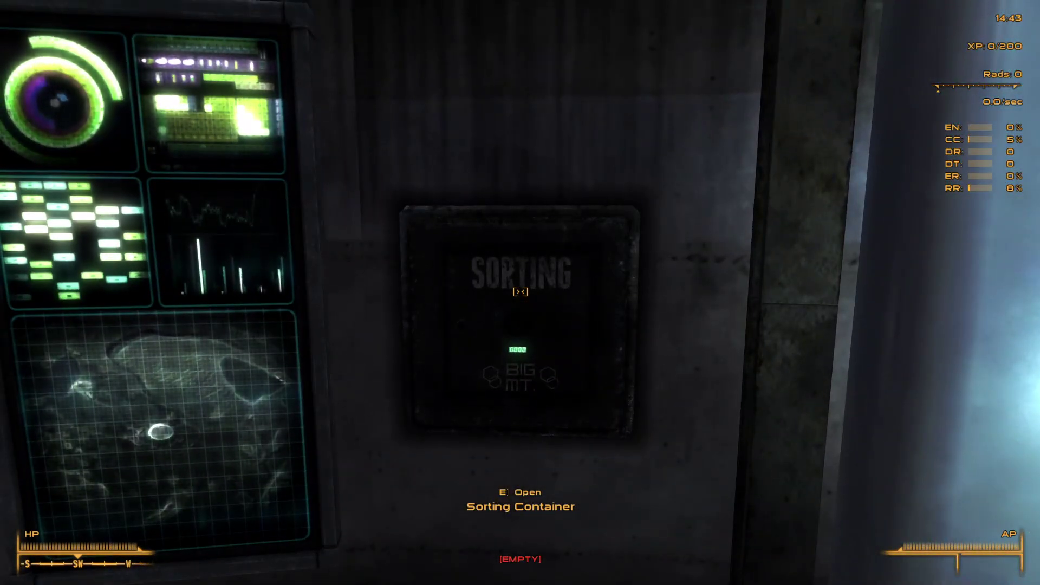
pyautogui.press('e')
pyautogui.click(343, 53)
pyautogui.click(343, 53)
pyautogui.click(342, 53)
pyautogui.click(343, 53)
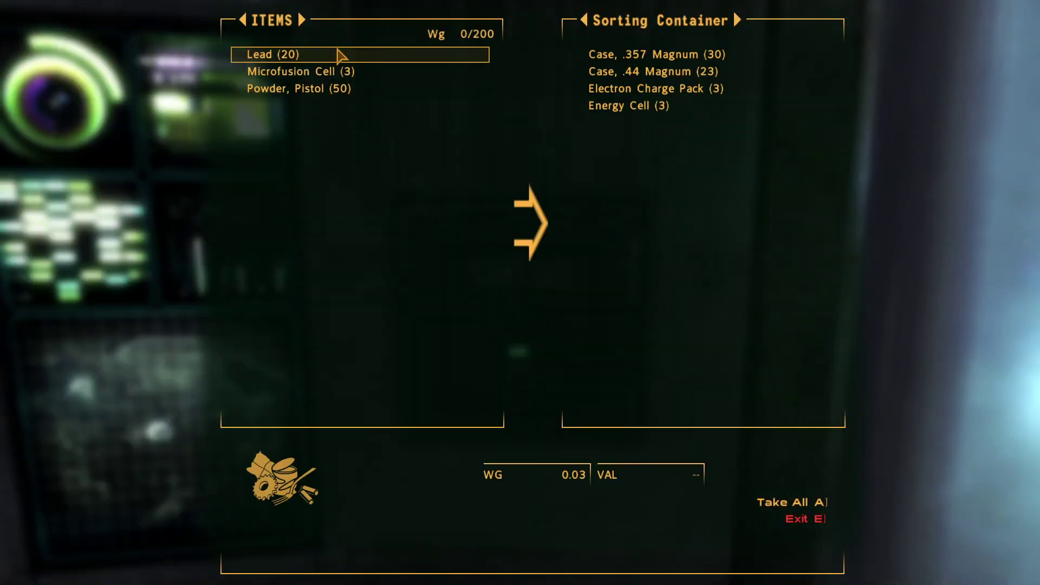
pyautogui.click(342, 53)
pyautogui.click(342, 53)
pyautogui.click(342, 53)
pyautogui.click(798, 518)
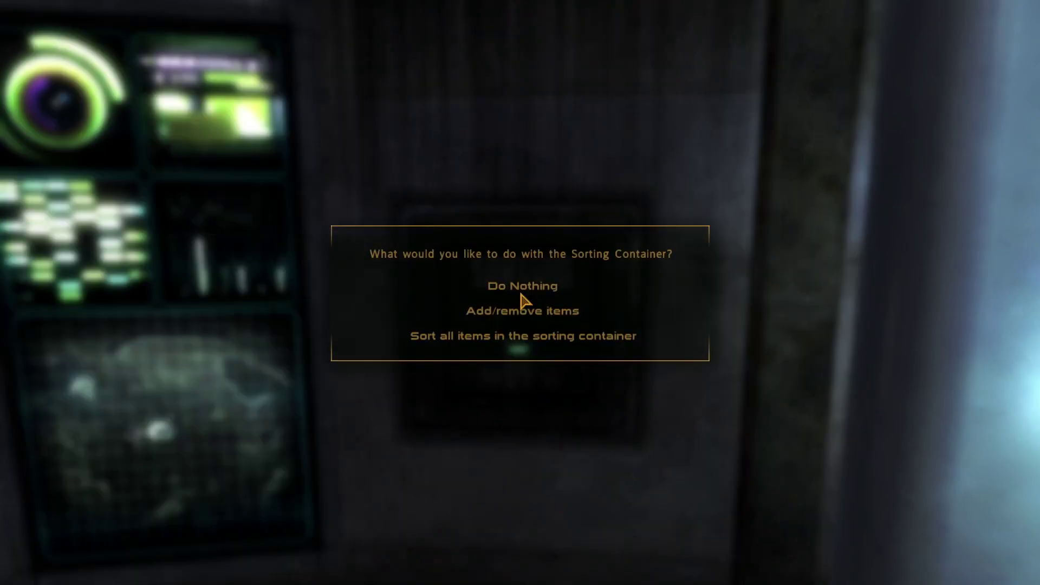
pyautogui.click(514, 339)
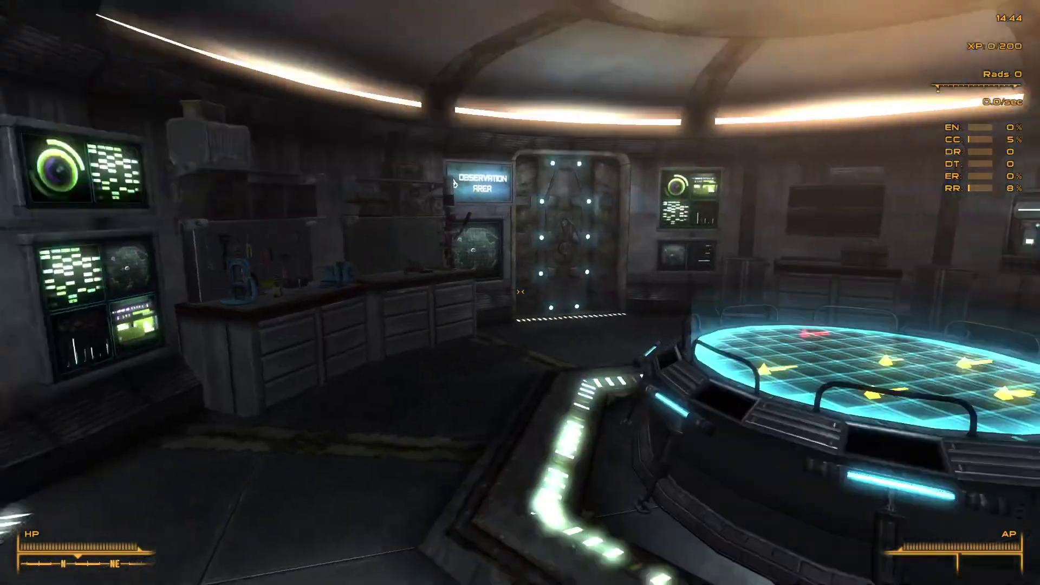
# - Check the contents of the Ammo Crafting Supplies crate above the reloading bench
pyautogui.press('w')
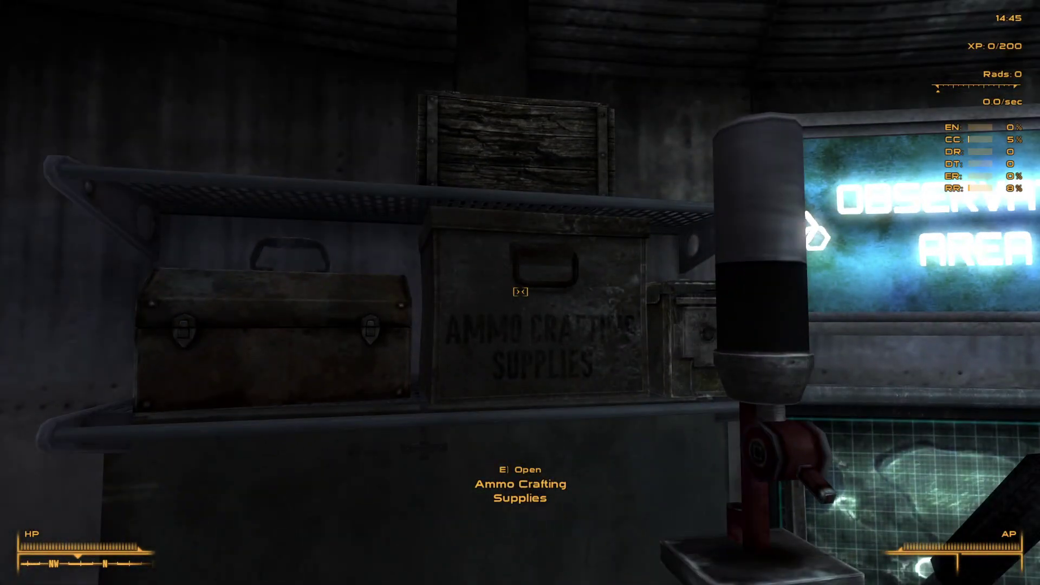
pyautogui.press('e')
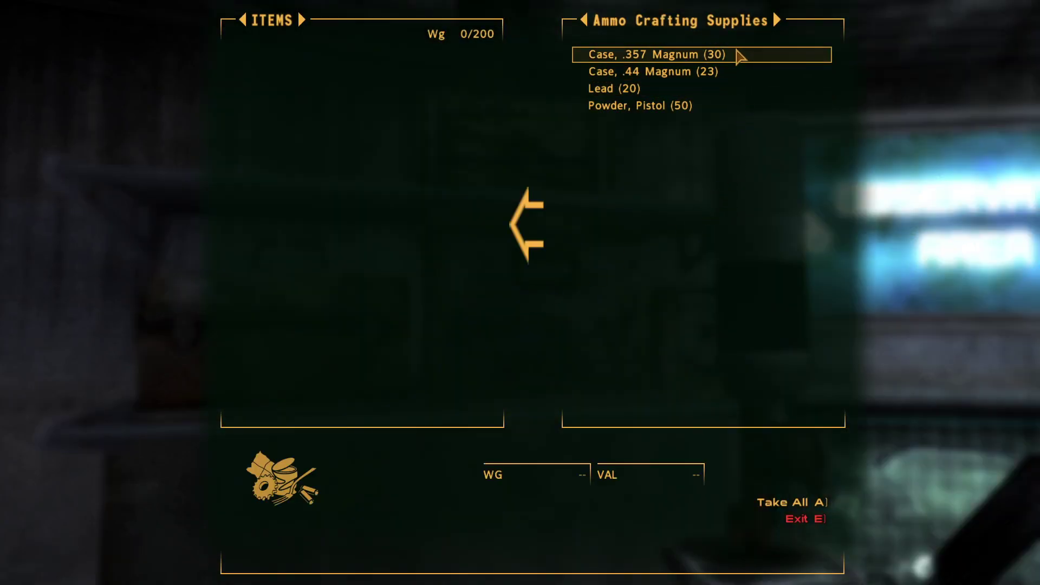
pyautogui.click(795, 519)
# - Leave the crafting supplies, go to the ammunition locker in the bedroom and check the contents of the Ammunition Box - Energy
pyautogui.press('w')
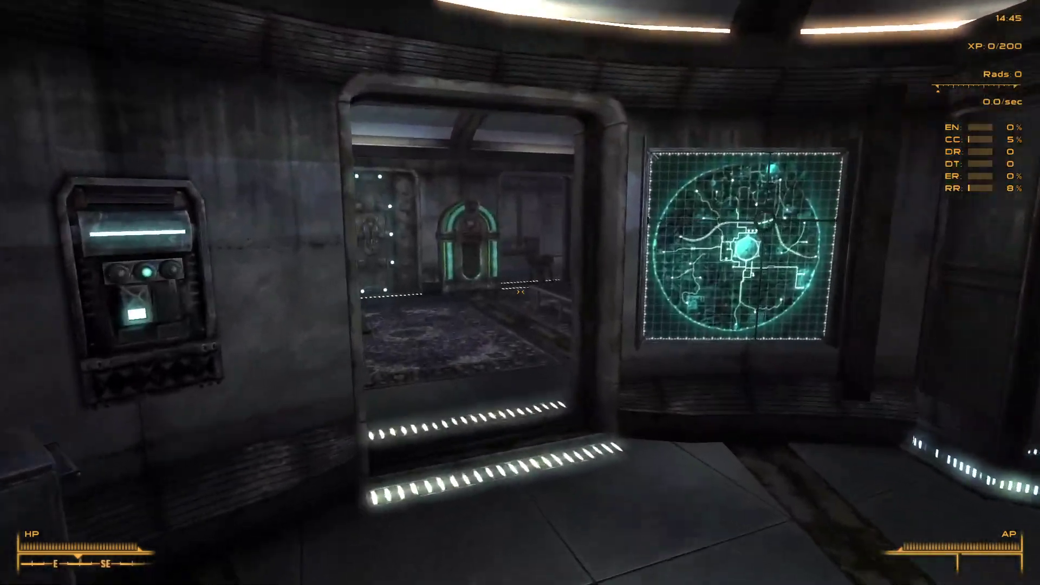
pyautogui.press('w')
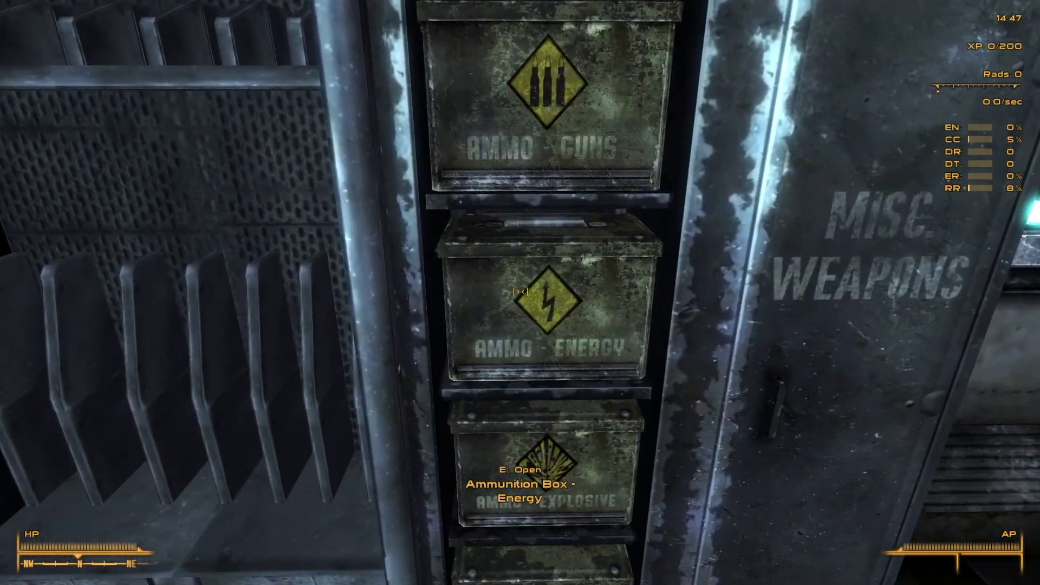
pyautogui.press('e')
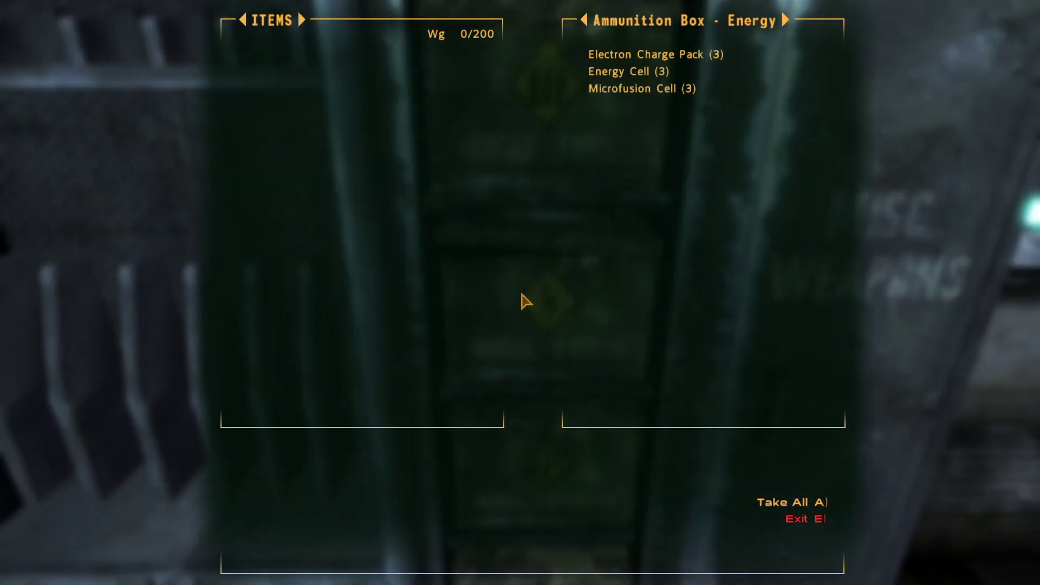
pyautogui.press('e')
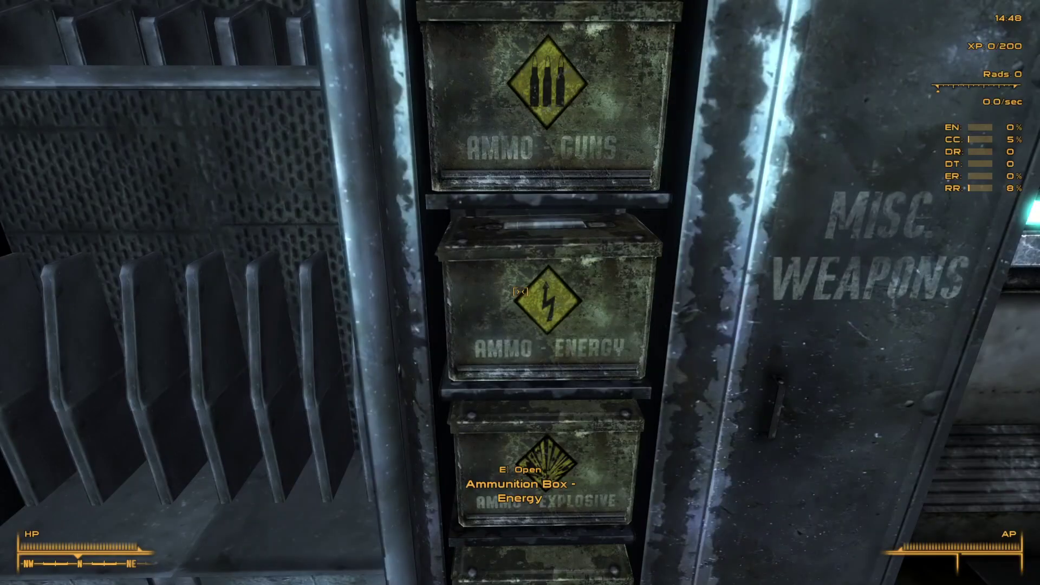
pyautogui.press('s')
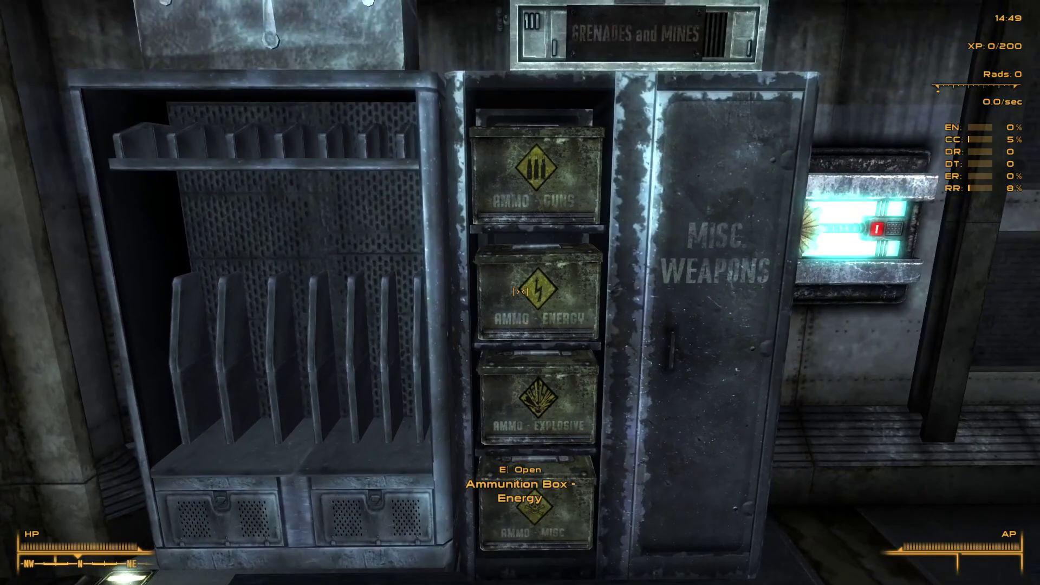
# - Go to the Sink's kitchen and take all four coffee mugs from the Coffee Mugs cabinet above the counter
pyautogui.press('w')
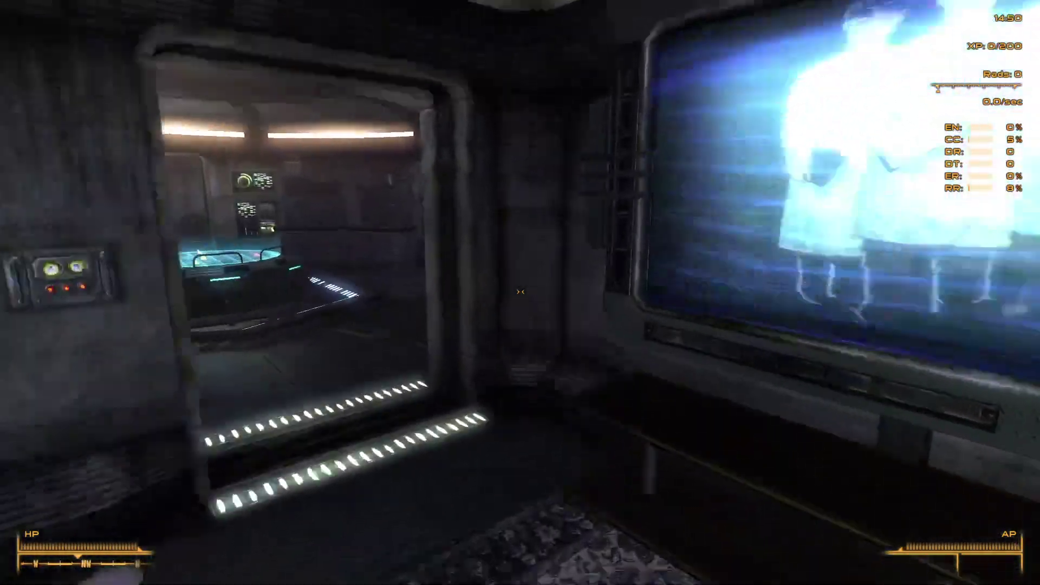
pyautogui.press('w')
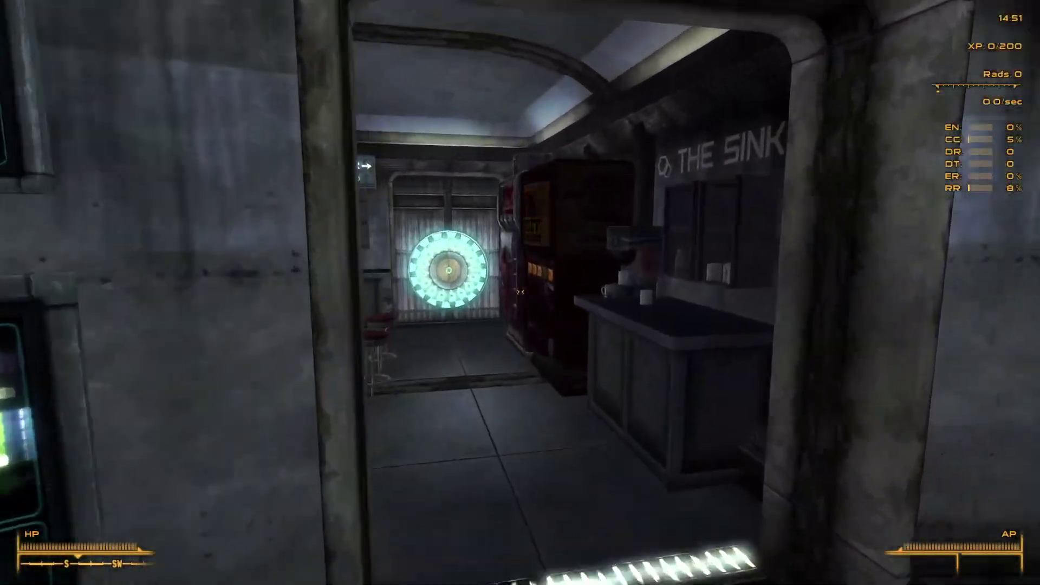
pyautogui.press('w')
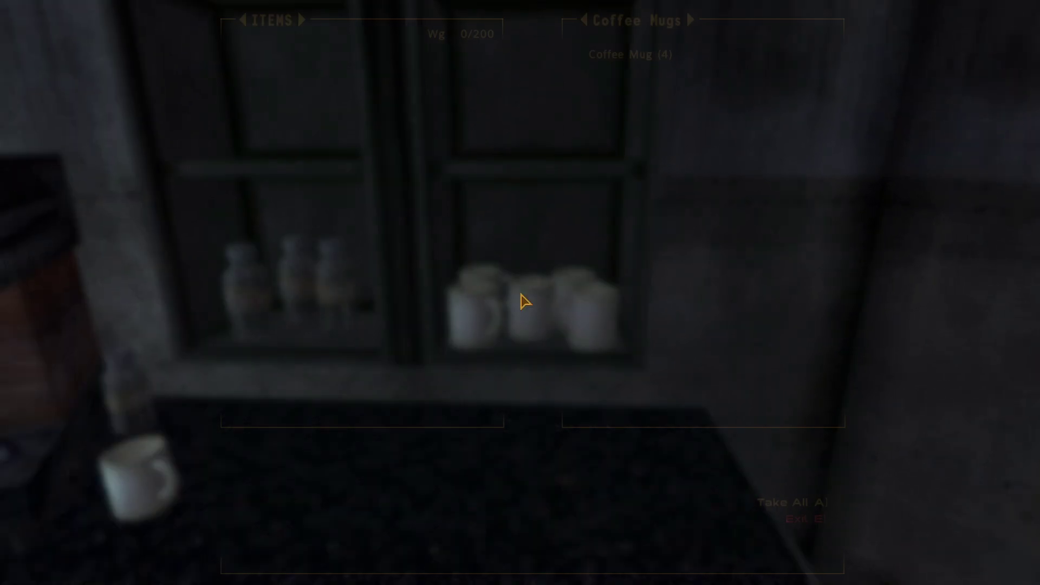
pyautogui.press('a')
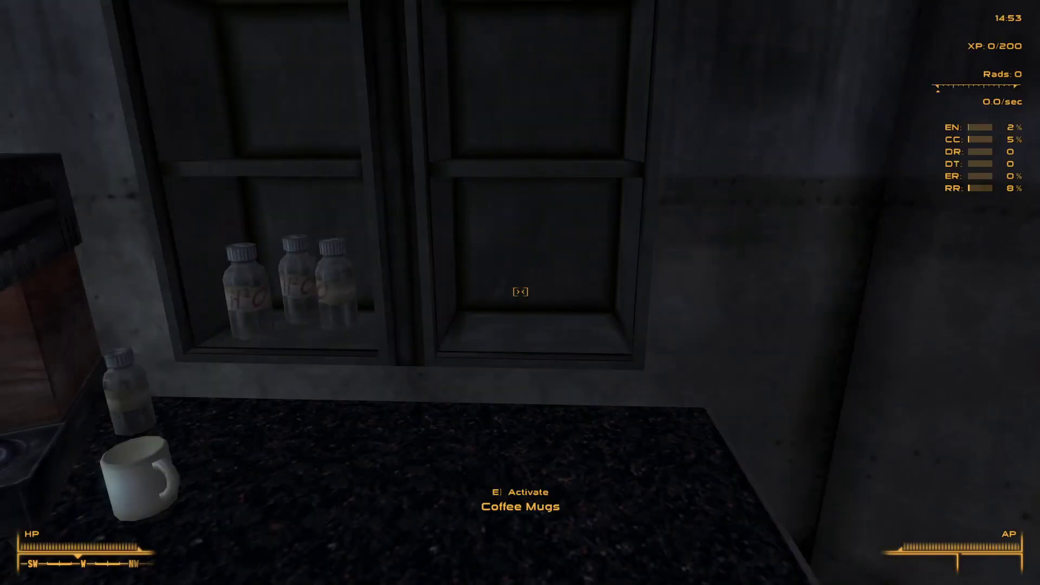
# - Carry the coffee mugs to the workshop's storage shelves and put them into the empty Coffee Mugs bin
pyautogui.press('w')
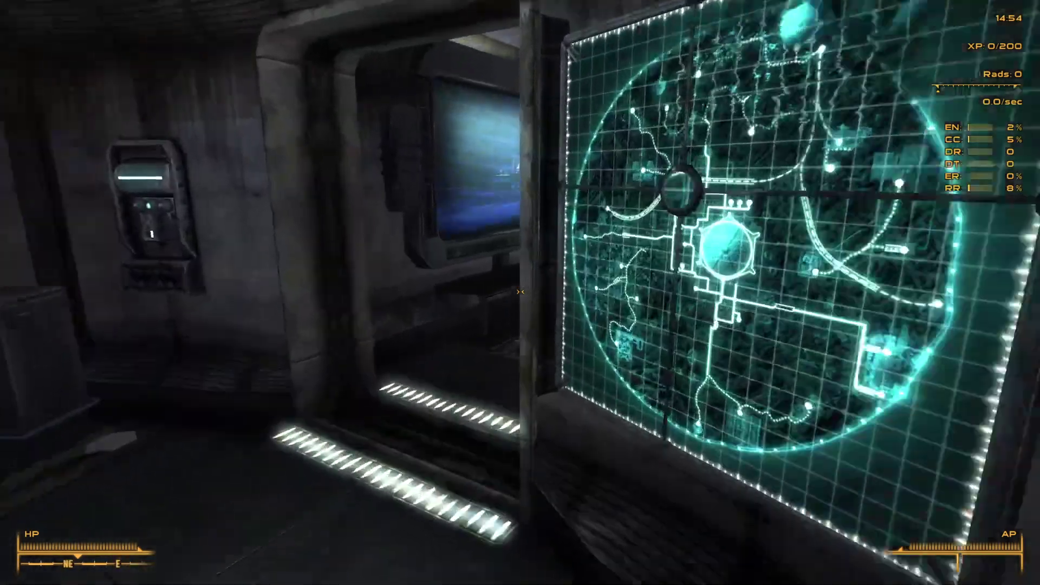
pyautogui.press('w')
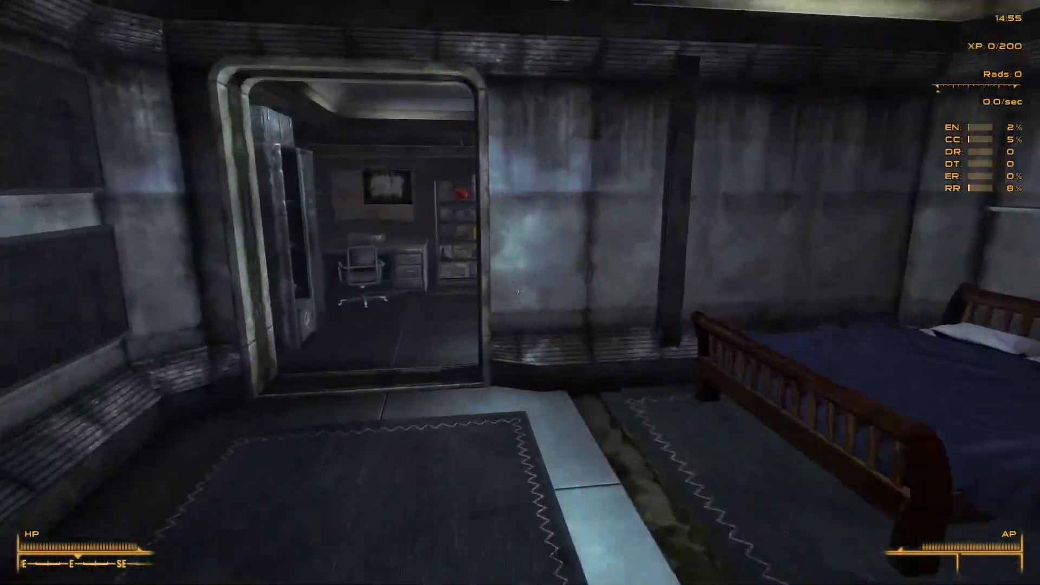
pyautogui.press('w')
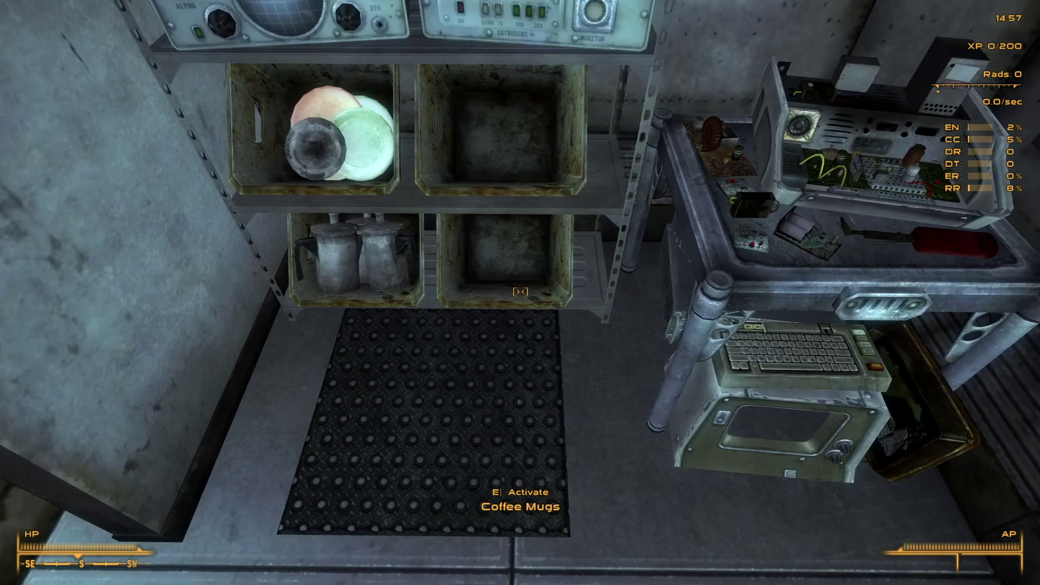
pyautogui.press('e')
pyautogui.click(374, 56)
pyautogui.press('e')
# - Return to the kitchen island and take the Custom Laser Pistol, Destabilizer and Drone Cannon Ex-B from the Energy Weapons case
pyautogui.press('w')
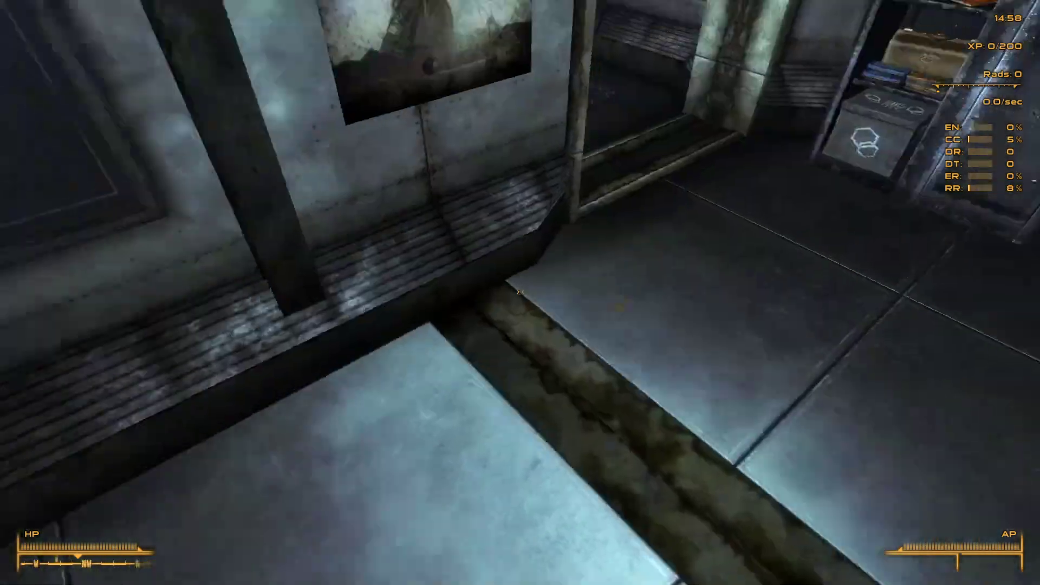
pyautogui.press('w')
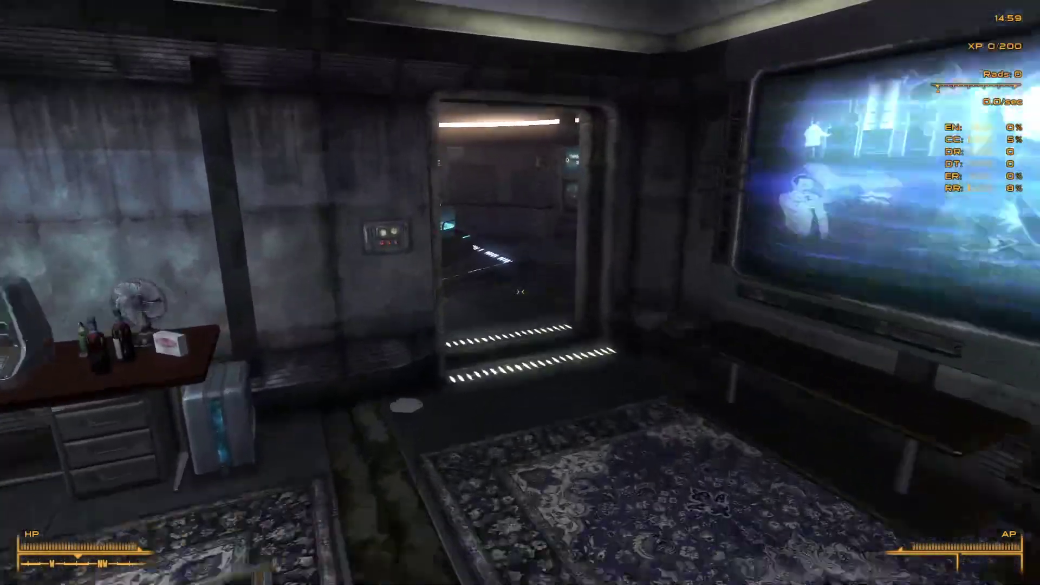
pyautogui.press('w')
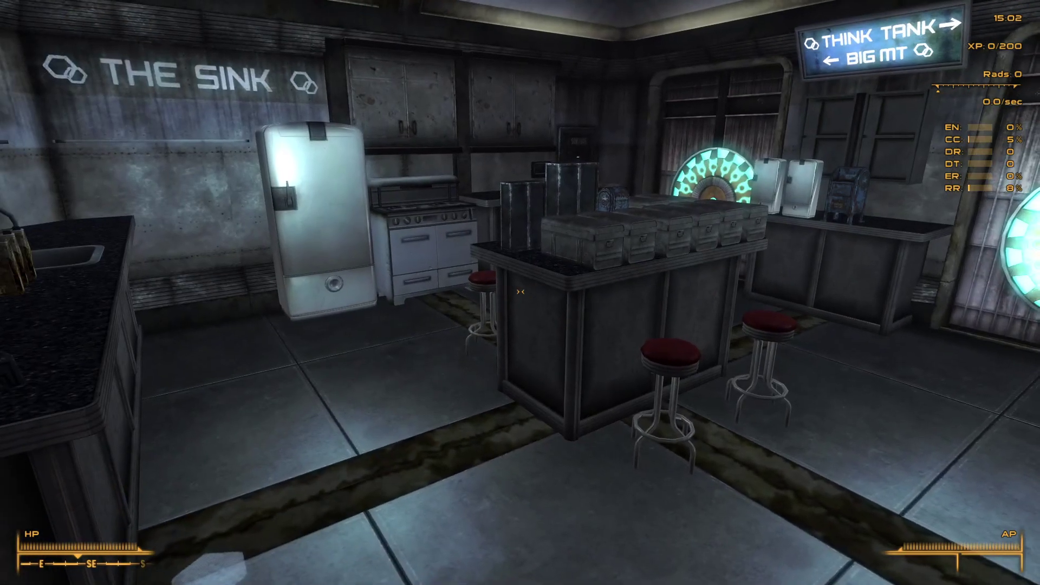
pyautogui.press('w')
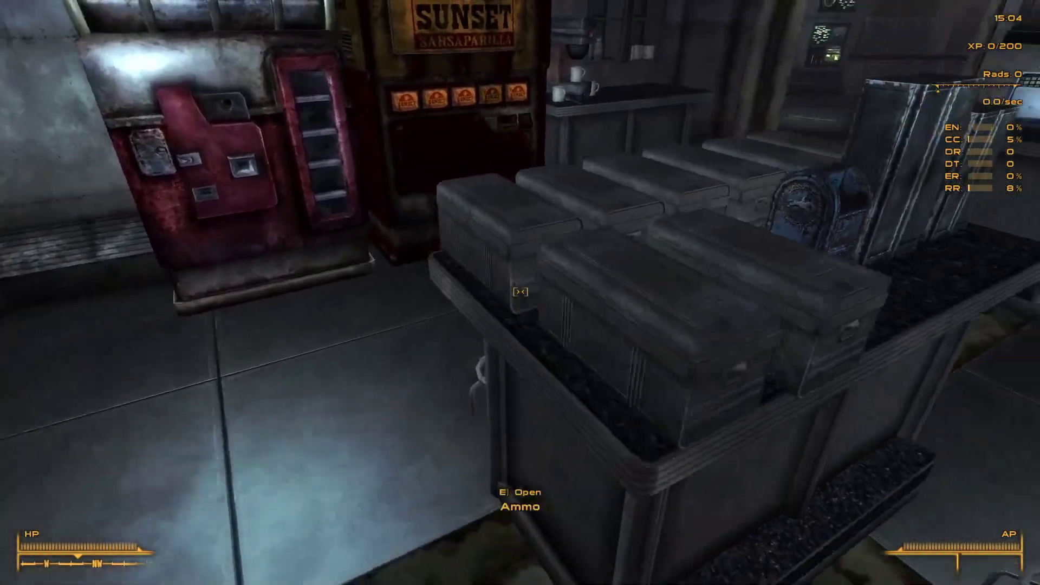
pyautogui.press('w')
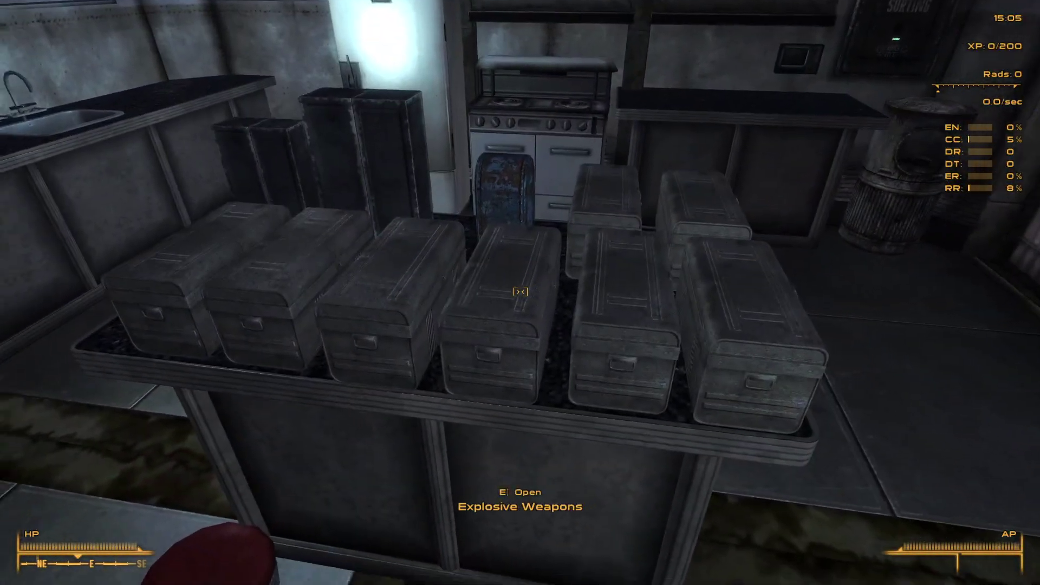
pyautogui.press('e')
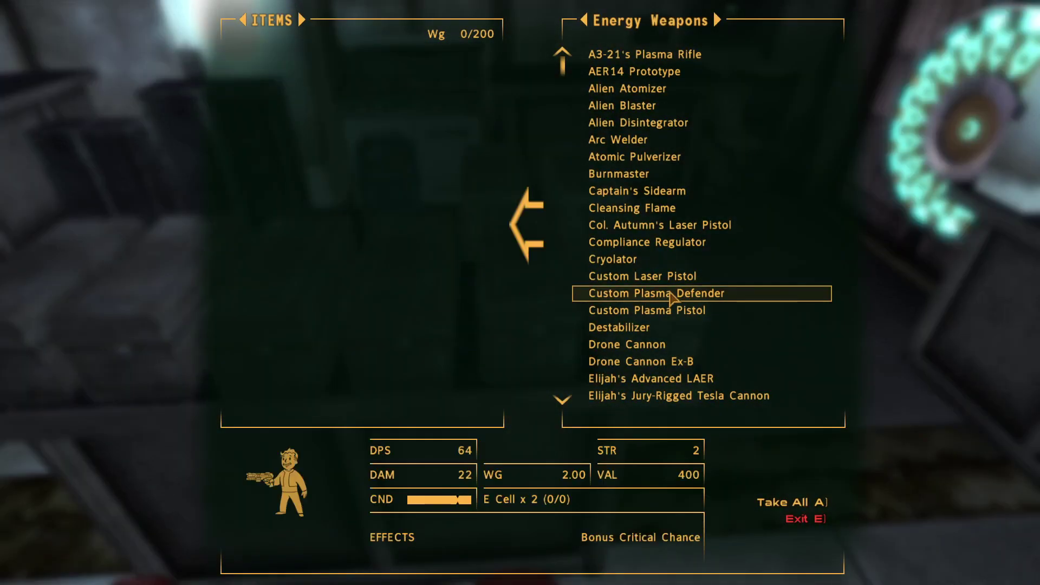
pyautogui.click(722, 314)
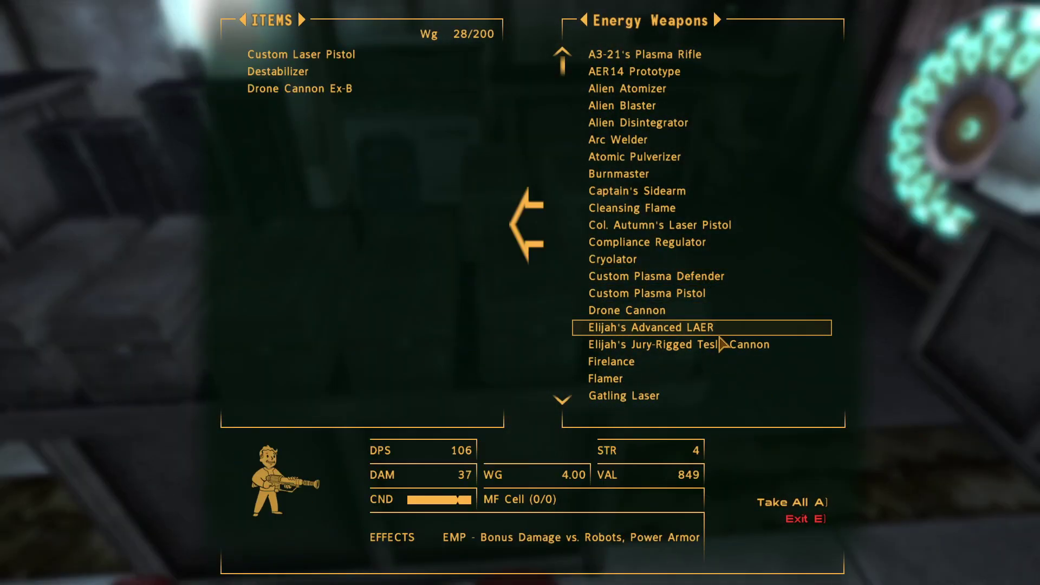
pyautogui.press('e')
# - Put the three energy weapons into the Sorting Container on the kitchen wall and sort all items in it
pyautogui.press('w')
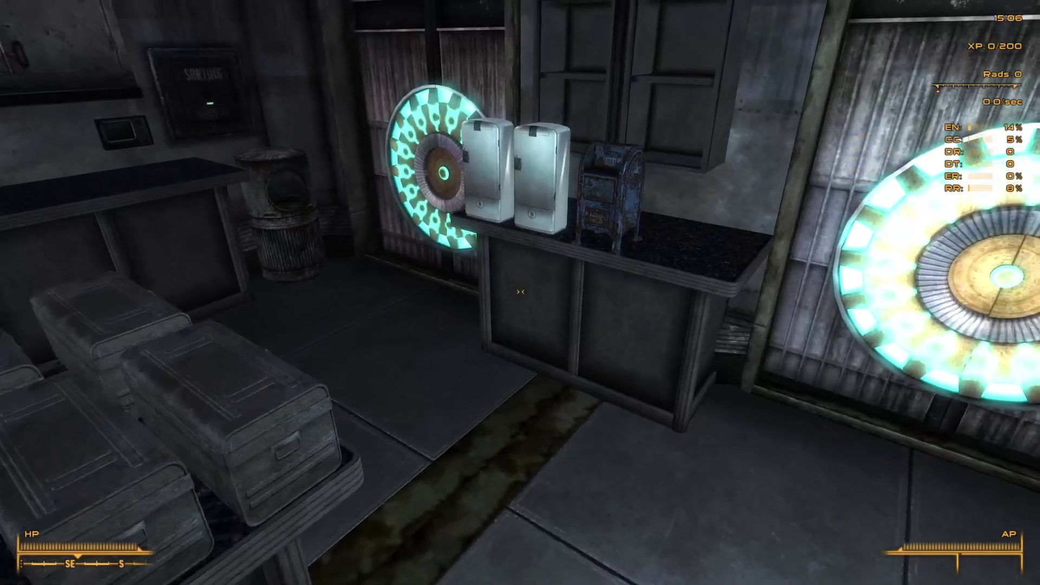
pyautogui.press('e')
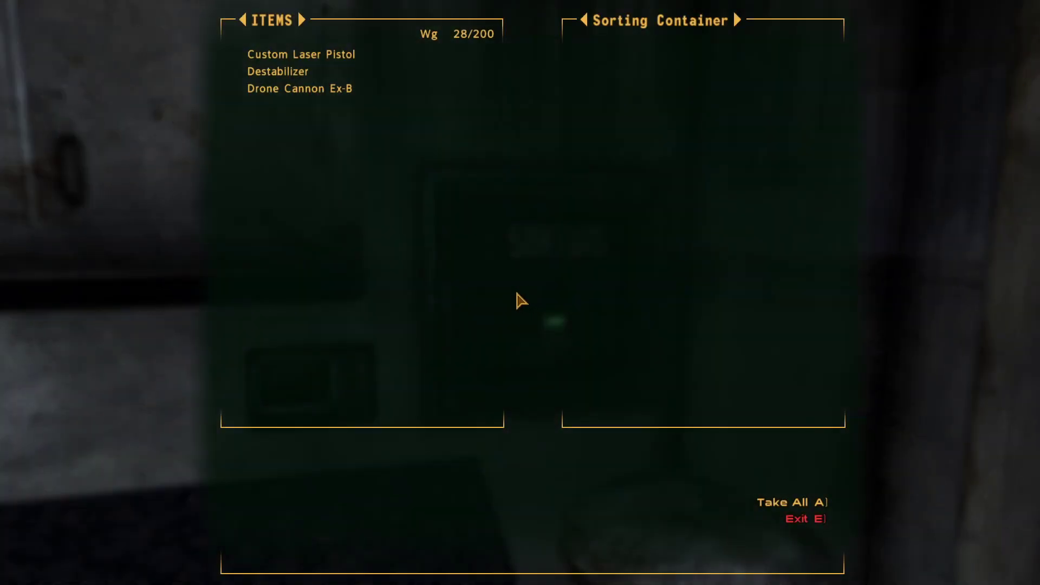
pyautogui.click(795, 521)
pyautogui.press('e')
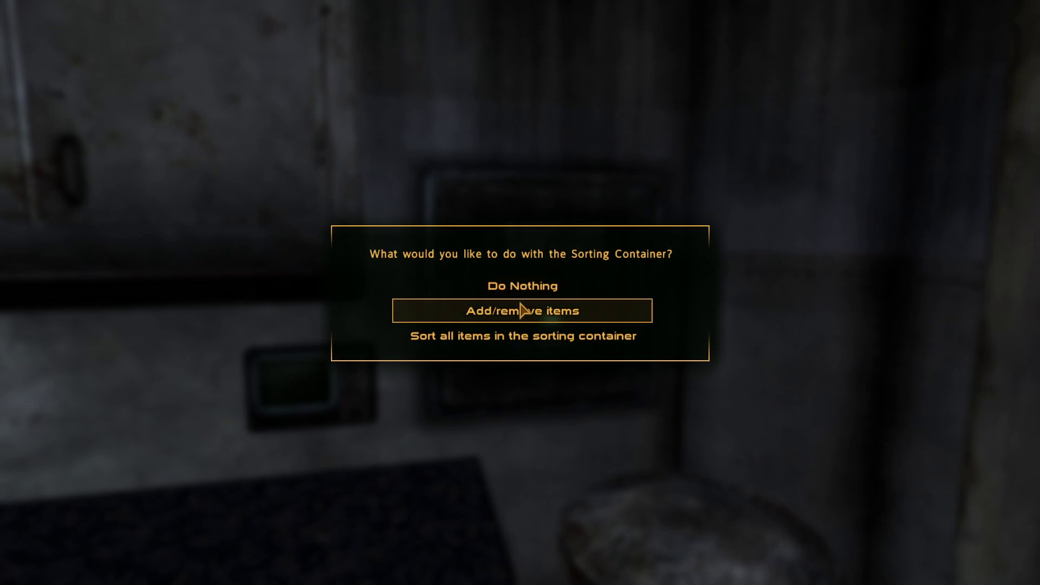
pyautogui.click(513, 336)
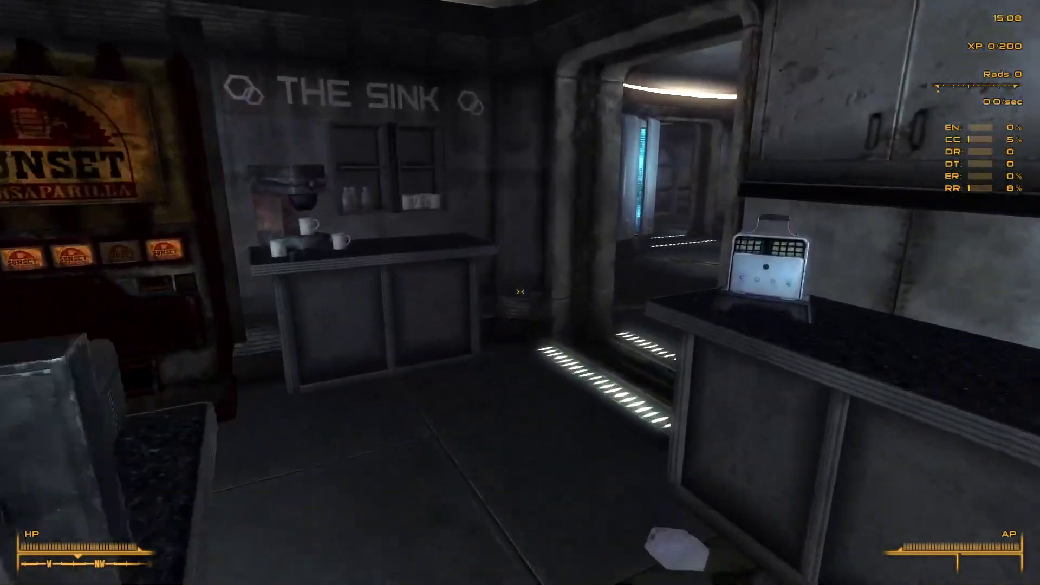
# - Go to the Weapon Storage rack in the bedroom, inspect the displayed weapons and take everything out of it
pyautogui.press('w')
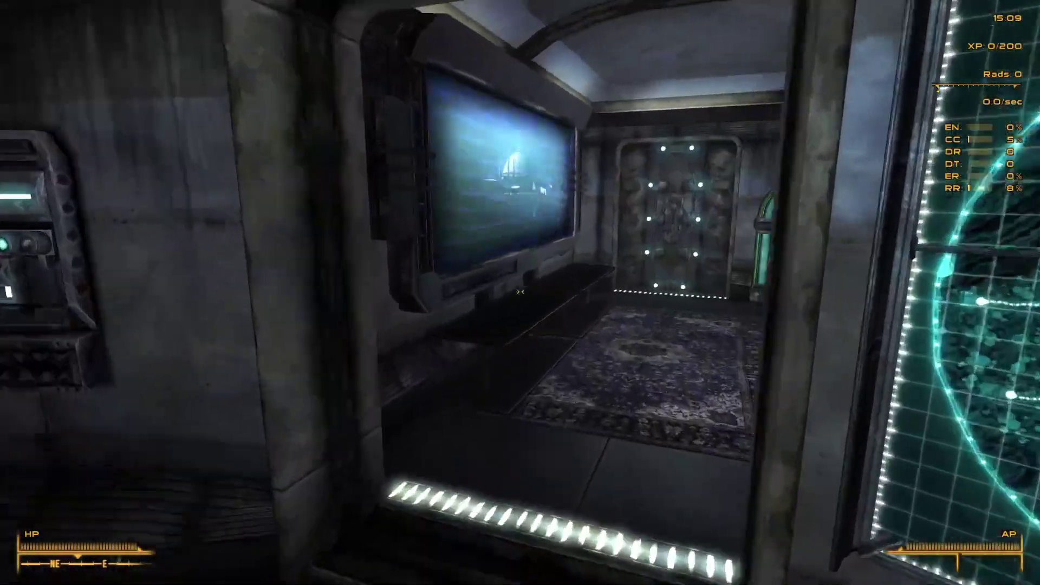
pyautogui.press('w')
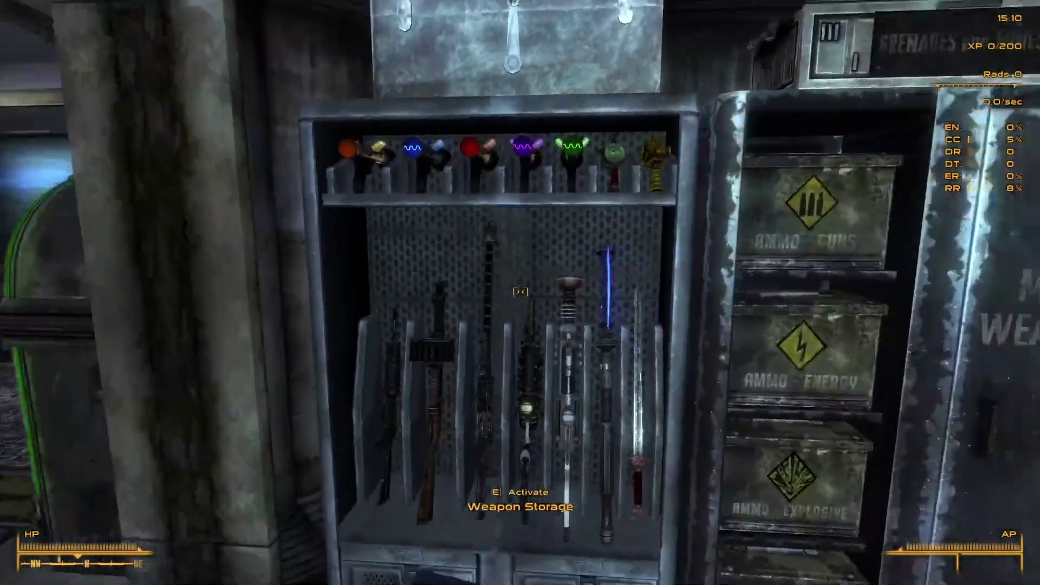
pyautogui.press('w')
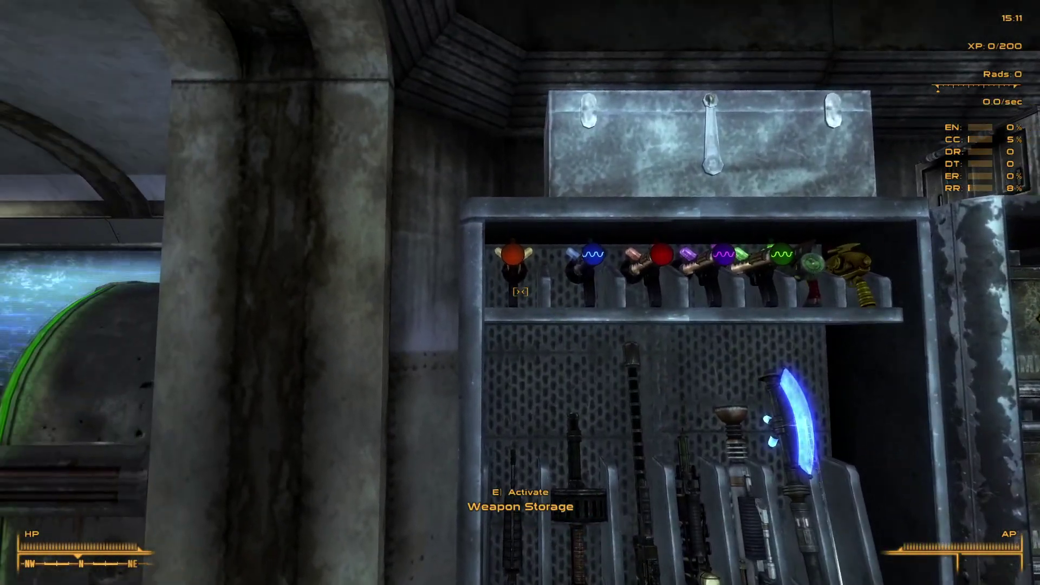
pyautogui.press('a')
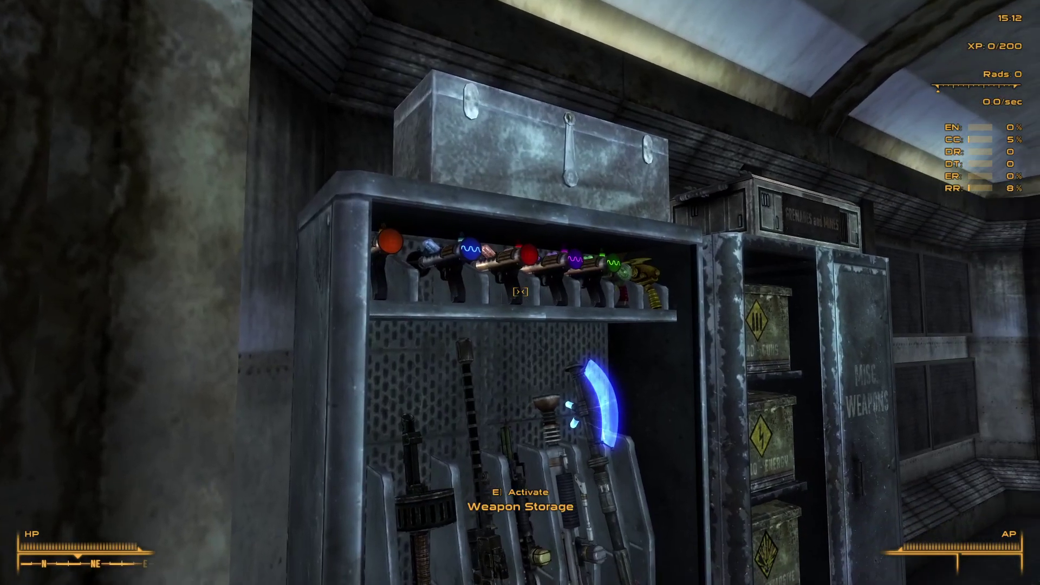
pyautogui.press('w')
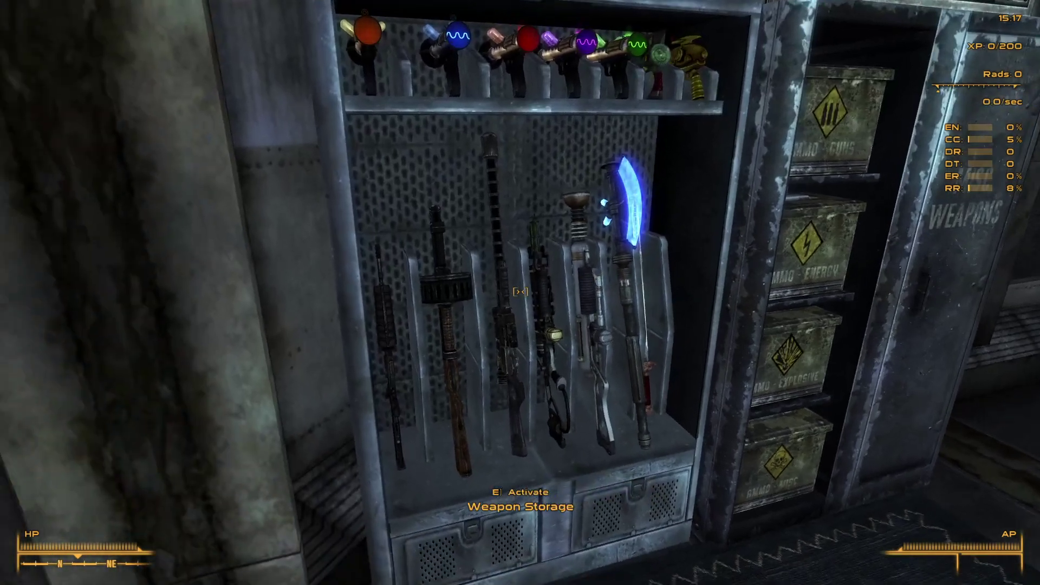
pyautogui.press('e')
pyautogui.press('a')
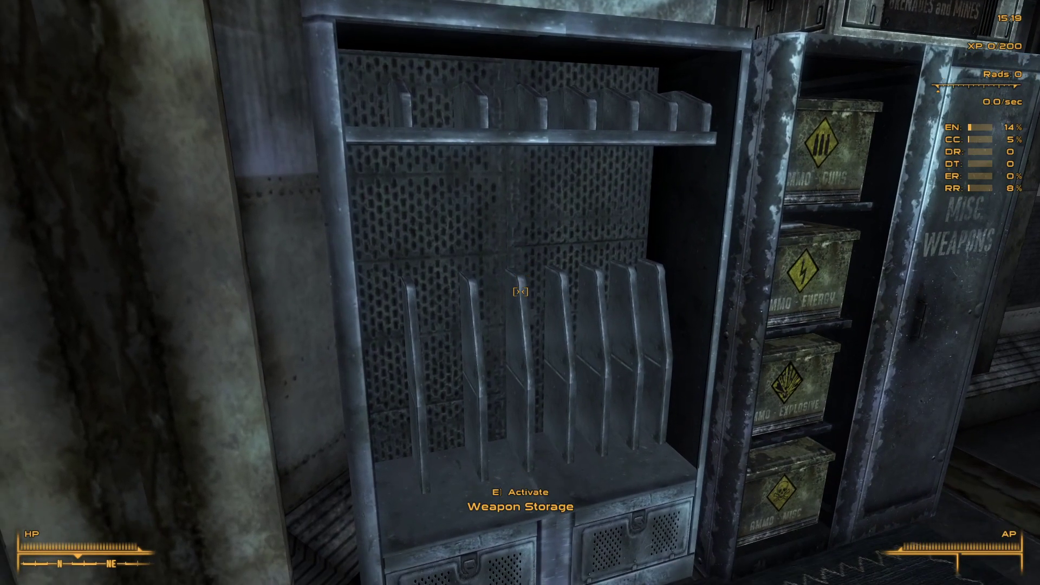
# - Put the Custom Laser Pistol, Destabilizer and Drone Cannon Ex-B back into the Weapon Storage rack
pyautogui.press('e')
pyautogui.click(364, 56)
pyautogui.click(365, 56)
pyautogui.click(365, 56)
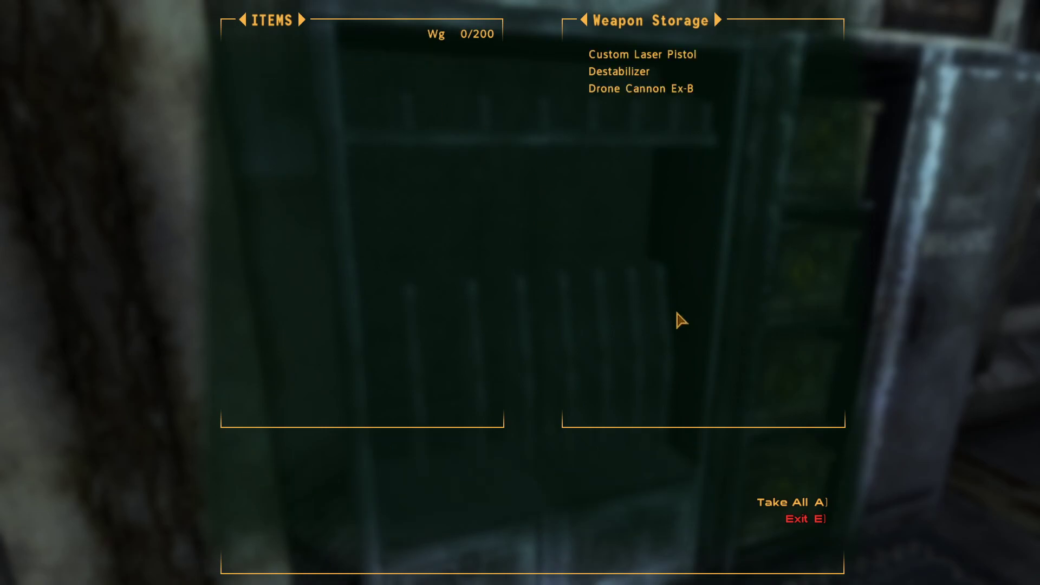
pyautogui.click(804, 518)
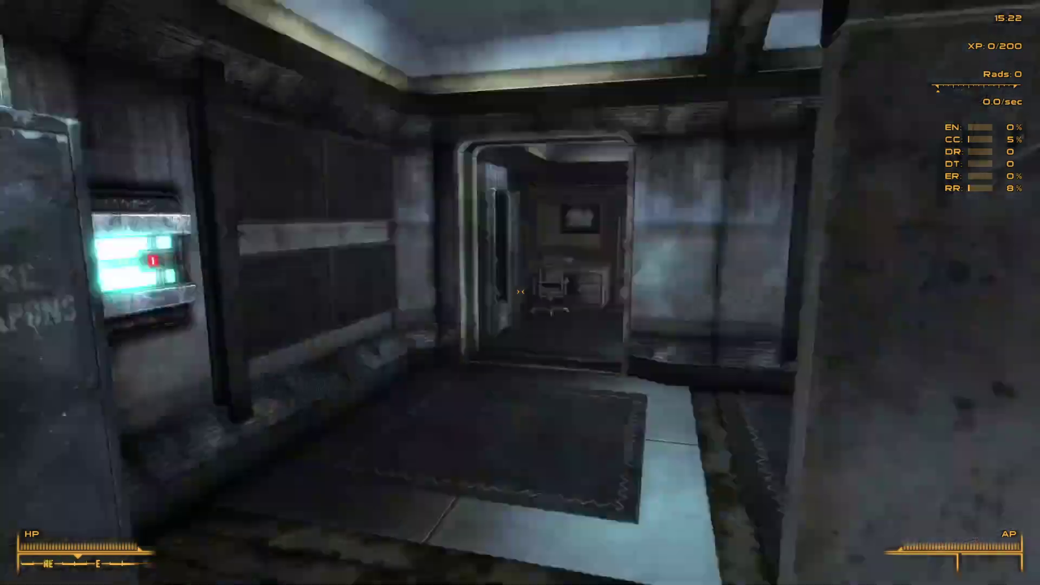
# - Walk around the bedroom, reopen the Weapon Storage rack and take out only the Custom Laser Pistol and Destabilizer
pyautogui.press('w')
pyautogui.press('w')
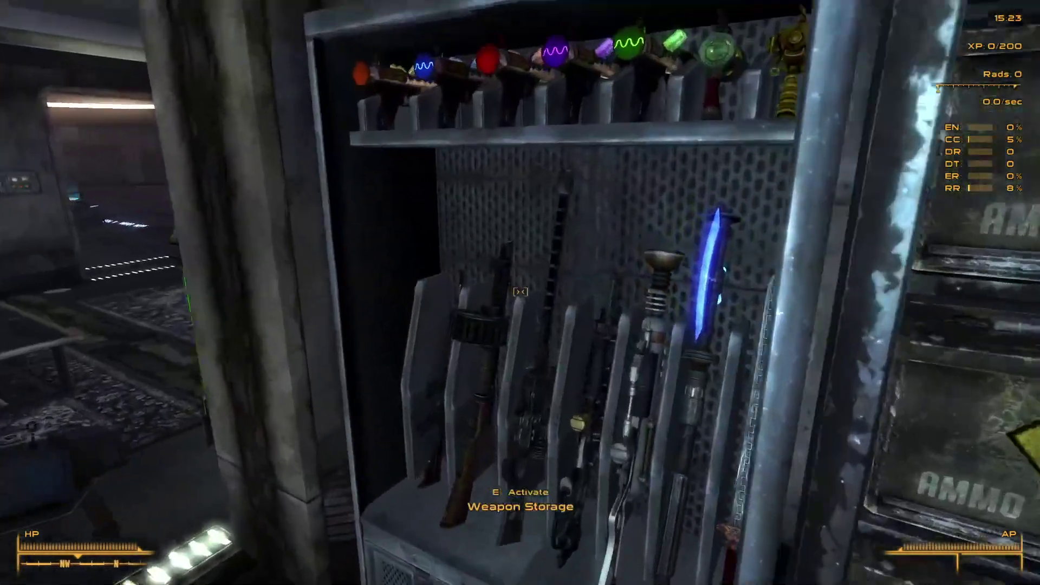
pyautogui.press('e')
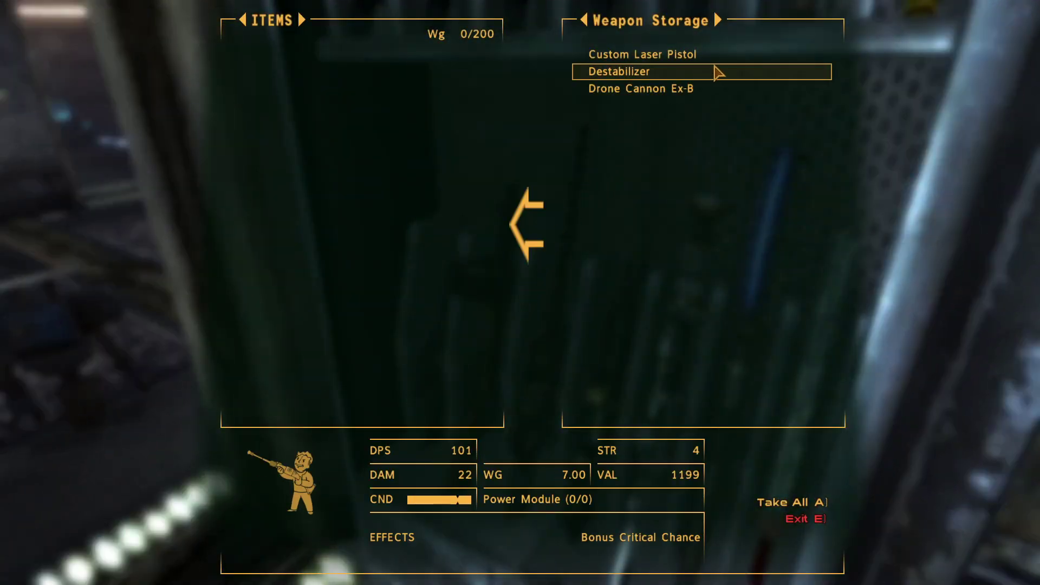
pyautogui.click(726, 61)
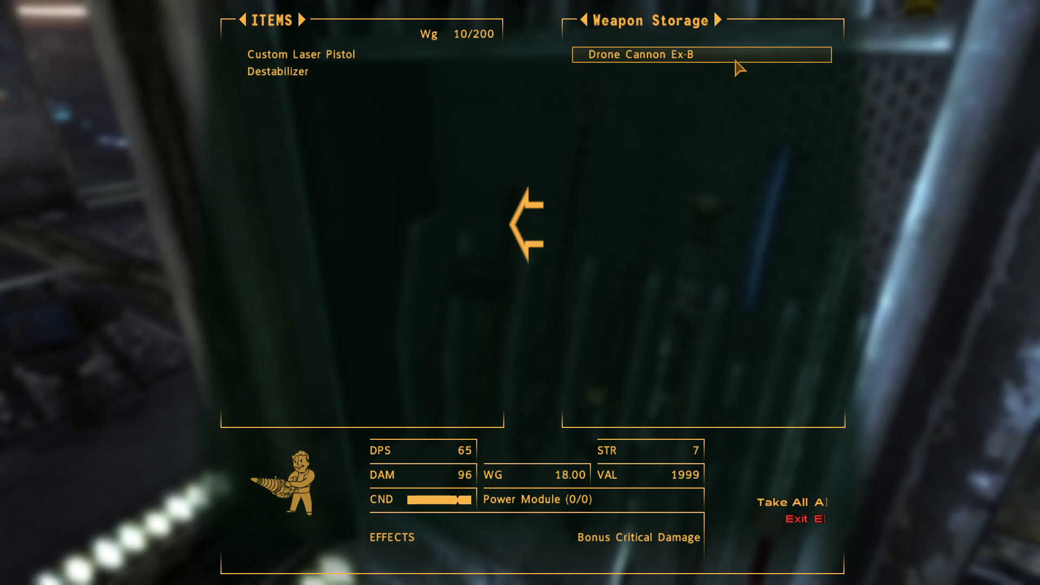
pyautogui.press('e')
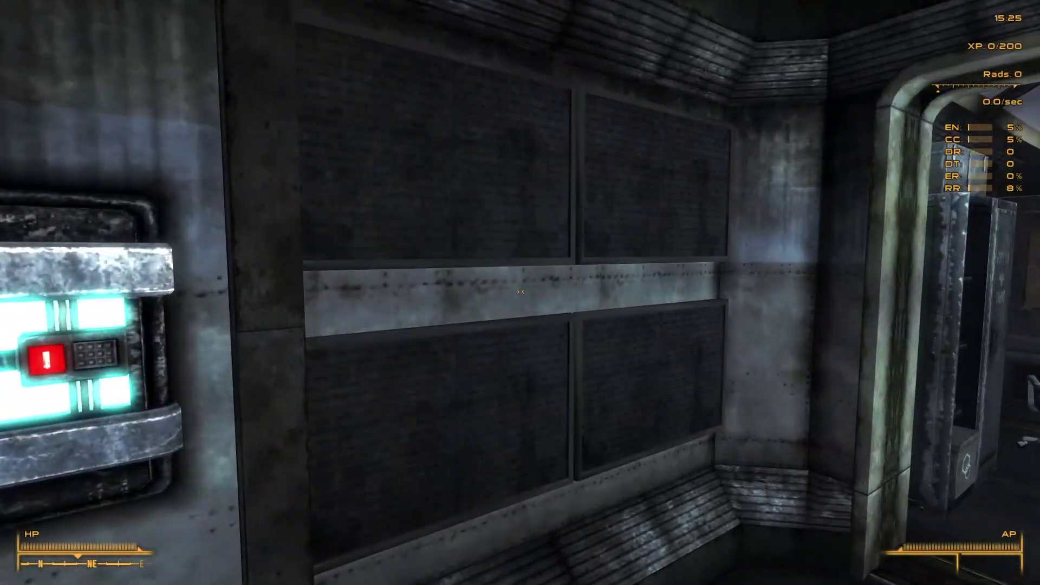
# - Equip the Custom Laser Pistol and mount it in the empty Weapon Display panel nearest the glowing wall unit, upper row
pyautogui.press('Tab')
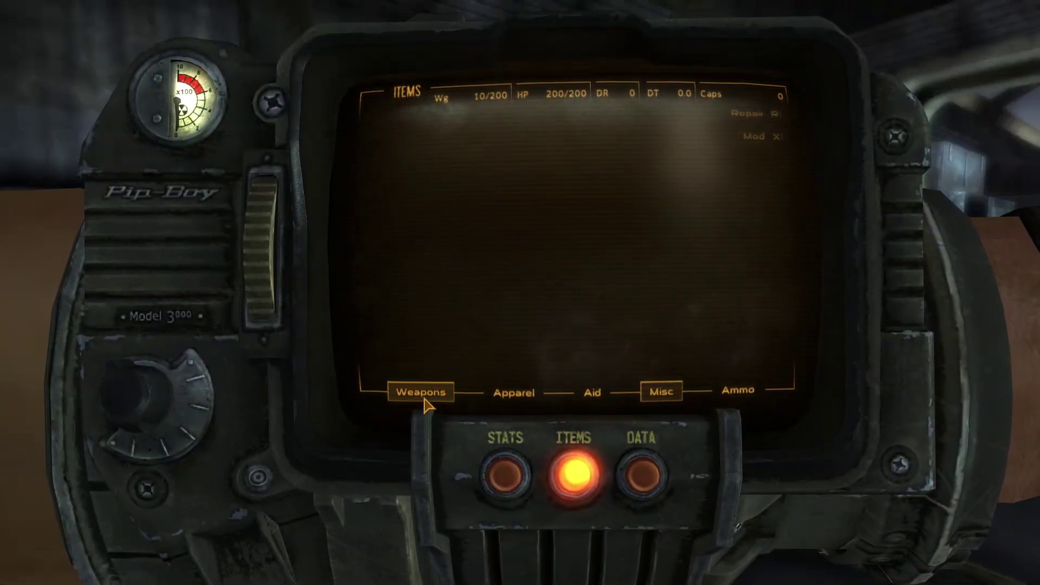
pyautogui.click(424, 398)
pyautogui.click(449, 128)
pyautogui.press('Tab')
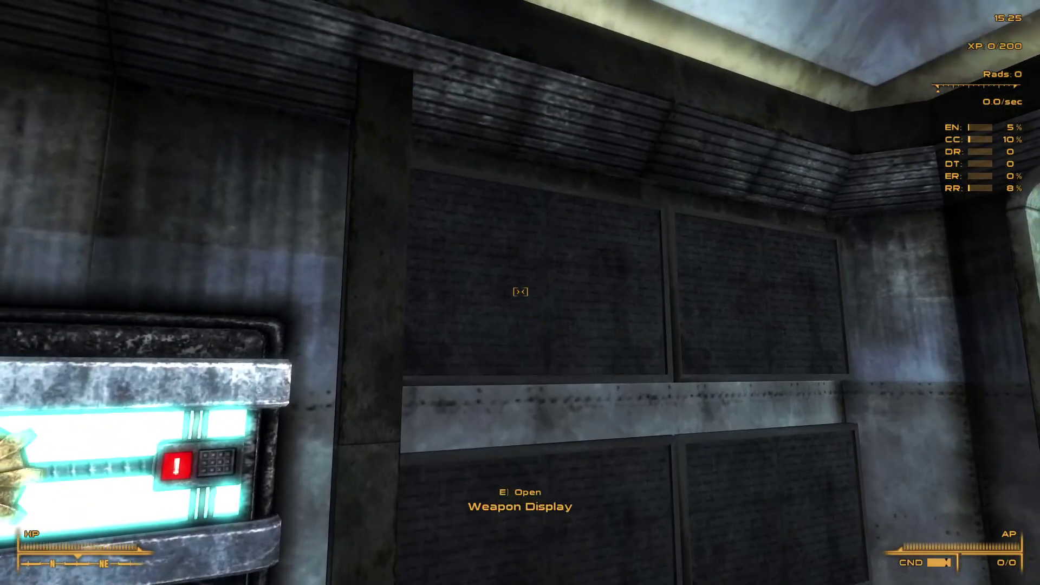
# - Equip the Destabilizer and mount it in the upper-row Weapon Display panel beside the Custom Laser Pistol
pyautogui.press('Tab')
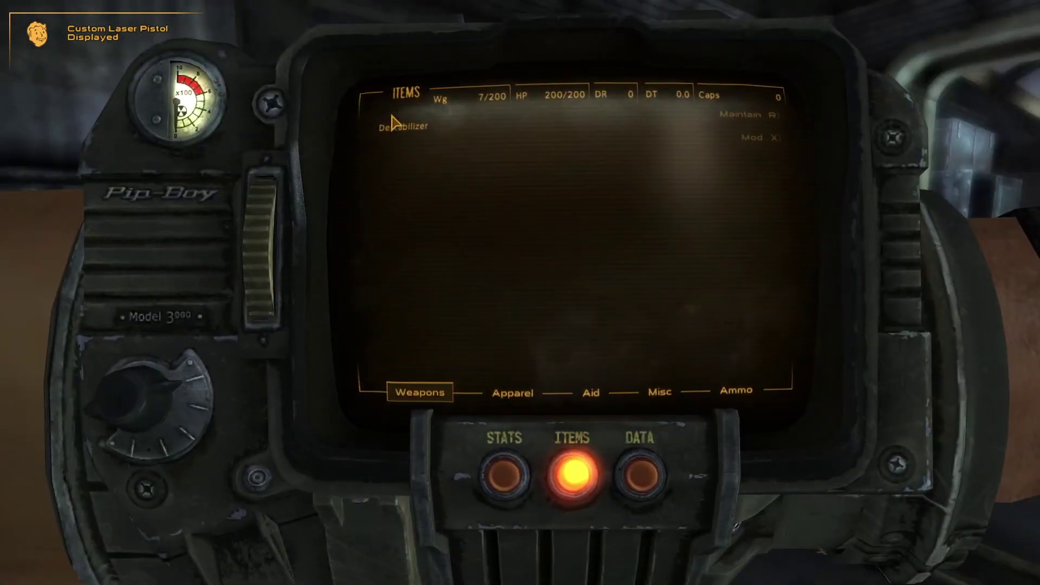
pyautogui.click(404, 127)
pyautogui.press('Tab')
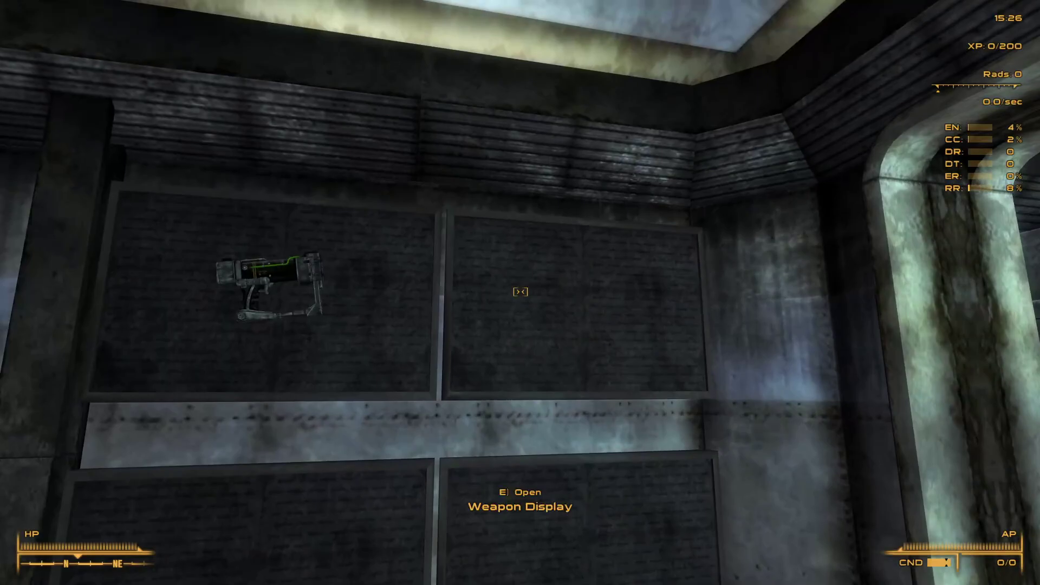
pyautogui.press('w')
pyautogui.press('d')
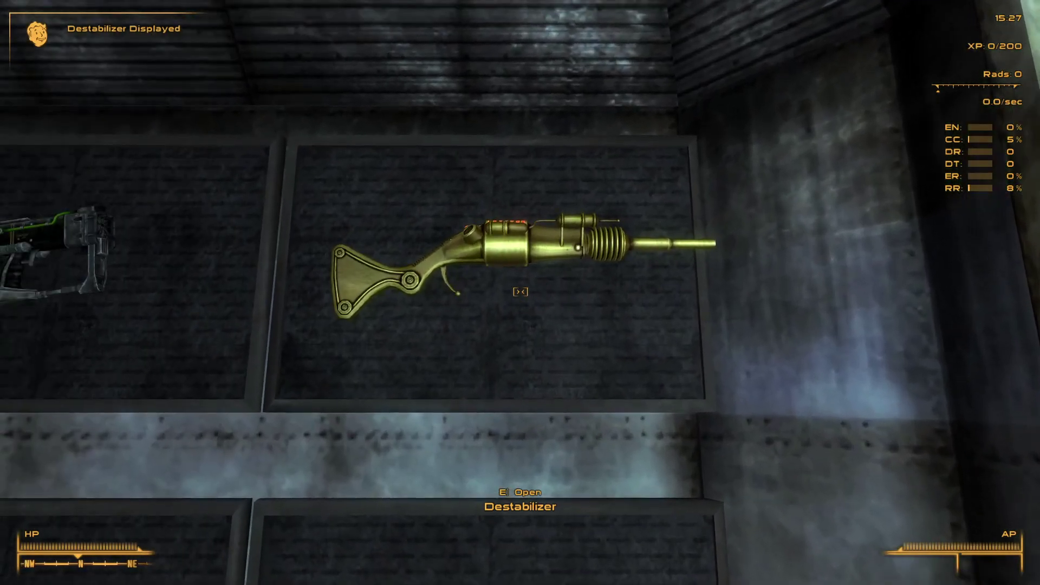
# - Take the Destabilizer off its upper panel, mount it in the Weapon Display panel below the Custom Laser Pistol and check the wall
pyautogui.press('s')
pyautogui.press('a')
pyautogui.press('e')
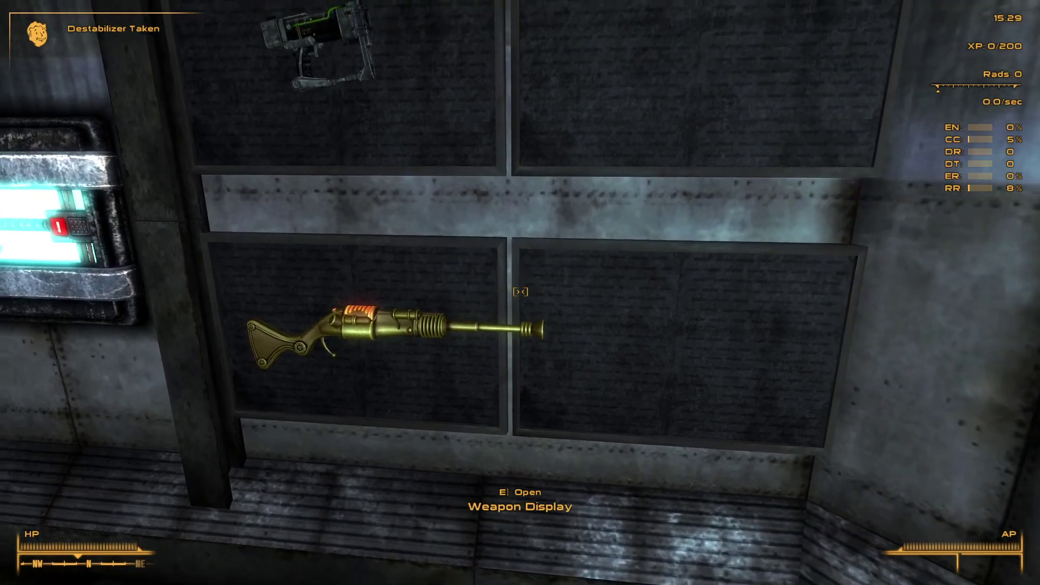
pyautogui.press('e')
pyautogui.press('w')
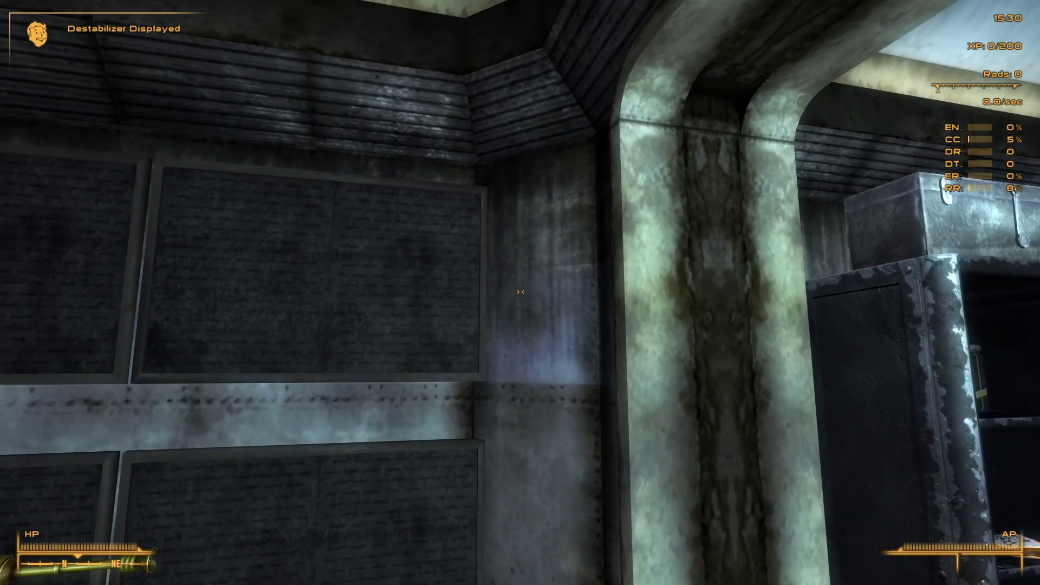
pyautogui.press('s')
pyautogui.press('w')
pyautogui.press('a')
pyautogui.press('s')
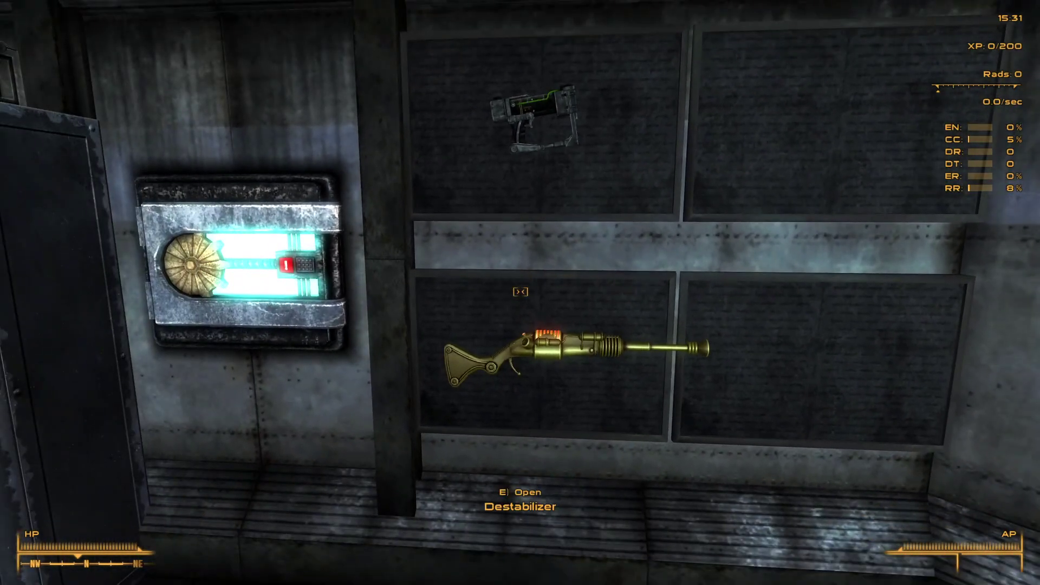
# - Go to Muggy at the study doorway, ask "Who are you?" and end the conversation with "Got to go."
pyautogui.press('s')
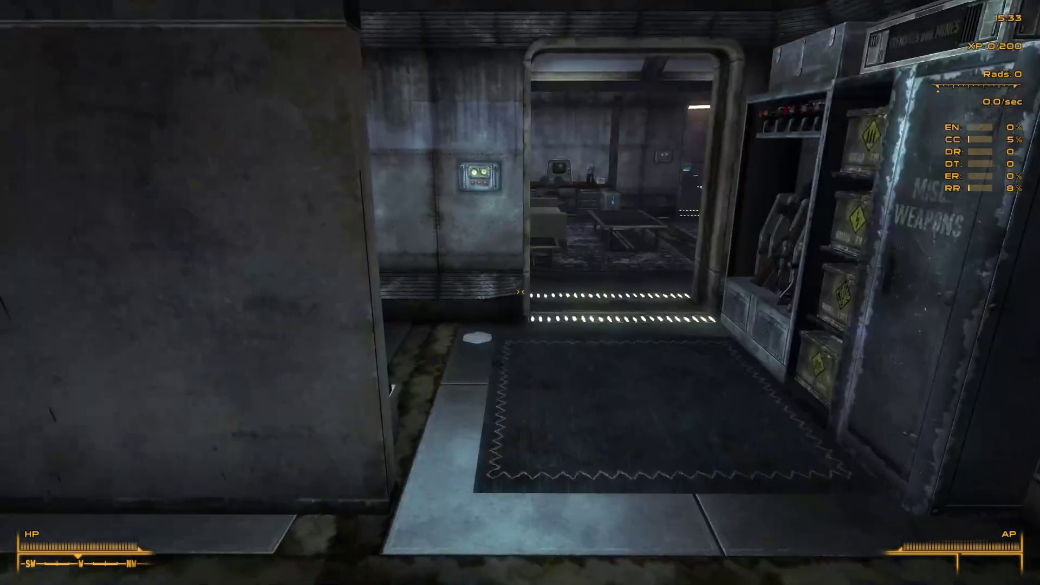
pyautogui.press('w')
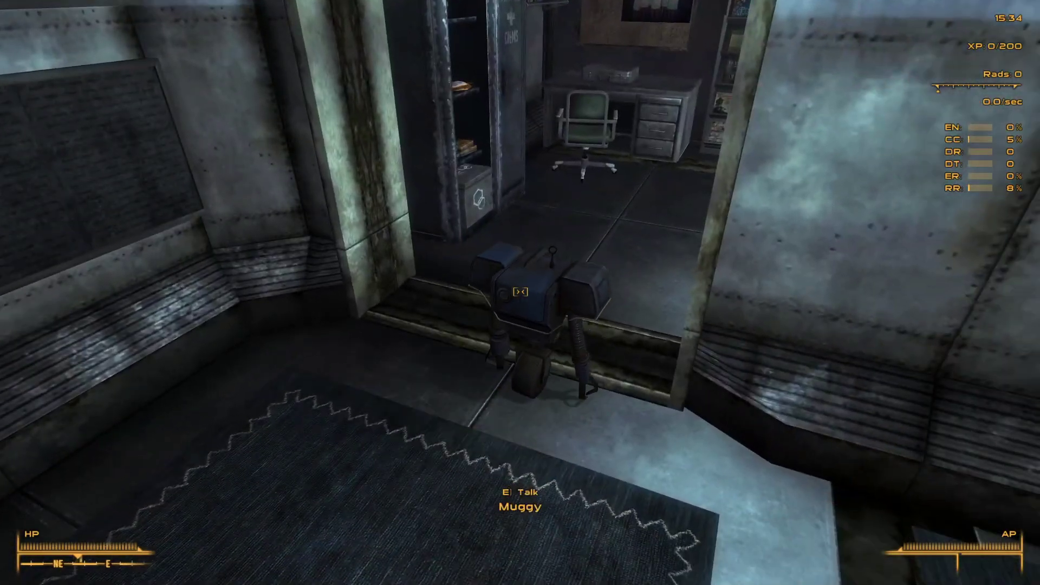
pyautogui.press('e')
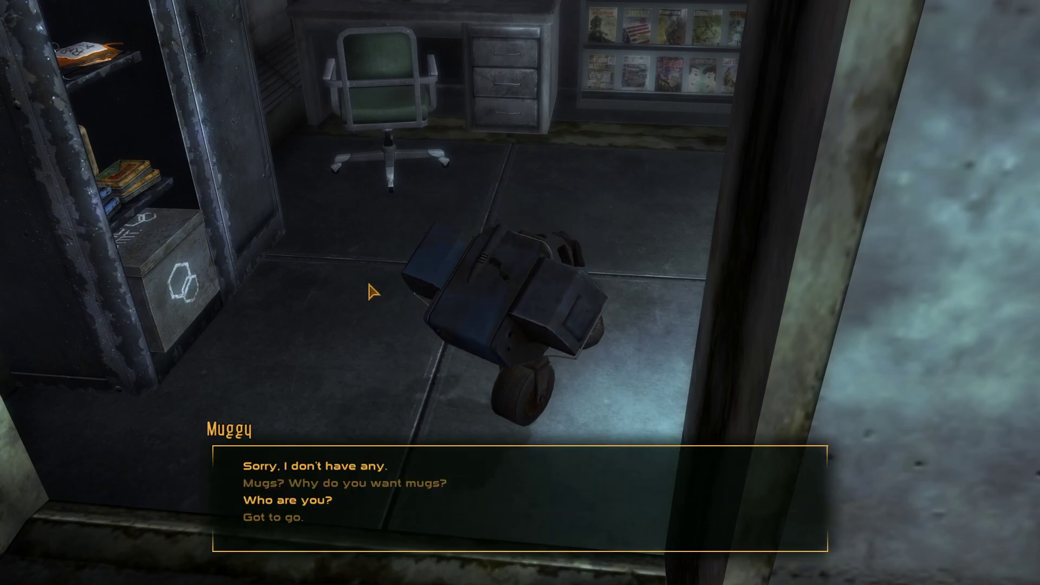
pyautogui.click(276, 500)
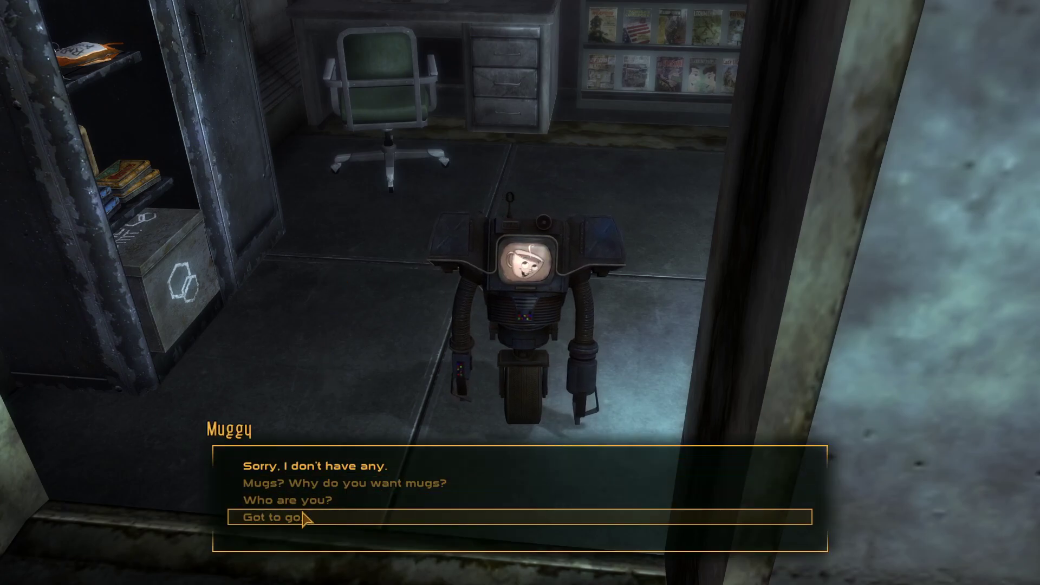
pyautogui.click(287, 520)
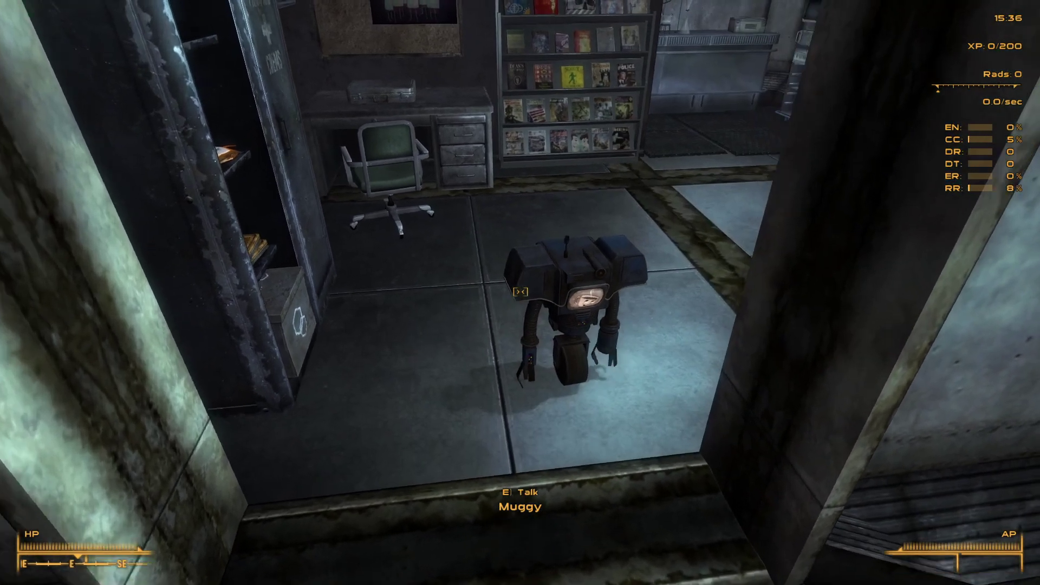
# - Examine the skill books and magazines displayed on the rack beside the study desk from the front and side
pyautogui.press('w')
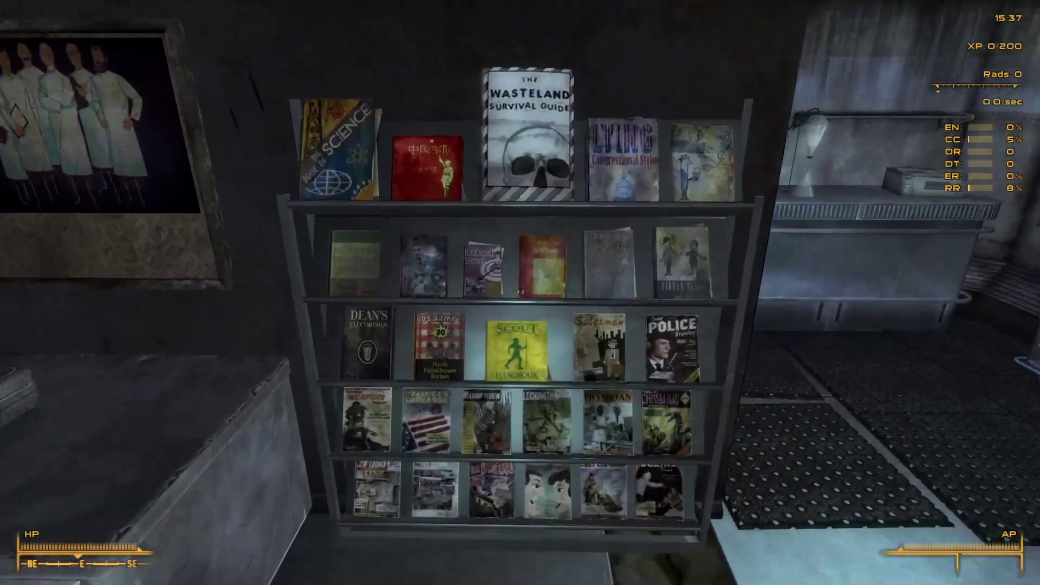
pyautogui.press('s')
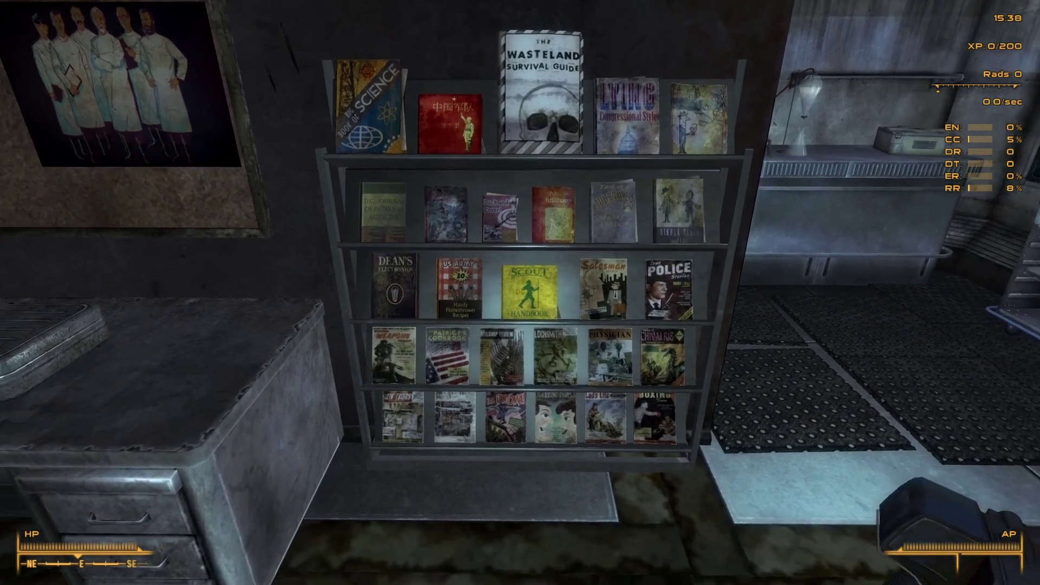
pyautogui.press('s')
pyautogui.press('w')
pyautogui.press('s')
pyautogui.press('w')
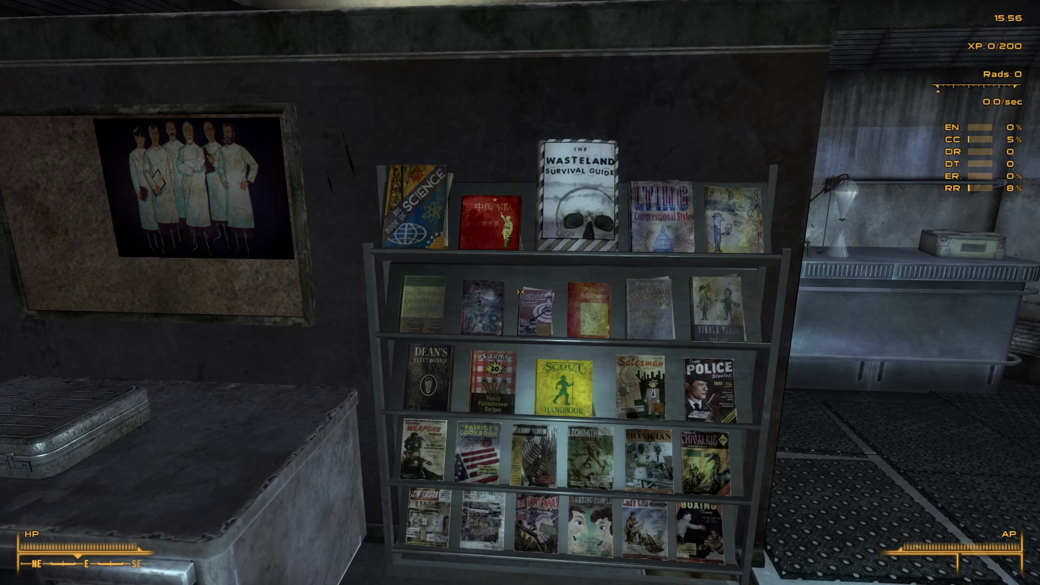
pyautogui.press('d')
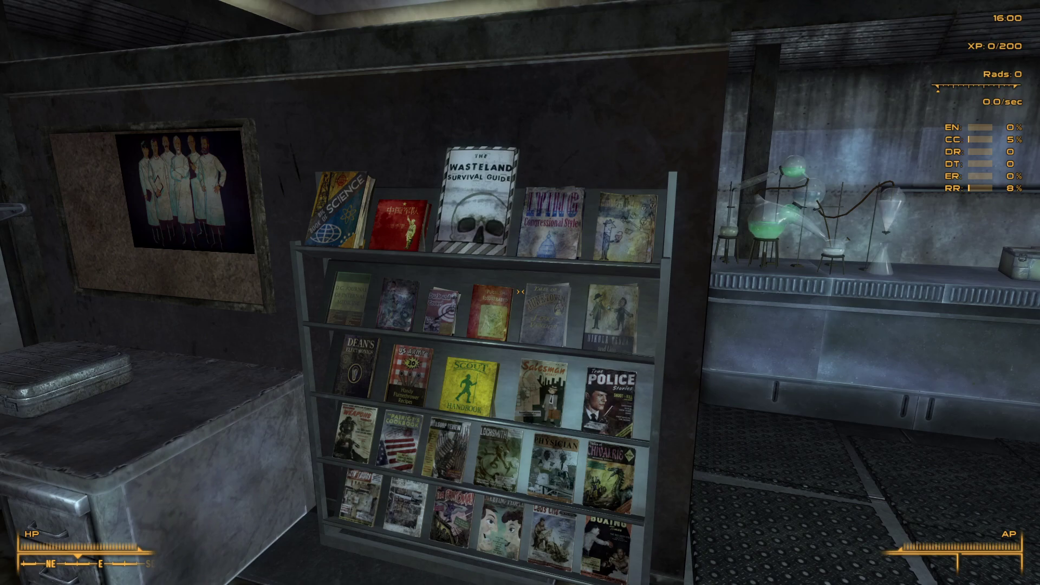
pyautogui.press('d')
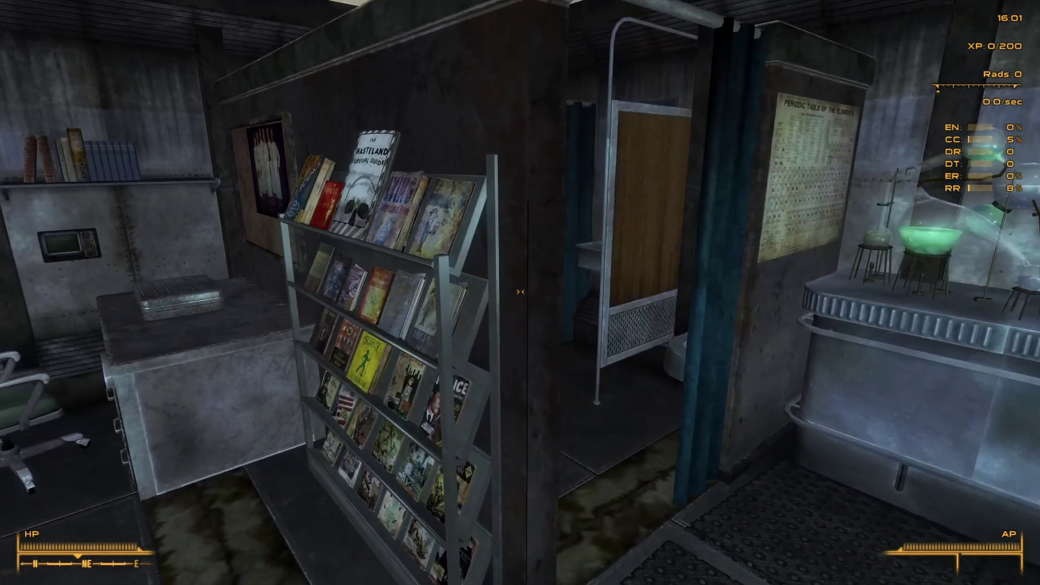
pyautogui.press('a')
pyautogui.press('d')
pyautogui.press('a')
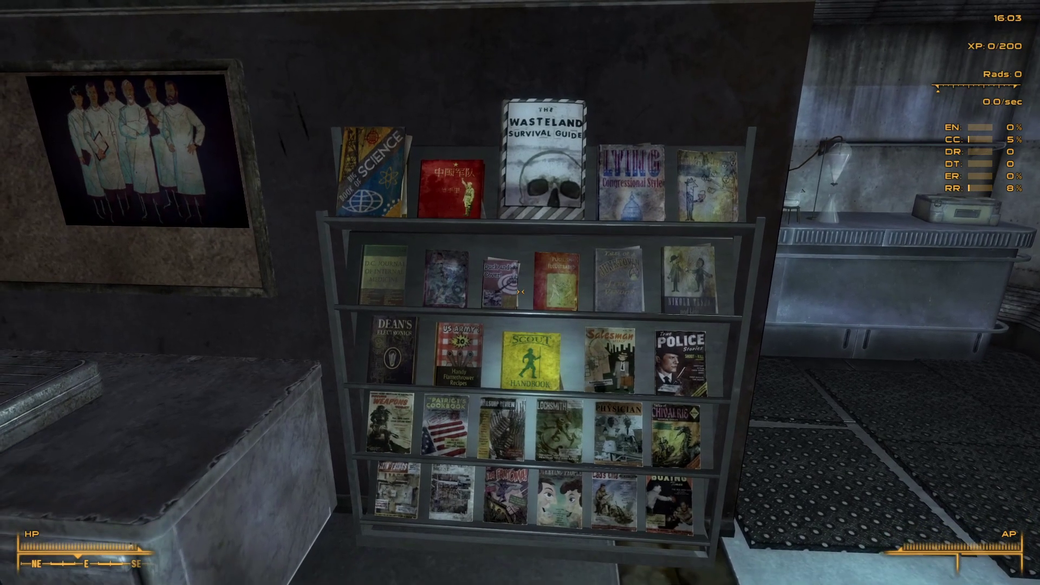
pyautogui.press('d')
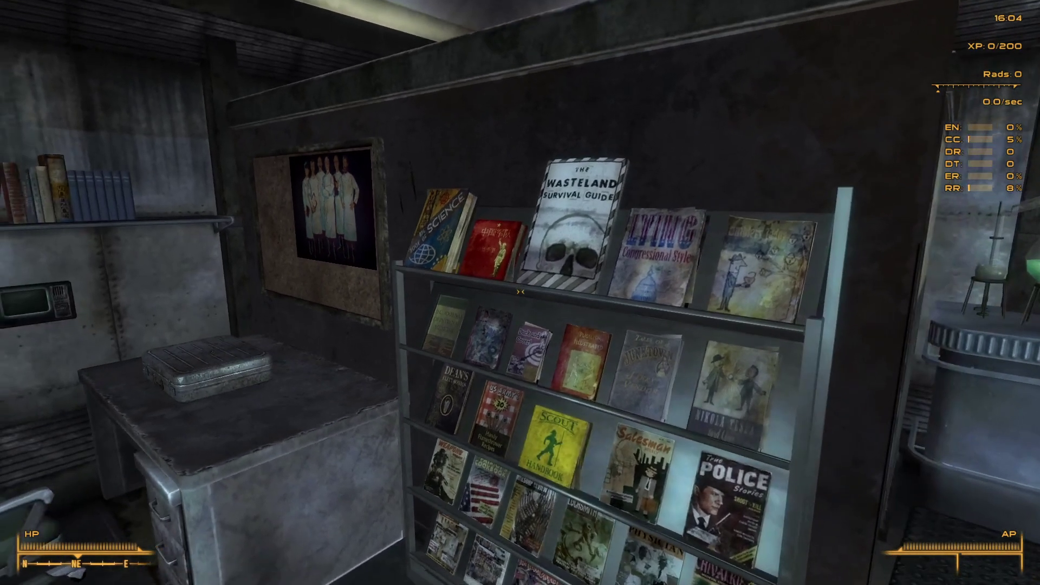
pyautogui.press('a')
# - Inspect the Portable Terminal on the study desk and activate it
pyautogui.press('a')
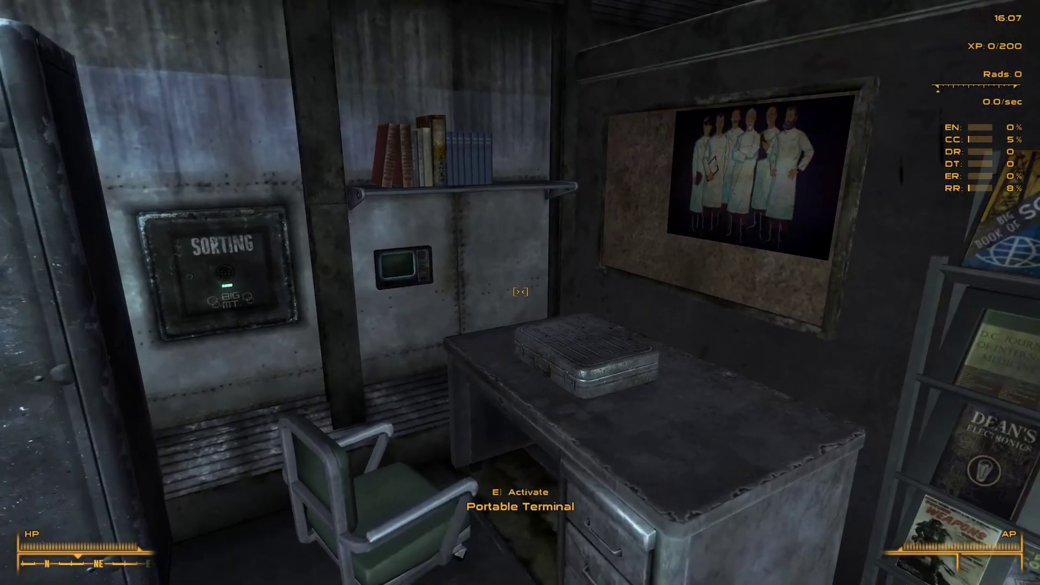
pyautogui.press('w')
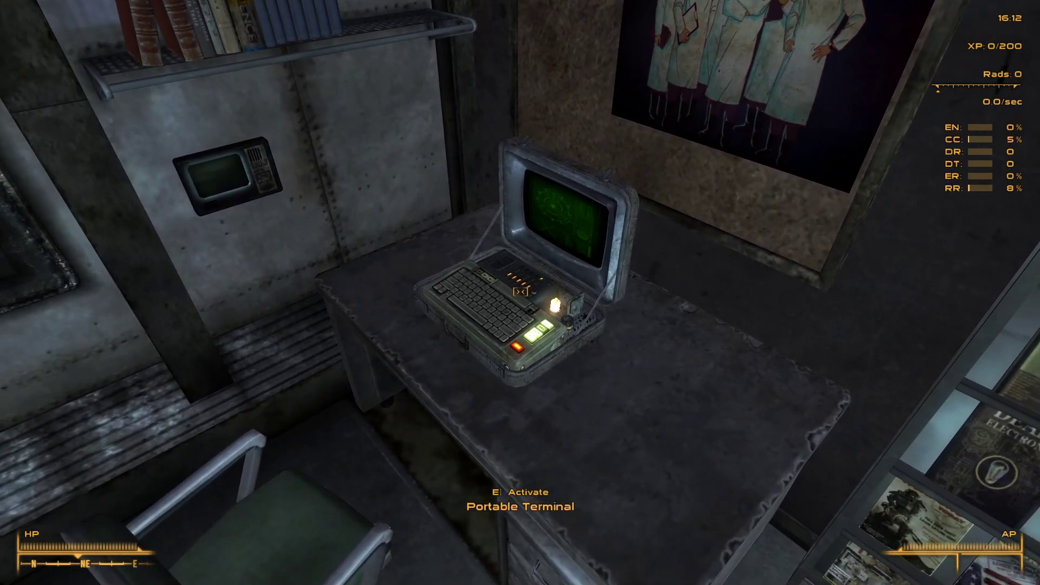
pyautogui.press('e')
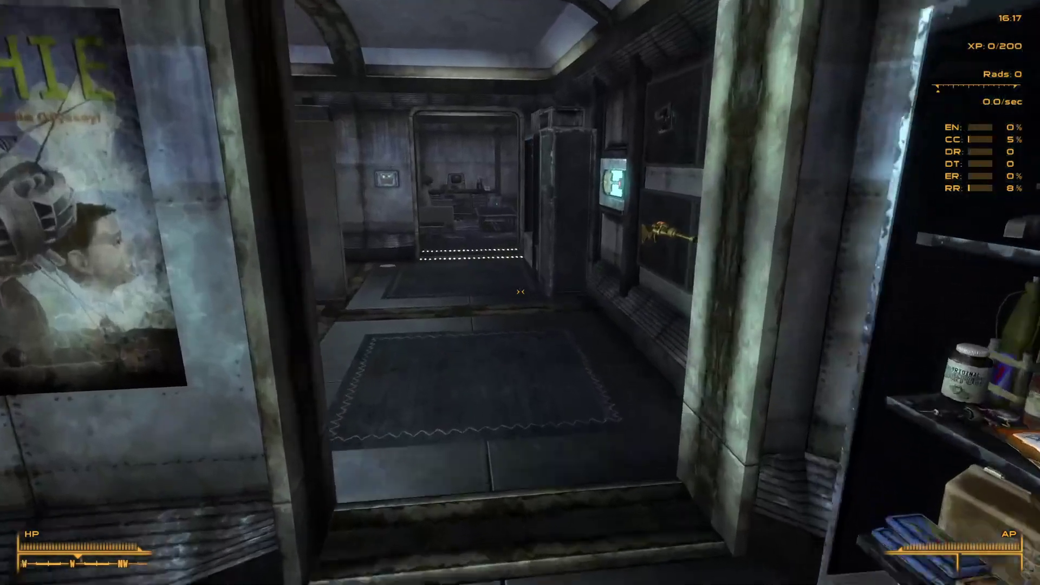
# - Walk through the bedroom to the lounge and inspect the Research Terminal on the desk there
pyautogui.press('w')
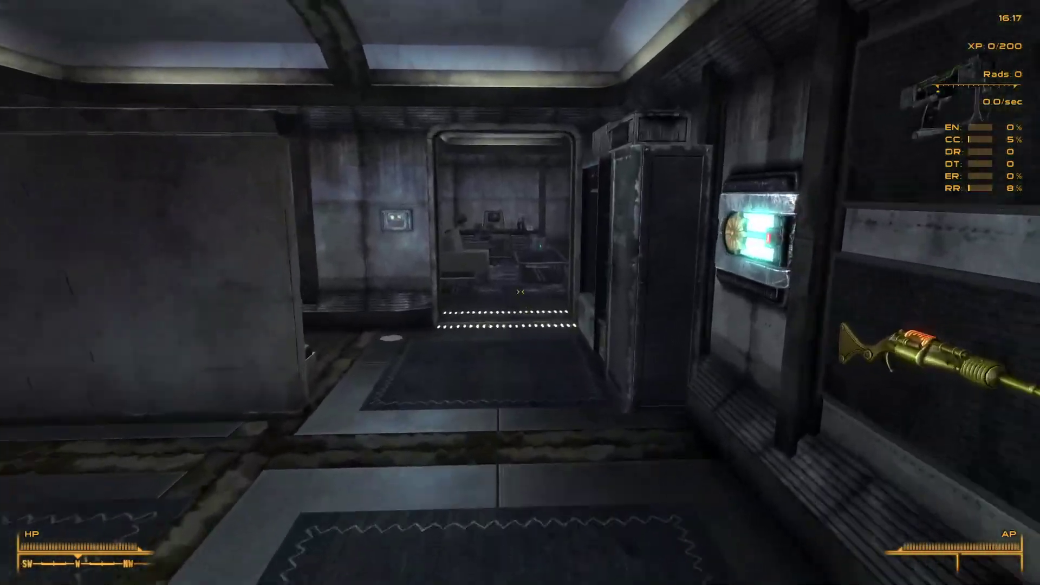
pyautogui.press('w')
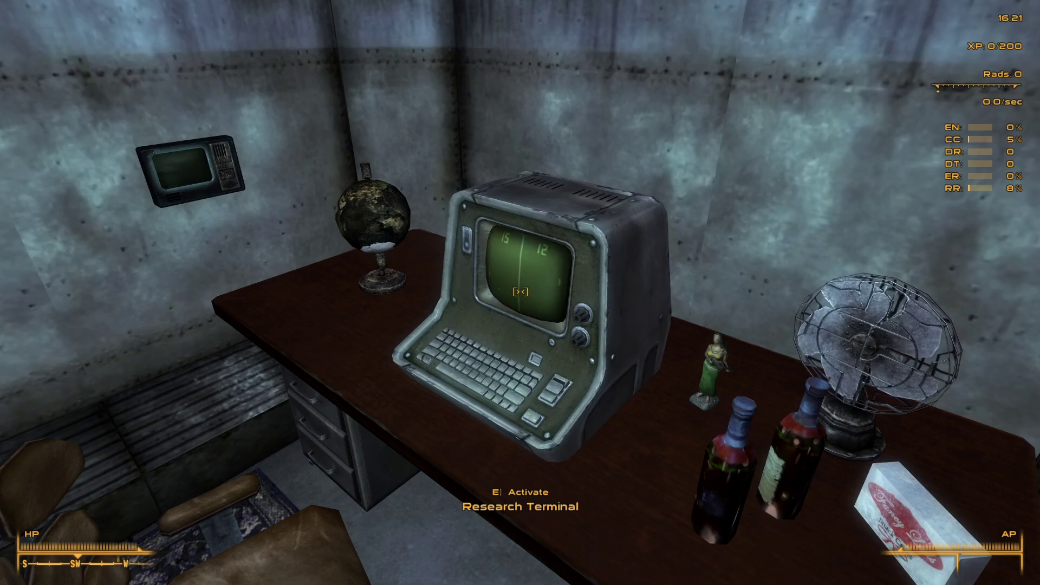
pyautogui.press('w')
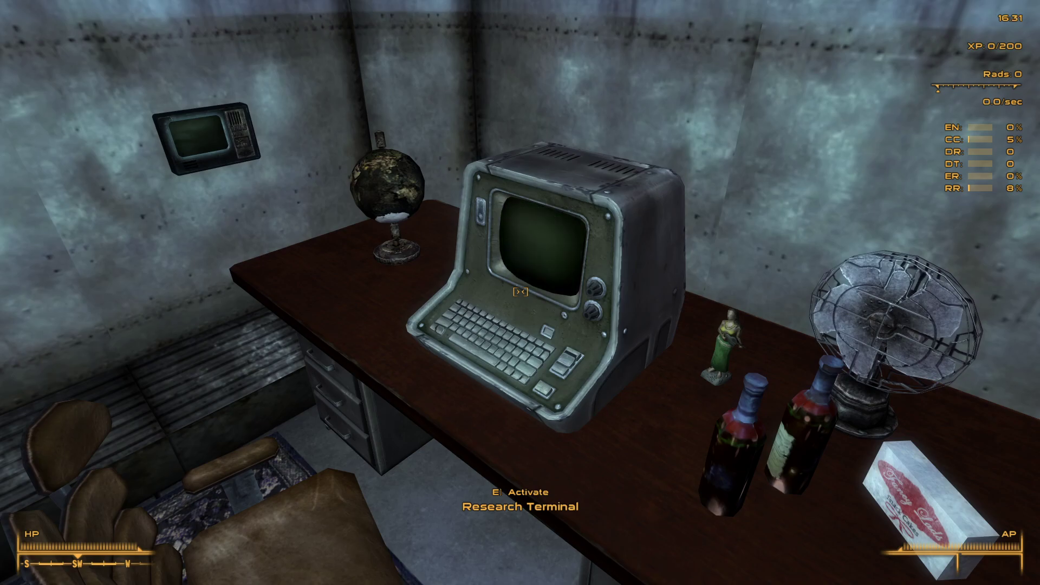
pyautogui.press('s')
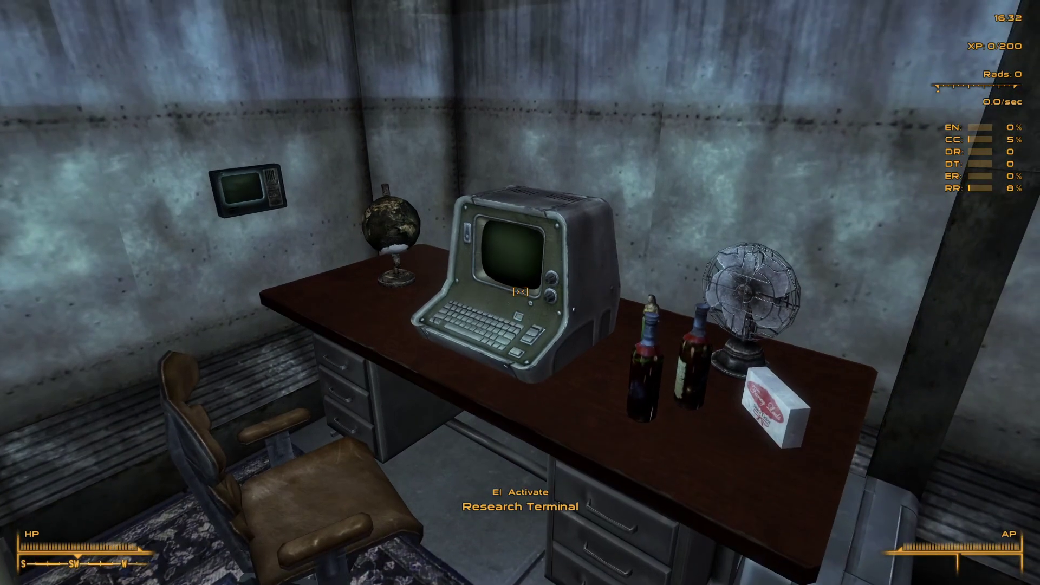
# - Walk back through the bedroom to the First Aid and Chems locker, then return towards the lounge
pyautogui.press('w')
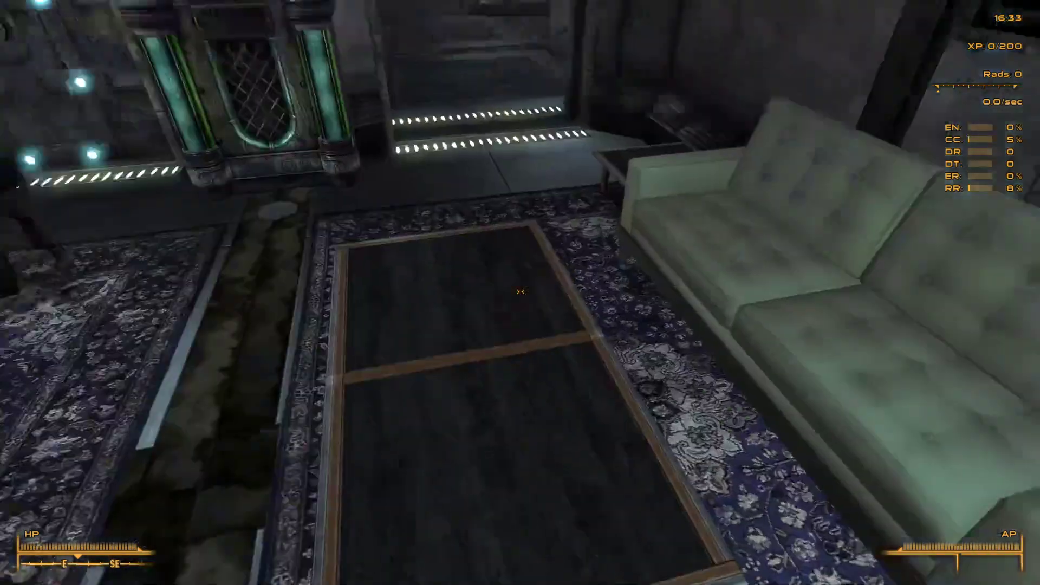
pyautogui.press('w')
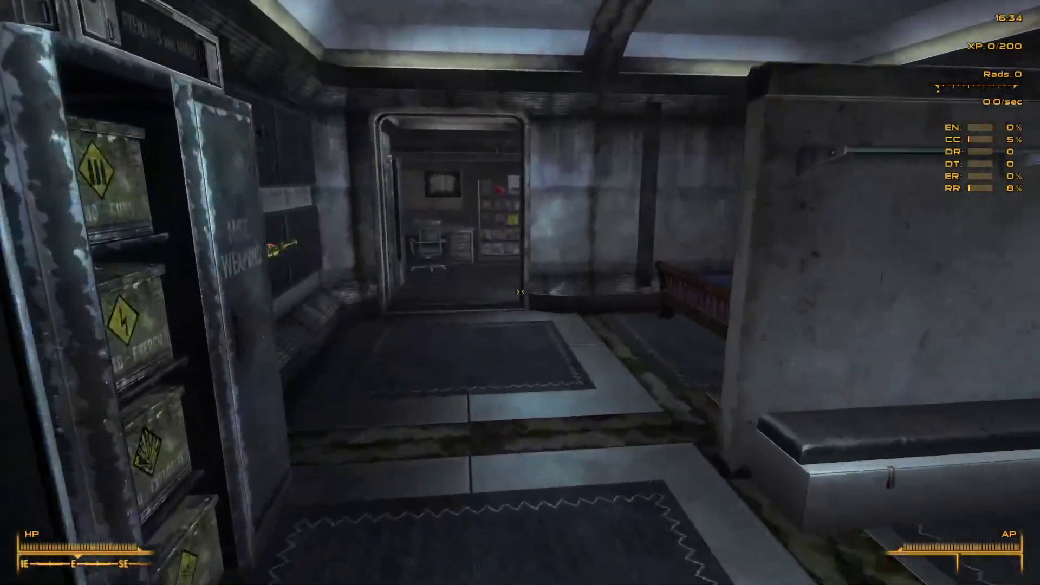
pyautogui.press('w')
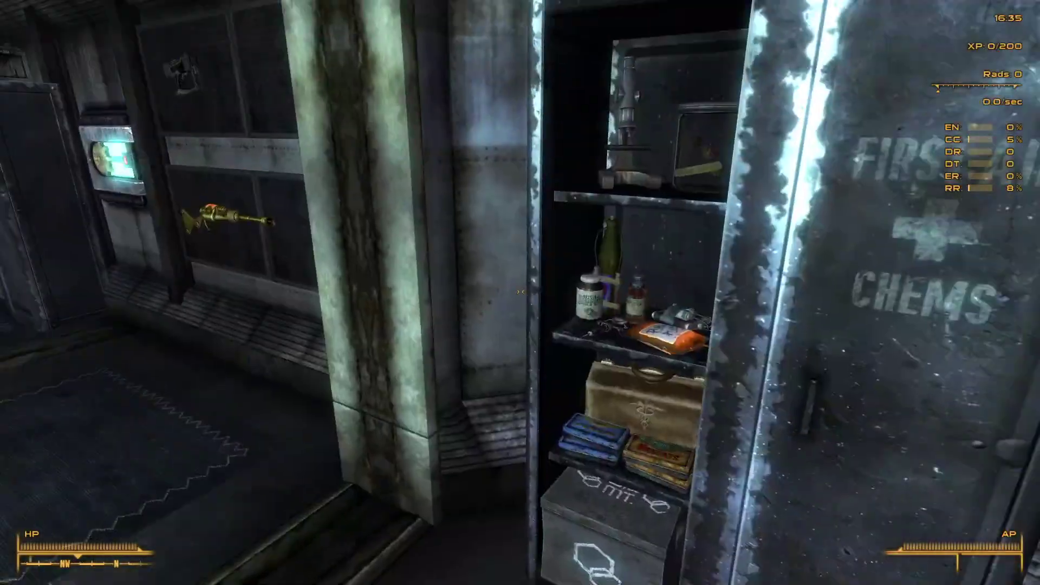
pyautogui.press('w')
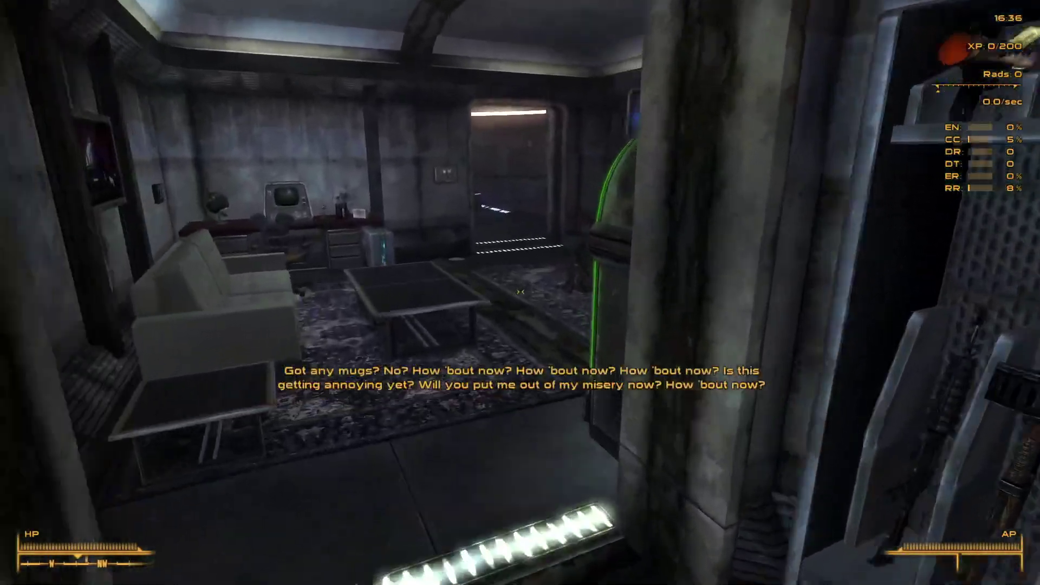
# - Find Muggy in the lounge and watch him move around the rug by the large screen
pyautogui.press('s')
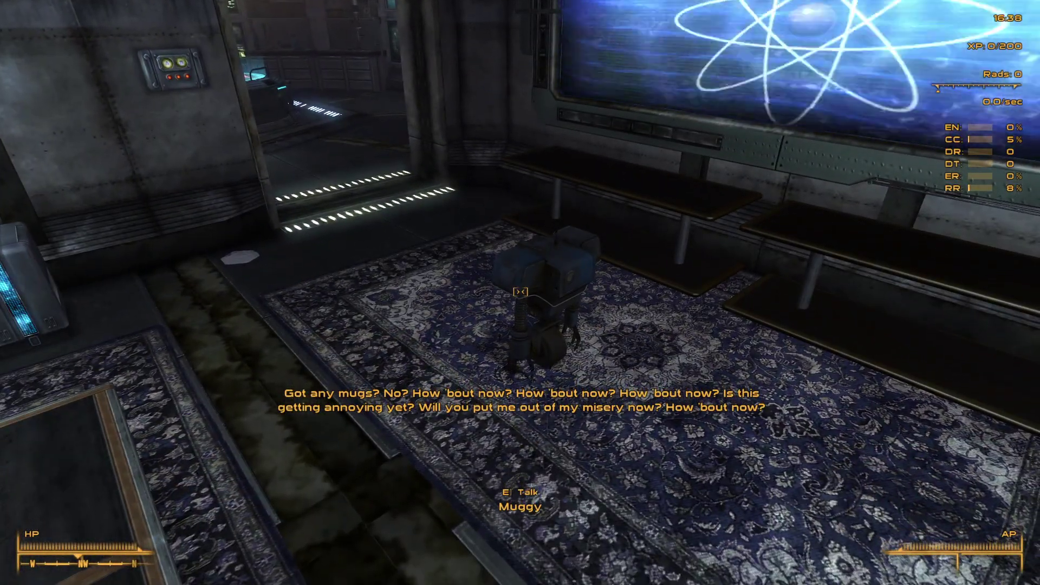
pyautogui.press('s')
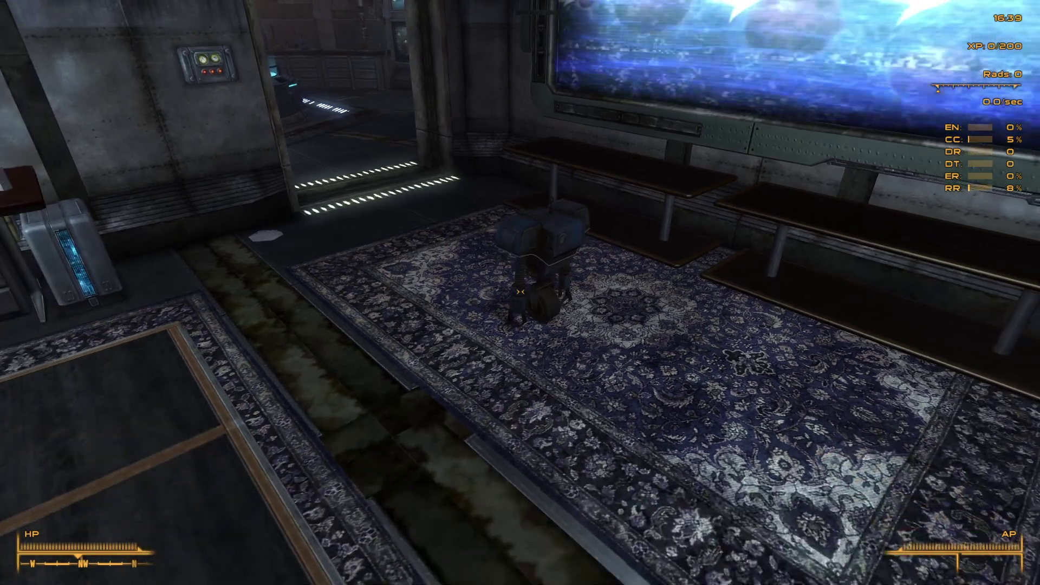
pyautogui.press('s')
pyautogui.press('w')
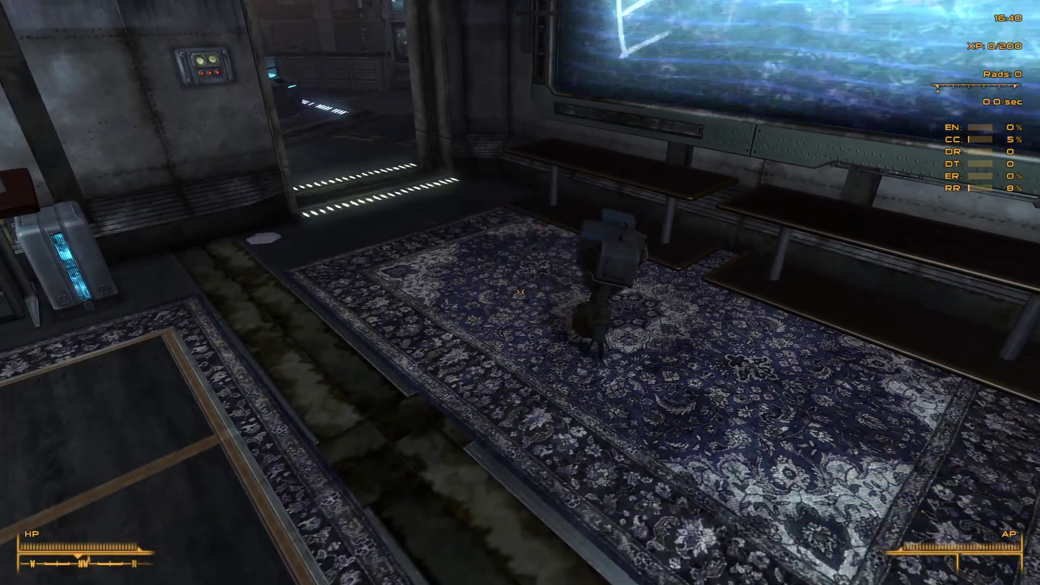
pyautogui.press('w')
pyautogui.press('s')
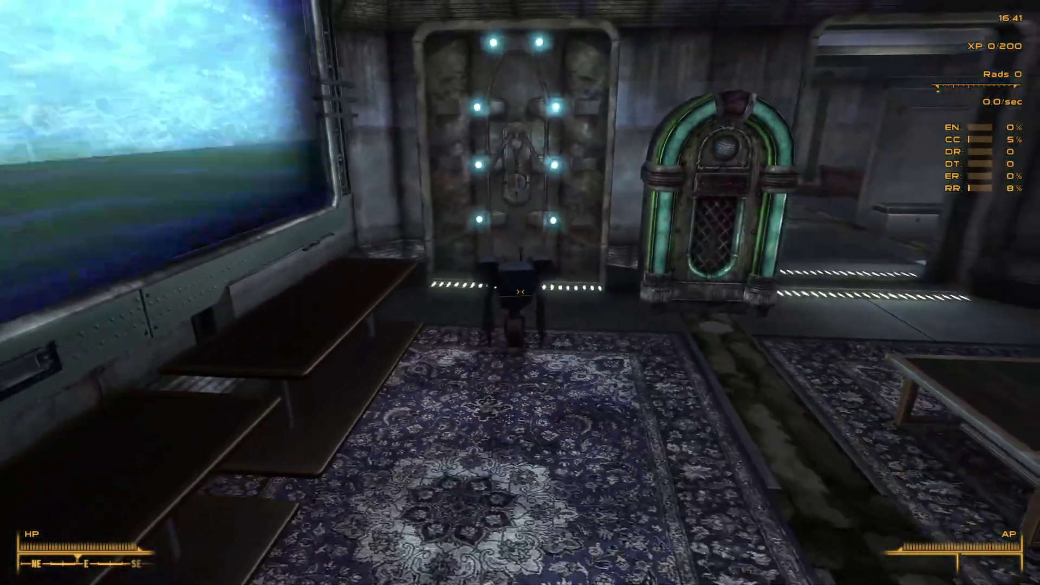
# - Quit the game with the console command qqq and switch to the Garden of Eden Creation Kit
pyautogui.press('`')
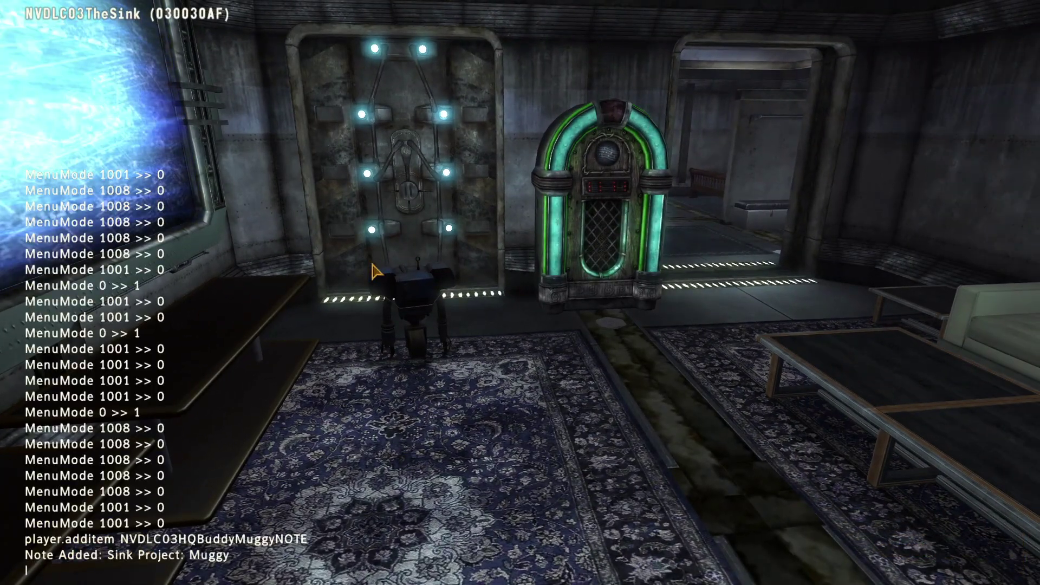
pyautogui.write('qqq')
pyautogui.press('Return')
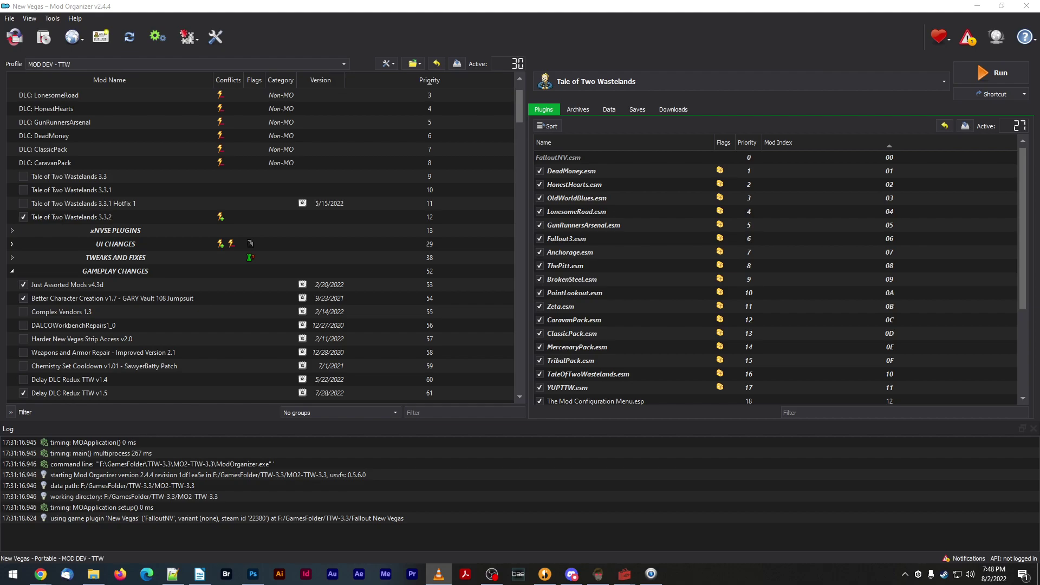
pyautogui.moveTo(630, 567)
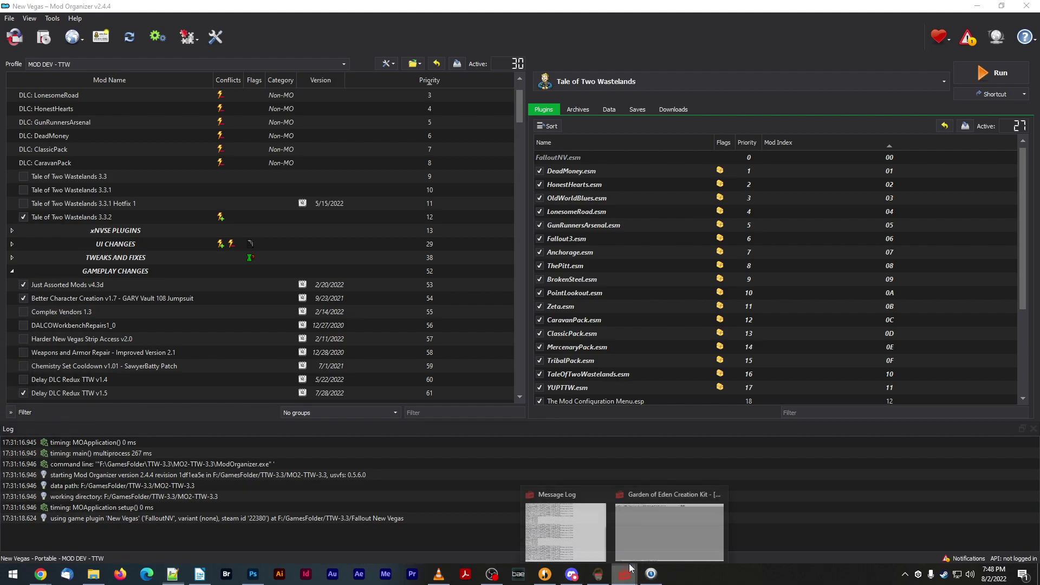
pyautogui.click(669, 529)
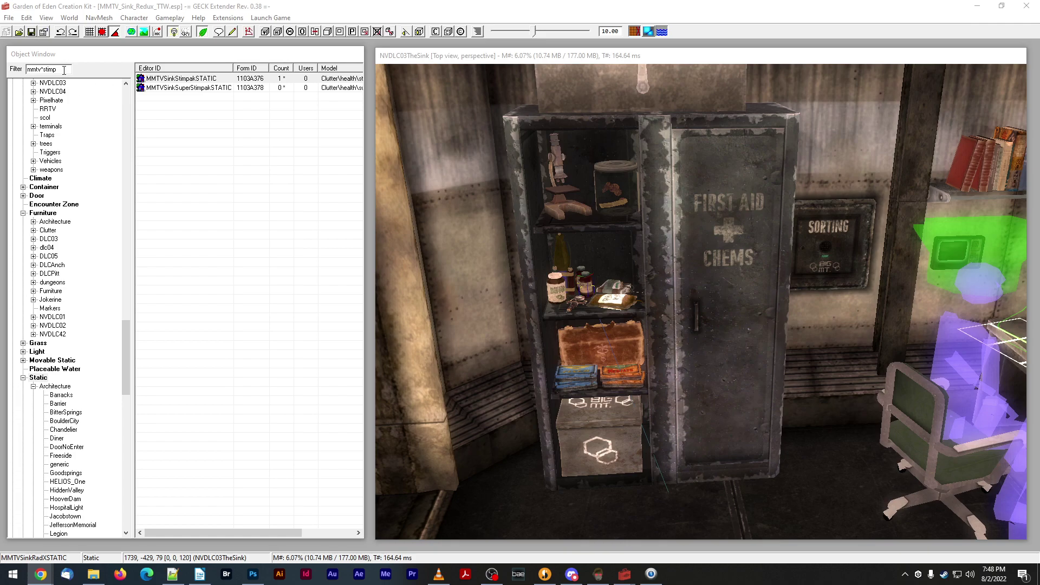
# - Filter the objects by mmtv*light and preview the MMTVSinkvlight02OFF static with the ground plane turned off
pyautogui.moveTo(55, 69); pyautogui.dragTo(45, 69)
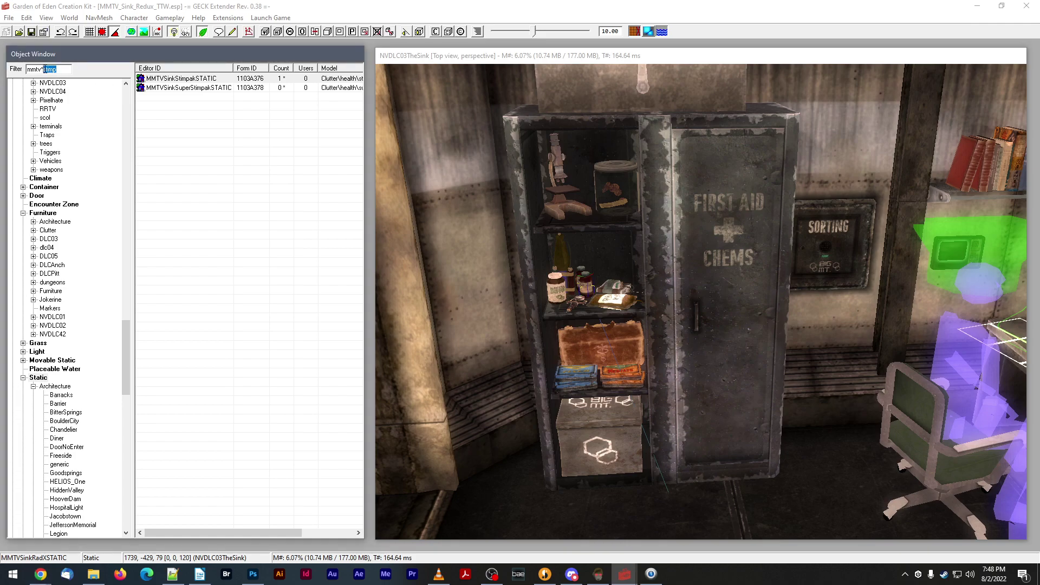
pyautogui.write('ligh')
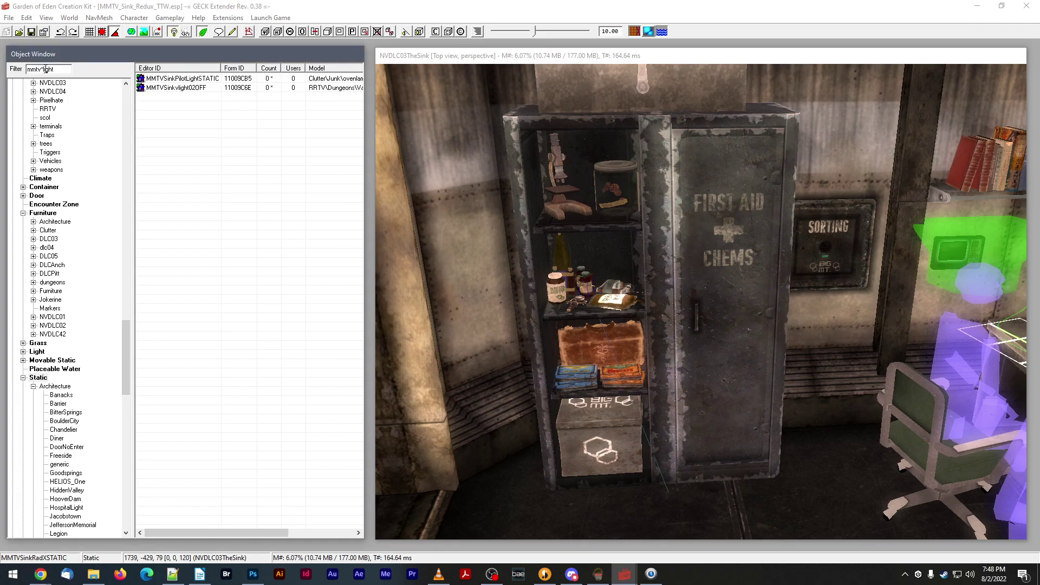
pyautogui.rightClick(192, 89)
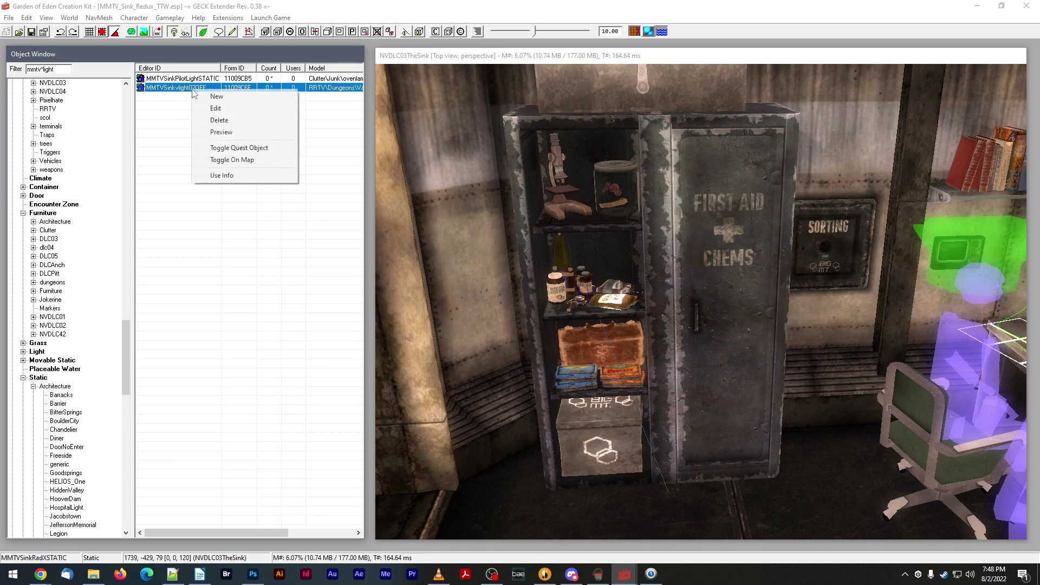
pyautogui.click(212, 134)
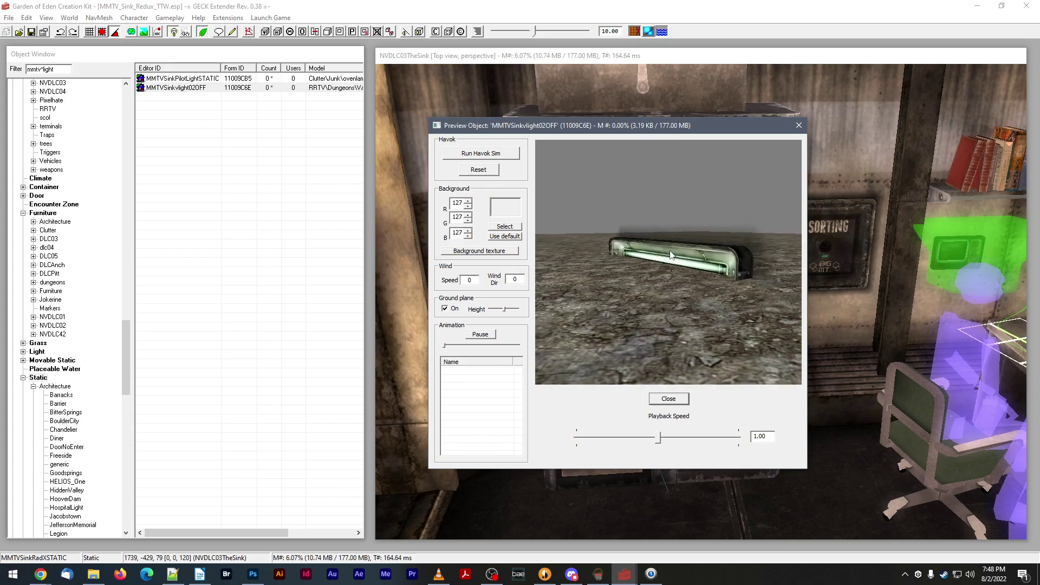
pyautogui.click(446, 308)
pyautogui.moveTo(563, 281); pyautogui.dragTo(604, 274)
pyautogui.click(798, 125)
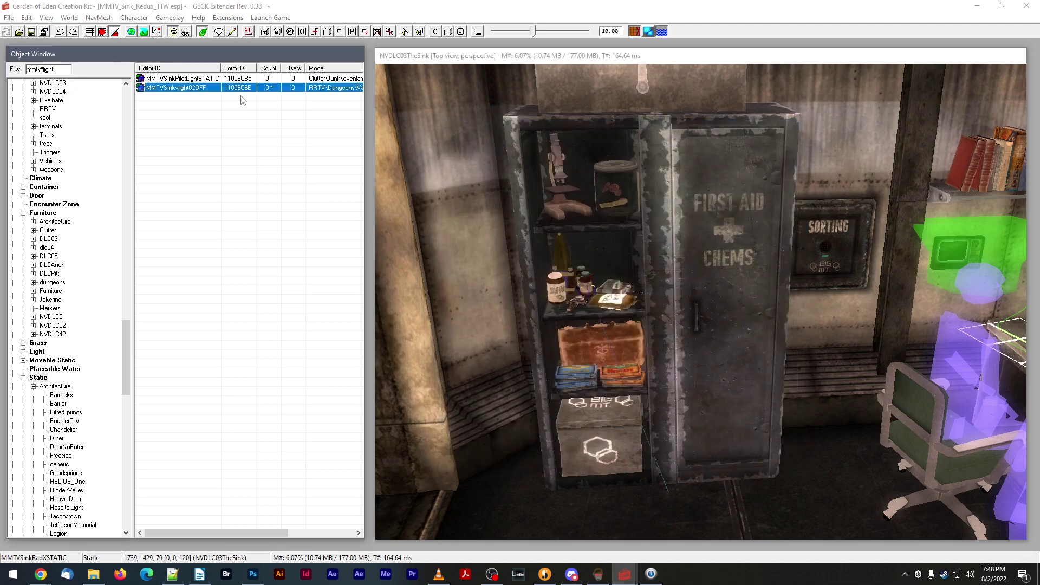
# - Select the bathroom mirror above the sink and briefly show the collision geometry to inspect it
pyautogui.click(183, 79)
pyautogui.click(179, 88)
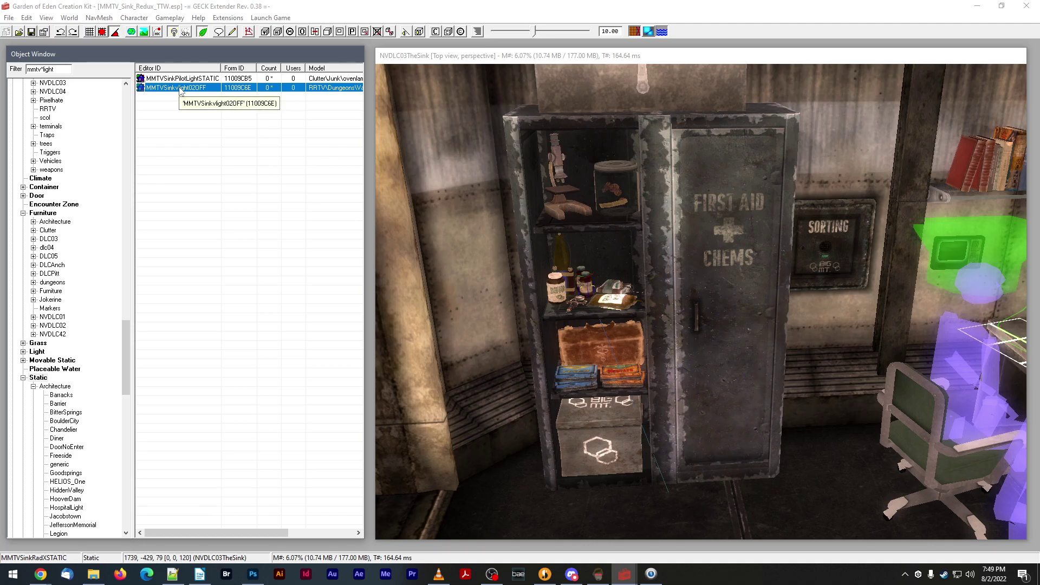
pyautogui.scroll(-2, 582, 242)
pyautogui.moveTo(582, 243); pyautogui.dragTo(562, 272, button='middle')
pyautogui.moveTo(635, 310); pyautogui.dragTo(683, 306, button='middle')
pyautogui.scroll(3, 683, 306)
pyautogui.scroll(-3, 591, 323)
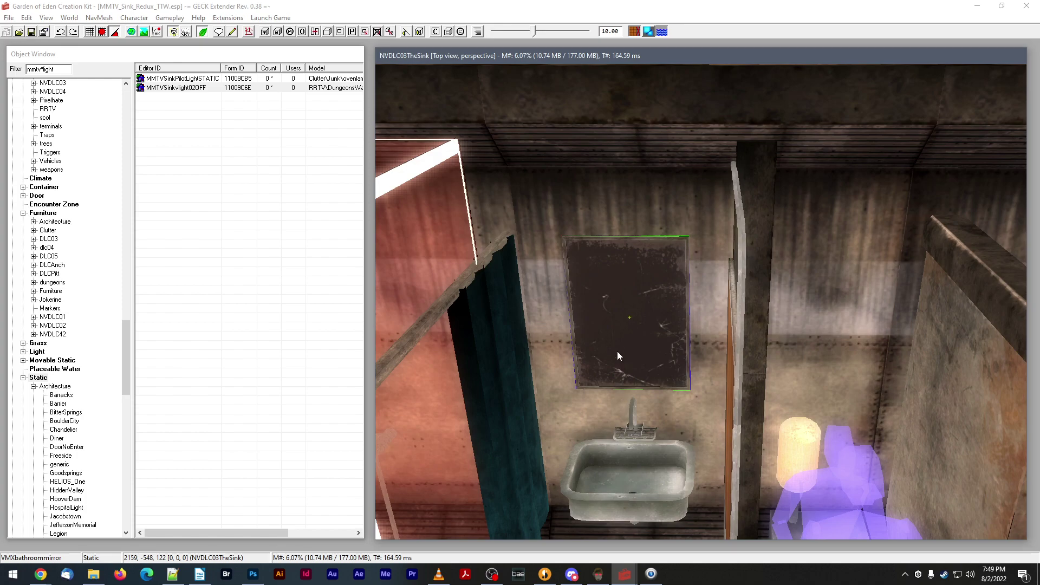
pyautogui.press('F4')
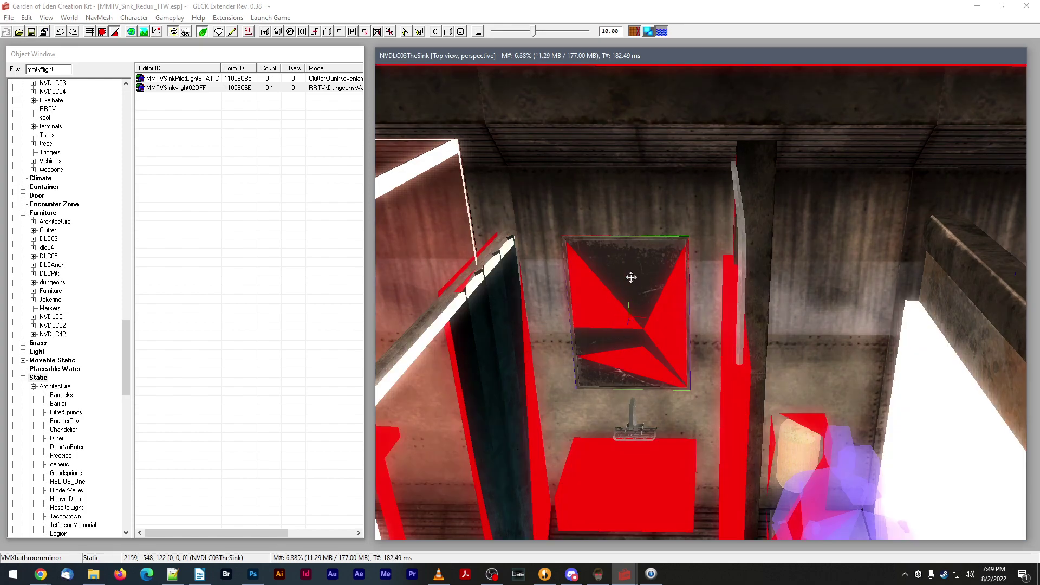
pyautogui.press('F4')
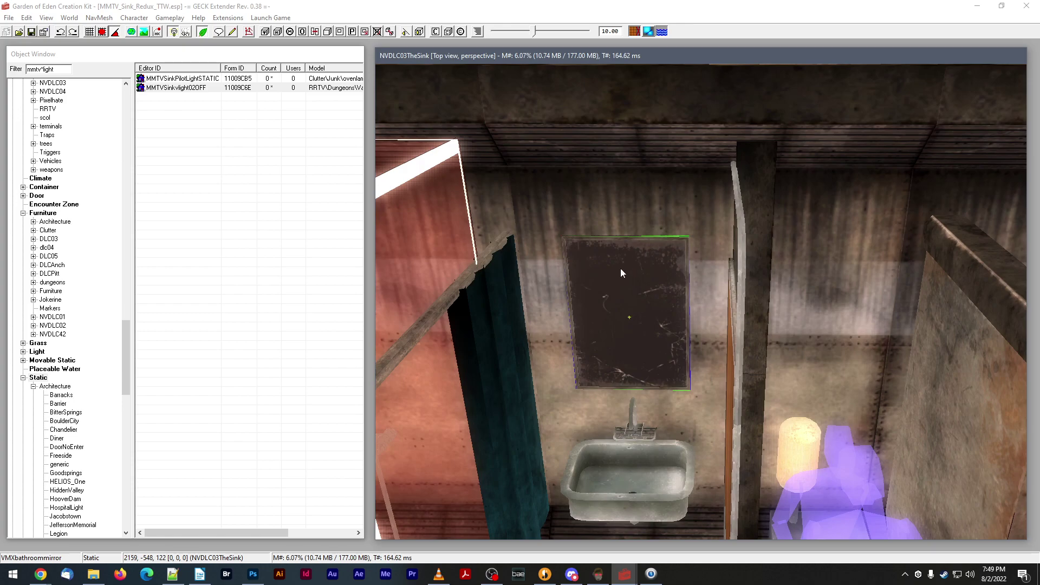
# - Lower the bathroom mirror slightly on the wall to a height of 120
pyautogui.keyDown('shift'); pyautogui.moveTo(636, 329); pyautogui.dragTo(596, 294, button='middle'); pyautogui.keyUp('shift')
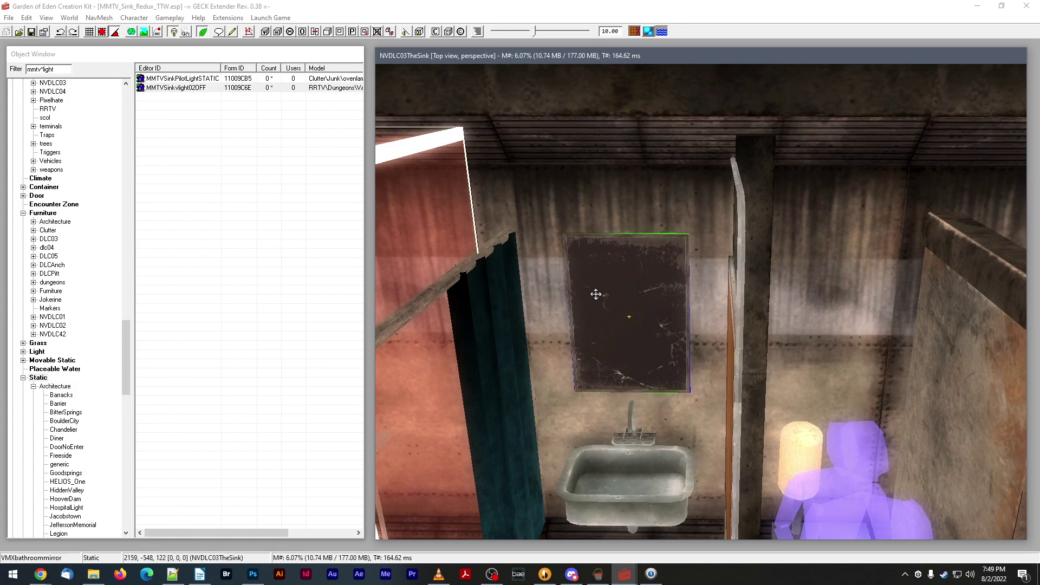
pyautogui.keyDown('shift'); pyautogui.moveTo(596, 294); pyautogui.dragTo(597, 295, button='middle'); pyautogui.keyUp('shift')
pyautogui.moveTo(596, 296); pyautogui.dragTo(597, 294)
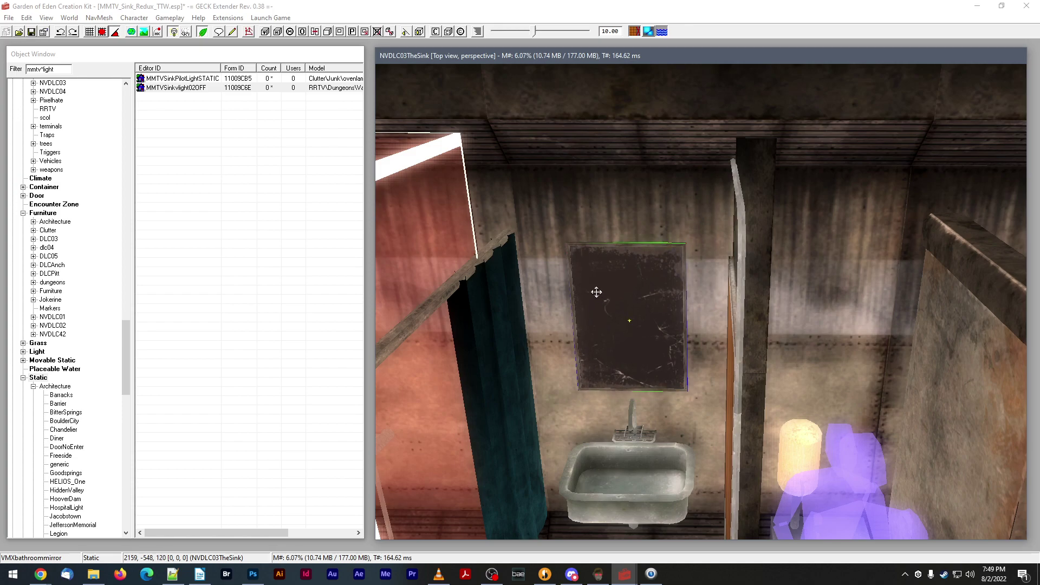
# - Place the MMTVSinkvlight02OFF light on the wall above the bathroom mirror at about 2158, -546, 160
pyautogui.moveTo(176, 88); pyautogui.dragTo(597, 213)
pyautogui.keyDown('shift'); pyautogui.moveTo(597, 213); pyautogui.dragTo(595, 209, button='middle'); pyautogui.keyUp('shift')
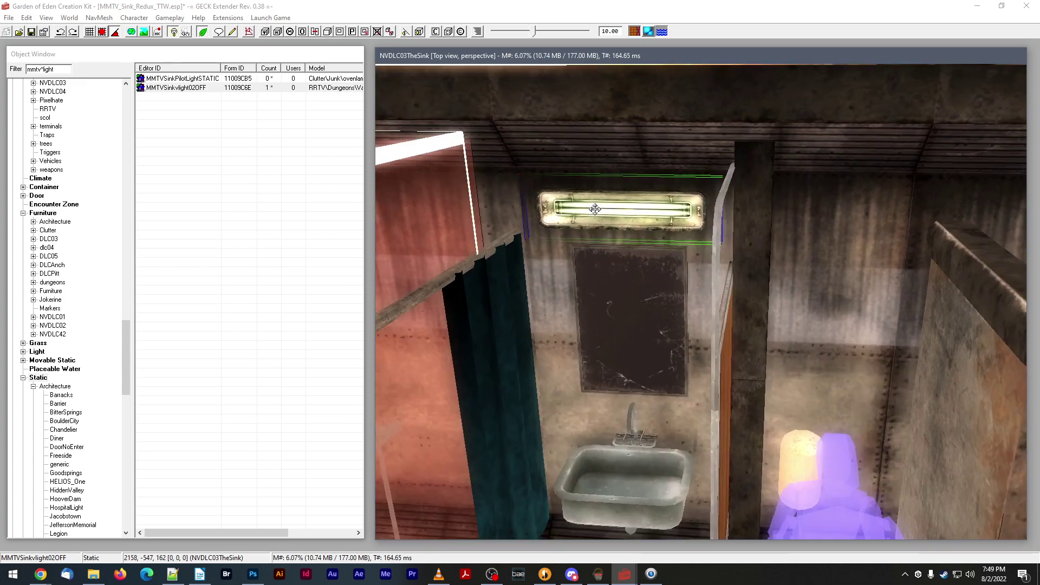
pyautogui.moveTo(595, 209); pyautogui.dragTo(594, 214)
pyautogui.keyDown('shift'); pyautogui.moveTo(594, 214); pyautogui.dragTo(597, 216, button='middle'); pyautogui.keyUp('shift')
pyautogui.moveTo(596, 217); pyautogui.dragTo(598, 218)
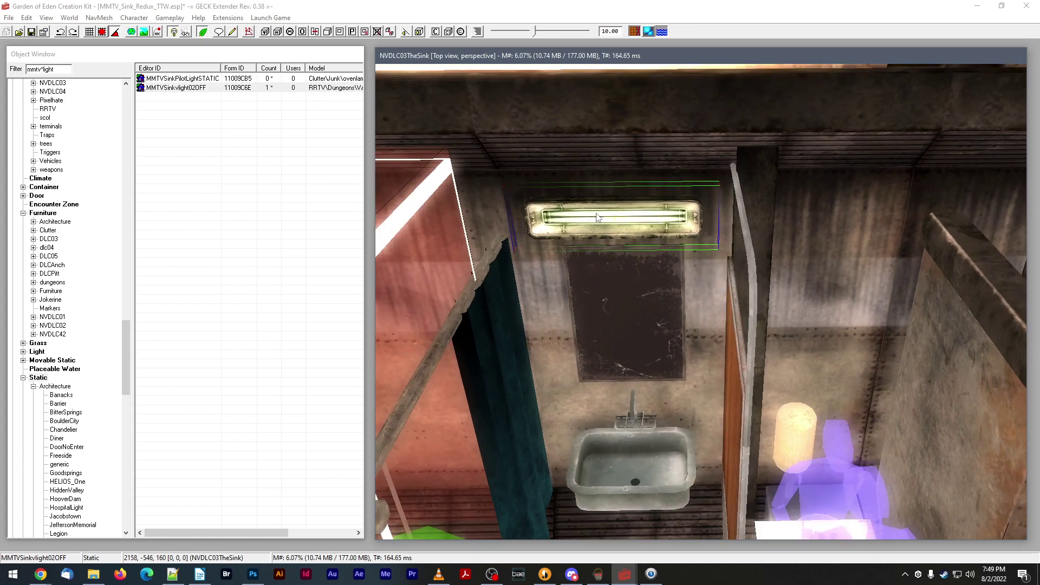
pyautogui.keyDown('shift'); pyautogui.moveTo(598, 216); pyautogui.dragTo(598, 215, button='middle'); pyautogui.keyUp('shift')
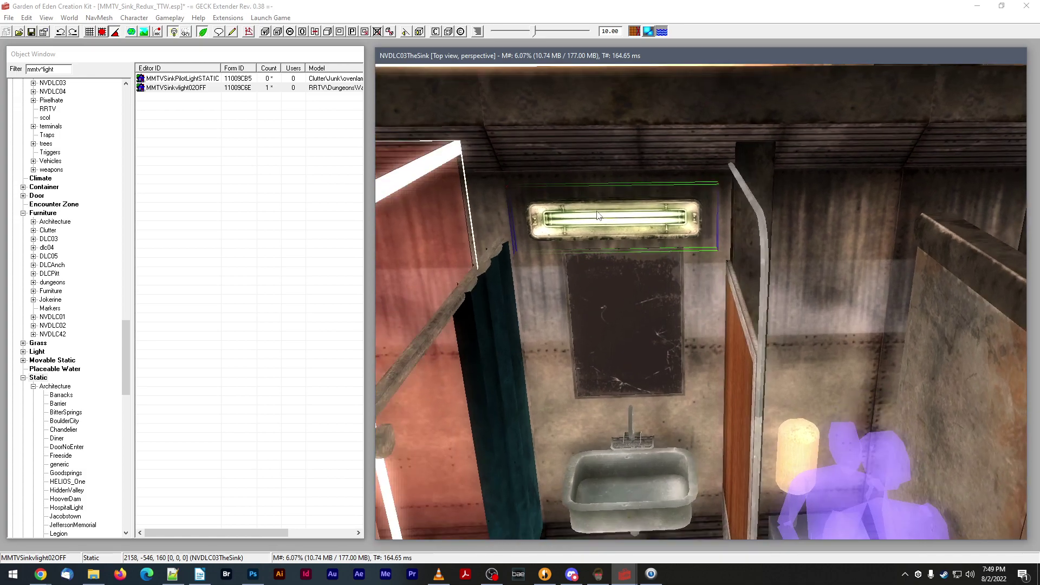
pyautogui.moveTo(597, 212); pyautogui.dragTo(596, 213)
pyautogui.keyDown('shift'); pyautogui.moveTo(596, 212); pyautogui.dragTo(678, 228, button='middle'); pyautogui.keyUp('shift')
pyautogui.keyDown('shift'); pyautogui.moveTo(496, 412); pyautogui.dragTo(459, 415, button='middle'); pyautogui.keyUp('shift')
pyautogui.press('c')
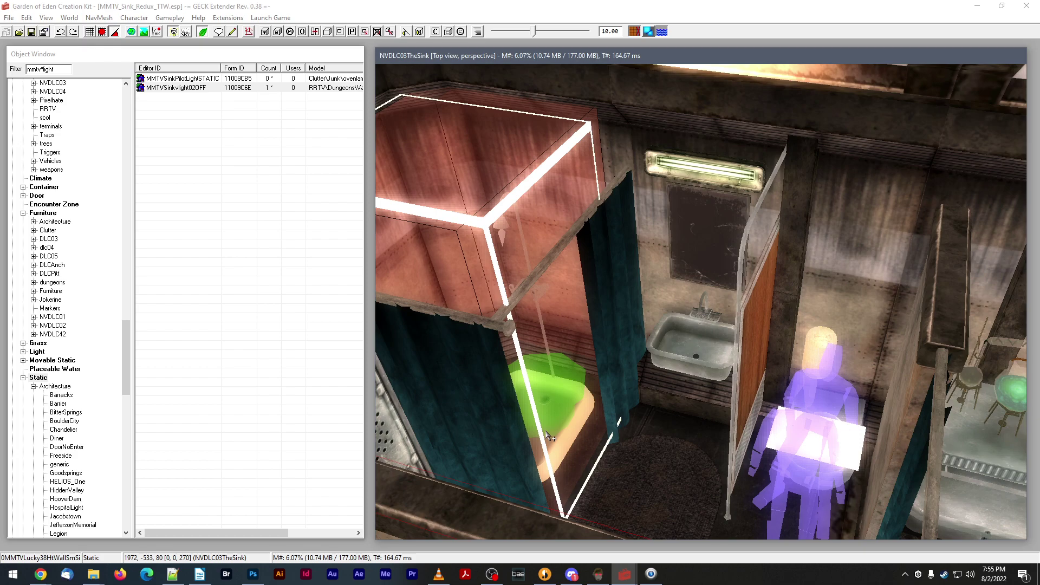
pyautogui.scroll(1, 779, 301)
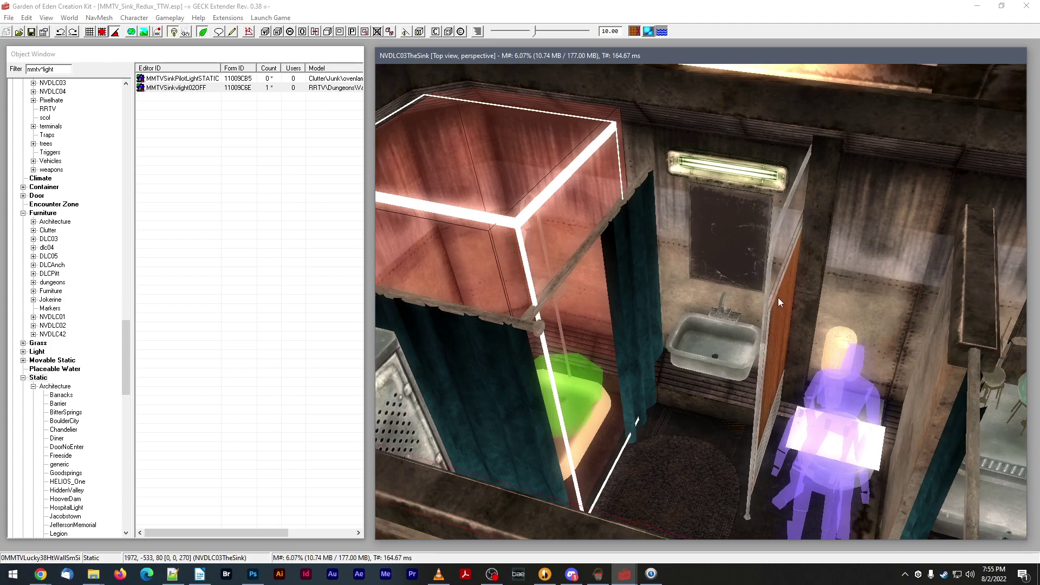
pyautogui.keyDown('shift'); pyautogui.moveTo(777, 297); pyautogui.dragTo(774, 308, button='middle'); pyautogui.keyUp('shift')
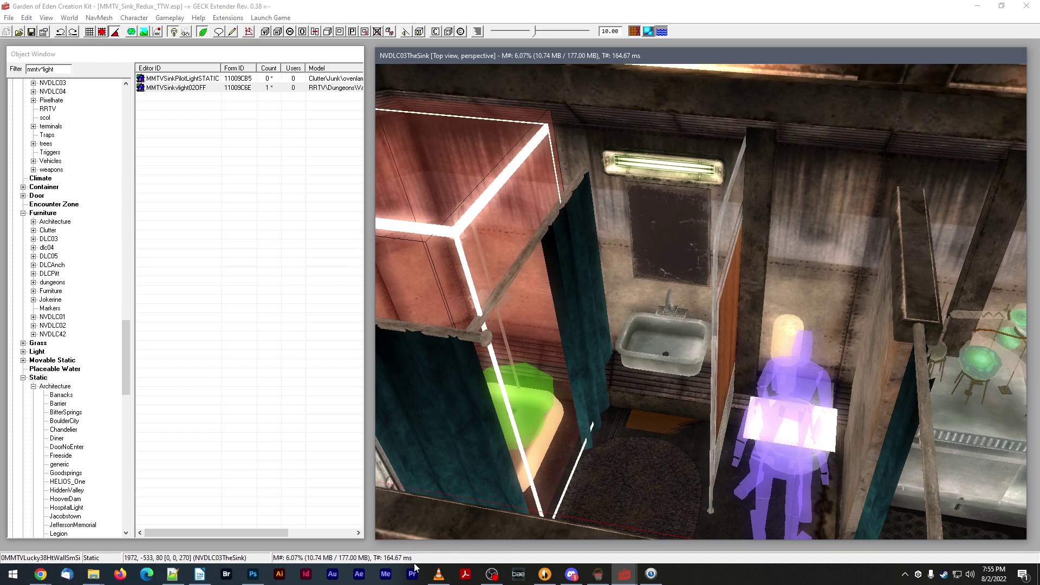
pyautogui.click(438, 573)
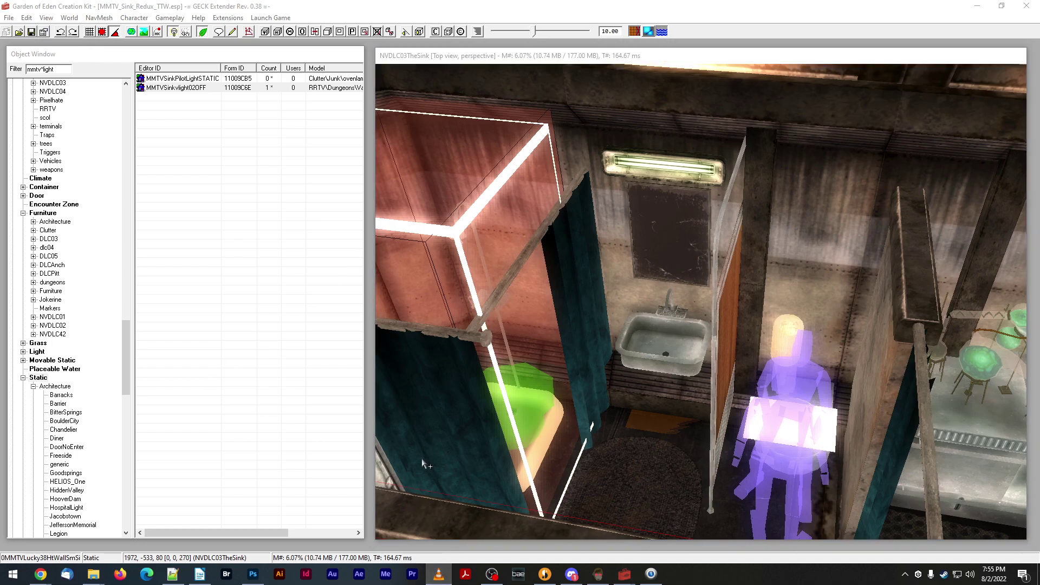
pyautogui.click(442, 577)
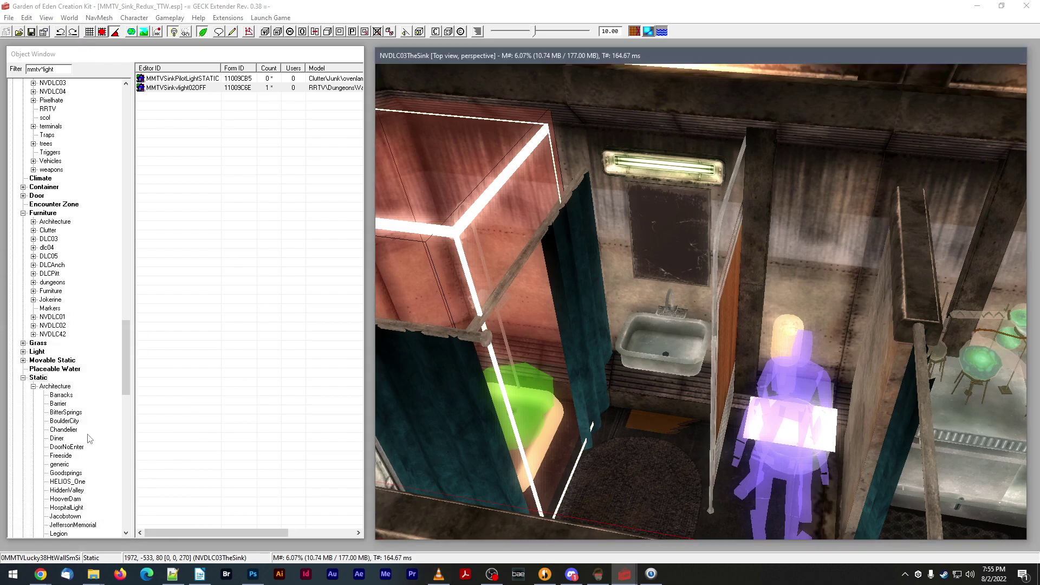
pyautogui.click(442, 577)
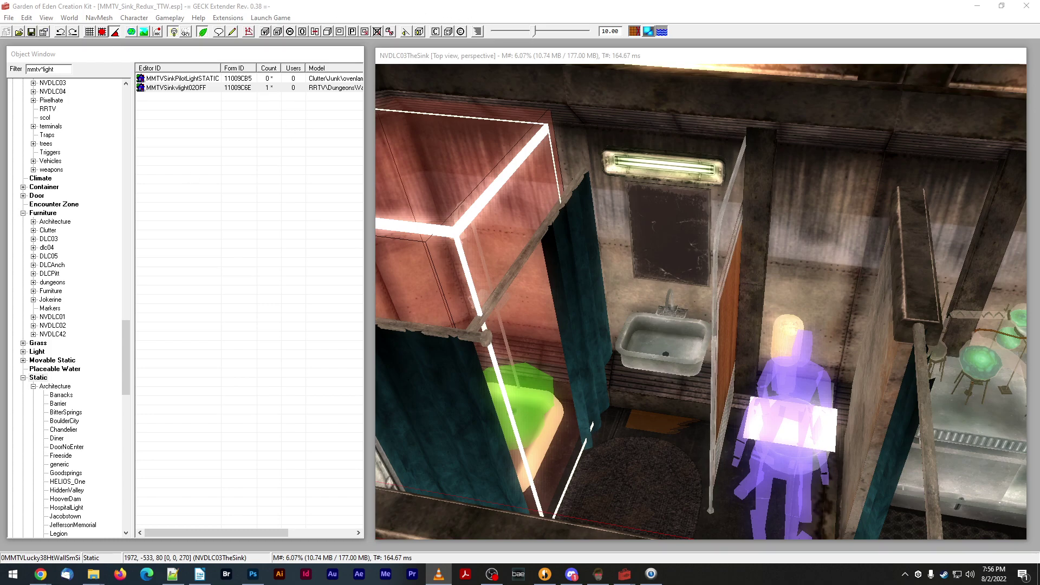
pyautogui.click(574, 84)
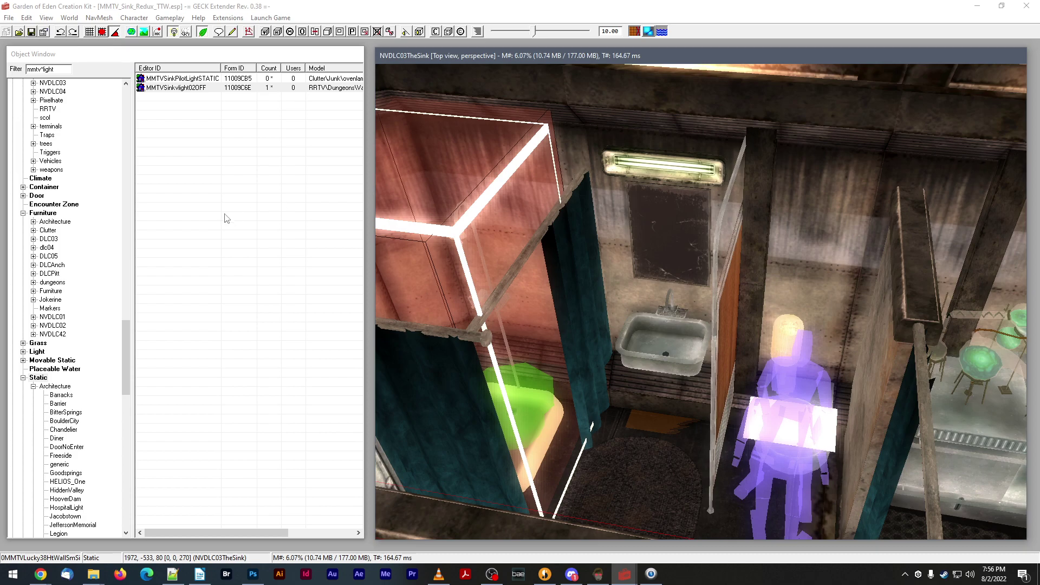
# - Broaden the object filter to mmtv* and list the matching Message records
pyautogui.moveTo(60, 70); pyautogui.dragTo(44, 70)
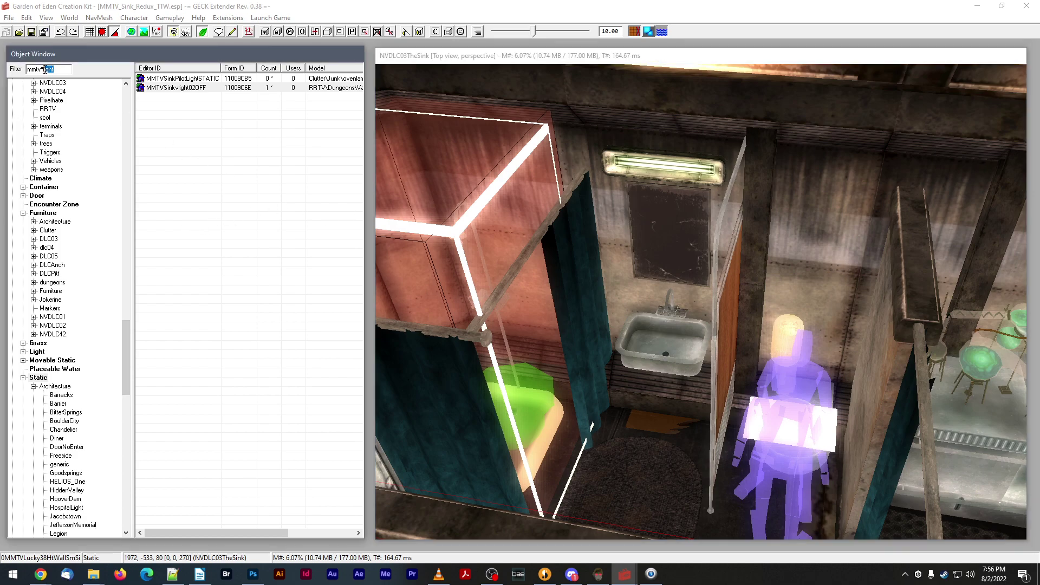
pyautogui.press('BackSpace')
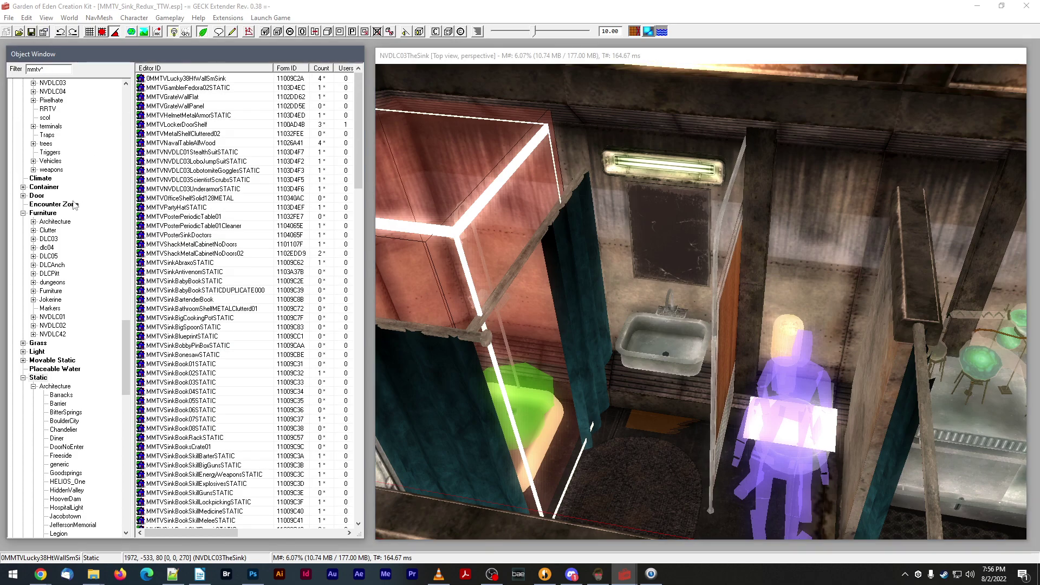
pyautogui.scroll(-3, 60, 323)
pyautogui.scroll(15, 60, 323)
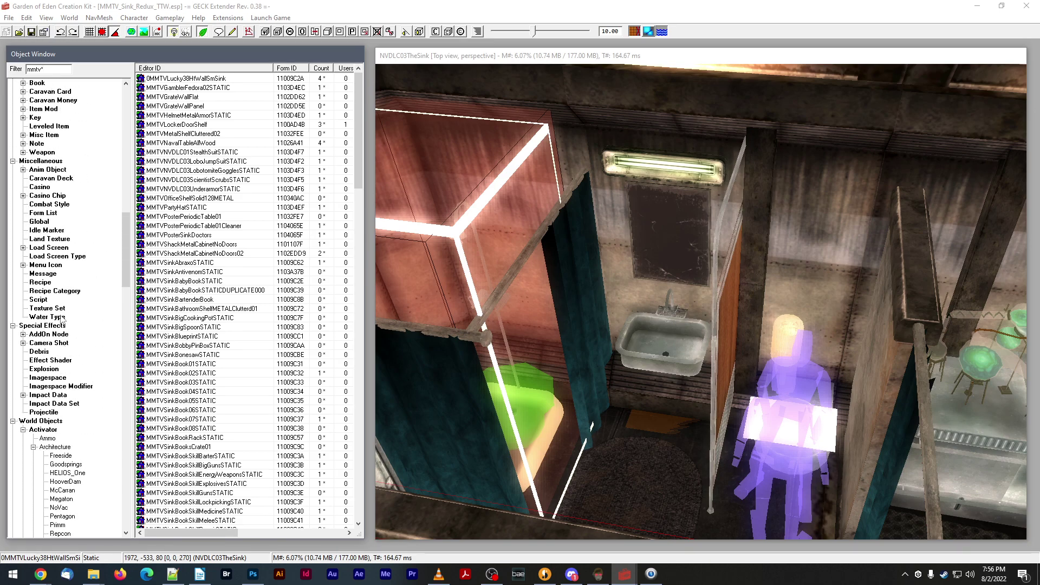
pyautogui.click(54, 274)
# - Create a new message record with the ID MMTVSinkBarberMenuMessage and save the plugin
pyautogui.rightClick(200, 202)
pyautogui.click(212, 205)
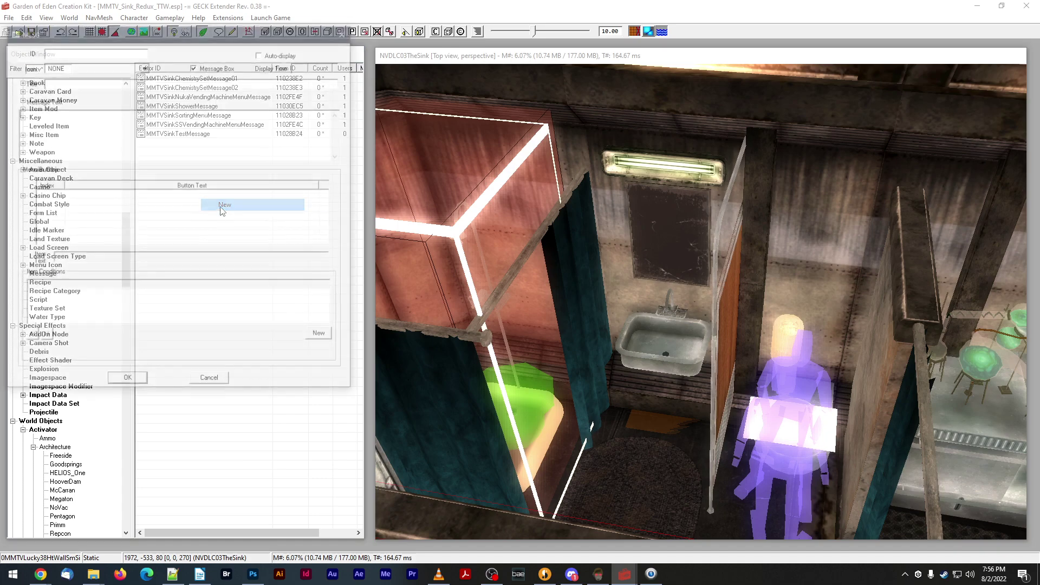
pyautogui.moveTo(313, 26); pyautogui.dragTo(694, 24)
pyautogui.moveTo(562, 367); pyautogui.dragTo(565, 391)
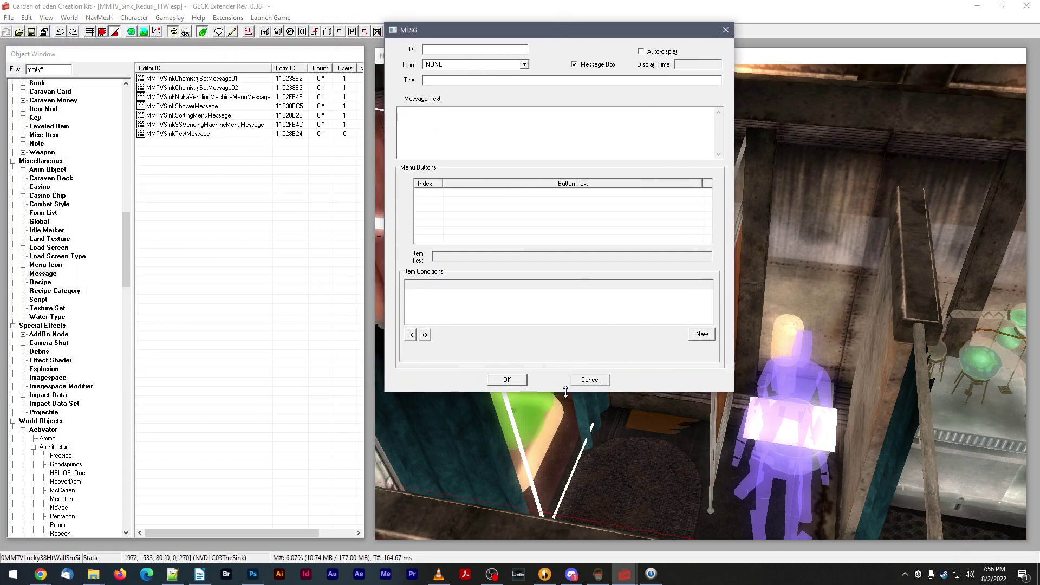
pyautogui.click(459, 50)
pyautogui.write('MMTVSinkBarberMenuMessage')
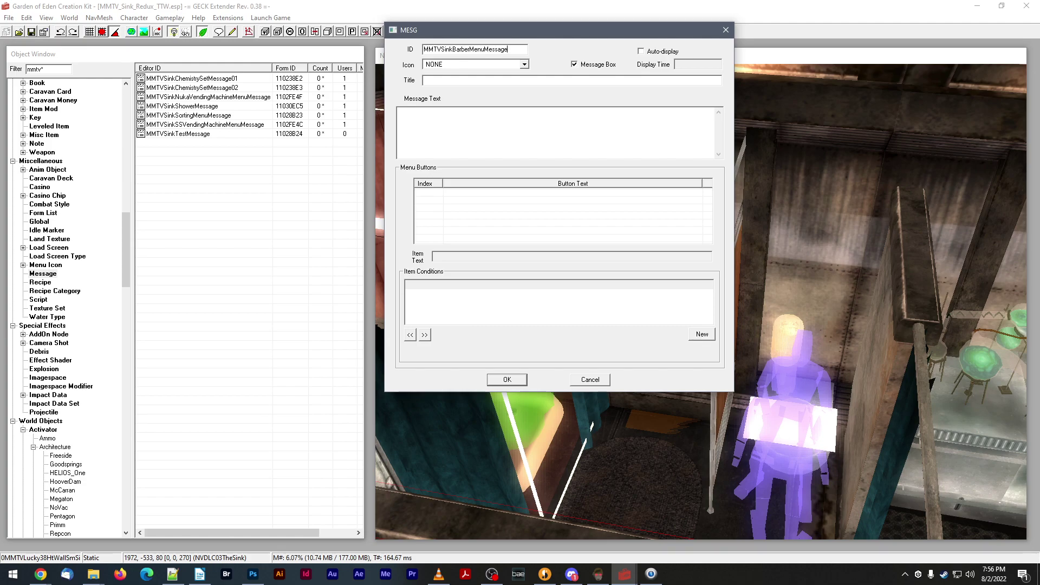
pyautogui.click(507, 379)
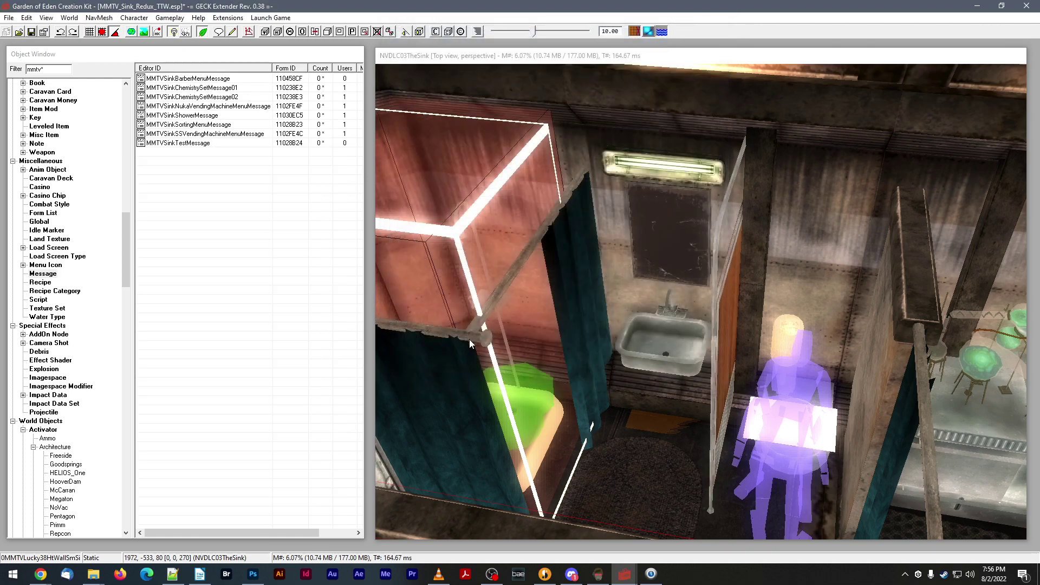
pyautogui.click(31, 32)
# - Open the MMTVSinkBarberMenuMessage record, set its message text to "Would you like to get a haircut?" and dismiss the spelling check
pyautogui.doubleClick(223, 78)
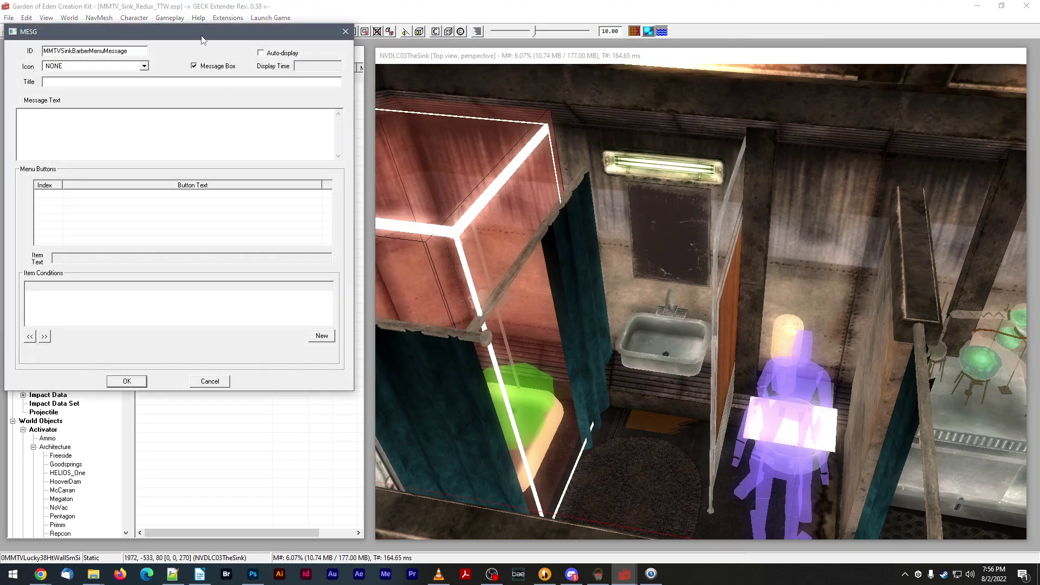
pyautogui.moveTo(201, 35); pyautogui.dragTo(702, 87)
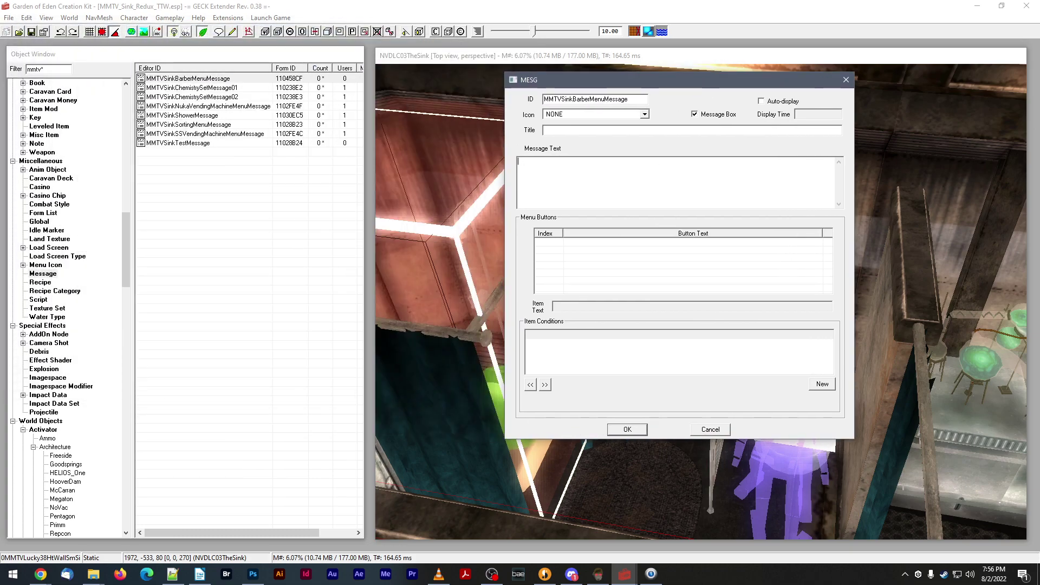
pyautogui.write('Would you like to get a haircut?')
pyautogui.click(179, 580)
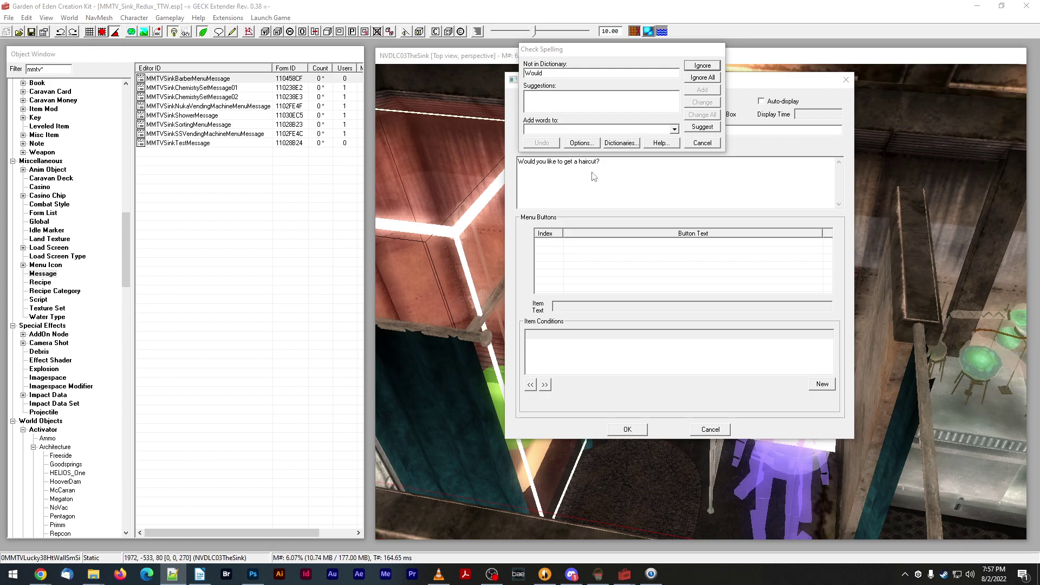
pyautogui.click(654, 172)
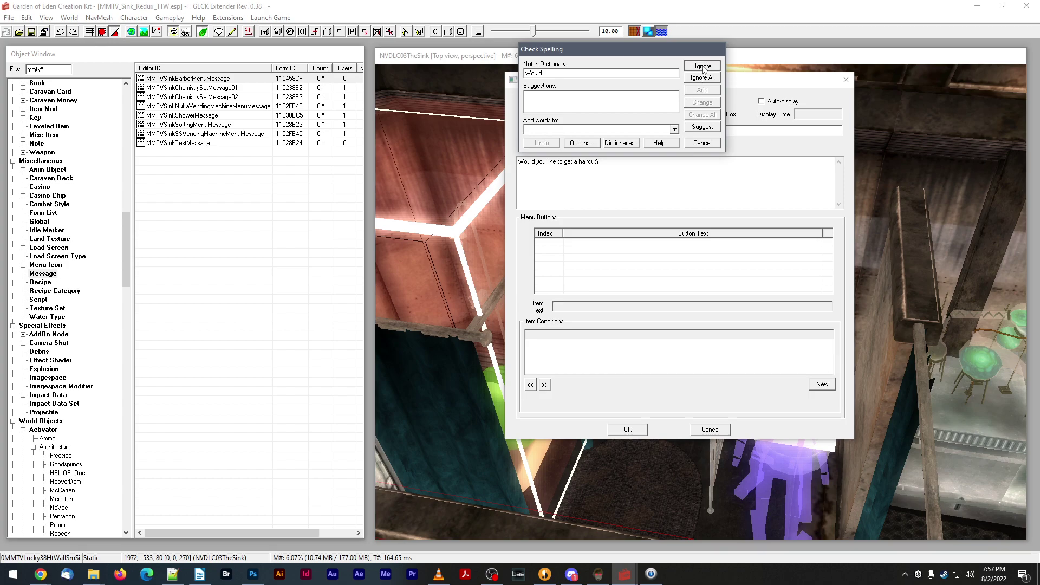
pyautogui.click(700, 143)
# - Add a first menu button to the message with the text "Yes, give me a haircut." and dismiss the spelling check
pyautogui.rightClick(670, 252)
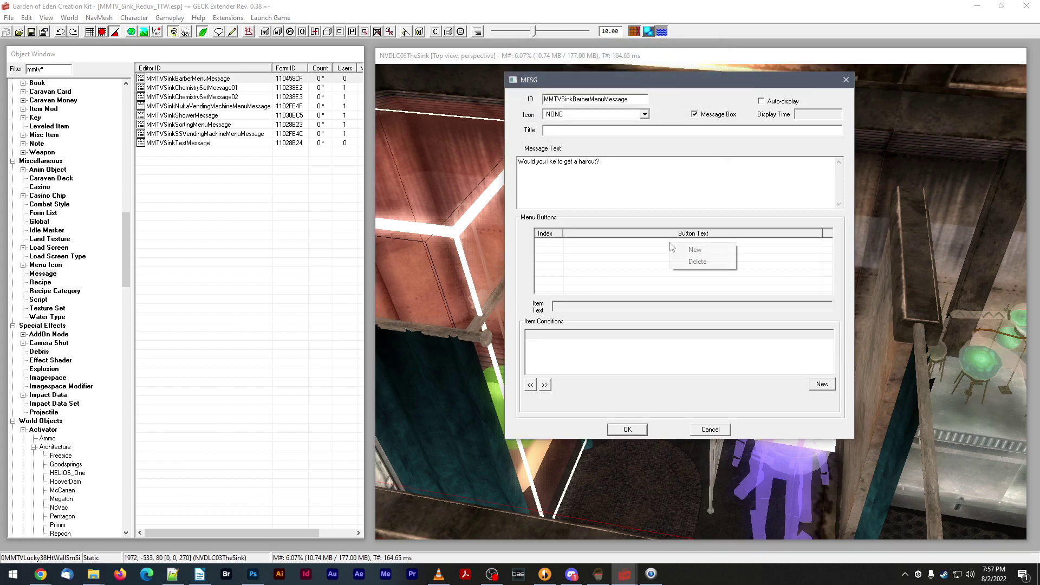
pyautogui.click(696, 249)
pyautogui.click(616, 306)
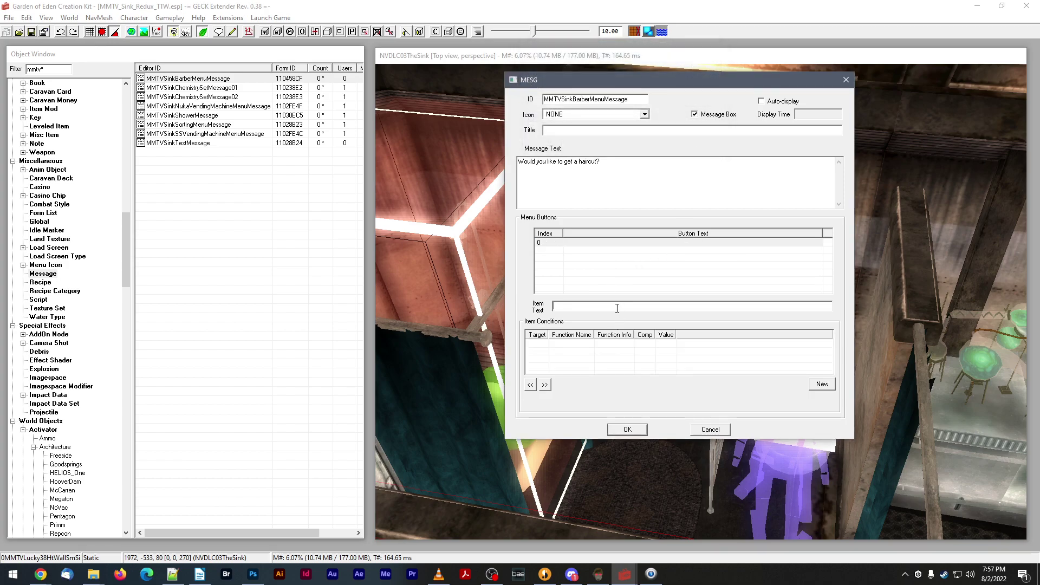
pyautogui.write('Ye')
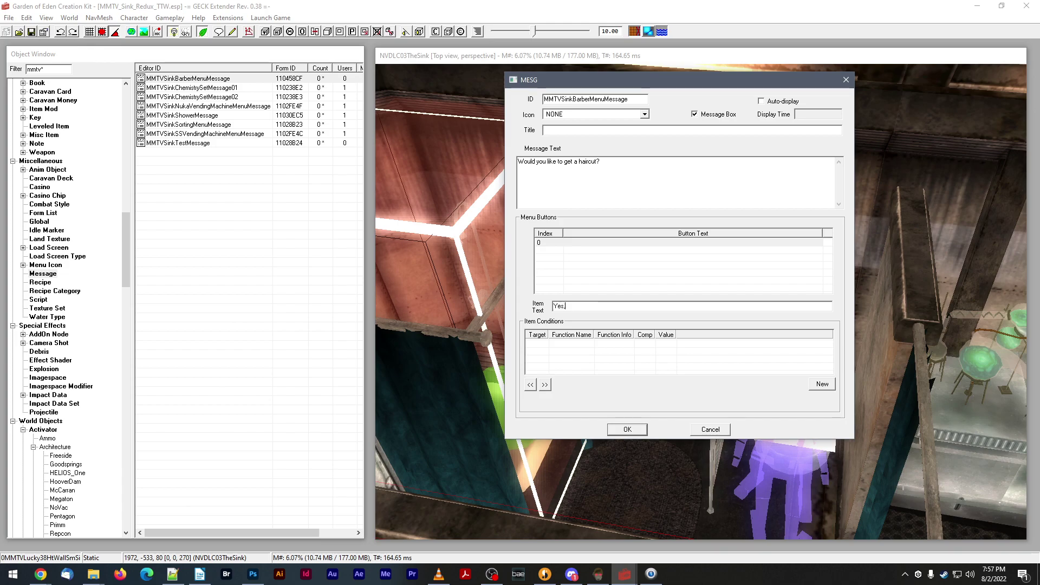
pyautogui.write('s, give me a haircut.')
pyautogui.press('Return')
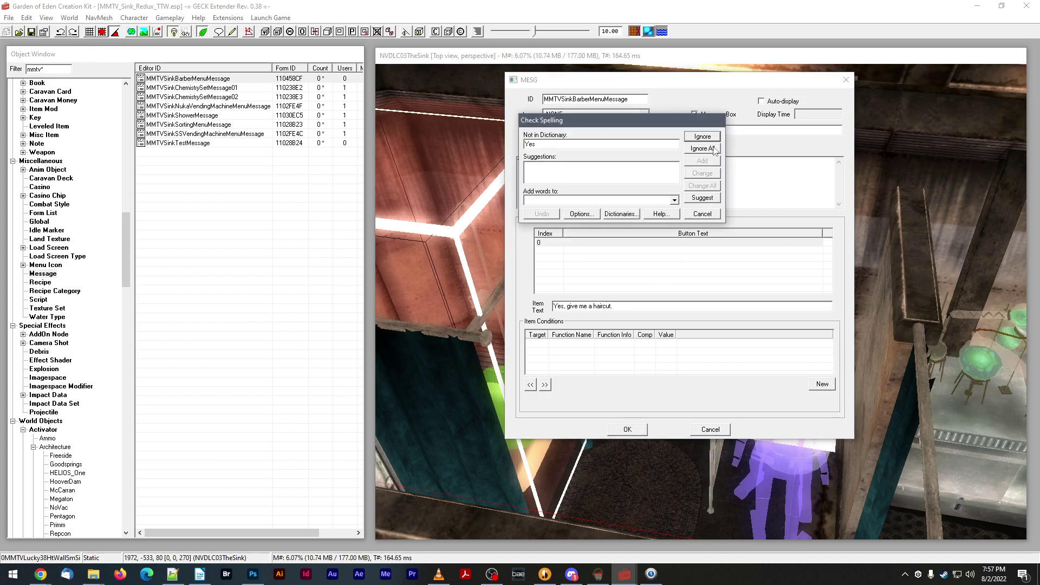
pyautogui.click(700, 216)
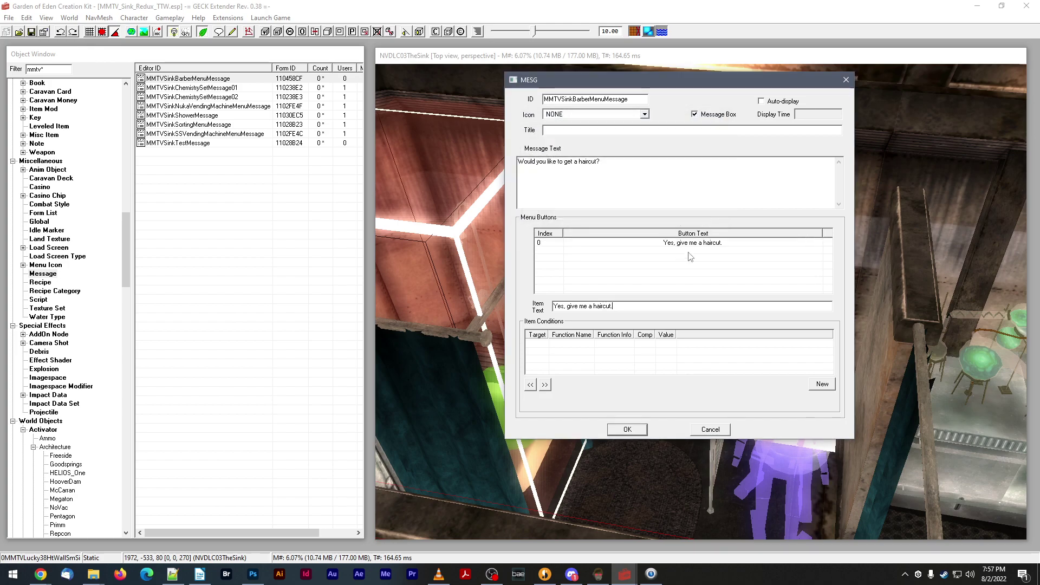
# - Add a second menu button with the text "No, maybe later.", accept the message record and save the plugin
pyautogui.rightClick(674, 252)
pyautogui.click(691, 259)
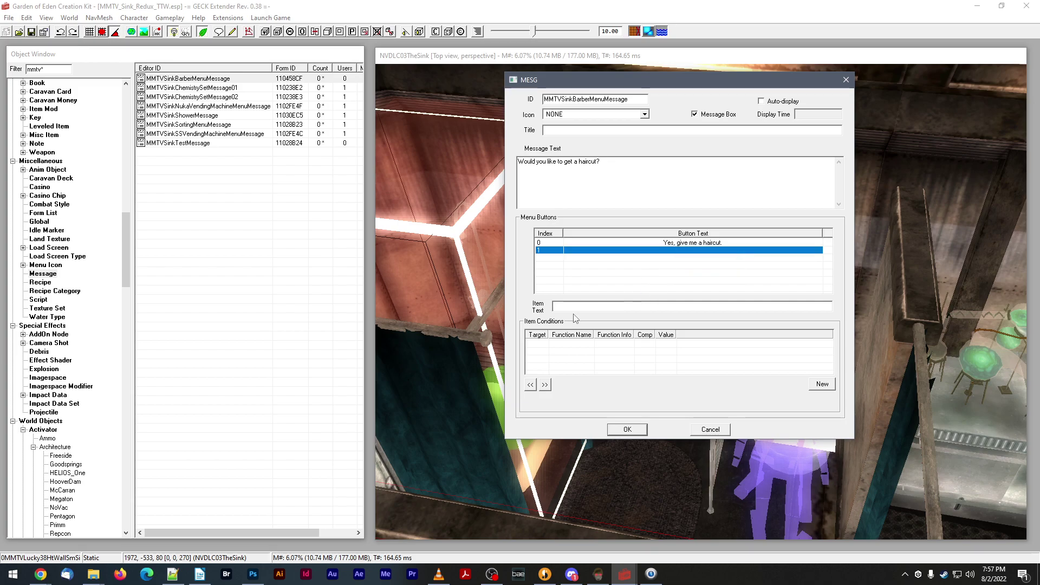
pyautogui.click(575, 303)
pyautogui.write('No, m')
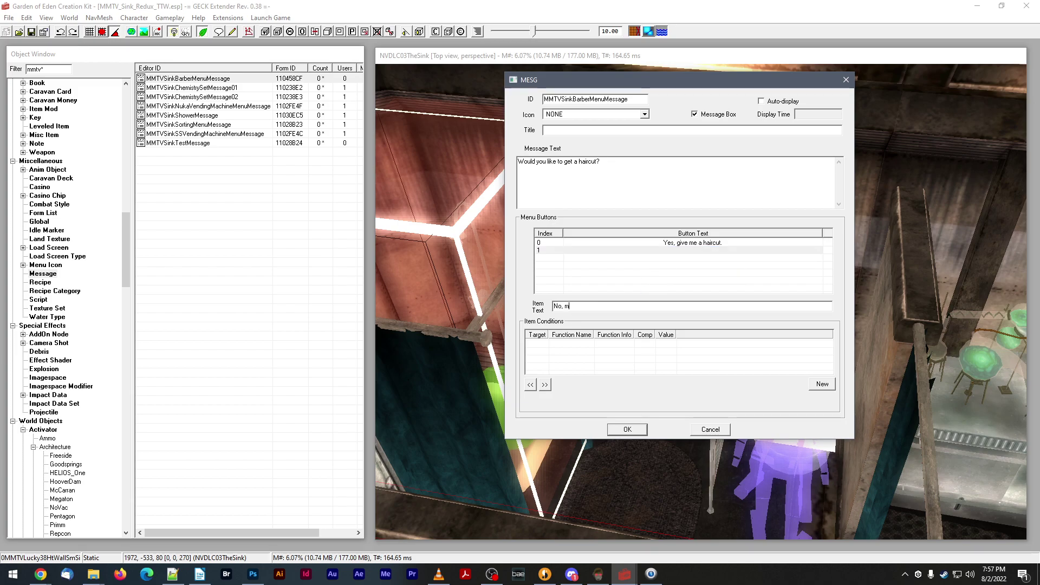
pyautogui.write('aybe later.')
pyautogui.click(706, 252)
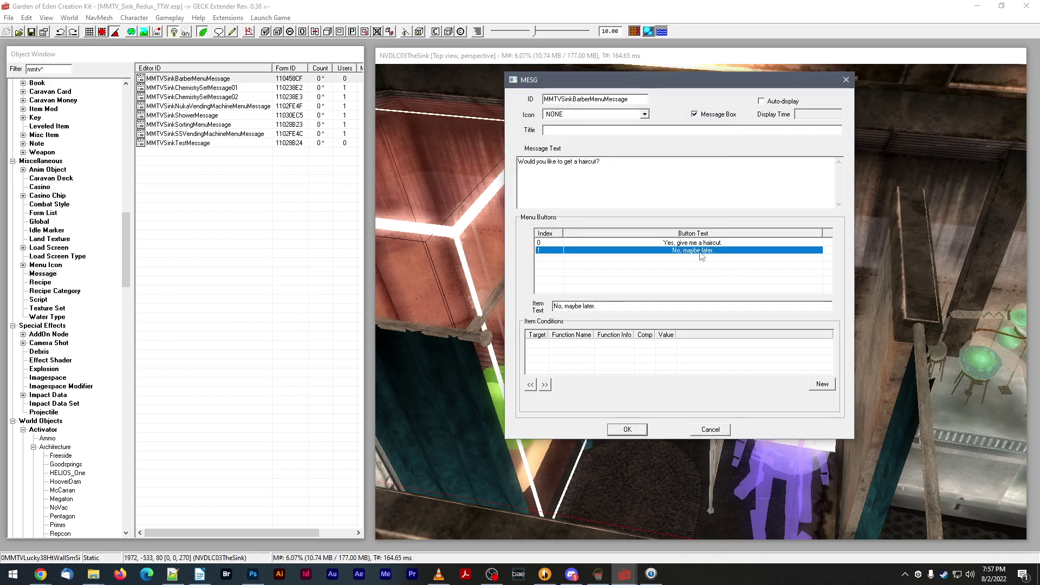
pyautogui.click(698, 242)
pyautogui.click(696, 251)
pyautogui.click(627, 429)
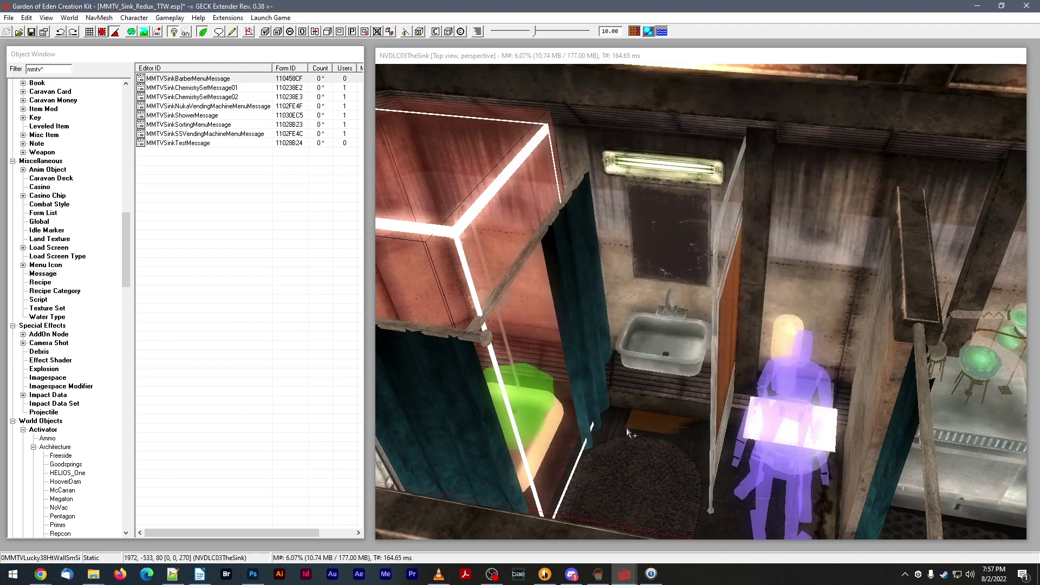
pyautogui.click(30, 32)
# - List the mmtv* Script records and bring up Sink Barber Script.txt in Notepad++ for reference
pyautogui.click(38, 299)
pyautogui.rightClick(202, 188)
pyautogui.click(213, 193)
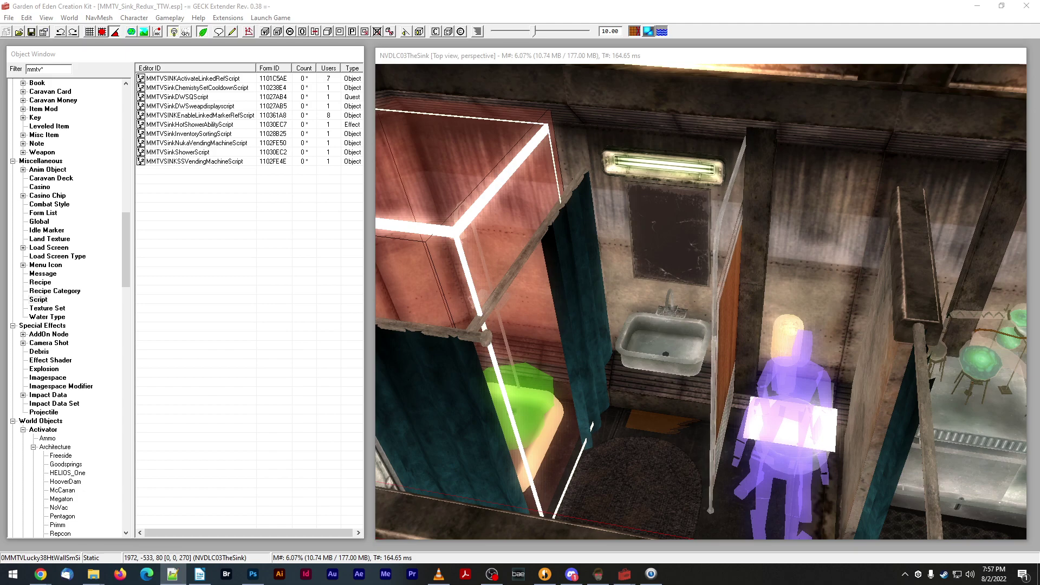
pyautogui.moveTo(0, 61); pyautogui.dragTo(772, 41)
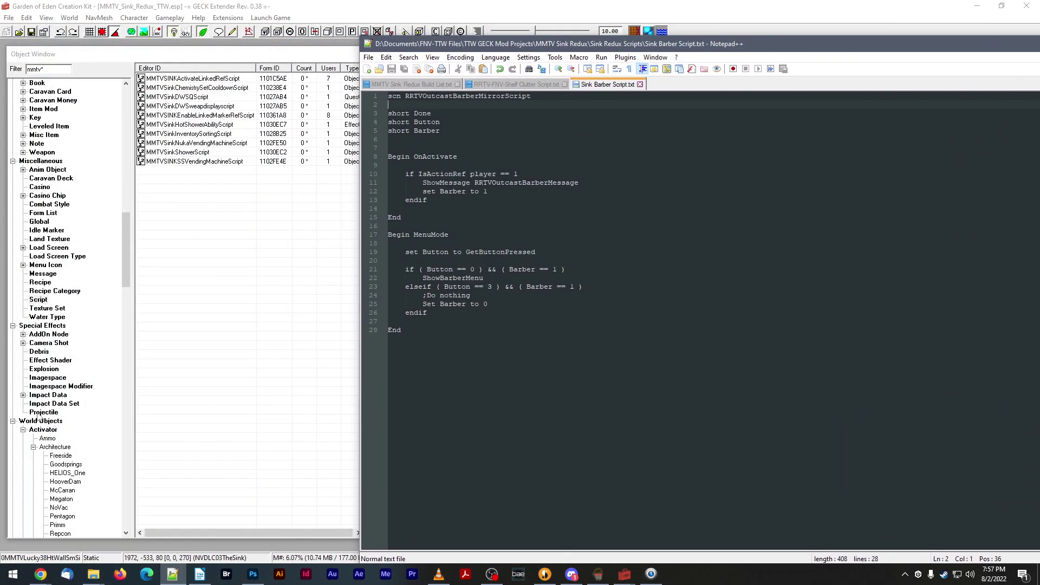
# - Copy the barber message record's ID and make the ShowMessage line in the Notepad++ script call MMTVSinkBarberMenuMessage
pyautogui.click(43, 274)
pyautogui.doubleClick(184, 87)
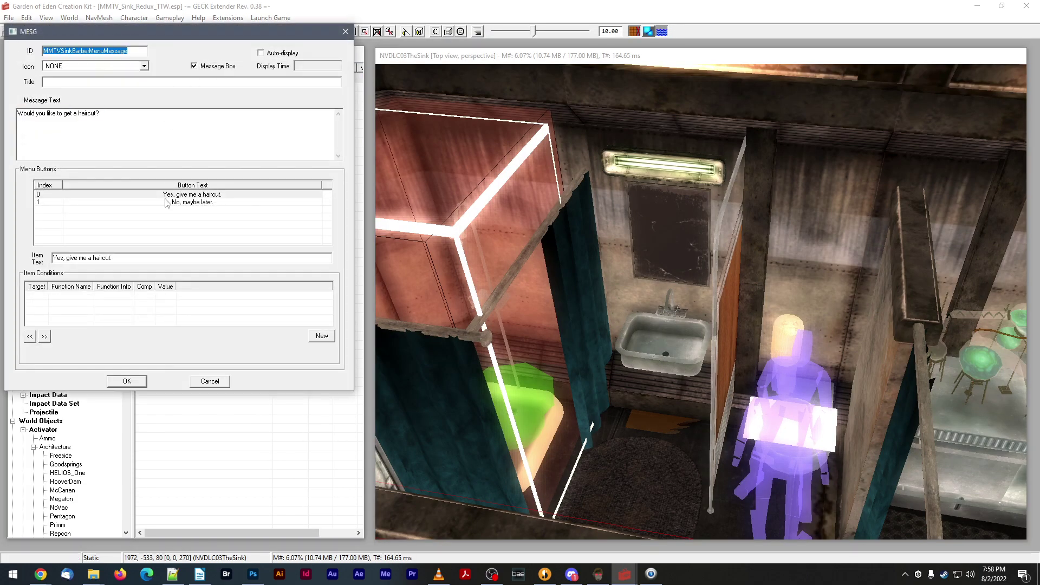
pyautogui.click(212, 381)
pyautogui.click(172, 574)
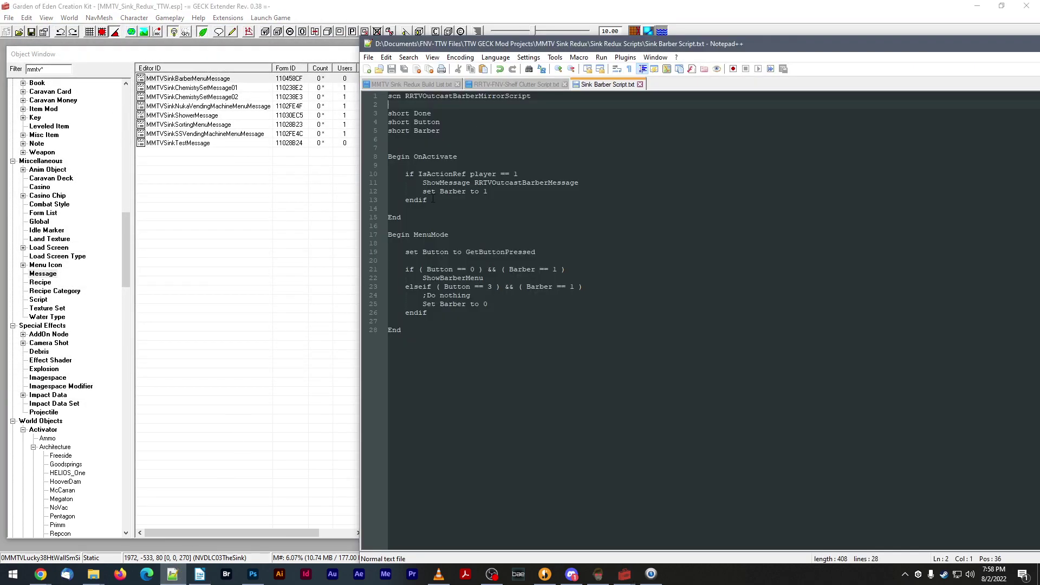
pyautogui.moveTo(565, 47); pyautogui.dragTo(493, 54)
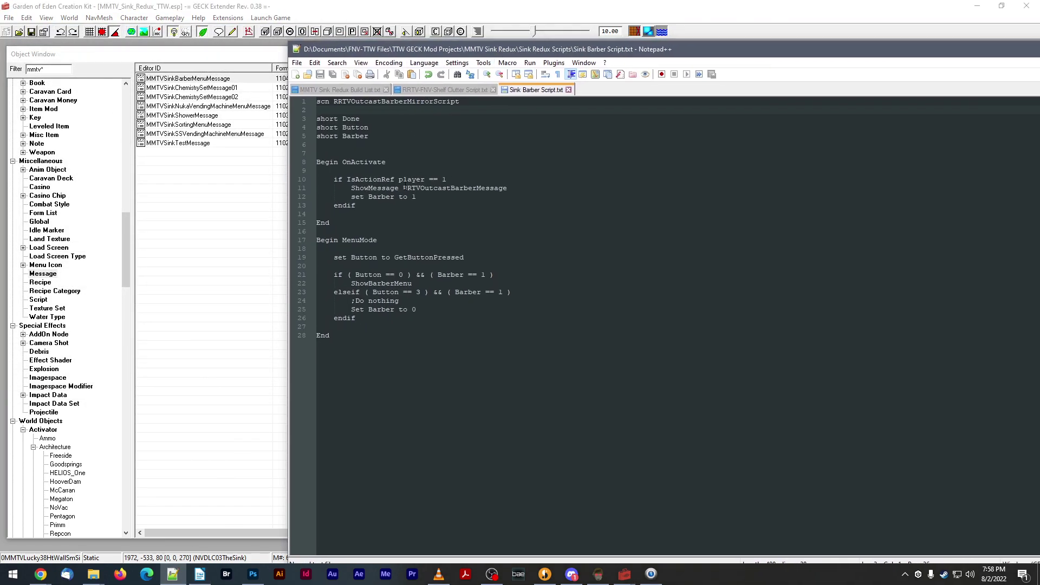
pyautogui.moveTo(404, 188); pyautogui.dragTo(507, 188)
pyautogui.write('MMTVSinkBarberMenuMessage')
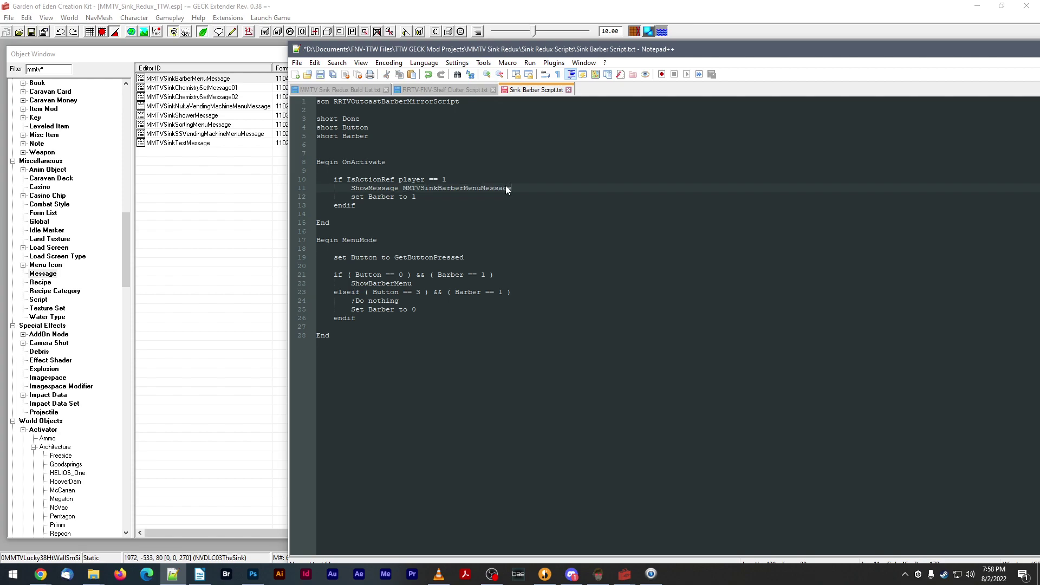
# - Rename the script on its scn line to MMTVSinkBarberMirrorScript and save the text file
pyautogui.moveTo(334, 101); pyautogui.dragTo(381, 102)
pyautogui.write('MMT')
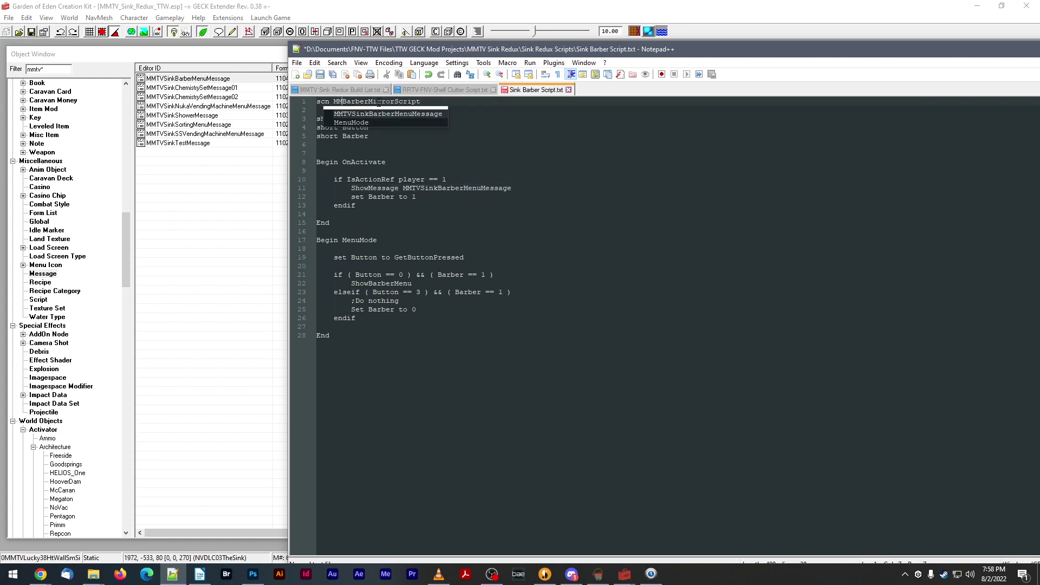
pyautogui.write('VSink')
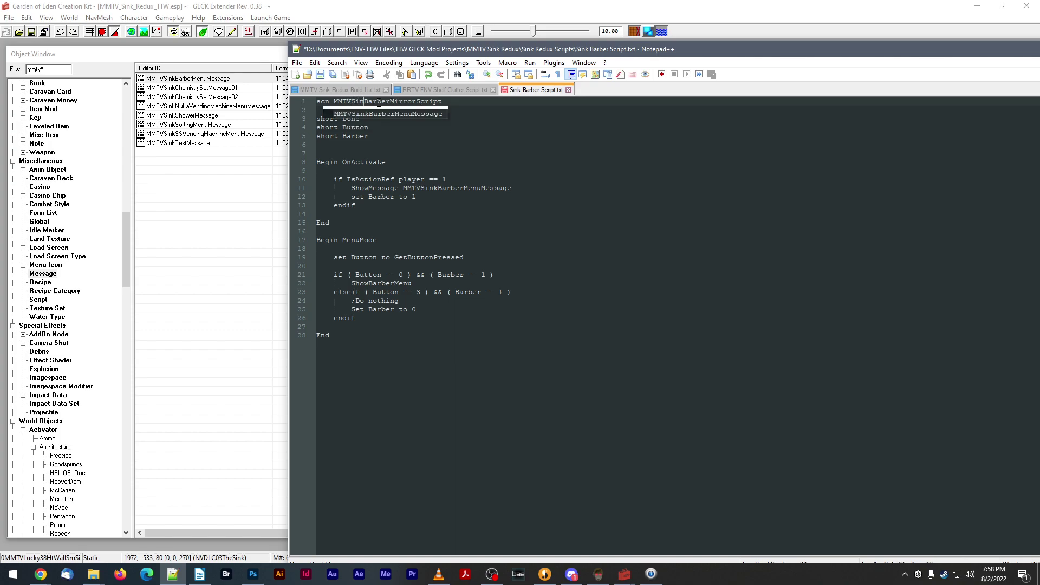
pyautogui.hotkey('ctrl', 's')
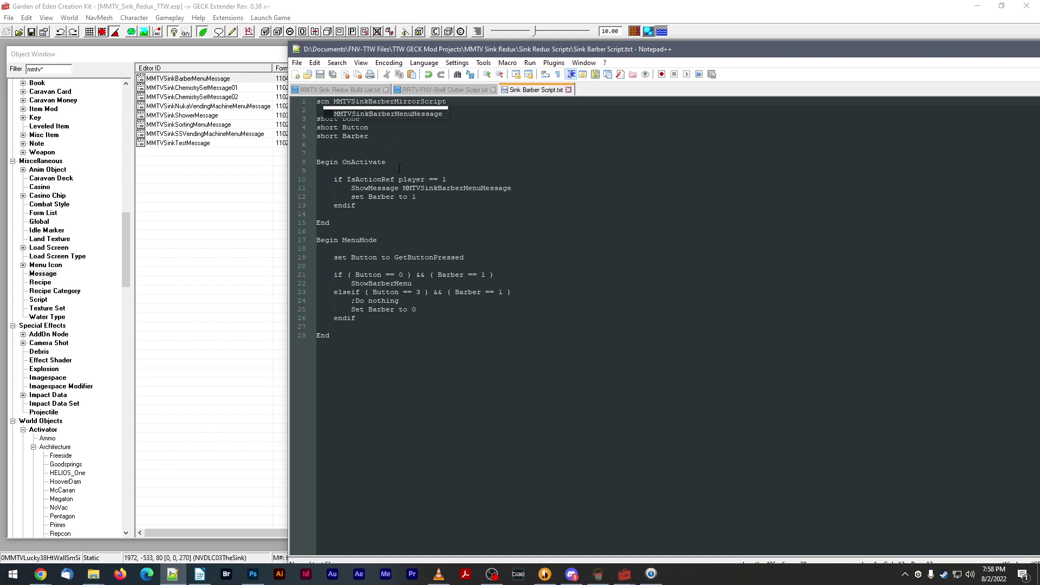
pyautogui.click(399, 171)
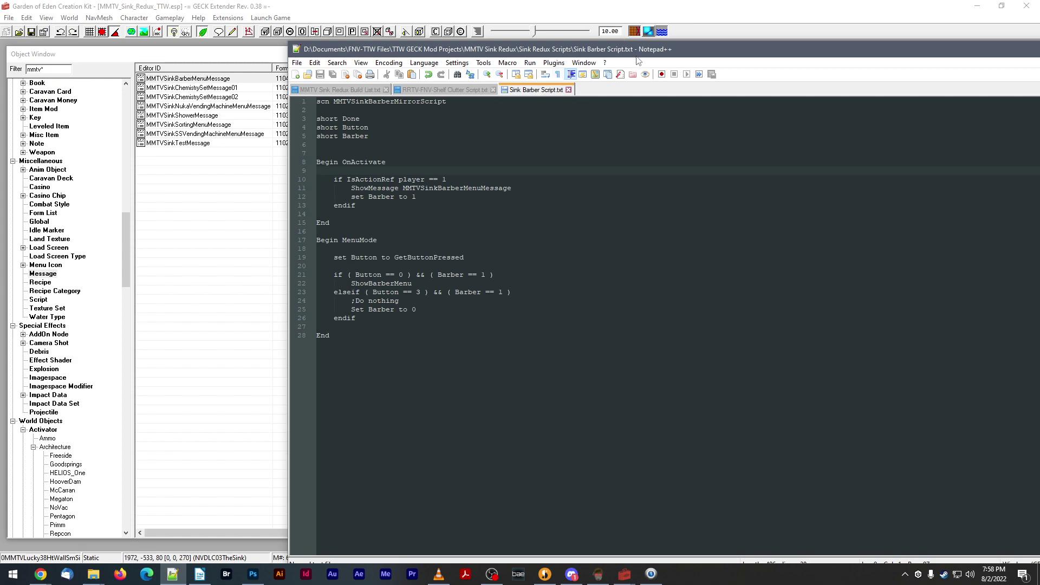
# - Back in GECK, create a new Object-type script, insert the full MMTVSinkBarberMirrorScript code and save it
pyautogui.moveTo(645, 50); pyautogui.dragTo(0, 33)
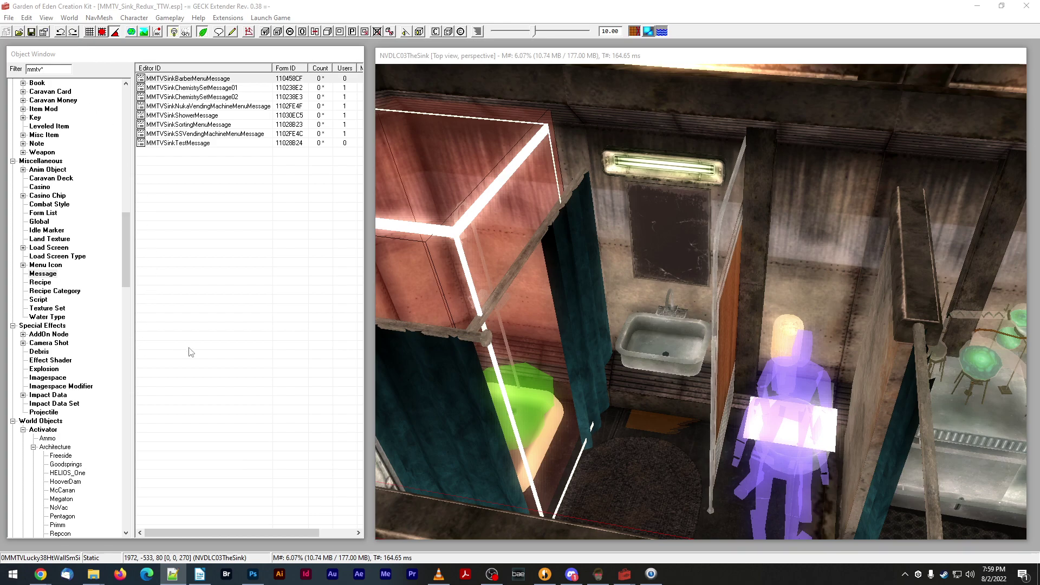
pyautogui.click(46, 301)
pyautogui.rightClick(201, 259)
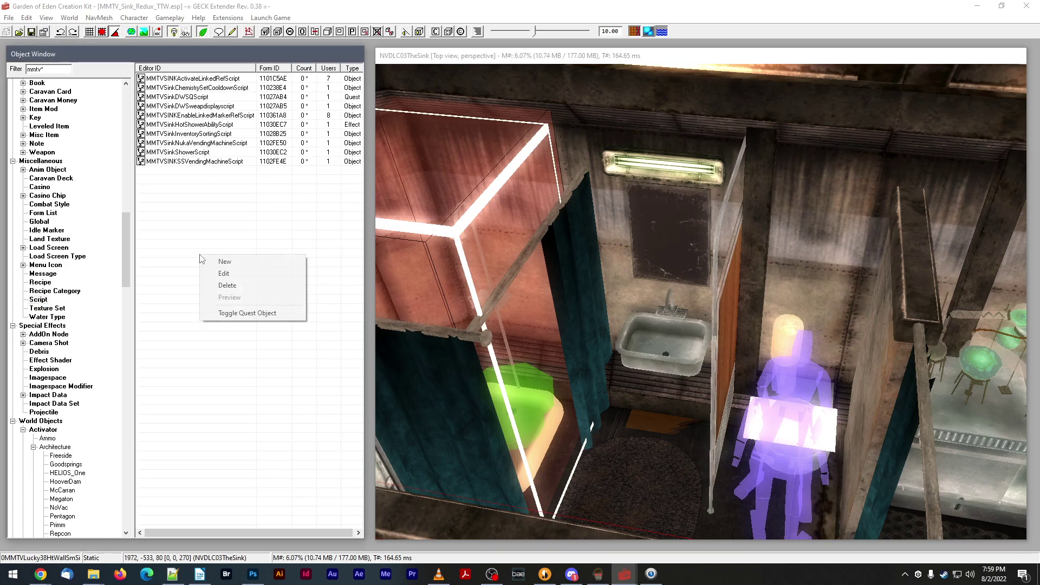
pyautogui.click(224, 261)
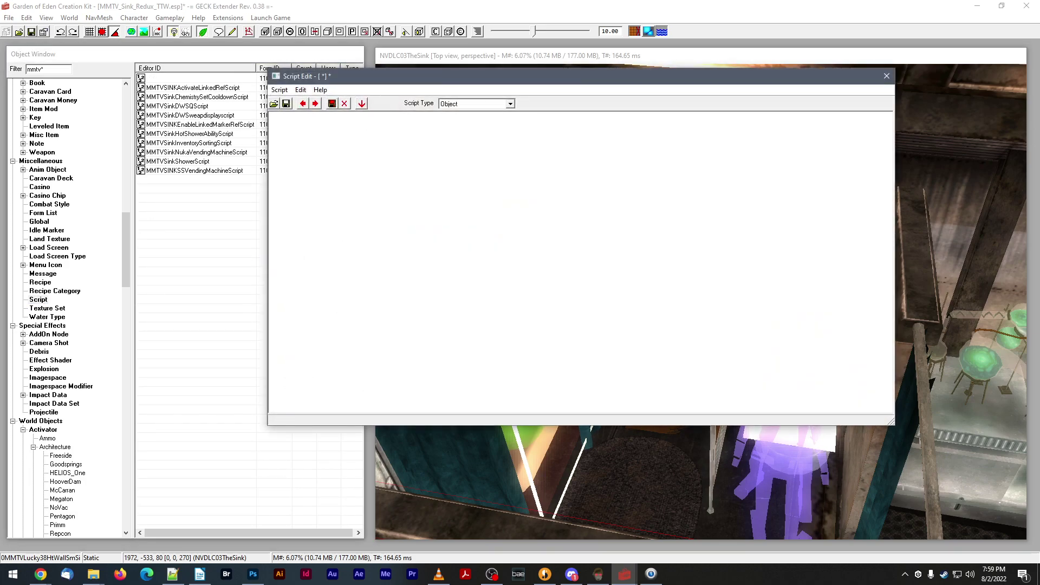
pyautogui.hotkey('alt', 'Tab')
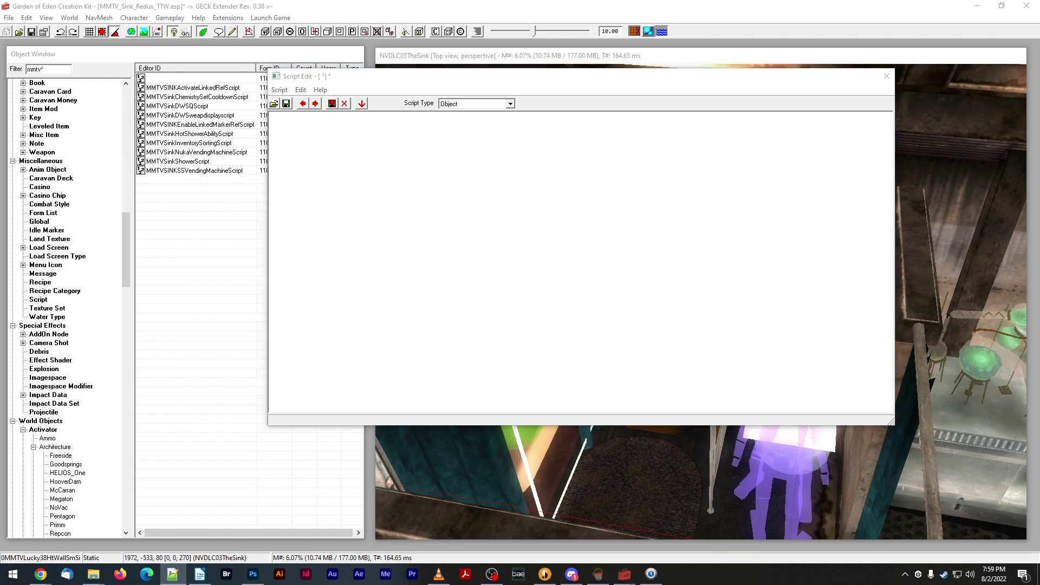
pyautogui.click(353, 169)
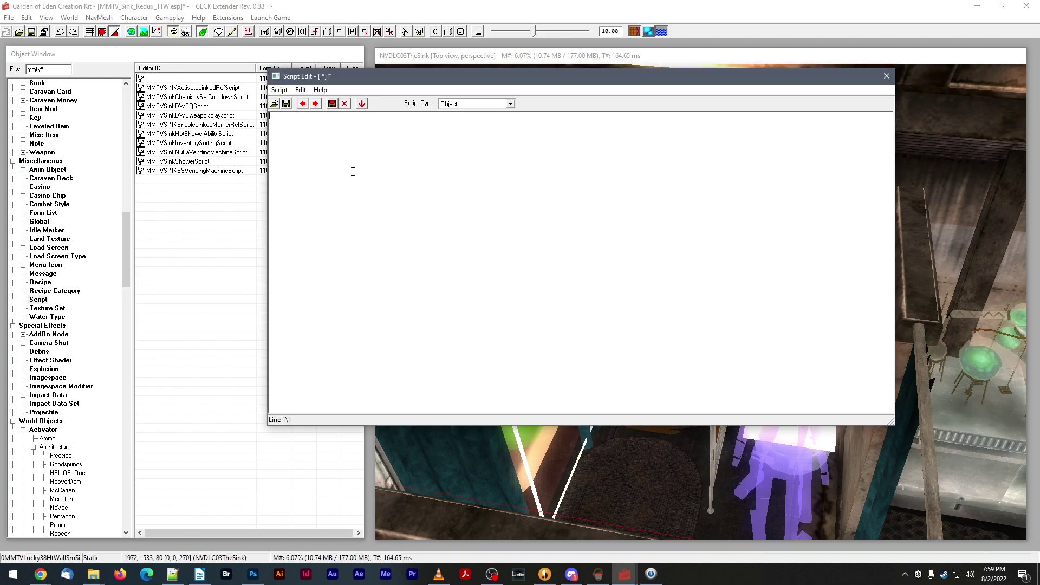
pyautogui.write('scn MMTVSinkBarberMirrorScript  short Done short Button short Barber   Begin OnActivate  \tif IsActionRef player == 1 \t\tShowMessage MMTVSinkBarberMenuMessage \t\tset Barber to 1 \tendif  End  Begin MenuMode  \tset Button to GetButtonPressed  \tif ( Button == 0 ) && ( Barber == 1 ) \t\tShowBarberMenu \telseif ( Button == 3 ) && ( Barber == 1 ) \t\t;Do nothing \t\tSet Barber to 0 \tendif  End')
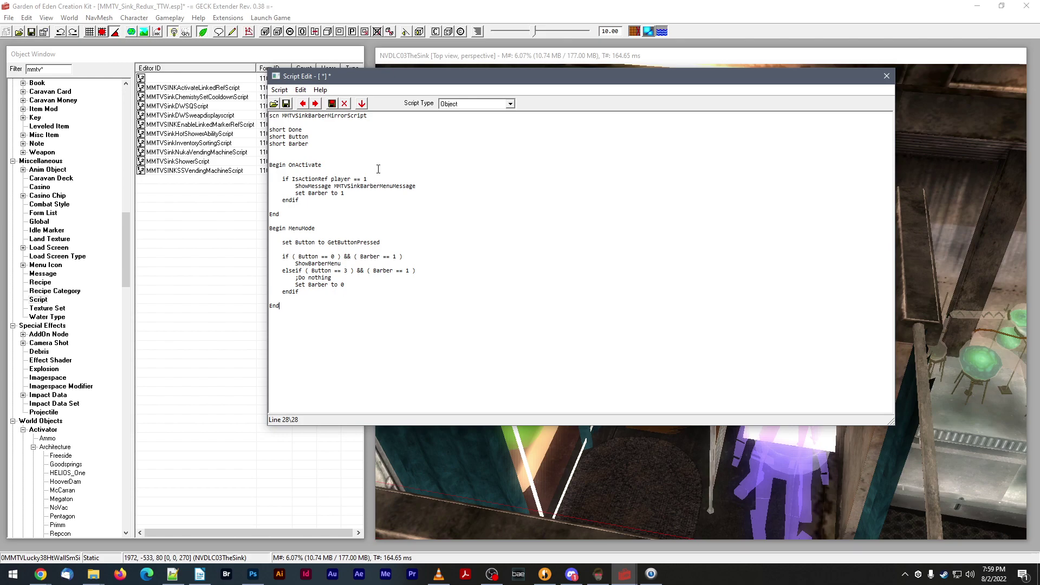
pyautogui.click(286, 103)
# - Check the message log for script errors, close the script editor and return to the script list
pyautogui.moveTo(624, 574)
pyautogui.click(569, 528)
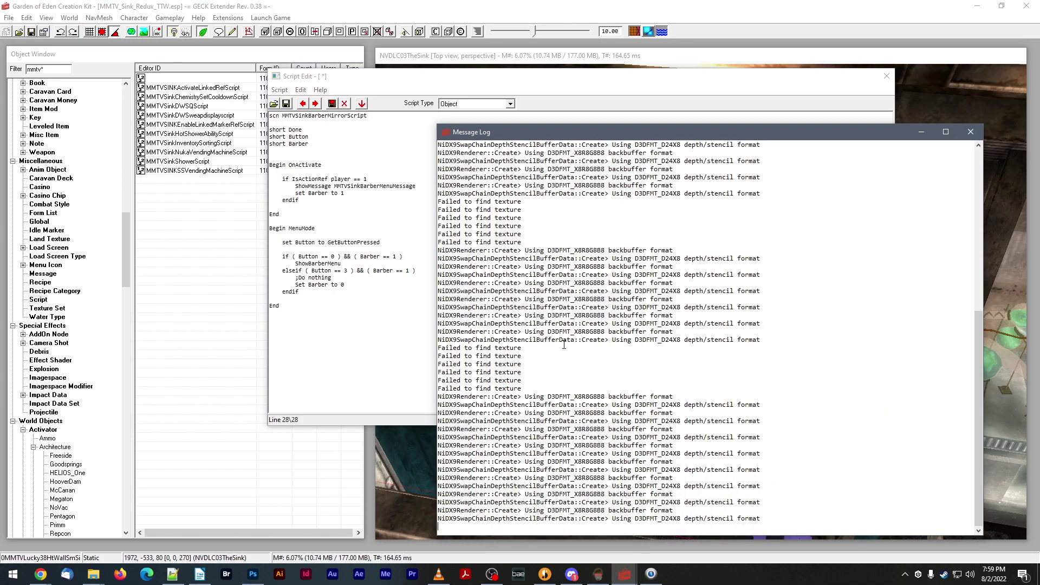
pyautogui.click(390, 346)
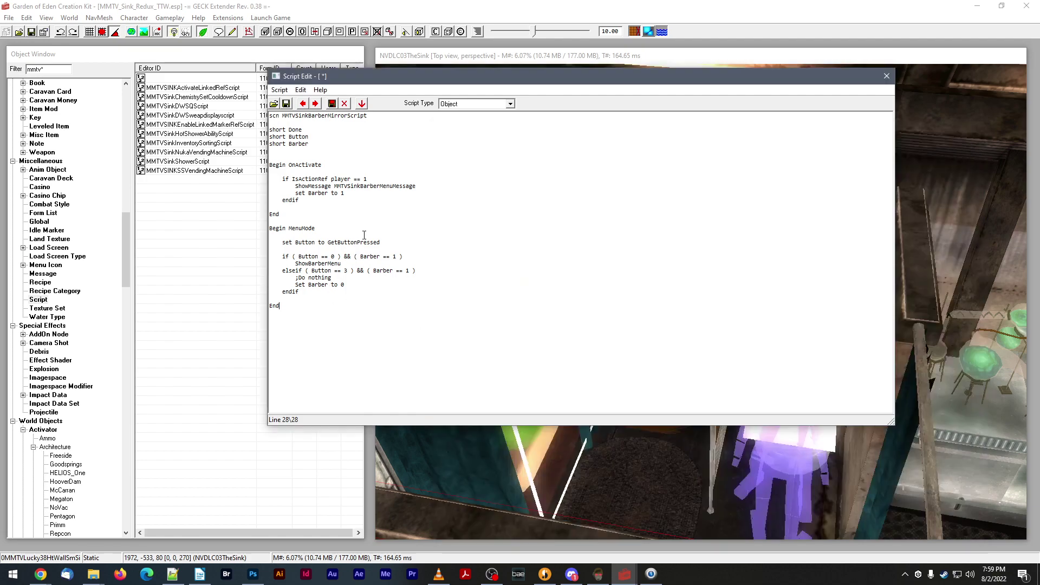
pyautogui.click(886, 76)
pyautogui.click(154, 88)
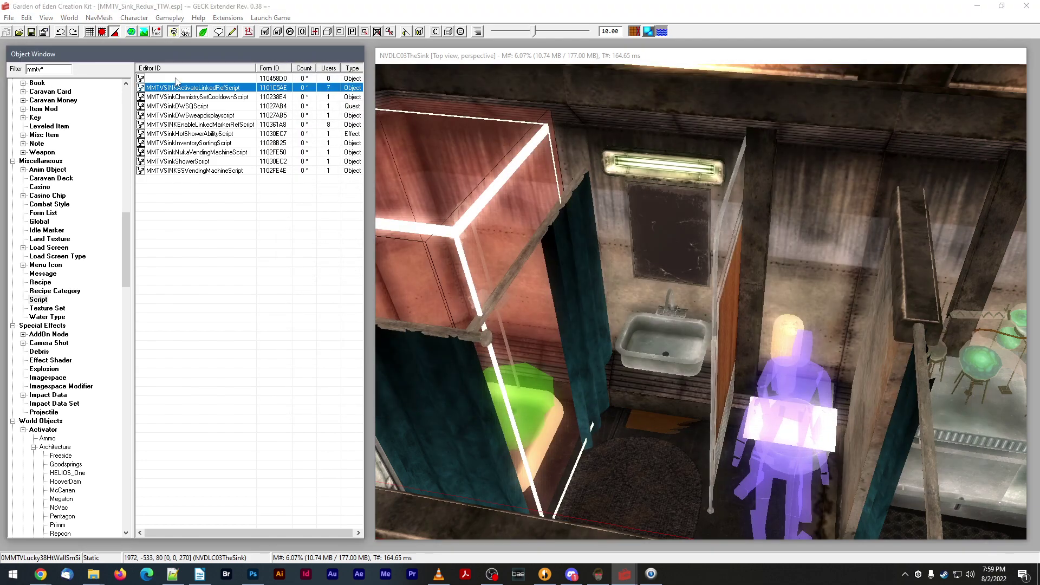
# - Switch between Notepad++ and GECK, and list the mmtv* Activator records under World Objects
pyautogui.click(173, 574)
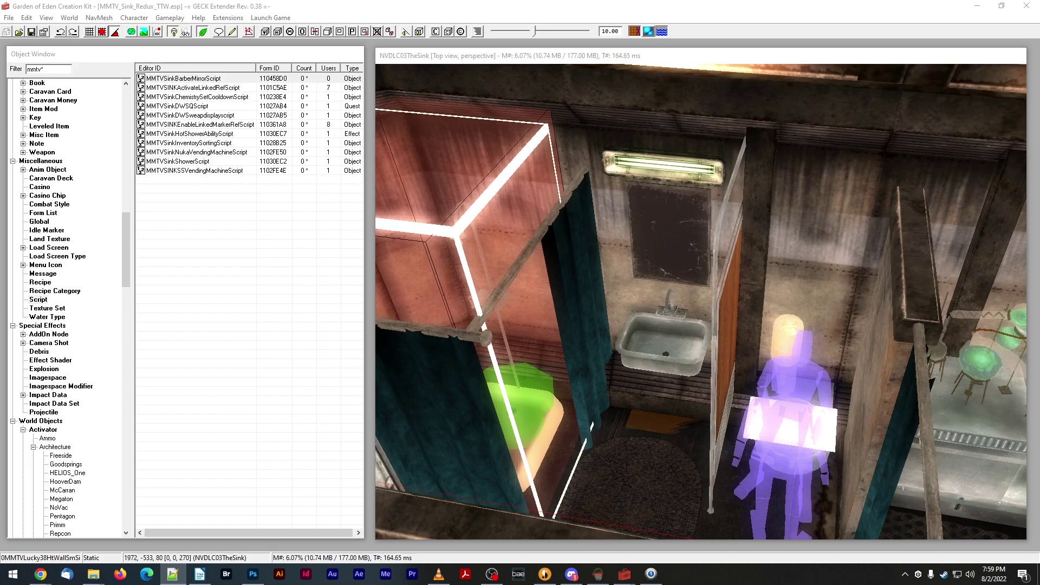
pyautogui.hotkey('alt', 'Tab')
pyautogui.scroll(-5, 41, 279)
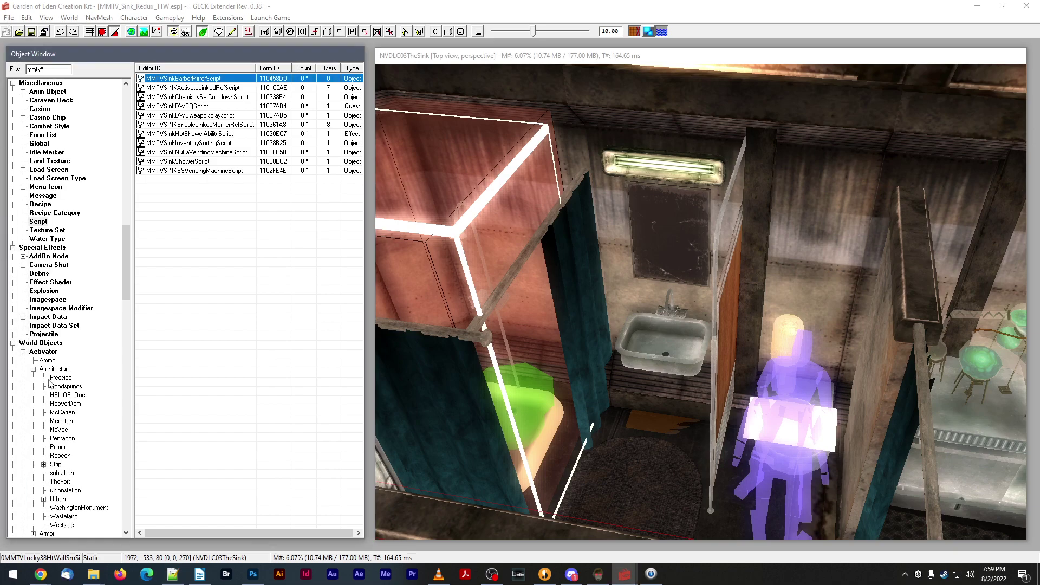
pyautogui.click(44, 300)
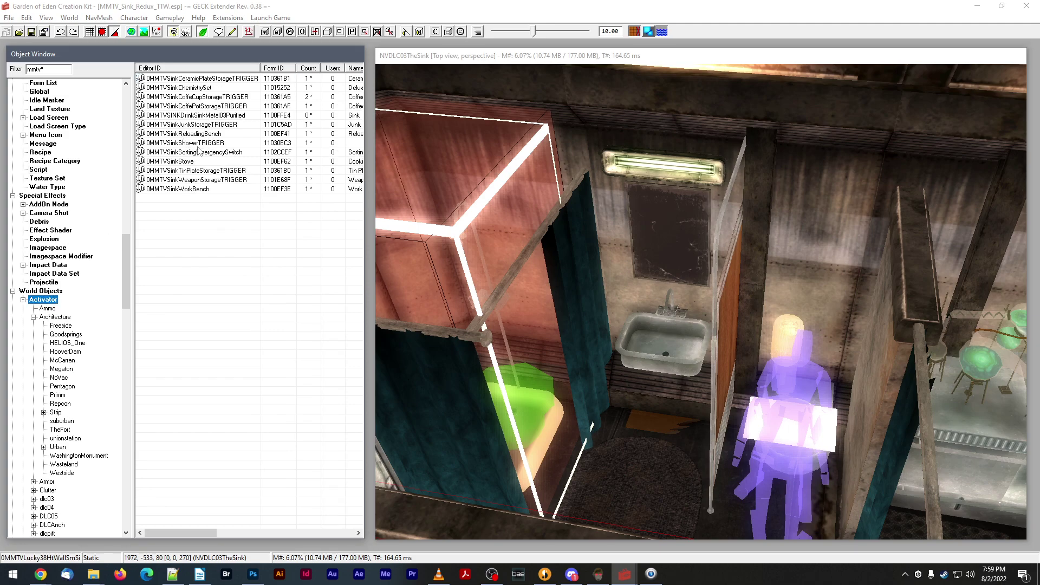
# - Create a new activator from 0MMTVSinkWeaponStorageTRIGGER with the ID 0MMTVSinkBarberMirrorTRIGGER and the name "Get a haircut"
pyautogui.click(178, 143)
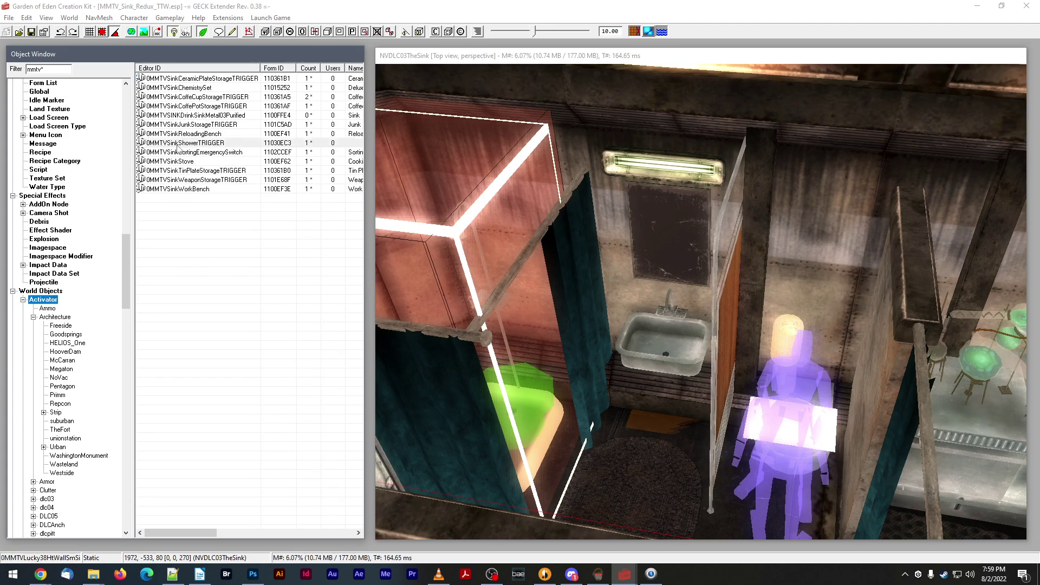
pyautogui.click(187, 182)
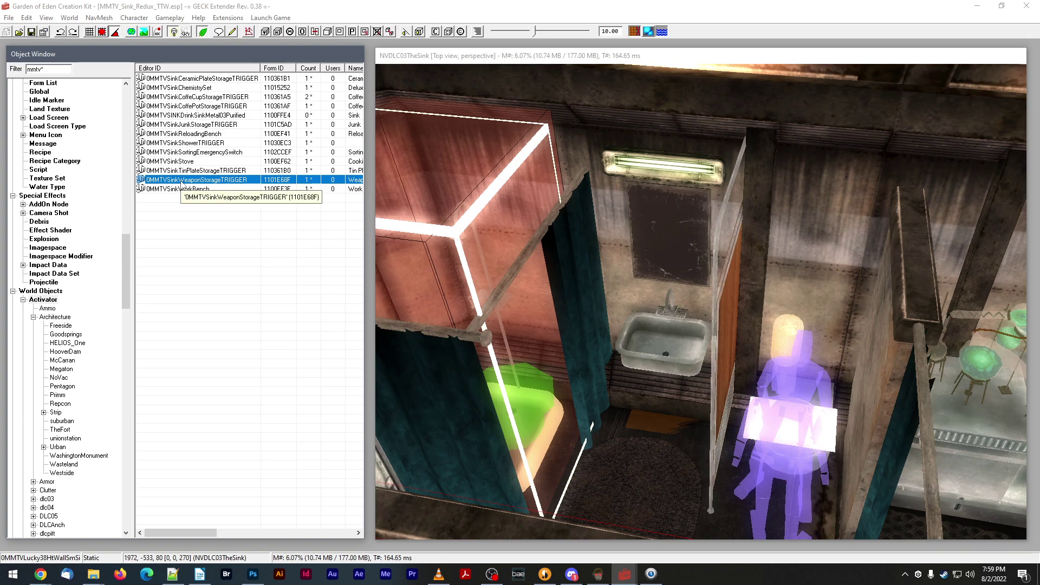
pyautogui.doubleClick(182, 181)
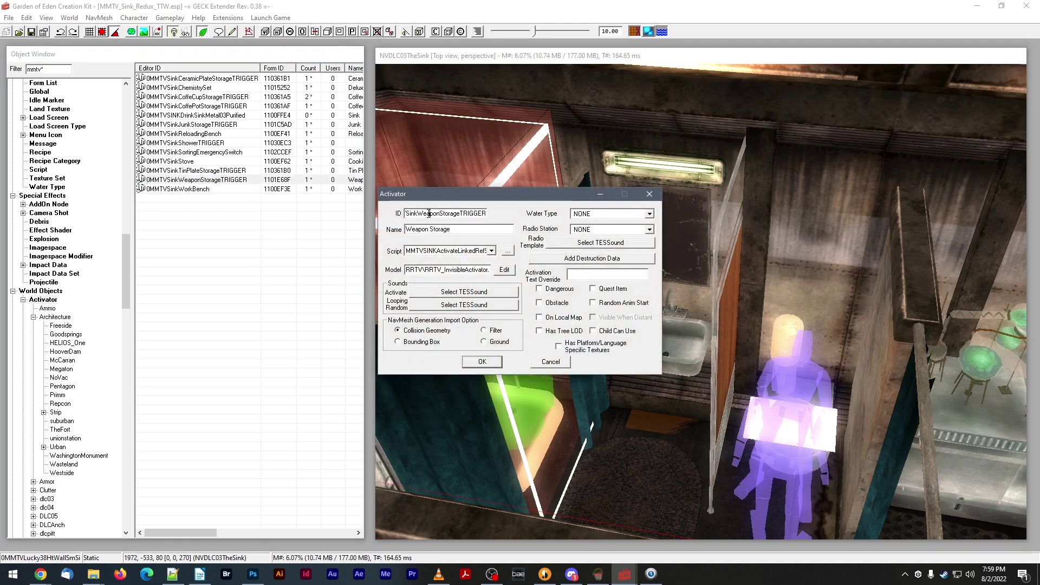
pyautogui.moveTo(443, 215); pyautogui.dragTo(461, 214)
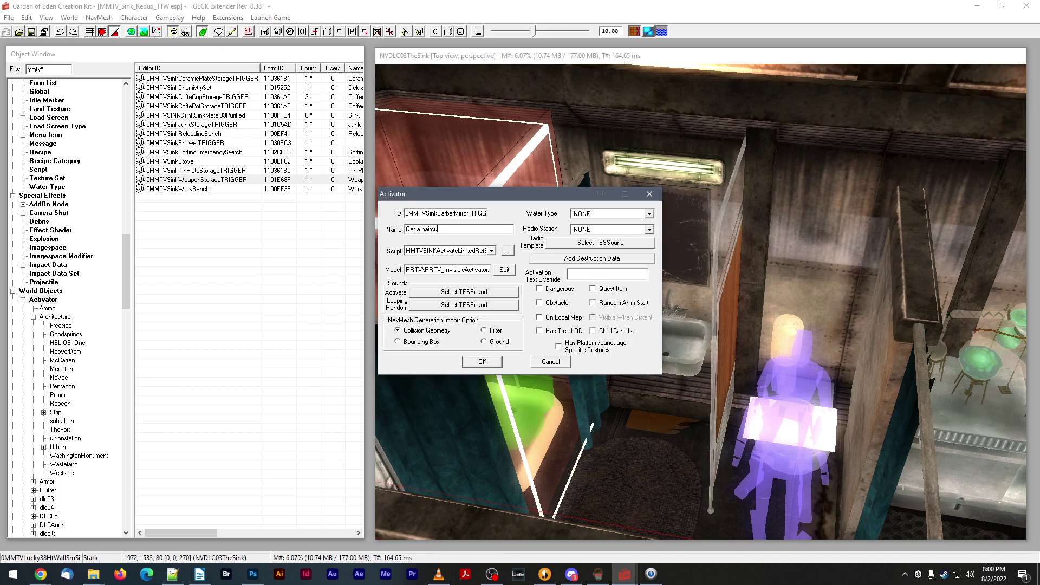
pyautogui.click(482, 361)
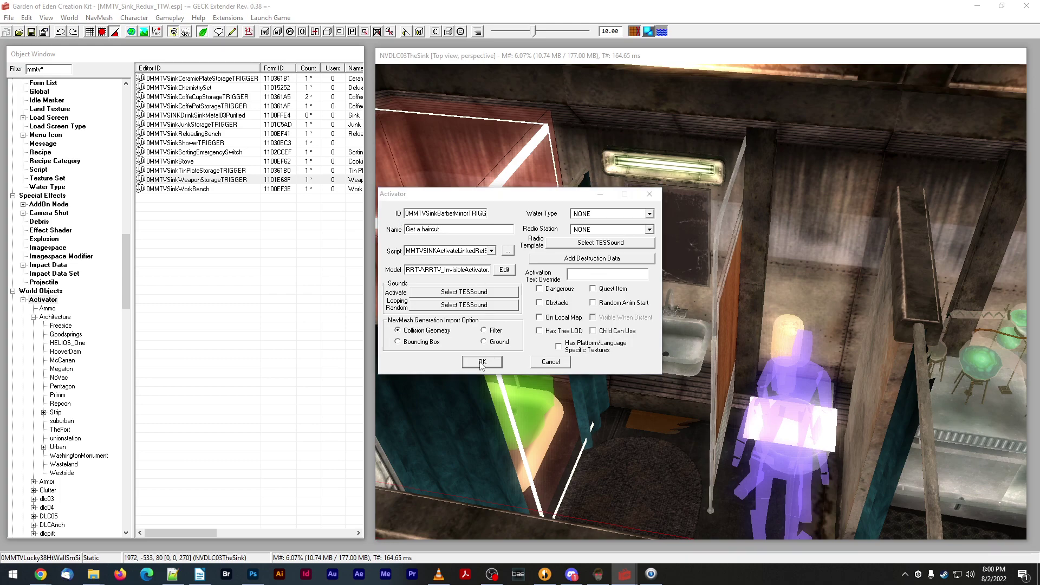
pyautogui.click(483, 330)
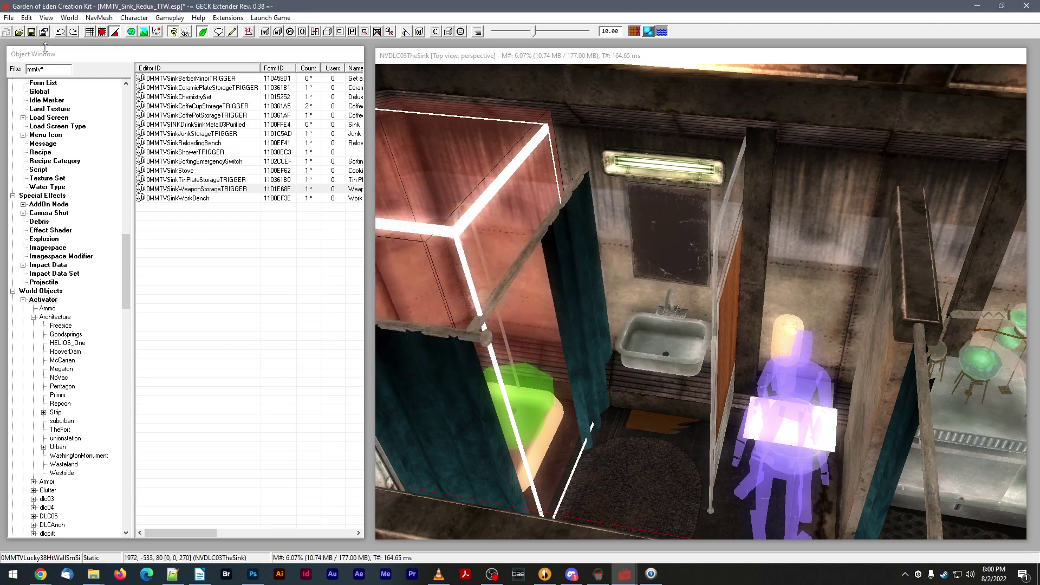
# - Assign MMTVSinkBarberMirrorScript to the 0MMTVSinkBarberMirrorTRIGGER activator and save the plugin
pyautogui.doubleClick(189, 79)
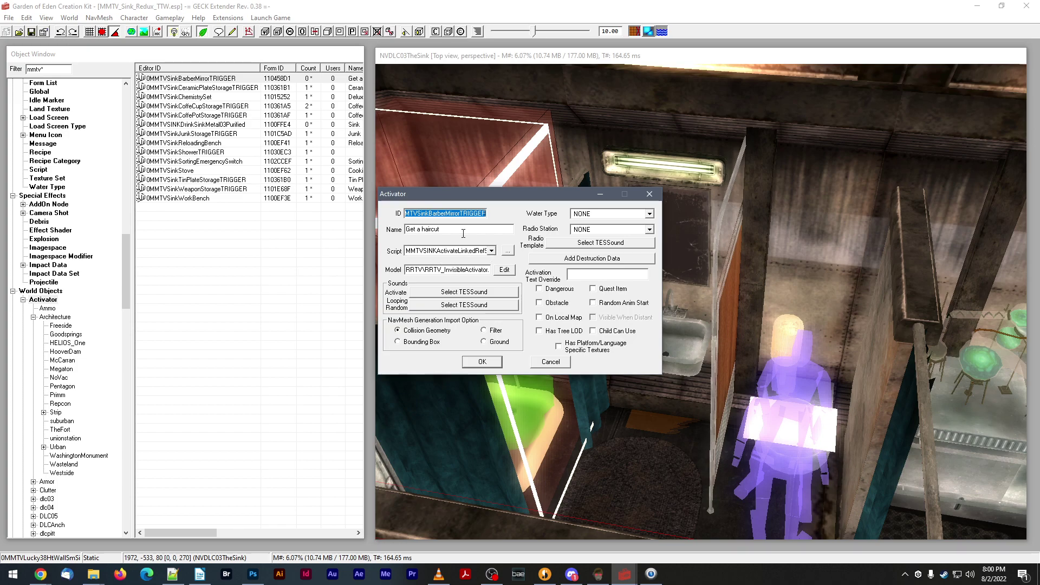
pyautogui.click(494, 251)
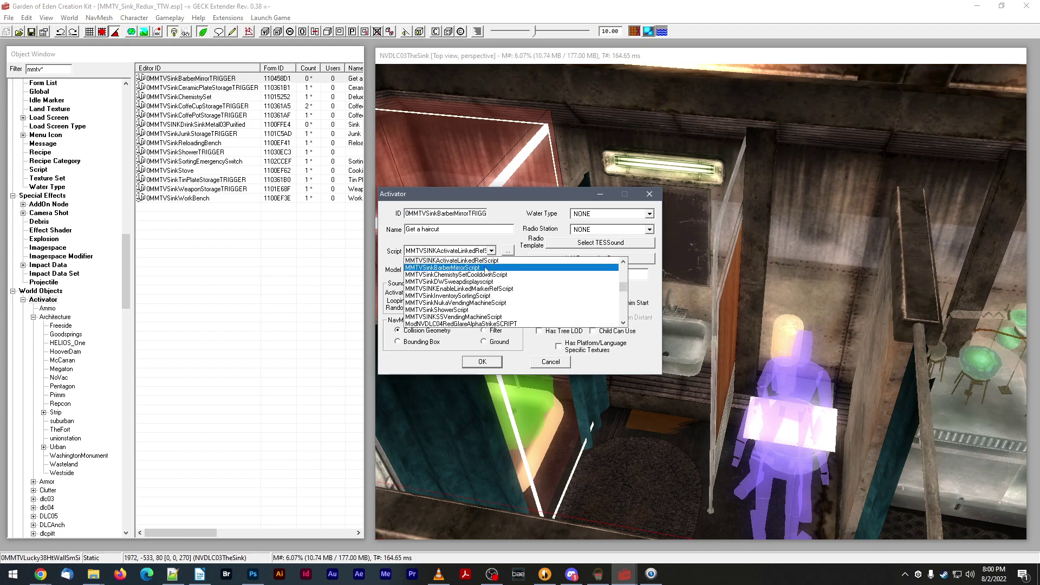
pyautogui.click(485, 267)
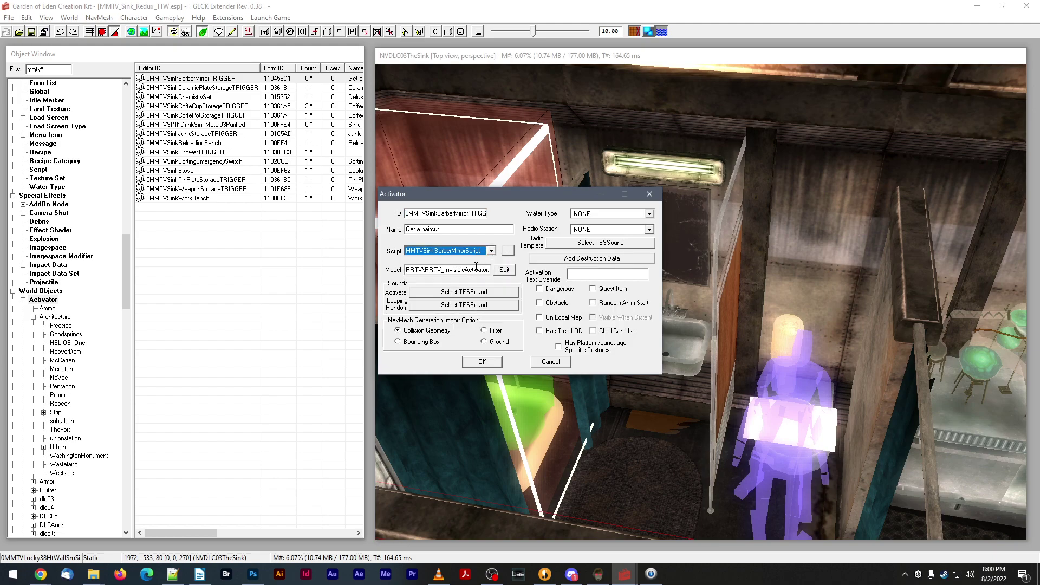
pyautogui.click(486, 361)
pyautogui.click(31, 32)
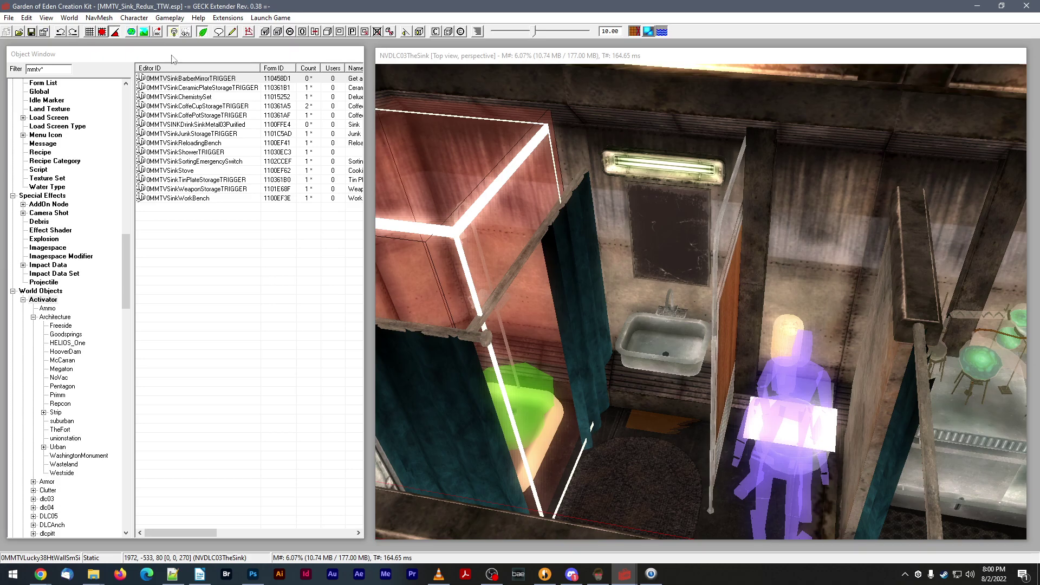
# - Place 0MMTVSinkBarberMirrorTRIGGER in the Sink cell near the bathroom and rotate it to 90, 0, -90
pyautogui.moveTo(191, 79); pyautogui.dragTo(642, 264)
pyautogui.scroll(-3, 641, 261)
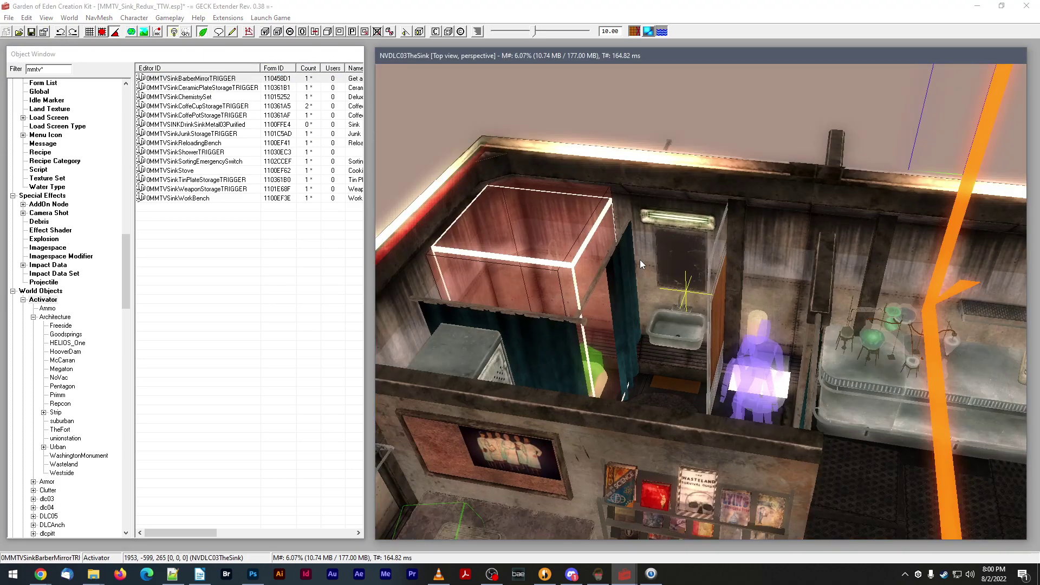
pyautogui.keyDown('shift'); pyautogui.moveTo(644, 271); pyautogui.dragTo(662, 275, button='middle'); pyautogui.keyUp('shift')
pyautogui.moveTo(807, 246); pyautogui.dragTo(524, 216)
pyautogui.moveTo(669, 293); pyautogui.dragTo(682, 285, button='right')
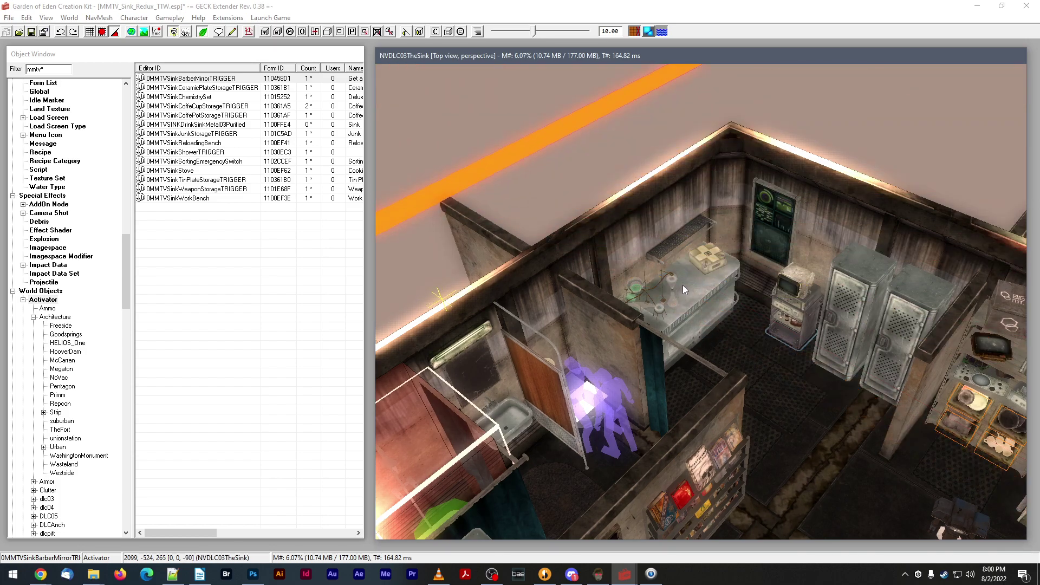
pyautogui.scroll(-3, 680, 282)
pyautogui.moveTo(653, 258); pyautogui.dragTo(651, 291, button='middle')
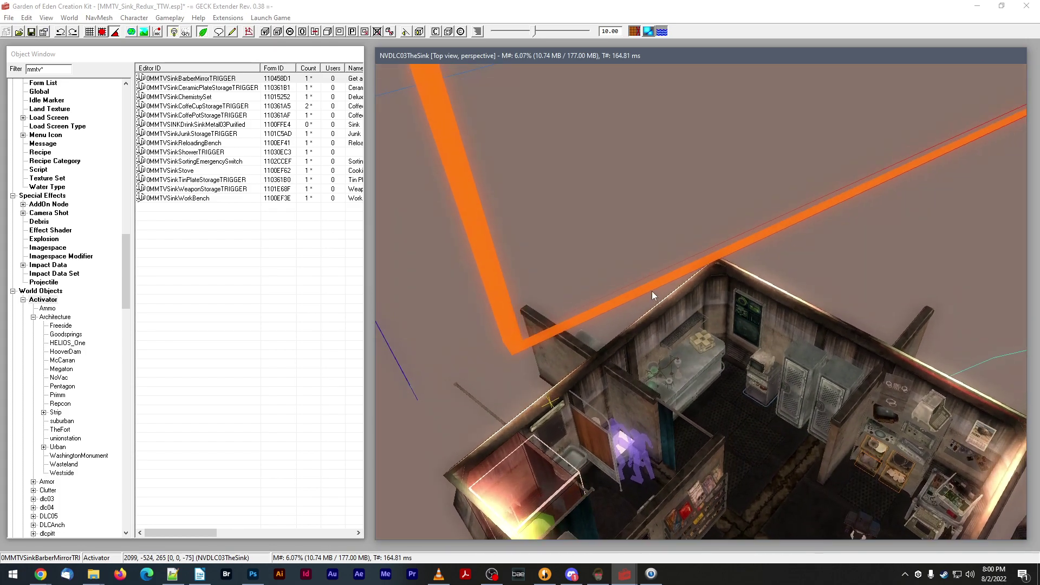
pyautogui.moveTo(651, 282); pyautogui.dragTo(684, 244, button='right')
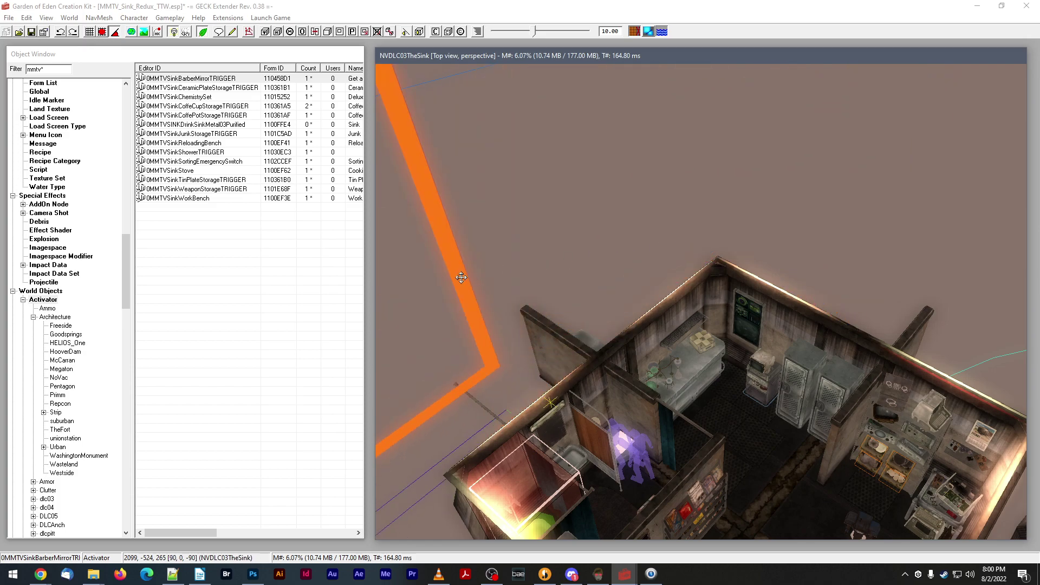
# - Scale the trigger down to about the size of the bathroom mirror and move it over the mirror above the sink
pyautogui.moveTo(461, 277); pyautogui.dragTo(588, 209)
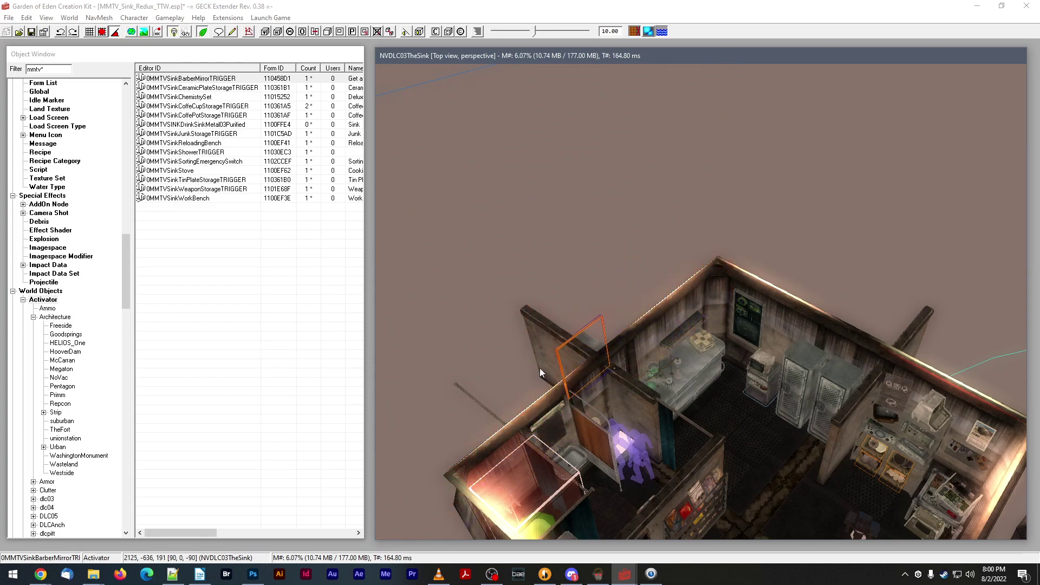
pyautogui.scroll(6, 528, 432)
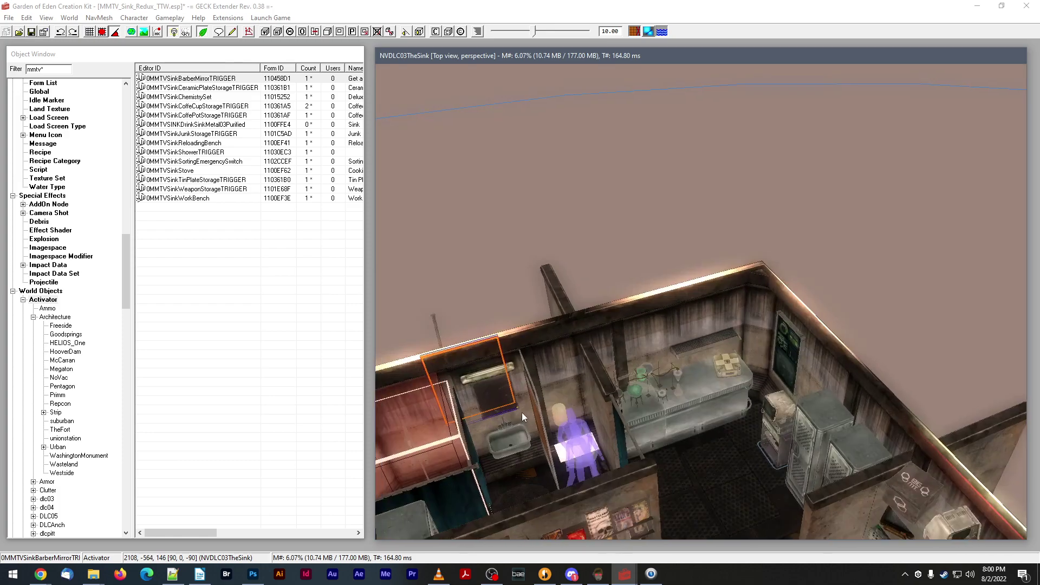
pyautogui.scroll(3, 593, 388)
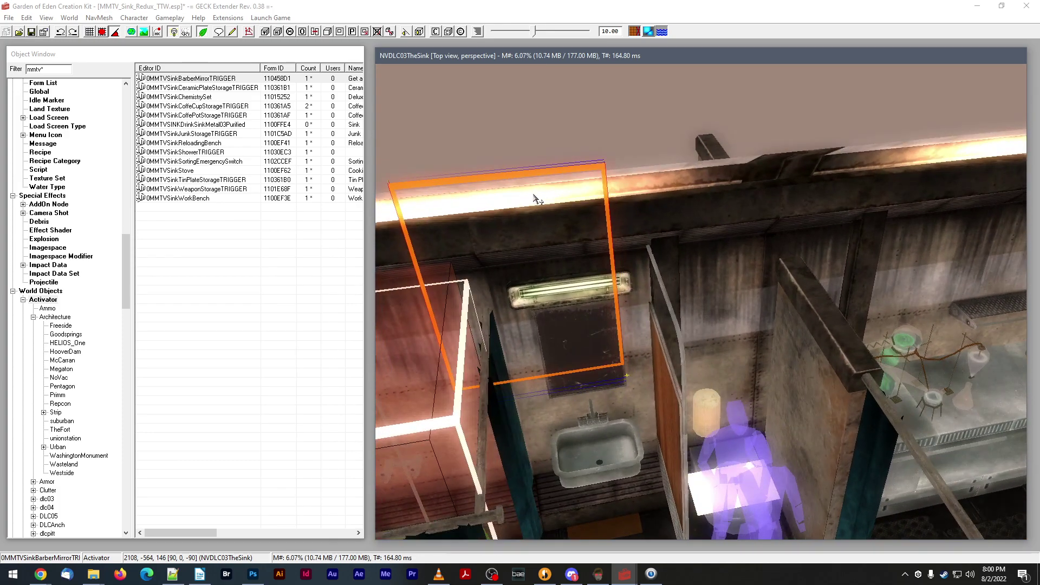
pyautogui.moveTo(509, 177); pyautogui.dragTo(539, 173)
pyautogui.moveTo(553, 253); pyautogui.dragTo(551, 302)
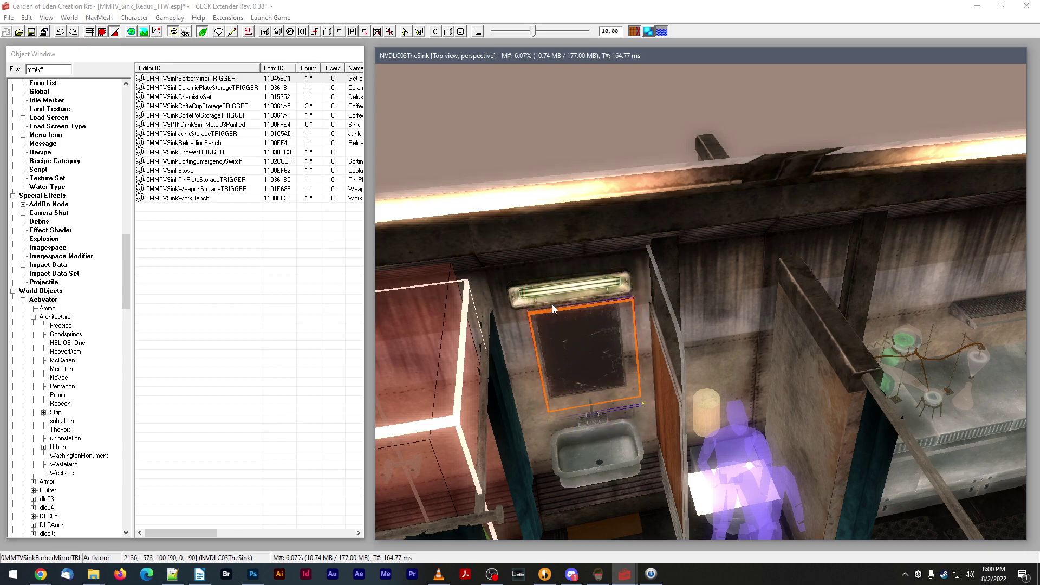
# - Fine-tune the trigger's placement around the bathroom mirror to about 2149, -571, 91 and save the plugin
pyautogui.moveTo(550, 301)
pyautogui.keyDown('shift'); pyautogui.mouseDown(button='middle')
pyautogui.moveTo(548, 292)
pyautogui.moveTo(554, 298)
pyautogui.mouseUp(button='middle'); pyautogui.keyUp('shift')
pyautogui.scroll(2, 554, 297)
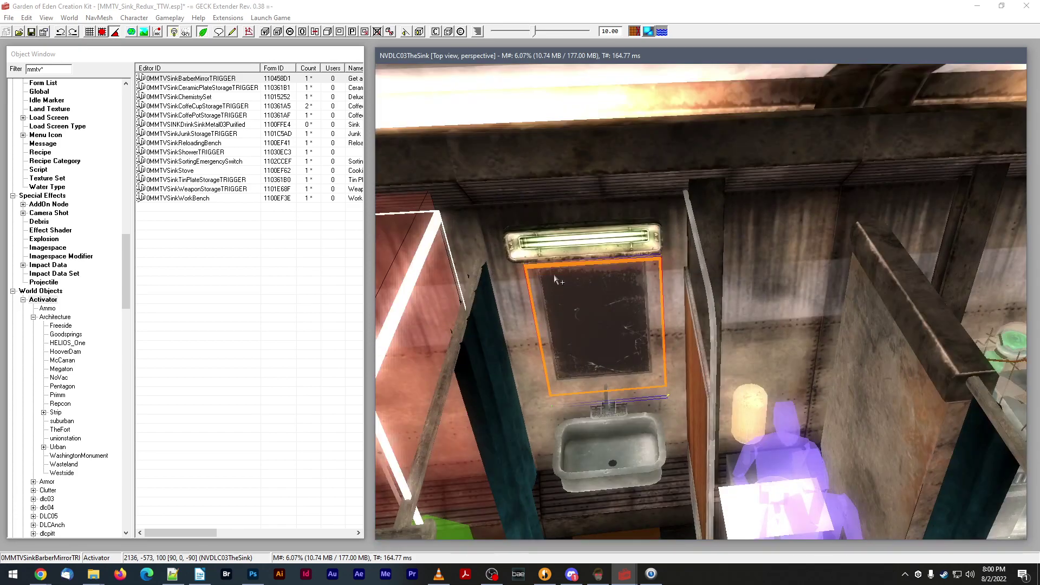
pyautogui.moveTo(552, 266); pyautogui.dragTo(547, 258)
pyautogui.moveTo(547, 258)
pyautogui.keyDown('shift'); pyautogui.mouseDown(button='middle')
pyautogui.moveTo(560, 260)
pyautogui.moveTo(541, 249)
pyautogui.moveTo(529, 257)
pyautogui.mouseUp(button='middle'); pyautogui.keyUp('shift')
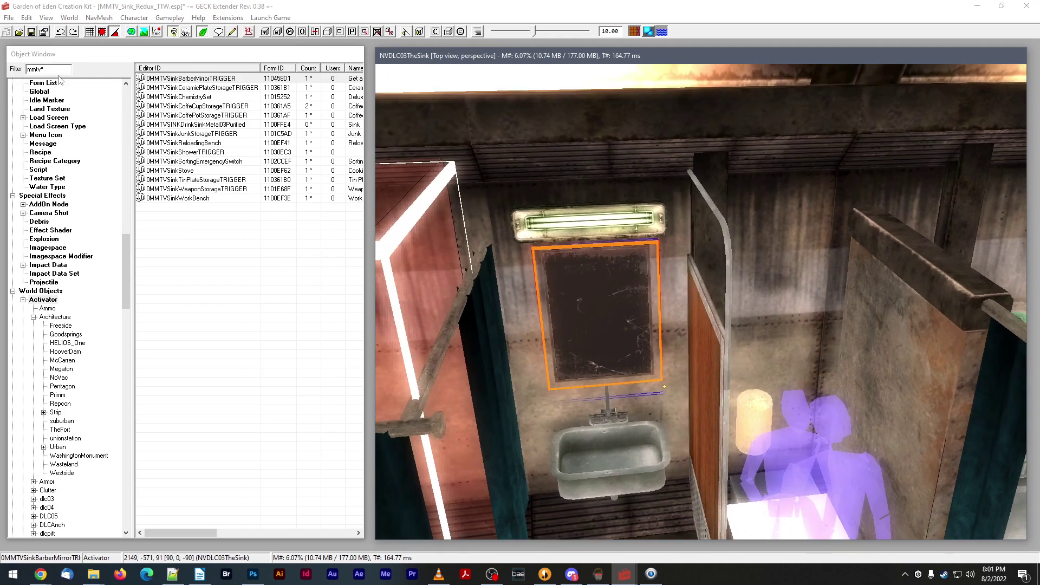
pyautogui.click(31, 33)
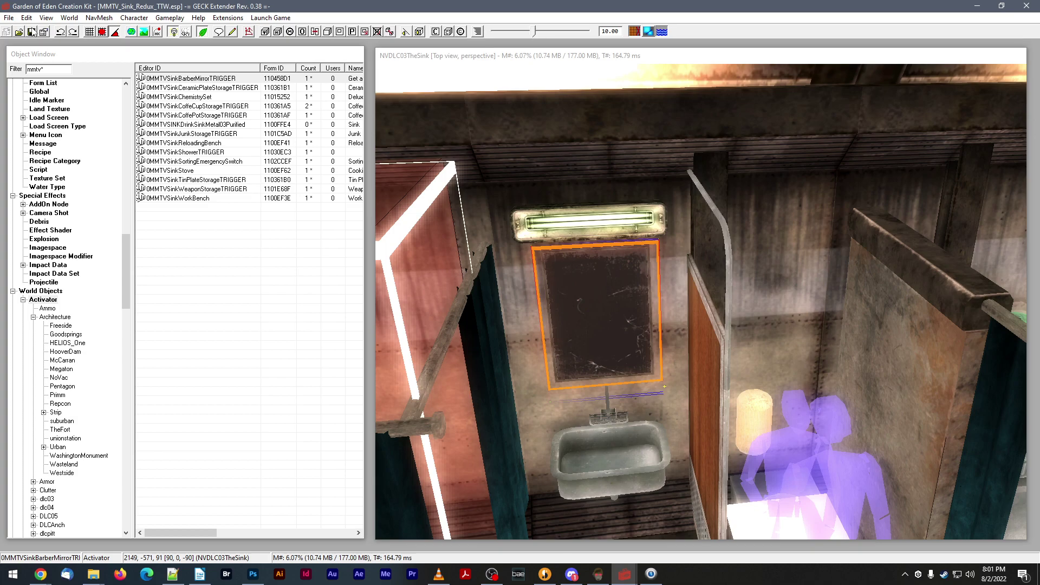
pyautogui.scroll(5, 495, 203)
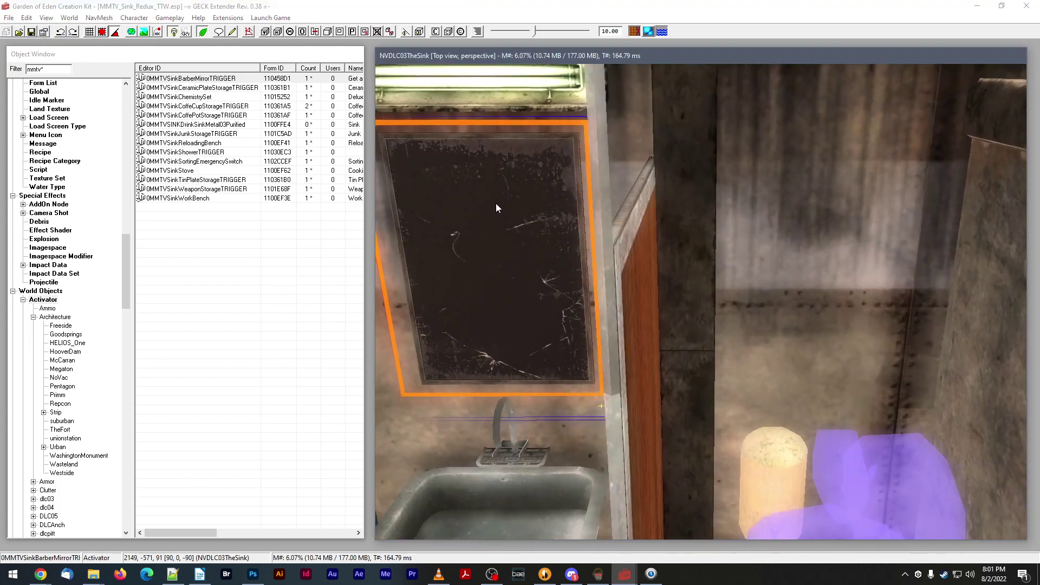
pyautogui.scroll(-6, 497, 196)
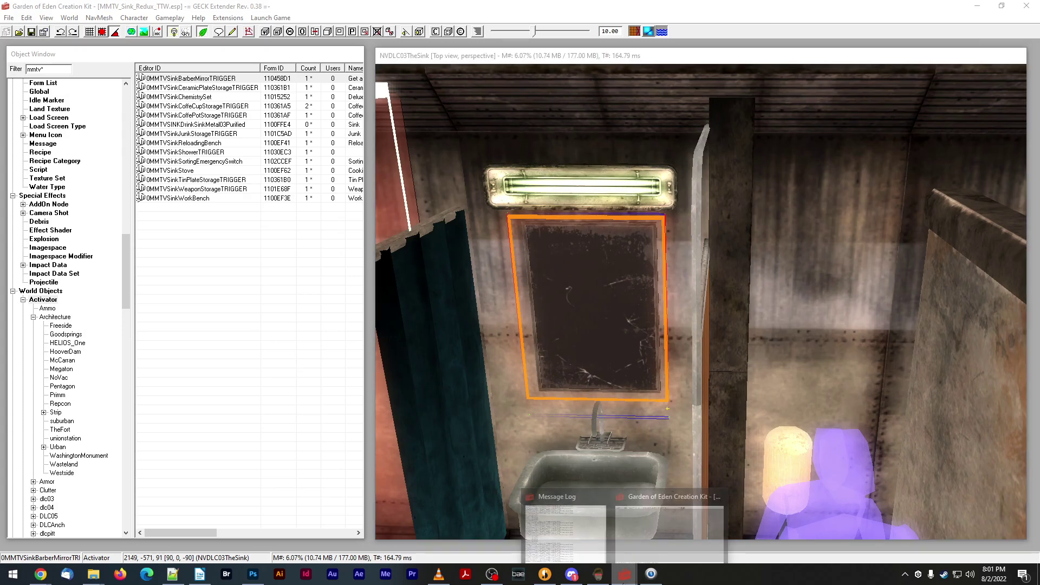
# - Switch to Mod Organizer, run Tale of Two Wastelands and load the Sink through the game console with coc nvdlc03thesink
pyautogui.click(598, 574)
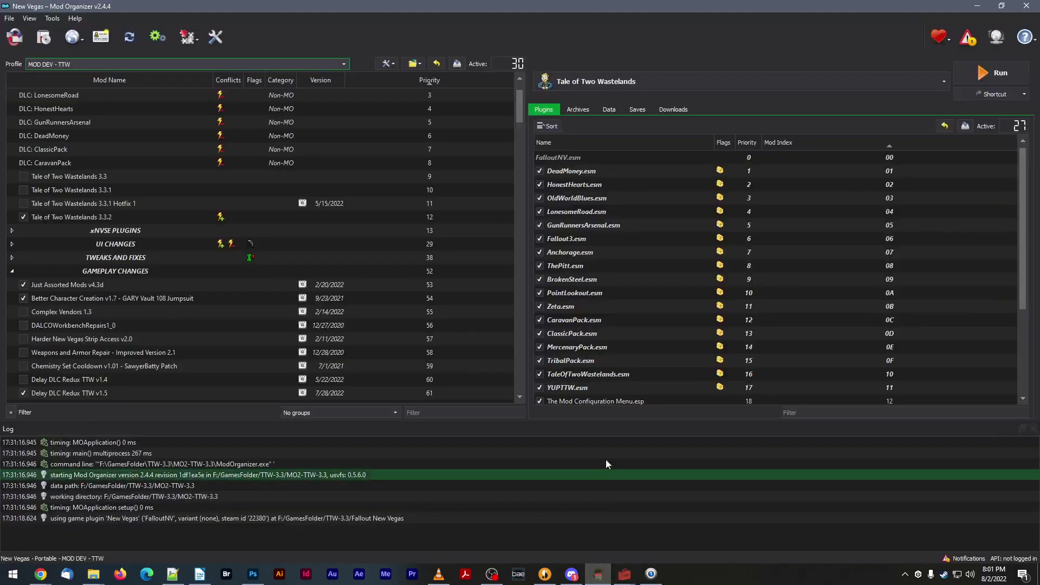
pyautogui.click(984, 80)
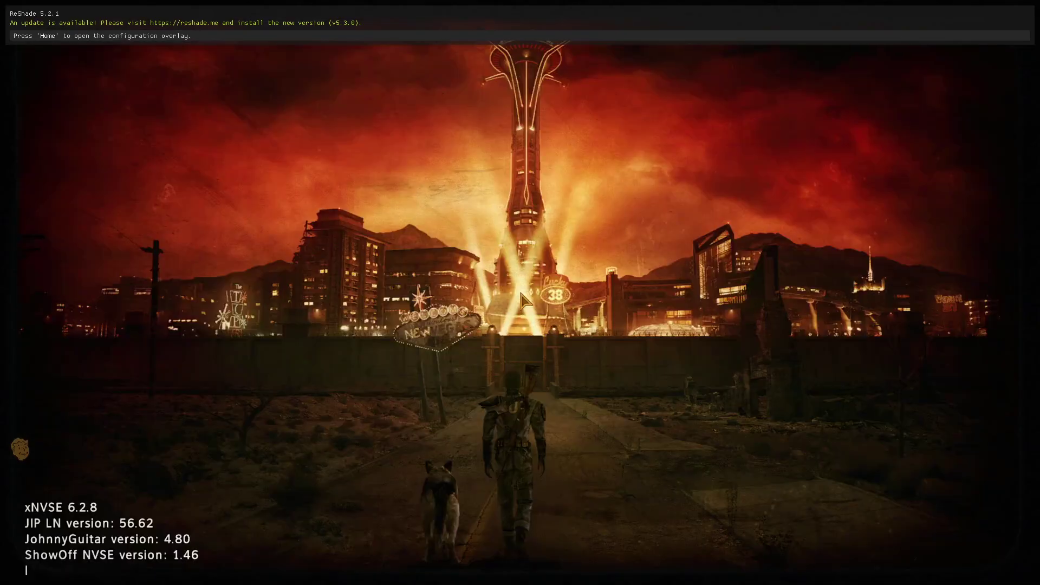
pyautogui.write('colnl')
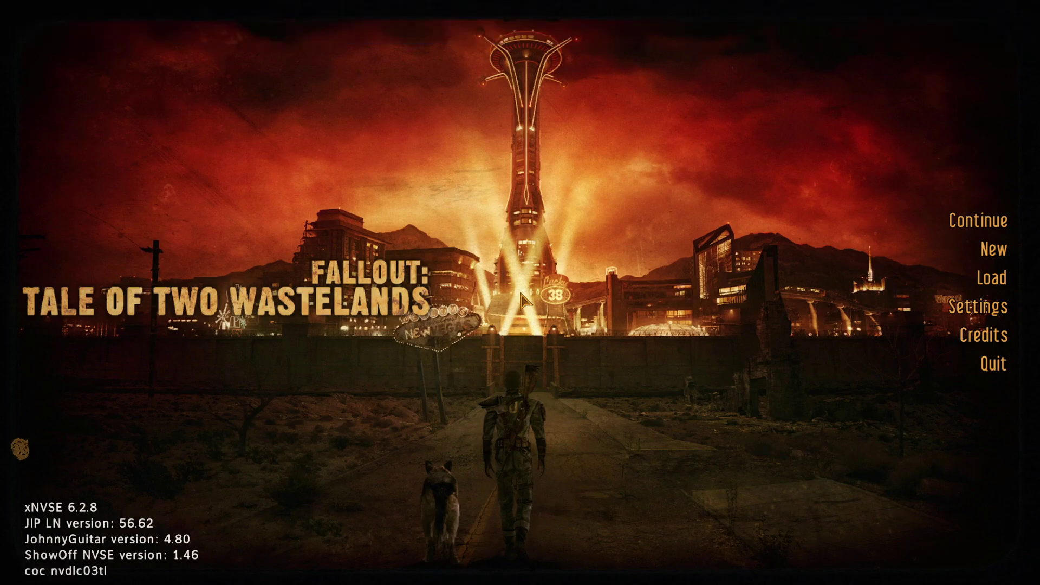
pyautogui.press('Return')
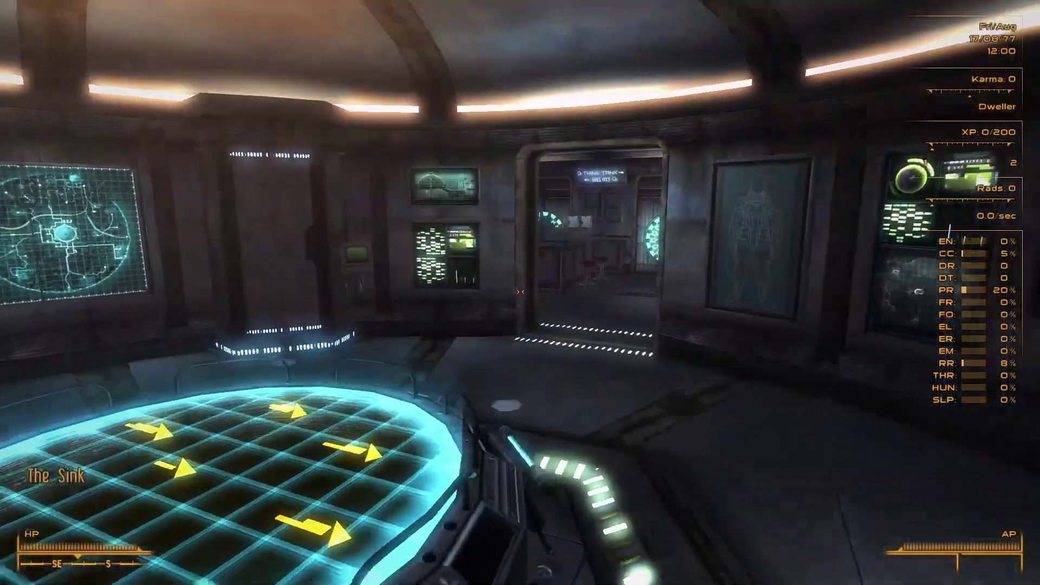
# - Walk to the bathroom mirror in the Sink, activate "Get a haircut" and choose "Yes, give me a haircut."
pyautogui.press('w')
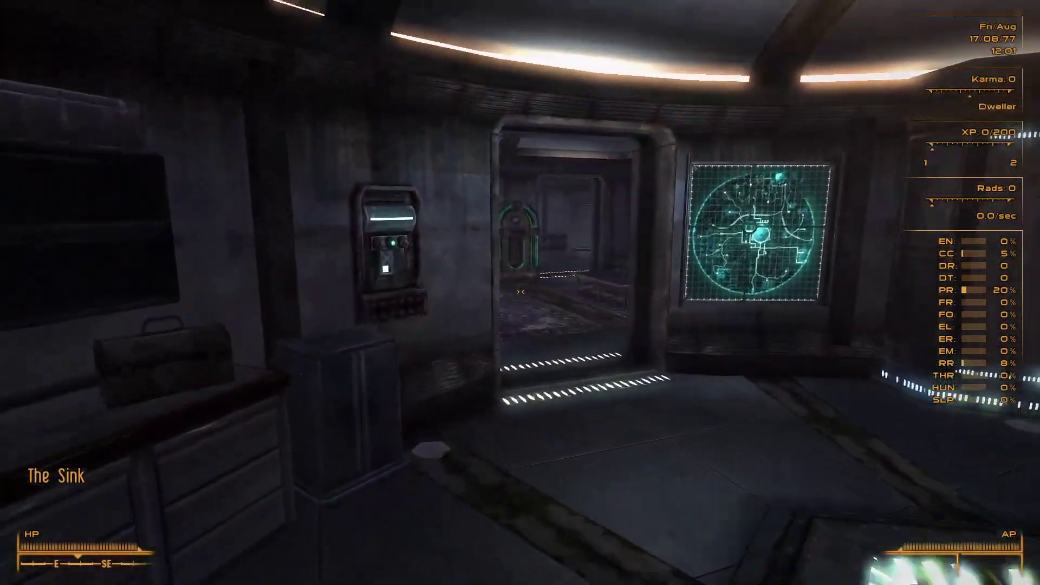
pyautogui.press('w')
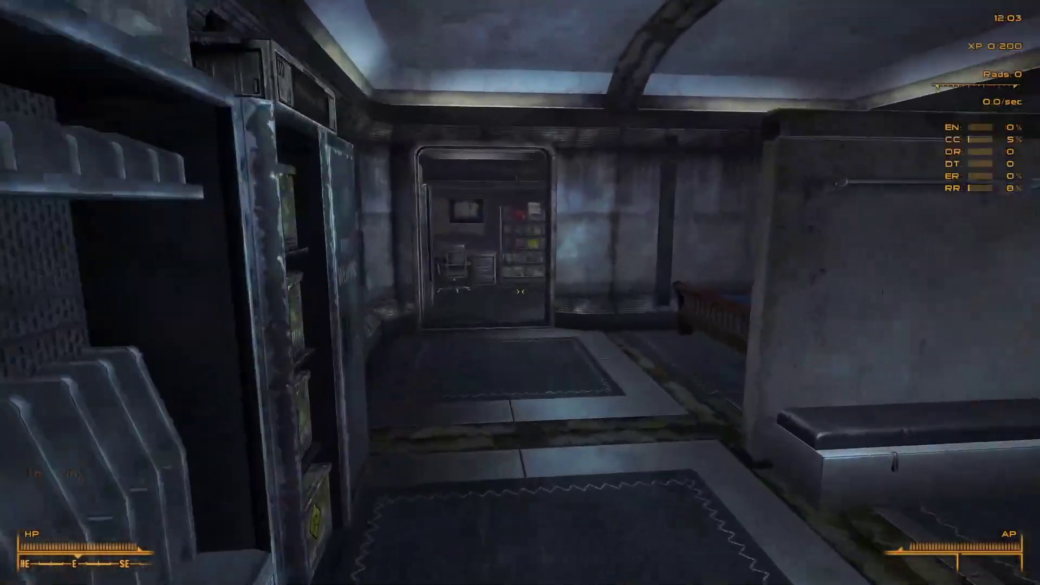
pyautogui.press('w')
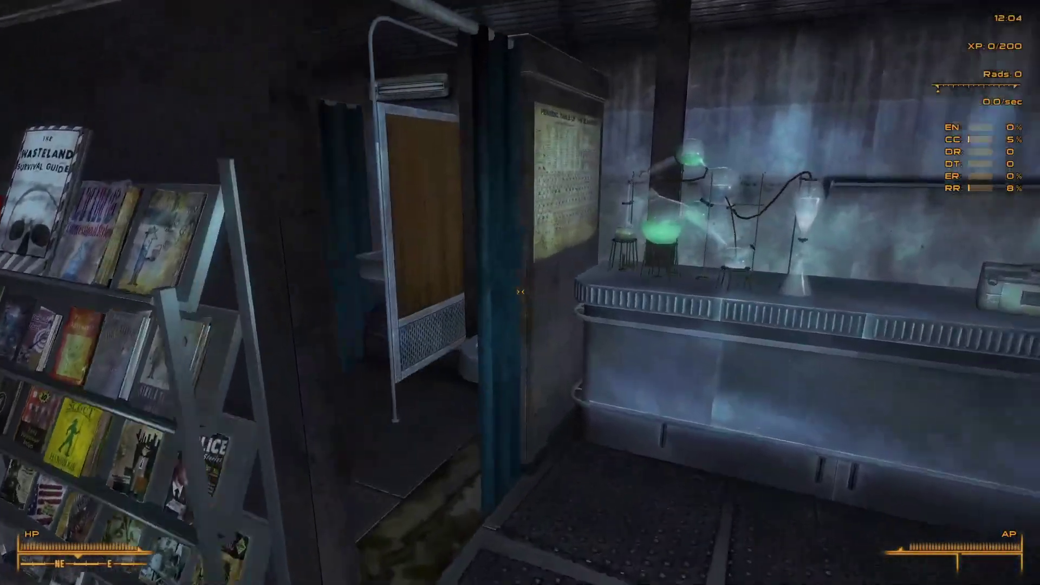
pyautogui.press('w')
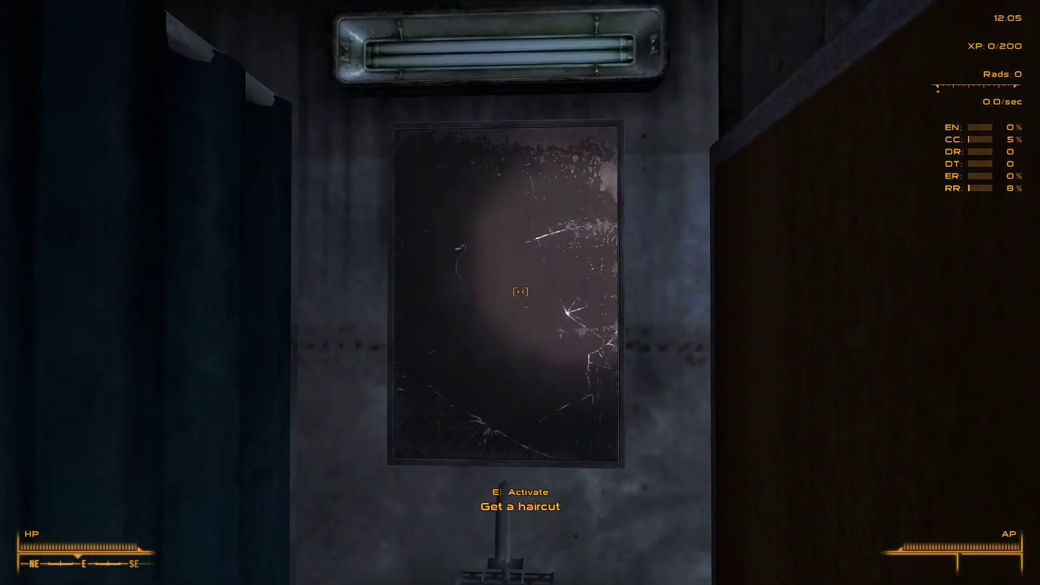
pyautogui.press('e')
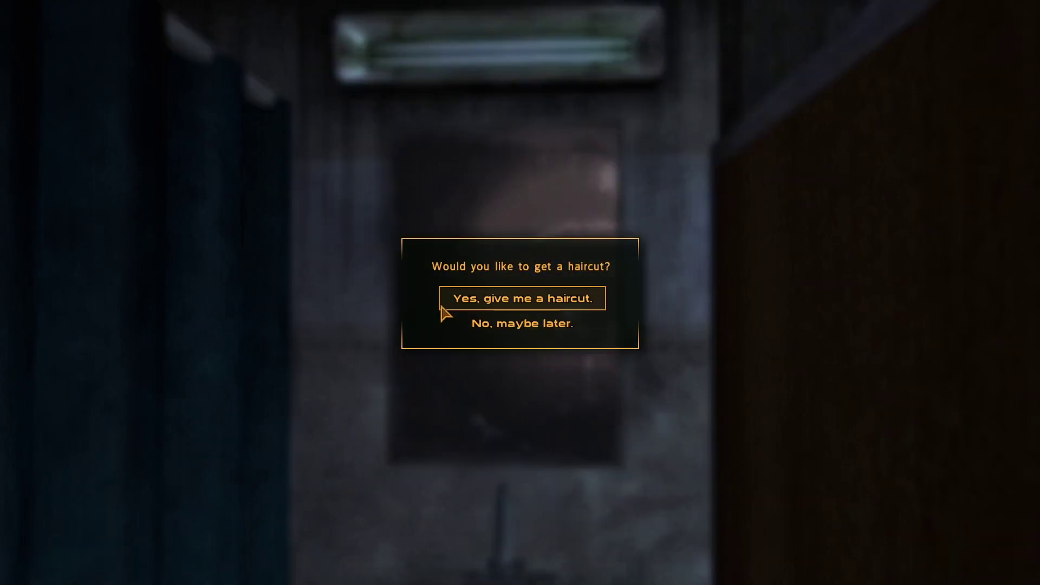
pyautogui.click(490, 298)
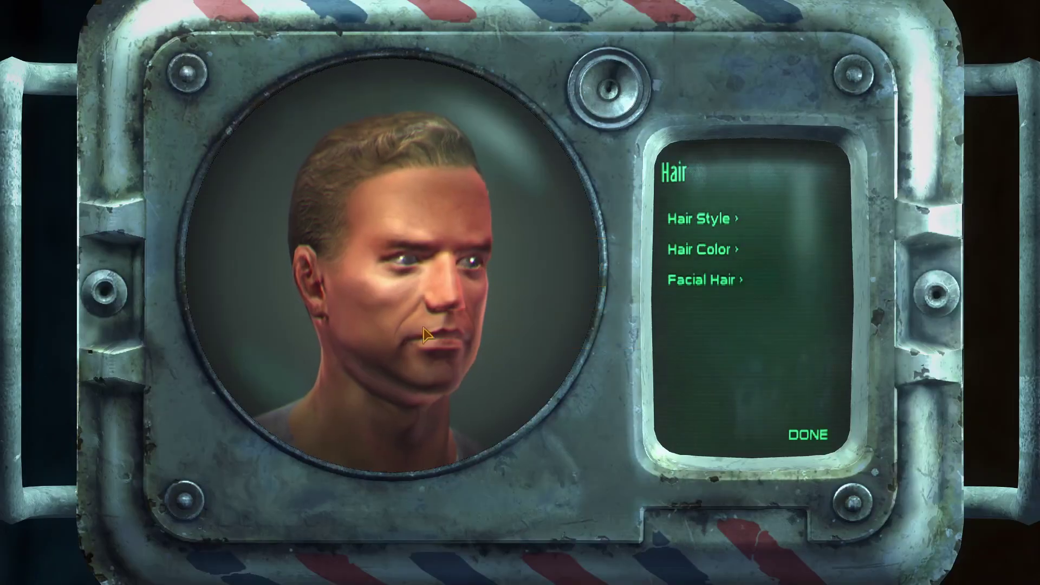
# - Rotate the character's head in the haircut menu and set the hair style to Waster
pyautogui.moveTo(424, 328); pyautogui.dragTo(333, 320)
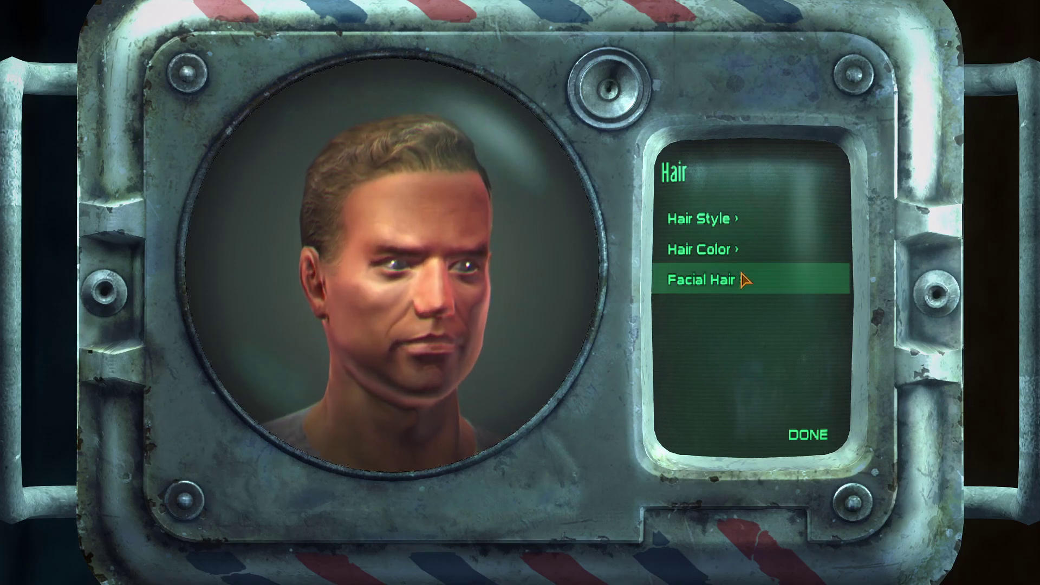
pyautogui.click(739, 218)
pyautogui.click(715, 282)
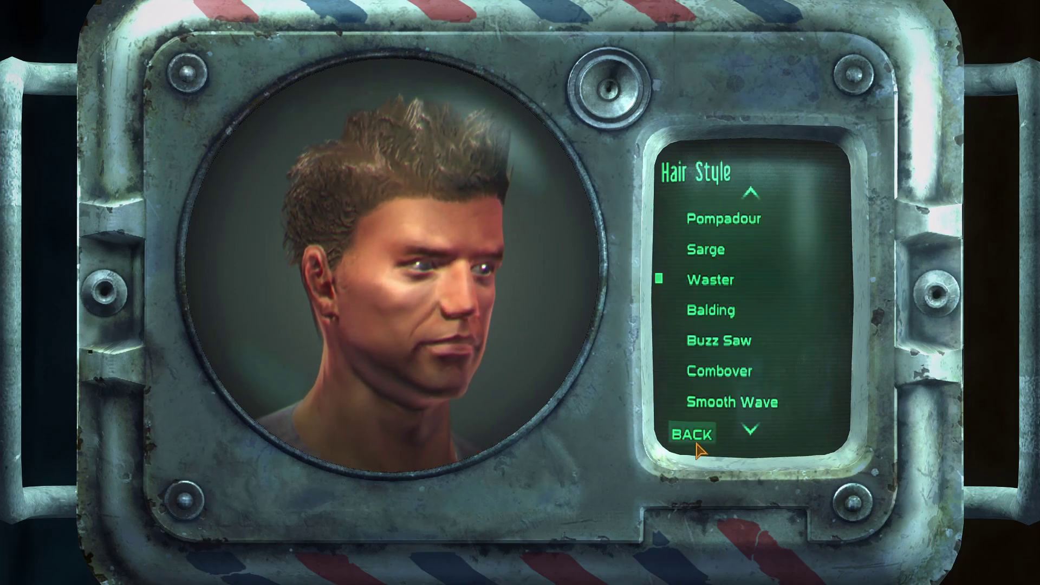
# - Try the Gunslinger, Muttonstache, The Gentleman, Soul Patch and Old Coot facial hair options, and set the facial hair to Beatnick
pyautogui.click(693, 436)
pyautogui.click(722, 279)
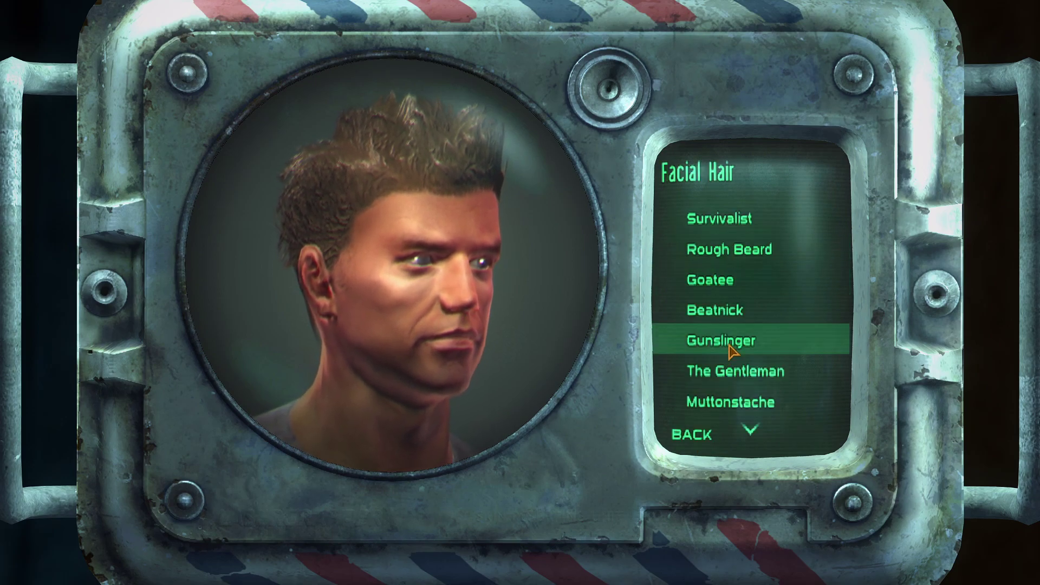
pyautogui.click(725, 340)
pyautogui.click(729, 401)
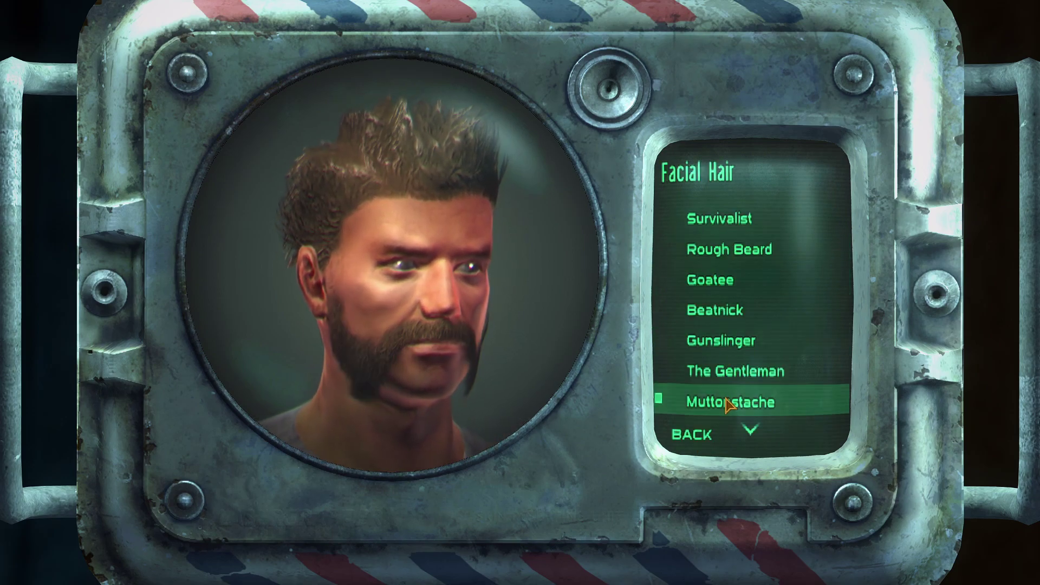
pyautogui.click(679, 379)
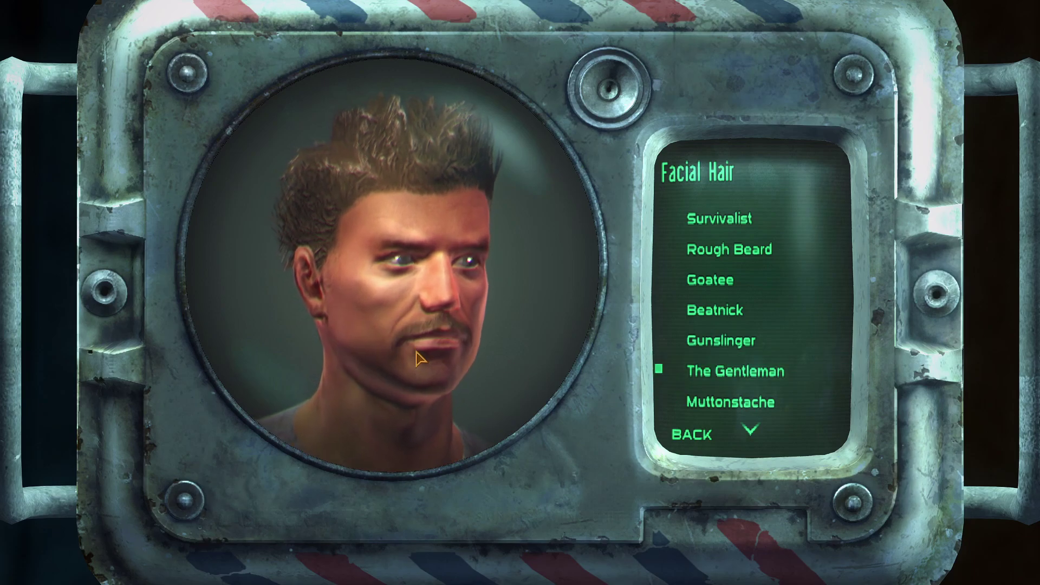
pyautogui.scroll(-3, 704, 379)
pyautogui.click(724, 379)
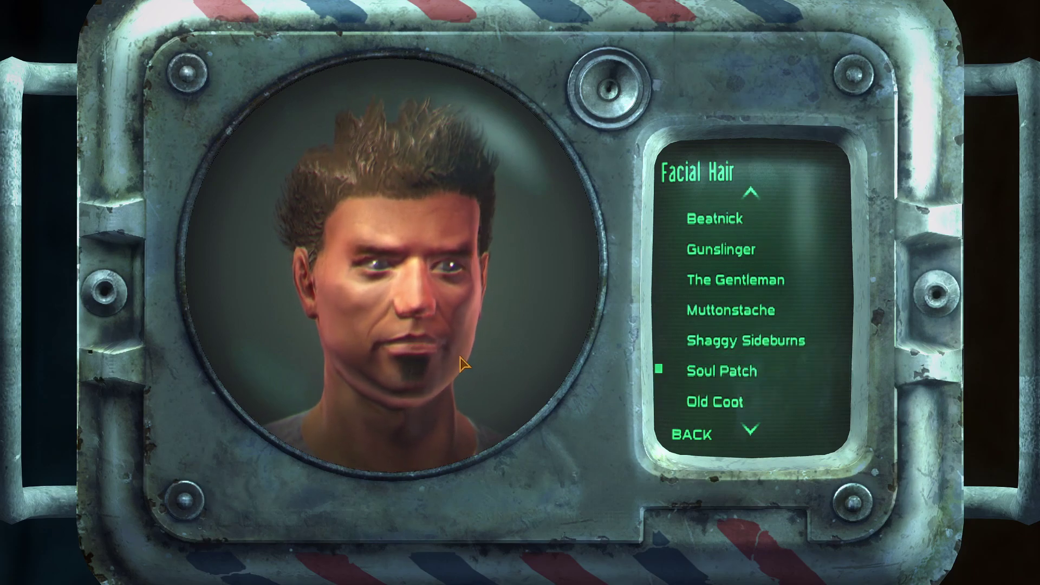
pyautogui.click(758, 399)
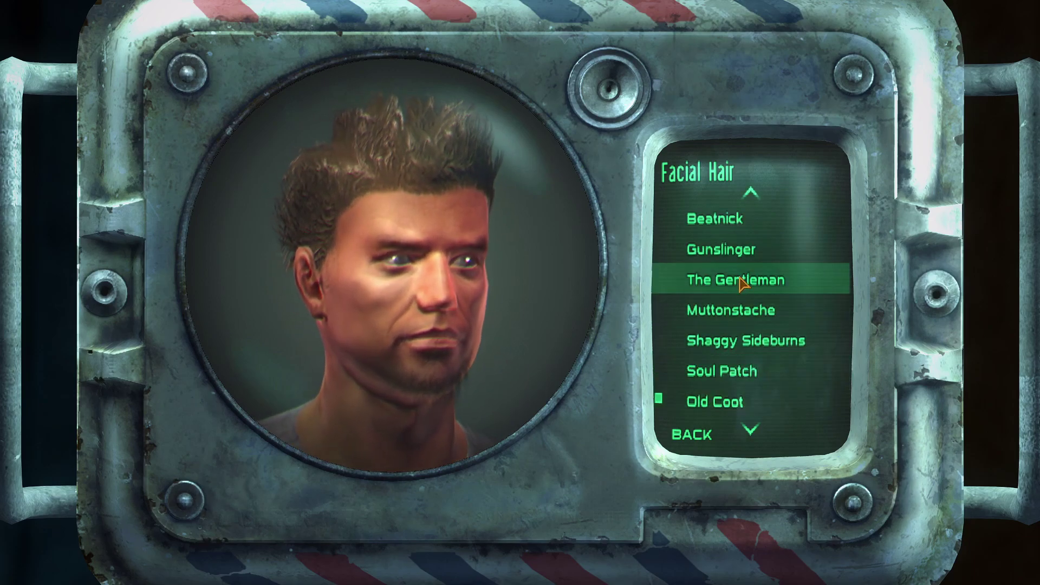
pyautogui.click(731, 221)
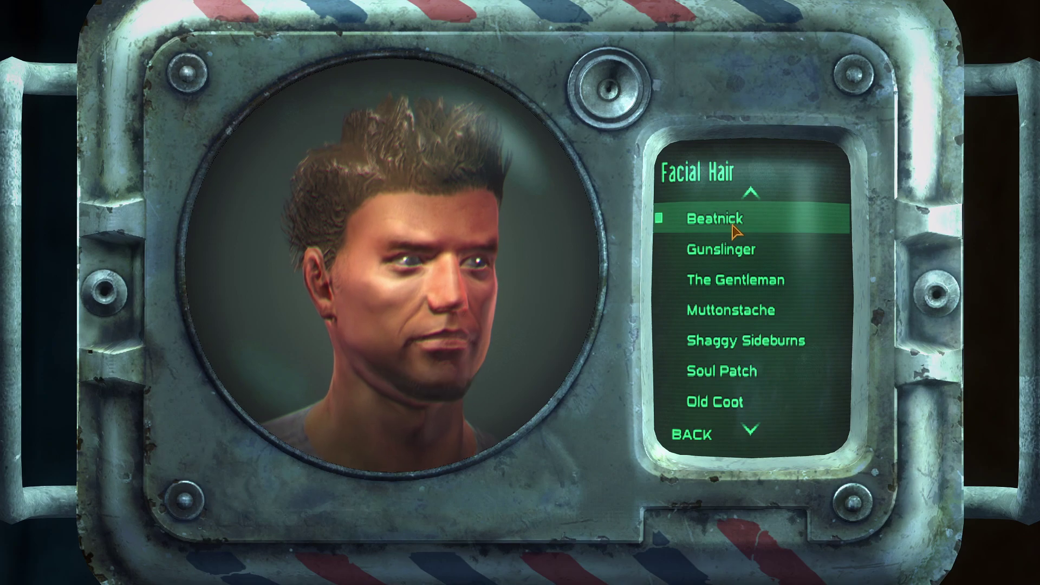
pyautogui.click(685, 433)
# - Choose the Black hair color preset and adjust it to a custom green with R 98 and G 210
pyautogui.click(709, 251)
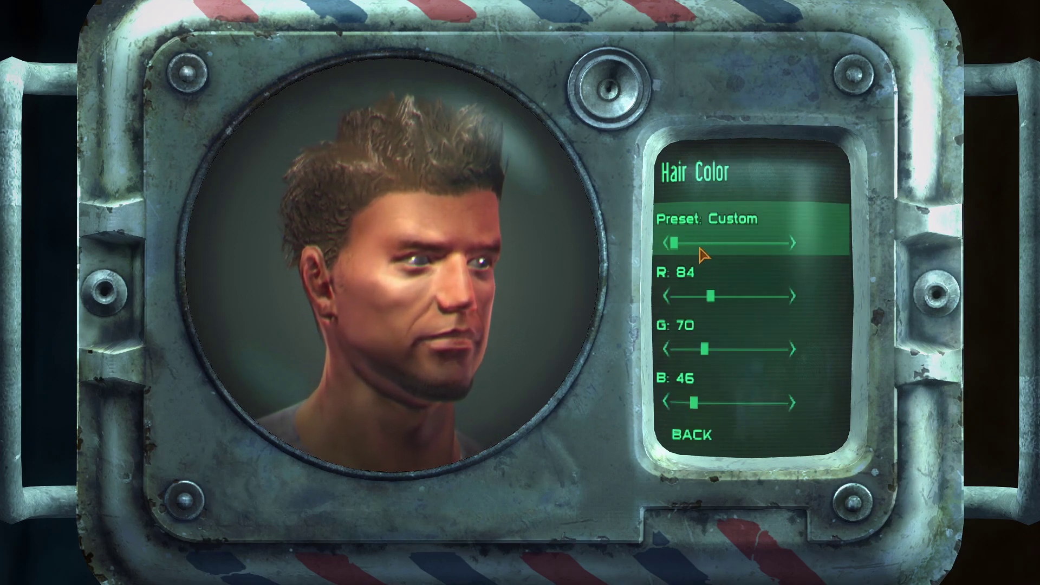
pyautogui.click(738, 251)
pyautogui.click(747, 252)
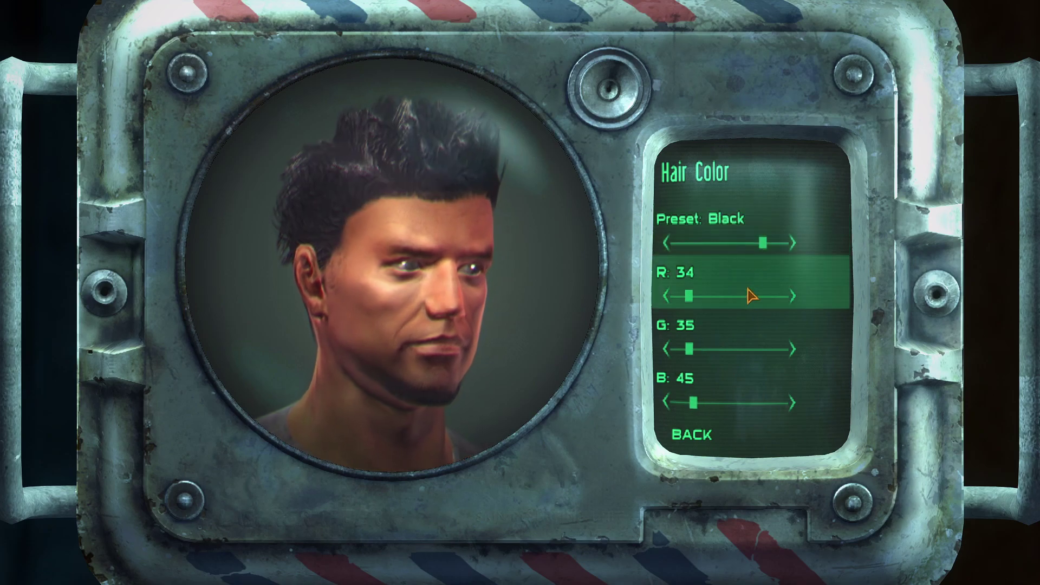
pyautogui.click(758, 301)
pyautogui.click(769, 301)
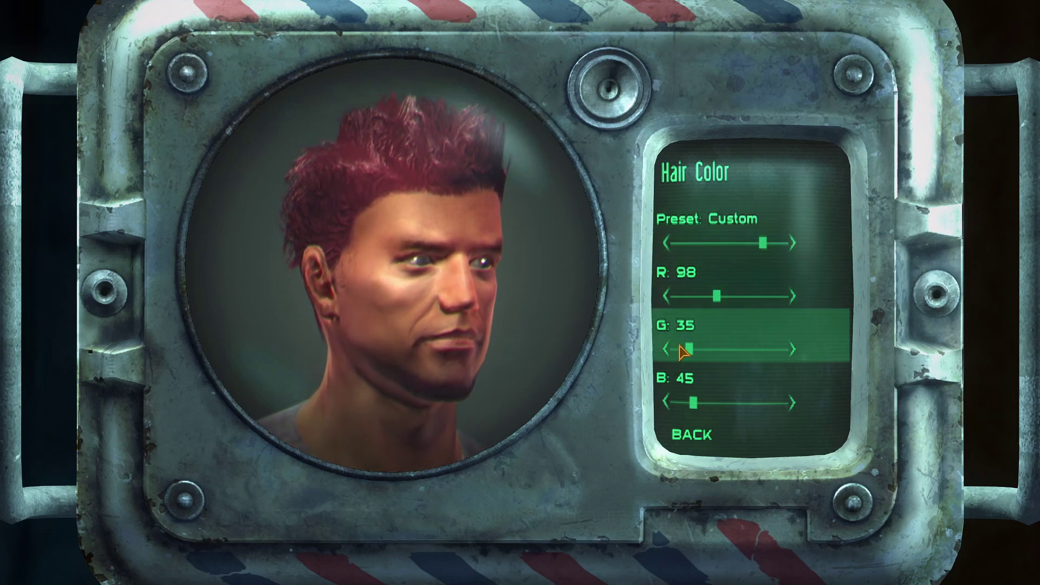
pyautogui.moveTo(693, 351); pyautogui.dragTo(775, 357)
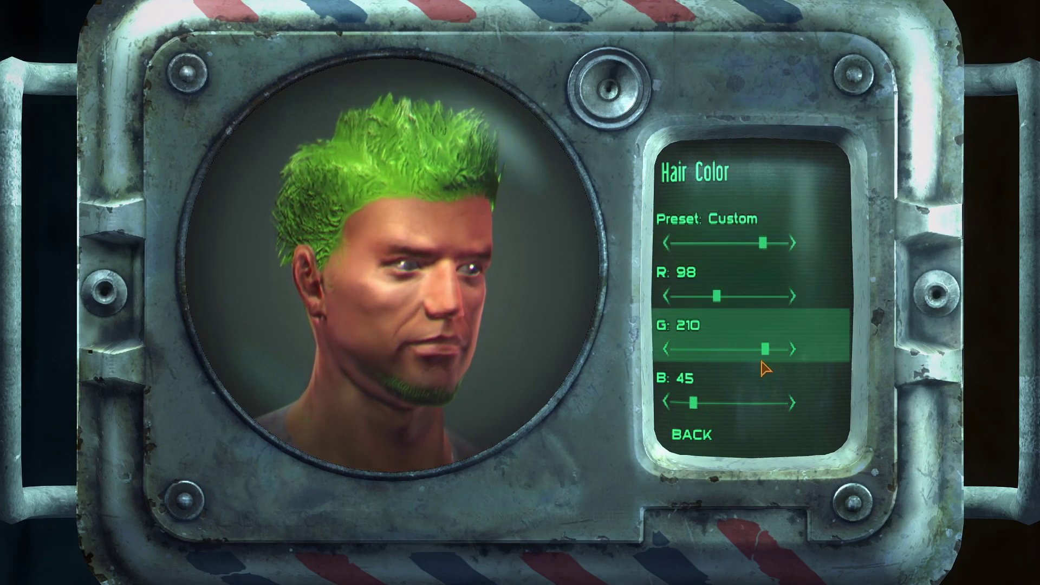
# - Finish and confirm the haircut, and check the new hair on the character in third-person view
pyautogui.click(698, 441)
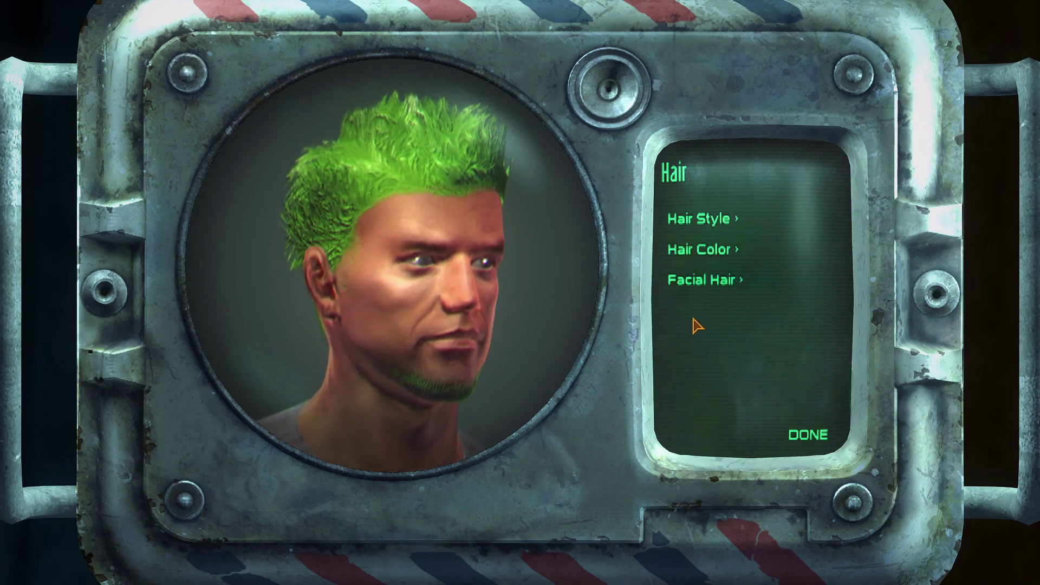
pyautogui.click(807, 434)
pyautogui.click(521, 323)
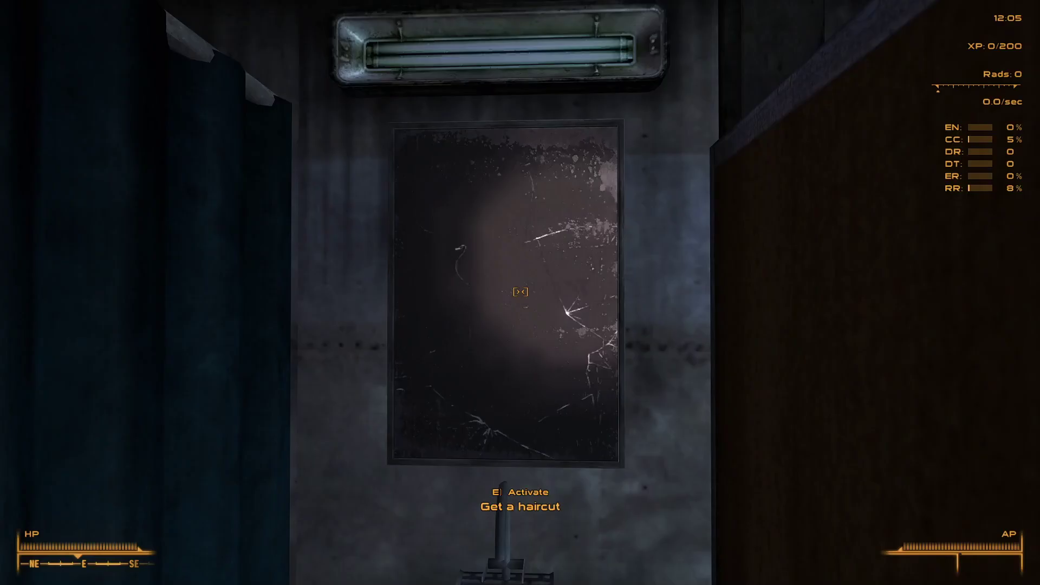
pyautogui.press('f')
pyautogui.press('f')
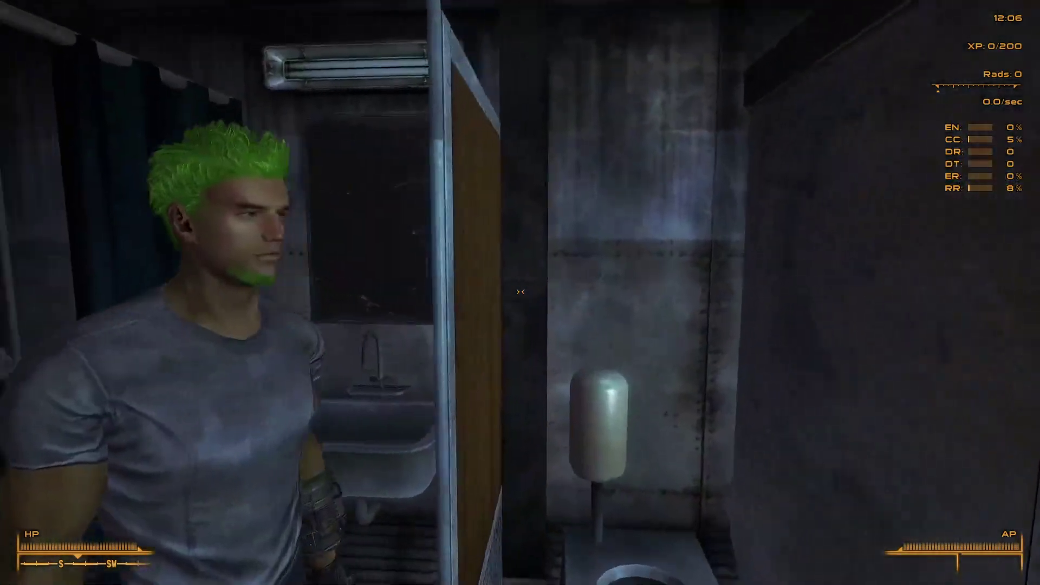
pyautogui.press('f')
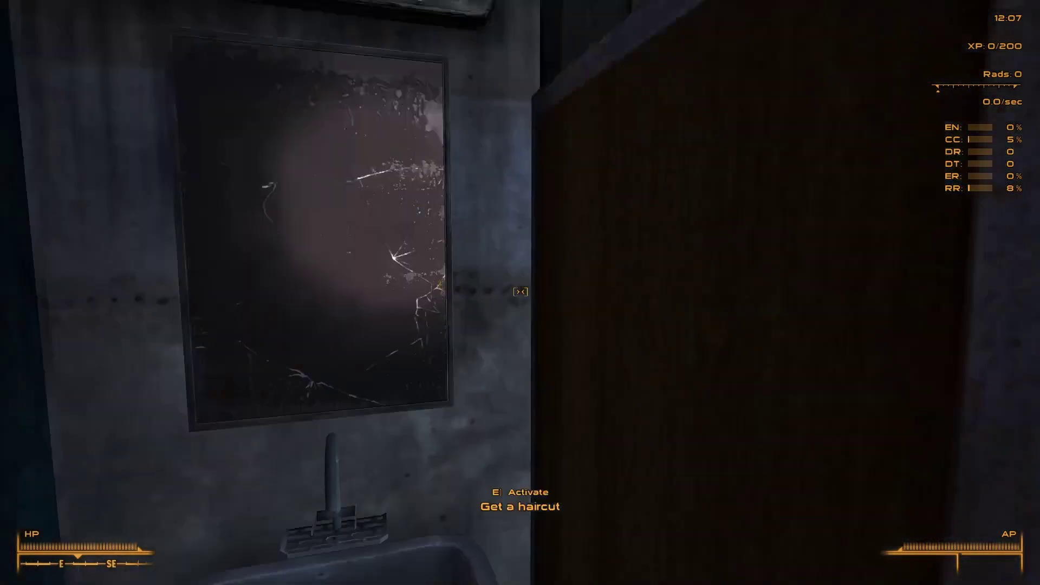
# - Test the mirror with "No, maybe later." and with the haircut option, answering the hair confirmation with both No and Yes
pyautogui.press('e')
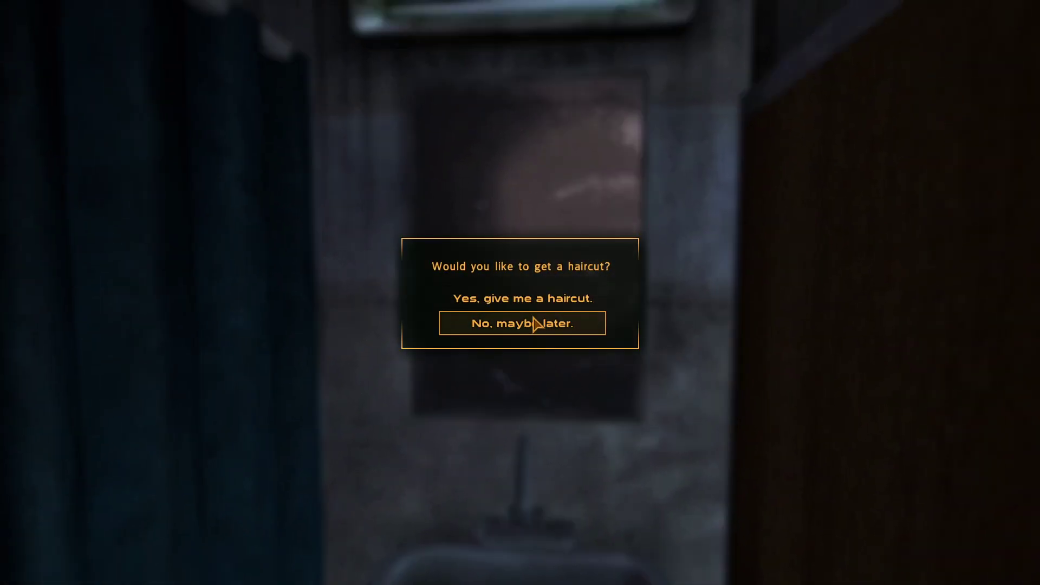
pyautogui.click(492, 328)
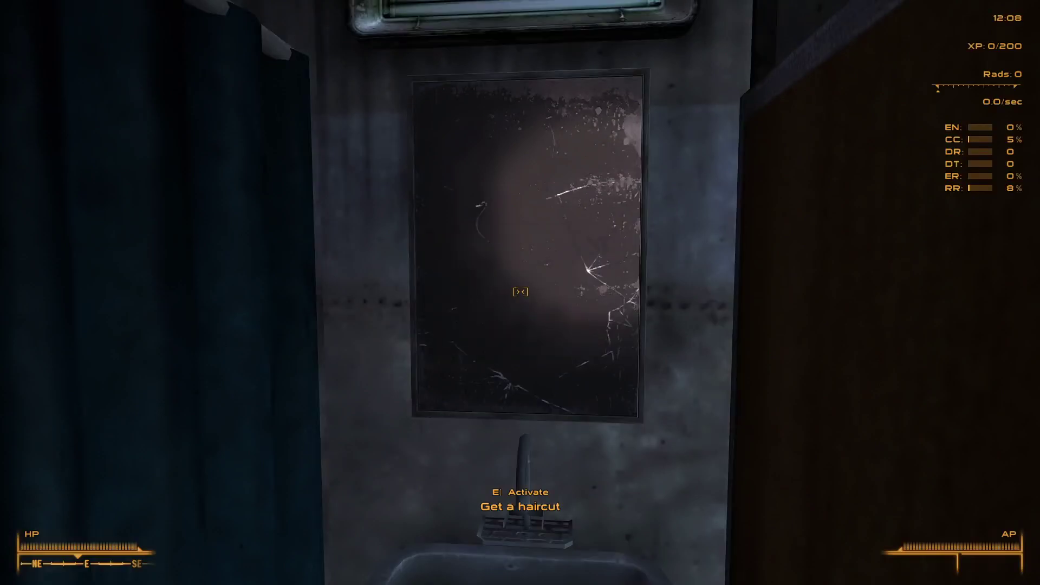
pyautogui.press('e')
pyautogui.click(521, 297)
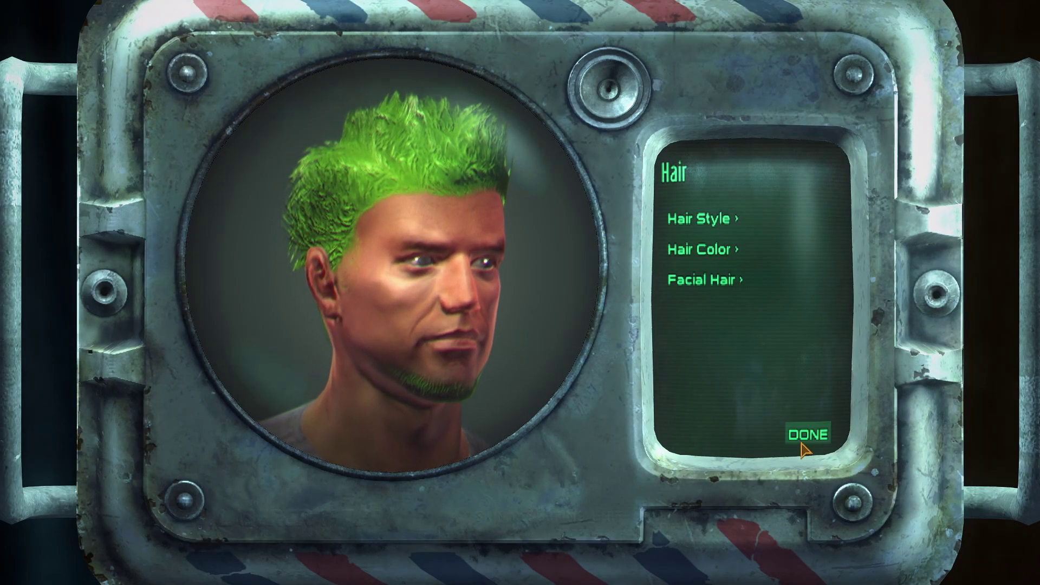
pyautogui.click(806, 437)
pyautogui.click(521, 299)
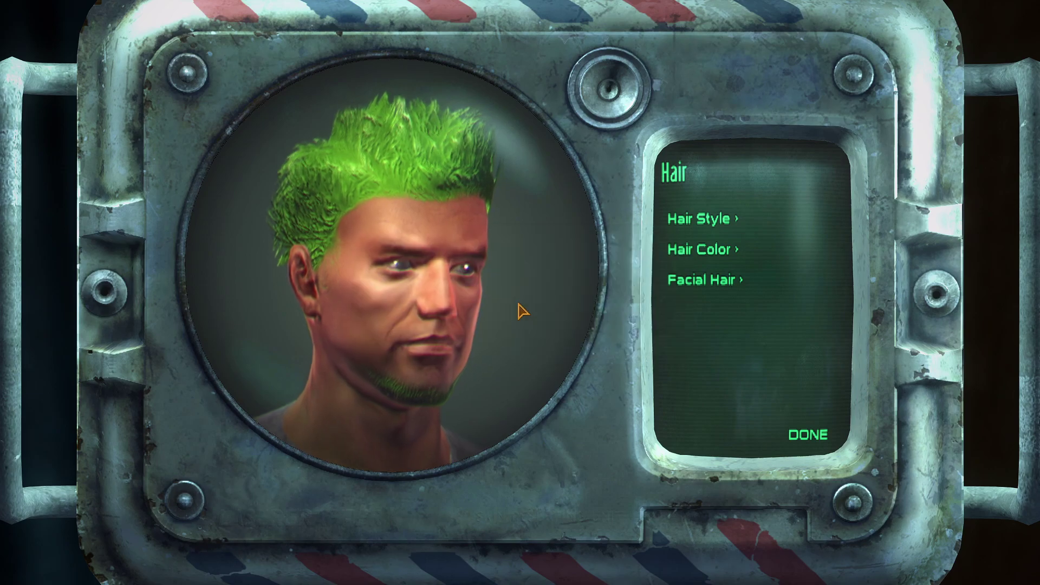
pyautogui.click(783, 435)
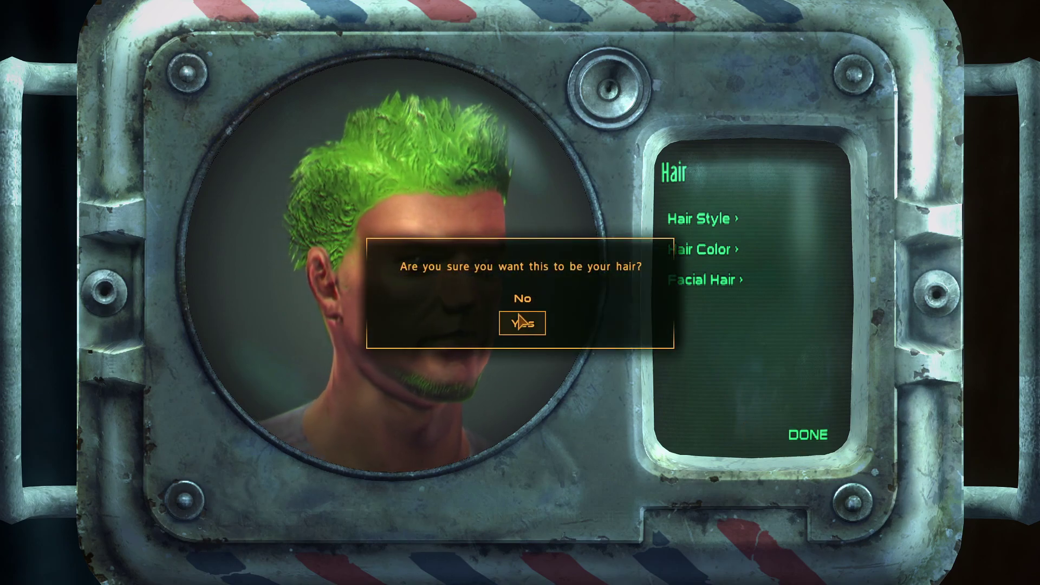
pyautogui.click(519, 325)
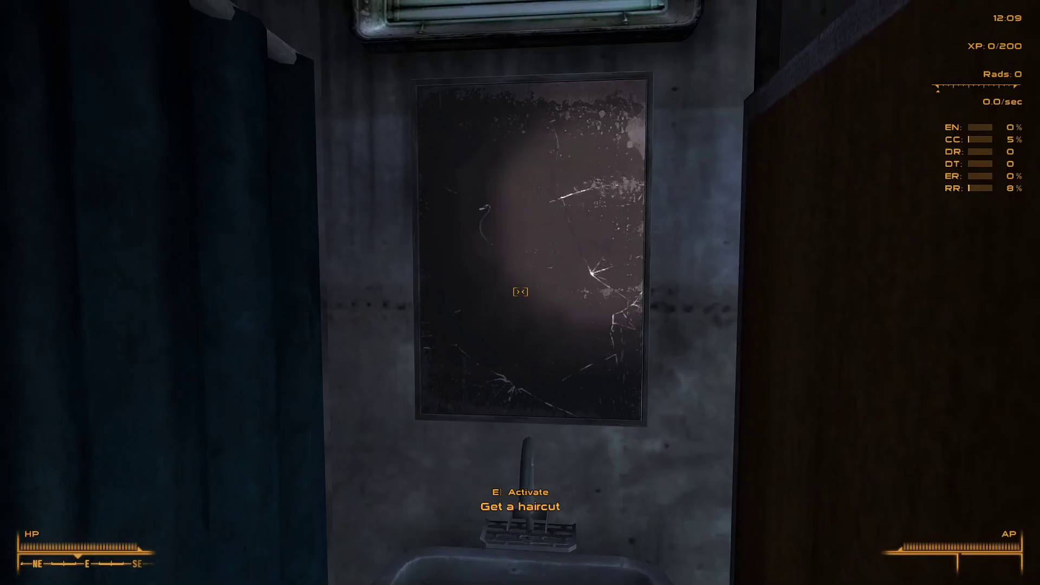
pyautogui.press('f')
pyautogui.press('f')
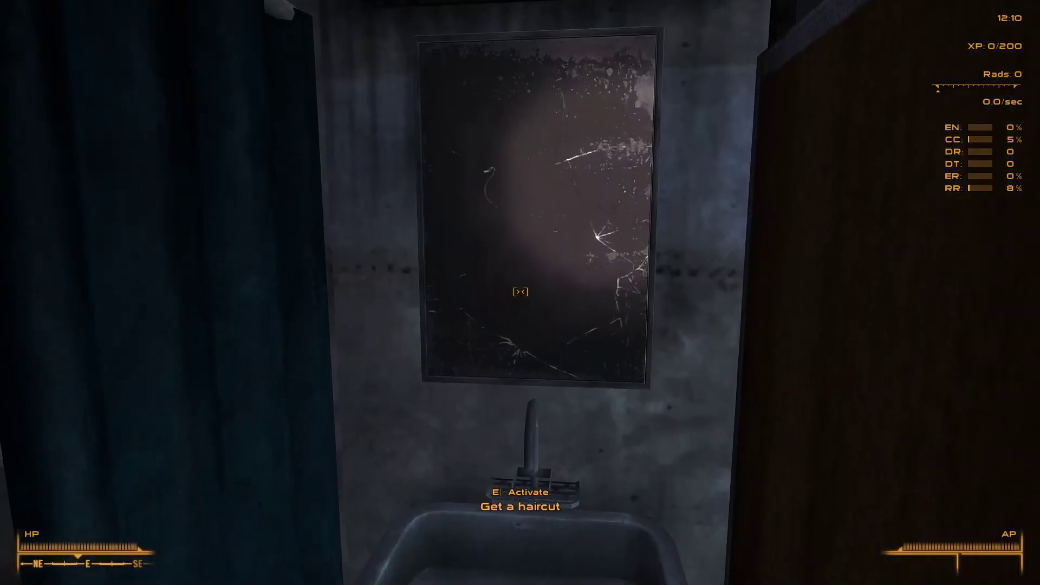
# - Use the shower beside the sink and check its effect on the Pip-Boy's Status page
pyautogui.press('e')
pyautogui.press('s')
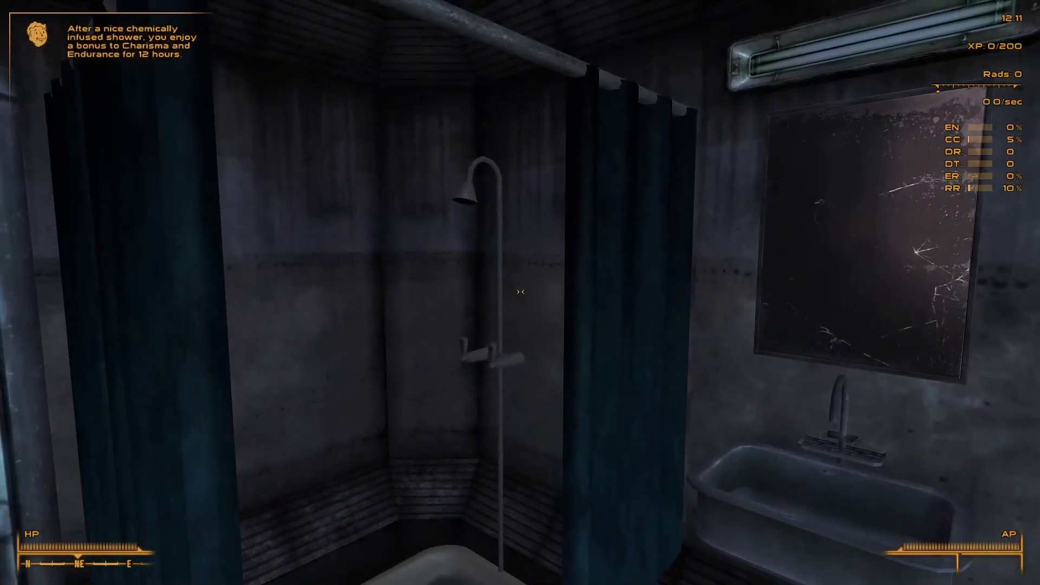
pyautogui.press('w')
pyautogui.press('s')
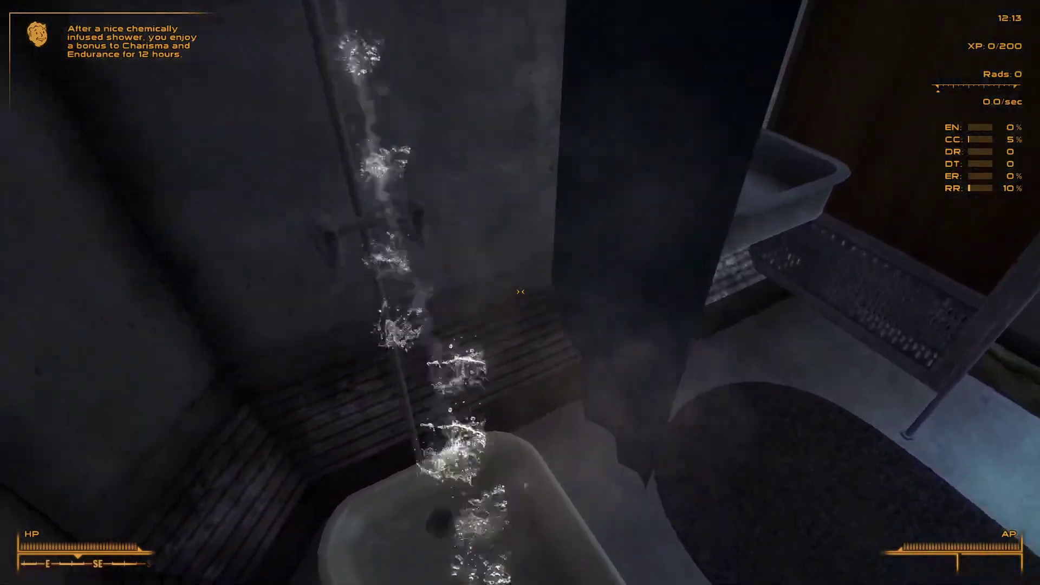
pyautogui.press('w')
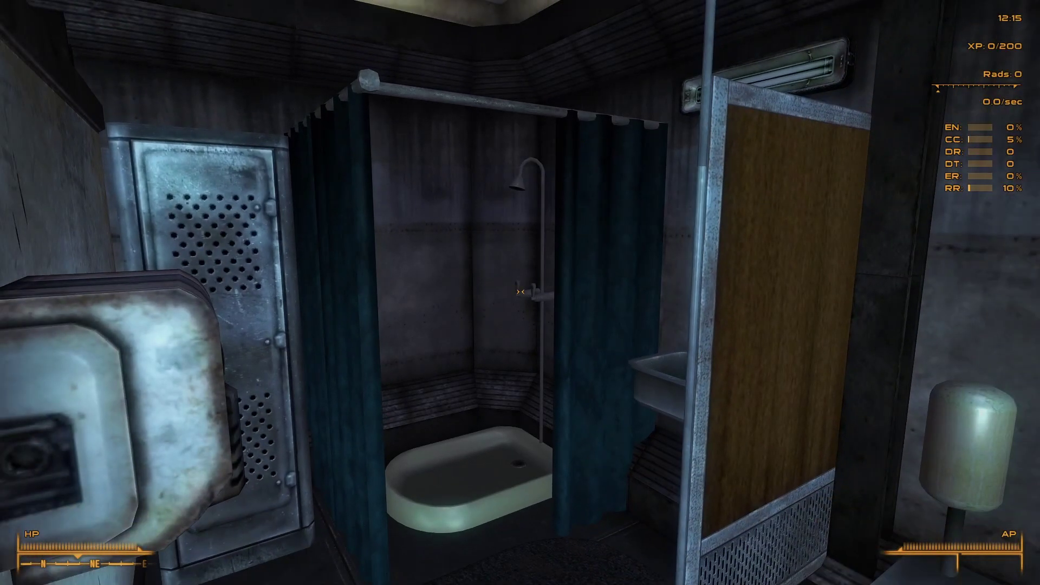
pyautogui.press('Tab')
pyautogui.click(525, 474)
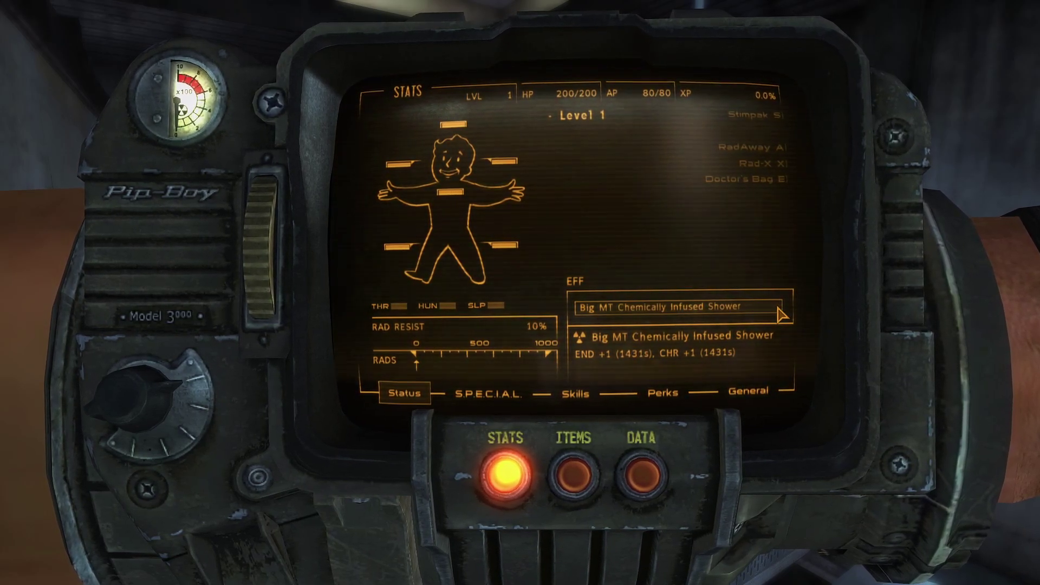
pyautogui.press('Tab')
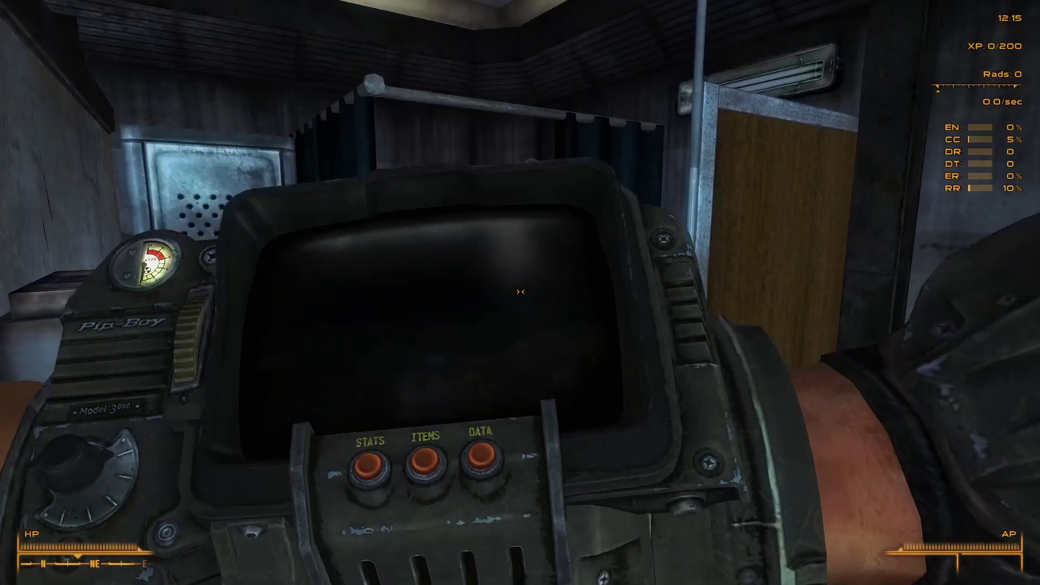
# - Return to the bathroom mirror, activate "Get a haircut" and choose "No, maybe later."
pyautogui.press('w')
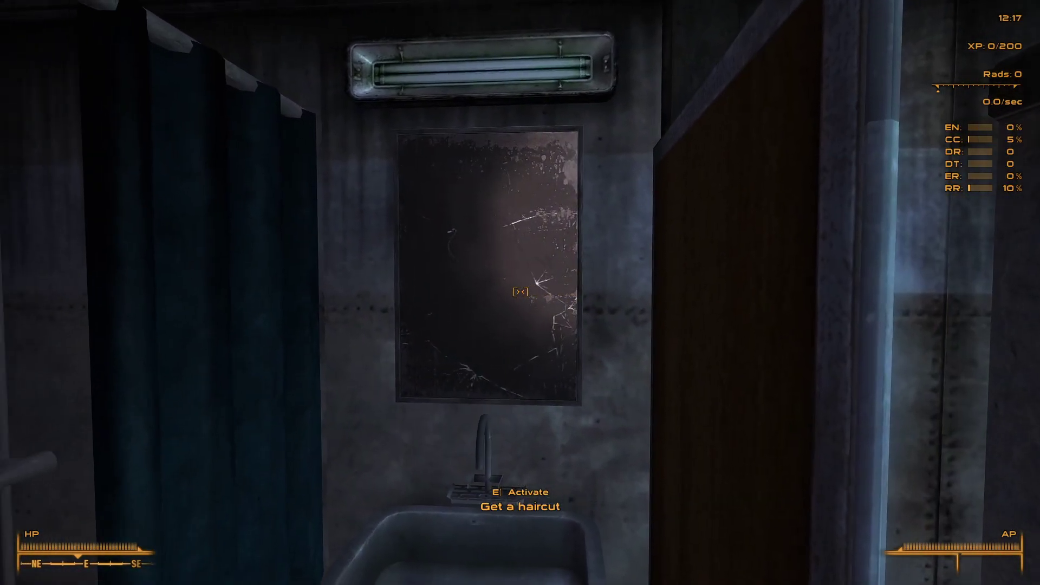
pyautogui.press('e')
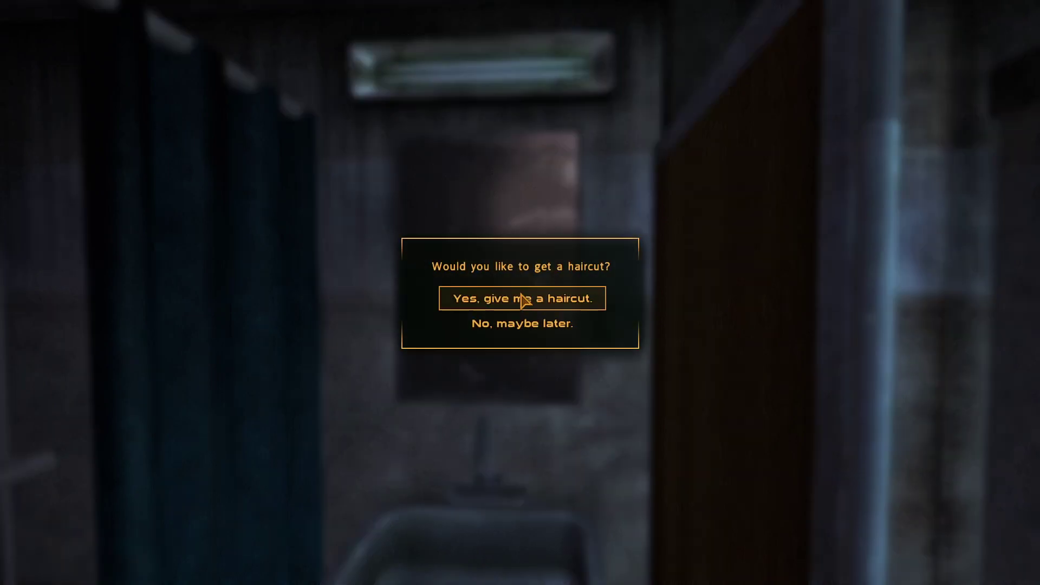
pyautogui.click(529, 323)
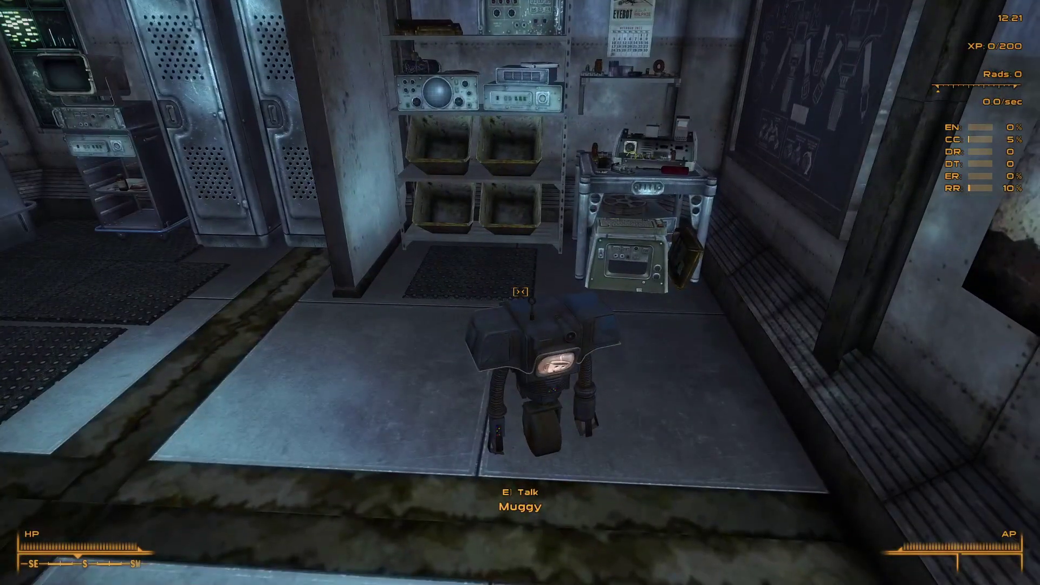
# - Walk back through the Sink, quit the game through its console and return to GECK
pyautogui.press('w')
pyautogui.press('`')
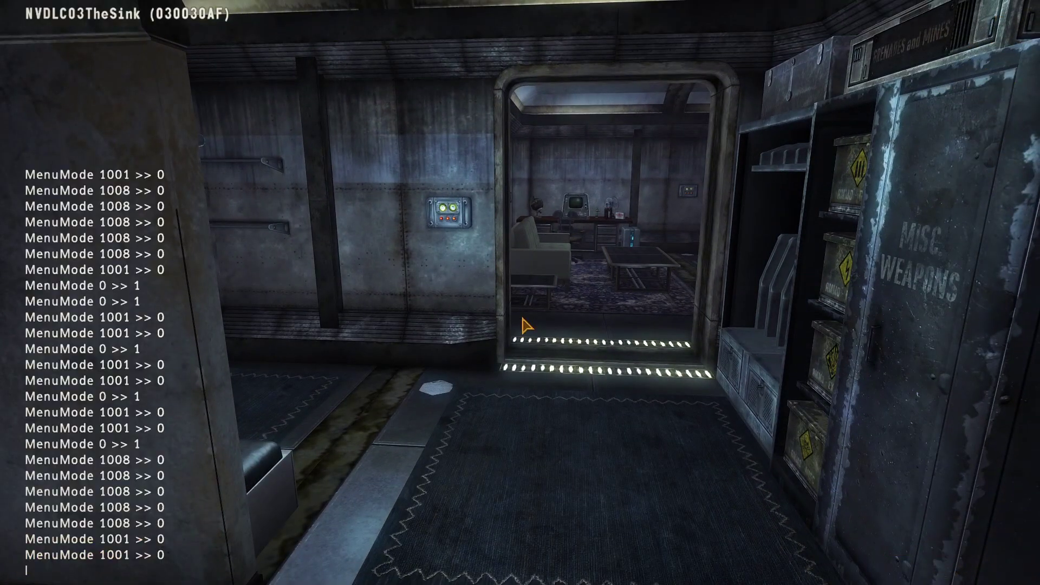
pyautogui.write('qqlq')
pyautogui.press('Return')
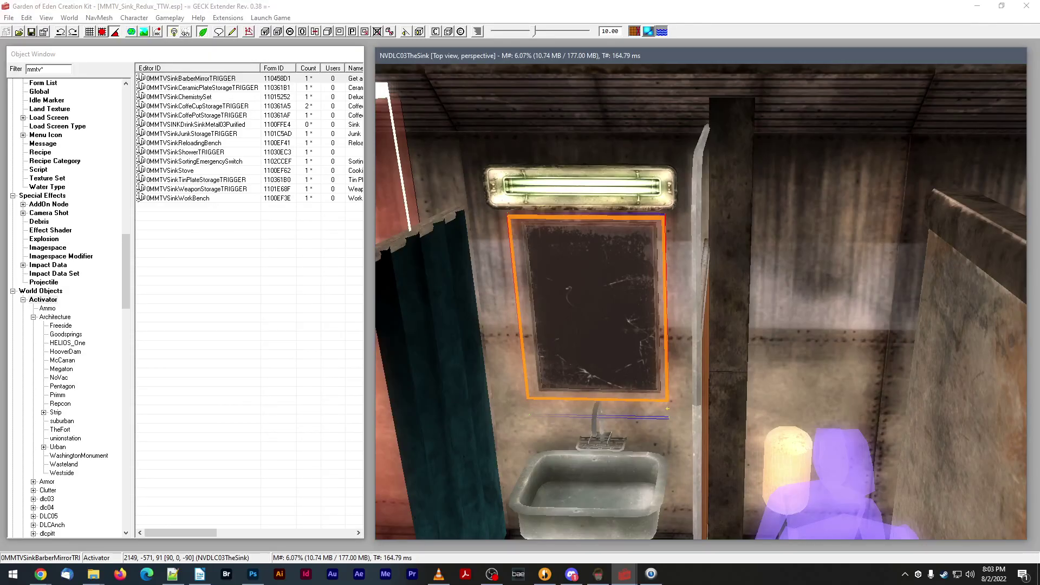
pyautogui.hotkey('alt', 'Tab')
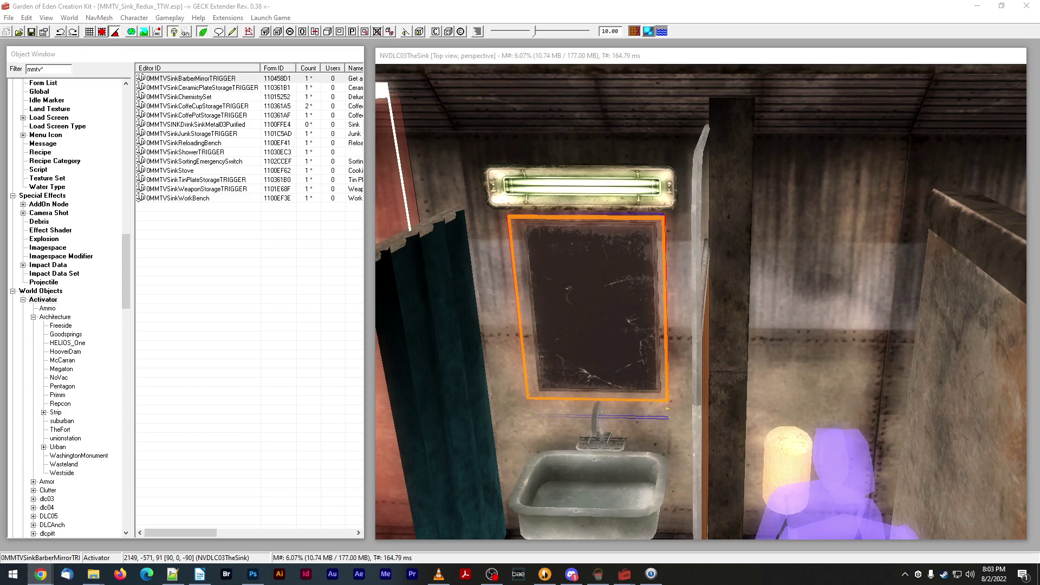
pyautogui.click(302, 330)
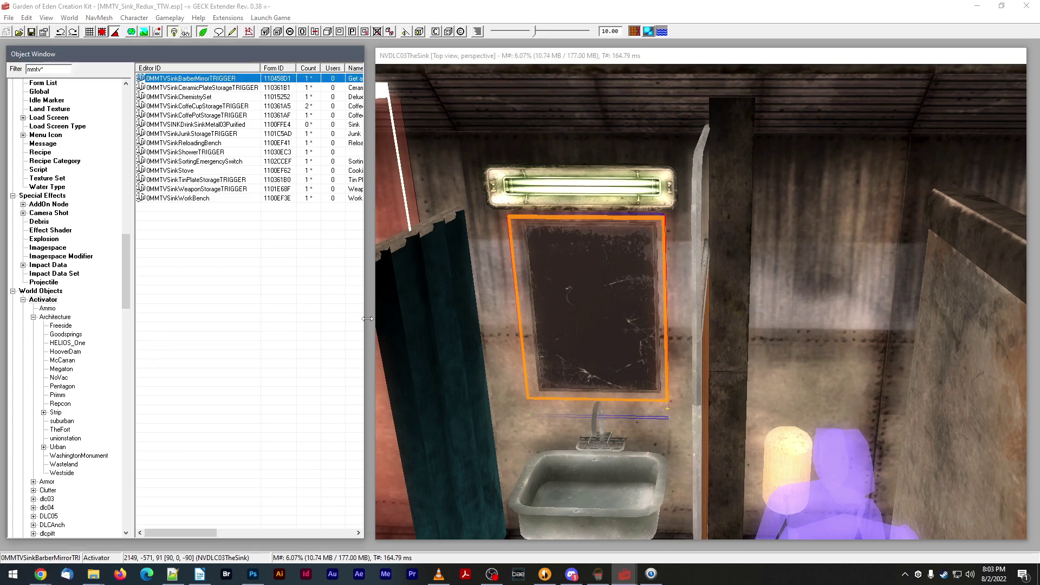
# - Select the light fixture above the bathroom mirror and examine the surrounding Sink interior in the render window
pyautogui.click(529, 224)
pyautogui.keyDown('shift'); pyautogui.moveTo(538, 216); pyautogui.dragTo(548, 200, button='middle'); pyautogui.keyUp('shift')
pyautogui.click(544, 198)
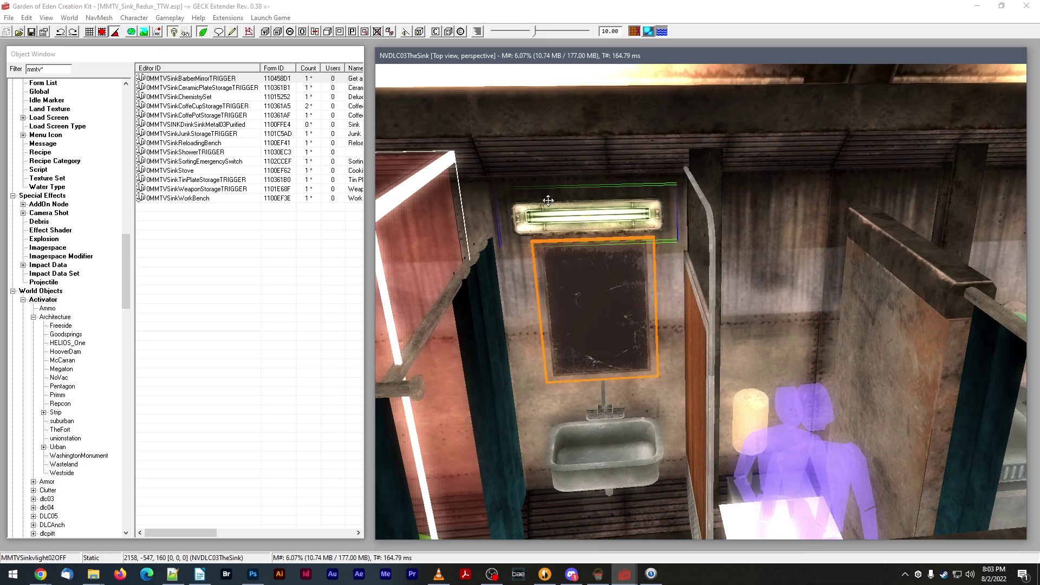
pyautogui.keyDown('shift'); pyautogui.moveTo(548, 200); pyautogui.dragTo(633, 271, button='middle'); pyautogui.keyUp('shift')
pyautogui.keyDown('shift'); pyautogui.moveTo(811, 327); pyautogui.dragTo(778, 328, button='middle'); pyautogui.keyUp('shift')
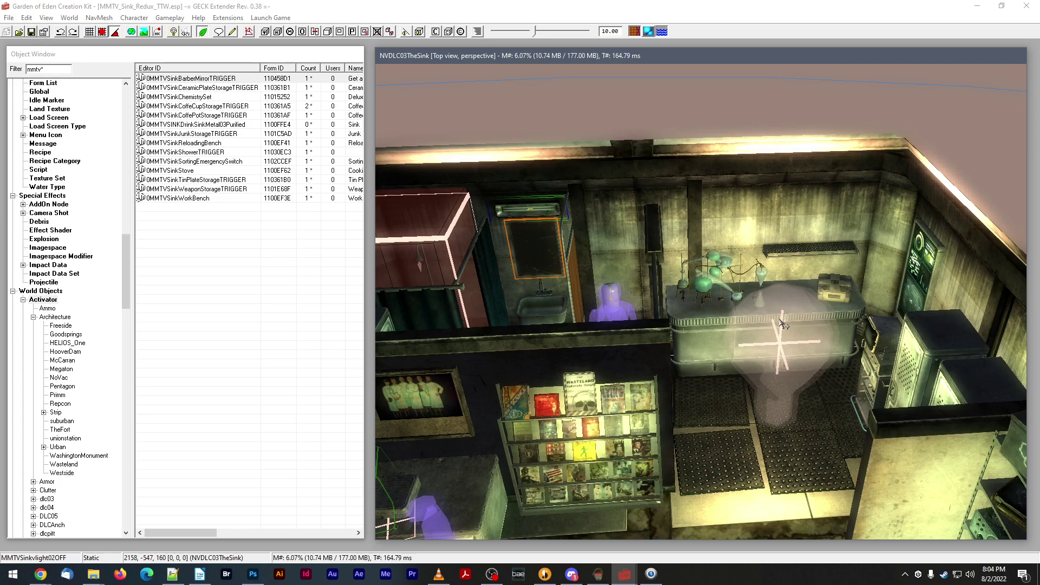
# - Filter the objects by "vligh" and look through the matching Static light fixtures for one like the mirror light
pyautogui.scroll(3, 675, 295)
pyautogui.moveTo(564, 238); pyautogui.dragTo(567, 337, button='middle')
pyautogui.scroll(1, 607, 303)
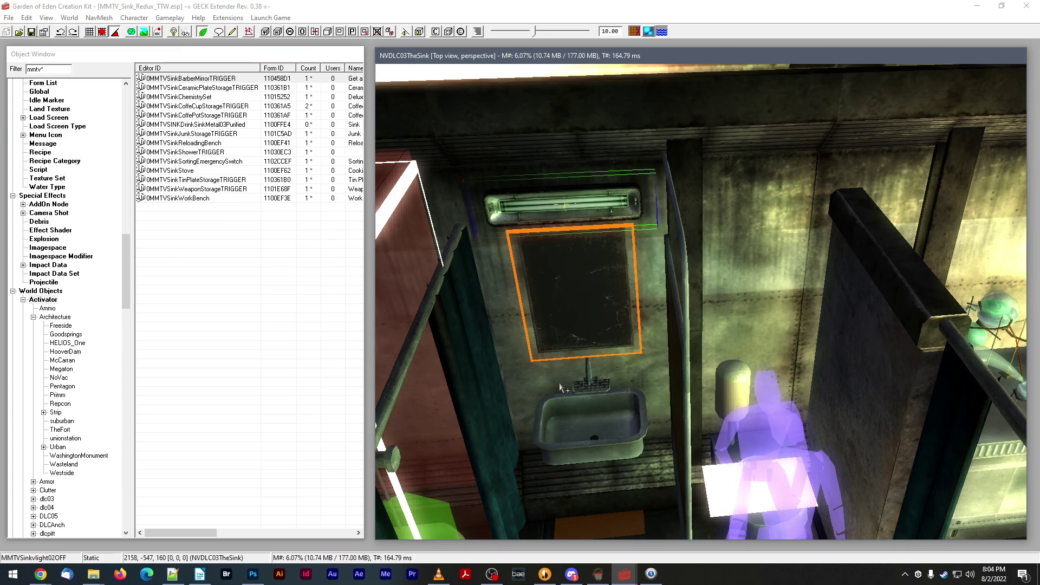
pyautogui.moveTo(594, 331); pyautogui.dragTo(596, 334, button='middle')
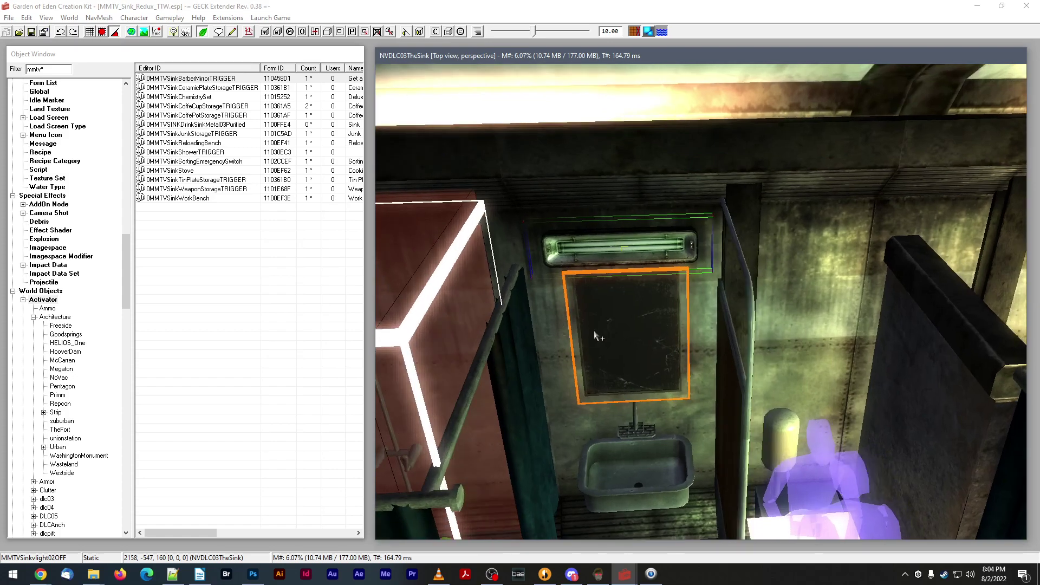
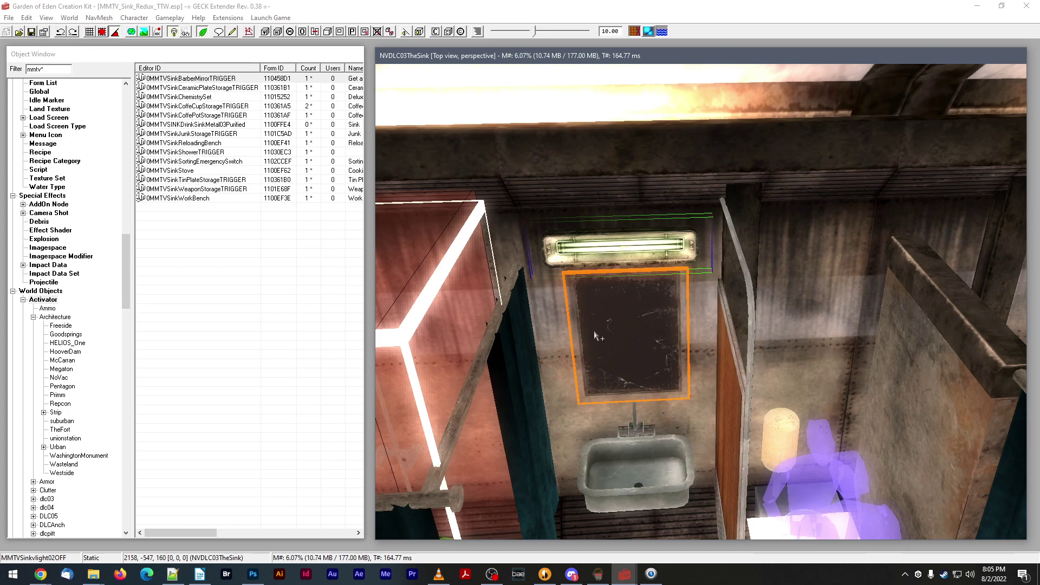
pyautogui.scroll(5, 598, 336)
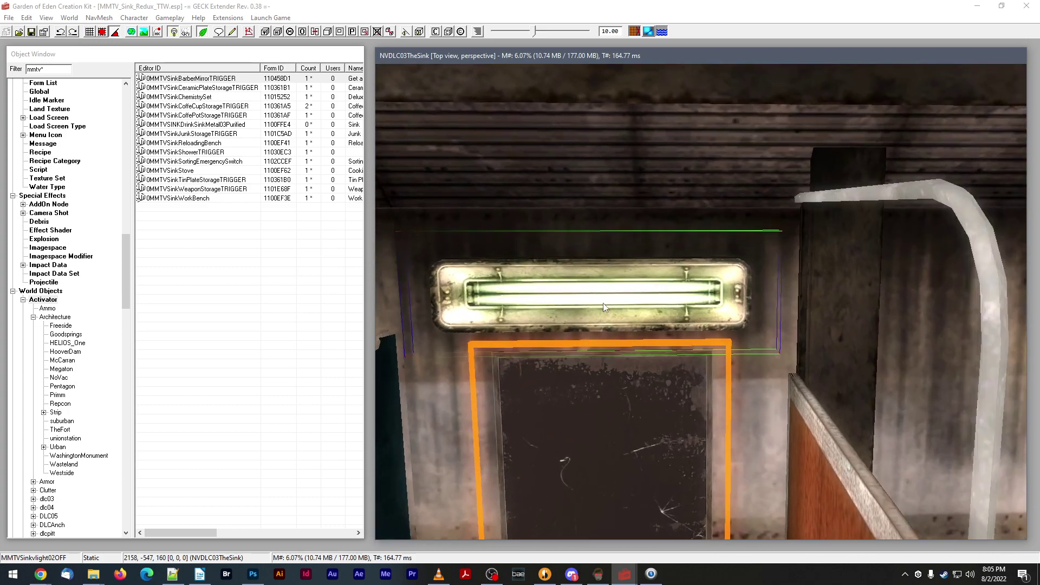
pyautogui.keyDown('shift'); pyautogui.moveTo(603, 306); pyautogui.dragTo(603, 307, button='middle'); pyautogui.keyUp('shift')
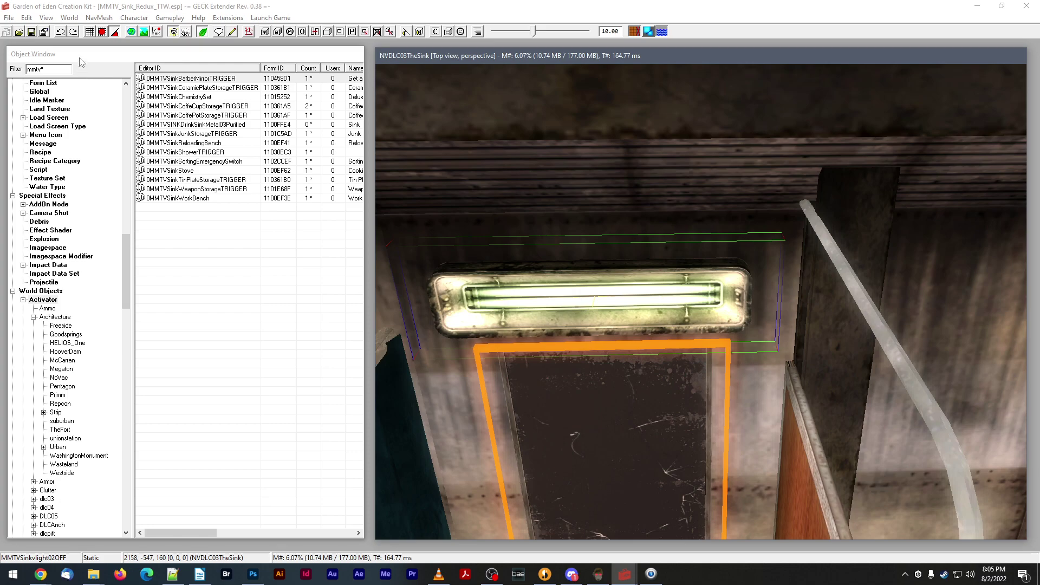
pyautogui.click(17, 69)
pyautogui.write('v')
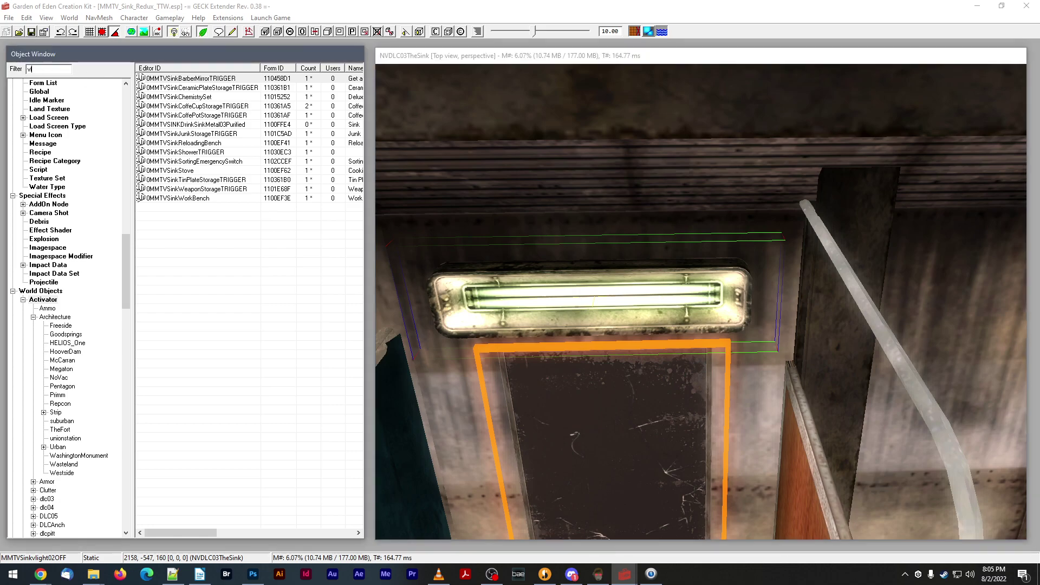
pyautogui.write('ligh')
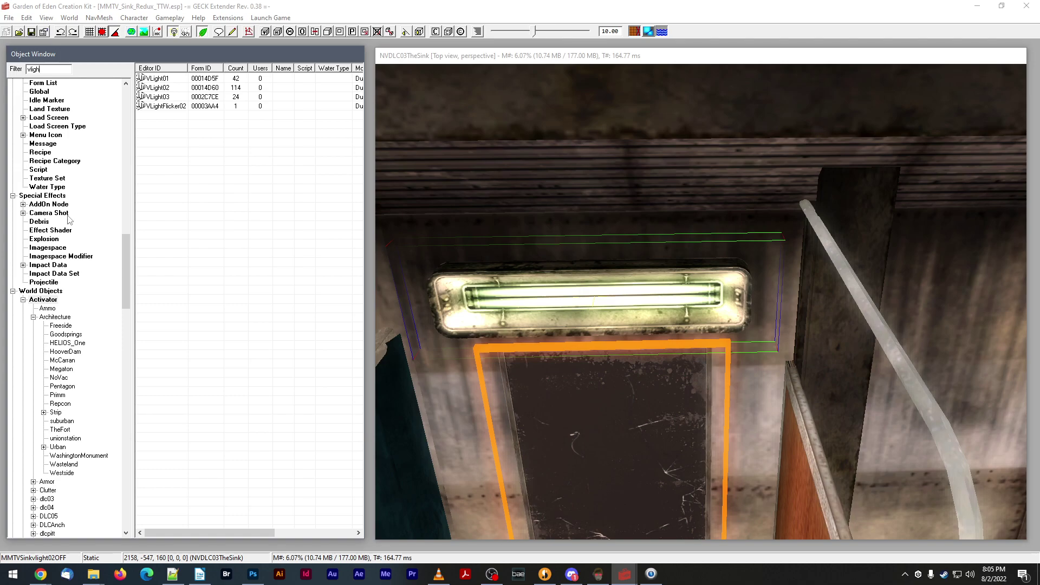
pyautogui.scroll(-20, 33, 364)
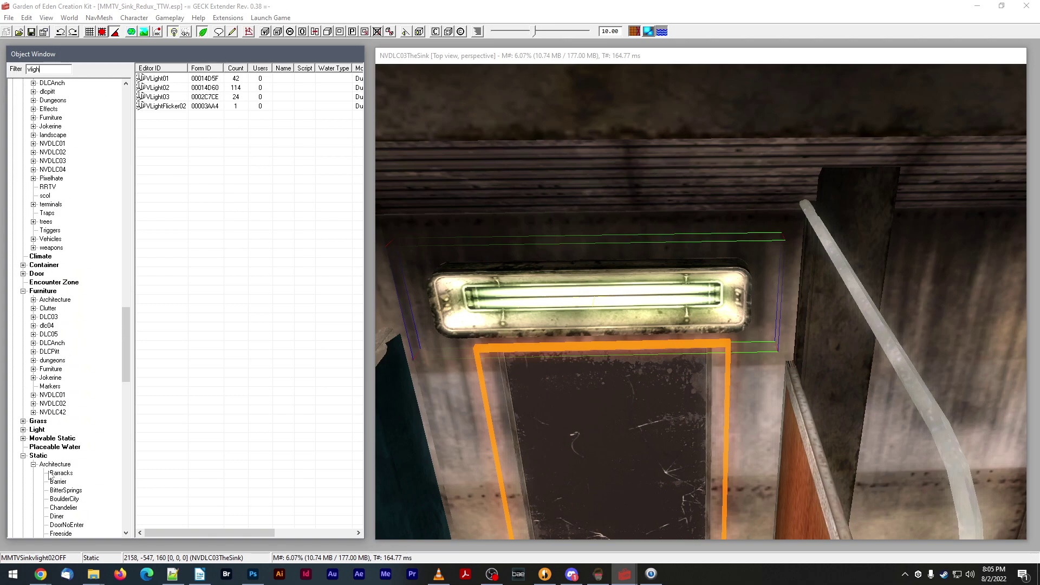
pyautogui.click(41, 378)
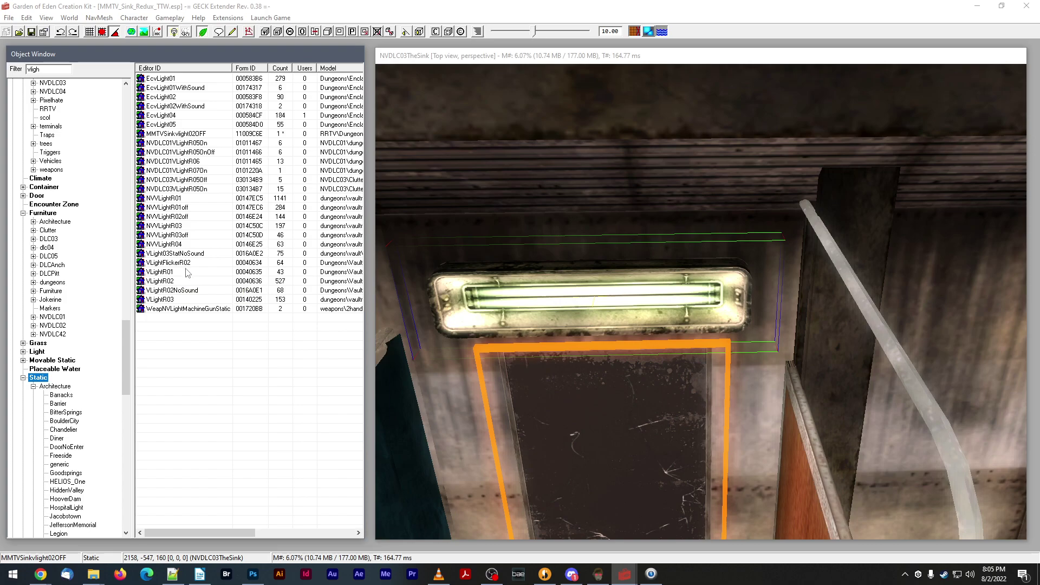
pyautogui.click(190, 208)
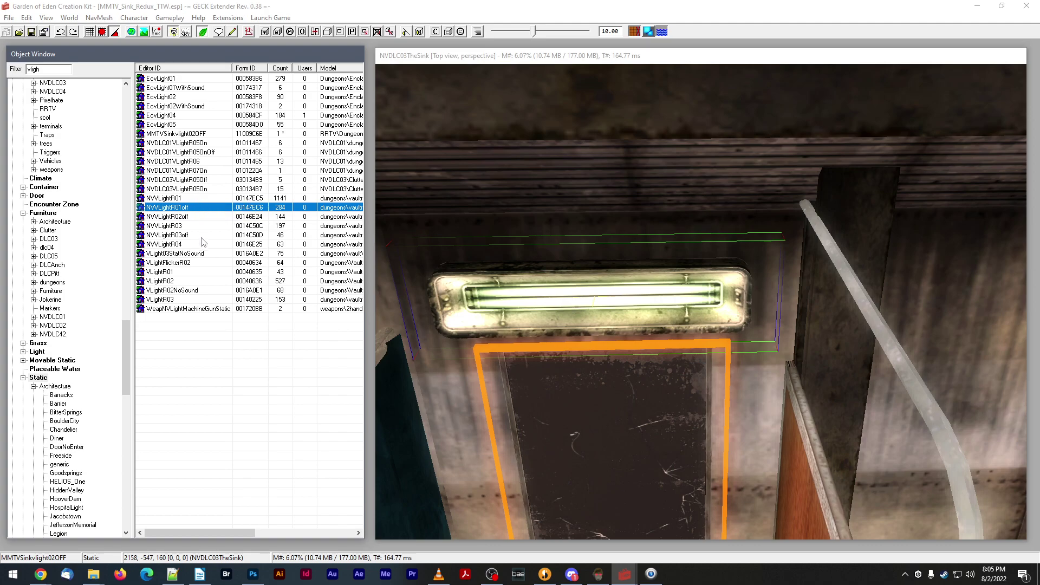
pyautogui.click(560, 311)
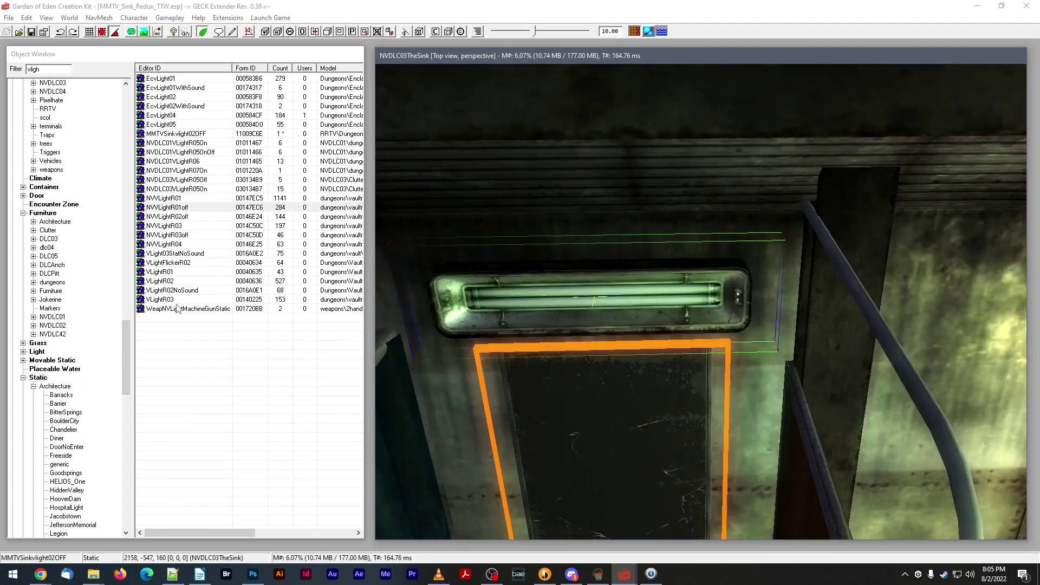
# - Return to the filtered Activator entries and preview the VLight02 model
pyautogui.click(56, 73)
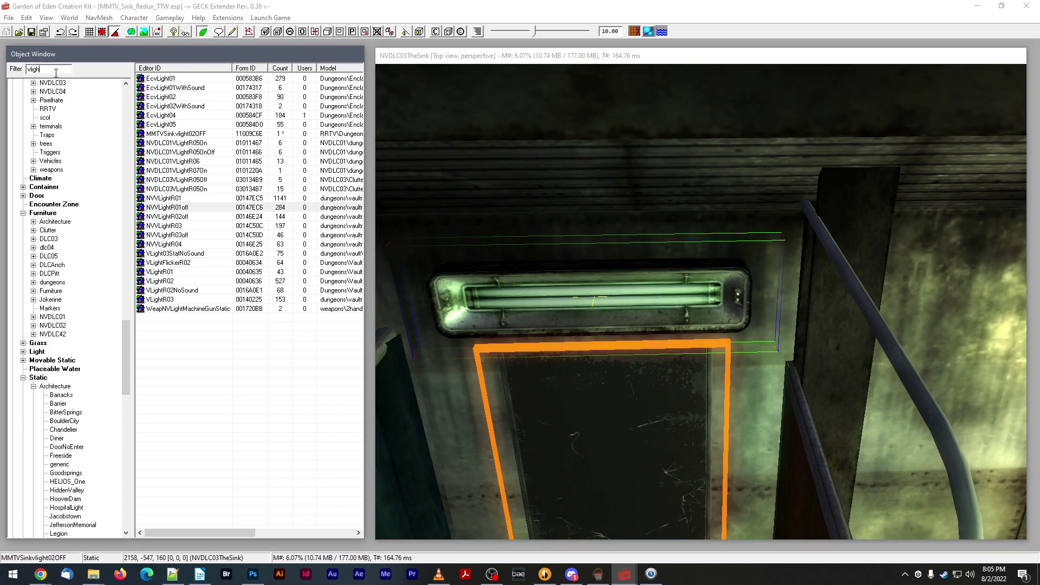
pyautogui.scroll(15, 54, 319)
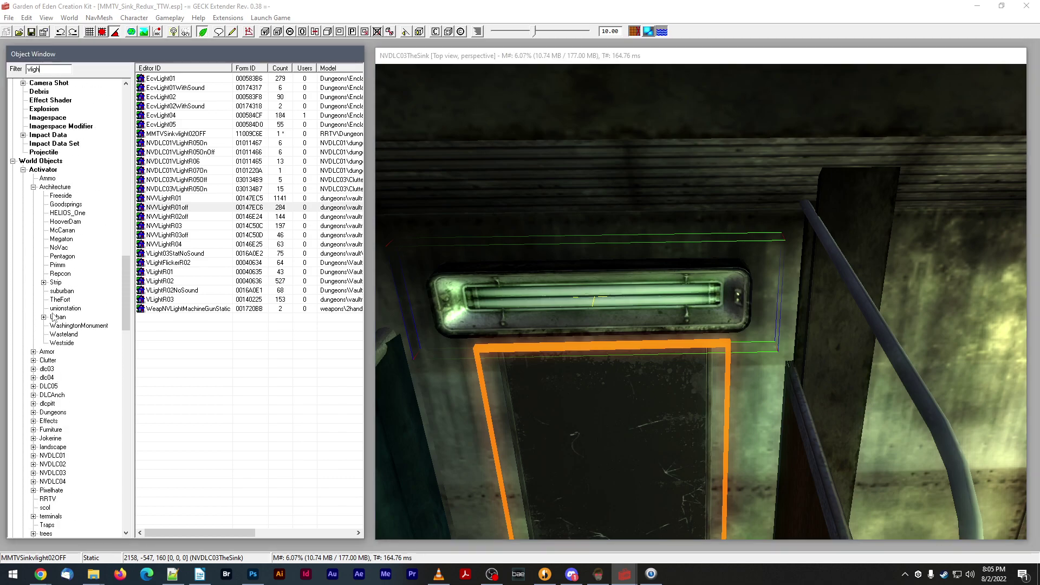
pyautogui.scroll(4, 53, 319)
pyautogui.click(52, 274)
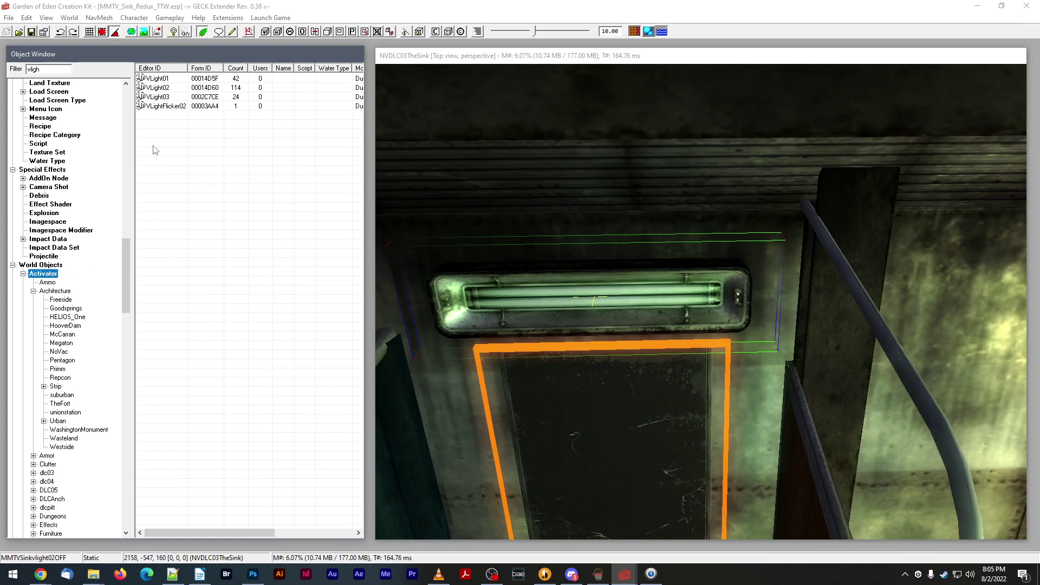
pyautogui.rightClick(160, 88)
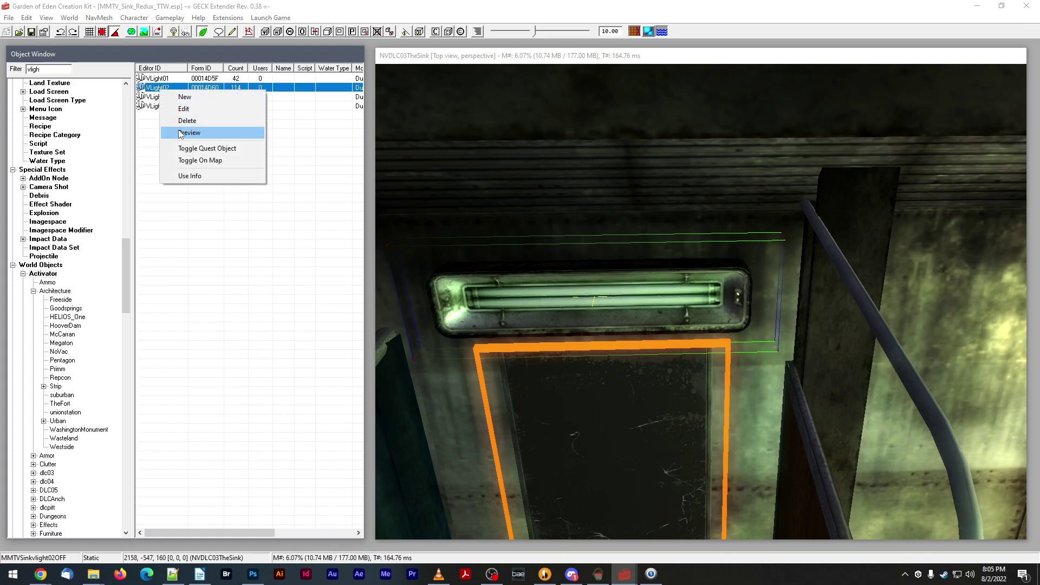
pyautogui.click(180, 134)
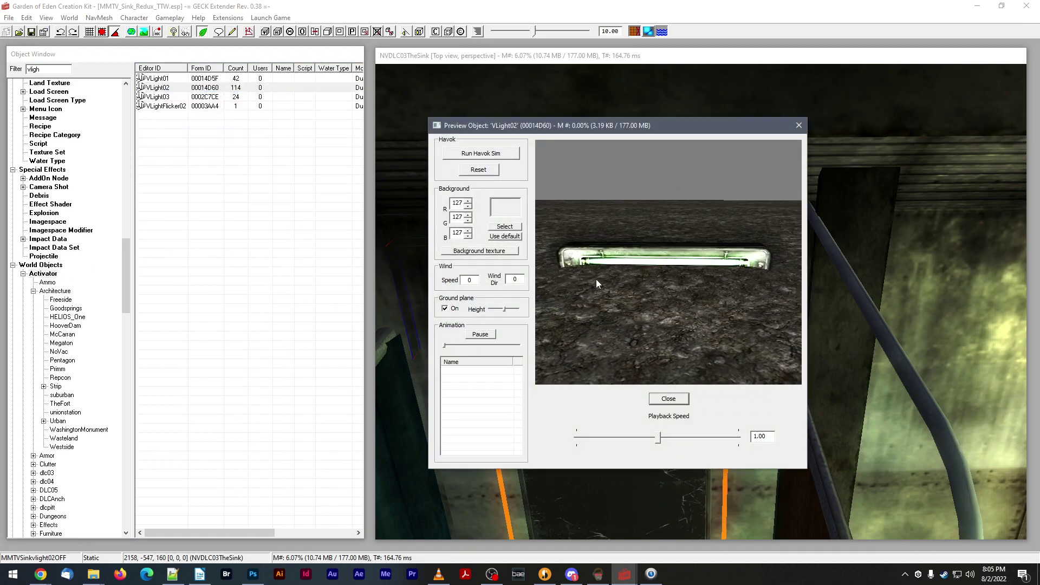
pyautogui.moveTo(554, 302)
pyautogui.mouseDown()
pyautogui.moveTo(579, 288)
pyautogui.moveTo(555, 294)
pyautogui.mouseUp()
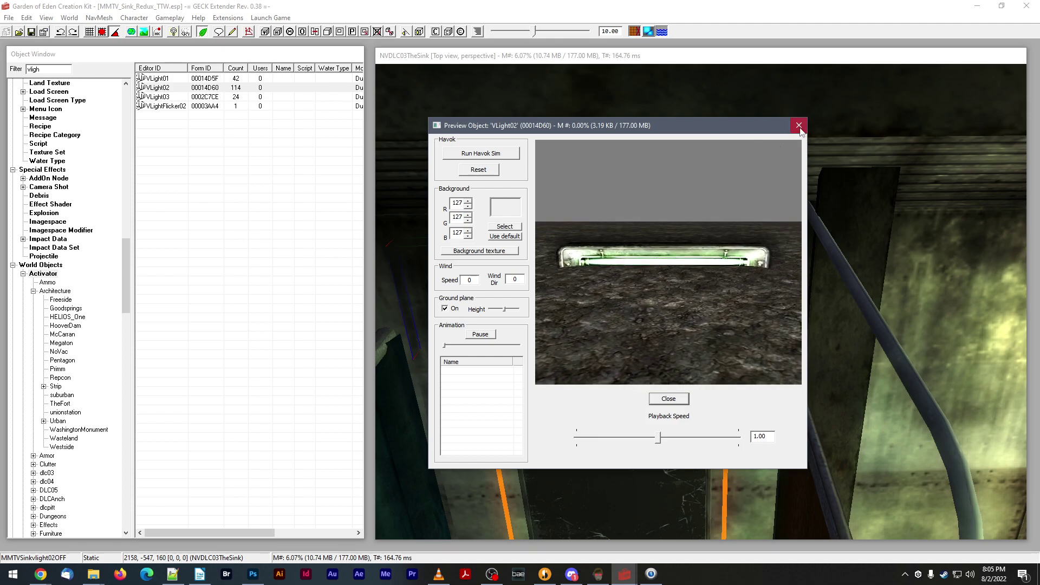
pyautogui.click(799, 126)
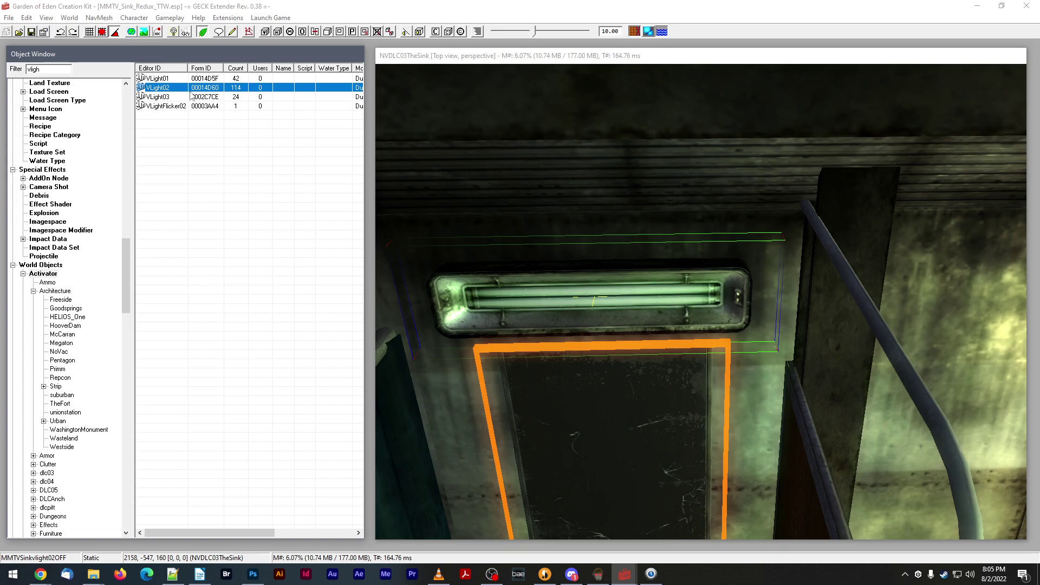
# - Place a VLight02 activator in the Sink cell near the wall above the bathroom mirror
pyautogui.click(585, 306)
pyautogui.press('a')
pyautogui.scroll(-3, 586, 307)
pyautogui.press('shift')
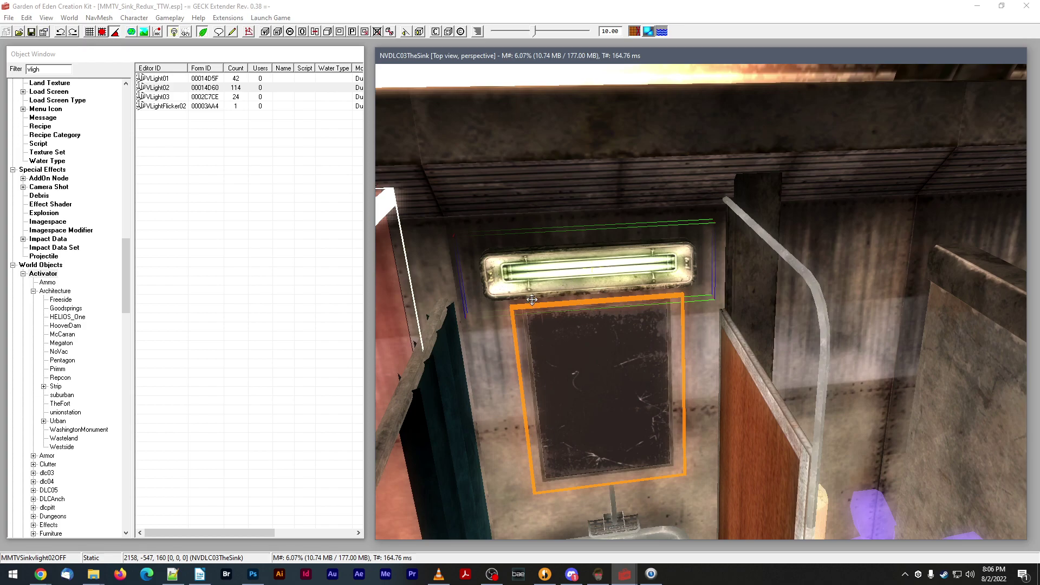
pyautogui.press('a')
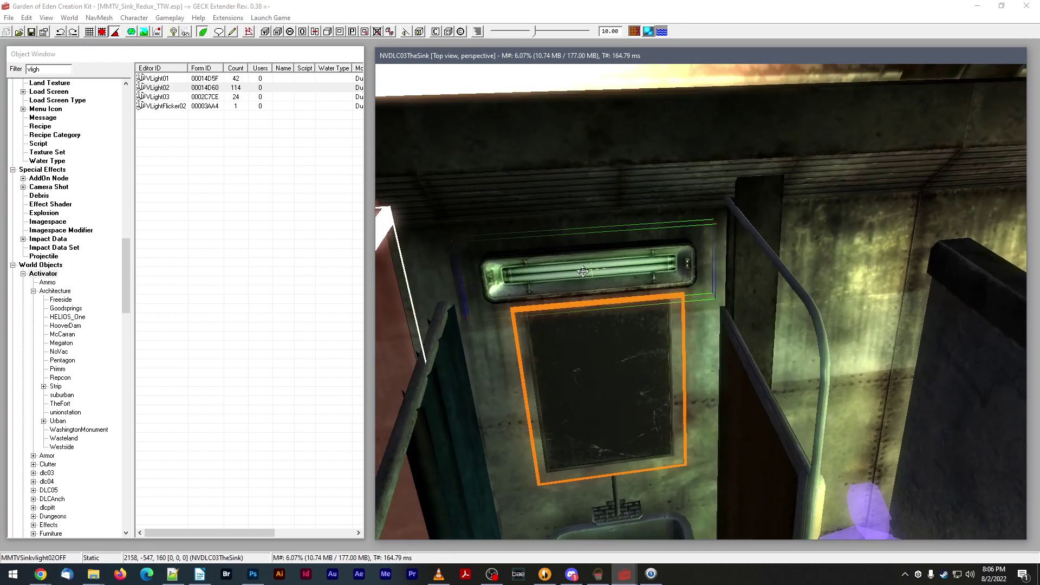
pyautogui.press('shift')
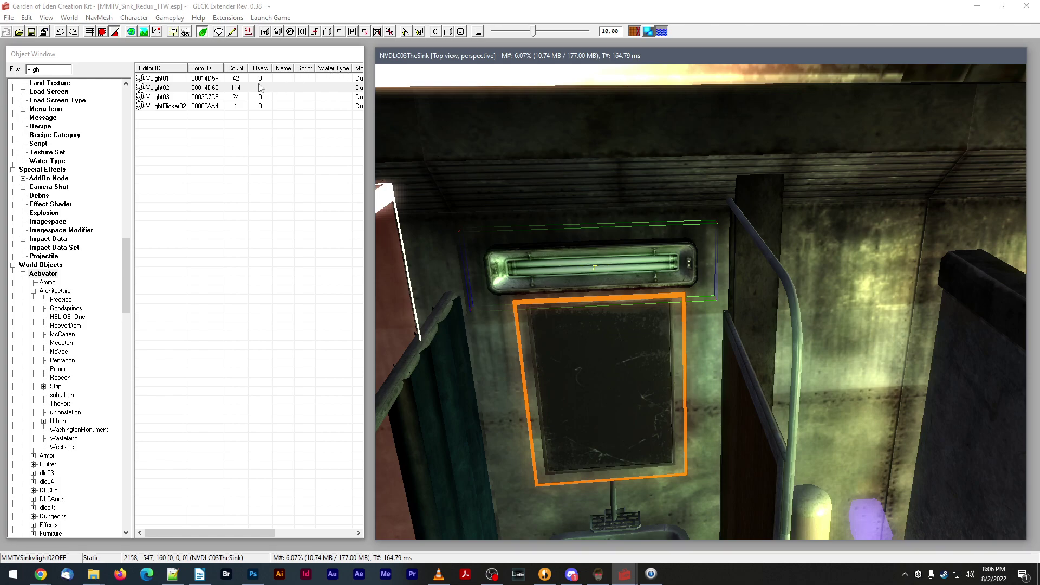
pyautogui.moveTo(149, 80); pyautogui.dragTo(613, 182)
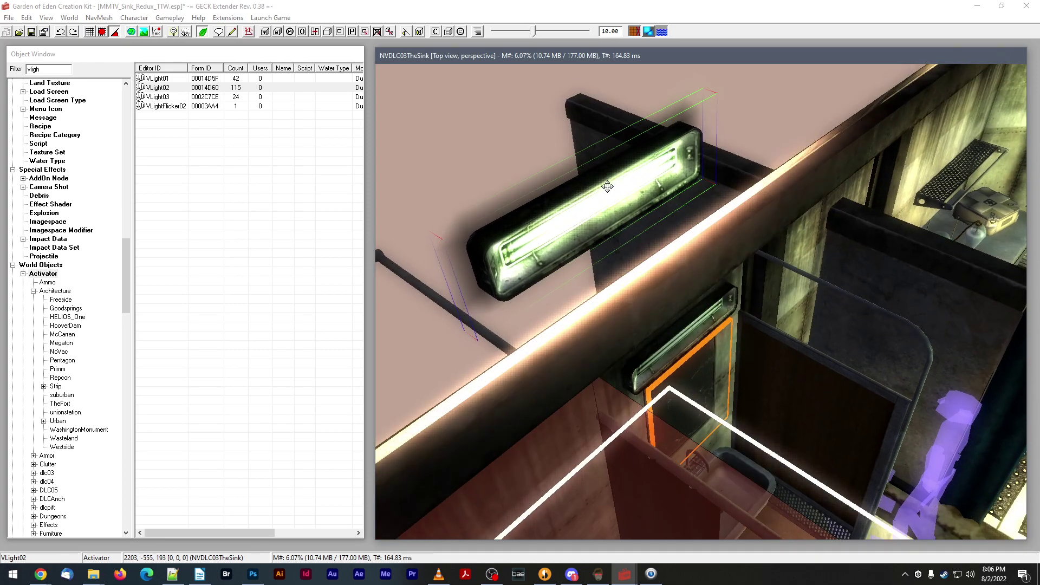
# - Inspect the base activator settings of the placed VLight02 and leave its reference unedited
pyautogui.doubleClick(606, 184)
pyautogui.click(598, 169)
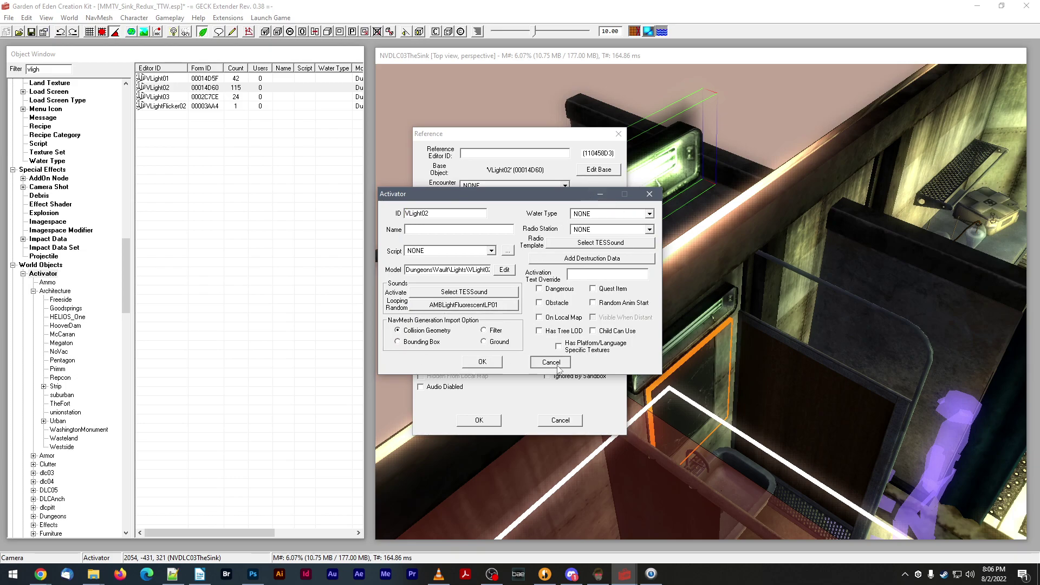
pyautogui.click(482, 361)
pyautogui.click(560, 420)
# - Check the position and scale of the existing light fixture above the bathroom mirror
pyautogui.click(669, 338)
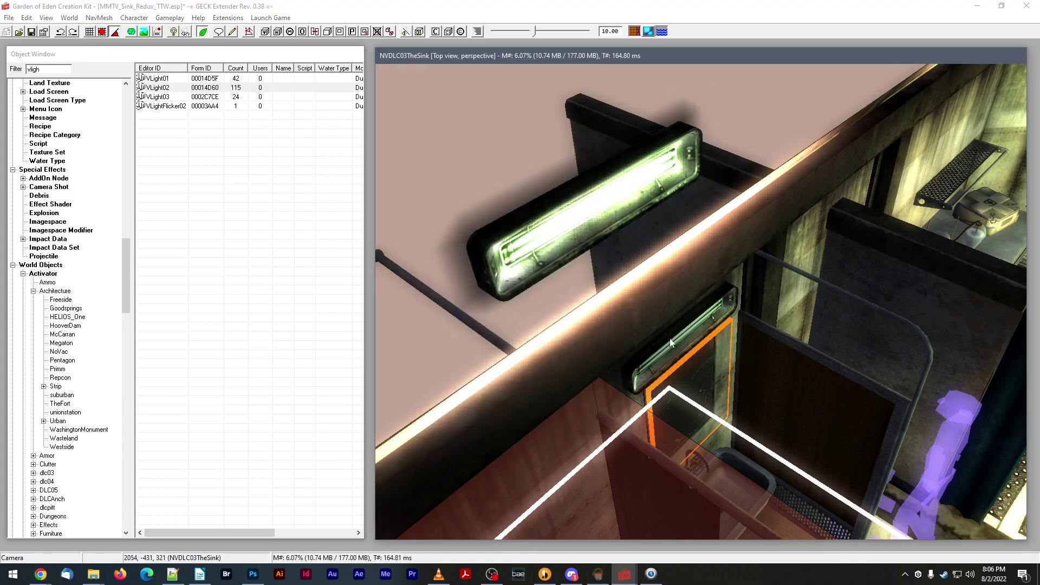
pyautogui.keyDown('shift'); pyautogui.moveTo(669, 338); pyautogui.dragTo(654, 333, button='middle'); pyautogui.keyUp('shift')
pyautogui.doubleClick(655, 333)
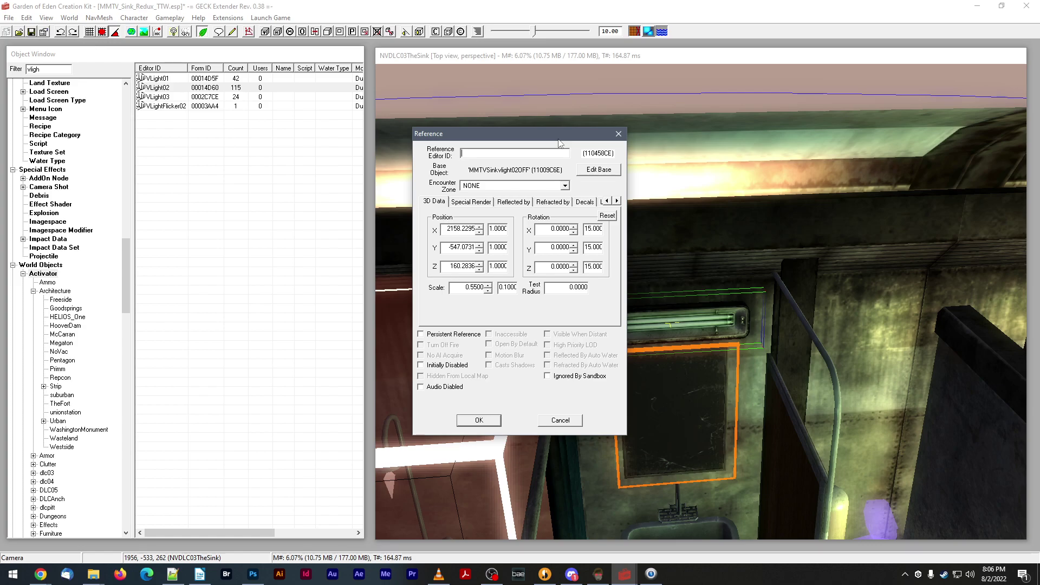
pyautogui.click(561, 420)
# - Move the placed VLight02 to the room side of the wall above the mirror and set its scale to 0.5
pyautogui.keyDown('shift'); pyautogui.moveTo(576, 417); pyautogui.dragTo(621, 357, button='middle'); pyautogui.keyUp('shift')
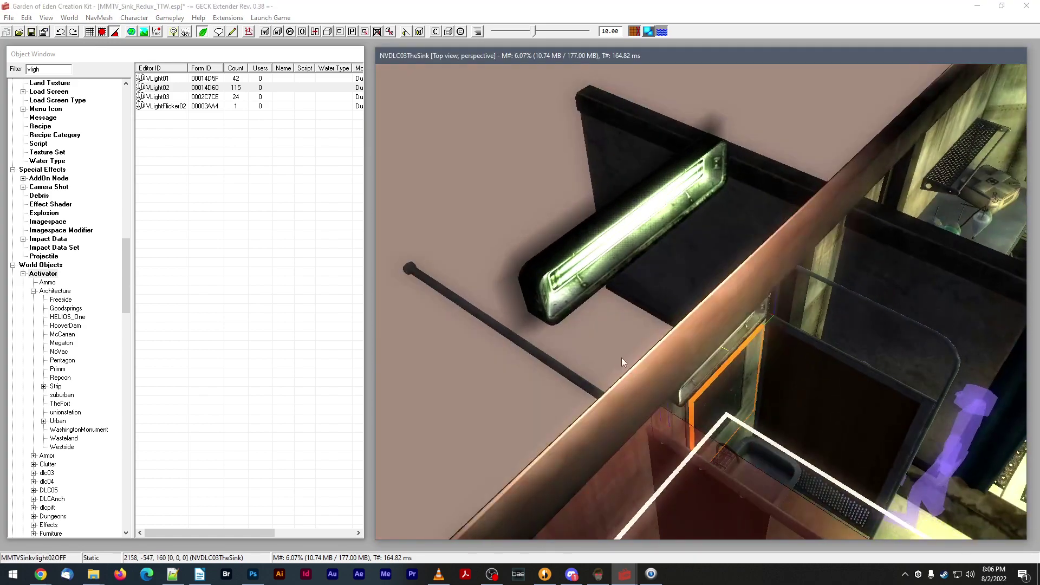
pyautogui.click(610, 260)
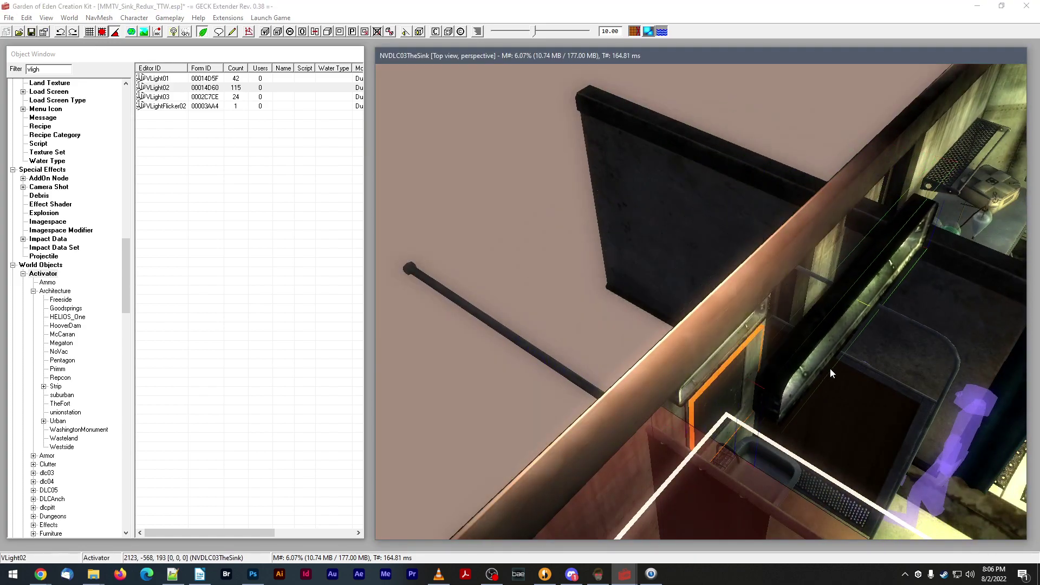
pyautogui.keyDown('shift'); pyautogui.moveTo(830, 368); pyautogui.dragTo(759, 271, button='middle'); pyautogui.keyUp('shift')
pyautogui.doubleClick(759, 271)
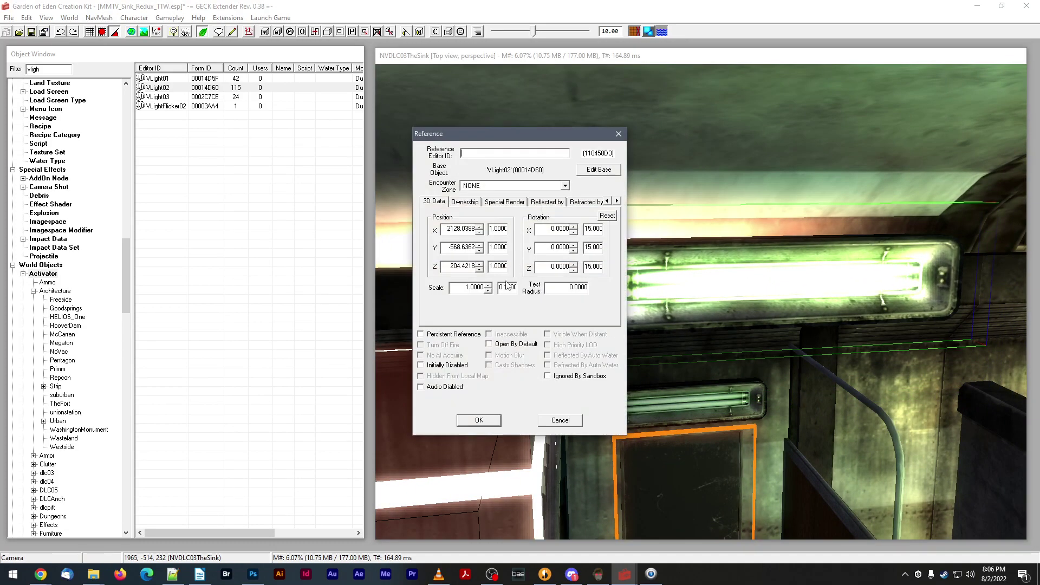
pyautogui.doubleClick(468, 287)
pyautogui.press('BackSpace')
pyautogui.write('0.5')
pyautogui.press('Return')
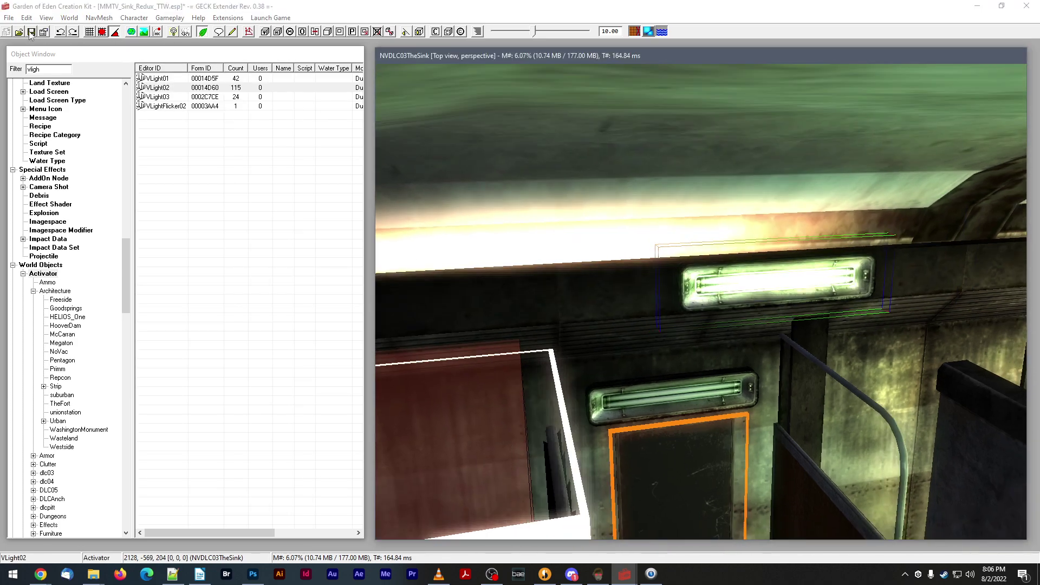
pyautogui.click(171, 571)
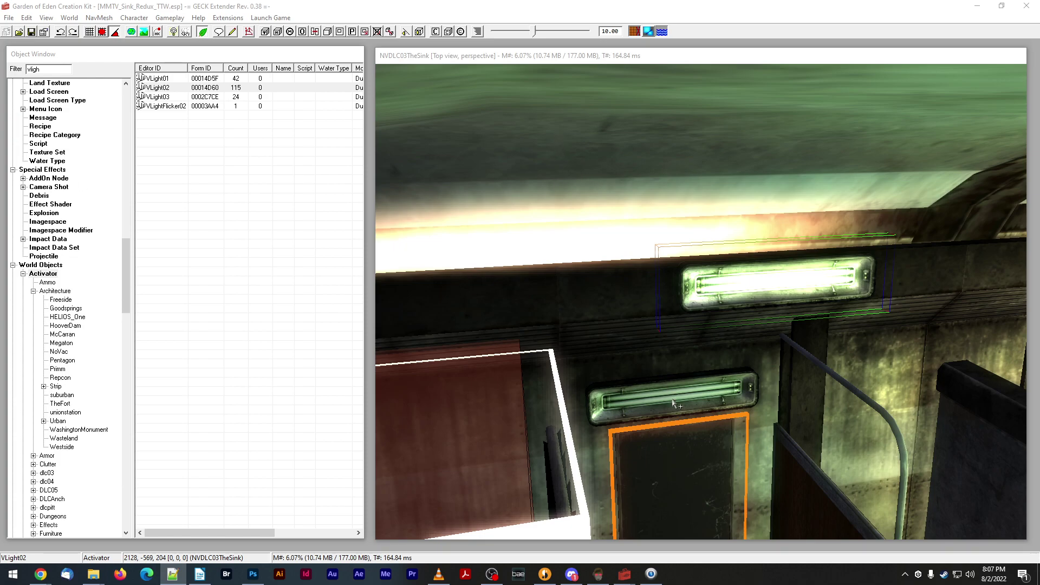
pyautogui.moveTo(675, 401)
pyautogui.mouseDown(button='middle')
pyautogui.moveTo(669, 393)
pyautogui.moveTo(680, 402)
pyautogui.mouseUp(button='middle')
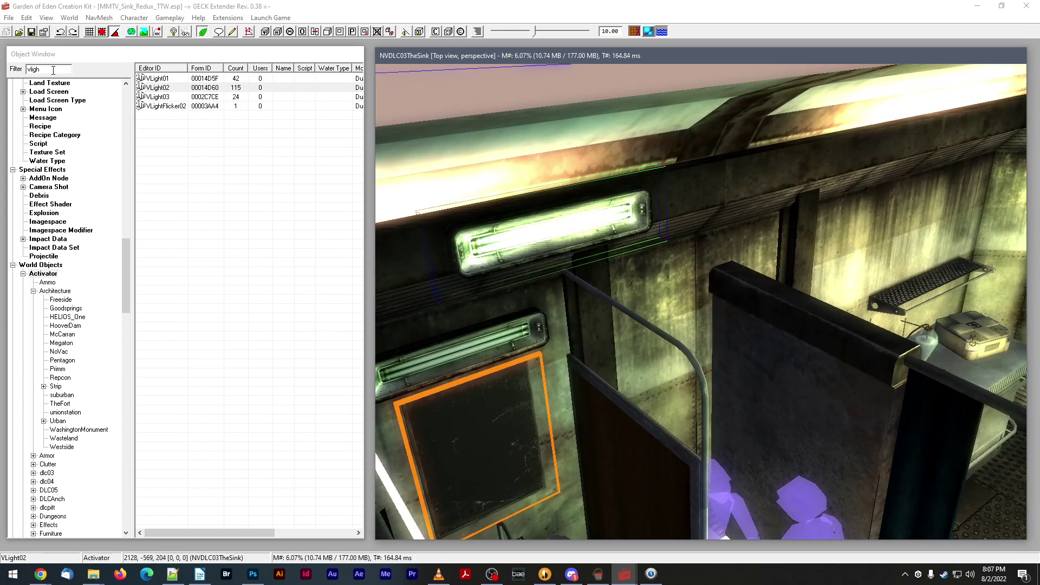
pyautogui.doubleClick(34, 69)
pyautogui.write('light')
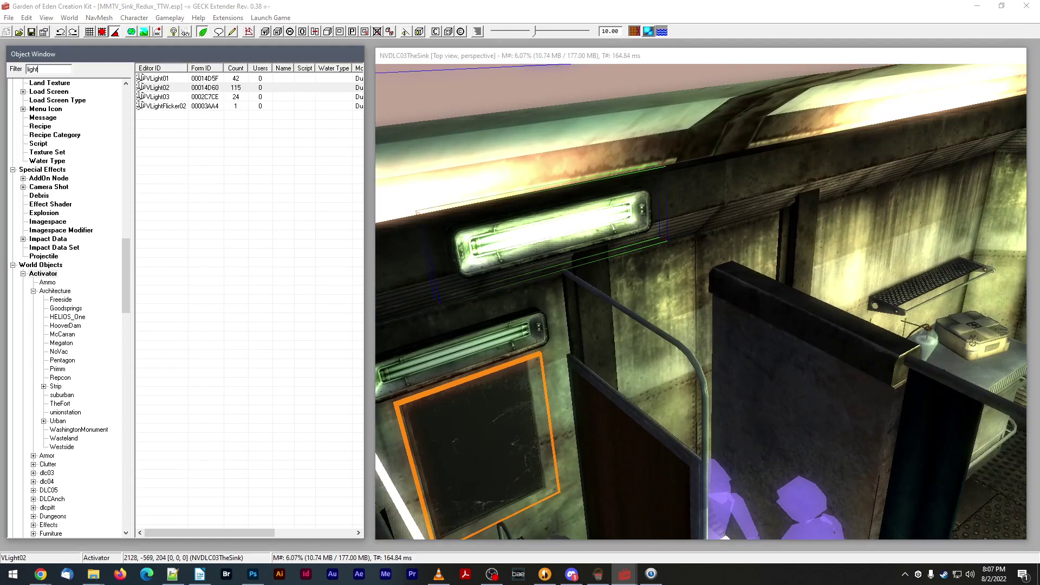
pyautogui.press('BackSpace')
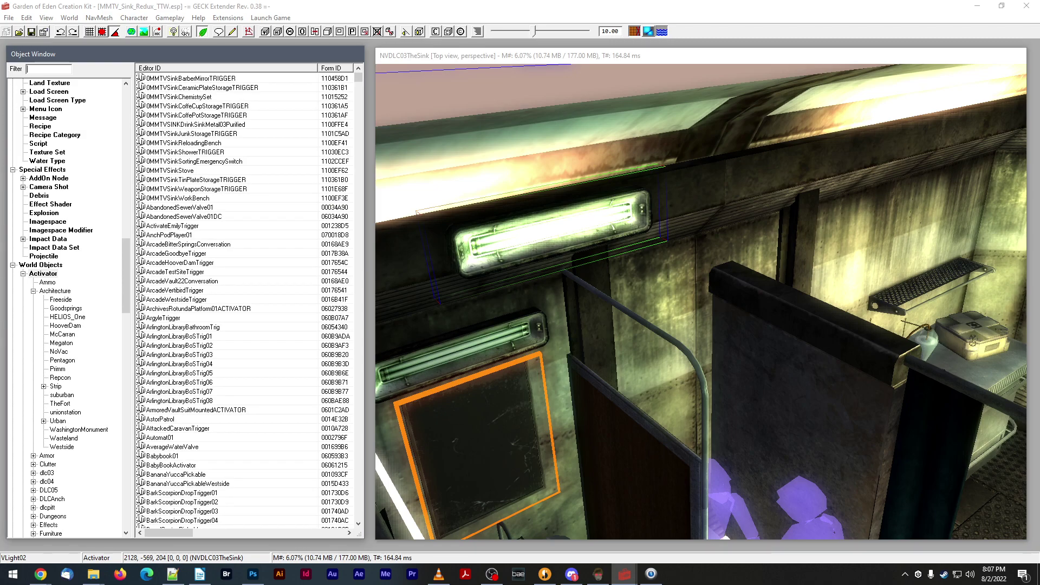
# - Filter the Activator entries by "swi" to find switch objects
pyautogui.write('switch')
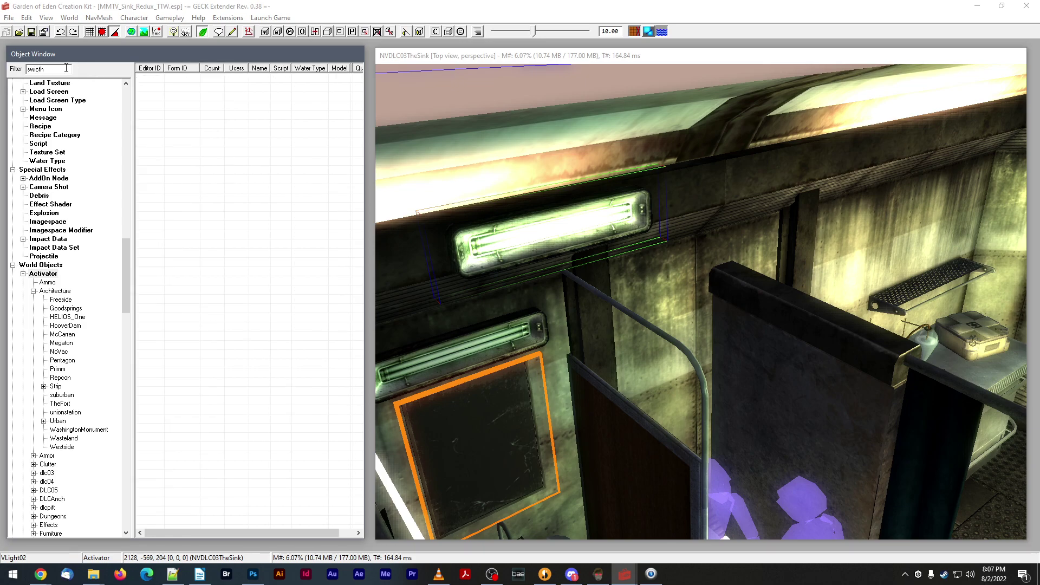
pyautogui.press('BackSpace')
pyautogui.press('BackSpace')
pyautogui.press('BackSpace')
pyautogui.write('cth')
pyautogui.press('BackSpace')
pyautogui.press('BackSpace')
pyautogui.press('BackSpace')
pyautogui.press('BackSpace')
pyautogui.write('i')
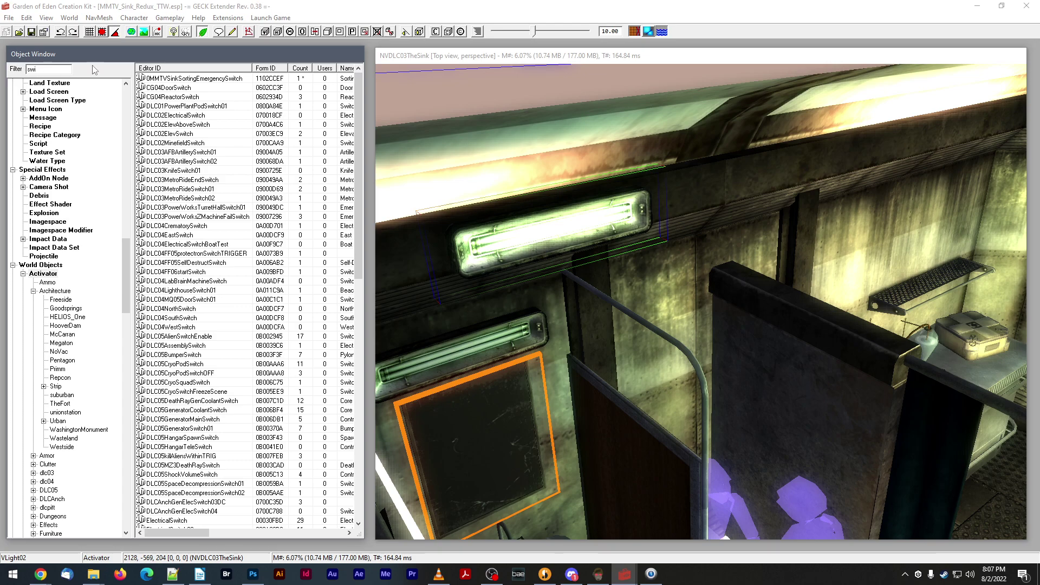
# - Open the ElectricalSwitch activator and preview its GenElecSwitch01 model
pyautogui.scroll(-2, 195, 198)
pyautogui.doubleClick(179, 466)
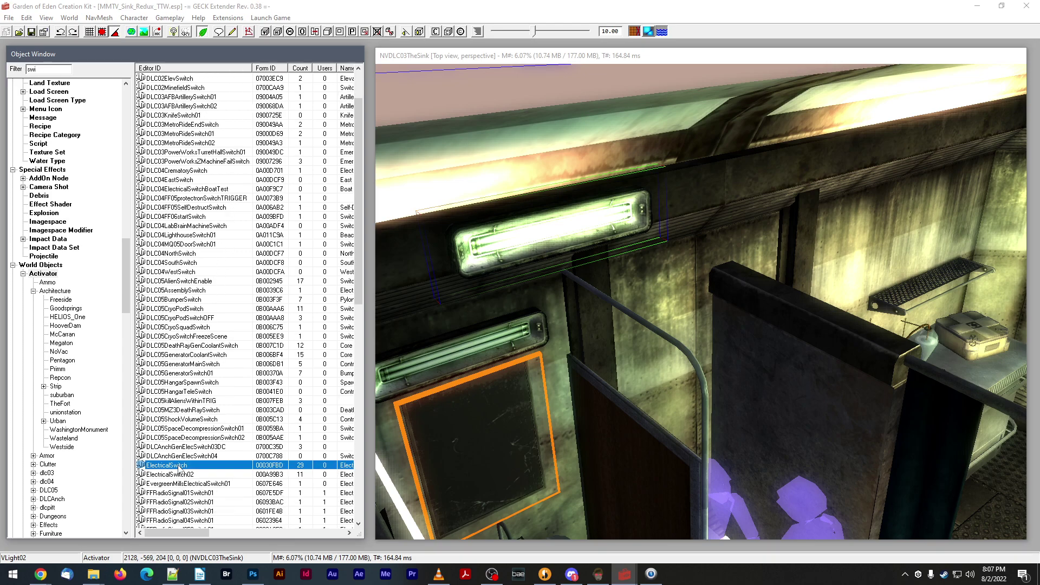
pyautogui.click(502, 273)
pyautogui.moveTo(530, 283); pyautogui.dragTo(584, 274)
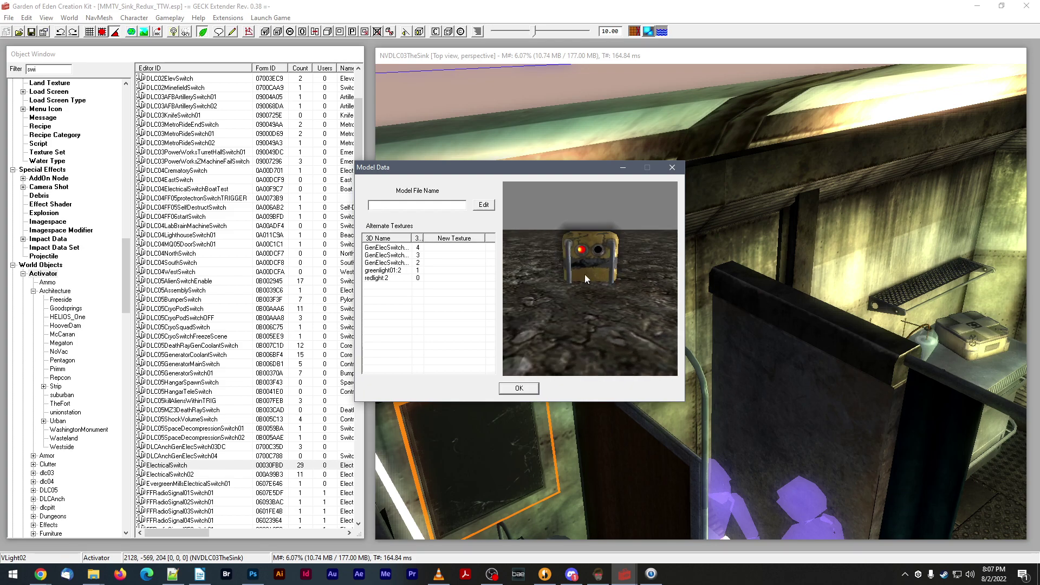
pyautogui.click(673, 167)
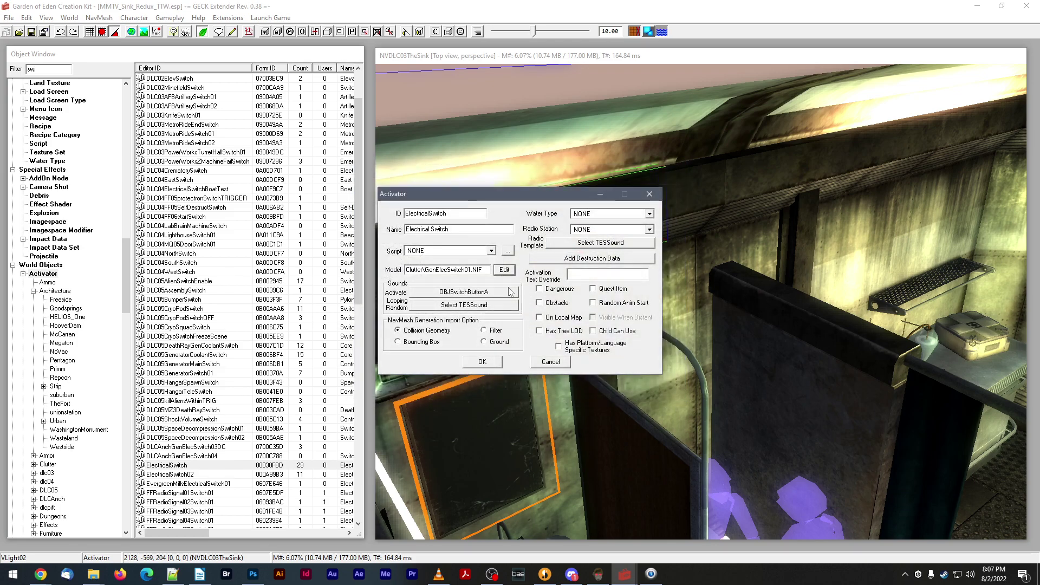
pyautogui.moveTo(482, 202); pyautogui.dragTo(486, 198)
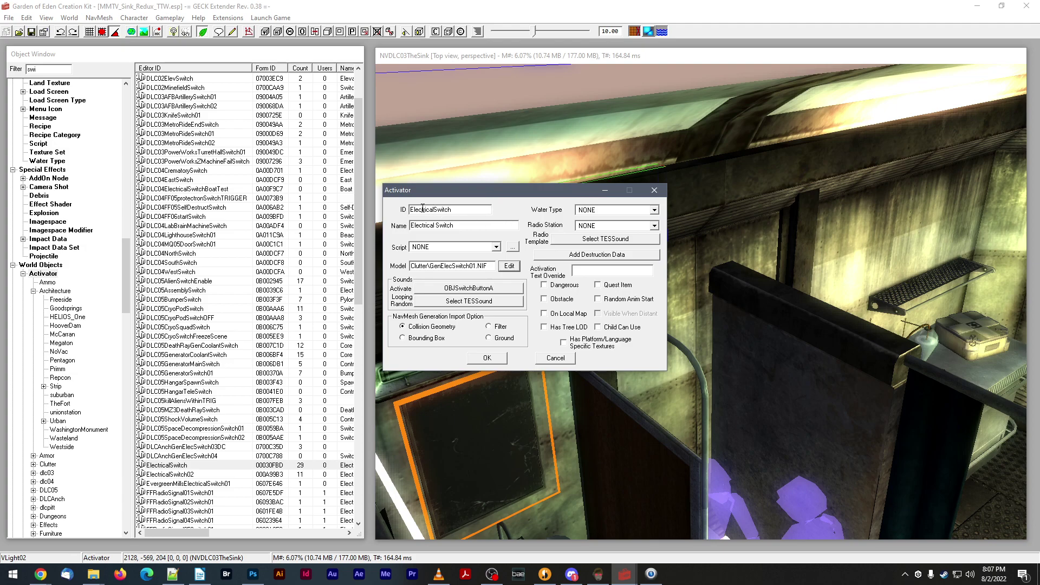
# - Create a new activator from ElectricalSwitch with the ID MMTVSinkLightSwitch01 and the name Light Switch
pyautogui.moveTo(461, 211); pyautogui.dragTo(386, 195)
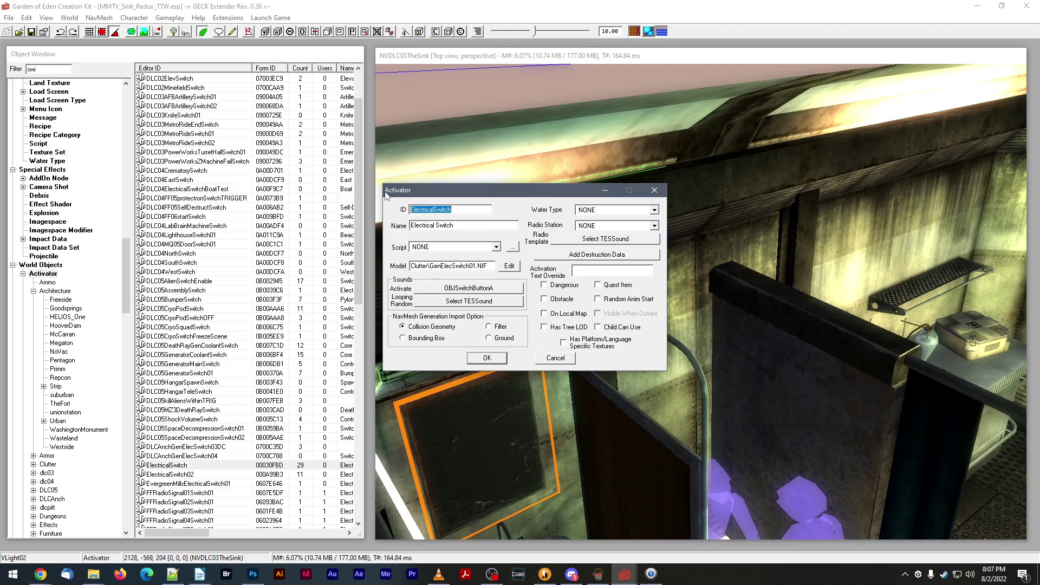
pyautogui.write('MMTVSinkLightSwitch01')
pyautogui.moveTo(466, 225); pyautogui.dragTo(399, 222)
pyautogui.write('Ligh')
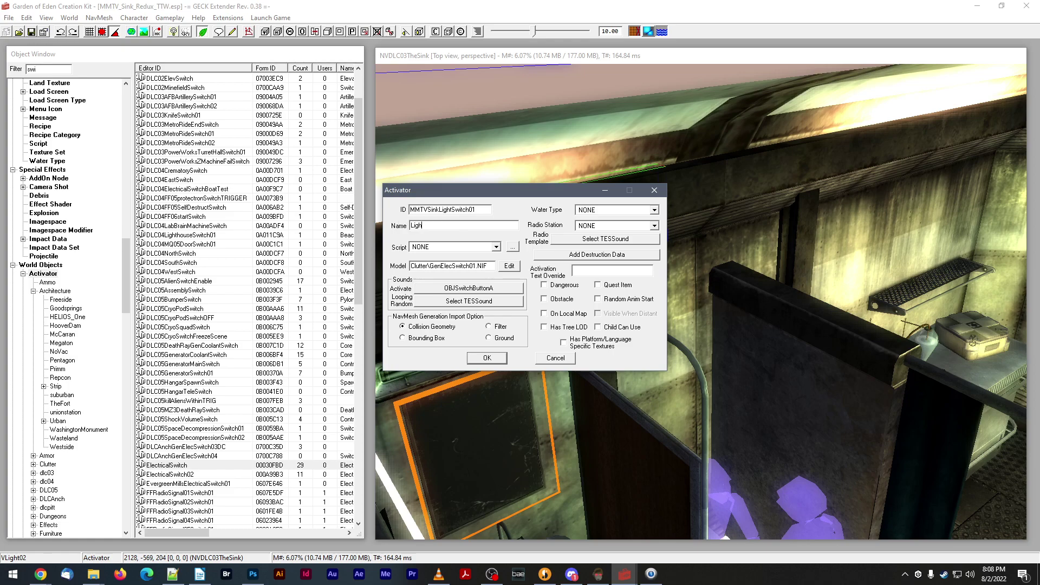
pyautogui.write('t Swict')
pyautogui.write('tch')
pyautogui.click(492, 363)
pyautogui.click(548, 330)
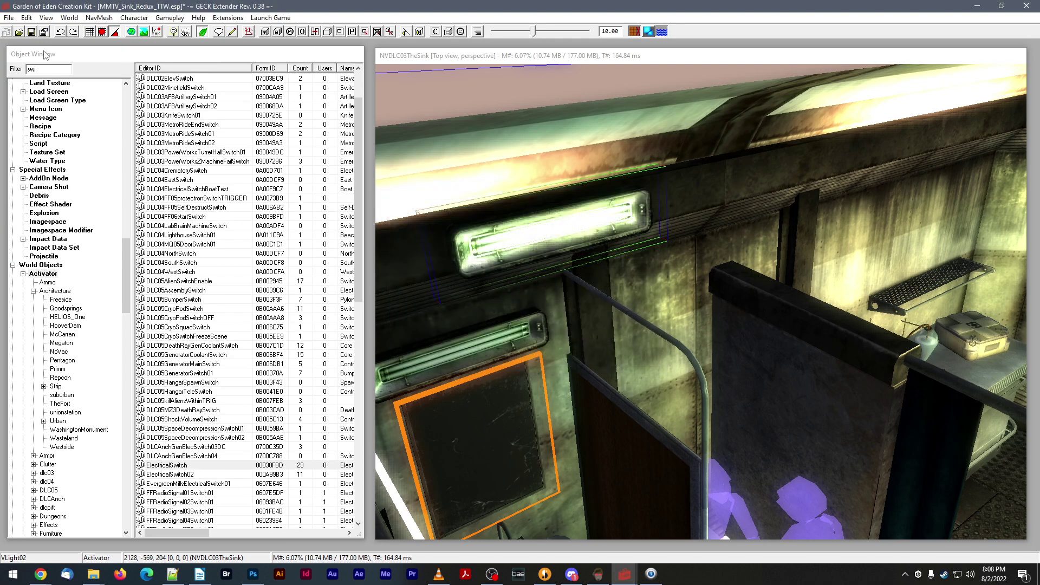
# - Filter the Activator entries by "mmtv*s" and select MMTVSinkLightSwitch01
pyautogui.doubleClick(56, 67)
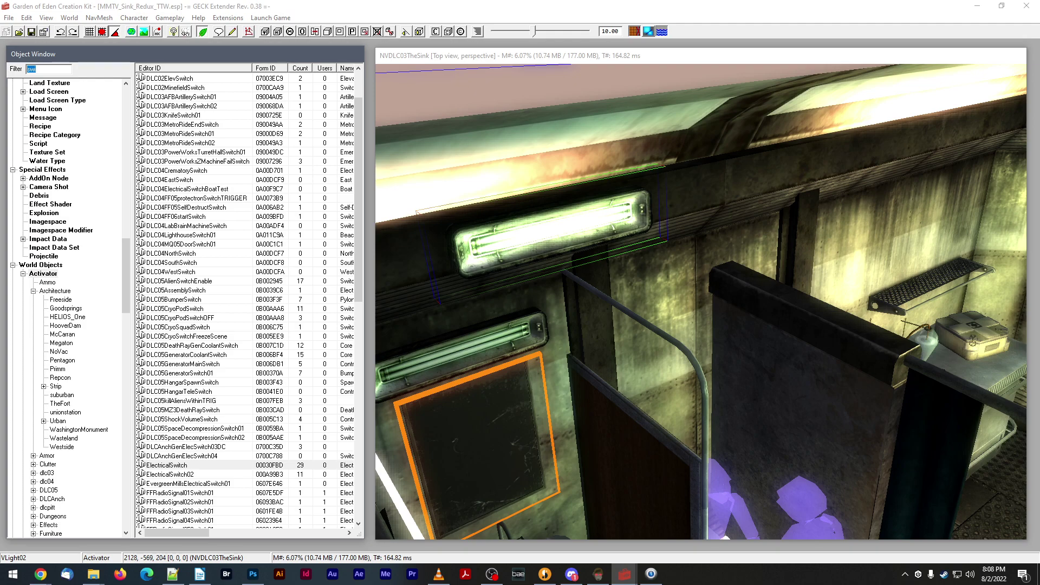
pyautogui.write('mmtv*s')
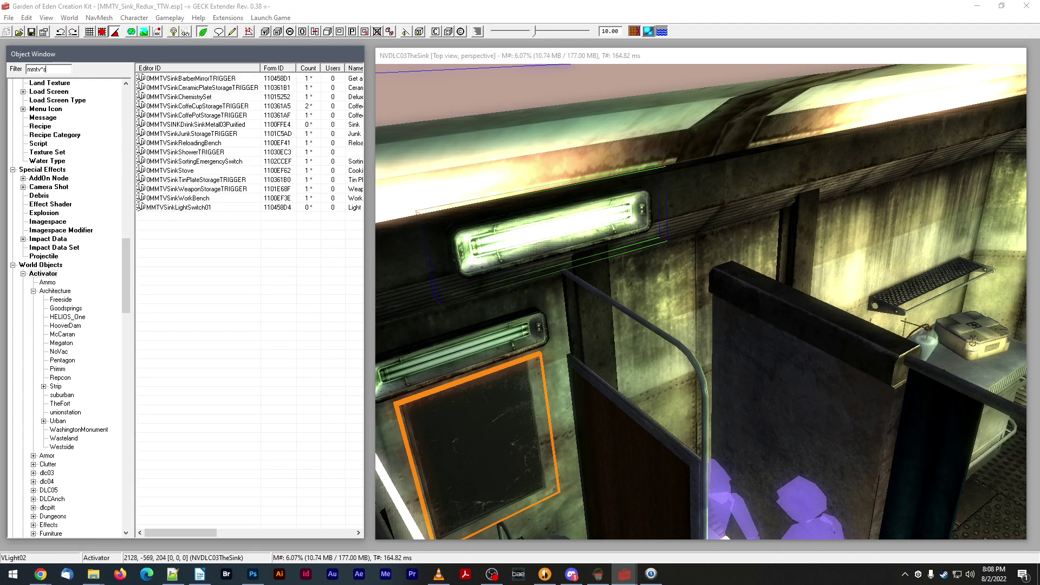
pyautogui.click(190, 210)
# - Create a new empty object script in the Script category
pyautogui.scroll(-3, 70, 422)
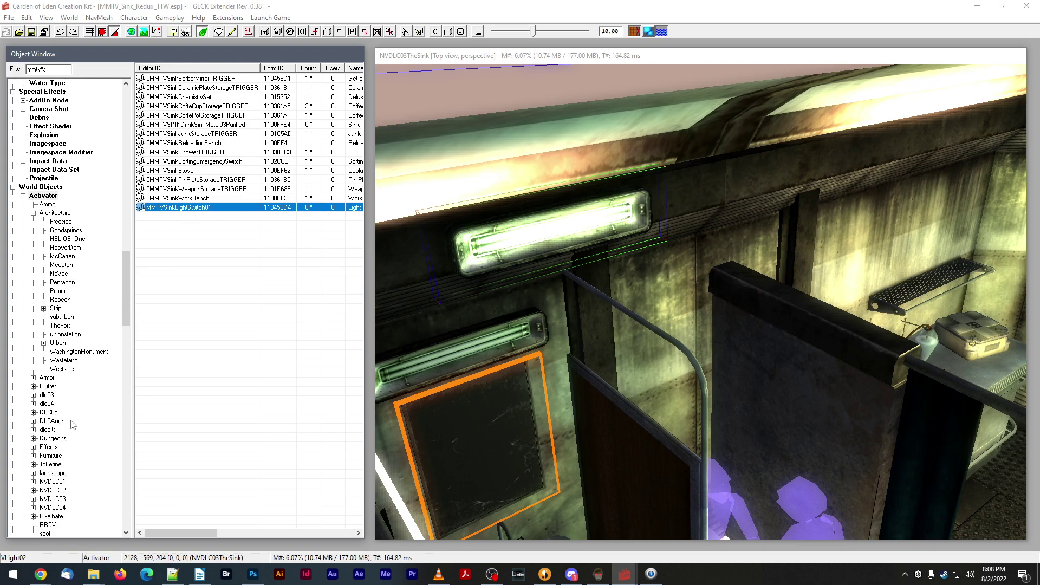
pyautogui.scroll(6, 70, 422)
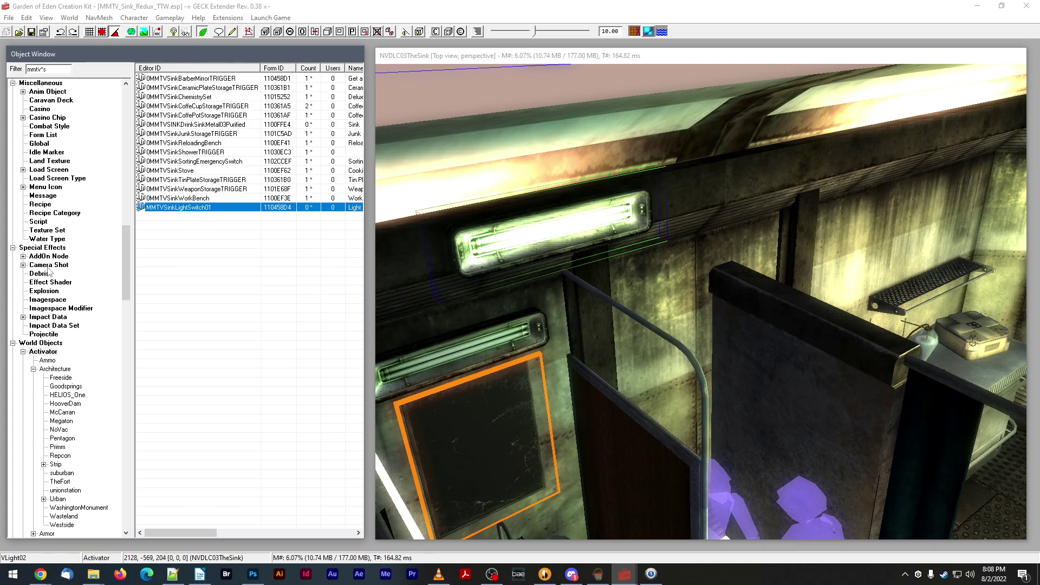
pyautogui.click(39, 222)
pyautogui.rightClick(210, 212)
pyautogui.click(222, 216)
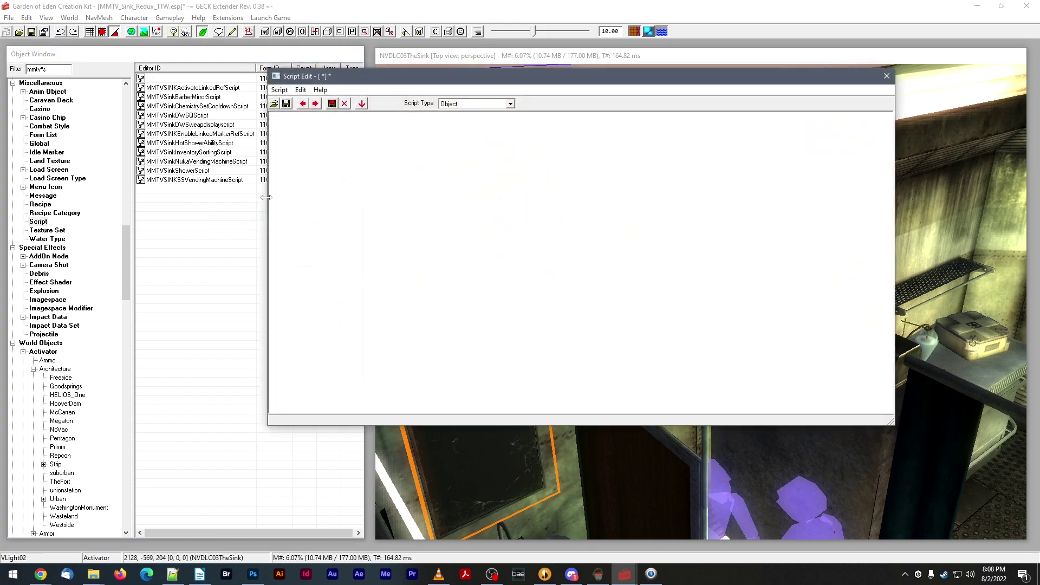
# - Paste the RRTVOutcastToggleSwitchScript code that enables or disables the linked light, and rename the script MMTVSinkToggleSwitchScript
pyautogui.hotkey('alt', 'Tab')
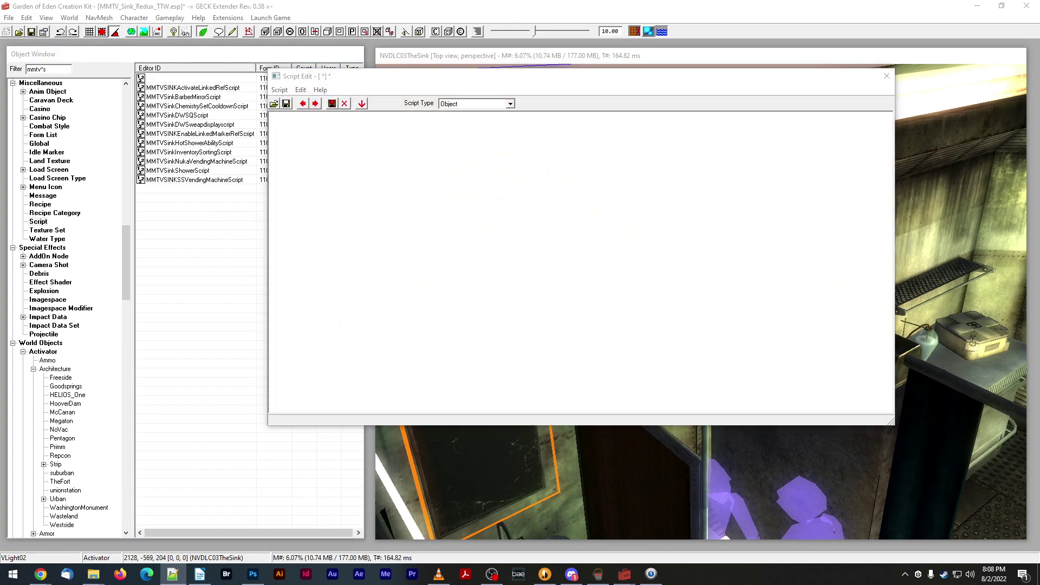
pyautogui.click(327, 153)
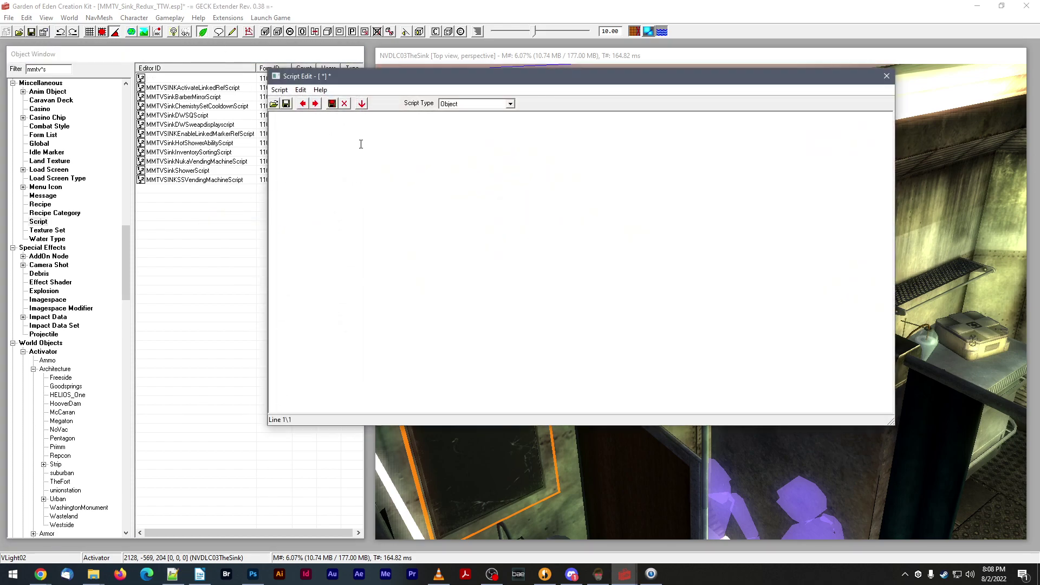
pyautogui.write('scn RRTVOutcastToggleSwitchScript  ref light  Begin OnActivate \tif light == 0 \t\tset light to GetLinkedRef \tendif  \tif light.GetDisabled \t\tlight.Enable \telse \t\tlight.Disable \tendif \tActivate End')
pyautogui.moveTo(279, 115); pyautogui.dragTo(316, 115)
pyautogui.write('MMTC')
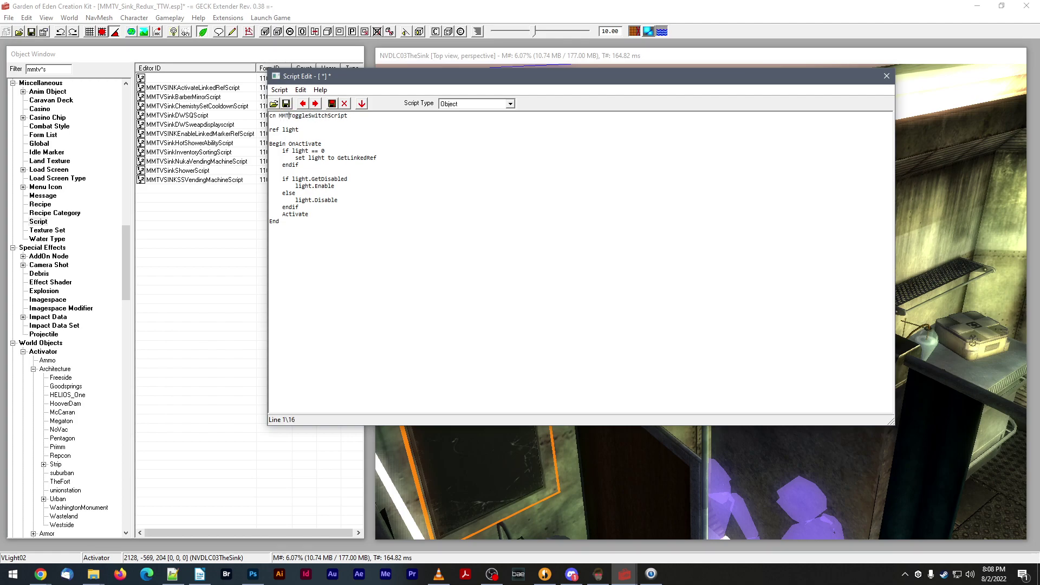
pyautogui.write('Sink')
# - Check the message log for a compile error in the toggle switch script
pyautogui.hotkey('alt', 'Tab')
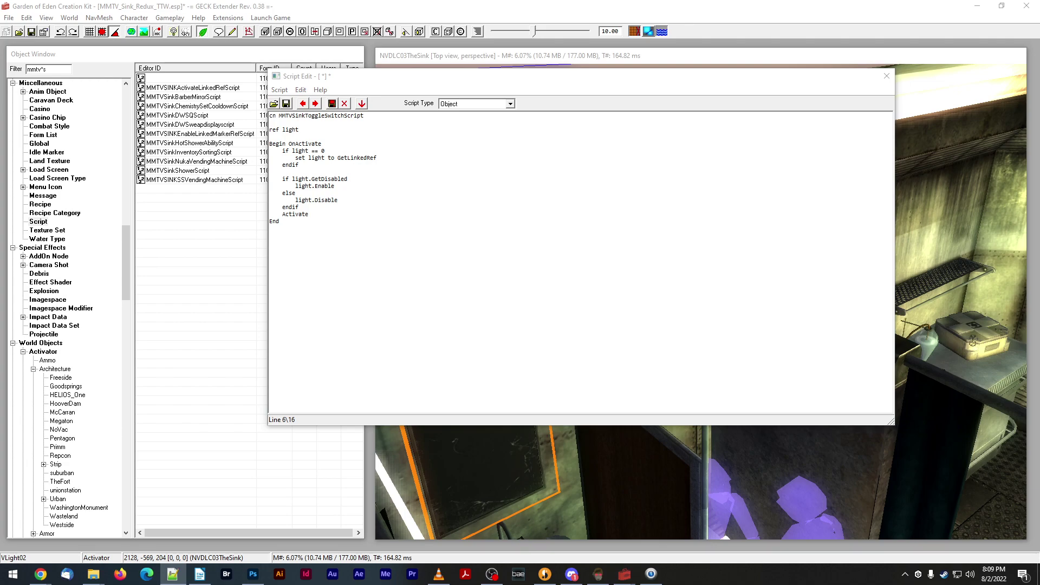
pyautogui.click(346, 194)
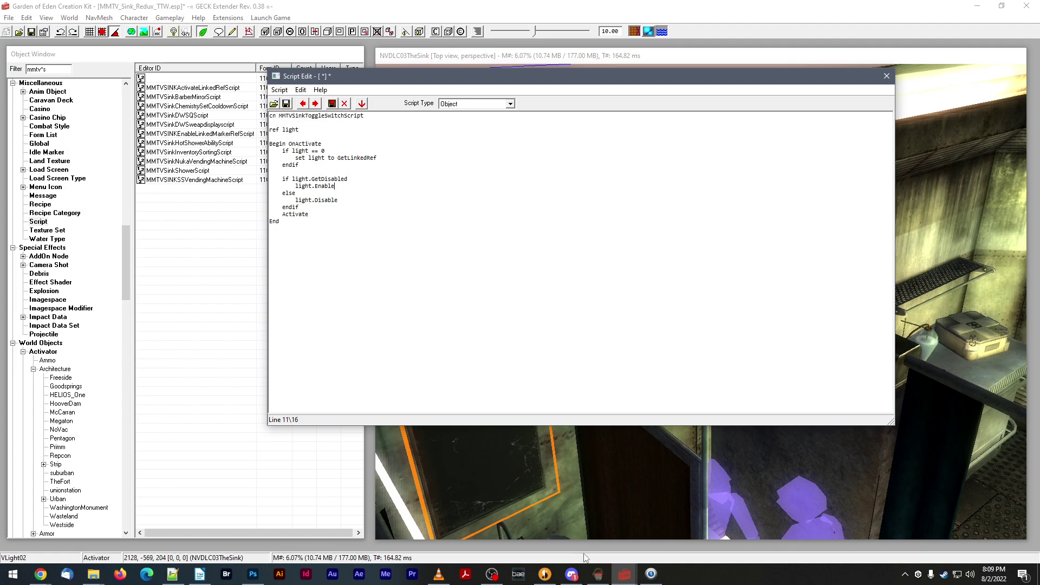
pyautogui.moveTo(635, 577)
pyautogui.click(569, 528)
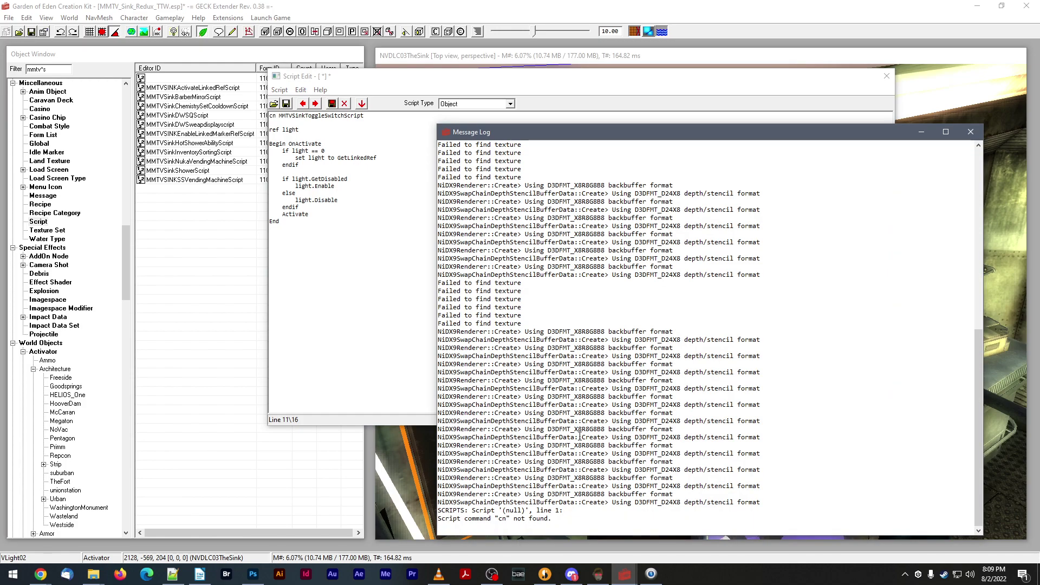
pyautogui.click(362, 342)
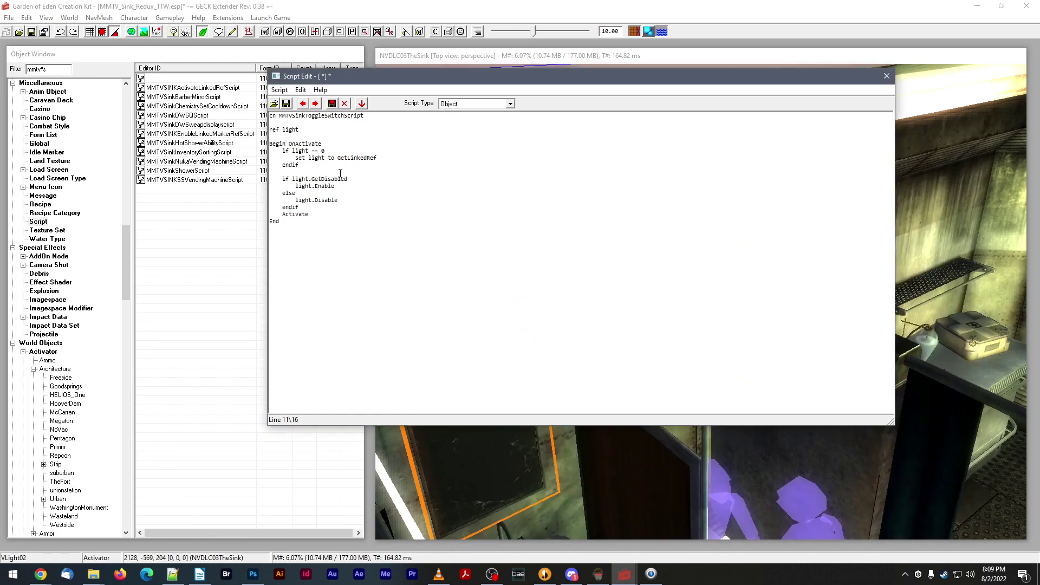
# - Correct the script's opening command to "scn", save the script and close its editor
pyautogui.click(270, 115)
pyautogui.write('s')
pyautogui.click(285, 103)
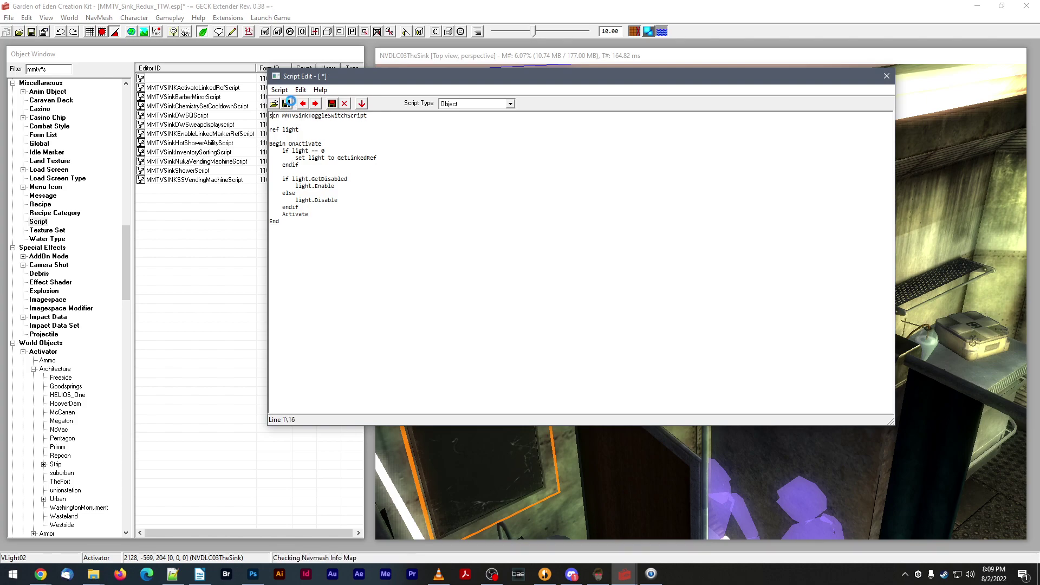
pyautogui.click(595, 527)
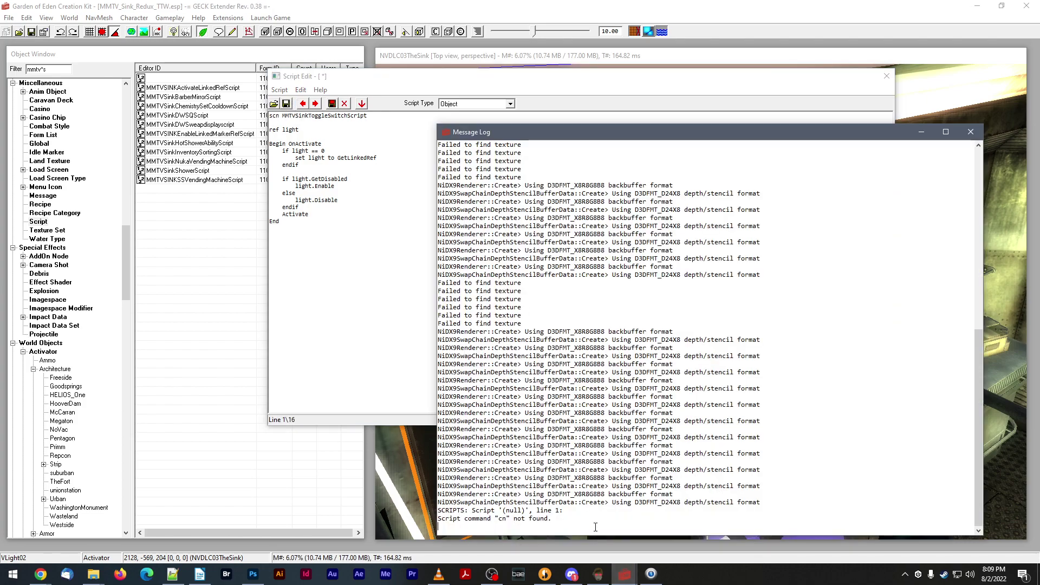
pyautogui.click(367, 173)
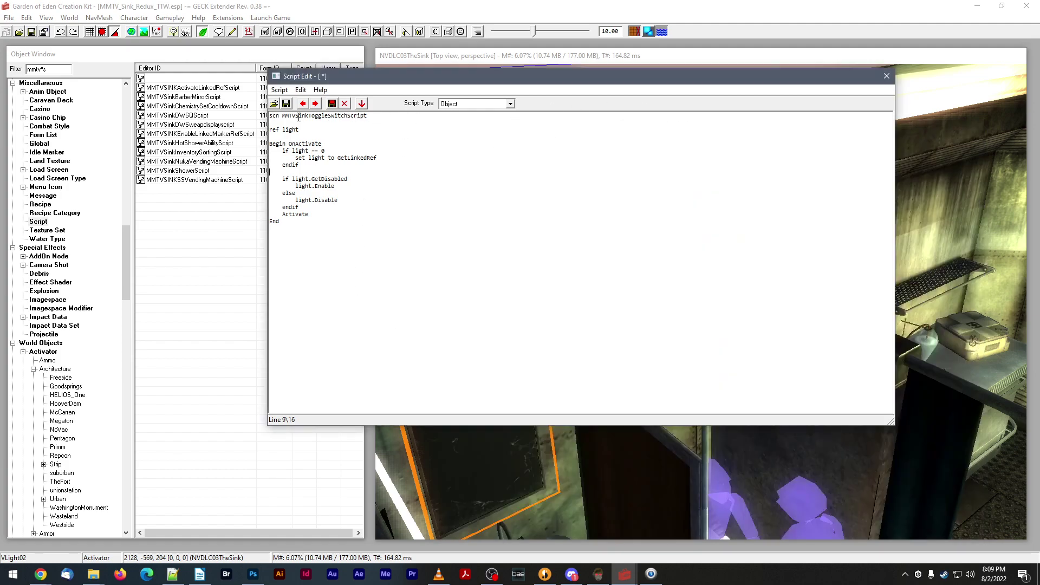
pyautogui.click(885, 78)
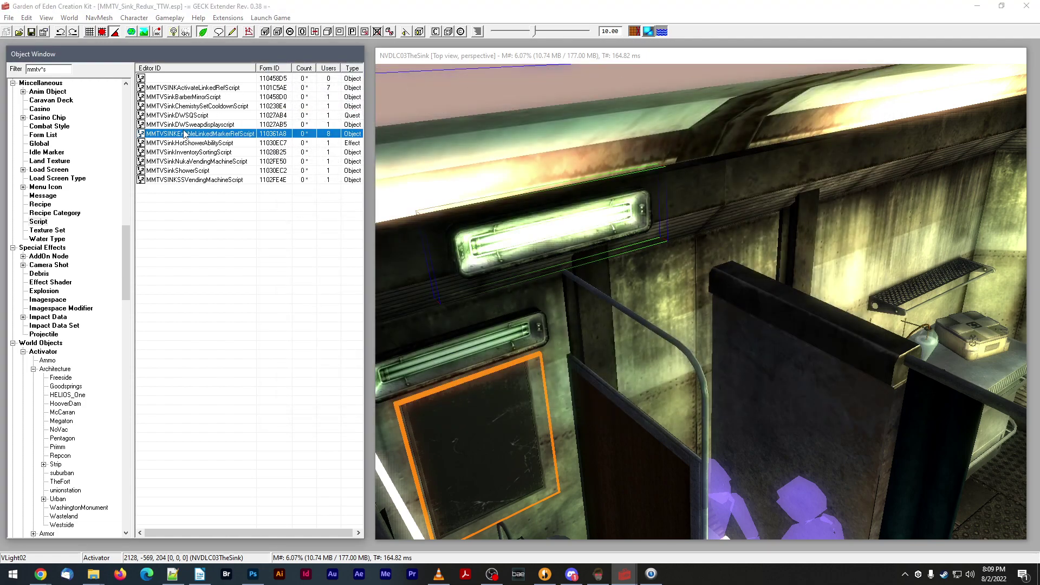
# - Save the plugin and clear the message log
pyautogui.click(31, 33)
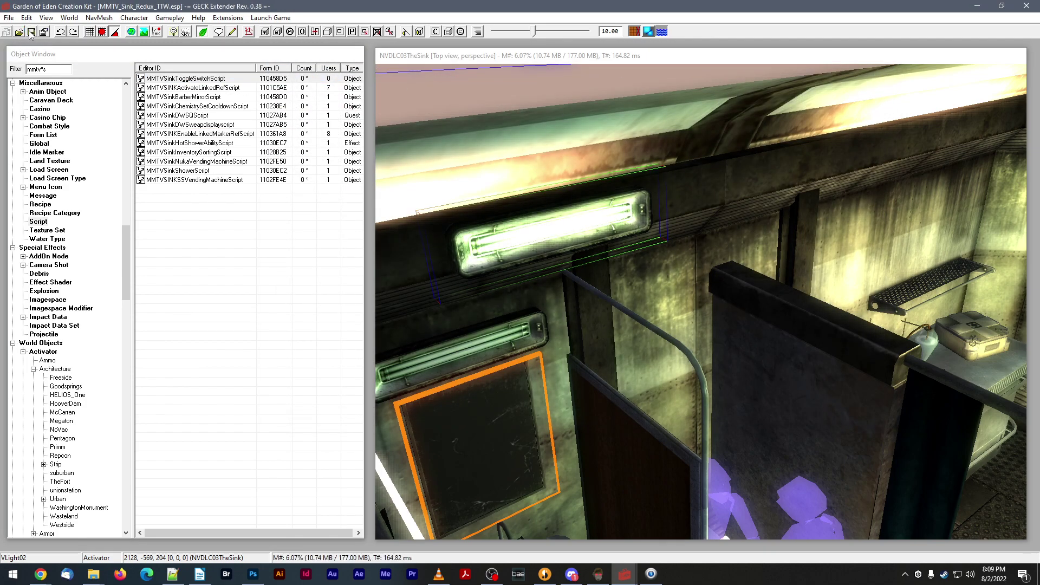
pyautogui.moveTo(624, 574)
pyautogui.click(562, 526)
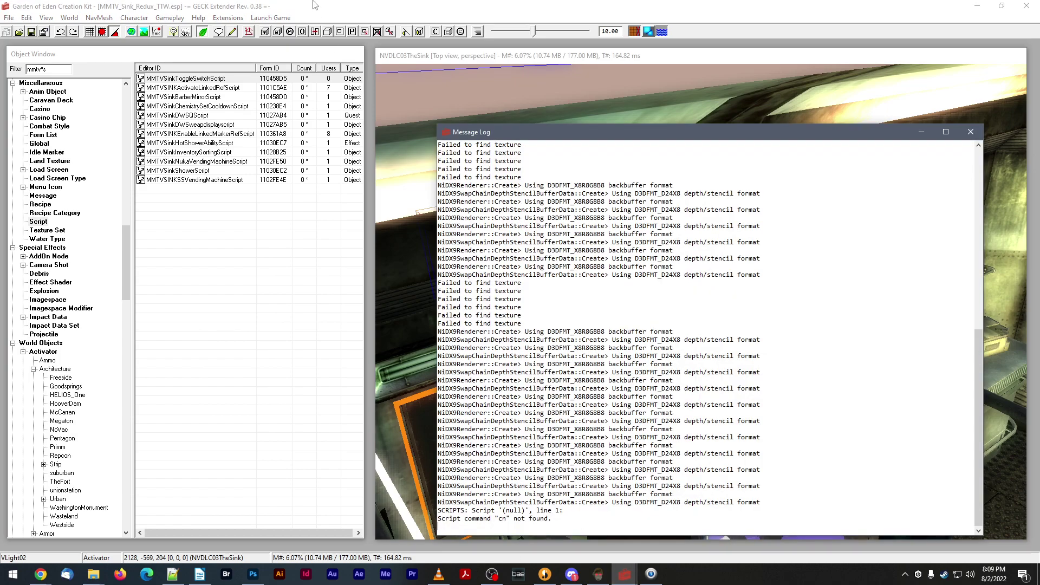
pyautogui.click(228, 18)
pyautogui.click(242, 68)
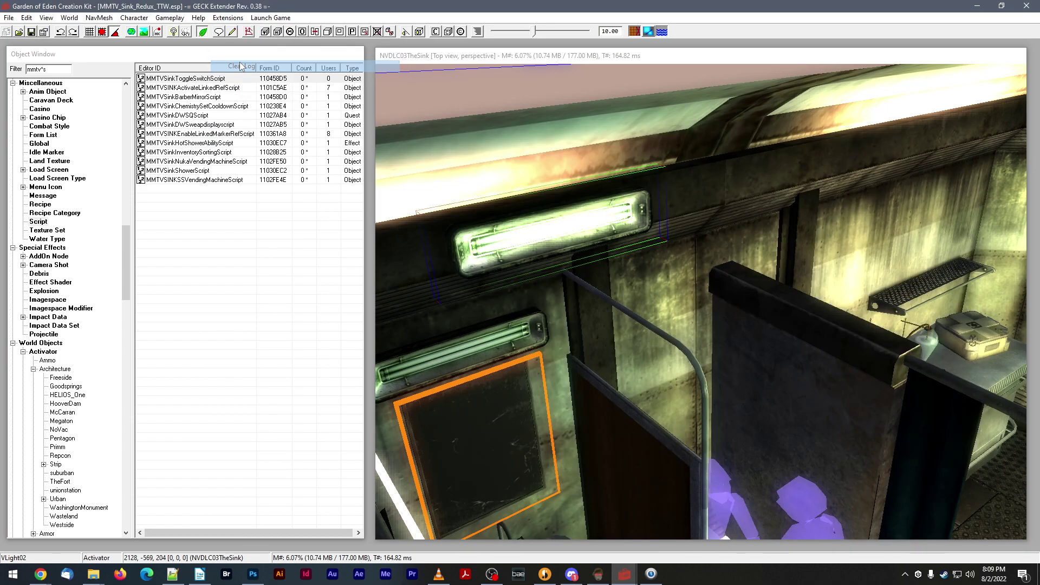
pyautogui.moveTo(624, 573)
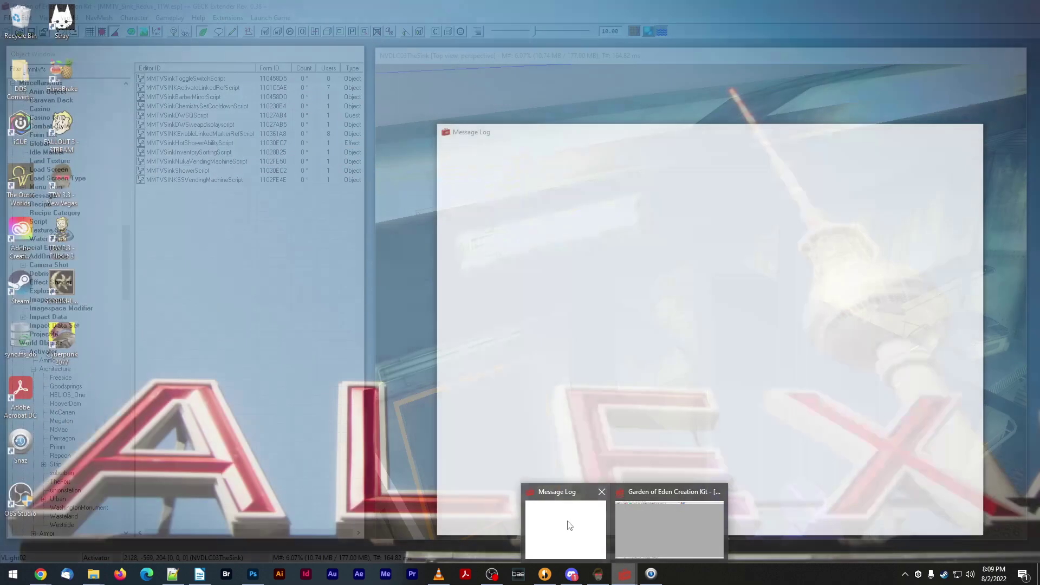
pyautogui.click(566, 525)
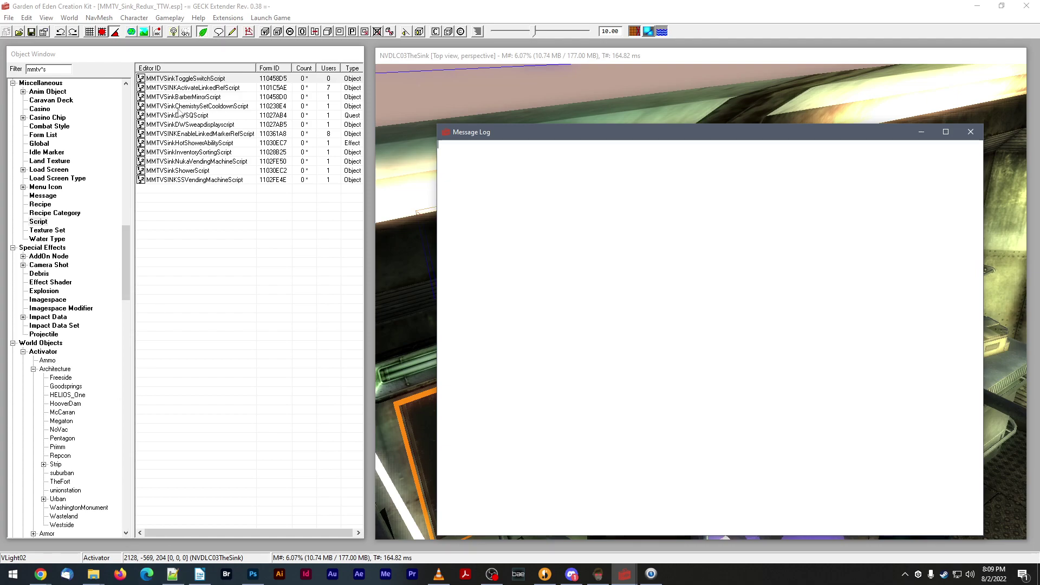
pyautogui.click(220, 170)
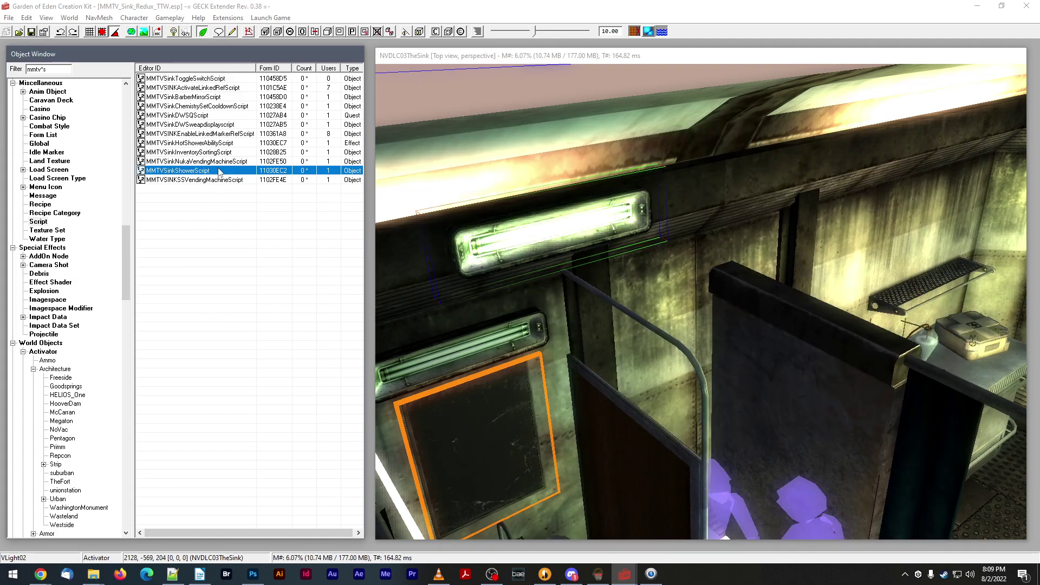
# - Assign MMTVSinkToggleSwitchScript as the script of the MMTVSinkLightSwitch01 activator
pyautogui.click(177, 79)
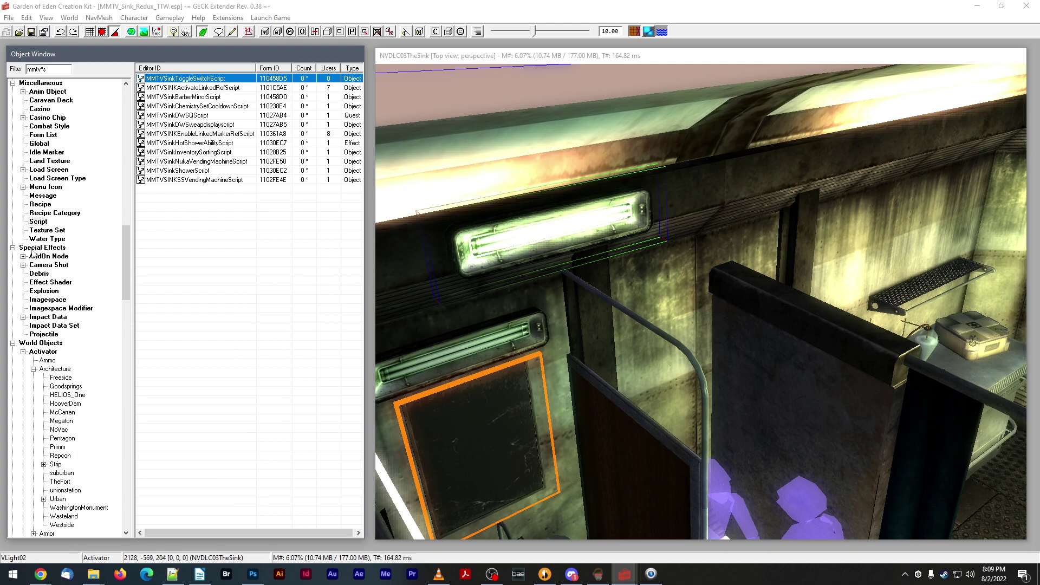
pyautogui.click(44, 352)
pyautogui.doubleClick(145, 208)
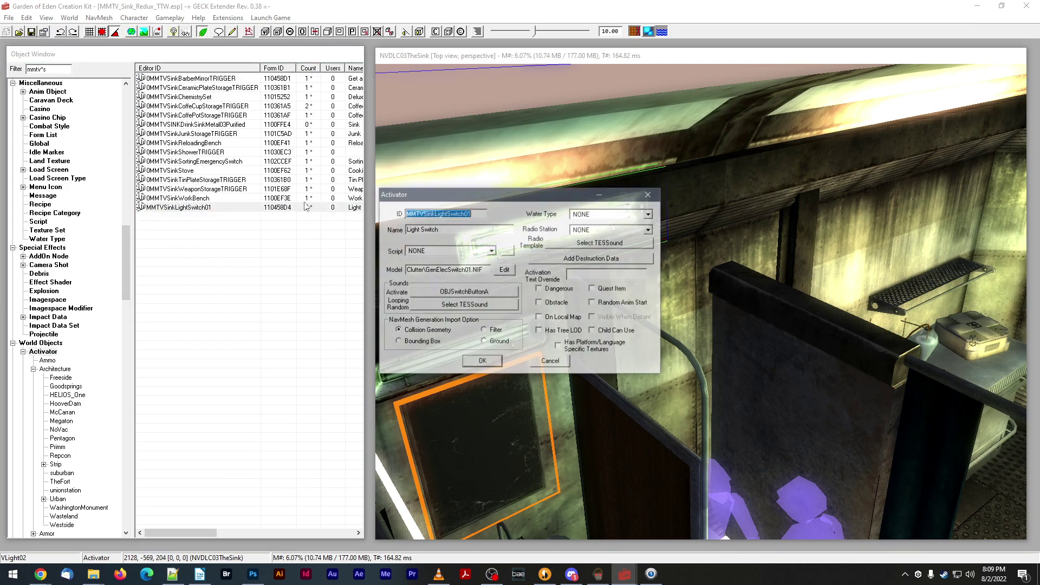
pyautogui.click(491, 252)
pyautogui.write('mmtv')
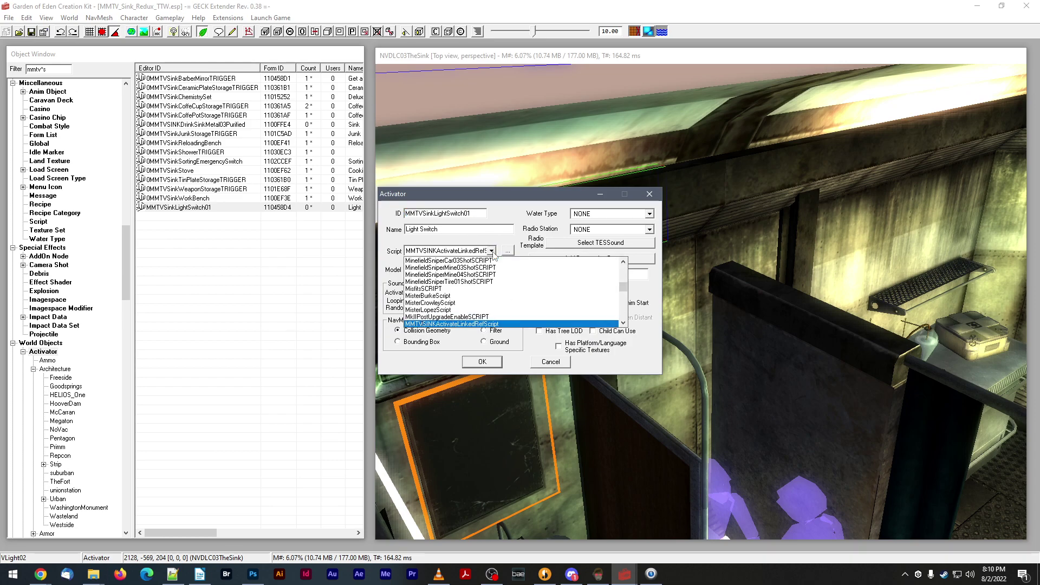
pyautogui.scroll(-2, 494, 251)
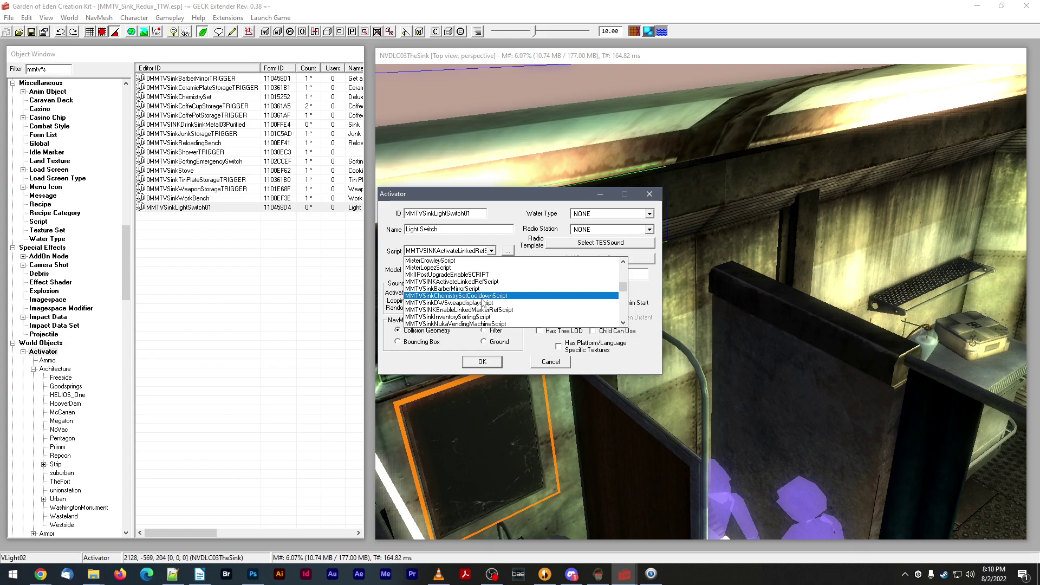
pyautogui.scroll(-1, 483, 301)
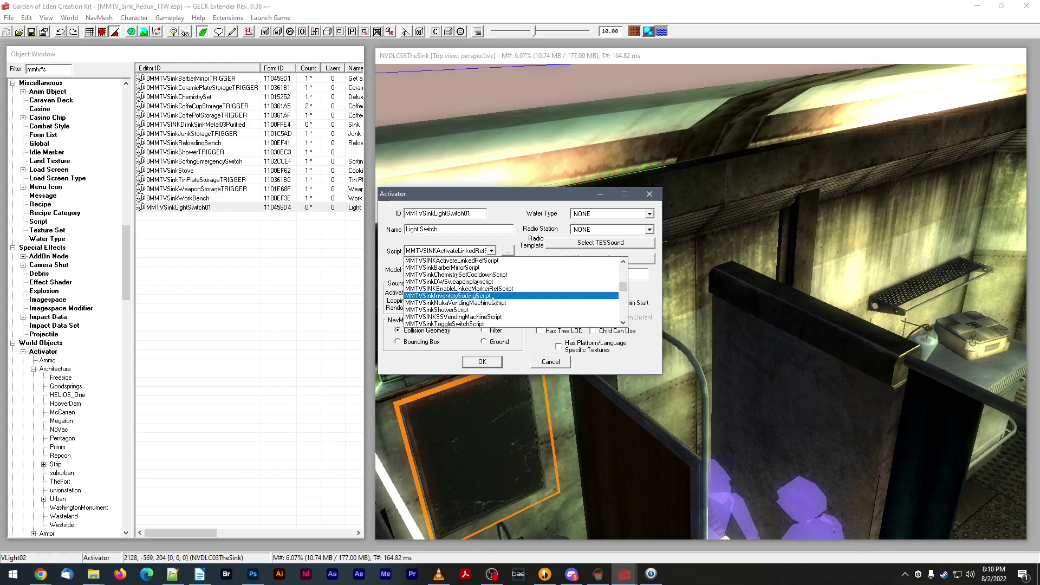
pyautogui.scroll(-1, 493, 298)
pyautogui.click(485, 303)
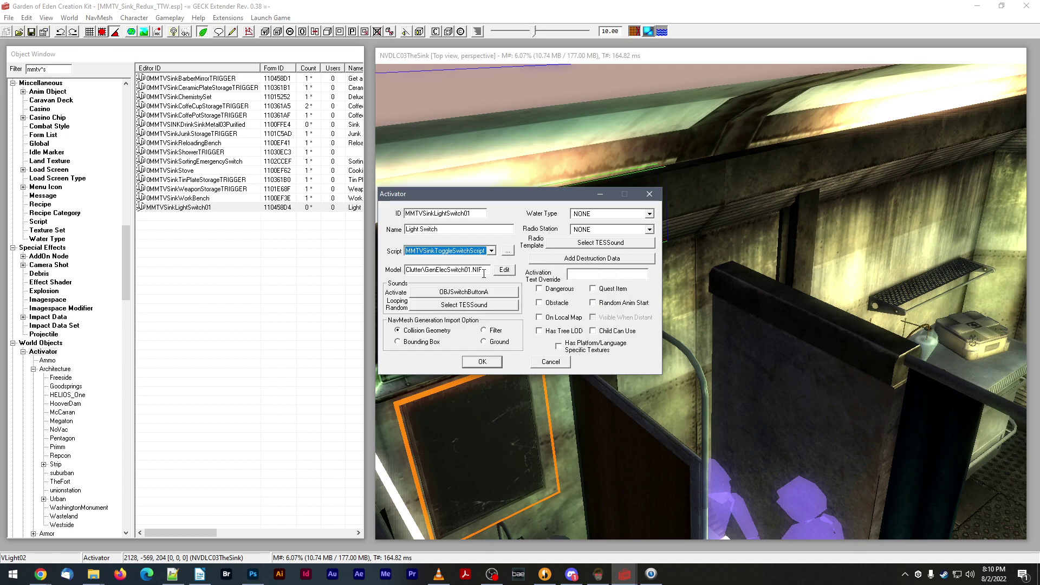
# - Confirm the light switch activator's settings and save the plugin
pyautogui.click(482, 362)
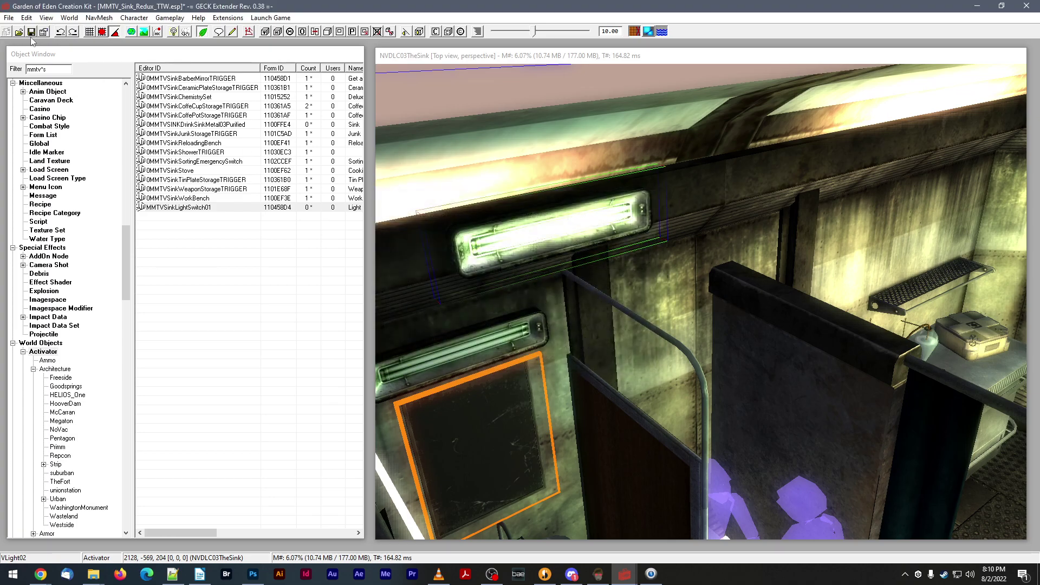
pyautogui.click(32, 31)
# - Place an instance of MMTVSinkLightSwitch01 on the bathroom wall beside the hand dryer
pyautogui.scroll(5, 702, 309)
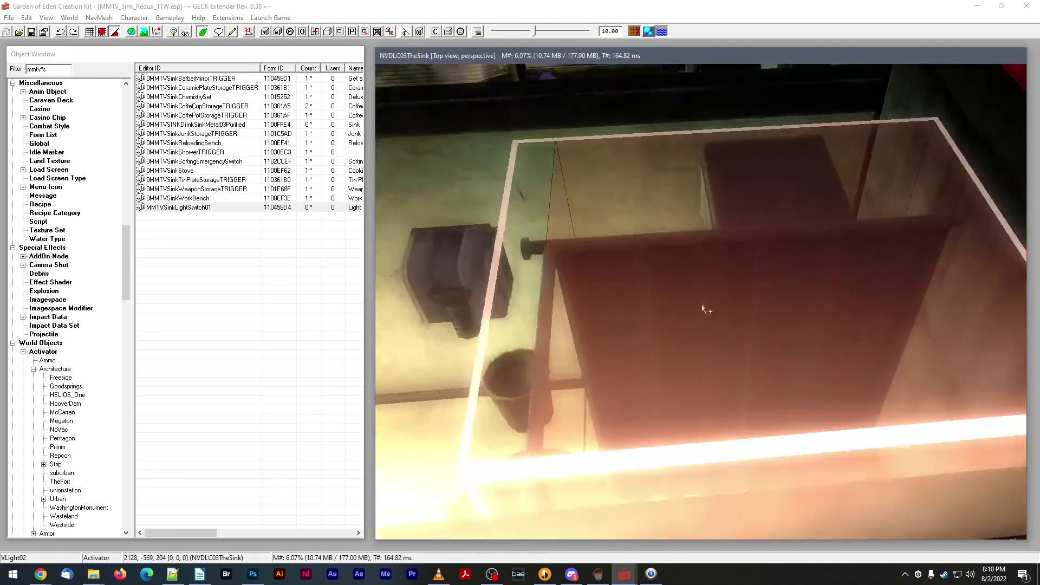
pyautogui.scroll(-5, 703, 307)
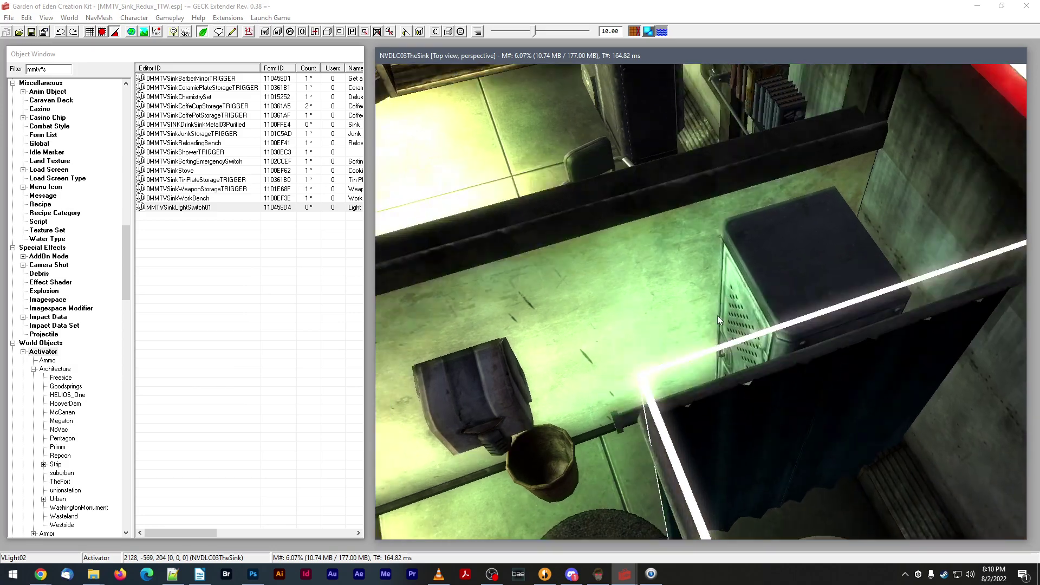
pyautogui.scroll(5, 717, 316)
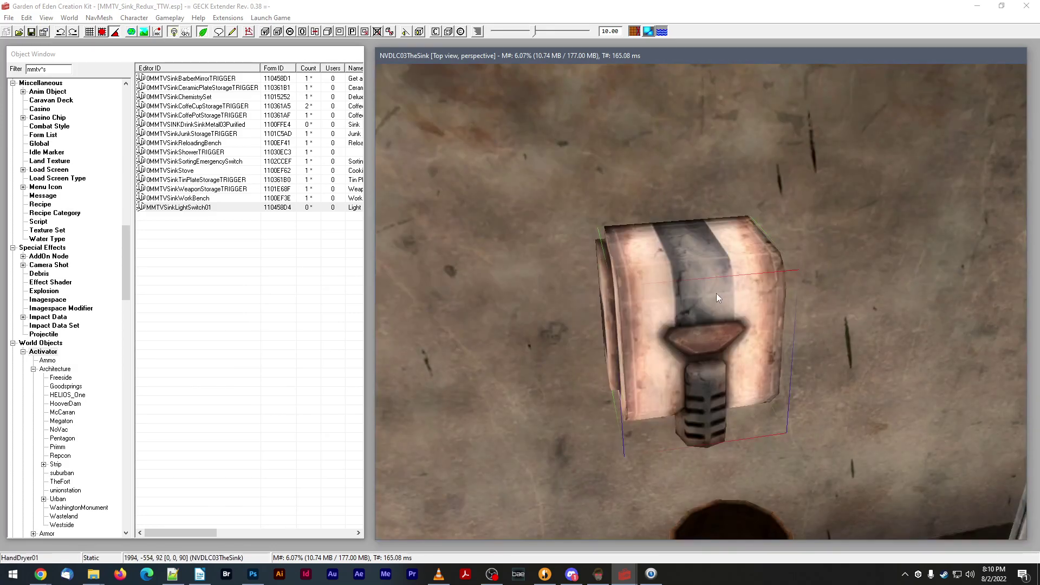
pyautogui.scroll(-3, 721, 292)
pyautogui.moveTo(722, 292); pyautogui.dragTo(490, 213, button='middle')
pyautogui.click(181, 208)
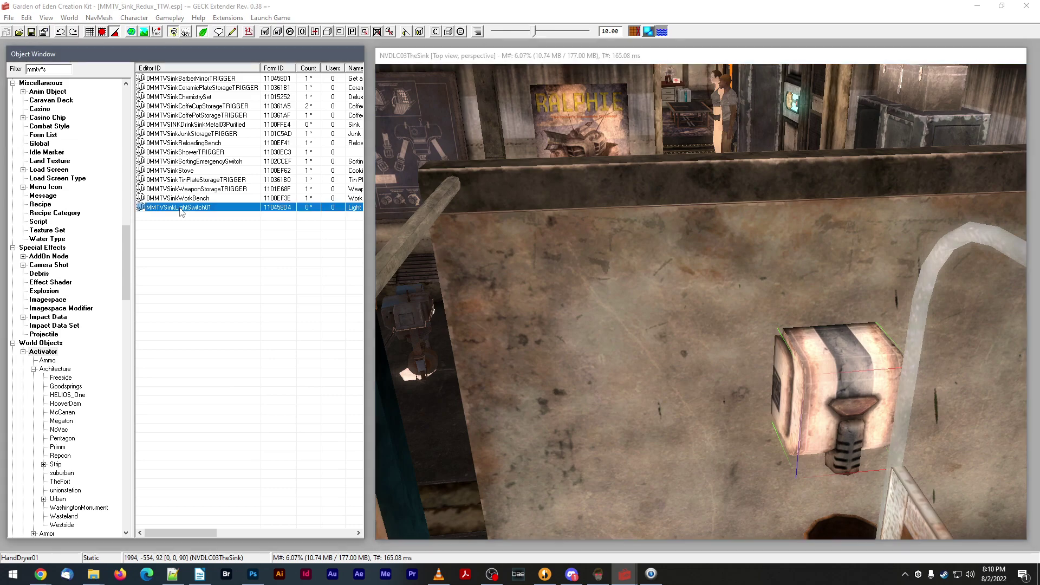
pyautogui.moveTo(180, 208); pyautogui.dragTo(569, 252)
# - Move the light switch away from the hand dryer and lower on the wall, to about 1987, -609, 95, and save the plugin
pyautogui.scroll(2, 578, 308)
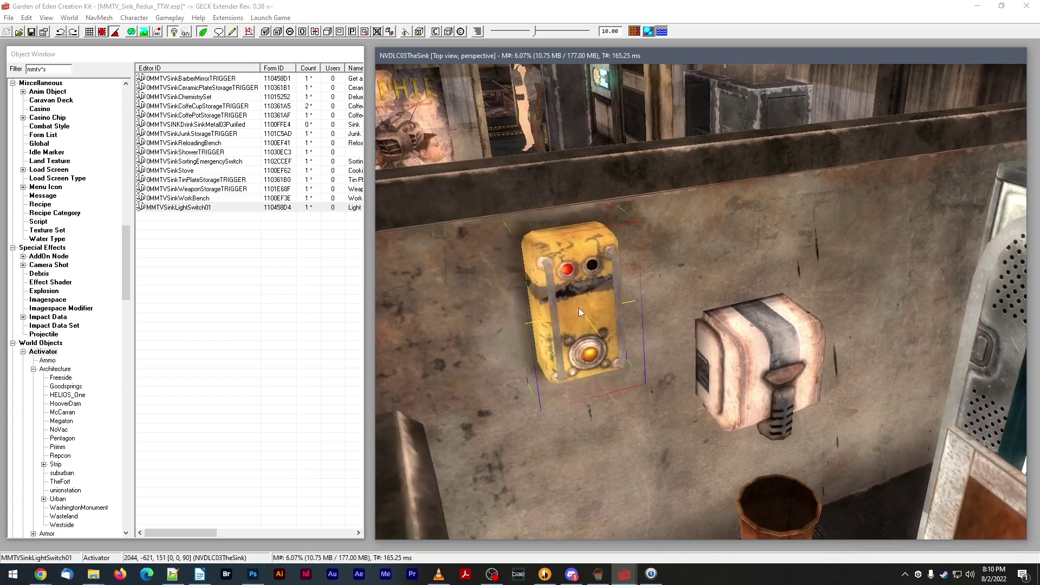
pyautogui.scroll(-2, 578, 308)
pyautogui.moveTo(579, 307); pyautogui.dragTo(515, 185)
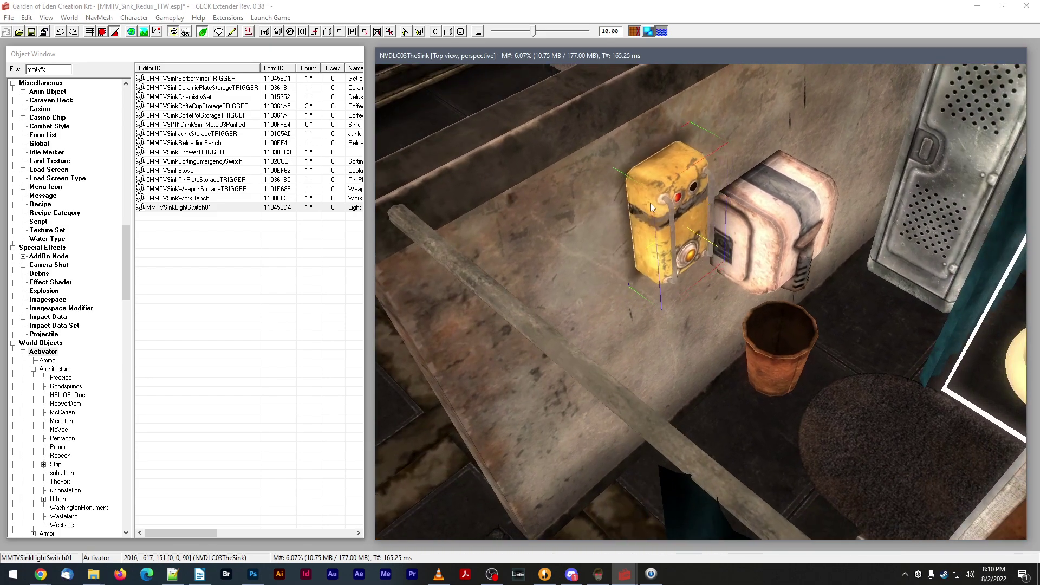
pyautogui.moveTo(650, 203); pyautogui.dragTo(604, 284)
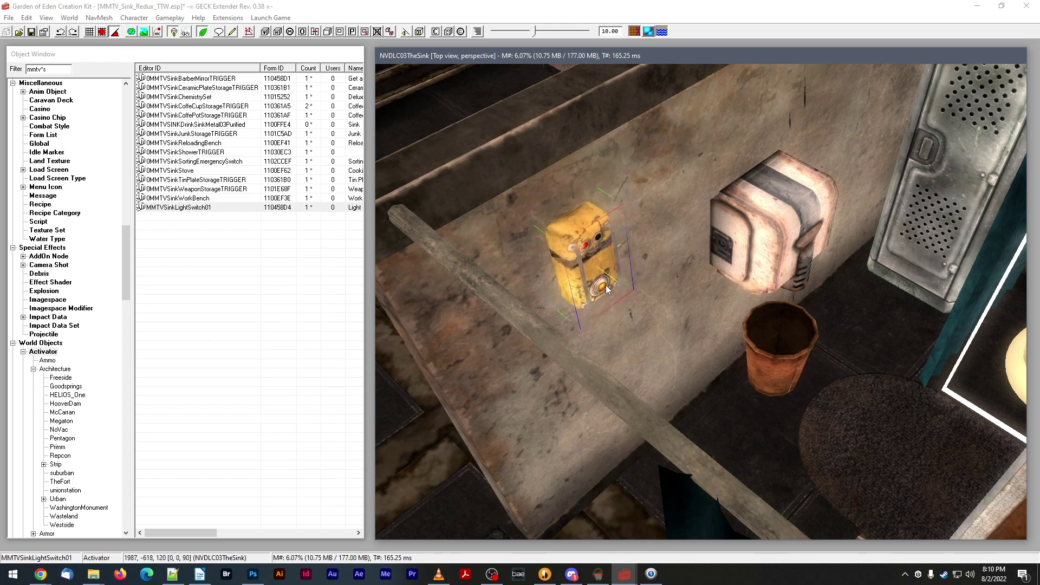
pyautogui.press('t')
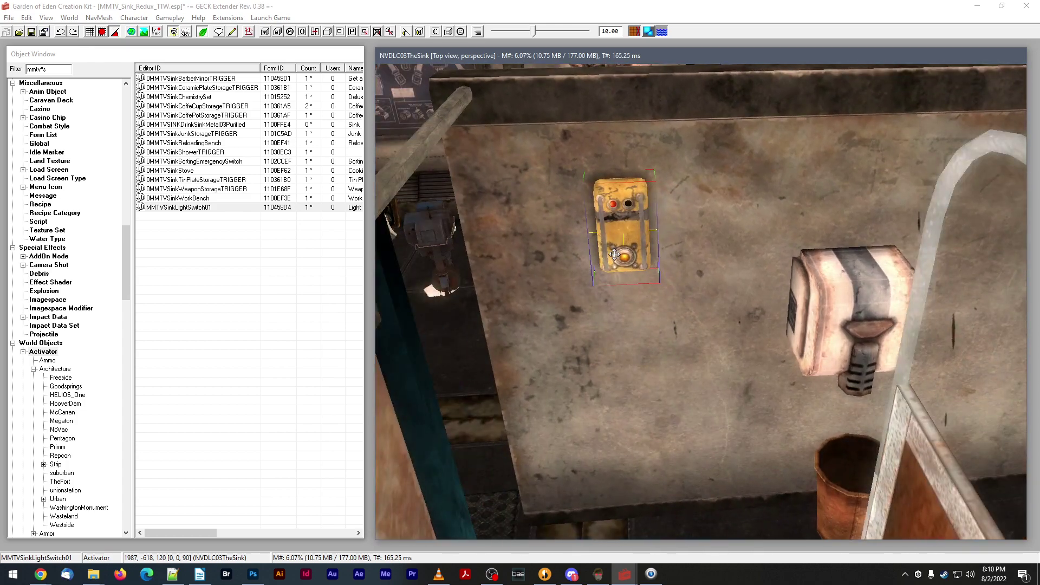
pyautogui.moveTo(620, 241); pyautogui.dragTo(666, 295)
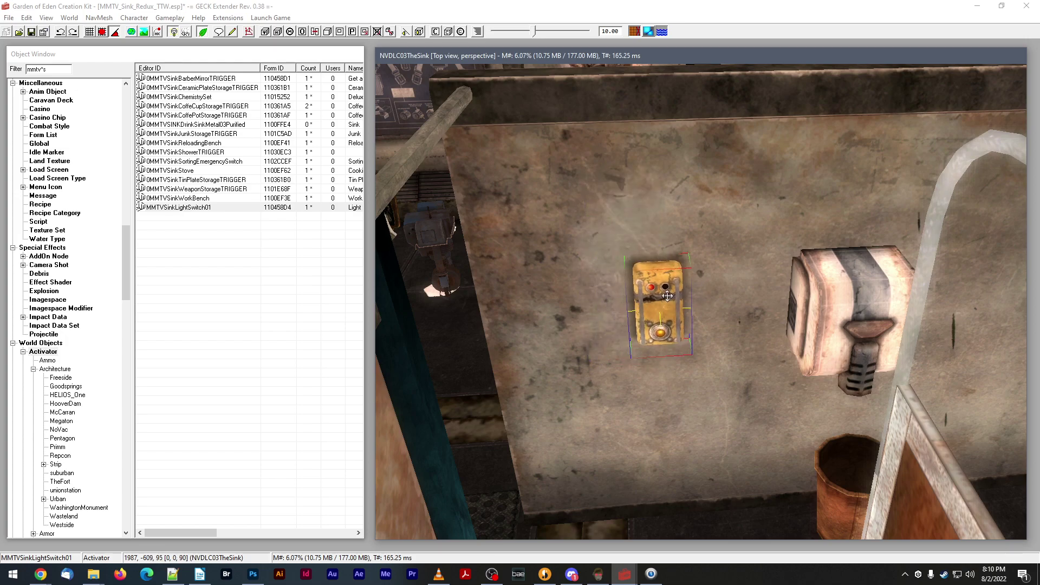
pyautogui.press('t')
pyautogui.keyDown('shift'); pyautogui.moveTo(666, 283); pyautogui.dragTo(686, 290, button='middle'); pyautogui.keyUp('shift')
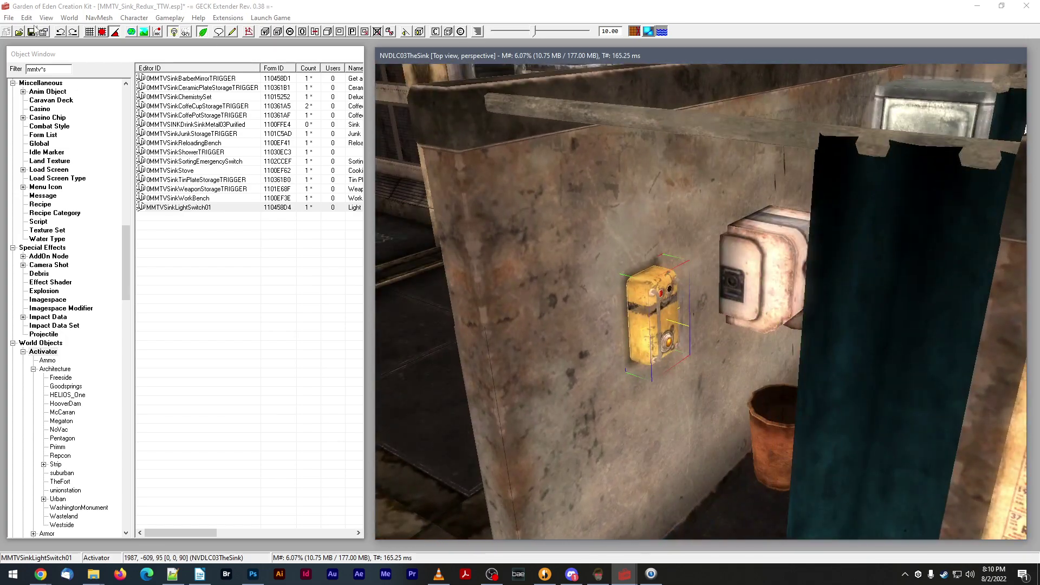
pyautogui.click(32, 31)
# - Filter the Light objects by "warm" and select OfficeLightKeyWarm
pyautogui.keyDown('shift'); pyautogui.moveTo(433, 162); pyautogui.dragTo(648, 200, button='middle'); pyautogui.keyUp('shift')
pyautogui.click(25, 64)
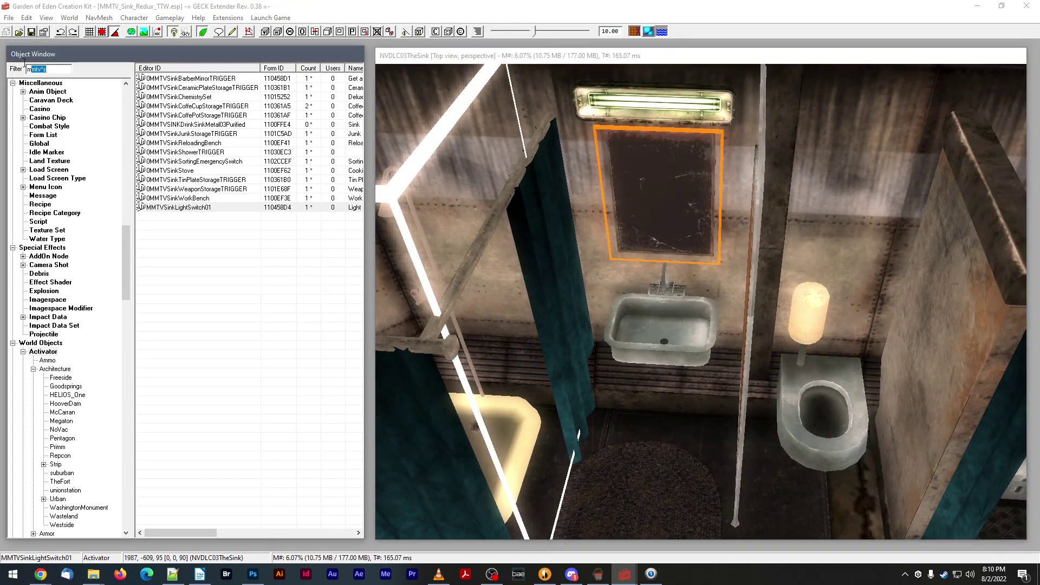
pyautogui.write('warm')
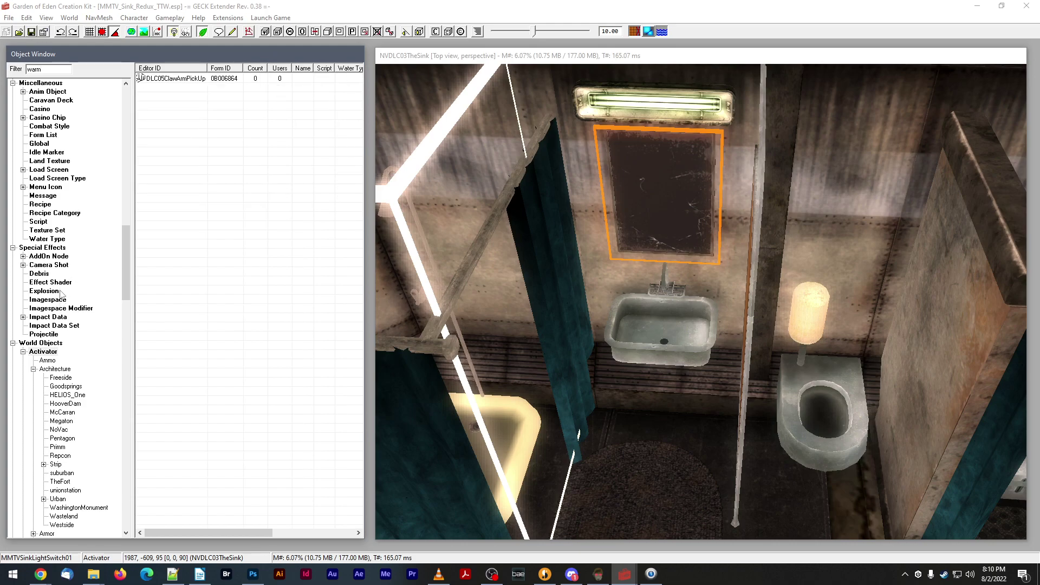
pyautogui.scroll(2, 54, 260)
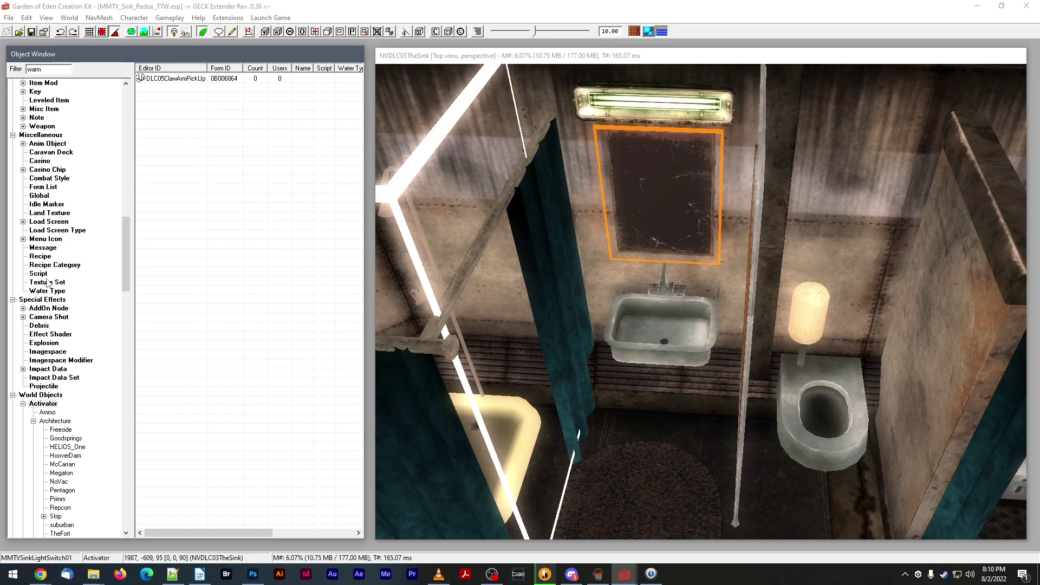
pyautogui.scroll(-20, 49, 302)
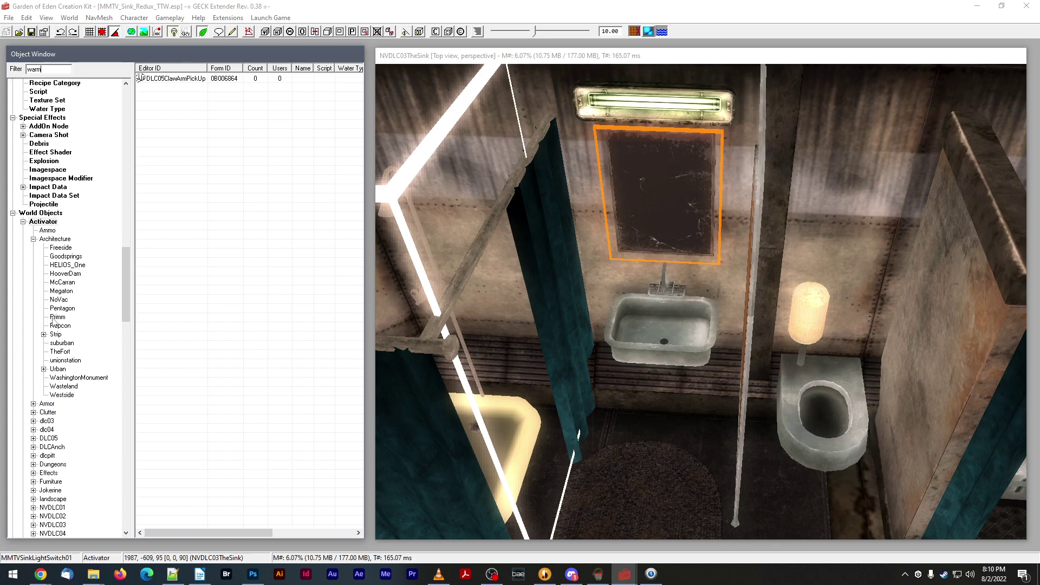
pyautogui.scroll(-5, 53, 323)
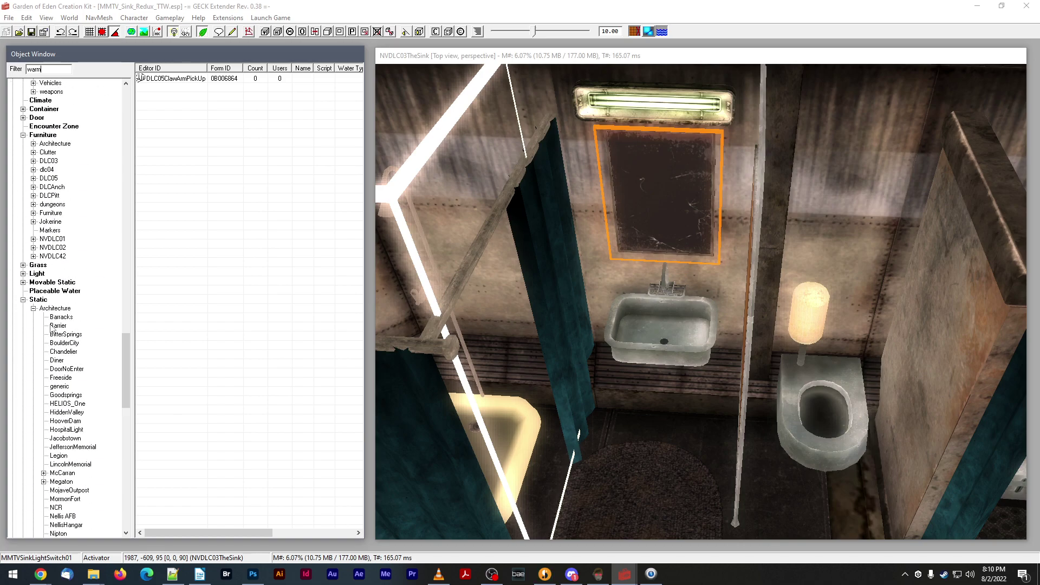
pyautogui.click(37, 273)
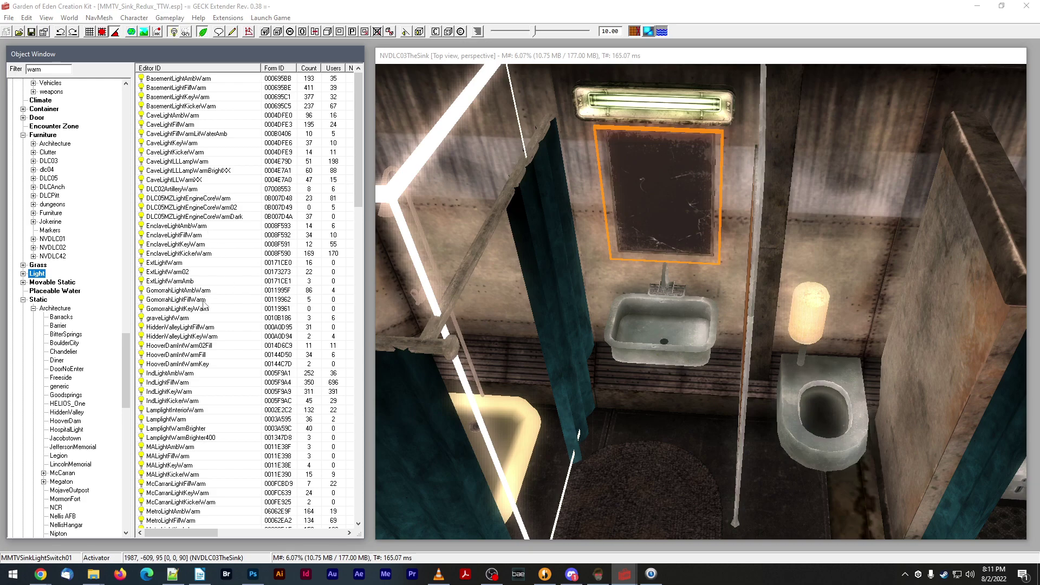
pyautogui.scroll(-20, 201, 386)
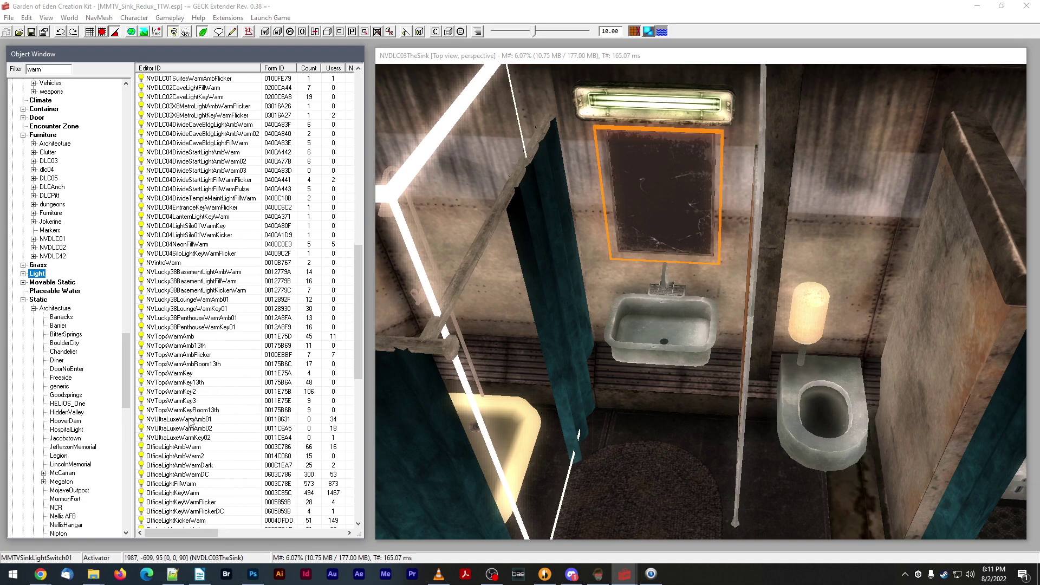
pyautogui.scroll(5, 191, 420)
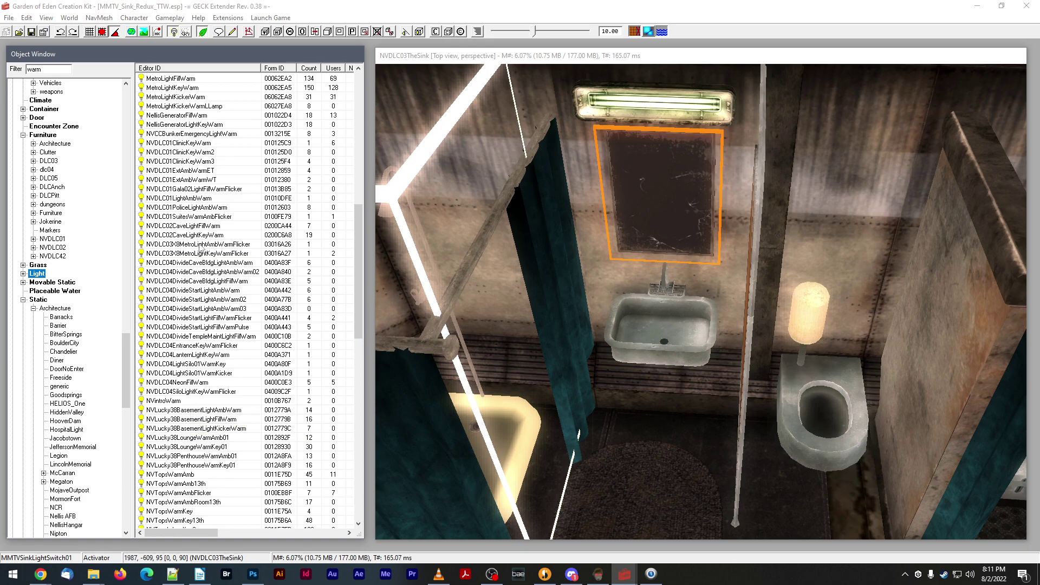
pyautogui.scroll(-7, 195, 394)
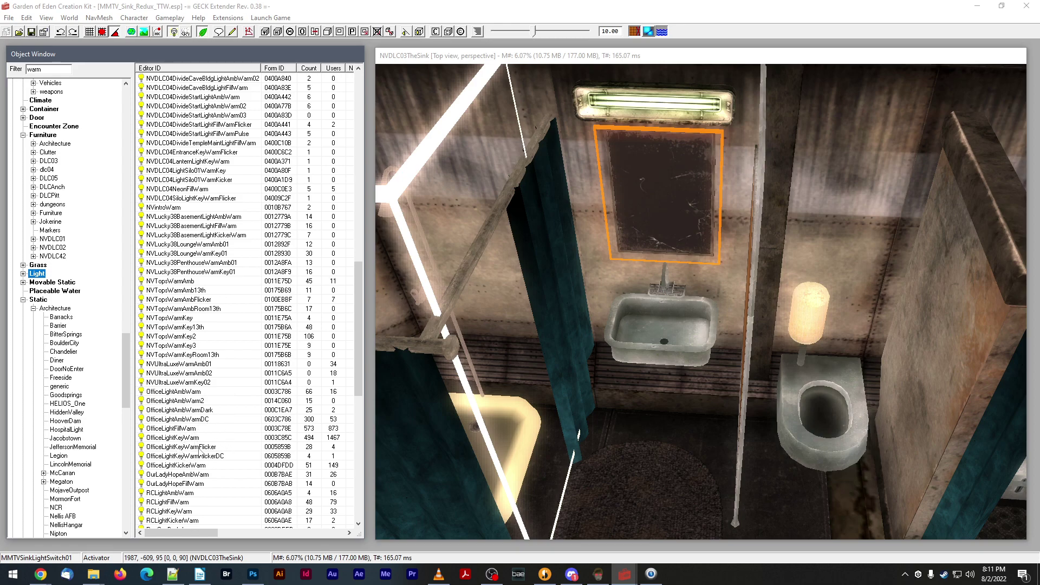
pyautogui.click(181, 393)
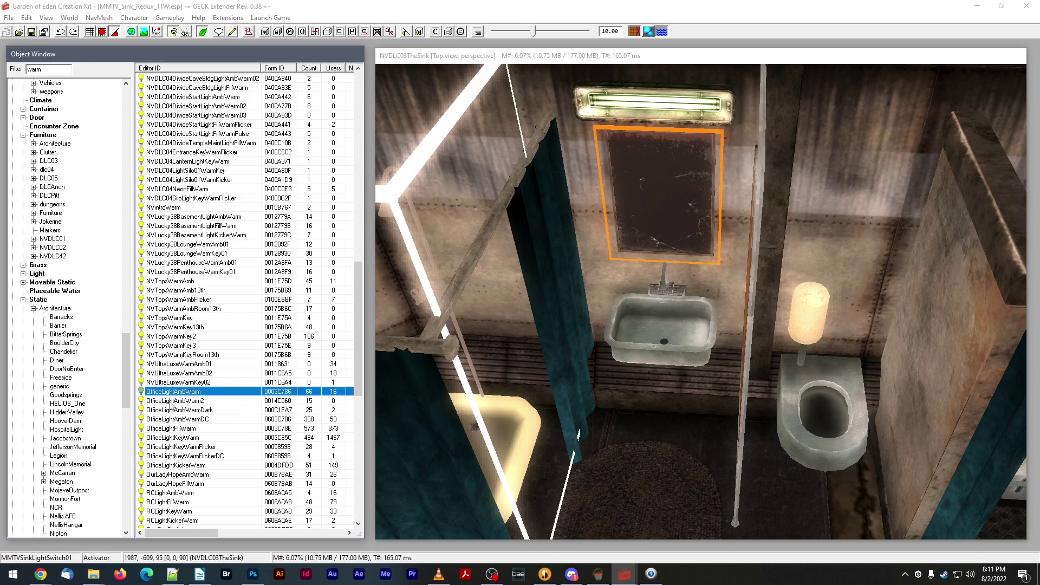
pyautogui.click(182, 429)
pyautogui.click(168, 438)
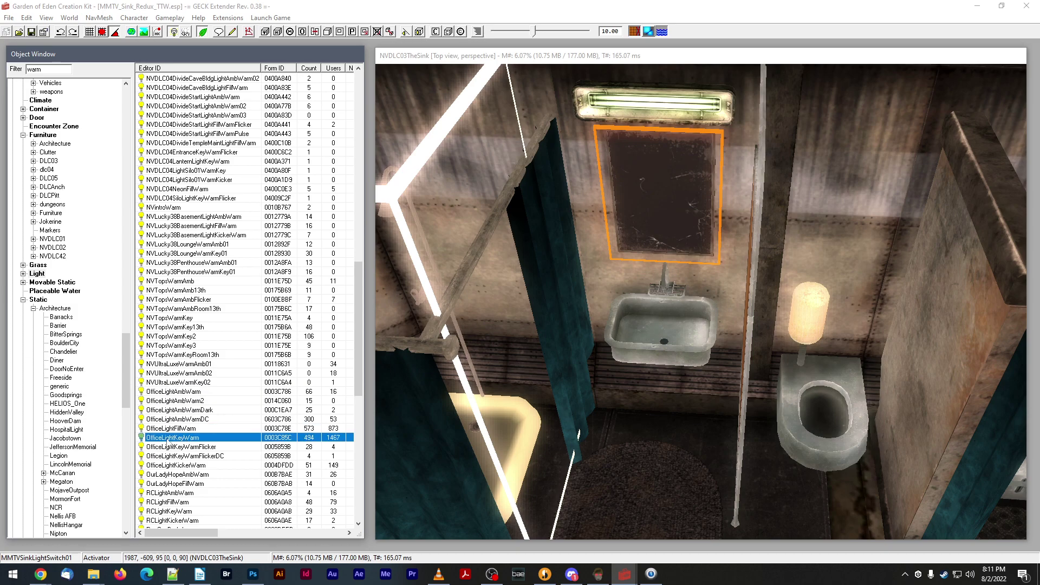
# - Place OfficeLightKeyWarm in the bathroom in front of the sink and preview the scene with its lighting
pyautogui.moveTo(170, 442); pyautogui.dragTo(375, 426)
pyautogui.moveTo(625, 330); pyautogui.dragTo(625, 329)
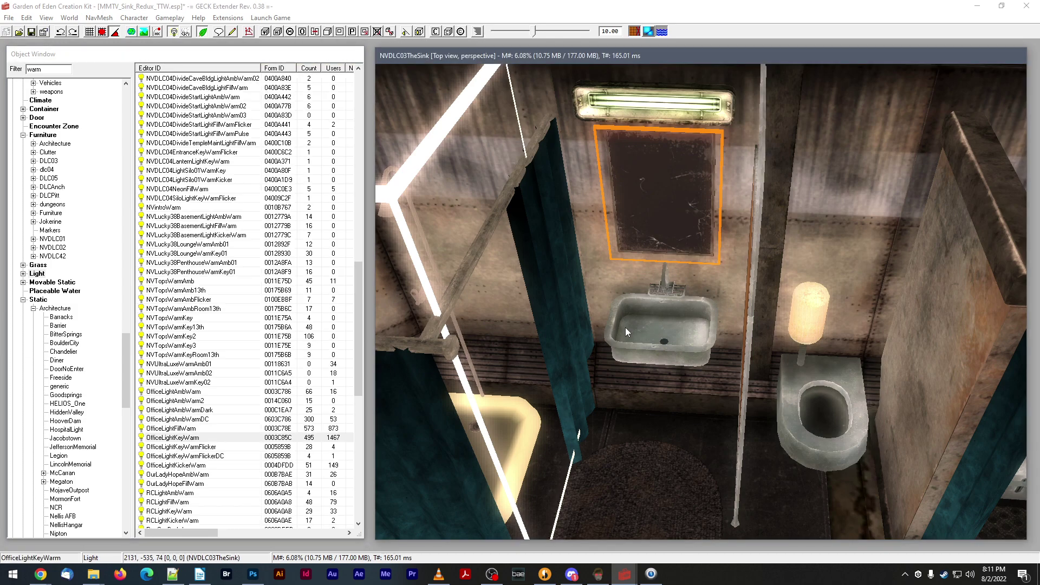
pyautogui.moveTo(625, 321)
pyautogui.keyDown('shift'); pyautogui.mouseDown(button='middle')
pyautogui.moveTo(661, 320)
pyautogui.moveTo(632, 323)
pyautogui.mouseUp(button='middle'); pyautogui.keyUp('shift')
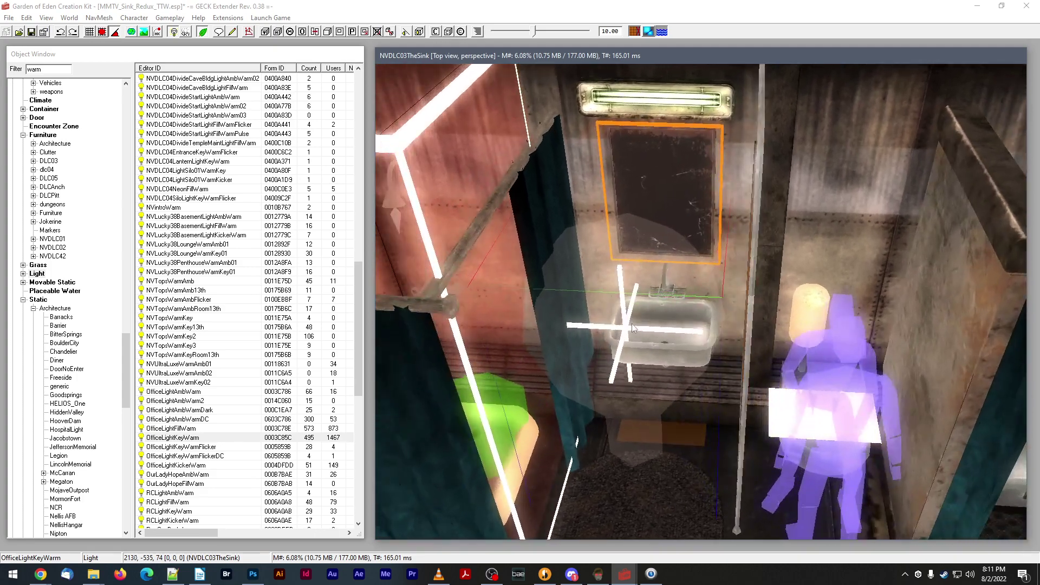
pyautogui.moveTo(631, 324); pyautogui.dragTo(654, 368)
pyautogui.press('a')
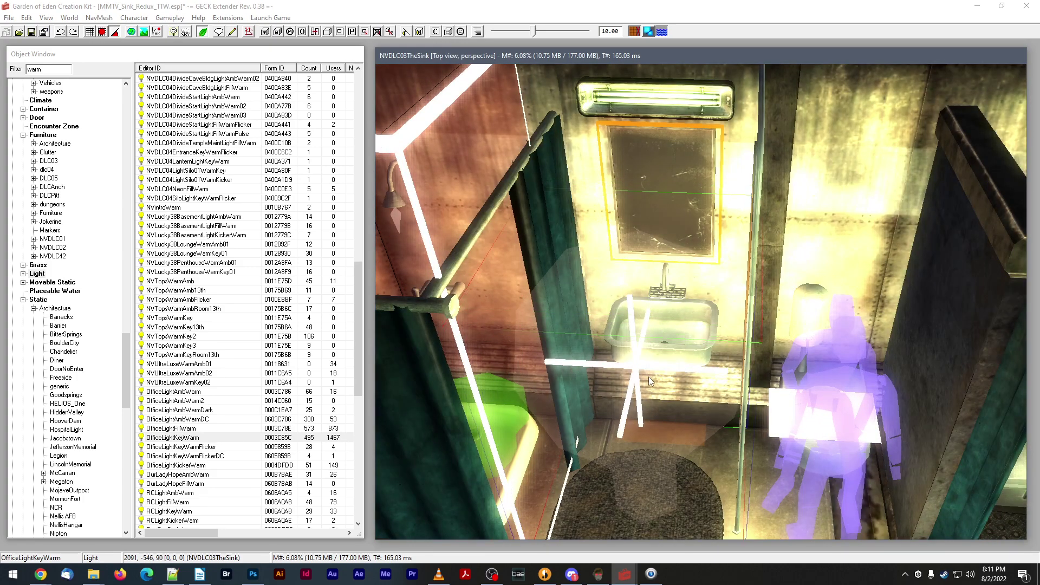
# - Override the radius of the placed OfficeLightKeyWarm reference to shrink its lit area
pyautogui.doubleClick(648, 376)
pyautogui.click(511, 203)
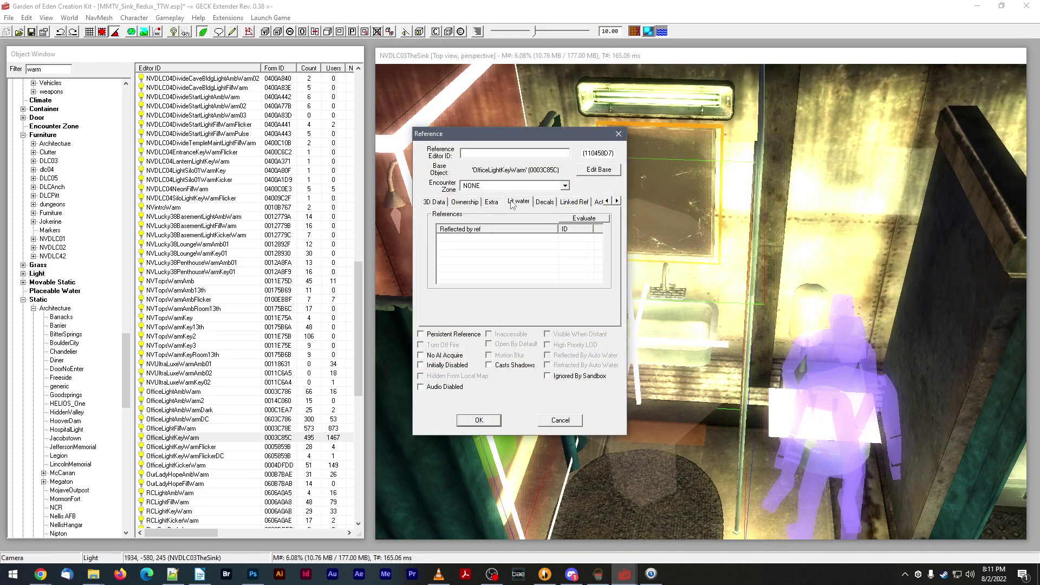
pyautogui.click(490, 203)
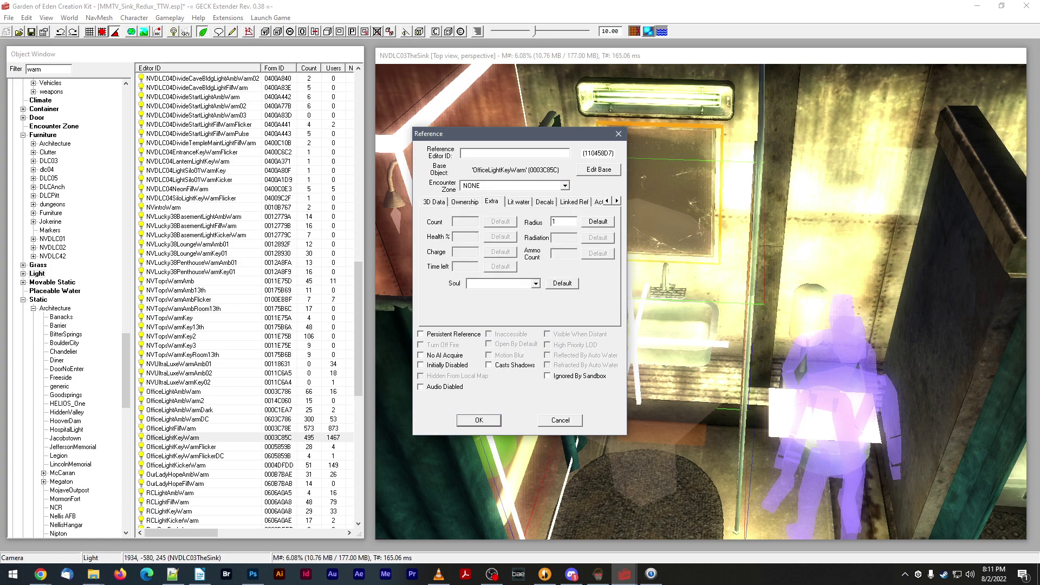
pyautogui.press('Return')
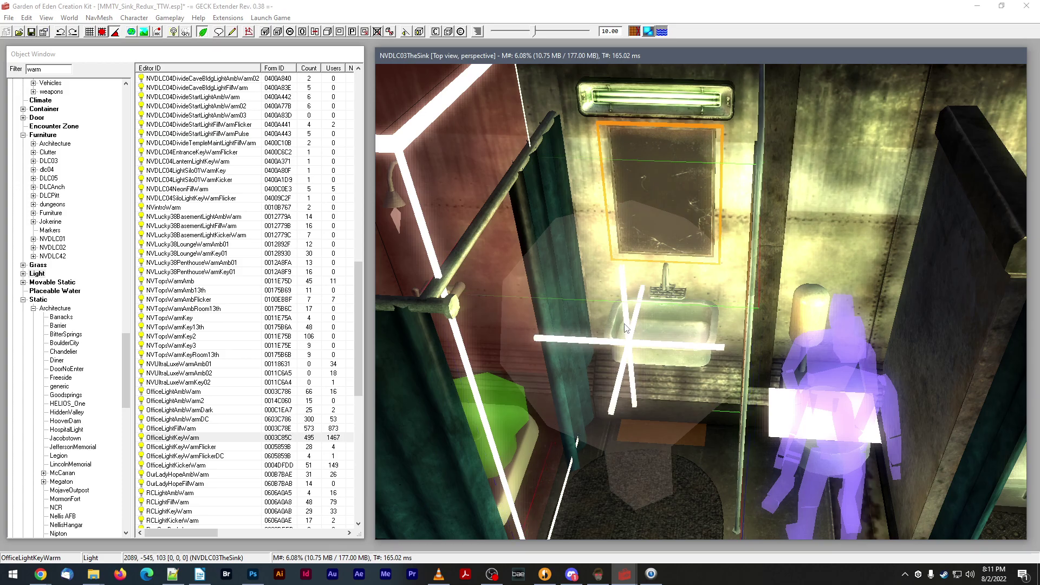
# - Move the warm light above the bathroom rug, to about 2065, -550, 122
pyautogui.moveTo(627, 328); pyautogui.dragTo(630, 358)
pyautogui.keyDown('shift'); pyautogui.moveTo(630, 358); pyautogui.dragTo(643, 341, button='middle'); pyautogui.keyUp('shift')
pyautogui.moveTo(644, 342); pyautogui.dragTo(644, 293)
pyautogui.keyDown('shift'); pyautogui.moveTo(645, 293); pyautogui.dragTo(665, 328, button='middle'); pyautogui.keyUp('shift')
pyautogui.moveTo(665, 328); pyautogui.dragTo(690, 348)
pyautogui.keyDown('shift'); pyautogui.moveTo(689, 349); pyautogui.dragTo(675, 333, button='middle'); pyautogui.keyUp('shift')
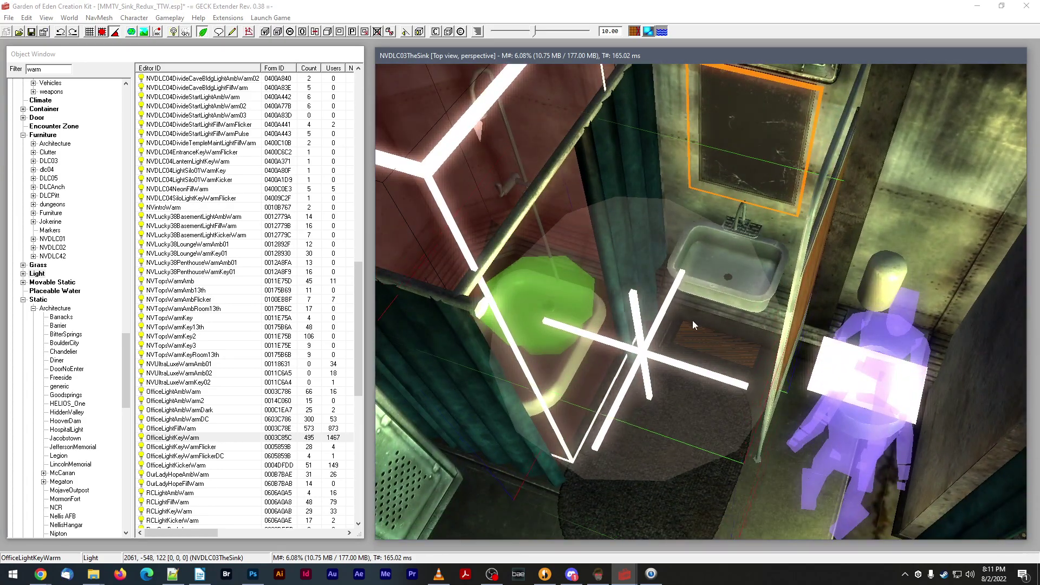
pyautogui.moveTo(692, 320); pyautogui.dragTo(693, 321)
pyautogui.moveTo(693, 321)
pyautogui.keyDown('shift'); pyautogui.mouseDown(button='middle')
pyautogui.moveTo(665, 307)
pyautogui.moveTo(713, 339)
pyautogui.moveTo(681, 318)
pyautogui.mouseUp(button='middle'); pyautogui.keyUp('shift')
pyautogui.moveTo(681, 318); pyautogui.dragTo(697, 321)
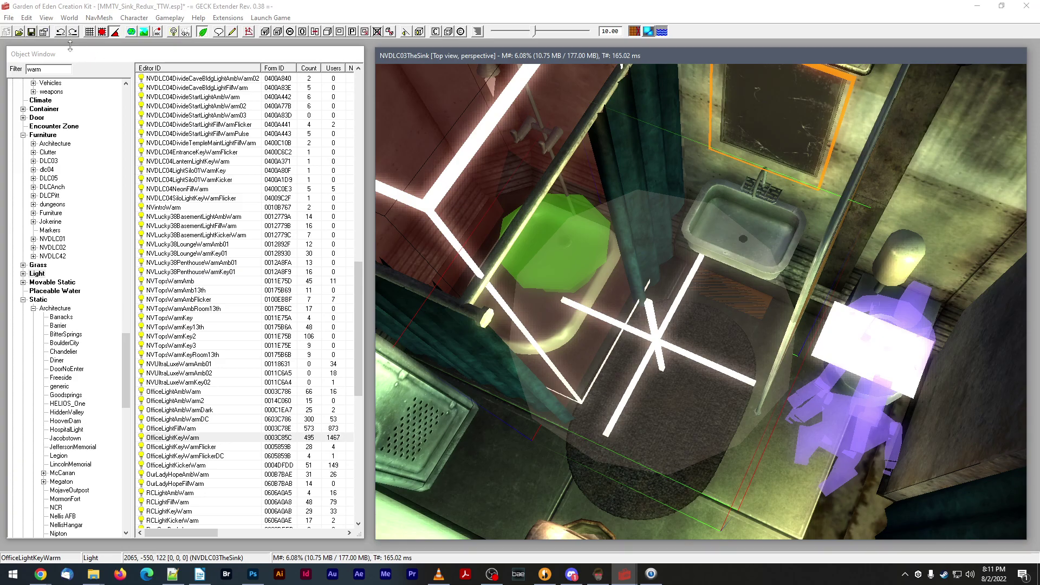
# - Filter the Static objects by "xmar" and place an XMarker behind the bathroom mirror wall, at about 2214, -542, 134
pyautogui.keyDown('shift'); pyautogui.moveTo(644, 212); pyautogui.dragTo(706, 202, button='middle'); pyautogui.keyUp('shift')
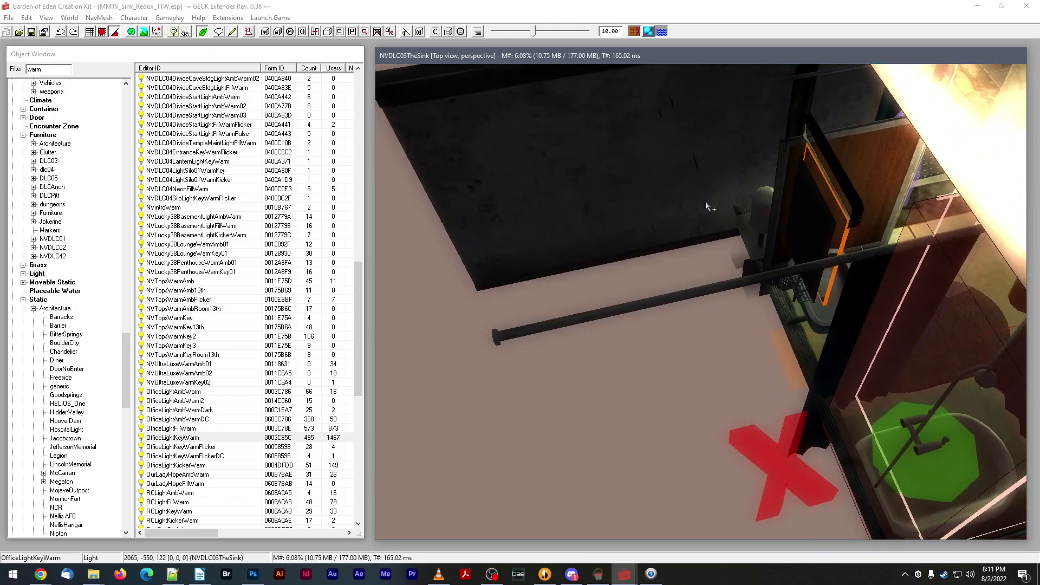
pyautogui.click(42, 68)
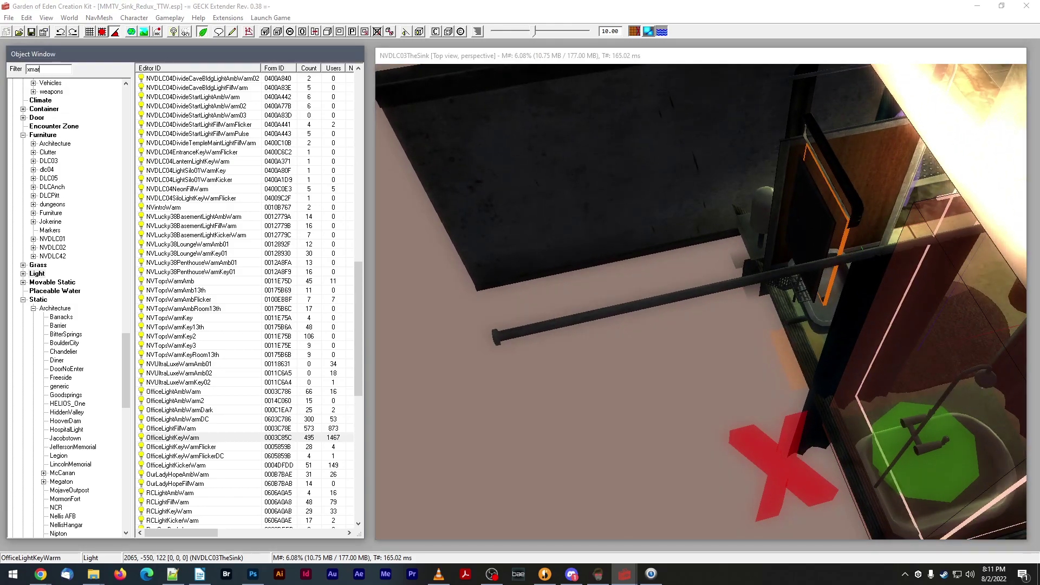
pyautogui.click(39, 300)
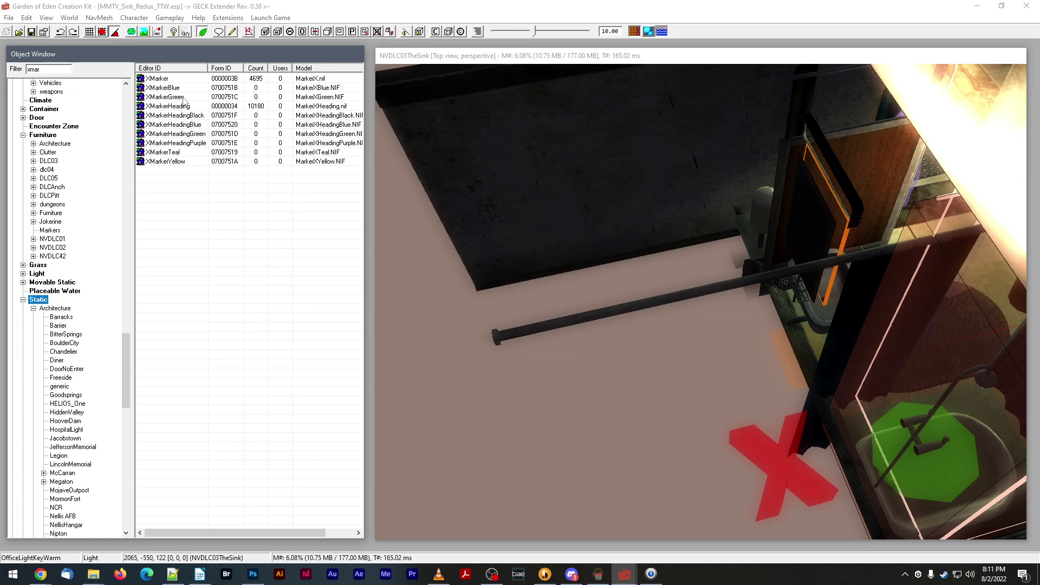
pyautogui.keyDown('shift'); pyautogui.moveTo(420, 177); pyautogui.dragTo(446, 183, button='middle'); pyautogui.keyUp('shift')
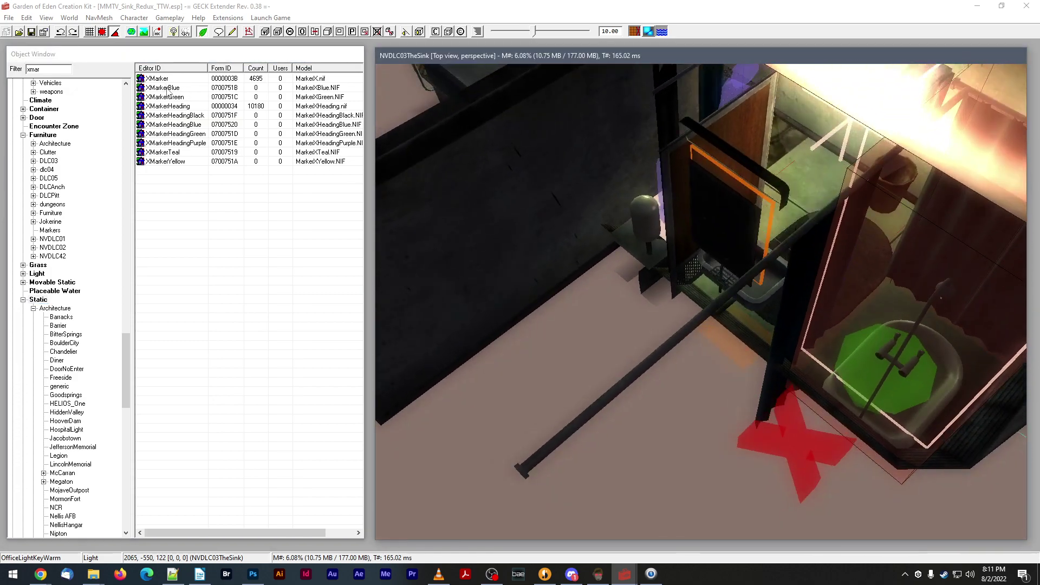
pyautogui.moveTo(160, 78); pyautogui.dragTo(374, 162)
pyautogui.moveTo(647, 234)
pyautogui.mouseDown()
pyautogui.moveTo(662, 216)
pyautogui.moveTo(650, 134)
pyautogui.moveTo(638, 412)
pyautogui.moveTo(657, 291)
pyautogui.moveTo(607, 235)
pyautogui.mouseUp()
pyautogui.moveTo(606, 235)
pyautogui.keyDown('shift'); pyautogui.mouseDown(button='middle')
pyautogui.moveTo(641, 201)
pyautogui.moveTo(629, 230)
pyautogui.mouseUp(button='middle'); pyautogui.keyUp('shift')
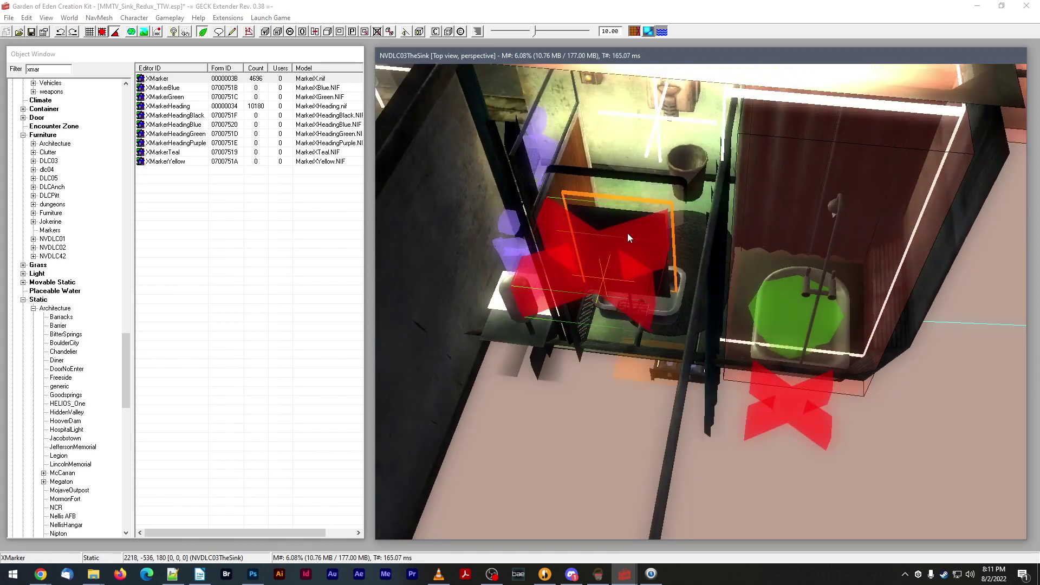
pyautogui.moveTo(628, 236); pyautogui.dragTo(624, 319)
# - Give the new XMarker the reference ID SinkBathroomLightMarkerREF, make it initially disabled, and save the plugin
pyautogui.doubleClick(624, 319)
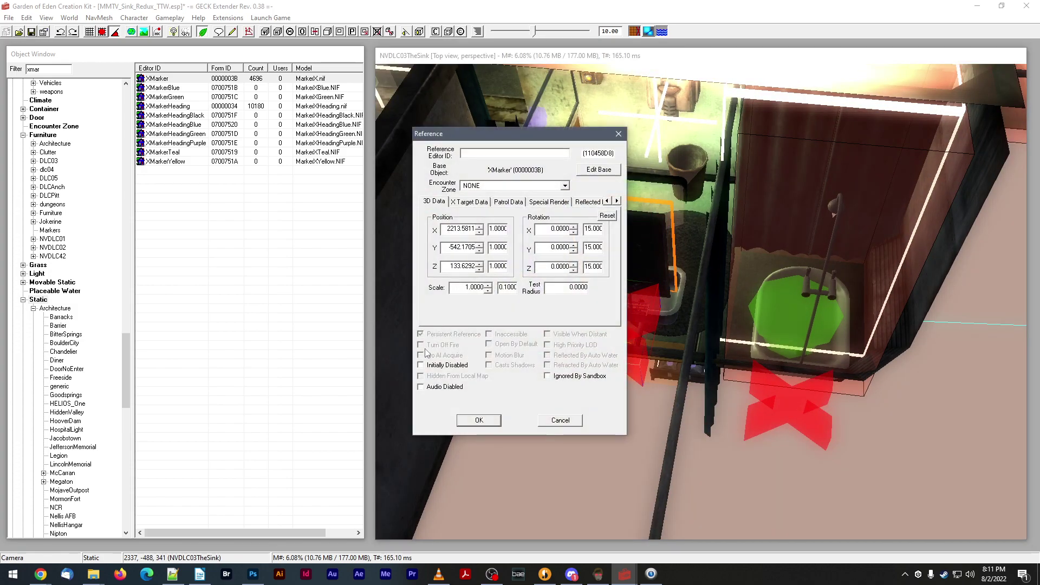
pyautogui.write('SinkBathroomLightMarkerREF')
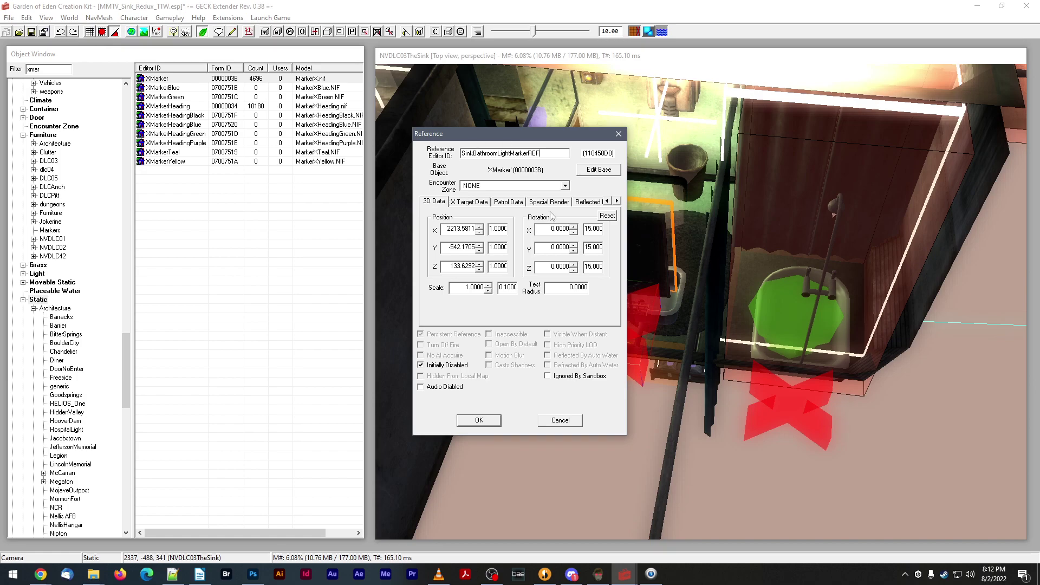
pyautogui.click(478, 423)
pyautogui.click(478, 420)
pyautogui.click(31, 33)
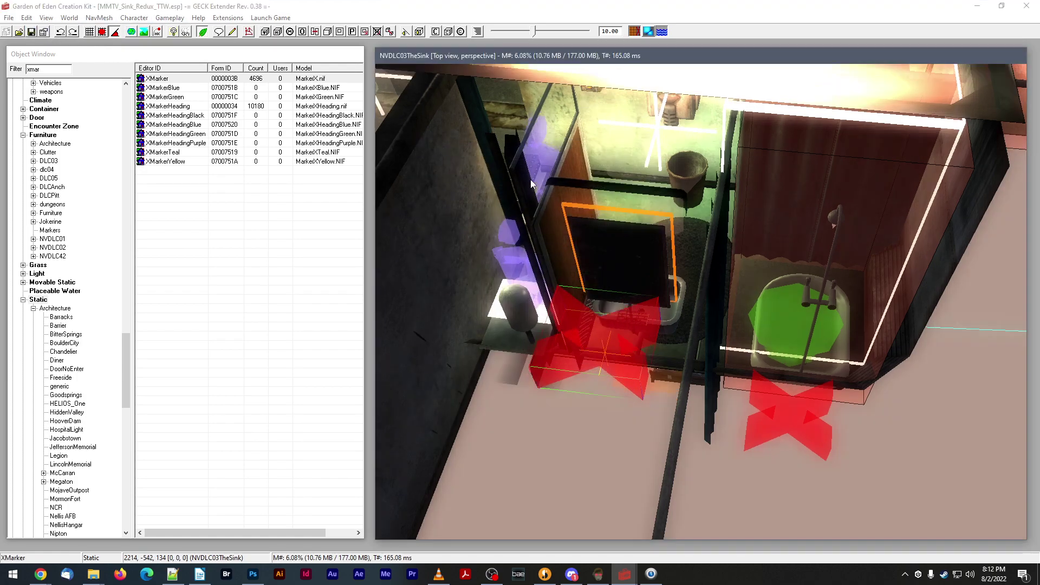
# - Return to the light switch on the wall beside the hand dryer
pyautogui.keyDown('shift'); pyautogui.moveTo(530, 180); pyautogui.dragTo(611, 181, button='middle'); pyautogui.keyUp('shift')
pyautogui.scroll(3, 611, 182)
pyautogui.scroll(3, 612, 184)
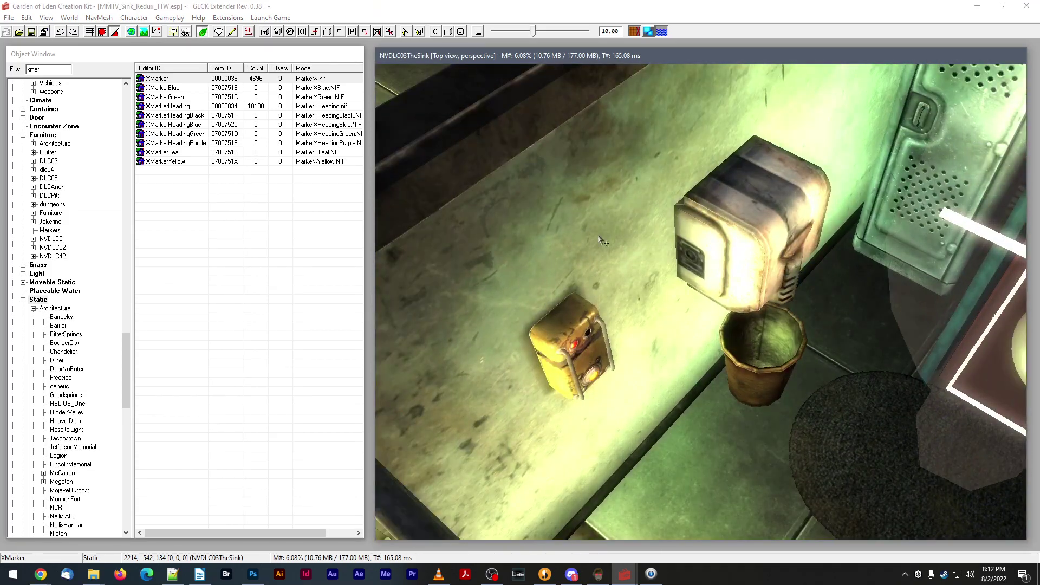
# - Set the linked reference of the yellow bathroom light switch to SinkBathroomLightMarkerREF, the red XMarker outside the wall, in cell NVDLC03TheSink
pyautogui.doubleClick(571, 342)
pyautogui.moveTo(537, 135); pyautogui.dragTo(237, 129)
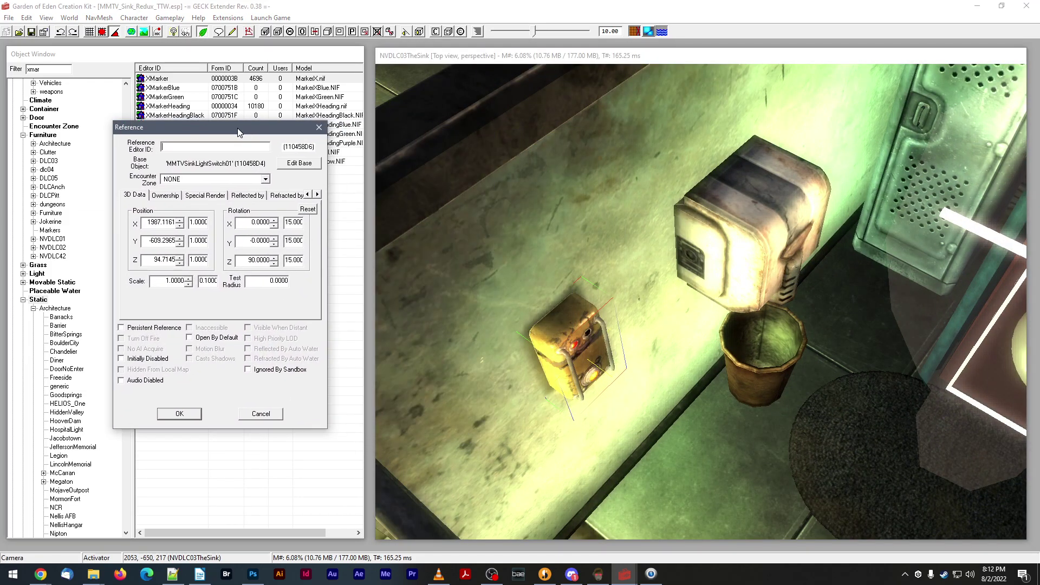
pyautogui.scroll(-5, 704, 232)
pyautogui.moveTo(704, 233); pyautogui.dragTo(539, 189, button='middle')
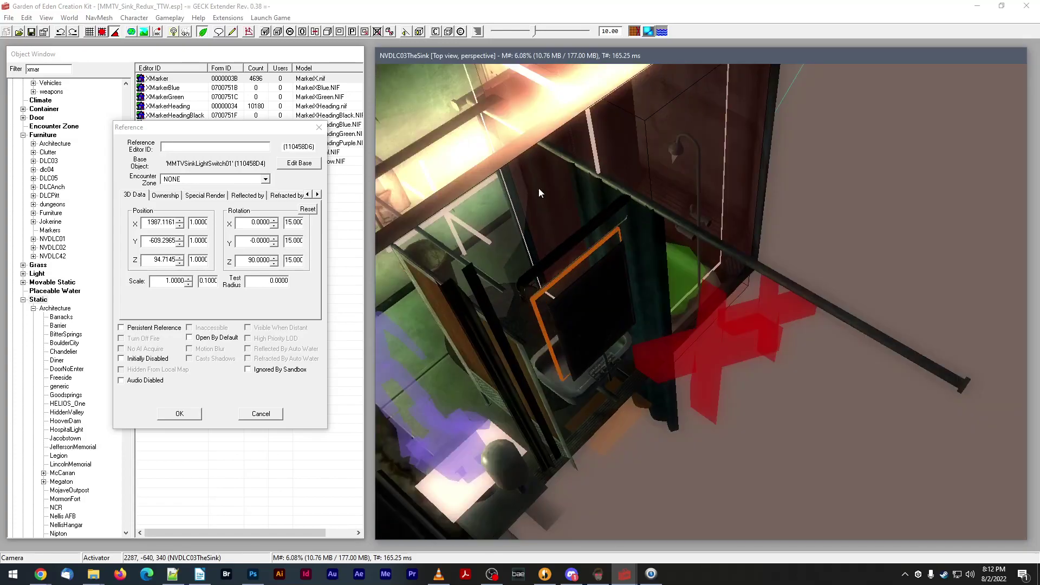
pyautogui.click(317, 194)
pyautogui.click(317, 195)
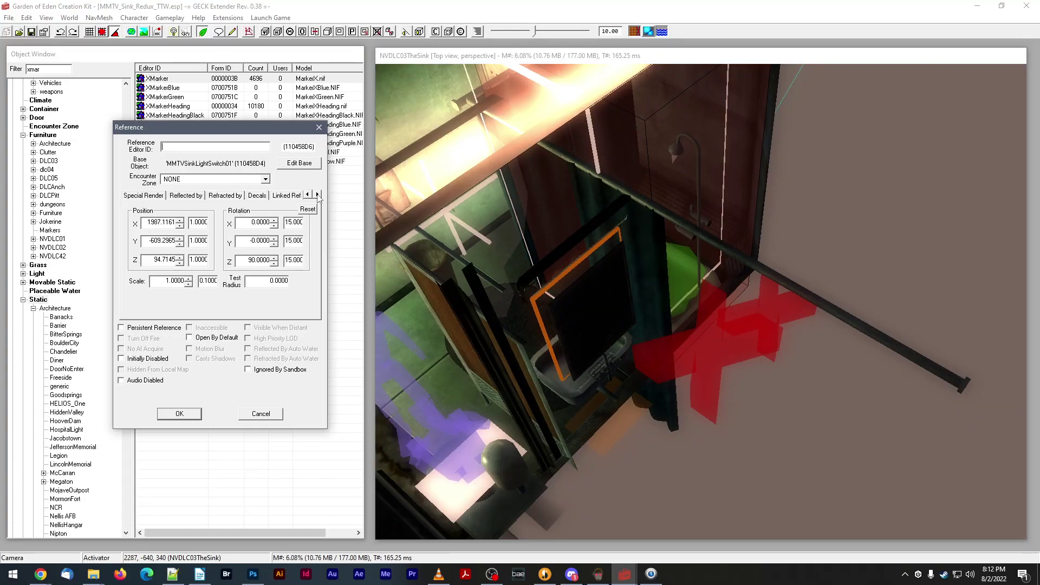
pyautogui.click(317, 194)
pyautogui.click(242, 195)
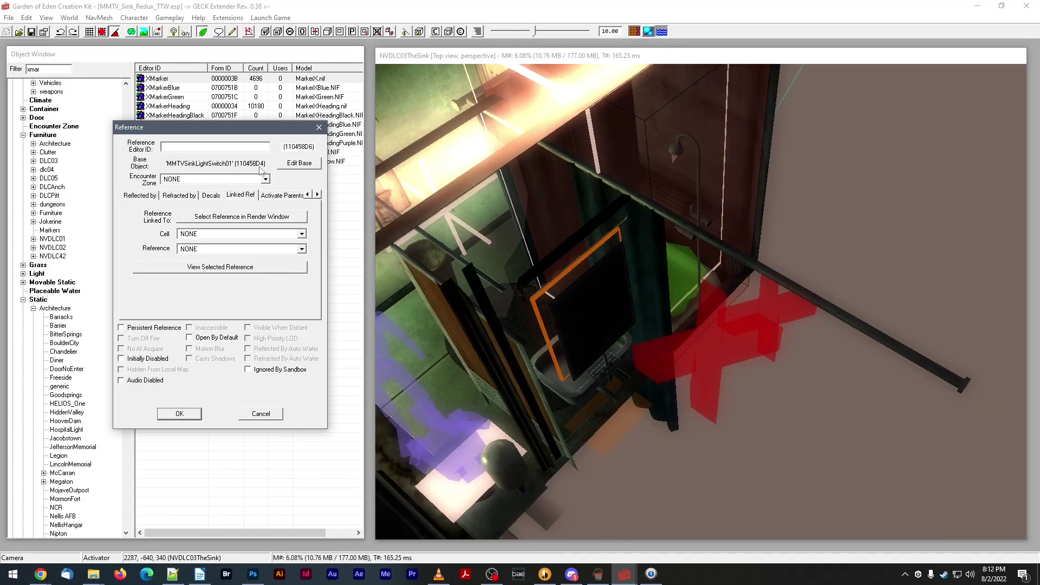
pyautogui.click(234, 217)
pyautogui.click(746, 339)
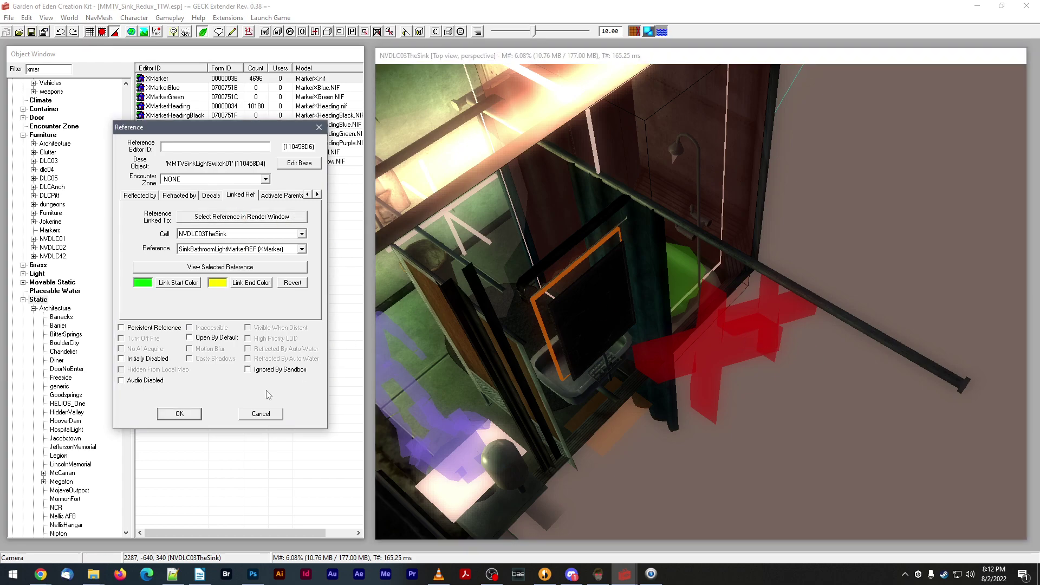
pyautogui.click(193, 417)
# - Batch-set the red bathroom XMarker as enable parent of the MMTVSinkvlight02OFF, VLight02 and OfficeLightKeyWarm references, and save the plugin
pyautogui.keyDown('shift'); pyautogui.moveTo(466, 379); pyautogui.dragTo(648, 411, button='middle'); pyautogui.keyUp('shift')
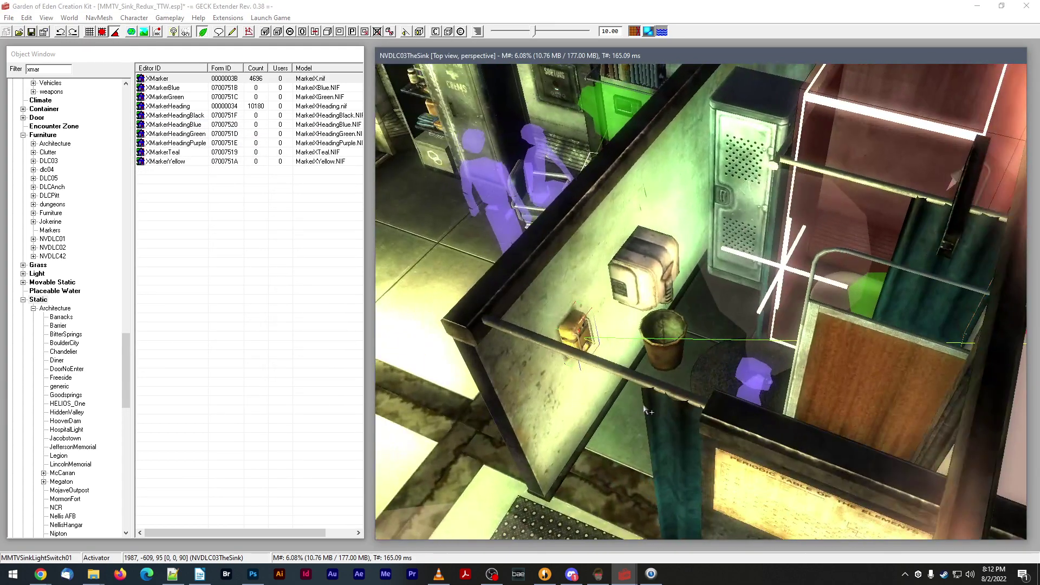
pyautogui.scroll(5, 620, 256)
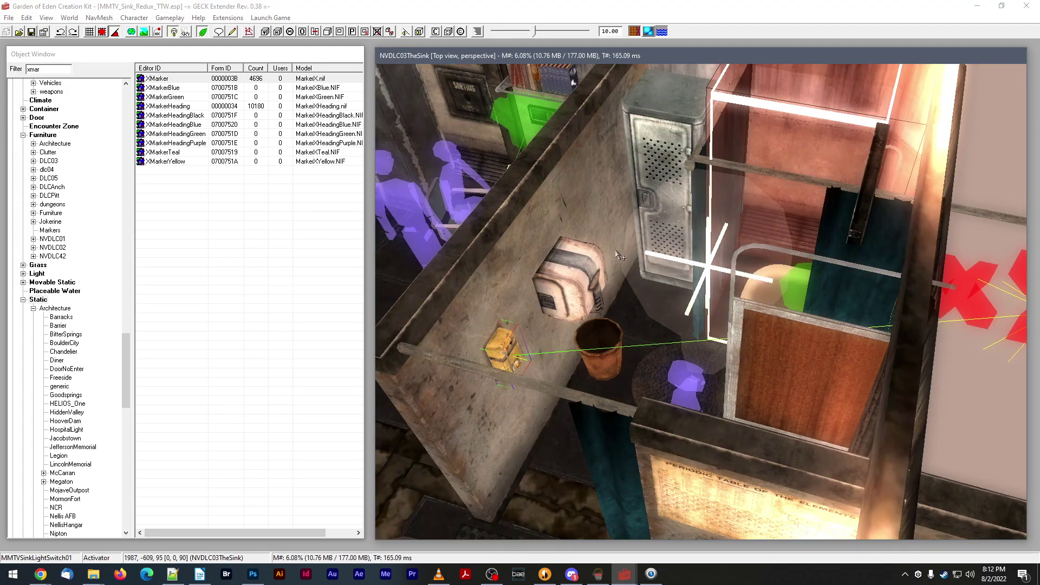
pyautogui.moveTo(616, 251)
pyautogui.keyDown('shift'); pyautogui.mouseDown(button='middle')
pyautogui.moveTo(666, 167)
pyautogui.moveTo(597, 197)
pyautogui.moveTo(618, 264)
pyautogui.moveTo(601, 268)
pyautogui.moveTo(618, 274)
pyautogui.mouseUp(button='middle'); pyautogui.keyUp('shift')
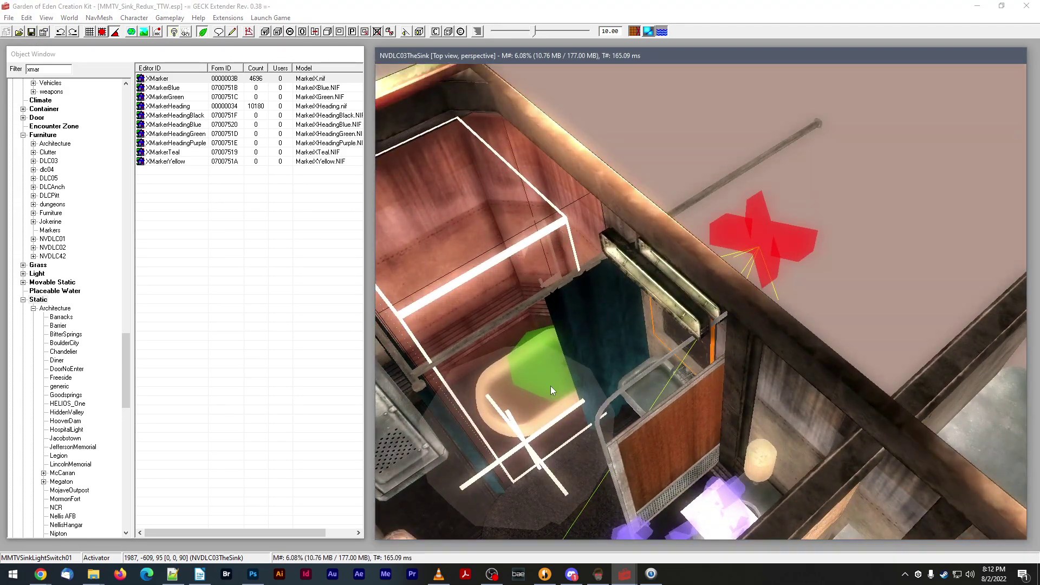
pyautogui.click(612, 322)
pyautogui.click(683, 282)
pyautogui.click(684, 282)
pyautogui.click(684, 281)
pyautogui.click(684, 281)
pyautogui.keyDown('shift'); pyautogui.moveTo(684, 281); pyautogui.dragTo(653, 293, button='middle'); pyautogui.keyUp('shift')
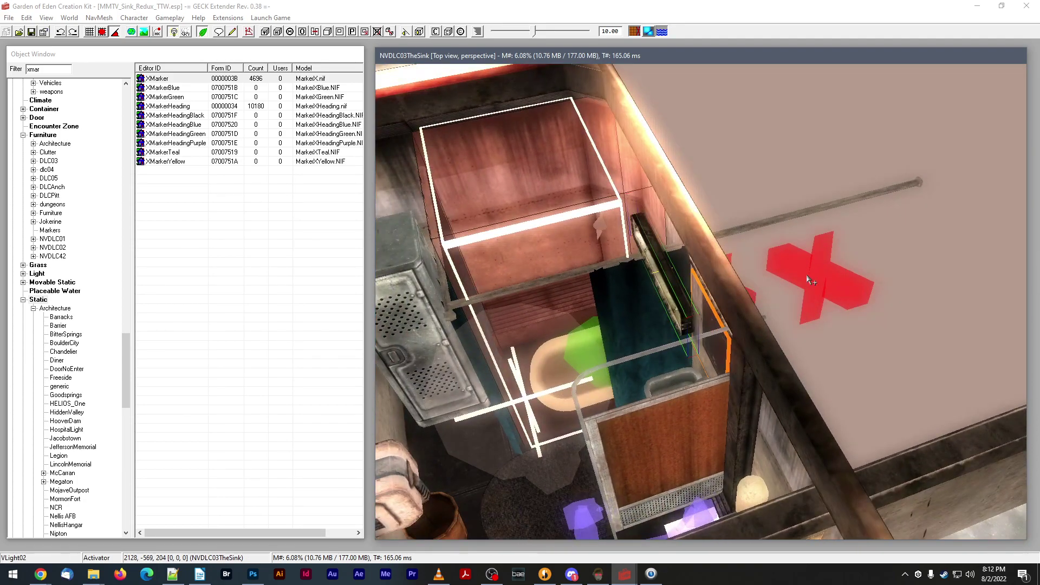
pyautogui.moveTo(807, 278); pyautogui.dragTo(804, 288)
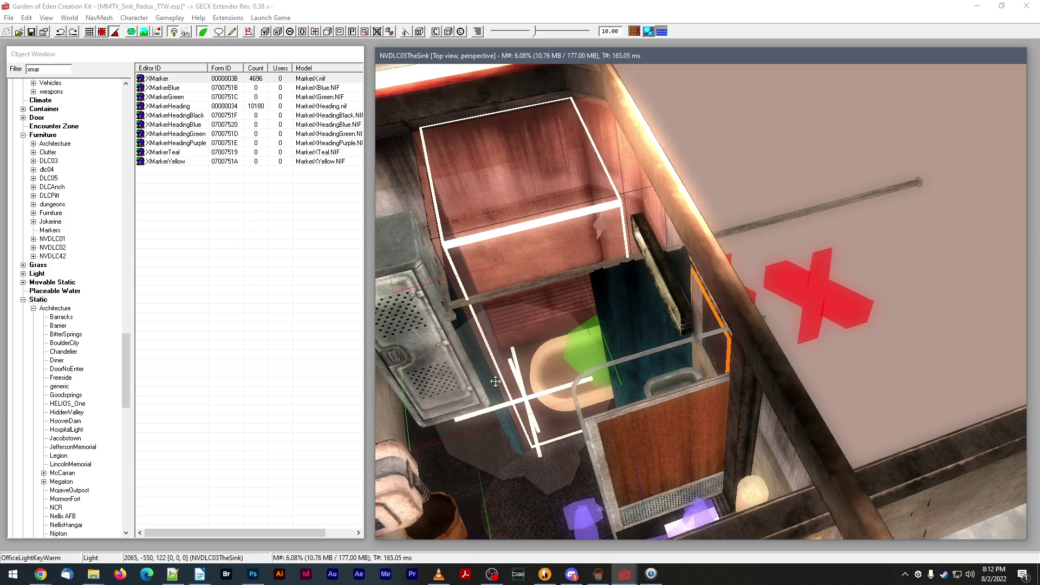
pyautogui.keyDown('shift'); pyautogui.moveTo(486, 399); pyautogui.dragTo(522, 377, button='middle'); pyautogui.keyUp('shift')
pyautogui.keyDown('shift'); pyautogui.moveTo(702, 278); pyautogui.dragTo(655, 301, button='middle'); pyautogui.keyUp('shift')
pyautogui.press('-')
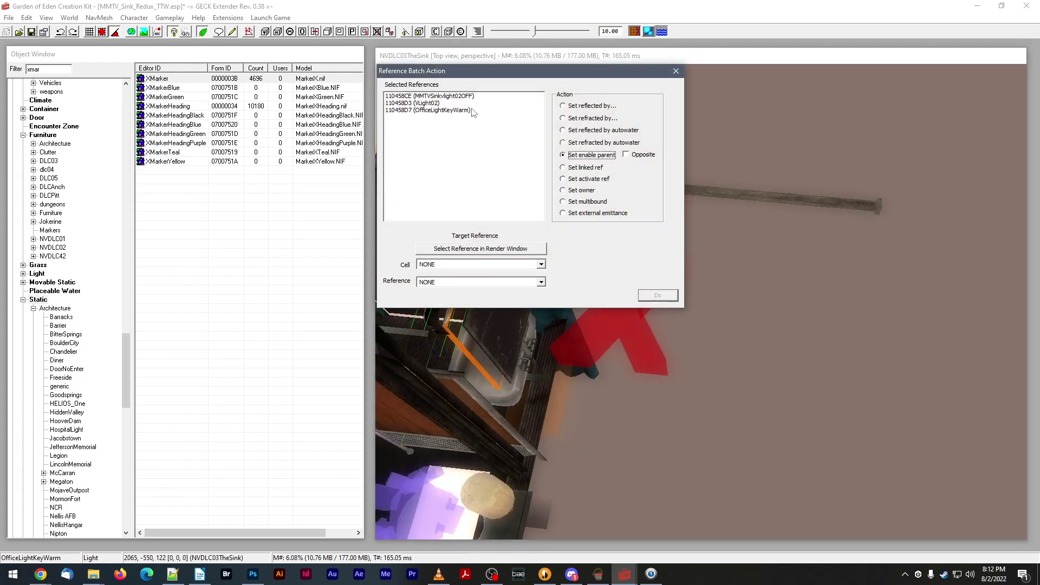
pyautogui.click(507, 251)
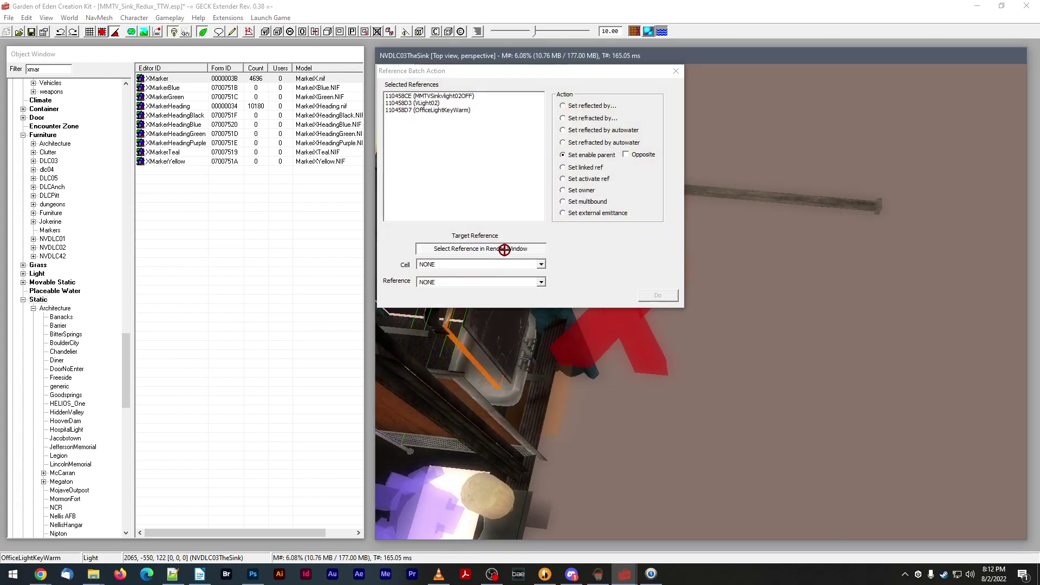
pyautogui.click(643, 339)
pyautogui.click(655, 294)
pyautogui.moveTo(651, 293)
pyautogui.keyDown('shift'); pyautogui.mouseDown(button='middle')
pyautogui.moveTo(603, 281)
pyautogui.moveTo(668, 279)
pyautogui.mouseUp(button='middle'); pyautogui.keyUp('shift')
pyautogui.click(33, 33)
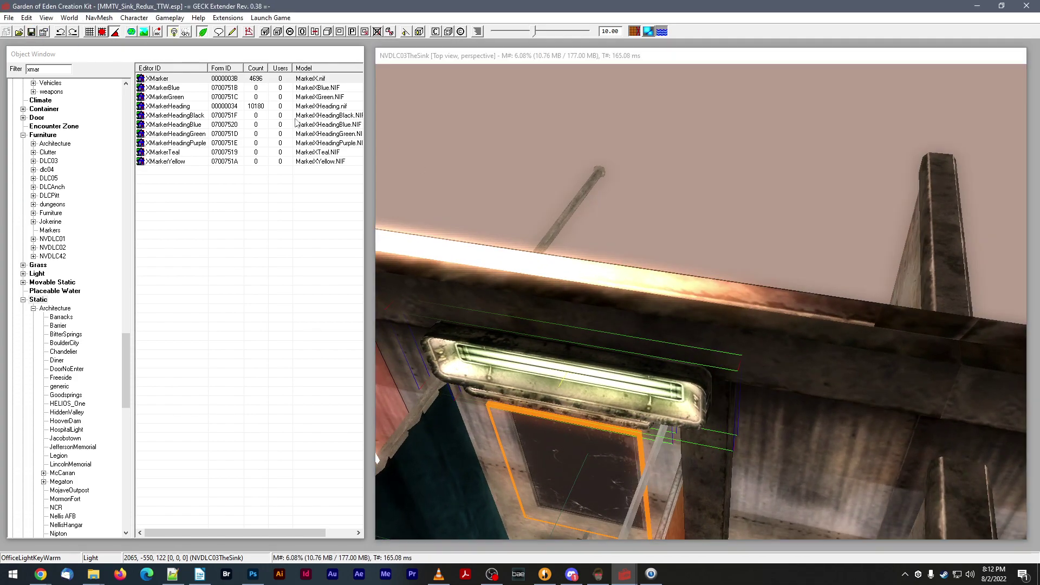
# - Run the Set enable parent batch action on the three selected light references with the target reference at NONE
pyautogui.keyDown('shift'); pyautogui.moveTo(455, 117); pyautogui.dragTo(528, 150, button='middle'); pyautogui.keyUp('shift')
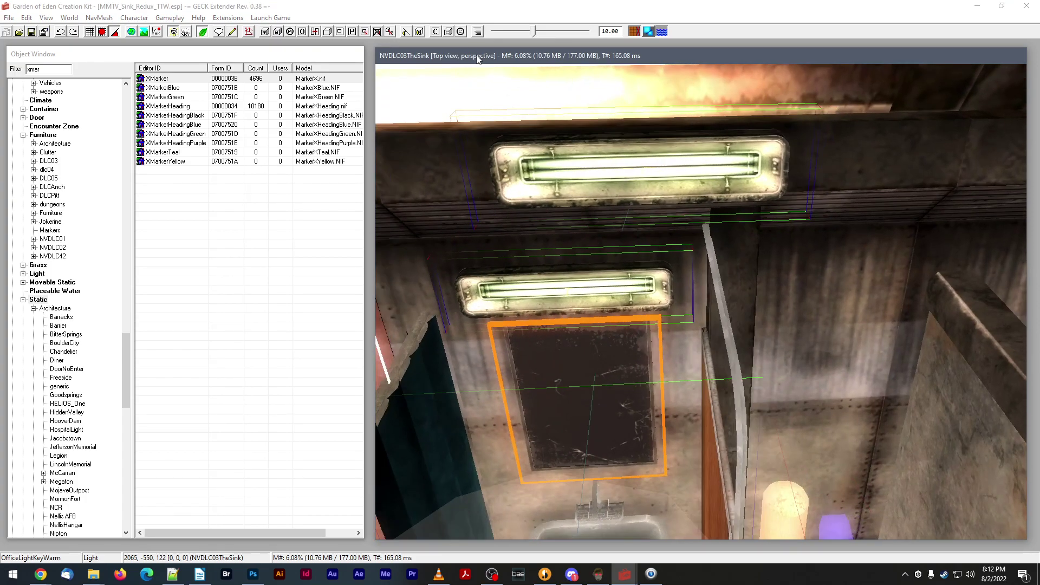
pyautogui.hotkey('ctrl', 'b')
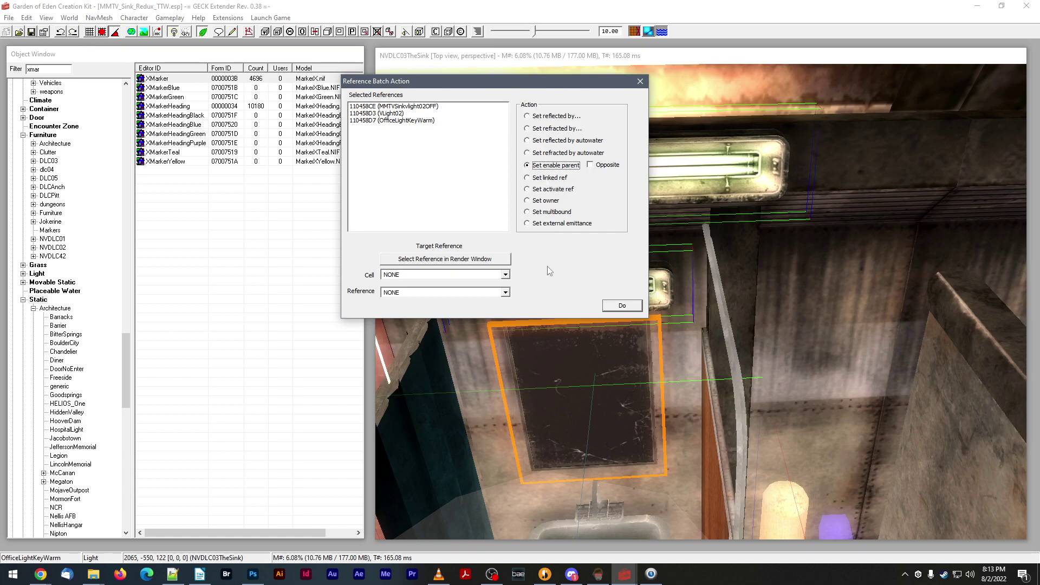
pyautogui.click(618, 306)
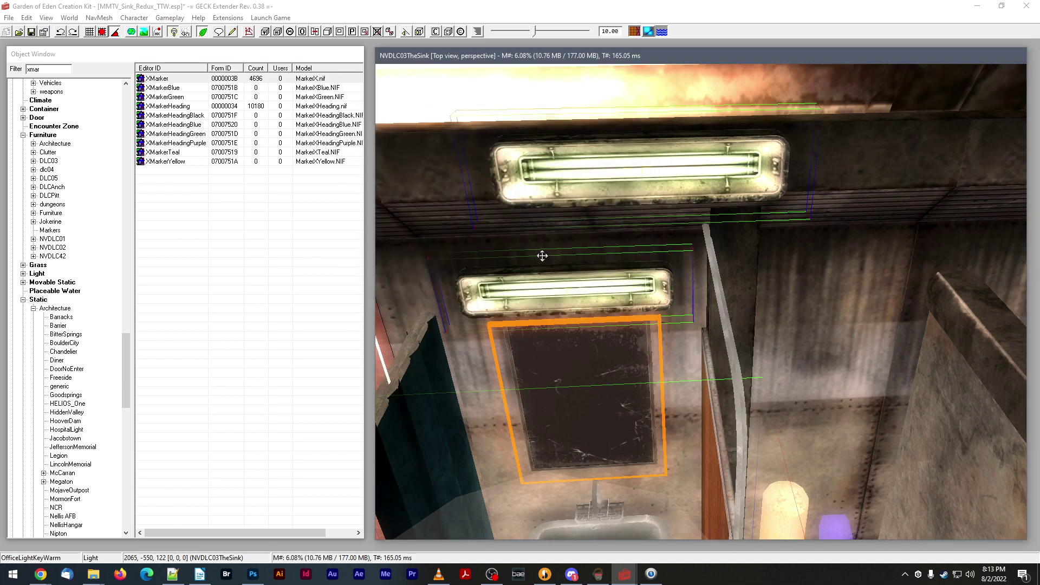
# - Open the reference properties of both the MMTVSinkvlight02OFF and VLight02 fixtures above the bathroom mirror, side by side
pyautogui.moveTo(542, 256); pyautogui.dragTo(550, 261, button='middle')
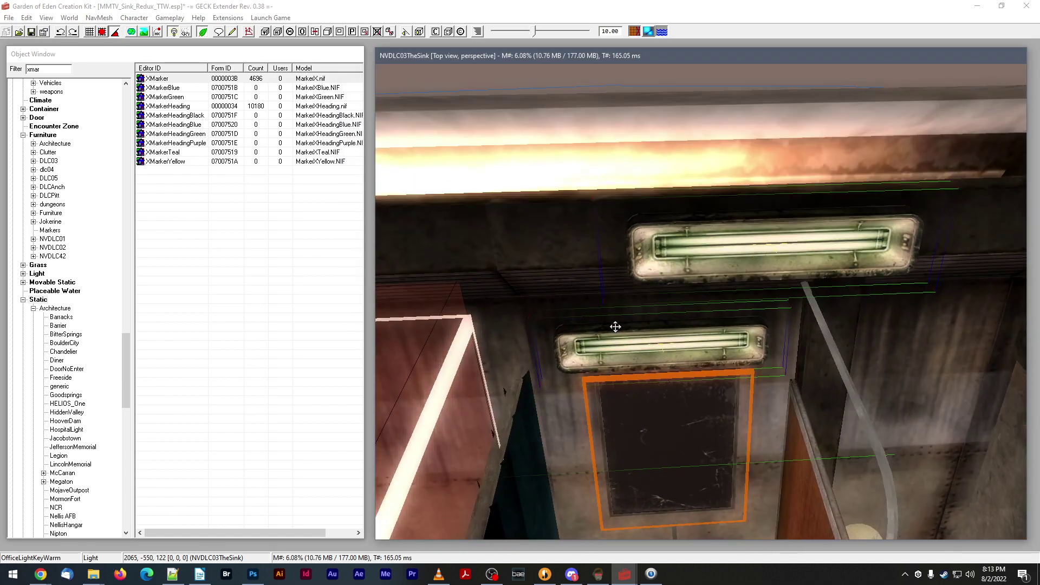
pyautogui.moveTo(621, 334); pyautogui.dragTo(619, 327, button='middle')
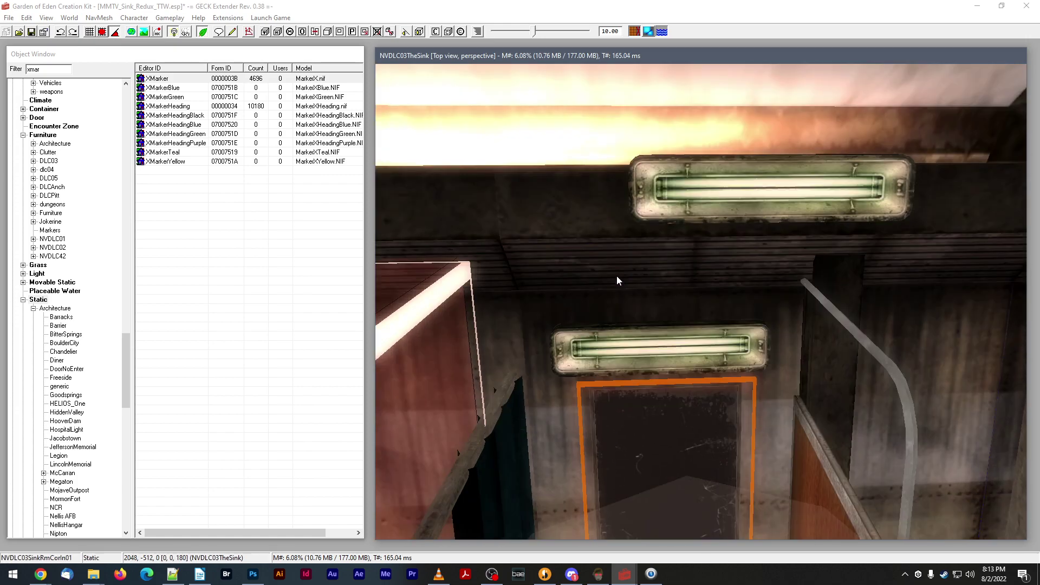
pyautogui.moveTo(617, 280); pyautogui.dragTo(620, 281, button='middle')
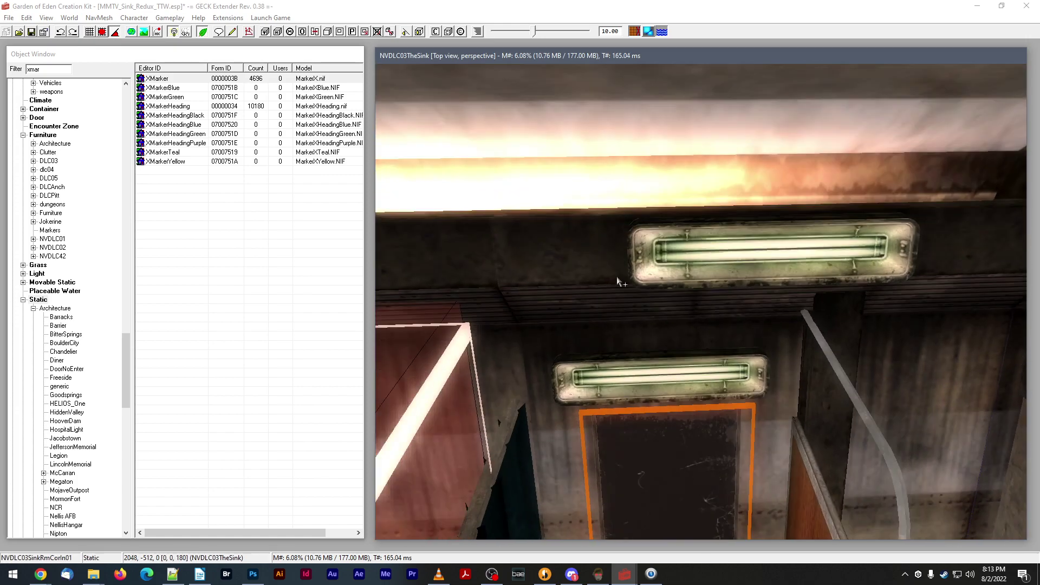
pyautogui.moveTo(685, 285); pyautogui.dragTo(688, 280, button='middle')
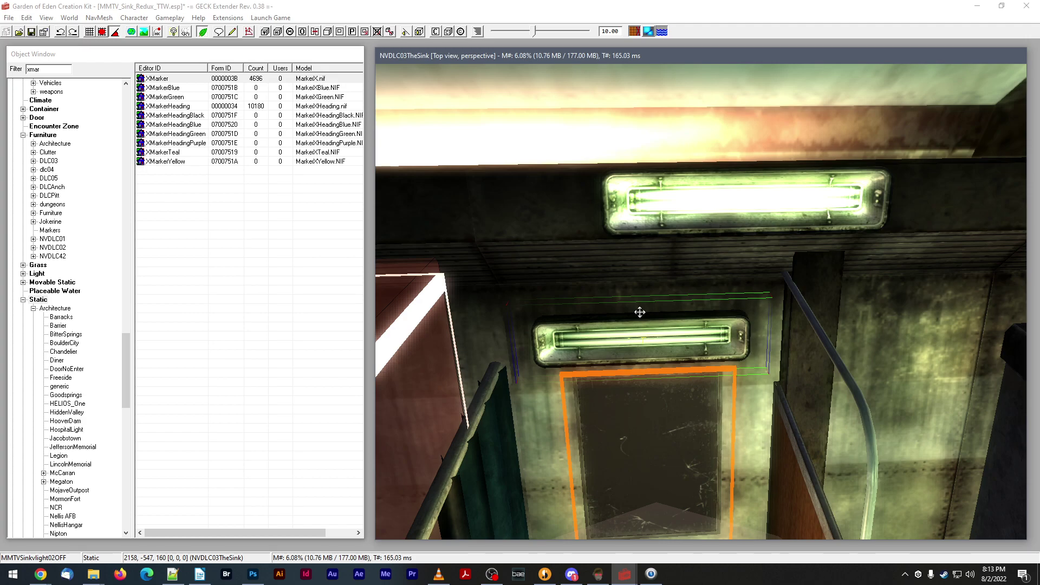
pyautogui.press('a')
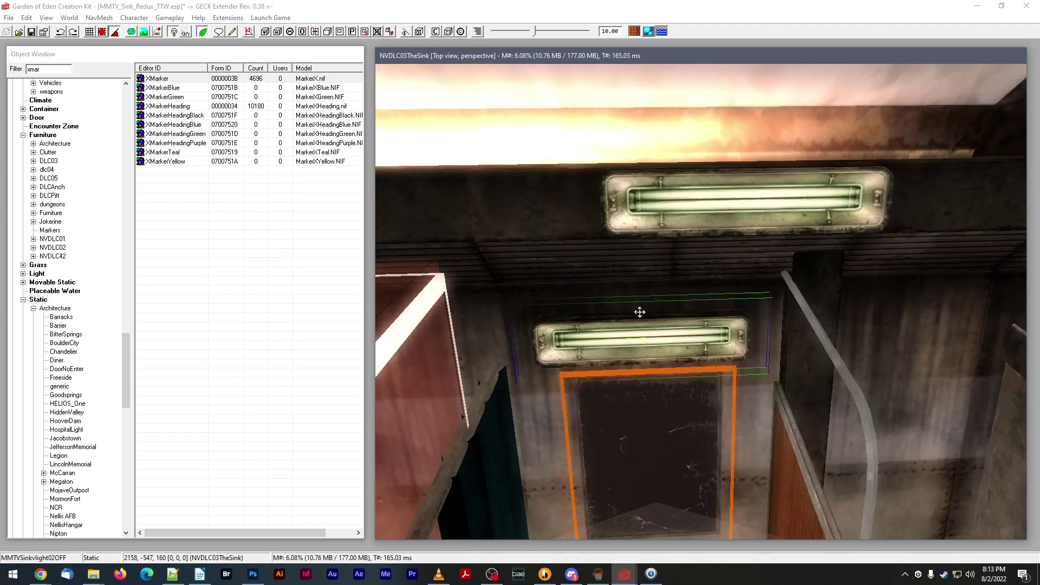
pyautogui.doubleClick(638, 351)
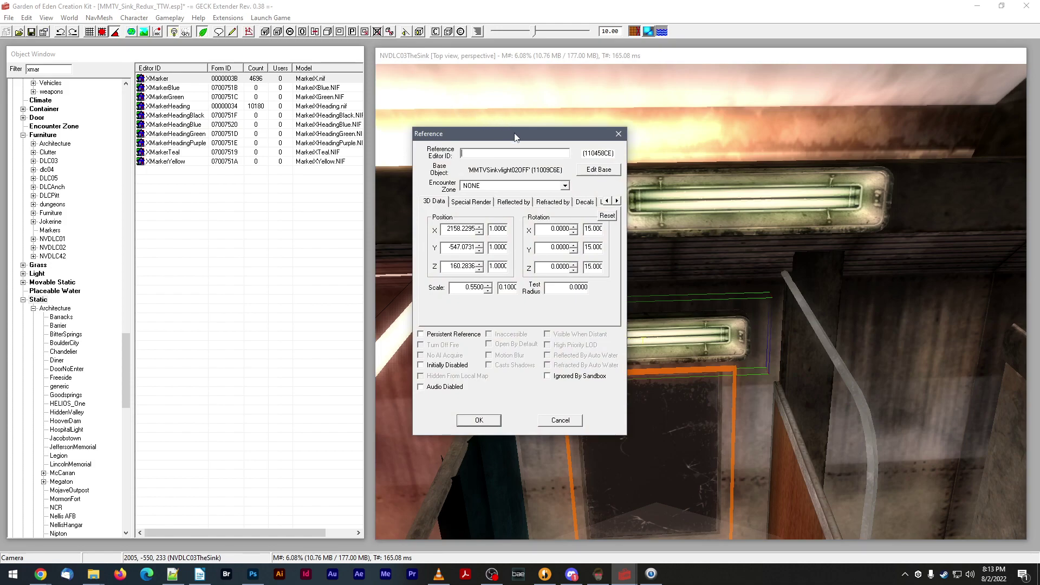
pyautogui.moveTo(514, 137); pyautogui.dragTo(177, 96)
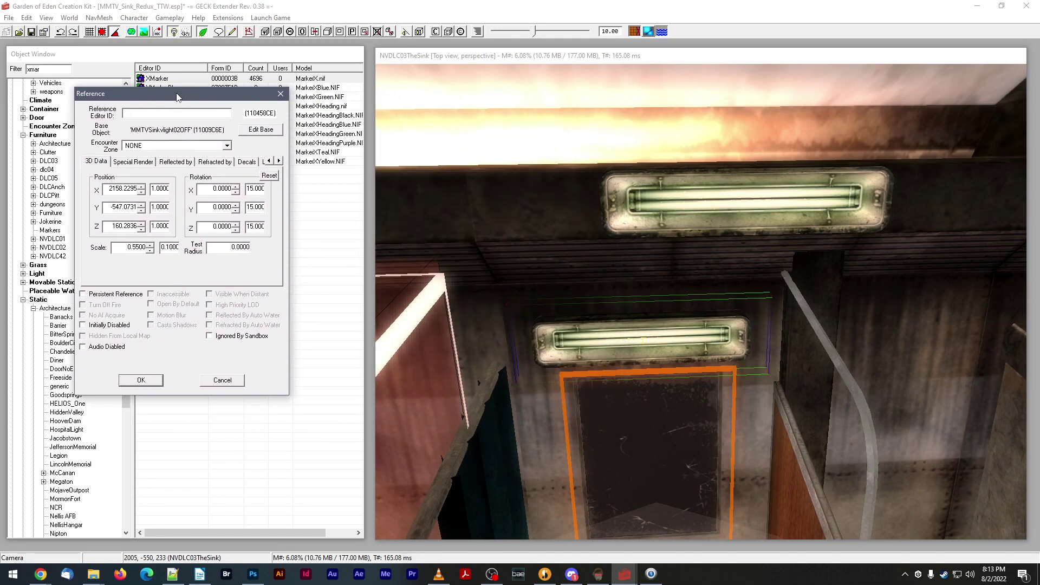
pyautogui.doubleClick(599, 358)
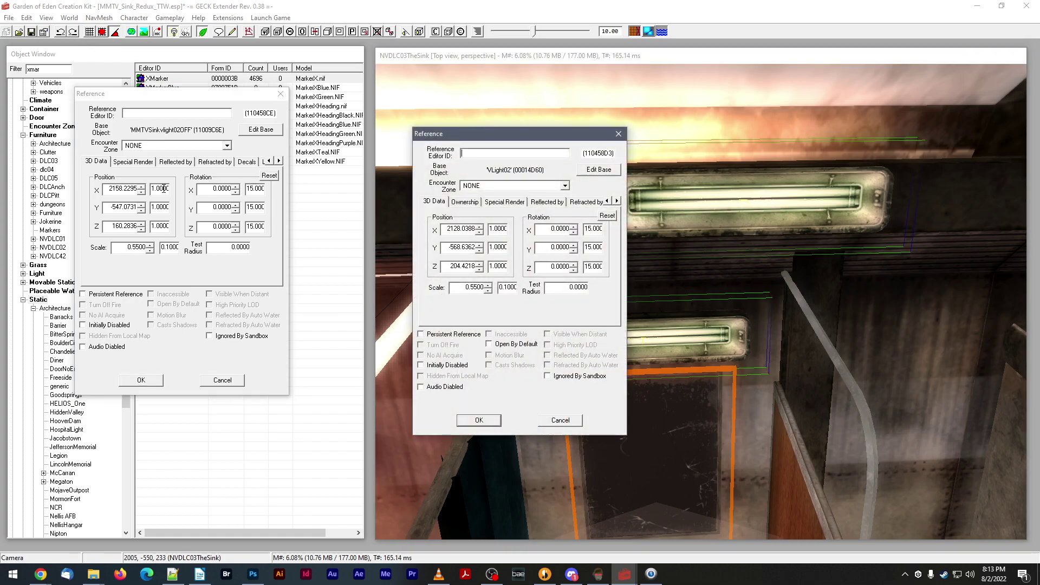
# - Copy the X position 2158.2295 and Y position -547.0731 from the MMTVSinkvlight02OFF reference to VLight02
pyautogui.doubleClick(110, 188)
pyautogui.hotkey('ctrl', 'c')
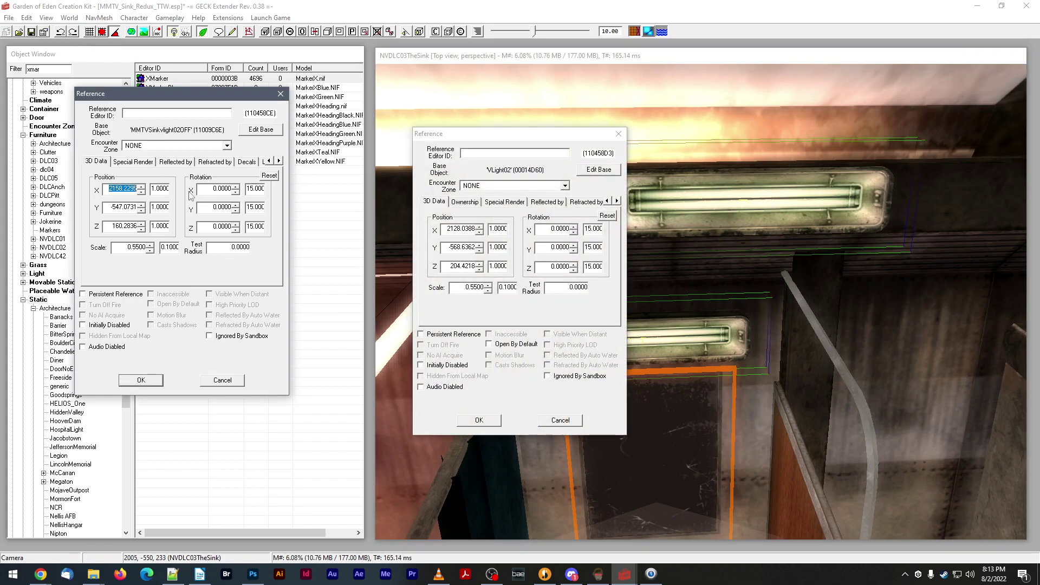
pyautogui.doubleClick(447, 229)
pyautogui.hotkey('ctrl', 'v')
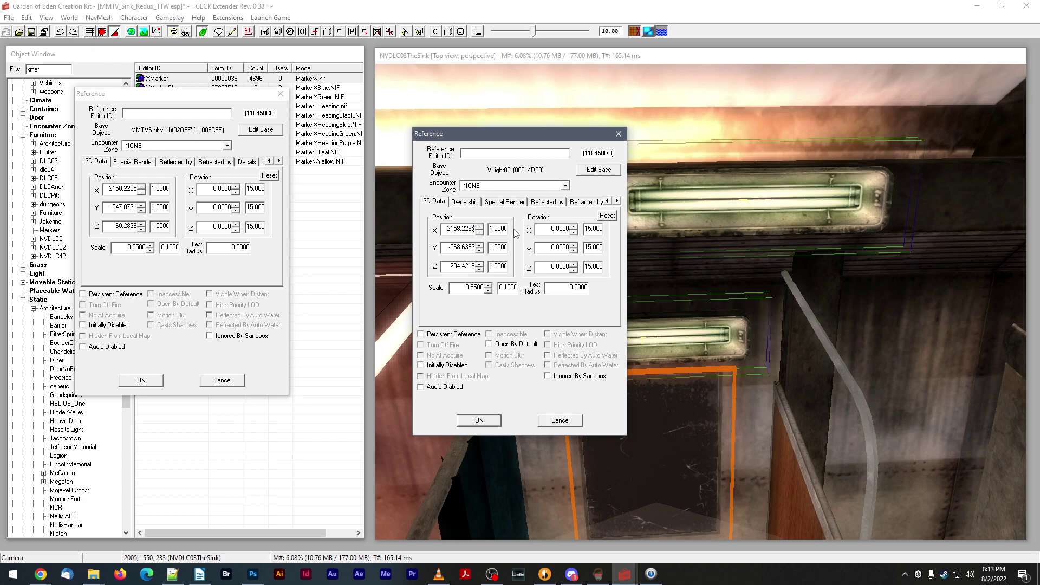
pyautogui.press('Tab')
pyautogui.doubleClick(116, 207)
pyautogui.hotkey('ctrl', 'c')
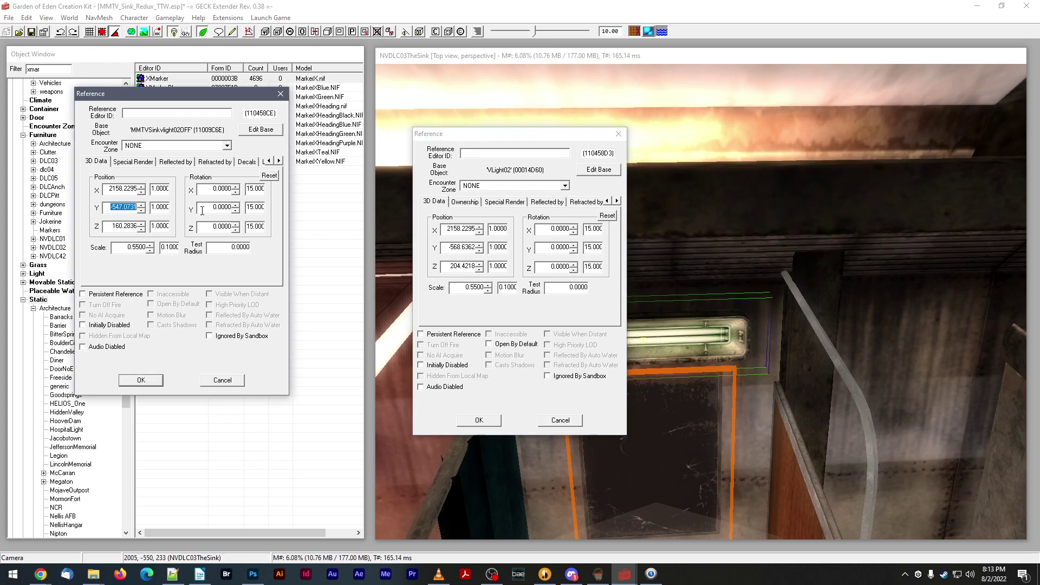
pyautogui.click(489, 249)
pyautogui.doubleClick(449, 246)
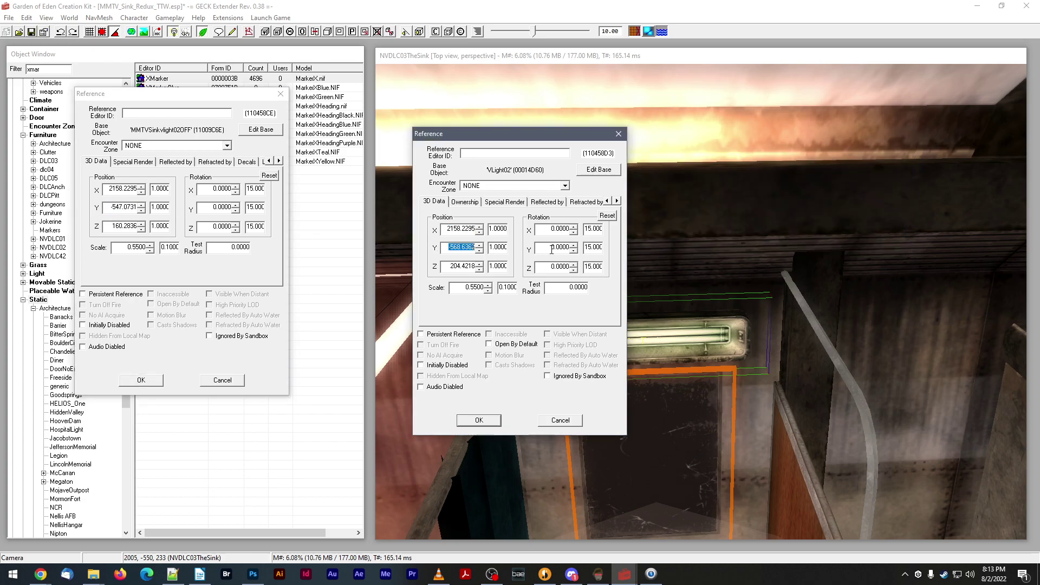
pyautogui.hotkey('ctrl', 'v')
pyautogui.press('Tab')
# - Copy the Z position 160.2836 from MMTVSinkvlight02OFF to VLight02, apply both references' properties, and save the plugin
pyautogui.click(111, 230)
pyautogui.doubleClick(111, 230)
pyautogui.hotkey('ctrl', 'c')
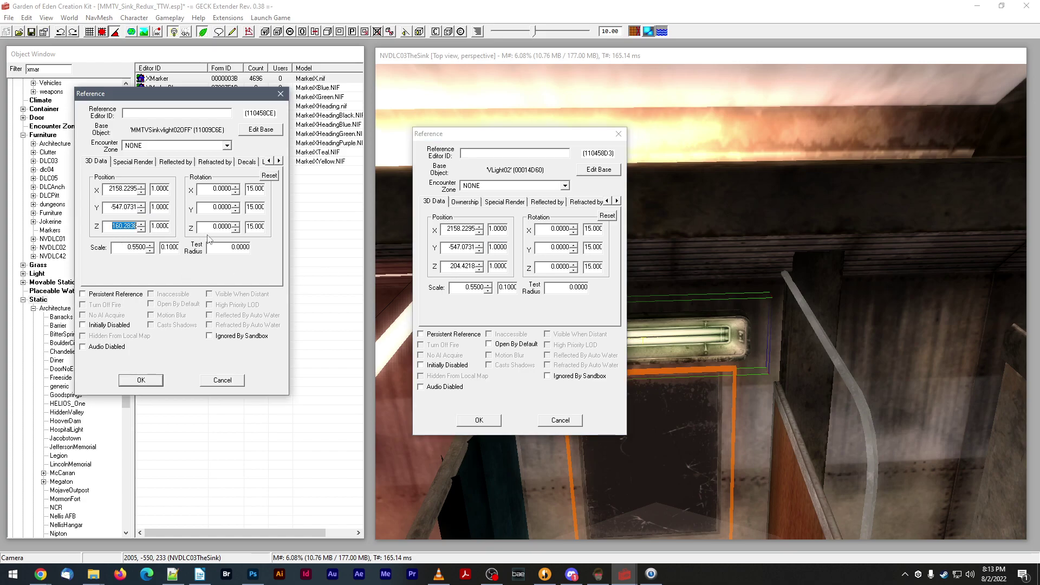
pyautogui.doubleClick(459, 266)
pyautogui.hotkey('ctrl', 'v')
pyautogui.press('Tab')
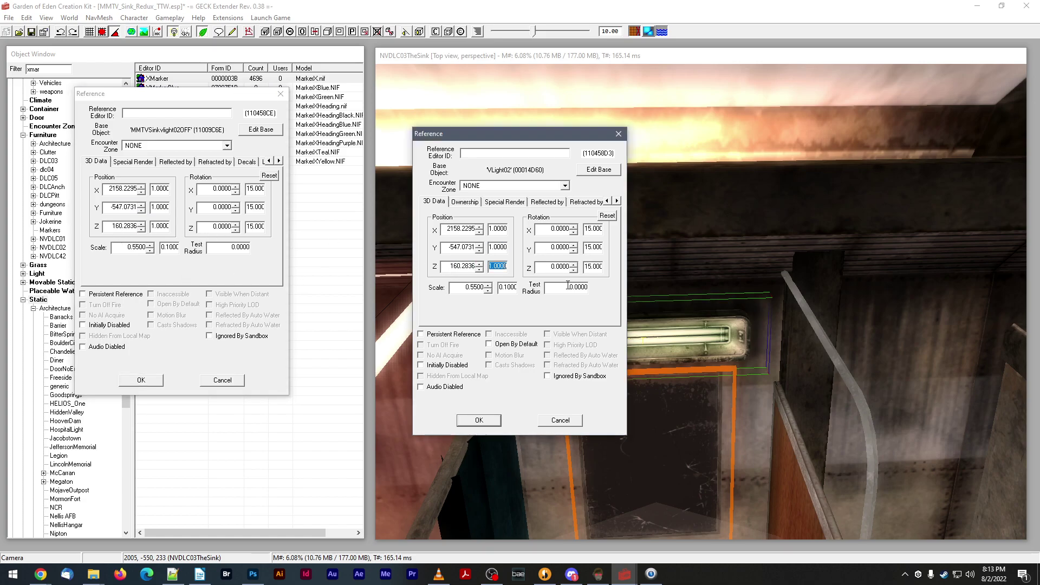
pyautogui.click(484, 422)
pyautogui.click(128, 383)
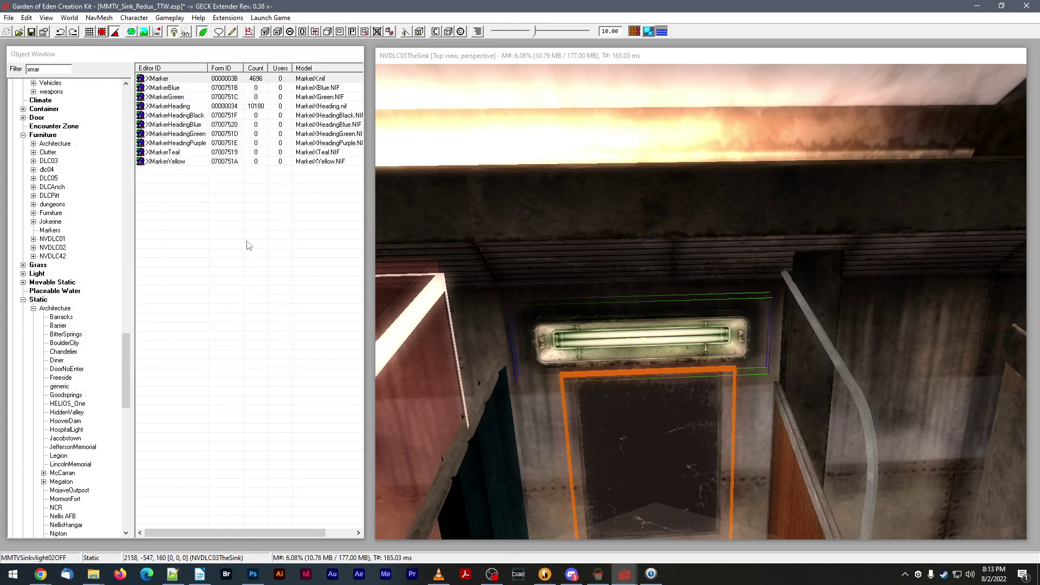
pyautogui.click(31, 33)
# - Check the reference properties of the red SinkBathroomLightMarkerREF marker outside the bathroom wall without changing them
pyautogui.scroll(-3, 704, 309)
pyautogui.moveTo(704, 309)
pyautogui.keyDown('shift'); pyautogui.mouseDown(button='middle')
pyautogui.moveTo(693, 295)
pyautogui.moveTo(668, 320)
pyautogui.moveTo(707, 311)
pyautogui.moveTo(657, 330)
pyautogui.mouseUp(button='middle'); pyautogui.keyUp('shift')
pyautogui.press('m')
pyautogui.press('m')
pyautogui.scroll(4, 730, 315)
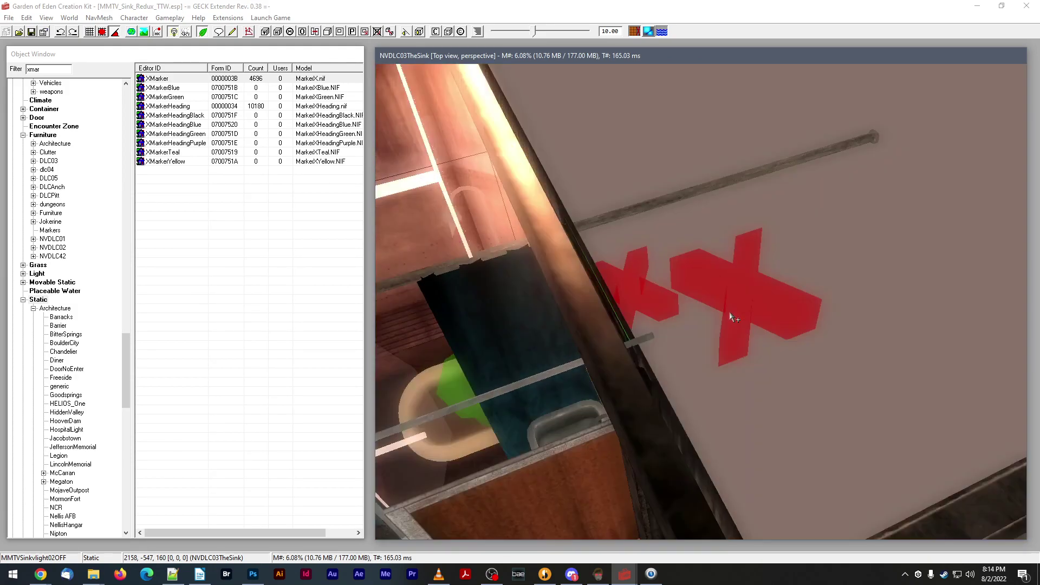
pyautogui.click(730, 313)
pyautogui.keyDown('shift'); pyautogui.moveTo(730, 313); pyautogui.dragTo(740, 297, button='middle'); pyautogui.keyUp('shift')
pyautogui.doubleClick(740, 296)
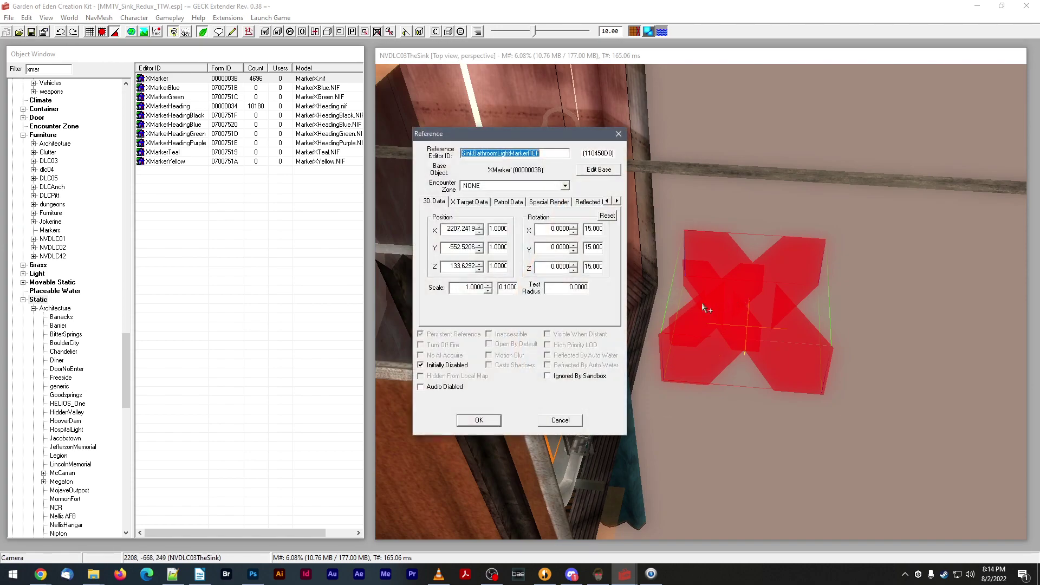
pyautogui.click(574, 426)
# - Switch to Mod Organizer
pyautogui.scroll(-2, 601, 399)
pyautogui.keyDown('shift'); pyautogui.moveTo(601, 398); pyautogui.dragTo(533, 292, button='middle'); pyautogui.keyUp('shift')
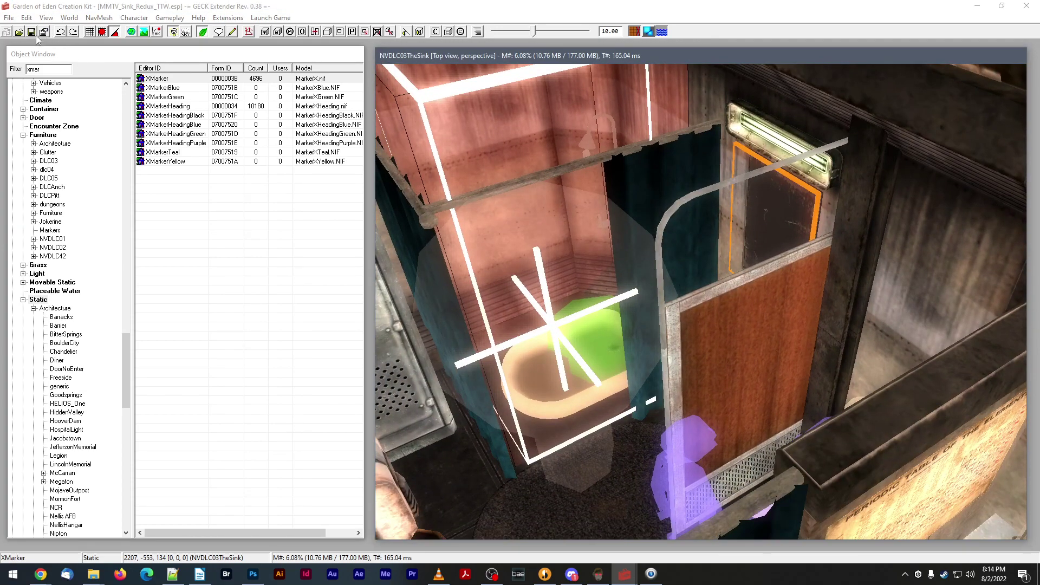
pyautogui.click(598, 574)
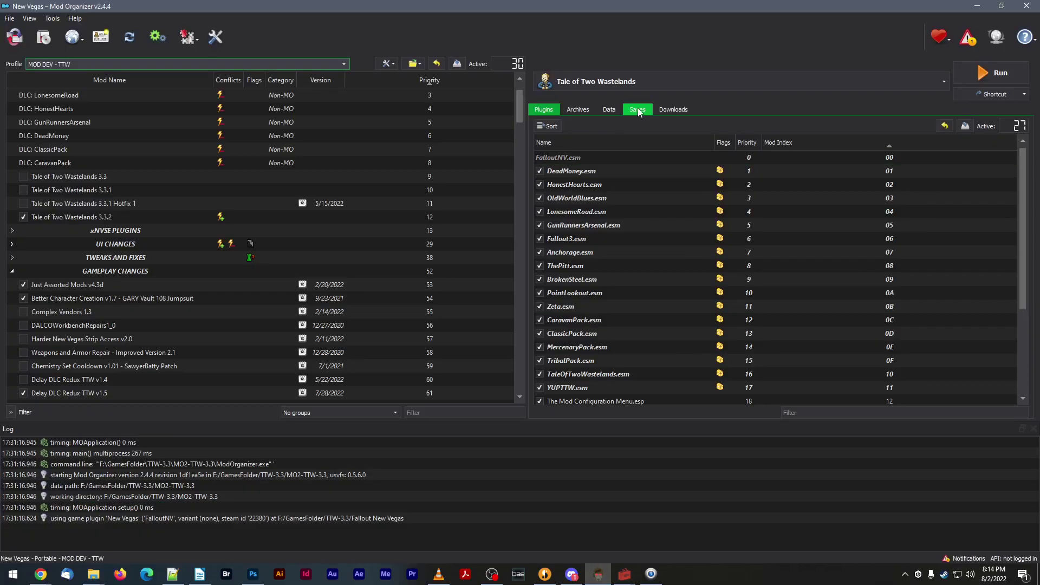
# - Launch Tale of Two Wastelands and load the Sink interior with the console command coc nvdlc03thesink
pyautogui.click(970, 76)
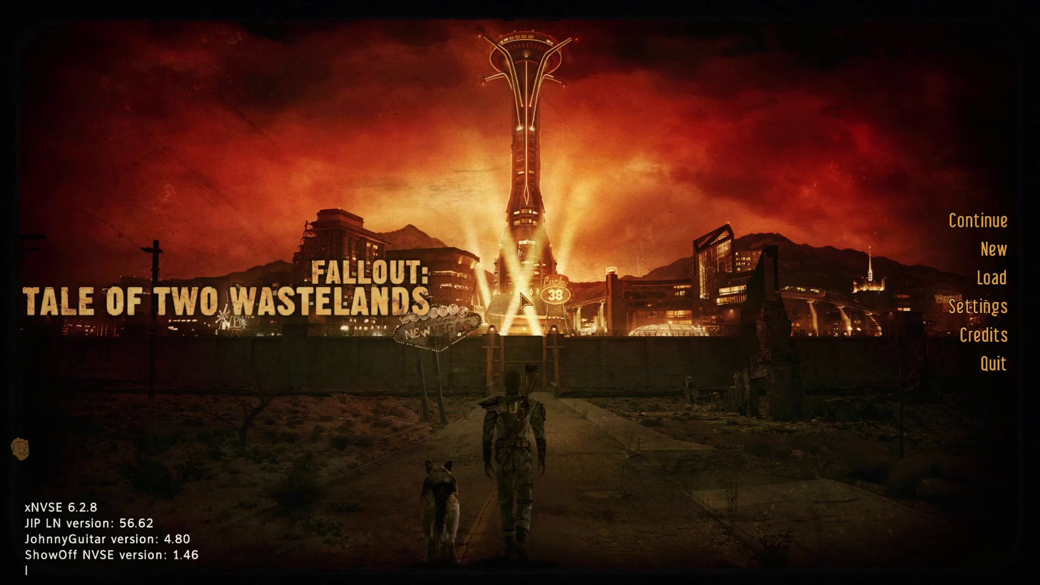
pyautogui.write('coc nvdlc03thesink')
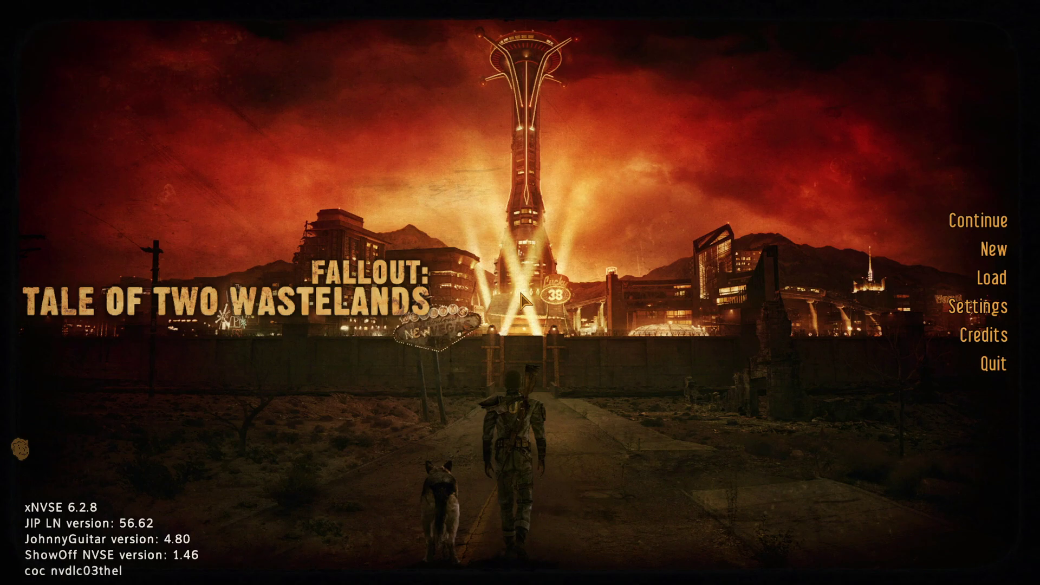
pyautogui.press('Return')
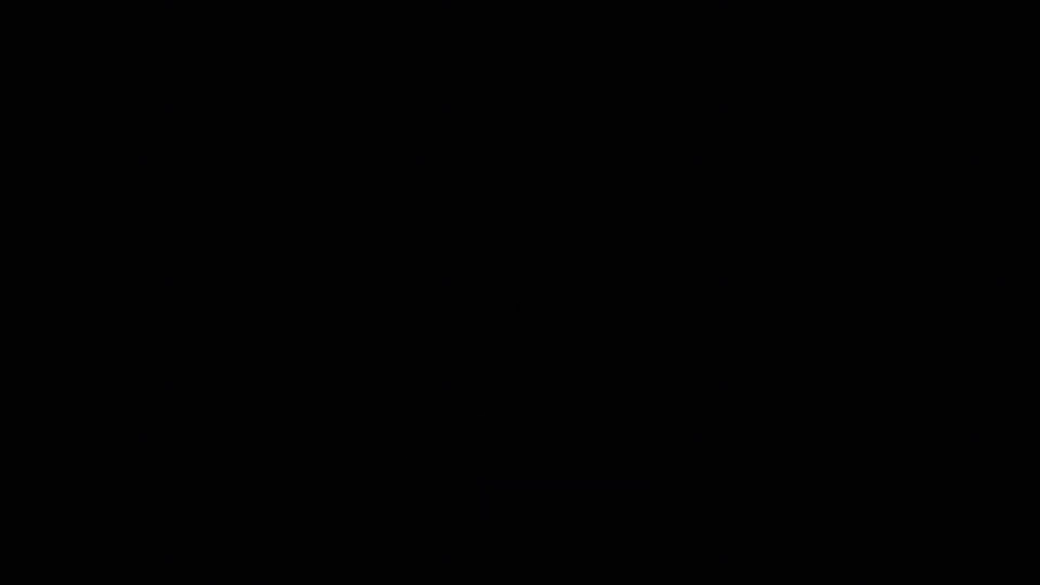
# - Walk through the Sink to the bathroom mirror, inspect the light fixture above it, and open the console
pyautogui.press('w')
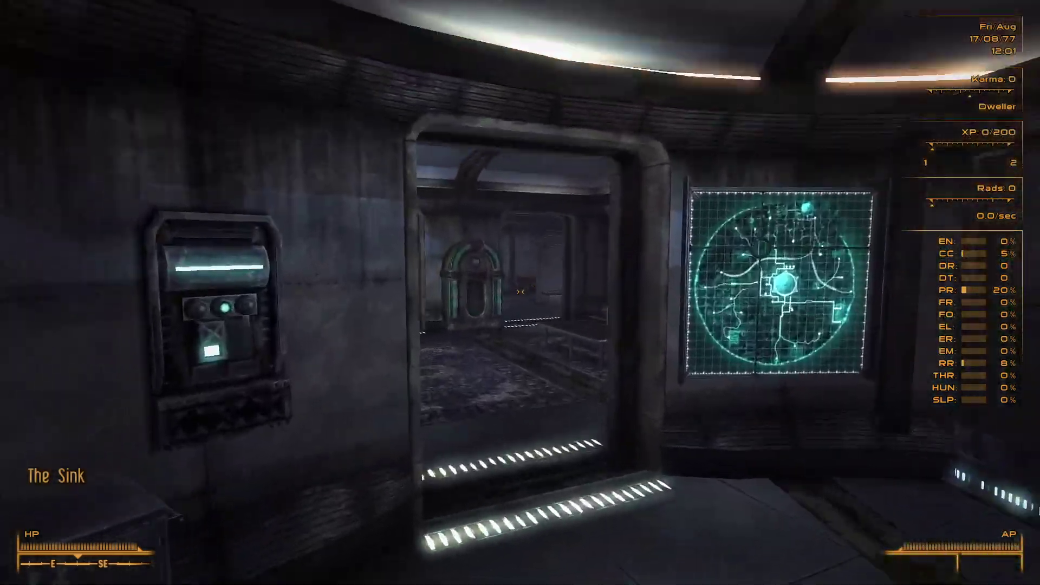
pyautogui.press('w')
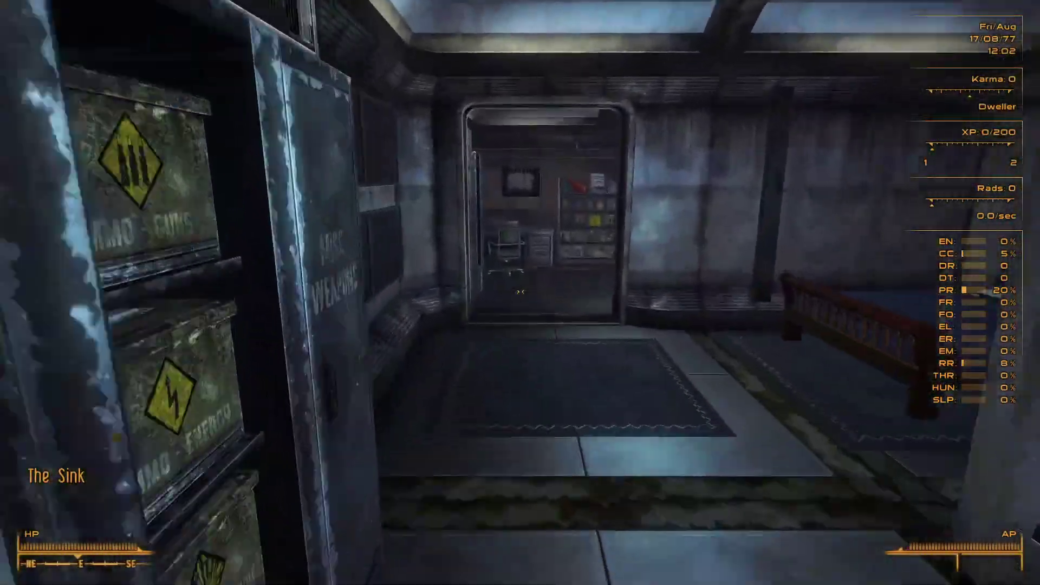
pyautogui.press('w')
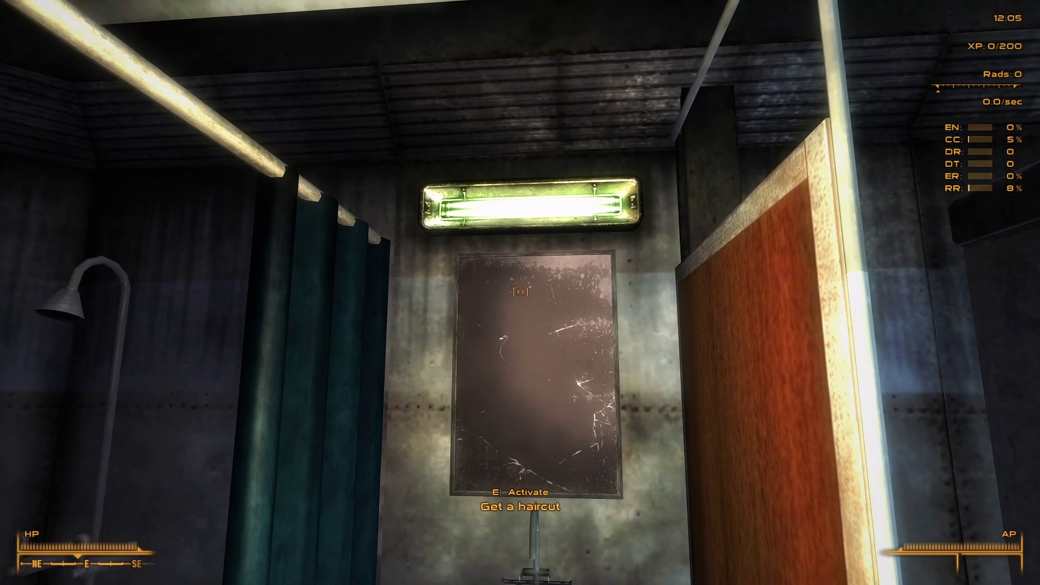
pyautogui.press('`')
pyautogui.write('sho')
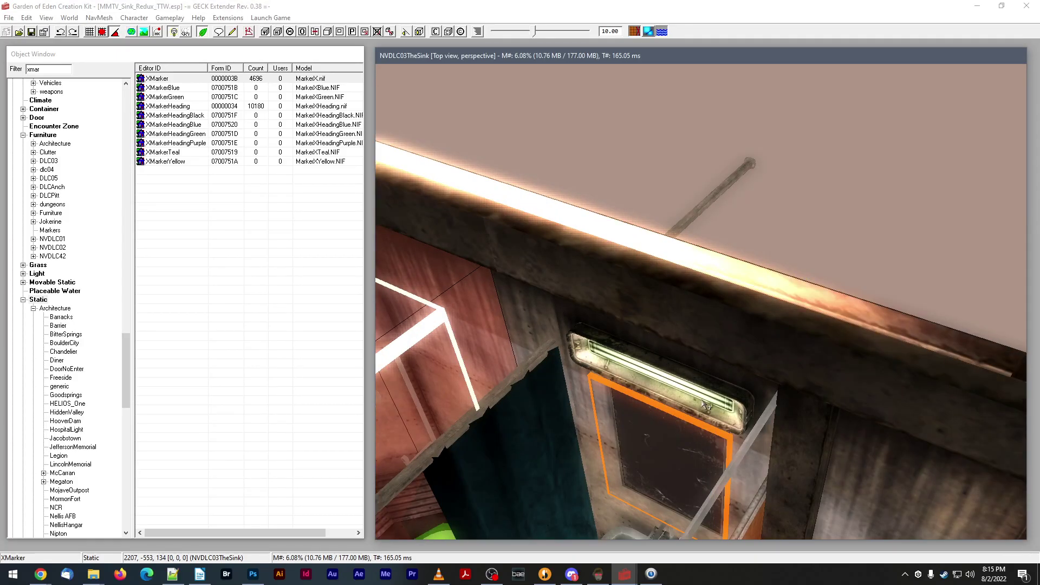
# - In the Garden of Eden Creation Kit, raise the MMTVSinkvlight02OFF fixture to about Z 175, just above VLight02
pyautogui.scroll(5, 707, 392)
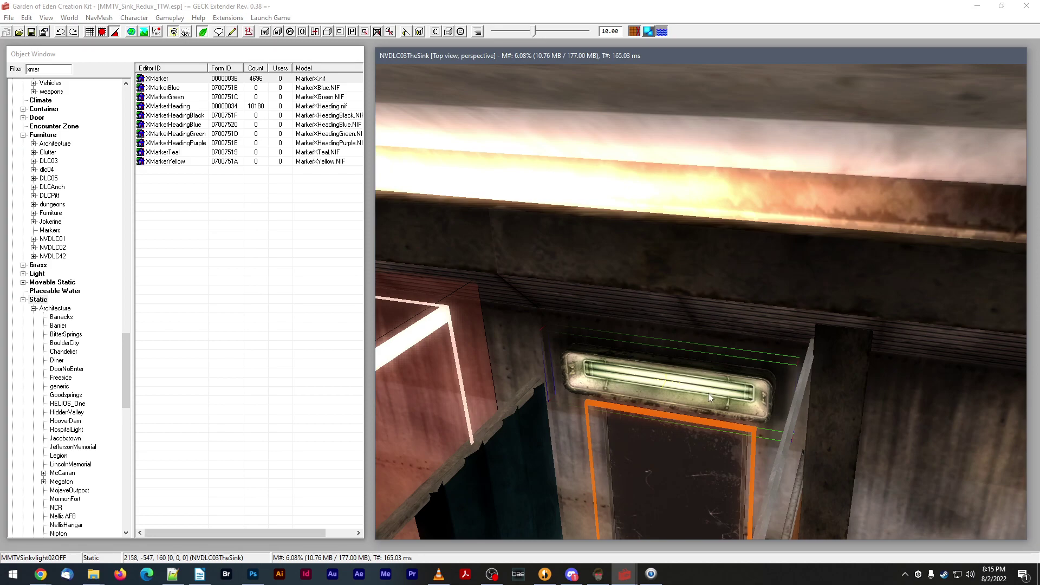
pyautogui.doubleClick(707, 392)
pyautogui.click(563, 422)
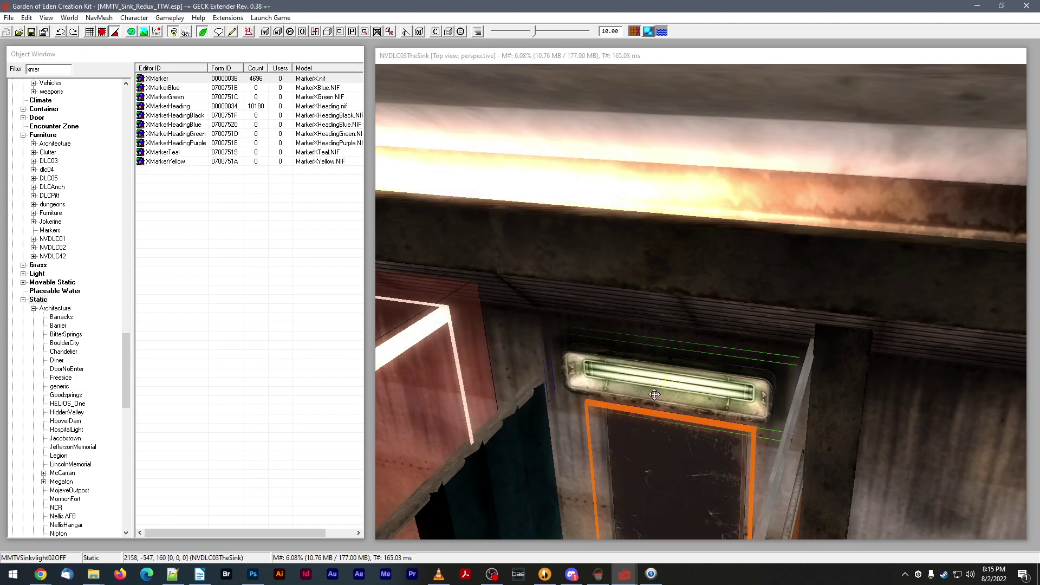
pyautogui.hotkey('ctrl', 'd')
pyautogui.moveTo(660, 389); pyautogui.dragTo(658, 339)
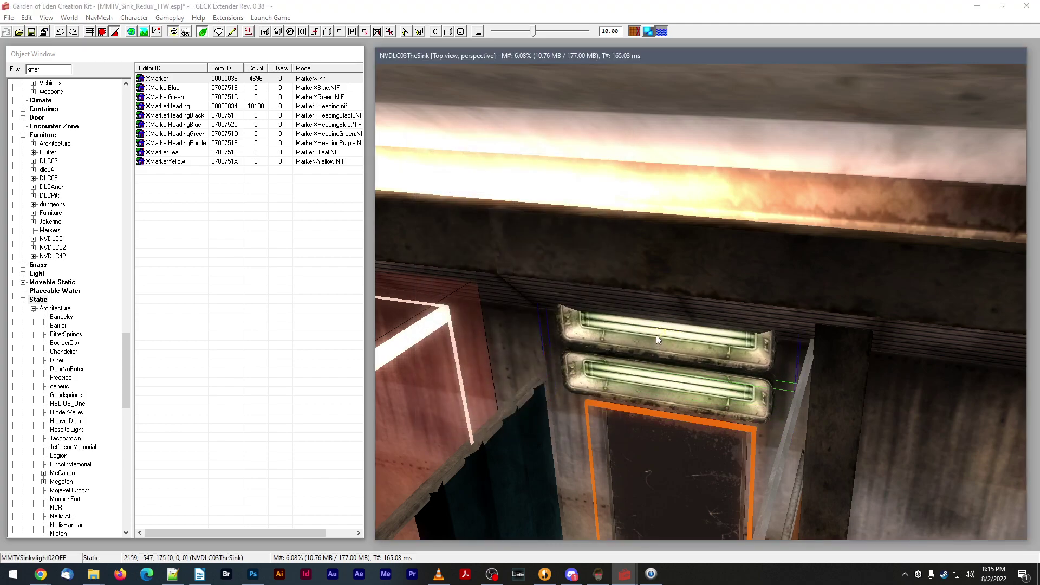
pyautogui.scroll(1, 658, 339)
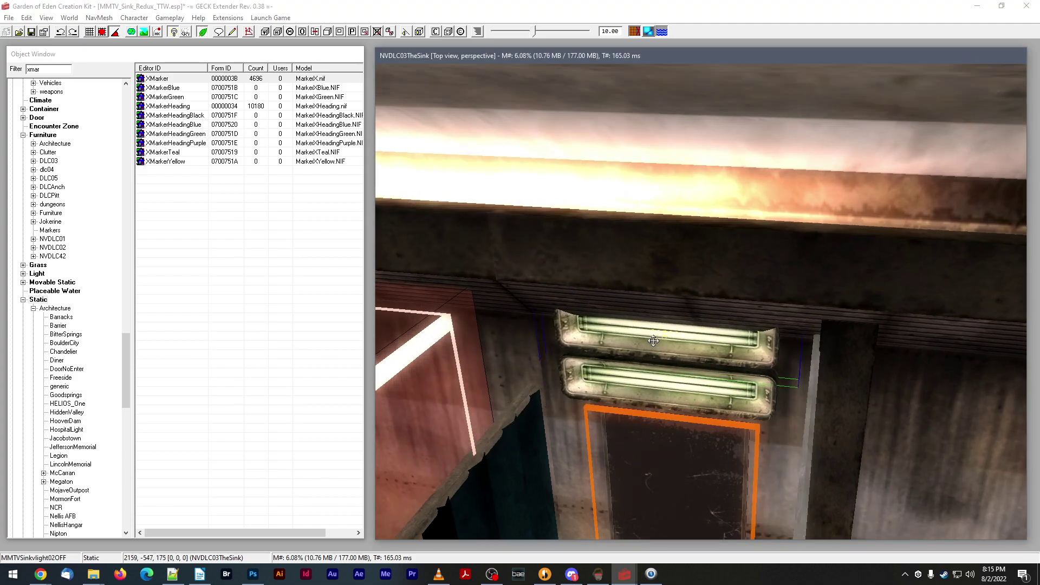
# - Check the Enable Parent and Linked Ref settings of the VLight02 fixture without changing them
pyautogui.click(633, 380)
pyautogui.doubleClick(633, 380)
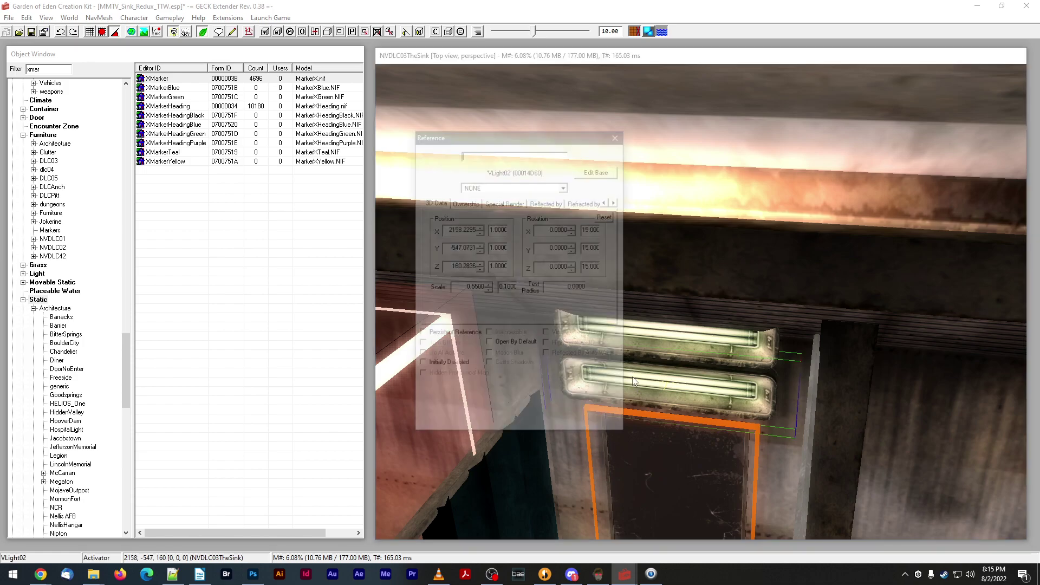
pyautogui.click(617, 201)
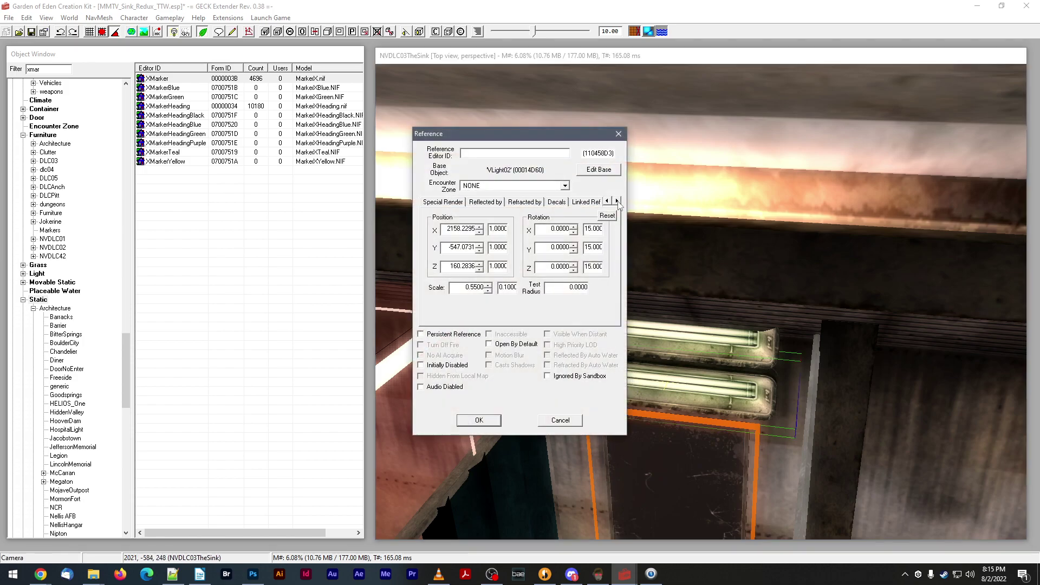
pyautogui.click(617, 201)
pyautogui.click(539, 204)
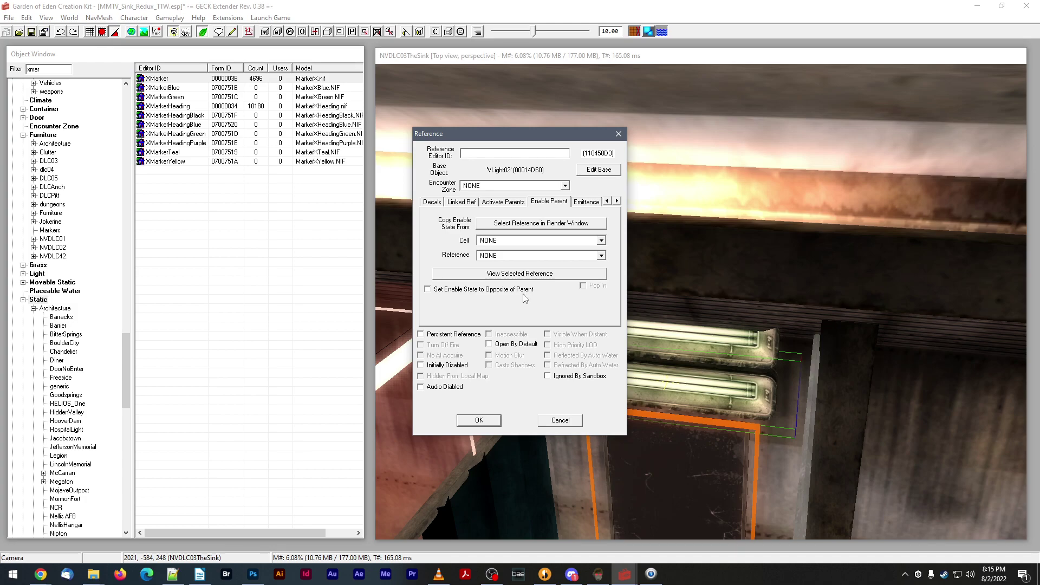
pyautogui.click(449, 201)
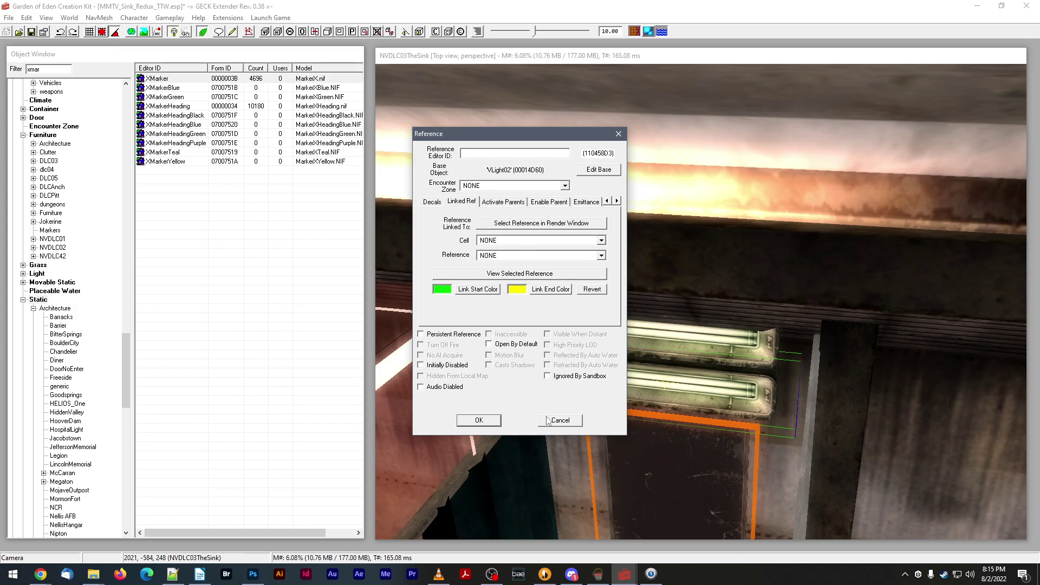
pyautogui.click(547, 421)
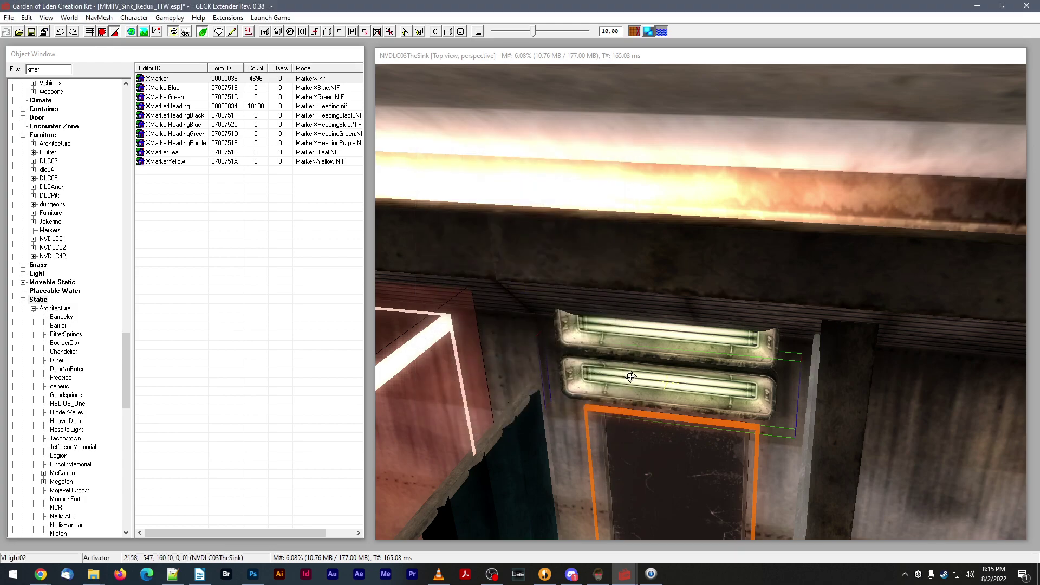
# - Check the Activate Parents, Enable Parent and Linked Ref settings of the MMTVSinkvlight02OFF fixture without changing them
pyautogui.doubleClick(633, 339)
pyautogui.click(617, 201)
pyautogui.click(617, 201)
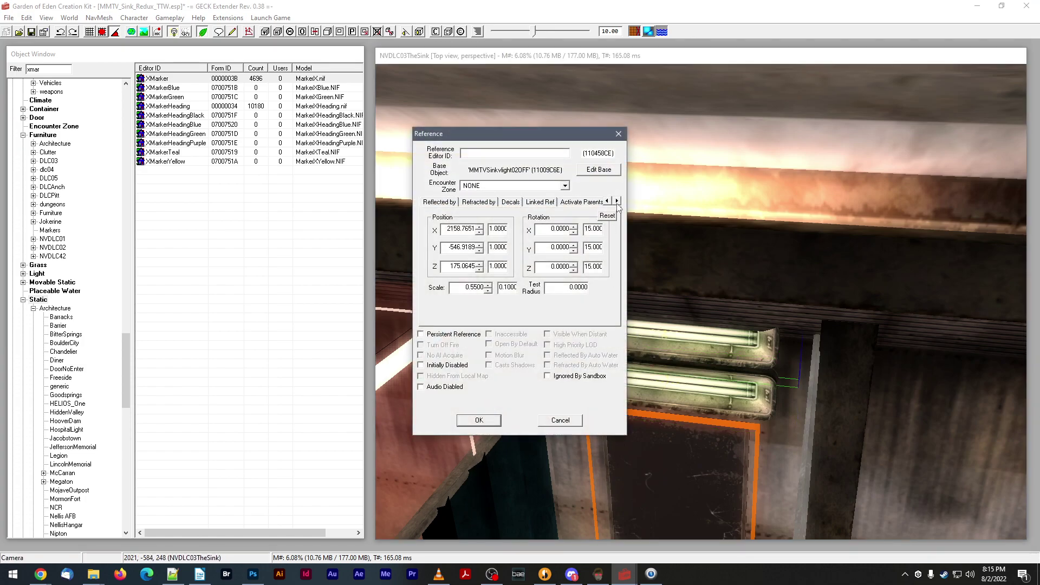
pyautogui.click(617, 201)
pyautogui.click(617, 202)
pyautogui.click(538, 202)
pyautogui.click(519, 202)
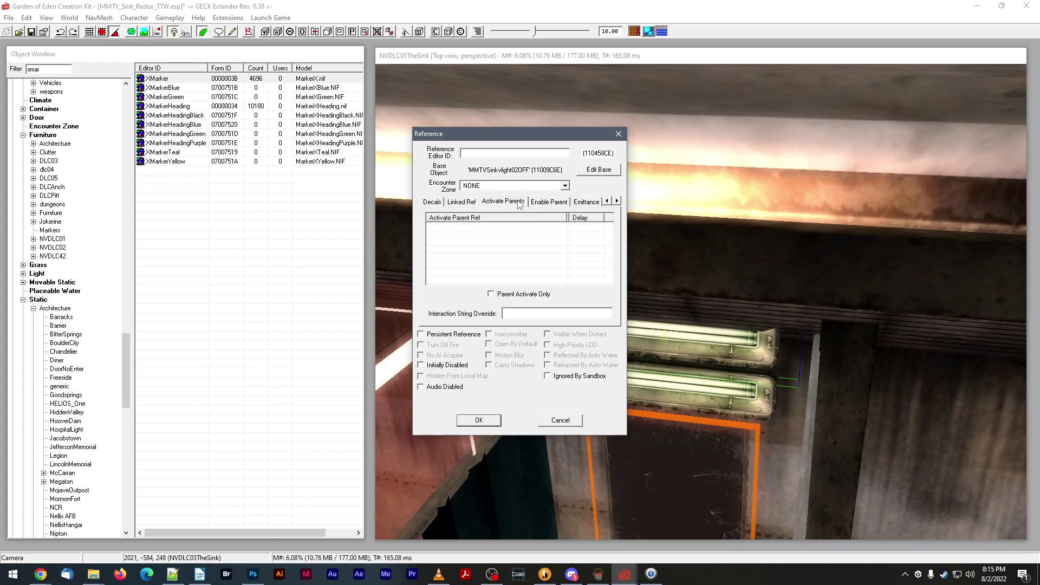
pyautogui.click(577, 203)
pyautogui.click(548, 202)
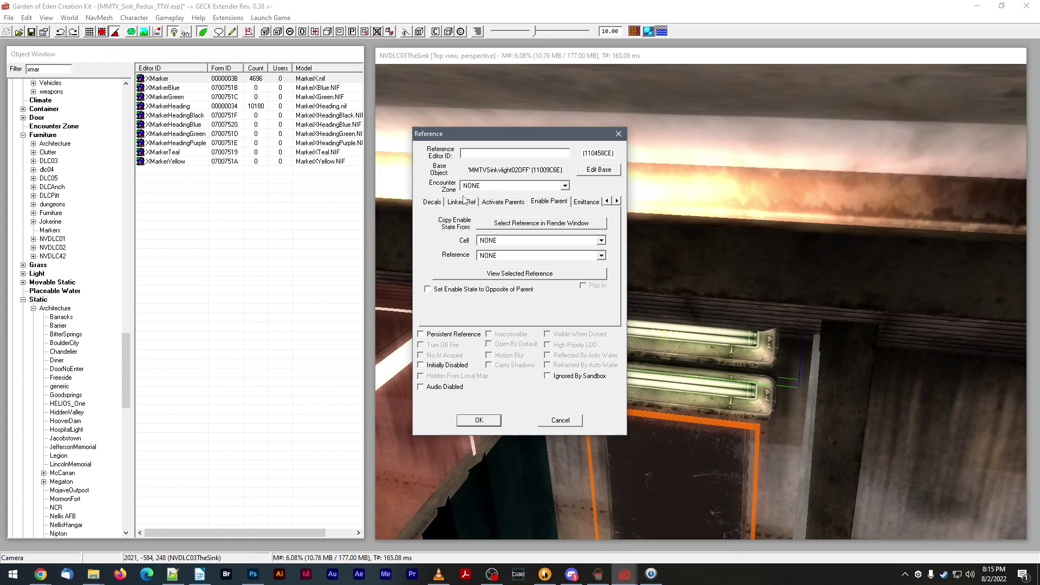
pyautogui.click(462, 201)
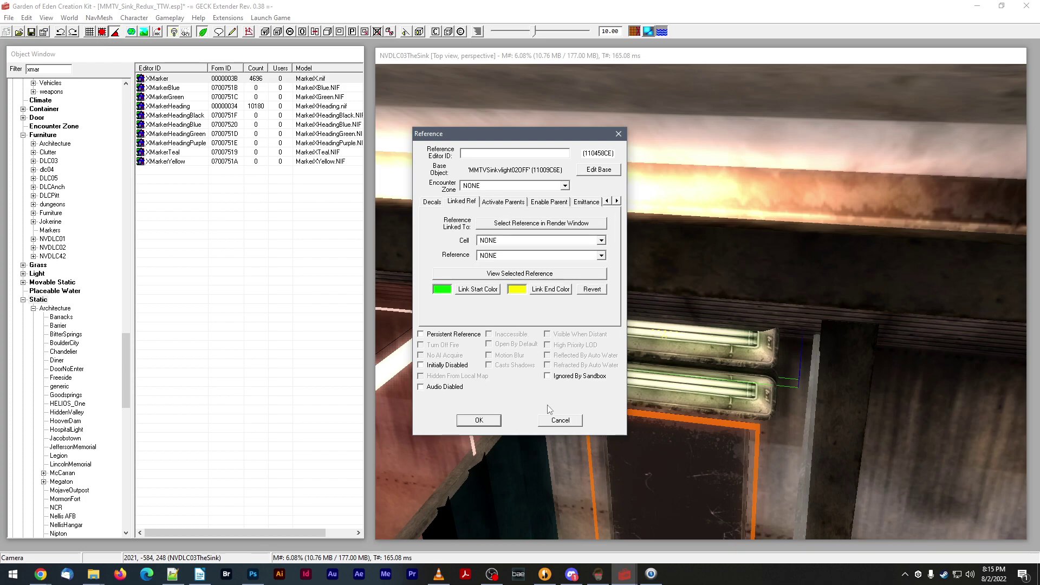
pyautogui.click(555, 420)
# - Batch-set SinkBathroomLightMarkerREF as enable parent of MMTVSinkvlight02OFF, VLight02 and the OfficeLightKeyWarm light, and save the plugin
pyautogui.click(624, 388)
pyautogui.moveTo(624, 387)
pyautogui.keyDown('shift'); pyautogui.mouseDown(button='middle')
pyautogui.moveTo(566, 406)
pyautogui.moveTo(615, 391)
pyautogui.moveTo(588, 394)
pyautogui.moveTo(603, 376)
pyautogui.moveTo(575, 401)
pyautogui.moveTo(569, 394)
pyautogui.mouseUp(button='middle'); pyautogui.keyUp('shift')
pyautogui.click(614, 391)
pyautogui.click(759, 376)
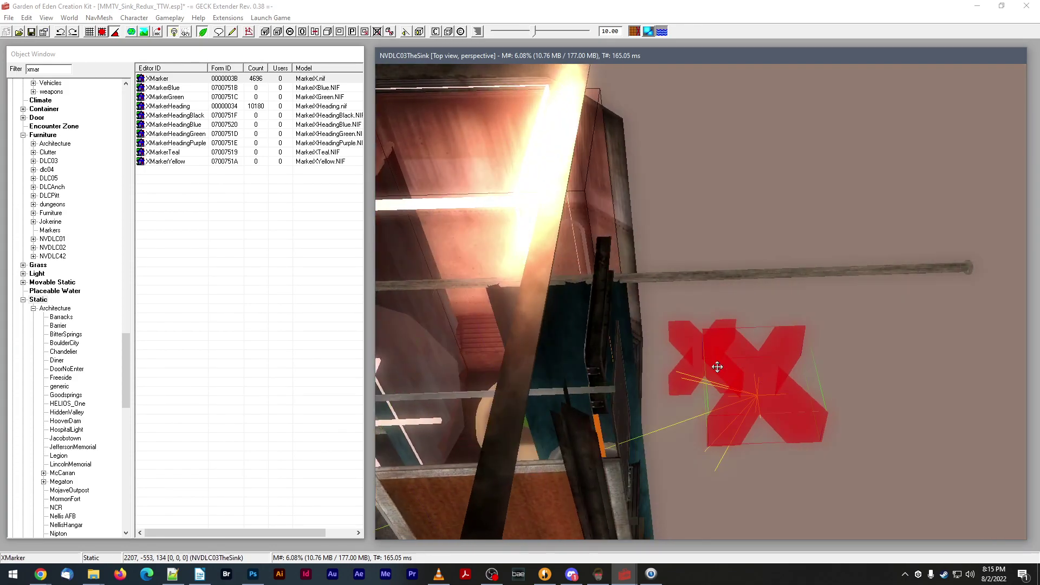
pyautogui.moveTo(713, 364)
pyautogui.keyDown('shift'); pyautogui.mouseDown(button='middle')
pyautogui.moveTo(708, 355)
pyautogui.moveTo(781, 354)
pyautogui.mouseUp(button='middle'); pyautogui.keyUp('shift')
pyautogui.click(787, 303)
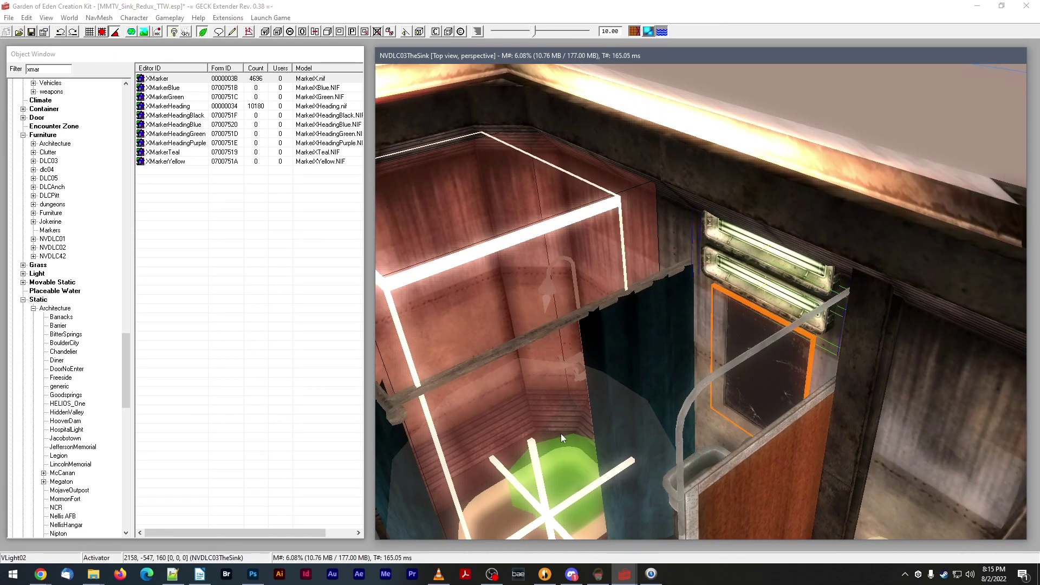
pyautogui.keyDown('shift'); pyautogui.moveTo(597, 401); pyautogui.dragTo(565, 417, button='middle'); pyautogui.keyUp('shift')
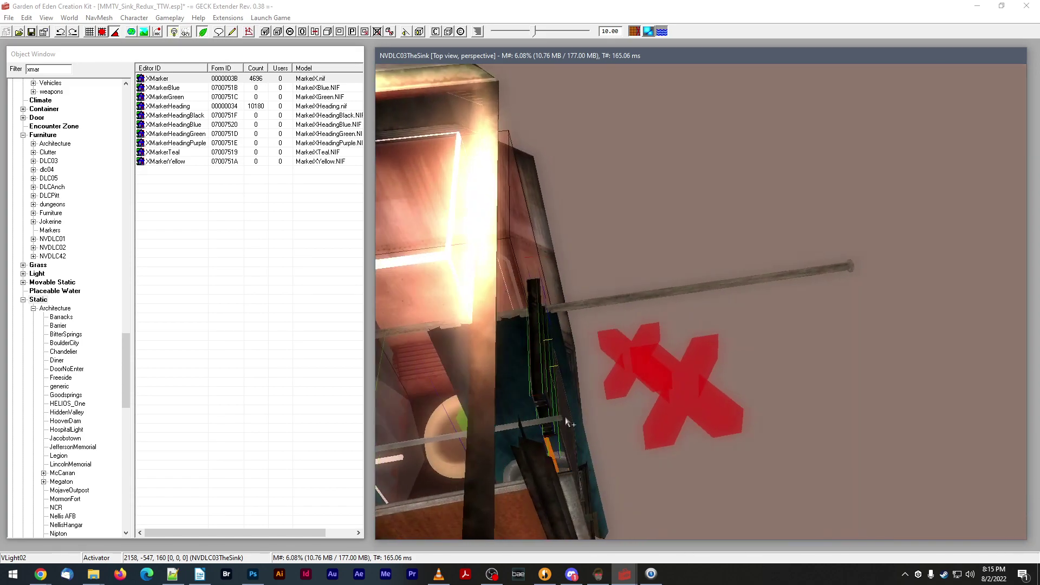
pyautogui.press('-')
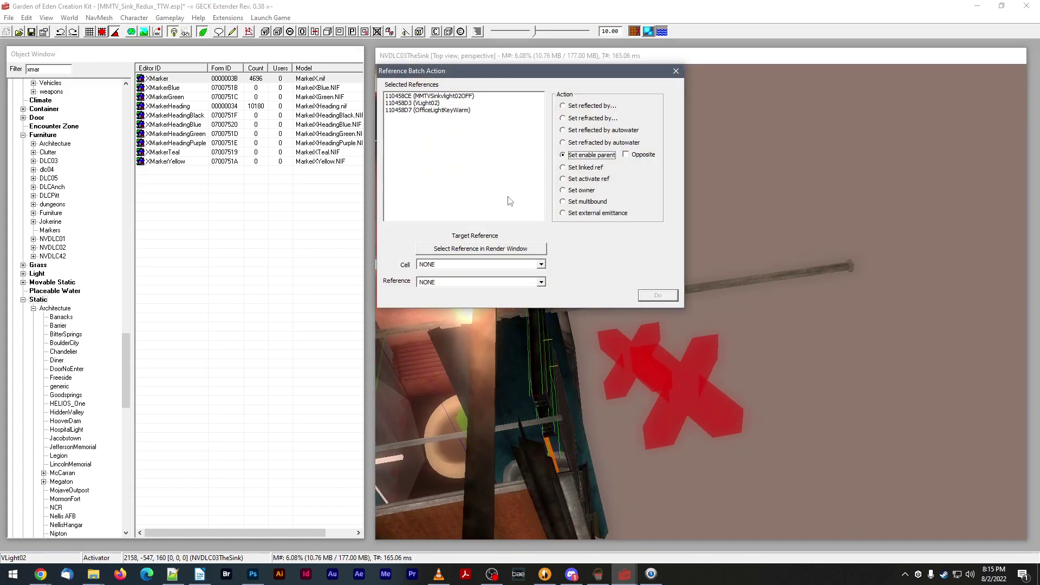
pyautogui.click(494, 251)
pyautogui.click(671, 380)
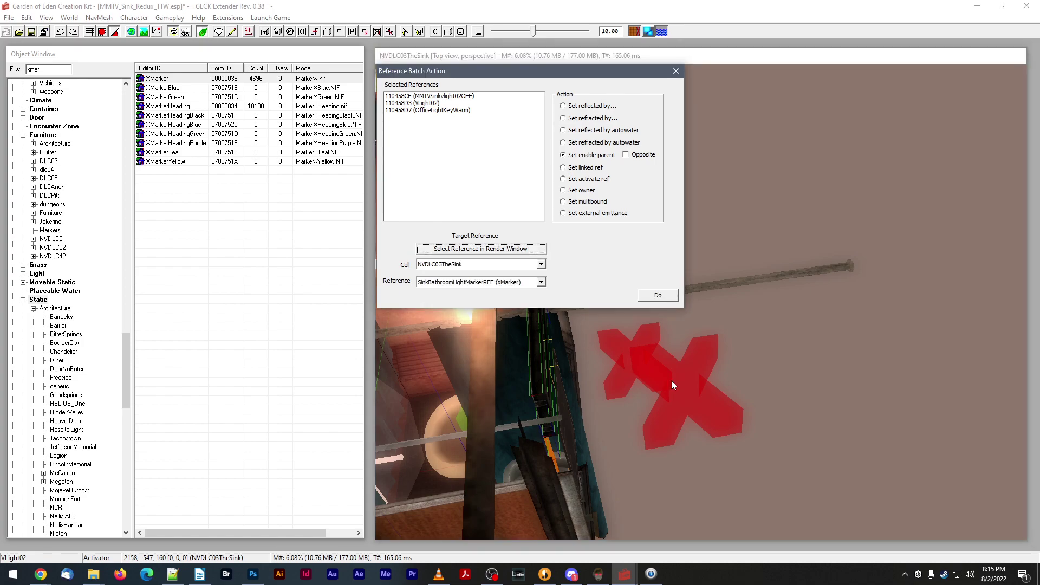
pyautogui.click(658, 295)
pyautogui.keyDown('shift'); pyautogui.moveTo(656, 314); pyautogui.dragTo(688, 316, button='middle'); pyautogui.keyUp('shift')
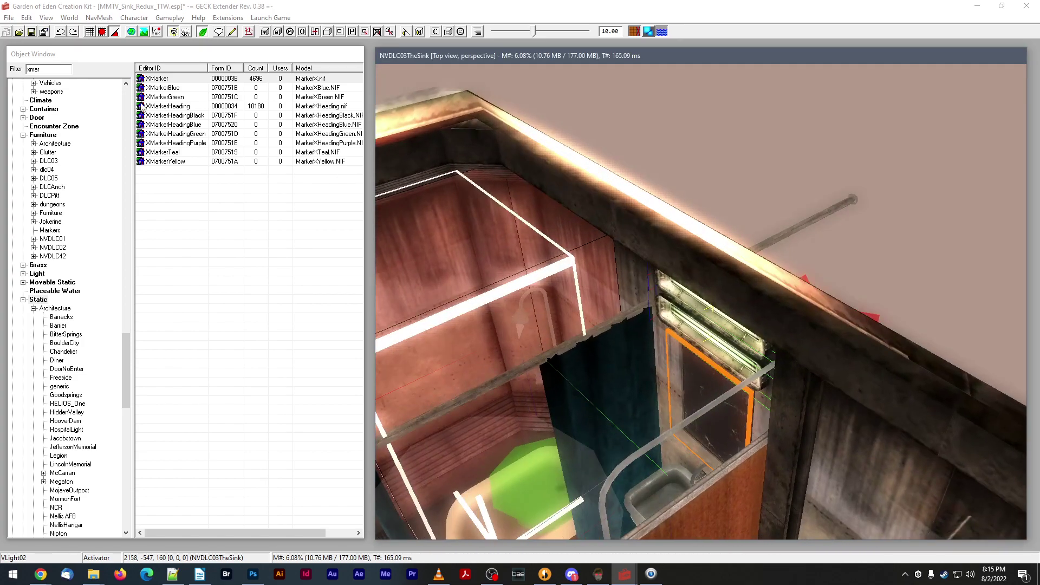
pyautogui.click(32, 33)
# - Check the enable parent assigned to the OfficeLightKeyWarm light near the shower without changing it
pyautogui.keyDown('shift'); pyautogui.moveTo(618, 235); pyautogui.dragTo(621, 230, button='middle'); pyautogui.keyUp('shift')
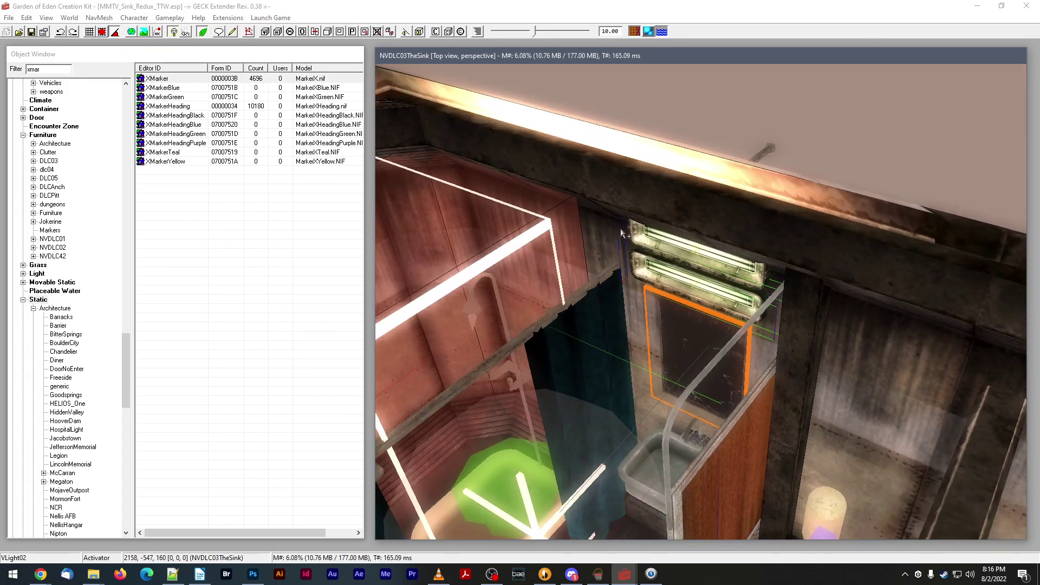
pyautogui.doubleClick(576, 439)
pyautogui.click(616, 201)
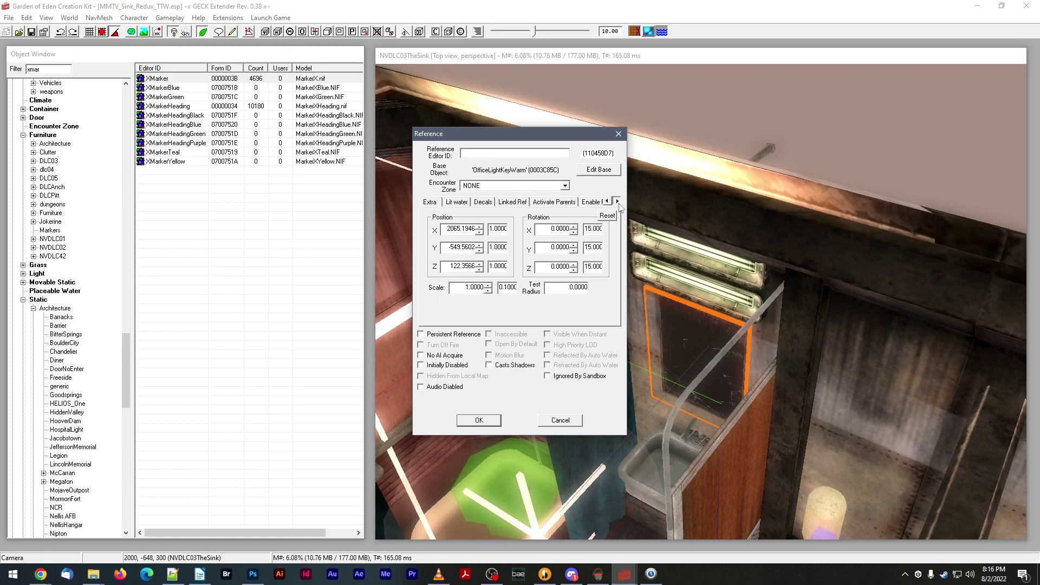
pyautogui.click(616, 201)
pyautogui.click(616, 201)
pyautogui.click(550, 204)
pyautogui.click(577, 202)
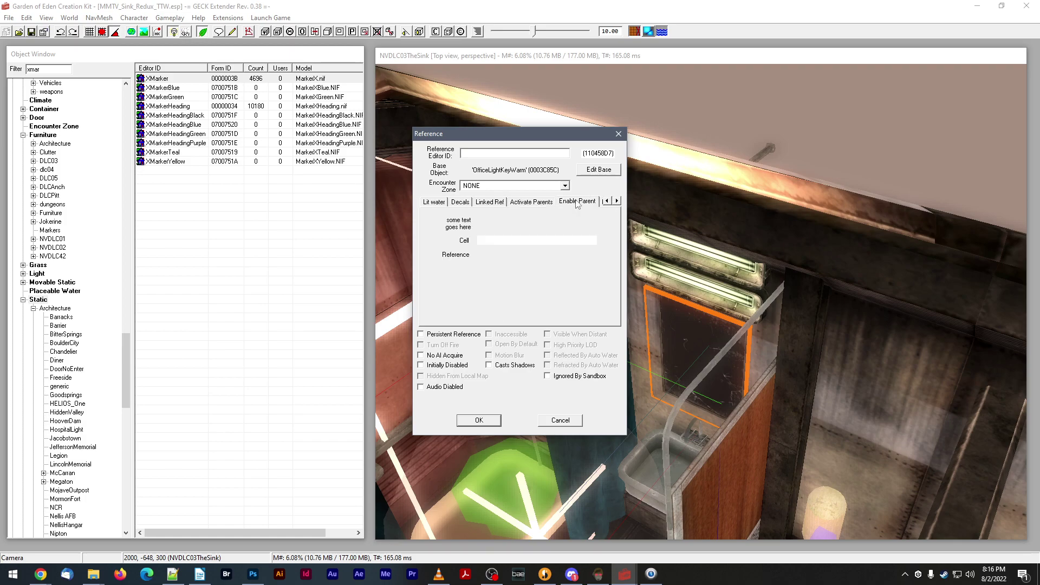
pyautogui.click(558, 420)
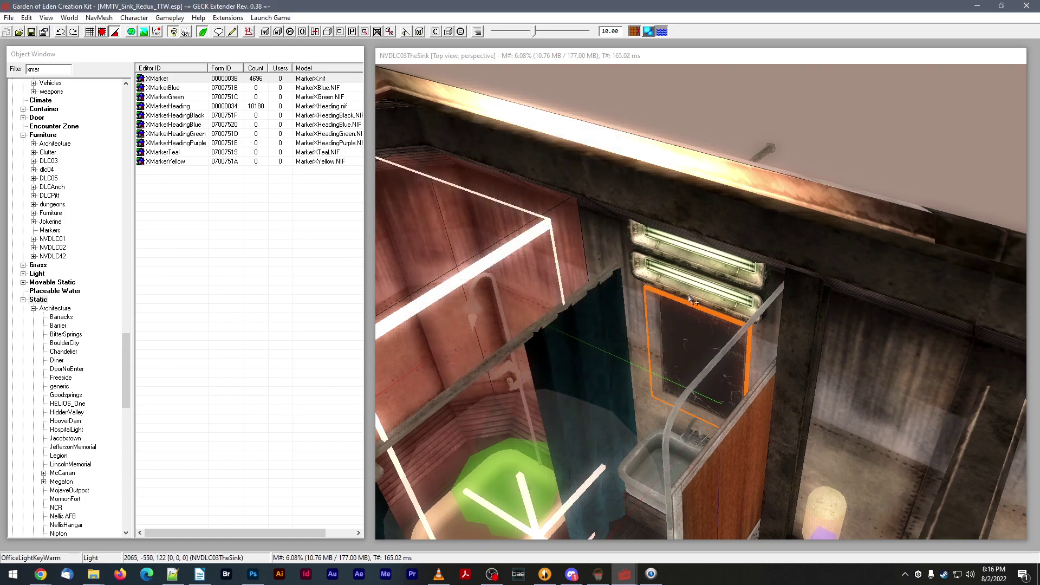
# - Check the enable parent assigned to the VLight02 fixture and leave its reference properties unchanged
pyautogui.doubleClick(693, 288)
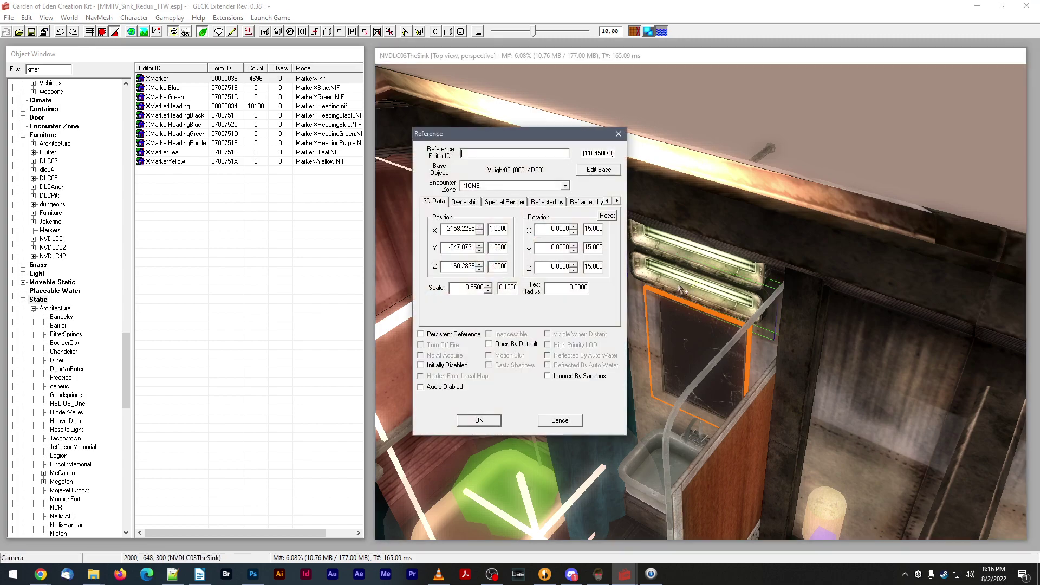
pyautogui.click(617, 201)
pyautogui.click(617, 201)
pyautogui.click(616, 201)
pyautogui.click(617, 201)
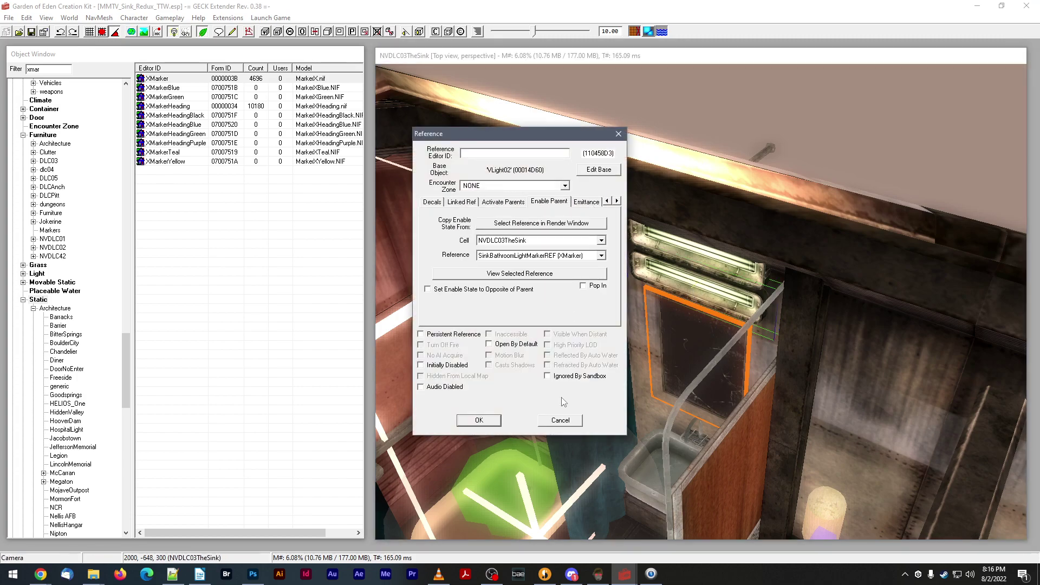
pyautogui.click(563, 420)
# - Check the enable parent assigned to the MMTVSinkvlight02OFF fixture without changing its reference properties
pyautogui.doubleClick(698, 252)
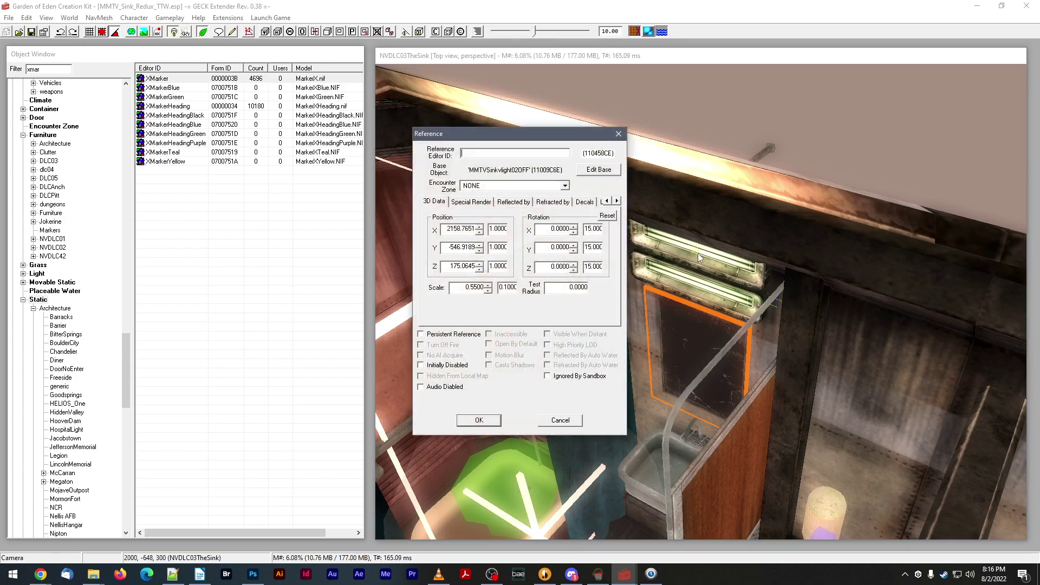
pyautogui.click(617, 201)
pyautogui.click(617, 201)
pyautogui.click(617, 201)
pyautogui.click(617, 201)
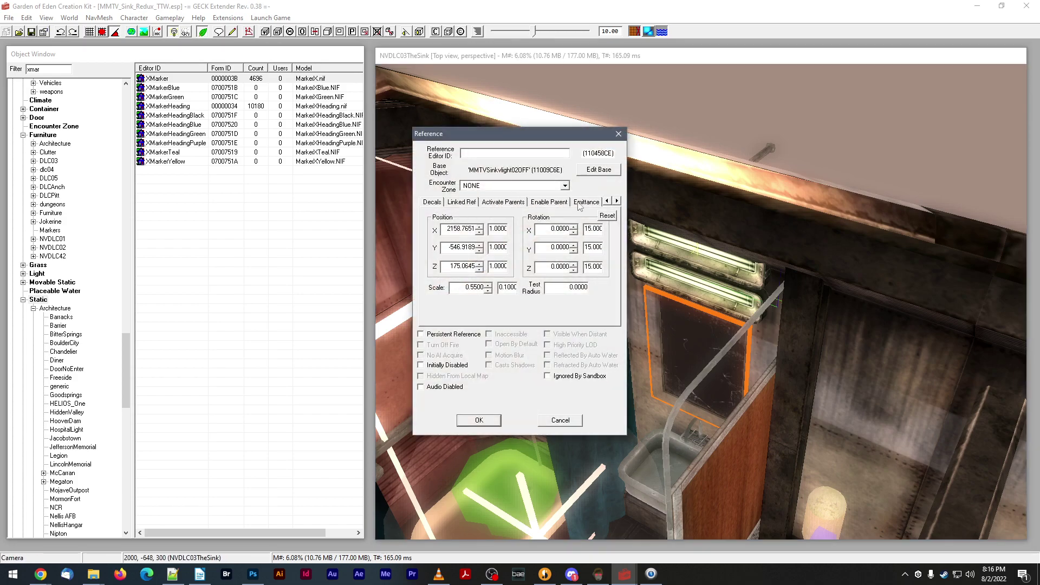
pyautogui.click(545, 205)
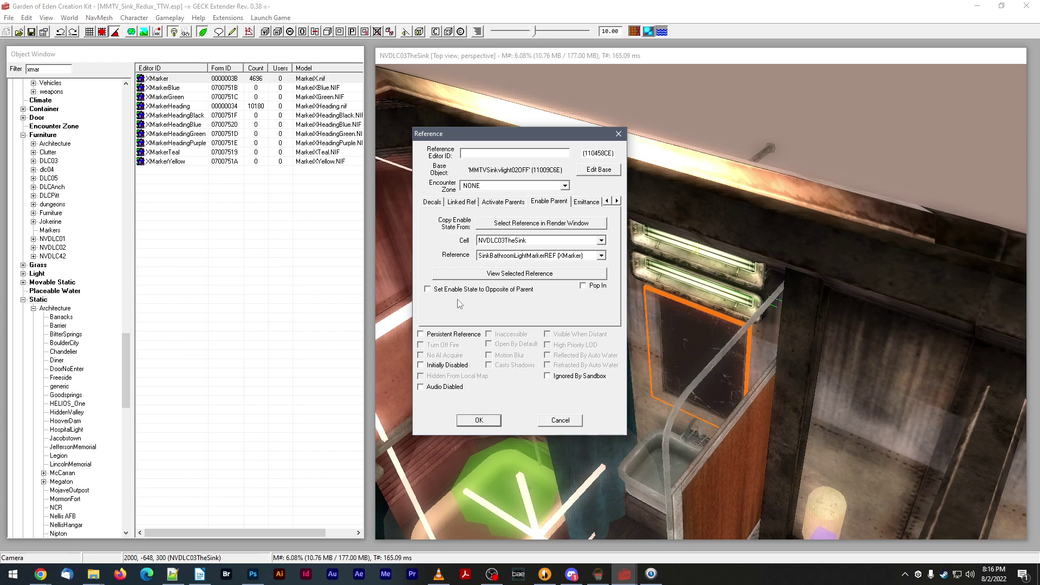
pyautogui.click(557, 420)
pyautogui.press('a')
pyautogui.scroll(5, 590, 401)
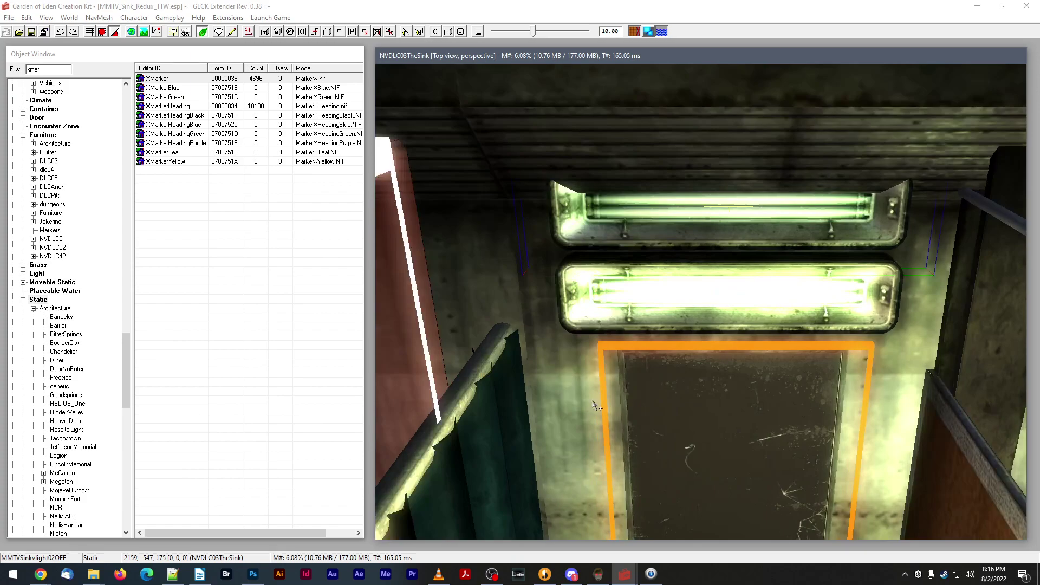
pyautogui.click(616, 291)
pyautogui.doubleClick(615, 294)
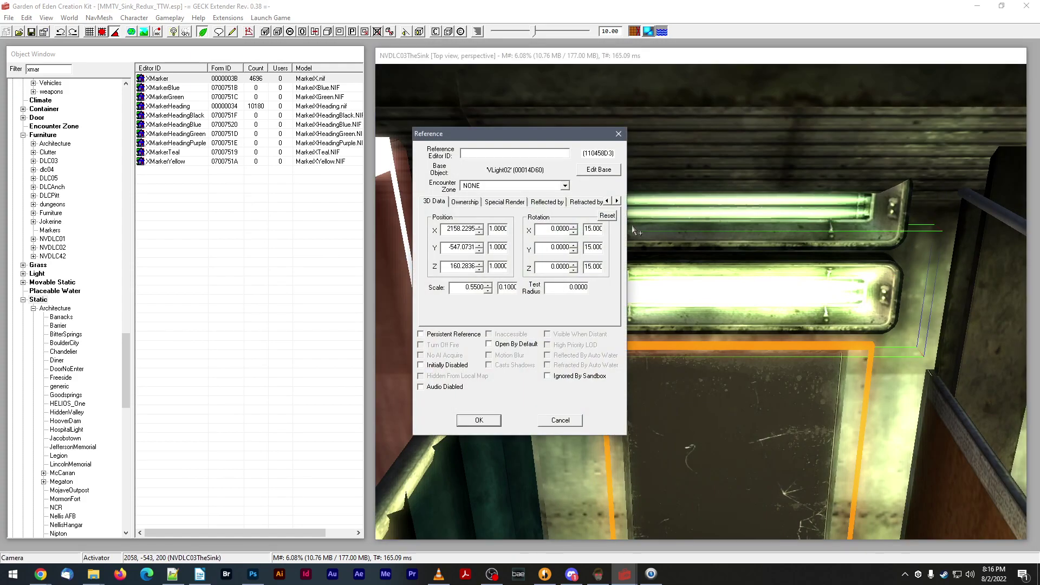
pyautogui.click(616, 201)
pyautogui.click(617, 201)
pyautogui.click(616, 201)
pyautogui.click(617, 201)
pyautogui.click(617, 201)
pyautogui.click(617, 201)
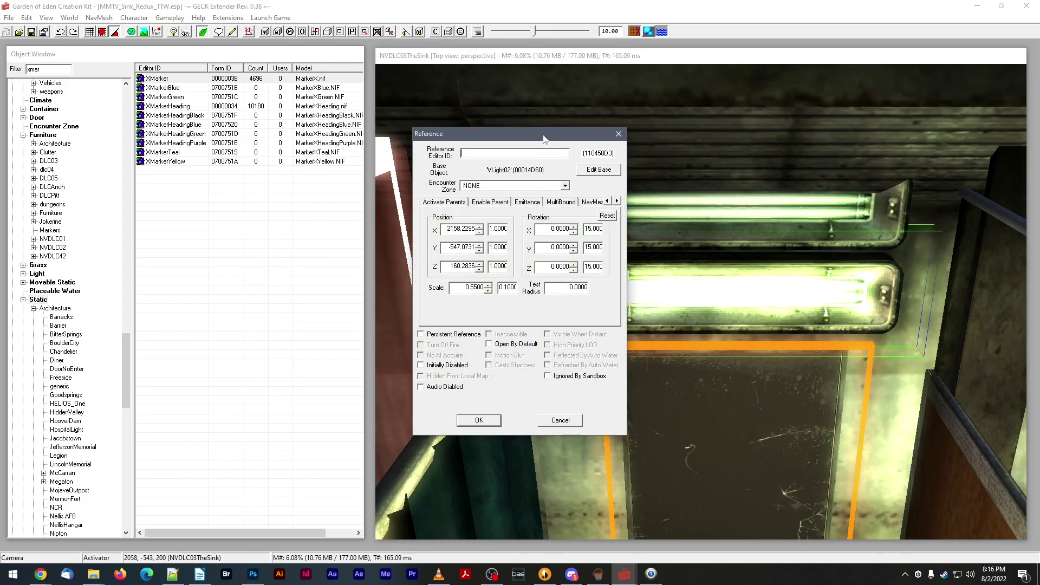
pyautogui.moveTo(543, 135); pyautogui.dragTo(338, 135)
pyautogui.click(290, 210)
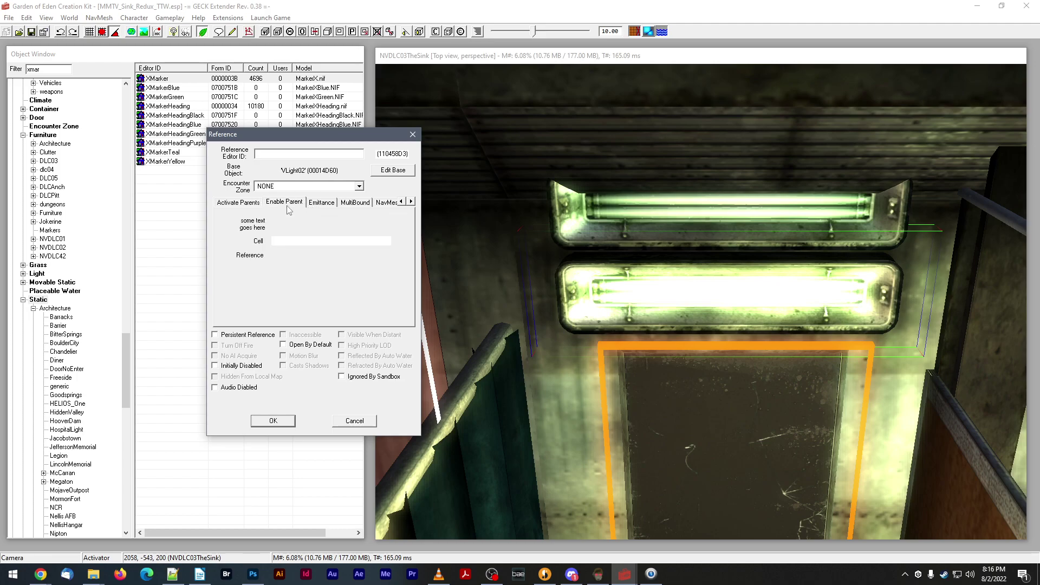
pyautogui.click(380, 287)
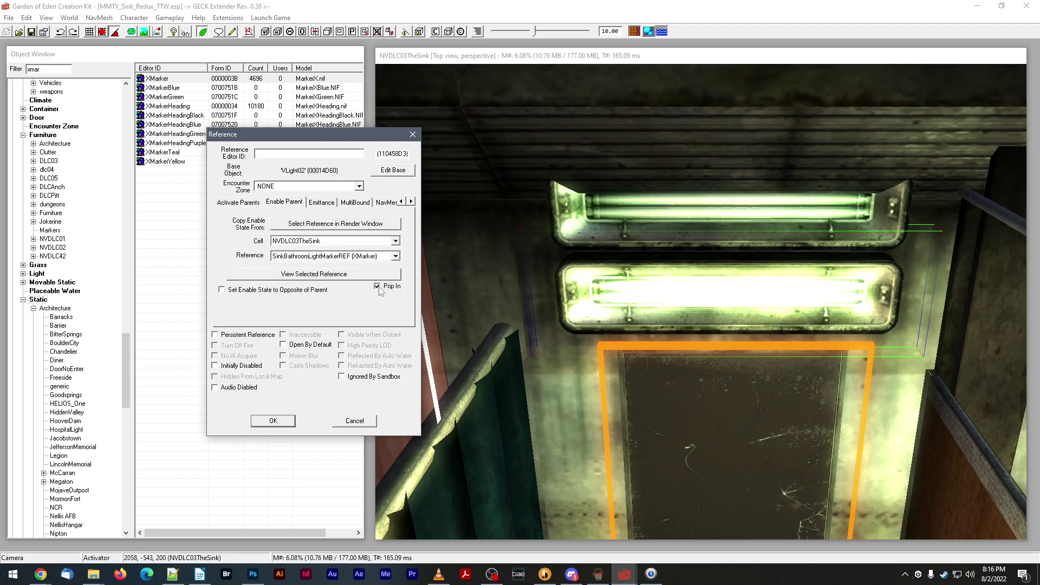
pyautogui.click(221, 289)
pyautogui.click(222, 290)
pyautogui.click(372, 418)
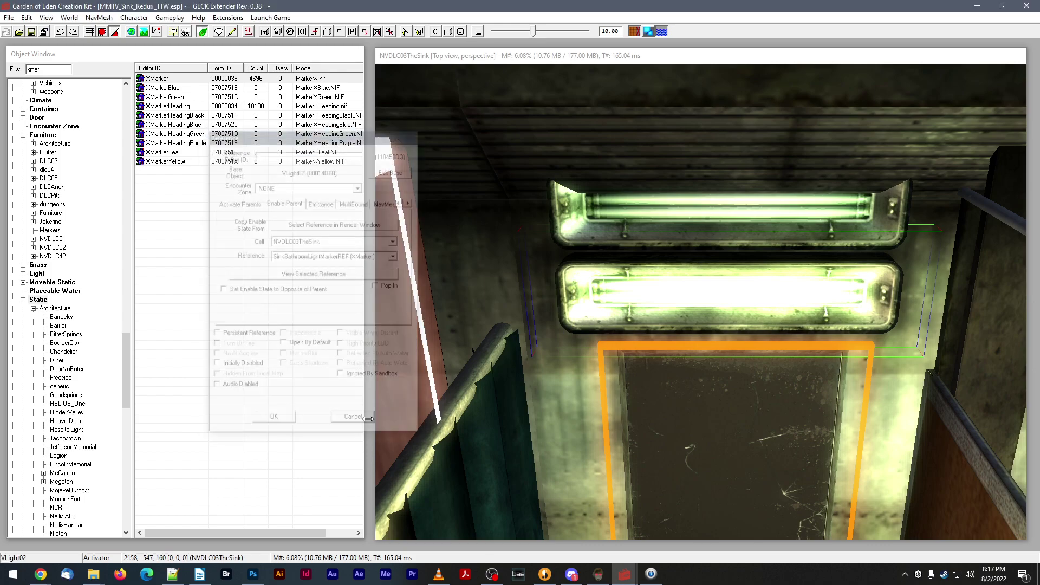
# - Enable Pop In for the enable parent of the MMTVSinkvlight02OFF fixture and apply the reference changes
pyautogui.moveTo(625, 223); pyautogui.dragTo(628, 219)
pyautogui.doubleClick(628, 219)
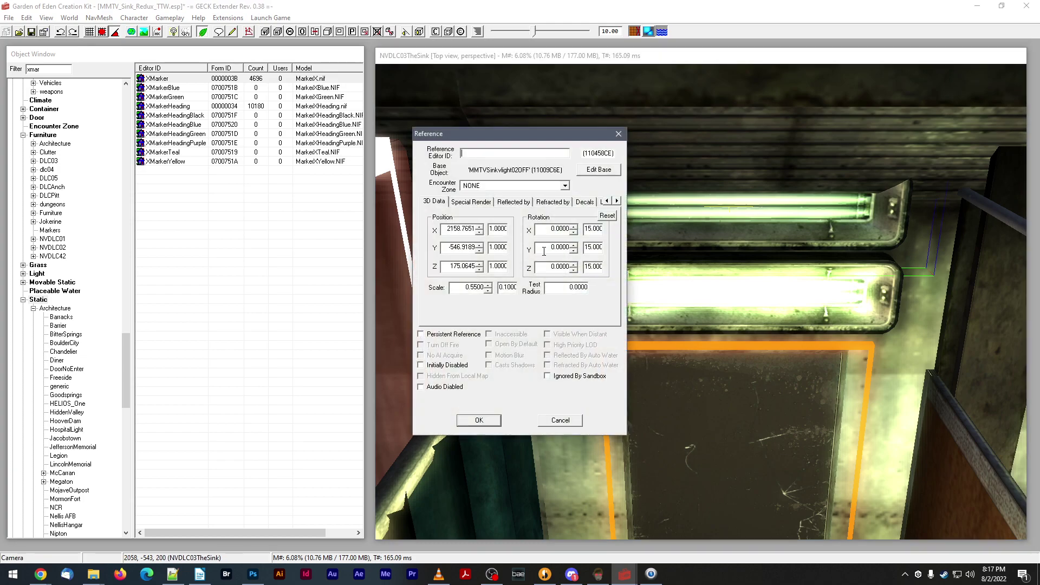
pyautogui.click(616, 201)
pyautogui.click(617, 201)
pyautogui.click(616, 201)
pyautogui.click(617, 201)
pyautogui.click(617, 201)
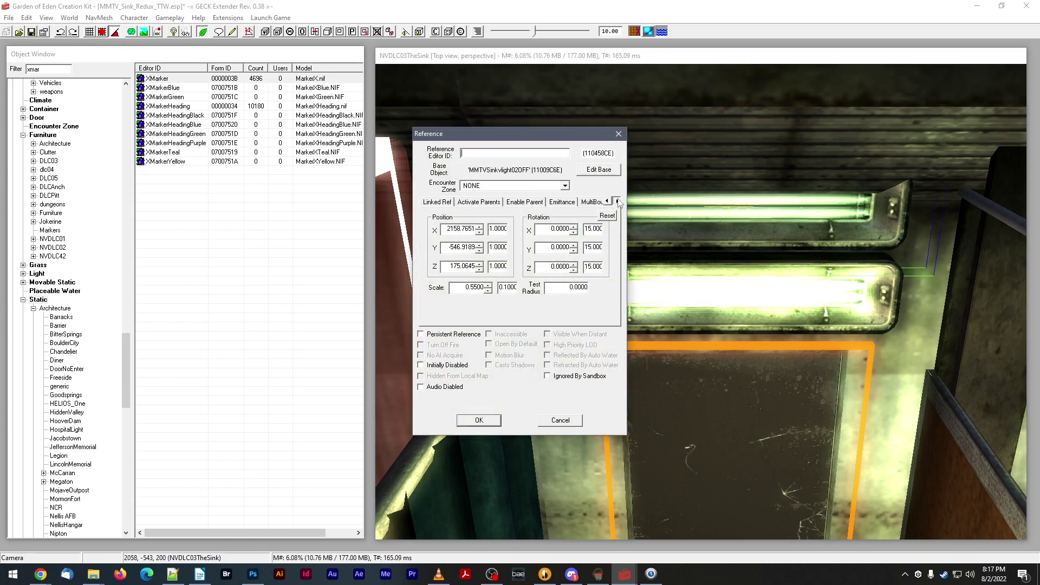
pyautogui.click(616, 201)
pyautogui.click(508, 202)
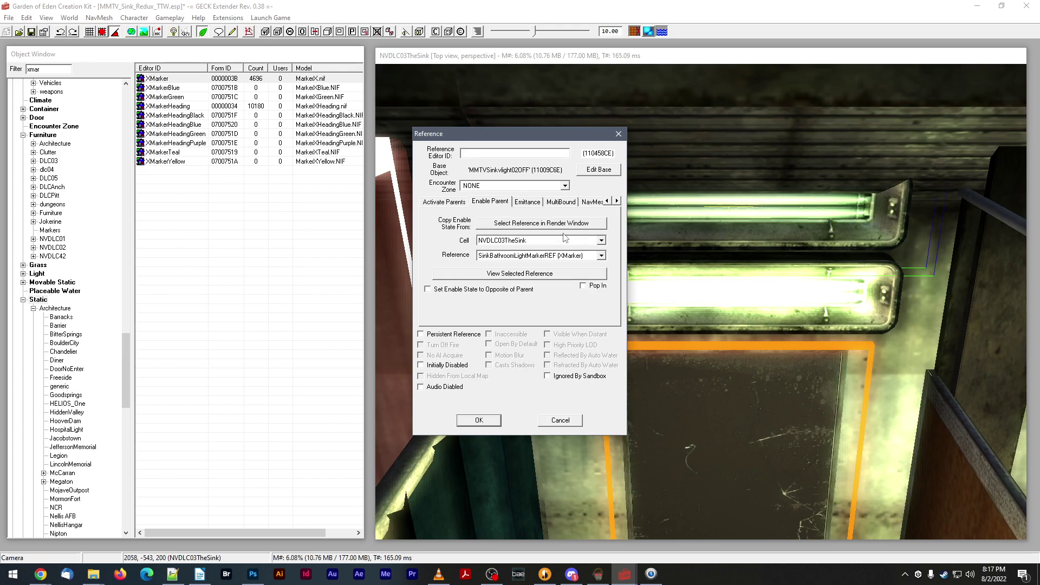
pyautogui.click(583, 287)
pyautogui.click(479, 420)
# - Enable Pop In for the enable parent of the VLight02 fixture above the mirror
pyautogui.doubleClick(660, 308)
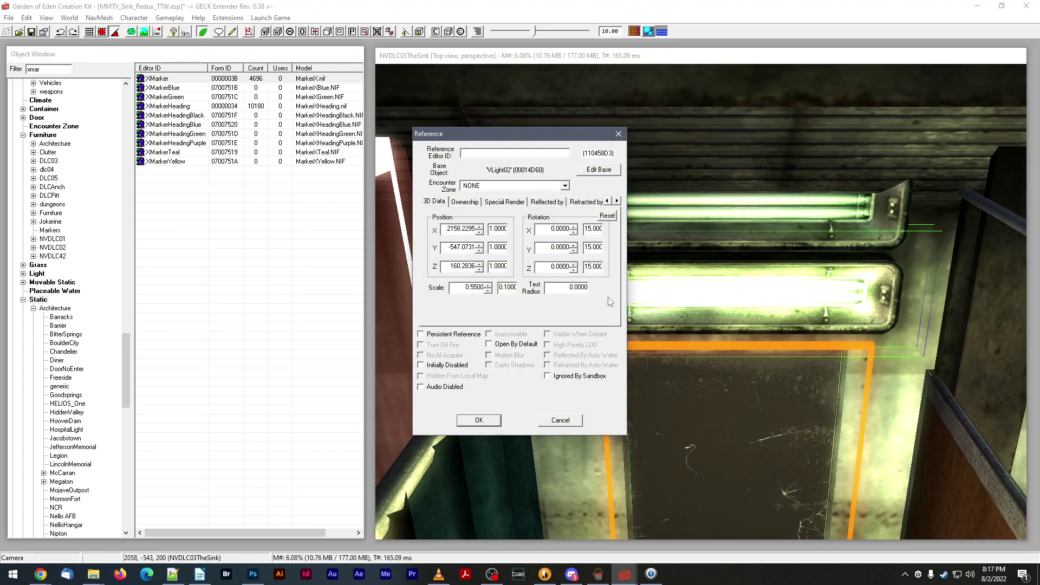
pyautogui.click(617, 202)
pyautogui.click(617, 201)
pyautogui.click(616, 202)
pyautogui.click(617, 202)
pyautogui.click(617, 202)
pyautogui.click(617, 201)
pyautogui.click(617, 201)
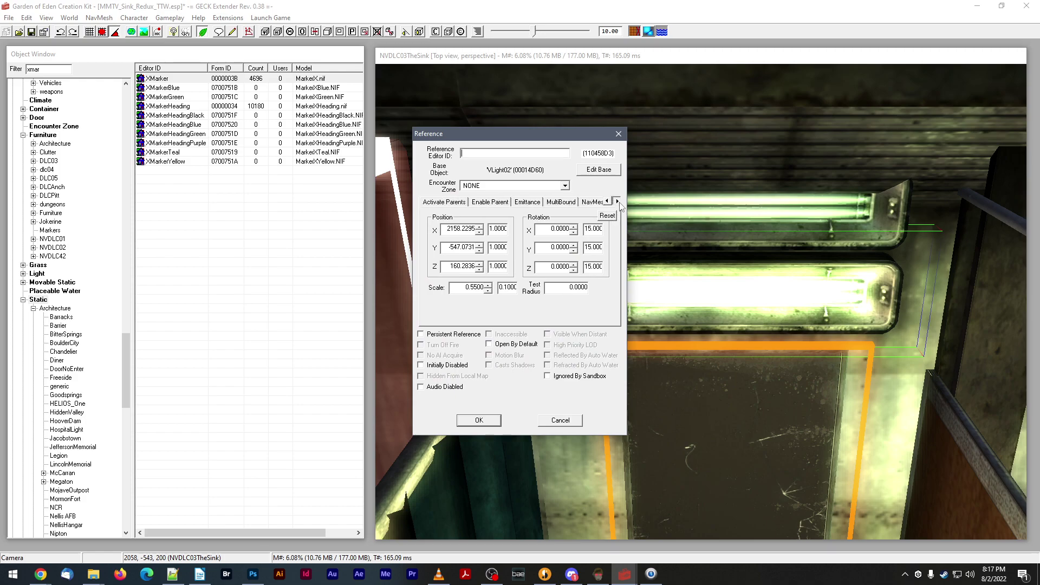
pyautogui.click(490, 201)
pyautogui.click(582, 285)
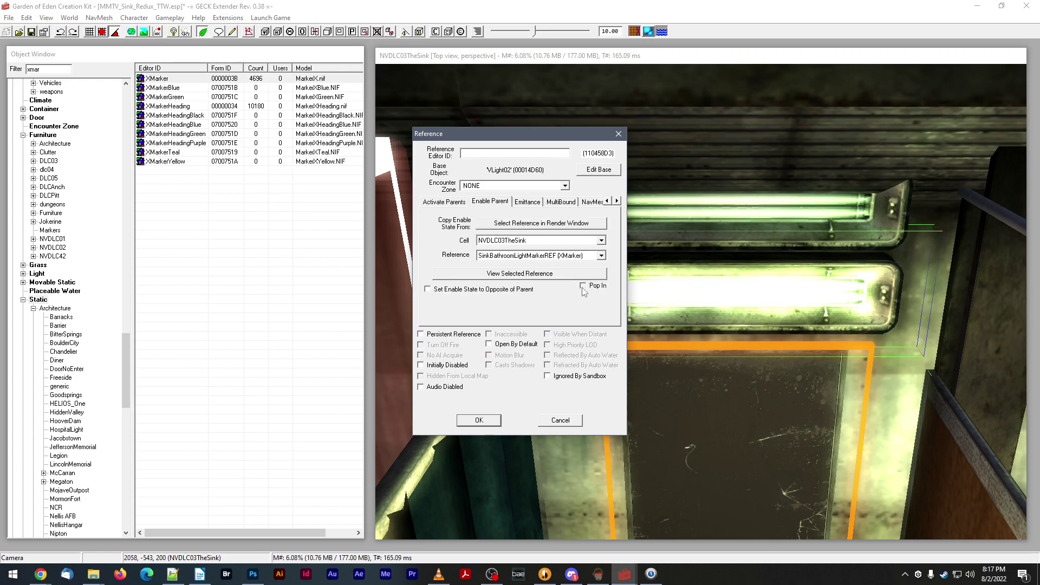
# - Compare both fixtures' position data side by side and copy VLight02's X position, 2158.2295, to MMTVSinkvlight02OFF
pyautogui.click(607, 202)
pyautogui.click(607, 201)
pyautogui.click(607, 201)
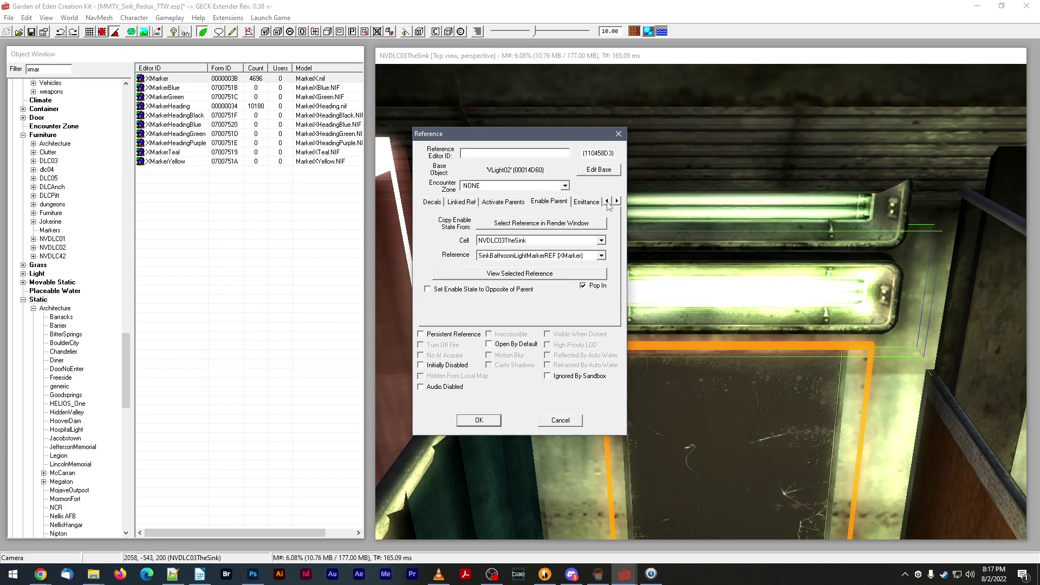
pyautogui.click(607, 201)
pyautogui.click(606, 202)
pyautogui.click(607, 201)
pyautogui.click(607, 201)
pyautogui.click(434, 202)
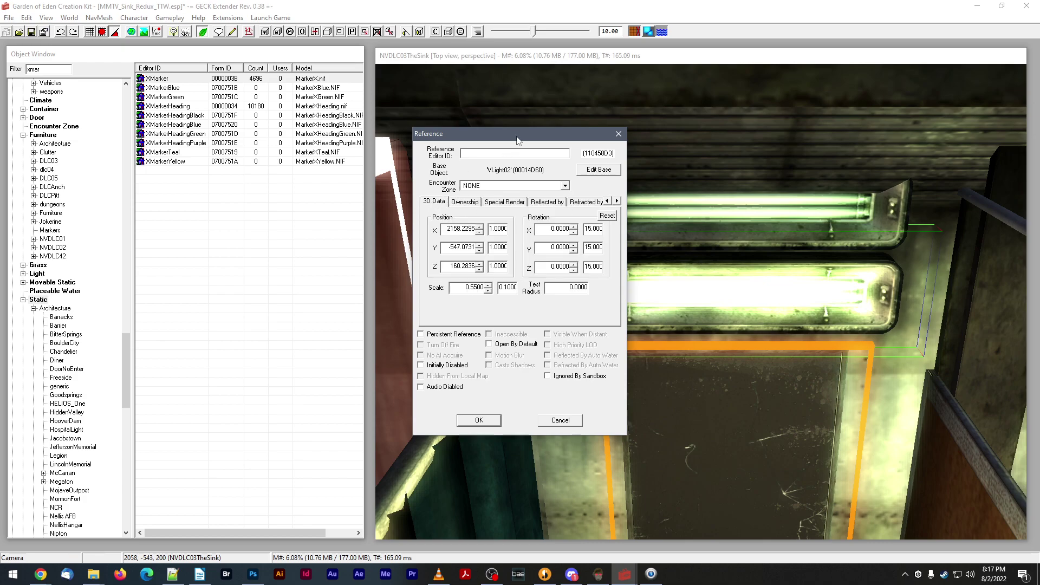
pyautogui.moveTo(515, 133); pyautogui.dragTo(236, 137)
pyautogui.doubleClick(573, 229)
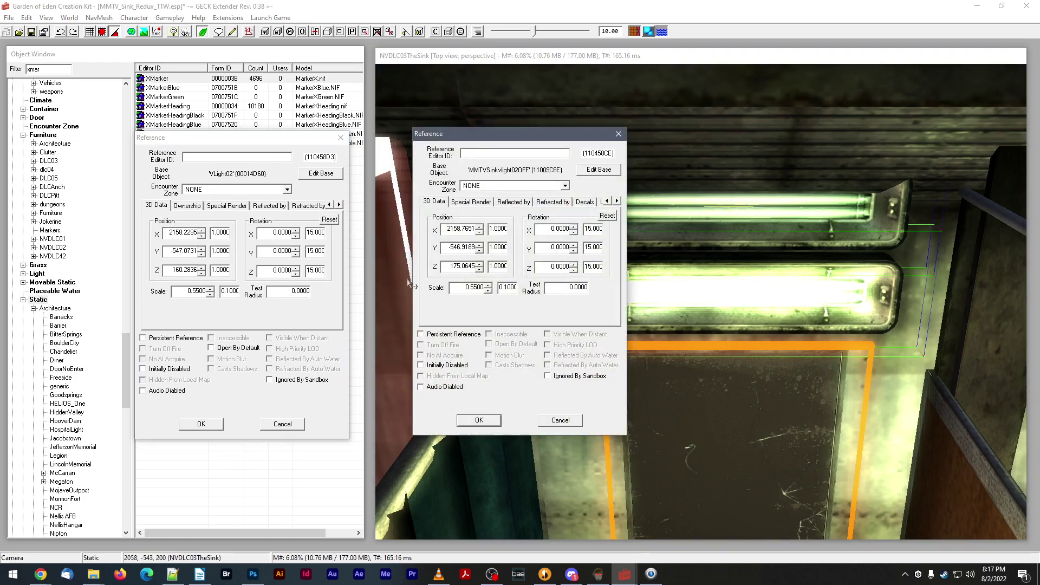
pyautogui.click(219, 237)
pyautogui.hotkey('ctrl', 'c')
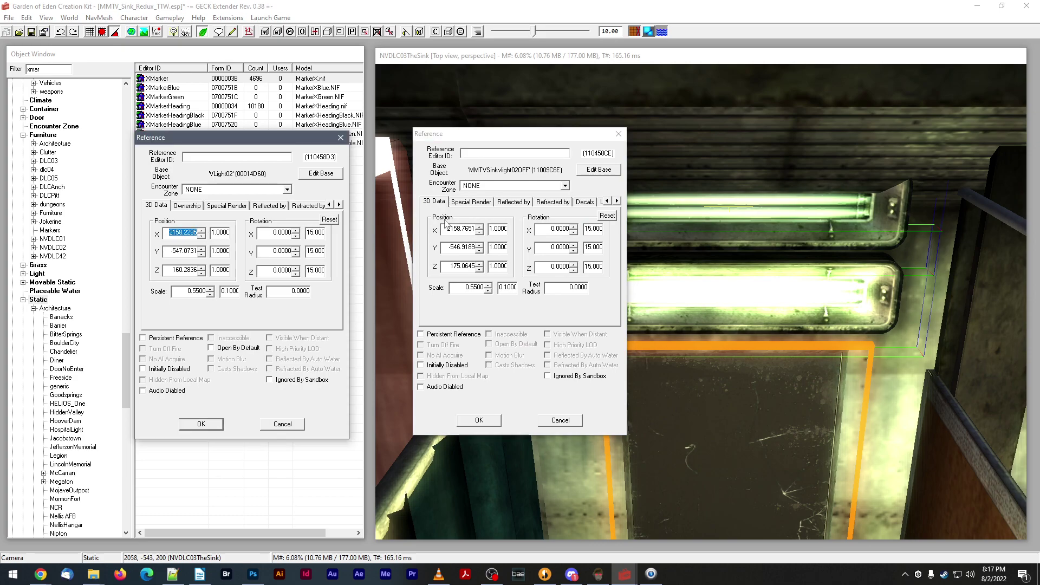
pyautogui.doubleClick(461, 229)
pyautogui.hotkey('ctrl', 'v')
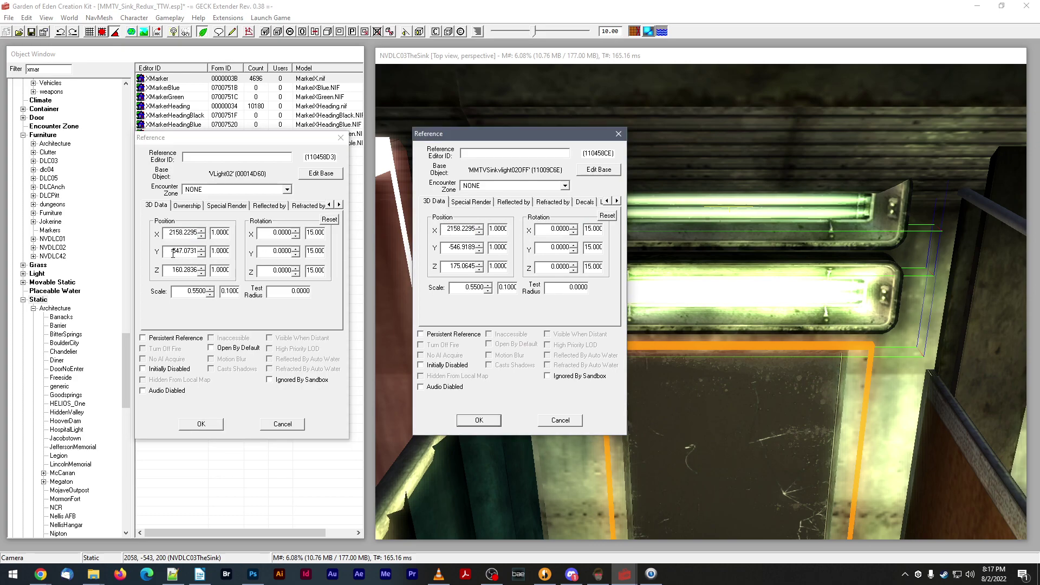
# - Copy VLight02's Y position -547.0731 and Z position 160.2836 to MMTVSinkvlight02OFF and apply the changes
pyautogui.doubleClick(186, 251)
pyautogui.click(447, 248)
pyautogui.doubleClick(447, 248)
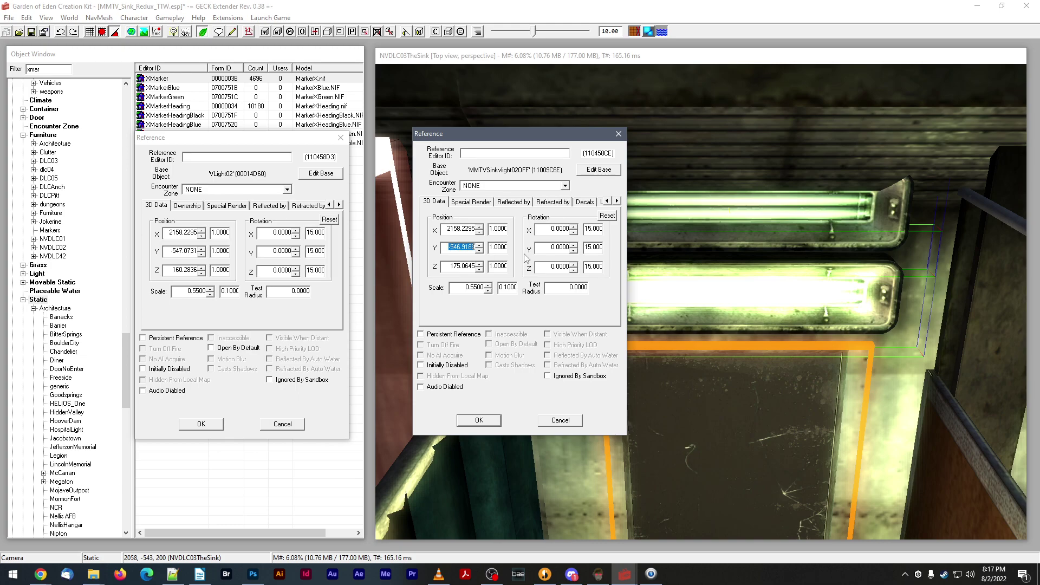
pyautogui.hotkey('ctrl', 'v')
pyautogui.doubleClick(184, 269)
pyautogui.hotkey('ctrl', 'c')
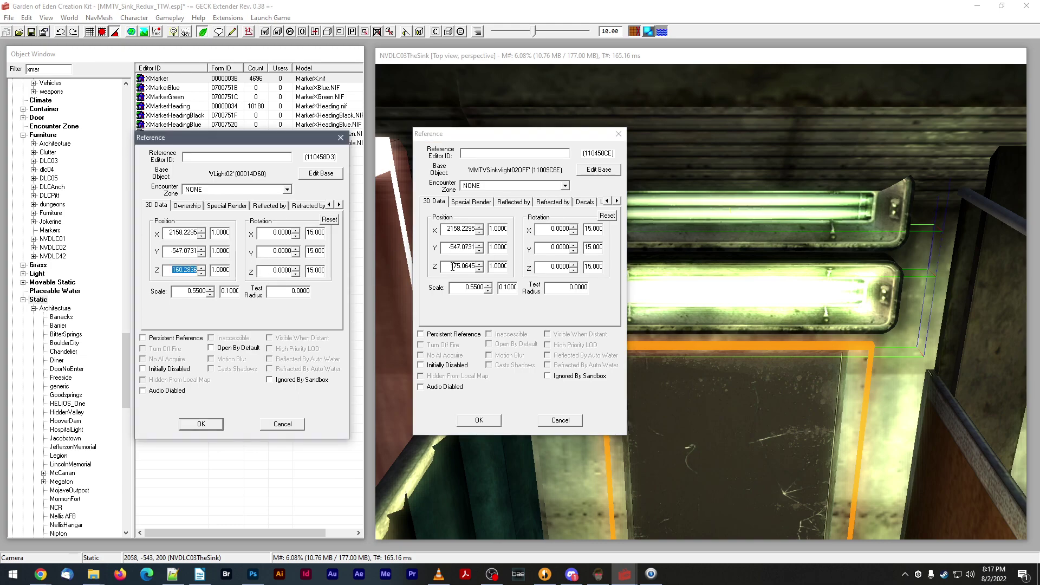
pyautogui.doubleClick(455, 266)
pyautogui.hotkey('ctrl', 'v')
pyautogui.press('Tab')
pyautogui.click(484, 422)
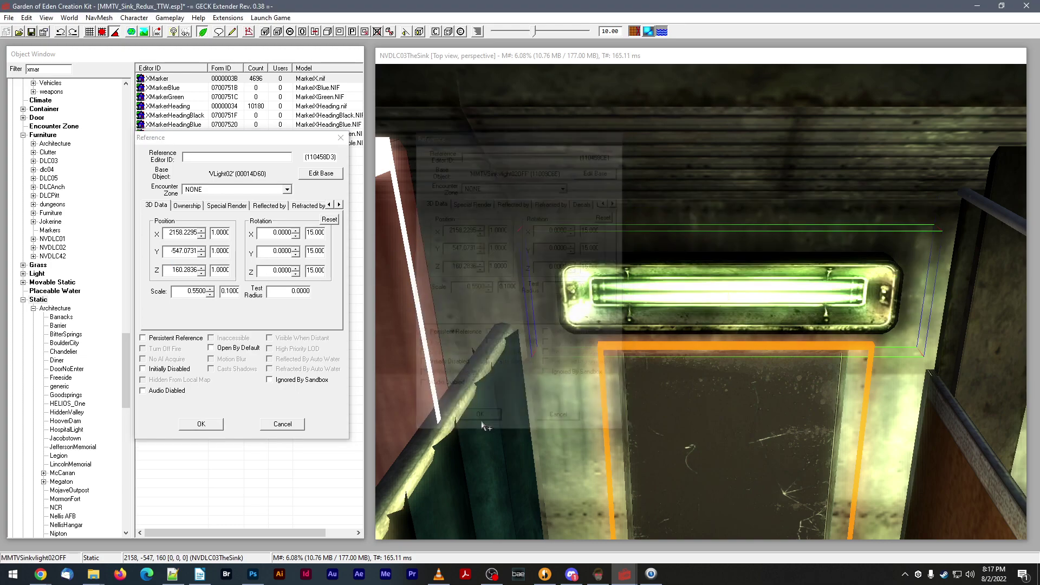
# - Apply the VLight02 reference changes and save the plugin
pyautogui.click(200, 423)
pyautogui.click(32, 34)
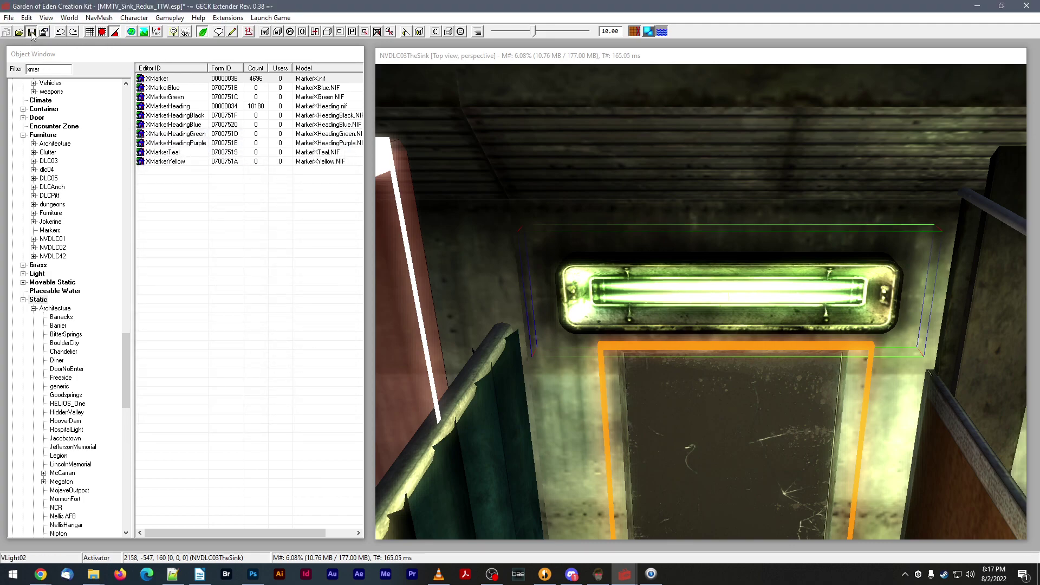
pyautogui.scroll(-4, 627, 222)
pyautogui.keyDown('shift'); pyautogui.moveTo(627, 223); pyautogui.dragTo(619, 214, button='middle'); pyautogui.keyUp('shift')
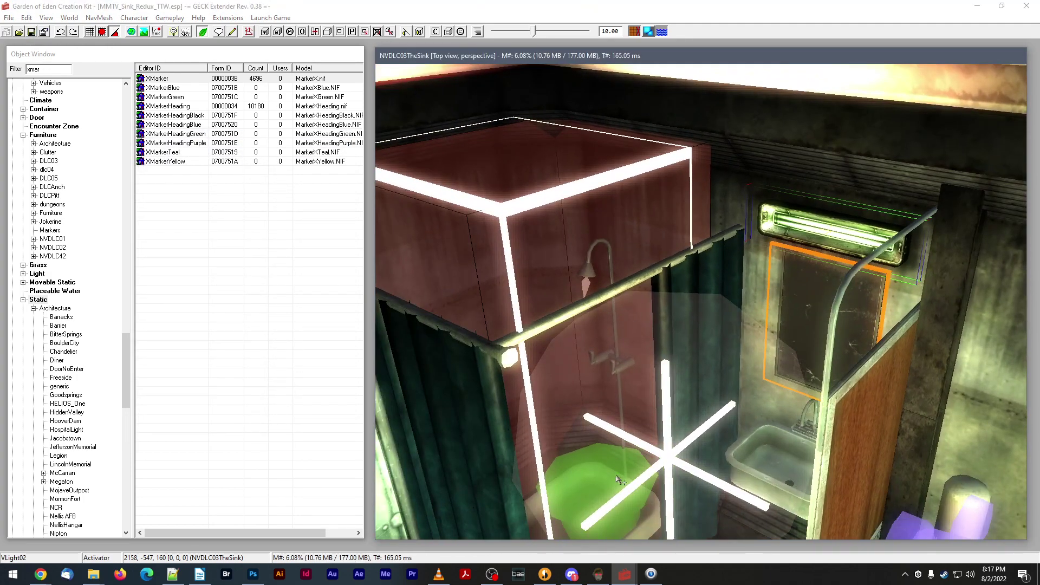
# - Switch to Fallout: Tale of Two Wastelands and enter the Sink with the console command coc nvdlc03thesink
pyautogui.click(598, 574)
pyautogui.click(973, 77)
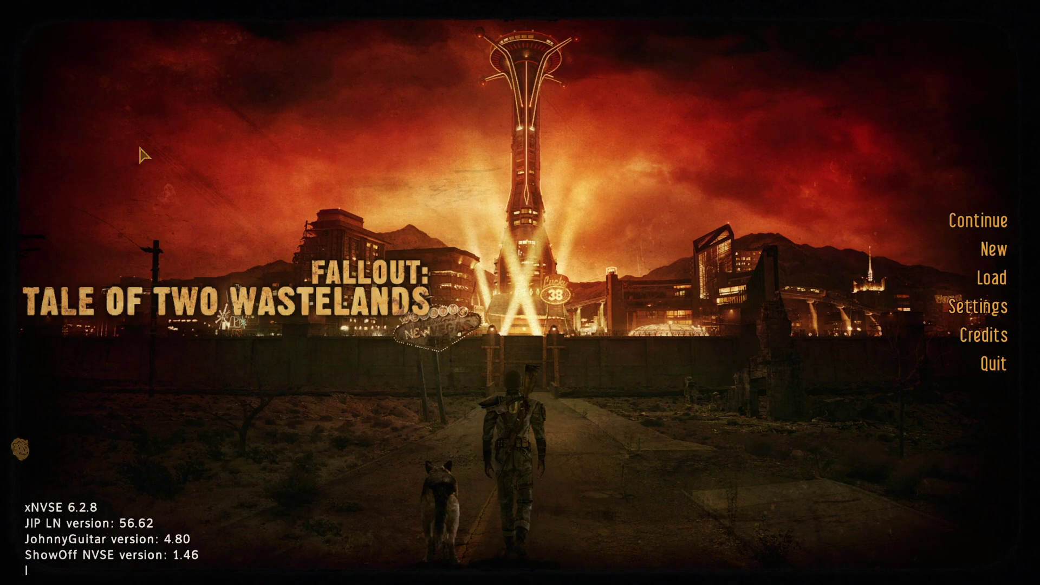
pyautogui.write('coc 0')
pyautogui.press('BackSpace')
pyautogui.write('nvdlc03thesink')
pyautogui.press('Return')
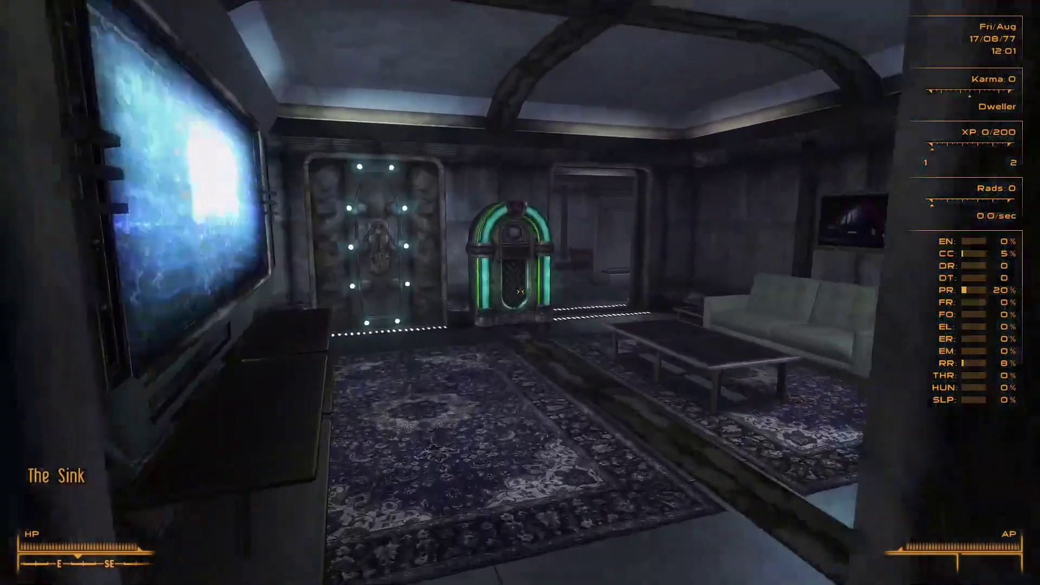
# - Walk to the Sink's bathroom, activate the light switch and inspect the fixture above the mirror
pyautogui.press('w')
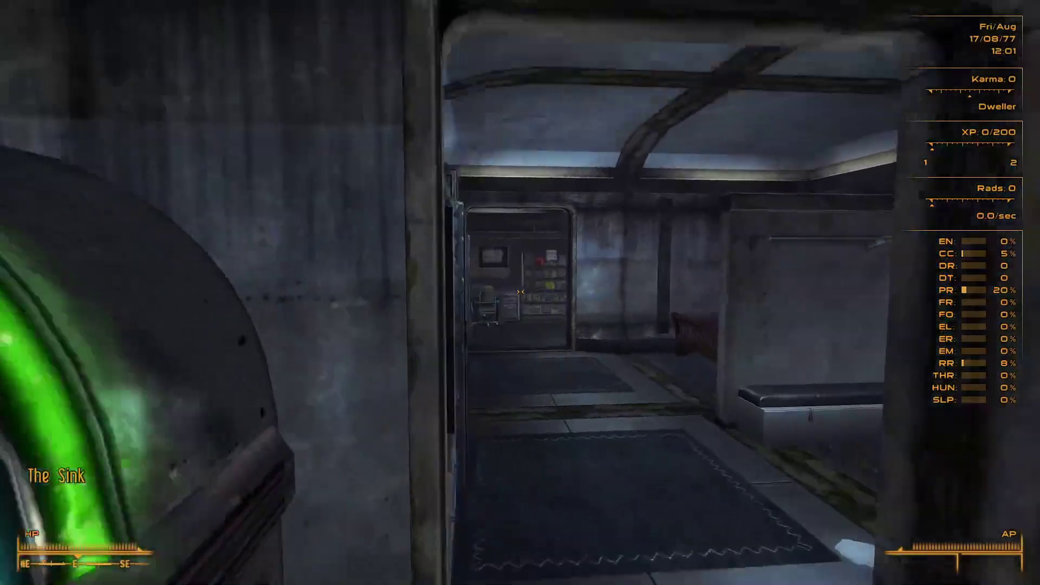
pyautogui.press('w')
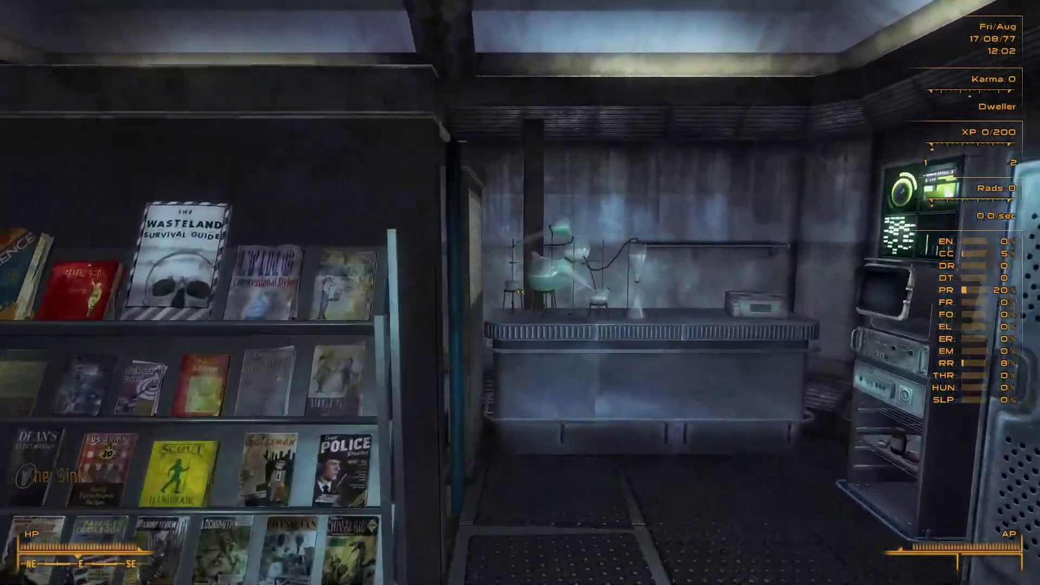
pyautogui.press('s')
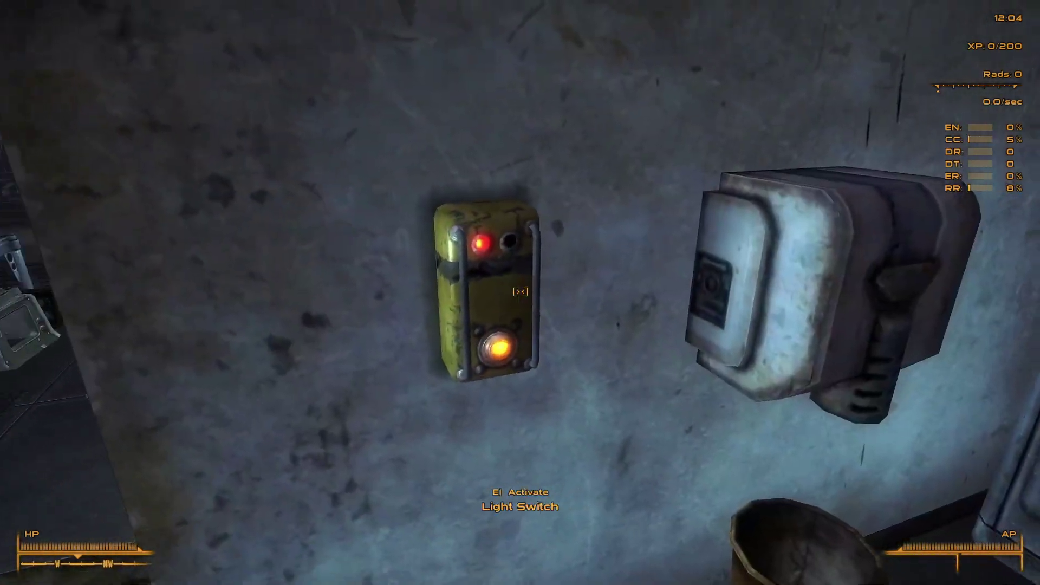
pyautogui.press('e')
pyautogui.press('a')
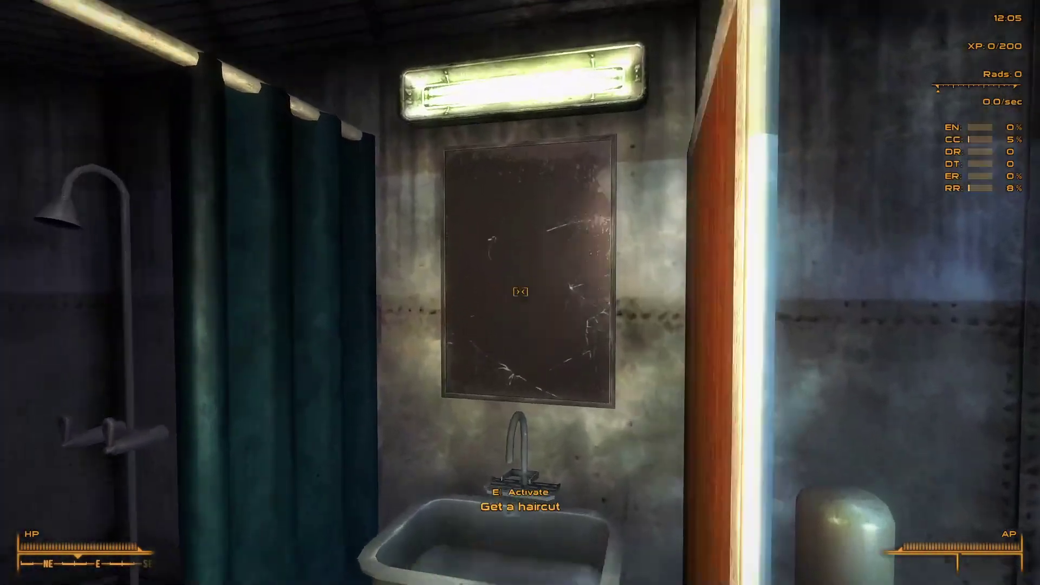
pyautogui.press('s')
pyautogui.press('s')
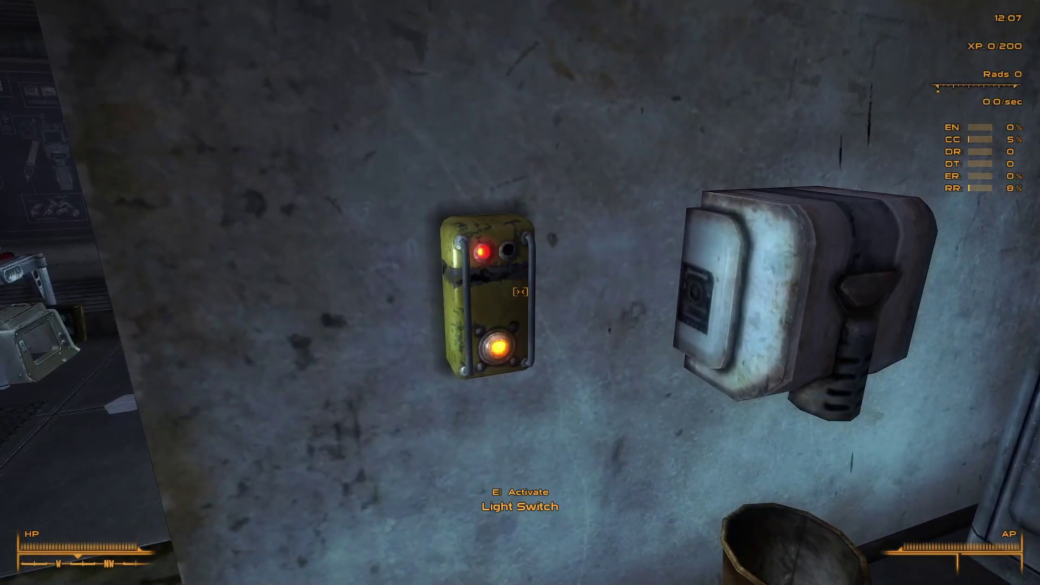
# - Toggle the bathroom light switch repeatedly and recheck the mirror fixture and surrounding room lighting
pyautogui.press('e')
pyautogui.press('e')
pyautogui.press('e')
pyautogui.press('s')
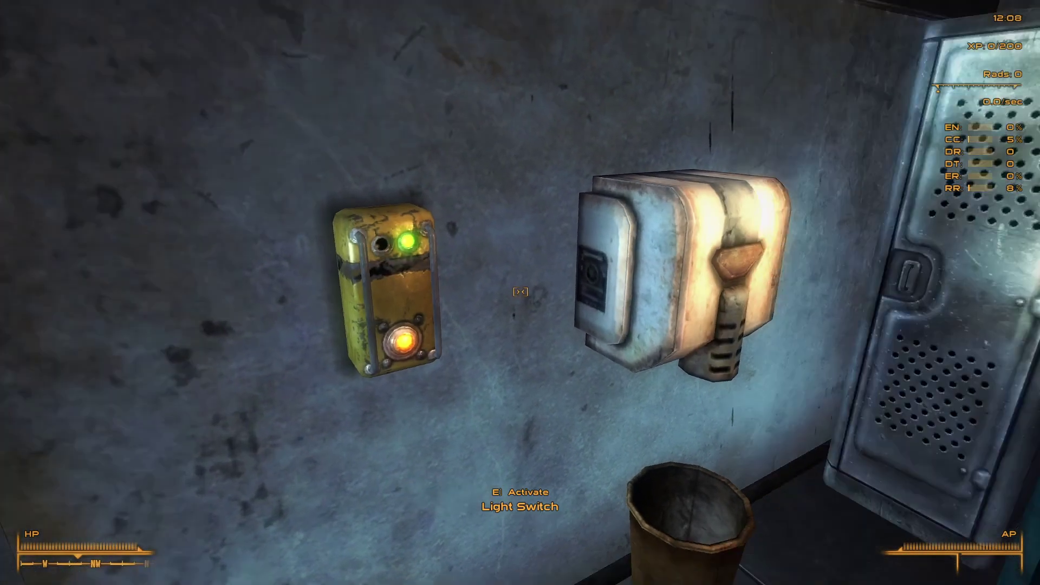
pyautogui.press('d')
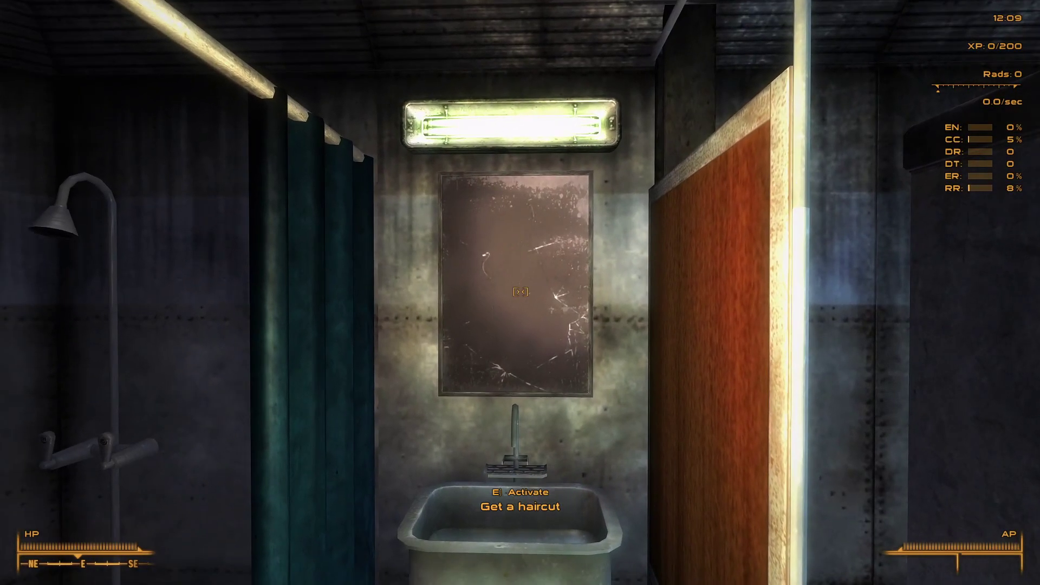
pyautogui.press('w')
pyautogui.press('w')
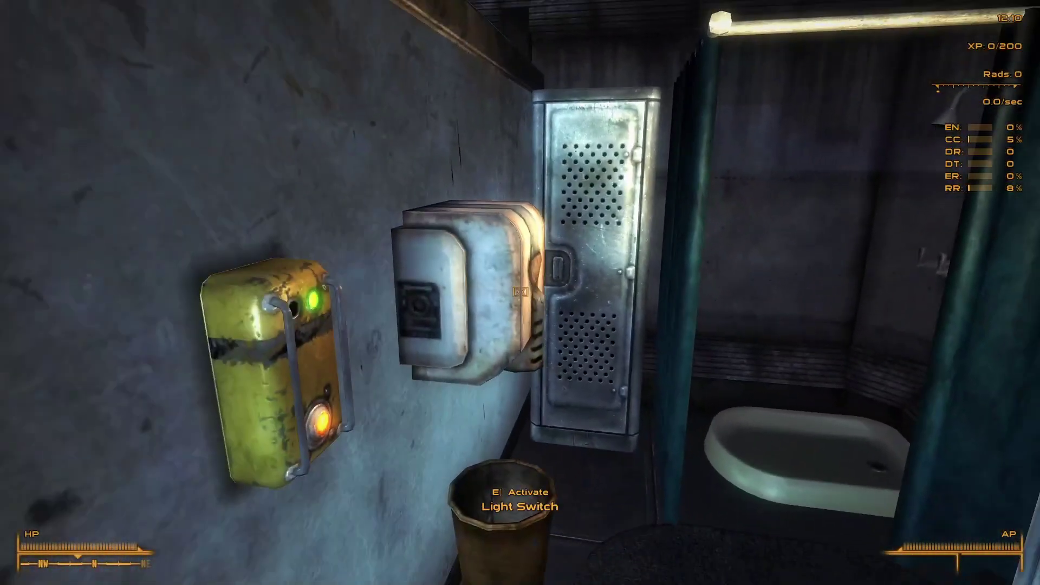
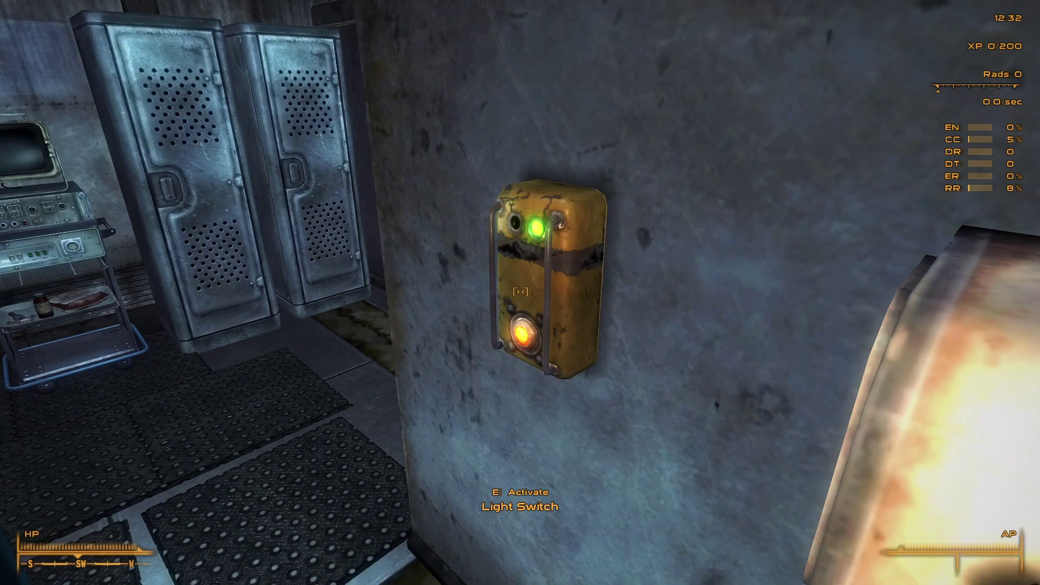
# - Toggle the Sink's bathroom light switch once more, check the surrounding room and open the game console
pyautogui.press('e')
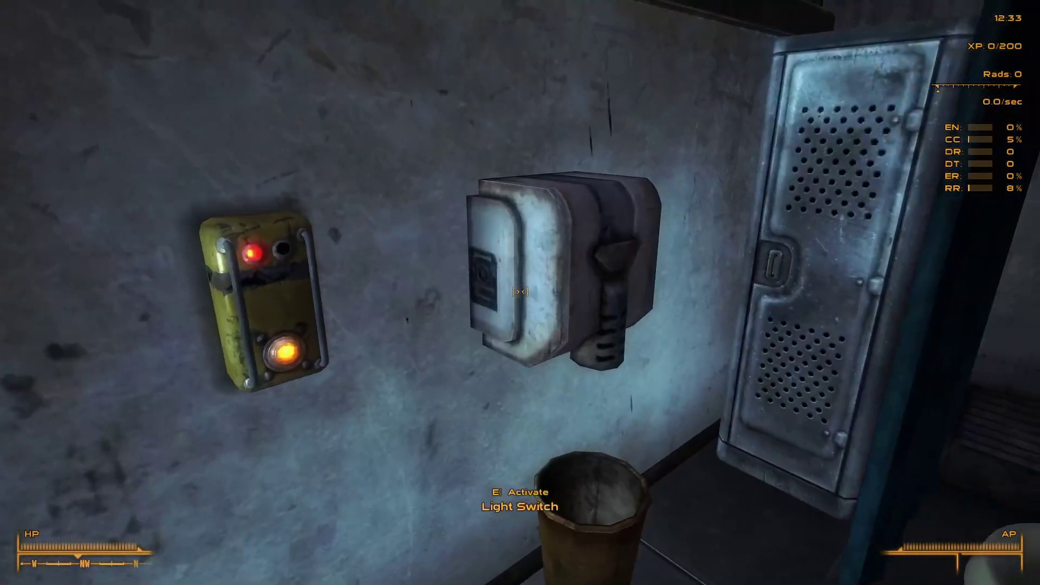
pyautogui.press('s')
pyautogui.press('w')
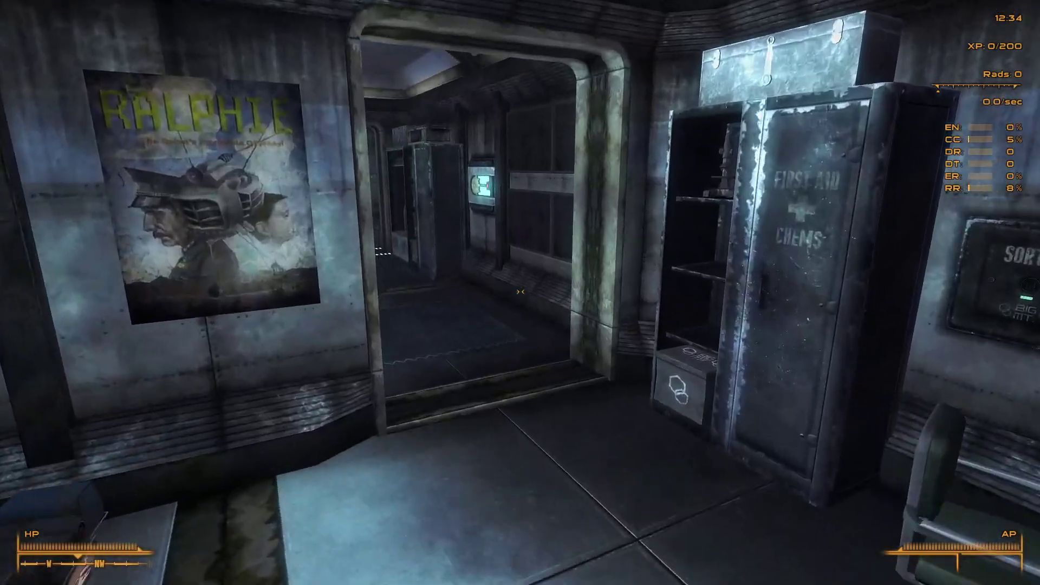
pyautogui.press('`')
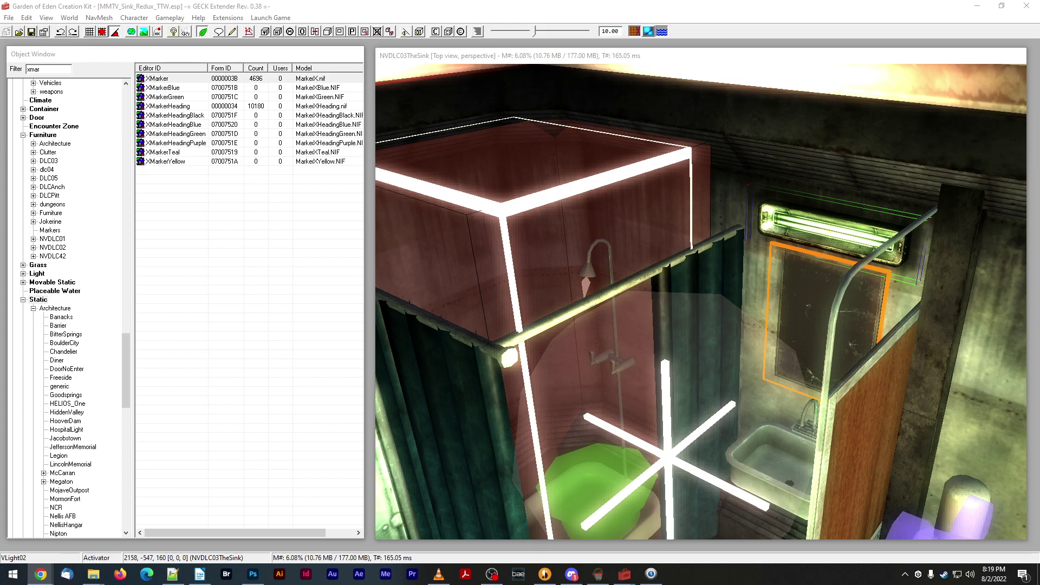
# - Switch to the GECK, filter the static objects by "plun" and place DLC02PlungerSTATIC beside the bathroom toilet
pyautogui.scroll(5, 573, 159)
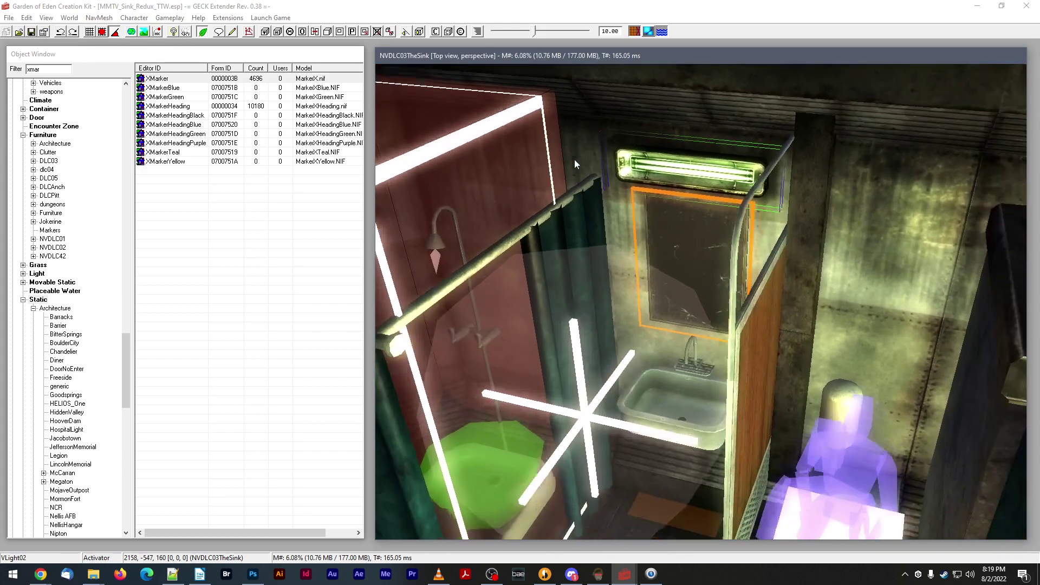
pyautogui.scroll(8, 573, 158)
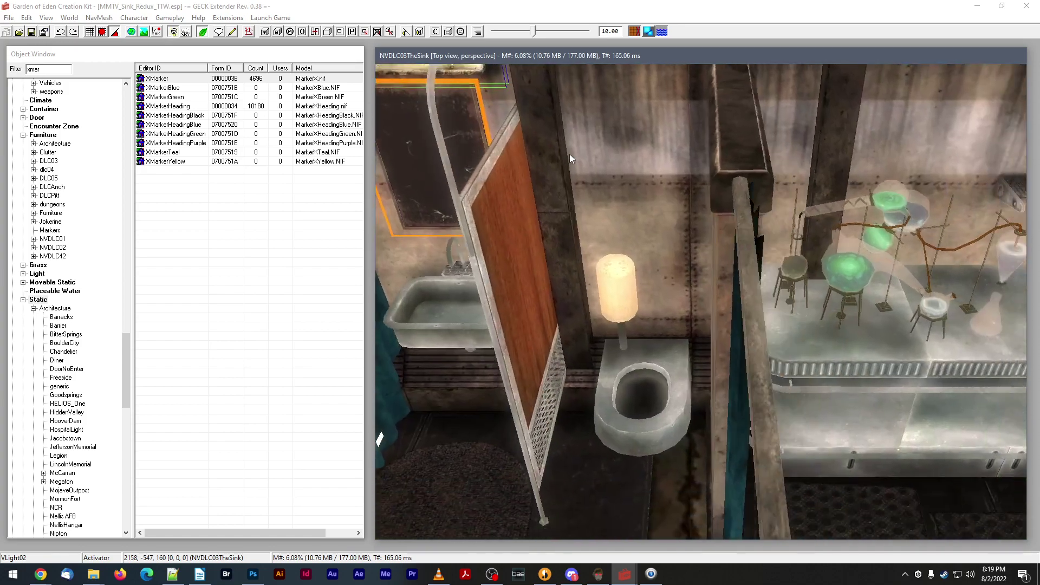
pyautogui.scroll(4, 580, 151)
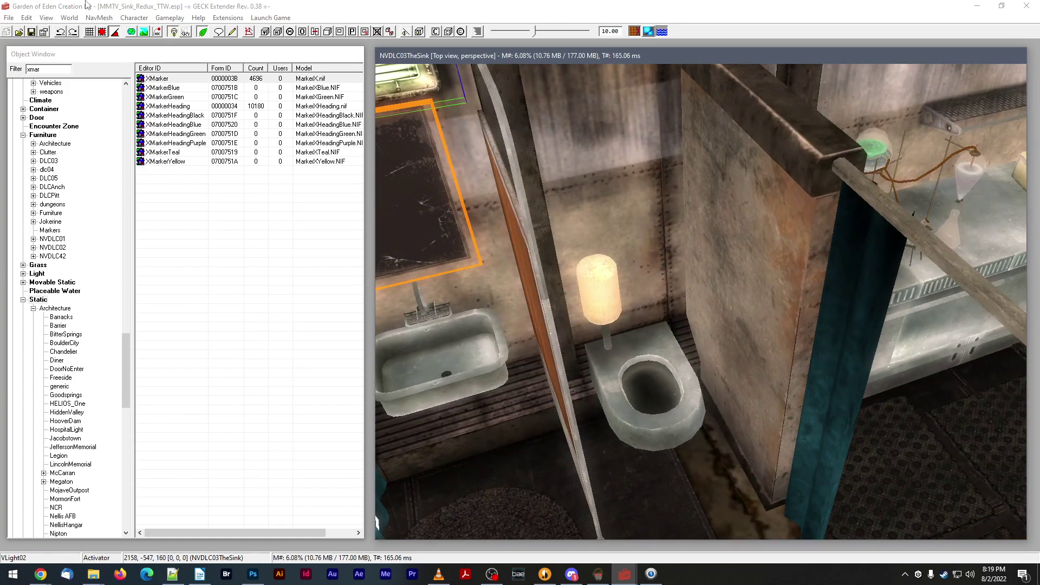
pyautogui.click(51, 70)
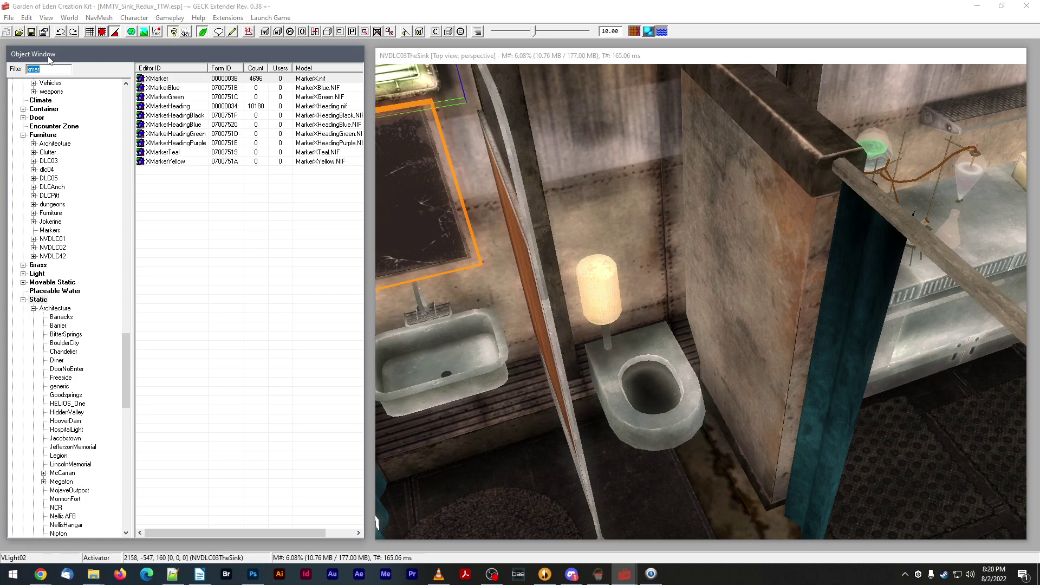
pyautogui.write('plu')
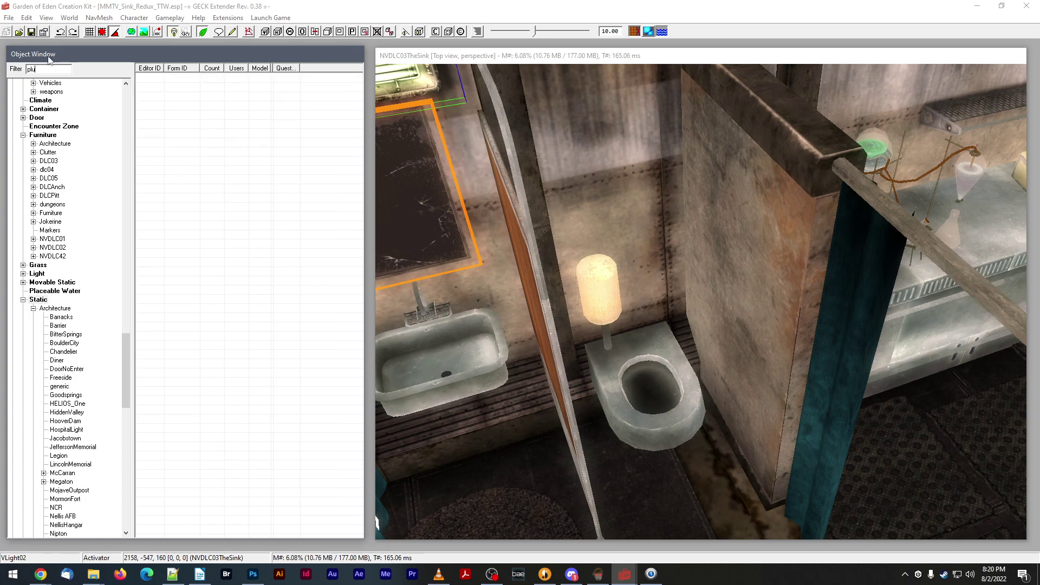
pyautogui.write('n')
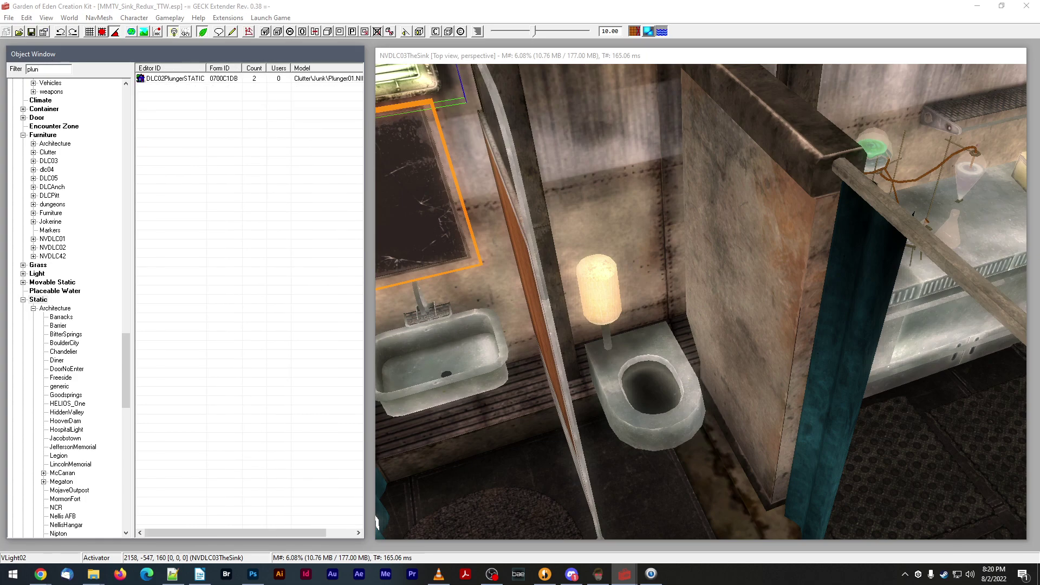
pyautogui.moveTo(177, 81); pyautogui.dragTo(414, 139)
pyautogui.scroll(5, 407, 134)
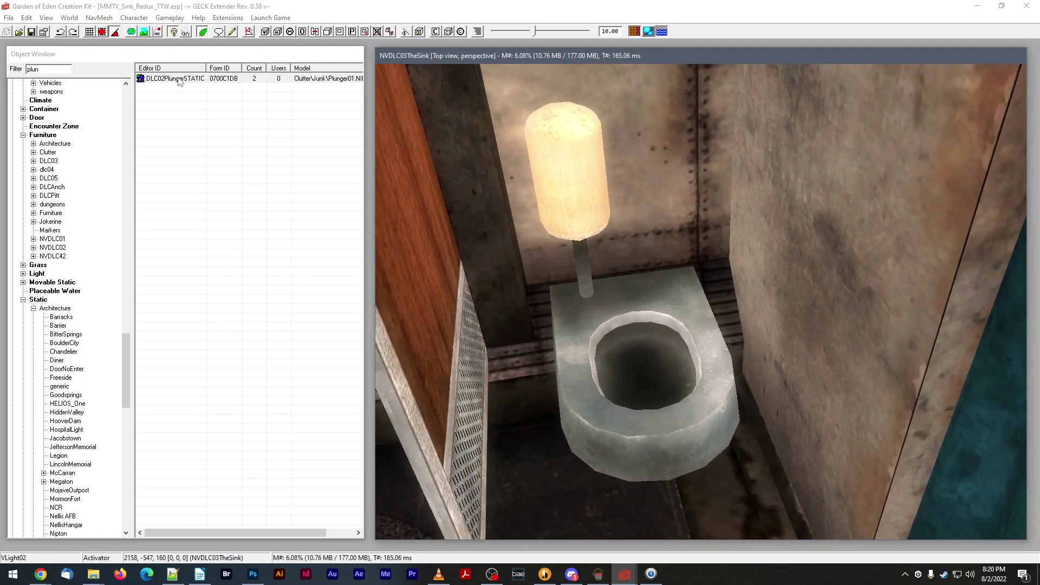
pyautogui.moveTo(179, 81); pyautogui.dragTo(530, 438)
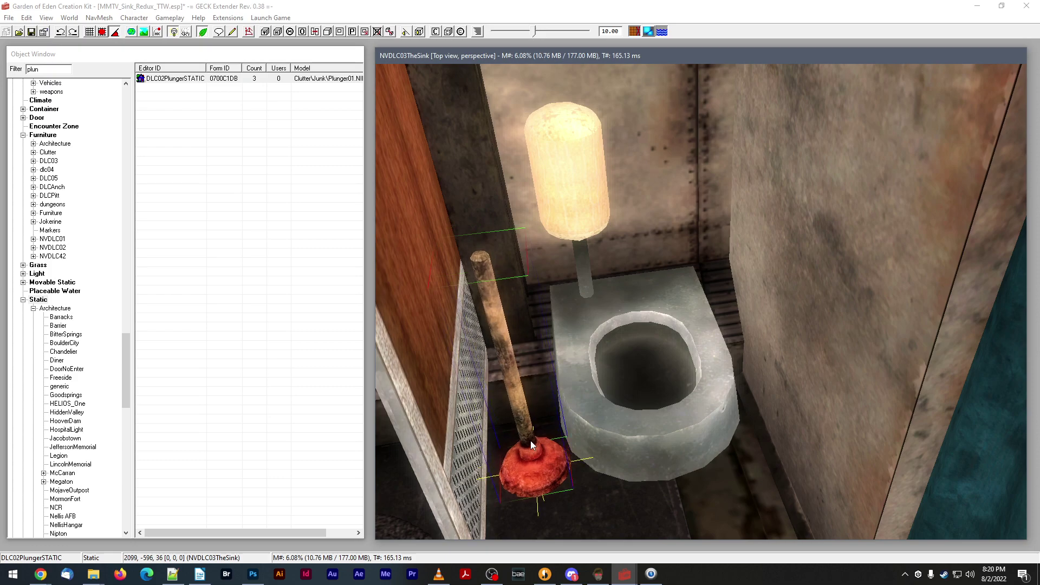
# - Drop the plunger to the floor and move it into the gap between the toilet and the wooden partition
pyautogui.press('f')
pyautogui.moveTo(531, 440); pyautogui.dragTo(557, 482, button='middle')
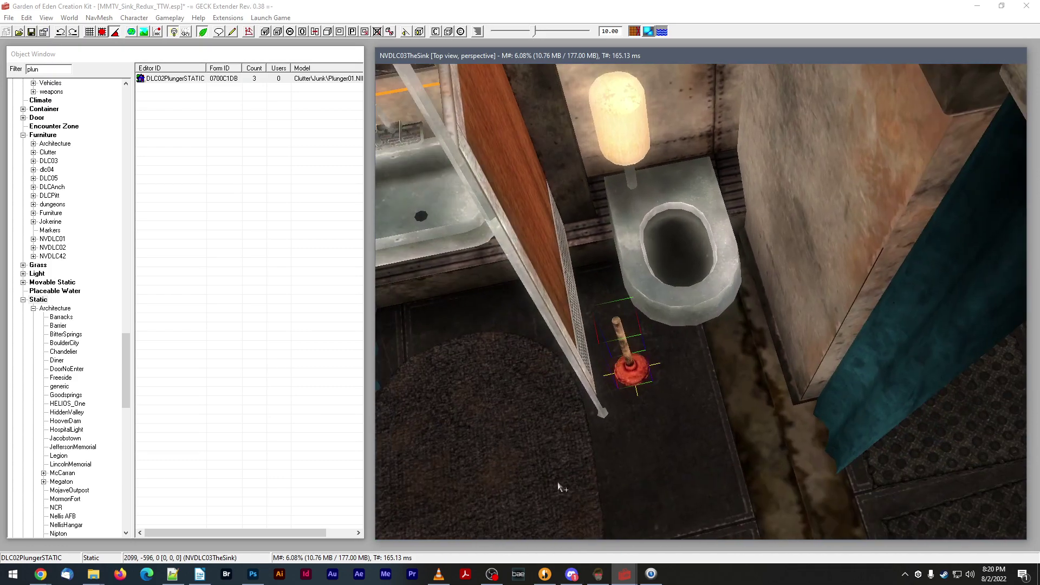
pyautogui.moveTo(630, 343); pyautogui.dragTo(586, 291)
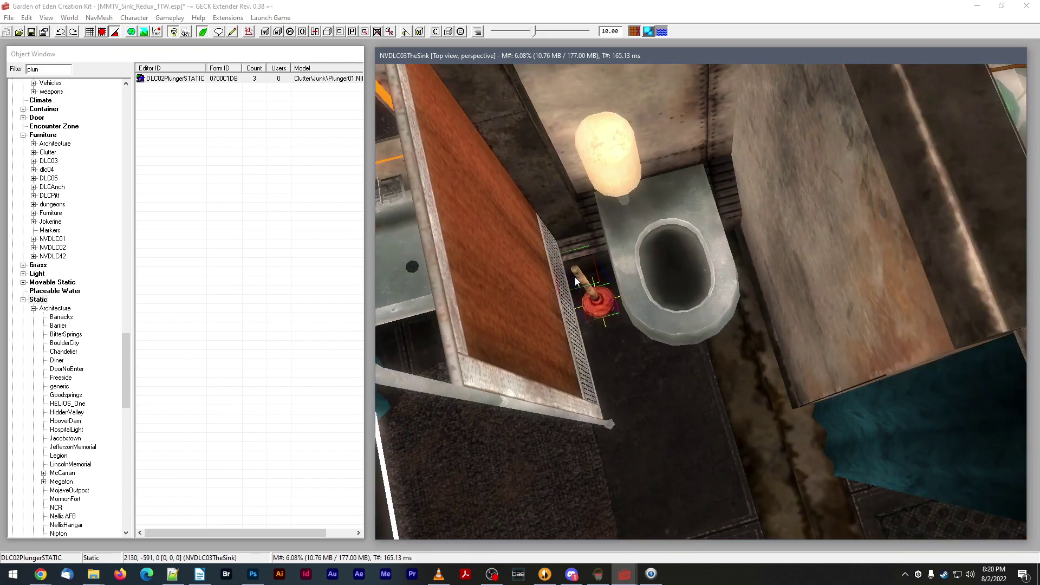
# - Search the static objects for "paper" and look through the paper entries
pyautogui.doubleClick(32, 69)
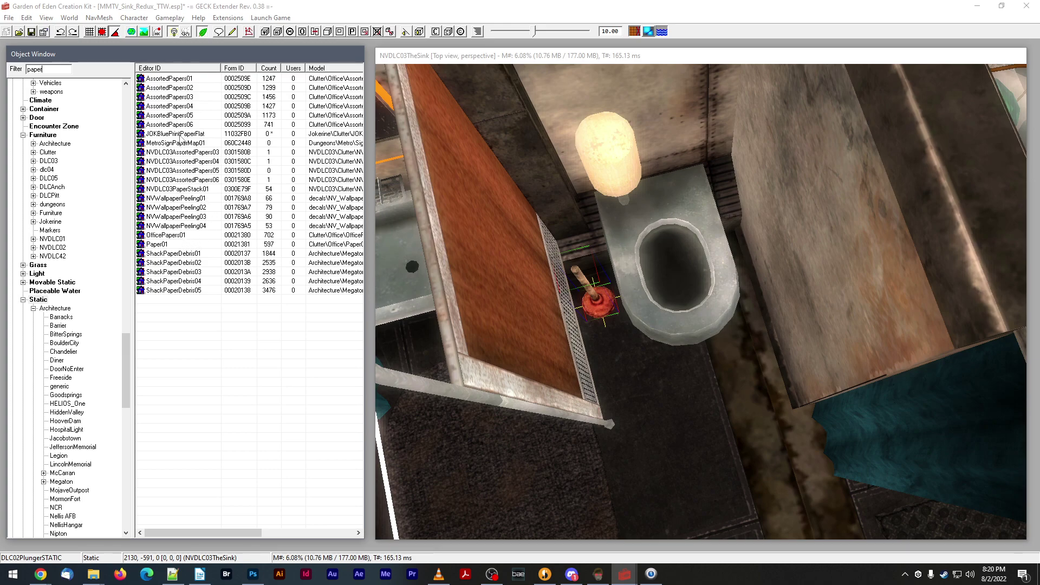
pyautogui.click(181, 135)
pyautogui.click(171, 190)
pyautogui.click(178, 153)
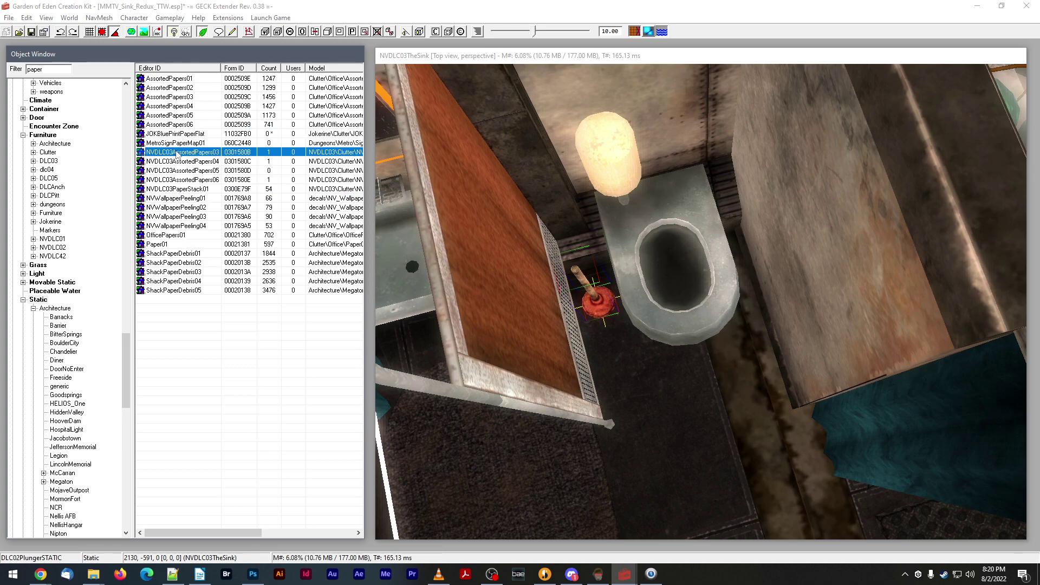
# - Switch to Mod Organizer and run Explore Virtual Folder to open the game's data folder
pyautogui.click(598, 574)
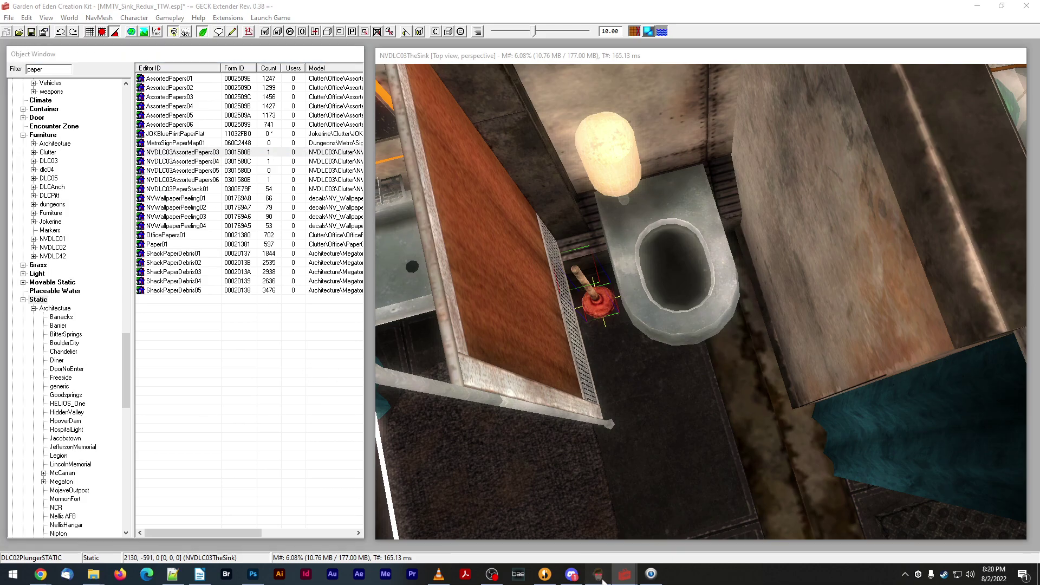
pyautogui.click(615, 82)
pyautogui.click(566, 271)
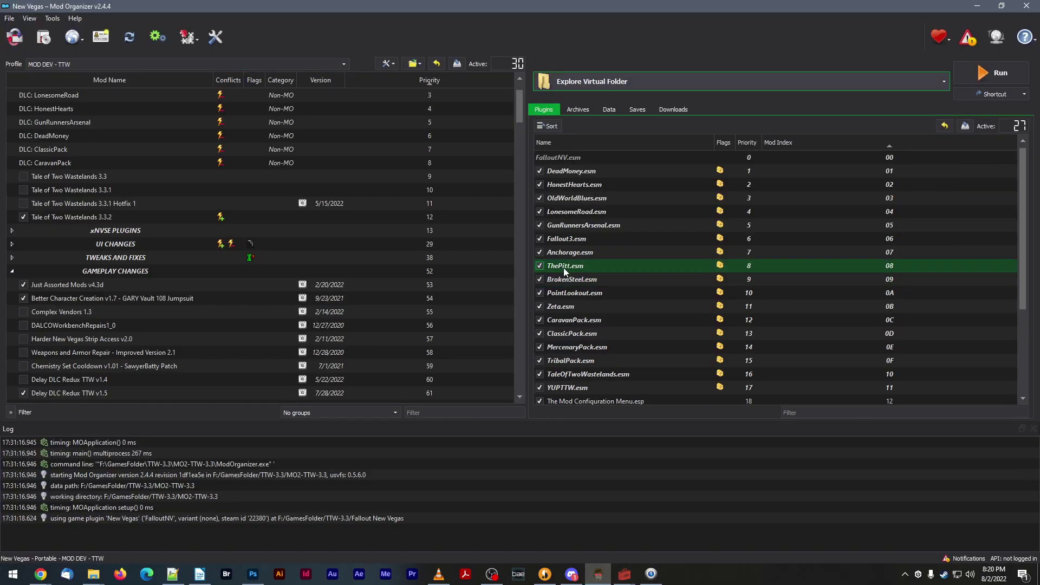
pyautogui.click(997, 74)
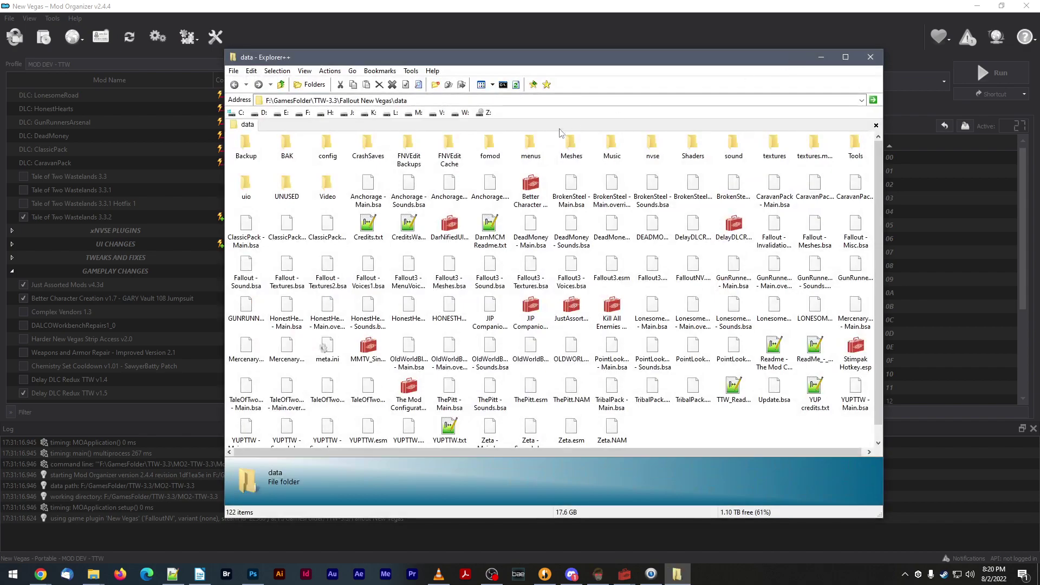
# - Open the Meshes folder, set its view to Details and browse into RRTV\Clutter
pyautogui.doubleClick(571, 144)
pyautogui.click(304, 71)
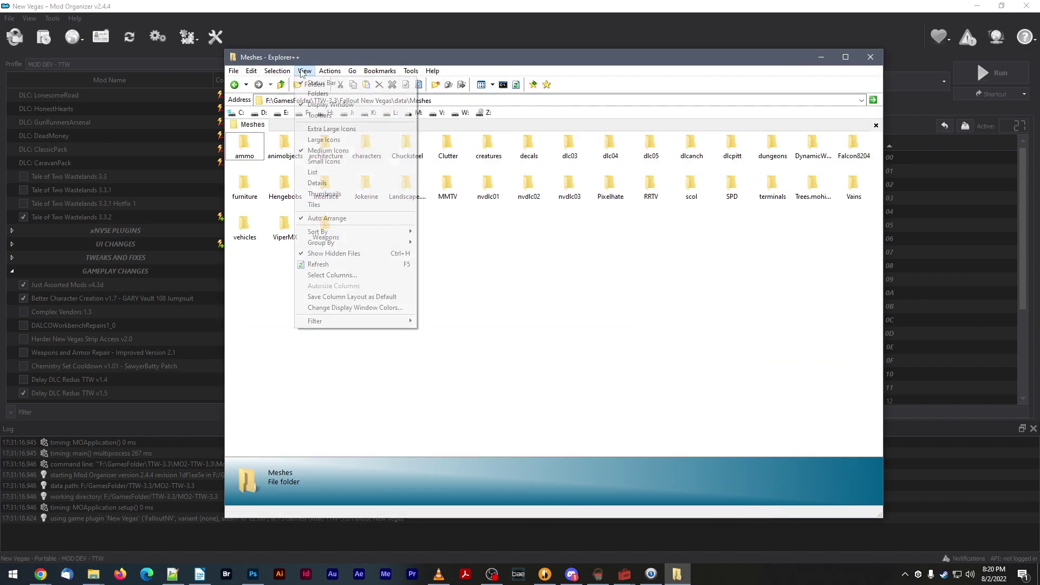
pyautogui.click(318, 184)
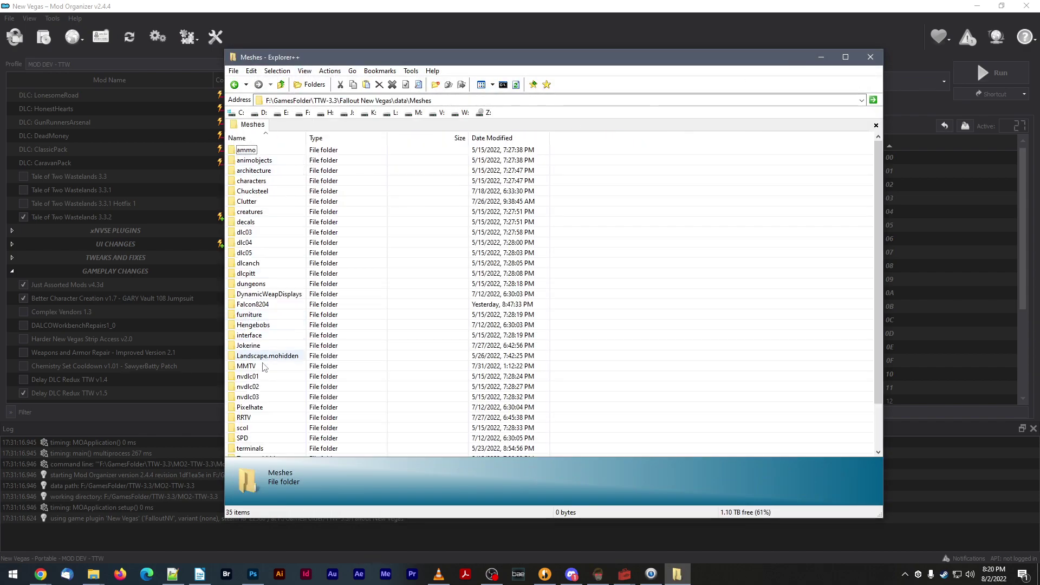
pyautogui.doubleClick(250, 418)
pyautogui.doubleClick(247, 160)
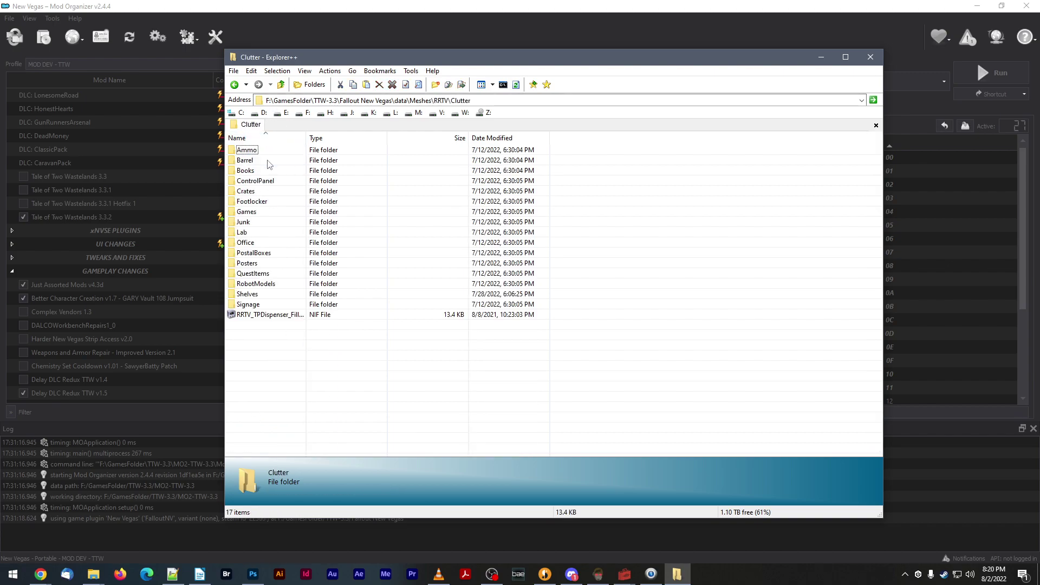
# - Preview RRTV_TPDispenser_Filled.nif in NifSkope, close the preview and reposition the Clutter folder window
pyautogui.doubleClick(265, 315)
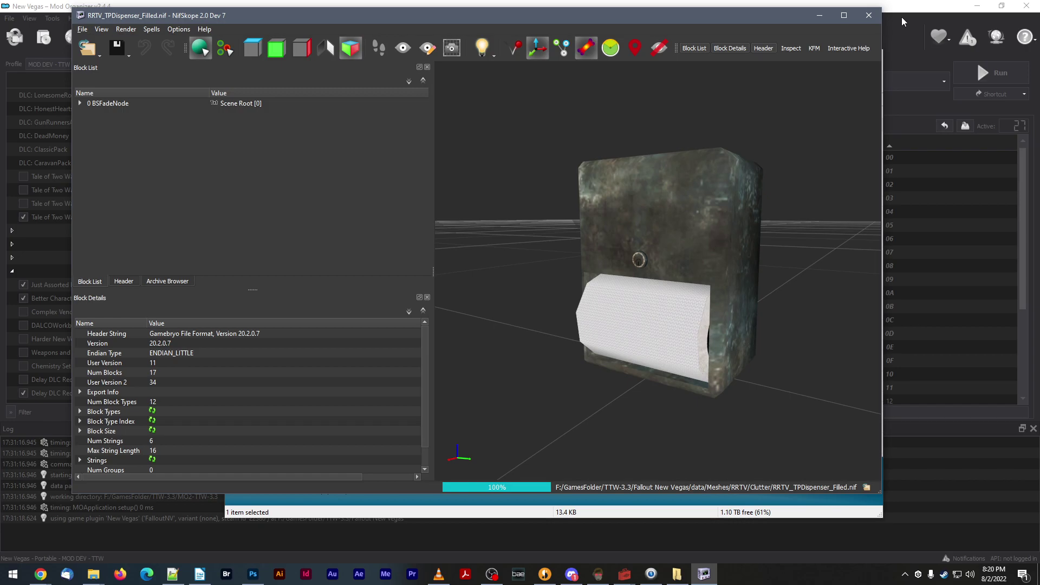
pyautogui.click(869, 15)
pyautogui.moveTo(389, 64); pyautogui.dragTo(519, 60)
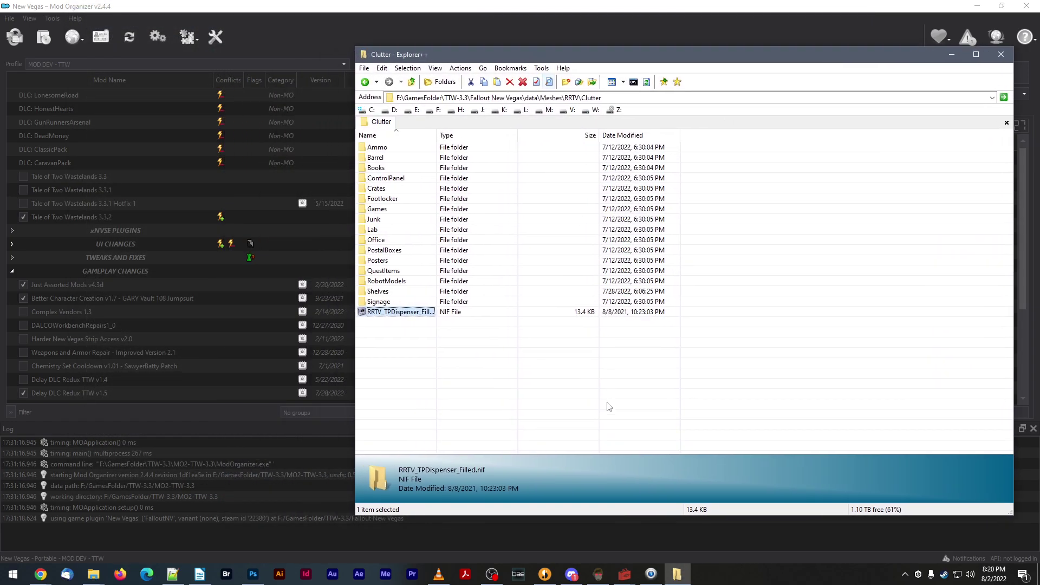
# - Switch back to the GECK and bring the Clutter folder window in front of it
pyautogui.click(625, 573)
pyautogui.click(602, 573)
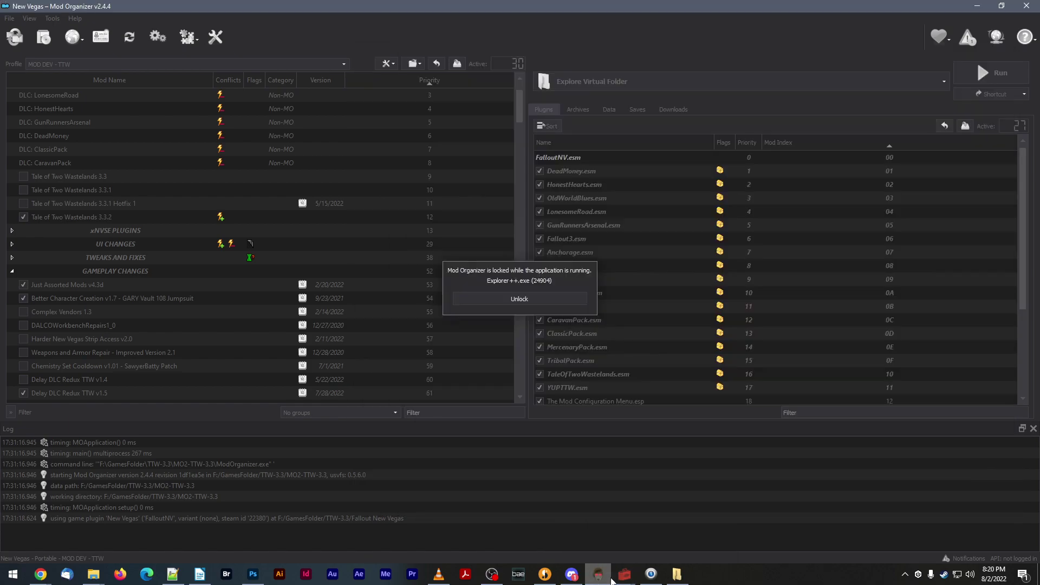
pyautogui.click(625, 575)
pyautogui.click(669, 528)
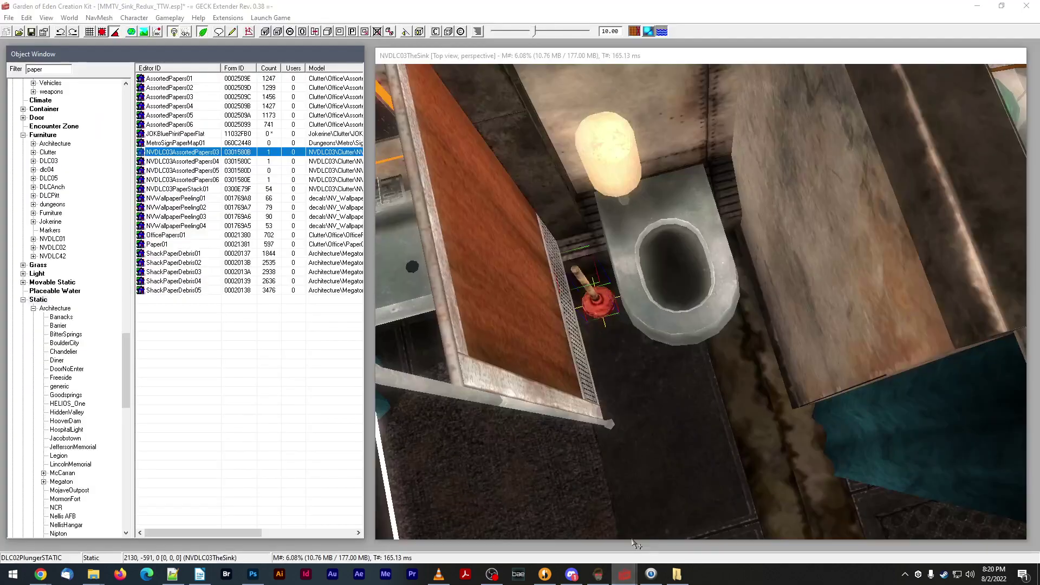
pyautogui.click(677, 573)
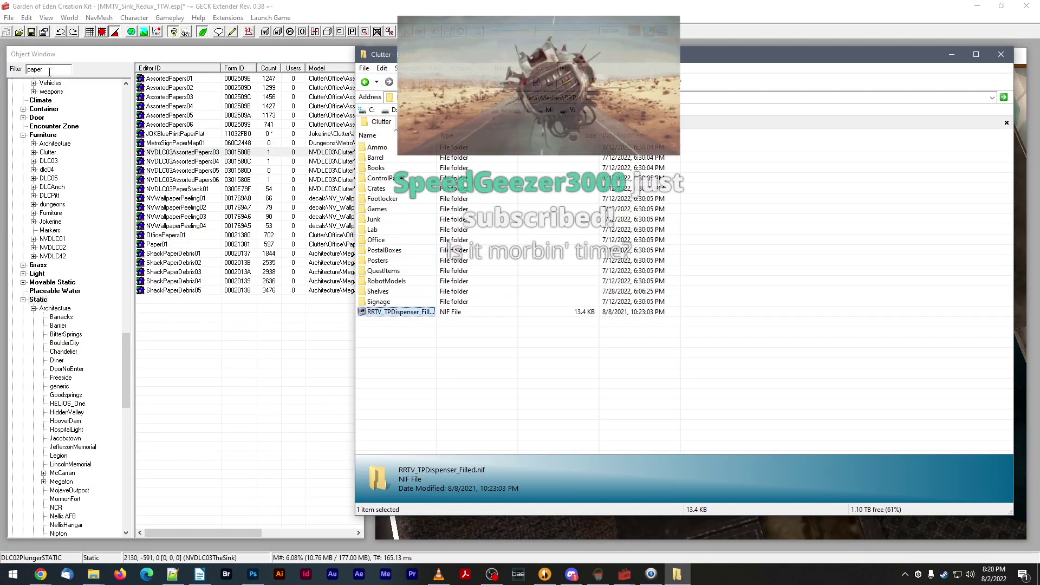
# - Filter the GECK's static objects by "mmtv*paper"
pyautogui.click(45, 69)
pyautogui.doubleClick(45, 70)
pyautogui.write('mmt')
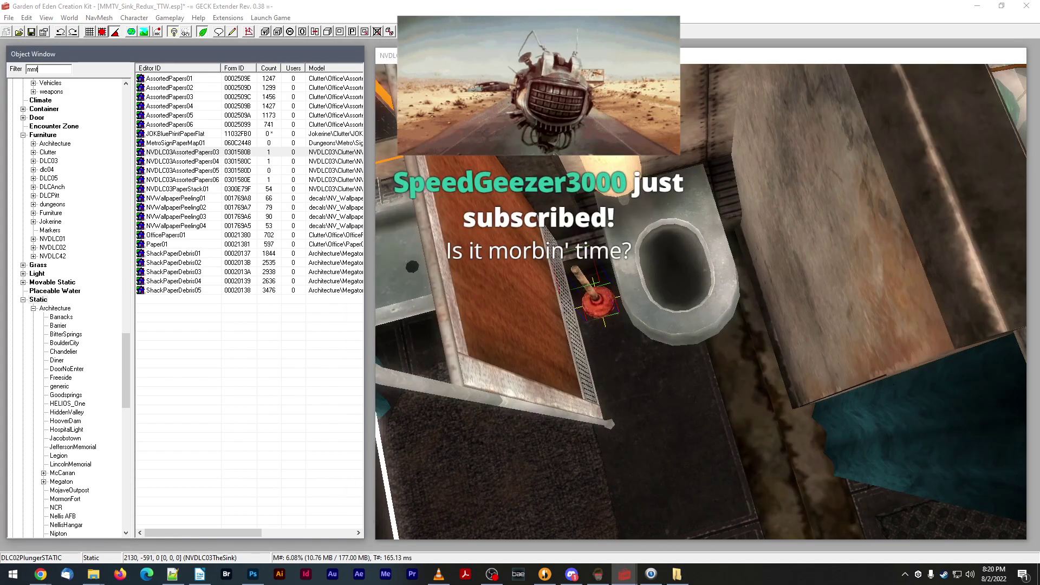
pyautogui.write('vtpaper')
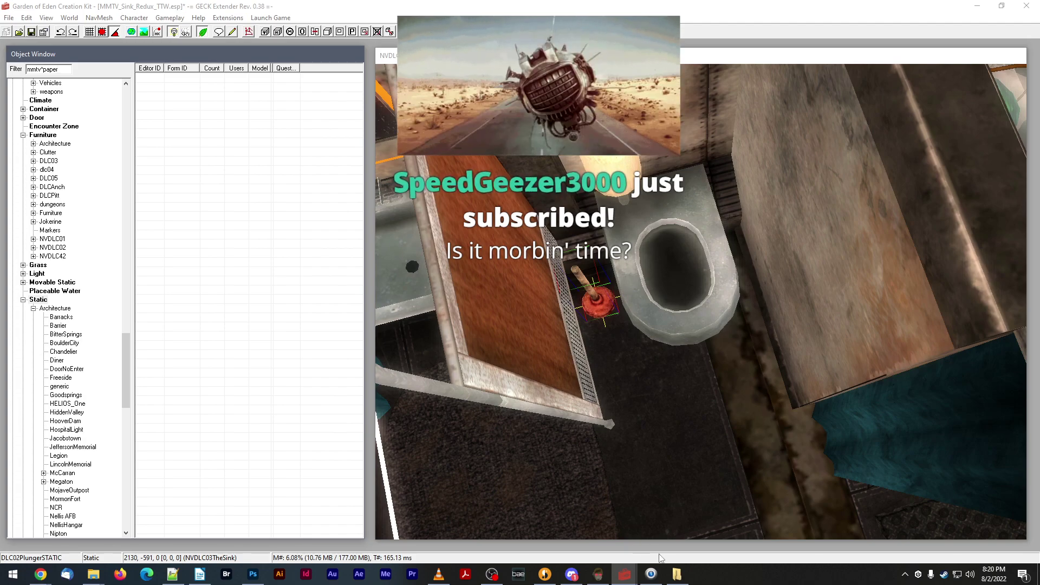
# - Import RRTV_TPDispenser_Filled.nif from the Clutter folder into the GECK as a static object and save the plugin
pyautogui.click(677, 574)
pyautogui.click(604, 394)
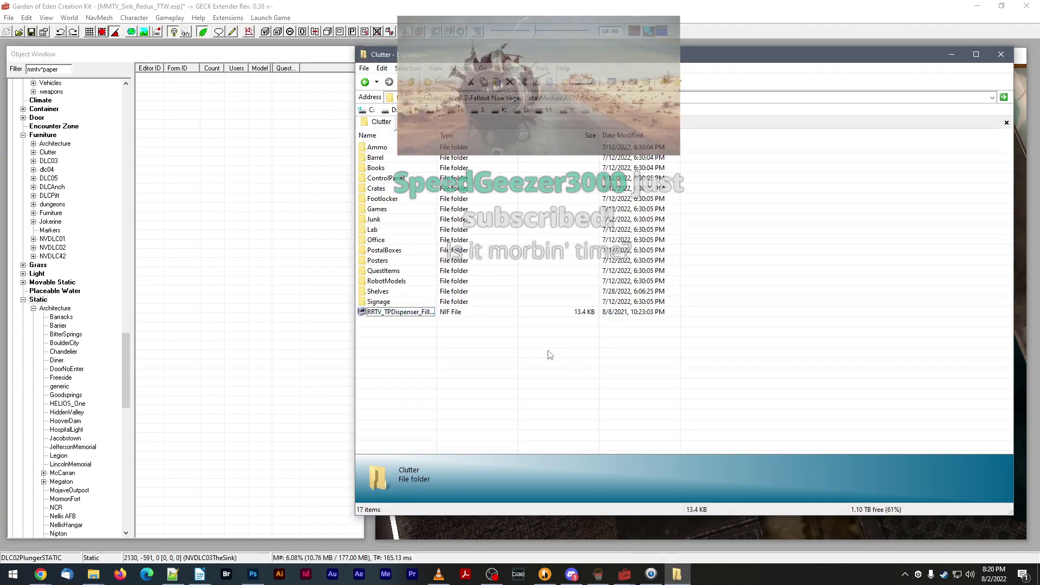
pyautogui.click(421, 314)
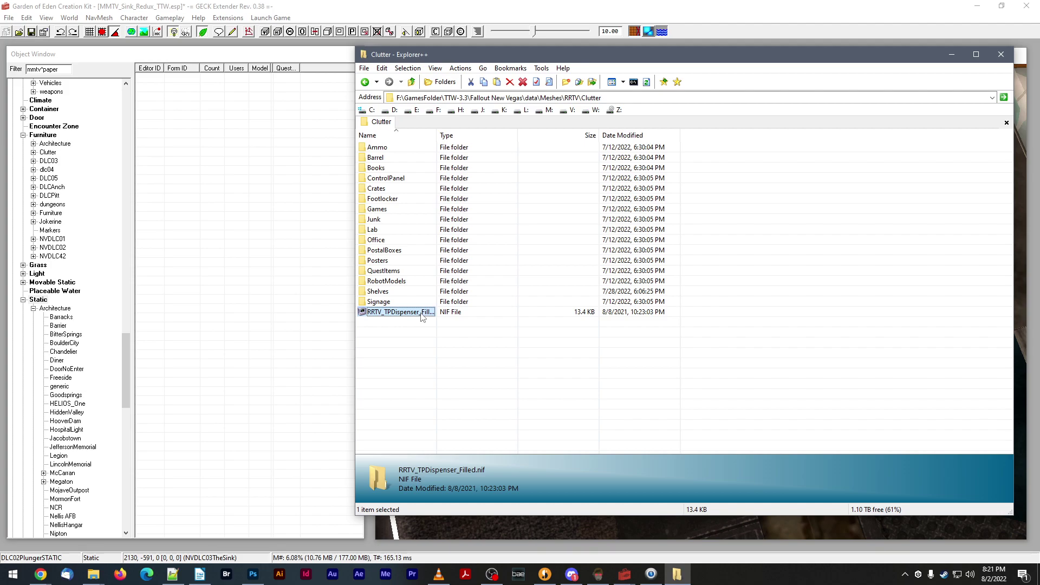
pyautogui.moveTo(422, 317); pyautogui.dragTo(253, 197)
pyautogui.moveTo(165, 64); pyautogui.dragTo(215, 66)
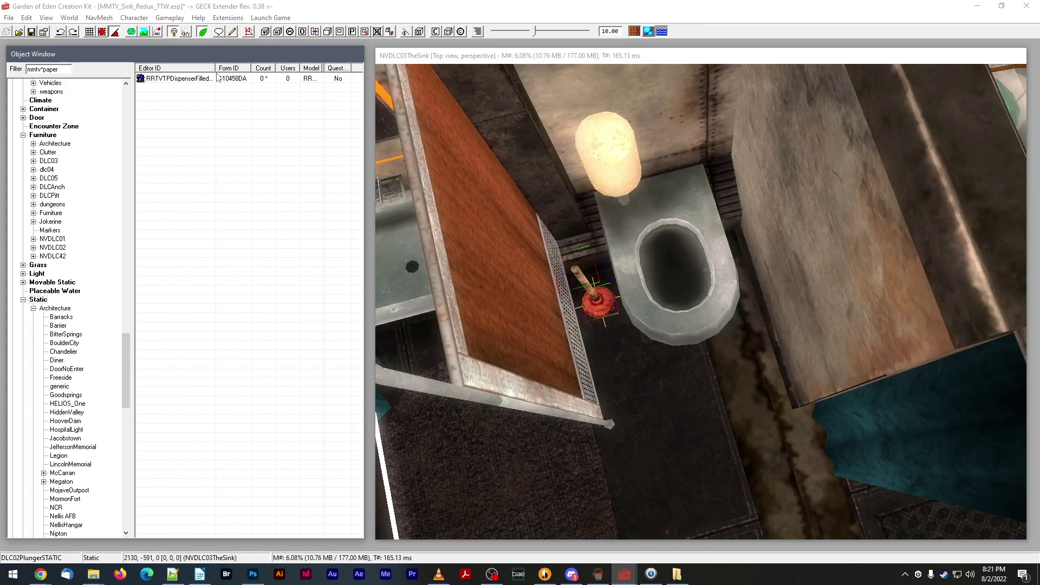
pyautogui.click(31, 33)
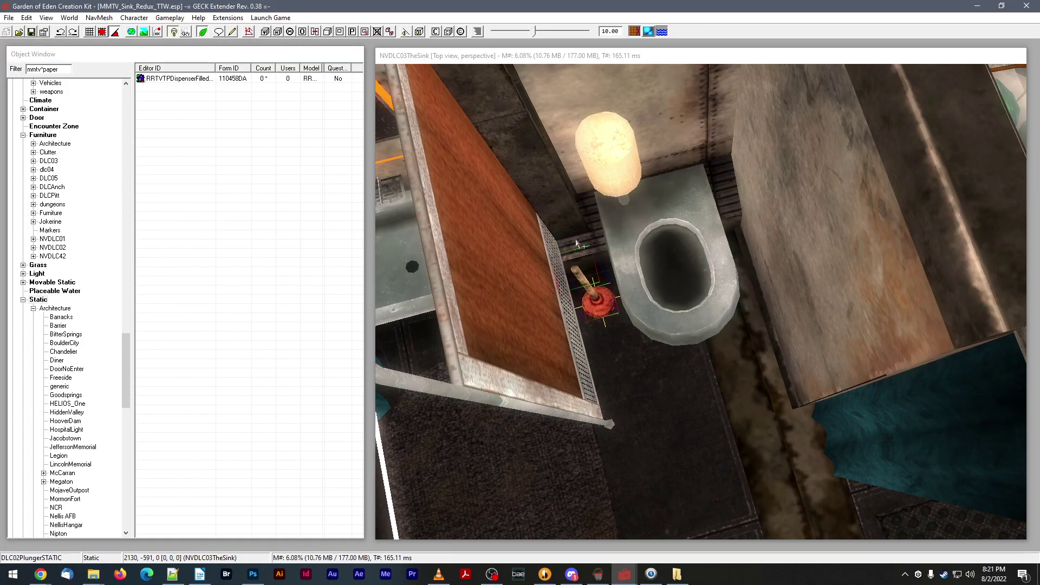
# - Place the filled toilet paper dispenser beside the toilet's partition wall and rotate it to -90 degrees around Z
pyautogui.click(725, 309)
pyautogui.press('shift')
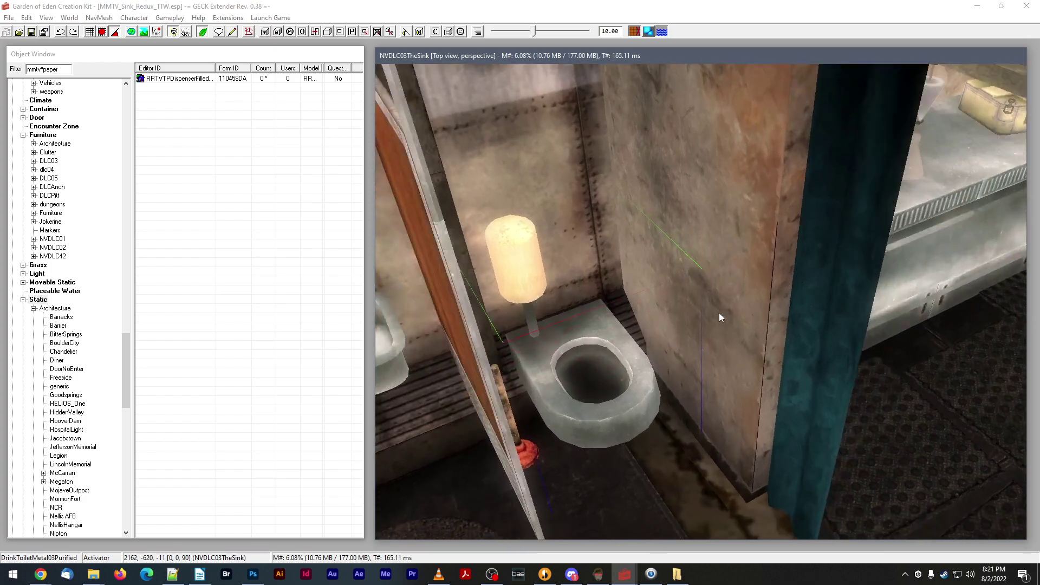
pyautogui.moveTo(720, 313); pyautogui.dragTo(713, 314, button='middle')
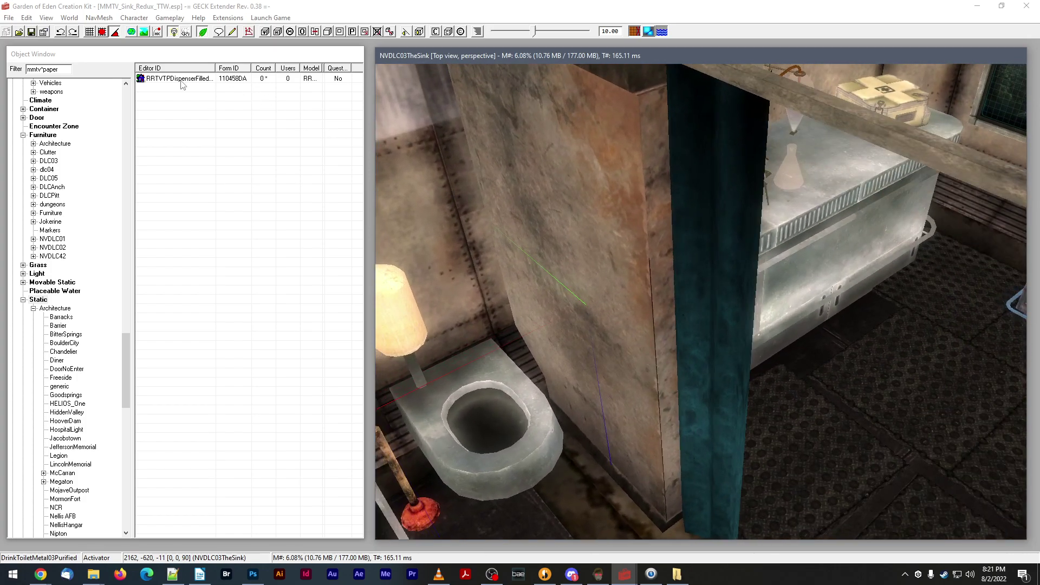
pyautogui.moveTo(181, 84); pyautogui.dragTo(599, 296)
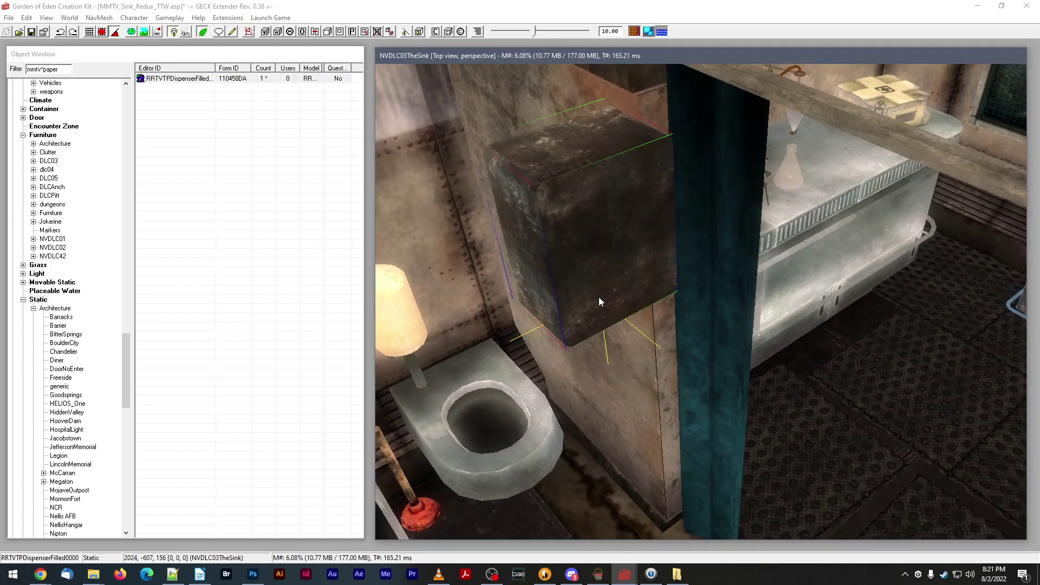
pyautogui.moveTo(599, 297); pyautogui.dragTo(490, 201, button='middle')
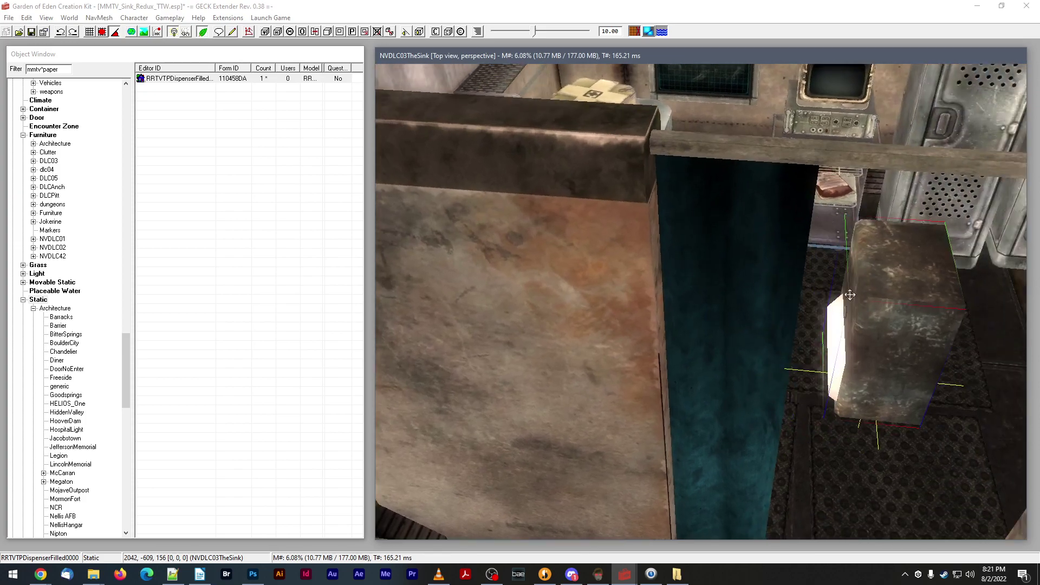
pyautogui.moveTo(850, 294); pyautogui.dragTo(487, 225)
pyautogui.moveTo(576, 248); pyautogui.dragTo(568, 249, button='right')
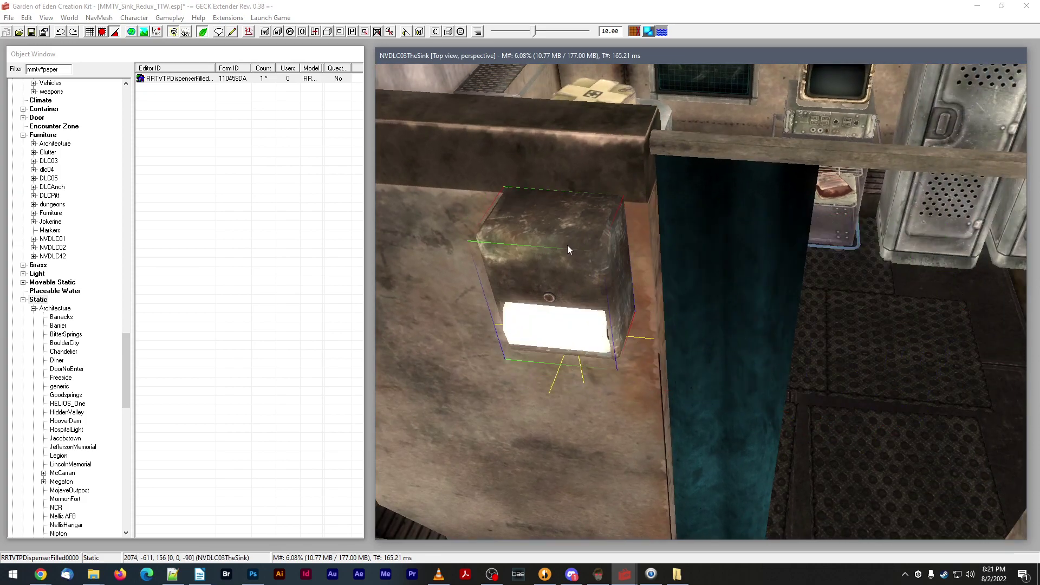
# - Lower the dispenser along the partition wall beside the toilet to a height of about 63
pyautogui.moveTo(567, 245); pyautogui.dragTo(533, 427)
pyautogui.scroll(-4, 533, 427)
pyautogui.moveTo(533, 427); pyautogui.dragTo(563, 401, button='middle')
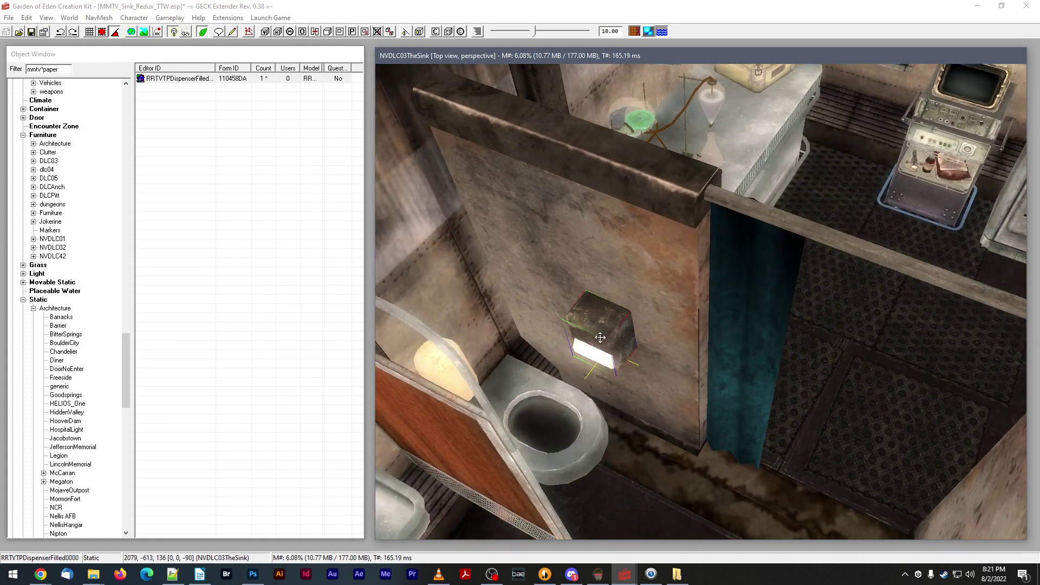
pyautogui.moveTo(600, 337); pyautogui.dragTo(604, 425)
pyautogui.scroll(3, 604, 425)
pyautogui.moveTo(604, 425); pyautogui.dragTo(611, 354, button='middle')
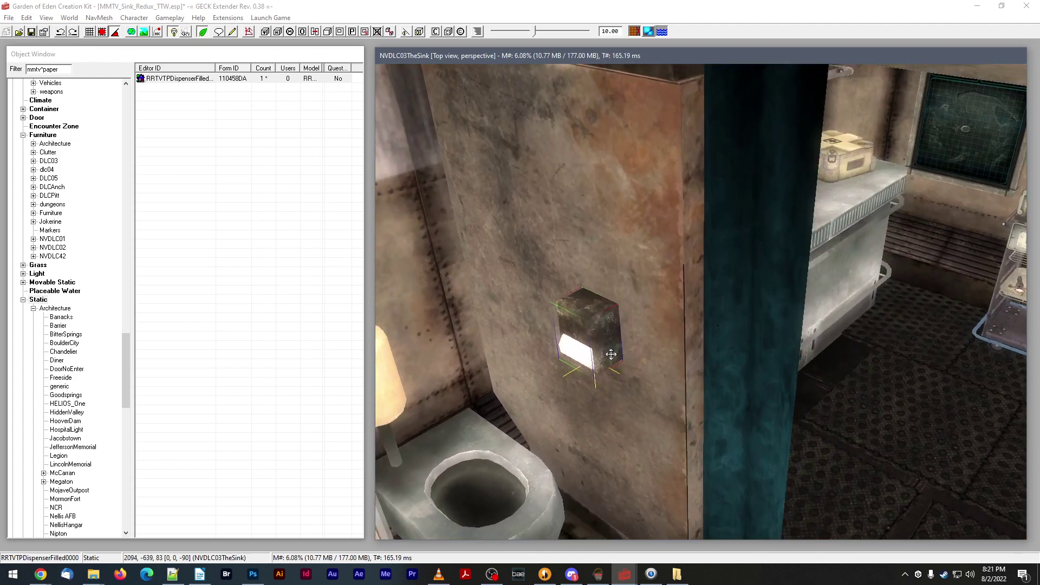
pyautogui.moveTo(611, 354); pyautogui.dragTo(602, 399)
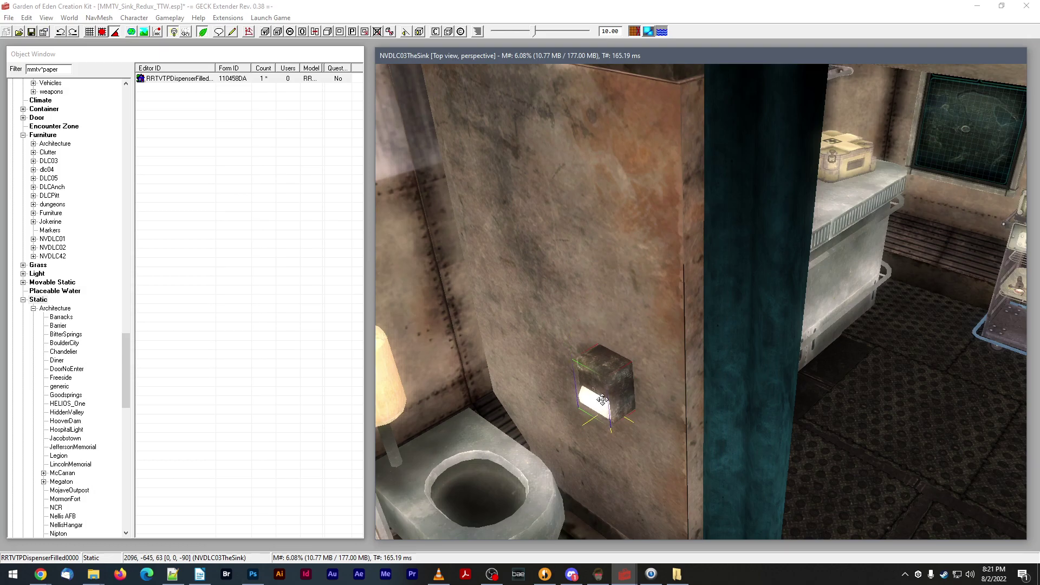
# - Fine-tune the dispenser's position against the partition wall to about 2100, -644, 53
pyautogui.moveTo(602, 400); pyautogui.dragTo(635, 410, button='middle')
pyautogui.moveTo(635, 409); pyautogui.dragTo(620, 403)
pyautogui.moveTo(620, 404); pyautogui.dragTo(613, 396, button='middle')
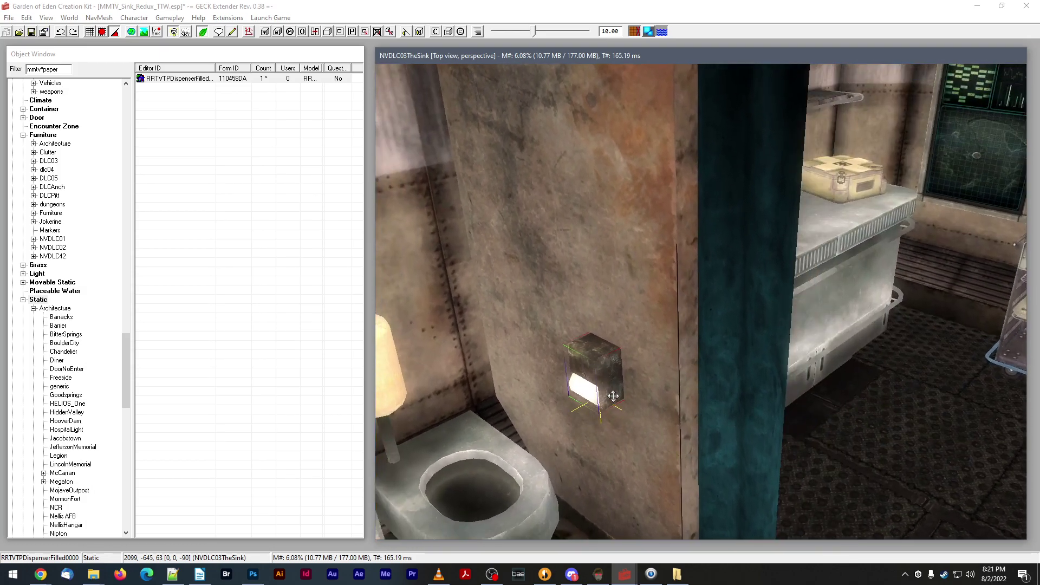
pyautogui.moveTo(613, 395); pyautogui.dragTo(612, 388)
pyautogui.press('d')
pyautogui.scroll(5, 609, 383)
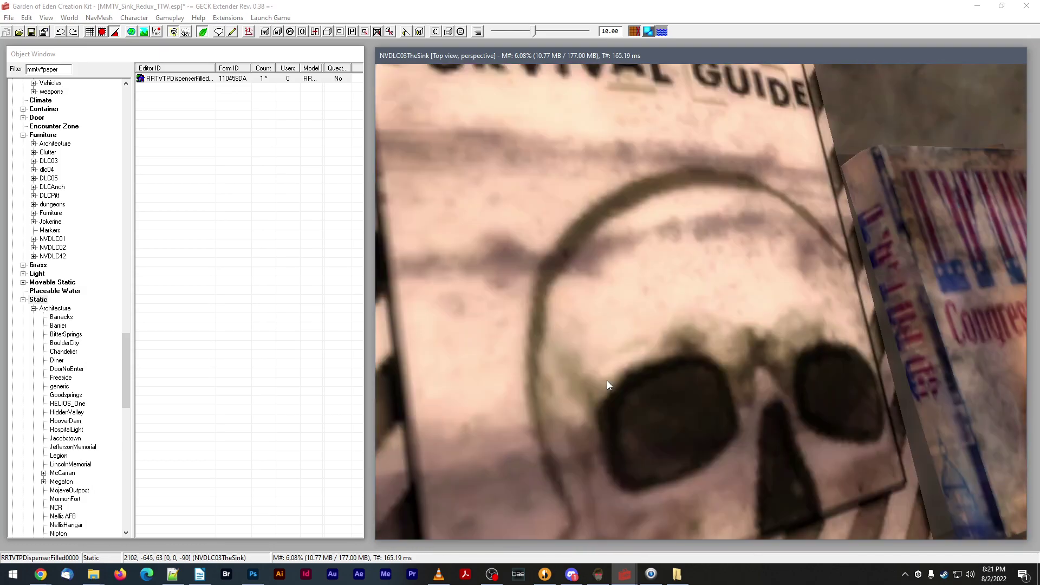
pyautogui.scroll(-5, 609, 383)
pyautogui.click(601, 383)
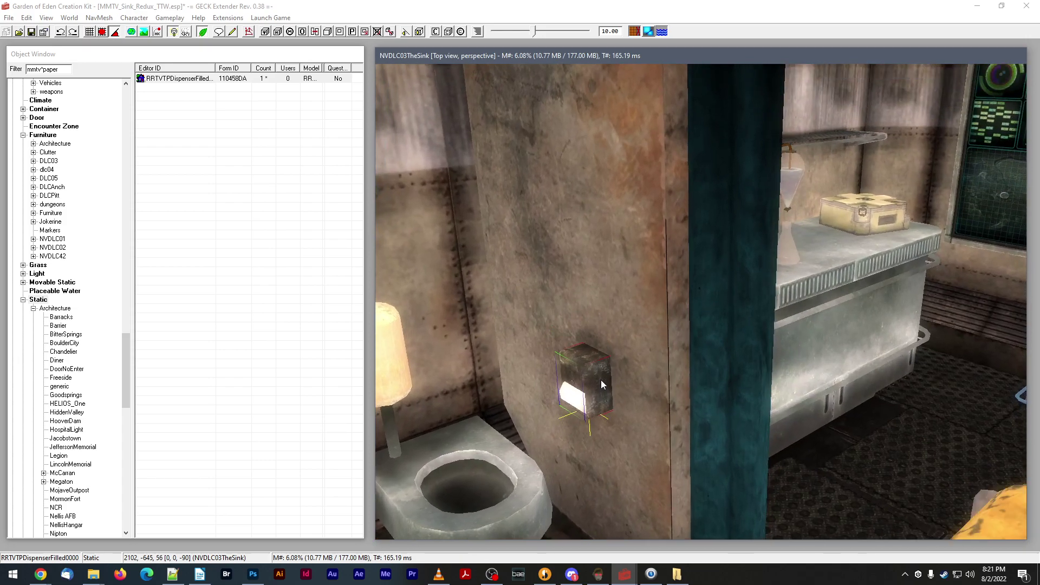
pyautogui.moveTo(600, 380); pyautogui.dragTo(601, 384)
pyautogui.moveTo(601, 383); pyautogui.dragTo(611, 397, button='middle')
pyautogui.moveTo(610, 397); pyautogui.dragTo(615, 400)
pyautogui.moveTo(615, 401)
pyautogui.mouseDown(button='middle')
pyautogui.moveTo(593, 379)
pyautogui.moveTo(602, 394)
pyautogui.moveTo(612, 376)
pyautogui.mouseUp(button='middle')
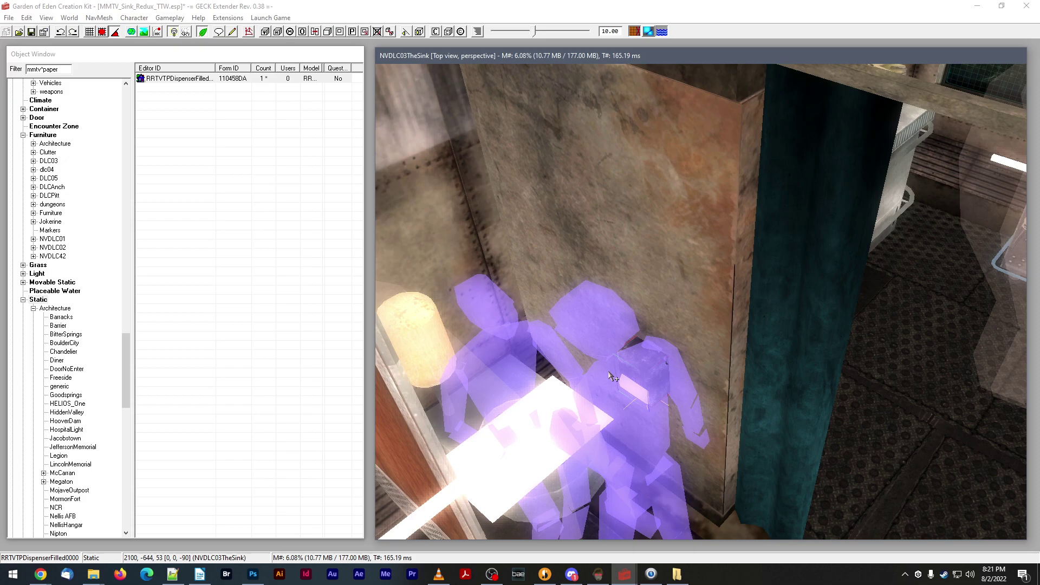
# - Hide the editor markers, check the mounted dispenser up close and save the plugin
pyautogui.press('m')
pyautogui.moveTo(640, 363)
pyautogui.mouseDown(button='middle')
pyautogui.moveTo(636, 355)
pyautogui.moveTo(632, 369)
pyautogui.mouseUp(button='middle')
pyautogui.scroll(4, 639, 356)
pyautogui.scroll(3, 636, 356)
pyautogui.scroll(-5, 636, 356)
pyautogui.scroll(-2, 636, 372)
pyautogui.click(29, 32)
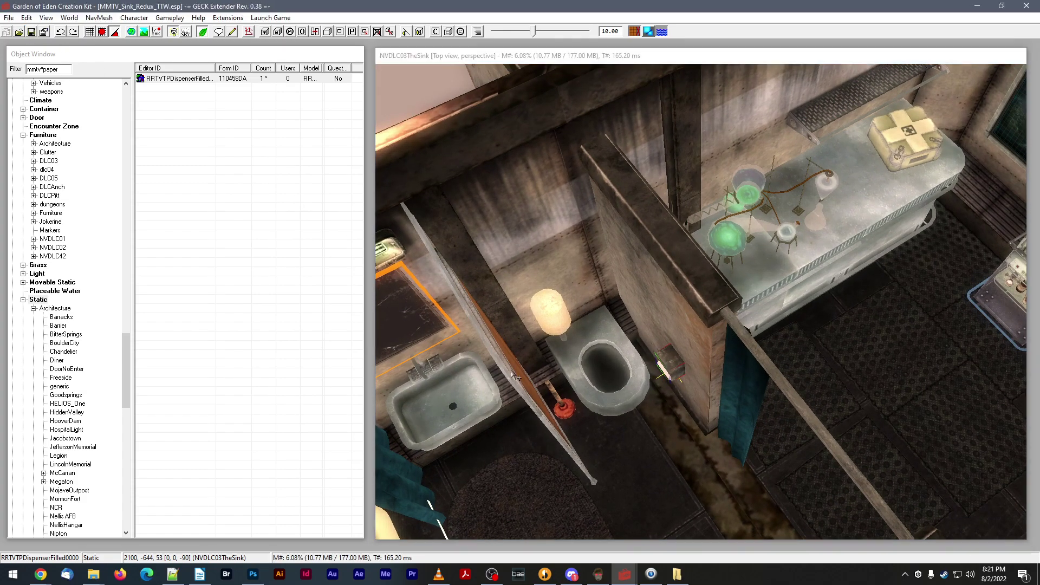
# - Recheck the dispenser's fit on the partition wall and save the plugin again
pyautogui.click(668, 360)
pyautogui.moveTo(668, 361); pyautogui.dragTo(617, 340, button='middle')
pyautogui.scroll(3, 678, 359)
pyautogui.scroll(-3, 671, 355)
pyautogui.click(30, 31)
pyautogui.scroll(-2, 699, 303)
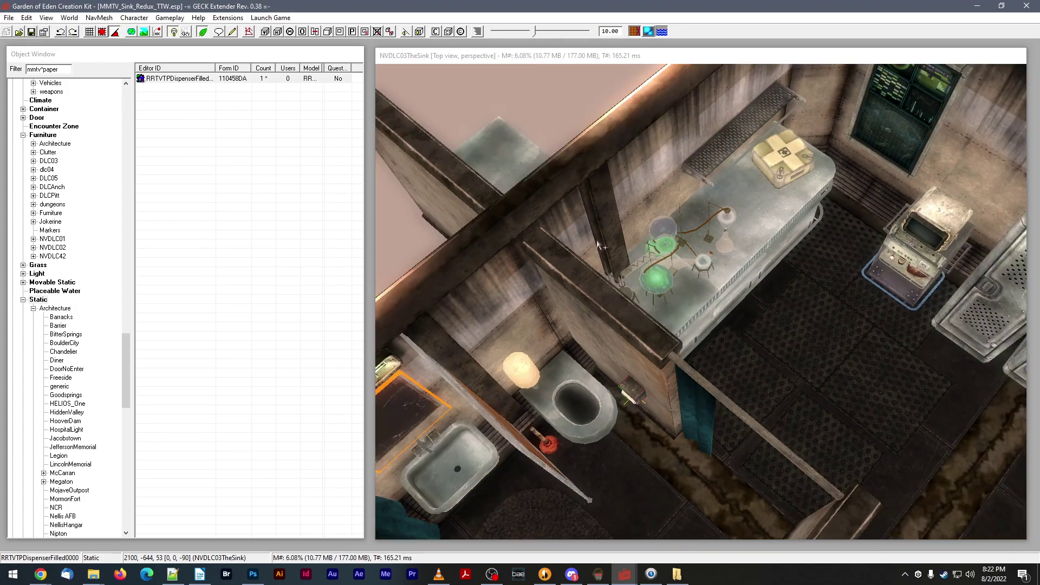
# - Examine the bathroom, its stall divider and the adjoining Sink rooms for spots that still need decoration
pyautogui.moveTo(699, 303); pyautogui.dragTo(586, 287, button='middle')
pyautogui.scroll(-2, 582, 238)
pyautogui.scroll(3, 624, 258)
pyautogui.press('d')
pyautogui.click(649, 295)
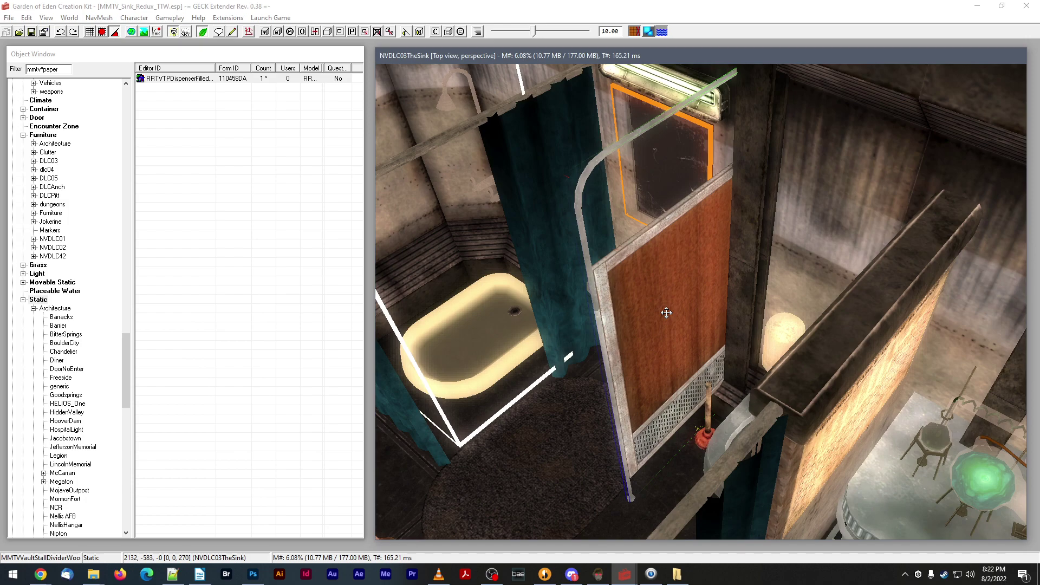
pyautogui.scroll(-3, 666, 312)
pyautogui.keyDown('shift'); pyautogui.moveTo(666, 311); pyautogui.dragTo(663, 319, button='middle'); pyautogui.keyUp('shift')
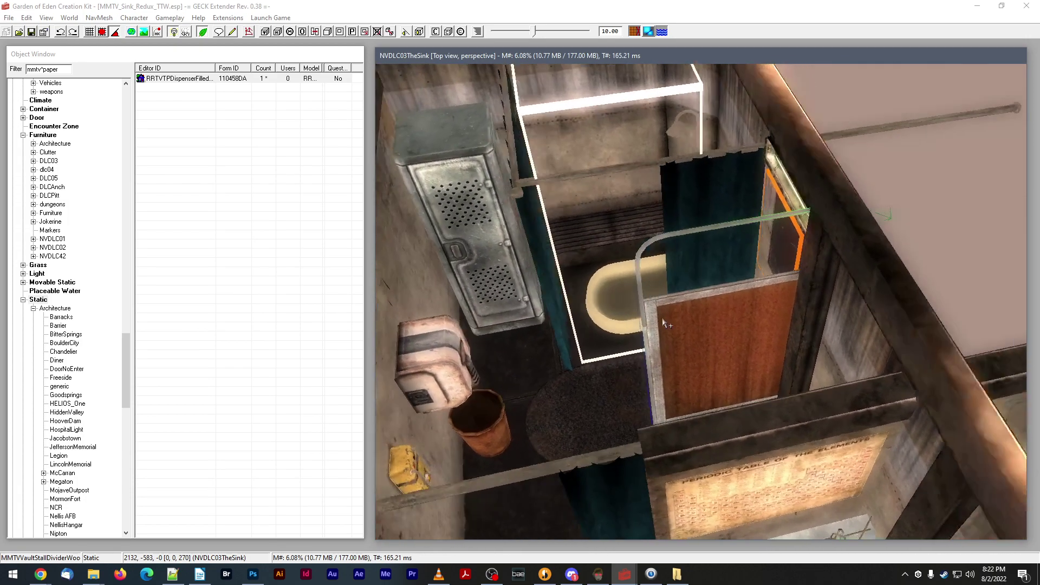
pyautogui.scroll(-1, 663, 318)
pyautogui.moveTo(587, 310); pyautogui.dragTo(666, 345, button='middle')
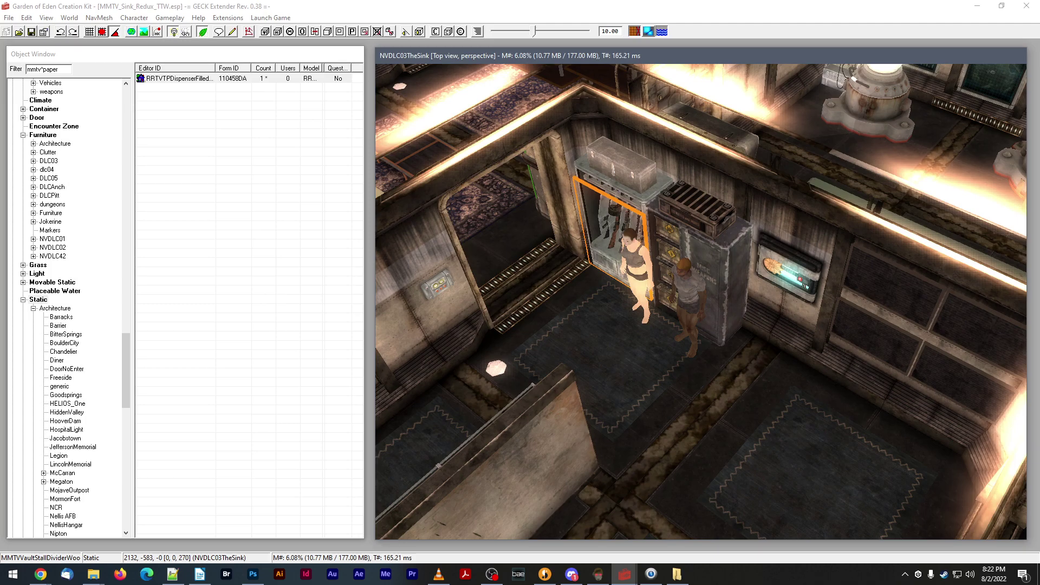
# - Move the school globe on the terminal desk slightly forward to about 717, -586
pyautogui.moveTo(547, 293); pyautogui.dragTo(616, 352, button='middle')
pyautogui.scroll(-3, 545, 310)
pyautogui.click(558, 303)
pyautogui.scroll(-1, 558, 303)
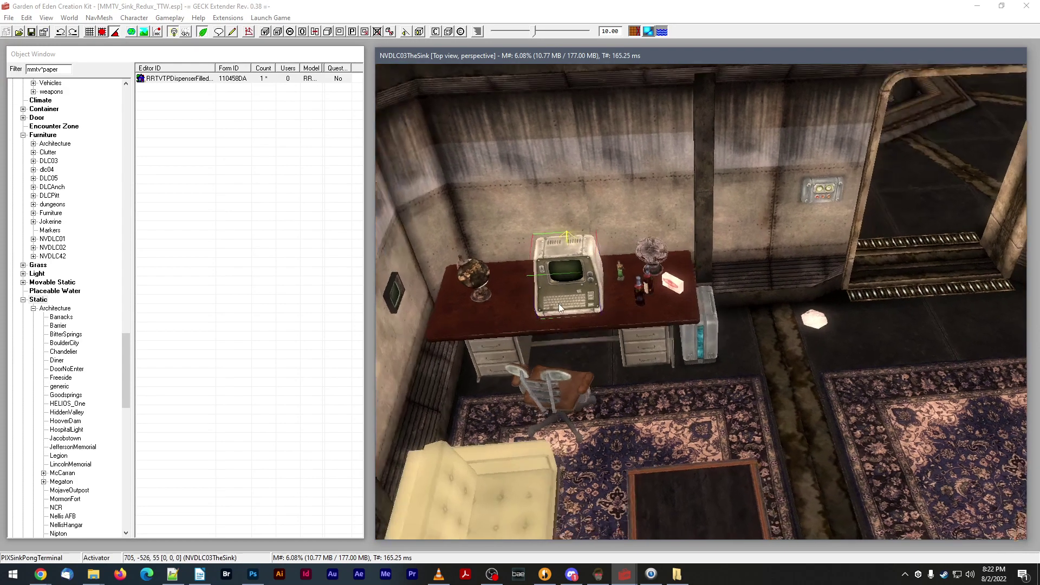
pyautogui.moveTo(559, 303); pyautogui.dragTo(564, 309, button='middle')
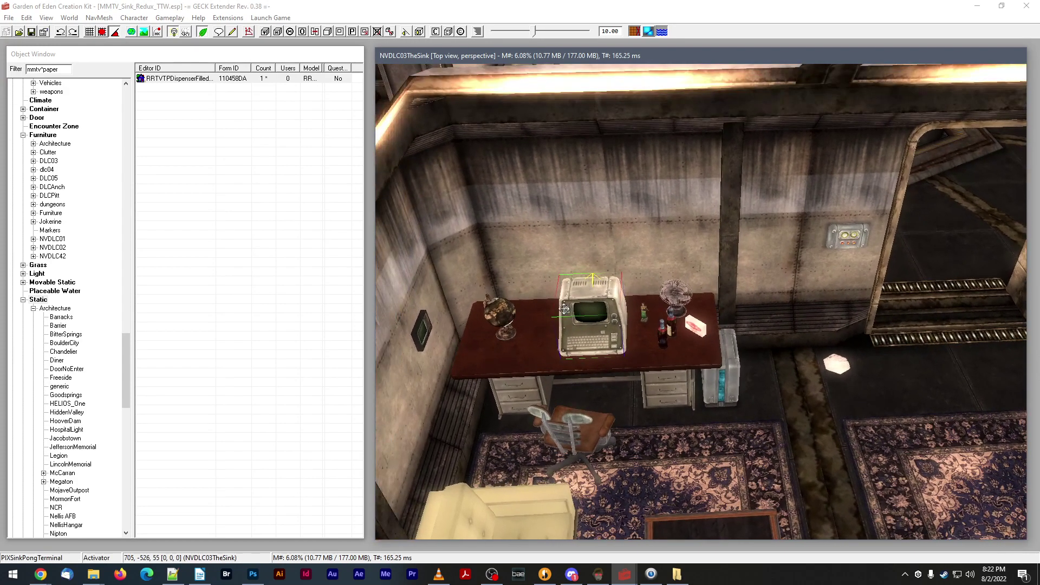
pyautogui.click(501, 317)
pyautogui.moveTo(501, 317); pyautogui.dragTo(494, 321)
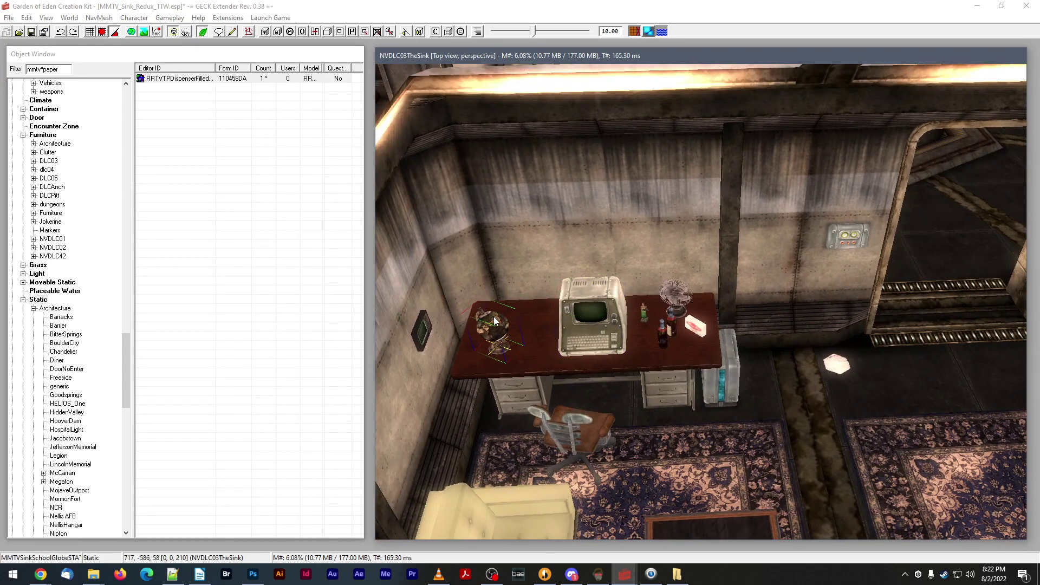
# - Filter the static objects by "lamp" and open a preview of LampGenericR01
pyautogui.doubleClick(49, 69)
pyautogui.write('lamp')
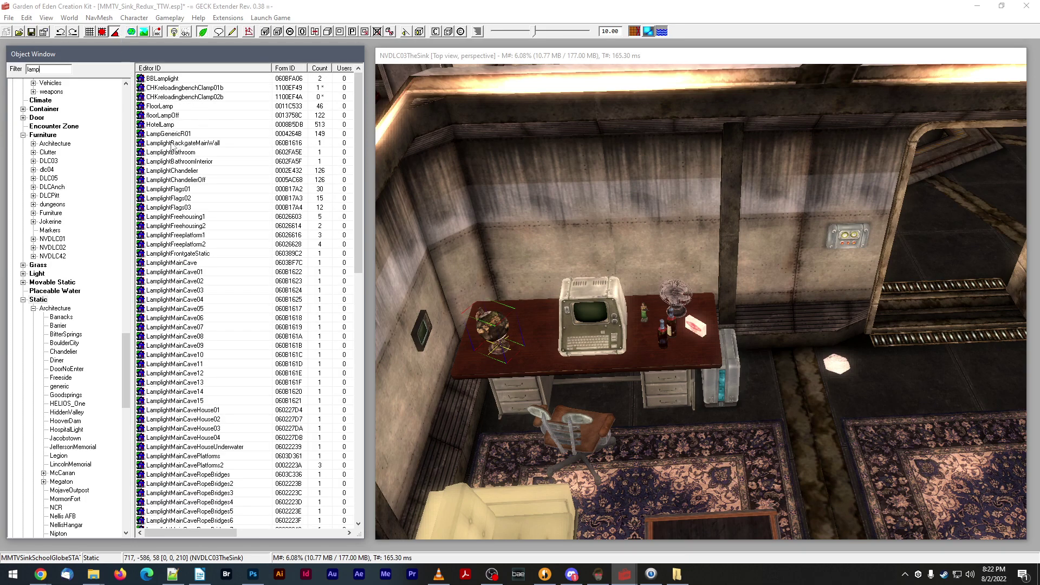
pyautogui.rightClick(189, 135)
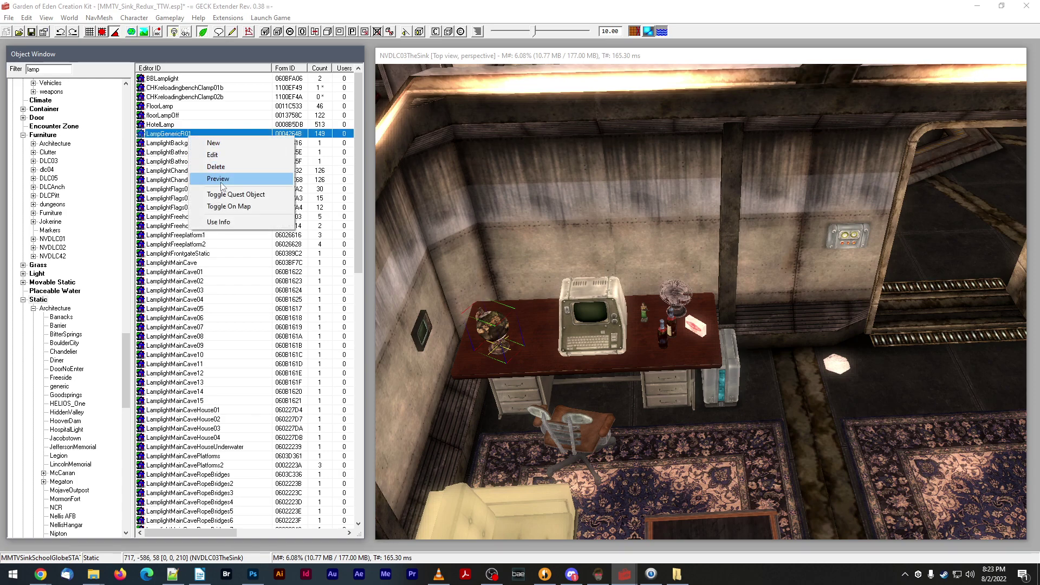
pyautogui.click(218, 179)
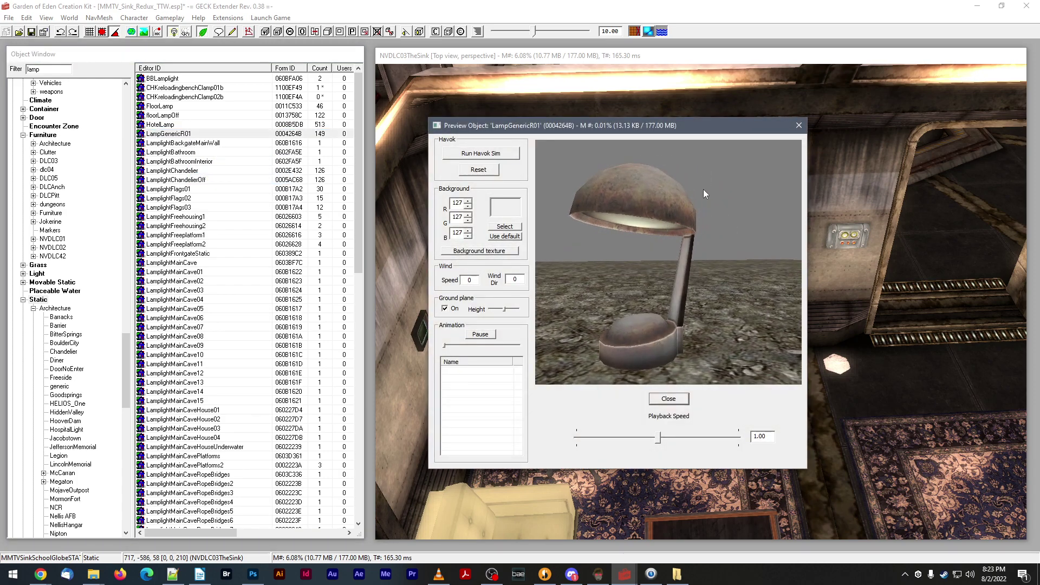
# - Examine the LampGenericR01 model from several angles and distances, and close the preview
pyautogui.moveTo(594, 216); pyautogui.dragTo(684, 222)
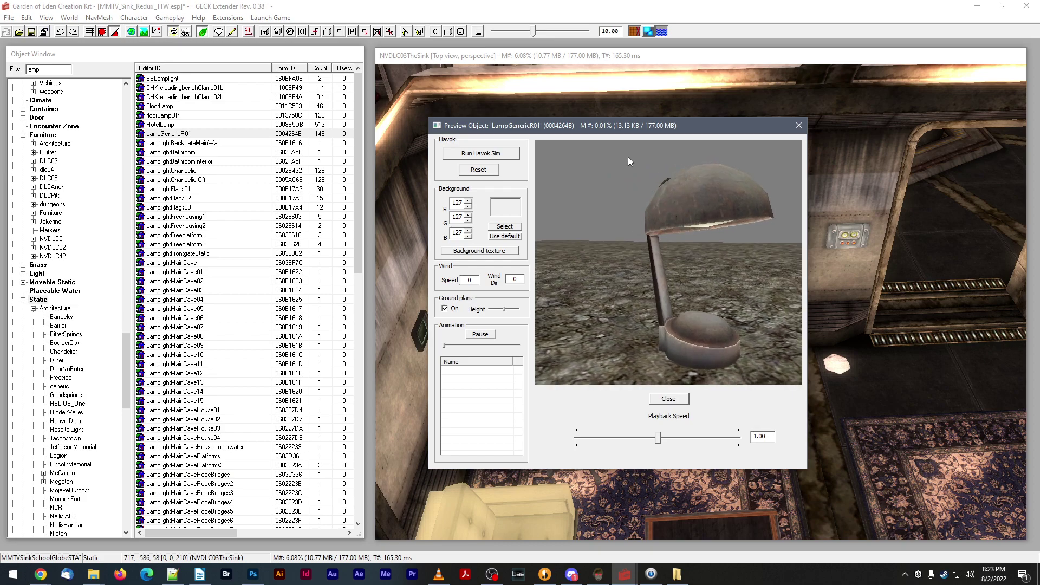
pyautogui.moveTo(564, 125); pyautogui.dragTo(540, 110)
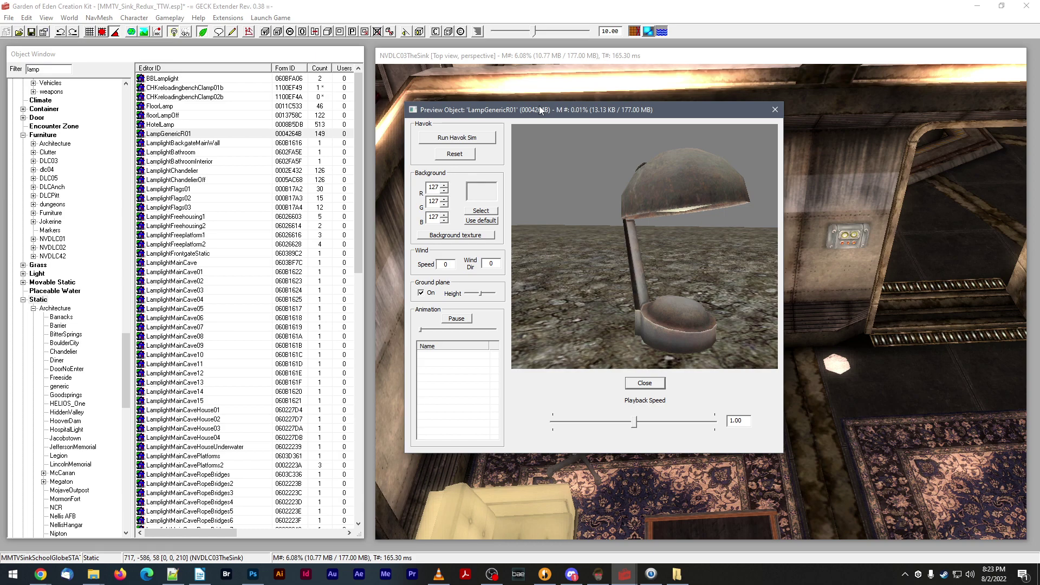
pyautogui.scroll(-6, 622, 226)
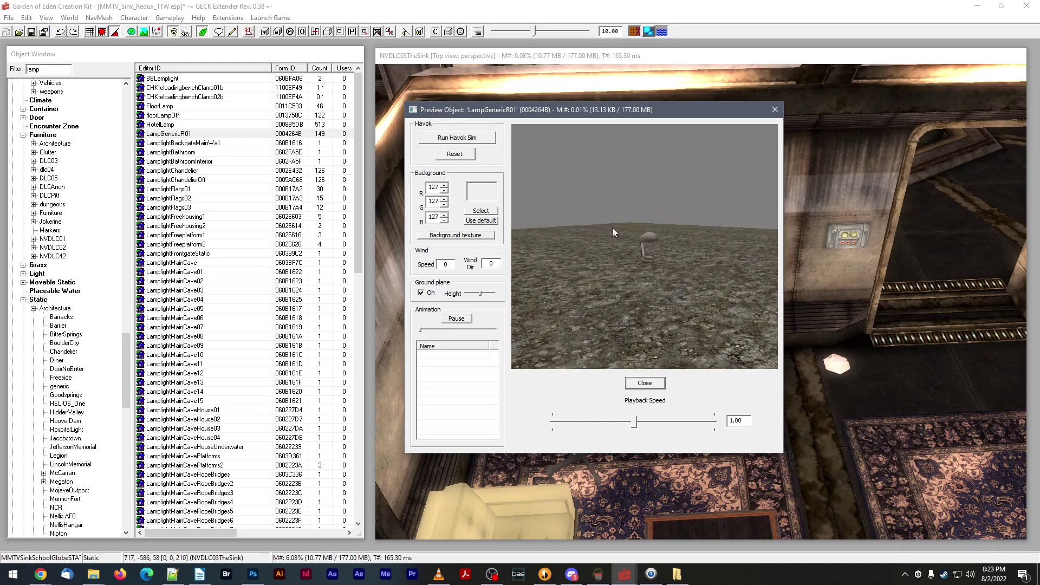
pyautogui.scroll(6, 612, 228)
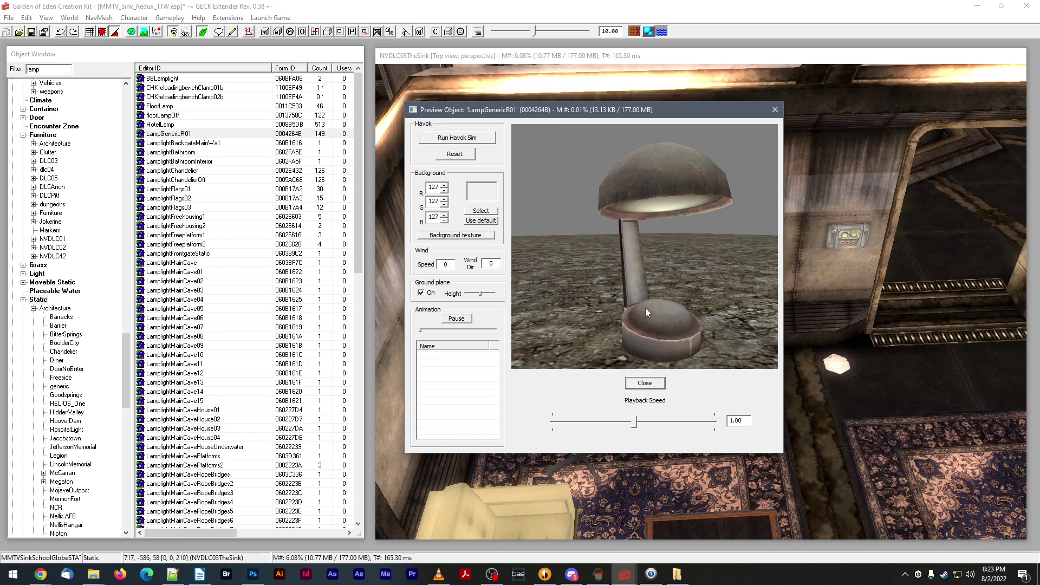
pyautogui.moveTo(618, 233); pyautogui.dragTo(608, 229)
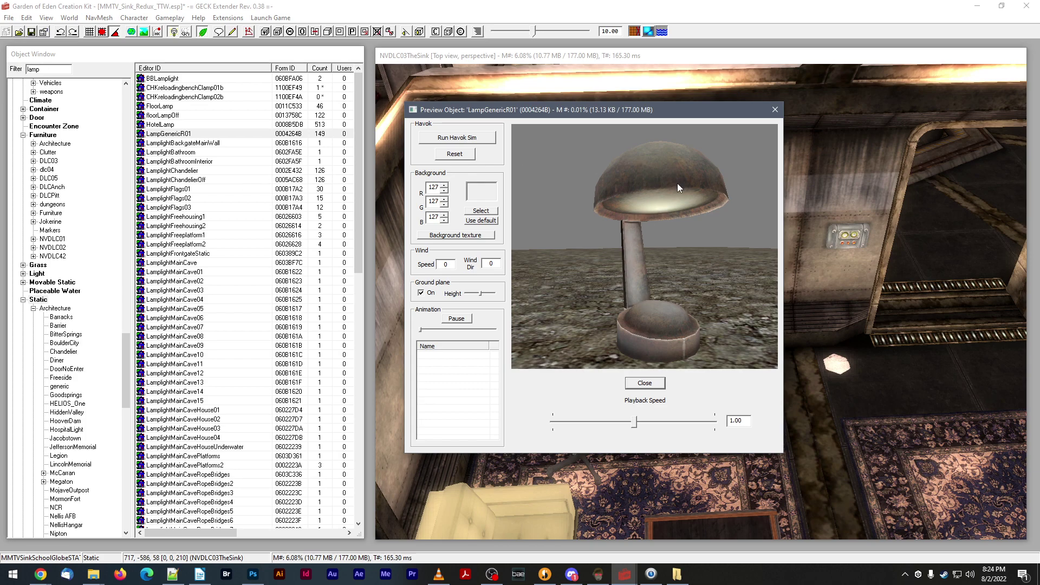
pyautogui.click(775, 110)
# - Open LampGenericR01's static properties, inspect its model data and close the Model Data dialog
pyautogui.scroll(5, 703, 203)
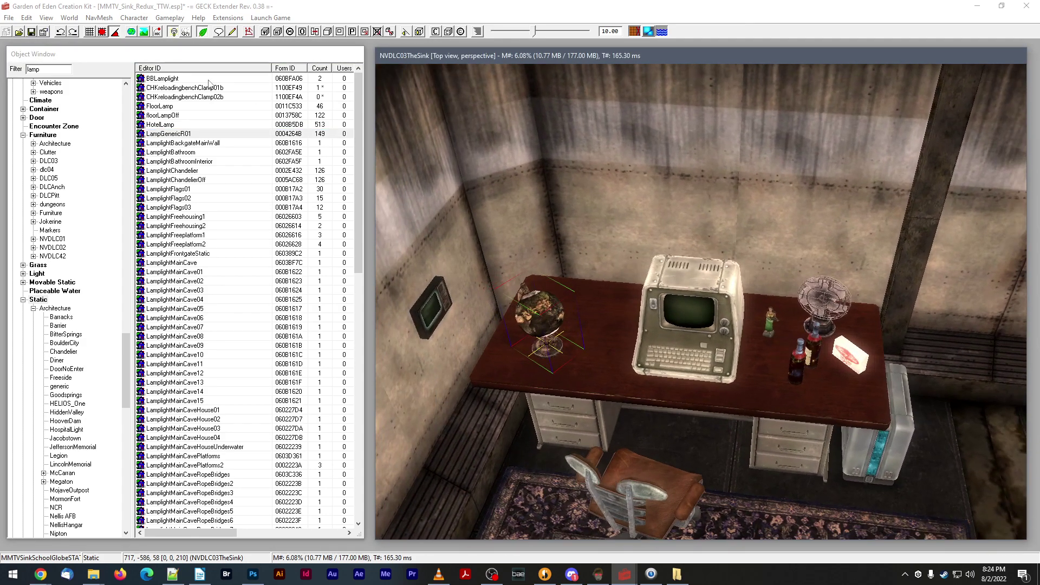
pyautogui.click(158, 136)
pyautogui.doubleClick(158, 136)
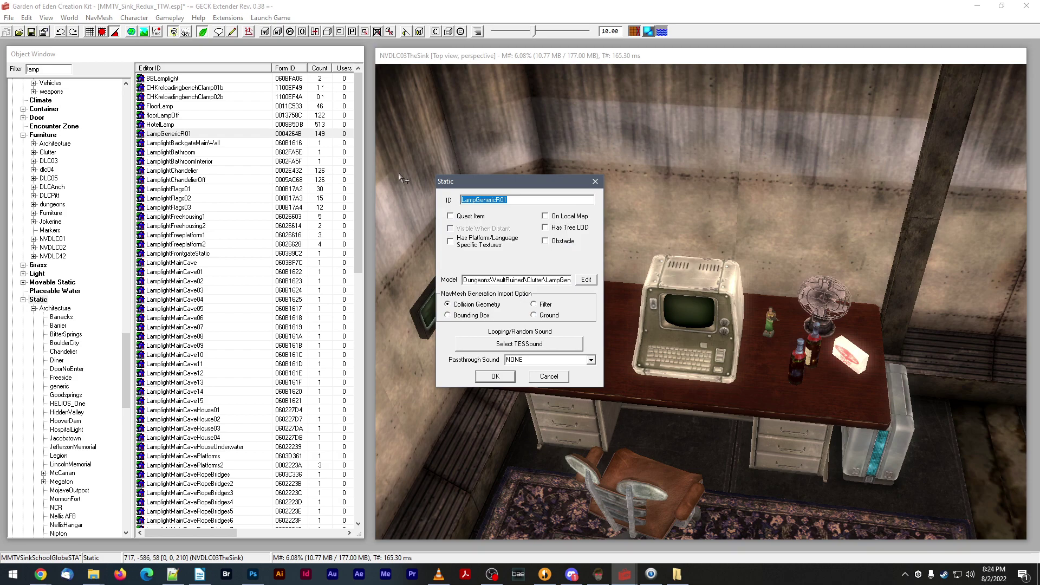
pyautogui.moveTo(487, 189); pyautogui.dragTo(750, 112)
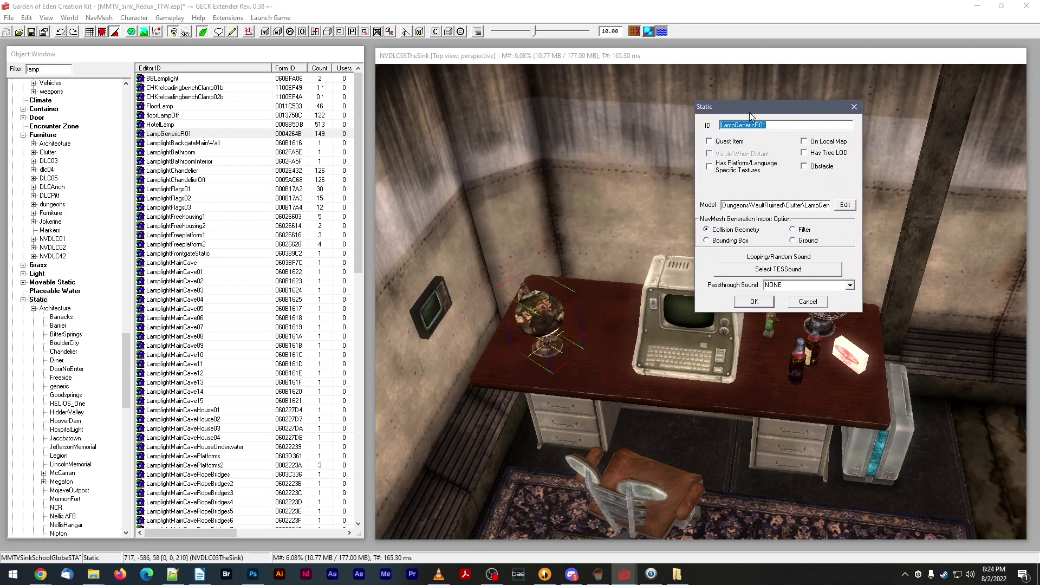
pyautogui.click(55, 70)
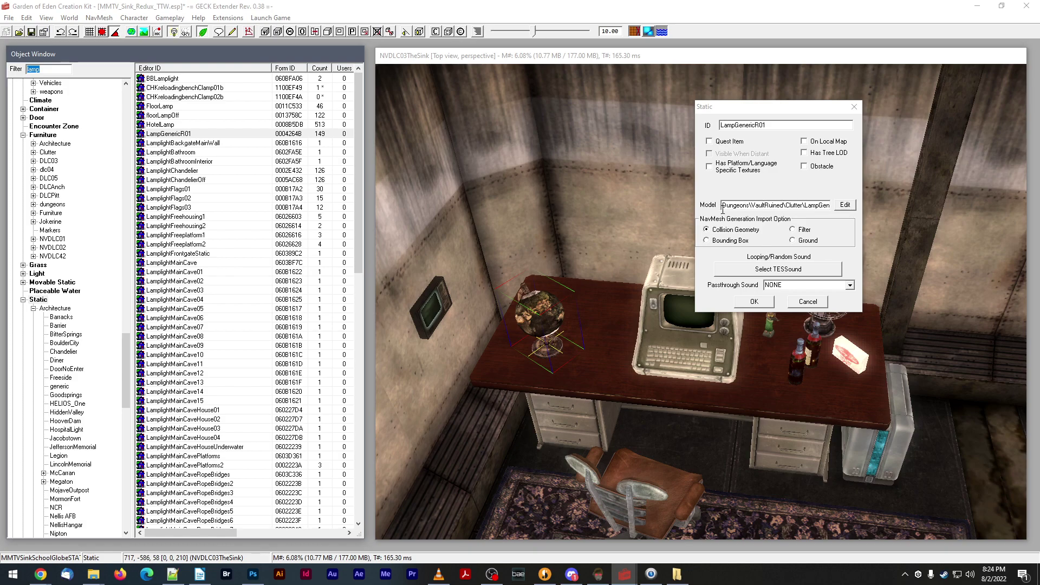
pyautogui.click(837, 206)
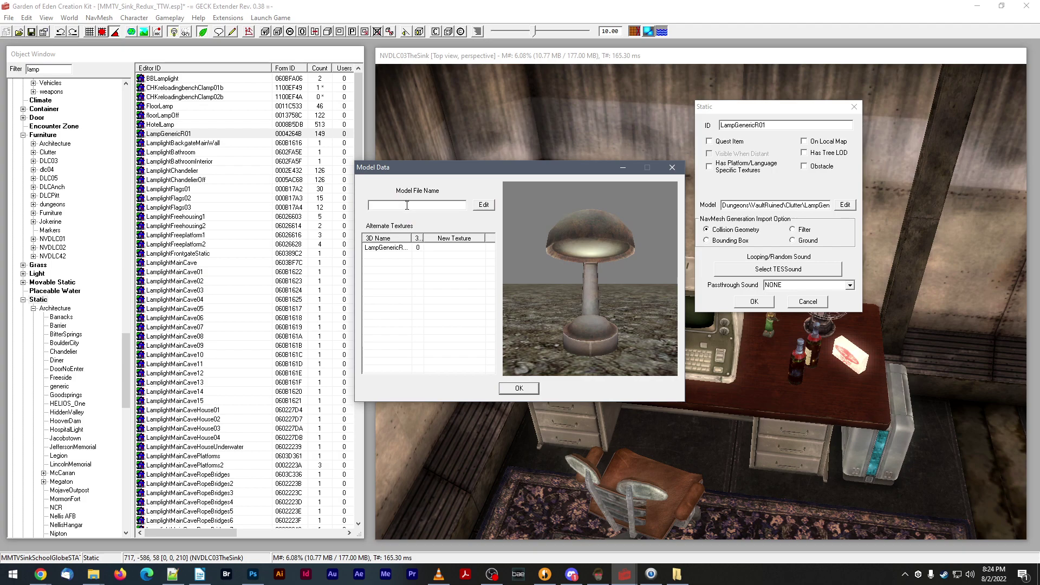
pyautogui.click(672, 166)
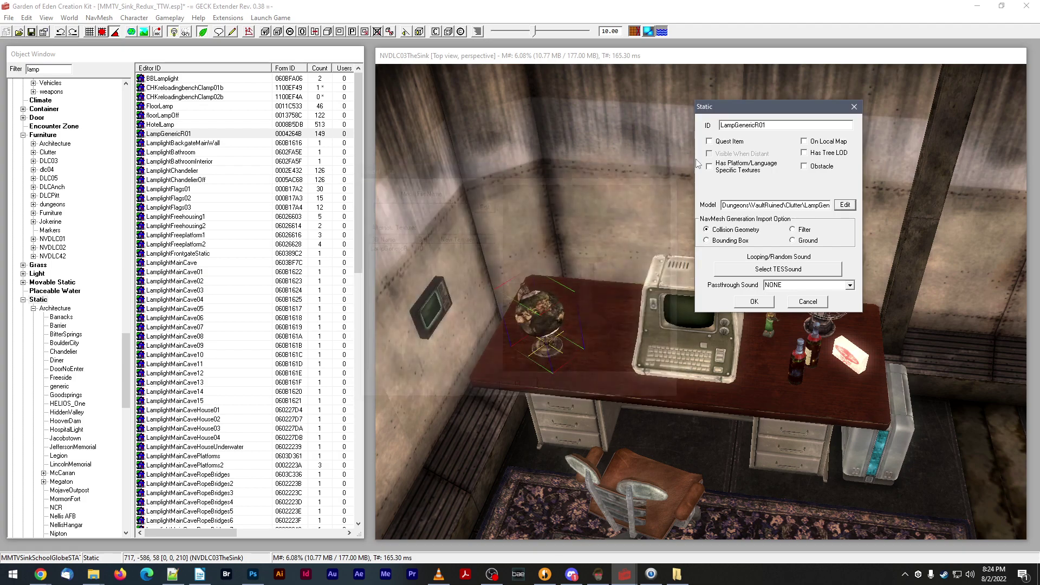
# - Filter the static objects by "mmtv"
pyautogui.doubleClick(44, 71)
pyautogui.write('mmtv')
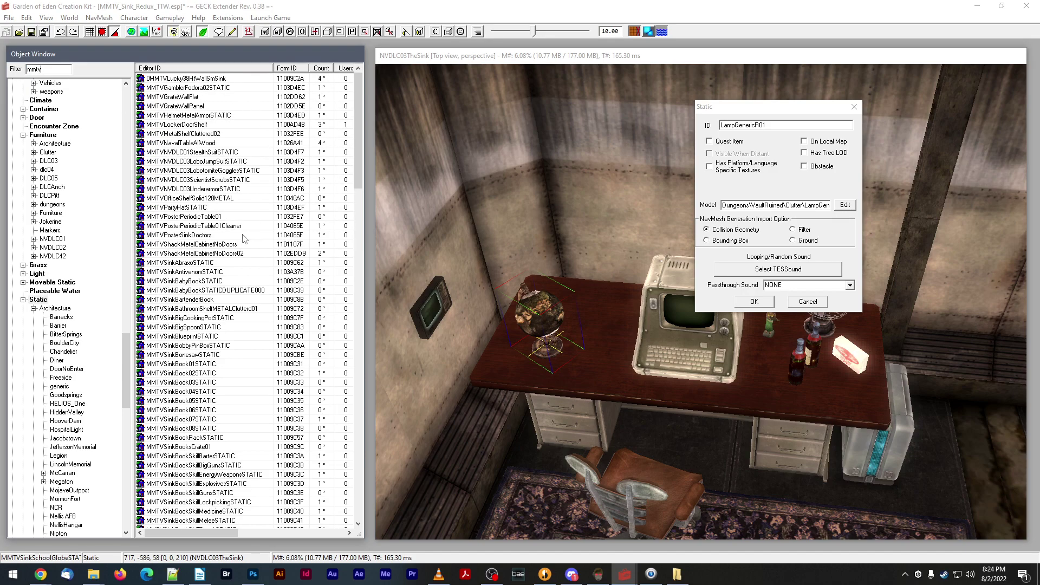
# - Duplicate the MMTVSinkLightSwitch01 activator as a new form with the ID MMTVSinkDeckLamp01
pyautogui.scroll(8, 65, 265)
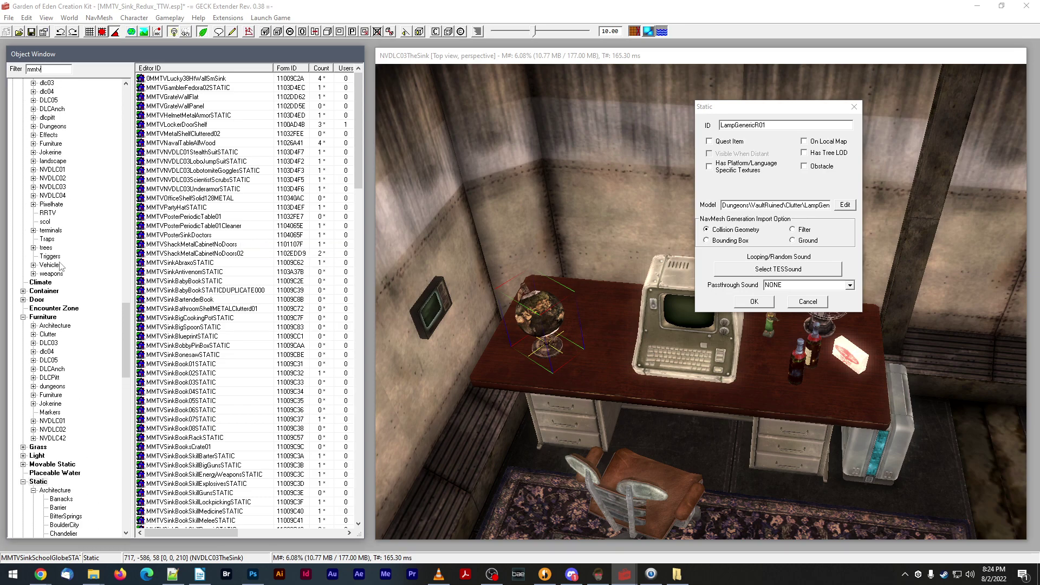
pyautogui.scroll(12, 49, 287)
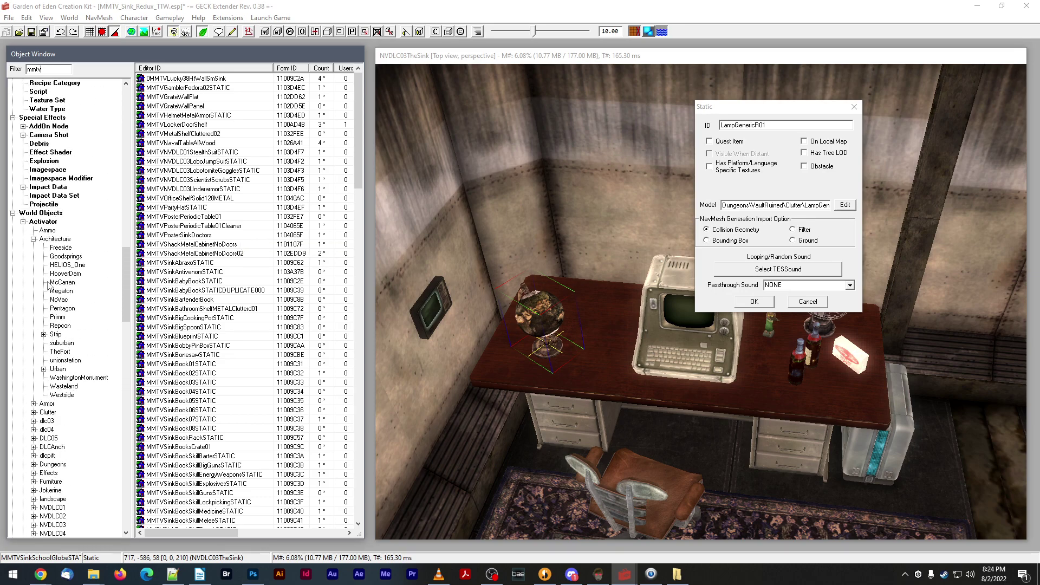
pyautogui.click(46, 222)
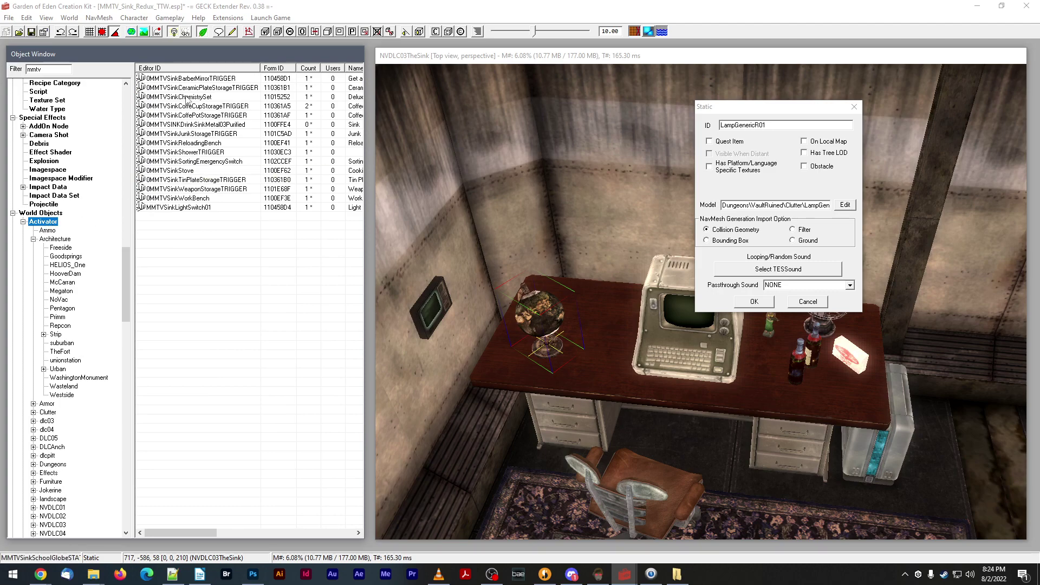
pyautogui.doubleClick(163, 207)
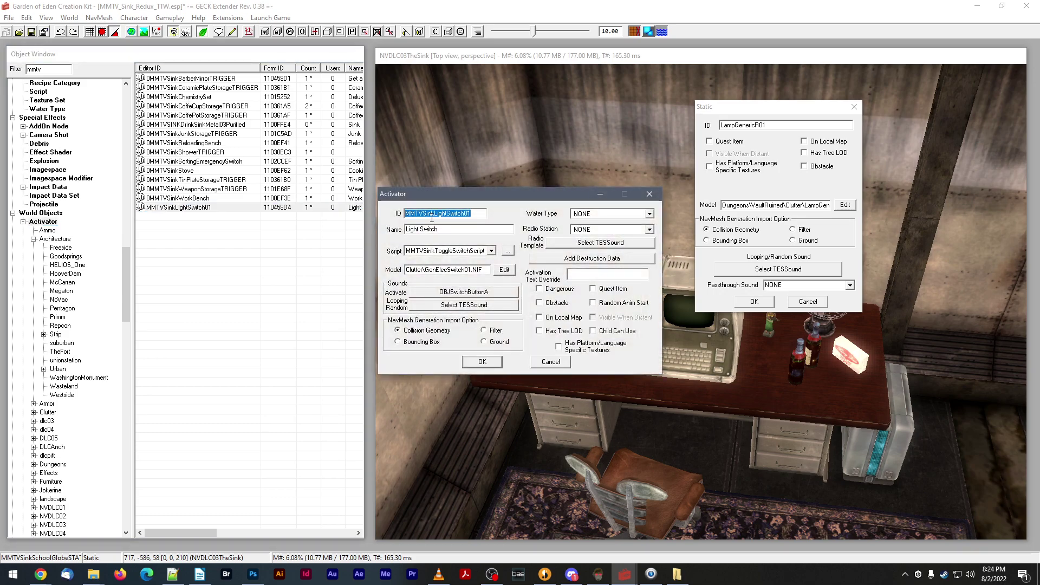
pyautogui.moveTo(435, 214); pyautogui.dragTo(463, 215)
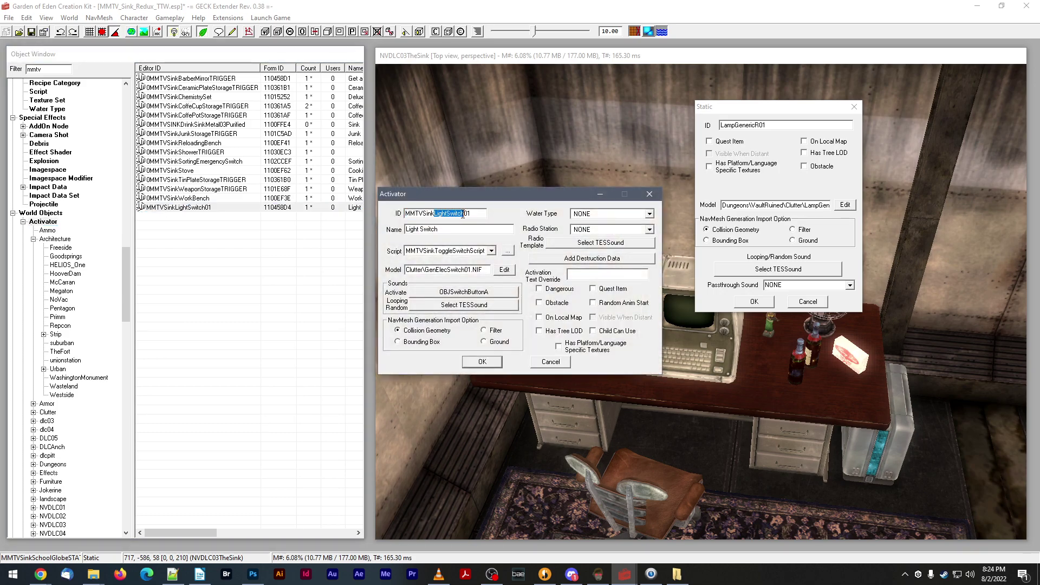
pyautogui.write('DeckLamp')
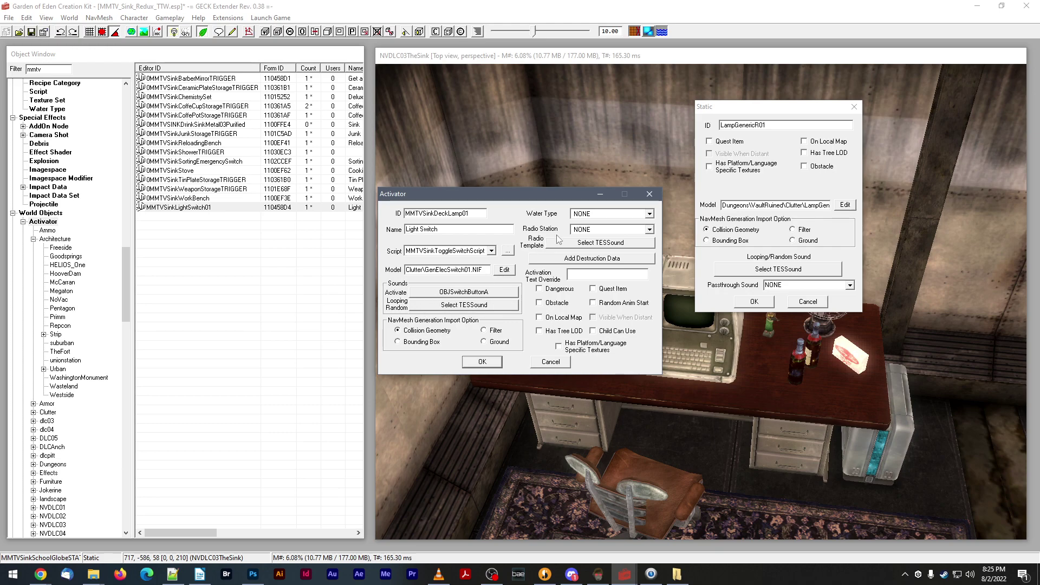
pyautogui.click(482, 362)
pyautogui.click(540, 333)
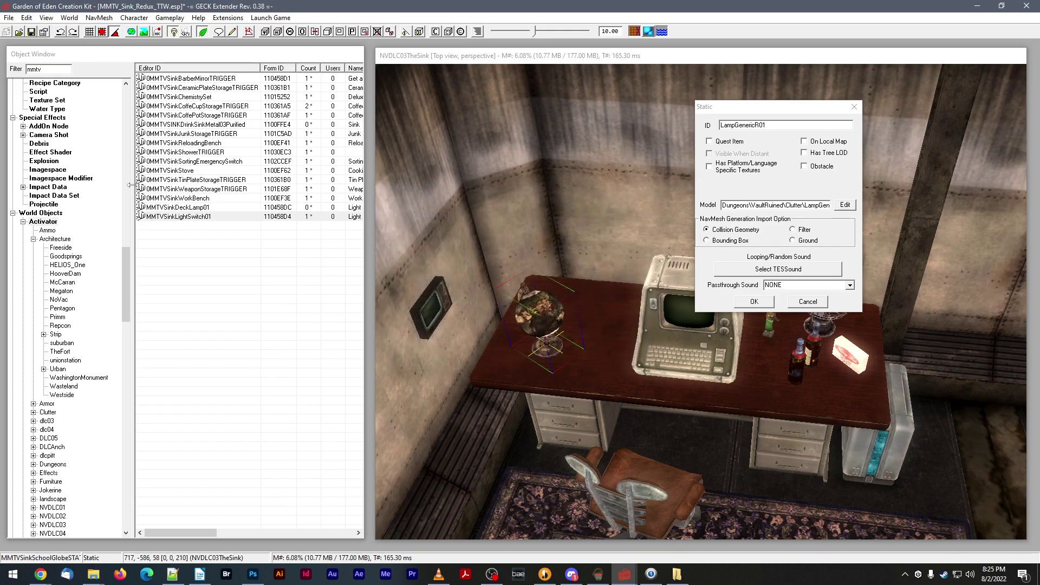
# - Correct the new lamp activator's ID to MMTVSinkDeskLamp01 and save the plugin
pyautogui.doubleClick(161, 207)
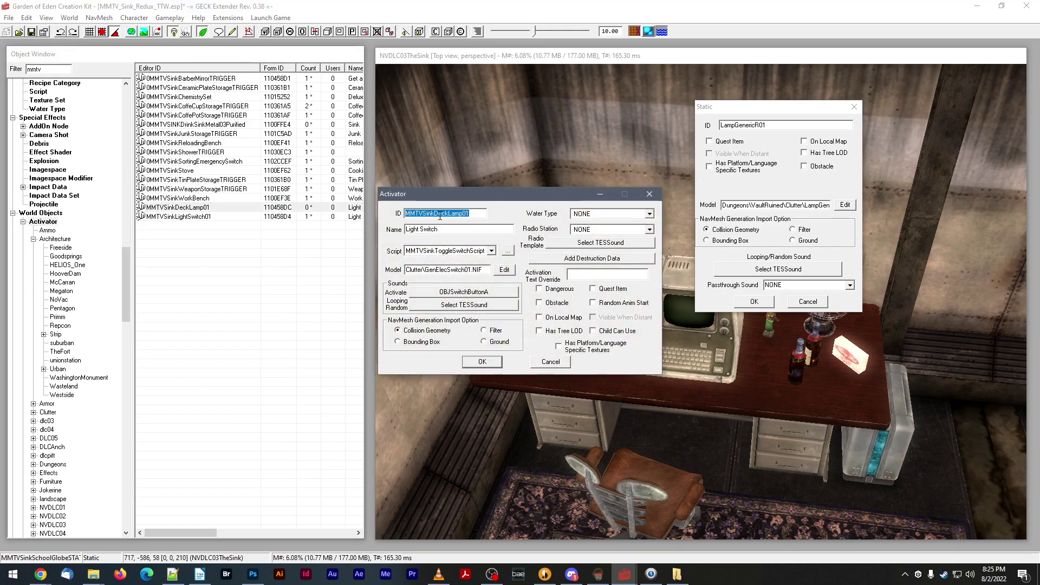
pyautogui.click(440, 213)
pyautogui.moveTo(440, 214); pyautogui.dragTo(446, 214)
pyautogui.write('s')
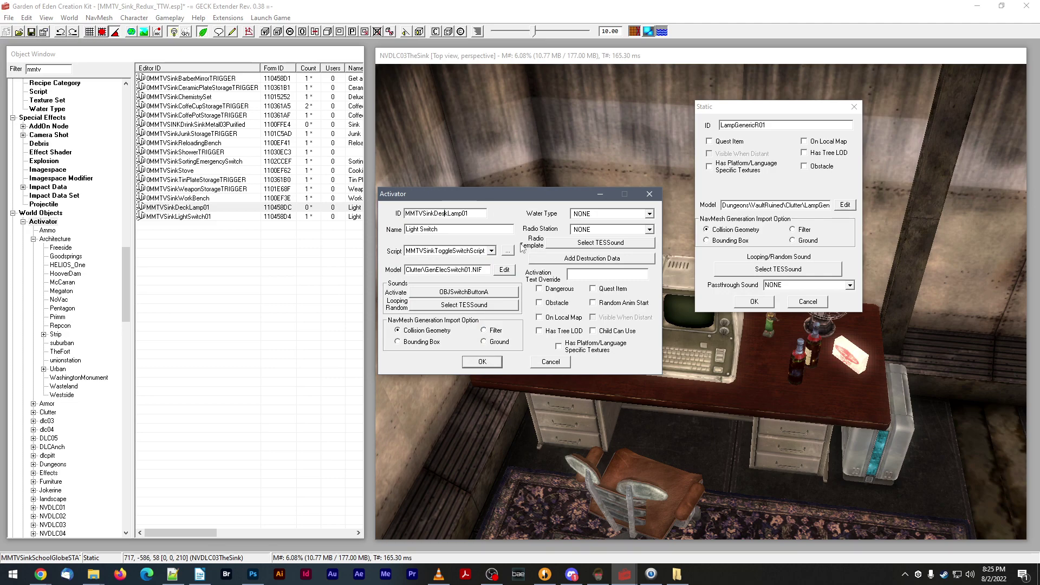
pyautogui.click(494, 370)
pyautogui.click(565, 332)
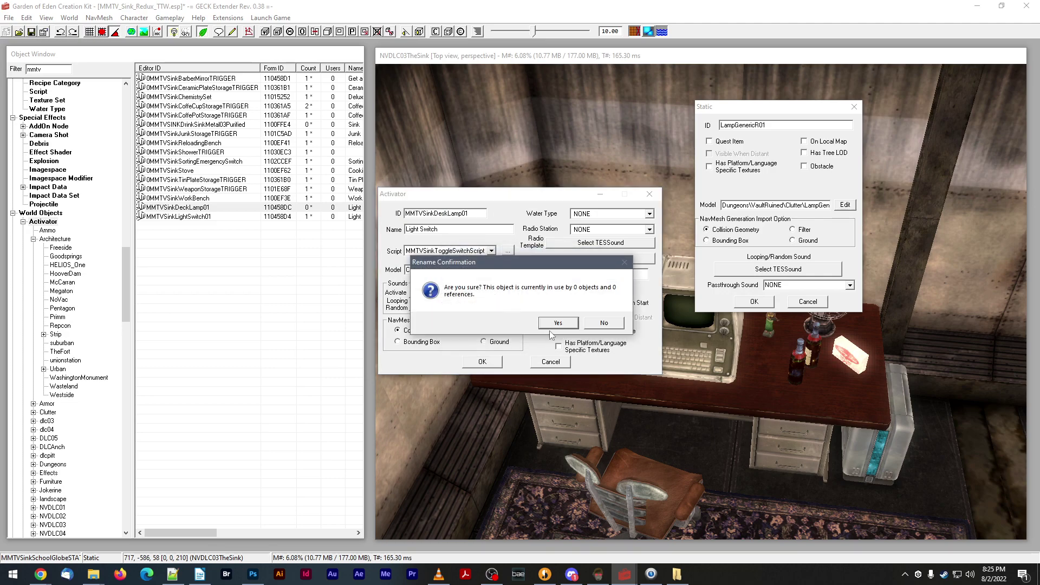
pyautogui.click(558, 323)
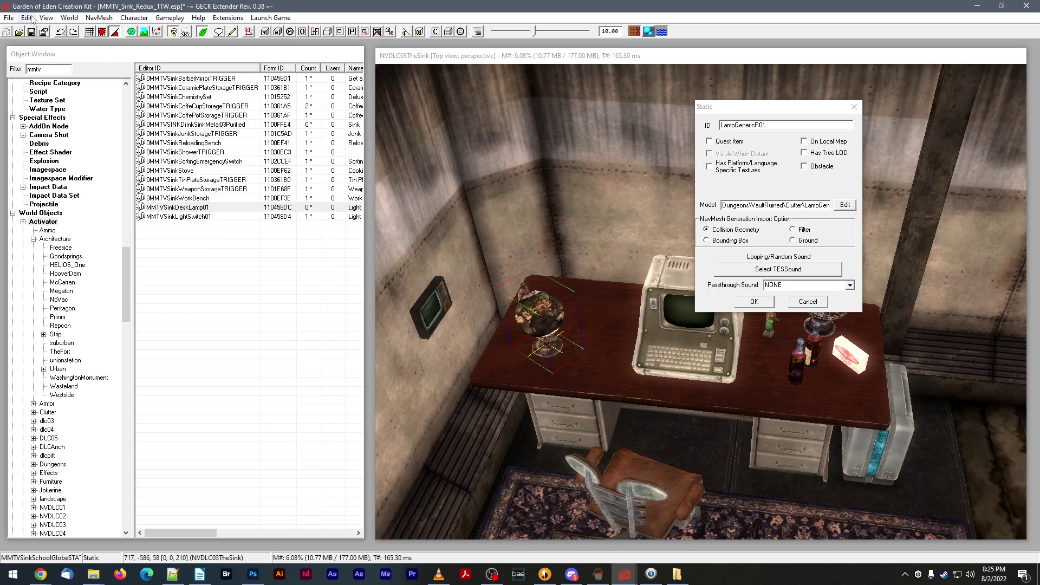
pyautogui.click(39, 32)
# - Set MMTVSinkDeskLamp01's model to lampgenericr01.nif from the dungeons\vaultruined\clutter meshes folder
pyautogui.doubleClick(200, 207)
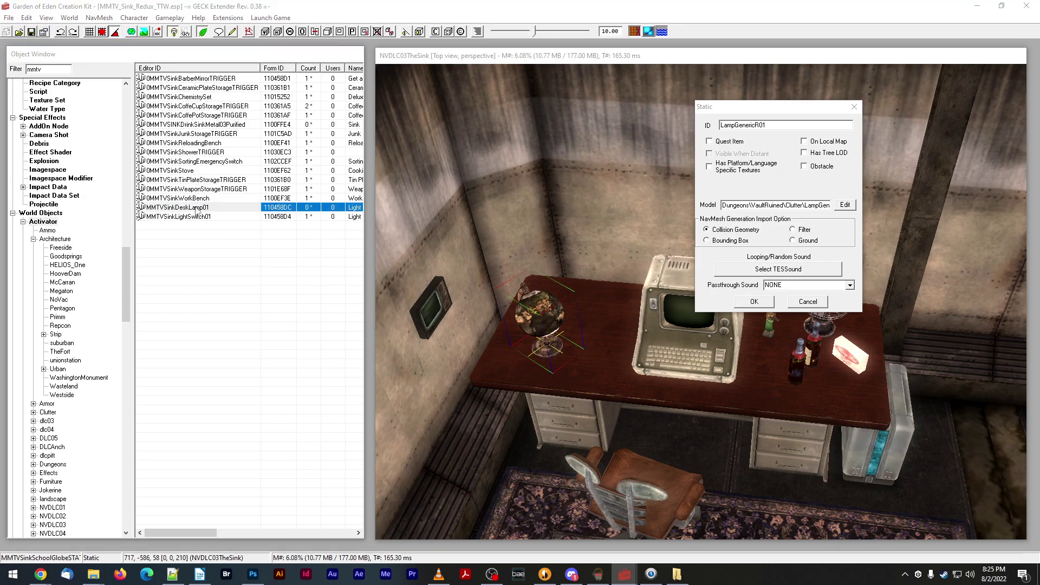
pyautogui.click(504, 269)
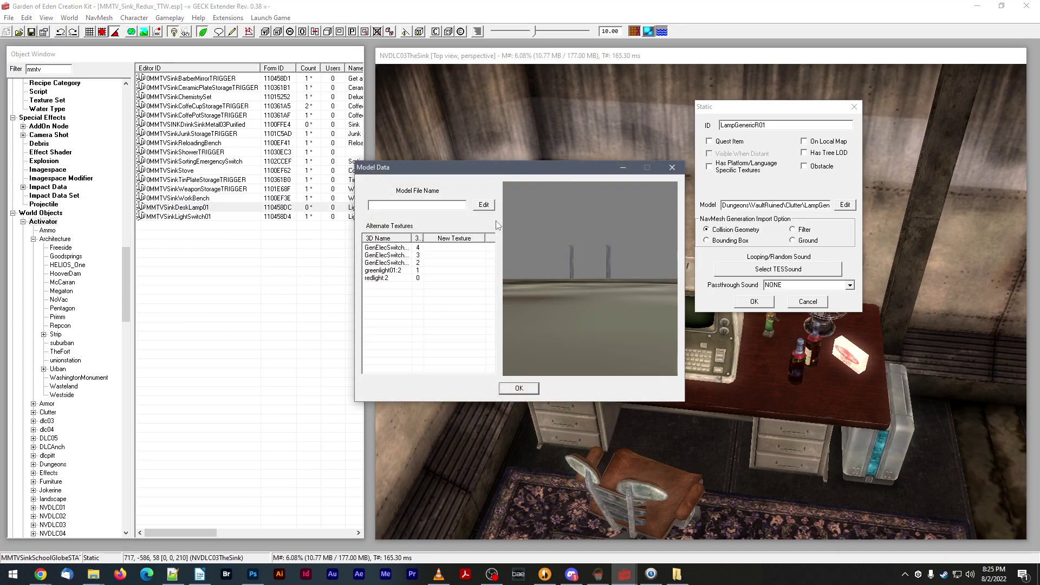
pyautogui.click(485, 205)
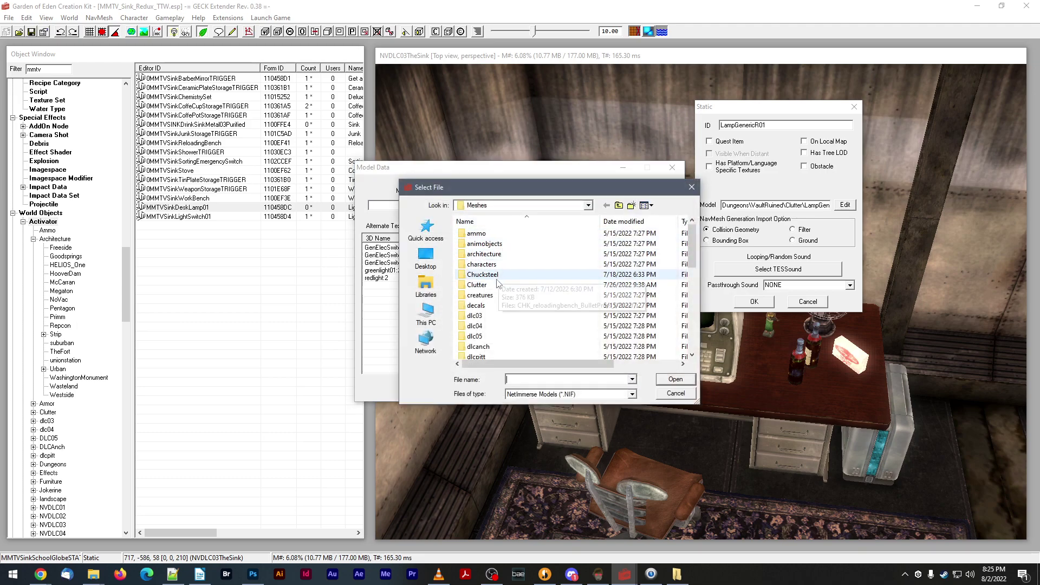
pyautogui.scroll(-1, 494, 288)
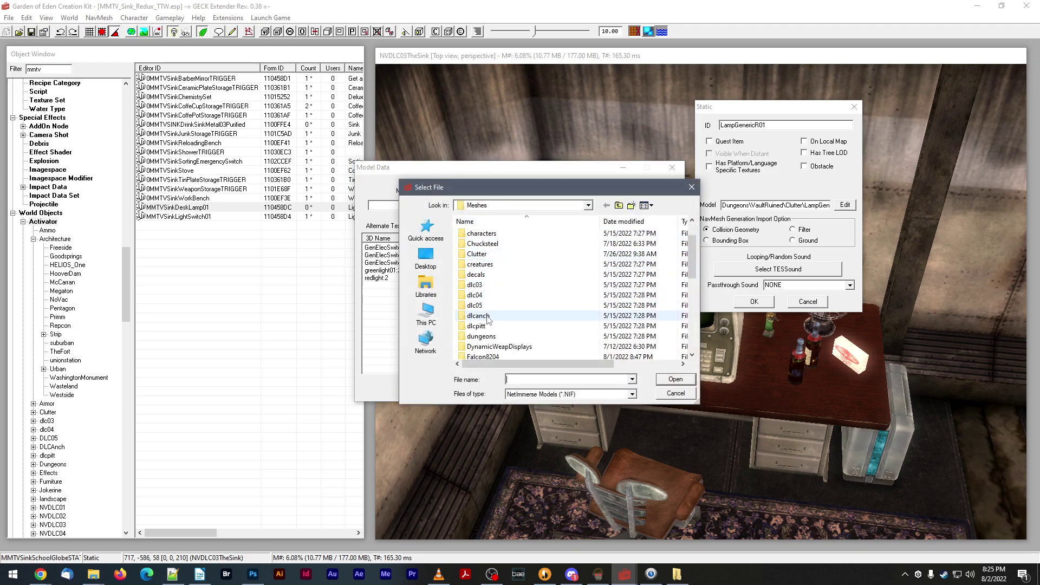
pyautogui.doubleClick(476, 335)
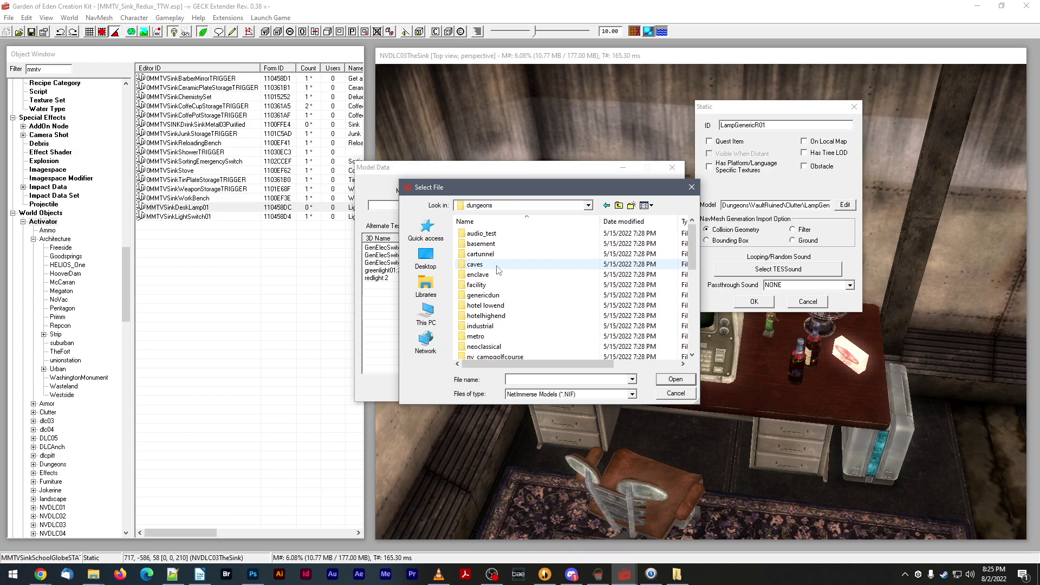
pyautogui.scroll(-2, 499, 309)
pyautogui.scroll(-3, 500, 309)
pyautogui.doubleClick(509, 331)
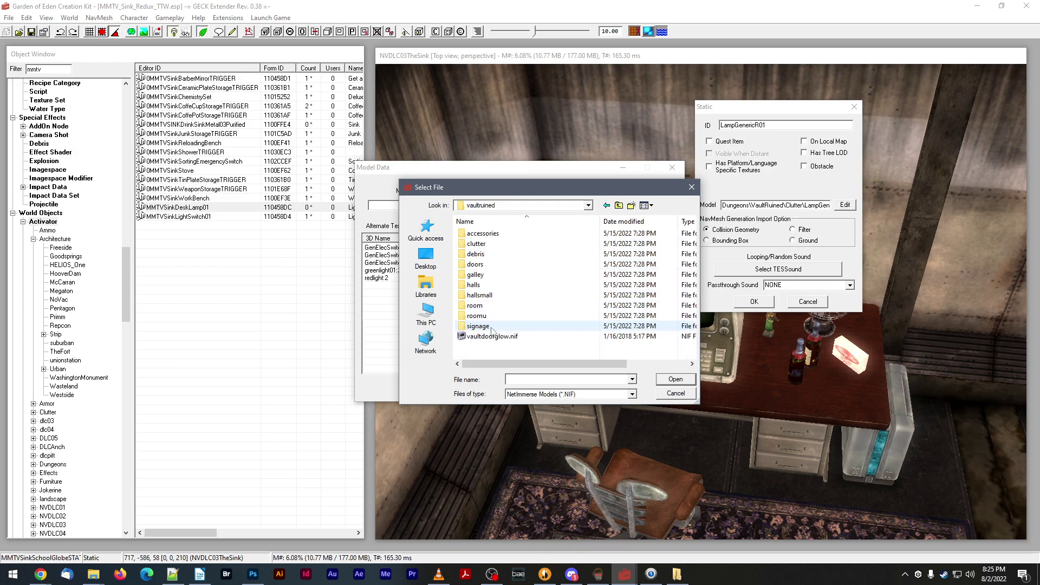
pyautogui.doubleClick(492, 245)
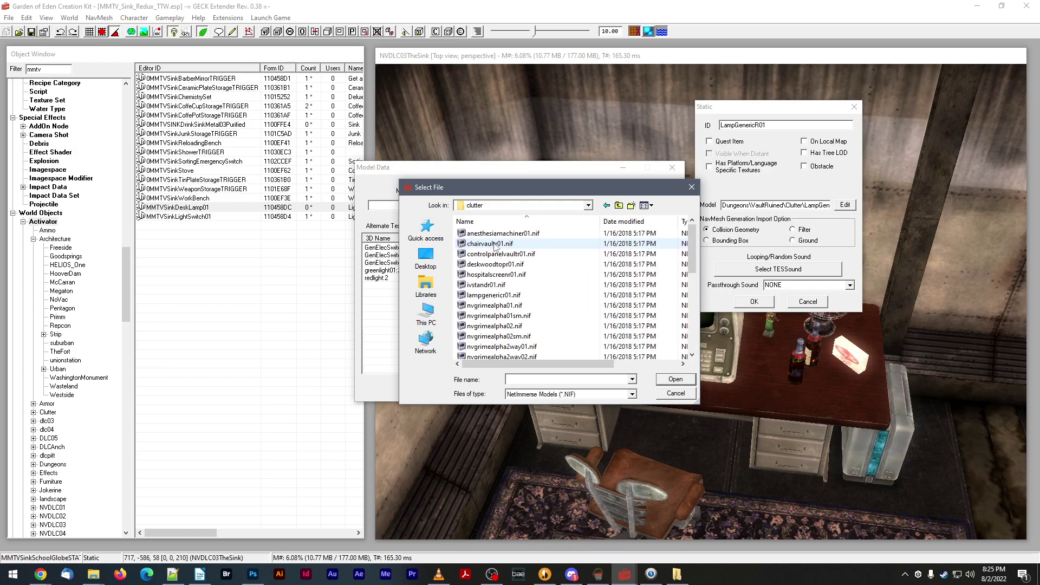
pyautogui.doubleClick(511, 294)
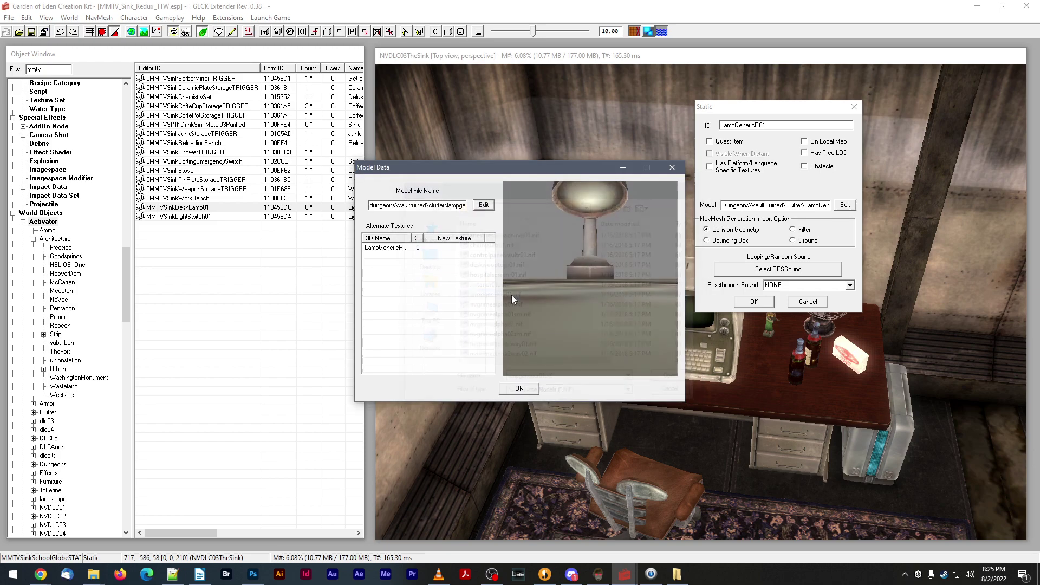
pyautogui.click(521, 390)
pyautogui.click(482, 362)
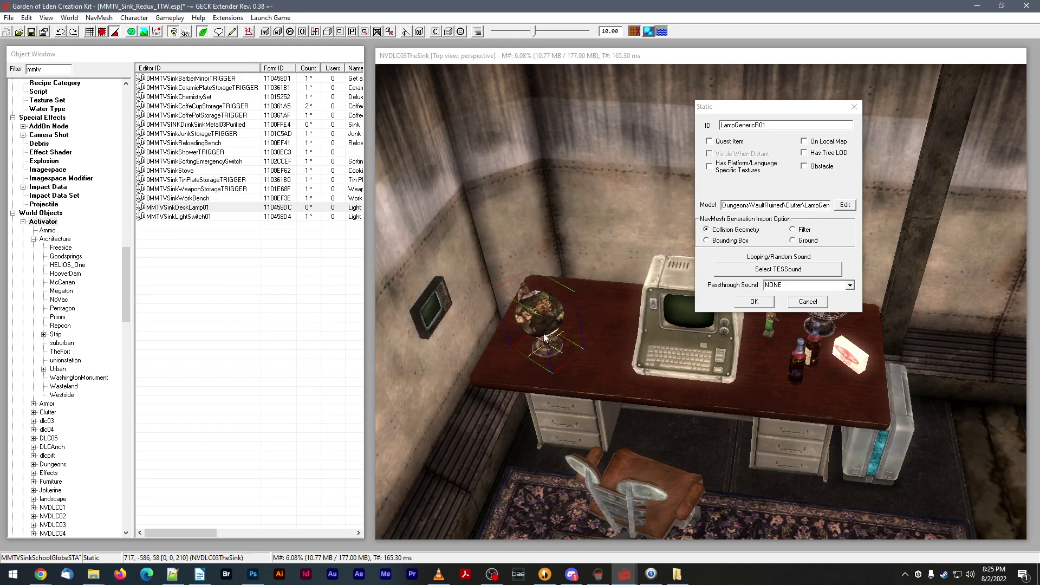
# - Cancel the LampGenericR01 static properties and reopen MMTVSinkDeskLamp01's activator properties clear of the object list
pyautogui.click(818, 305)
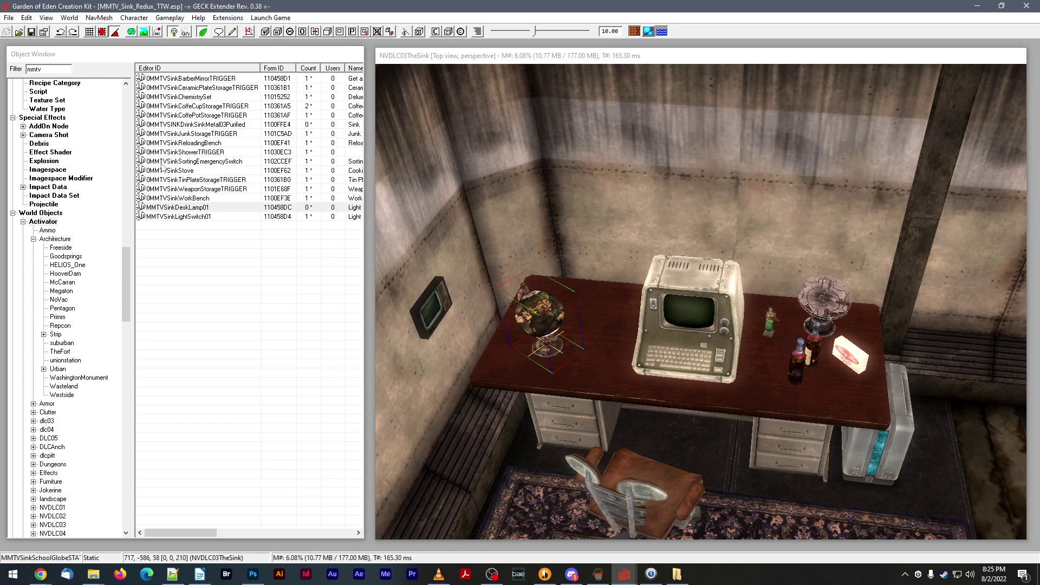
pyautogui.click(183, 211)
pyautogui.doubleClick(183, 212)
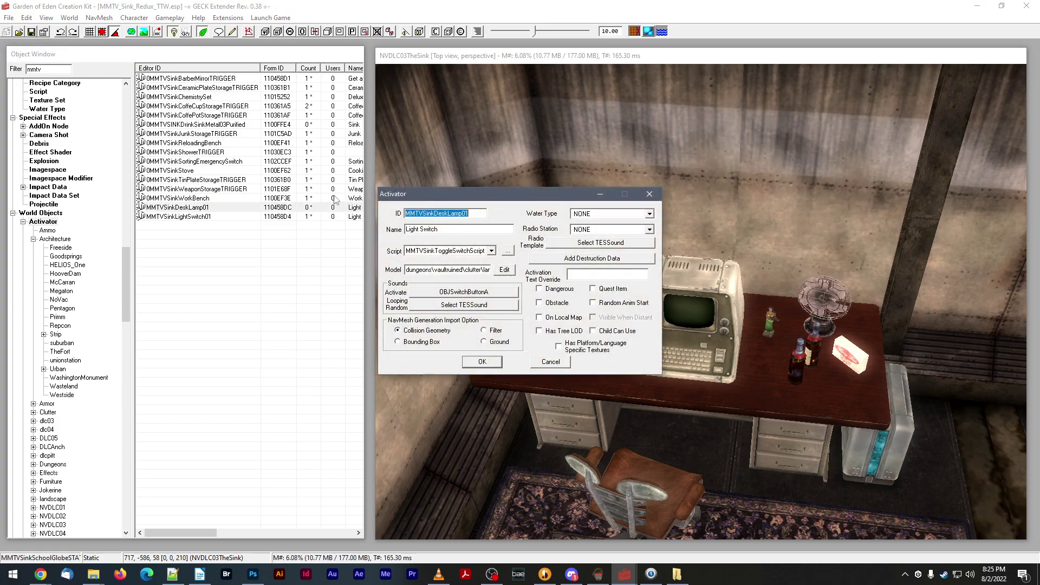
pyautogui.moveTo(455, 194); pyautogui.dragTo(608, 151)
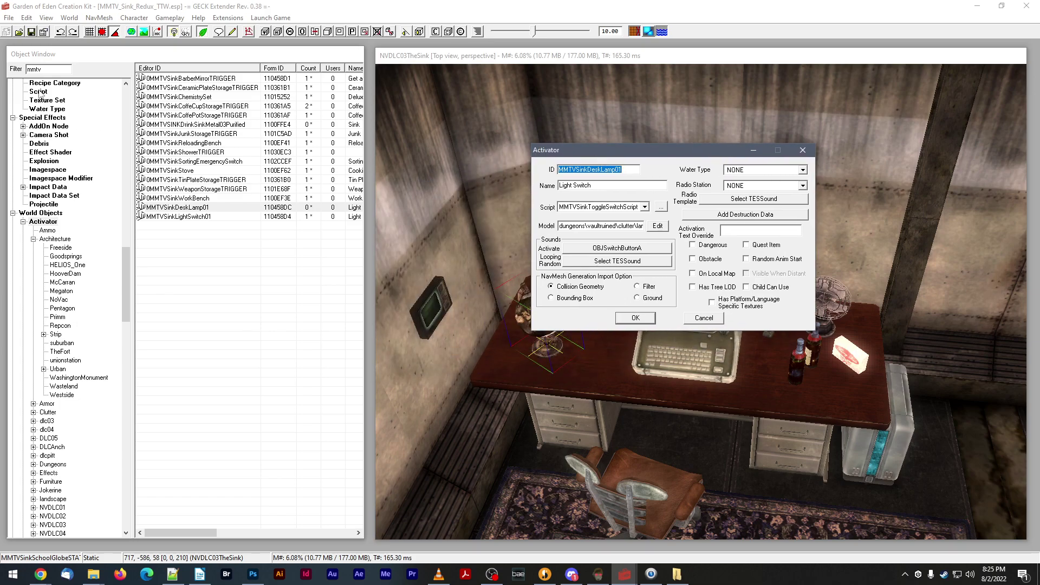
# - Search the Sound objects for "dlc01*holo"
pyautogui.doubleClick(36, 69)
pyautogui.write('dlc')
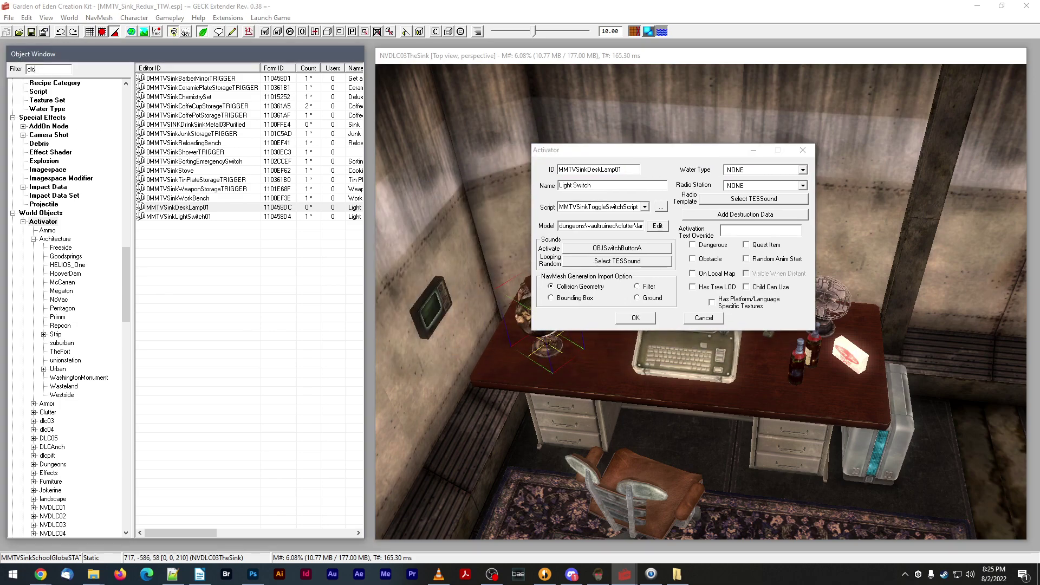
pyautogui.write('01')
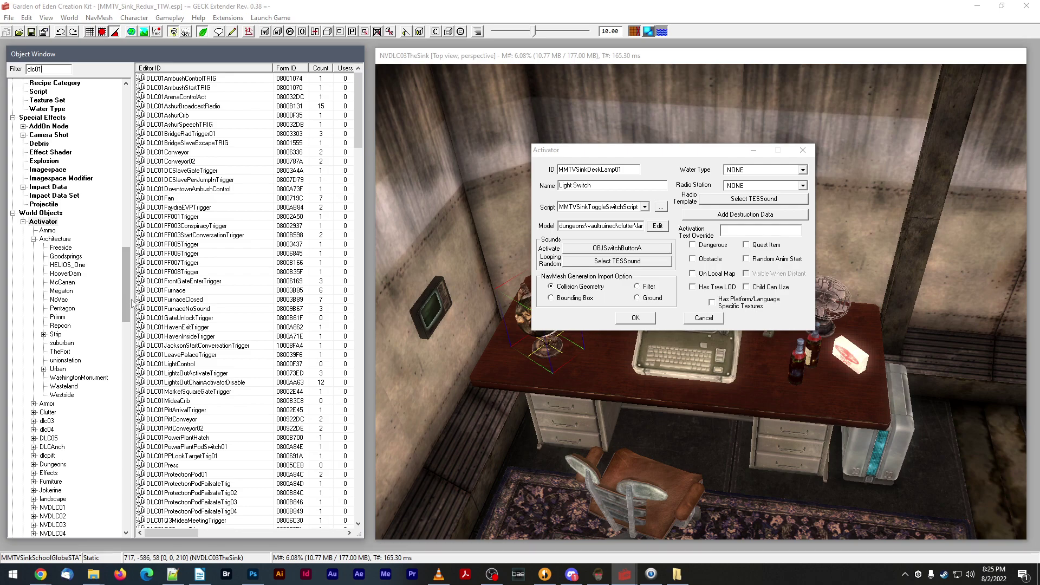
pyautogui.moveTo(125, 317); pyautogui.dragTo(127, 196)
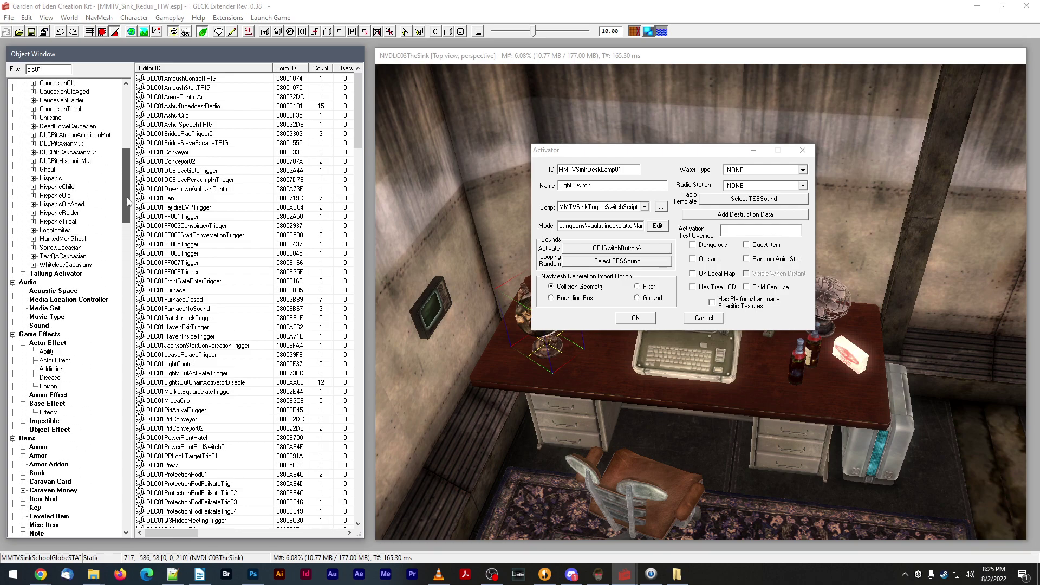
pyautogui.click(48, 325)
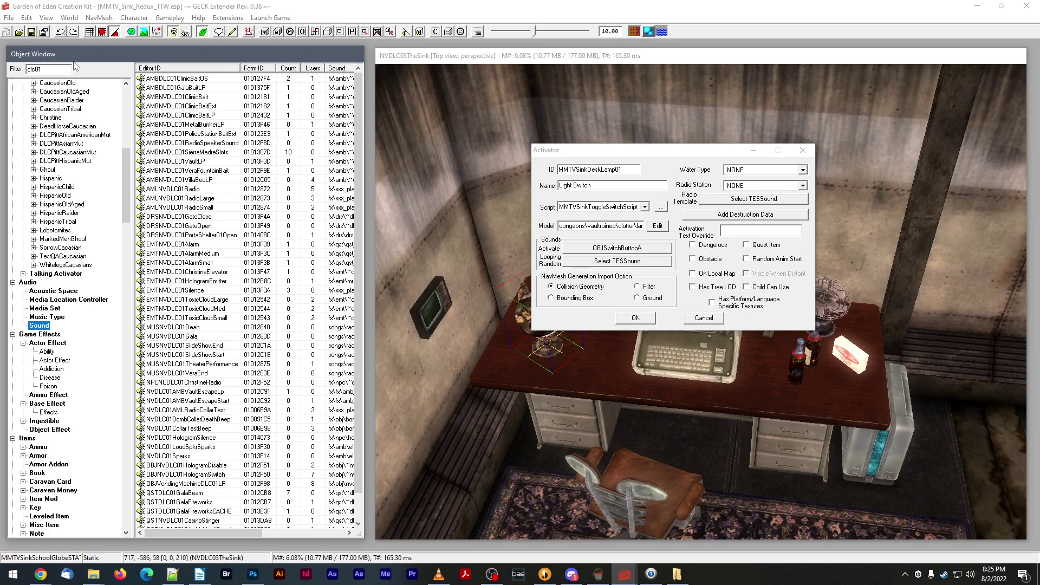
pyautogui.click(52, 70)
pyautogui.write('*holo')
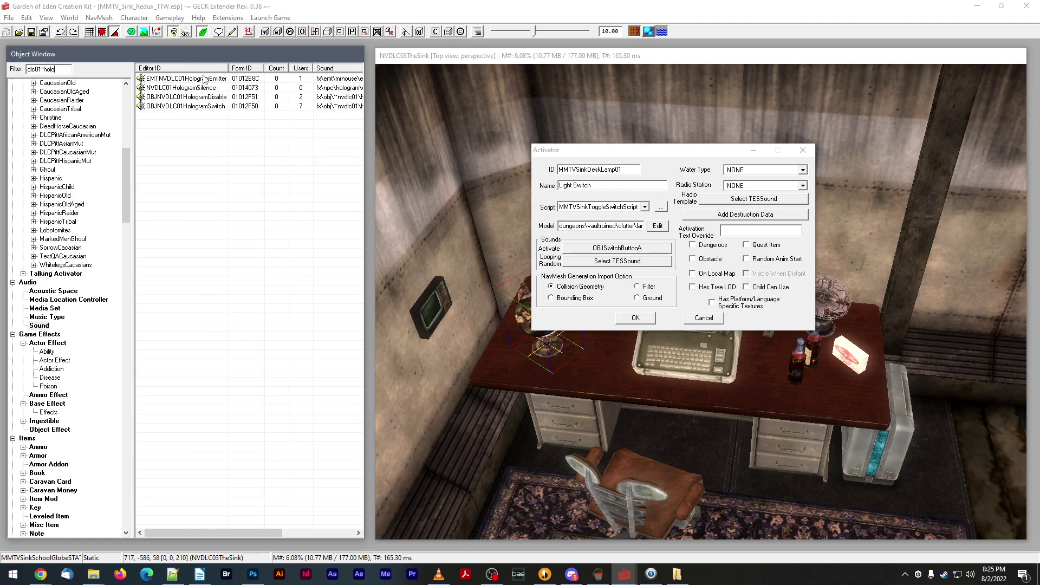
# - Preview the OBJNVDLC01HologramDisable and OBJNVDLC01HologramSwitch sounds, closing each without changes
pyautogui.doubleClick(199, 100)
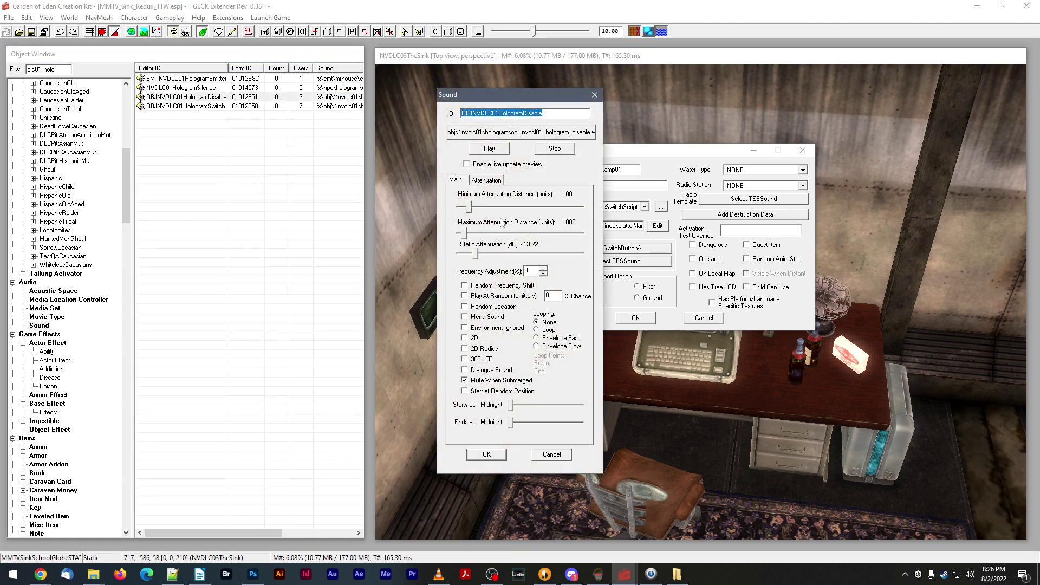
pyautogui.click(490, 149)
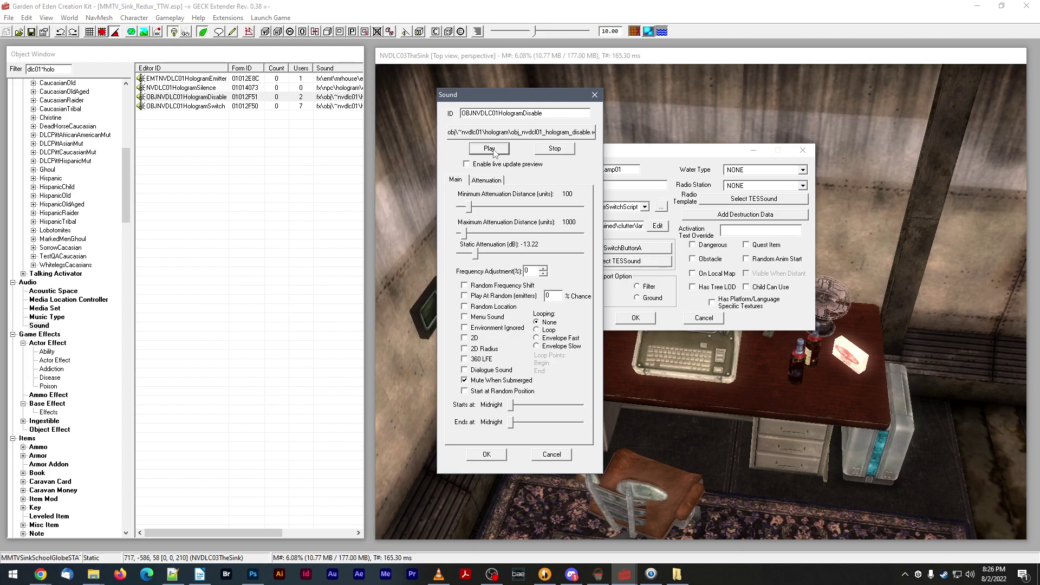
pyautogui.click(594, 95)
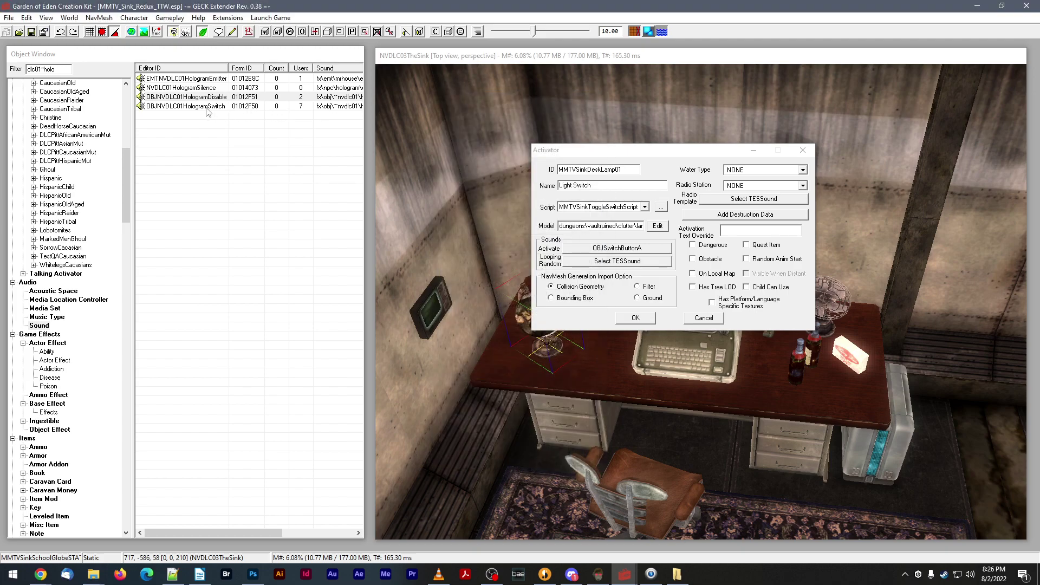
pyautogui.doubleClick(206, 107)
pyautogui.click(488, 148)
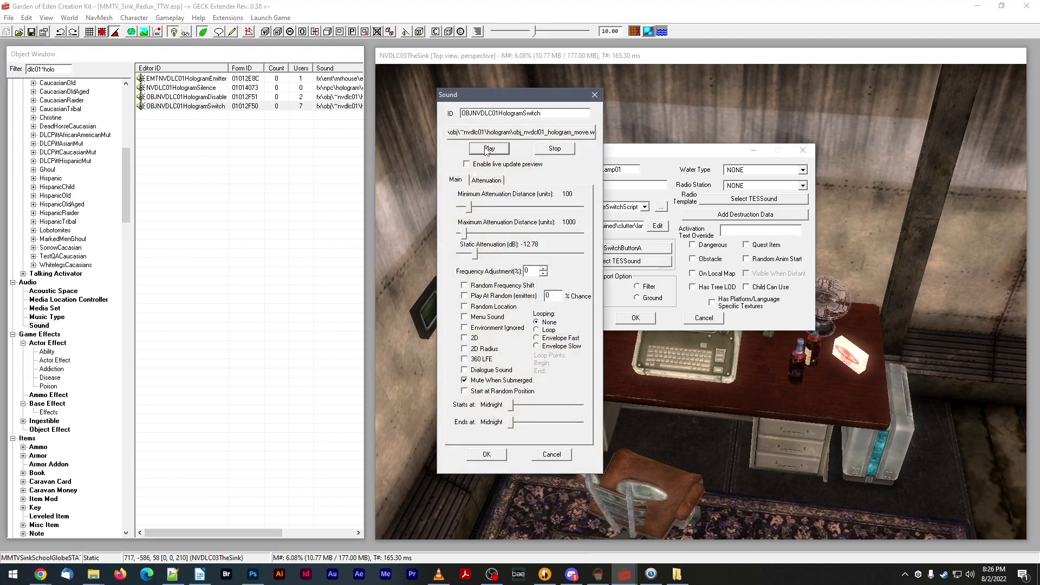
pyautogui.click(486, 149)
pyautogui.click(484, 147)
pyautogui.click(483, 146)
pyautogui.click(484, 147)
pyautogui.click(551, 454)
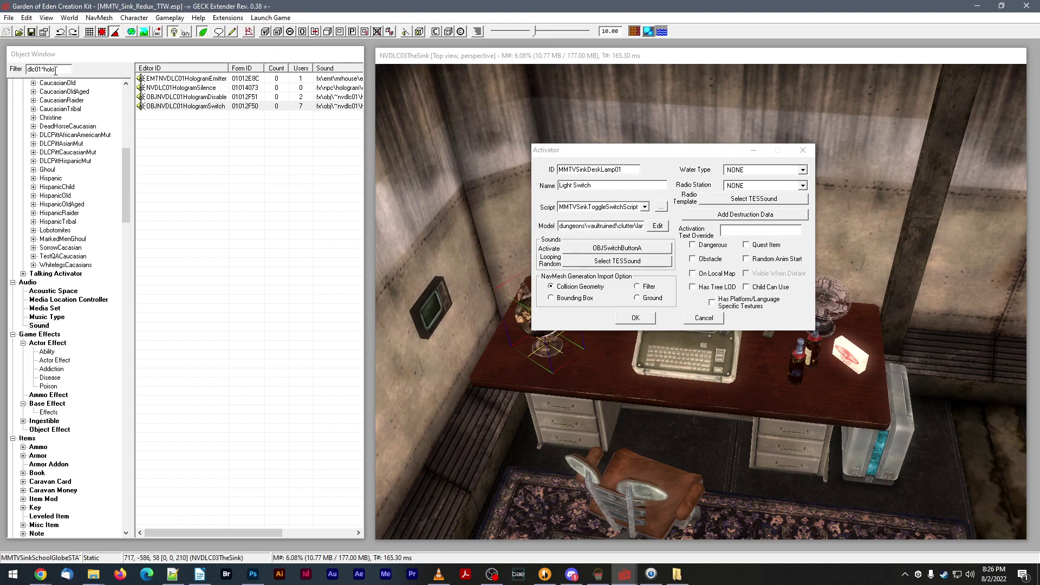
# - Search the Sound objects for "elev"
pyautogui.moveTo(56, 71); pyautogui.dragTo(48, 71)
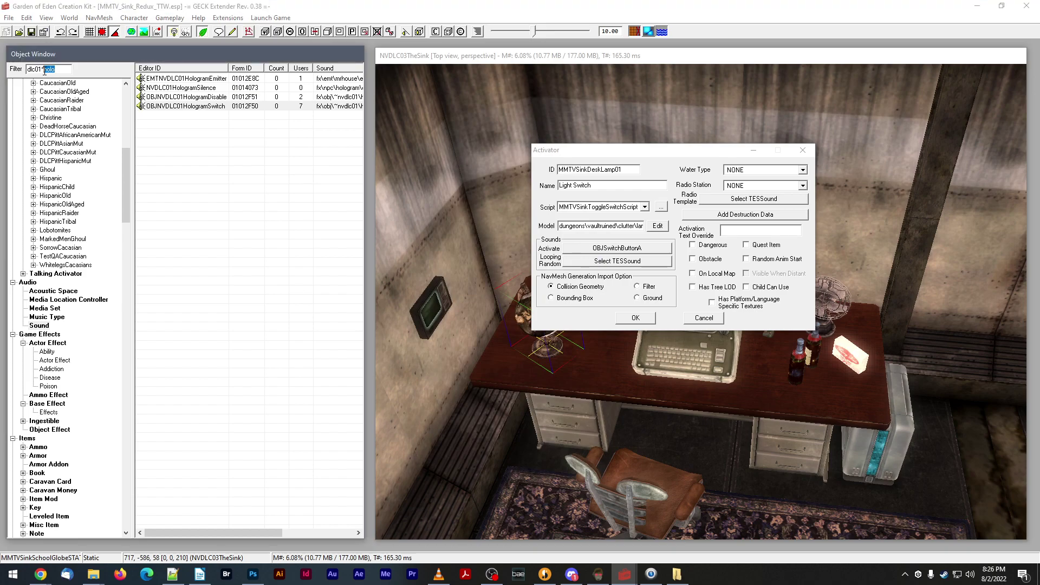
pyautogui.moveTo(66, 68); pyautogui.dragTo(7, 57)
pyautogui.write('elev')
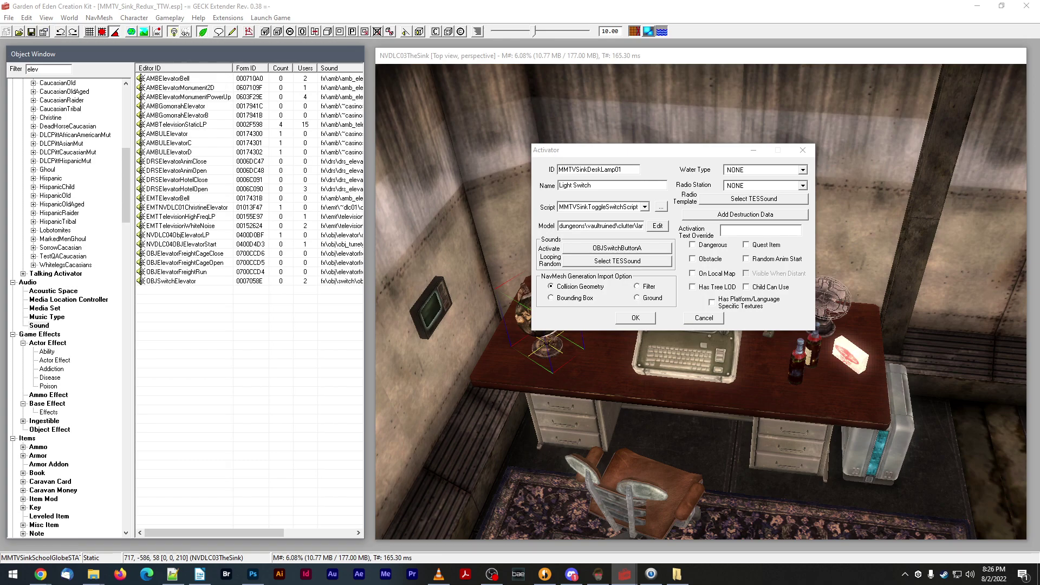
# - Preview the OBJSwitchElevator sound several times and close it without changes
pyautogui.doubleClick(185, 282)
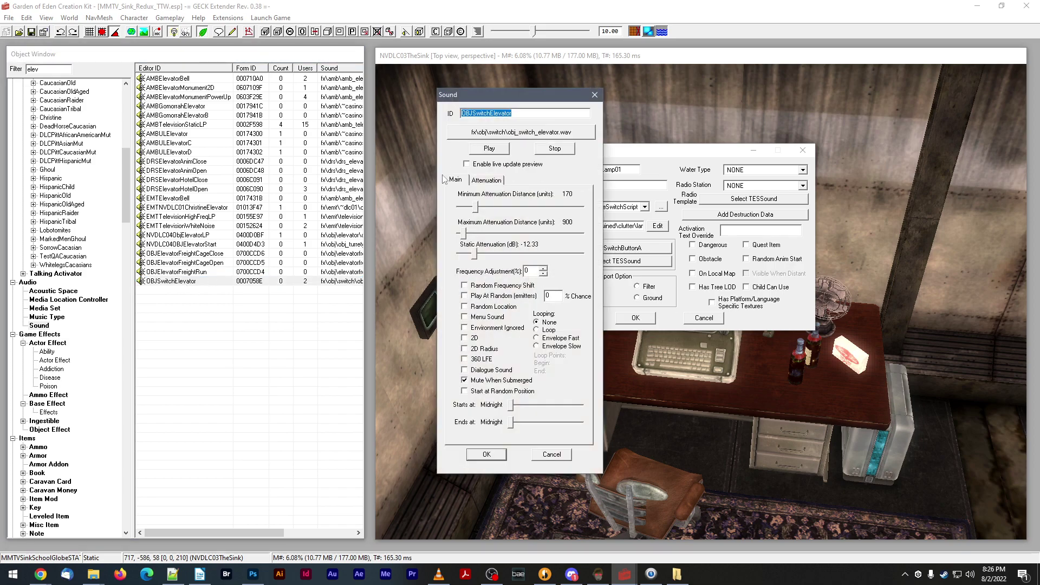
pyautogui.click(486, 151)
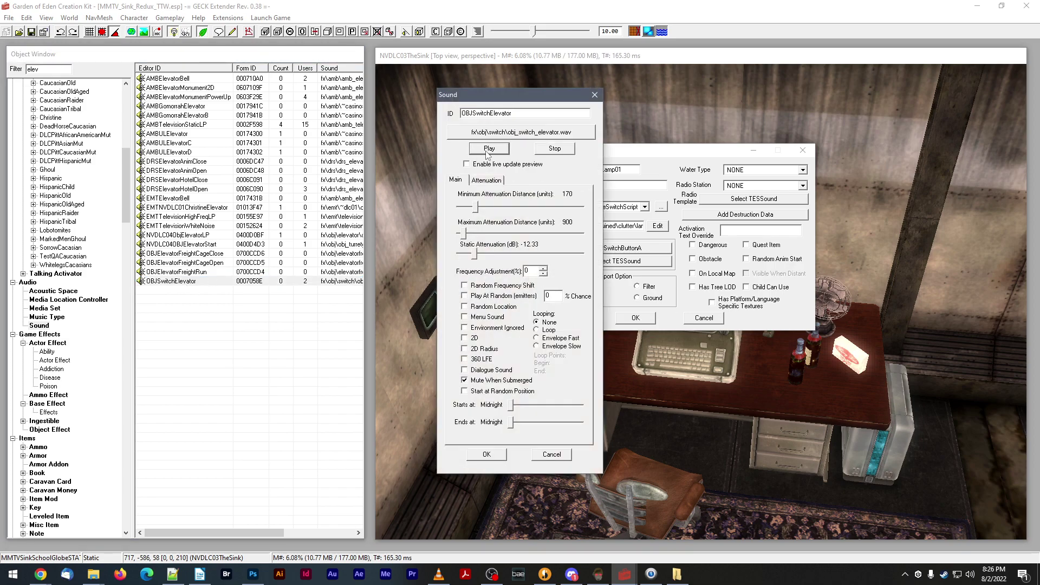
pyautogui.click(486, 151)
pyautogui.click(486, 150)
pyautogui.click(551, 455)
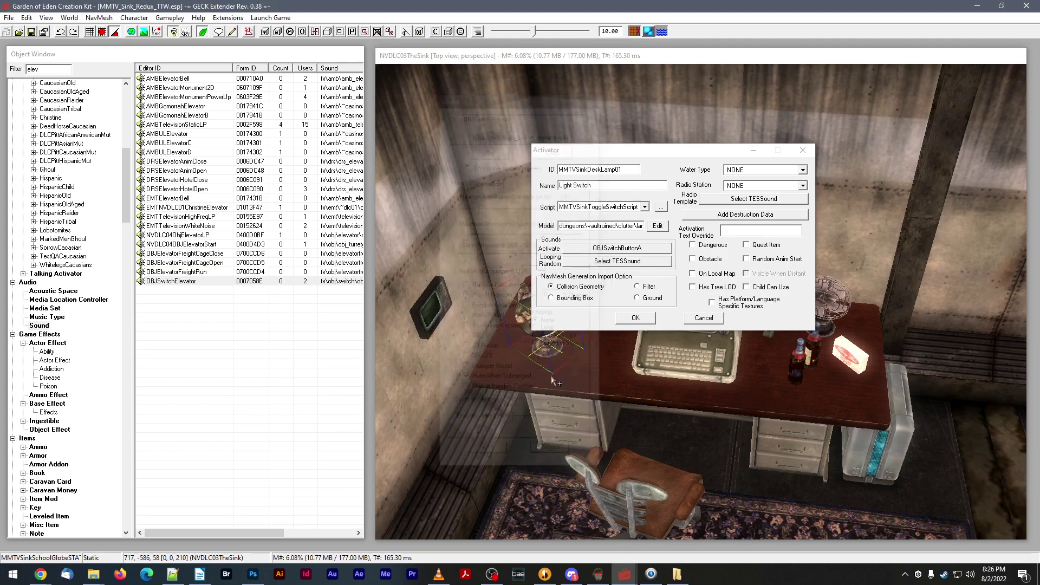
# - Set MMTVSinkDeskLamp01's activate sound to OBJSwitchElevator and accept the activator properties
pyautogui.click(596, 253)
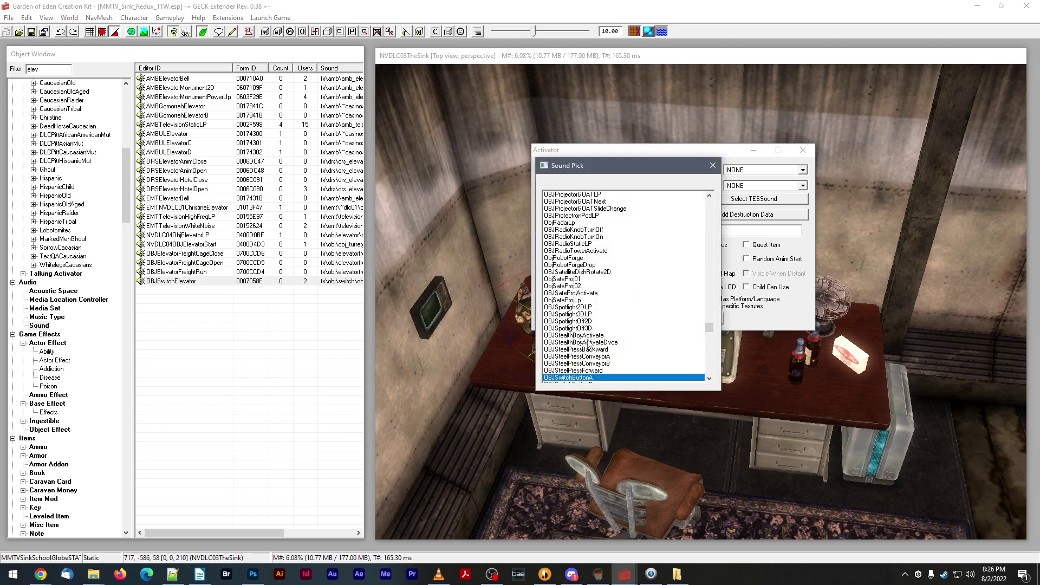
pyautogui.scroll(-1, 590, 344)
pyautogui.scroll(9, 591, 342)
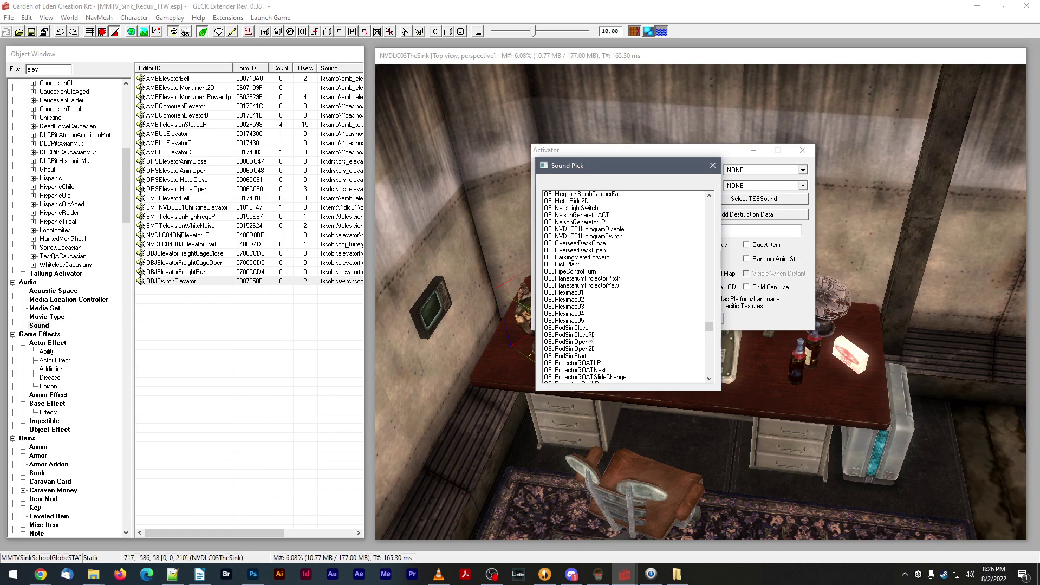
pyautogui.scroll(15, 590, 340)
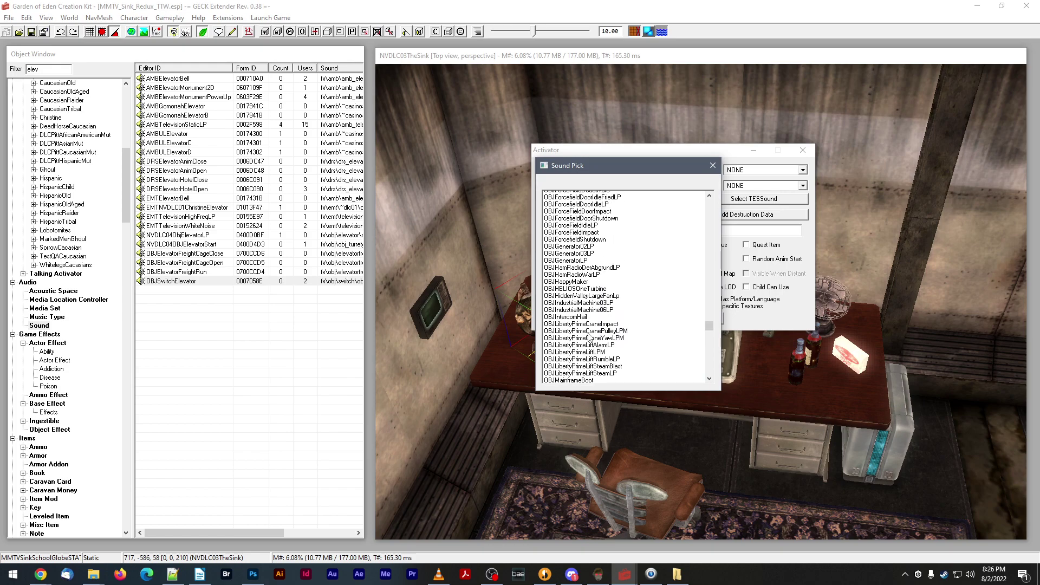
pyautogui.scroll(4, 589, 338)
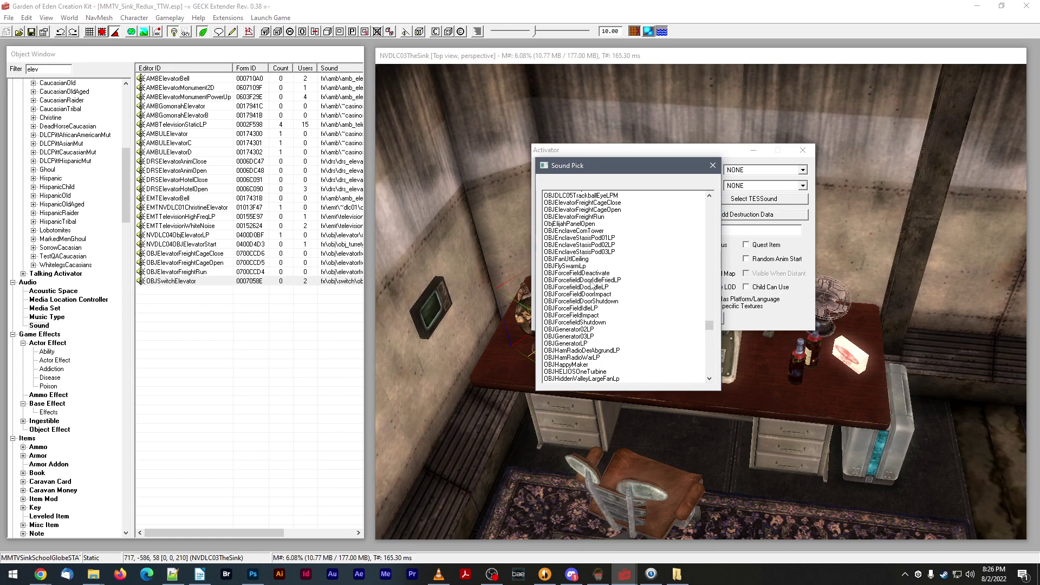
pyautogui.scroll(2, 592, 285)
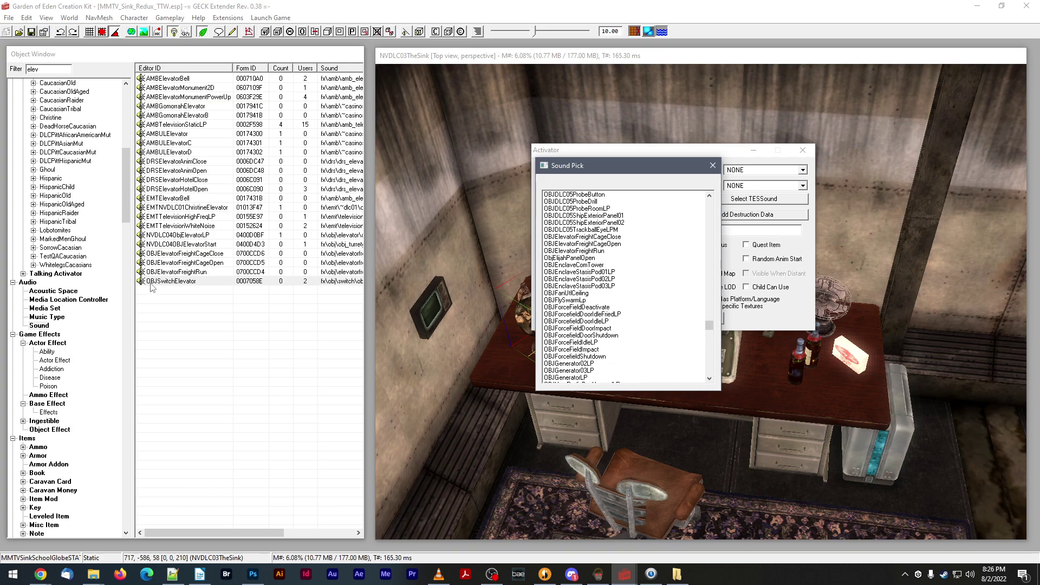
pyautogui.moveTo(708, 324); pyautogui.dragTo(714, 333)
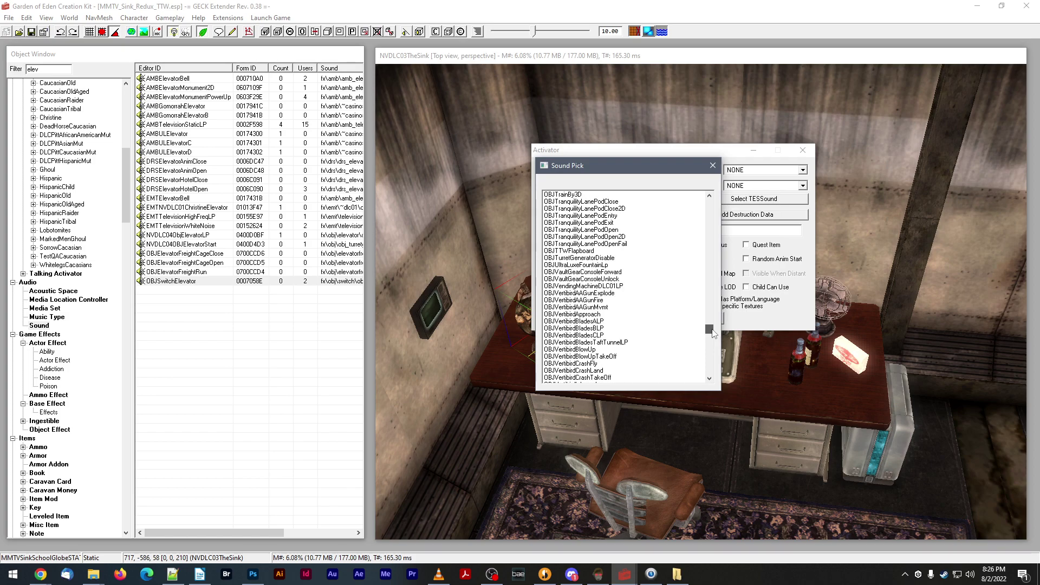
pyautogui.scroll(-7, 593, 320)
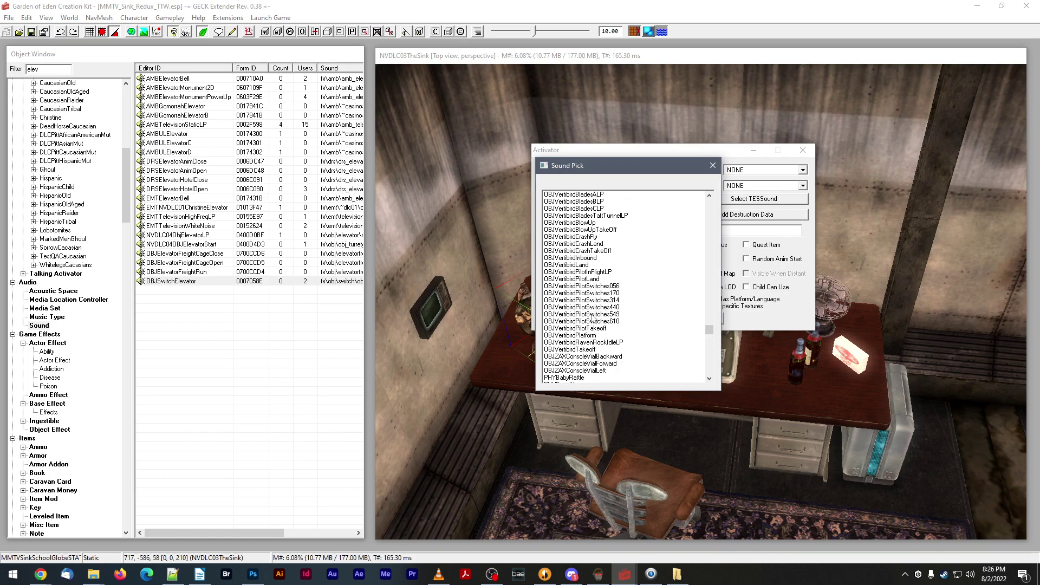
pyautogui.scroll(10, 593, 319)
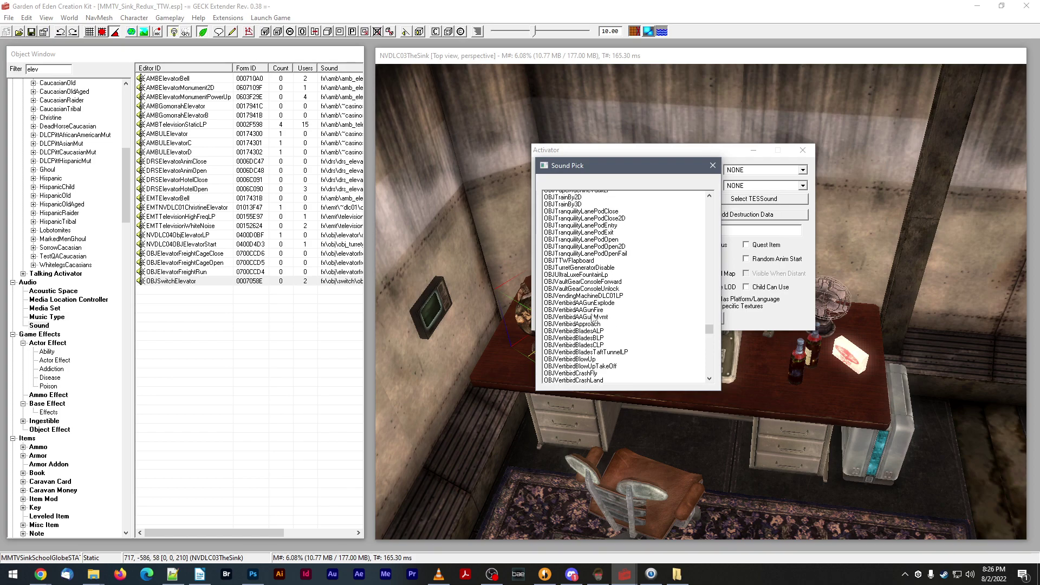
pyautogui.scroll(2, 594, 320)
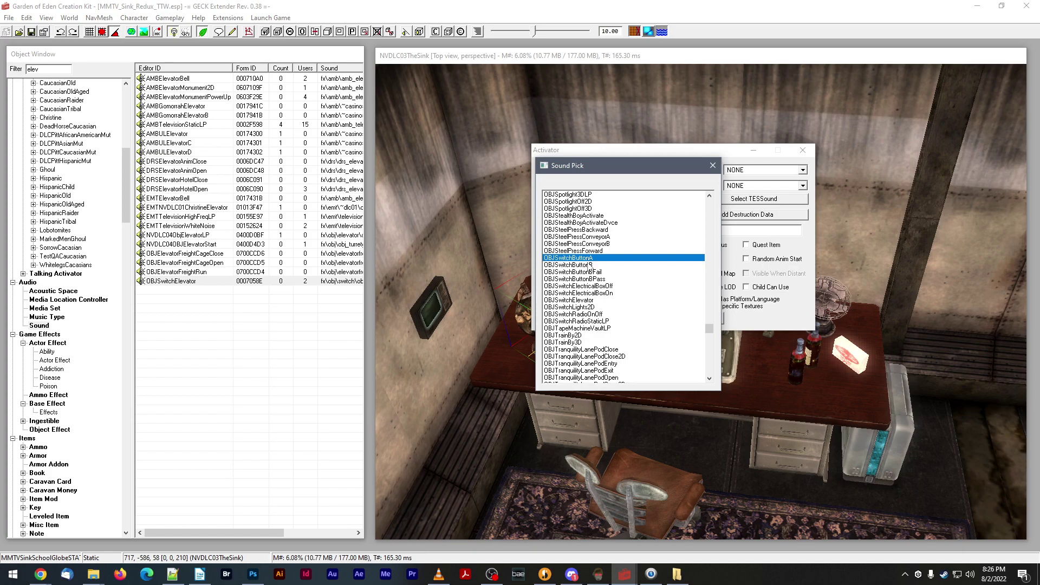
pyautogui.doubleClick(580, 301)
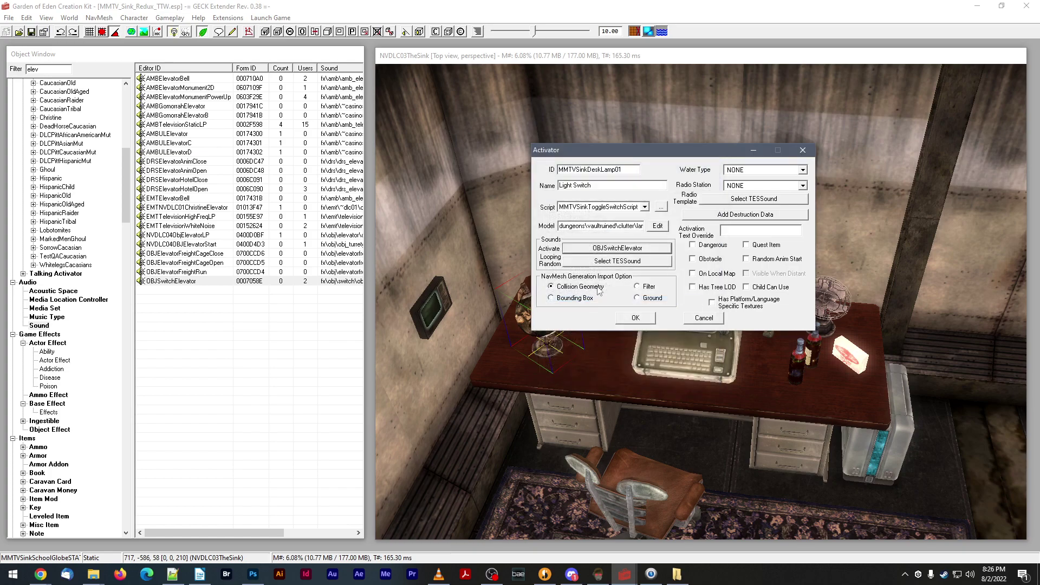
pyautogui.click(635, 319)
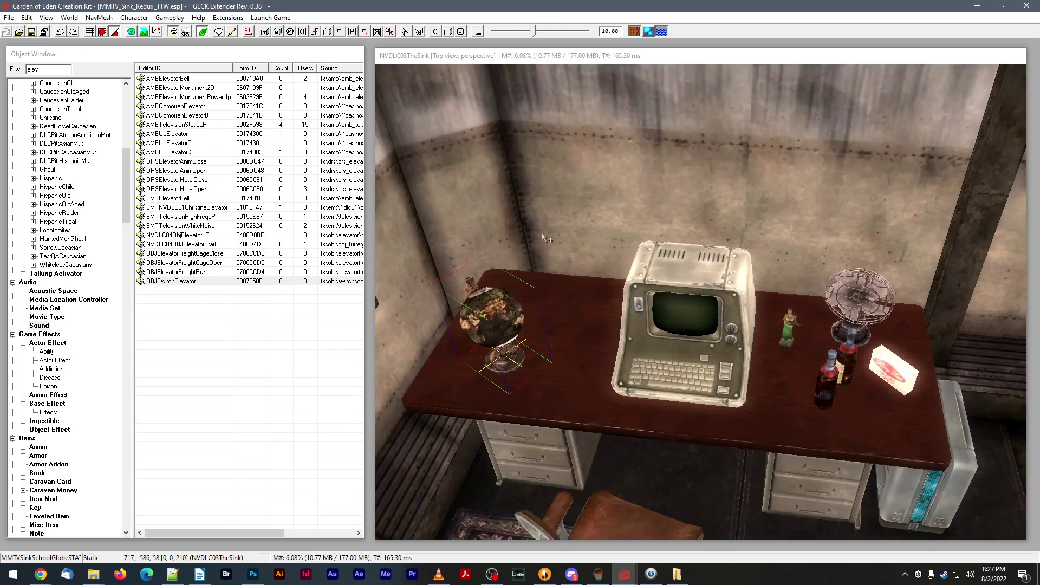
# - Search the Activator objects for "mmtv*lamp"
pyautogui.click(653, 285)
pyautogui.scroll(3, 662, 288)
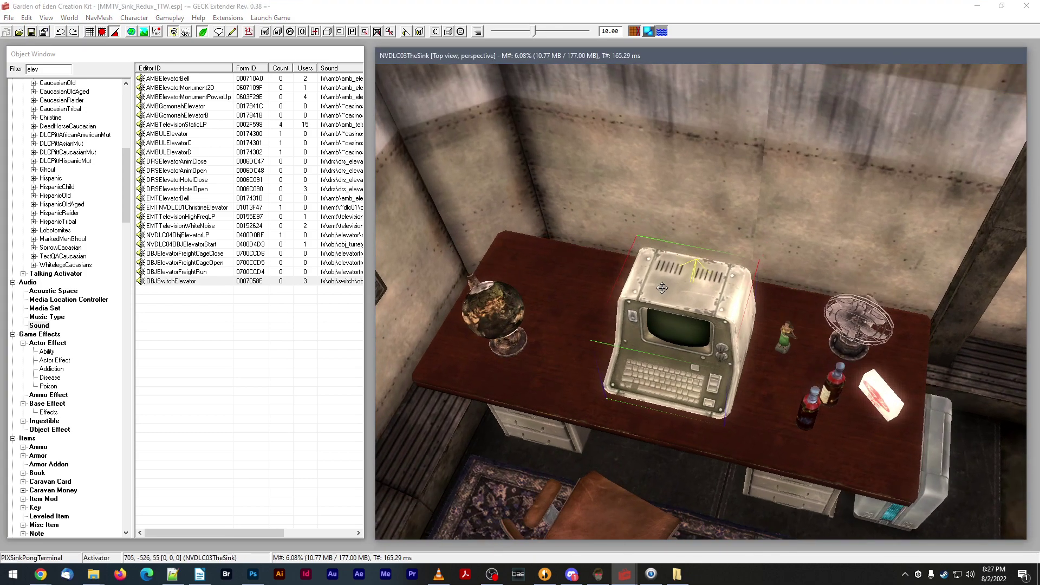
pyautogui.click(49, 73)
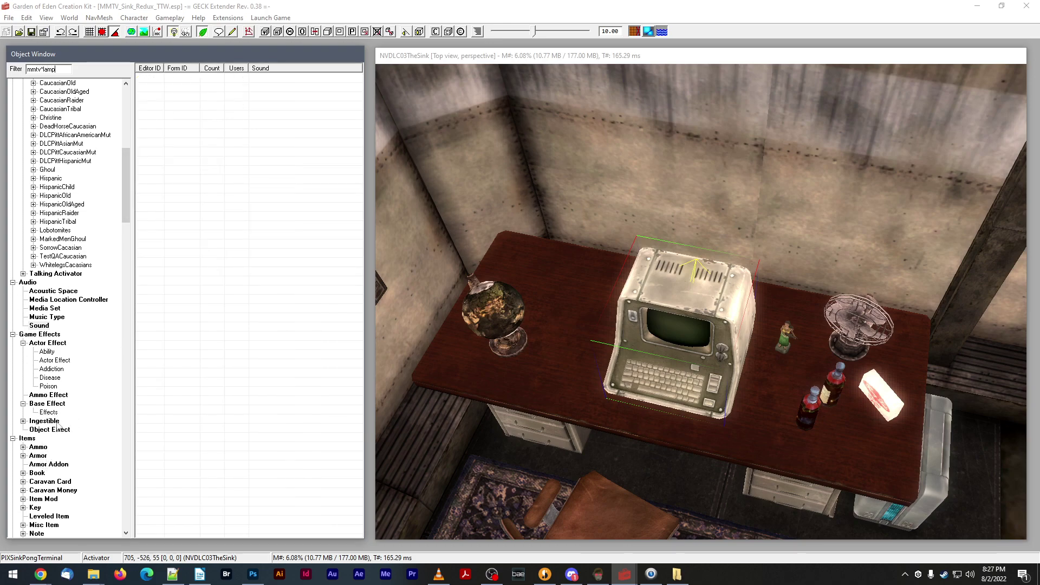
pyautogui.scroll(-15, 65, 425)
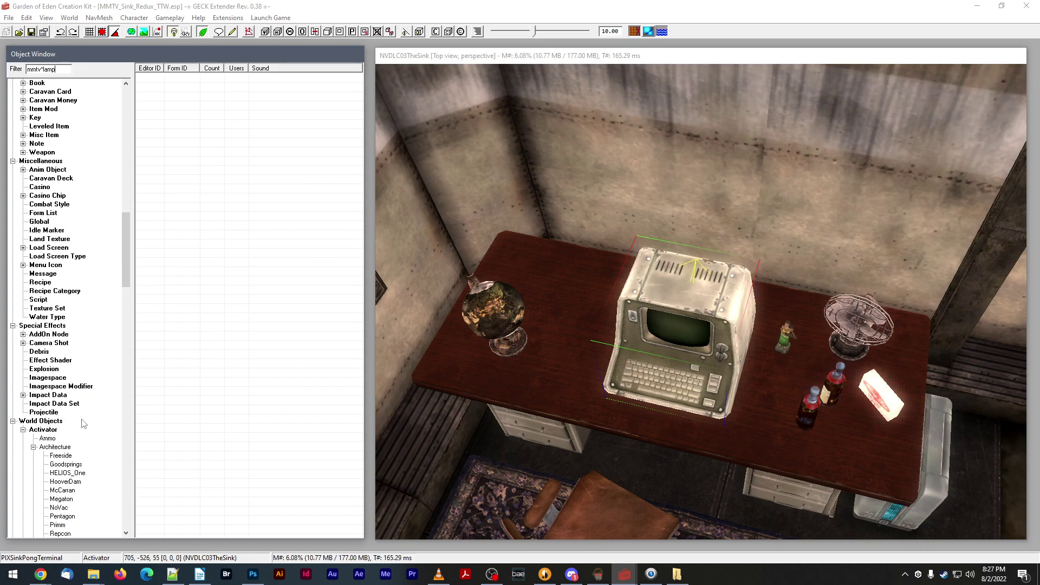
pyautogui.scroll(2, 83, 422)
pyautogui.scroll(11, 46, 380)
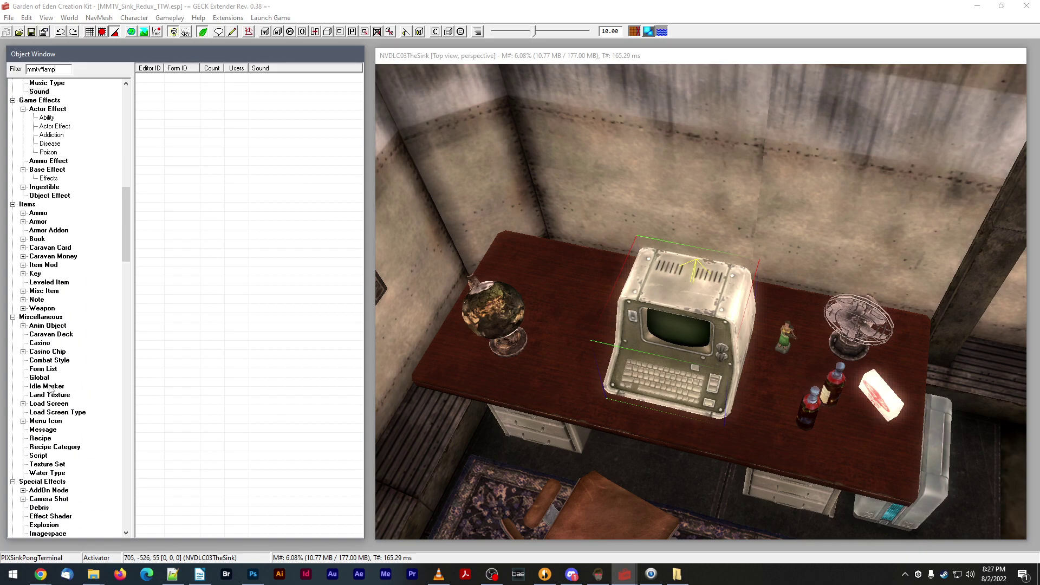
pyautogui.scroll(-10, 53, 381)
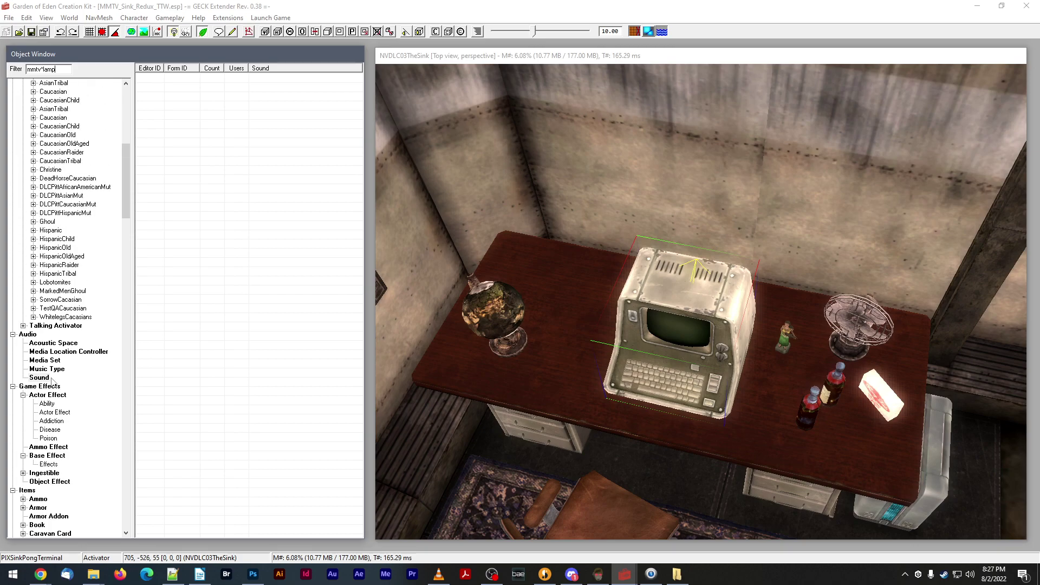
pyautogui.scroll(-5, 52, 377)
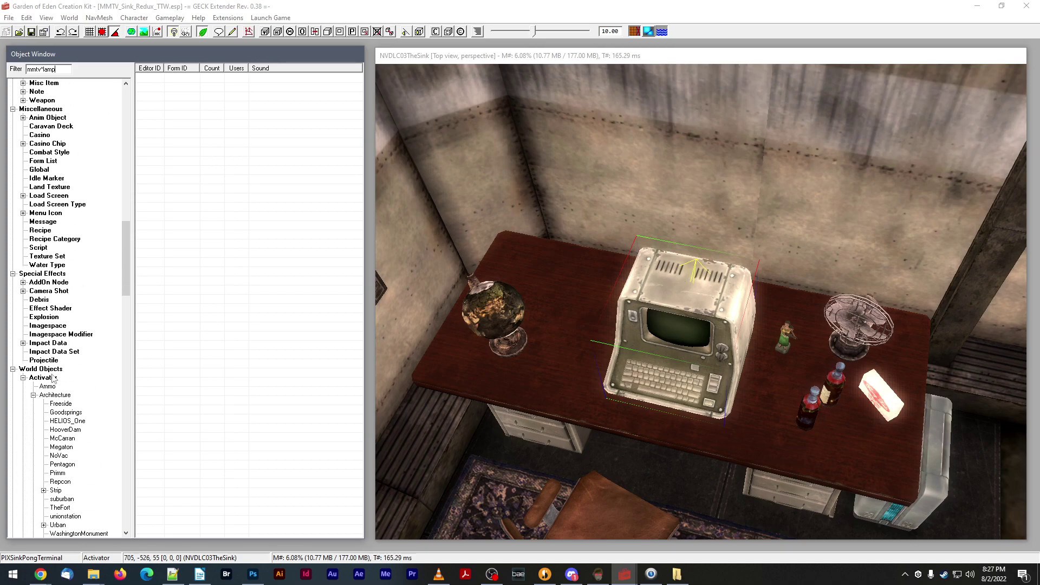
pyautogui.click(50, 377)
# - Place MMTVSinkDeskLamp01 on the terminal desk between the globe and the terminal, rotated to -135 degrees about Z
pyautogui.moveTo(169, 78); pyautogui.dragTo(553, 239)
pyautogui.moveTo(554, 240); pyautogui.dragTo(592, 221, button='right')
pyautogui.moveTo(592, 221); pyautogui.dragTo(620, 331, button='middle')
pyautogui.moveTo(620, 331); pyautogui.dragTo(552, 253)
pyautogui.moveTo(551, 253)
pyautogui.mouseDown(button='middle')
pyautogui.moveTo(549, 235)
pyautogui.moveTo(556, 247)
pyautogui.mouseUp(button='middle')
pyautogui.moveTo(574, 374); pyautogui.dragTo(605, 321)
pyautogui.click(601, 307)
pyautogui.moveTo(600, 327); pyautogui.dragTo(603, 327, button='right')
pyautogui.moveTo(604, 327)
pyautogui.mouseDown(button='middle')
pyautogui.moveTo(590, 295)
pyautogui.moveTo(601, 316)
pyautogui.mouseUp(button='middle')
pyautogui.scroll(2, 599, 301)
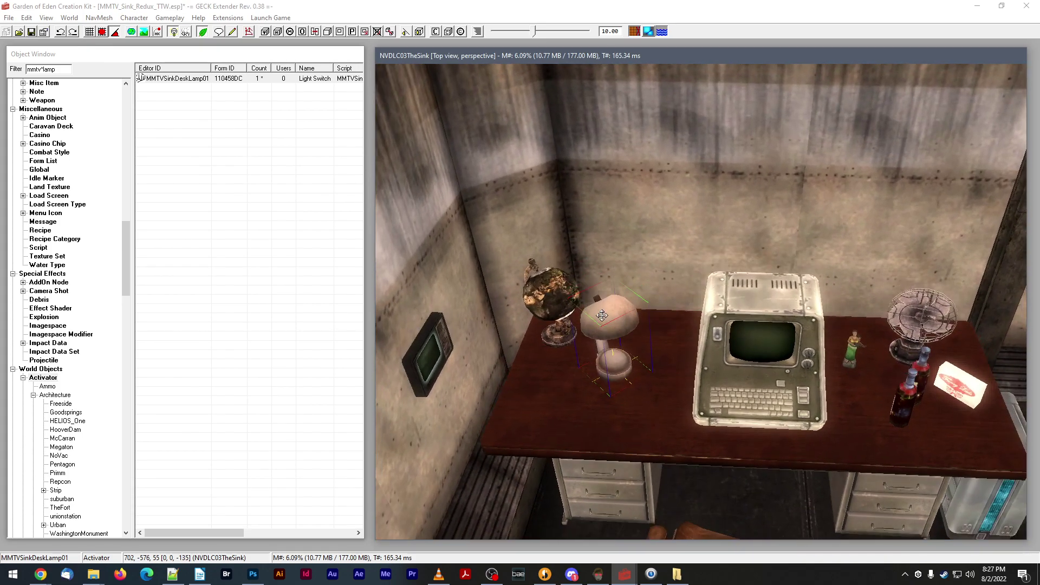
# - Move the school globe slightly farther back toward the desk's corner and save the plugin
pyautogui.click(540, 274)
pyautogui.moveTo(540, 274)
pyautogui.mouseDown()
pyautogui.moveTo(632, 274)
pyautogui.moveTo(543, 265)
pyautogui.mouseUp()
pyautogui.click(607, 308)
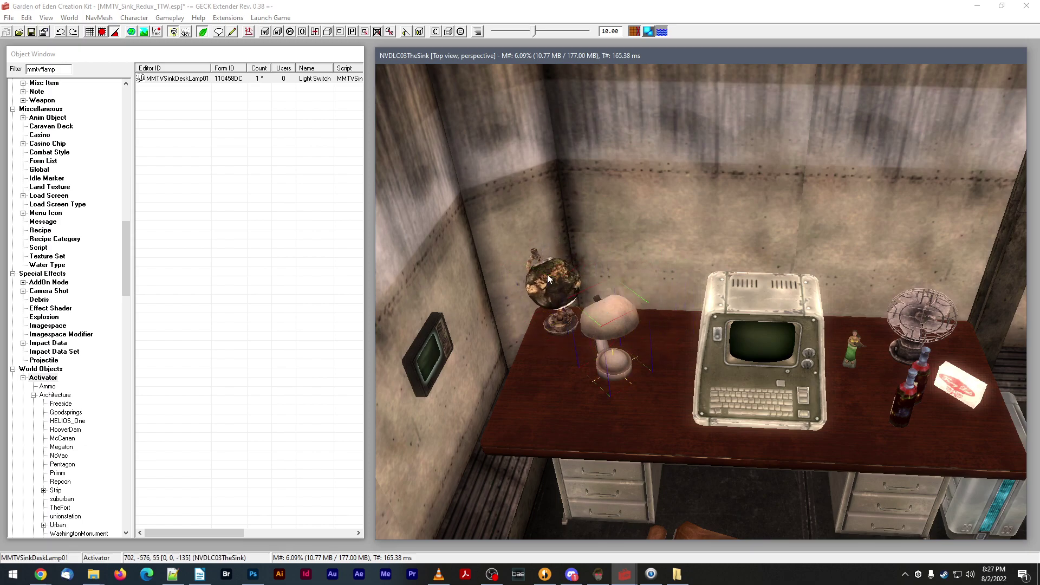
pyautogui.click(32, 32)
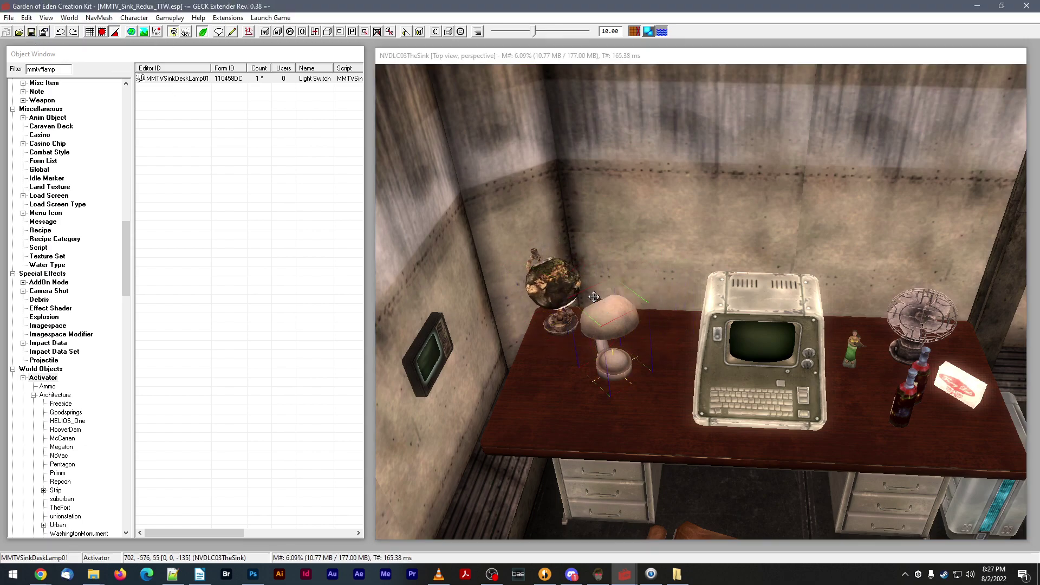
# - Nudge the desk lamp on the desk to about X 702, Y -577
pyautogui.moveTo(600, 303); pyautogui.dragTo(578, 306, button='middle')
pyautogui.scroll(2, 605, 303)
pyautogui.moveTo(578, 306); pyautogui.dragTo(574, 308)
pyautogui.moveTo(574, 309); pyautogui.dragTo(571, 303, button='middle')
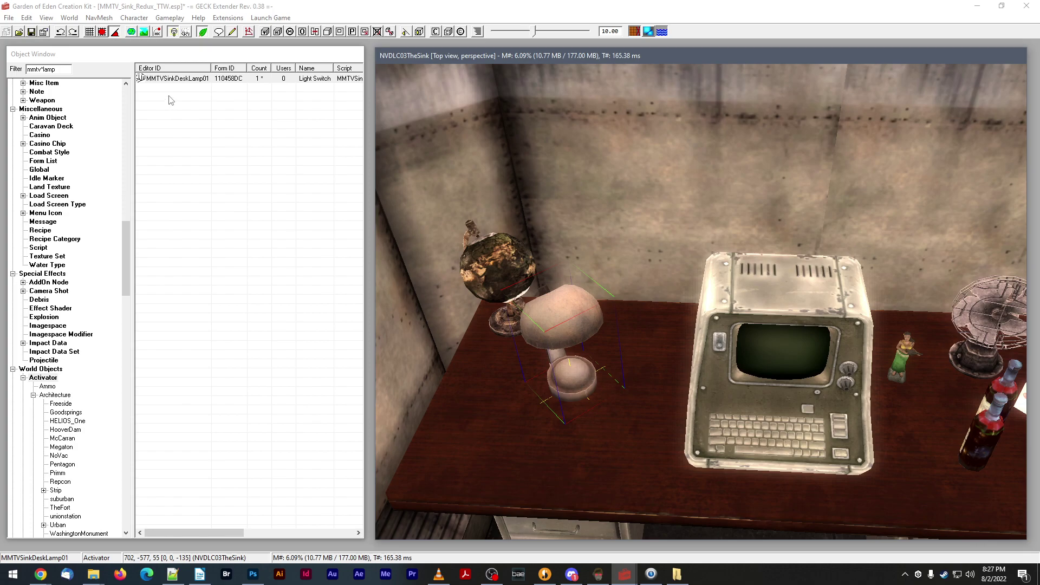
# - Search the Light objects for "warm" and place an OfficeLightFillWarm light near the desk lamp
pyautogui.click(62, 68)
pyautogui.write('warm')
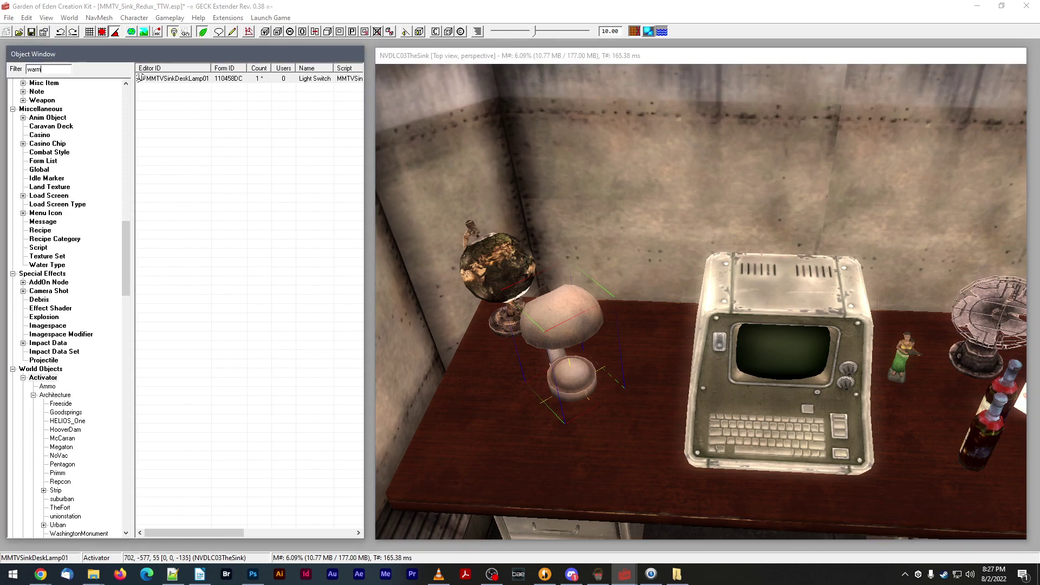
pyautogui.scroll(-18, 73, 325)
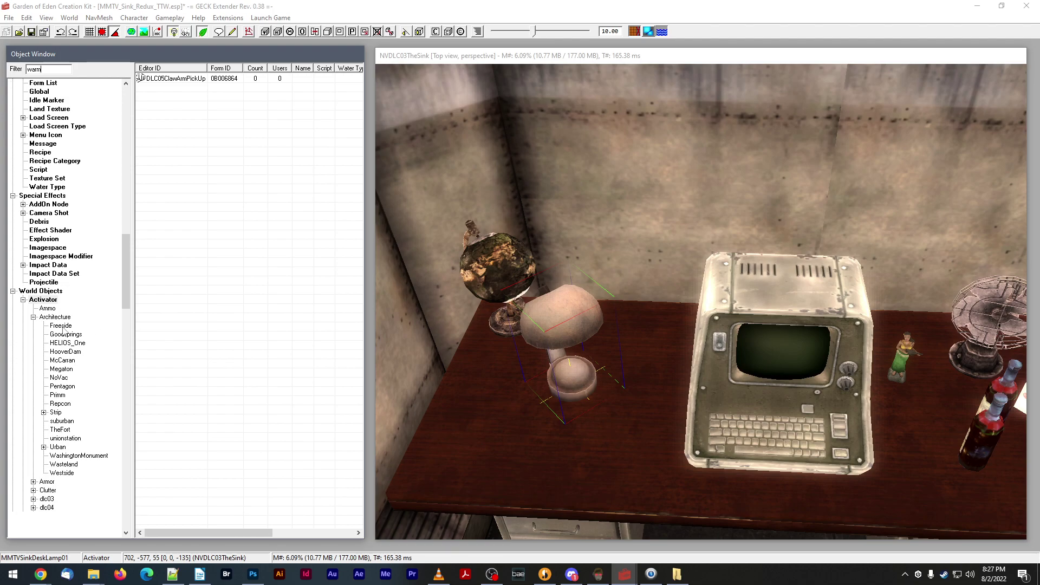
pyautogui.scroll(-3, 54, 358)
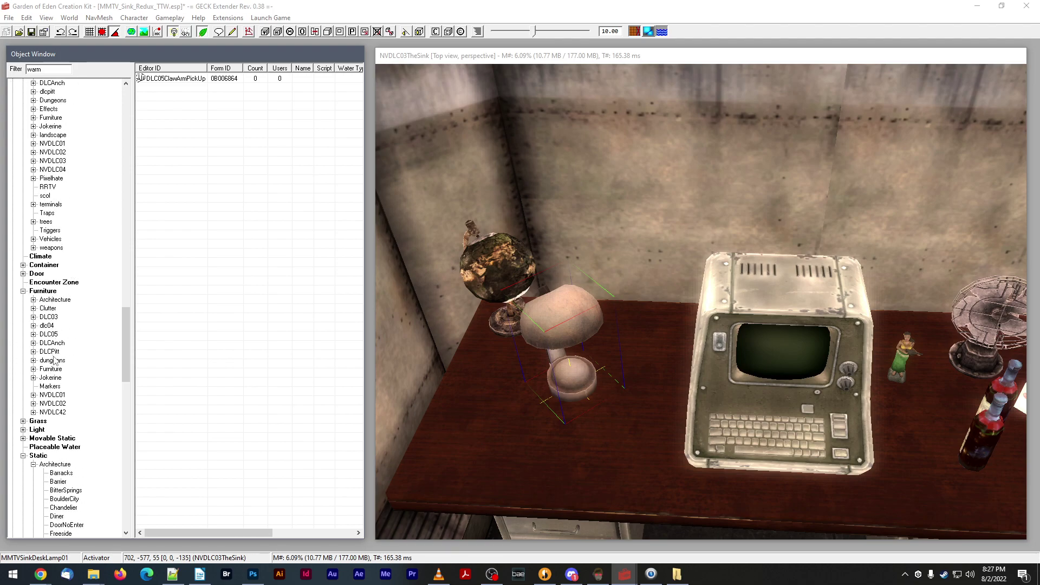
pyautogui.click(37, 403)
pyautogui.scroll(-20, 196, 303)
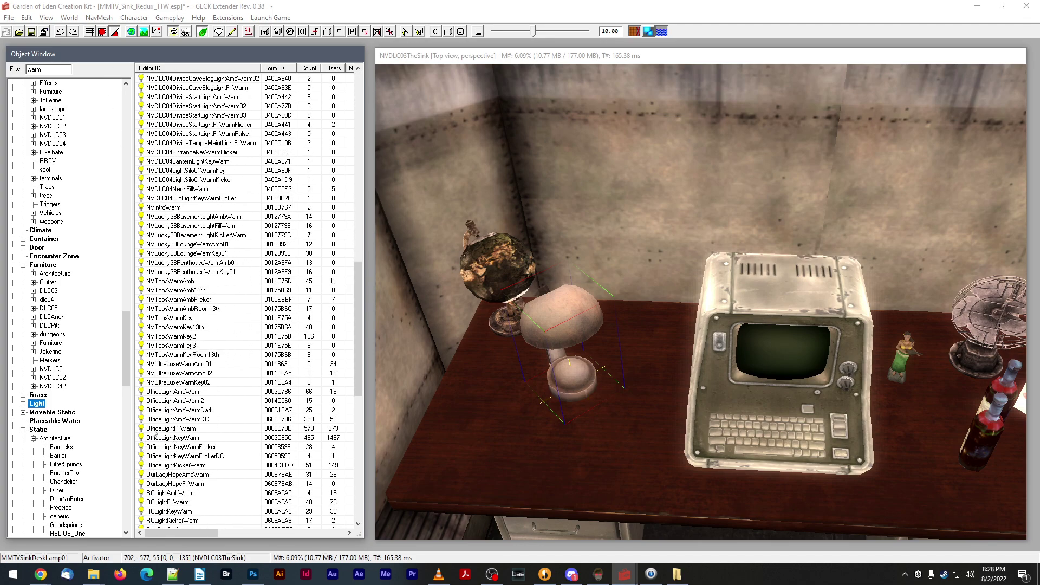
pyautogui.moveTo(154, 430); pyautogui.dragTo(577, 286)
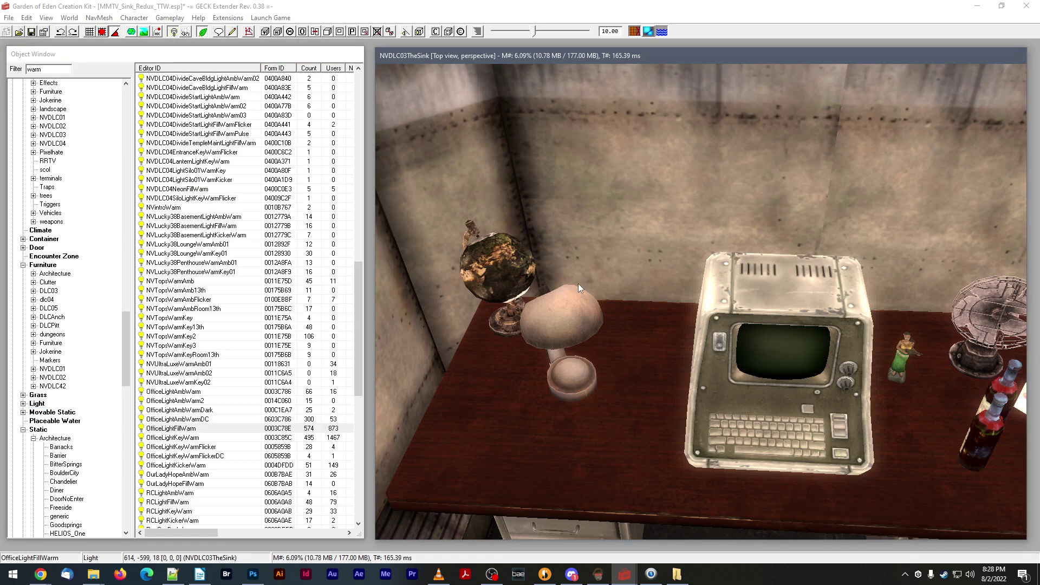
# - Show the markers in the cell and remove the newly placed OfficeLightFillWarm light from the desk area
pyautogui.press('m')
pyautogui.scroll(-5, 578, 283)
pyautogui.keyDown('shift'); pyautogui.moveTo(583, 285); pyautogui.dragTo(620, 299, button='middle'); pyautogui.keyUp('shift')
pyautogui.keyDown('shift'); pyautogui.moveTo(717, 431); pyautogui.dragTo(727, 435, button='middle'); pyautogui.keyUp('shift')
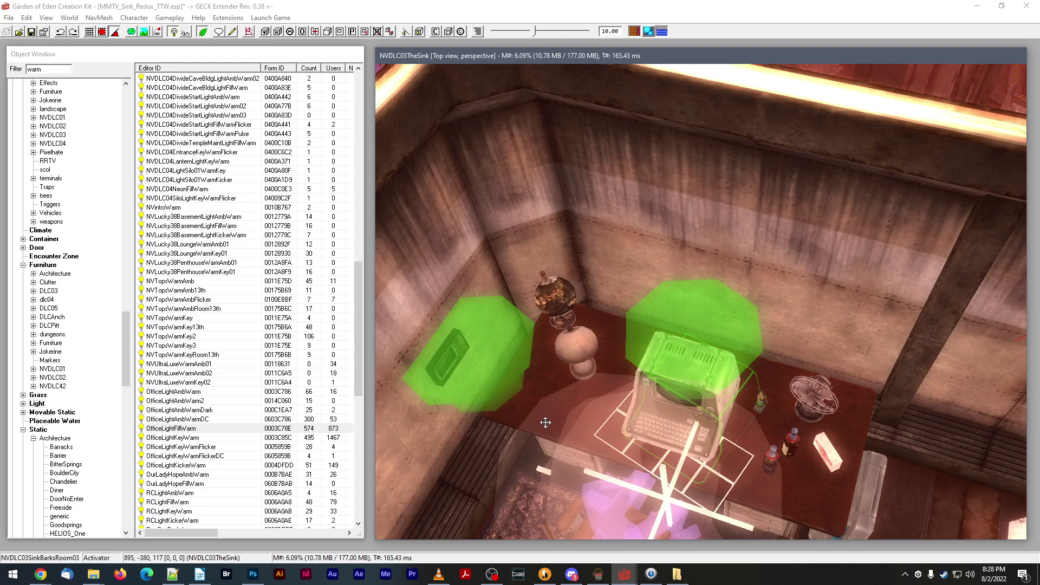
pyautogui.keyDown('shift'); pyautogui.moveTo(545, 423); pyautogui.dragTo(566, 396, button='middle'); pyautogui.keyUp('shift')
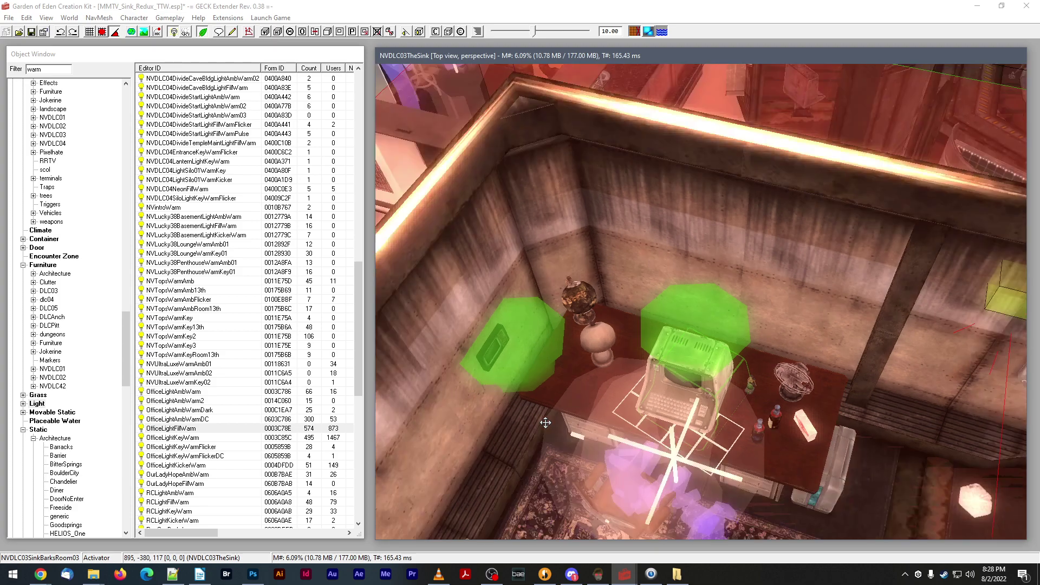
pyautogui.click(573, 394)
pyautogui.keyDown('shift'); pyautogui.moveTo(573, 394); pyautogui.dragTo(553, 365, button='middle'); pyautogui.keyUp('shift')
# - Move the desk lamp from the terminal desk across the room to above the end table beside the sofa
pyautogui.click(611, 397)
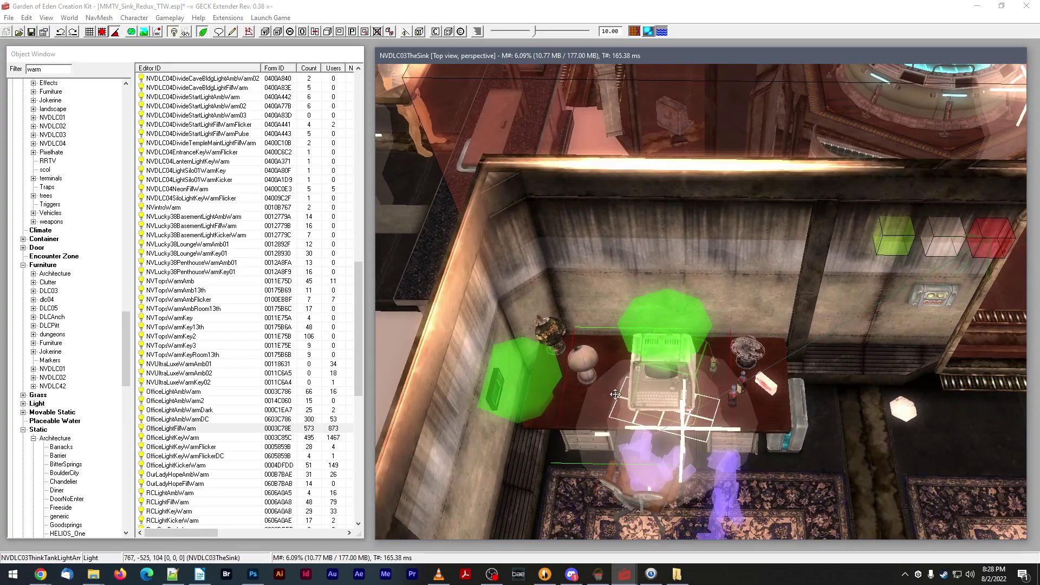
pyautogui.keyDown('shift'); pyautogui.moveTo(610, 397); pyautogui.dragTo(630, 409, button='middle'); pyautogui.keyUp('shift')
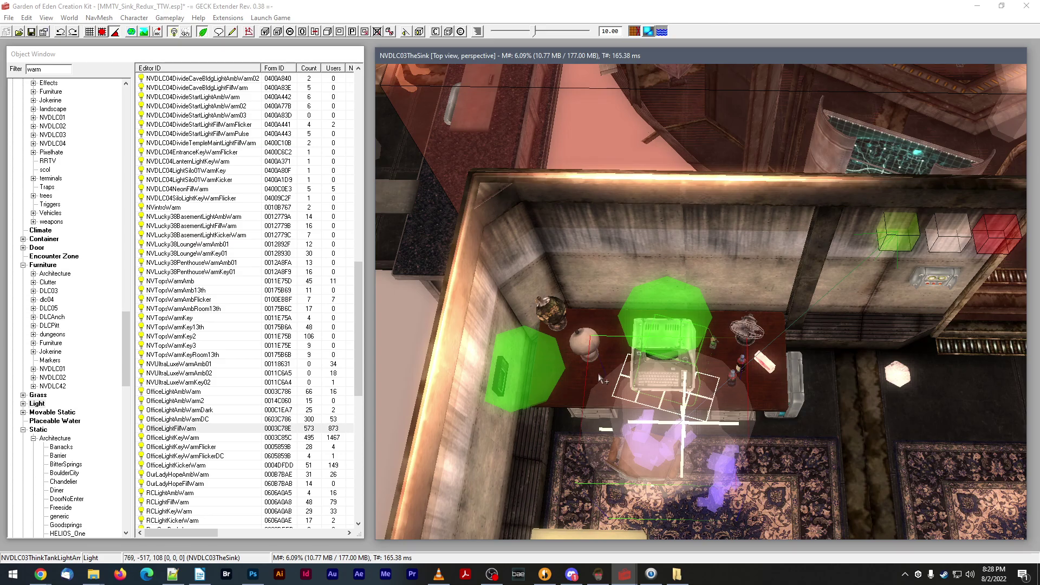
pyautogui.scroll(6, 598, 373)
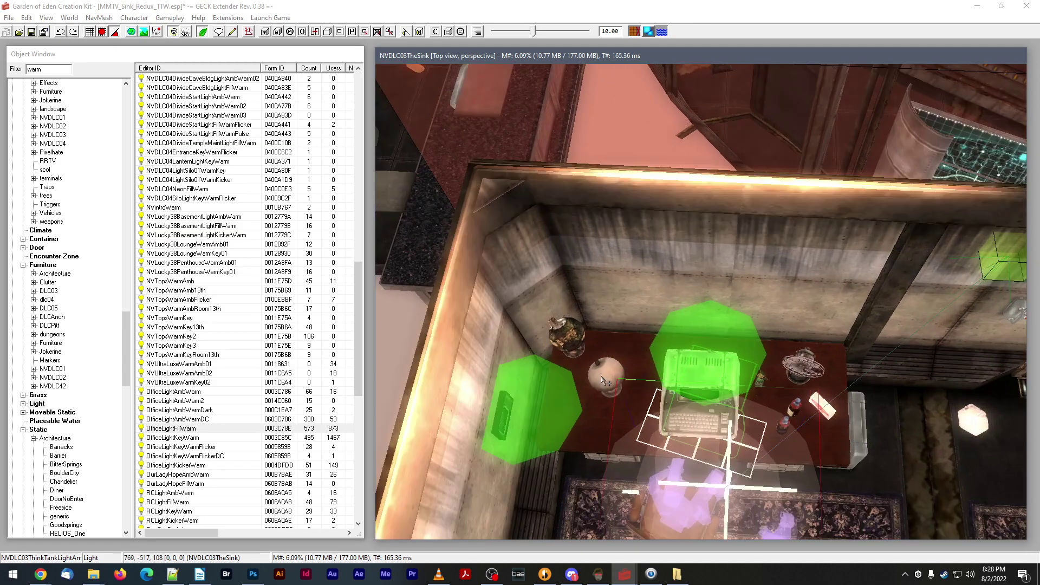
pyautogui.scroll(-5, 601, 376)
pyautogui.moveTo(600, 368); pyautogui.dragTo(583, 285, button='middle')
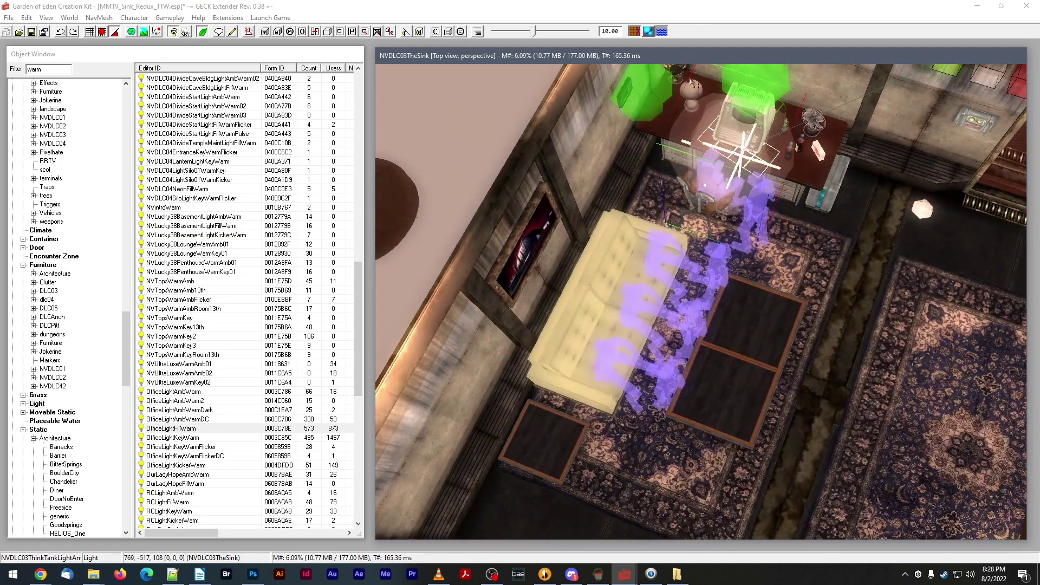
pyautogui.click(691, 81)
pyautogui.keyDown('shift'); pyautogui.moveTo(691, 81); pyautogui.dragTo(685, 96, button='middle'); pyautogui.keyUp('shift')
pyautogui.moveTo(635, 88); pyautogui.dragTo(603, 536)
pyautogui.keyDown('shift'); pyautogui.moveTo(604, 536); pyautogui.dragTo(558, 415, button='middle'); pyautogui.keyUp('shift')
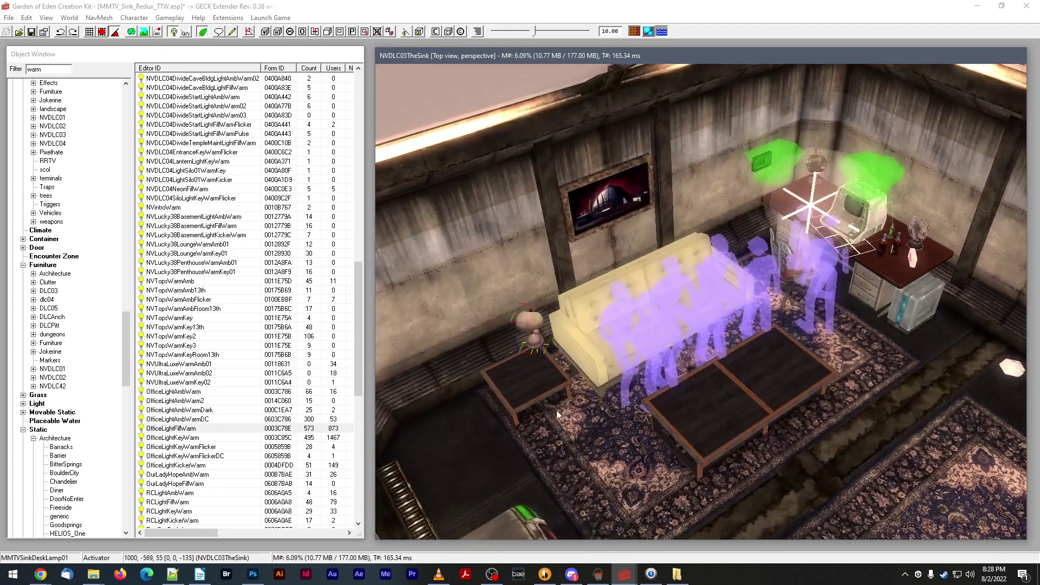
# - Set the desk lamp on the end table at about X 1020, Y -583, Z 23 and place an OfficeLightFillWarm light above it
pyautogui.scroll(5, 558, 414)
pyautogui.moveTo(606, 370); pyautogui.dragTo(616, 370, button='right')
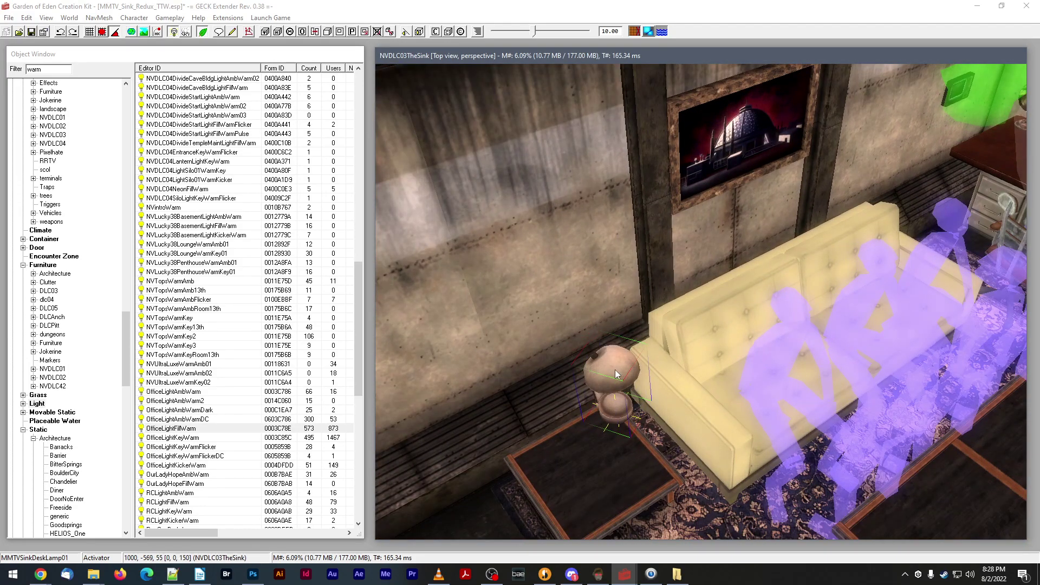
pyautogui.moveTo(615, 369); pyautogui.dragTo(572, 422)
pyautogui.moveTo(571, 421)
pyautogui.keyDown('shift'); pyautogui.mouseDown(button='middle')
pyautogui.moveTo(557, 402)
pyautogui.moveTo(562, 418)
pyautogui.mouseUp(button='middle'); pyautogui.keyUp('shift')
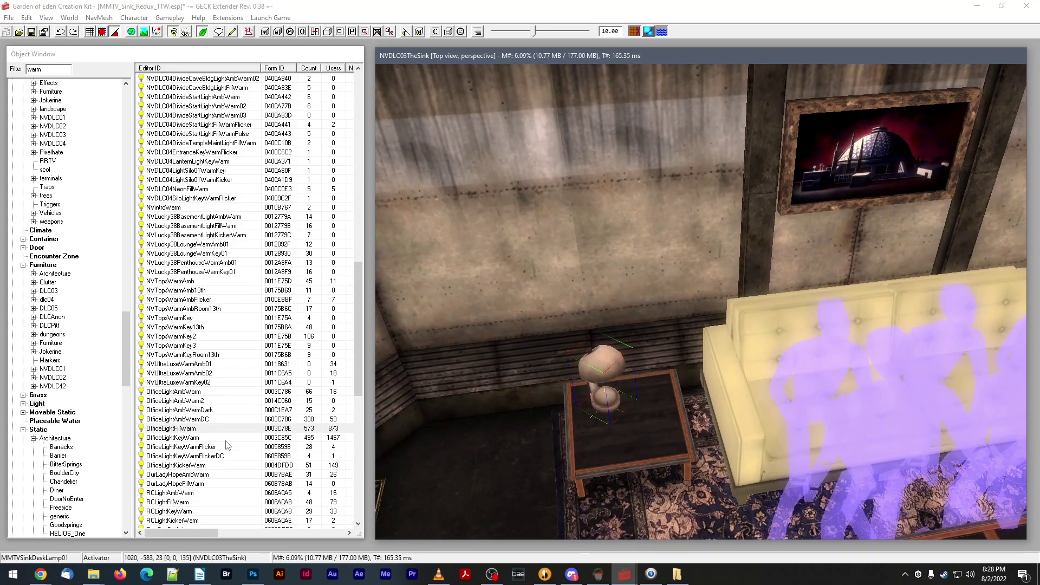
pyautogui.moveTo(187, 429); pyautogui.dragTo(637, 321)
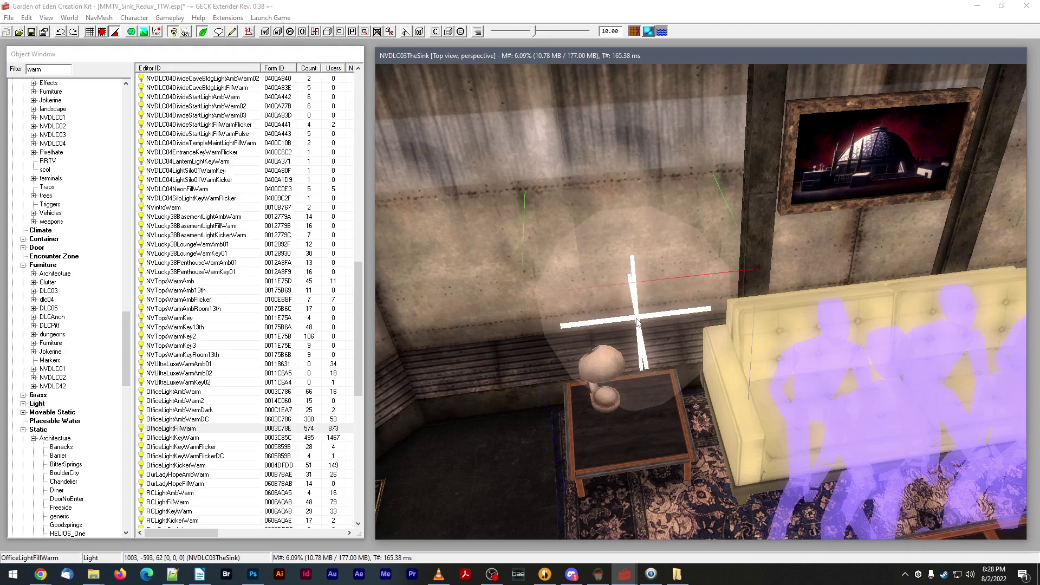
pyautogui.doubleClick(595, 349)
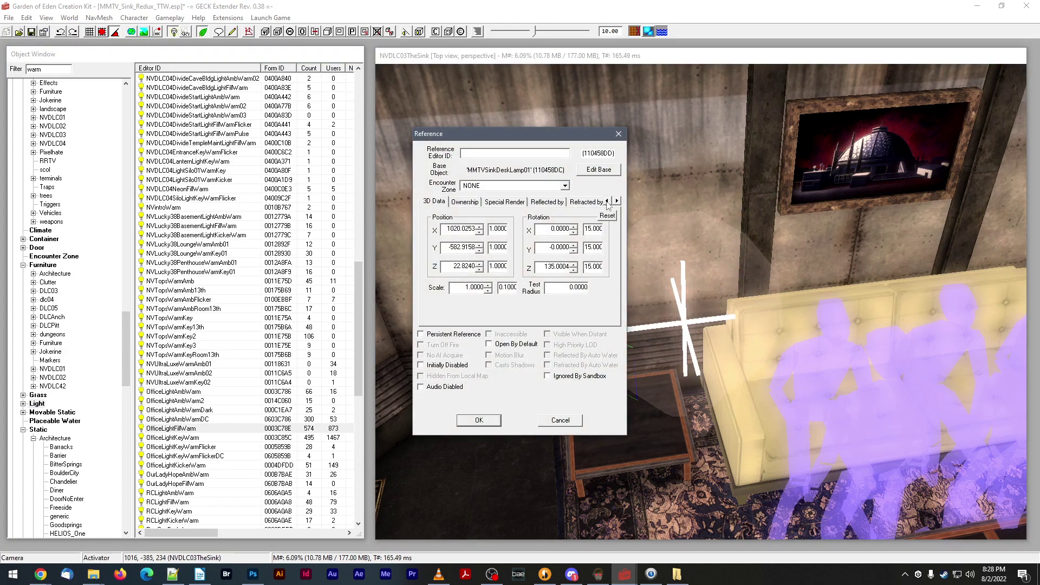
pyautogui.click(617, 202)
pyautogui.click(617, 202)
pyautogui.click(616, 201)
pyautogui.click(617, 201)
pyautogui.click(507, 203)
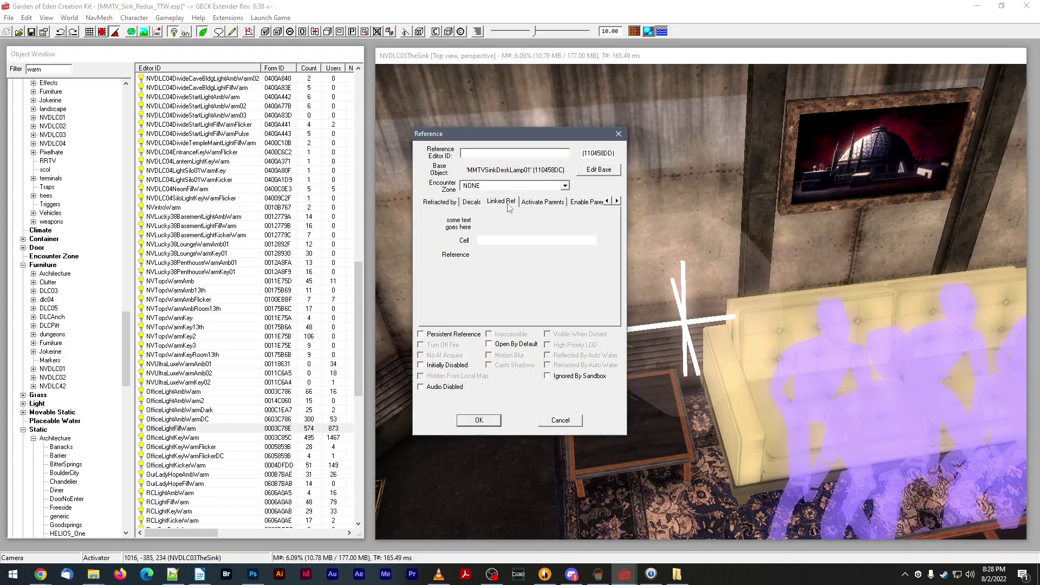
pyautogui.click(515, 225)
pyautogui.doubleClick(653, 248)
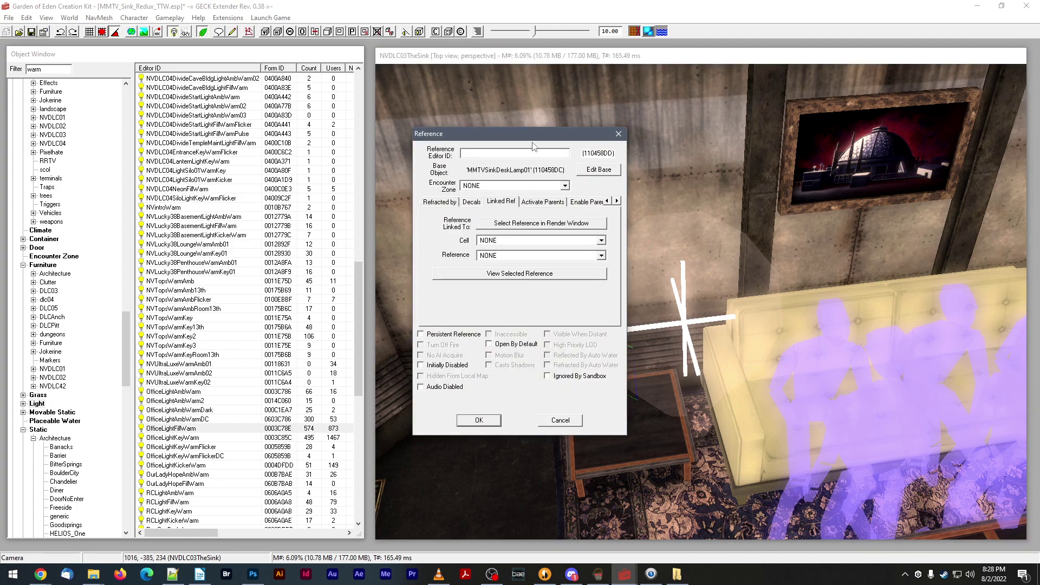
pyautogui.moveTo(532, 139); pyautogui.dragTo(434, 136)
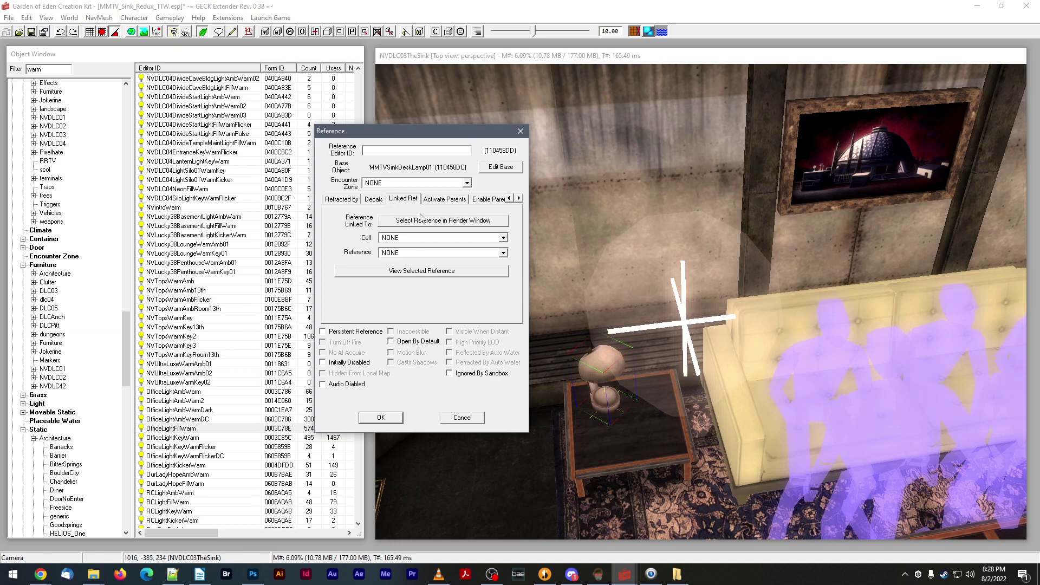
pyautogui.click(462, 417)
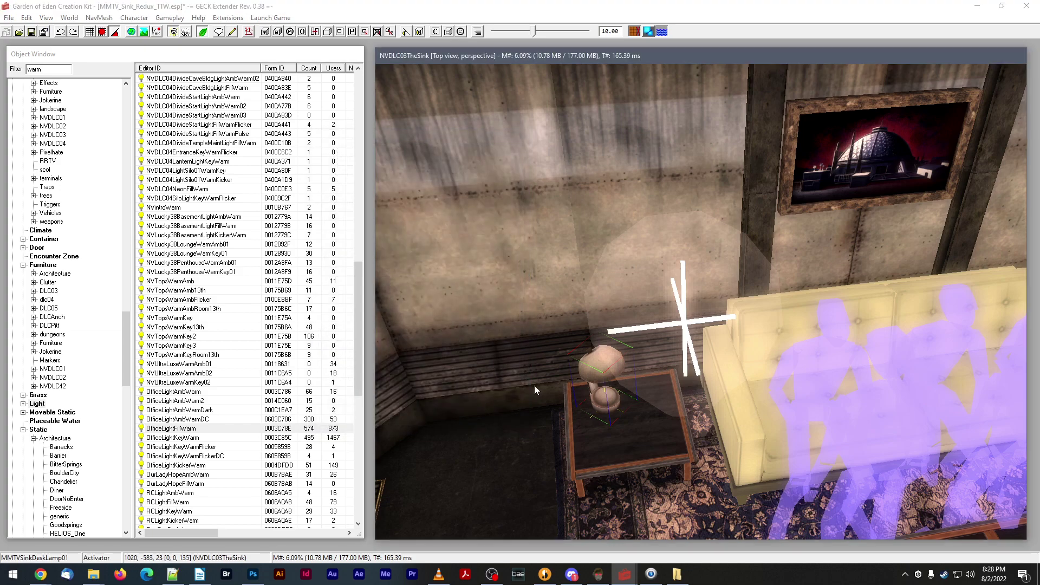
pyautogui.doubleClick(606, 353)
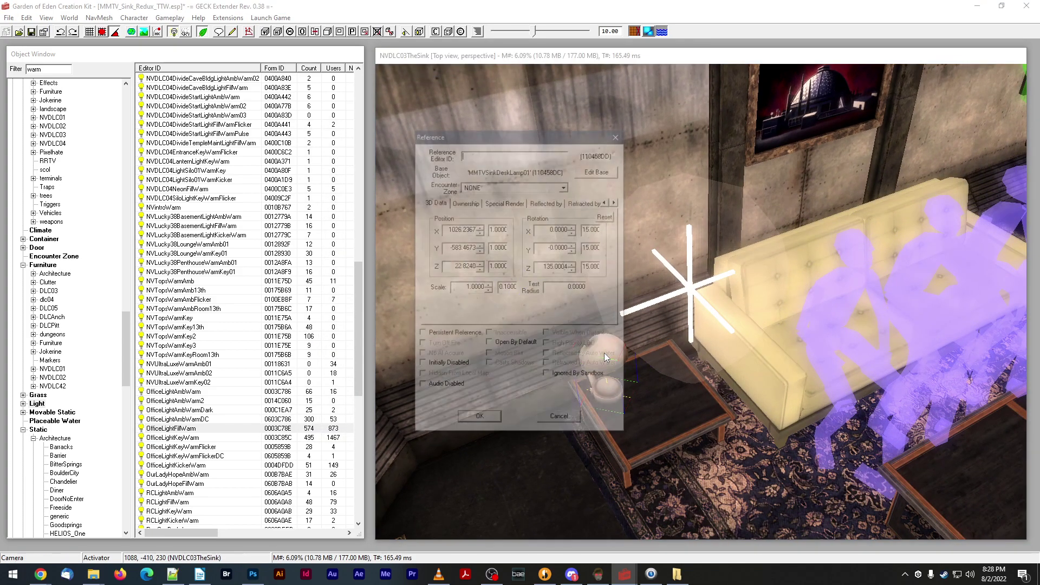
pyautogui.click(617, 202)
pyautogui.doubleClick(616, 201)
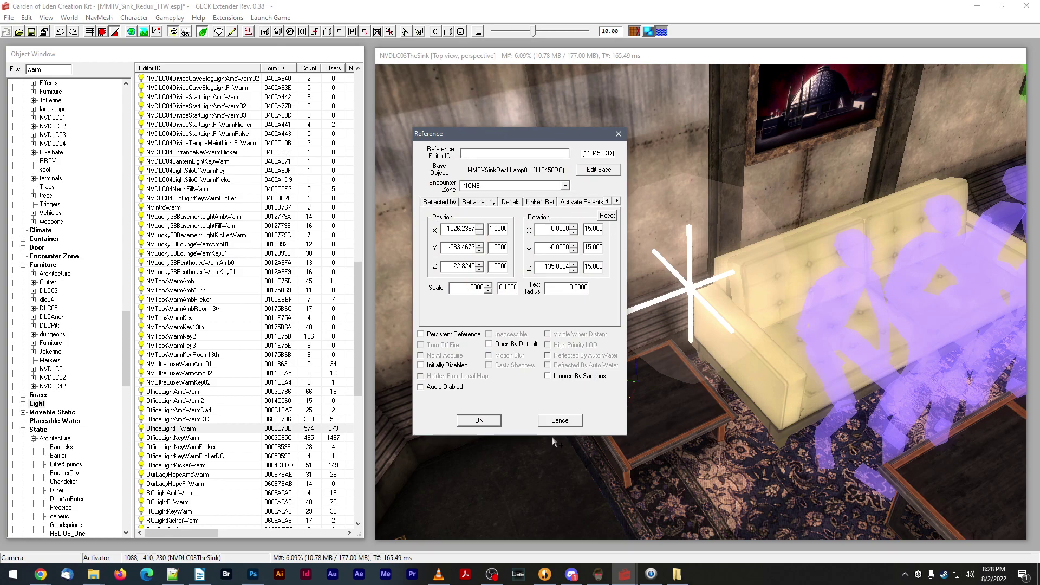
pyautogui.click(557, 422)
pyautogui.doubleClick(672, 237)
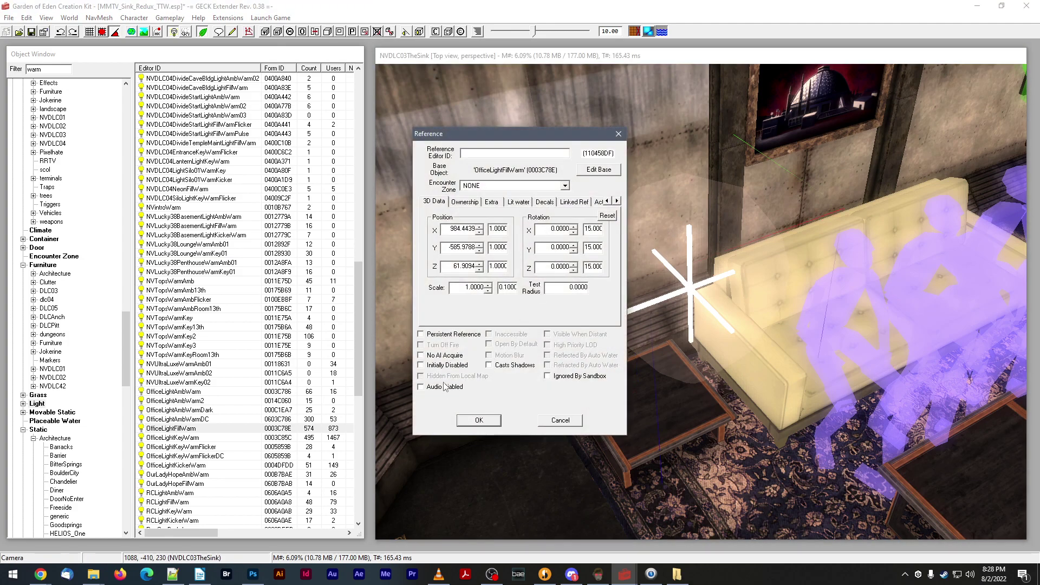
pyautogui.click(560, 420)
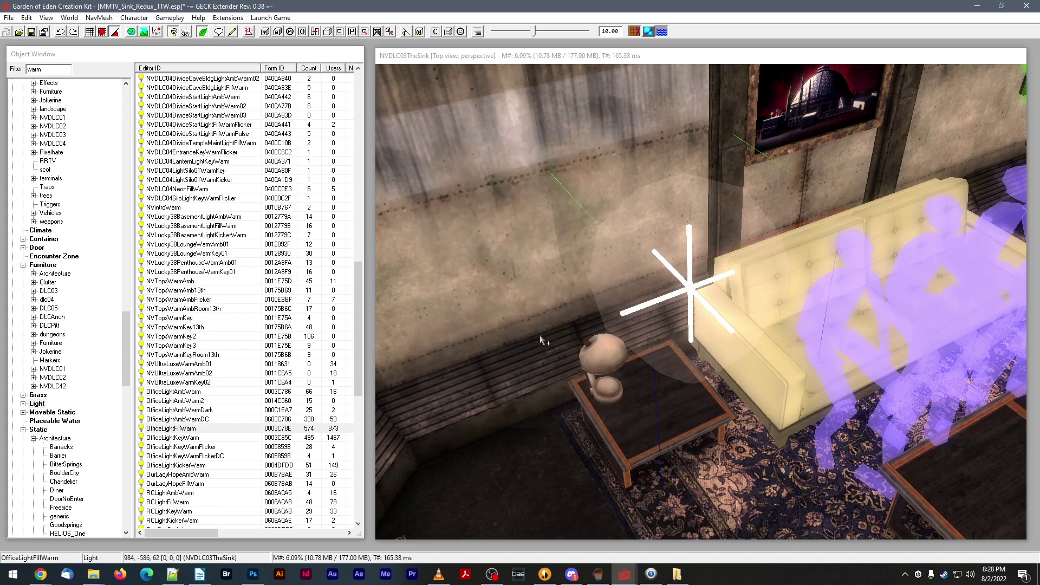
# - Set the desk lamp's linked reference to the OfficeLightFillWarm light above it in NVDLC03TheSink
pyautogui.doubleClick(600, 348)
pyautogui.doubleClick(616, 202)
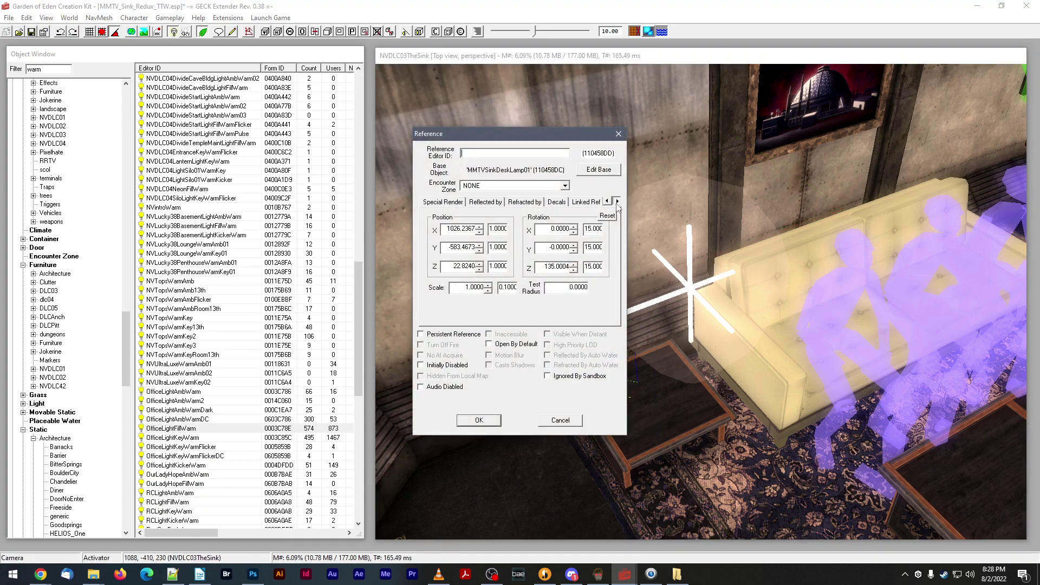
pyautogui.doubleClick(616, 201)
pyautogui.click(501, 202)
pyautogui.click(518, 225)
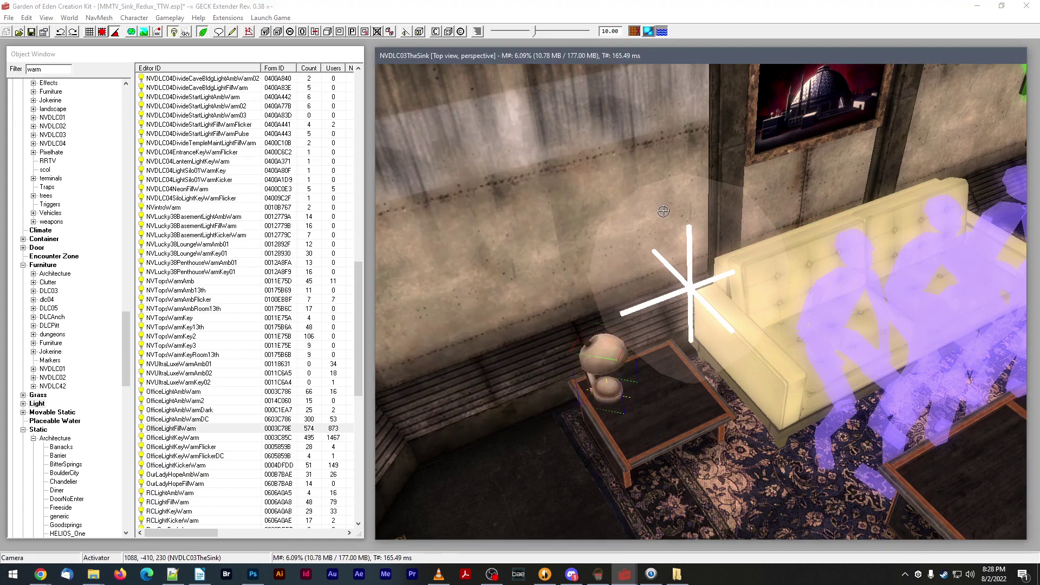
pyautogui.doubleClick(663, 211)
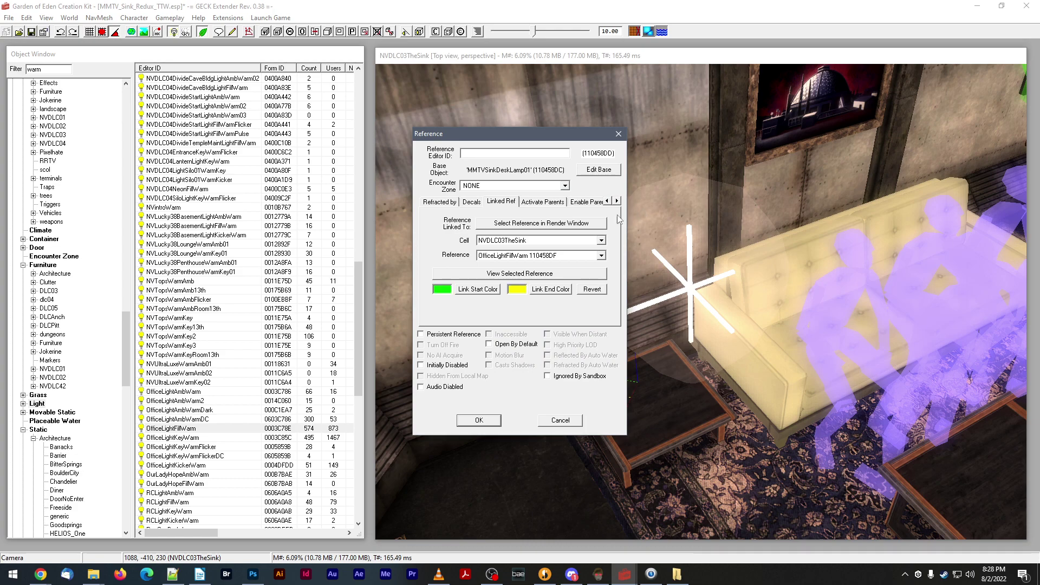
pyautogui.click(479, 420)
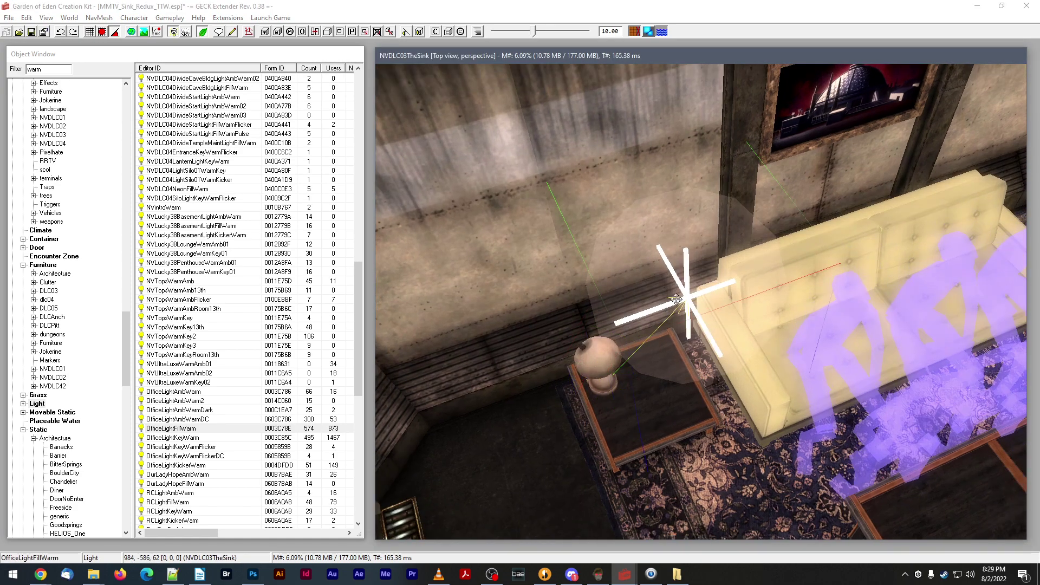
# - Reposition the warm light over the desk lamp at about X 1016, Y -570, Z 82, with the lighting preview switched
pyautogui.moveTo(676, 299); pyautogui.dragTo(635, 336)
pyautogui.press('a')
pyautogui.keyDown('shift'); pyautogui.moveTo(635, 336); pyautogui.dragTo(626, 311, button='middle'); pyautogui.keyUp('shift')
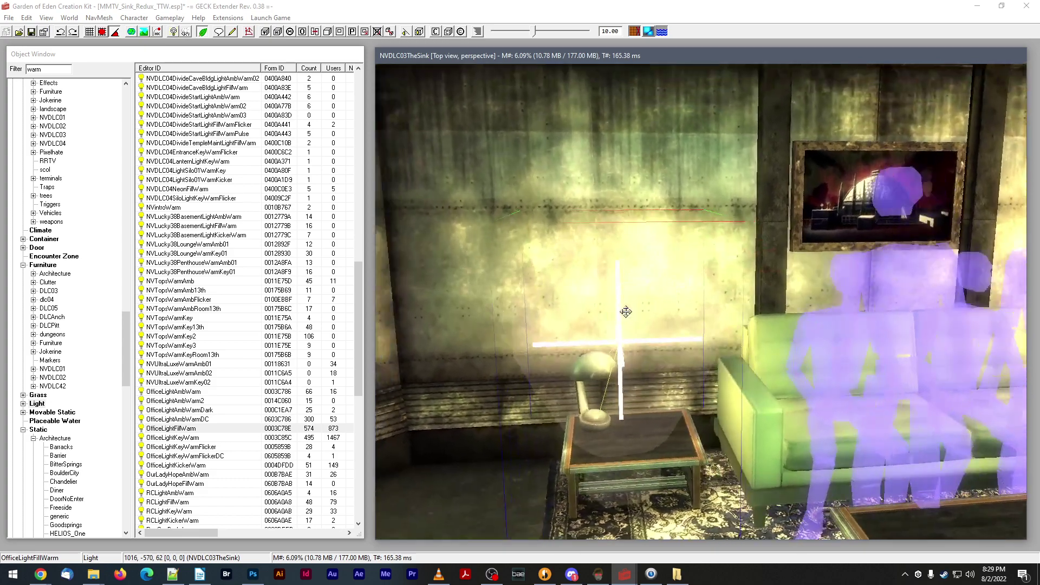
pyautogui.moveTo(618, 334); pyautogui.dragTo(617, 293)
pyautogui.keyDown('shift'); pyautogui.moveTo(618, 293); pyautogui.dragTo(633, 326, button='middle'); pyautogui.keyUp('shift')
# - Set the radius of the OfficeLightFillWarm light above the desk lamp to 150
pyautogui.doubleClick(632, 326)
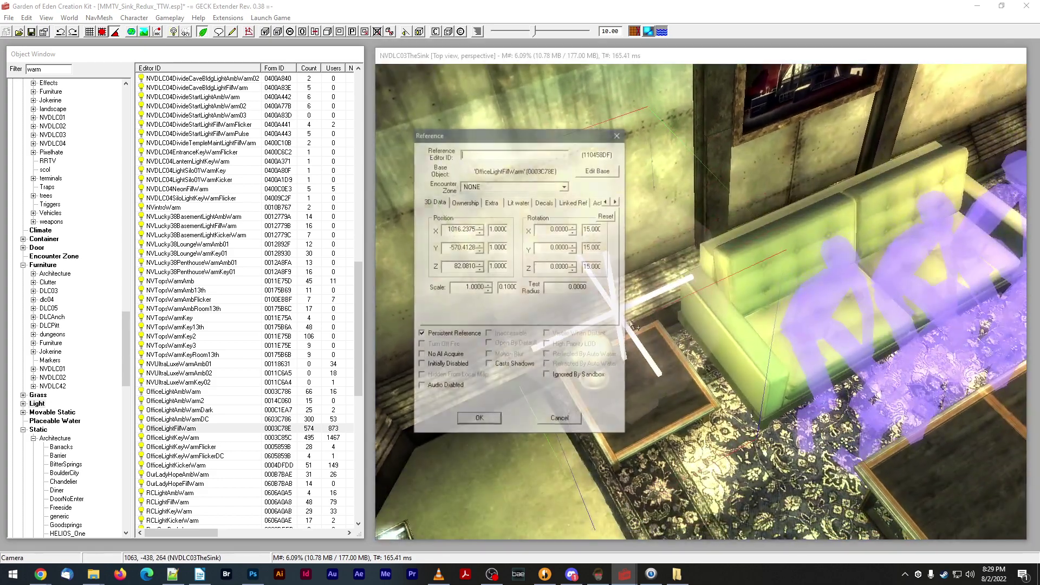
pyautogui.click(491, 202)
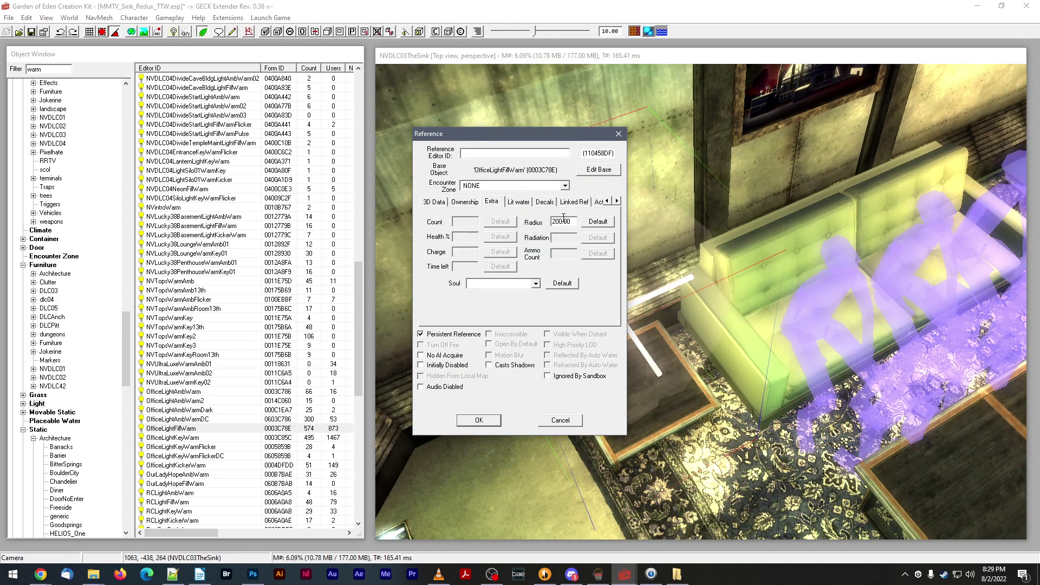
pyautogui.doubleClick(563, 219)
pyautogui.write('150')
pyautogui.press('Return')
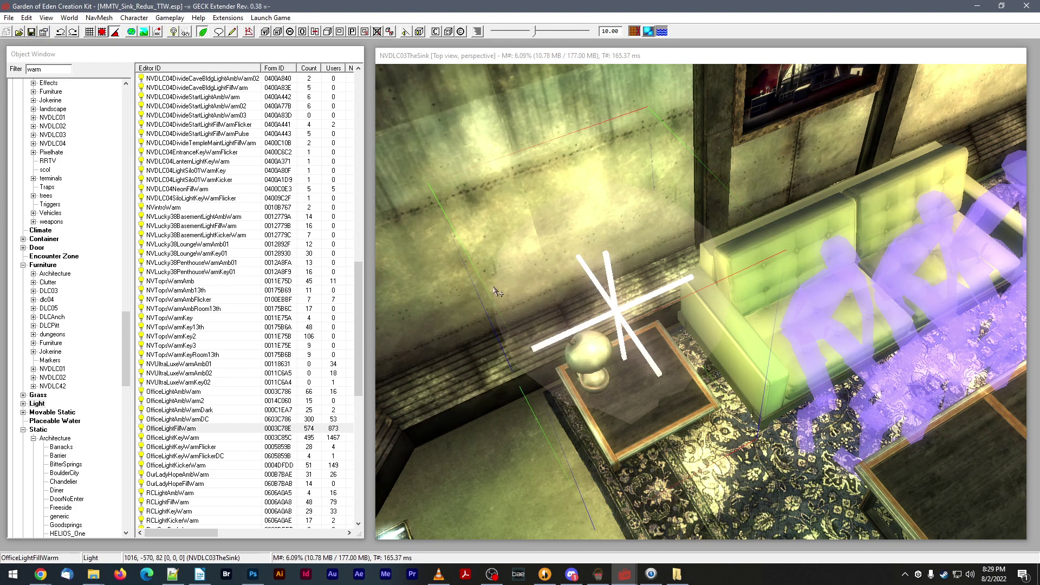
pyautogui.scroll(-1, 542, 292)
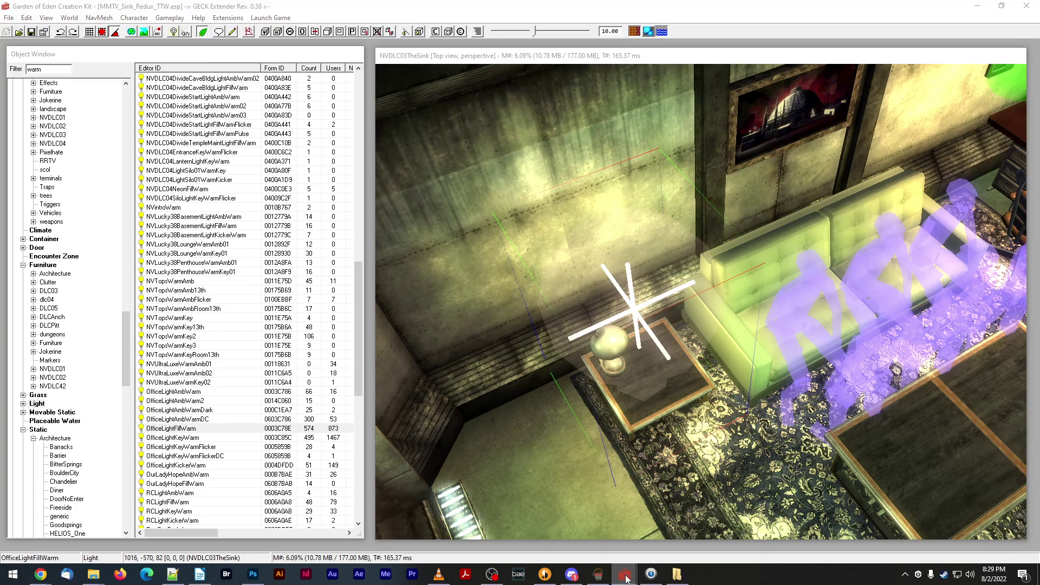
# - Switch to Mod Organizer, unlock it, and run the Tale of Two Wastelands executable
pyautogui.click(598, 575)
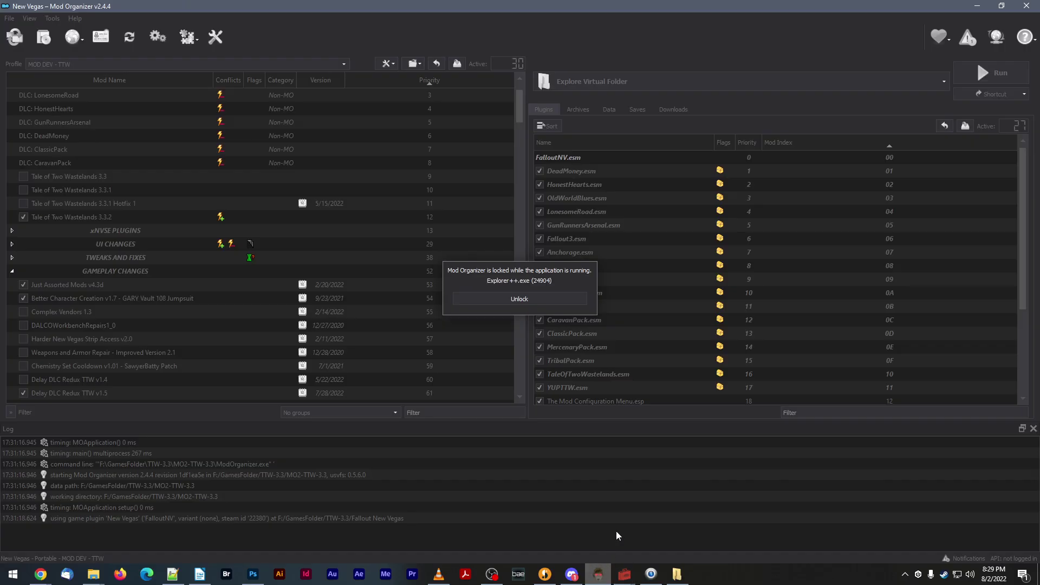
pyautogui.click(649, 574)
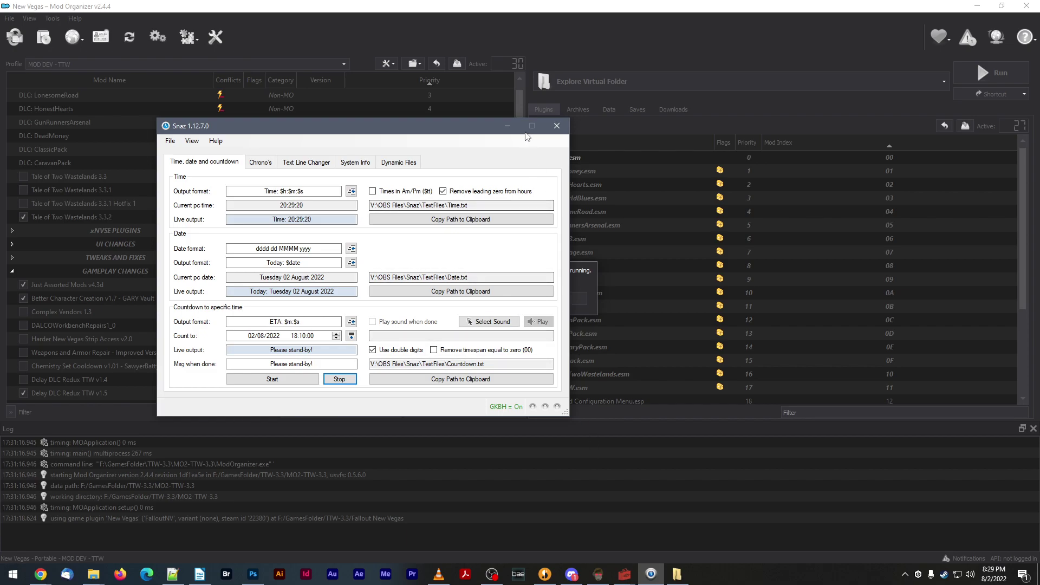
pyautogui.click(507, 126)
pyautogui.click(596, 578)
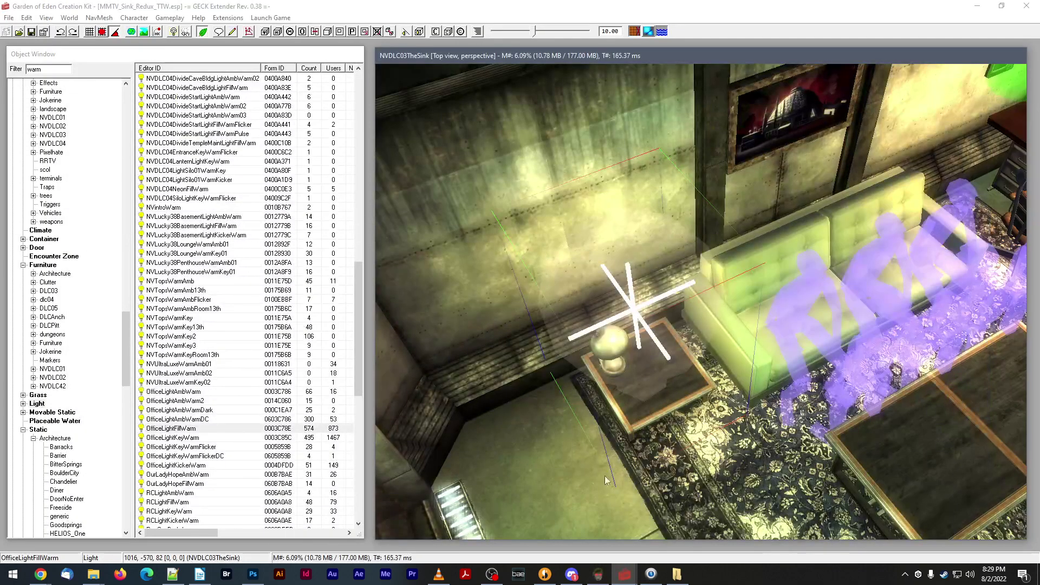
pyautogui.click(595, 579)
pyautogui.click(483, 299)
pyautogui.click(596, 81)
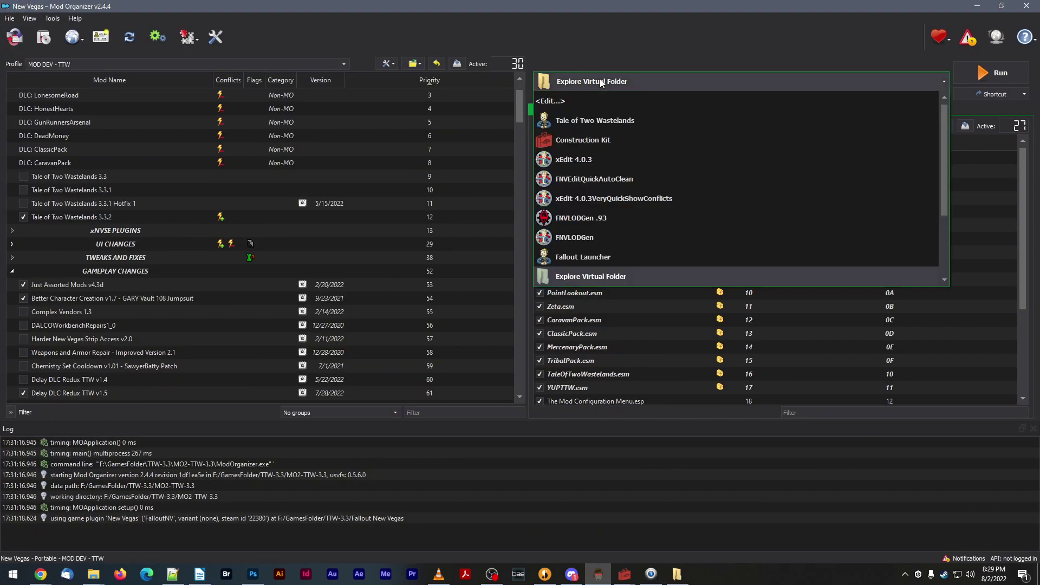
pyautogui.click(595, 120)
pyautogui.click(960, 73)
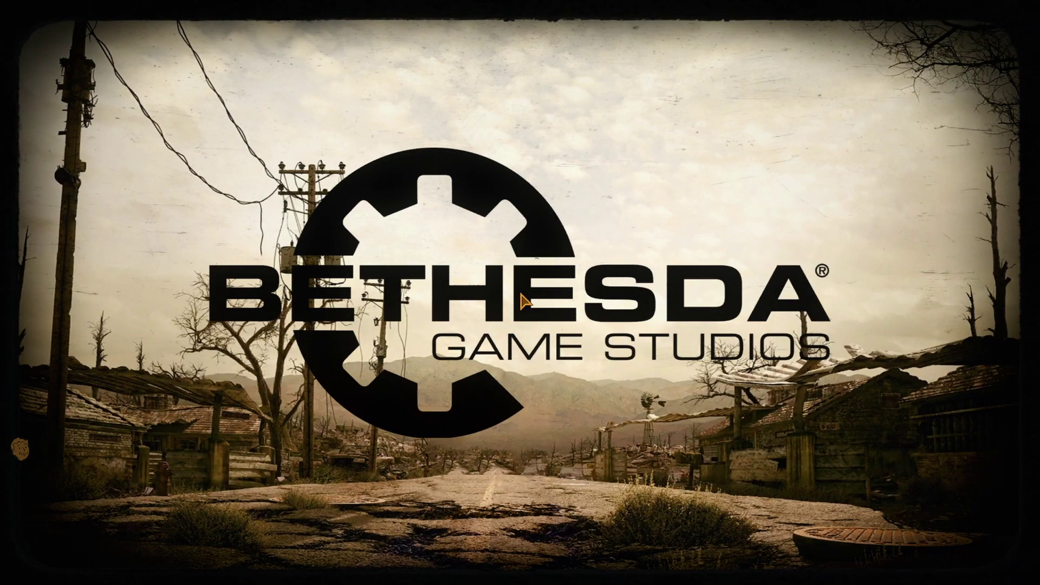
# - Load the Sink from the game's main menu with the console command coc nvdlc03thesink
pyautogui.press('`')
pyautogui.write('coc ')
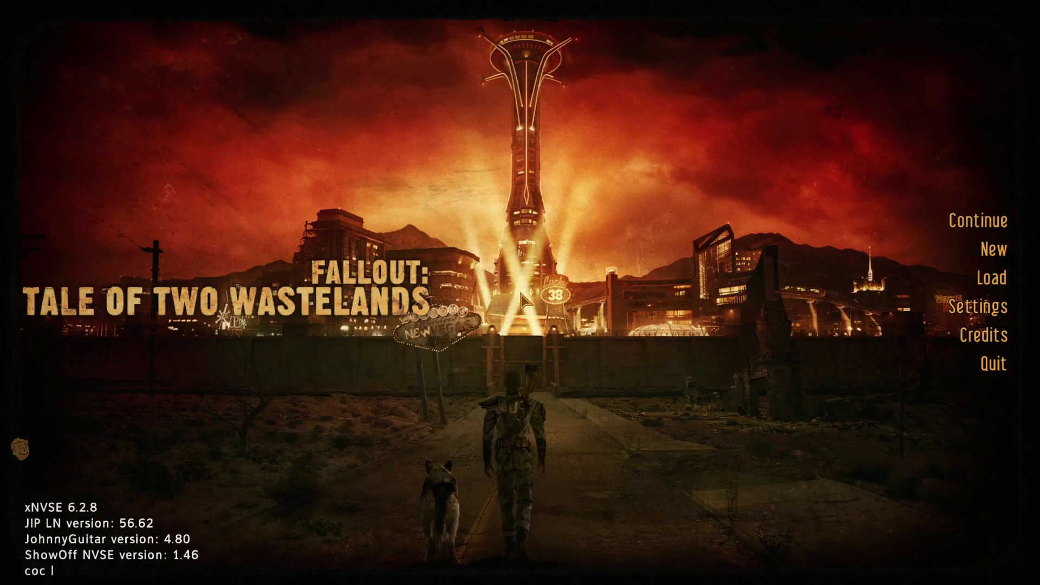
pyautogui.write('nvdlc03thesink')
pyautogui.press('Return')
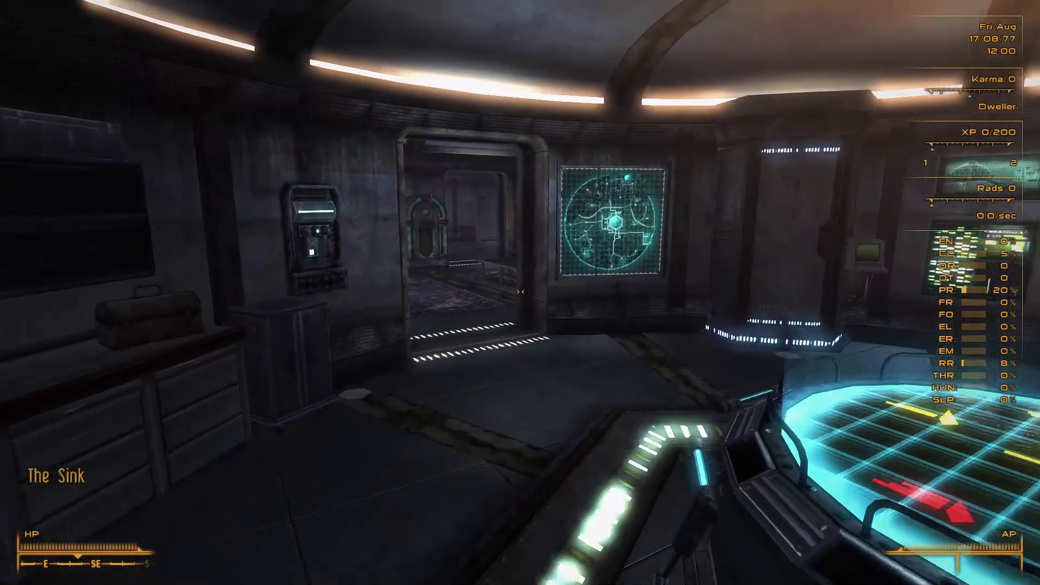
# - Walk to the desk lamp on the end table beside the sofa and aim at its light switch
pyautogui.press('w')
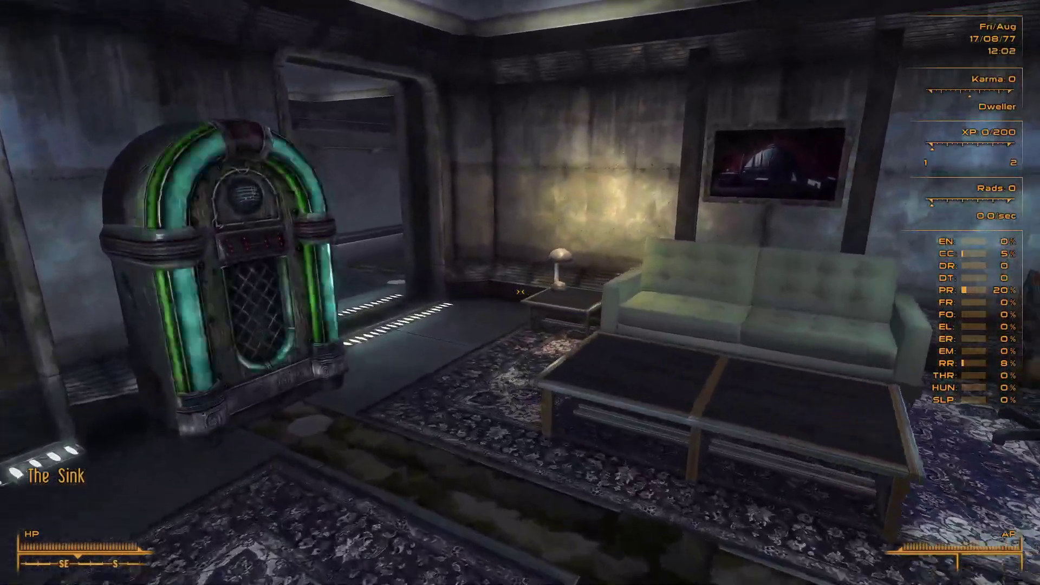
pyautogui.press('w')
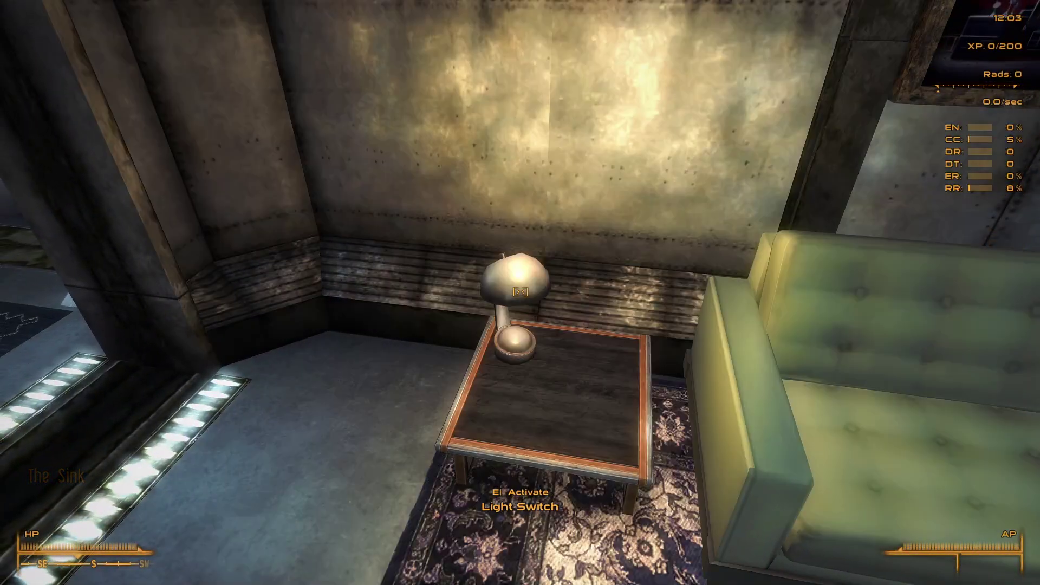
# - Switch the desk lamp beside the sofa on and off repeatedly to test its linked light
pyautogui.press('e')
pyautogui.press('e')
pyautogui.press('e')
pyautogui.press('e')
pyautogui.press('e')
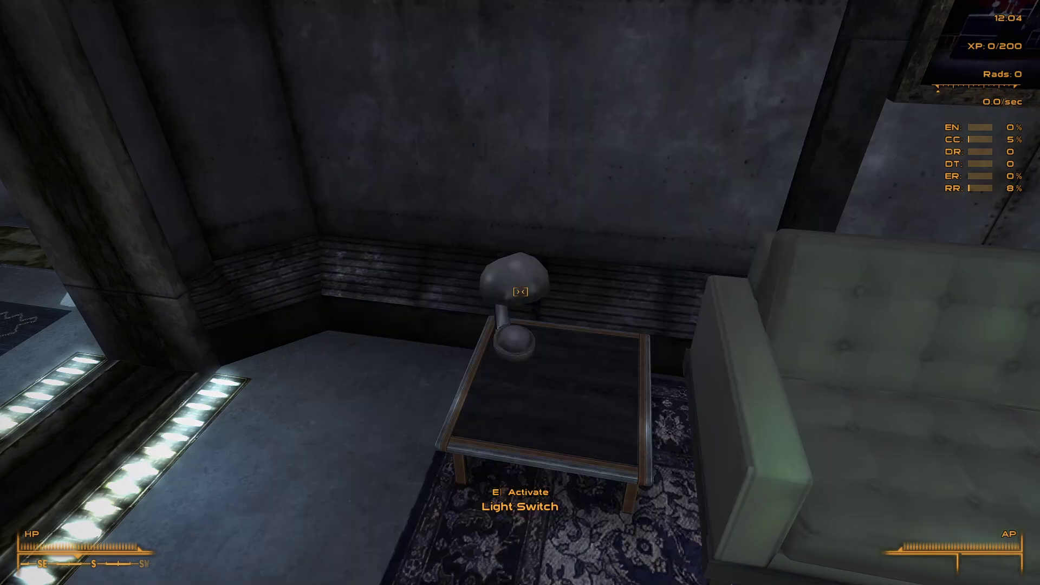
pyautogui.press('e')
pyautogui.press('e')
pyautogui.press('e')
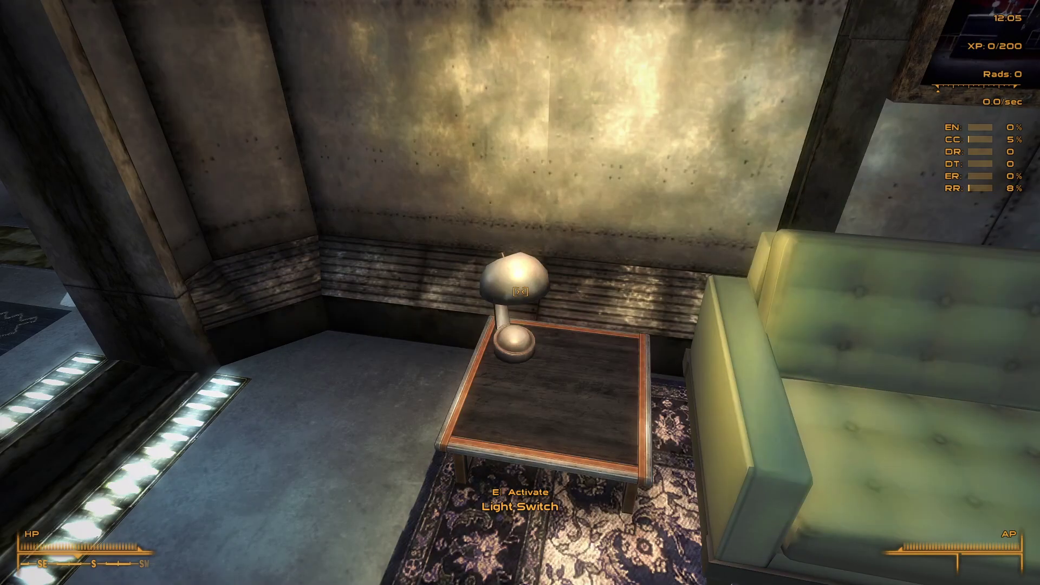
pyautogui.press('e')
pyautogui.press('e')
pyautogui.press('e')
pyautogui.press('e')
pyautogui.press('e')
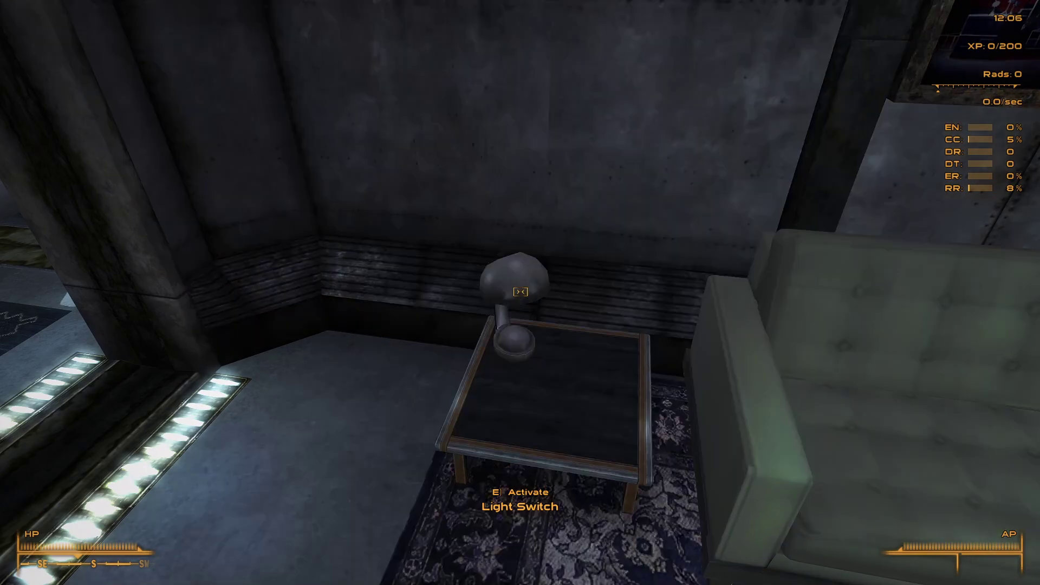
pyautogui.press('e')
pyautogui.press('e')
pyautogui.press('e')
pyautogui.press('e')
pyautogui.press('e')
pyautogui.press('e')
pyautogui.press('e')
pyautogui.press('e')
pyautogui.press('e')
pyautogui.press('e')
pyautogui.press('e')
pyautogui.press('e')
pyautogui.press('e')
pyautogui.press('e')
pyautogui.press('e')
pyautogui.press('e')
pyautogui.press('e')
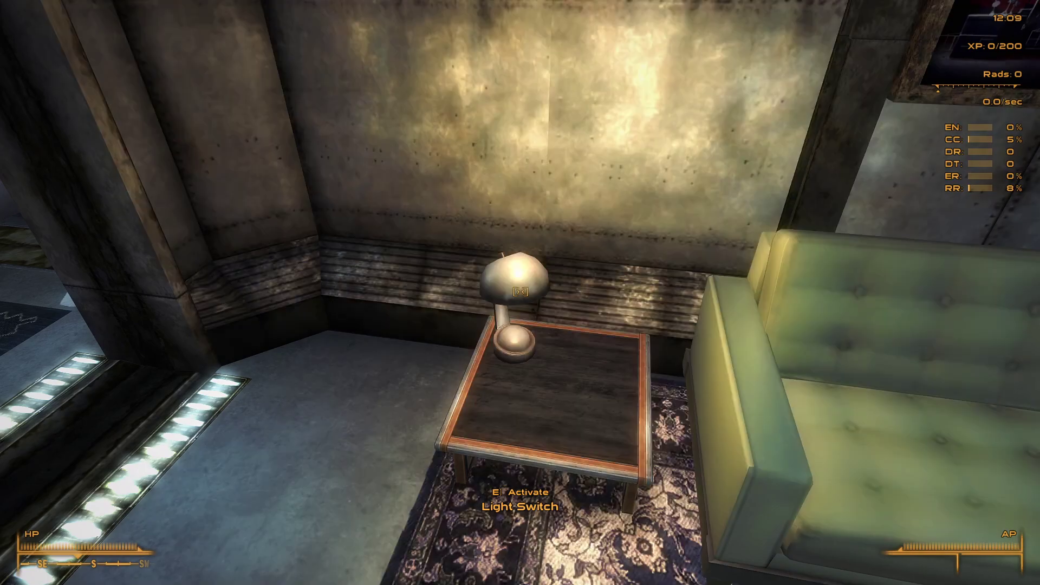
pyautogui.press('e')
pyautogui.press('e')
pyautogui.press('e')
pyautogui.press('e')
pyautogui.press('e')
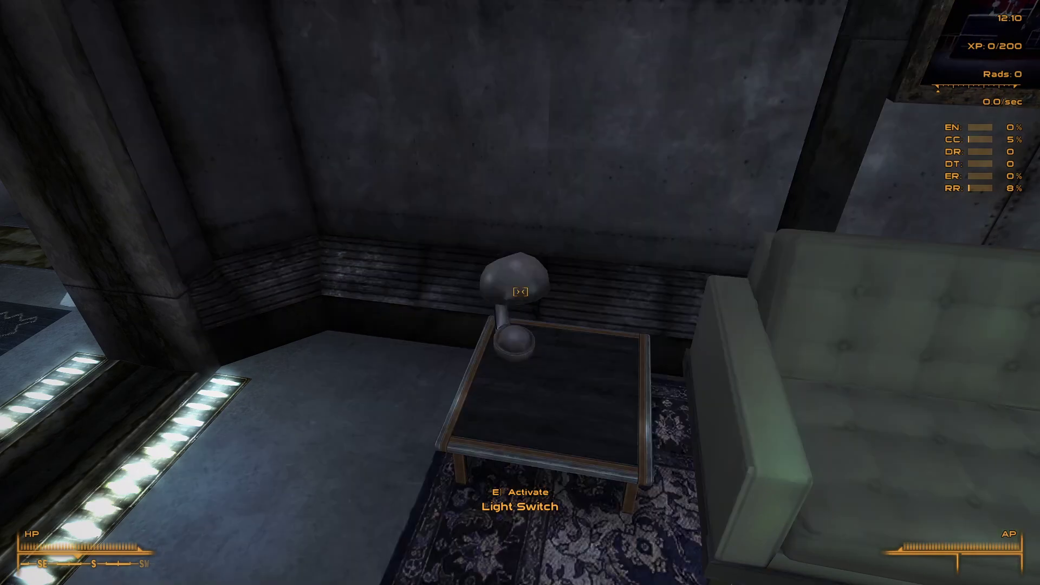
pyautogui.press('e')
pyautogui.press('e')
pyautogui.press('e')
pyautogui.press('e')
pyautogui.press('e')
pyautogui.press('e')
pyautogui.press('e')
pyautogui.press('e')
pyautogui.press('e')
pyautogui.press('e')
pyautogui.press('e')
pyautogui.press('e')
pyautogui.press('e')
pyautogui.press('e')
pyautogui.press('e')
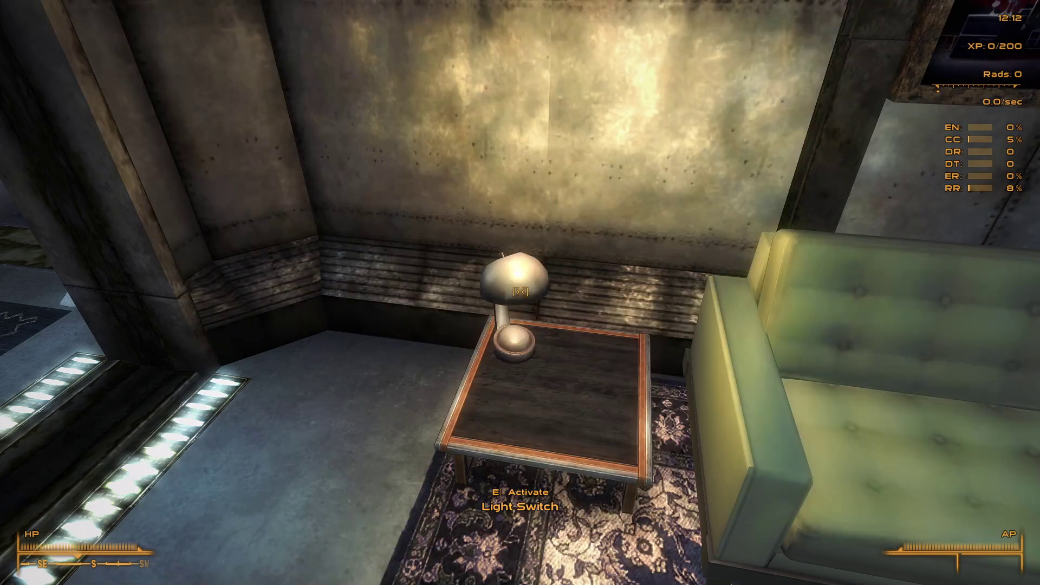
pyautogui.press('e')
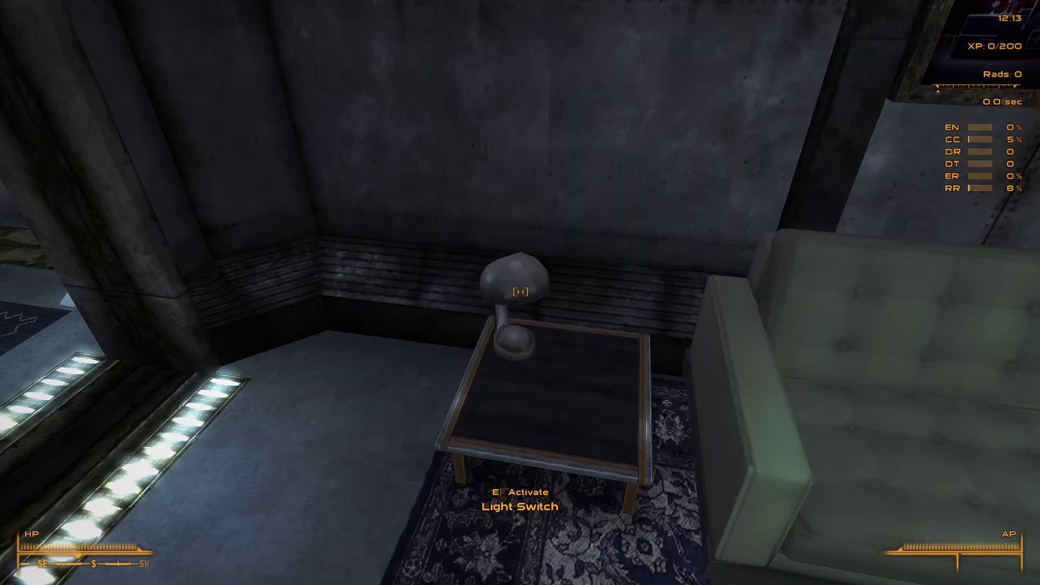
# - Quit the game with the console command qqq and return to the Garden of Eden Creation Kit
pyautogui.press('`')
pyautogui.write('qqq')
pyautogui.press('Return')
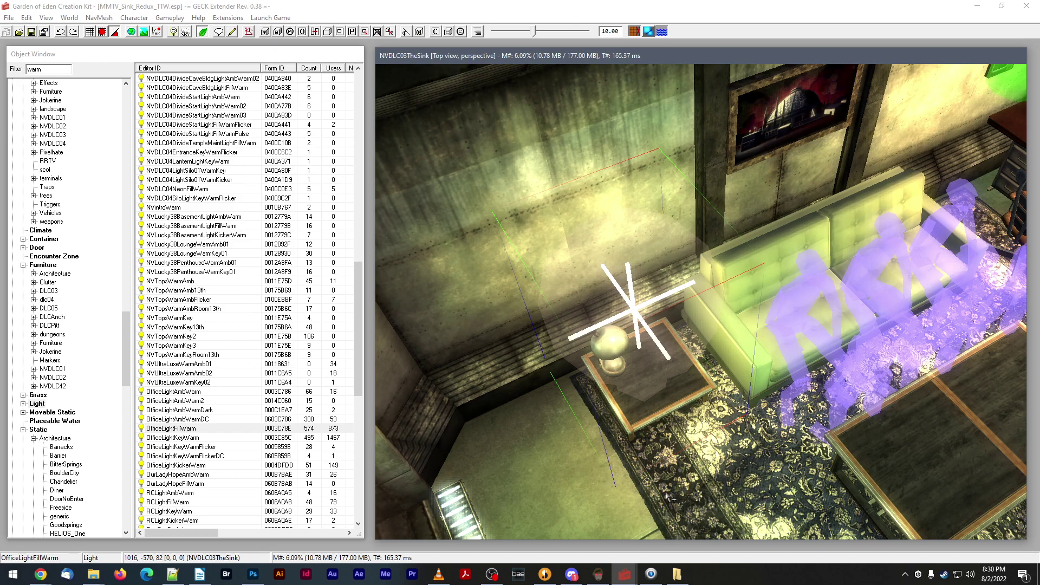
# - Set the OfficeLightFillWarm reference above the desk lamp to Initially Disabled
pyautogui.doubleClick(653, 244)
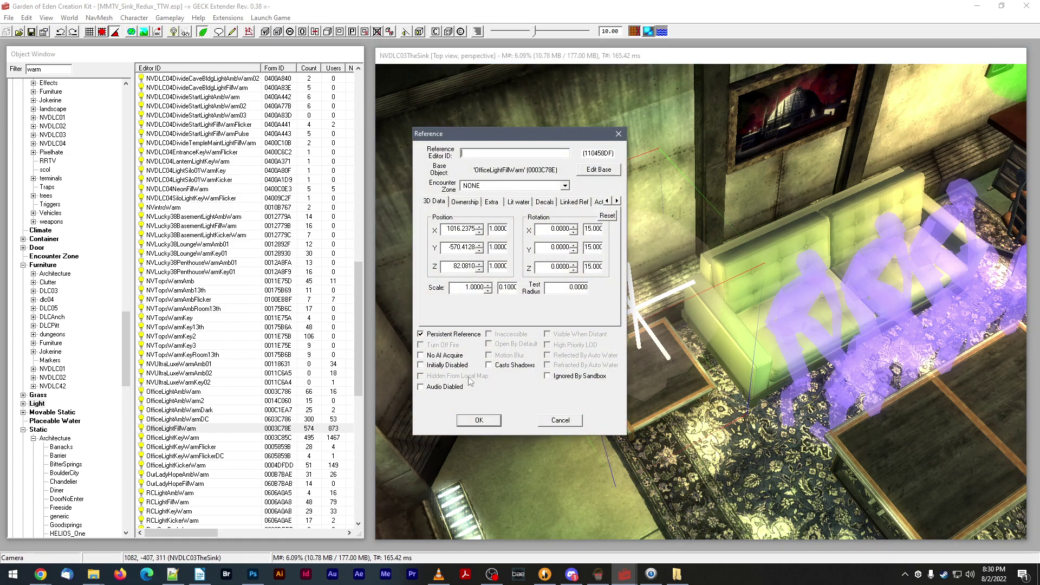
pyautogui.click(422, 367)
pyautogui.click(479, 420)
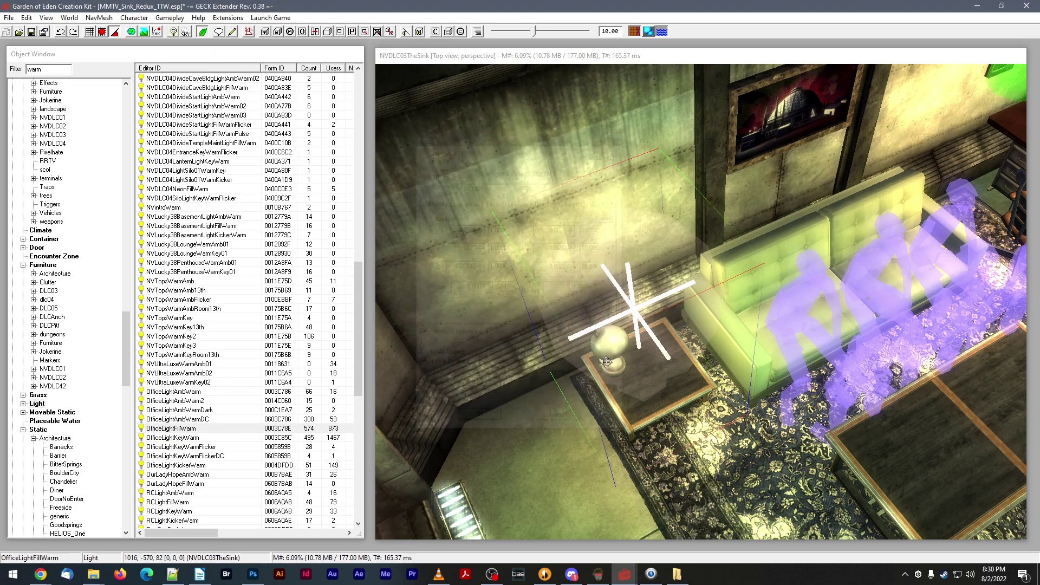
# - Filter the object list by mmtv*desk and show the Activator category
pyautogui.press('c')
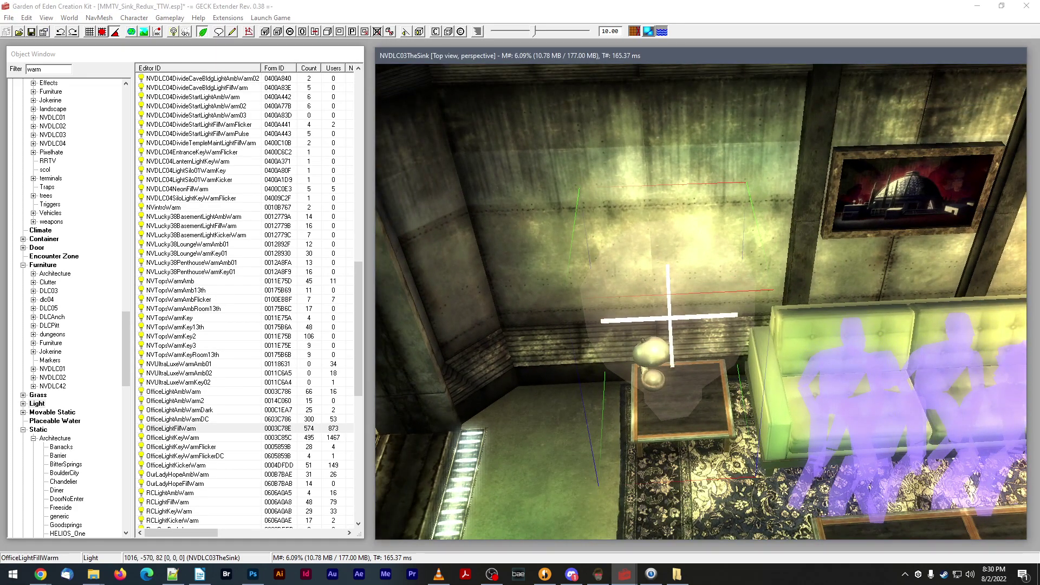
pyautogui.click(57, 69)
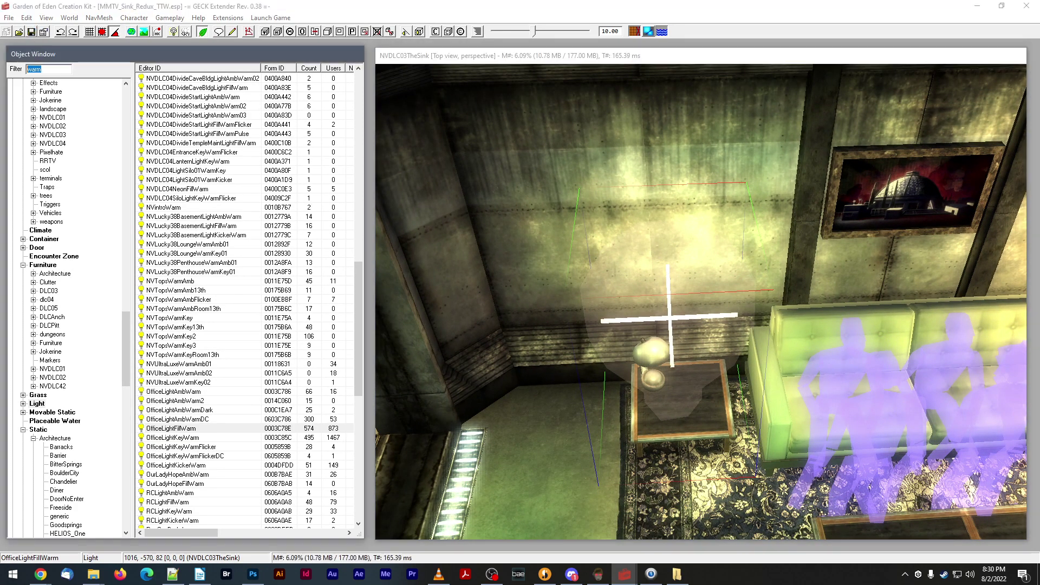
pyautogui.write('mmtv')
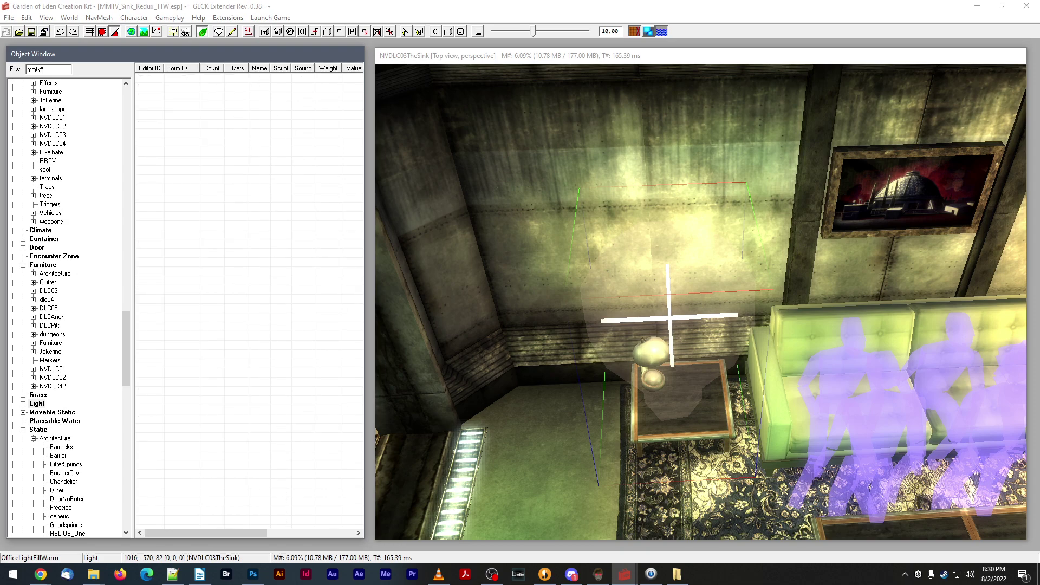
pyautogui.write('*desk')
pyautogui.scroll(18, 53, 284)
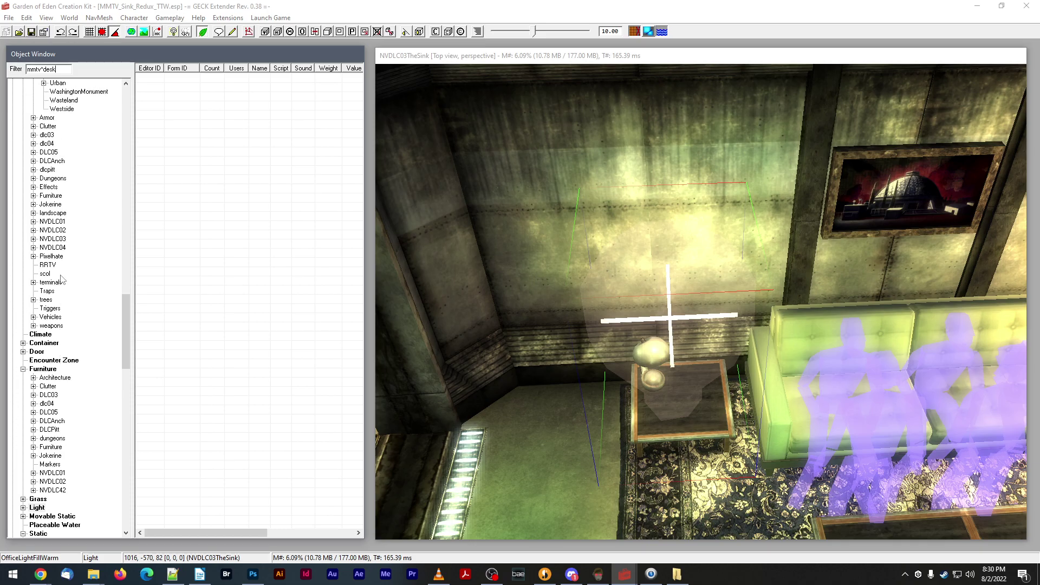
pyautogui.click(42, 298)
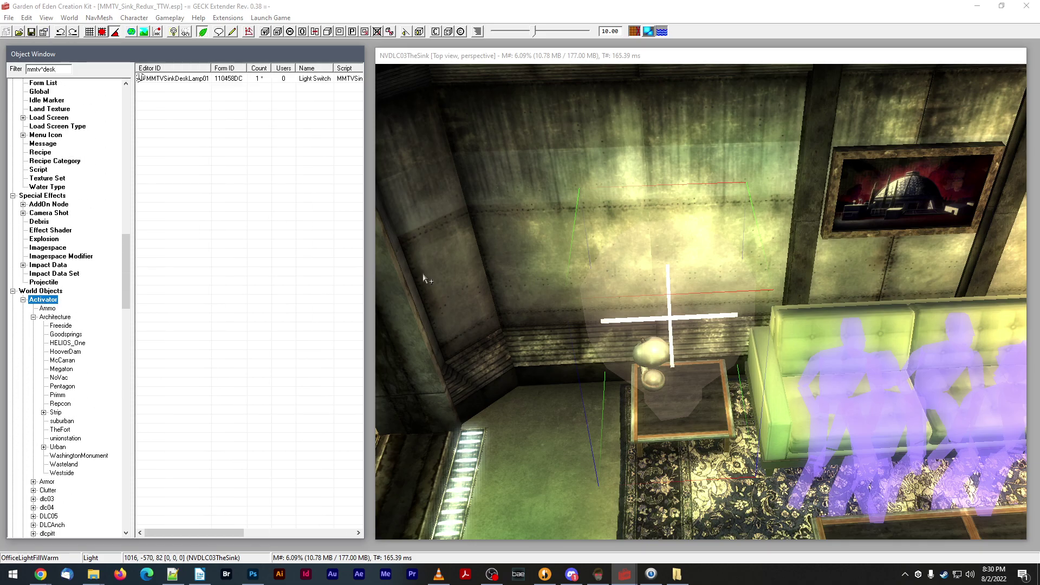
# - Shift the two stacked books toward the locker side of the bedside cabinet, rotate them to 45 degrees, and drop them onto its surface
pyautogui.moveTo(433, 273); pyautogui.dragTo(614, 356, button='middle')
pyautogui.press('a')
pyautogui.scroll(8, 622, 329)
pyautogui.click(611, 316)
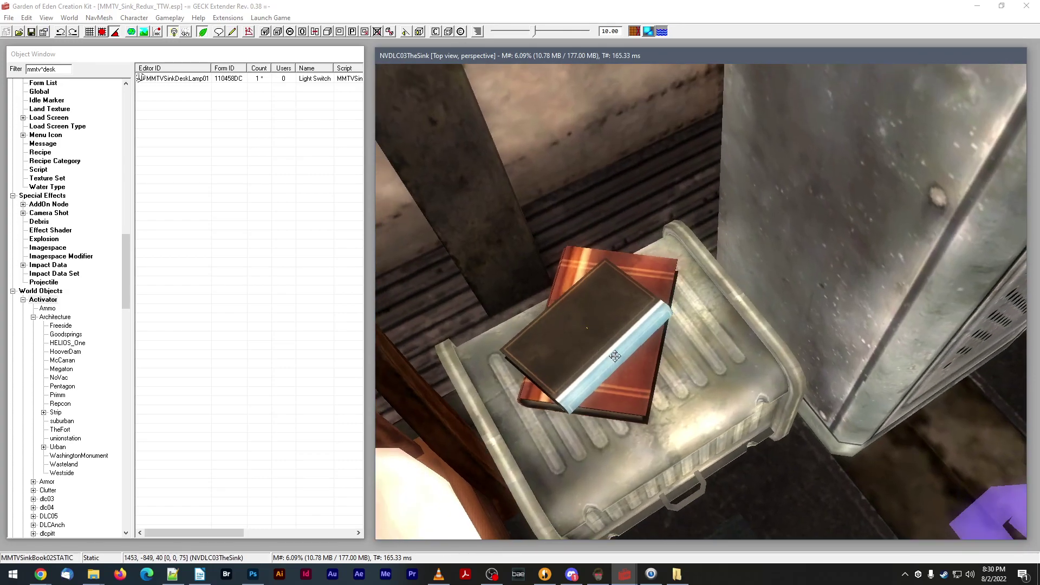
pyautogui.moveTo(626, 391); pyautogui.dragTo(639, 395)
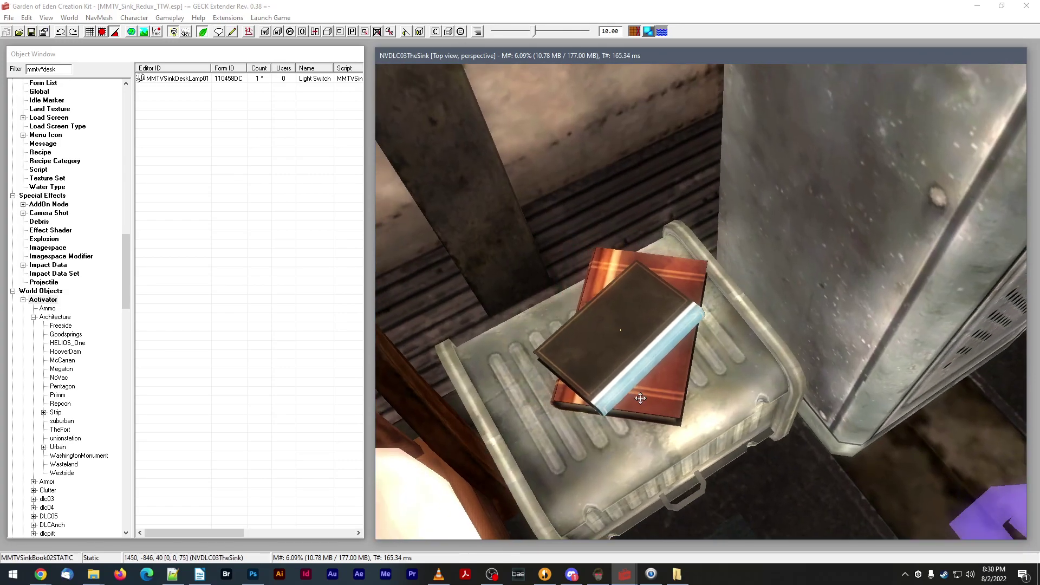
pyautogui.moveTo(638, 395); pyautogui.dragTo(680, 377, button='right')
pyautogui.moveTo(681, 377); pyautogui.dragTo(690, 374)
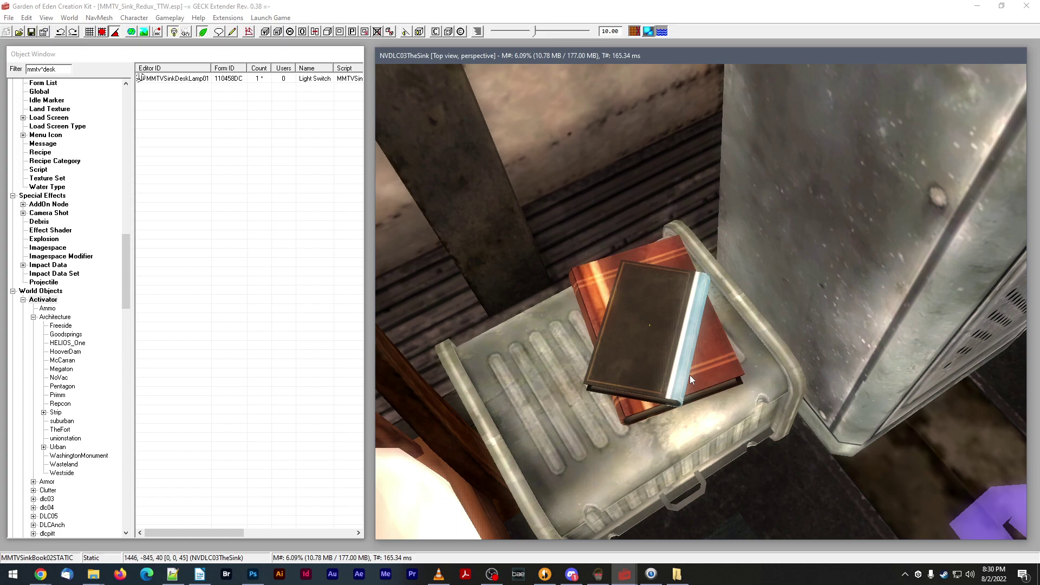
pyautogui.moveTo(690, 374); pyautogui.dragTo(708, 341, button='middle')
pyautogui.press('f')
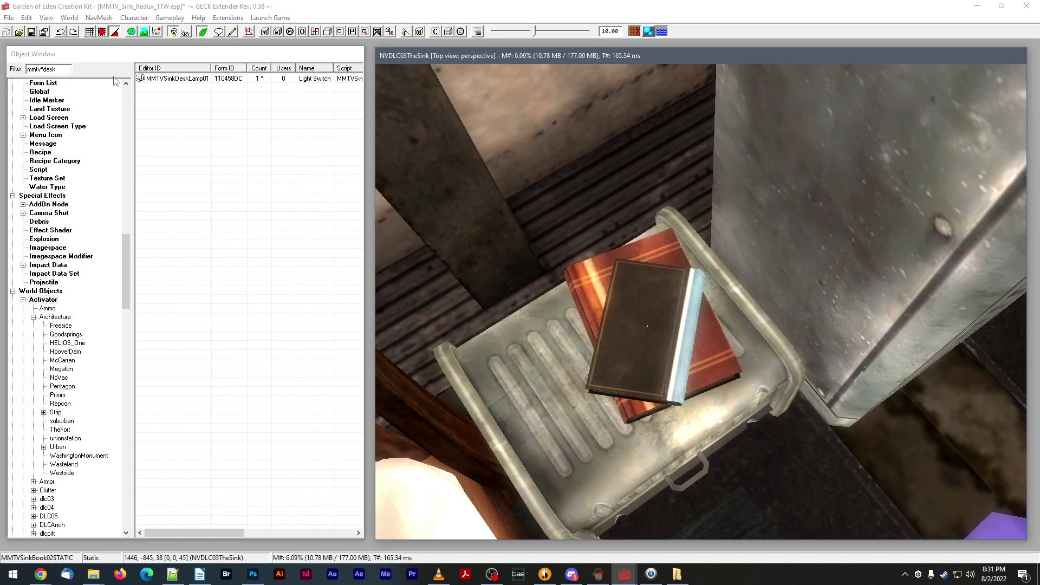
# - Place an MMTVSinkDeskLamp01 activator on the bedside cabinet next to the books, rotated to about -165 degrees
pyautogui.click(338, 164)
pyautogui.moveTo(645, 317); pyautogui.dragTo(650, 324, button='middle')
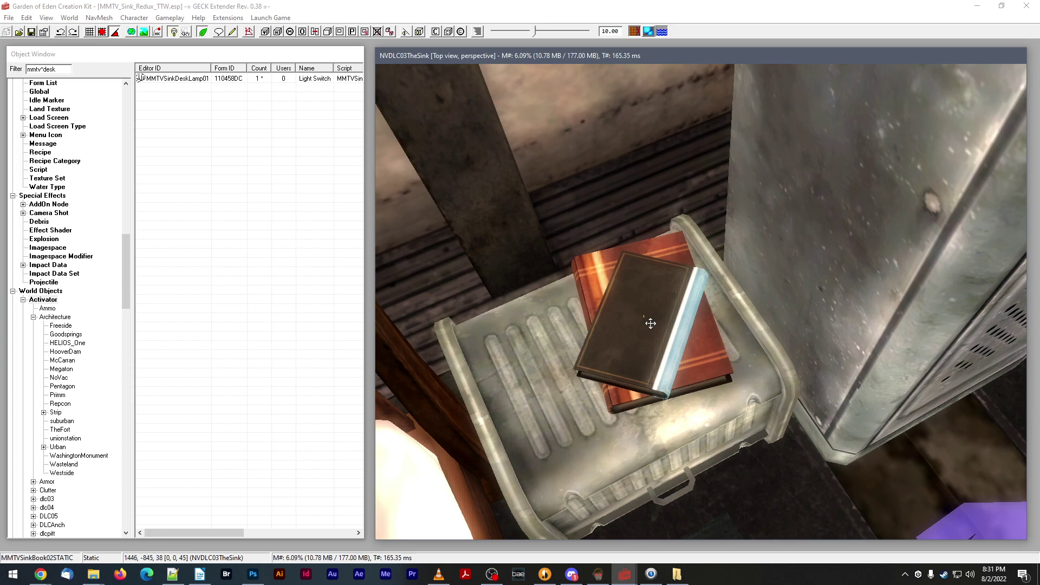
pyautogui.scroll(-3, 650, 324)
pyautogui.scroll(5, 650, 322)
pyautogui.scroll(-3, 648, 324)
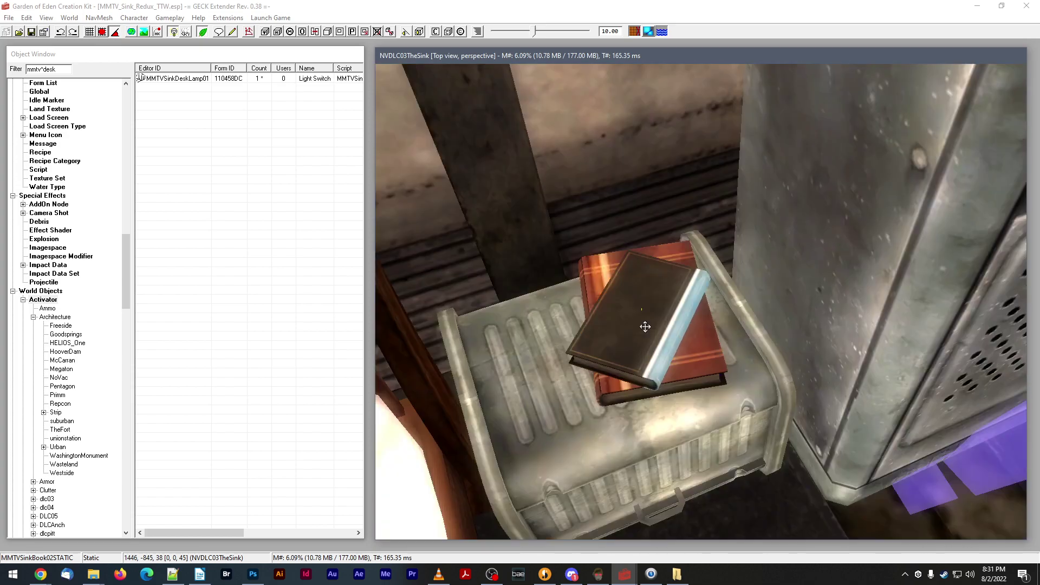
pyautogui.scroll(1, 646, 327)
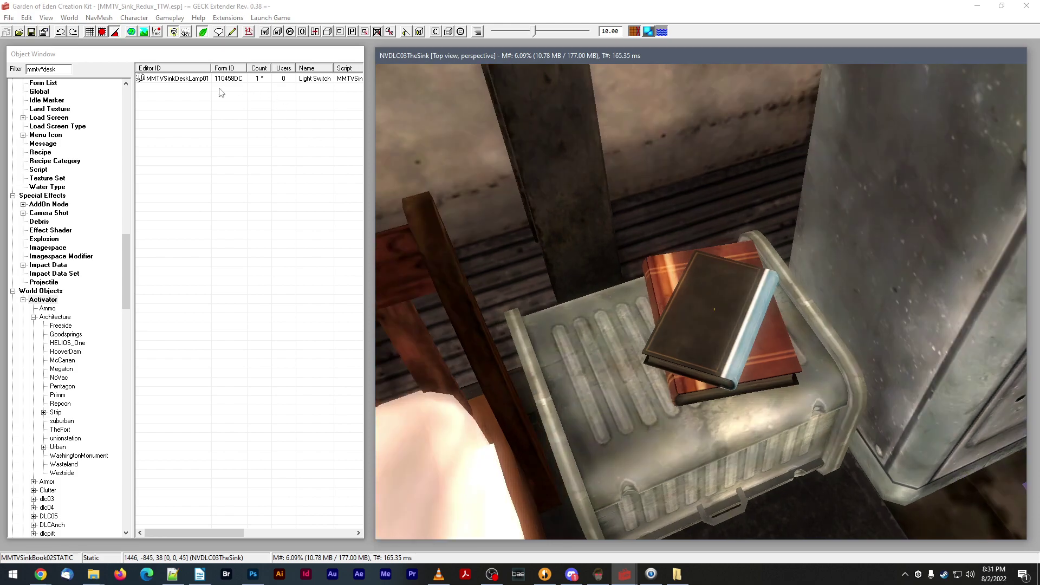
pyautogui.moveTo(198, 79); pyautogui.dragTo(601, 293)
pyautogui.moveTo(596, 237); pyautogui.dragTo(582, 136)
pyautogui.moveTo(583, 137); pyautogui.dragTo(629, 155, button='right')
pyautogui.moveTo(628, 155); pyautogui.dragTo(587, 210)
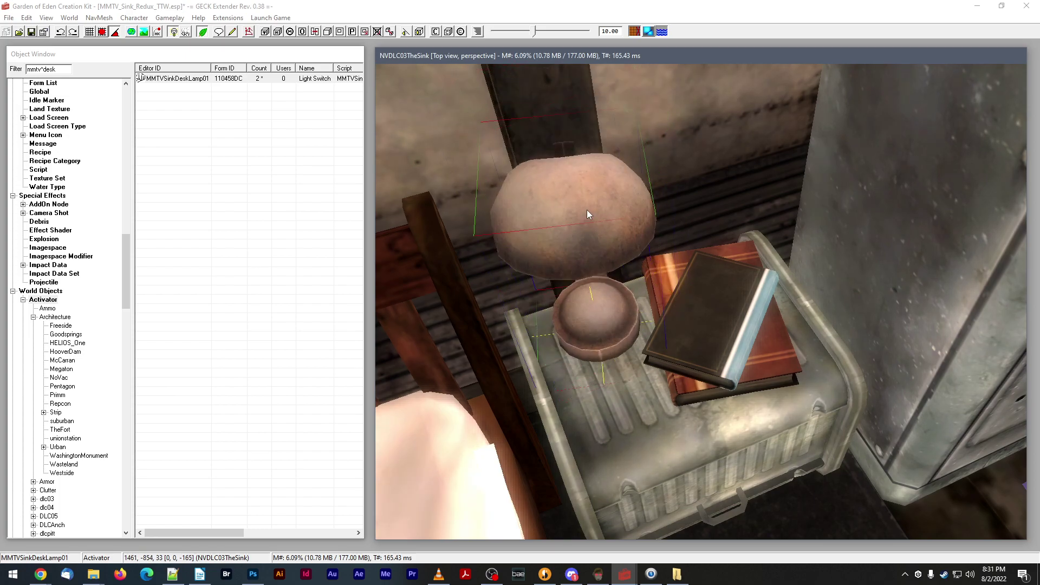
# - Rotate the bedside desk lamp to -150 degrees and nudge it toward the back of the cabinet
pyautogui.moveTo(587, 210); pyautogui.dragTo(585, 210, button='right')
pyautogui.moveTo(584, 210)
pyautogui.keyDown('shift'); pyautogui.mouseDown(button='middle')
pyautogui.moveTo(578, 188)
pyautogui.moveTo(588, 205)
pyautogui.mouseUp(button='middle'); pyautogui.keyUp('shift')
pyautogui.moveTo(589, 206); pyautogui.dragTo(583, 194)
pyautogui.moveTo(584, 195)
pyautogui.keyDown('shift'); pyautogui.mouseDown(button='middle')
pyautogui.moveTo(594, 200)
pyautogui.moveTo(585, 197)
pyautogui.mouseUp(button='middle'); pyautogui.keyUp('shift')
pyautogui.moveTo(585, 196); pyautogui.dragTo(580, 184)
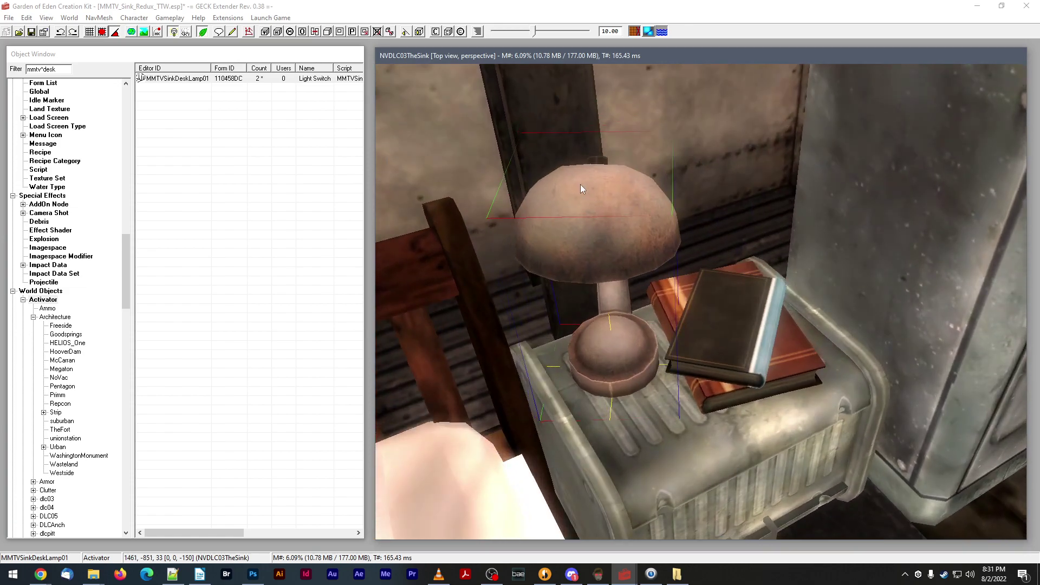
pyautogui.keyDown('shift'); pyautogui.moveTo(580, 184); pyautogui.dragTo(579, 184, button='middle'); pyautogui.keyUp('shift')
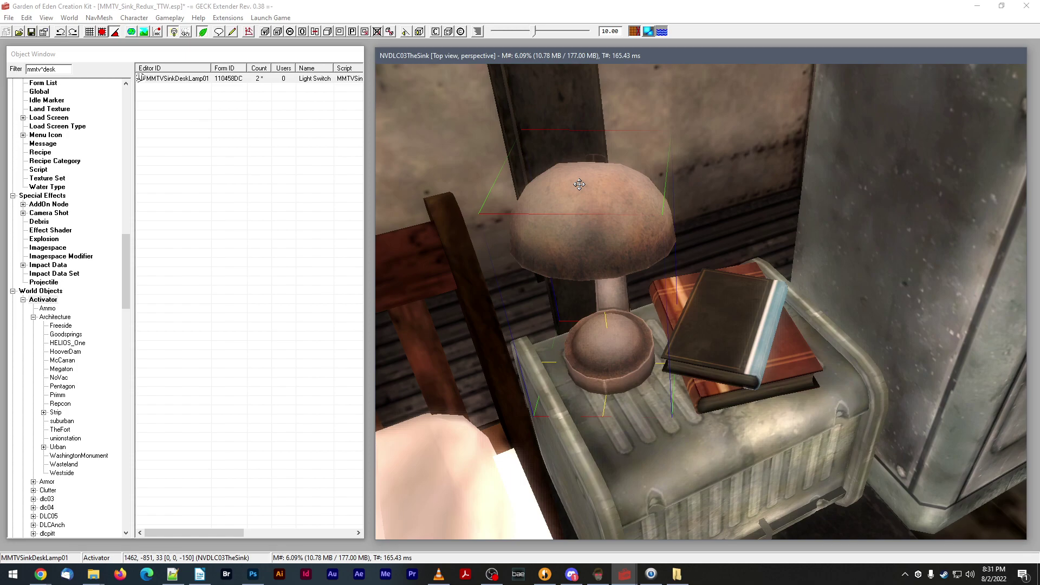
# - Look over the Sink's kitchen, bedroom and first aid locker area, ending with the new bedside lamp selected
pyautogui.scroll(-5, 579, 184)
pyautogui.moveTo(579, 184); pyautogui.dragTo(679, 348, button='middle')
pyautogui.moveTo(704, 310); pyautogui.dragTo(738, 287, button='middle')
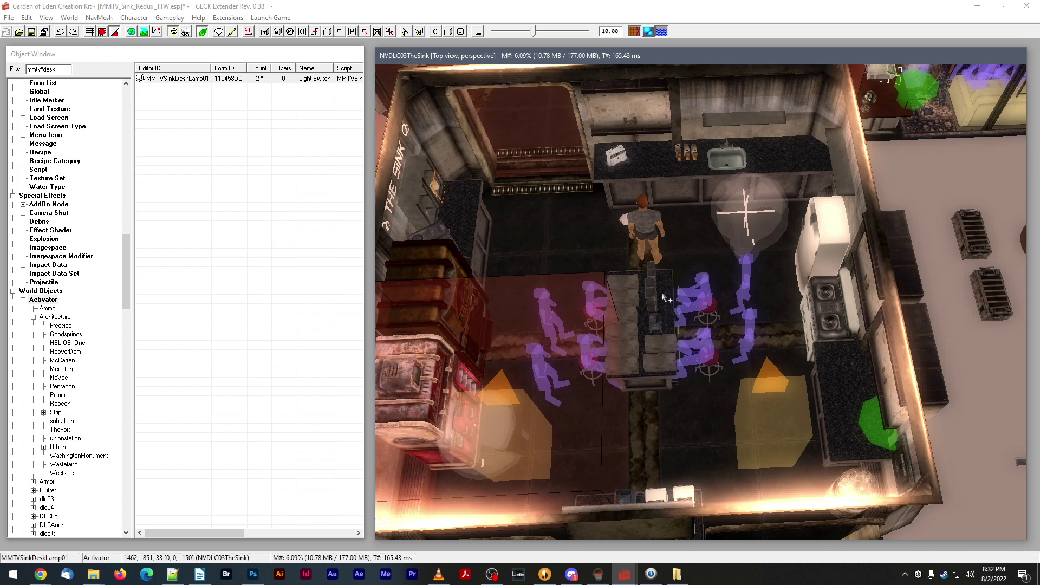
pyautogui.moveTo(661, 292); pyautogui.dragTo(740, 357, button='middle')
pyautogui.press('d')
pyautogui.click(709, 368)
pyautogui.scroll(3, 722, 350)
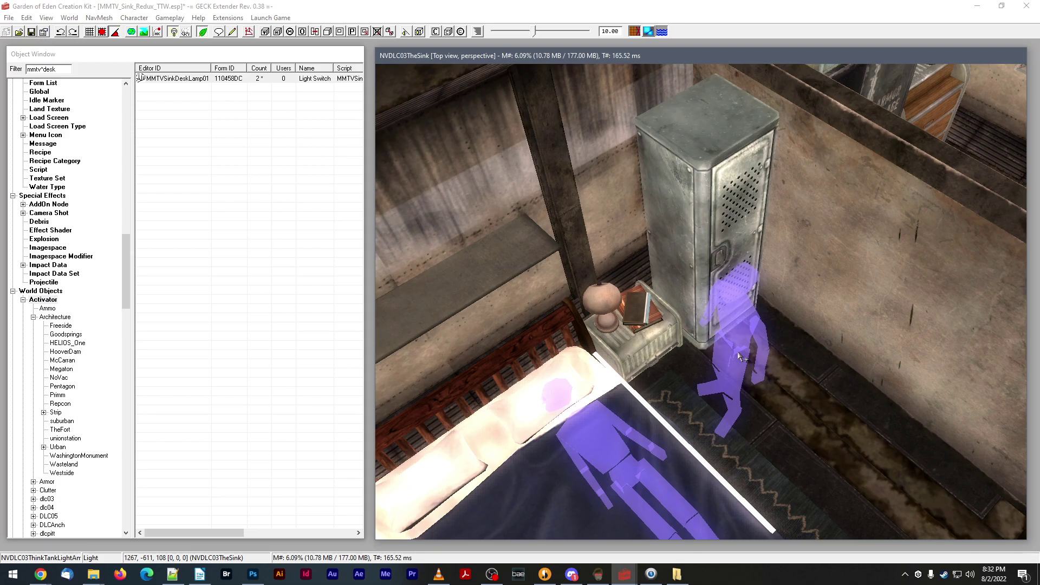
pyautogui.keyDown('shift'); pyautogui.moveTo(738, 356); pyautogui.dragTo(668, 291, button='middle'); pyautogui.keyUp('shift')
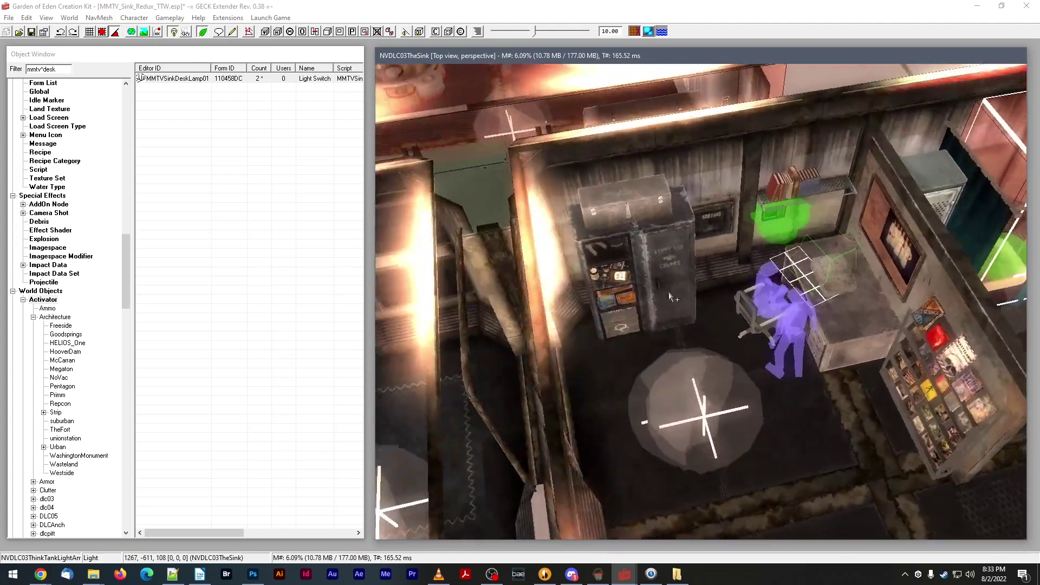
pyautogui.scroll(6, 669, 291)
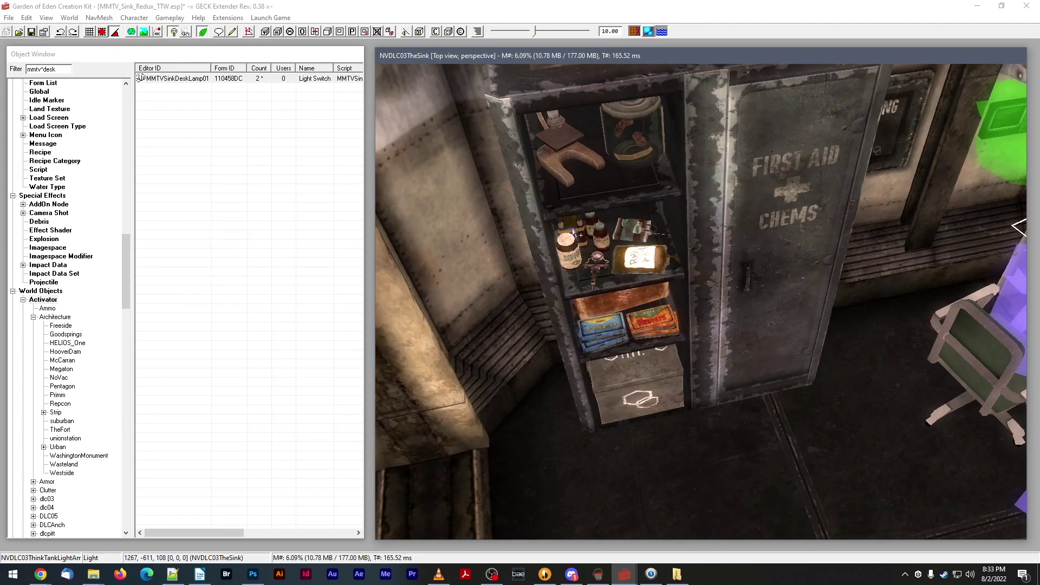
pyautogui.scroll(-6, 621, 300)
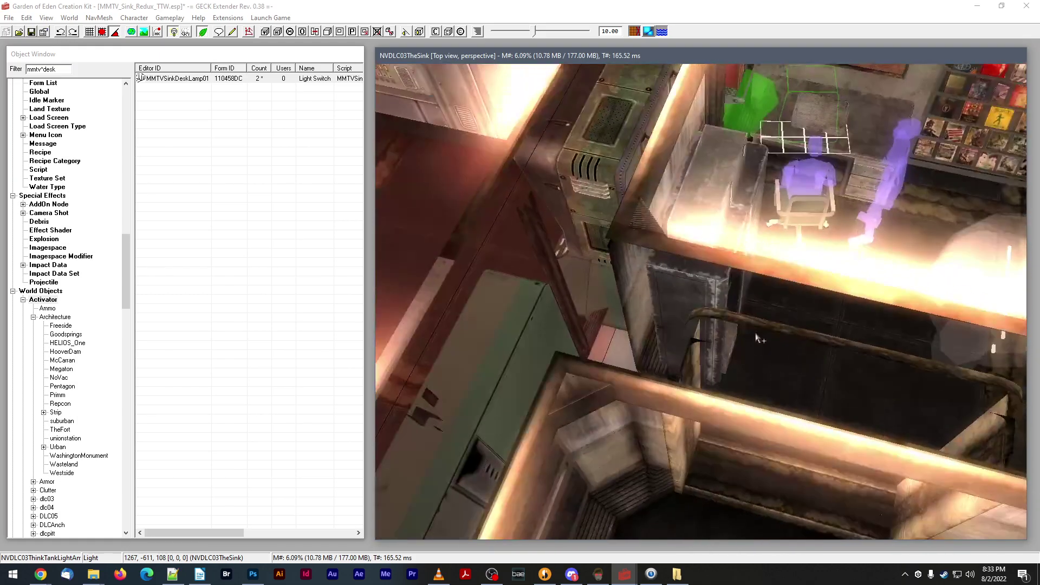
pyautogui.moveTo(677, 303)
pyautogui.mouseDown(button='middle')
pyautogui.moveTo(835, 307)
pyautogui.moveTo(704, 319)
pyautogui.mouseUp(button='middle')
pyautogui.scroll(5, 835, 307)
pyautogui.click(707, 248)
pyautogui.keyDown('shift'); pyautogui.moveTo(710, 246); pyautogui.dragTo(712, 240, button='middle'); pyautogui.keyUp('shift')
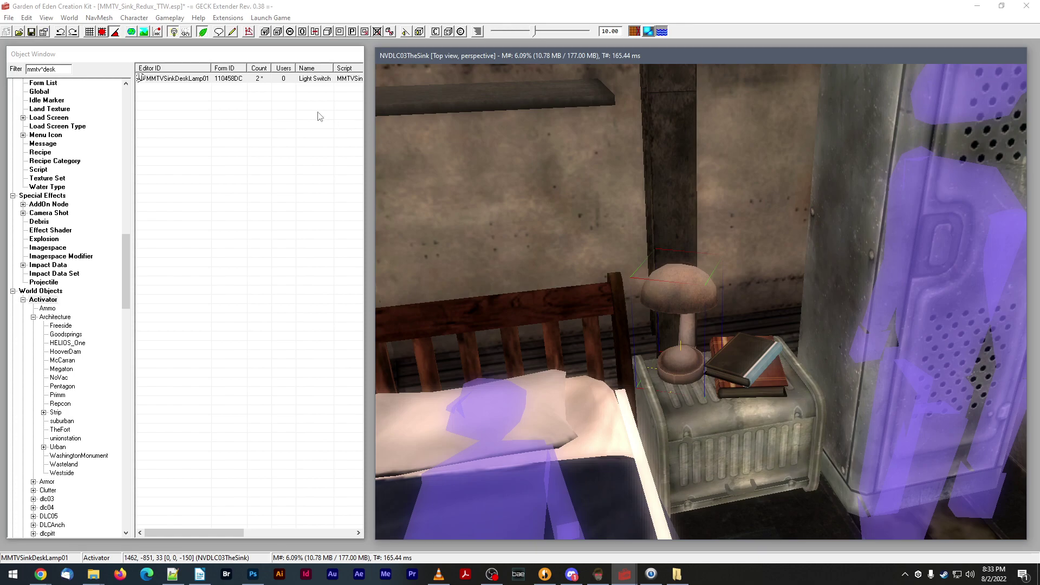
# - Duplicate the OfficeLightFillWarm light above the desk lamp on the sofa's end table
pyautogui.doubleClick(26, 69)
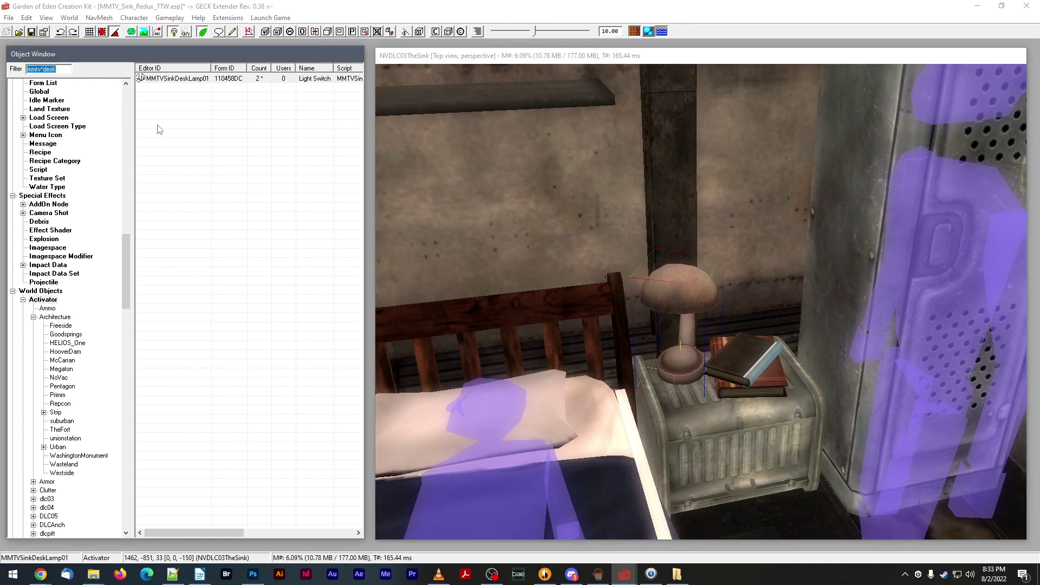
pyautogui.scroll(-5, 681, 257)
pyautogui.moveTo(681, 256)
pyautogui.mouseDown(button='middle')
pyautogui.moveTo(613, 274)
pyautogui.moveTo(658, 268)
pyautogui.moveTo(508, 260)
pyautogui.mouseUp(button='middle')
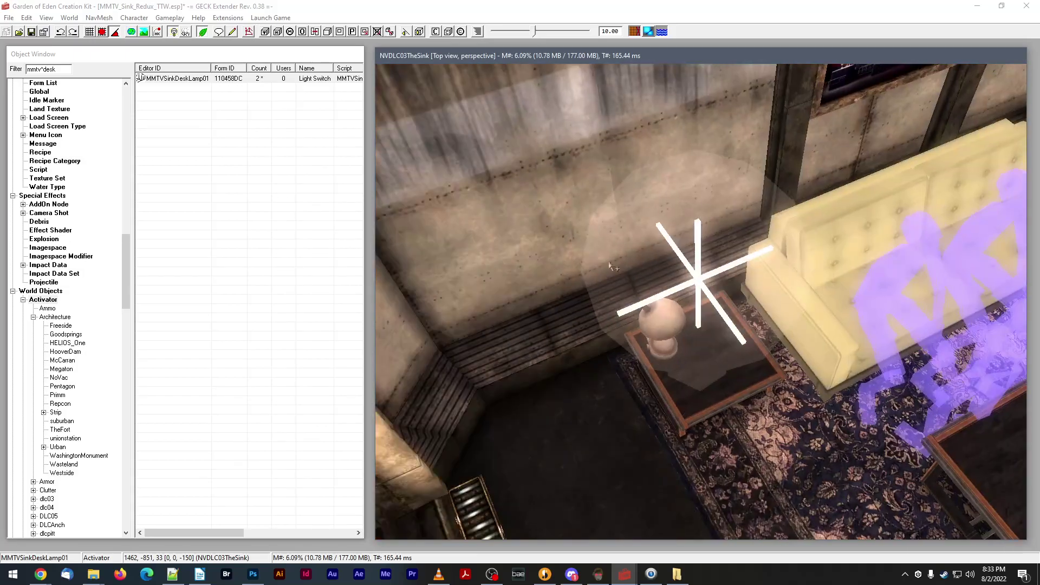
pyautogui.click(681, 259)
pyautogui.scroll(-3, 681, 257)
pyautogui.moveTo(680, 257); pyautogui.dragTo(689, 261, button='middle')
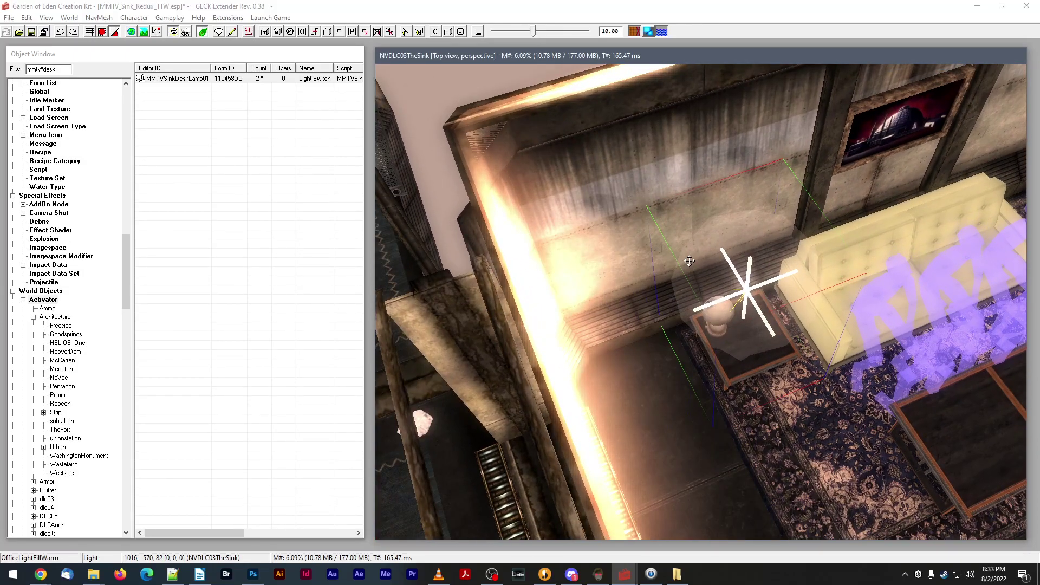
pyautogui.hotkey('ctrl', 'd')
# - Move the duplicated warm light through the Sink into the bedroom, over the bedside cabinet at about X 1462, Y -841
pyautogui.moveTo(738, 260); pyautogui.dragTo(557, 301)
pyautogui.scroll(-2, 558, 302)
pyautogui.moveTo(558, 302); pyautogui.dragTo(641, 297, button='middle')
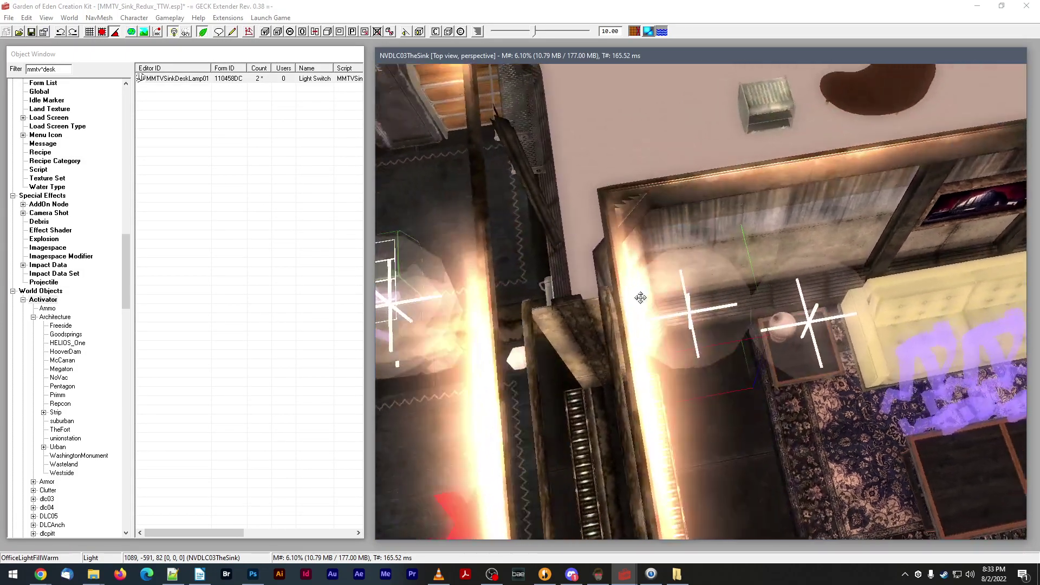
pyautogui.moveTo(687, 291); pyautogui.dragTo(425, 264)
pyautogui.moveTo(425, 264); pyautogui.dragTo(516, 264, button='middle')
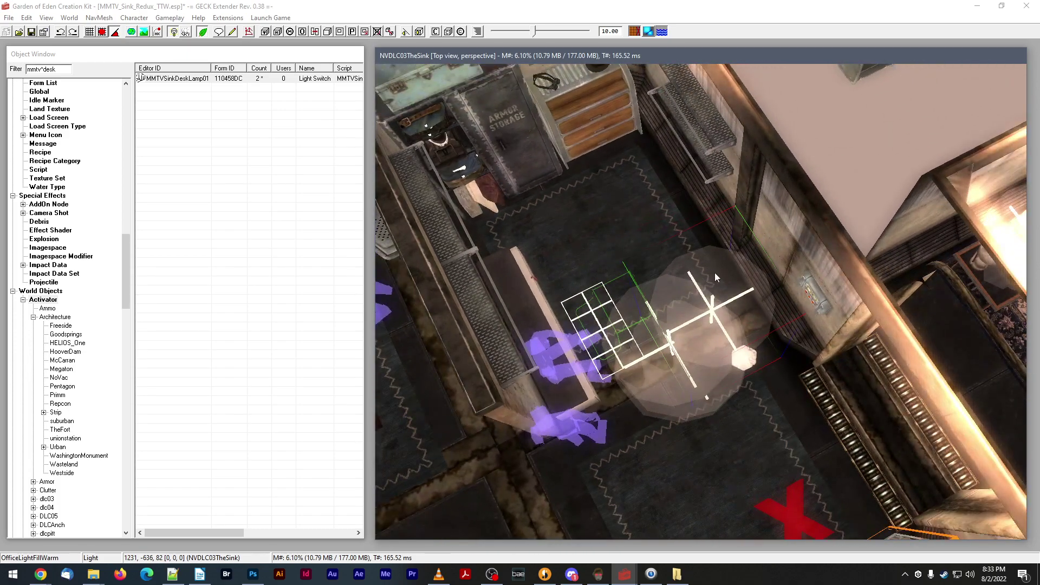
pyautogui.moveTo(715, 276); pyautogui.dragTo(509, 275)
pyautogui.keyDown('shift'); pyautogui.moveTo(509, 275); pyautogui.dragTo(599, 278, button='middle'); pyautogui.keyUp('shift')
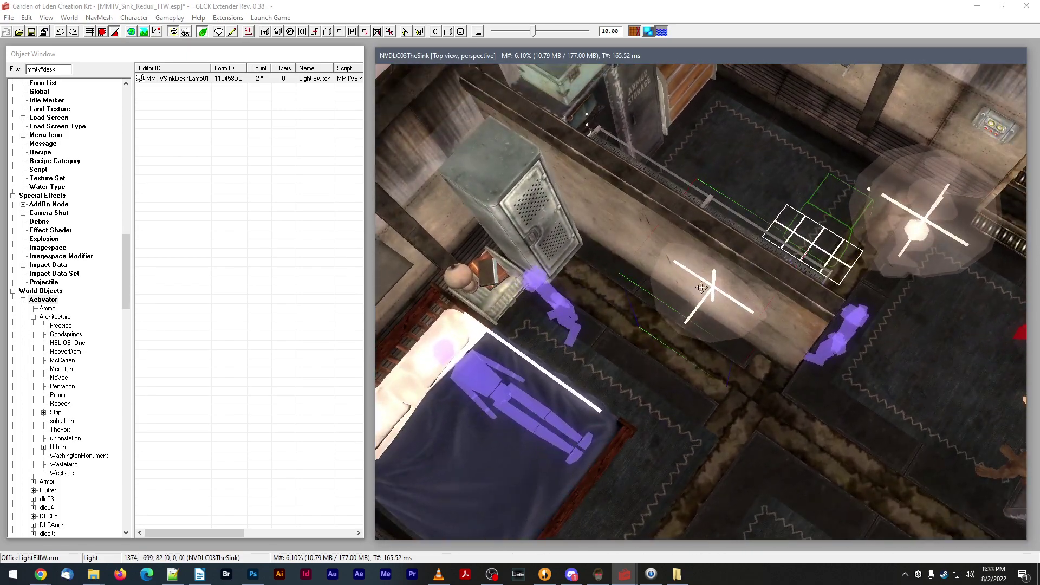
pyautogui.moveTo(699, 284); pyautogui.dragTo(401, 266)
pyautogui.doubleClick(405, 252)
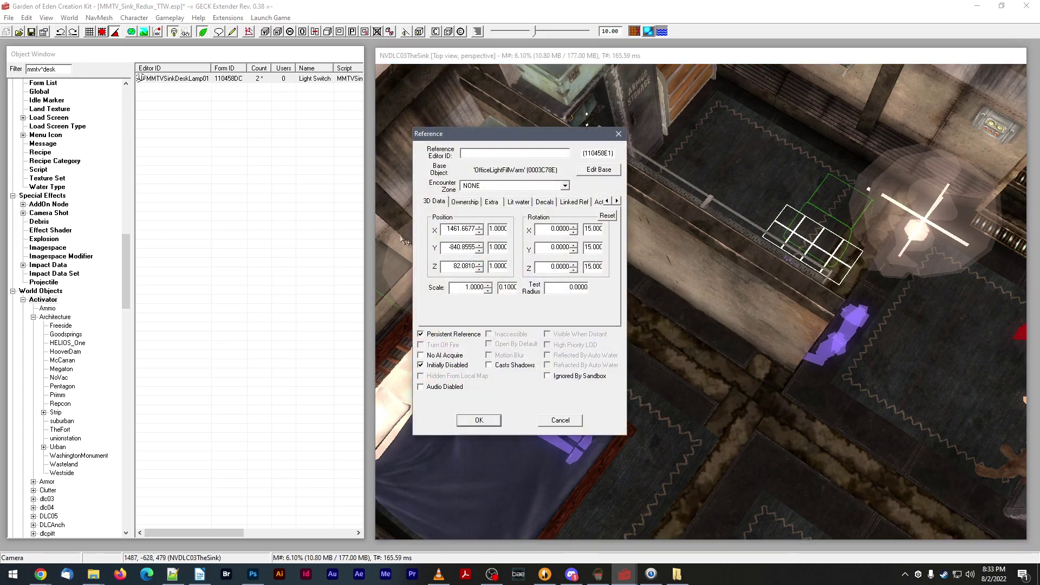
pyautogui.click(559, 418)
# - Shift the duplicated light clear of the bedside cabinet and set it as the linked reference of the bedside MMTVSinkDeskLamp01
pyautogui.scroll(4, 577, 381)
pyautogui.keyDown('shift'); pyautogui.moveTo(577, 382); pyautogui.dragTo(618, 361, button='middle'); pyautogui.keyUp('shift')
pyautogui.moveTo(548, 237); pyautogui.dragTo(778, 219)
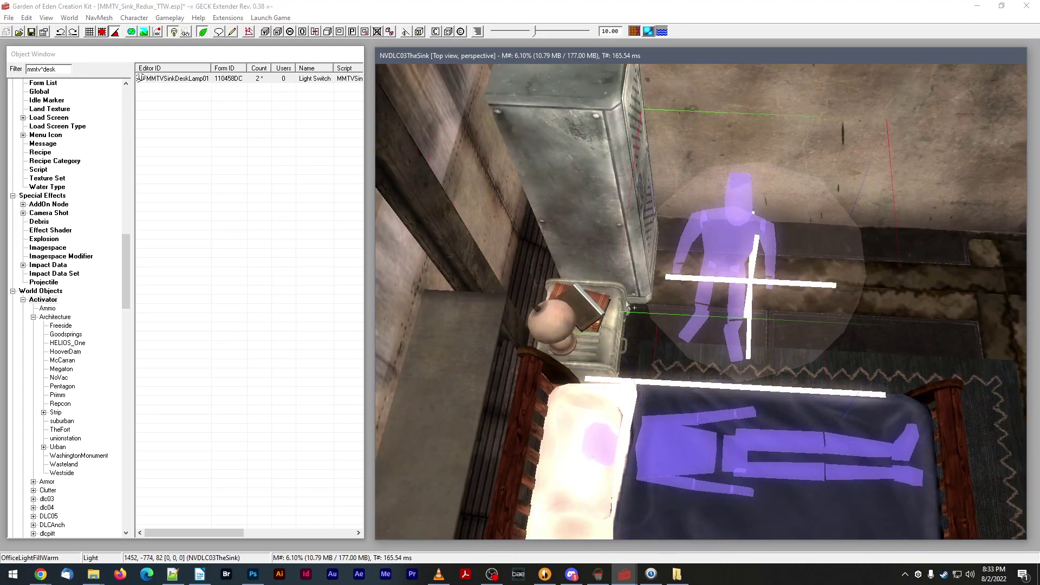
pyautogui.doubleClick(552, 324)
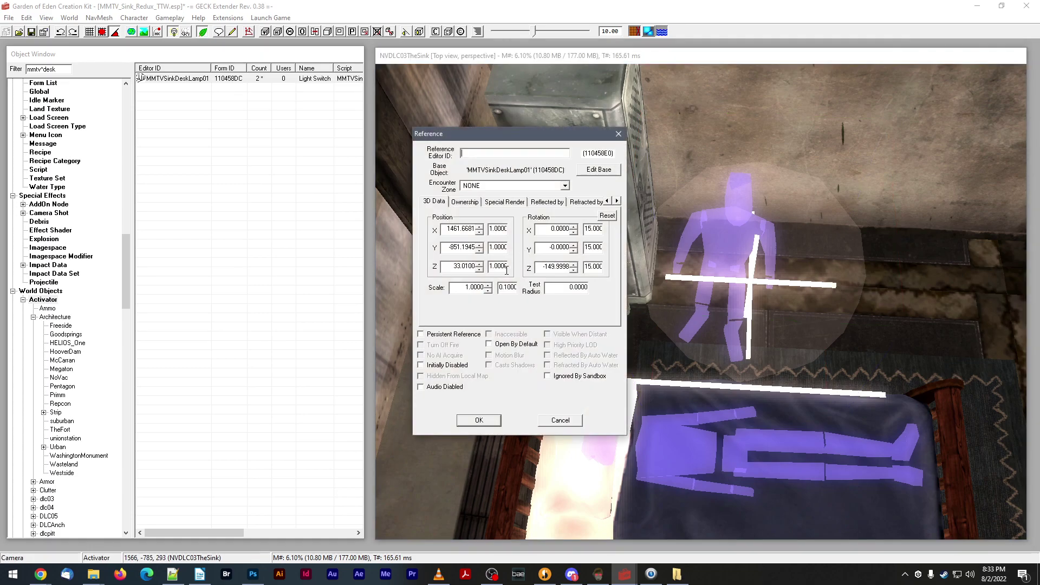
pyautogui.click(616, 201)
pyautogui.click(617, 201)
pyautogui.click(617, 201)
pyautogui.click(616, 201)
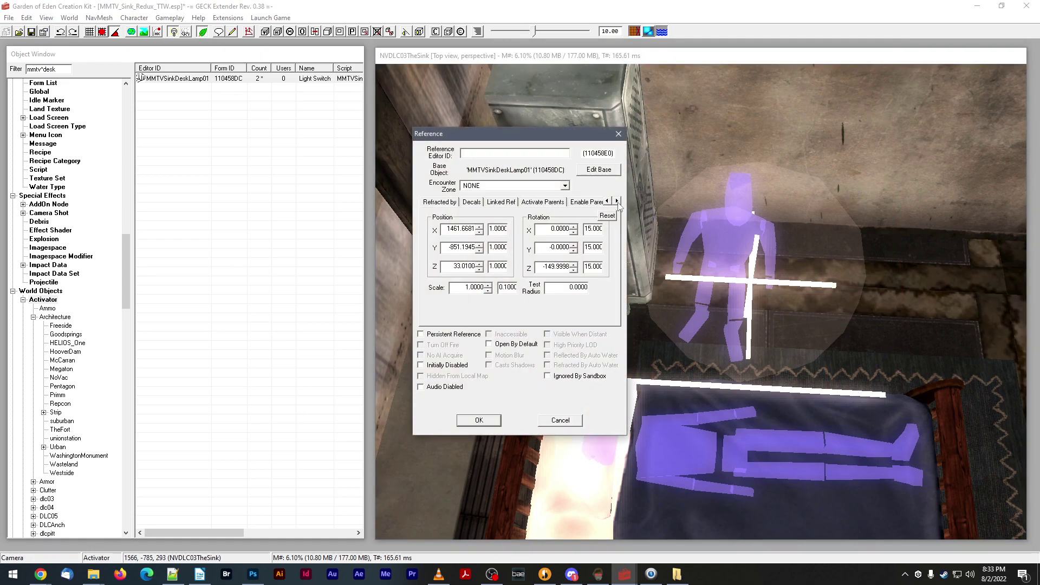
pyautogui.click(510, 203)
pyautogui.click(539, 222)
pyautogui.click(793, 203)
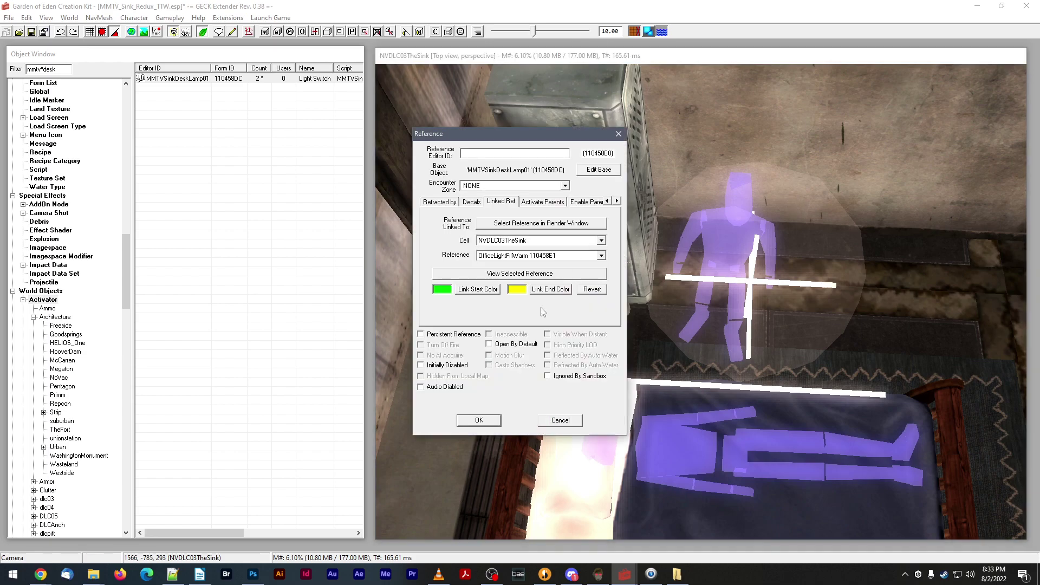
pyautogui.click(479, 423)
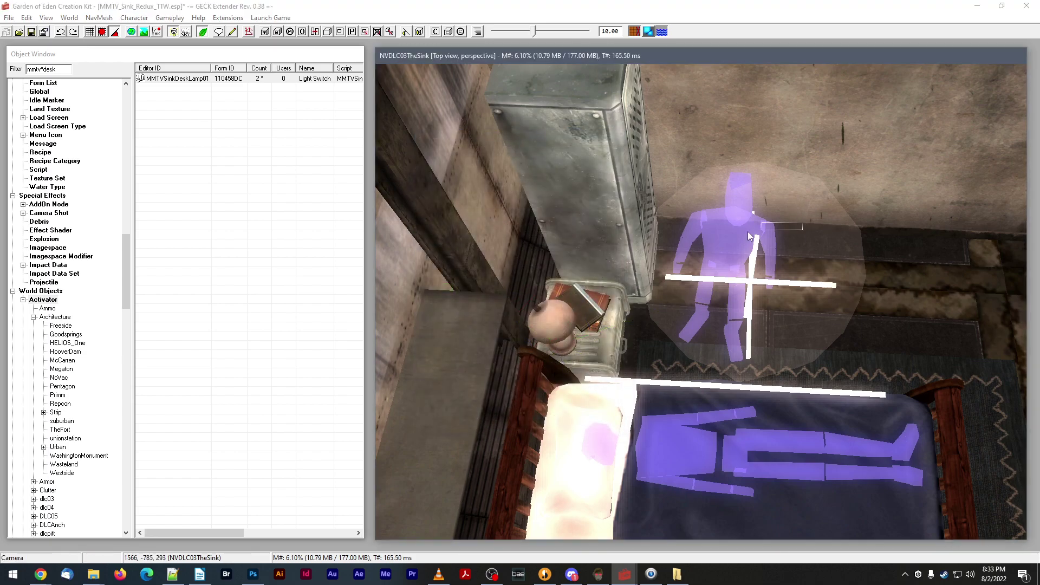
# - Move the linked warm light back over the bedside desk lamp, to about X 1462, Y -845
pyautogui.click(753, 227)
pyautogui.moveTo(754, 225); pyautogui.dragTo(577, 247)
pyautogui.keyDown('shift'); pyautogui.moveTo(576, 247); pyautogui.dragTo(548, 236, button='middle'); pyautogui.keyUp('shift')
pyautogui.moveTo(669, 258); pyautogui.dragTo(670, 256)
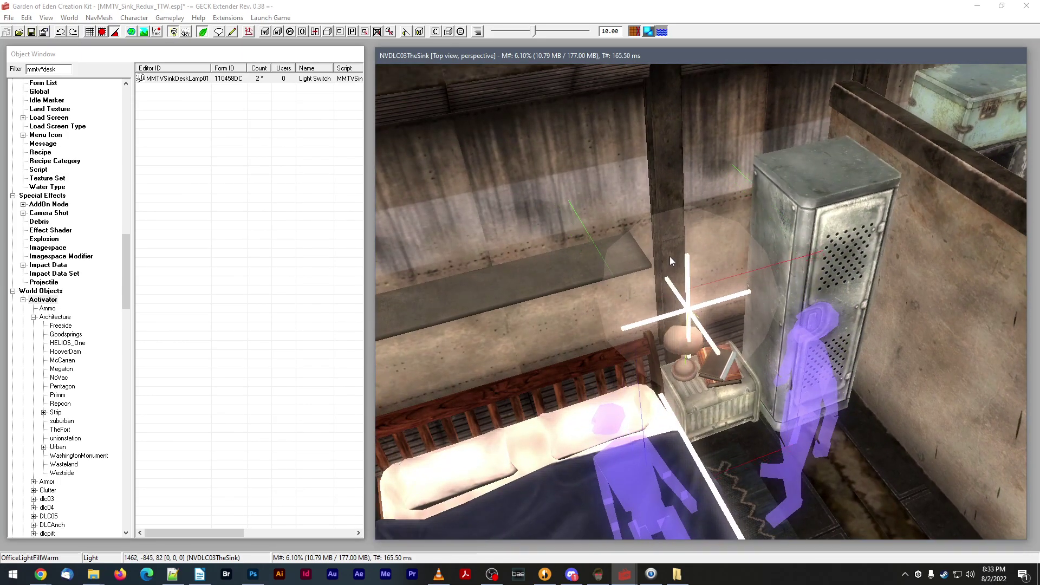
pyautogui.keyDown('shift'); pyautogui.moveTo(669, 256); pyautogui.dragTo(664, 248, button='middle'); pyautogui.keyUp('shift')
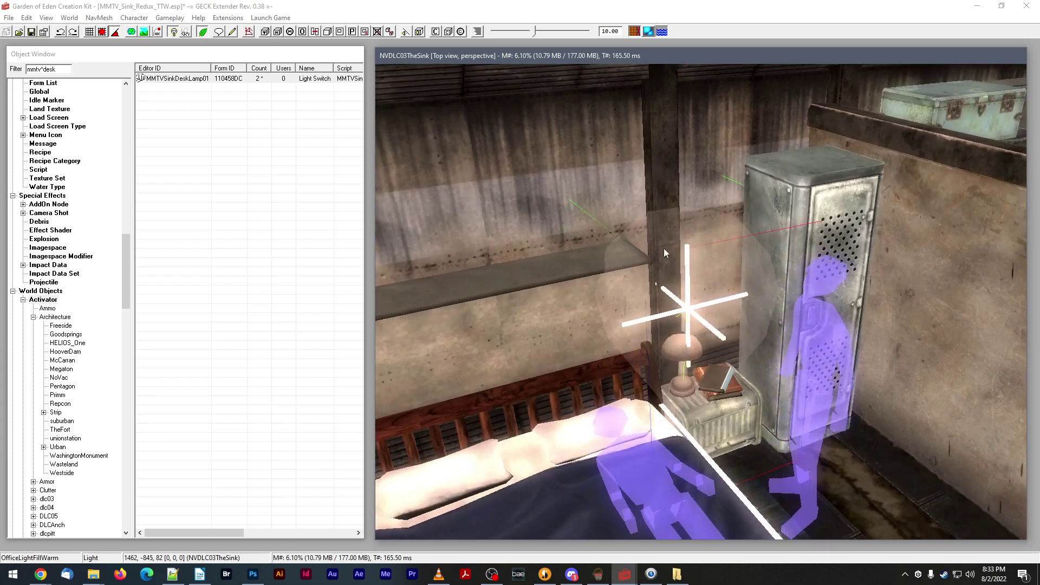
# - Check the radius of the bedside OfficeLightFillWarm reference without changing it
pyautogui.doubleClick(707, 221)
pyautogui.click(491, 204)
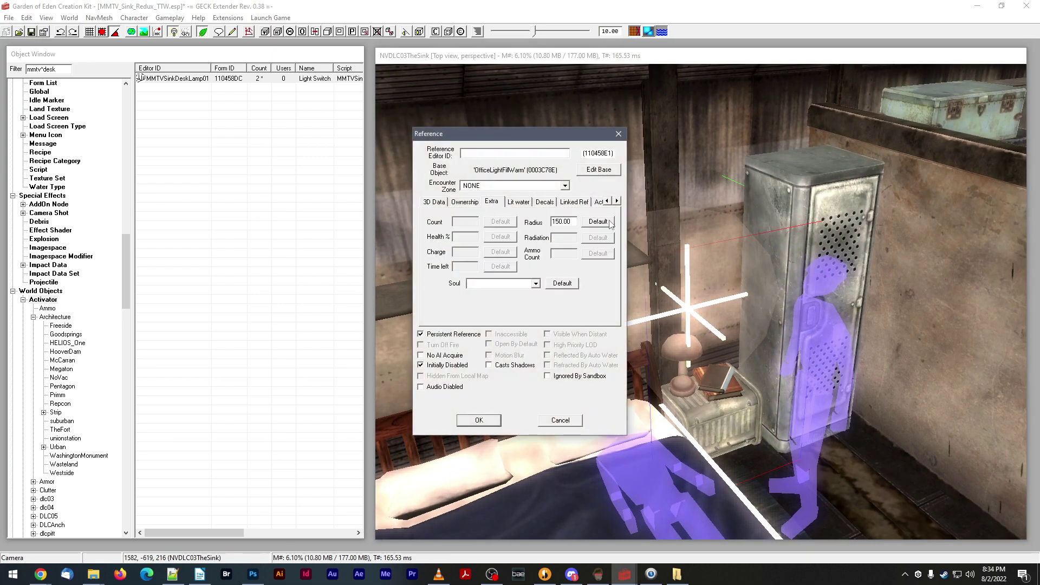
pyautogui.click(560, 424)
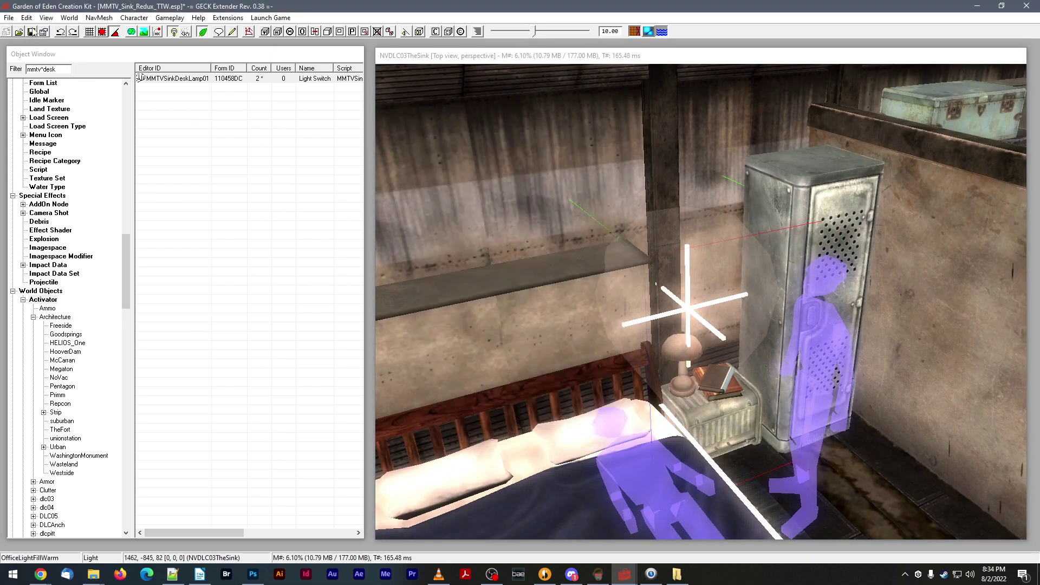
# - Save the plugin and hide the editor markers to view the Sink's furnishings uncluttered
pyautogui.click(32, 30)
pyautogui.scroll(-2, 609, 177)
pyautogui.moveTo(638, 176); pyautogui.dragTo(689, 264, button='middle')
pyautogui.scroll(5, 688, 263)
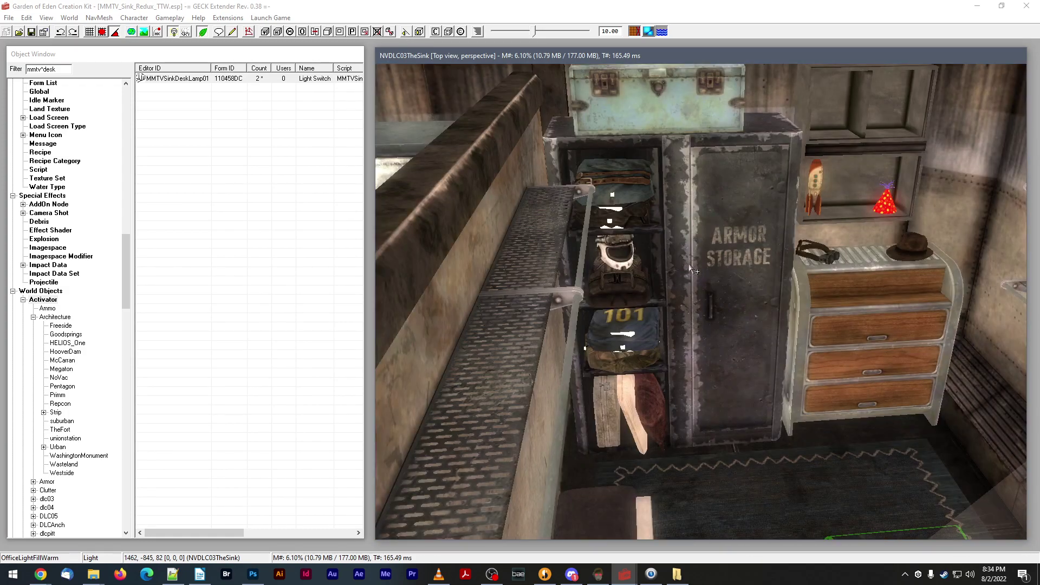
pyautogui.click(644, 333)
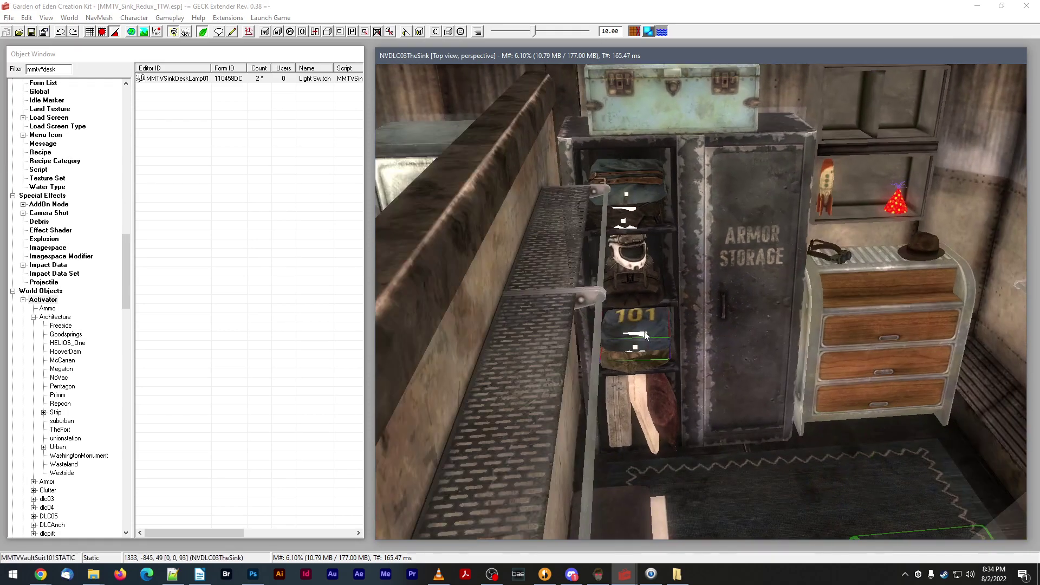
pyautogui.moveTo(646, 333); pyautogui.dragTo(580, 326, button='middle')
pyautogui.scroll(-2, 649, 321)
pyautogui.press('m')
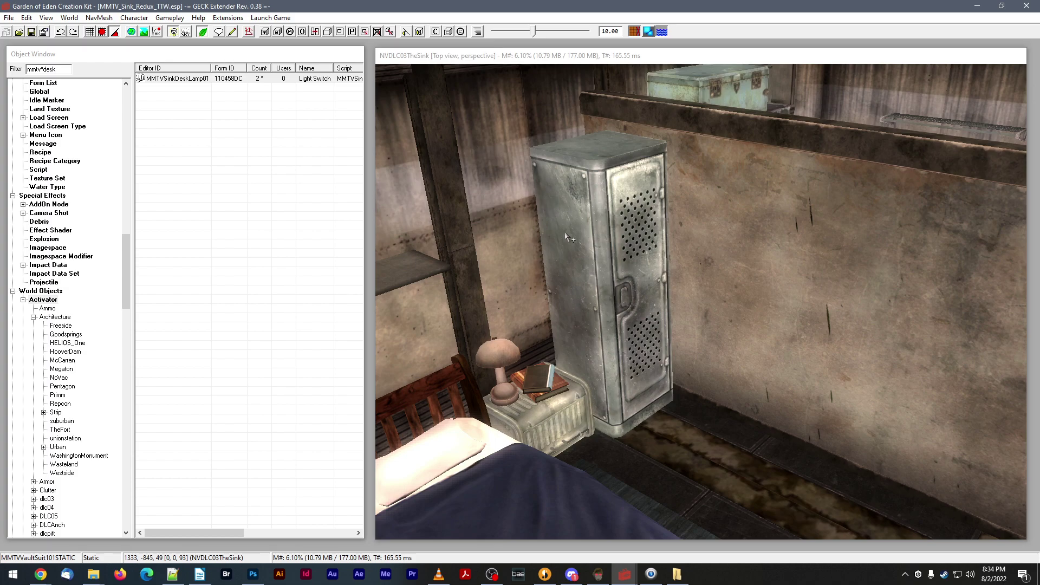
# - Save the plugin after a close look at the bedside cabinet, and switch to Fallout: Tale of Two Wastelands for testing
pyautogui.keyDown('shift'); pyautogui.moveTo(564, 233); pyautogui.dragTo(583, 345, button='middle'); pyautogui.keyUp('shift')
pyautogui.scroll(4, 571, 239)
pyautogui.click(33, 31)
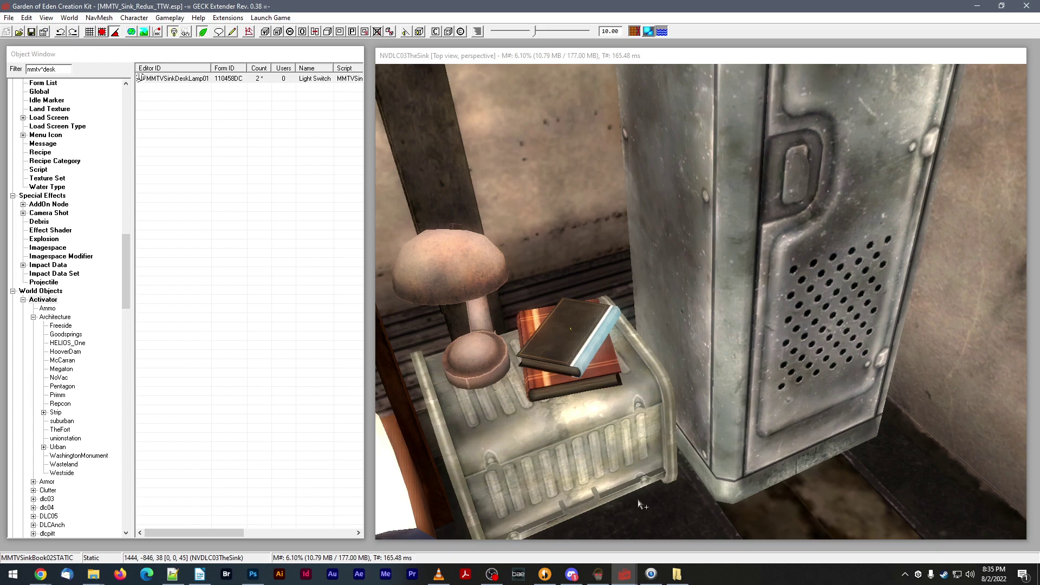
pyautogui.click(599, 575)
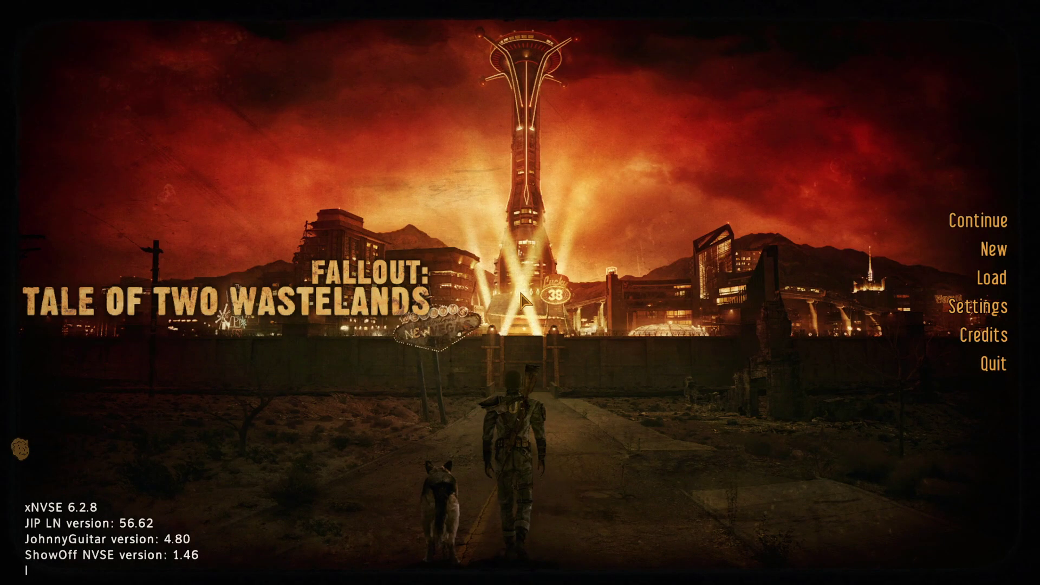
# - Try to enter the Sink by running nvdlc03thesink in the game console
pyautogui.write('nvcld')
pyautogui.press('BackSpace')
pyautogui.press('BackSpace')
pyautogui.press('BackSpace')
pyautogui.write('dlc03the')
pyautogui.write('sin')
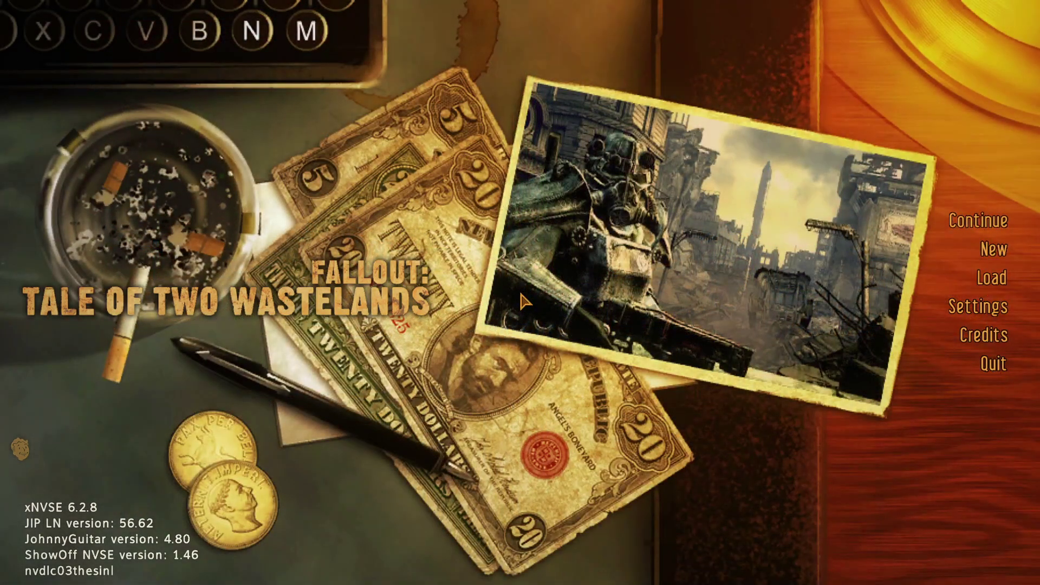
pyautogui.write('k')
pyautogui.press('Return')
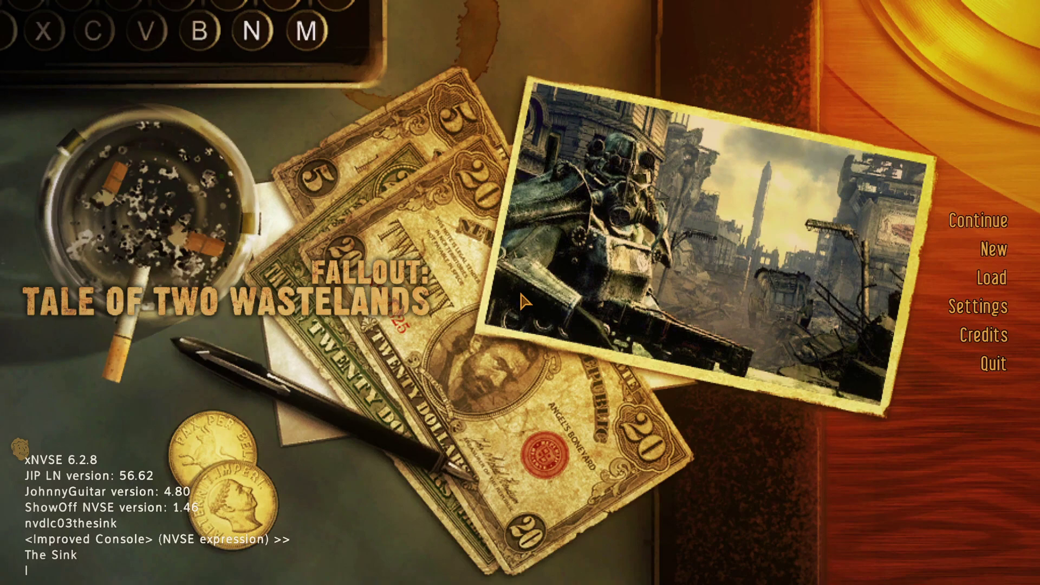
# - Load the Sink cell with the console command coc nvdlc03thesink
pyautogui.press('Up')
pyautogui.press('Down')
pyautogui.write('coc nvdls')
pyautogui.write('l')
pyautogui.press('BackSpace')
pyautogui.press('BackSpace')
pyautogui.press('BackSpace')
pyautogui.press('BackSpace')
pyautogui.press('BackSpace')
pyautogui.write('l')
pyautogui.press('BackSpace')
pyautogui.write('vldlc')
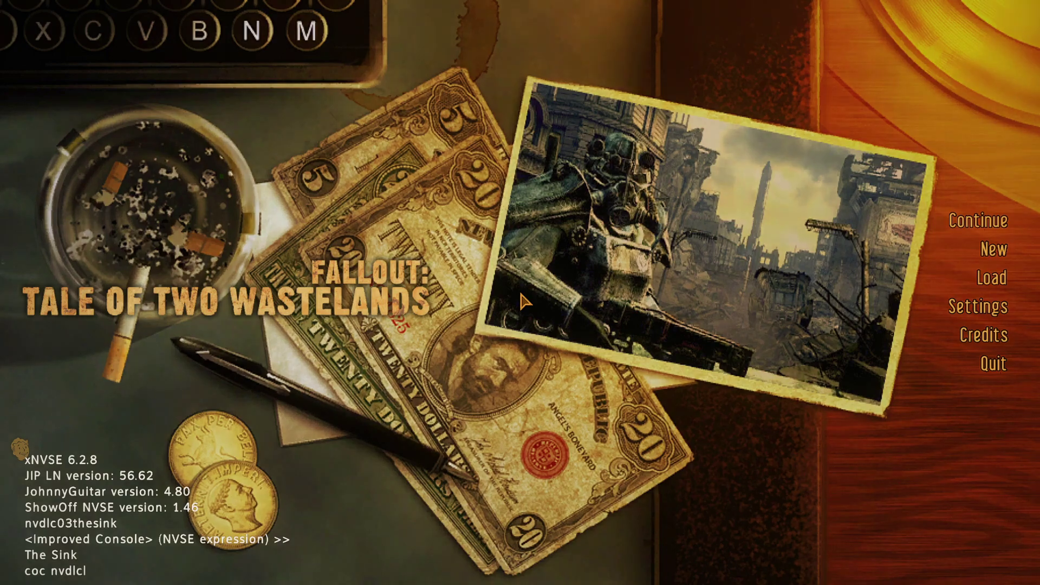
pyautogui.write('03thesink')
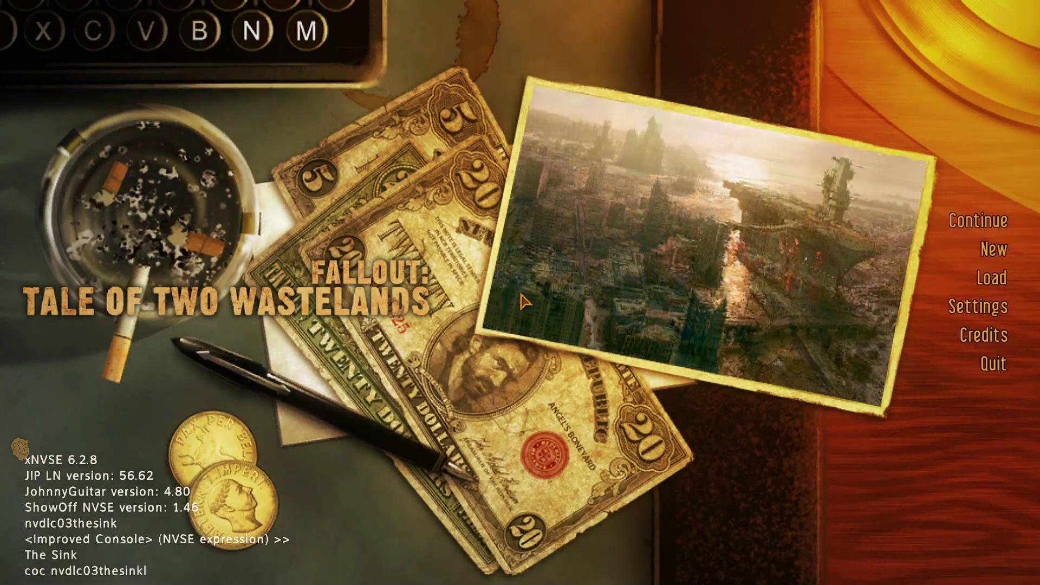
pyautogui.press('Return')
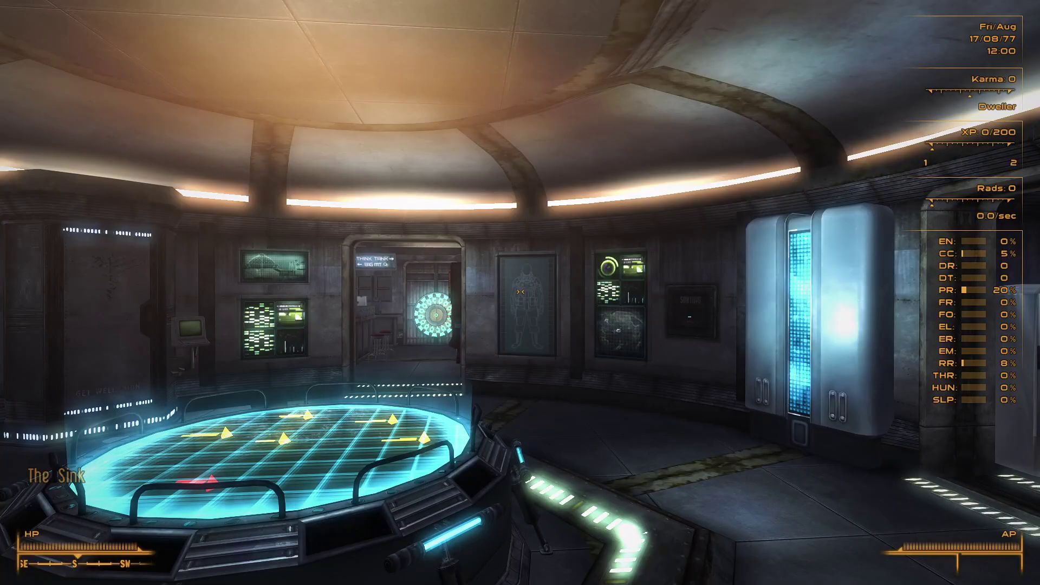
# - Walk to the Sink's bedroom and test the bedside desk lamp's light switch by activating it repeatedly
pyautogui.press('w')
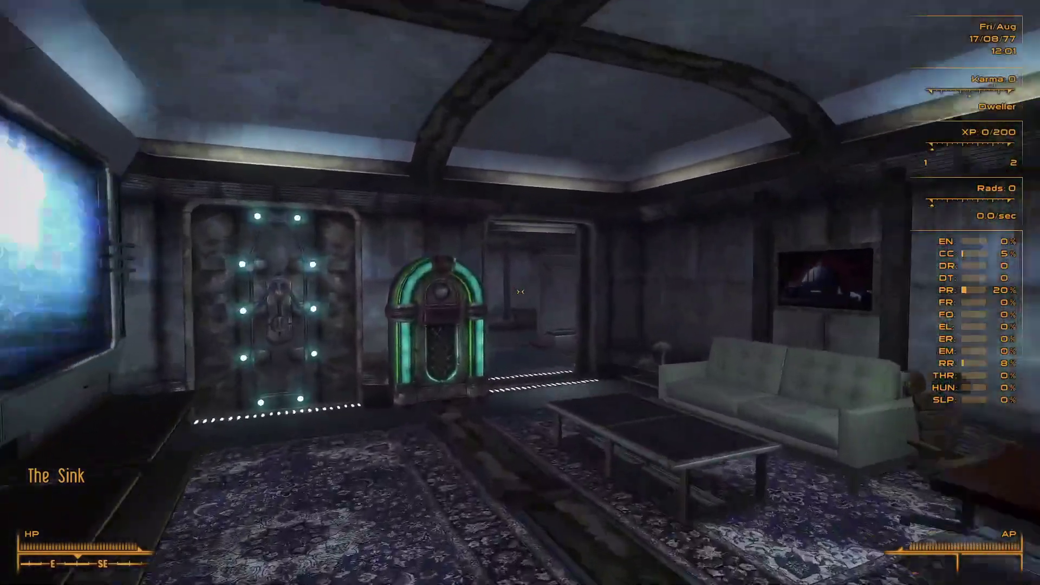
pyautogui.press('w')
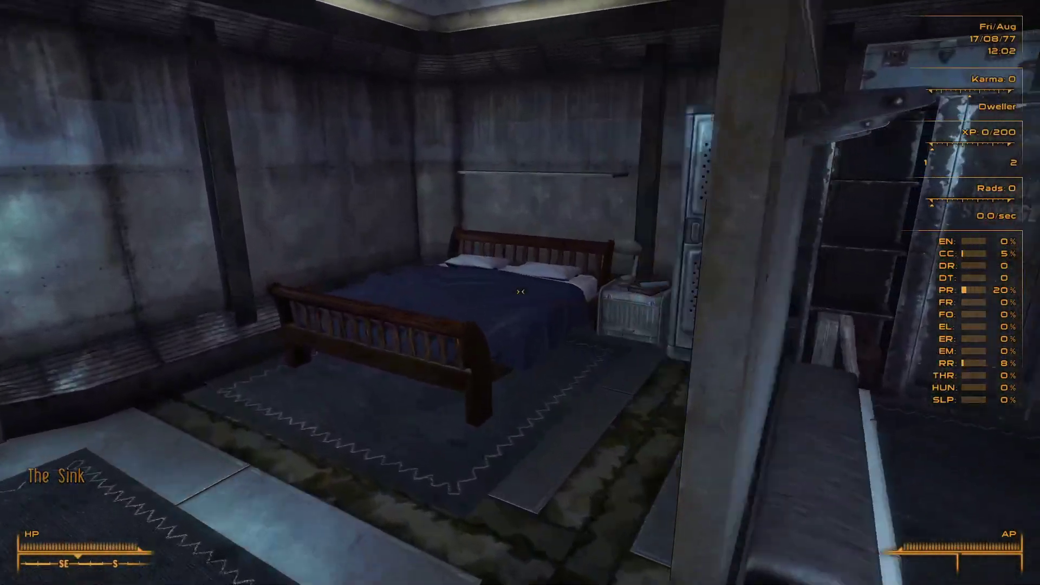
pyautogui.press('e')
pyautogui.press('e')
pyautogui.press('e')
pyautogui.press('e')
pyautogui.press('e')
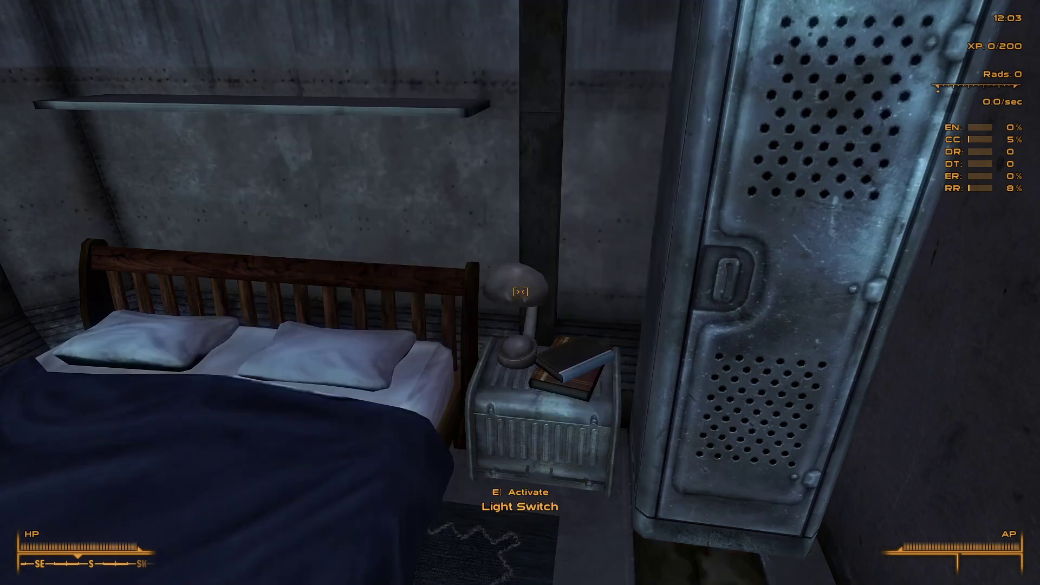
pyautogui.press('e')
pyautogui.press('e')
pyautogui.press('e')
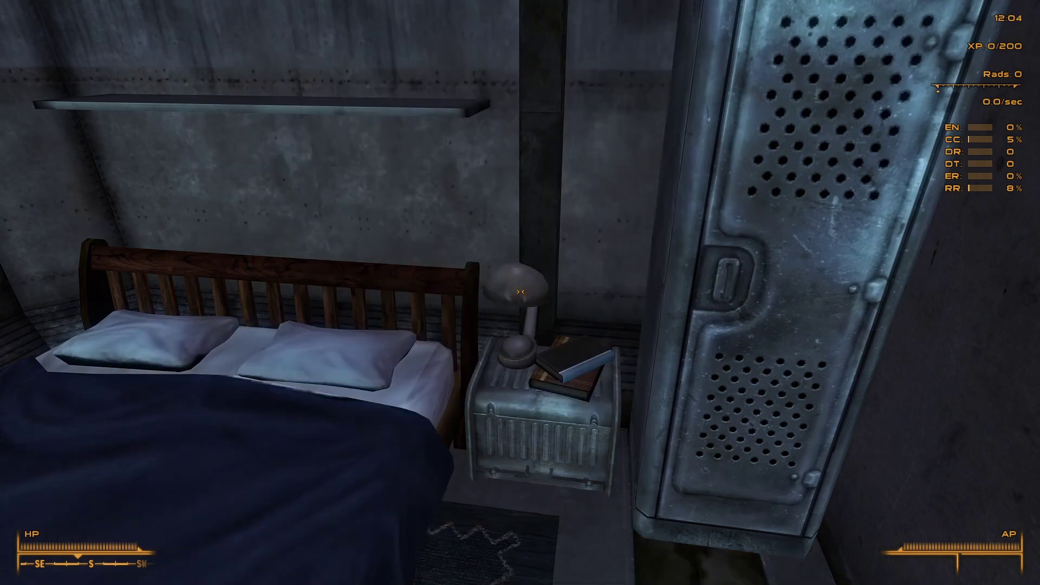
pyautogui.press('e')
pyautogui.press('e')
pyautogui.press('e')
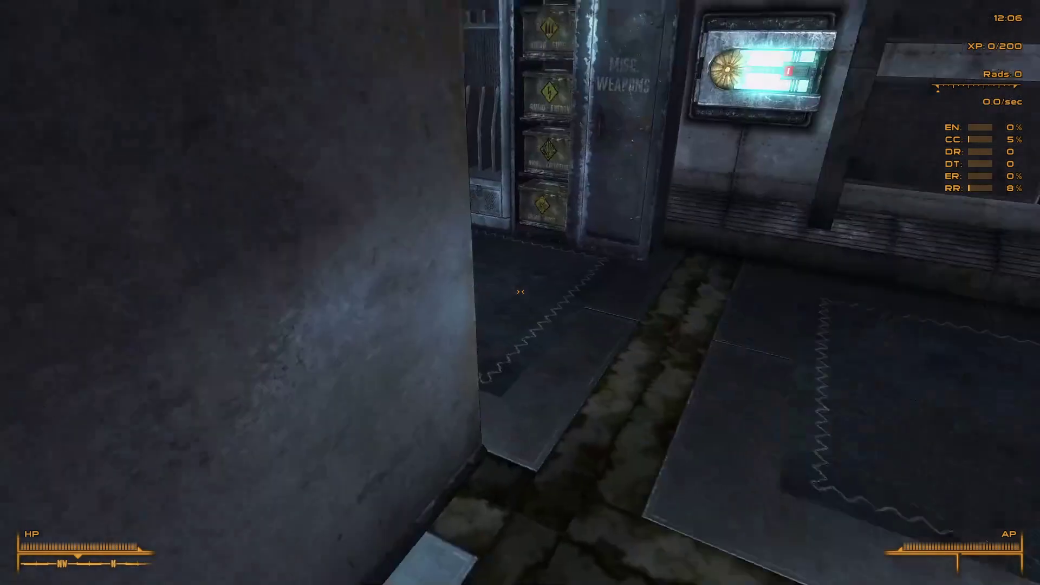
# - Walk through the Sink's bedroom, lounge and central room to the desk beside the sink, inspecting the decoration in game
pyautogui.press('w')
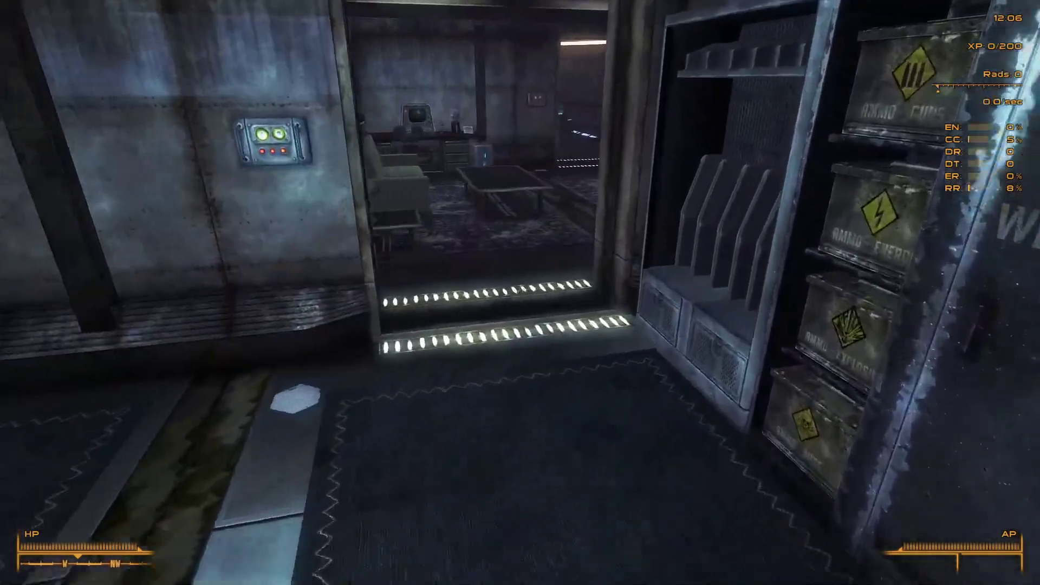
pyautogui.press('w')
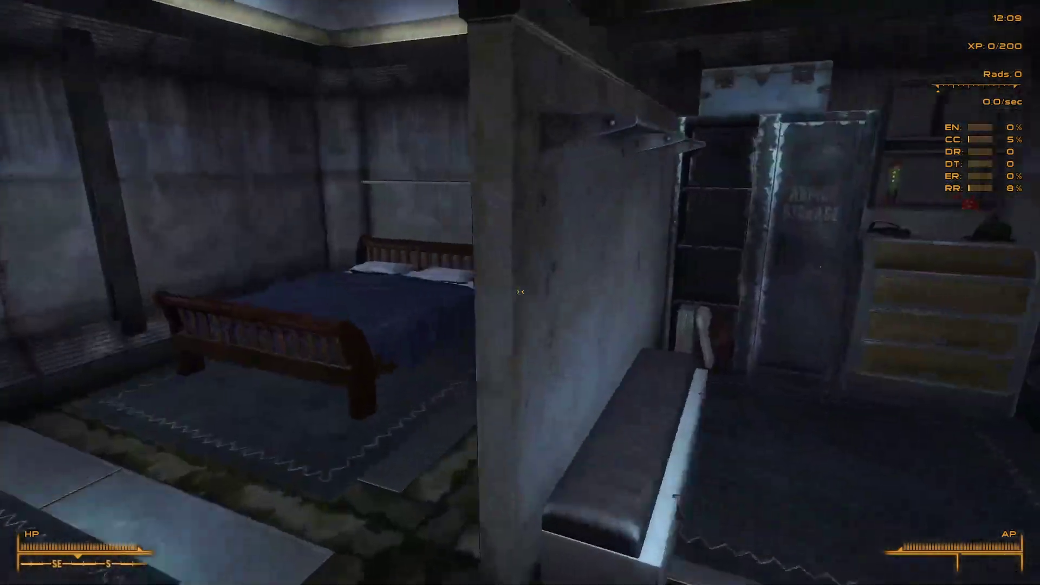
pyautogui.press('w')
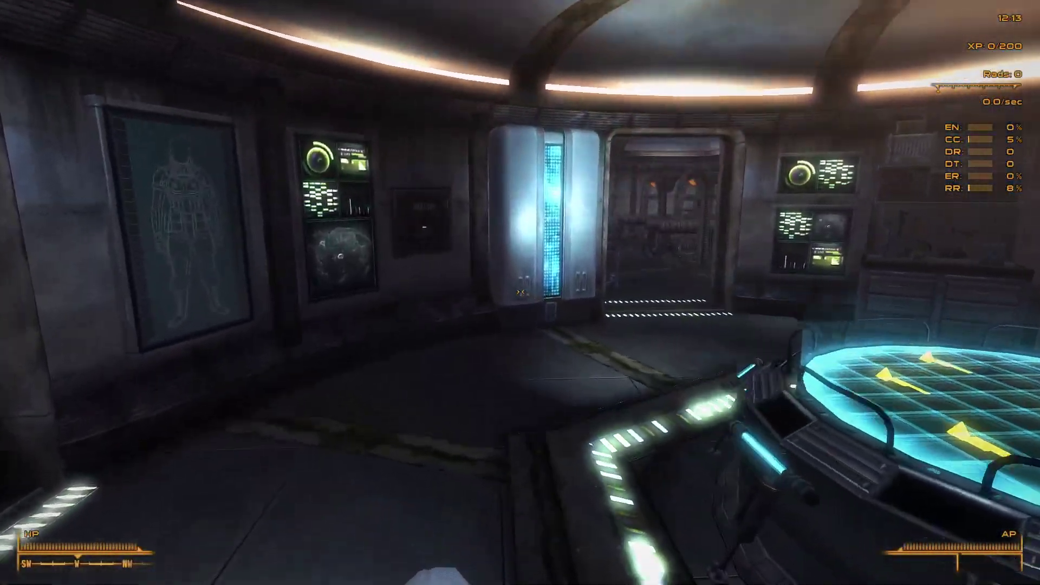
pyautogui.press('w')
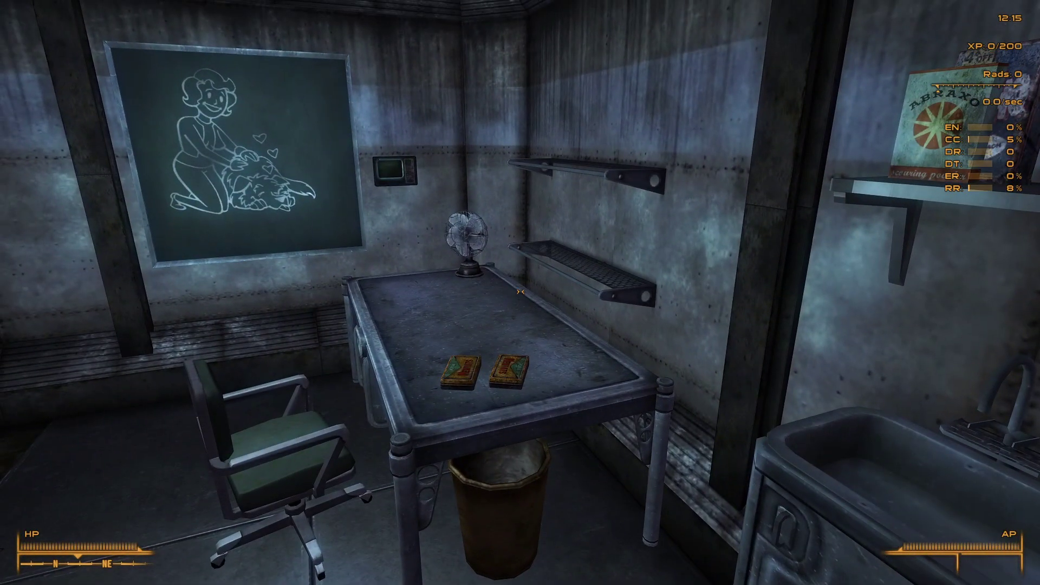
# - Walk past the planters and workbenches of the Sink's biology room to the central room doorway and back, inspecting the decoration
pyautogui.press('w')
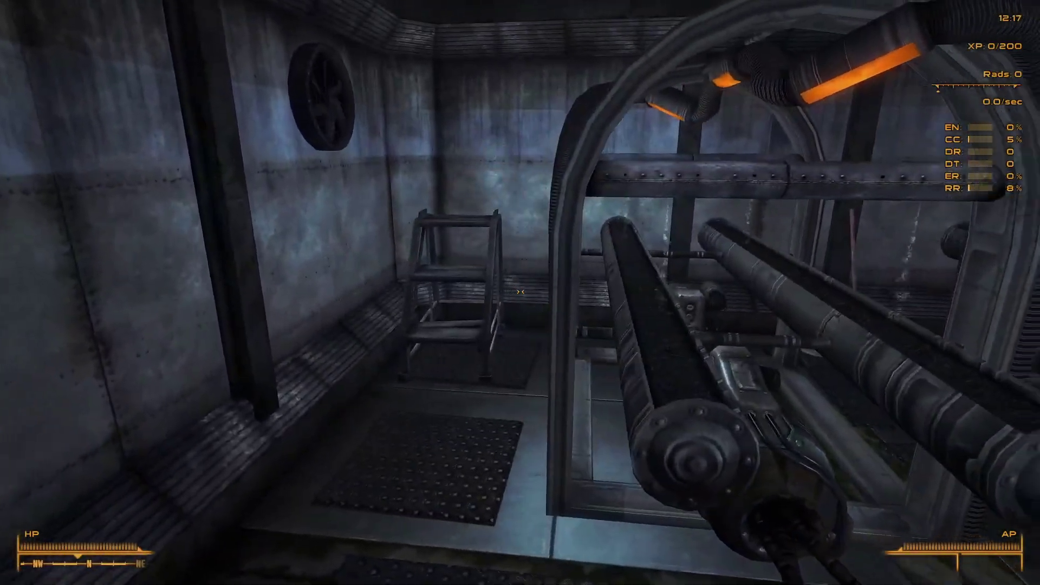
pyautogui.press('s')
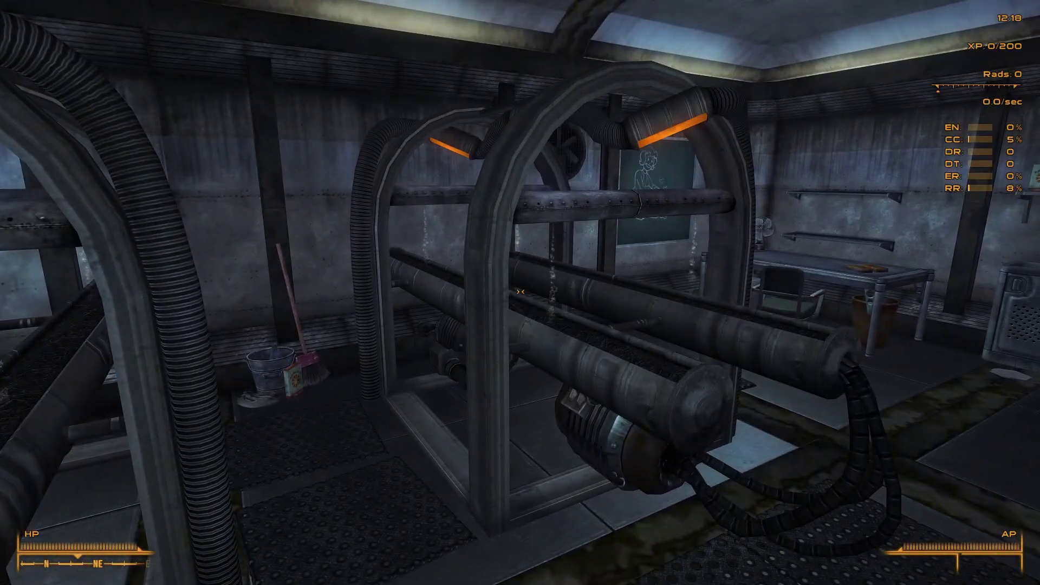
pyautogui.press('w')
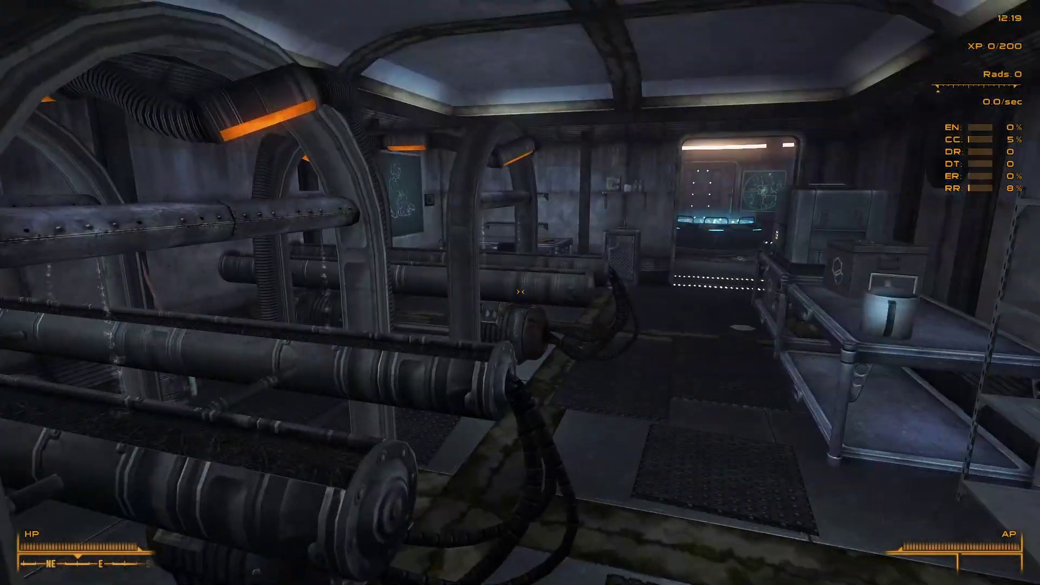
pyautogui.press('w')
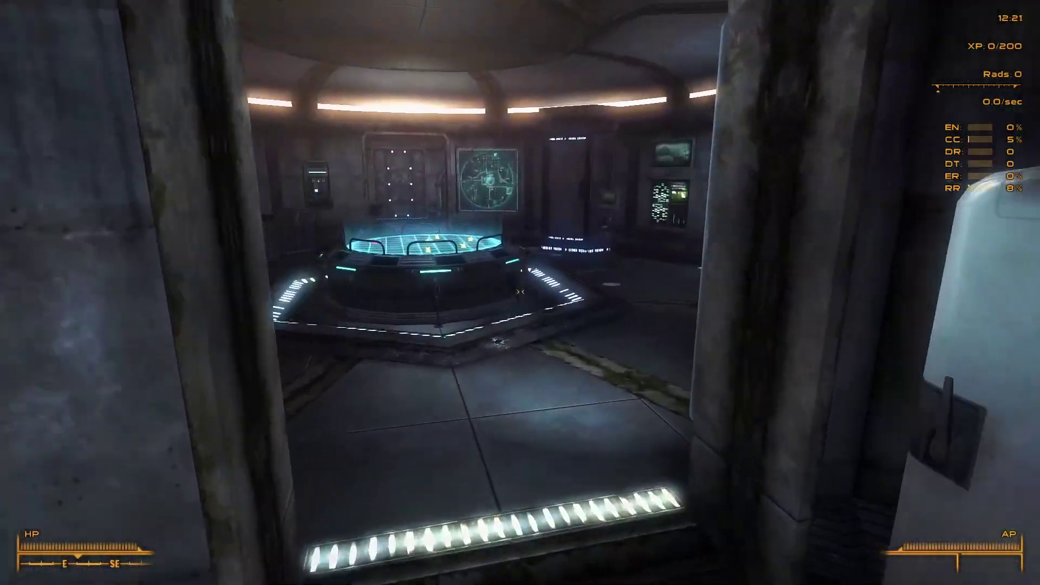
pyautogui.press('w')
# - Add the Biological Research Station note to the player with the console command player.additem NVDLC03HQBuddyBiologyNOTE
pyautogui.press('Escape')
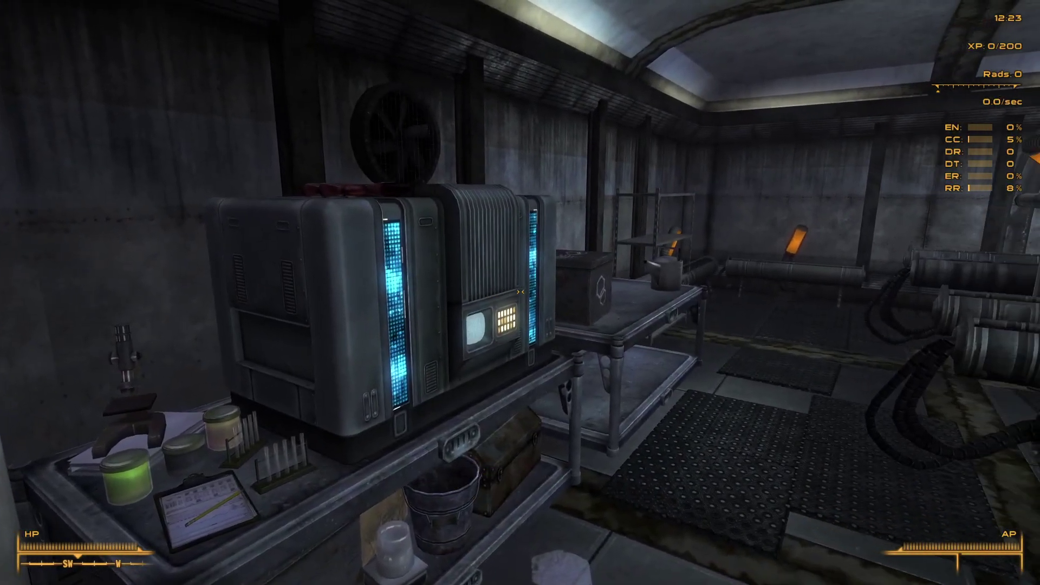
pyautogui.press('`')
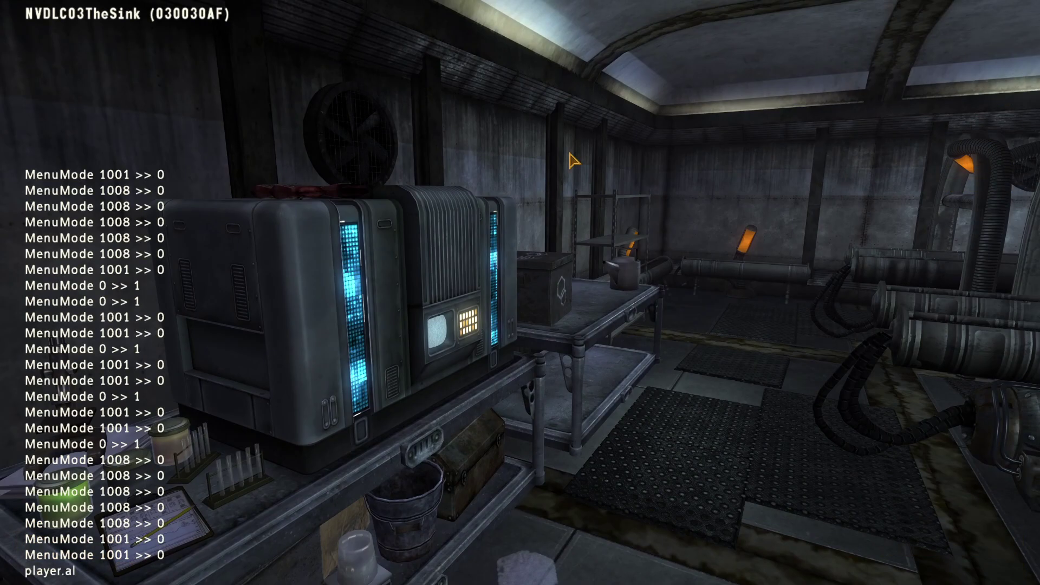
pyautogui.write('player.additem NVDLC03HQBuddyBiologyNOTE')
pyautogui.press('Return')
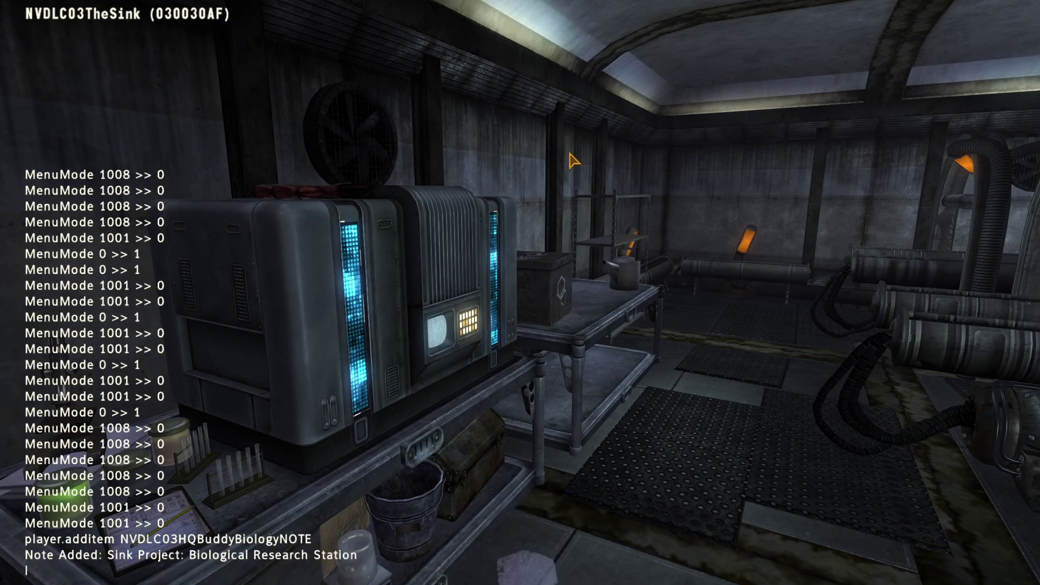
pyautogui.press('`')
# - Talk to the Biological Research Station, asking "What does that mean?" and leaving with "I have to go now.", and approach the seed package on top
pyautogui.press('w')
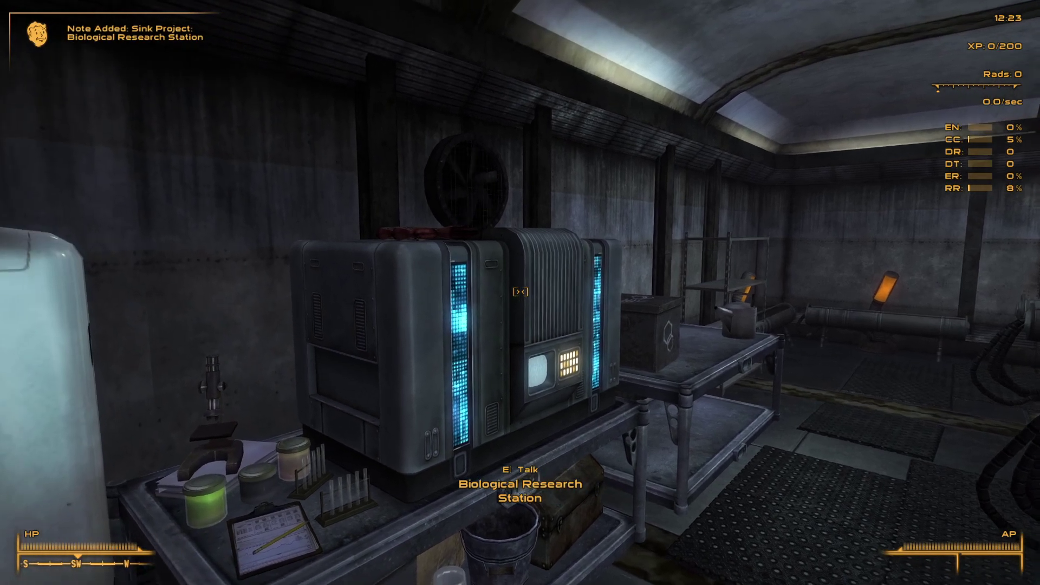
pyautogui.press('e')
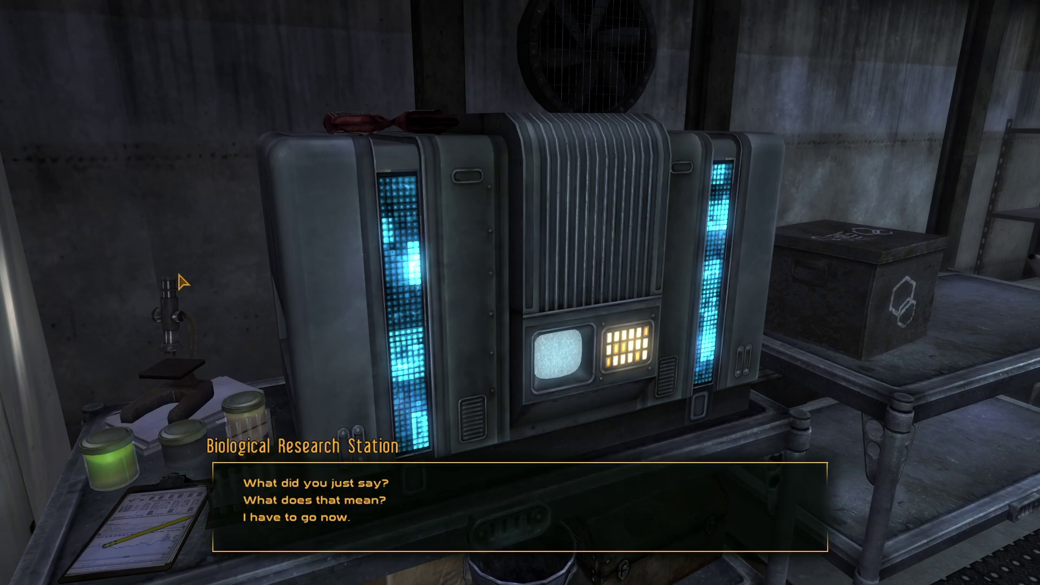
pyautogui.click(356, 503)
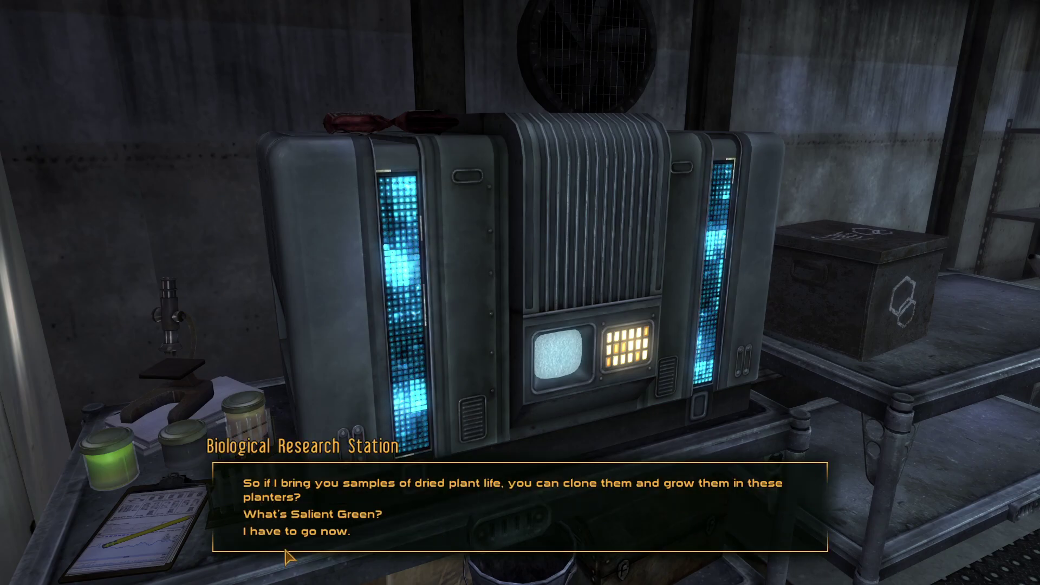
pyautogui.click(290, 533)
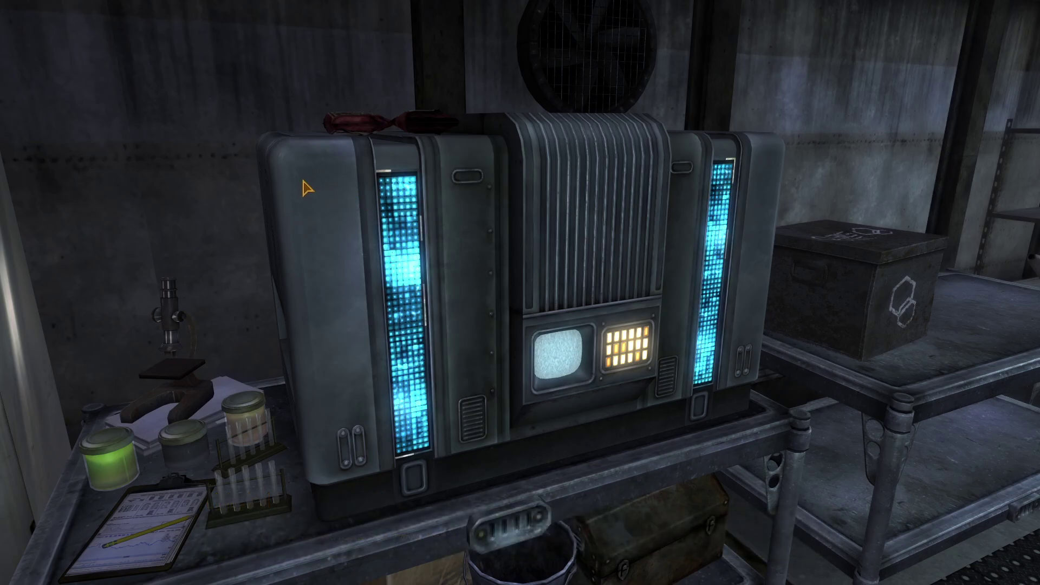
pyautogui.press('w')
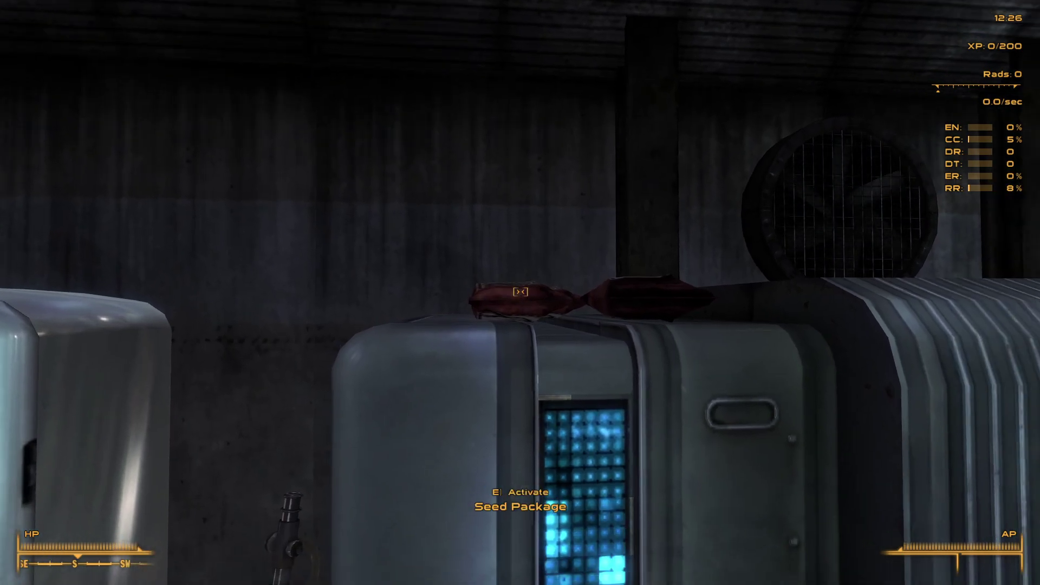
# - Collect the seed packages lying on top of and around the Biological Research Station
pyautogui.press('e')
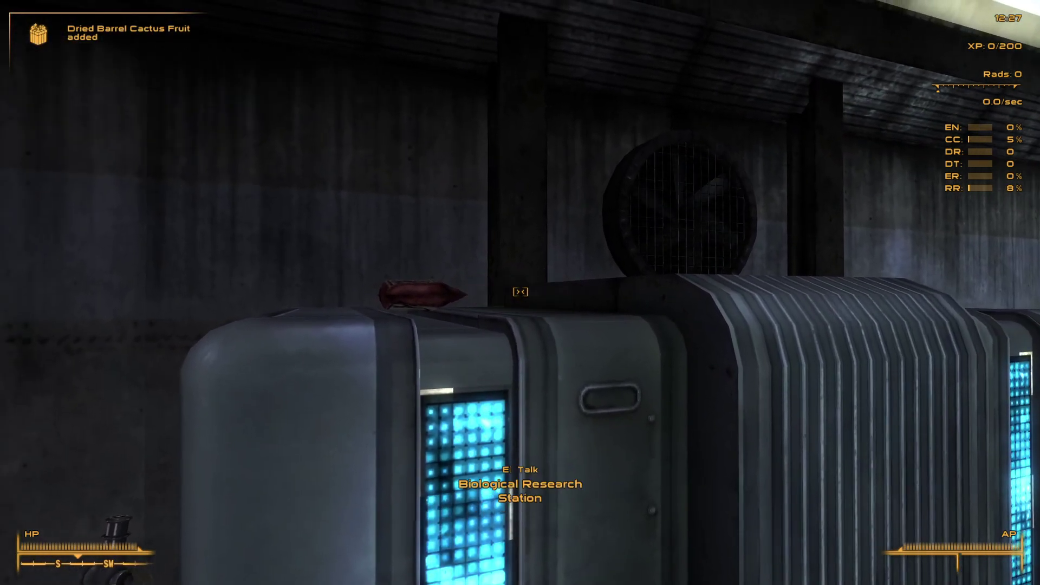
pyautogui.press('e')
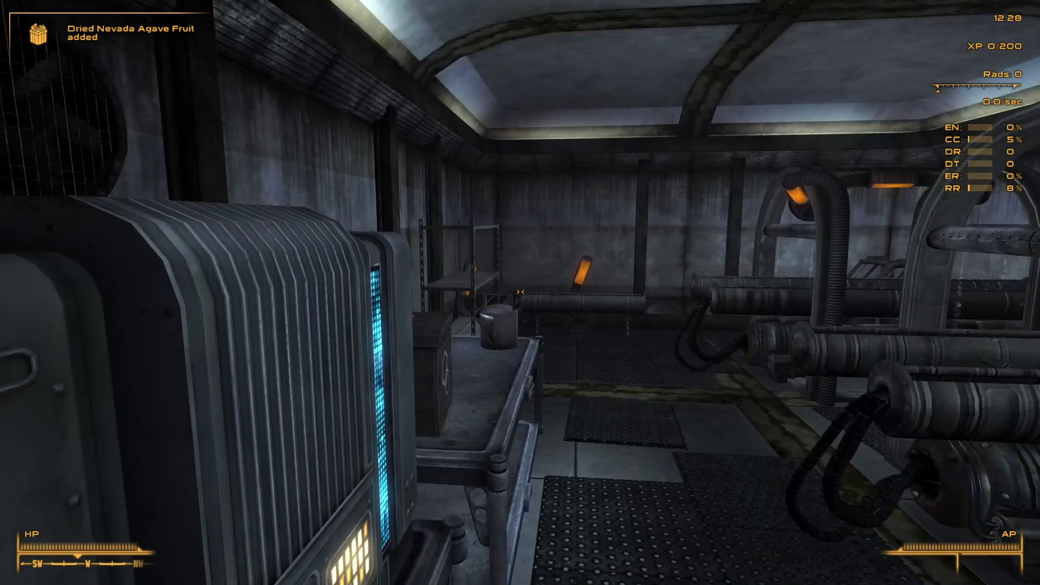
pyautogui.press('e')
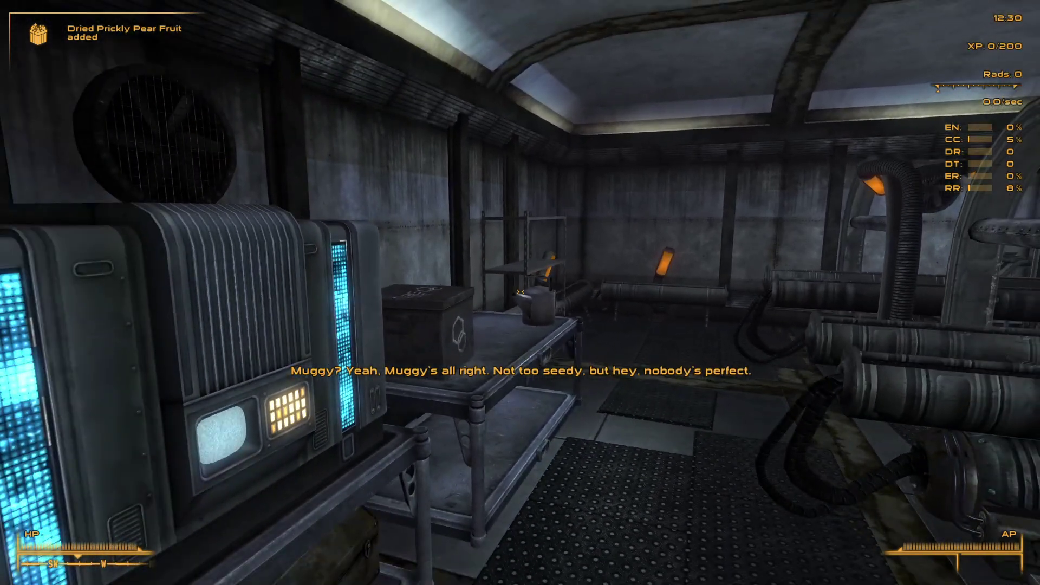
pyautogui.press('e')
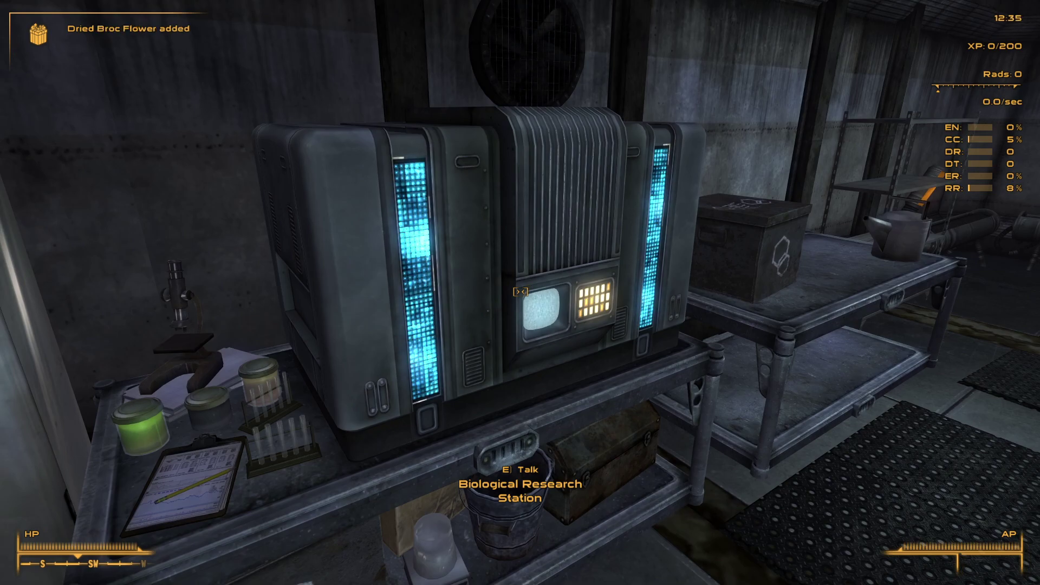
# - Talk to the Biological Research Station, command it to receive the seed, and process the seed into the planter
pyautogui.press('d')
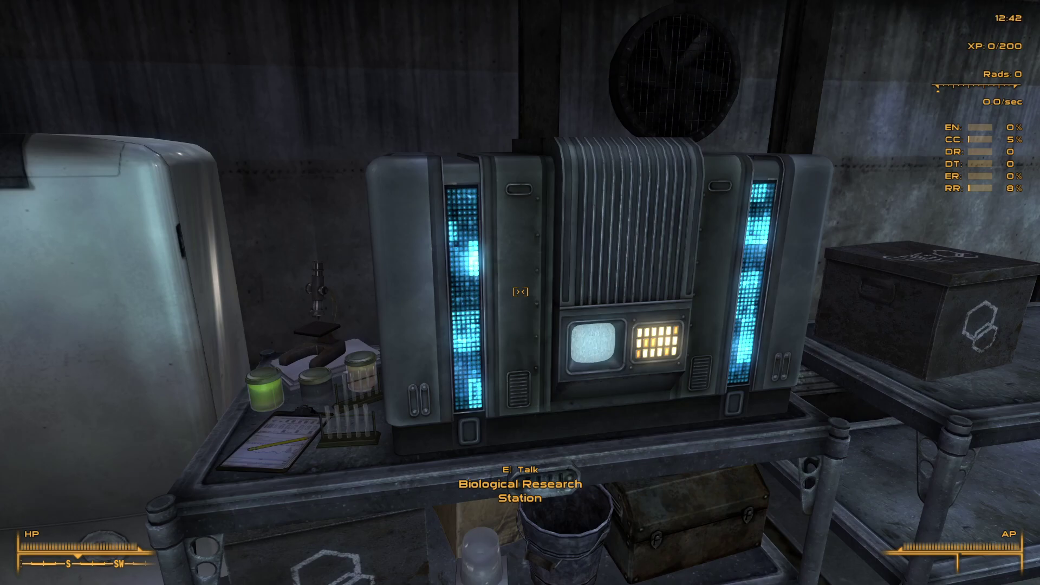
pyautogui.press('e')
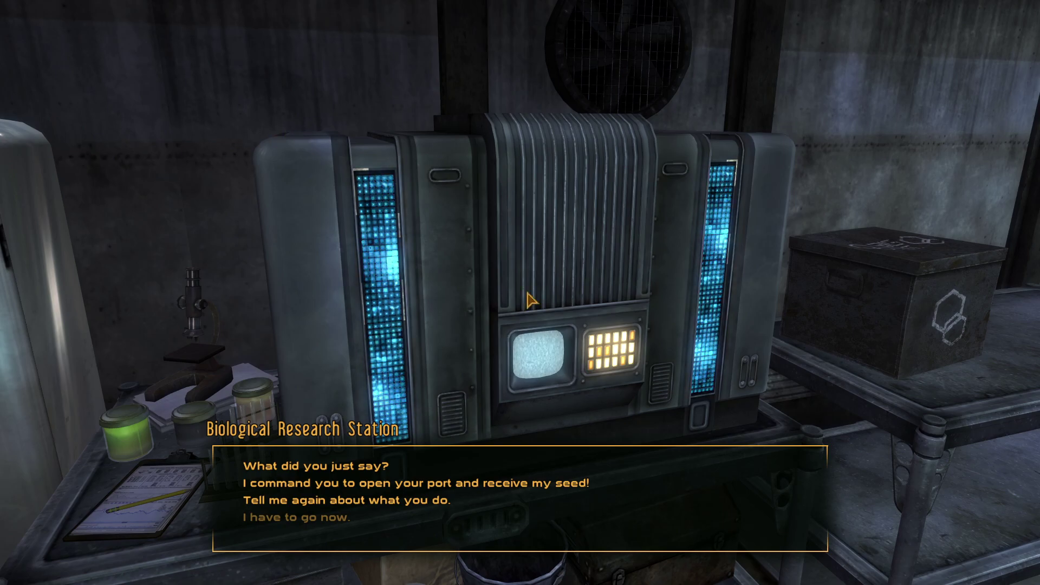
pyautogui.click(620, 483)
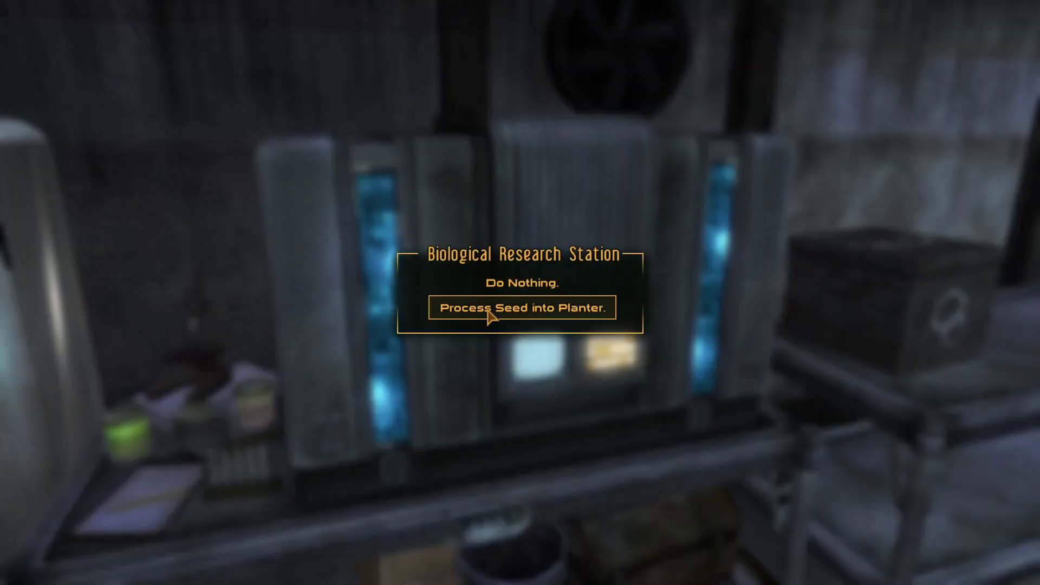
pyautogui.click(489, 312)
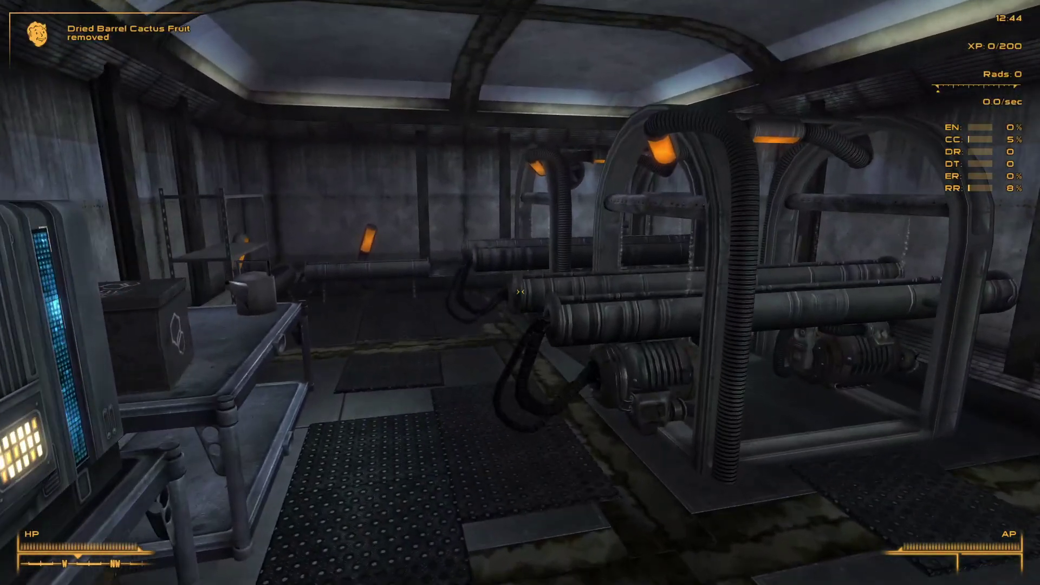
# - Wait 24 hours beside the empty planters
pyautogui.press('t')
pyautogui.press('Right')
pyautogui.press('Right')
pyautogui.press('Right')
pyautogui.press('Right')
pyautogui.press('Right')
pyautogui.press('Right')
pyautogui.press('Right')
pyautogui.press('Right')
pyautogui.press('Right')
pyautogui.press('Right')
pyautogui.press('Right')
pyautogui.press('Right')
pyautogui.press('Right')
pyautogui.press('Right')
pyautogui.press('Right')
pyautogui.press('Right')
pyautogui.press('Right')
pyautogui.press('Right')
pyautogui.press('Right')
pyautogui.press('Right')
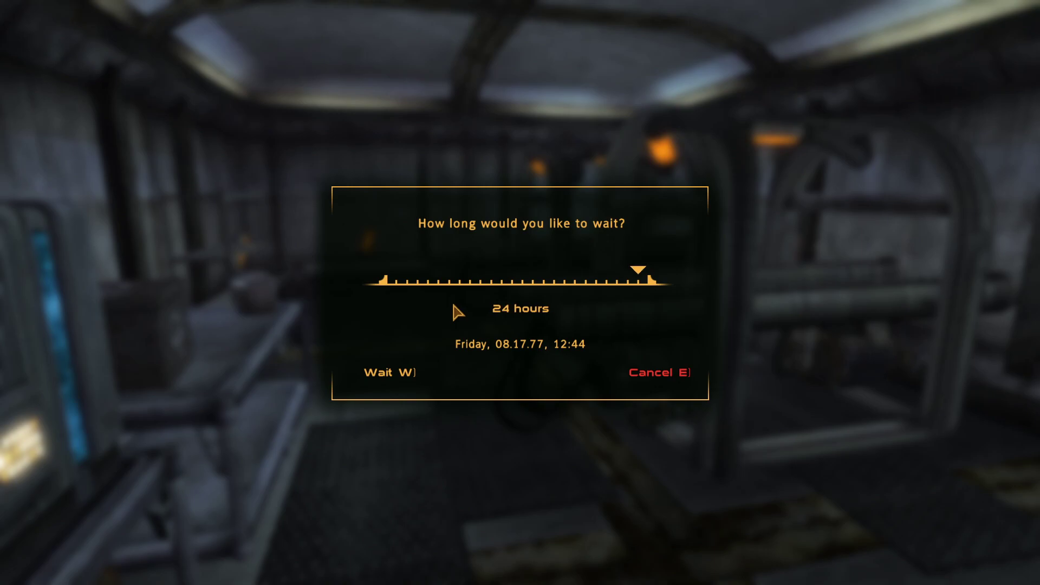
pyautogui.click(385, 380)
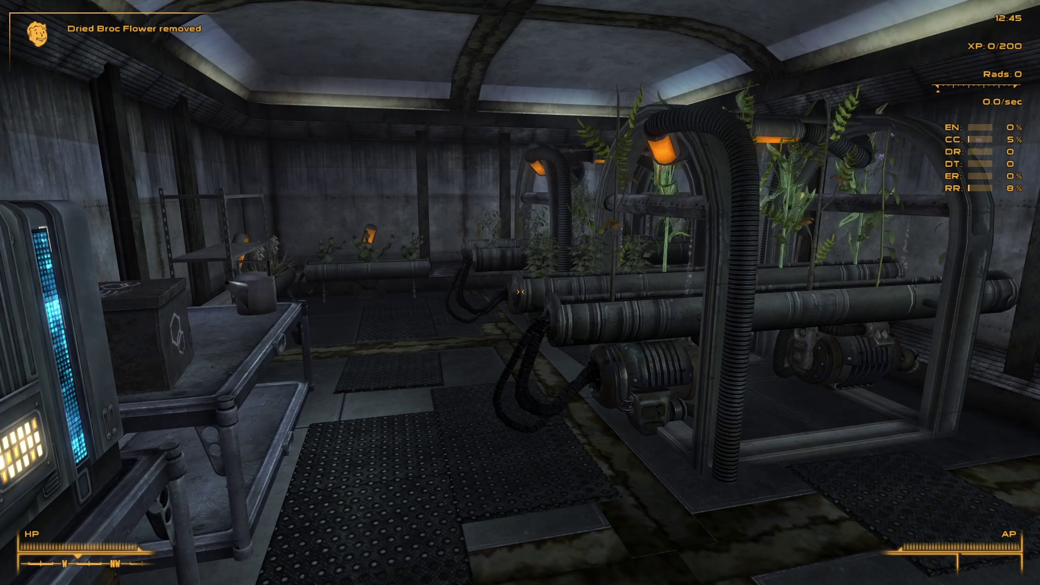
# - Walk around the planters and examine which plants have grown in each one
pyautogui.press('w')
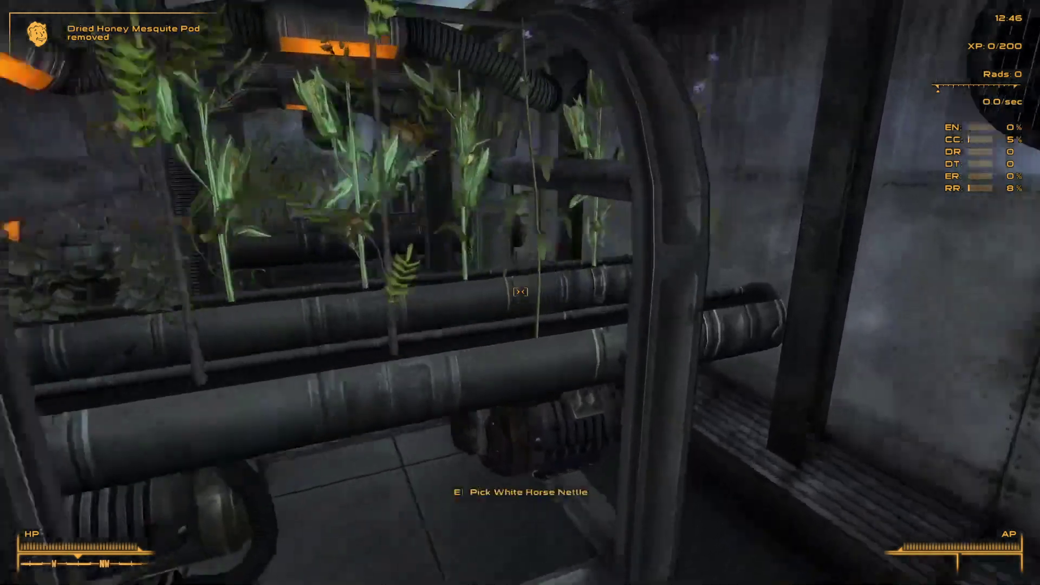
pyautogui.press('w')
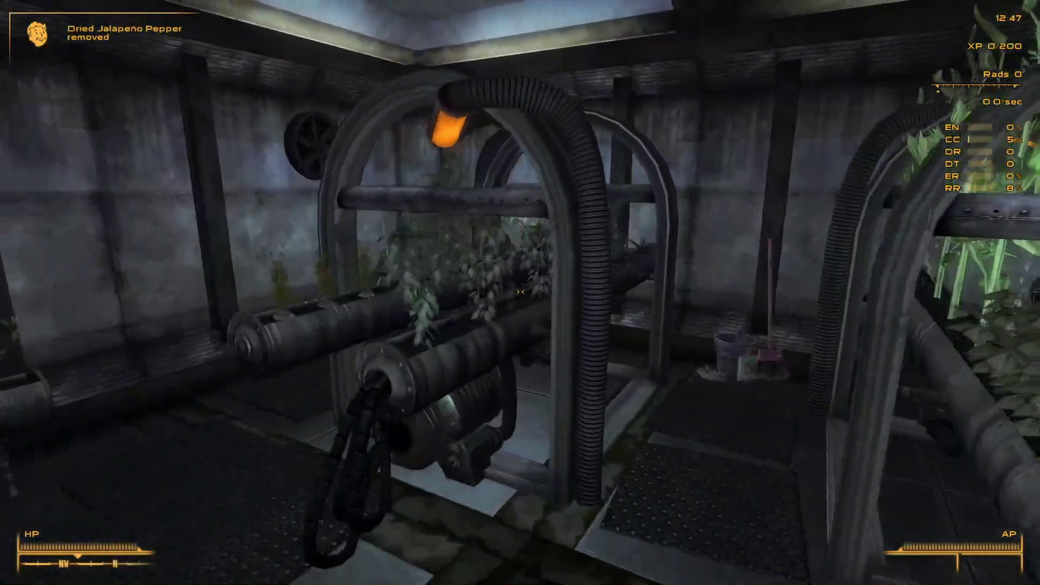
pyautogui.press('a')
pyautogui.press('d')
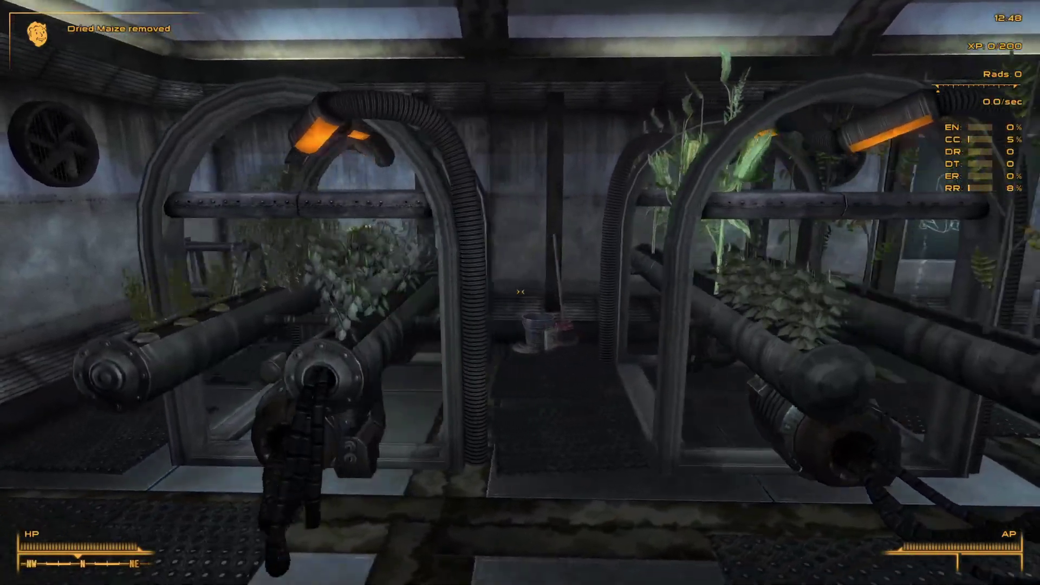
pyautogui.press('w')
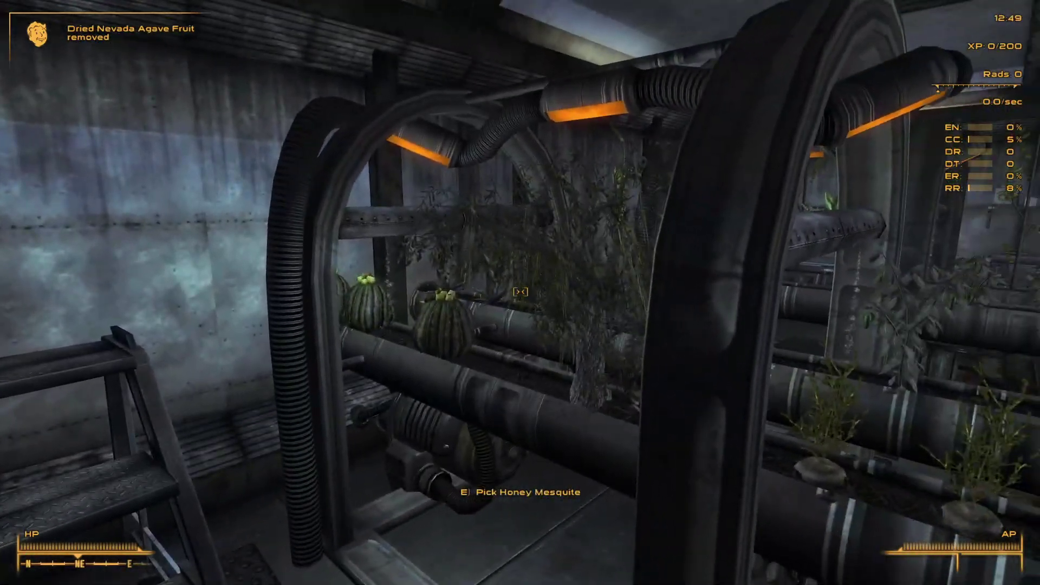
pyautogui.press('w')
pyautogui.press('w')
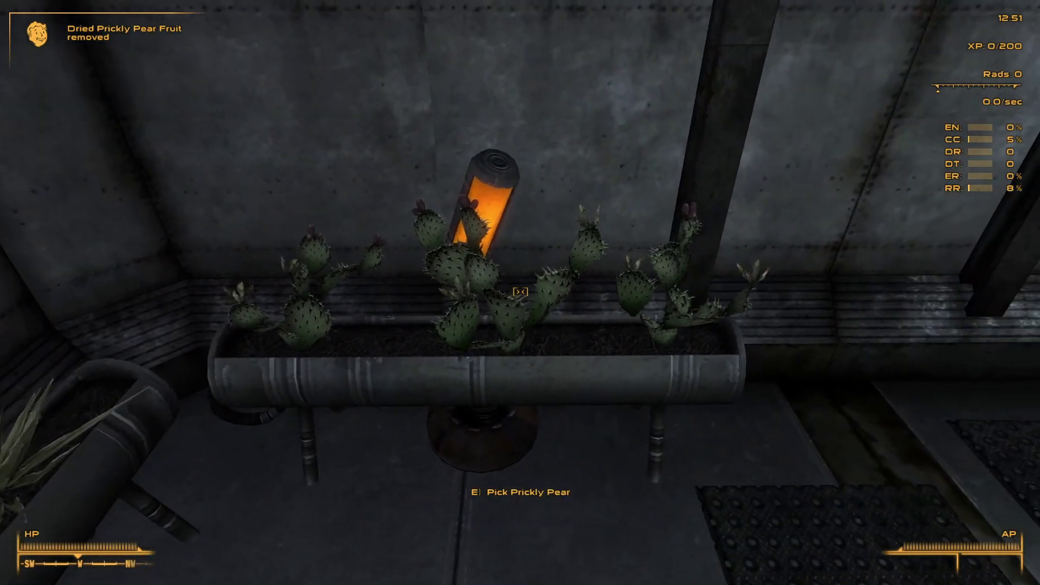
pyautogui.press('d')
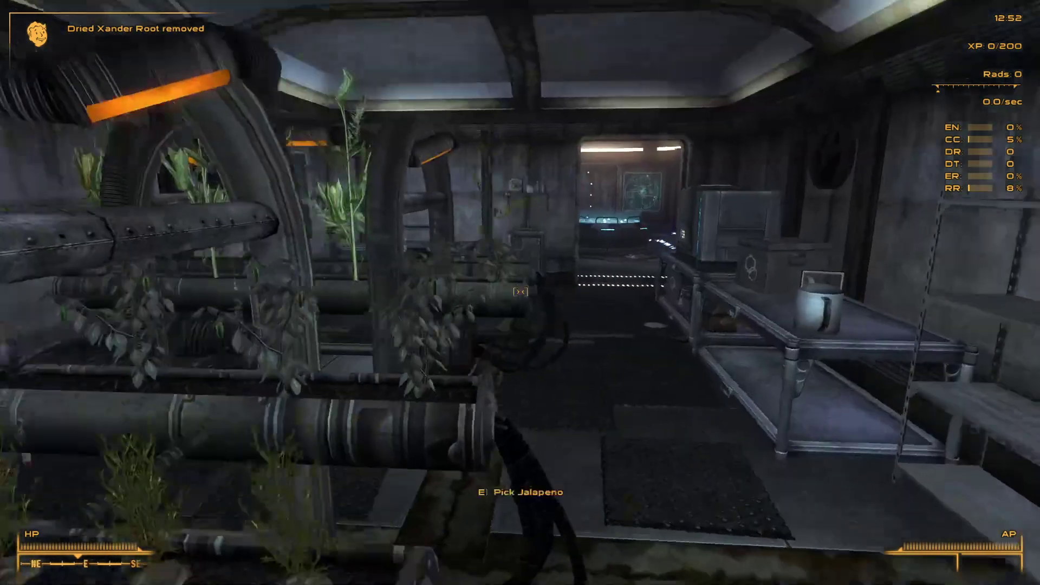
pyautogui.press('w')
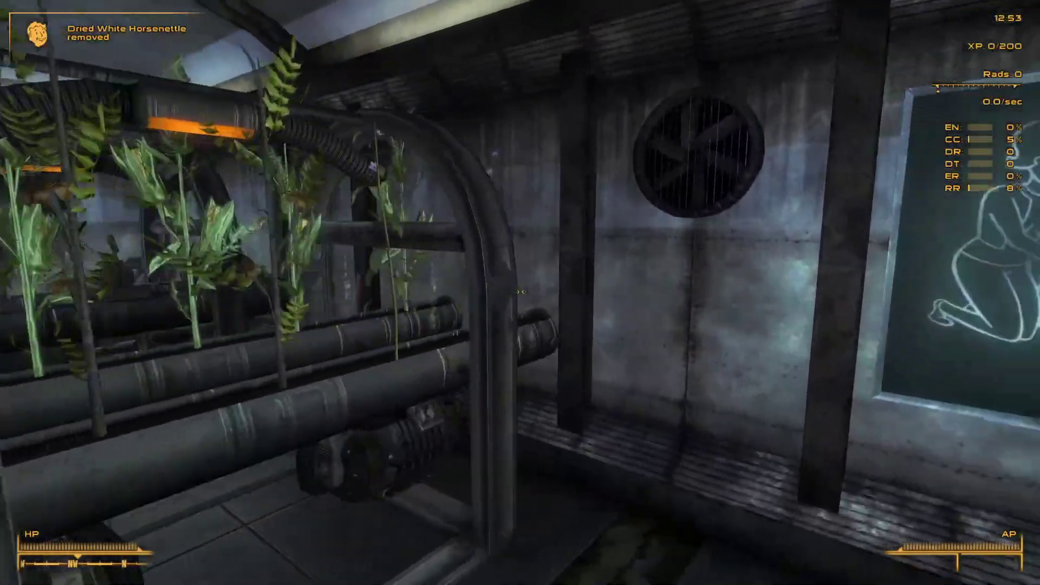
# - Harvest banana yucca and prickly pear fruit from the planters
pyautogui.press('e')
pyautogui.press('d')
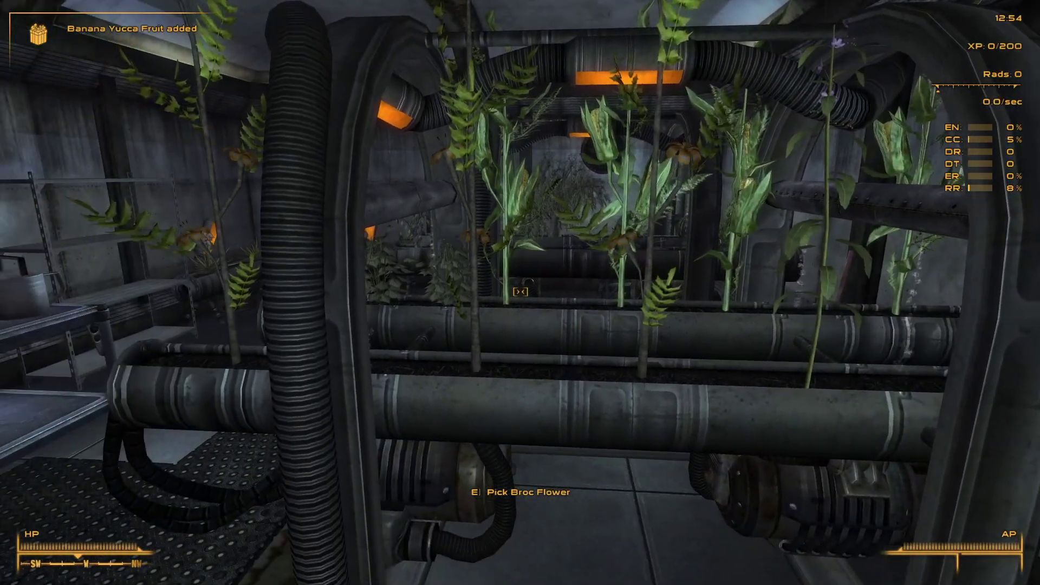
pyautogui.press('a')
pyautogui.press('w')
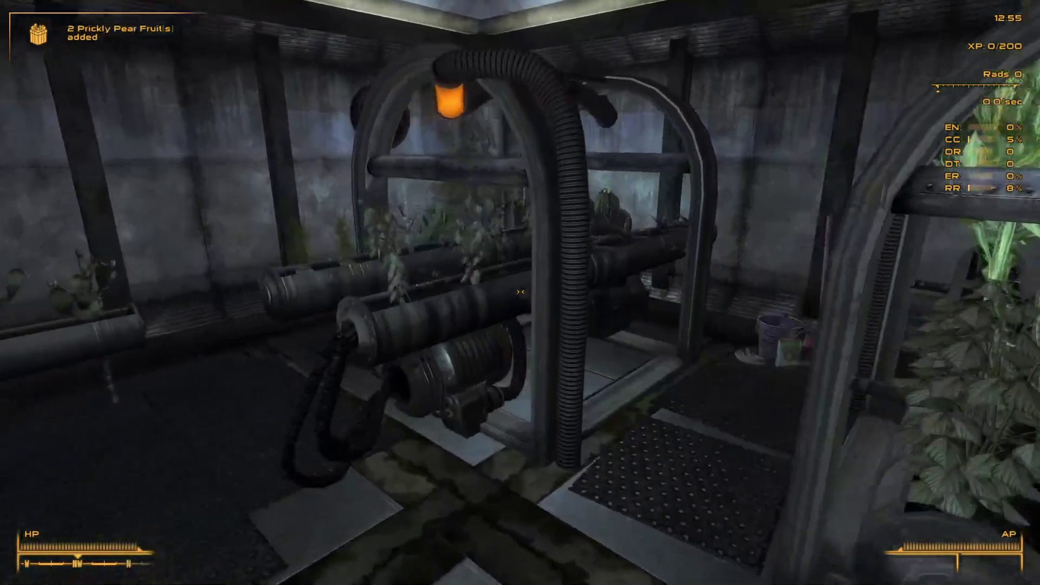
pyautogui.press('w')
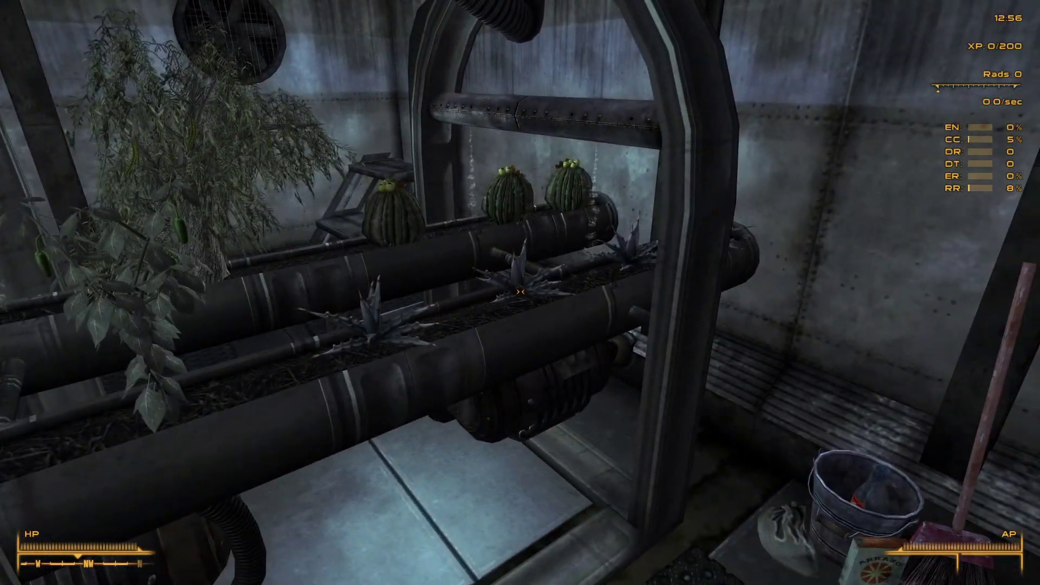
# - Harvest Nevada agave fruit and jalapeno peppers from the planters
pyautogui.press('e')
pyautogui.press('w')
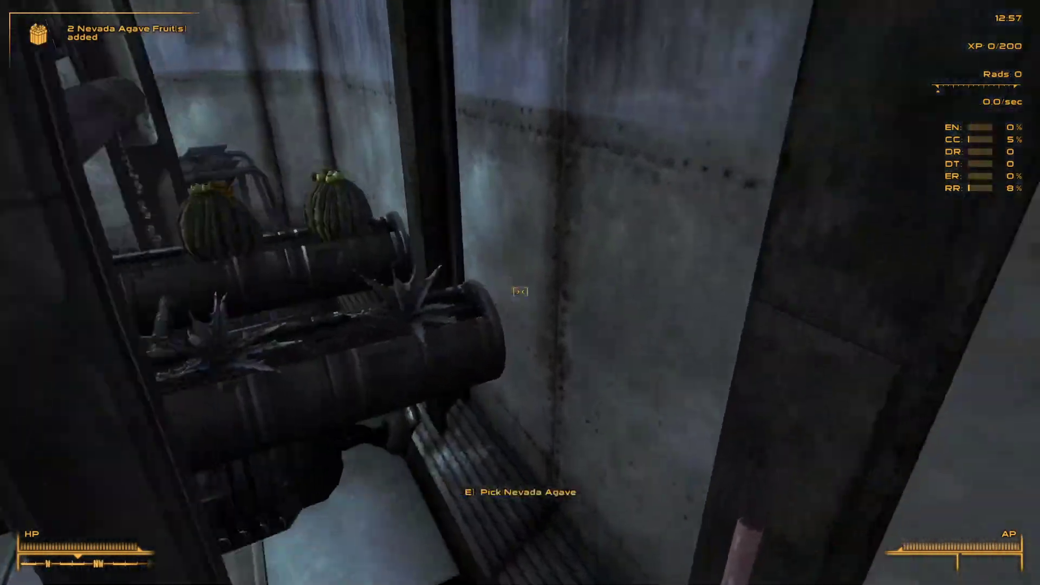
pyautogui.press('e')
pyautogui.press('w')
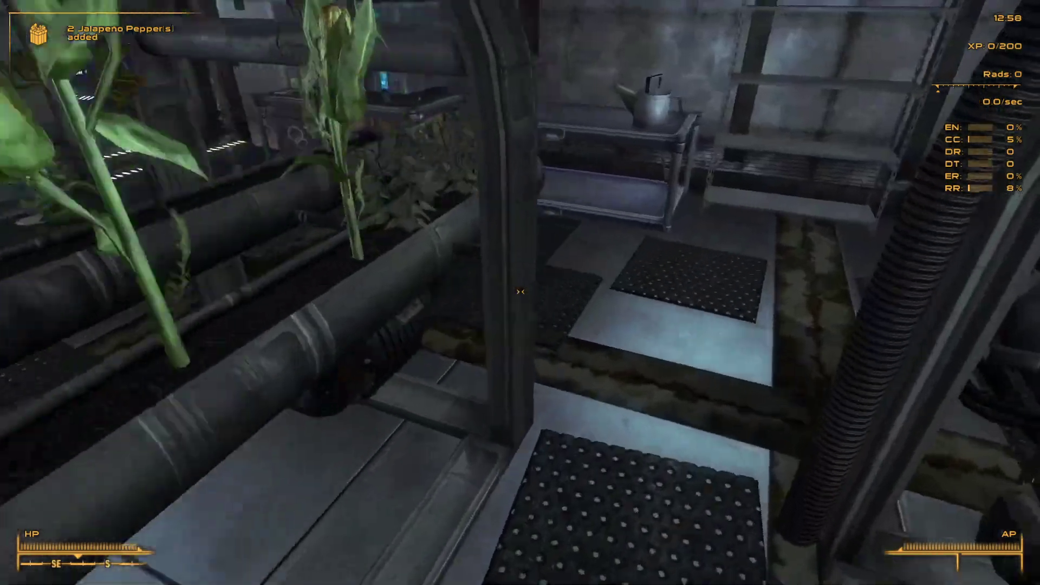
# - Walk past the white horse nettle to the barrel cactus planter and harvest barrel cactus fruit
pyautogui.press('w')
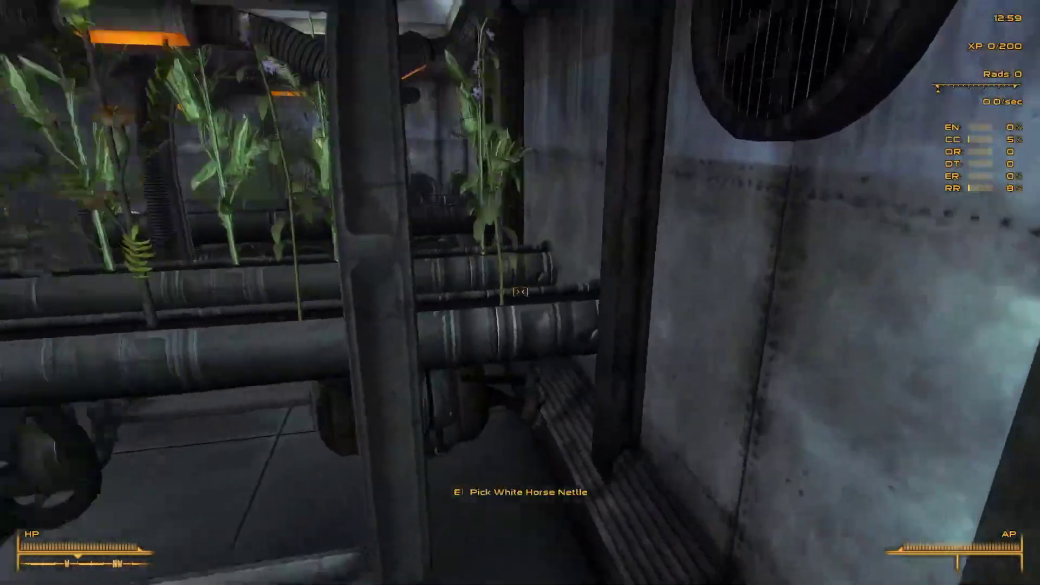
pyautogui.press('w')
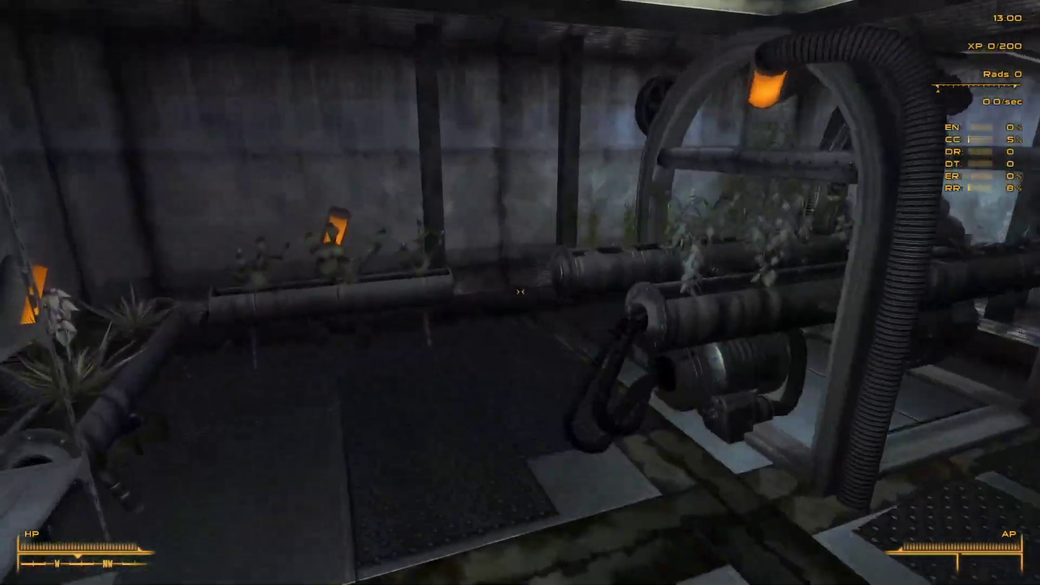
pyautogui.press('w')
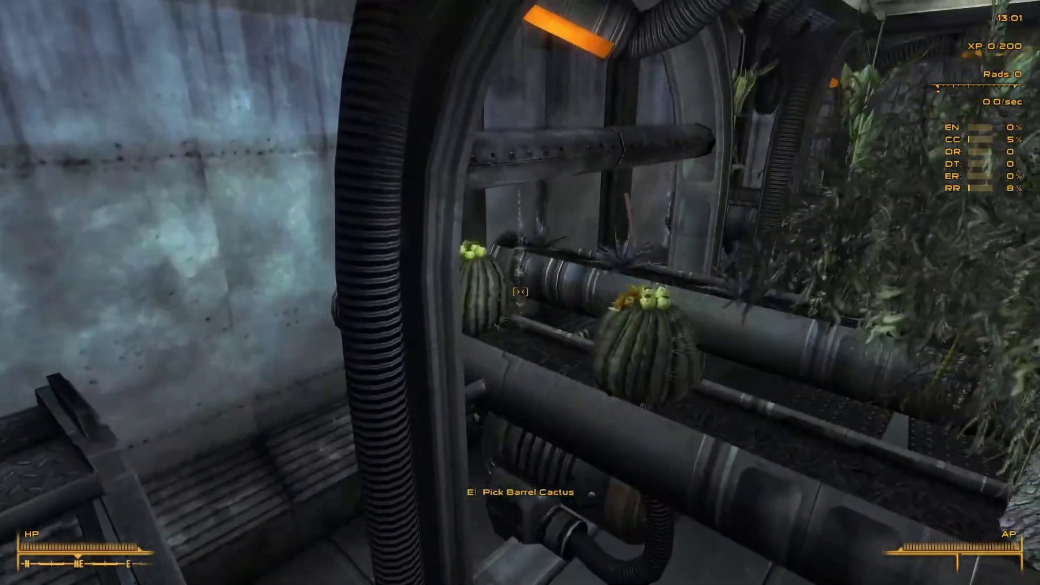
pyautogui.press('a')
pyautogui.press('e')
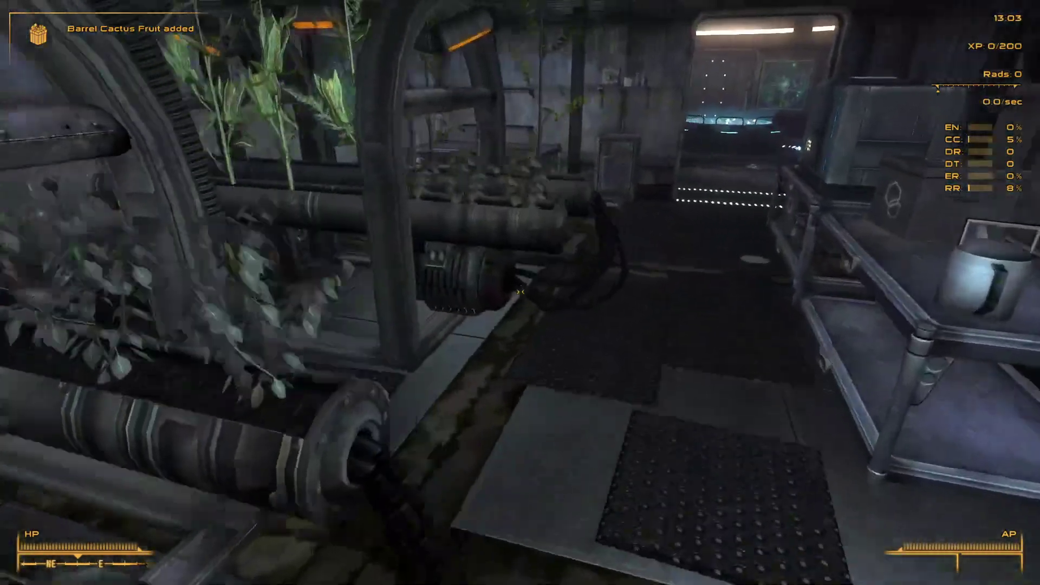
# - Walk through the greenhouse again and examine the layout of the planters and the remaining plants
pyautogui.press('s')
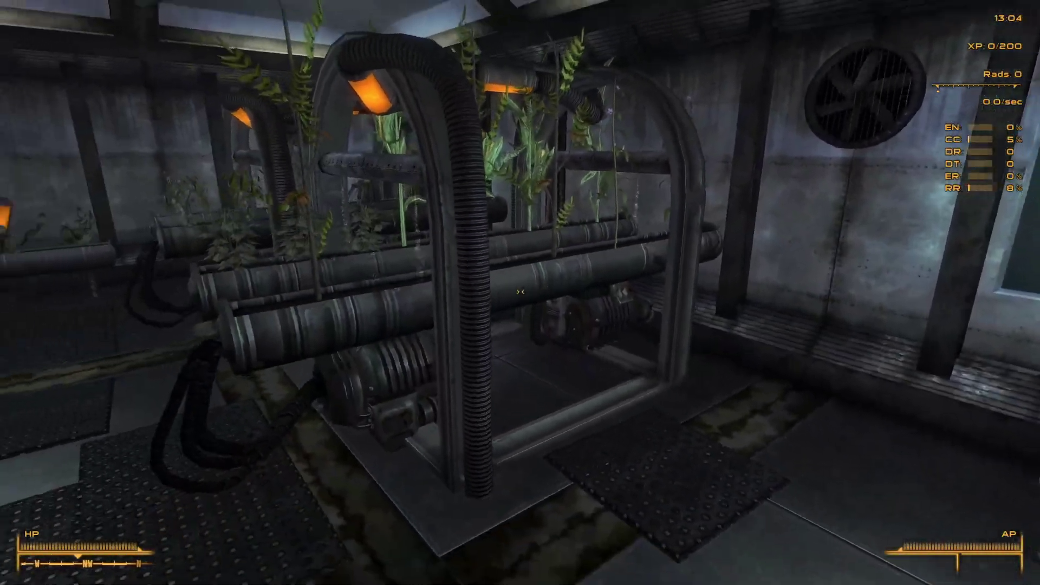
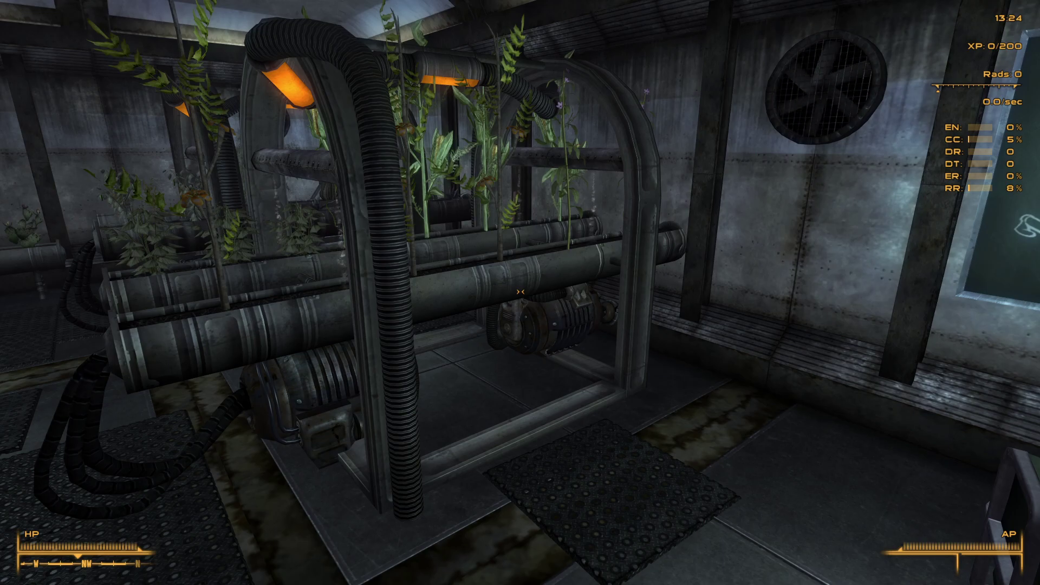
pyautogui.press('a')
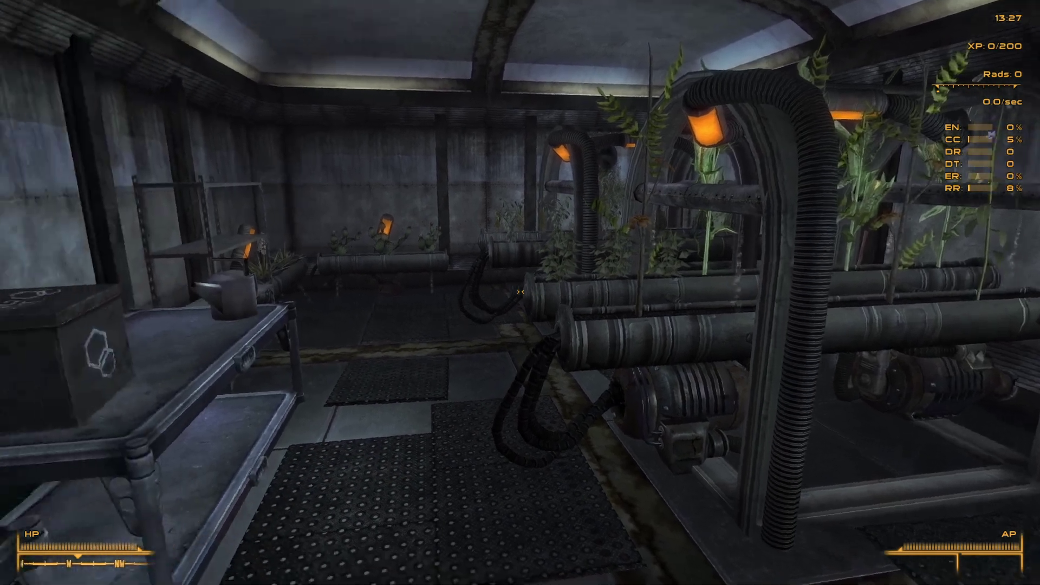
pyautogui.press('w')
pyautogui.press('w')
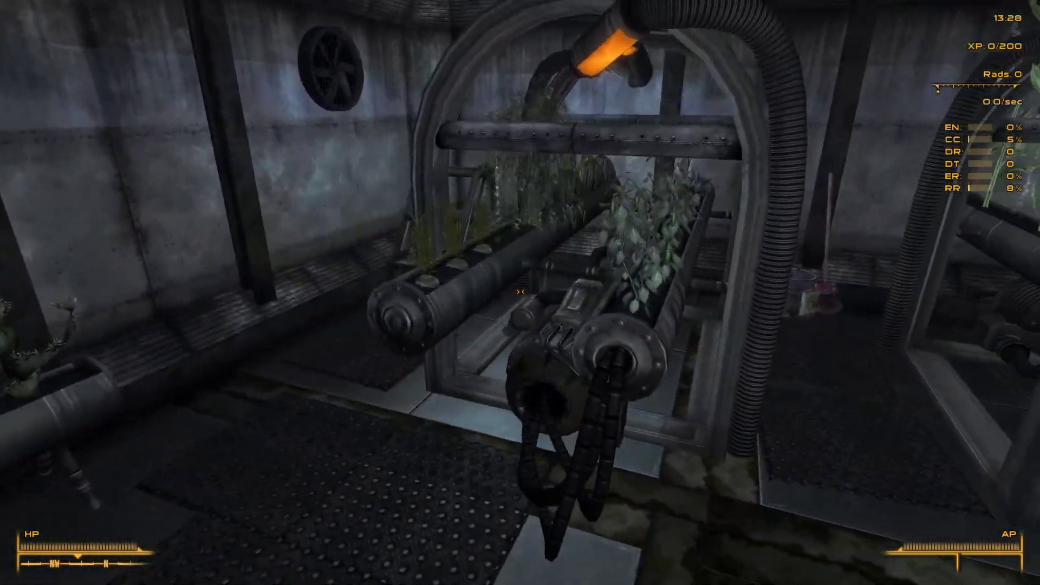
pyautogui.press('a')
pyautogui.press('w')
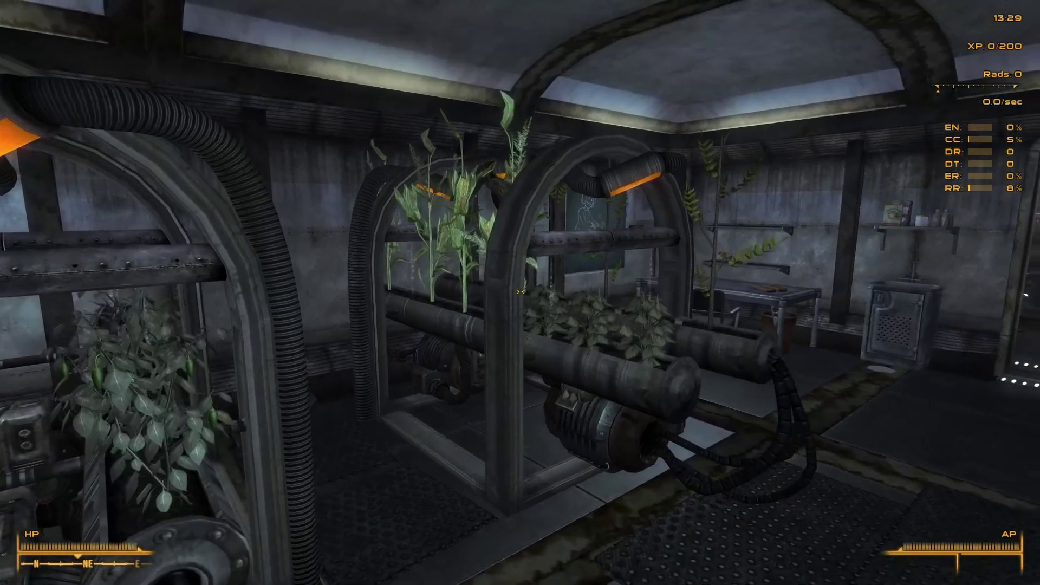
pyautogui.press('s')
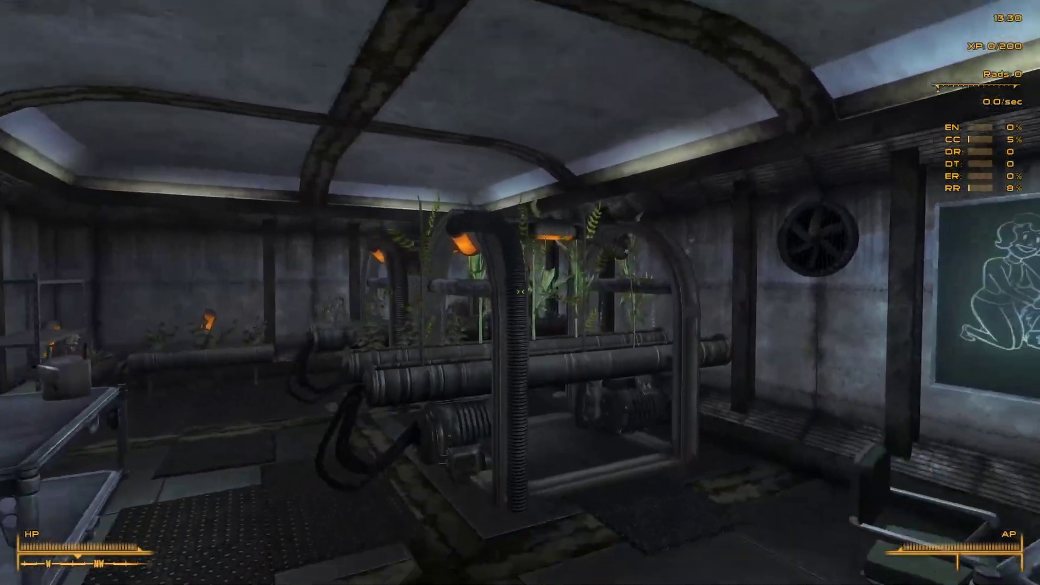
pyautogui.press('w')
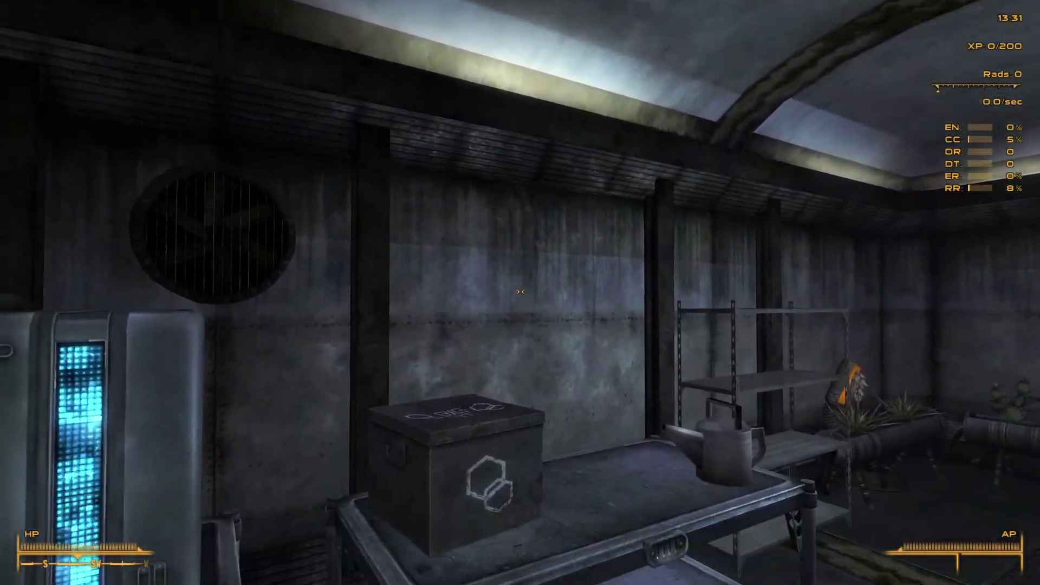
pyautogui.press('a')
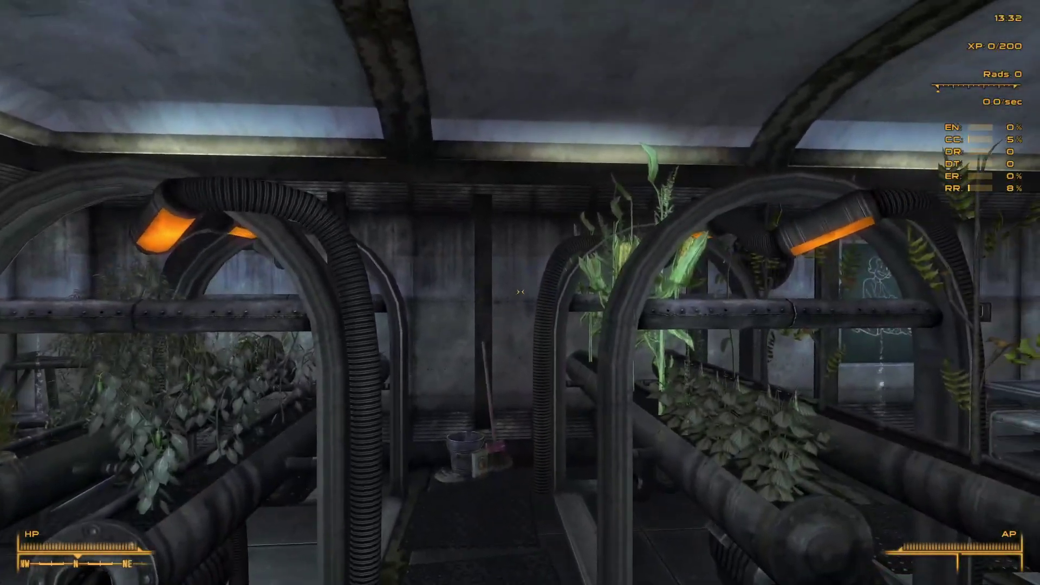
pyautogui.press('d')
pyautogui.press('s')
pyautogui.press('a')
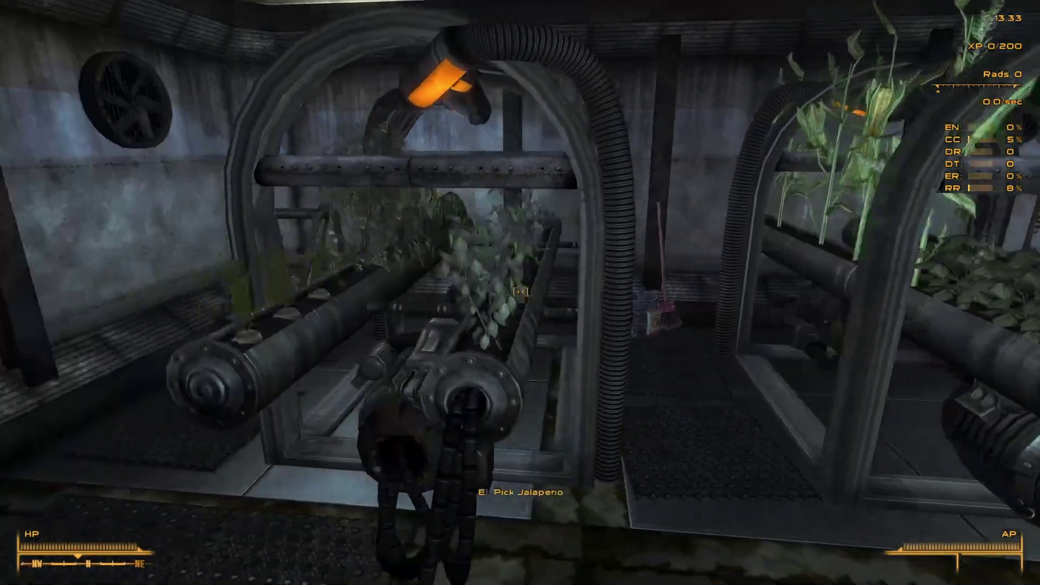
# - Walk past the planters and leave the greenhouse for the Sink's central room
pyautogui.press('d')
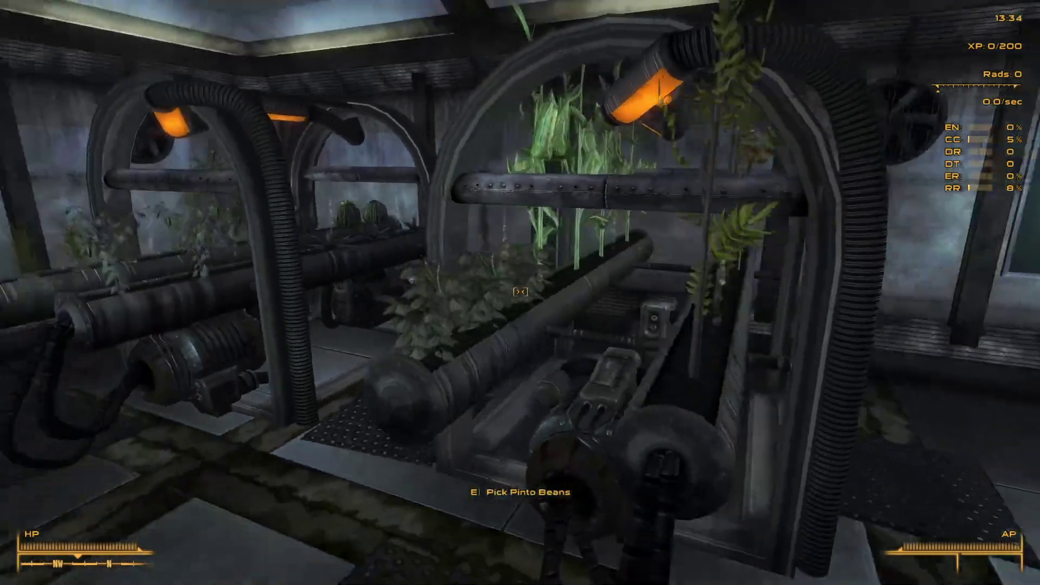
pyautogui.press('s')
pyautogui.press('w')
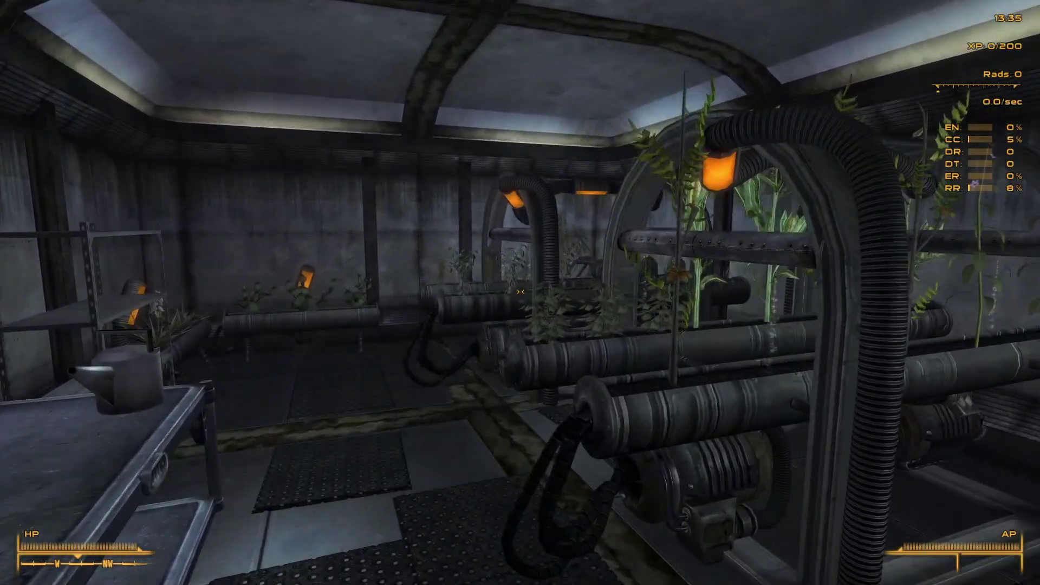
pyautogui.press('w')
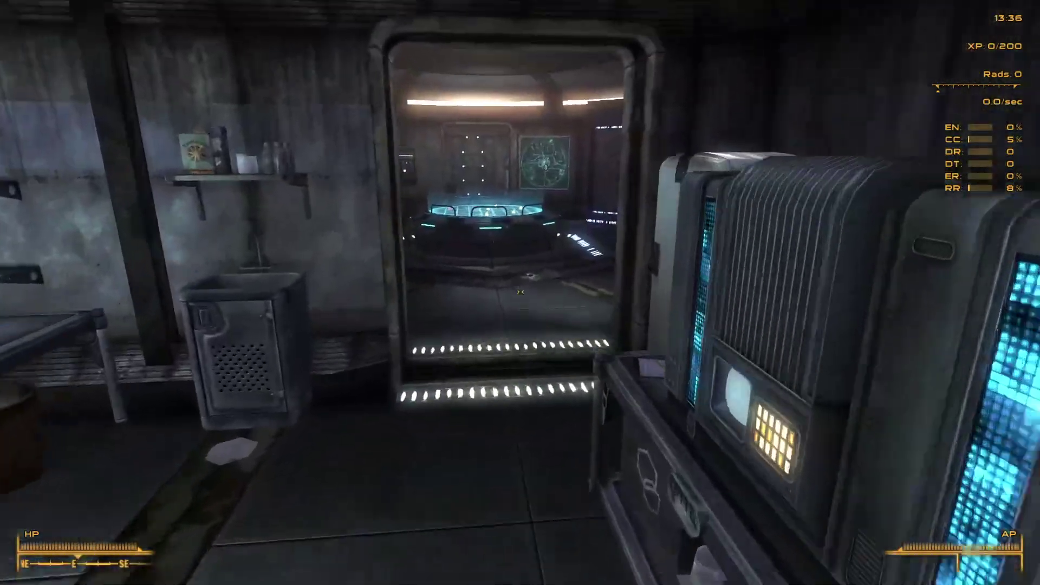
pyautogui.press('w')
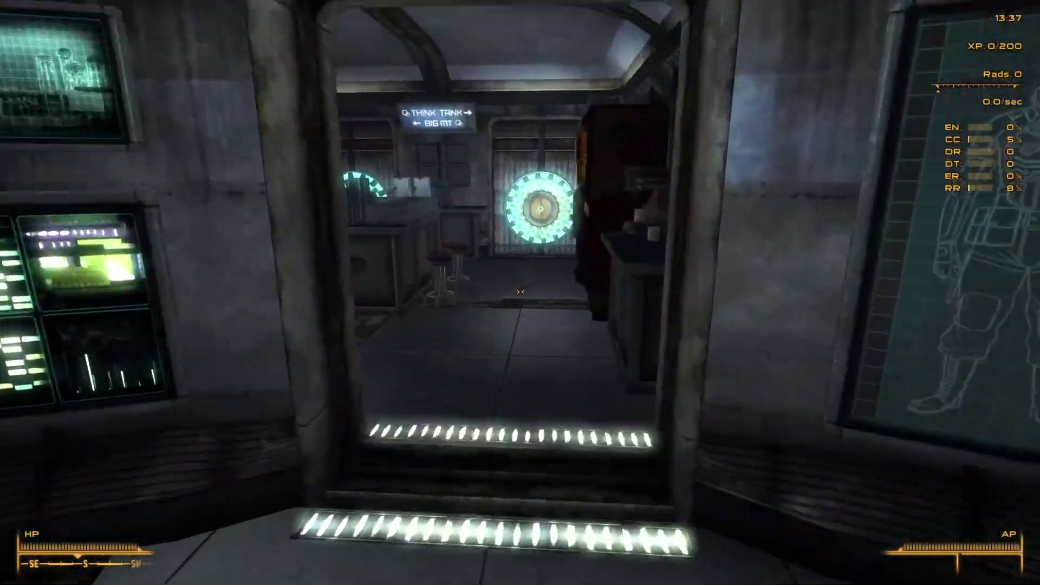
pyautogui.press('w')
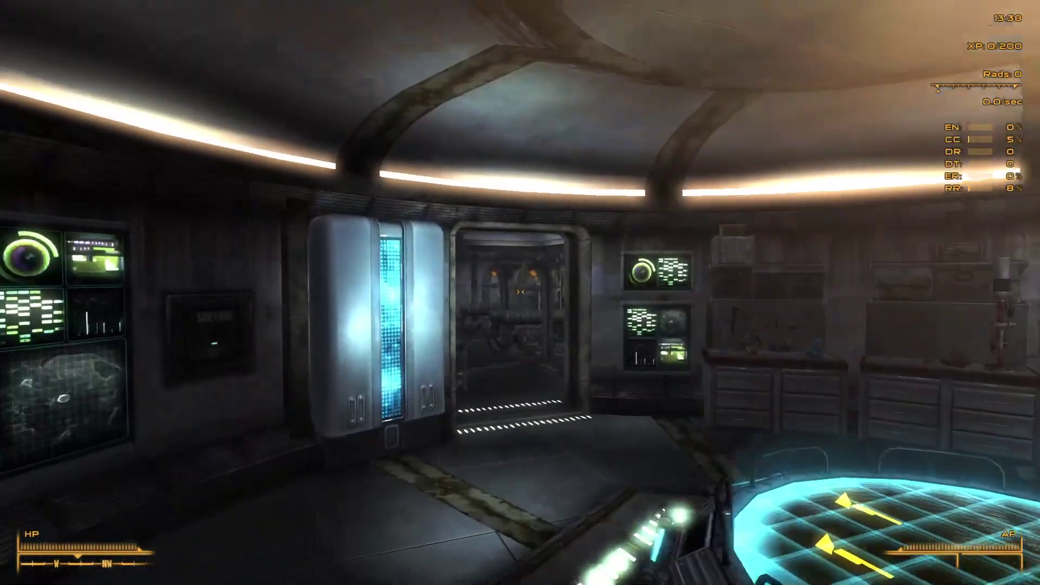
# - Go to the workbenches and run the console command player.additem NVDLC03HQBuddyBiologyNOTE to add the Biological Research Station project note
pyautogui.press('w')
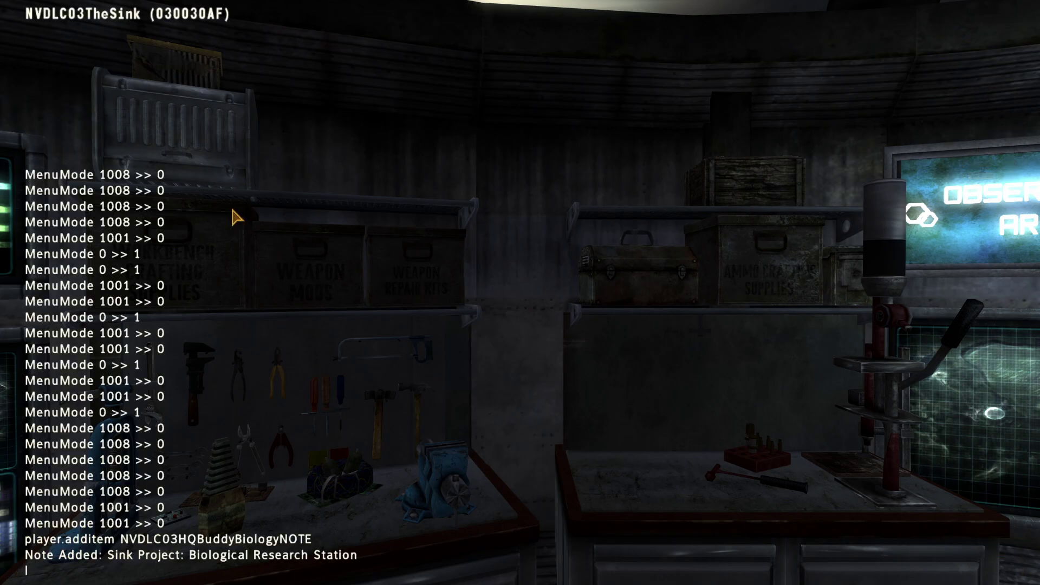
pyautogui.press('Return')
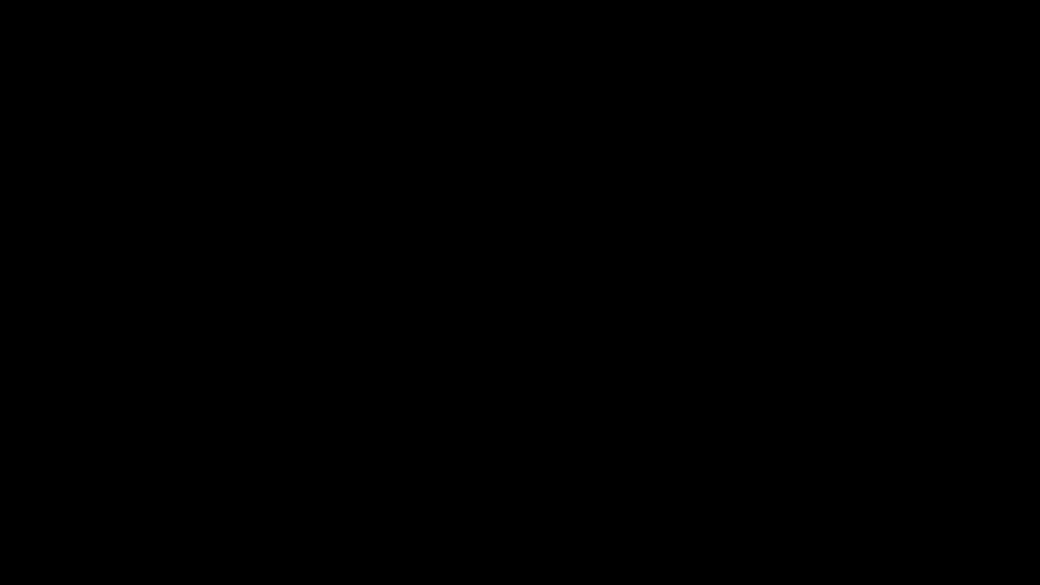
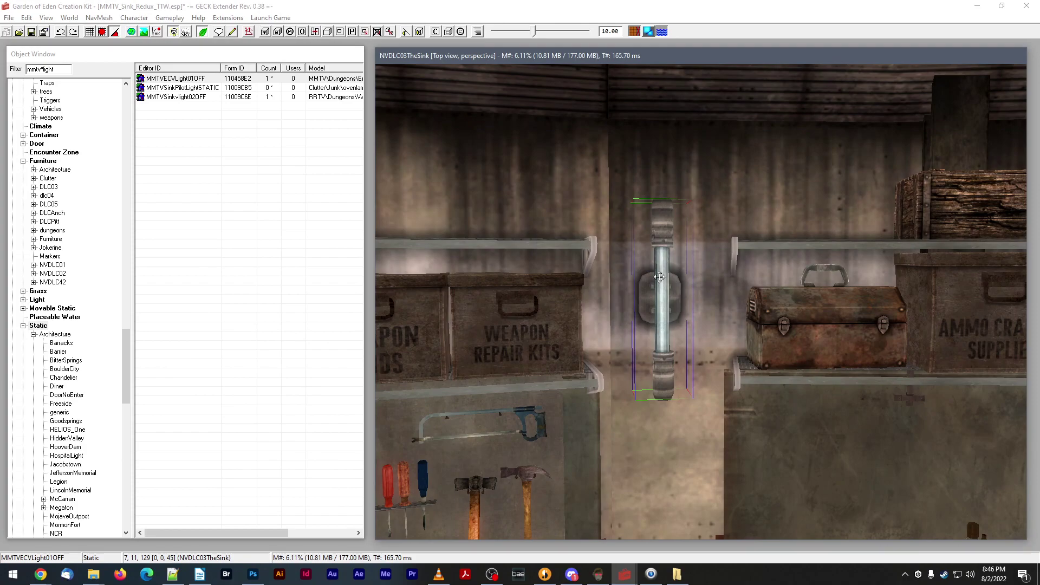
# - Nudge the unlit wall light MMTVECVLight01OFF sideways between the workbench shelves to about X 5
pyautogui.moveTo(660, 279)
pyautogui.keyDown('shift'); pyautogui.mouseDown(button='middle')
pyautogui.moveTo(681, 296)
pyautogui.moveTo(657, 280)
pyautogui.mouseUp(button='middle'); pyautogui.keyUp('shift')
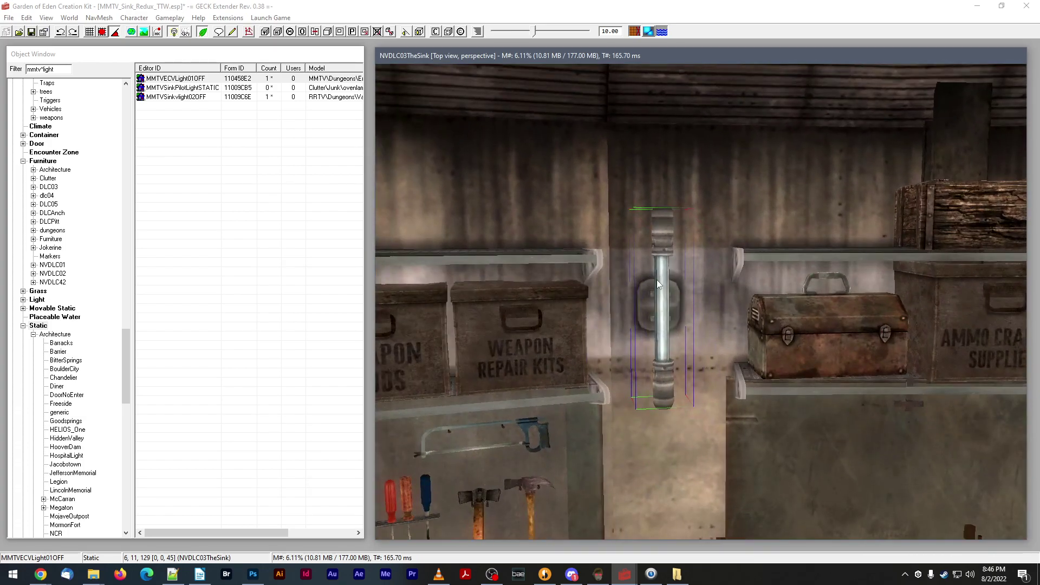
pyautogui.moveTo(657, 280); pyautogui.dragTo(657, 279)
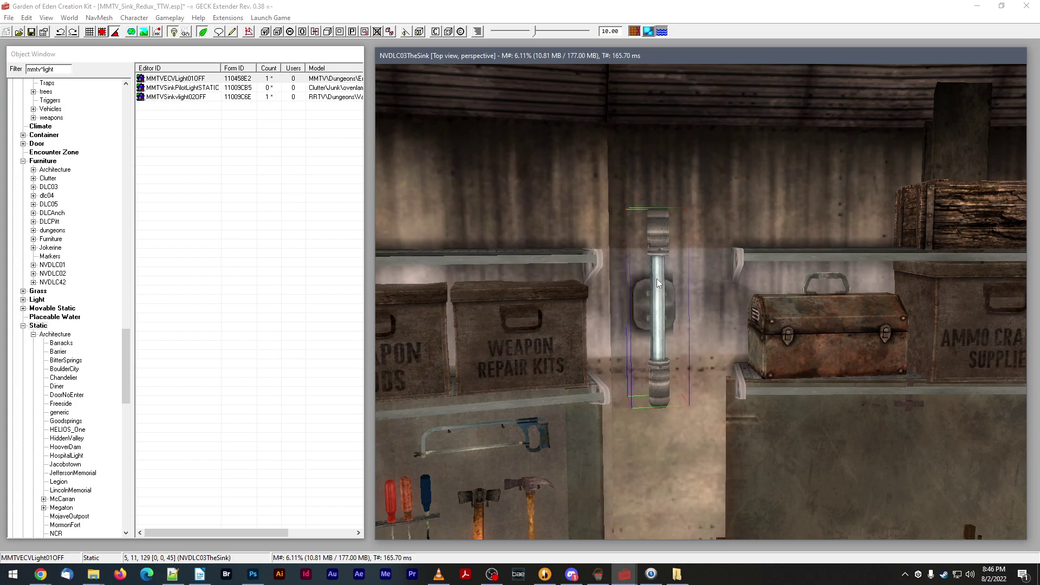
pyautogui.keyDown('shift'); pyautogui.moveTo(656, 279); pyautogui.dragTo(654, 289, button='middle'); pyautogui.keyUp('shift')
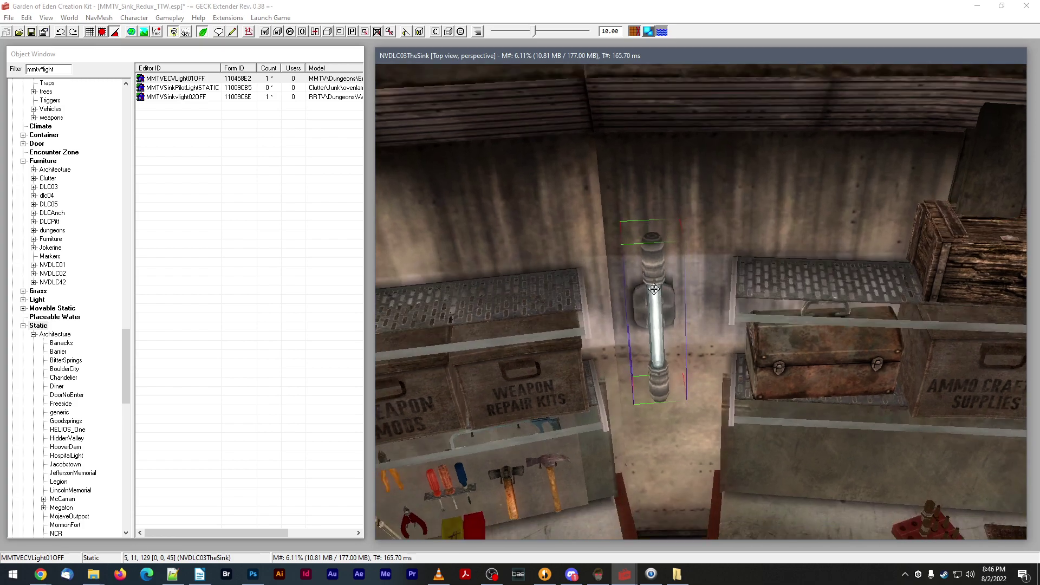
# - Set the unlit wall light's Z rotation to 47 degrees using a 1-degree increment
pyautogui.doubleClick(654, 288)
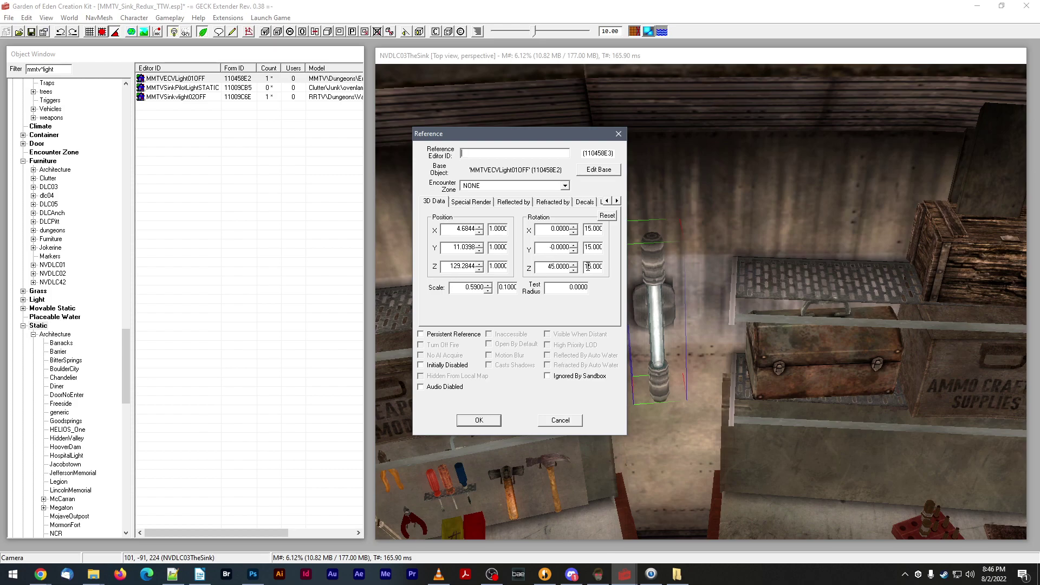
pyautogui.doubleClick(592, 265)
pyautogui.write('1')
pyautogui.click(573, 263)
pyautogui.click(573, 263)
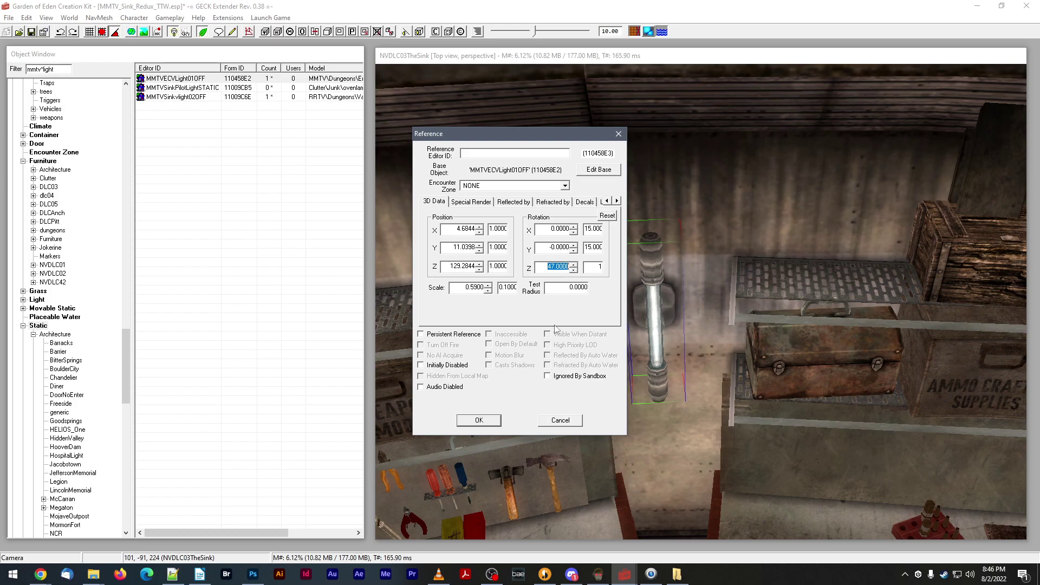
pyautogui.click(479, 421)
pyautogui.keyDown('shift'); pyautogui.moveTo(653, 305); pyautogui.dragTo(653, 281, button='middle'); pyautogui.keyUp('shift')
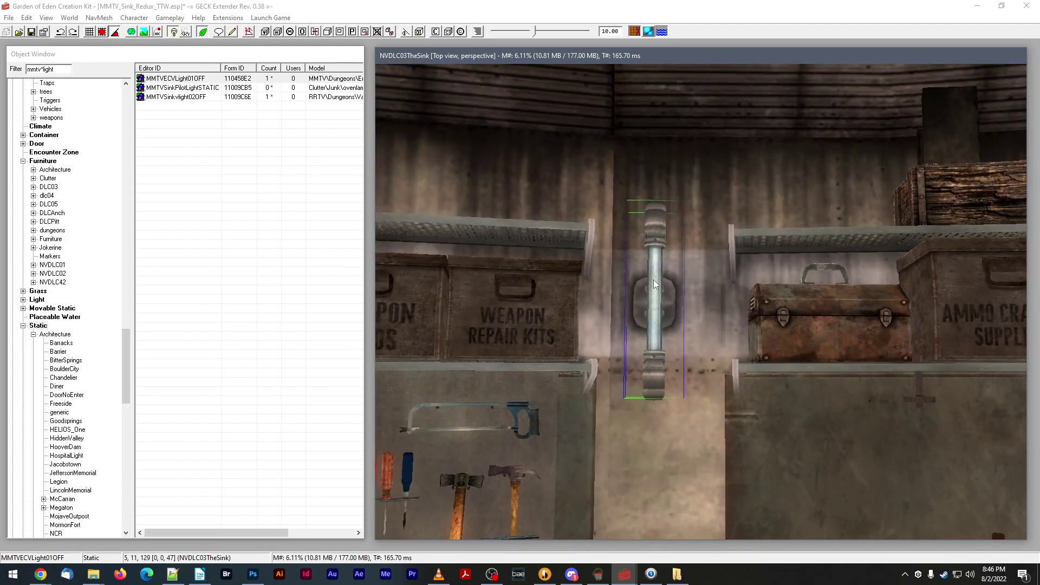
# - Shrink the unlit wall light to a scale of 0.55 at about Z 128 and save the plugin
pyautogui.keyDown('shift'); pyautogui.moveTo(653, 280); pyautogui.dragTo(657, 297, button='middle'); pyautogui.keyUp('shift')
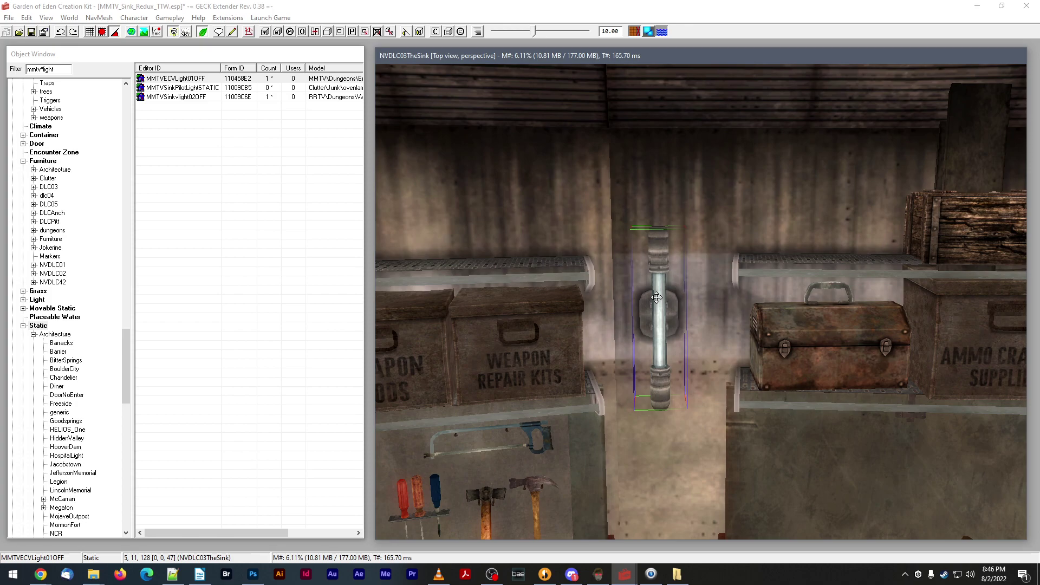
pyautogui.moveTo(657, 298)
pyautogui.keyDown('shift'); pyautogui.mouseDown(button='middle')
pyautogui.moveTo(661, 323)
pyautogui.moveTo(666, 292)
pyautogui.mouseUp(button='middle'); pyautogui.keyUp('shift')
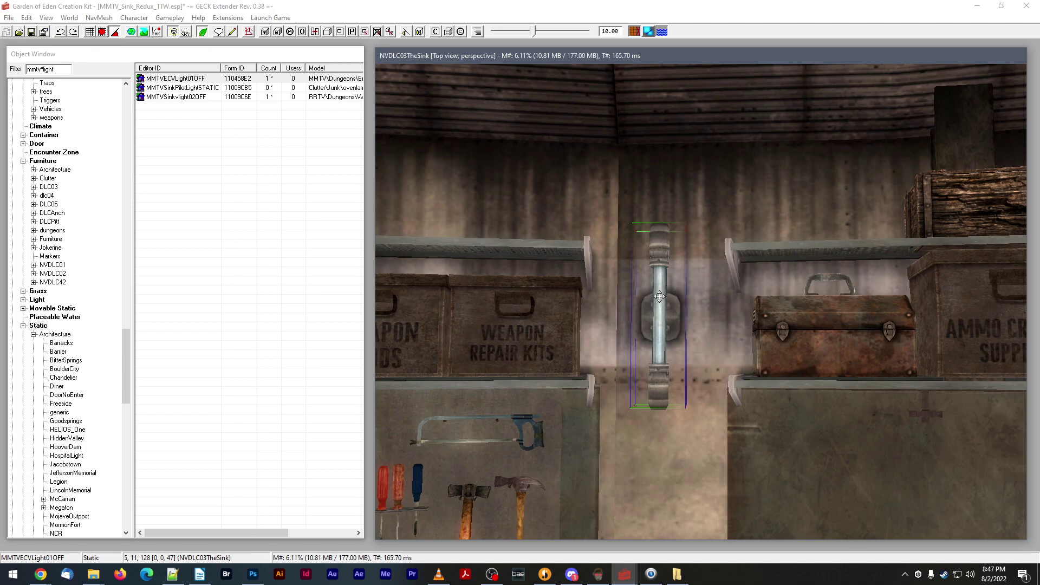
pyautogui.keyDown('shift'); pyautogui.moveTo(659, 297); pyautogui.dragTo(661, 299, button='middle'); pyautogui.keyUp('shift')
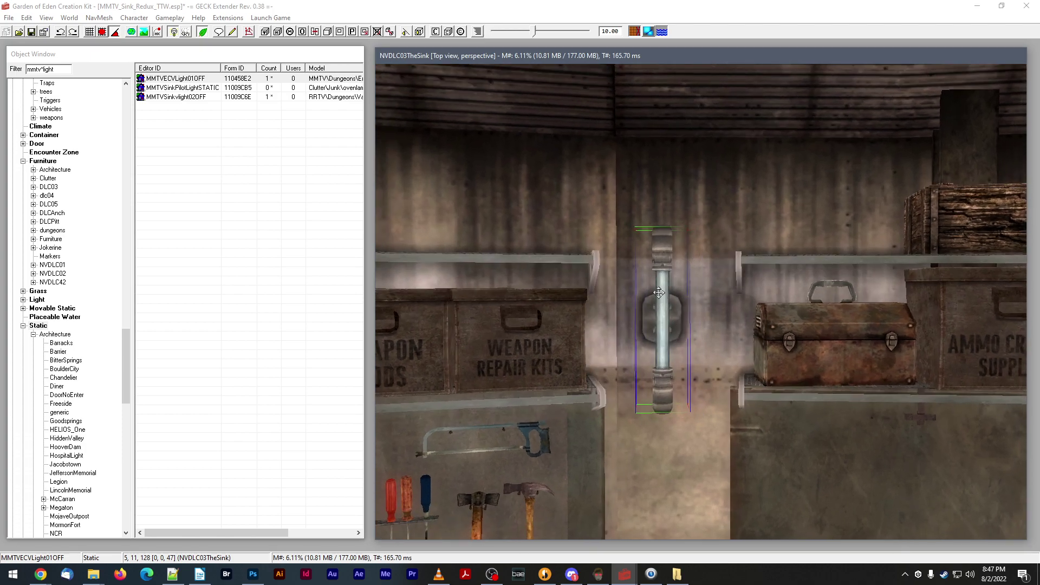
pyautogui.click(32, 31)
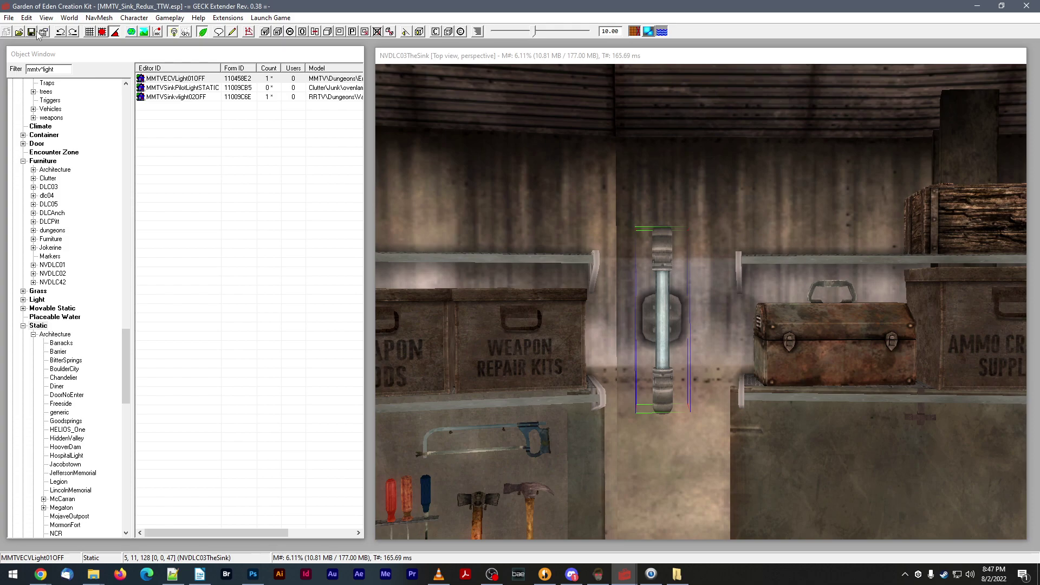
pyautogui.keyDown('shift'); pyautogui.moveTo(661, 295); pyautogui.dragTo(694, 288, button='middle'); pyautogui.keyUp('shift')
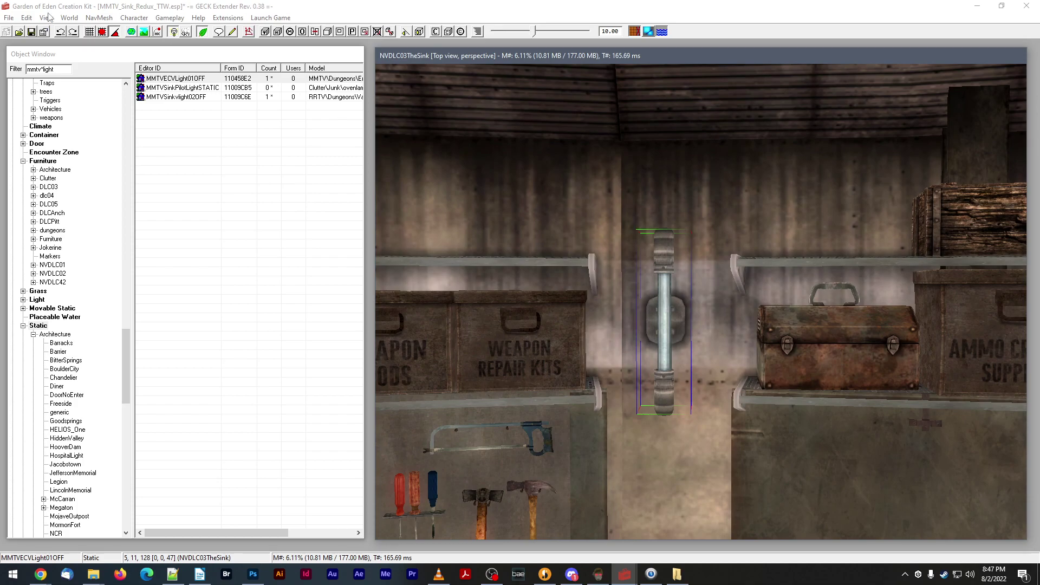
pyautogui.click(31, 33)
pyautogui.keyDown('shift'); pyautogui.moveTo(657, 240); pyautogui.dragTo(658, 240, button='middle'); pyautogui.keyUp('shift')
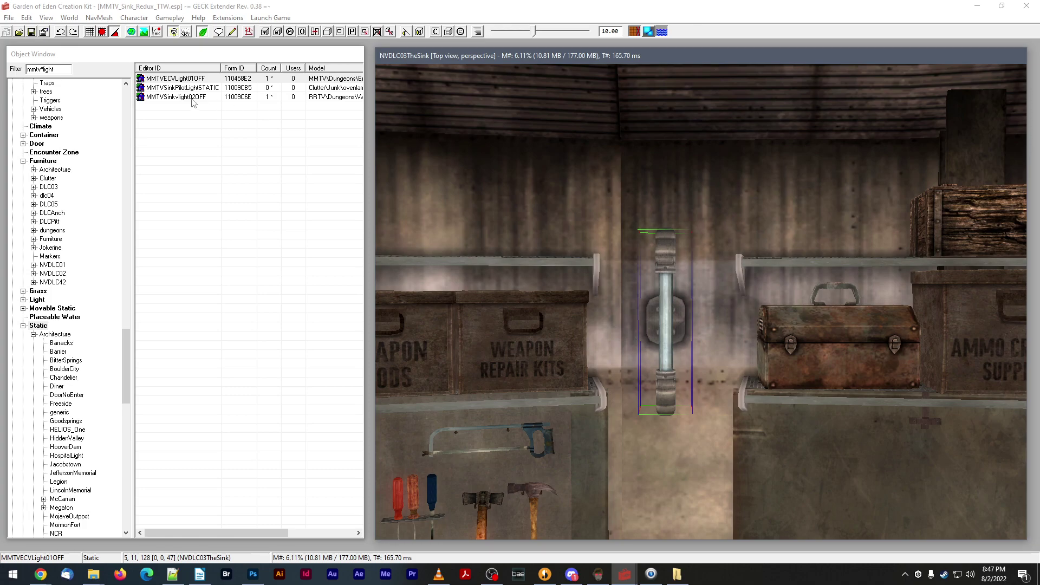
# - Filter the object list by ECV*LIGHT and place an EcvLight01 to the right of the unlit wall light
pyautogui.moveTo(55, 69); pyautogui.dragTo(17, 72)
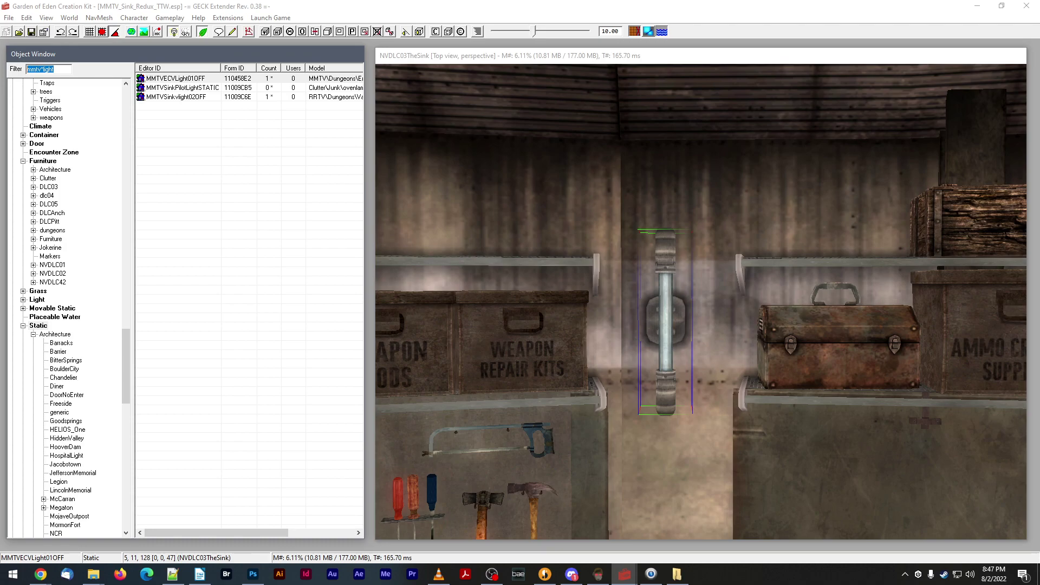
pyautogui.write('ECV')
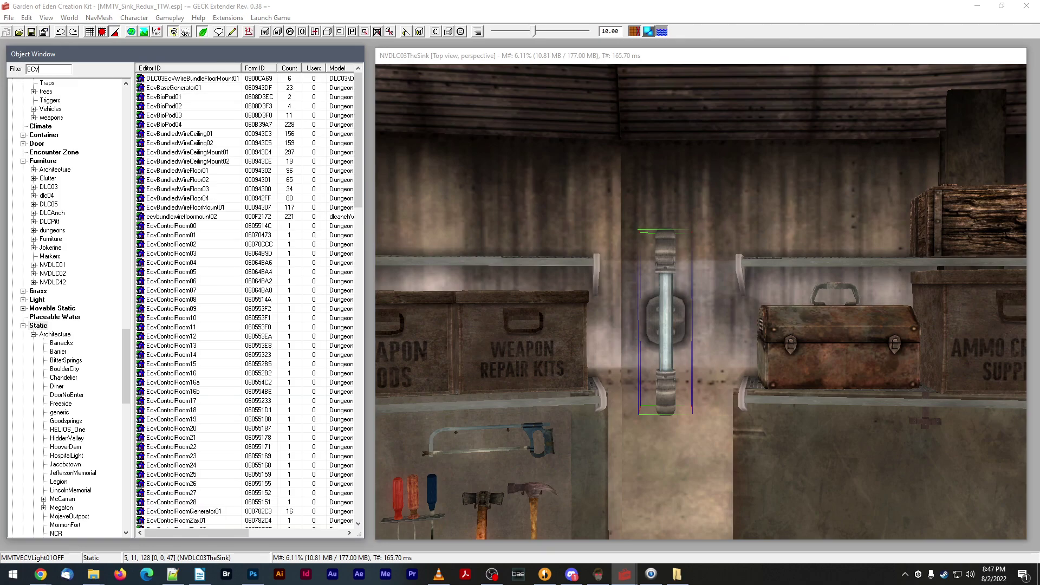
pyautogui.write('*LIGHT')
pyautogui.click(172, 80)
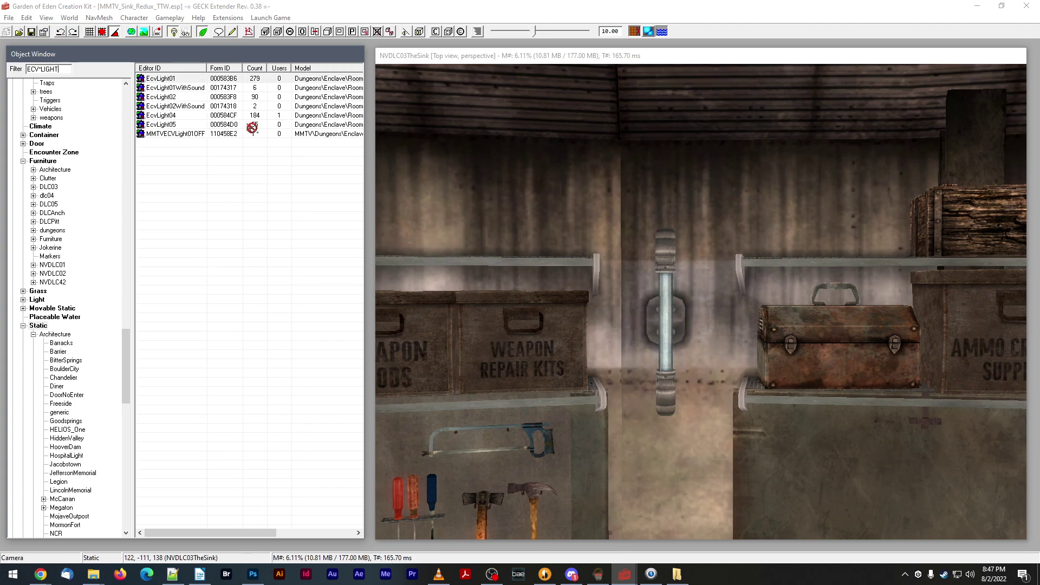
pyautogui.moveTo(703, 332); pyautogui.dragTo(706, 329)
pyautogui.keyDown('shift'); pyautogui.moveTo(707, 327); pyautogui.dragTo(733, 313, button='middle'); pyautogui.keyUp('shift')
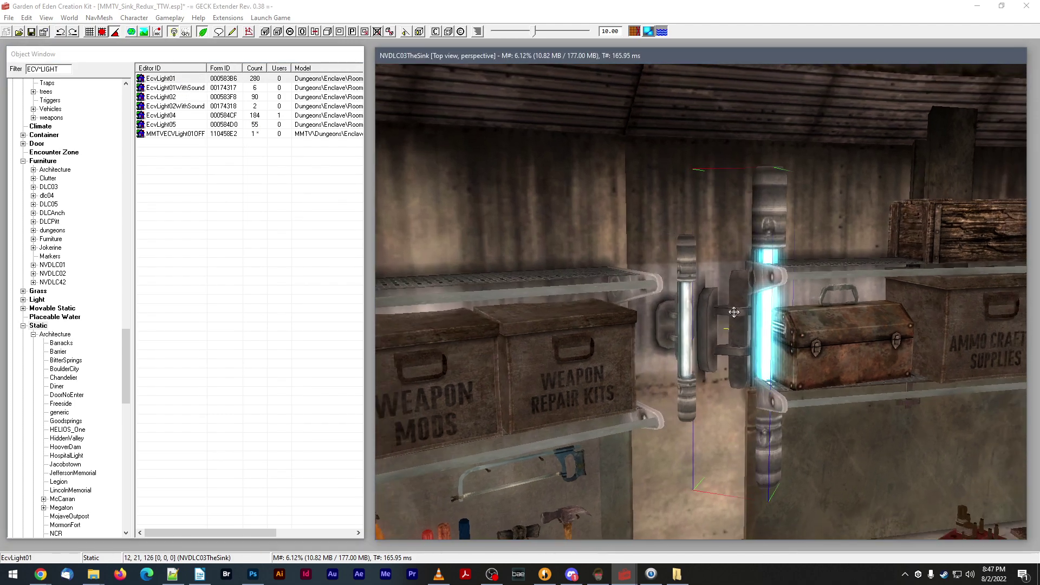
pyautogui.moveTo(714, 315); pyautogui.dragTo(744, 359)
# - Check the unlit light's rotation and scale, and set the EcvLight01's Z rotation to 47 degrees
pyautogui.doubleClick(685, 270)
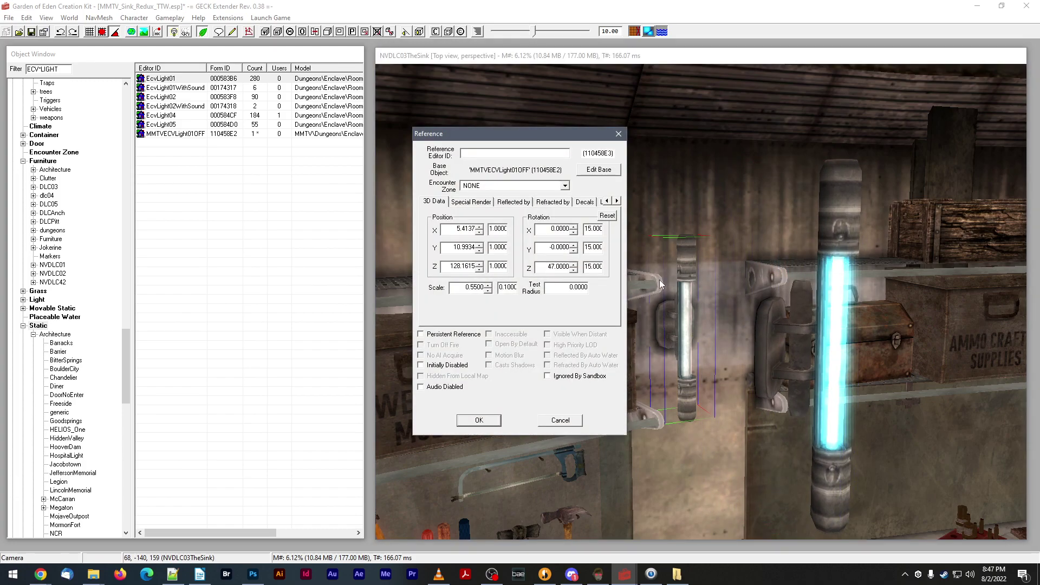
pyautogui.click(560, 418)
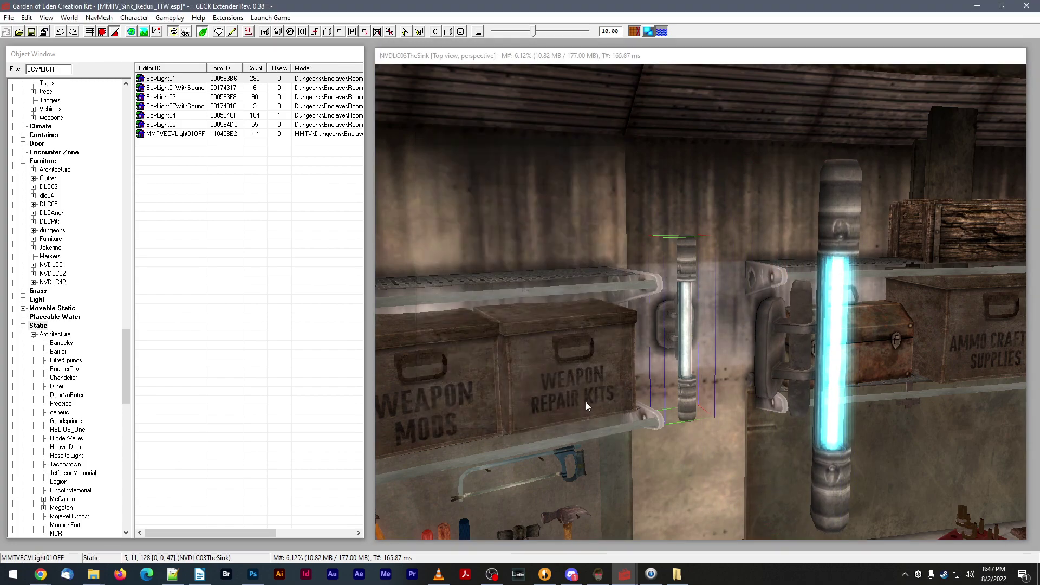
pyautogui.doubleClick(836, 198)
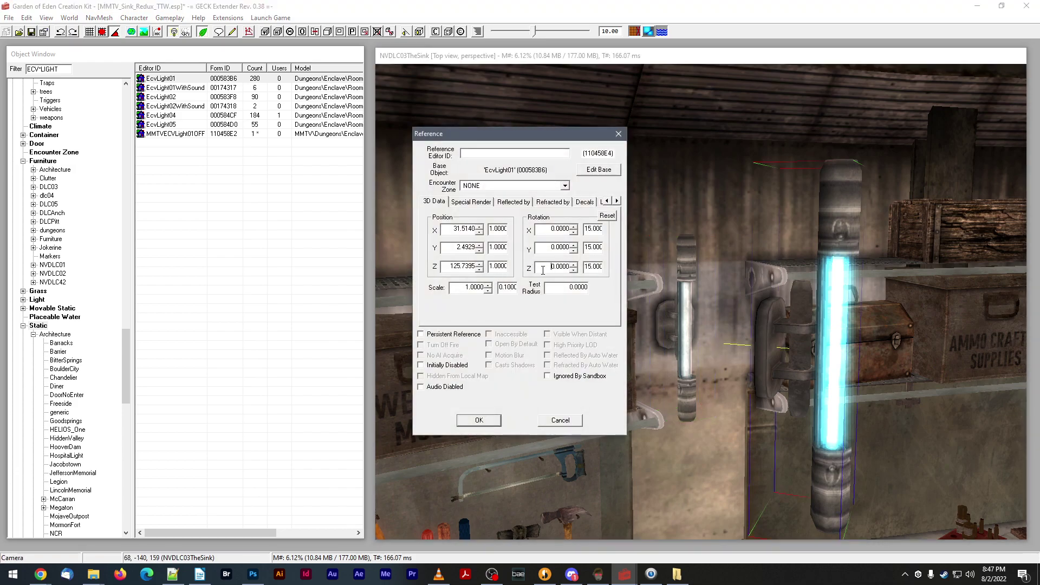
pyautogui.doubleClick(559, 266)
pyautogui.write('47')
pyautogui.press('Tab')
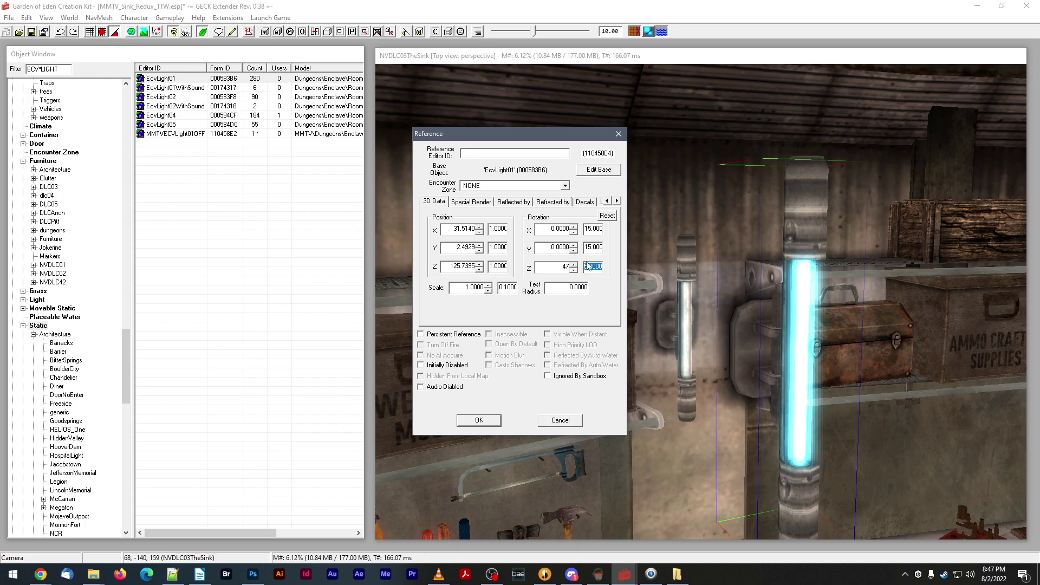
# - Set the scale of the EcvLight01 to 0.55
pyautogui.doubleClick(469, 287)
pyautogui.write('10')
pyautogui.press('Tab')
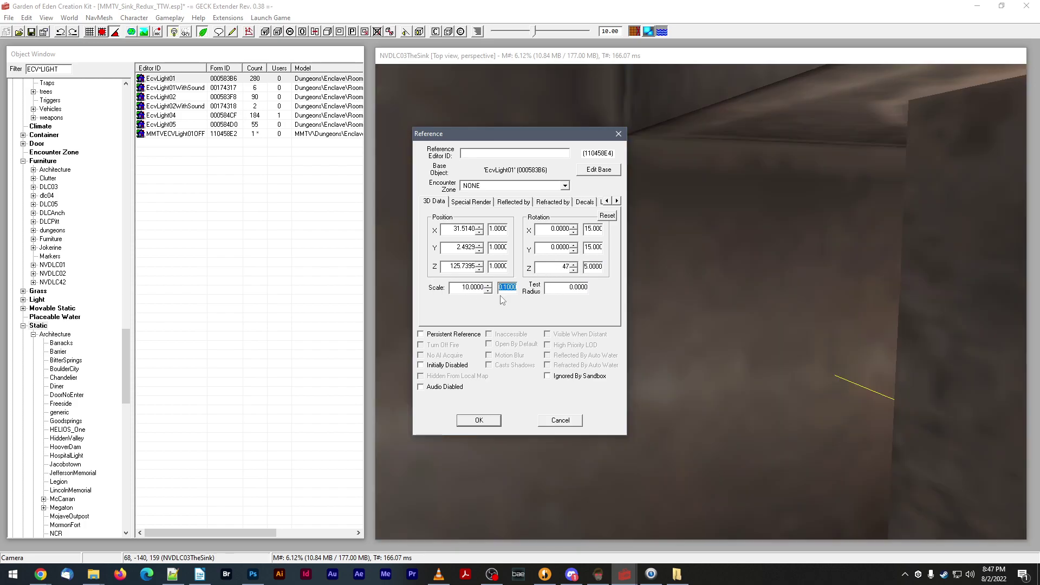
pyautogui.hotkey('shift', 'Tab')
pyautogui.write('0.55')
pyautogui.press('Tab')
pyautogui.click(480, 419)
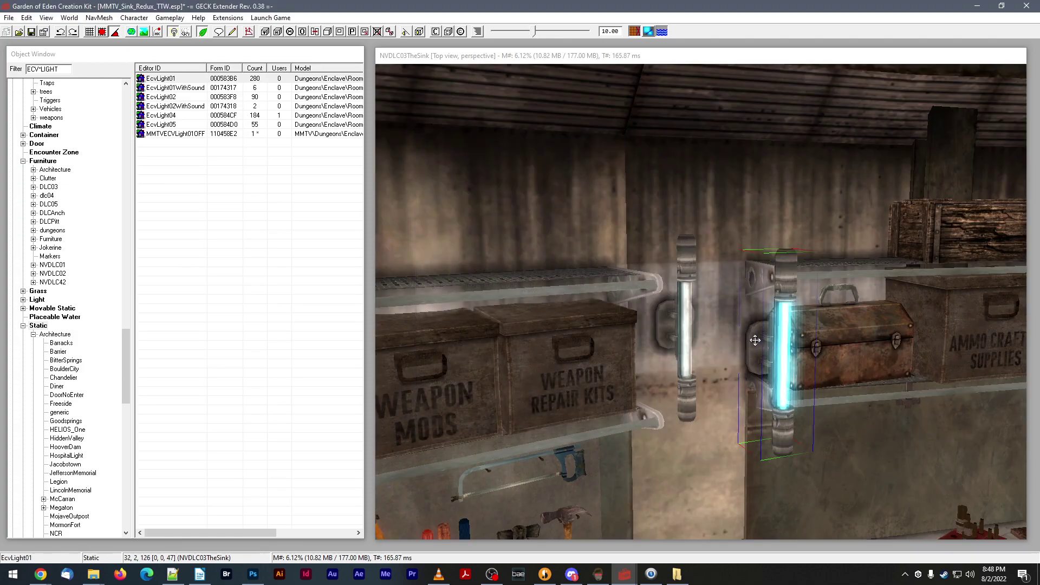
# - Move the lit EcvLight01 next to the unlit wall light at about X 19, Y 10 and save the plugin
pyautogui.click(780, 305)
pyautogui.keyDown('shift'); pyautogui.moveTo(780, 305); pyautogui.dragTo(782, 307, button='middle'); pyautogui.keyUp('shift')
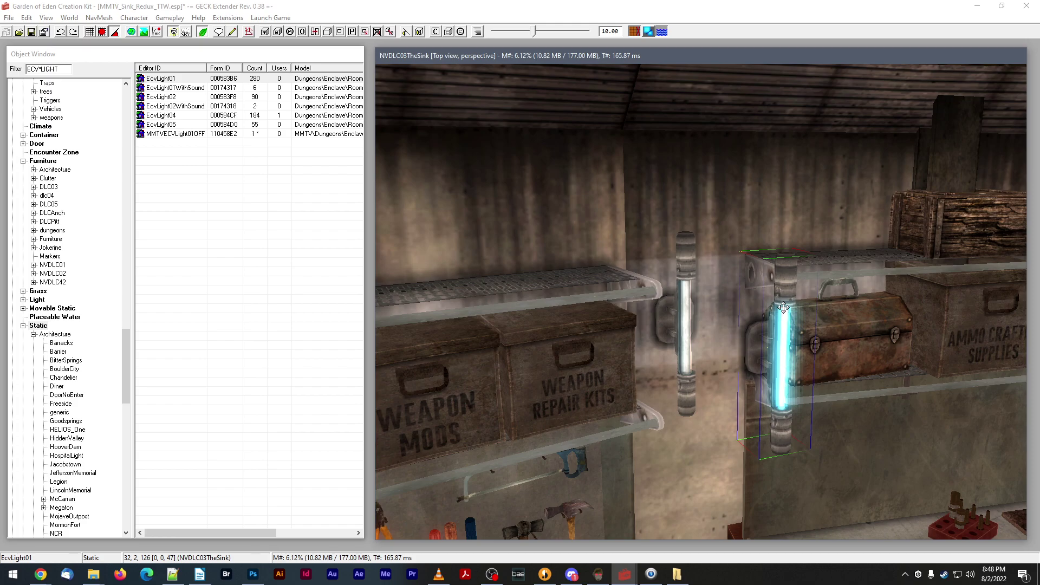
pyautogui.moveTo(788, 268); pyautogui.dragTo(772, 264)
pyautogui.keyDown('shift'); pyautogui.moveTo(772, 265); pyautogui.dragTo(772, 271, button='middle'); pyautogui.keyUp('shift')
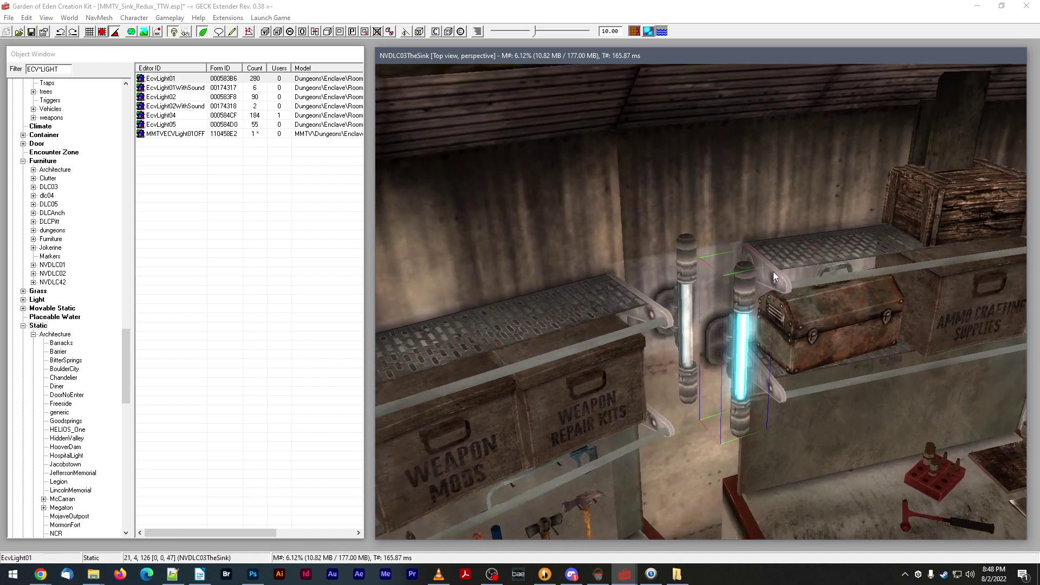
pyautogui.moveTo(752, 270); pyautogui.dragTo(753, 258)
pyautogui.keyDown('shift'); pyautogui.moveTo(753, 257); pyautogui.dragTo(744, 255, button='middle'); pyautogui.keyUp('shift')
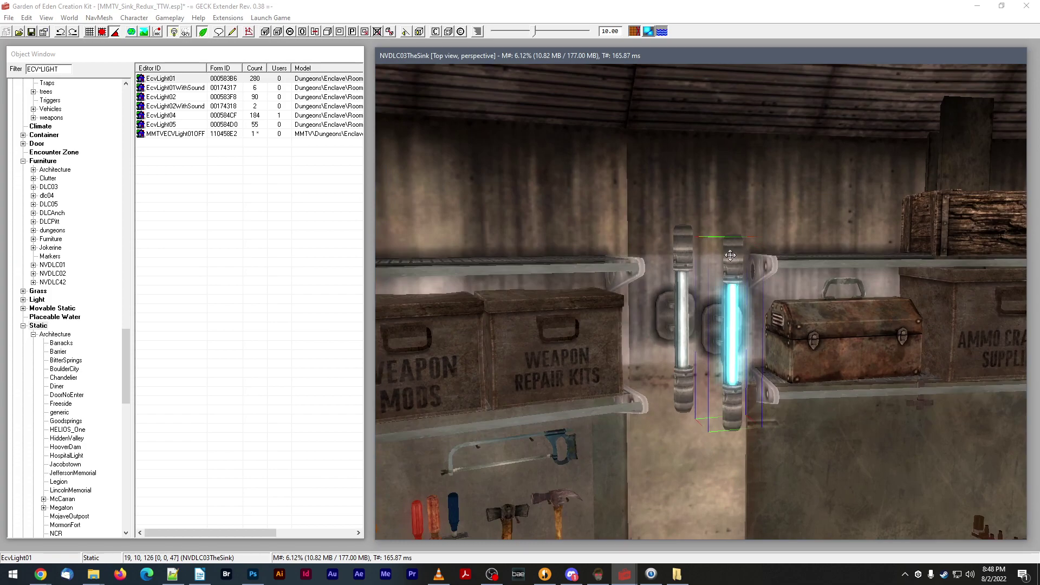
pyautogui.click(30, 32)
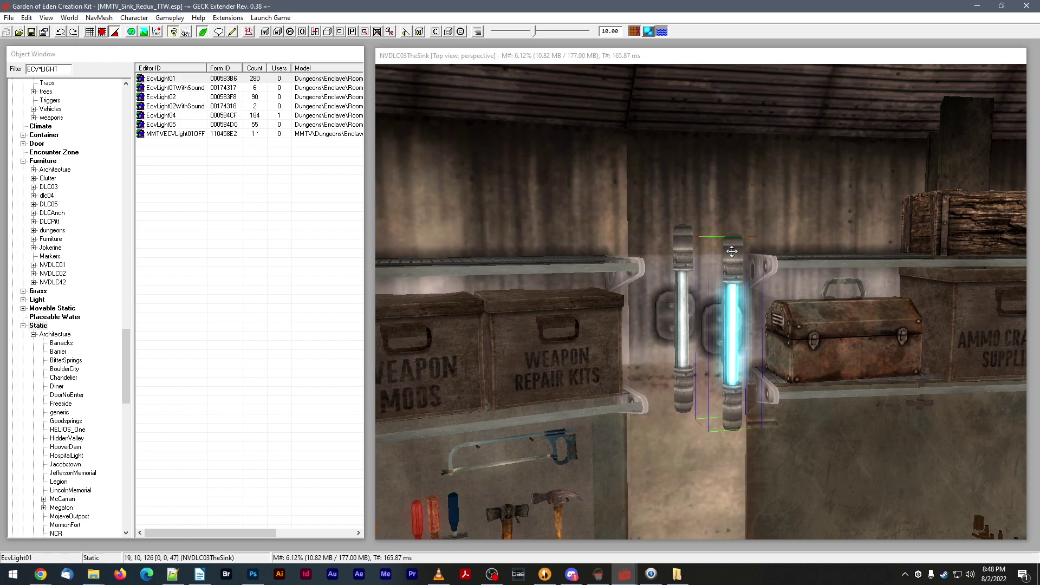
pyautogui.click(732, 252)
pyautogui.keyDown('shift'); pyautogui.moveTo(732, 252); pyautogui.dragTo(732, 259, button='middle'); pyautogui.keyUp('shift')
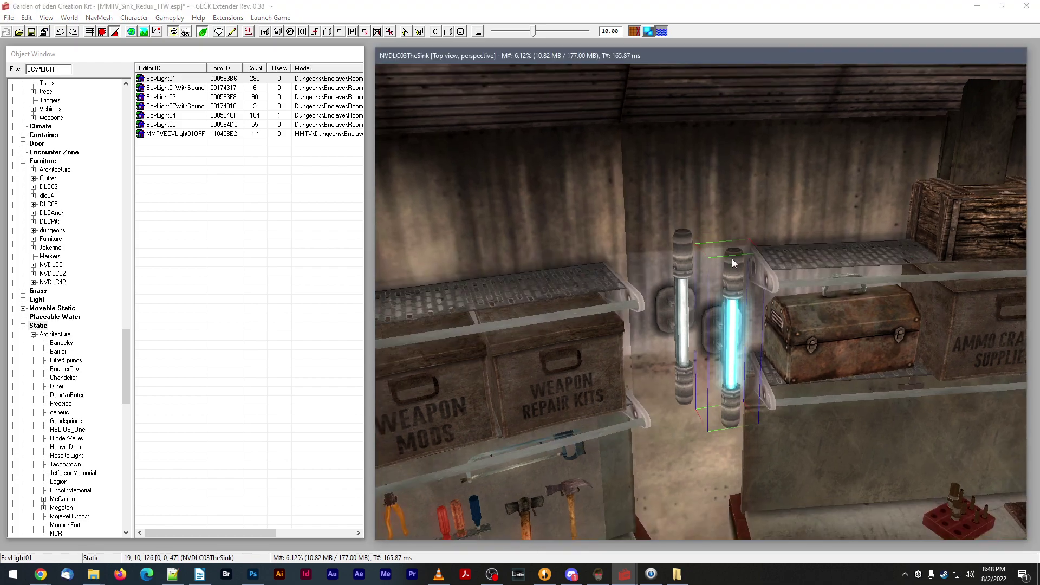
# - Move the lit EcvLight01 away from the unlit wall light to about X 40, Y -1 and select the unlit light
pyautogui.moveTo(733, 259); pyautogui.dragTo(776, 324)
pyautogui.keyDown('shift'); pyautogui.moveTo(776, 323); pyautogui.dragTo(780, 327, button='middle'); pyautogui.keyUp('shift')
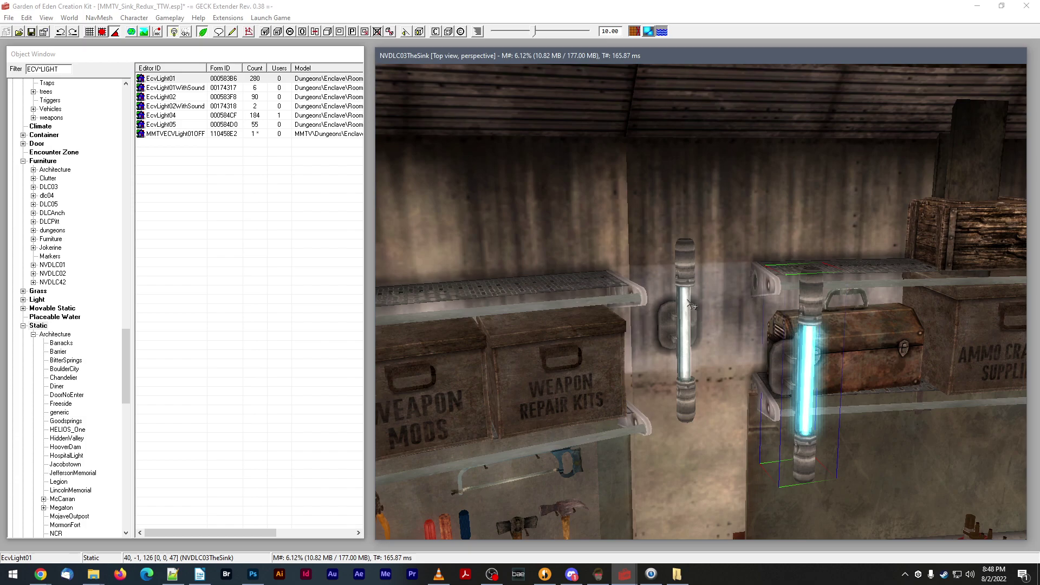
pyautogui.click(690, 268)
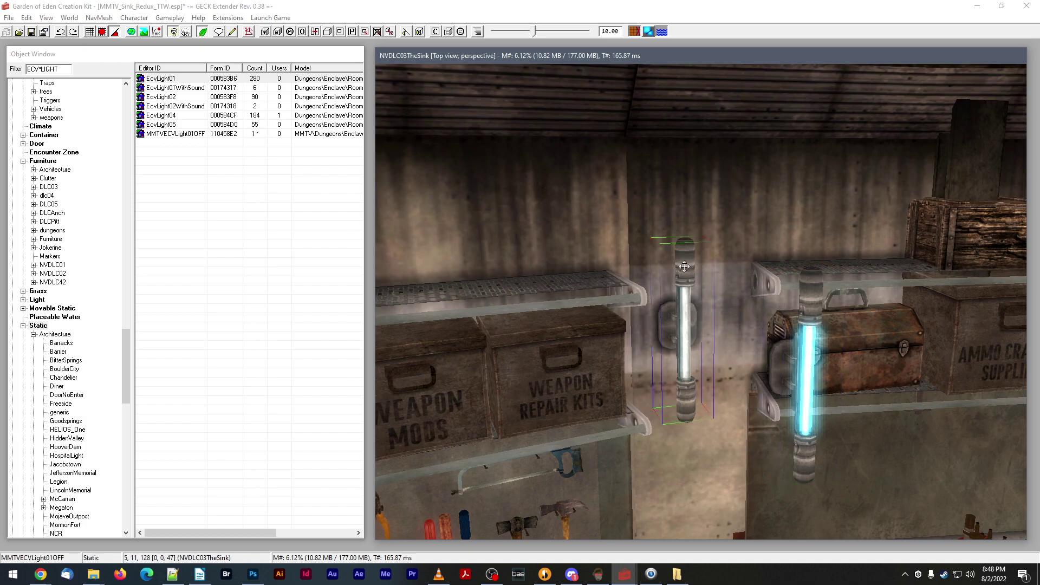
pyautogui.moveTo(690, 265); pyautogui.dragTo(692, 269, button='middle')
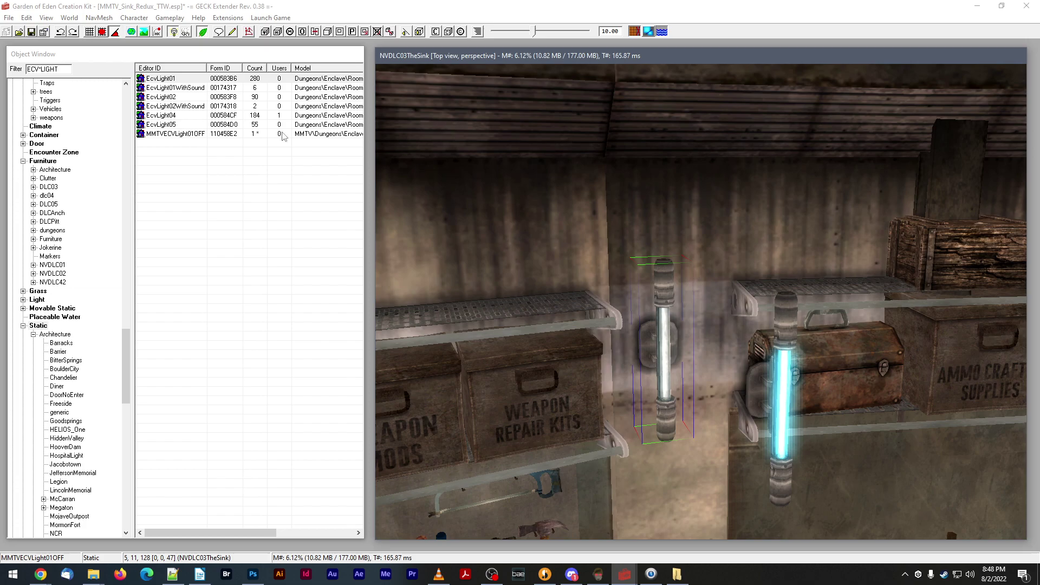
# - Filter the object list by MMTV, list the activators and look through the existing Sink triggers for one to copy
pyautogui.doubleClick(70, 70)
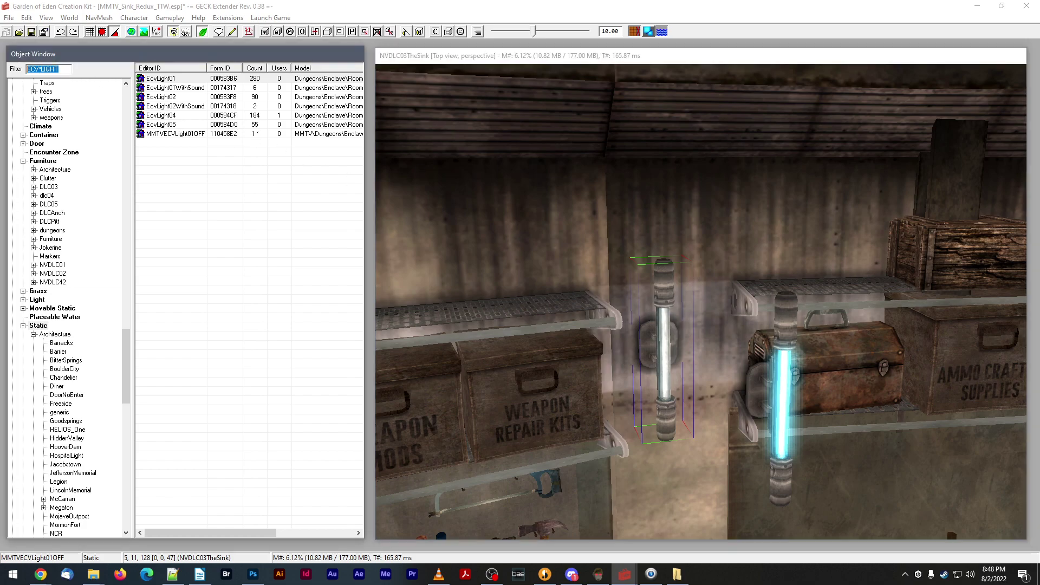
pyautogui.write('MMTV')
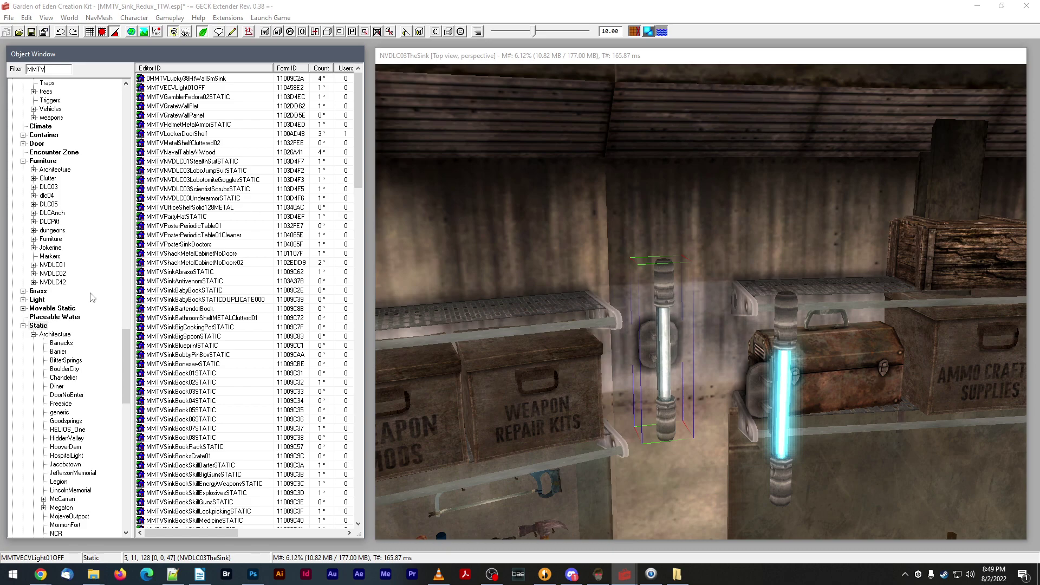
pyautogui.moveTo(124, 365); pyautogui.dragTo(122, 341)
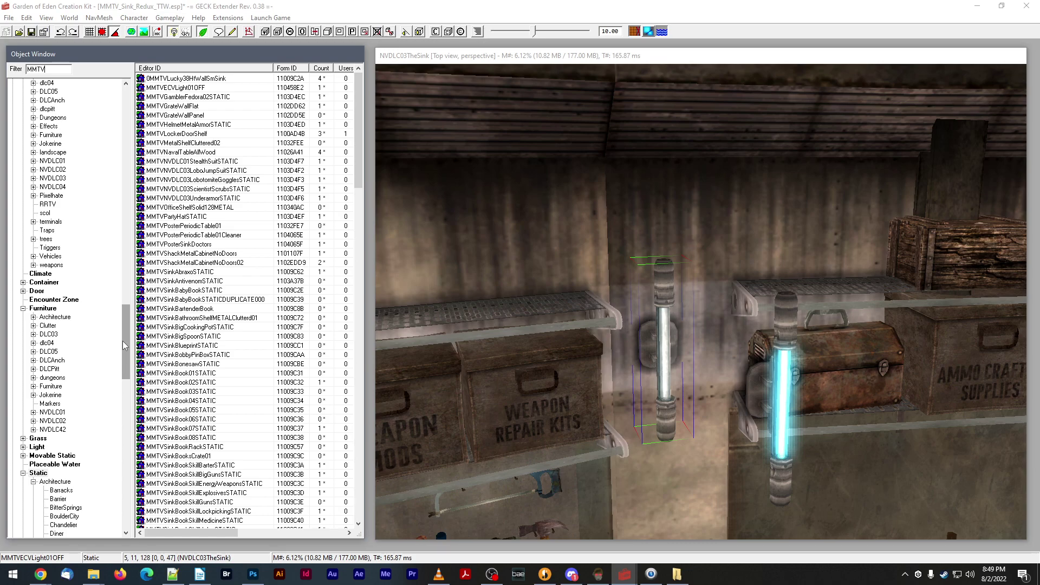
pyautogui.moveTo(122, 340); pyautogui.dragTo(125, 336)
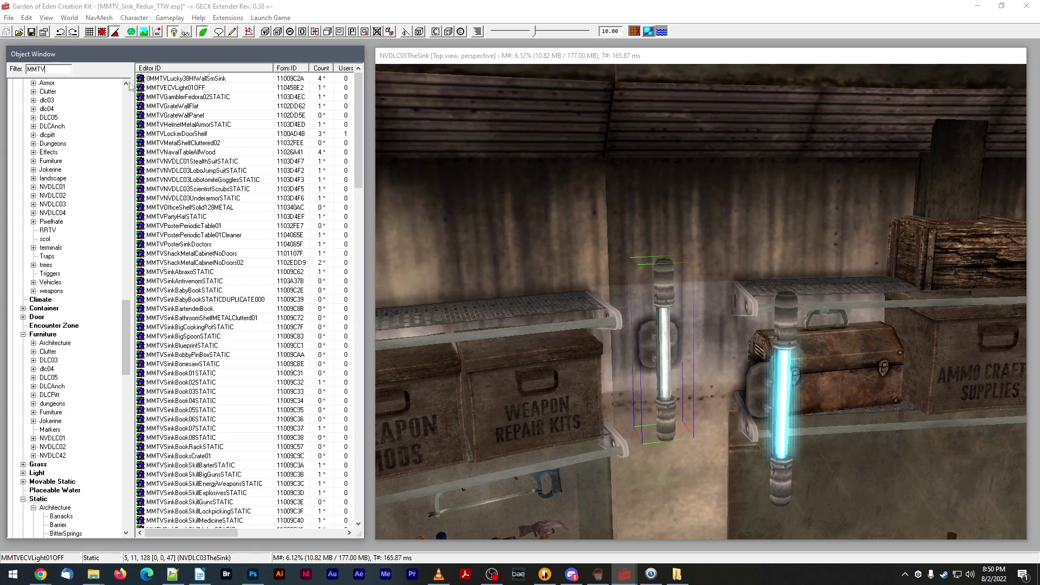
pyautogui.moveTo(450, 56); pyautogui.dragTo(447, 56)
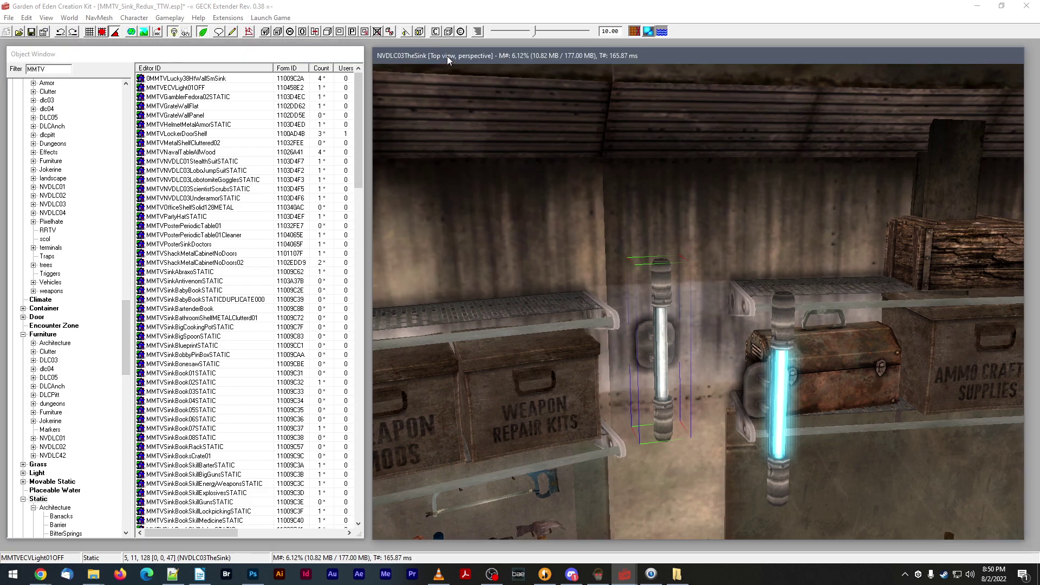
pyautogui.scroll(-4, 183, 384)
pyautogui.scroll(-13, 183, 383)
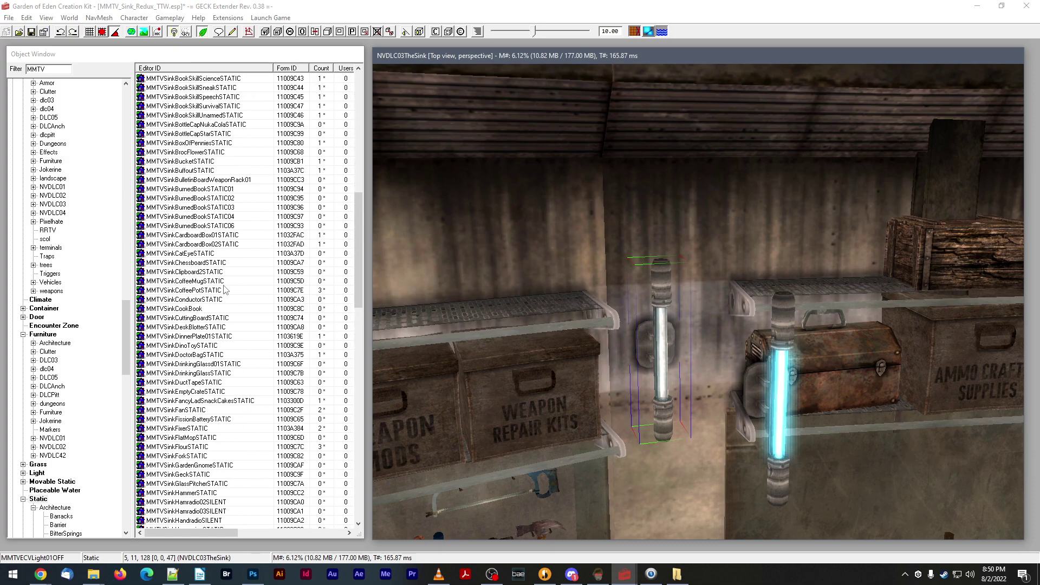
pyautogui.moveTo(360, 255); pyautogui.dragTo(359, 304)
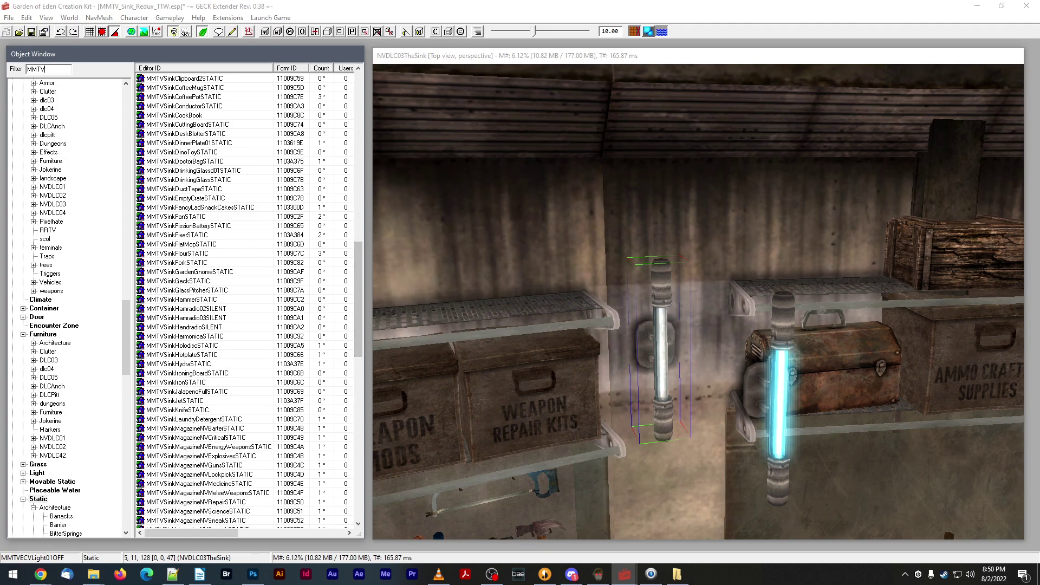
pyautogui.scroll(10, 72, 306)
pyautogui.scroll(5, 72, 307)
pyautogui.click(44, 291)
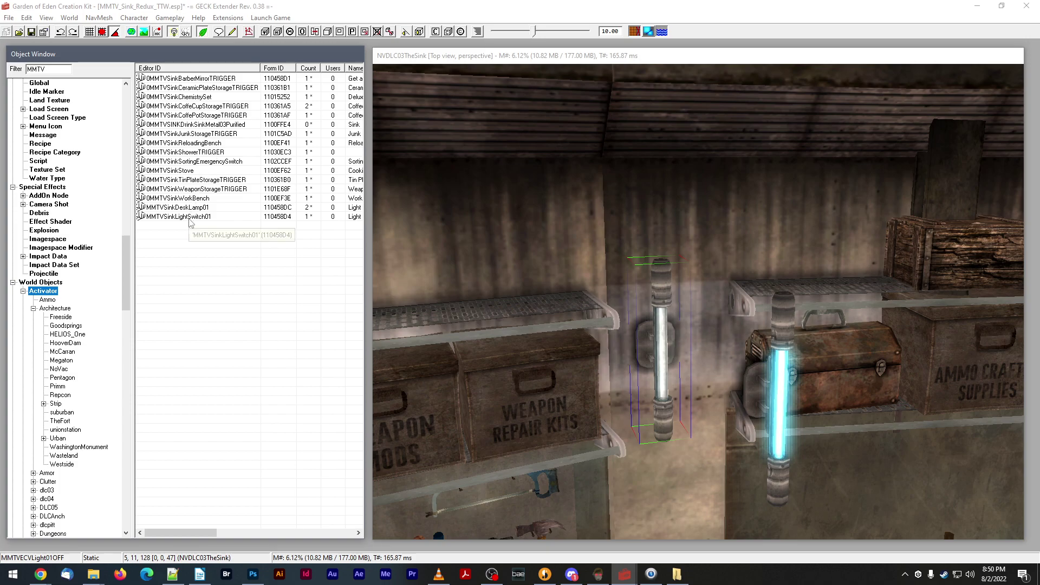
pyautogui.click(202, 189)
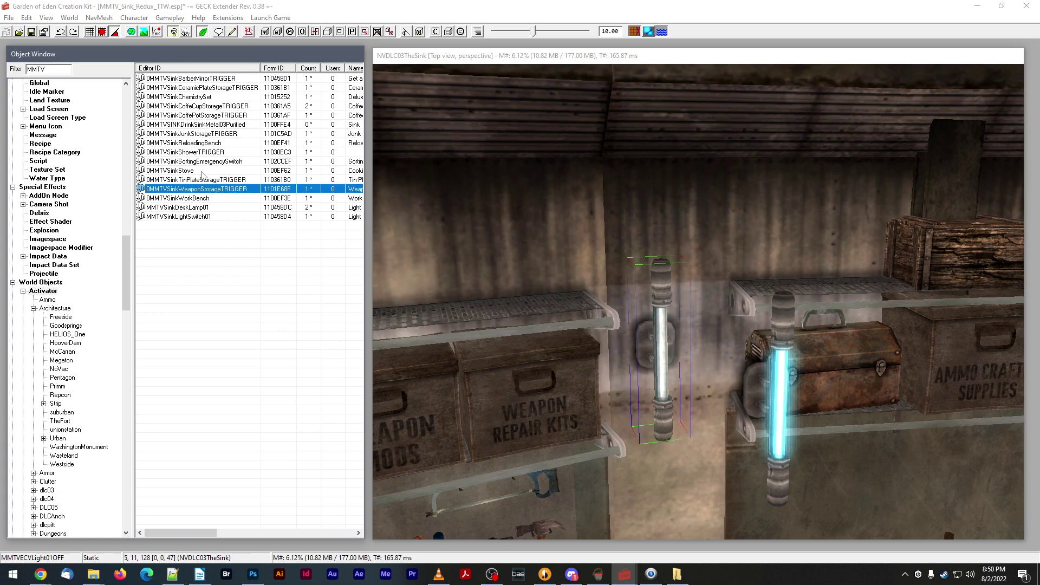
pyautogui.click(205, 154)
pyautogui.click(222, 135)
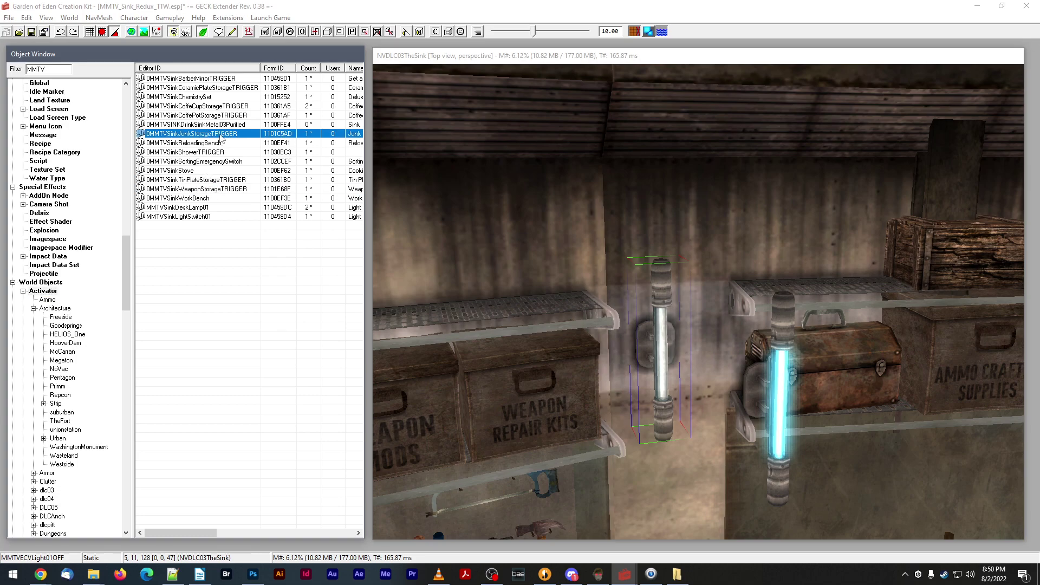
pyautogui.click(231, 107)
pyautogui.click(232, 88)
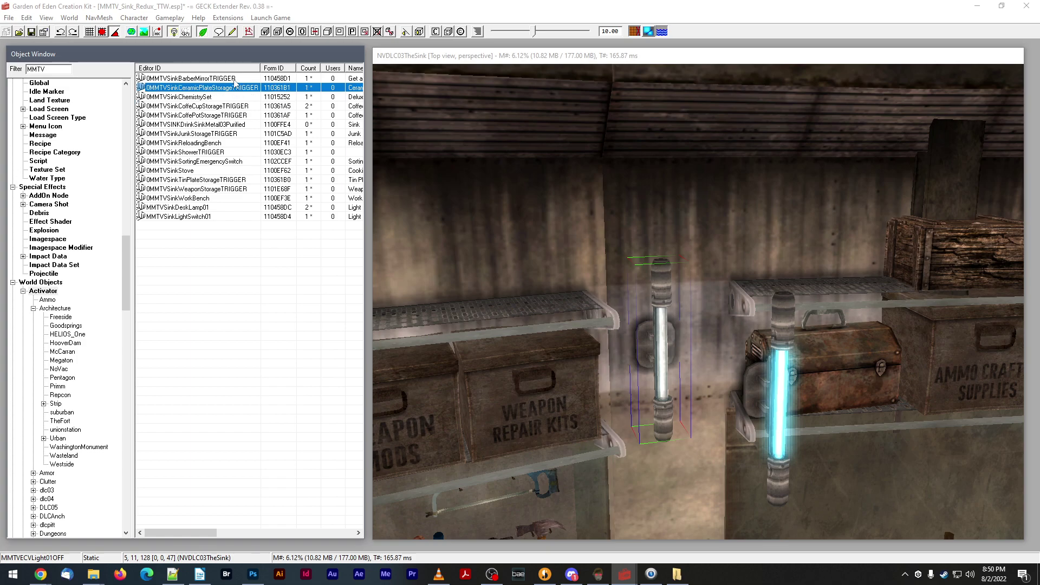
pyautogui.click(234, 80)
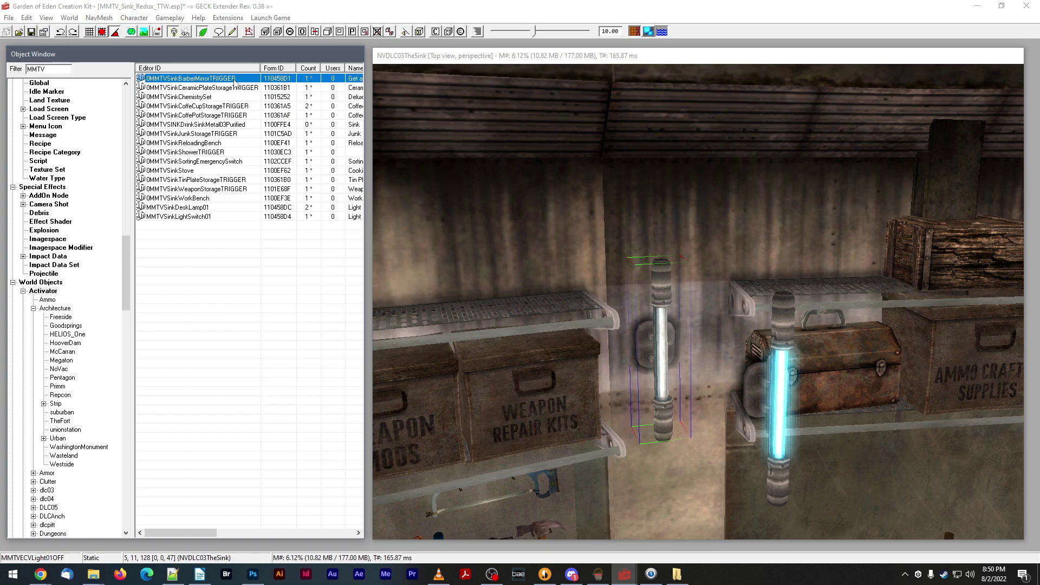
# - Open the 0MMTVSinkWeaponStorageTRIGGER activator and change its ID to 0MMTVSinkWorkbenchLightTRIGGER
pyautogui.doubleClick(216, 190)
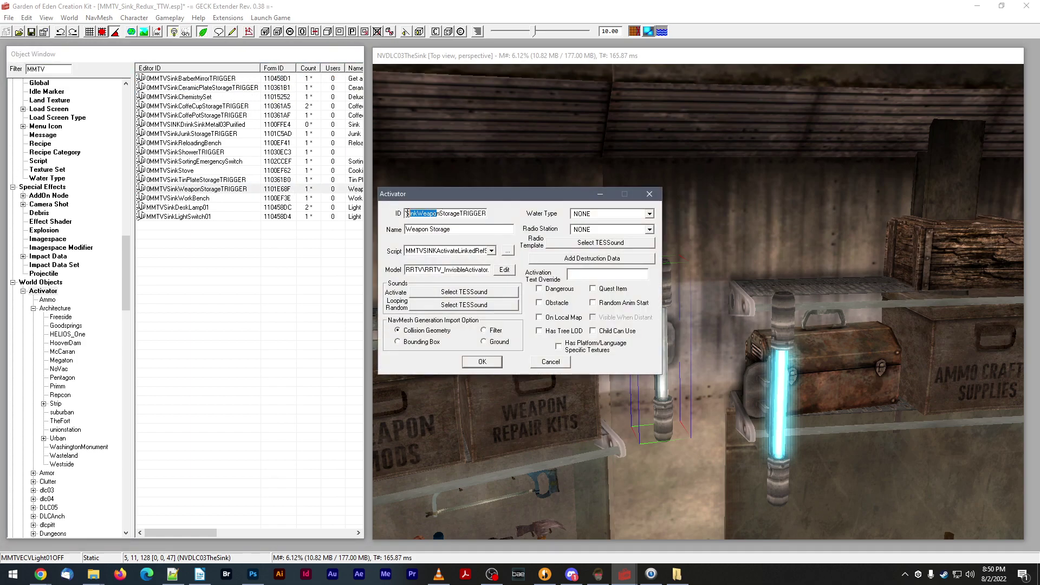
pyautogui.moveTo(418, 216); pyautogui.dragTo(460, 217)
pyautogui.write('wORKBENCHTRIG')
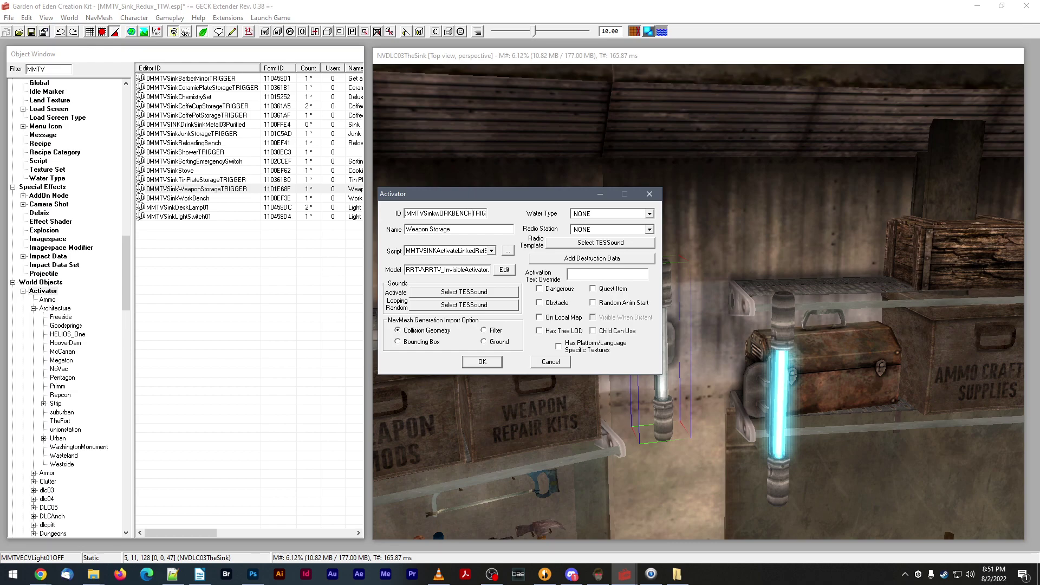
pyautogui.press('BackSpace')
pyautogui.press('BackSpace')
pyautogui.press('BackSpace')
pyautogui.press('BackSpace')
pyautogui.press('BackSpace')
pyautogui.press('BackSpace')
pyautogui.press('BackSpace')
pyautogui.press('BackSpace')
pyautogui.press('BackSpace')
pyautogui.write('WorkbenchLight')
# - Name the activator Workbench Light, create it as a new form alongside the weapon storage trigger, and save the plugin
pyautogui.press('Tab')
pyautogui.write('Workbench Light')
pyautogui.click(477, 365)
pyautogui.click(546, 337)
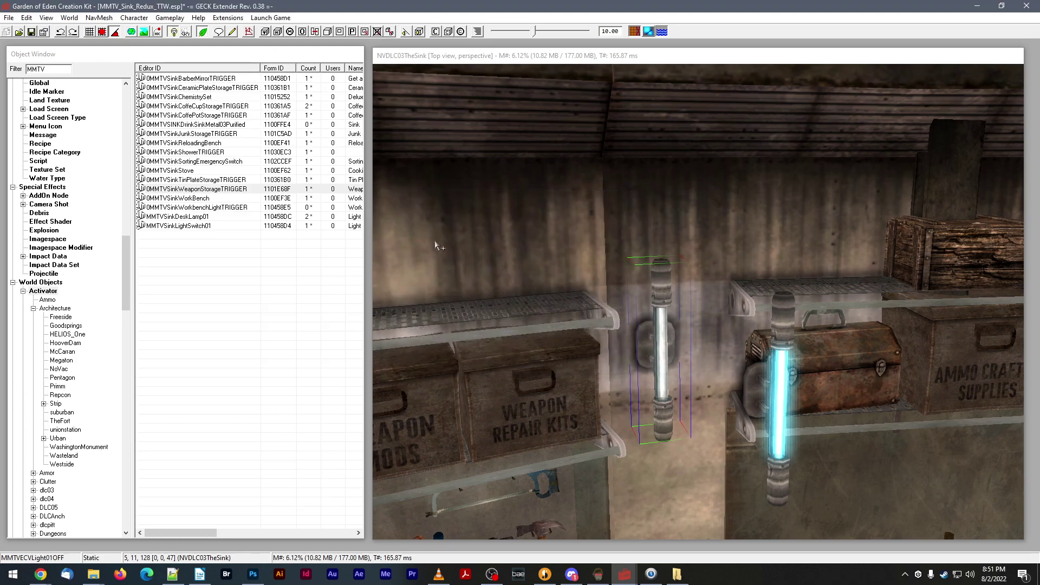
pyautogui.click(32, 33)
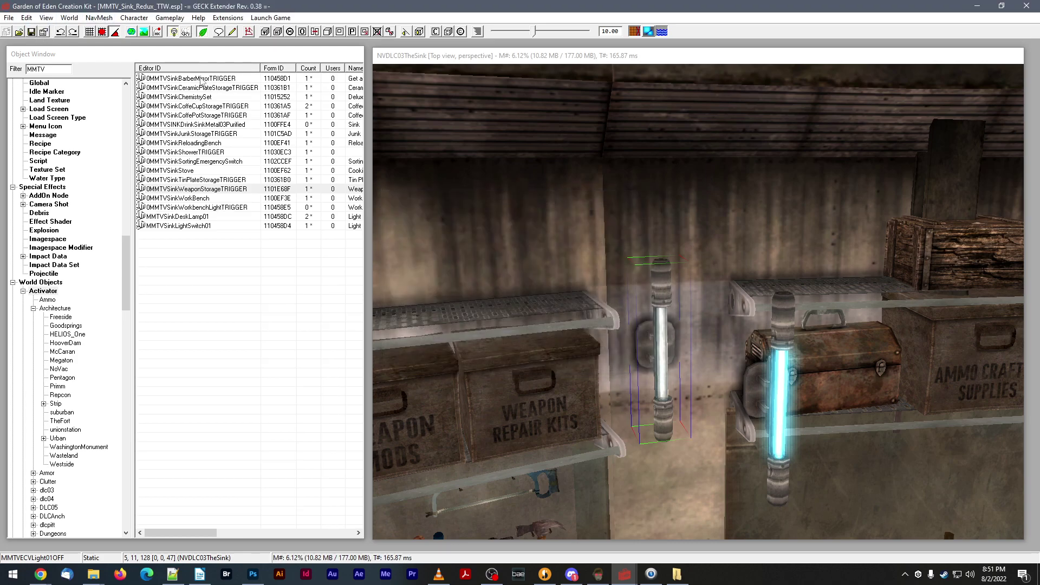
# - Assign MMTVSinkToggleSwitchScript to the 0MMTVSinkWorkbenchLightTRIGGER activator
pyautogui.doubleClick(195, 207)
pyautogui.click(491, 251)
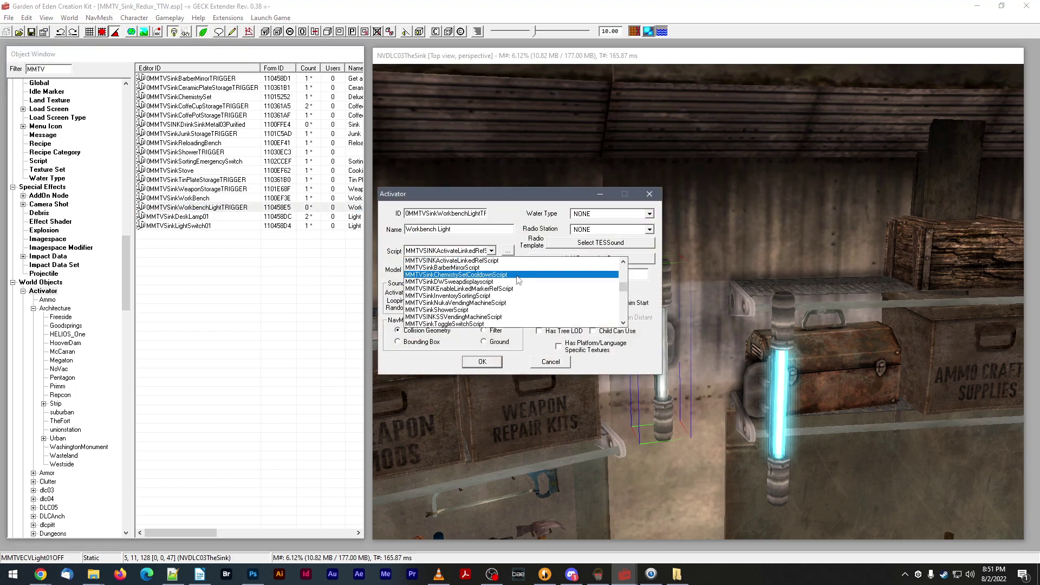
pyautogui.scroll(1, 494, 300)
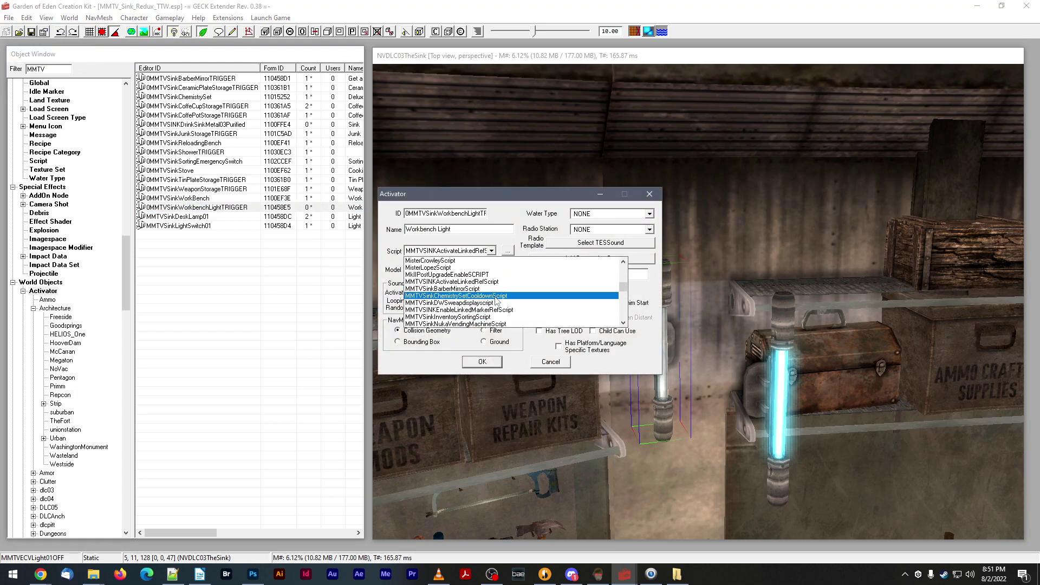
pyautogui.scroll(-2, 495, 293)
pyautogui.scroll(-1, 495, 295)
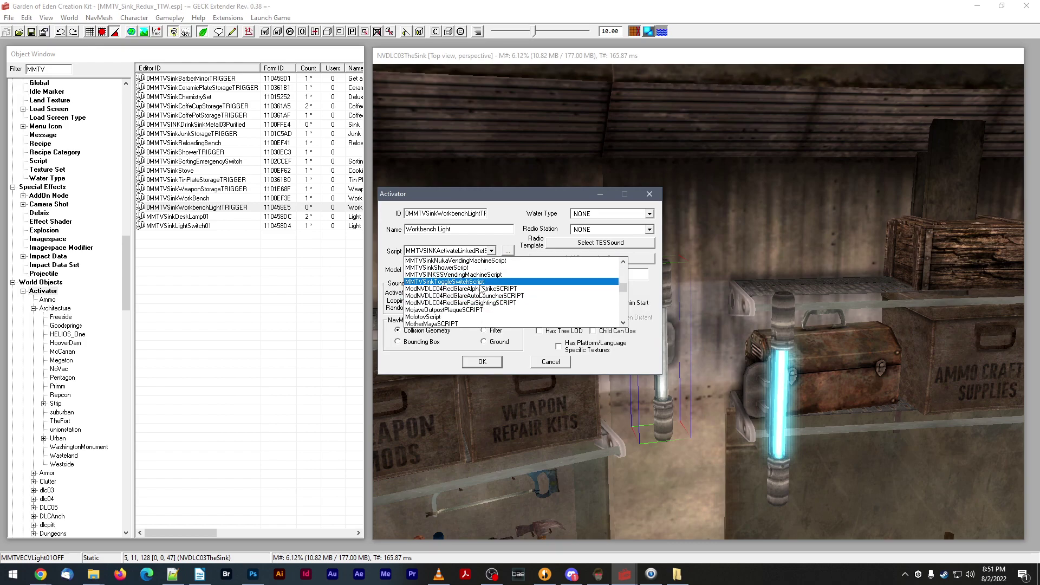
pyautogui.click(494, 291)
pyautogui.click(482, 362)
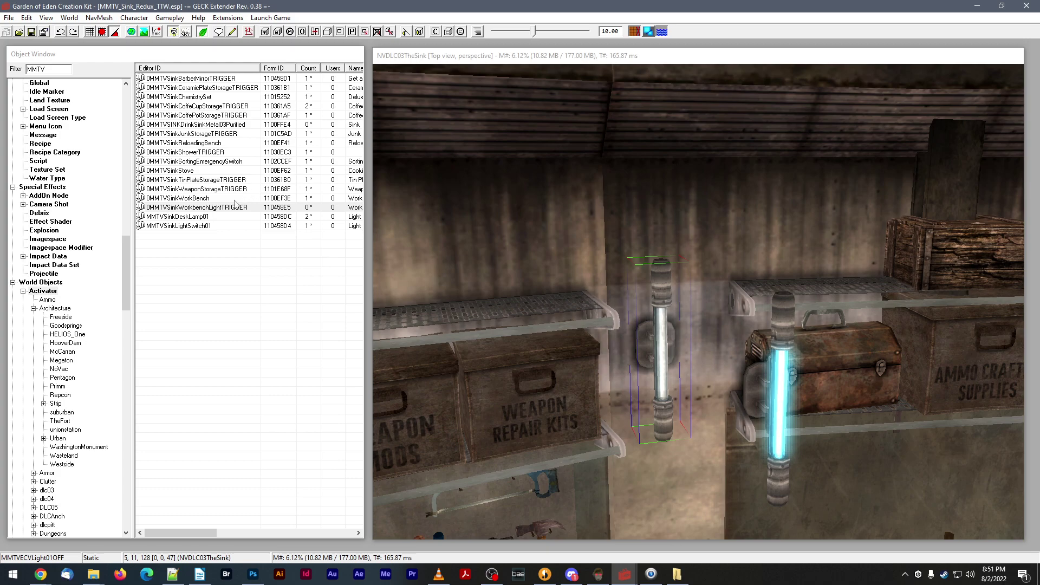
# - Reopen the workbench light trigger and view the sounds available for its activation
pyautogui.doubleClick(205, 207)
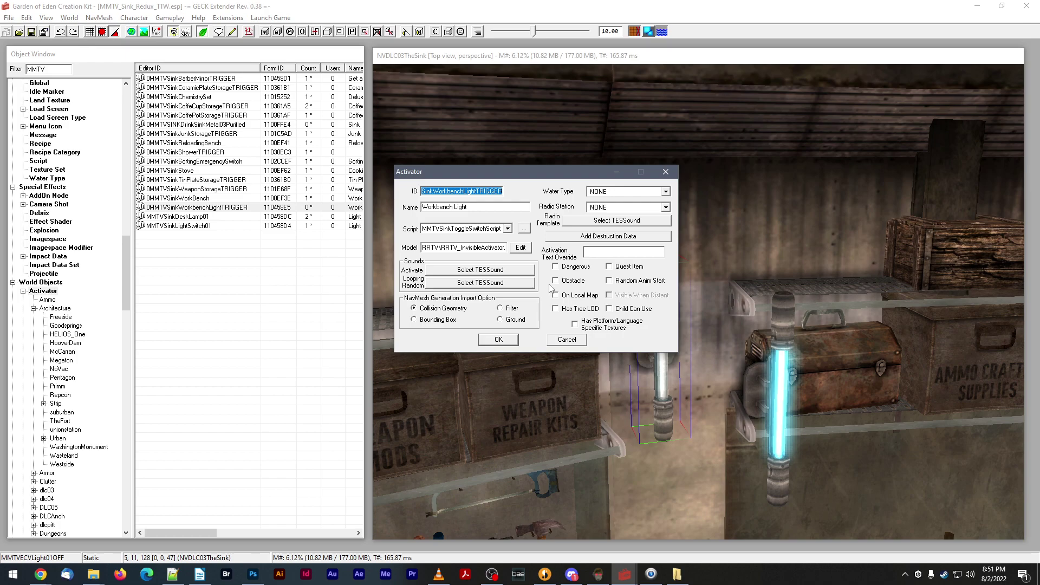
pyautogui.click(500, 271)
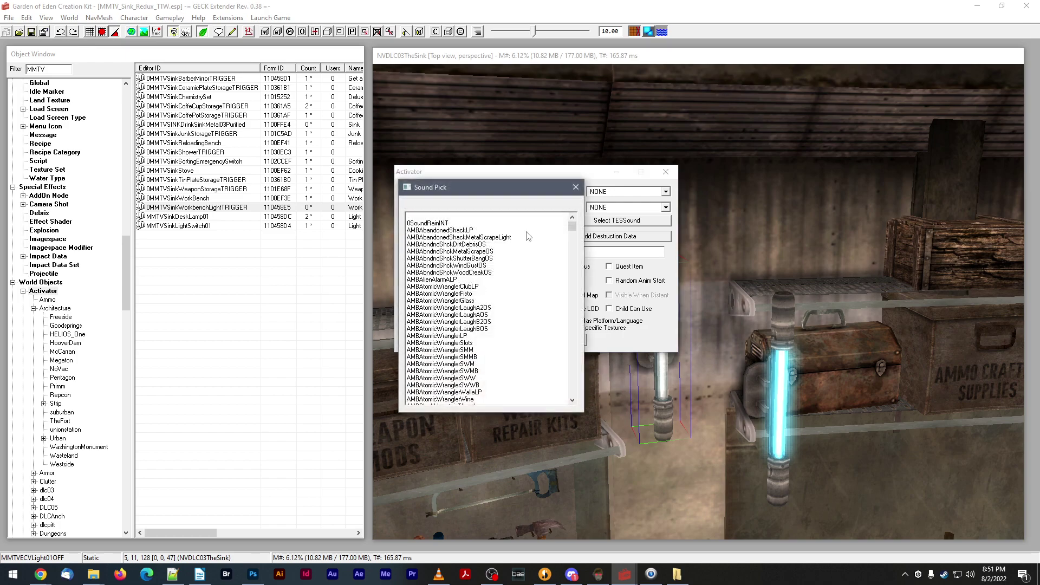
pyautogui.click(576, 187)
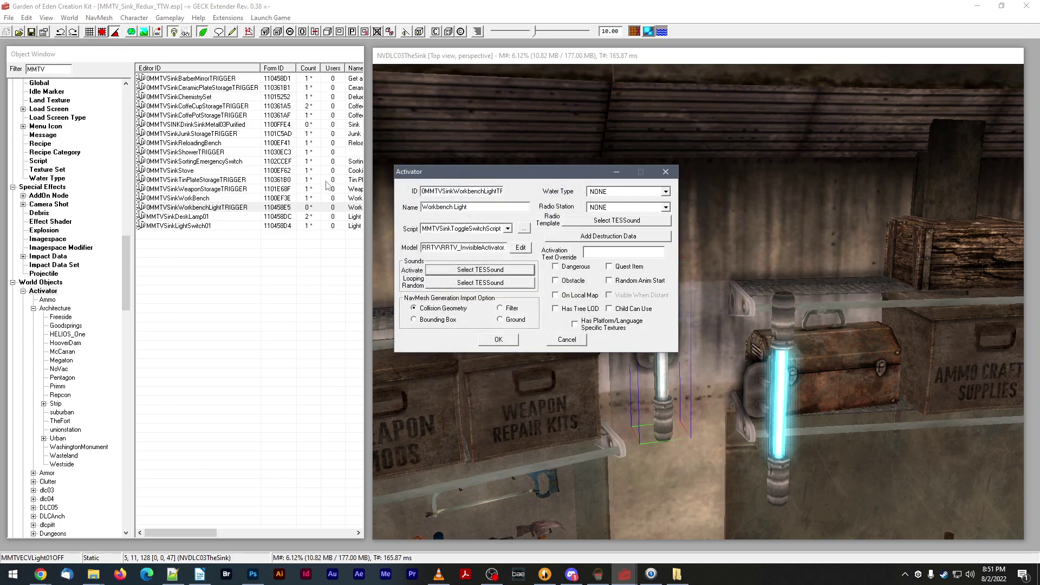
# - Search the Sound objects with the filter dlc01*holo
pyautogui.doubleClick(54, 69)
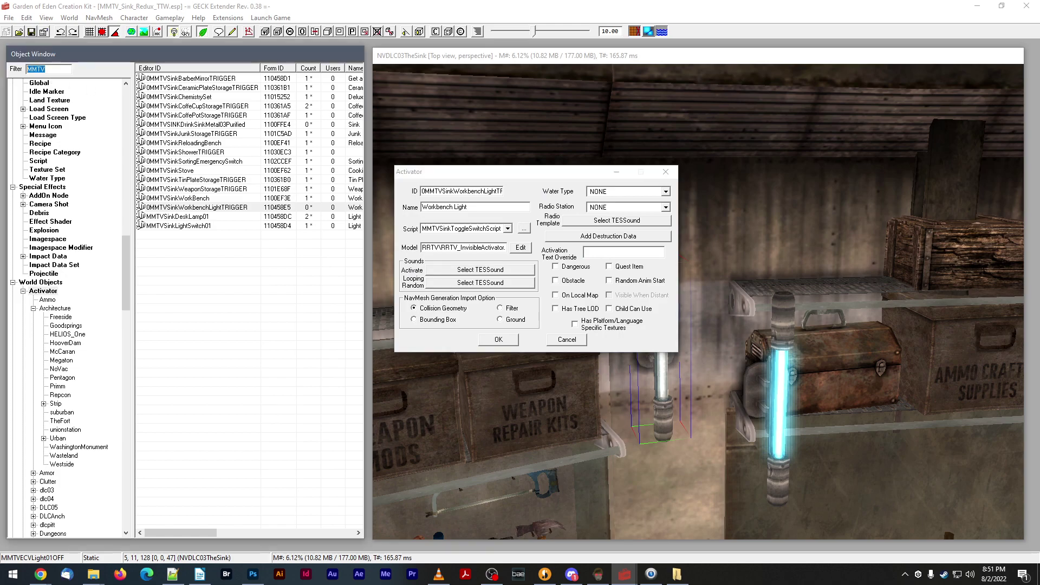
pyautogui.write('dcl')
pyautogui.write('lc')
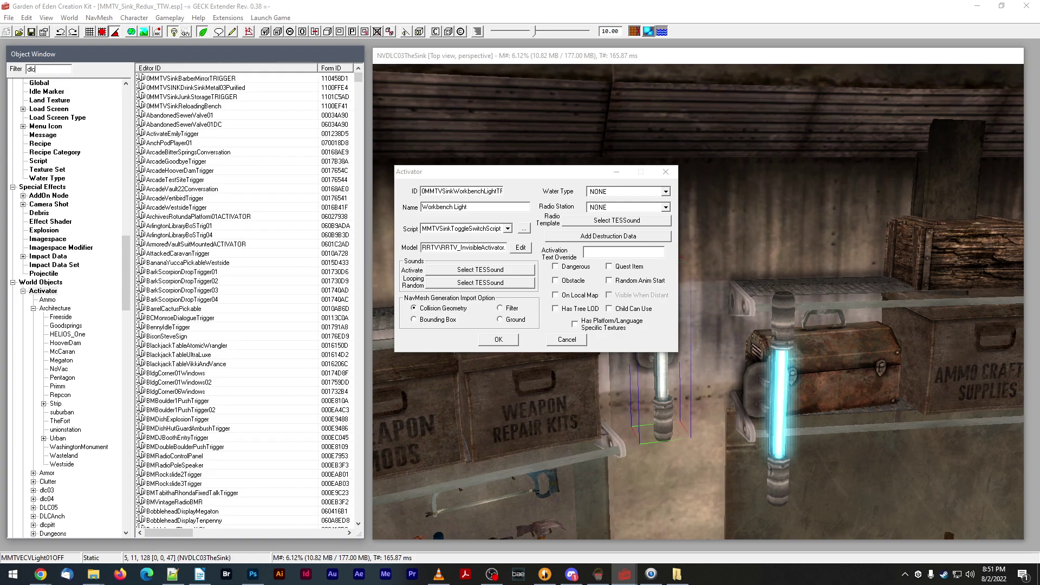
pyautogui.write('01')
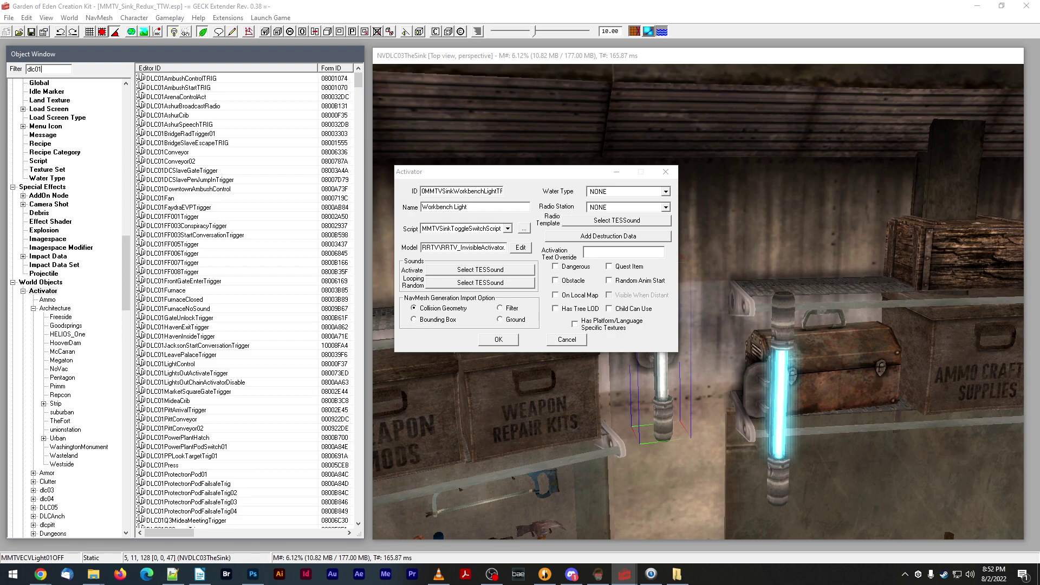
pyautogui.scroll(4, 61, 174)
pyautogui.scroll(7, 60, 174)
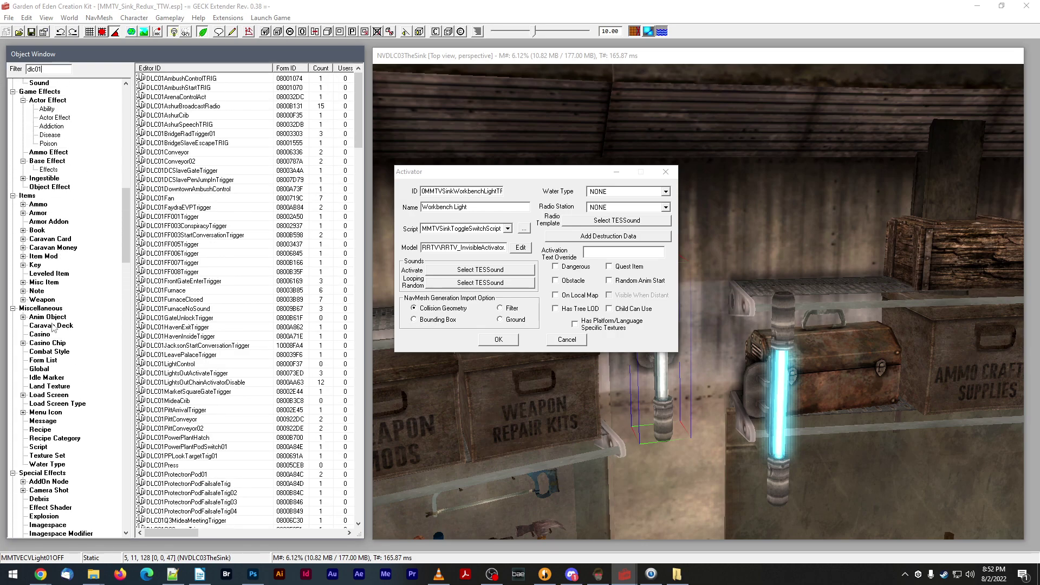
pyautogui.scroll(8, 68, 304)
pyautogui.click(39, 290)
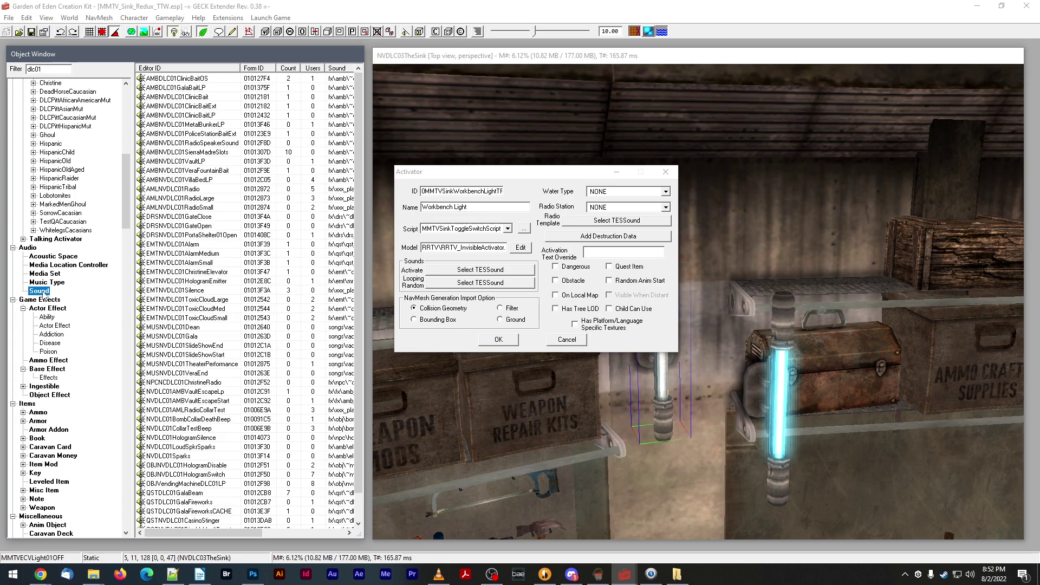
pyautogui.scroll(-1, 225, 422)
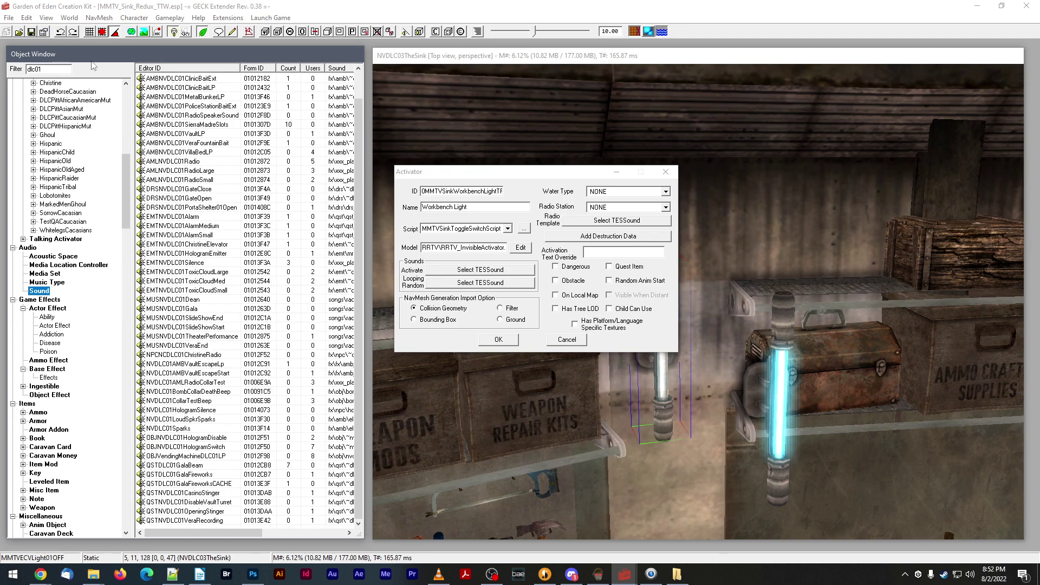
pyautogui.click(59, 68)
pyautogui.write('*holo')
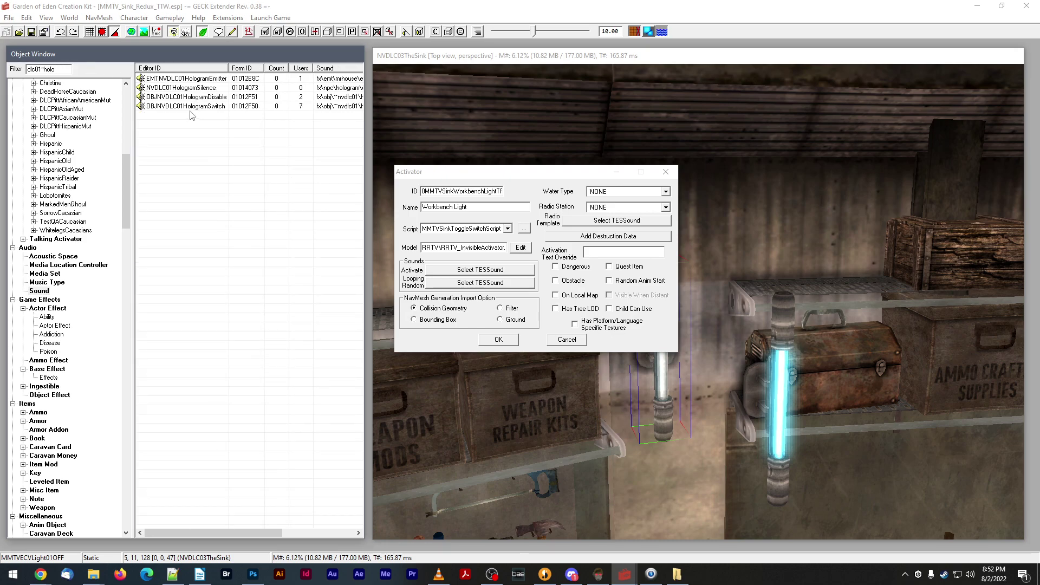
# - Open the OBJNVDLC01HologramSwitch sound, play a preview of it and close it
pyautogui.doubleClick(187, 107)
pyautogui.click(496, 149)
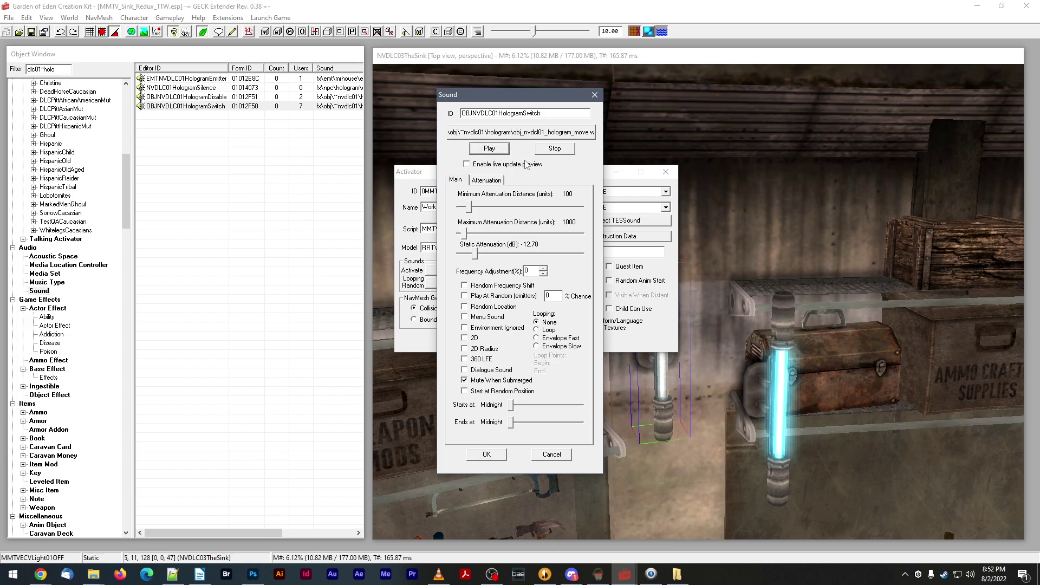
pyautogui.click(489, 150)
pyautogui.click(487, 454)
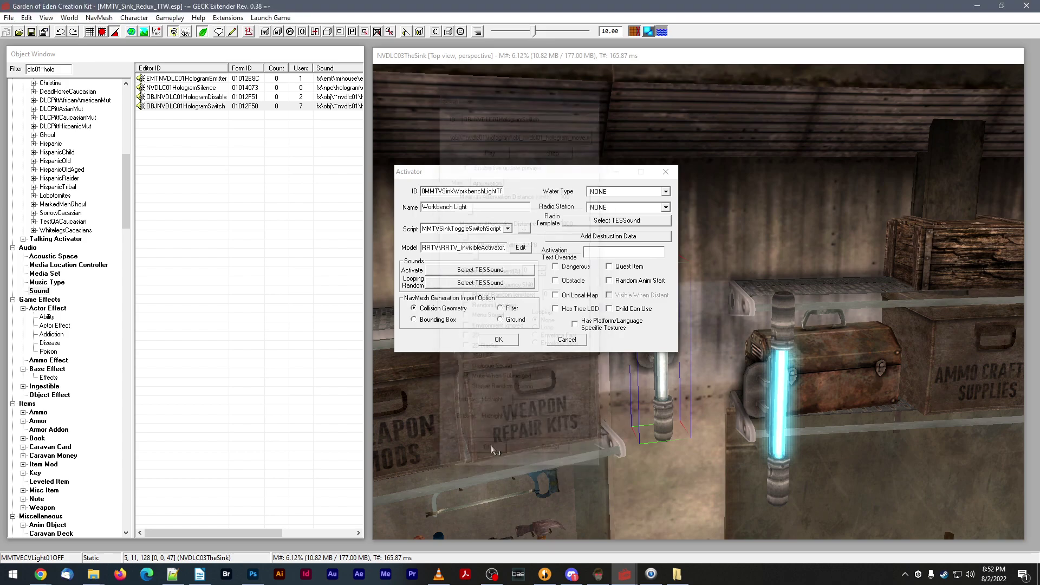
# - Set the workbench light trigger's activate sound to OBJNVDLC01HologramSwitch, accept the activator changes and save the plugin
pyautogui.click(506, 274)
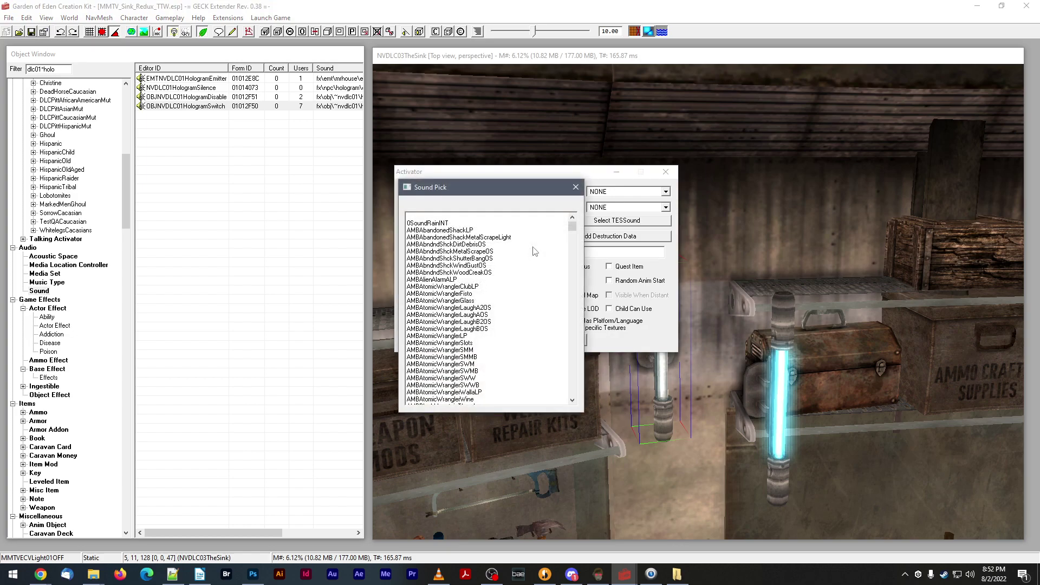
pyautogui.click(519, 279)
pyautogui.write('o')
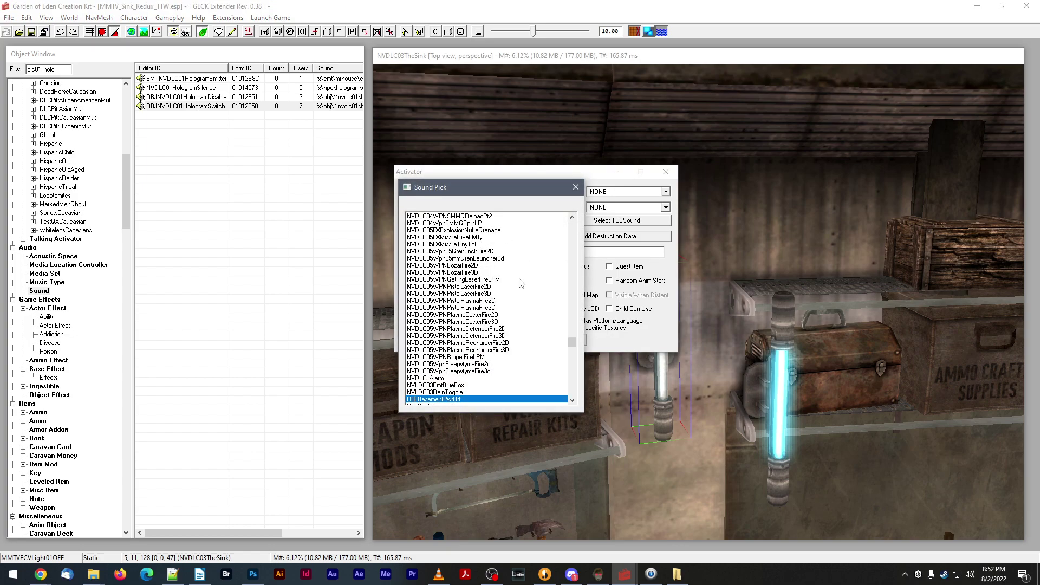
pyautogui.write('bjdl')
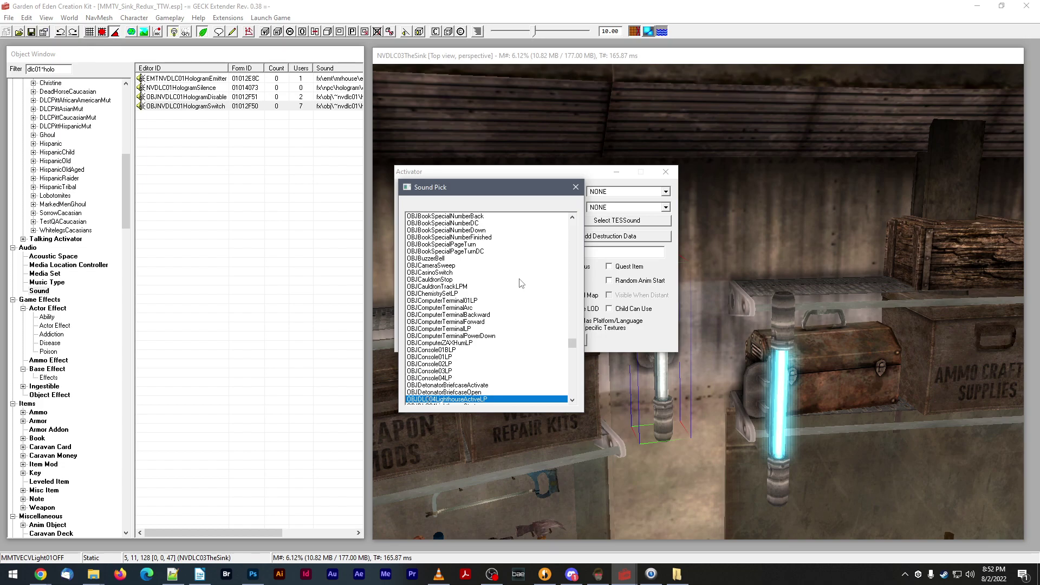
pyautogui.scroll(-2, 501, 298)
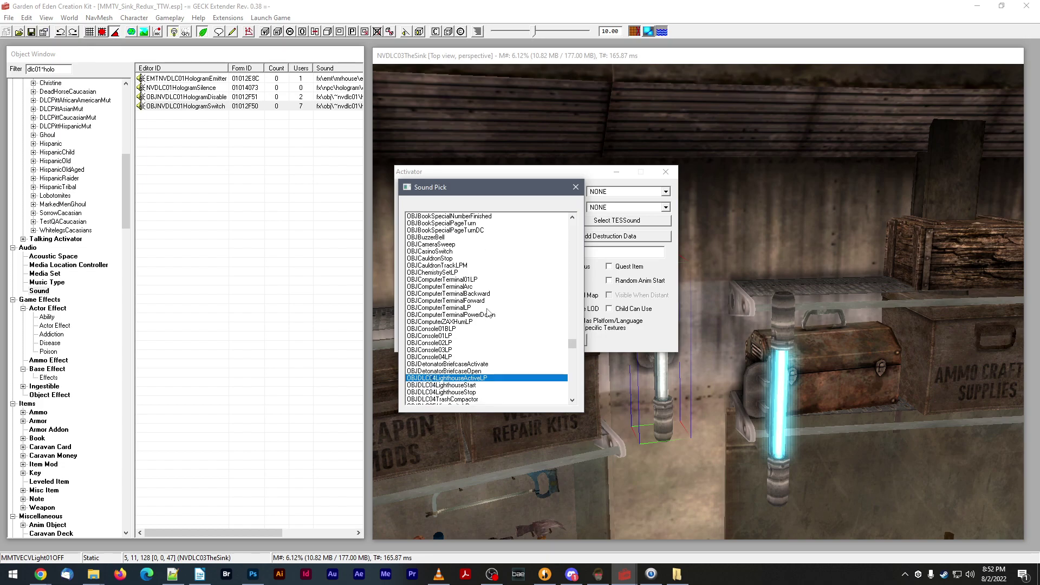
pyautogui.scroll(-5, 479, 369)
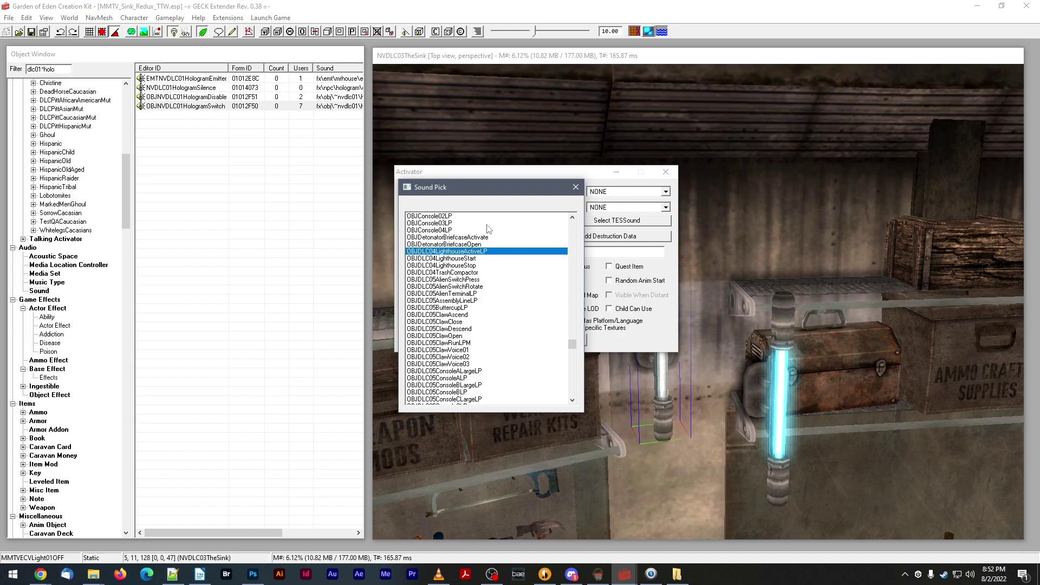
pyautogui.moveTo(572, 346); pyautogui.dragTo(558, 219)
pyautogui.click(462, 218)
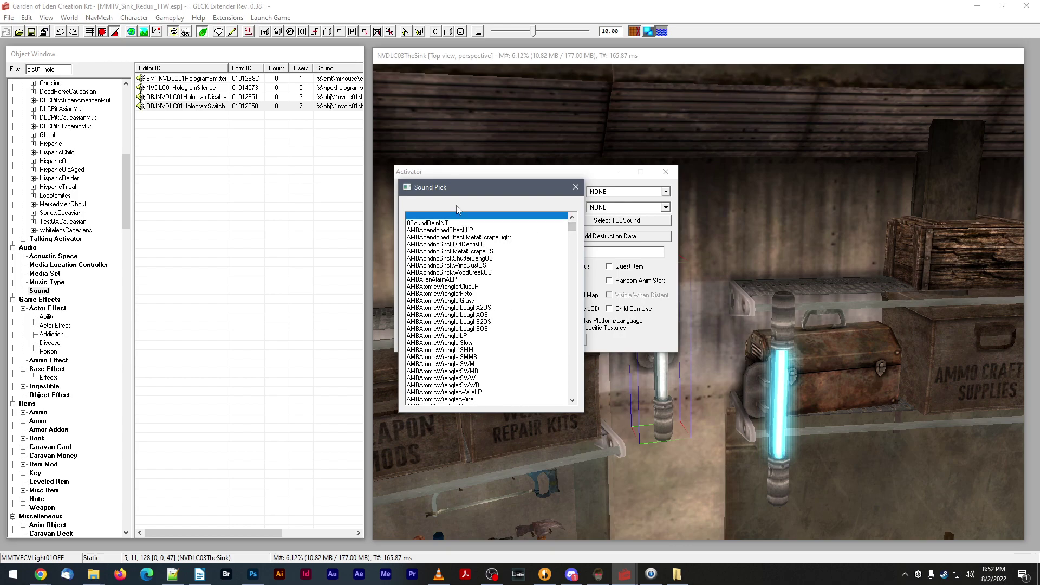
pyautogui.press('o')
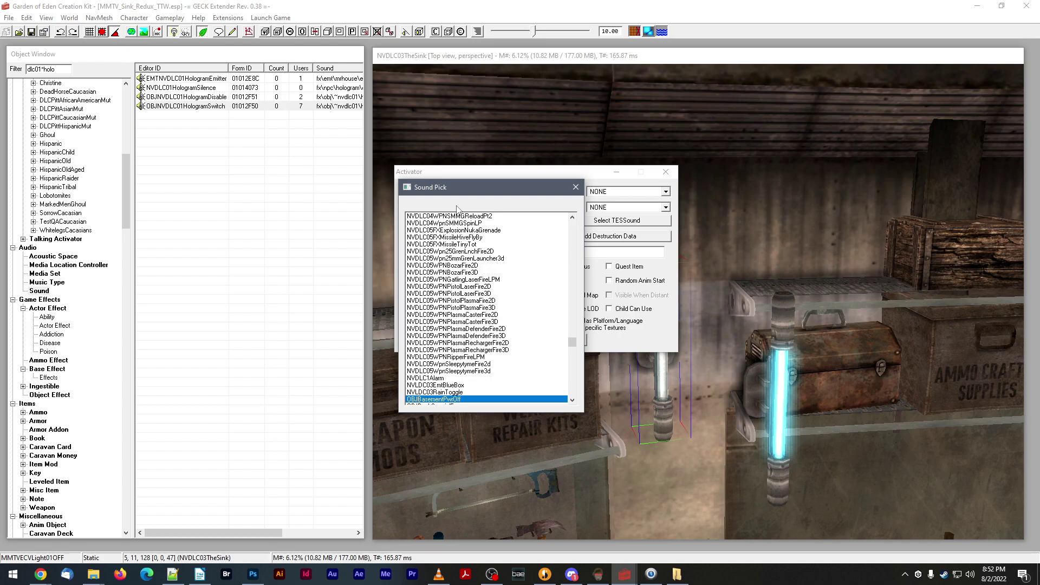
pyautogui.write('NVDLC01HologramDisable')
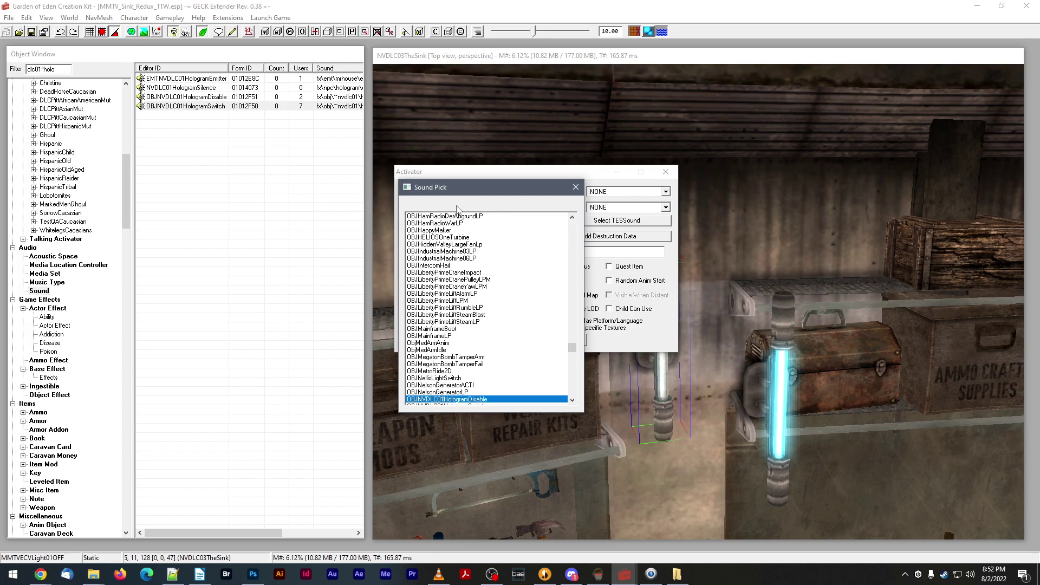
pyautogui.scroll(-2, 476, 298)
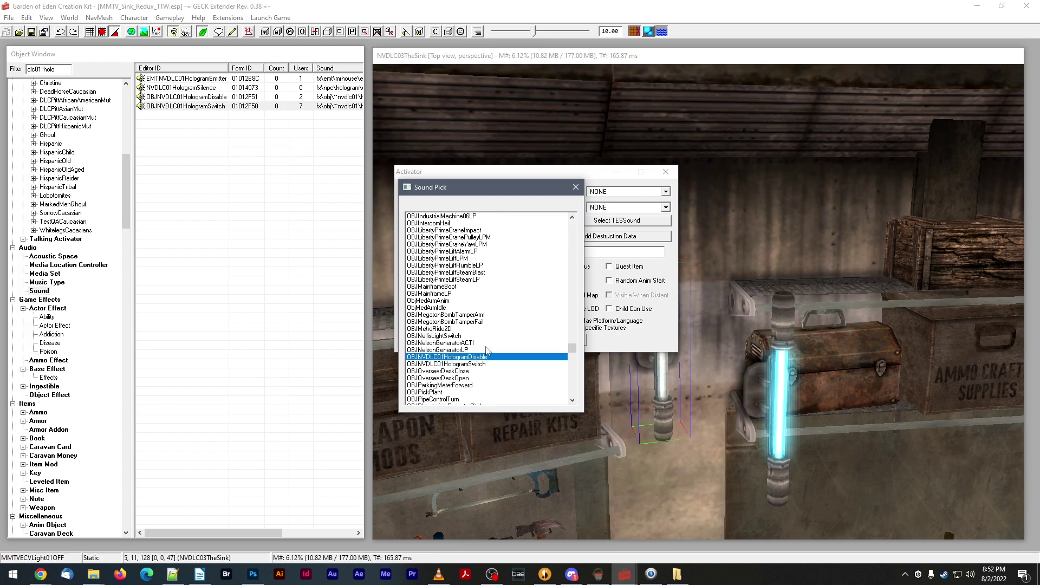
pyautogui.doubleClick(484, 365)
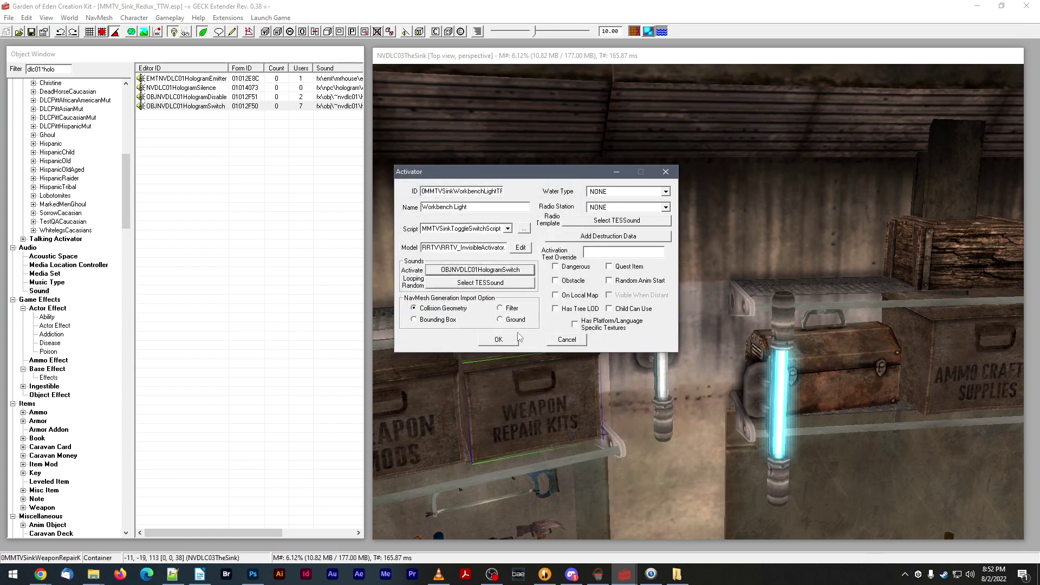
pyautogui.click(498, 340)
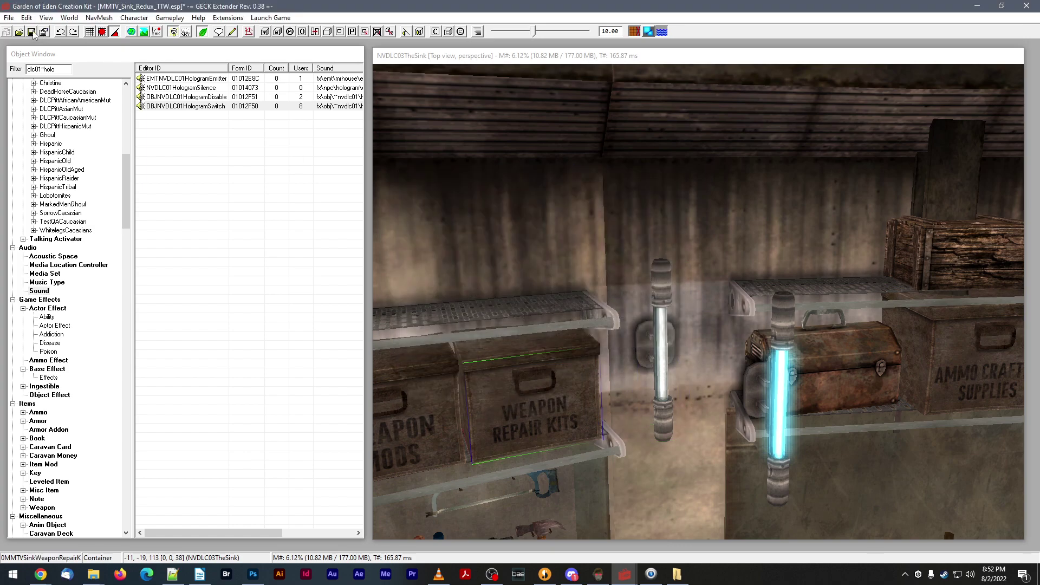
pyautogui.click(32, 32)
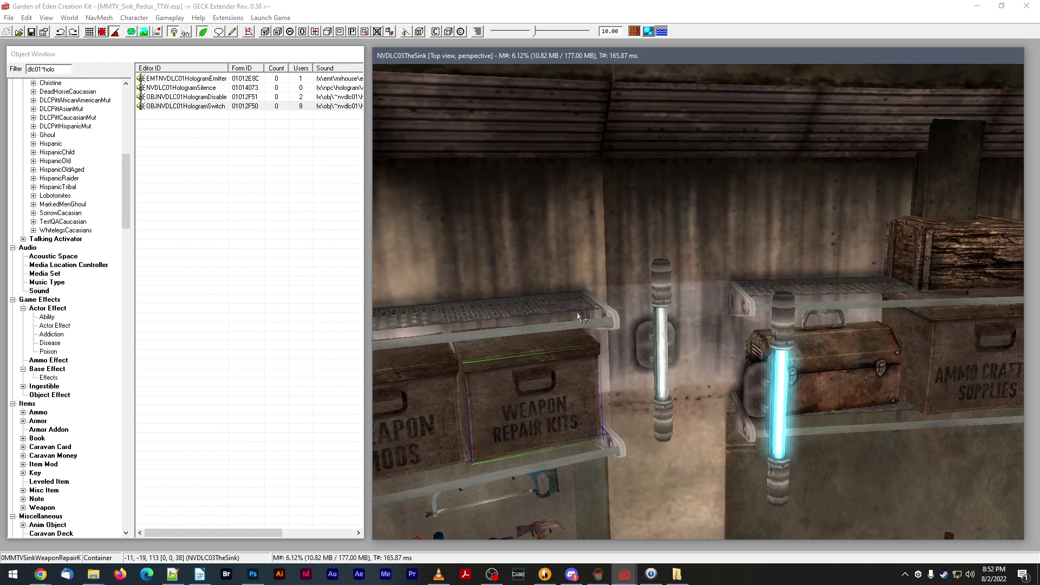
# - List the Activator objects that match the filter mmtv*
pyautogui.click(664, 279)
pyautogui.keyDown('shift'); pyautogui.moveTo(665, 277); pyautogui.dragTo(667, 279, button='middle'); pyautogui.keyUp('shift')
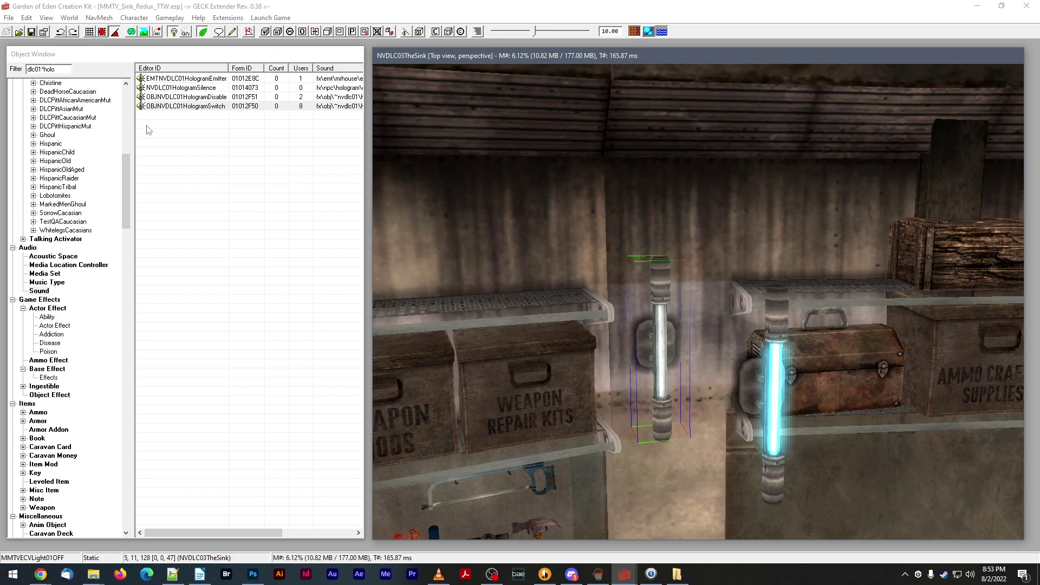
pyautogui.click(60, 70)
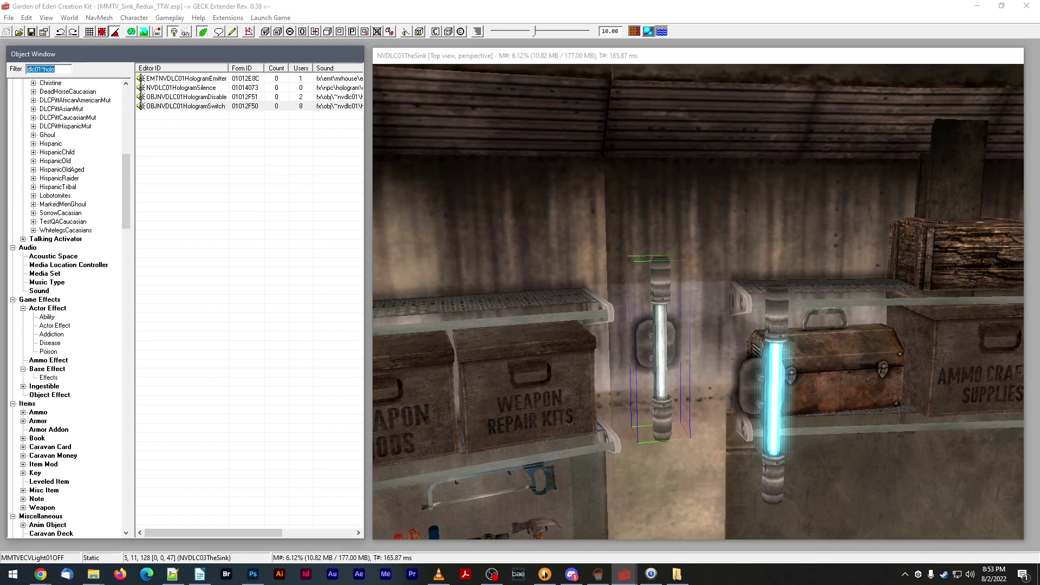
pyautogui.write('mmtv*')
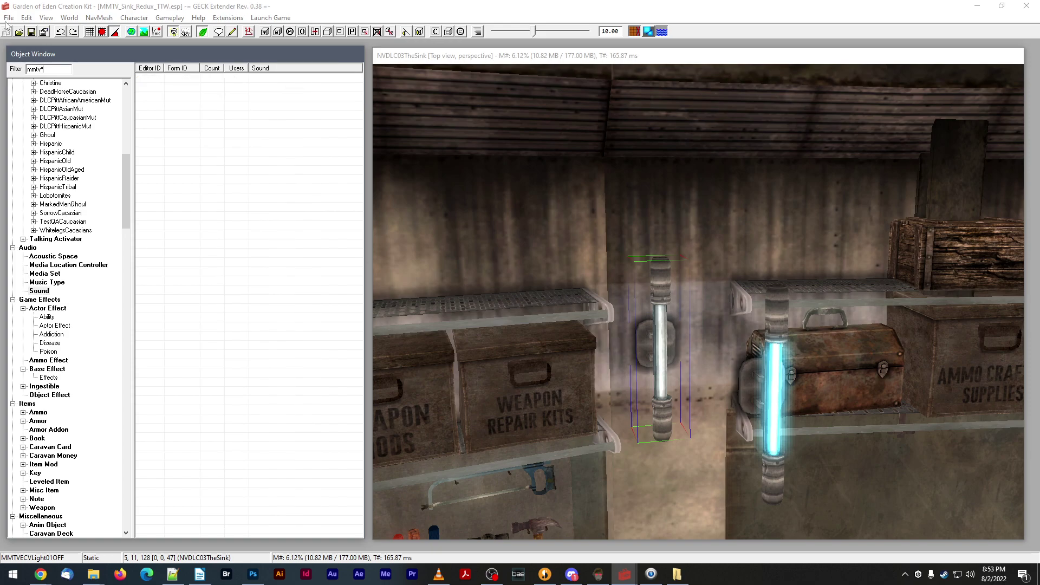
pyautogui.scroll(-16, 48, 316)
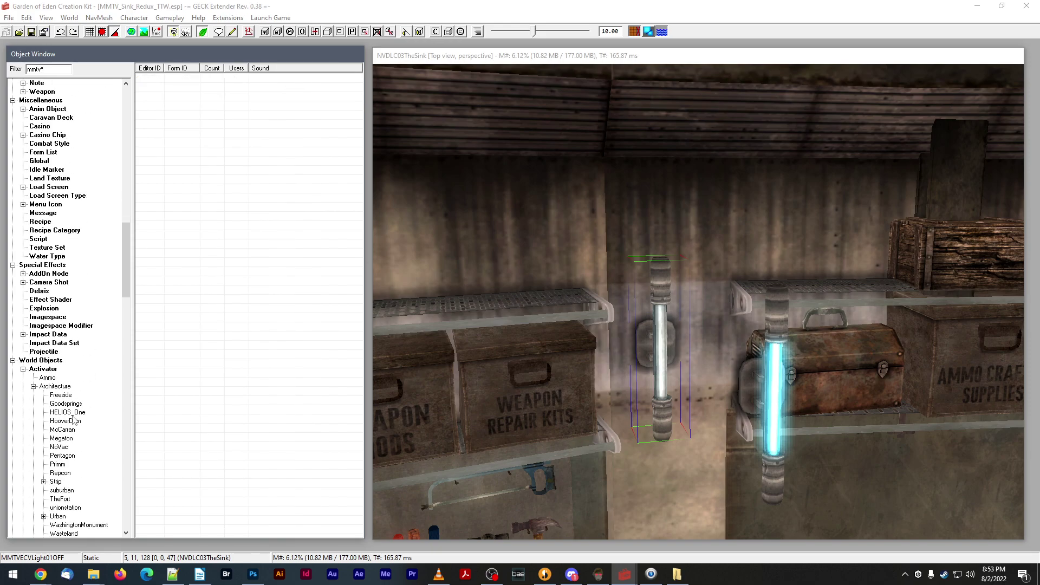
pyautogui.click(46, 368)
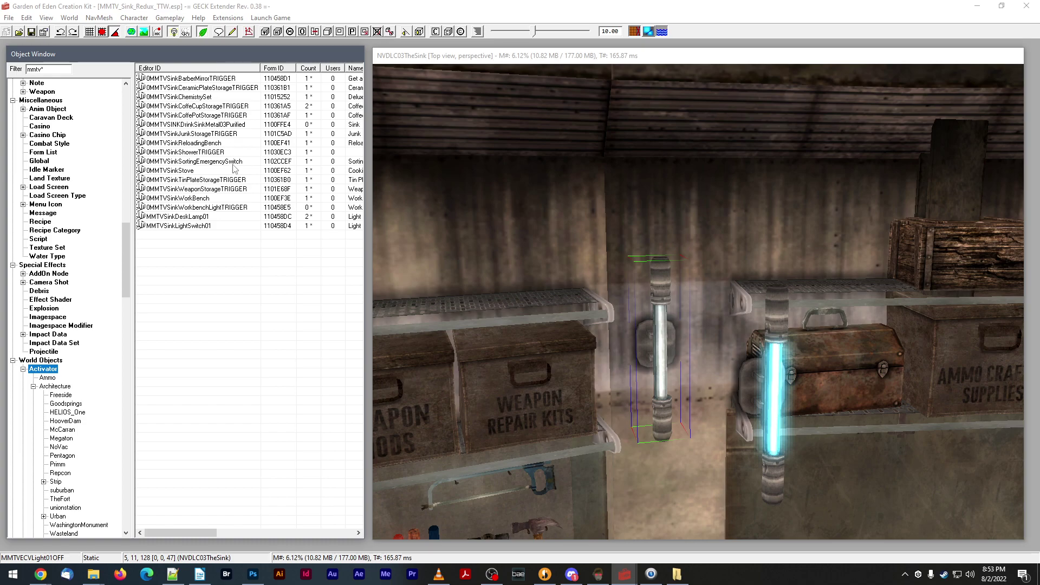
# - Place 0MMTVSinkWorkbenchLightTRIGGER in the Sink cell and move it to the workbench area at about 98, 6, 153
pyautogui.click(524, 279)
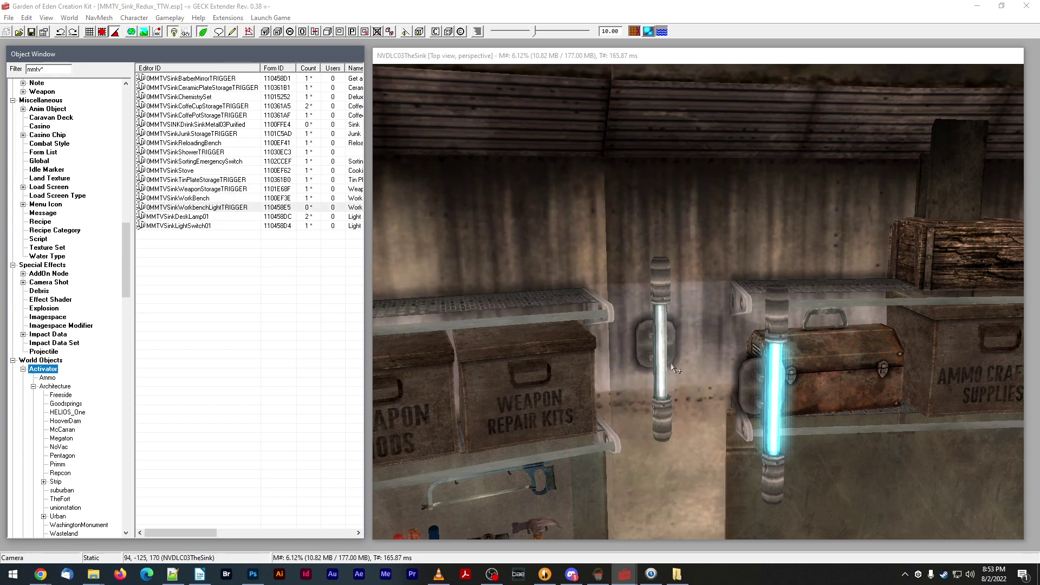
pyautogui.moveTo(673, 369); pyautogui.dragTo(674, 368)
pyautogui.scroll(-10, 690, 385)
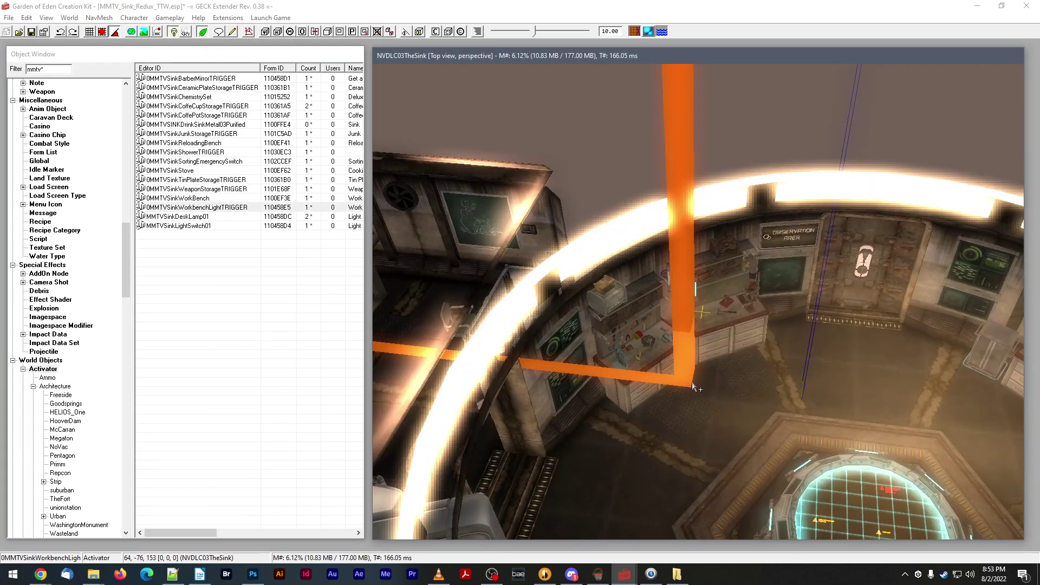
pyautogui.press('Up')
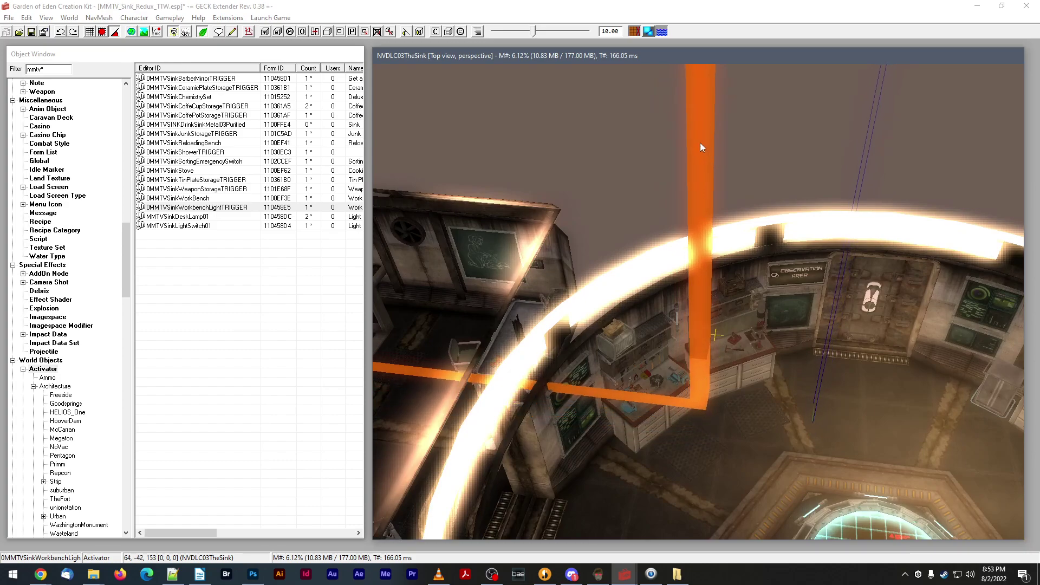
pyautogui.moveTo(700, 142); pyautogui.dragTo(676, 172)
pyautogui.scroll(2, 676, 172)
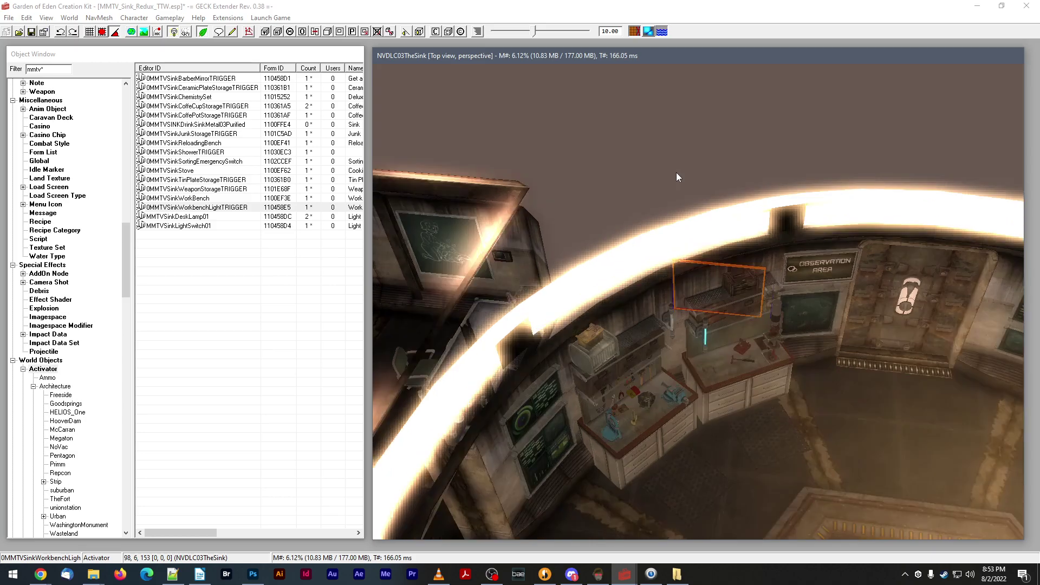
pyautogui.keyDown('shift'); pyautogui.moveTo(676, 172); pyautogui.dragTo(677, 158, button='middle'); pyautogui.keyUp('shift')
pyautogui.scroll(1, 674, 157)
pyautogui.scroll(-1, 674, 157)
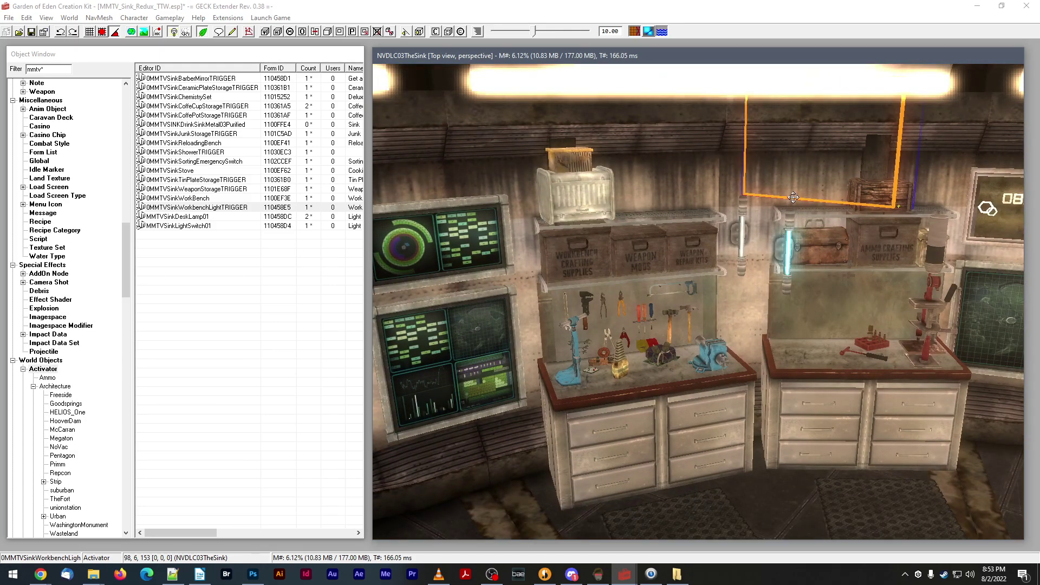
# - Rotate the workbench light trigger to -45 degrees about Z and move it to about 75, -24, 153
pyautogui.moveTo(793, 197); pyautogui.dragTo(761, 230)
pyautogui.scroll(2, 755, 230)
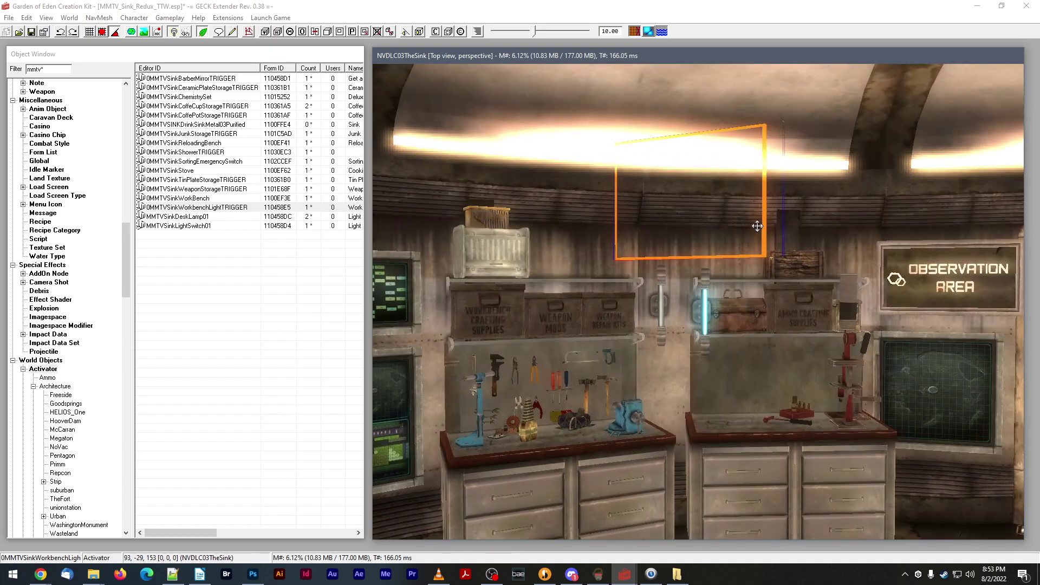
pyautogui.moveTo(758, 226)
pyautogui.mouseDown(button='middle')
pyautogui.moveTo(757, 215)
pyautogui.moveTo(757, 228)
pyautogui.mouseUp(button='middle')
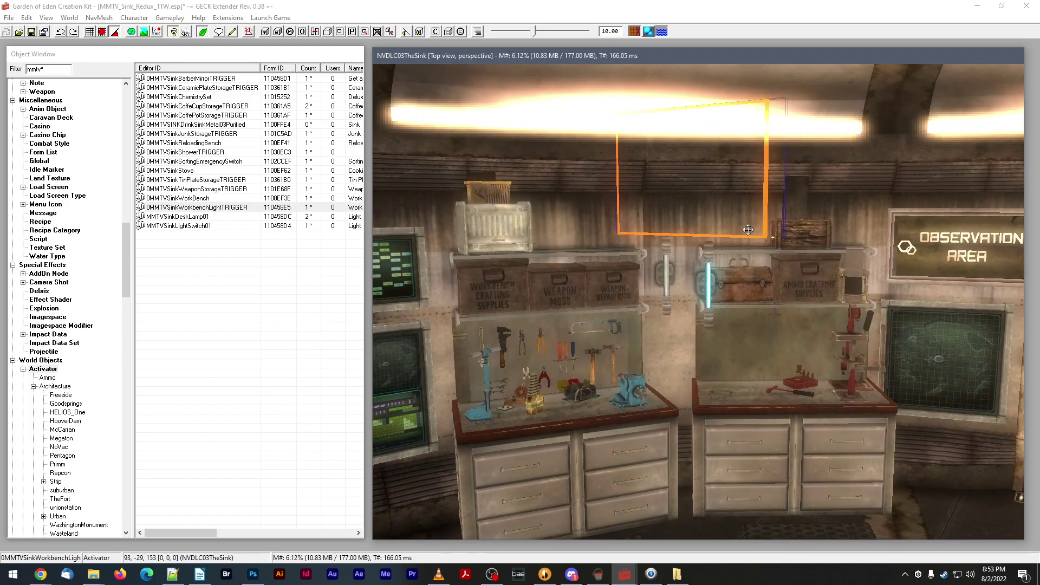
pyautogui.moveTo(709, 236); pyautogui.dragTo(696, 244)
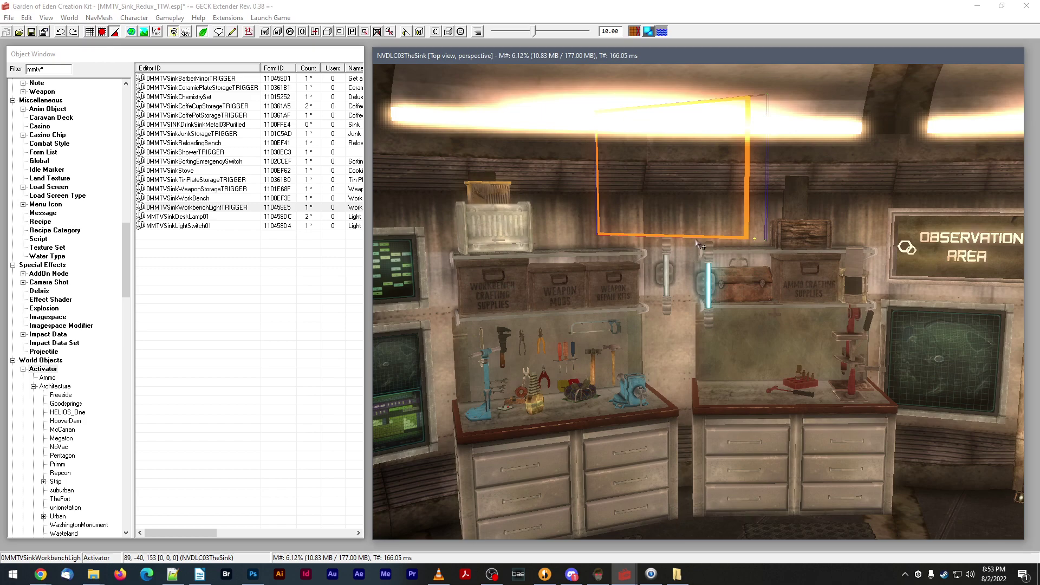
pyautogui.moveTo(697, 237); pyautogui.dragTo(701, 237, button='right')
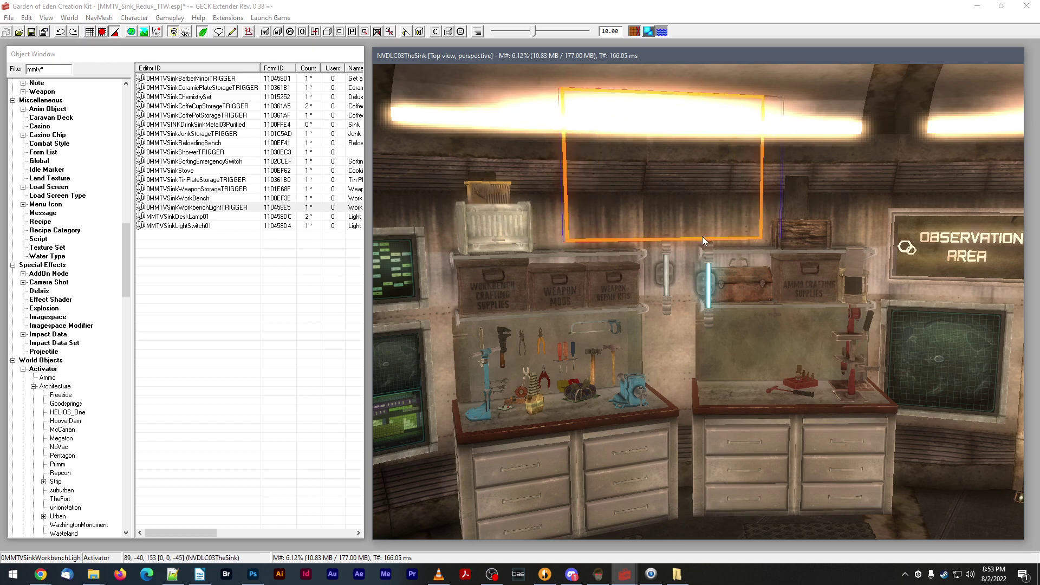
pyautogui.keyDown('shift'); pyautogui.moveTo(701, 237); pyautogui.dragTo(704, 268, button='middle'); pyautogui.keyUp('shift')
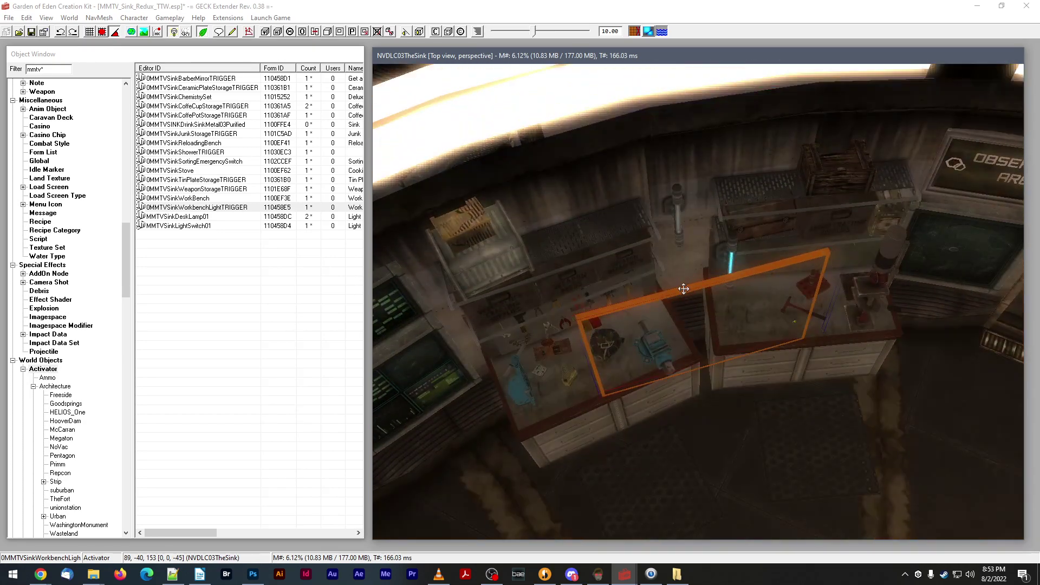
pyautogui.moveTo(683, 288); pyautogui.dragTo(675, 241)
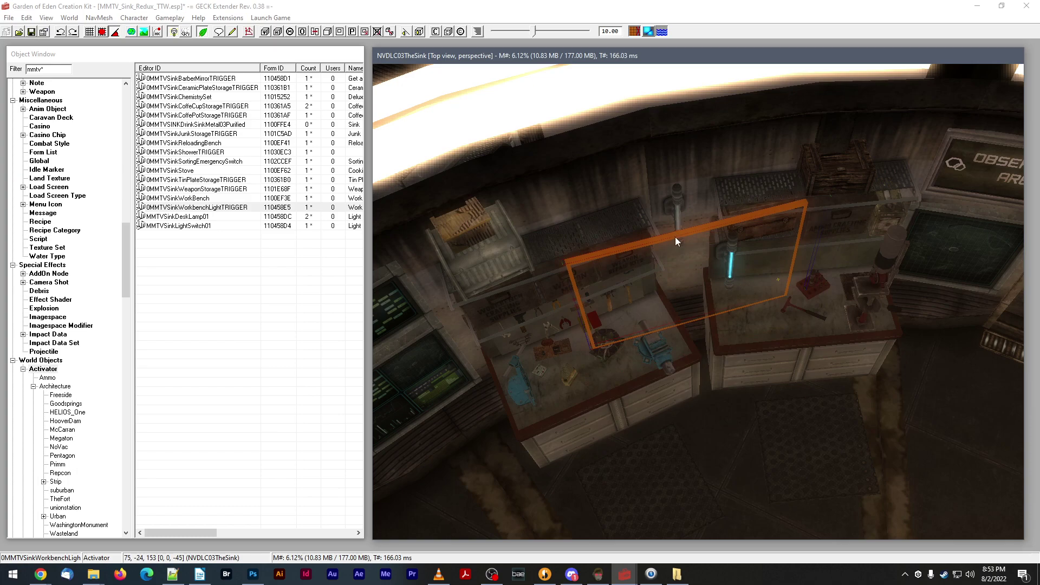
# - Rotate the trigger to 90, -45, -90 and move it over the unlit wall light at about 8, -17, 105
pyautogui.moveTo(675, 236); pyautogui.dragTo(690, 230, button='right')
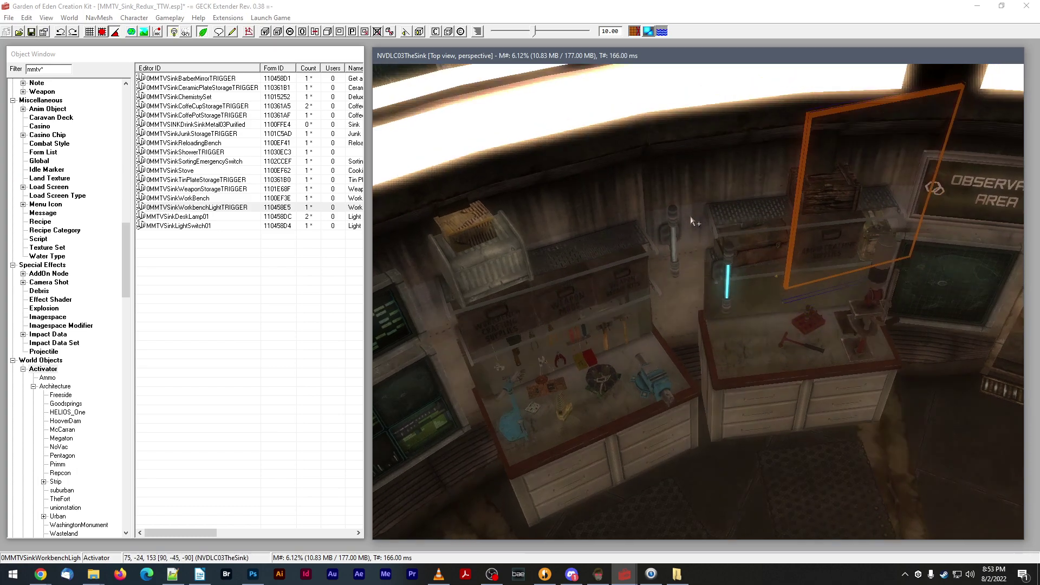
pyautogui.keyDown('shift'); pyautogui.moveTo(690, 217); pyautogui.dragTo(693, 206, button='middle'); pyautogui.keyUp('shift')
pyautogui.moveTo(804, 192); pyautogui.dragTo(587, 268)
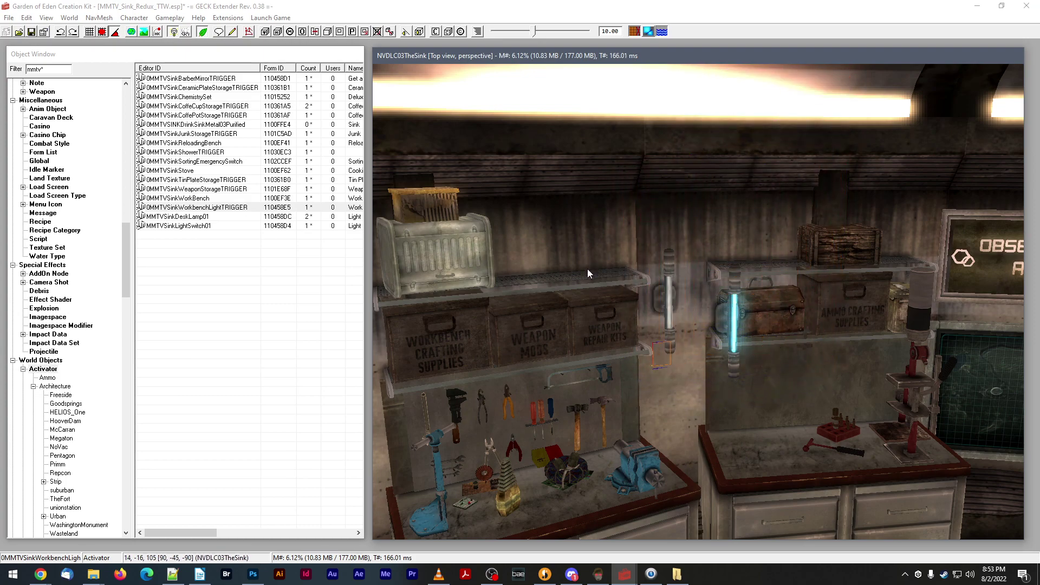
pyautogui.scroll(5, 587, 265)
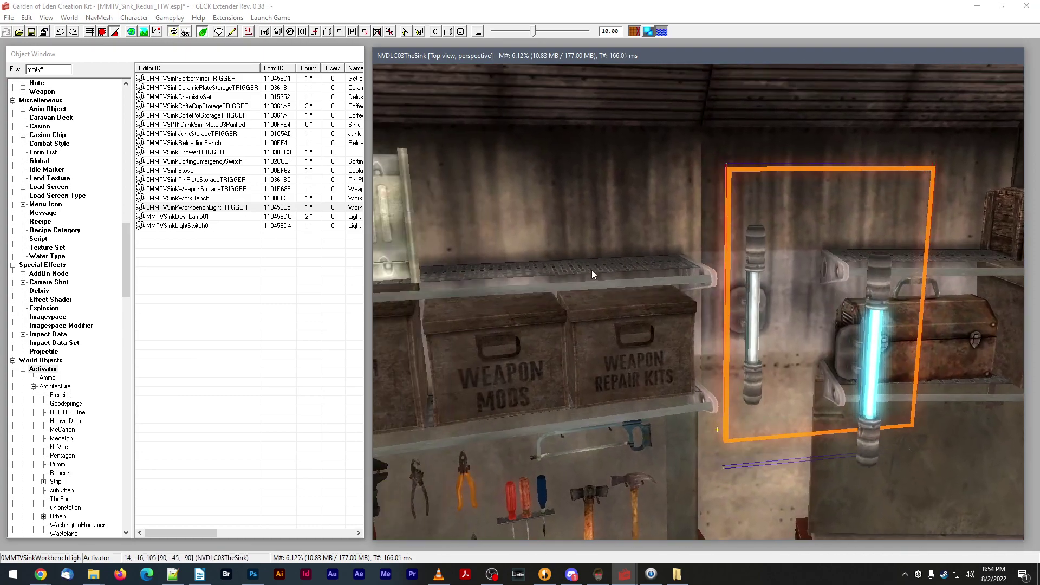
pyautogui.moveTo(727, 247); pyautogui.dragTo(721, 240)
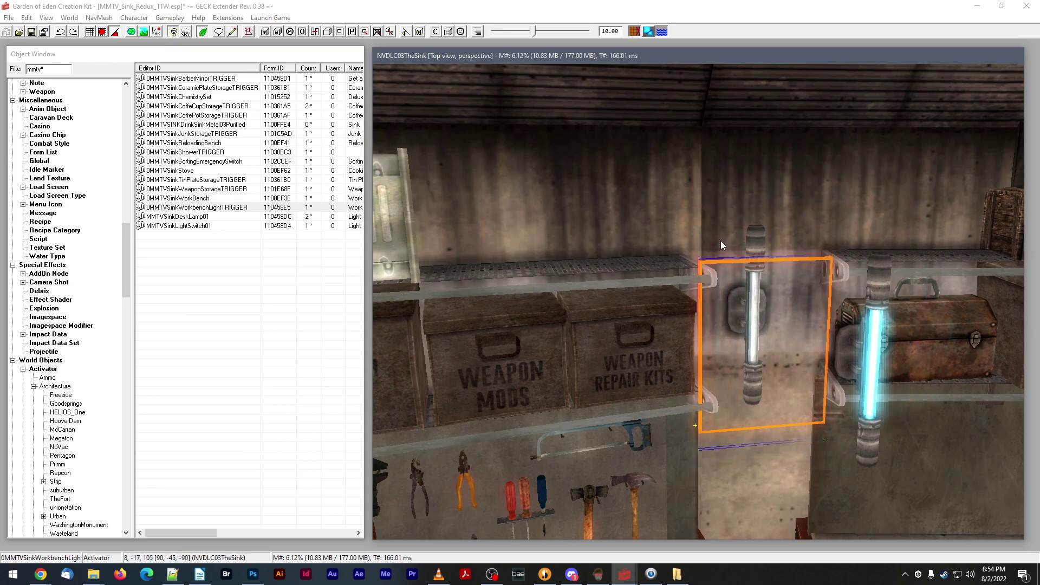
# - Fine-tune the trigger's position between the workbench shelves to about 5, -9, 108 so it frames the unlit wall light
pyautogui.keyDown('shift'); pyautogui.moveTo(721, 240); pyautogui.dragTo(715, 251, button='middle'); pyautogui.keyUp('shift')
pyautogui.moveTo(695, 320); pyautogui.dragTo(702, 306)
pyautogui.keyDown('shift'); pyautogui.moveTo(702, 306); pyautogui.dragTo(702, 275, button='middle'); pyautogui.keyUp('shift')
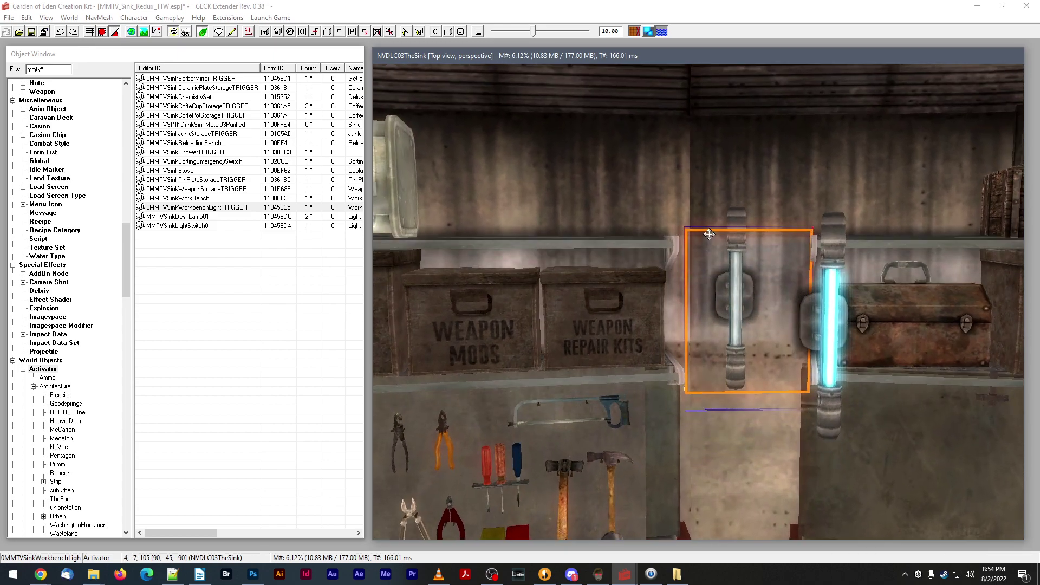
pyautogui.moveTo(707, 230); pyautogui.dragTo(710, 225)
pyautogui.keyDown('shift'); pyautogui.moveTo(710, 226); pyautogui.dragTo(710, 245, button='middle'); pyautogui.keyUp('shift')
pyautogui.moveTo(710, 280); pyautogui.dragTo(707, 281)
pyautogui.keyDown('shift'); pyautogui.moveTo(707, 281); pyautogui.dragTo(706, 218, button='middle'); pyautogui.keyUp('shift')
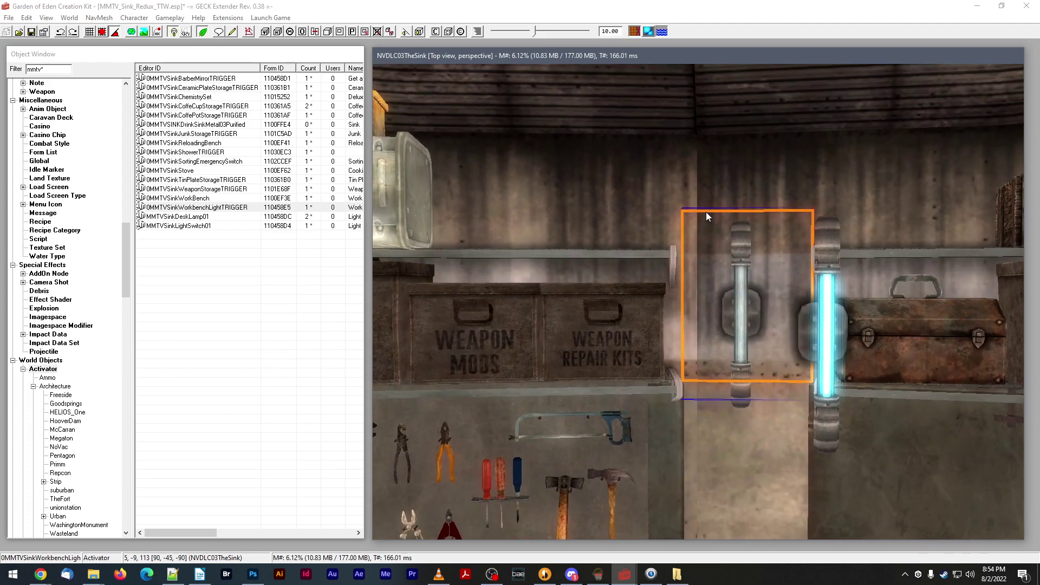
pyautogui.moveTo(706, 213); pyautogui.dragTo(704, 231)
pyautogui.scroll(-4, 701, 228)
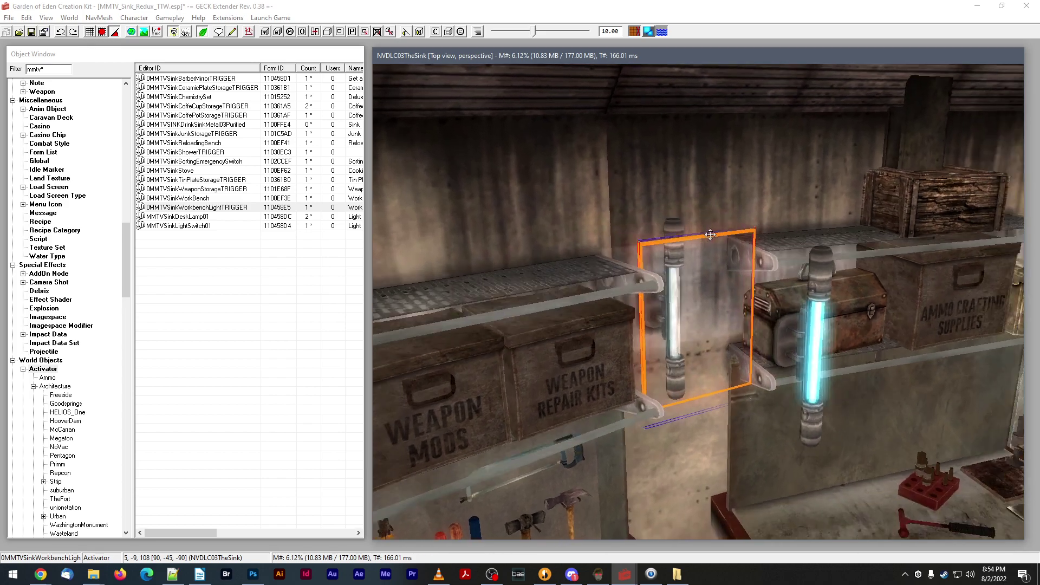
# - Check the base activator settings of the workbench light trigger and save the plugin
pyautogui.scroll(5, 701, 225)
pyautogui.moveTo(701, 223)
pyautogui.keyDown('shift'); pyautogui.mouseDown(button='middle')
pyautogui.moveTo(714, 246)
pyautogui.moveTo(701, 238)
pyautogui.mouseUp(button='middle'); pyautogui.keyUp('shift')
pyautogui.doubleClick(645, 224)
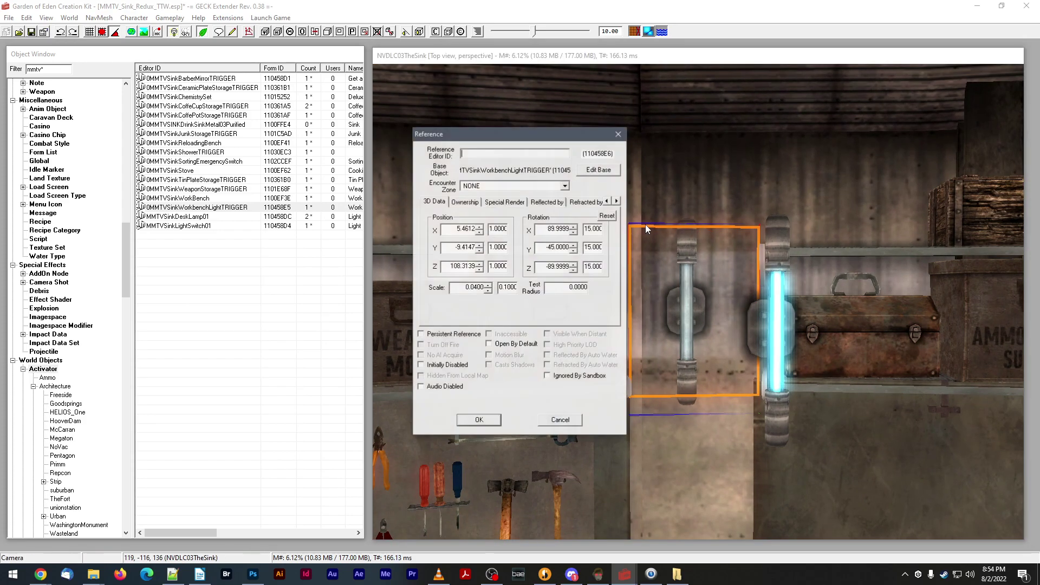
pyautogui.click(616, 171)
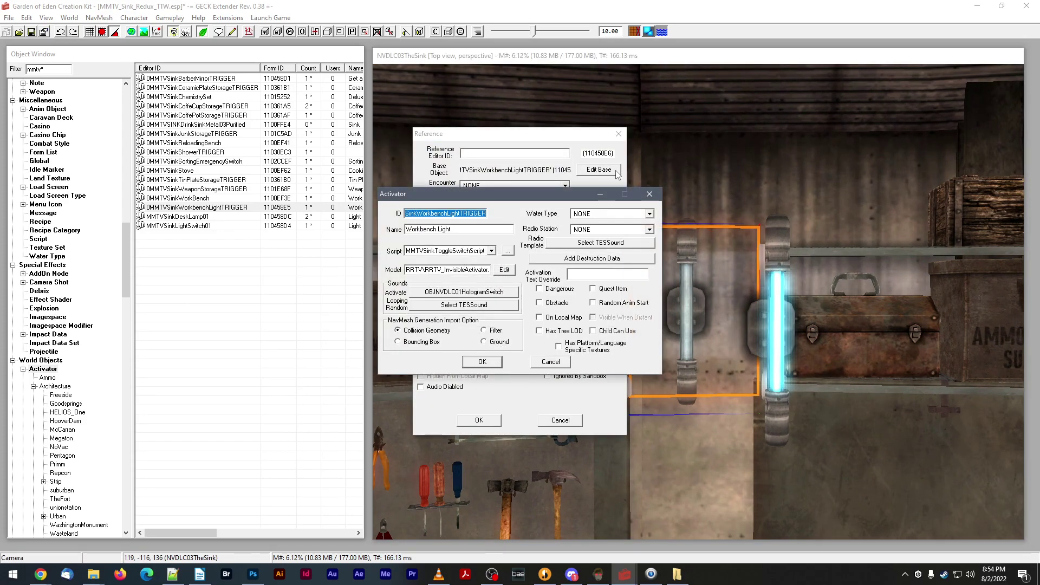
pyautogui.click(548, 364)
pyautogui.click(493, 418)
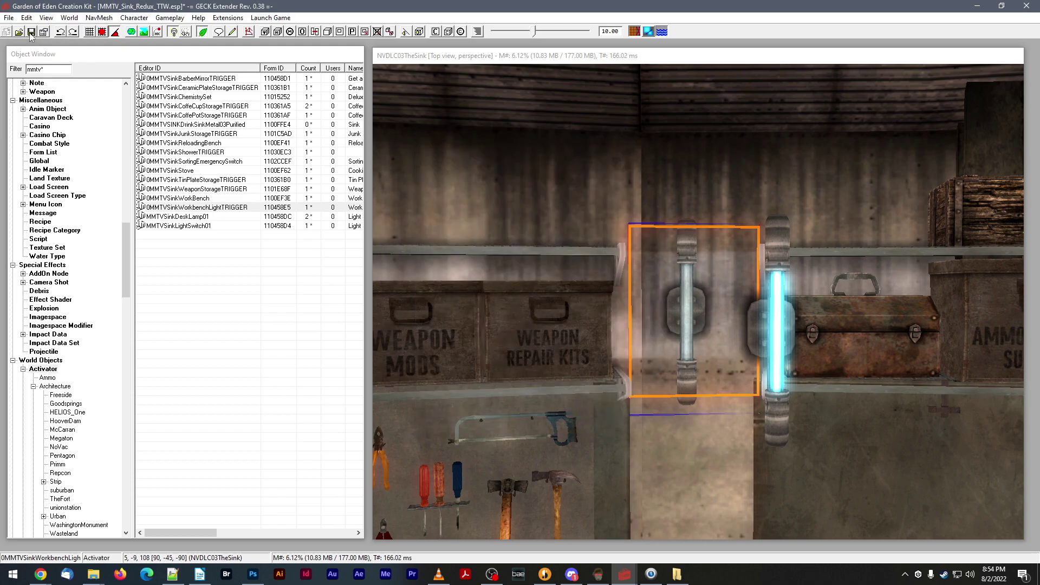
pyautogui.click(30, 32)
pyautogui.keyDown('shift'); pyautogui.moveTo(596, 214); pyautogui.dragTo(606, 230, button='middle'); pyautogui.keyUp('shift')
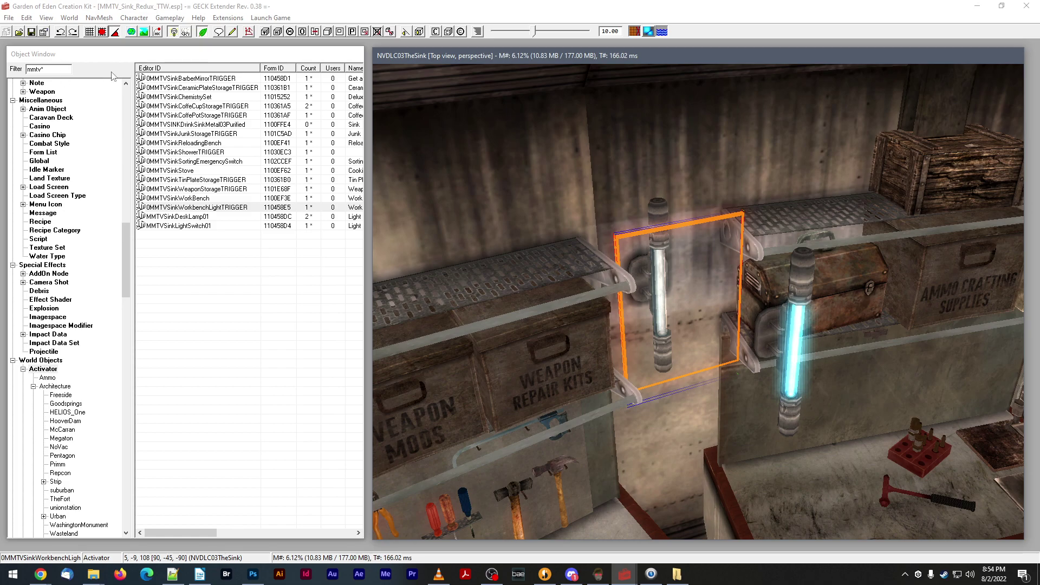
# - Filter the Light objects for EnclaveLightPodFillBlue and place that light in the Sink cell at about -27, 99, 95
pyautogui.click(173, 574)
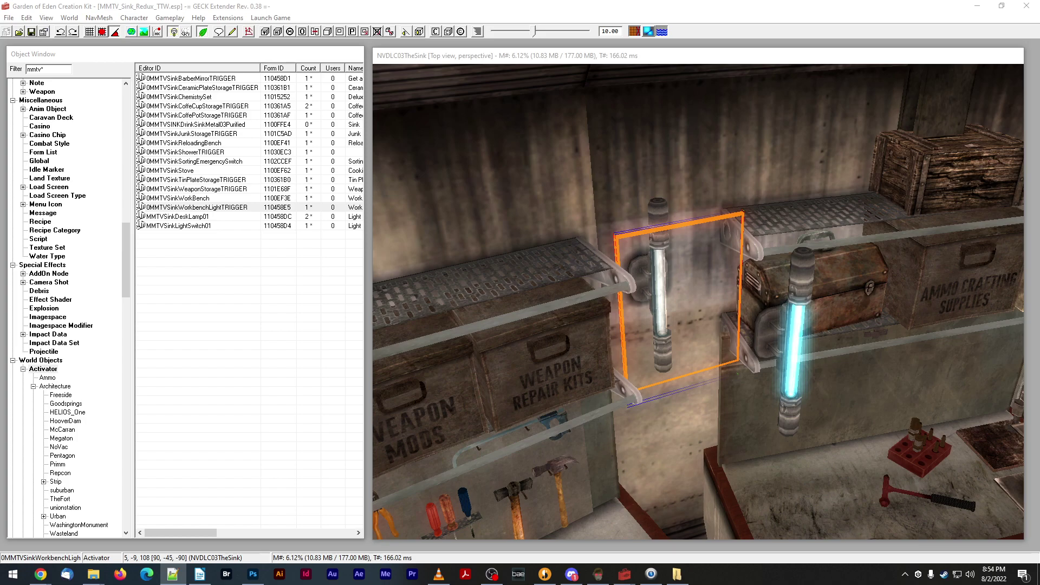
pyautogui.doubleClick(49, 69)
pyautogui.hotkey('ctrl', 'v')
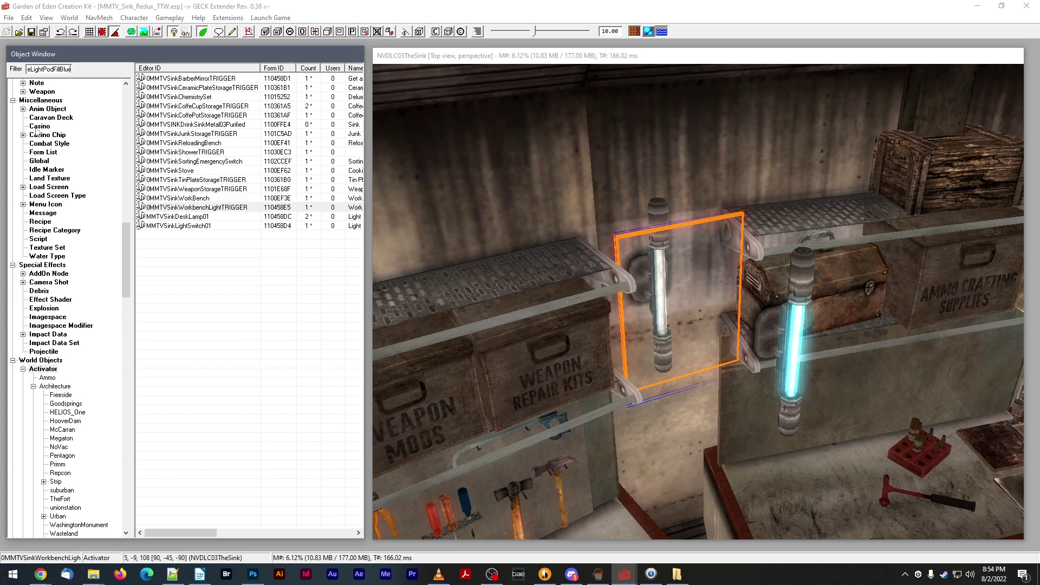
pyautogui.scroll(-20, 61, 344)
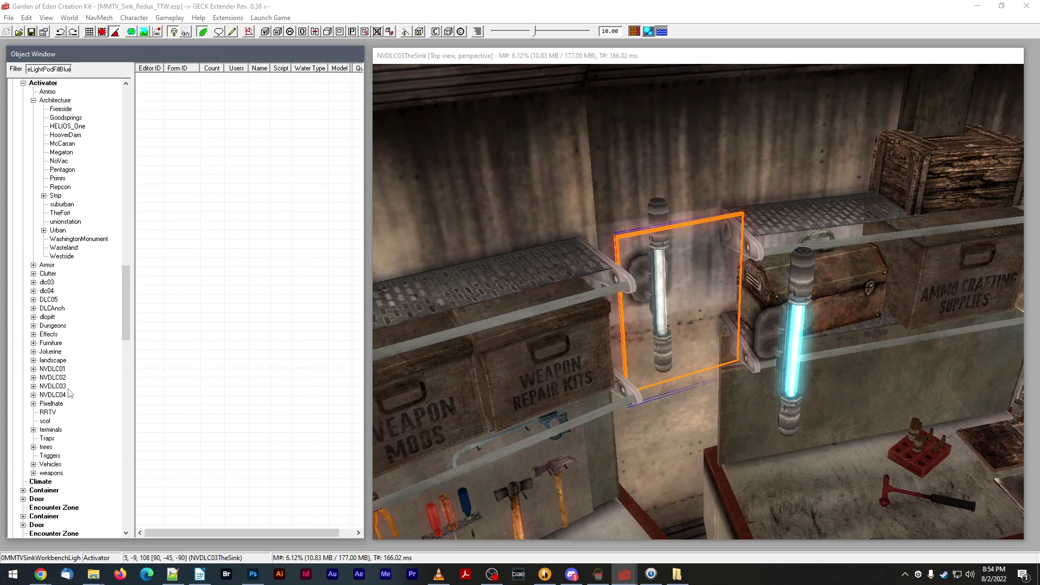
pyautogui.click(38, 343)
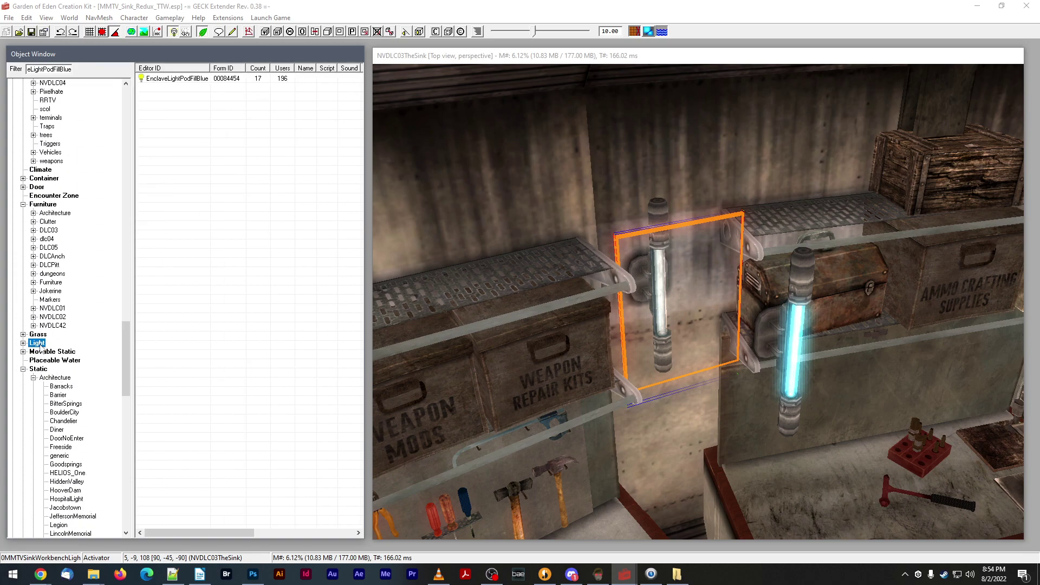
pyautogui.scroll(-3, 485, 200)
pyautogui.scroll(2, 485, 200)
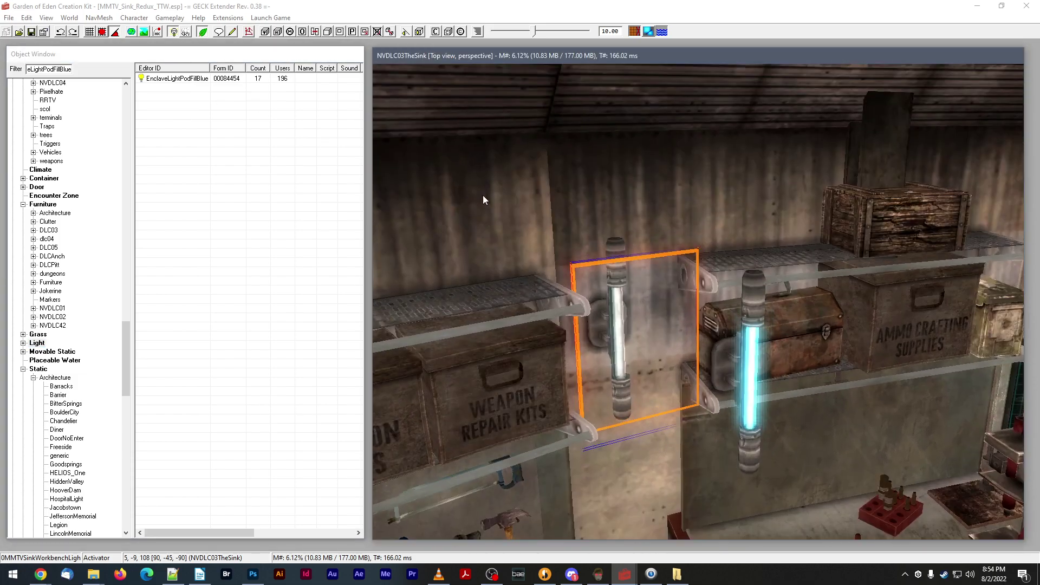
pyautogui.moveTo(155, 78); pyautogui.dragTo(624, 327)
pyautogui.scroll(-3, 624, 326)
pyautogui.scroll(-3, 623, 326)
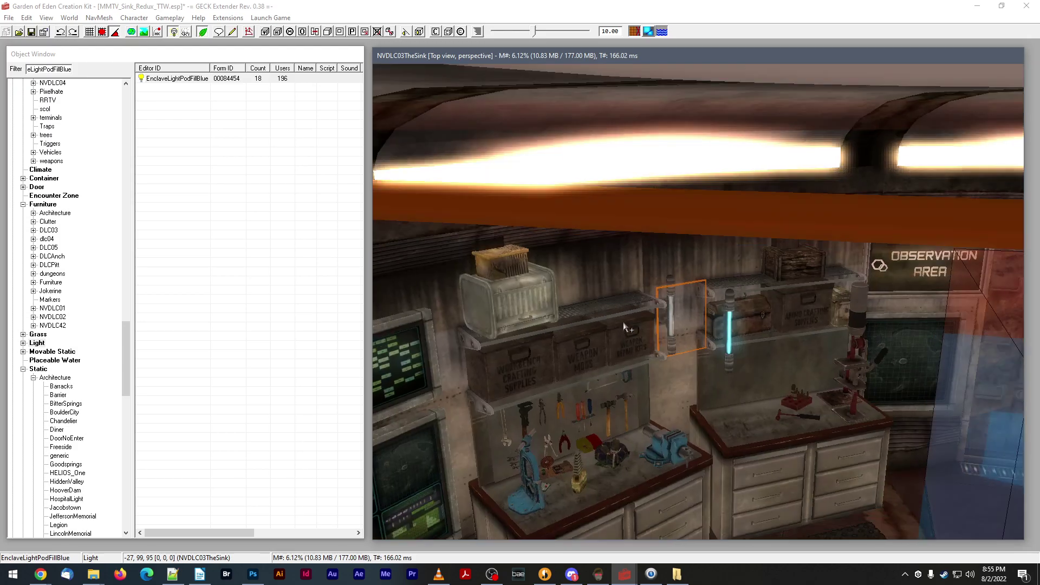
# - Move the new blue fill light over to the workbench shelves at about 38, -19, 123
pyautogui.keyDown('shift'); pyautogui.moveTo(626, 327); pyautogui.dragTo(711, 256, button='middle'); pyautogui.keyUp('shift')
pyautogui.press('1')
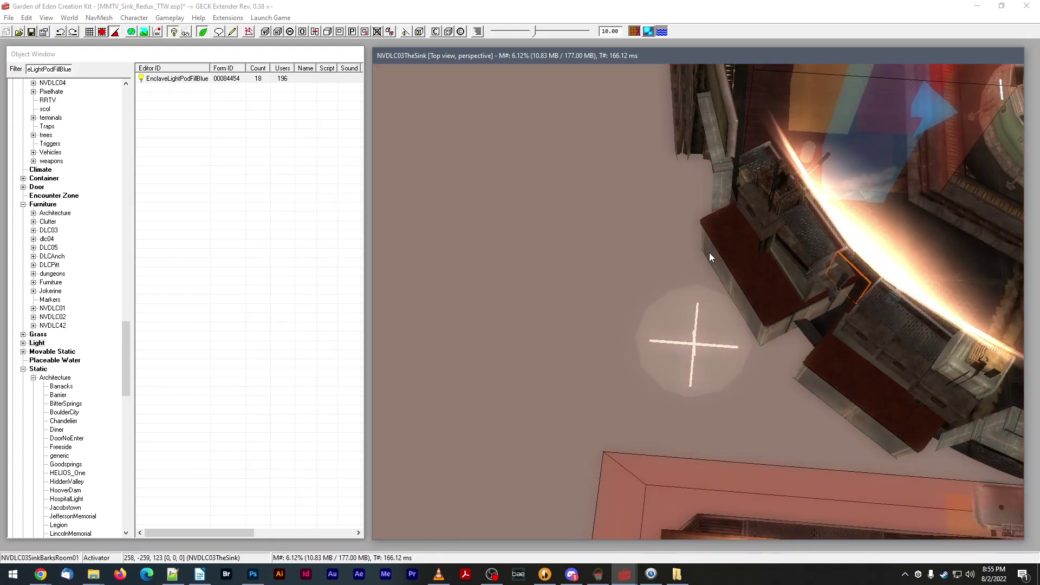
pyautogui.click(688, 342)
pyautogui.keyDown('shift'); pyautogui.moveTo(682, 339); pyautogui.dragTo(665, 345, button='middle'); pyautogui.keyUp('shift')
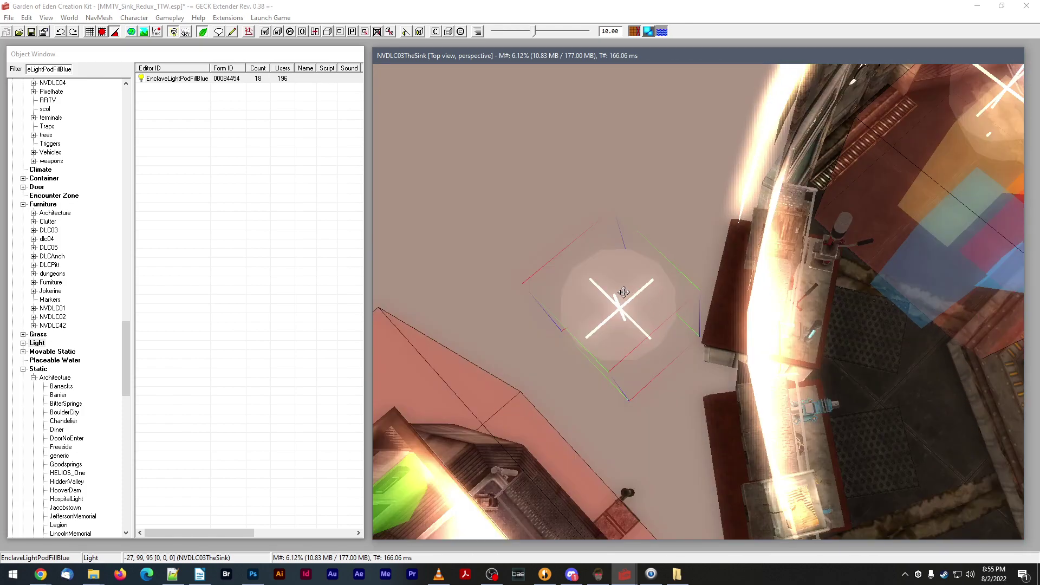
pyautogui.moveTo(628, 300); pyautogui.dragTo(899, 325)
pyautogui.keyDown('shift'); pyautogui.moveTo(899, 325); pyautogui.dragTo(826, 265, button='middle'); pyautogui.keyUp('shift')
pyautogui.scroll(3, 834, 273)
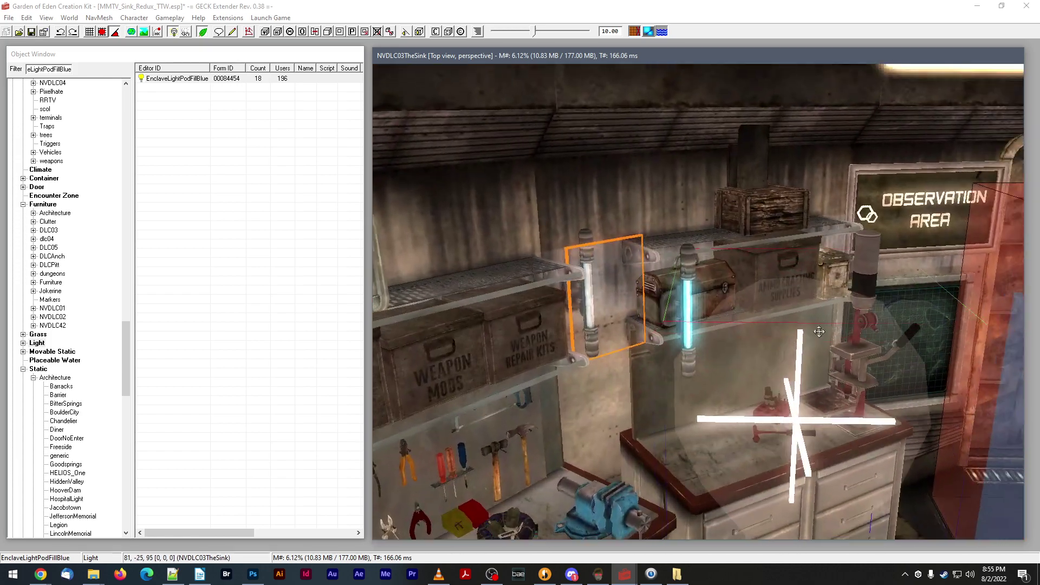
pyautogui.moveTo(817, 330); pyautogui.dragTo(699, 259)
pyautogui.keyDown('shift'); pyautogui.moveTo(699, 259); pyautogui.dragTo(678, 274, button='middle'); pyautogui.keyUp('shift')
# - Set the blue fill light's radius to 180
pyautogui.doubleClick(676, 282)
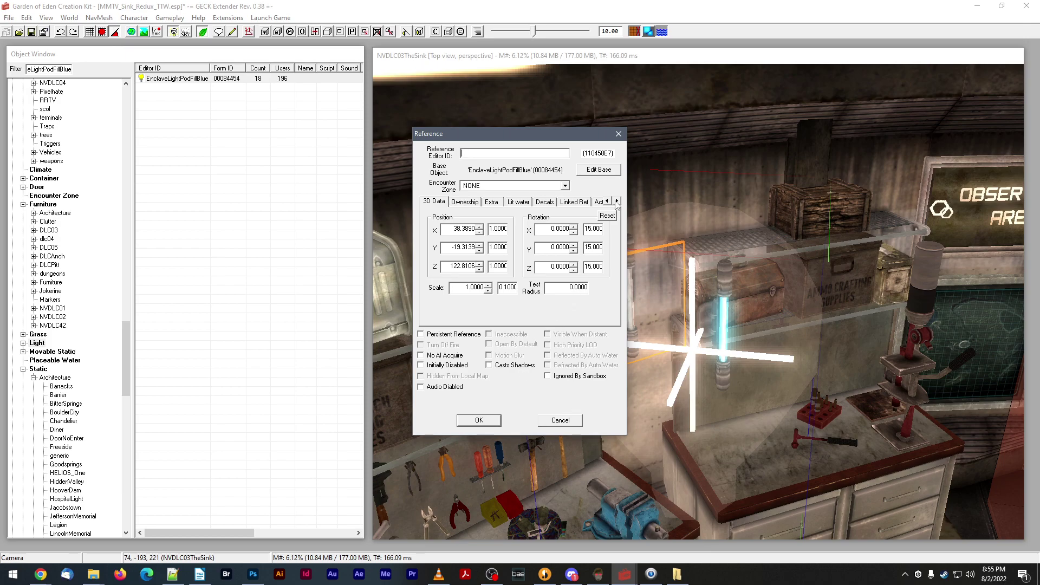
pyautogui.click(498, 206)
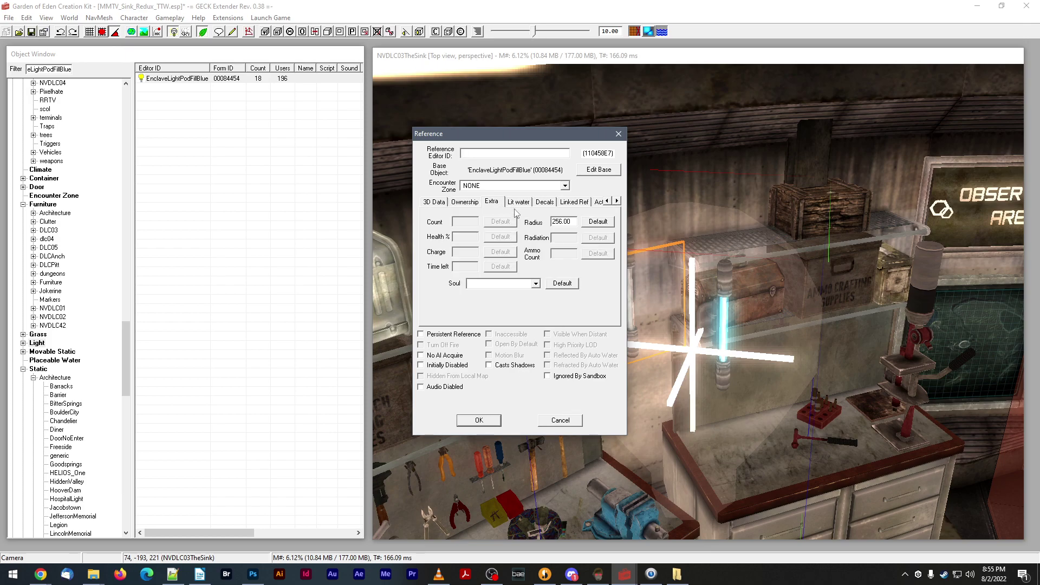
pyautogui.doubleClick(564, 220)
pyautogui.write('180')
pyautogui.click(466, 421)
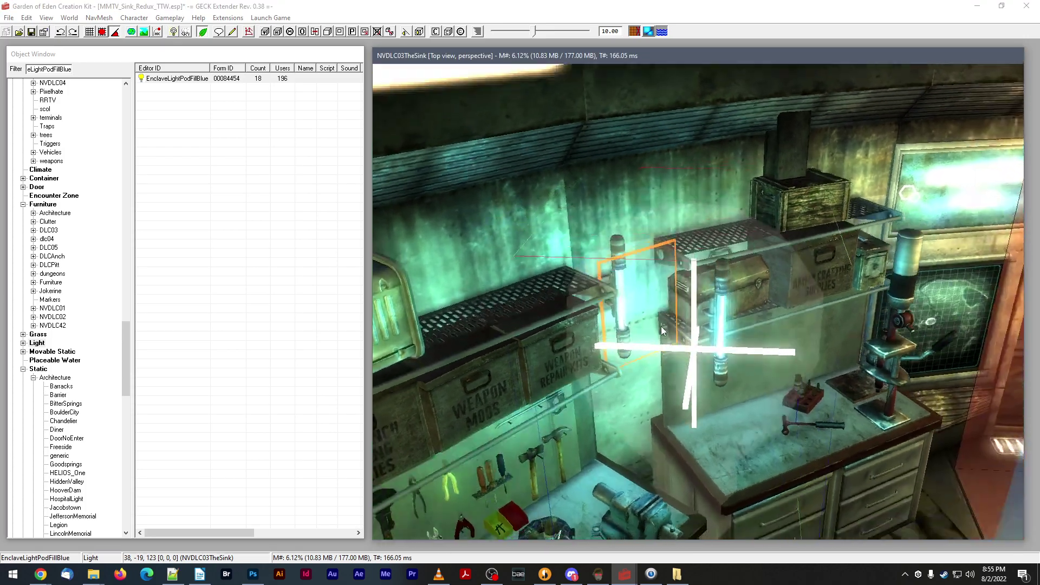
# - Fine-tune the blue fill light's position in front of the wall lights to about 35, -24, 123
pyautogui.moveTo(661, 326); pyautogui.dragTo(643, 319)
pyautogui.moveTo(643, 318)
pyautogui.keyDown('shift'); pyautogui.mouseDown(button='middle')
pyautogui.moveTo(642, 301)
pyautogui.moveTo(661, 321)
pyautogui.mouseUp(button='middle'); pyautogui.keyUp('shift')
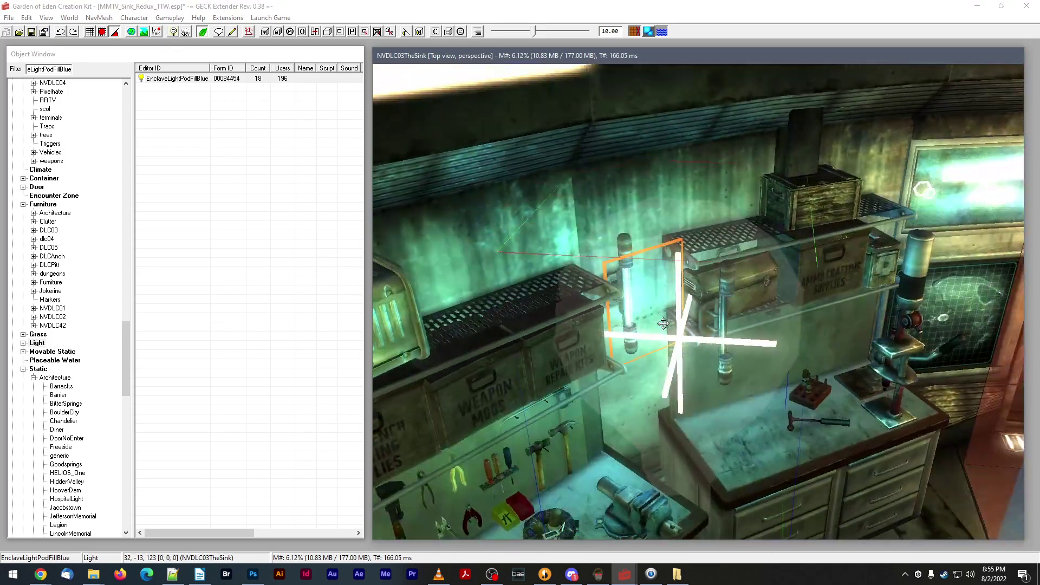
pyautogui.moveTo(661, 321); pyautogui.dragTo(668, 335)
pyautogui.keyDown('shift'); pyautogui.moveTo(668, 336); pyautogui.dragTo(666, 341, button='middle'); pyautogui.keyUp('shift')
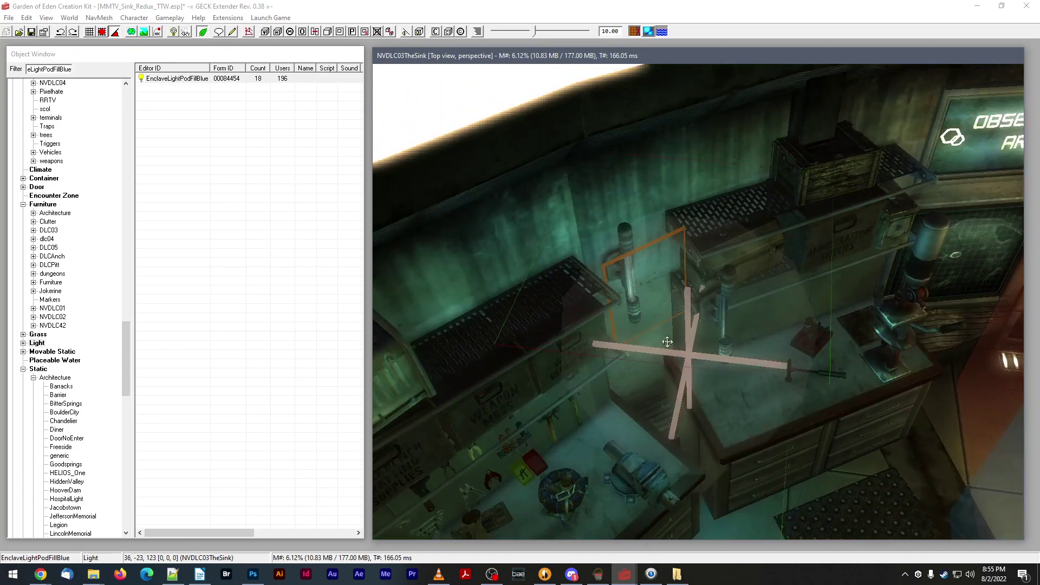
pyautogui.moveTo(666, 341)
pyautogui.mouseDown()
pyautogui.moveTo(662, 333)
pyautogui.moveTo(668, 341)
pyautogui.mouseUp()
pyautogui.keyDown('shift'); pyautogui.moveTo(668, 341); pyautogui.dragTo(662, 325, button='middle'); pyautogui.keyUp('shift')
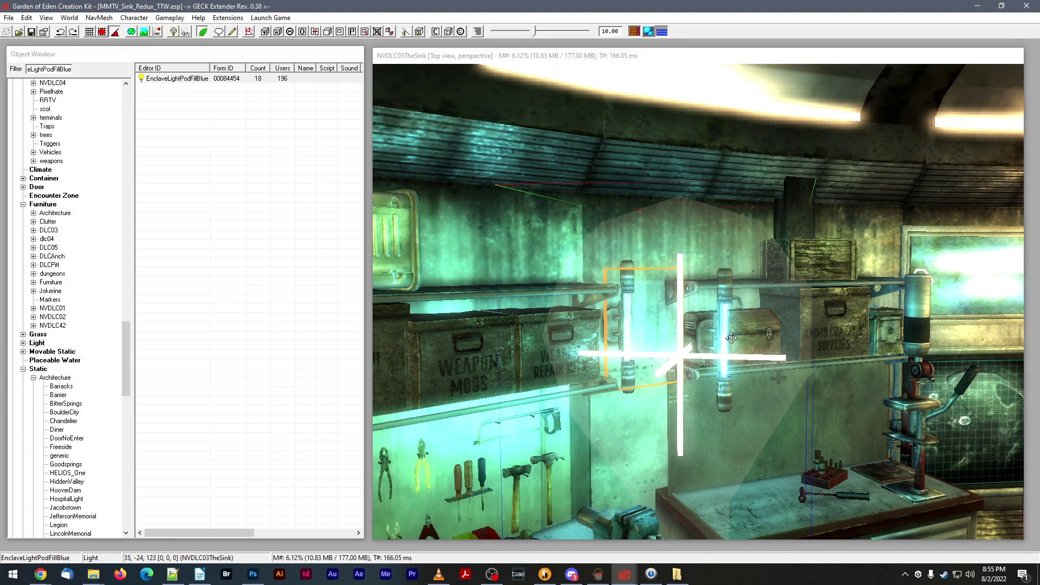
# - Toggle the marker and lighting display to inspect the unlit wall light up close, and clear the selection
pyautogui.keyDown('shift'); pyautogui.moveTo(655, 307); pyautogui.dragTo(657, 308, button='middle'); pyautogui.keyUp('shift')
pyautogui.press('m')
pyautogui.press('a')
pyautogui.scroll(3, 657, 311)
pyautogui.keyDown('shift'); pyautogui.moveTo(563, 222); pyautogui.dragTo(697, 233, button='middle'); pyautogui.keyUp('shift')
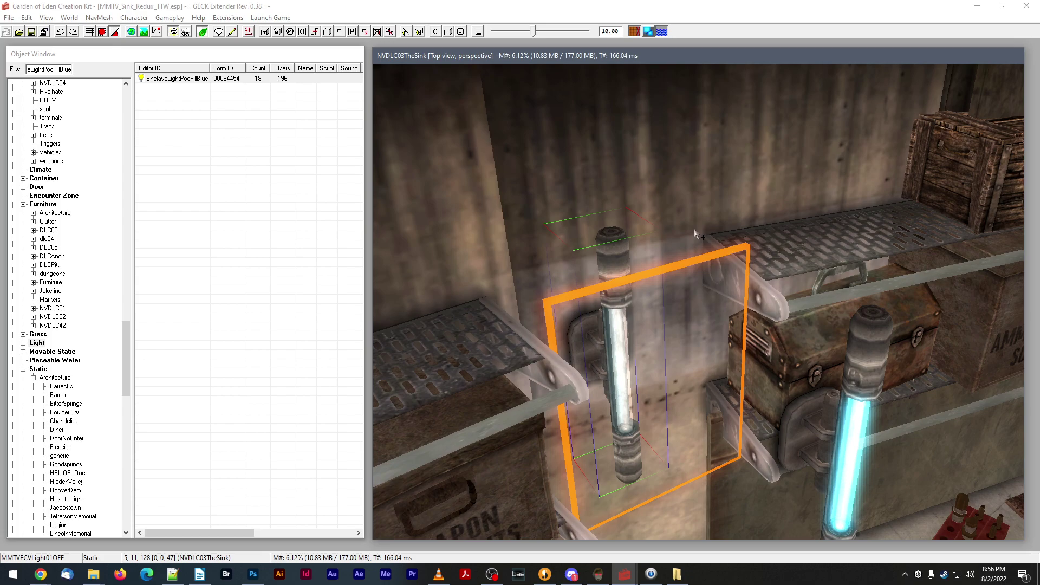
pyautogui.press('d')
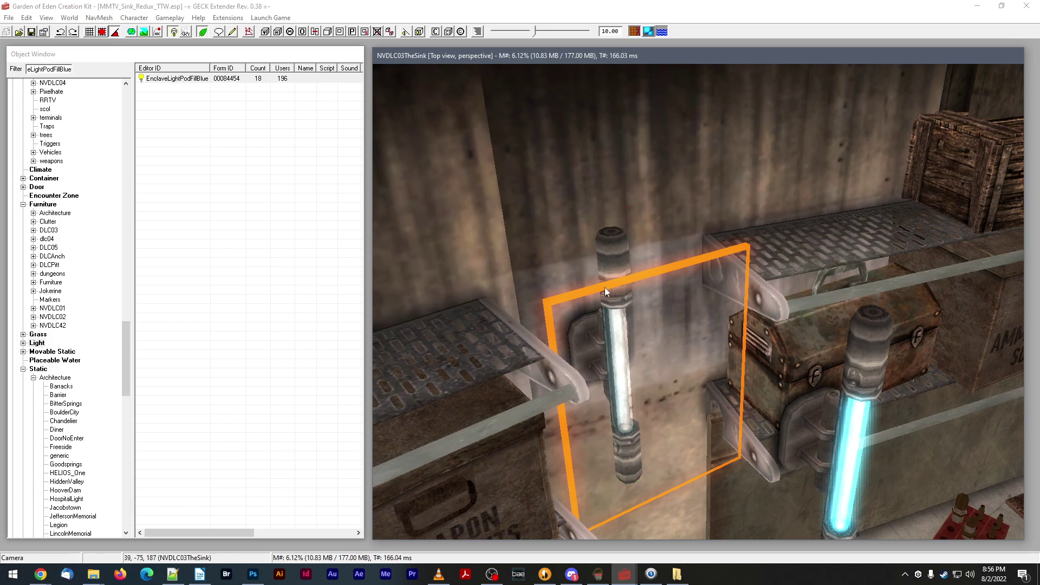
# - Nudge the workbench light trigger slightly away from the wall light to about 6, -10, 108
pyautogui.click(604, 287)
pyautogui.press('shift')
pyautogui.press('shift')
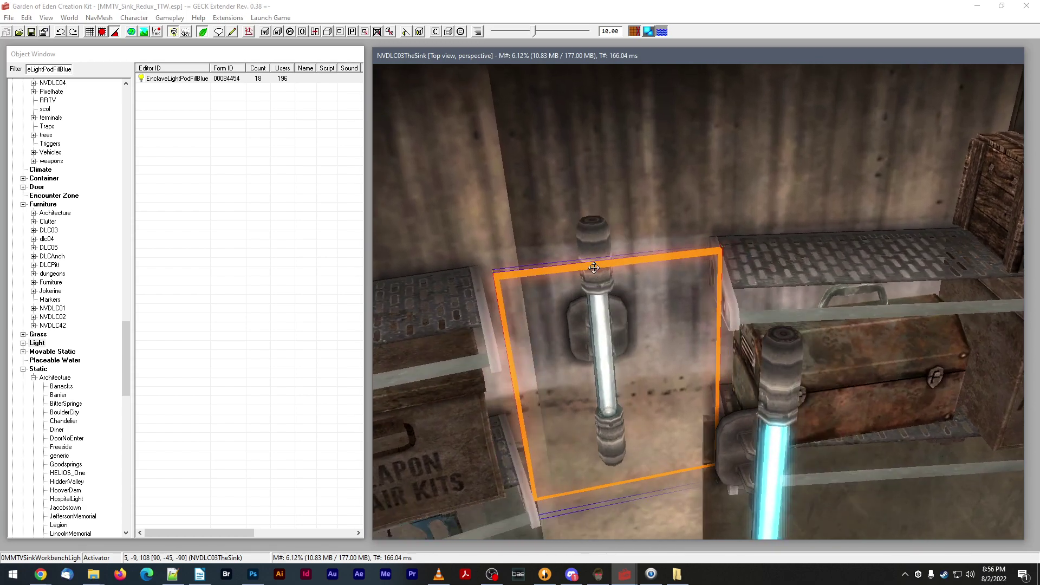
pyautogui.moveTo(591, 264); pyautogui.dragTo(592, 291)
pyautogui.press('shift')
pyautogui.press('shift')
pyautogui.press('shift')
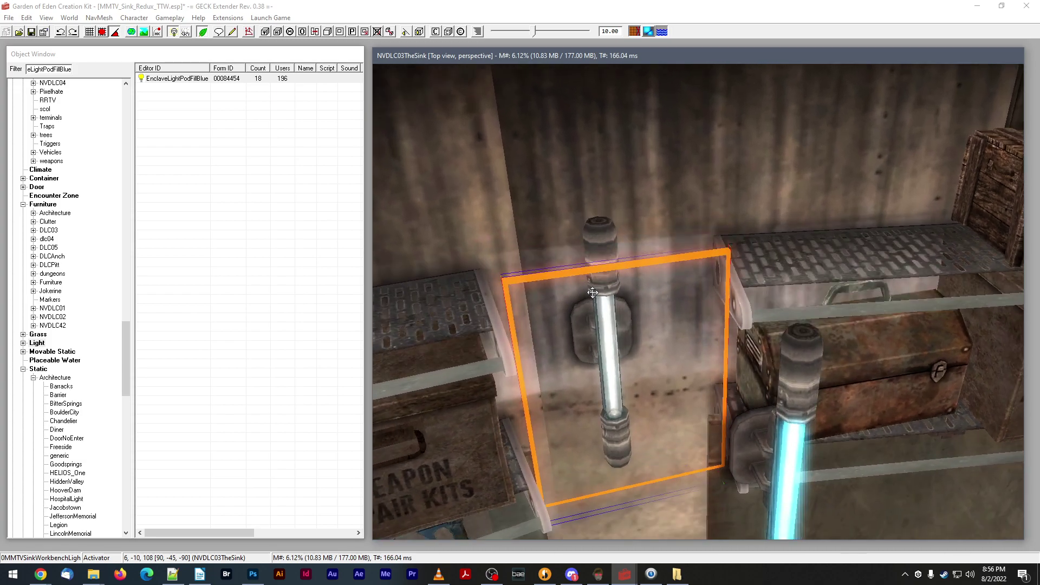
pyautogui.press('shift')
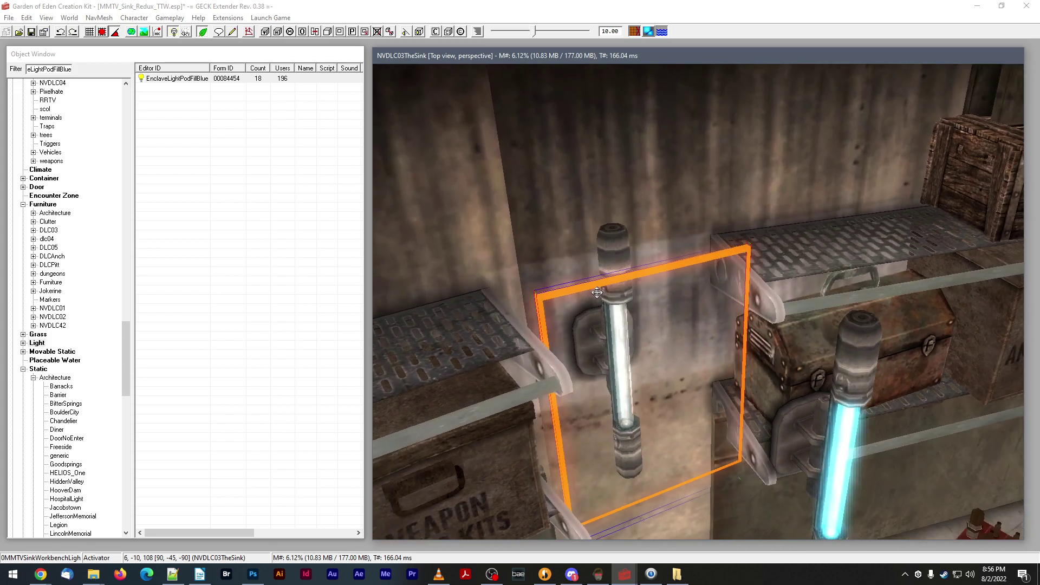
# - Select the unlit wall light and filter the Static objects for xmarker
pyautogui.click(617, 251)
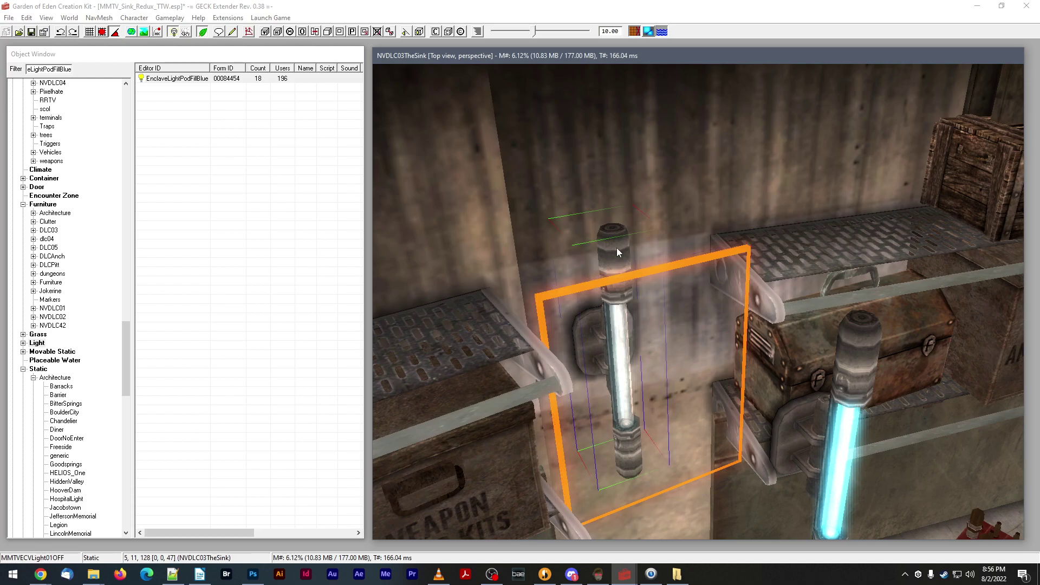
pyautogui.scroll(-3, 619, 253)
pyautogui.press('shift')
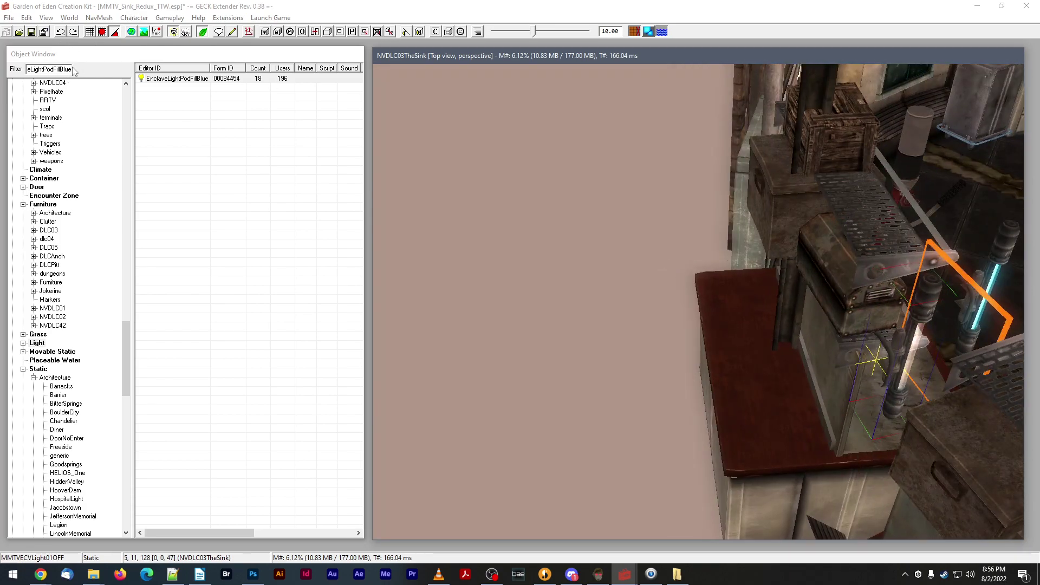
pyautogui.click(74, 69)
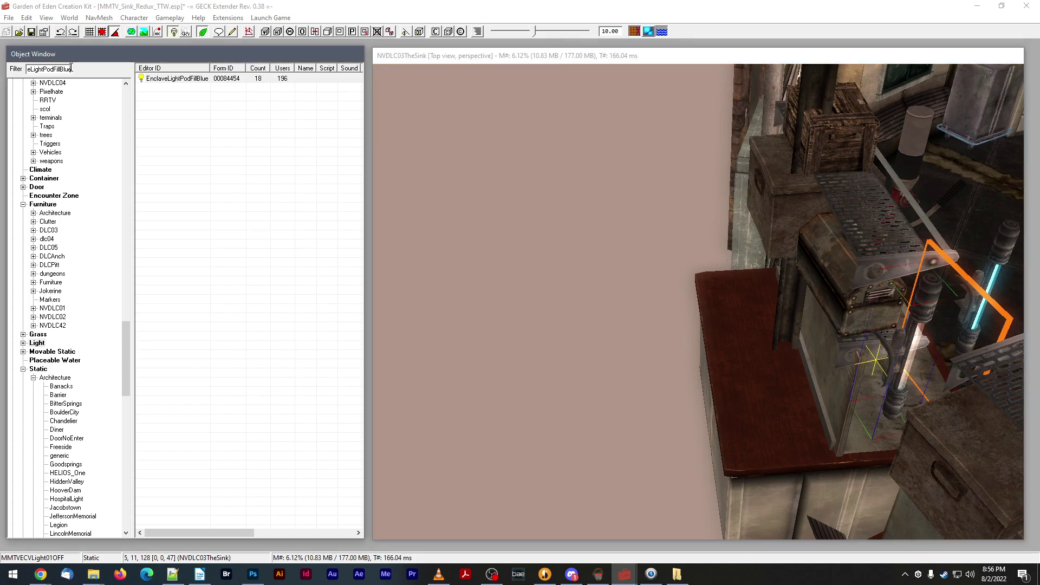
pyautogui.doubleClick(74, 70)
pyautogui.write('xm')
pyautogui.press('BackSpace')
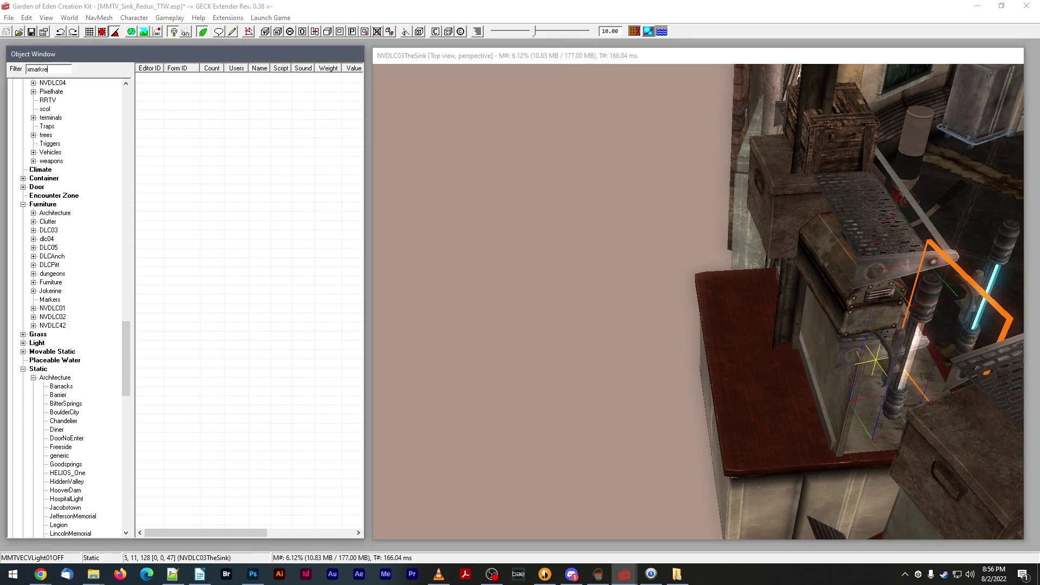
pyautogui.click(39, 369)
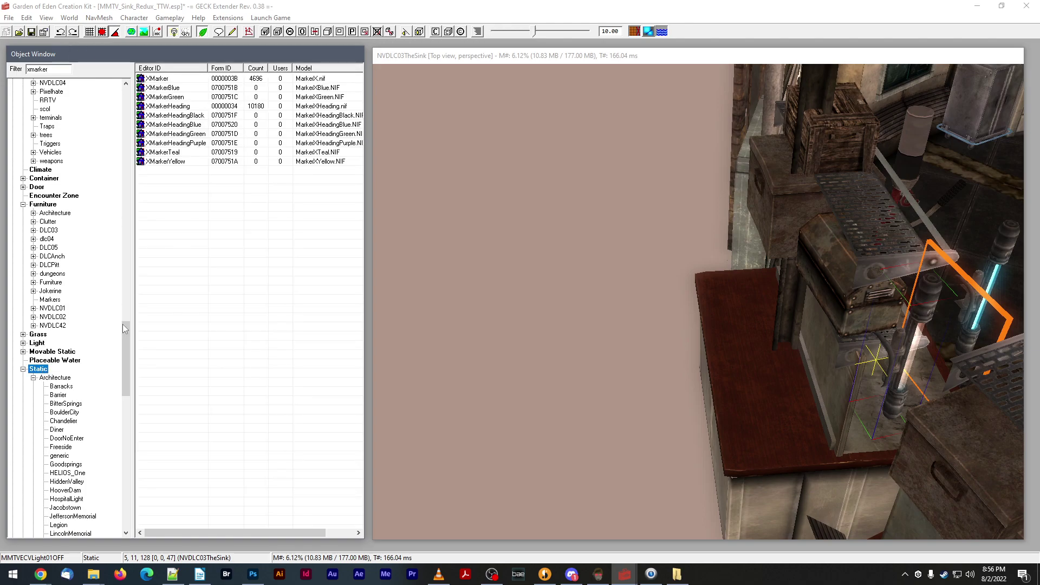
# - Place an XMarker in the empty space behind the workbench at about 8, 84, 164
pyautogui.click(390, 55)
pyautogui.moveTo(390, 55)
pyautogui.keyDown('shift'); pyautogui.mouseDown(button='middle')
pyautogui.moveTo(421, 68)
pyautogui.moveTo(524, 183)
pyautogui.moveTo(583, 193)
pyautogui.mouseUp(button='middle'); pyautogui.keyUp('shift')
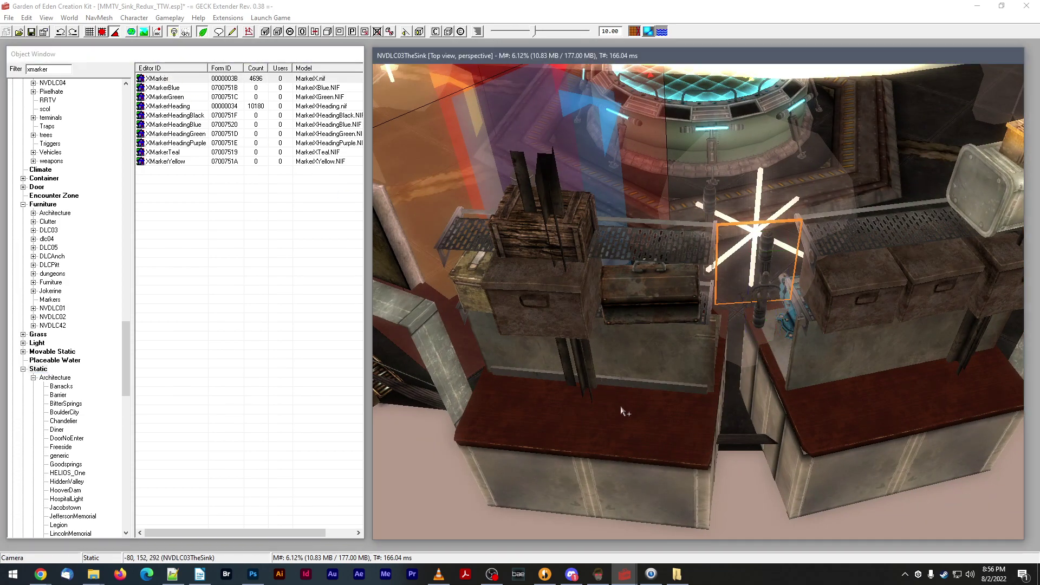
pyautogui.moveTo(623, 411)
pyautogui.mouseDown()
pyautogui.moveTo(623, 378)
pyautogui.moveTo(628, 444)
pyautogui.mouseUp()
pyautogui.scroll(3, 629, 444)
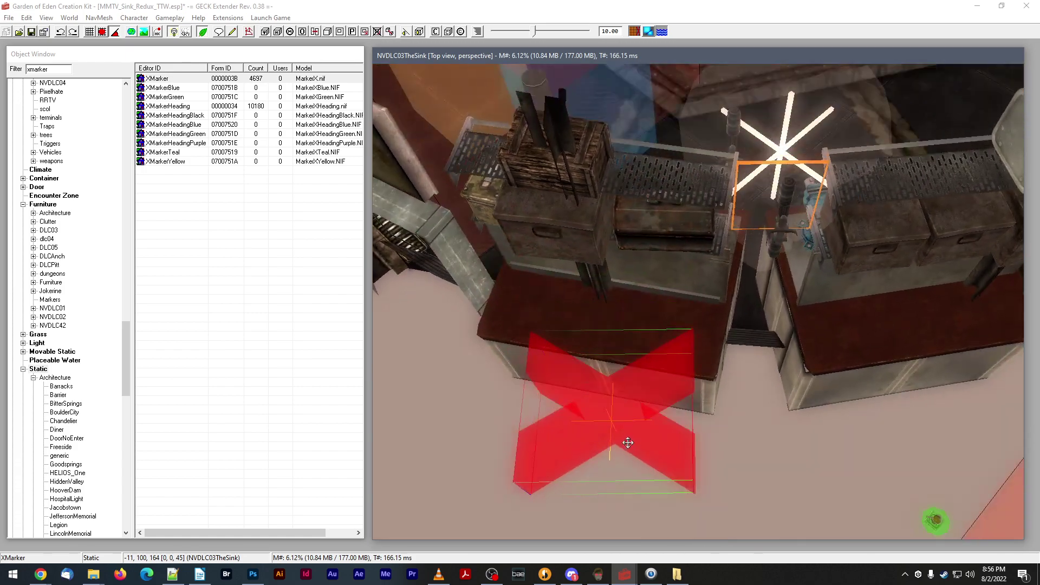
pyautogui.scroll(-2, 628, 443)
# - Give the XMarker the reference editor ID SinkWorkbenchLightMarkerREF and make it a persistent, initially disabled reference
pyautogui.doubleClick(614, 335)
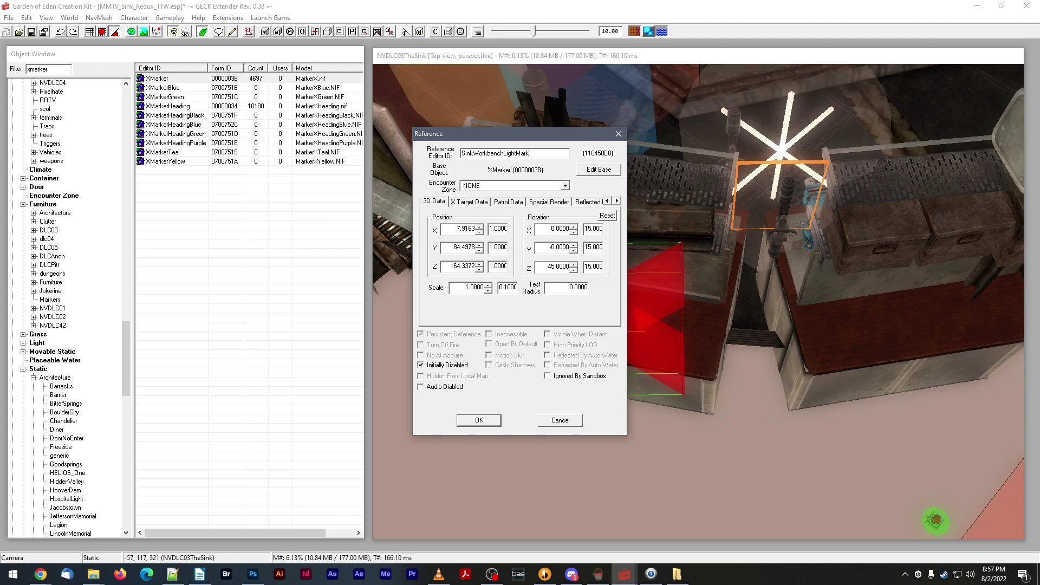
pyautogui.write('erREF')
pyautogui.click(480, 421)
# - Move the blue fill light out from the workbench to about 65, -38, 123
pyautogui.scroll(5, 591, 293)
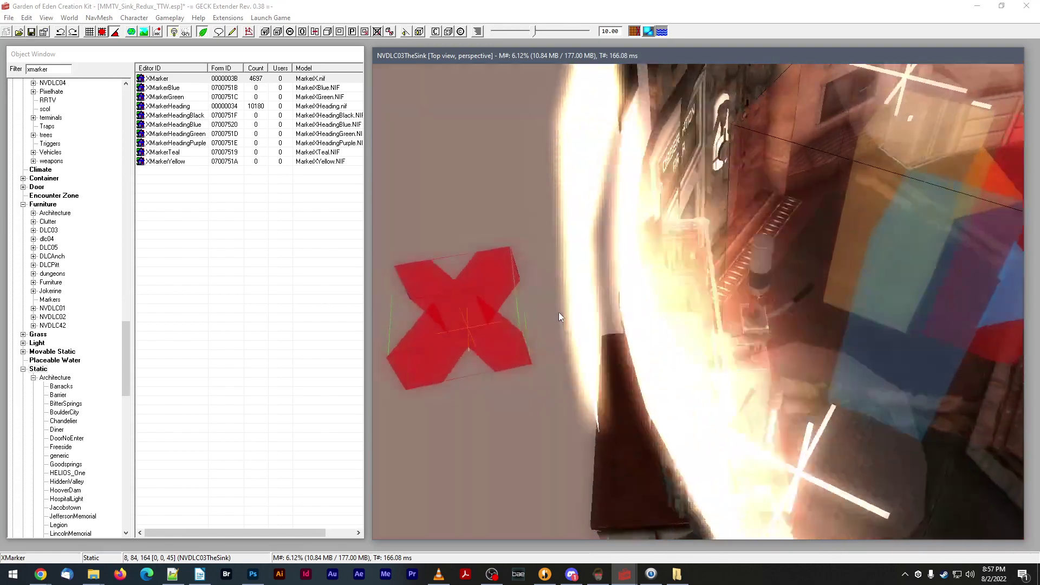
pyautogui.scroll(5, 541, 304)
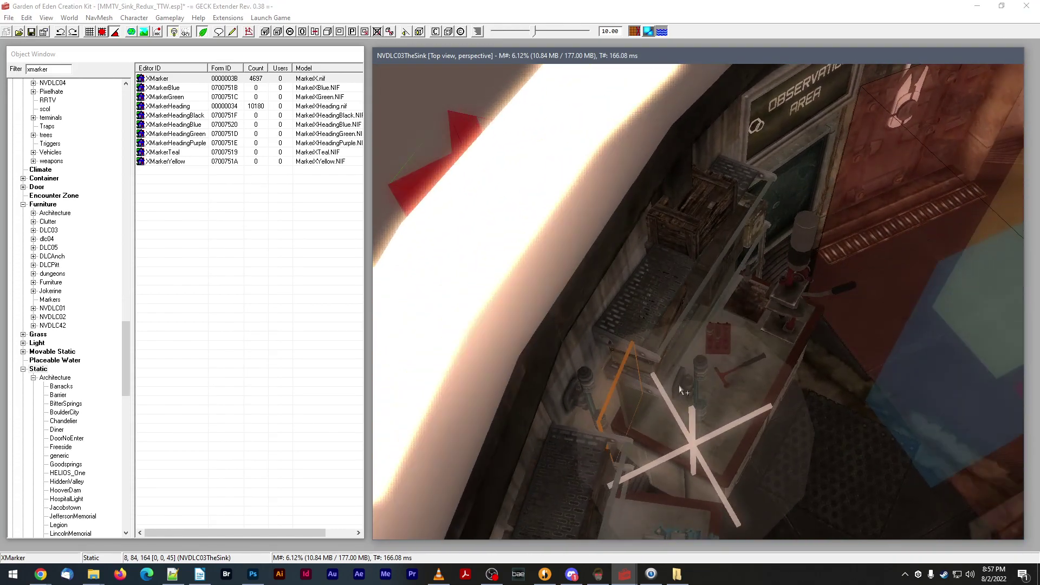
pyautogui.moveTo(681, 389); pyautogui.dragTo(776, 387)
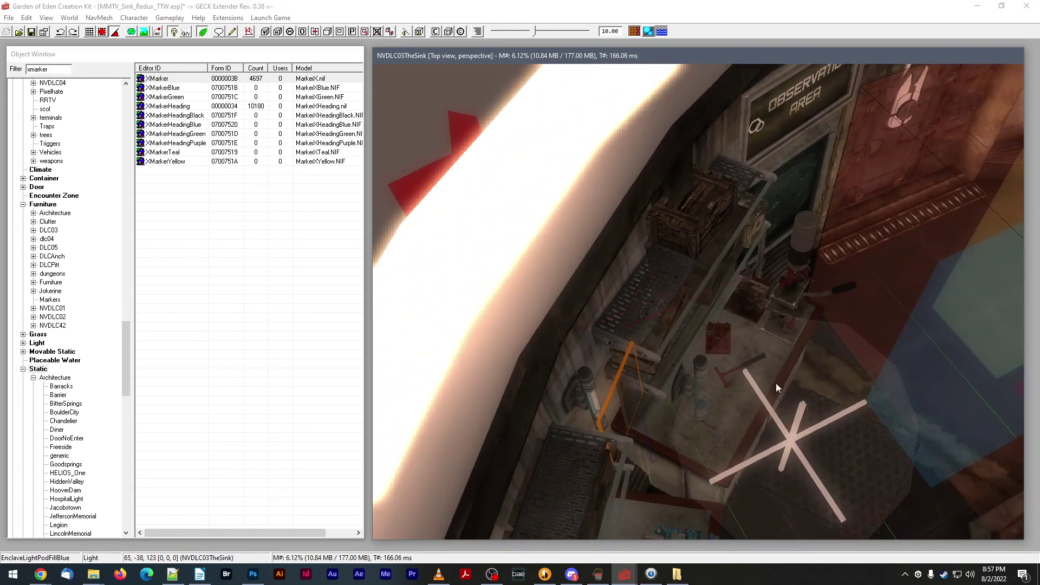
# - Move the blue fill light farther away from the workbench to about 80, -44, 123
pyautogui.keyDown('shift'); pyautogui.moveTo(760, 386); pyautogui.dragTo(769, 382, button='middle'); pyautogui.keyUp('shift')
pyautogui.moveTo(778, 382); pyautogui.dragTo(827, 376)
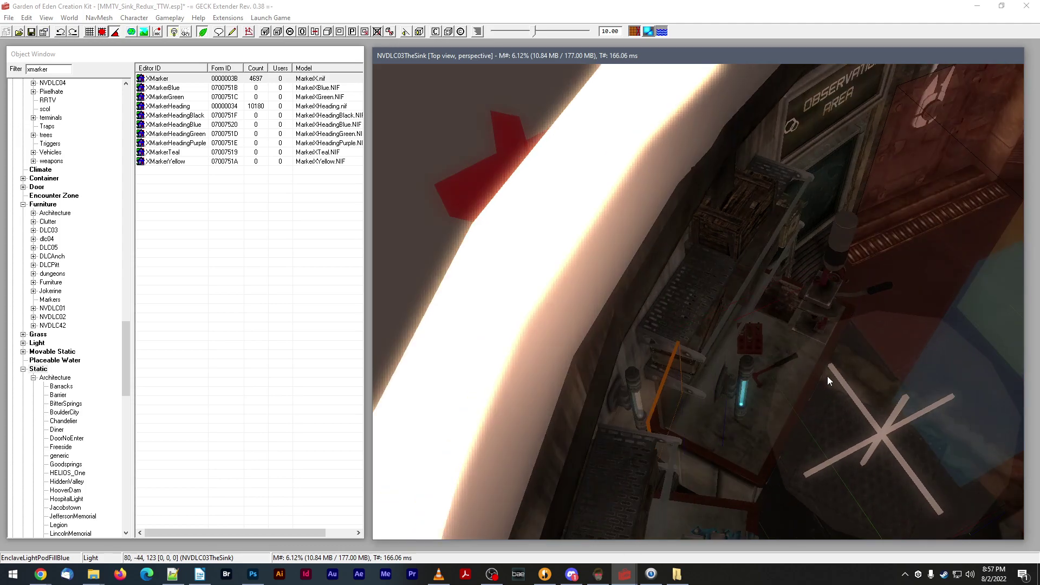
pyautogui.moveTo(827, 376)
pyautogui.keyDown('shift'); pyautogui.mouseDown(button='middle')
pyautogui.moveTo(760, 365)
pyautogui.moveTo(754, 347)
pyautogui.mouseUp(button='middle'); pyautogui.keyUp('shift')
pyautogui.scroll(3, 822, 368)
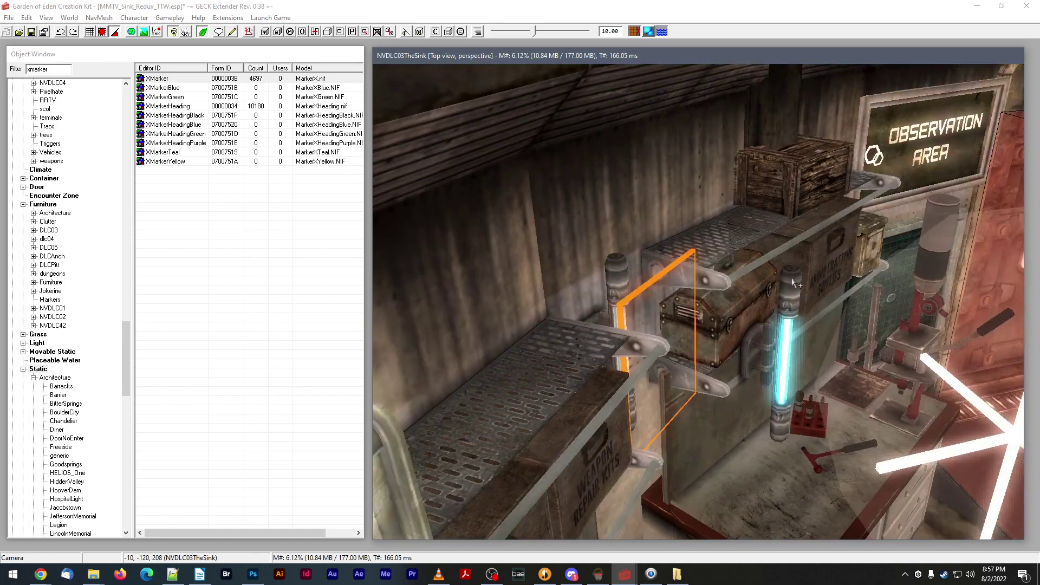
# - Batch-assign SinkWorkbenchLightMarkerREF as enable parent of the unlit wall light, lit wall light and blue fill light, and save the plugin
pyautogui.click(787, 287)
pyautogui.keyDown('shift'); pyautogui.moveTo(787, 287); pyautogui.dragTo(618, 277, button='middle'); pyautogui.keyUp('shift')
pyautogui.scroll(-3, 607, 278)
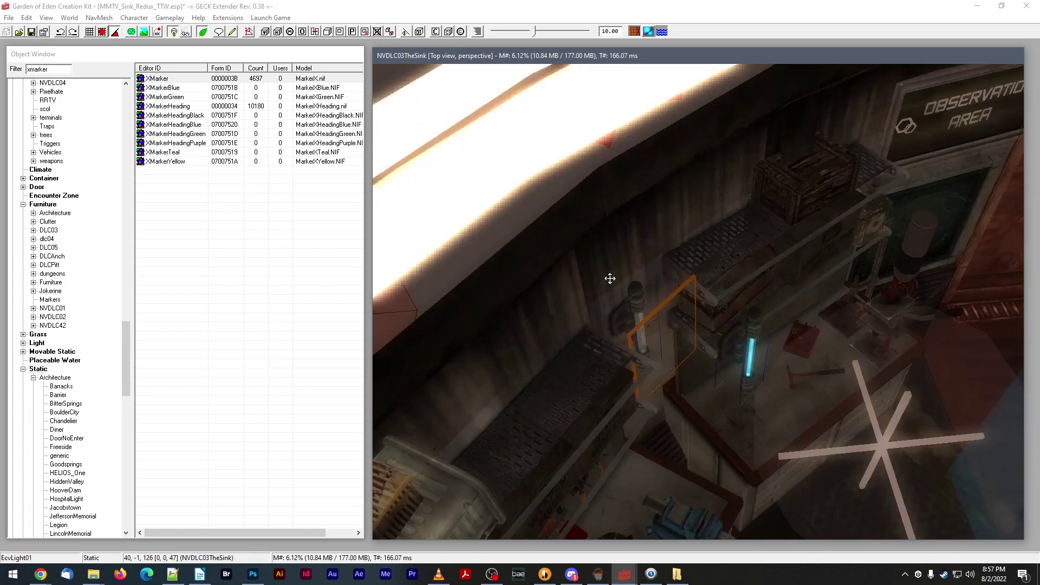
pyautogui.moveTo(741, 327)
pyautogui.keyDown('shift'); pyautogui.mouseDown(button='middle')
pyautogui.moveTo(794, 337)
pyautogui.moveTo(684, 326)
pyautogui.moveTo(745, 336)
pyautogui.mouseUp(button='middle'); pyautogui.keyUp('shift')
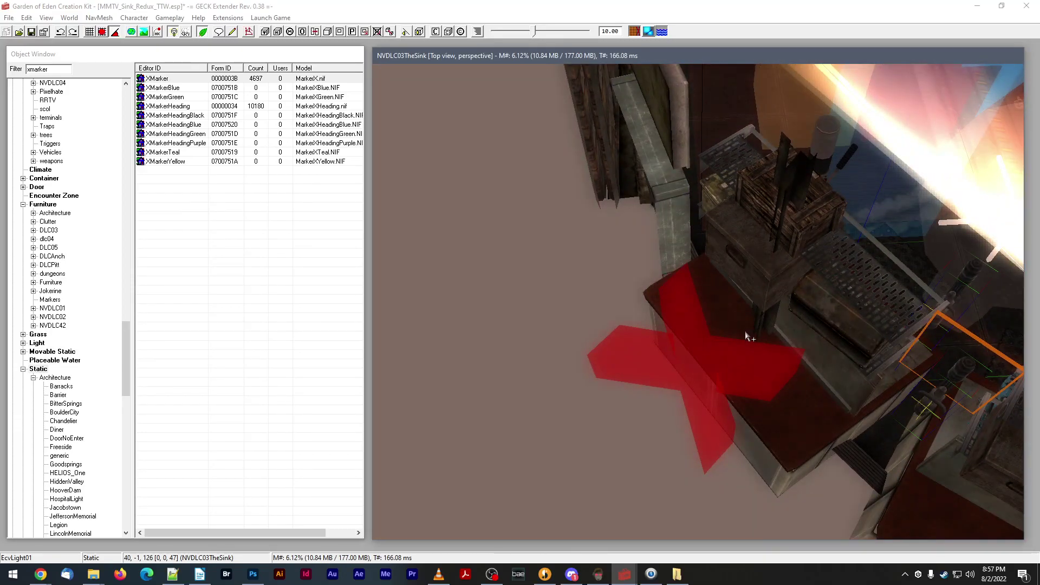
pyautogui.press('-')
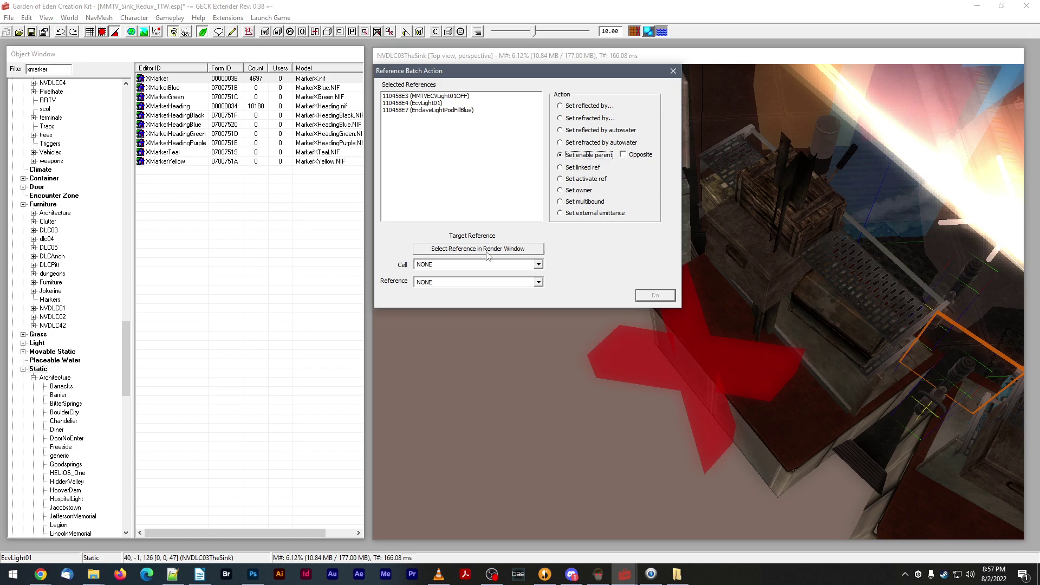
pyautogui.click(494, 248)
pyautogui.click(655, 358)
pyautogui.click(654, 296)
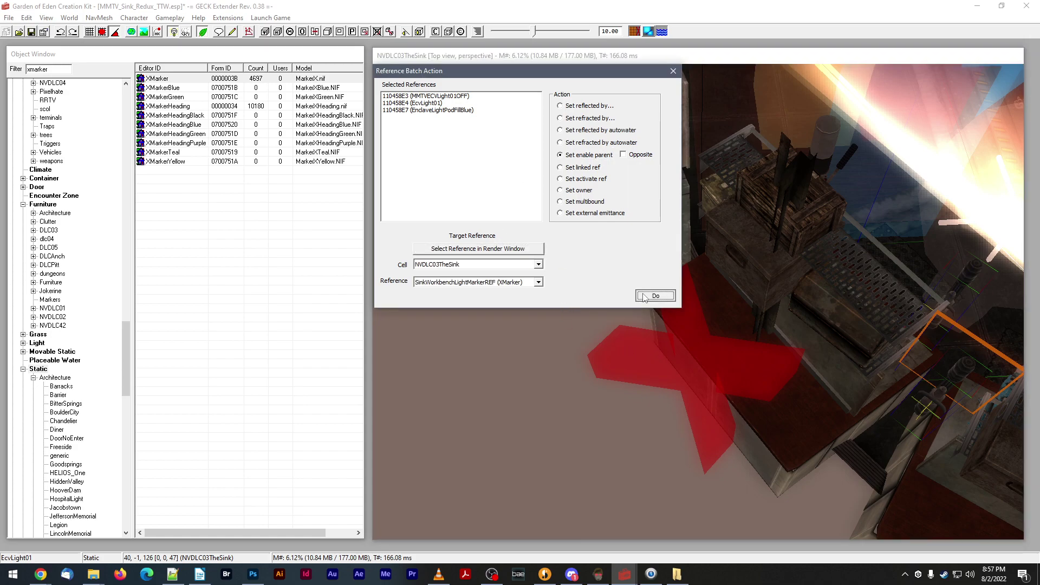
pyautogui.keyDown('shift'); pyautogui.moveTo(654, 296); pyautogui.dragTo(640, 286, button='middle'); pyautogui.keyUp('shift')
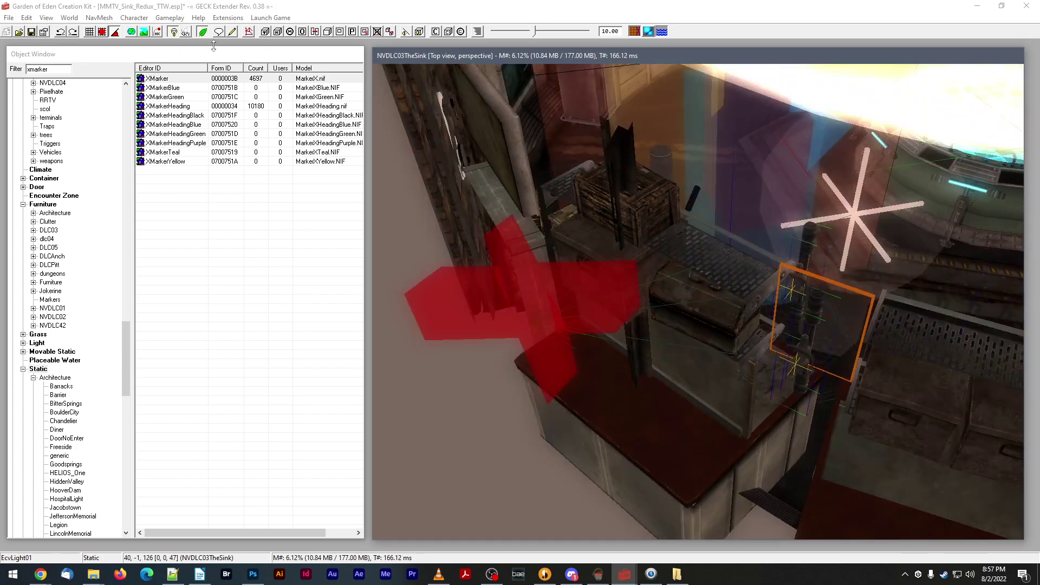
pyautogui.click(32, 33)
# - Check the enable parent assigned in the blue fill light's reference settings
pyautogui.keyDown('shift'); pyautogui.moveTo(606, 244); pyautogui.dragTo(639, 265, button='middle'); pyautogui.keyUp('shift')
pyautogui.press('d')
pyautogui.click(682, 313)
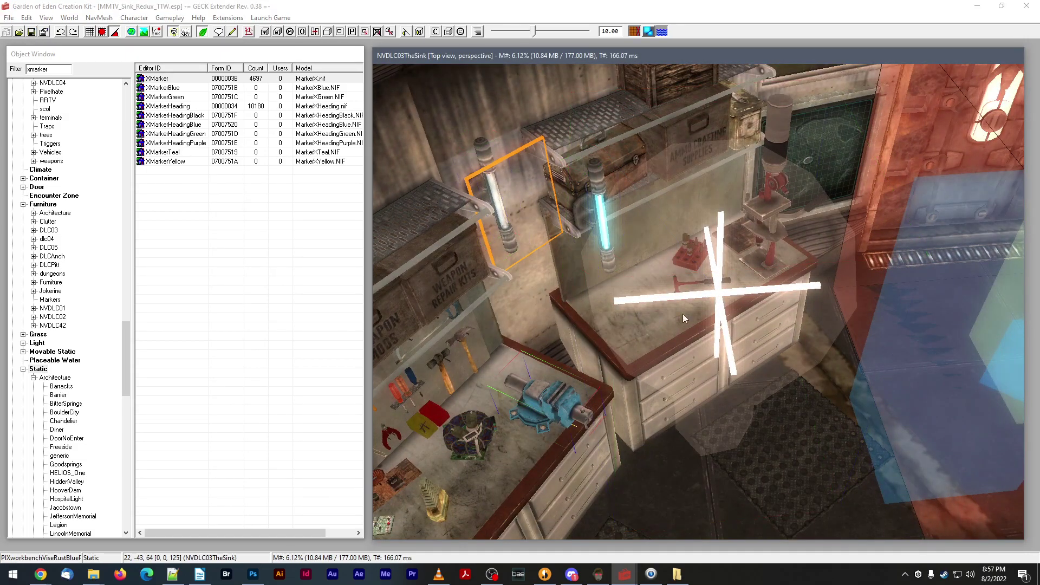
pyautogui.click(702, 282)
pyautogui.doubleClick(702, 282)
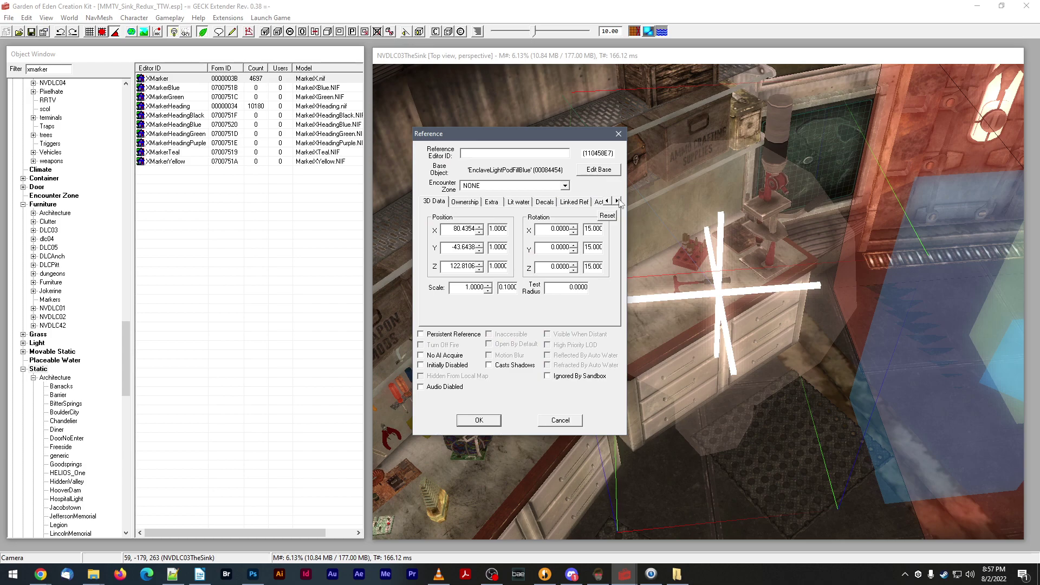
pyautogui.click(617, 201)
pyautogui.click(617, 201)
pyautogui.click(617, 201)
pyautogui.click(577, 201)
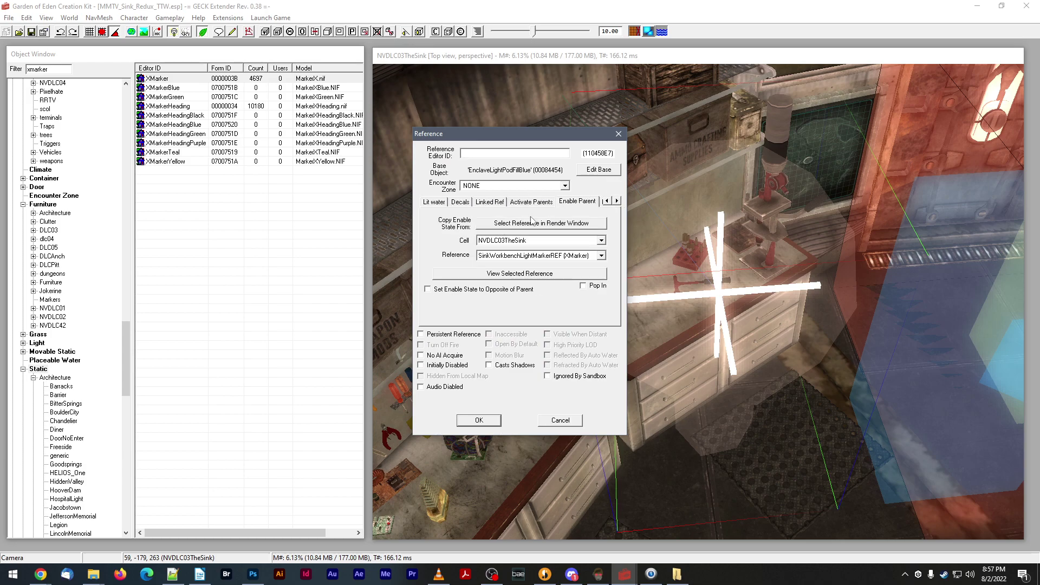
pyautogui.click(484, 421)
# - Set the workbench light trigger's linked reference to SinkWorkbenchLightMarkerREF in the NVDLC03TheSink cell, and save the plugin
pyautogui.press('a')
pyautogui.keyDown('shift'); pyautogui.moveTo(490, 417); pyautogui.dragTo(630, 383, button='middle'); pyautogui.keyUp('shift')
pyautogui.doubleClick(736, 351)
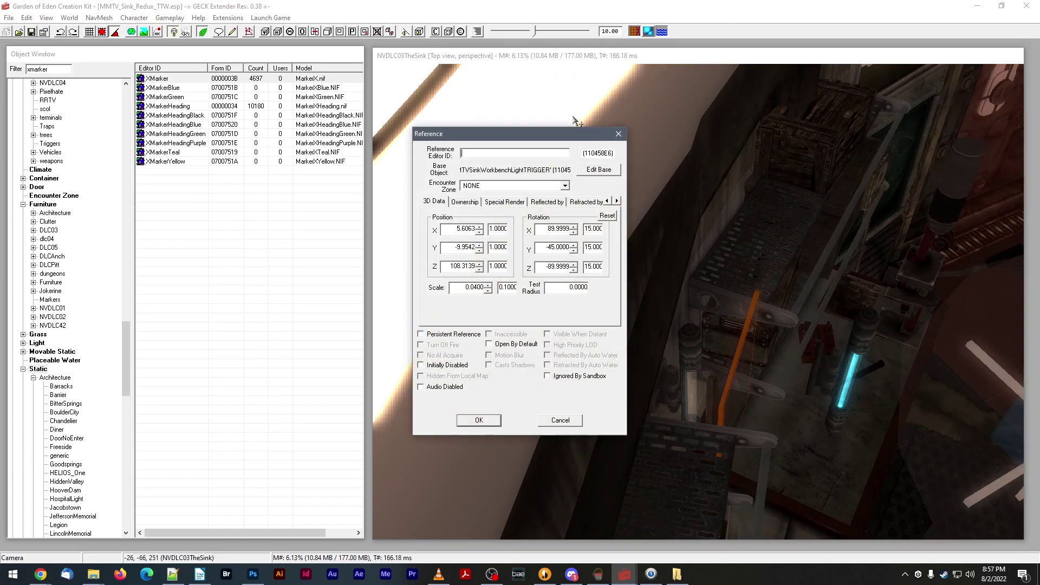
pyautogui.moveTo(558, 136); pyautogui.dragTo(370, 119)
pyautogui.scroll(-4, 706, 228)
pyautogui.moveTo(706, 227)
pyautogui.keyDown('shift'); pyautogui.mouseDown(button='middle')
pyautogui.moveTo(737, 225)
pyautogui.moveTo(761, 247)
pyautogui.mouseUp(button='middle'); pyautogui.keyUp('shift')
pyautogui.moveTo(314, 122); pyautogui.dragTo(204, 120)
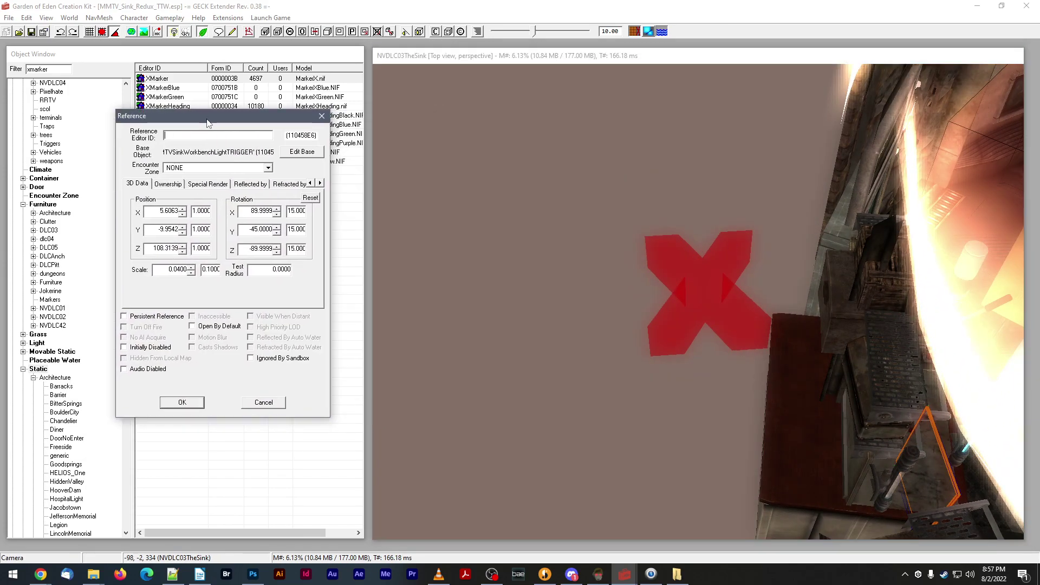
pyautogui.click(320, 184)
pyautogui.click(320, 184)
pyautogui.click(321, 183)
pyautogui.click(241, 183)
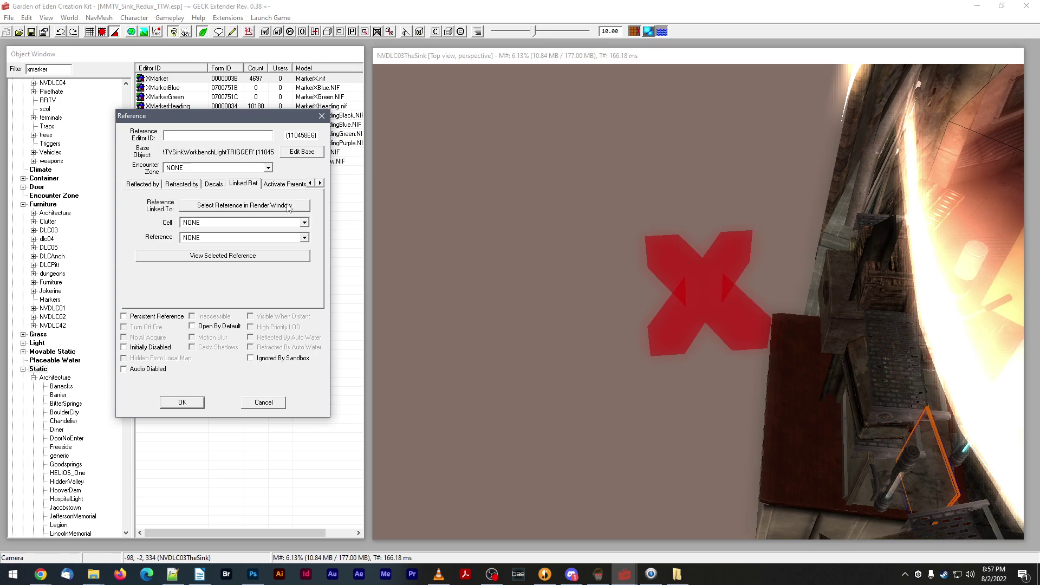
pyautogui.click(241, 206)
pyautogui.doubleClick(680, 254)
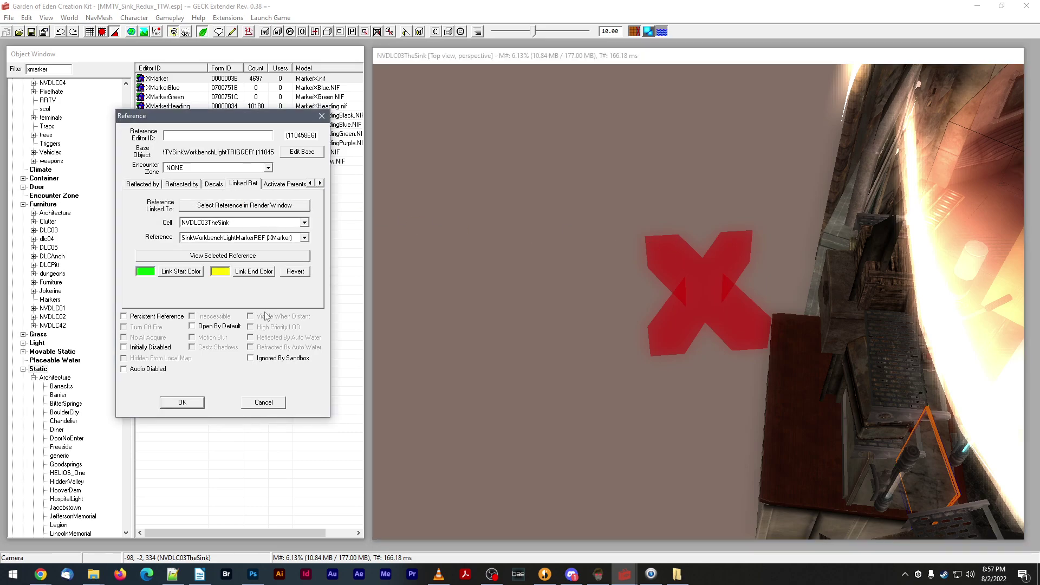
pyautogui.click(198, 406)
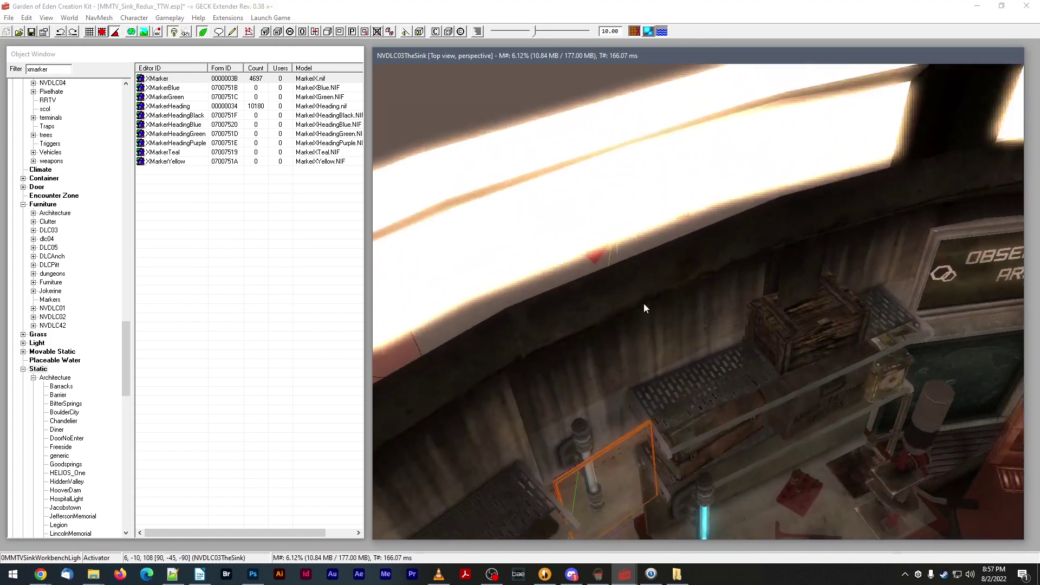
pyautogui.scroll(2, 640, 297)
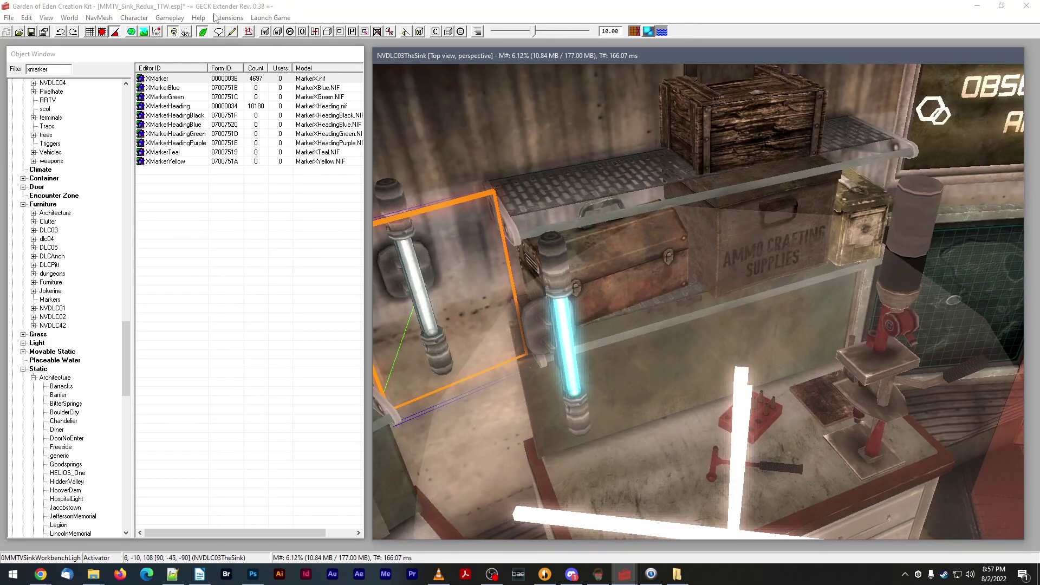
pyautogui.click(31, 33)
# - Nudge the lit wall light slightly toward the unlit one, to about 37, 0, 126
pyautogui.moveTo(574, 325); pyautogui.dragTo(763, 274, button='middle')
pyautogui.scroll(-2, 706, 268)
pyautogui.click(761, 274)
pyautogui.scroll(2, 761, 274)
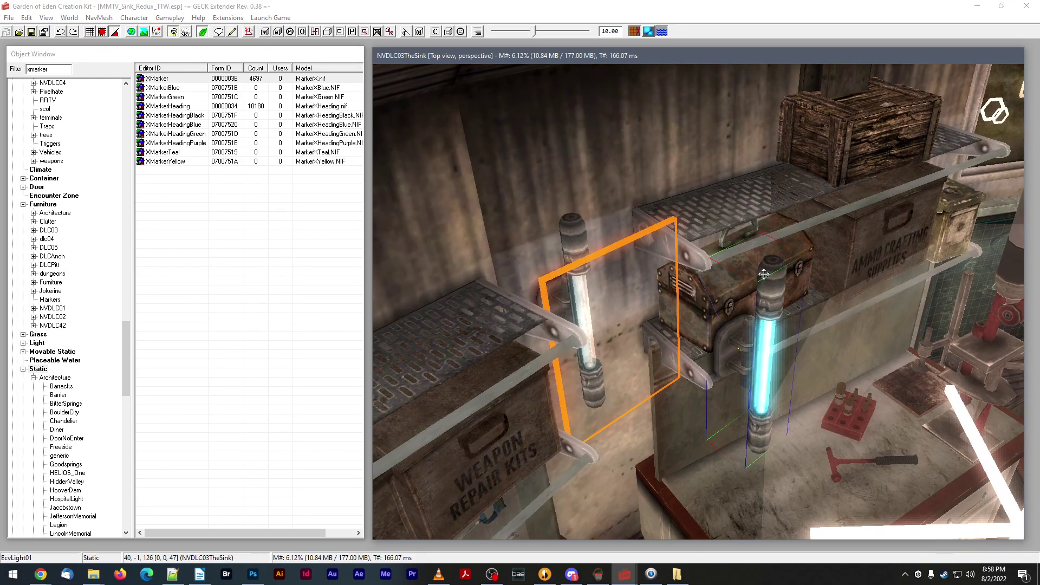
pyautogui.keyDown('shift'); pyautogui.moveTo(764, 274); pyautogui.dragTo(766, 284, button='middle'); pyautogui.keyUp('shift')
pyautogui.moveTo(782, 283); pyautogui.dragTo(776, 284)
pyautogui.scroll(-3, 777, 283)
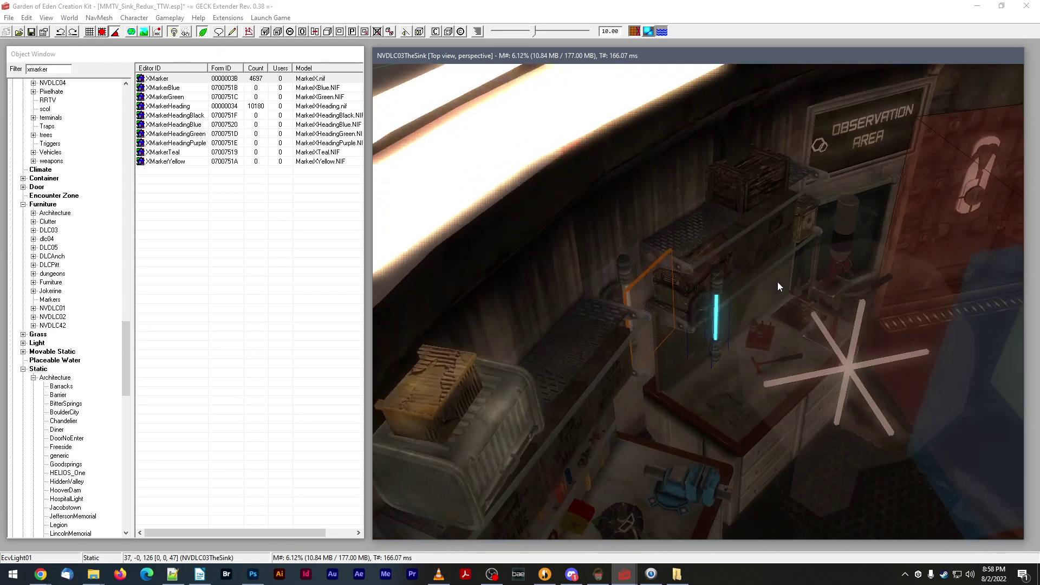
pyautogui.keyDown('shift'); pyautogui.moveTo(777, 282); pyautogui.dragTo(760, 270, button='middle'); pyautogui.keyUp('shift')
pyautogui.scroll(5, 759, 270)
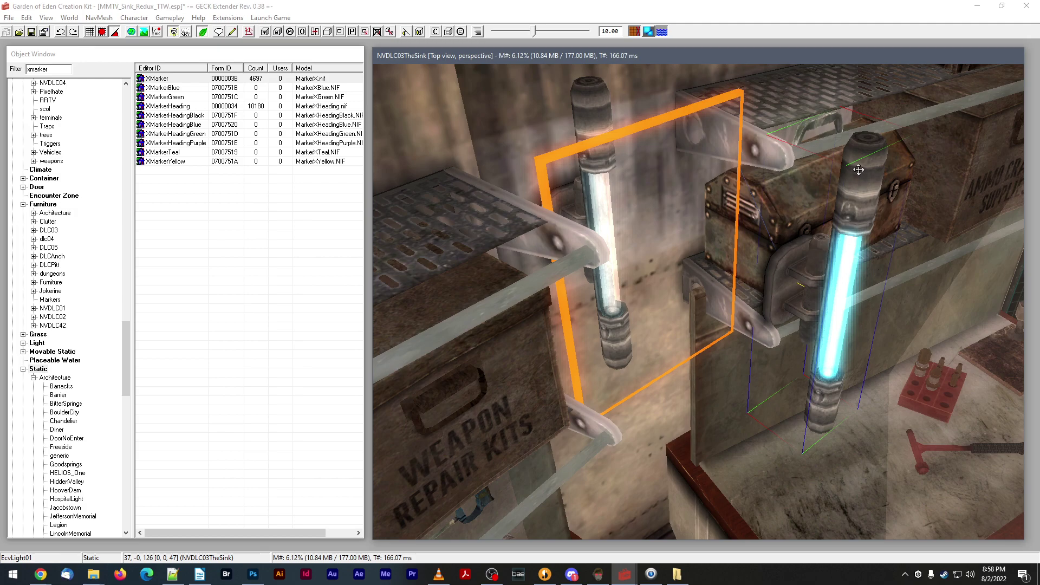
pyautogui.keyDown('shift'); pyautogui.moveTo(859, 170); pyautogui.dragTo(861, 205, button='middle'); pyautogui.keyUp('shift')
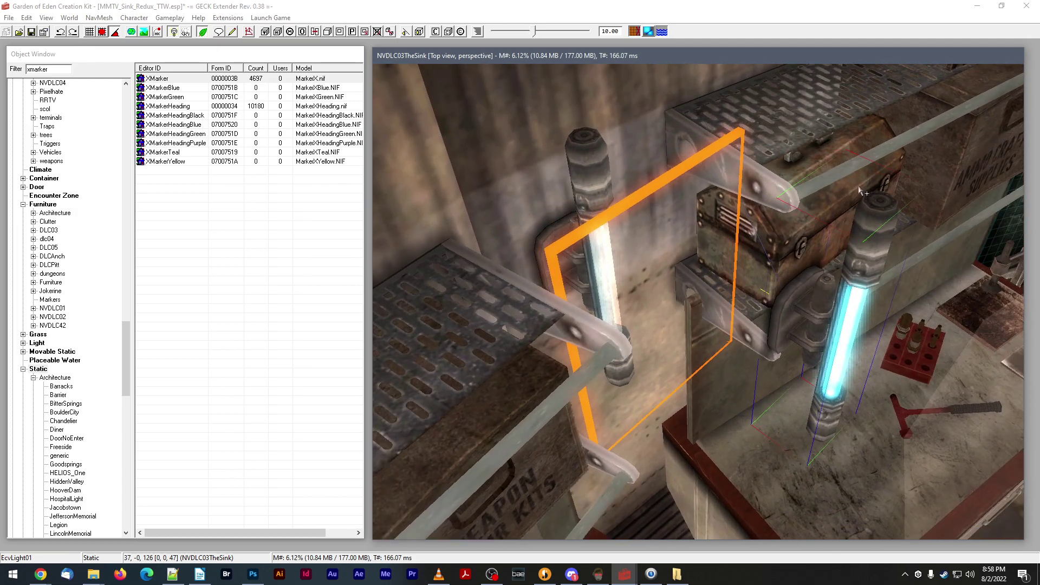
# - Copy the unlit wall light's X position, 5.4137, into the lit wall light's reference
pyautogui.click(598, 143)
pyautogui.doubleClick(598, 143)
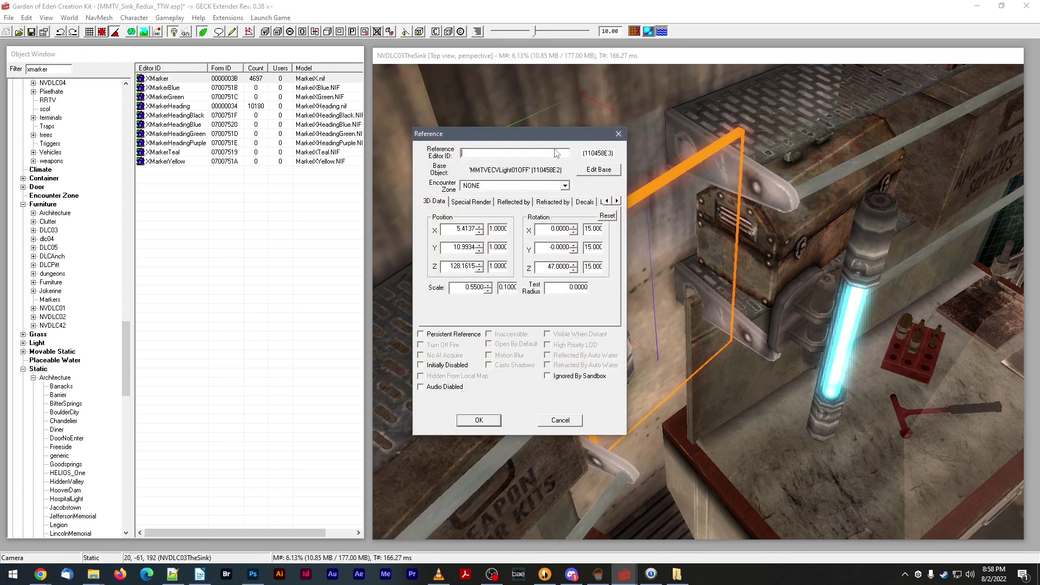
pyautogui.moveTo(542, 135); pyautogui.dragTo(266, 135)
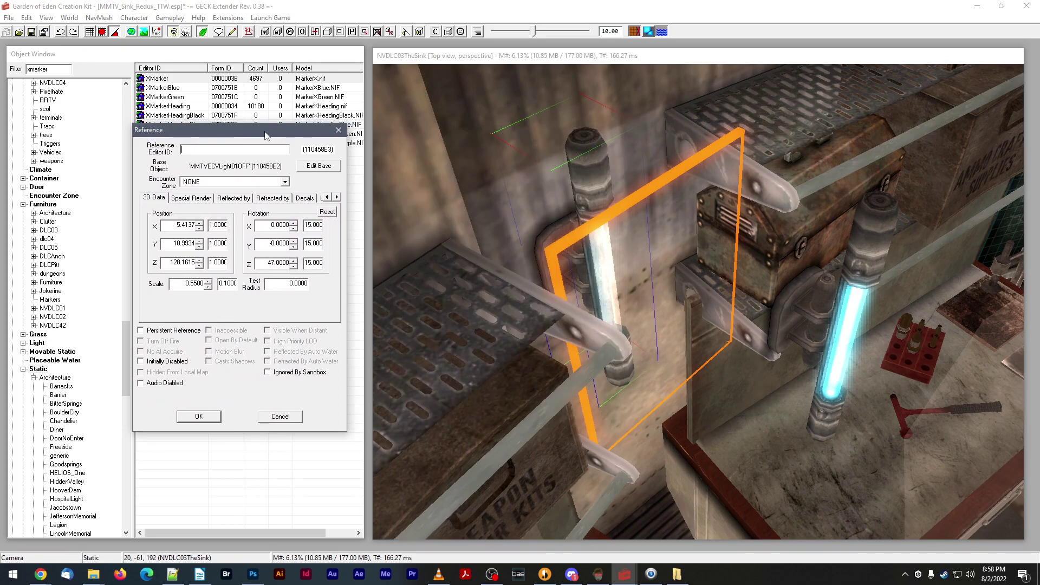
pyautogui.doubleClick(871, 247)
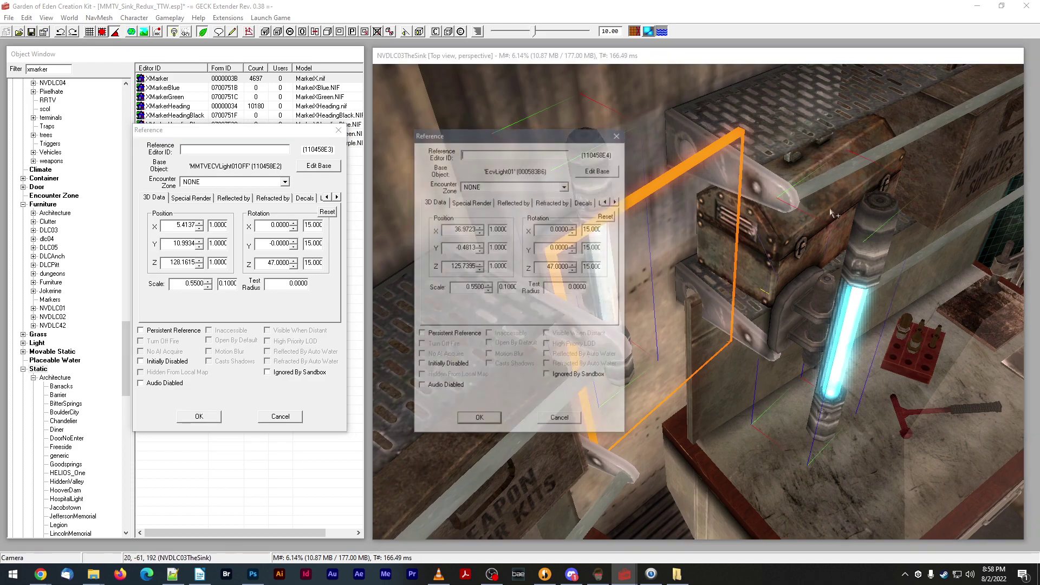
pyautogui.click(171, 228)
pyautogui.hotkey('ctrl', 'c')
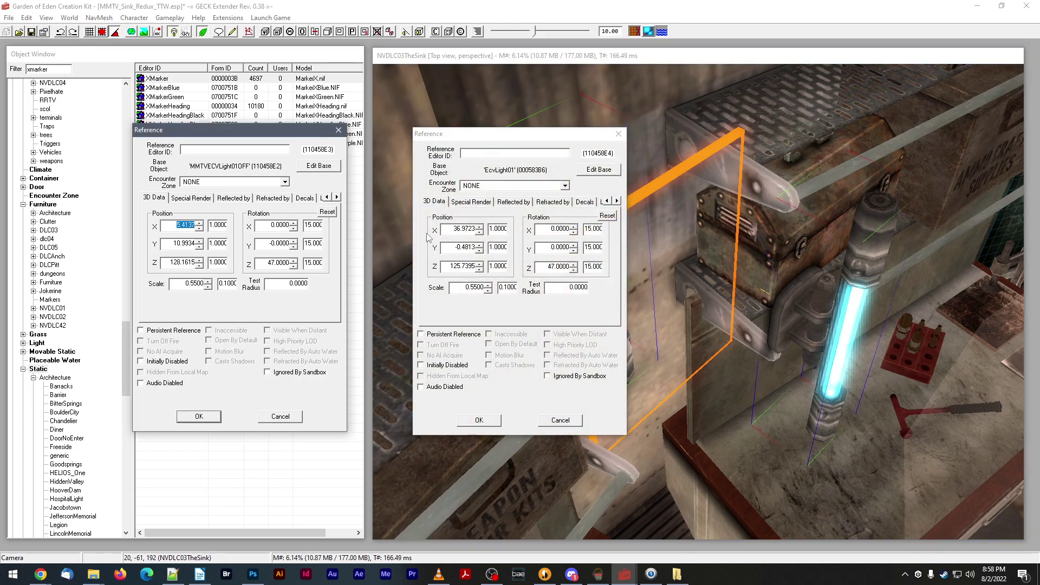
pyautogui.click(451, 228)
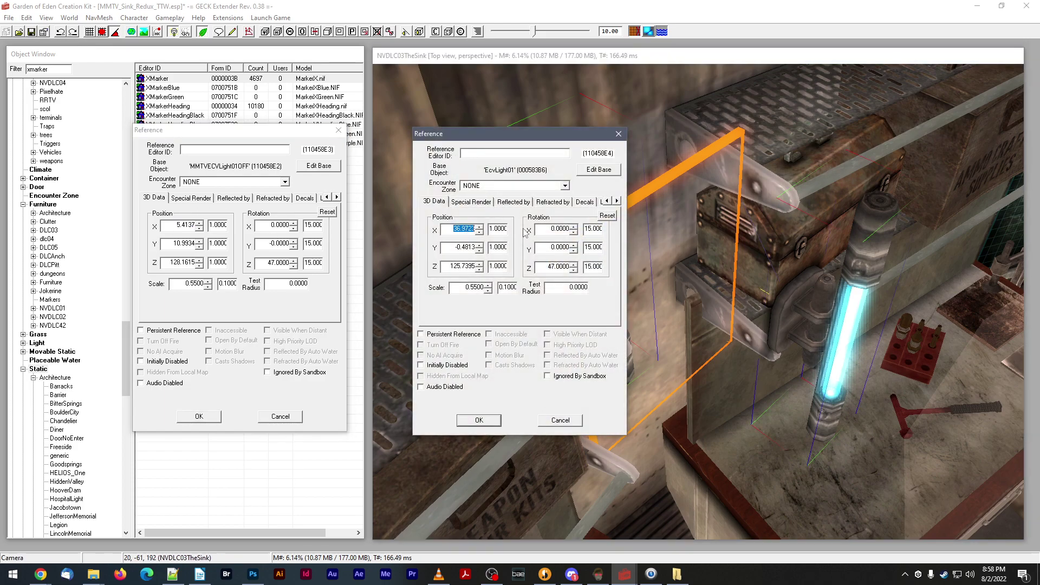
pyautogui.hotkey('ctrl', 'v')
# - Match the lit wall light's Y and Z positions to the unlit light, 10.9934 and 128.1615, and apply the settings
pyautogui.click(178, 243)
pyautogui.hotkey('ctrl', 'c')
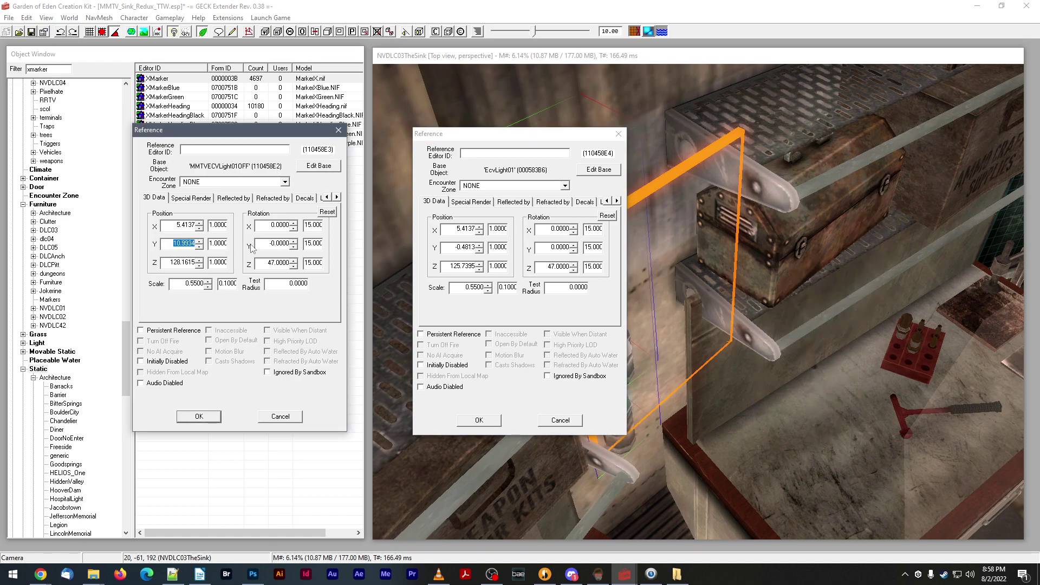
pyautogui.click(447, 250)
pyautogui.hotkey('ctrl', 'v')
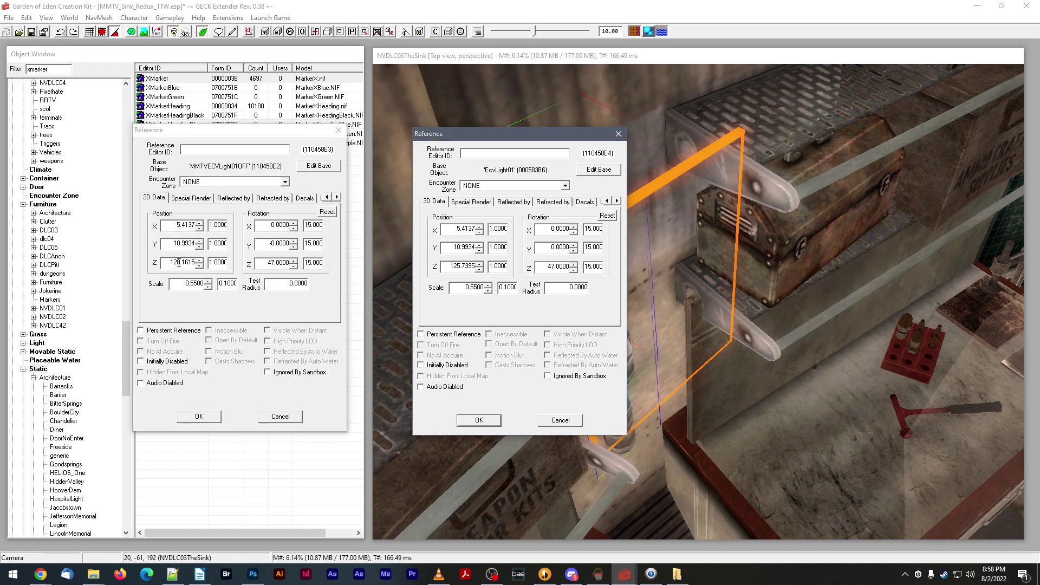
pyautogui.click(179, 262)
pyautogui.hotkey('ctrl', 'c')
pyautogui.click(458, 266)
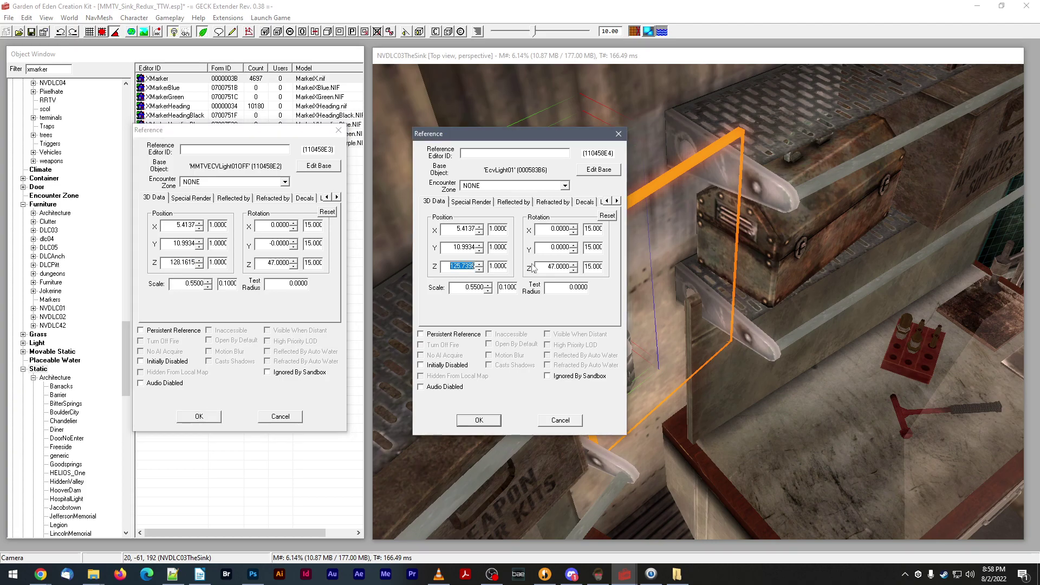
pyautogui.hotkey('ctrl', 'v')
pyautogui.click(209, 420)
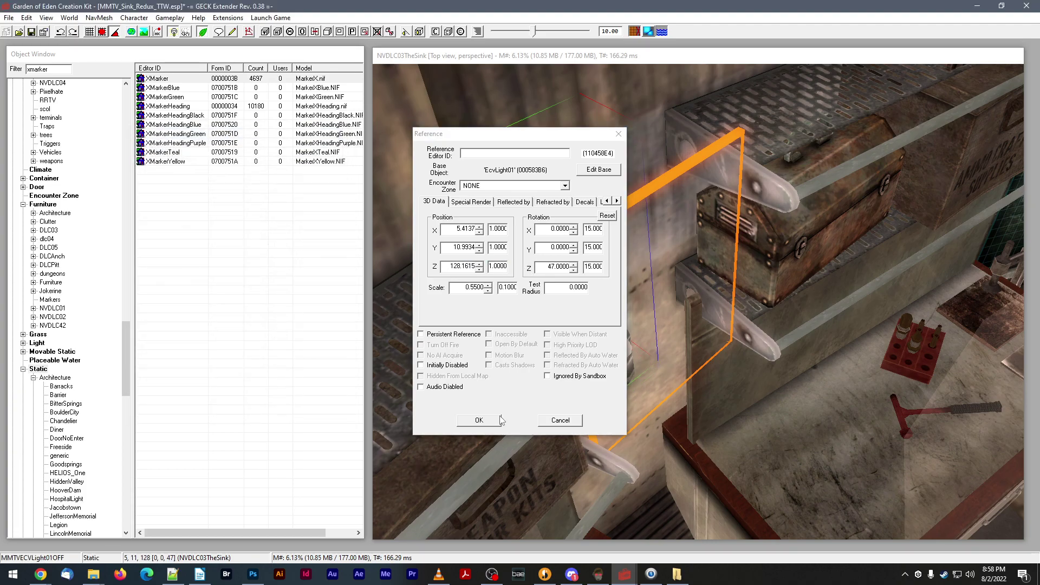
pyautogui.click(499, 420)
pyautogui.press('f')
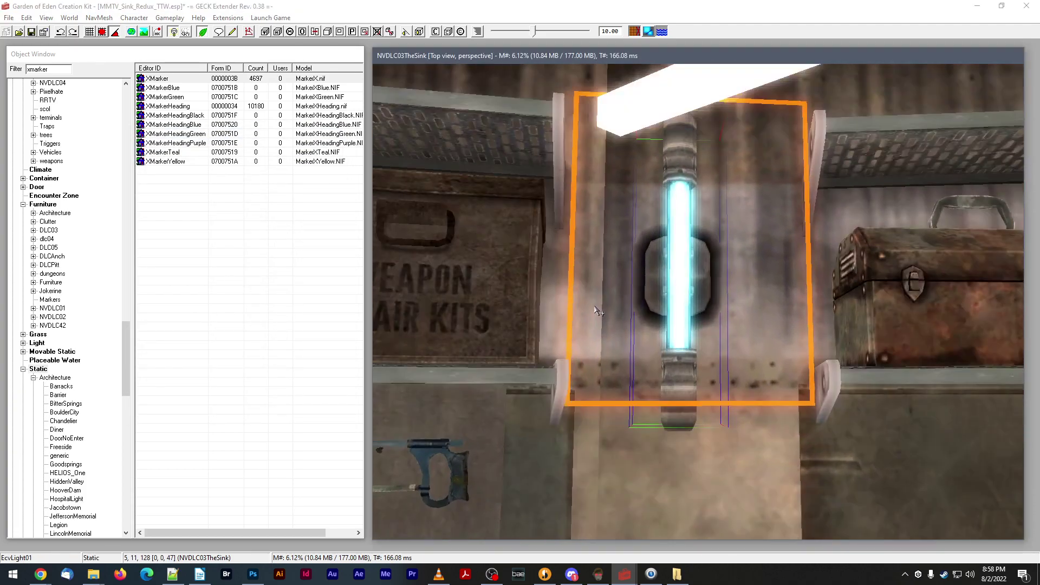
# - Move the blue fill light in front of the overlapping wall lights at about 24, -7, 123, and save the plugin
pyautogui.keyDown('shift'); pyautogui.moveTo(597, 311); pyautogui.dragTo(652, 338, button='middle'); pyautogui.keyUp('shift')
pyautogui.press('a')
pyautogui.scroll(-5, 658, 339)
pyautogui.press('a')
pyautogui.press('a')
pyautogui.press('a')
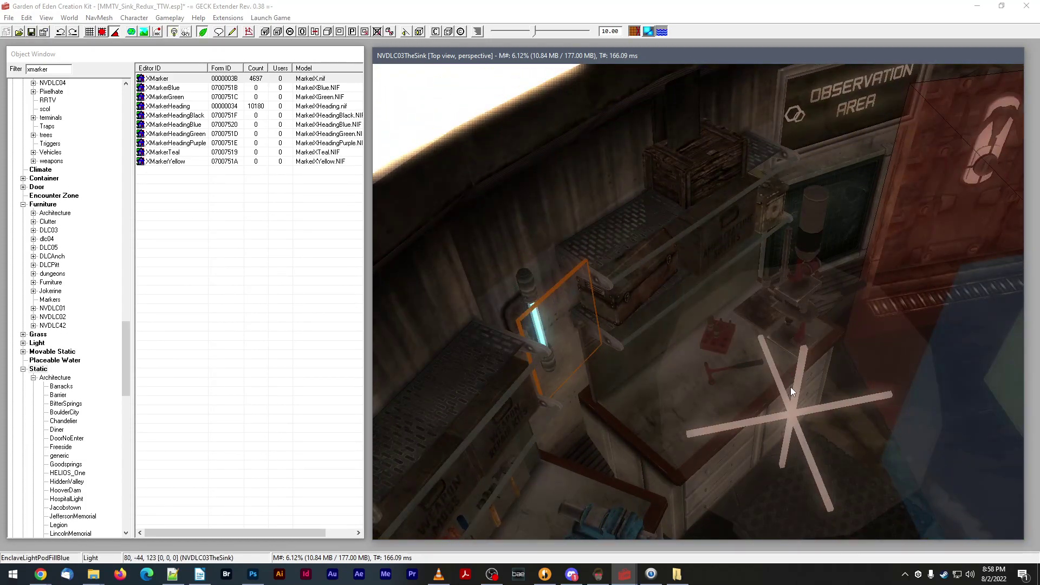
pyautogui.moveTo(791, 387)
pyautogui.mouseDown()
pyautogui.moveTo(609, 323)
pyautogui.moveTo(564, 284)
pyautogui.mouseUp()
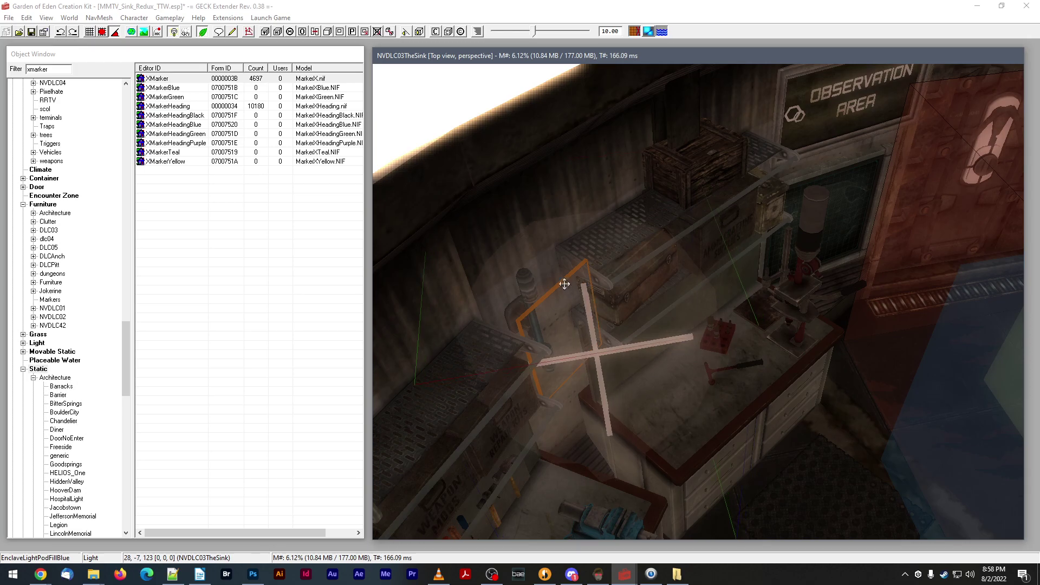
pyautogui.moveTo(564, 284)
pyautogui.keyDown('shift'); pyautogui.mouseDown(button='middle')
pyautogui.moveTo(557, 264)
pyautogui.moveTo(544, 266)
pyautogui.moveTo(555, 271)
pyautogui.mouseUp(button='middle'); pyautogui.keyUp('shift')
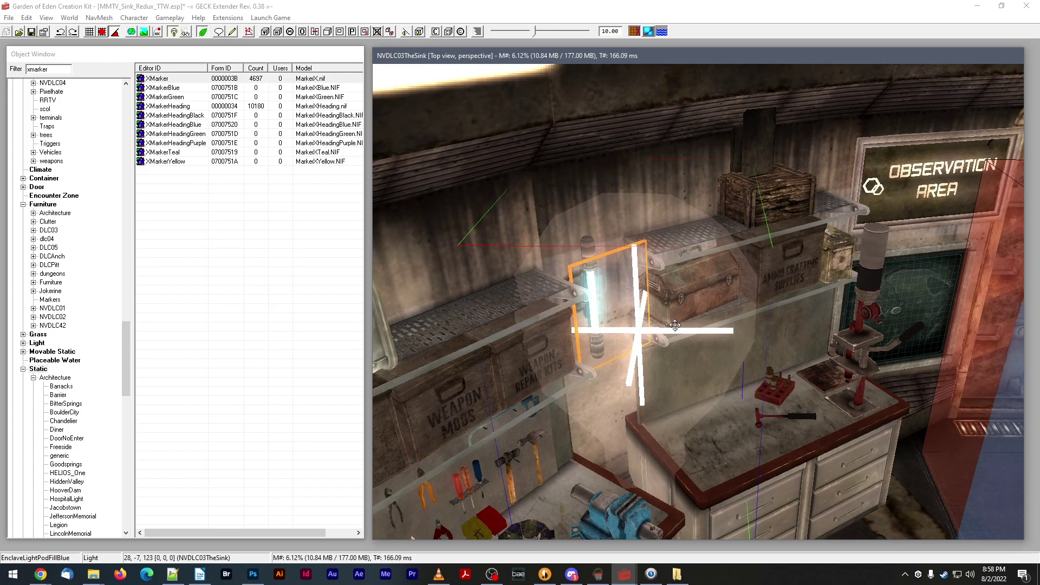
pyautogui.moveTo(675, 325); pyautogui.dragTo(658, 322)
pyautogui.keyDown('shift'); pyautogui.moveTo(657, 322); pyautogui.dragTo(658, 319, button='middle'); pyautogui.keyUp('shift')
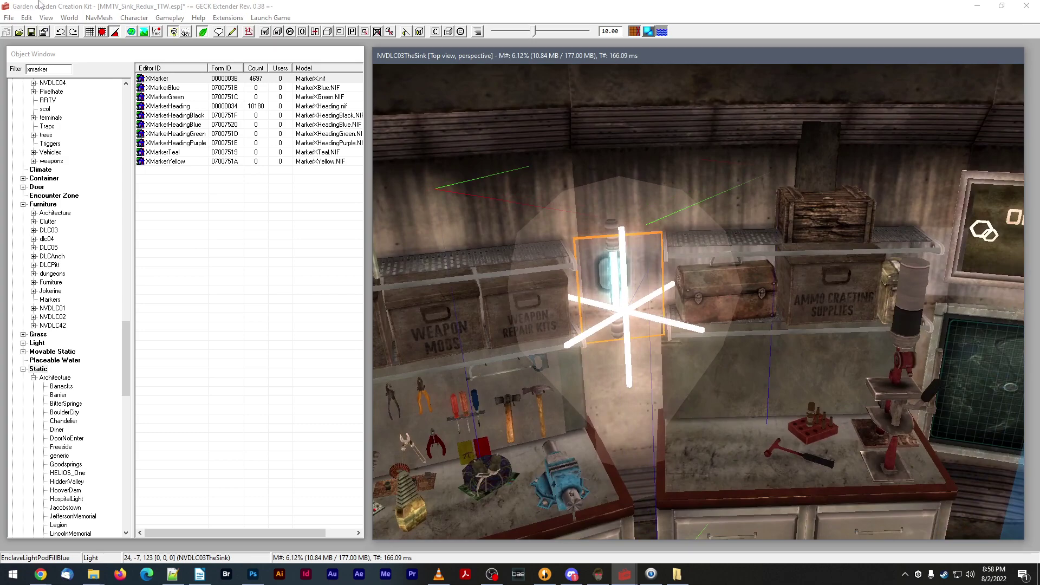
pyautogui.click(36, 47)
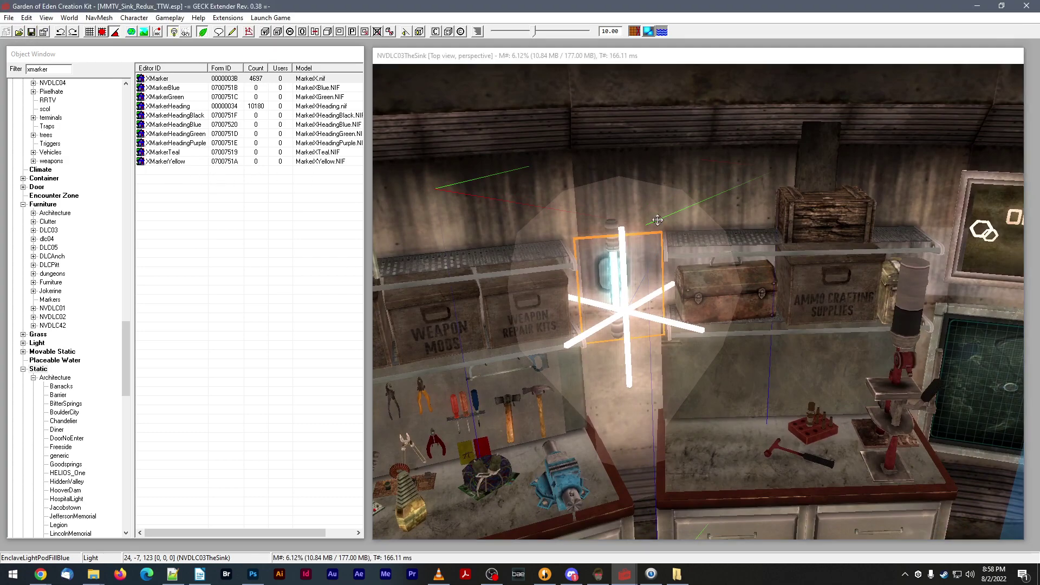
# - Switch to Mod Organizer, launch Tale of Two Wastelands, and load into the Sink with the coc console command
pyautogui.keyDown('shift'); pyautogui.moveTo(661, 245); pyautogui.dragTo(629, 245, button='middle'); pyautogui.keyUp('shift')
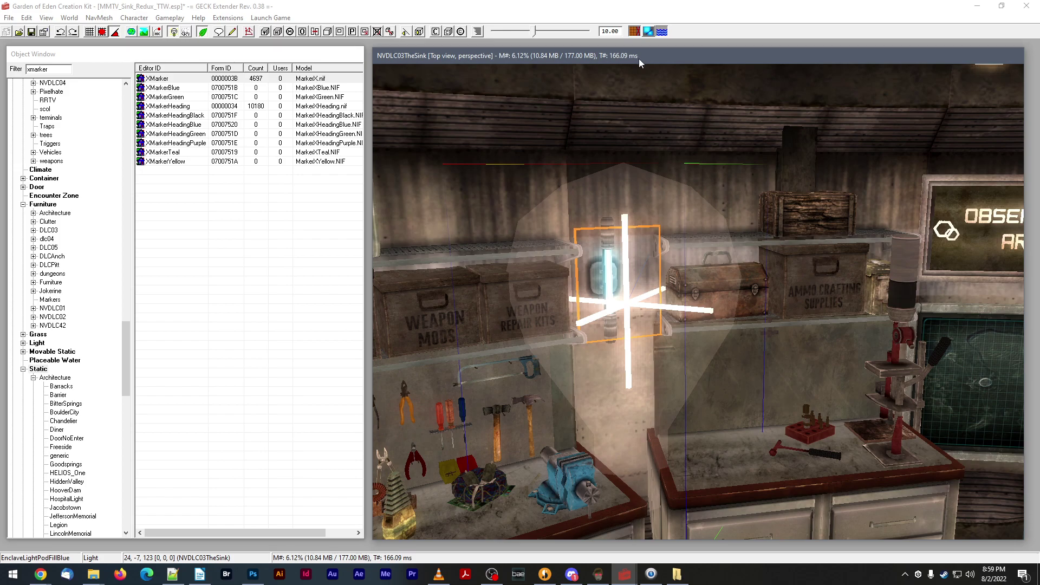
pyautogui.click(598, 573)
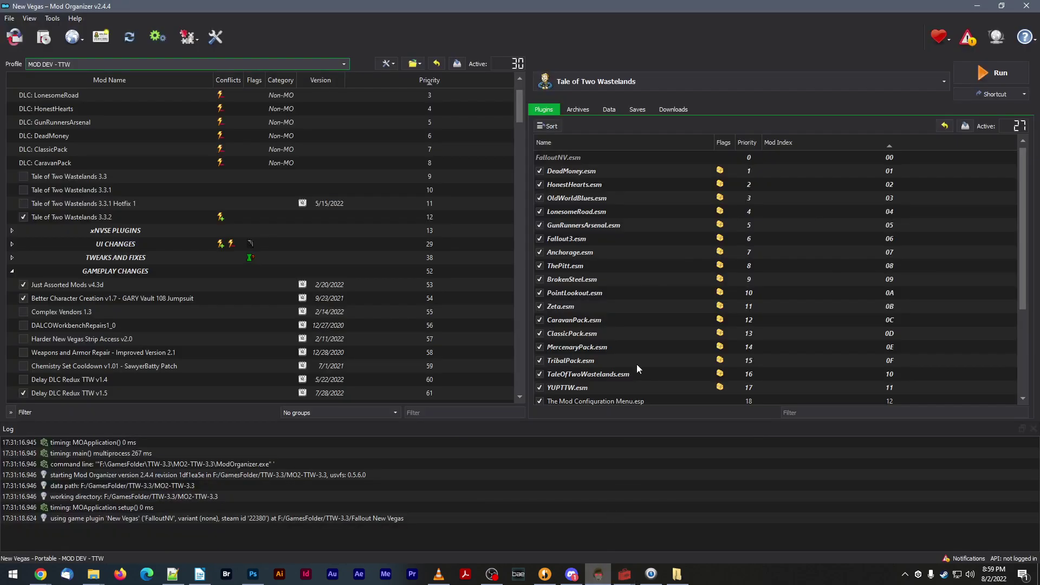
pyautogui.click(970, 73)
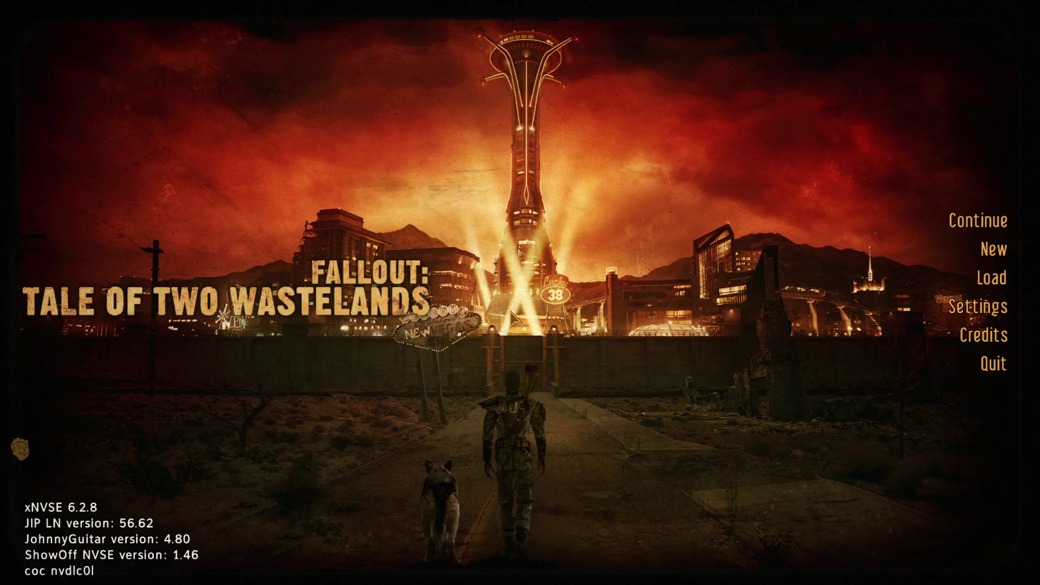
pyautogui.write('3thethinktank')
pyautogui.press('Return')
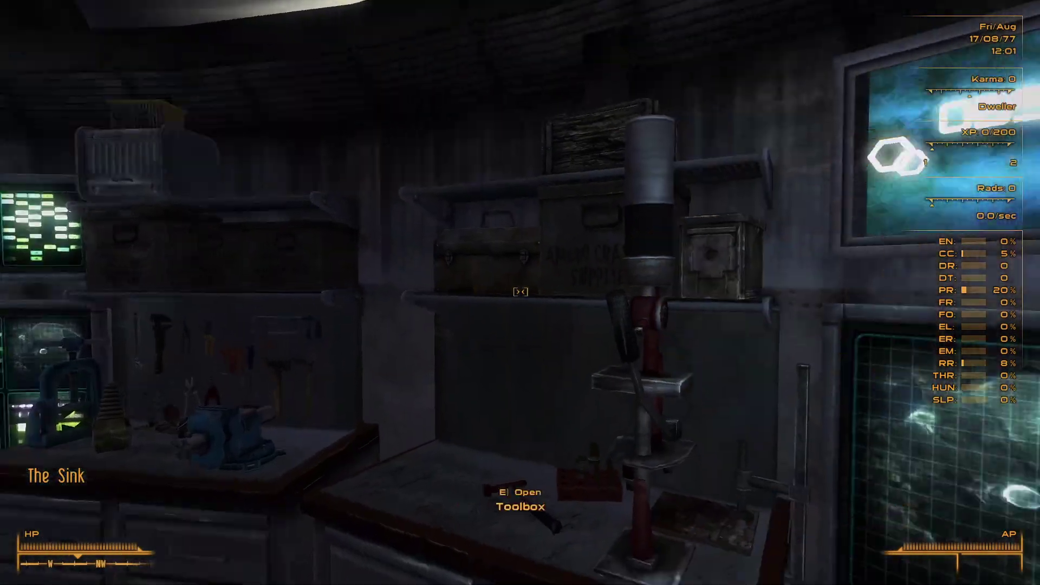
# - Walk up to the workbench in the Sink, toggle the Workbench Light repeatedly to test it, and return to the Creation Kit
pyautogui.press('w')
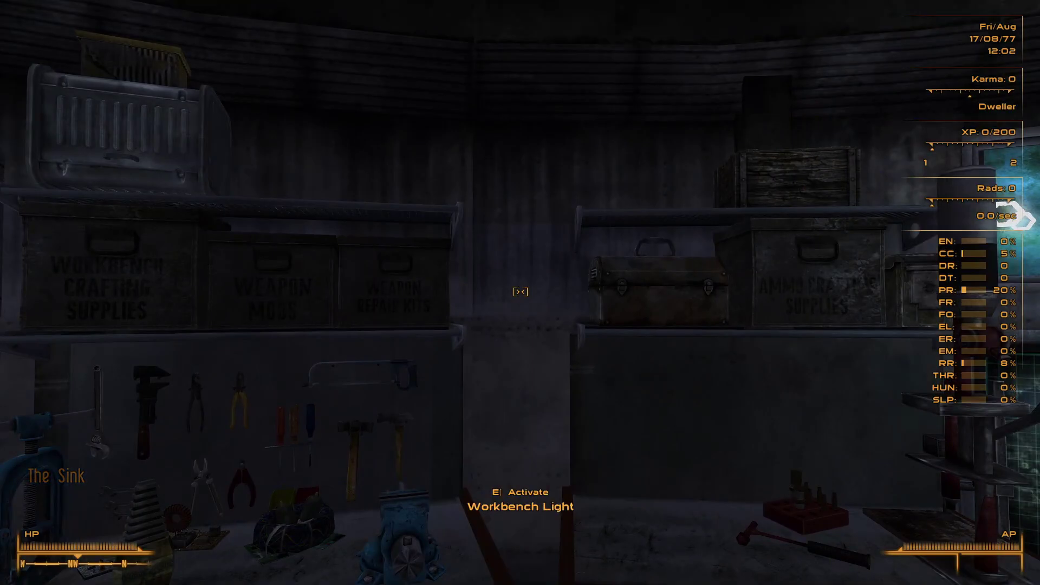
pyautogui.press('e')
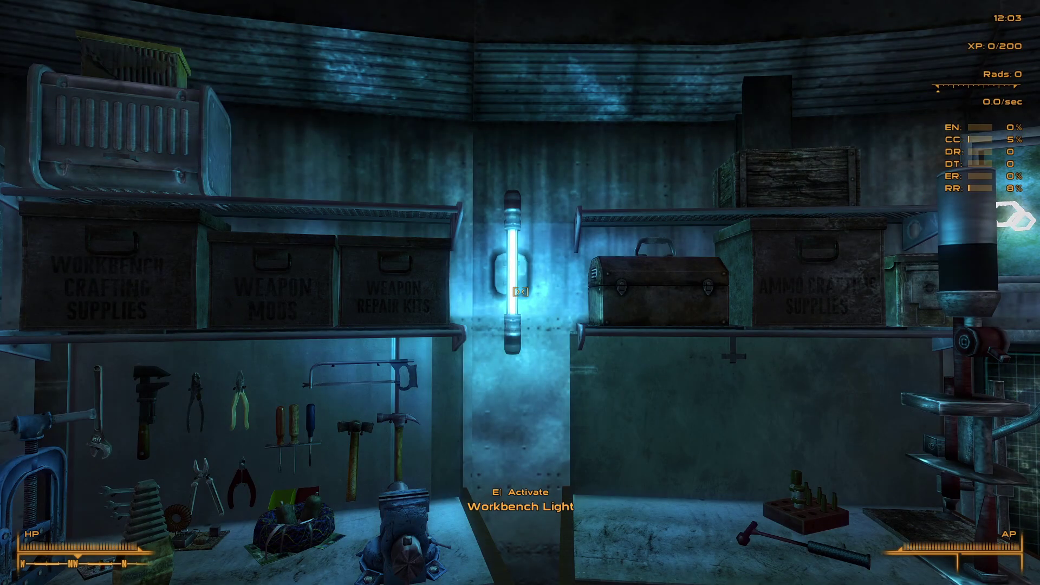
pyautogui.press('e')
pyautogui.press('e')
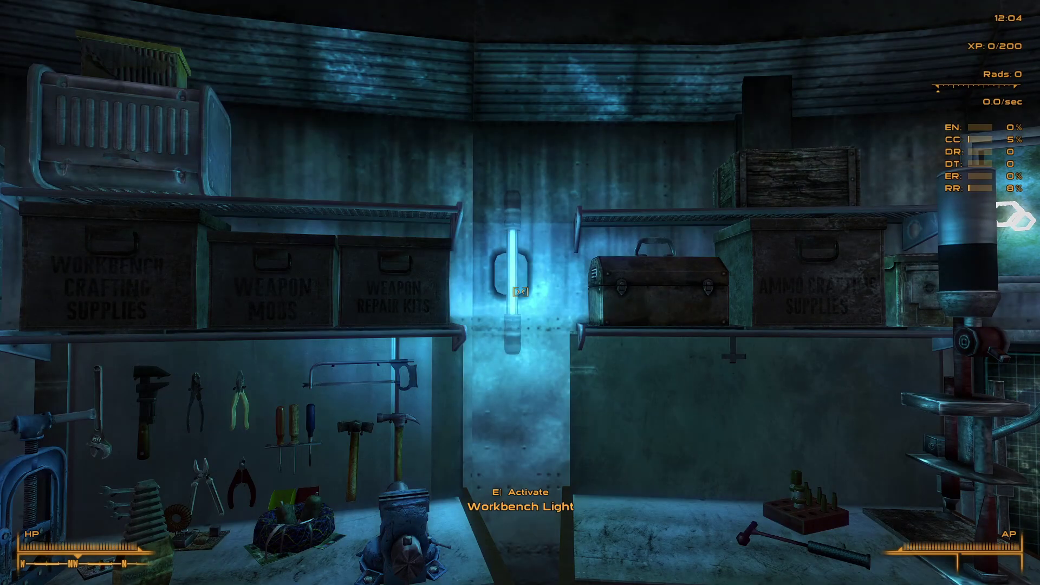
pyautogui.press('e')
pyautogui.press('e')
pyautogui.press('e')
pyautogui.press('e')
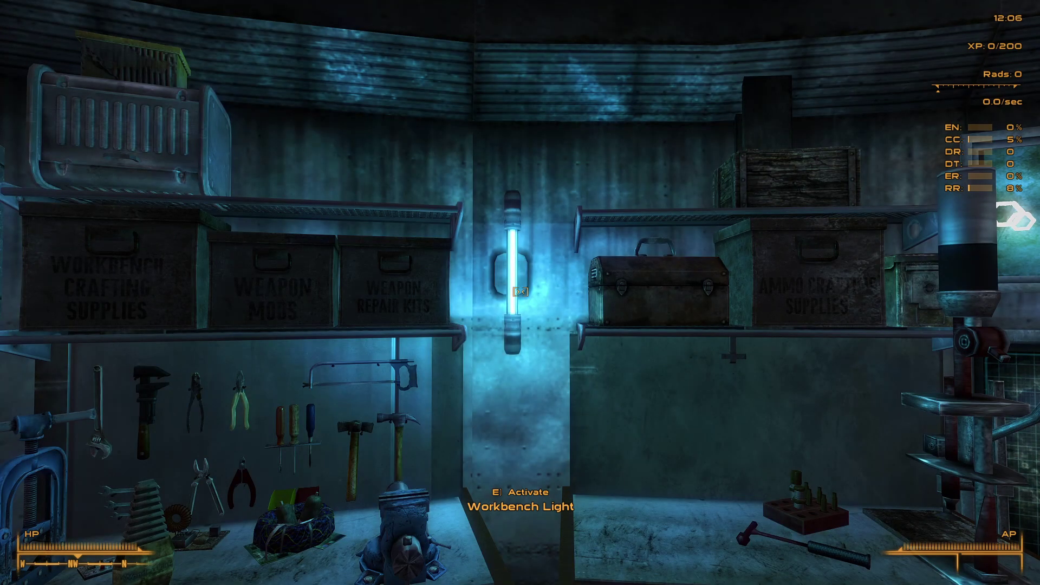
pyautogui.press('`')
pyautogui.press('`')
pyautogui.press('`')
pyautogui.write('tcl')
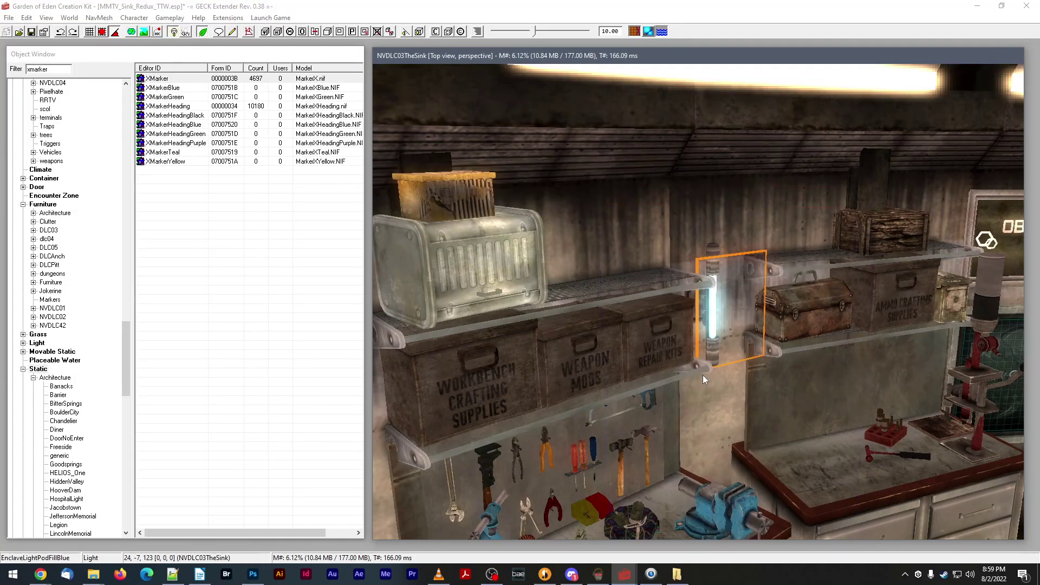
# - Move the unlit wall light aside from the lit one, to about -3, 6, 128
pyautogui.scroll(3, 703, 375)
pyautogui.scroll(3, 695, 390)
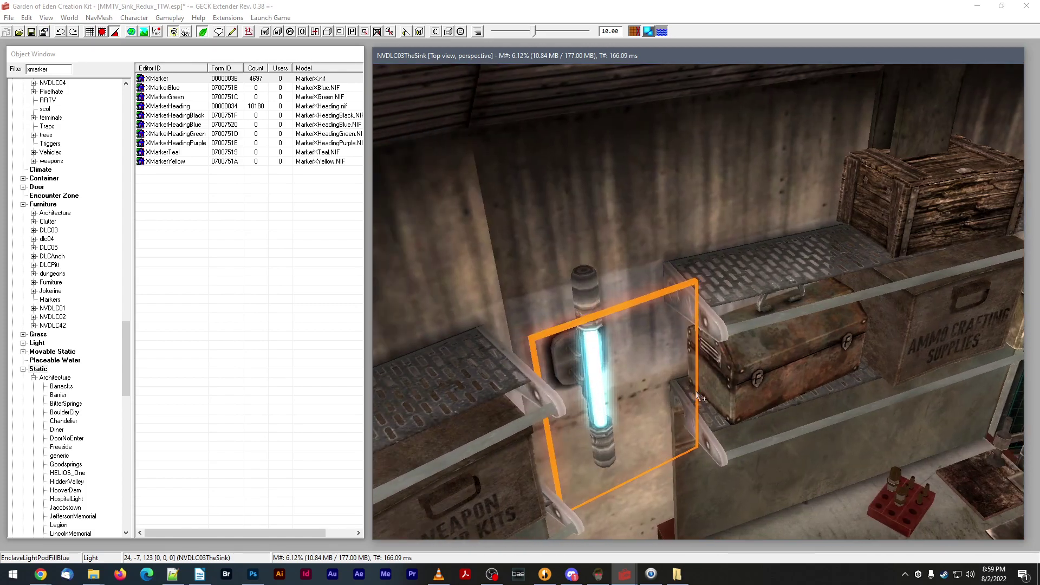
pyautogui.click(591, 286)
pyautogui.scroll(1, 590, 285)
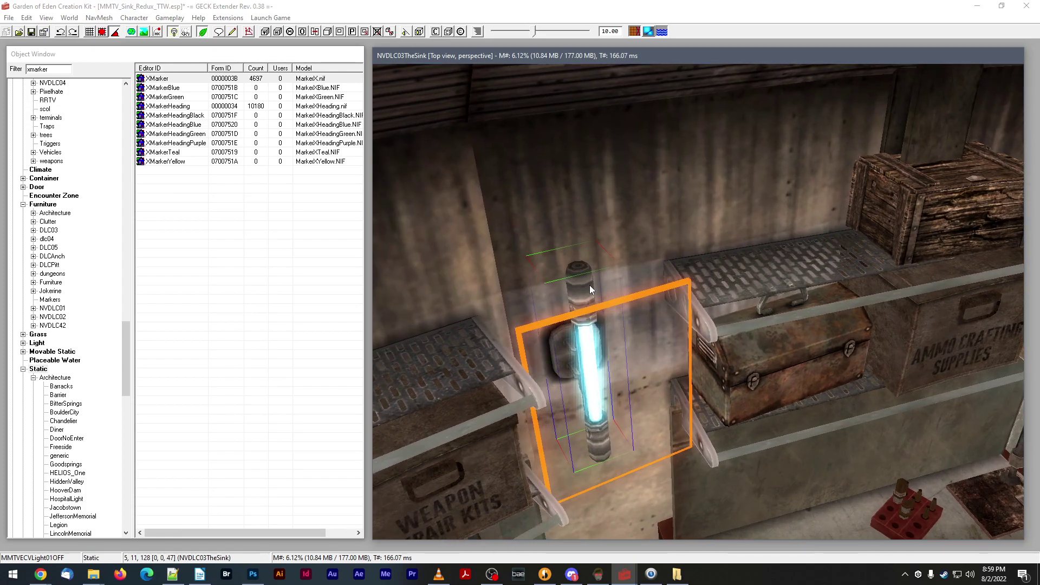
pyautogui.moveTo(589, 285); pyautogui.dragTo(577, 289)
pyautogui.moveTo(577, 288); pyautogui.dragTo(584, 278, button='middle')
# - Check the reference settings of the workbench light XMarker, SinkWorkbenchLightMarkerREF
pyautogui.keyDown('shift'); pyautogui.moveTo(632, 335); pyautogui.dragTo(778, 352, button='middle'); pyautogui.keyUp('shift')
pyautogui.press('m')
pyautogui.moveTo(574, 227); pyautogui.dragTo(696, 332, button='middle')
pyautogui.doubleClick(695, 332)
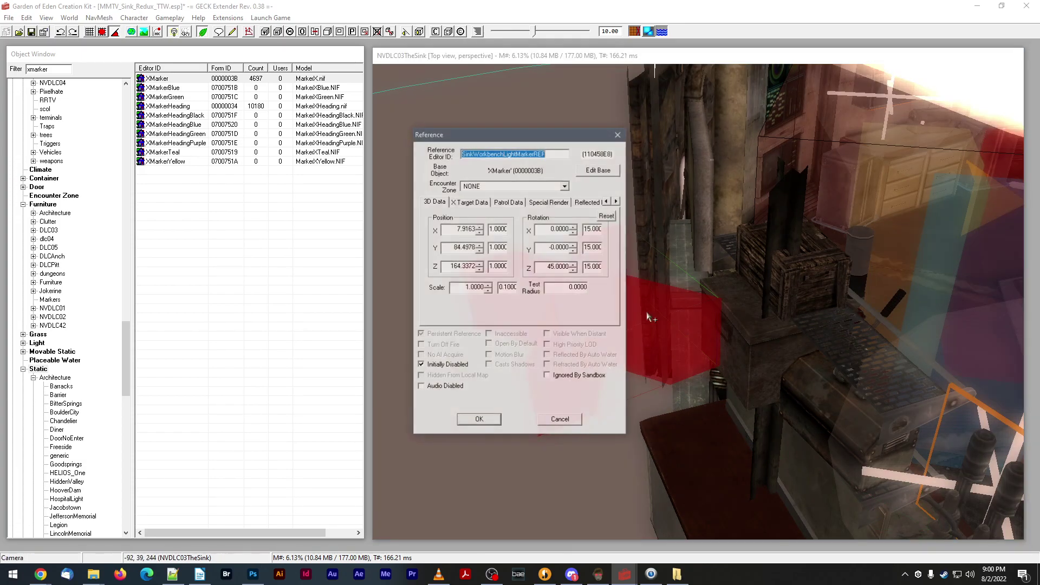
pyautogui.click(491, 420)
# - Open the unlit wall light's reference and show its Enable Parent settings
pyautogui.moveTo(683, 371)
pyautogui.keyDown('shift'); pyautogui.mouseDown(button='middle')
pyautogui.moveTo(639, 369)
pyautogui.moveTo(580, 339)
pyautogui.mouseUp(button='middle'); pyautogui.keyUp('shift')
pyautogui.moveTo(593, 284); pyautogui.dragTo(459, 388)
pyautogui.moveTo(542, 355)
pyautogui.keyDown('shift'); pyautogui.mouseDown(button='middle')
pyautogui.moveTo(582, 348)
pyautogui.moveTo(583, 334)
pyautogui.moveTo(604, 352)
pyautogui.mouseUp(button='middle'); pyautogui.keyUp('shift')
pyautogui.doubleClick(627, 249)
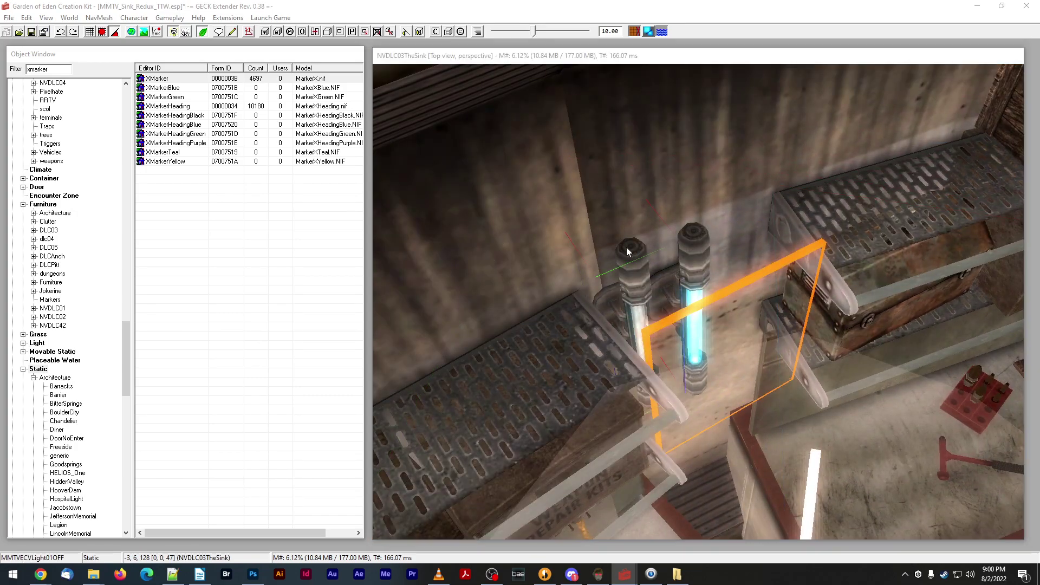
pyautogui.click(616, 201)
pyautogui.click(616, 201)
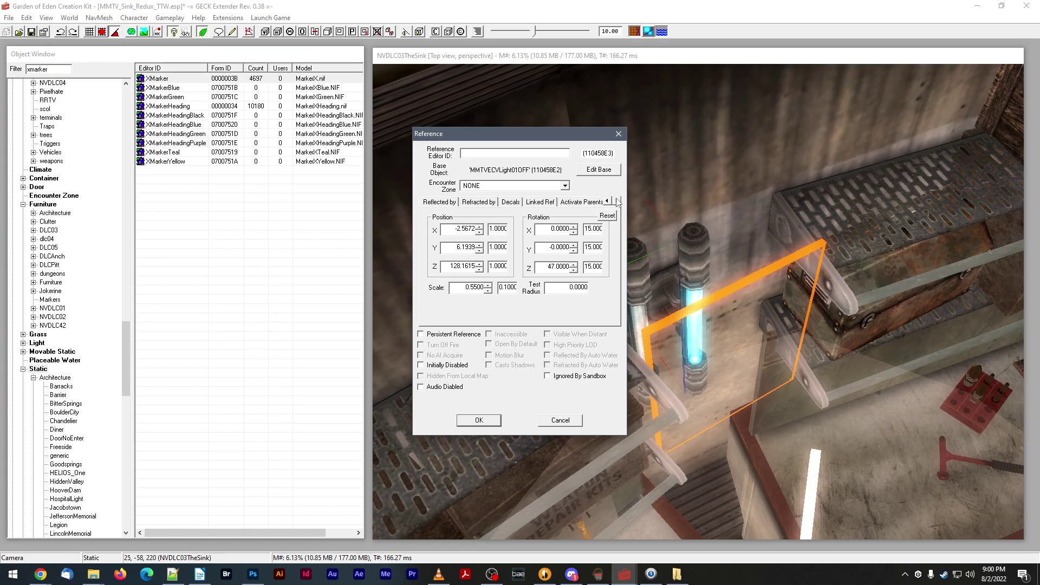
pyautogui.click(616, 201)
pyautogui.click(616, 201)
pyautogui.click(616, 201)
pyautogui.click(509, 203)
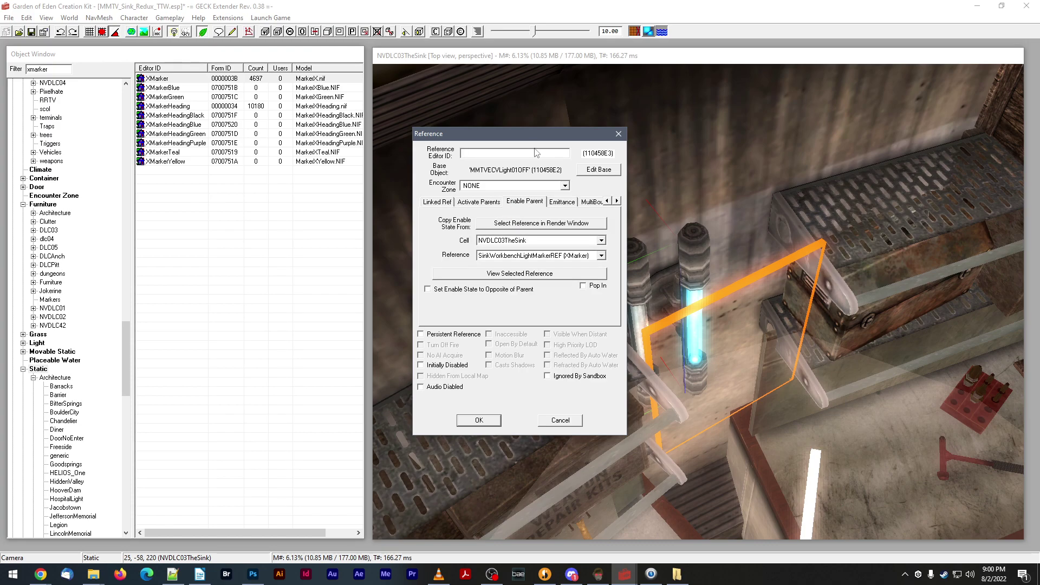
# - Open the lit wall light's reference alongside the unlit one, and apply the Pop In option to the unlit light's enable parent
pyautogui.moveTo(545, 139); pyautogui.dragTo(265, 140)
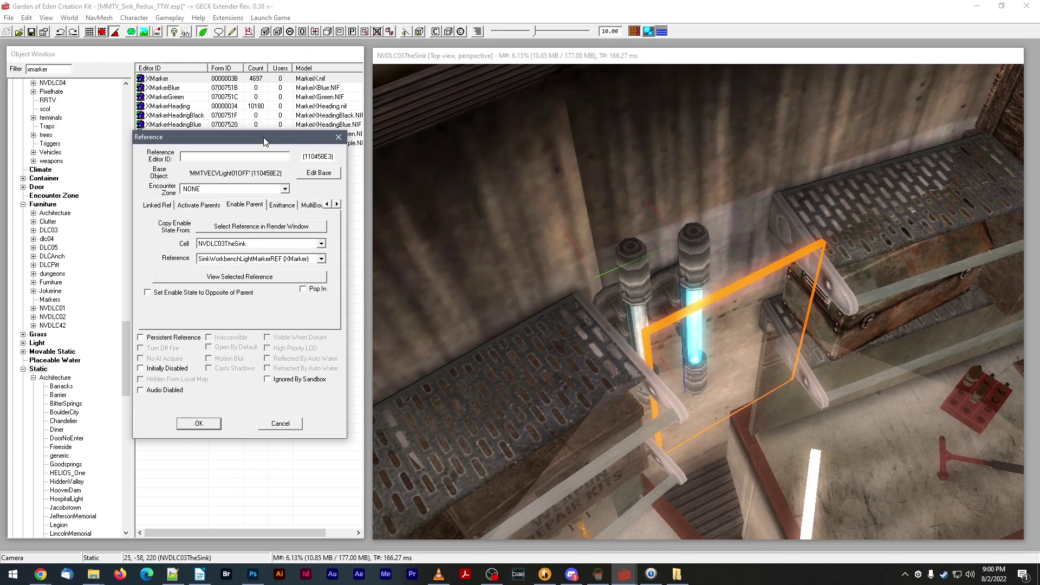
pyautogui.doubleClick(694, 240)
pyautogui.moveTo(518, 133)
pyautogui.mouseDown()
pyautogui.moveTo(555, 138)
pyautogui.moveTo(516, 135)
pyautogui.mouseUp()
pyautogui.click(616, 204)
pyautogui.click(616, 204)
pyautogui.click(616, 204)
pyautogui.click(615, 203)
pyautogui.click(616, 203)
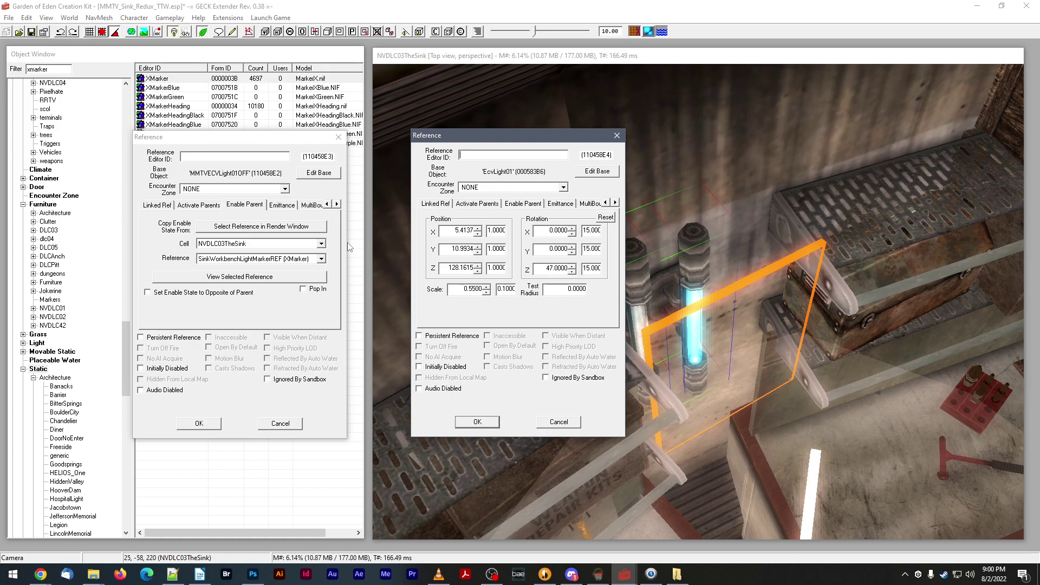
pyautogui.click(303, 290)
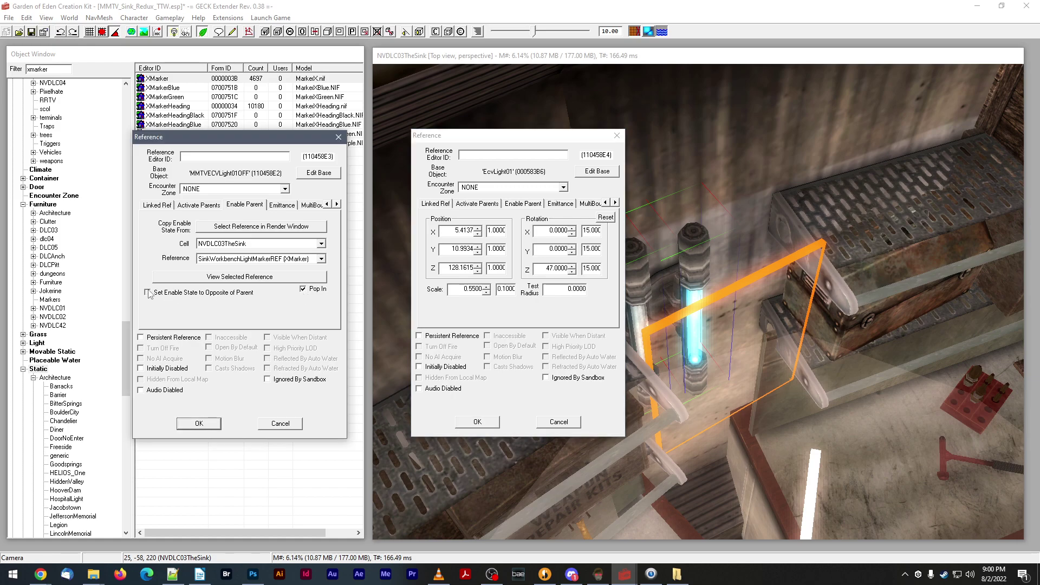
pyautogui.click(199, 423)
# - Turn on Pop In in the lit wall light's Enable Parent settings
pyautogui.moveTo(539, 142); pyautogui.dragTo(264, 130)
pyautogui.click(341, 191)
pyautogui.click(341, 190)
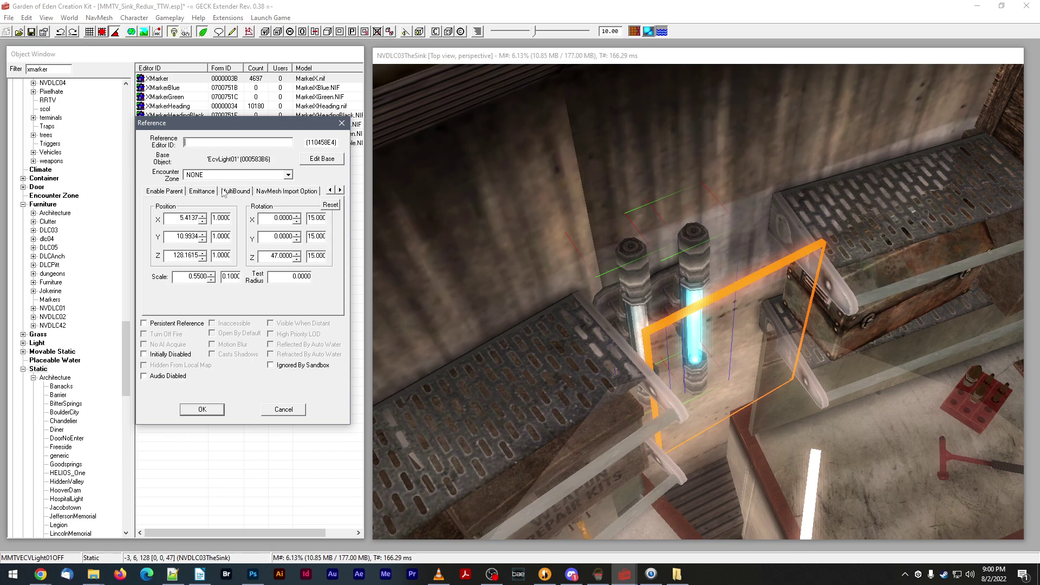
pyautogui.click(176, 191)
pyautogui.click(310, 276)
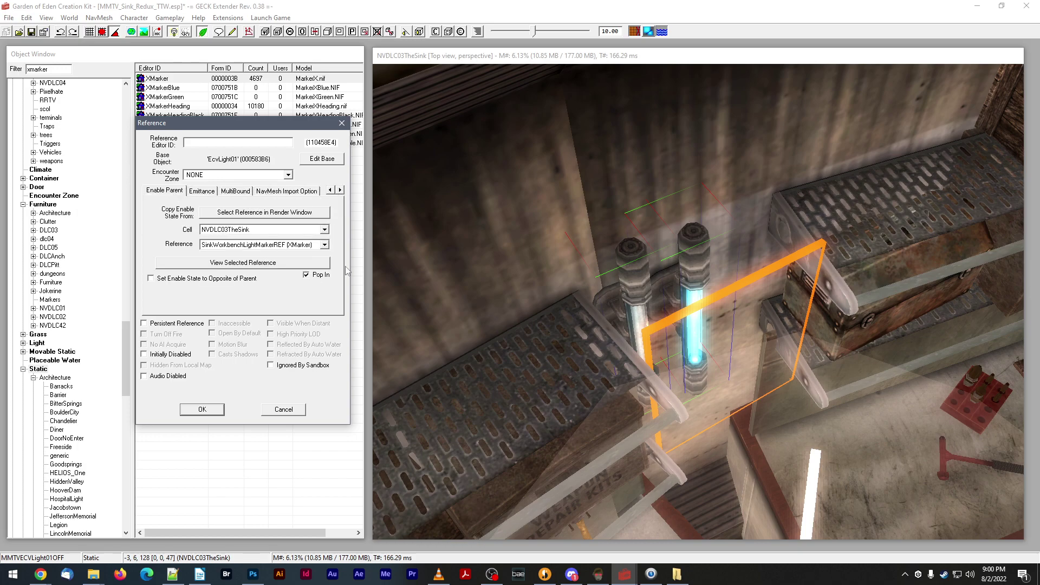
# - Reopen the unlit wall light's reference and set its enable state to the opposite of its parent
pyautogui.doubleClick(630, 245)
pyautogui.moveTo(504, 132); pyautogui.dragTo(558, 134)
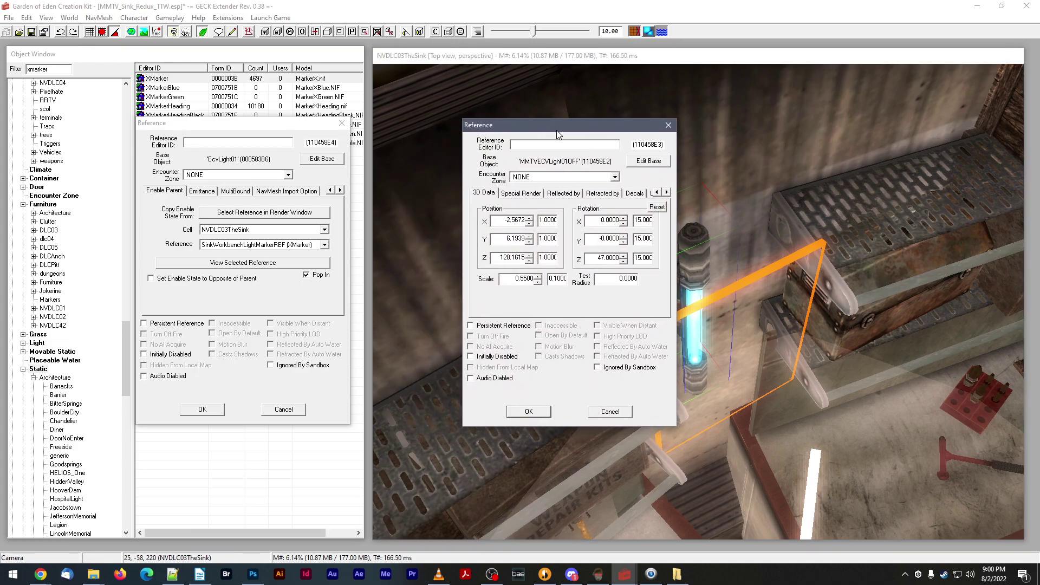
pyautogui.click(666, 193)
pyautogui.click(667, 193)
pyautogui.click(667, 193)
pyautogui.click(666, 192)
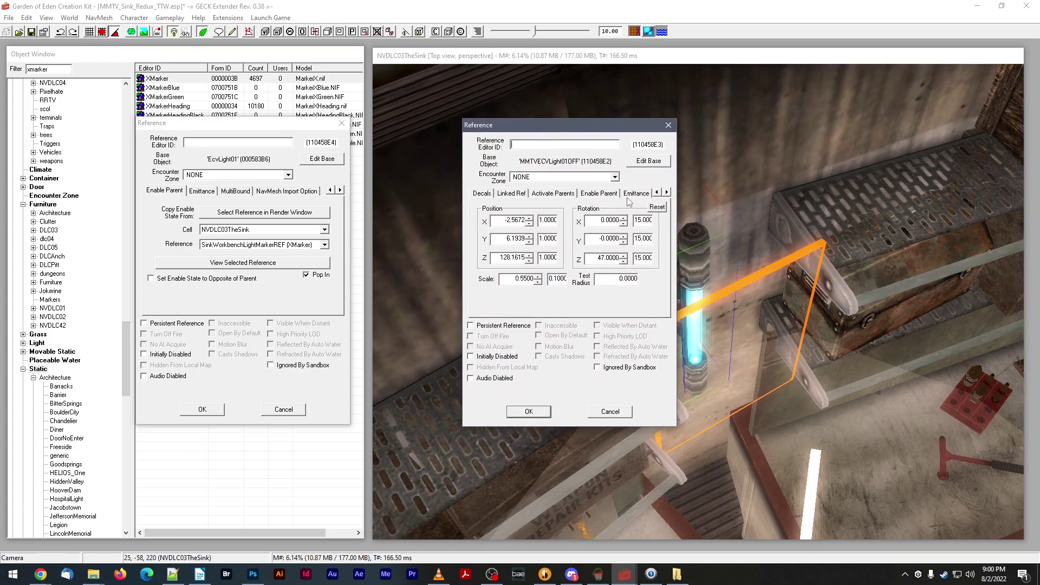
pyautogui.click(598, 193)
pyautogui.click(491, 281)
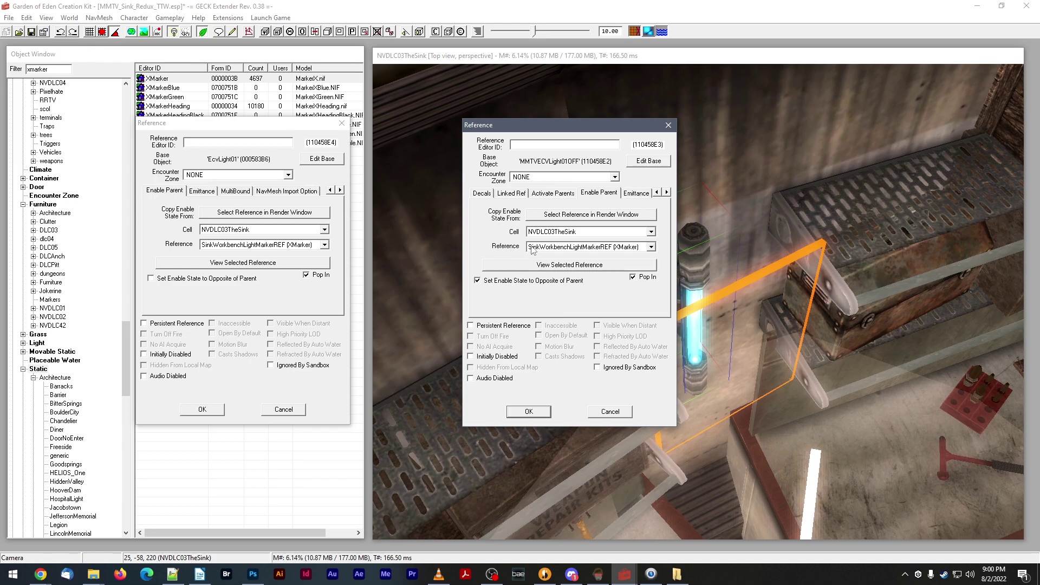
# - Copy the lit wall light's X position, 5.4137, into the unlit wall light's reference
pyautogui.click(657, 193)
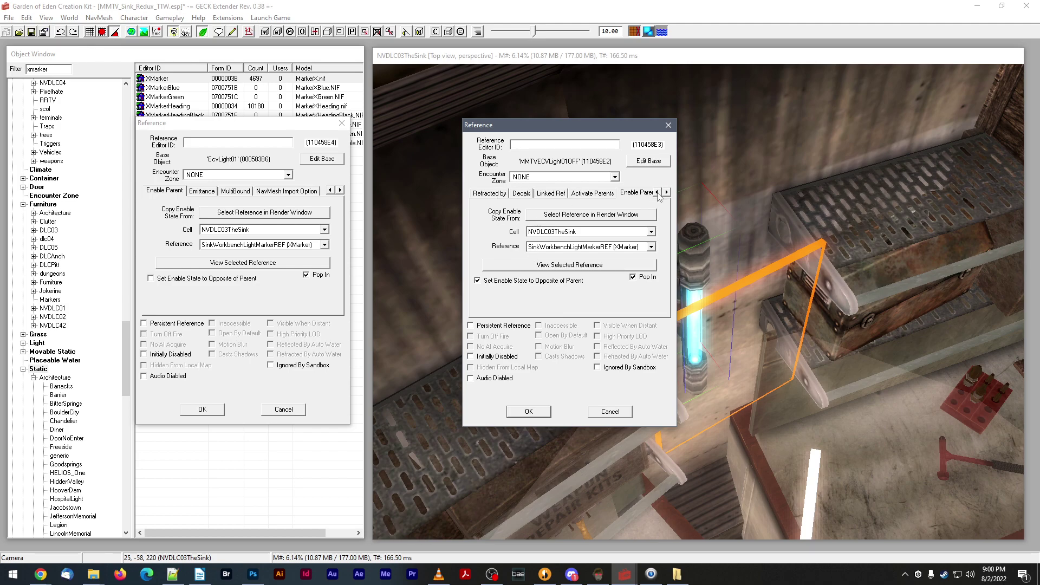
pyautogui.click(657, 192)
pyautogui.click(656, 193)
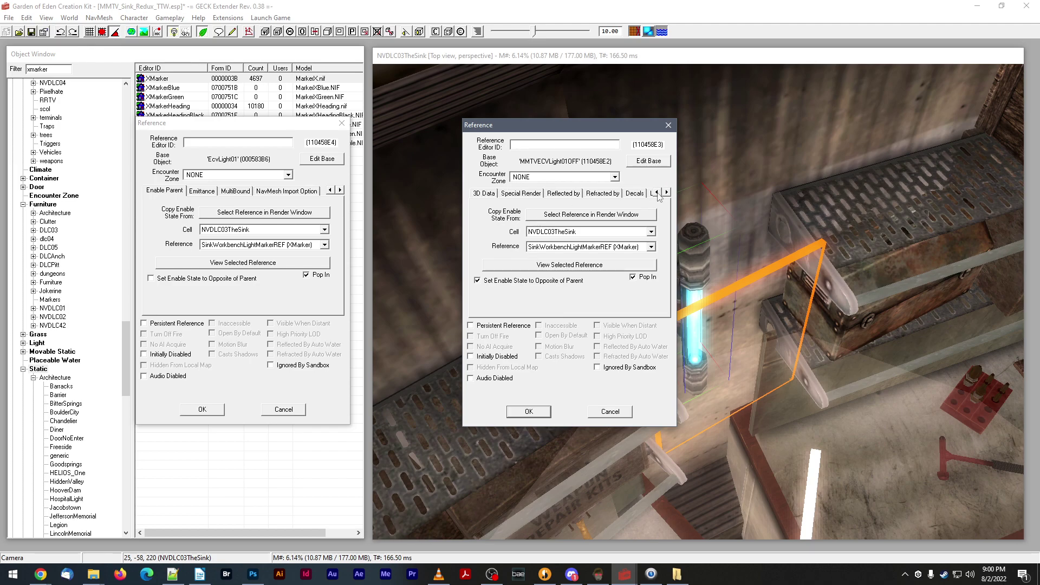
pyautogui.click(479, 196)
pyautogui.click(329, 191)
pyautogui.click(328, 191)
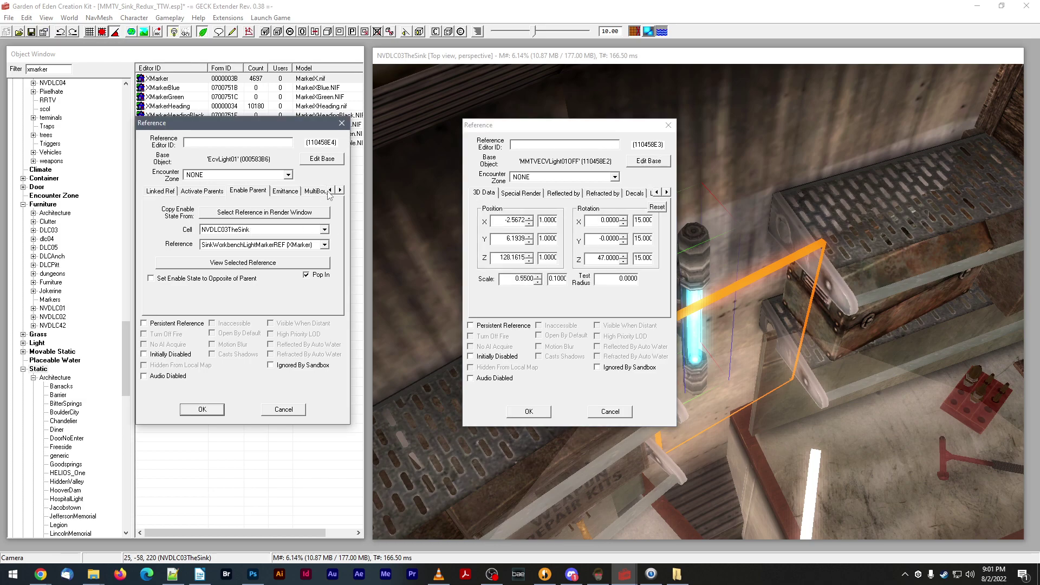
pyautogui.click(329, 191)
pyautogui.click(329, 190)
pyautogui.click(329, 191)
pyautogui.click(329, 190)
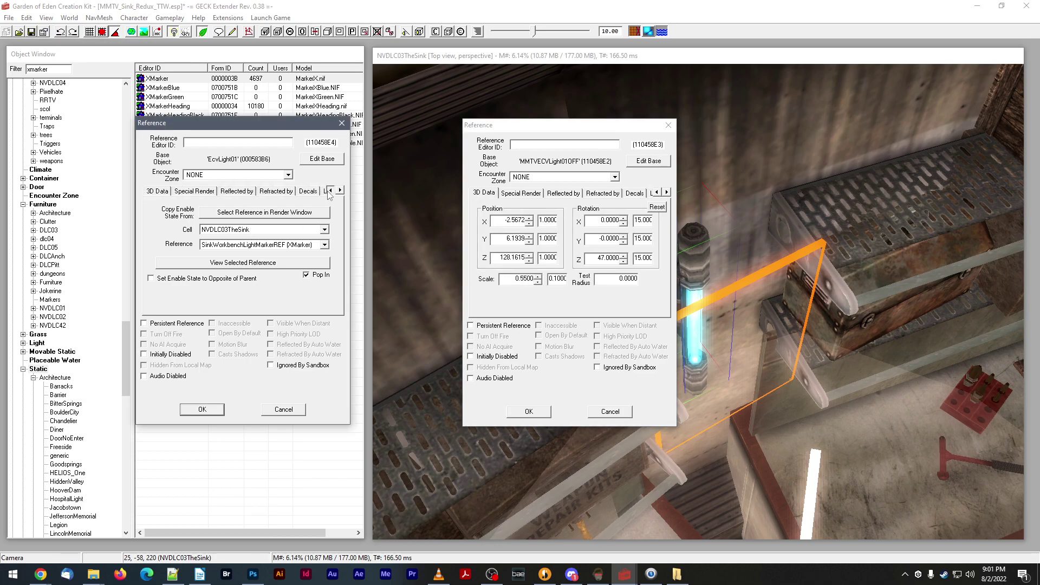
pyautogui.click(158, 191)
pyautogui.doubleClick(189, 217)
pyautogui.hotkey('ctrl', 'c')
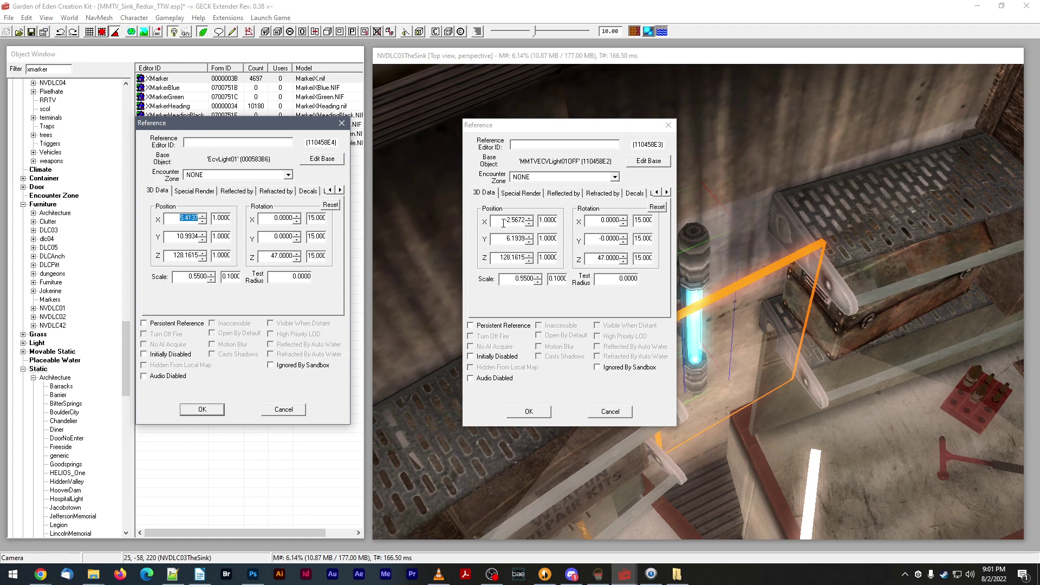
pyautogui.doubleClick(512, 219)
pyautogui.hotkey('ctrl', 'v')
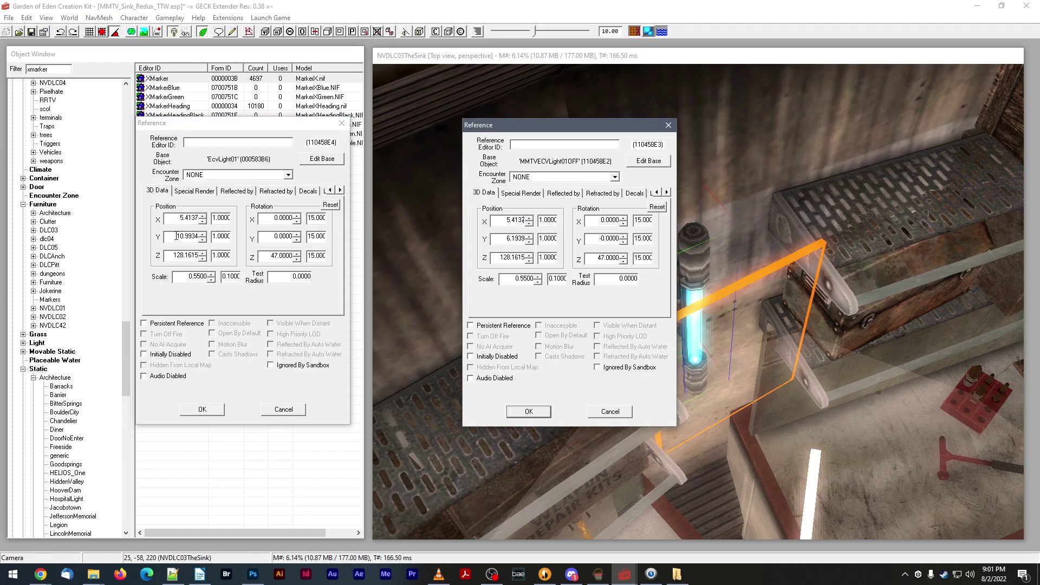
# - Match the unlit light's Y and Z positions to the lit light, 10.9934 and 128.1615, then apply both references and save the plugin
pyautogui.doubleClick(187, 237)
pyautogui.hotkey('ctrl', 'c')
pyautogui.doubleClick(507, 238)
pyautogui.hotkey('ctrl', 'v')
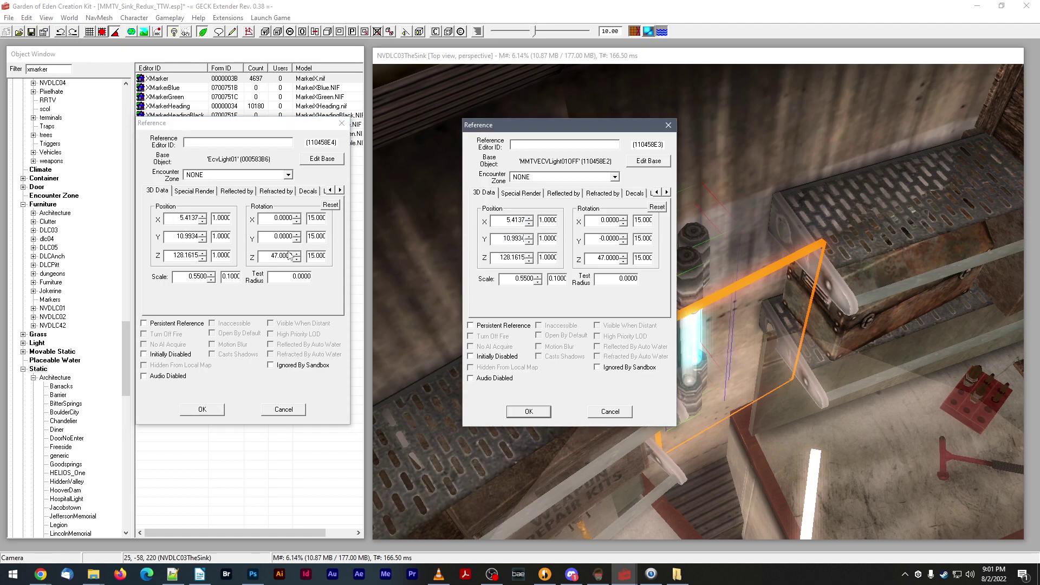
pyautogui.doubleClick(170, 257)
pyautogui.hotkey('ctrl', 'c')
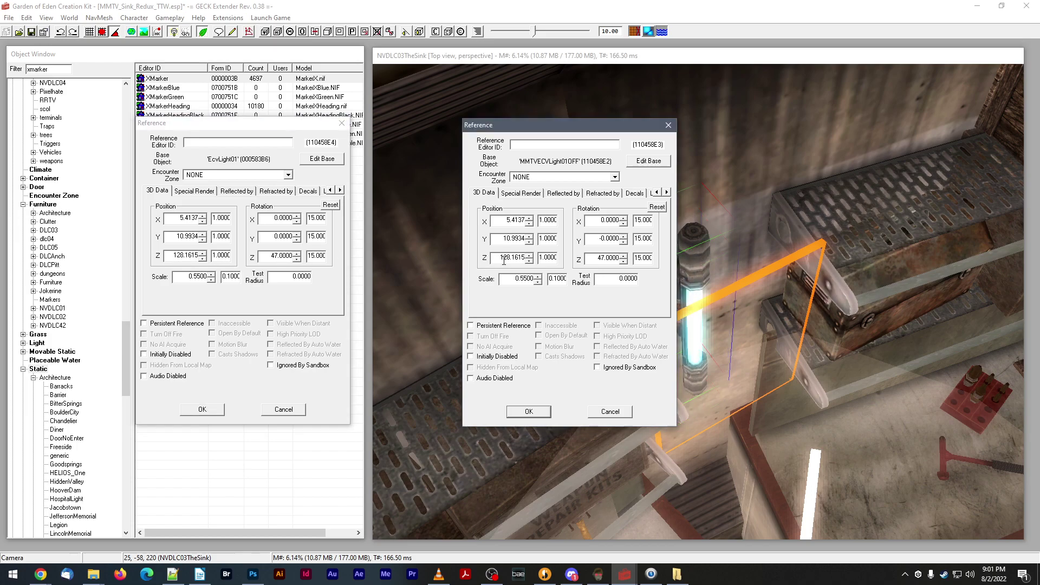
pyautogui.doubleClick(512, 257)
pyautogui.hotkey('ctrl', 'v')
pyautogui.click(535, 414)
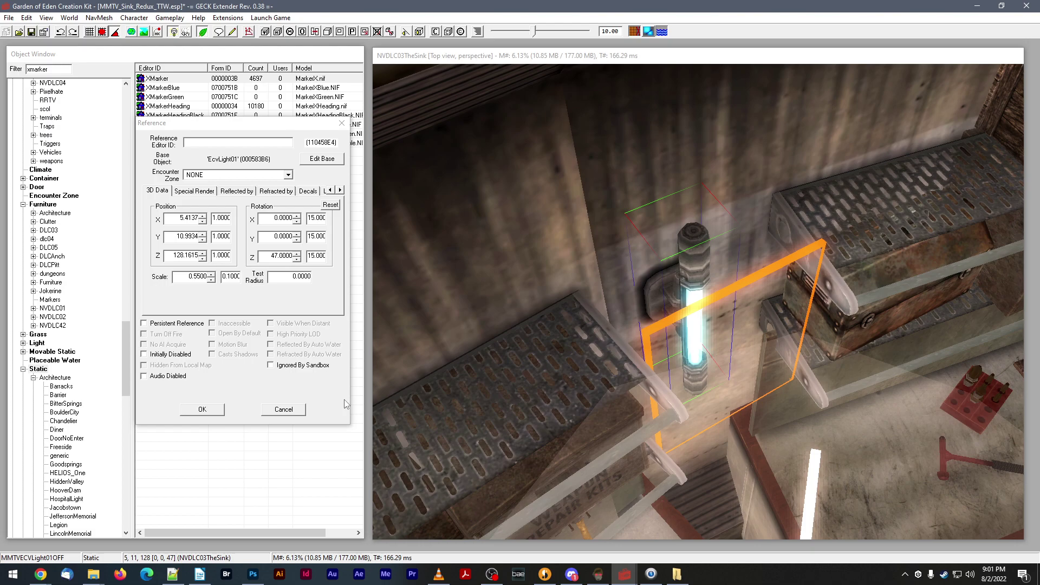
pyautogui.click(211, 411)
pyautogui.click(31, 34)
# - Shift the blue fill light slightly to about 23, -7, 123 in front of the wall lights, and save the plugin
pyautogui.scroll(-4, 628, 252)
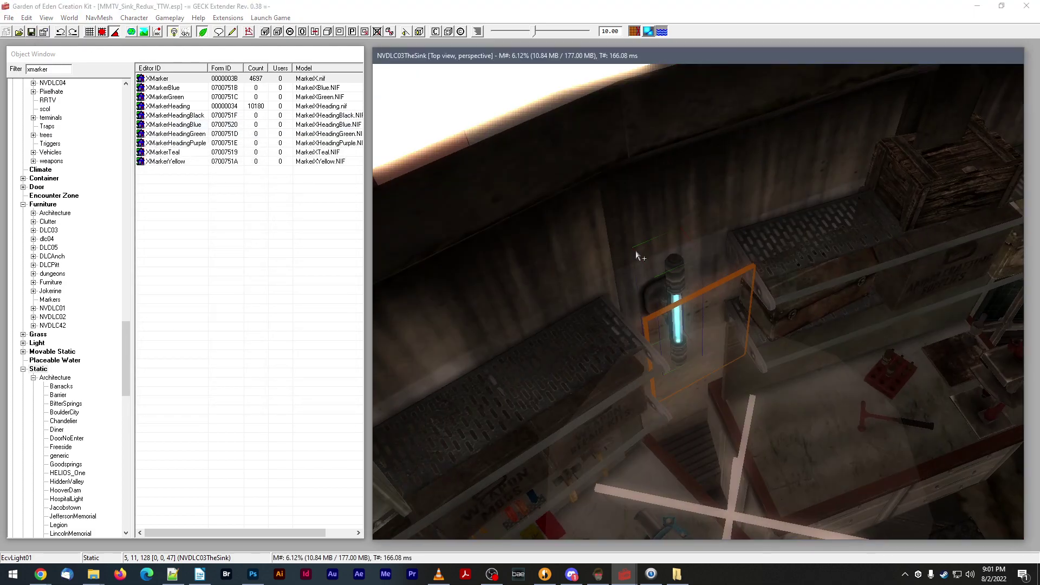
pyautogui.keyDown('shift'); pyautogui.moveTo(638, 255); pyautogui.dragTo(675, 271, button='middle'); pyautogui.keyUp('shift')
pyautogui.click(795, 401)
pyautogui.moveTo(832, 383); pyautogui.dragTo(777, 320)
pyautogui.moveTo(777, 316)
pyautogui.keyDown('shift'); pyautogui.mouseDown(button='middle')
pyautogui.moveTo(765, 298)
pyautogui.moveTo(768, 317)
pyautogui.mouseUp(button='middle'); pyautogui.keyUp('shift')
pyautogui.moveTo(743, 342); pyautogui.dragTo(752, 337)
pyautogui.keyDown('shift'); pyautogui.moveTo(752, 337); pyautogui.dragTo(740, 319, button='middle'); pyautogui.keyUp('shift')
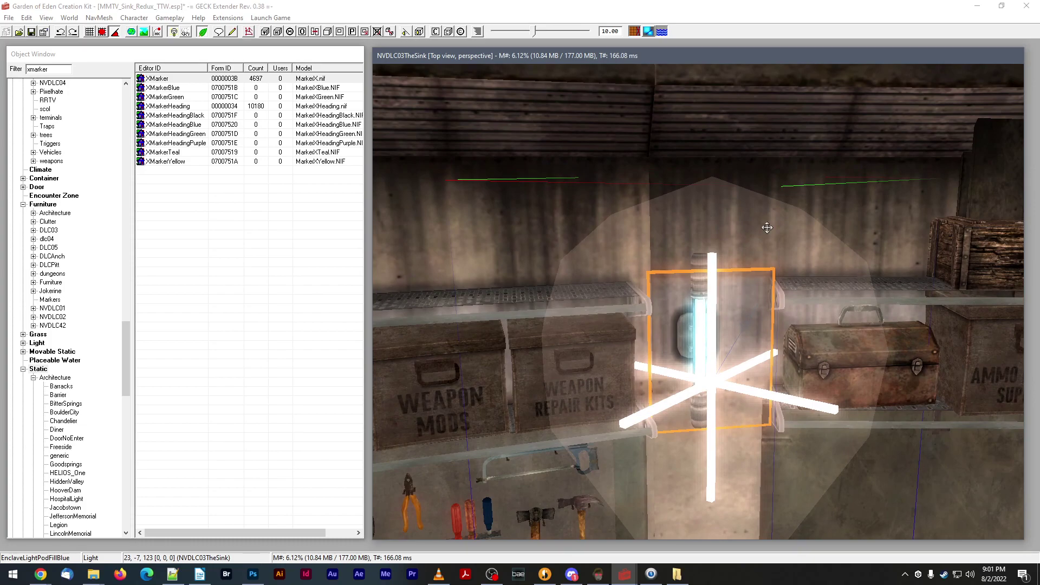
pyautogui.click(31, 31)
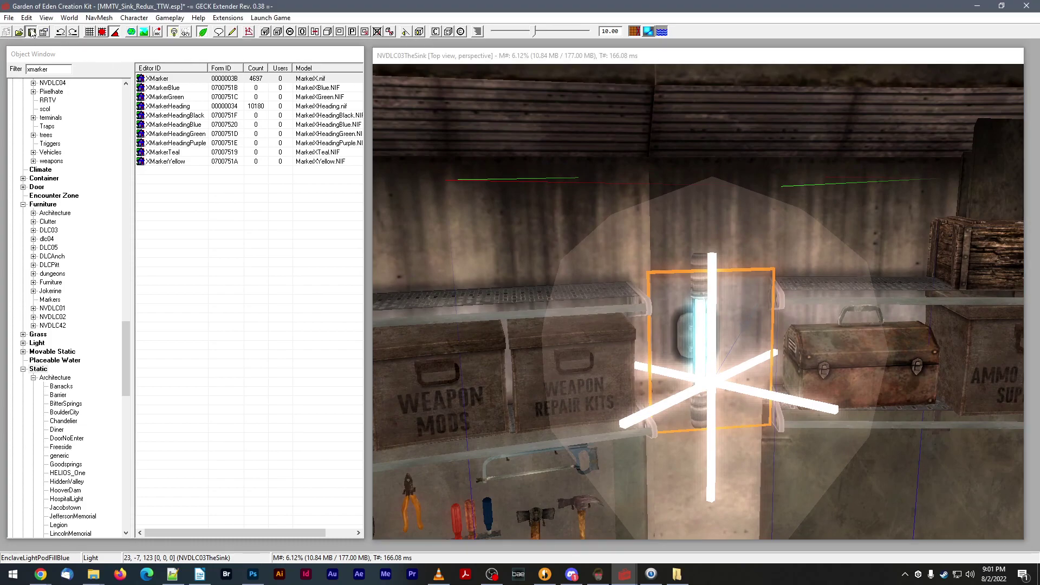
# - Launch Tale of Two Wastelands from Mod Organizer and enter the Sink with the console command coc nvdlc03thesink
pyautogui.keyDown('shift'); pyautogui.moveTo(737, 313); pyautogui.dragTo(738, 313, button='middle'); pyautogui.keyUp('shift')
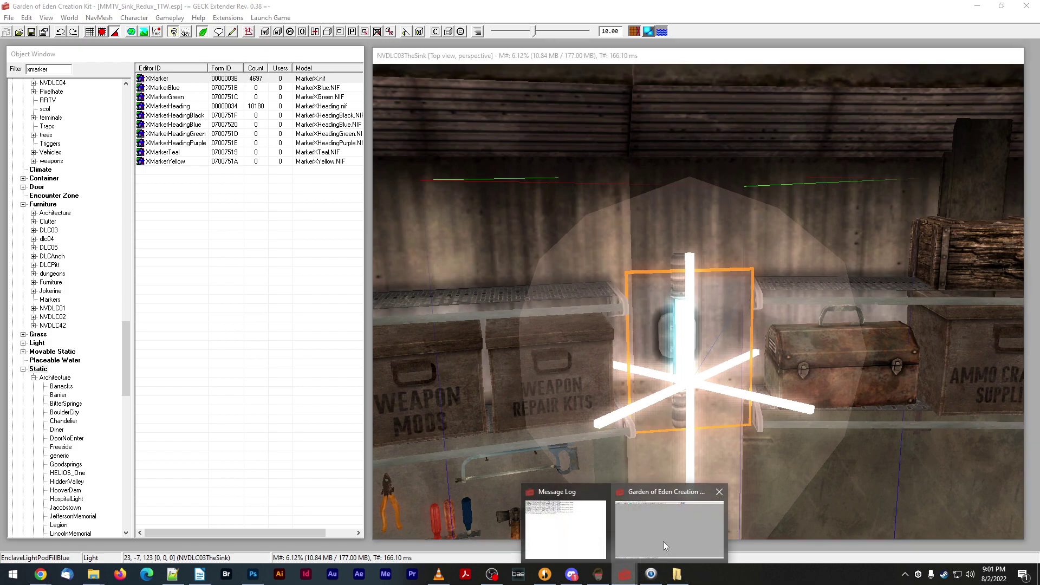
pyautogui.click(597, 575)
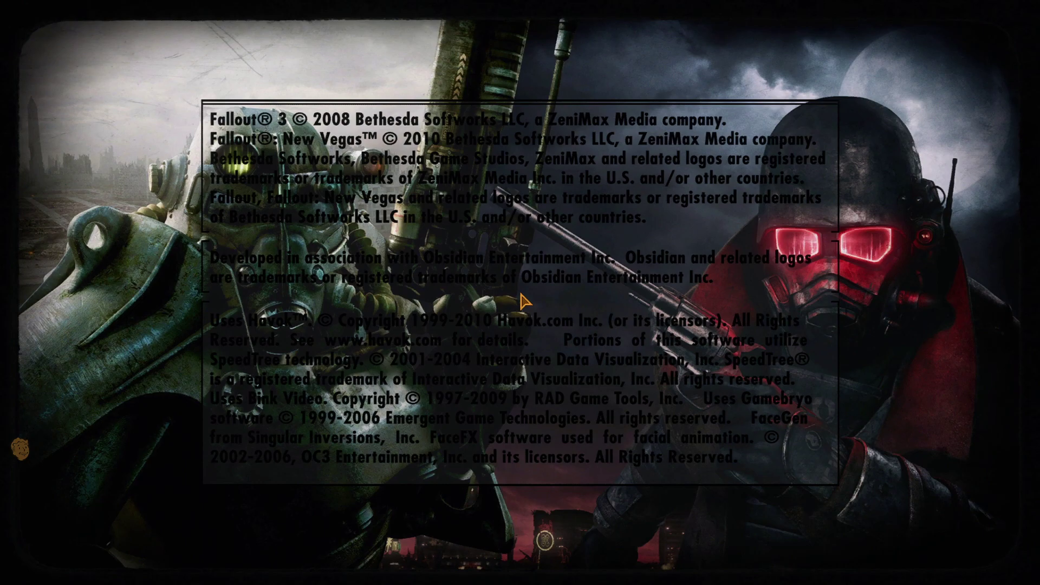
pyautogui.write('col')
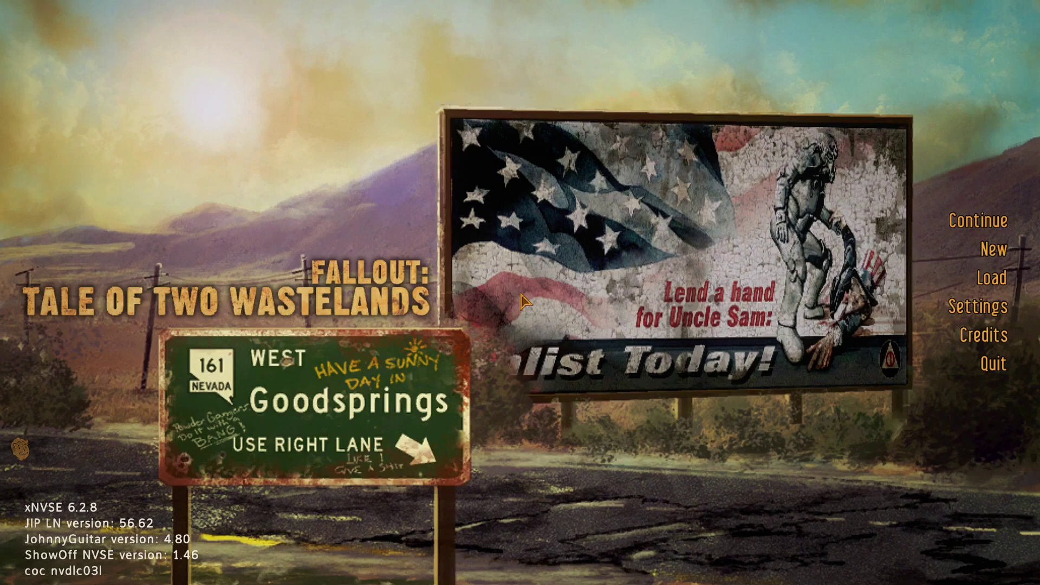
pyautogui.write('hesink')
pyautogui.press('Return')
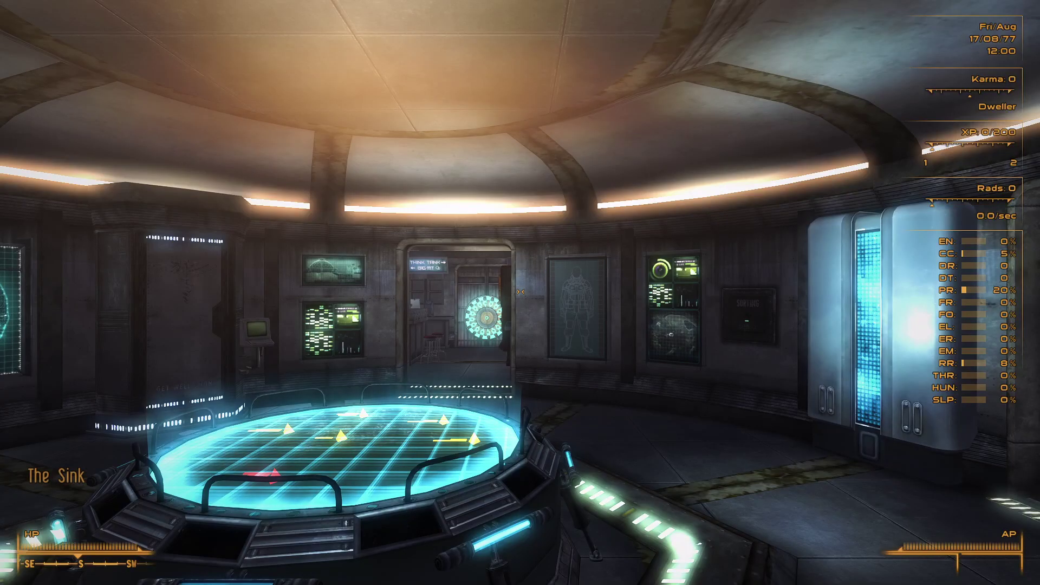
# - Walk up to the workbench and activate the Workbench Light repeatedly to test its on and off switching
pyautogui.press('w')
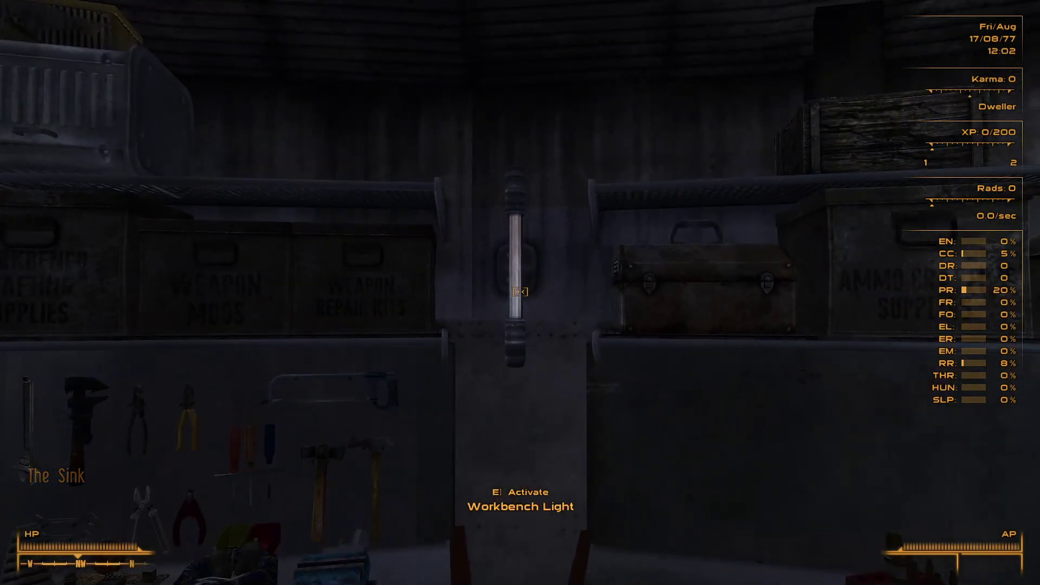
pyautogui.press('e')
pyautogui.press('e')
pyautogui.press('e')
pyautogui.press('e')
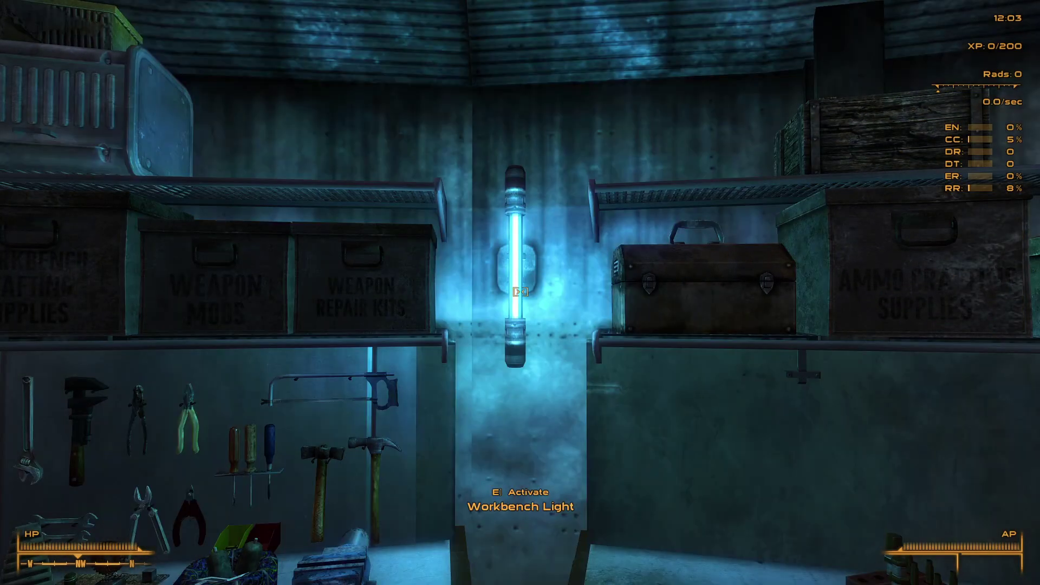
pyautogui.press('e')
pyautogui.press('e')
pyautogui.press('e')
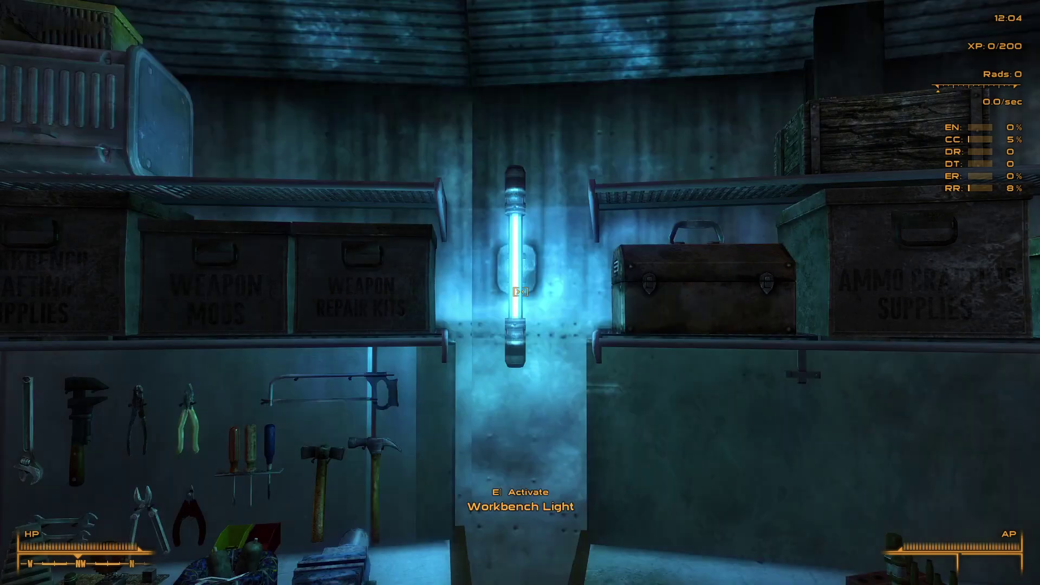
pyautogui.press('e')
# - Examine the workbench lighting from farther back and up close, activating the Workbench Light between views
pyautogui.press('s')
pyautogui.press('w')
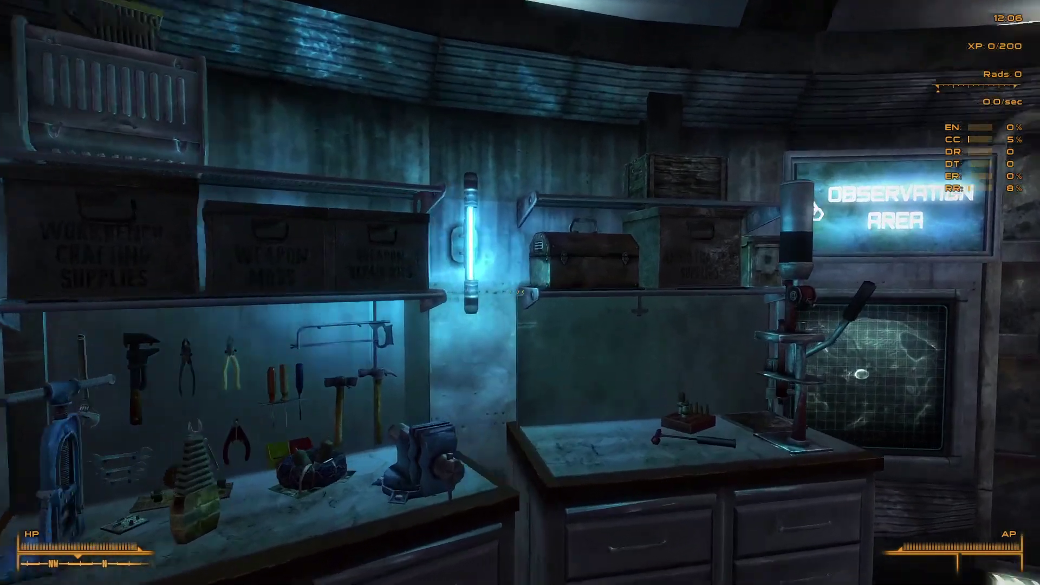
pyautogui.press('e')
pyautogui.press('e')
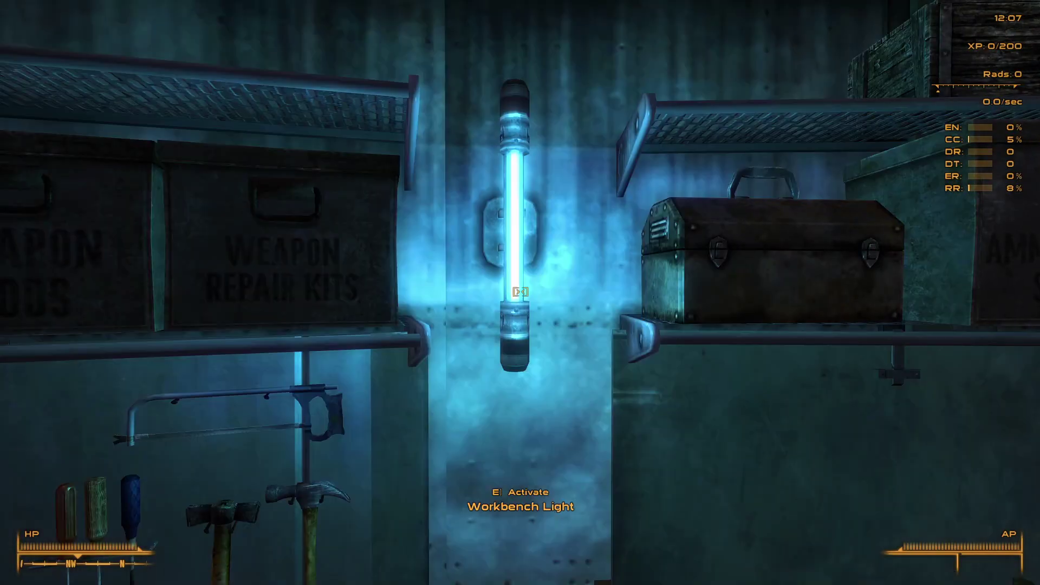
pyautogui.press('s')
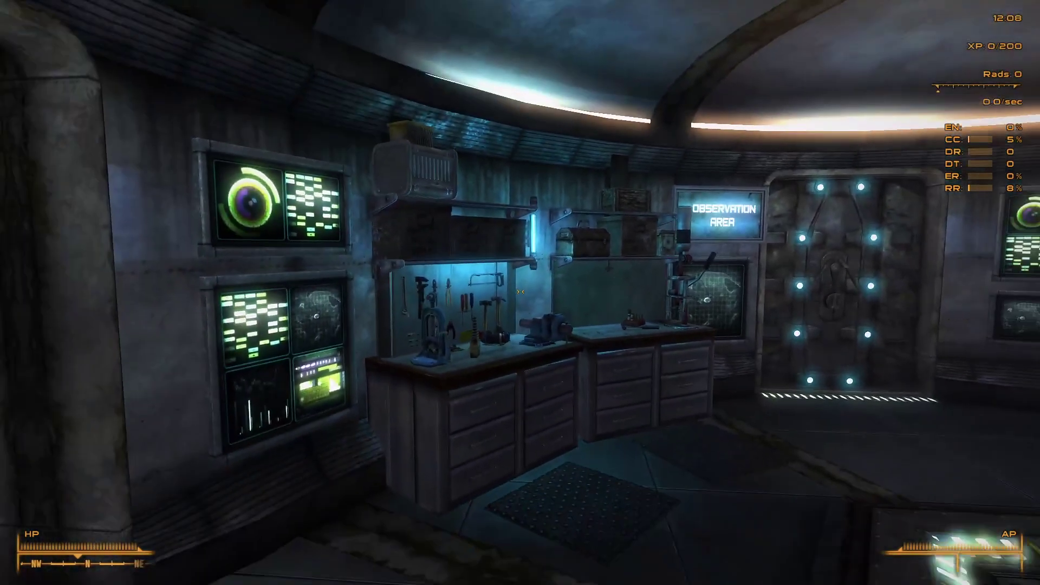
pyautogui.press('w')
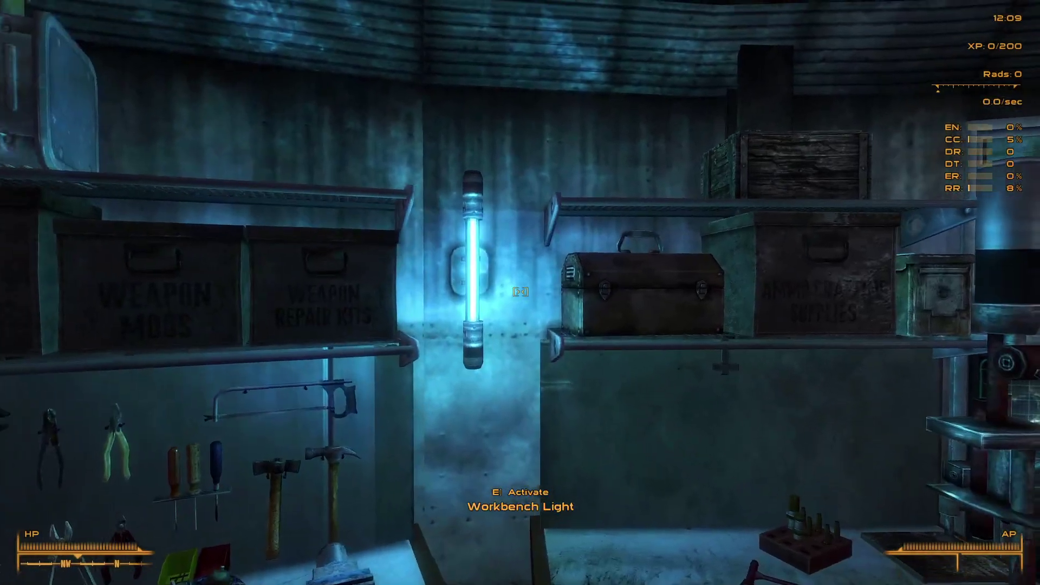
pyautogui.press('e')
pyautogui.press('e')
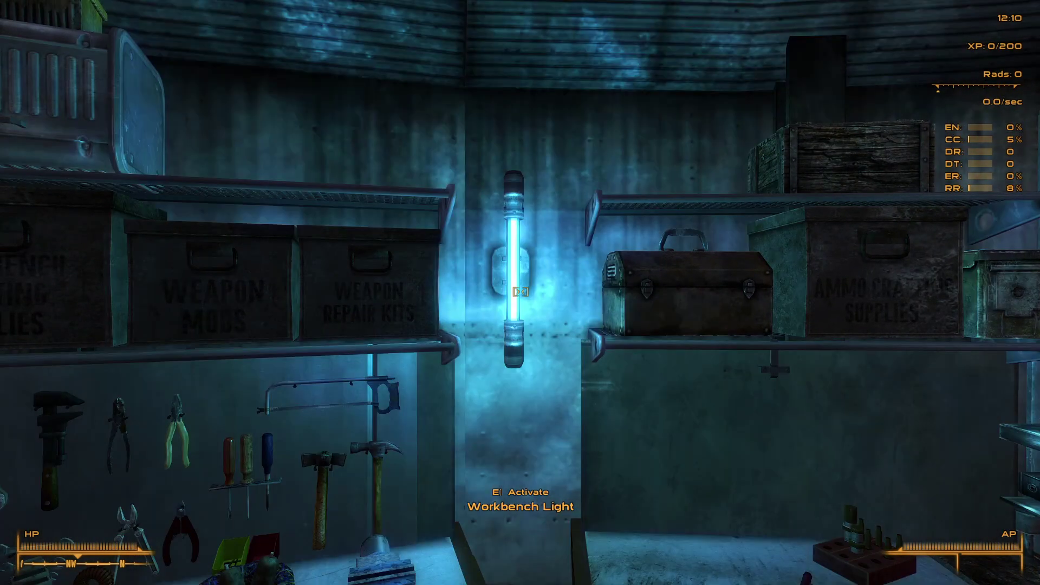
# - Switch the Workbench Light on and off several more times from different angles in front of the bench
pyautogui.press('e')
pyautogui.press('e')
pyautogui.press('e')
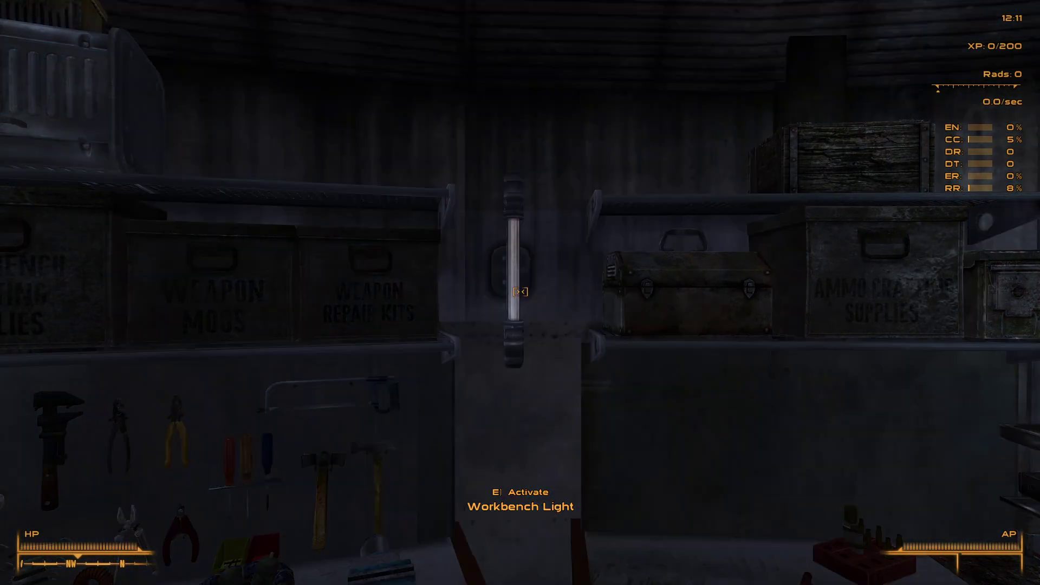
pyautogui.press('e')
pyautogui.press('e')
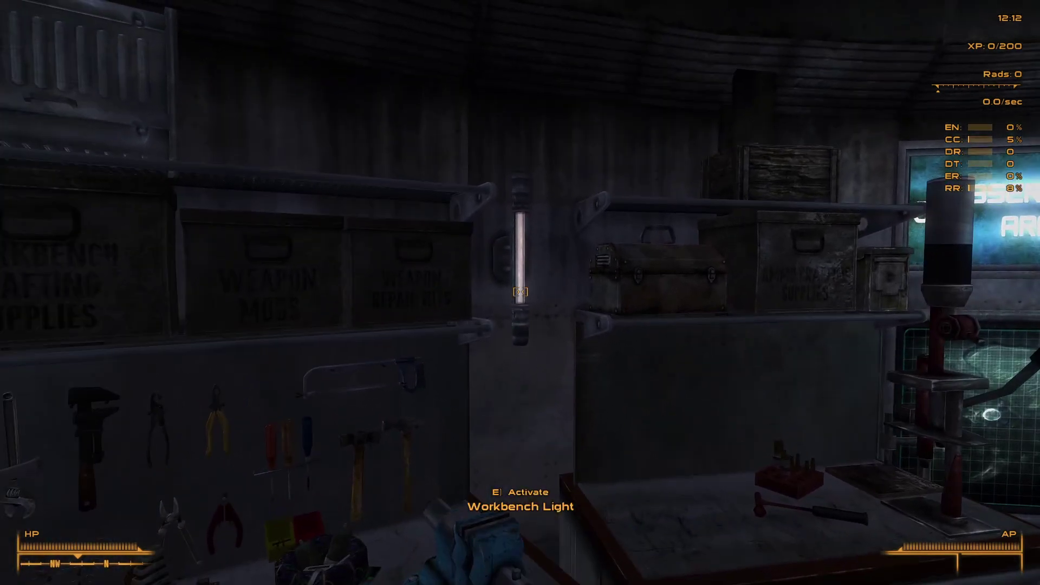
pyautogui.press('e')
pyautogui.press('e')
pyautogui.press('e')
pyautogui.press('e')
pyautogui.press('e')
pyautogui.press('e')
# - Quit the game with the console command qqq
pyautogui.press('`')
pyautogui.write('qqq')
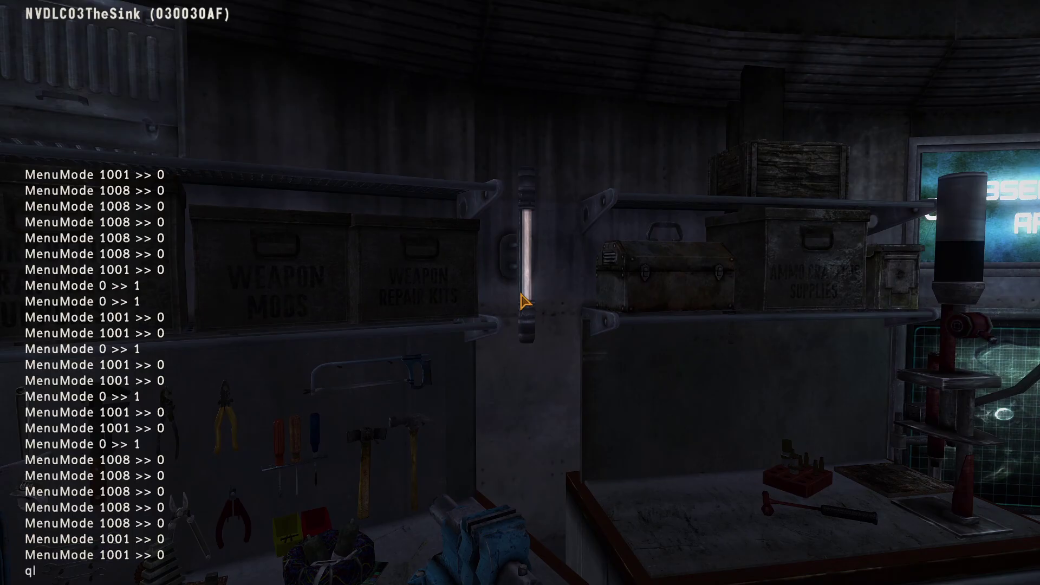
pyautogui.press('Return')
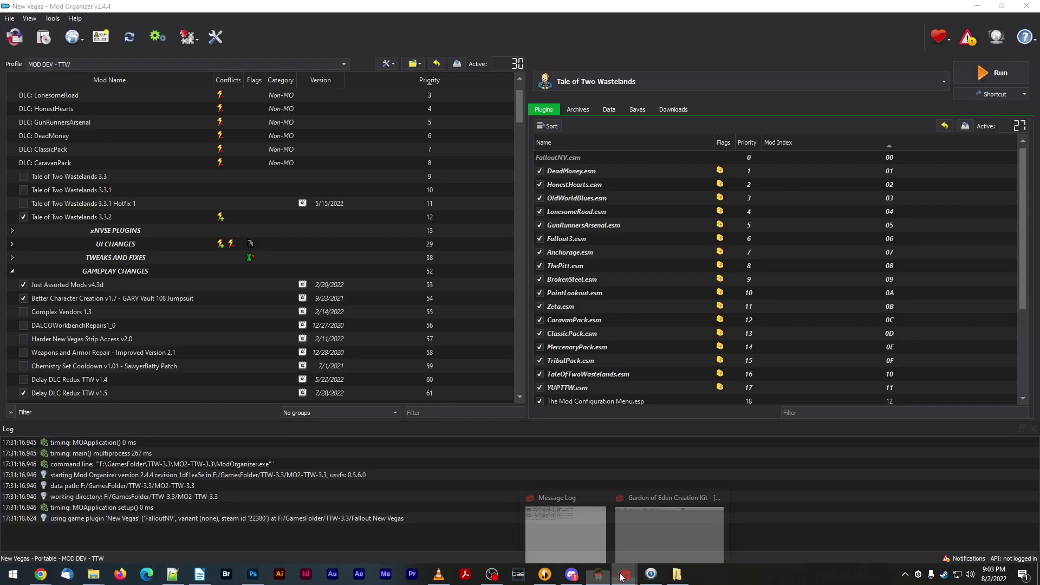
# - Switch to the Garden of Eden Creation Kit and move the blue fill light away from the wall to about 46, -40, 120
pyautogui.click(566, 525)
pyautogui.keyDown('shift'); pyautogui.moveTo(680, 335); pyautogui.dragTo(680, 361, button='middle'); pyautogui.keyUp('shift')
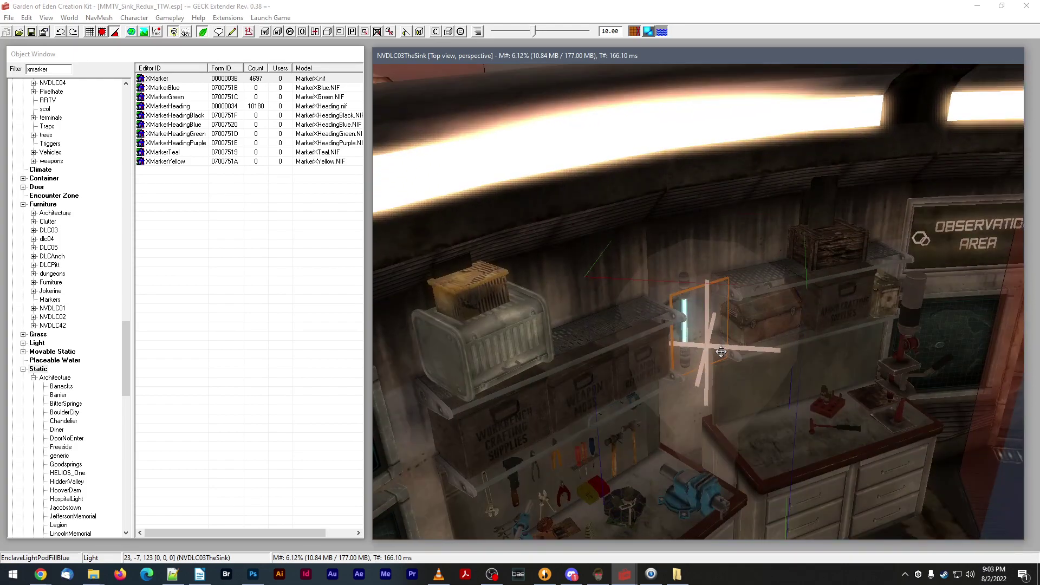
pyautogui.moveTo(721, 352); pyautogui.dragTo(728, 382)
pyautogui.keyDown('shift'); pyautogui.moveTo(728, 382); pyautogui.dragTo(730, 387, button='middle'); pyautogui.keyUp('shift')
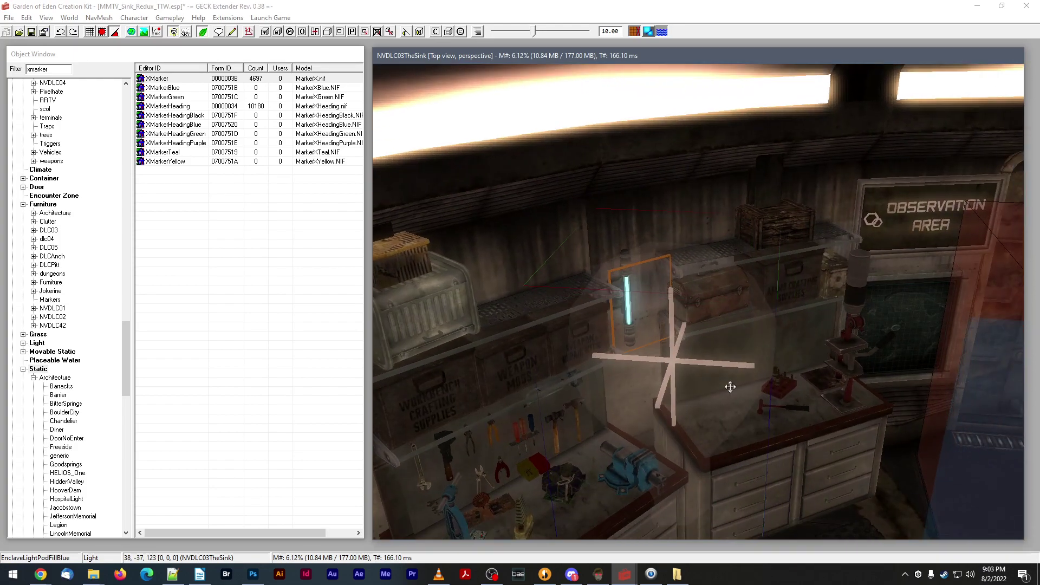
pyautogui.moveTo(695, 375)
pyautogui.mouseDown()
pyautogui.moveTo(707, 391)
pyautogui.moveTo(703, 381)
pyautogui.mouseUp()
pyautogui.moveTo(703, 381)
pyautogui.keyDown('shift'); pyautogui.mouseDown(button='middle')
pyautogui.moveTo(688, 372)
pyautogui.moveTo(708, 385)
pyautogui.mouseUp(button='middle'); pyautogui.keyUp('shift')
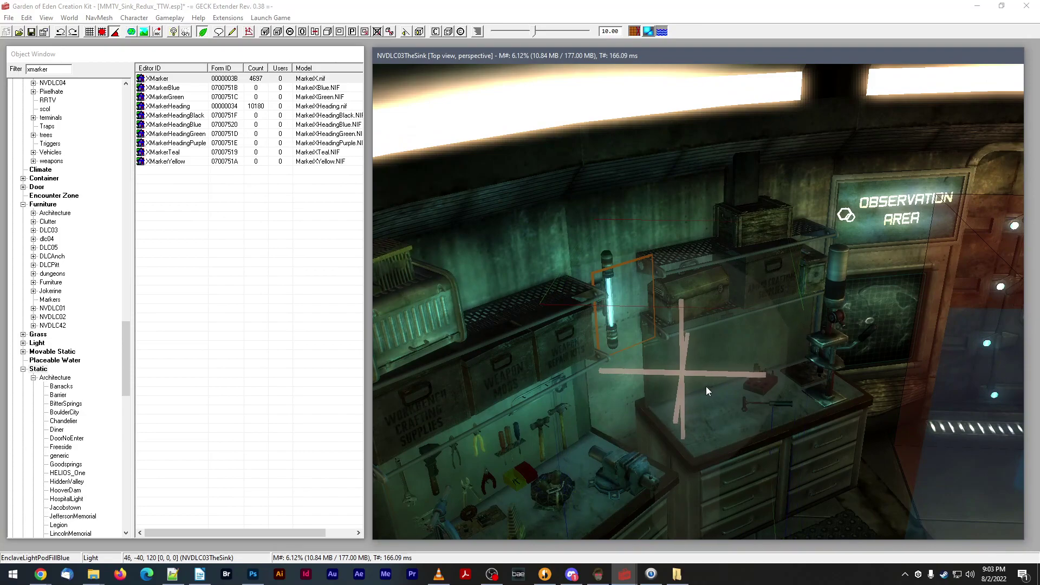
# - Check the radius in the blue fill light's reference, accept the reference and save the plugin
pyautogui.doubleClick(706, 386)
pyautogui.click(492, 202)
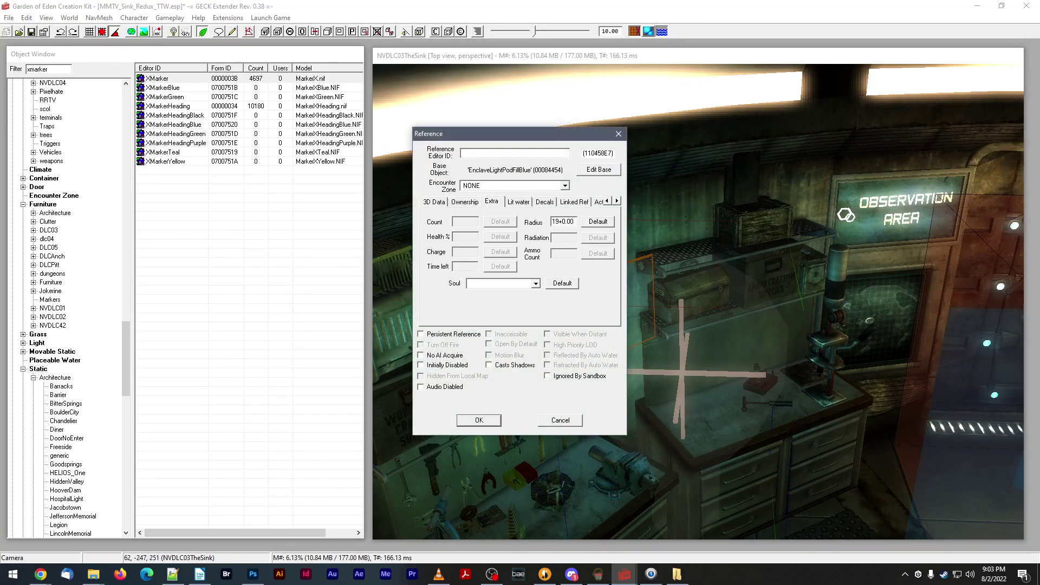
pyautogui.click(491, 422)
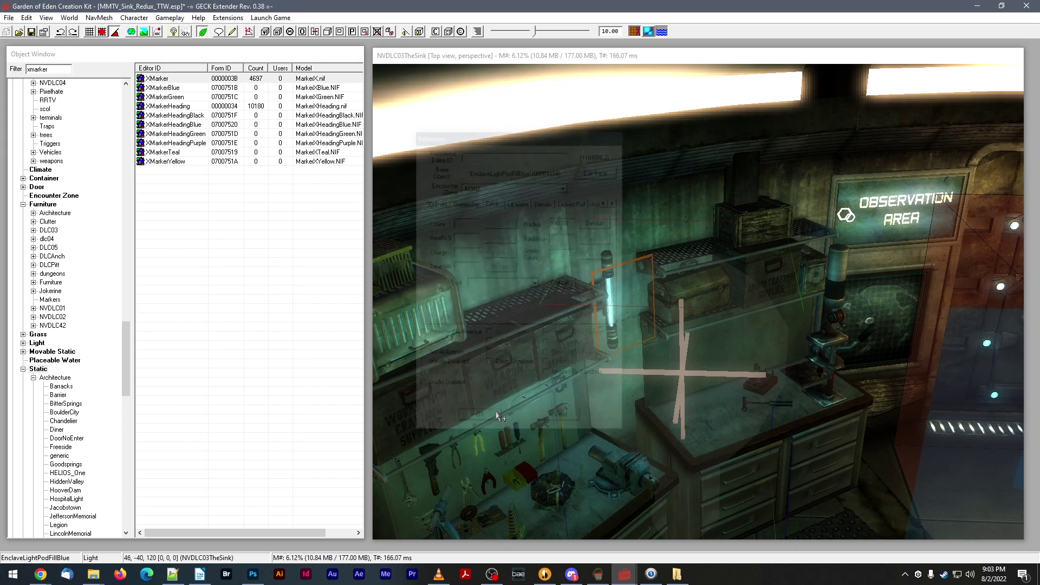
pyautogui.click(31, 32)
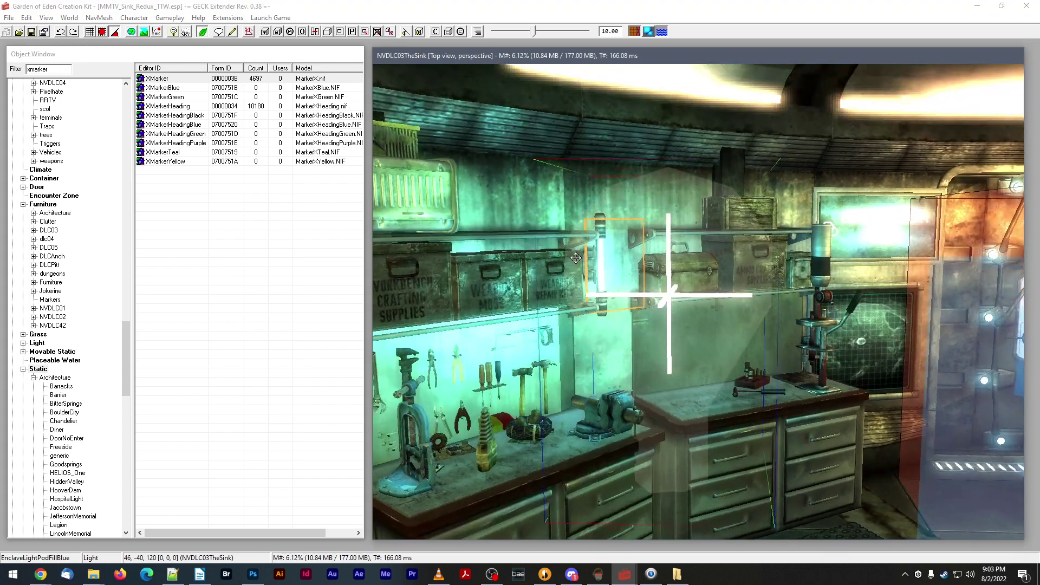
# - Relaunch Tale of Two Wastelands from Mod Organizer and enter the Sink with coc nvdlc03thesink
pyautogui.click(598, 574)
pyautogui.click(985, 74)
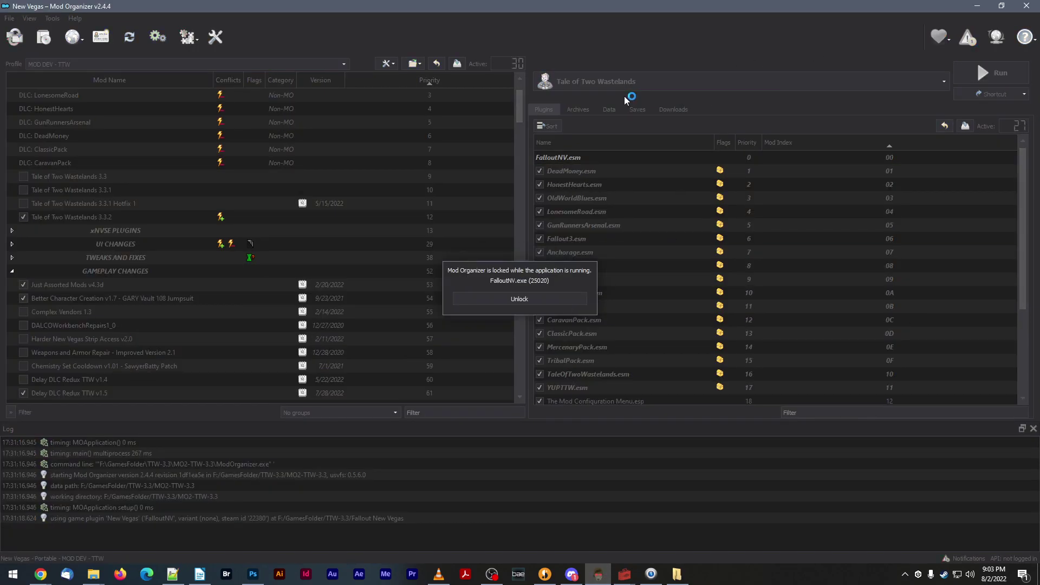
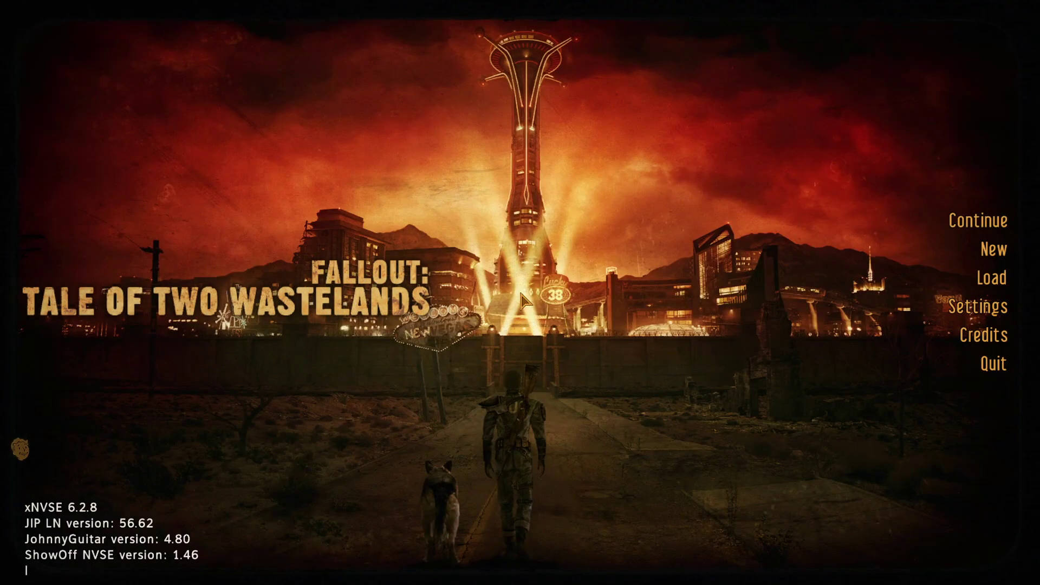
pyautogui.write('coc')
pyautogui.write('nvdlc03thesink')
pyautogui.press('Return')
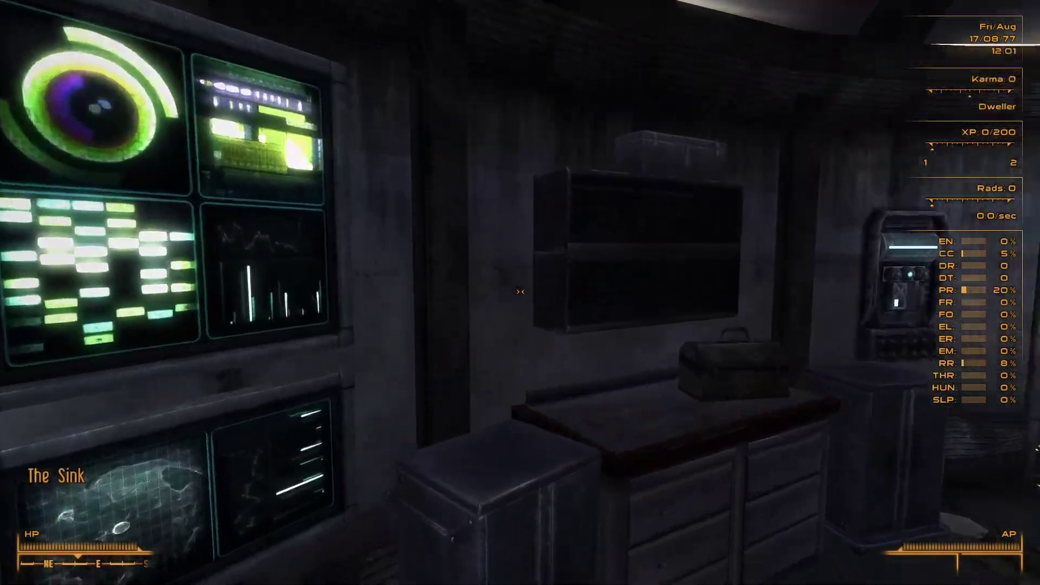
# - Walk to the workbench, activate the Workbench Light and examine the repositioned blue fill light from several distances
pyautogui.press('w')
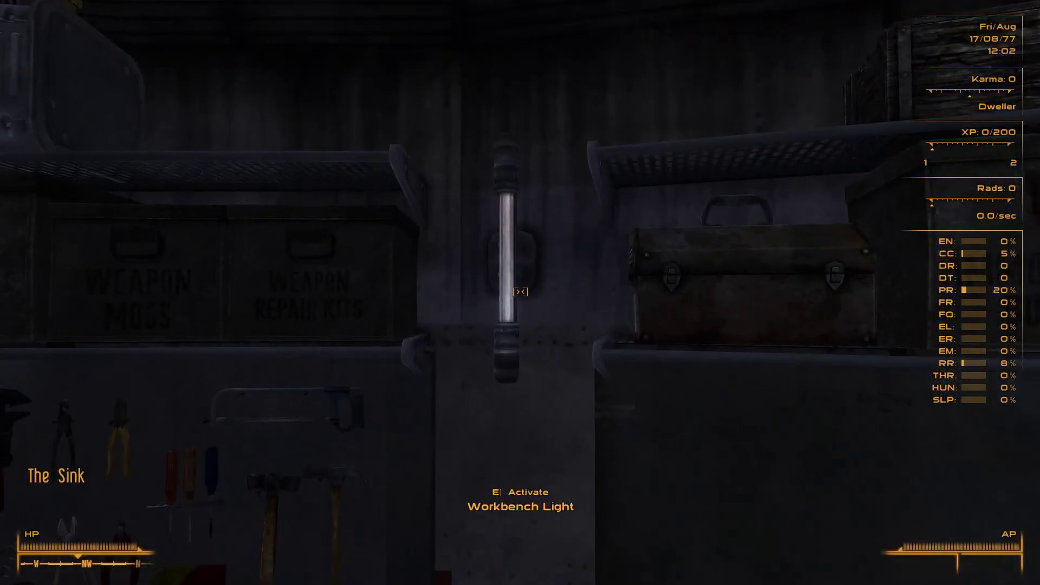
pyautogui.press('e')
pyautogui.press('s')
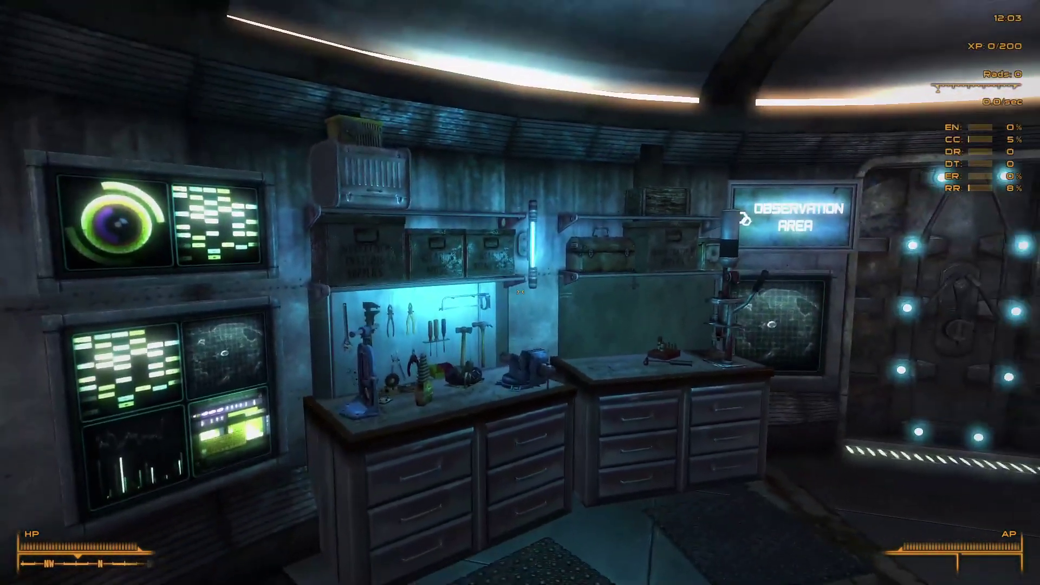
pyautogui.press('w')
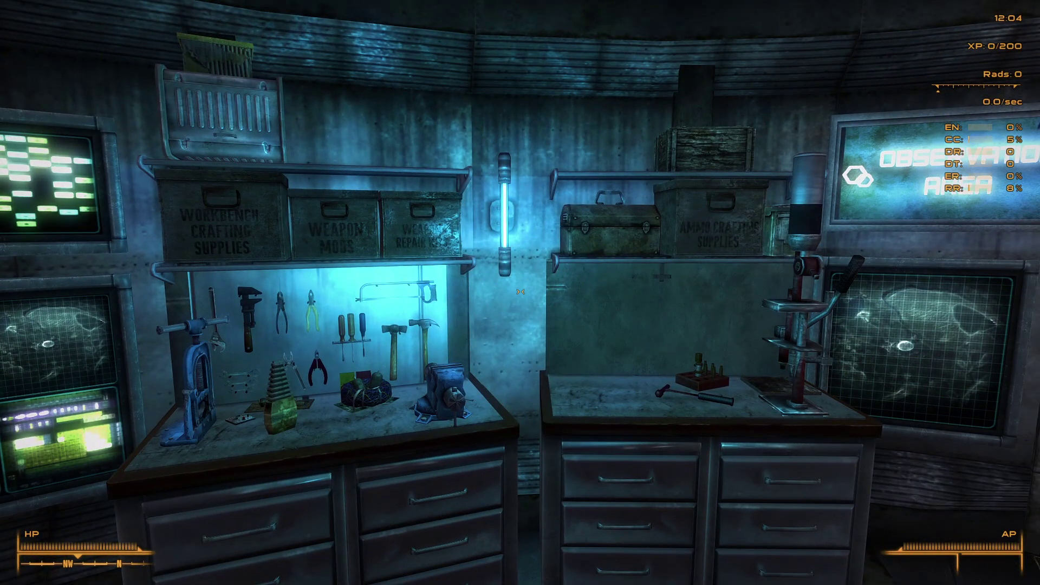
pyautogui.press('s')
pyautogui.press('w')
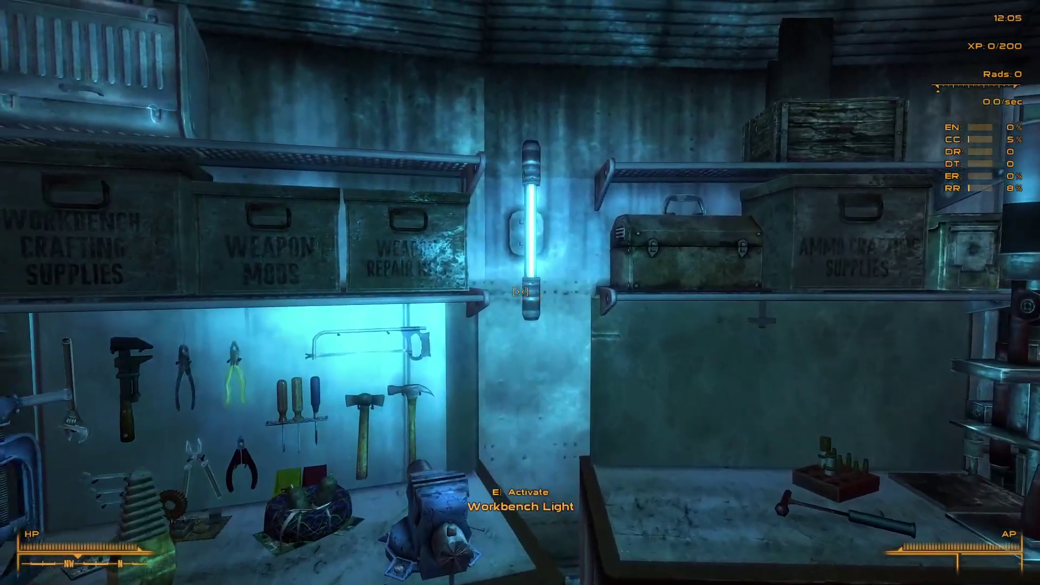
pyautogui.press('s')
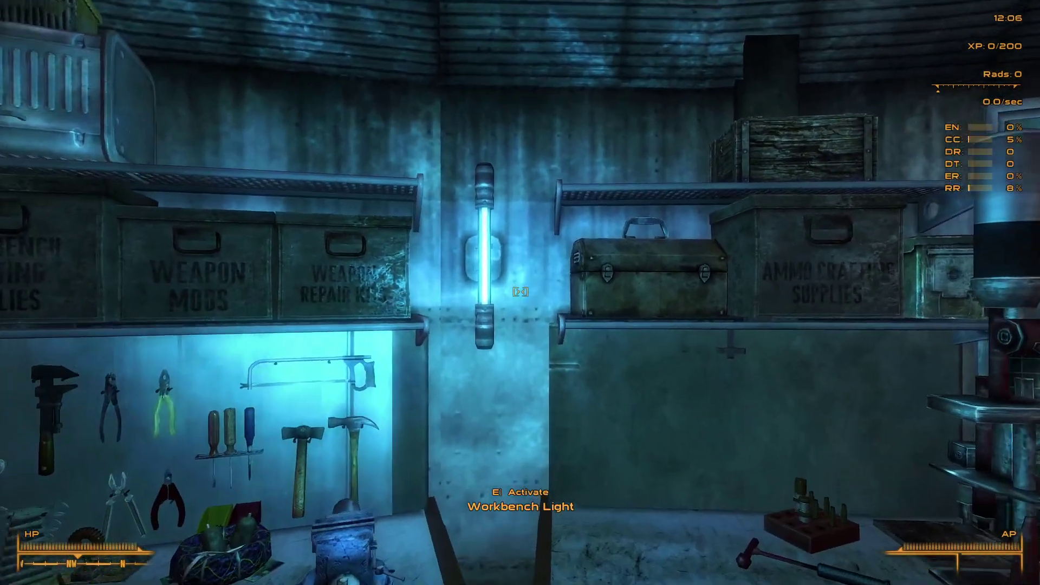
# - Toggle the Workbench Light repeatedly up close, and inspect the lighting of both benches from farther back and from the side
pyautogui.press('e')
pyautogui.press('e')
pyautogui.press('e')
pyautogui.press('e')
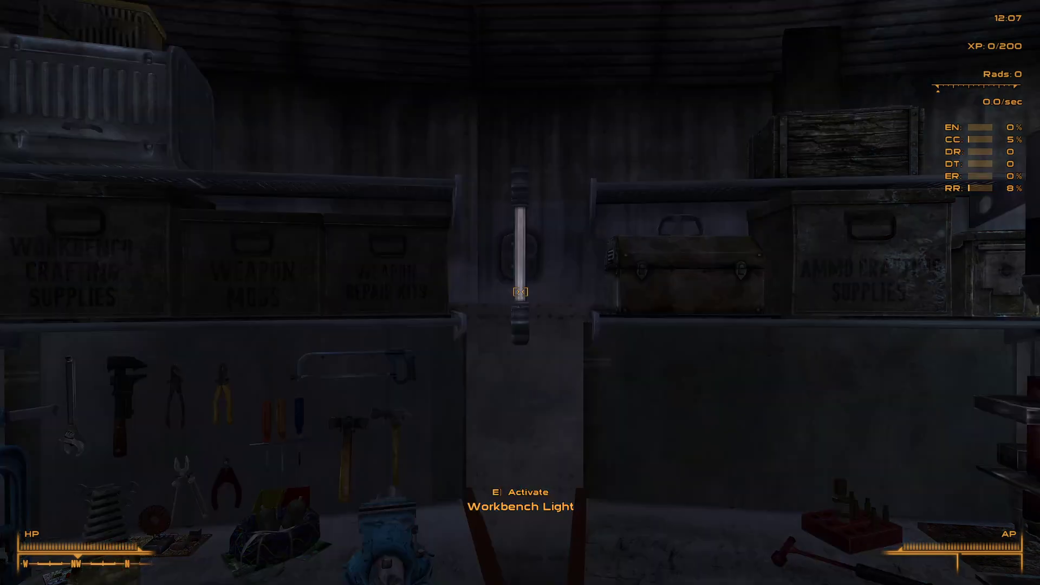
pyautogui.press('e')
pyautogui.press('e')
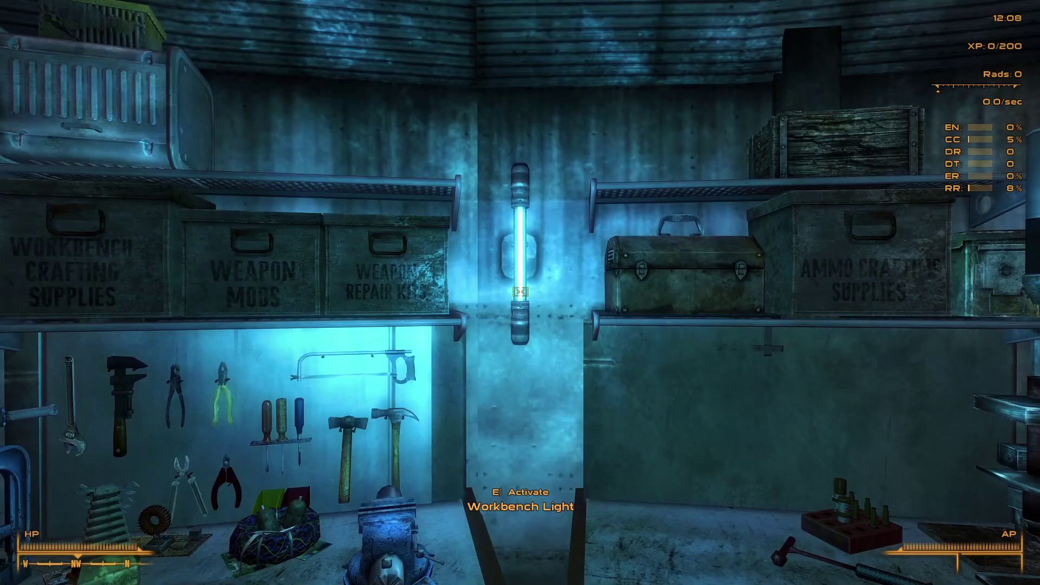
pyautogui.press('e')
pyautogui.press('e')
pyautogui.press('e')
pyautogui.press('e')
pyautogui.press('s')
pyautogui.press('w')
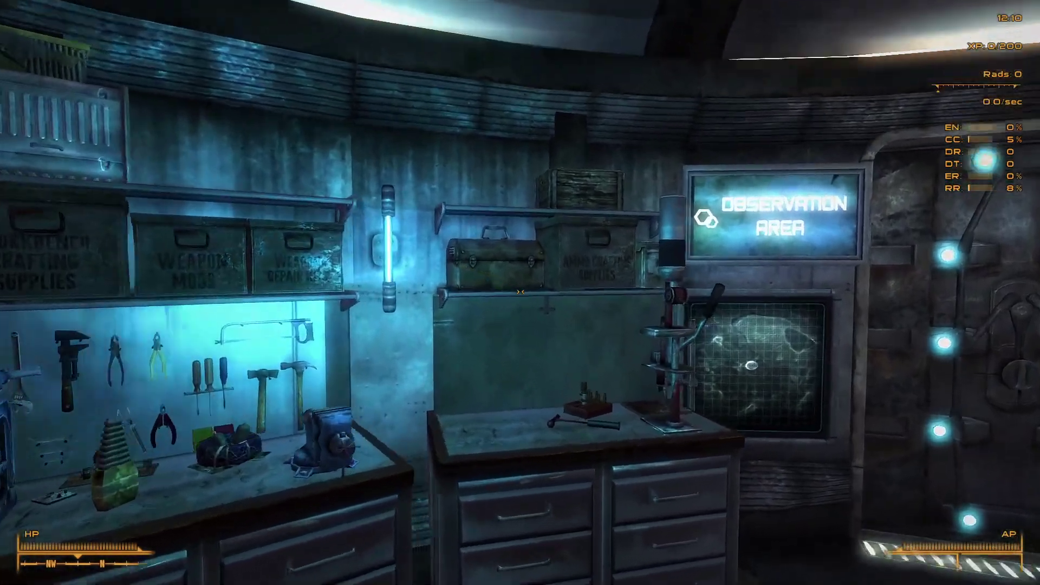
pyautogui.press('d')
pyautogui.press('a')
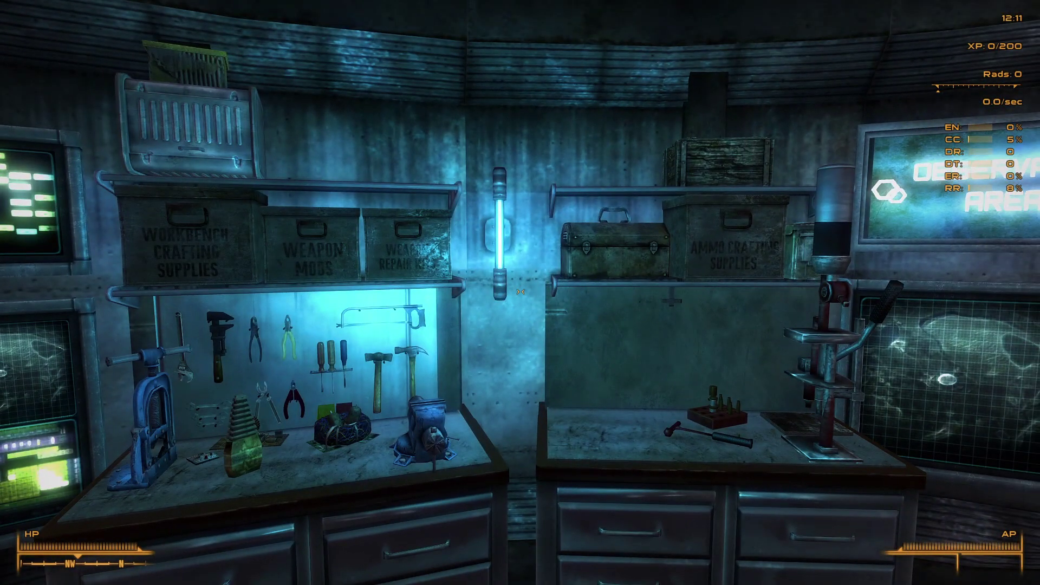
# - Leave the game test using the console command qqq
pyautogui.press('`')
pyautogui.write('qqq')
pyautogui.press('Return')
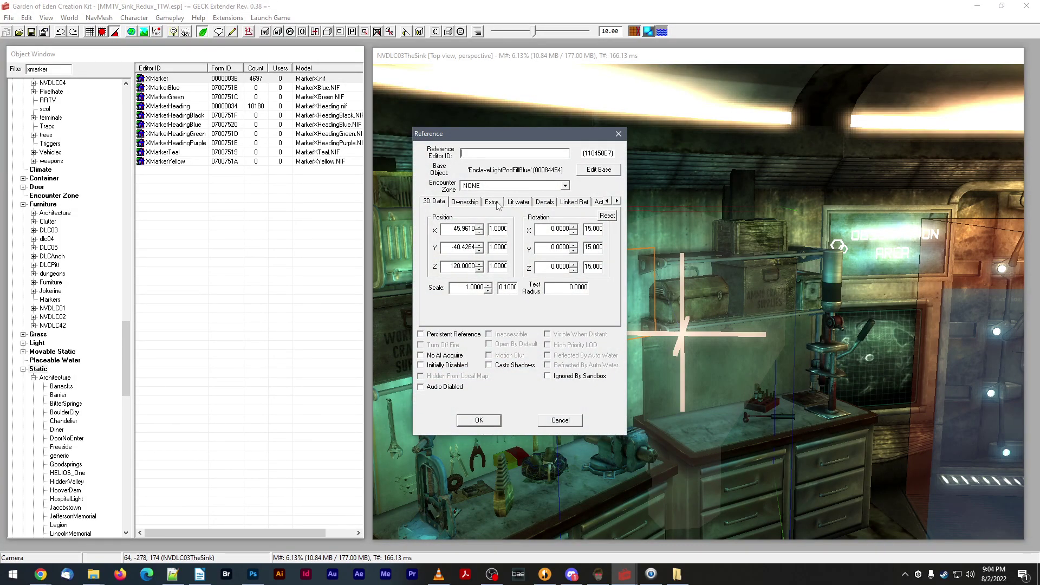
# - Set the value in the extra settings of the blue fill light's reference to 5 and accept the reference settings
pyautogui.click(493, 202)
pyautogui.write('5')
pyautogui.press('Return')
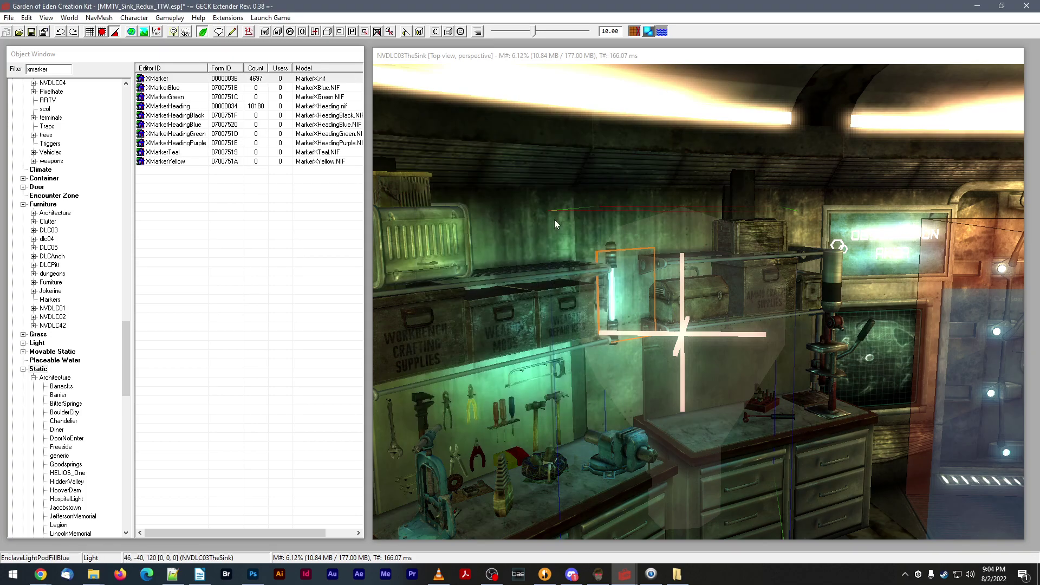
# - Move the blue fill light in the top-down view to about X 55, Y -32, in front of the two workbenches
pyautogui.press('a')
pyautogui.press('shift')
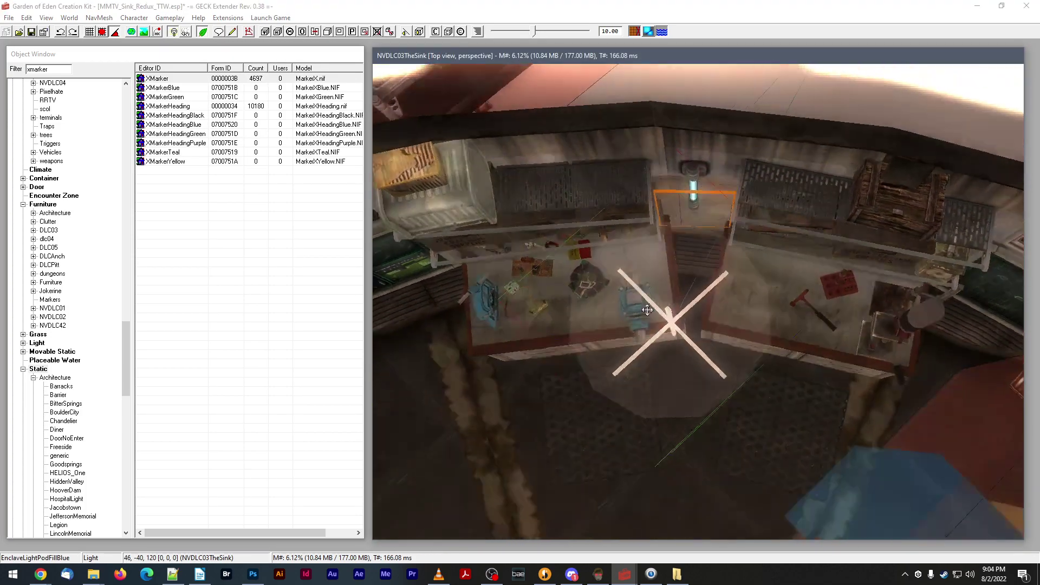
pyautogui.press('a')
pyautogui.moveTo(645, 302); pyautogui.dragTo(653, 300)
pyautogui.press('a')
pyautogui.press('shift')
pyautogui.press('shift')
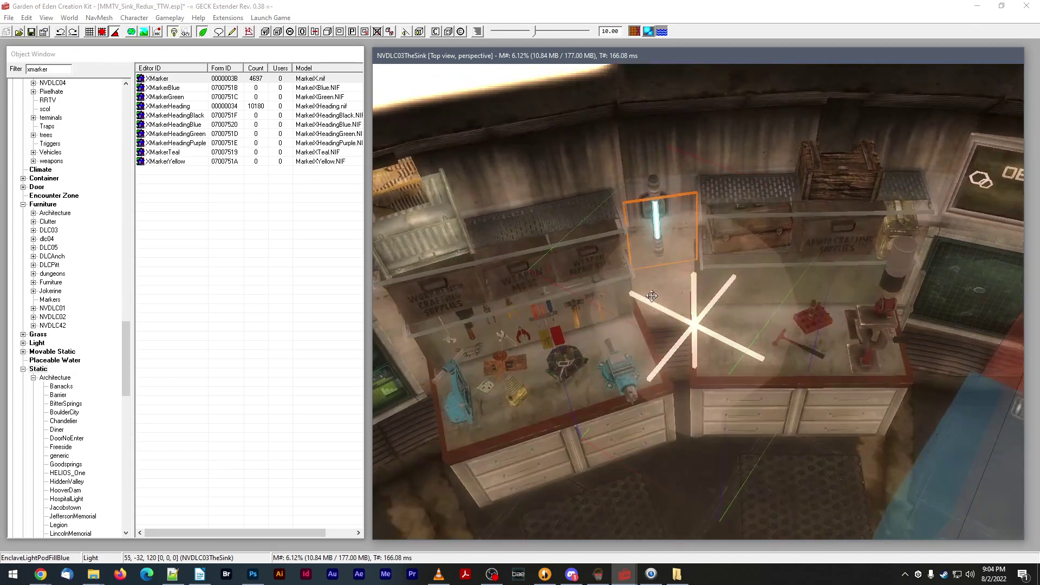
# - Check the blue fill light from several angles, nudge it to about Y -34, and save the plugin
pyautogui.press('shift')
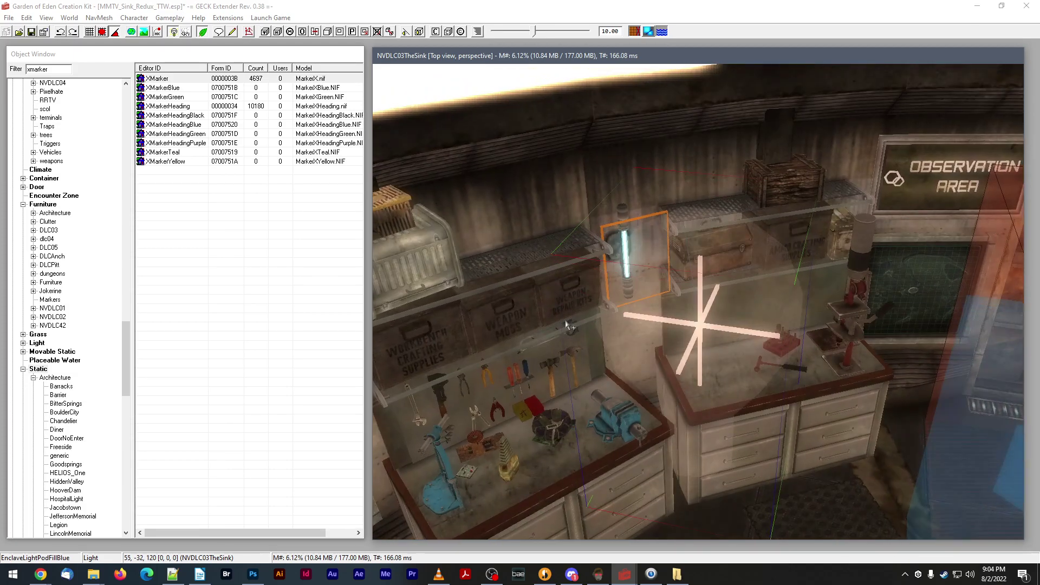
pyautogui.press('shift')
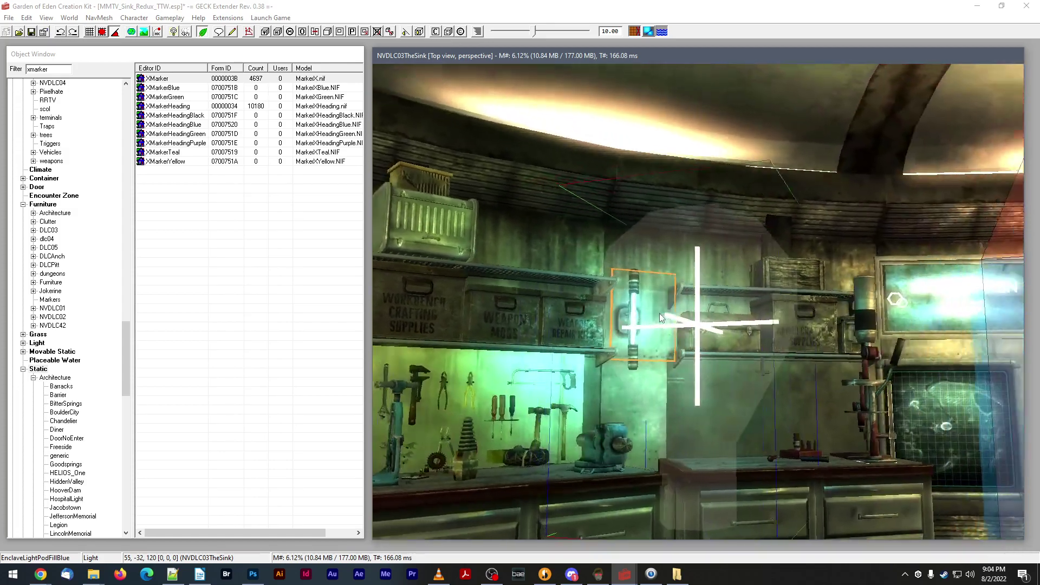
pyautogui.press('shift')
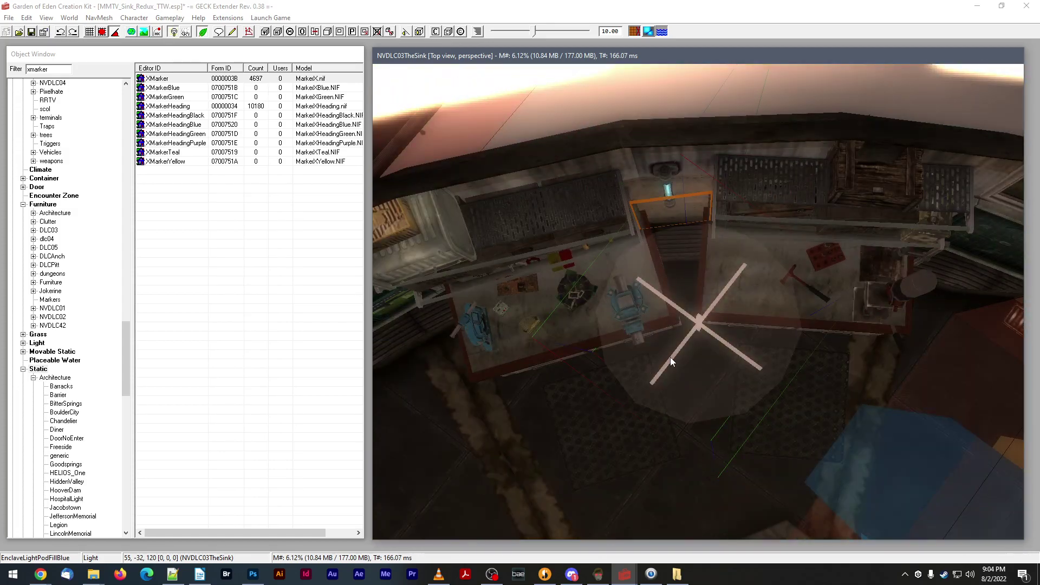
pyautogui.moveTo(679, 340); pyautogui.dragTo(691, 334)
pyautogui.press('shift')
pyautogui.press('shift')
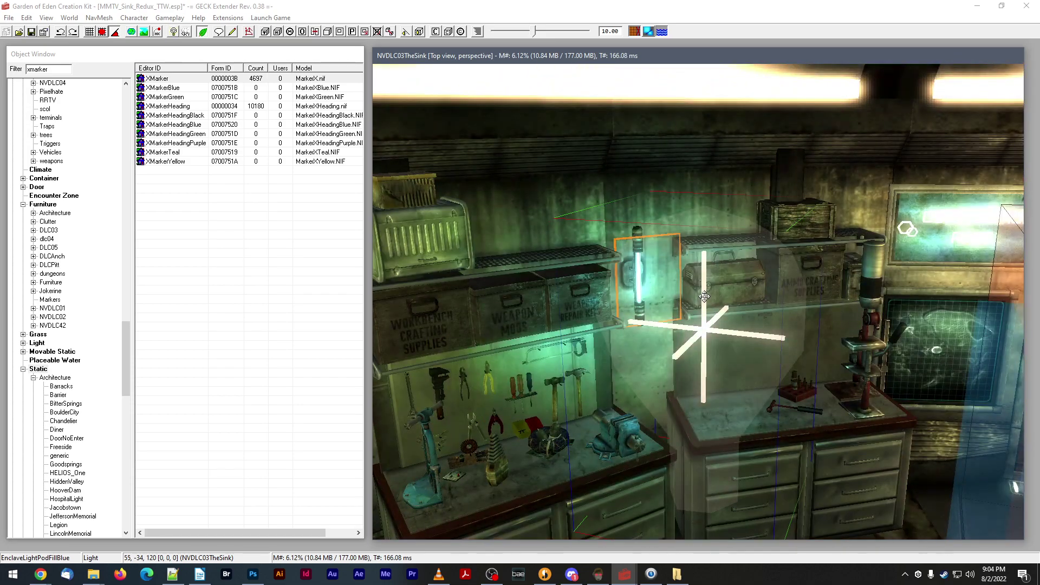
pyautogui.click(31, 31)
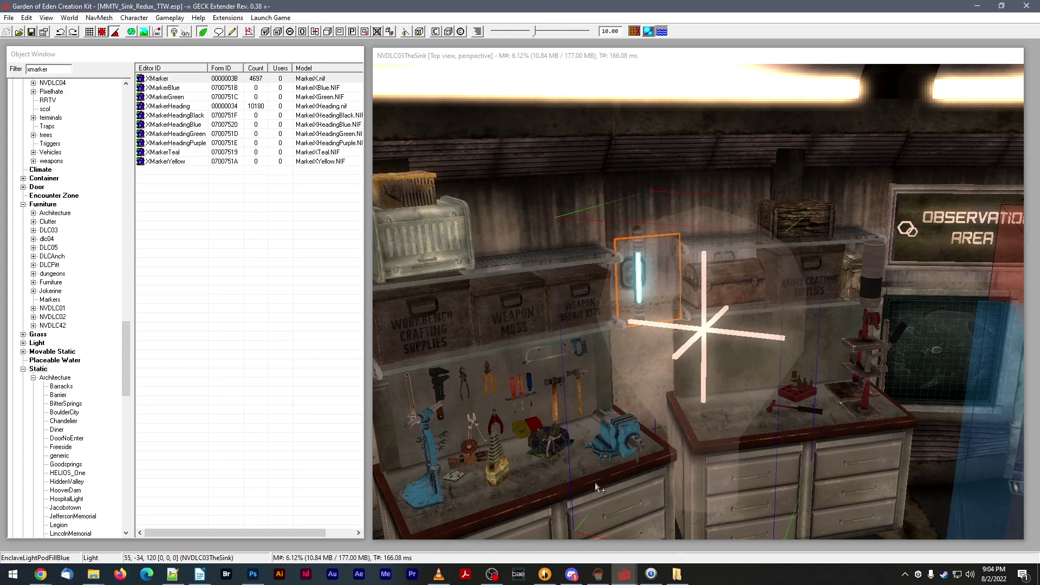
# - Switch to Mod Organizer, launch Tale of Two Wastelands and enter the Sink with the console command coc nvdlc03thesink
pyautogui.click(598, 574)
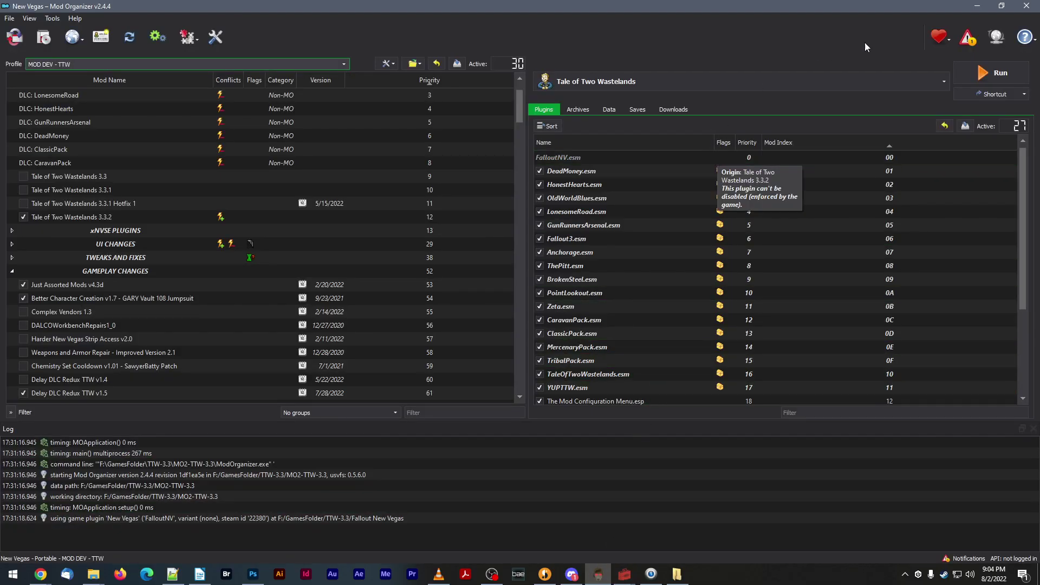
pyautogui.click(981, 72)
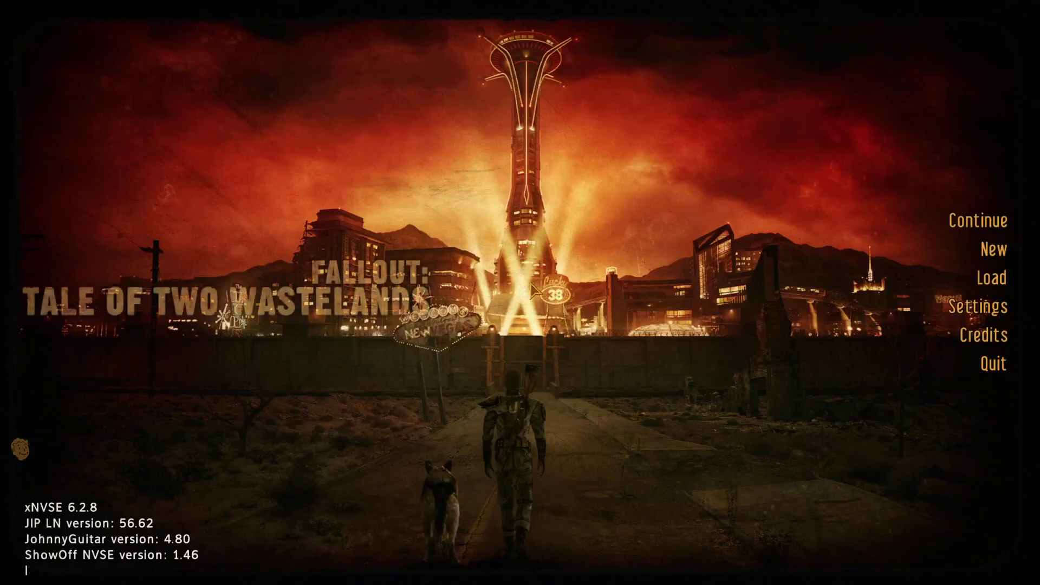
pyautogui.press('BackSpace')
pyautogui.write('vdll')
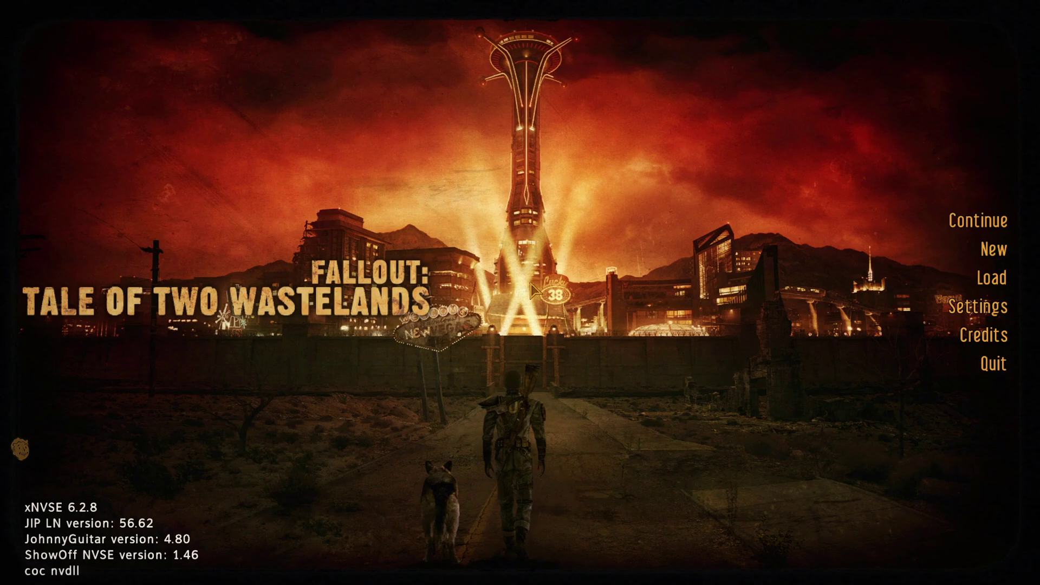
pyautogui.write('c03thesink')
pyautogui.press('Return')
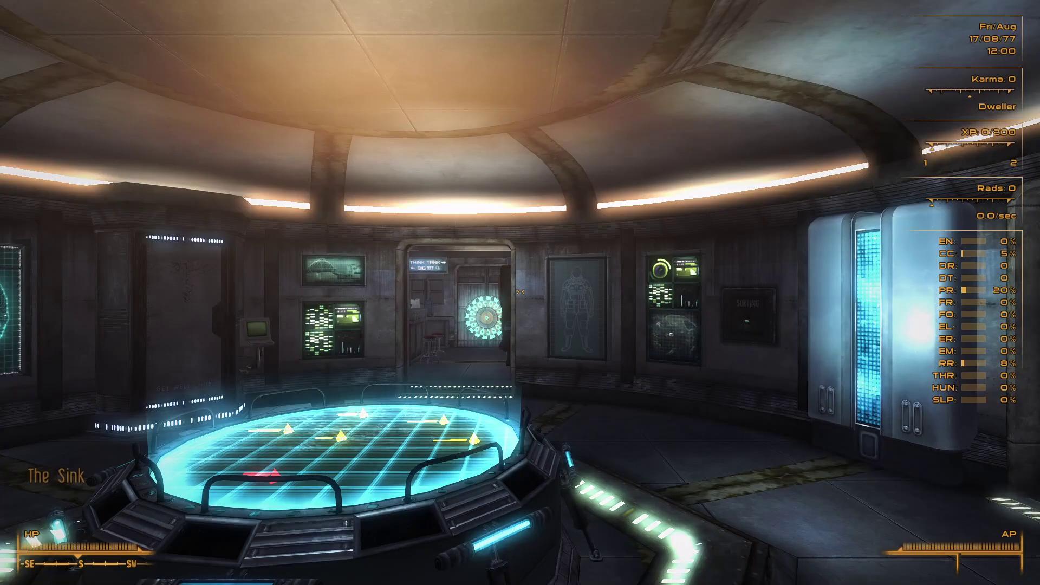
# - Walk to the workbench, activate the Workbench Light, and view the lit benches from a distance and closer up
pyautogui.press('w')
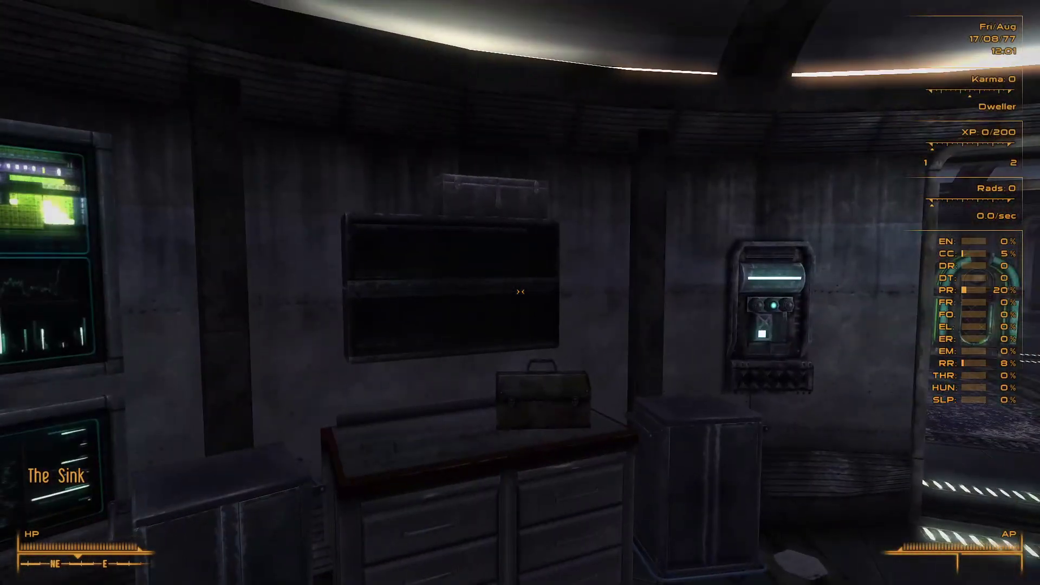
pyautogui.press('w')
pyautogui.press('w')
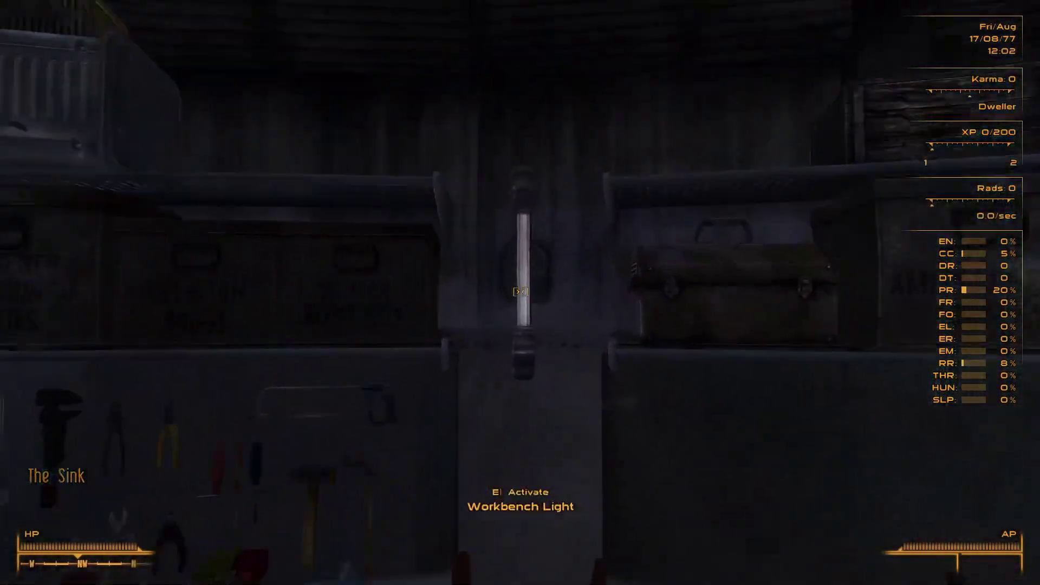
pyautogui.press('e')
pyautogui.press('s')
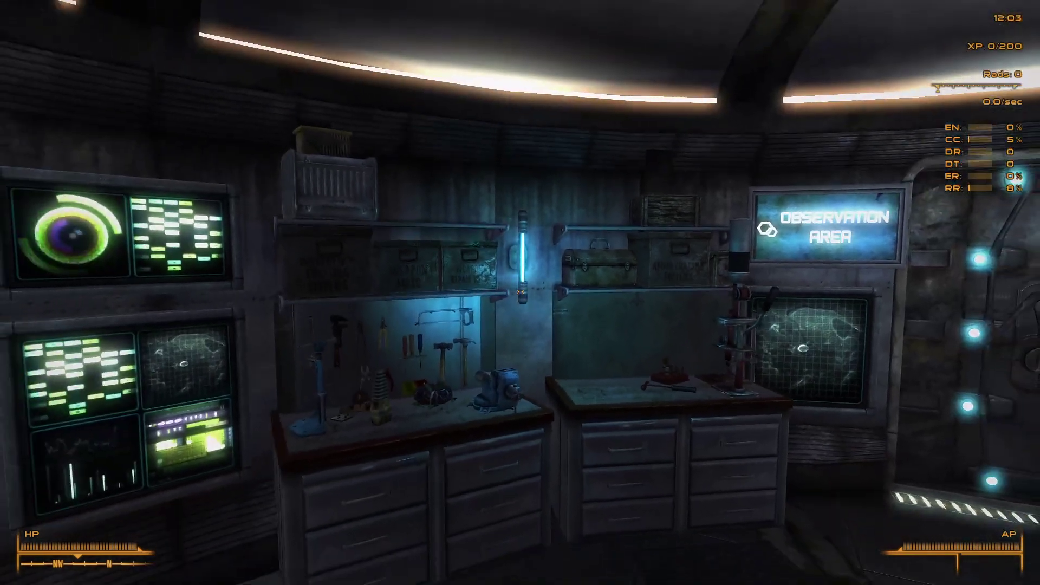
pyautogui.press('w')
pyautogui.press('a')
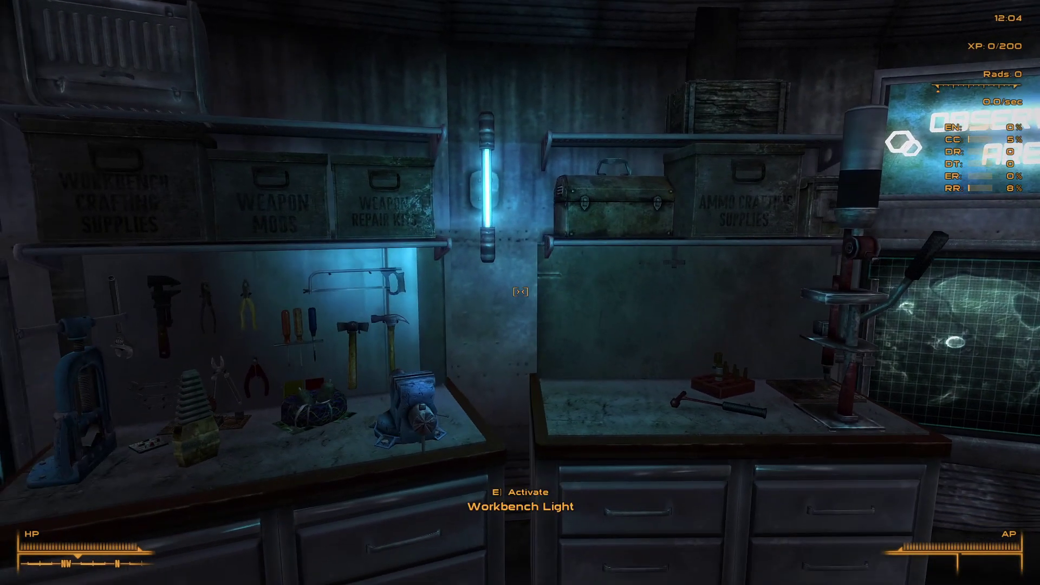
# - Examine the blue lighting on the right bench and shelves up close, then on both benches from farther back
pyautogui.press('w')
pyautogui.press('d')
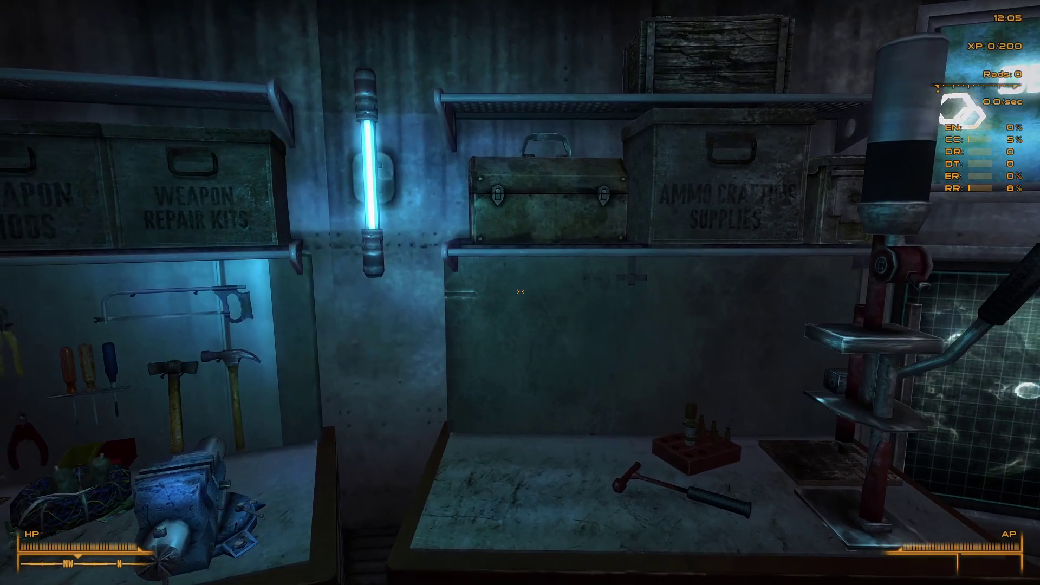
pyautogui.press('a')
pyautogui.press('s')
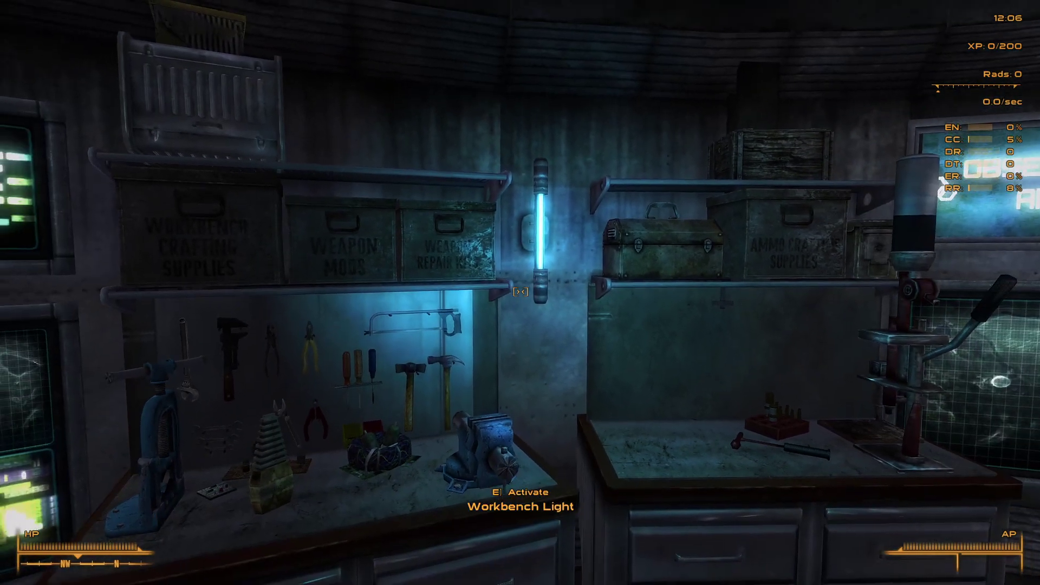
pyautogui.press('w')
pyautogui.press('s')
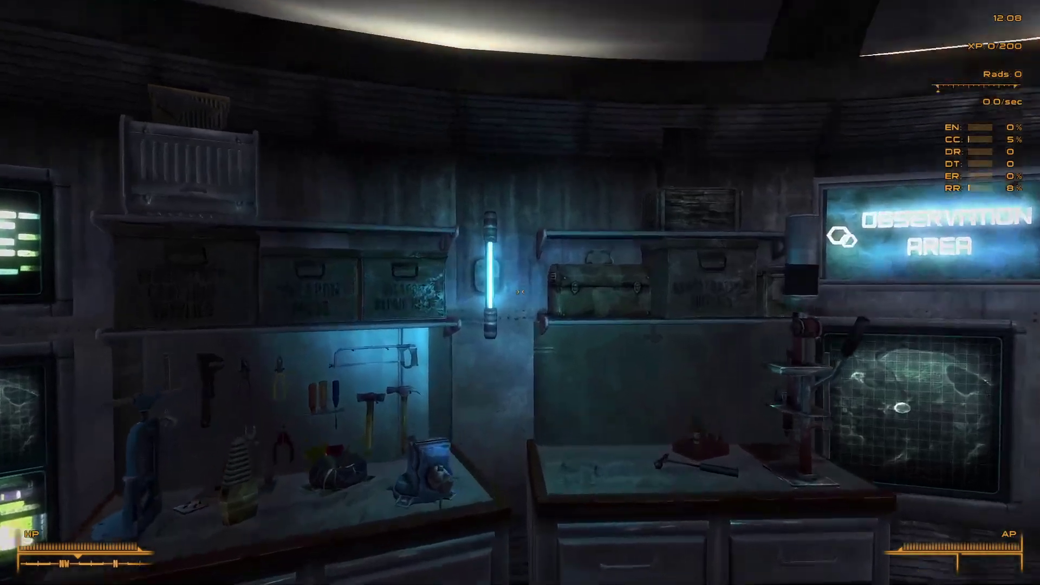
pyautogui.press('s')
# - Toggle the Workbench Light again and inspect how it lights the tool board and both benches from the side
pyautogui.press('w')
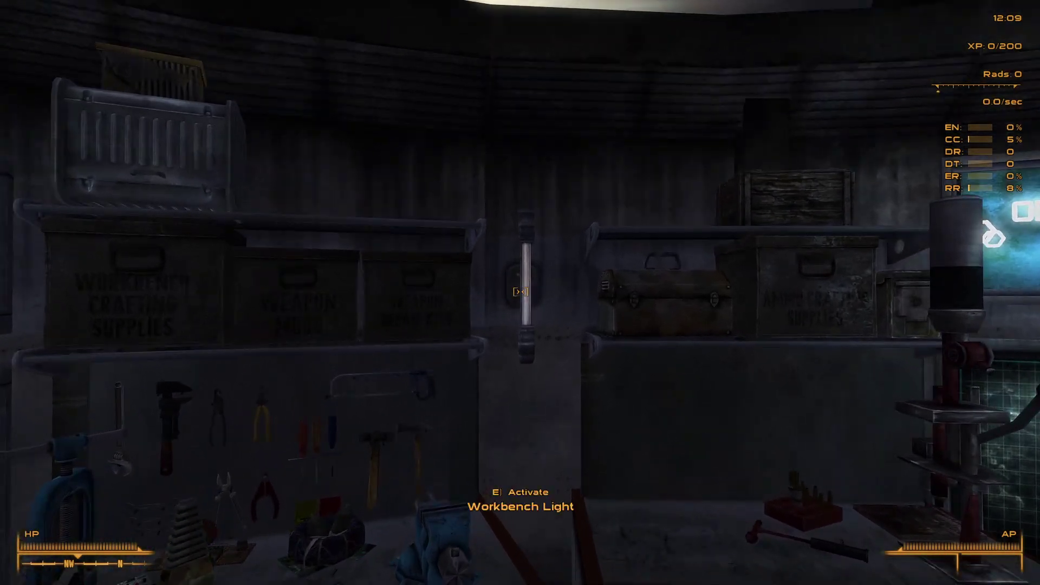
pyautogui.press('e')
pyautogui.press('s')
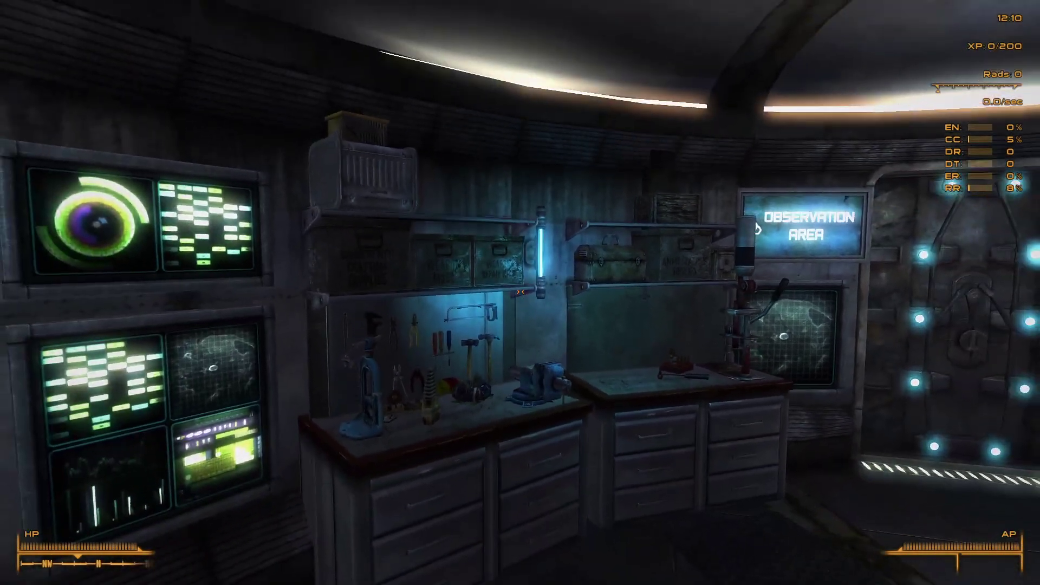
pyautogui.press('w')
pyautogui.press('s')
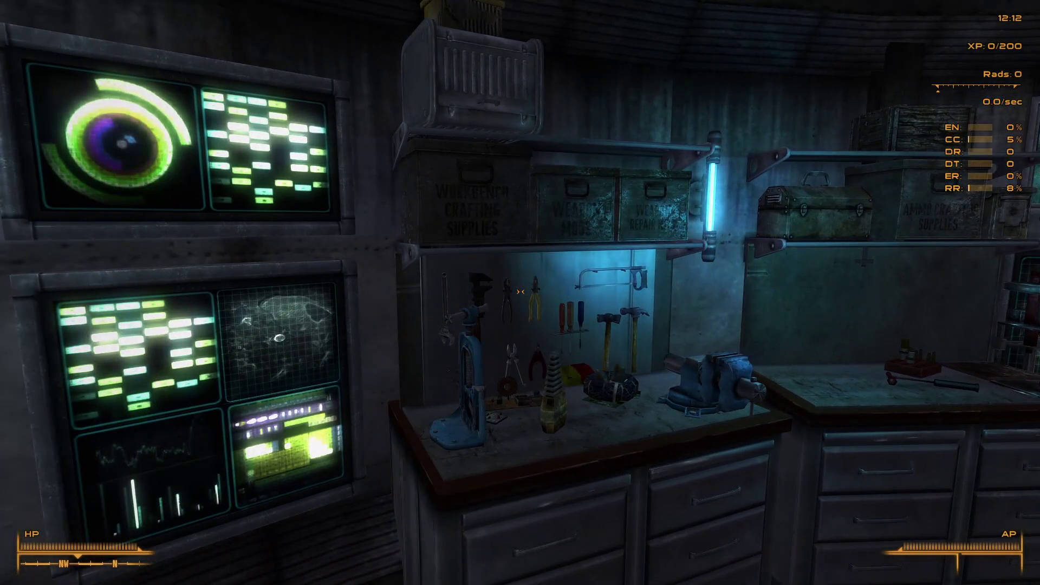
pyautogui.press('w')
pyautogui.press('s')
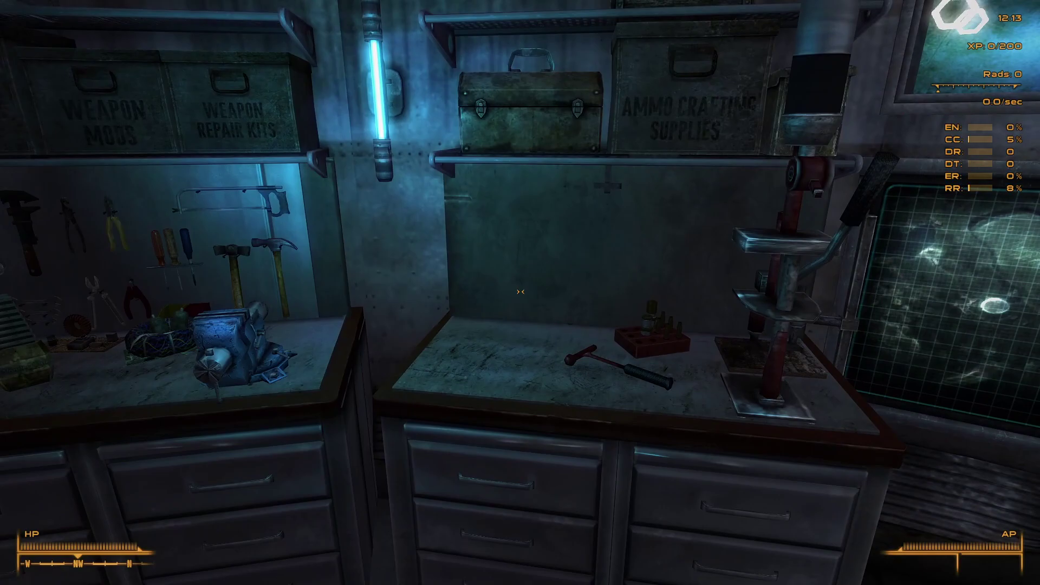
# - Switch the Workbench Light off and on up close, and compare its glow on the tool board from both sides
pyautogui.press('w')
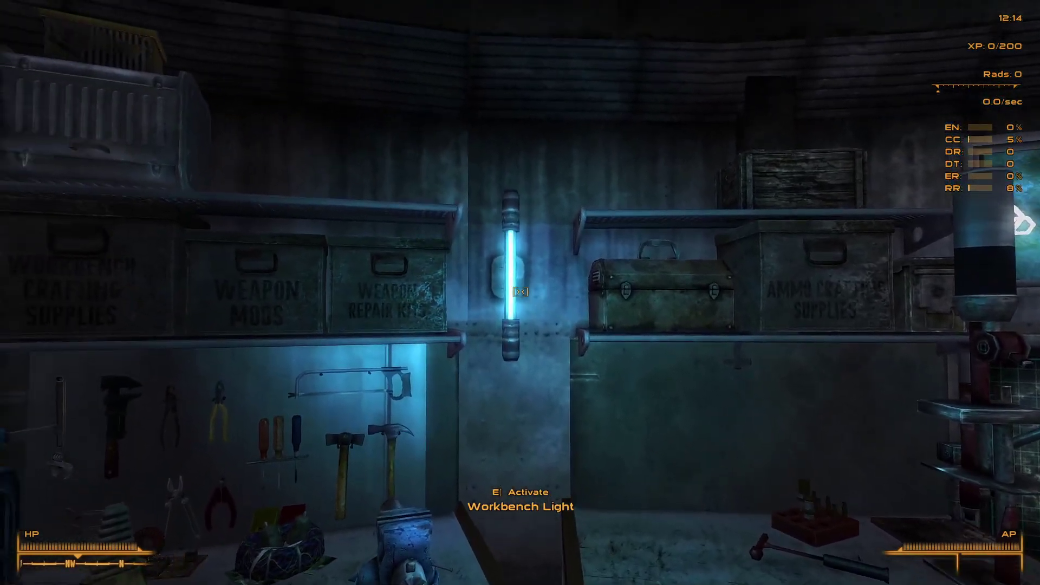
pyautogui.press('d')
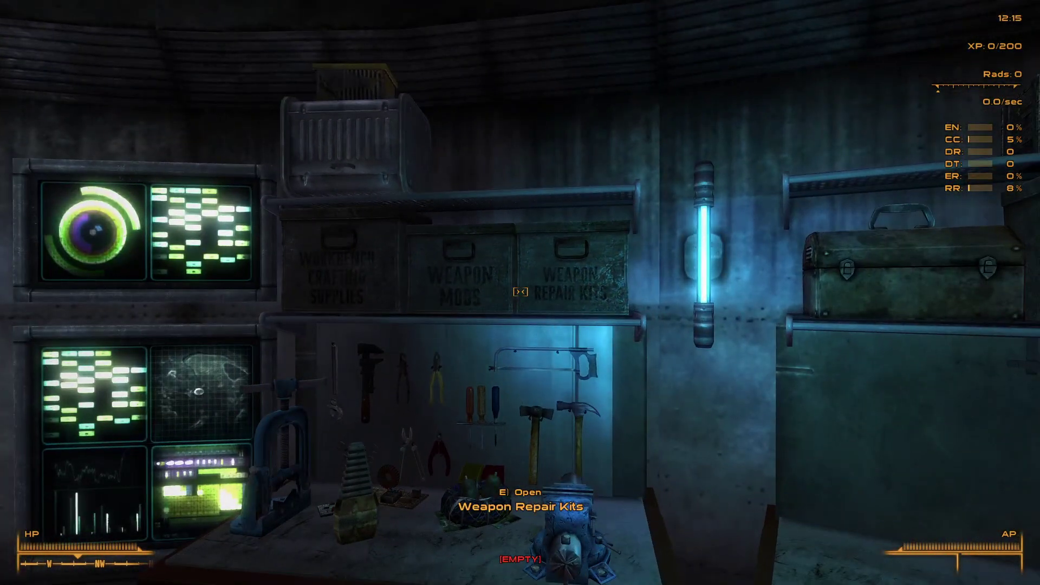
pyautogui.press('e')
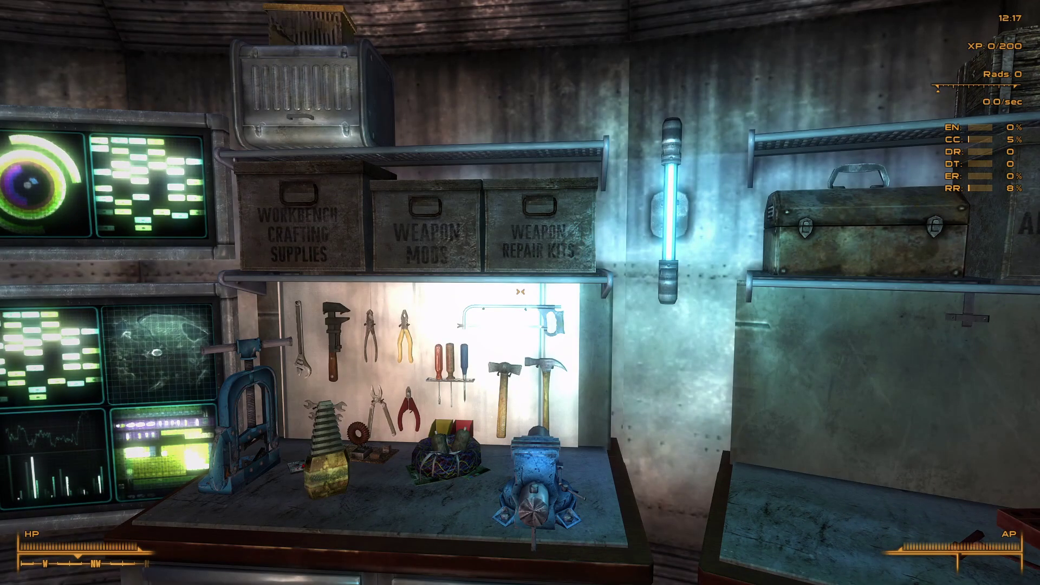
pyautogui.press('e')
pyautogui.press('d')
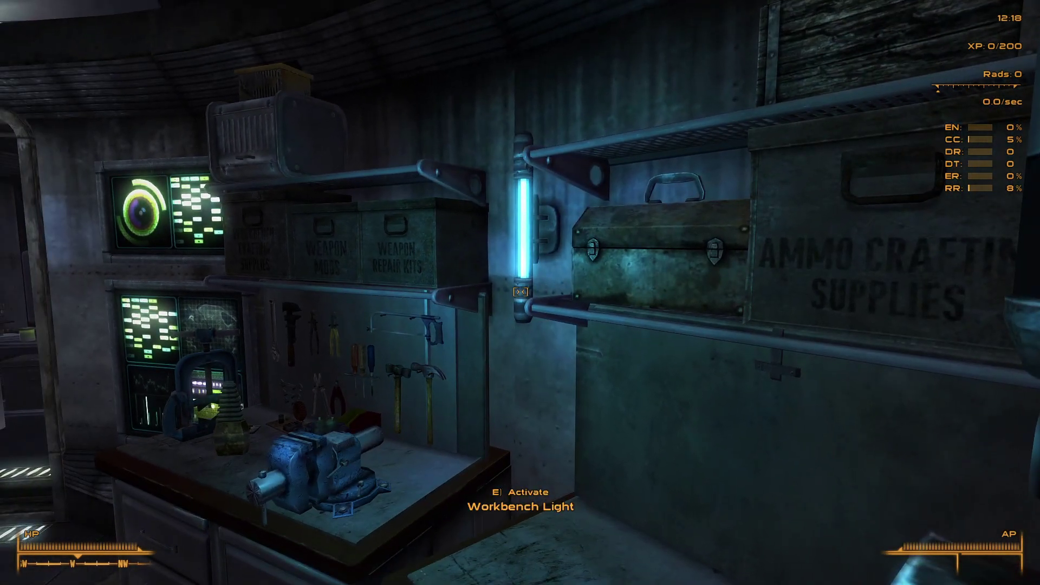
pyautogui.press('a')
pyautogui.press('d')
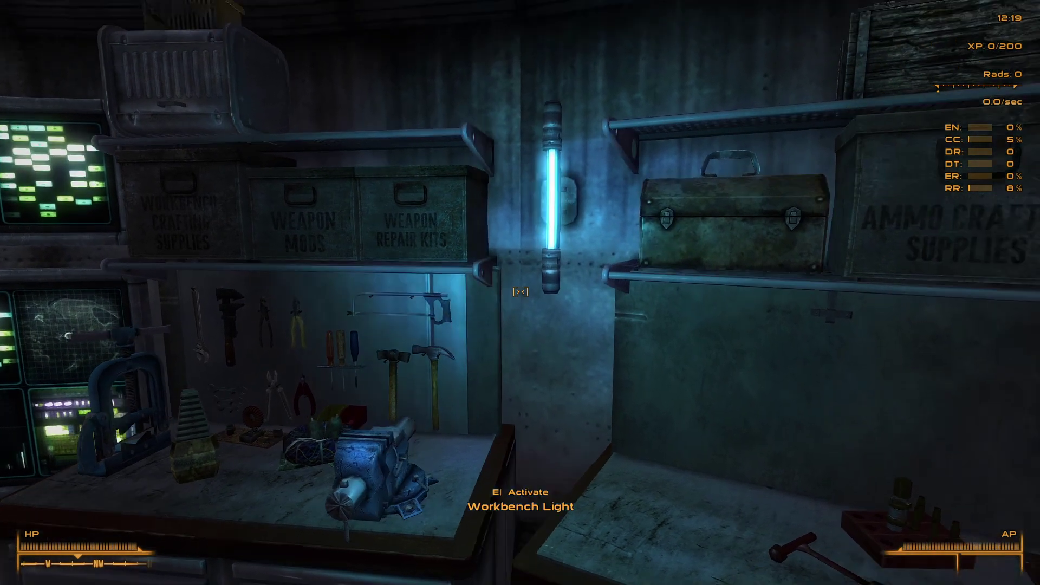
pyautogui.press('a')
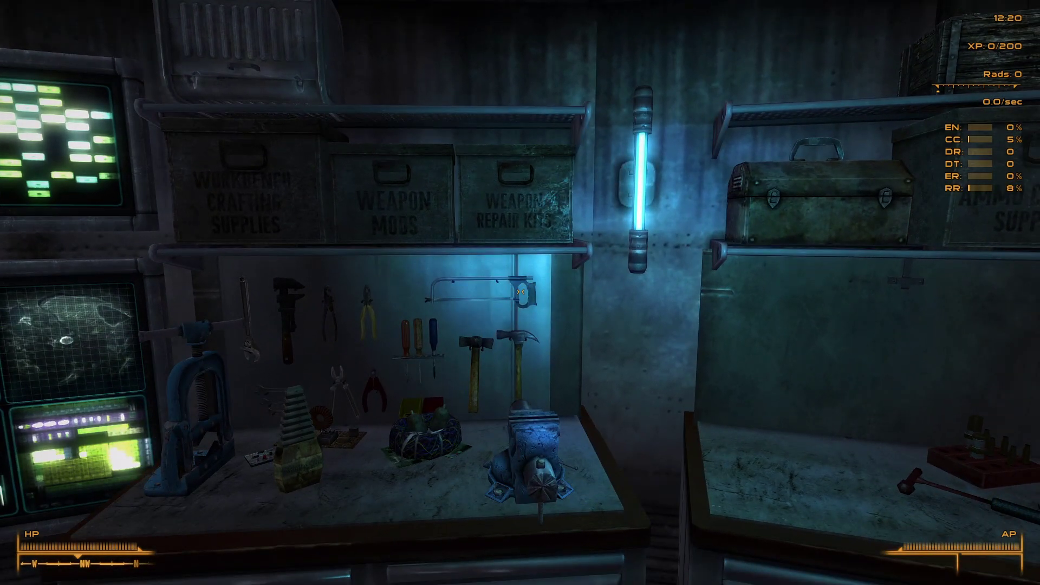
pyautogui.press('a')
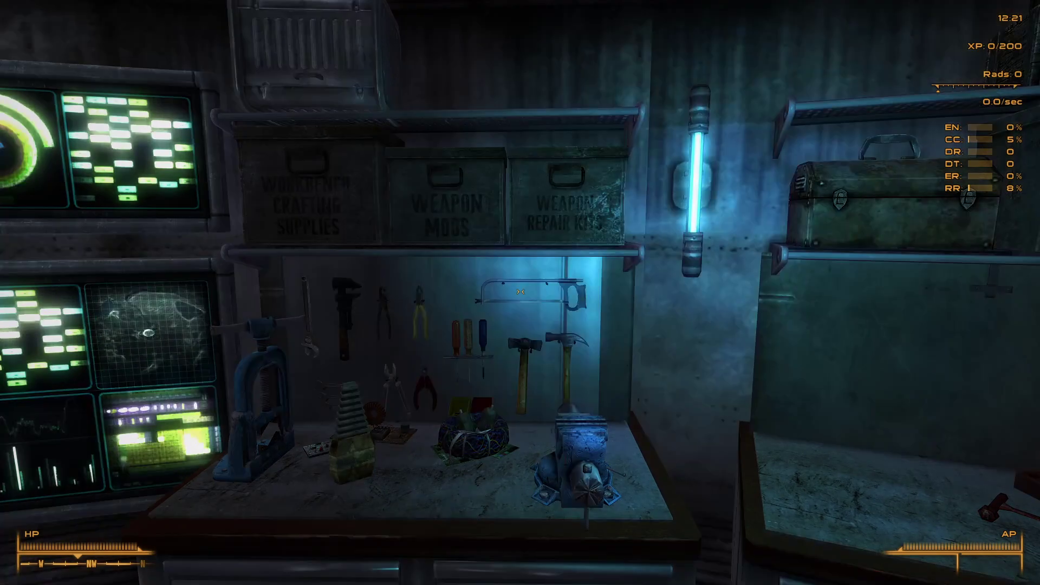
pyautogui.press('a')
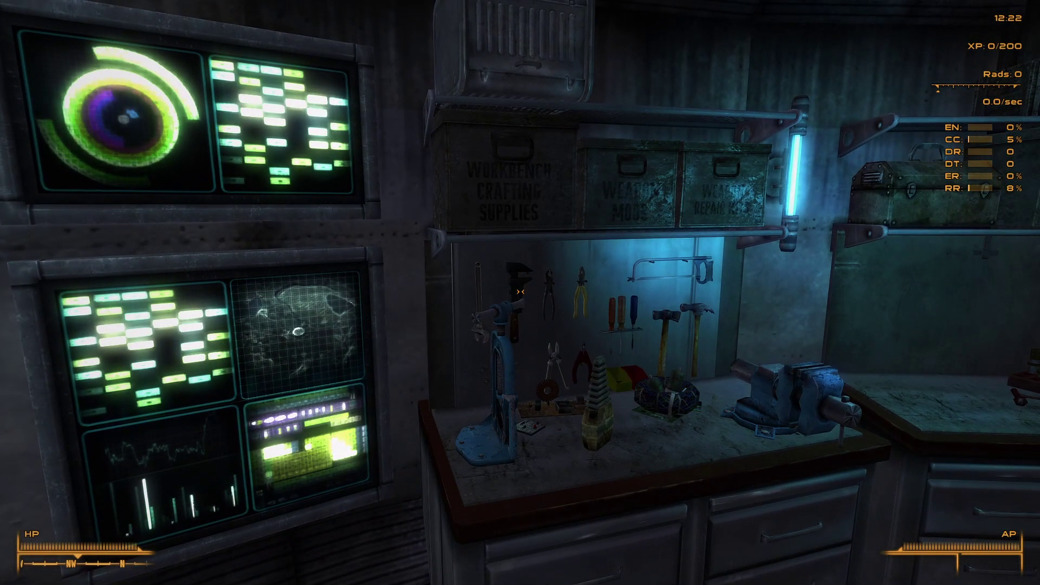
# - Quit the game with the console command qqq and return to the GECK
pyautogui.press('`')
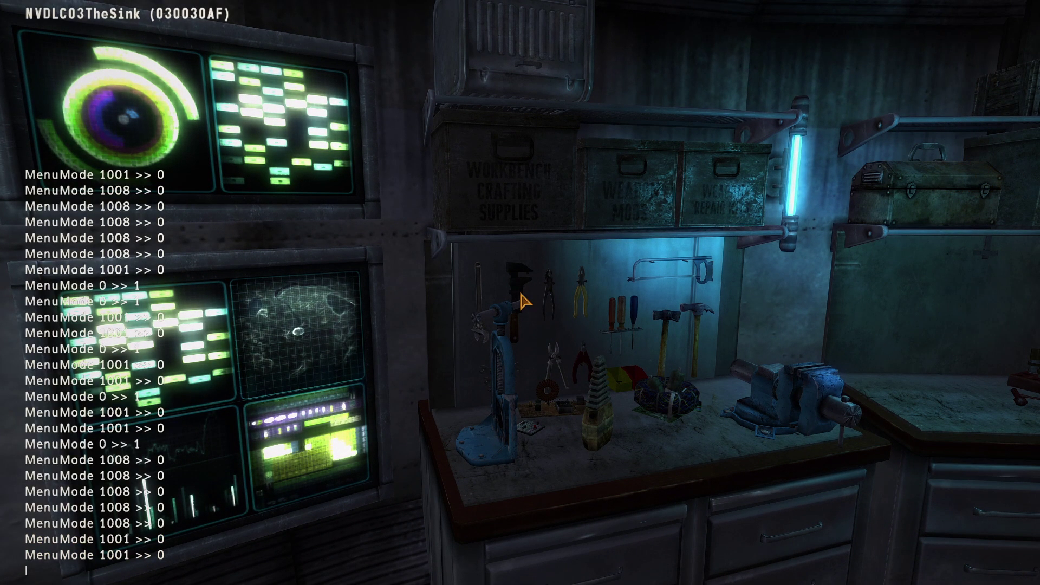
pyautogui.write('qql')
pyautogui.press('Return')
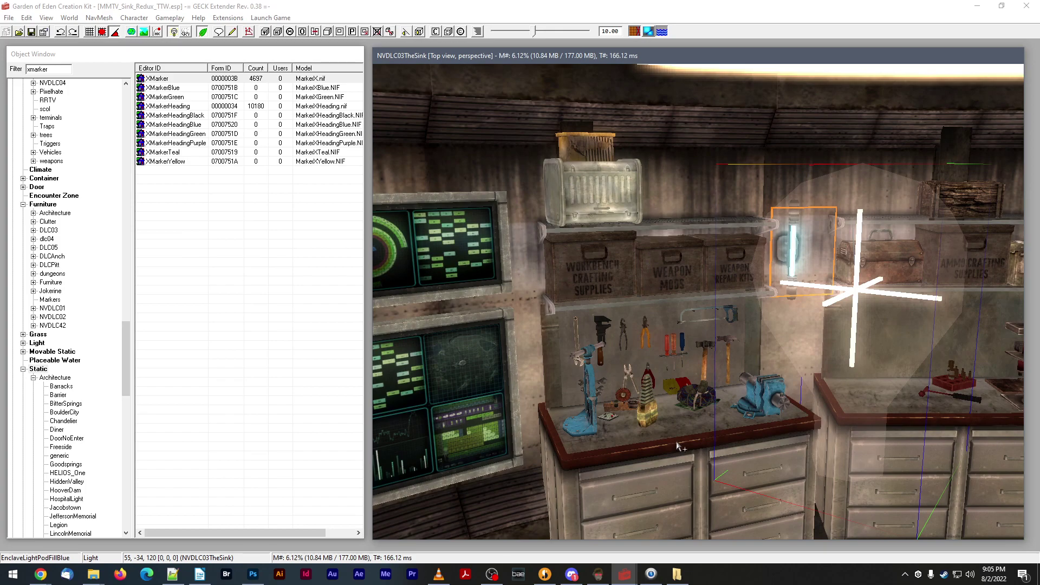
# - Examine the tool board behind the left bench and the bare wall behind the right bench up close
pyautogui.scroll(4, 677, 445)
pyautogui.scroll(3, 674, 398)
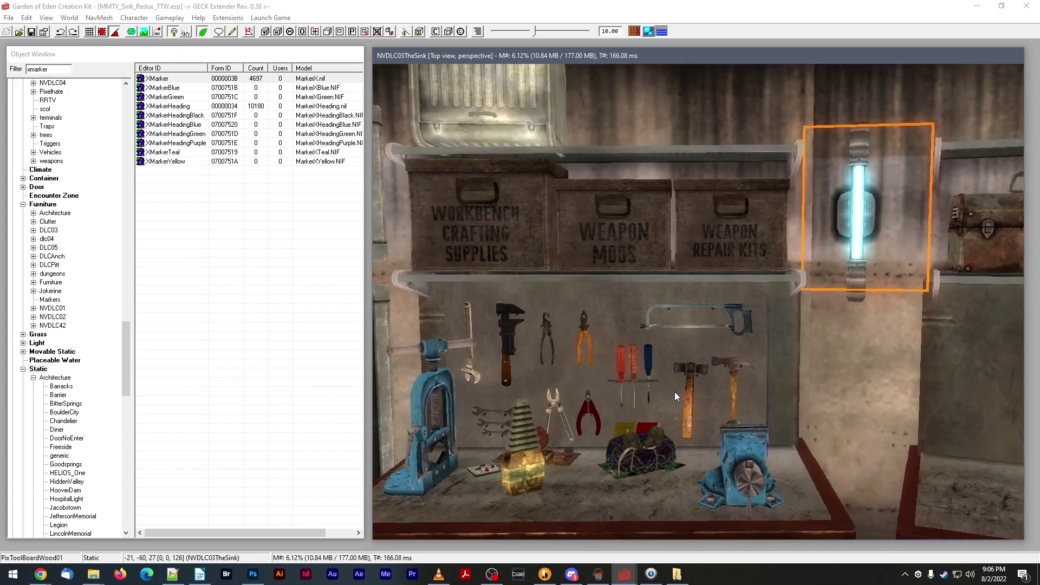
pyautogui.moveTo(675, 391); pyautogui.dragTo(688, 337, button='middle')
pyautogui.keyDown('shift'); pyautogui.moveTo(686, 337); pyautogui.dragTo(852, 356, button='middle'); pyautogui.keyUp('shift')
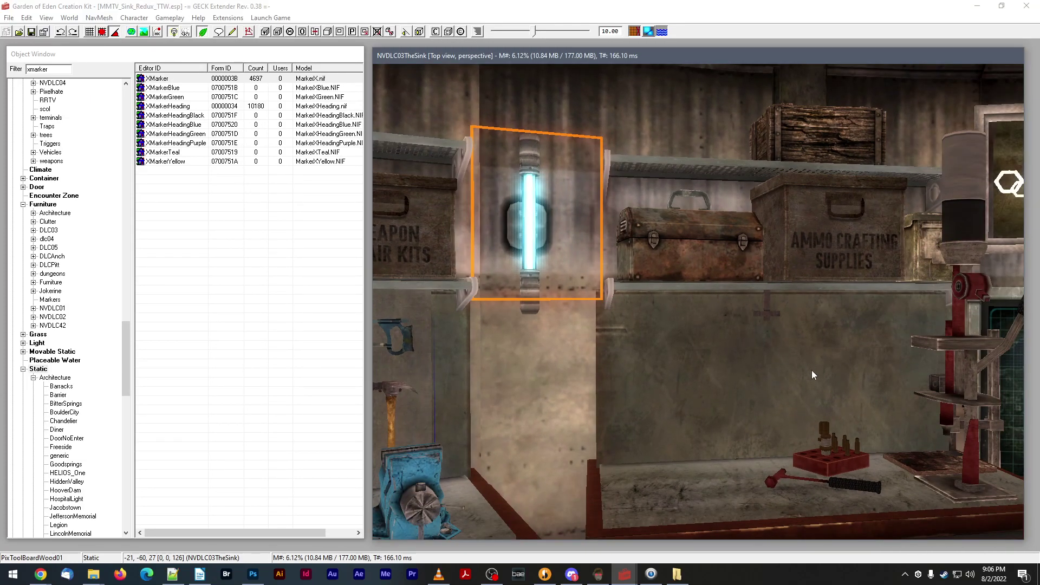
# - Examine the two workbenches, the wall light between them and the crate on the upper shelf
pyautogui.click(759, 327)
pyautogui.keyDown('shift'); pyautogui.moveTo(759, 327); pyautogui.dragTo(614, 363, button='middle'); pyautogui.keyUp('shift')
pyautogui.click(440, 330)
pyautogui.click(658, 331)
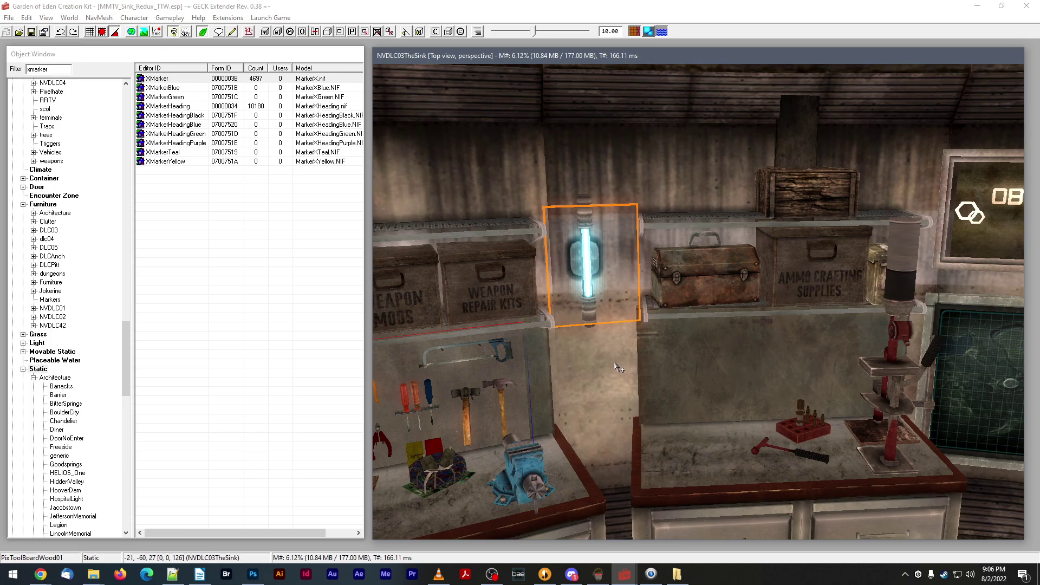
pyautogui.scroll(2, 614, 363)
pyautogui.moveTo(614, 363)
pyautogui.keyDown('shift'); pyautogui.mouseDown(button='middle')
pyautogui.moveTo(606, 356)
pyautogui.moveTo(617, 359)
pyautogui.mouseUp(button='middle'); pyautogui.keyUp('shift')
pyautogui.press('a')
pyautogui.press('a')
pyautogui.scroll(-3, 610, 359)
pyautogui.scroll(3, 614, 359)
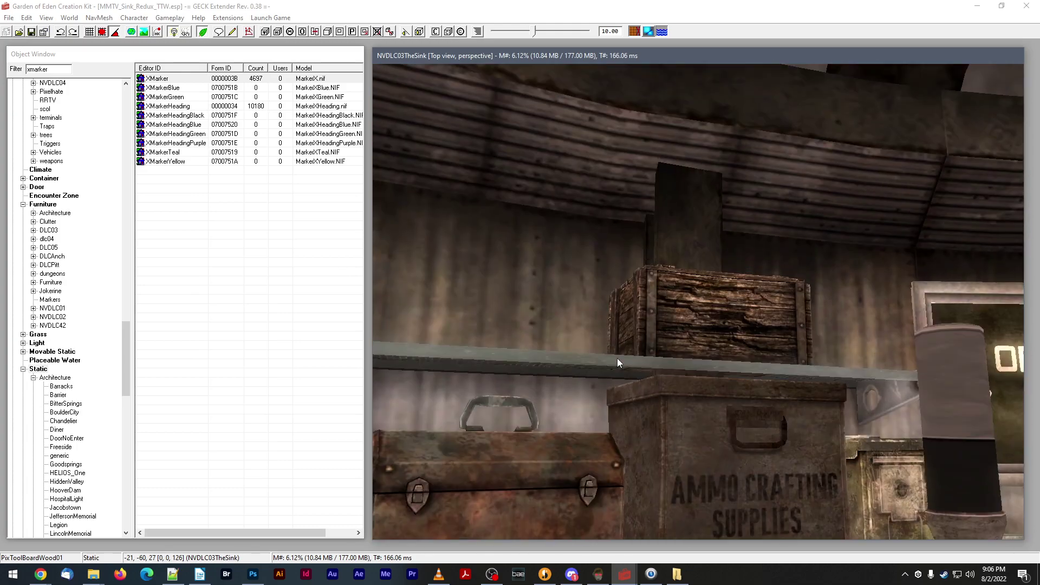
# - Set the Z position increment of the wooden crate on the upper shelf to 0.1 and fine-tune its height
pyautogui.click(688, 331)
pyautogui.keyDown('shift'); pyautogui.moveTo(687, 335); pyautogui.dragTo(687, 327, button='middle'); pyautogui.keyUp('shift')
pyautogui.doubleClick(691, 303)
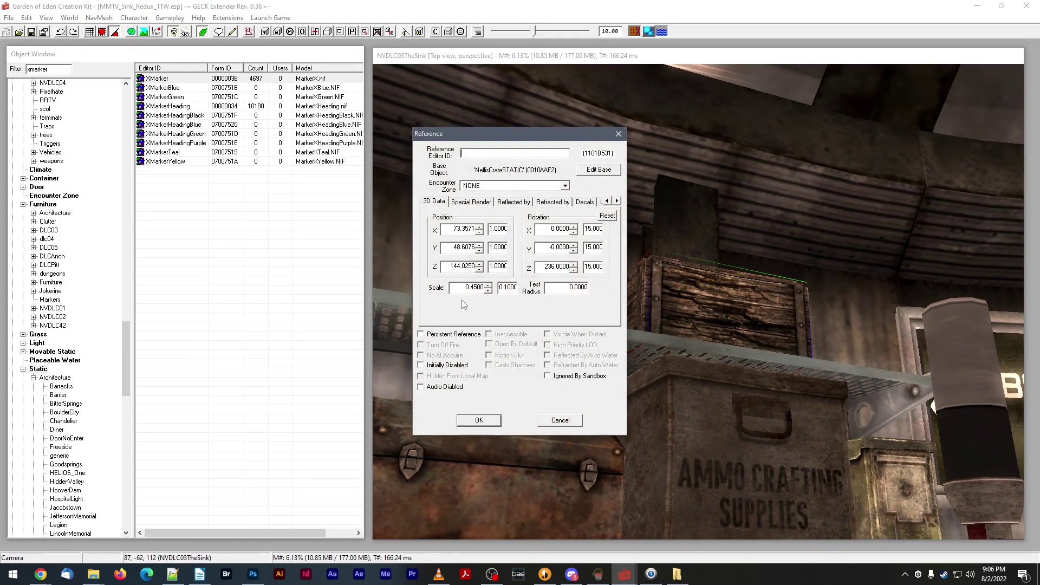
pyautogui.doubleClick(497, 266)
pyautogui.write('1')
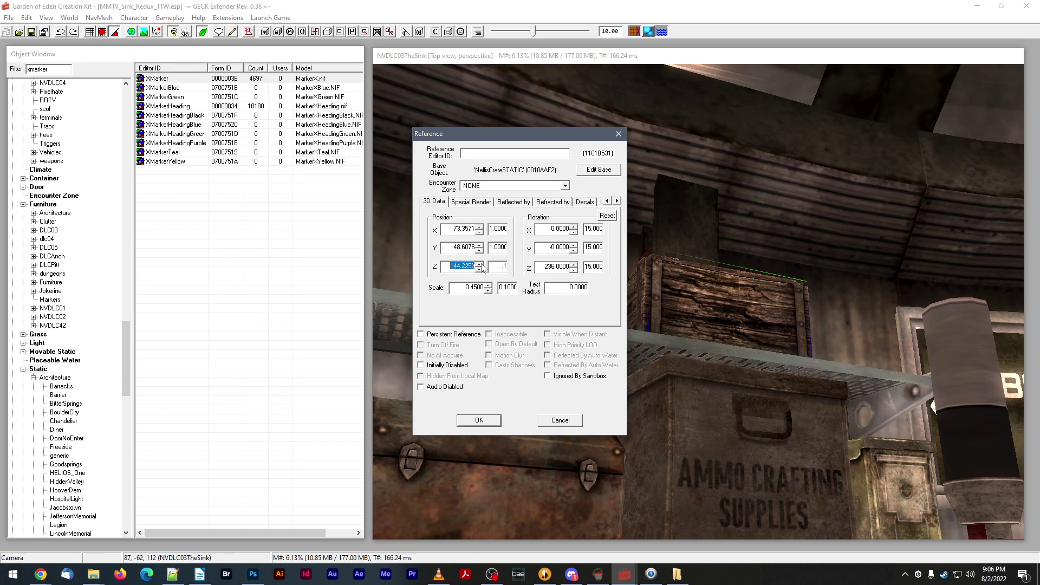
pyautogui.click(479, 420)
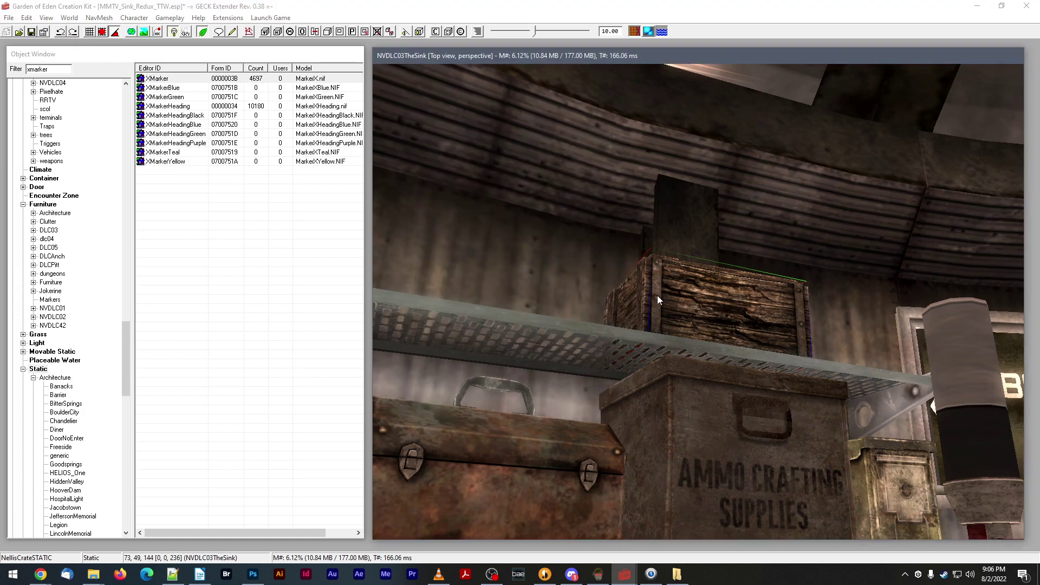
# - Check how the wooden crate sits on the shelf up close, and review both workbenches from farther back
pyautogui.moveTo(657, 300)
pyautogui.keyDown('shift'); pyautogui.mouseDown(button='middle')
pyautogui.moveTo(646, 296)
pyautogui.moveTo(657, 303)
pyautogui.mouseUp(button='middle'); pyautogui.keyUp('shift')
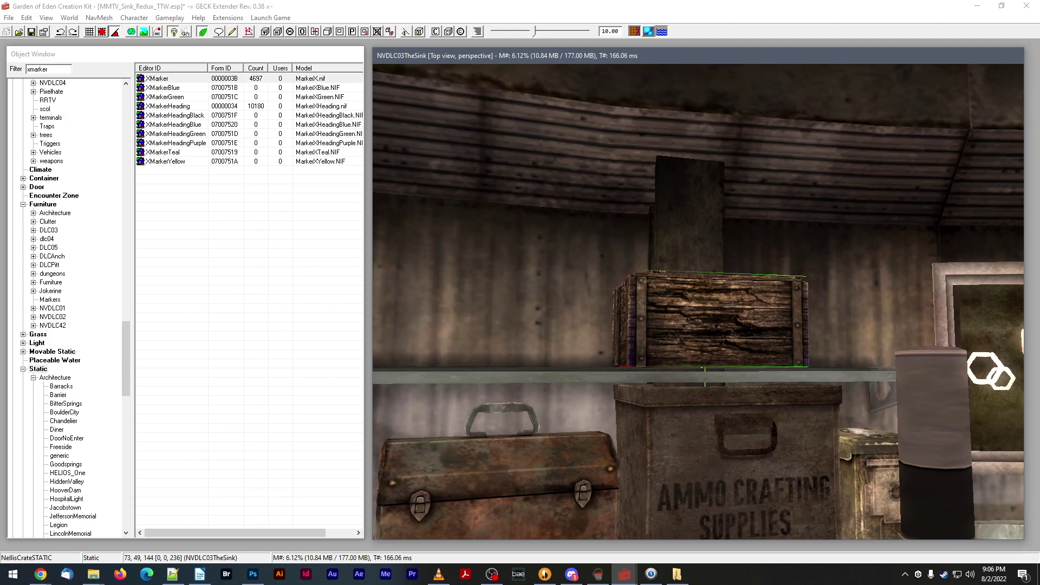
pyautogui.moveTo(681, 300)
pyautogui.keyDown('shift'); pyautogui.mouseDown(button='middle')
pyautogui.moveTo(690, 301)
pyautogui.moveTo(673, 297)
pyautogui.moveTo(678, 309)
pyautogui.mouseUp(button='middle'); pyautogui.keyUp('shift')
pyautogui.scroll(-3, 678, 310)
pyautogui.scroll(5, 678, 310)
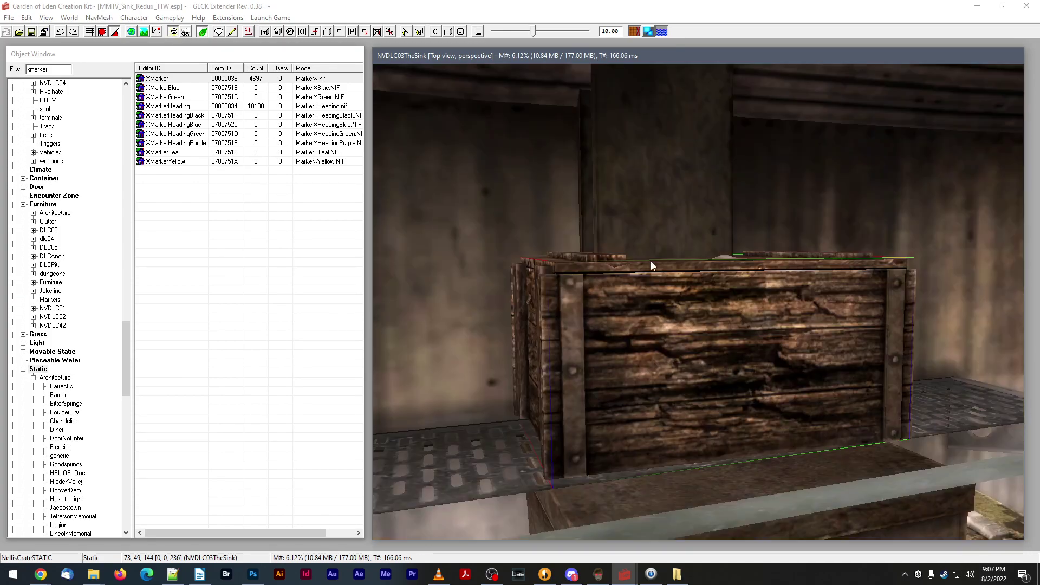
pyautogui.scroll(-3, 651, 261)
pyautogui.scroll(2, 667, 244)
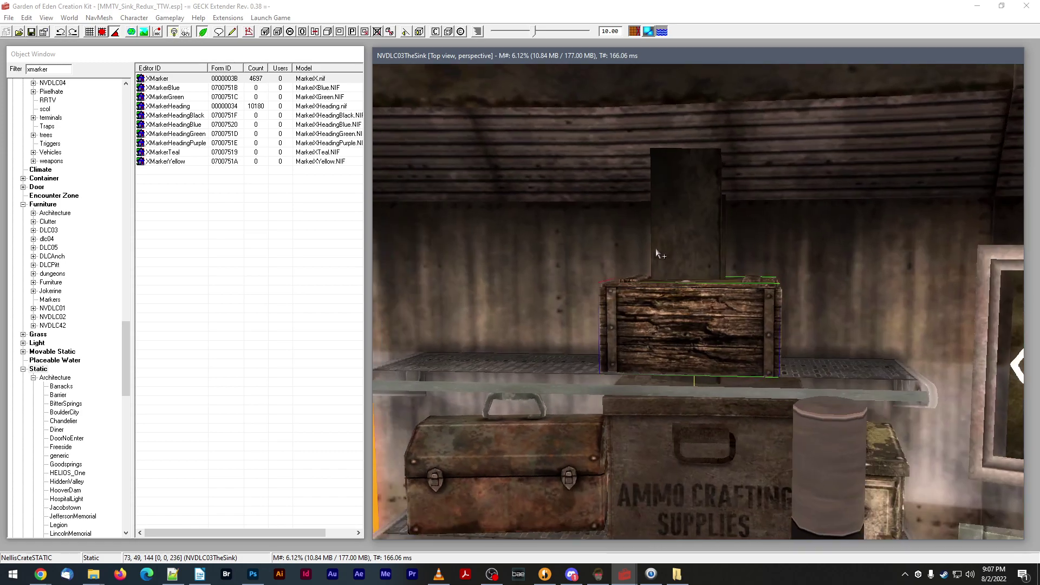
pyautogui.moveTo(655, 249); pyautogui.dragTo(703, 265, button='middle')
pyautogui.scroll(-2, 669, 247)
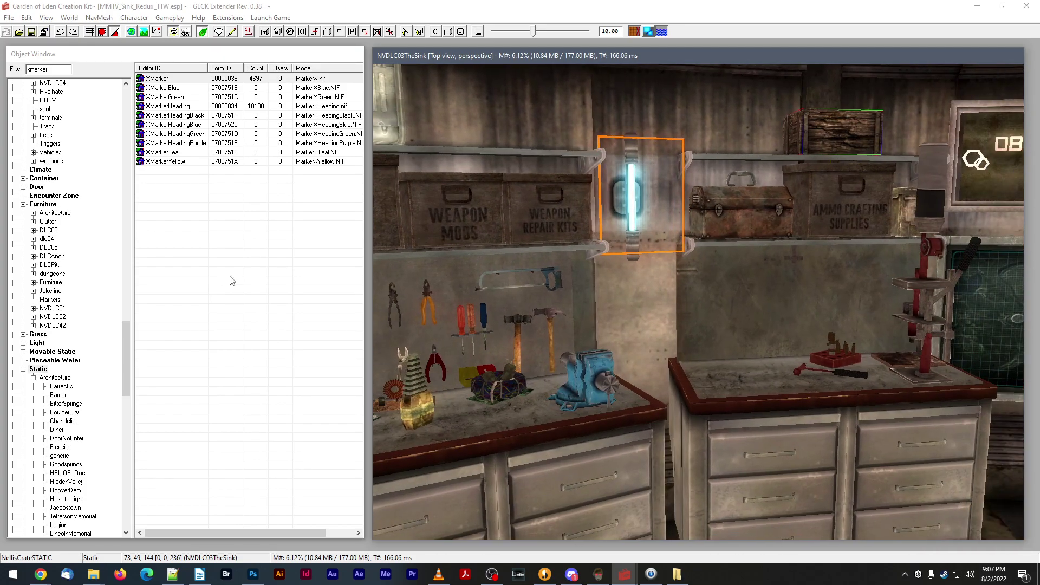
pyautogui.click(41, 574)
pyautogui.click(43, 528)
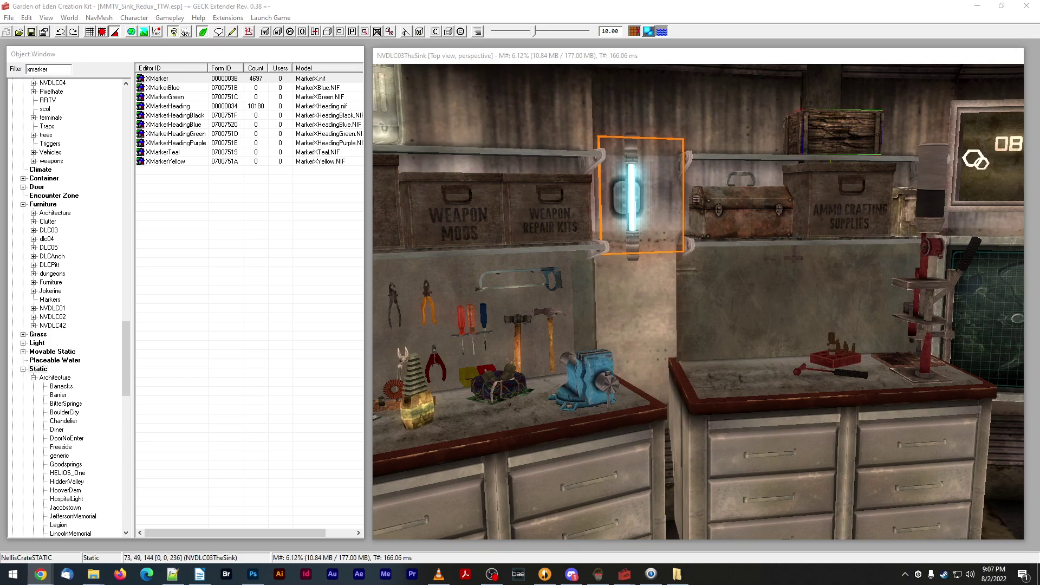
# - Examine the wall cabinet above the opposite bench and the folded outfits inside the Armor Storage locker
pyautogui.keyDown('shift'); pyautogui.moveTo(505, 341); pyautogui.dragTo(584, 407, button='middle'); pyautogui.keyUp('shift')
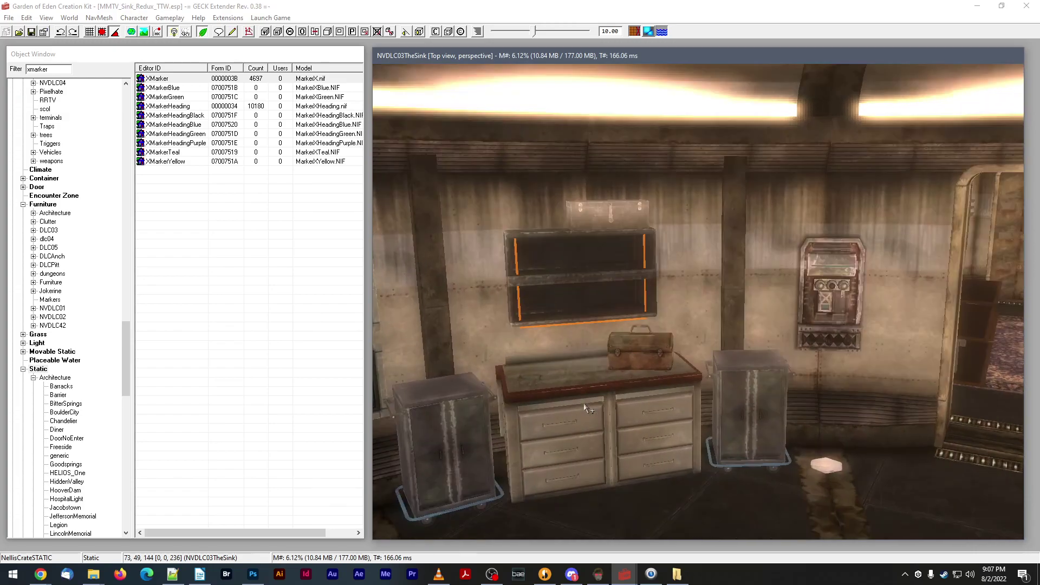
pyautogui.scroll(3, 567, 366)
pyautogui.moveTo(528, 303); pyautogui.dragTo(580, 318, button='middle')
pyautogui.click(563, 330)
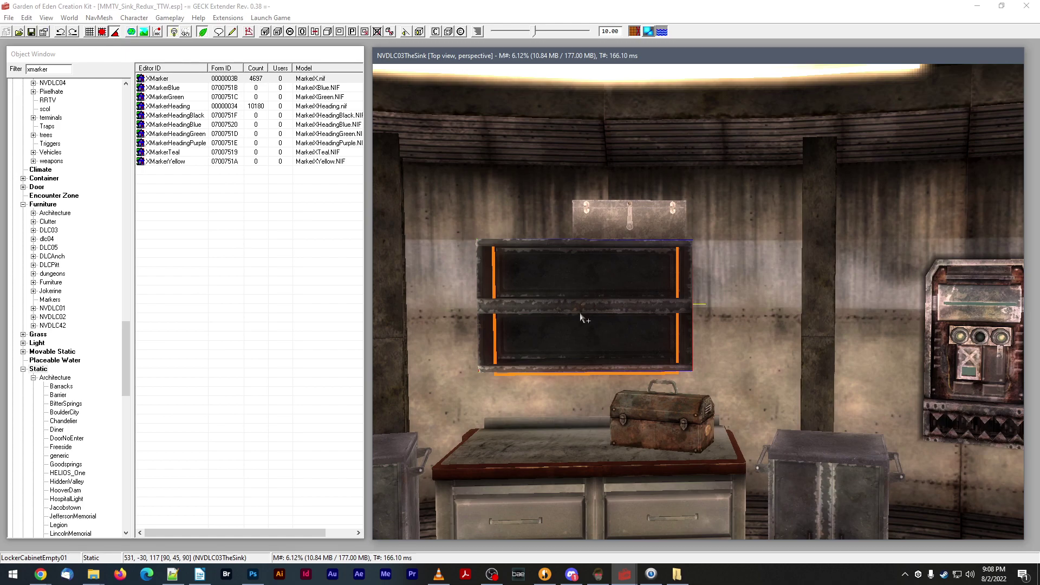
pyautogui.keyDown('shift'); pyautogui.moveTo(579, 314); pyautogui.dragTo(579, 315, button='middle'); pyautogui.keyUp('shift')
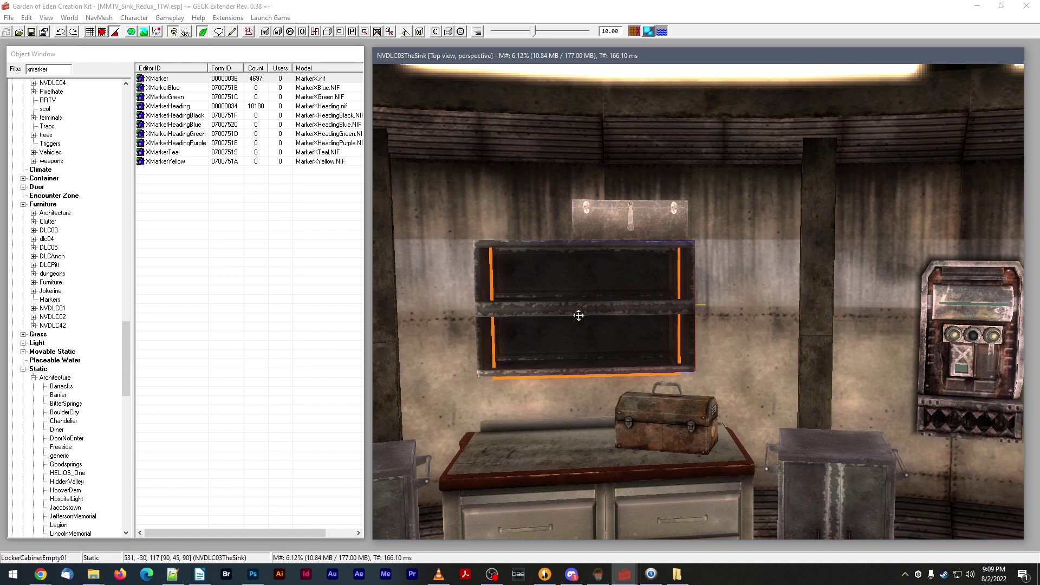
pyautogui.moveTo(638, 288); pyautogui.dragTo(624, 339, button='middle')
pyautogui.scroll(8, 599, 325)
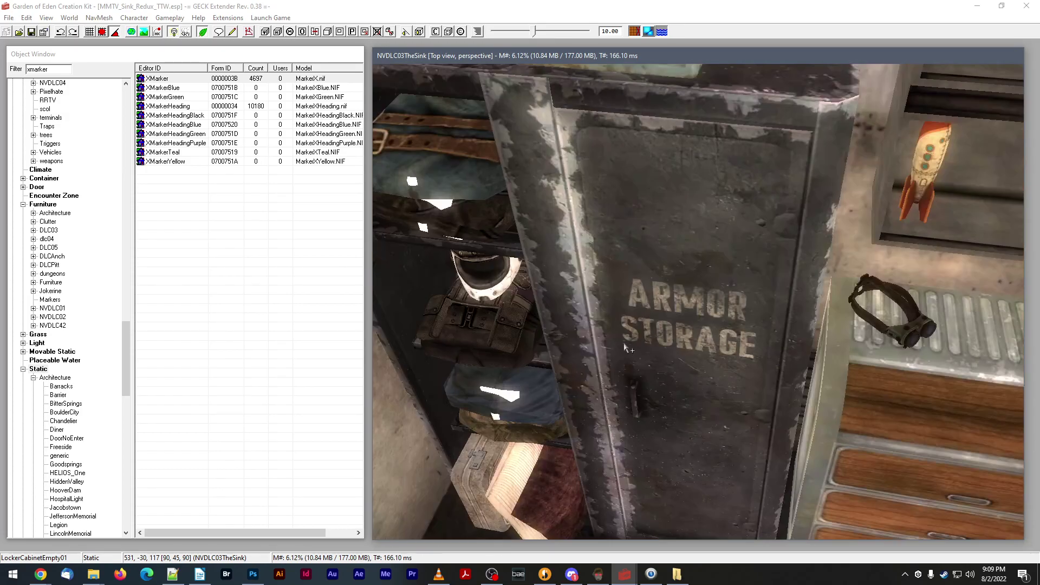
pyautogui.click(546, 383)
pyautogui.moveTo(547, 384); pyautogui.dragTo(548, 373, button='middle')
pyautogui.keyDown('shift'); pyautogui.moveTo(577, 353); pyautogui.dragTo(578, 355, button='middle'); pyautogui.keyUp('shift')
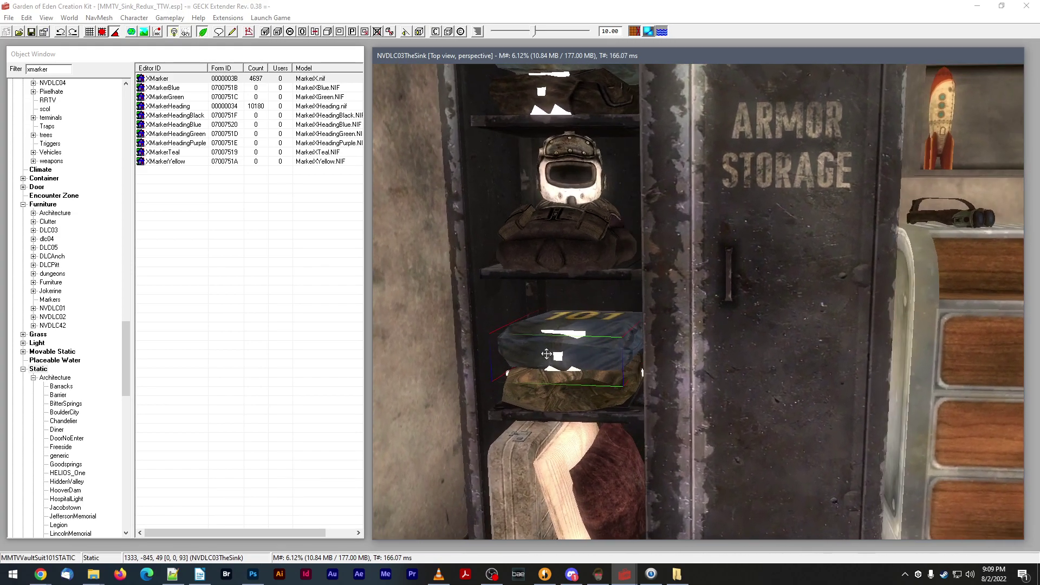
# - Save the plugin and close the open File Explorer window
pyautogui.click(32, 31)
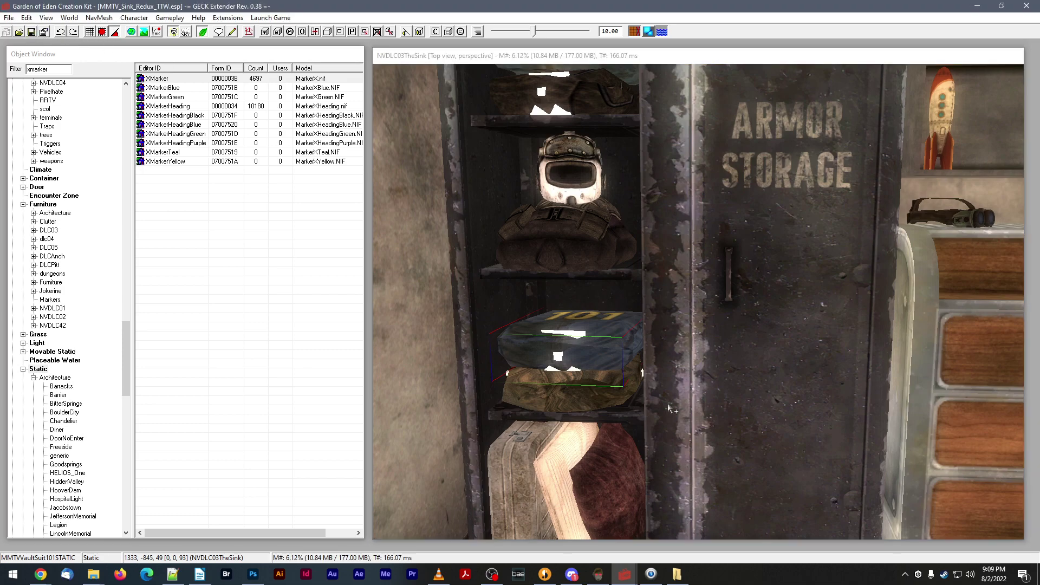
pyautogui.click(677, 574)
pyautogui.click(1031, 66)
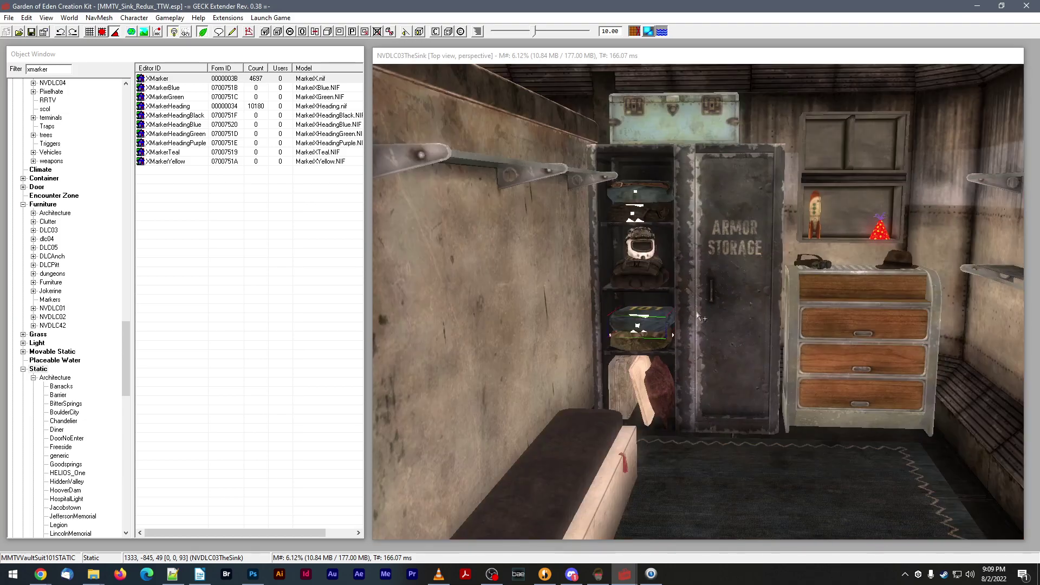
# - Survey the bedroom and the main room, and examine the cabinet under The Sink sign with its bottles and mugs
pyautogui.scroll(-5, 697, 322)
pyautogui.keyDown('shift'); pyautogui.moveTo(696, 323); pyautogui.dragTo(630, 324, button='middle'); pyautogui.keyUp('shift')
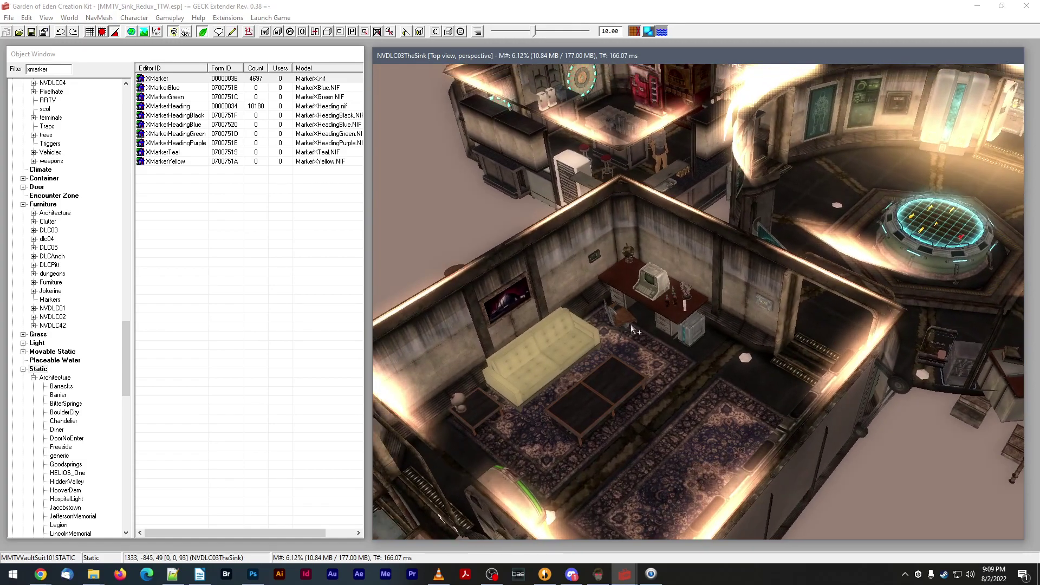
pyautogui.keyDown('shift'); pyautogui.moveTo(640, 270); pyautogui.dragTo(659, 295, button='middle'); pyautogui.keyUp('shift')
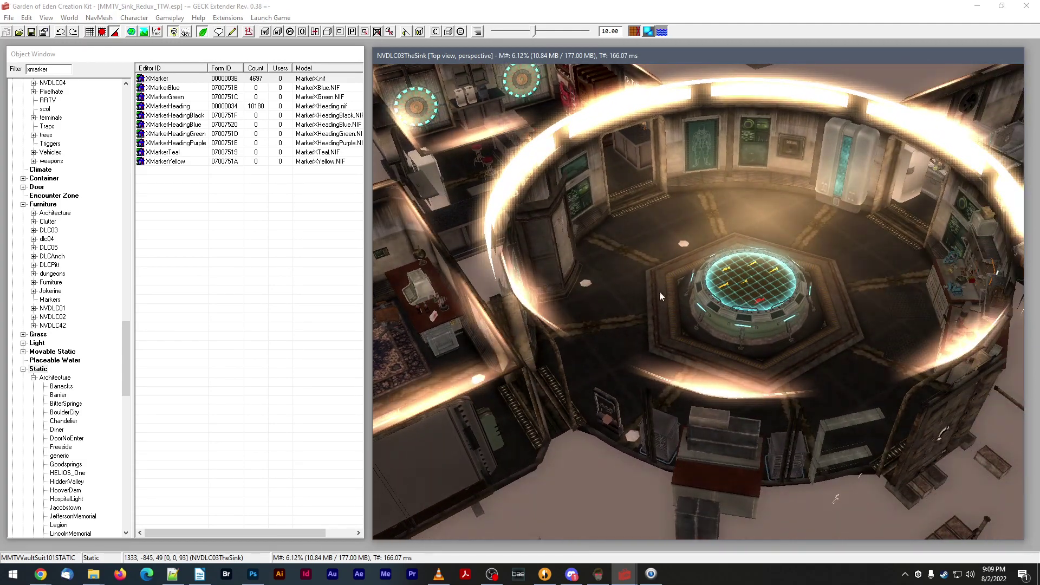
pyautogui.click(746, 443)
pyautogui.keyDown('shift'); pyautogui.moveTo(746, 442); pyautogui.dragTo(710, 320, button='middle'); pyautogui.keyUp('shift')
pyautogui.scroll(3, 653, 386)
pyautogui.scroll(2, 659, 381)
pyautogui.scroll(3, 669, 372)
pyautogui.scroll(2, 633, 368)
pyautogui.scroll(3, 726, 354)
pyautogui.scroll(-4, 720, 307)
pyautogui.scroll(4, 719, 307)
pyautogui.scroll(-2, 715, 306)
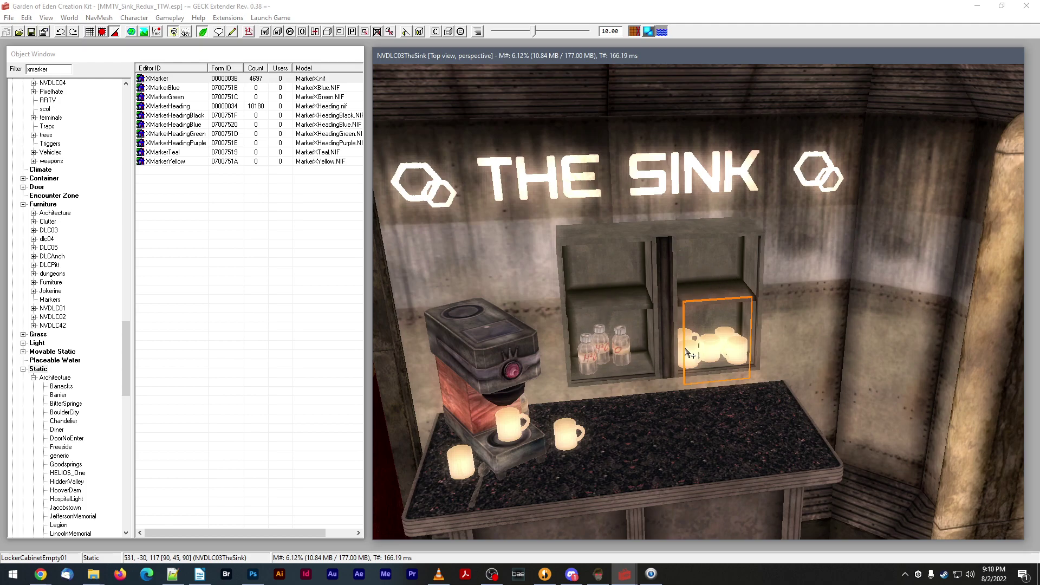
pyautogui.moveTo(688, 353); pyautogui.dragTo(687, 352, button='middle')
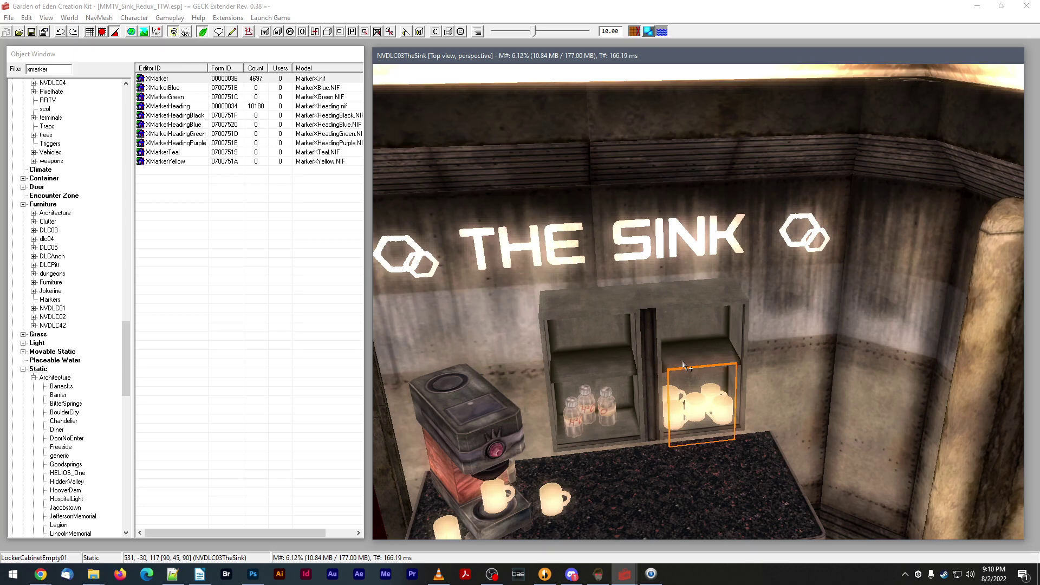
# - Inspect the kitchen's toaster, wall cupboards and sink counter, and look over to the stove and sorting station
pyautogui.scroll(-5, 683, 362)
pyautogui.keyDown('shift'); pyautogui.moveTo(669, 361); pyautogui.dragTo(495, 372, button='middle'); pyautogui.keyUp('shift')
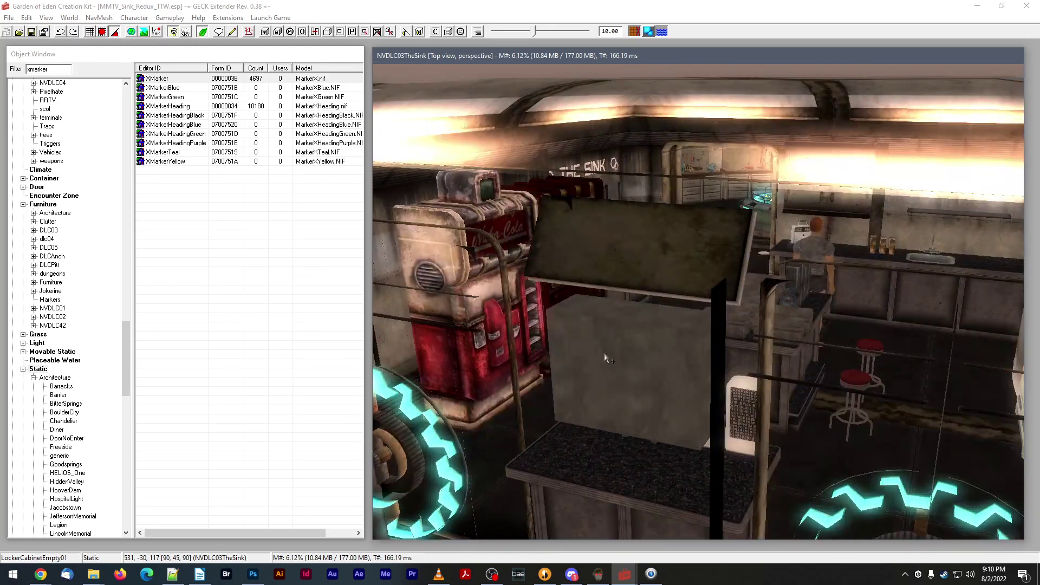
pyautogui.moveTo(604, 357); pyautogui.dragTo(566, 383, button='middle')
pyautogui.scroll(5, 571, 378)
pyautogui.click(628, 400)
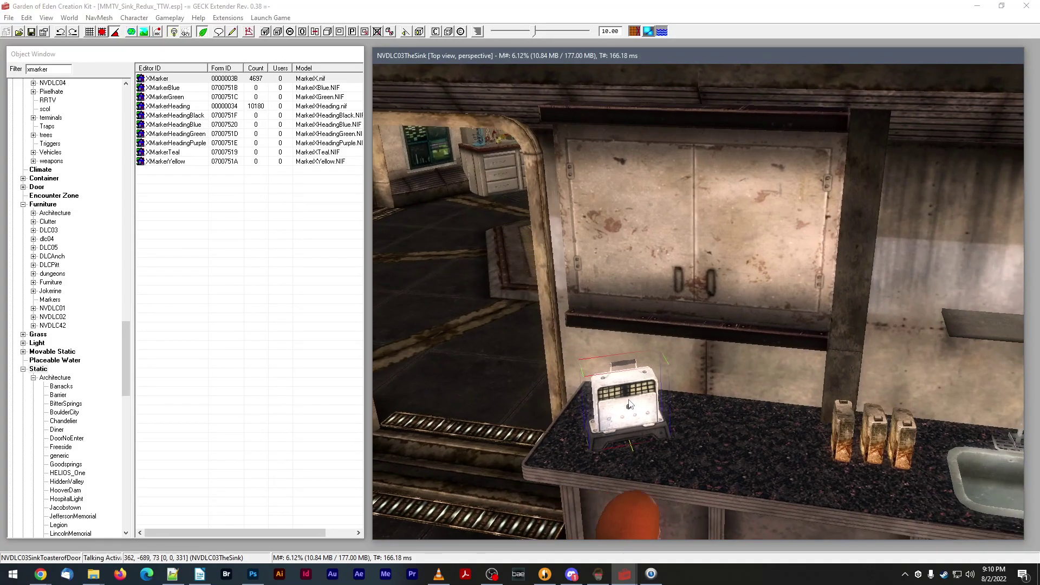
pyautogui.moveTo(629, 399)
pyautogui.keyDown('shift'); pyautogui.mouseDown(button='middle')
pyautogui.moveTo(698, 406)
pyautogui.moveTo(626, 399)
pyautogui.mouseUp(button='middle'); pyautogui.keyUp('shift')
pyautogui.scroll(-2, 699, 406)
pyautogui.moveTo(846, 390); pyautogui.dragTo(757, 404, button='middle')
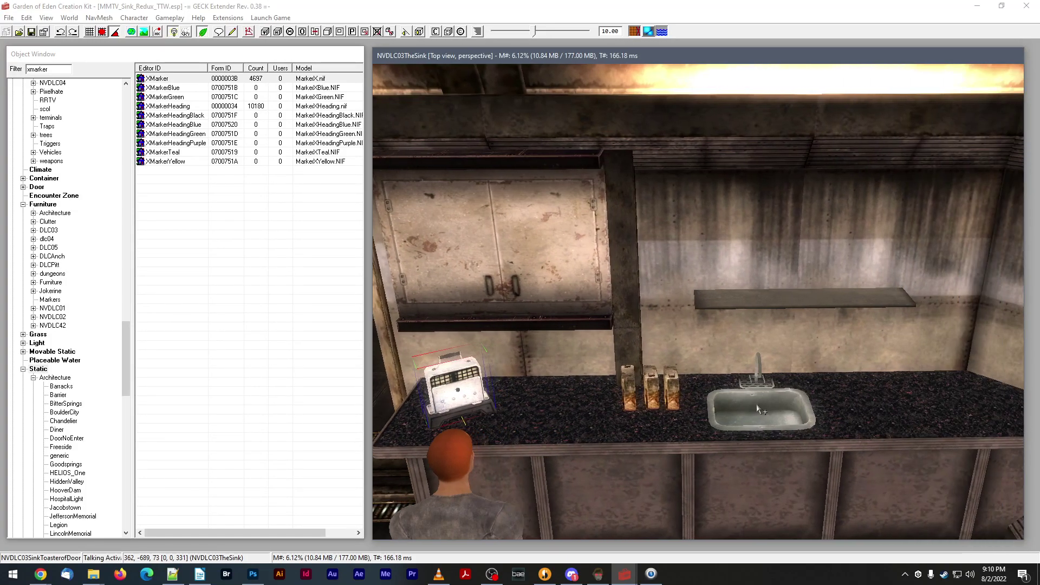
pyautogui.click(756, 403)
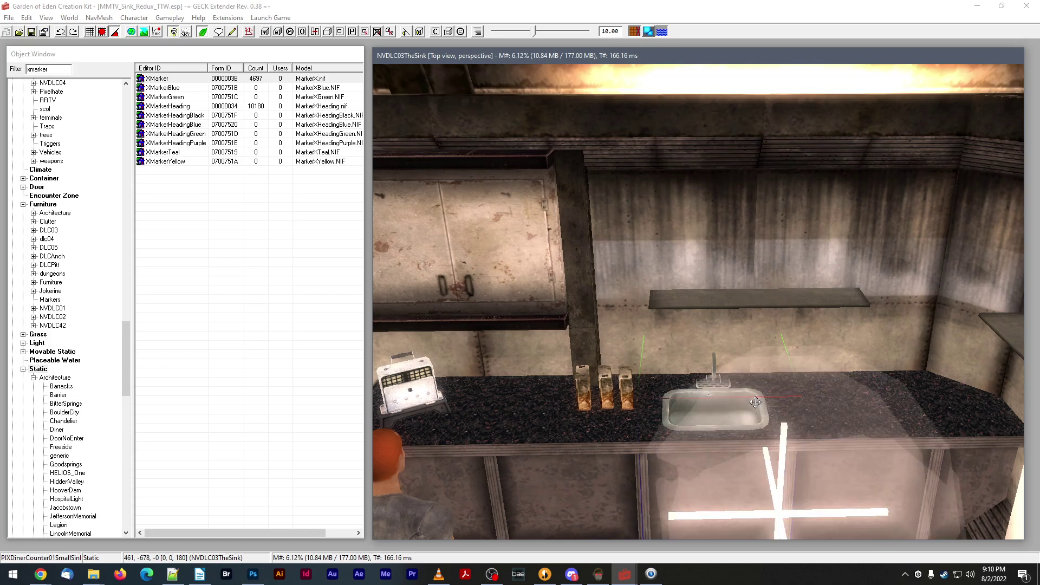
pyautogui.keyDown('shift'); pyautogui.moveTo(755, 402); pyautogui.dragTo(627, 404, button='middle'); pyautogui.keyUp('shift')
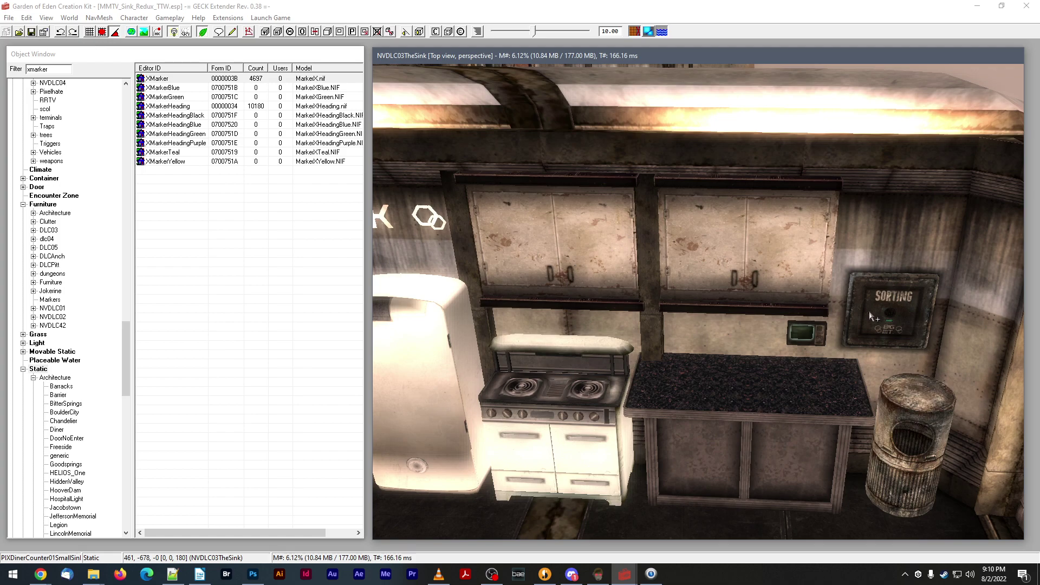
# - Nudge the food storage cupboard above the stove slightly sideways between the wall beams
pyautogui.scroll(2, 712, 355)
pyautogui.click(686, 271)
pyautogui.keyDown('shift'); pyautogui.moveTo(685, 271); pyautogui.dragTo(697, 275, button='middle'); pyautogui.keyUp('shift')
pyautogui.scroll(3, 695, 272)
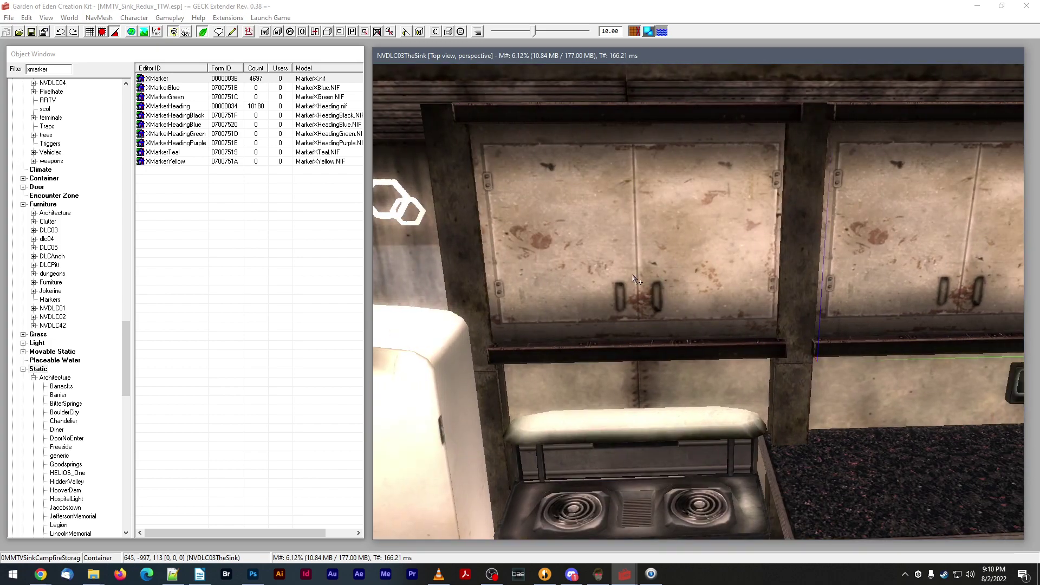
pyautogui.click(633, 275)
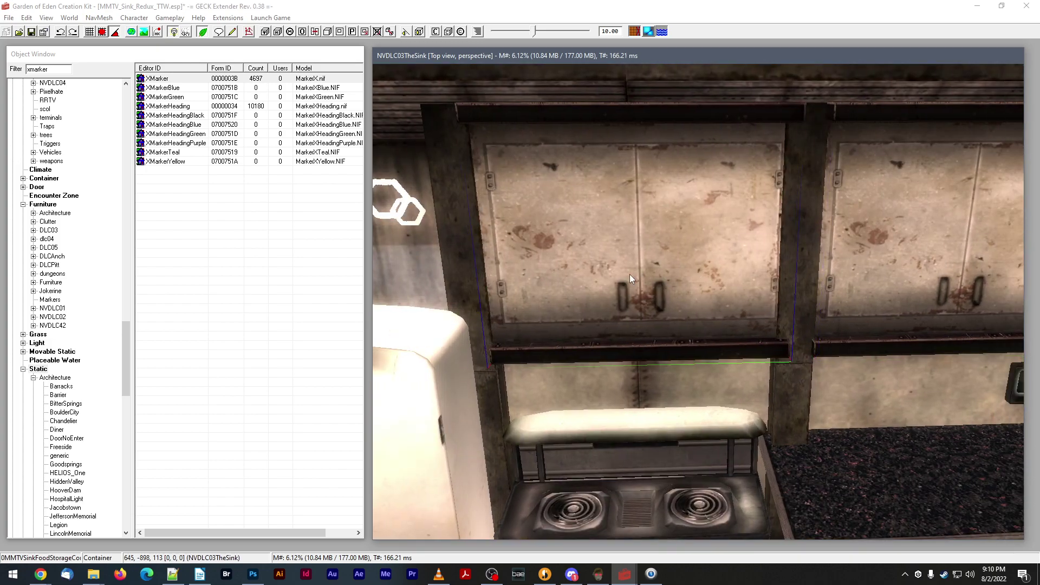
pyautogui.moveTo(632, 274); pyautogui.dragTo(630, 273)
pyautogui.keyDown('shift'); pyautogui.moveTo(630, 273); pyautogui.dragTo(598, 265, button='middle'); pyautogui.keyUp('shift')
# - Nudge the campfire storage cupboard above the counter slightly sideways beside the wall beam, and save the plugin
pyautogui.click(671, 261)
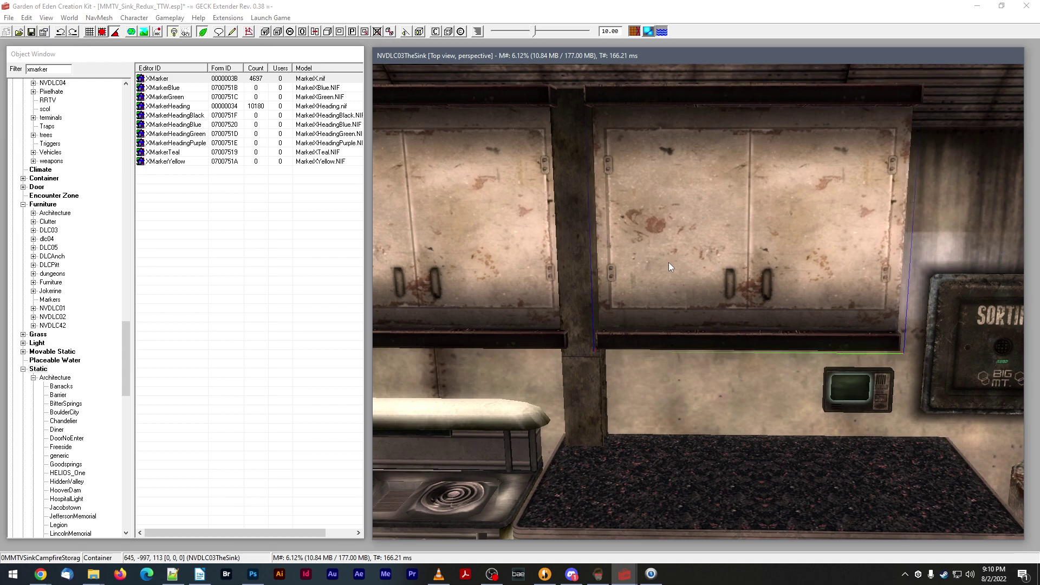
pyautogui.moveTo(668, 262); pyautogui.dragTo(669, 262)
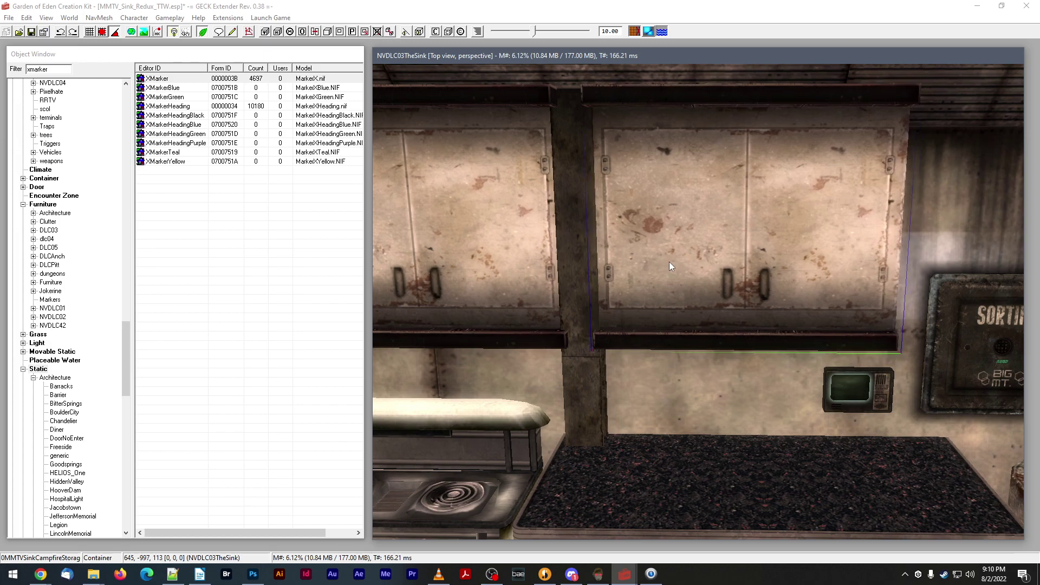
pyautogui.keyDown('shift'); pyautogui.moveTo(669, 263); pyautogui.dragTo(671, 260, button='middle'); pyautogui.keyUp('shift')
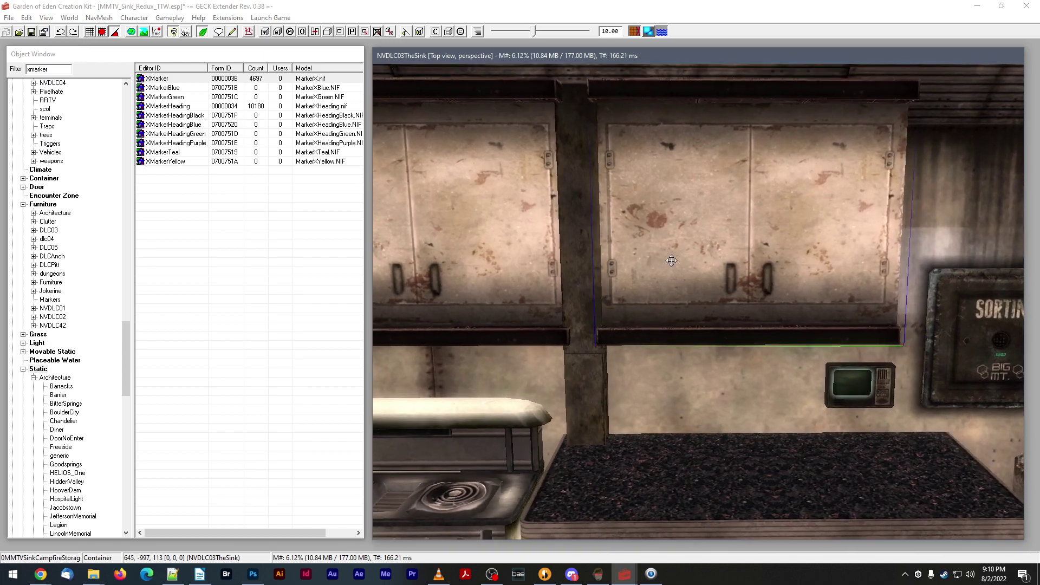
pyautogui.scroll(-5, 671, 260)
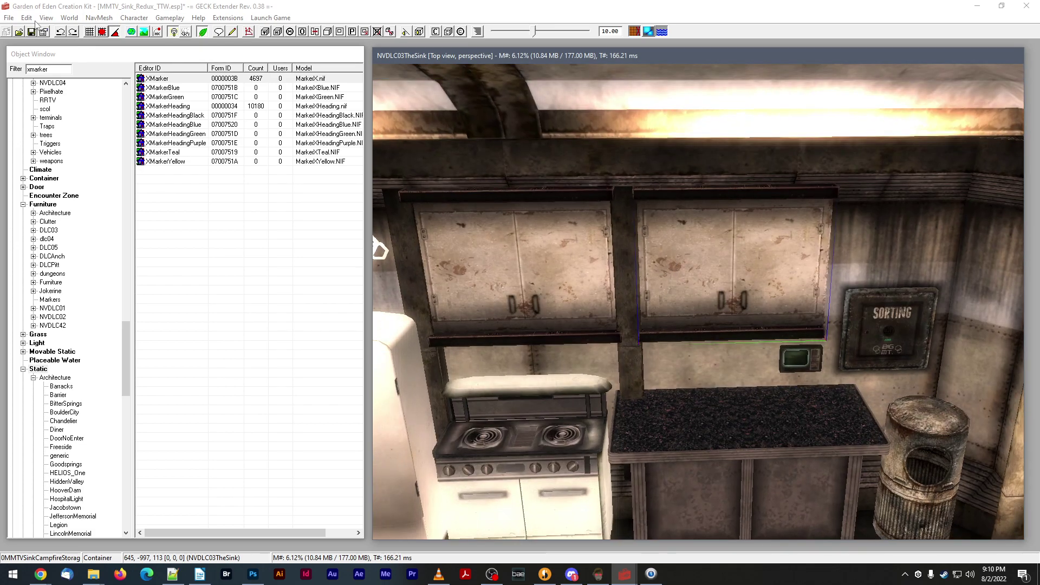
pyautogui.scroll(-3, 782, 258)
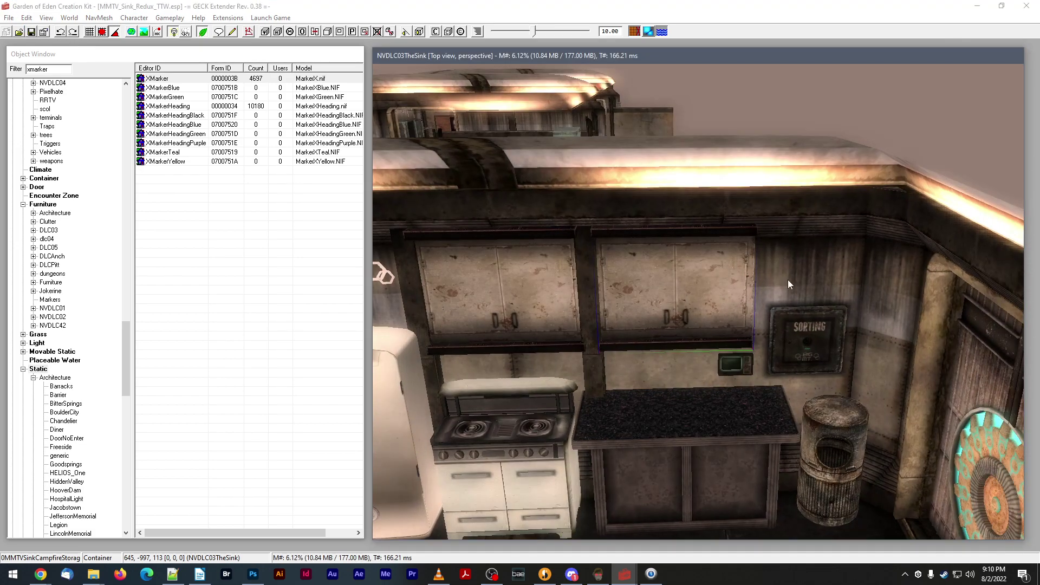
pyautogui.moveTo(583, 576)
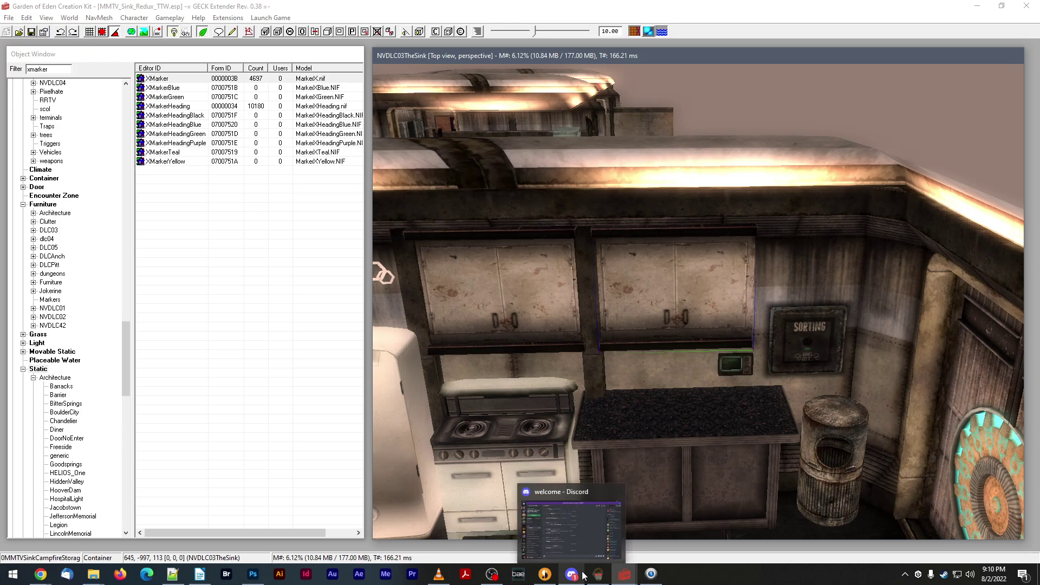